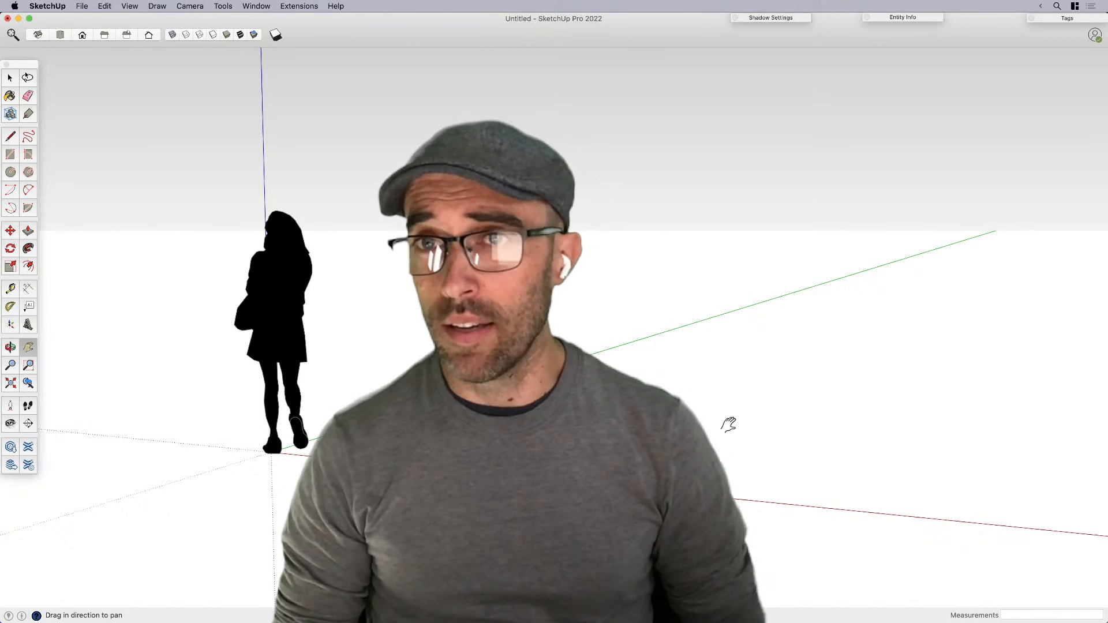
Step: Close the Shadow Settings window, review the park reference photo IMG_6992-1300x650.jpg in Preview, and return to the SketchUp model
left_click(735, 18)
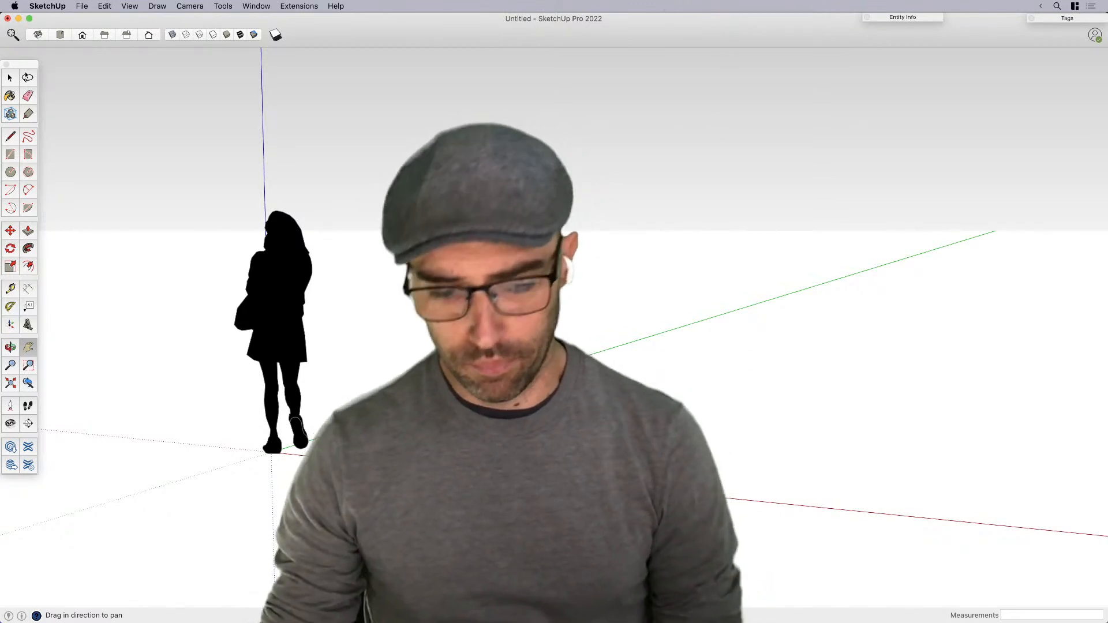
key("super+Tab")
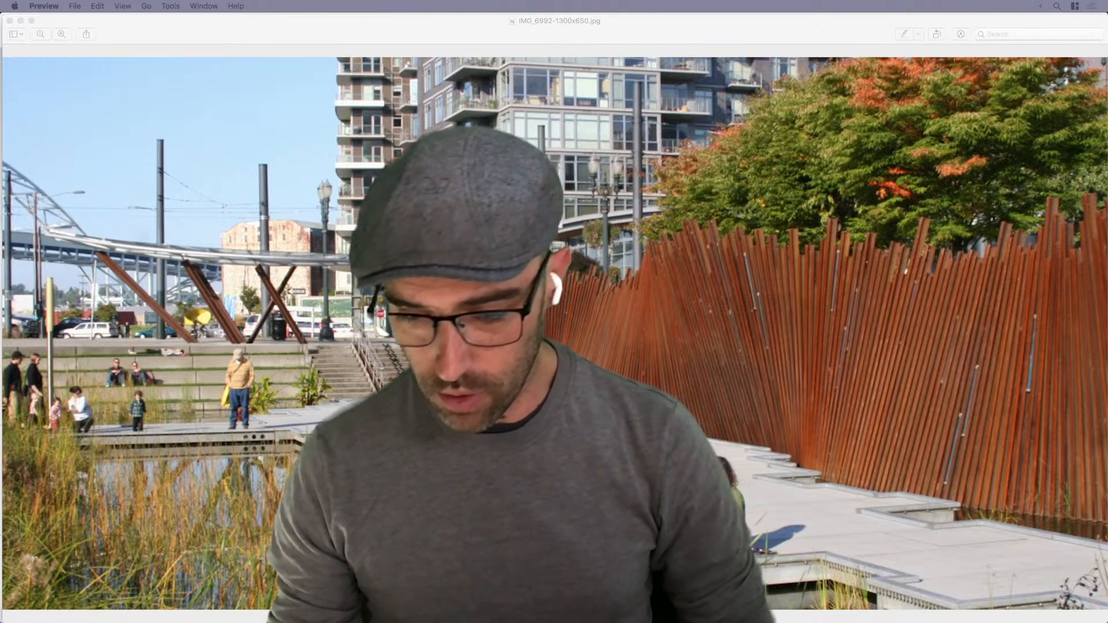
key("super+Tab")
left_click_drag(726, 344, 1107, 353)
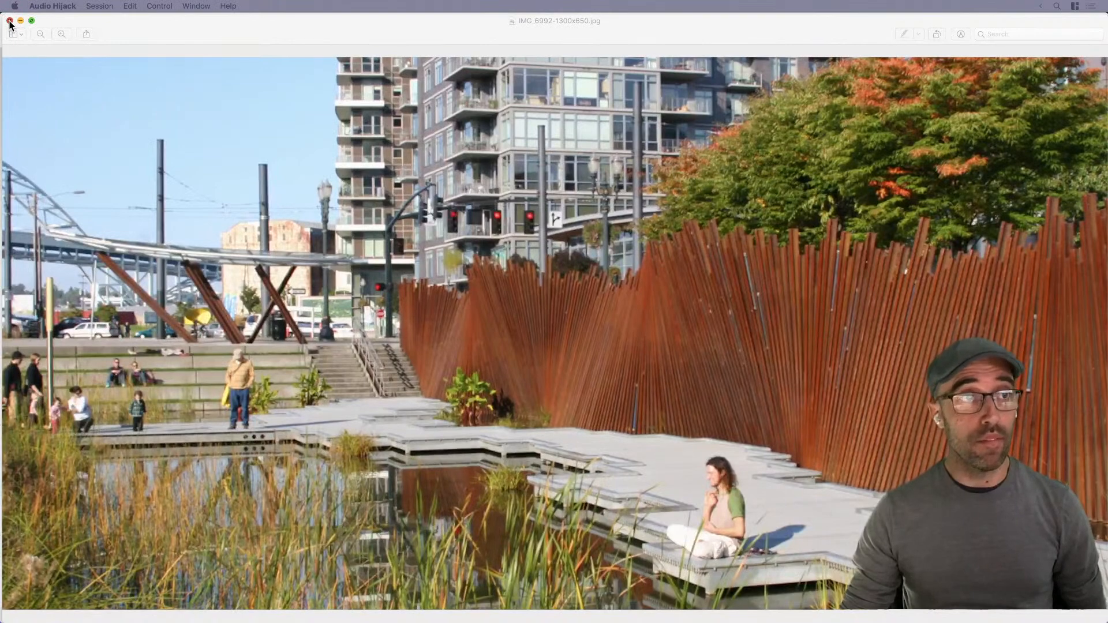
left_click(12, 23)
left_click(593, 346)
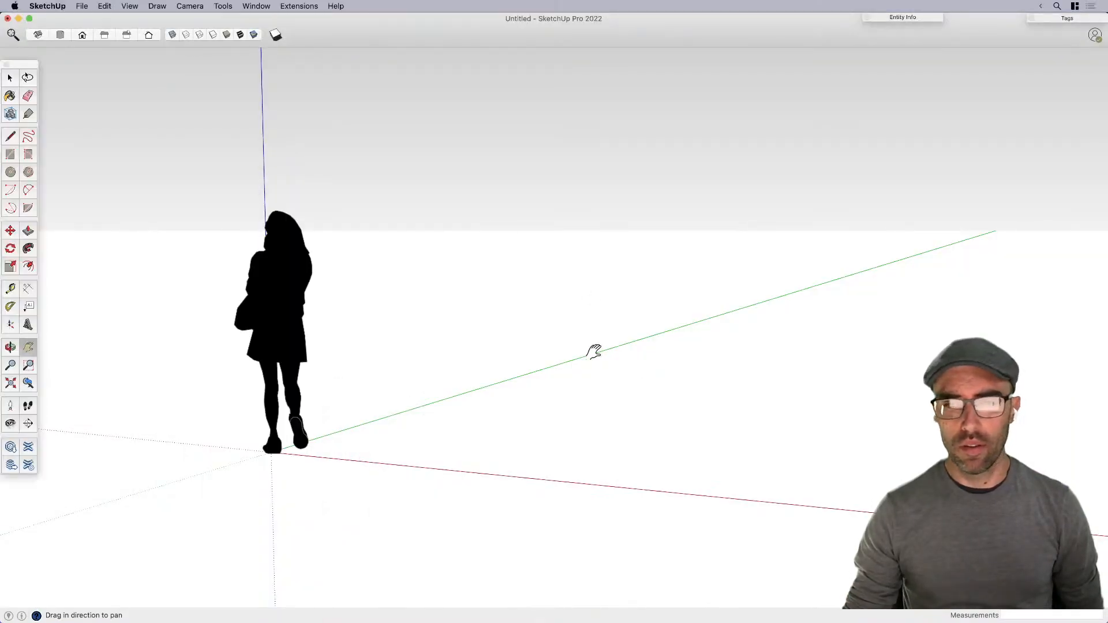
Step: Draw a rectangle on the ground beside the scale figure and pull it up into a box
left_click_drag(594, 348, 527, 411)
key("space")
key("r")
left_click(389, 456)
left_click(741, 426)
key("space")
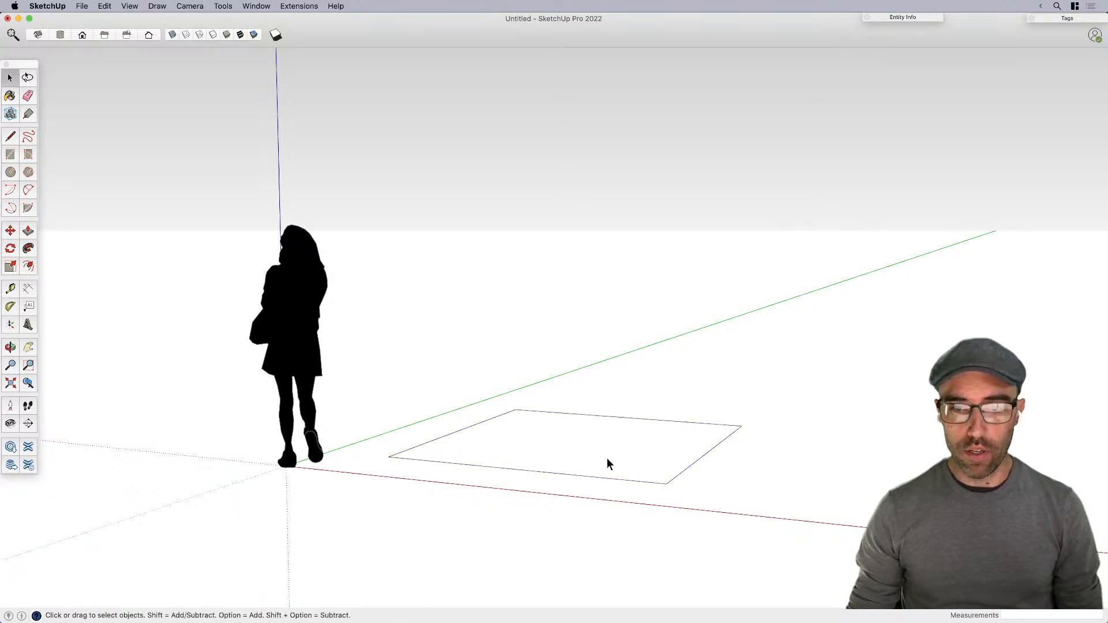
key("p")
left_click(607, 458)
left_click(586, 299)
key("space")
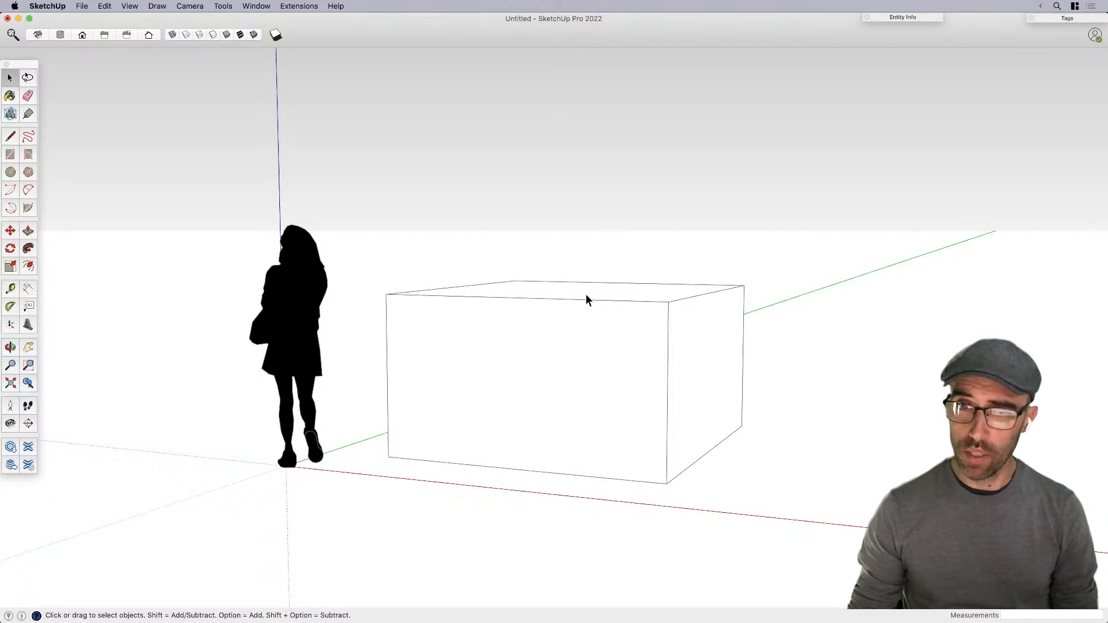
Step: Push/pull the box's top face up and back down to leave a low block
middle_click_drag(593, 343, 572, 414)
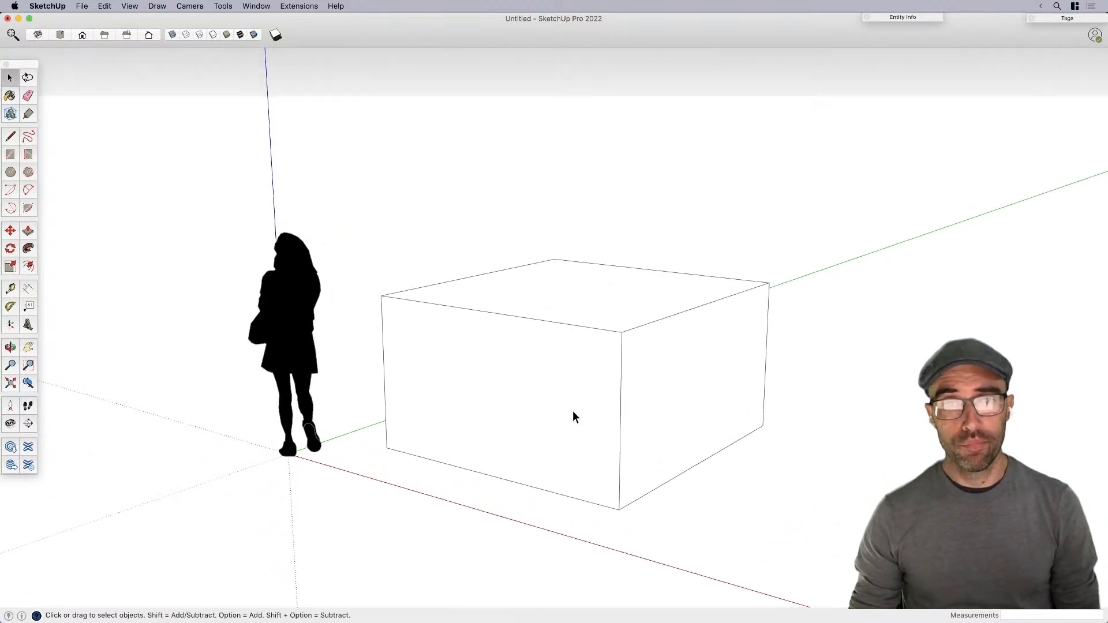
left_click(549, 282)
key("p")
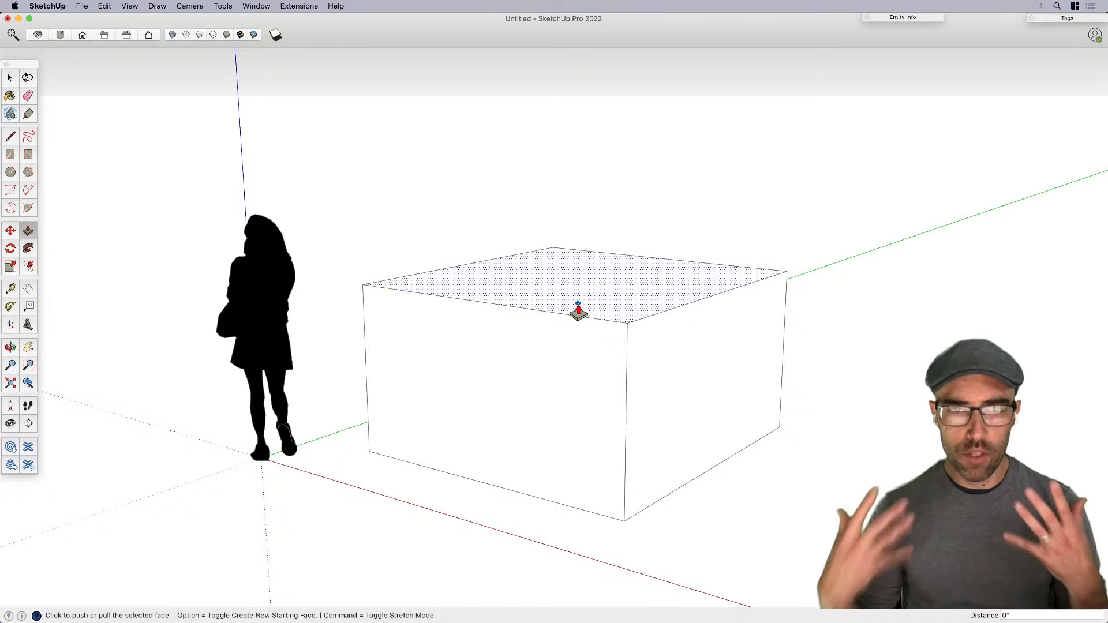
left_click(556, 292)
left_click(561, 195)
left_click(561, 195)
left_click(562, 395)
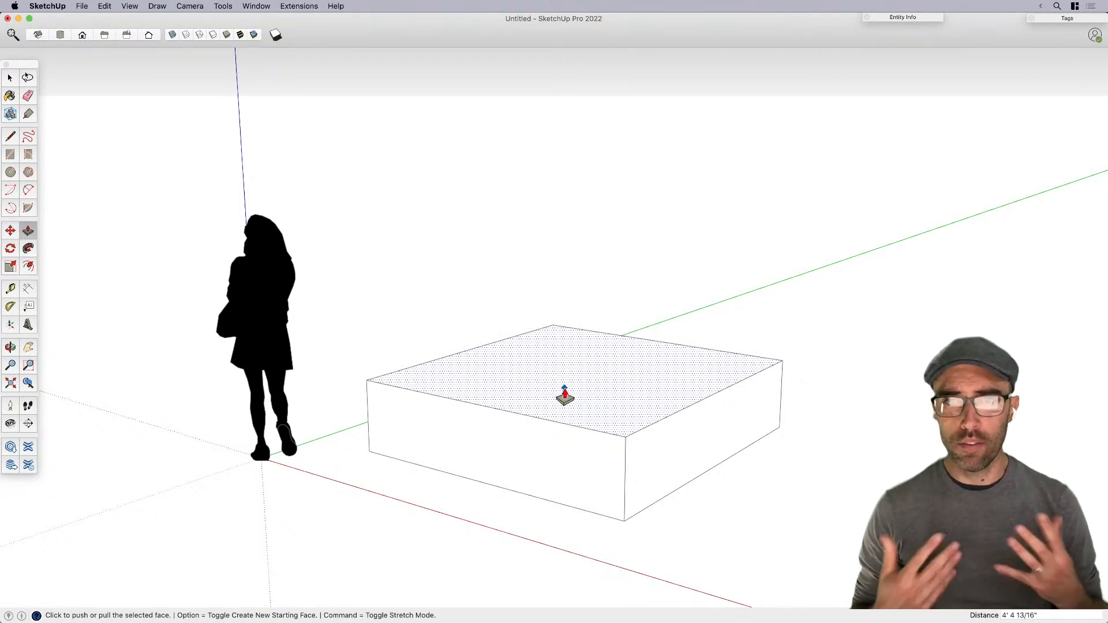
Step: Select the whole block with all its faces and edges and delete it
key("space")
triple_click(576, 410)
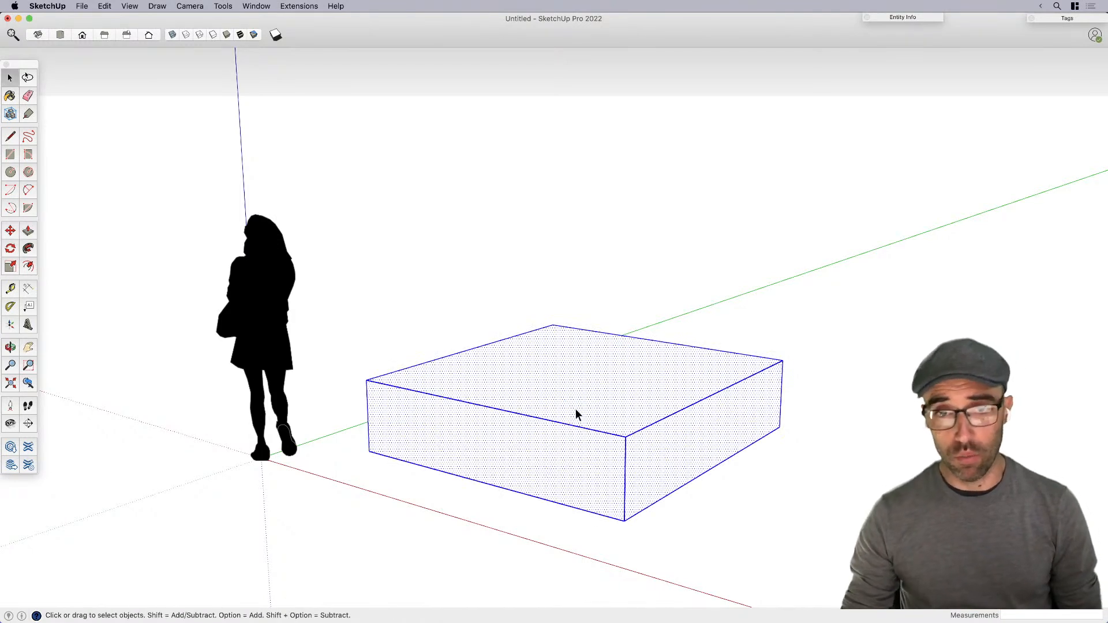
key("Delete")
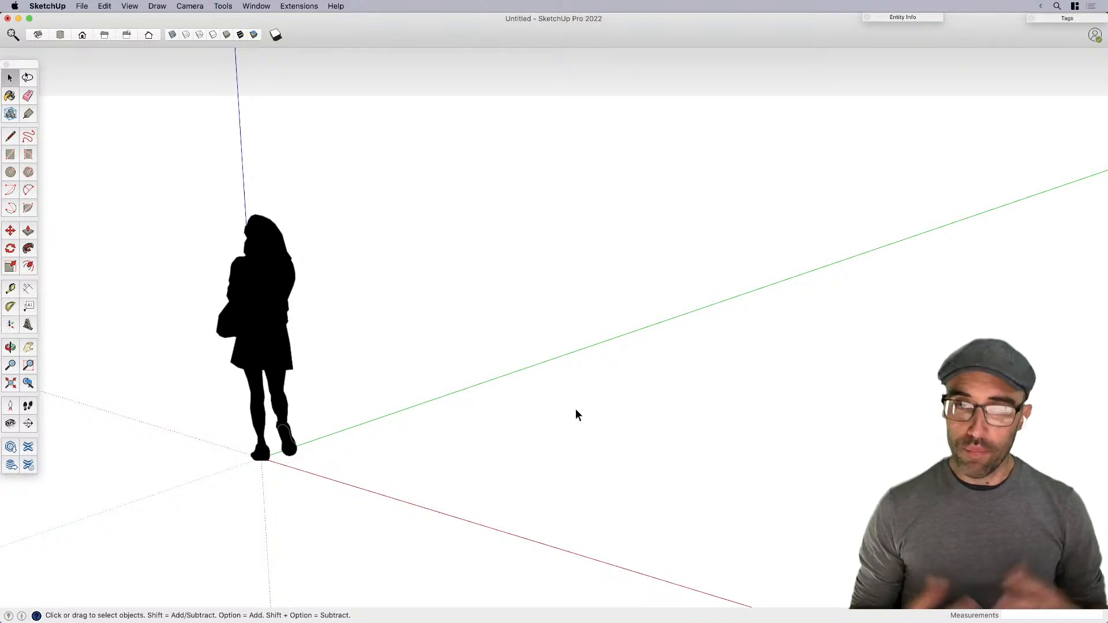
Step: Open the Add Location map for geo-locating the model and search for "portland, or"
key("h")
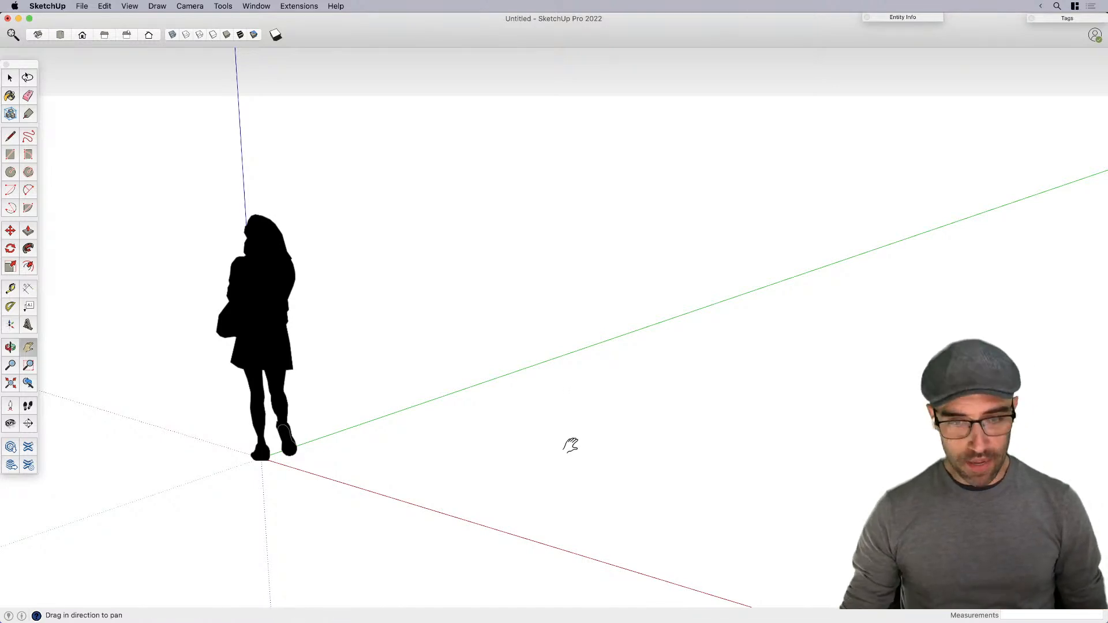
left_click_drag(568, 440, 533, 435)
middle_click_drag(520, 447, 472, 428)
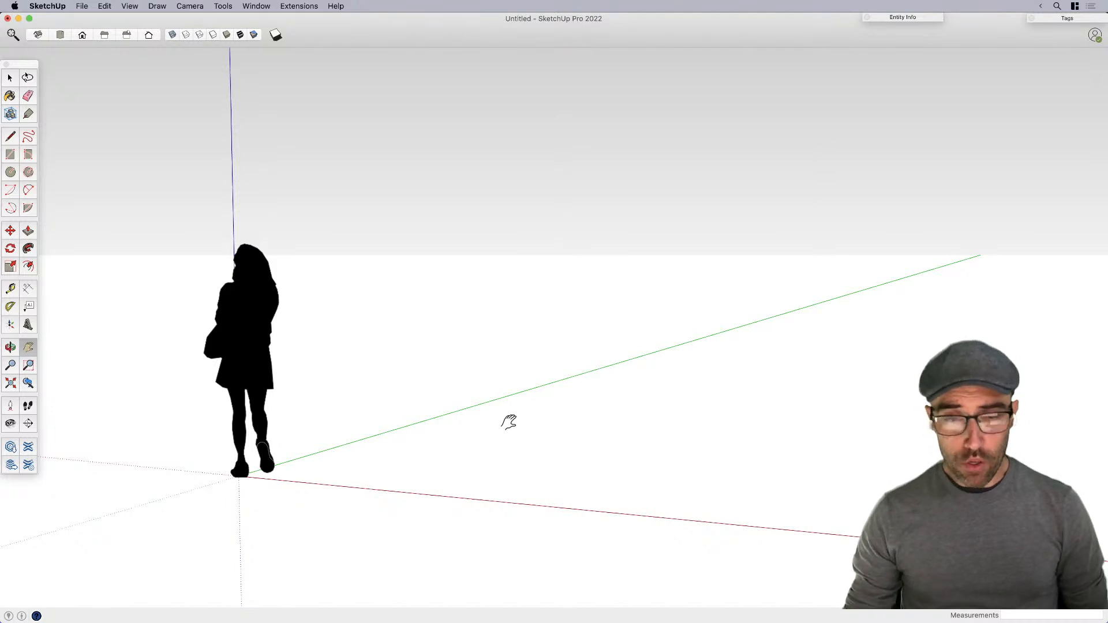
key("space")
middle_click_drag(500, 426, 403, 446)
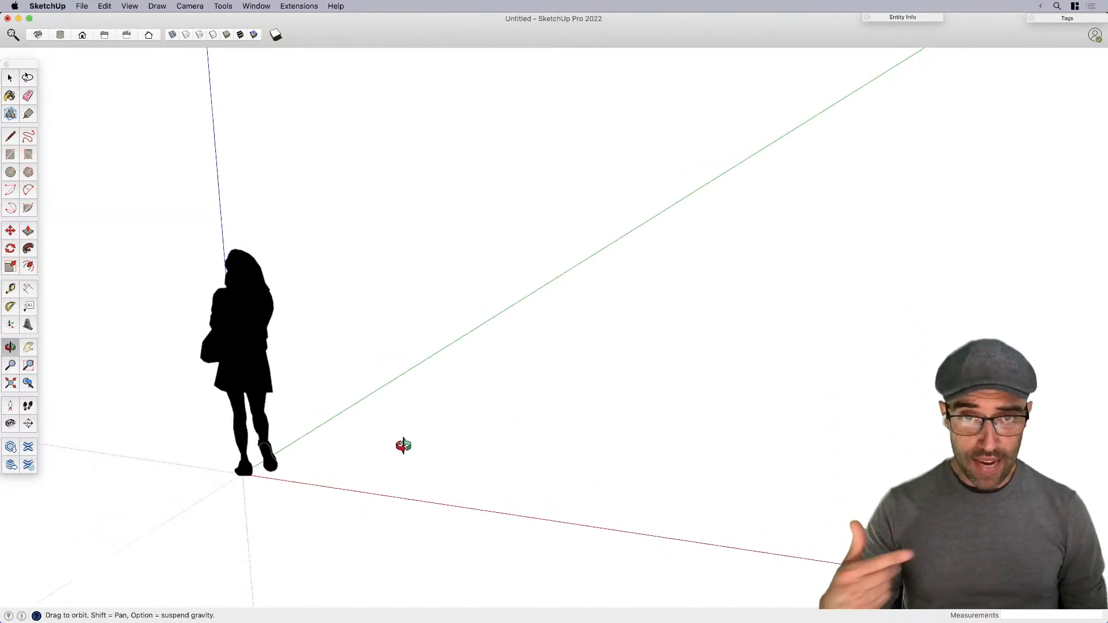
left_click(82, 6)
mouse_move(138, 180)
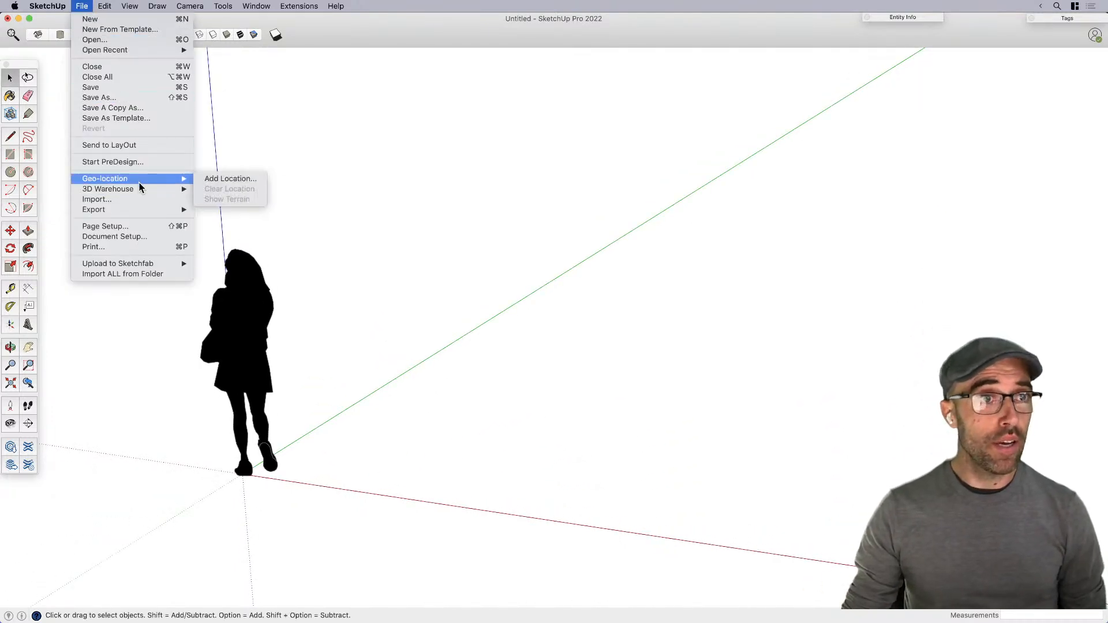
left_click(242, 181)
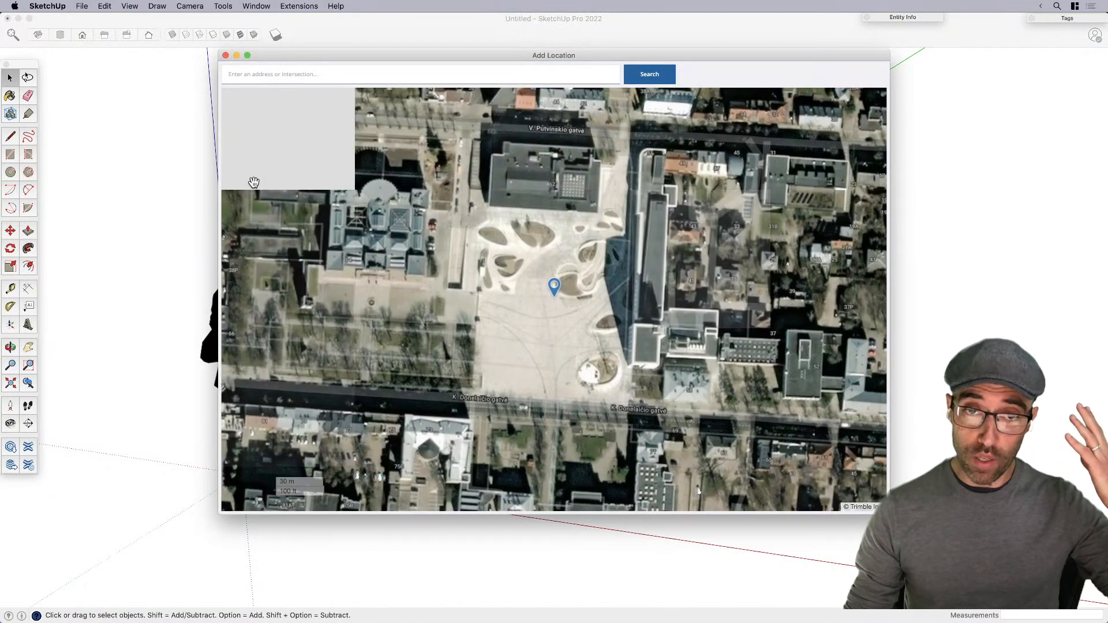
left_click(290, 75)
type("portland, or")
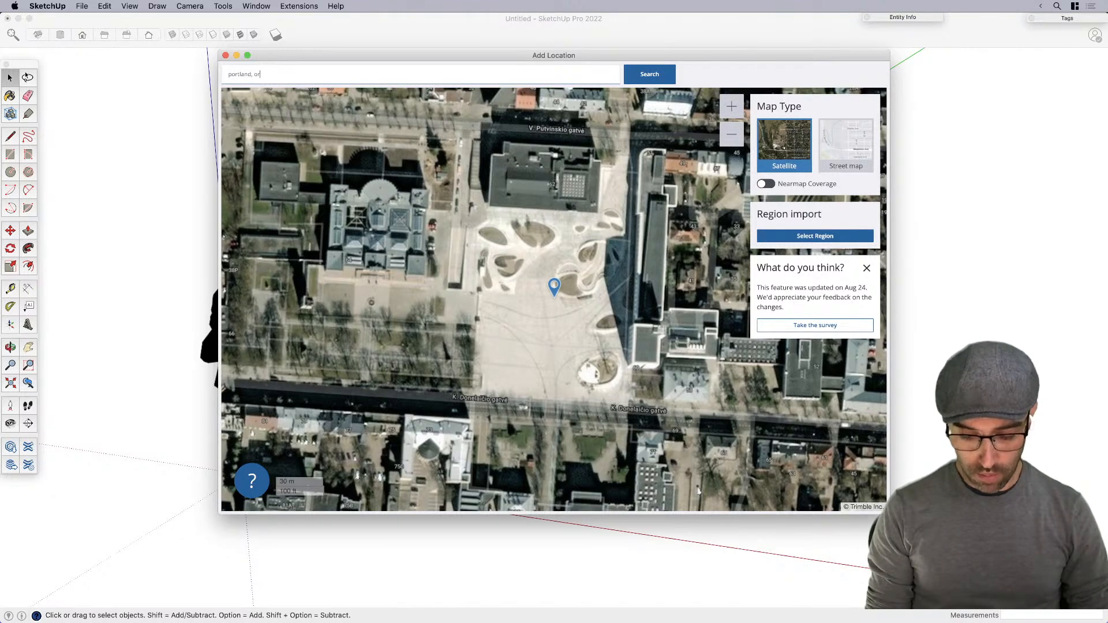
key("Return")
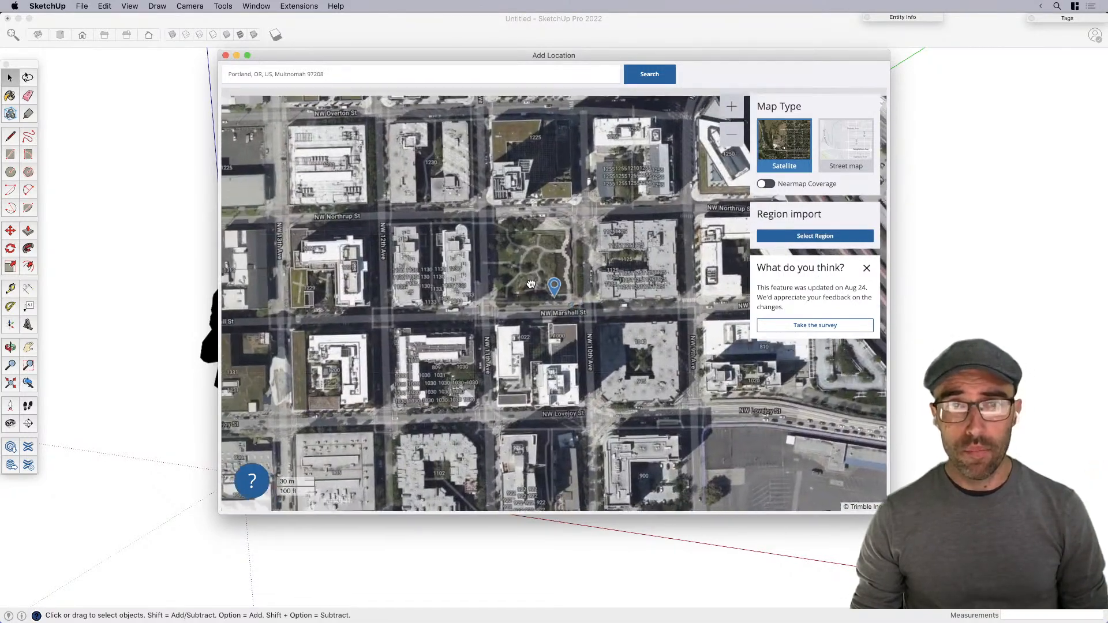
Step: Find the park between NW Northrup St and NW Marshall St on the satellite map and frame it
left_click_drag(531, 284, 528, 277)
scroll(527, 270, "down", 5)
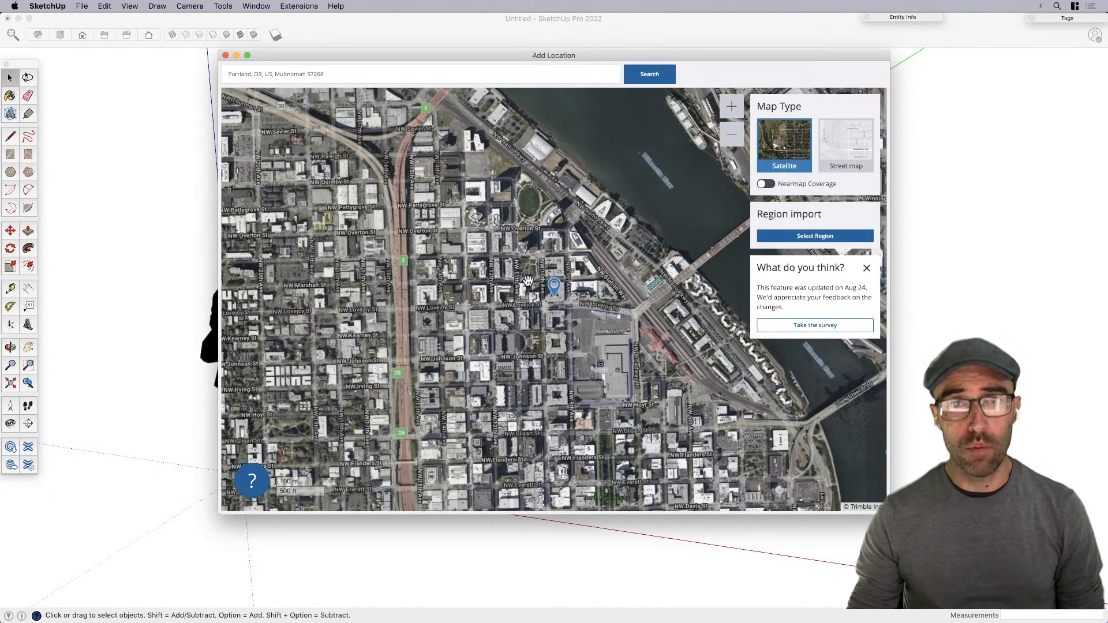
scroll(529, 281, "up", 5)
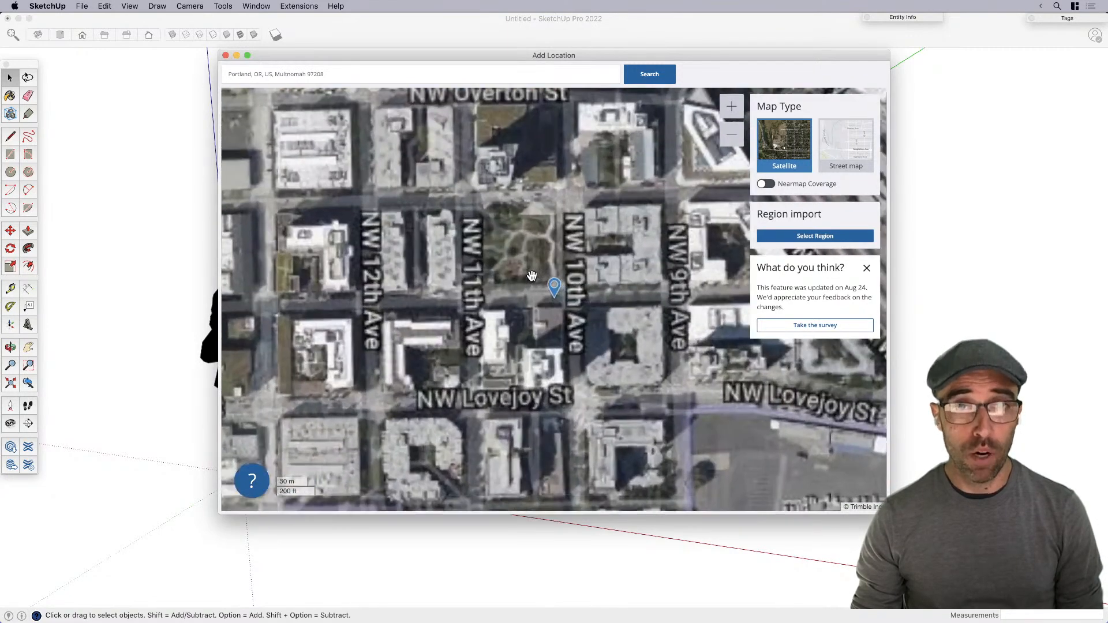
scroll(537, 301, "up", 4)
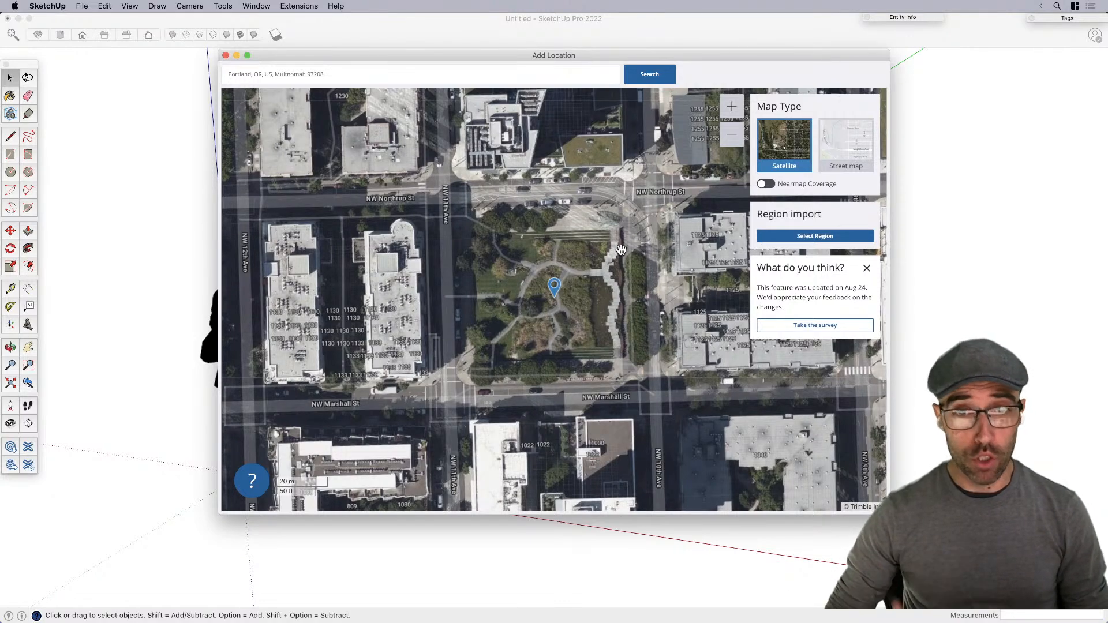
scroll(545, 345, "up", 3)
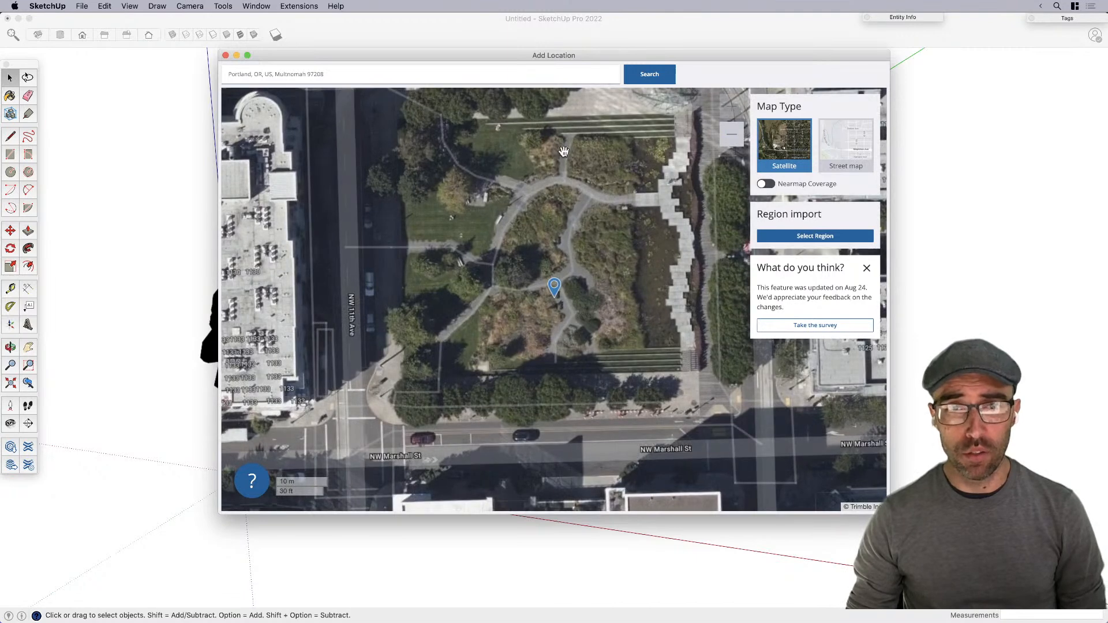
left_click_drag(578, 357, 571, 368)
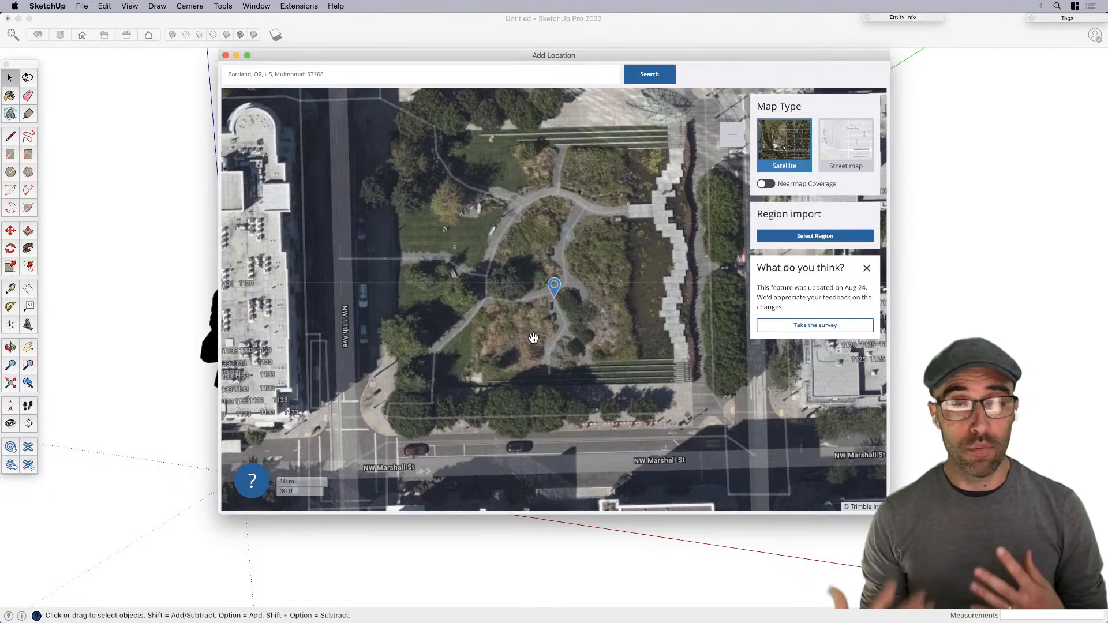
left_click_drag(535, 338, 540, 345)
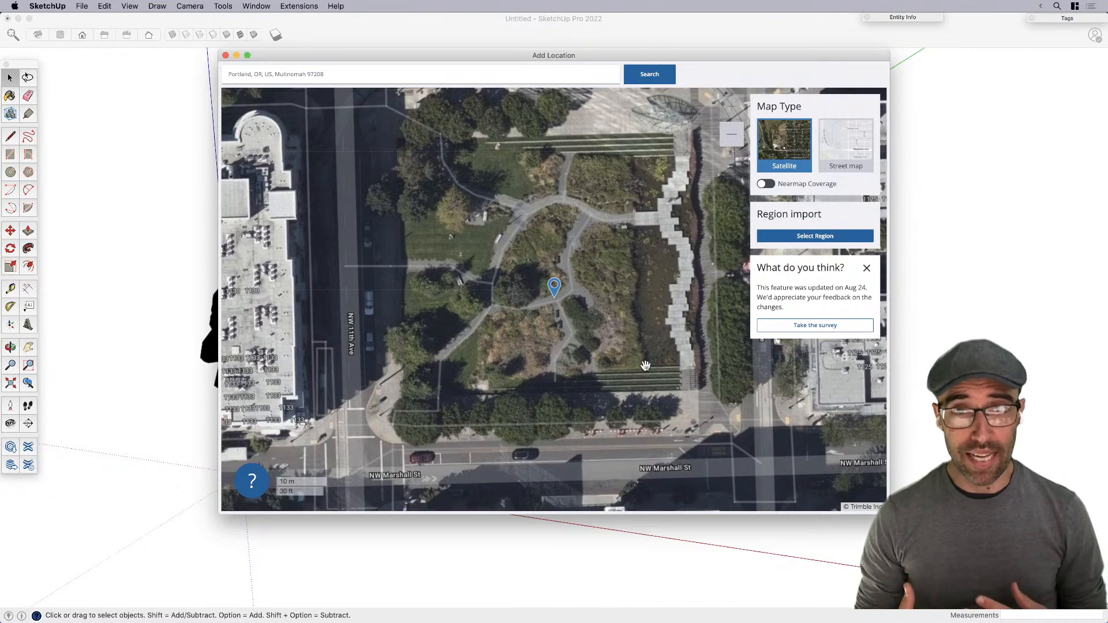
Step: Enlarge and reposition the Add Location window, and compare the street map with the satellite imagery around the park
left_click_drag(889, 513, 1004, 576)
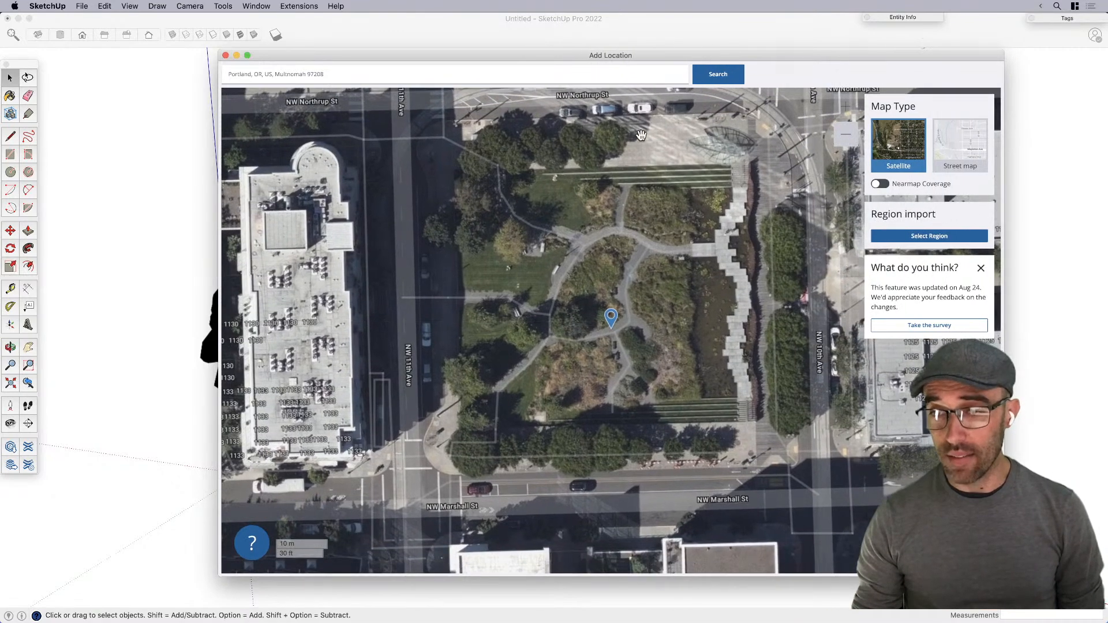
left_click_drag(573, 56, 518, 52)
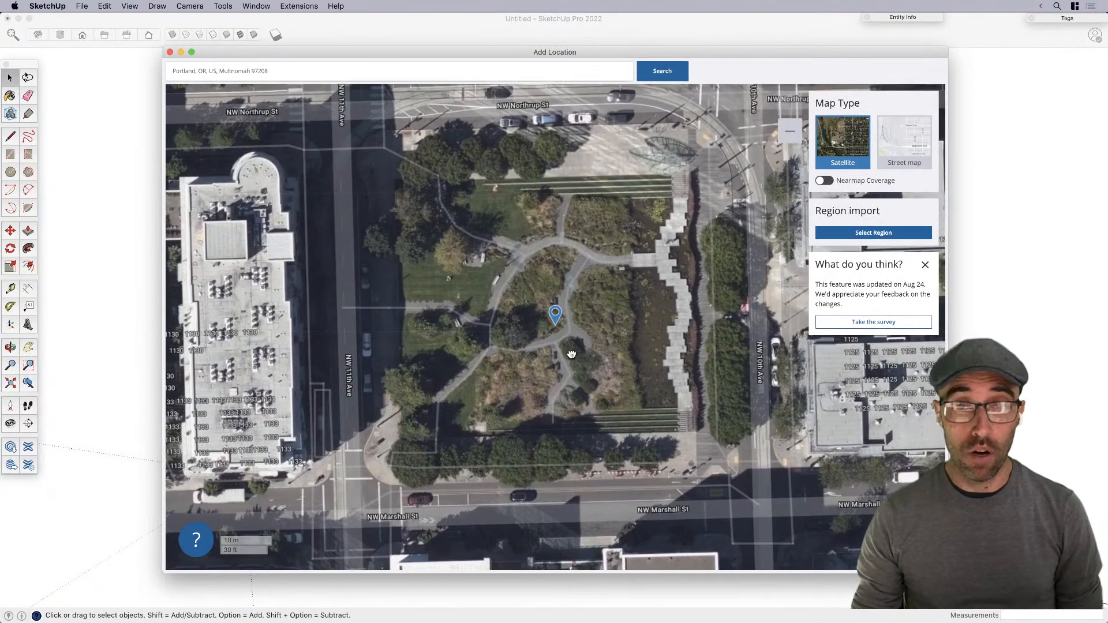
scroll(571, 353, "down", 2)
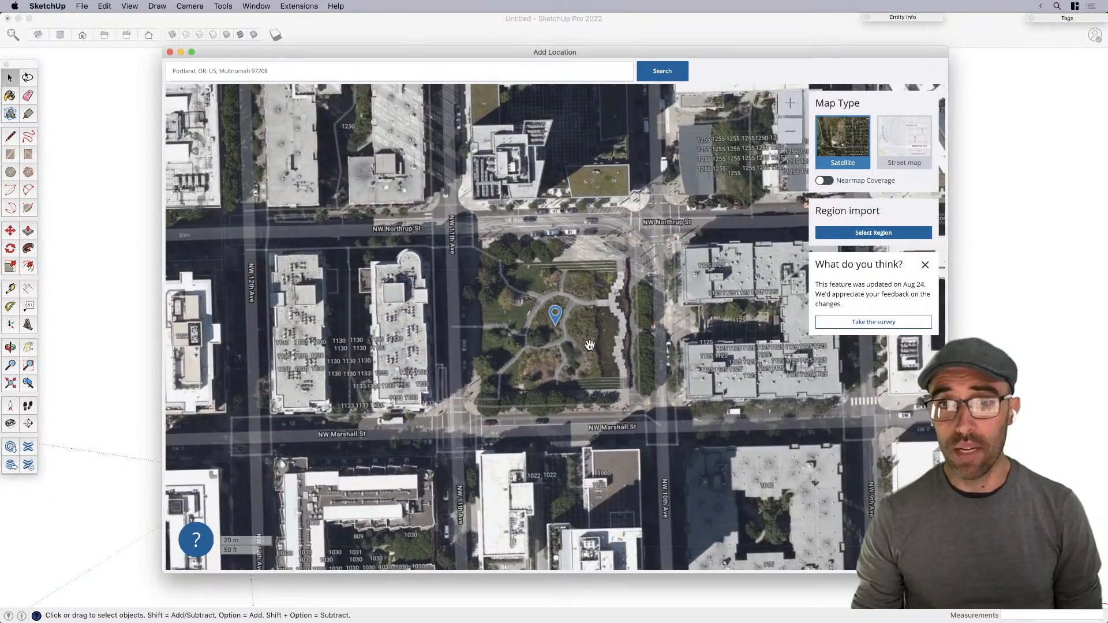
left_click(893, 149)
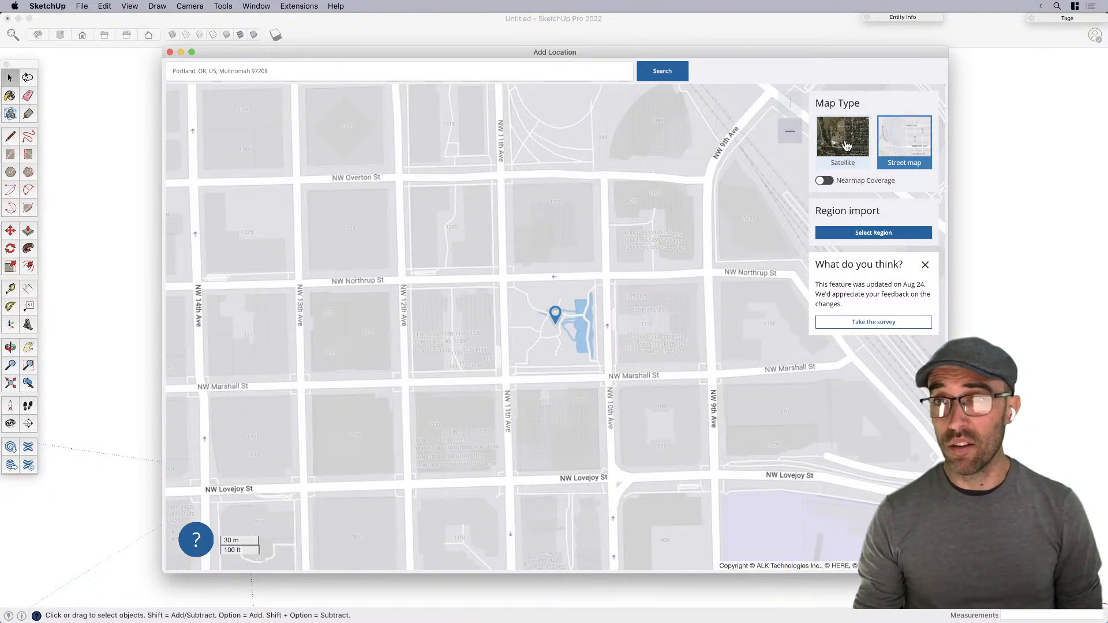
left_click(845, 144)
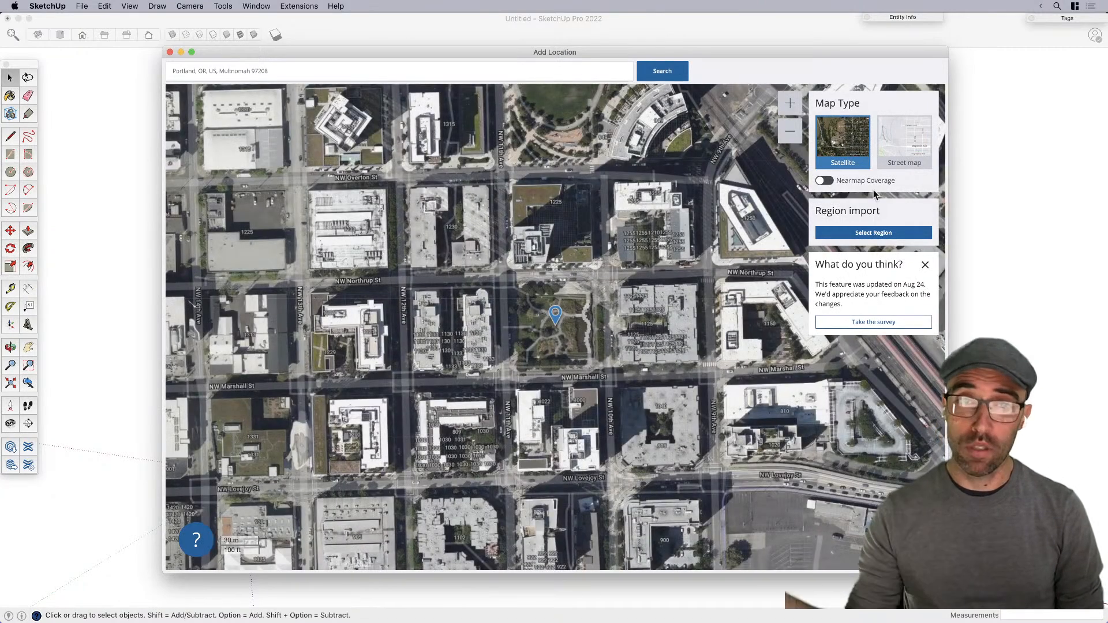
Step: Try importing a map region around the park into the model, and undo the import
left_click(847, 233)
left_click_drag(752, 208, 771, 148)
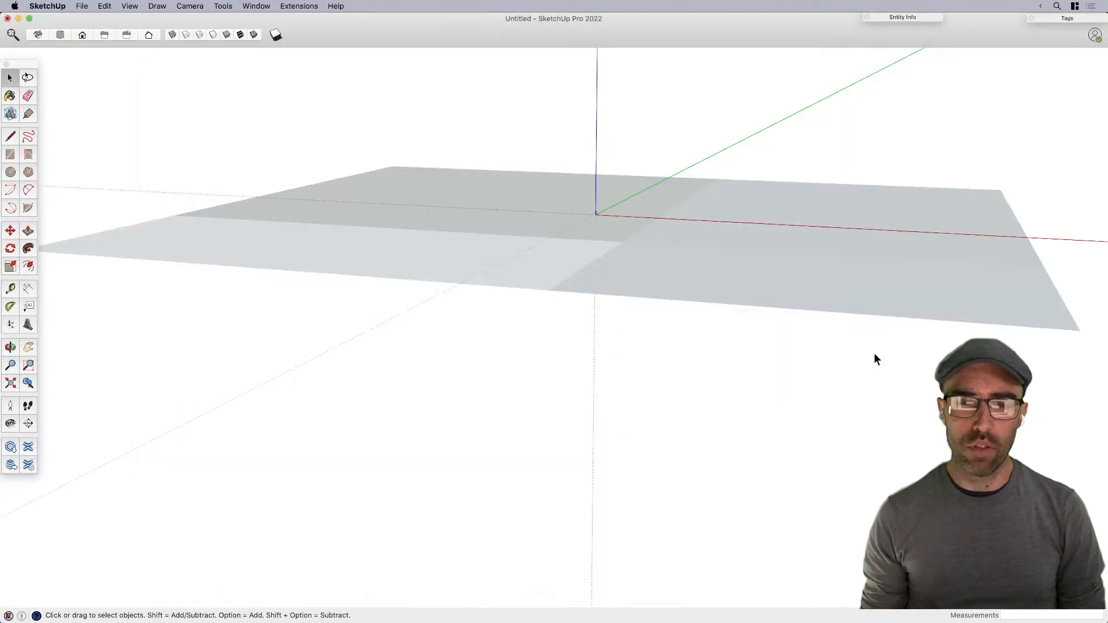
middle_click_drag(753, 265, 750, 414)
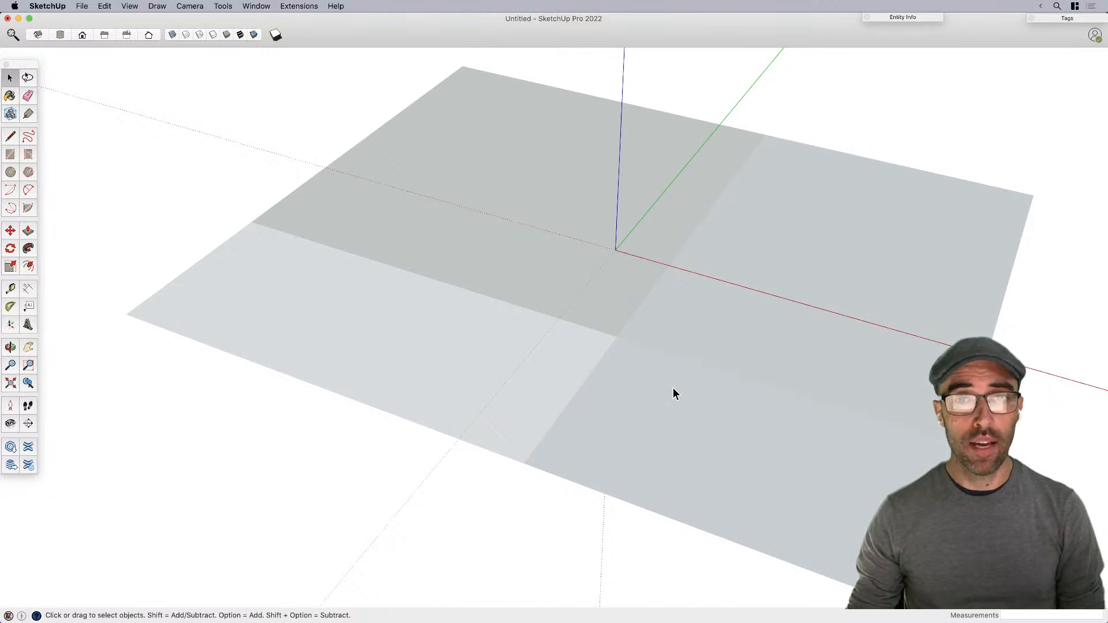
key("super+z")
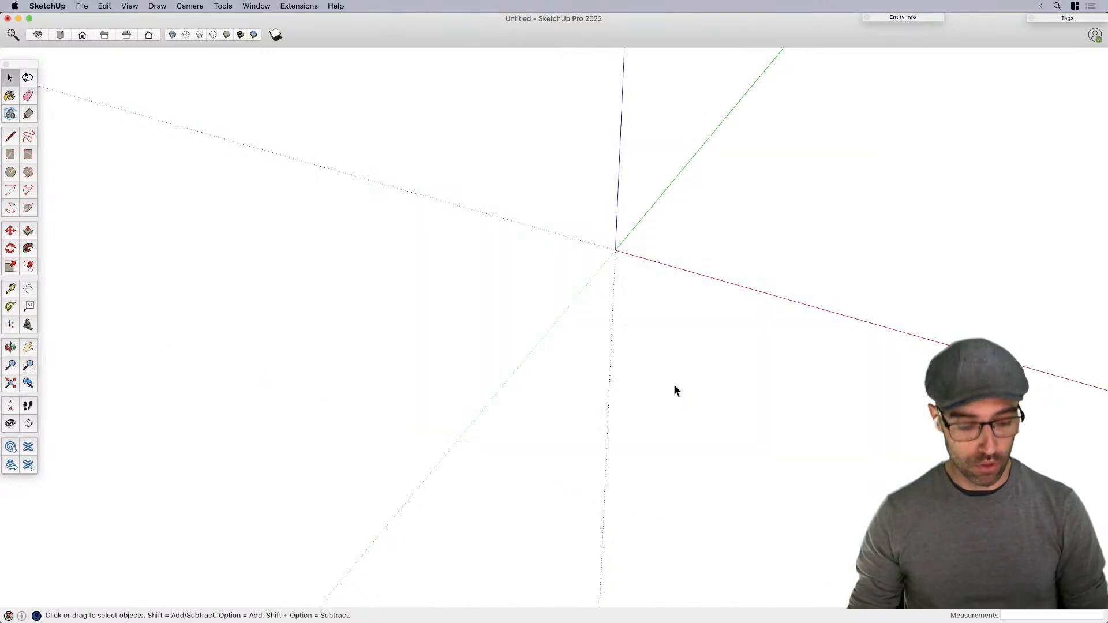
Step: Reopen Add Location, start a region selection around the park, and turn on tile boundaries
left_click(80, 7)
mouse_move(172, 179)
left_click(215, 179)
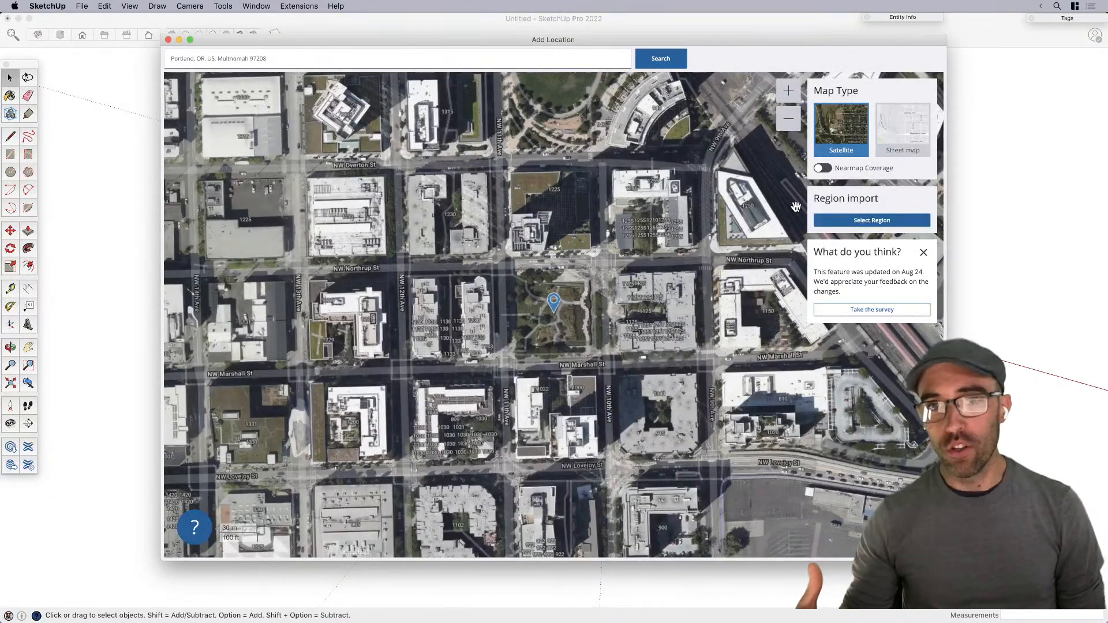
left_click(852, 222)
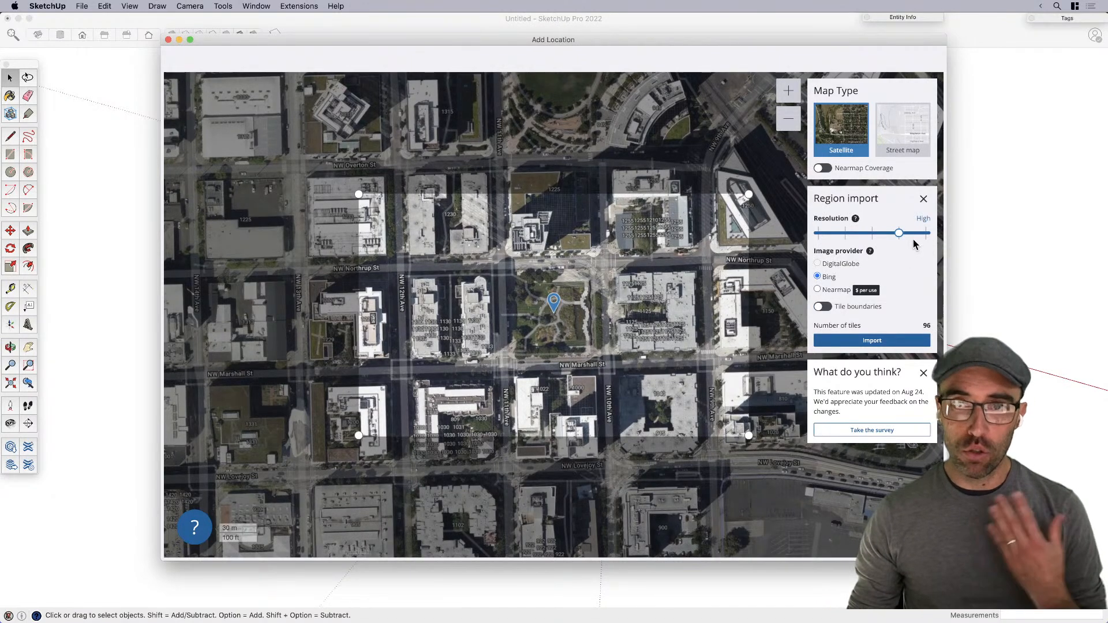
left_click(828, 304)
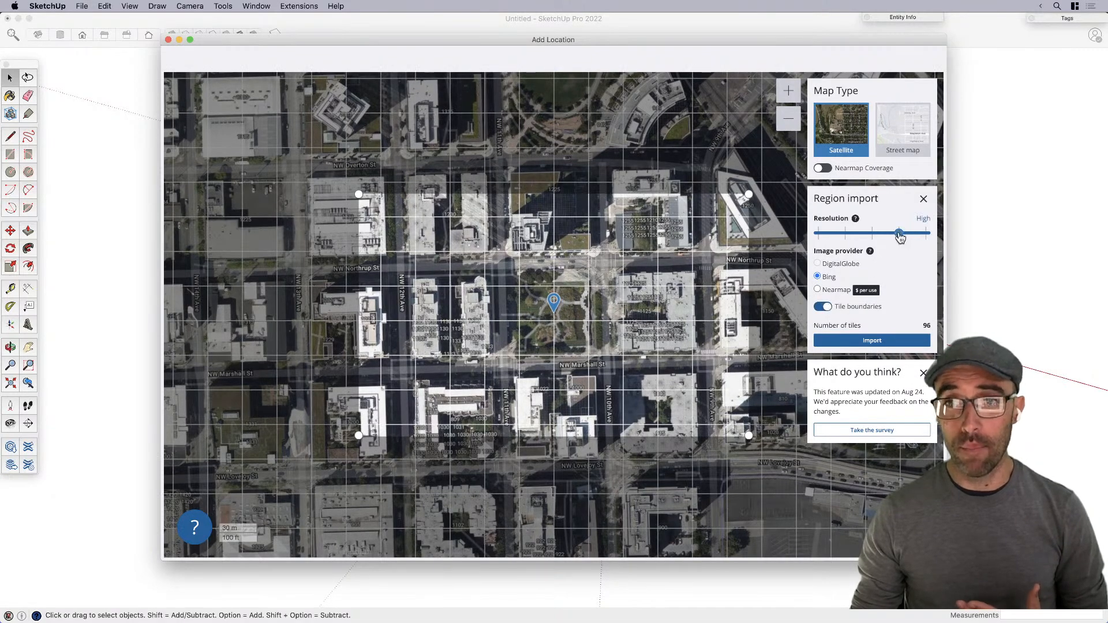
Step: Lower the region import resolution to Medium and import the selected Bing satellite region into the model
left_click_drag(899, 234, 873, 234)
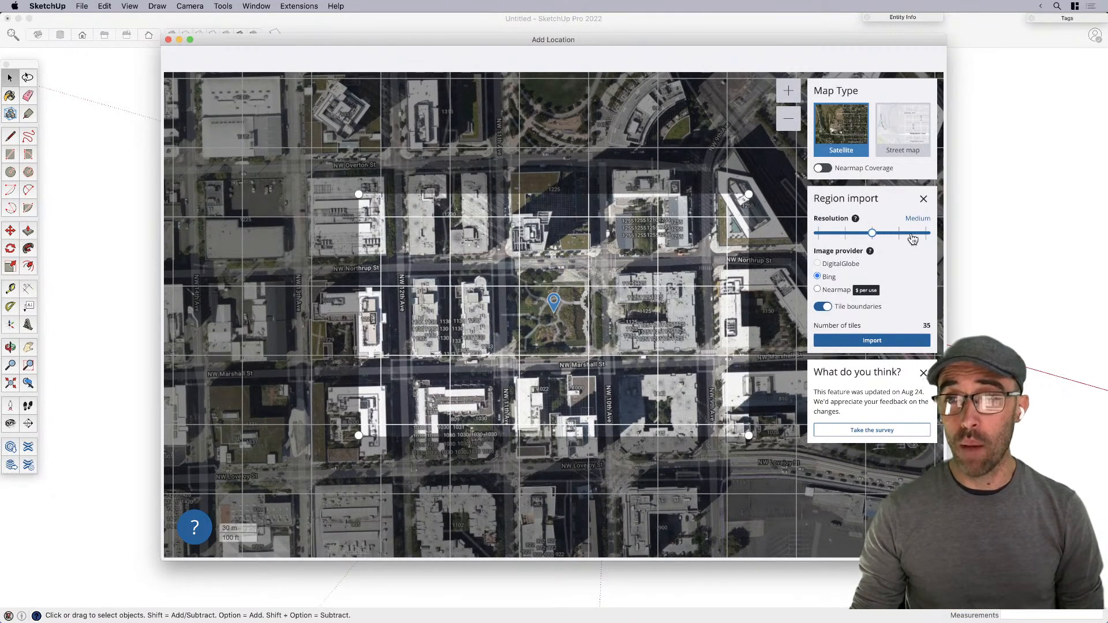
left_click(871, 341)
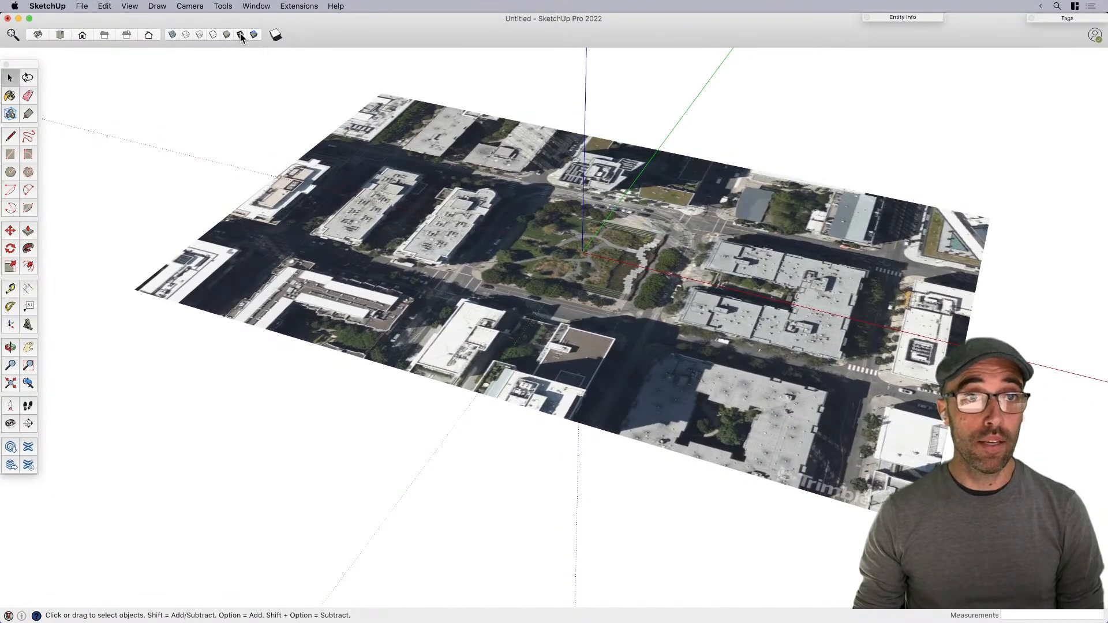
Step: Examine the imported satellite imagery around the park and compare its scale with the standing figure
scroll(604, 272, "up", 10)
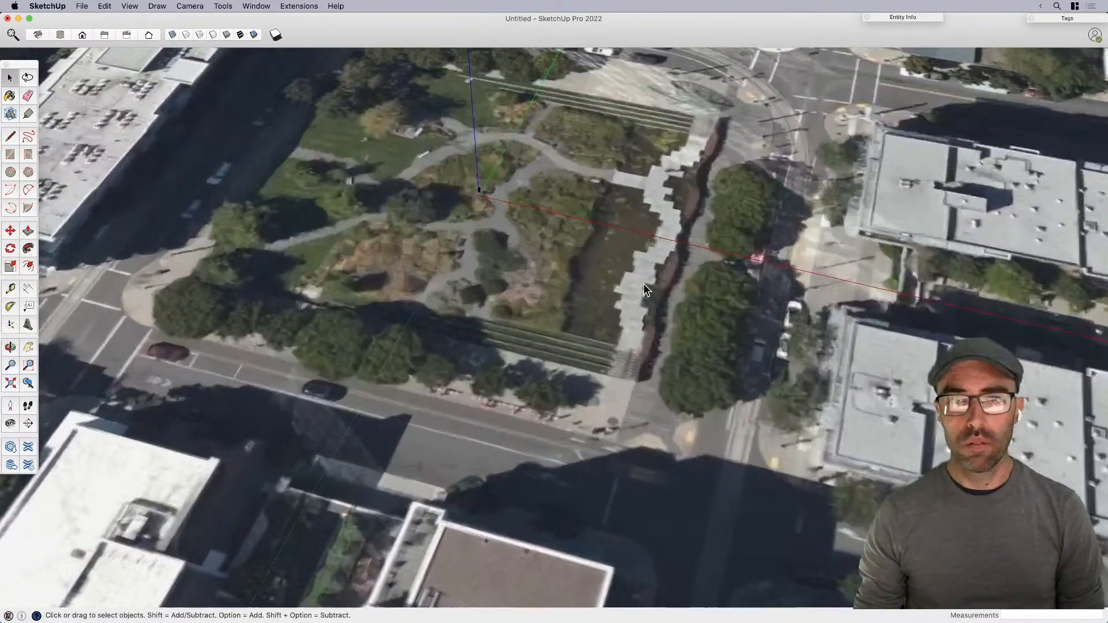
scroll(643, 283, "down", 10)
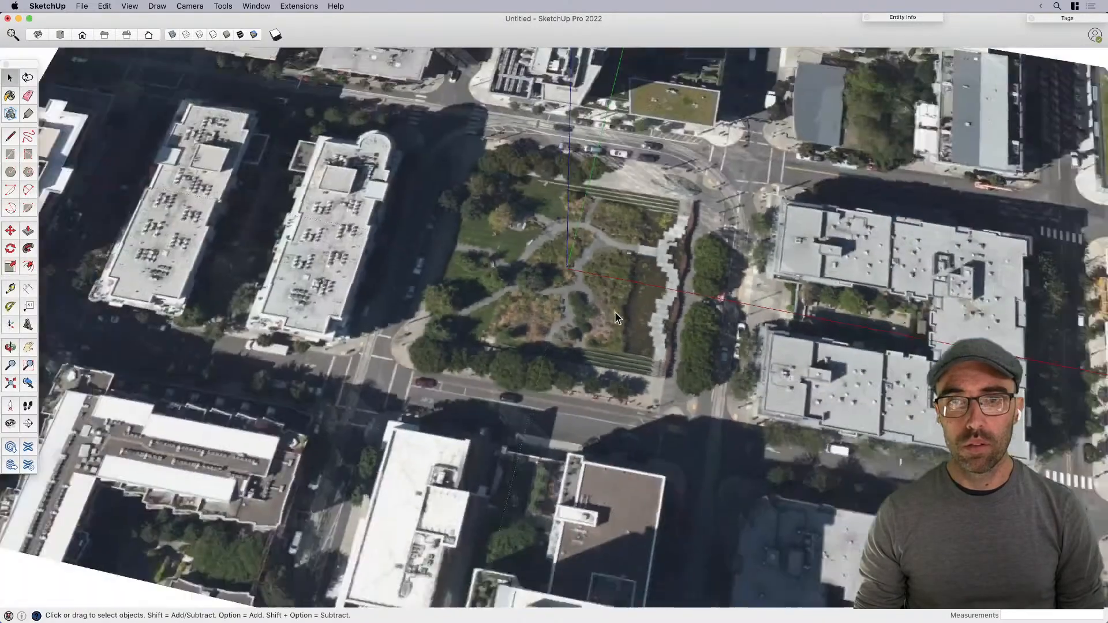
middle_click_drag(615, 311, 618, 213)
scroll(587, 291, "up", 15)
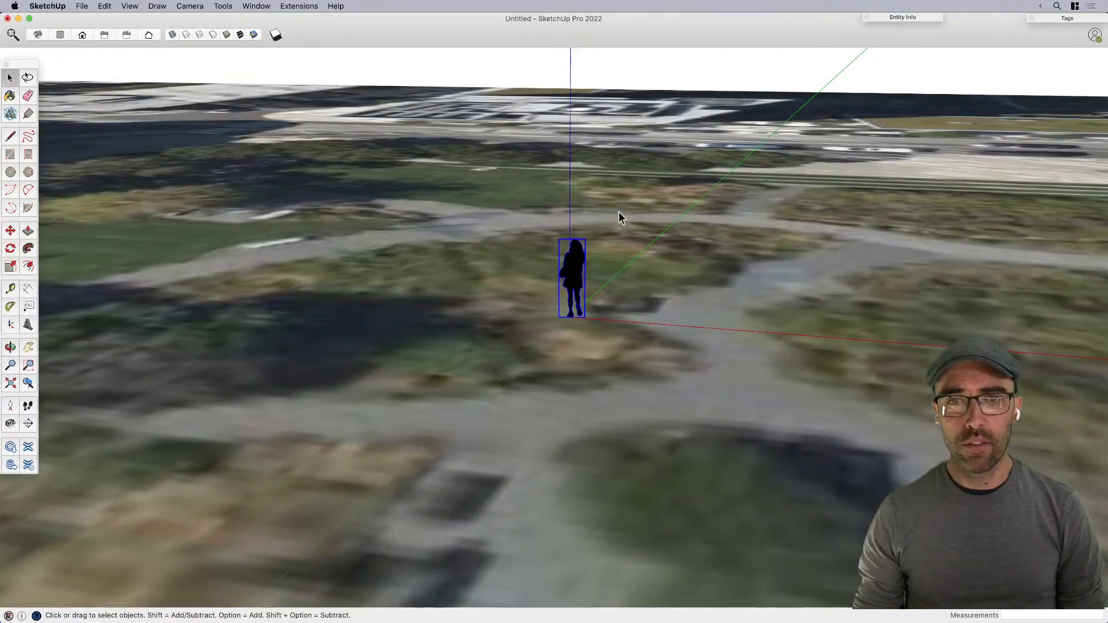
scroll(618, 358, "down", 2)
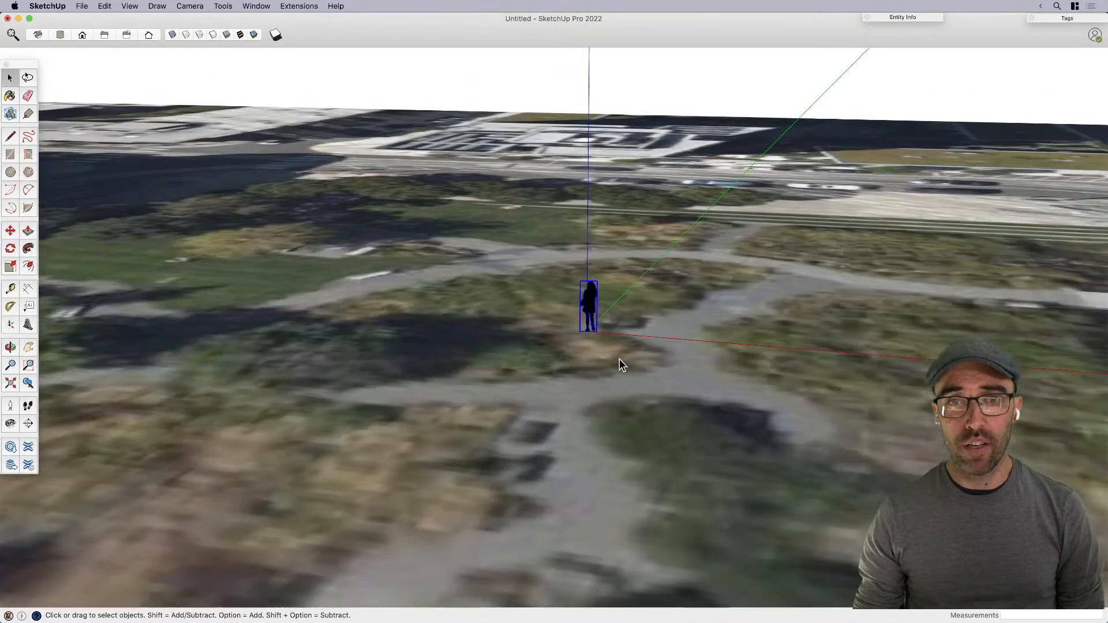
scroll(560, 329, "down", 6)
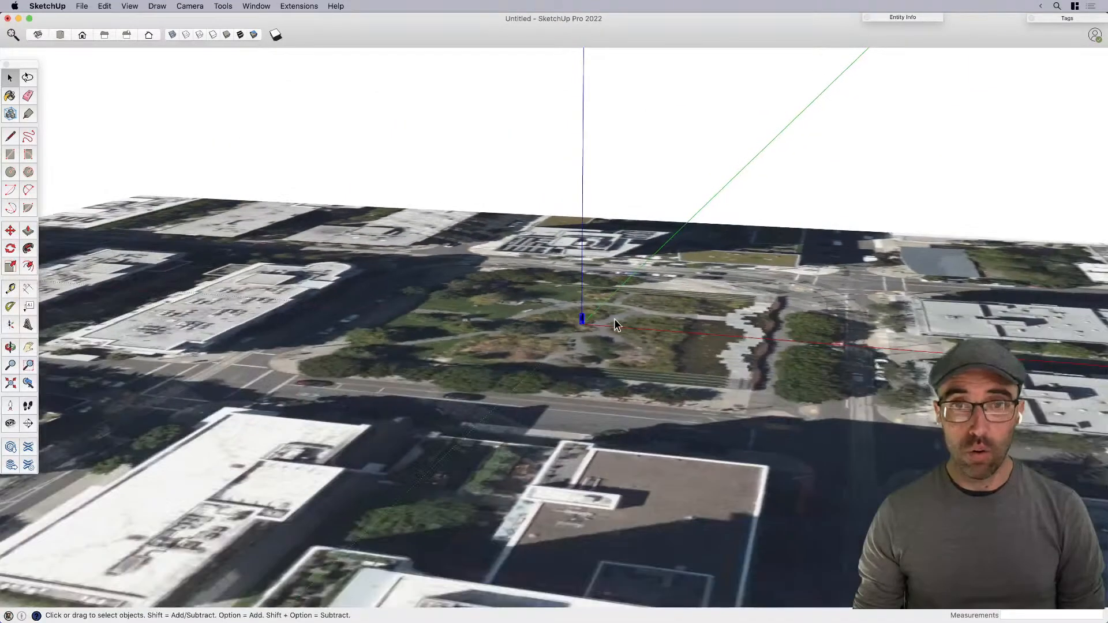
middle_click_drag(613, 318, 760, 415)
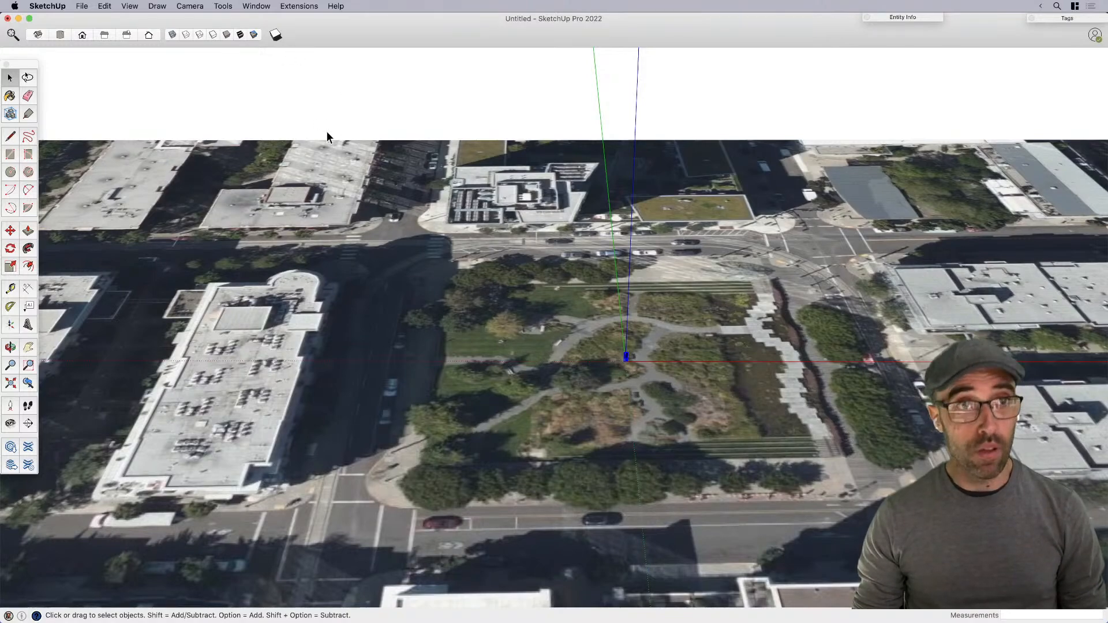
Step: Switch the camera to a parallel-projection top view of the imagery and frame it around the park
left_click(224, 6)
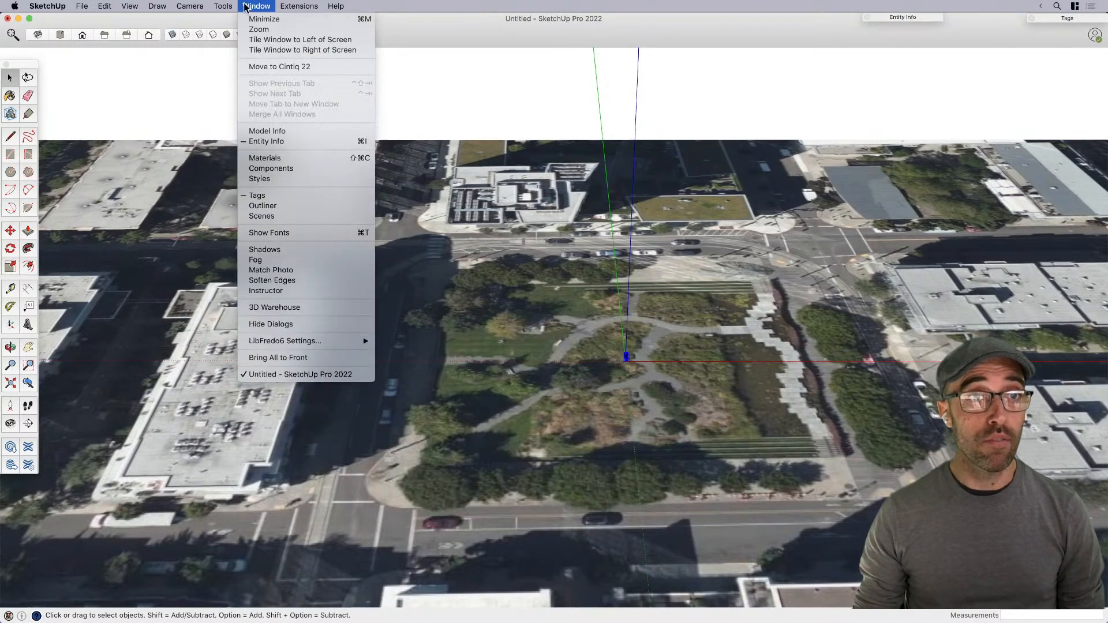
mouse_move(191, 7)
left_click(213, 56)
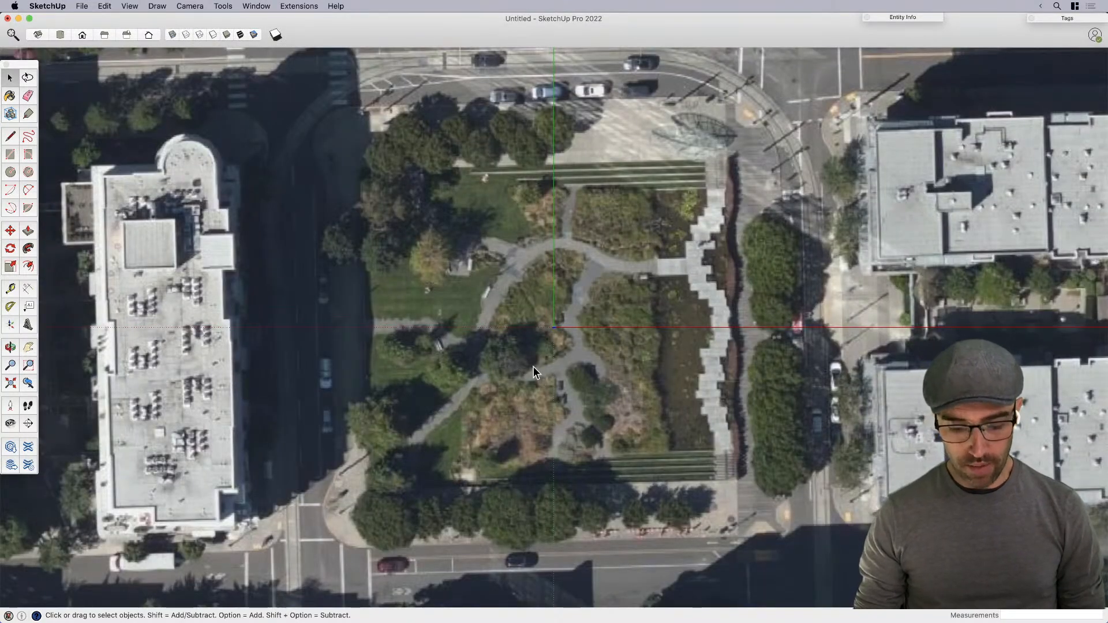
scroll(545, 365, "down", 2)
scroll(392, 467, "down", 2)
scroll(595, 251, "down", 5)
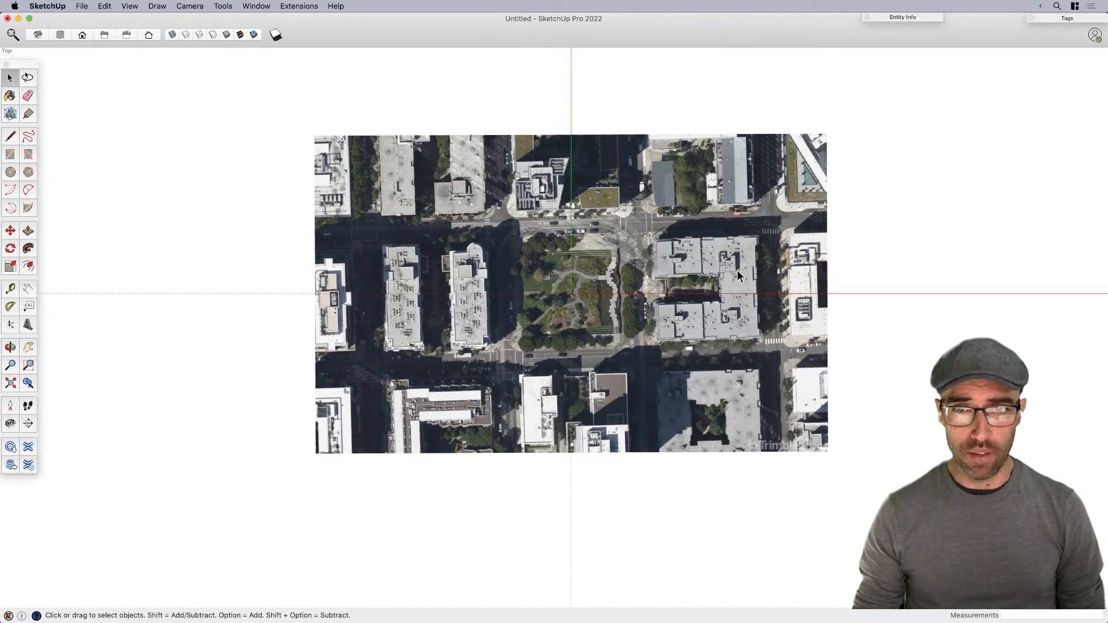
scroll(736, 270, "up", 2)
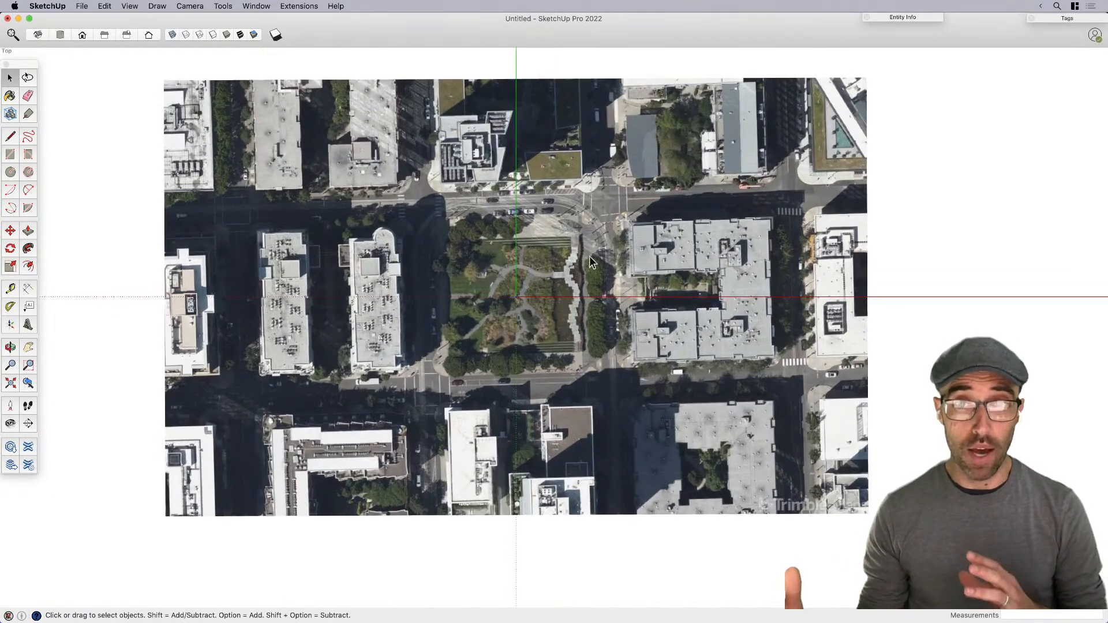
scroll(498, 357, "up", 2)
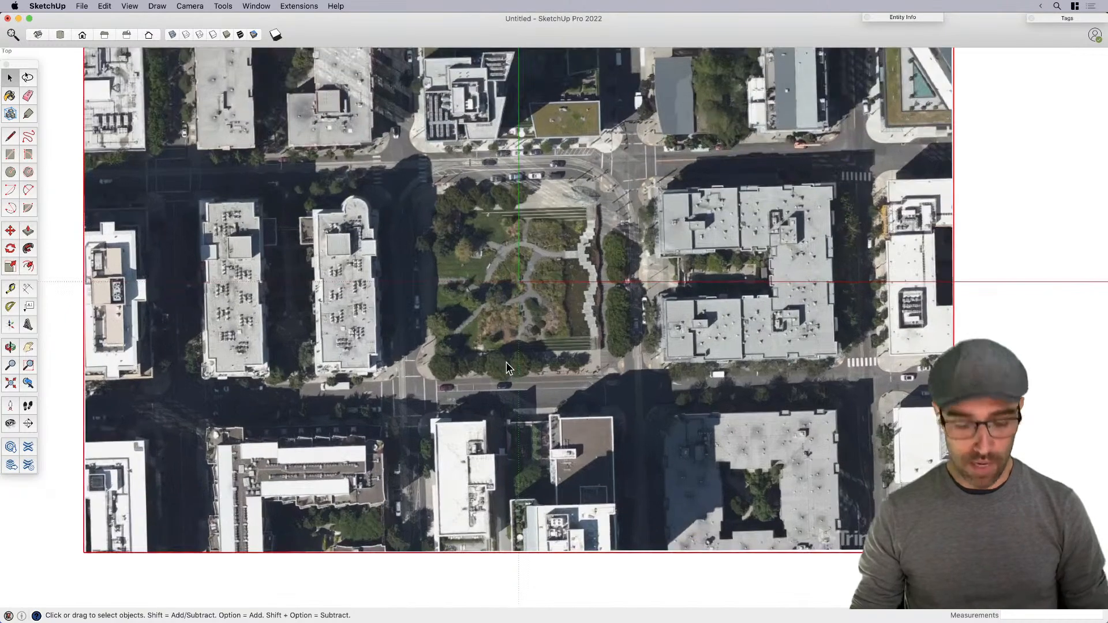
scroll(484, 364, "up", 2)
middle_click_drag(482, 369, 500, 430, "shift")
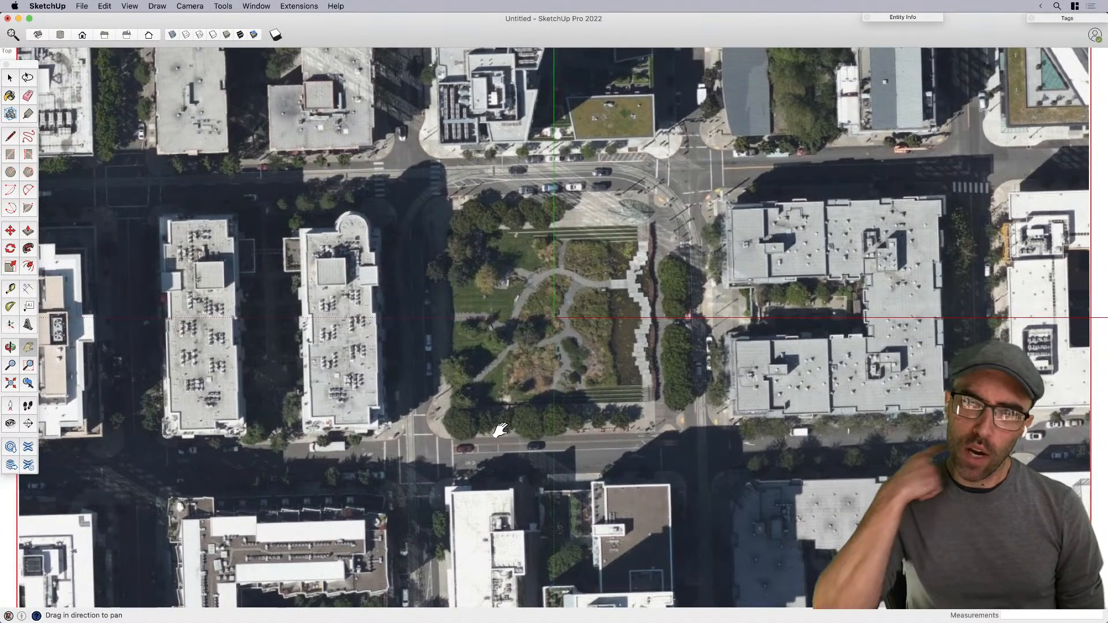
scroll(451, 440, "up", 3)
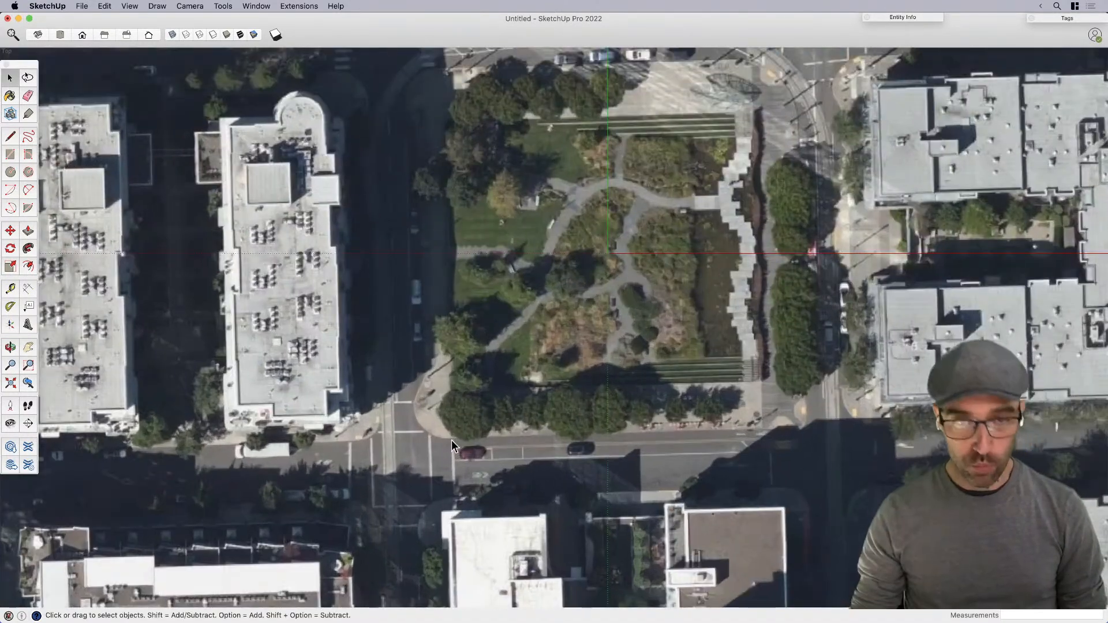
Step: Turn on the X-ray face style to fade the satellite imagery, keeping the park centred in the top view
left_click(172, 36)
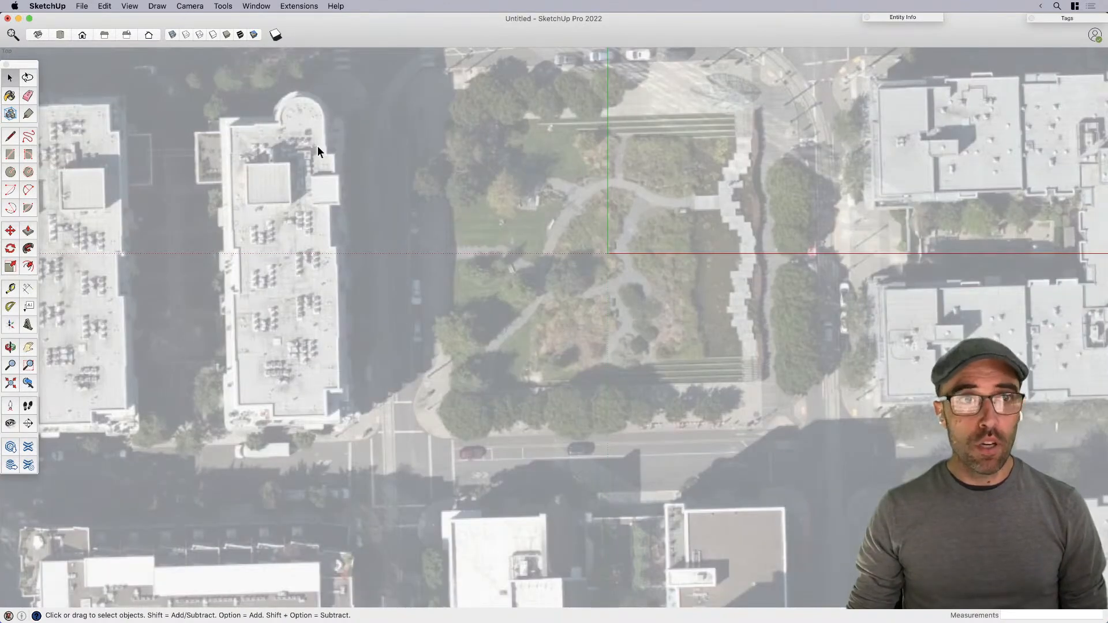
middle_click_drag(578, 299, 608, 386, "shift")
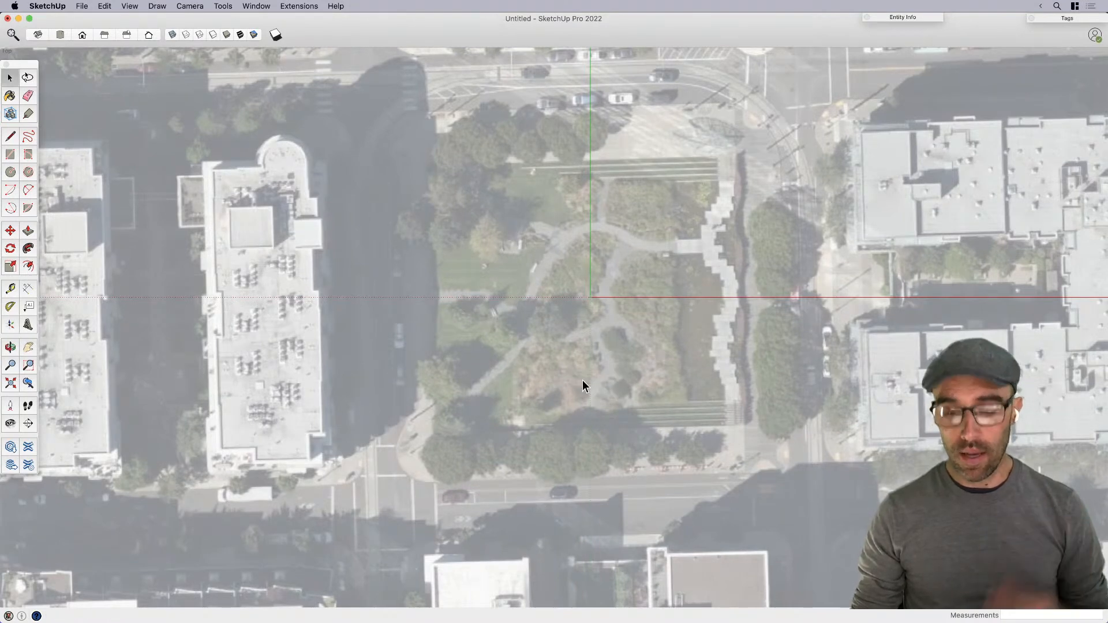
key("space")
middle_click_drag(569, 395, 565, 409, "shift")
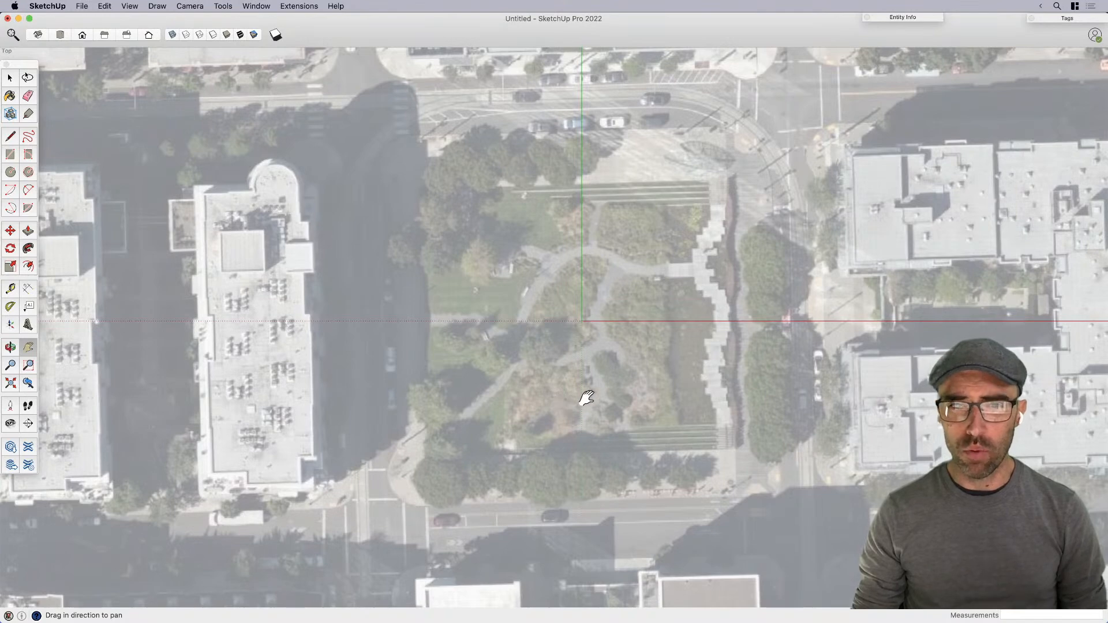
scroll(643, 384, "down", 1)
middle_click_drag(640, 387, 600, 375, "shift")
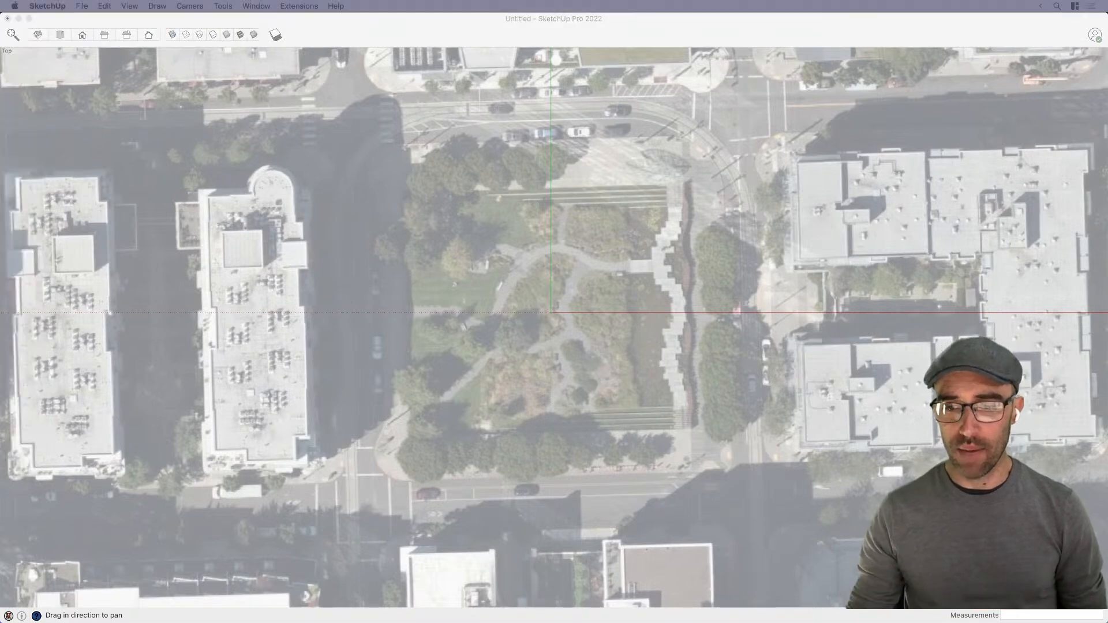
Step: Import the DWG site drawing in Model Units, merging coplanar faces and orienting faces consistently, without preserving the drawing origin
left_click_drag(761, 600, 672, 442)
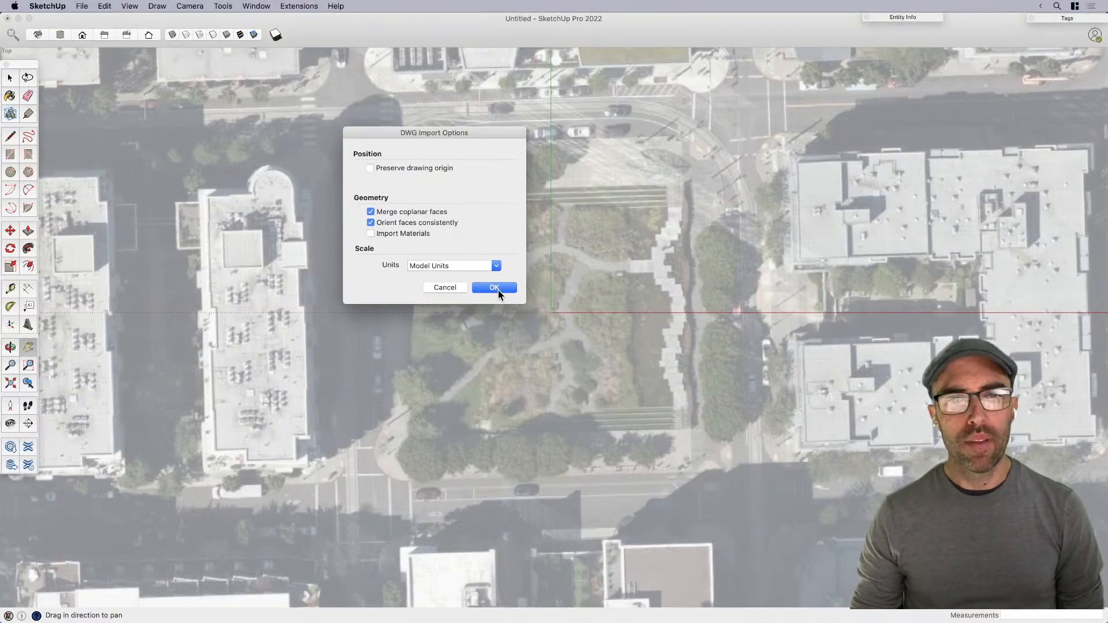
left_click(498, 290)
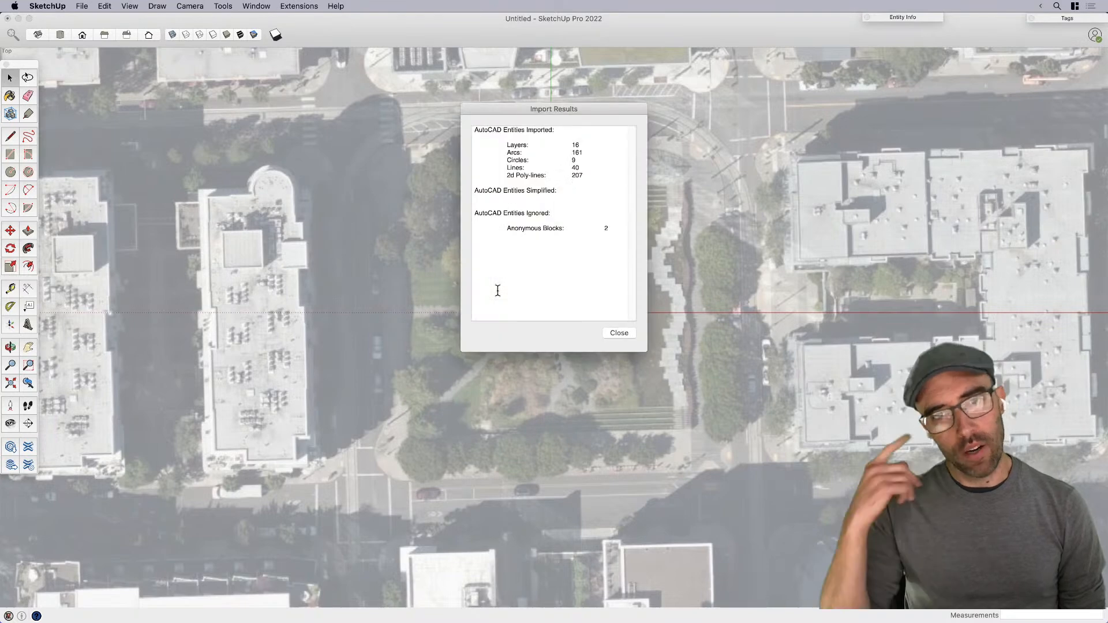
left_click(619, 334)
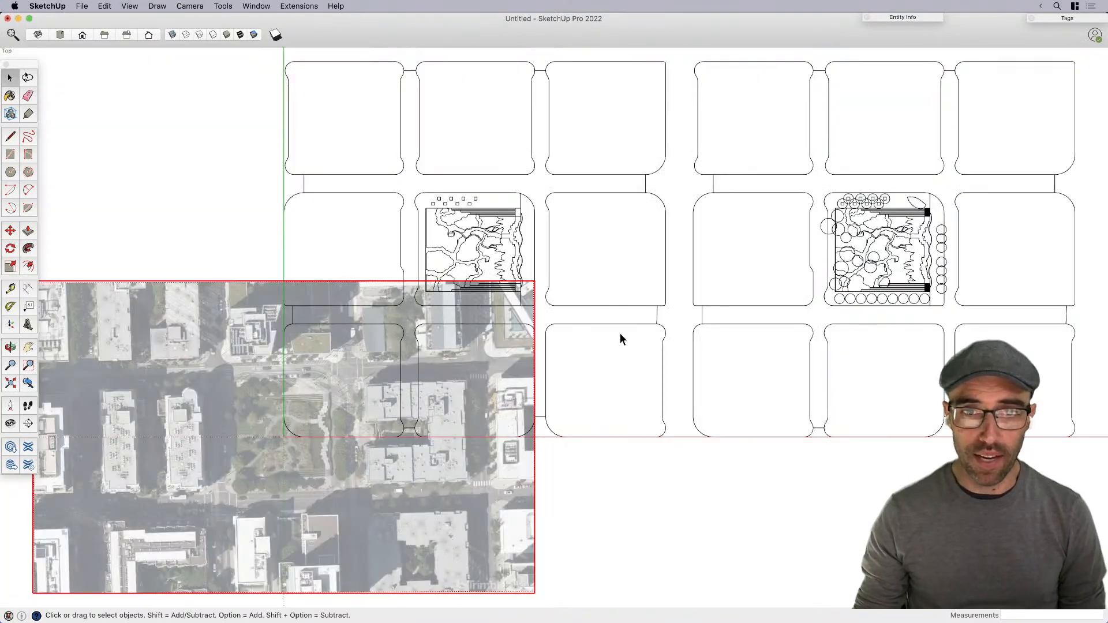
Step: Move the imported site drawing off the satellite imagery so the two sit side by side without overlapping
scroll(641, 315, "down", 3)
left_click(659, 314)
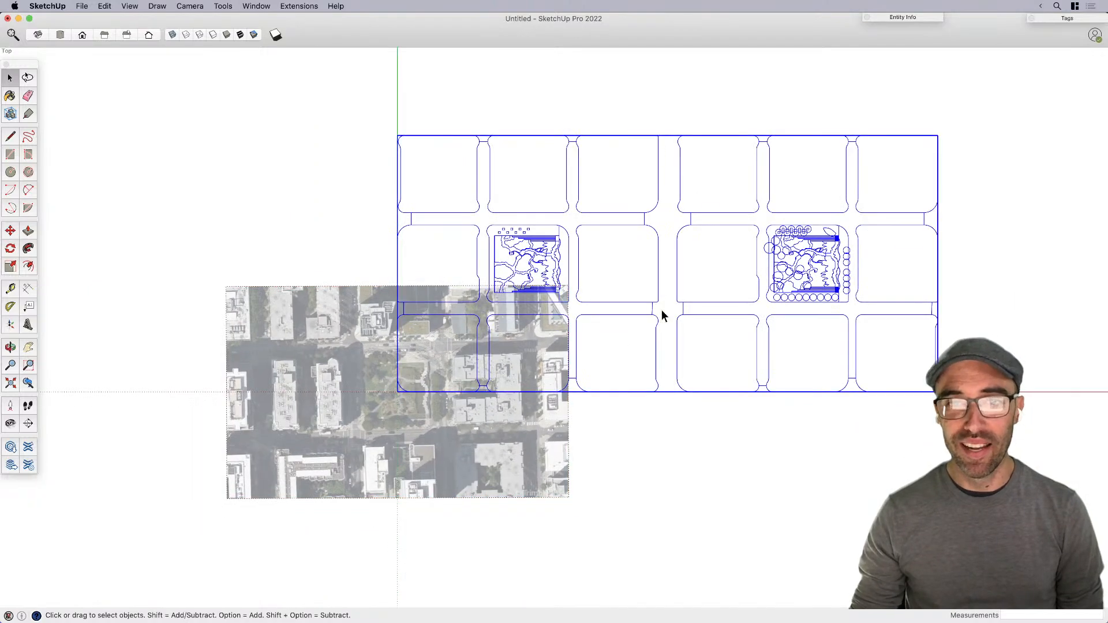
key("m")
left_click(631, 366)
left_click(819, 457)
middle_click_drag(816, 460, 675, 427, "shift")
key("space")
Step: Explode the imported drawing and delete the copy of the site plan that has no tree circles
right_click(874, 317)
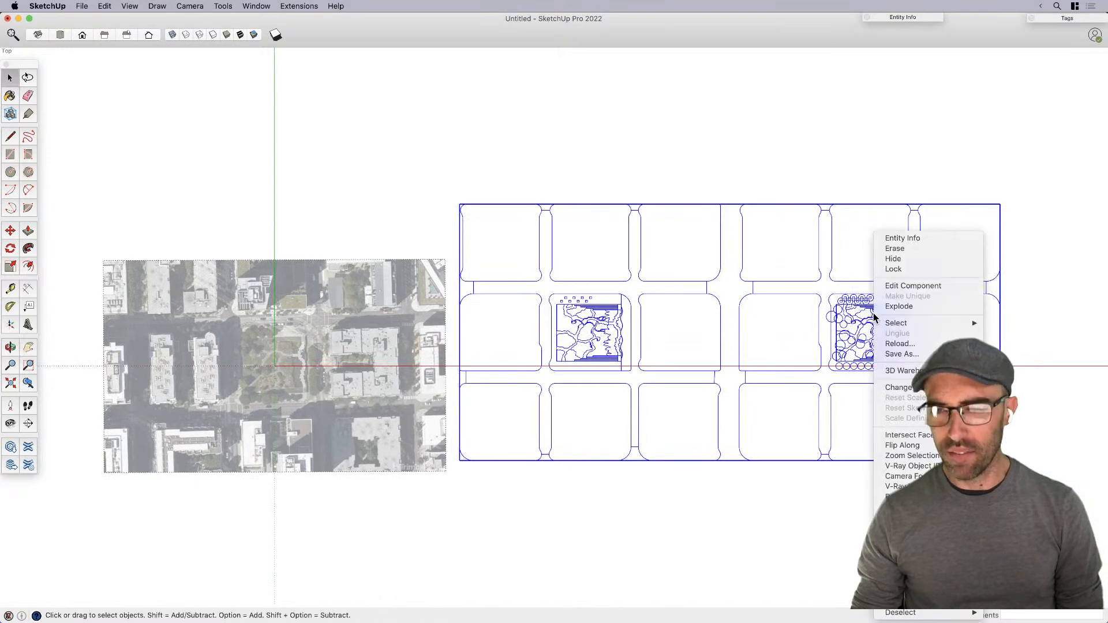
left_click(892, 311)
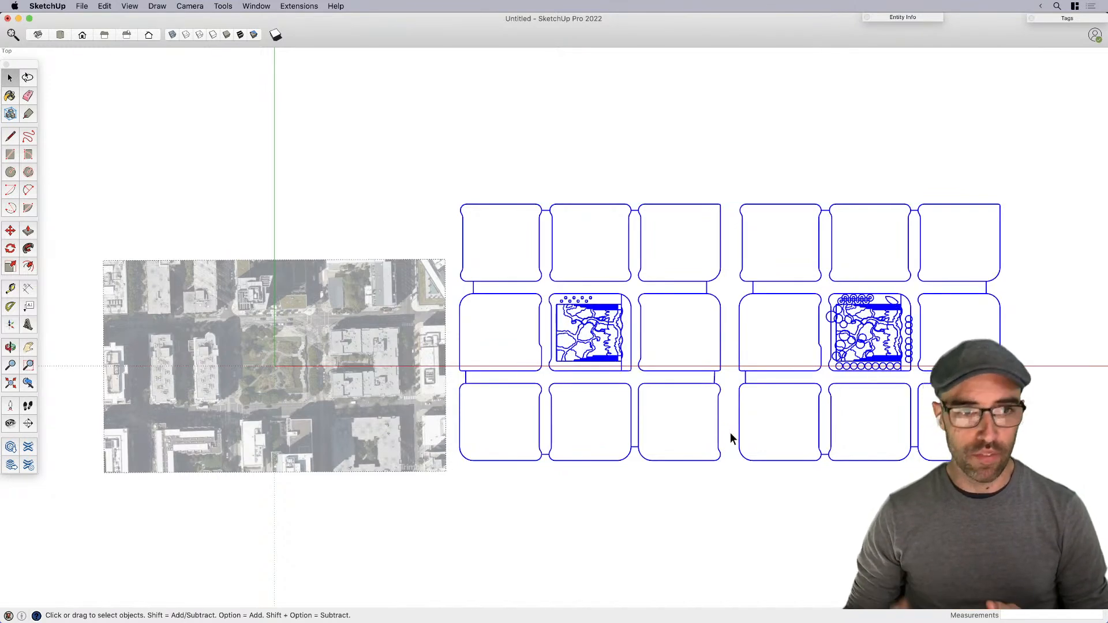
left_click(721, 476)
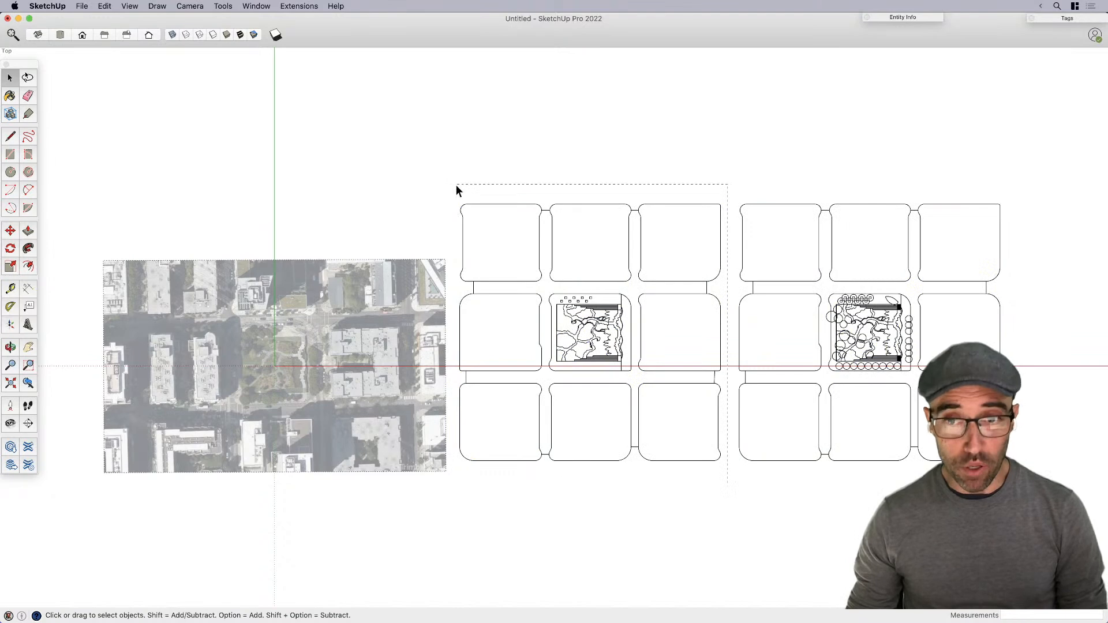
left_click(457, 185)
key("Delete")
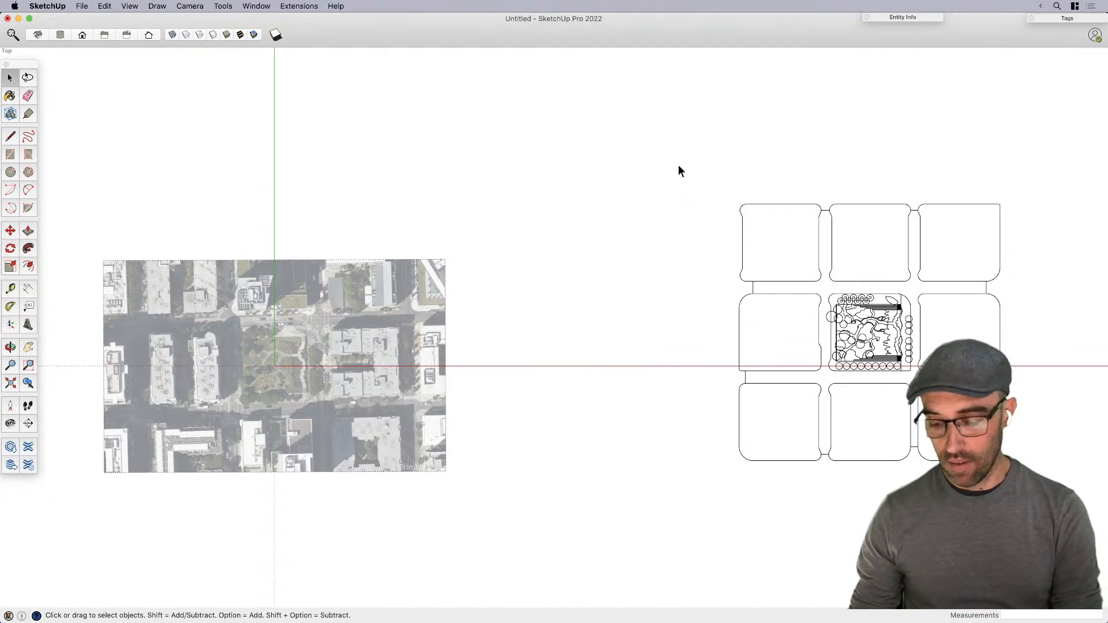
Step: Group the remaining site plan with tree circles and move it about 1729' onto the park in the satellite imagery
left_click_drag(686, 175, 1092, 522)
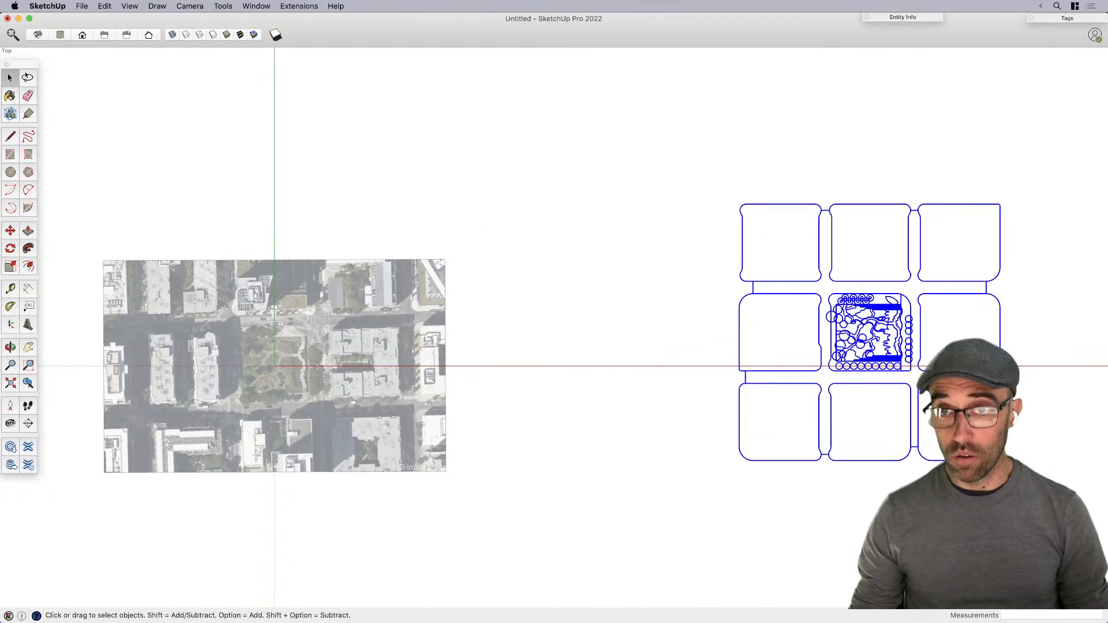
key("super+g")
key("m")
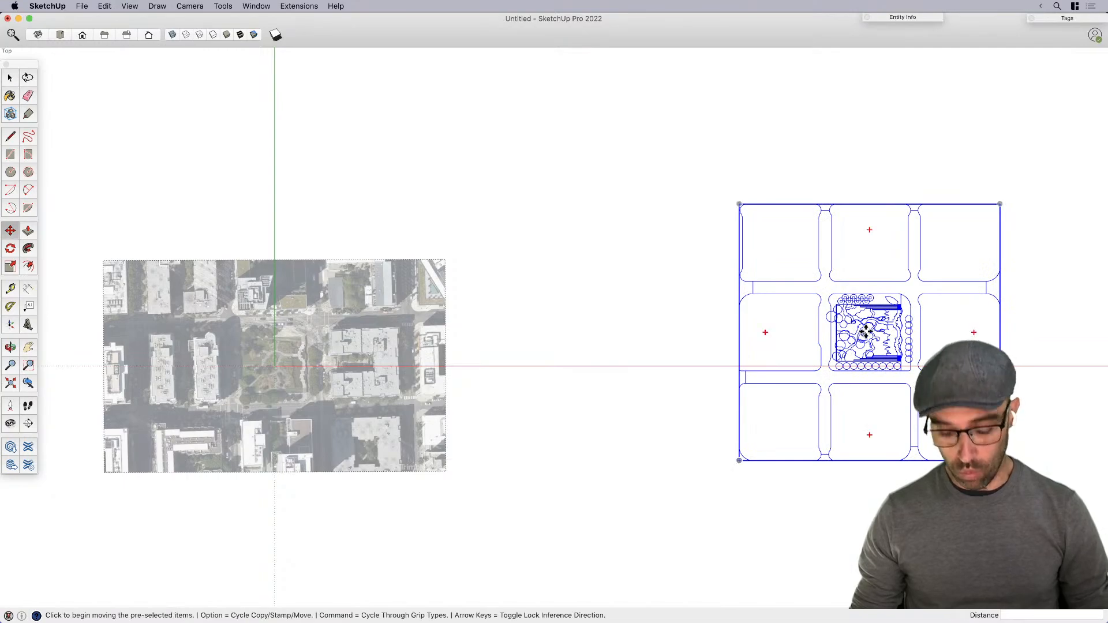
left_click(864, 331)
scroll(865, 332, "down", 2)
scroll(449, 370, "up", 6)
scroll(469, 343, "up", 4)
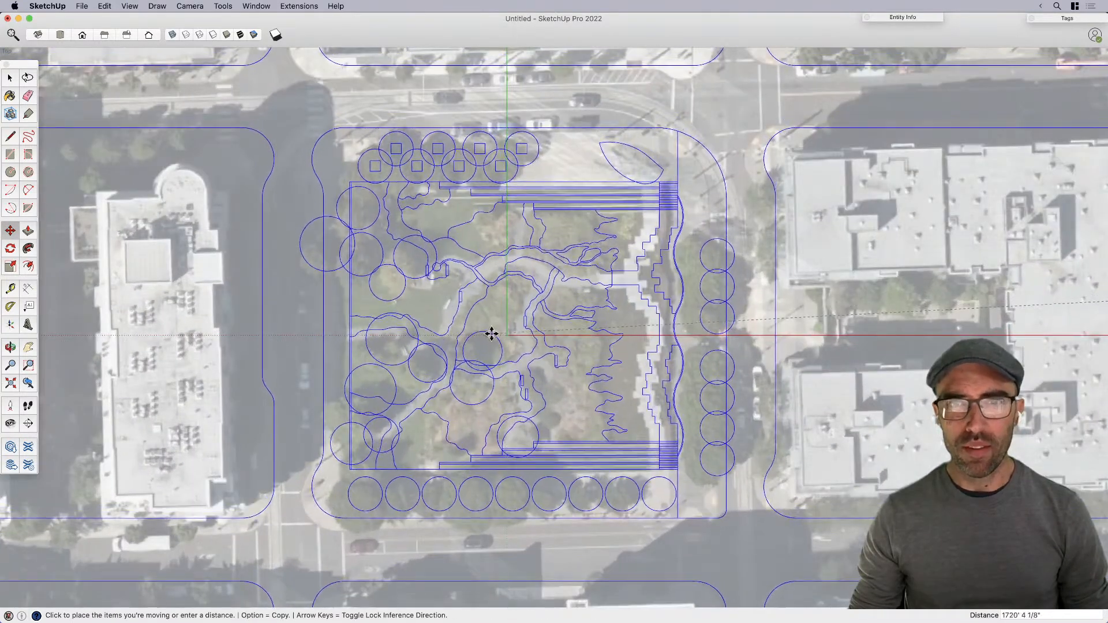
left_click(477, 345)
scroll(539, 426, "down", 3)
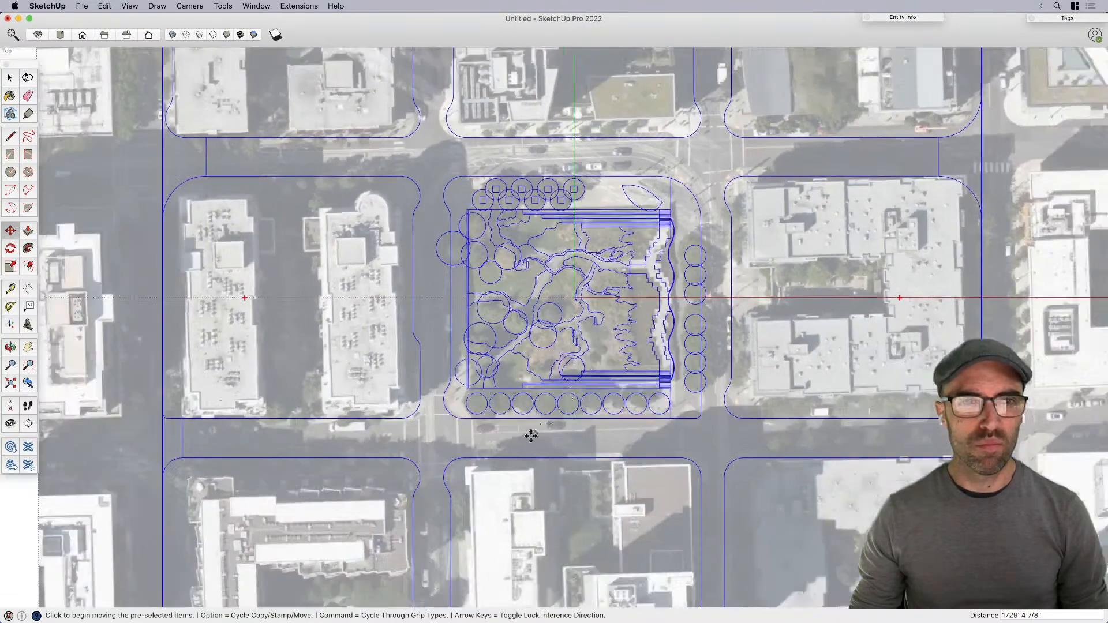
Step: Shift the grouped plan about 2' 9" to match the curb corner of the park block, and check the alignment along the street edge
scroll(440, 390, "up", 6)
left_click(434, 402)
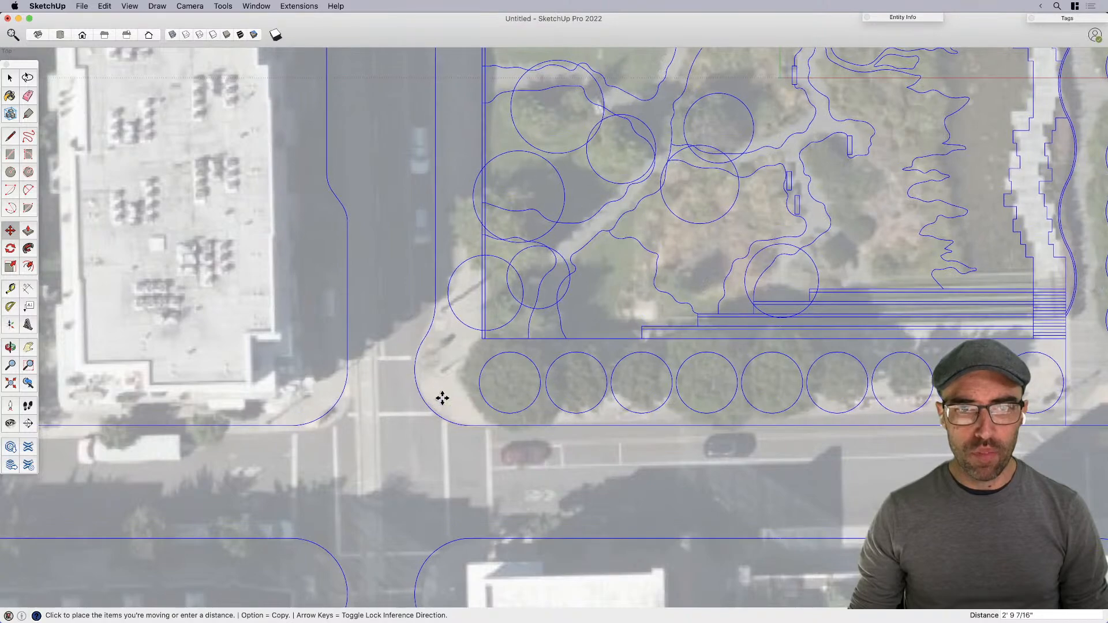
left_click(441, 396)
scroll(445, 389, "down", 5)
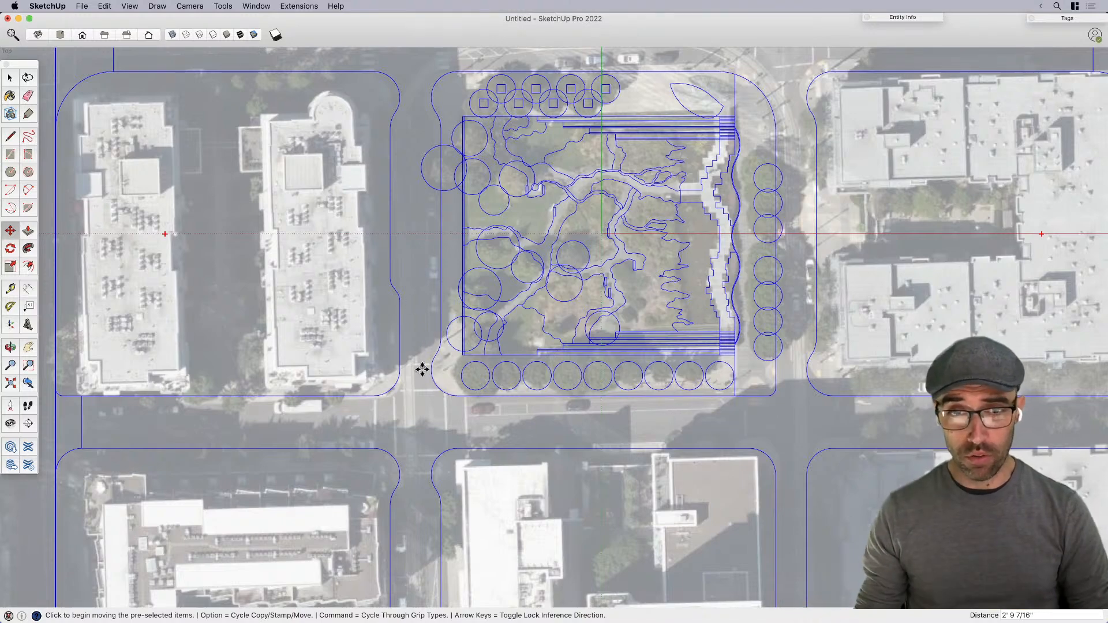
scroll(692, 402, "up", 4)
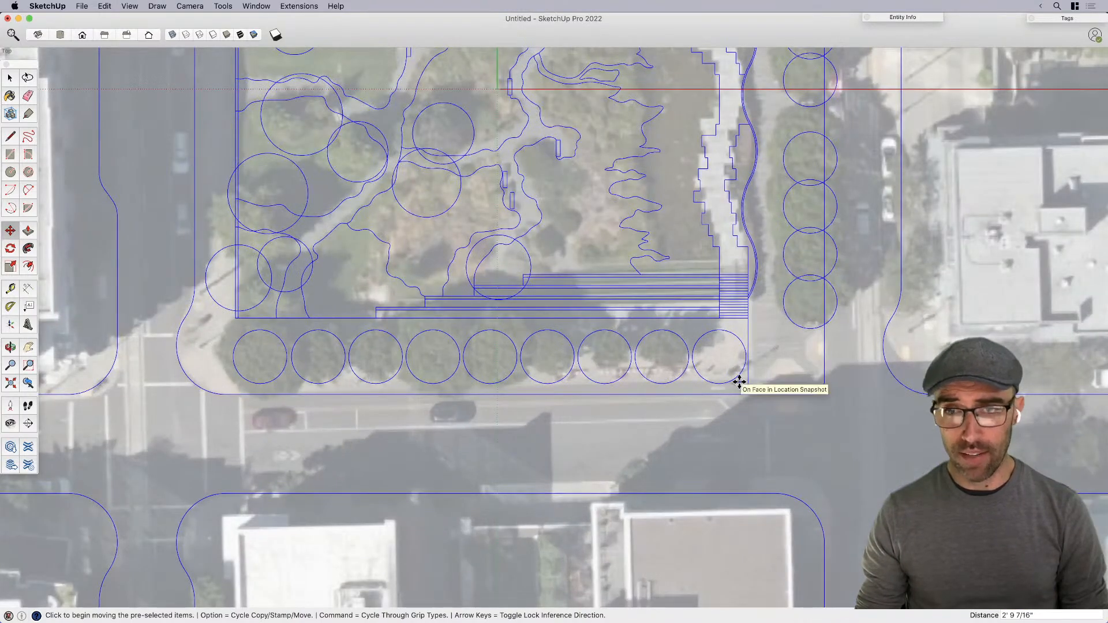
scroll(734, 381, "up", 3)
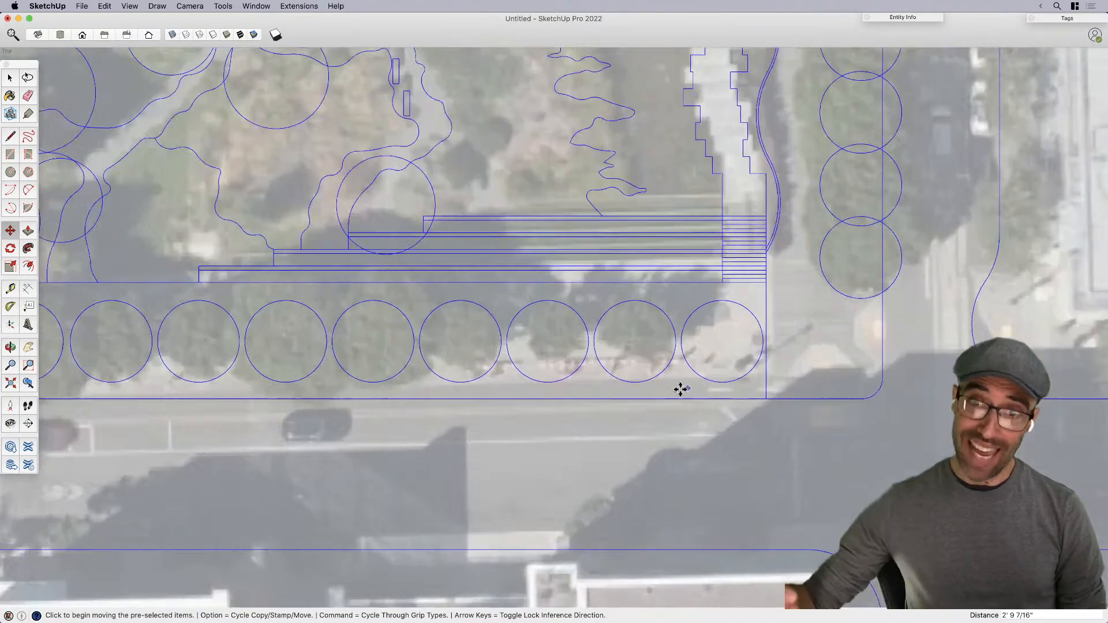
Step: Rotate the grouped site plan about the park block's southwest curb corner, using the southern curb line as the reference
scroll(663, 381, "up", 3)
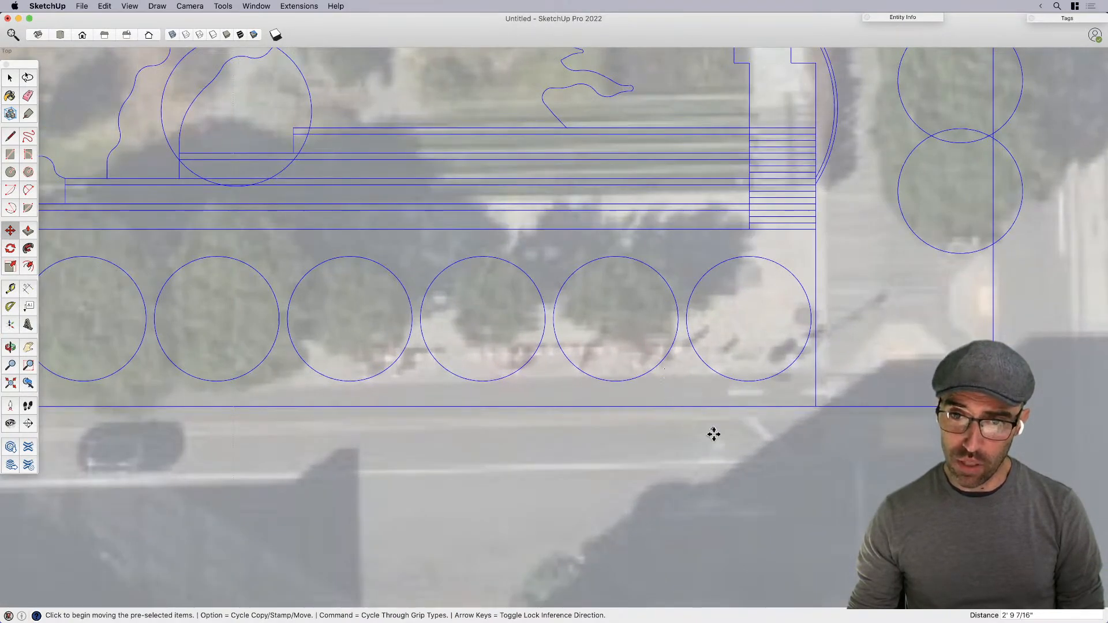
scroll(714, 432, "down", 5)
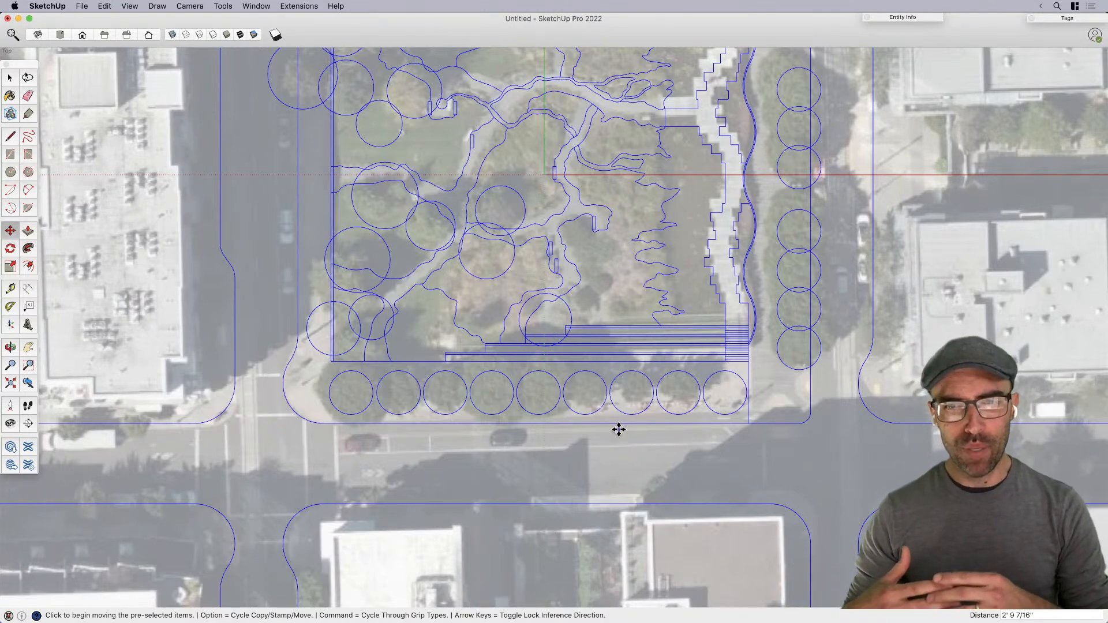
key("q")
left_click(344, 423)
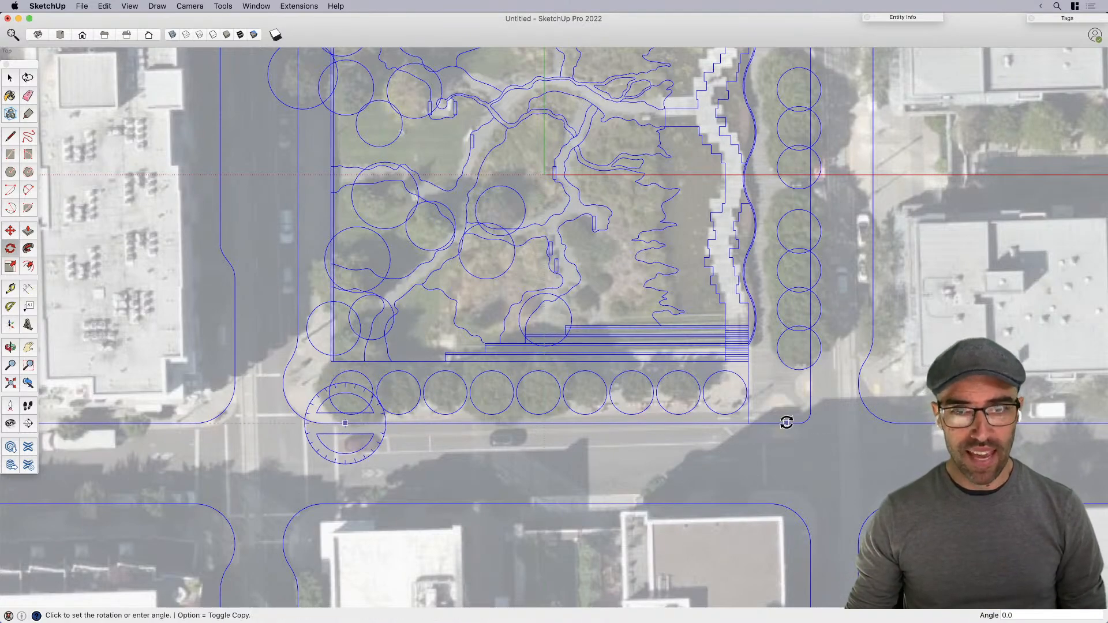
left_click(785, 423)
scroll(786, 423, "up", 3)
key("space")
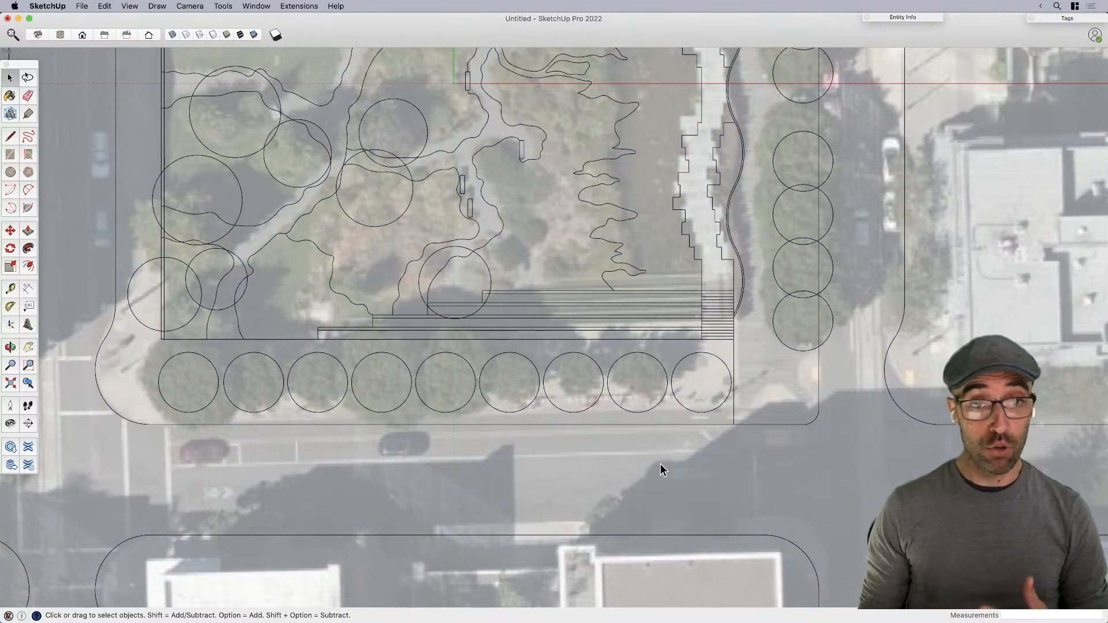
Step: Redo the undone rotation of the site plan group and check its fit against the streets in the imagery
scroll(660, 464, "down", 2)
scroll(577, 445, "down", 2)
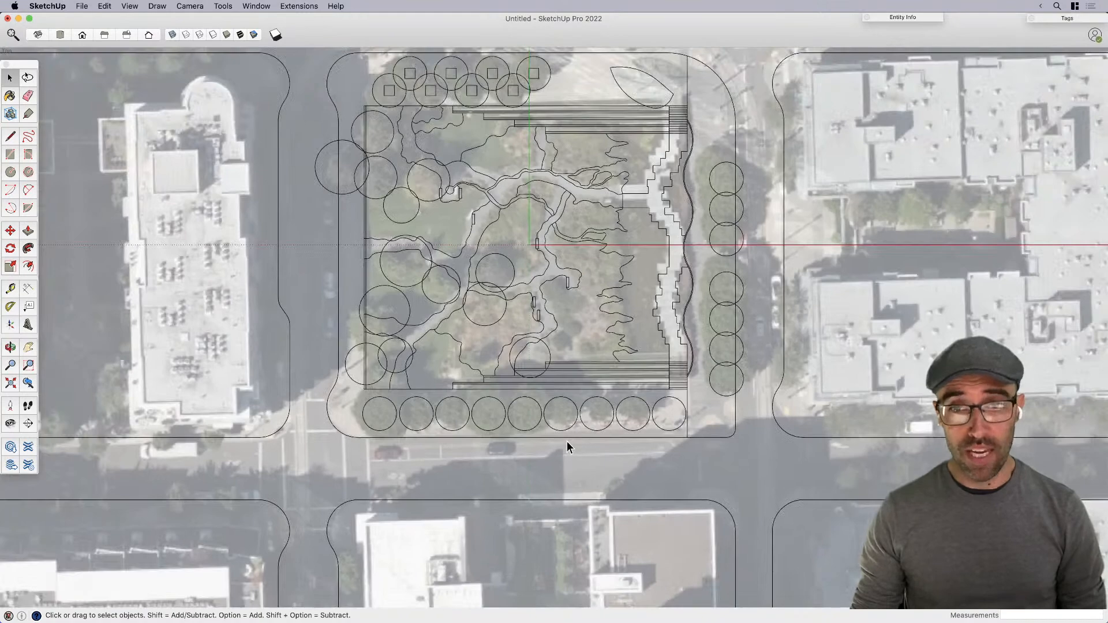
scroll(573, 434, "down", 3)
scroll(520, 439, "up", 3)
key("super+a")
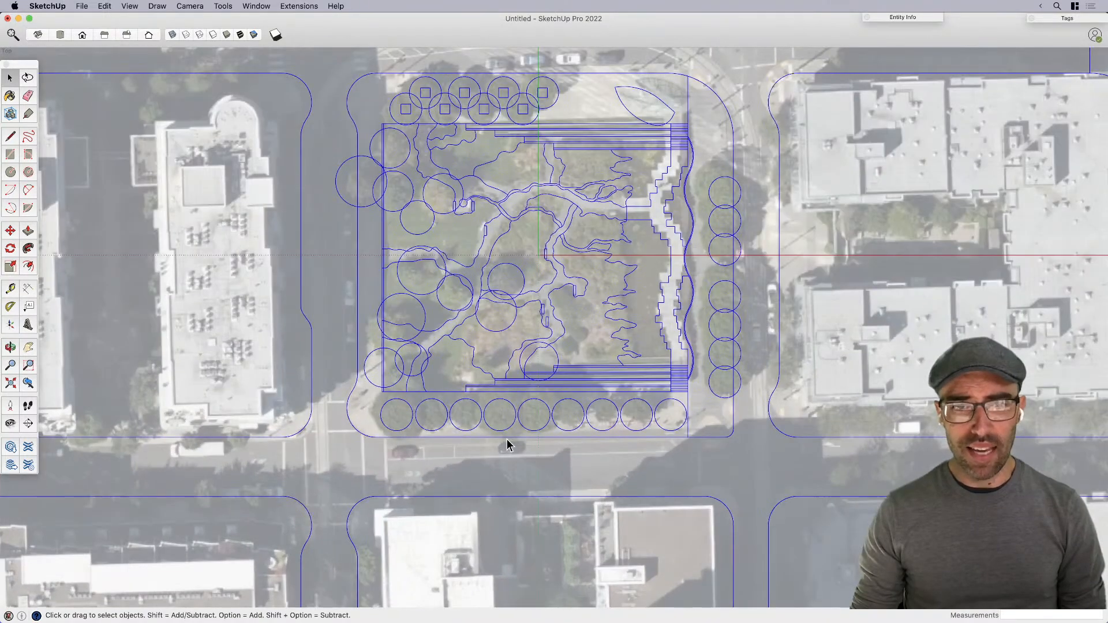
scroll(499, 441, "up", 2)
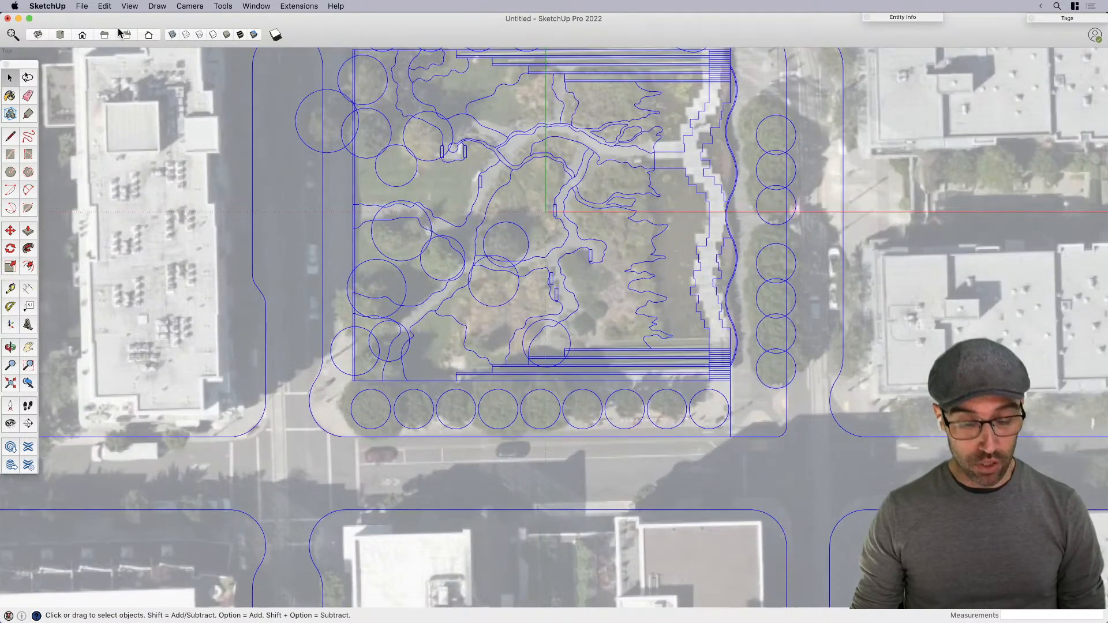
left_click(105, 6)
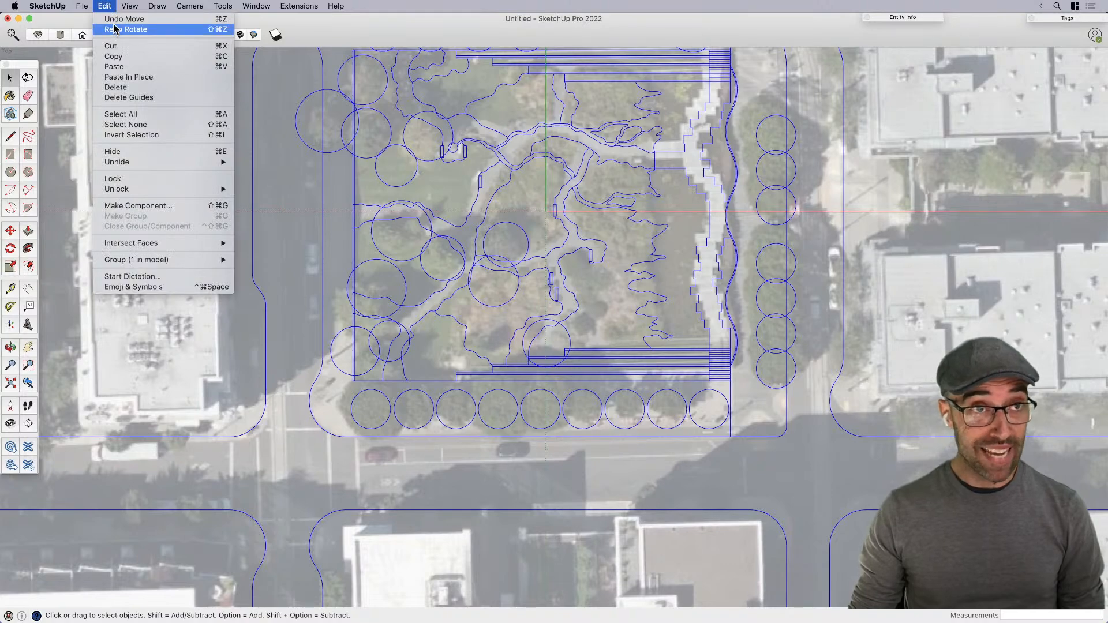
left_click(116, 30)
scroll(763, 426, "up", 2)
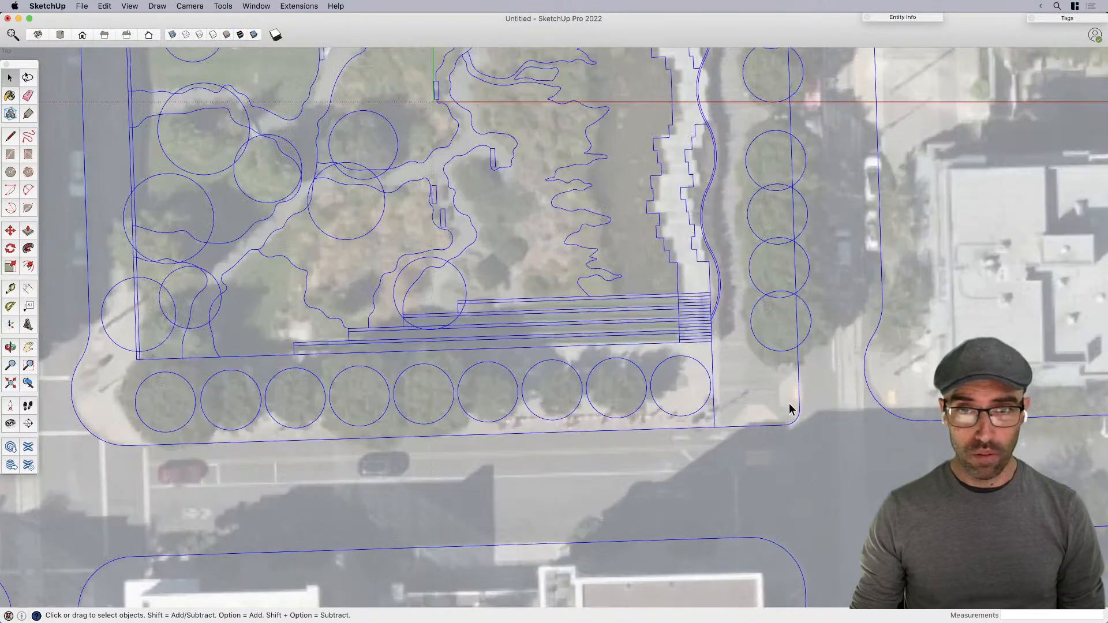
scroll(792, 413, "down", 5)
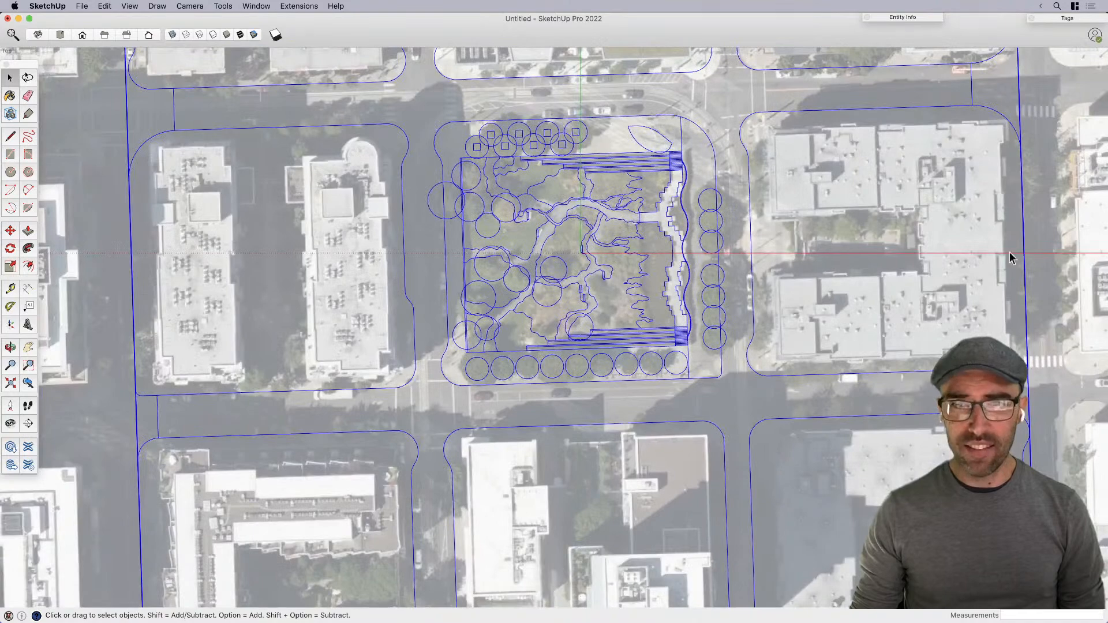
Step: Place the drawing axes with the origin at the park's southwest curb corner and the red axis along the southern curb
scroll(971, 269, "down", 2)
right_click(1052, 251)
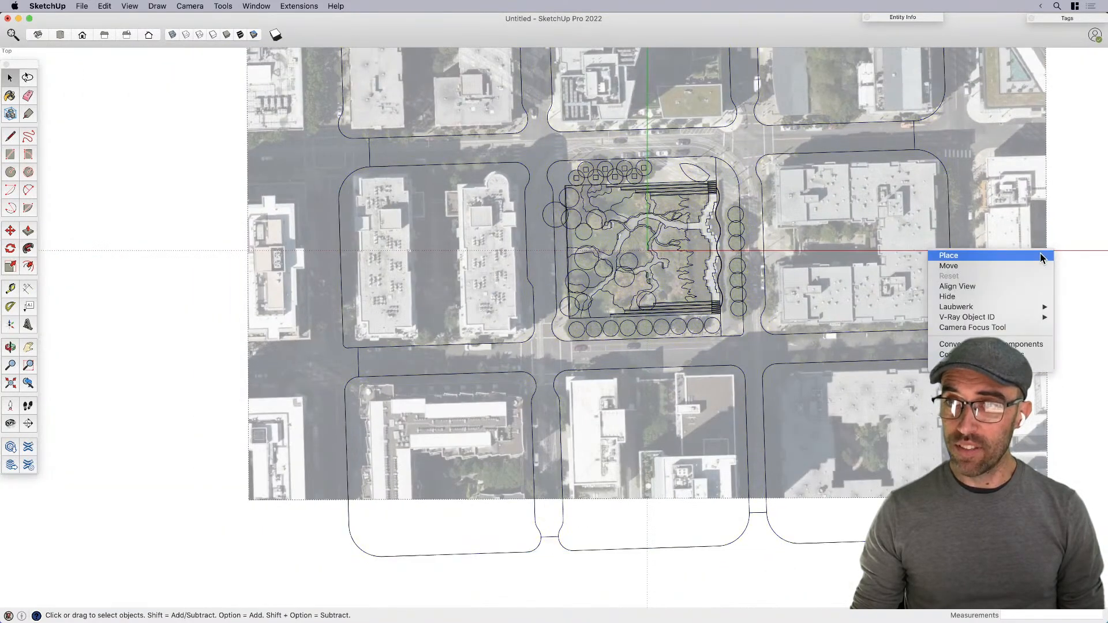
left_click(1040, 253)
scroll(553, 346, "up", 3)
scroll(550, 349, "up", 3)
left_click(561, 337)
scroll(637, 349, "up", 3)
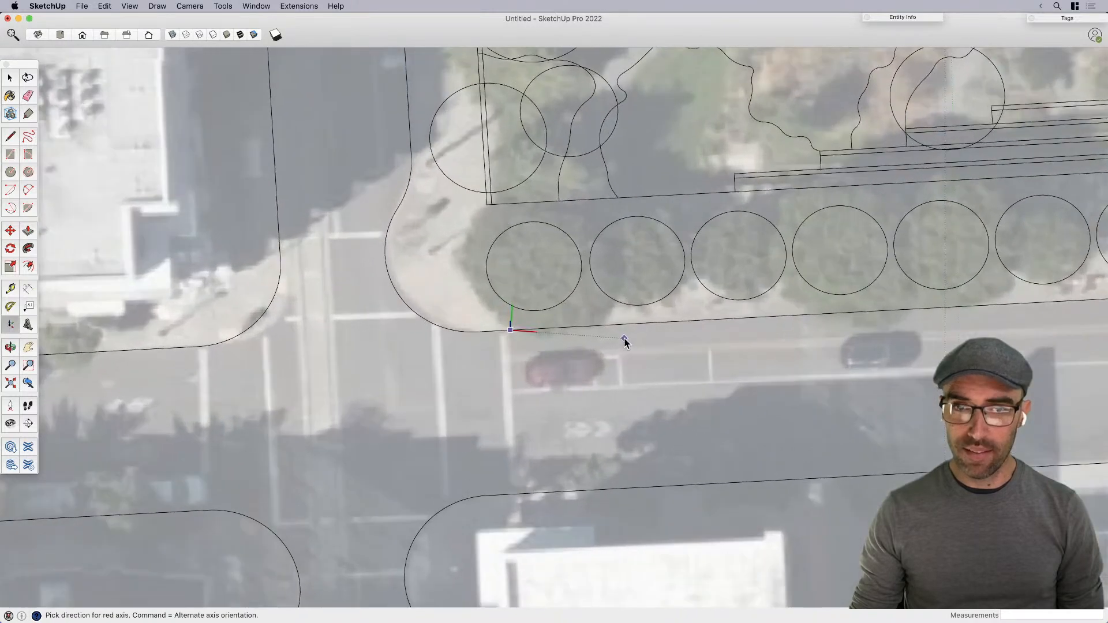
scroll(635, 327, "up", 3)
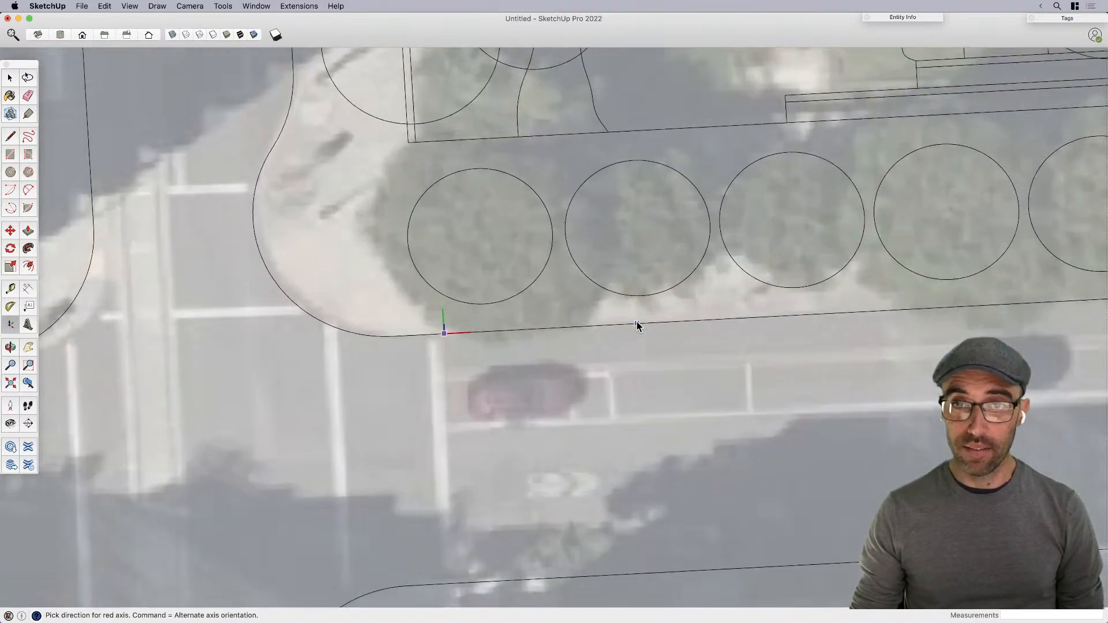
left_click(626, 324)
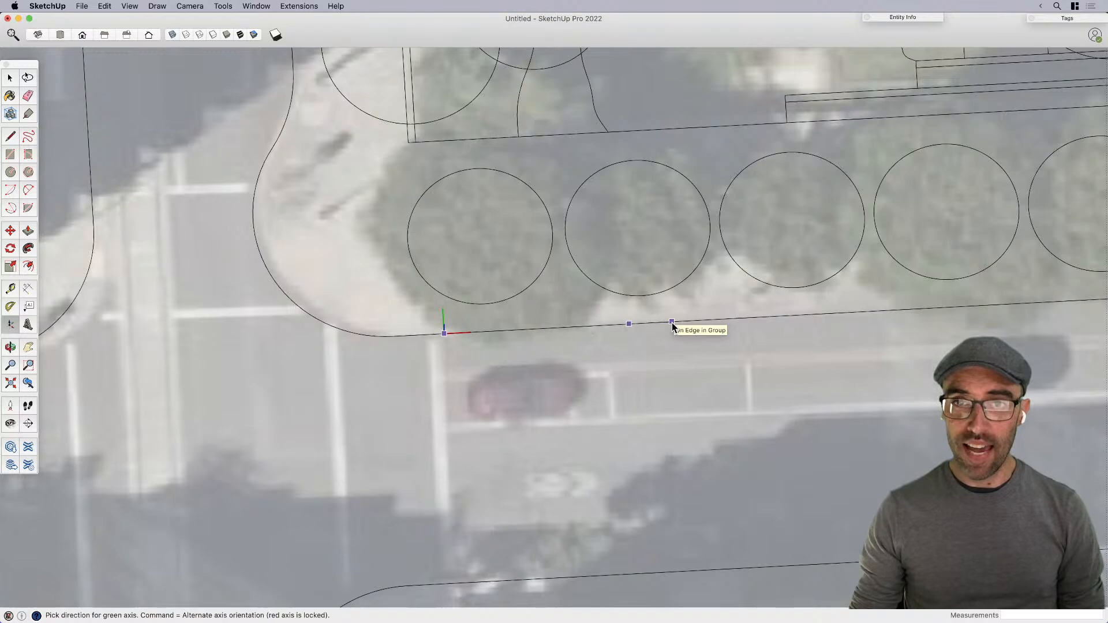
left_click(672, 324)
scroll(526, 382, "down", 3)
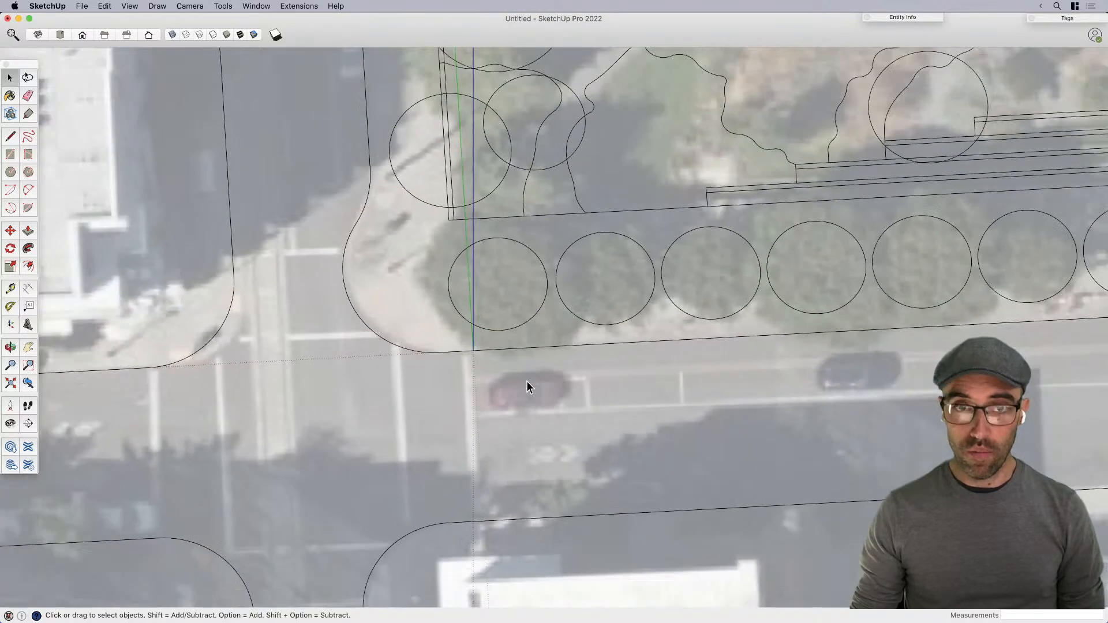
Step: Inspect the relocated axes against the park plan and surrounding blocks from an oblique view
mouse_move(524, 381)
middle_mouse_down()
mouse_move(344, 304)
mouse_move(361, 249)
mouse_move(521, 375)
mouse_move(521, 341)
mouse_move(509, 353)
middle_mouse_up()
scroll(510, 350, "down", 2)
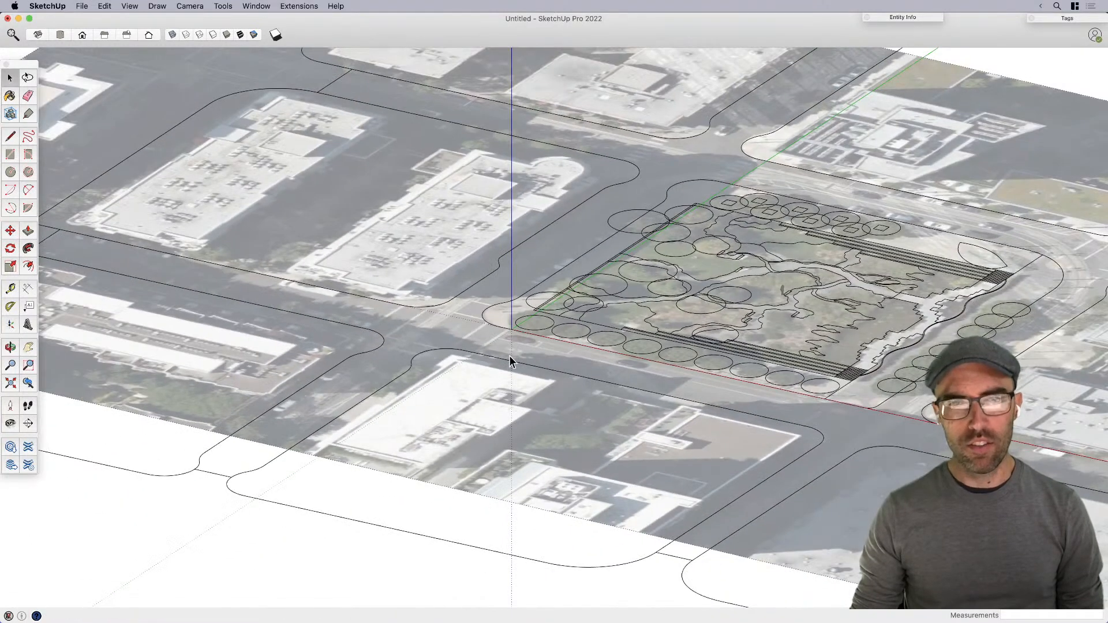
scroll(508, 355, "down", 3)
middle_click_drag(586, 410, 453, 402, "shift")
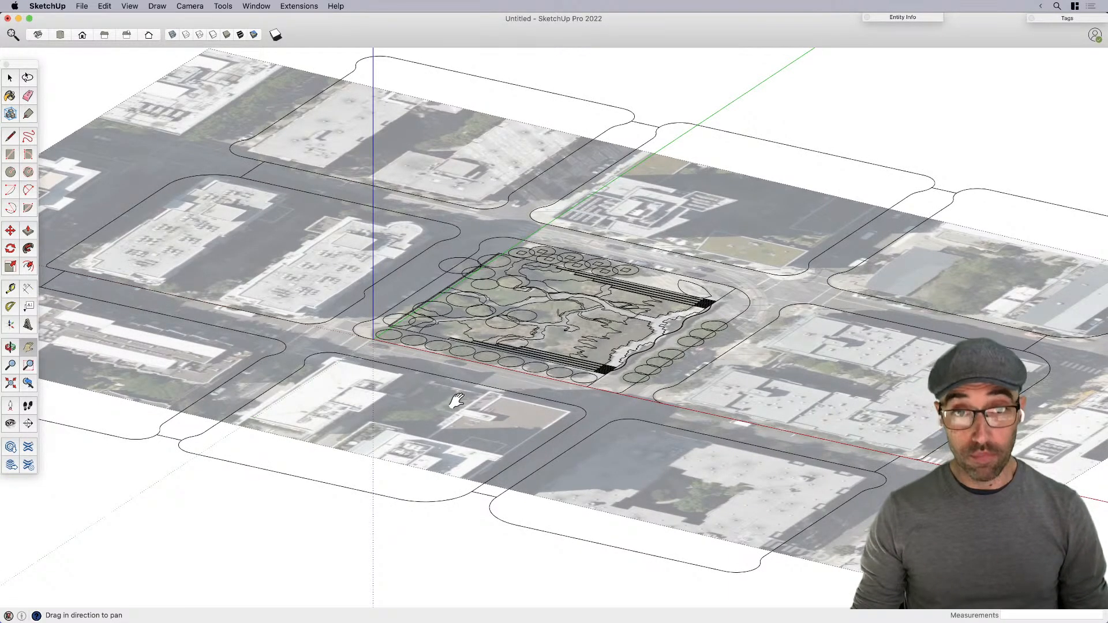
scroll(423, 343, "up", 3)
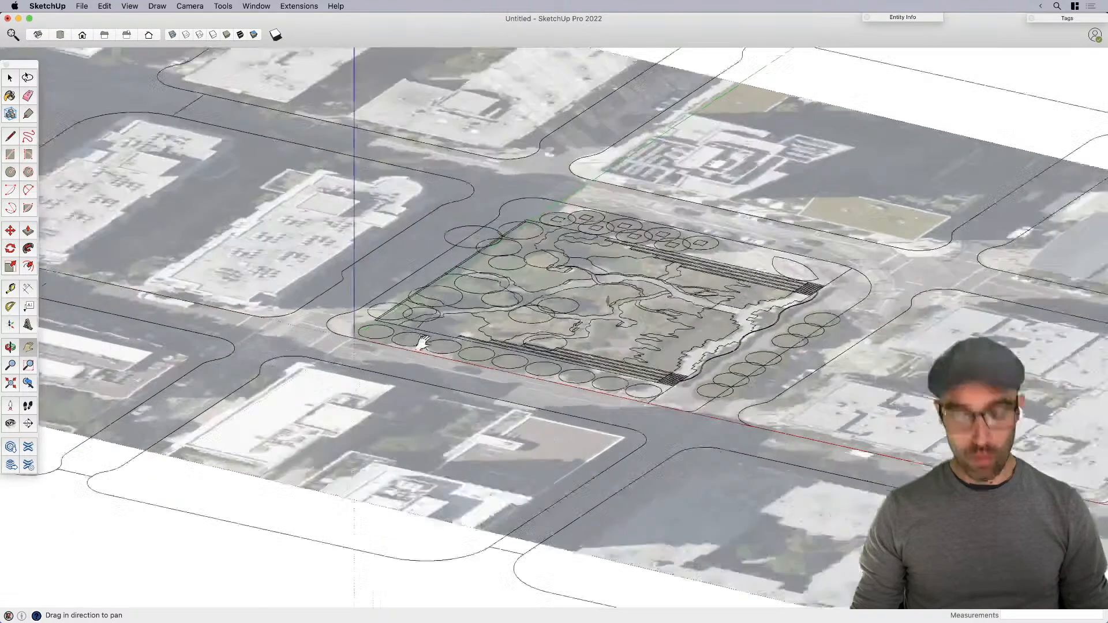
scroll(423, 344, "up", 3)
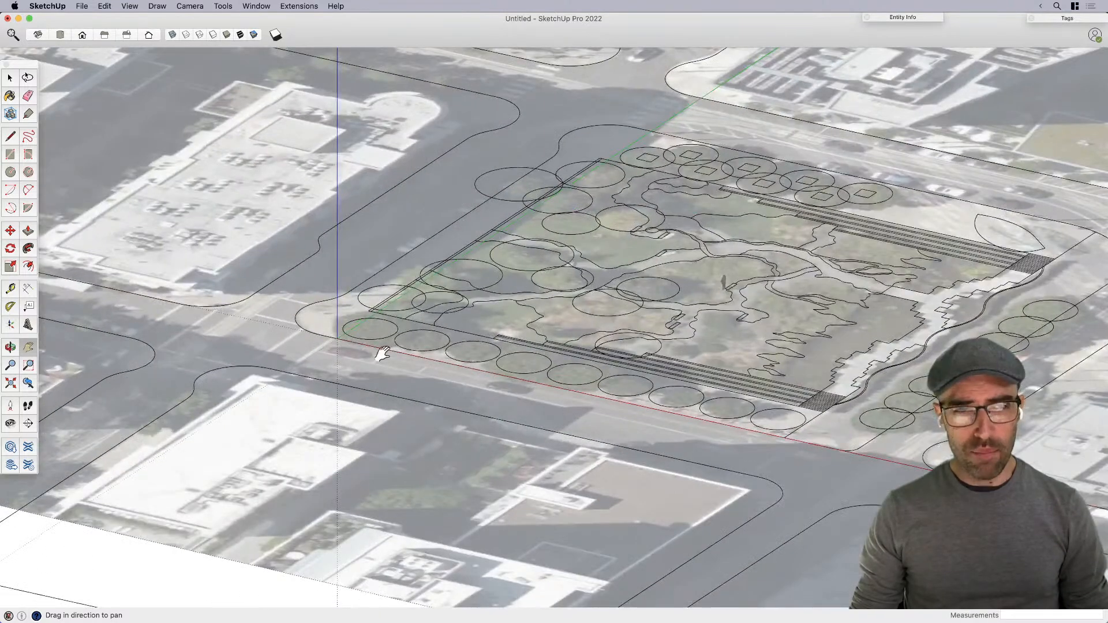
scroll(375, 352, "up", 2)
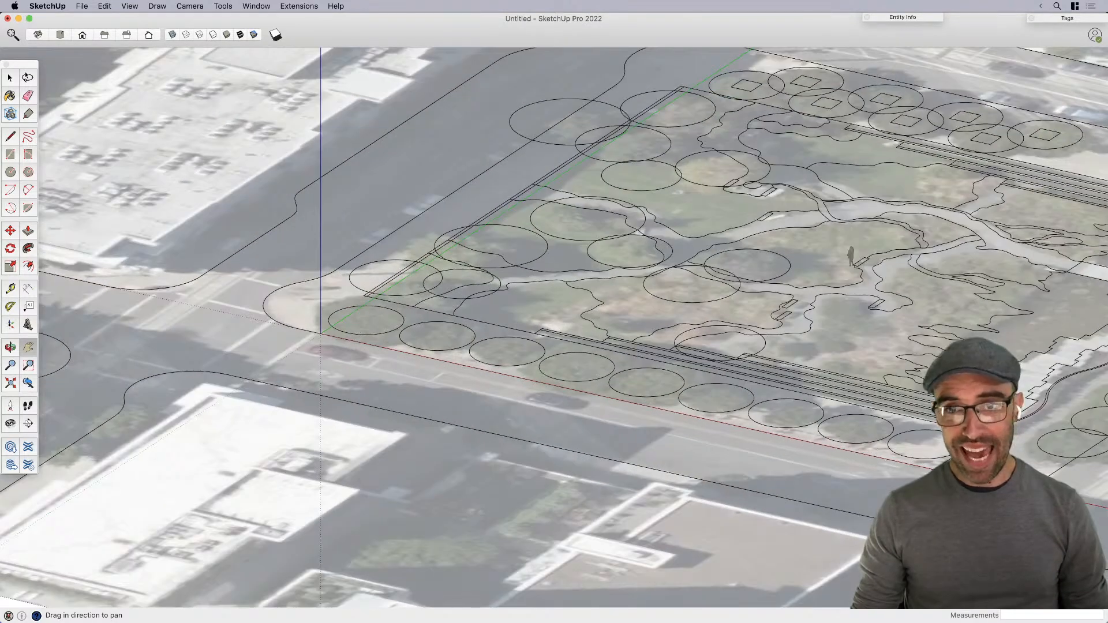
Step: Switch the camera to the standard Top view aligned to the relocated axes
key("super+1")
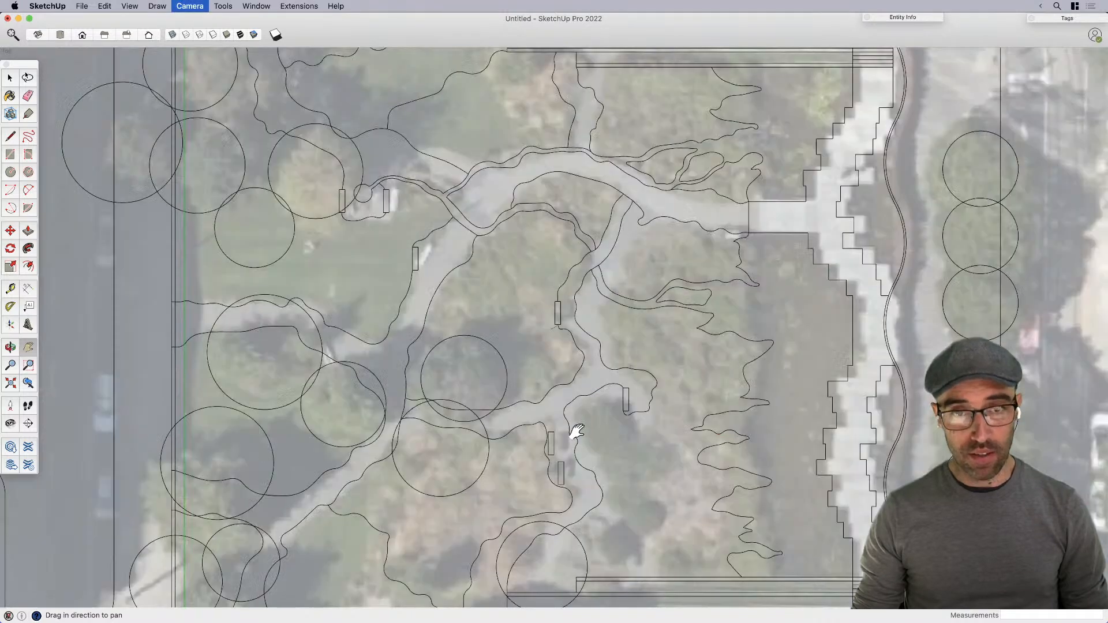
scroll(600, 282, "down", 5)
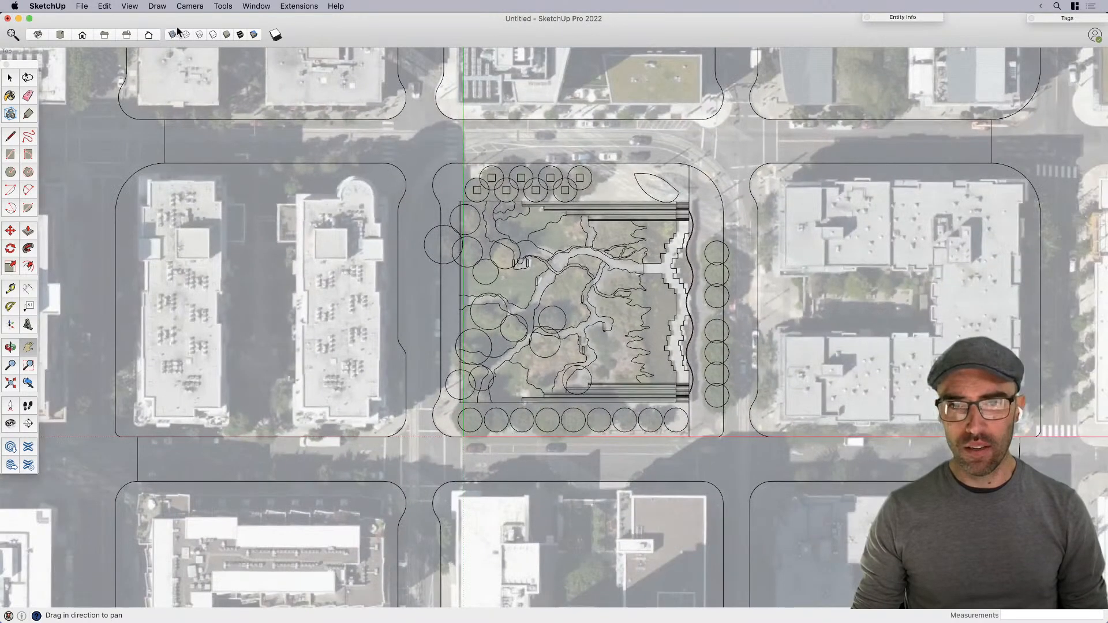
left_click(187, 8)
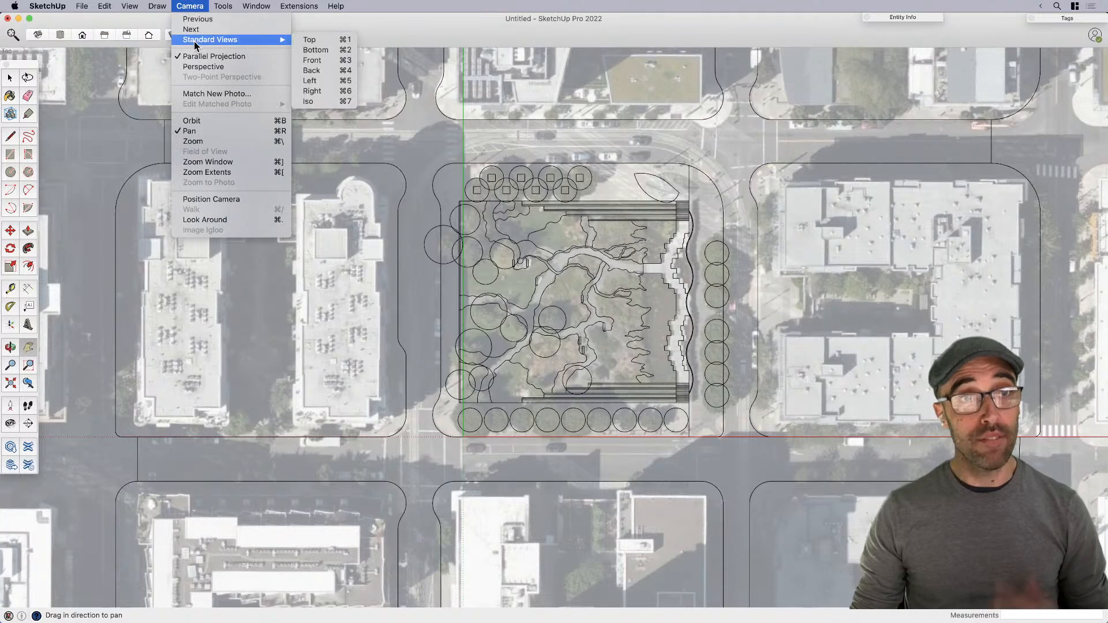
mouse_move(197, 40)
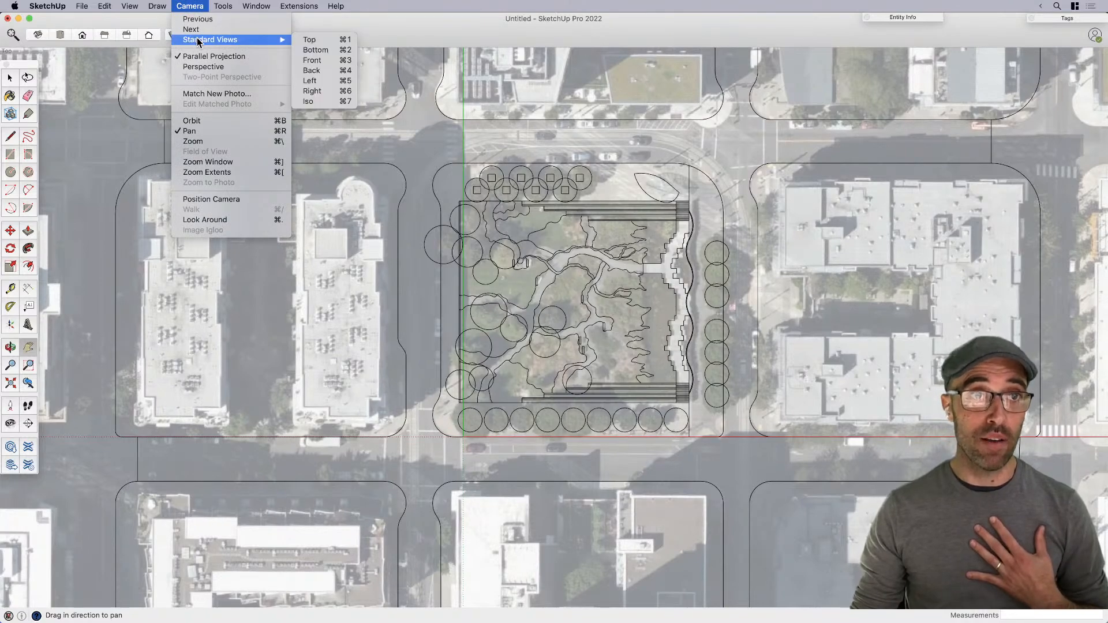
left_click(309, 40)
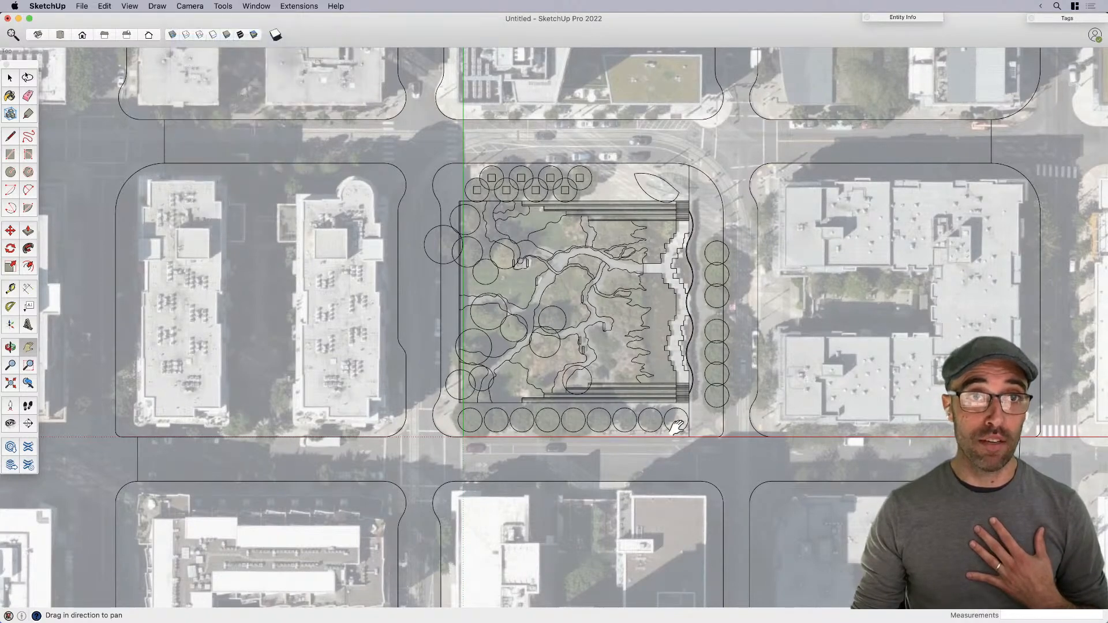
Step: Sketch three test rectangles beside the southern curb to check that they follow the axes, and delete them
scroll(473, 436, "up", 5)
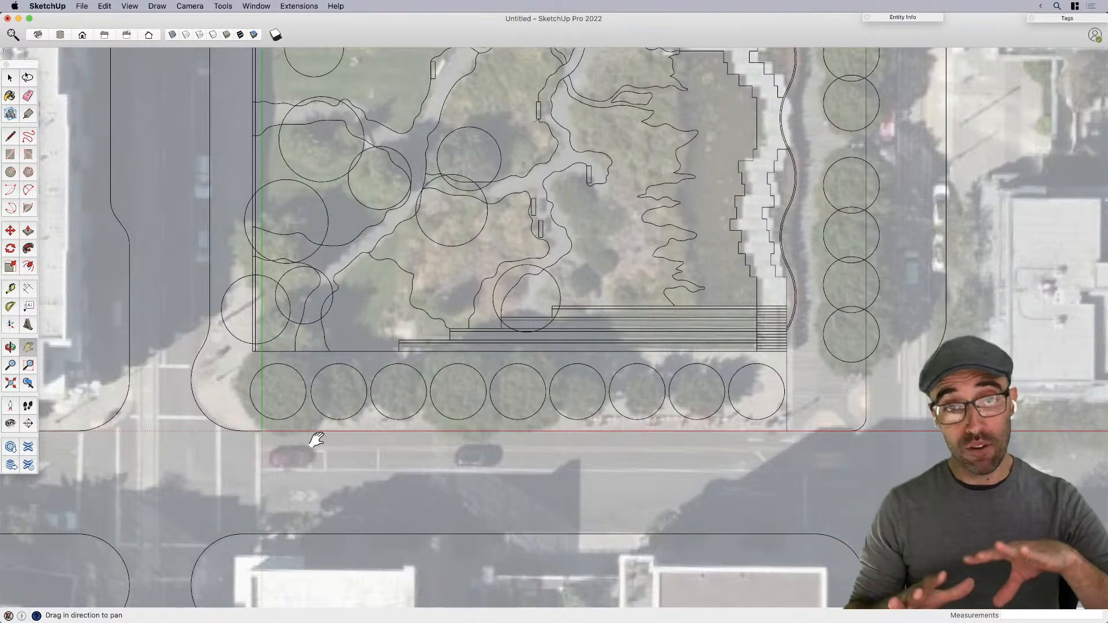
scroll(332, 458, "up", 5)
key("r")
left_click(314, 420)
left_click(437, 477)
scroll(381, 405, "up", 1)
left_click(378, 406)
left_click(661, 430)
left_click(661, 405)
left_click(745, 455)
key("space")
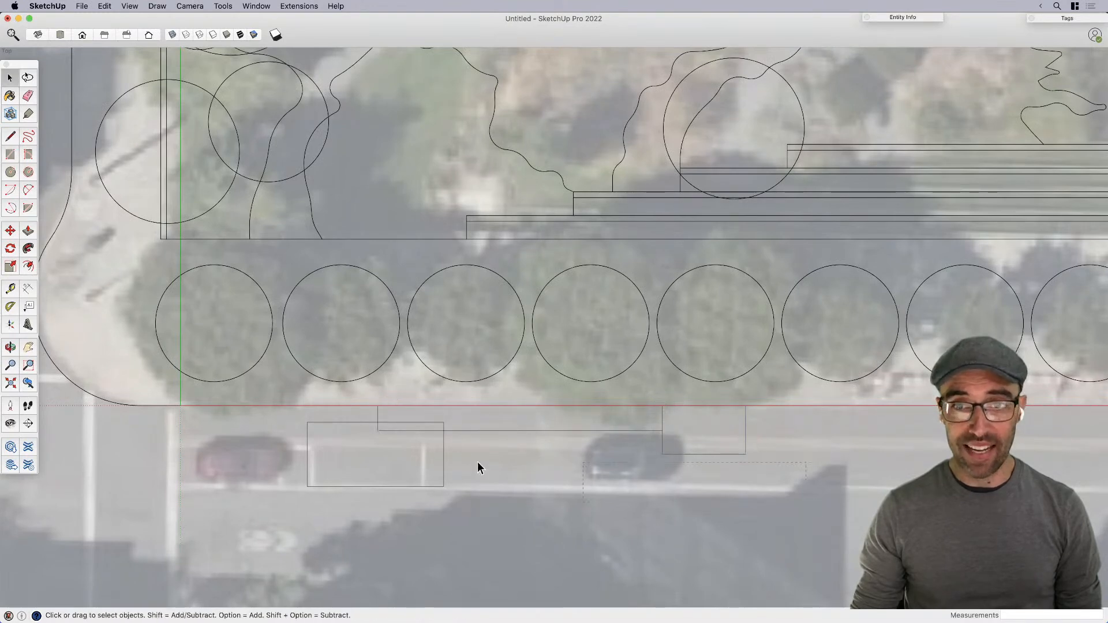
triple_click(308, 430)
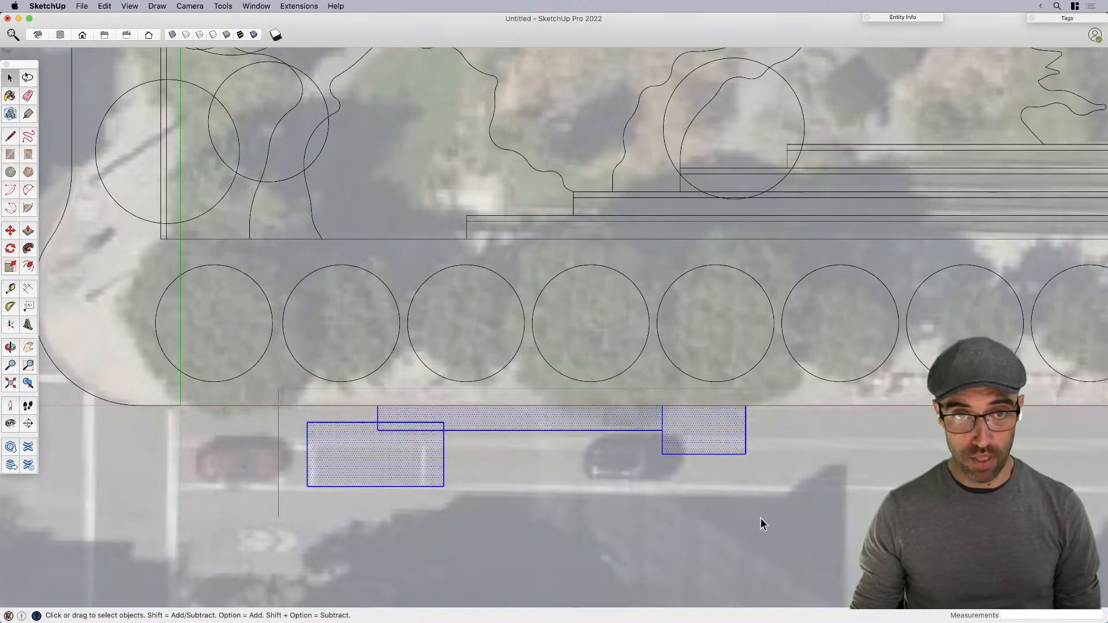
key("Delete")
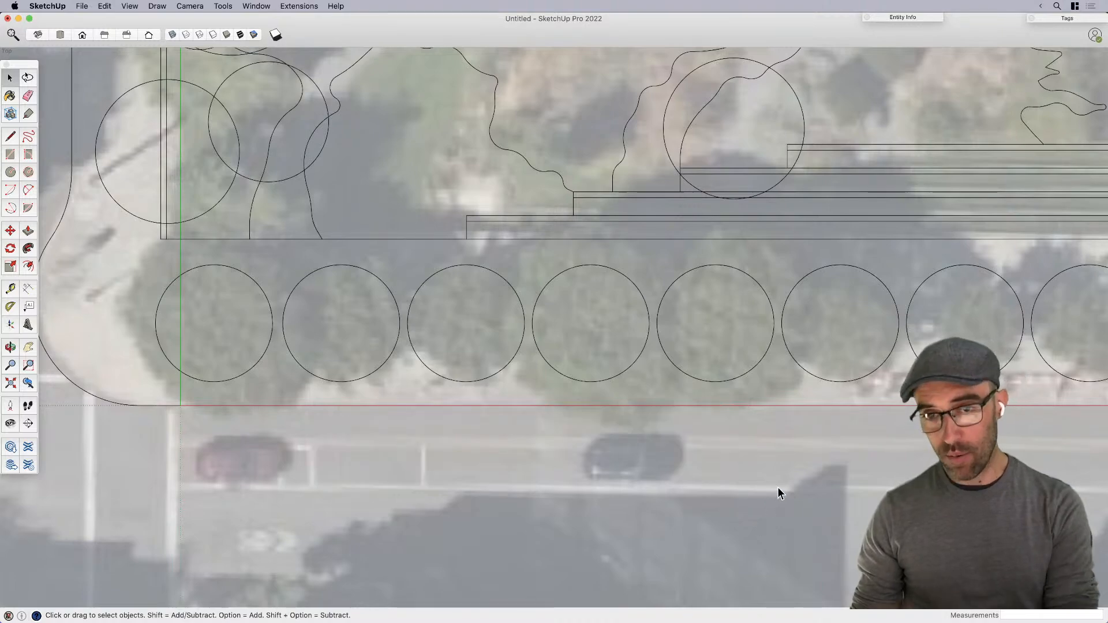
Step: Explode the aligned site plan group
scroll(611, 458, "down", 6)
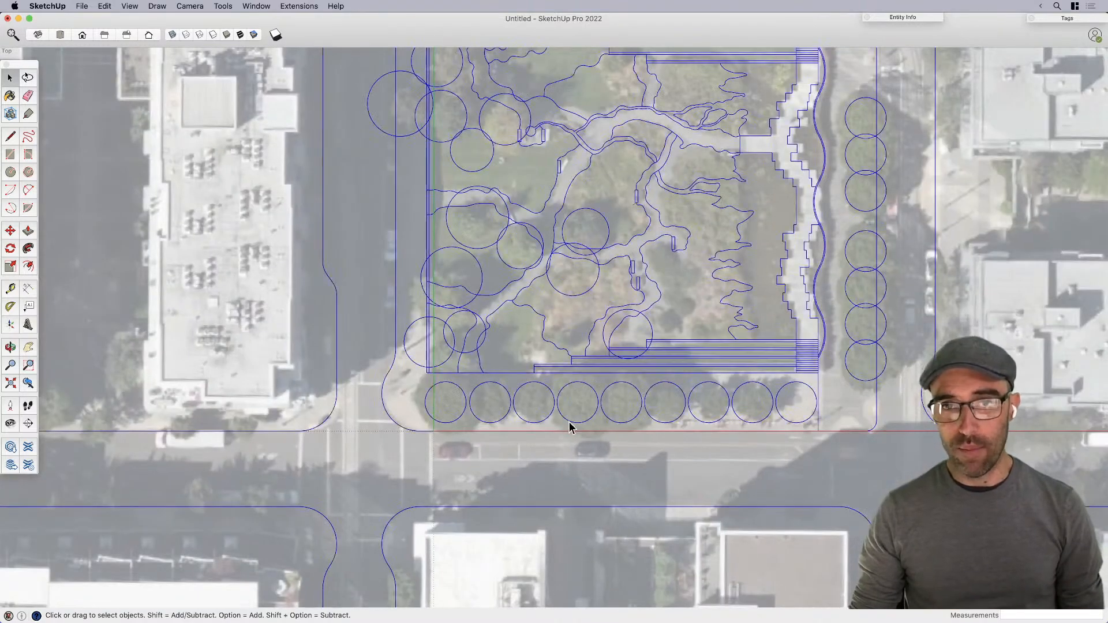
right_click(569, 422)
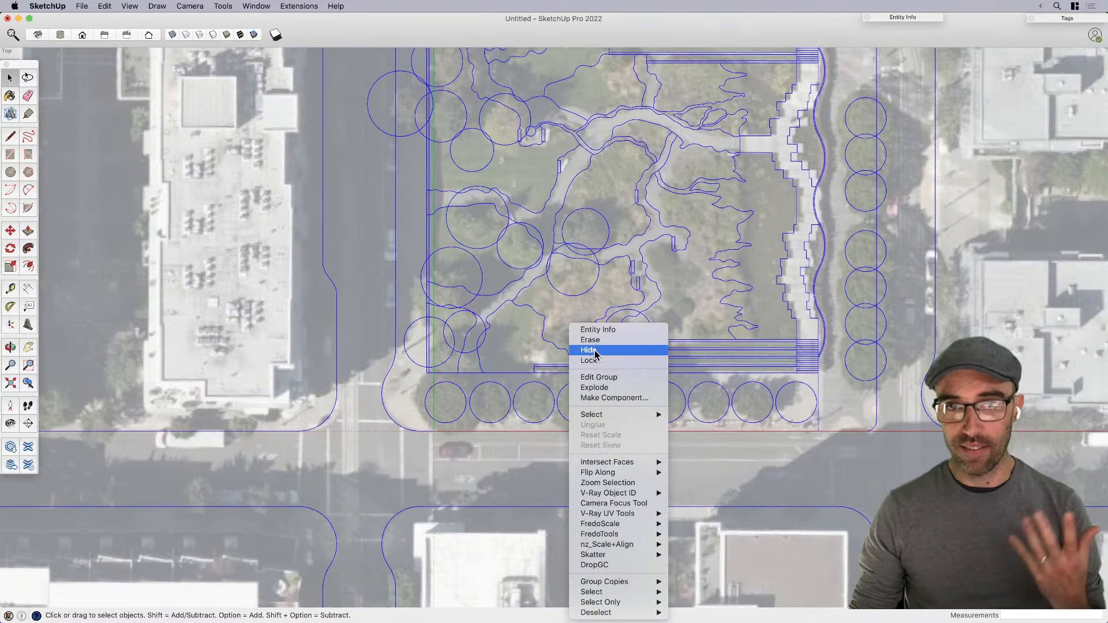
left_click(595, 387)
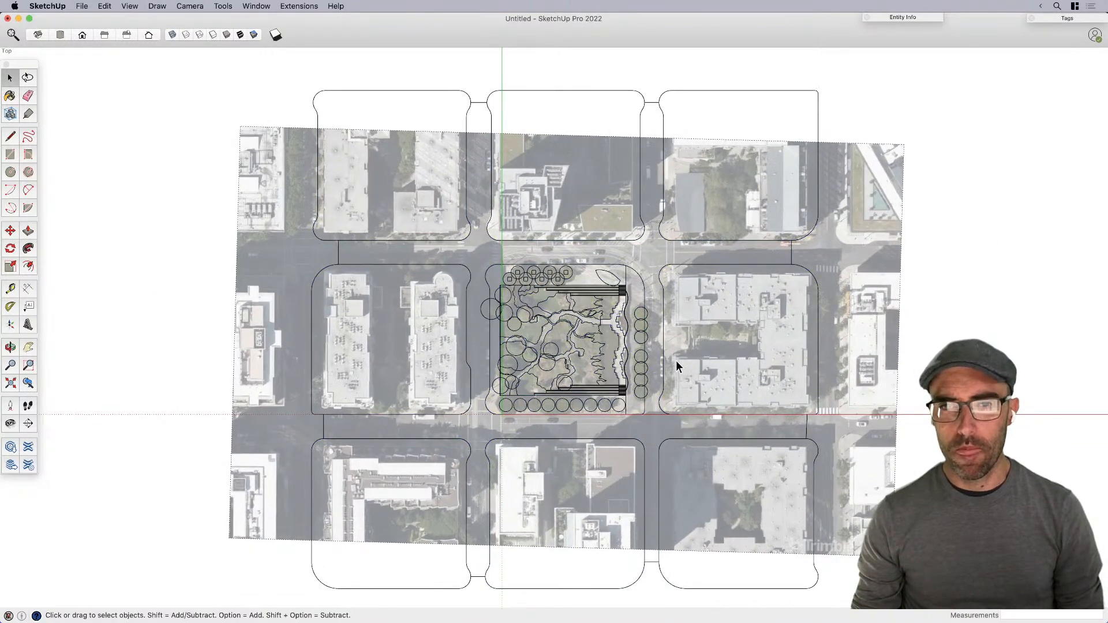
Step: Save the model to the Desktop as TannerSprings.skp
key("super+s")
left_click(346, 133)
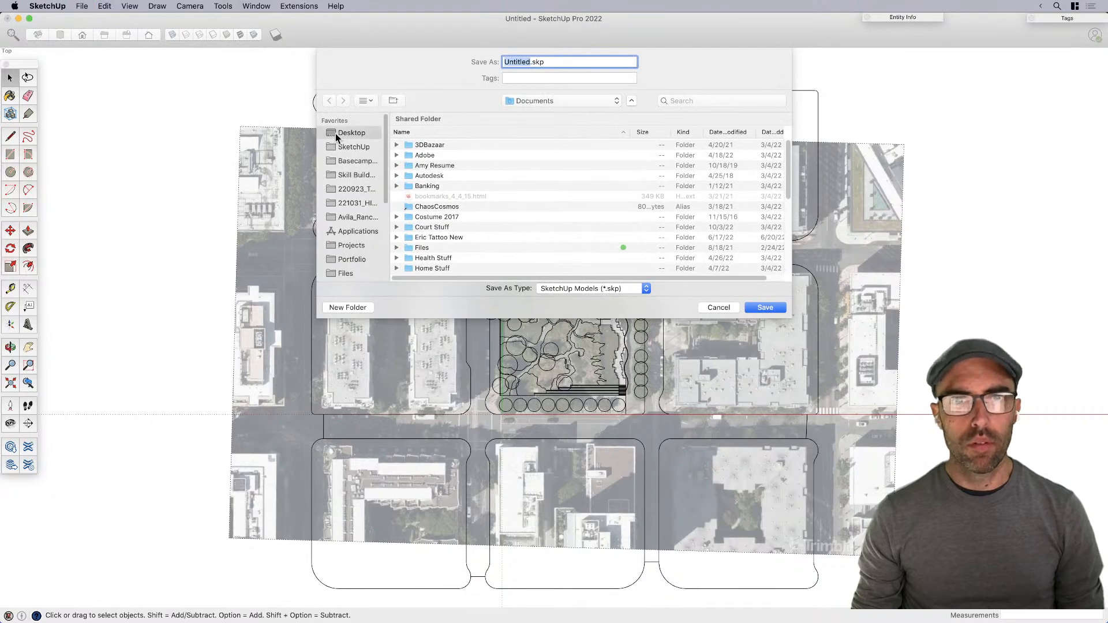
type("Tutorial Design")
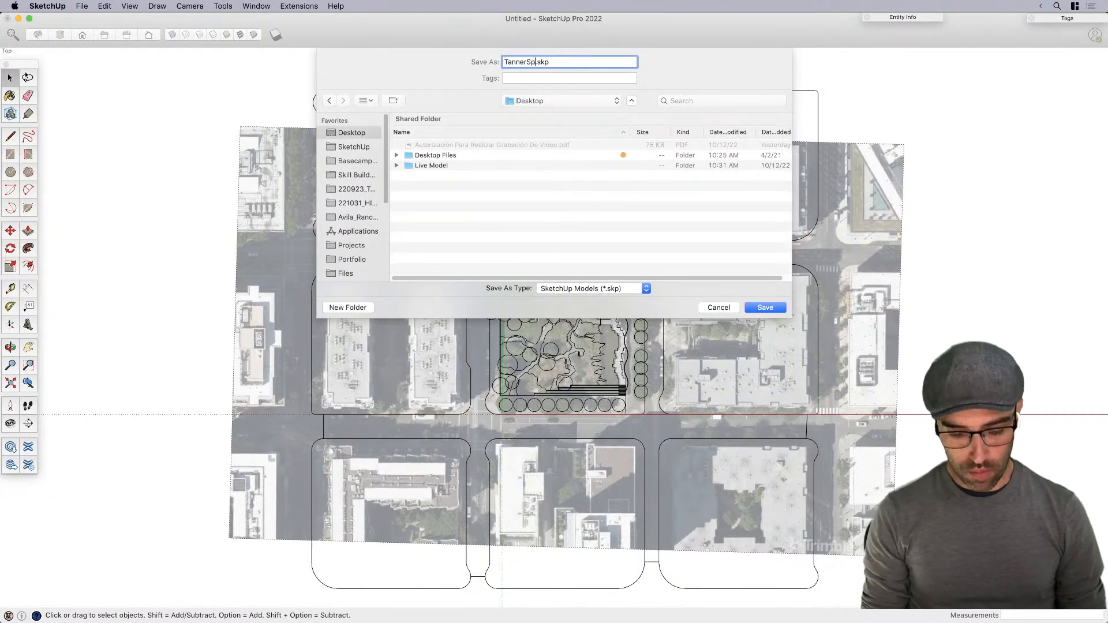
key("Return")
scroll(587, 378, "up", 5)
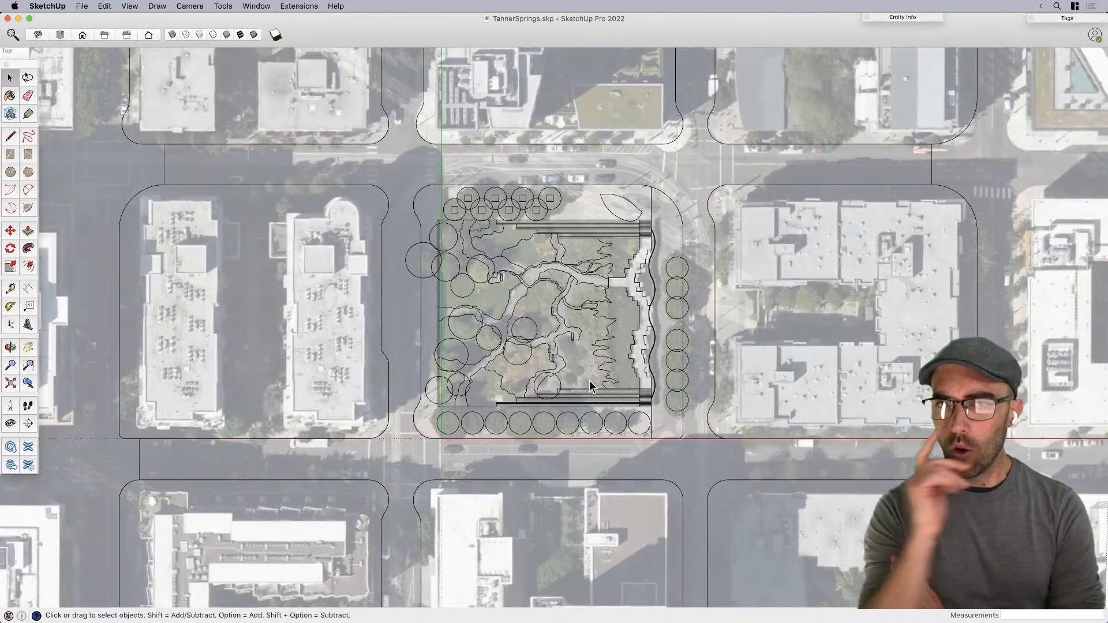
Step: Select individual tree circles in the row along the park's southern edge to examine the exploded linework
scroll(590, 379, "up", 5)
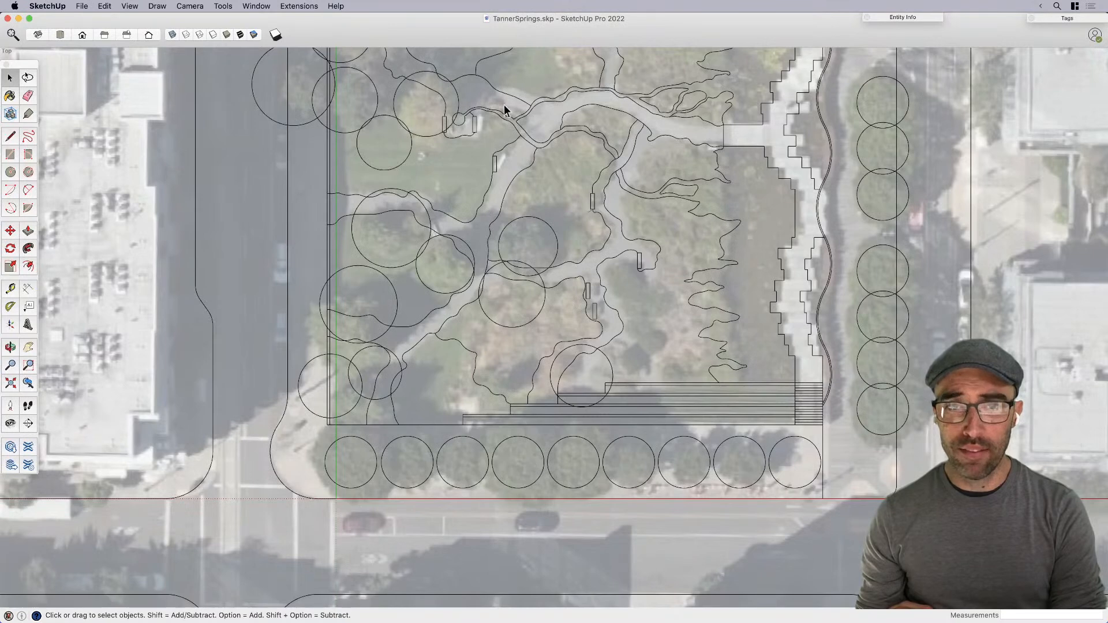
scroll(567, 296, "down", 1)
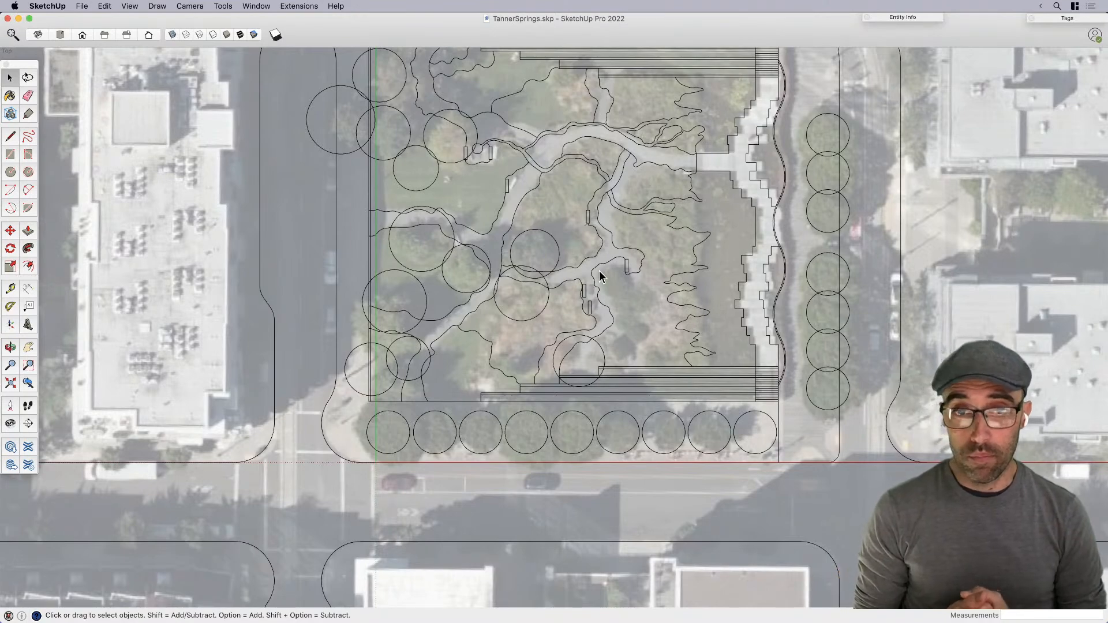
scroll(551, 407, "down", 3)
right_click(571, 436)
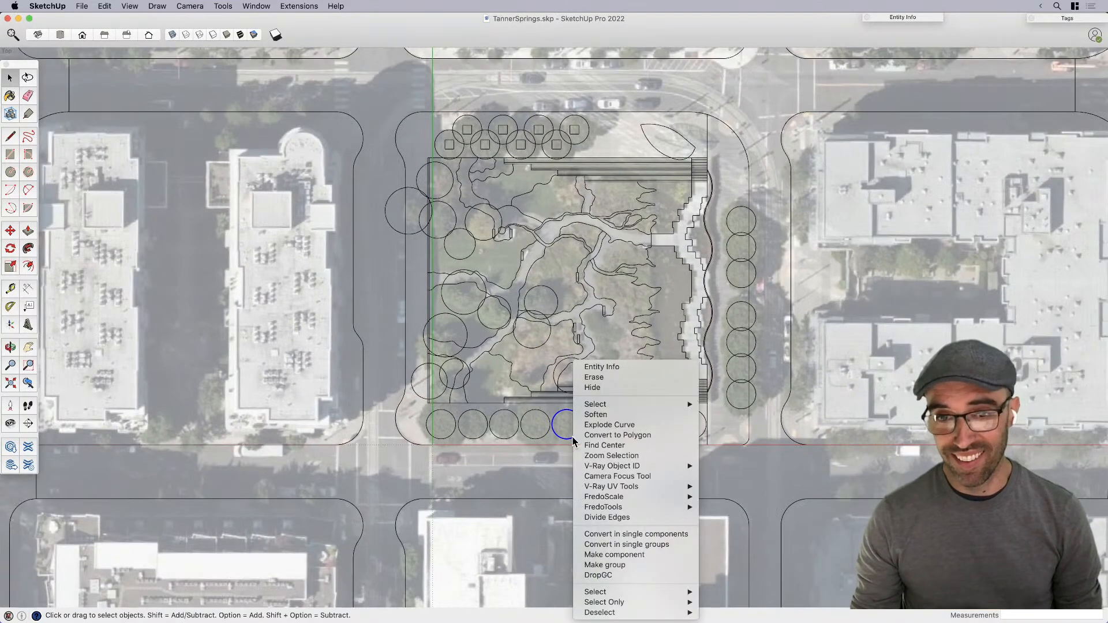
left_click(551, 432)
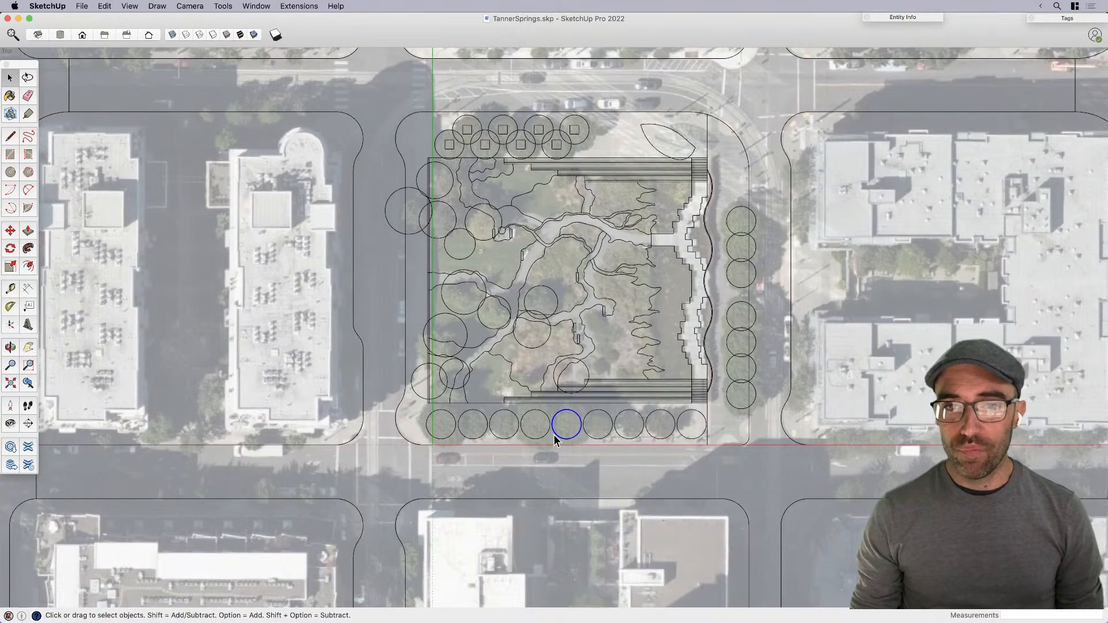
scroll(566, 442, "up", 3)
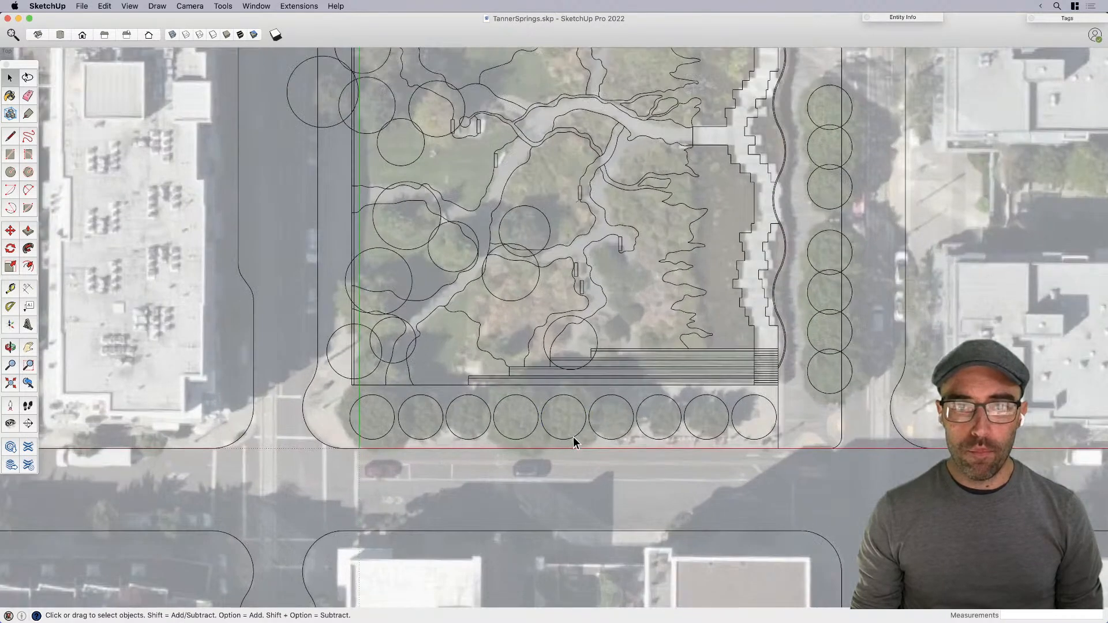
left_click(573, 435)
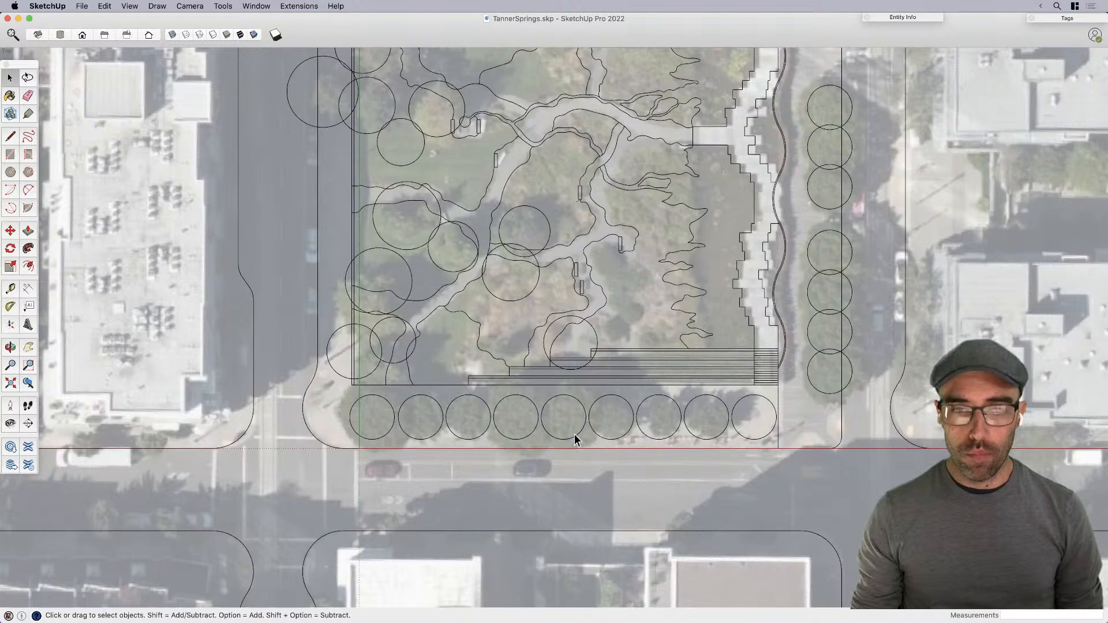
scroll(574, 440, "up", 2)
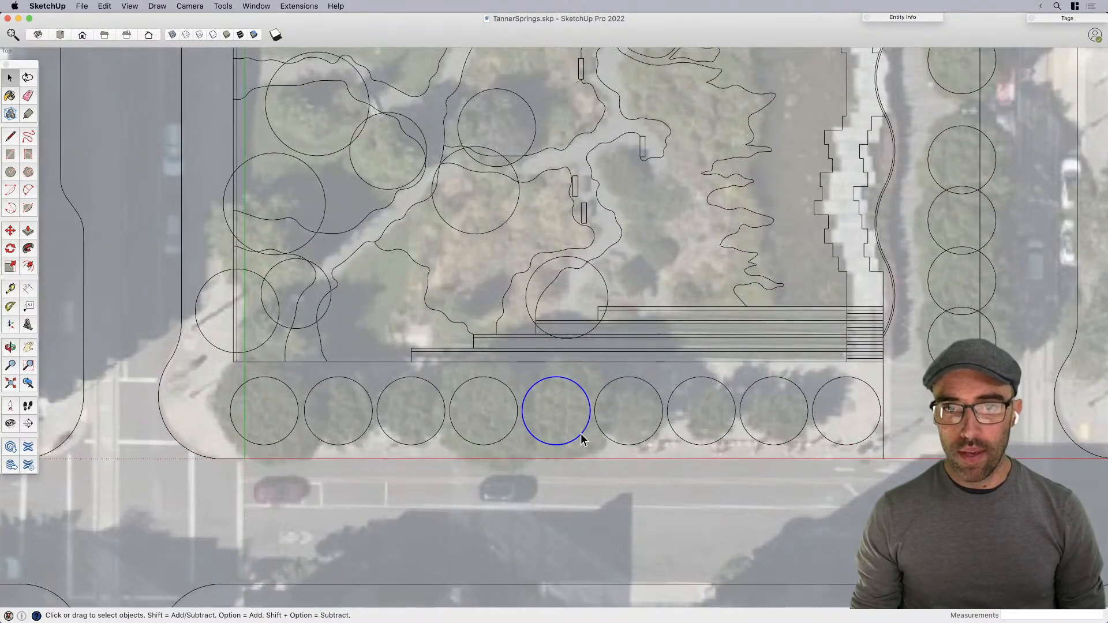
scroll(600, 431, "down", 4)
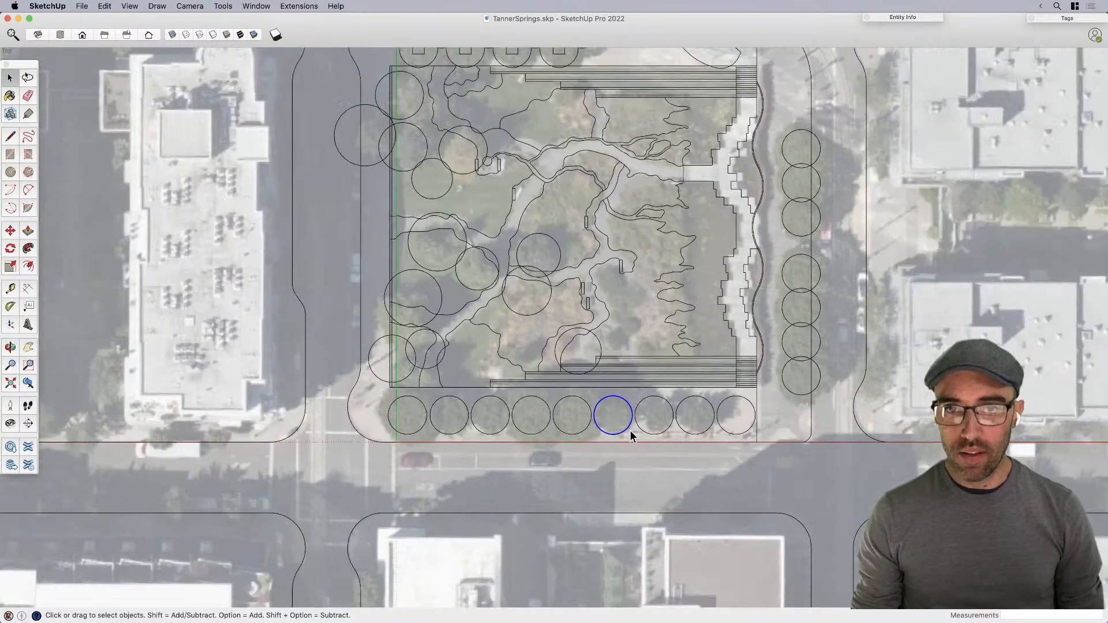
left_click(684, 427)
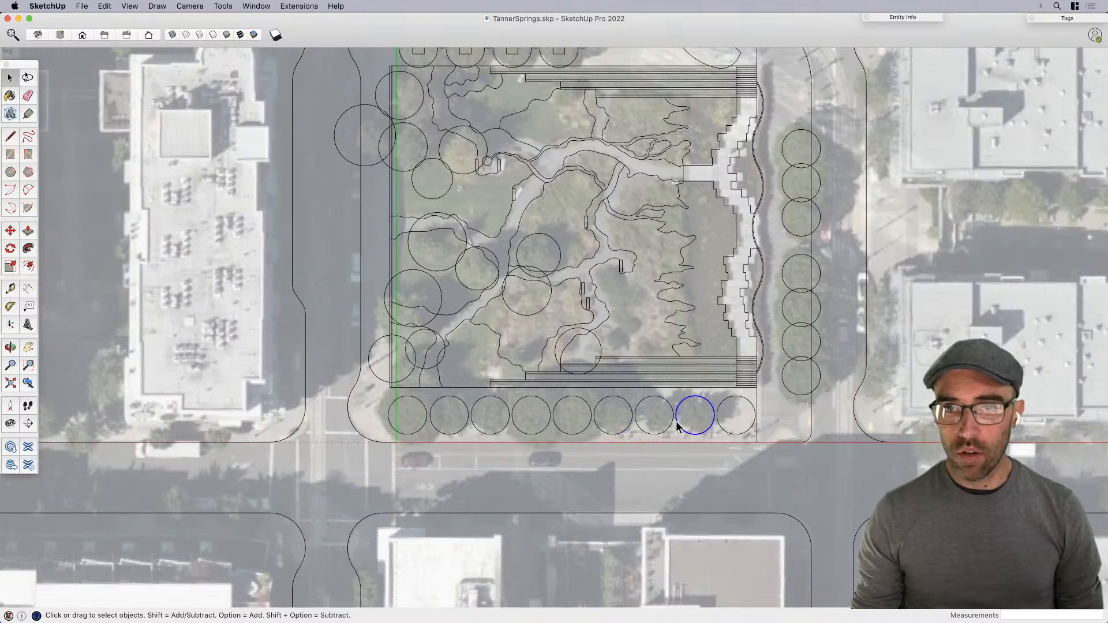
left_click(653, 415, "shift")
scroll(697, 426, "up", 3)
Step: Inspect the entity info of individual tree circles and park edges to check which tags they carry
left_click(918, 18)
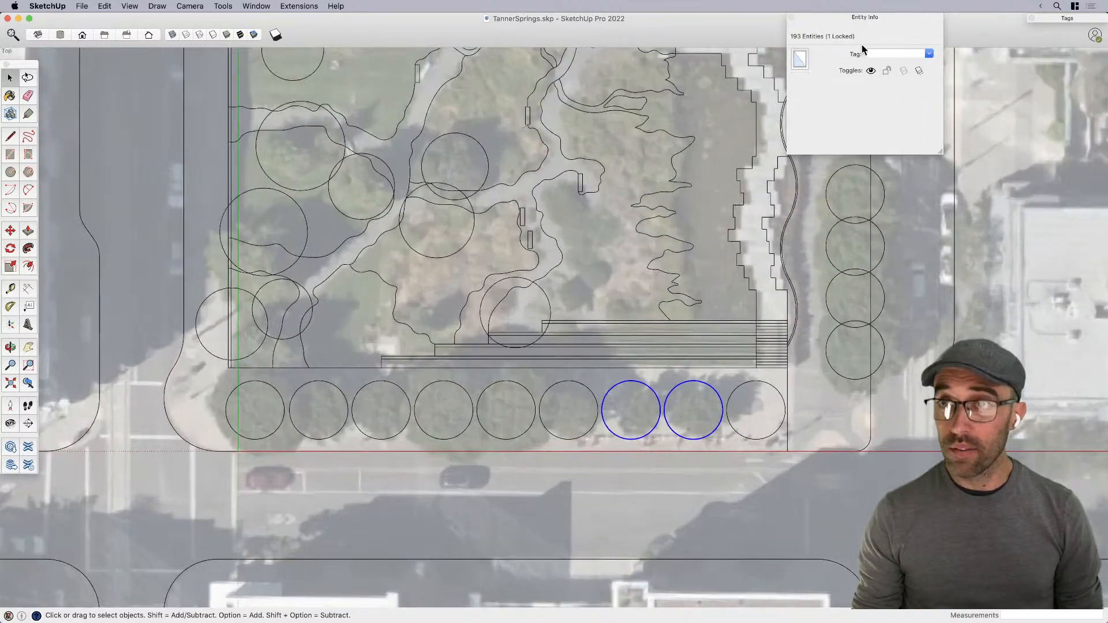
right_click(687, 382)
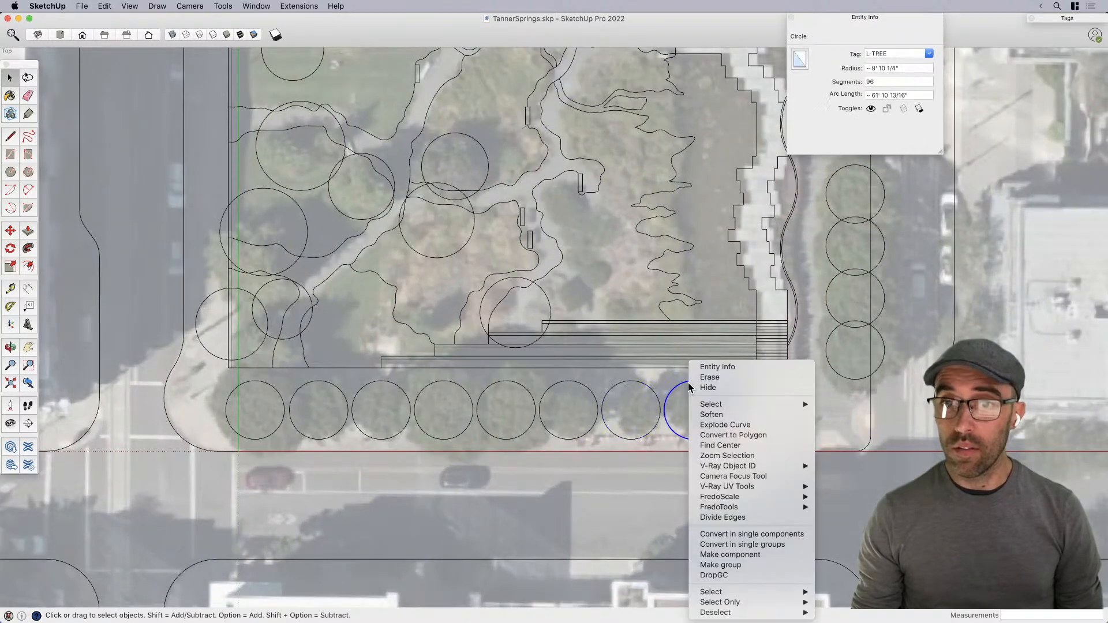
key("Escape")
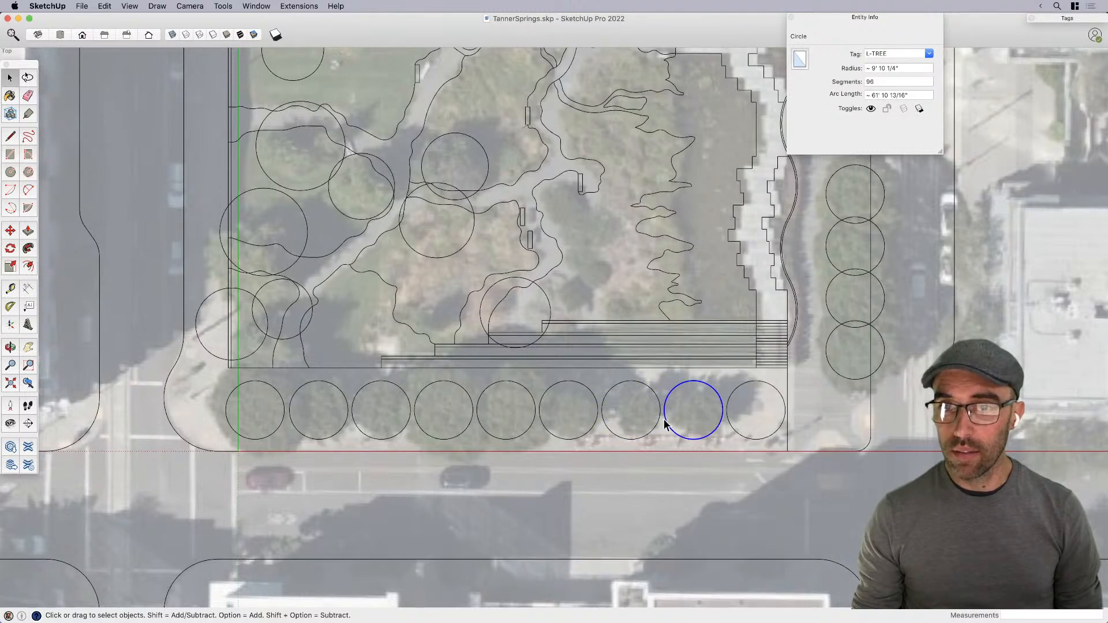
scroll(662, 420, "down", 3)
left_click(775, 392)
left_click(767, 301)
left_click(766, 289, "shift")
scroll(701, 341, "down", 5)
left_click(636, 355)
scroll(632, 340, "up", 3)
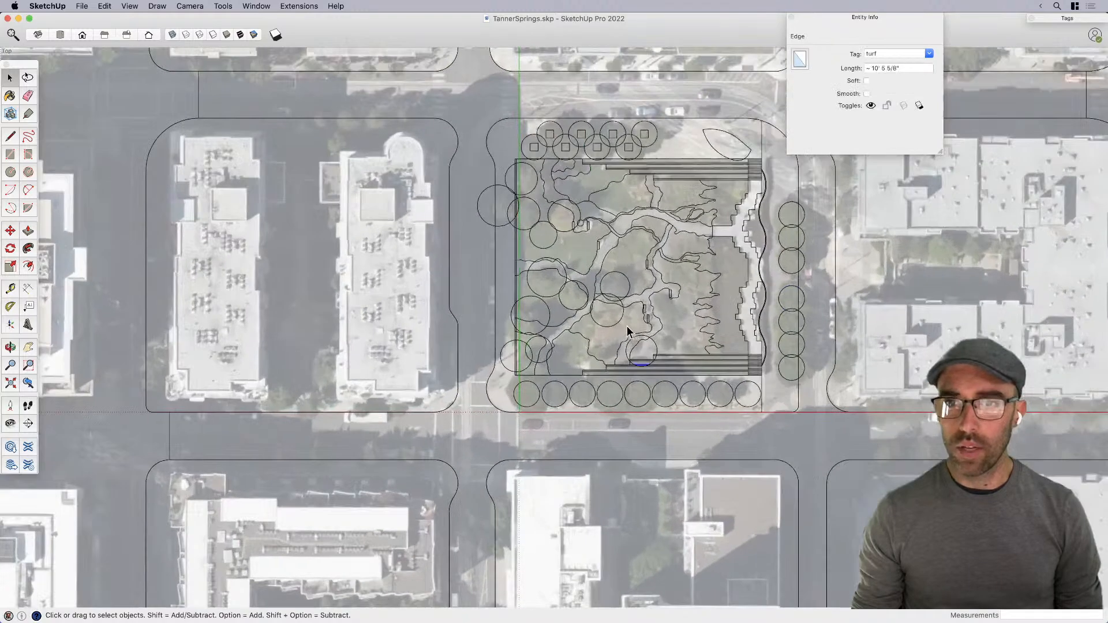
left_click(618, 325)
Step: Show the full list of tags and hide the L-TREE tag
left_click(1066, 18)
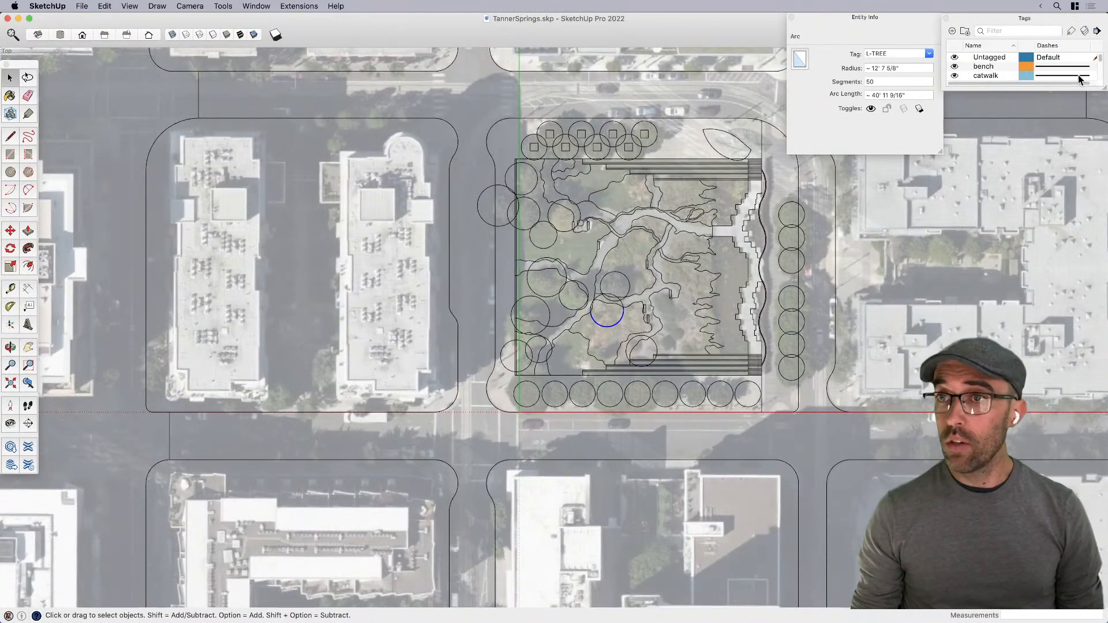
left_click_drag(1102, 87, 1087, 255)
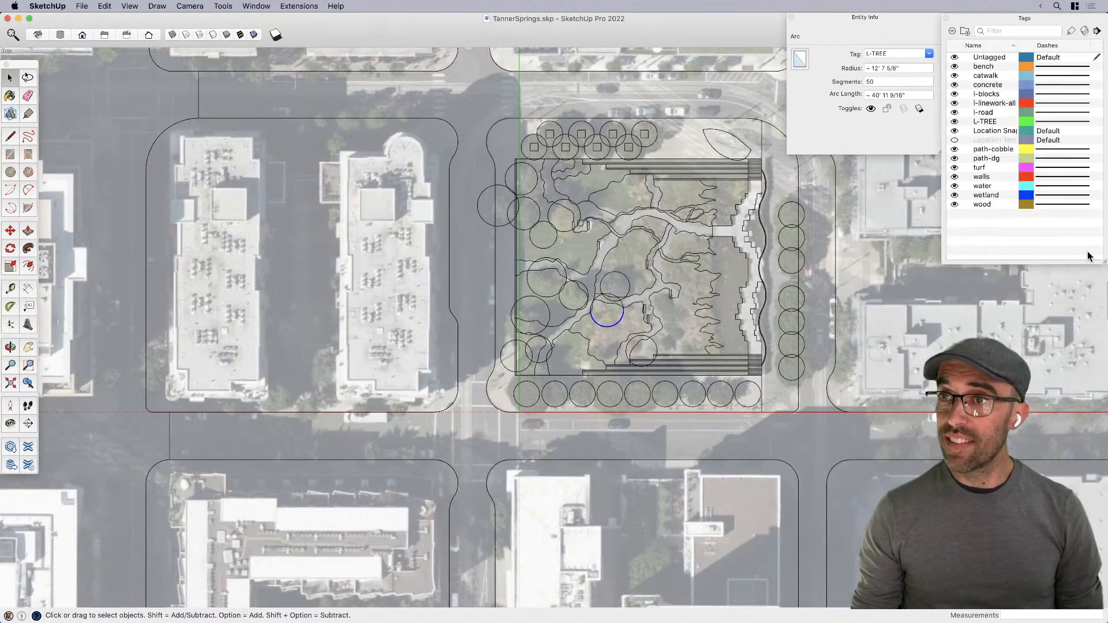
left_click(956, 122)
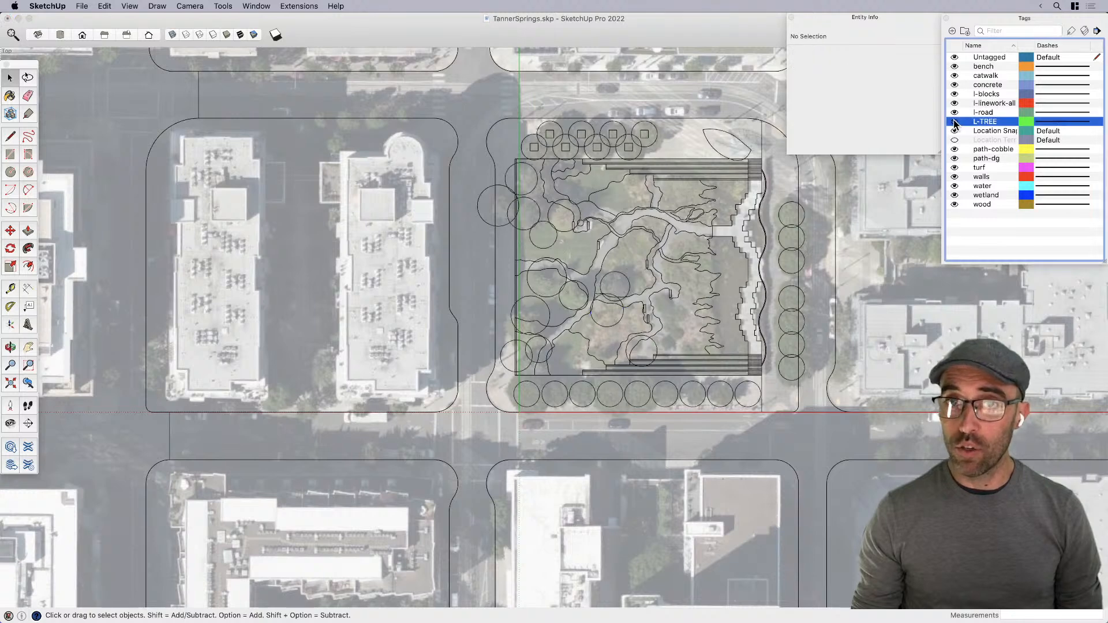
left_click(954, 122)
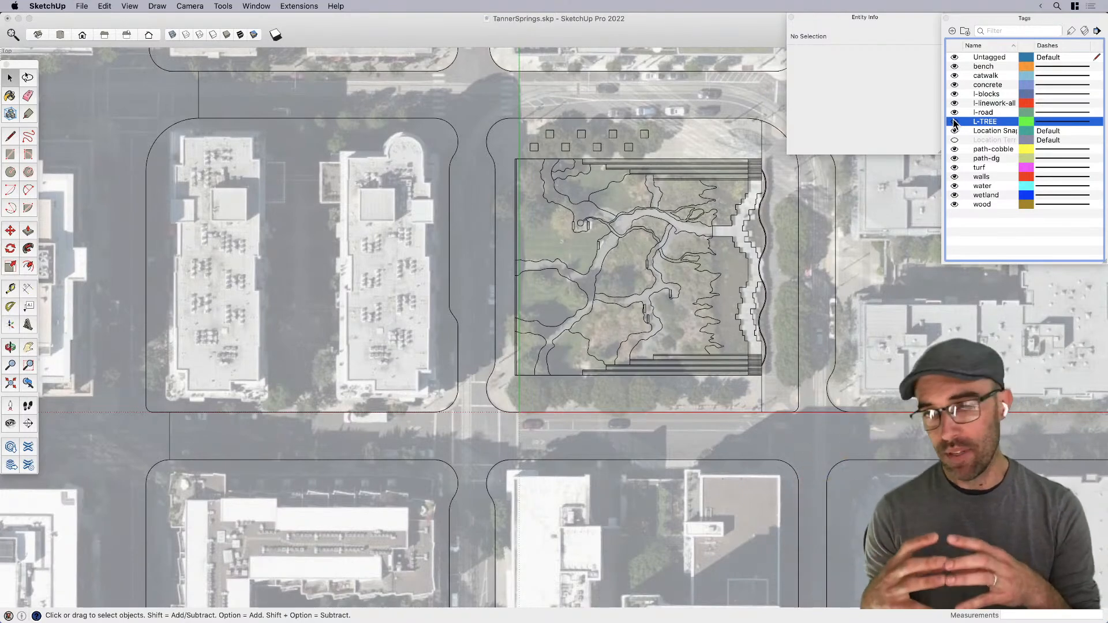
Step: Toggle the catwalk, concrete, l-linework-all and l-road tags off and back on to examine which linework each one holds
scroll(796, 309, "up", 2)
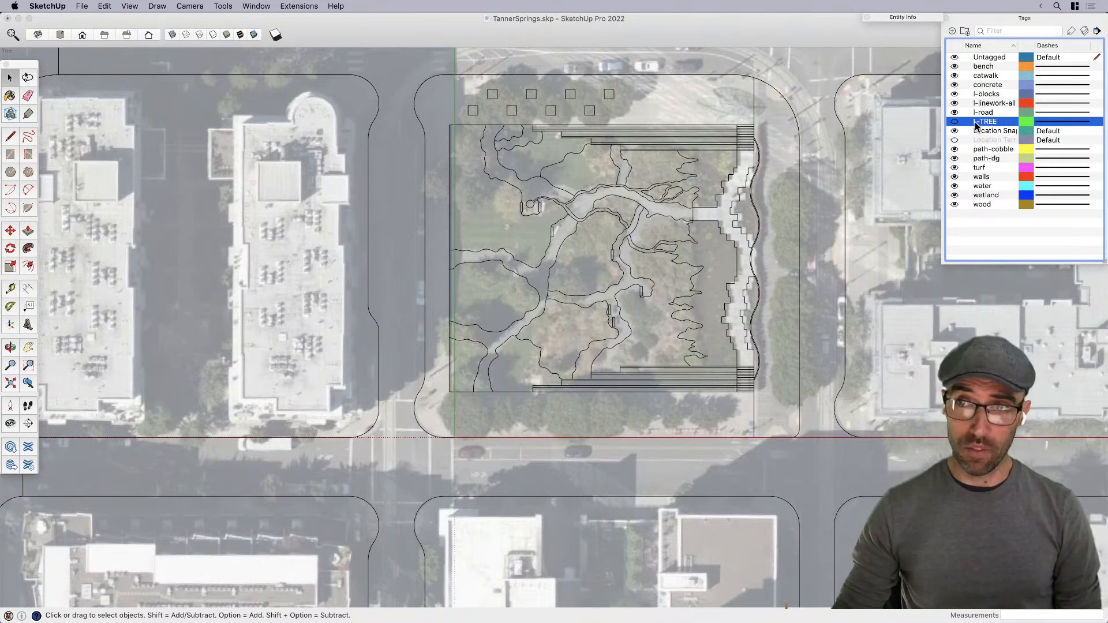
left_click(731, 318)
middle_click_drag(712, 307, 652, 357, "shift")
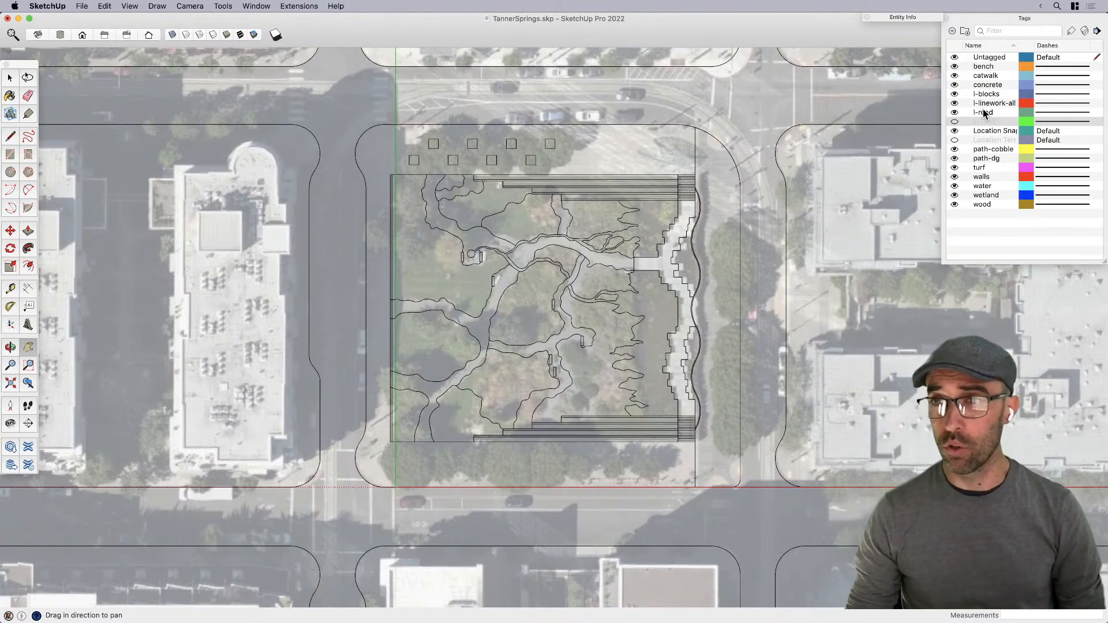
left_click(984, 67)
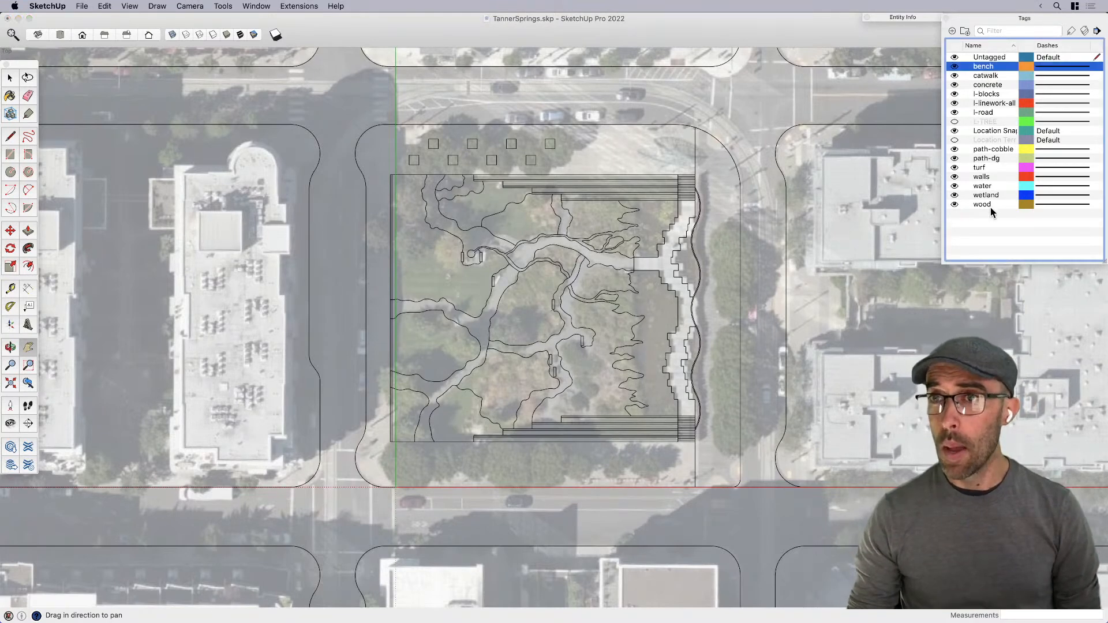
left_click(955, 75)
left_click(955, 85)
left_click(955, 103)
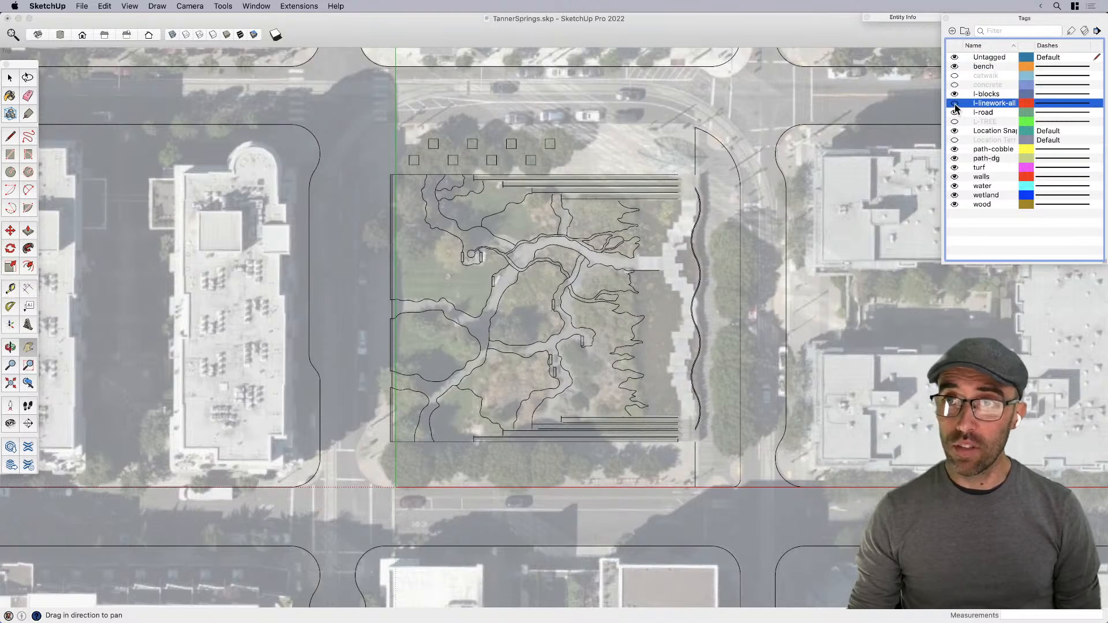
left_click(954, 113)
left_click(954, 103)
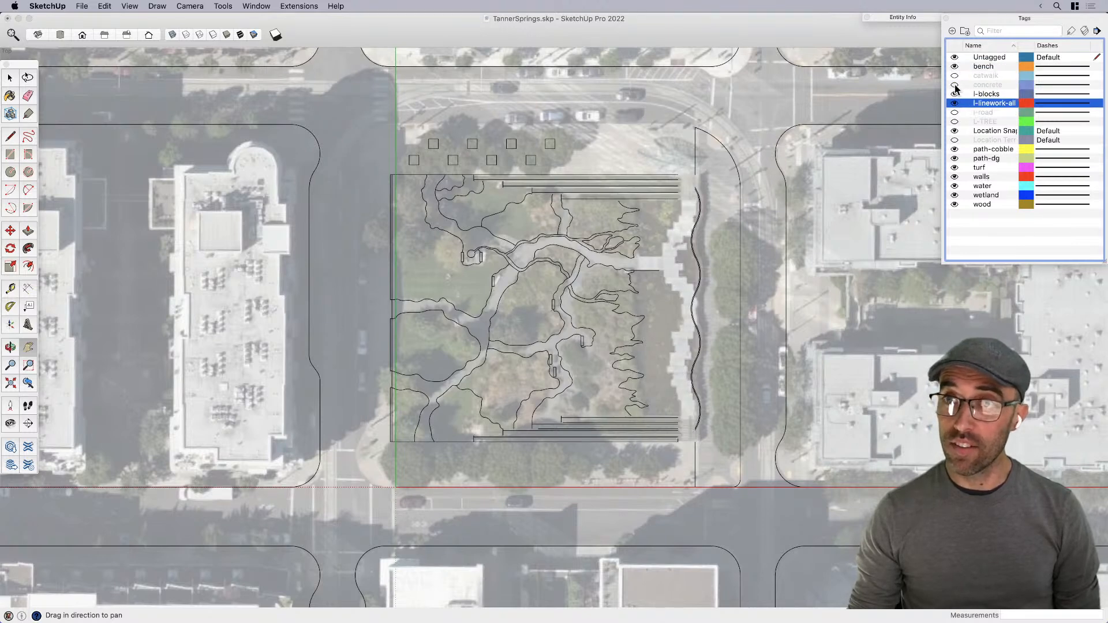
left_click(955, 85)
left_click(954, 76)
left_click(955, 113)
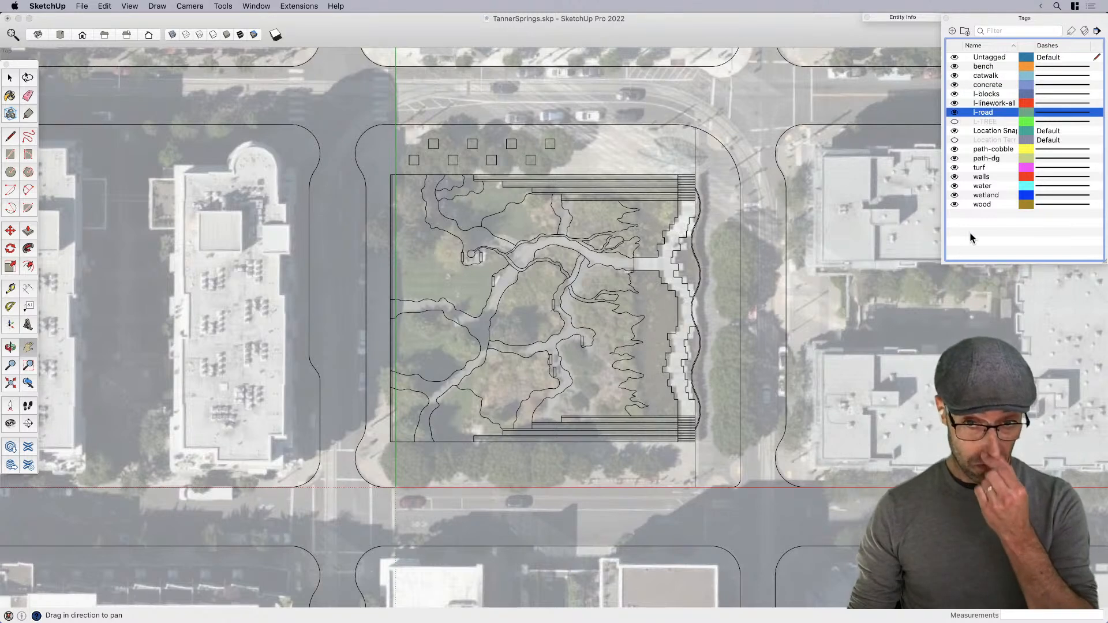
Step: Try to delete all tags from bench through wood, including the location tags, assigning their entities to Untagged
left_click(983, 205)
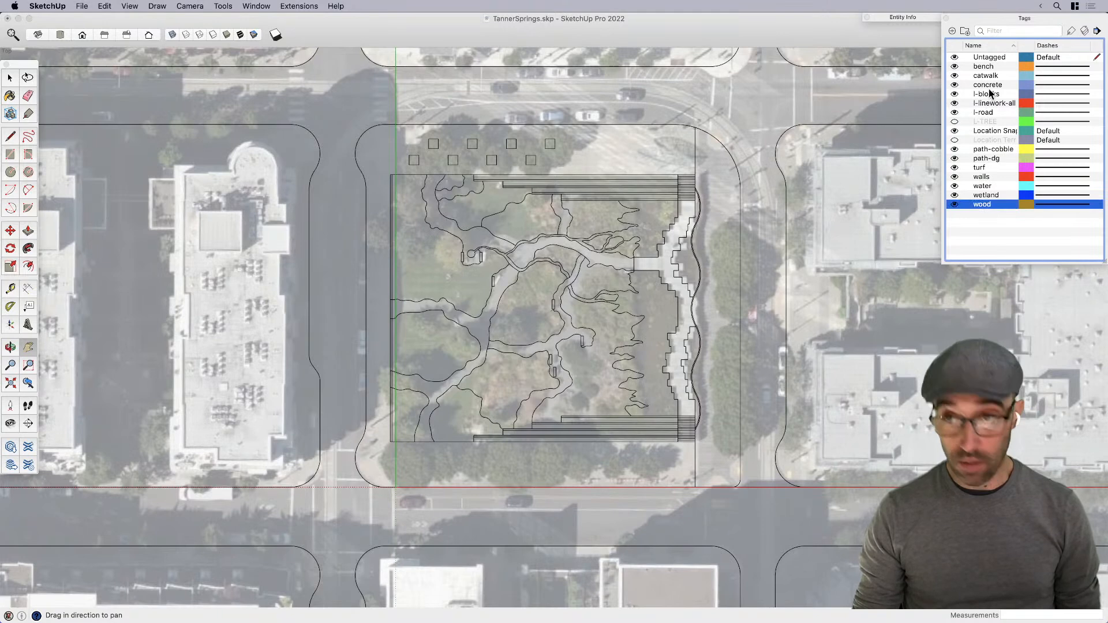
left_click(984, 68, "shift")
right_click(984, 70)
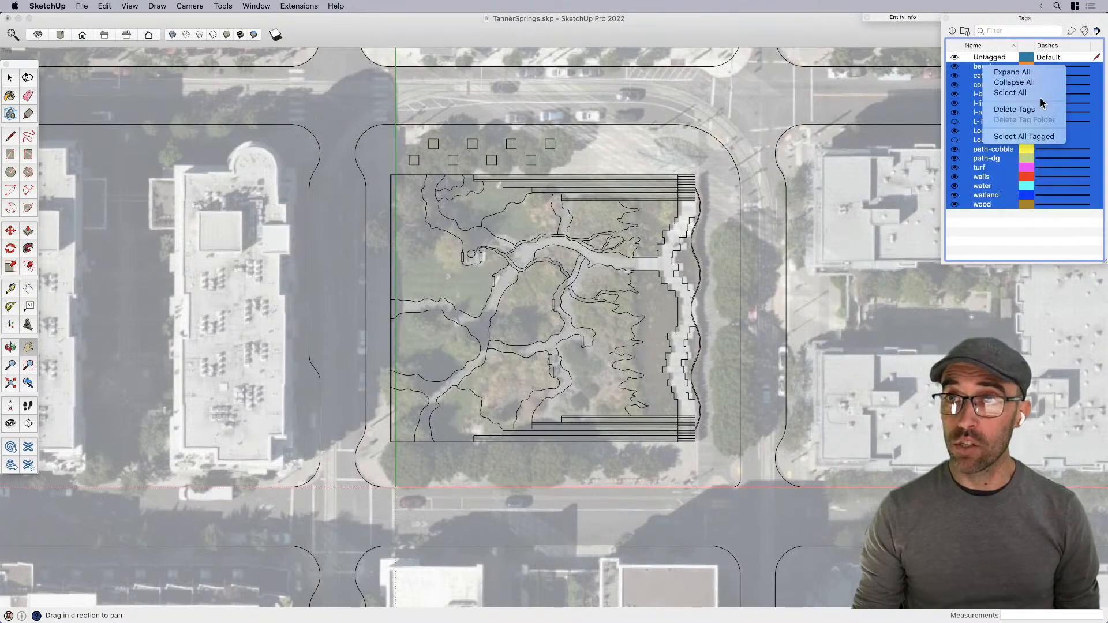
left_click(1006, 105)
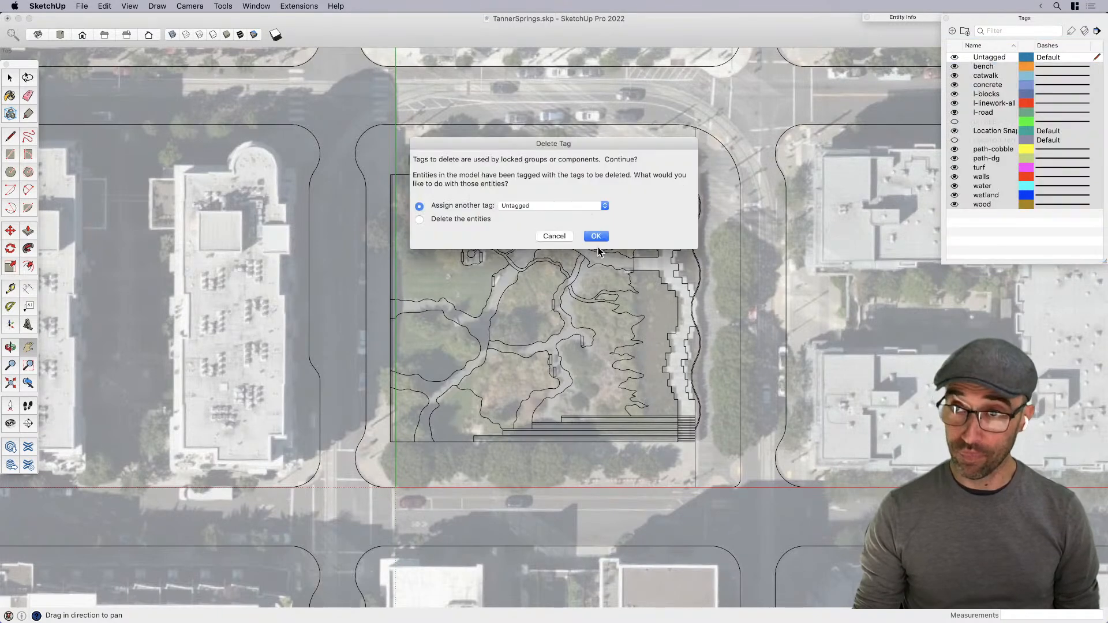
left_click(597, 236)
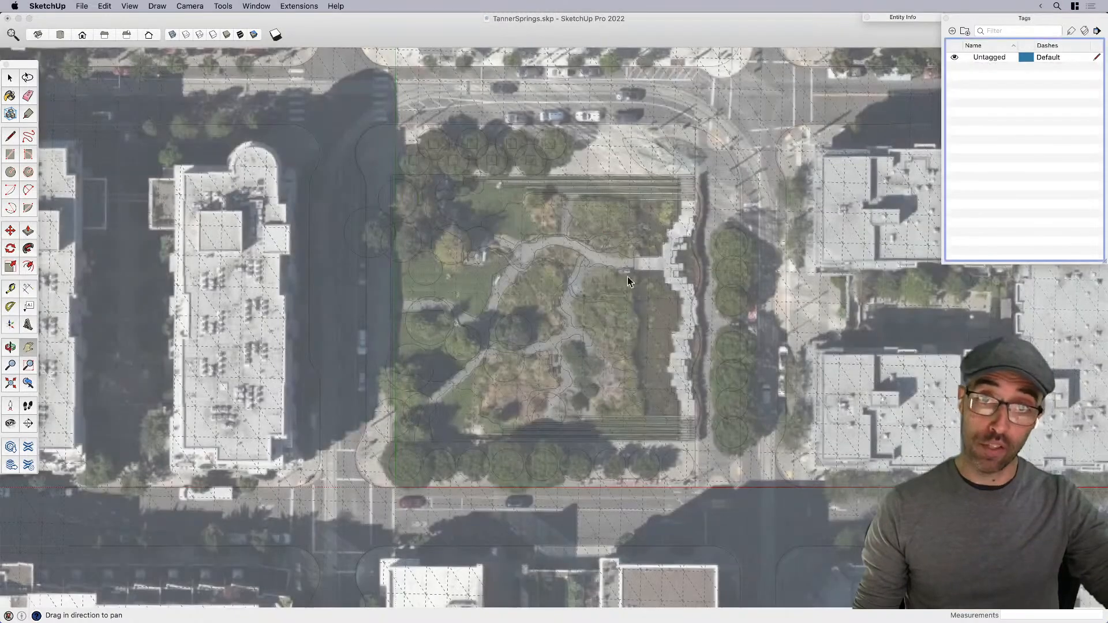
Step: Examine the exposed terrain mesh and linework, and undo the deletion of all the tags
scroll(630, 288, "down", 10)
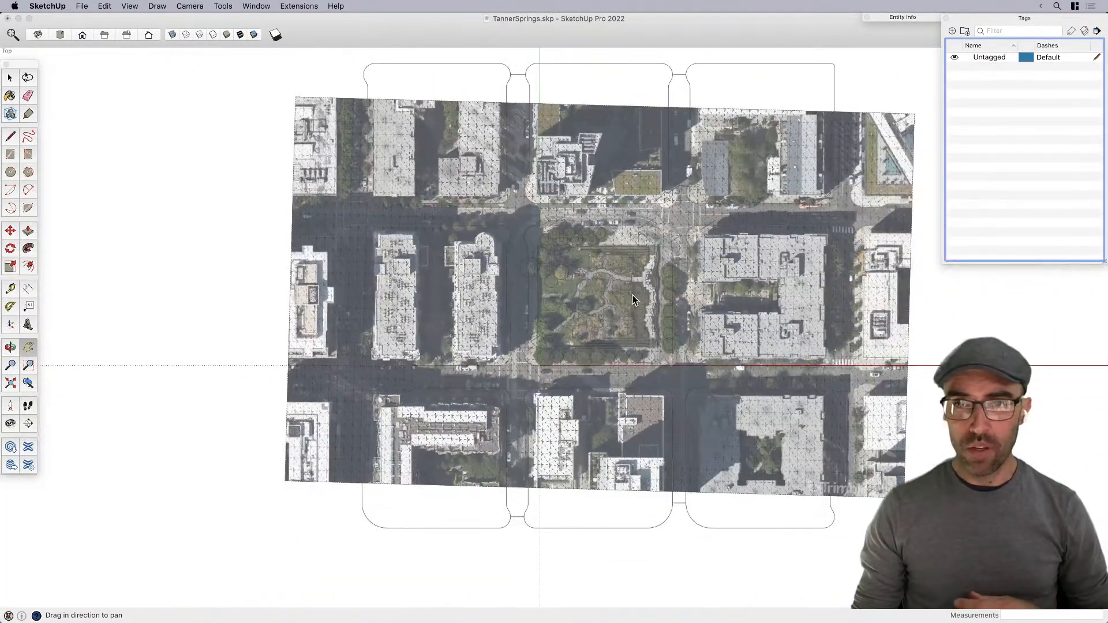
left_click(669, 366)
key("alt+h")
key("space")
scroll(601, 299, "up", 8)
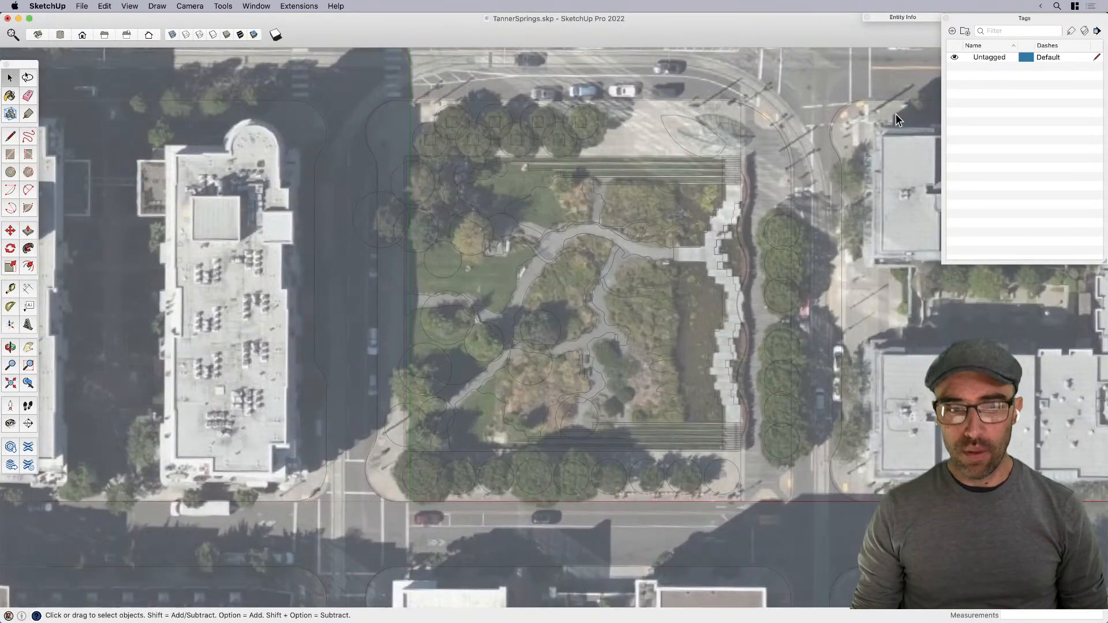
key("super+z")
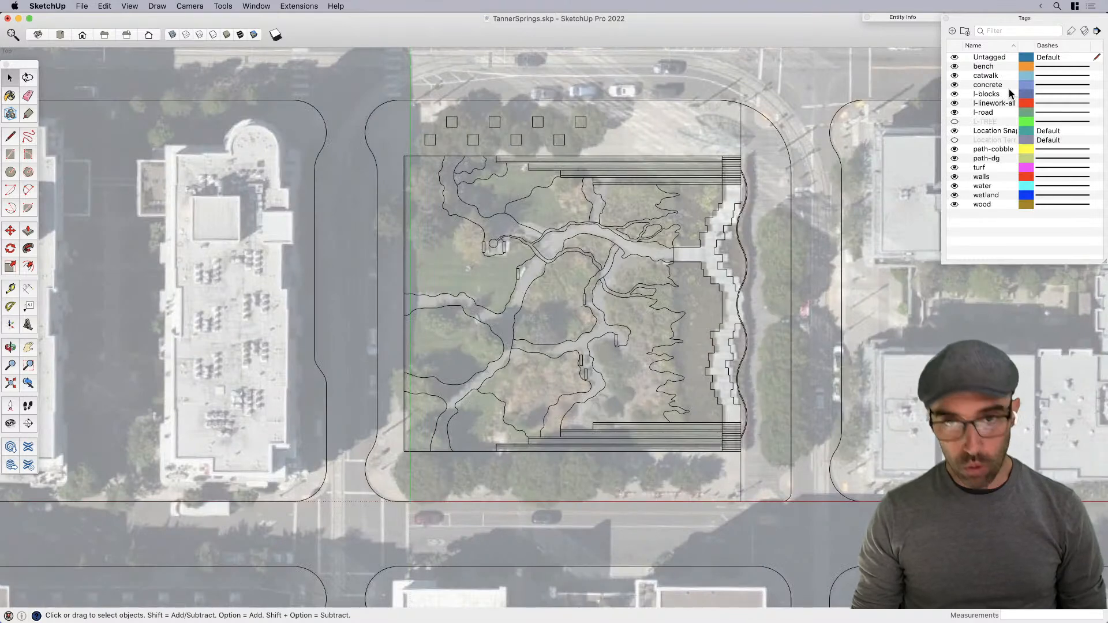
Step: Delete the tags from path-cobble through wood, assigning their entities to Untagged
left_click(988, 150)
left_click(981, 204, "shift")
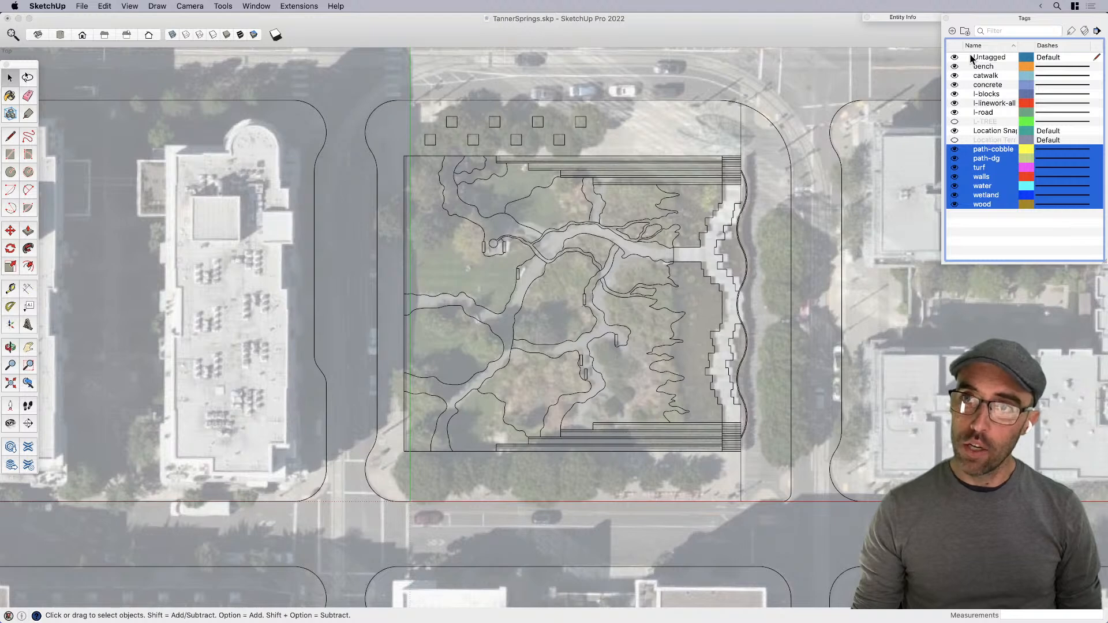
right_click(984, 185)
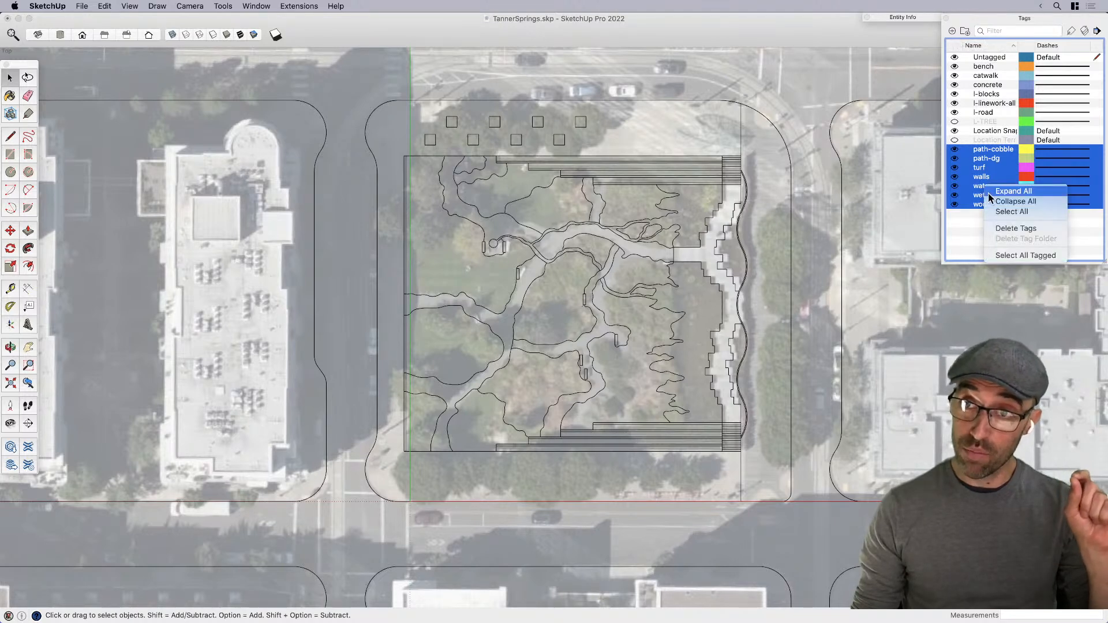
left_click(1005, 227)
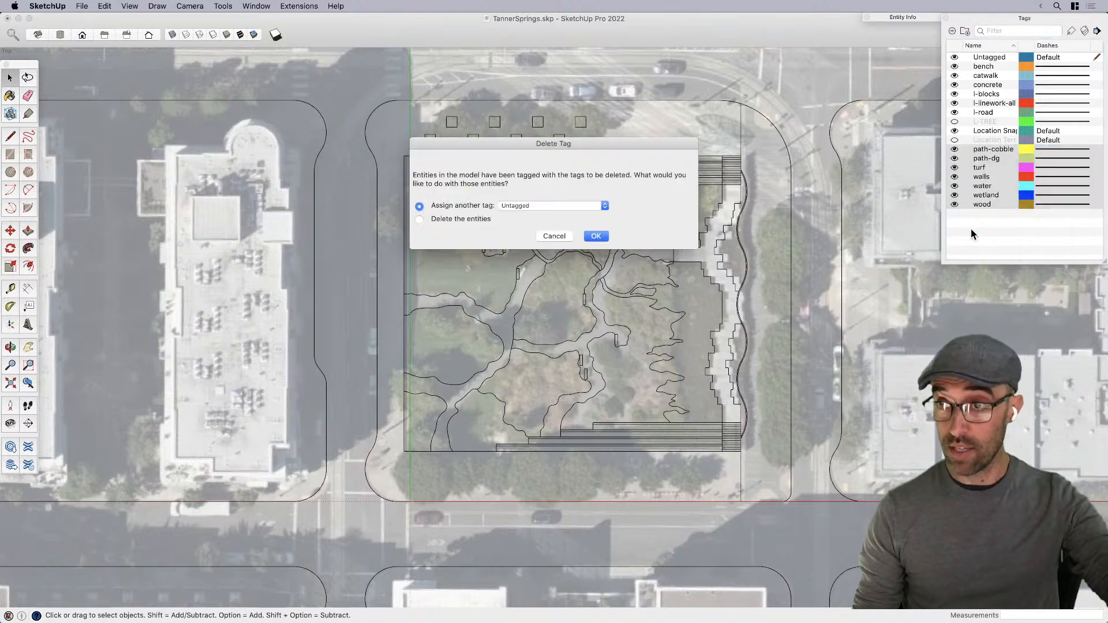
left_click(603, 236)
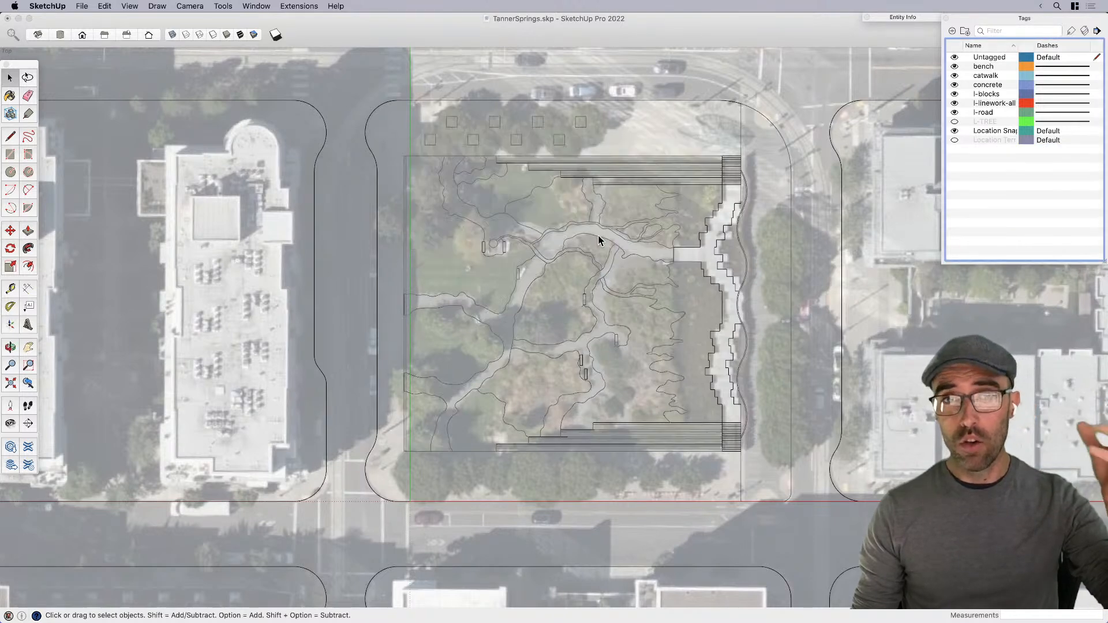
Step: Delete the remaining imported tags from bench through L-TREE, assigning their entities to Untagged and keeping the two location tags
left_click(989, 122)
left_click(984, 66, "shift")
right_click(988, 69)
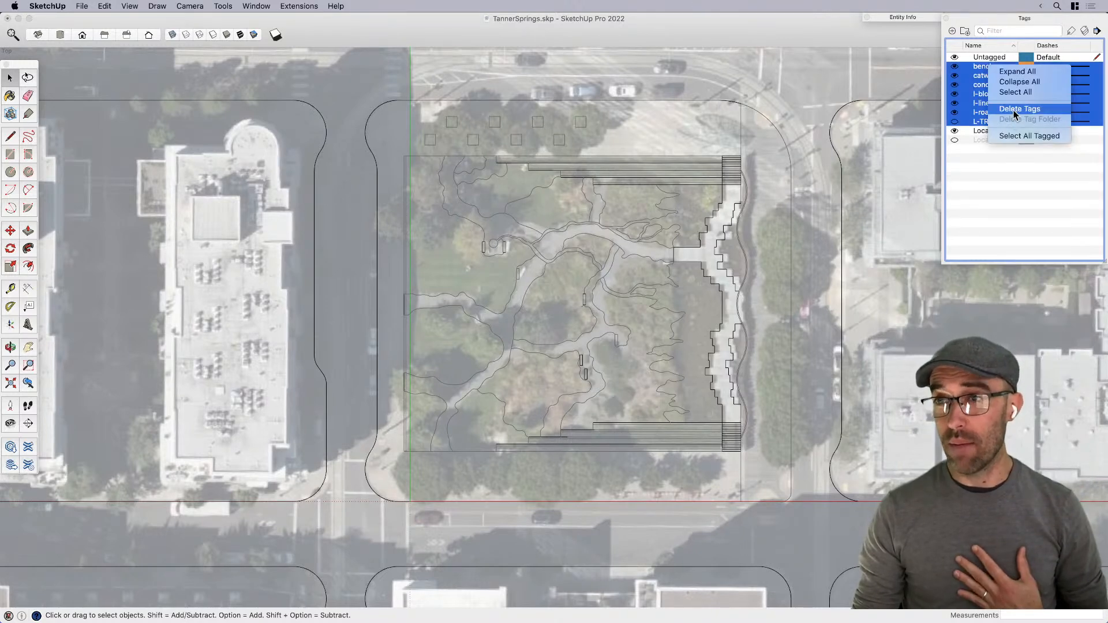
left_click(1017, 109)
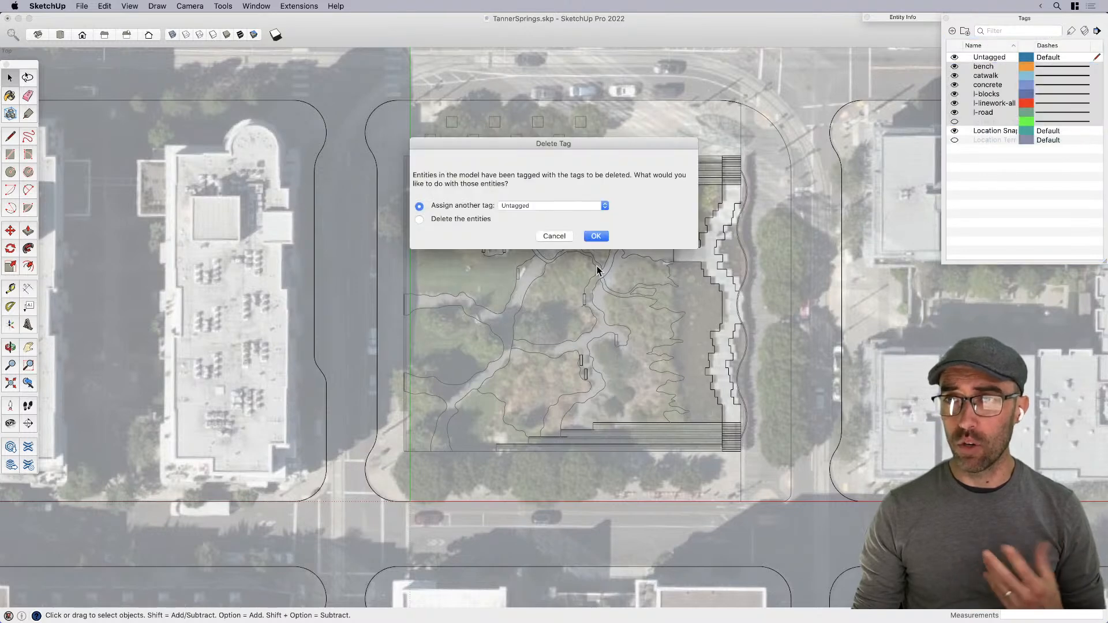
left_click(596, 237)
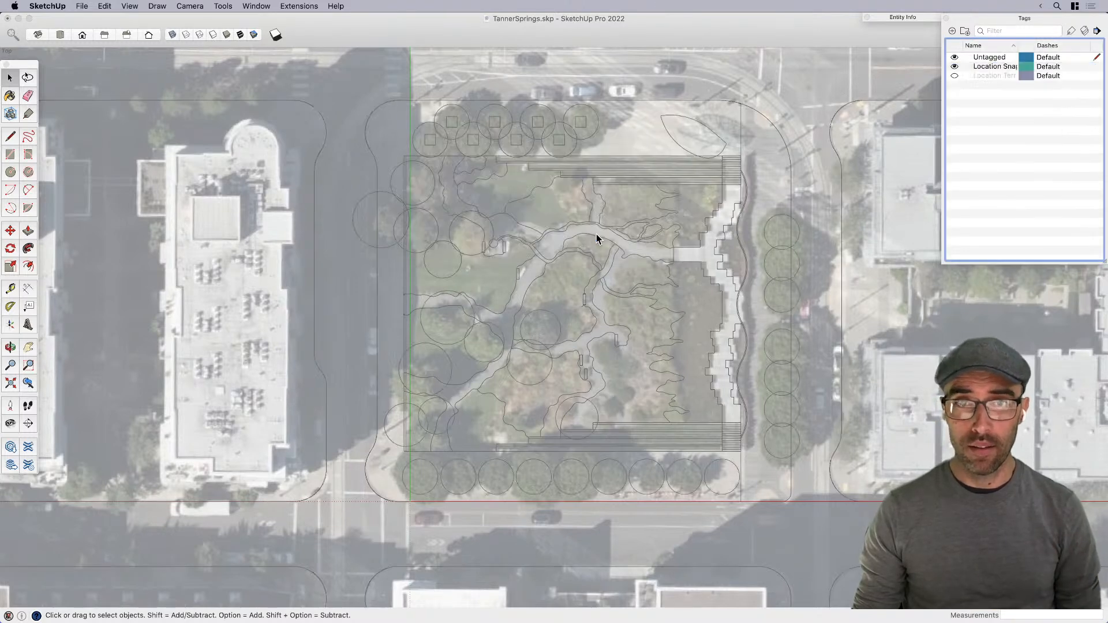
Step: Hide the location snapshot tag so that only the site linework is displayed
left_click(952, 67)
left_click(952, 67)
scroll(613, 240, "down", 5)
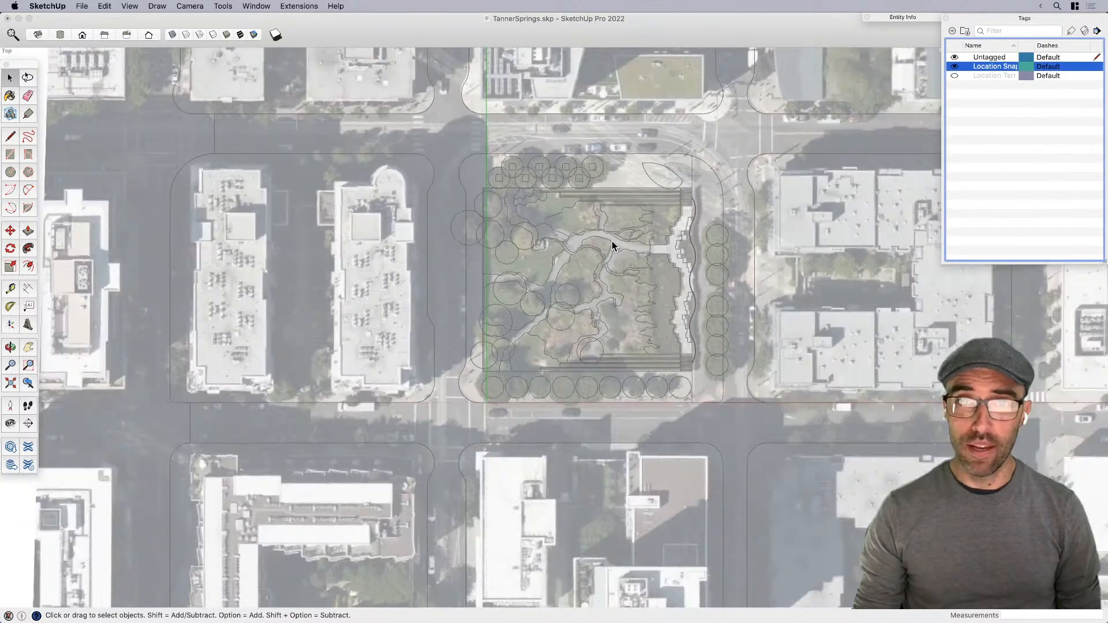
left_click(954, 66)
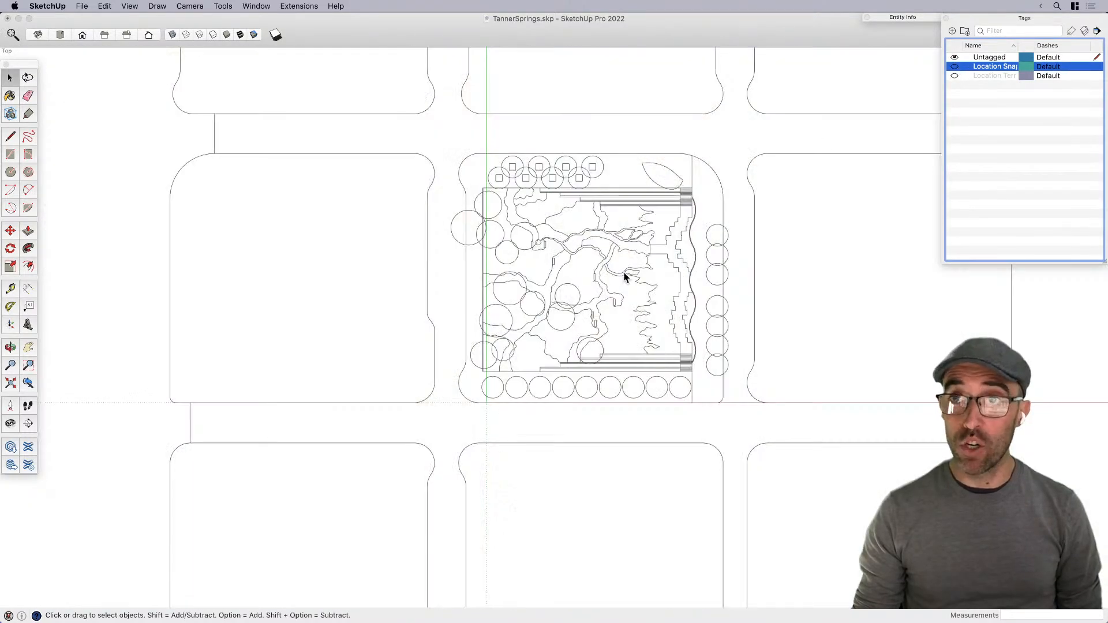
scroll(629, 272, "up", 3)
middle_click_drag(627, 276, 573, 324, "shift")
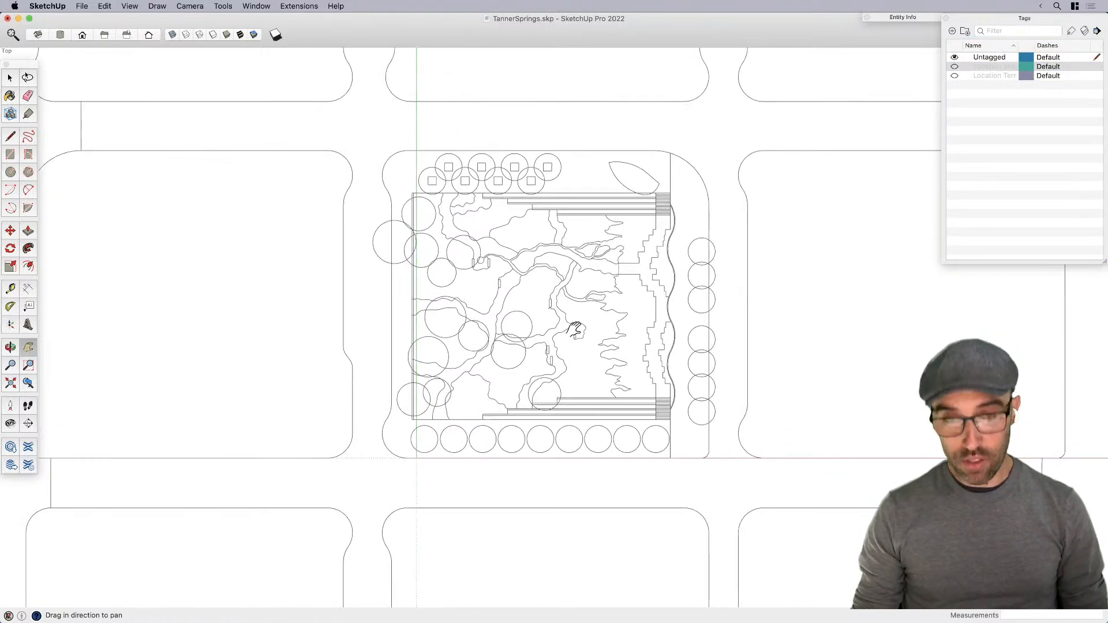
Step: Save the linework-only plan view as a scene named LineworkPlan
right_click(549, 55)
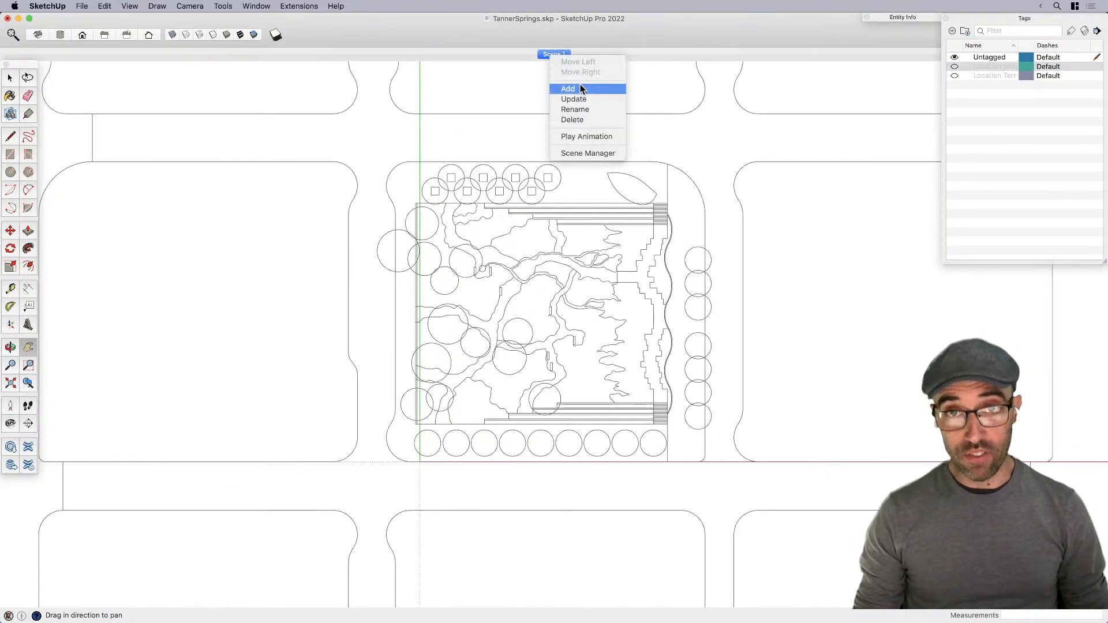
left_click(577, 109)
type("Linewo")
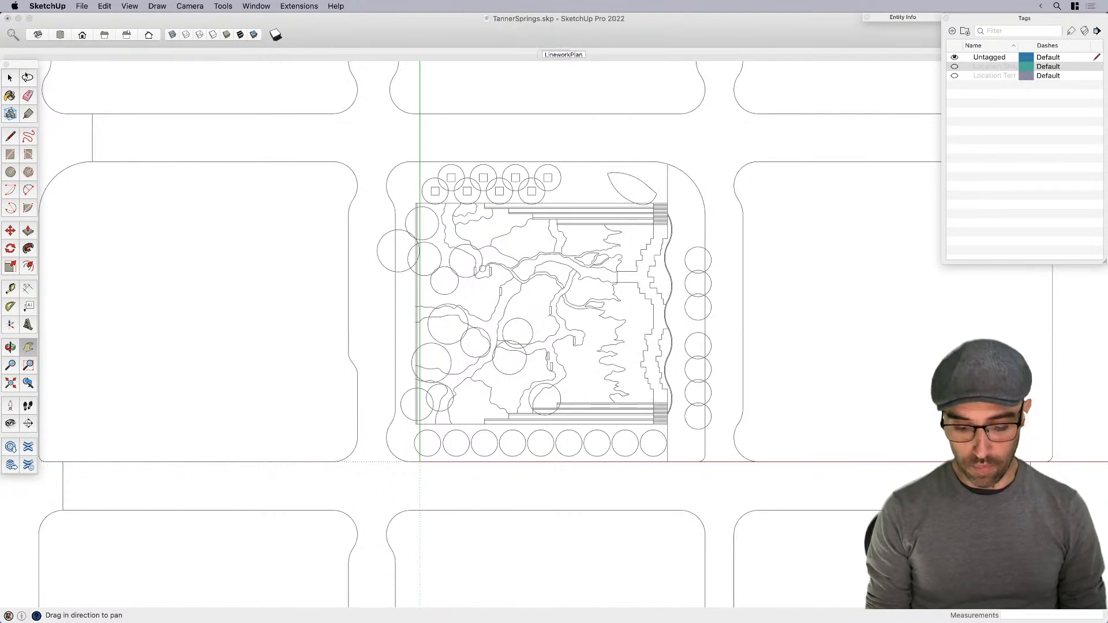
type("rkPlan")
key("Return")
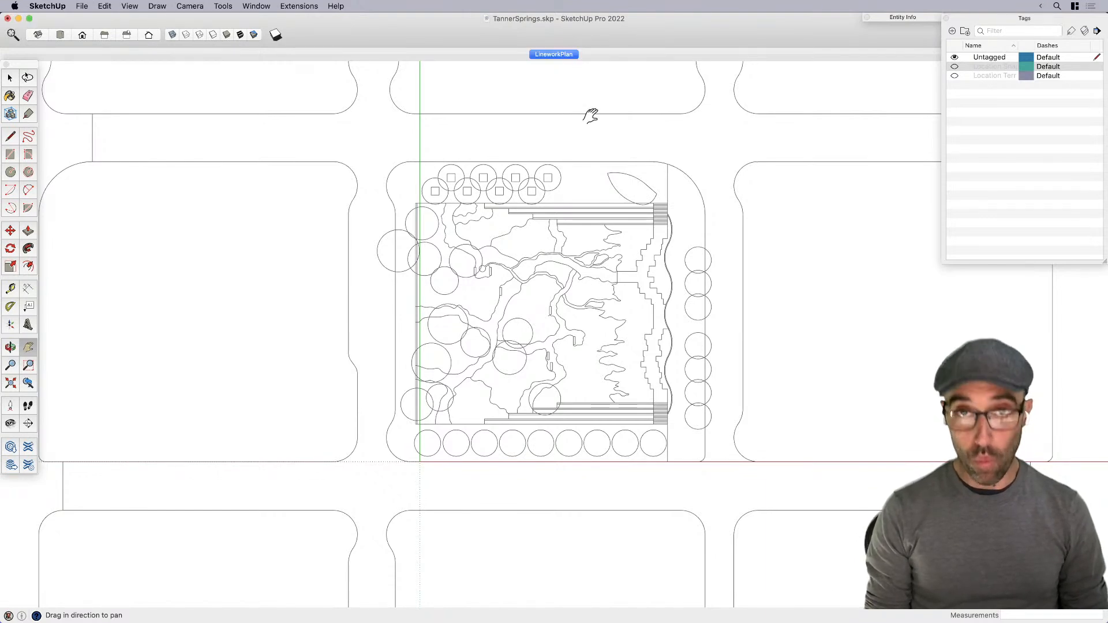
Step: Show the location terrain tag and add a second scene named Aerial
left_click(954, 75)
right_click(545, 58)
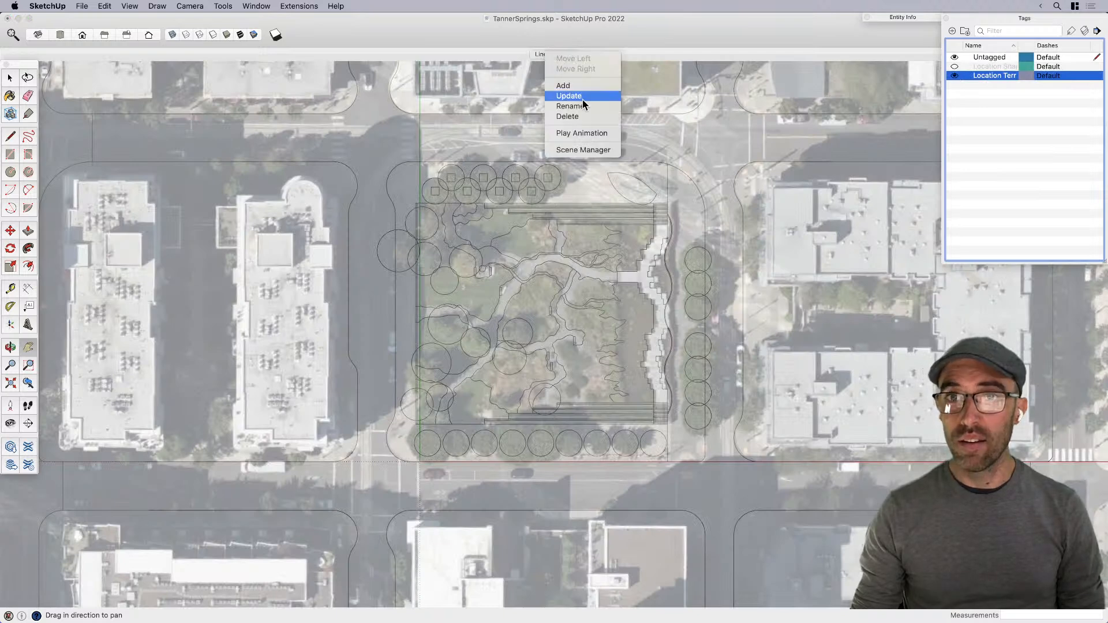
left_click(563, 86)
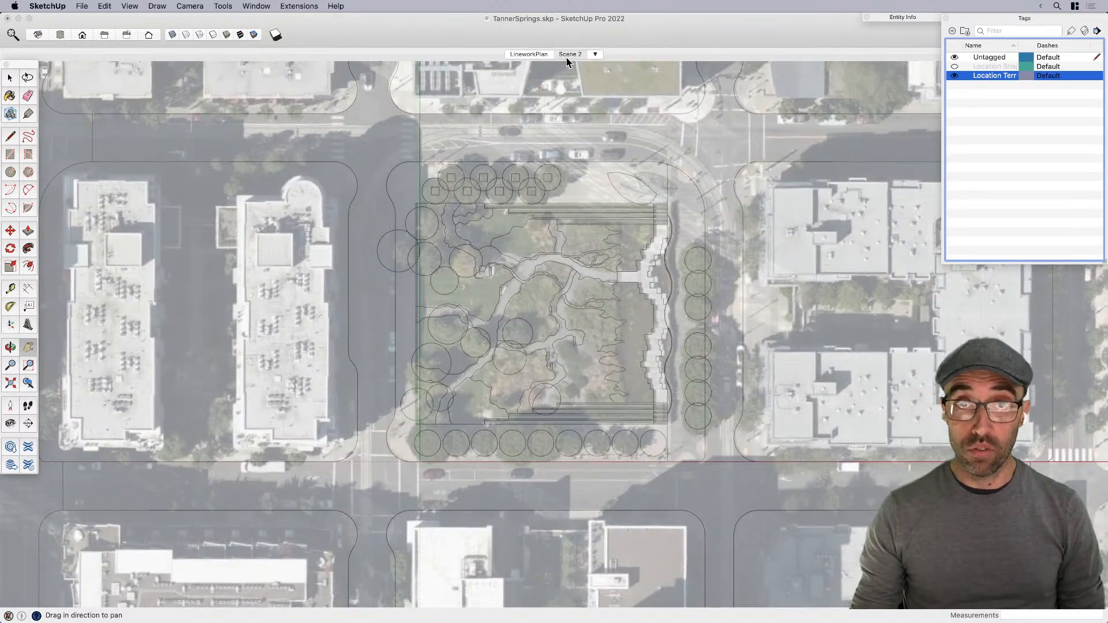
right_click(570, 55)
left_click(592, 110)
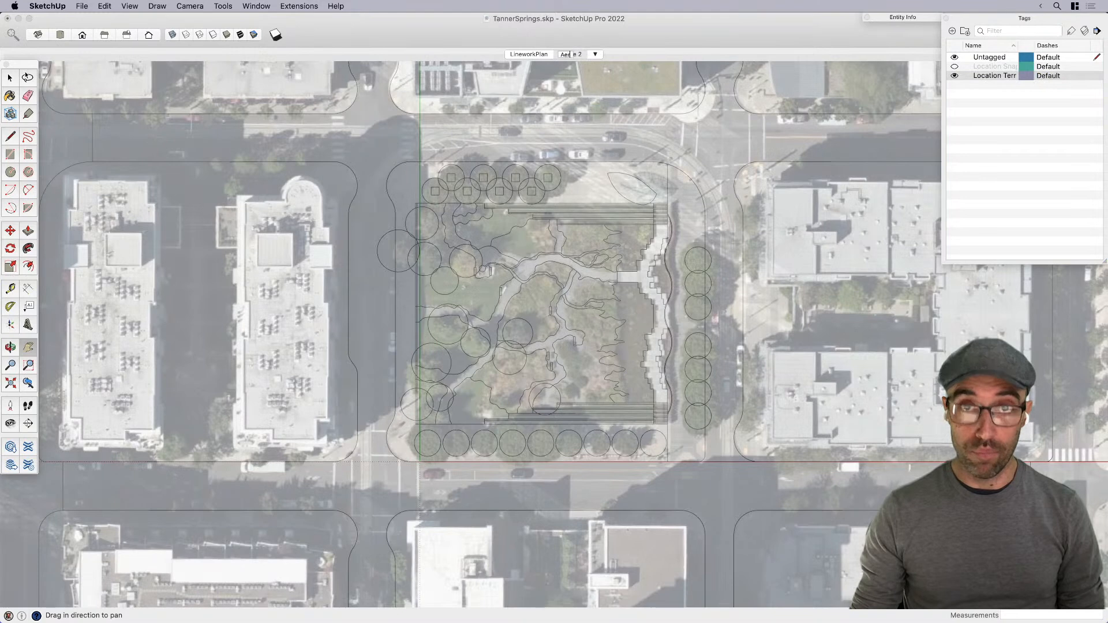
key("Return")
key("space")
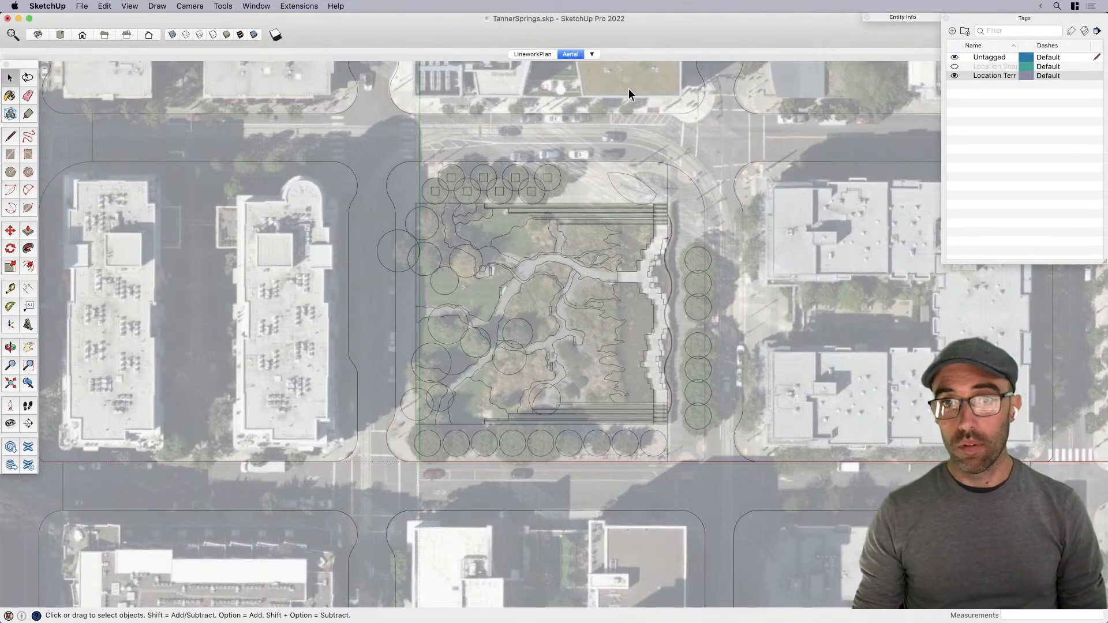
Step: Switch between the LineworkPlan and Aerial scenes to compare how each displays the site
left_click(544, 53)
left_click(567, 57)
left_click(534, 55)
left_click(571, 57)
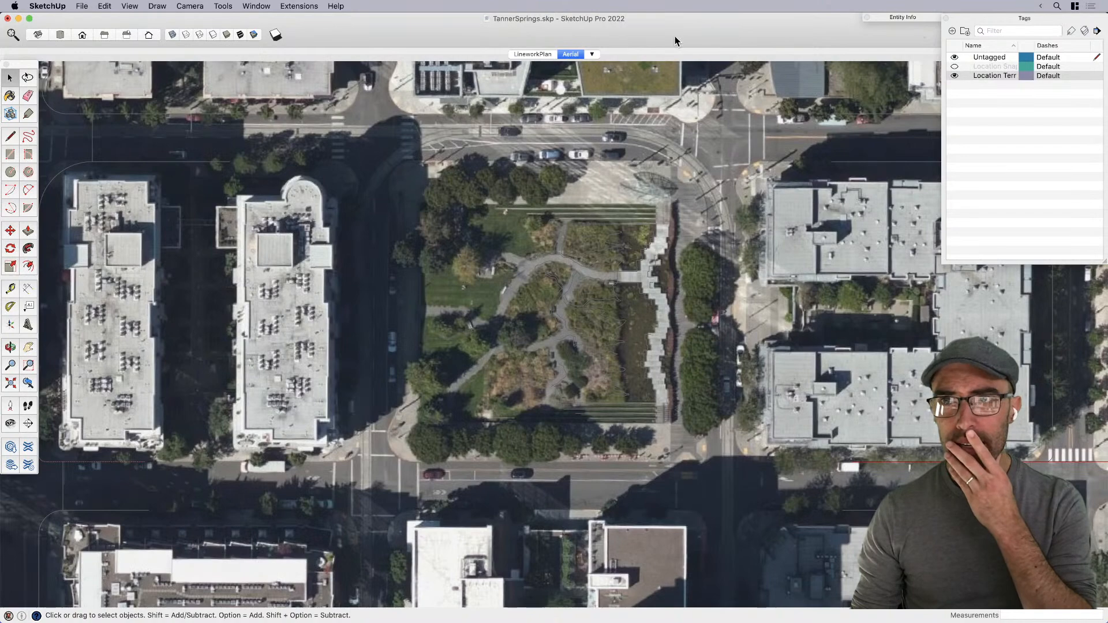
Step: Turn X-ray on for the Aerial view and update the model's style with that change
left_click(262, 7)
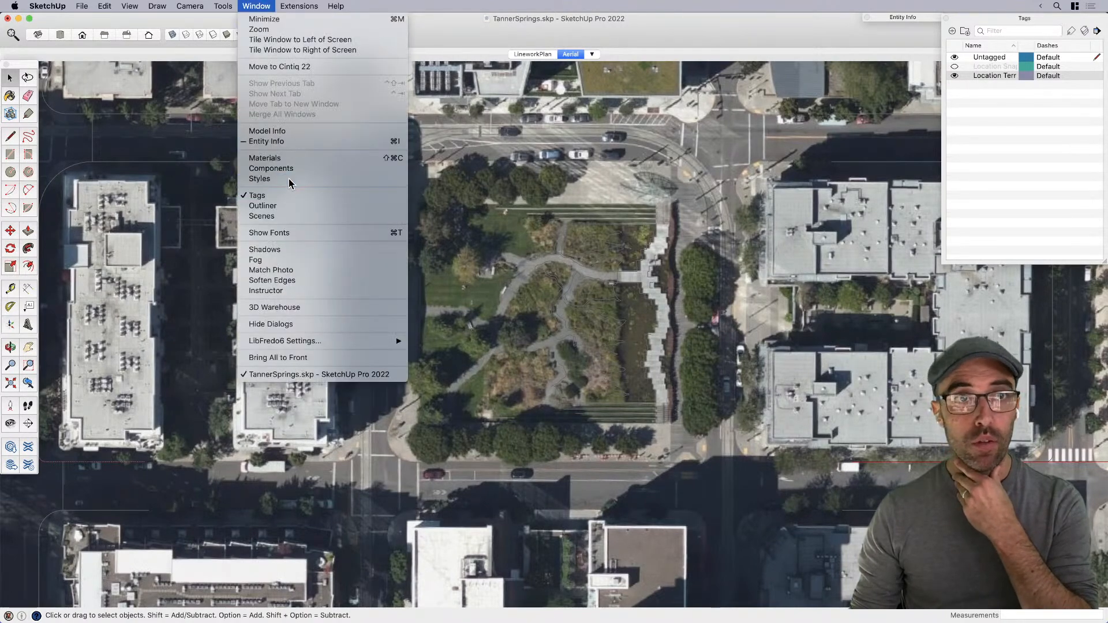
left_click(288, 180)
left_click(172, 35)
left_click(677, 47)
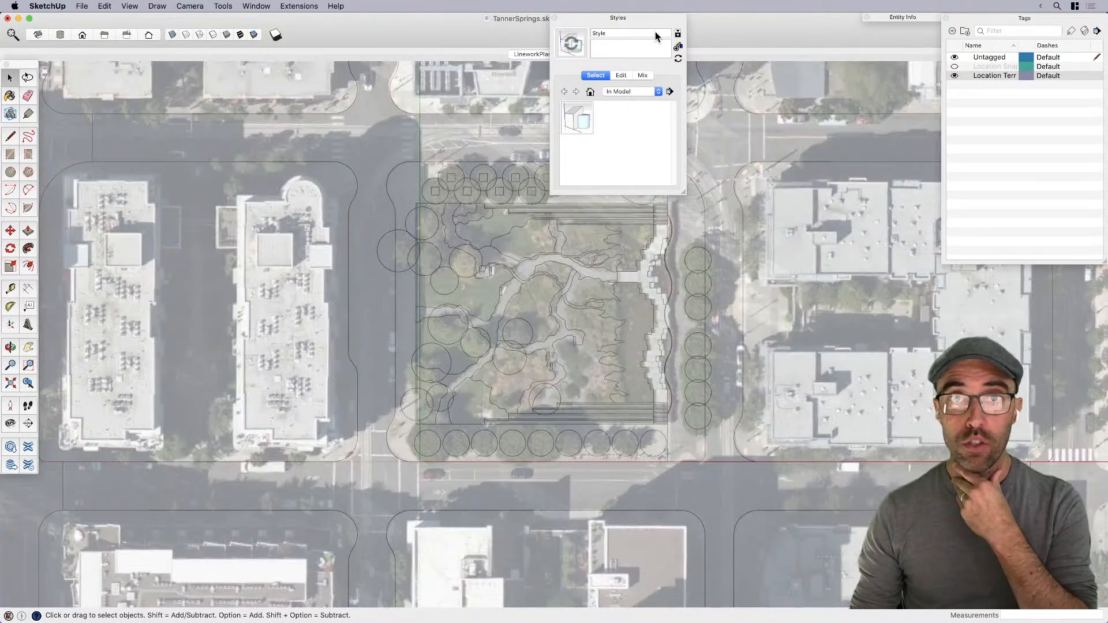
left_click(638, 18)
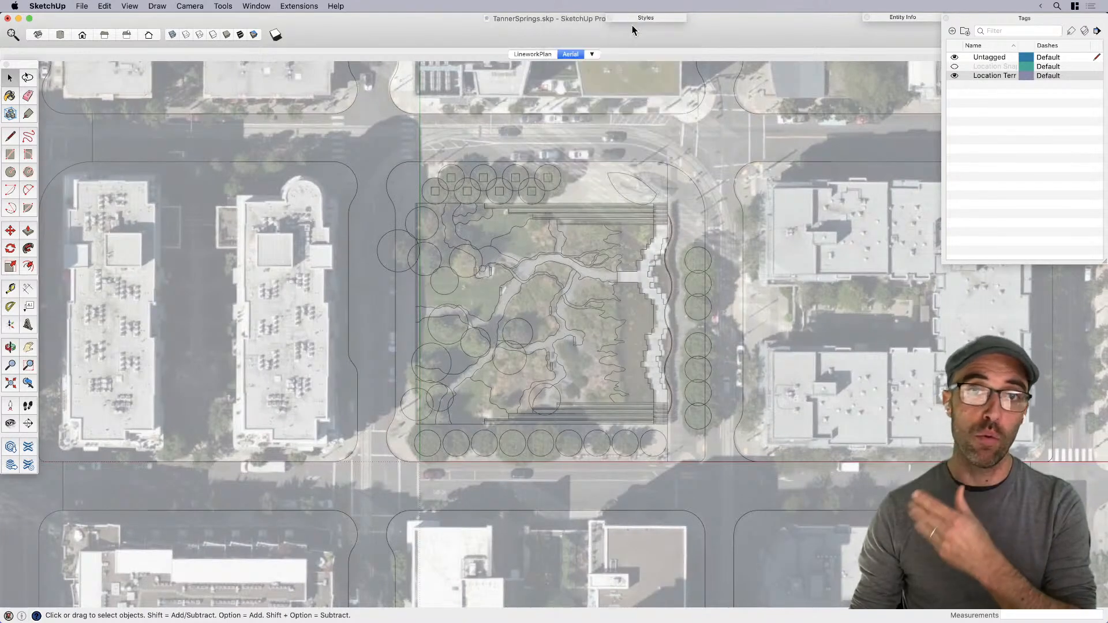
Step: Switch to LineworkPlan and back to Aerial to check the updated style in both scenes
right_click(576, 54)
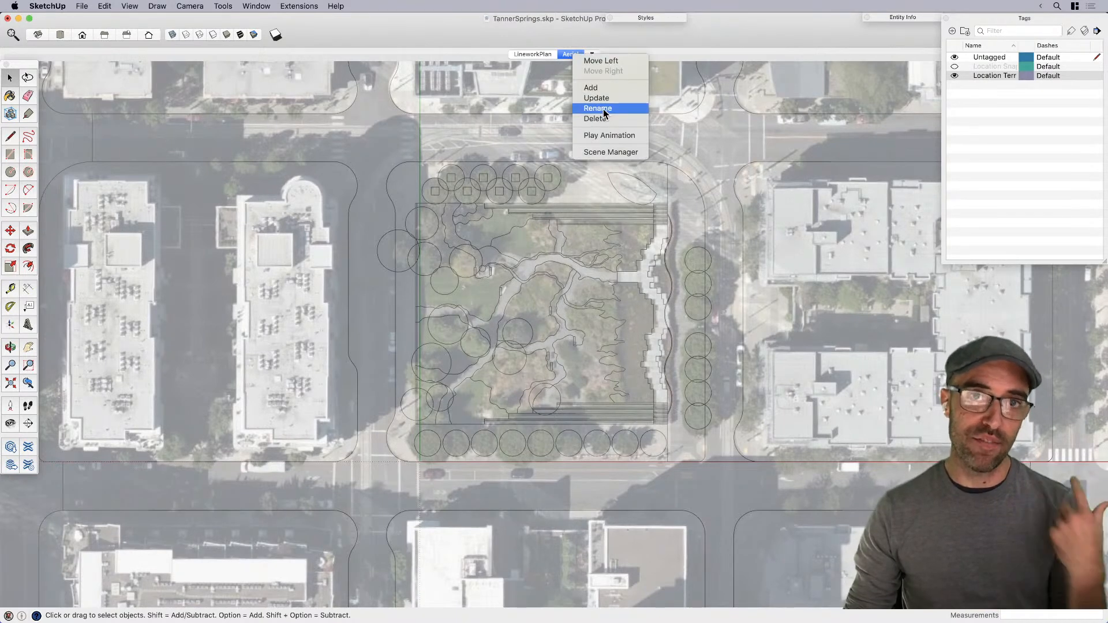
left_click(534, 57)
left_click(534, 55)
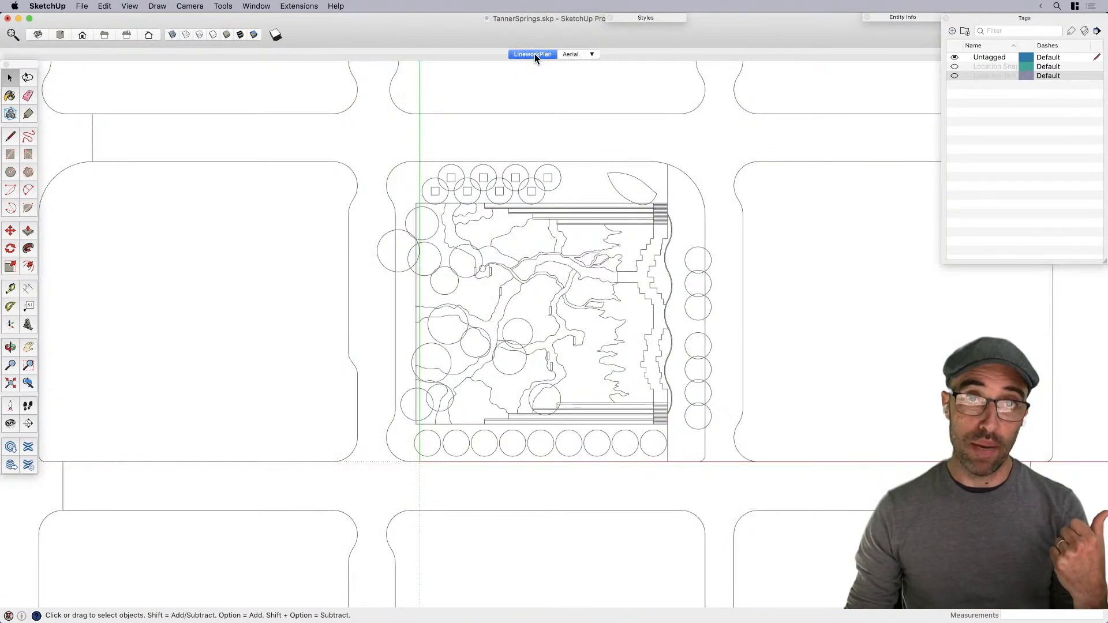
left_click(568, 55)
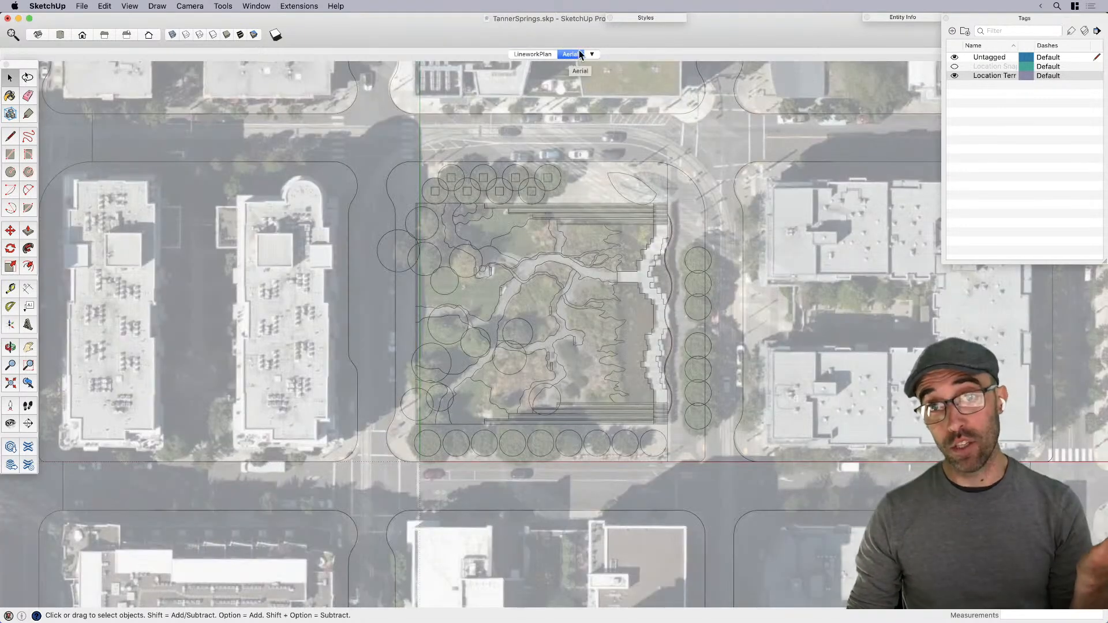
Step: Exclude Camera Location from the saved properties of both the Aerial and LineworkPlan scenes
left_click(257, 7)
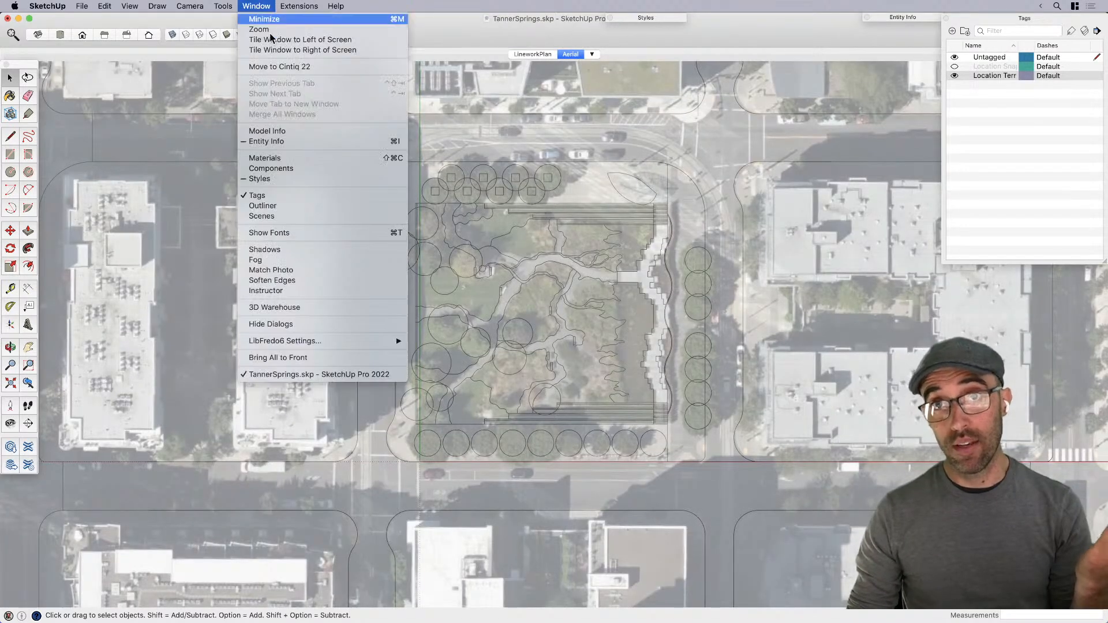
left_click(301, 216)
left_click(528, 208)
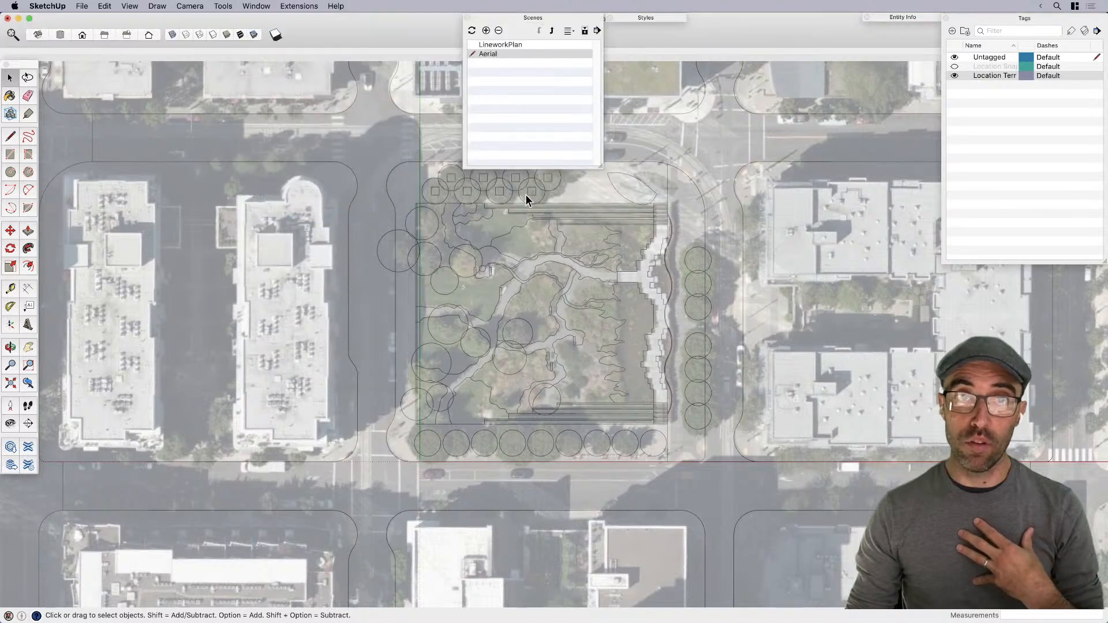
left_click(597, 31)
left_click(620, 79)
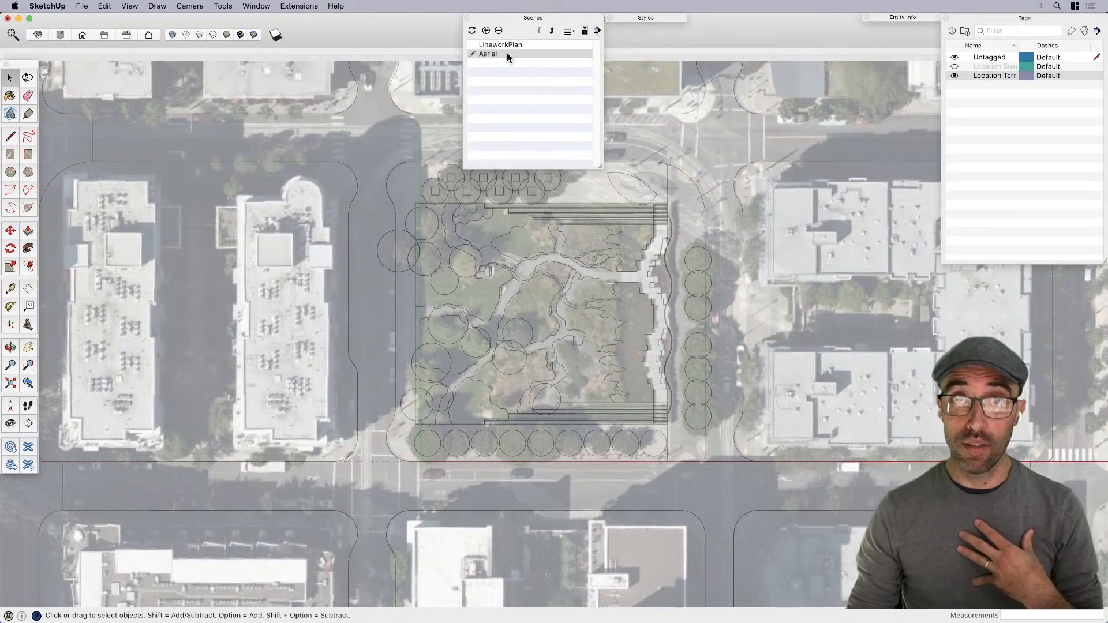
left_click(584, 31)
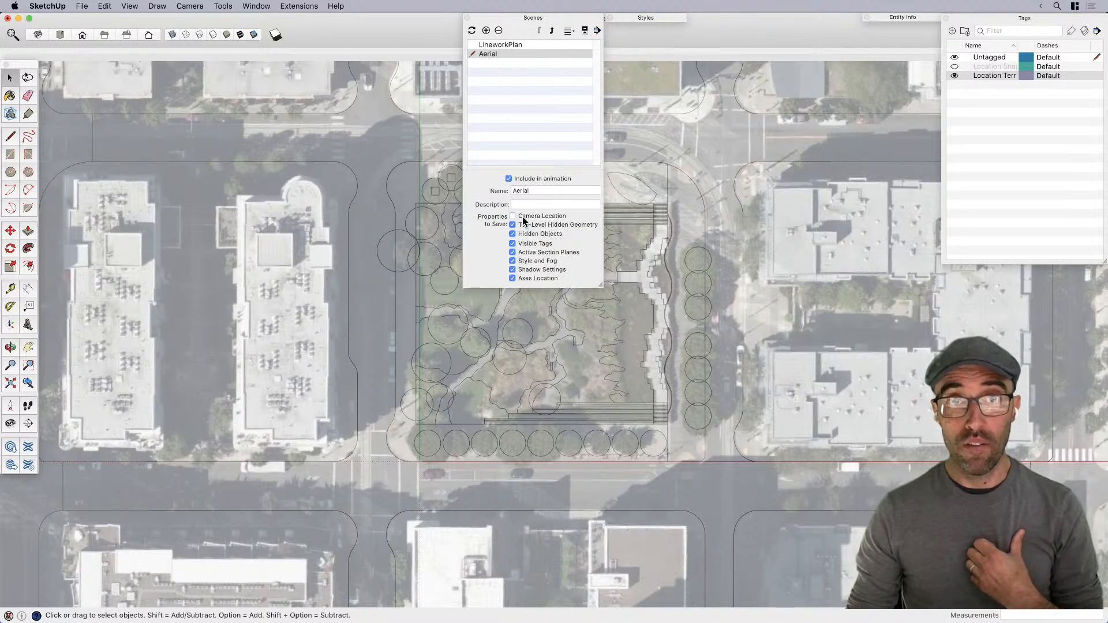
left_click(490, 44)
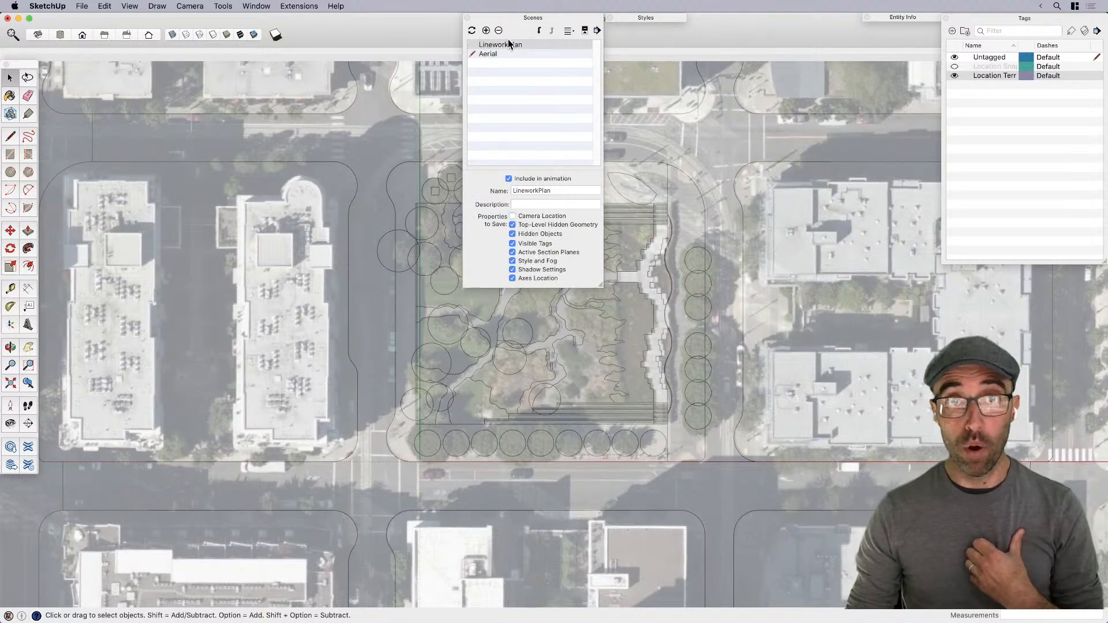
left_click(531, 19)
Step: Alternate between the LineworkPlan and Aerial scenes from several viewpoints to check that the camera is independent of the scenes
scroll(629, 361, "up", 8)
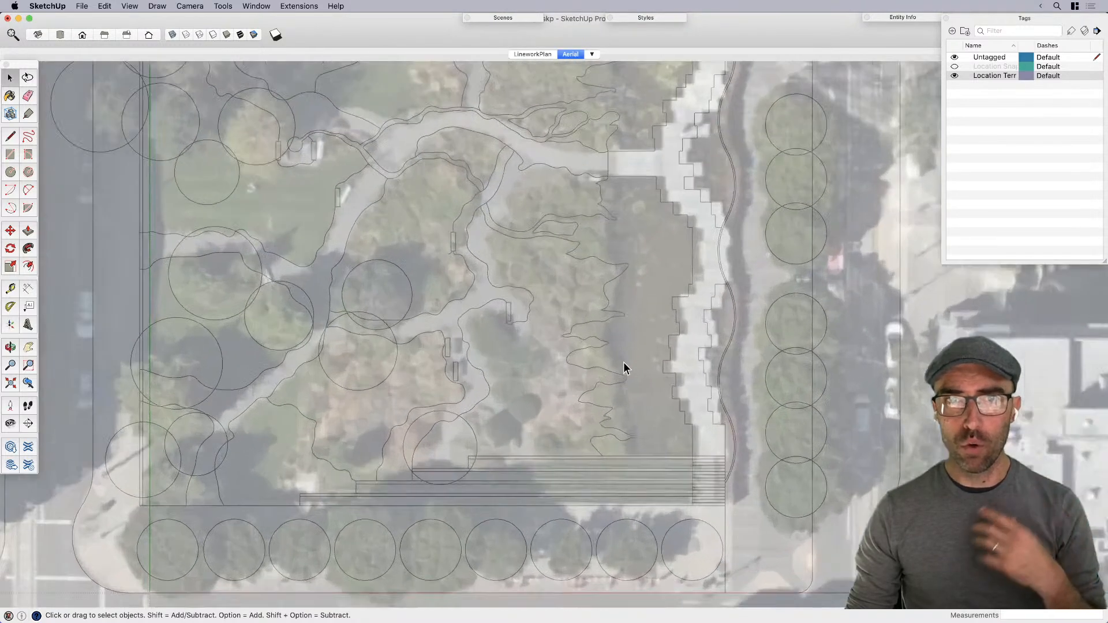
left_click(529, 55)
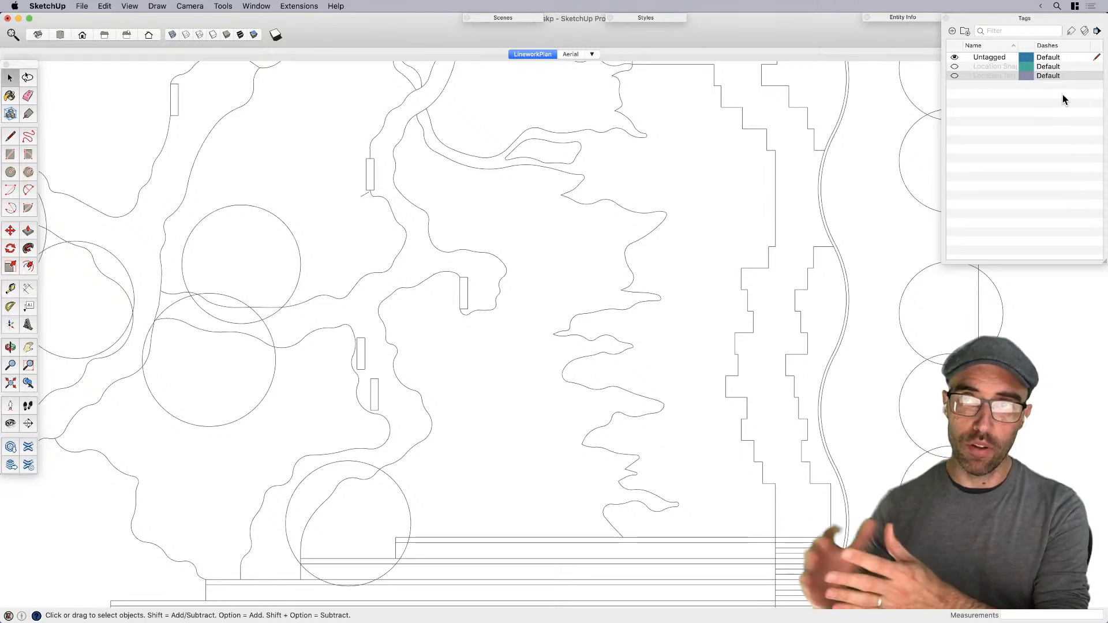
left_click(567, 54)
left_click(534, 55)
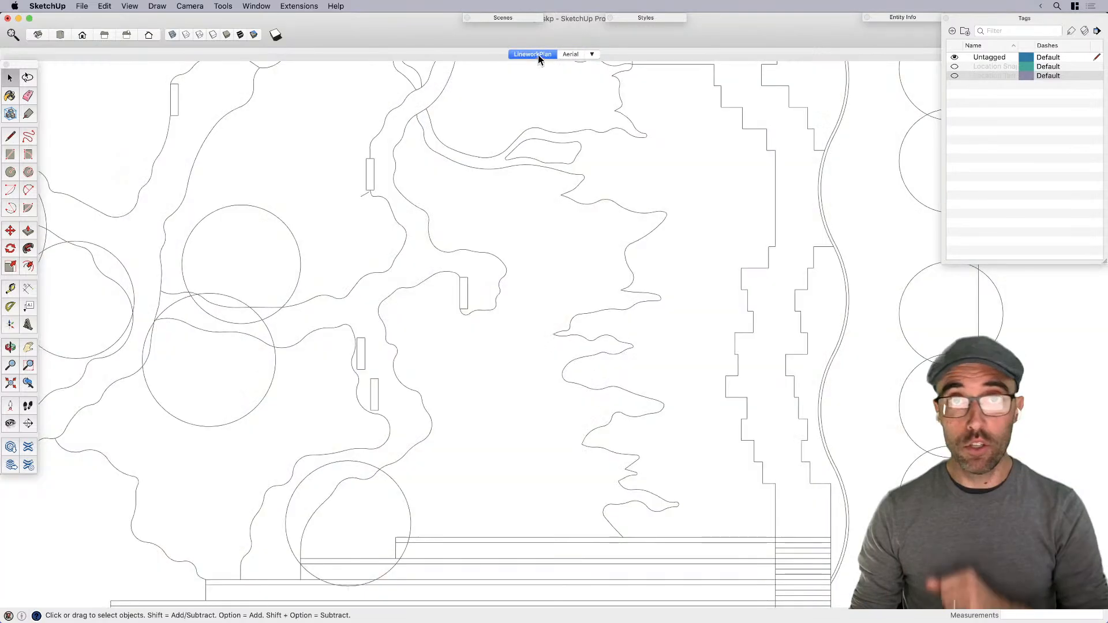
left_click(570, 55)
scroll(534, 203, "down", 5)
scroll(787, 348, "up", 4)
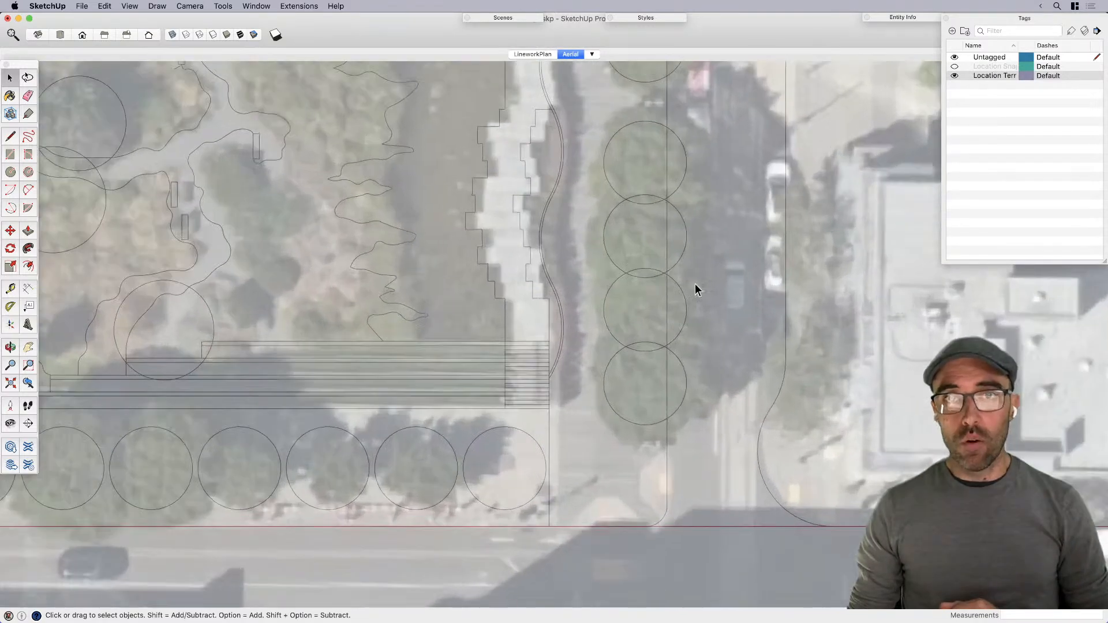
middle_click_drag(582, 394, 571, 141)
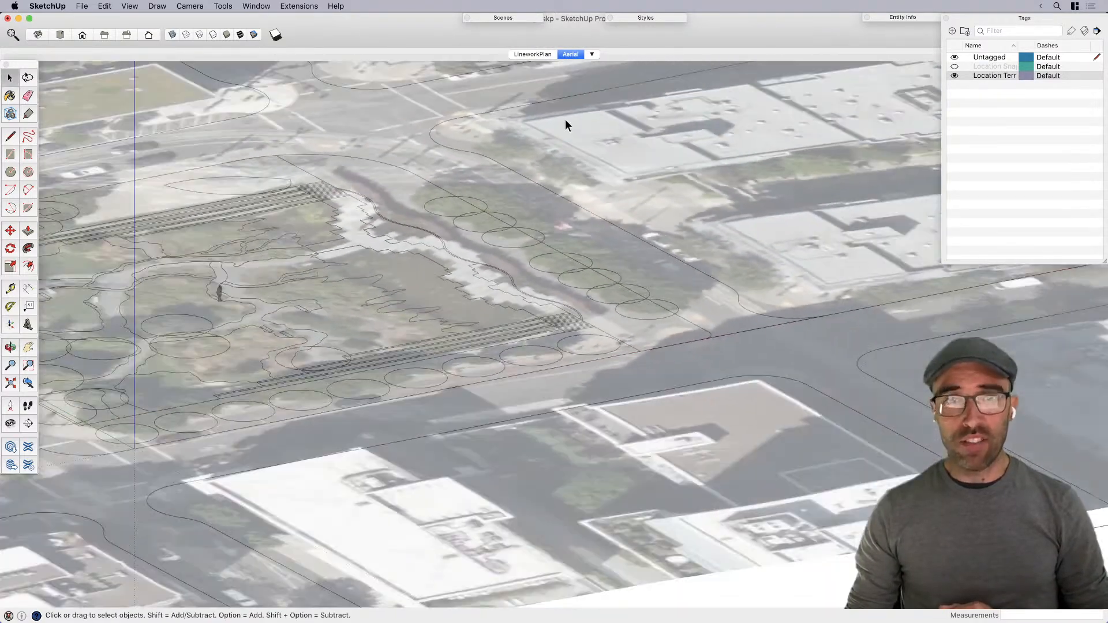
left_click(531, 54)
left_click(570, 54)
middle_click_drag(652, 253, 650, 224, "shift")
left_click(534, 54)
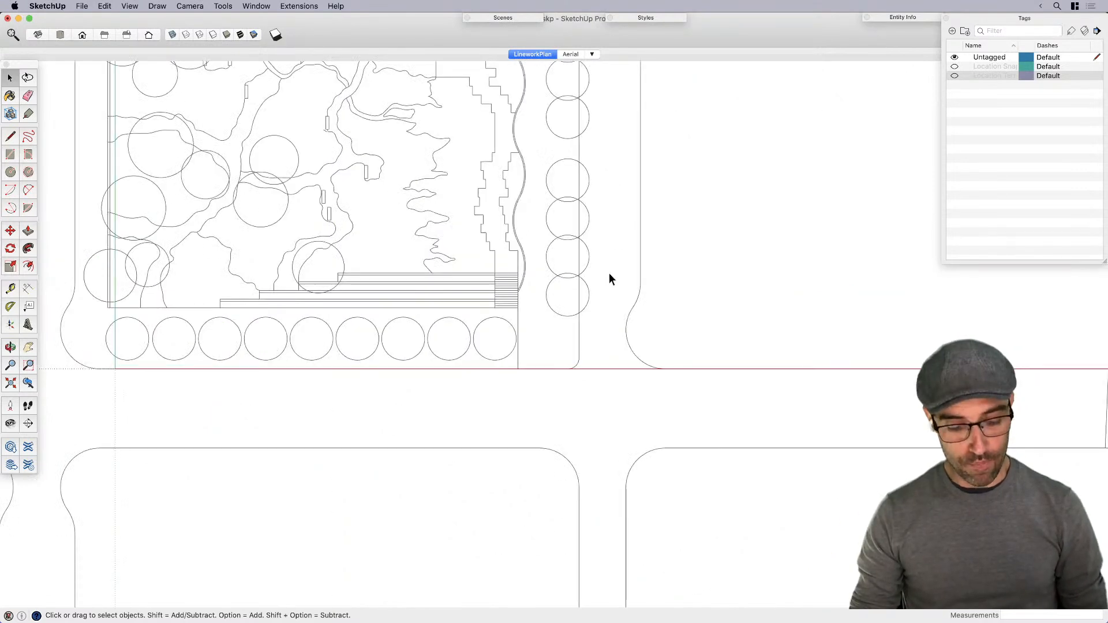
Step: Save the model with the park linework centred in the LineworkPlan scene
key("h")
left_click_drag(497, 344, 604, 439)
key("super+s")
key("space")
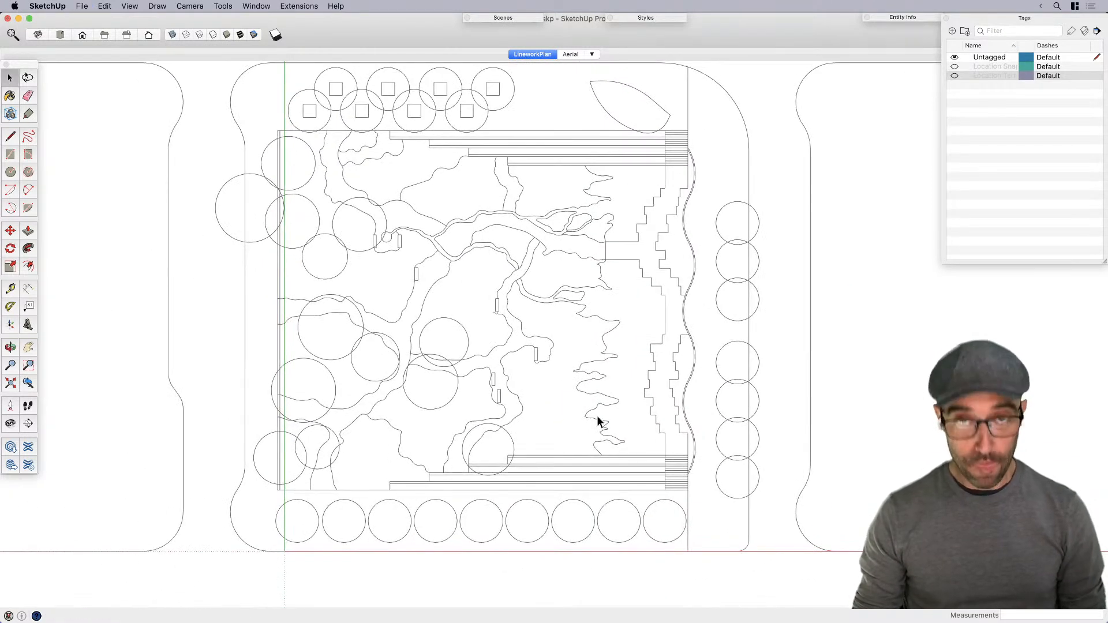
Step: Examine the park linework against the Aerial scene, ending on the LineworkPlan scene
key("h")
left_click_drag(578, 397, 596, 414)
key("space")
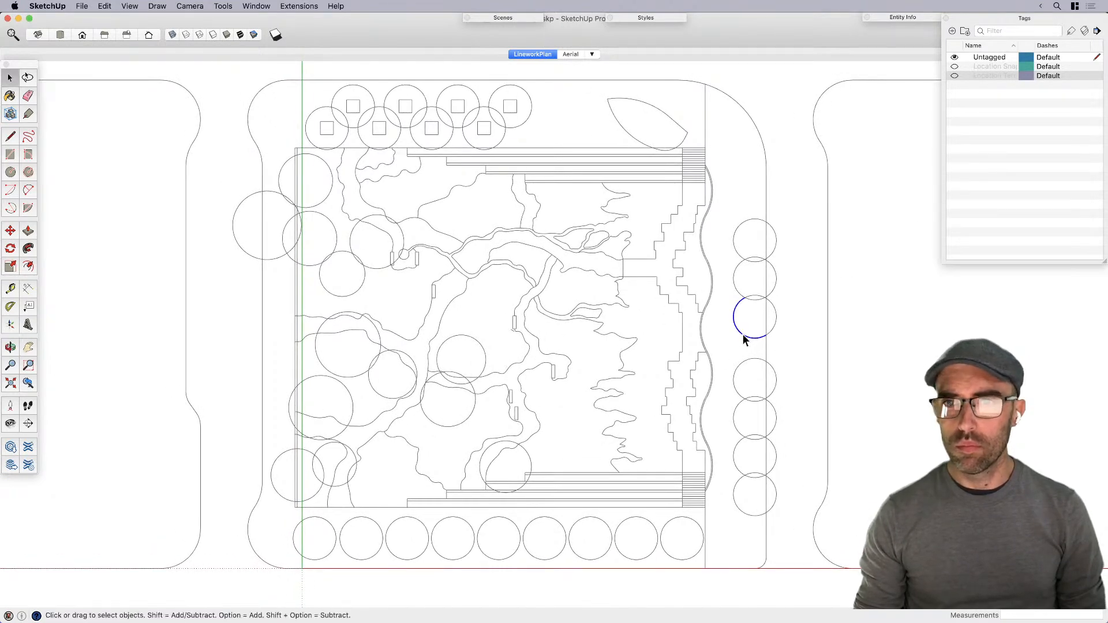
scroll(744, 336, "down", 2)
left_click(571, 54)
left_click(542, 54)
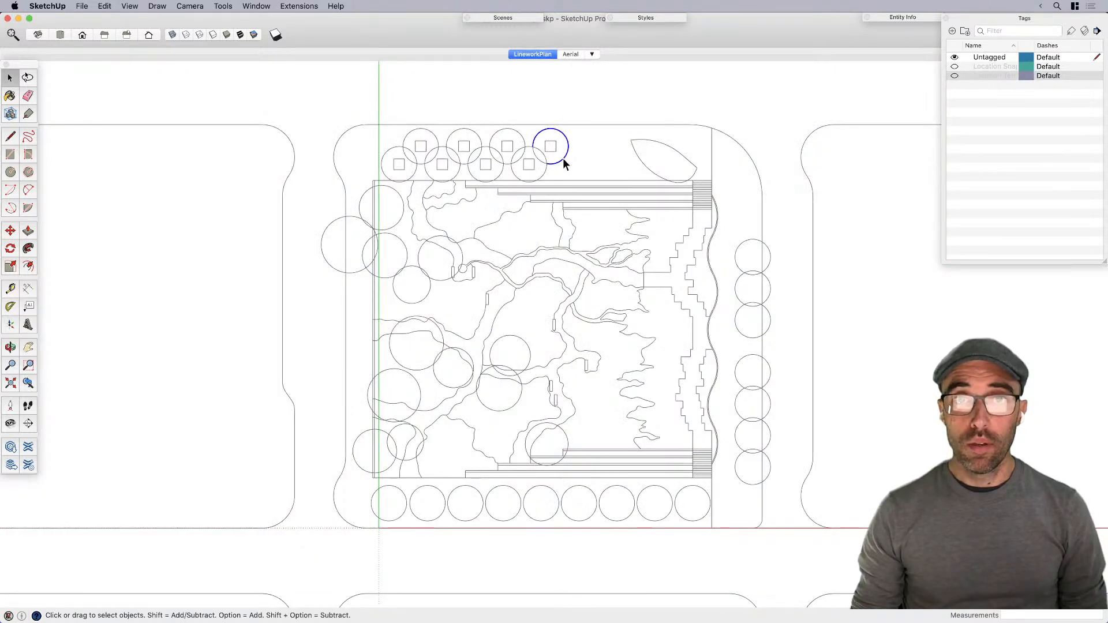
scroll(549, 170, "up", 1)
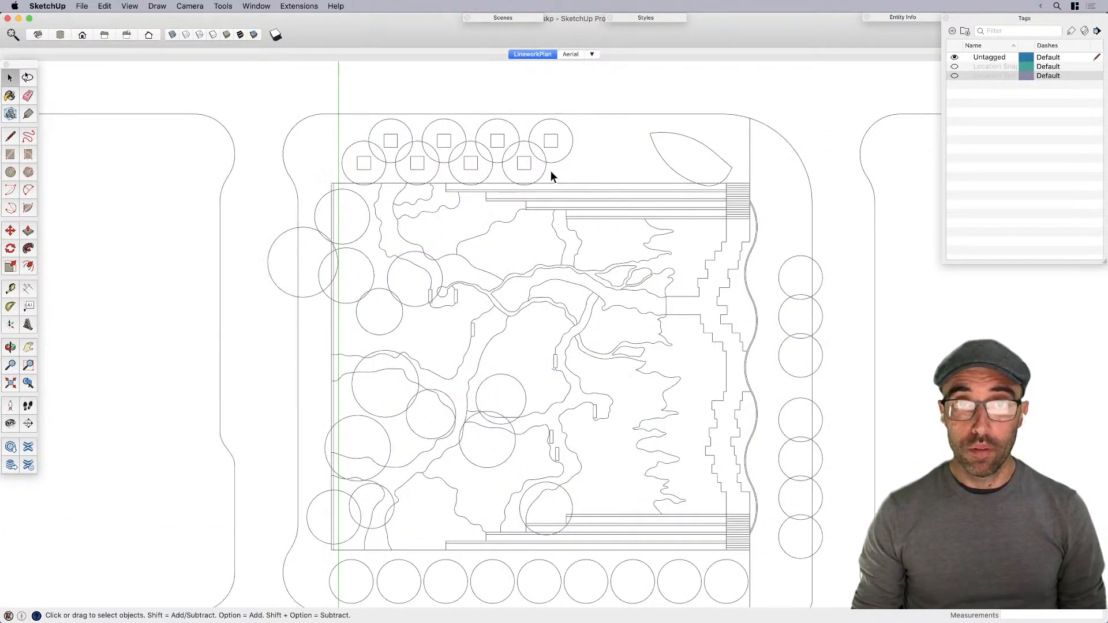
Step: Undo the recent tag changes until the tags imported with the DWG linework are restored
left_click(652, 202)
key("super+z")
key("super+z")
key("super+z")
key("super+z")
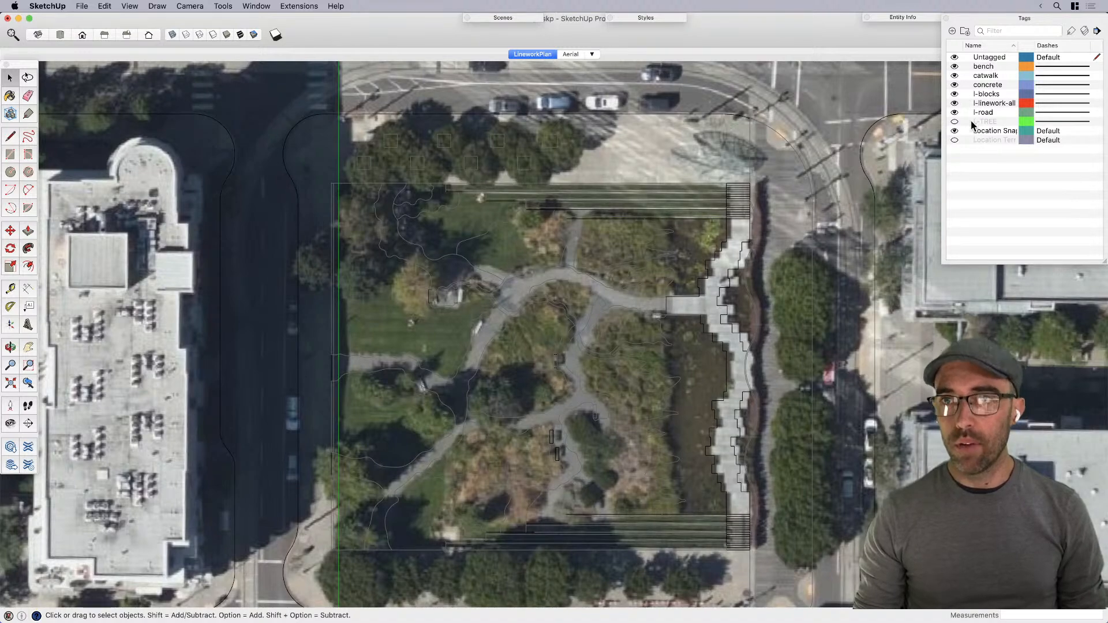
Step: Hide the Location Snapshot tag and turn on the L-TREE tag, toggling its visibility to check the tree circles
left_click(954, 132)
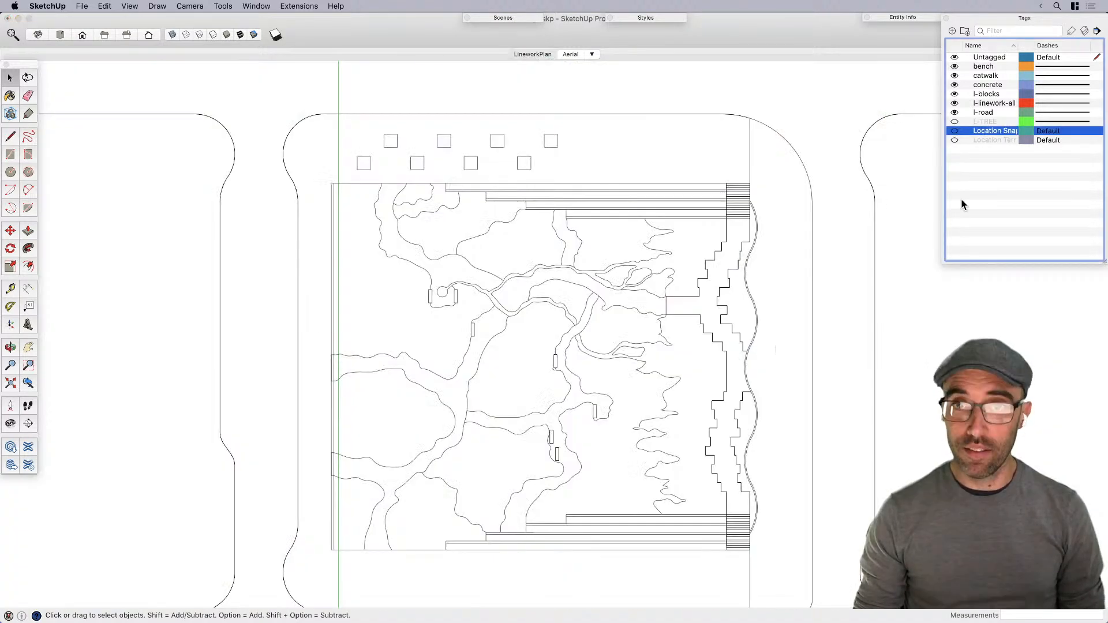
left_click(954, 121)
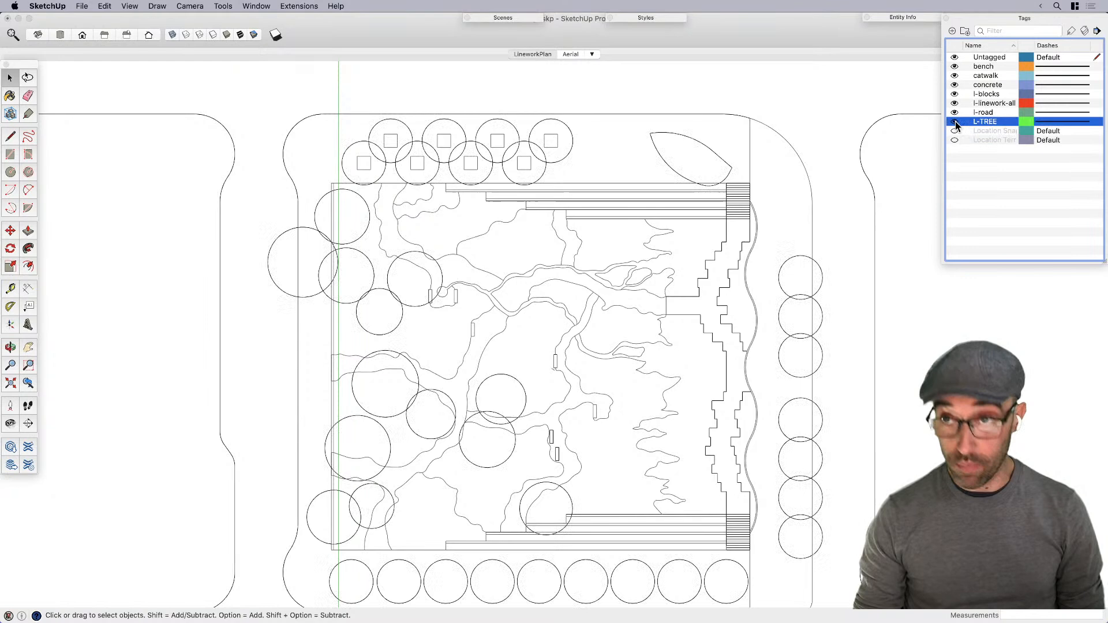
left_click(790, 258)
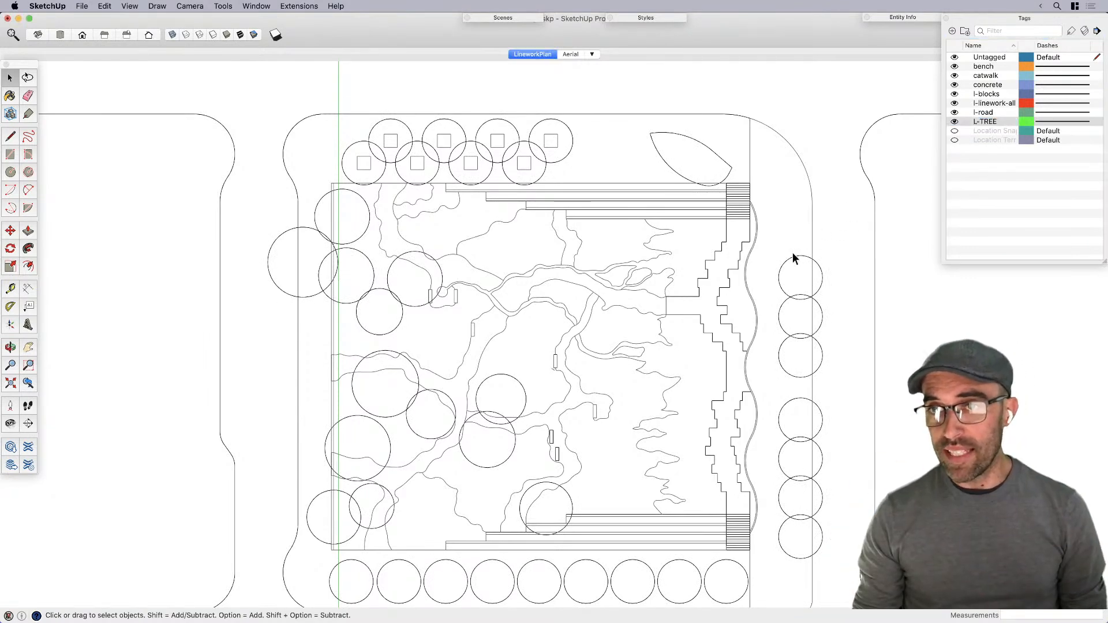
left_click(955, 122)
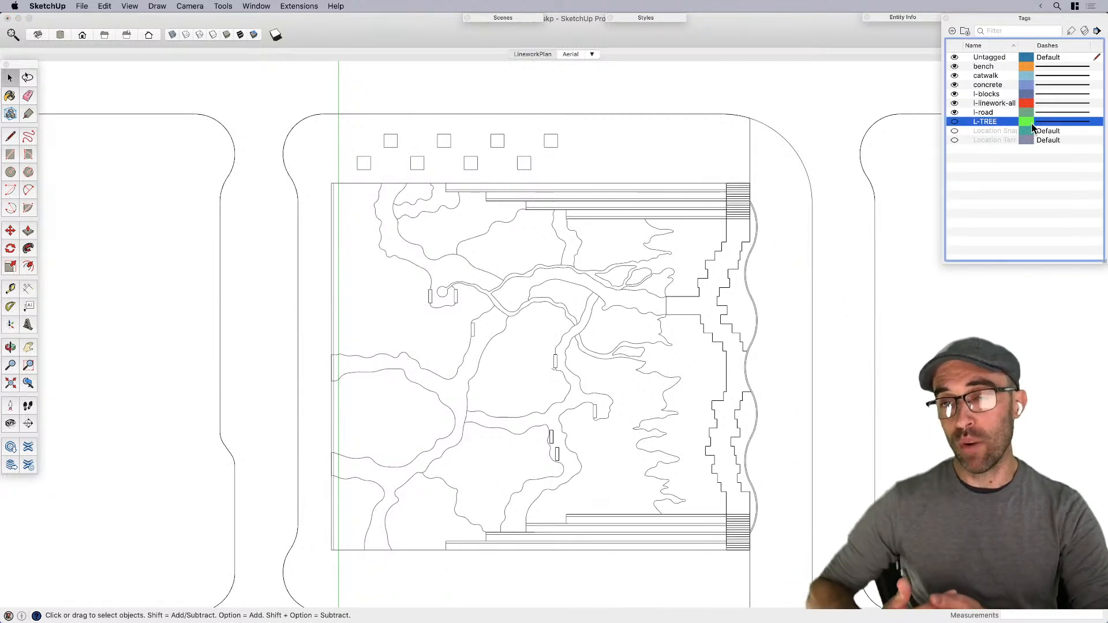
left_click(954, 122)
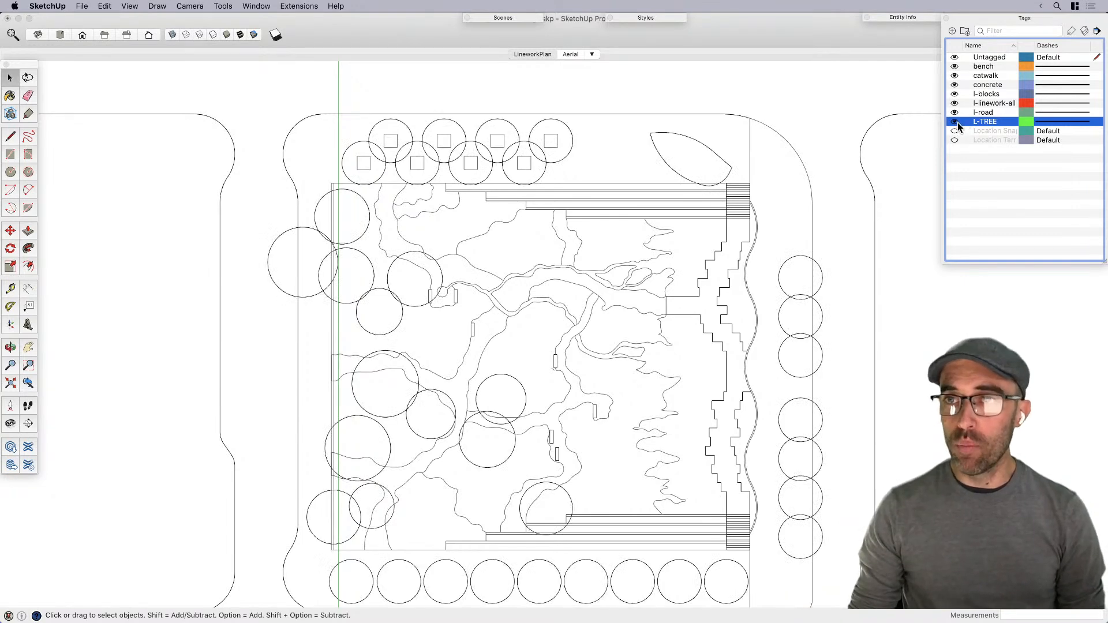
left_click(795, 259)
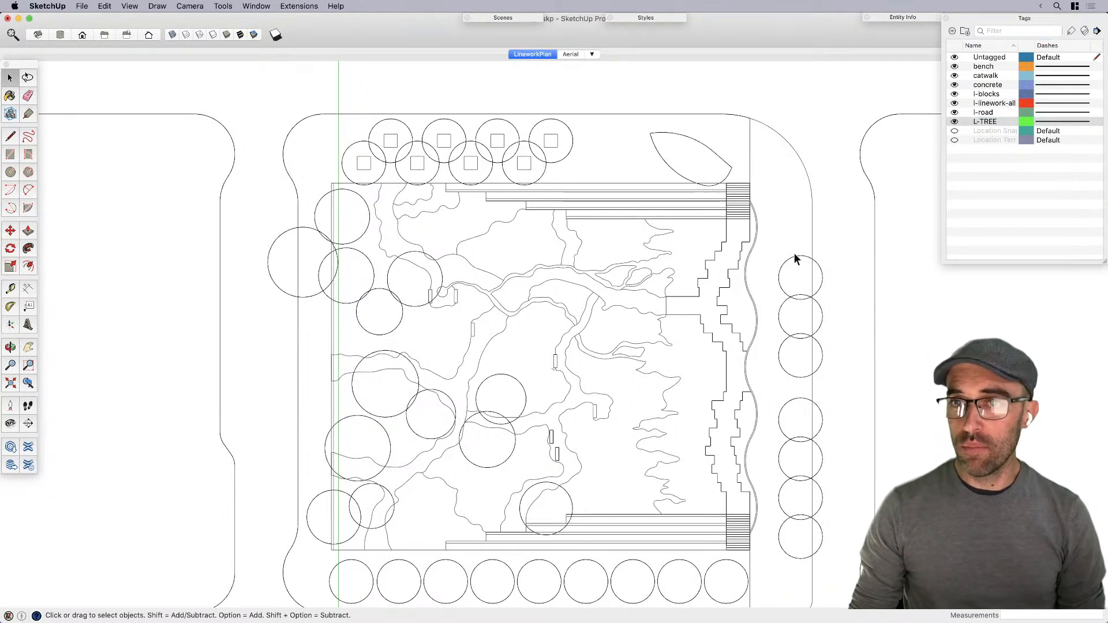
Step: Delete the L-TREE tag together with its tagged entities
right_click(965, 125)
left_click(980, 165)
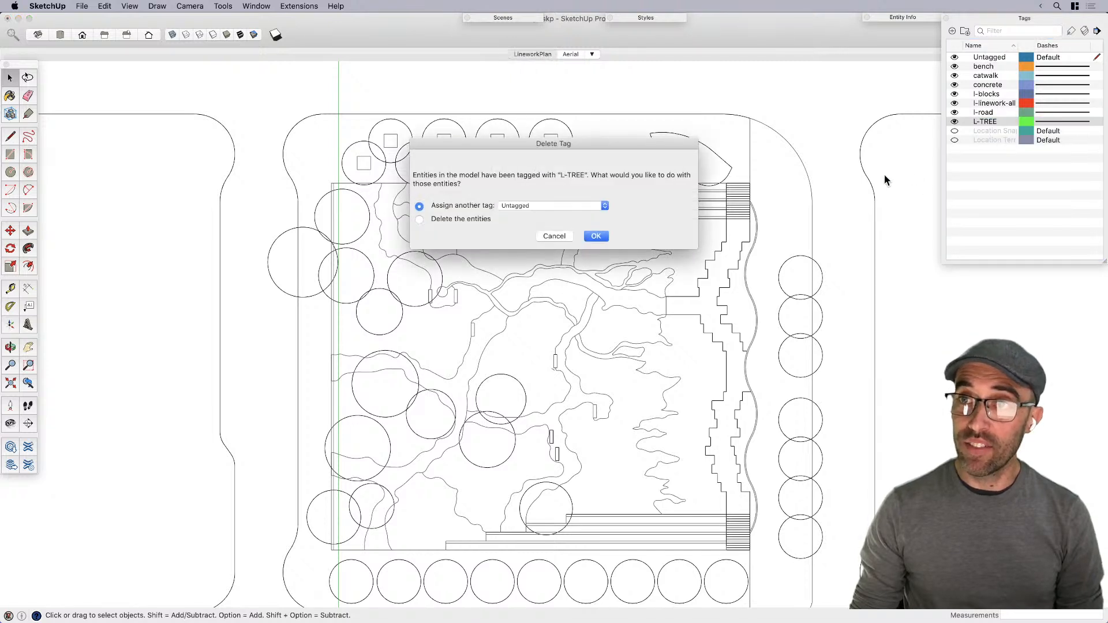
left_click(595, 237)
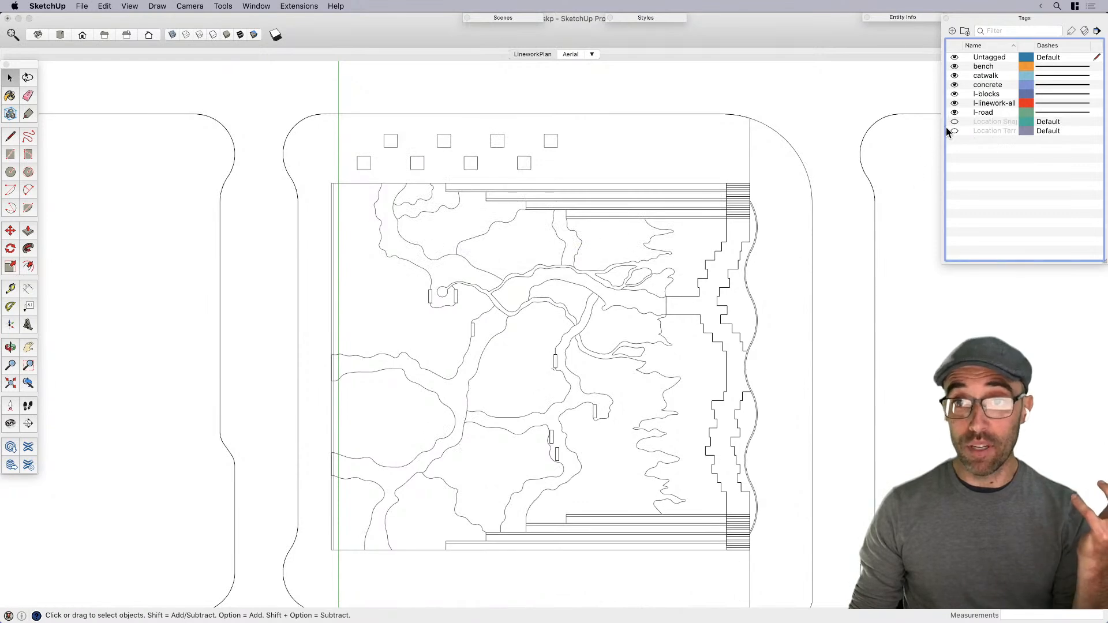
Step: Delete the bench, catwalk, concrete, l-blocks, l-linework-all and l-road tags together, reassigning their entities to Untagged
left_click(984, 113)
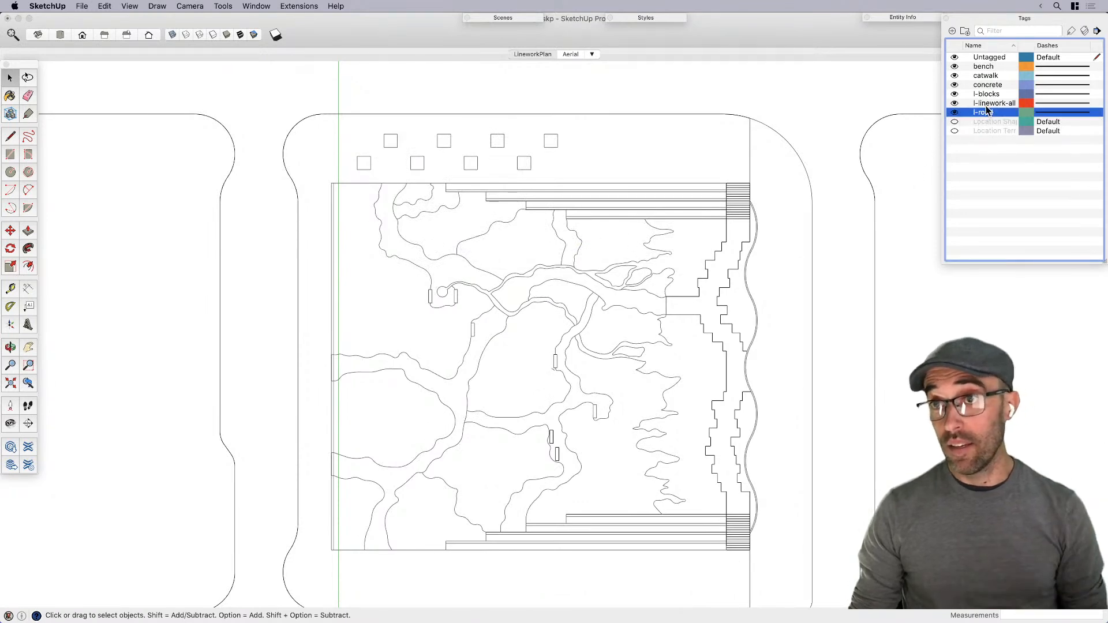
left_click(983, 67, "shift")
right_click(983, 67)
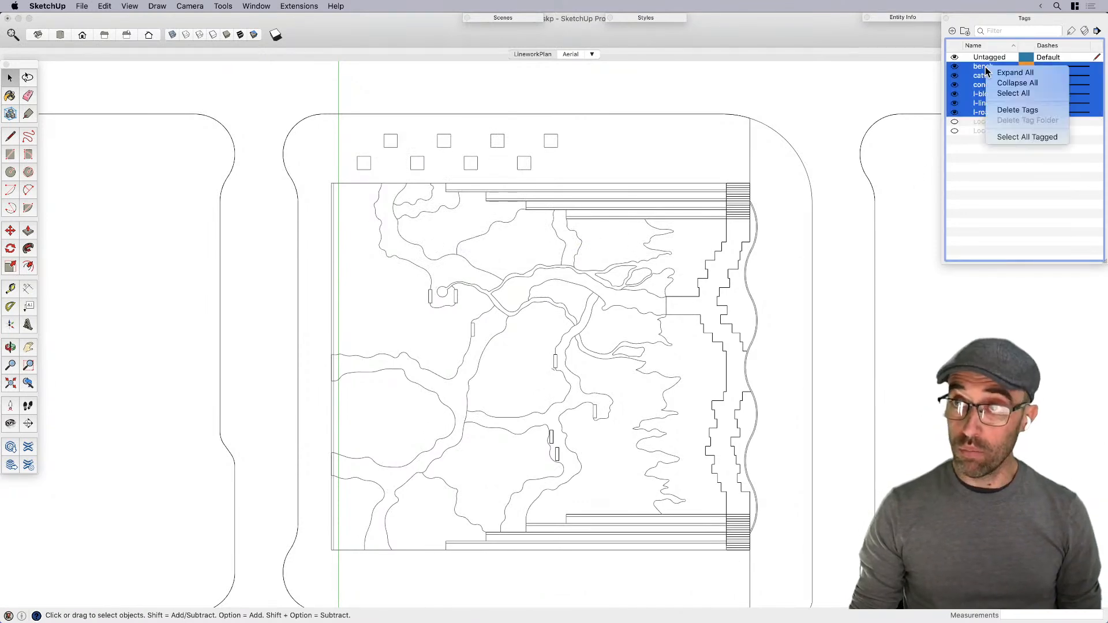
left_click(1028, 111)
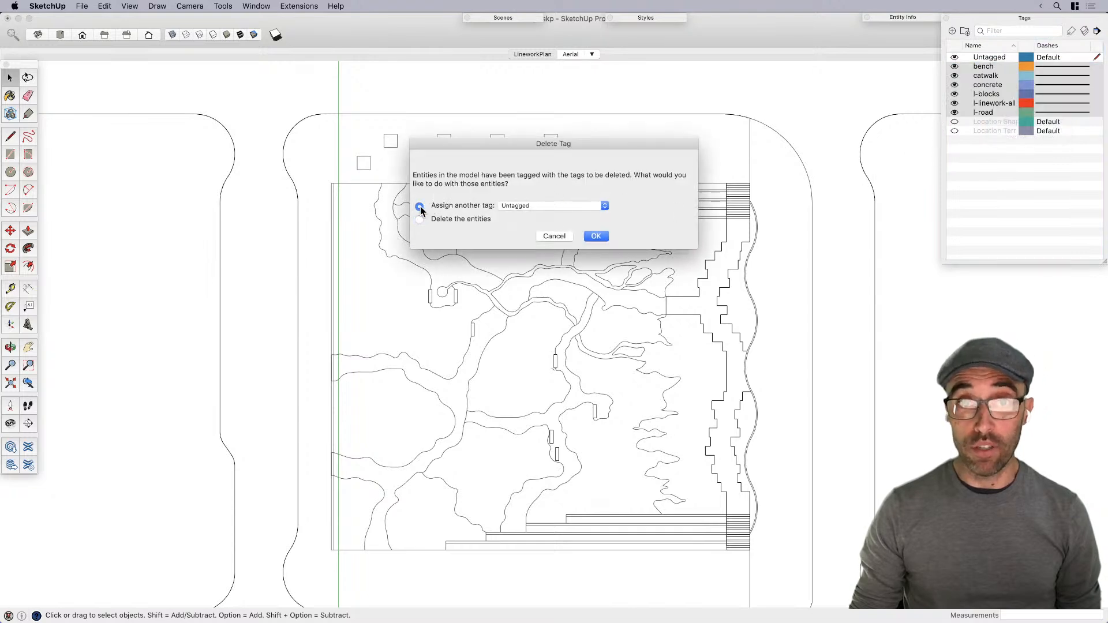
left_click(596, 237)
Step: Compare the cleaned linework in the Aerial and LineworkPlan scenes, ending on LineworkPlan
middle_click_drag(607, 370, 604, 334, "shift")
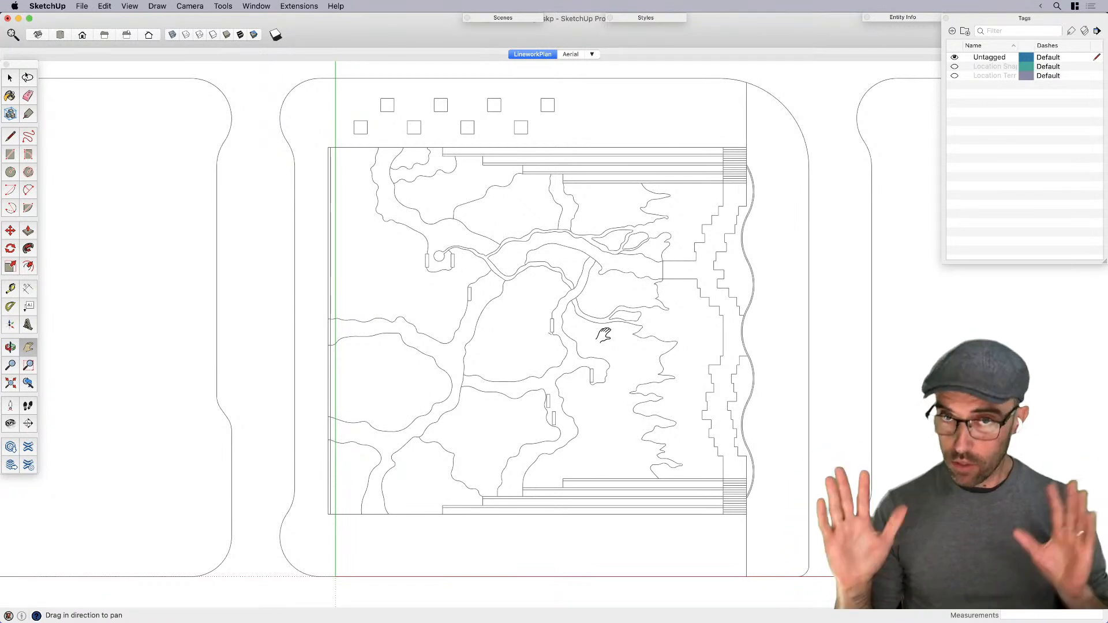
key("space")
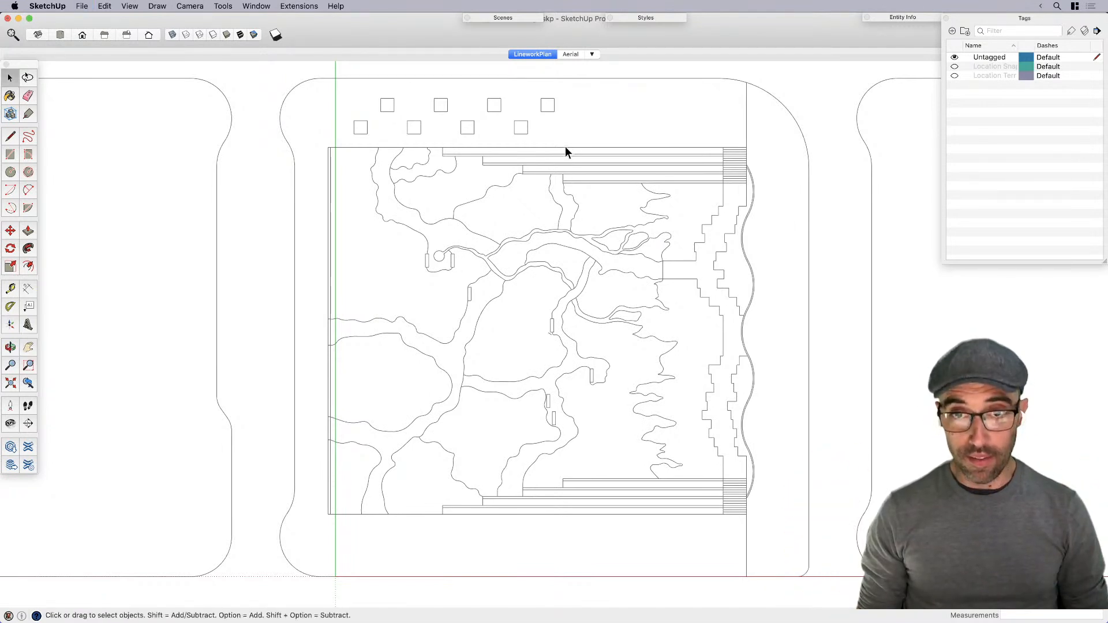
left_click(570, 55)
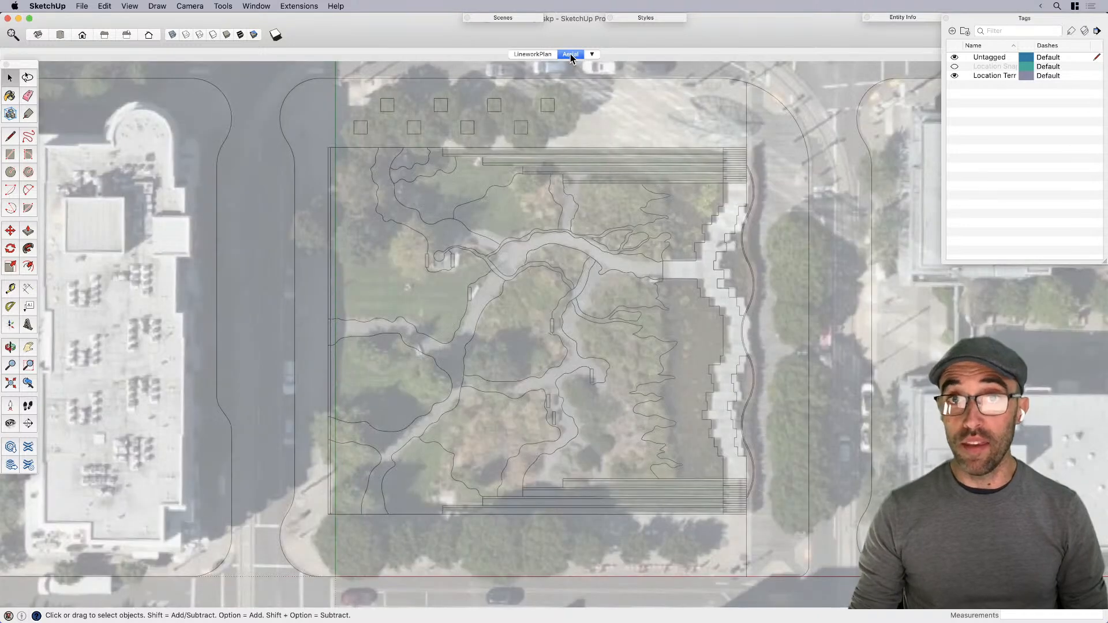
left_click(521, 55)
left_click(572, 53)
left_click(526, 55)
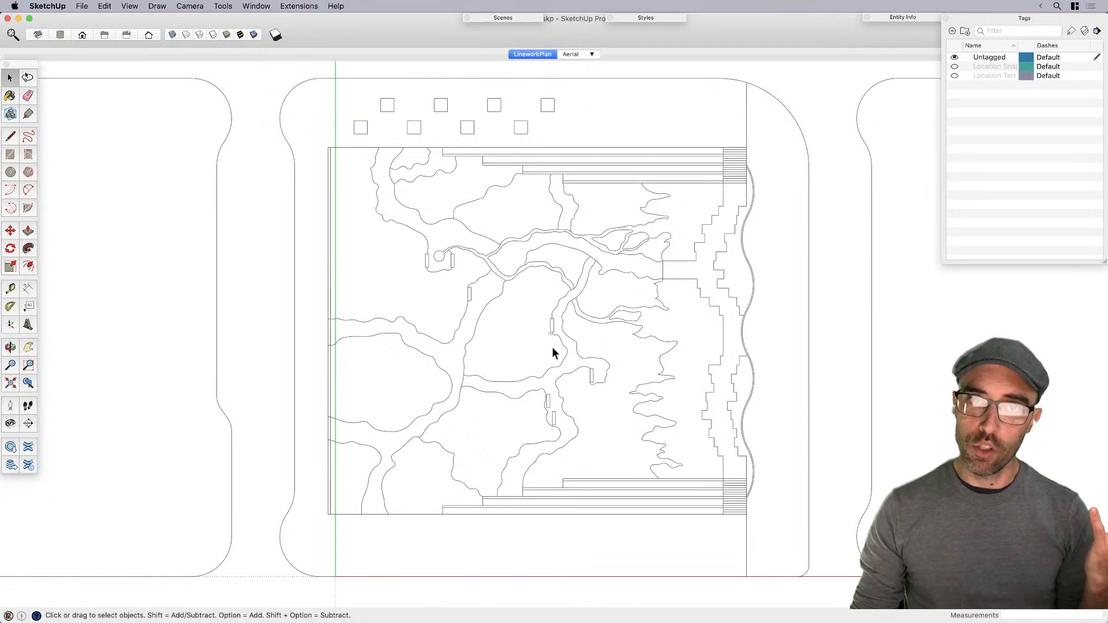
Step: Examine the street blocks surrounding the park linework from close up and from oblique viewpoints
scroll(558, 356, "up", 5)
scroll(526, 413, "up", 2)
scroll(553, 286, "down", 10)
middle_click_drag(638, 359, 449, 248)
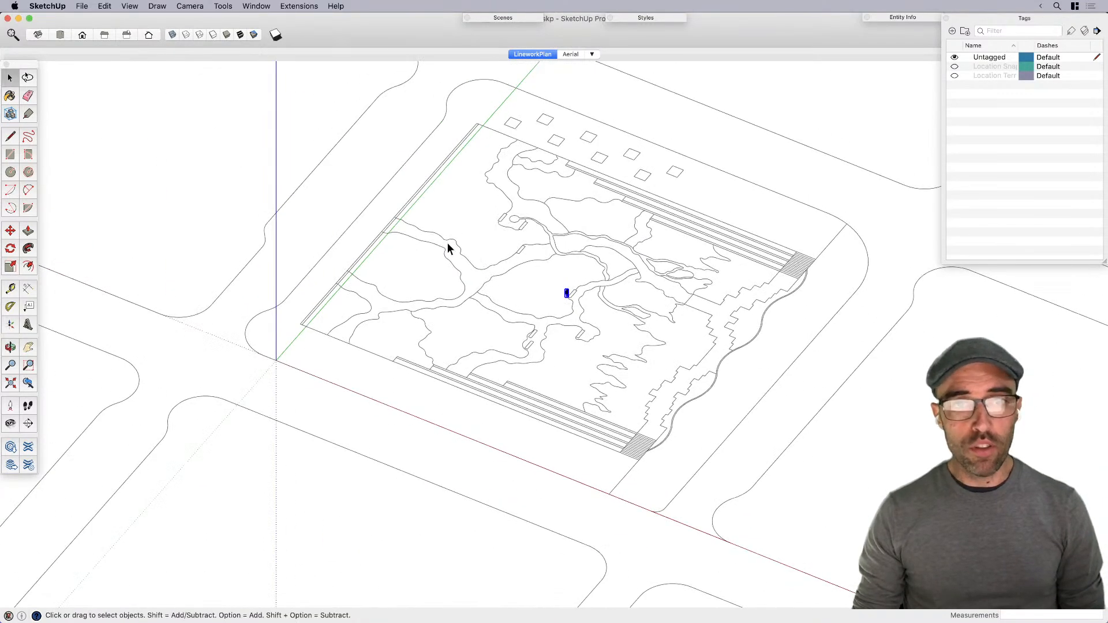
scroll(487, 312, "down", 2)
middle_click_drag(493, 326, 406, 251)
scroll(462, 287, "down", 6)
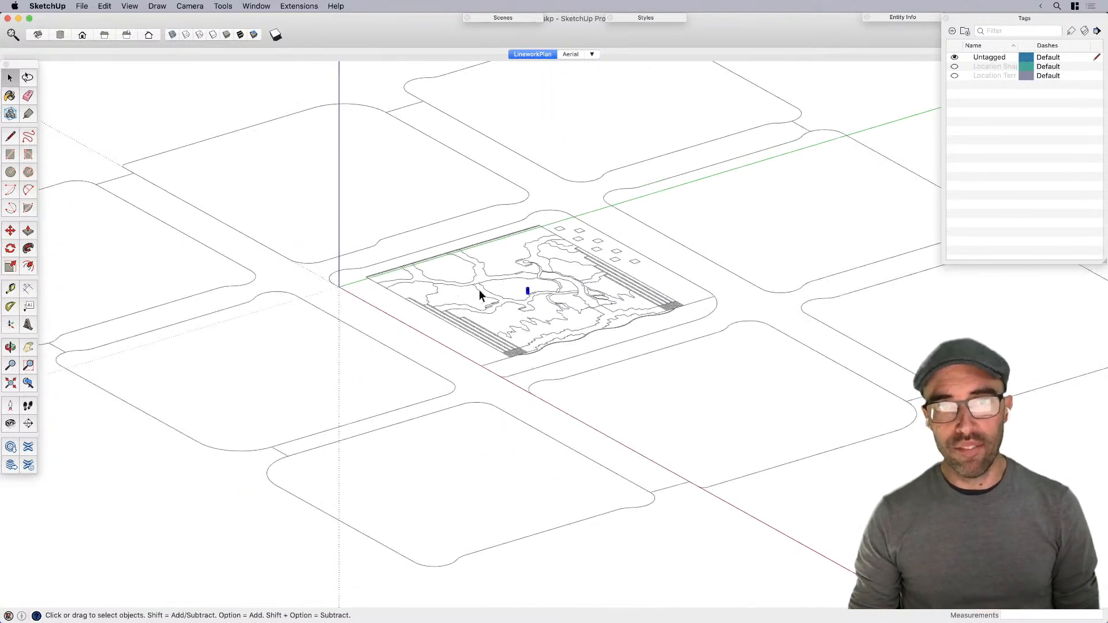
left_click(434, 341)
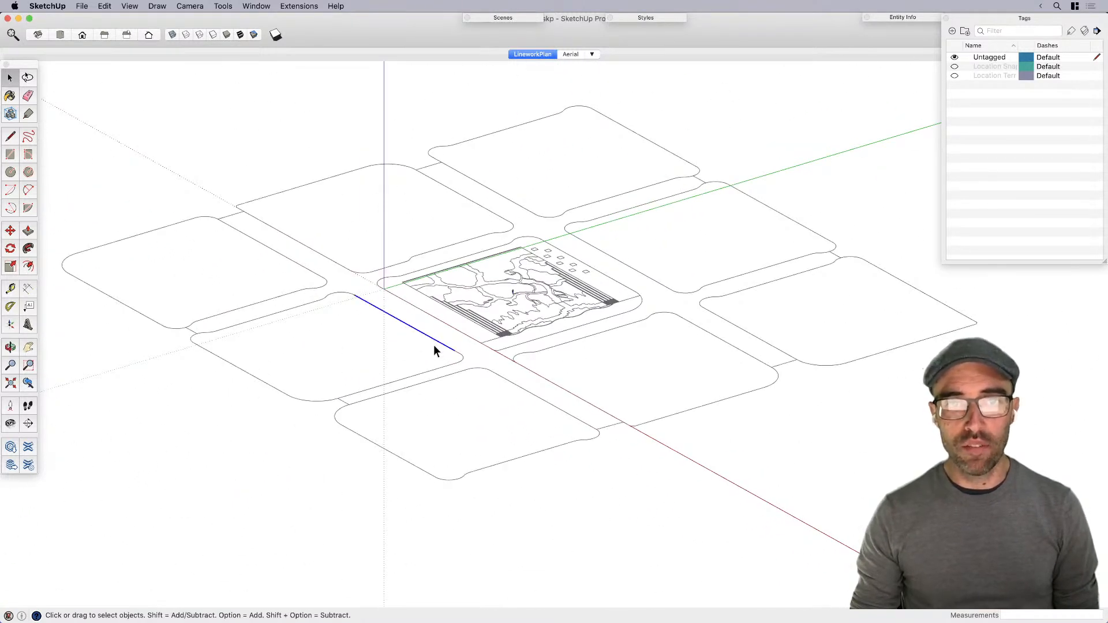
middle_click_drag(434, 344, 753, 359)
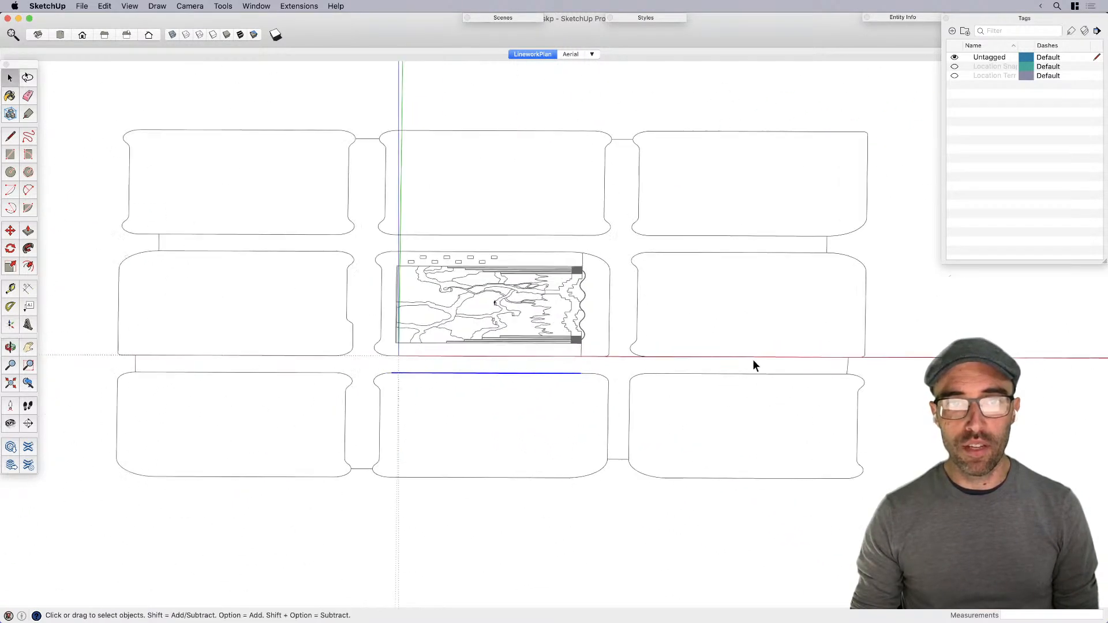
Step: Create a new tag named S-Context
left_click(952, 31)
type("S-Context")
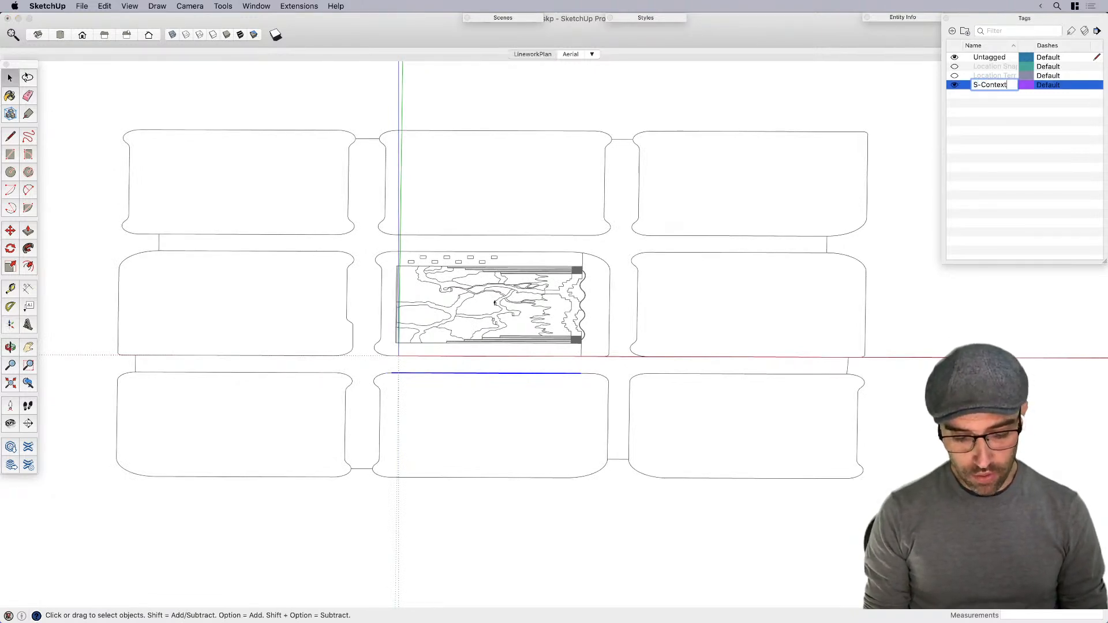
key("Return")
Step: Group the linework of all street blocks surrounding the central park block, selecting it in plan in the LineworkPlan scene
scroll(534, 270, "down", 3)
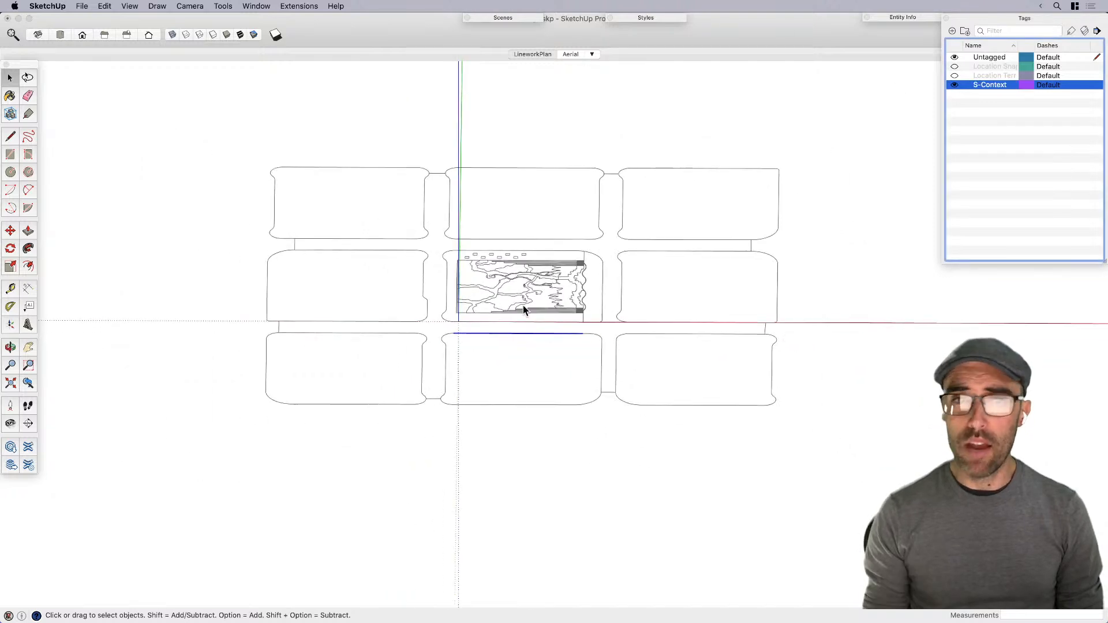
key("super+q")
left_click(592, 101)
left_click(532, 54)
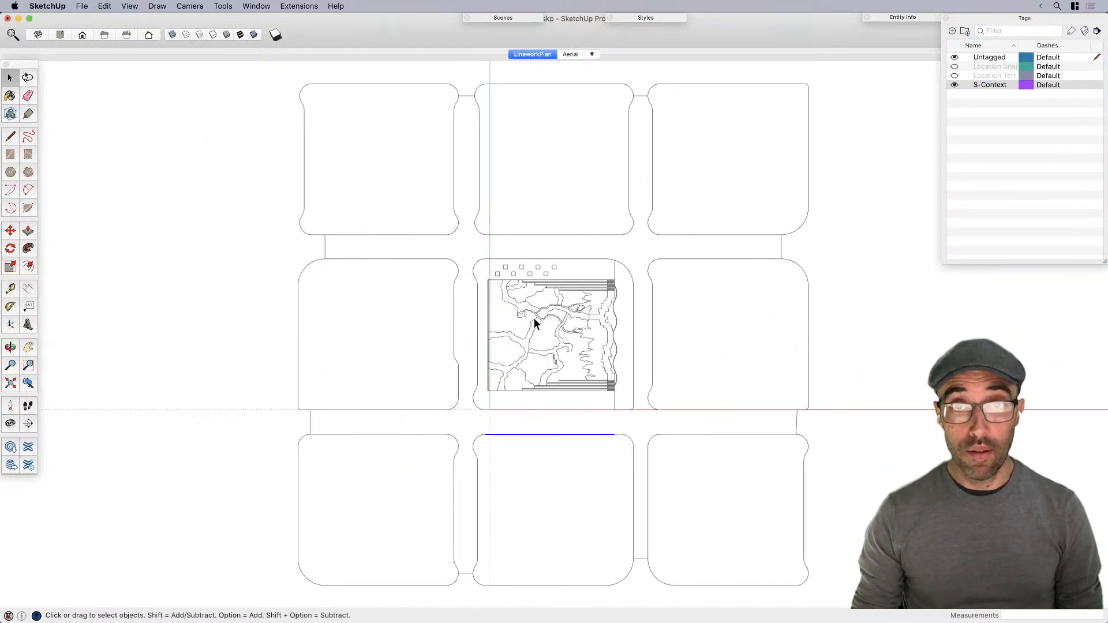
left_click_drag(348, 120, 798, 269)
left_click_drag(600, 260, 746, 508, "shift")
left_click_drag(349, 237, 485, 525, "shift")
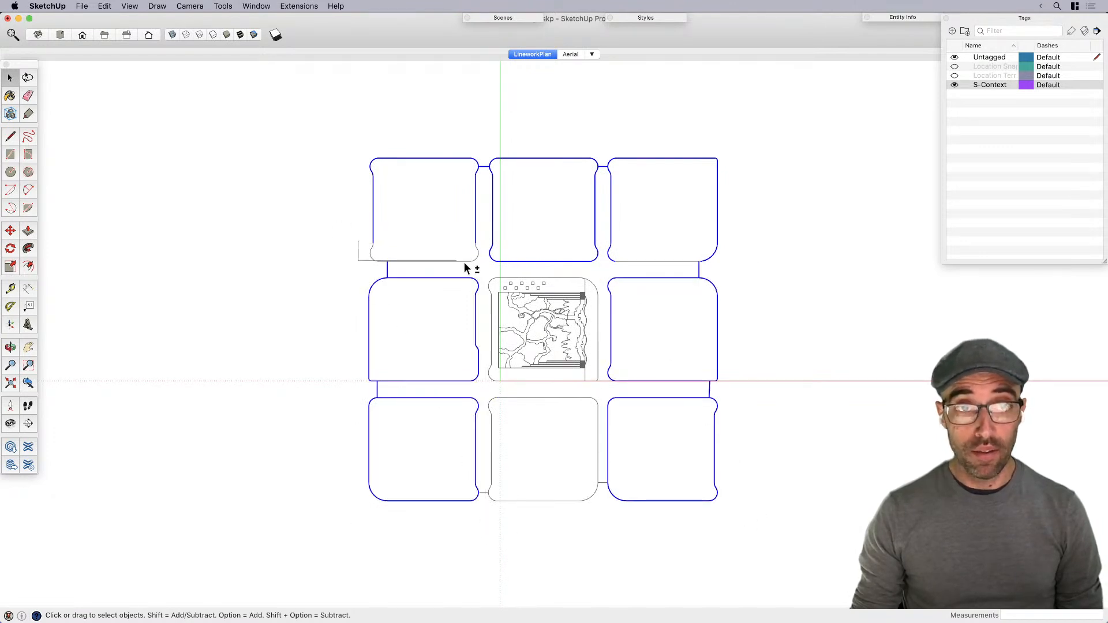
left_click_drag(480, 268, 480, 268, "shift")
scroll(508, 401, "up", 3)
left_click_drag(469, 378, 639, 553, "shift")
left_click_drag(454, 516, 485, 539, "shift")
left_click_drag(624, 502, 649, 519, "shift")
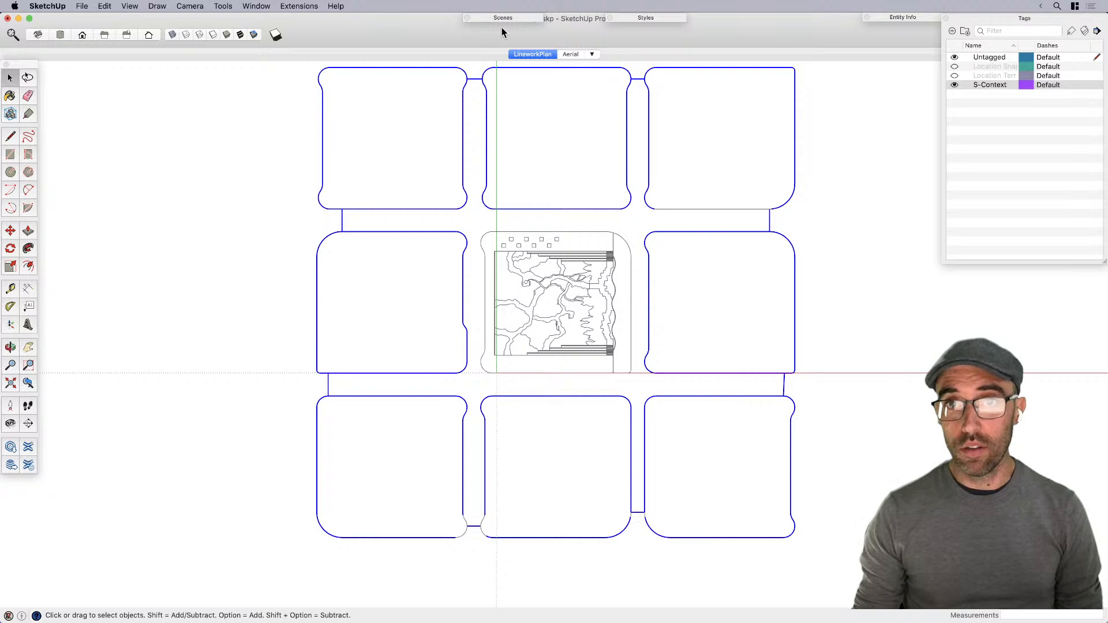
key("g")
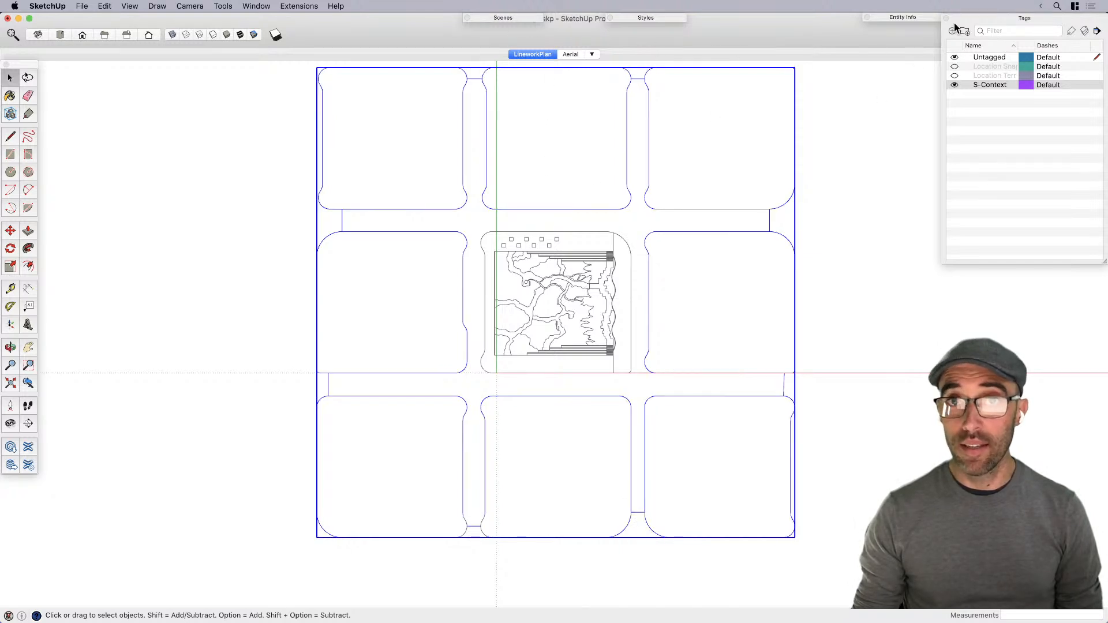
Step: Assign the S-Context tag to the group of surrounding blocks
left_click(919, 17)
left_click(926, 53)
left_click(889, 95)
left_click(871, 18)
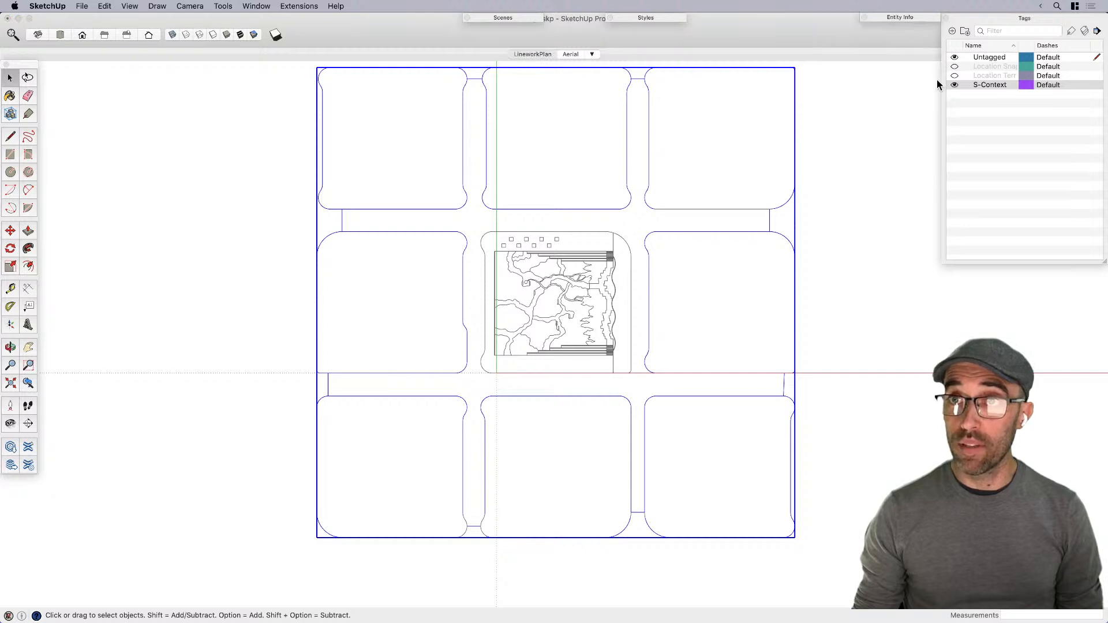
Step: Hide the S-Context tag and assign it to the leftover loose edges outside the park block
left_click(954, 84)
left_click(813, 252)
left_click_drag(814, 252, 662, 162)
left_click_drag(714, 537, 371, 486, "shift")
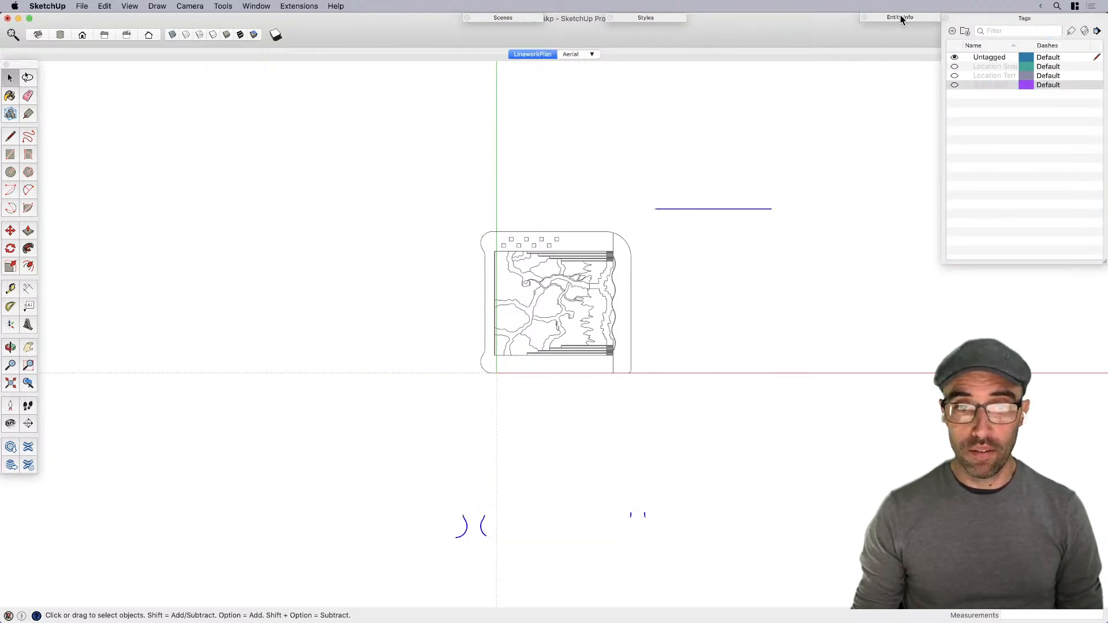
left_click(901, 17)
left_click(926, 53)
left_click(892, 92)
left_click(868, 18)
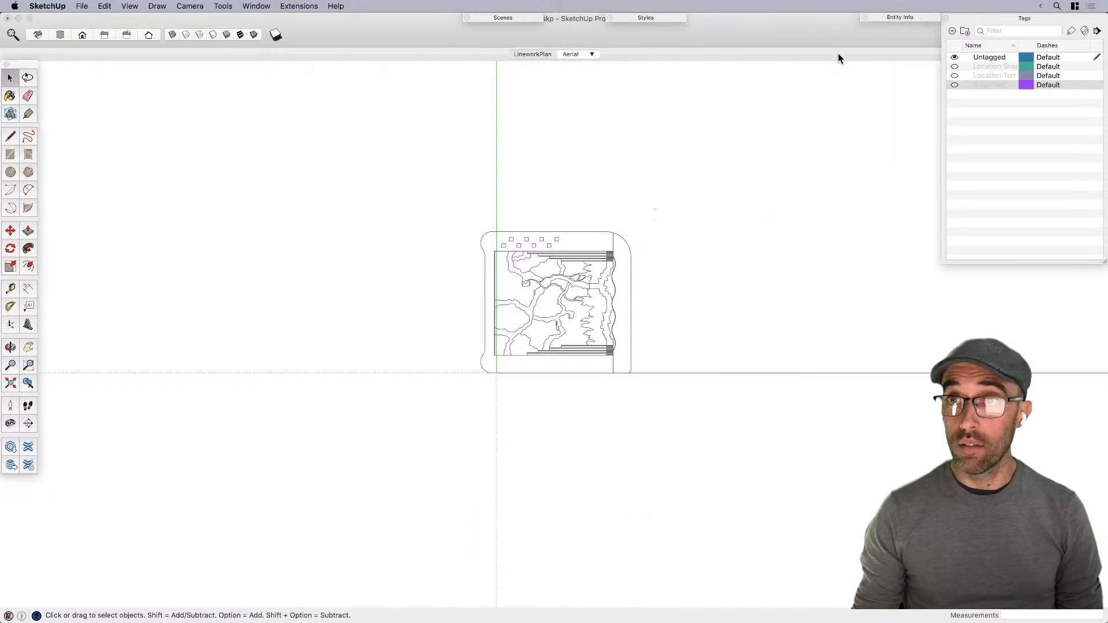
Step: Update the LineworkPlan scene with the S-Context tag hidden
scroll(606, 300, "up", 5)
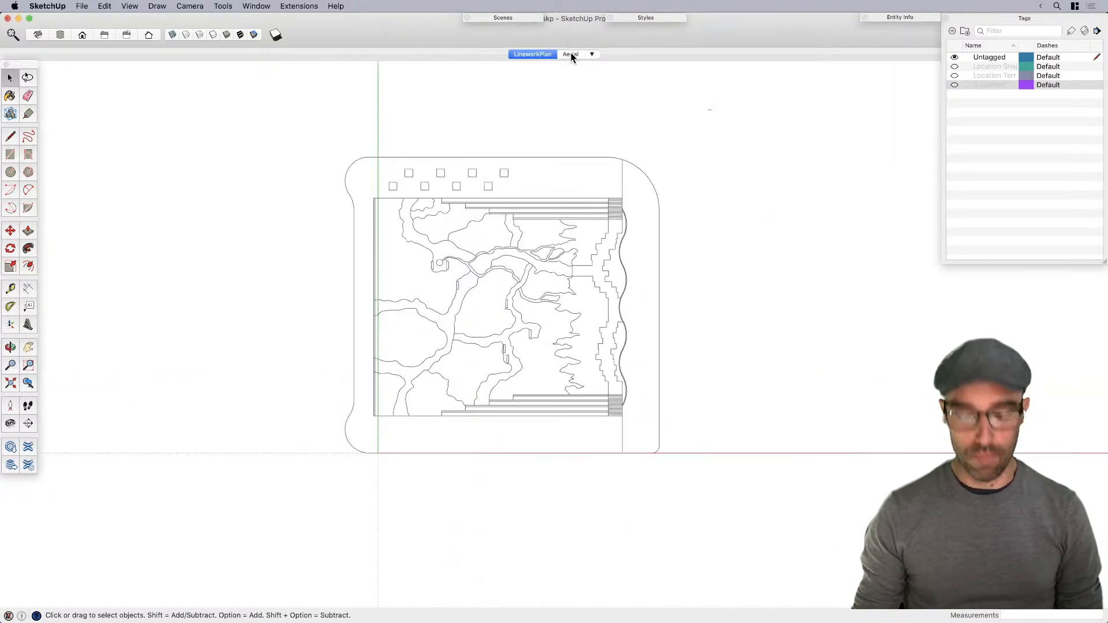
right_click(538, 55)
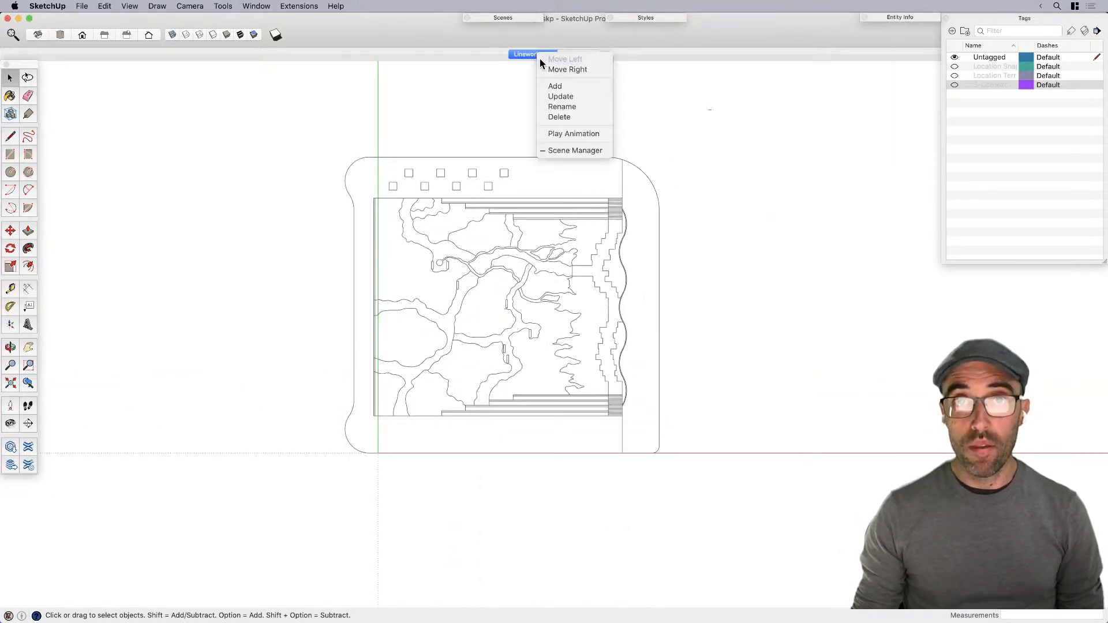
left_click(568, 97)
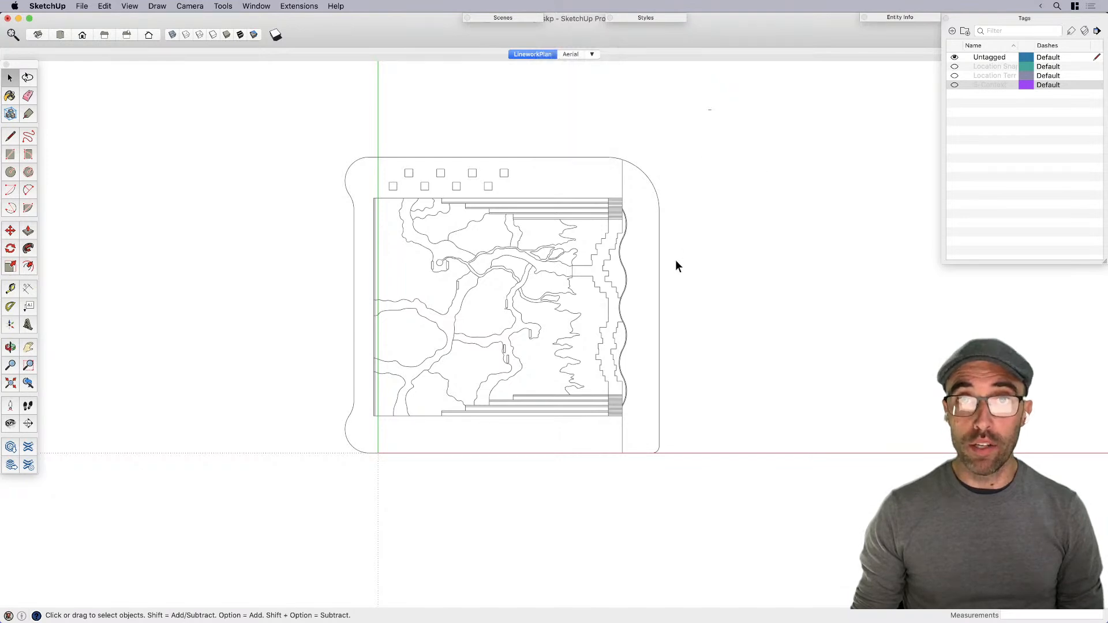
Step: Hide the S-Context tag in the Aerial scene and update that scene
left_click(571, 55)
left_click(953, 86)
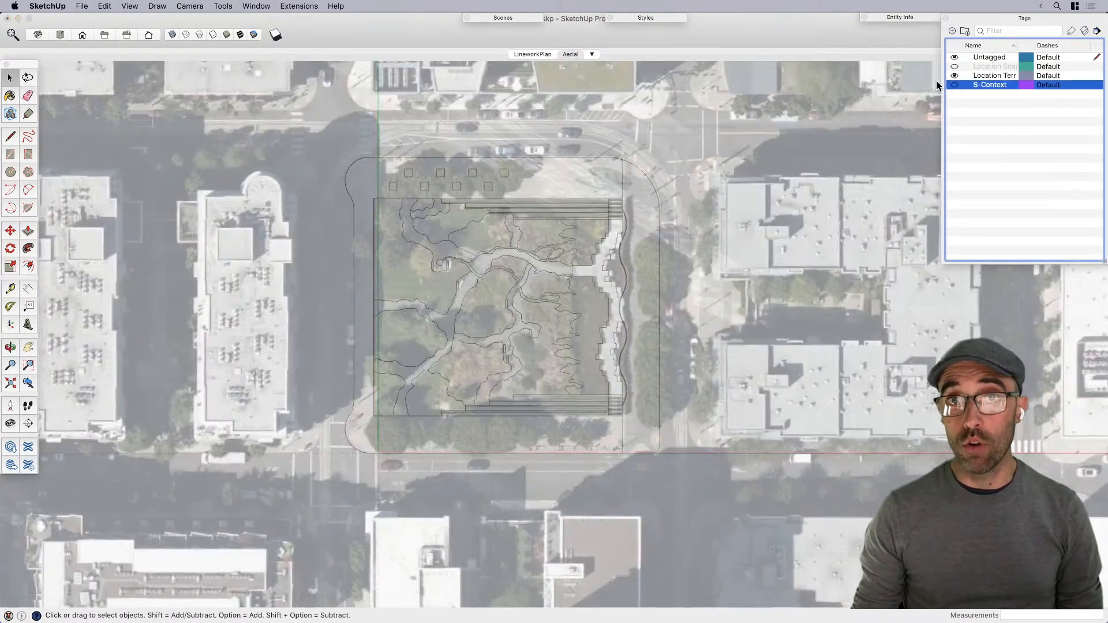
right_click(575, 55)
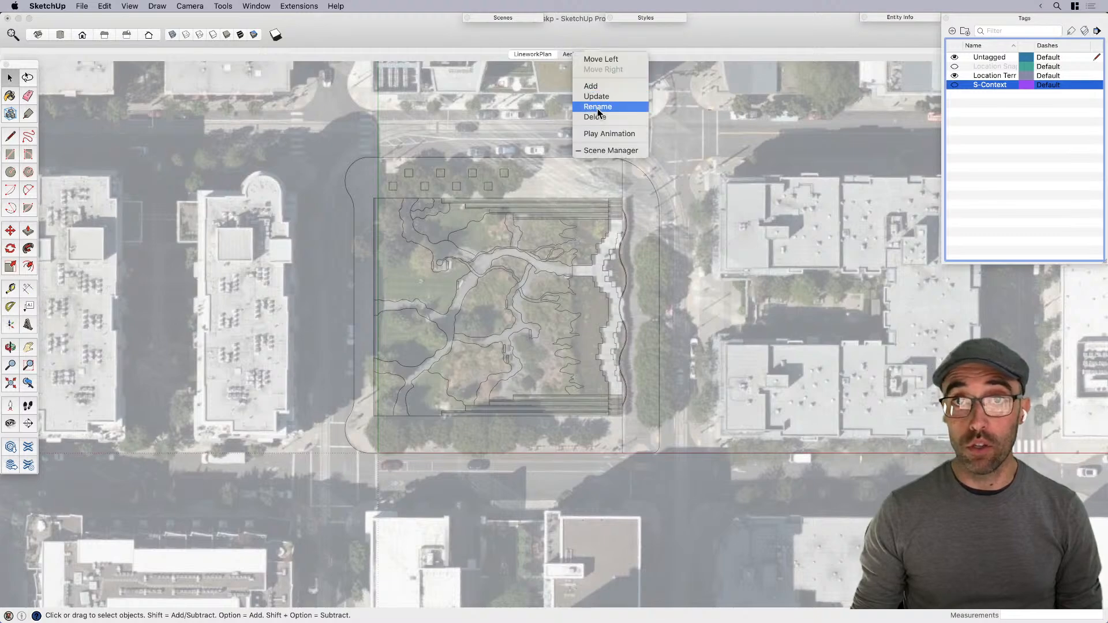
left_click(597, 96)
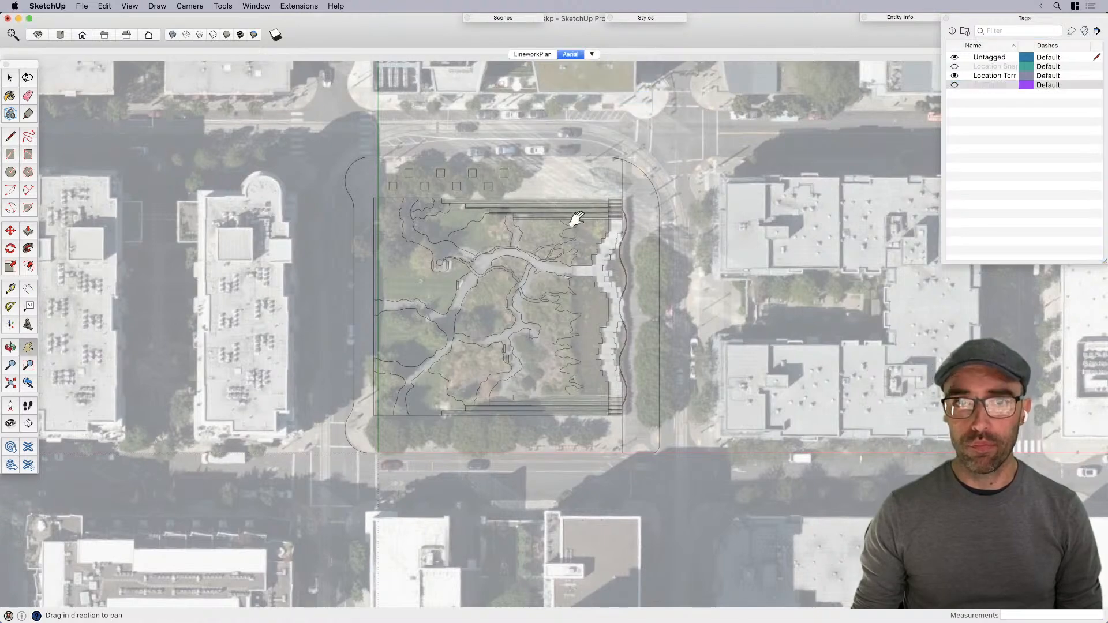
Step: Compare the park linework with the aerial image up close, and return to the LineworkPlan scene
middle_click_drag(559, 291, 583, 326, "shift")
scroll(583, 326, "up", 6)
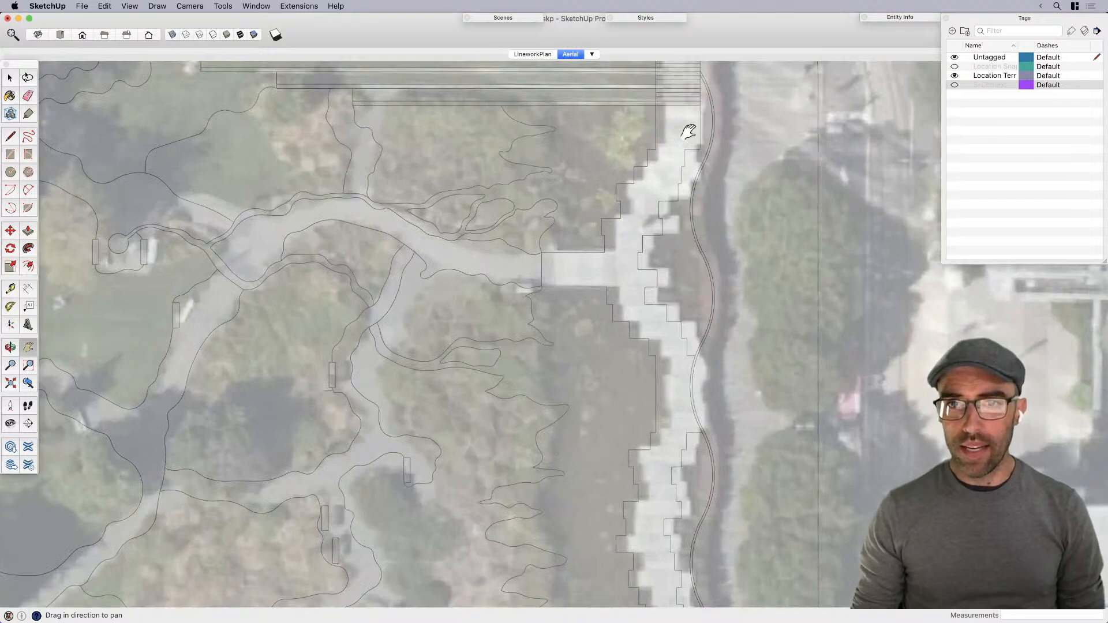
scroll(721, 279, "down", 5)
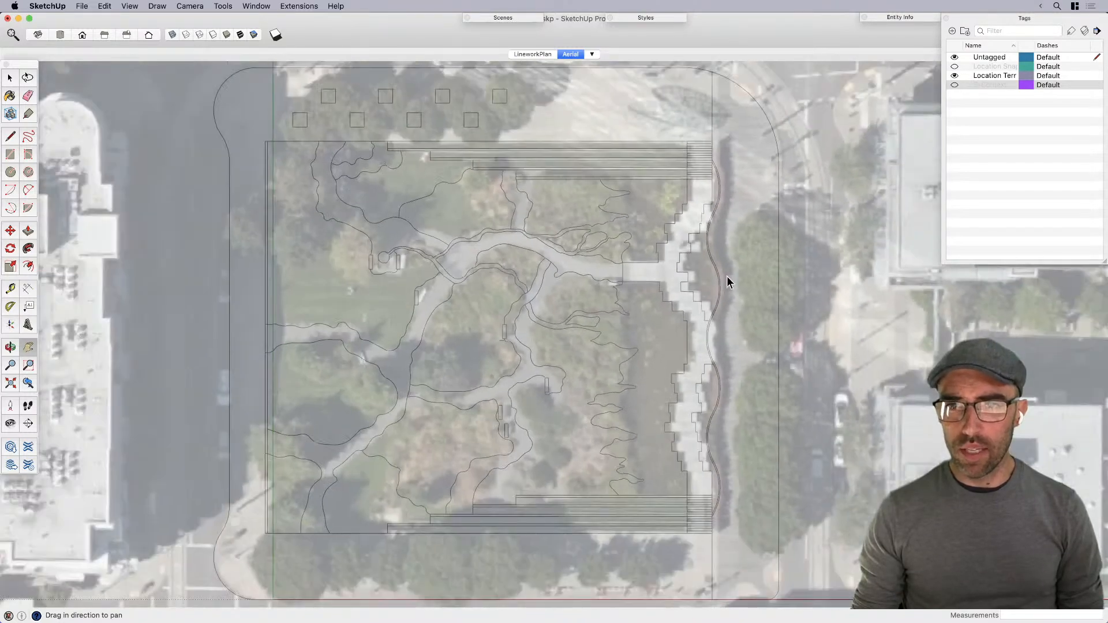
key("space")
scroll(704, 281, "down", 2)
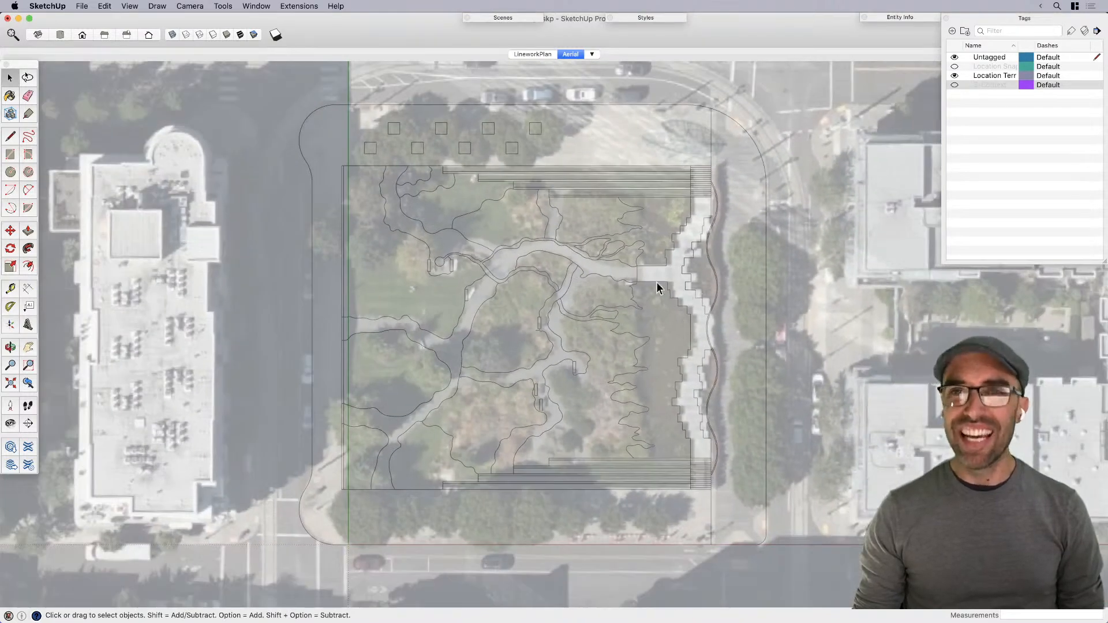
scroll(634, 288, "down", 2)
left_click(525, 53)
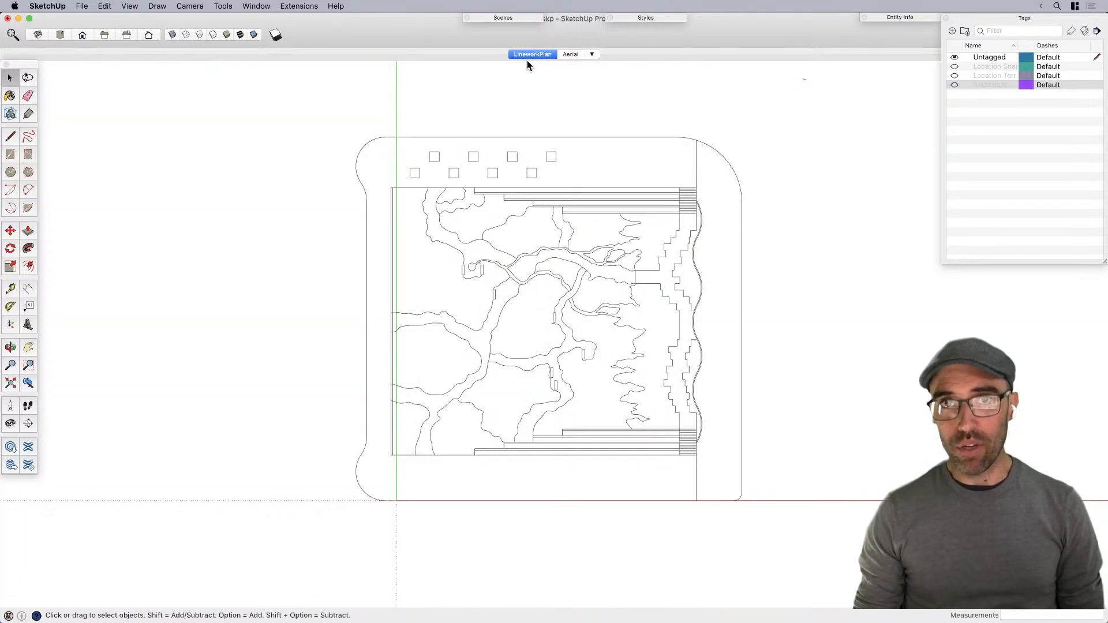
Step: Raise one of the jagged planting-edge curves about 33' vertically above the park plan
middle_click_drag(507, 267, 599, 328)
left_click_drag(207, 235, 888, 452)
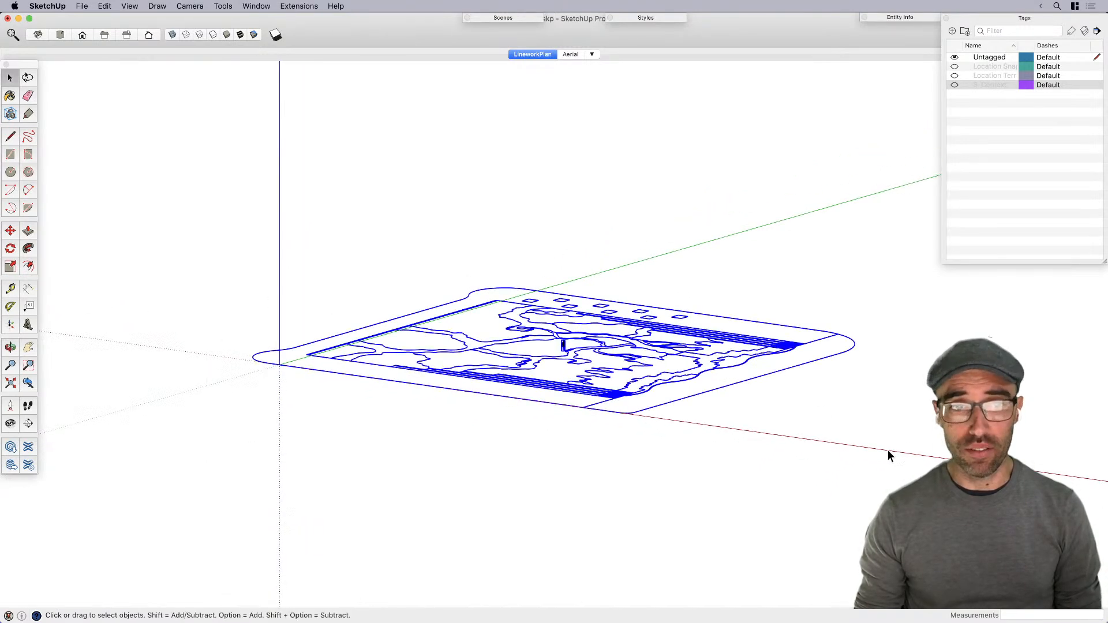
scroll(585, 358, "up", 3)
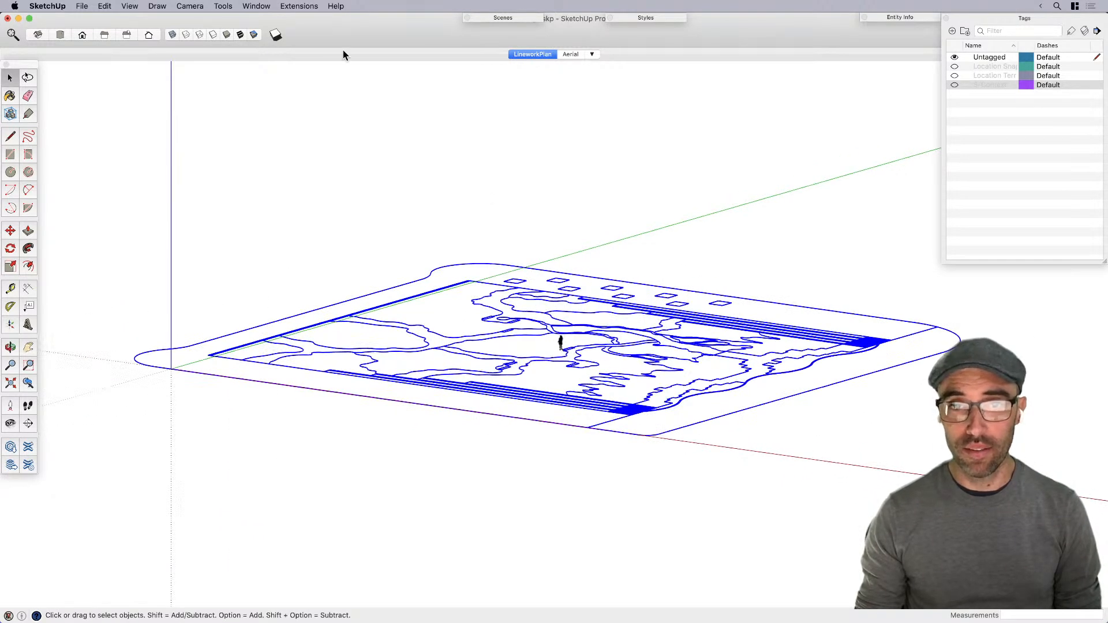
middle_click_drag(515, 265, 583, 364)
left_click(596, 372)
key("m")
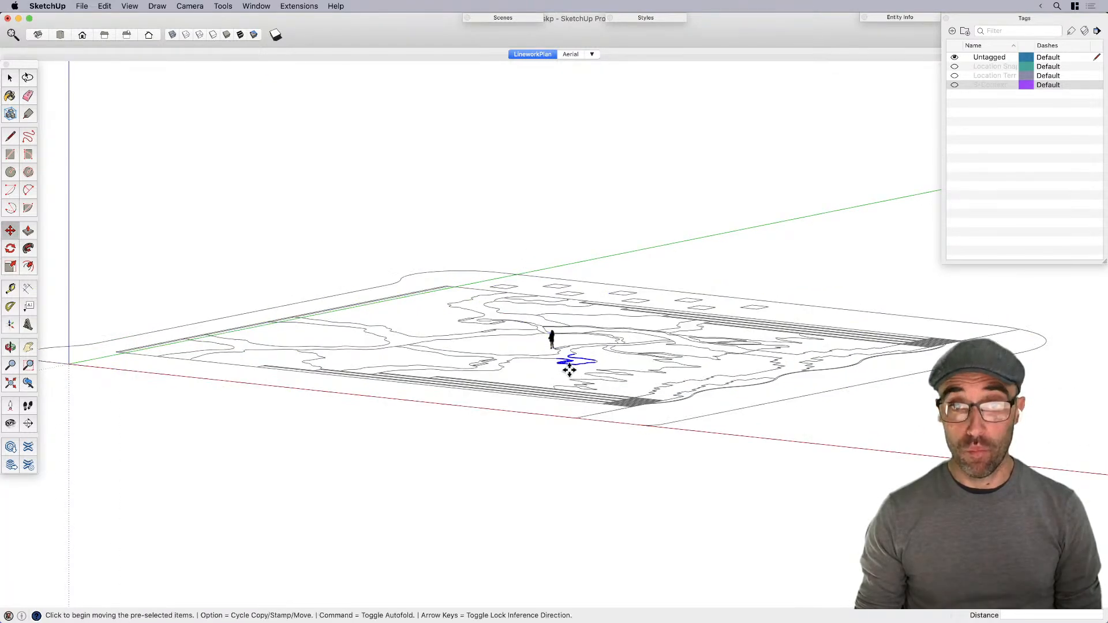
left_click(581, 360)
left_click(574, 250)
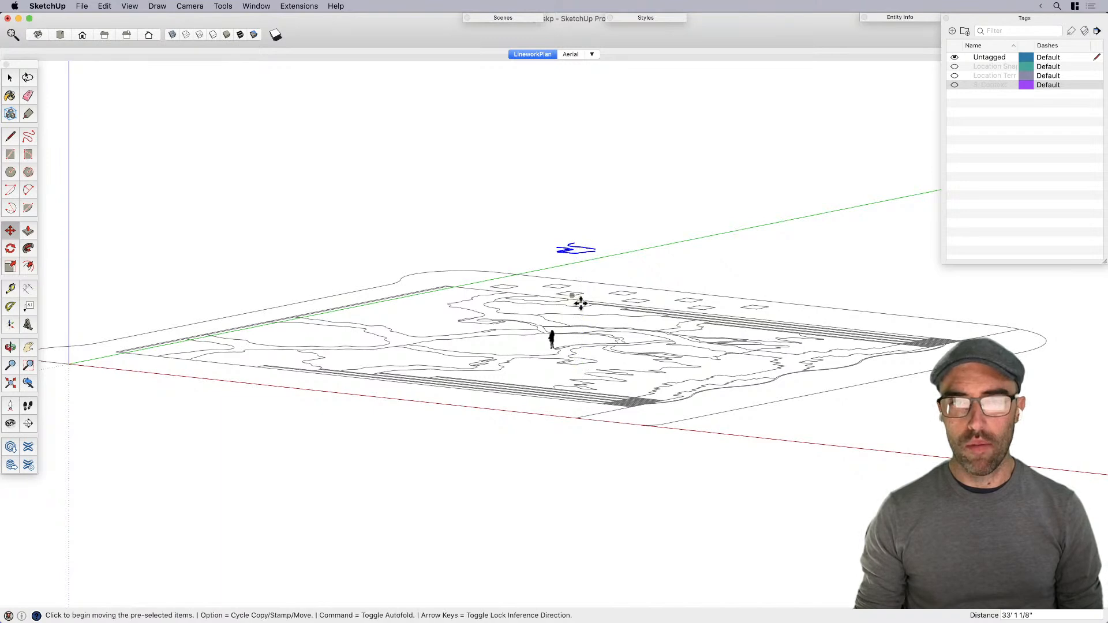
Step: Raise one edge of a small tree square above the plan and examine the linework from the top view
key("space")
key("m")
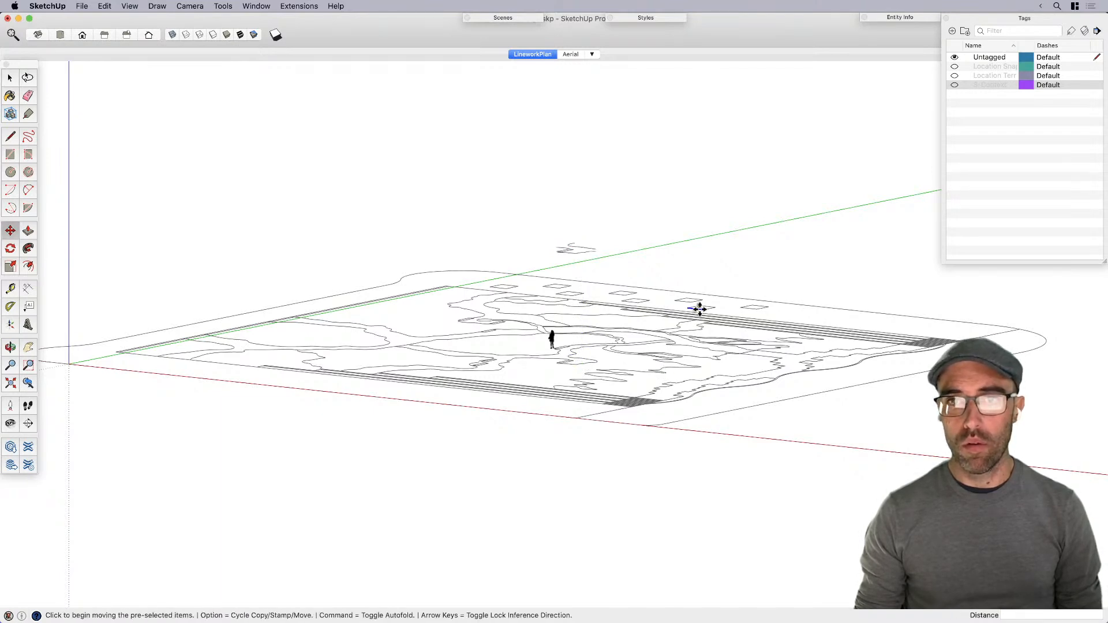
left_click(698, 309)
left_click(696, 269)
key("space")
left_click(655, 398)
middle_click_drag(654, 399, 687, 498)
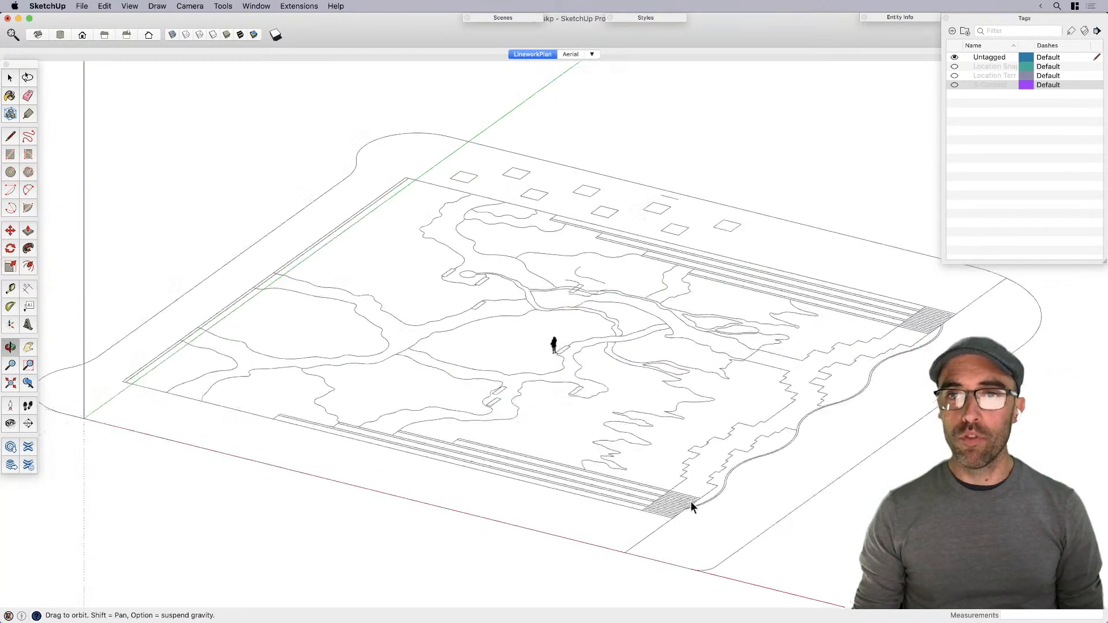
scroll(687, 497, "down", 2)
key("super+1")
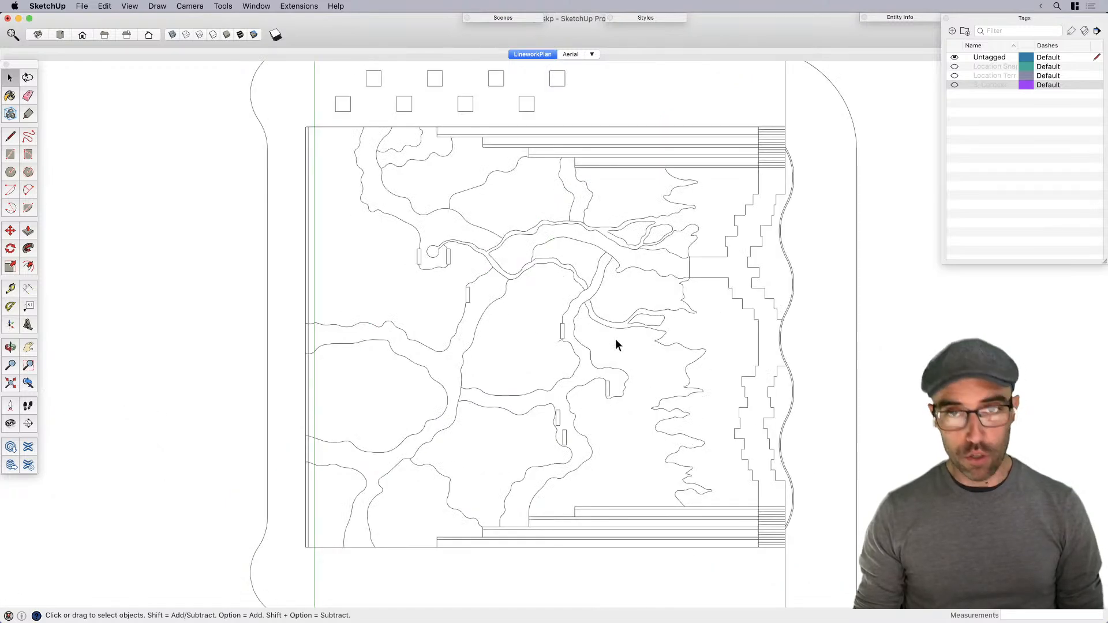
scroll(594, 323, "down", 2)
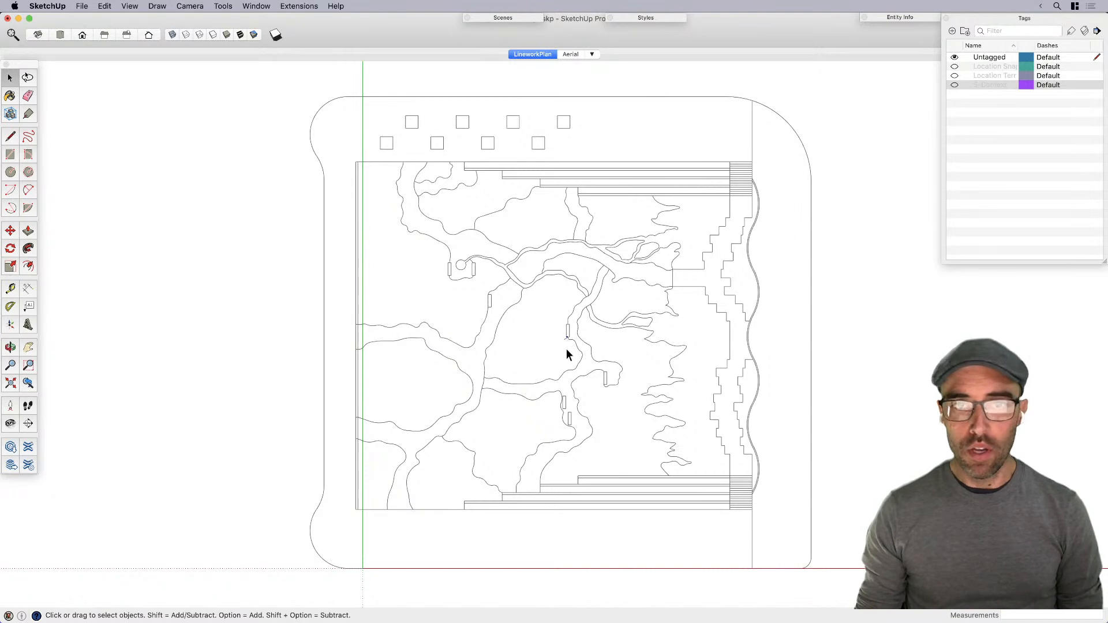
Step: Move the scale figure from the middle of the park to the empty area outside its outline
key("m")
left_click(560, 370)
key("space")
mouse_move(406, 451)
middle_mouse_down()
mouse_move(502, 250)
mouse_move(576, 346)
middle_mouse_up()
left_click(589, 355)
key("m")
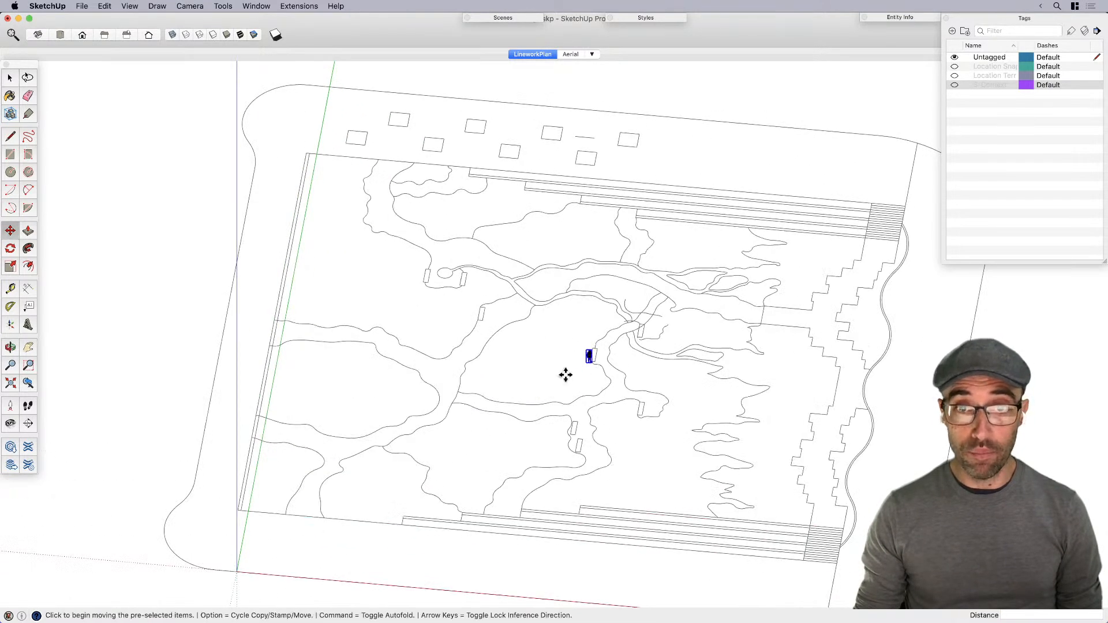
left_click(564, 374)
scroll(556, 353, "down", 4)
left_click(228, 406)
key("space")
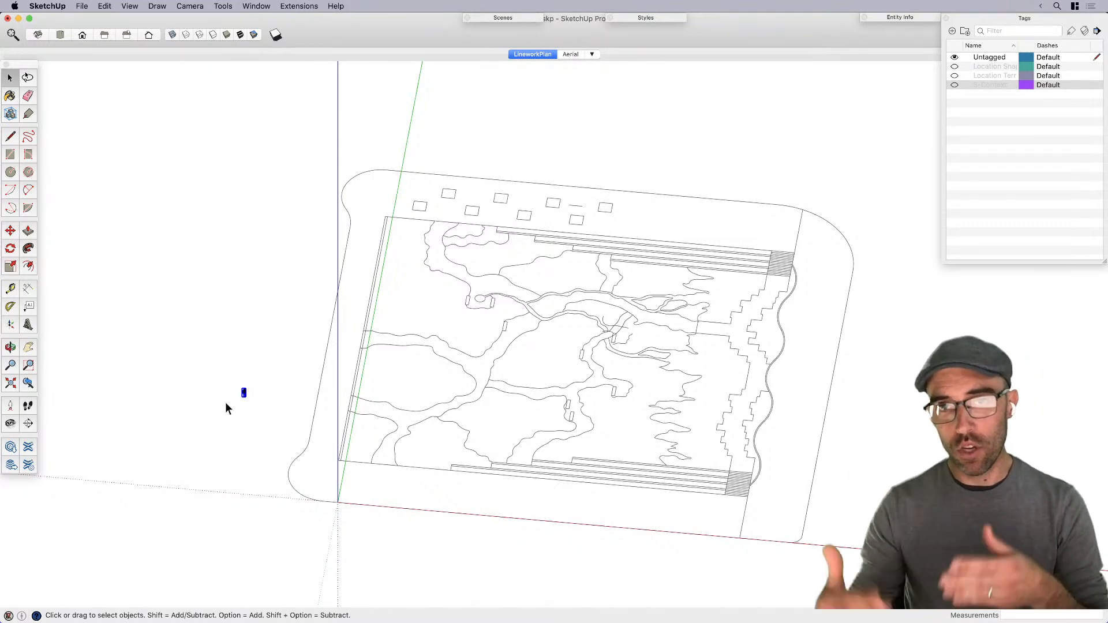
Step: Move the scale figure about 40' farther away from the park along the red axis
middle_click_drag(472, 426, 579, 316)
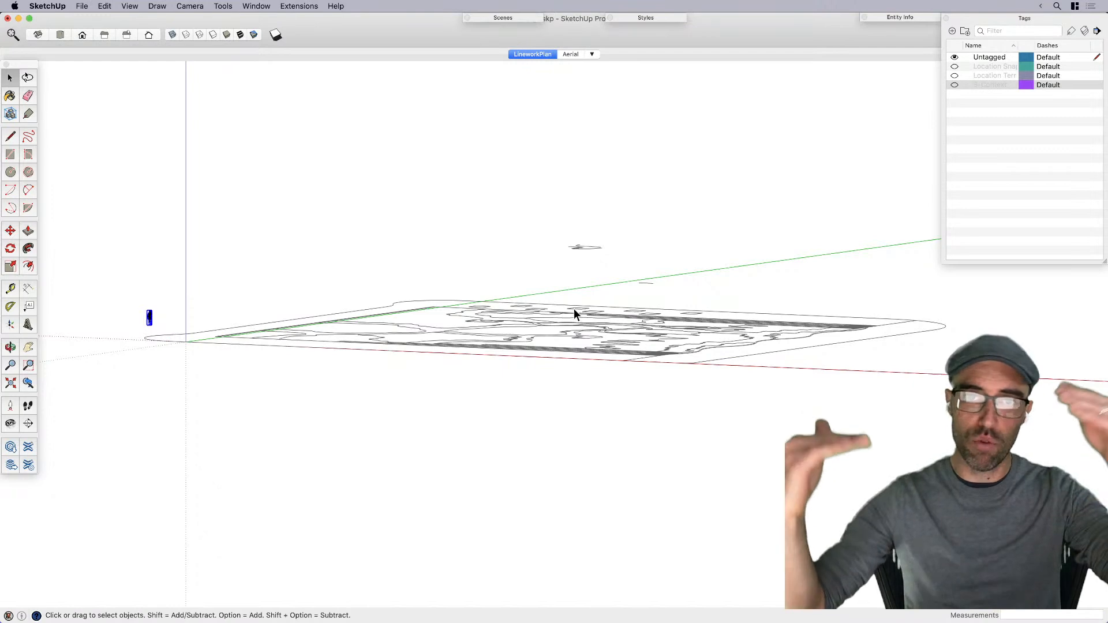
key("m")
left_click(208, 436)
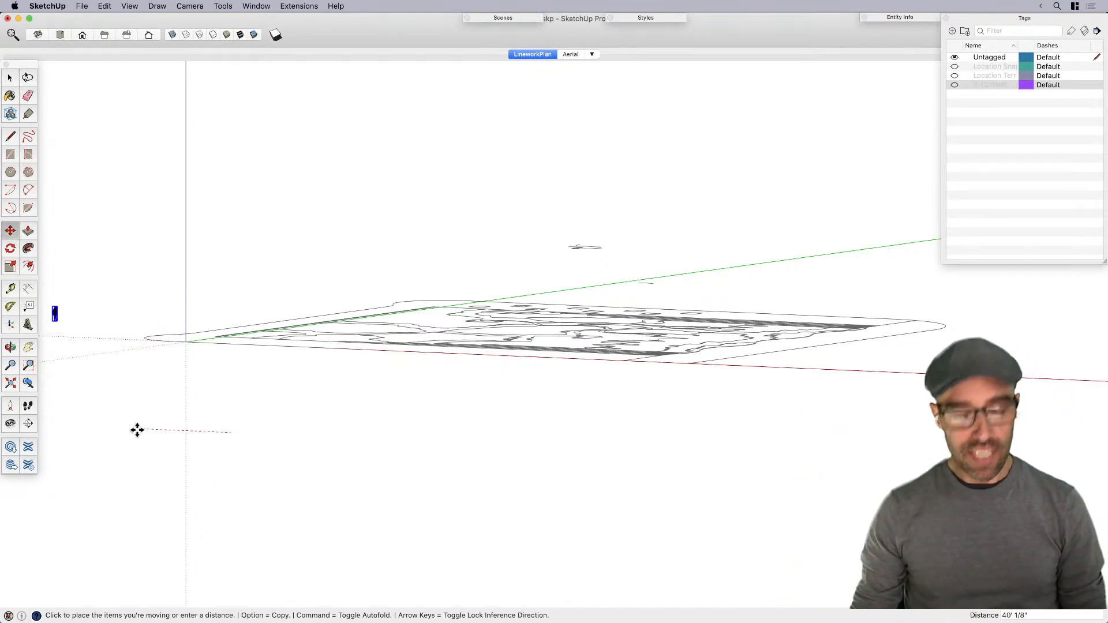
left_click(136, 430)
key("space")
Step: Select all the park linework, including the raised edges, and flatten it with Eneroth Flatten to Plane
left_click_drag(93, 190, 978, 479)
left_click_drag(1104, 261, 1102, 115)
left_click(306, 6)
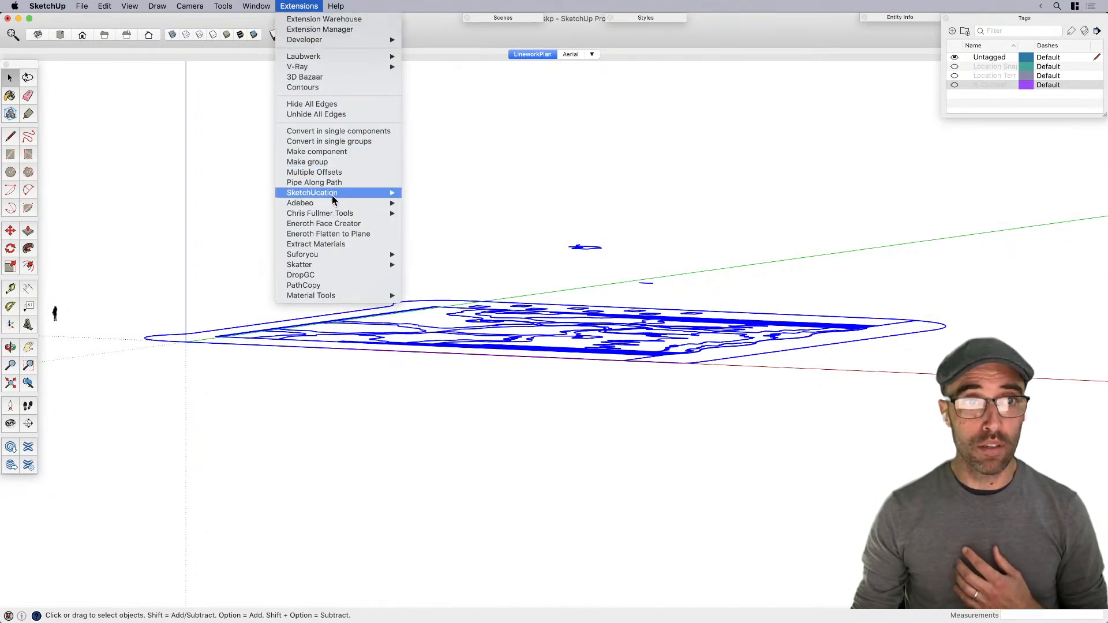
left_click(362, 234)
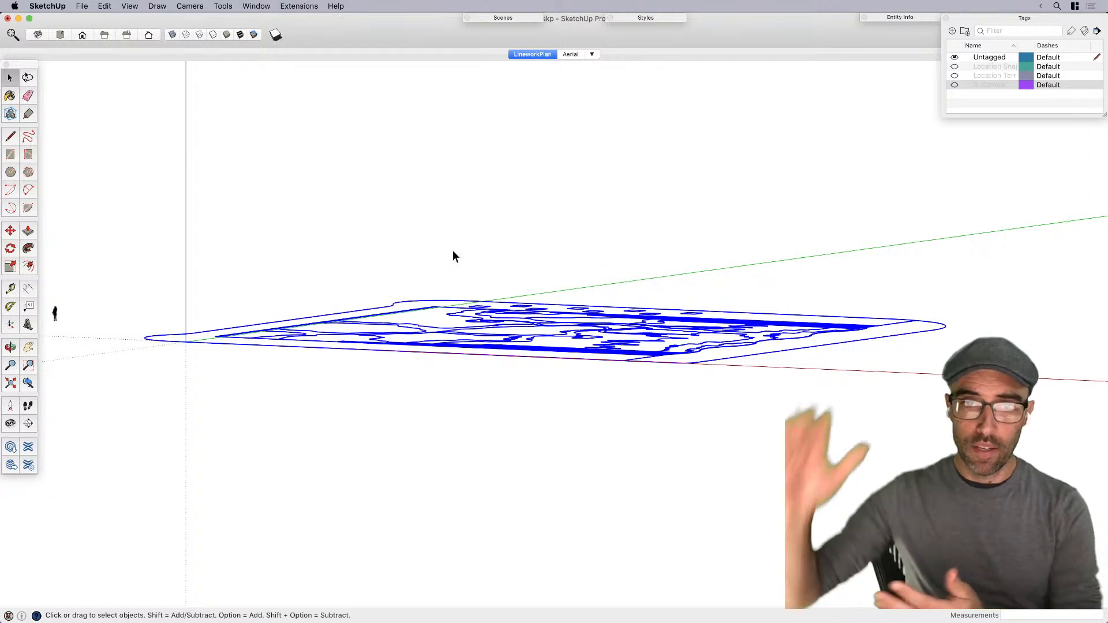
Step: Inspect the flattened linework in perspective, up close at the central paths, and from the top view
middle_click_drag(517, 317, 579, 366)
key("space")
left_click(578, 345)
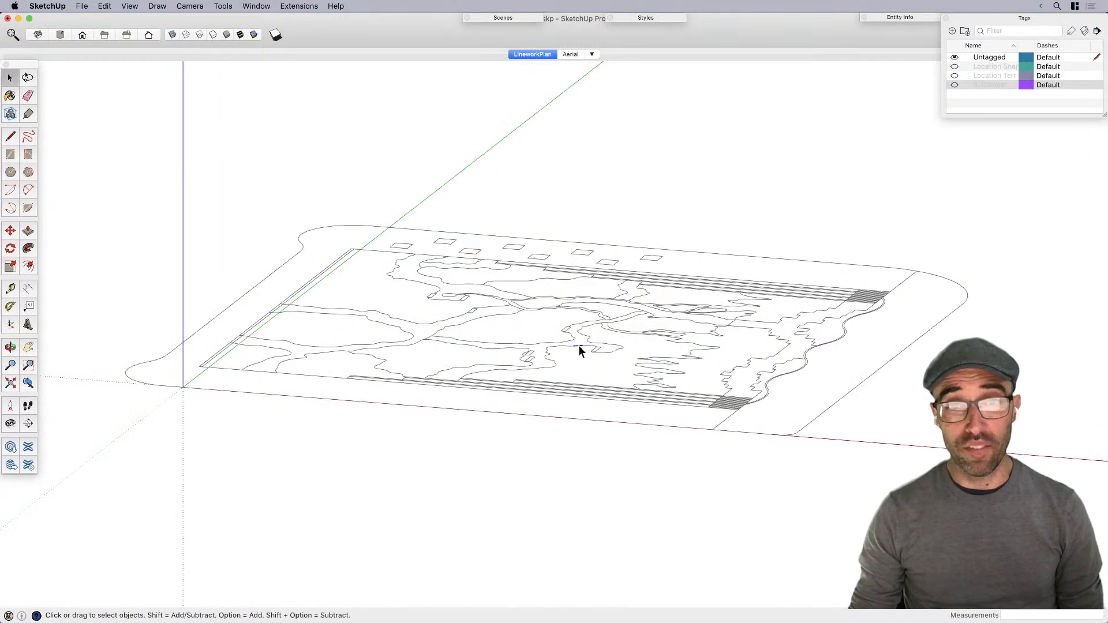
scroll(577, 346, "up", 5)
scroll(576, 346, "up", 2)
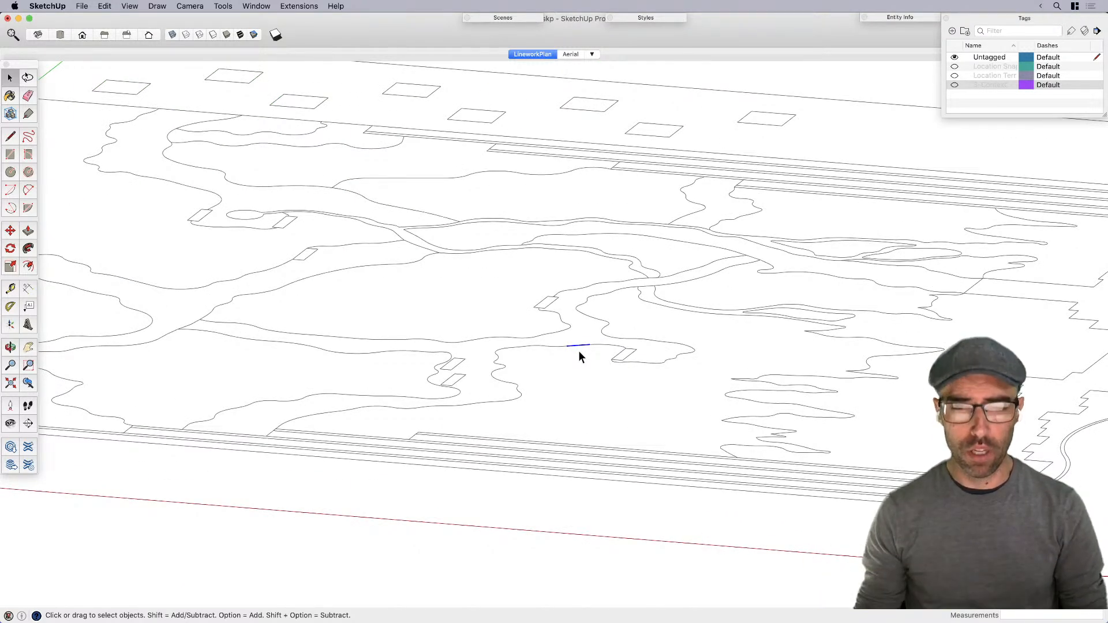
scroll(638, 298, "down", 3)
key("super+1")
scroll(600, 282, "down", 5)
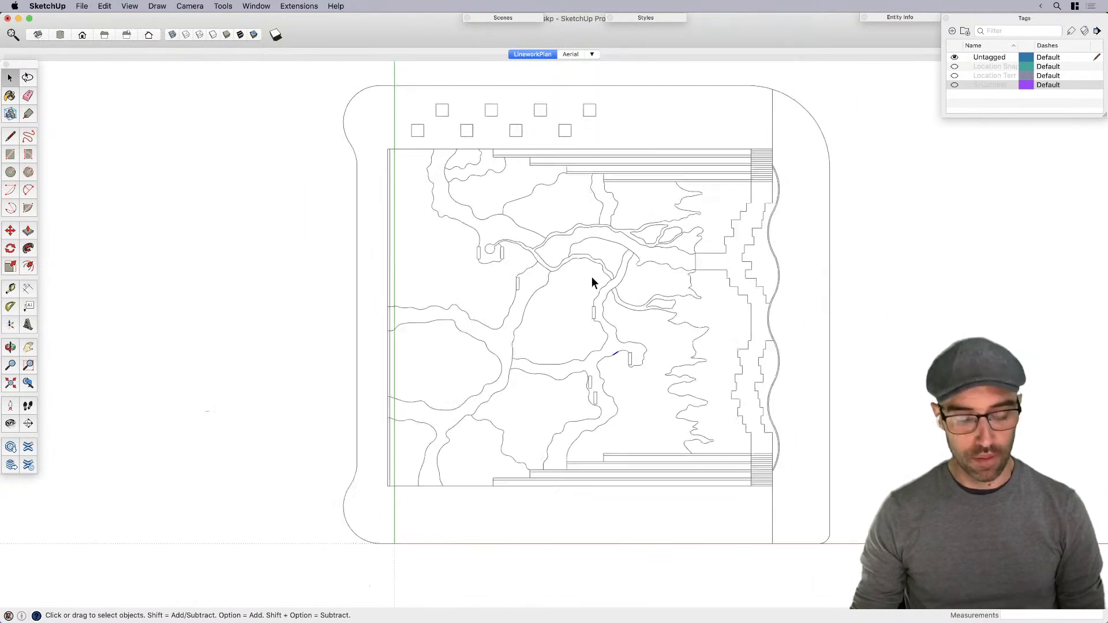
Step: Generate faces from all the park linework with Eneroth Face Creator and select the resulting geometry
left_click_drag(366, 108, 816, 480)
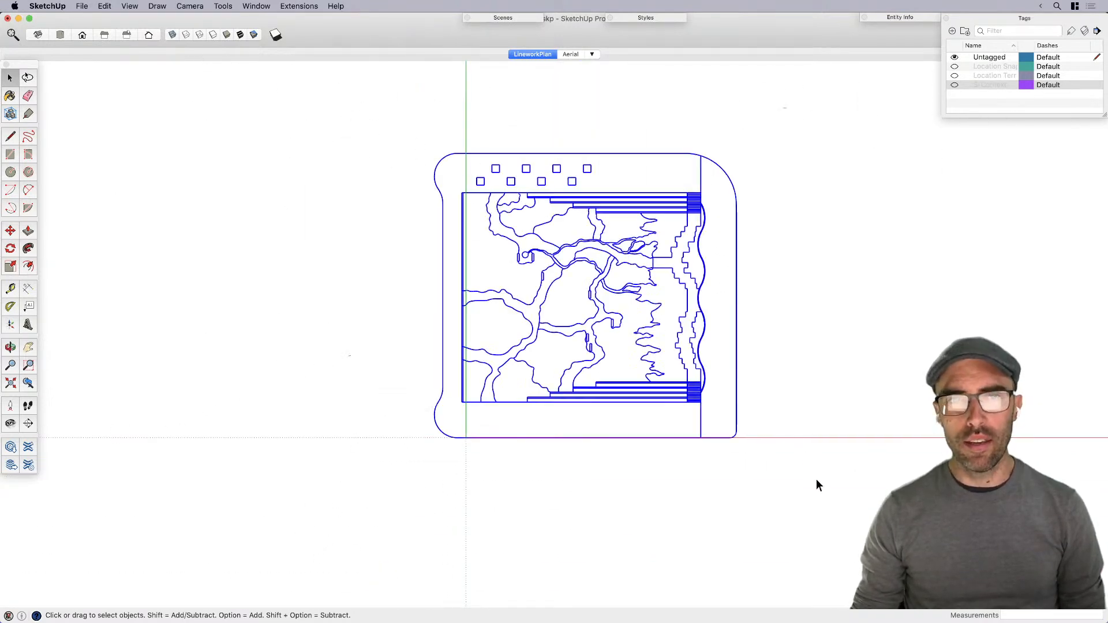
left_click(299, 6)
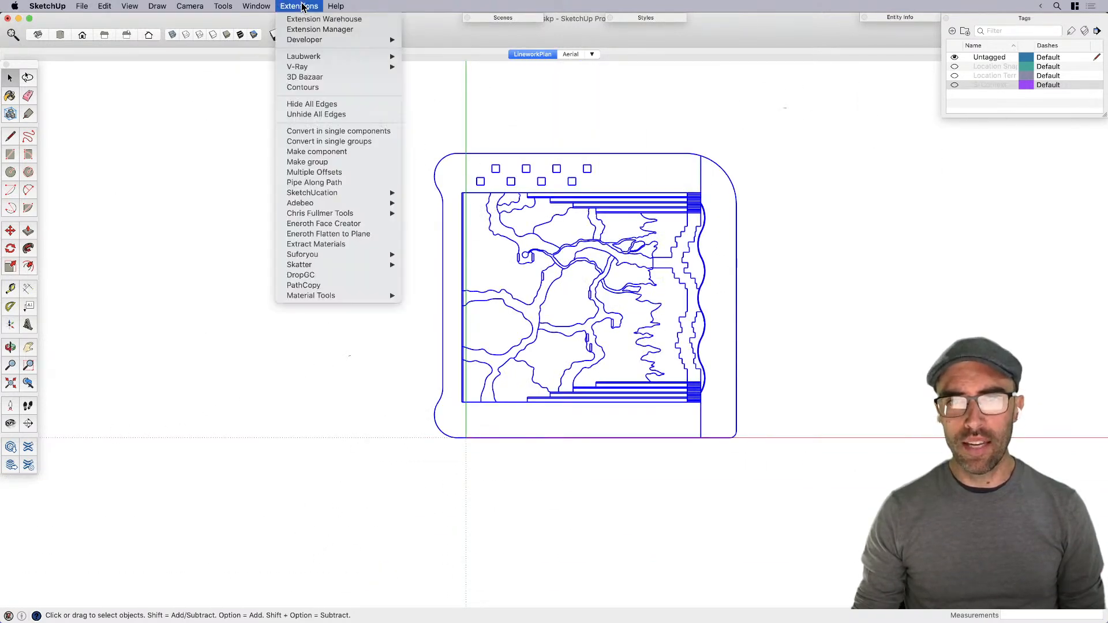
left_click(347, 223)
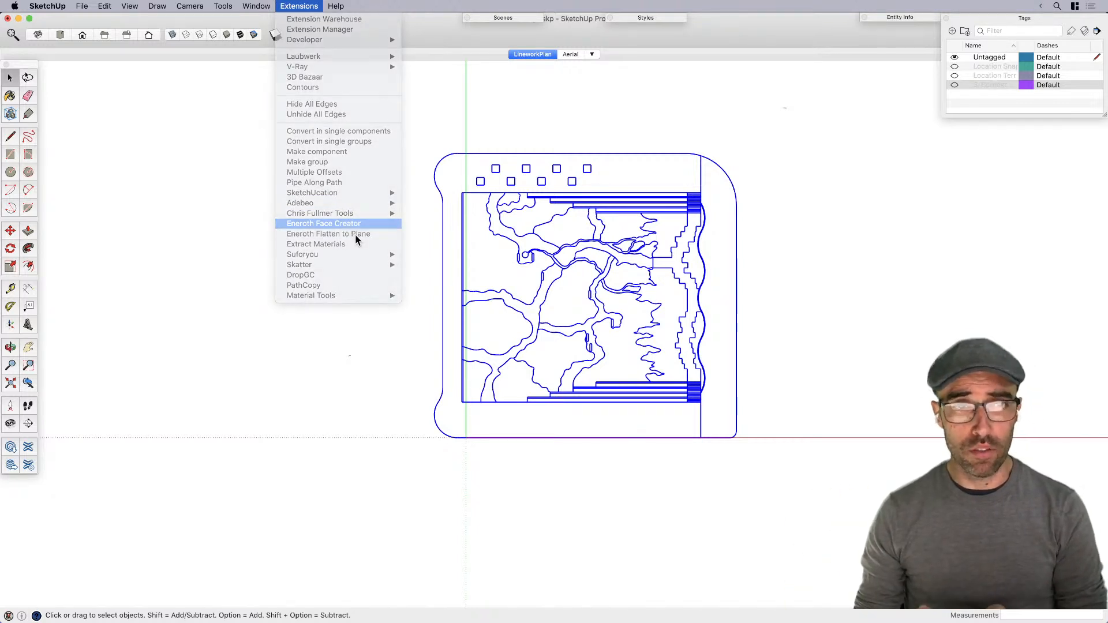
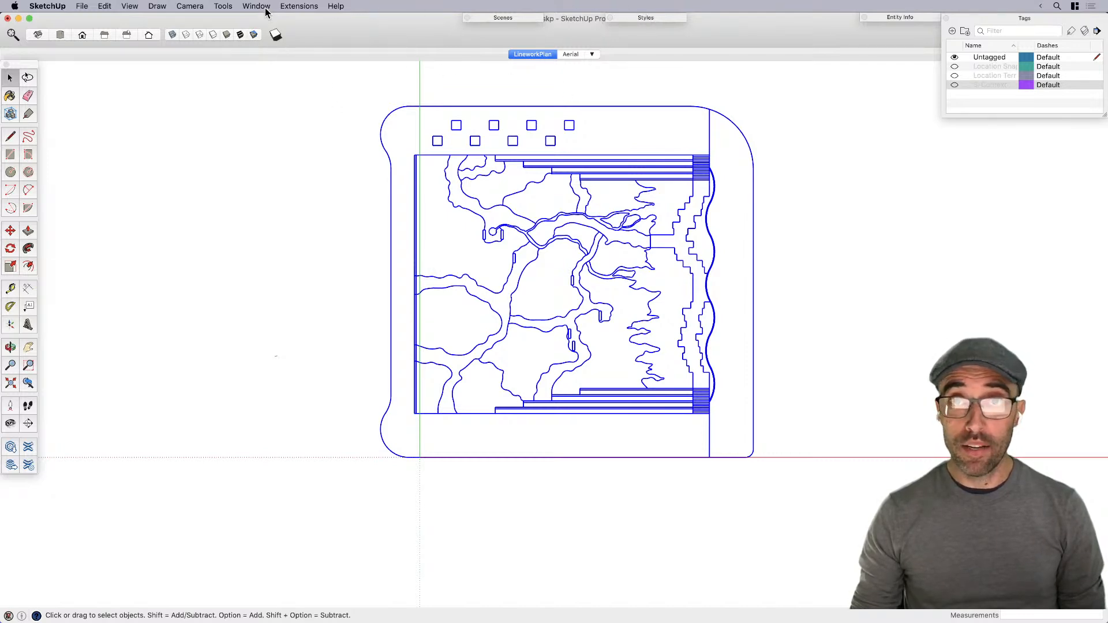
middle_click_drag(596, 473, 644, 504)
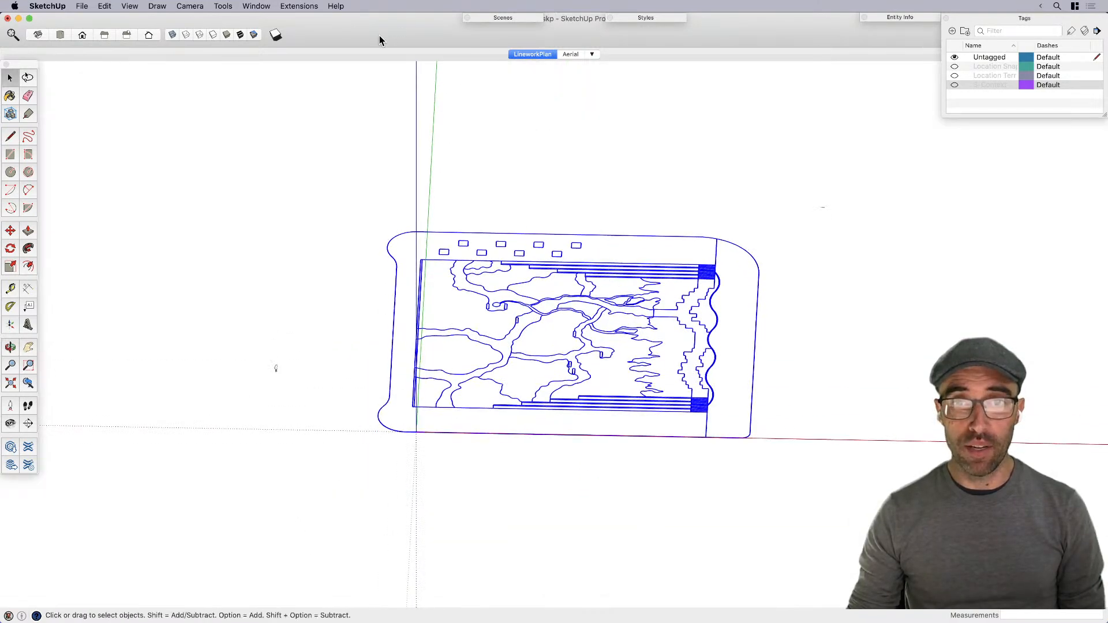
mouse_move(311, 176)
left_mouse_down()
mouse_move(803, 496)
mouse_move(789, 465)
left_mouse_up()
Step: Open the paint colours with the pencil palette and display the model as Shaded With Textures
key("b")
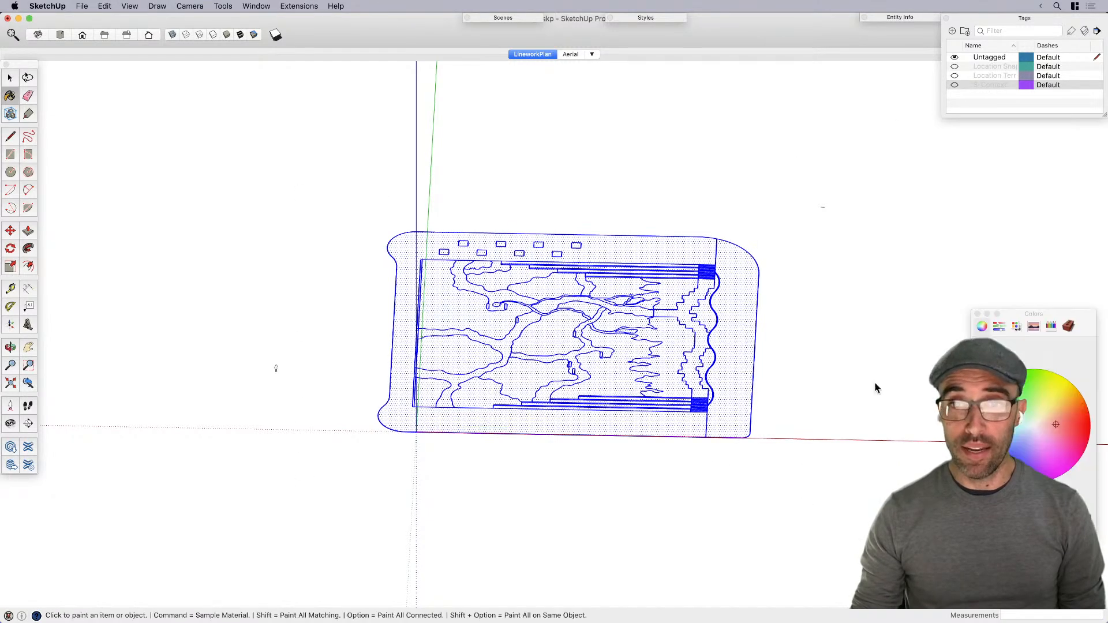
left_click(1051, 326)
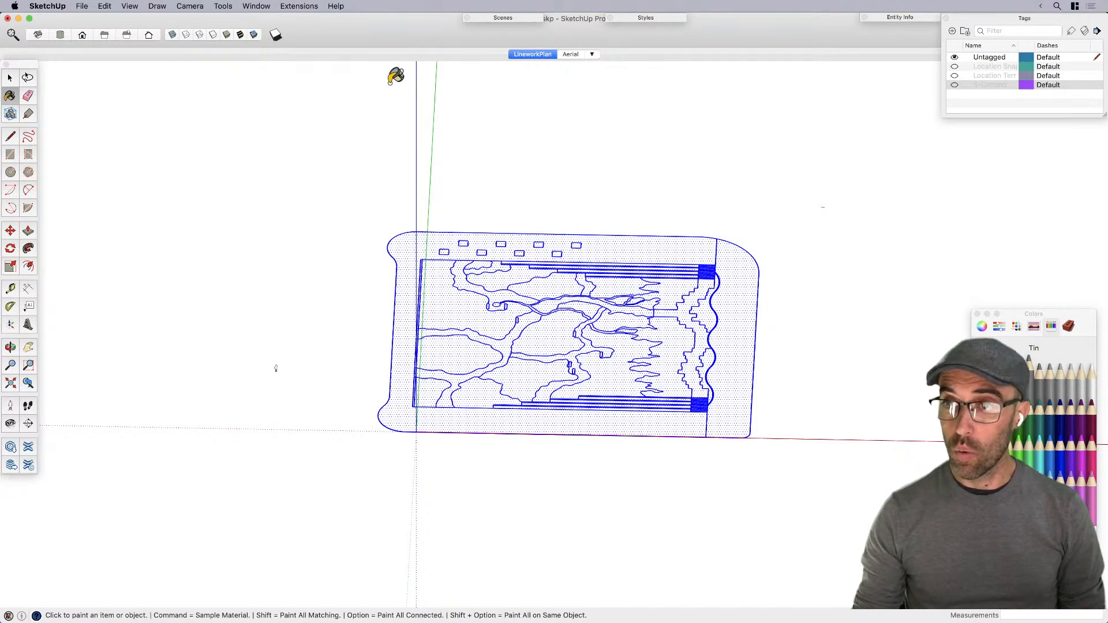
left_click(239, 35)
key("space")
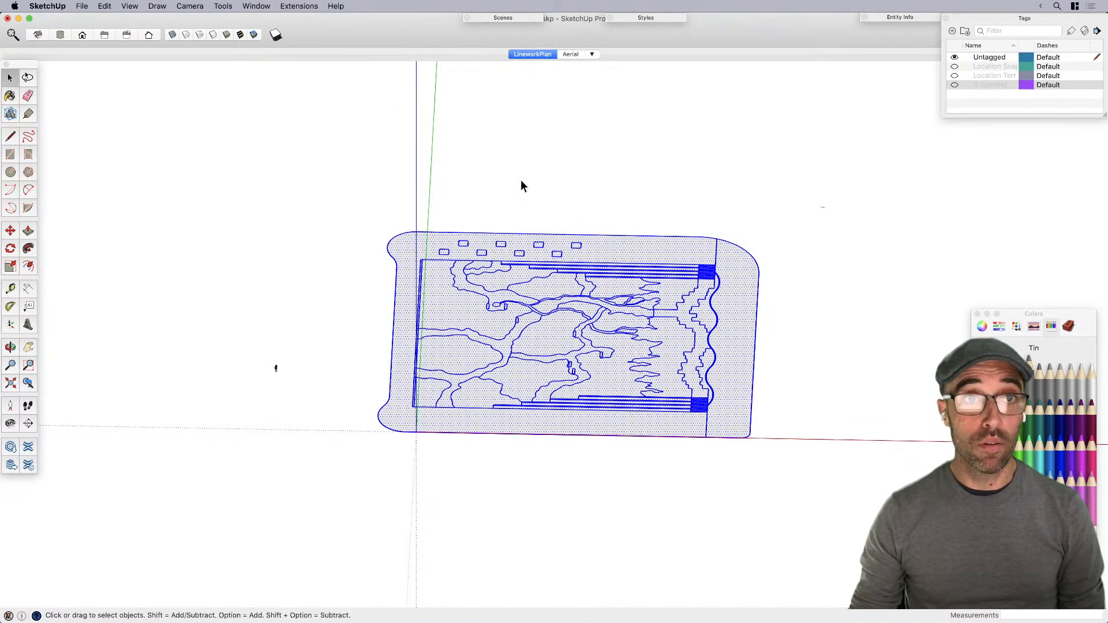
Step: Check in top view that the lawn, path and planting areas were created as separate faces
key("super+1")
scroll(620, 307, "down", 3)
left_click(678, 385)
scroll(662, 399, "up", 3)
left_click(663, 397)
left_click(456, 292)
left_click(435, 373)
left_click(389, 387)
left_click(484, 442)
left_click(526, 399)
left_click(476, 372)
left_click(564, 334)
left_click(480, 259)
scroll(459, 241, "up", 4)
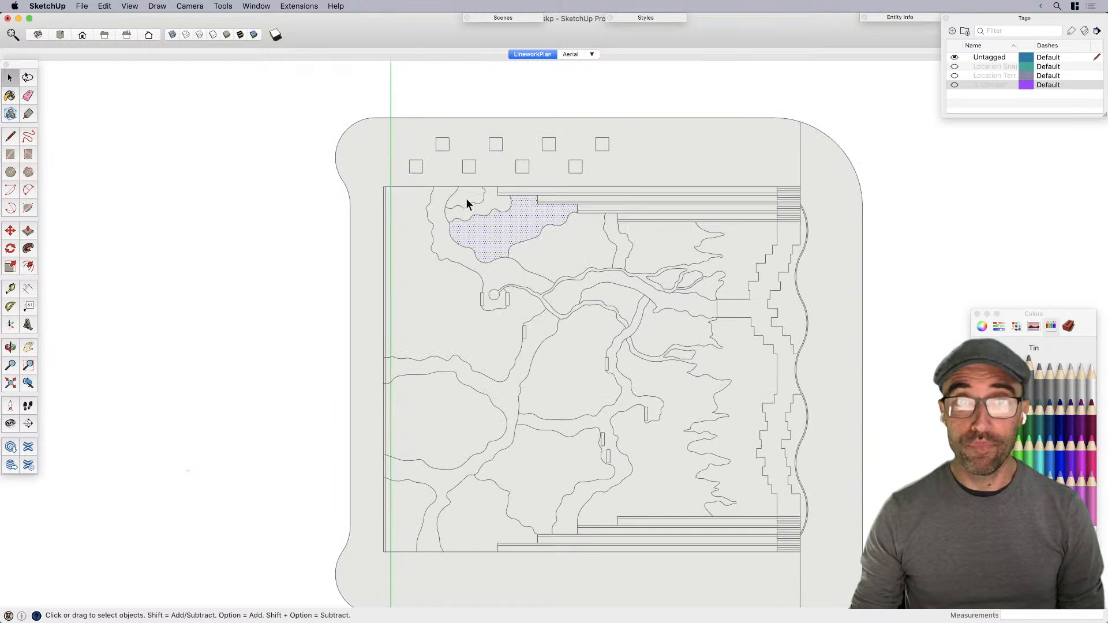
Step: Check the faces around the stepped boardwalk, the central paths and the planting bed beside the wavy wall
left_click(743, 262)
scroll(737, 324, "up", 2)
left_click(736, 307)
left_click(728, 352)
left_click(663, 336)
left_click(617, 377)
left_click(512, 292)
left_click(584, 239)
left_click(635, 231)
left_click(611, 297)
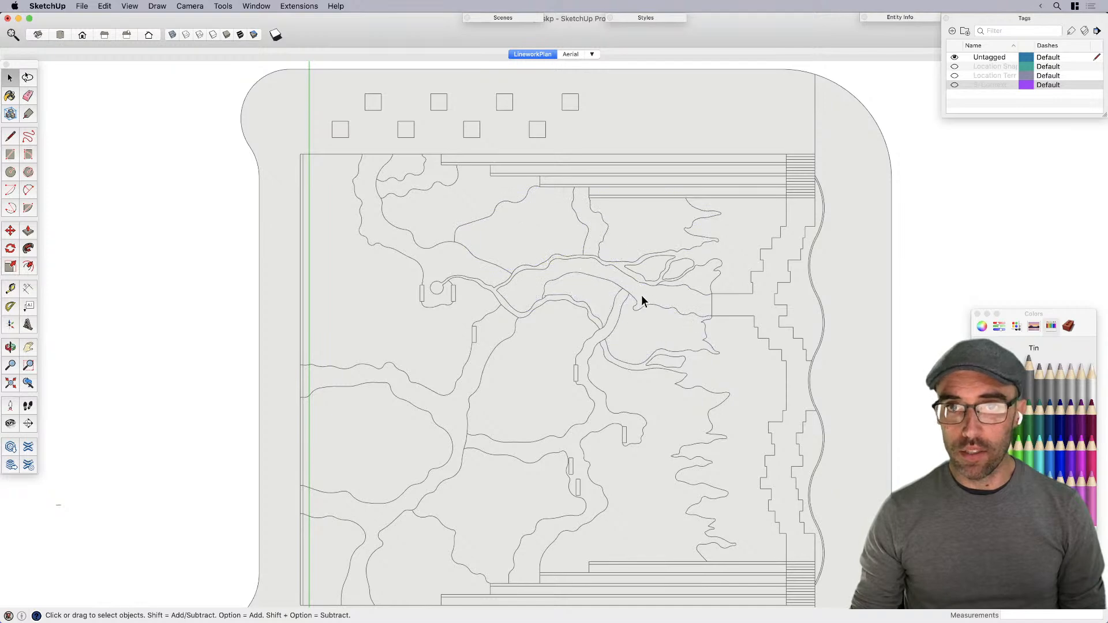
left_click(800, 301)
left_click(804, 305)
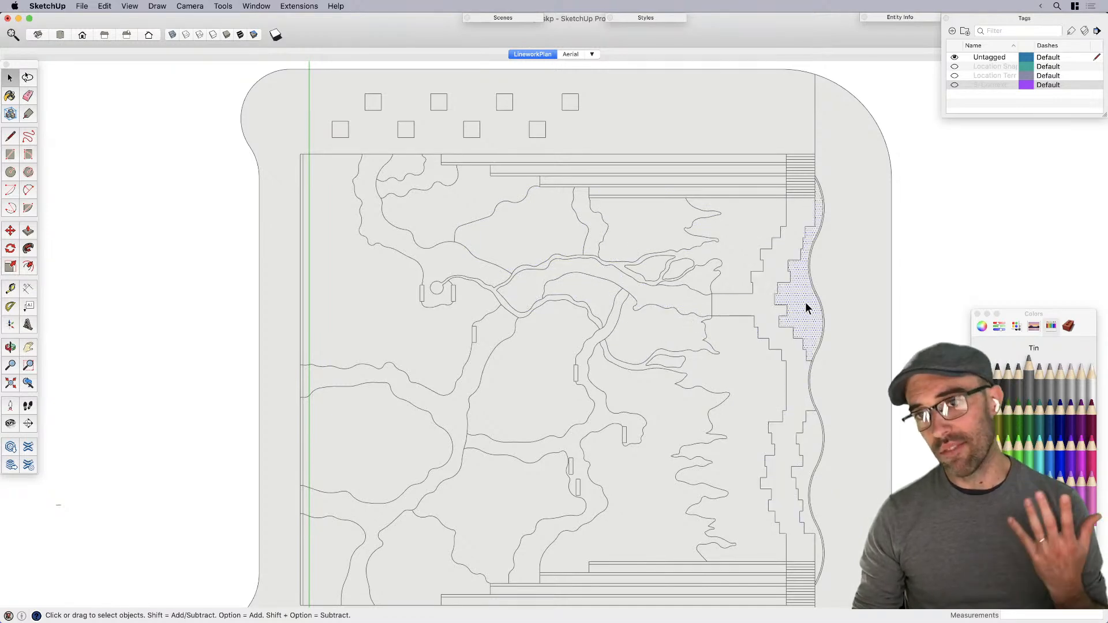
Step: Check the faces of the street-side strip, the surrounding sidewalk and the lawn areas near the park's lower terraces
scroll(790, 313, "down", 2)
left_click(829, 549)
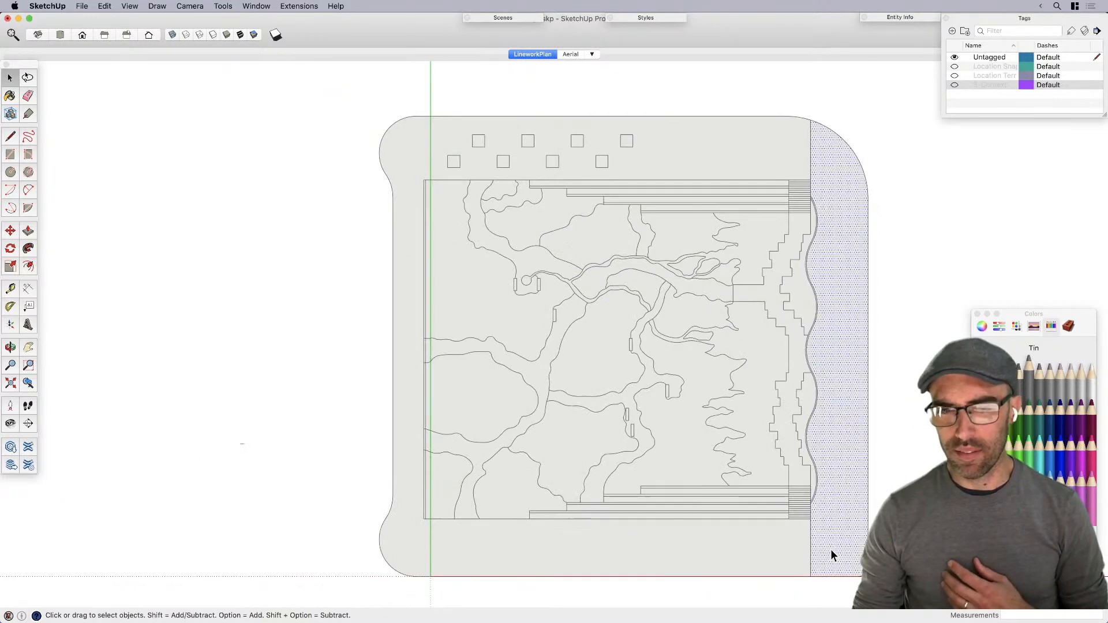
left_click(748, 445)
left_click(564, 538)
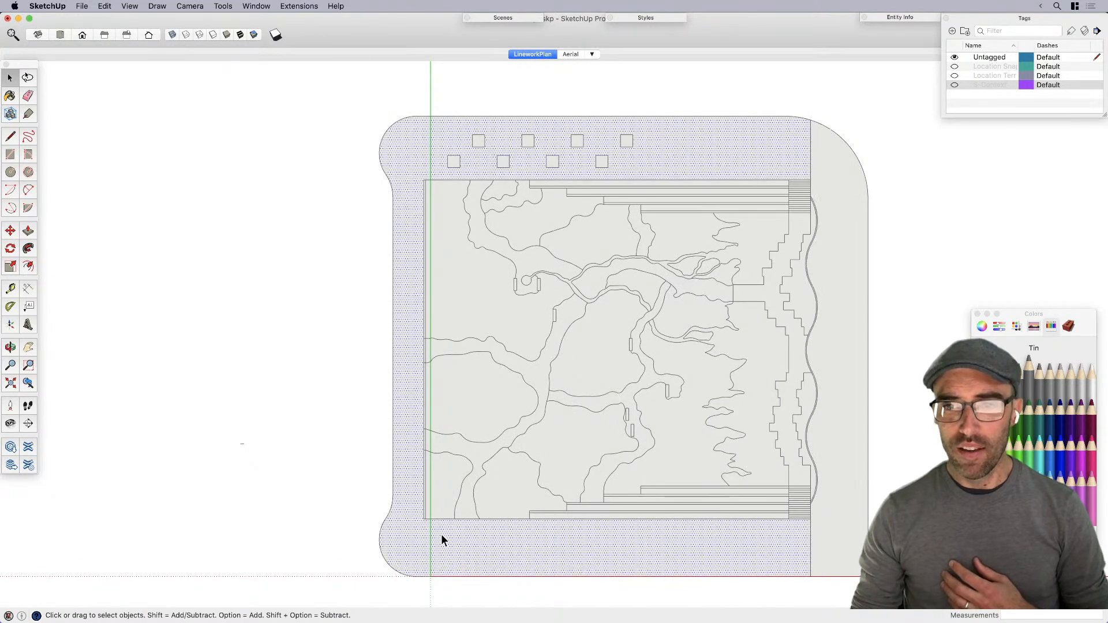
scroll(420, 512, "up", 3)
left_click(502, 456)
left_click(623, 410)
left_click(660, 387)
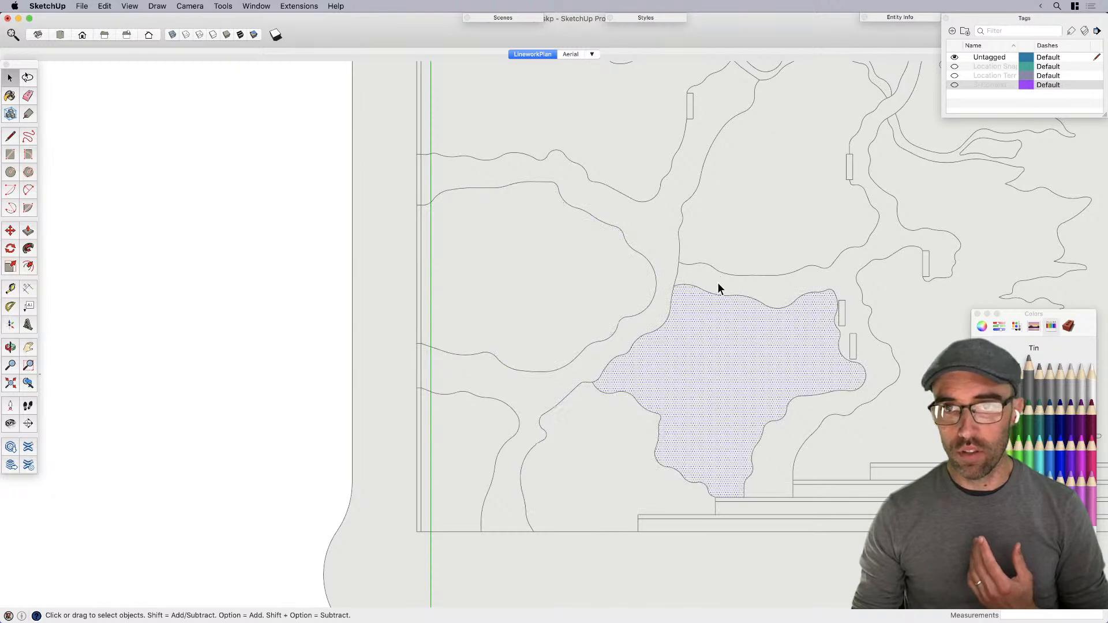
Step: Check the faces of the central planting bed, the winding path, the stream with its pond and the lower pond
left_click(718, 283)
scroll(531, 338, "down", 2)
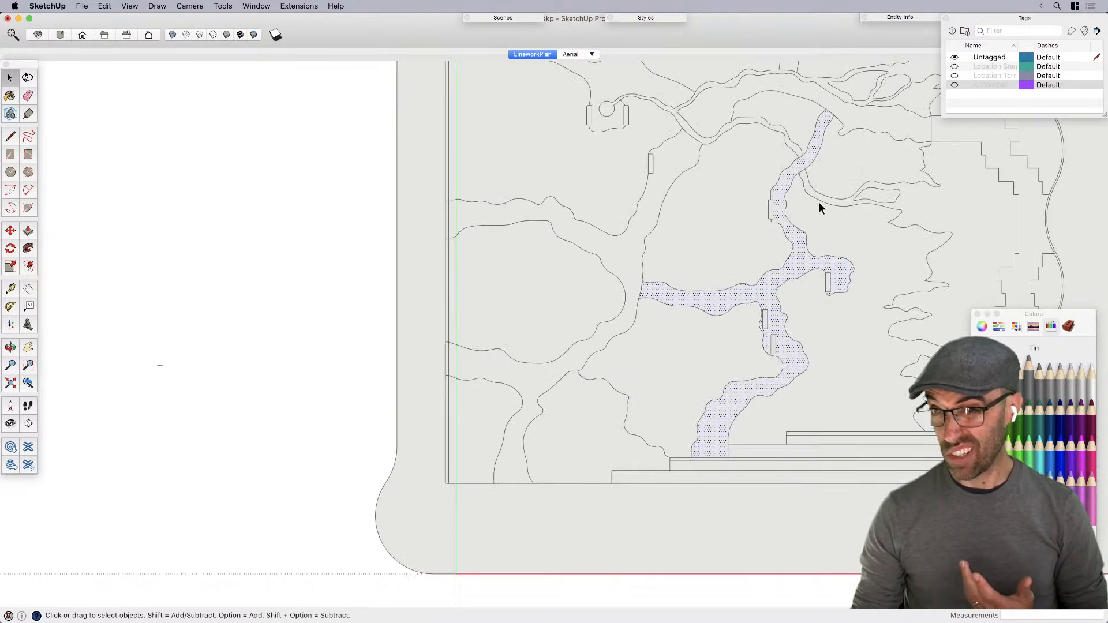
left_click(608, 118)
left_click(607, 110)
scroll(586, 267, "down", 2)
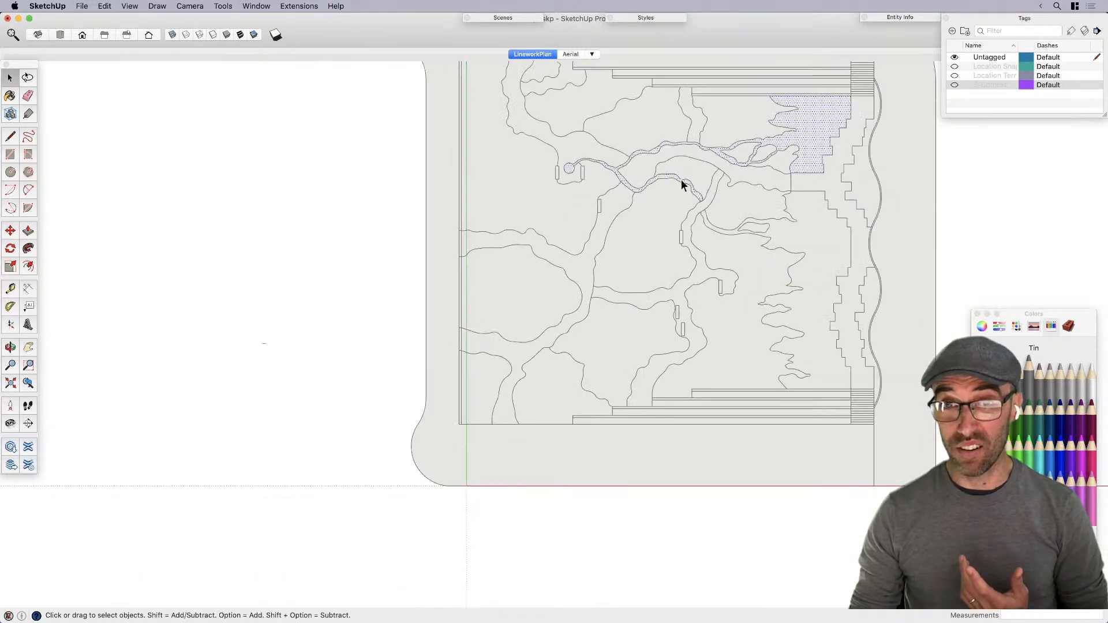
scroll(721, 231, "up", 3)
left_click(746, 238)
scroll(507, 240, "down", 4)
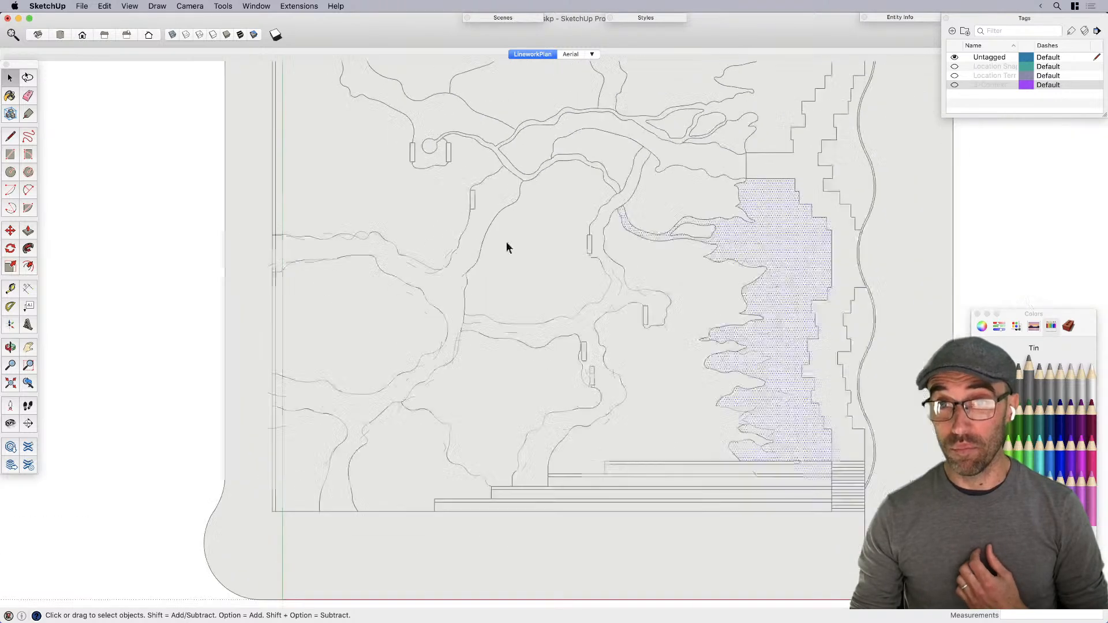
Step: Close the paint colours, shorten the tag list and select the planting face beside the lower pond
left_click(977, 314)
left_click_drag(1102, 115, 1103, 104)
left_click(1019, 199)
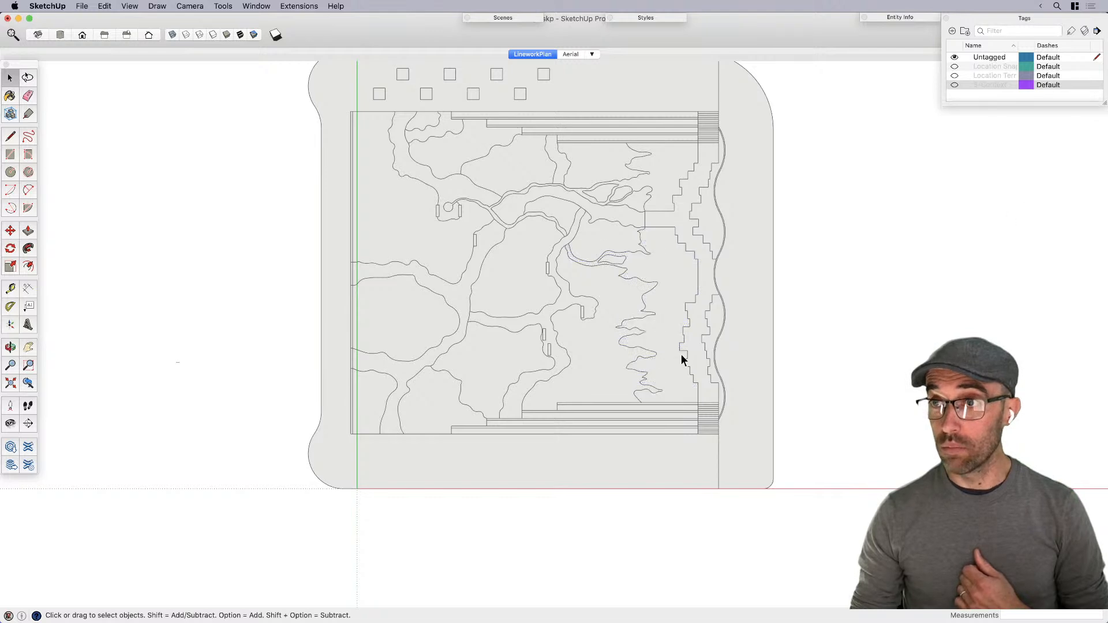
middle_click_drag(548, 369, 555, 417, "shift")
left_click(601, 378)
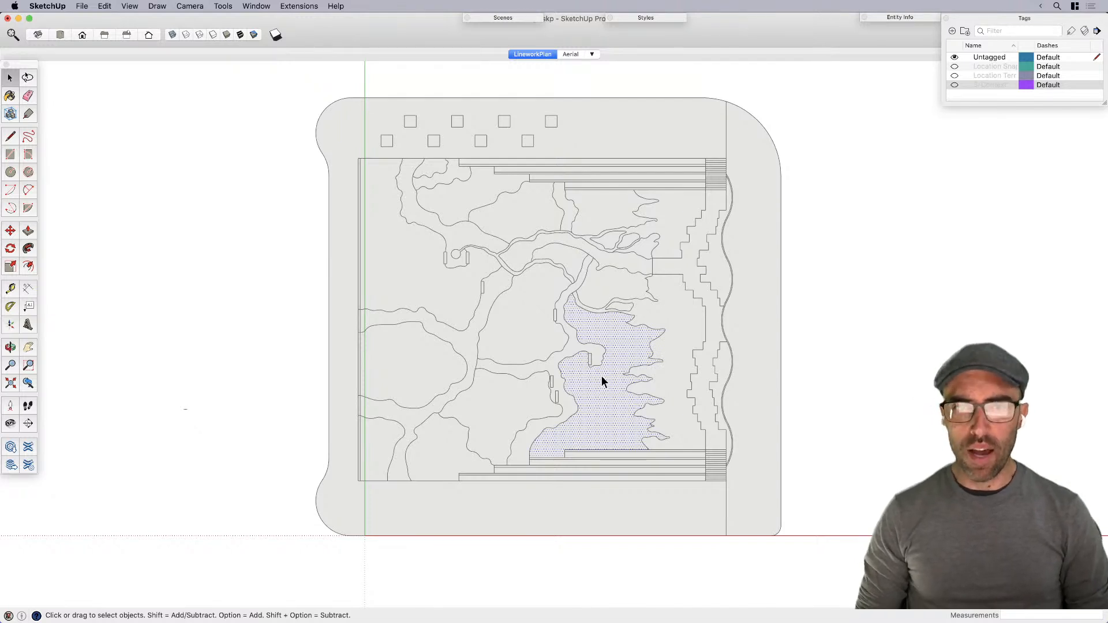
Step: Show the Aerial scene with the paint colours reopened and paint the pond and stream faces with Ice
key("b")
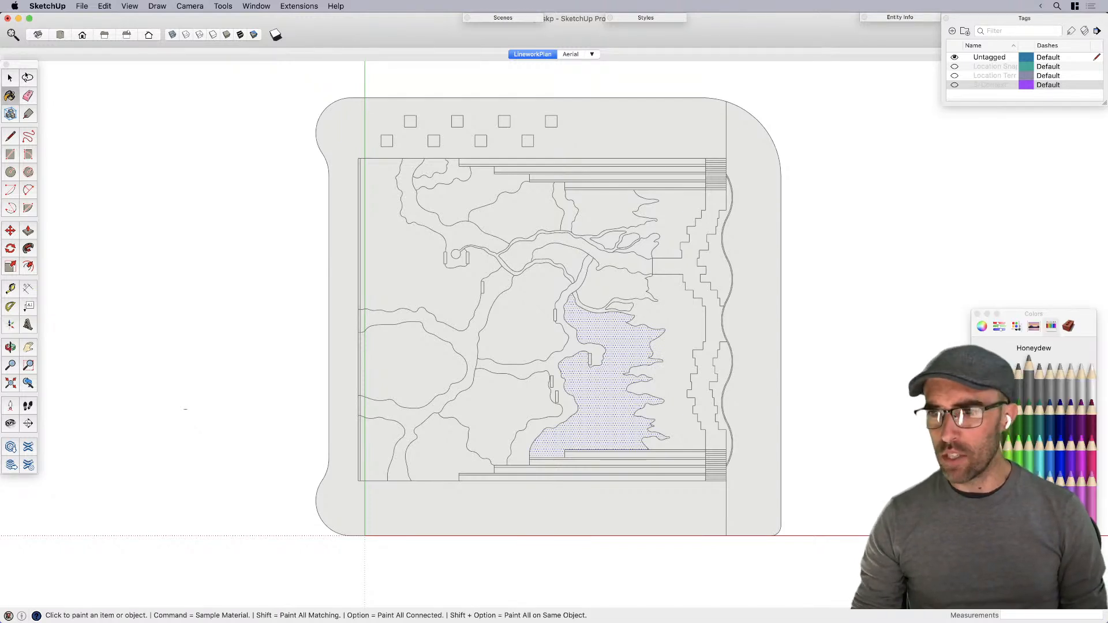
key("space")
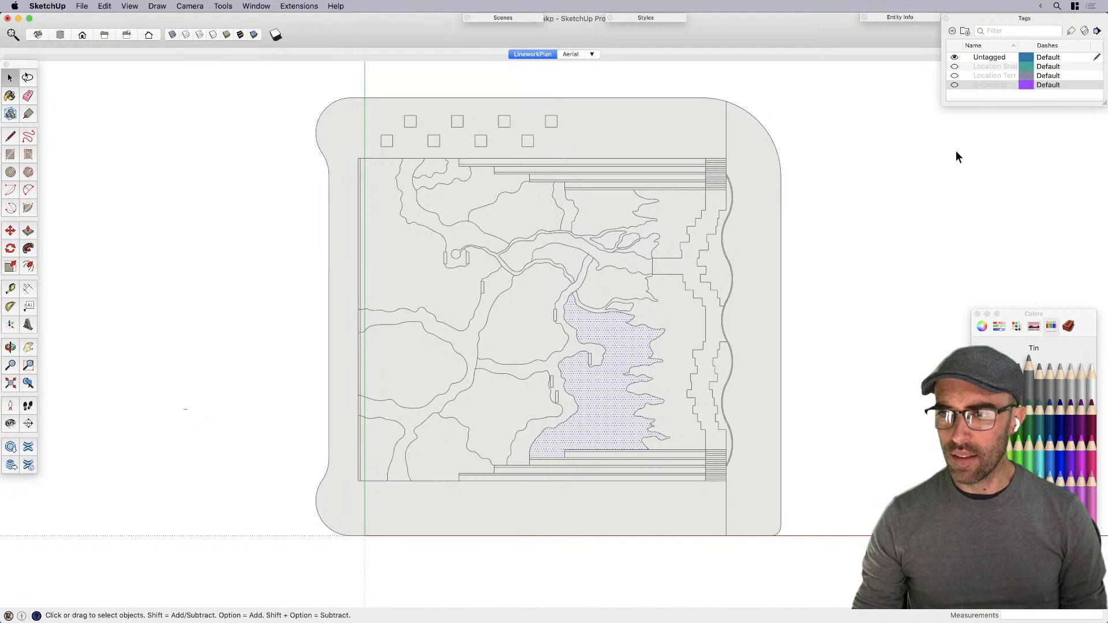
left_click(570, 56)
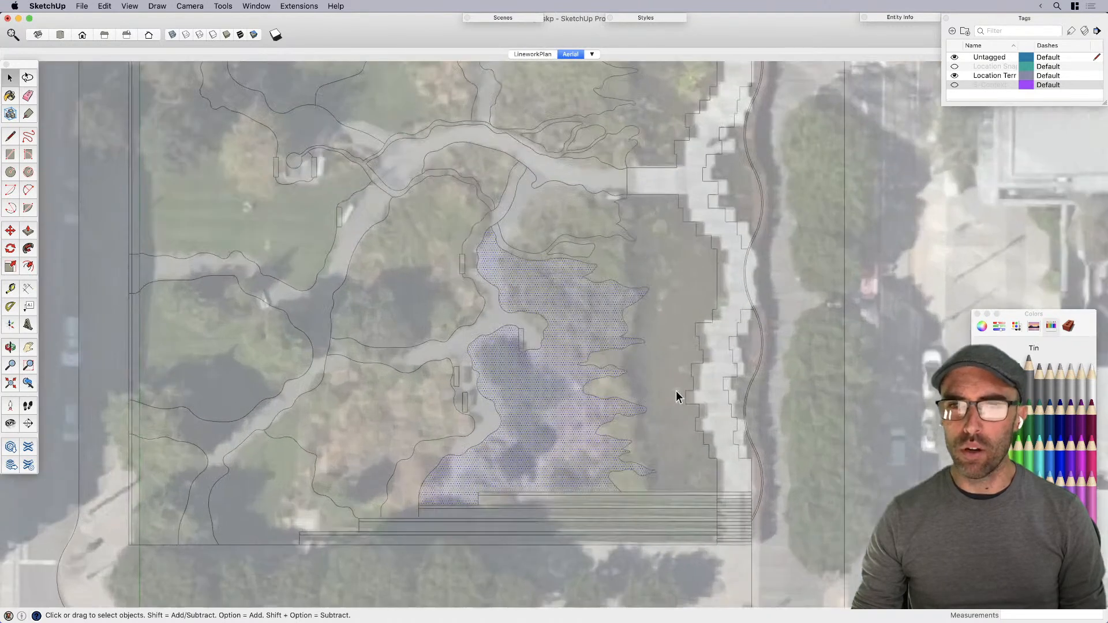
scroll(676, 375, "down", 2)
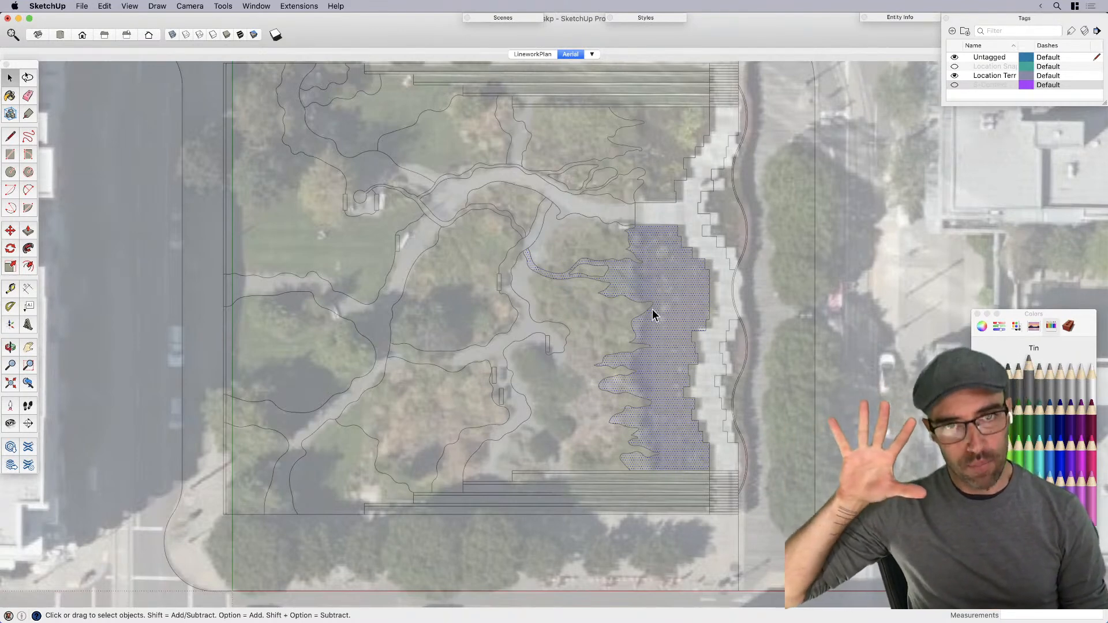
key("b")
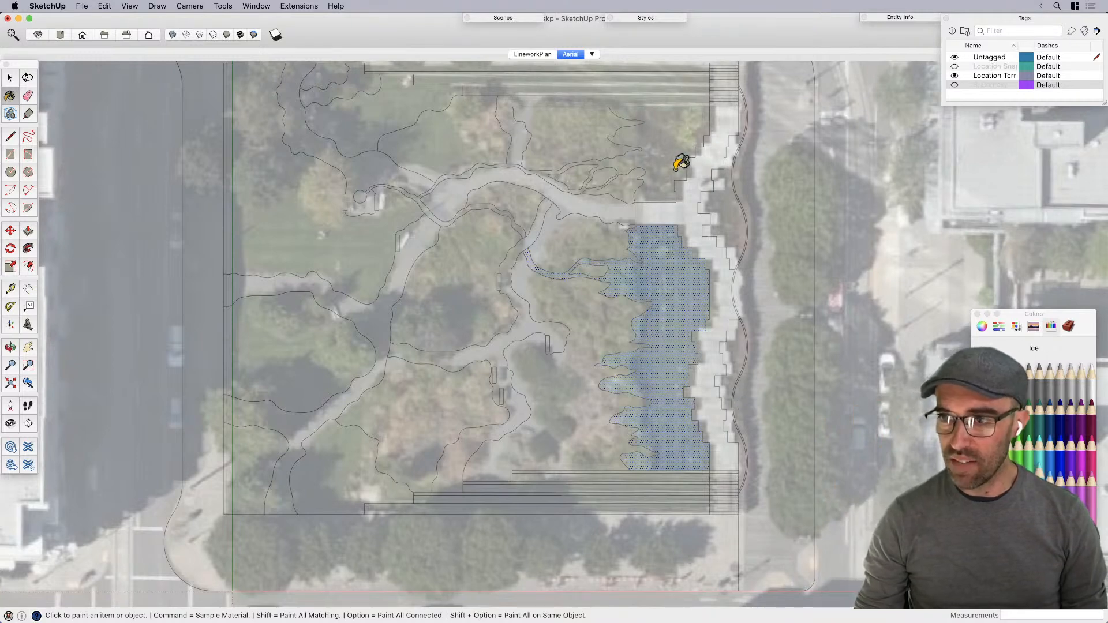
scroll(577, 184, "up", 3)
scroll(395, 230, "down", 2)
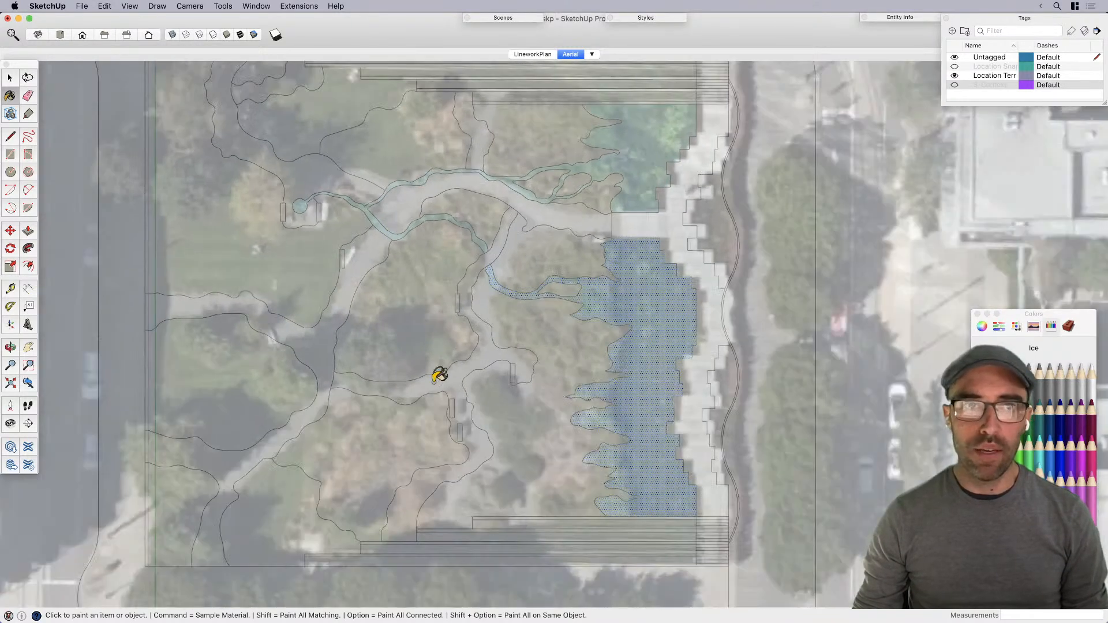
key("space")
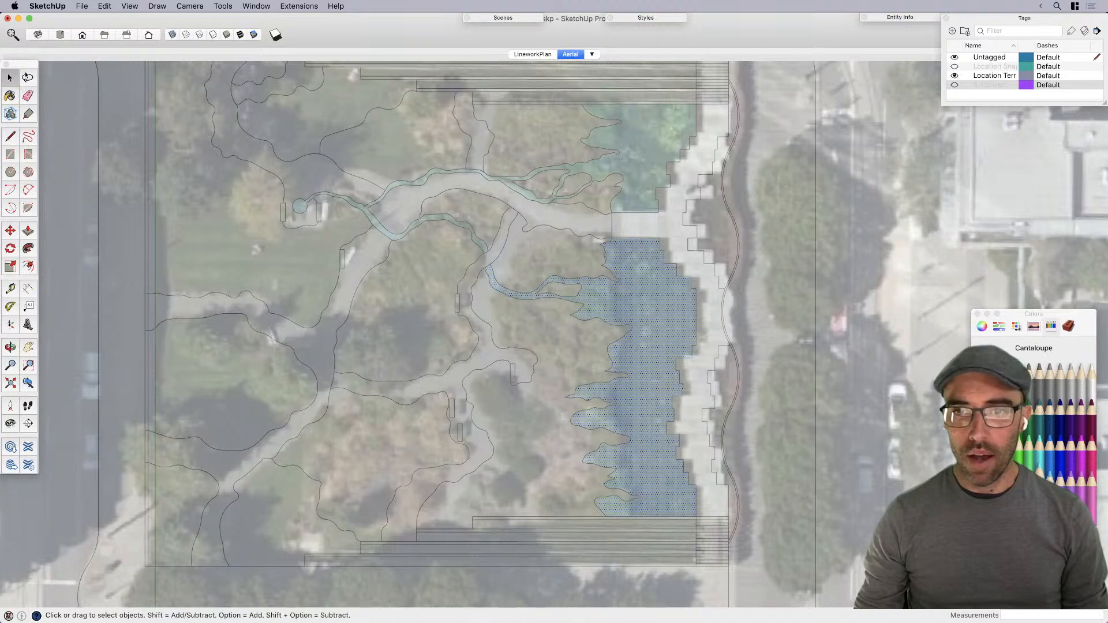
Step: Paint the planting areas between the paths and ponds with Honeydew
key("b")
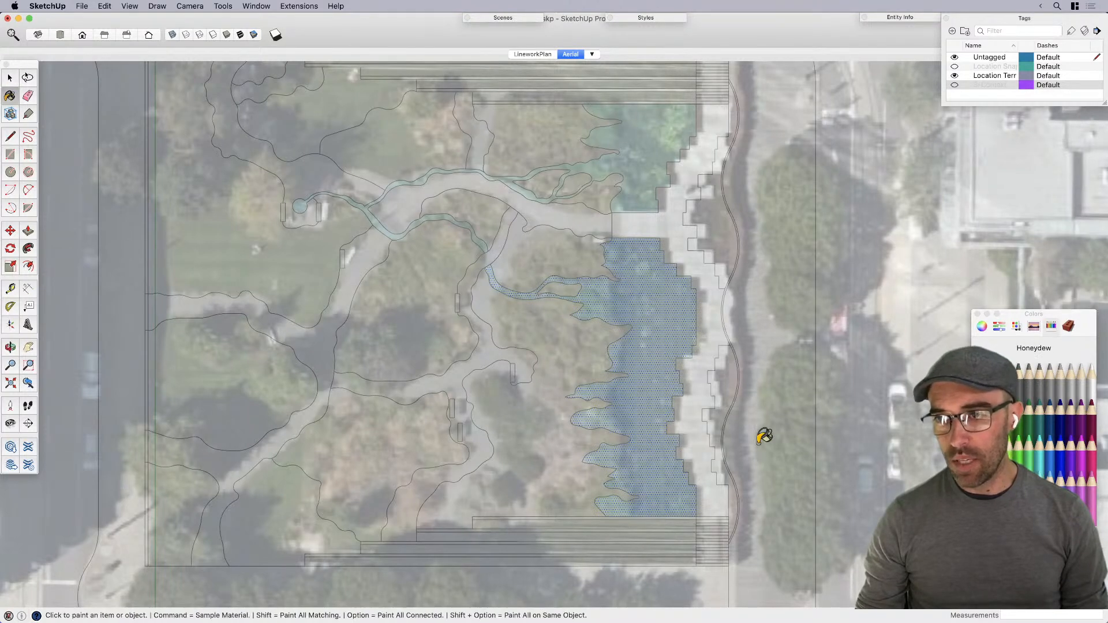
left_click(548, 355)
scroll(548, 242, "up", 3)
left_click(542, 263)
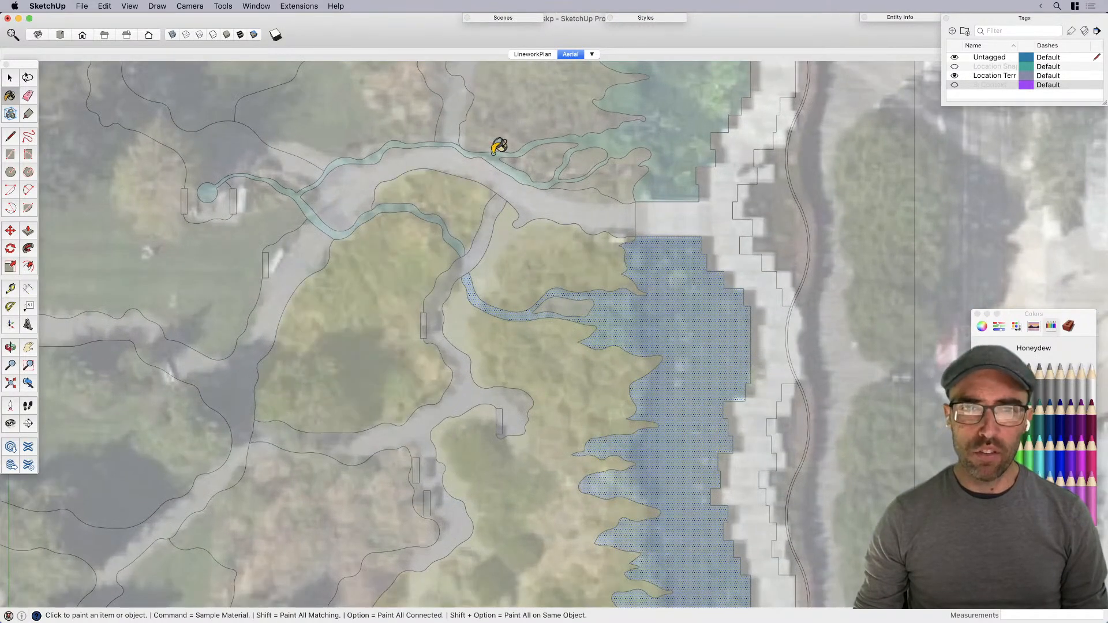
scroll(525, 306, "down", 3)
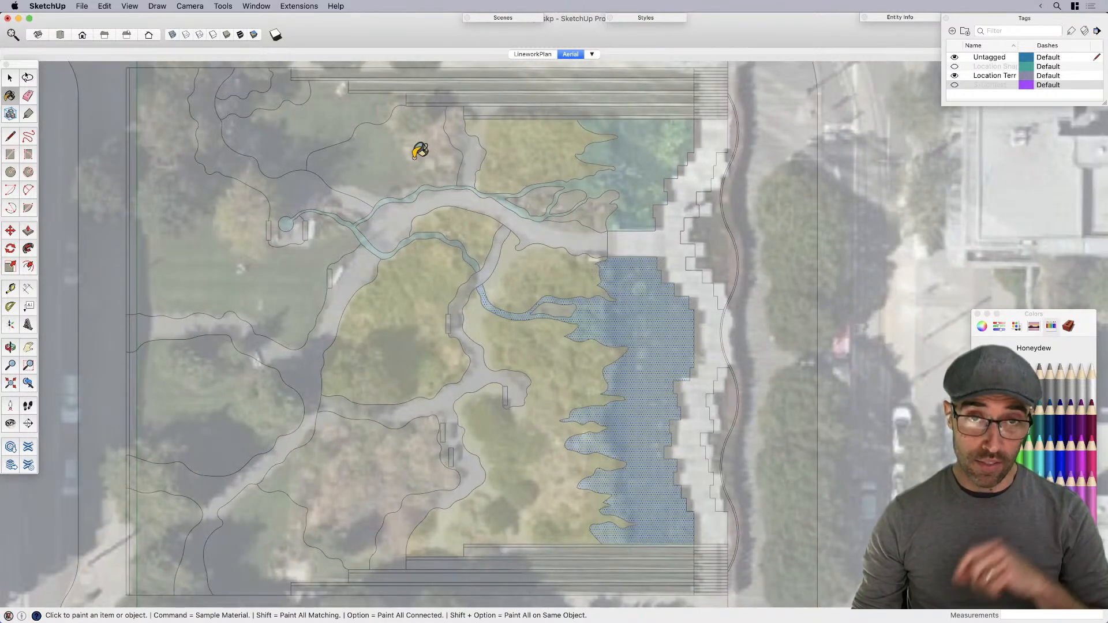
scroll(584, 413, "down", 2)
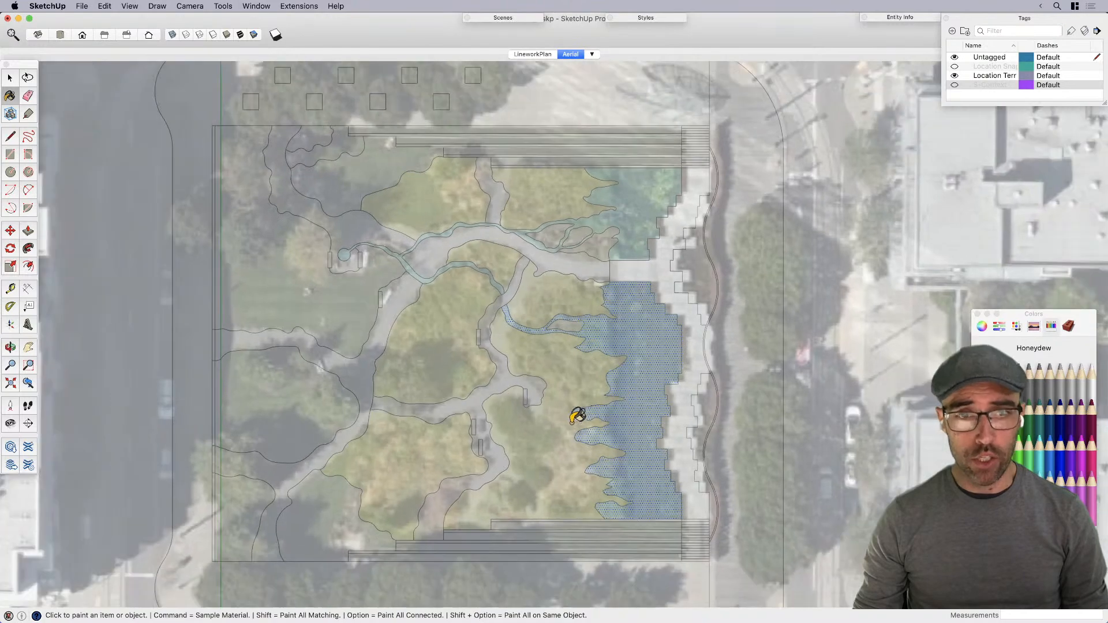
scroll(534, 218, "up", 3)
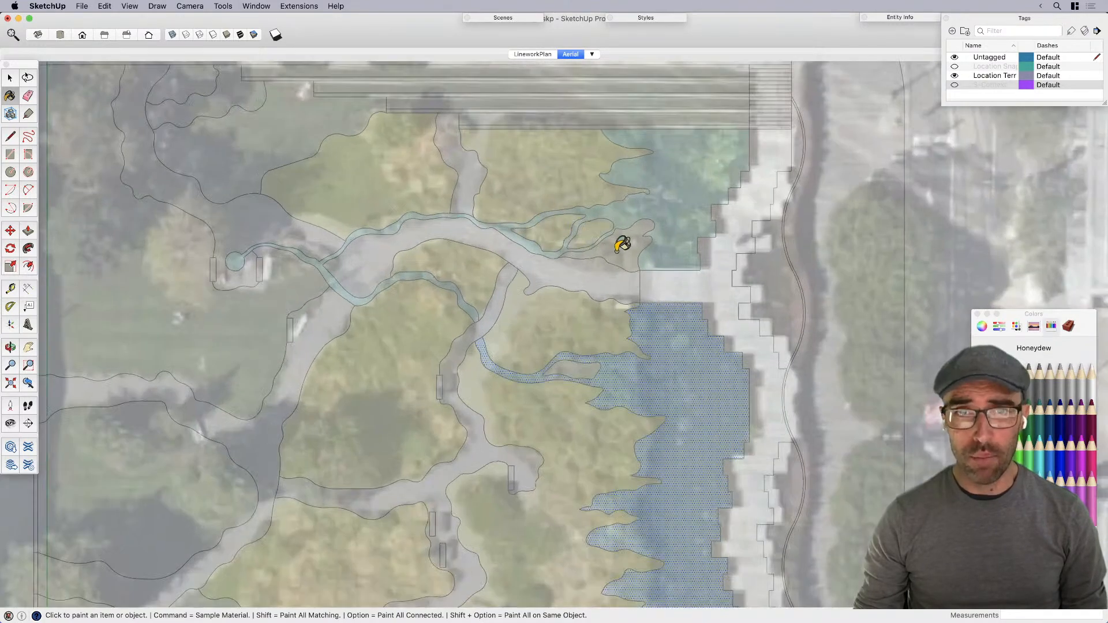
scroll(733, 223, "down", 2)
scroll(781, 231, "down", 2)
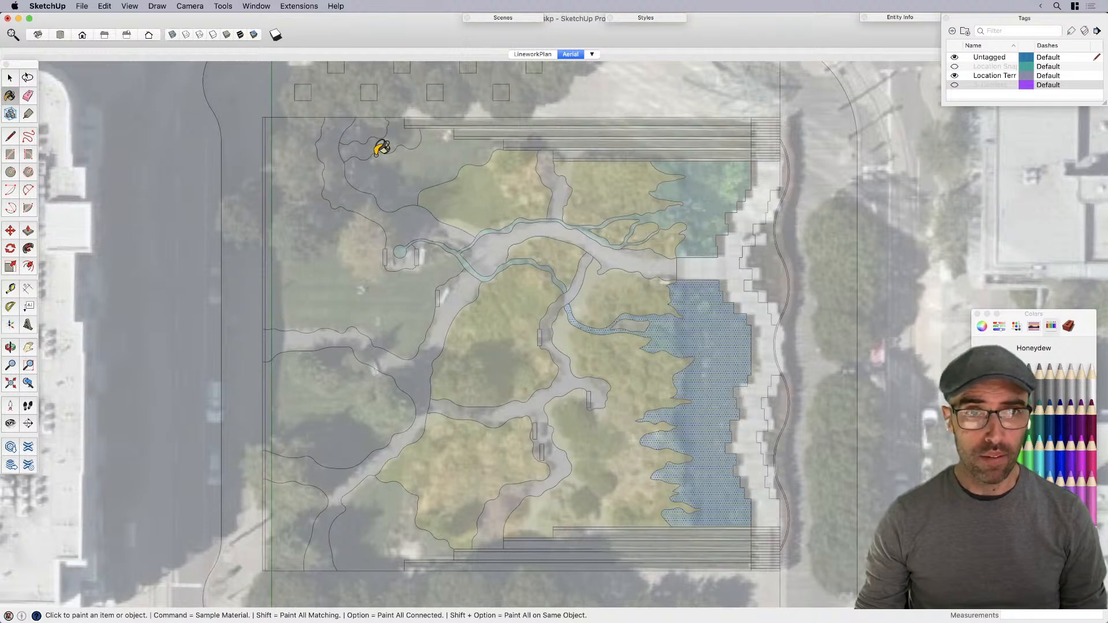
Step: Paint the large lawn and the smaller lawn beside the upper terraces with Clover
scroll(420, 195, "up", 2)
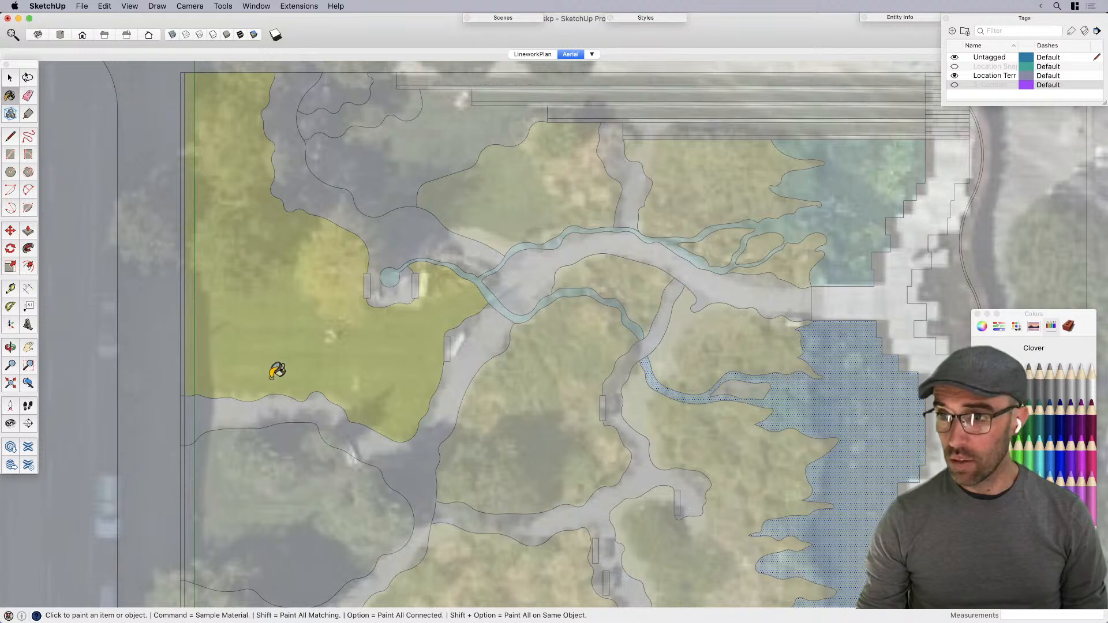
left_click(279, 388)
left_click(383, 161)
scroll(396, 243, "down", 2)
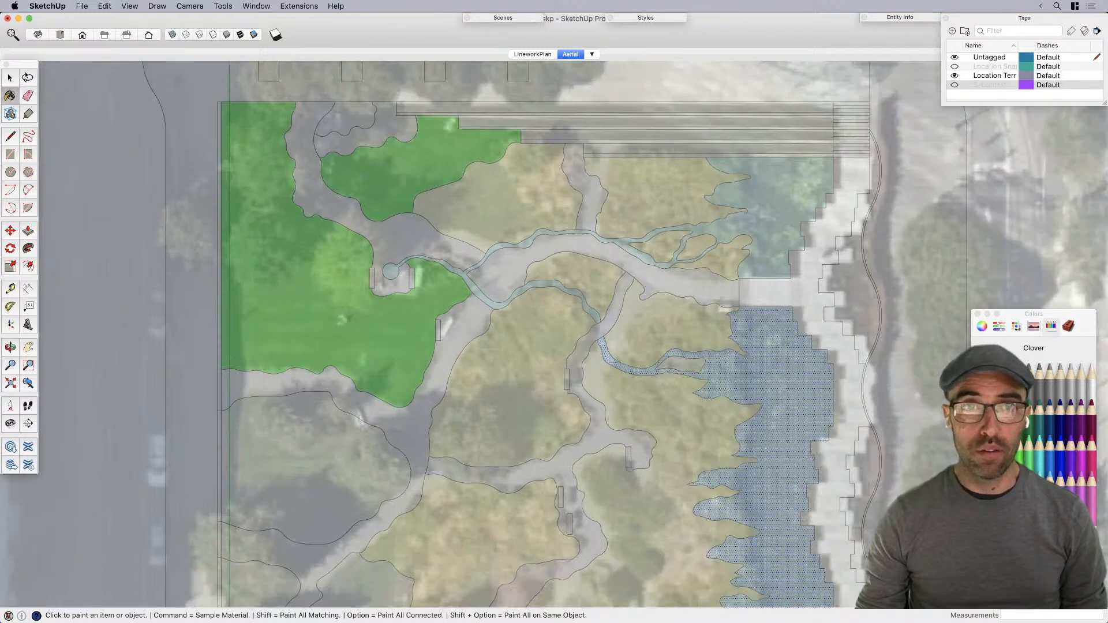
Step: Mix a custom green on the colour wheel and paint all the lawn areas on the street side with it
left_click(982, 327)
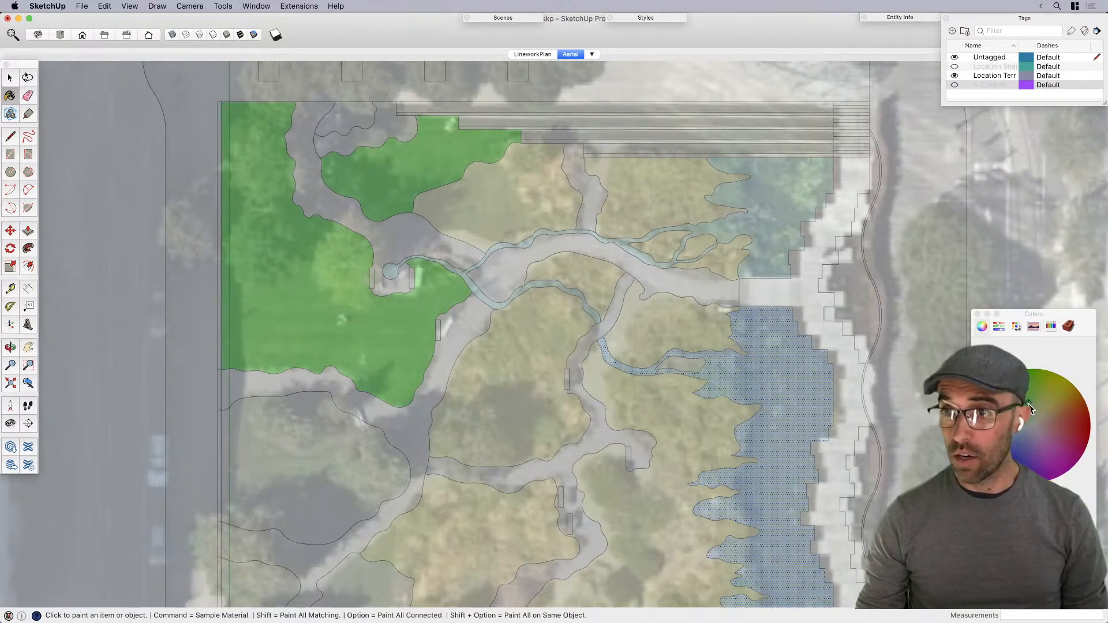
left_click(398, 188)
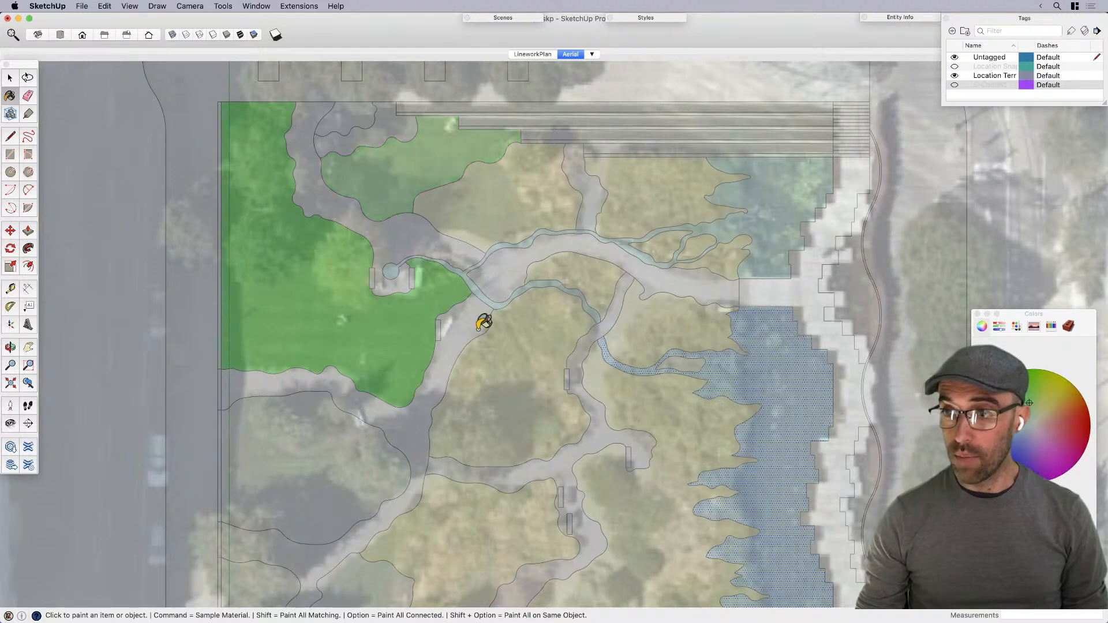
left_click(402, 176)
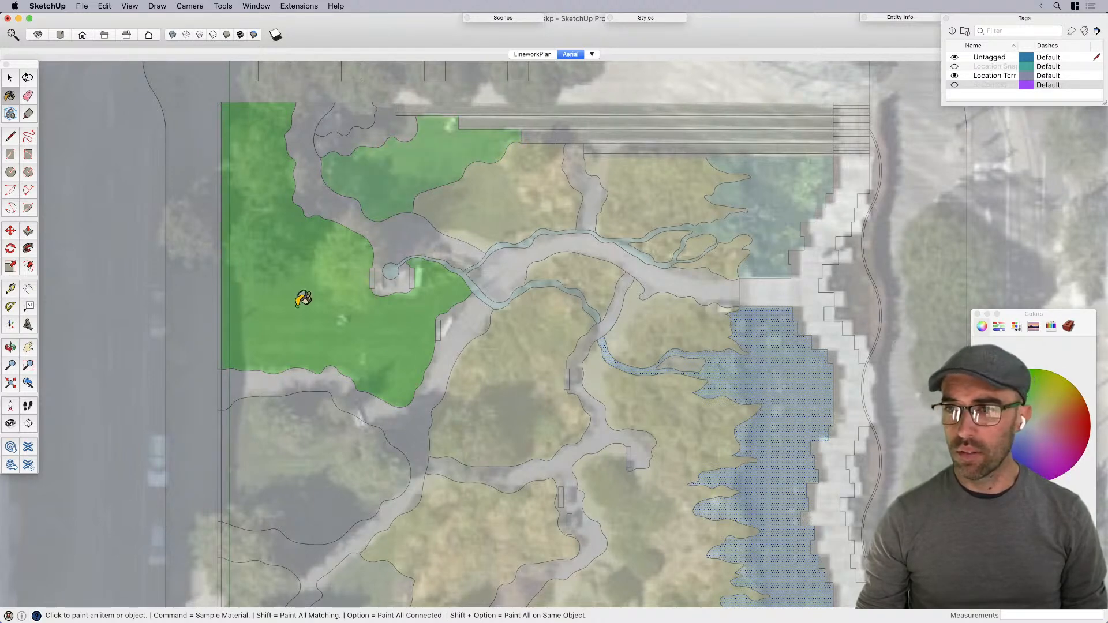
left_click(298, 305)
scroll(319, 311, "down", 1)
left_click(323, 448)
left_click(271, 552)
scroll(490, 185, "down", 2)
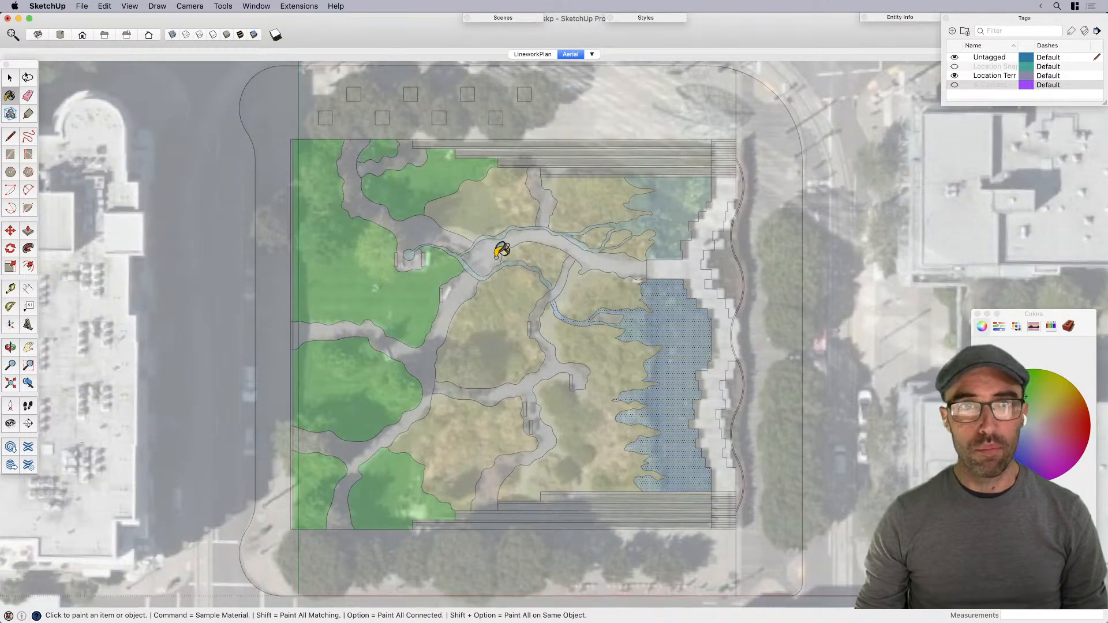
key("space")
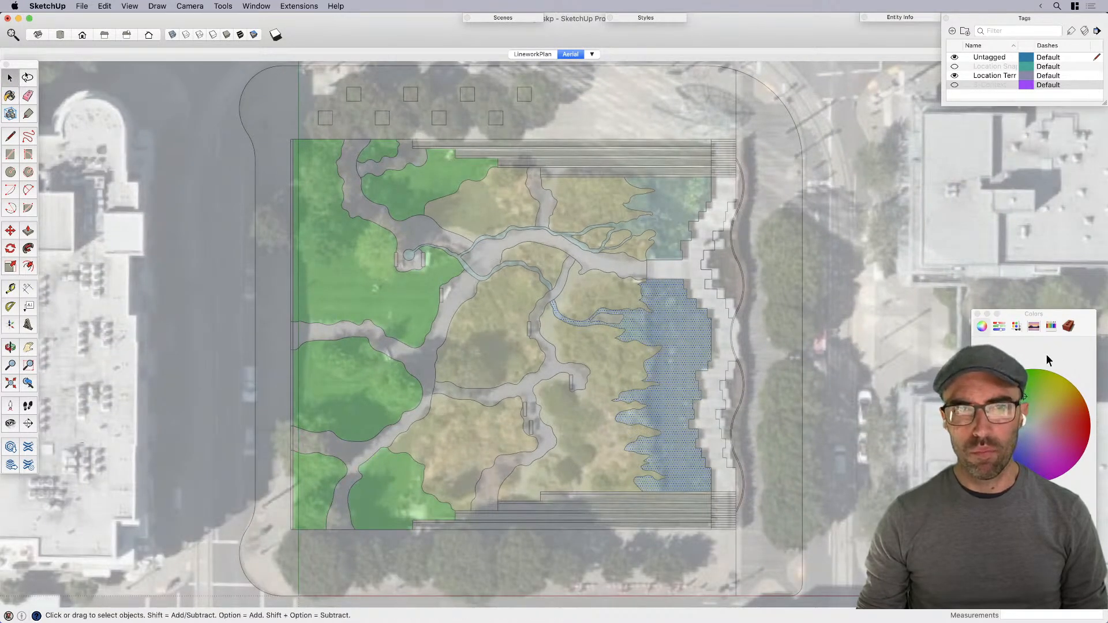
Step: Return to the pencil palette and check where the path between the lawns, its side branch and the central path are separate faces
left_click(1052, 327)
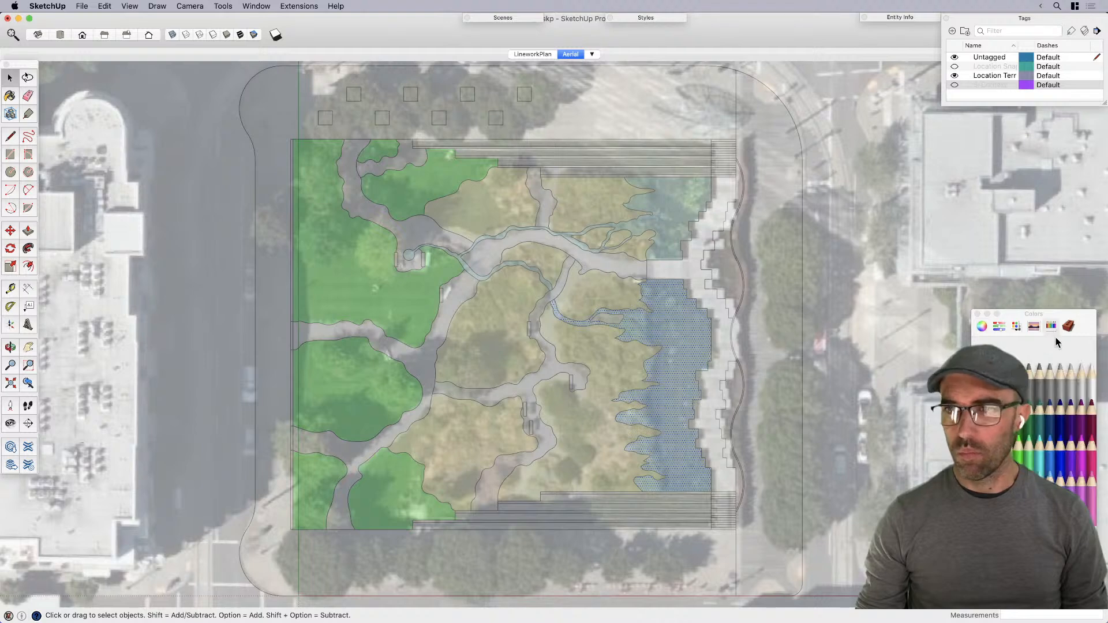
left_click(400, 432)
scroll(466, 413, "up", 3)
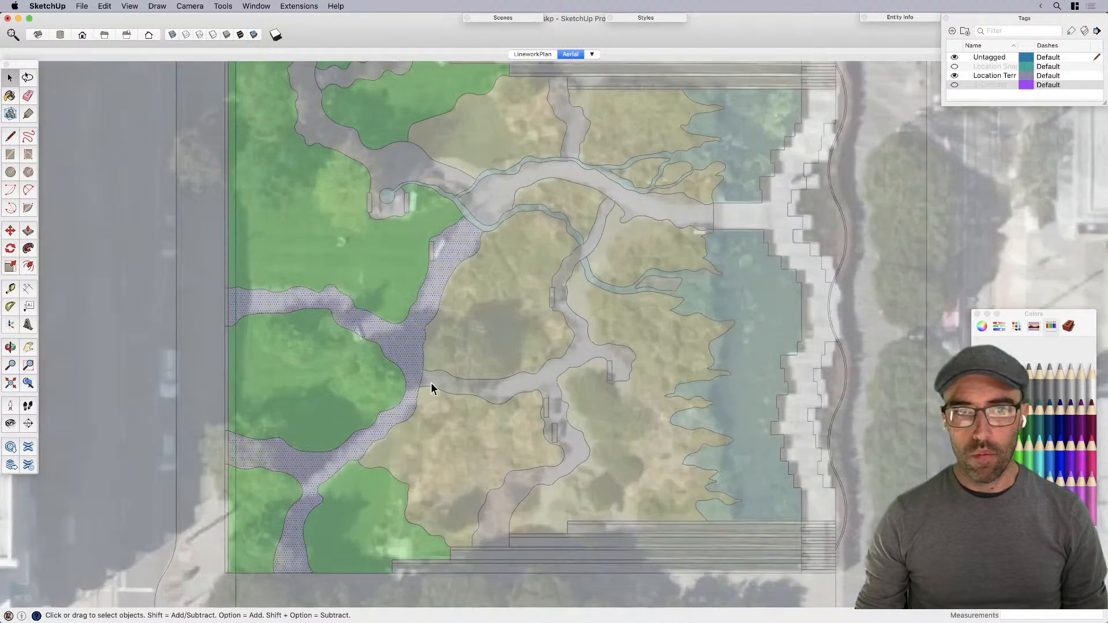
scroll(427, 379, "up", 2)
key("e")
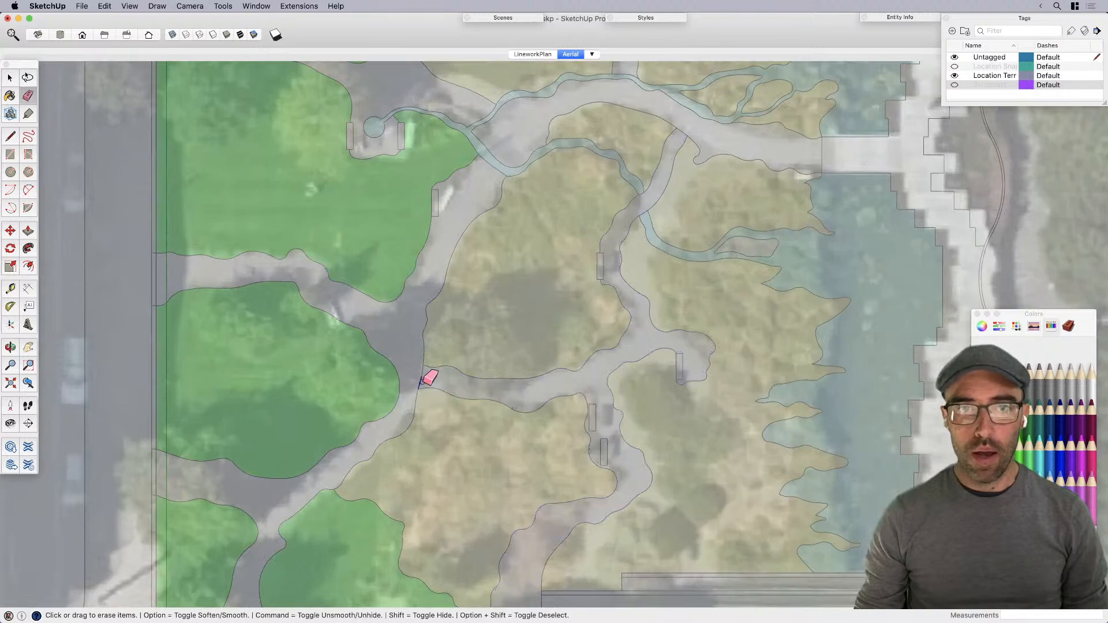
scroll(421, 384, "up", 2)
scroll(478, 399, "down", 2)
key("space")
left_click(559, 402)
left_click(432, 332)
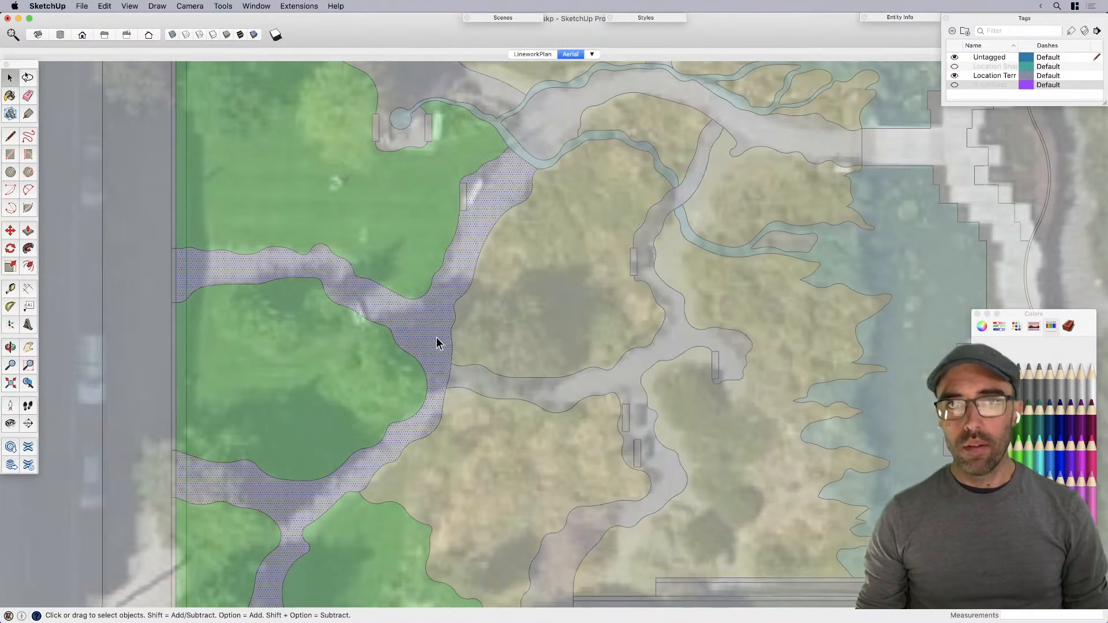
left_click(503, 149)
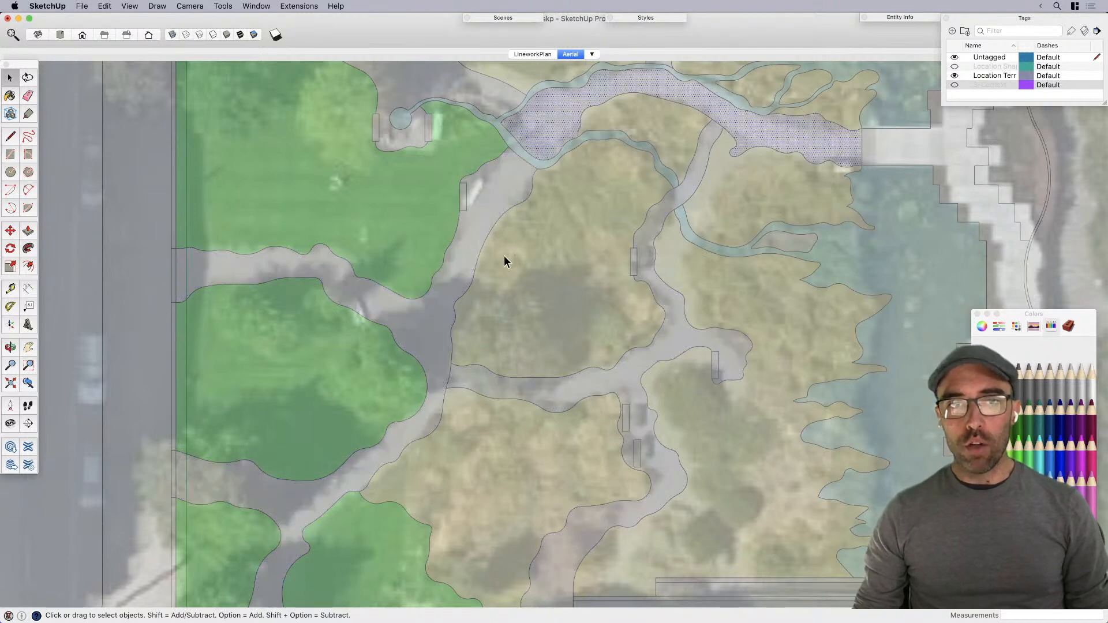
Step: Select the path between the lawns and read its area in the entity information
scroll(506, 248, "down", 1)
middle_click_drag(501, 292, 485, 328, "shift")
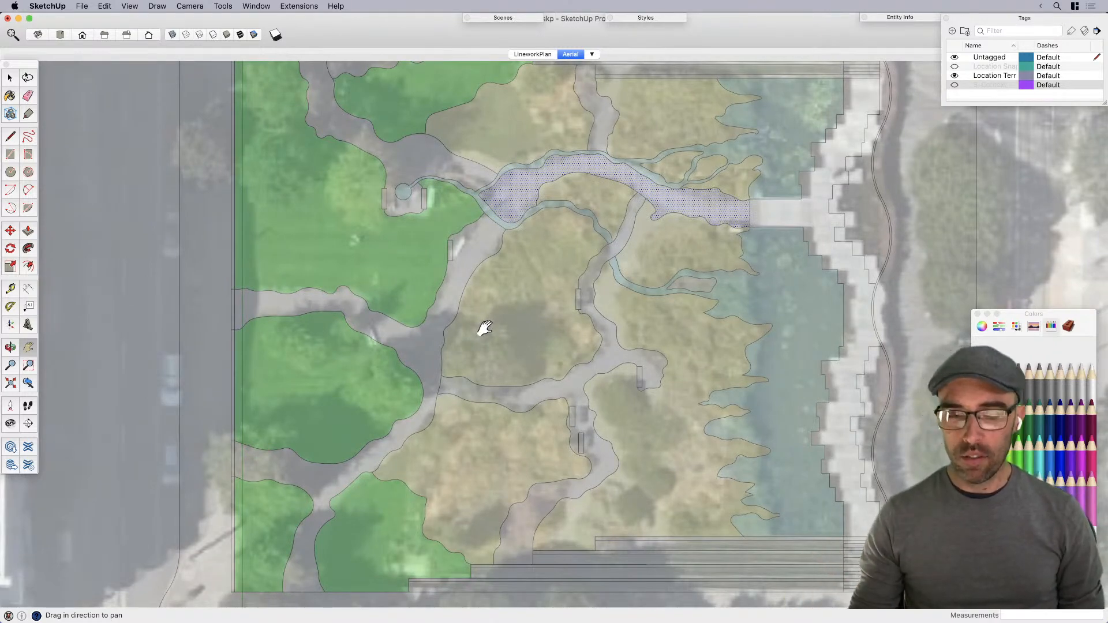
middle_click_drag(478, 358, 356, 193)
scroll(522, 294, "up", 3)
key("space")
left_click(392, 300)
left_click(909, 17)
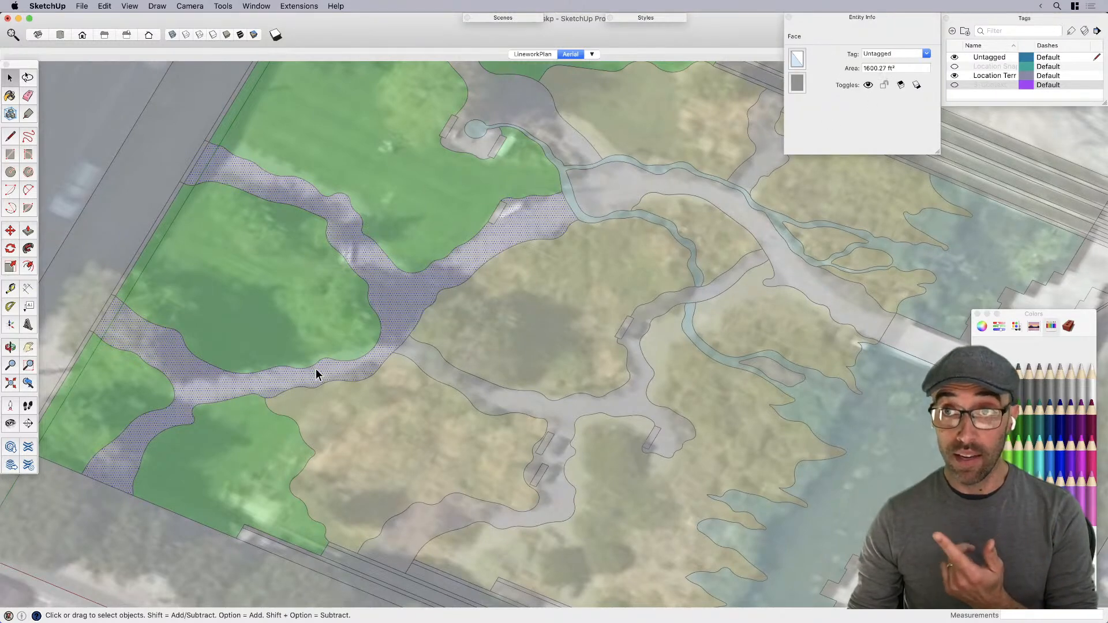
left_click(473, 394)
left_click(405, 298)
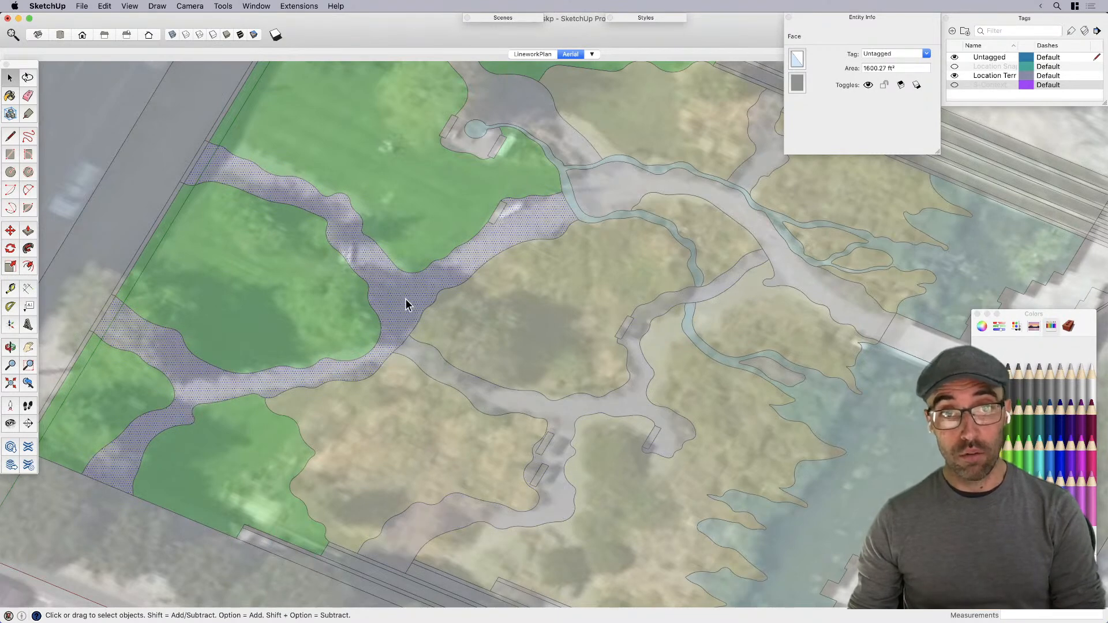
Step: Return to top view and read the area of the central path between the streams
key("super+1")
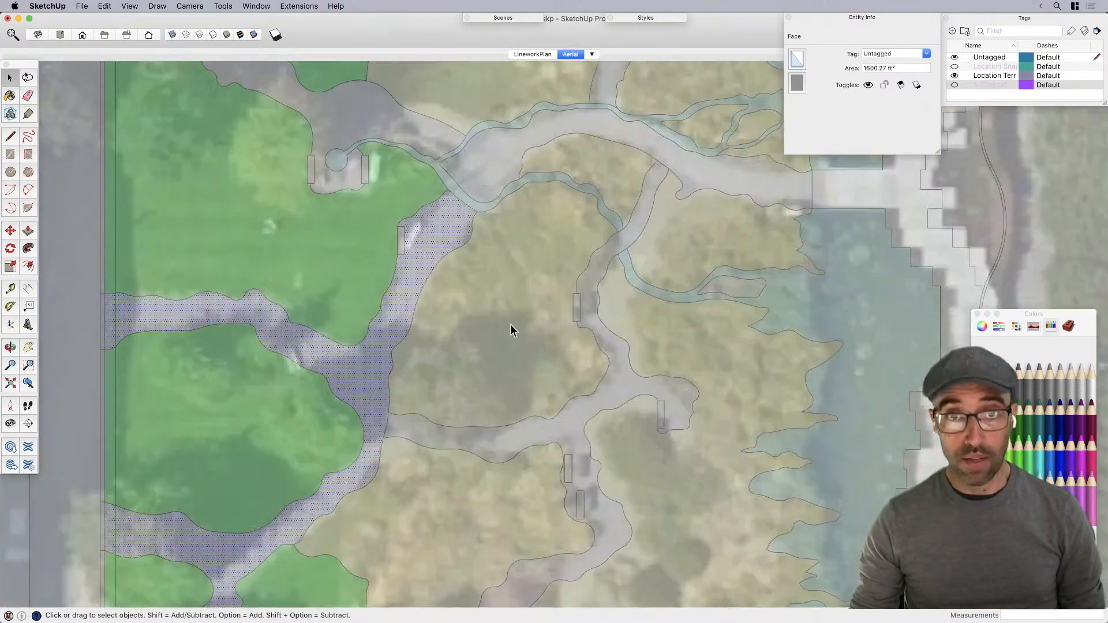
scroll(514, 323, "down", 3)
left_click(440, 401)
left_click(409, 387)
left_click(485, 213)
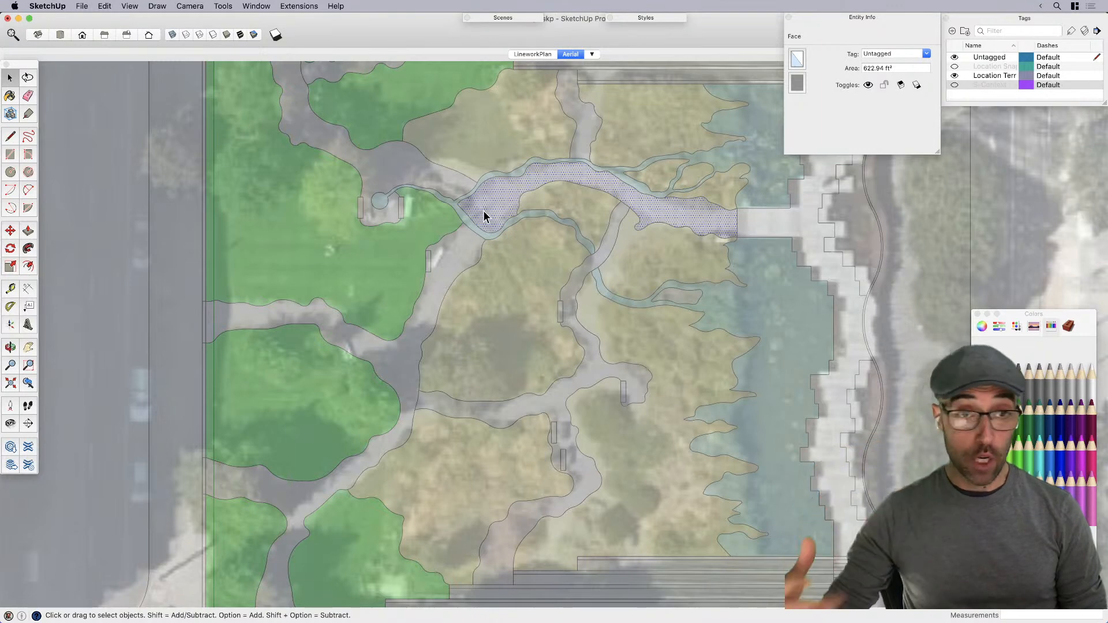
Step: Select the path around the fountain and the stepped walkway over the water, reading each face's area
left_click(404, 187)
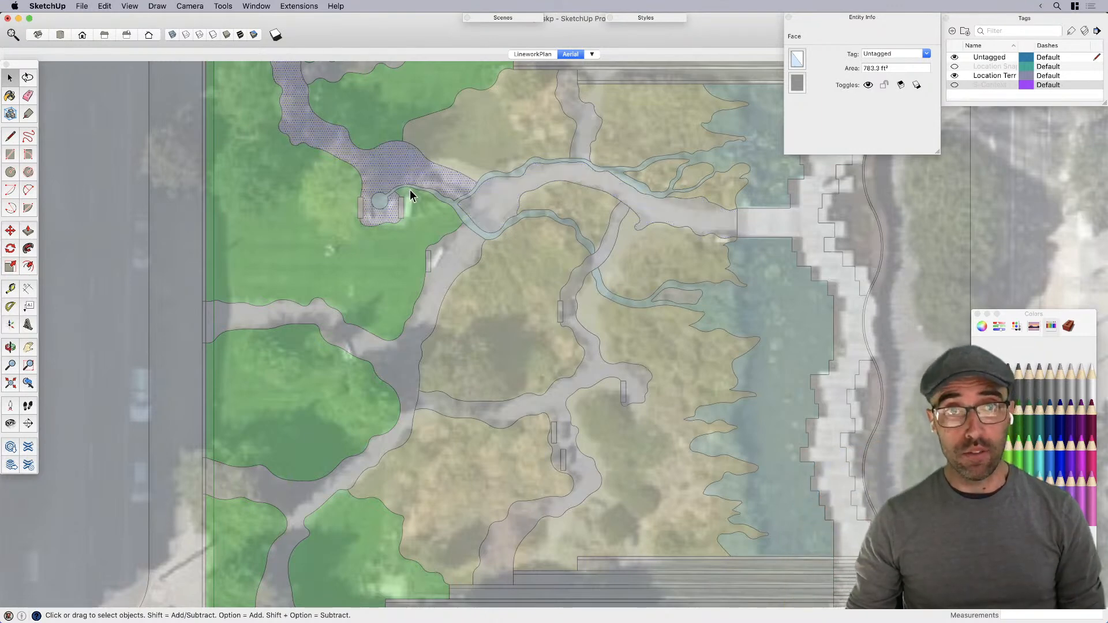
left_click(768, 222)
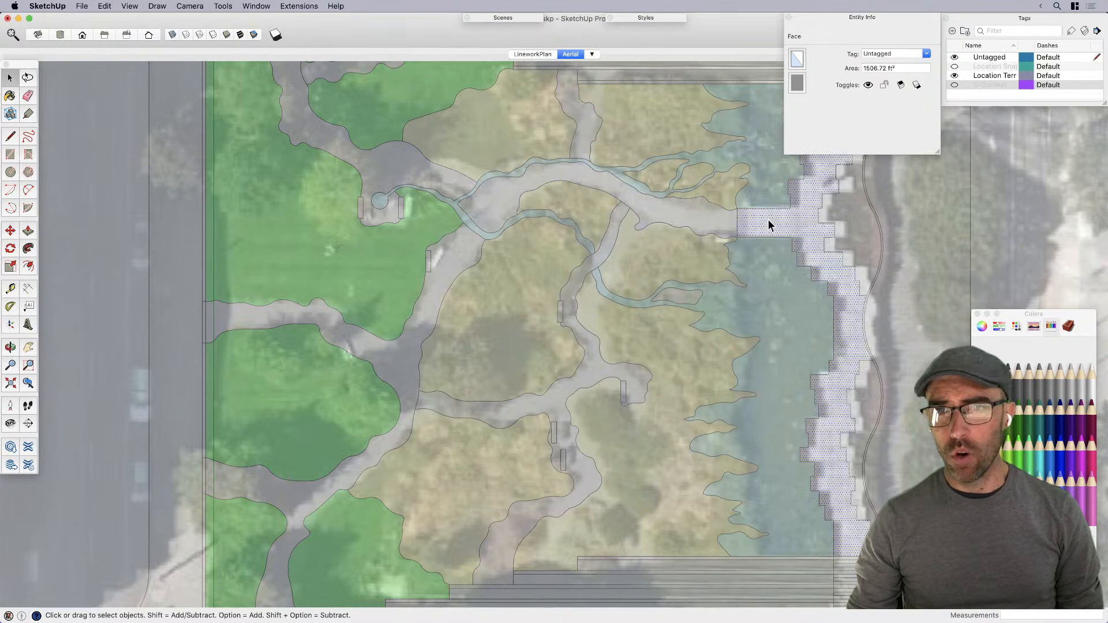
scroll(577, 306, "down", 5)
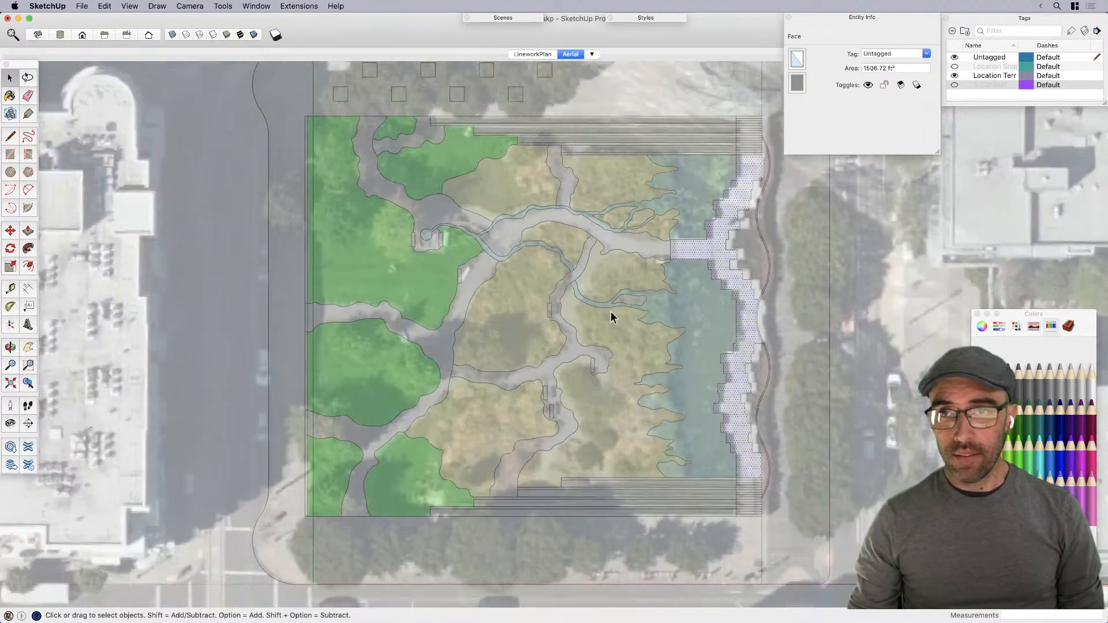
Step: Paint the water faces between the stepped walkway and the wavy wall with the Ice colour
scroll(721, 277, "up", 1)
left_click(759, 266)
key("b")
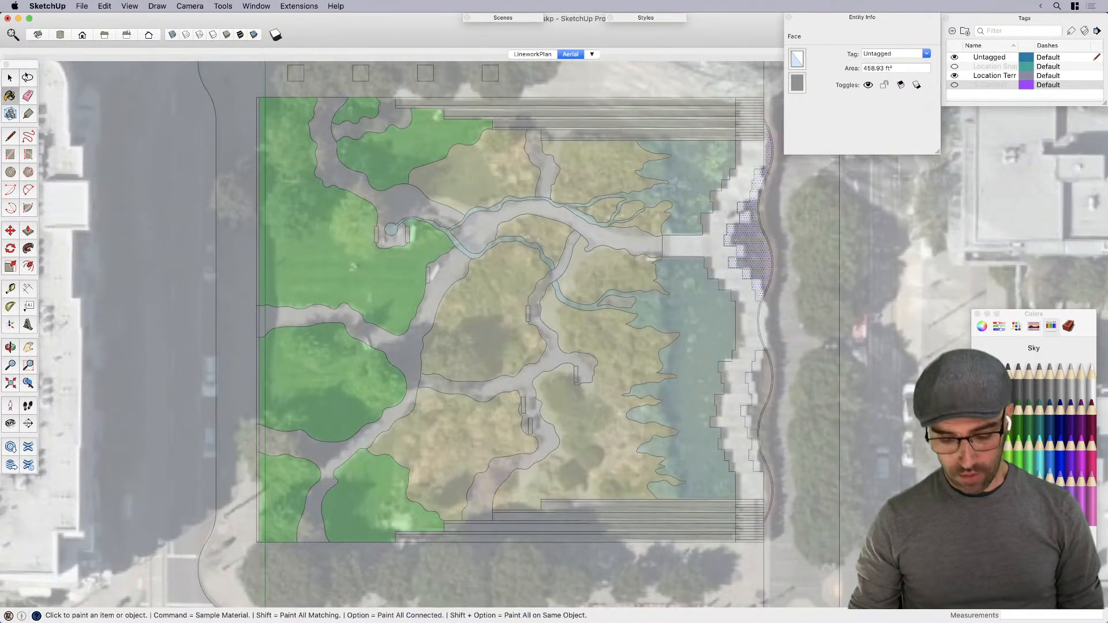
left_click(744, 250)
left_click(758, 387)
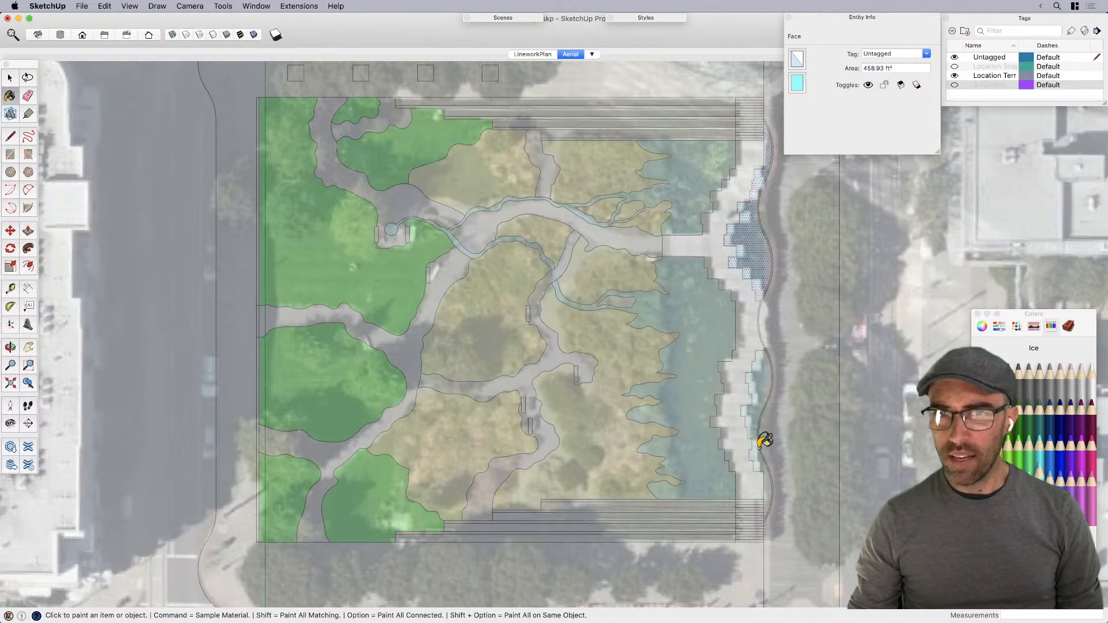
Step: Paint the long planting strips of the terraces along the northern and southern park edges green
scroll(566, 306, "down", 2)
scroll(621, 222, "up", 3)
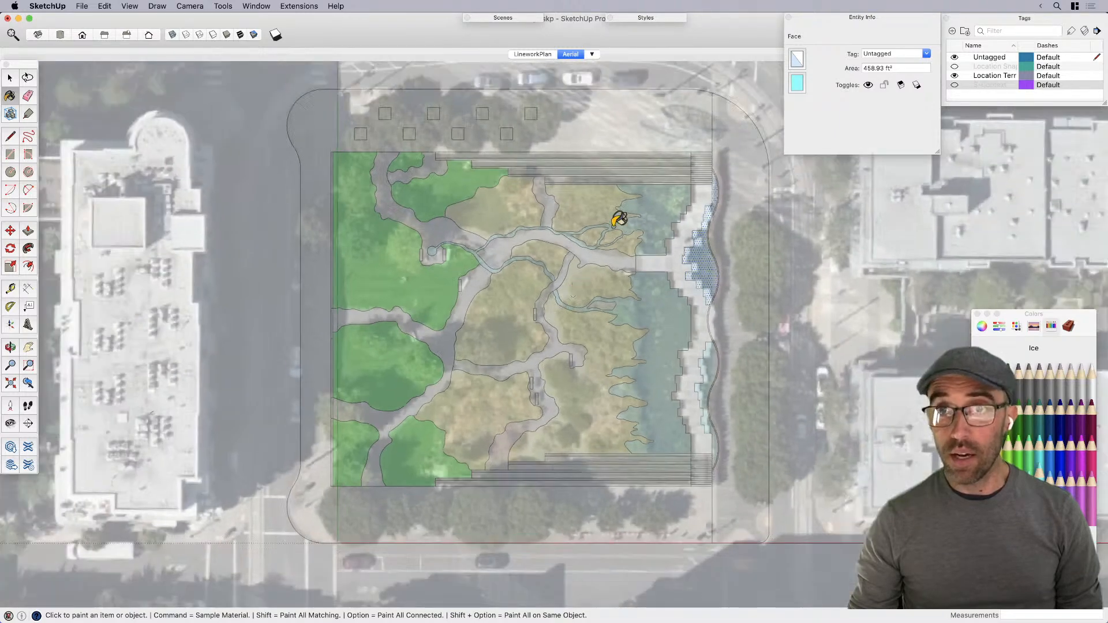
scroll(427, 168, "up", 3)
scroll(563, 166, "up", 2)
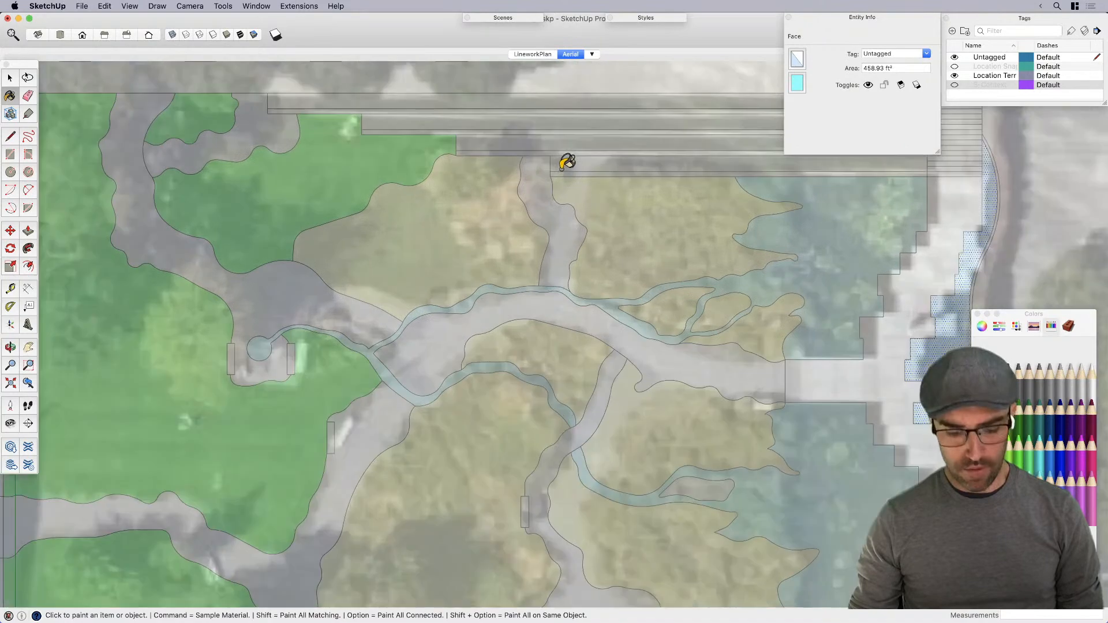
scroll(543, 86, "down", 5)
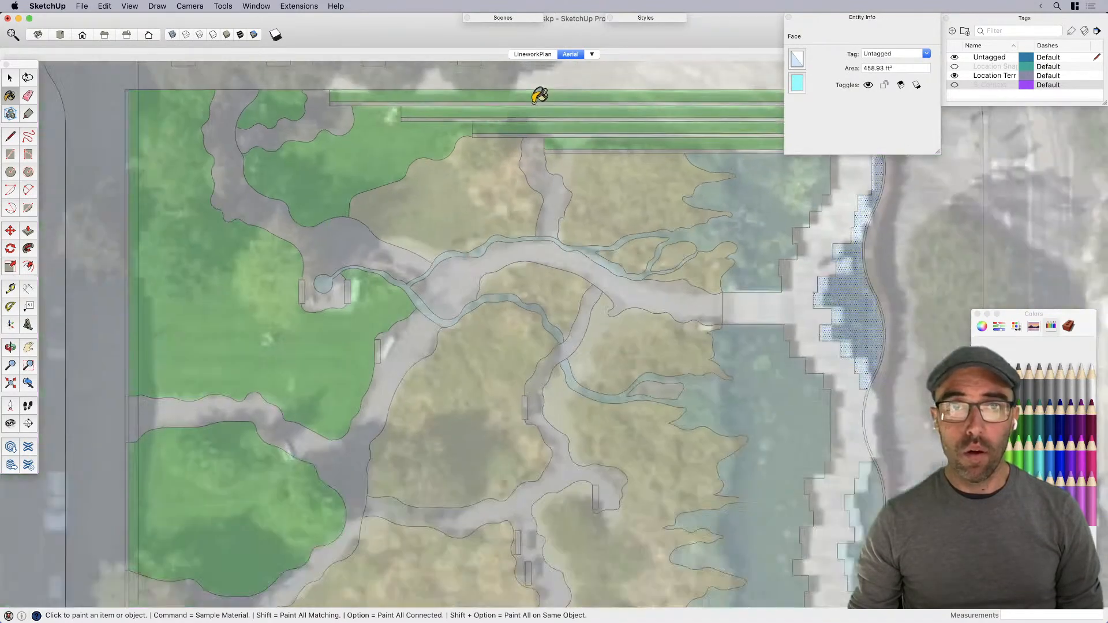
scroll(551, 398, "up", 5)
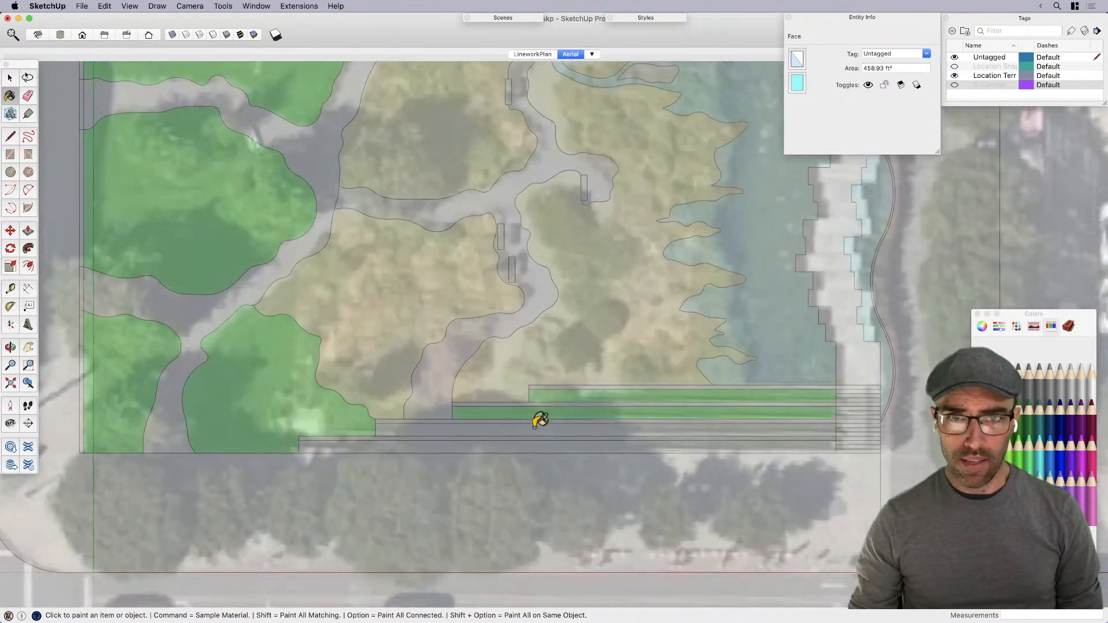
scroll(499, 448, "down", 3)
scroll(807, 450, "up", 2)
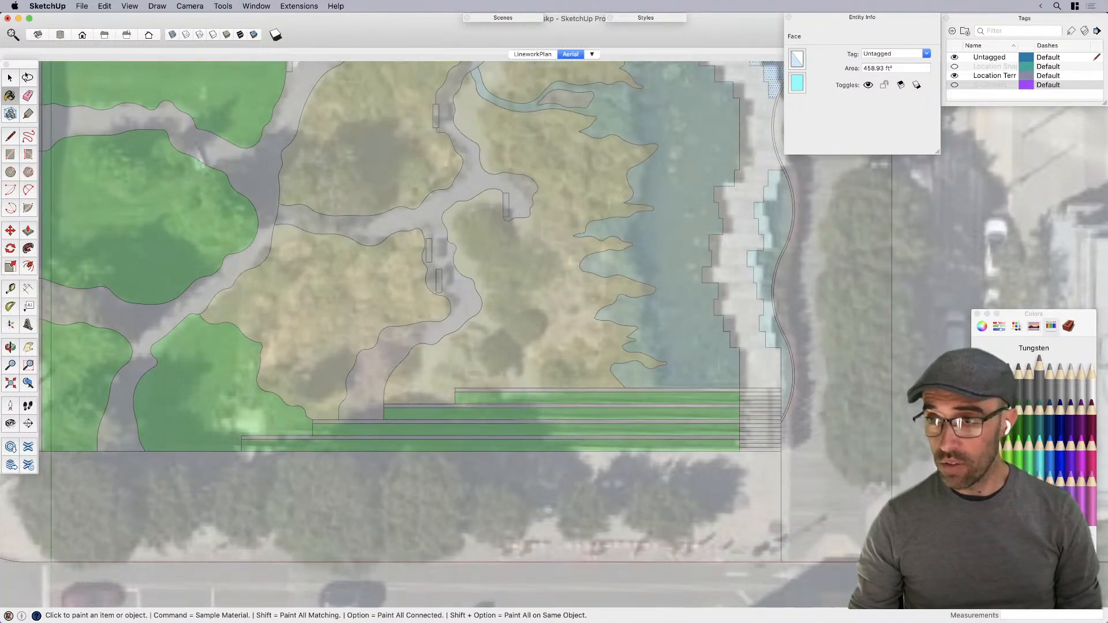
Step: Switch to the LineworkPlan scene and paint the walkway and all the narrow step faces at its southern end Steel
scroll(770, 362, "up", 2)
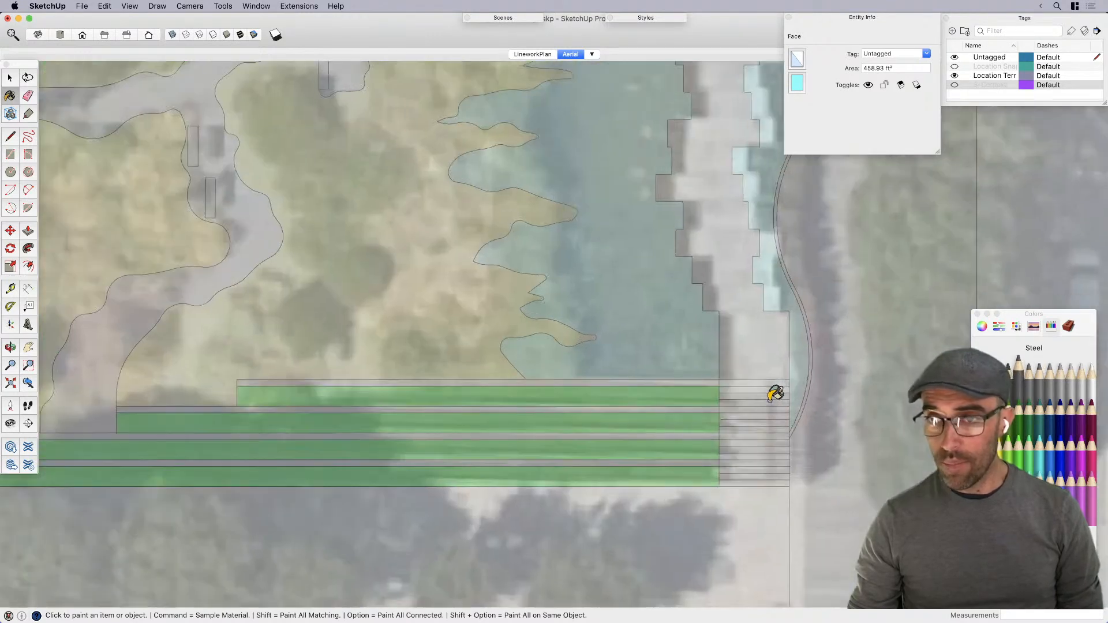
left_click(529, 55)
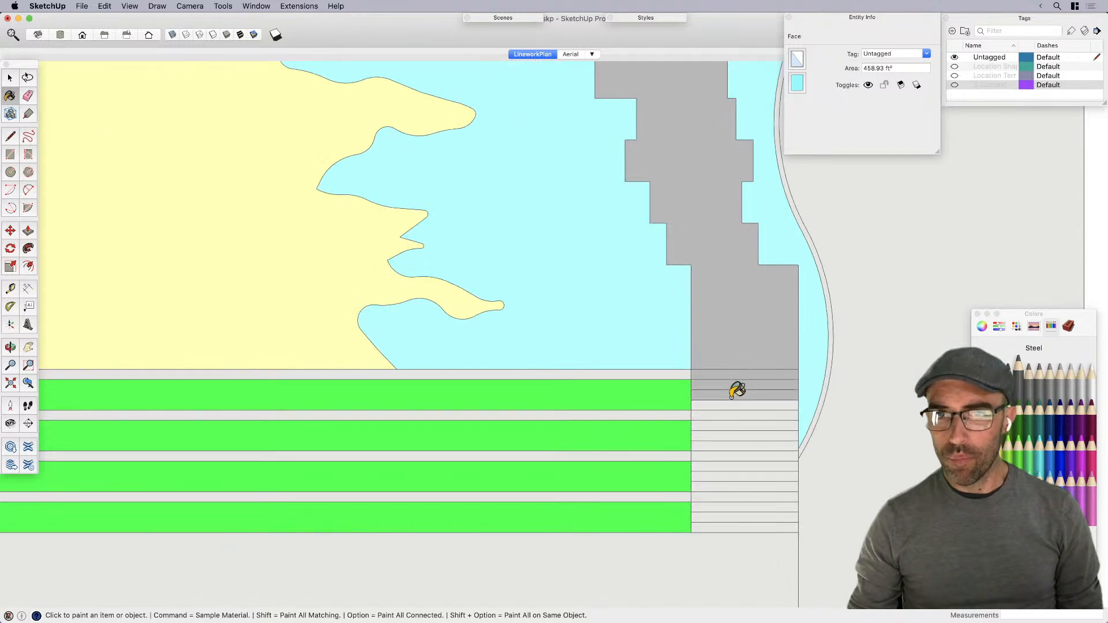
key("space")
left_click_drag(782, 525, 773, 500)
key("b")
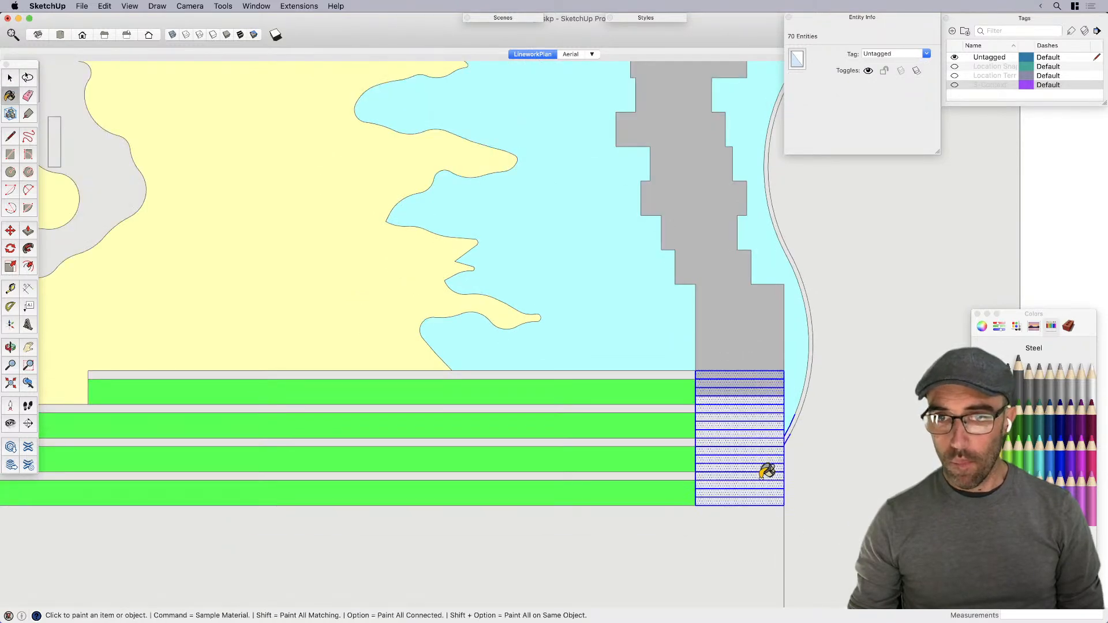
scroll(716, 512, "down", 3)
Step: Select all the narrow step faces at the walkway's northern end and paint them Steel
scroll(694, 168, "down", 3)
scroll(653, 179, "up", 5)
key("space")
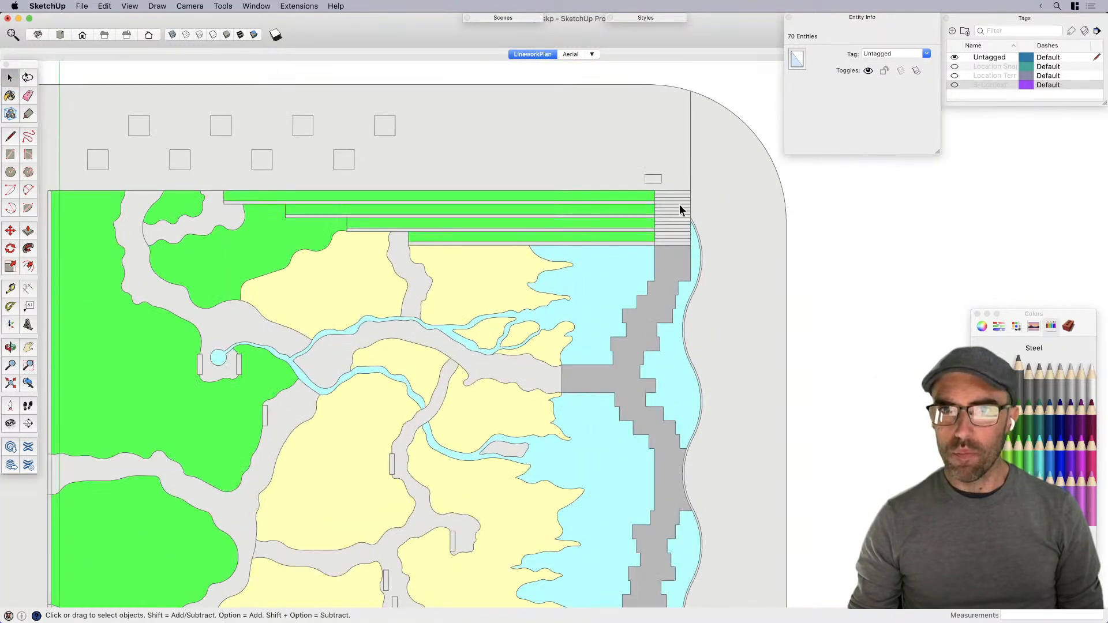
key("b")
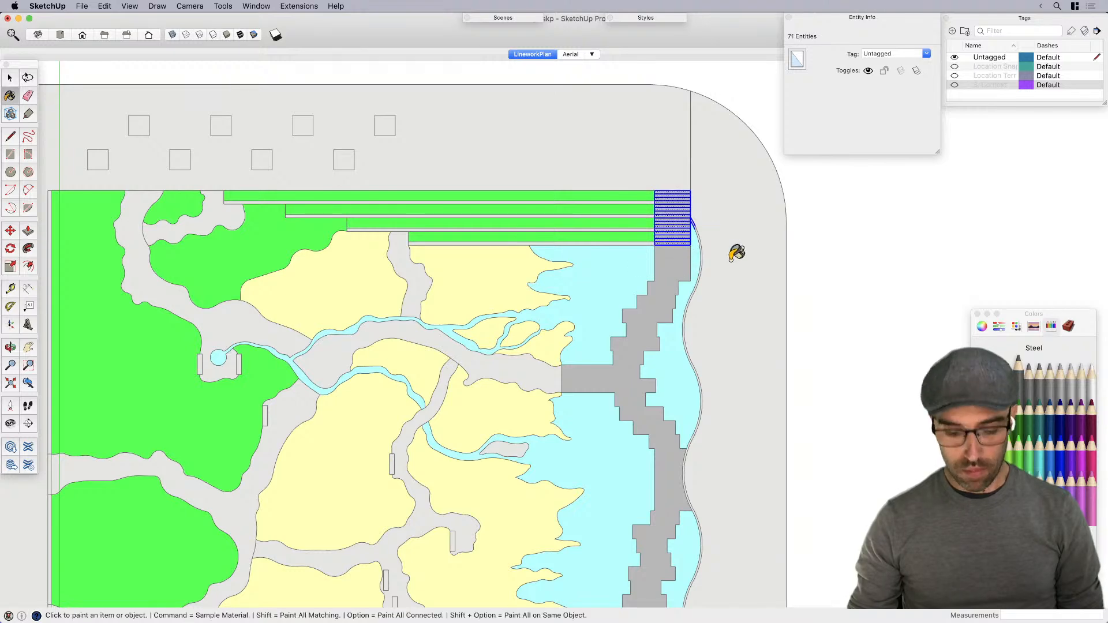
scroll(710, 229, "up", 2)
scroll(710, 219, "up", 2)
scroll(708, 220, "down", 3)
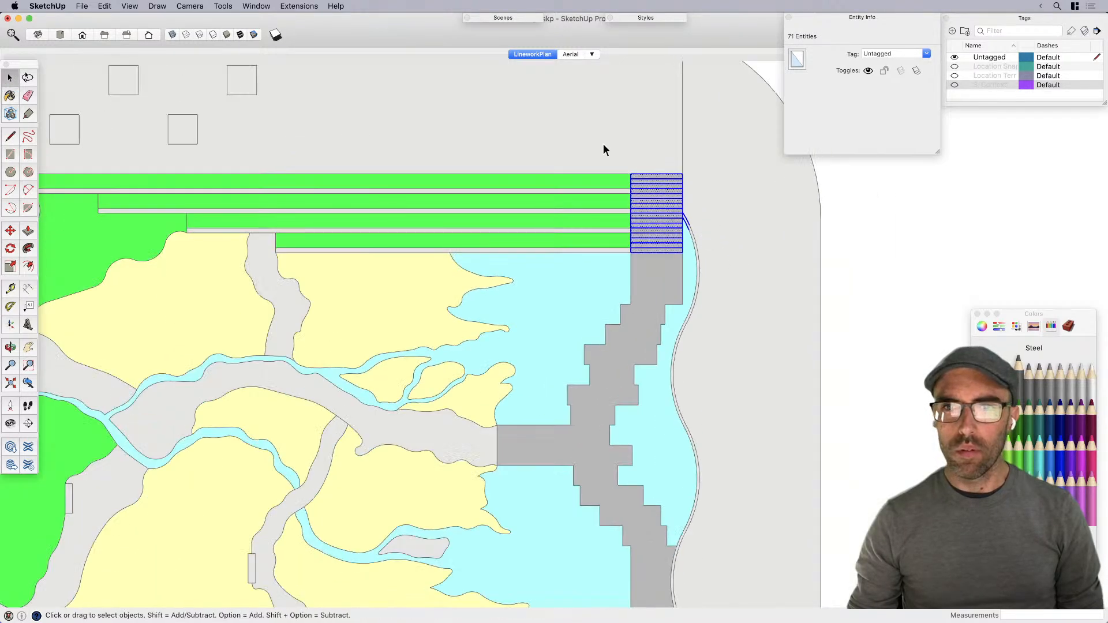
left_click(622, 173)
scroll(646, 133, "down", 3)
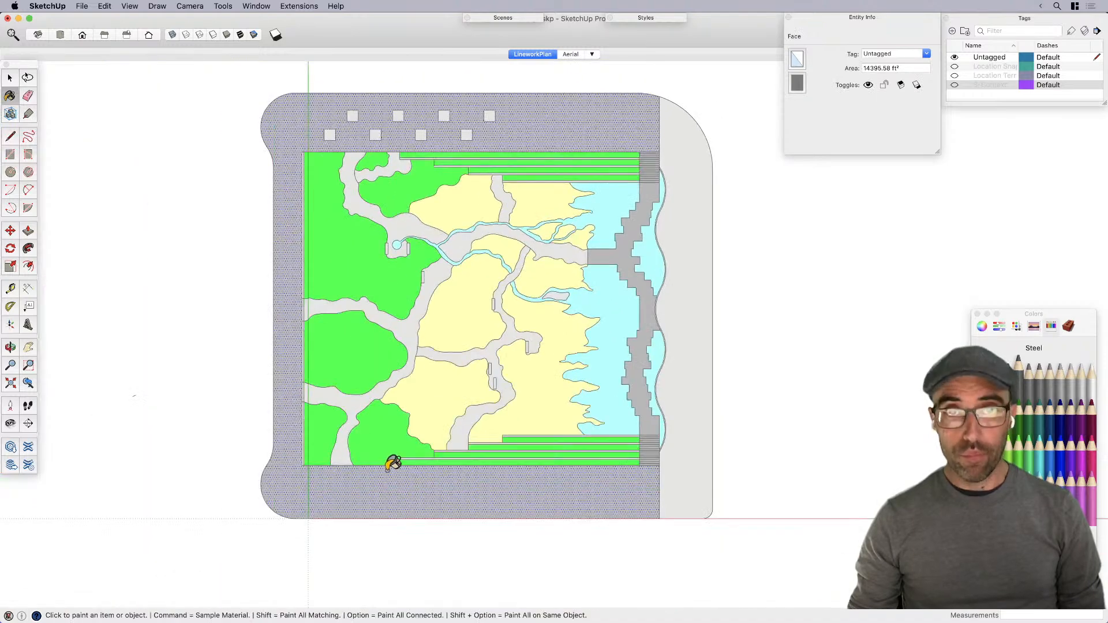
Step: Paint the thin wall strips between the southern planting terraces Steel
scroll(542, 427, "up", 3)
scroll(554, 443, "up", 3)
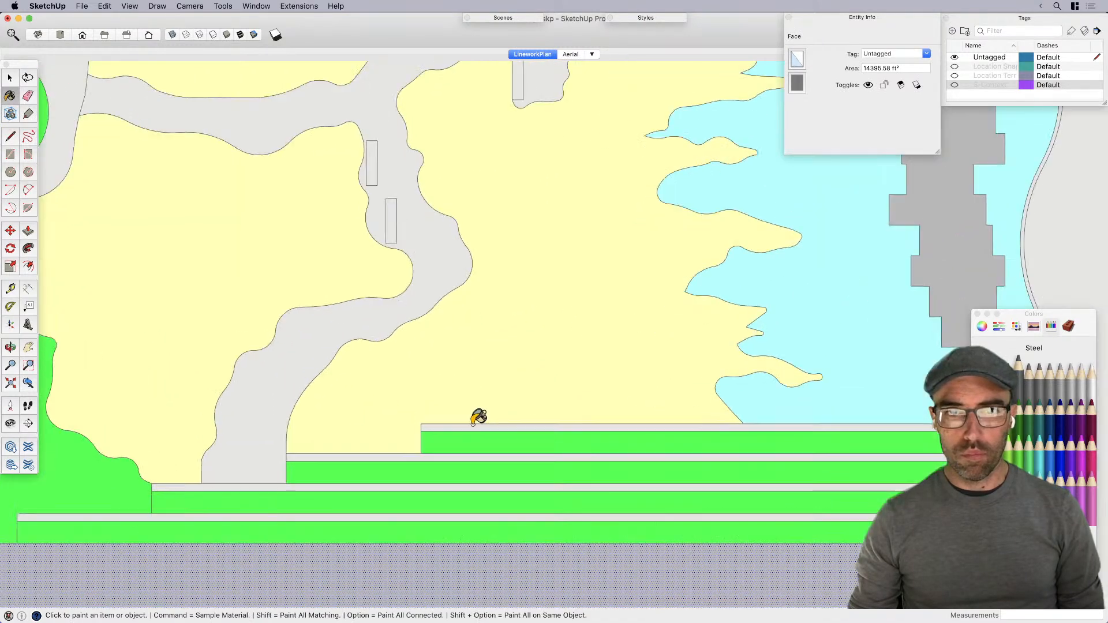
scroll(457, 448, "up", 2)
left_click(431, 424)
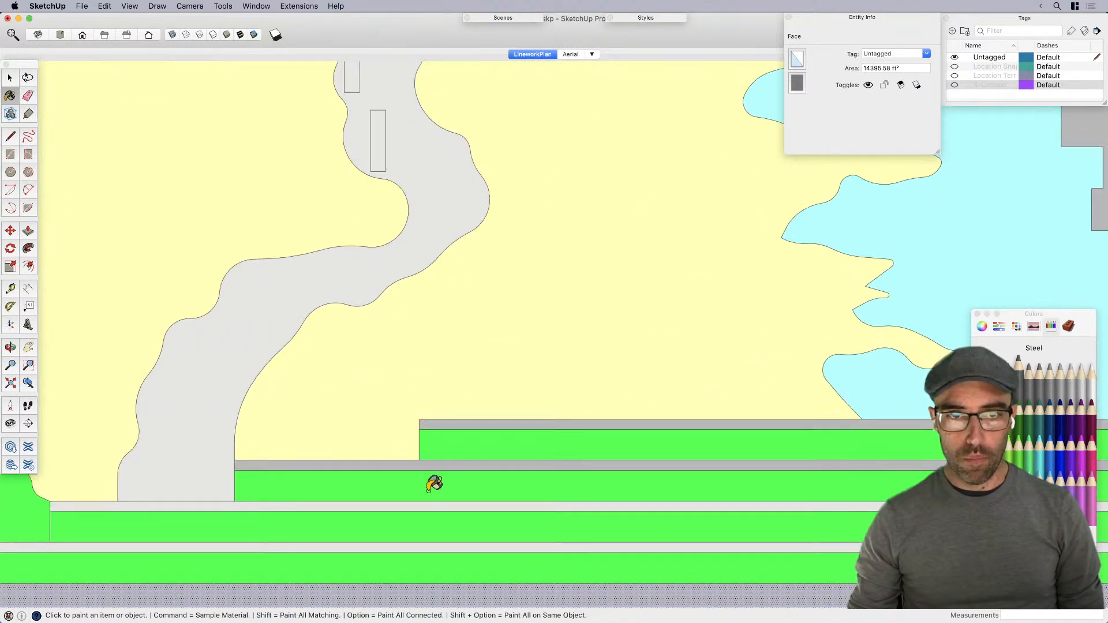
left_click(432, 506)
left_click(427, 547)
scroll(427, 547, "down", 3)
key("h")
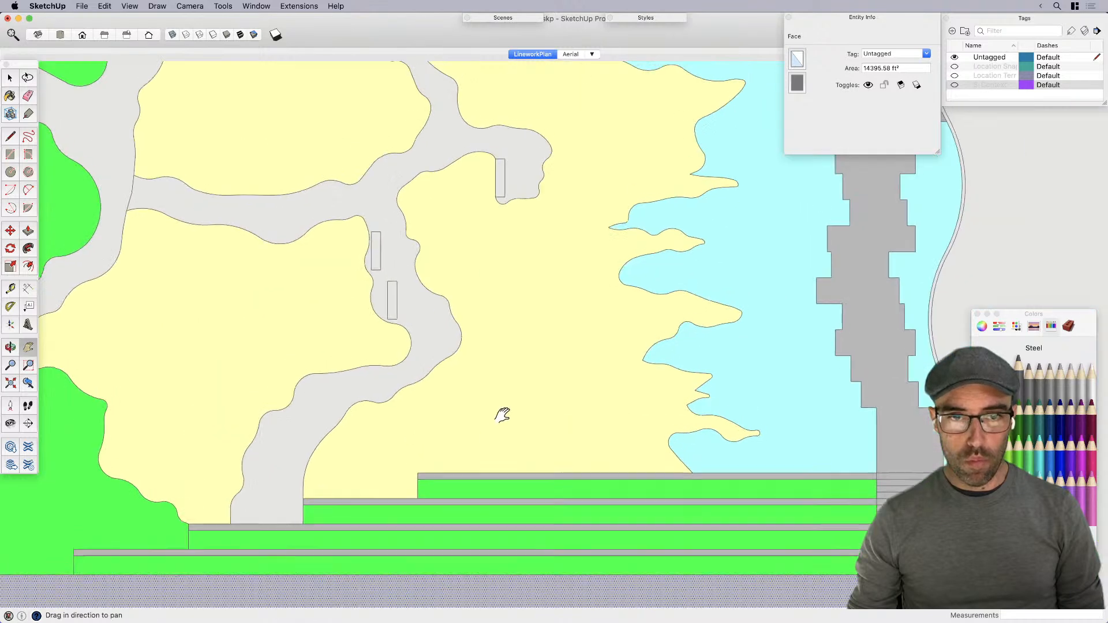
left_click_drag(598, 338, 553, 398)
scroll(635, 284, "down", 2)
Step: Mix an off-white on the colour wheel and repaint the stepped walkway over the water with it
key("space")
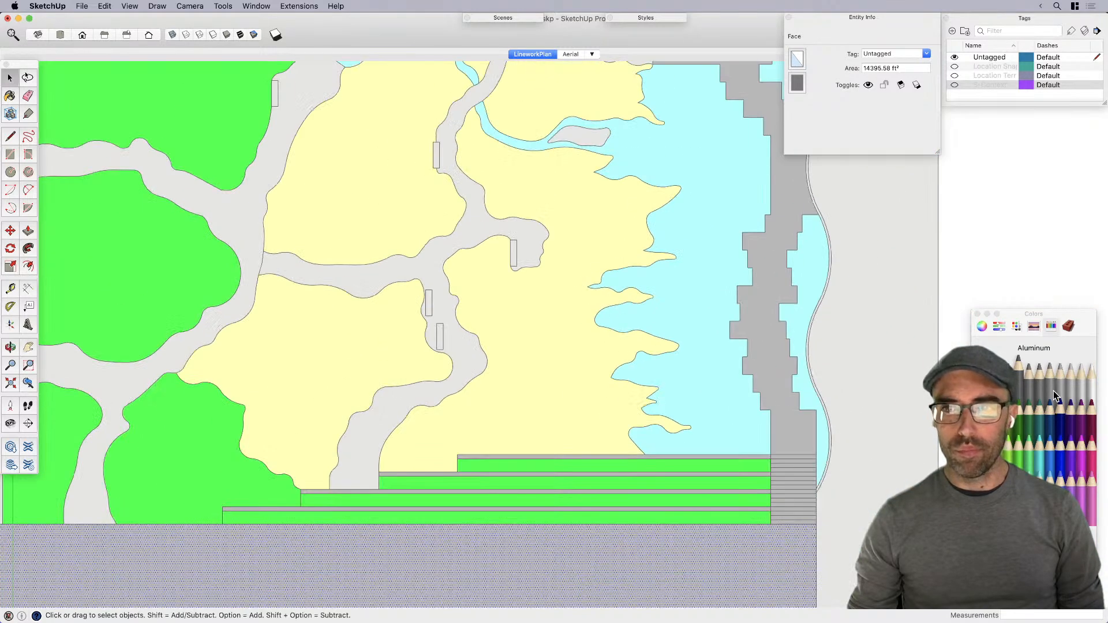
left_click(1055, 411)
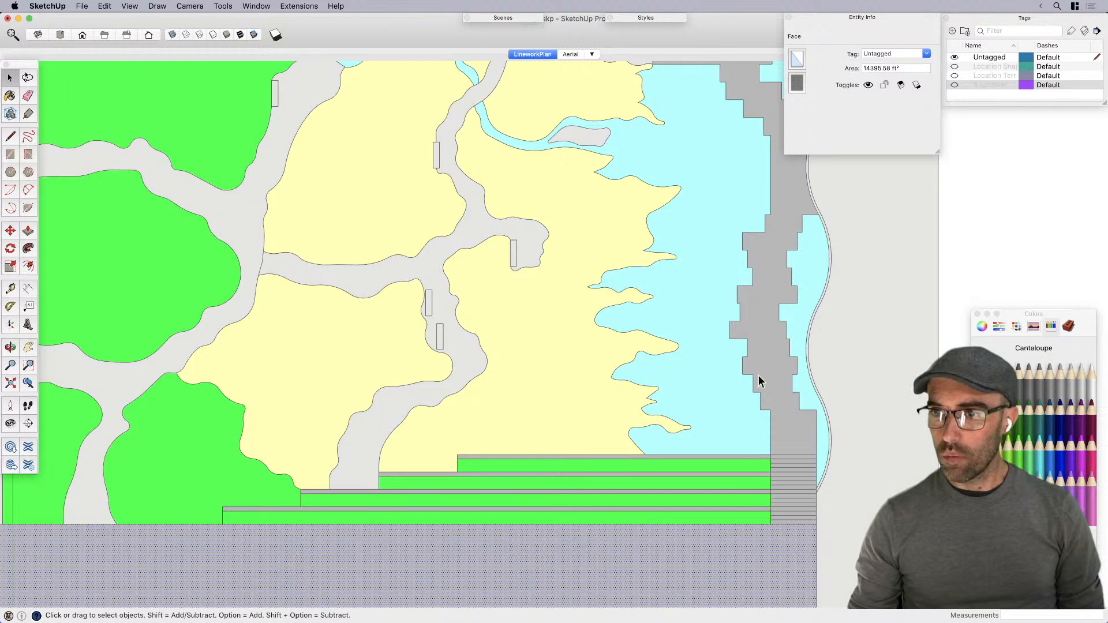
key("b")
left_click(980, 326)
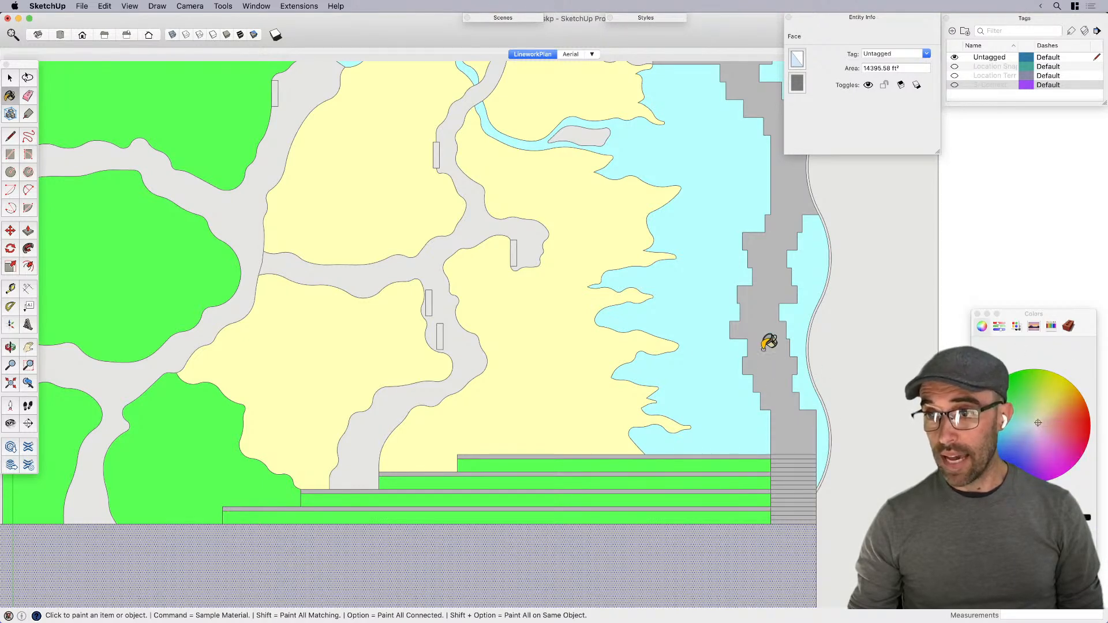
left_click(766, 341)
left_click(1041, 414)
left_click(766, 341)
Step: Paint the narrow paths through the yellow meadow areas tan, including the branch north of the stream
scroll(694, 444, "down", 3)
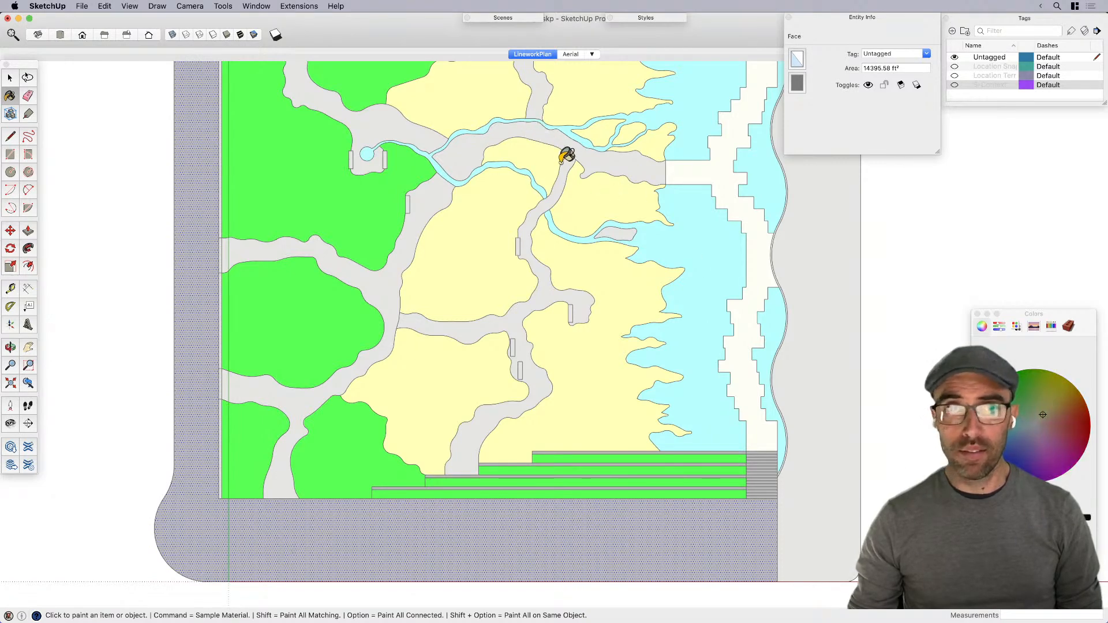
left_click(559, 181)
scroll(507, 168, "down", 3)
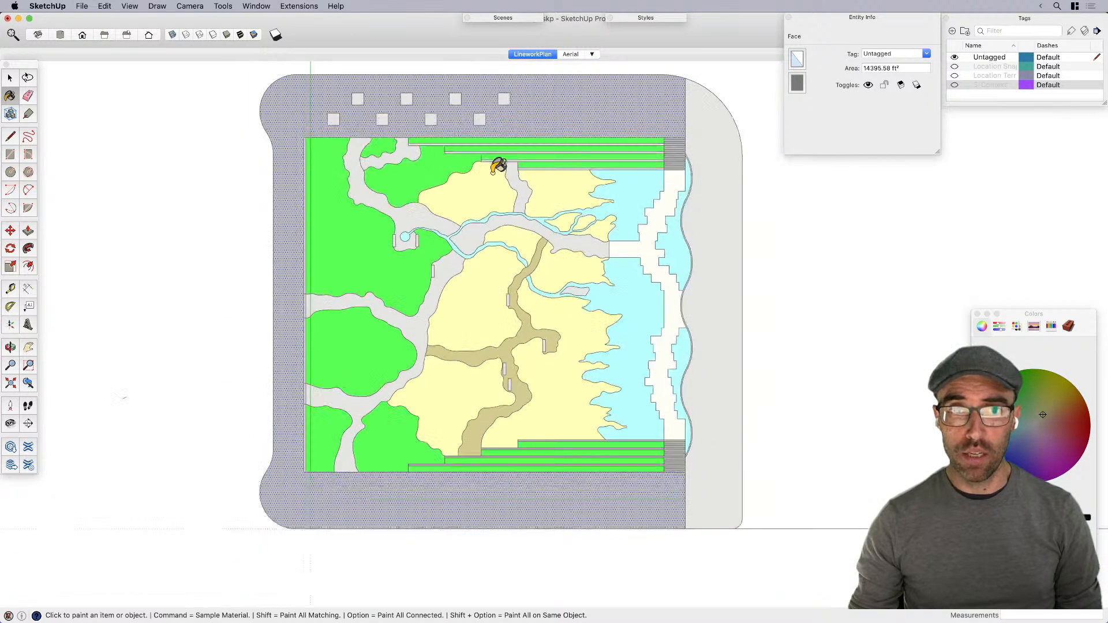
scroll(539, 185, "up", 2)
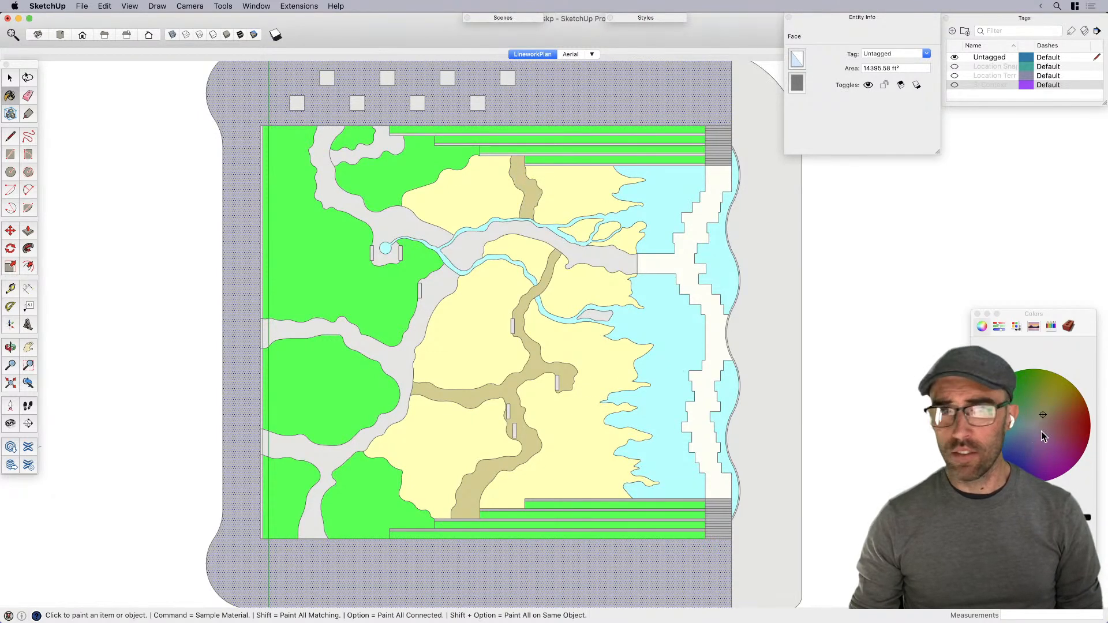
Step: Choose a pale blue on the colour wheel and paint the central path and the main paths between the lawns
left_click(1016, 428)
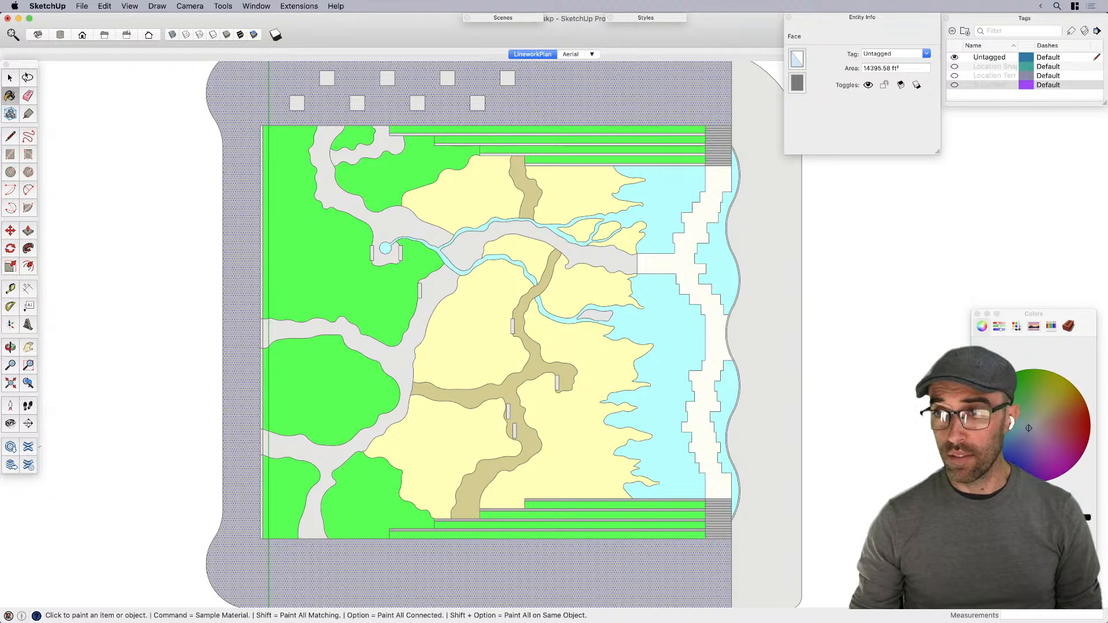
left_click(492, 234)
scroll(462, 245, "up", 2)
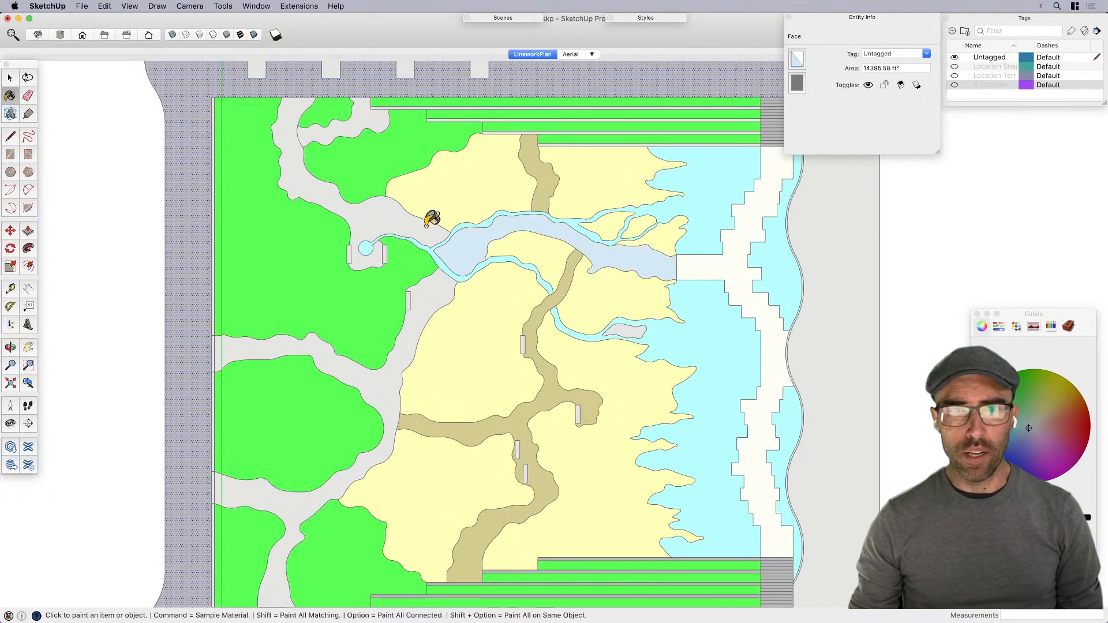
left_click(432, 288)
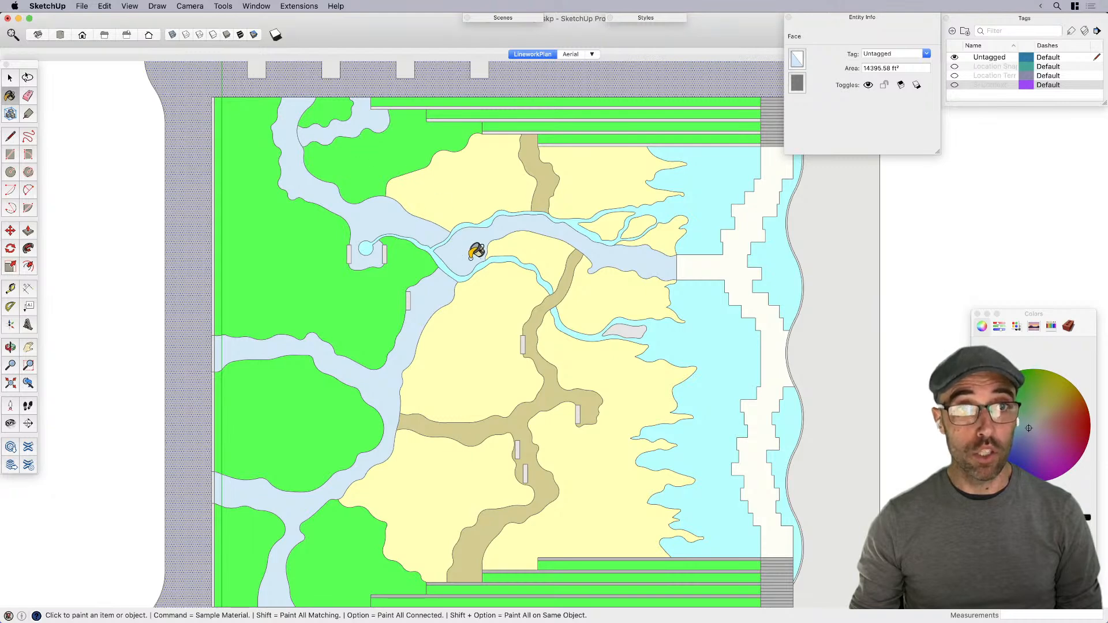
Step: Repaint the side branch in the northern lawn with the sampled path tan and the small stream island with the meadow yellow
left_click(537, 182, "super")
left_click(346, 113)
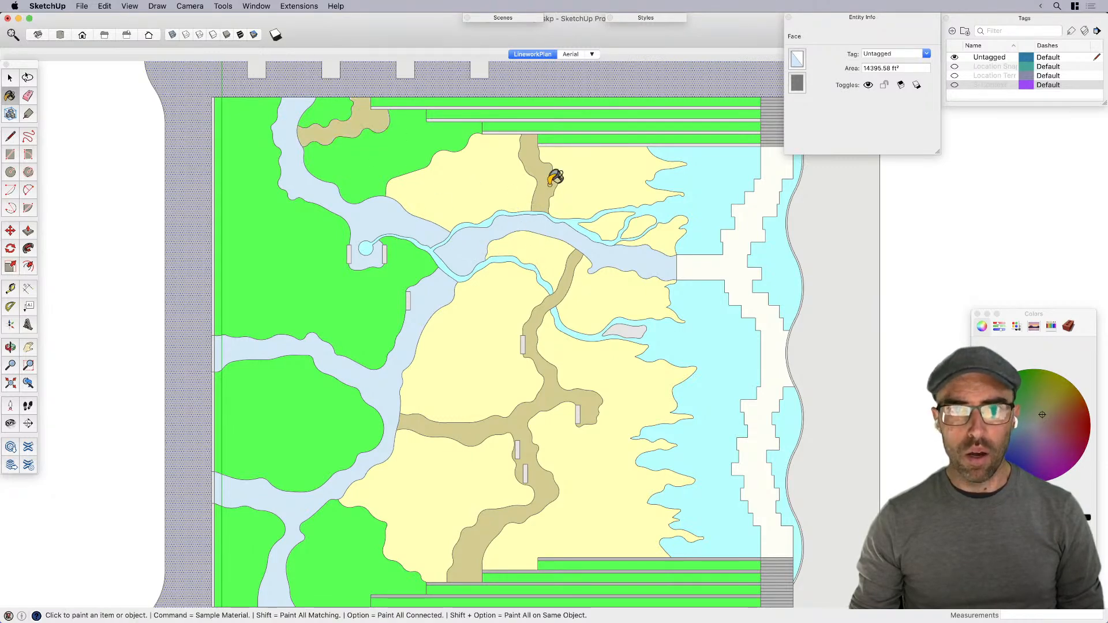
scroll(576, 231, "down", 2)
scroll(604, 295, "up", 3)
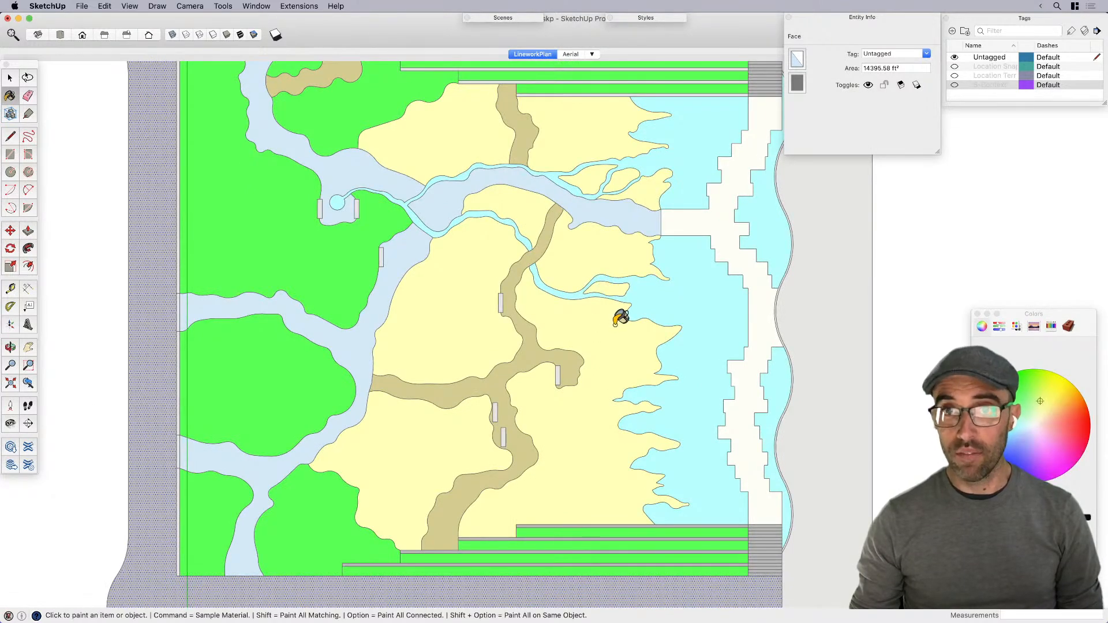
scroll(634, 323, "down", 2)
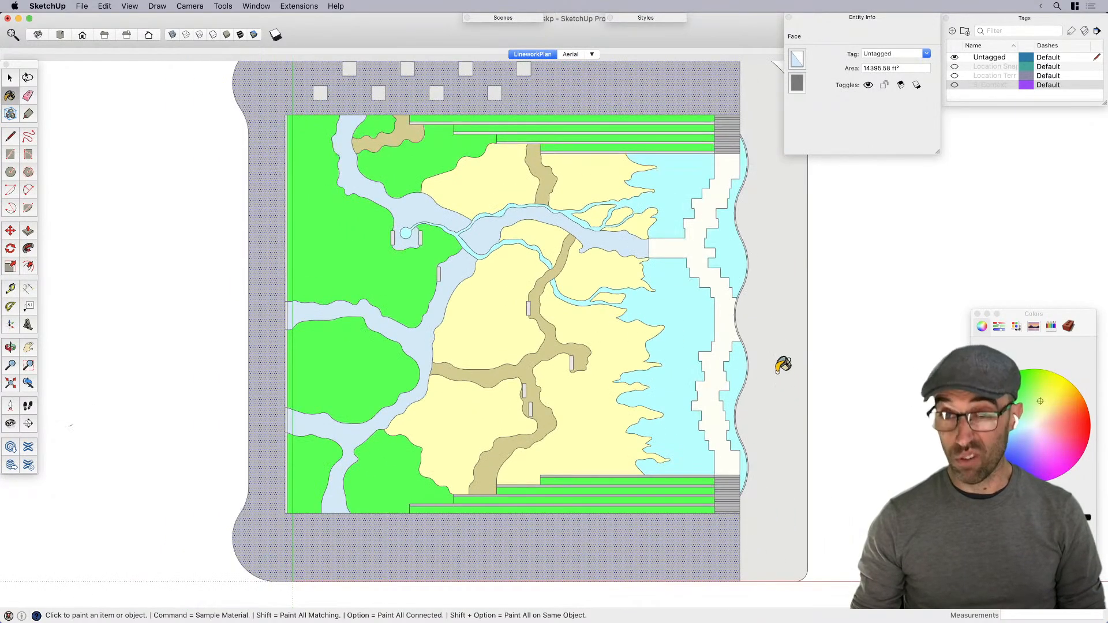
Step: Choose a deep red on the colour wheel and paint the thin wavy wall along the water's eastern edge
left_click(1076, 424)
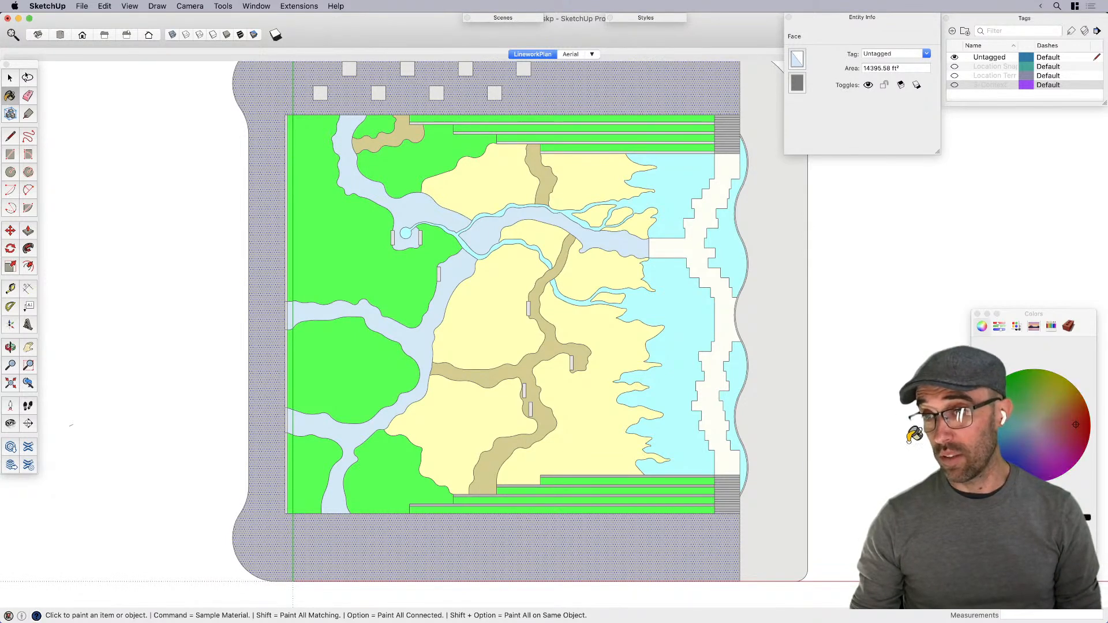
scroll(739, 341, "up", 6)
left_click(748, 335)
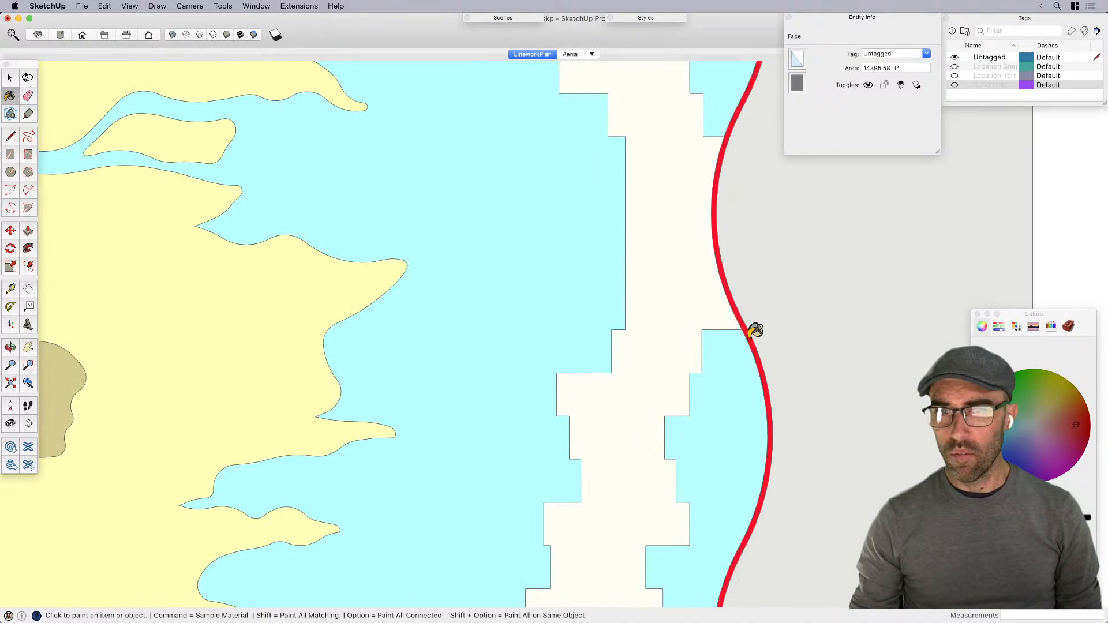
scroll(750, 333, "down", 8)
key("space")
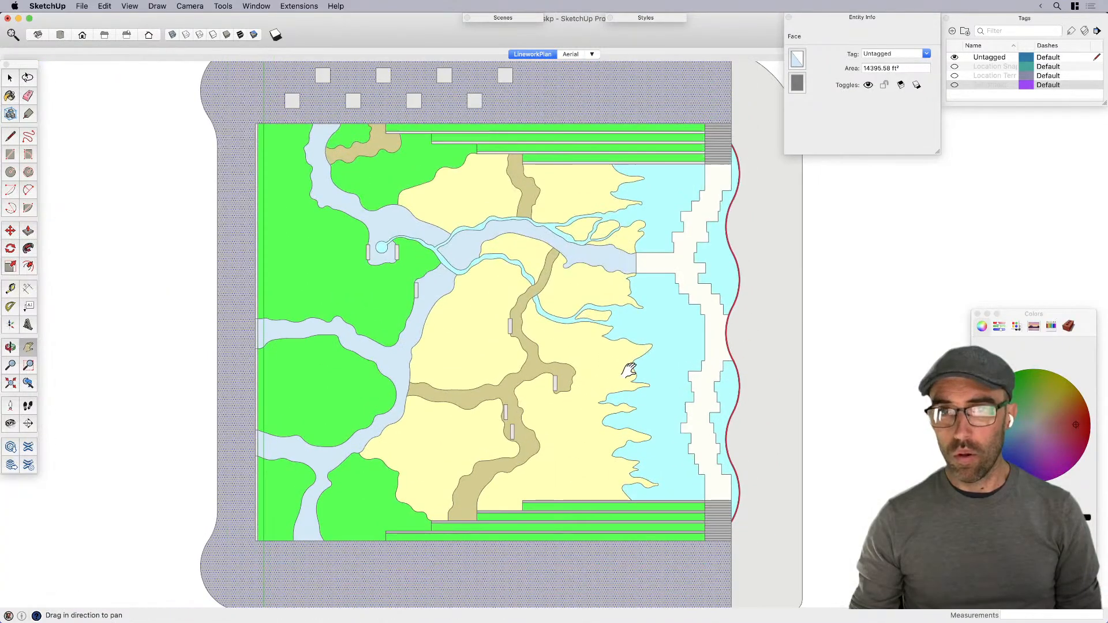
Step: Choose a yellow-green on the colour wheel and paint the eight small squares in the northern grey paving
scroll(628, 366, "down", 3)
key("b")
scroll(442, 300, "up", 3)
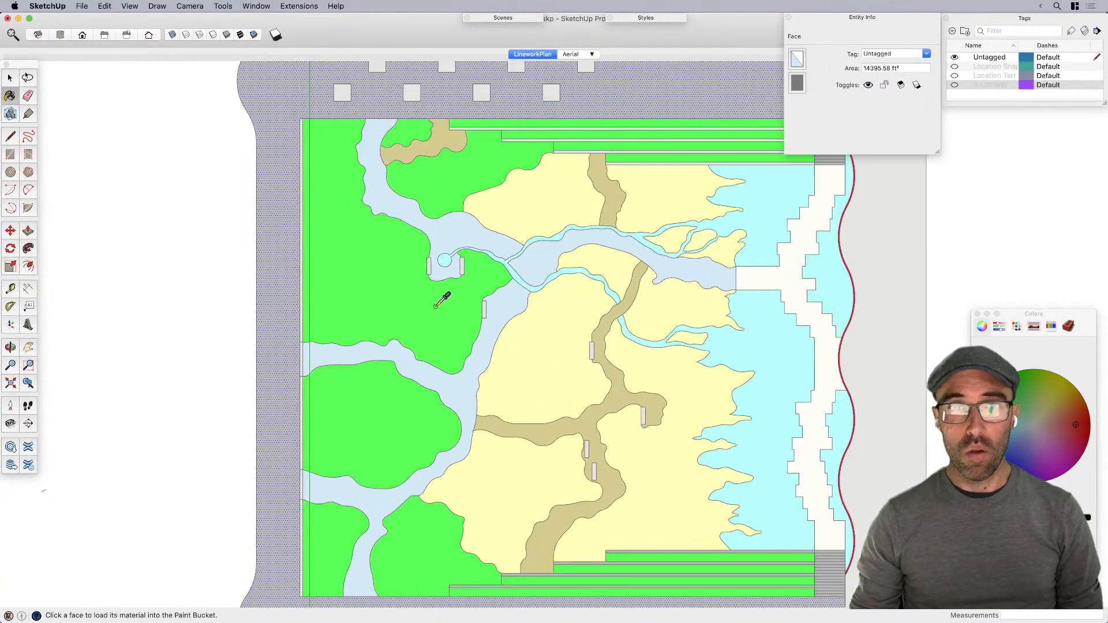
scroll(353, 89, "up", 3)
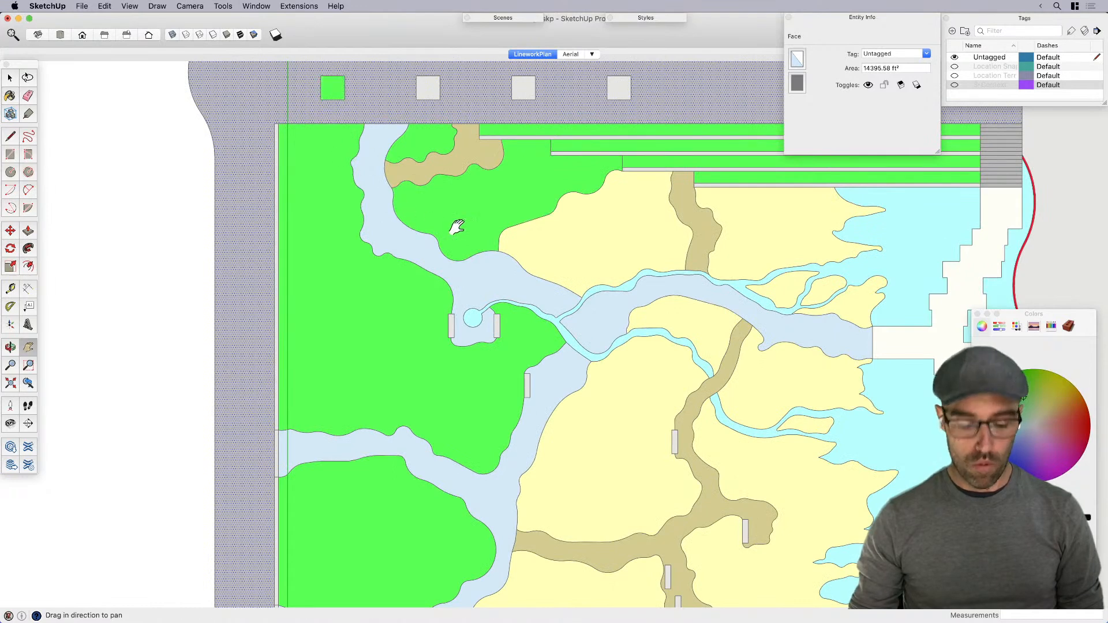
scroll(553, 254, "down", 2)
scroll(391, 121, "up", 1)
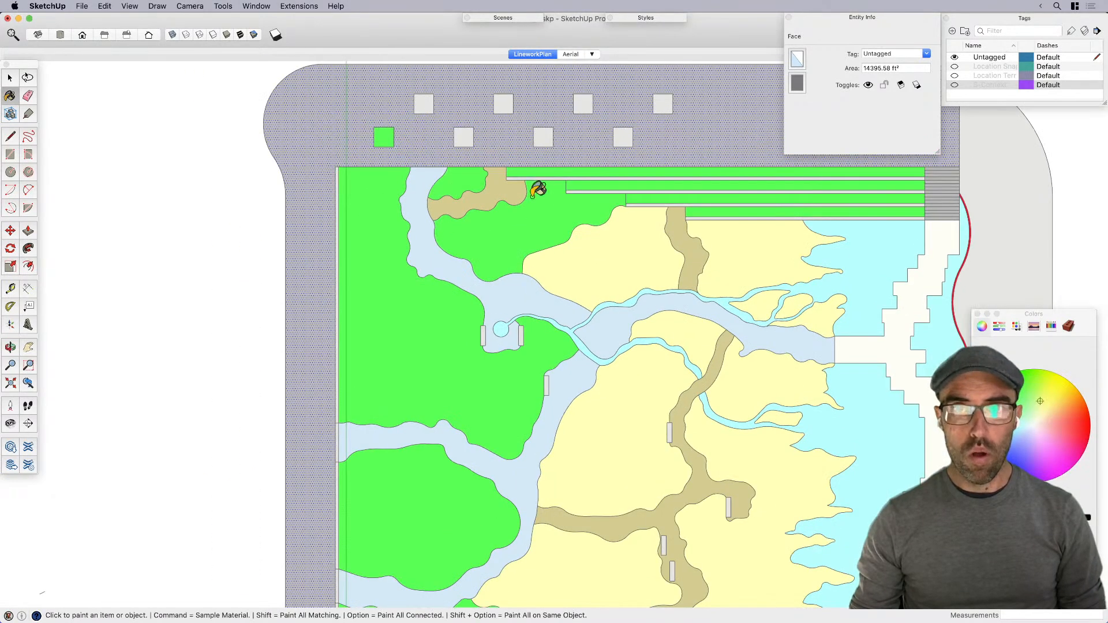
left_click(384, 137)
left_click(424, 104)
left_click(461, 136)
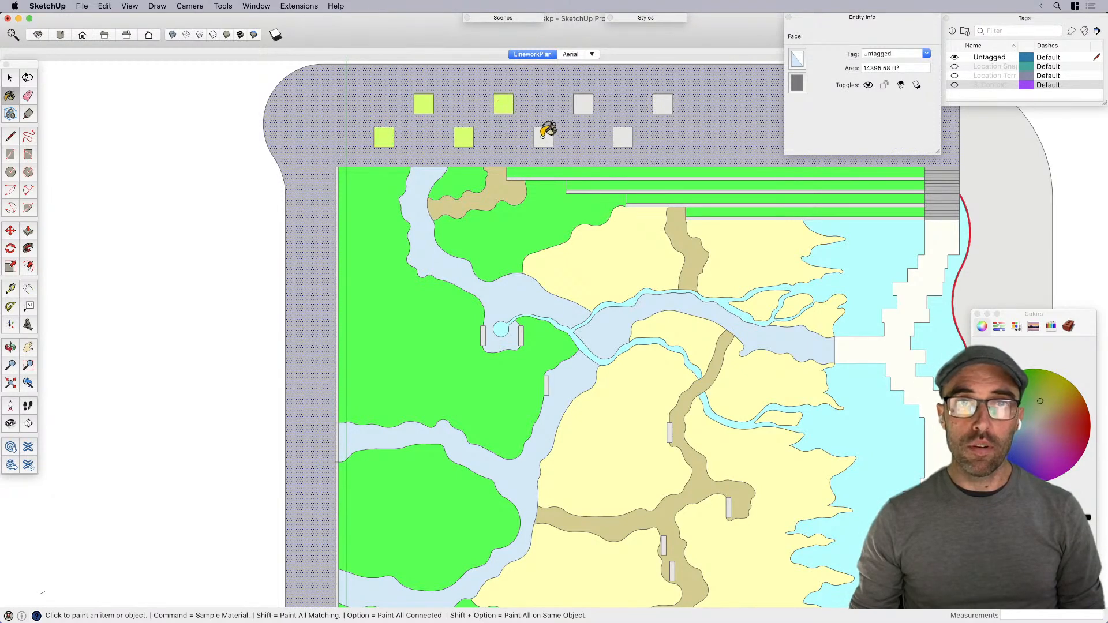
left_click(583, 104)
left_click(623, 137)
left_click(663, 104)
scroll(490, 214, "down", 1)
key("space")
key("h")
left_click(881, 19)
scroll(572, 322, "down", 1)
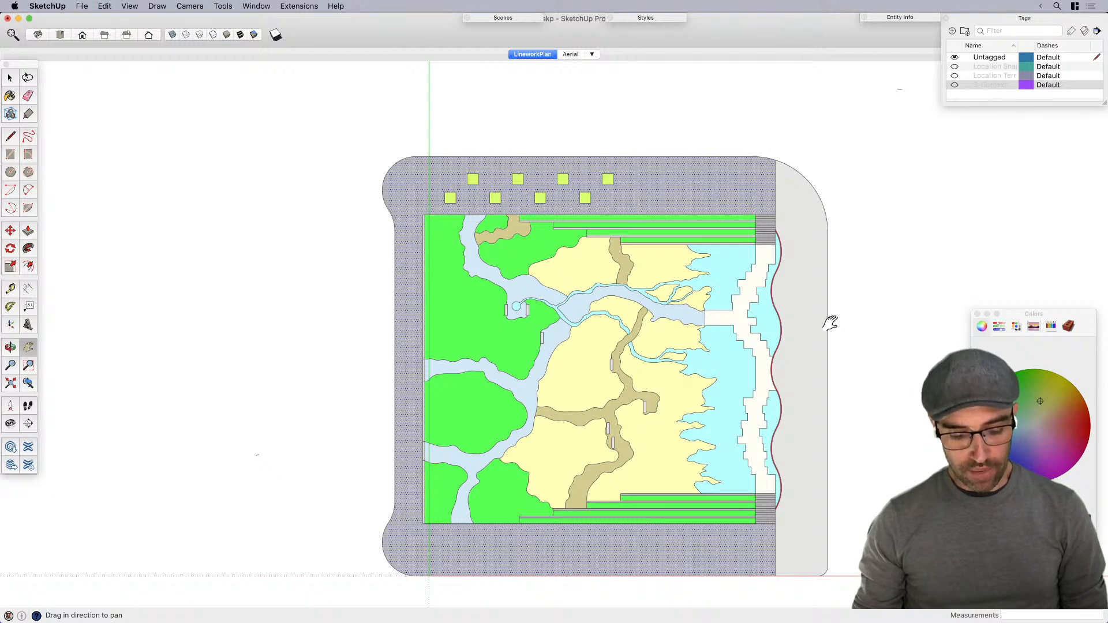
left_click_drag(760, 327, 734, 291)
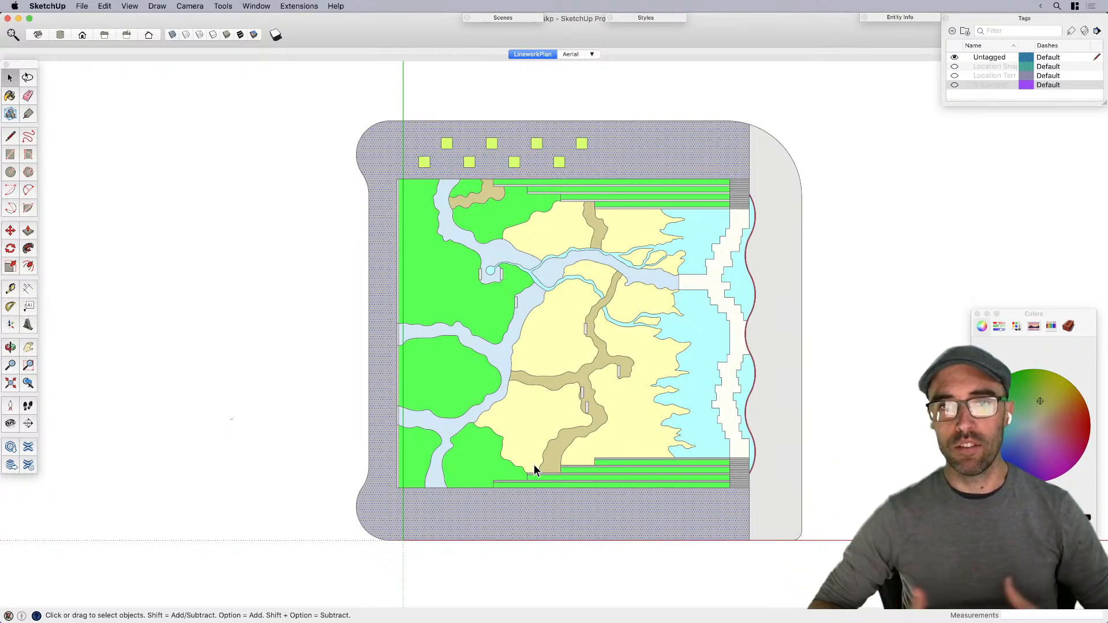
Step: Choose a pale sandy tan on the colour wheel and paint the boardwalk strip along the park's eastern edge
middle_click_drag(690, 445, 799, 354)
scroll(808, 413, "up", 5)
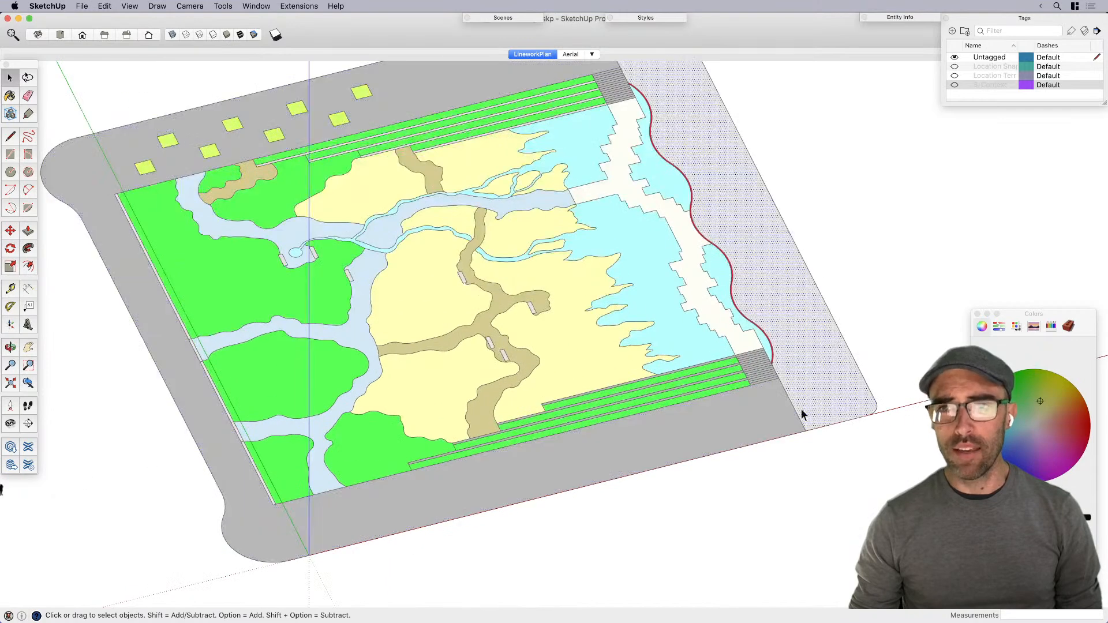
key("b")
key("super")
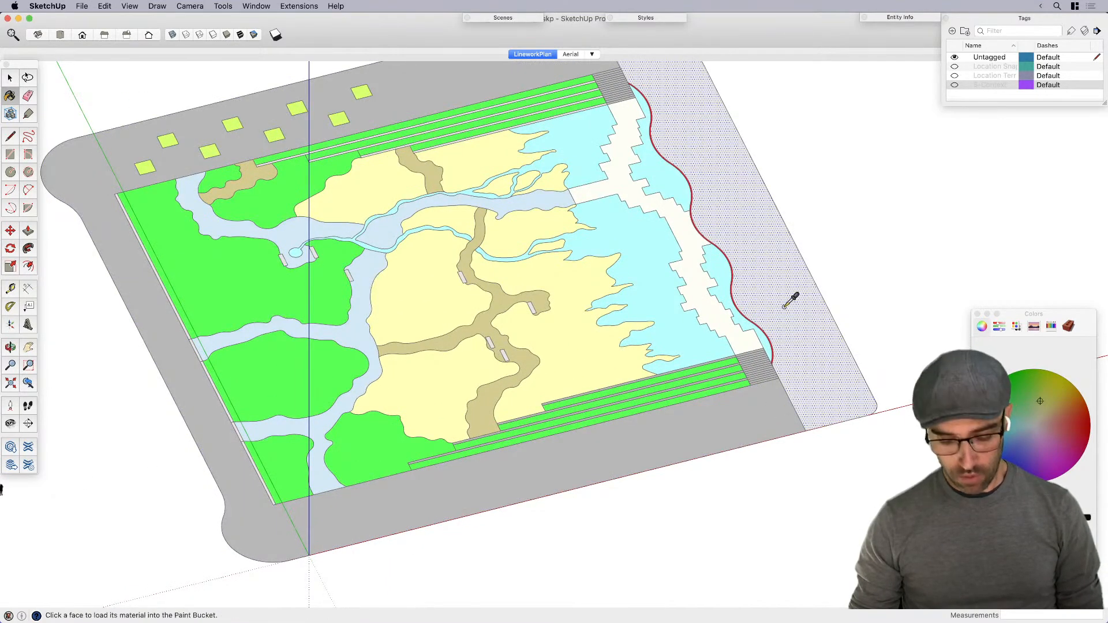
key("space")
scroll(844, 374, "up", 4)
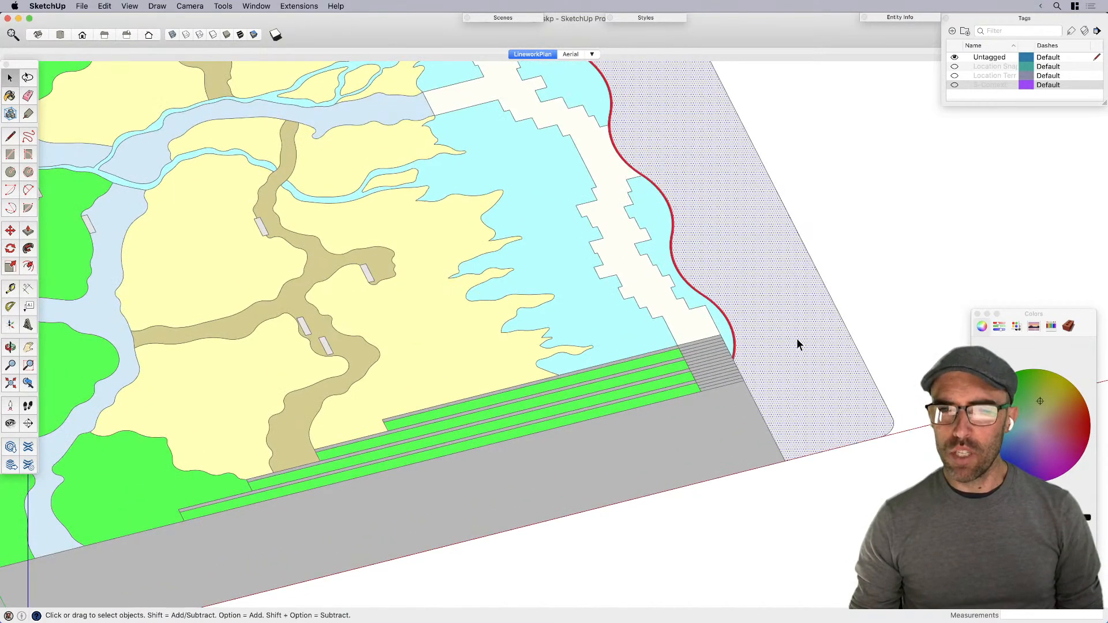
key("b")
left_click(814, 401)
key("shift+z")
left_click(1054, 411)
left_click(853, 398)
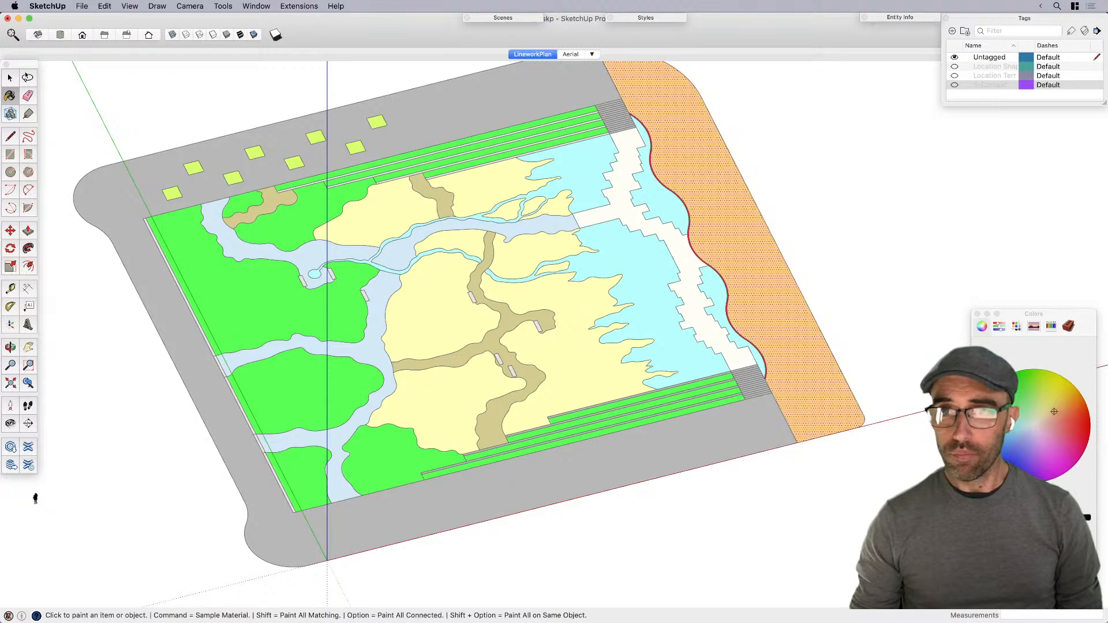
left_click(803, 309)
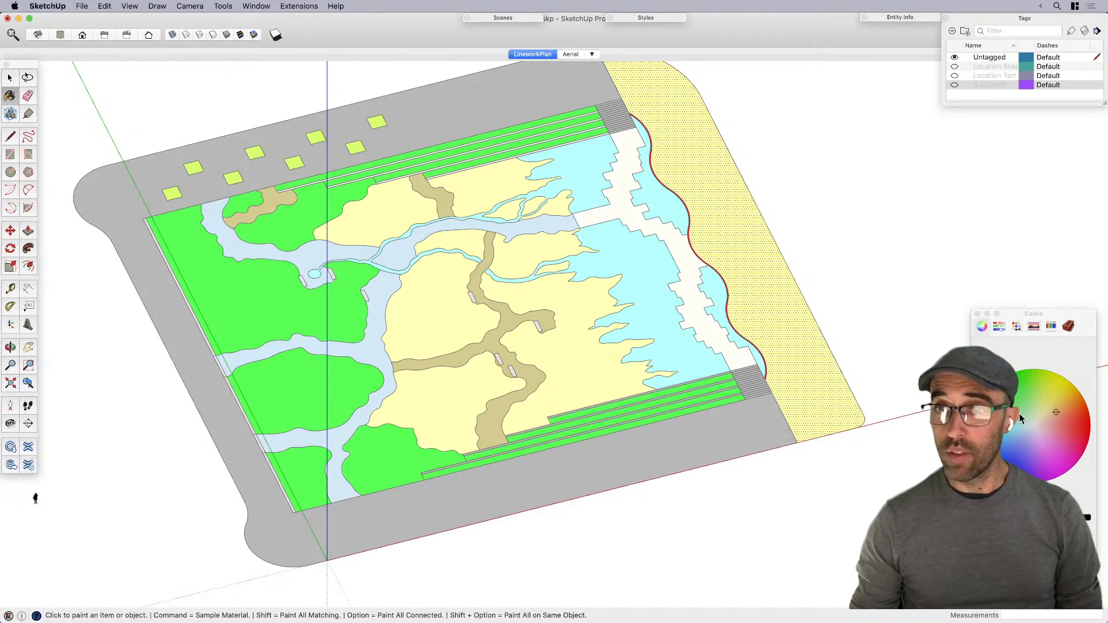
left_click(1045, 419)
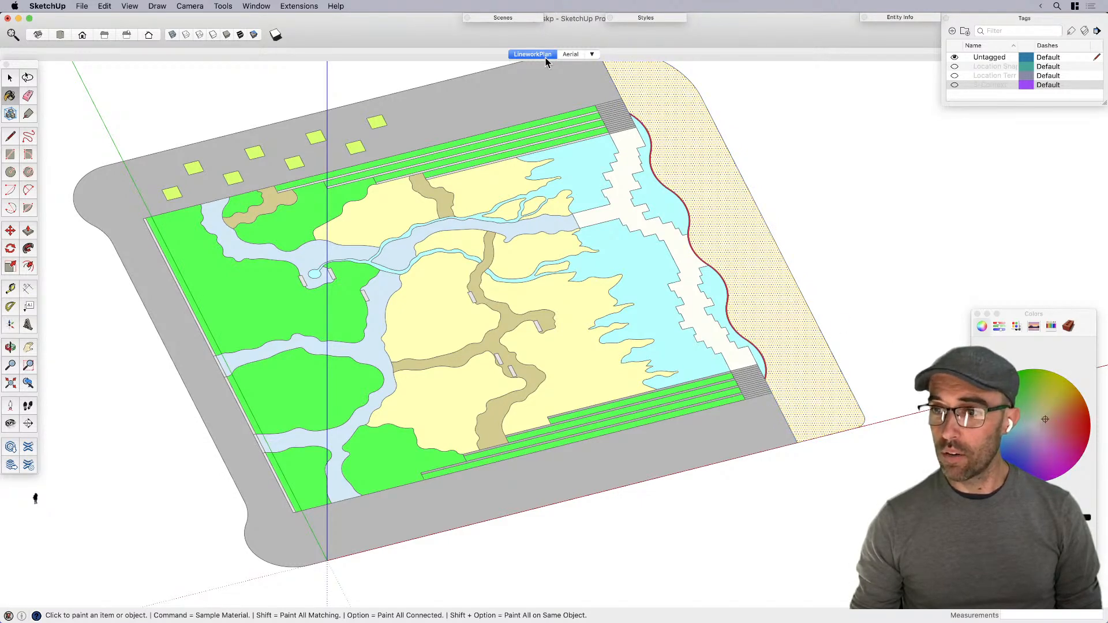
Step: In the shadow settings, set Light to 81 and Dark to 76
key("space")
left_click(256, 5)
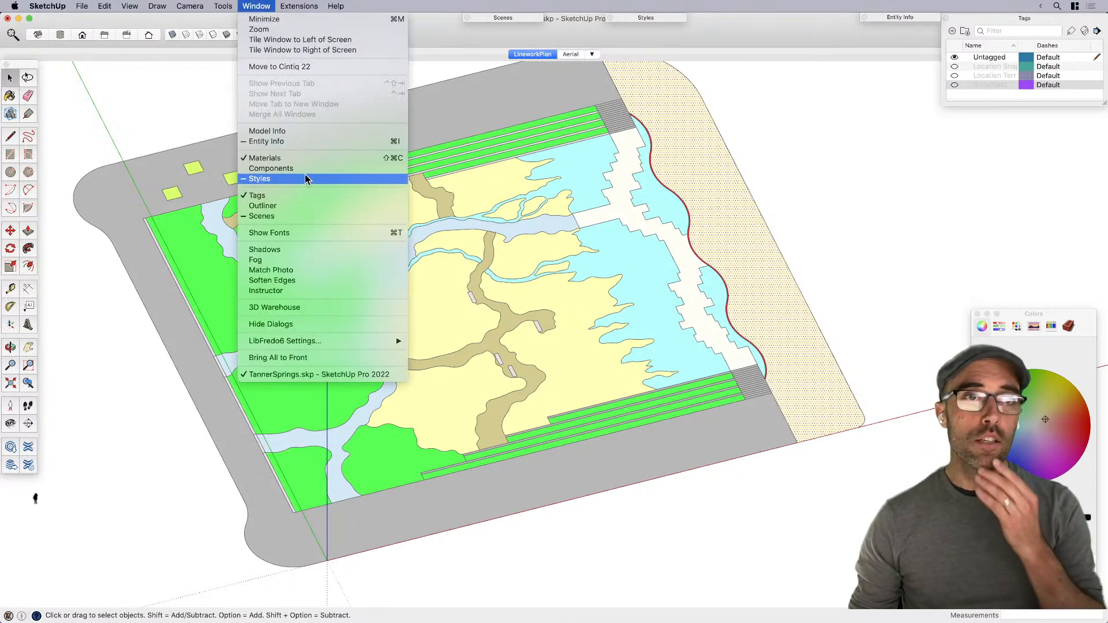
left_click(271, 249)
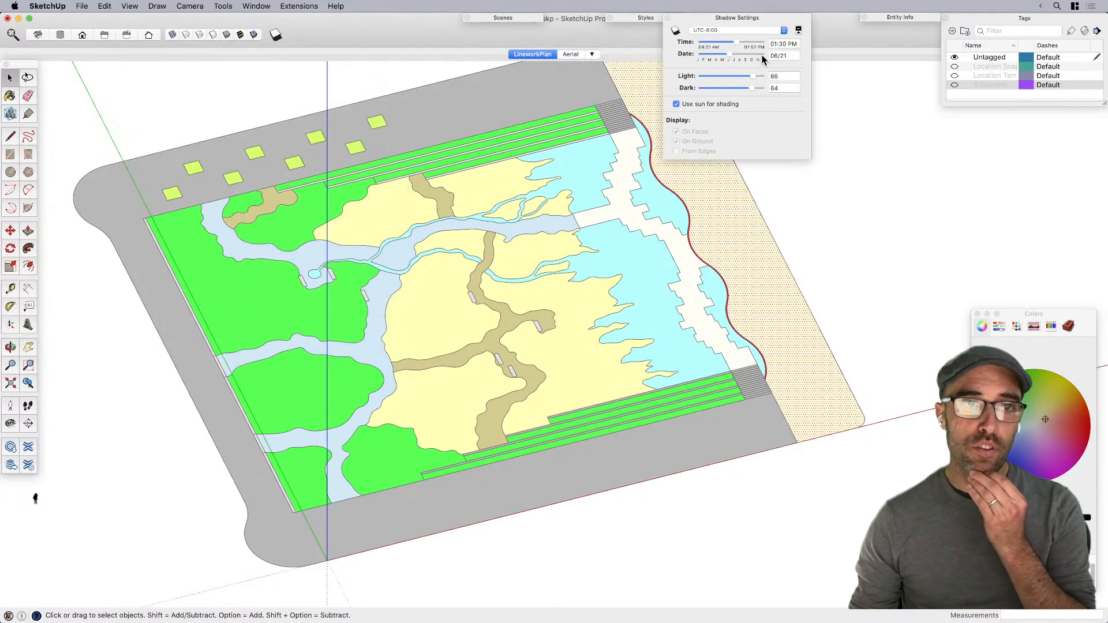
mouse_move(746, 88)
left_mouse_down()
mouse_move(741, 78)
mouse_move(719, 80)
mouse_move(750, 82)
mouse_move(725, 88)
mouse_move(751, 93)
left_mouse_up()
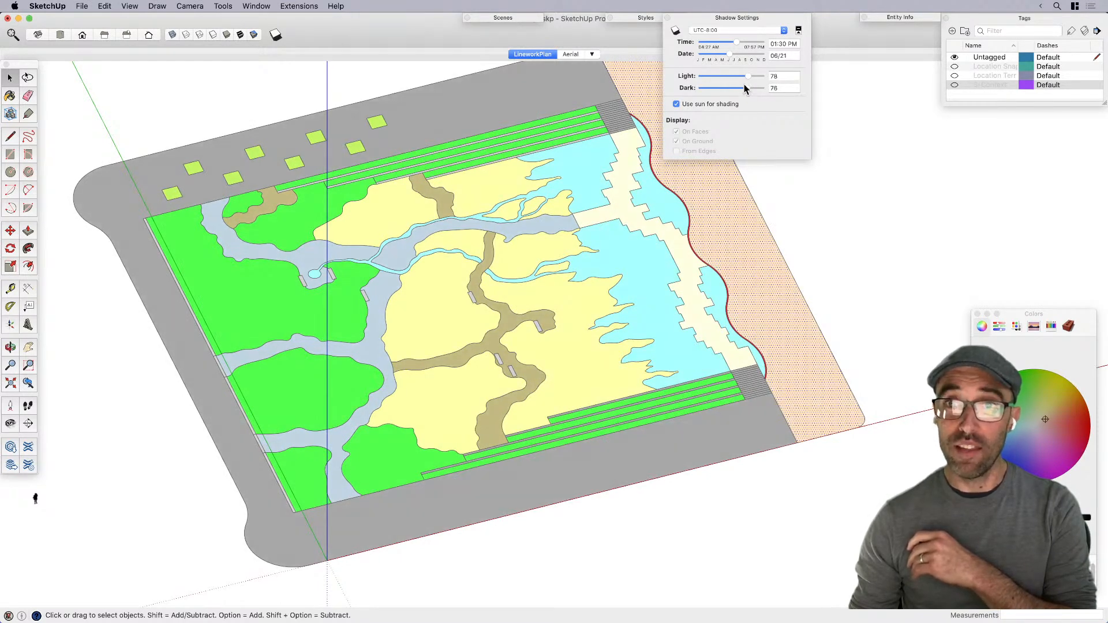
left_click_drag(745, 81, 749, 81)
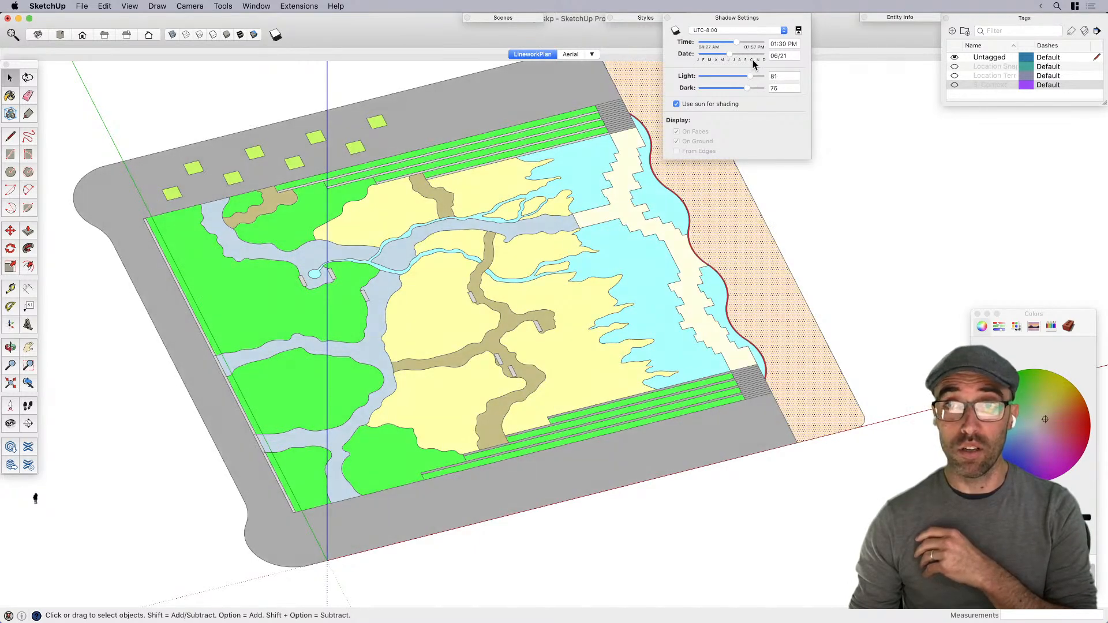
left_click(747, 19)
Step: Return to a top view framing the whole park and update the LineworkPlan scene with it
key("super+1")
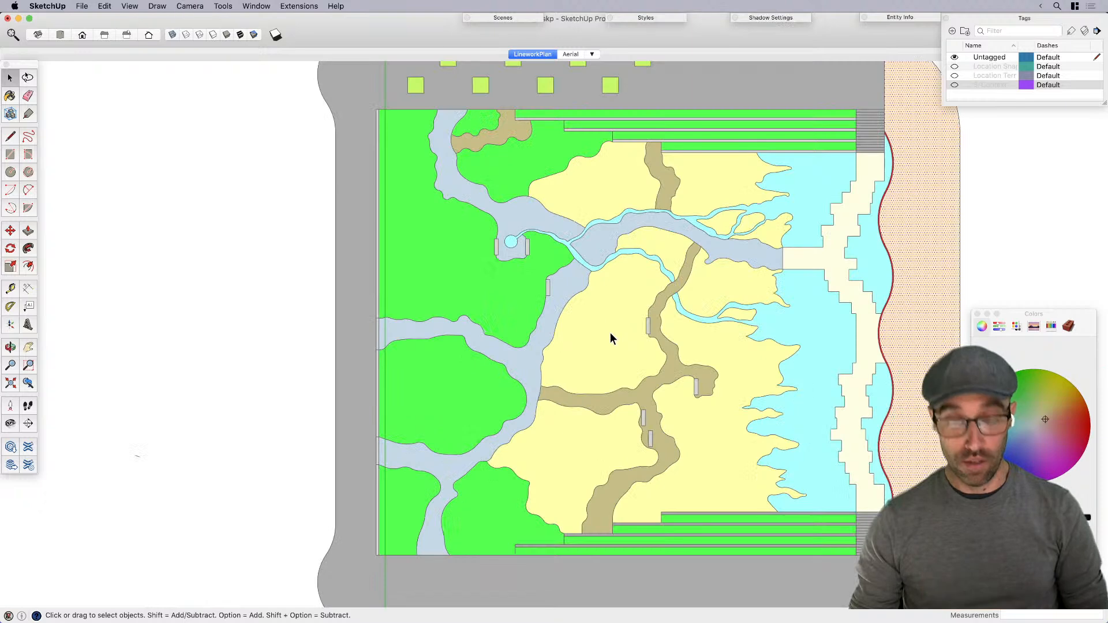
scroll(538, 134, "down", 4)
key("h")
left_click_drag(592, 247, 554, 263)
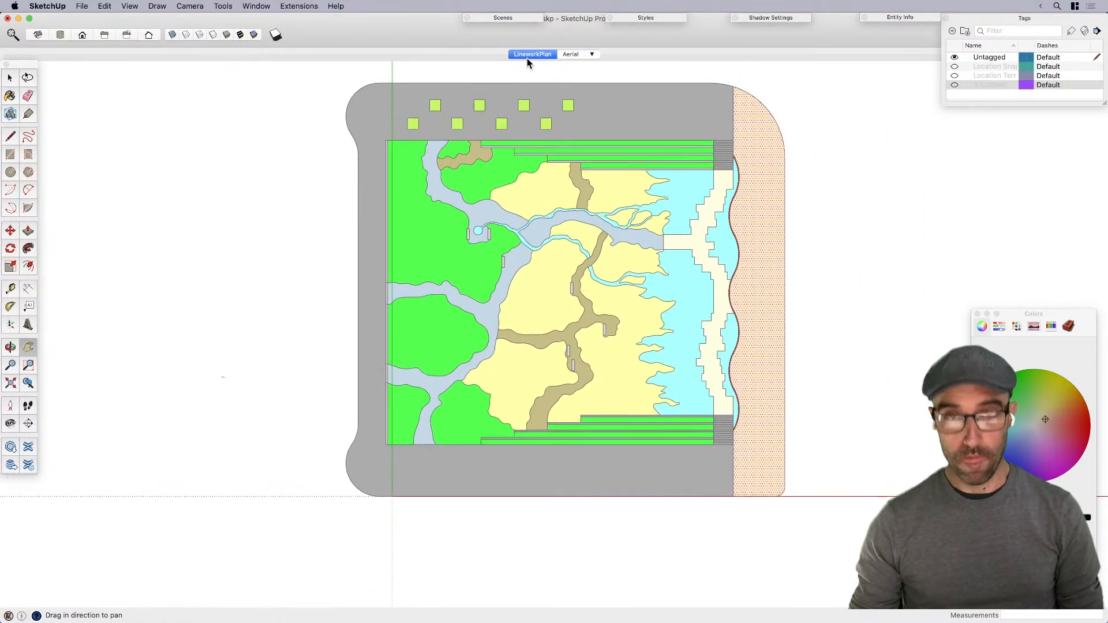
right_click(527, 54)
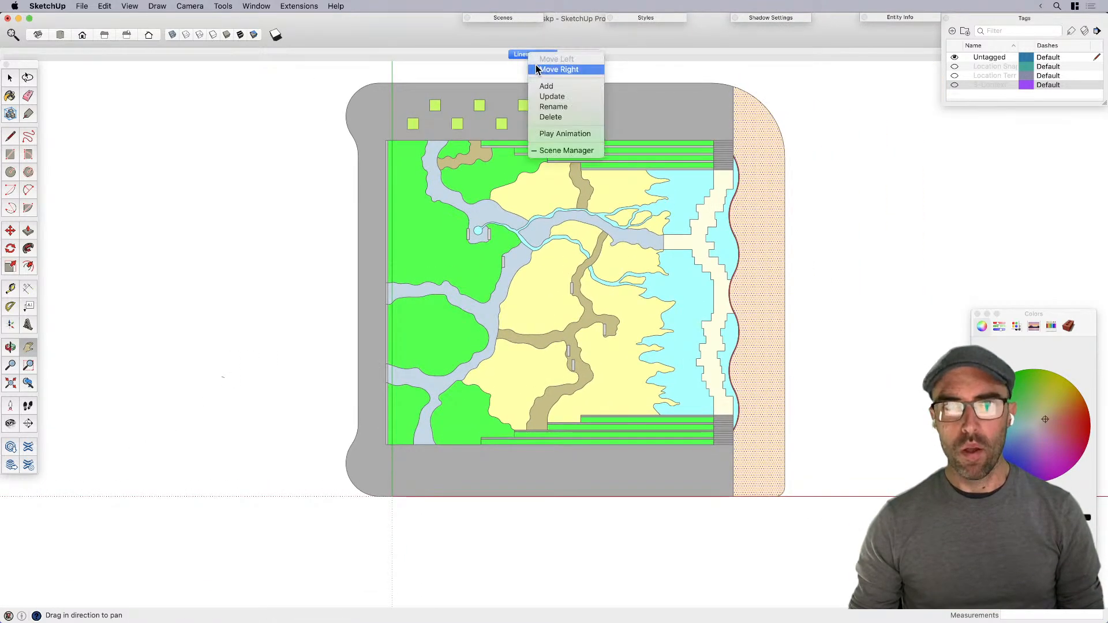
left_click(557, 98)
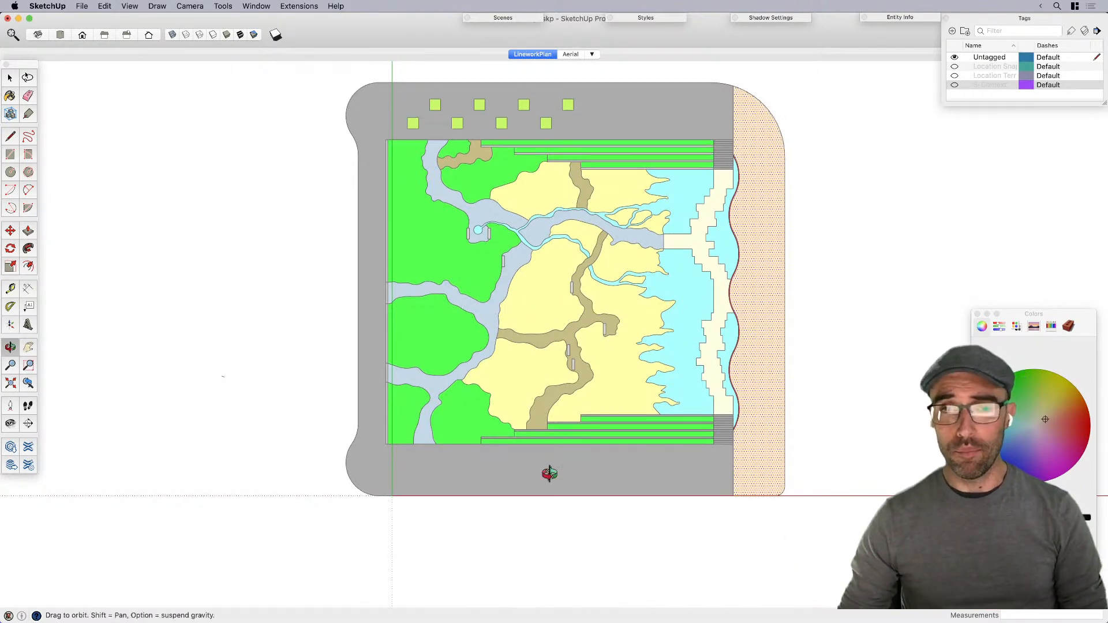
Step: Make the lowest stair tread, the narrow strip next to the cream stepped path at the southeast stairs, into a component
middle_click_drag(547, 475, 507, 301)
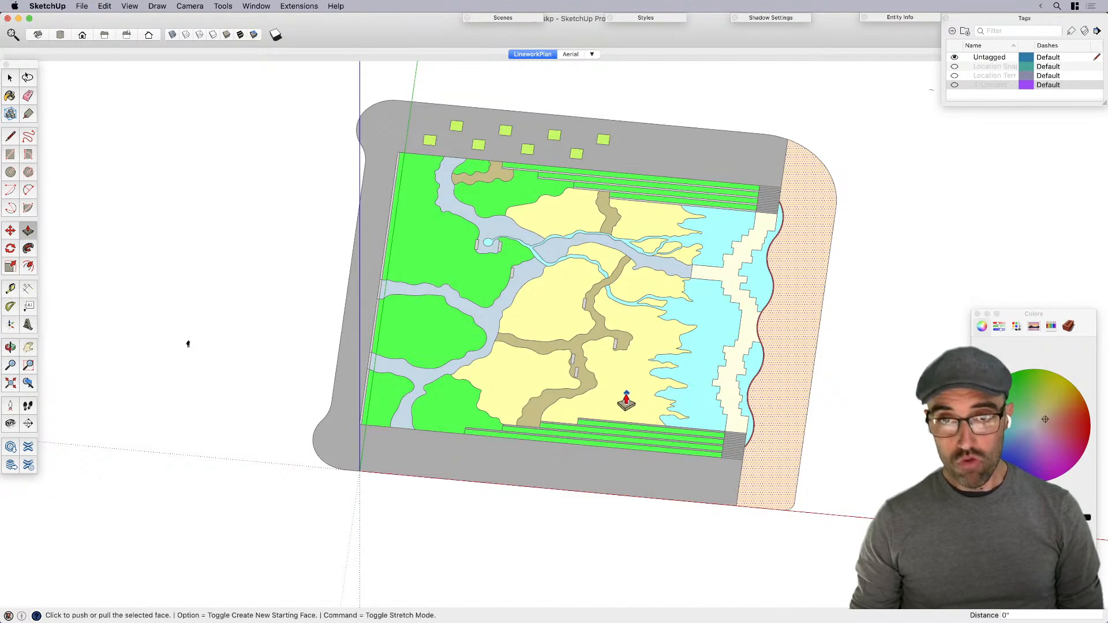
middle_click_drag(592, 396, 838, 282)
key("p")
scroll(830, 277, "up", 2)
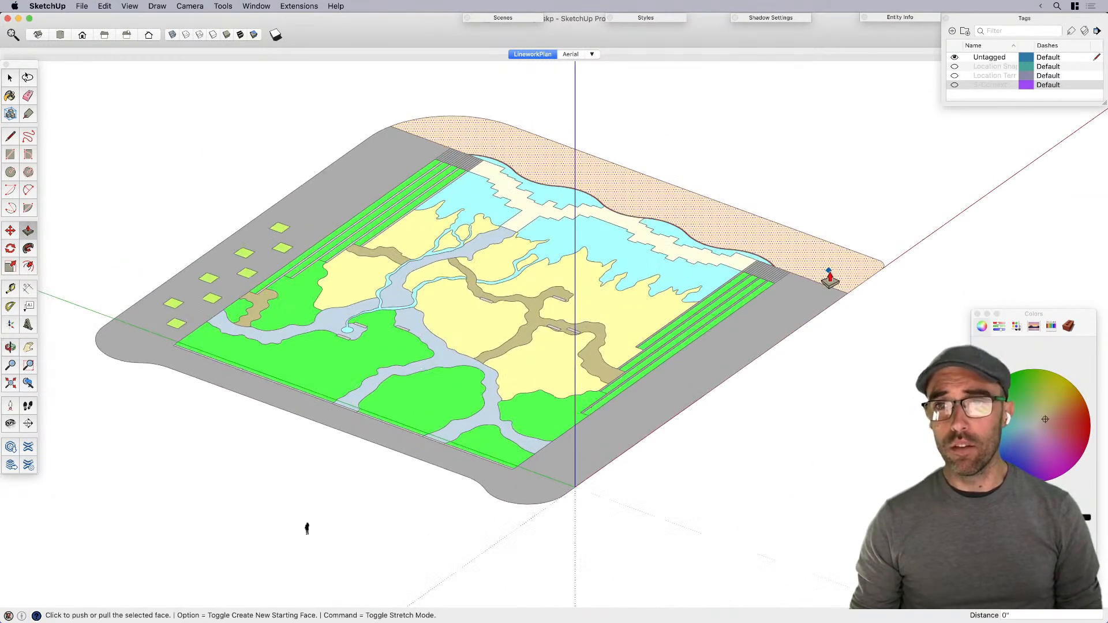
middle_click_drag(665, 282, 781, 305)
scroll(671, 195, "up", 4)
middle_click_drag(594, 285, 733, 242)
scroll(507, 227, "up", 3)
scroll(529, 375, "up", 3)
scroll(533, 284, "up", 2)
key("space")
scroll(537, 265, "up", 5)
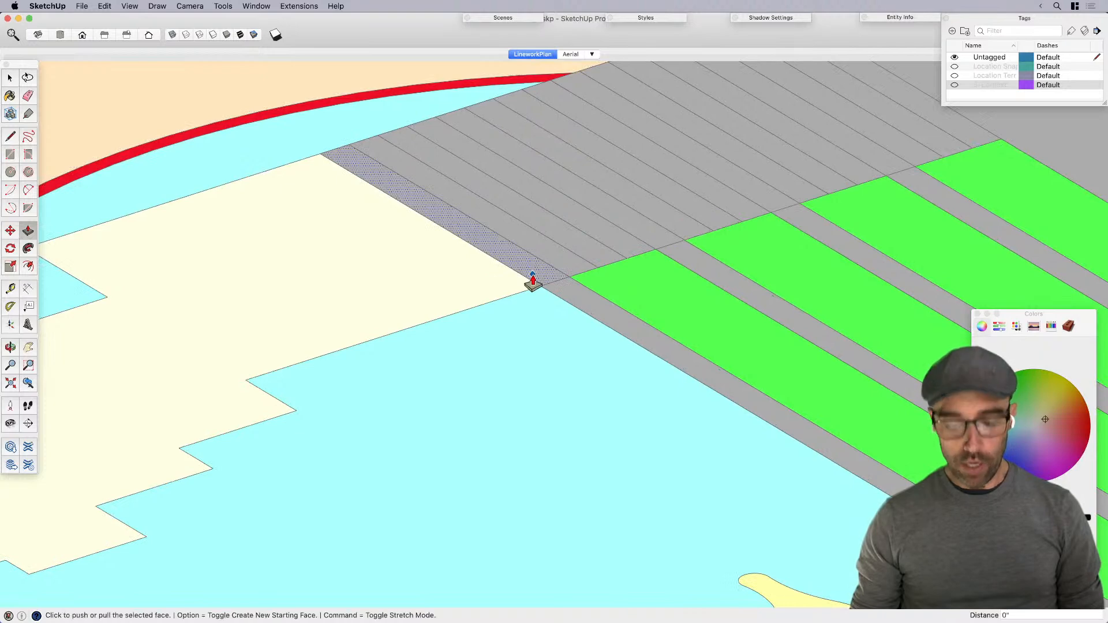
key("g")
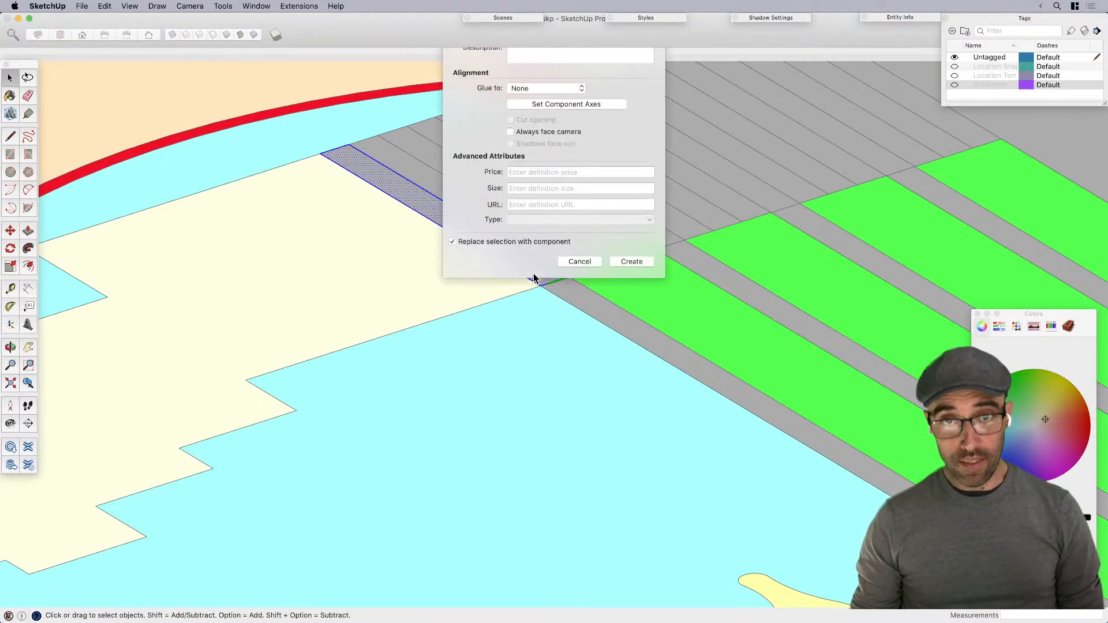
key("Return")
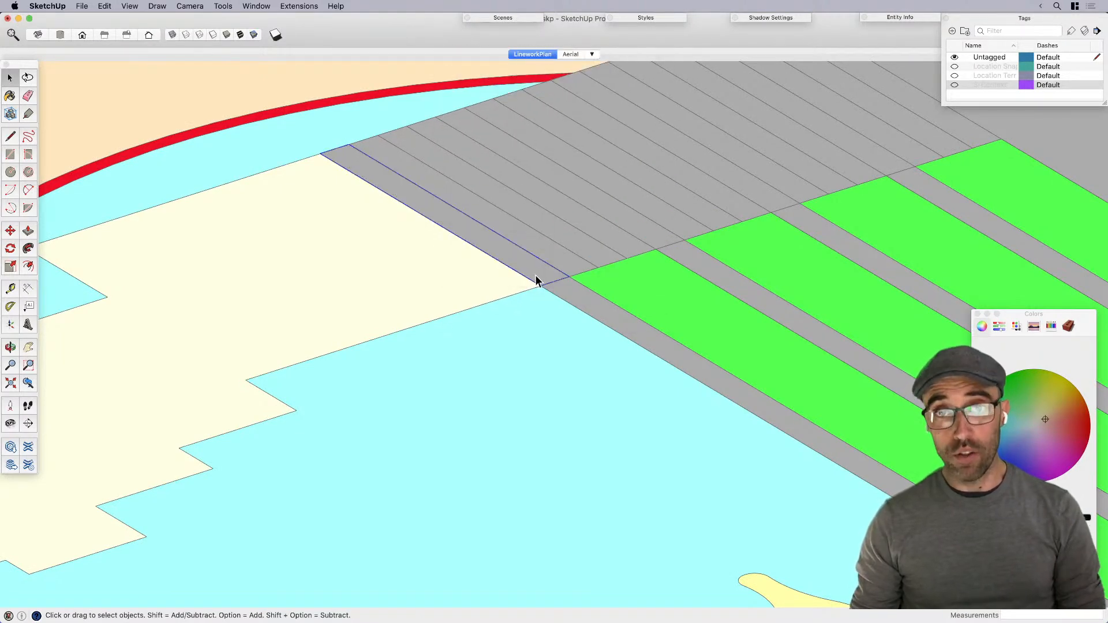
Step: Push/Pull the tread face upward inside its component to form a solid step, and leave the component
double_click(535, 279)
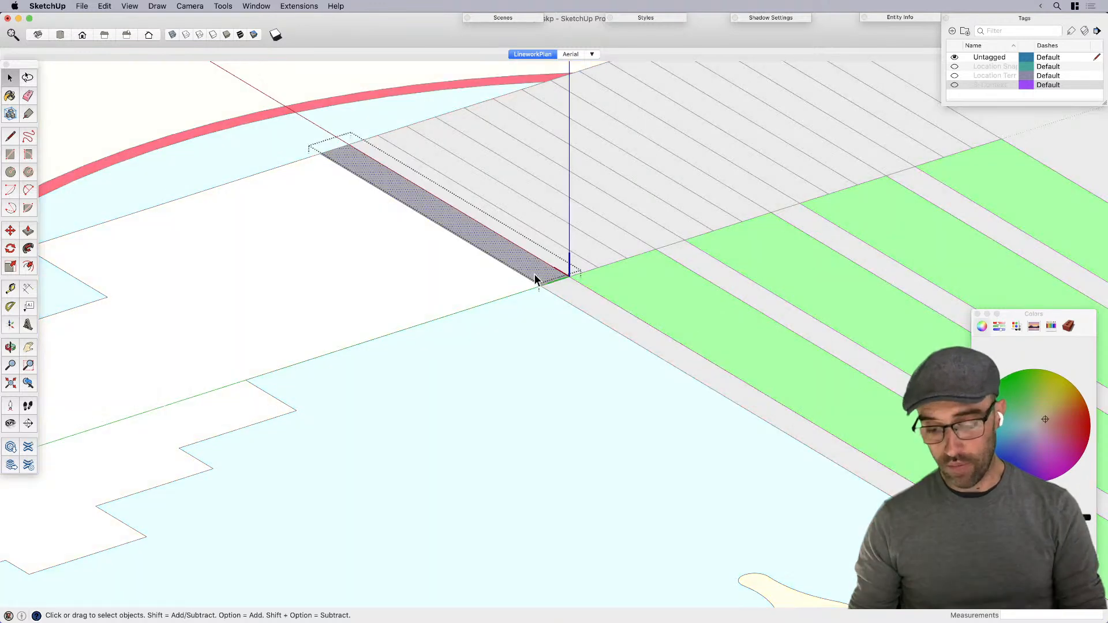
left_click(535, 275)
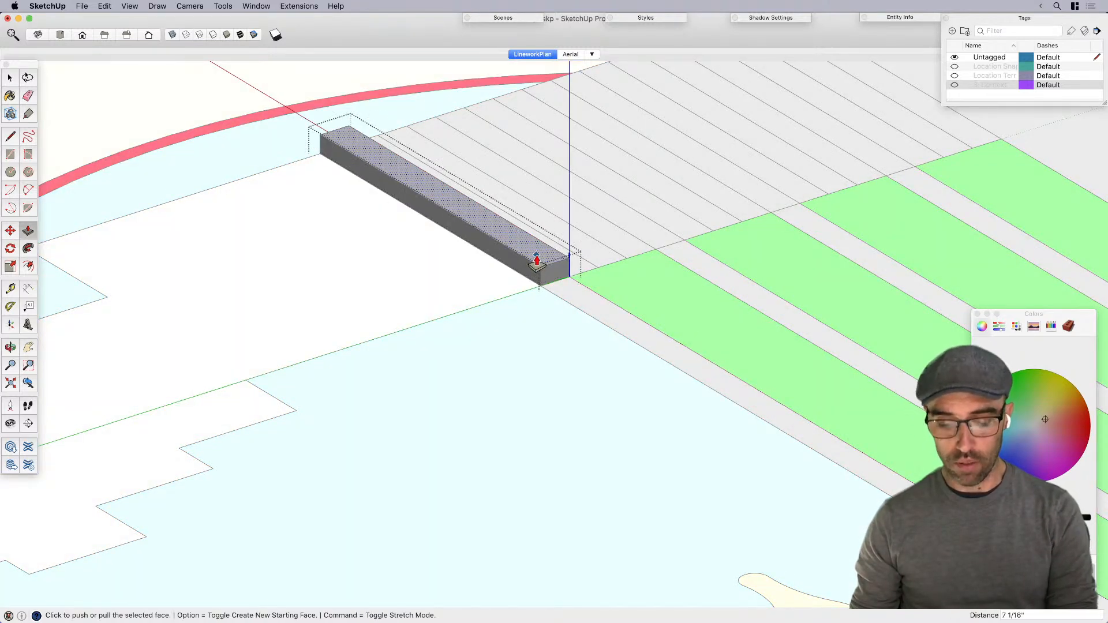
key("Return")
key("space")
scroll(510, 295, "down", 3)
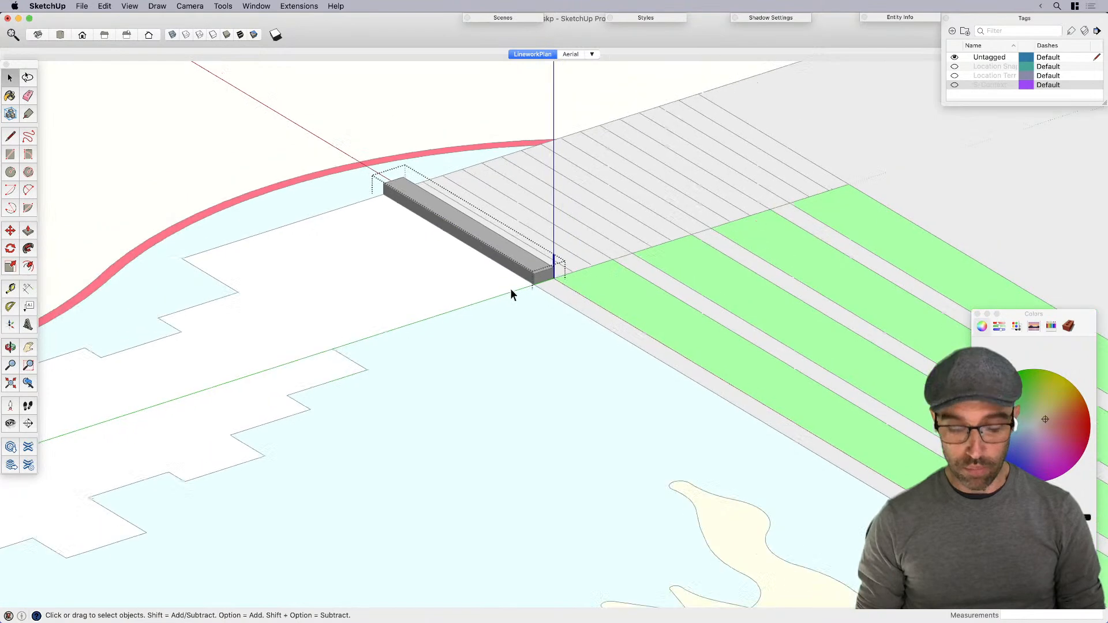
left_click(520, 324)
Step: Copy the step from its lower front corner to its upper back corner and array the copy x17
left_click(536, 274)
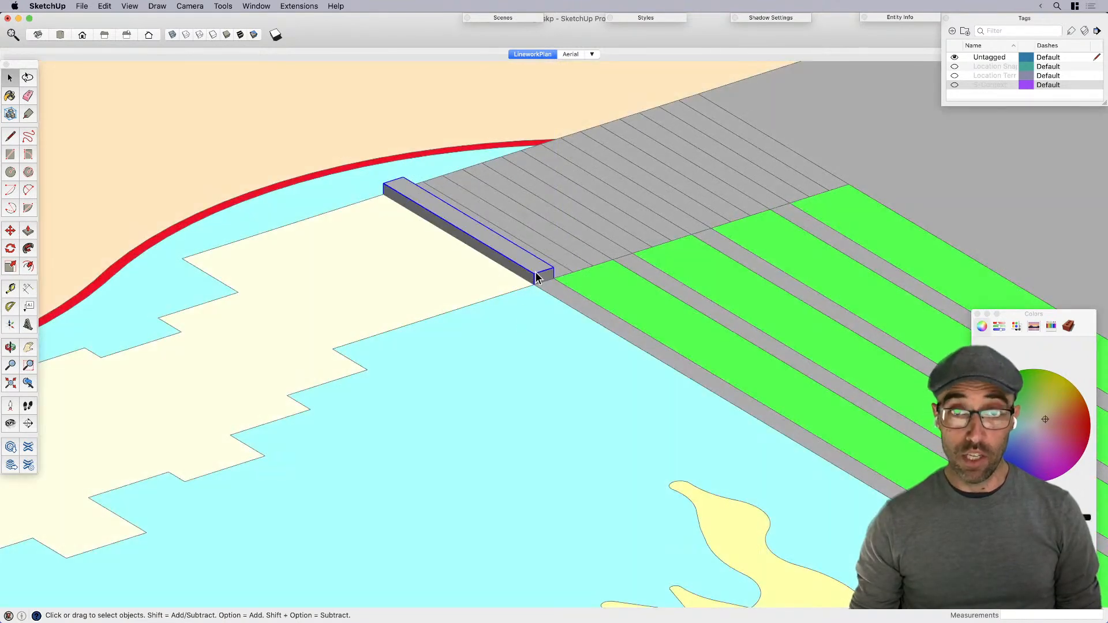
key("m")
scroll(537, 288, "up", 2)
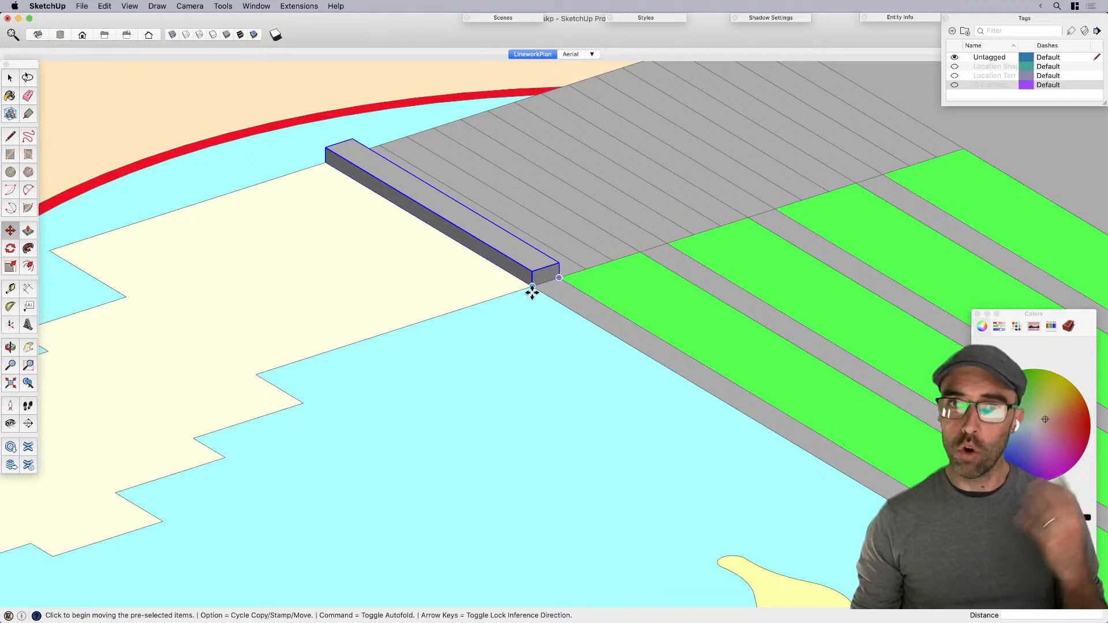
left_click(532, 287)
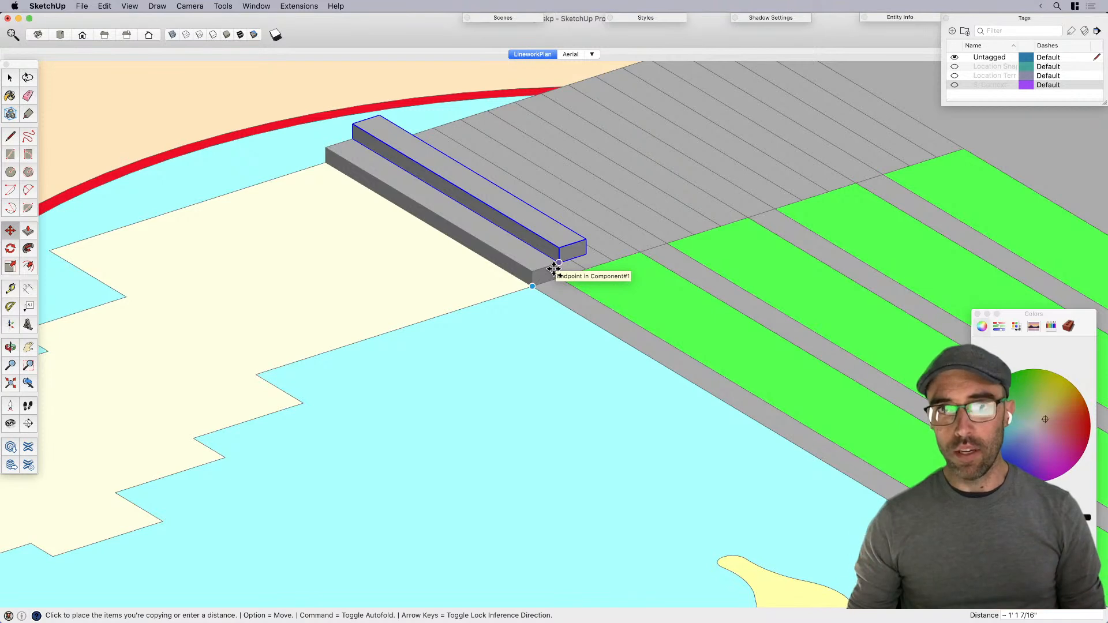
scroll(528, 289, "down", 2)
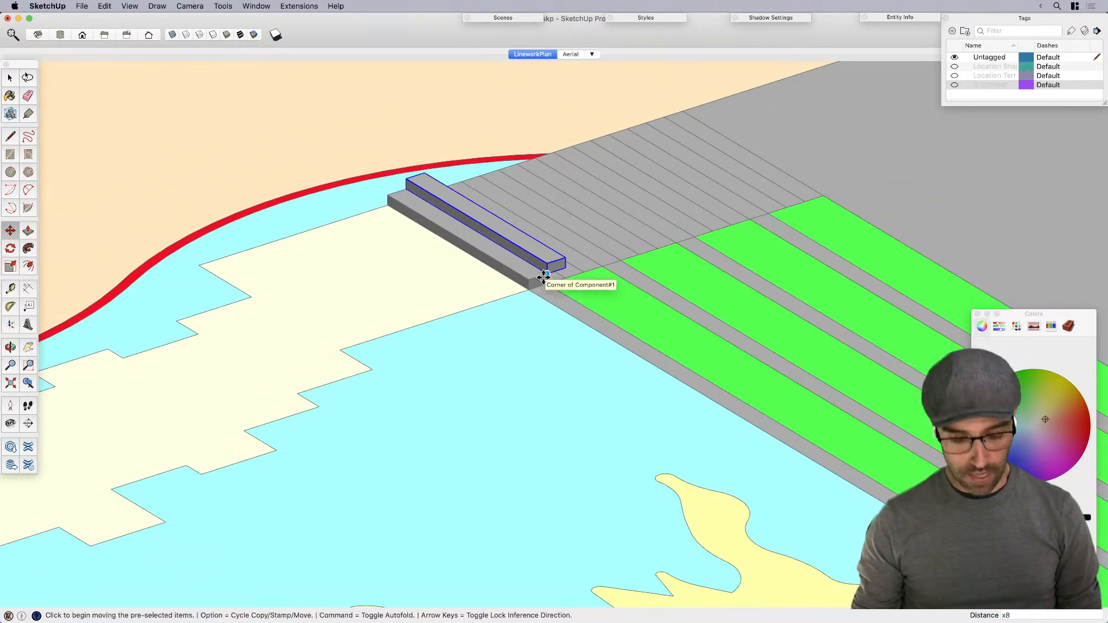
key("Return")
type("x17")
key("Return")
Step: Make the large grey paving face around the park into a component
scroll(492, 353, "down", 3)
scroll(491, 353, "down", 3)
middle_click_drag(638, 331, 494, 327)
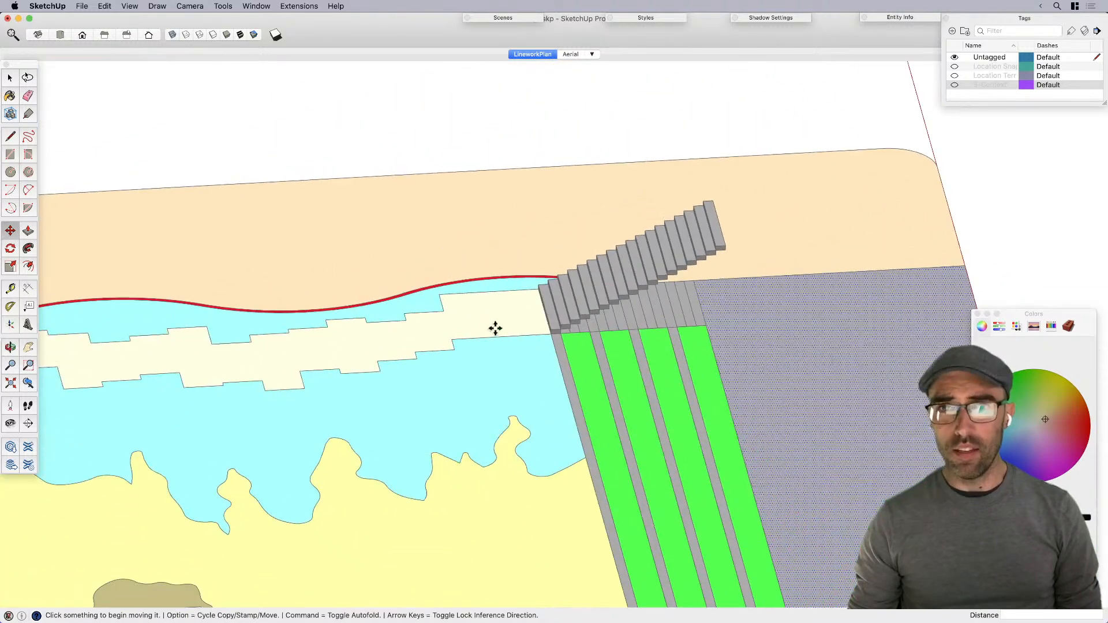
scroll(804, 321, "up", 4)
middle_click_drag(804, 321, 648, 352)
left_click(647, 352)
scroll(648, 351, "down", 4)
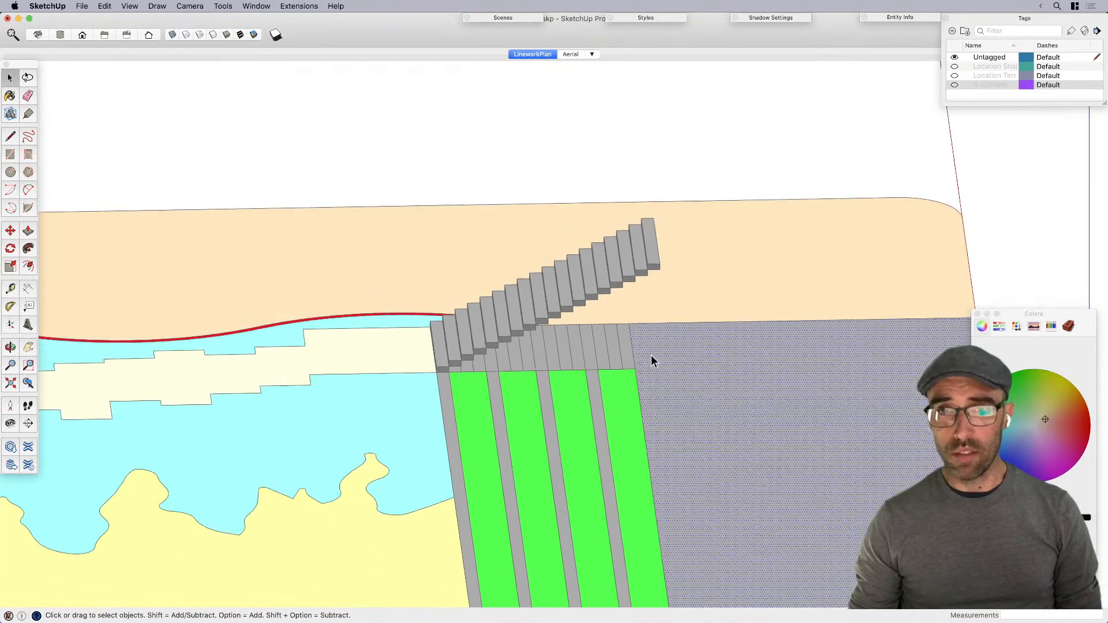
key("g")
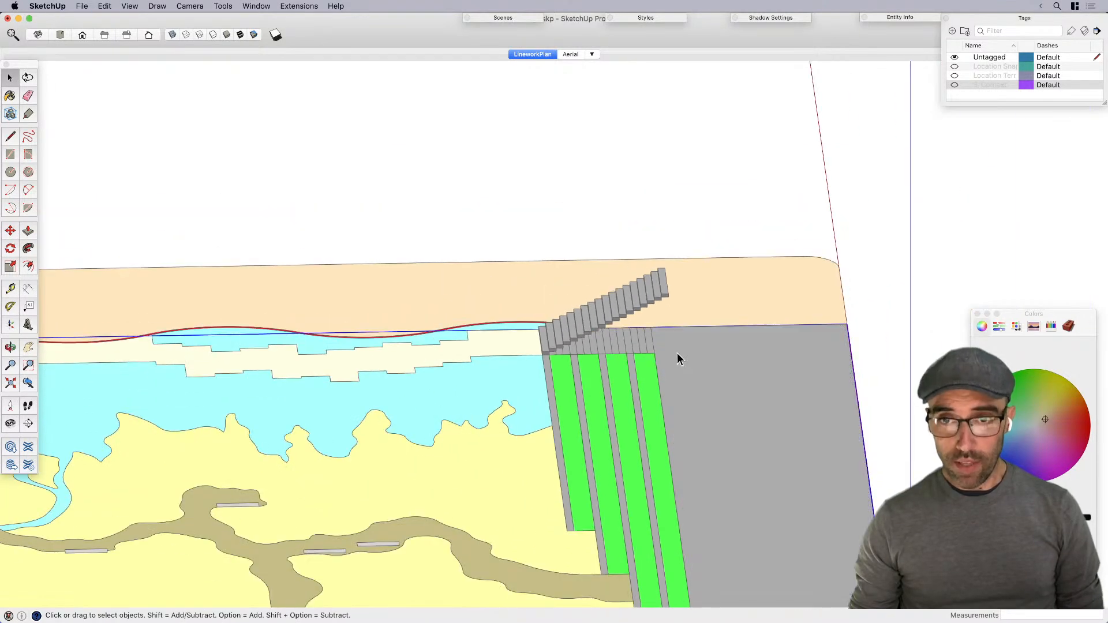
double_click(676, 355)
left_click(675, 352)
key("p")
scroll(661, 362, "up", 2)
scroll(661, 367, "up", 1)
key("space")
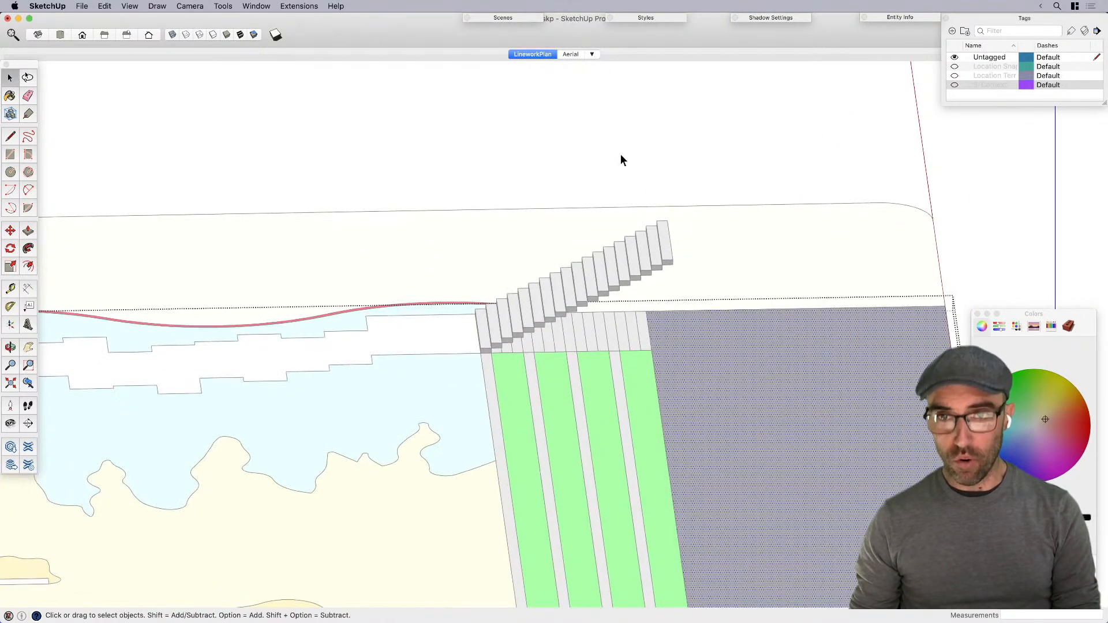
left_click(615, 153)
Step: Try to Push/Pull the grey strip between the two green strips nearest the large paving upward into a wall
left_click(638, 400)
scroll(617, 390, "up", 3)
left_click(615, 389)
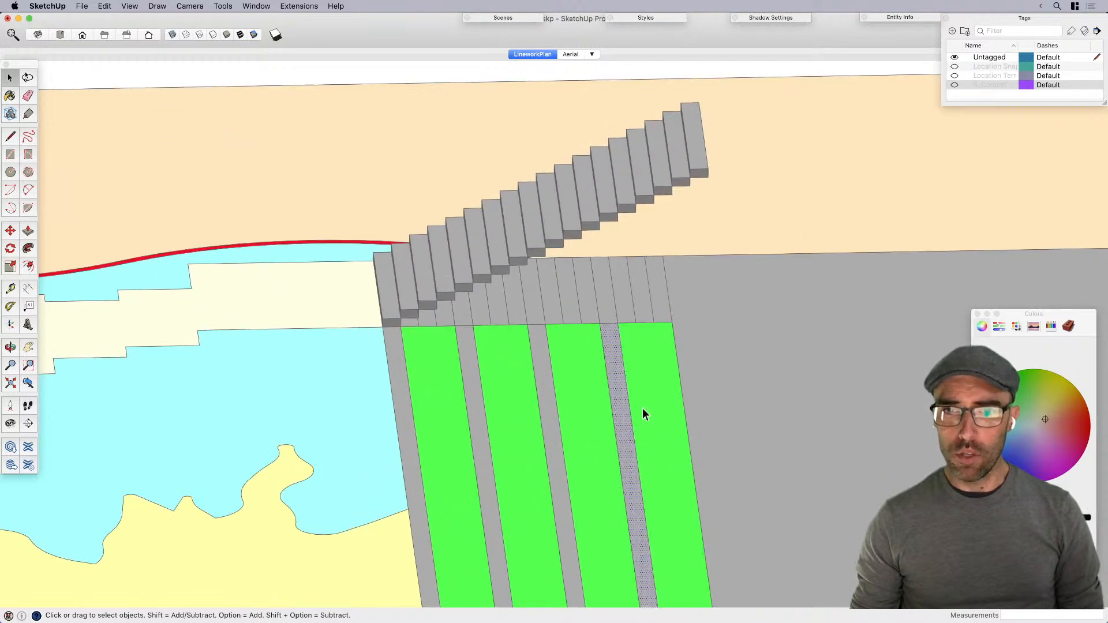
middle_click_drag(639, 433, 605, 400)
scroll(606, 400, "up", 2)
key("p")
left_click(690, 428)
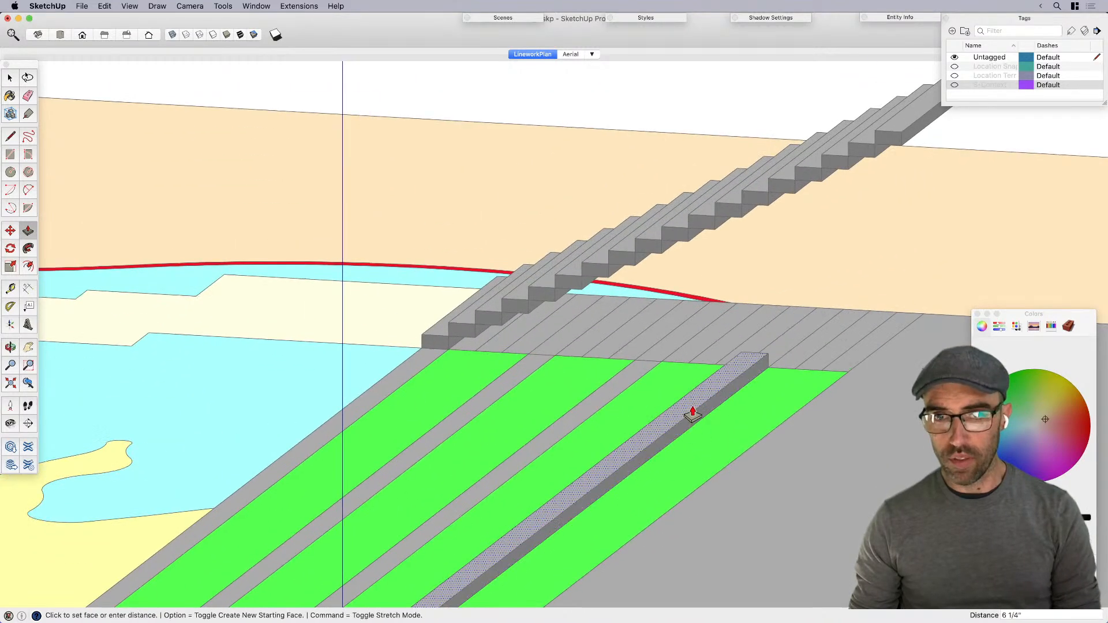
left_click(695, 391)
Step: Try to raise the green strip beside the large paving to the grey wall's top, and lower it partway below
key("space")
key("p")
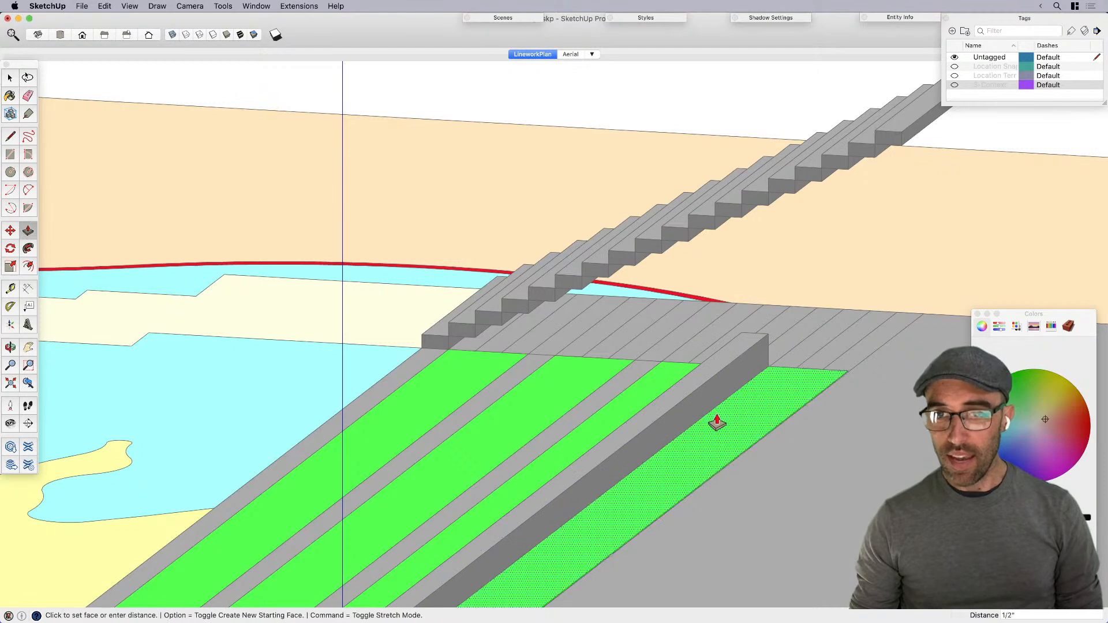
left_click(718, 420)
scroll(720, 398, "up", 3)
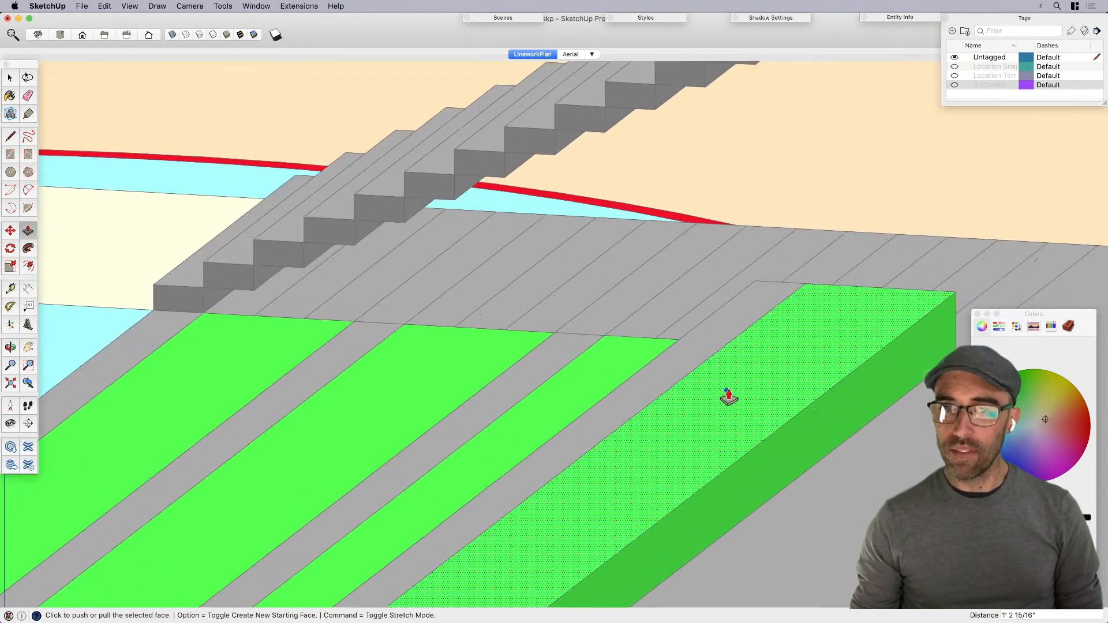
left_click(739, 378)
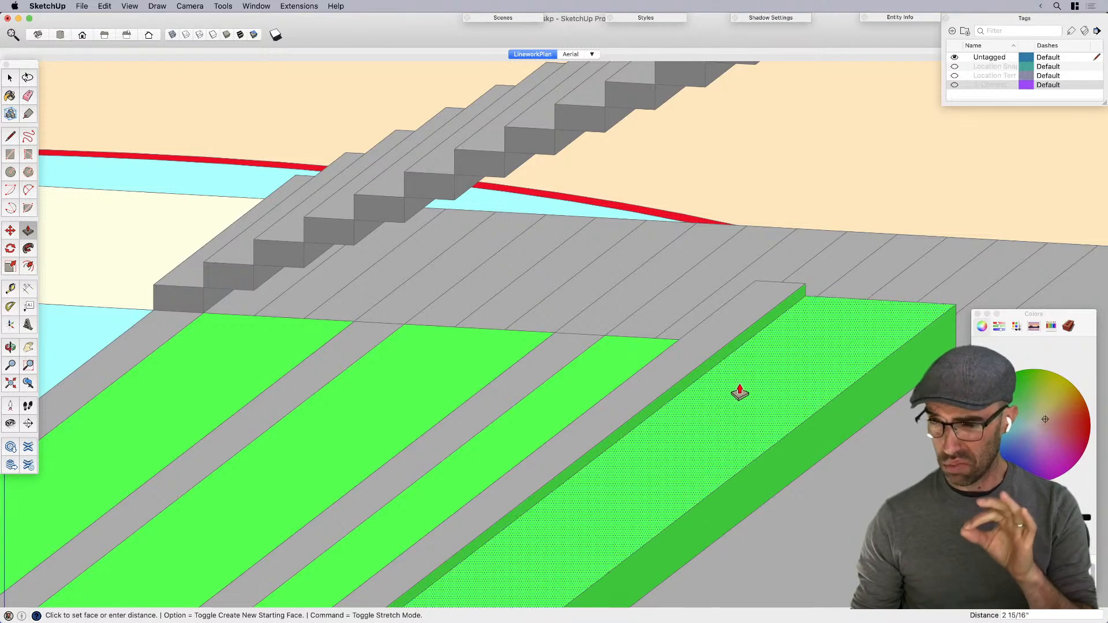
left_click(731, 355)
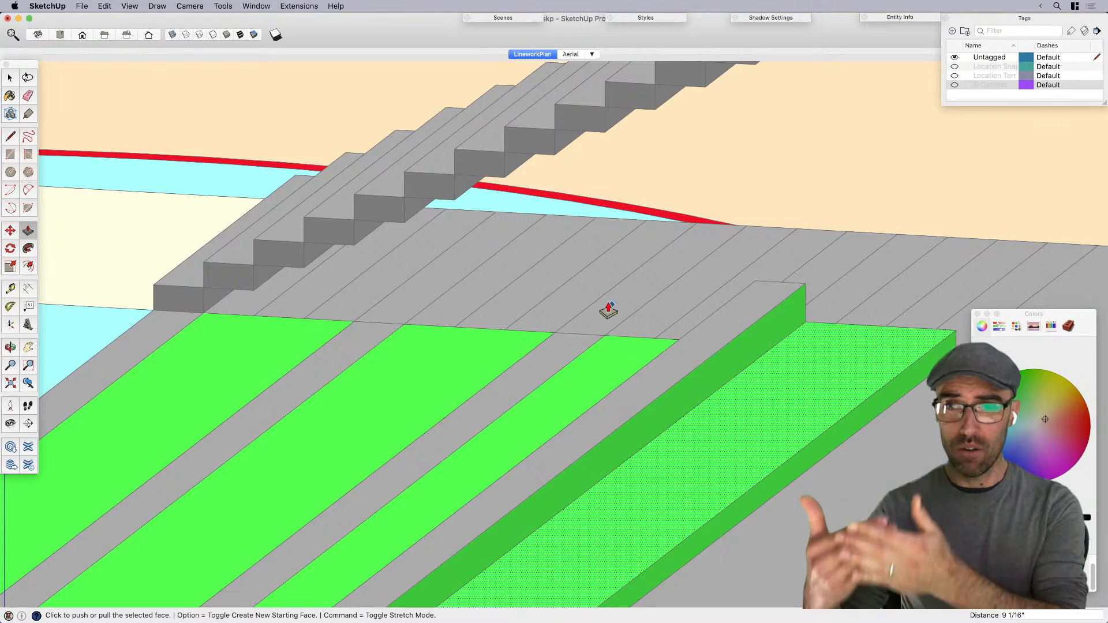
Step: Undo the raising of the green strip and the adjacent grey wall
scroll(612, 314, "down", 3)
key("super+z")
key("super+z")
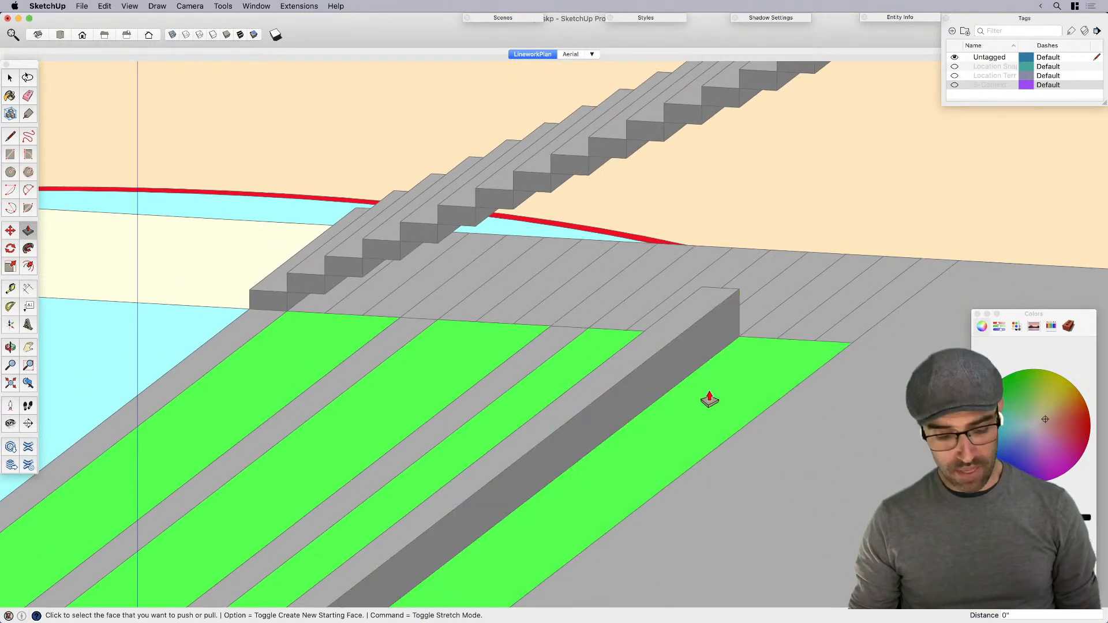
key("super+z")
Step: Make the grey strip next to the outermost green strip into a component and open it for editing
key("space")
left_click(677, 374)
left_click(676, 374, "shift")
double_click(676, 373)
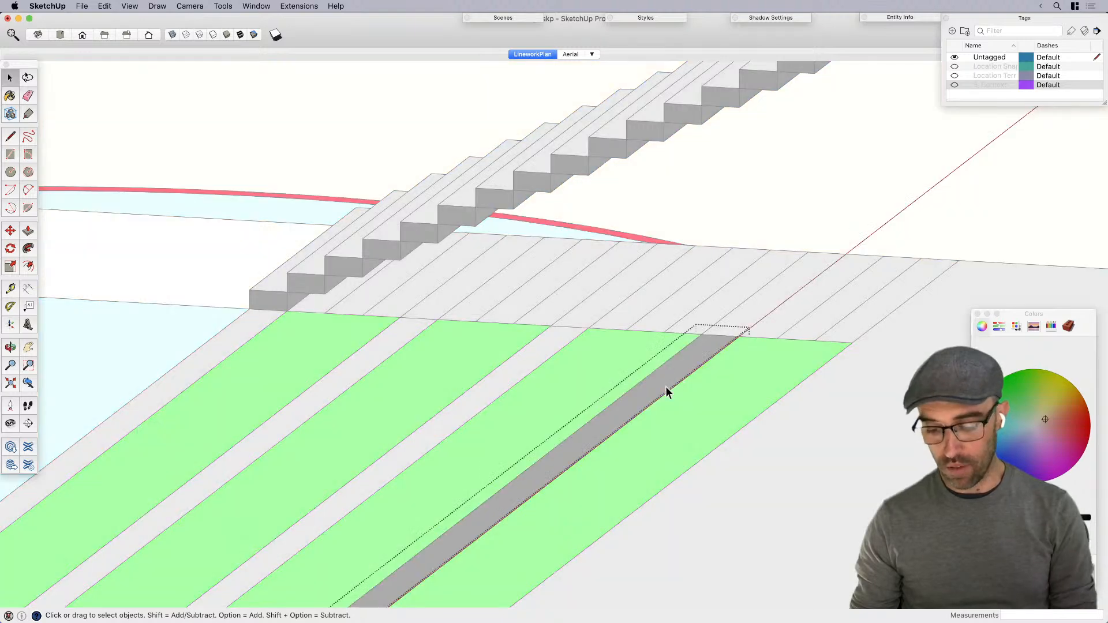
Step: Try to Push/Pull the grey strip upward into a wall inside its component, and leave the component
key("p")
left_click(666, 386)
left_click(658, 333)
key("space")
Step: Try different heights for the outermost green strip beside the grey wall component with Push/Pull
double_click(689, 411)
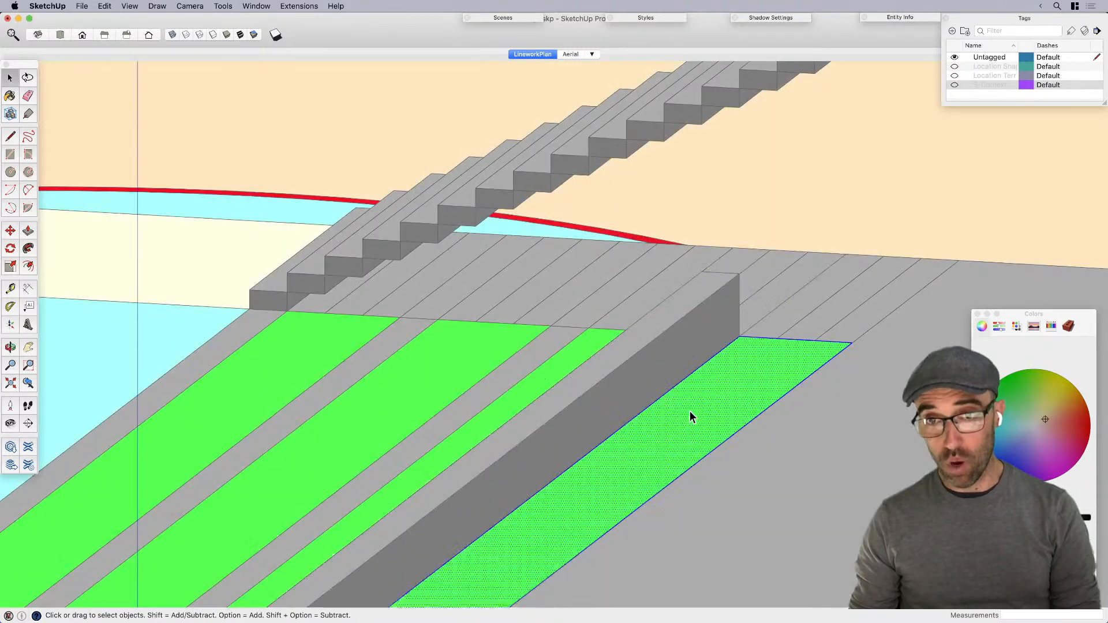
key("p")
left_click(666, 425)
left_click(657, 393)
left_click(665, 427)
scroll(666, 427, "up", 4)
middle_click_drag(665, 427, 656, 371)
left_click(655, 371)
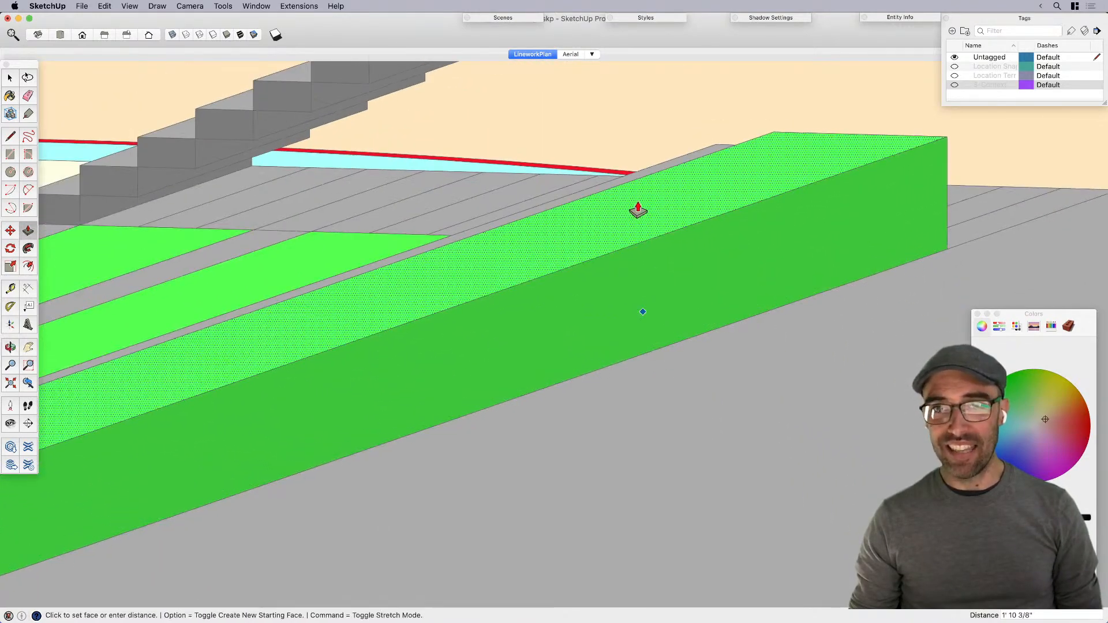
left_click(640, 314)
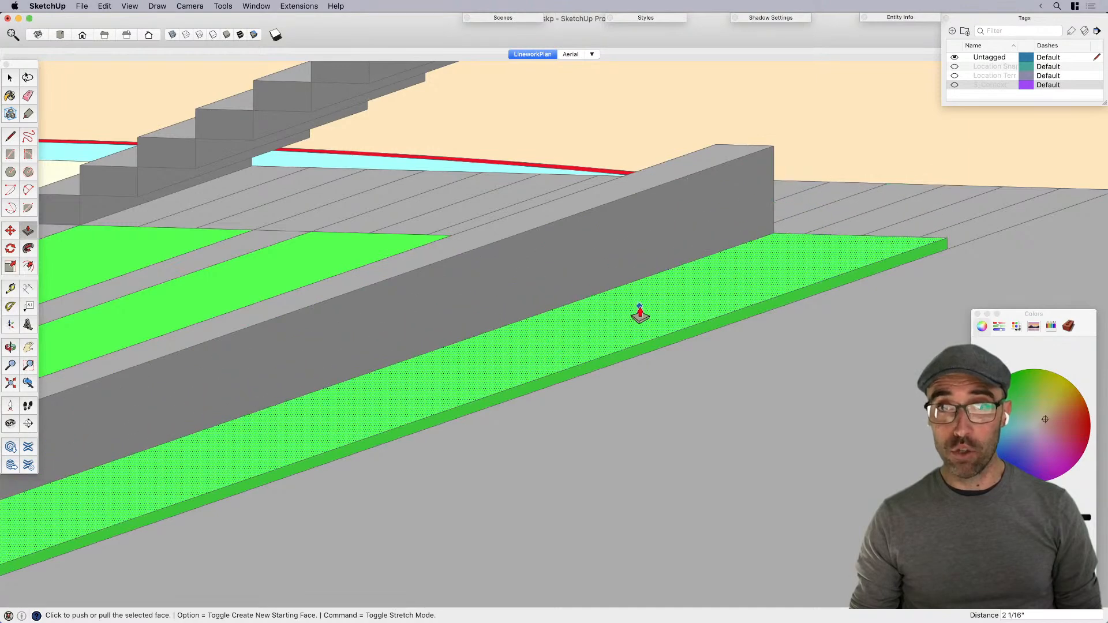
Step: Undo the trial heights of the green strip and the grey wall component, and leave the component
scroll(638, 314, "down", 5)
left_click(563, 368)
key("super+z")
key("super+z")
key("super+z")
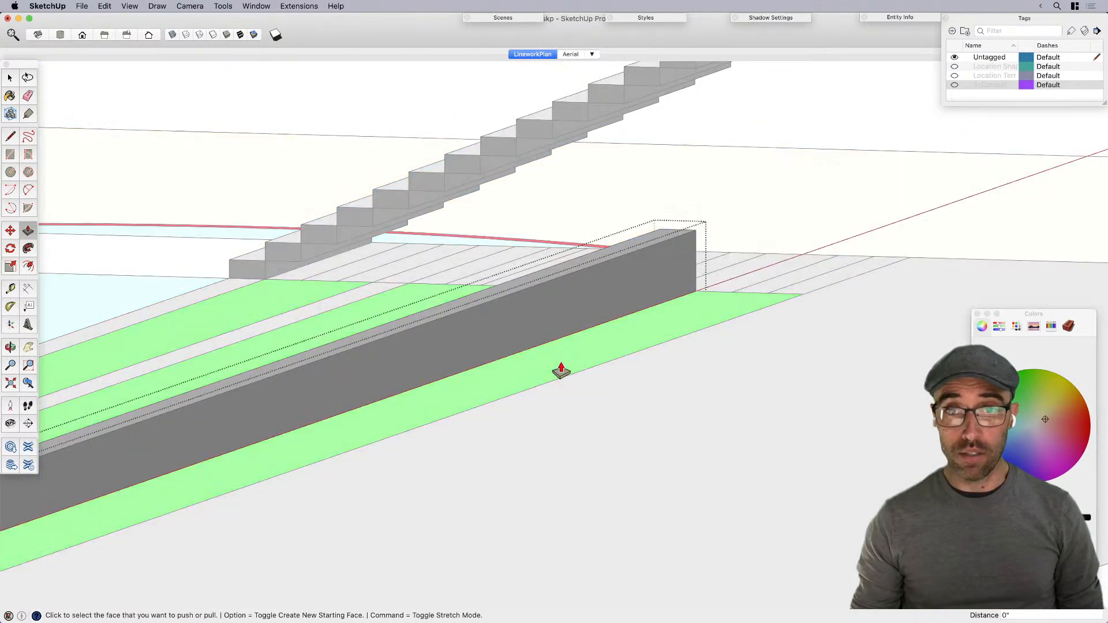
key("space")
left_click(454, 110)
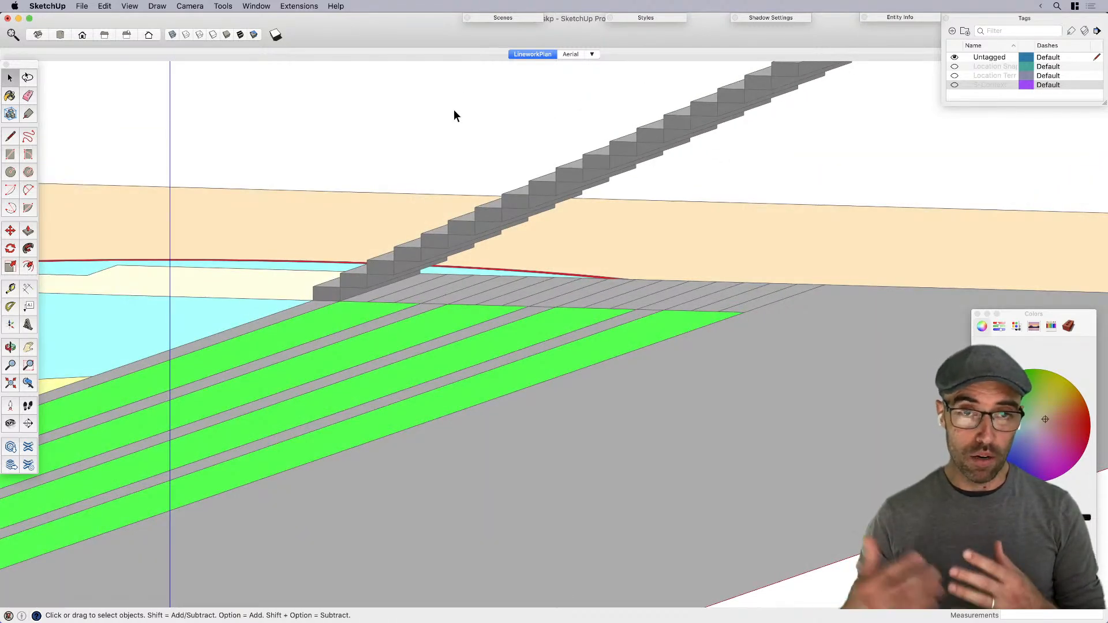
Step: Push/Pull the large grey paving face up 8' inside its component to meet the upper end of the stairs
middle_click_drag(454, 110, 584, 416)
scroll(666, 320, "down", 3)
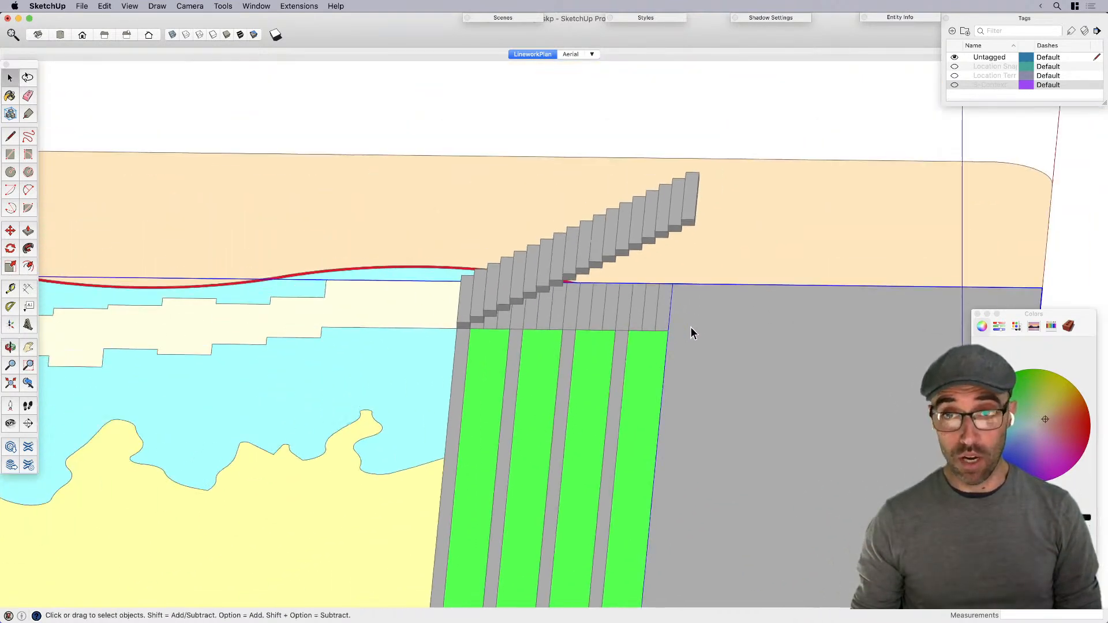
double_click(690, 323)
key("p")
left_click(681, 293)
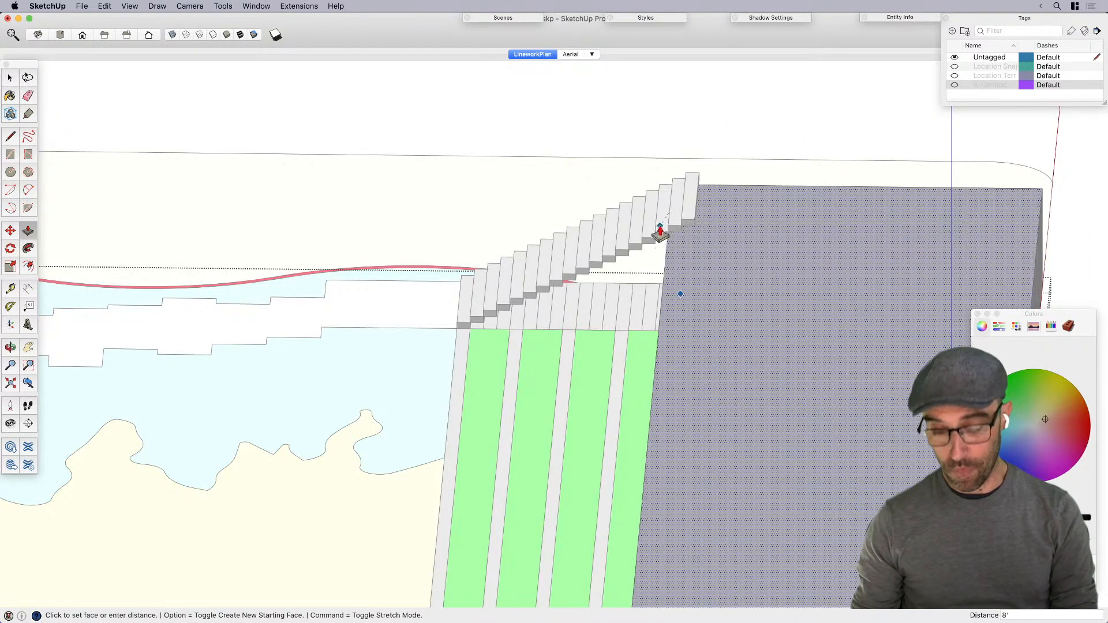
left_click(662, 224)
Step: Leave the paving component and delete the surplus stair step rising above the raised paving
scroll(662, 231, "up", 5)
middle_click_drag(660, 237, 663, 168)
key("space")
left_click(663, 168)
left_click(663, 172)
key("Delete")
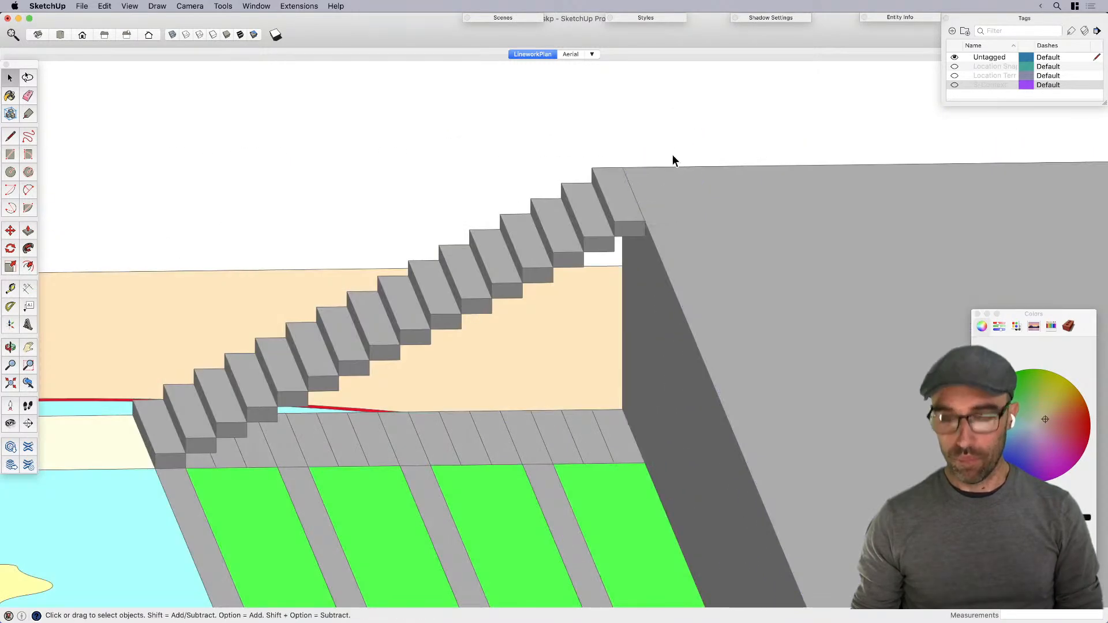
scroll(552, 289, "down", 6)
middle_click_drag(595, 193, 636, 322)
scroll(620, 326, "down", 3)
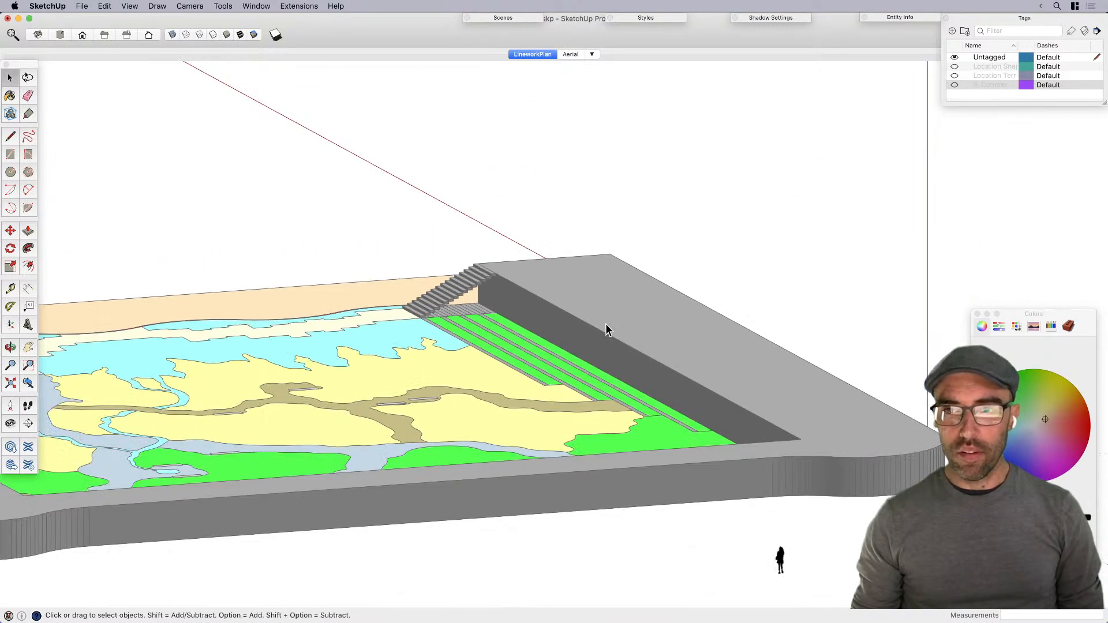
scroll(630, 384, "down", 2)
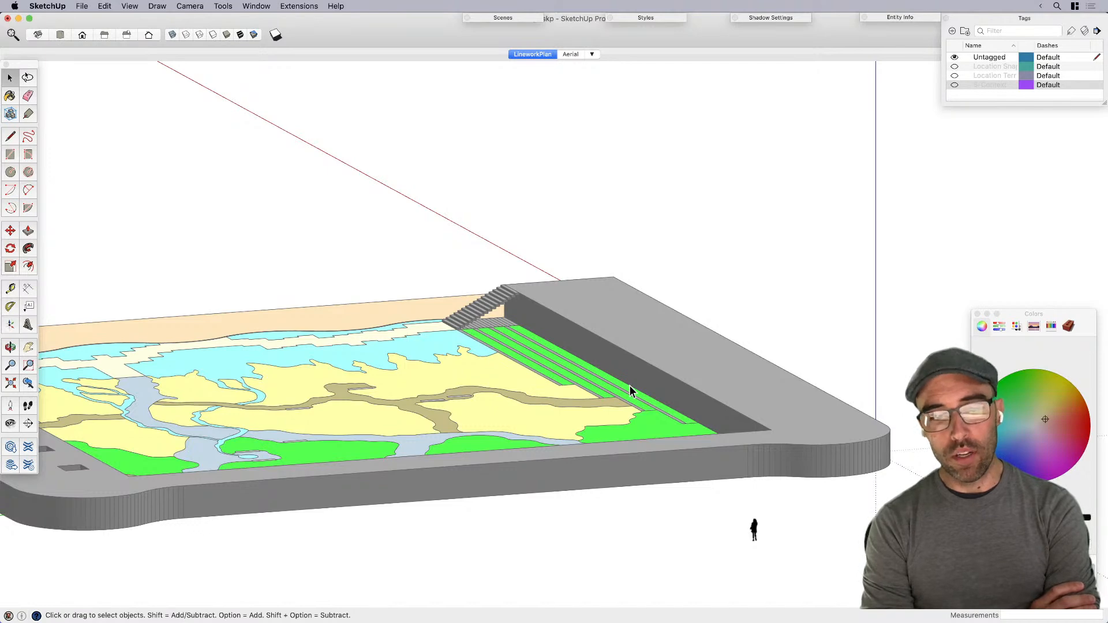
scroll(631, 384, "up", 3)
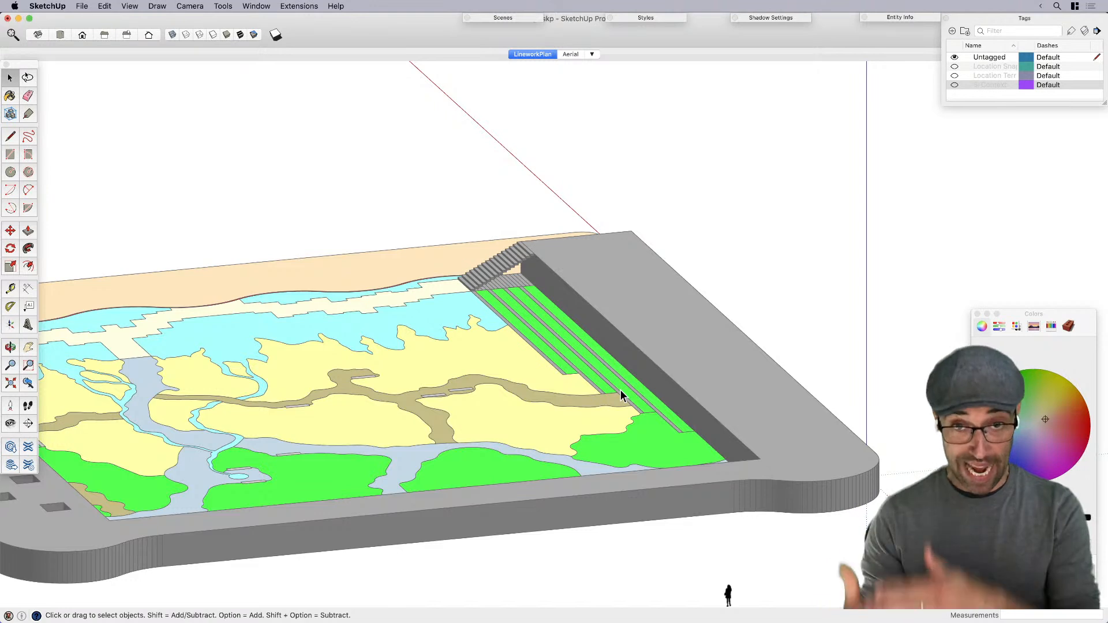
left_click(767, 18)
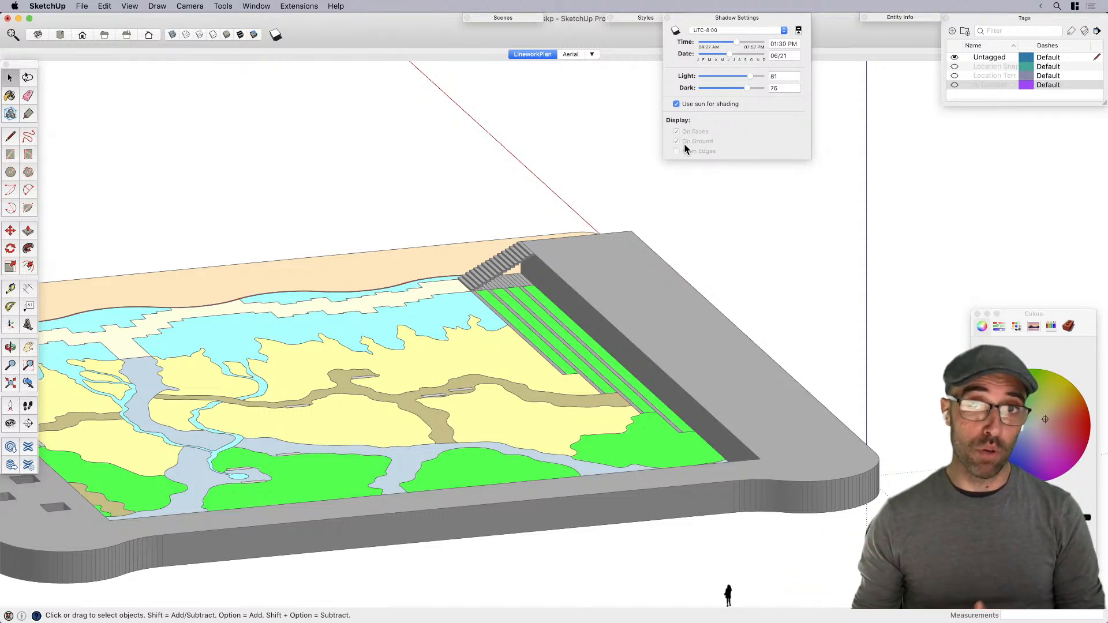
left_click(734, 18)
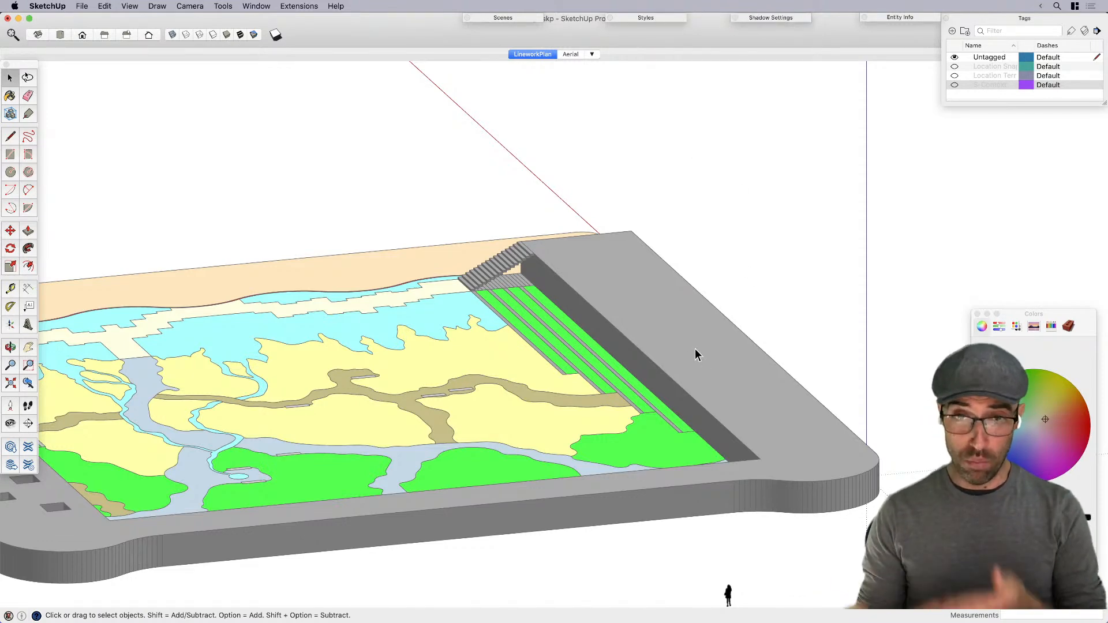
Step: Select the four long green terrace faces beside the stairs and combine them into one grouped object
scroll(575, 269, "up", 5)
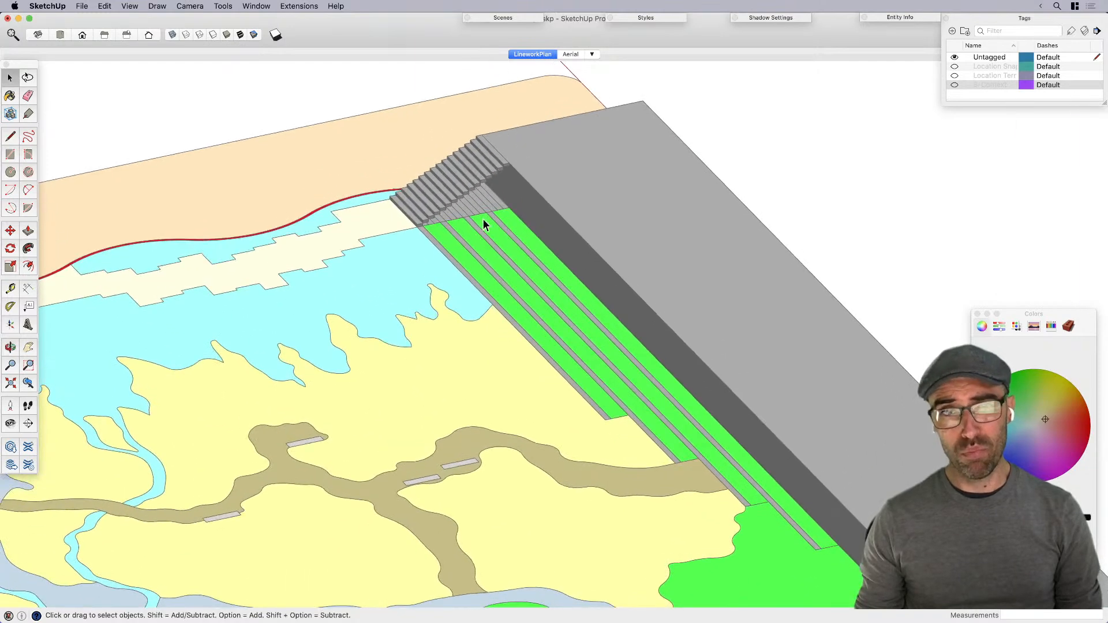
scroll(493, 219, "up", 3)
scroll(519, 224, "up", 4)
key("p")
key("space")
double_click(519, 228)
double_click(490, 258, "shift")
double_click(435, 266, "shift")
double_click(392, 275, "shift")
key("super+g")
Step: Inside the green terrace object, Push/Pull the strip nearest the paving up to the level of the raised paving
double_click(533, 238)
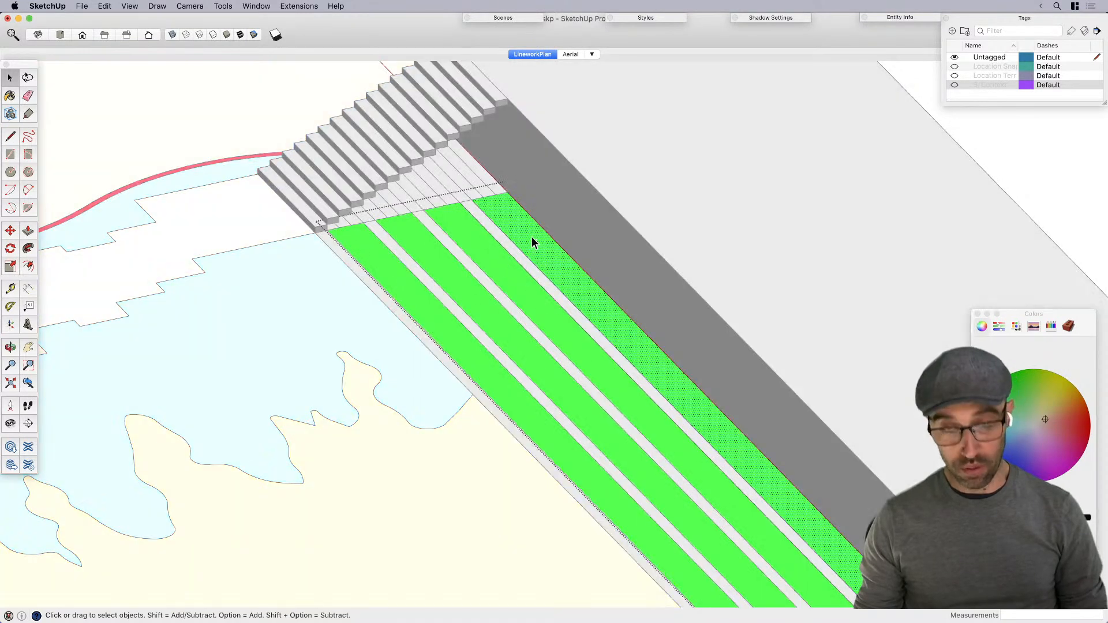
scroll(531, 238, "up", 3)
key("p")
left_click(536, 243)
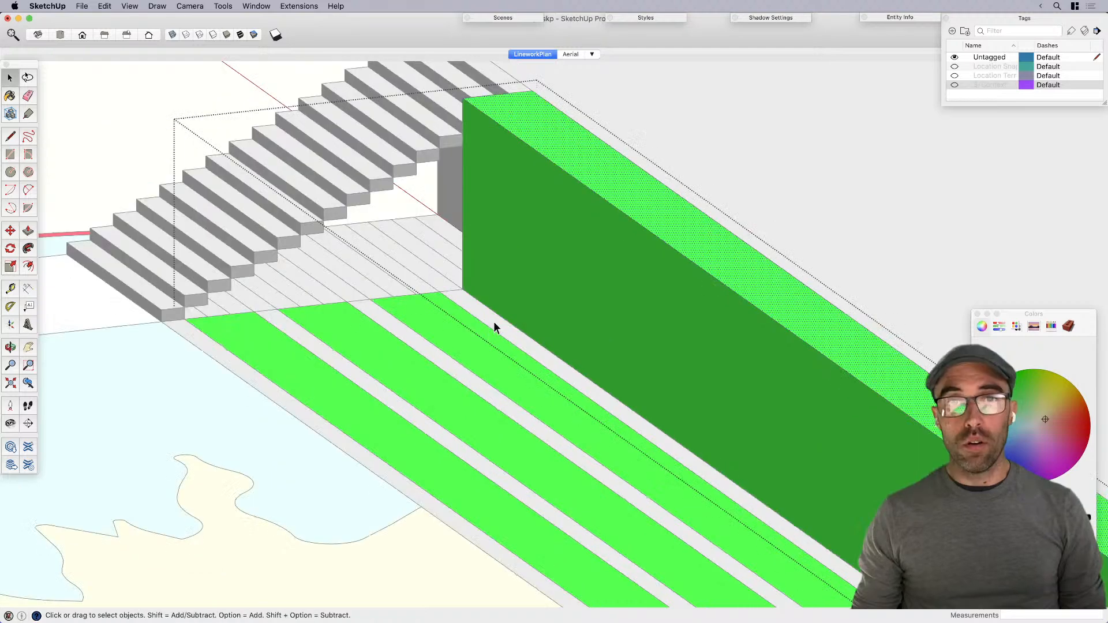
Step: Push/Pull the adjacent grey strip inside its component into a wall whose top is 2' below the raised green strip
double_click(491, 322)
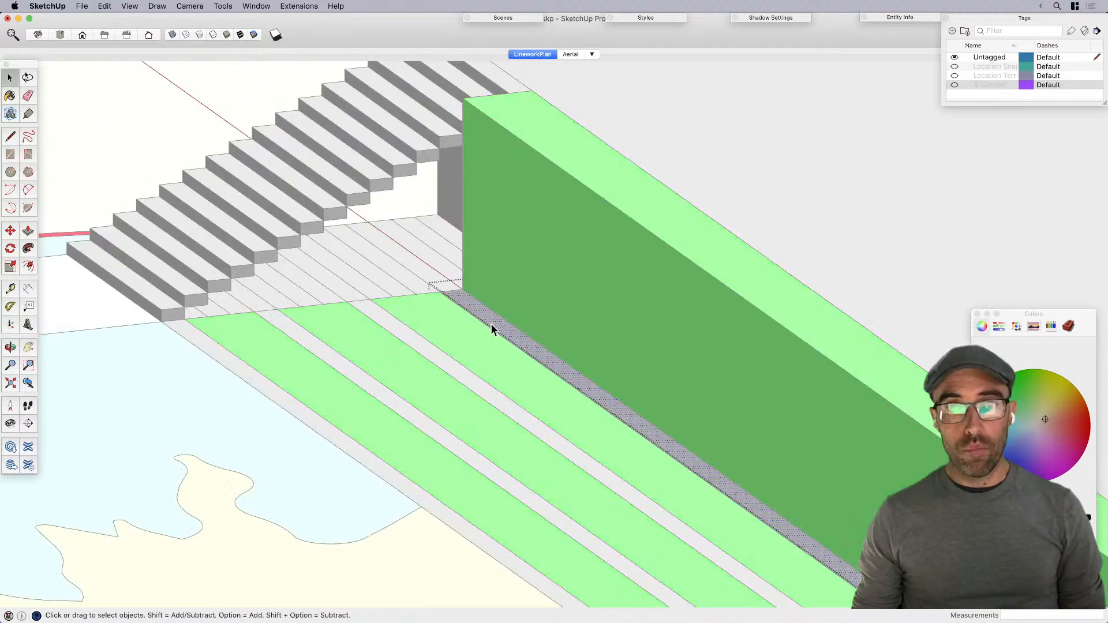
key("p")
left_click(493, 323)
left_click(578, 216)
key("Return")
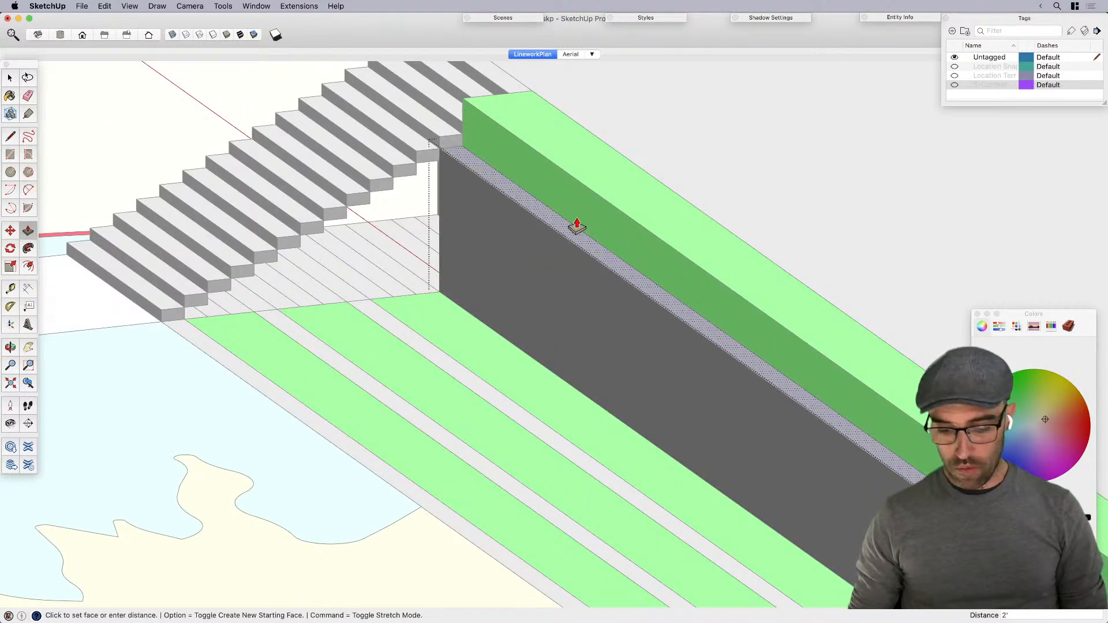
key("space")
Step: Close the Scenes and Styles panels to clear the document title
left_click_drag(506, 21, 443, 12)
left_click(398, 17)
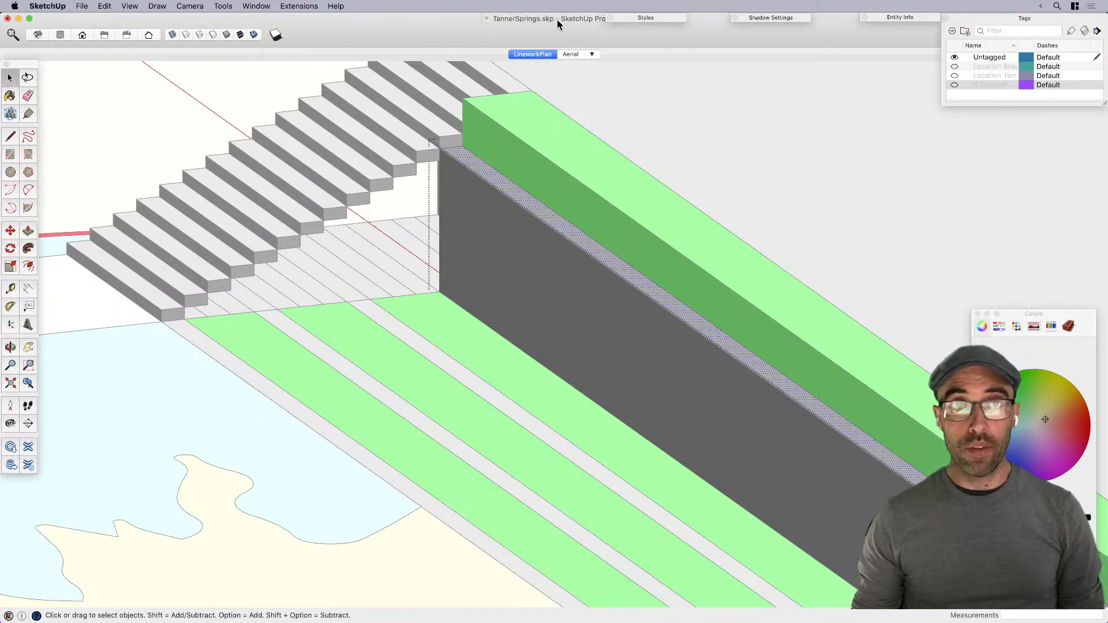
left_click(610, 18)
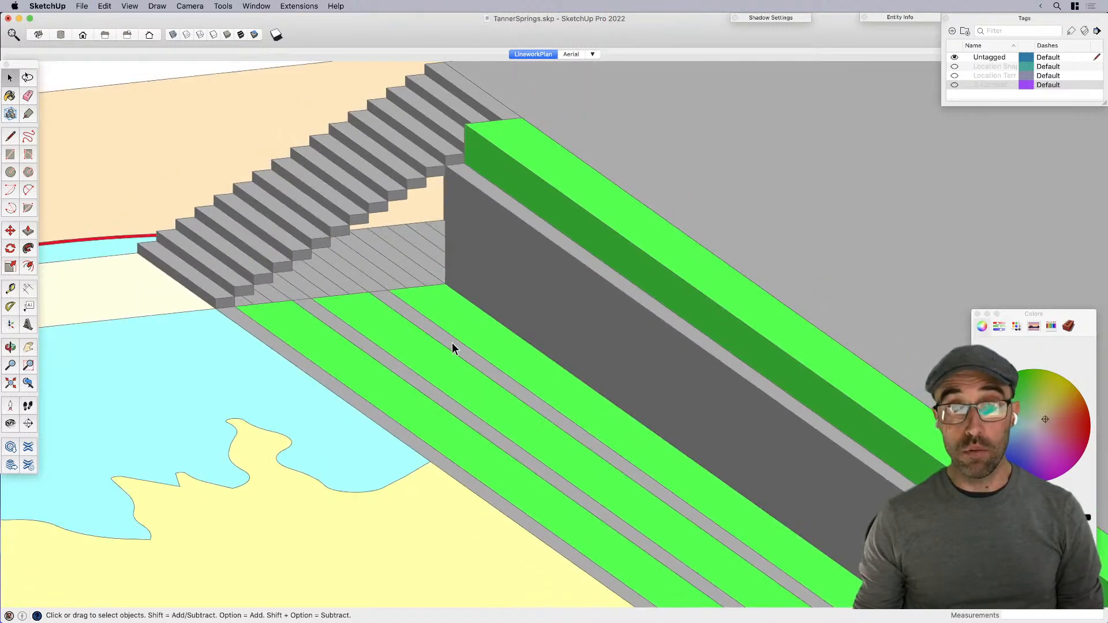
Step: Push/Pull the next grey terrace strip toward the water upward into a second wall
key("p")
left_click(455, 349)
type("2")
key("Return")
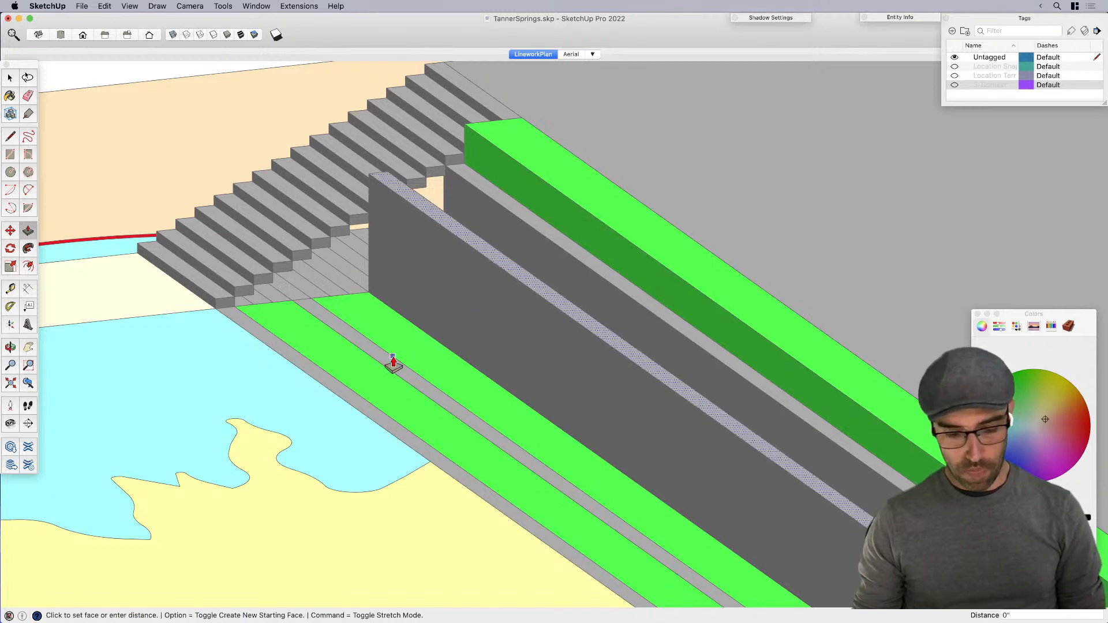
Step: Extrude the two outer wall strips to their neighbours' heights and lower each wall's top, the inner one by 2'
left_click(389, 365)
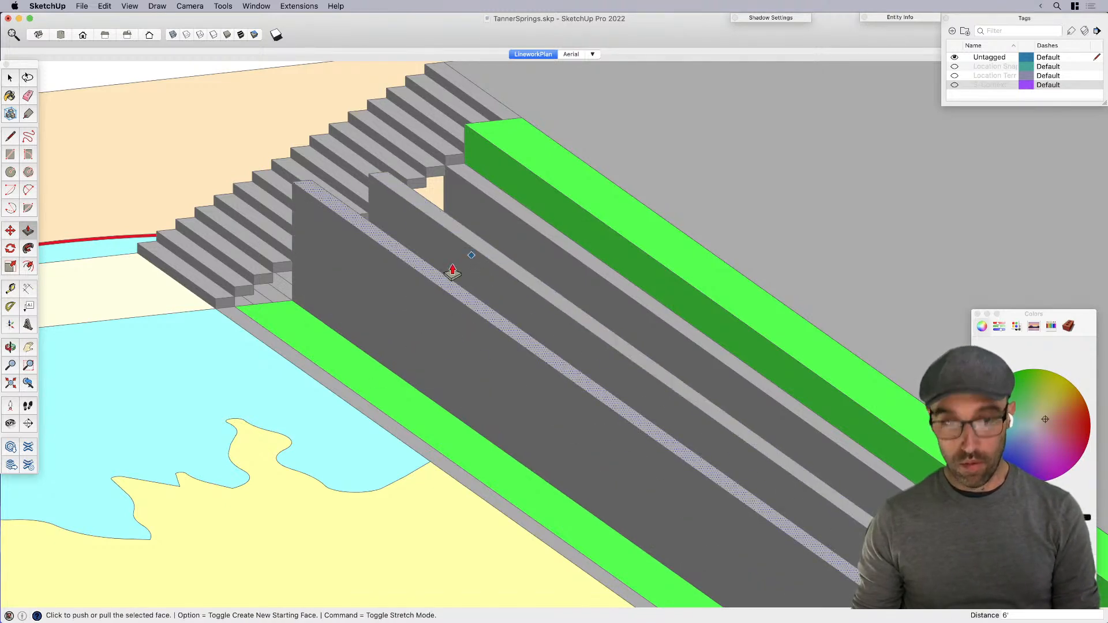
left_click(429, 291)
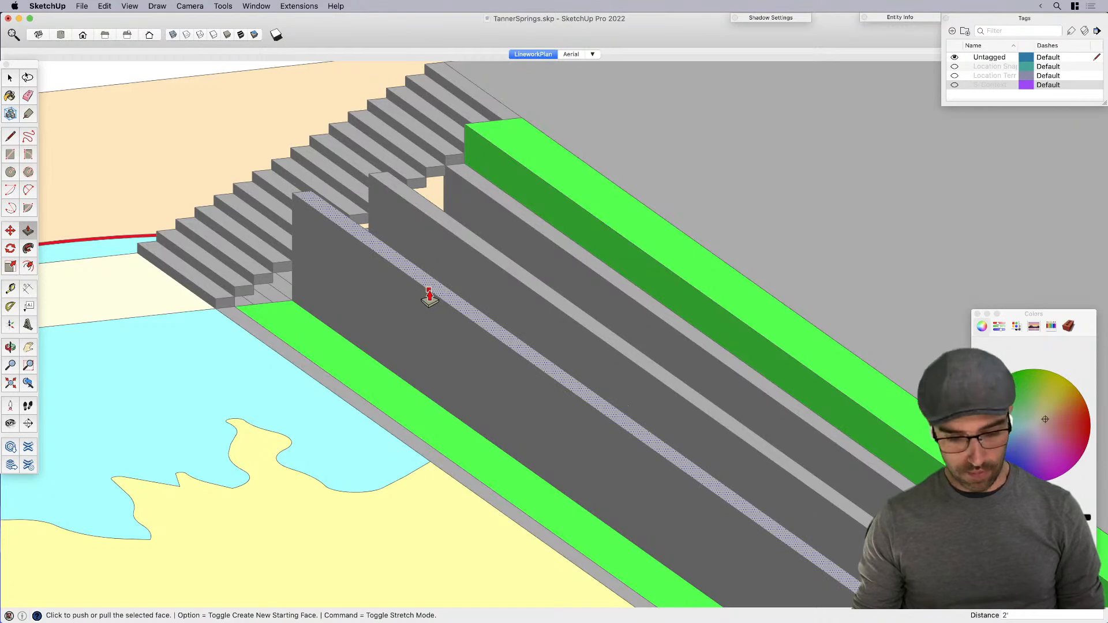
left_click(302, 366)
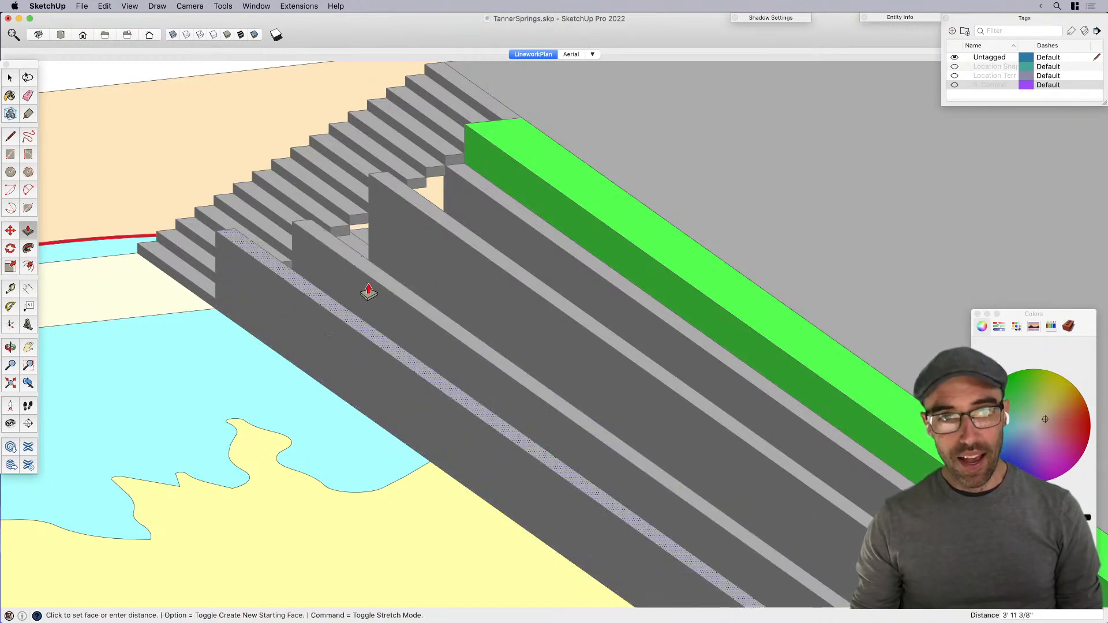
left_click(364, 282)
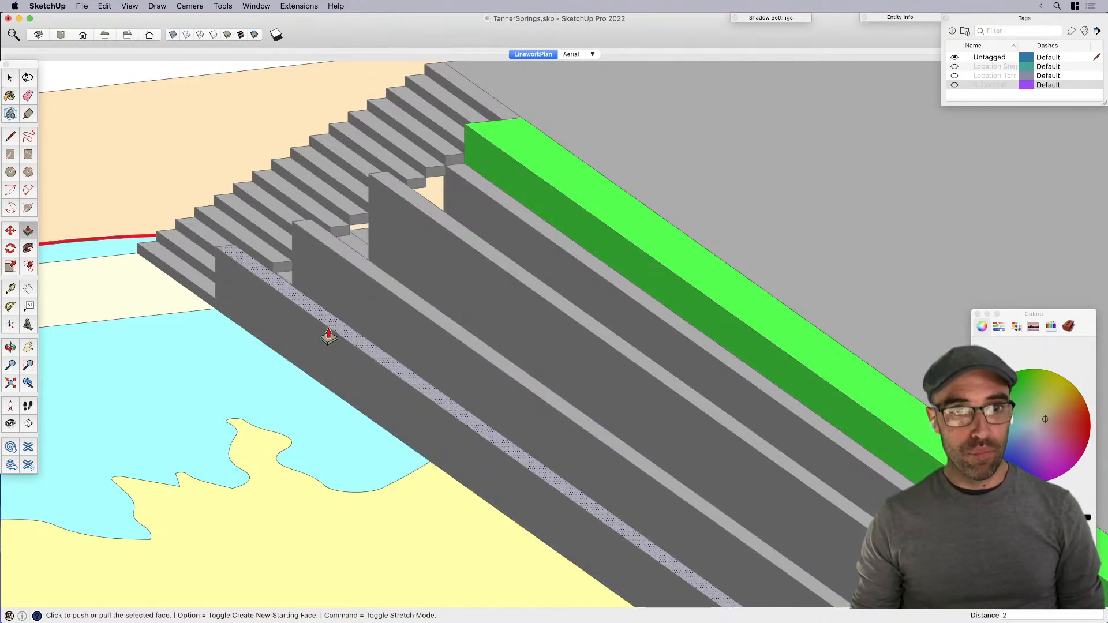
key("space")
Step: Switch the camera from parallel projection to perspective and view the terrace walls from their open ends
scroll(385, 300, "down", 3)
middle_click_drag(572, 280, 460, 206)
middle_click_drag(574, 404, 594, 415)
left_click(190, 6)
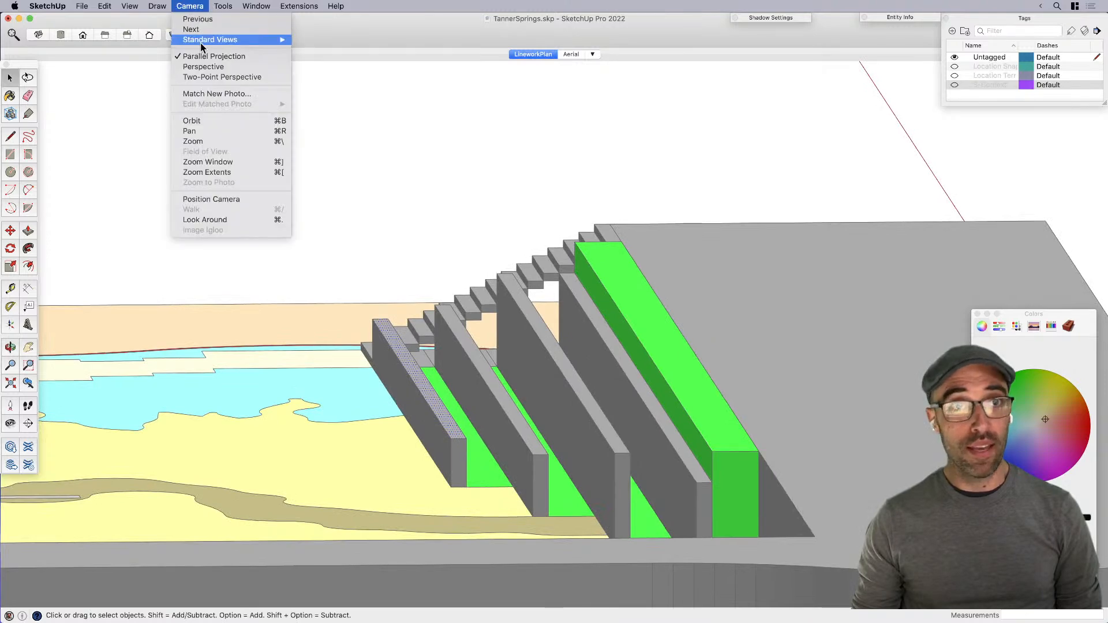
left_click(212, 68)
middle_click_drag(524, 300, 649, 372)
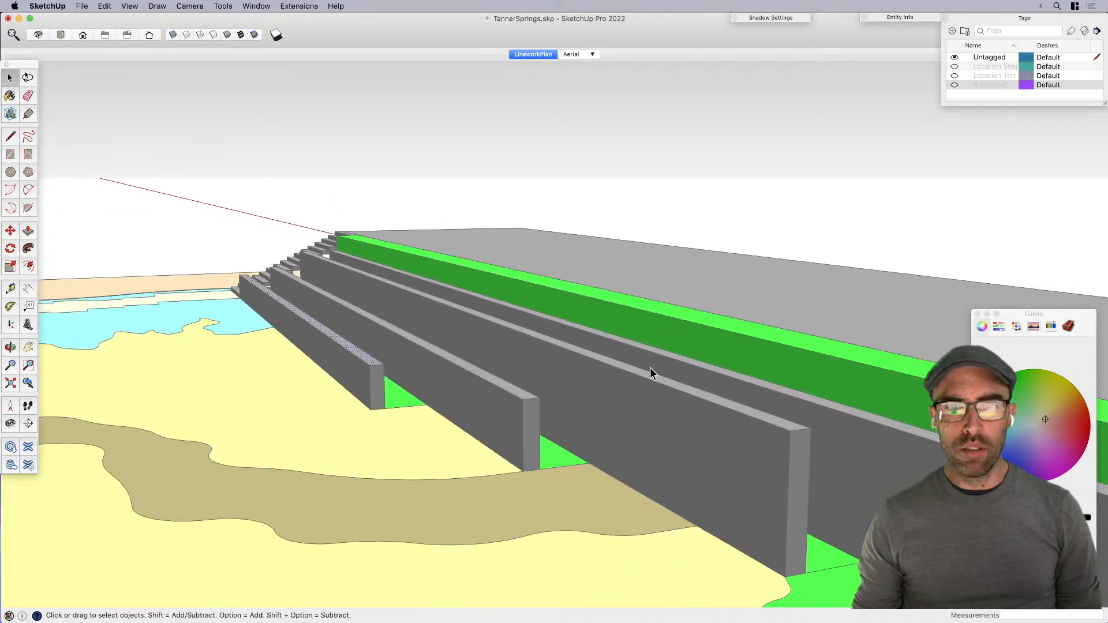
middle_click_drag(710, 396, 586, 382)
Step: Inside the green planting group, lower the uppermost bed by 2' to the top of the adjacent wall
left_click(672, 308)
middle_click_drag(732, 348, 701, 345)
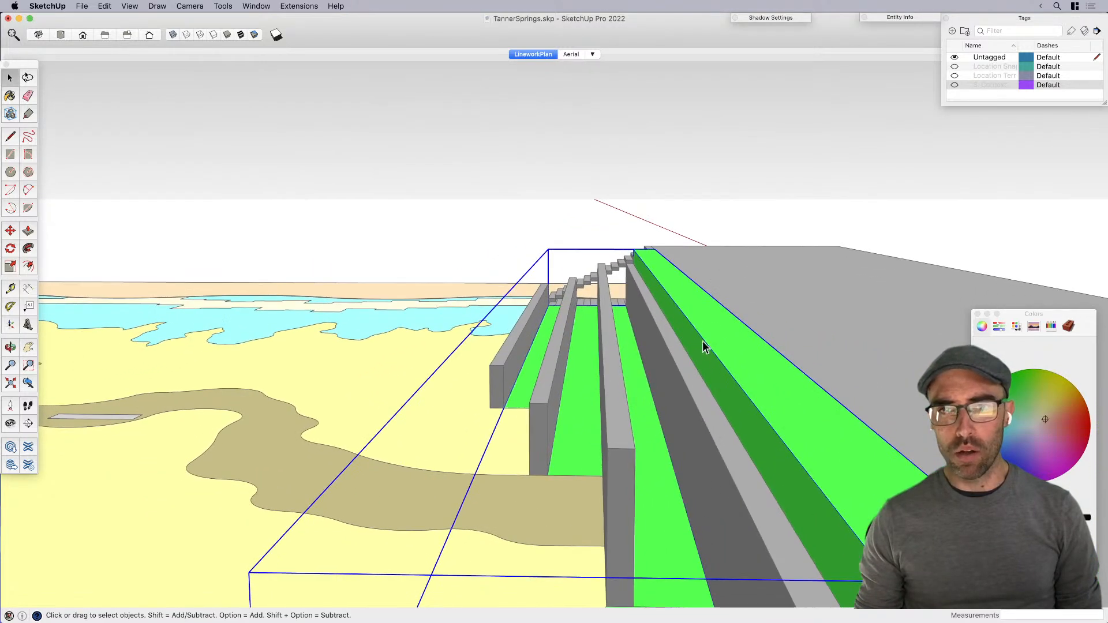
double_click(704, 334)
key("p")
left_click(698, 337)
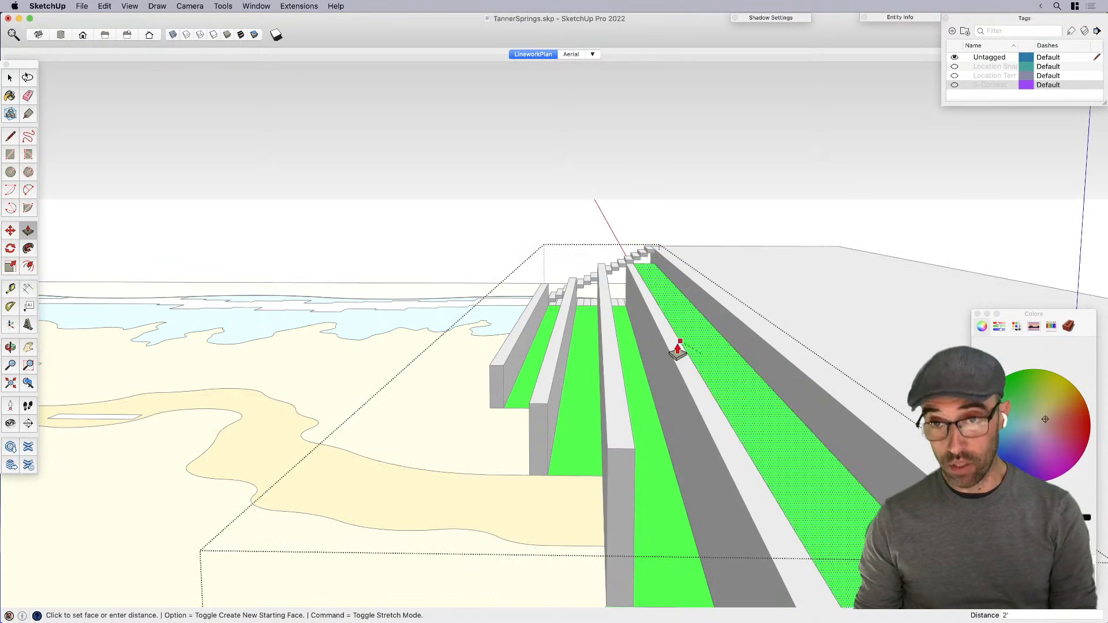
left_click(678, 349)
key("space")
Step: Leave the planting group and lower the outermost wall's top by 2'
middle_click_drag(585, 404, 582, 366)
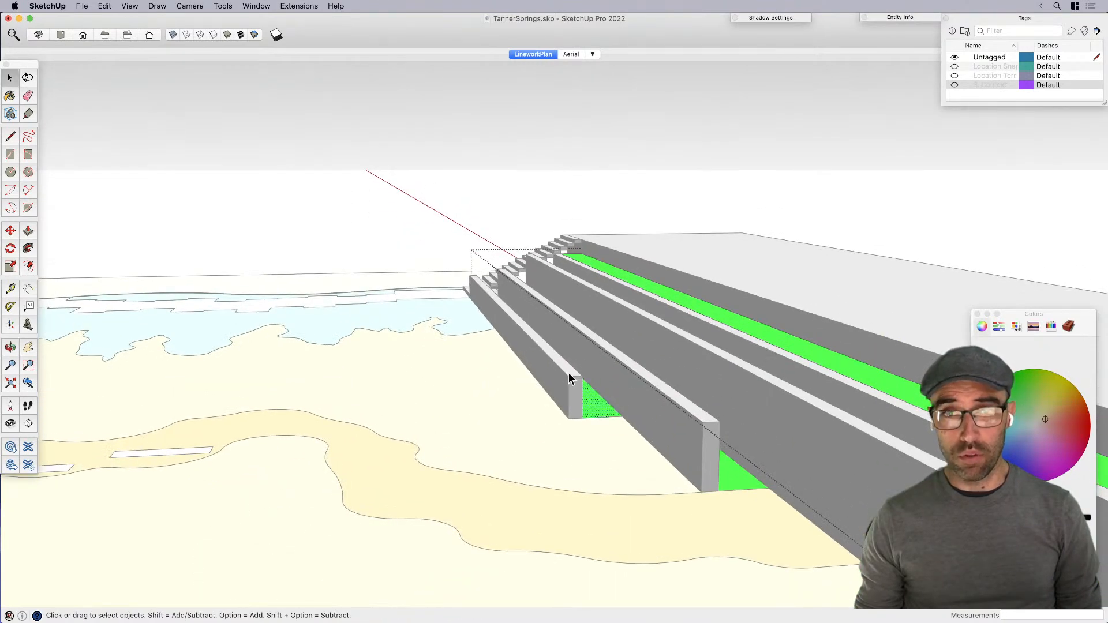
key("Escape")
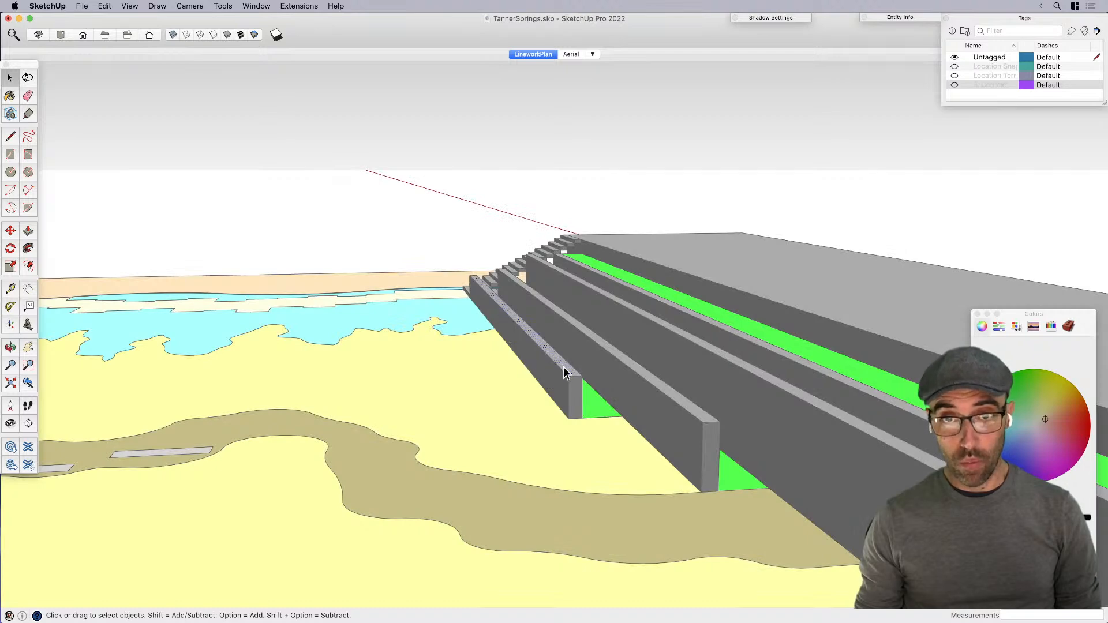
key("p")
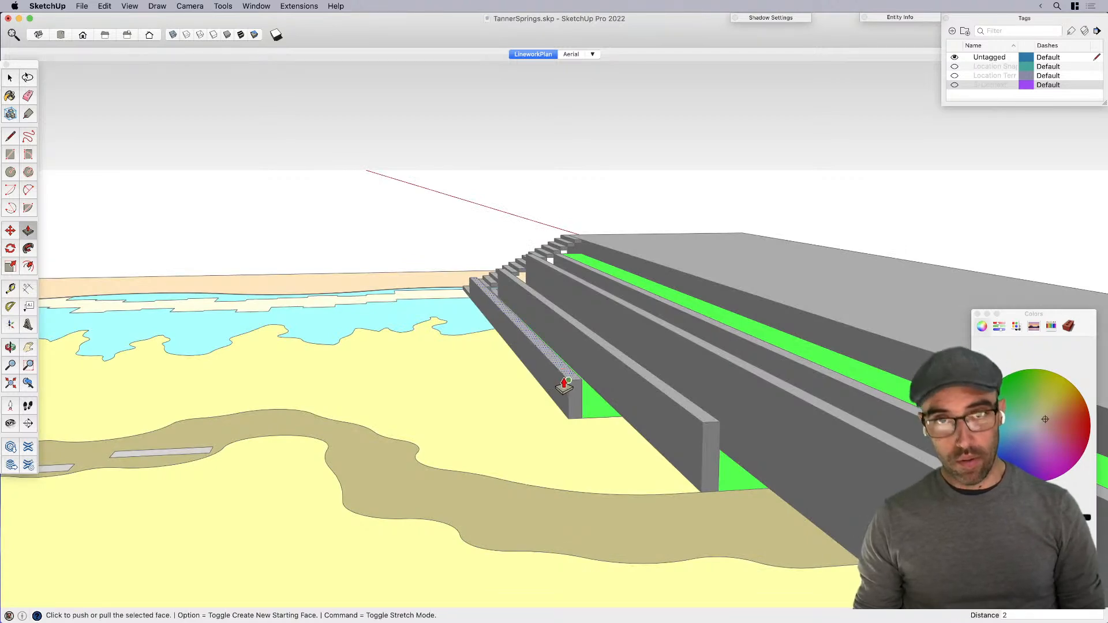
left_click(565, 385)
key("space")
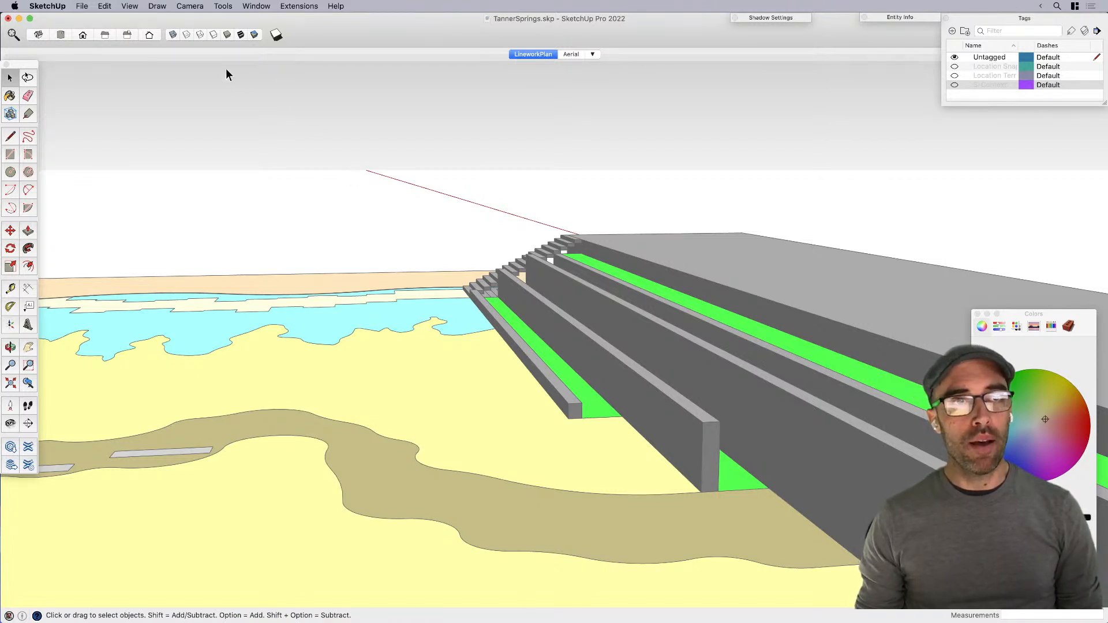
Step: Open the green planting group and raise the outermost bed to the top of the low outer wall
scroll(632, 413, "up", 5)
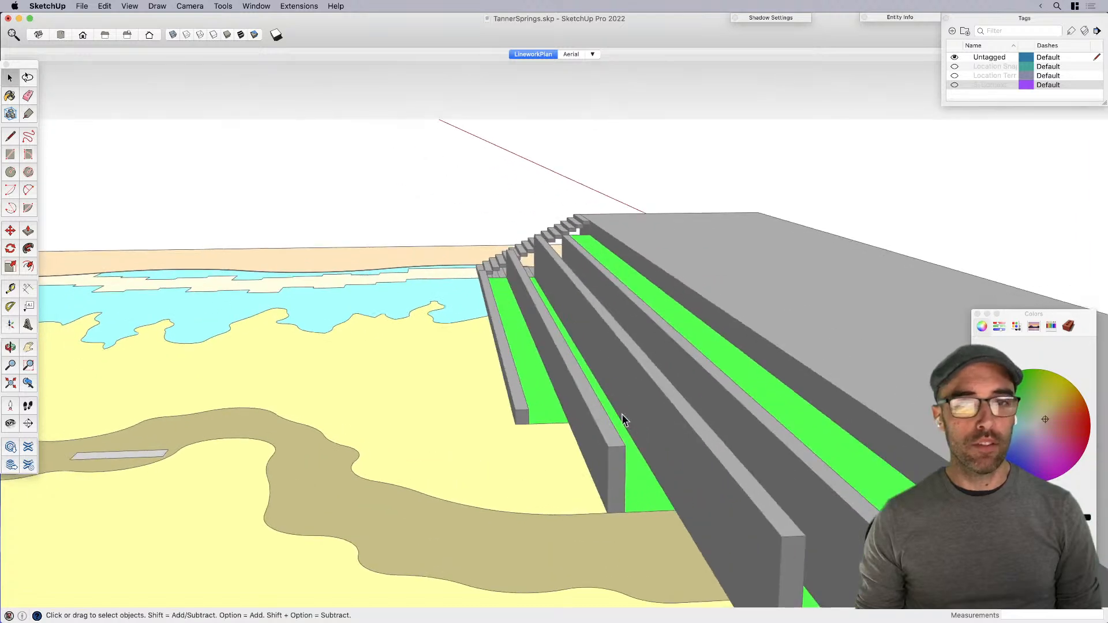
left_click(532, 407)
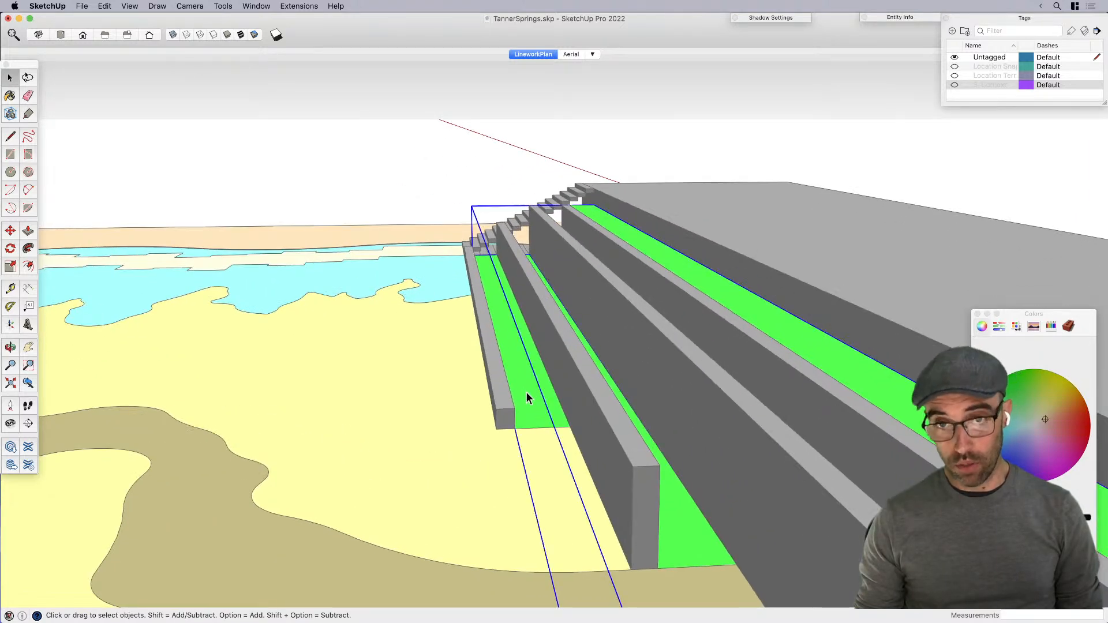
double_click(525, 391)
key("p")
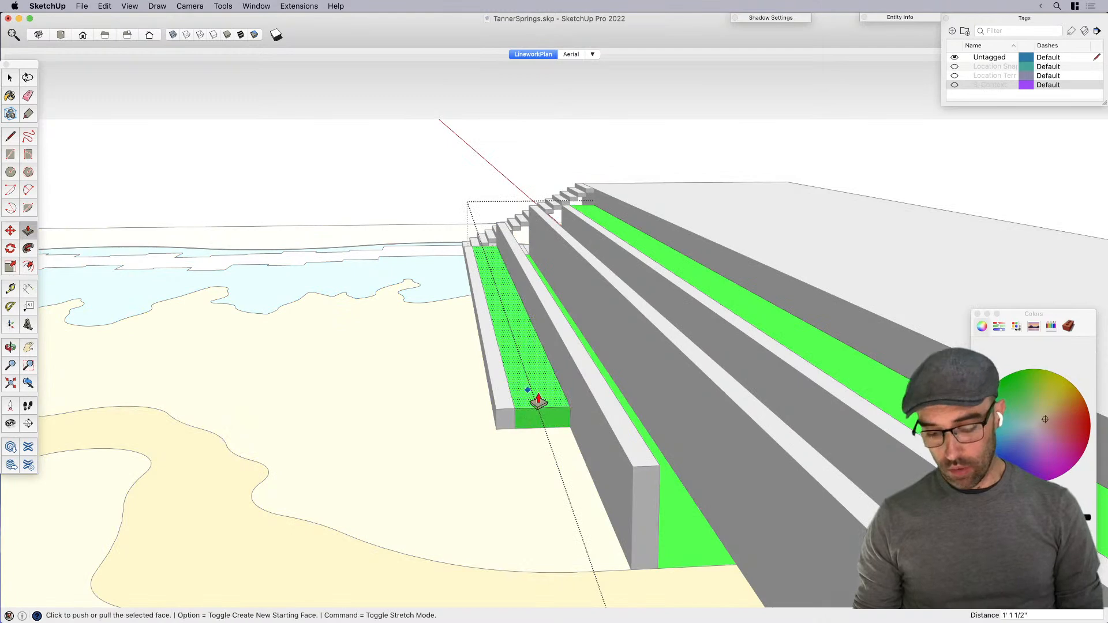
key("space")
Step: Raise the second green bed from the outside to the top of its retaining wall
double_click(684, 523)
key("p")
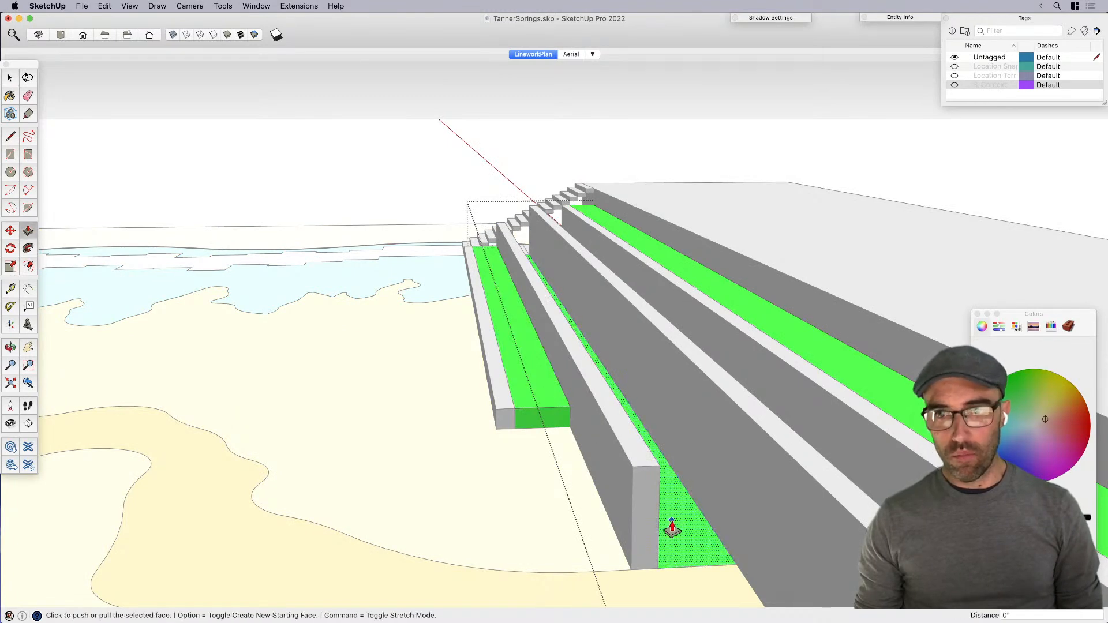
left_click_drag(672, 528, 629, 453)
key("space")
scroll(643, 364, "up", 3)
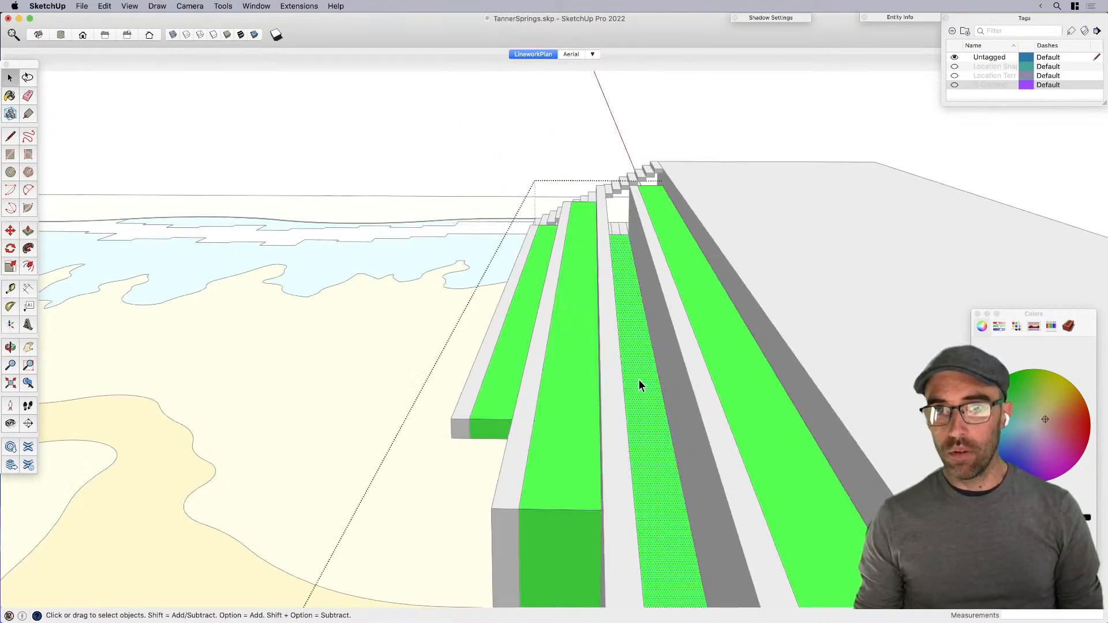
Step: Raise the third green bed level with its retaining wall, and push its top back down by 2'
key("o")
left_click_drag(601, 351, 588, 285)
left_click_drag(650, 306, 677, 255)
key("space")
key("p")
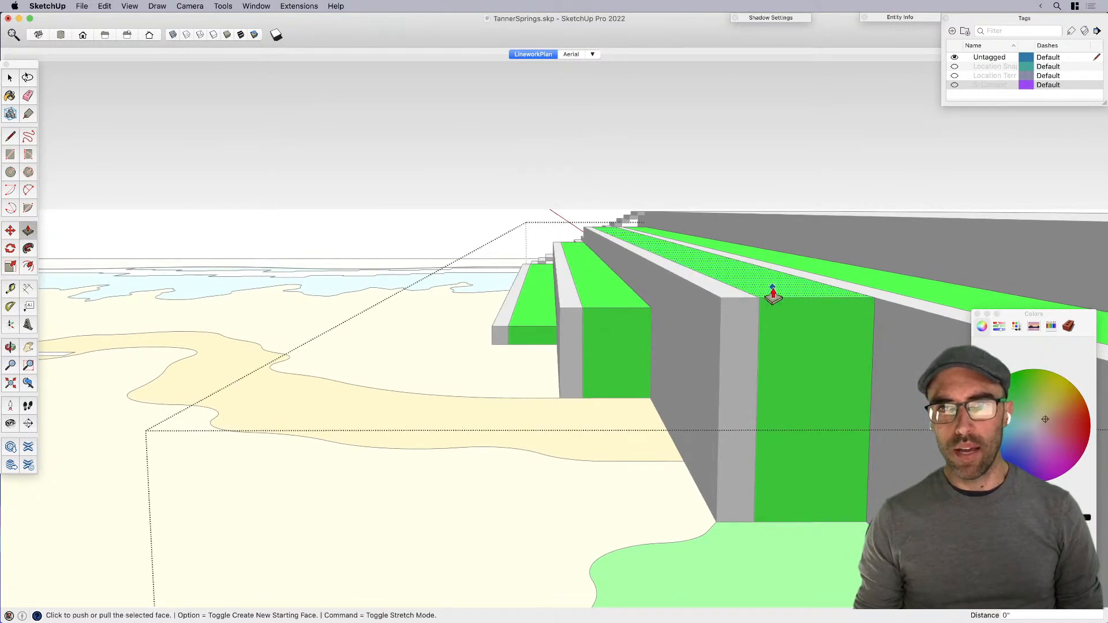
left_click_drag(771, 286, 771, 294)
type("2'")
key("Return")
key("space")
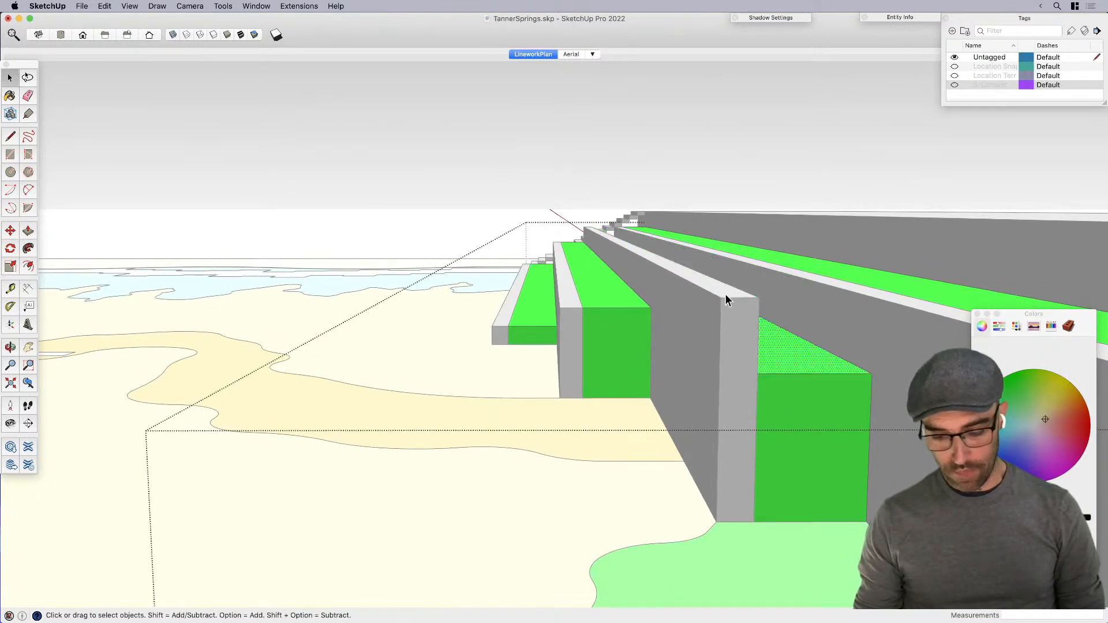
Step: Undo the bed and wall extrusions back to flat strips, keeping only the full-height green block beside the upper terrace
scroll(567, 319, "down", 5)
key("super+z")
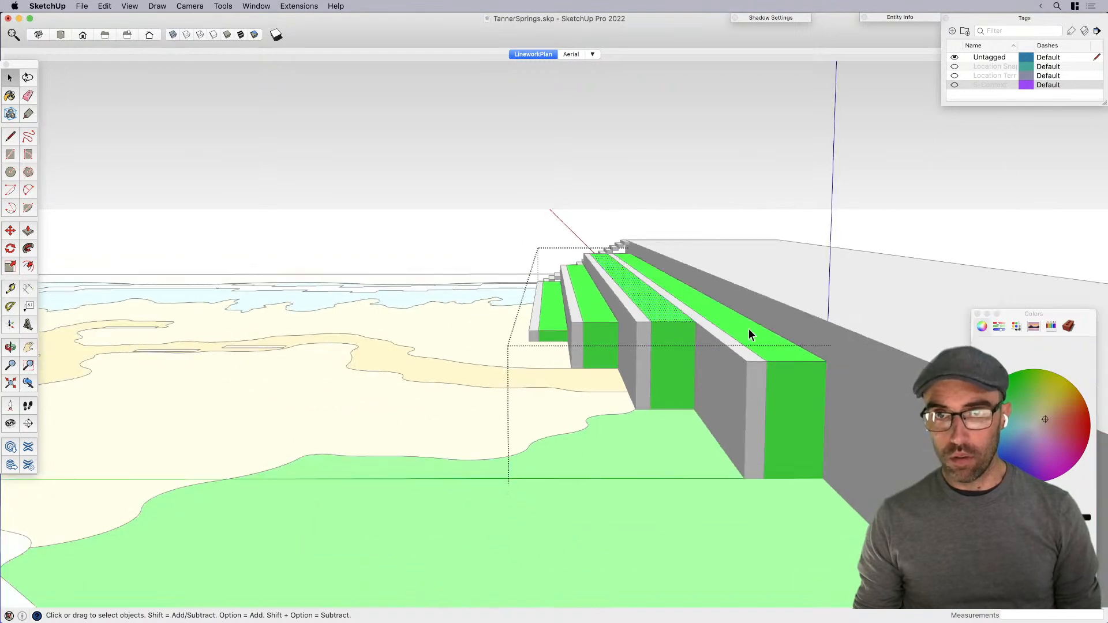
key("super+z")
key("super+z")
key("super+z")
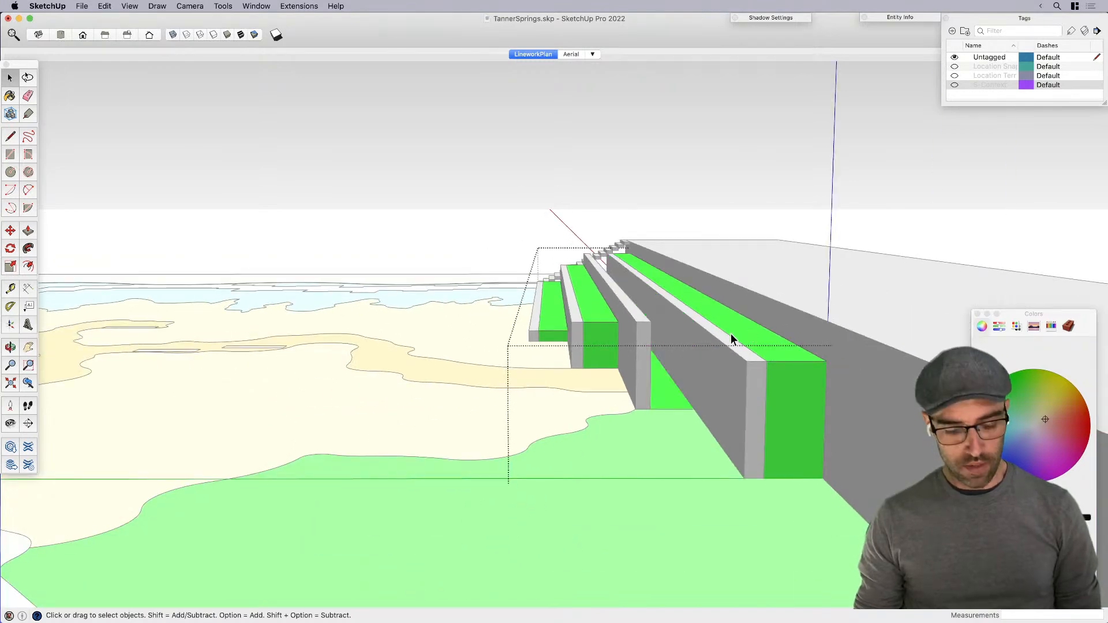
key("super+z")
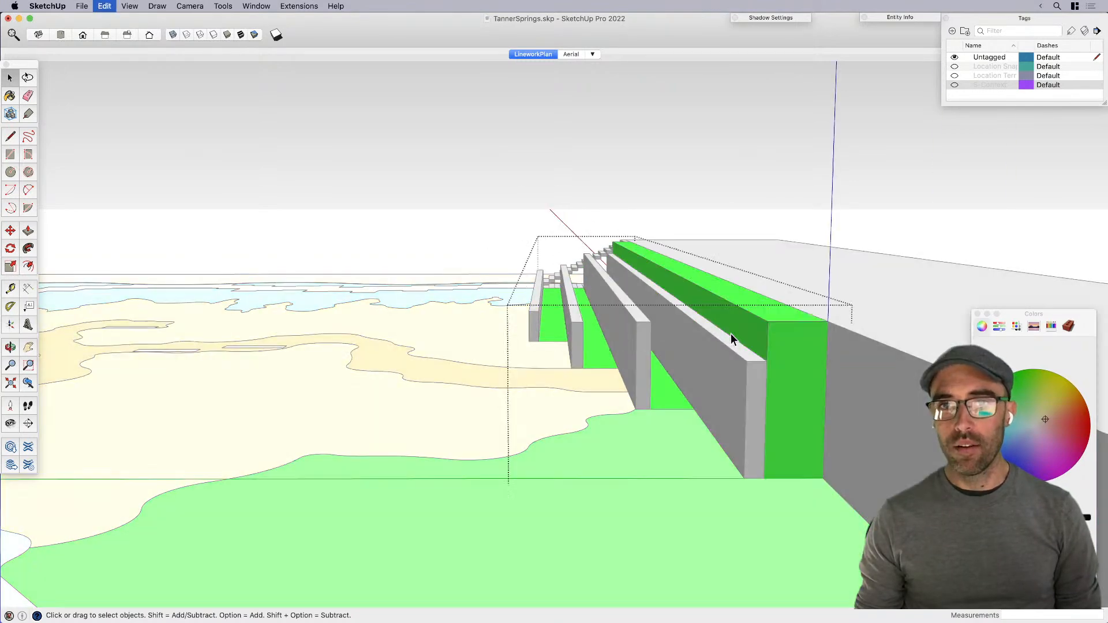
key("super+z")
key("super+z")
key("super+z")
key("super+z")
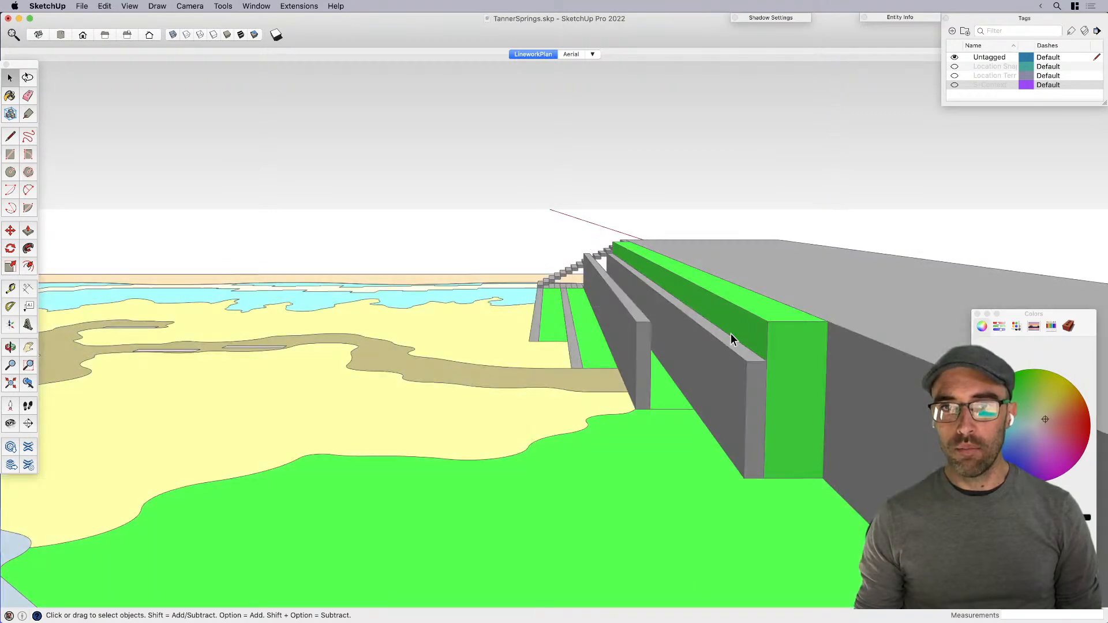
key("super+z")
key("super+z")
key("super+z")
key("super+z")
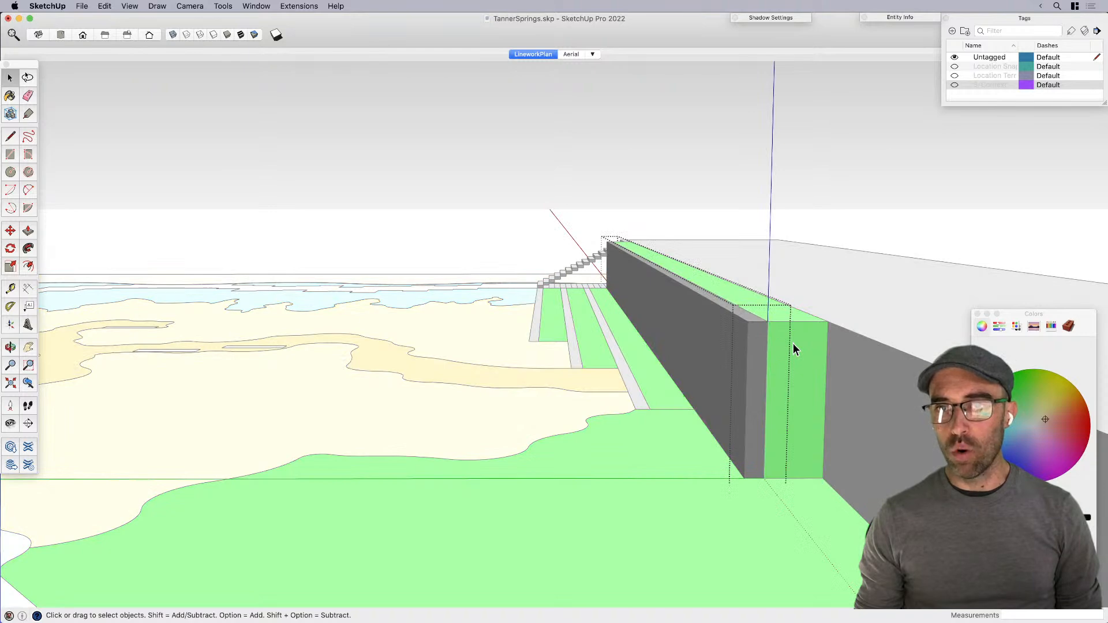
key("super+z")
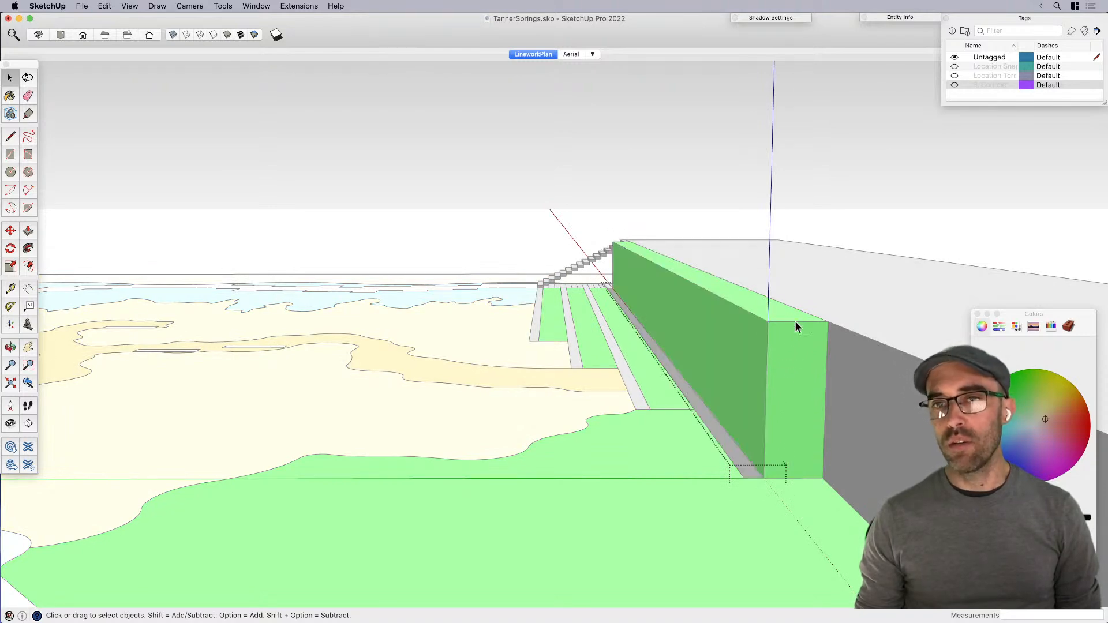
Step: Open the innermost wall strip's group and extrude it 8' up to the top of the green block
middle_click_drag(797, 315, 793, 325)
left_click(779, 230)
left_click(746, 474)
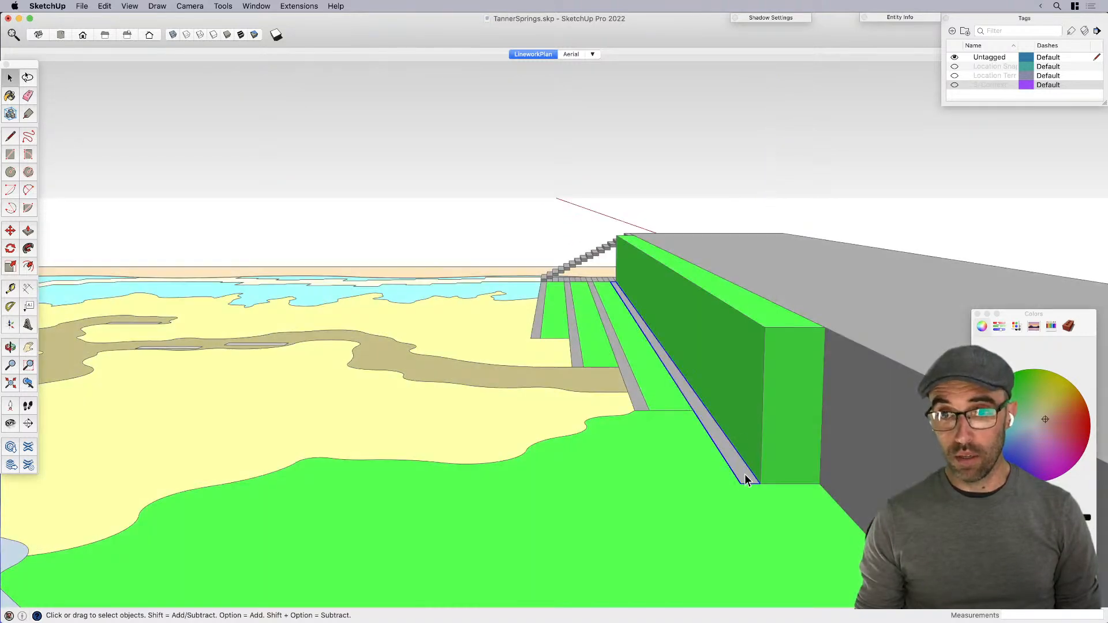
double_click(745, 478)
key("p")
left_click(744, 477)
left_click(771, 317)
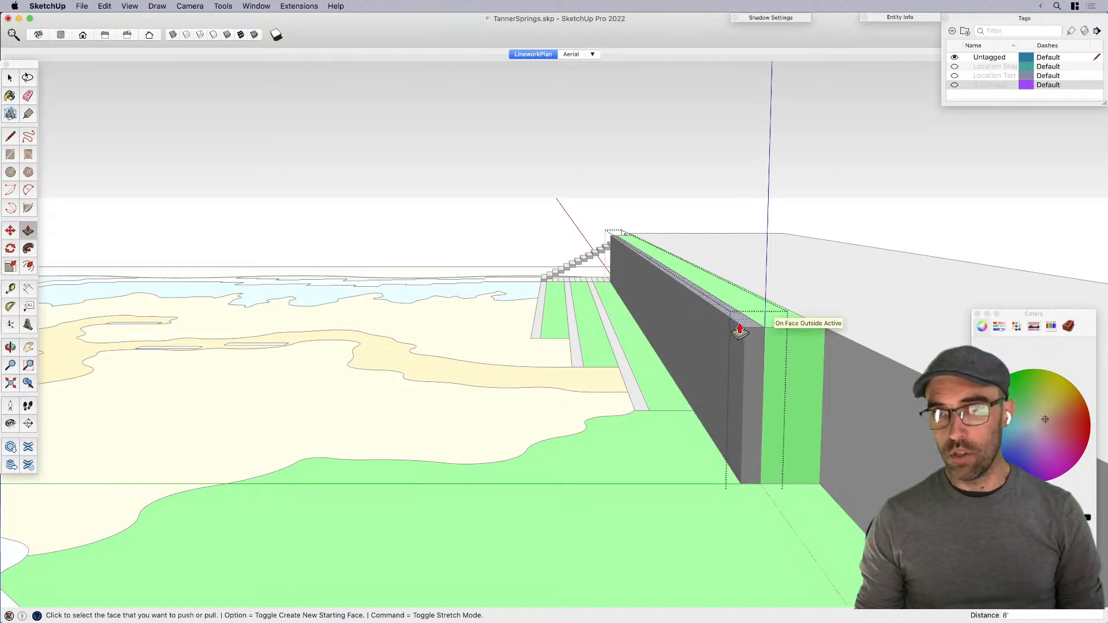
Step: Lower the top of the innermost wall by 18"
left_click(739, 326)
left_click(742, 332)
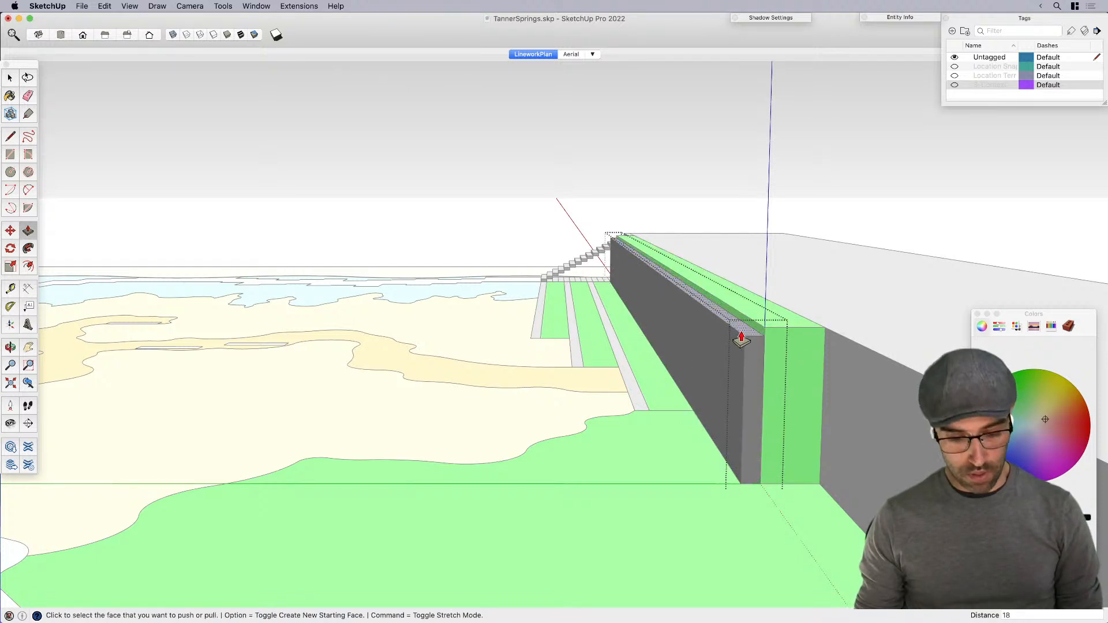
left_click(742, 338)
key("space")
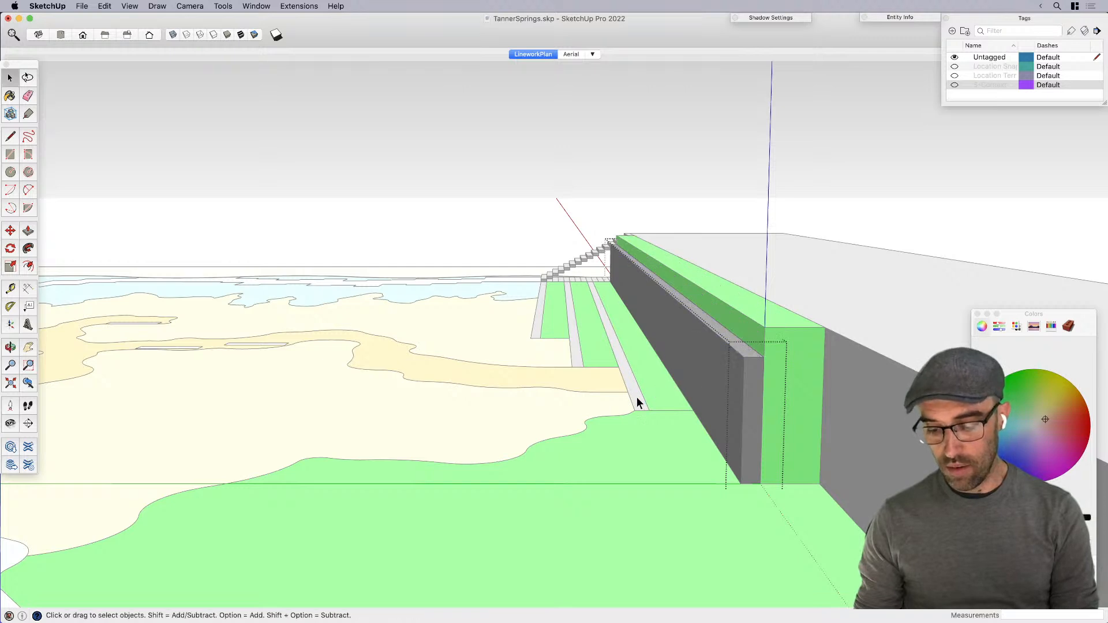
left_click(635, 398)
left_click(636, 398)
key("p")
left_click(636, 397)
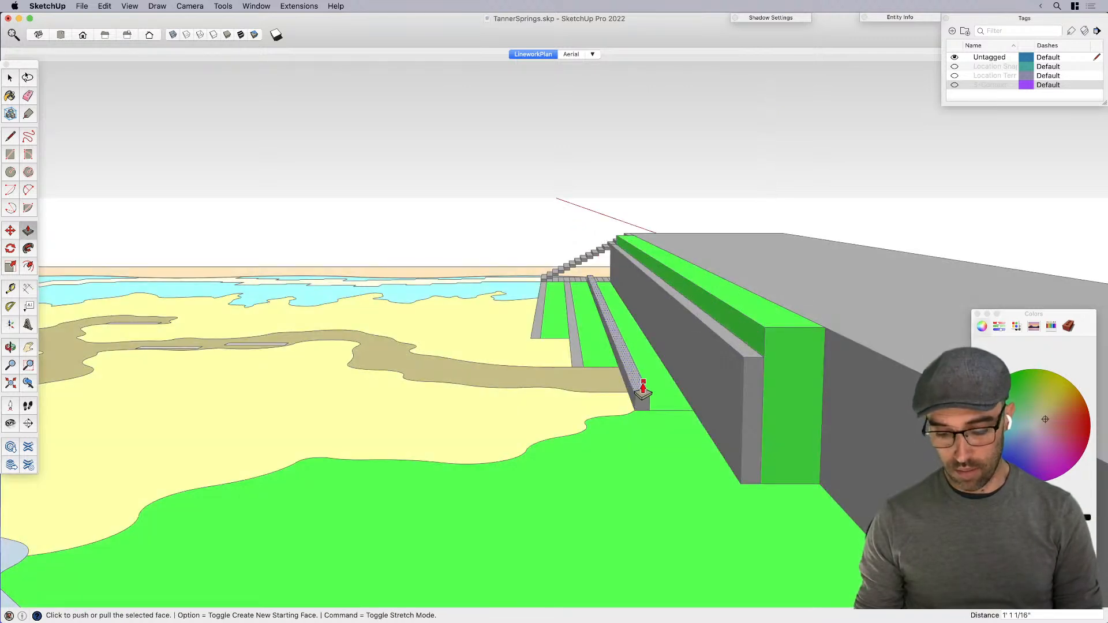
key("Escape")
key("space")
left_click(636, 397)
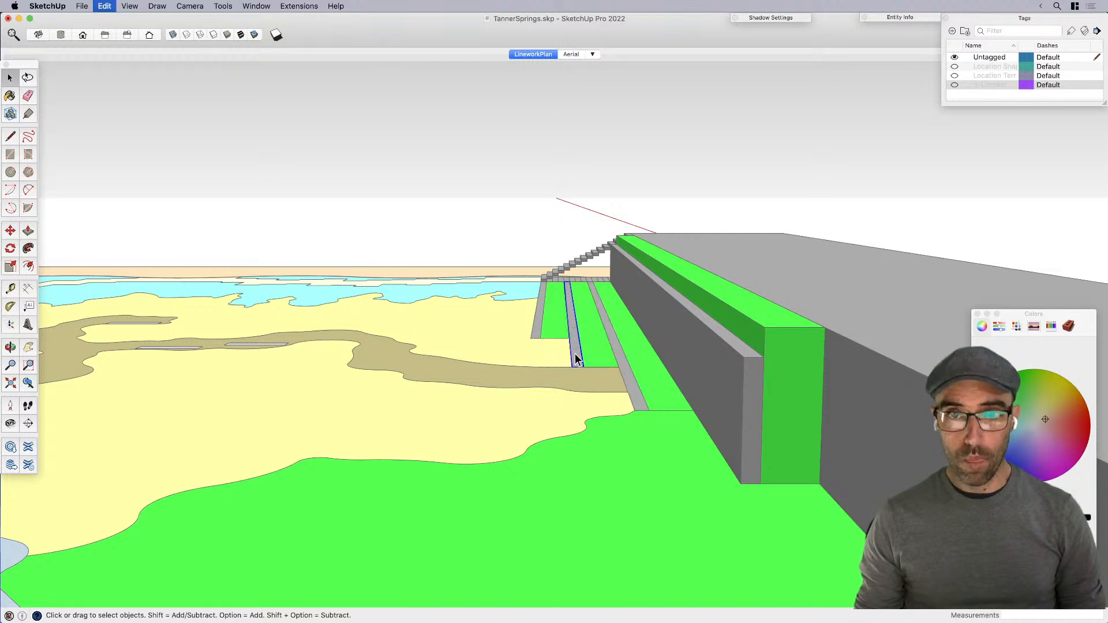
Step: Open the outermost wall strip's group and extrude the strip up into a low wall
double_click(538, 327)
middle_click_drag(539, 328, 461, 272)
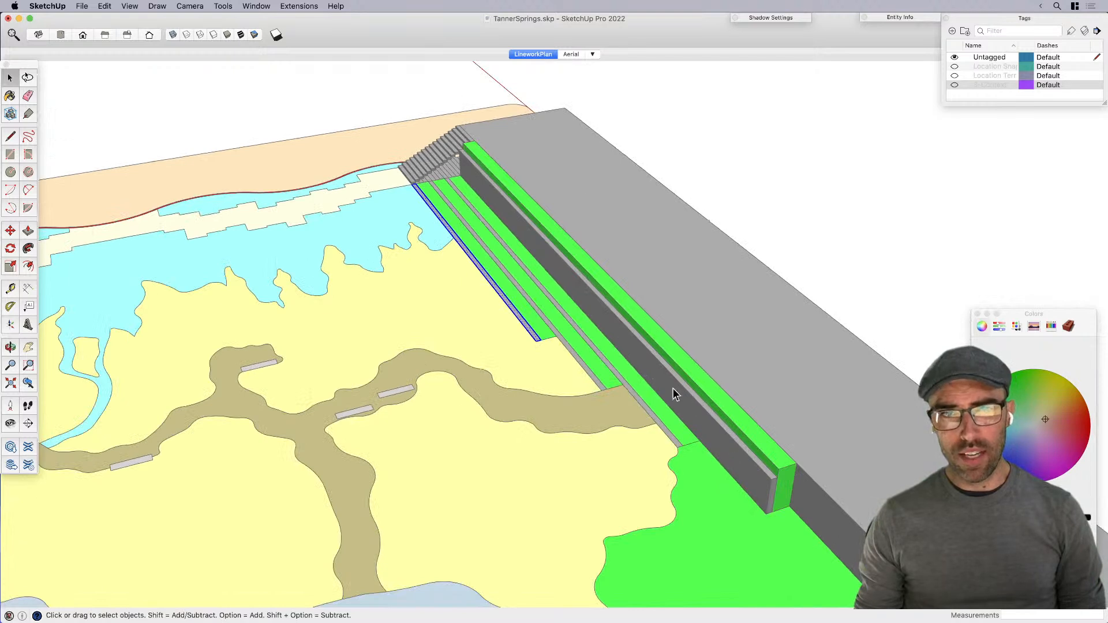
scroll(492, 324, "up", 5)
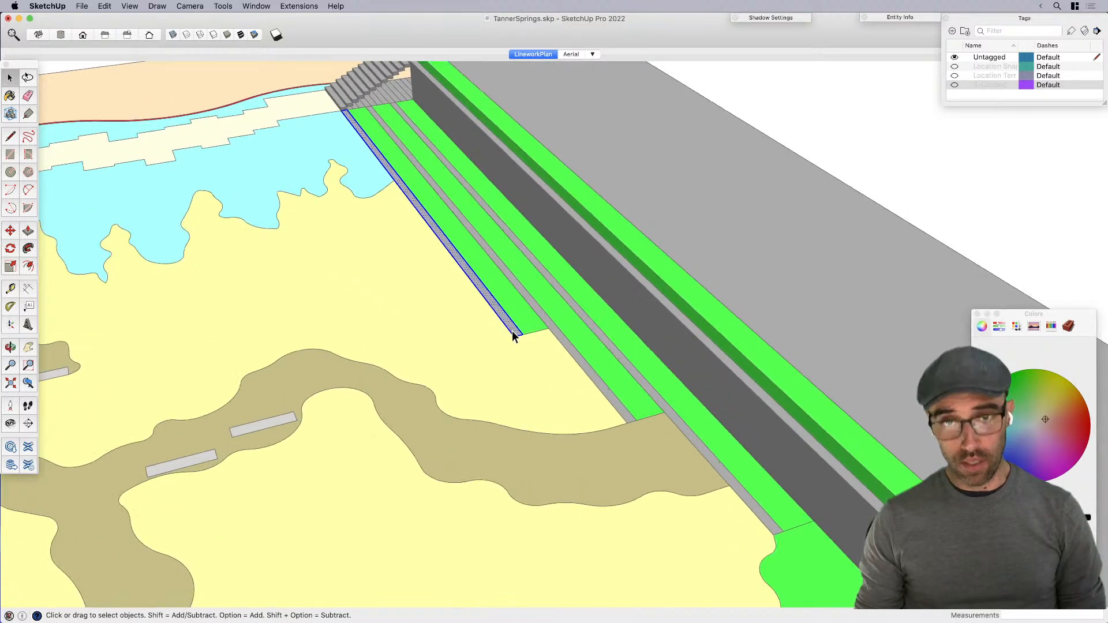
key("p")
key("space")
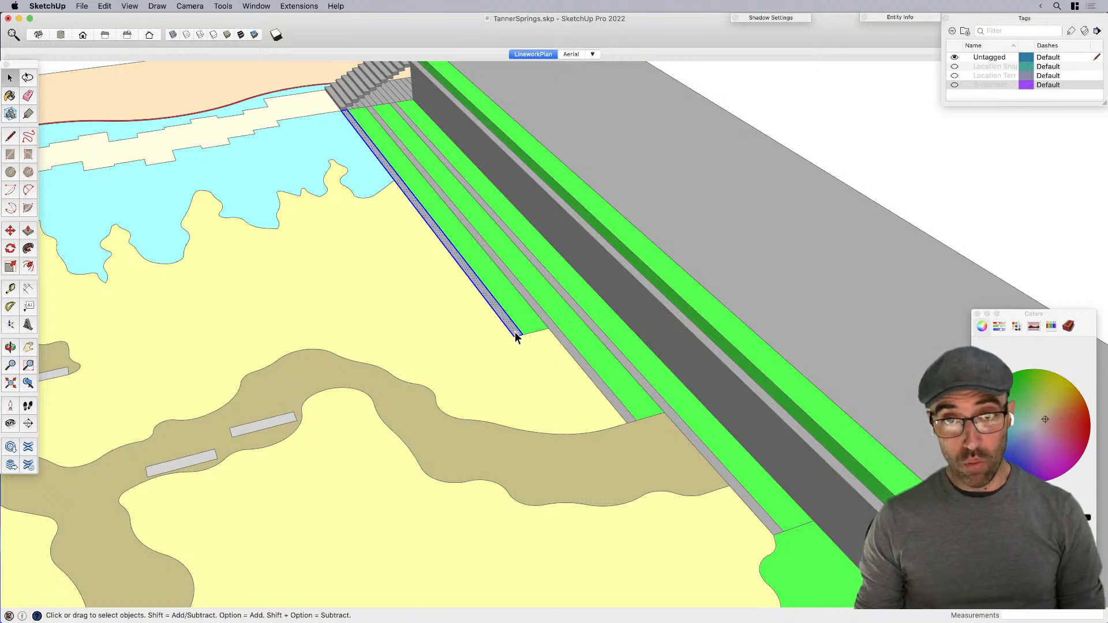
key("p")
left_click(514, 332)
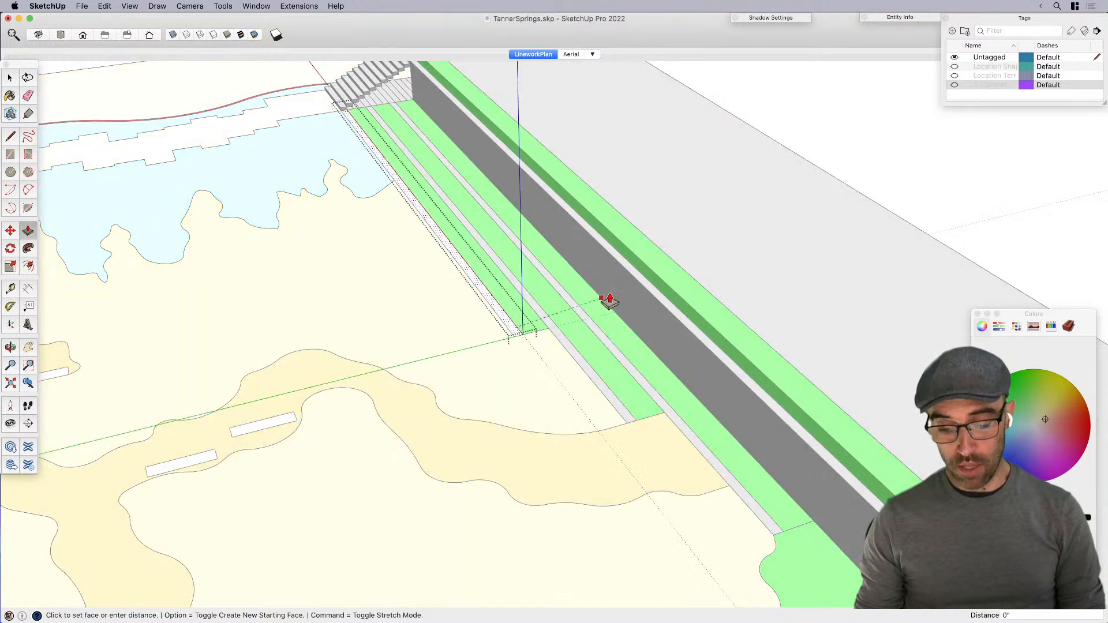
middle_click_drag(523, 303, 495, 307)
key("space")
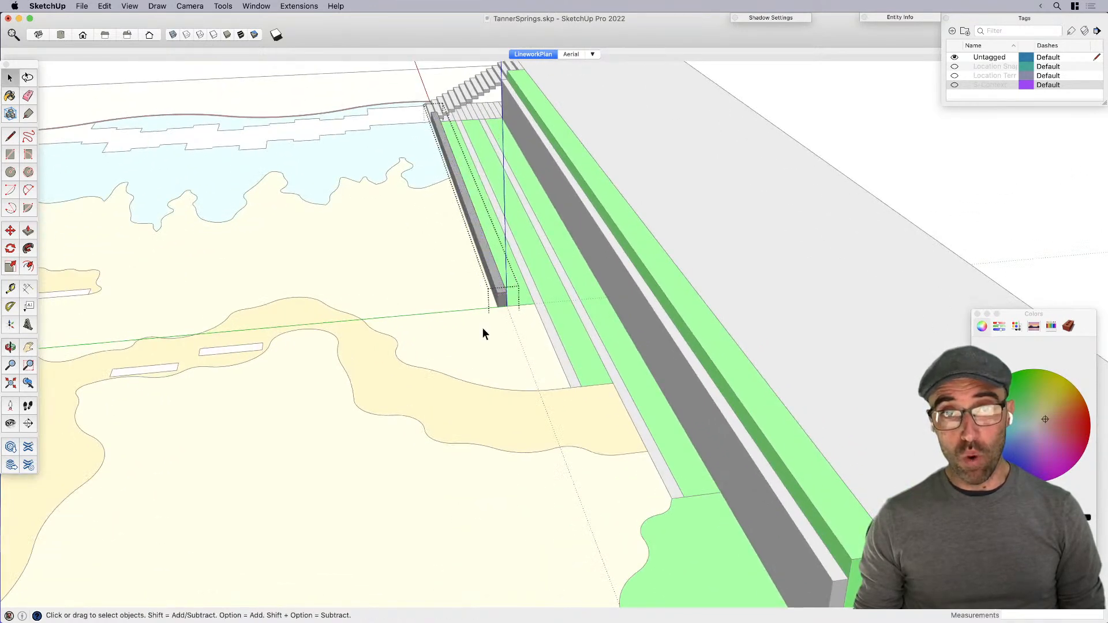
Step: Leave the outermost wall's group and scale the wall's height up by a factor of about 3.9
left_click(459, 290)
left_click(500, 282)
key("s")
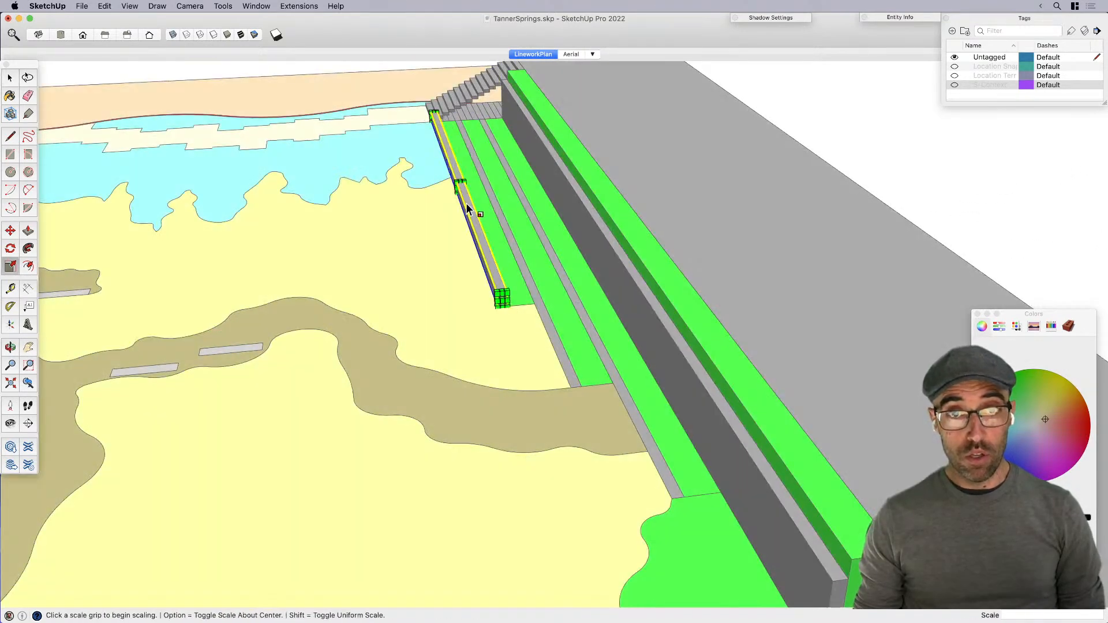
left_click(461, 186)
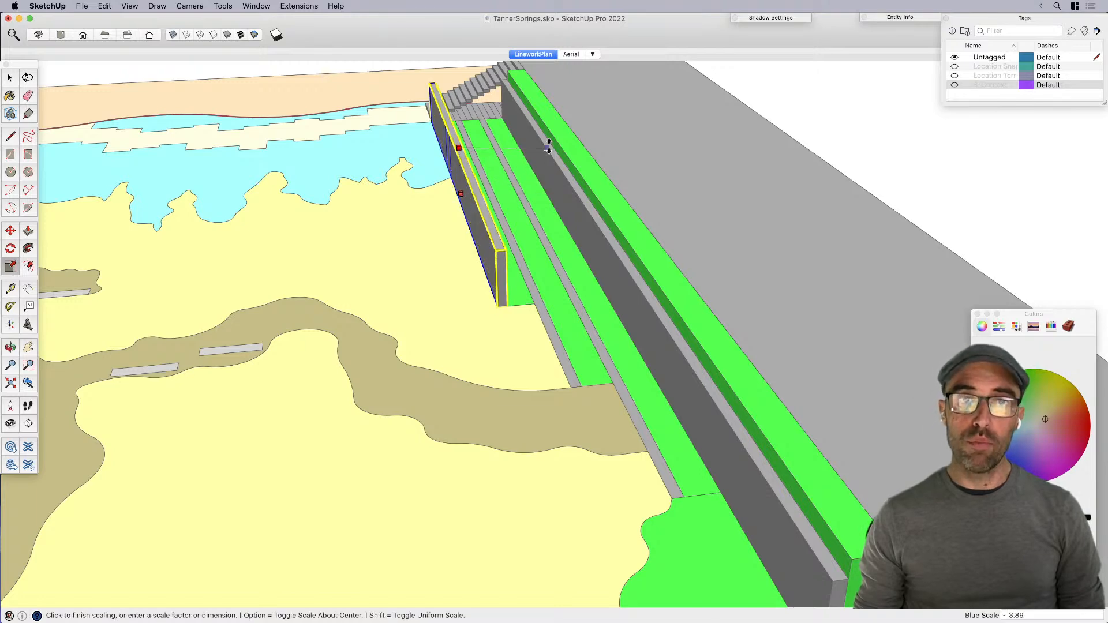
left_click(554, 148)
middle_click_drag(553, 148, 498, 222)
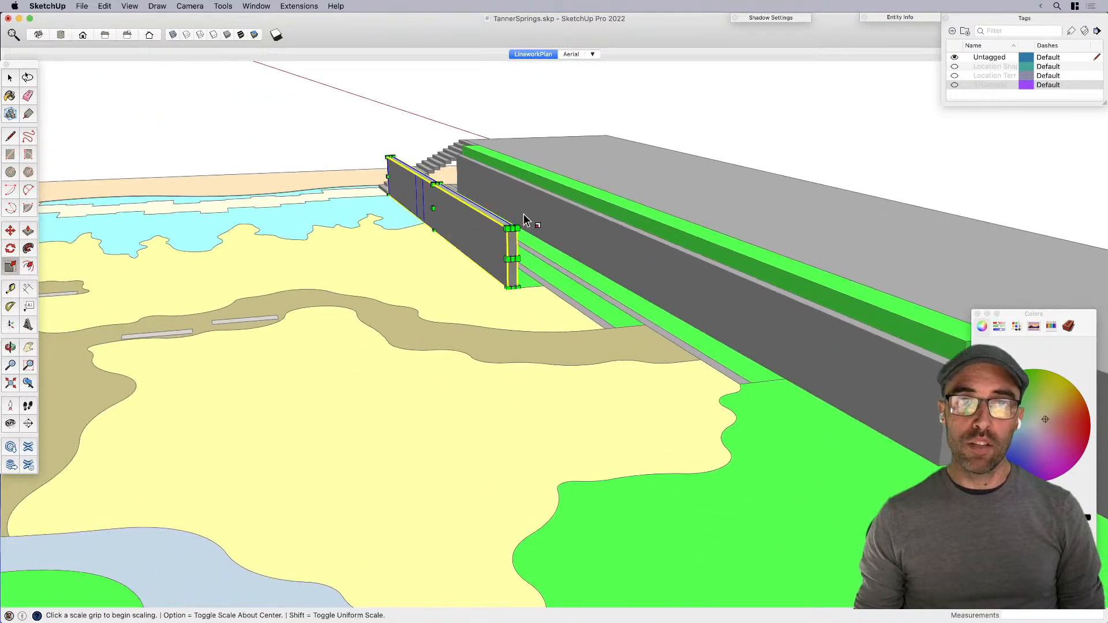
Step: Try scaling the outermost wall's height down to a factor of about 0.12, and undo that scaling
scroll(456, 196, "up", 2)
left_click(429, 184)
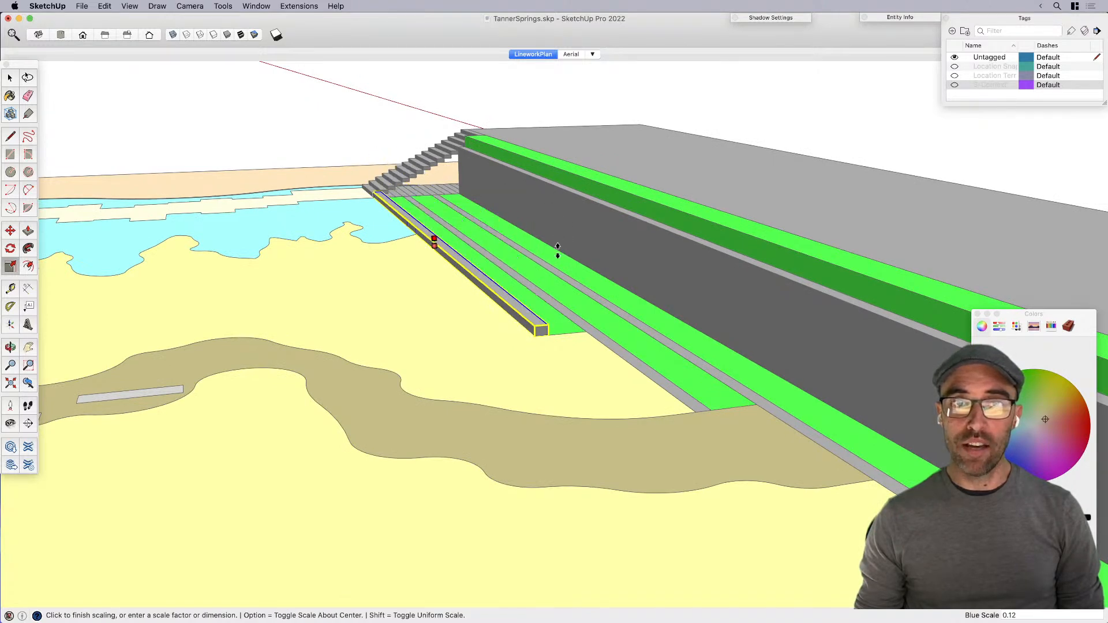
left_click(555, 233)
key("super+z")
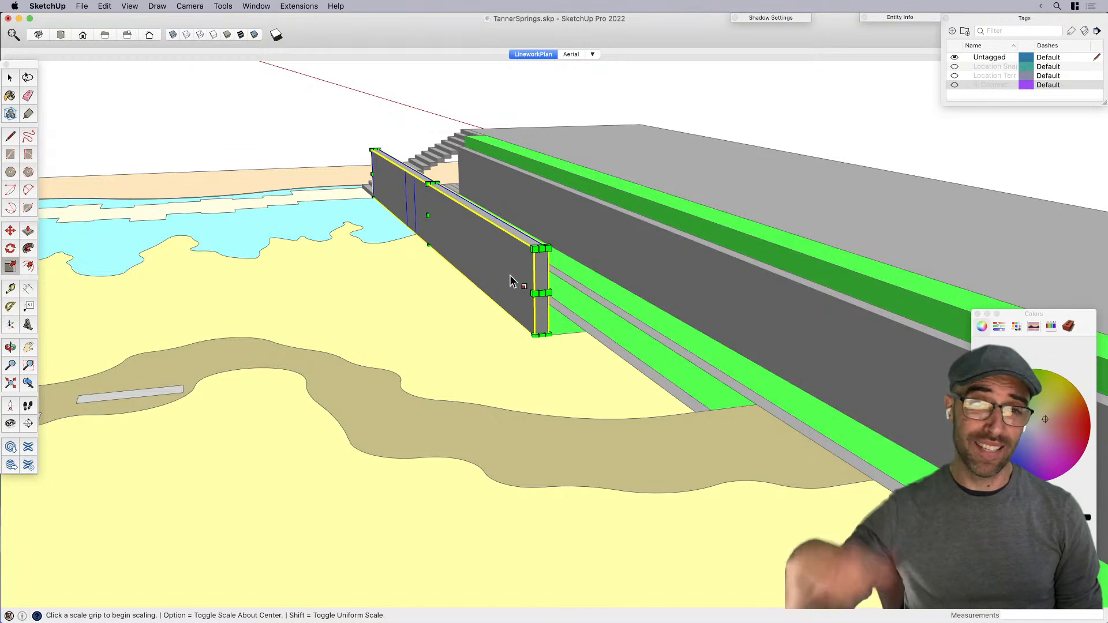
scroll(450, 287, "down", 3)
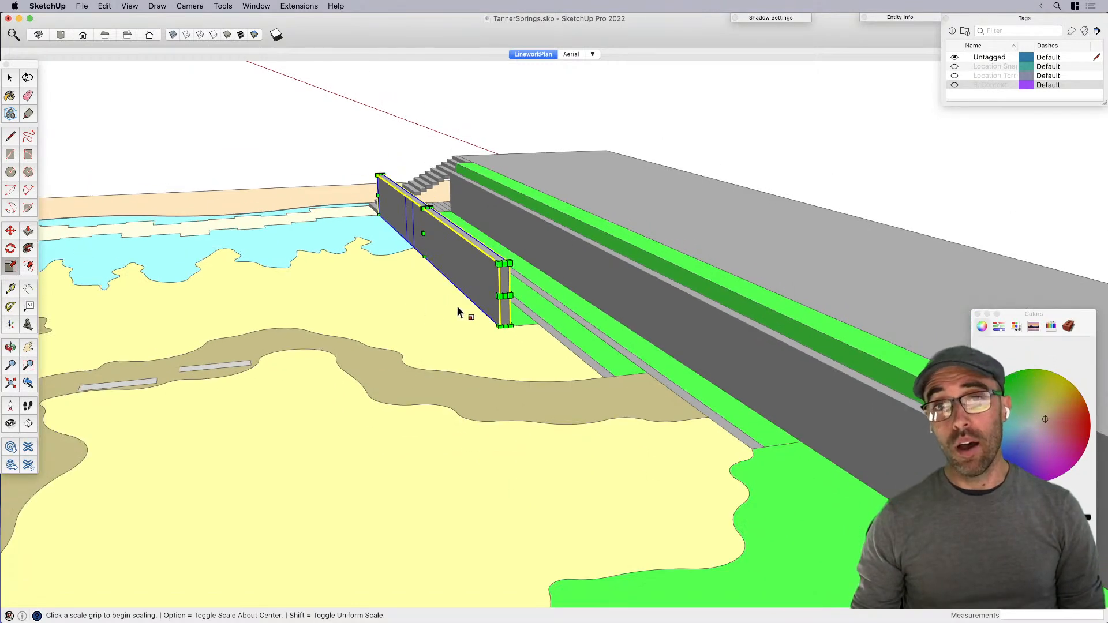
scroll(493, 304, "up", 6)
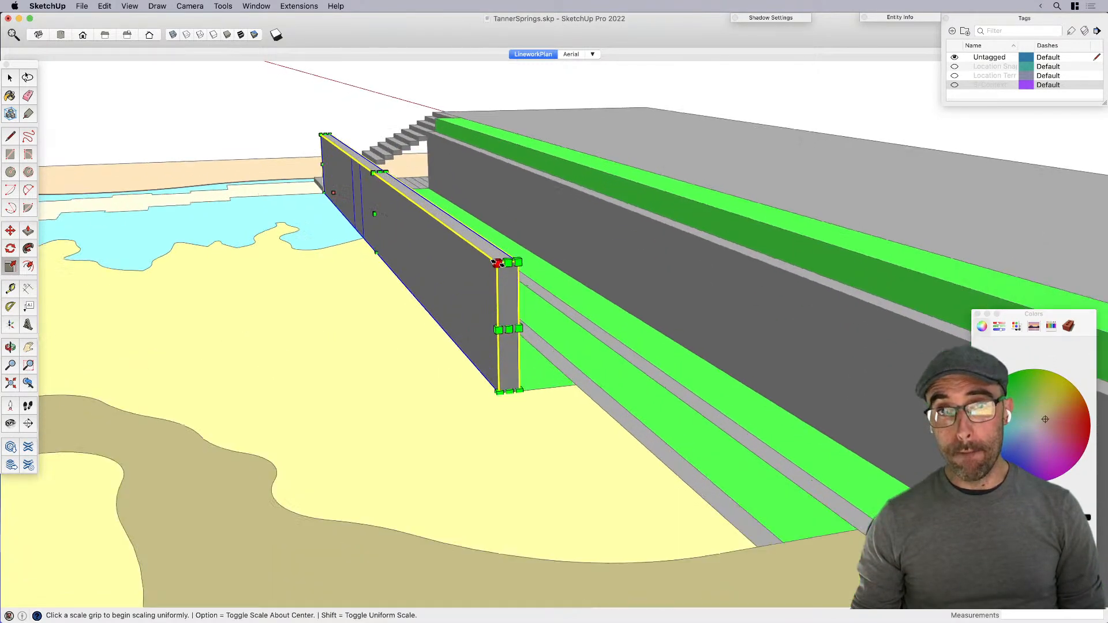
key("space")
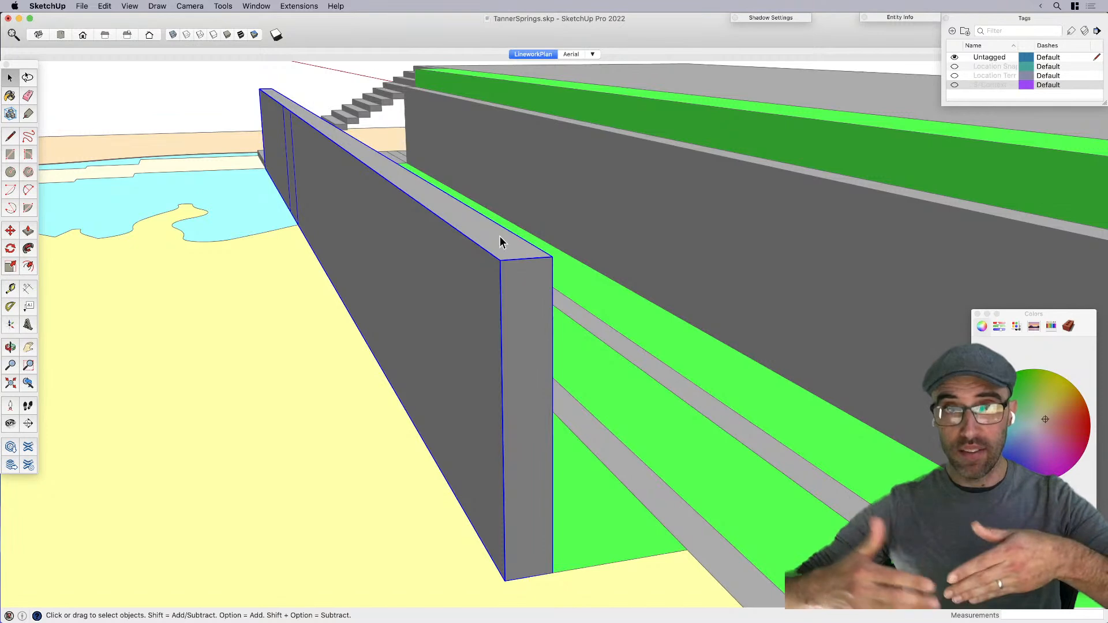
Step: Extrude the wall strip beside the innermost wall 6' 6" up to that wall's top, and lower it by 1' 6"
scroll(403, 263, "down", 4)
middle_click_drag(619, 241, 465, 295)
scroll(465, 296, "down", 4)
double_click(484, 301)
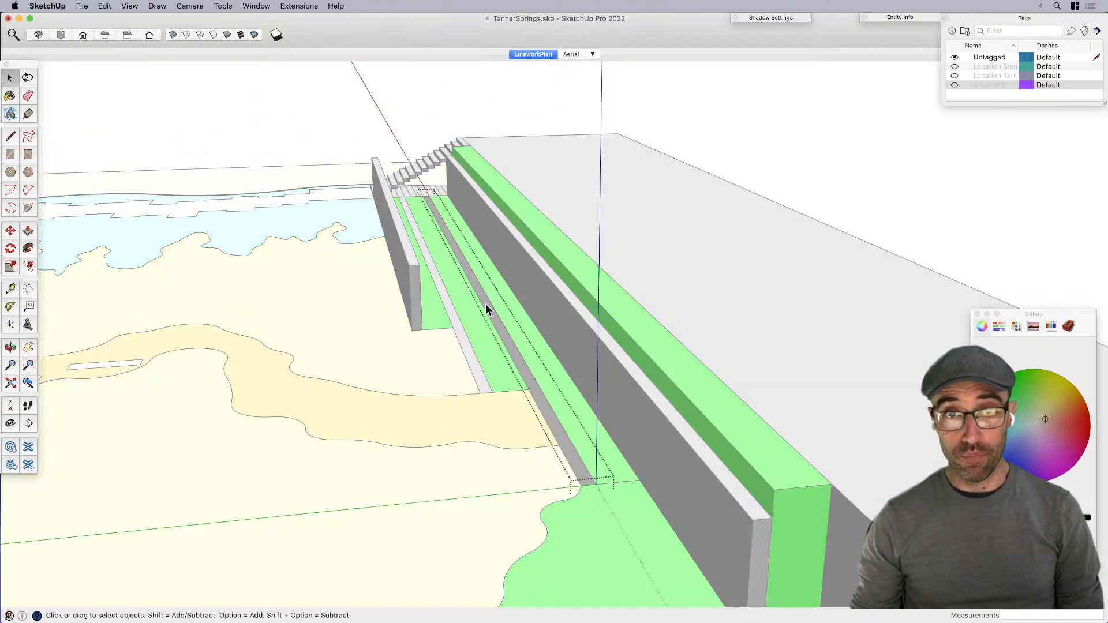
key("p")
left_click(491, 304)
left_click(528, 251)
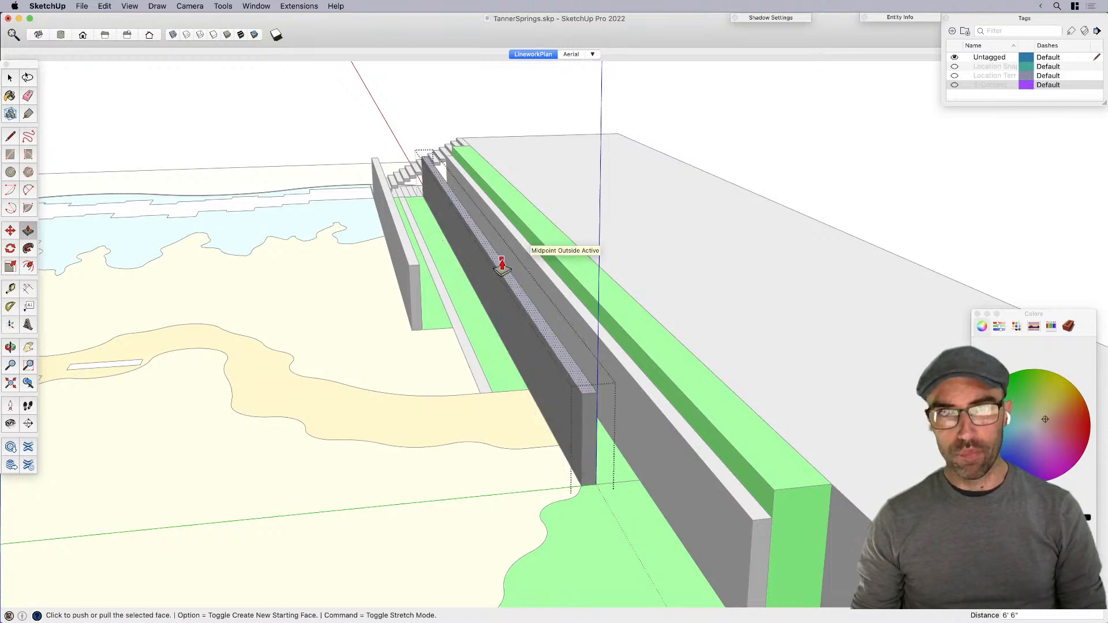
type("1")
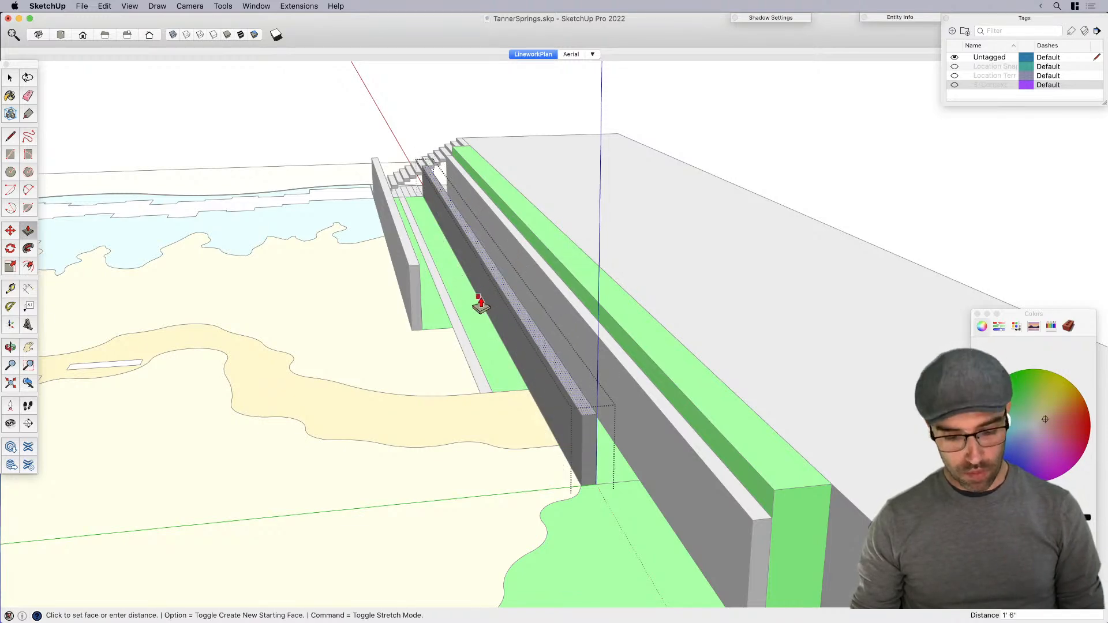
Step: Extrude the next wall strip outward up to its inner neighbour's top, and lower it by the same step
key("space")
double_click(462, 339)
key("p")
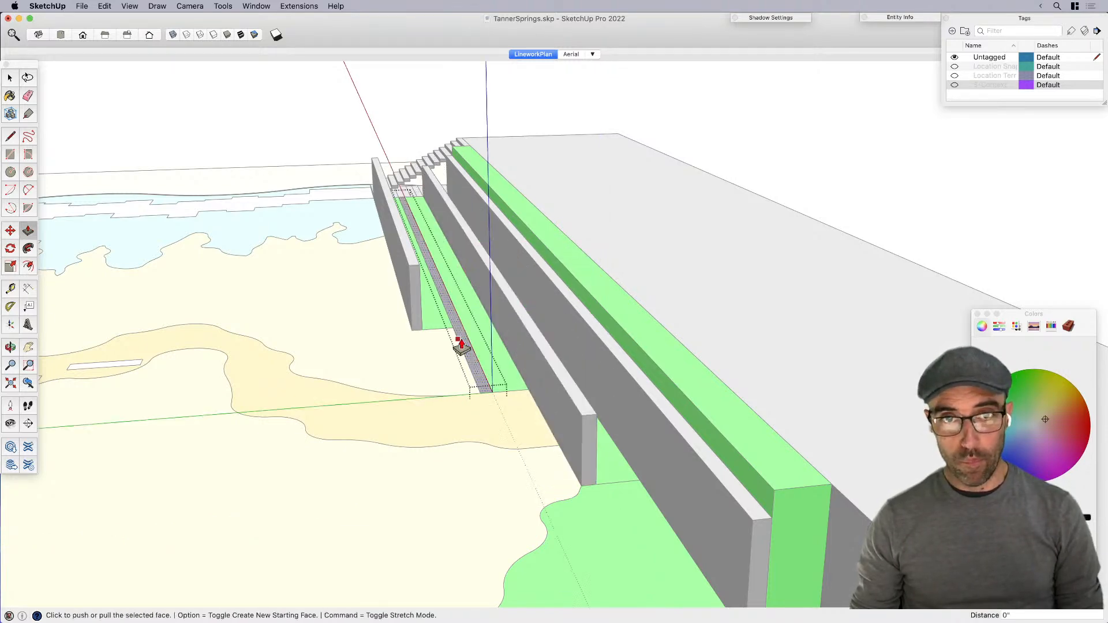
left_click(478, 312)
left_click(477, 324)
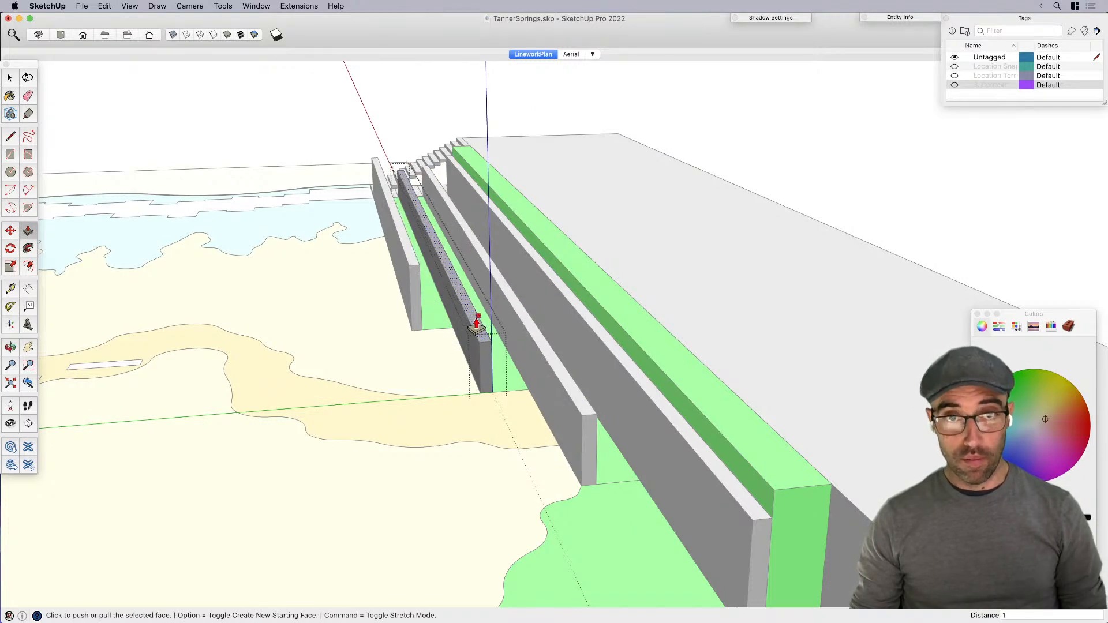
Step: Push the outermost wall's top down level with its neighbouring wall, and lower it by another 1' 6"
middle_click_drag(487, 310, 408, 248)
key("space")
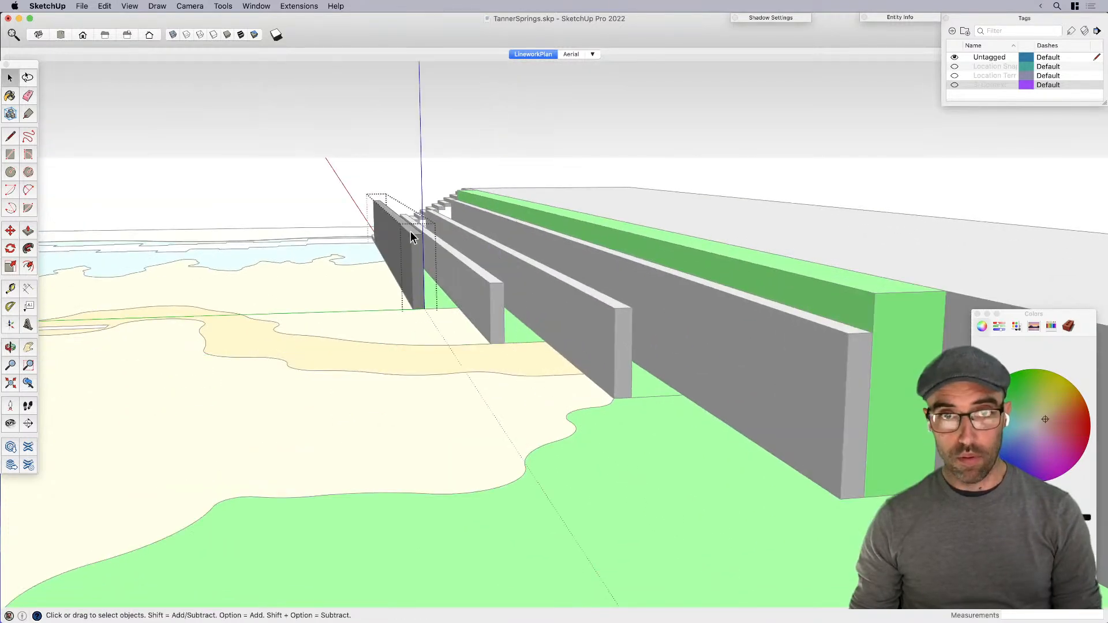
key("p")
left_click(412, 230)
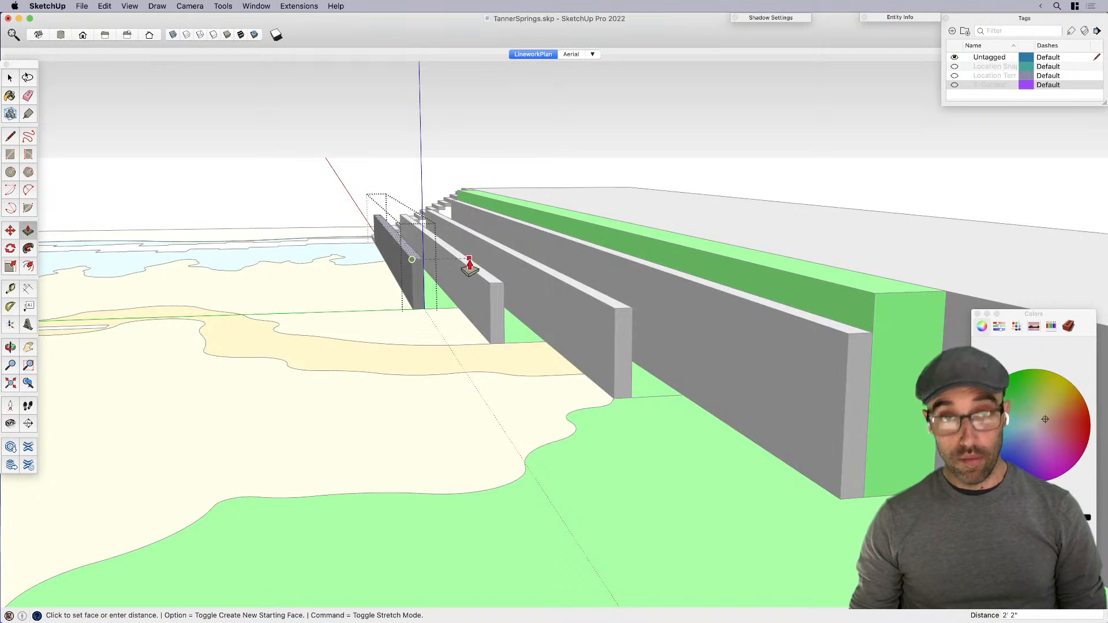
left_click(415, 269)
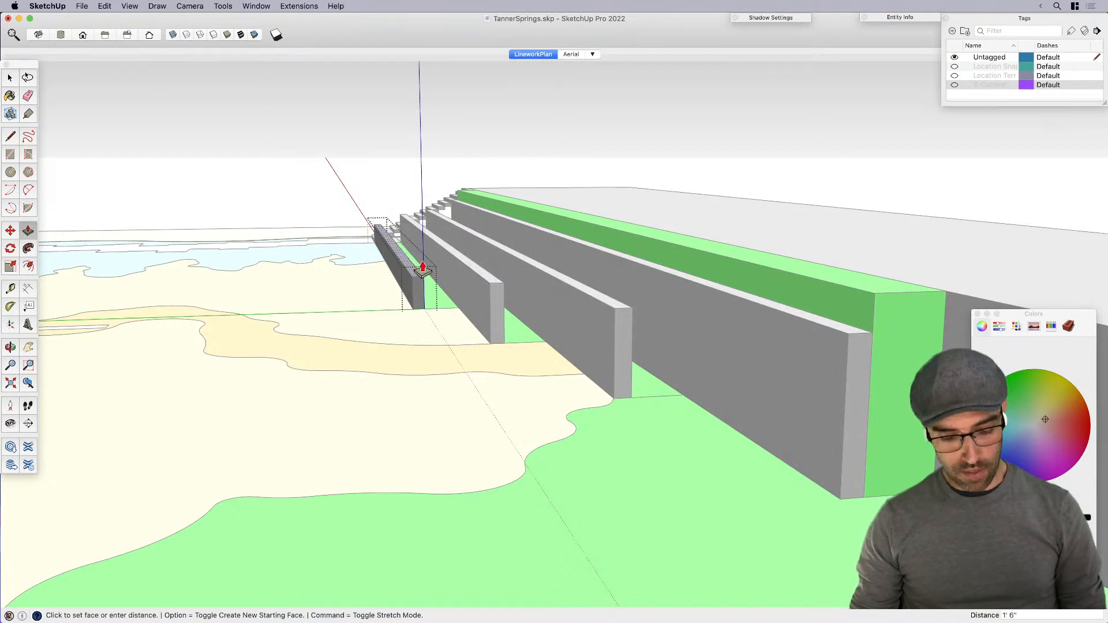
key("space")
Step: Open the green beds' group and lower the uppermost green block by 1' 6" to the innermost wall's top
middle_click_drag(337, 150, 483, 351)
middle_click_drag(698, 352, 685, 355)
double_click(698, 312)
key("p")
left_click(698, 322)
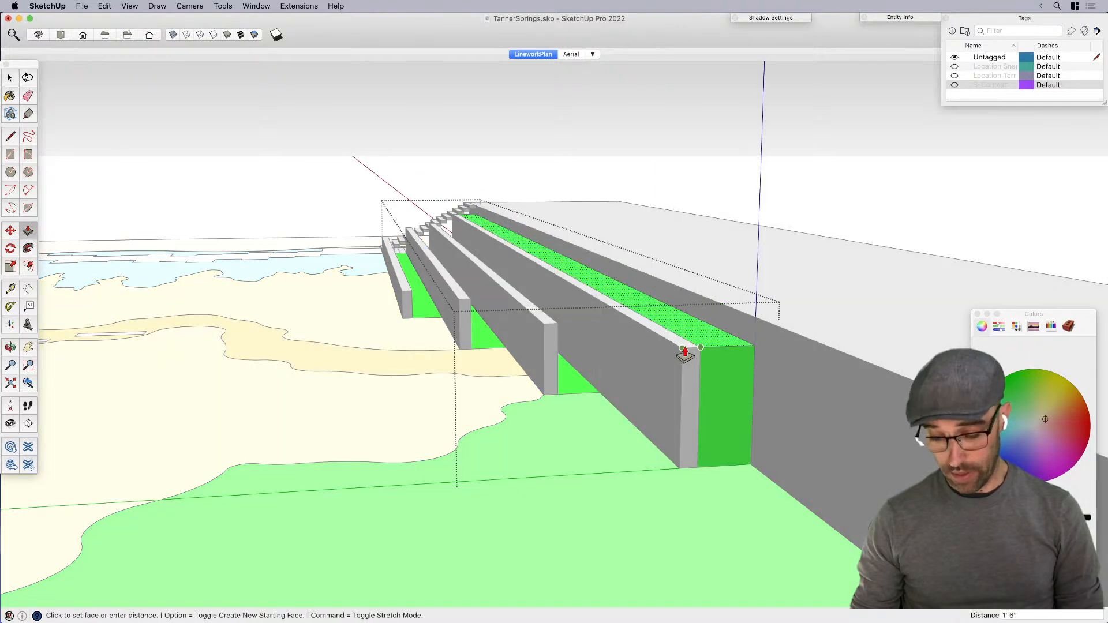
left_click(713, 344)
key("space")
Step: Raise the second-highest green bed to the top of its retaining wall, and lower it by 1"
middle_click_drag(596, 371, 535, 378)
key("p")
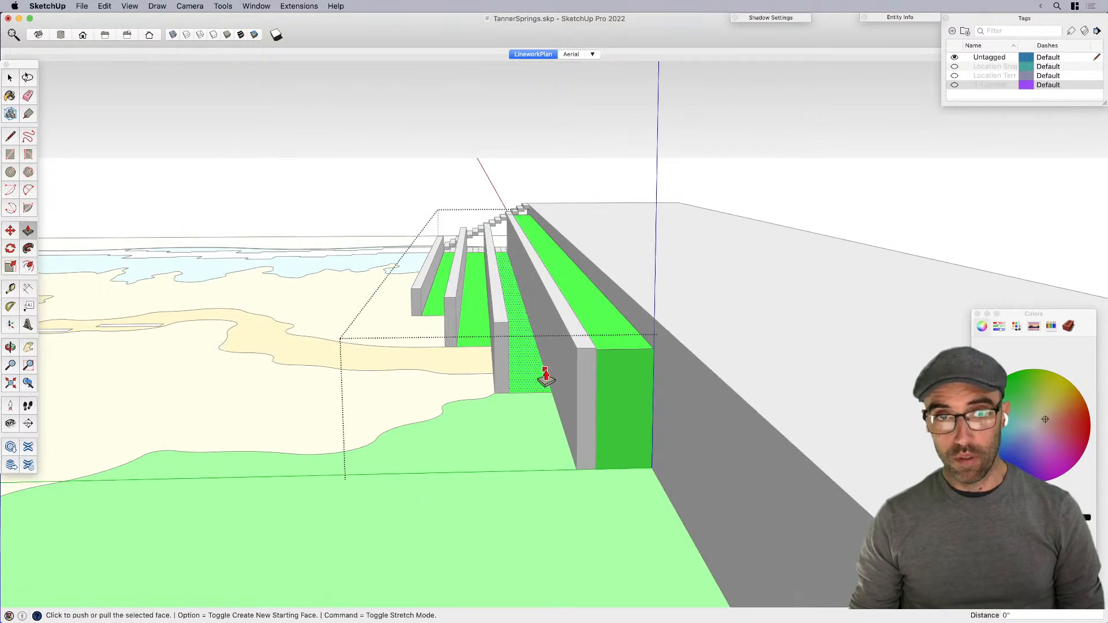
left_click(545, 376)
left_click(519, 324)
type("1'")
key("Return")
key("space")
Step: Raise the two remaining green beds to the tops of their retaining walls, lowering each by 1"
key("p")
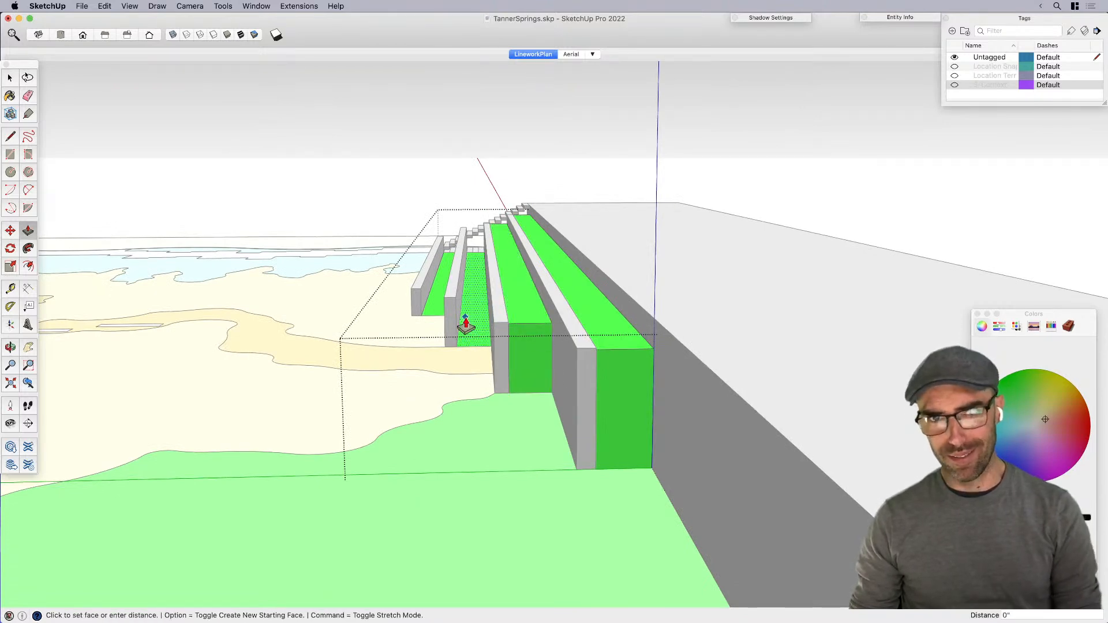
left_click(465, 322)
left_click(450, 291)
left_click_drag(473, 290, 474, 301)
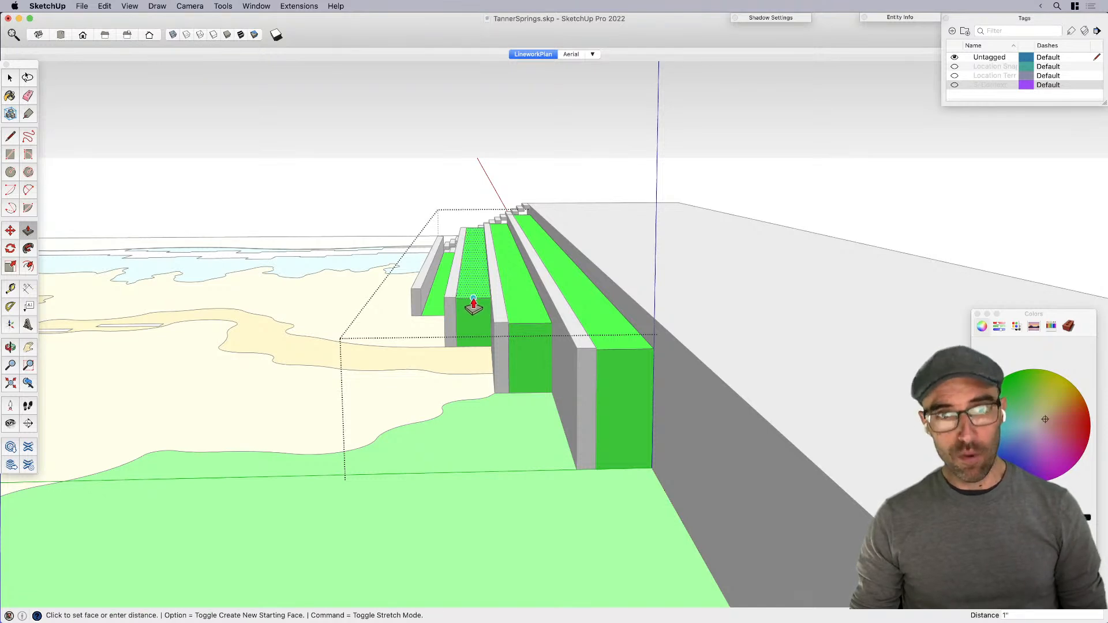
left_click(431, 301)
left_click(433, 292)
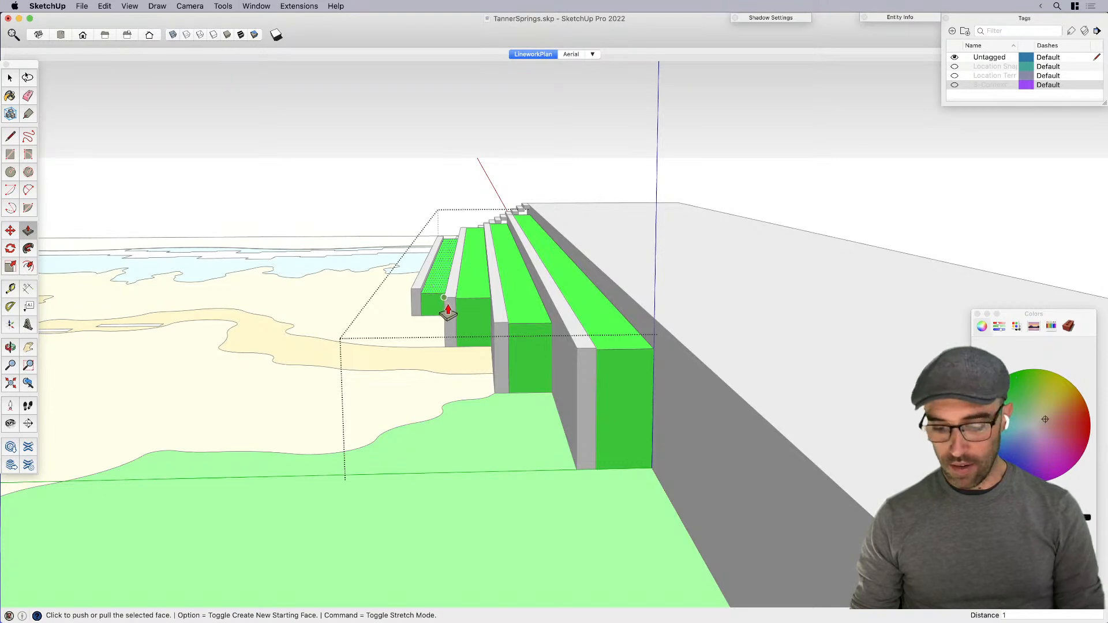
key("space")
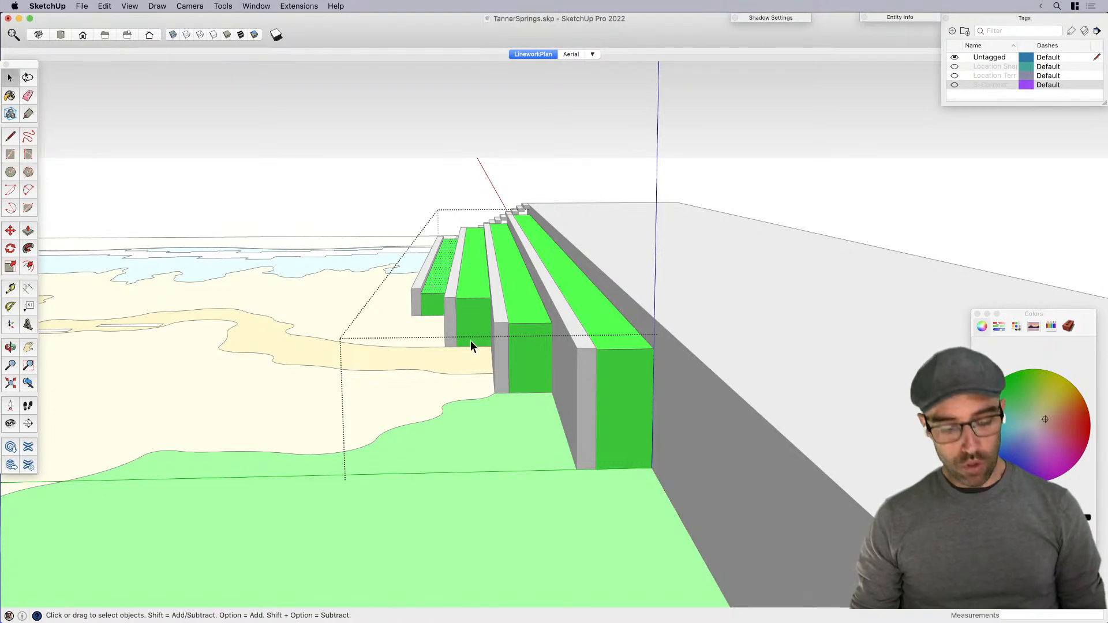
Step: Leave the beds' group and select the green beds, all four retaining walls and the adjoining stairs together
scroll(558, 280, "down", 5)
left_click(449, 141)
middle_click_drag(606, 243, 639, 340)
scroll(611, 342, "down", 4)
scroll(576, 344, "up", 3)
left_click(629, 387)
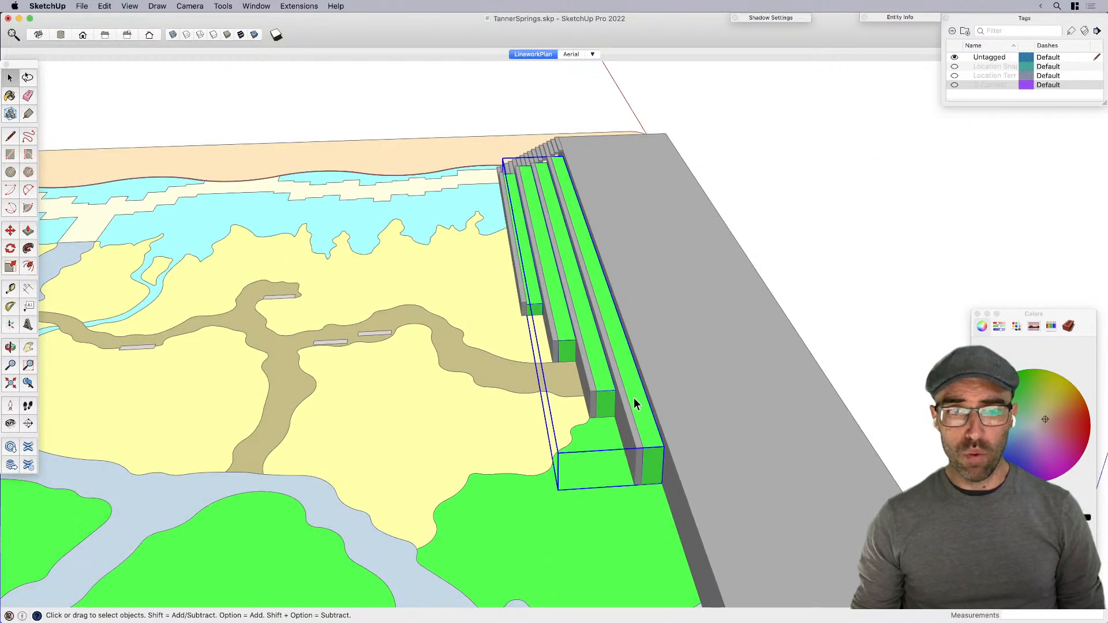
left_click(614, 402, "shift")
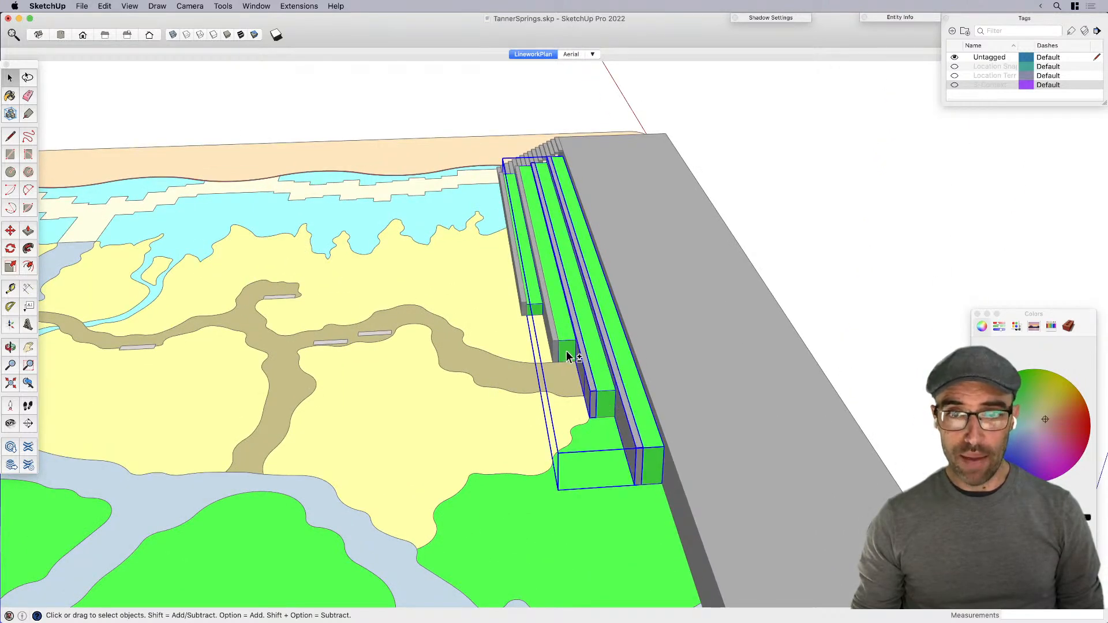
left_click(524, 303, "shift")
middle_click_drag(527, 401, 509, 216)
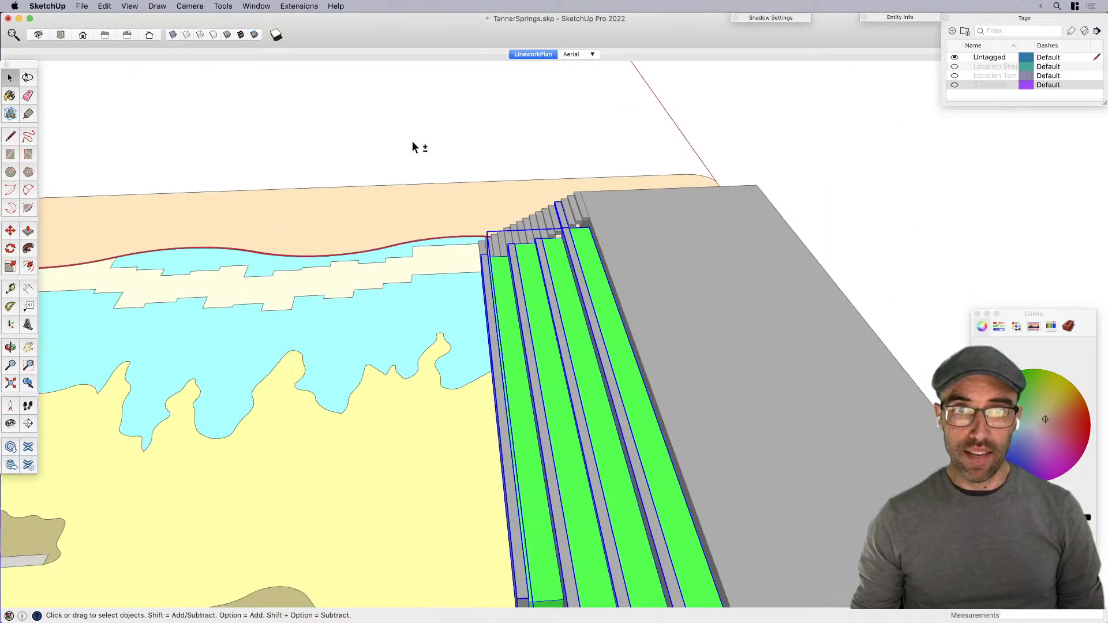
left_click_drag(629, 281, 628, 281, "shift")
scroll(541, 129, "down", 5)
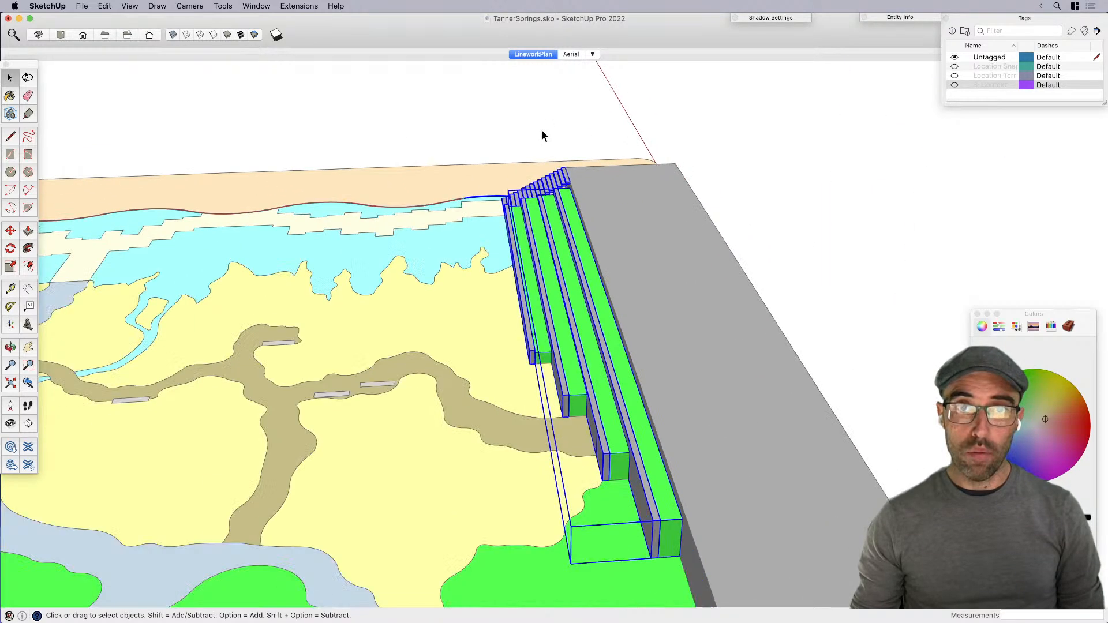
scroll(605, 334, "up", 3)
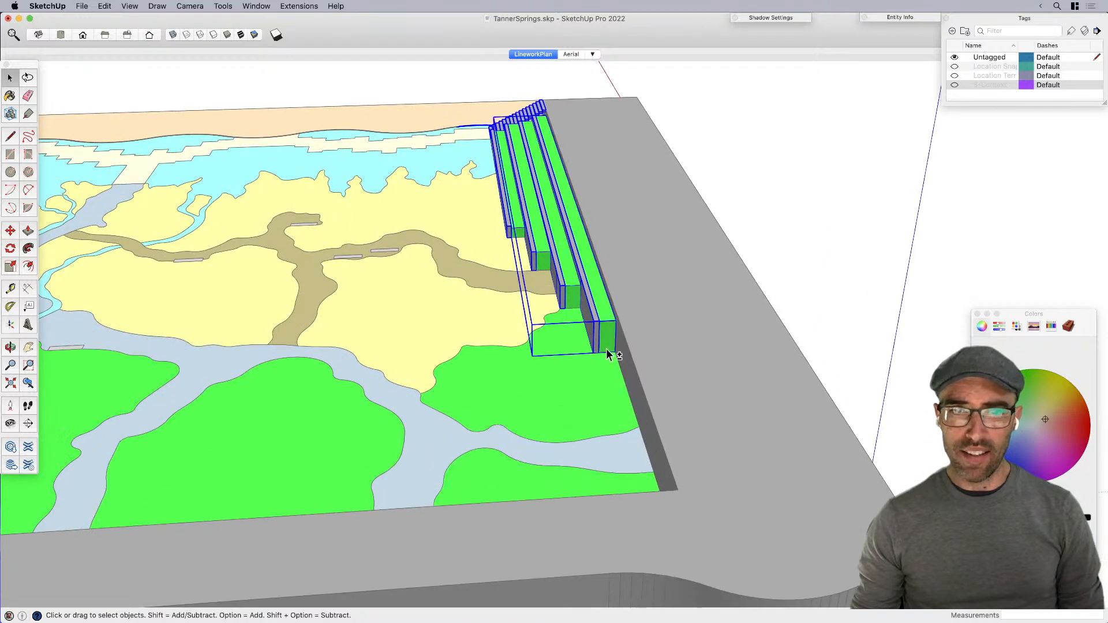
scroll(640, 420, "down", 3)
scroll(643, 418, "down", 2)
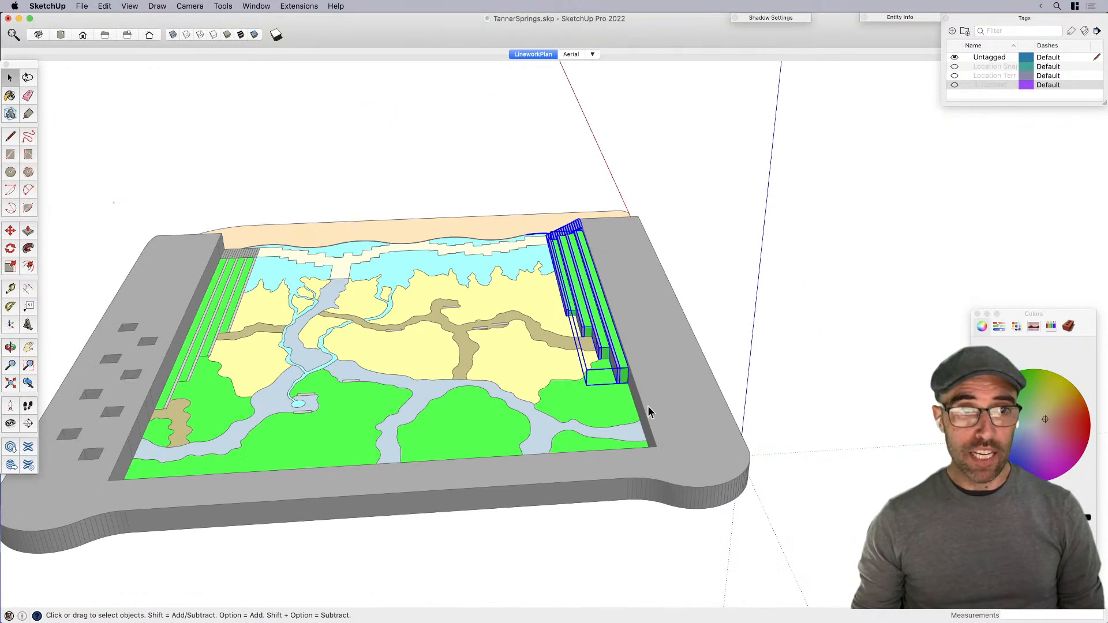
Step: Make a component named "stariswalls" from the selected stairs, retaining walls and green beds
right_click(602, 332)
left_click(640, 353)
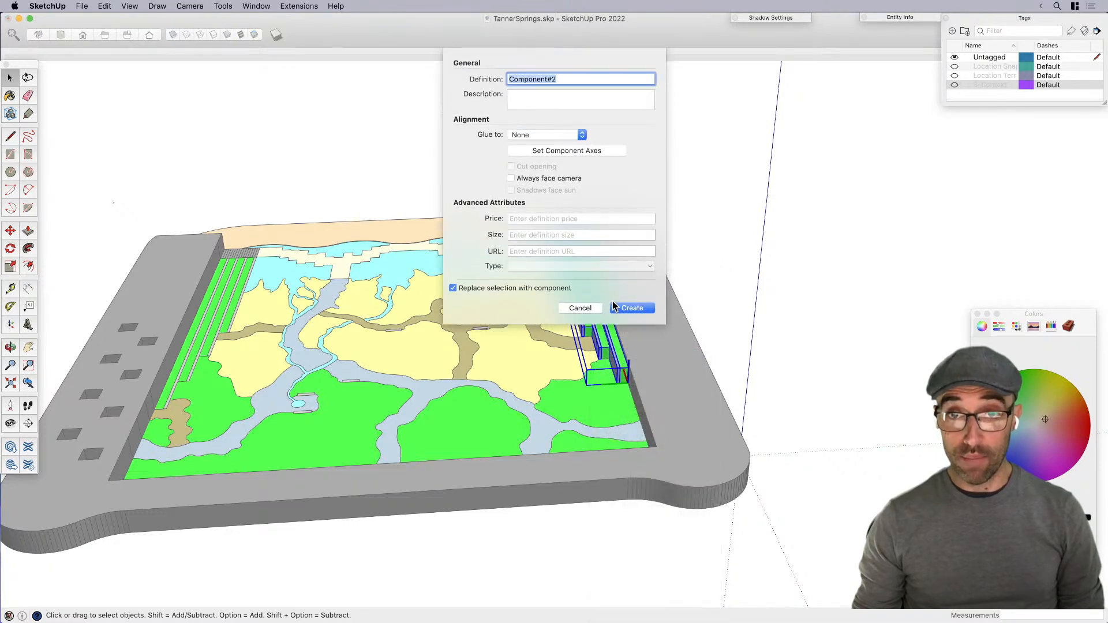
type("sta")
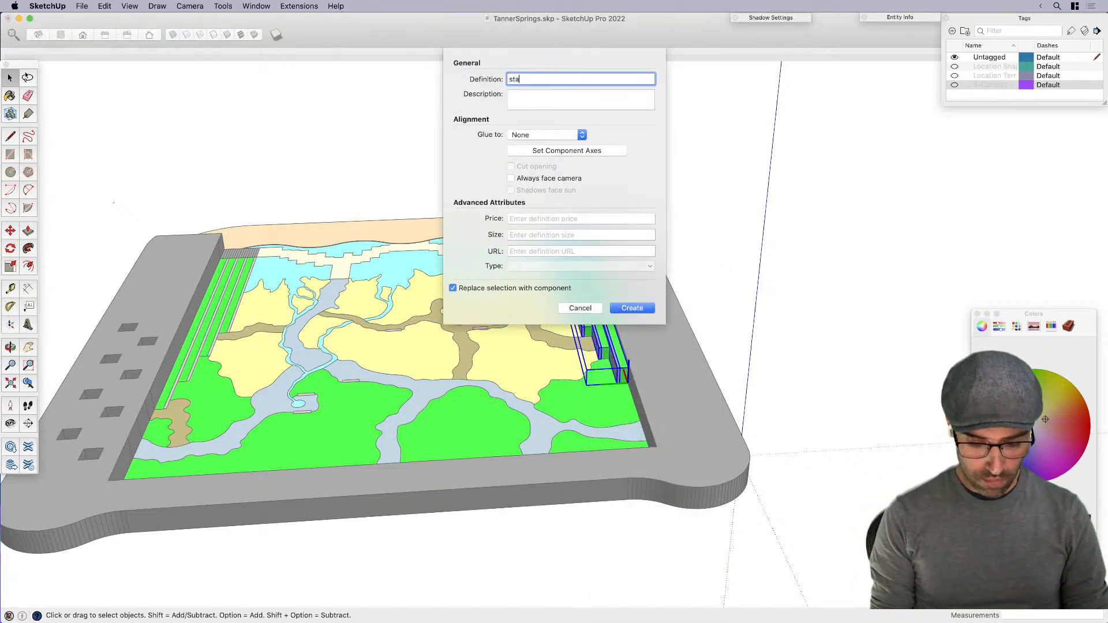
type("riswalls")
key("Return")
Step: Copy the stairs-and-walls component about 87' across the park toward the opposite terraces
key("m")
left_click(585, 396)
key("alt")
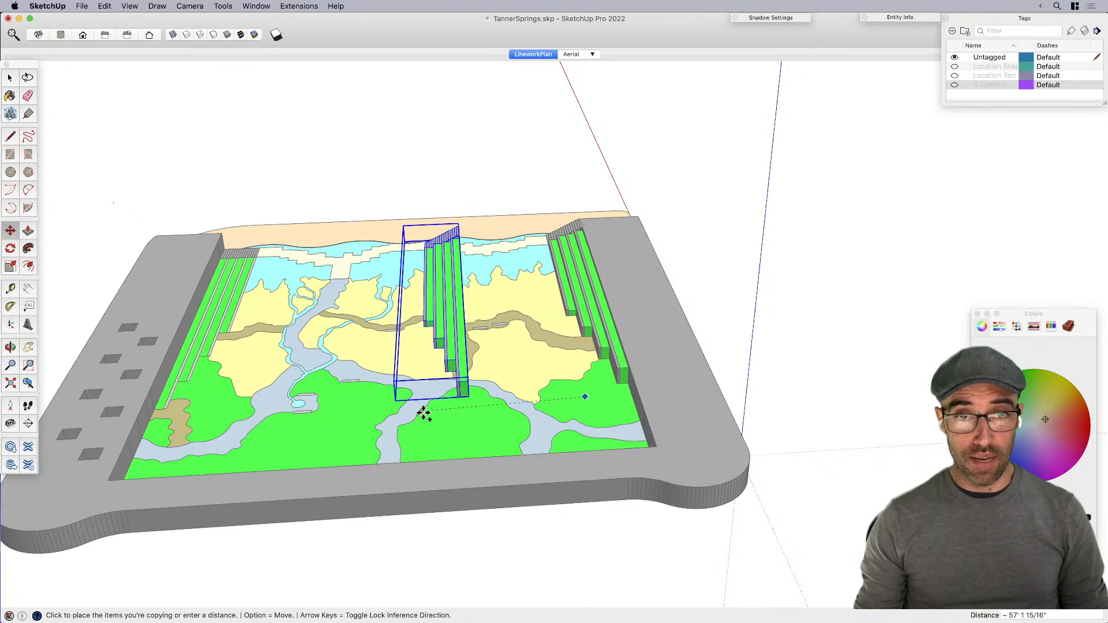
scroll(471, 402, "down", 3)
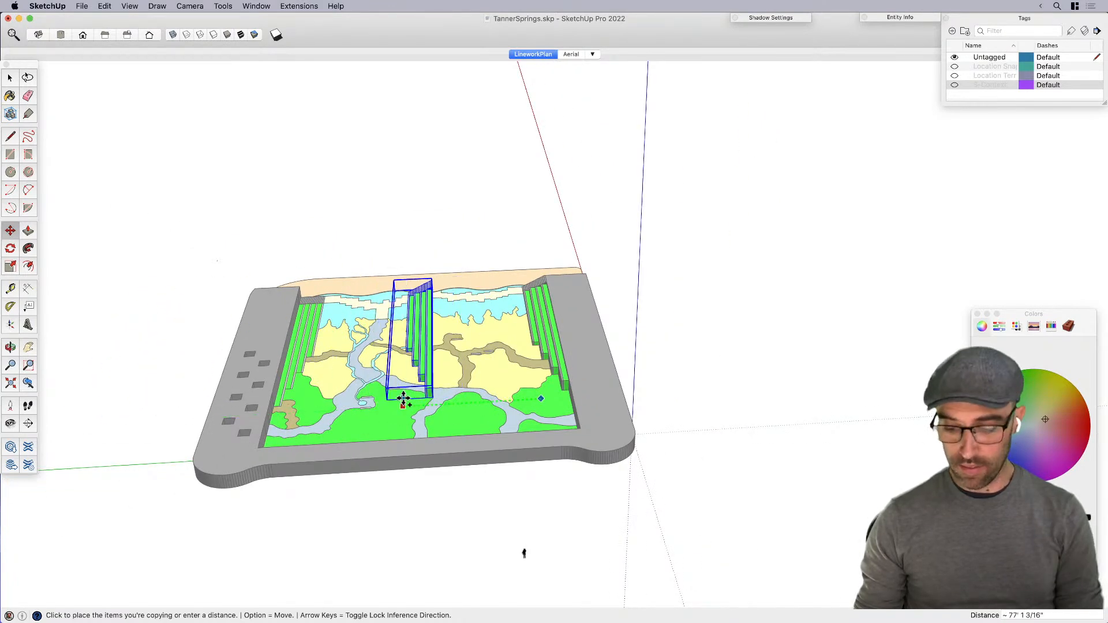
left_click(384, 390)
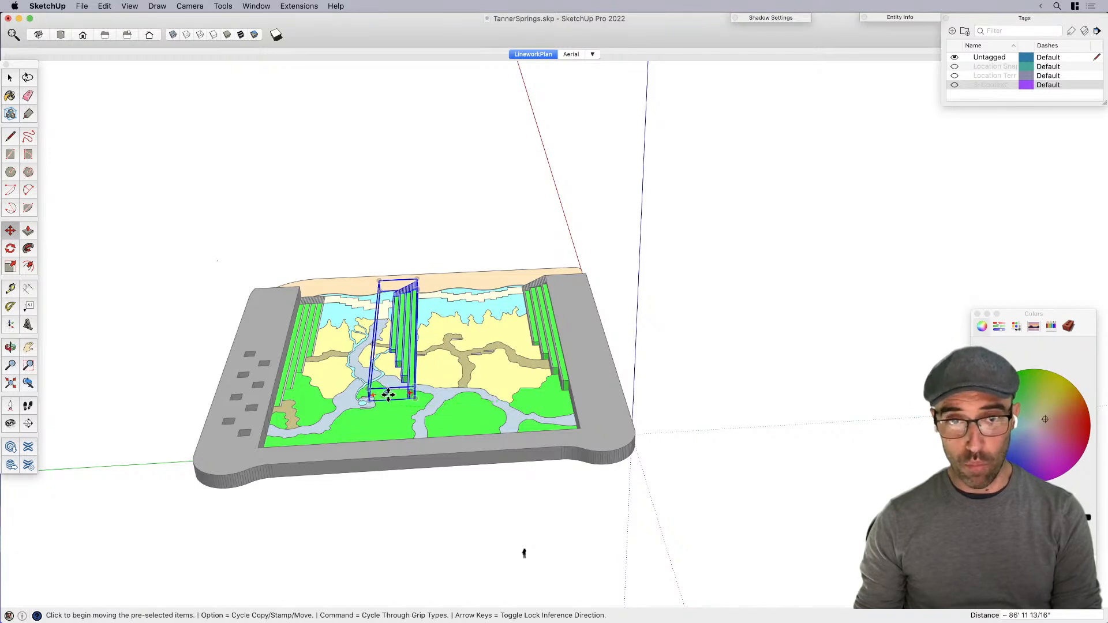
Step: Mirror the copied stairs-and-walls component along the green axis with a scale of -1
scroll(381, 387, "up", 5)
key("s")
scroll(460, 298, "up", 2)
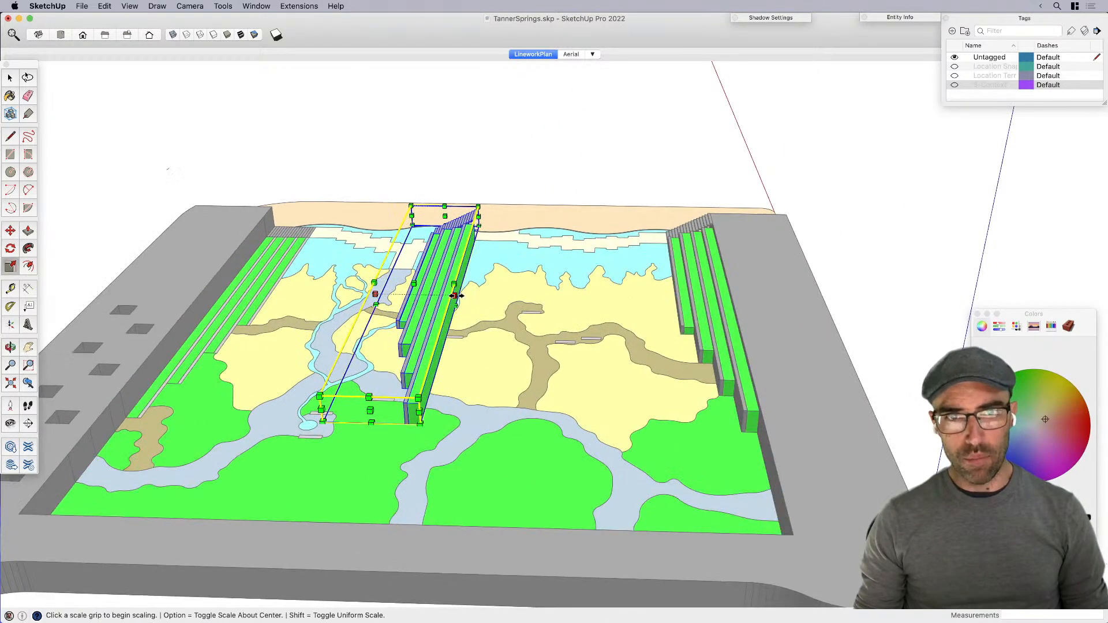
left_click_drag(455, 295, 417, 302)
type("-1")
key("Return")
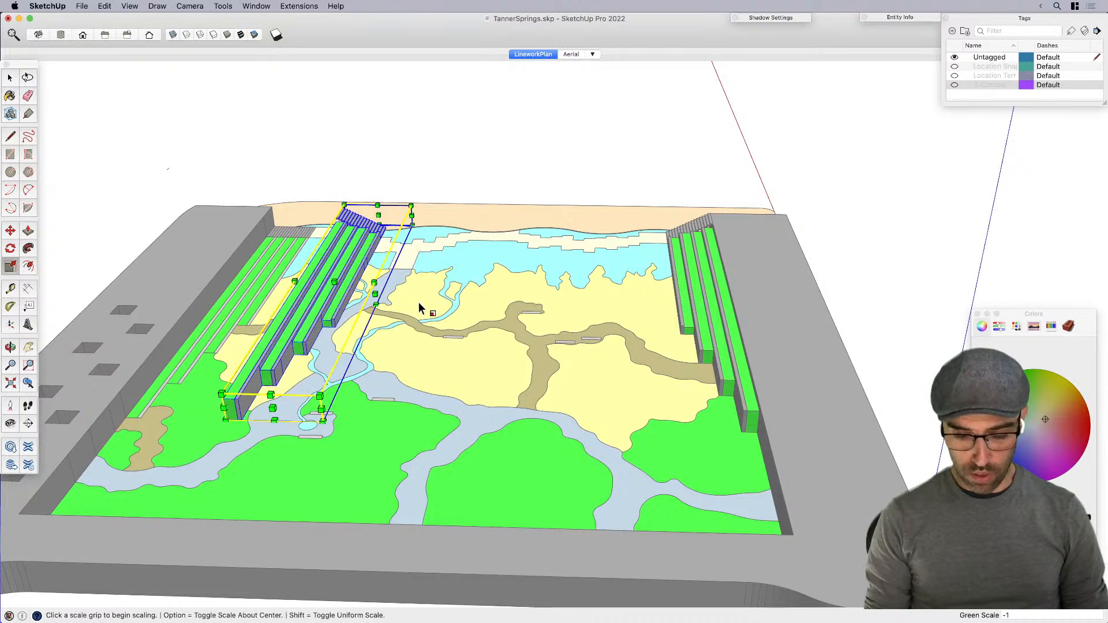
Step: Move the mirrored component about 27' farther across so it sits against the opposite side of the perimeter wall
key("m")
scroll(396, 211, "up", 5)
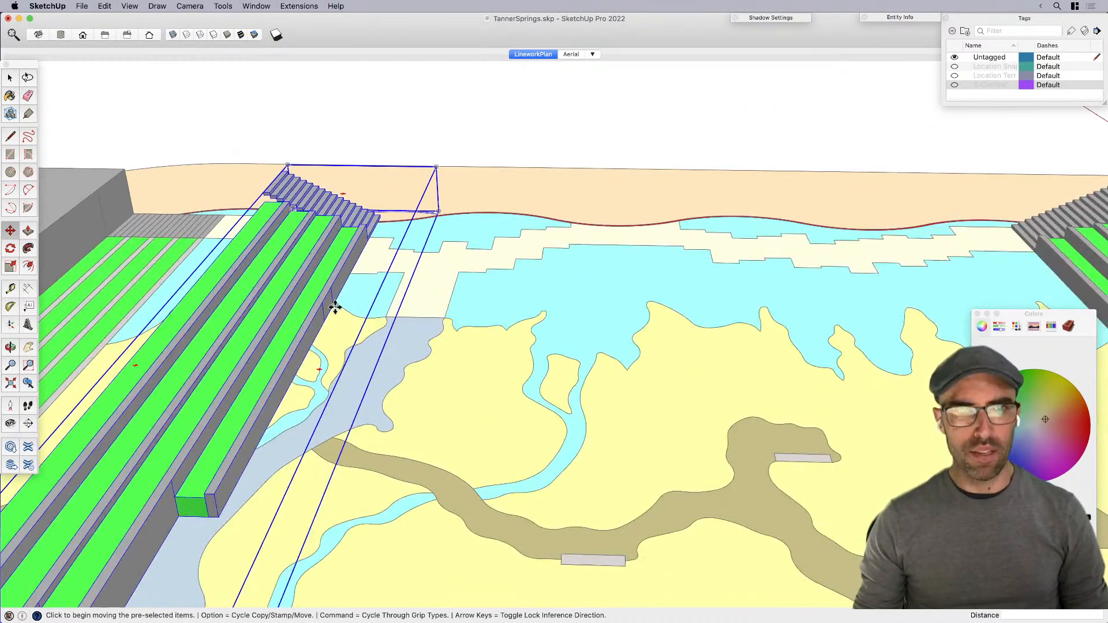
left_click(333, 307)
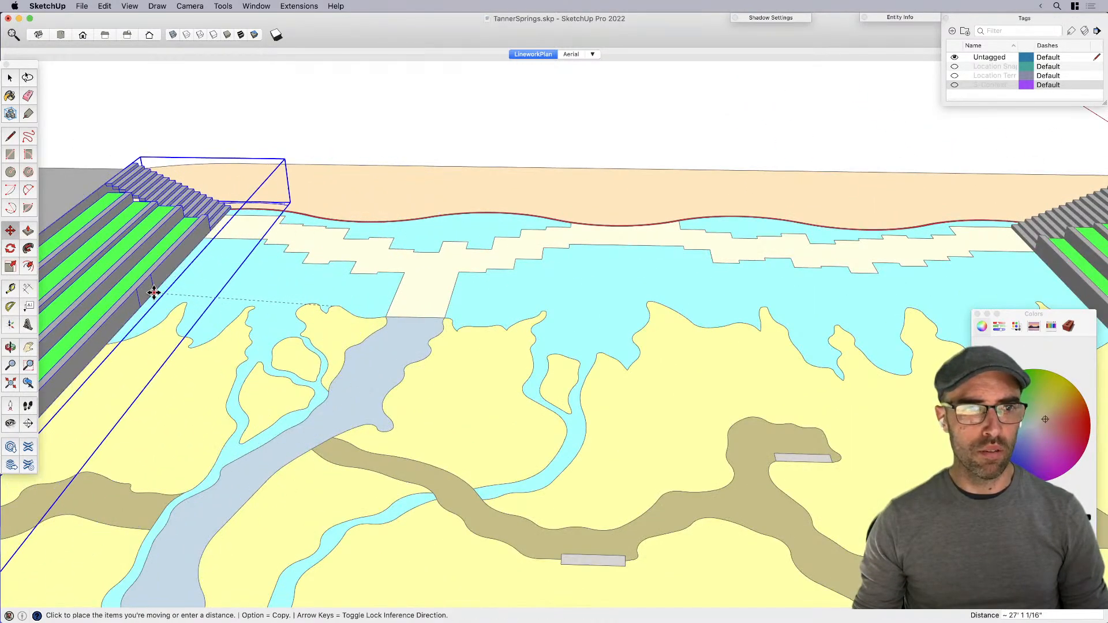
left_click(154, 292)
key("space")
scroll(460, 274, "down", 10)
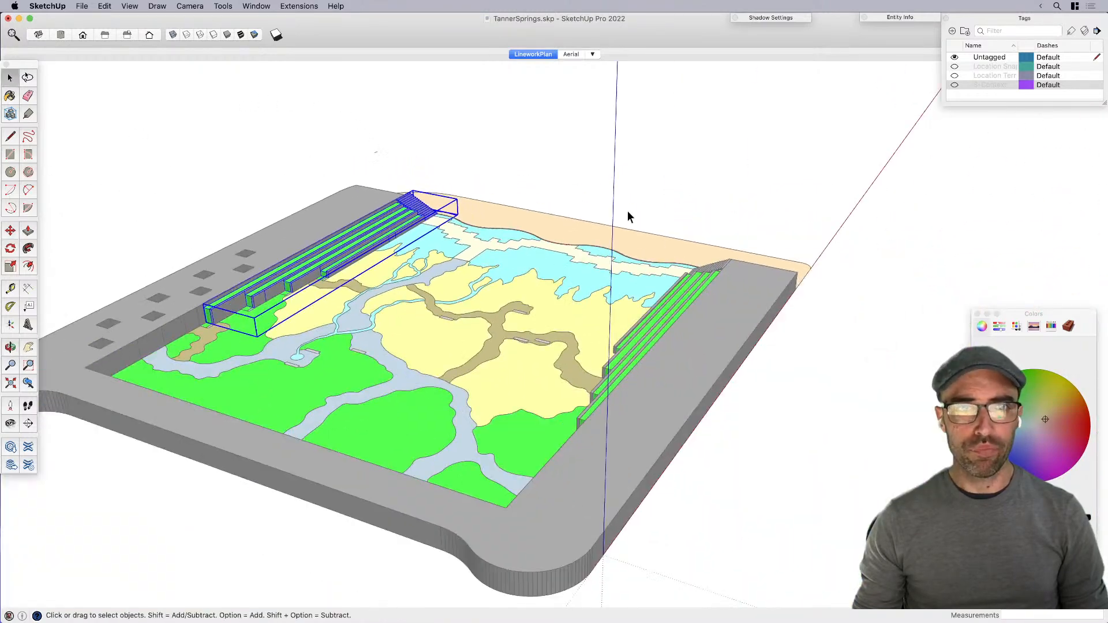
Step: Soften the edges of the grey perimeter wall with coplanar softening turned on, and clear the selection
middle_click_drag(628, 216, 274, 519)
scroll(187, 449, "up", 3)
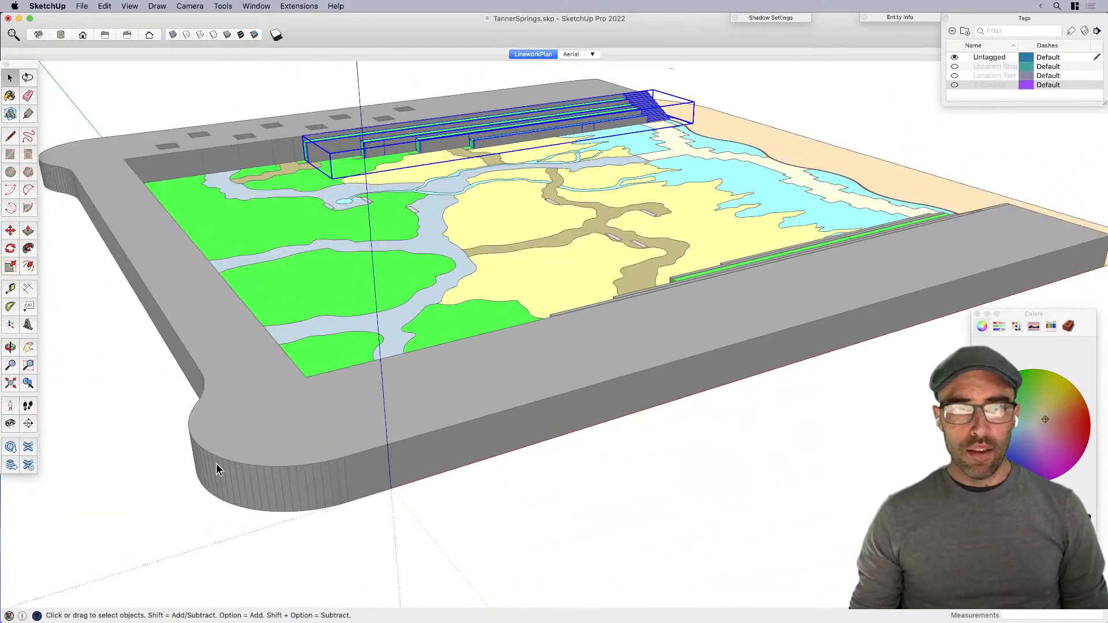
middle_click_drag(203, 482, 446, 451, "shift")
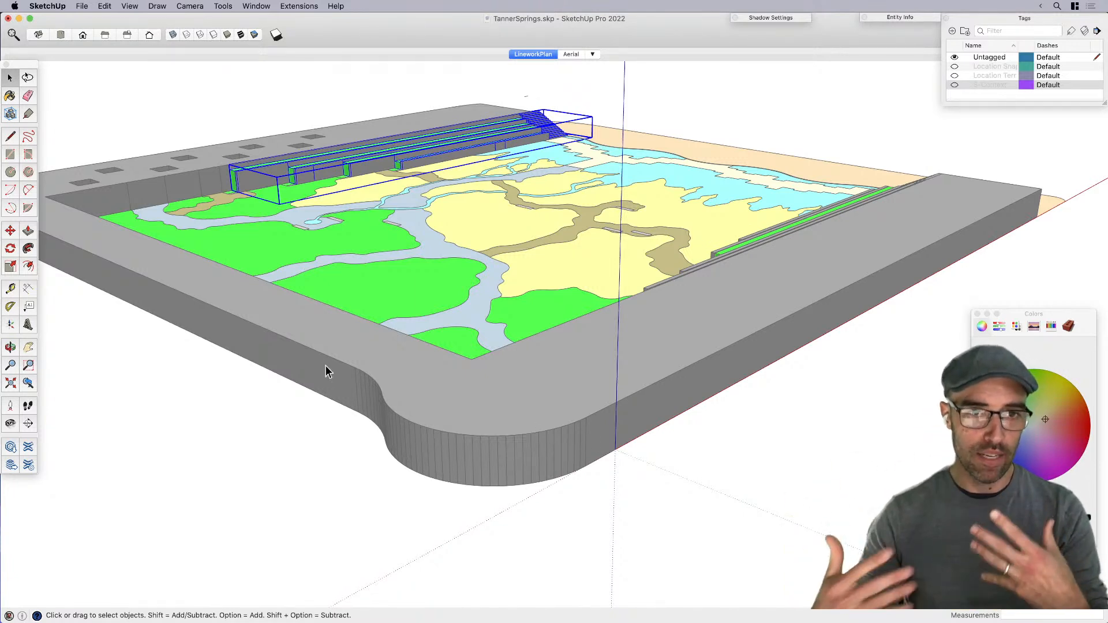
left_click(501, 466)
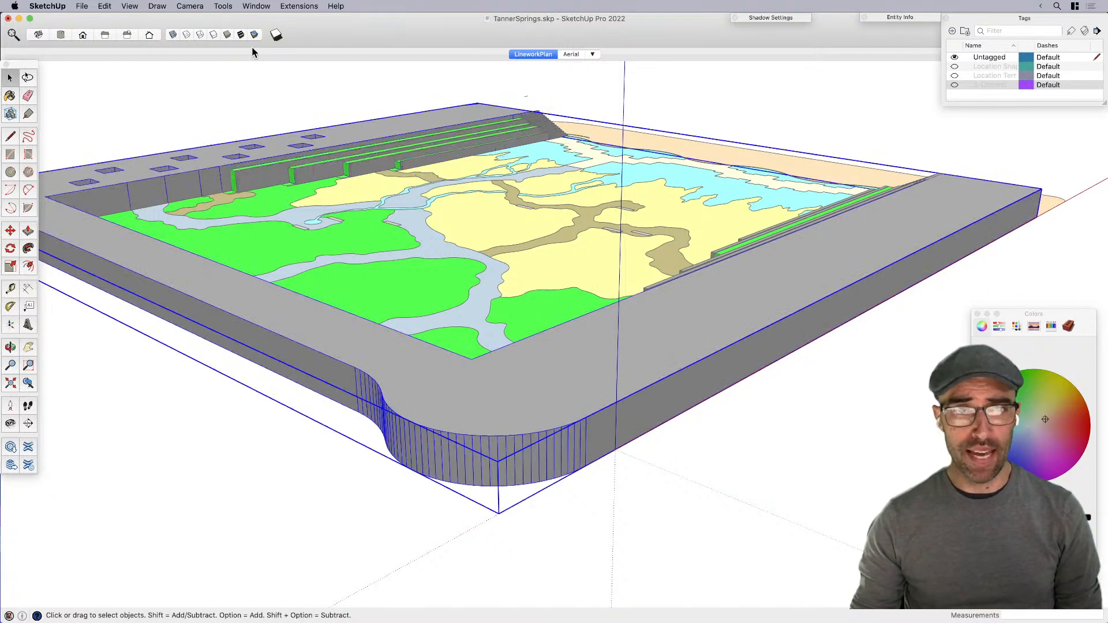
left_click(256, 7)
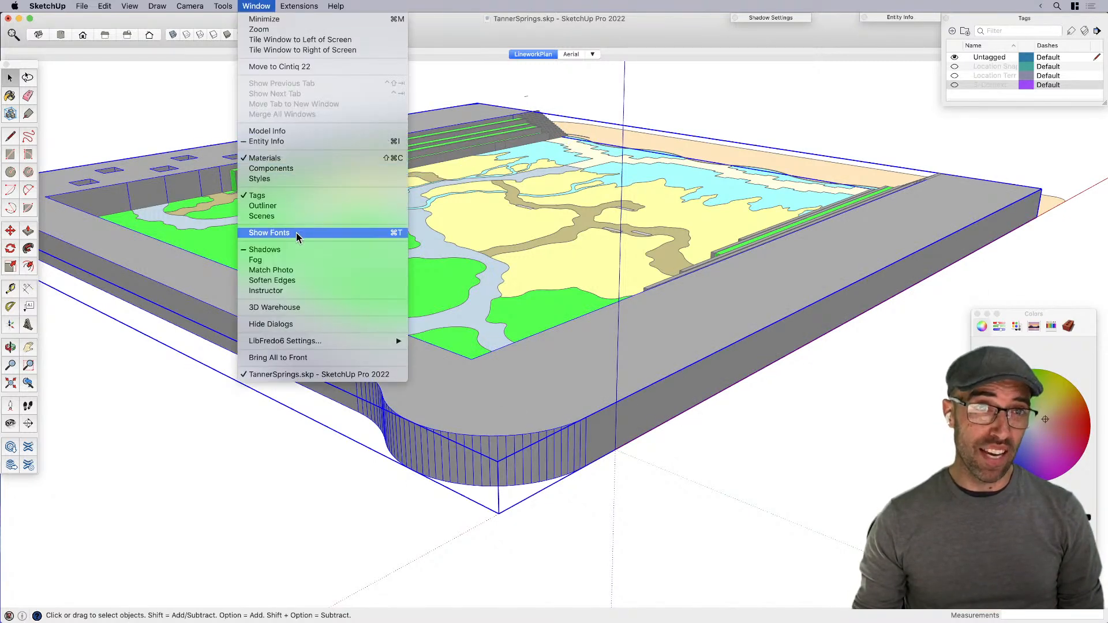
left_click(295, 280)
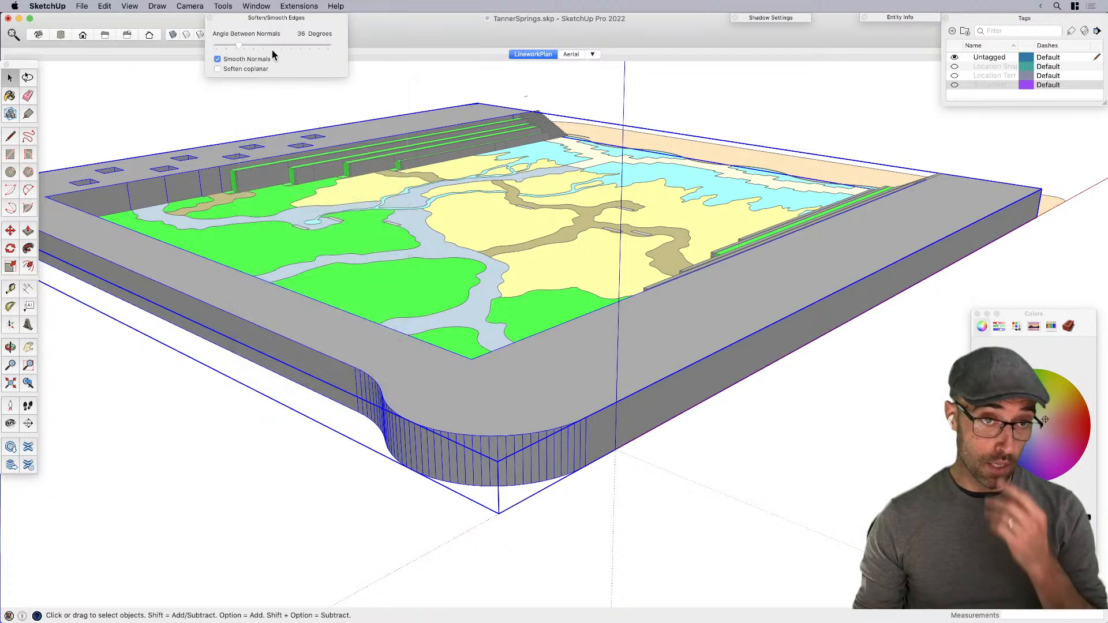
left_click(218, 69)
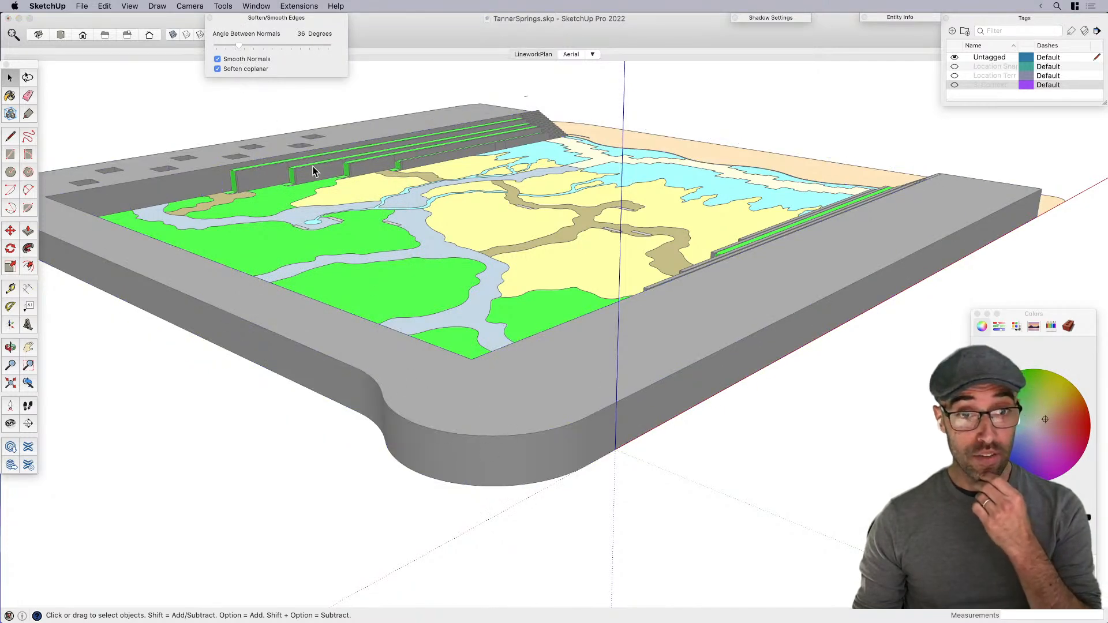
left_click(279, 16)
left_click(477, 376)
scroll(477, 376, "down", 3)
left_click(684, 443)
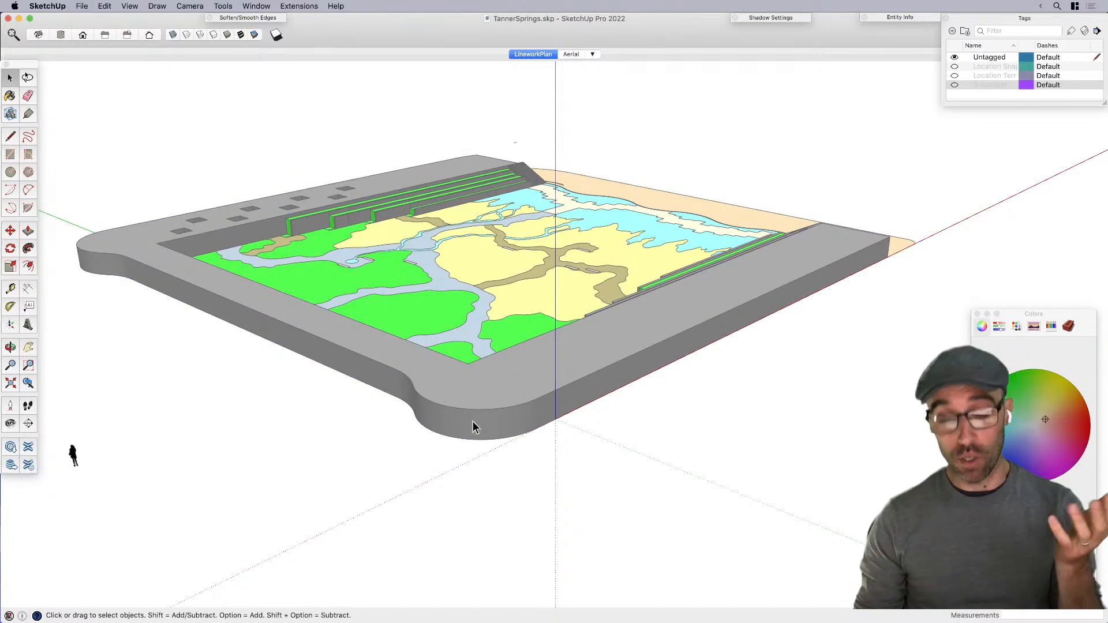
middle_click_drag(562, 415, 567, 434, "shift")
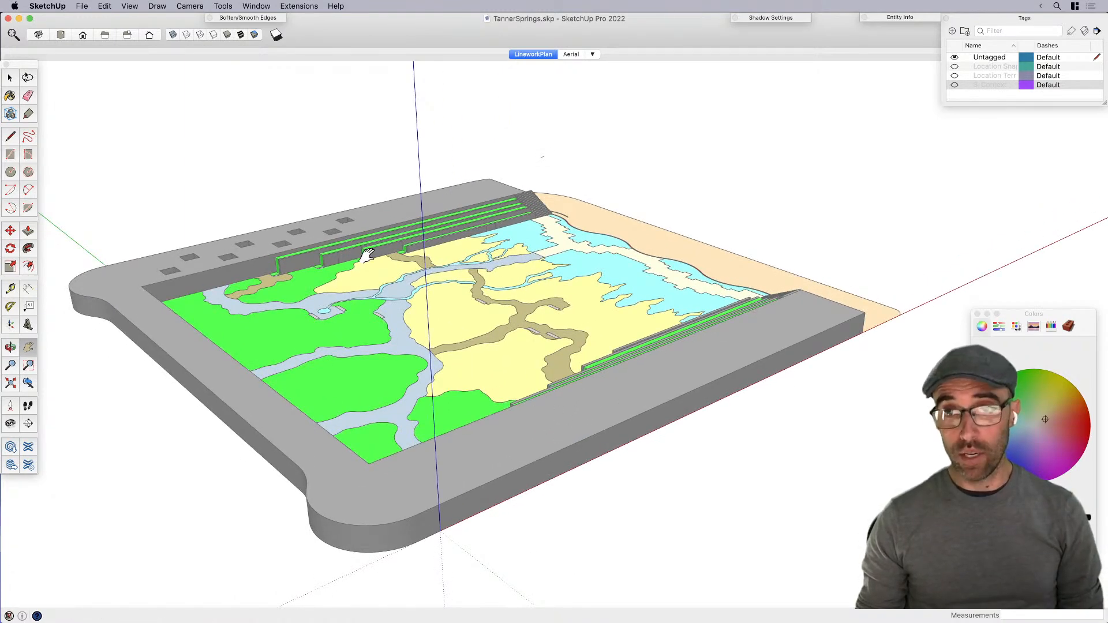
key("space")
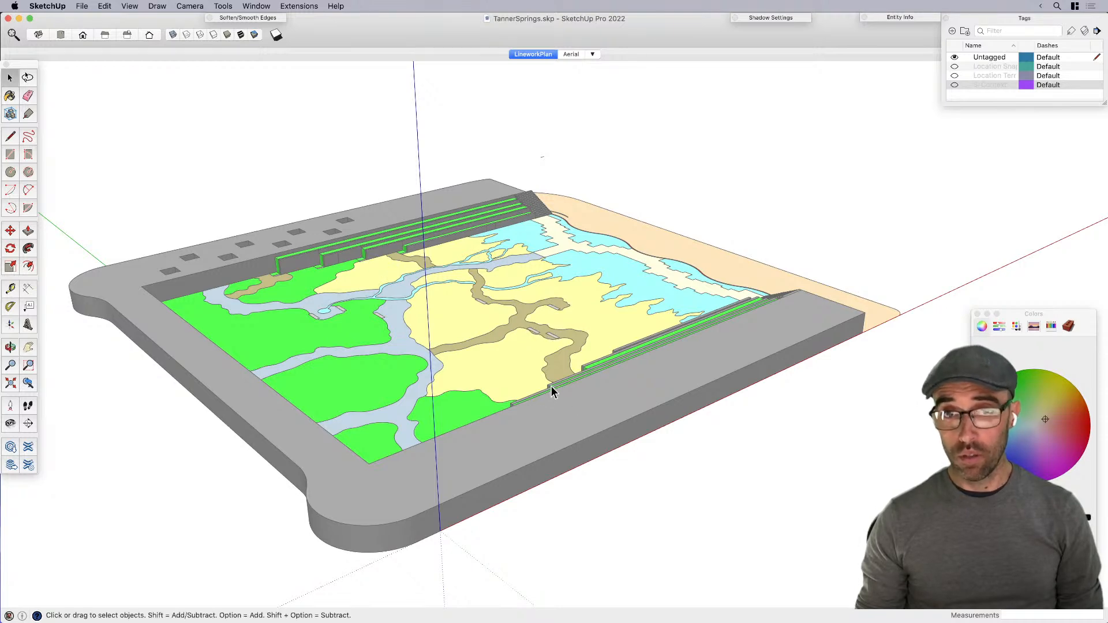
right_click(552, 390)
left_click(591, 276)
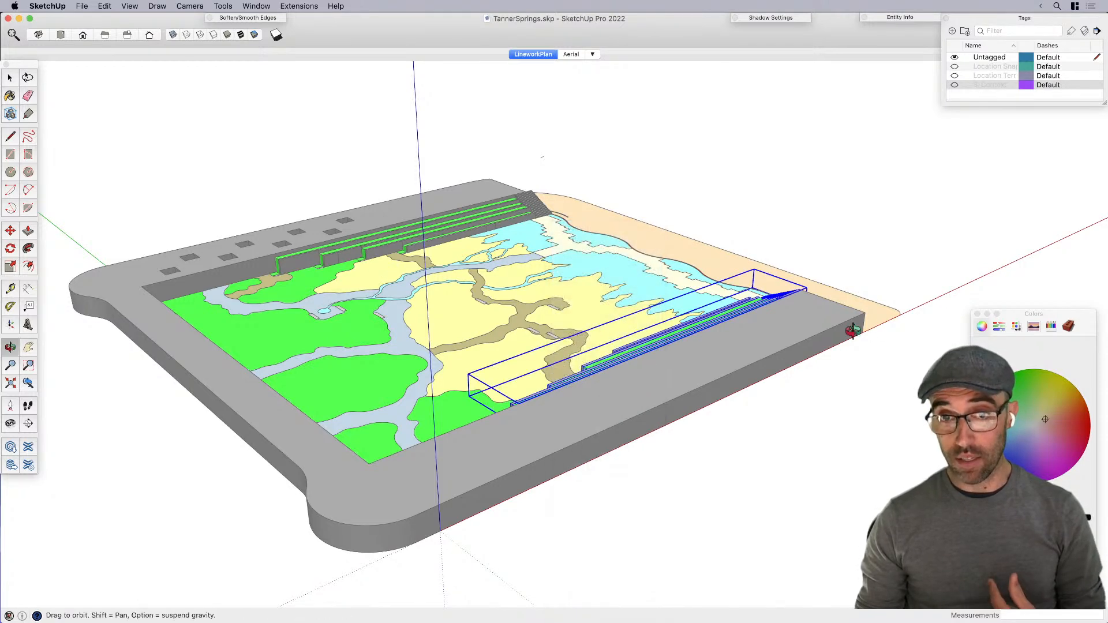
Step: Group the beige strip with the wavy edge beside the water and open the group for editing
scroll(853, 382, "up", 6)
double_click(782, 395)
key("g")
double_click(788, 389)
Step: Try to extrude the beige strip 8' up to the top of the perimeter wall, and undo the extrusion
key("p")
left_click(773, 415)
left_click(724, 368)
scroll(661, 241, "up", 2)
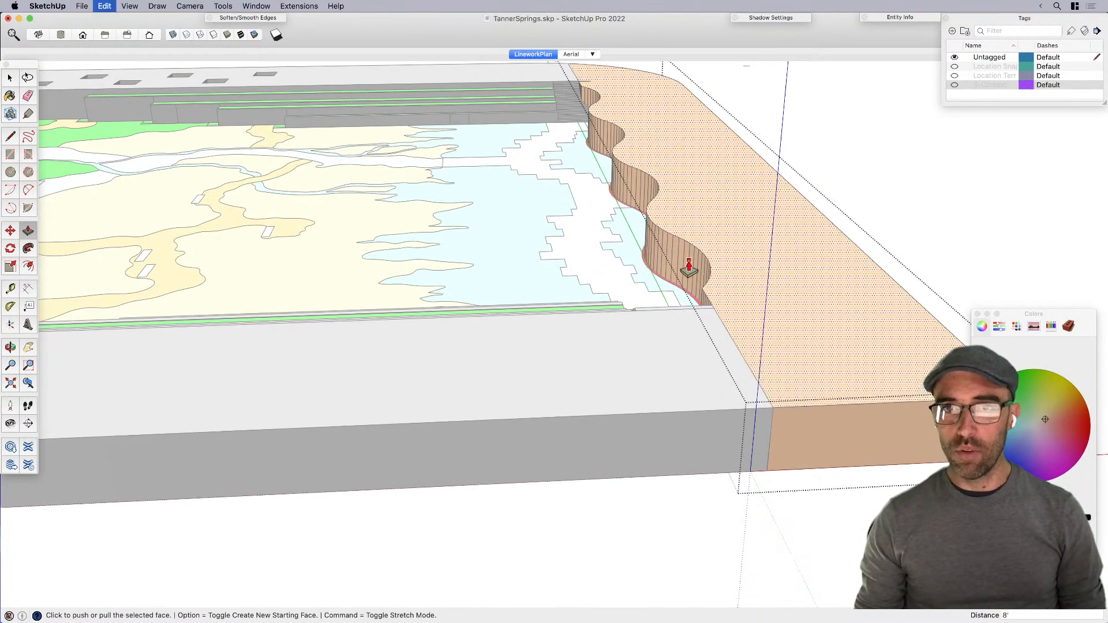
key("super+z")
Step: Select only the bounding edges of the beige strip, without its face, and weld them
key("space")
double_click(745, 297)
left_click(726, 283, "shift")
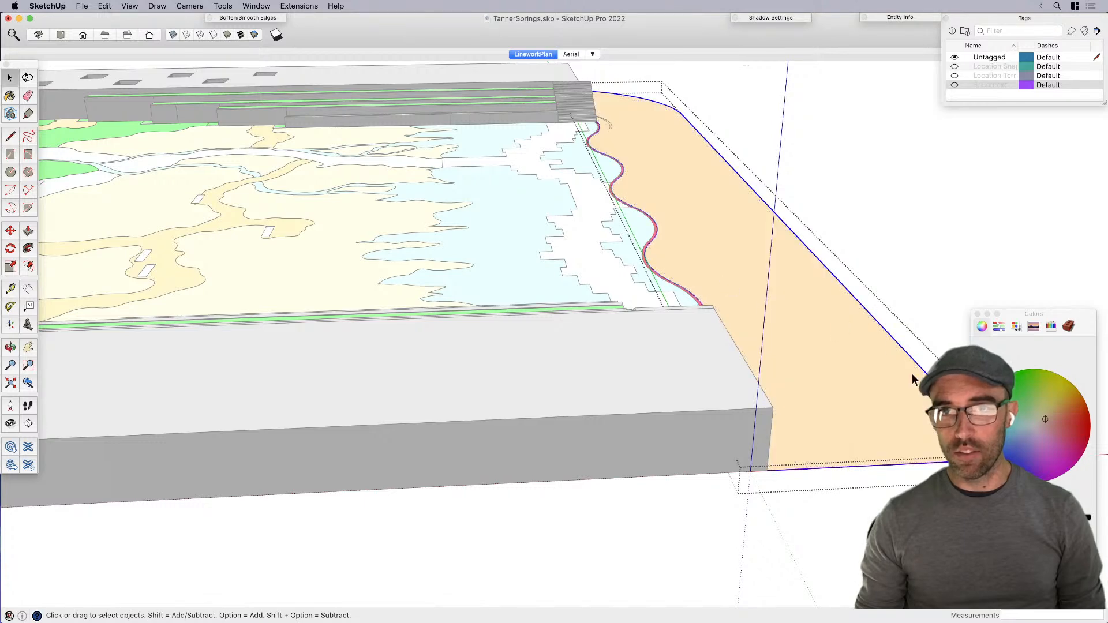
right_click(847, 467)
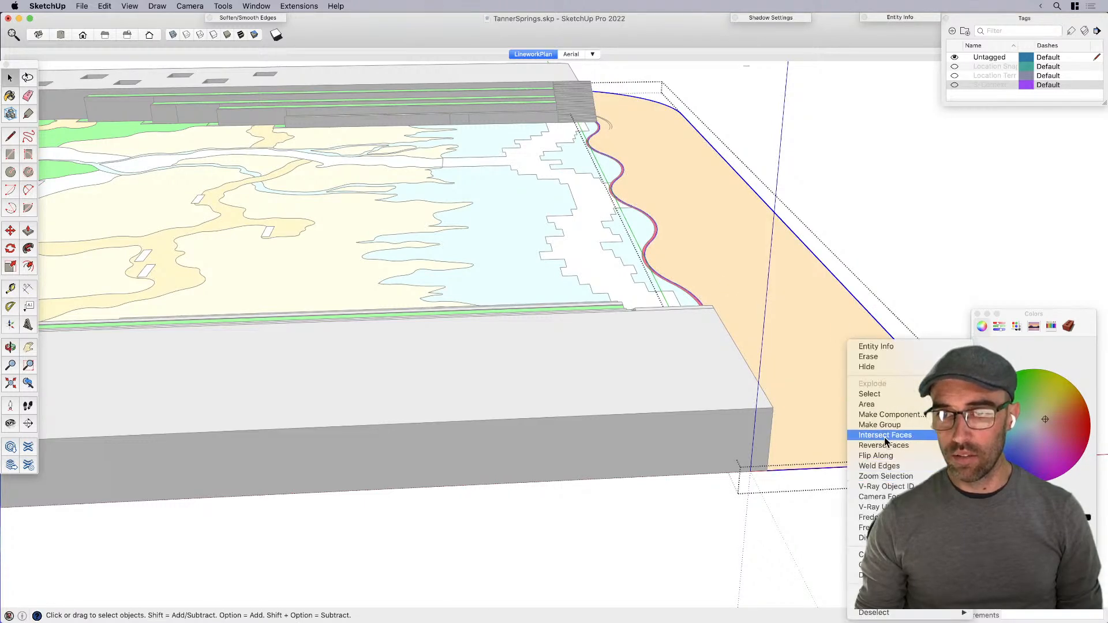
left_click(876, 466)
Step: Extrude the beige strip 8' up to the top of the perimeter wall and leave its group
left_click(825, 429)
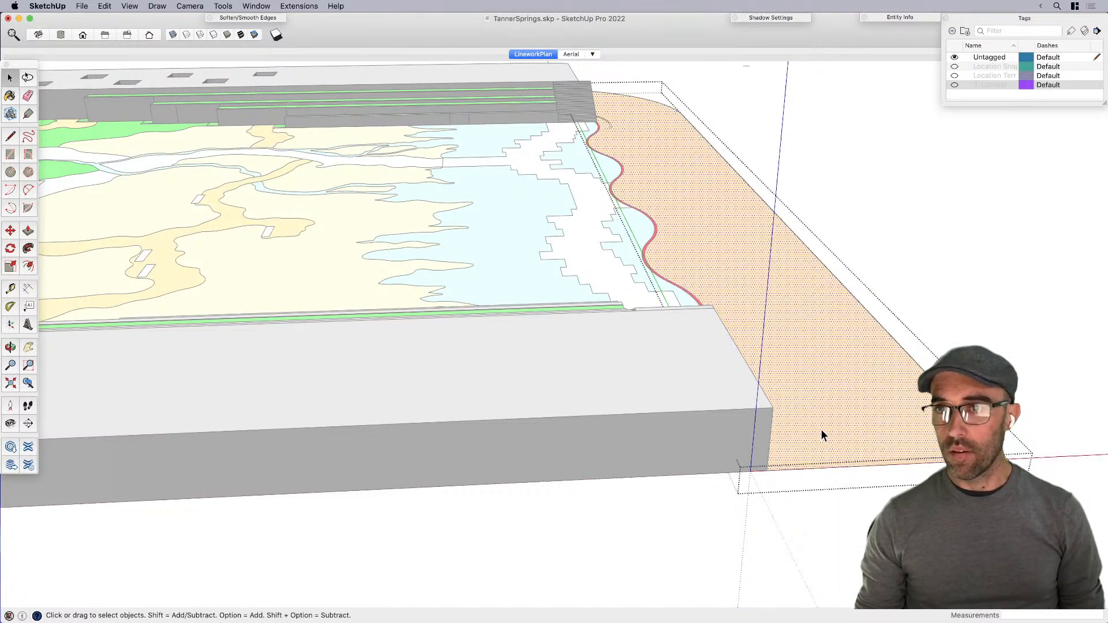
key("p")
left_click(786, 461)
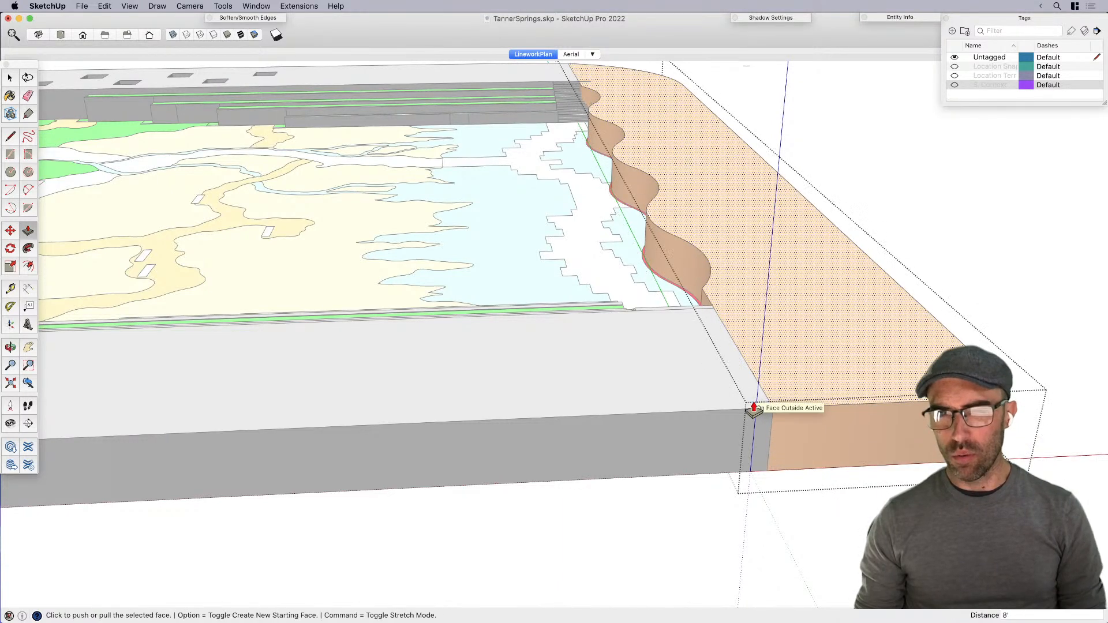
middle_click_drag(564, 371, 824, 371)
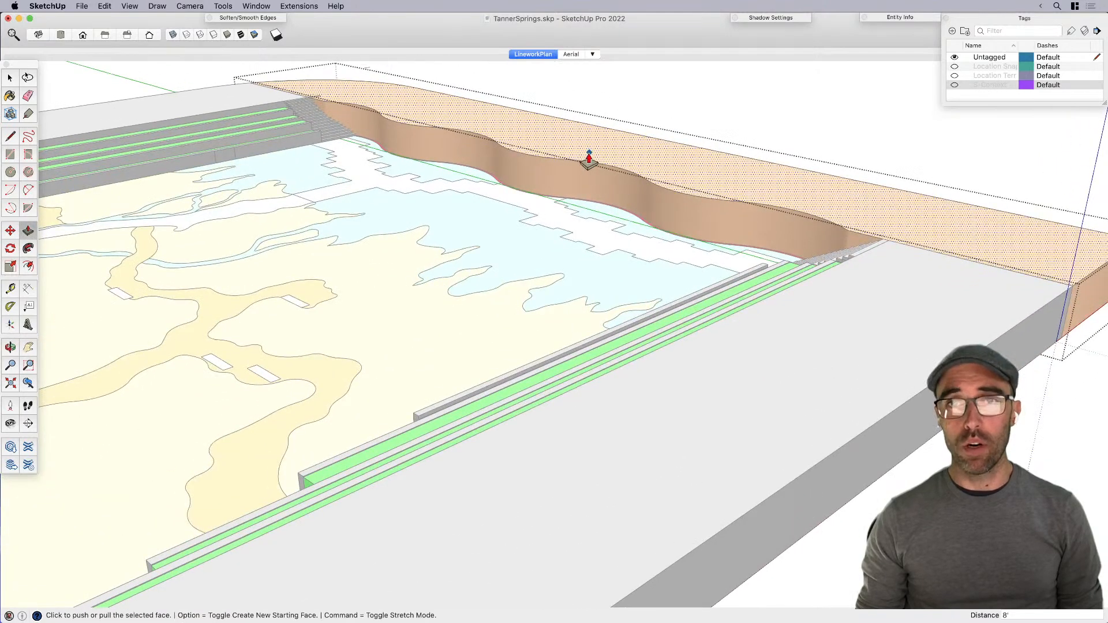
middle_click_drag(663, 413, 633, 455)
scroll(633, 456, "down", 3)
key("space")
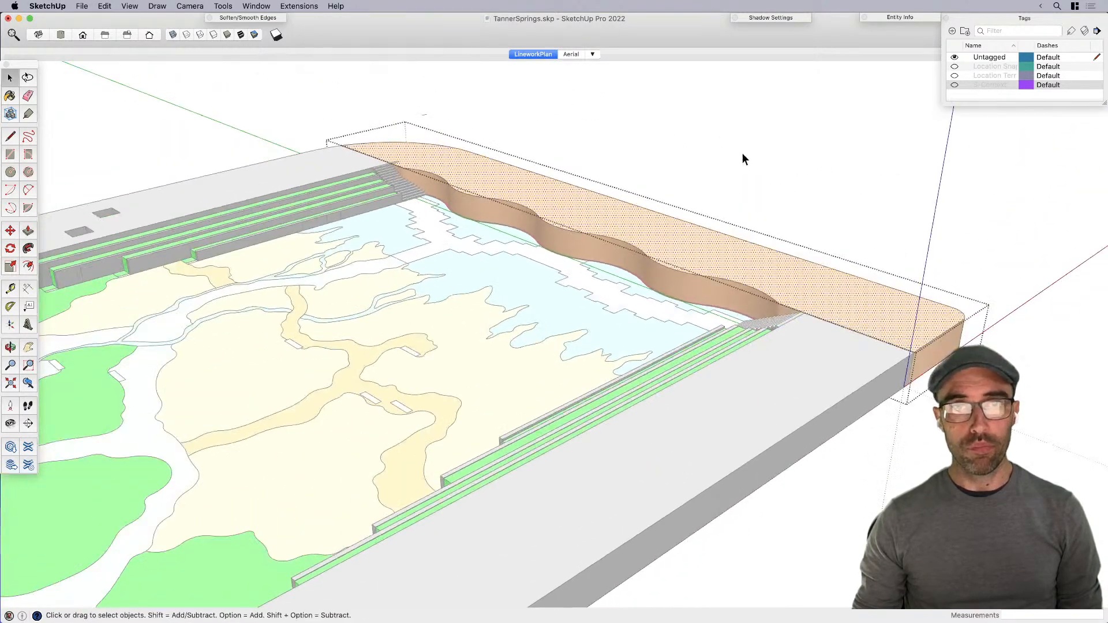
middle_click_drag(743, 153, 740, 349)
scroll(697, 277, "up", 3)
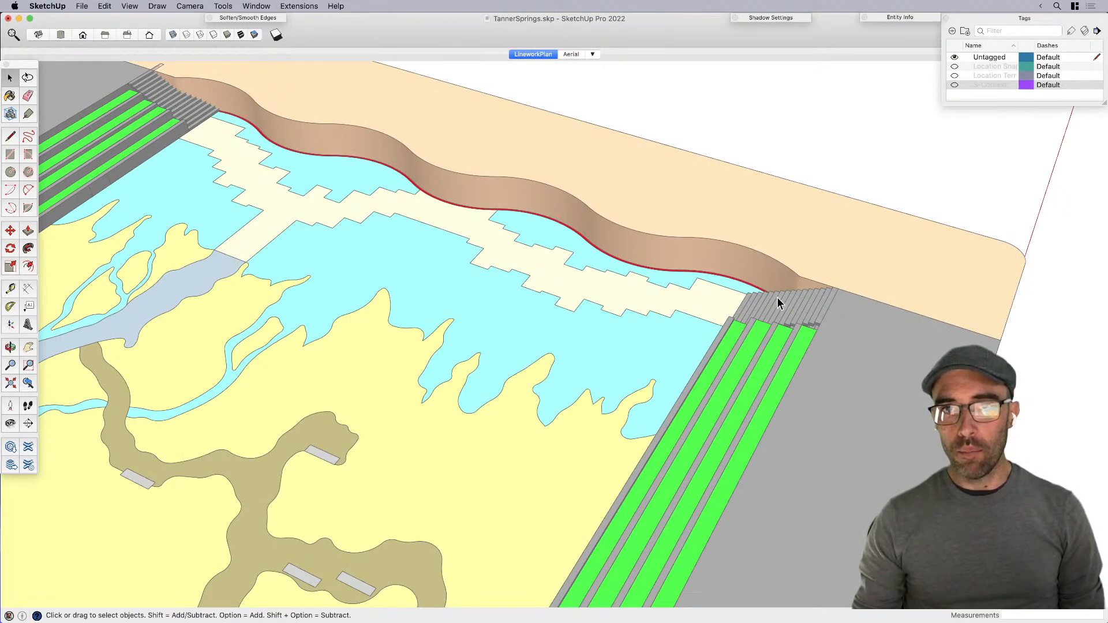
scroll(806, 341, "down", 3)
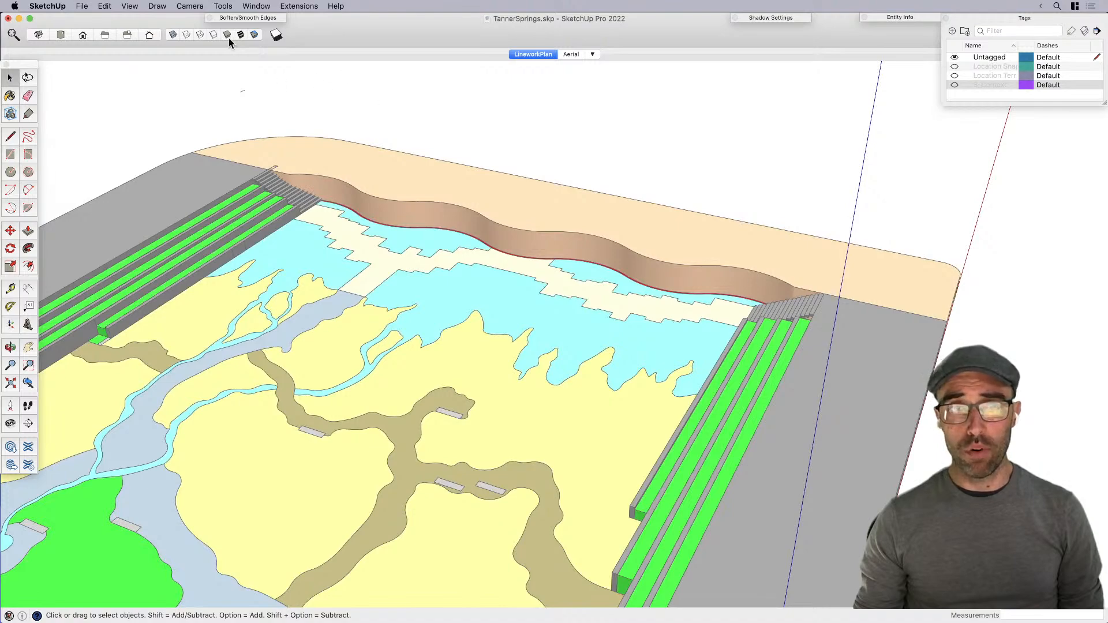
Step: View the model in Hidden Line style, select the yellow face near the water, and return to Shaded With Textures
left_click(213, 34)
middle_click_drag(548, 358, 540, 303)
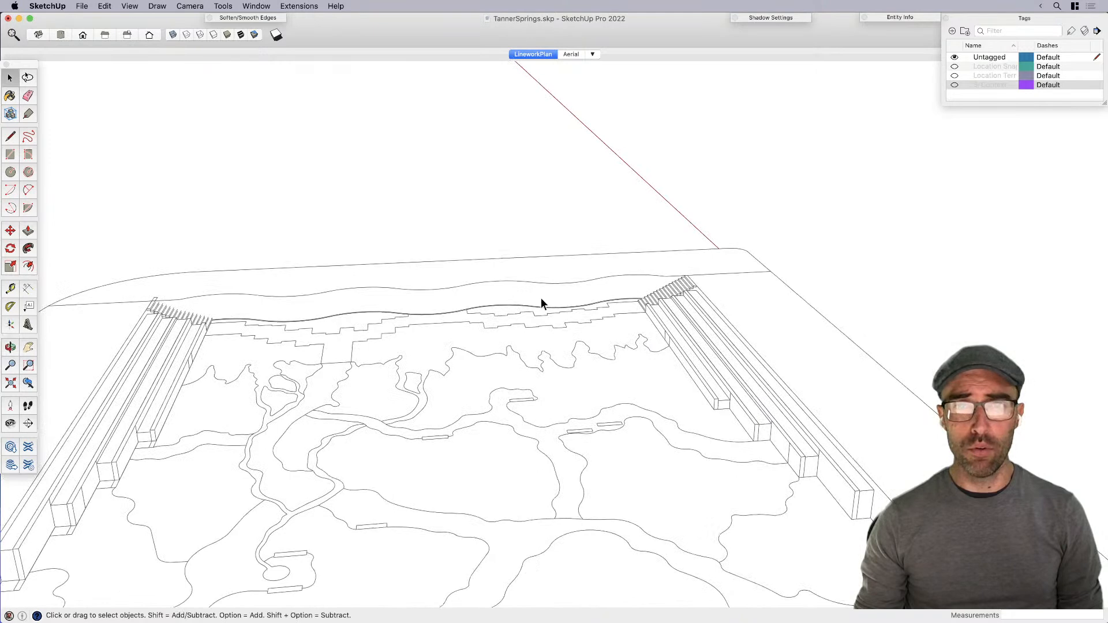
left_click(552, 408)
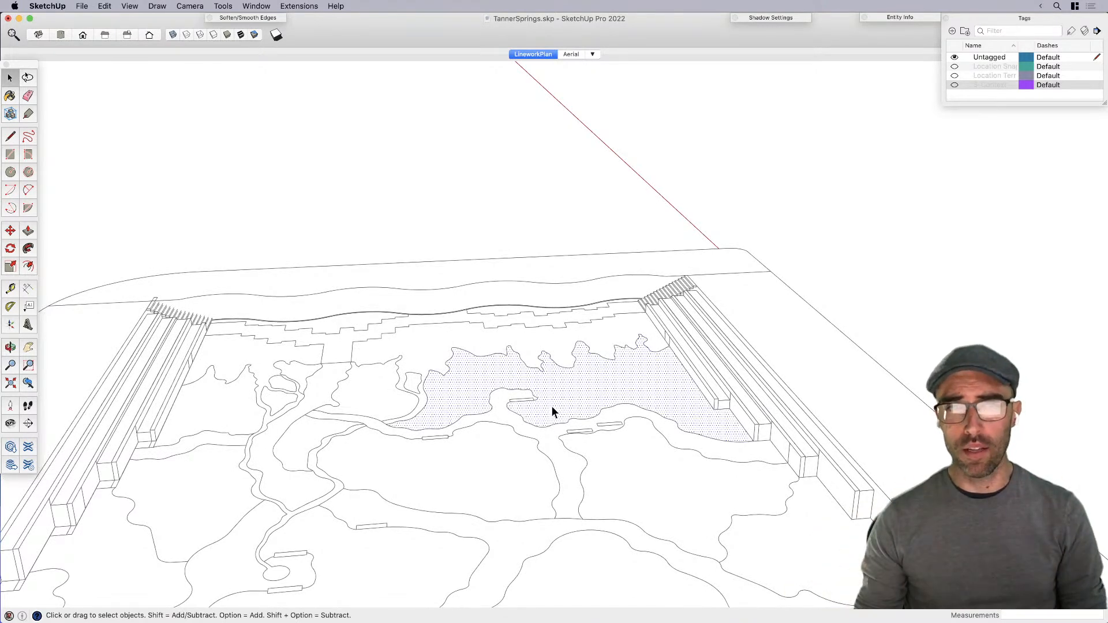
left_click(240, 35)
Step: Select all faces with the same yellow material and combine them into one group
right_click(553, 391)
mouse_move(583, 376)
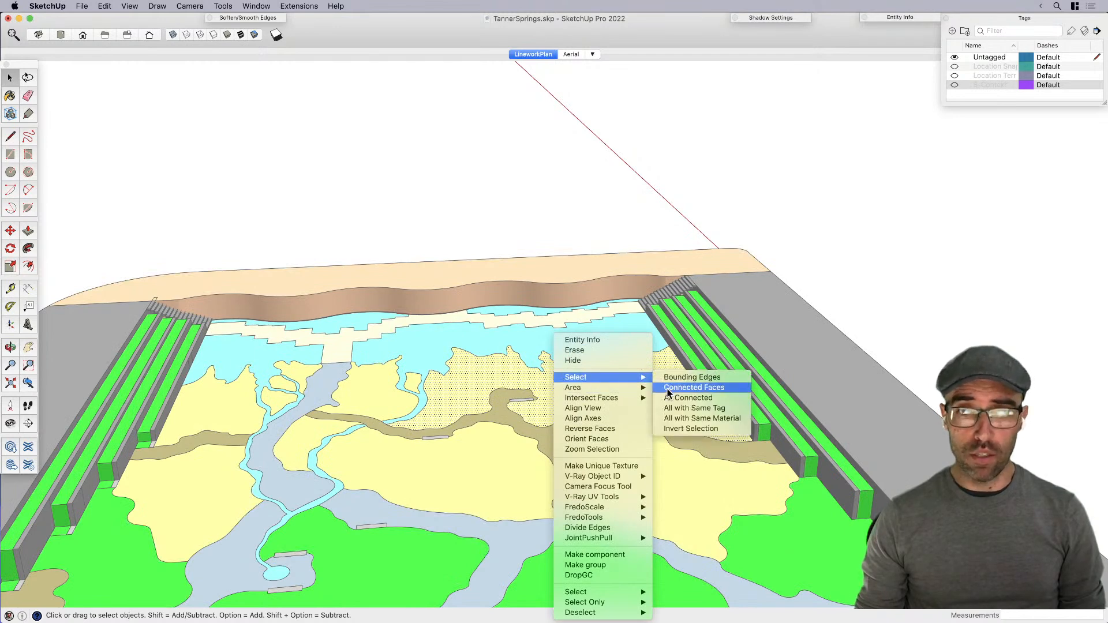
left_click(690, 418)
scroll(668, 247, "down", 5)
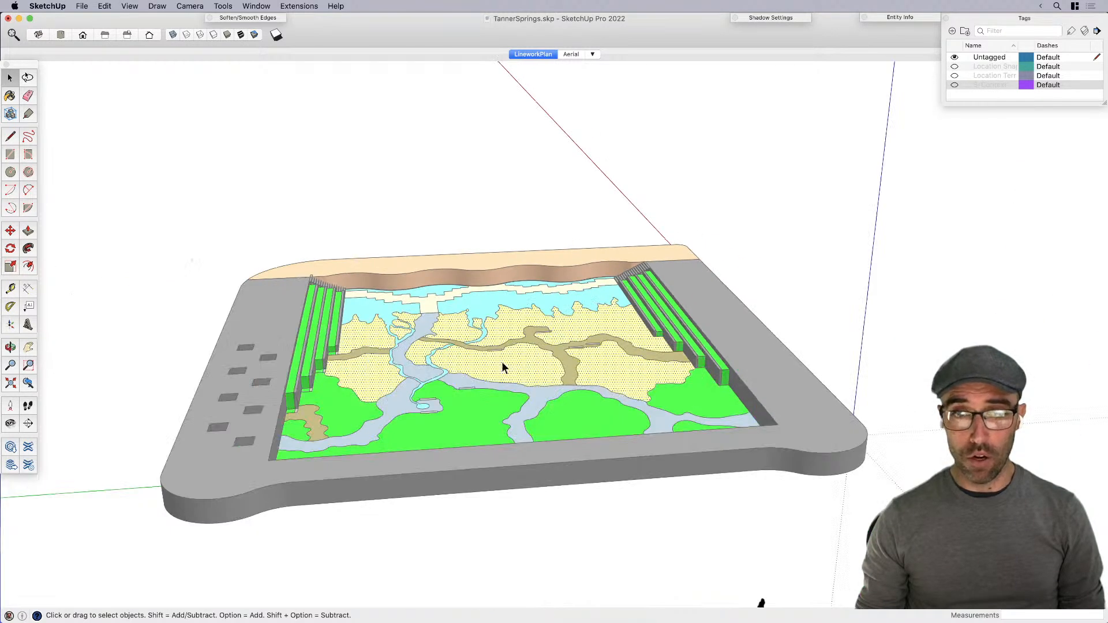
right_click(512, 364)
left_click(539, 417)
Step: Lift the yellow faces' group straight up above the model, and undo the move
middle_click_drag(538, 370, 527, 366)
key("m")
left_click(520, 356)
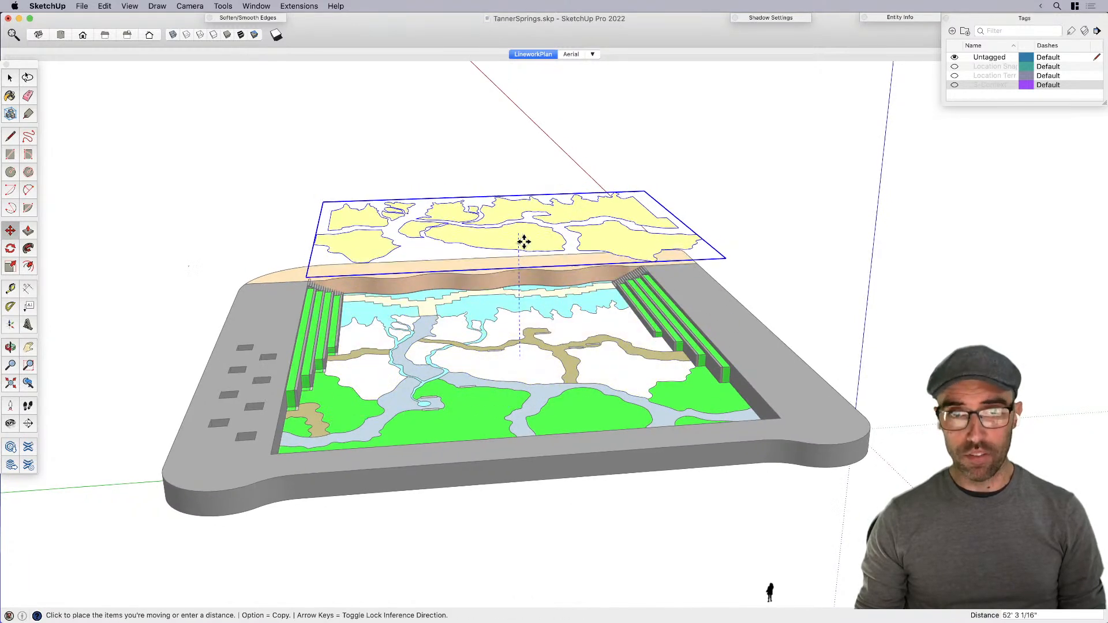
left_click(522, 206)
middle_click_drag(521, 206, 668, 410)
key("super+z")
key("space")
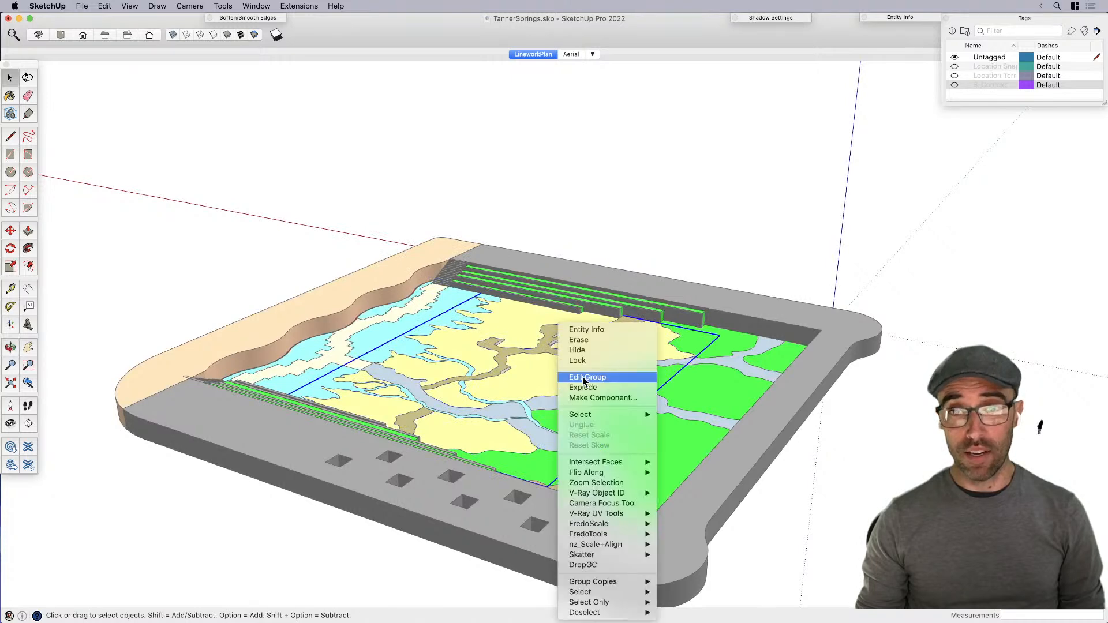
Step: Select all faces with the same cyan water material and combine them into one group
right_click(559, 382)
left_click(471, 223)
middle_click_drag(351, 378, 435, 375)
left_click(360, 373)
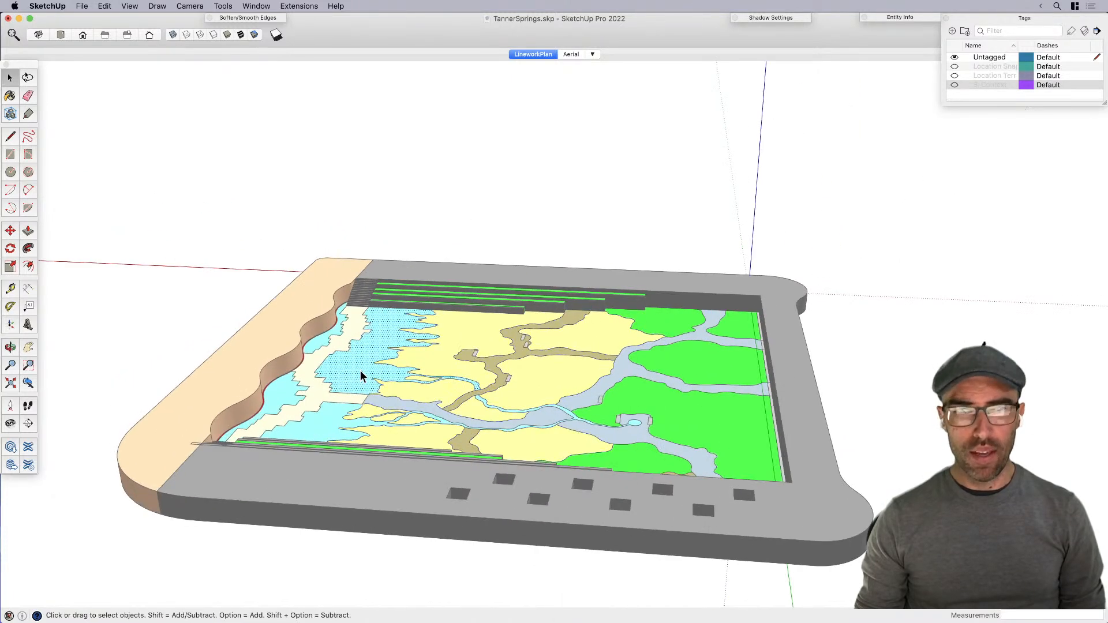
right_click(356, 379)
mouse_move(411, 377)
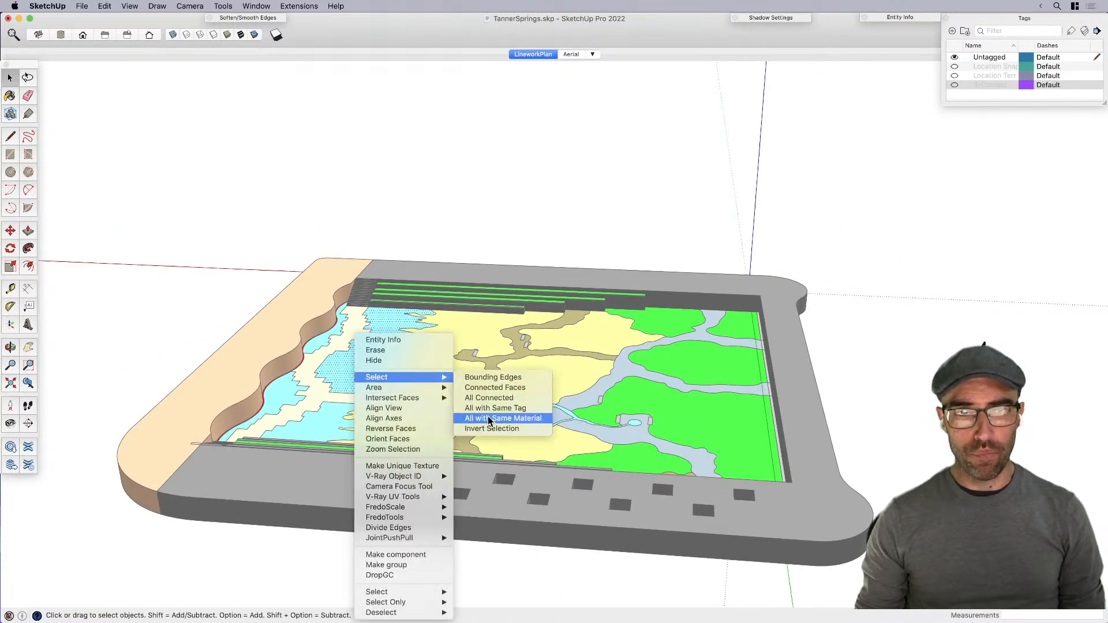
left_click(485, 419)
key("super+g")
Step: Select the brown path faces in the yellow area
scroll(486, 363, "up", 3)
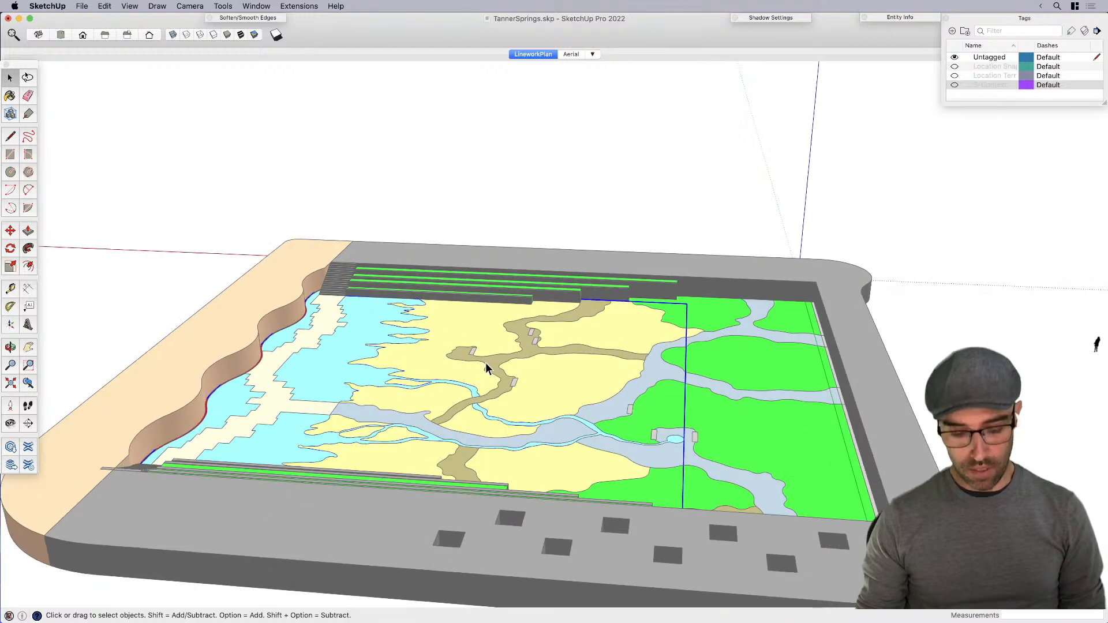
right_click(490, 367)
mouse_move(554, 397)
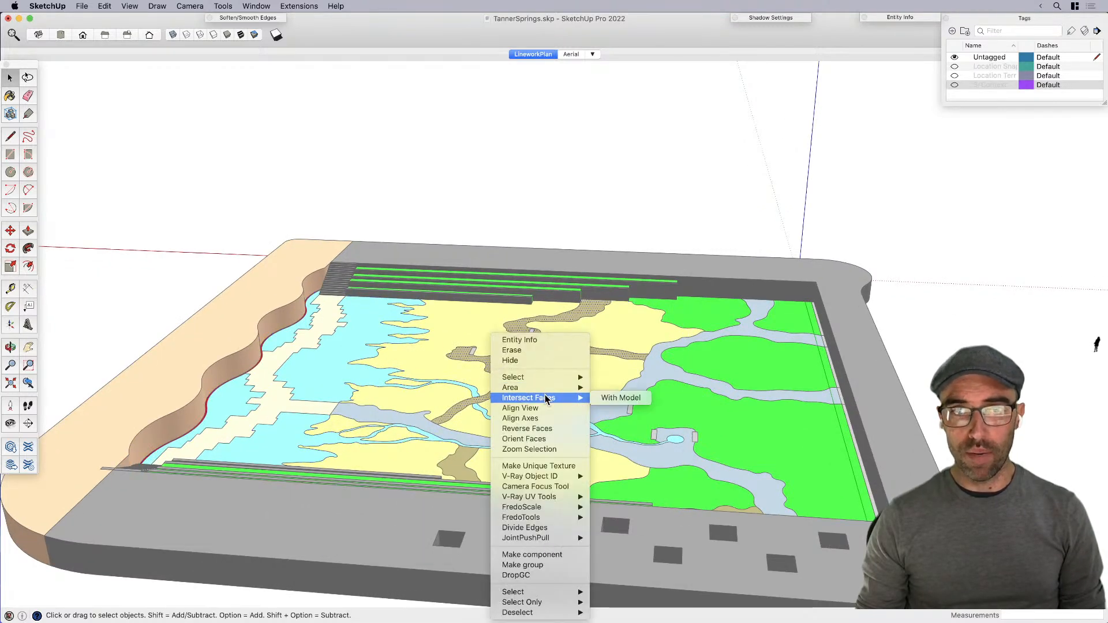
left_click(620, 400)
middle_click_drag(374, 432, 576, 398)
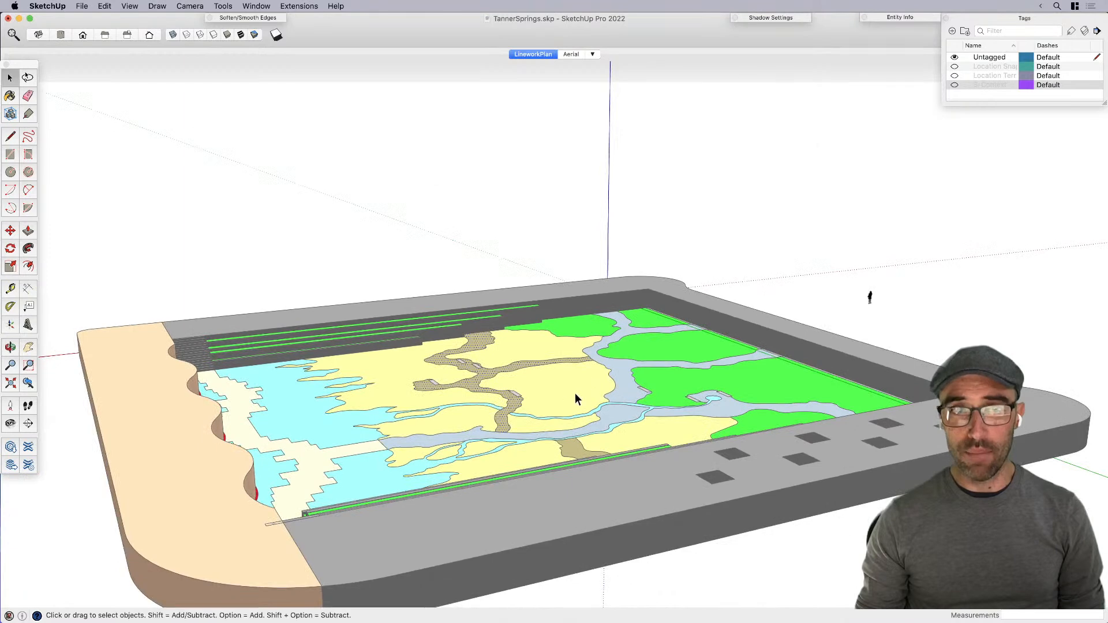
Step: Select all faces with the same blue-grey path material and combine them into one group
right_click(626, 389)
mouse_move(658, 378)
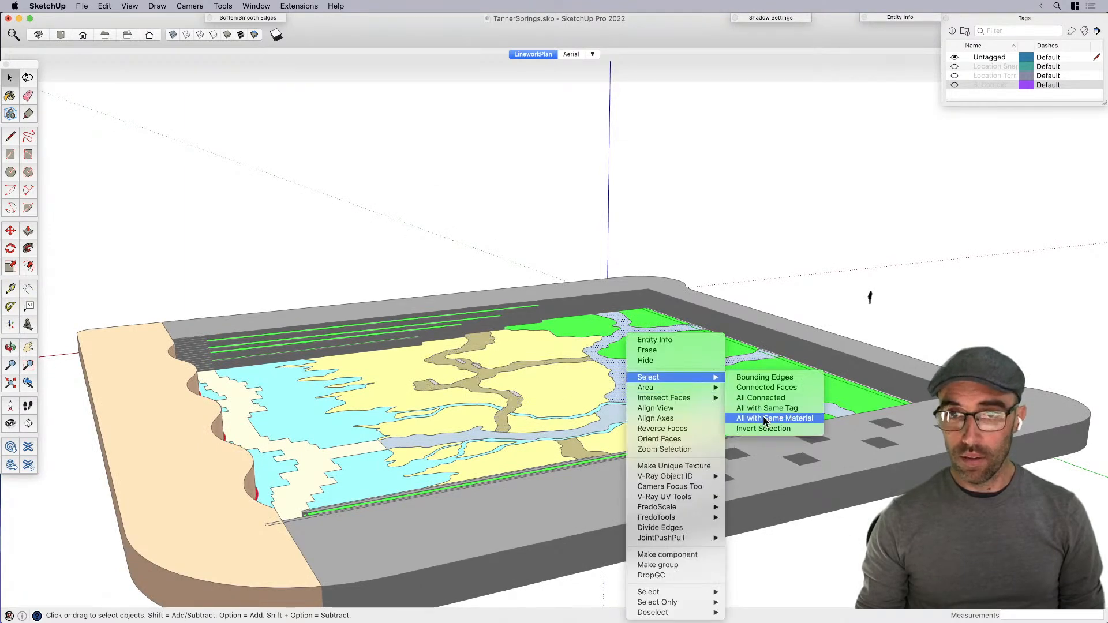
left_click(764, 419)
left_click(657, 400)
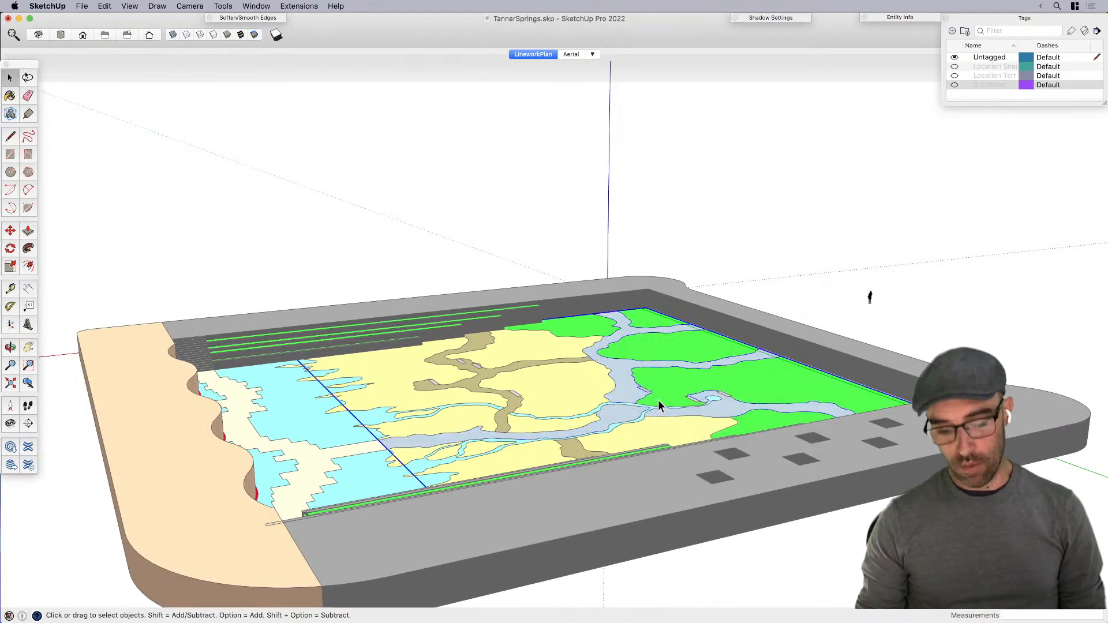
Step: Select all faces with the same bright green material and combine them into one group
right_click(666, 388)
mouse_move(695, 399)
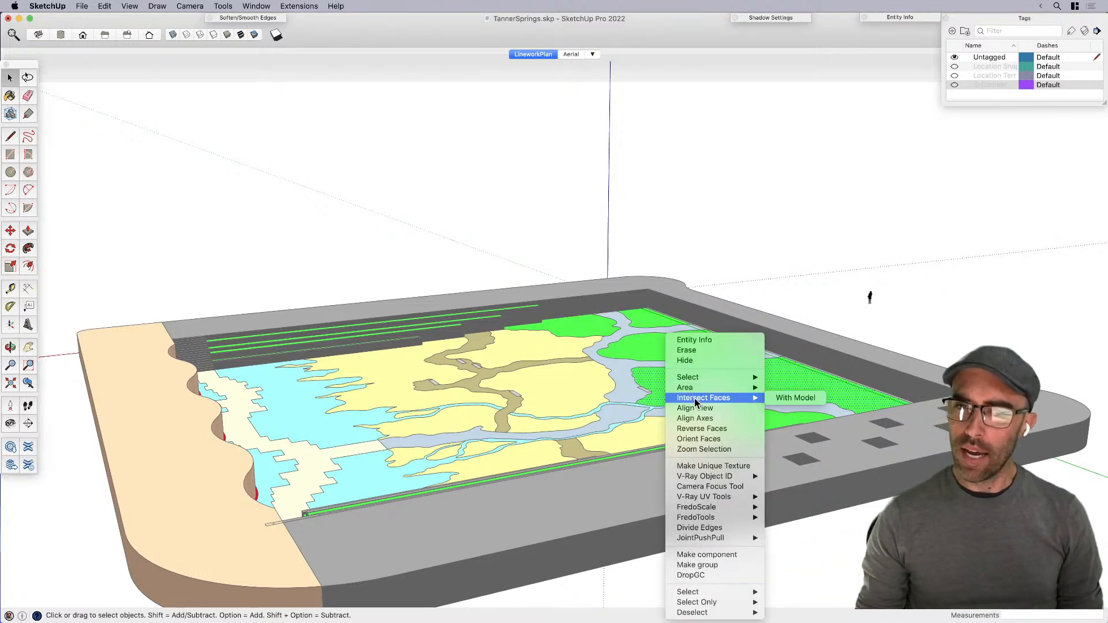
mouse_move(711, 376)
left_click(832, 416)
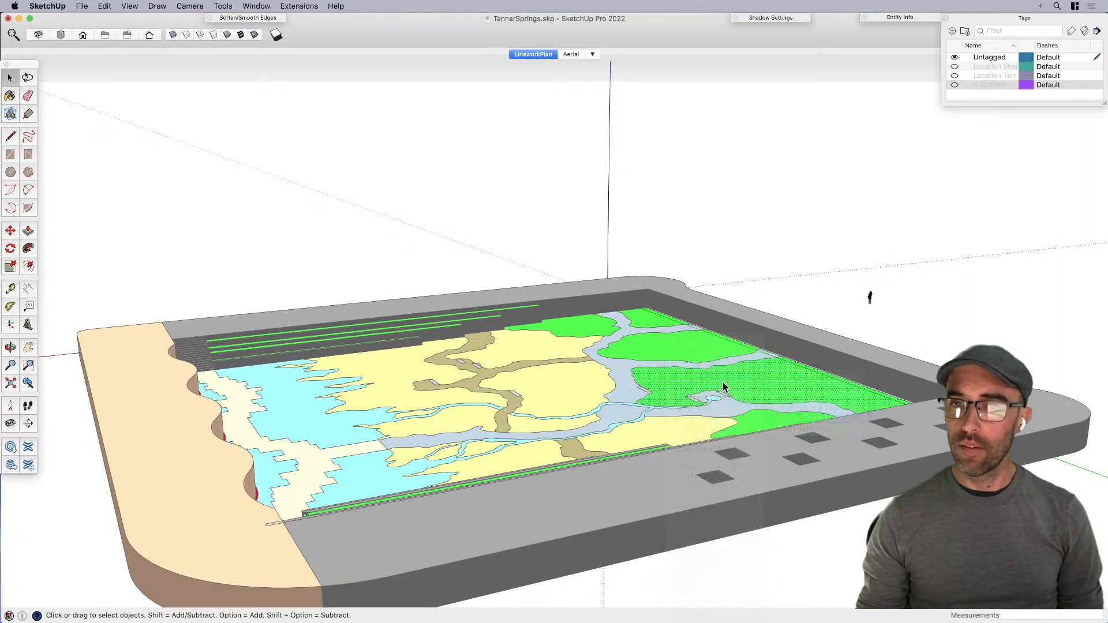
left_click(723, 383)
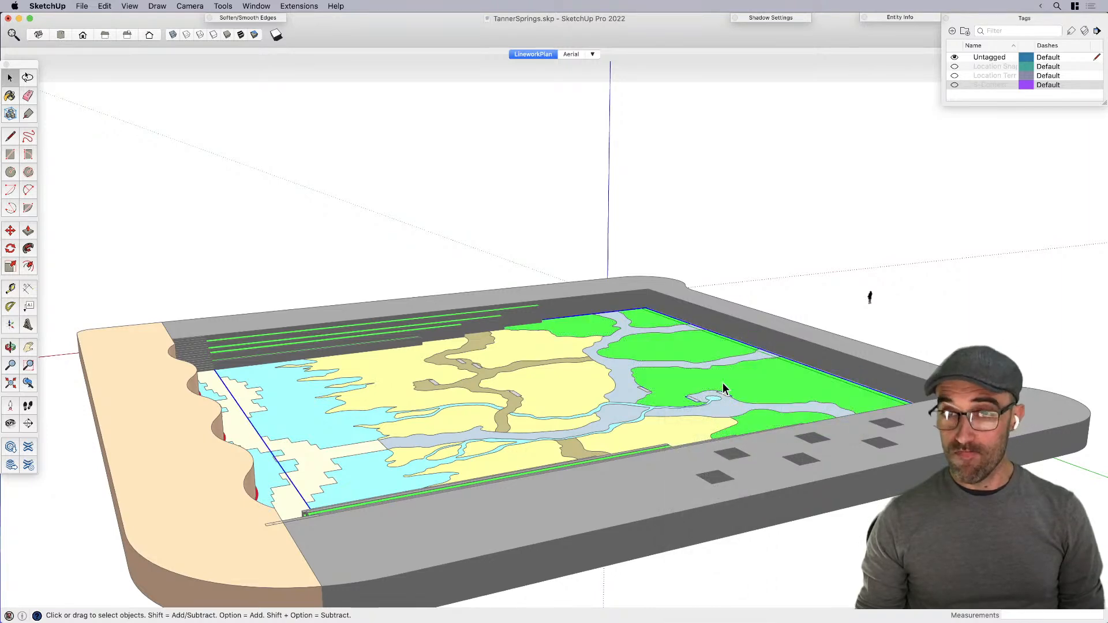
Step: Select all faces with the same brown path material and combine them into one group
scroll(665, 411, "up", 3)
left_click(672, 425)
left_click(544, 456)
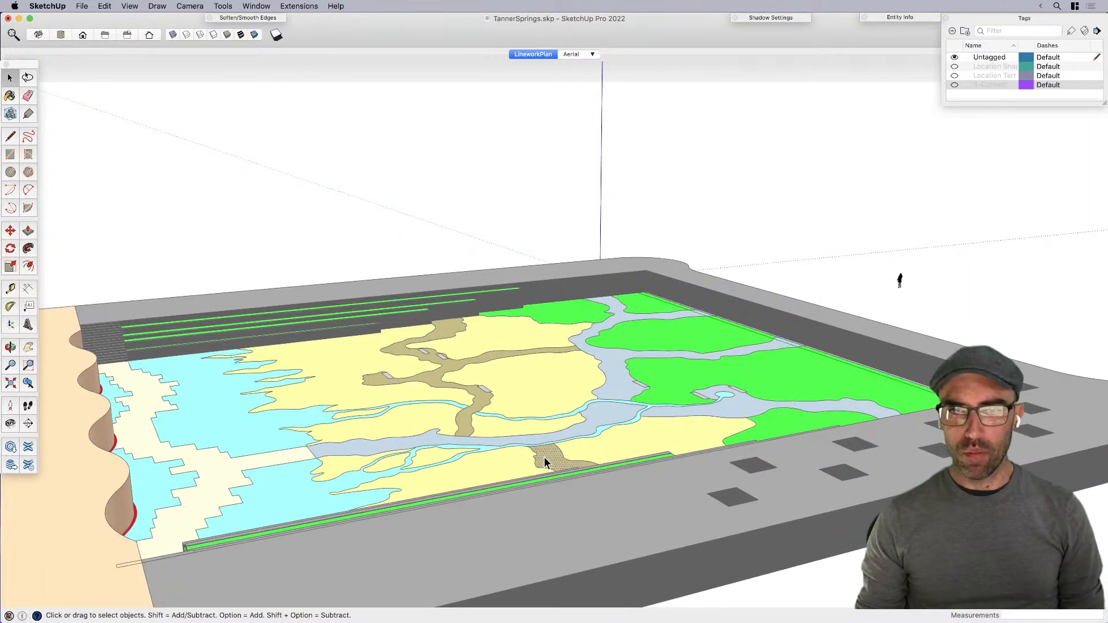
right_click(543, 456)
mouse_move(585, 378)
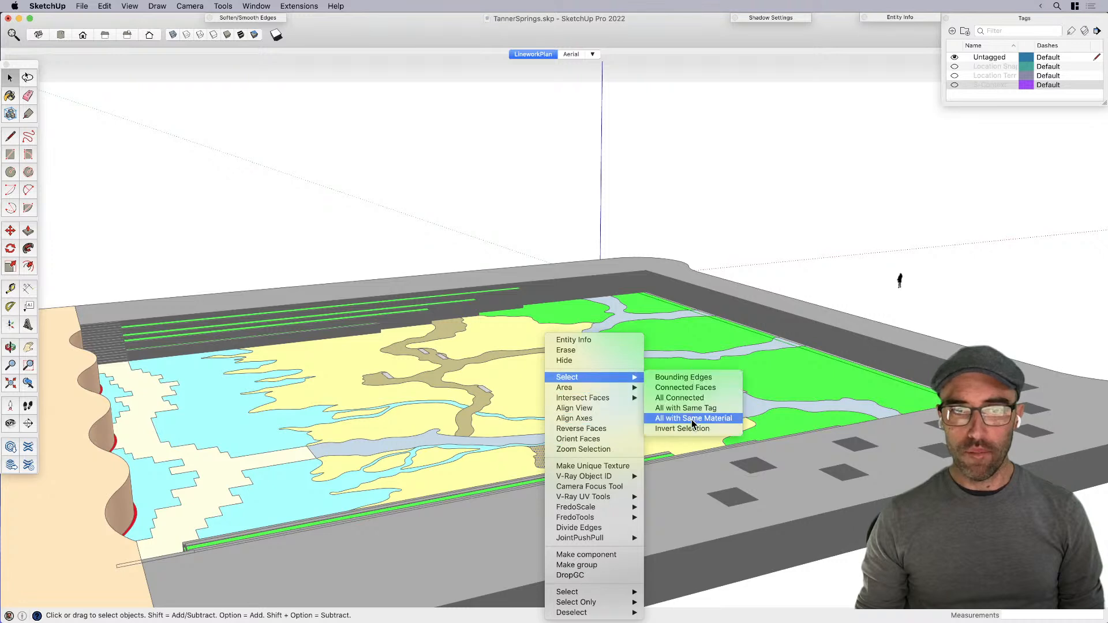
left_click(691, 419)
left_click(508, 426)
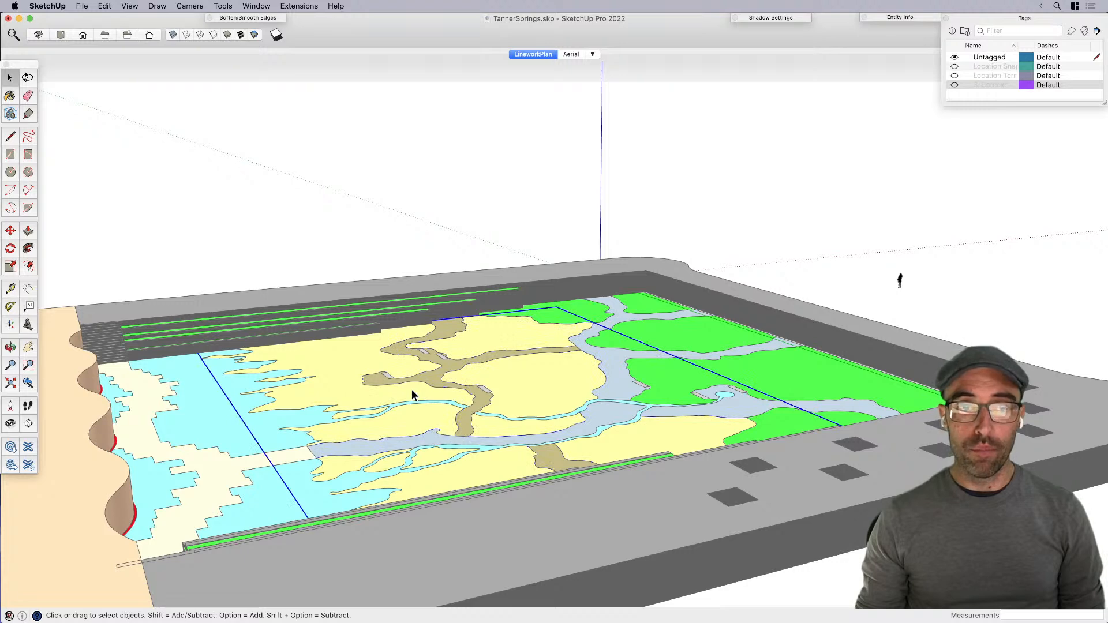
Step: Select all faces with the same cream boardwalk material and combine them into one group
left_click(287, 457)
right_click(288, 456)
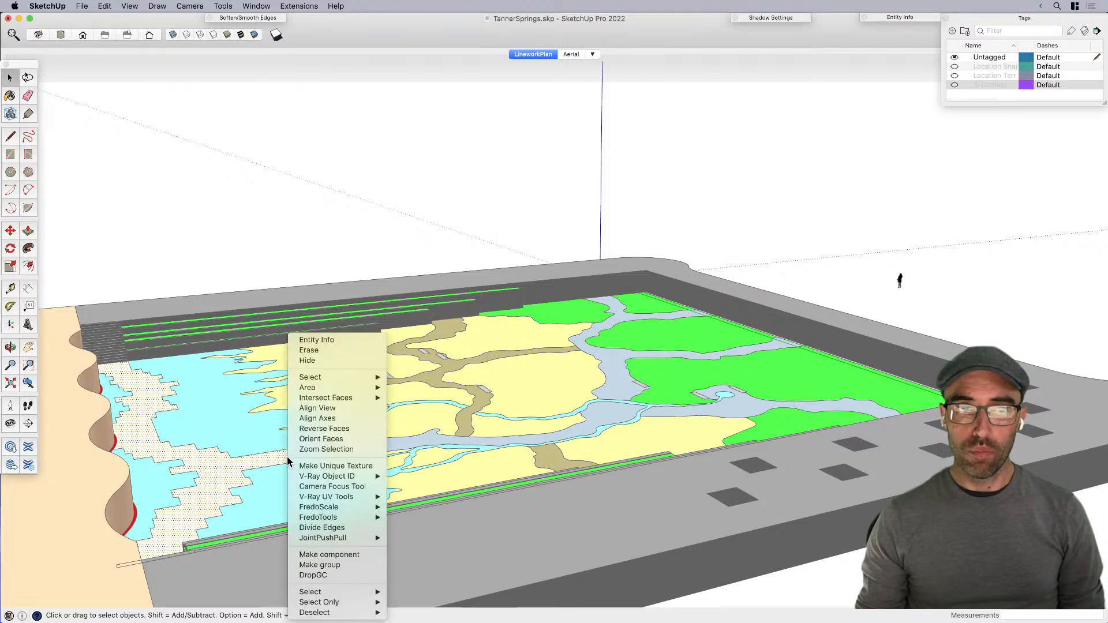
mouse_move(346, 398)
mouse_move(311, 377)
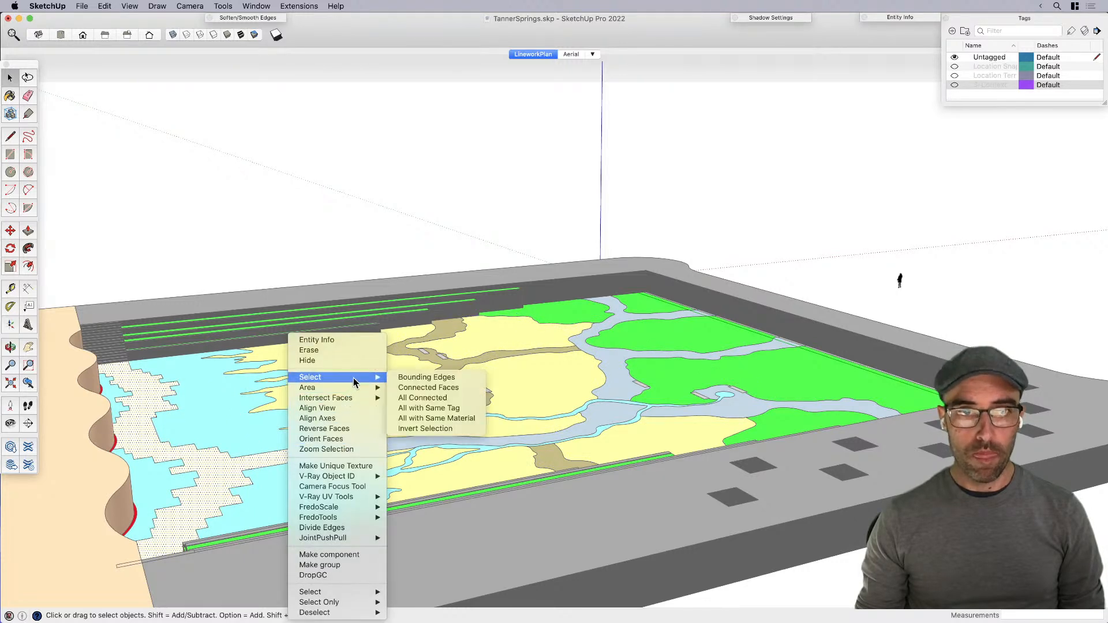
left_click(448, 417)
scroll(445, 405, "down", 5)
key("g")
Step: Show the colours used in the model and purge all unused items from the file
middle_click_drag(358, 417, 497, 477)
scroll(705, 346, "down", 3)
key("b")
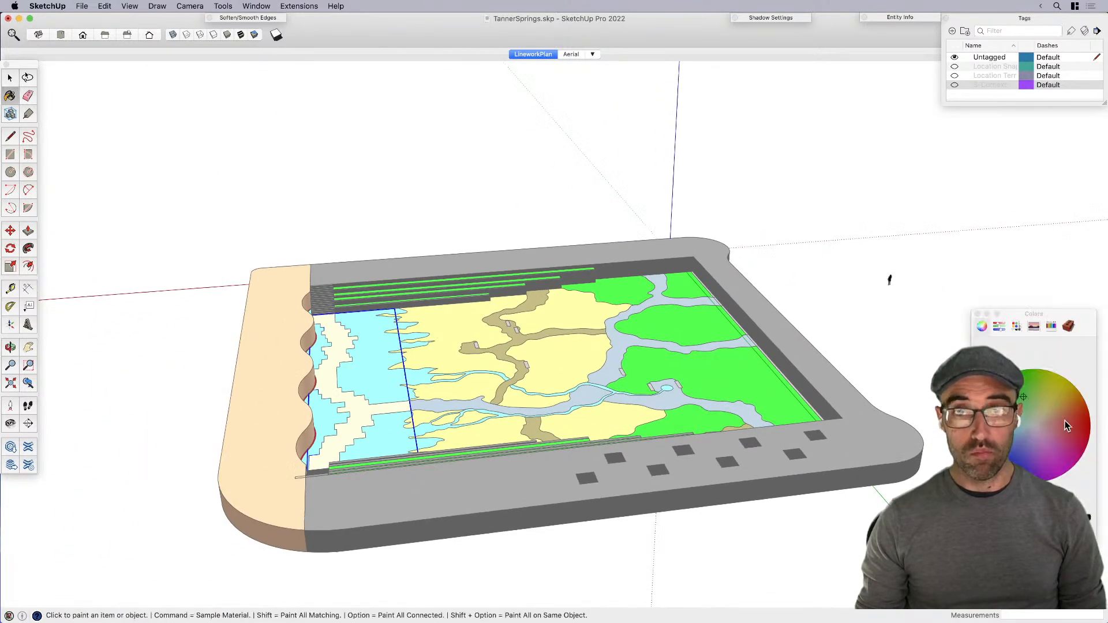
left_click(1063, 330)
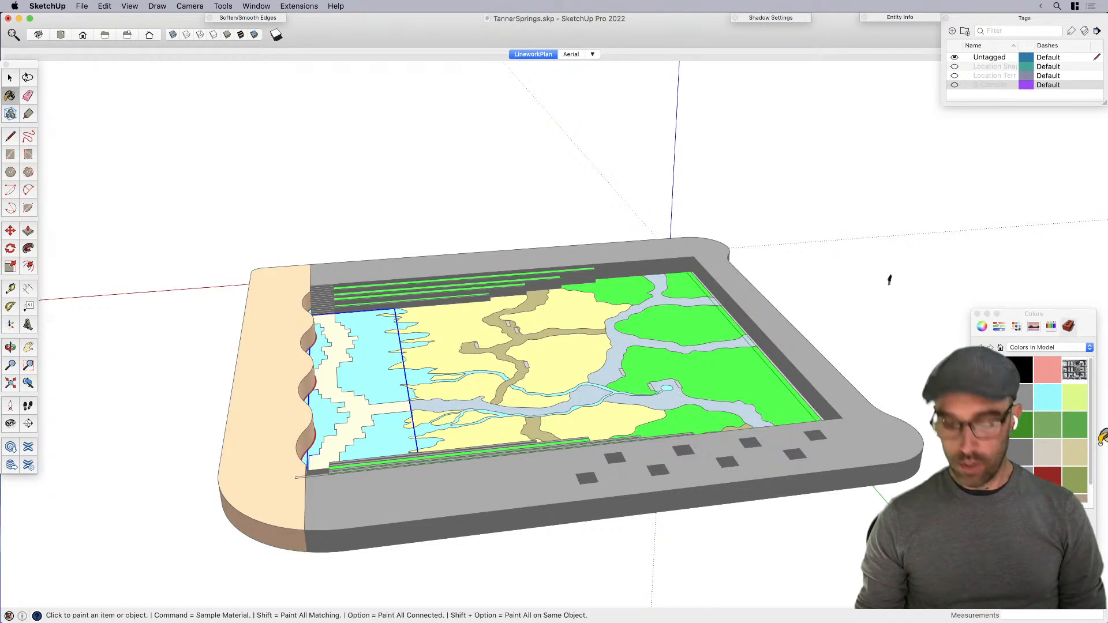
left_click(1075, 426)
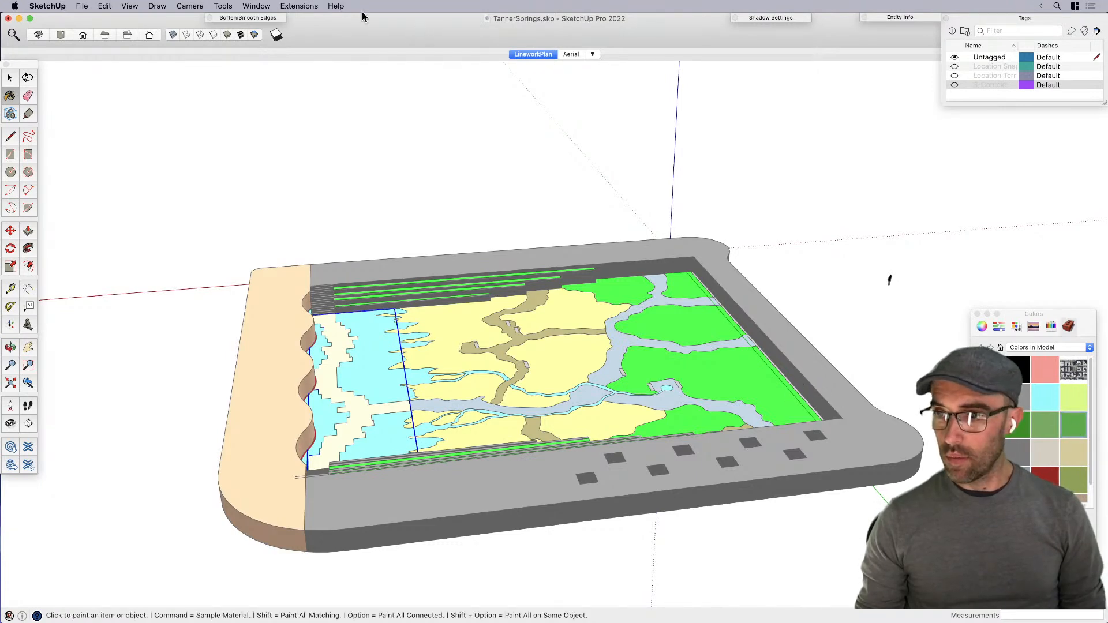
left_click(256, 6)
left_click(279, 132)
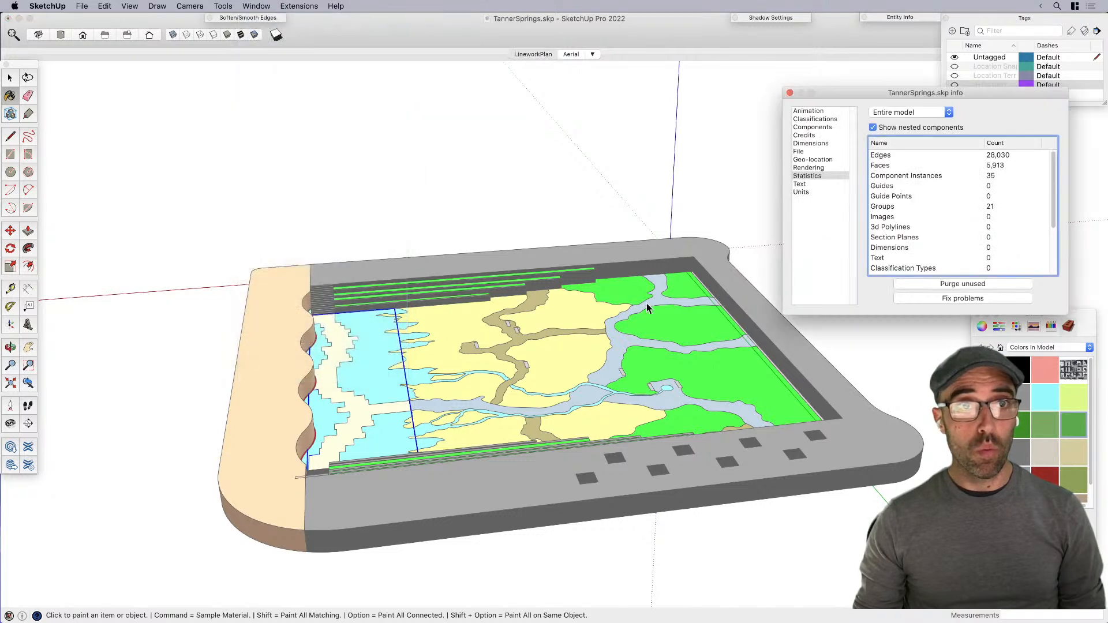
left_click(936, 286)
left_click(790, 93)
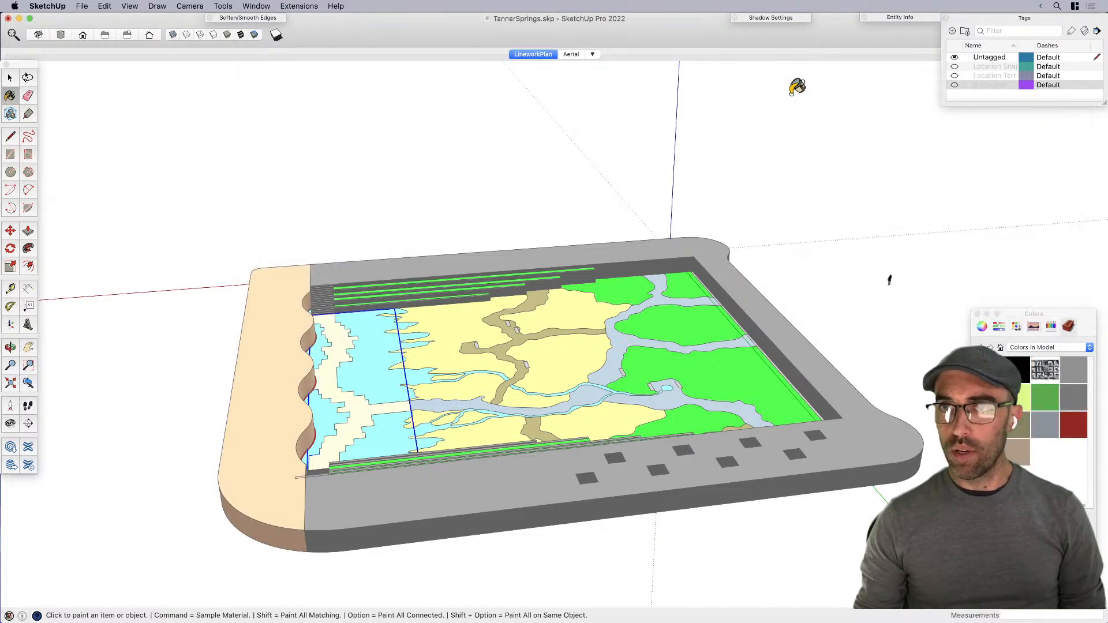
Step: Edit the green ground material to a lighter, softer green
double_click(1046, 425)
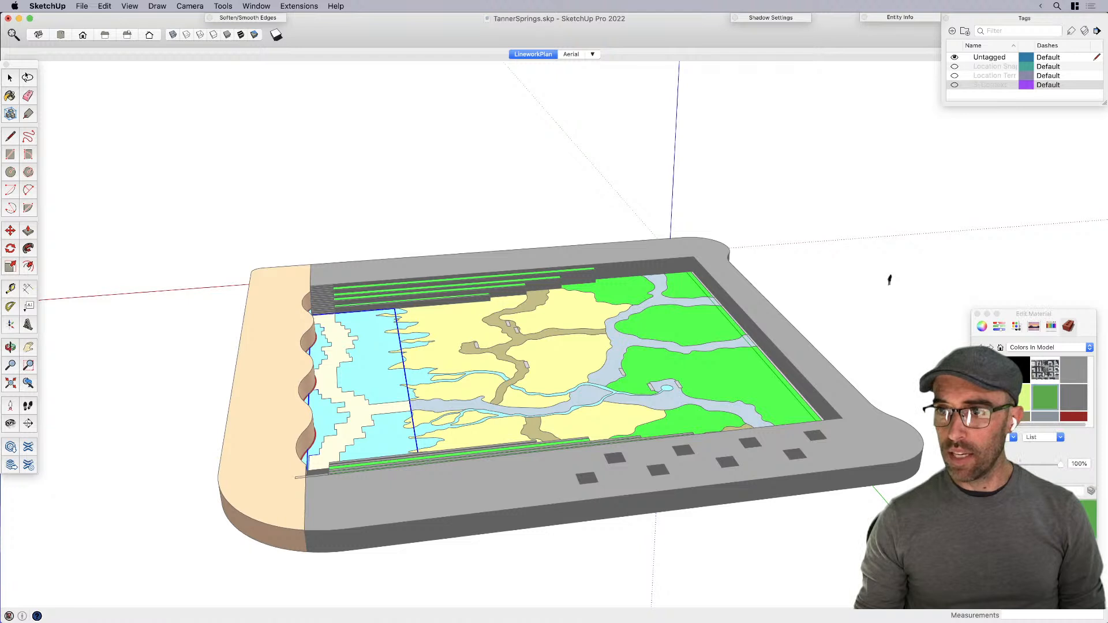
left_click(984, 327)
left_click_drag(1031, 382, 1031, 372)
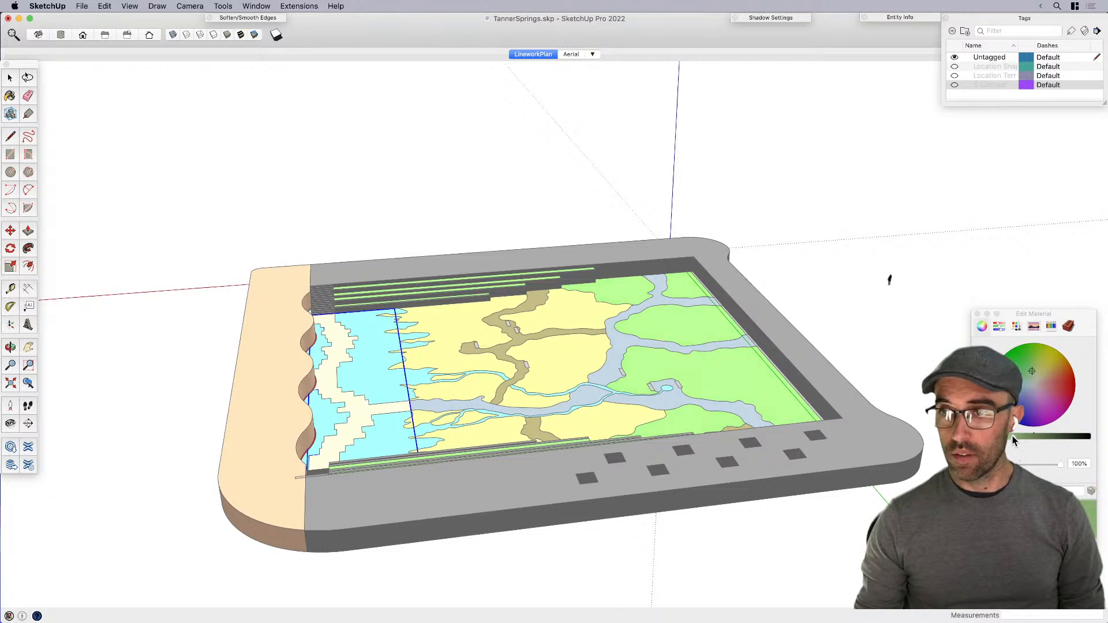
middle_click_drag(828, 379, 742, 385)
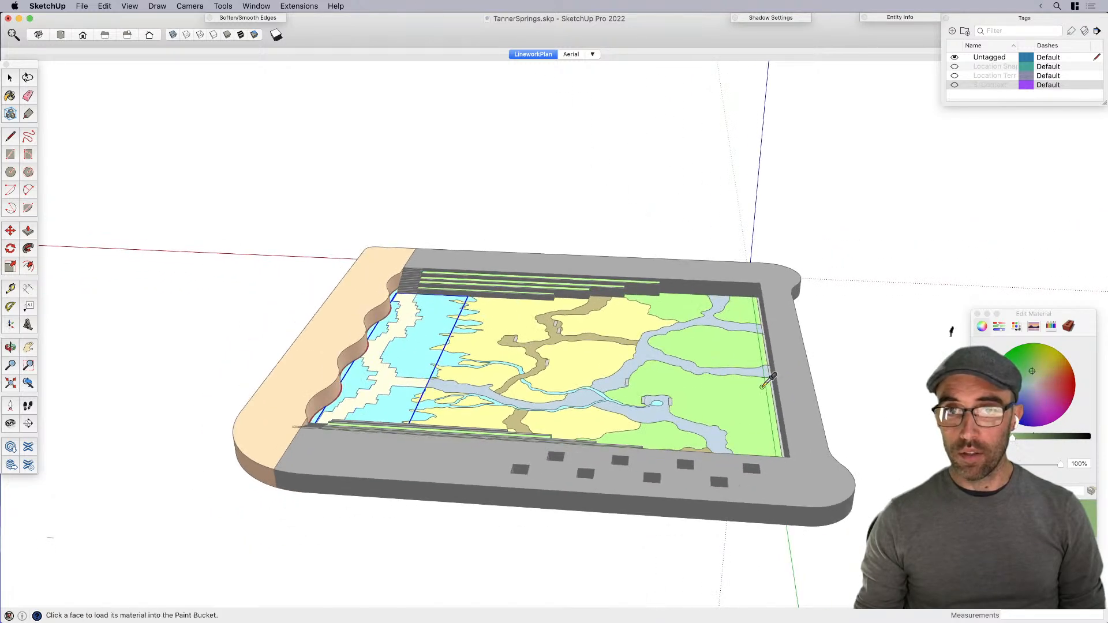
key("space")
Step: Select the light green ground group and close the Colors window
middle_click_drag(848, 396, 680, 368)
scroll(596, 435, "up", 2)
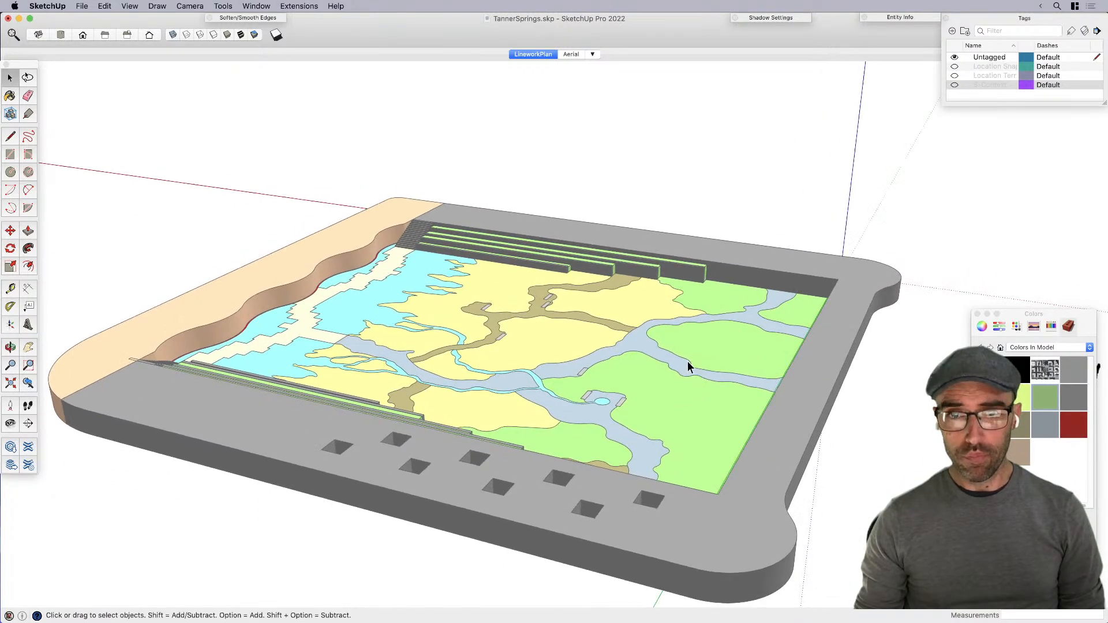
middle_click_drag(547, 317, 700, 365)
left_click(695, 376)
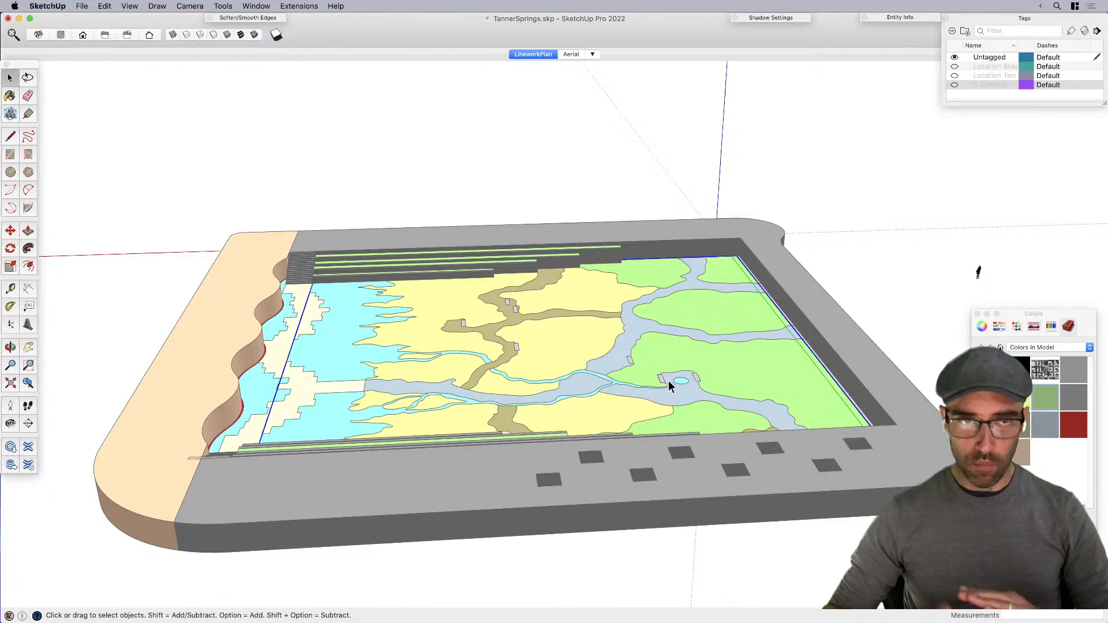
left_click(977, 314)
scroll(638, 396, "up", 2)
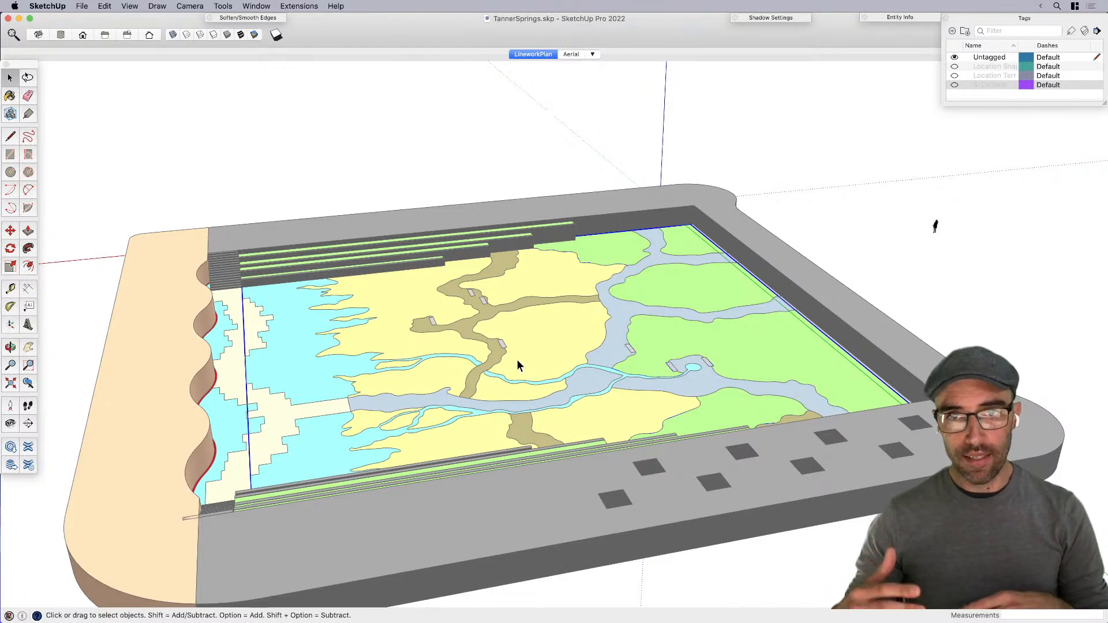
Step: Open the stair-and-terrace component and lower the second-lowest terrace's planting bed by about 9" with Push/Pull
scroll(514, 250, "up", 4)
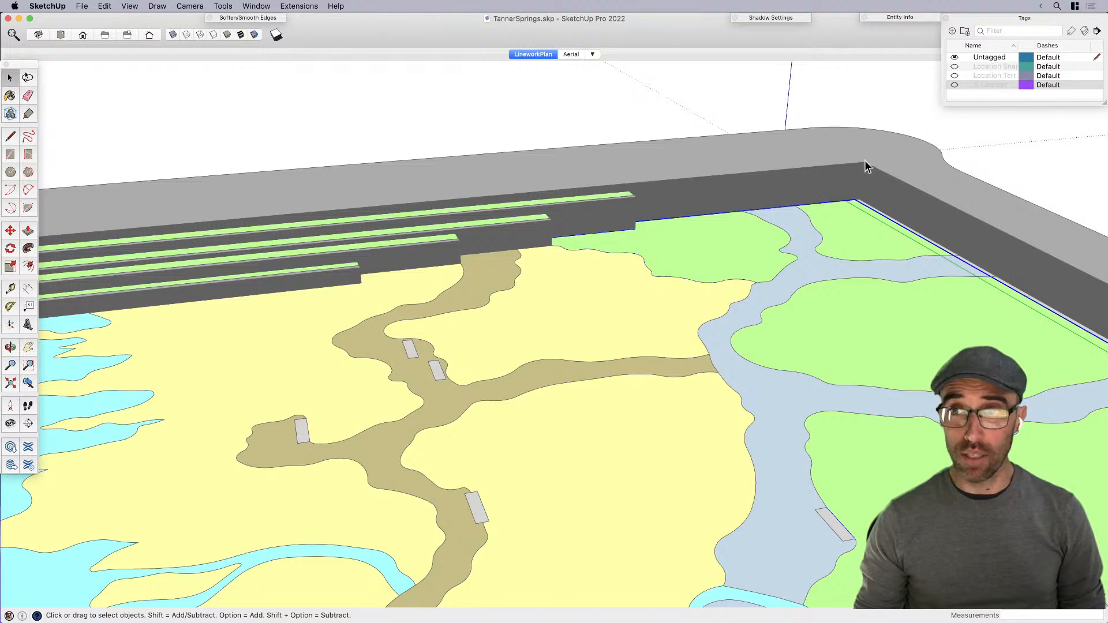
key("h")
left_click_drag(519, 371, 896, 314)
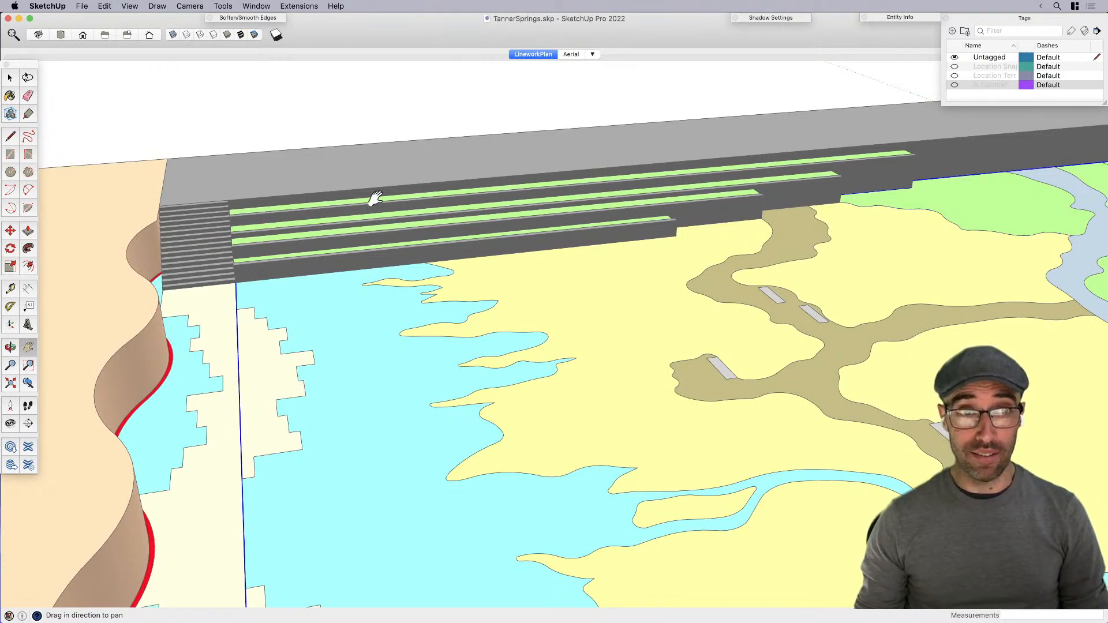
middle_click_drag(467, 210, 828, 282)
scroll(827, 282, "up", 2)
key("space")
double_click(827, 297)
triple_click(829, 297)
key("p")
left_click(829, 300)
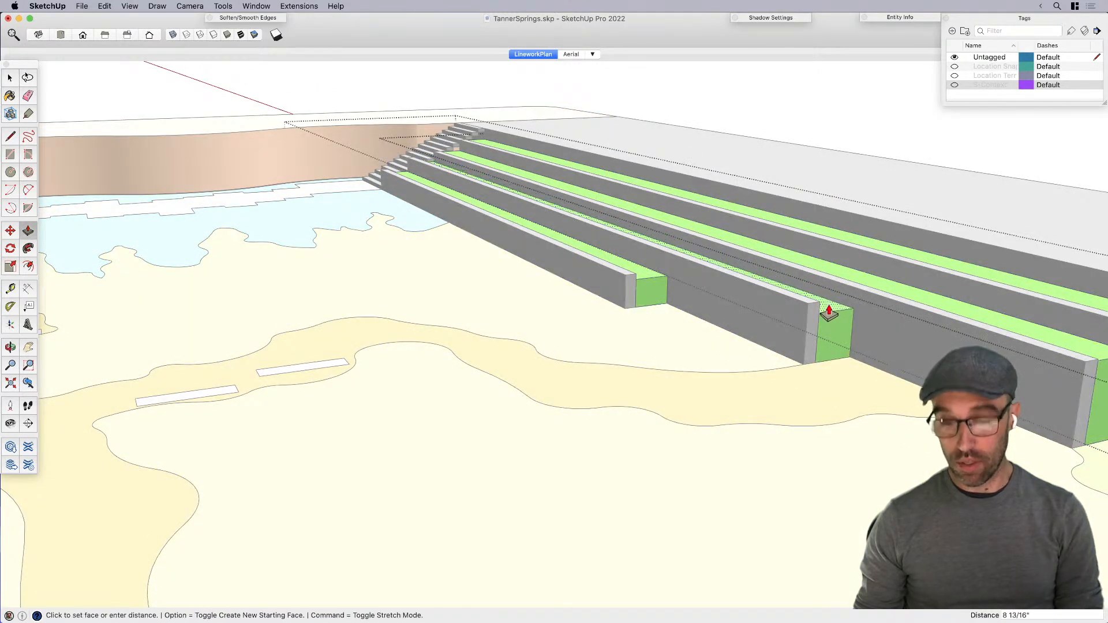
left_click(830, 312)
Step: Lower the top of the second-lowest terrace wall by 1' 1/8" to line up with its planting bed
left_click(808, 300)
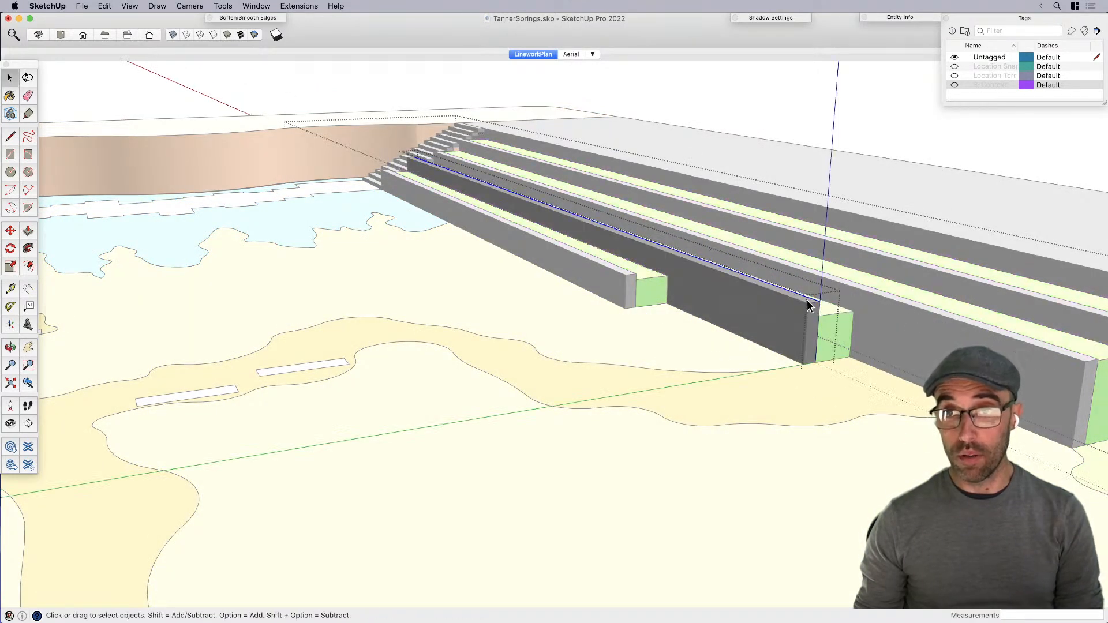
key("Escape")
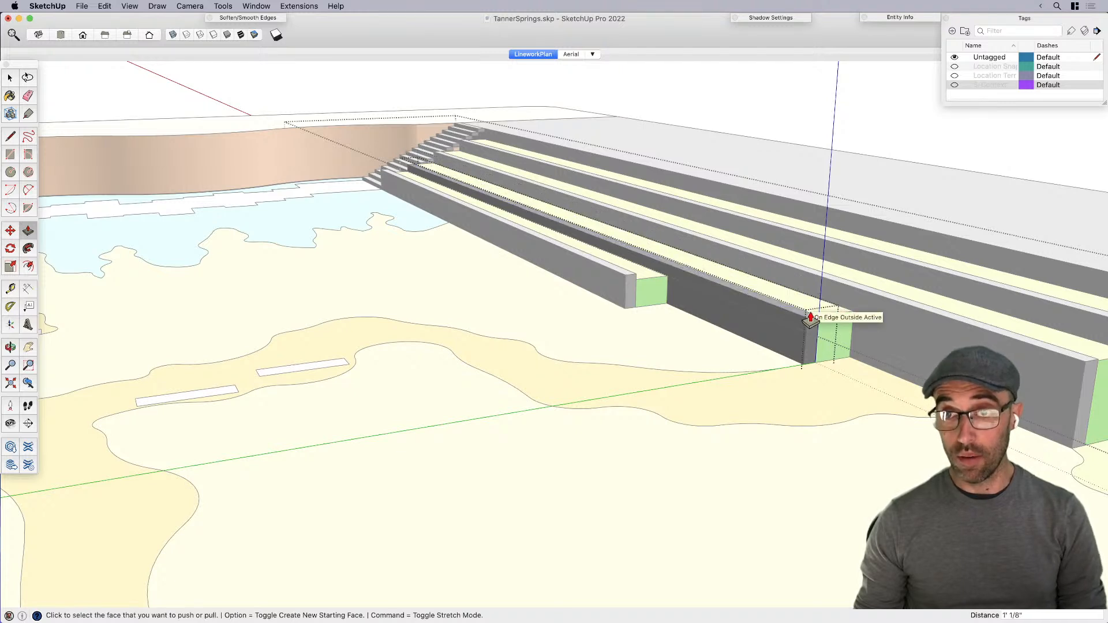
left_click(806, 314)
key("Escape")
key("space")
Step: Lower the top of the lowest terrace wall to the level of the bottom stair step
scroll(627, 273, "up", 2)
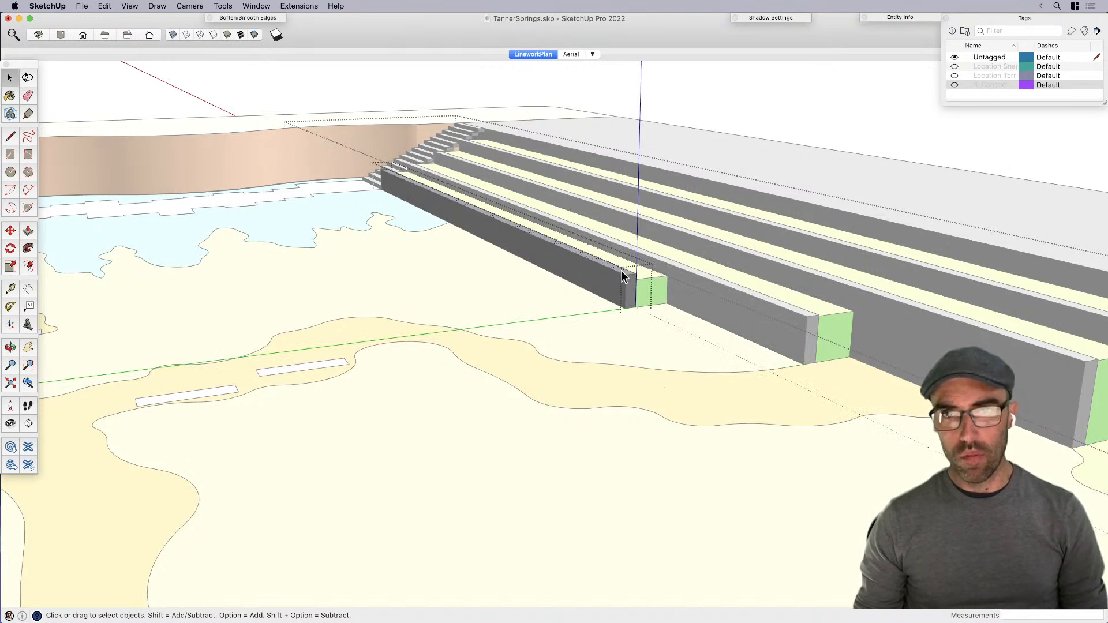
key("p")
left_click(625, 275)
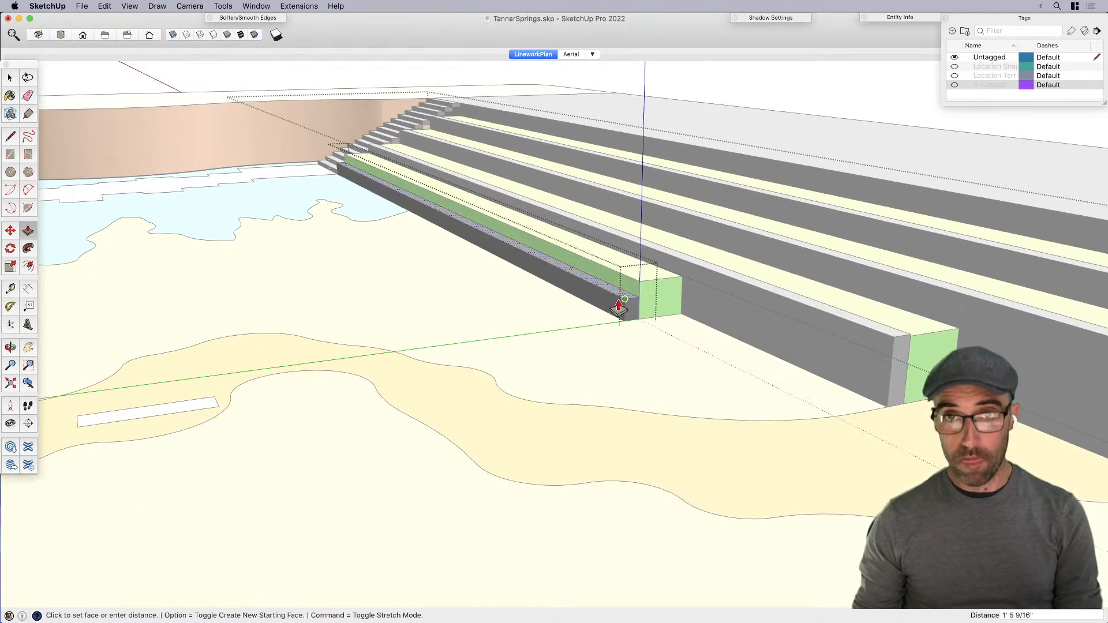
left_click(337, 180)
Step: Lower the top face of the lowest terrace's planting bed by about 10" with Push/Pull
key("space")
double_click(634, 267)
left_click(638, 269)
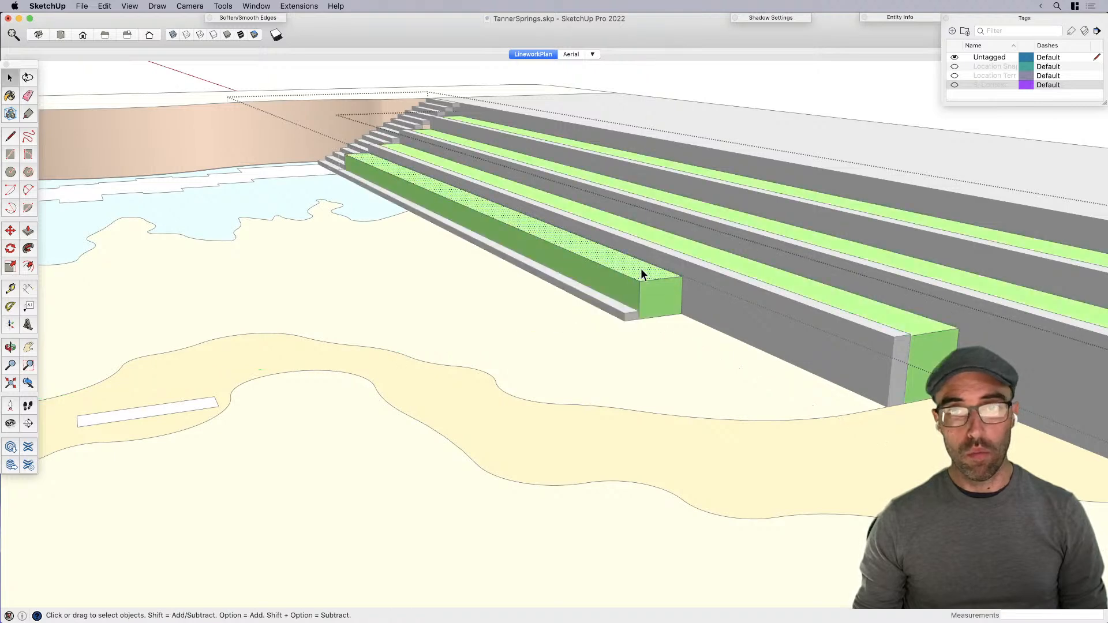
key("p")
left_click(645, 281)
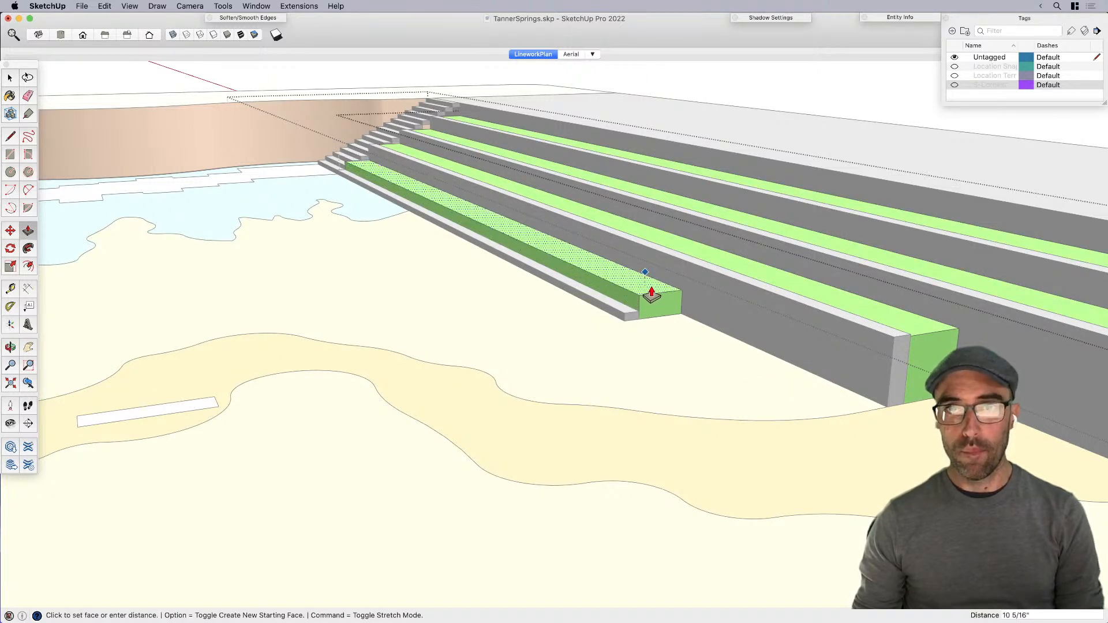
left_click(651, 288)
Step: Raise the top of the lowest terrace wall to line up with its planting bed and leave the wall group
key("space")
double_click(623, 308)
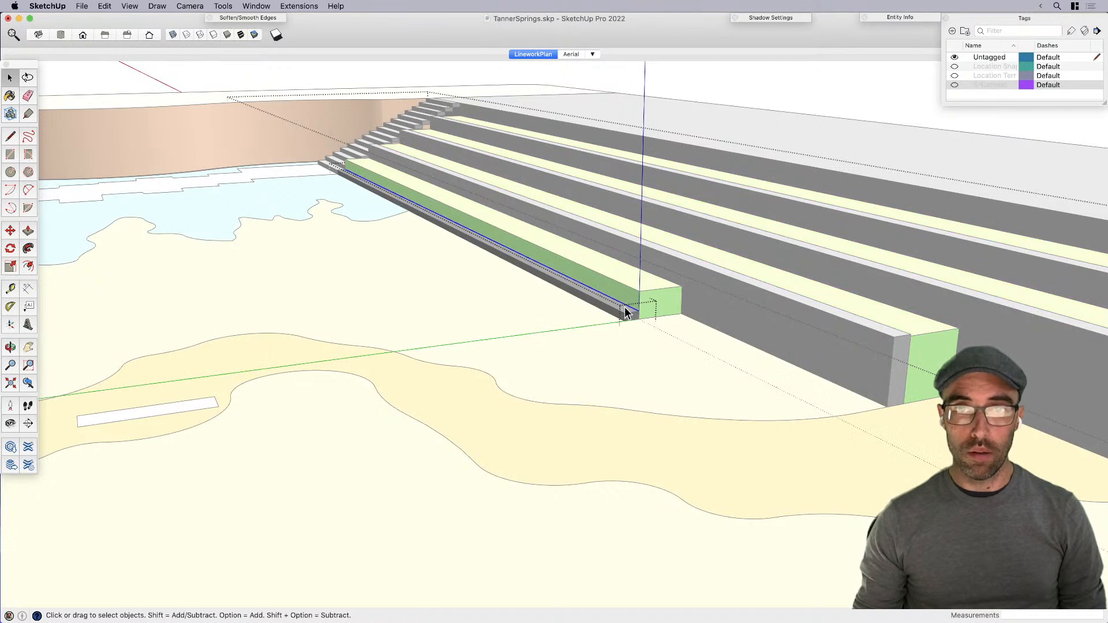
key("p")
left_click(624, 310)
left_click(619, 289)
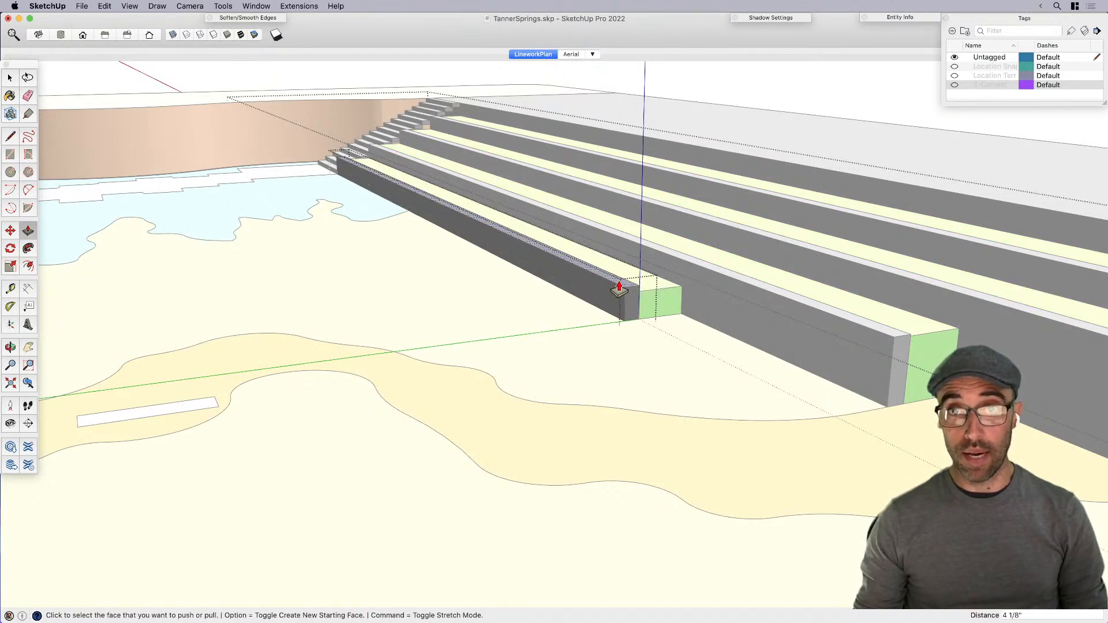
key("space")
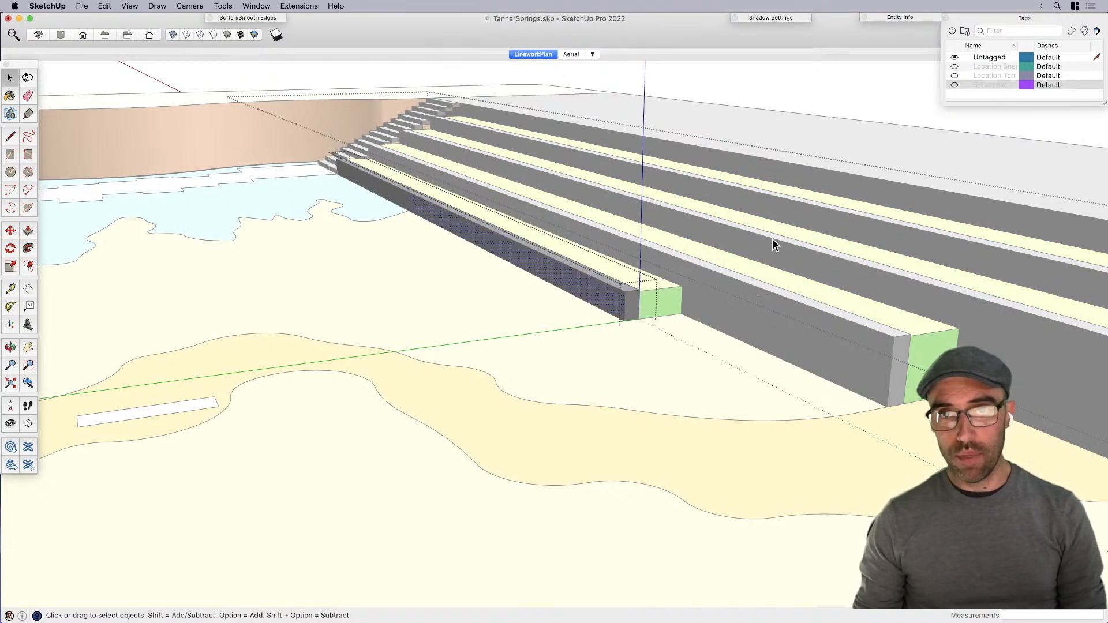
left_click(793, 91)
Step: Select the water group, then switch to Preview and examine the park photo tannerspringspark_8_looking+north_for_web.jpg
scroll(466, 286, "down", 10)
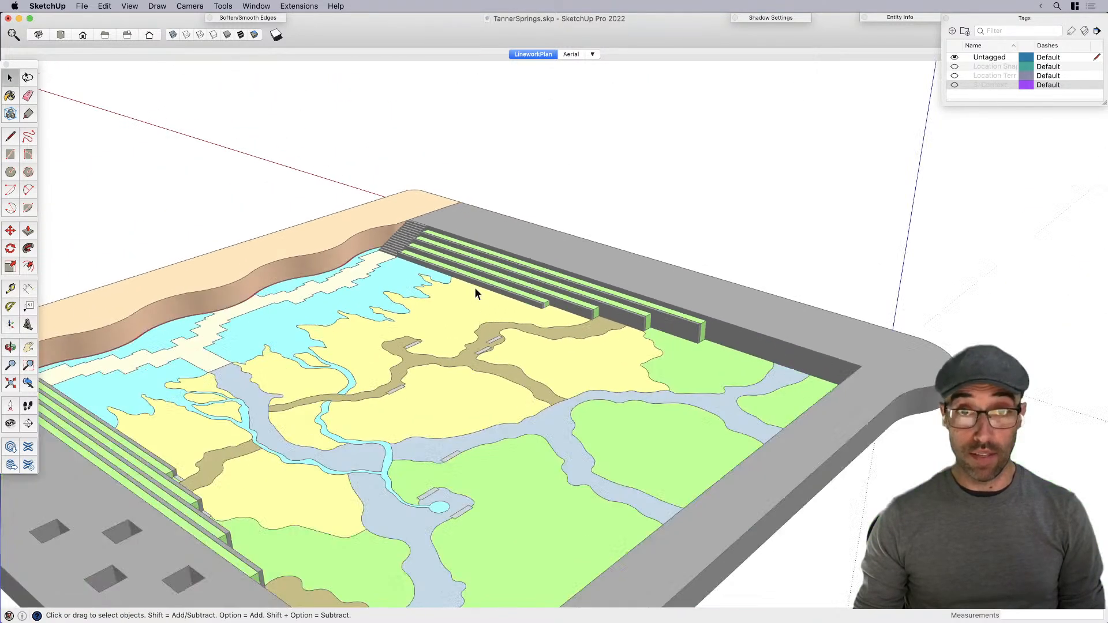
middle_click_drag(474, 288, 684, 280)
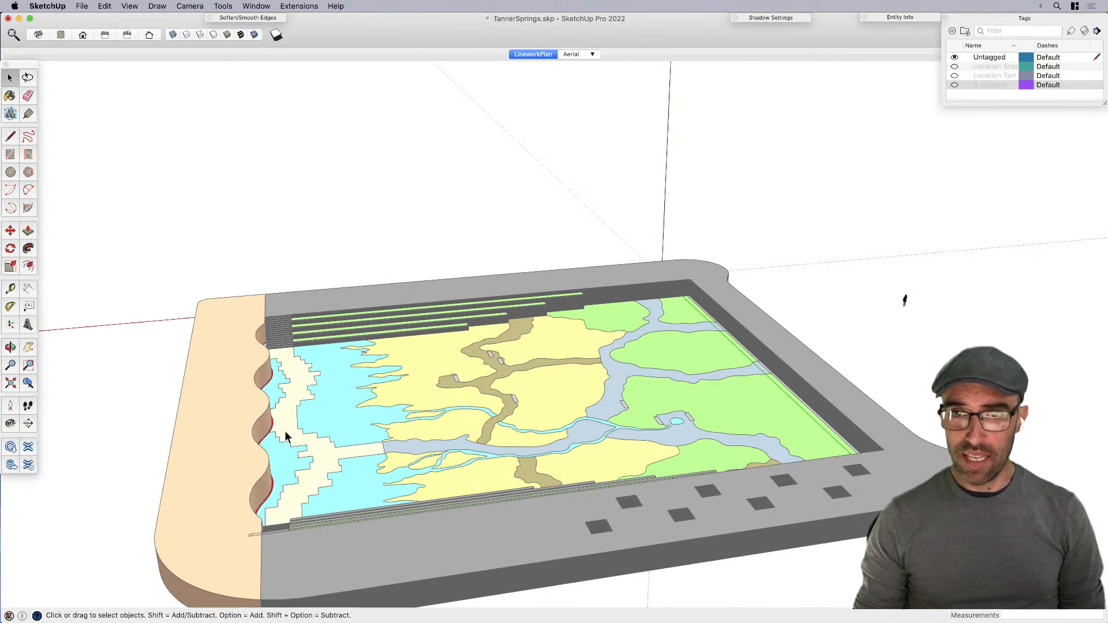
left_click(334, 415)
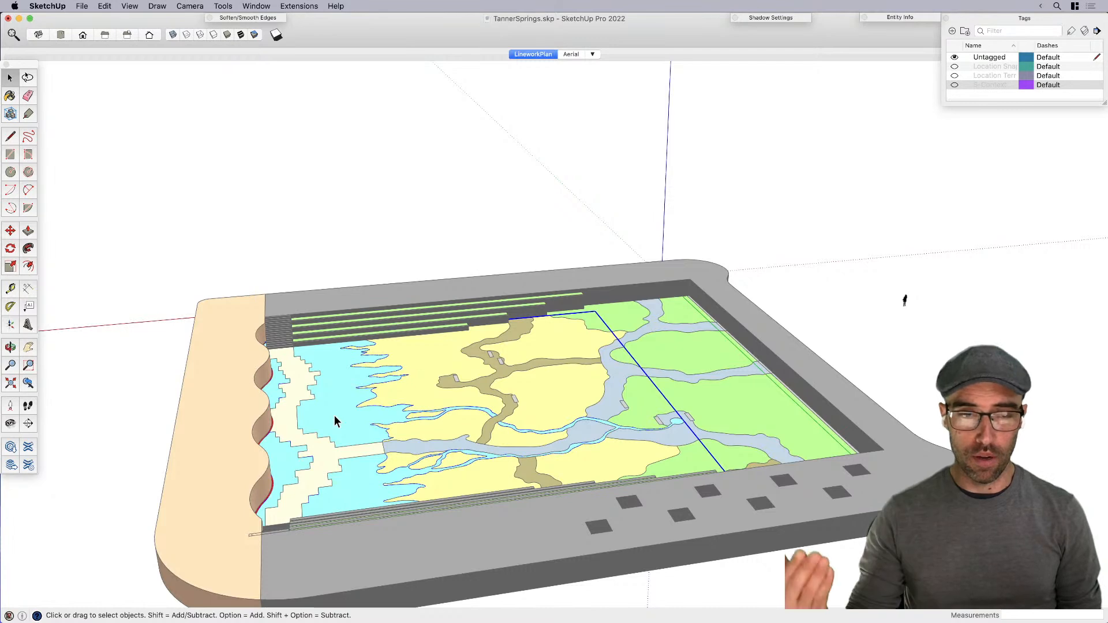
left_click(318, 466)
scroll(303, 491, "up", 3)
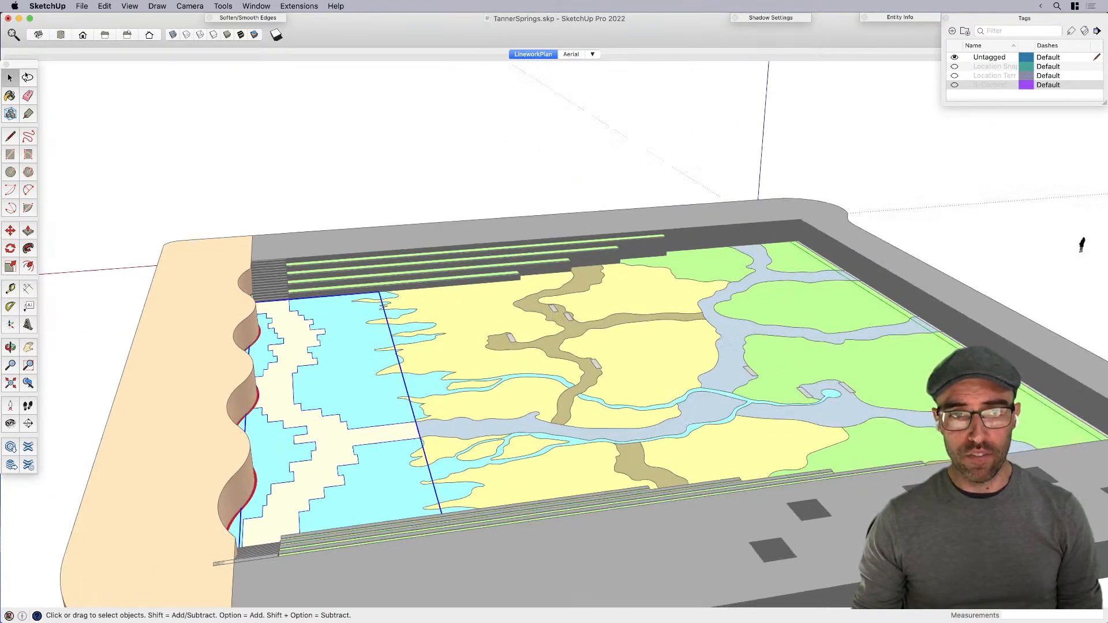
key("super+Tab")
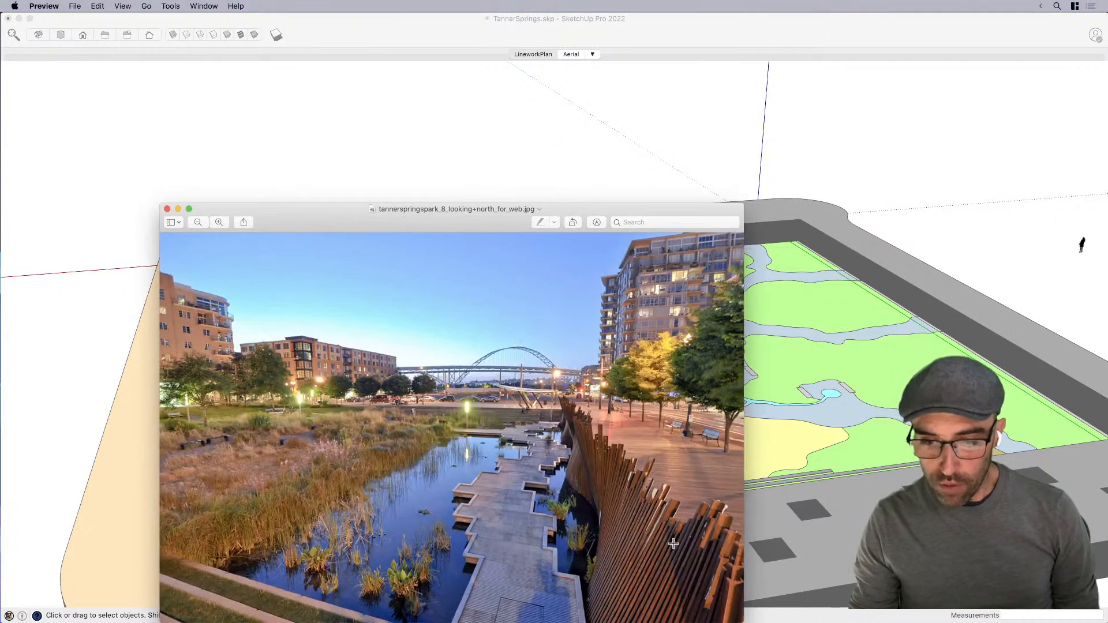
left_click_drag(402, 209, 447, 60)
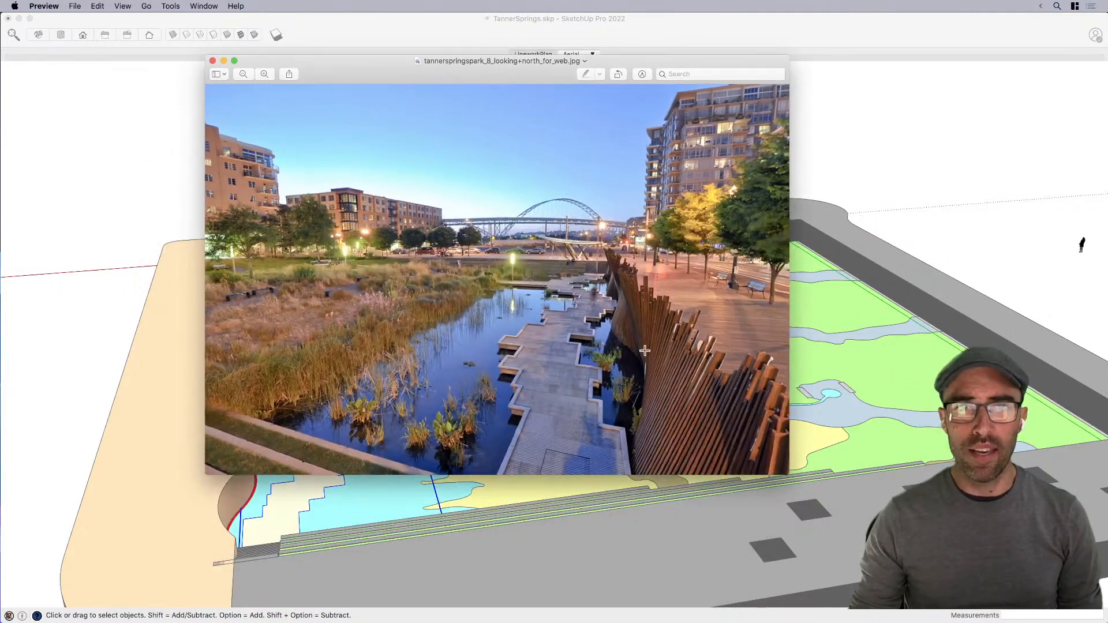
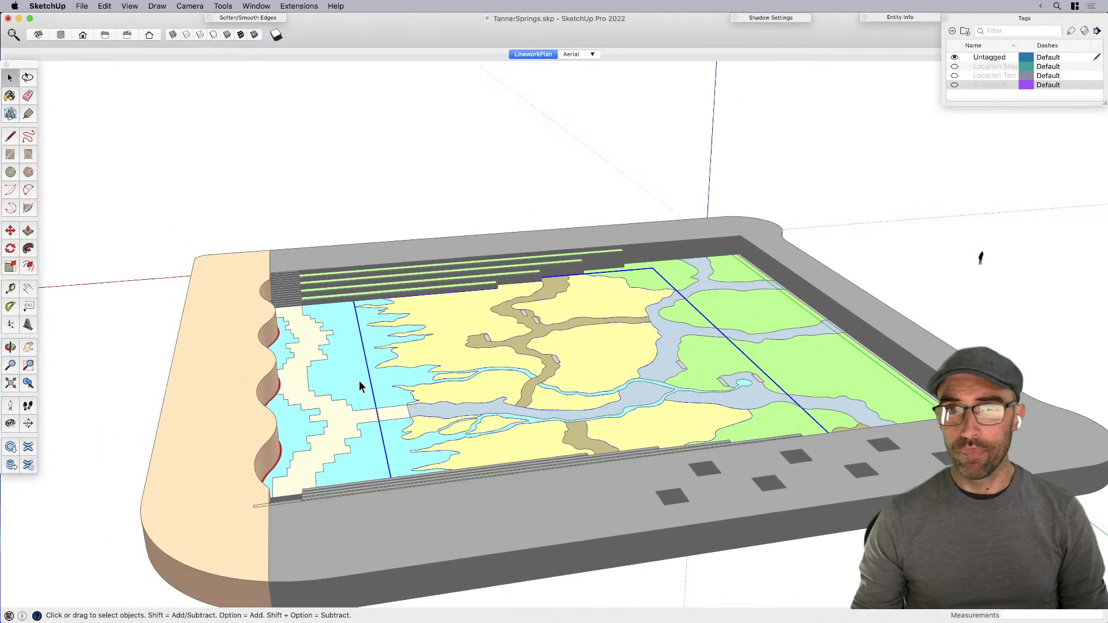
Step: Select the ground plan geometry inside the park and place a copy about 94' straight above the model
scroll(352, 372, "down", 3)
left_click_drag(223, 224, 856, 482)
scroll(356, 330, "up", 3)
left_click(334, 298, "shift")
left_click(390, 501, "shift")
middle_click_drag(425, 517, 428, 454)
key("m")
key("alt")
left_click(849, 341)
scroll(853, 314, "down", 3)
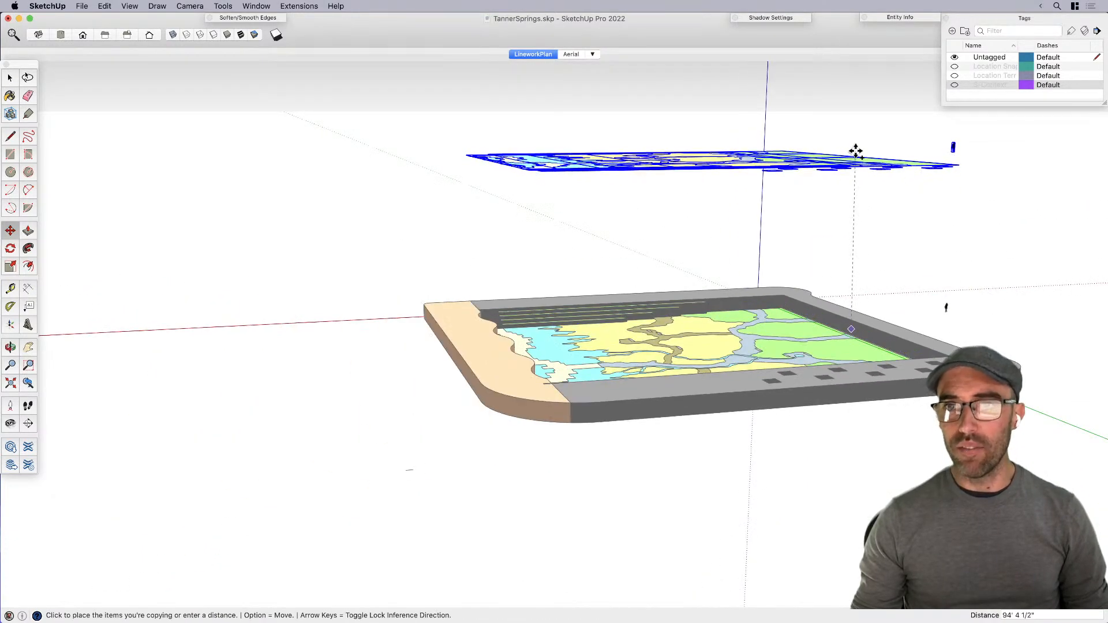
left_click(858, 149)
key("space")
left_click(848, 217)
middle_click_drag(848, 223, 711, 273)
left_click(688, 233)
middle_click_drag(690, 232, 1006, 199)
scroll(714, 265, "down", 2)
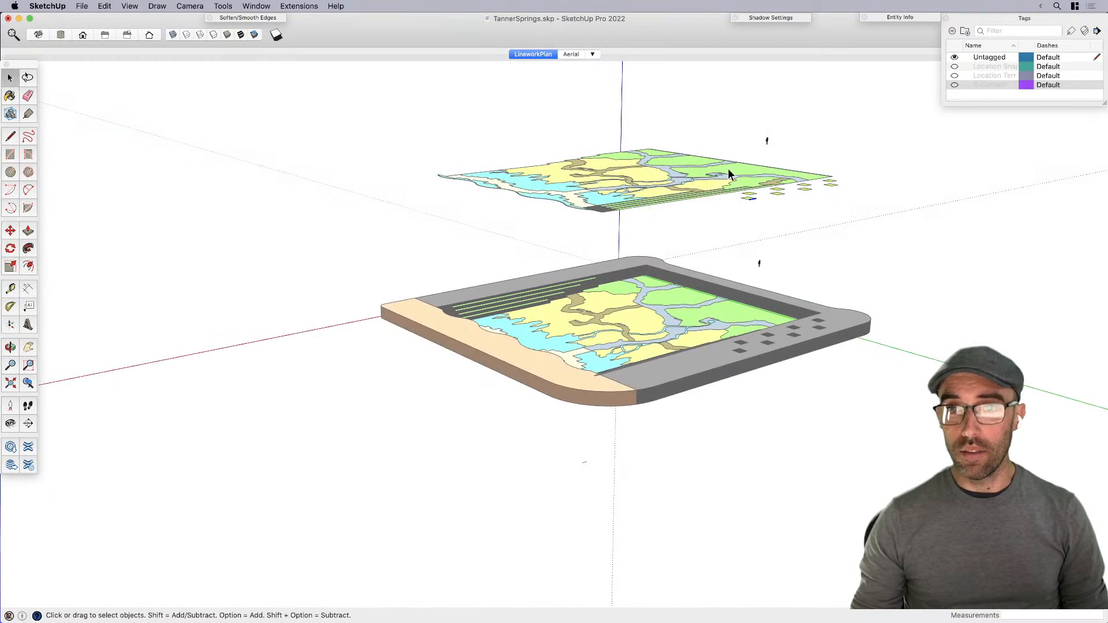
scroll(785, 184, "up", 8)
middle_click_drag(784, 199, 795, 249)
key("Delete")
key("super+z")
Step: Delete the small planter rectangles beside the raised copy of the ground plan
scroll(796, 248, "down", 5)
scroll(796, 254, "down", 3)
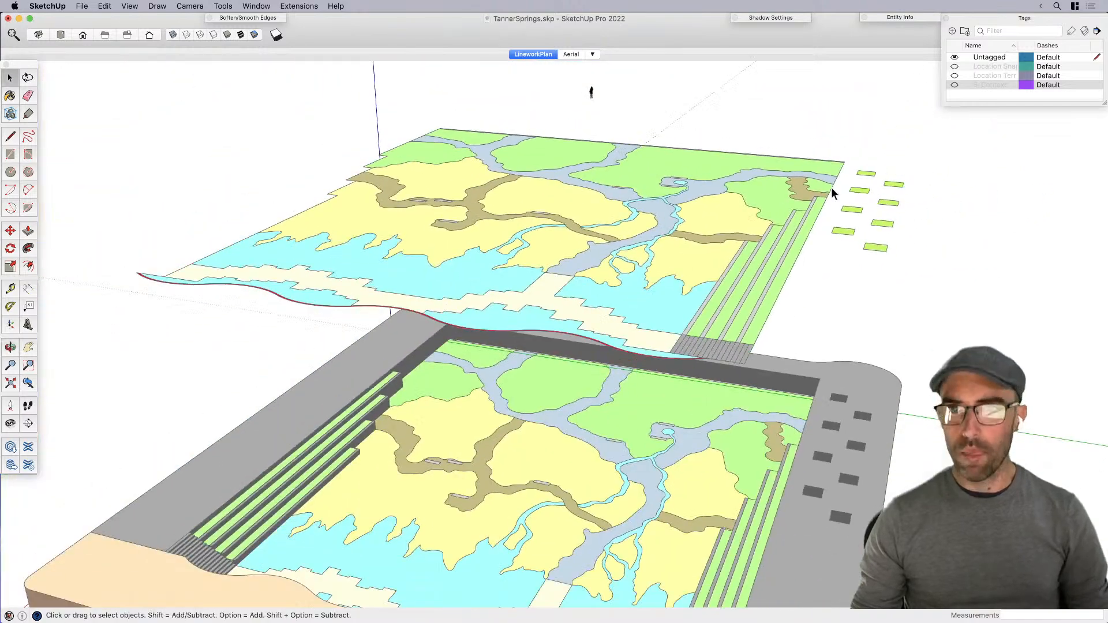
left_click_drag(836, 154, 871, 264)
key("Delete")
middle_click_drag(709, 297, 709, 192)
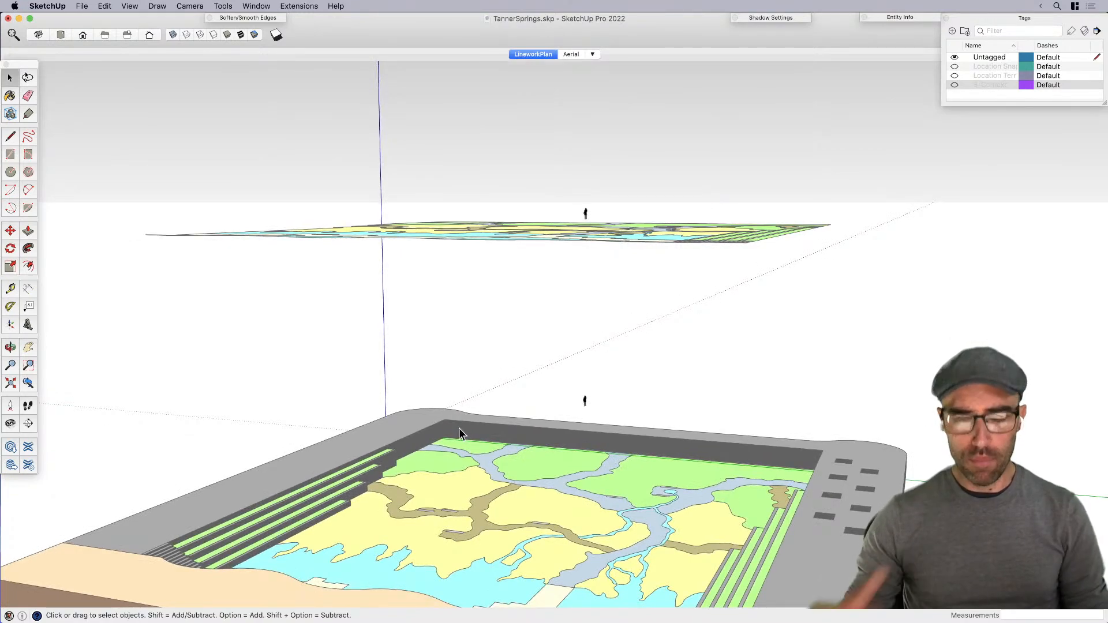
Step: Remove the scale figure that was copied along with the raised ground plan
scroll(460, 430, "down", 5)
middle_click_drag(488, 271, 479, 326)
left_click_drag(277, 194, 815, 292)
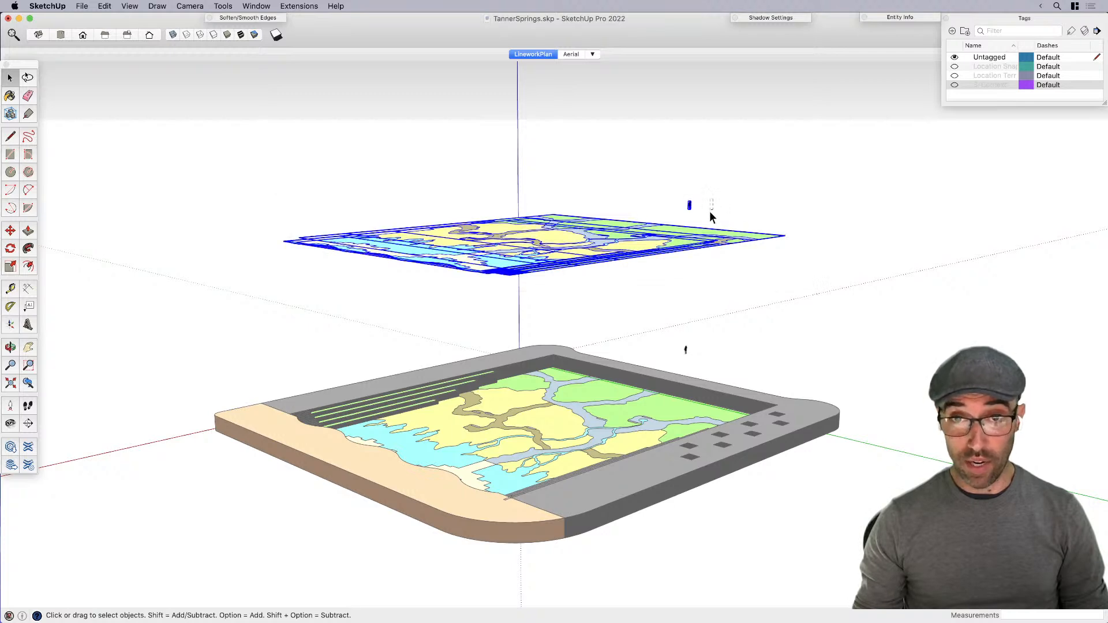
left_click(679, 200)
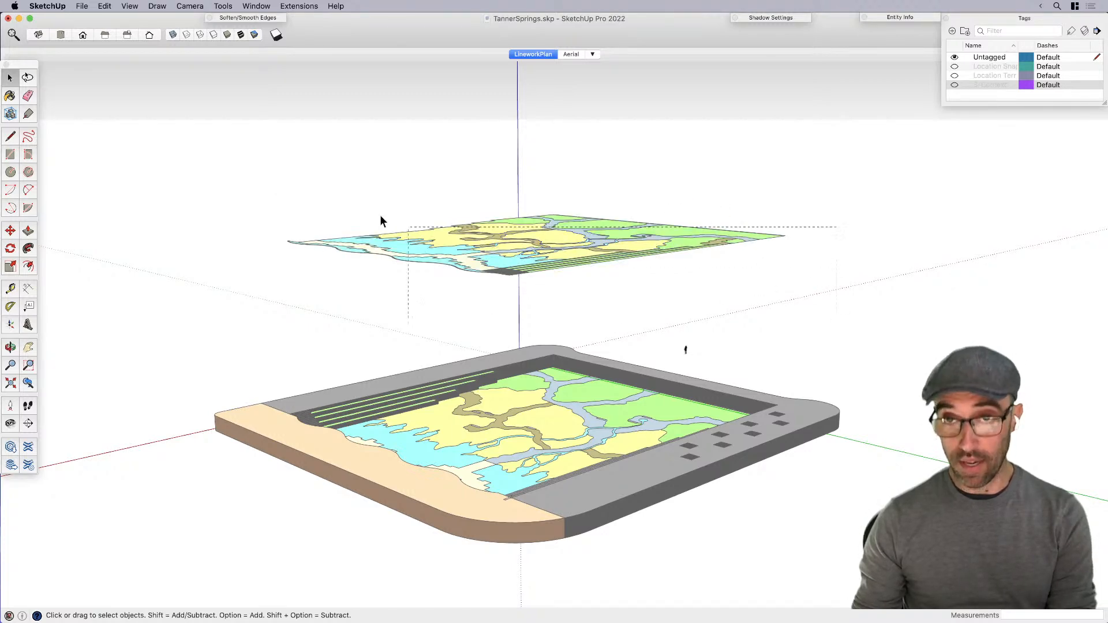
Step: Select the whole raised ground plan copy and move it straight up, farther from the model
left_click(409, 233)
key("m")
left_click(491, 228)
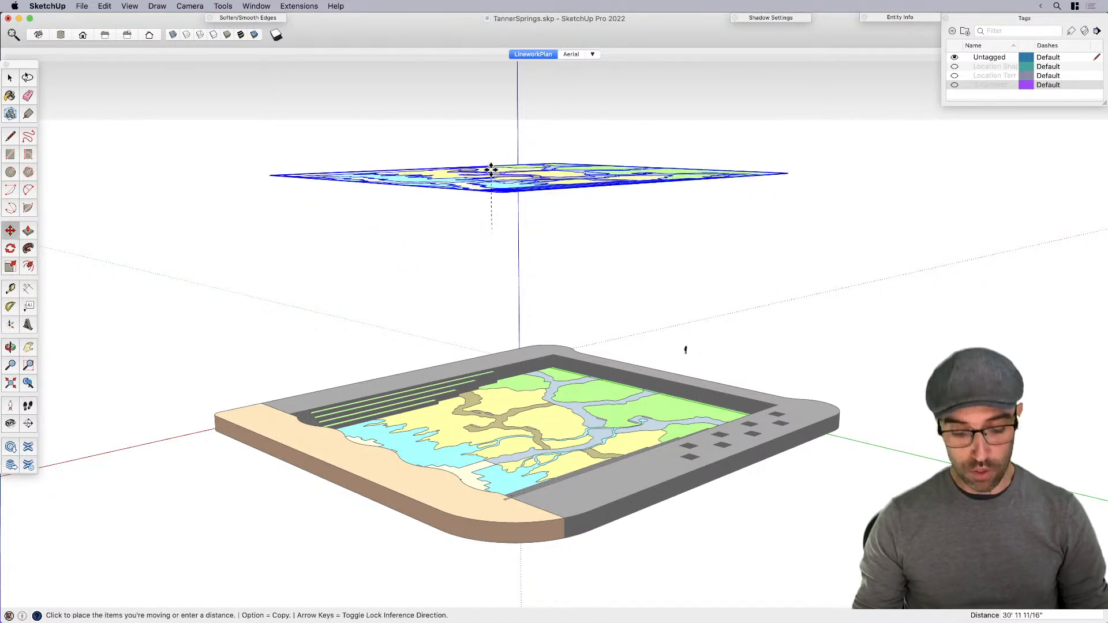
left_click(492, 136)
middle_click_drag(514, 181, 488, 275)
key("space")
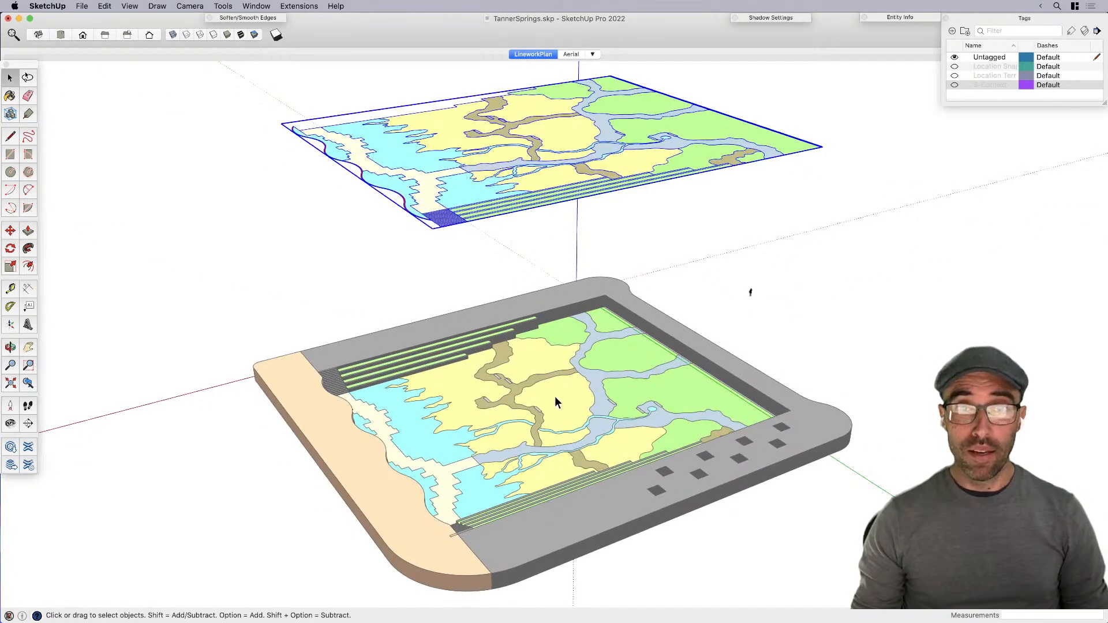
Step: Open the water group and draw a wavy freehand line across the pond face from the lowest terrace wall toward the cross walkway
scroll(556, 398, "up", 3)
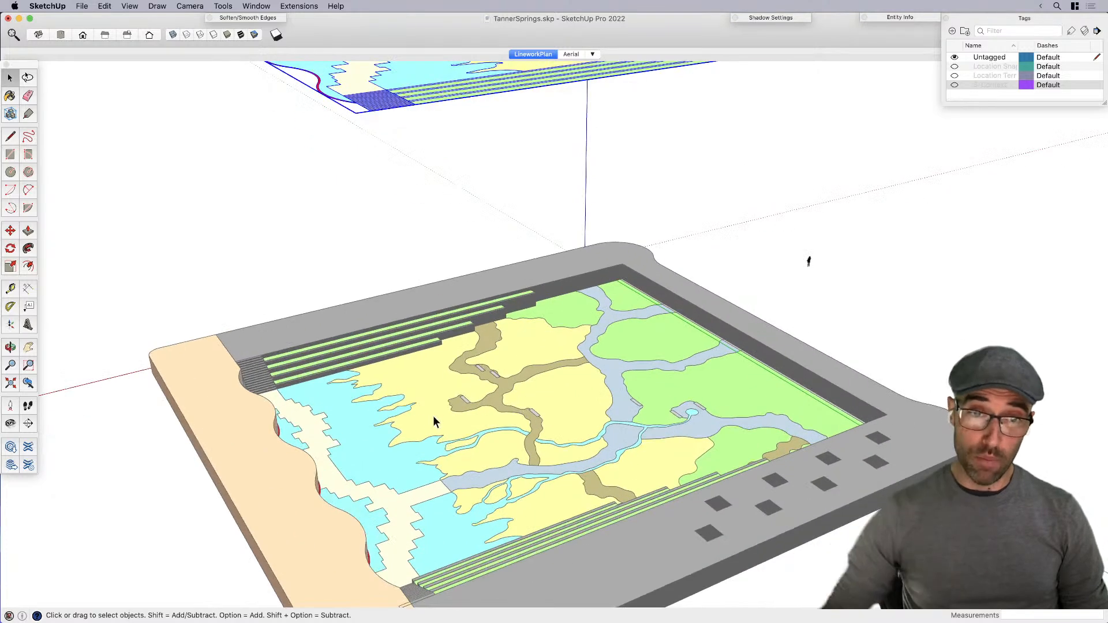
middle_click_drag(453, 400, 357, 399)
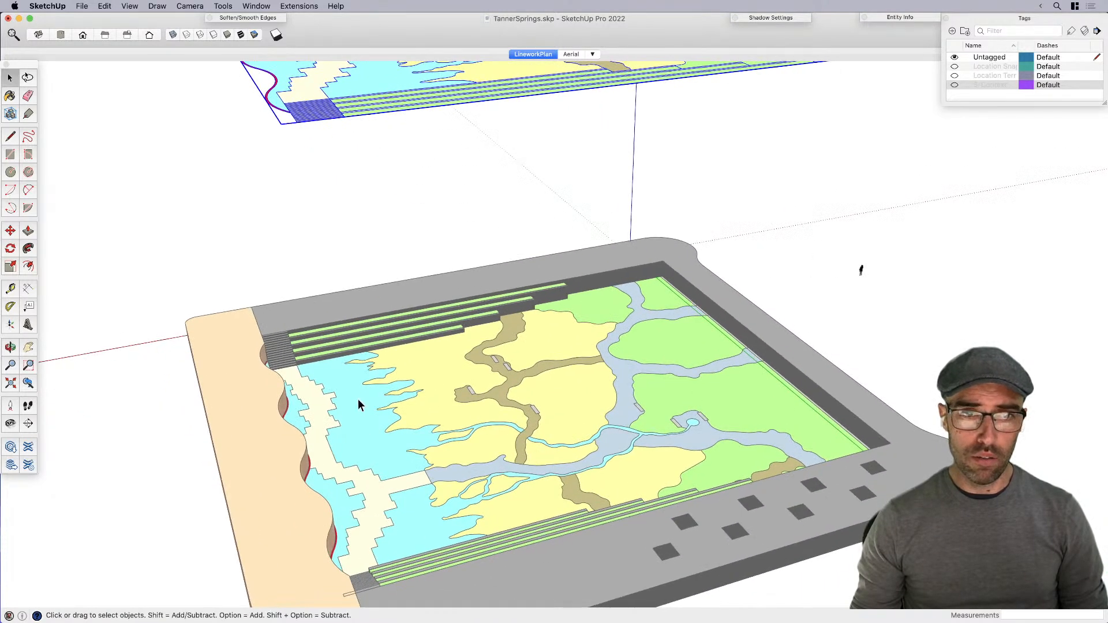
scroll(347, 383, "up", 3)
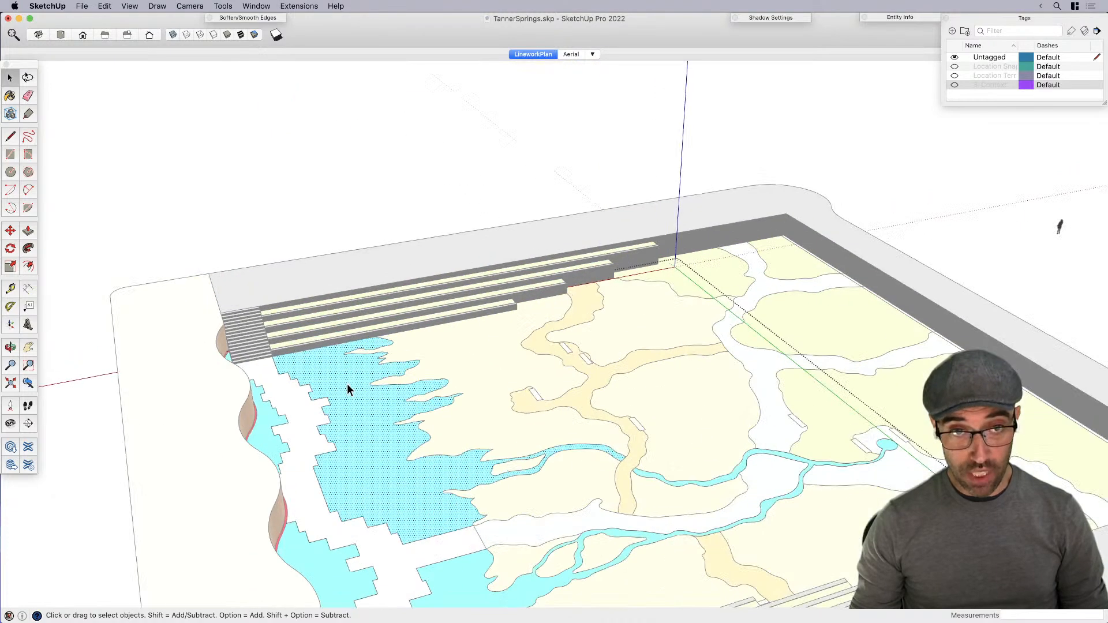
scroll(347, 383, "up", 3)
key("f")
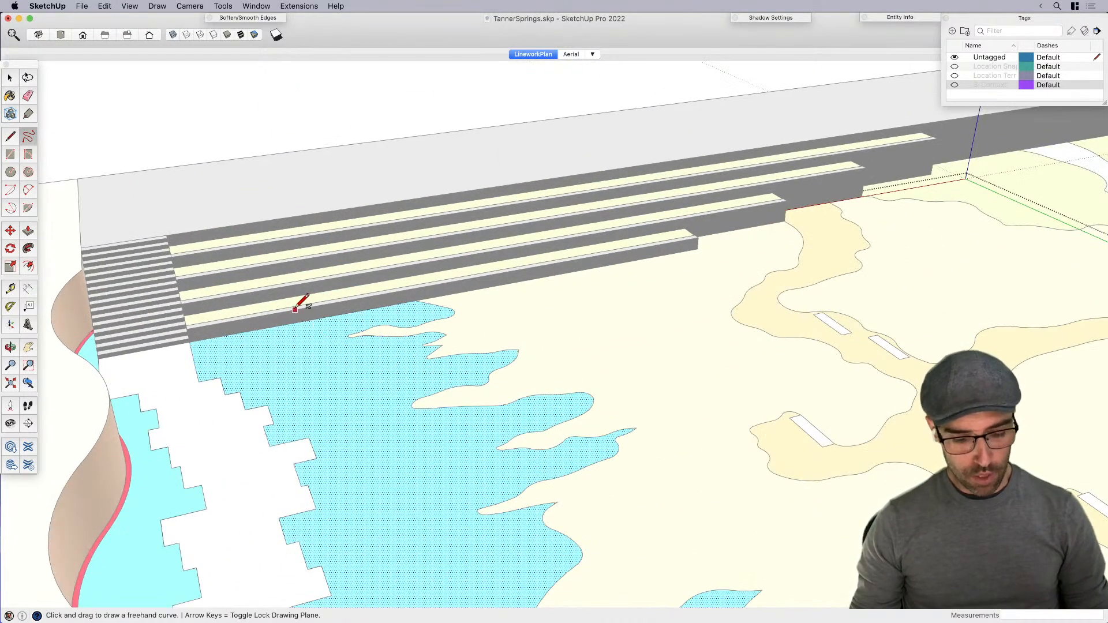
scroll(302, 306, "down", 5)
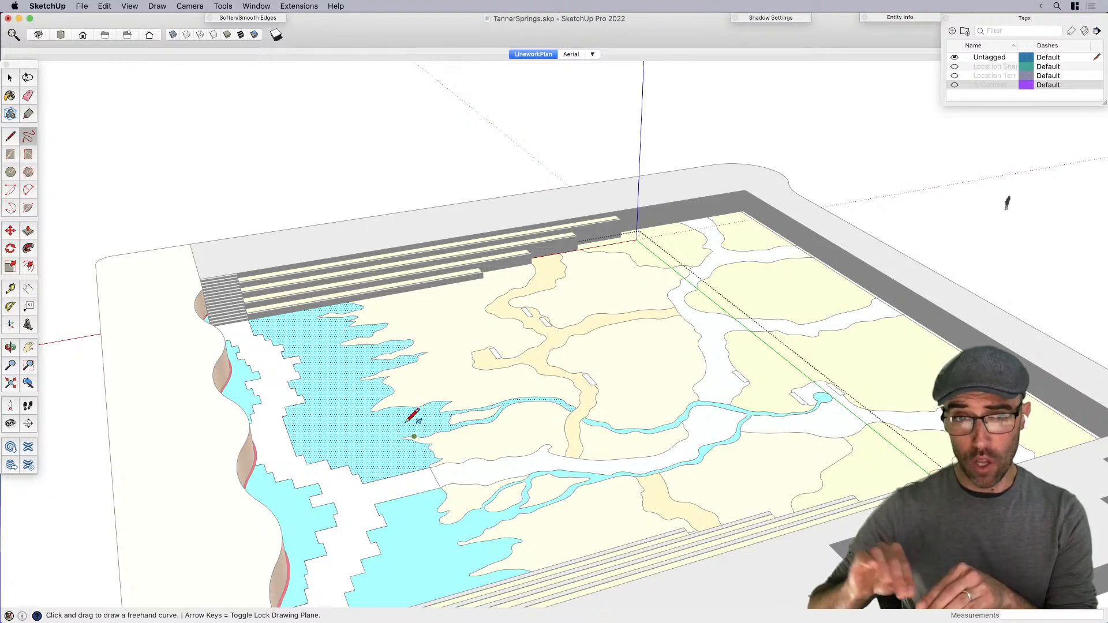
scroll(347, 303, "up", 3)
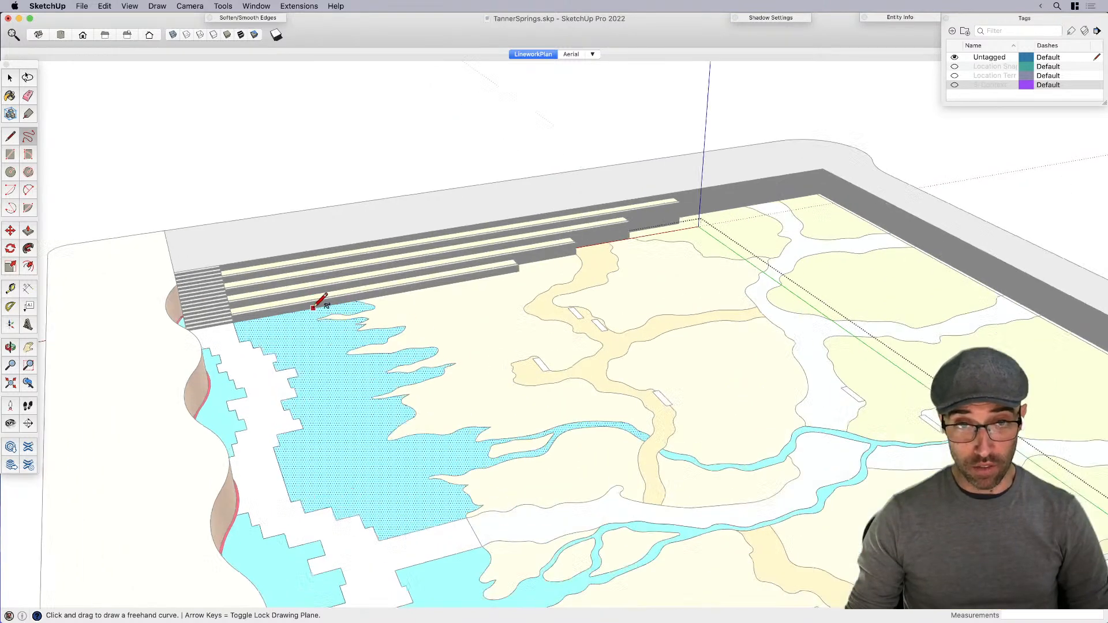
mouse_move(310, 308)
left_mouse_down()
mouse_move(350, 336)
mouse_move(345, 358)
left_mouse_up()
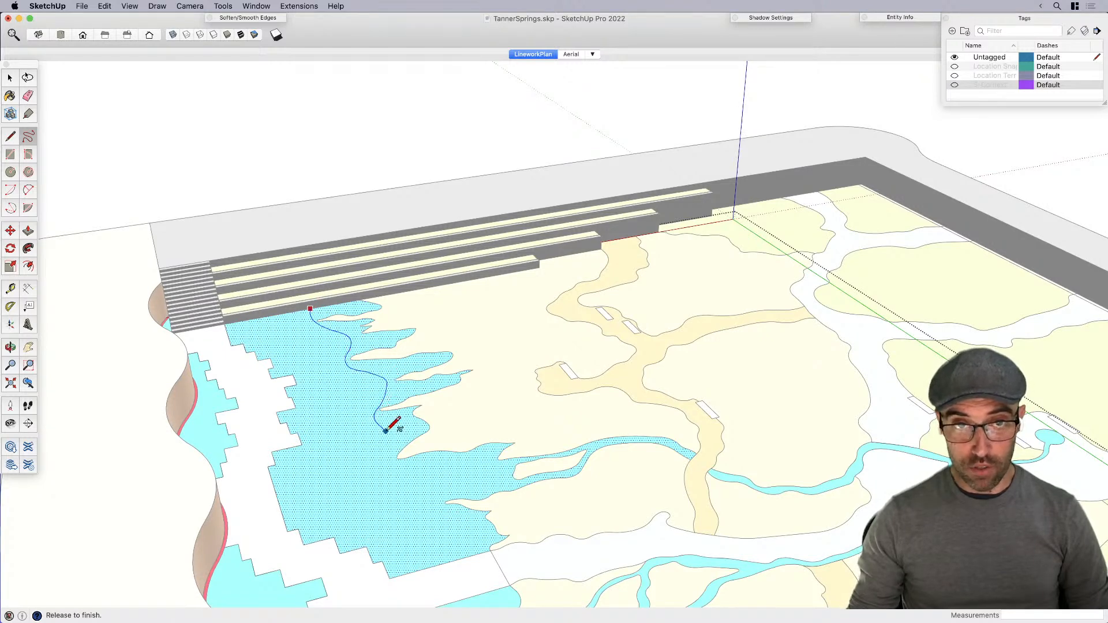
left_click_drag(436, 485, 443, 490)
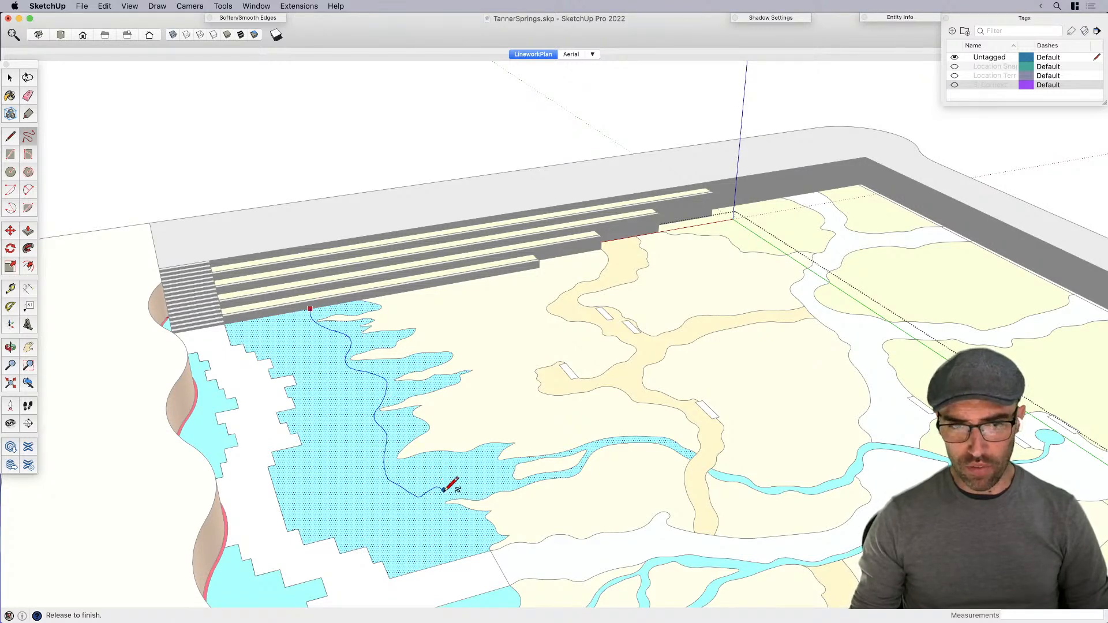
left_click_drag(459, 549, 466, 552)
scroll(395, 399, "down", 3)
scroll(445, 462, "down", 5)
scroll(448, 507, "up", 5)
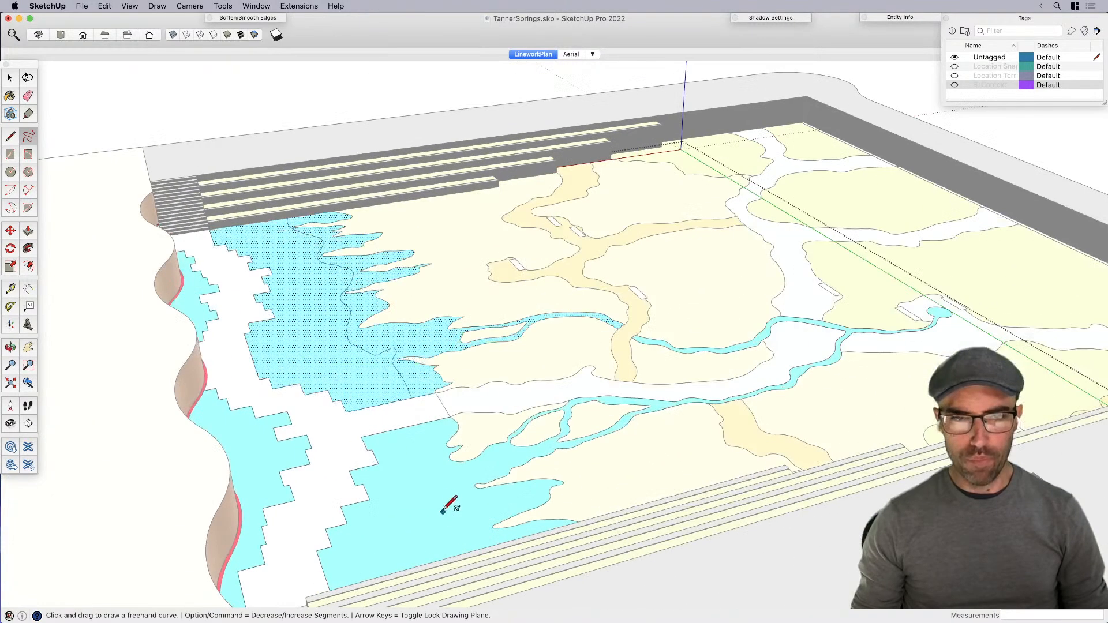
Step: Close the gap between the freehand line and the walkway edge with a short line, and select the shoreline-side water face
key("space")
scroll(411, 396, "up", 3)
scroll(410, 397, "up", 4)
key("l")
left_click(422, 399)
scroll(424, 398, "up", 4)
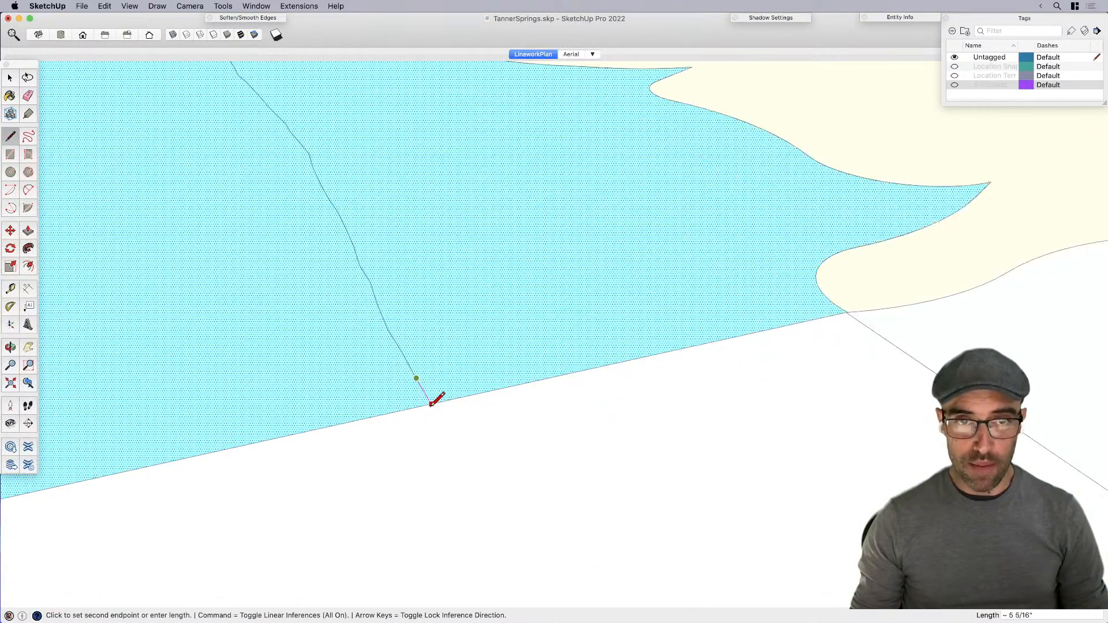
left_click(430, 403)
key("space")
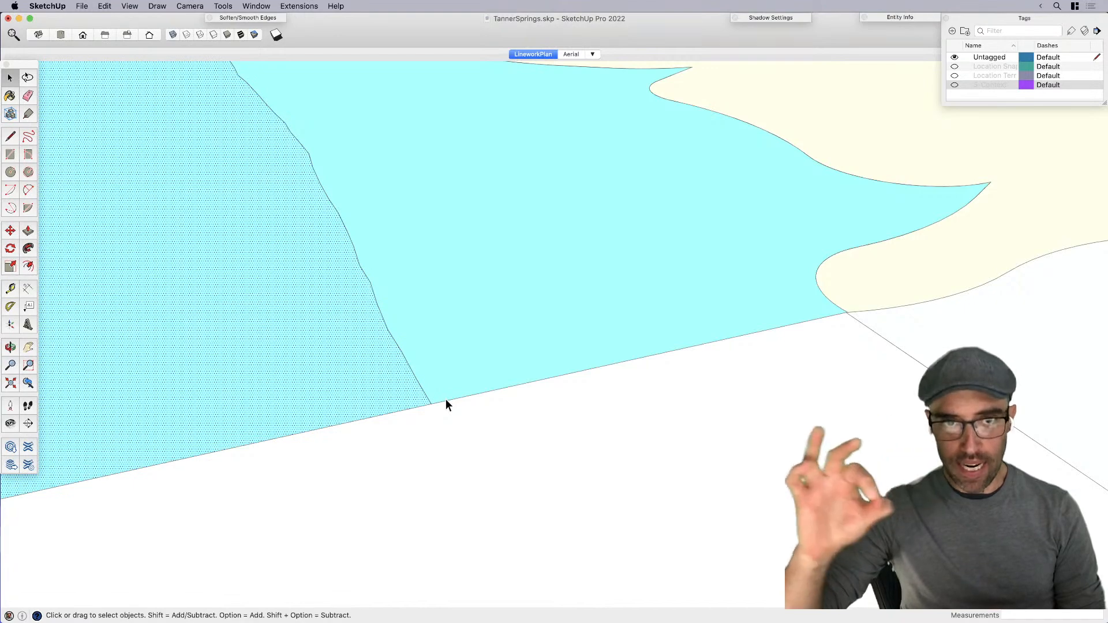
scroll(407, 342, "down", 3)
left_click(428, 330)
scroll(448, 258, "down", 10)
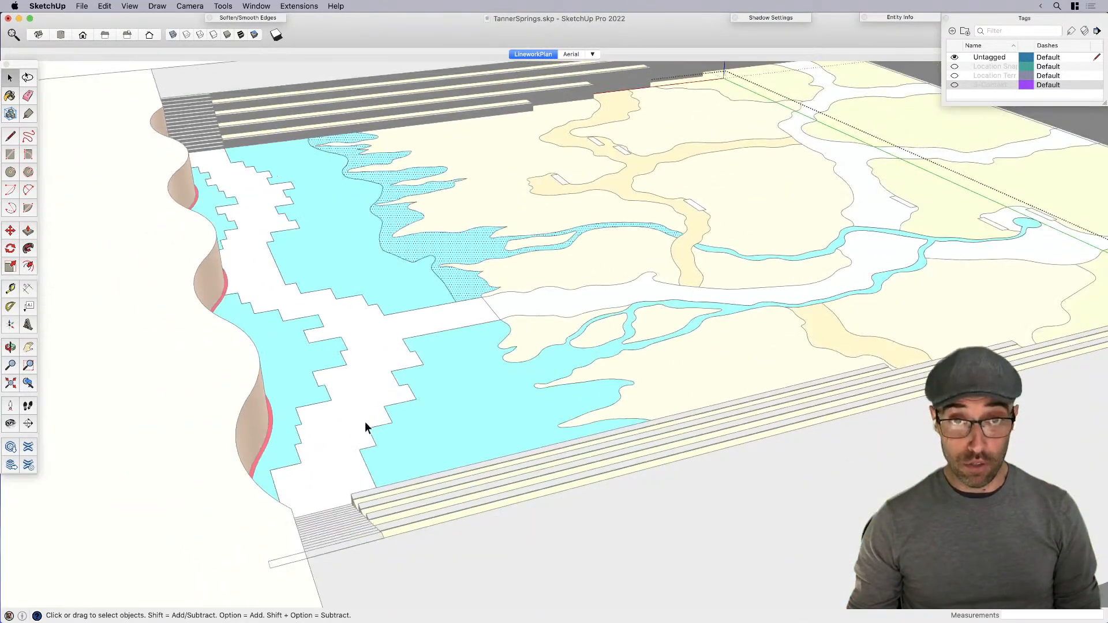
Step: Draw a matching freehand line across the pond face on the walkway's other side, from the walkway edge to the opposite terrace wall
middle_click_drag(364, 421, 670, 456)
key("f")
mouse_move(825, 426)
middle_mouse_down()
mouse_move(876, 446)
mouse_move(629, 318)
middle_mouse_up()
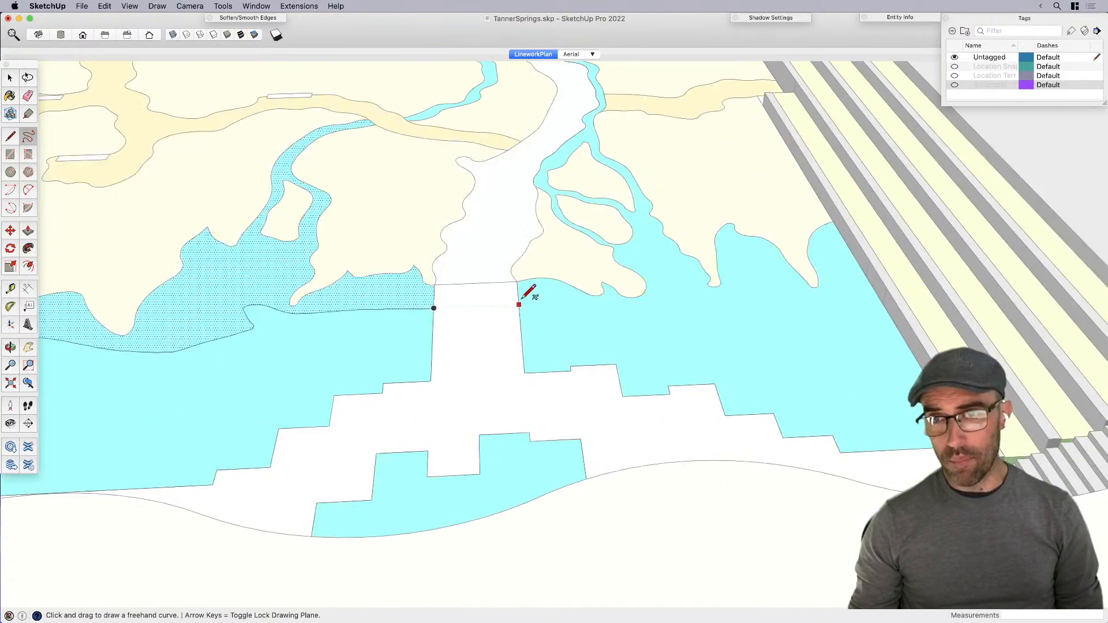
left_click_drag(519, 304, 557, 305)
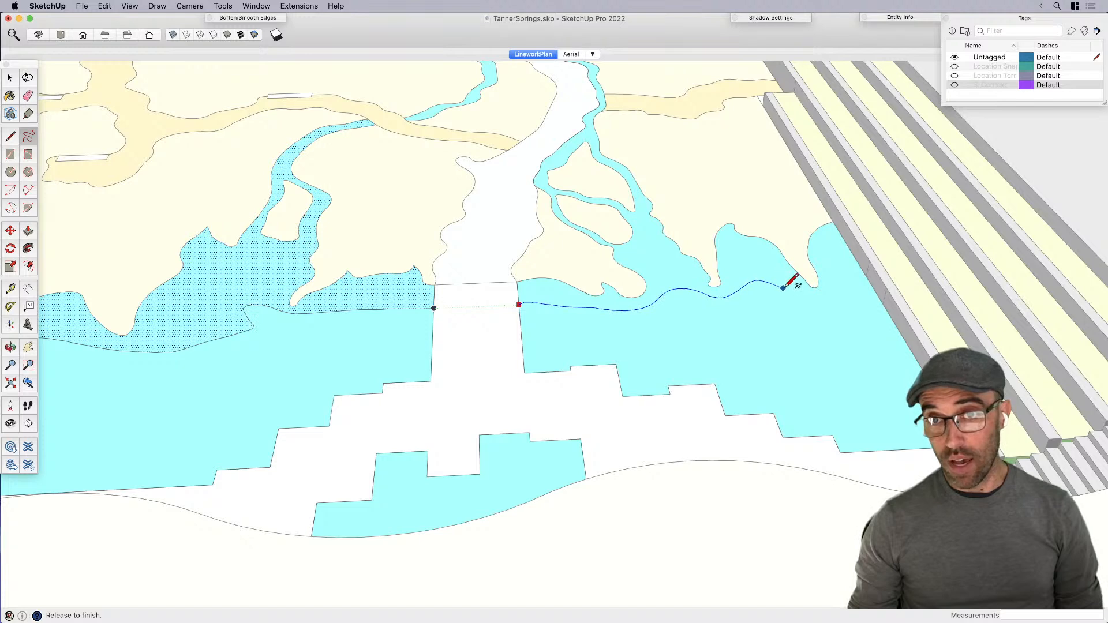
left_click_drag(845, 300, 881, 301)
key("space")
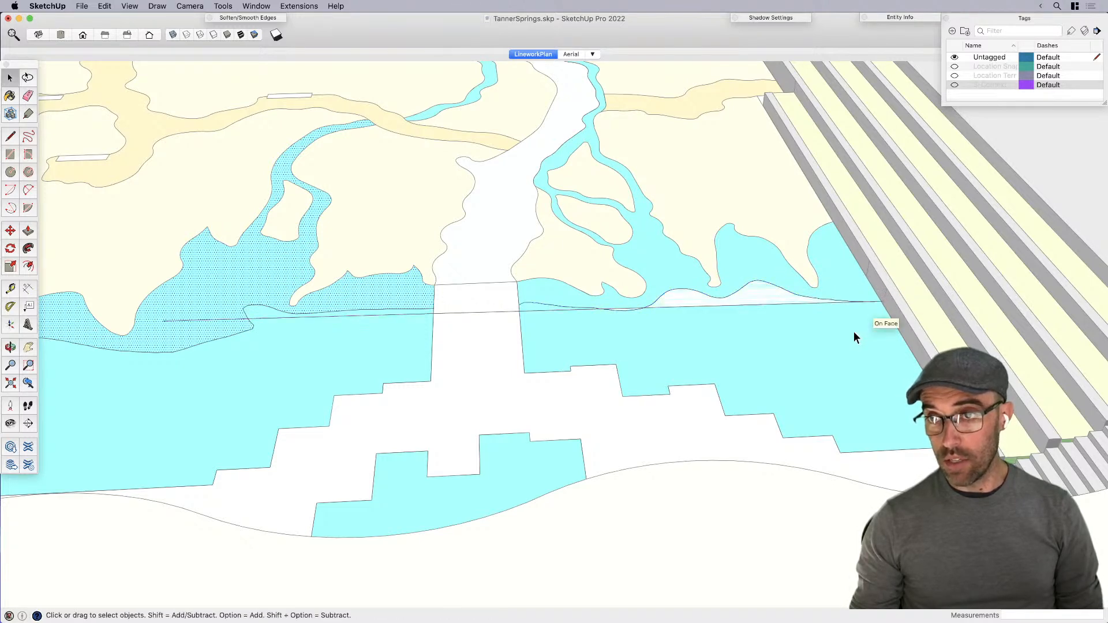
Step: Undo the last freehand pond line, redraw it from the walkway edge to the terrace wall, and select the water face
scroll(859, 320, "up", 3)
key("super+z")
key("shift+f")
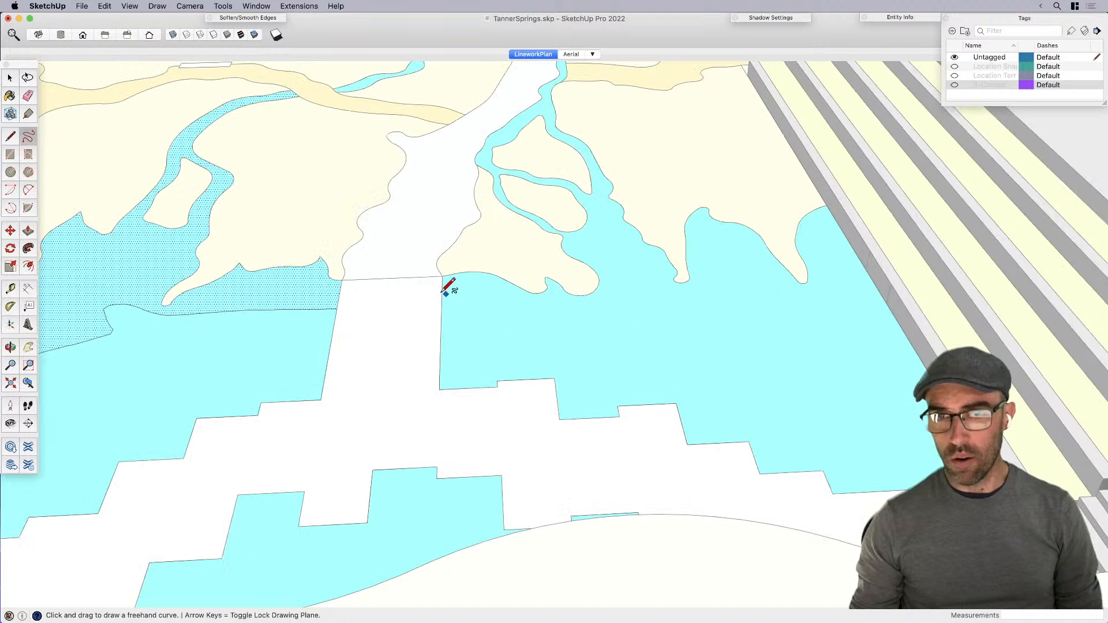
mouse_move(442, 296)
left_mouse_down()
mouse_move(508, 306)
mouse_move(628, 289)
left_mouse_up()
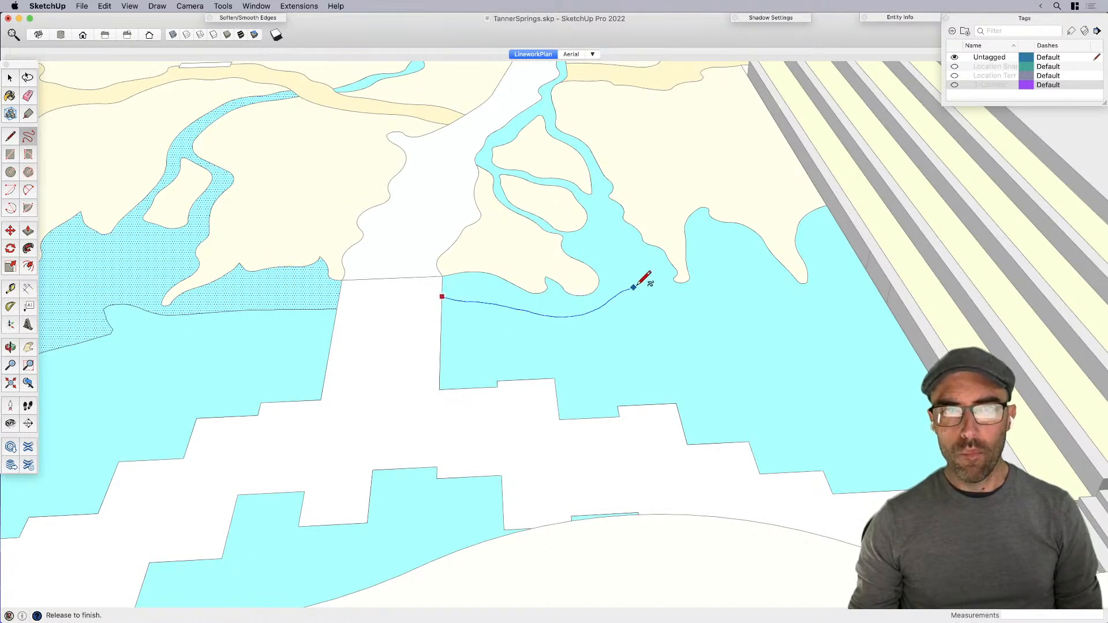
left_click_drag(777, 289, 873, 287)
key("space")
left_click(864, 304)
Step: Close the gap between the freehand line's end and the terrace wall with a short line
scroll(861, 305, "up", 5)
key("l")
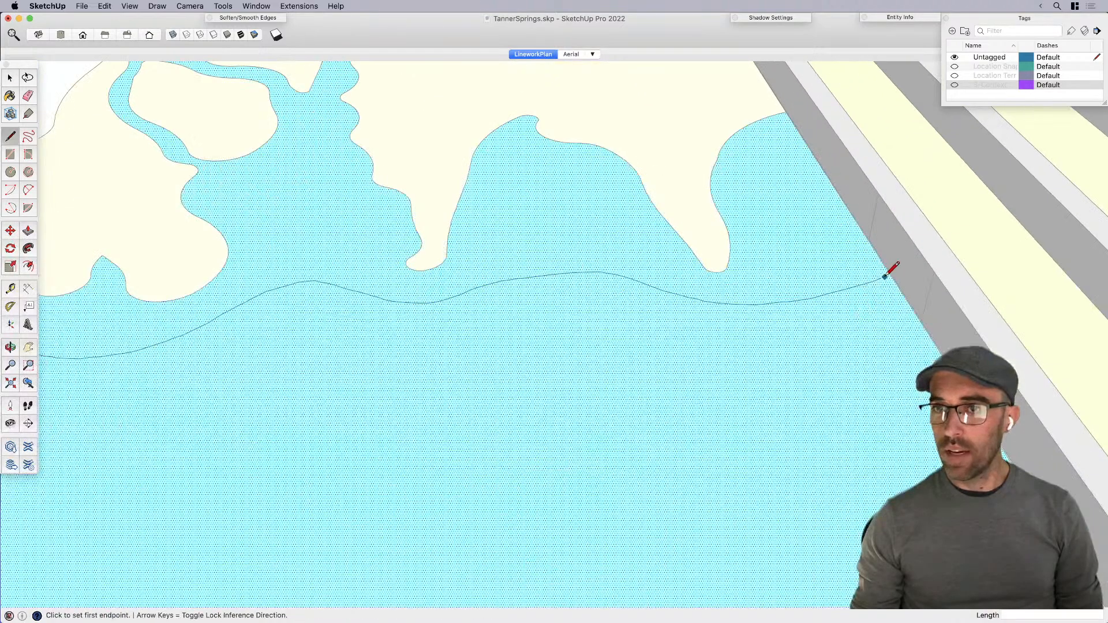
left_click(881, 278)
scroll(888, 275, "up", 3)
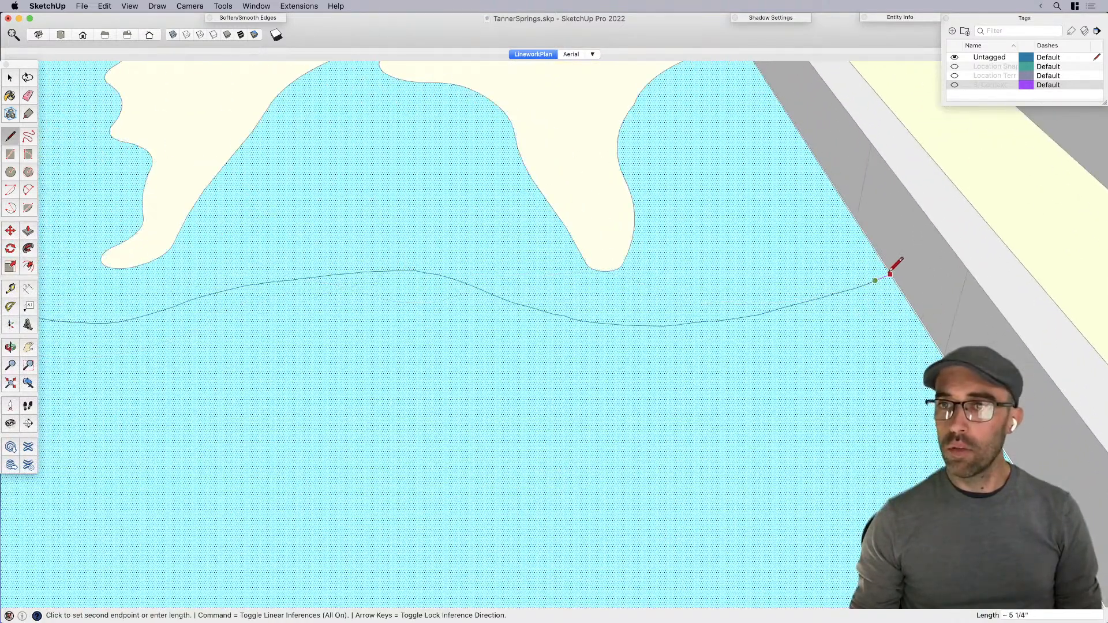
left_click(889, 275)
key("space")
scroll(750, 242, "down", 12)
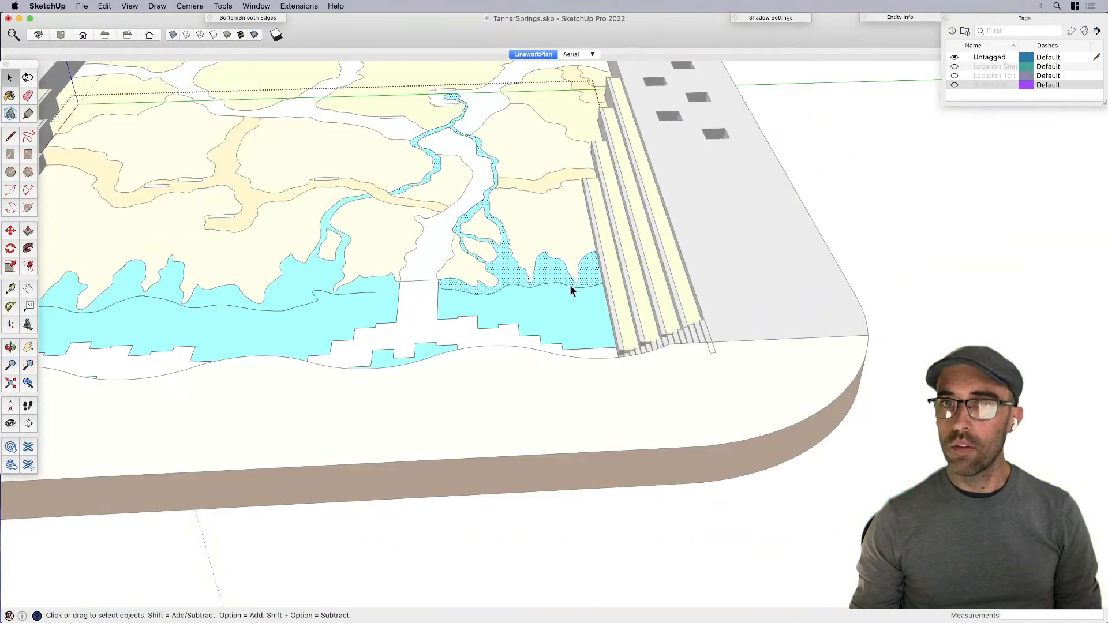
Step: Select the shoreline-side water faces on both sides of the walkway and group them inside the water group
middle_click_drag(552, 301, 497, 275)
scroll(480, 227, "up", 2)
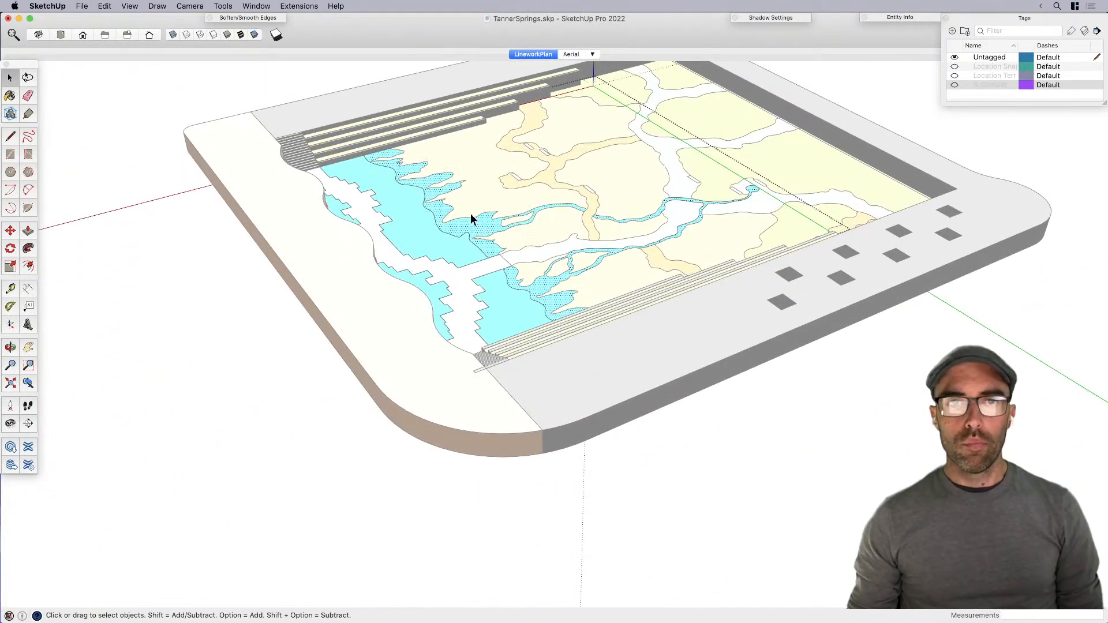
left_click(511, 263)
key("super+c")
scroll(495, 300, "down", 3)
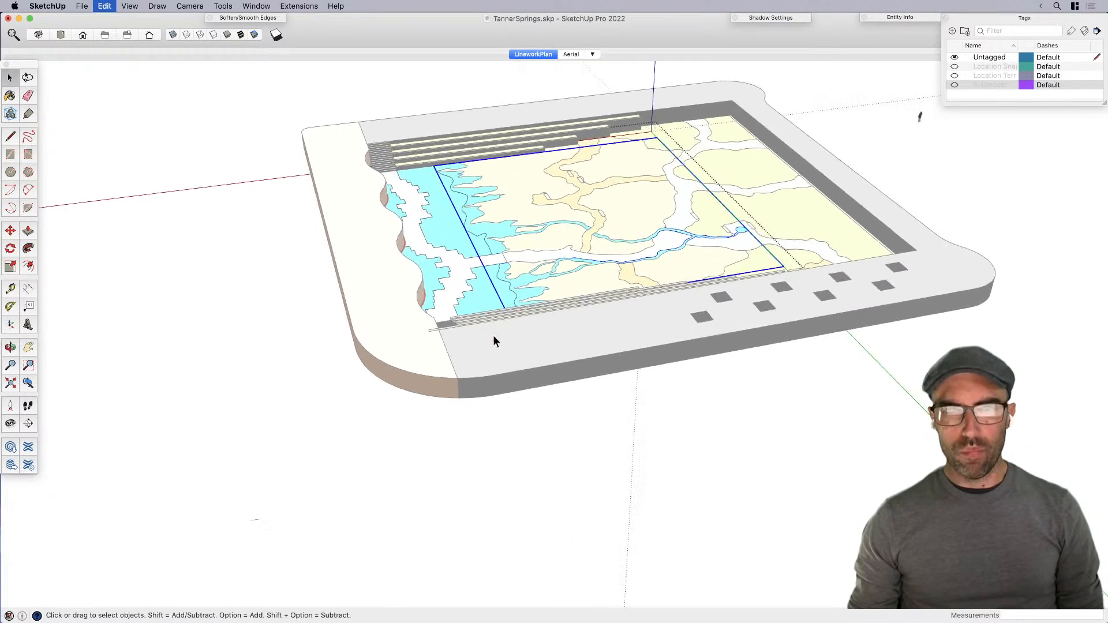
scroll(493, 335, "down", 2)
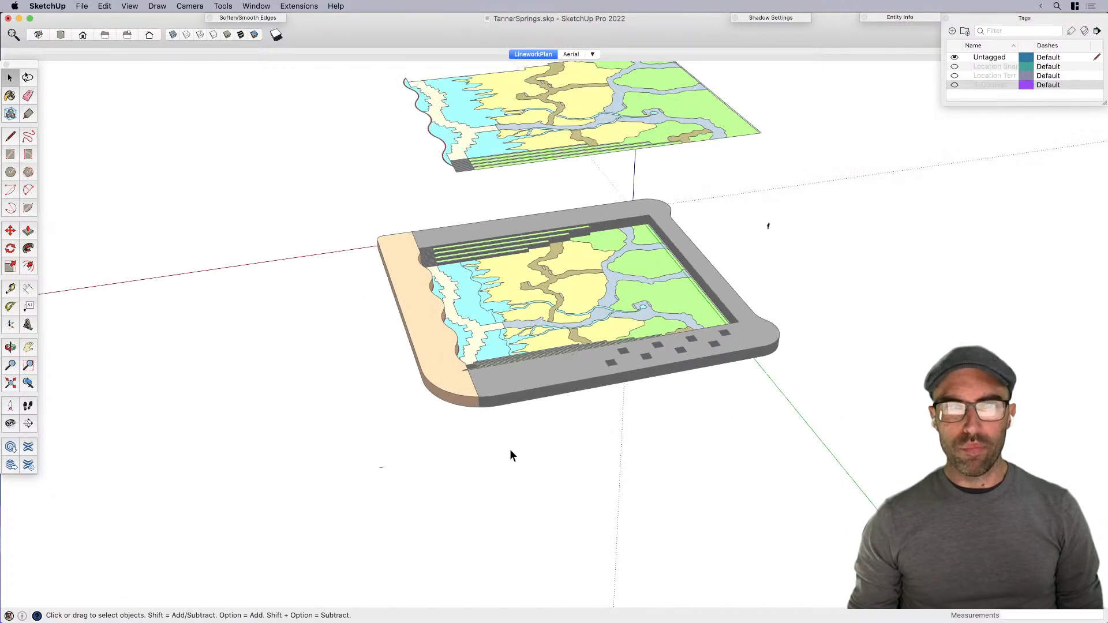
Step: Open the raised plan copy and remove the curved red strip along the pond's outer edge
scroll(434, 136, "up", 2)
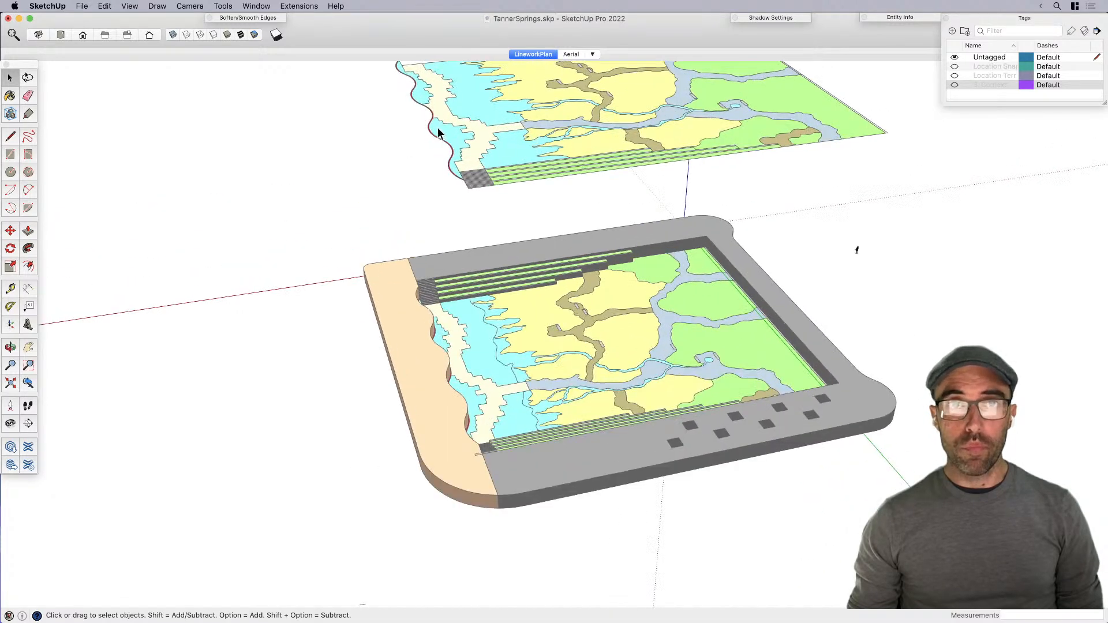
scroll(438, 132, "up", 5)
left_click(418, 142)
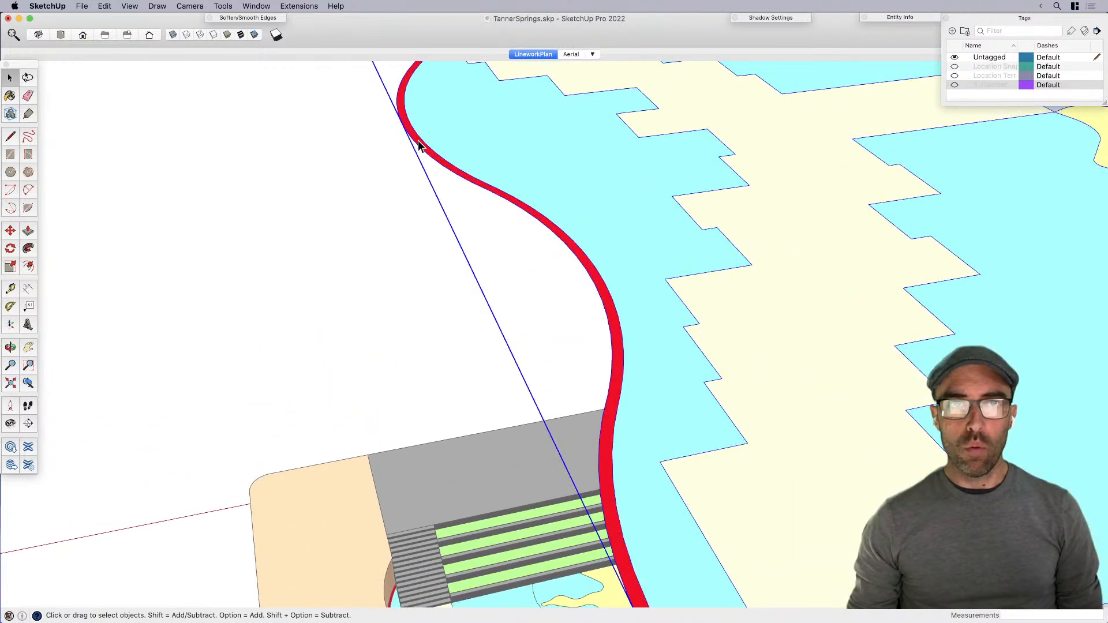
double_click(418, 141)
double_click(418, 142)
key("super+g")
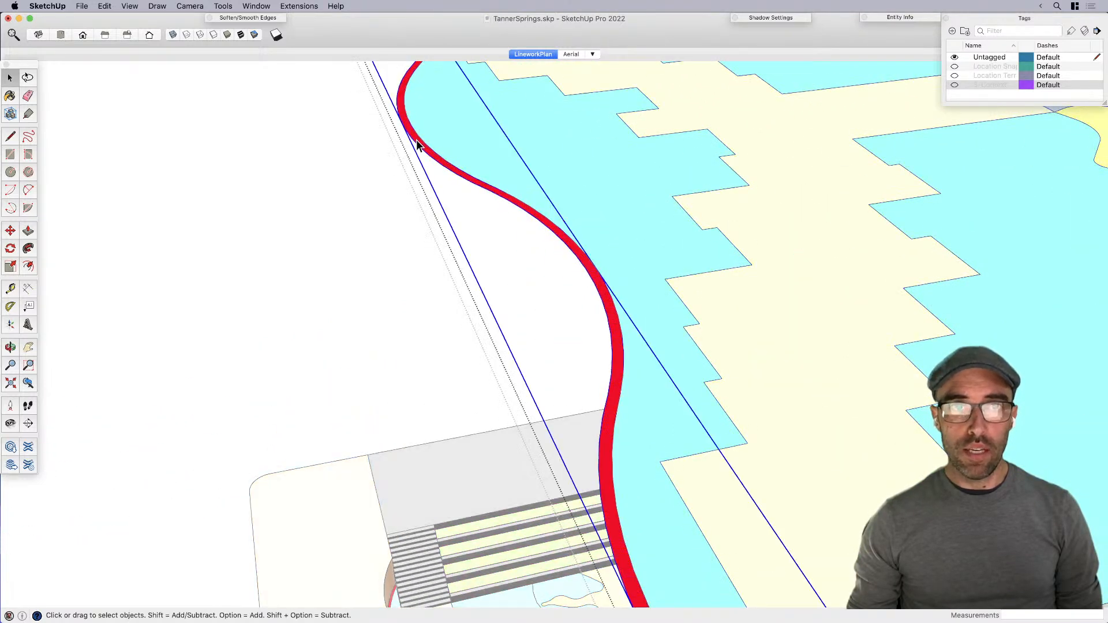
key("super+x")
Step: Remove the grey stairs and the grey terrace wall strips from the raised plan copy
scroll(472, 157, "down", 4)
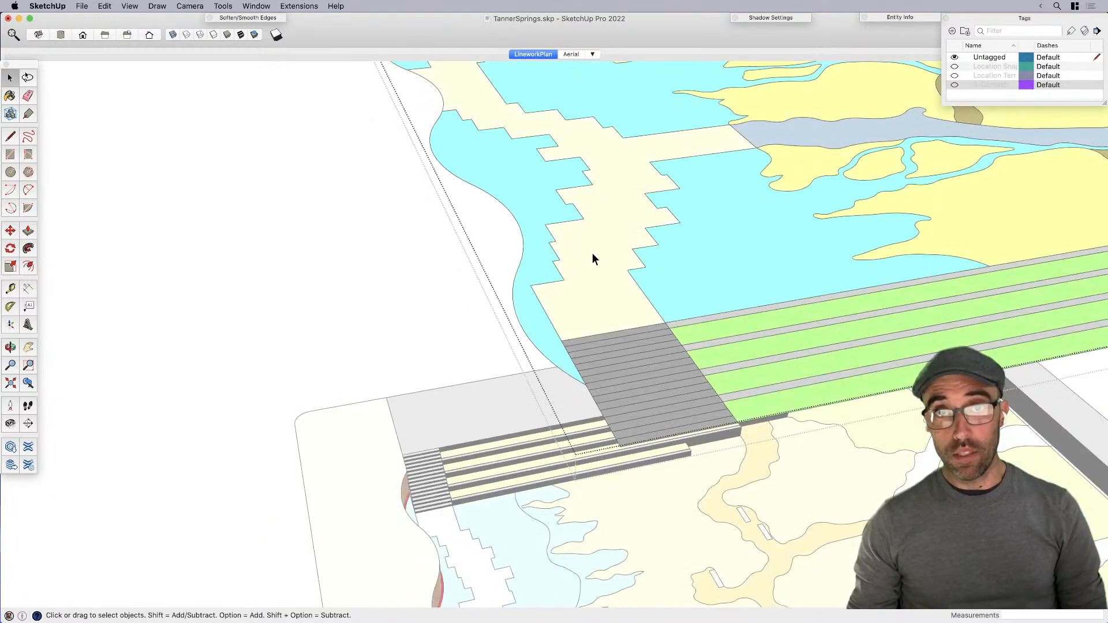
scroll(562, 293, "down", 6)
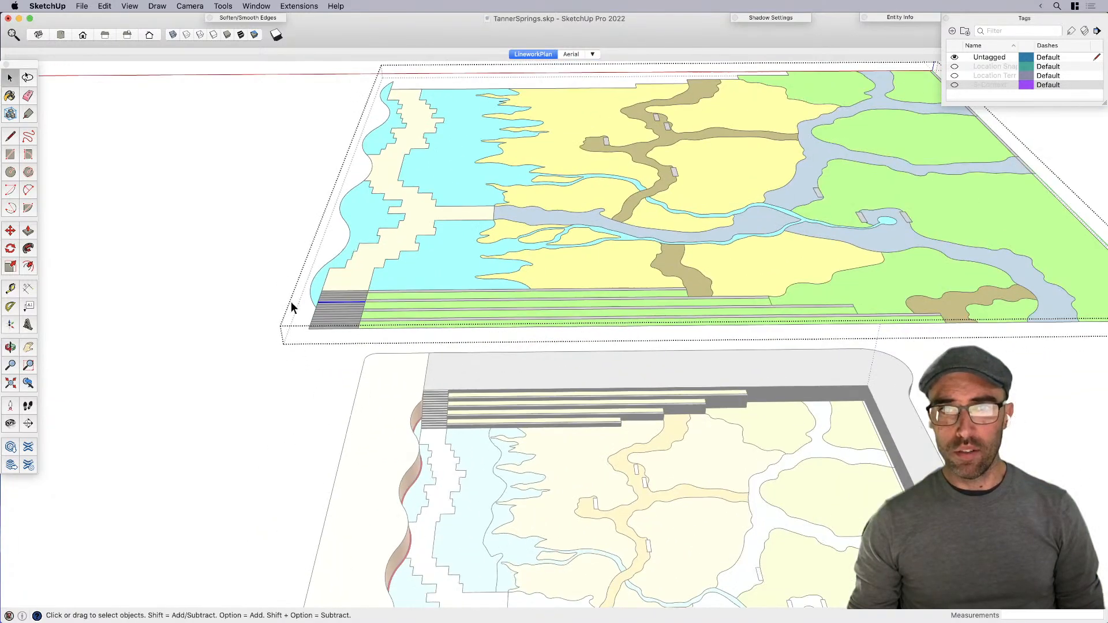
scroll(468, 278, "down", 2)
middle_click_drag(512, 297, 391, 326)
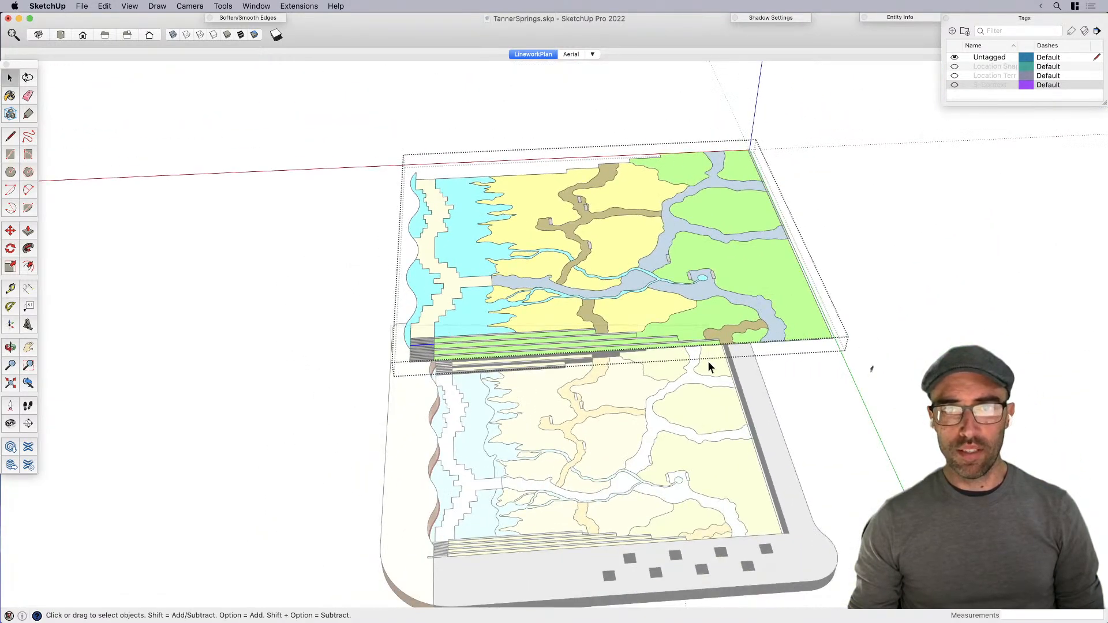
left_click(729, 368)
key("super+g")
key("super+e")
scroll(514, 348, "up", 4)
scroll(725, 342, "up", 4)
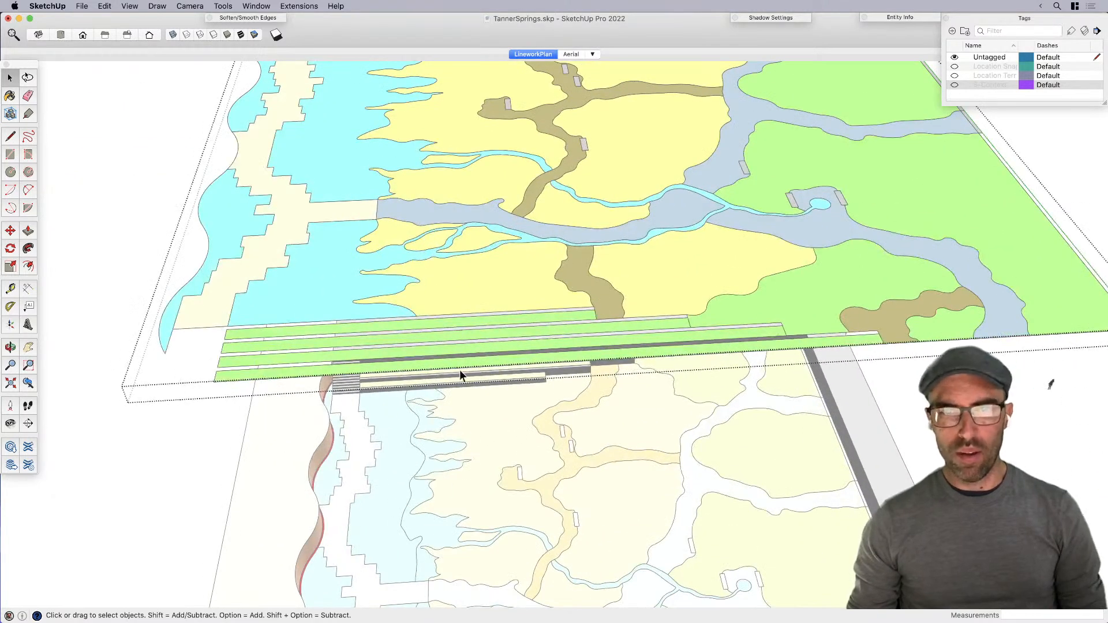
key("e")
left_click_drag(441, 343, 436, 362)
key("super+z")
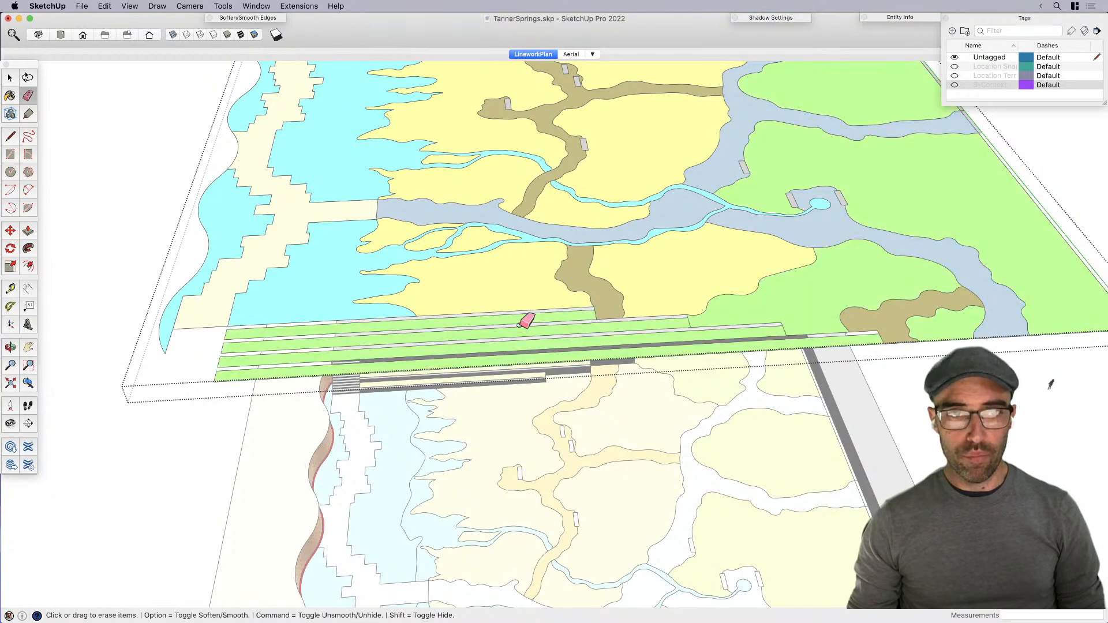
Step: Select everything inside the raised plan copy and explode its nested groups into loose faces
scroll(528, 300, "down", 4)
key("space")
double_click(528, 269)
key("super+a")
right_click(528, 269)
left_click(223, 278)
left_click(222, 278)
left_click(427, 267)
right_click(442, 268)
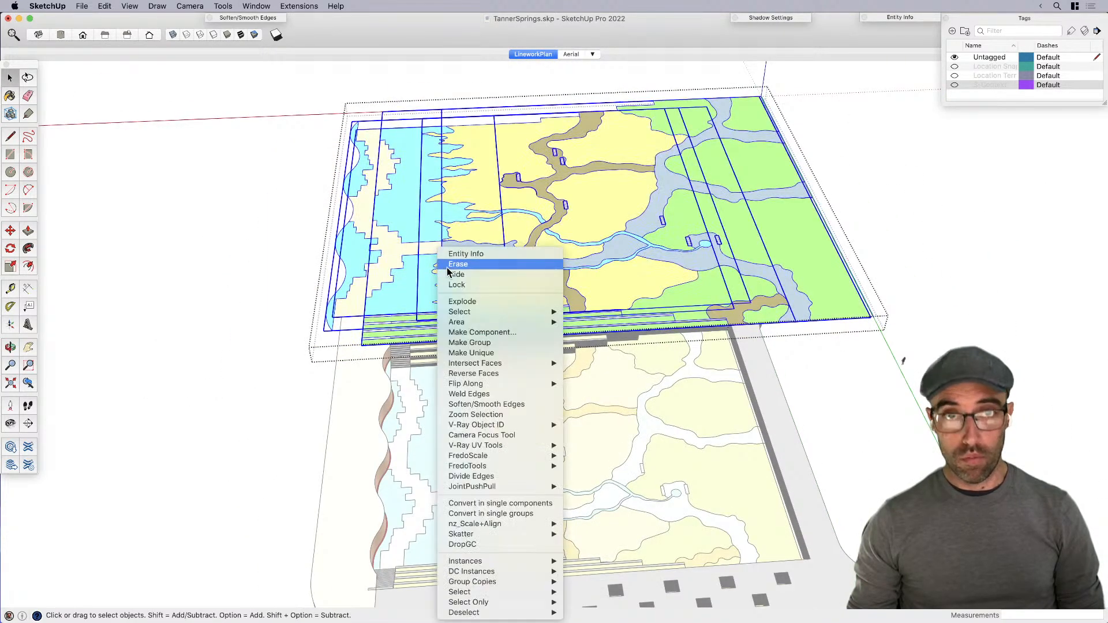
left_click(479, 303)
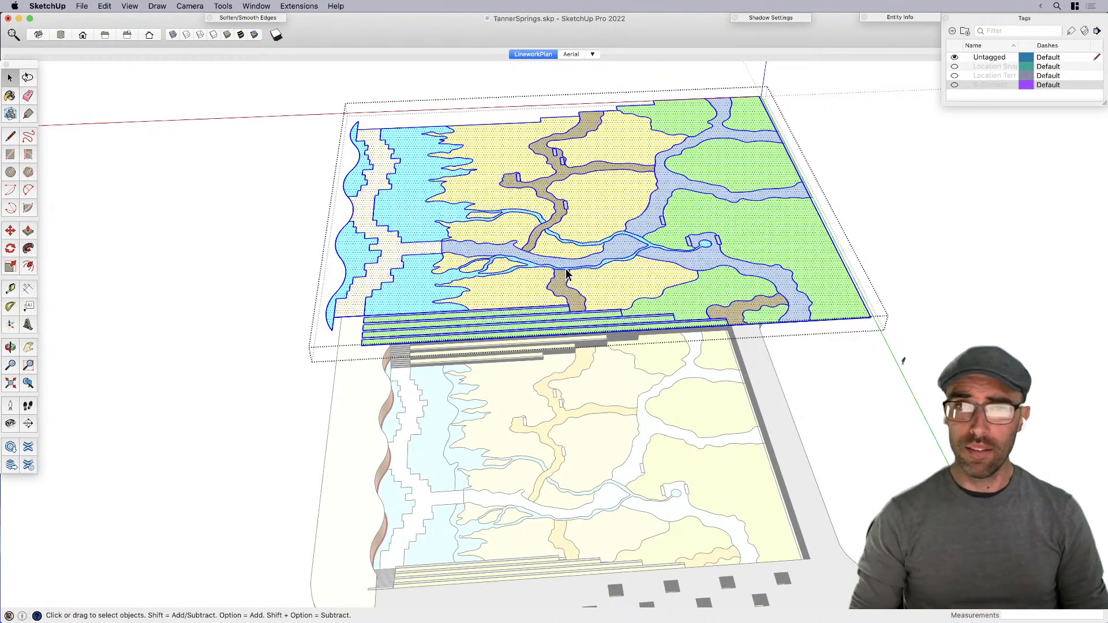
Step: Group the outer green terrace strips of the raised plan copy and cut them out of it
left_click(501, 306)
scroll(520, 329, "up", 3)
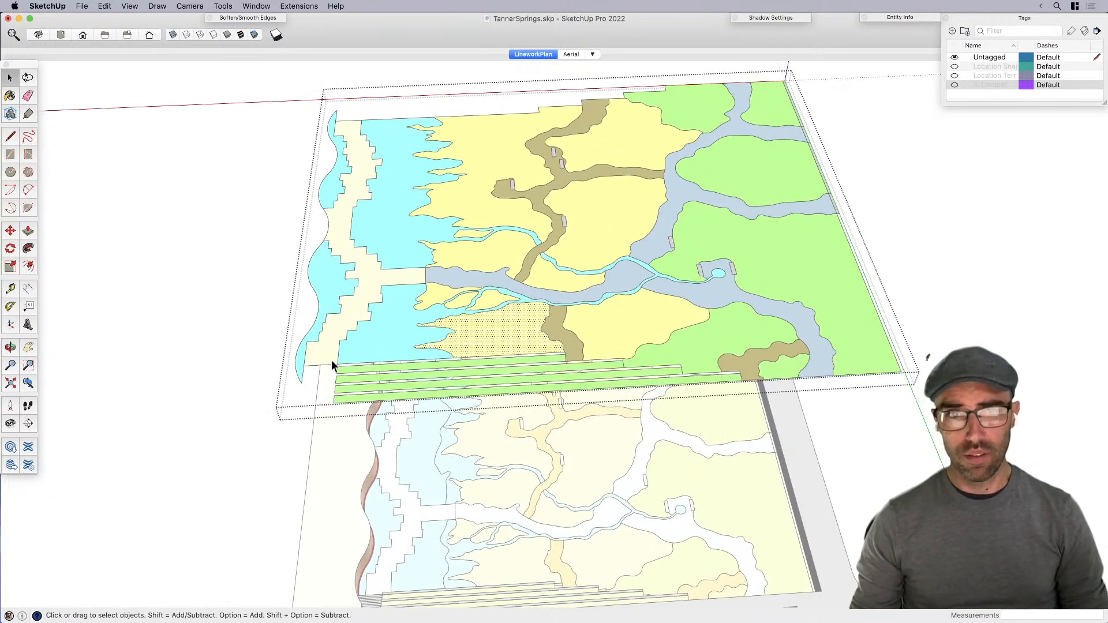
left_click_drag(332, 361, 745, 410)
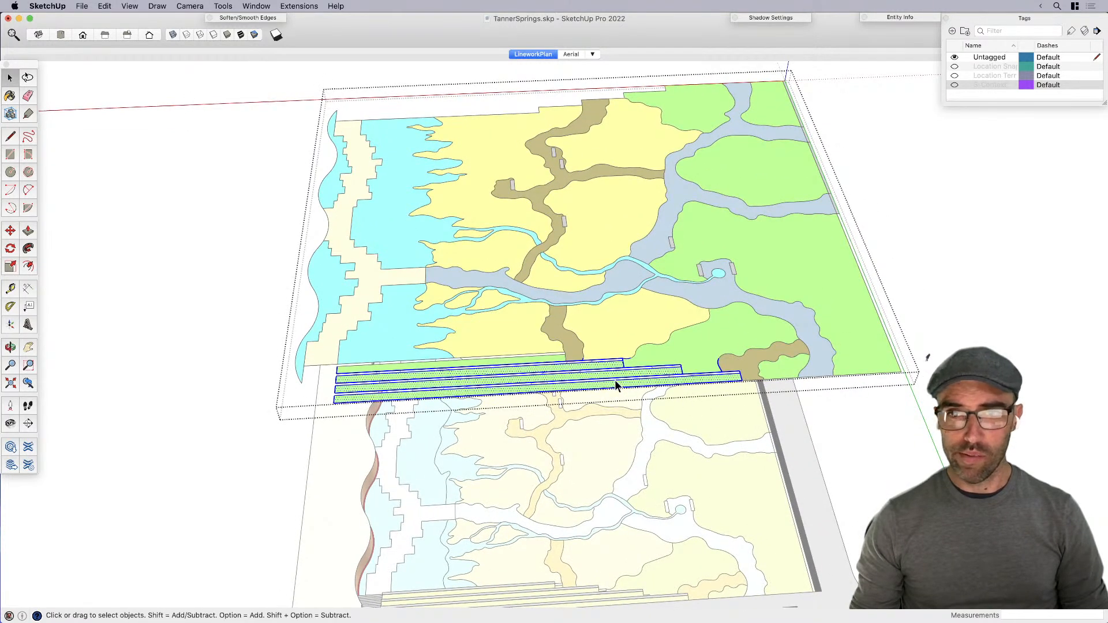
key("super+g")
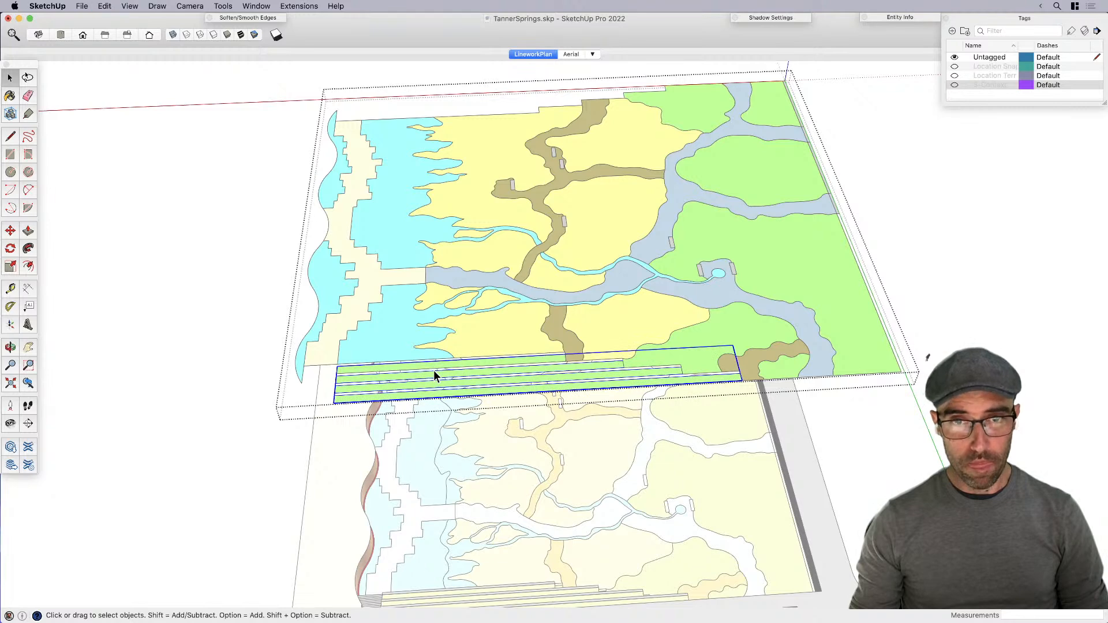
key("super+x")
Step: Group the remaining innermost green terrace strip with its leftover wall edges and cut it from the raised plan
scroll(432, 372, "up", 3)
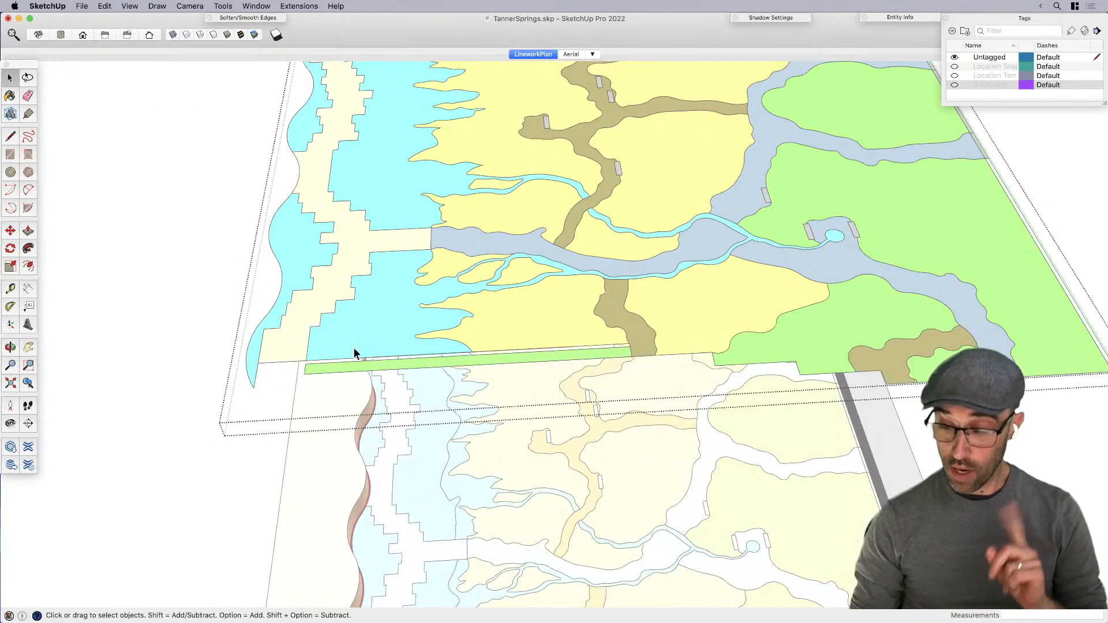
left_click_drag(299, 342, 674, 379)
key("super+g")
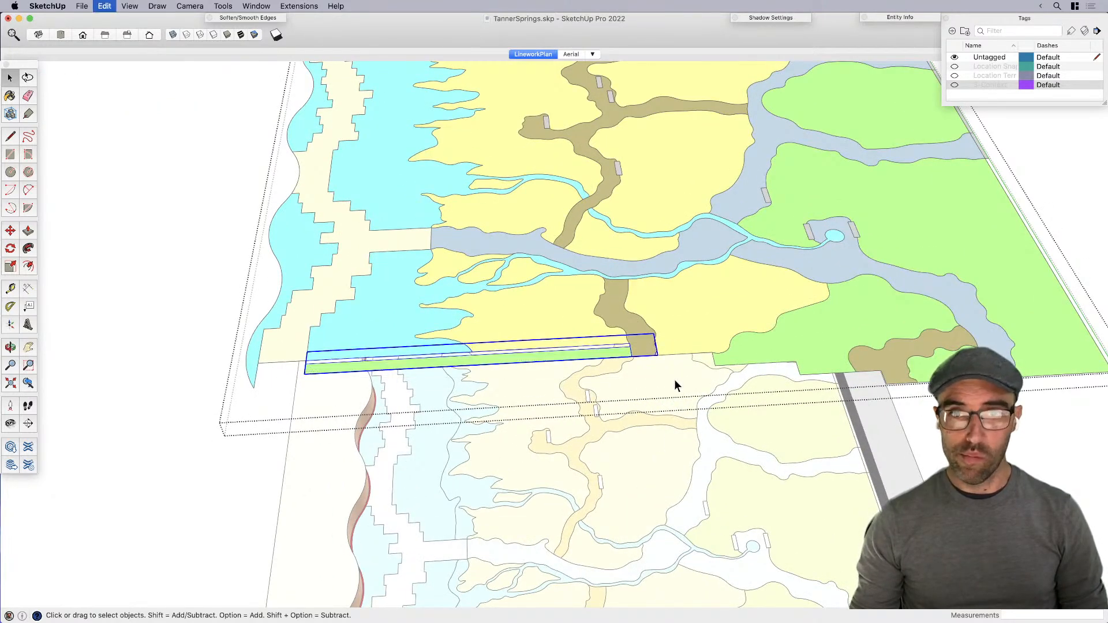
key("super+x")
Step: Leave the raised plan, open the lower model's water group, and select both deep-water faces beside the walkway
scroll(459, 444, "down", 5)
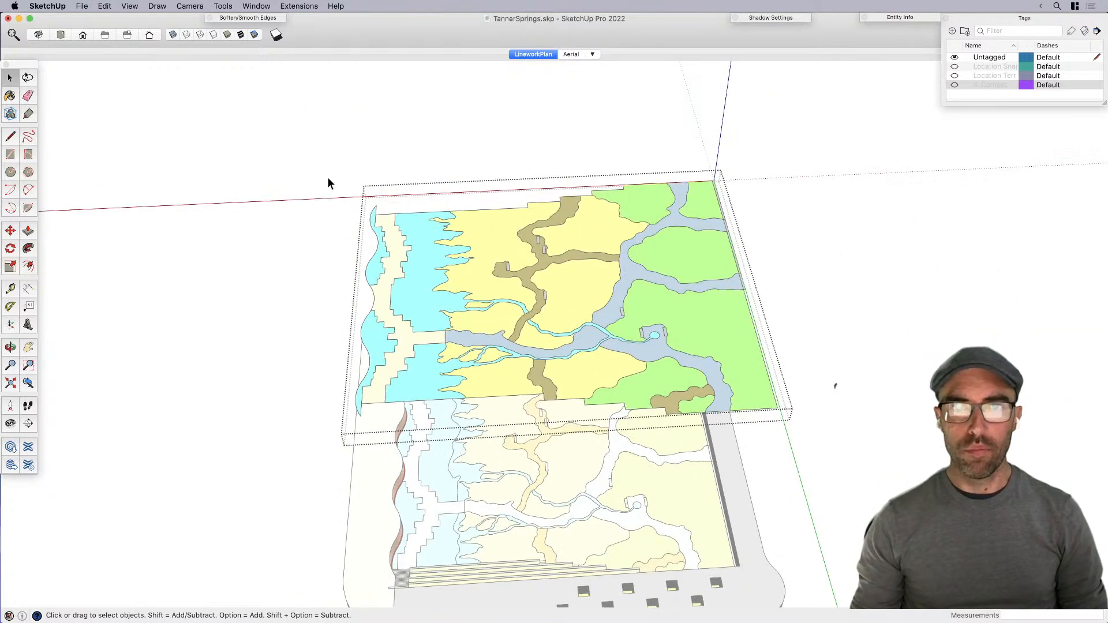
middle_click_drag(391, 259, 494, 168)
scroll(444, 519, "up", 2)
left_click(298, 493)
middle_click_drag(423, 497, 462, 517)
left_click(461, 521)
double_click(477, 512)
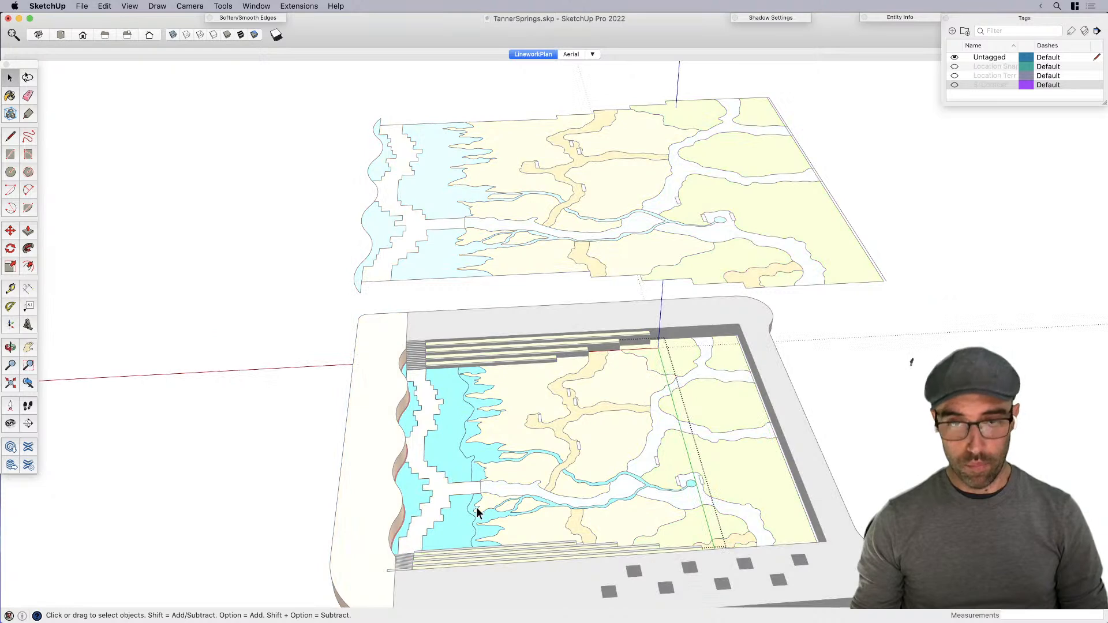
left_click(455, 523)
scroll(456, 523, "up", 2)
middle_click_drag(456, 522, 443, 453)
left_click(443, 452, "shift")
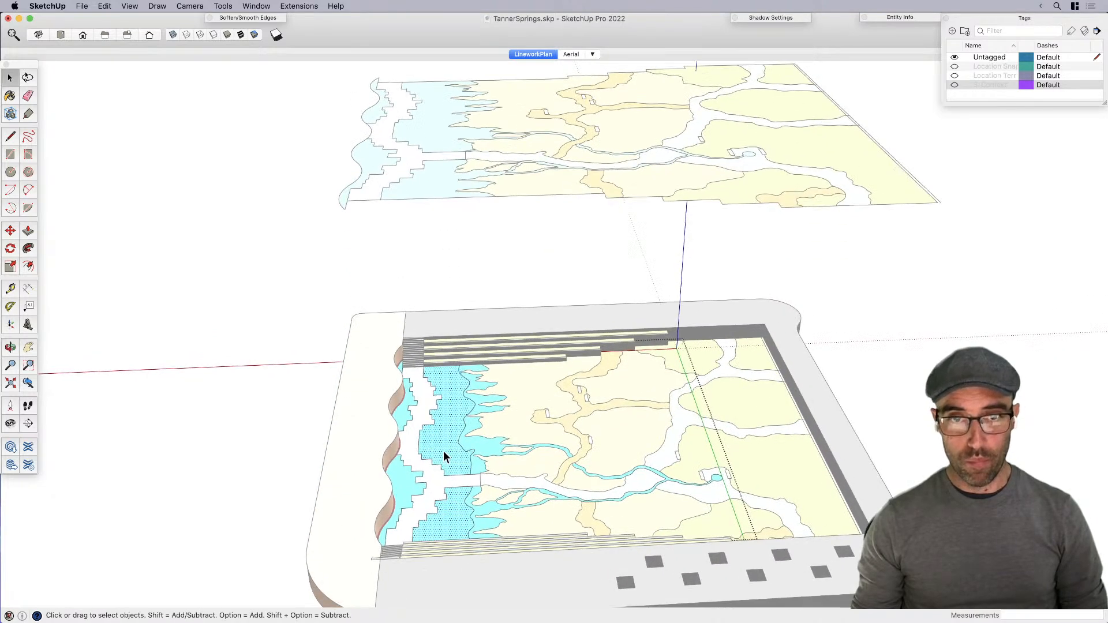
Step: Copy the two deep-water faces straight up to a position above the raised plan
scroll(443, 451, "down", 4)
key("m")
left_click(461, 575)
key("alt")
scroll(461, 574, "down", 4)
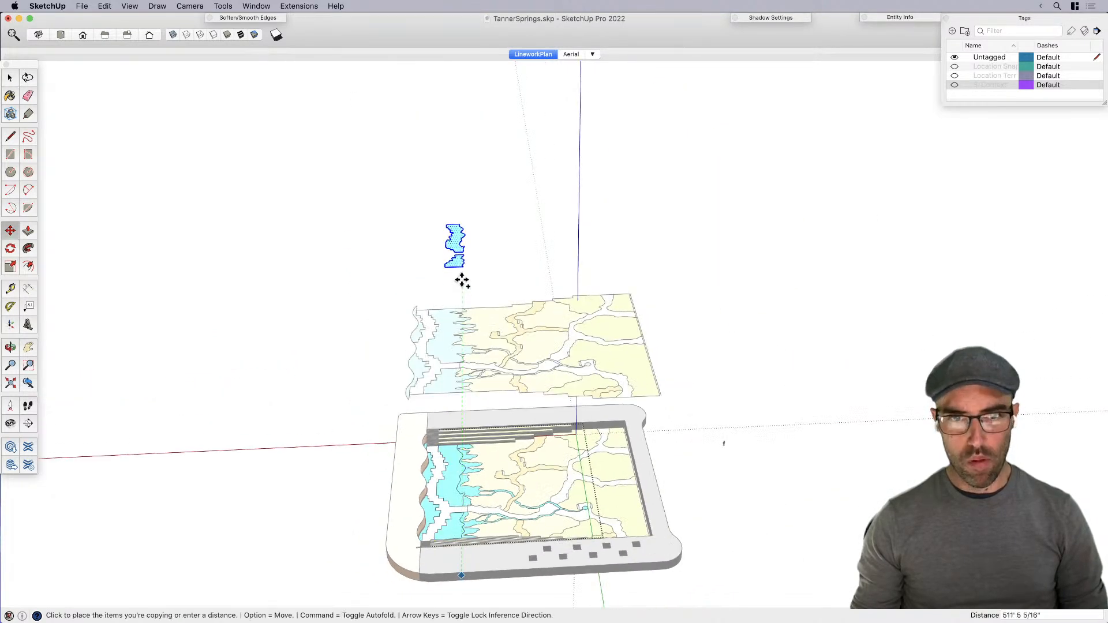
left_click(465, 267)
key("space")
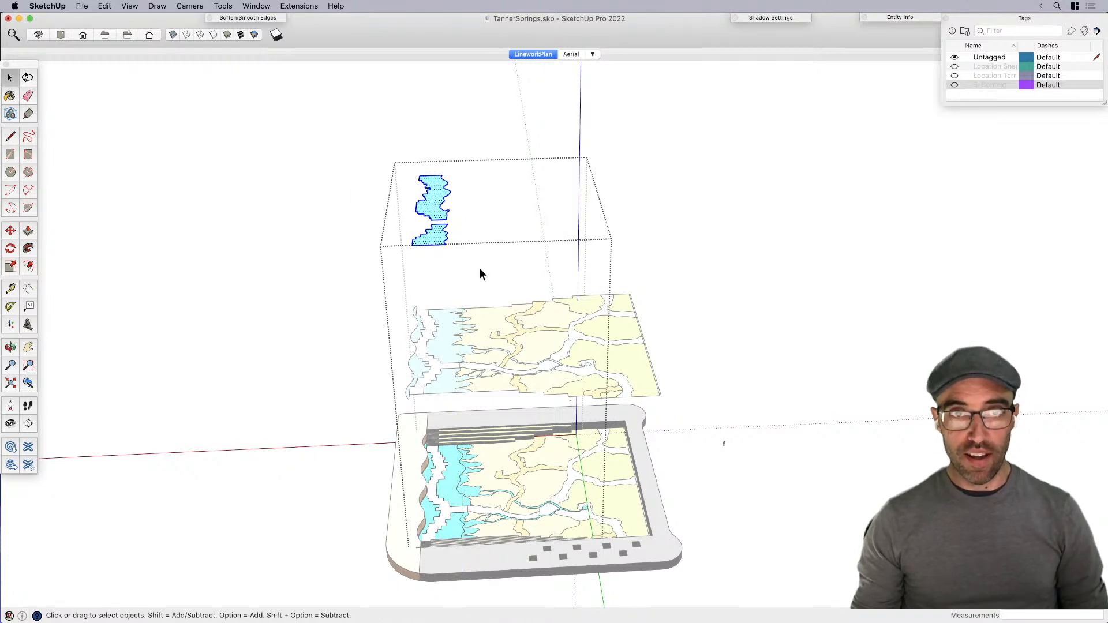
Step: Group the copied deep-water faces, cut them from the water group, and paste them in place inside the raised plan
key("super+g")
key("super+x")
left_click(387, 271)
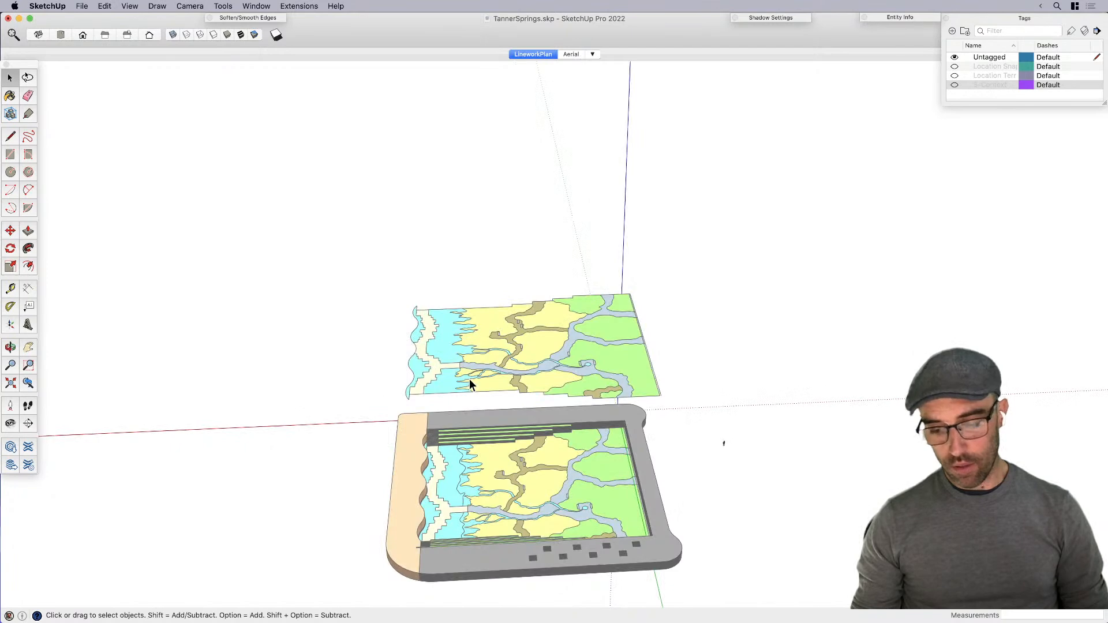
scroll(470, 379, "up", 3)
double_click(431, 335)
key("shift+super+v")
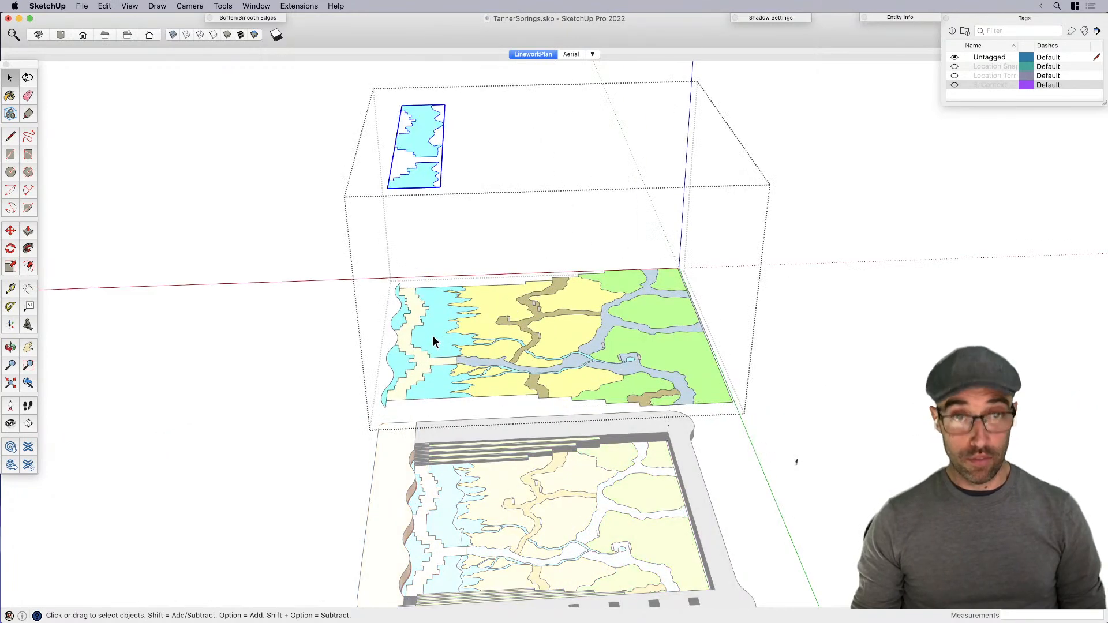
Step: Display the Sandbox tools and drape the grouped deep-water shapes onto both shallow-water areas of the raised plan
left_click(137, 7)
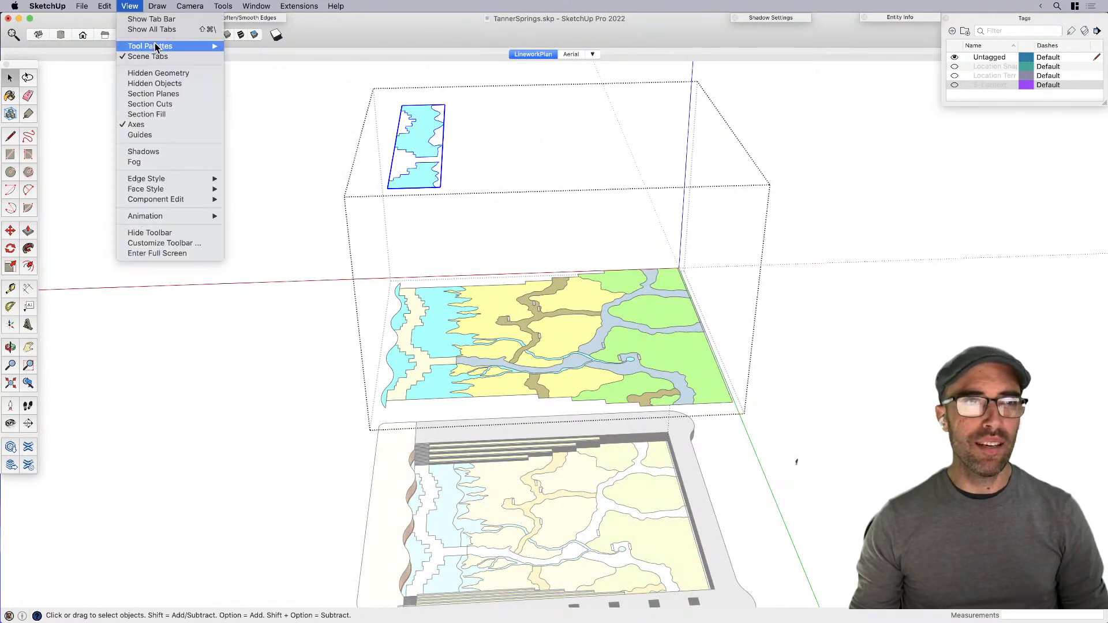
mouse_move(161, 46)
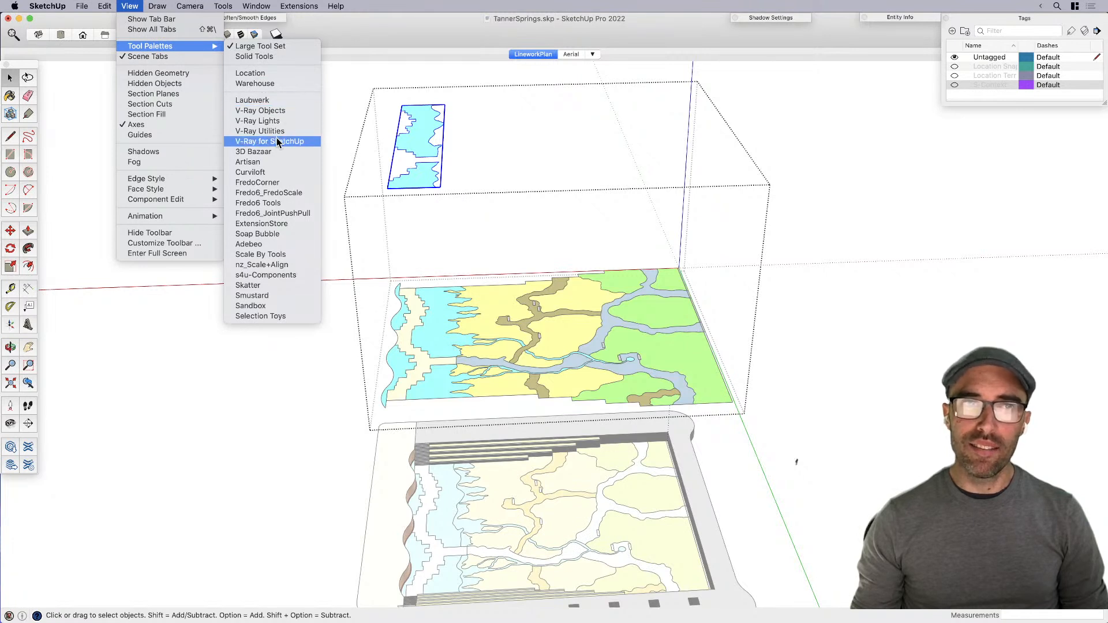
left_click(280, 305)
left_click_drag(82, 67, 165, 97)
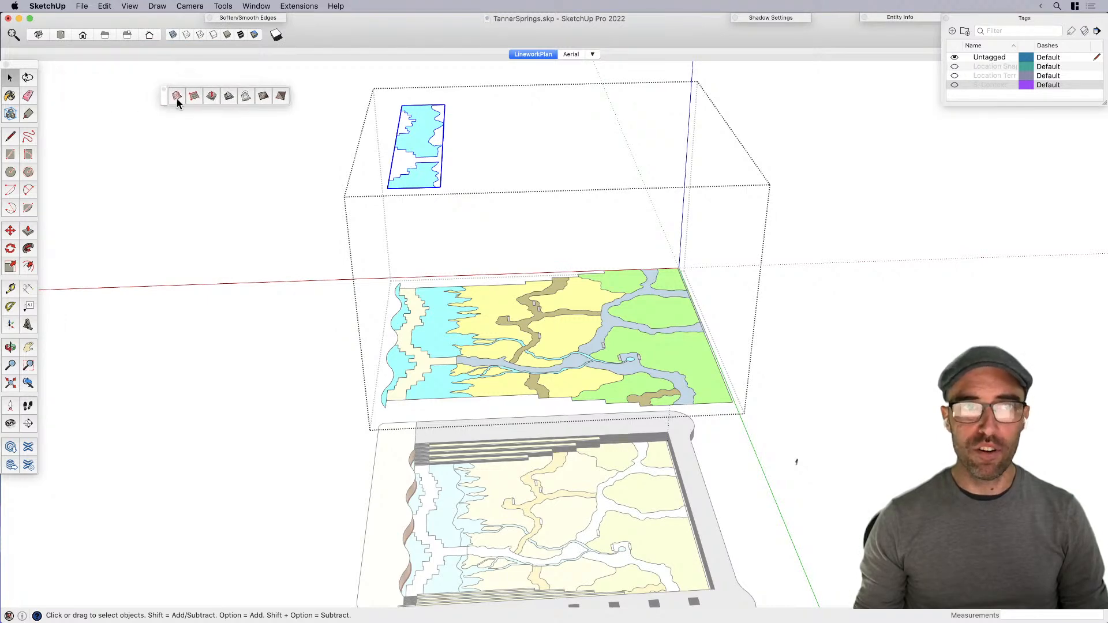
left_click(246, 95)
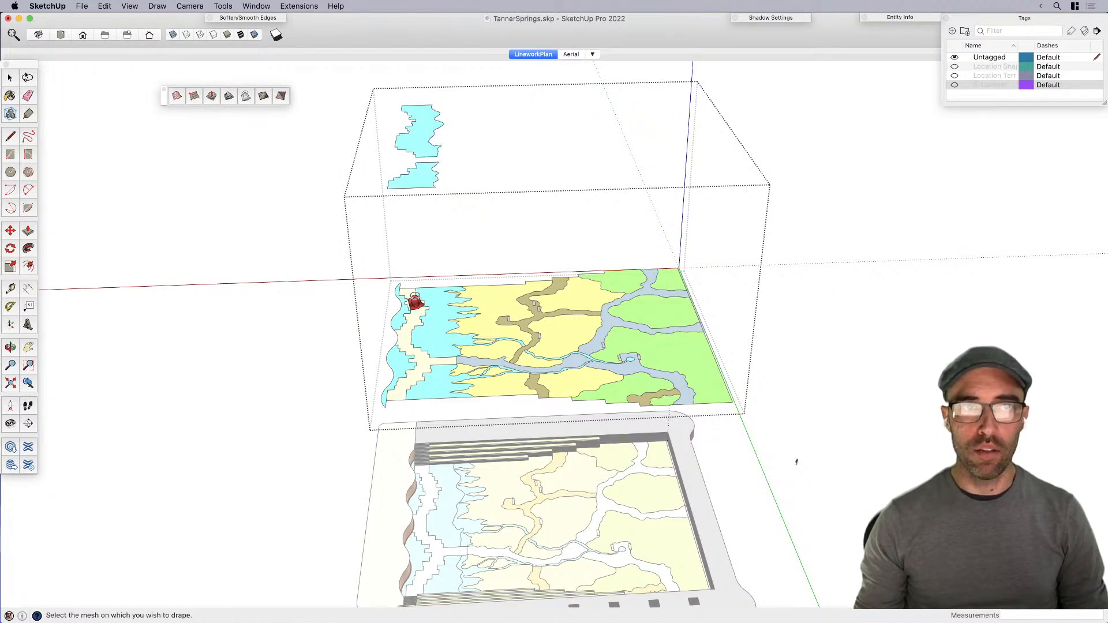
left_click(442, 387)
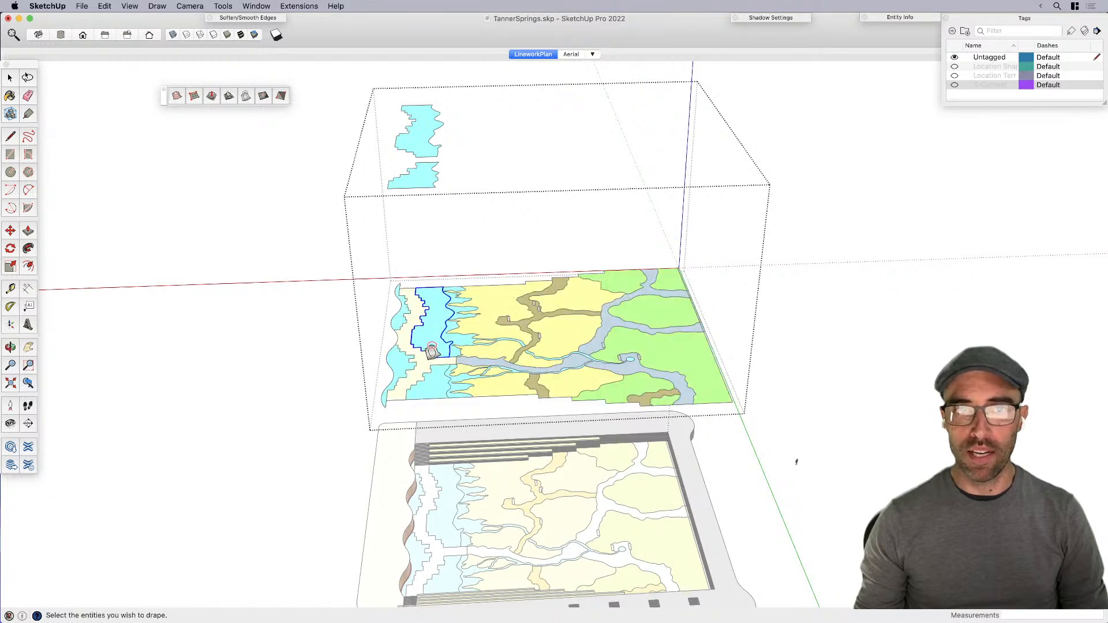
Step: Delete the deep-water group floating above the raised plan
scroll(425, 355, "up", 2)
key("space")
left_click(267, 163)
double_click(410, 156)
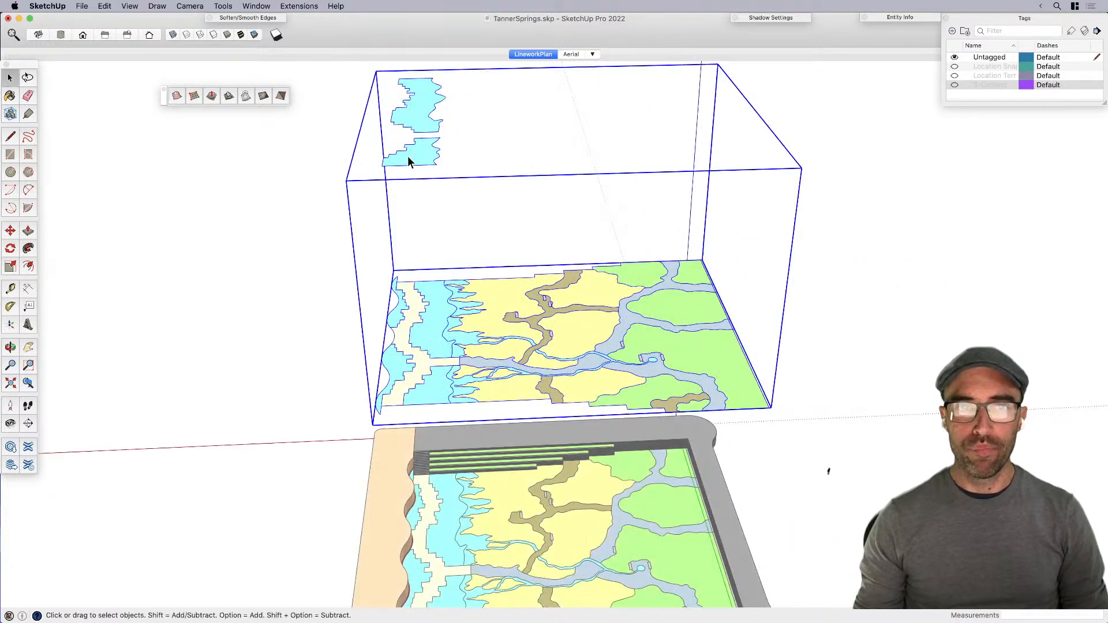
key("Delete")
Step: Delete the two deep-water faces, the stepped walkway between them, and the water along the curved wall from the raised plan
middle_click_drag(408, 403, 425, 350)
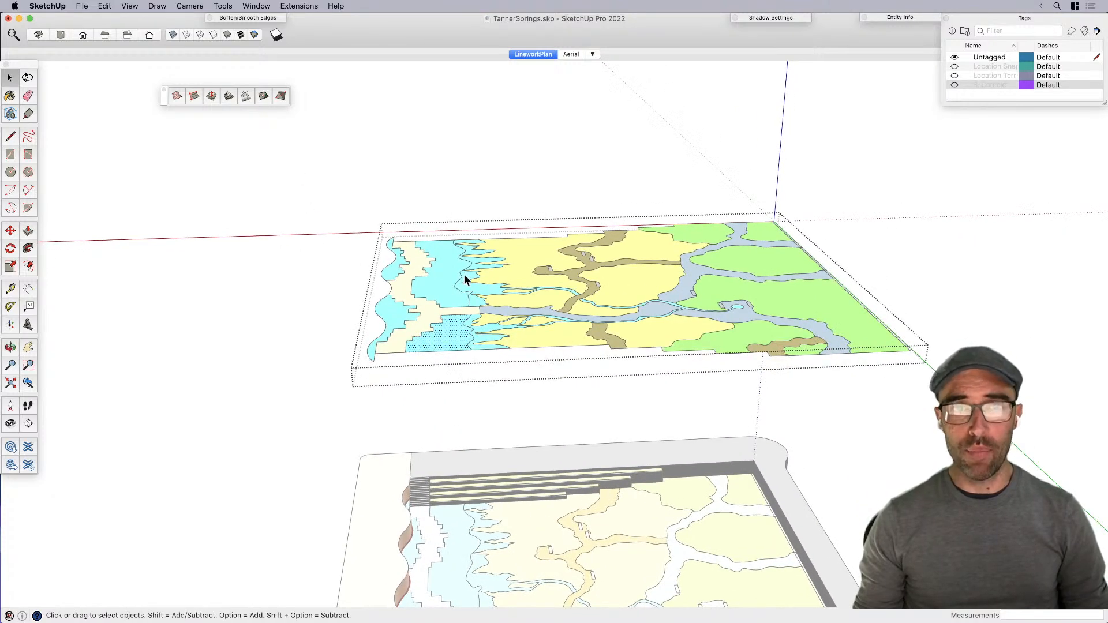
left_click(432, 343)
left_click(437, 292, "shift")
left_click(418, 322, "shift")
left_click(390, 305, "shift")
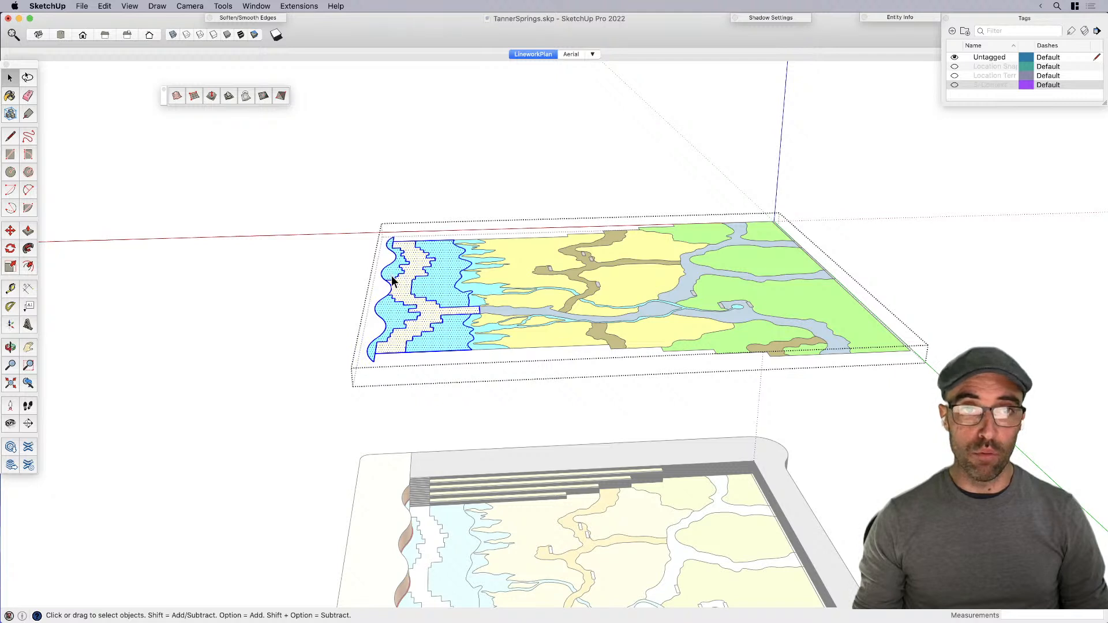
key("Delete")
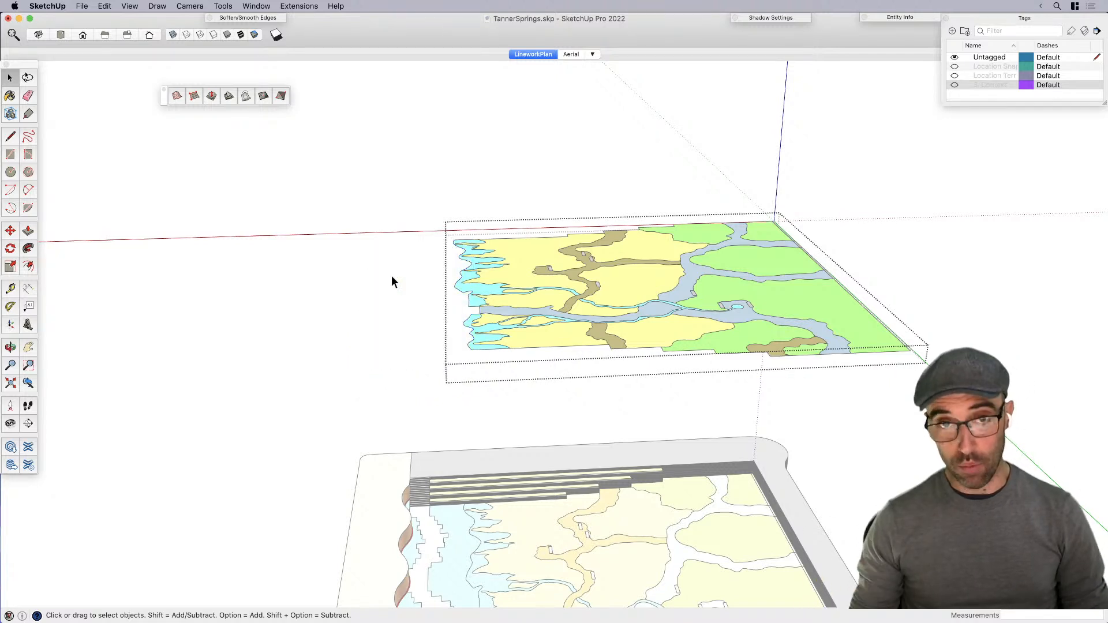
Step: Delete the narrow grey strip faces along the green area's far edge in the raised plan
left_click(378, 190)
scroll(813, 384, "up", 10)
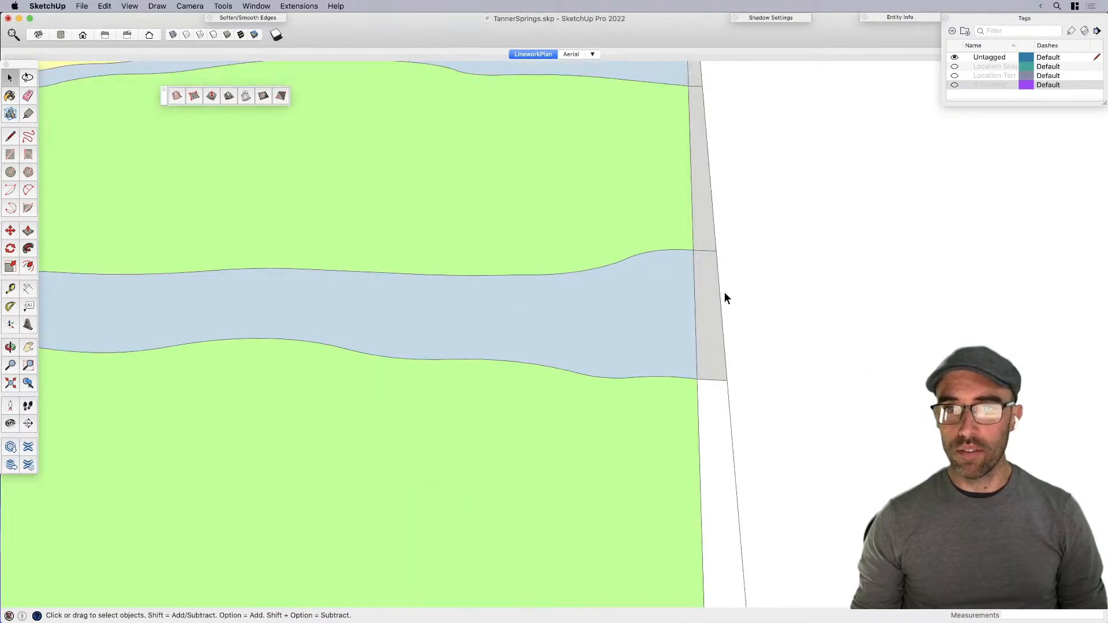
left_click(707, 287)
left_click(709, 227, "shift")
scroll(695, 184, "down", 2)
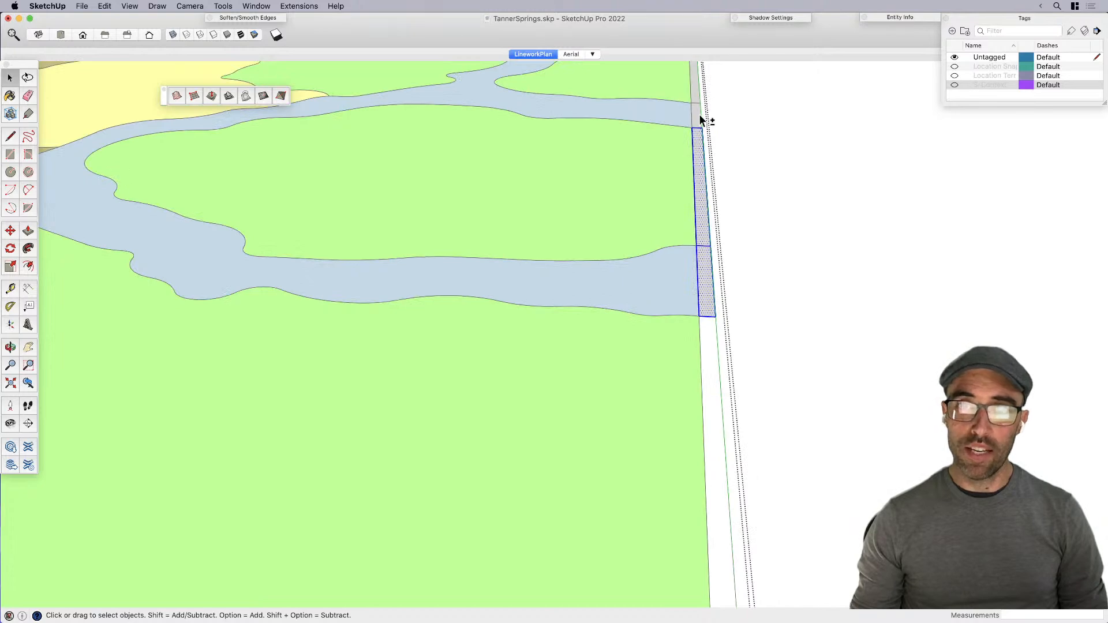
scroll(692, 113, "down", 4)
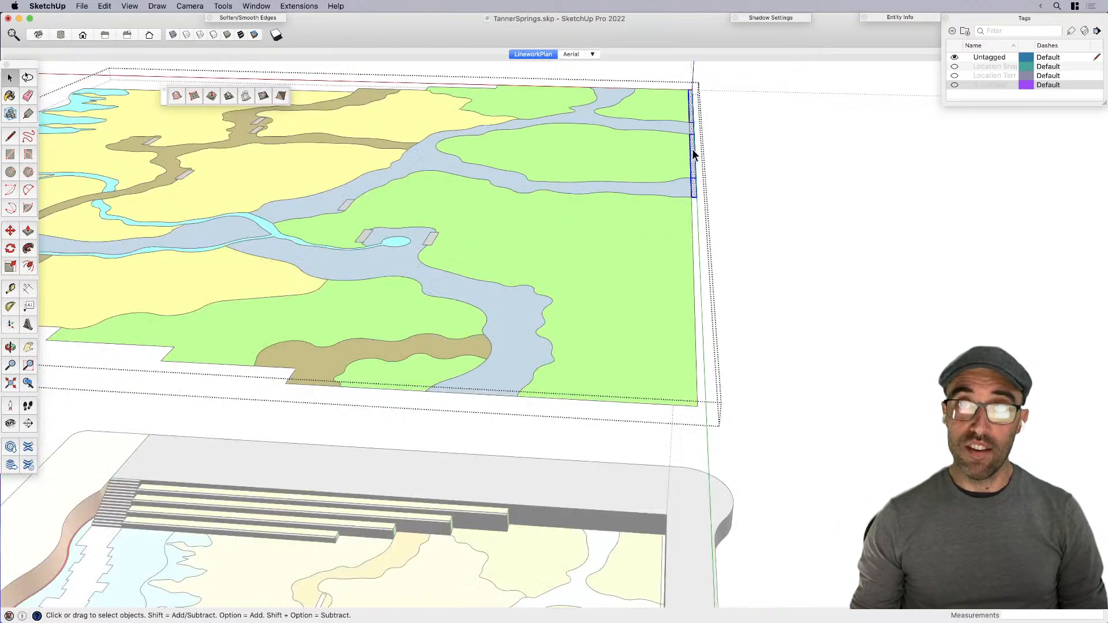
left_click(710, 285)
middle_click_drag(710, 285, 721, 181)
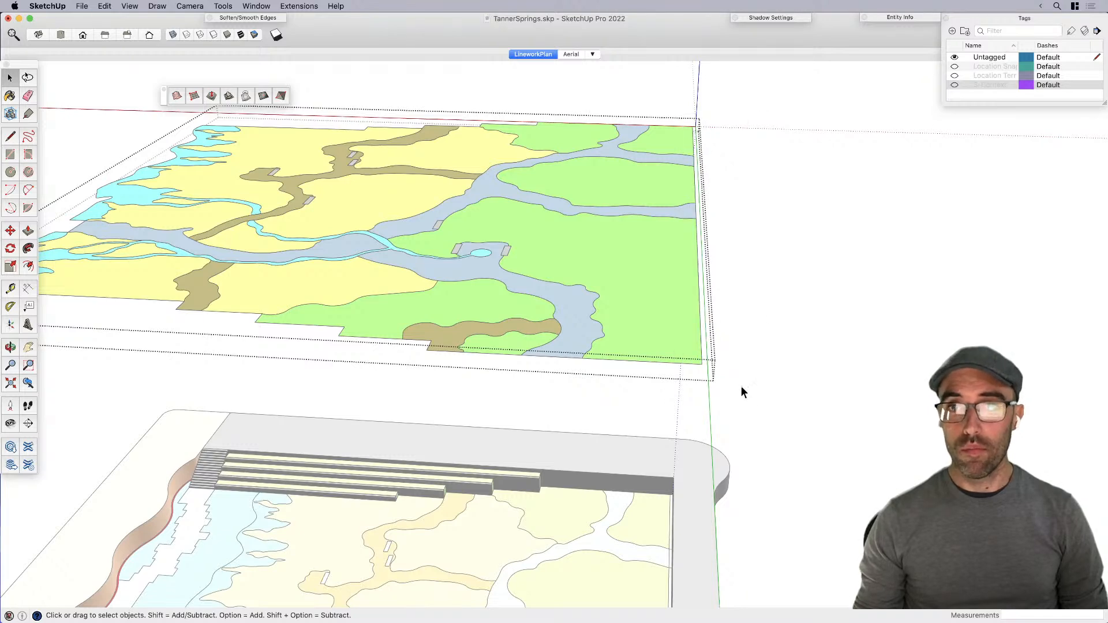
Step: Leave the raised plan and switch the display to wireframe for tracing the lower model's terrace walls
scroll(819, 381, "down", 5)
mouse_move(596, 344)
middle_mouse_down()
mouse_move(575, 383)
mouse_move(588, 378)
middle_mouse_up()
scroll(469, 500, "up", 3)
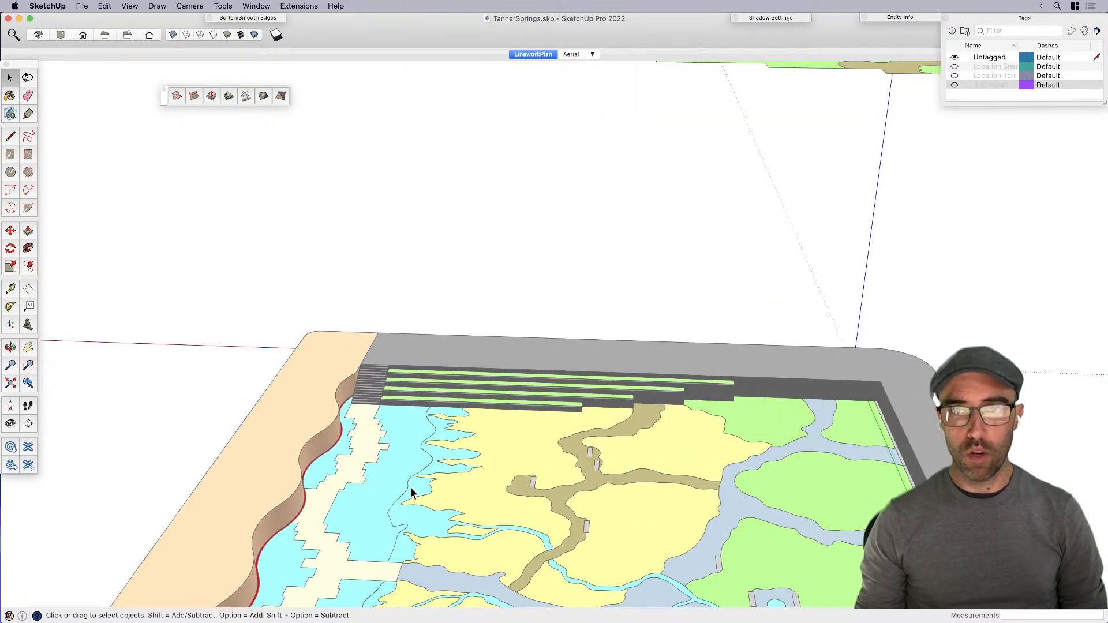
scroll(478, 430, "up", 5)
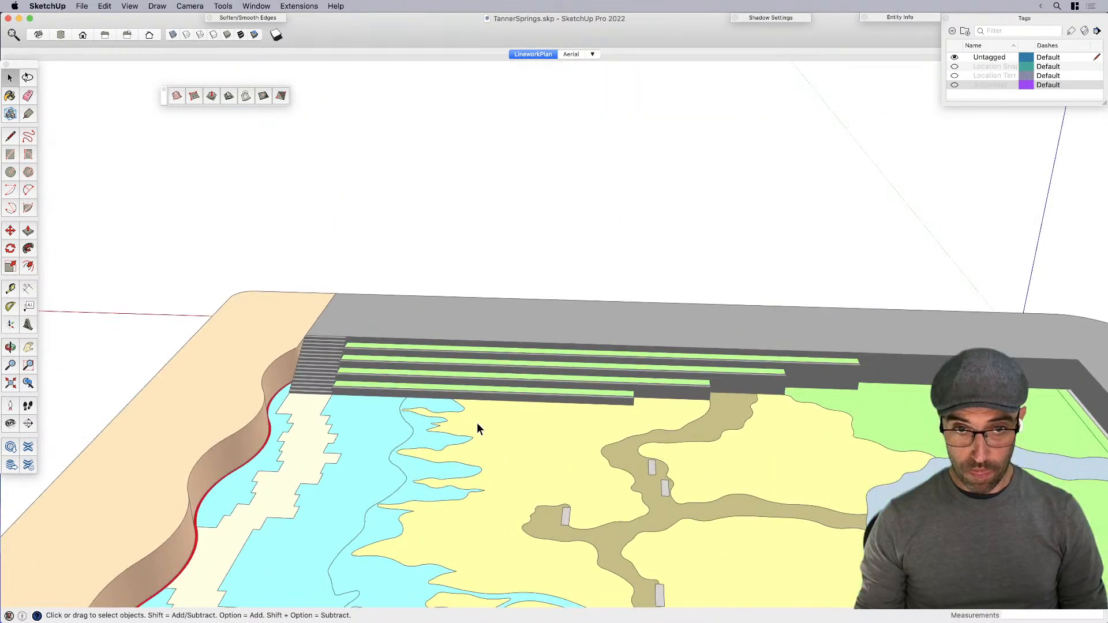
scroll(371, 413, "up", 2)
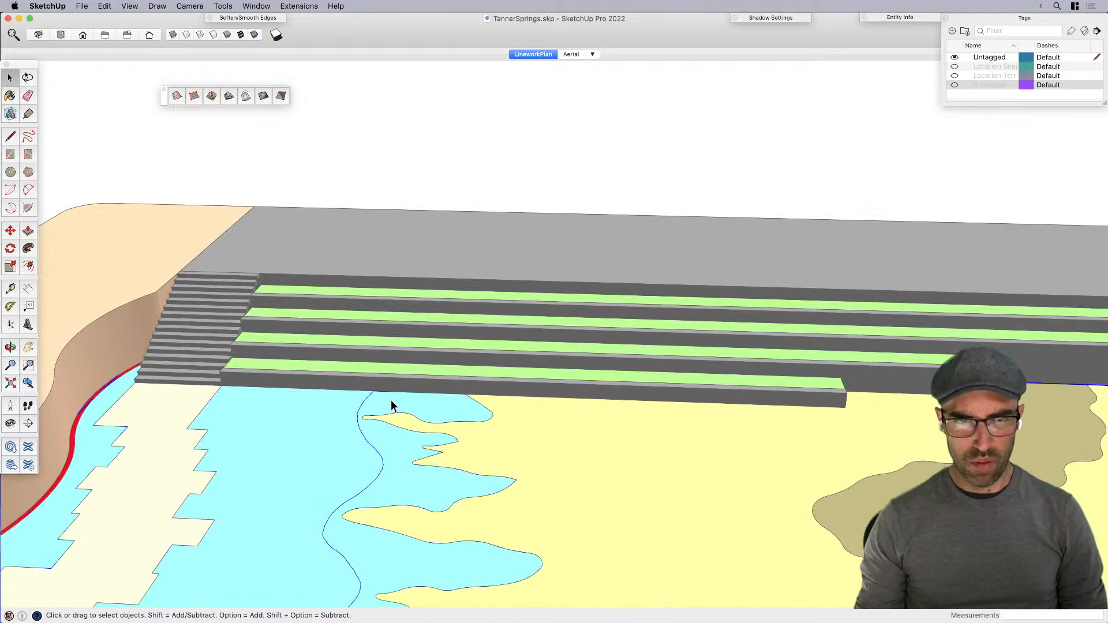
scroll(390, 400, "up", 3)
key("l")
key("space")
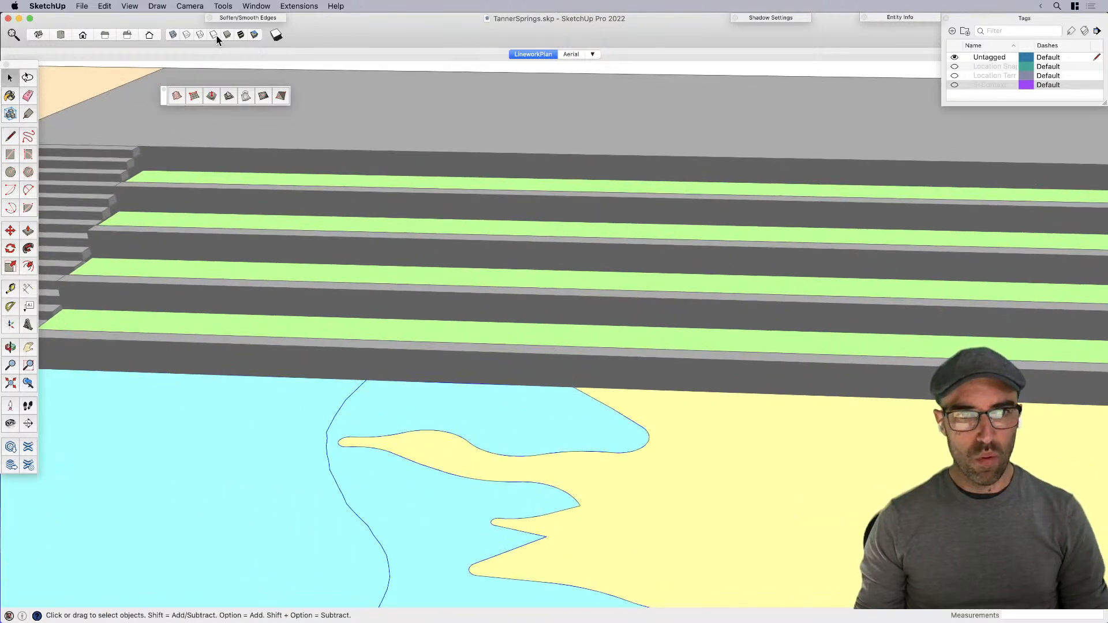
left_click(214, 35)
key("l")
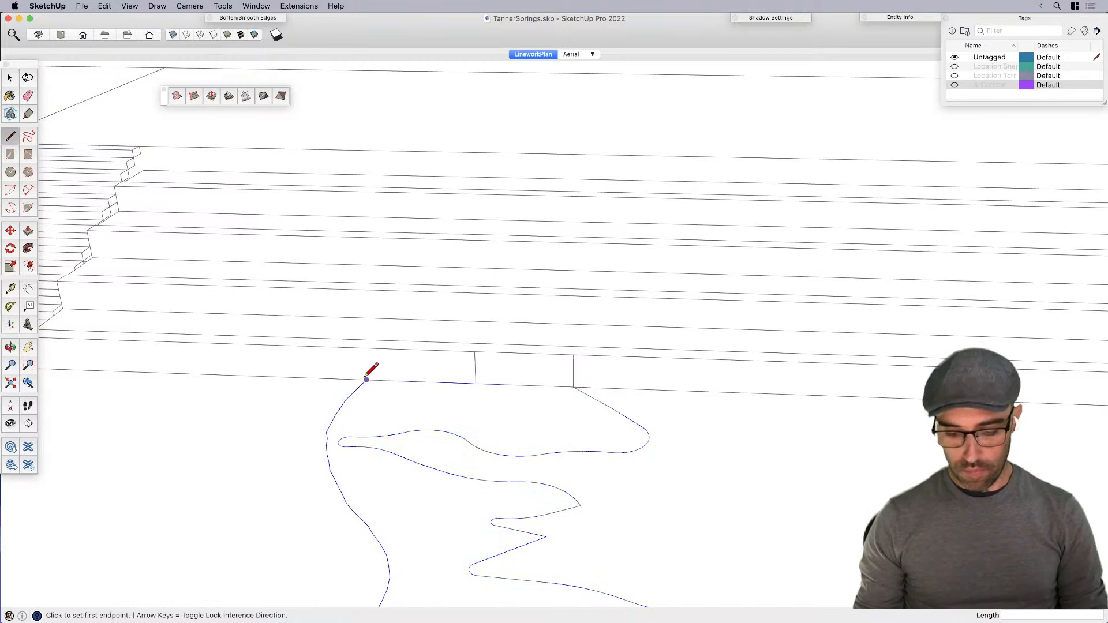
Step: Draw a line from the deep-water boundary's wall end along the lowest terrace to its outer corner beneath the cap
left_click(366, 380)
scroll(254, 373, "down", 6)
scroll(645, 405, "up", 6)
middle_click_drag(626, 345, 559, 339)
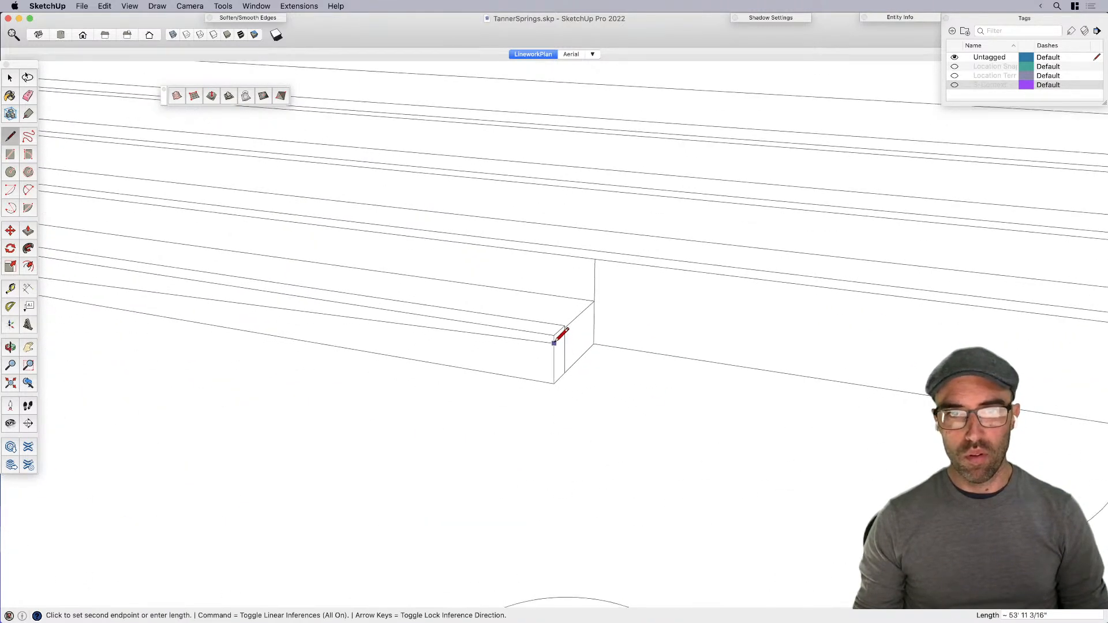
left_click(554, 343)
scroll(554, 343, "up", 2)
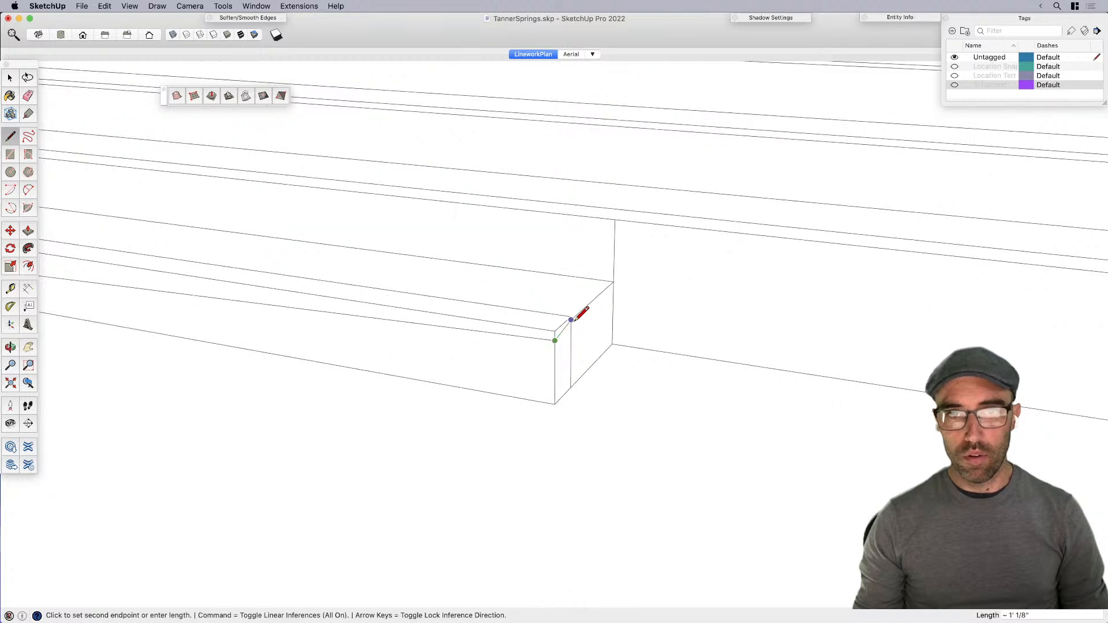
Step: Continue the line around the lowest terrace's end and along the second terrace wall to its outer corner beneath the cap
scroll(497, 299, "down", 5)
scroll(794, 304, "up", 4)
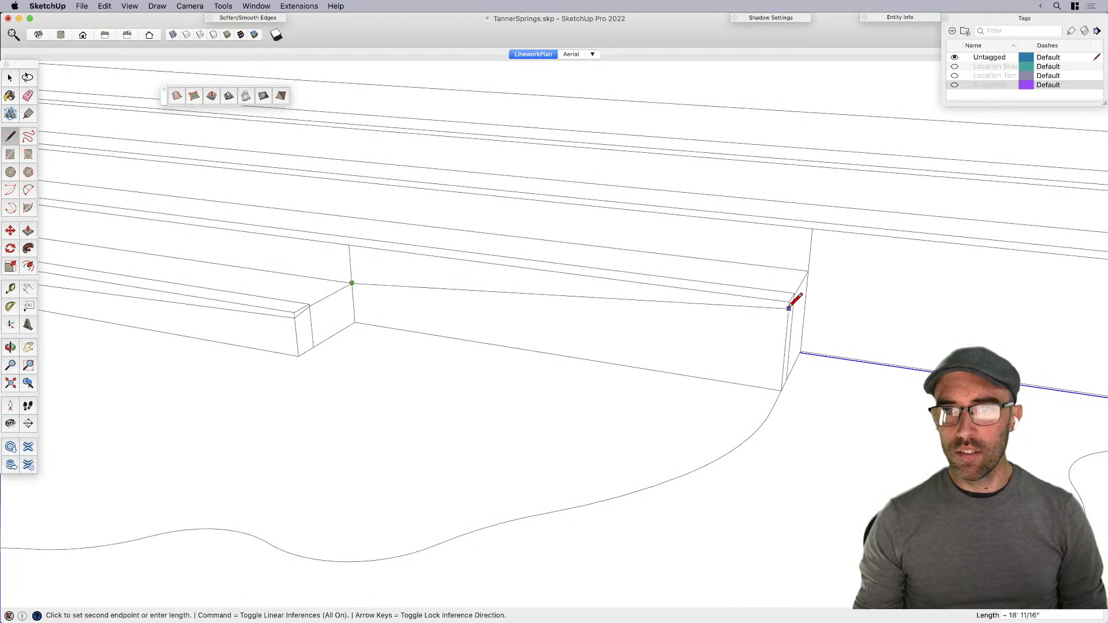
mouse_move(789, 308)
middle_mouse_down()
mouse_move(695, 349)
mouse_move(660, 341)
middle_mouse_up()
scroll(661, 334, "up", 4)
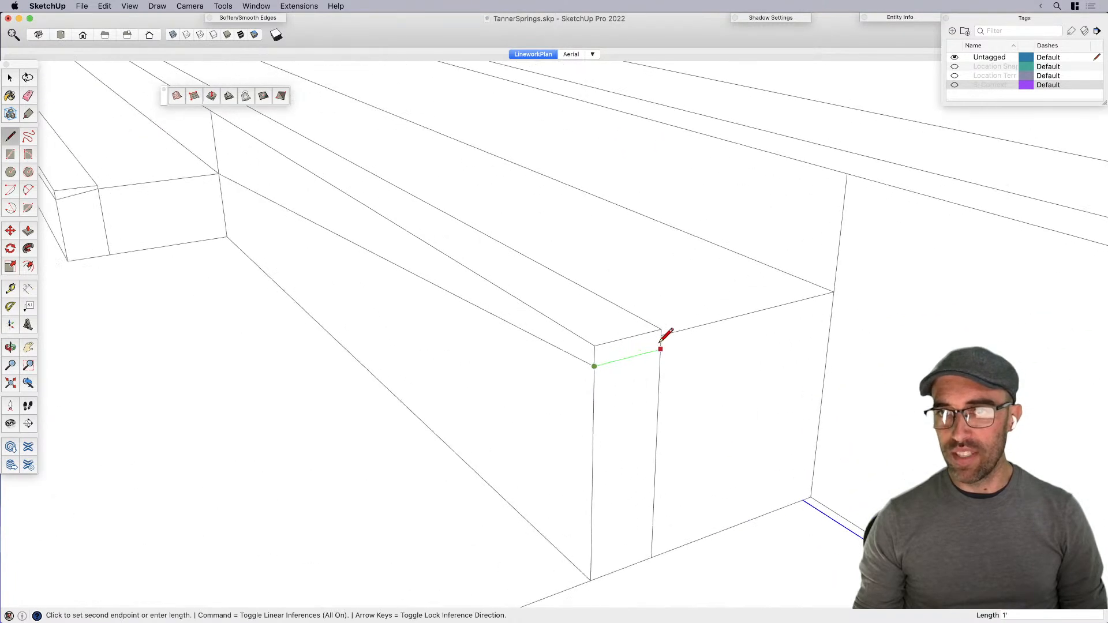
Step: Continue the line around the second terrace's end, along the third terrace wall, and across the third terrace's end
scroll(554, 267, "down", 8)
scroll(1037, 260, "up", 3)
scroll(732, 290, "up", 3)
scroll(965, 267, "up", 4)
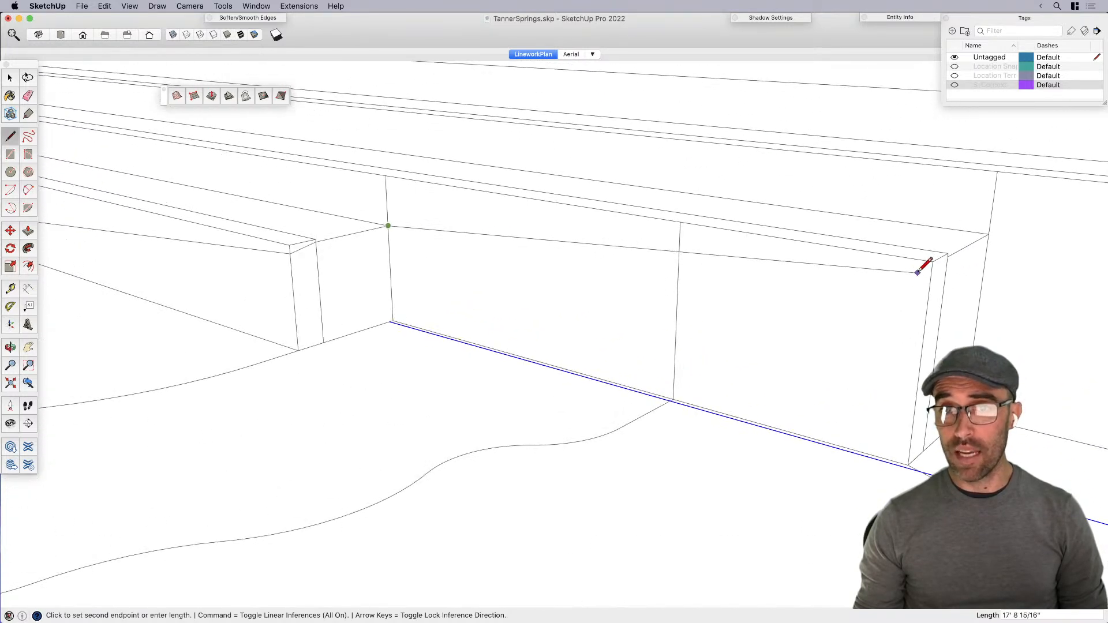
mouse_move(931, 268)
middle_mouse_down()
mouse_move(574, 369)
mouse_move(542, 311)
middle_mouse_up()
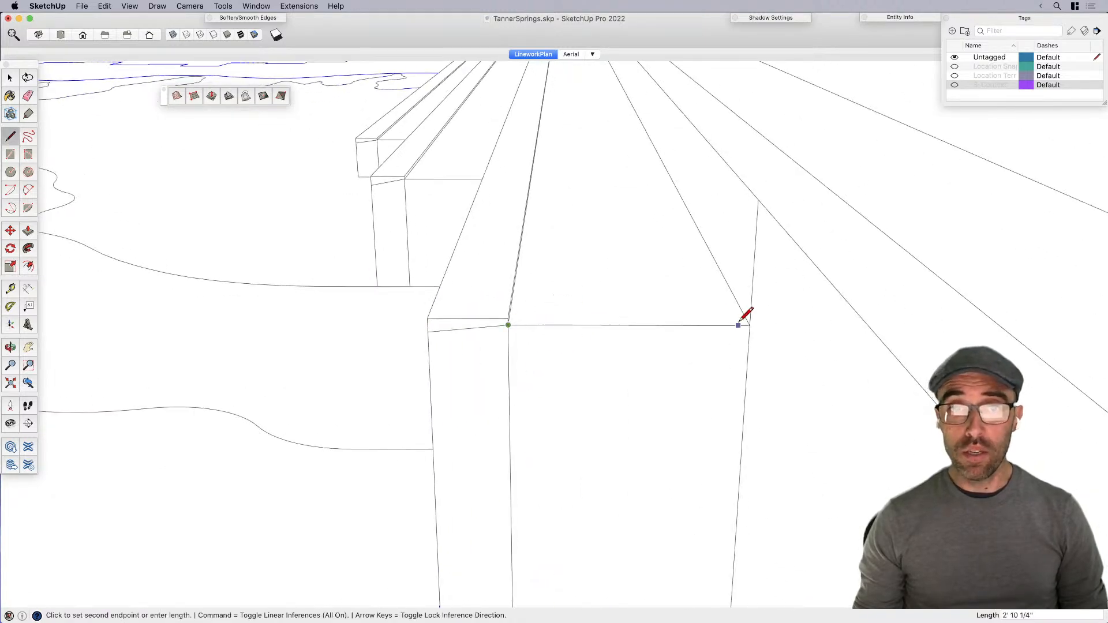
Step: Continue the line along the fourth terrace wall, around its end, and along the retaining wall to the park's far corner
scroll(556, 296, "down", 4)
mouse_move(556, 297)
middle_mouse_down()
mouse_move(662, 364)
mouse_move(680, 240)
middle_mouse_up()
scroll(873, 326, "up", 3)
scroll(867, 331, "up", 4)
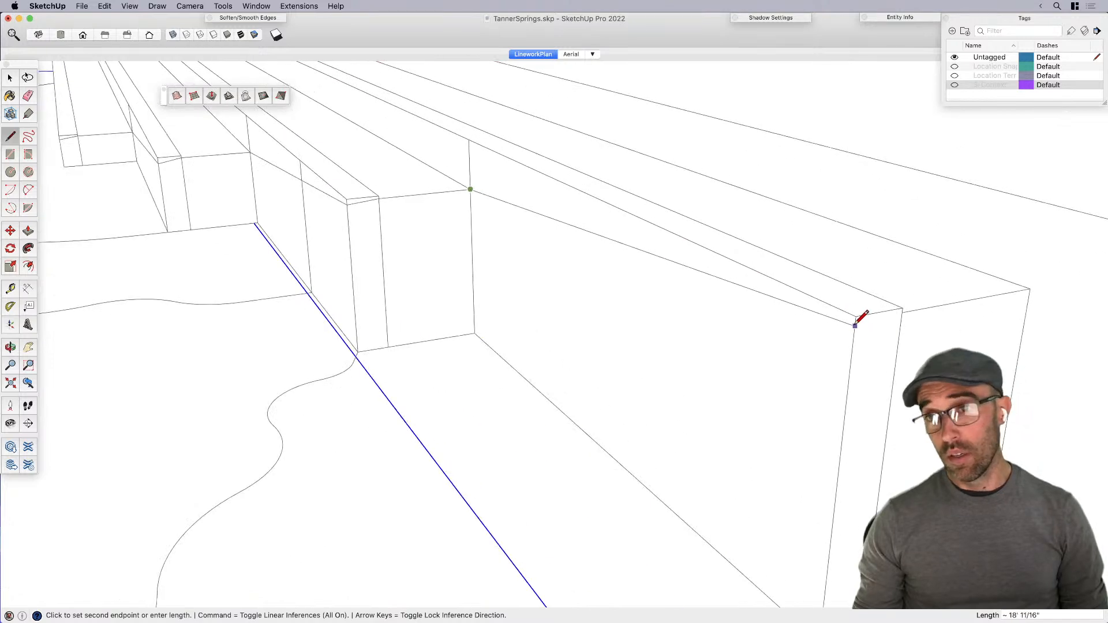
mouse_move(878, 327)
middle_mouse_down()
mouse_move(960, 310)
mouse_move(884, 342)
mouse_move(528, 317)
mouse_move(662, 317)
mouse_move(558, 314)
mouse_move(715, 250)
mouse_move(590, 287)
mouse_move(788, 326)
mouse_move(875, 316)
middle_mouse_up()
scroll(832, 266, "up", 4)
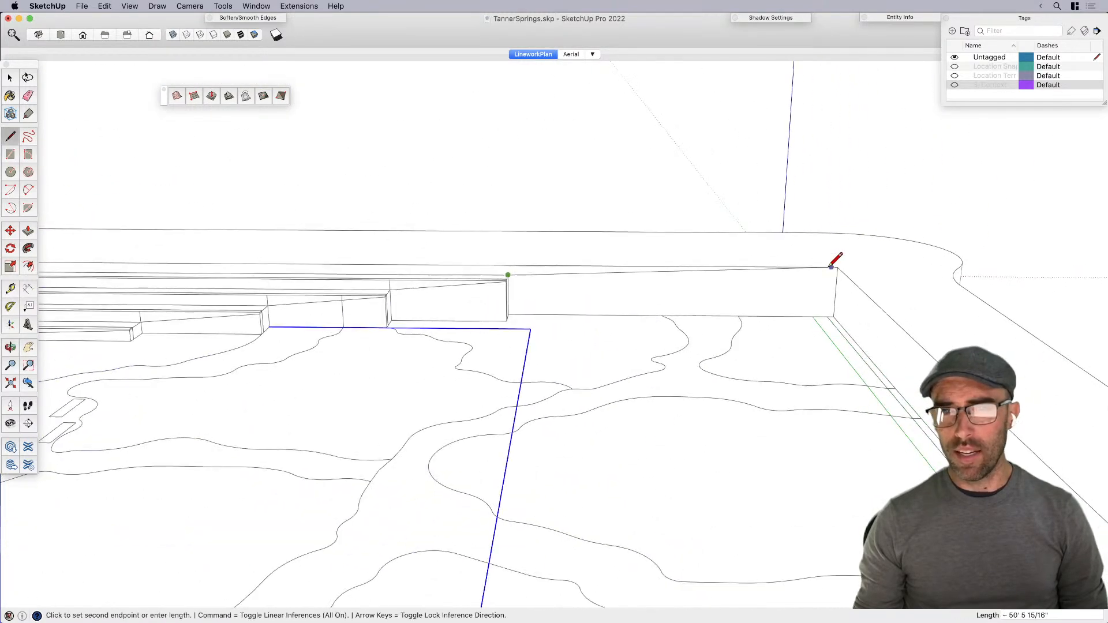
Step: Continue the line along the end wall and then along the opposite long wall to the first terrace's inner corner
scroll(663, 235, "down", 3)
mouse_move(663, 234)
middle_mouse_down()
mouse_move(678, 319)
mouse_move(881, 408)
middle_mouse_up()
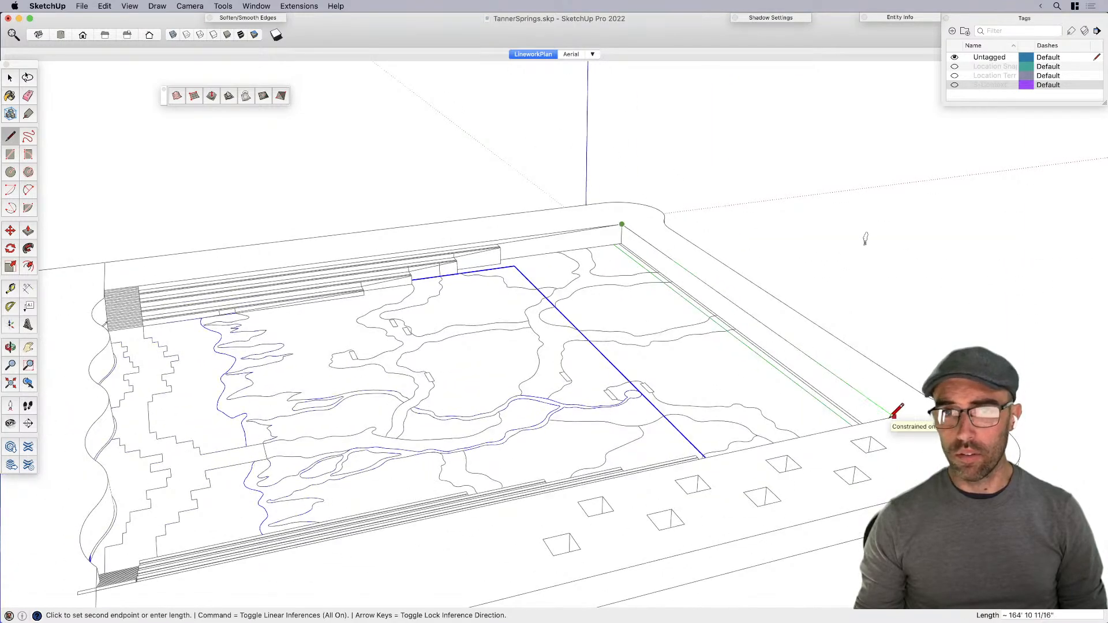
middle_click_drag(866, 397, 547, 361)
scroll(364, 297, "up", 6)
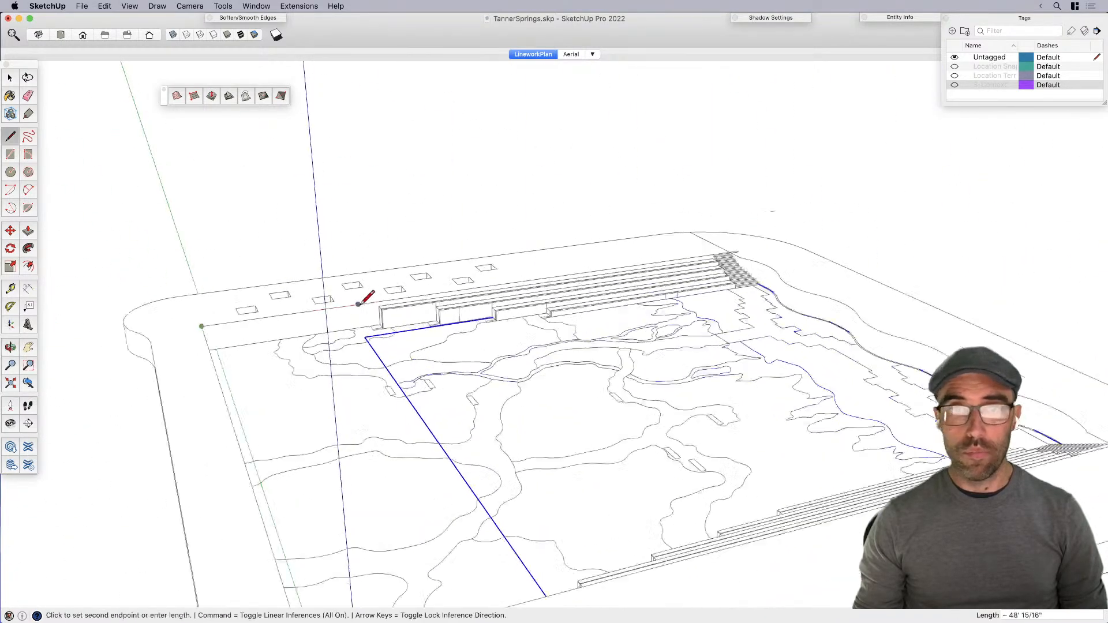
scroll(390, 295, "up", 2)
middle_click_drag(384, 318, 462, 373)
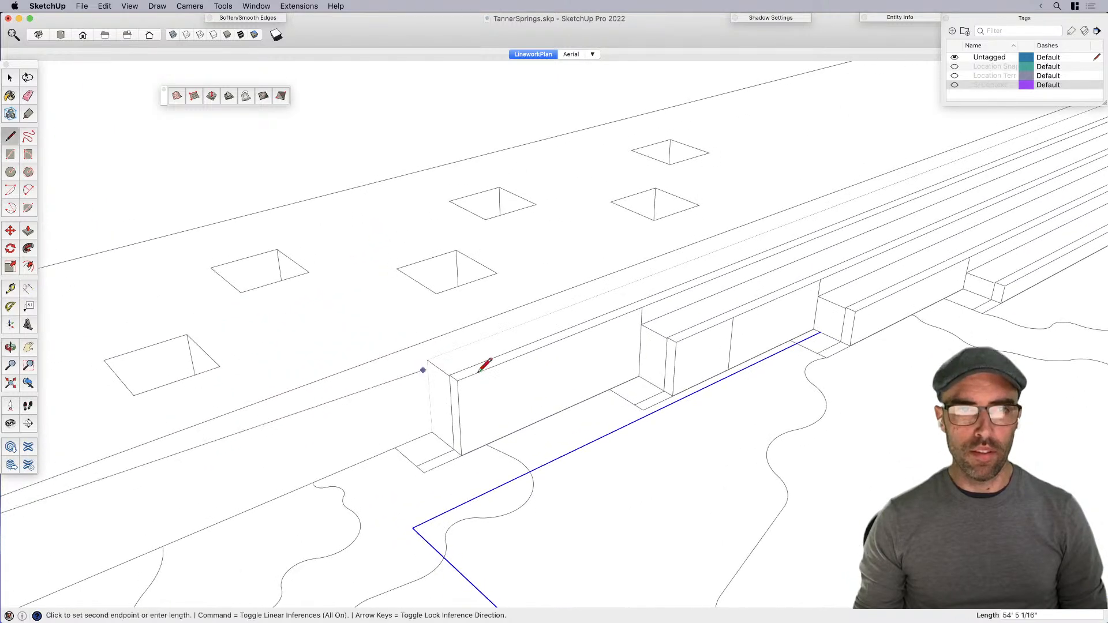
Step: Trace across the opposite side's highest terrace end, along its wall, and out to the next terrace's outer corner
scroll(427, 359, "up", 2)
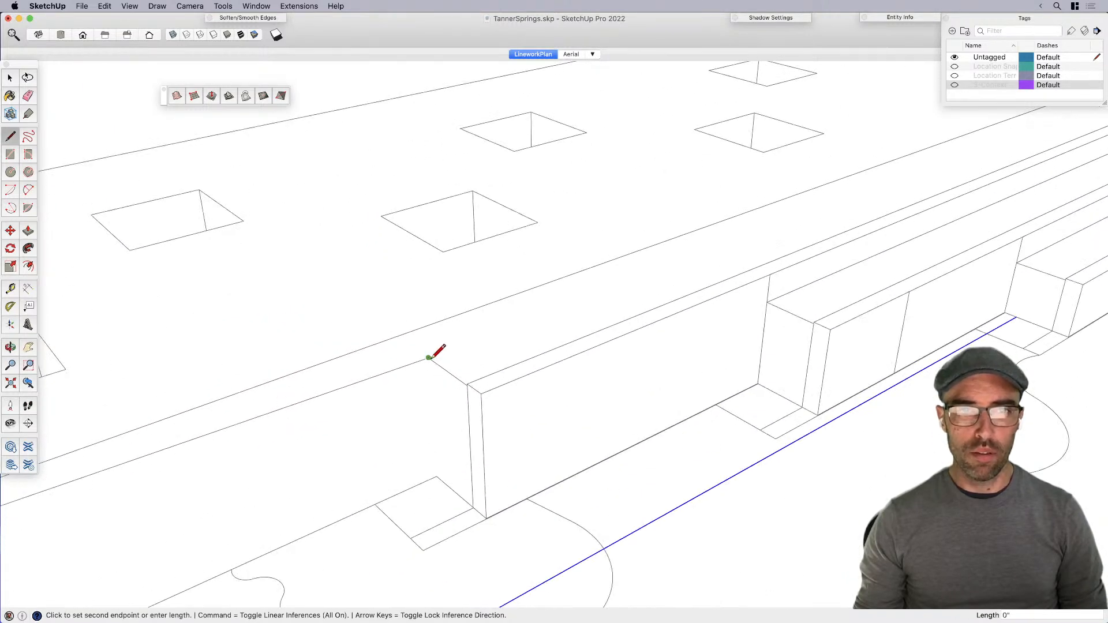
scroll(470, 386, "up", 2)
scroll(463, 372, "up", 2)
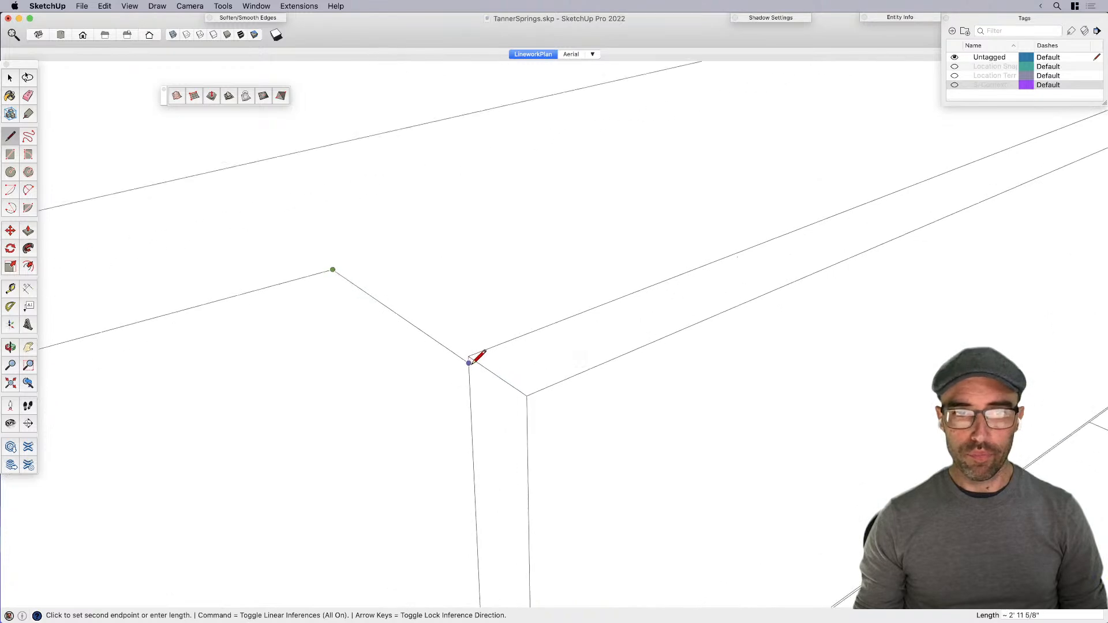
left_click(526, 403)
scroll(150, 337, "down", 5)
scroll(669, 239, "up", 2)
left_click(664, 272)
scroll(775, 318, "up", 1)
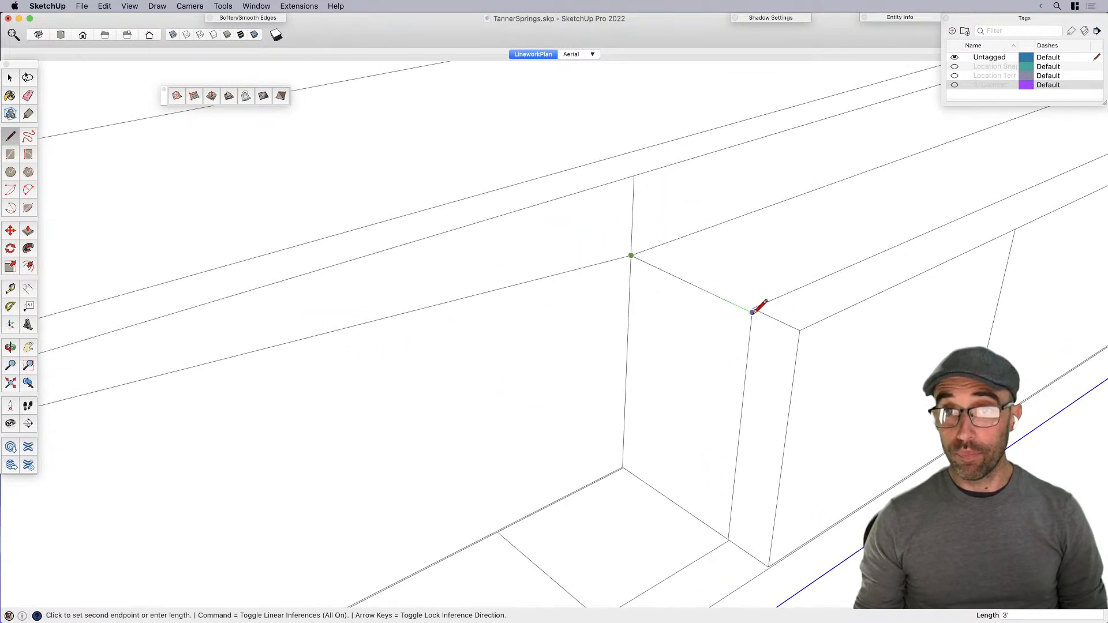
left_click(799, 334)
Step: Try to extend the line along the next terrace wall to the adjoining terrace's inner corner, and undo that segment
scroll(341, 340, "down", 4)
middle_click_drag(344, 367, 544, 284)
scroll(544, 285, "down", 1)
scroll(870, 270, "up", 4)
left_click(826, 310)
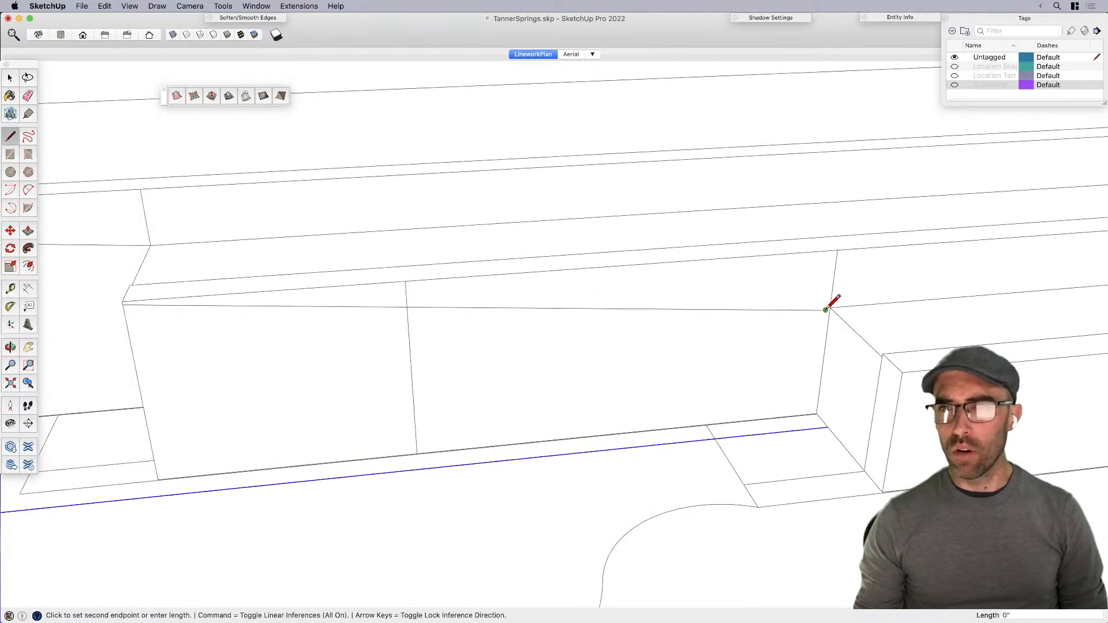
scroll(828, 307, "up", 3)
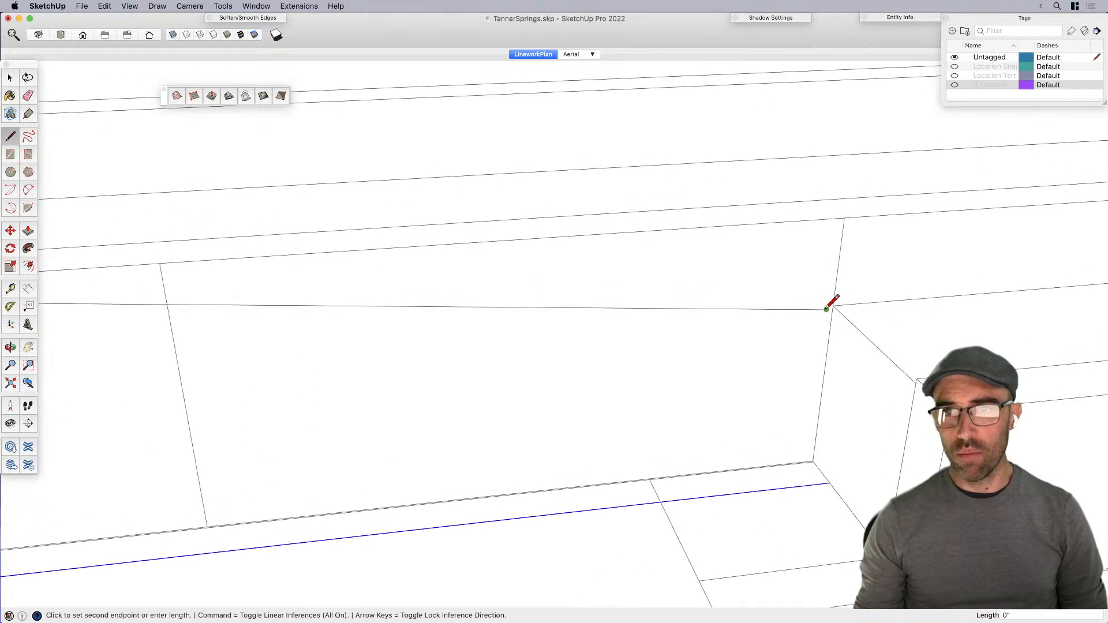
scroll(834, 305, "down", 5)
key("super+z")
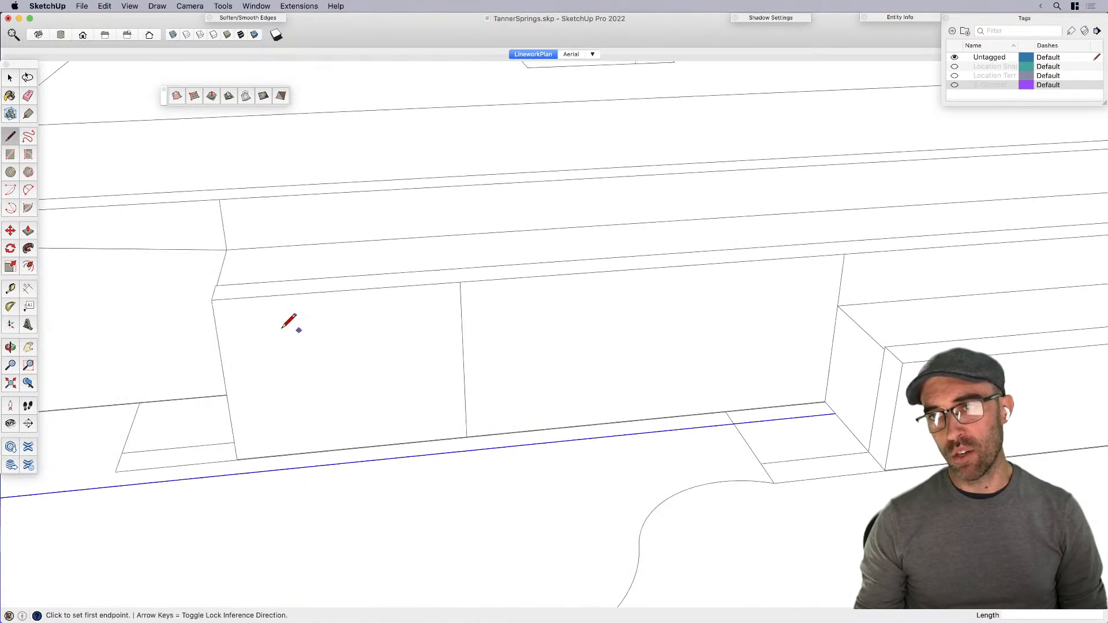
Step: Continue the line to the adjoining terrace's inner corner, around that terrace's end, and along its wall to the following terrace's inner corner
middle_click_drag(218, 307, 397, 276)
left_click(544, 246)
scroll(926, 206, "up", 3)
scroll(1012, 237, "up", 2)
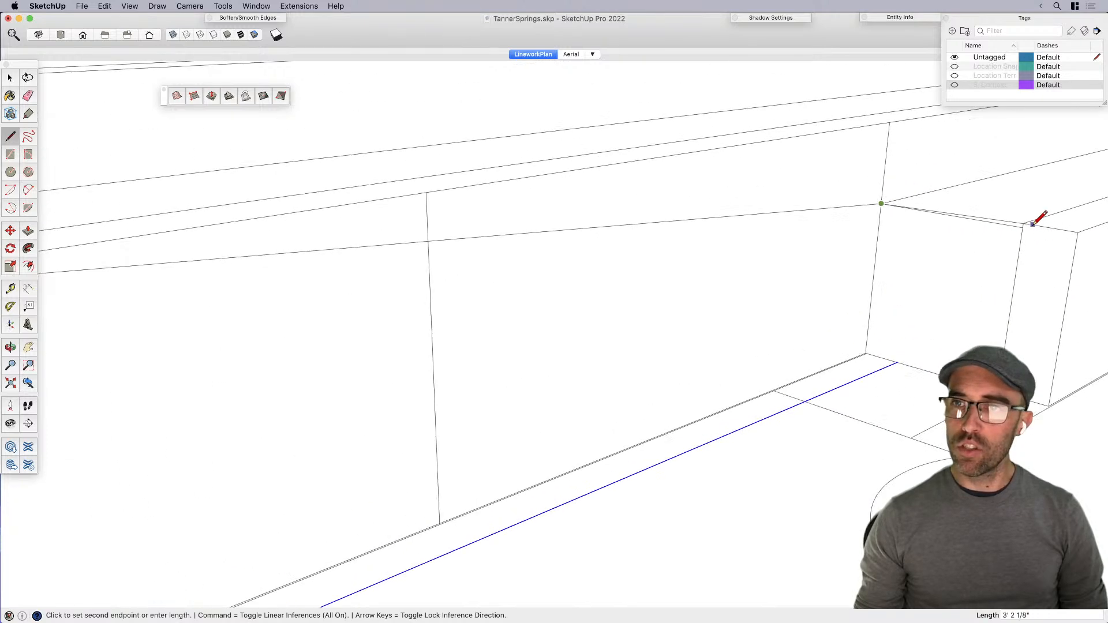
scroll(450, 287, "down", 5)
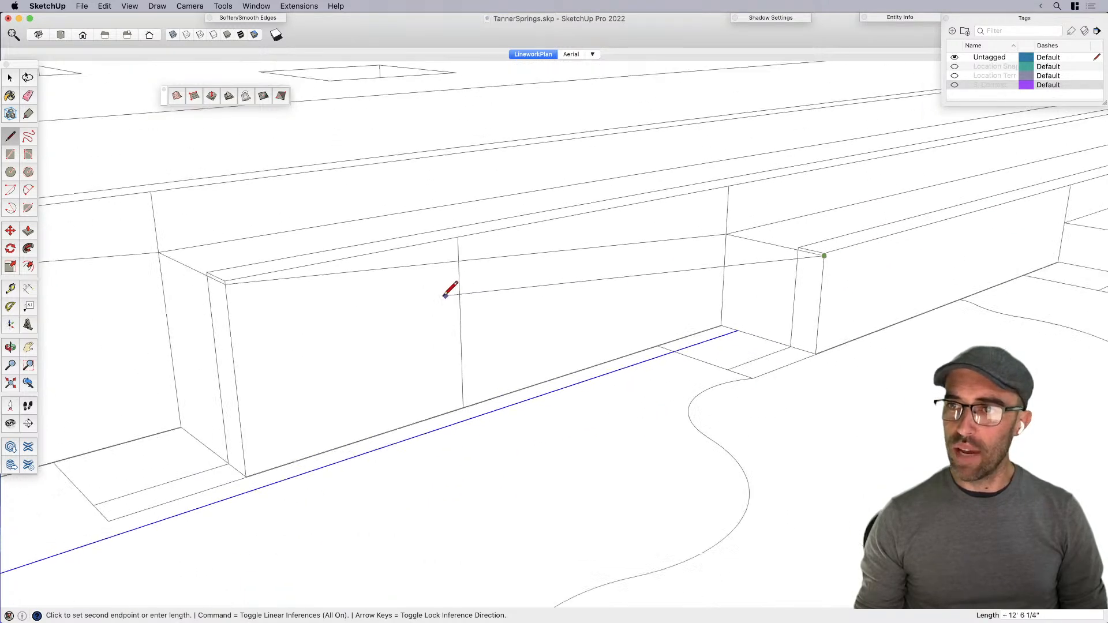
left_click(760, 263)
Step: Trace around the lowest terrace's end and slope the line down its wall to the point where the shoreline curve meets it
scroll(804, 274, "up", 3)
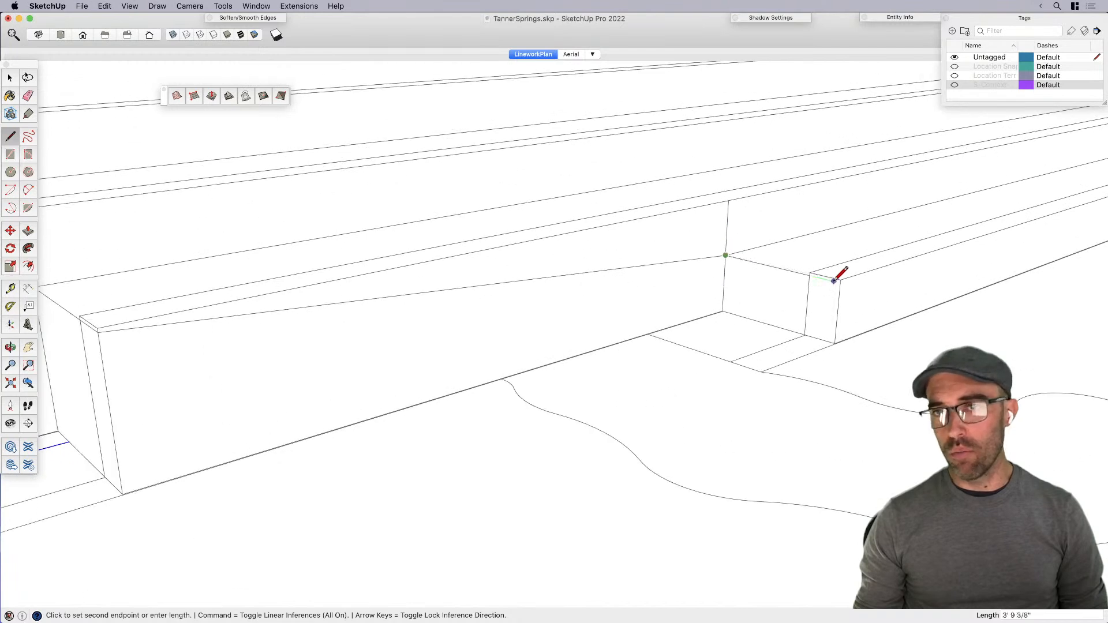
scroll(830, 272, "up", 2)
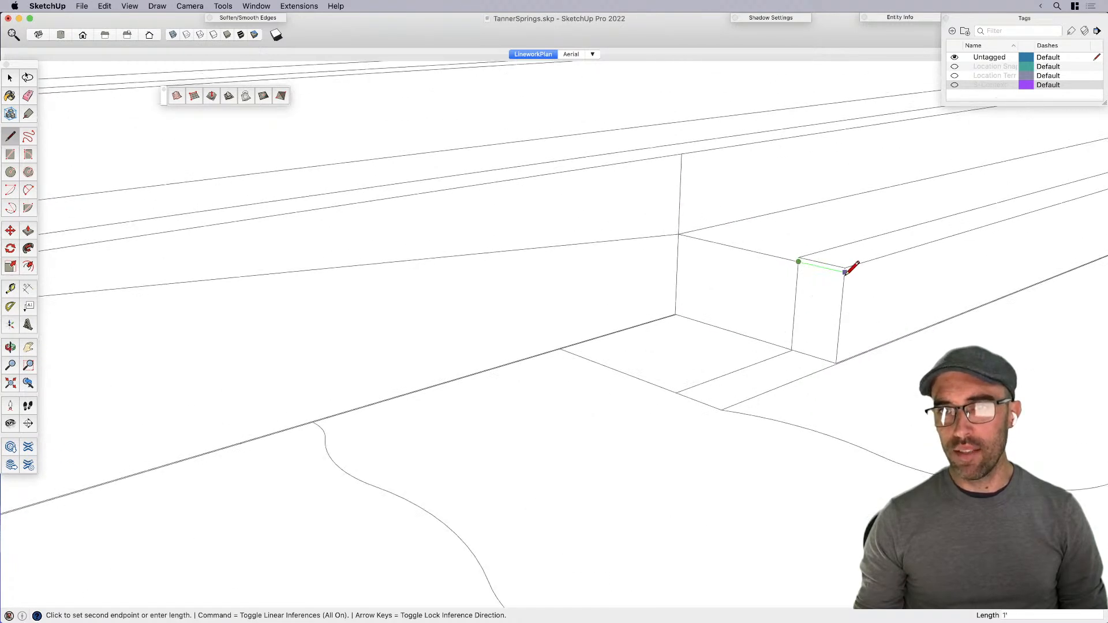
scroll(303, 341, "down", 5)
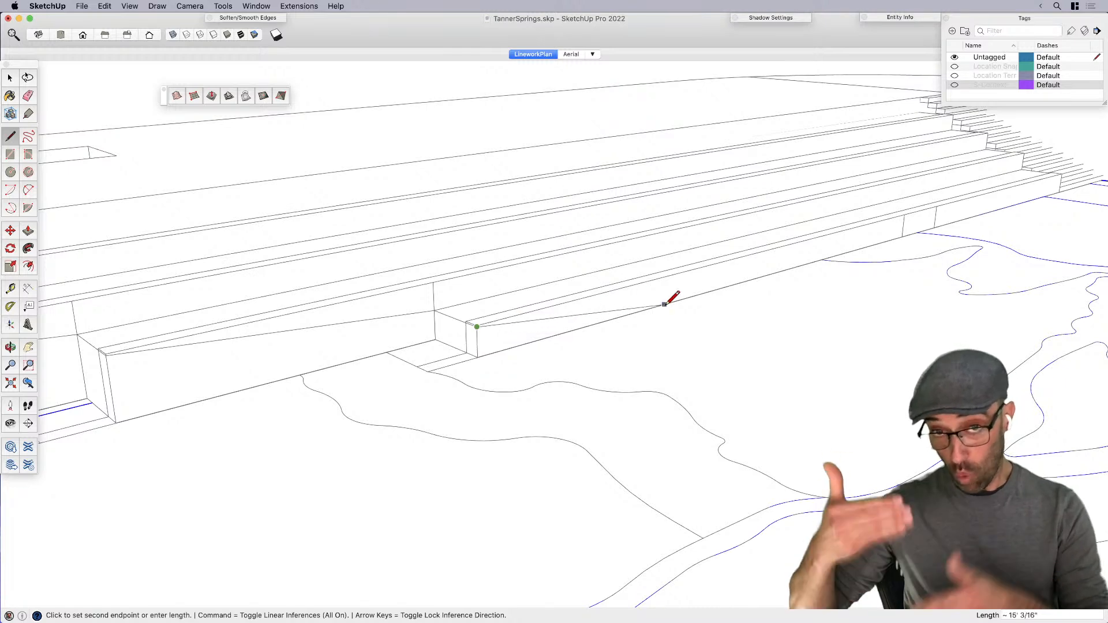
scroll(997, 221, "up", 3)
scroll(538, 276, "down", 2)
middle_click_drag(539, 276, 502, 294)
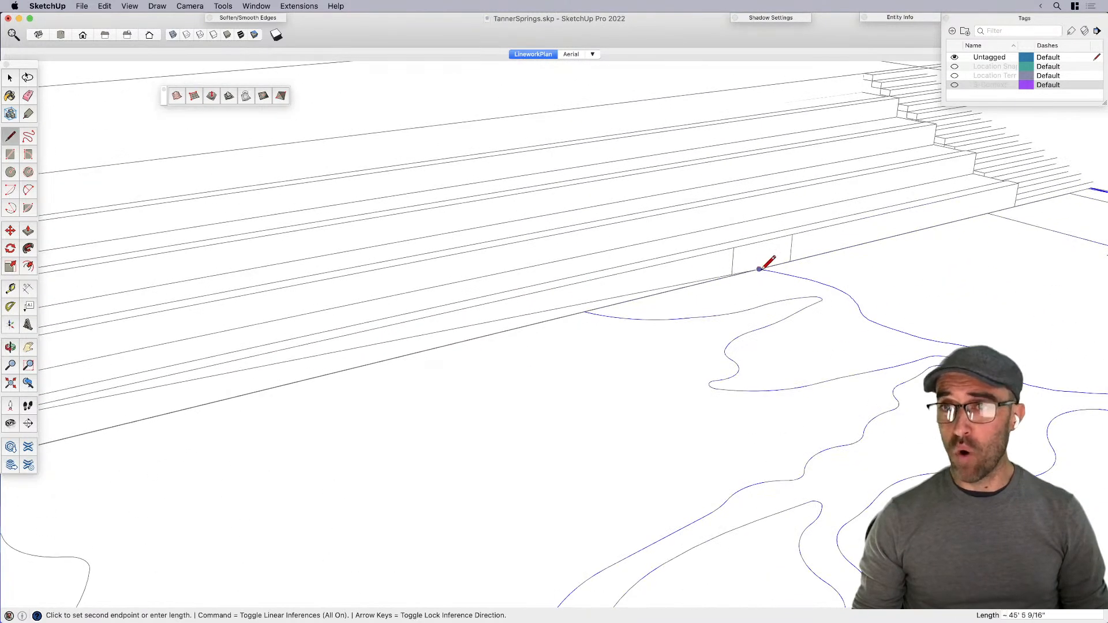
left_click(759, 268)
scroll(605, 184, "down", 8)
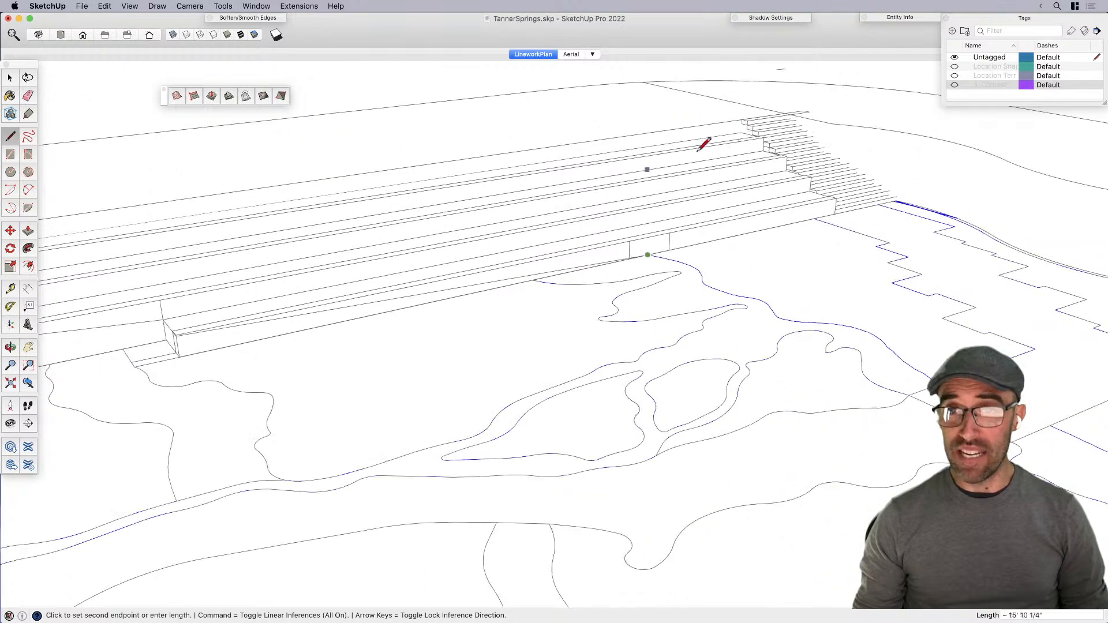
key("space")
middle_click_drag(738, 214, 581, 253)
scroll(568, 243, "up", 5)
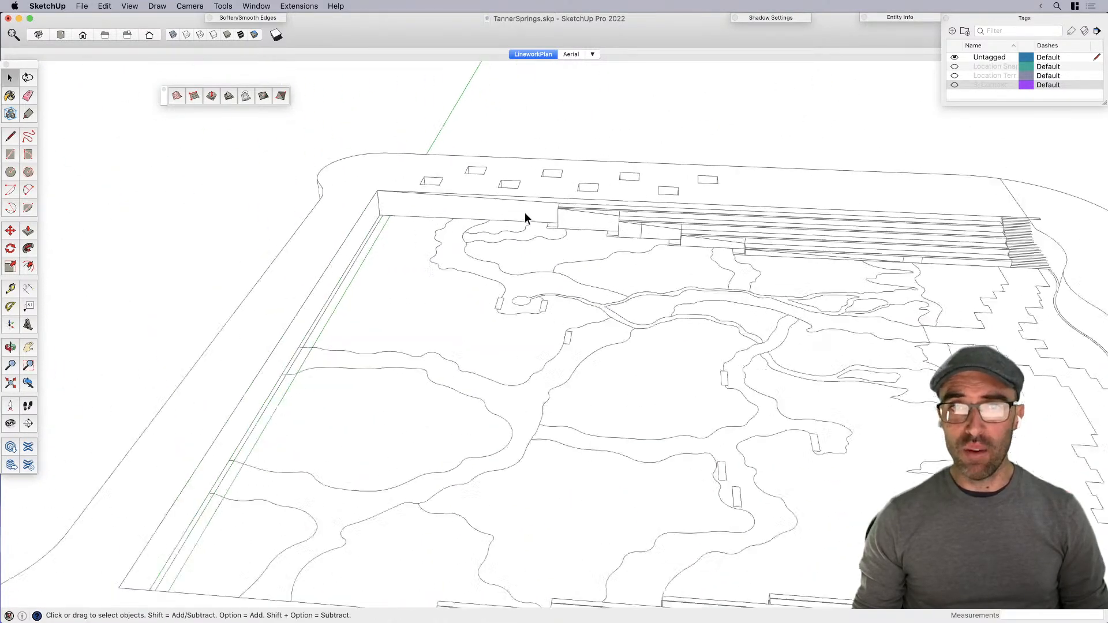
triple_click(531, 200)
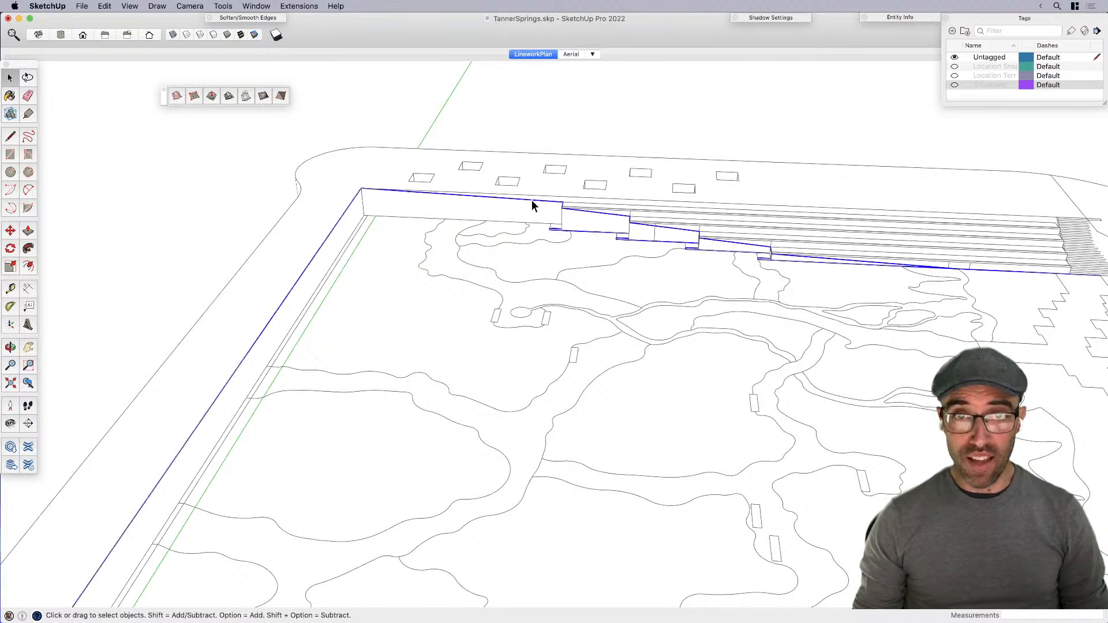
scroll(531, 200, "down", 4)
scroll(725, 254, "up", 4)
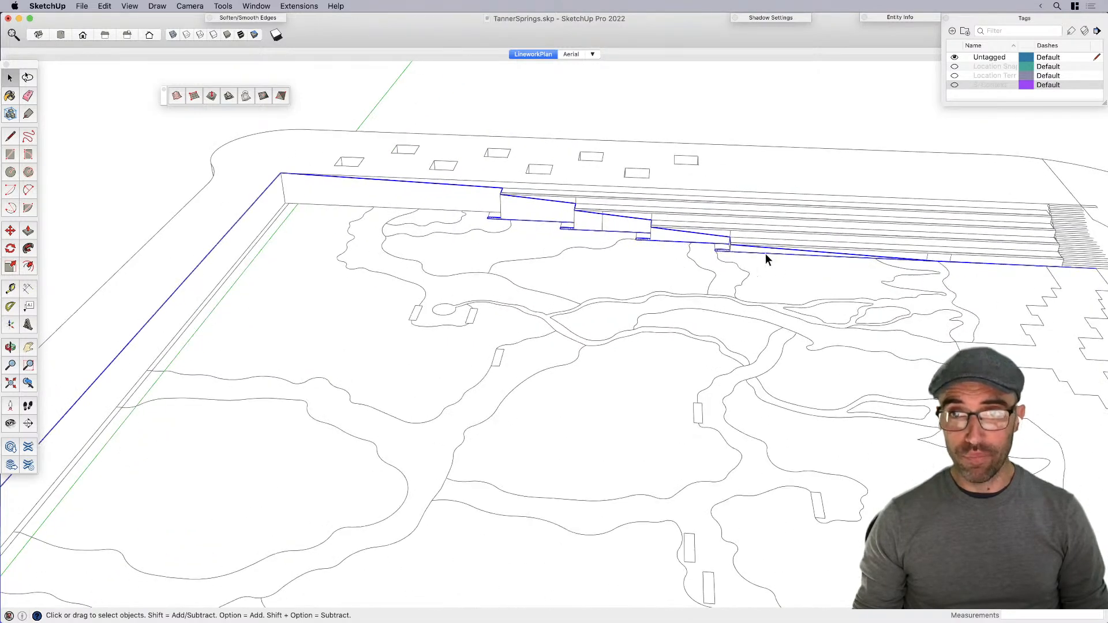
scroll(752, 261, "up", 6)
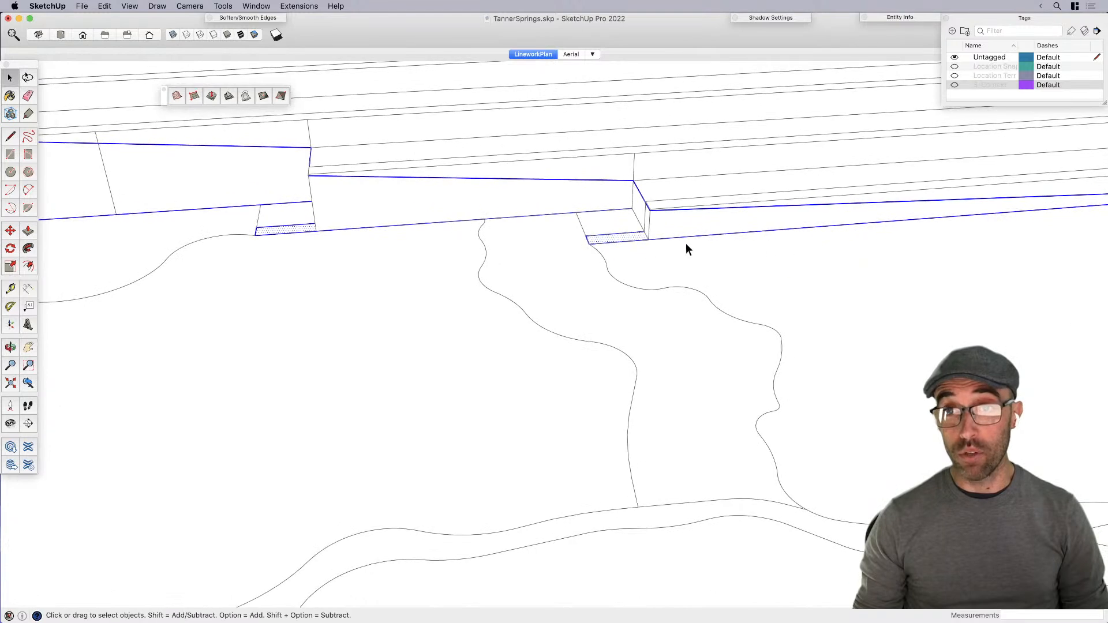
scroll(449, 288, "down", 3)
left_click(636, 252)
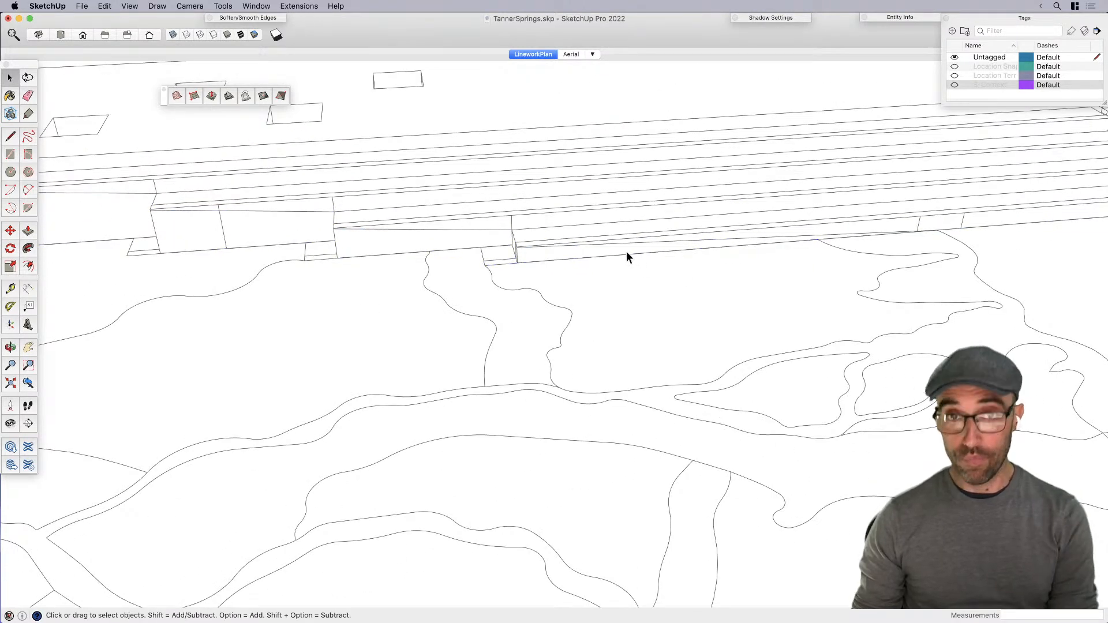
Step: Select the traced ground line along the terrace walls together with its connected edges
double_click(616, 244)
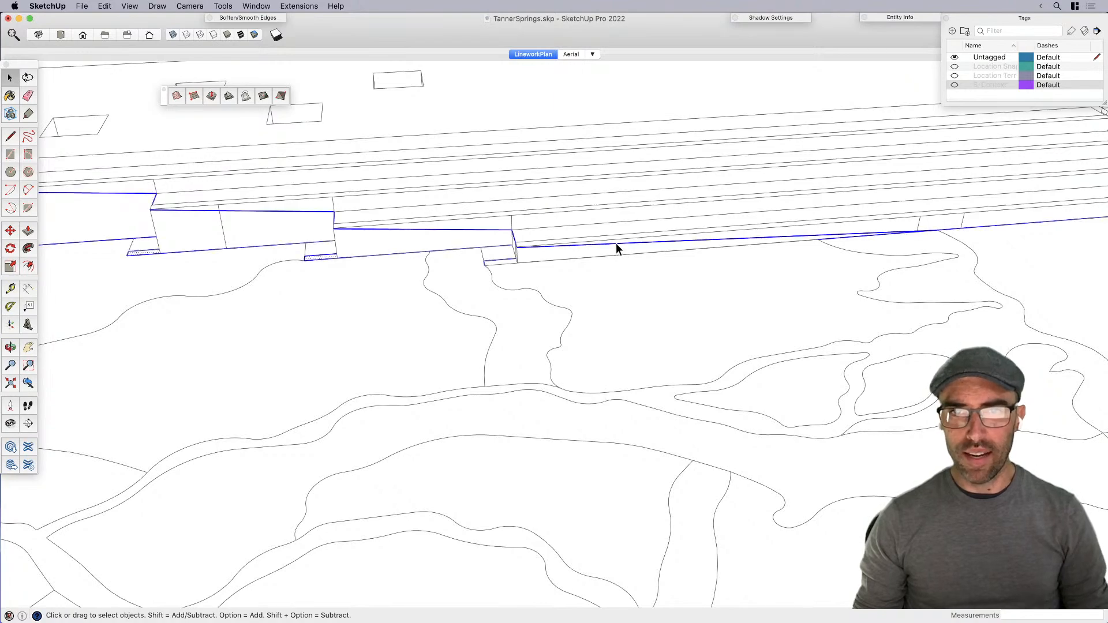
middle_click_drag(559, 262, 899, 240)
scroll(846, 236, "down", 10)
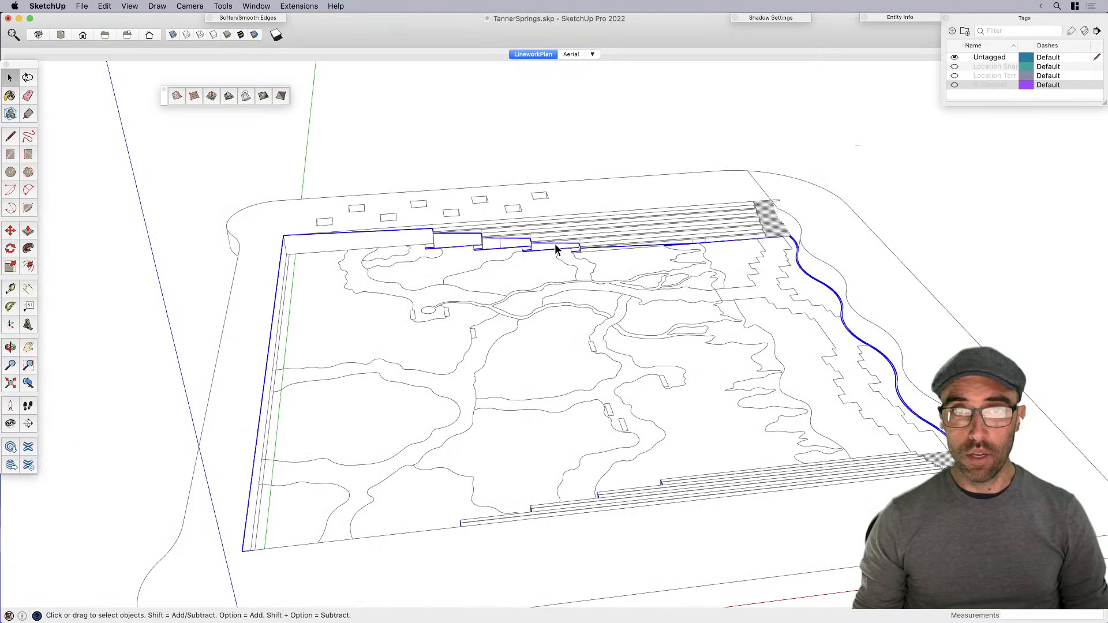
triple_click(555, 244)
scroll(555, 244, "down", 4)
middle_click_drag(573, 253, 583, 202)
Step: Copy the selected edges straight up along the blue axis, placing them between the park and the raised plan
key("m")
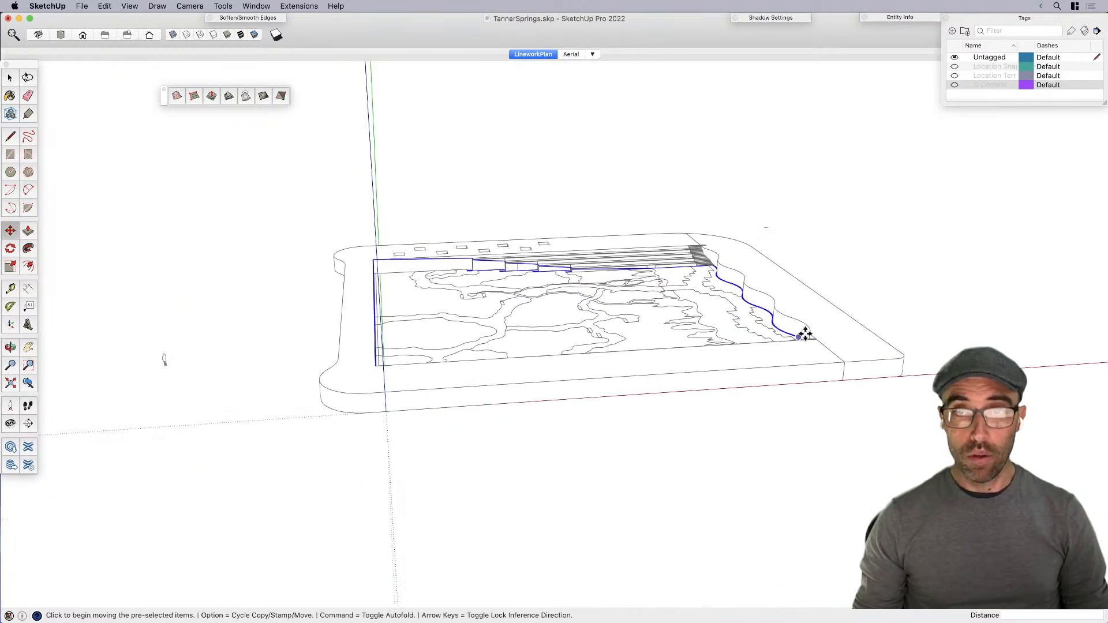
scroll(841, 379, "down", 3)
left_click(841, 379)
key("alt")
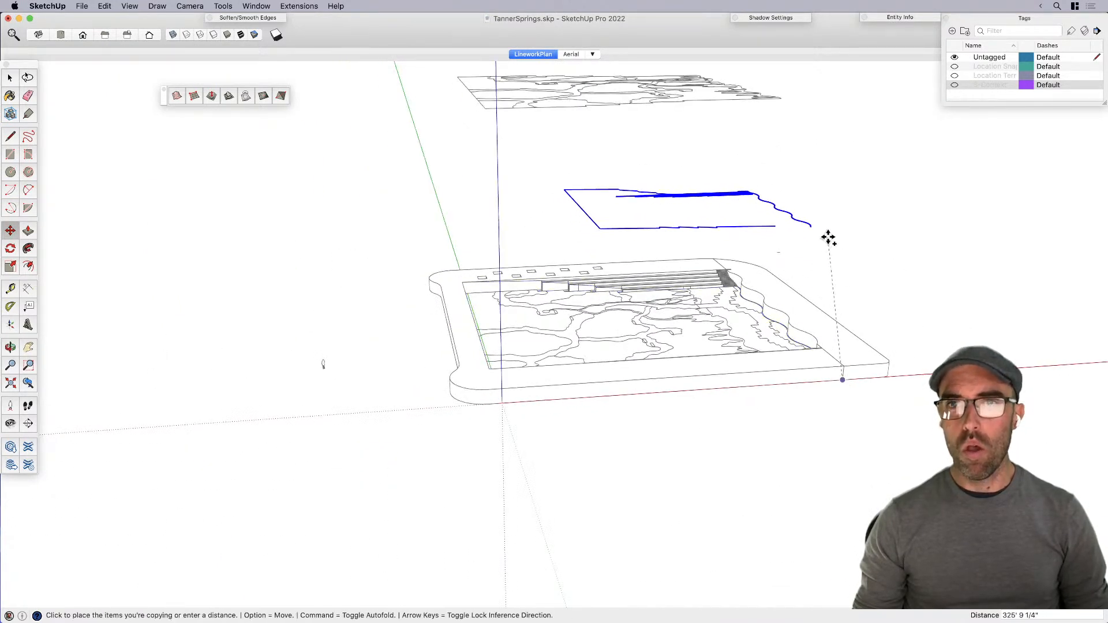
key("Up")
left_click(818, 235)
key("space")
middle_click_drag(838, 250, 710, 287)
Step: Delete the terrace, stair and leftover wall edges from the raised copy, keeping only the stepped ground line
scroll(816, 247, "up", 6)
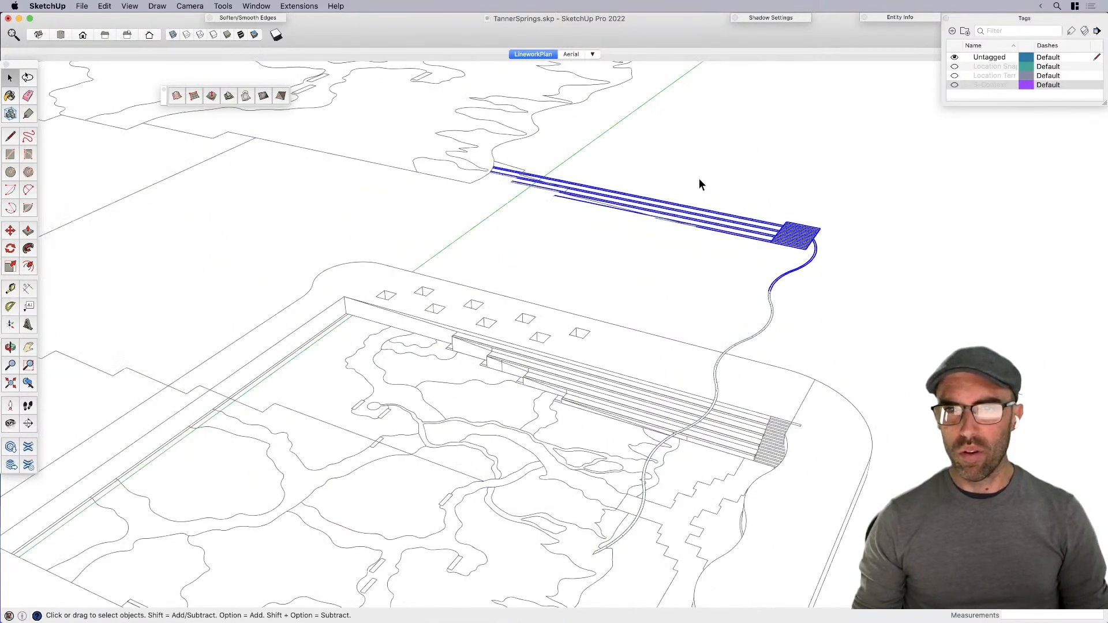
left_click(652, 227)
mouse_move(652, 226)
middle_mouse_down()
mouse_move(673, 254)
mouse_move(645, 216)
middle_mouse_up()
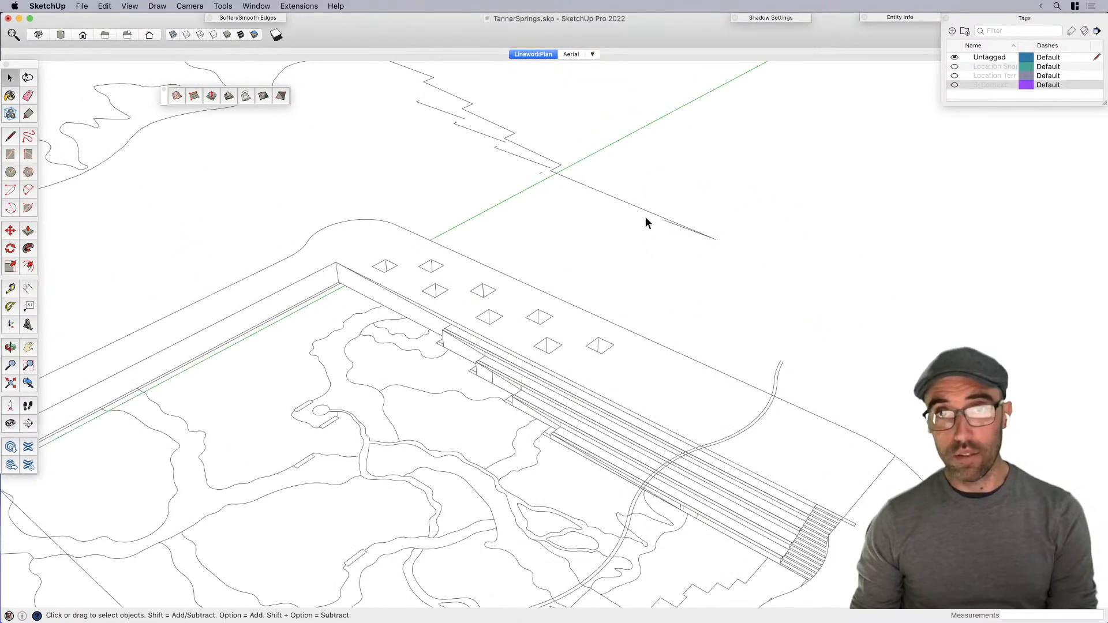
scroll(669, 224, "down", 3)
scroll(481, 134, "up", 6)
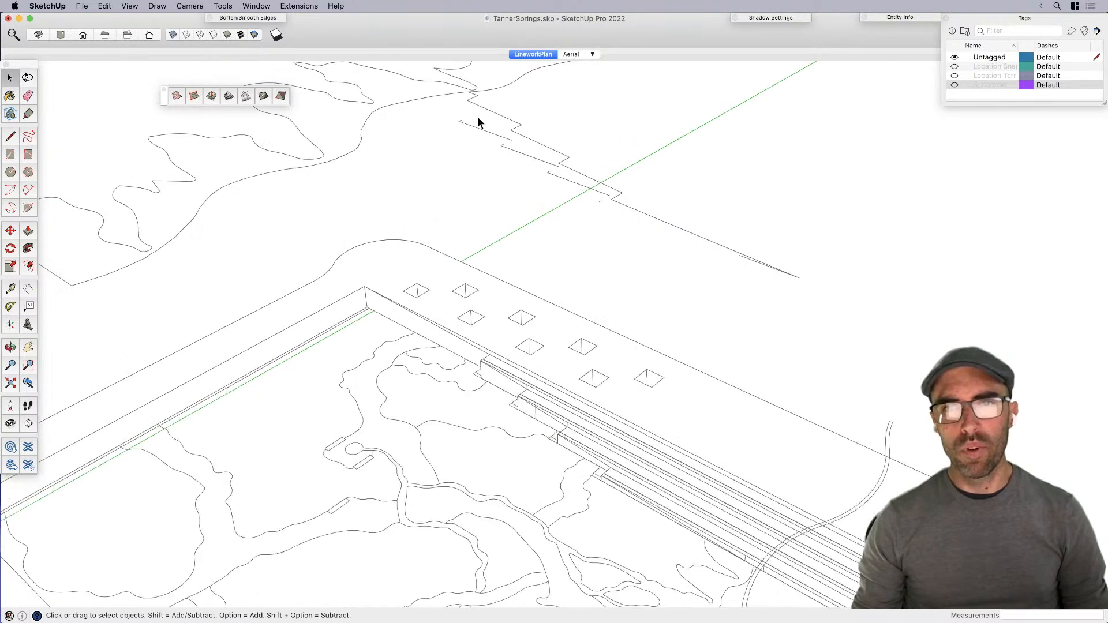
key("Delete")
left_click(566, 188)
key("Delete")
left_click(625, 231)
key("Delete")
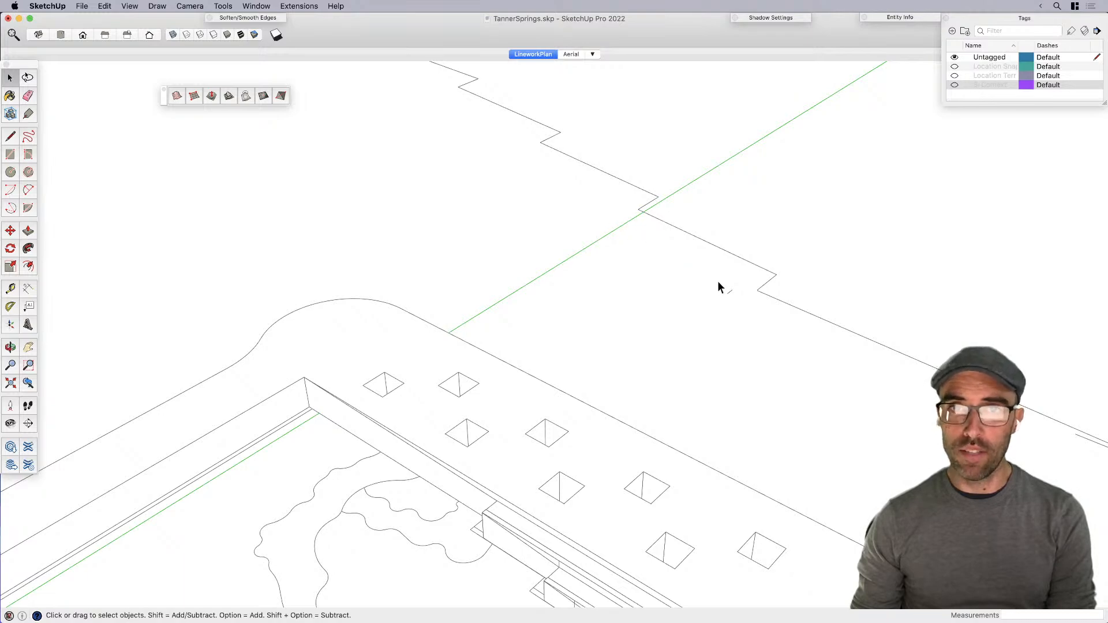
Step: Delete the stray duplicate edge beside the end of the raised stepped line
scroll(665, 248, "down", 4)
middle_click_drag(675, 265, 650, 247)
scroll(901, 386, "up", 5)
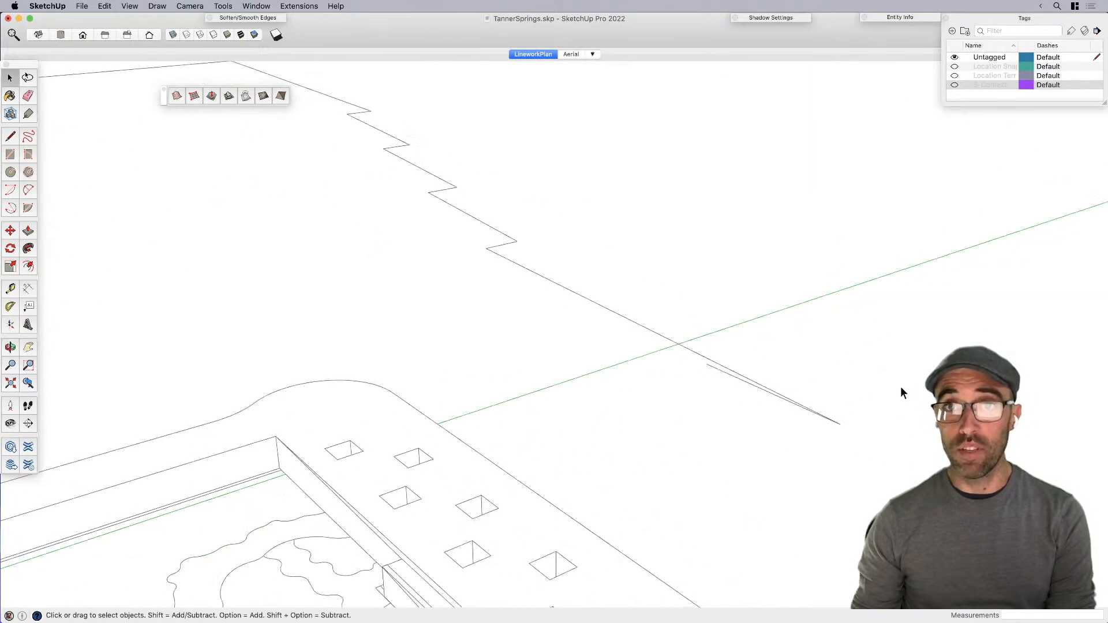
left_click(736, 378)
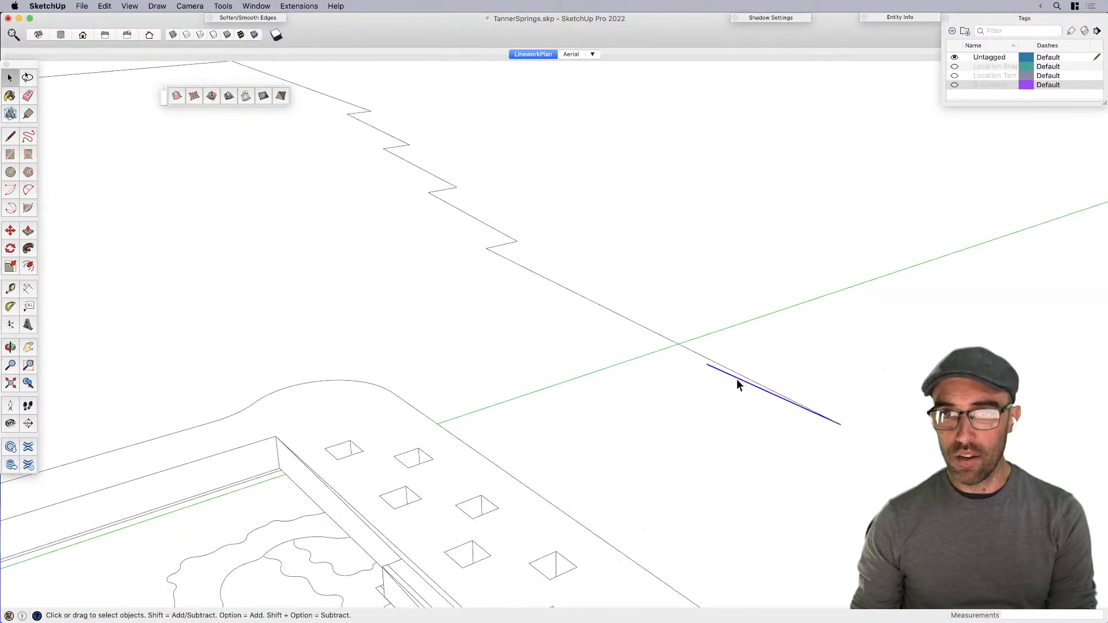
key("Delete")
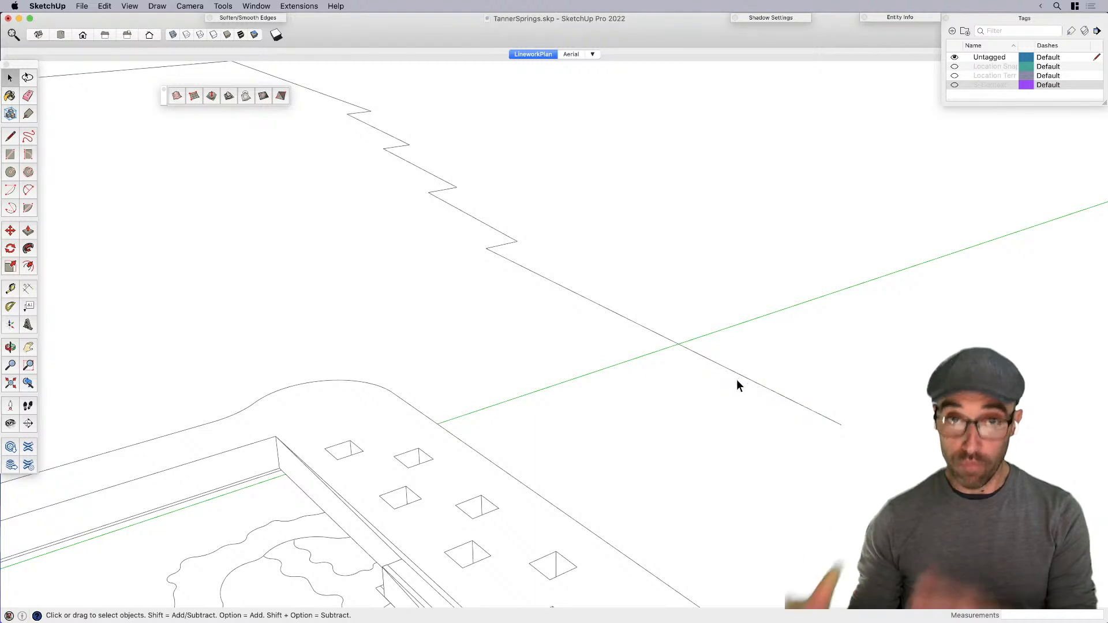
Step: Delete the wavy boardwalk edge that was copied along with the raised ground line
scroll(889, 261, "down", 7)
middle_click_drag(496, 365, 859, 355)
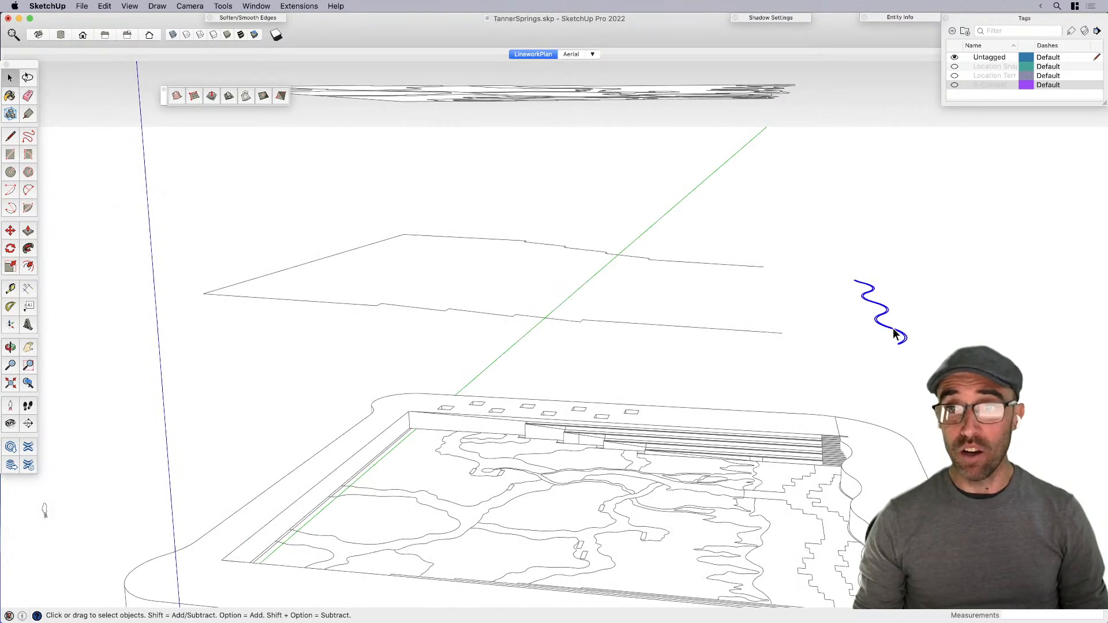
scroll(846, 231, "down", 3)
mouse_move(847, 231)
middle_mouse_down()
mouse_move(663, 316)
mouse_move(675, 327)
middle_mouse_up()
scroll(799, 482, "up", 3)
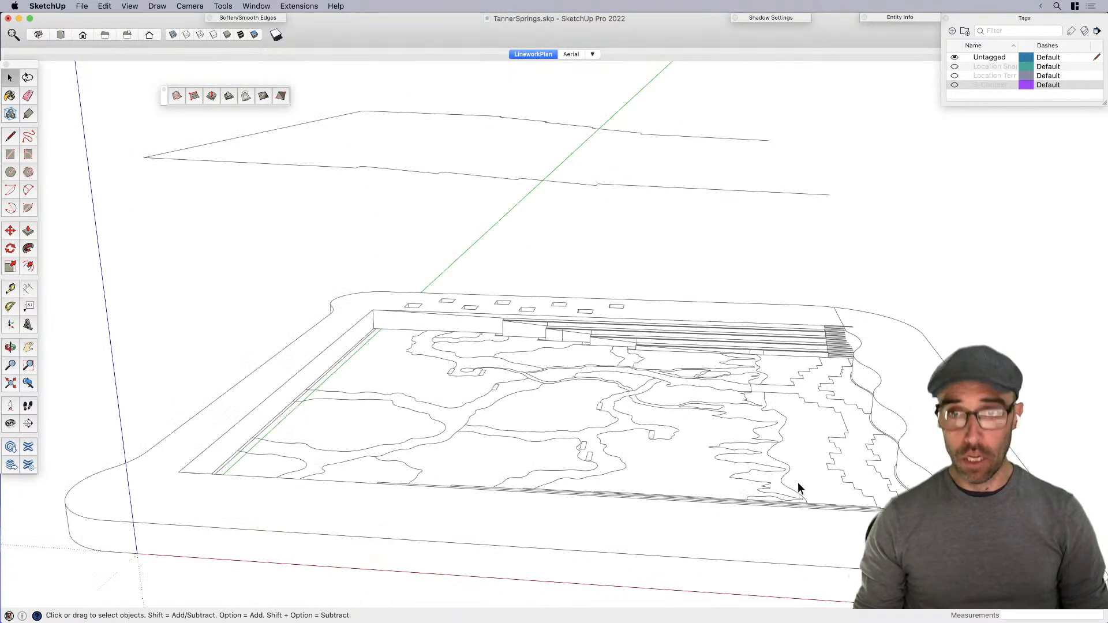
Step: Select the two faces between the wavy shoreline and the stepped edge inside the park plan and group them
left_click(796, 449)
scroll(750, 404, "down", 3)
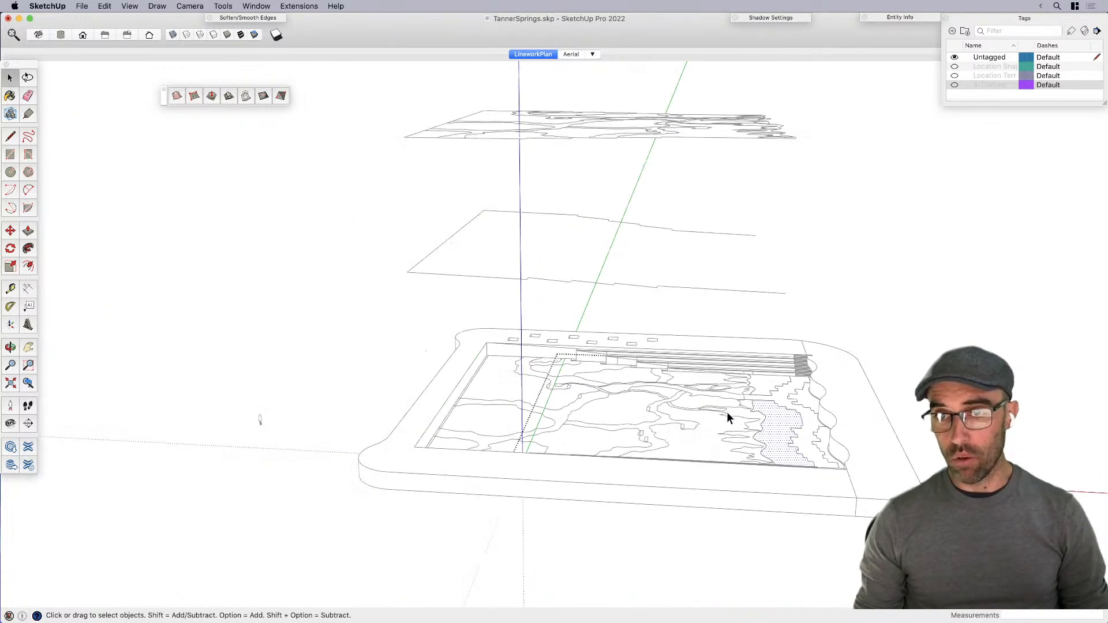
middle_click_drag(833, 226, 780, 269)
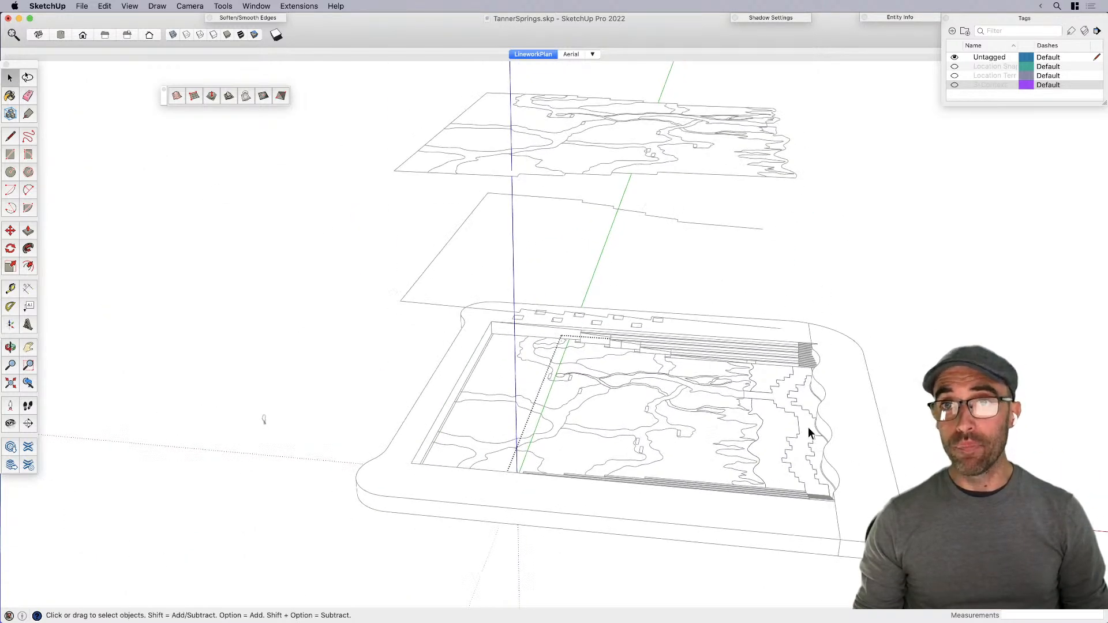
left_click(762, 452)
left_click(761, 373, "shift")
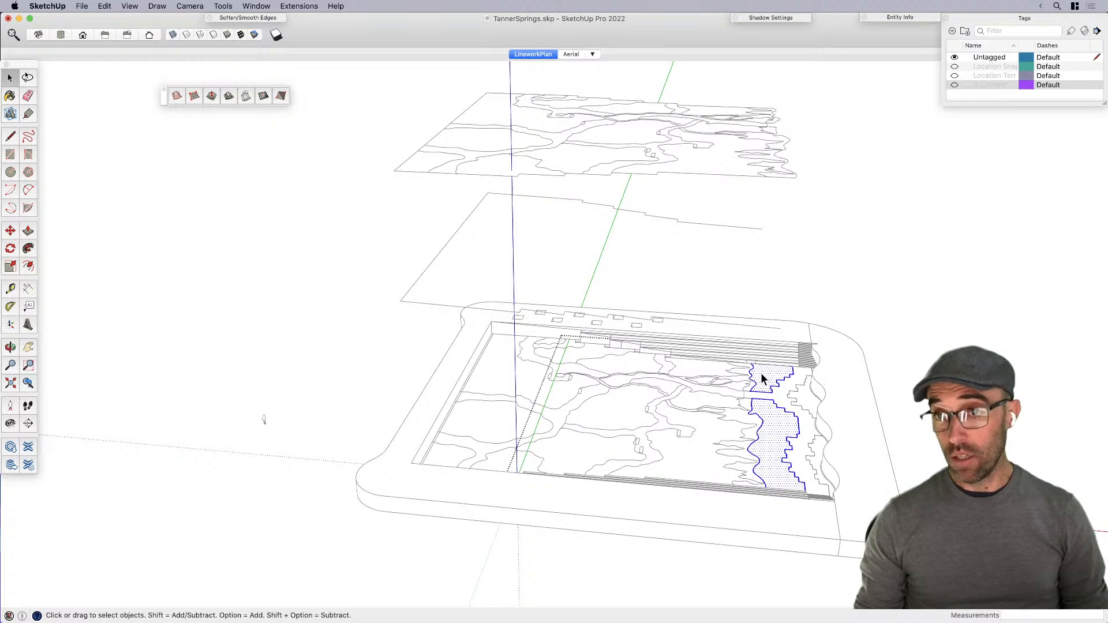
middle_click_drag(760, 373, 781, 426)
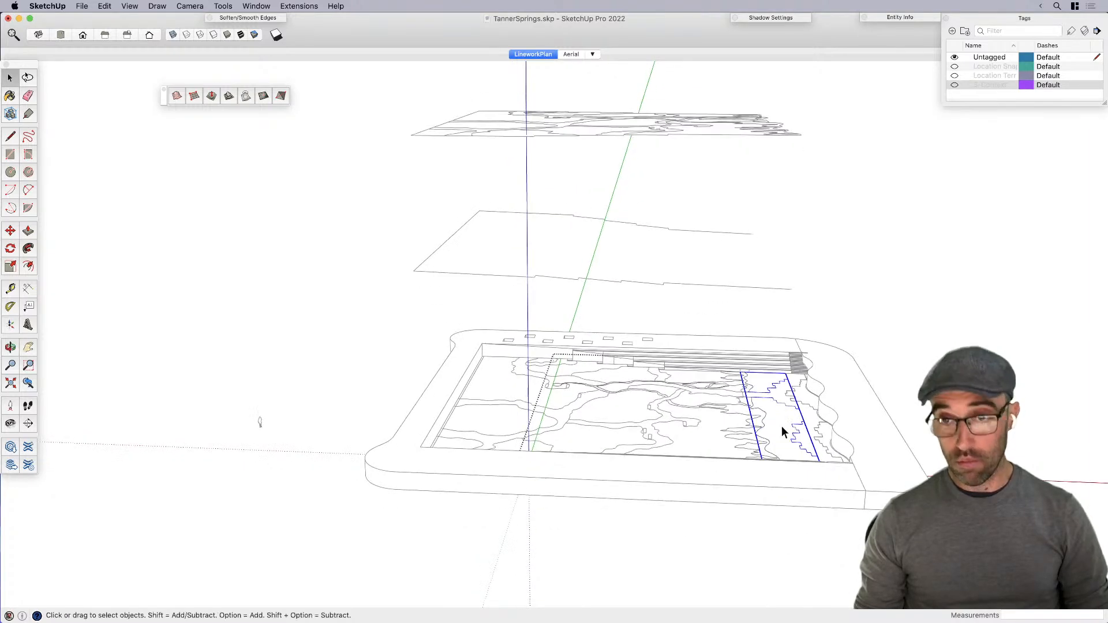
Step: Copy the grouped shoreline faces straight up beside the open end of the raised ground line
key("m")
key("alt")
left_click(810, 488)
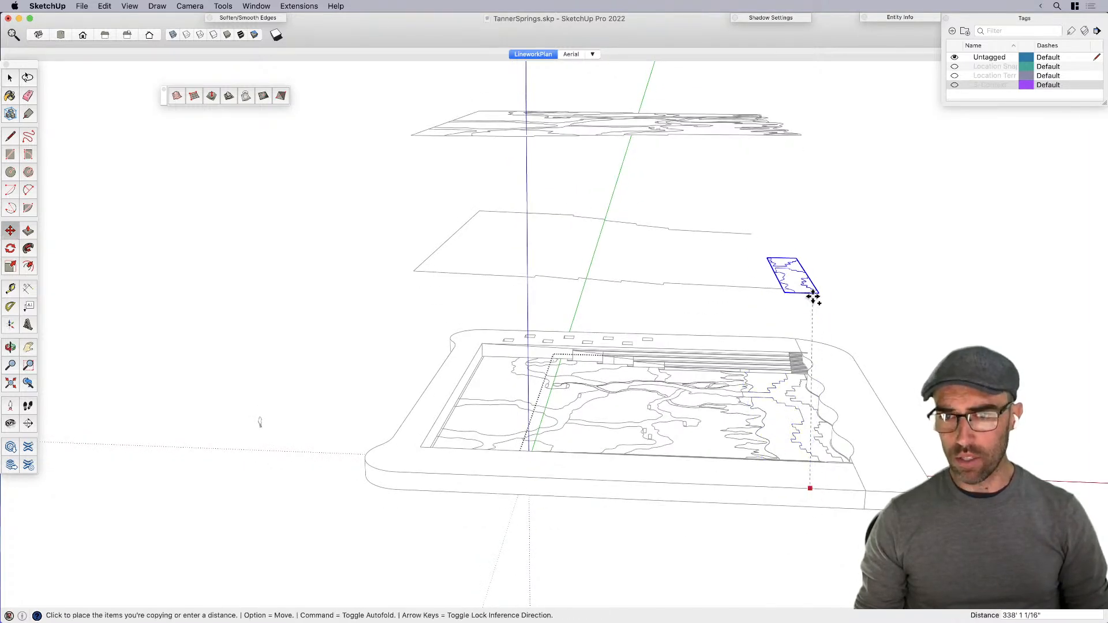
left_click(828, 277)
key("space")
scroll(790, 265, "up", 3)
Step: Open the raised shoreline group and delete its faces and stepped edges, keeping only the wavy shoreline
double_click(791, 264)
middle_click_drag(791, 264, 800, 182)
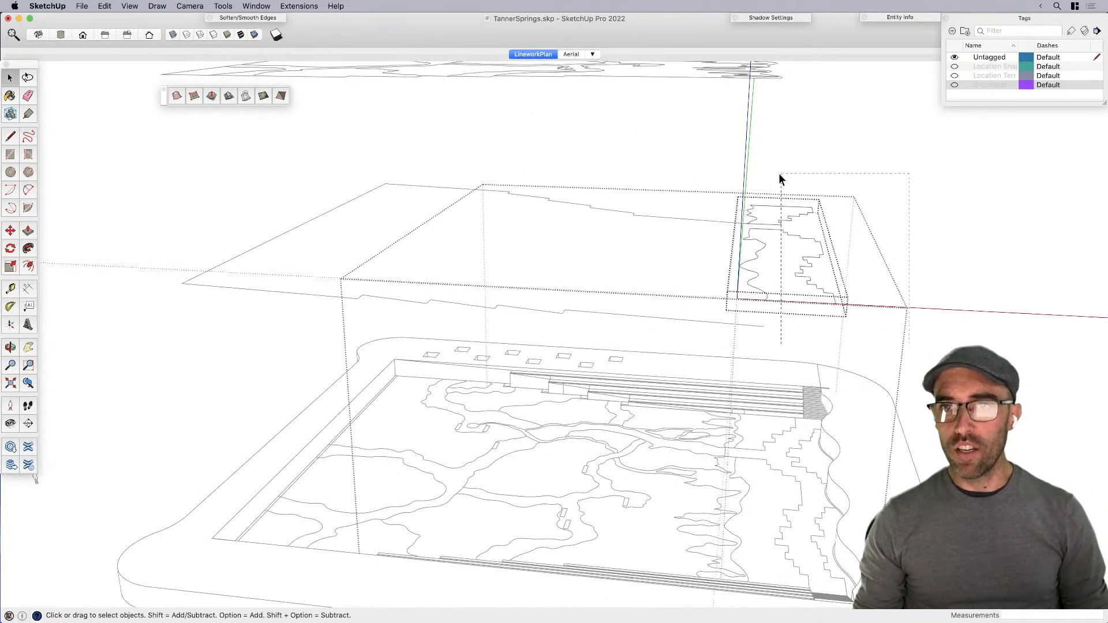
left_click_drag(781, 174, 778, 174)
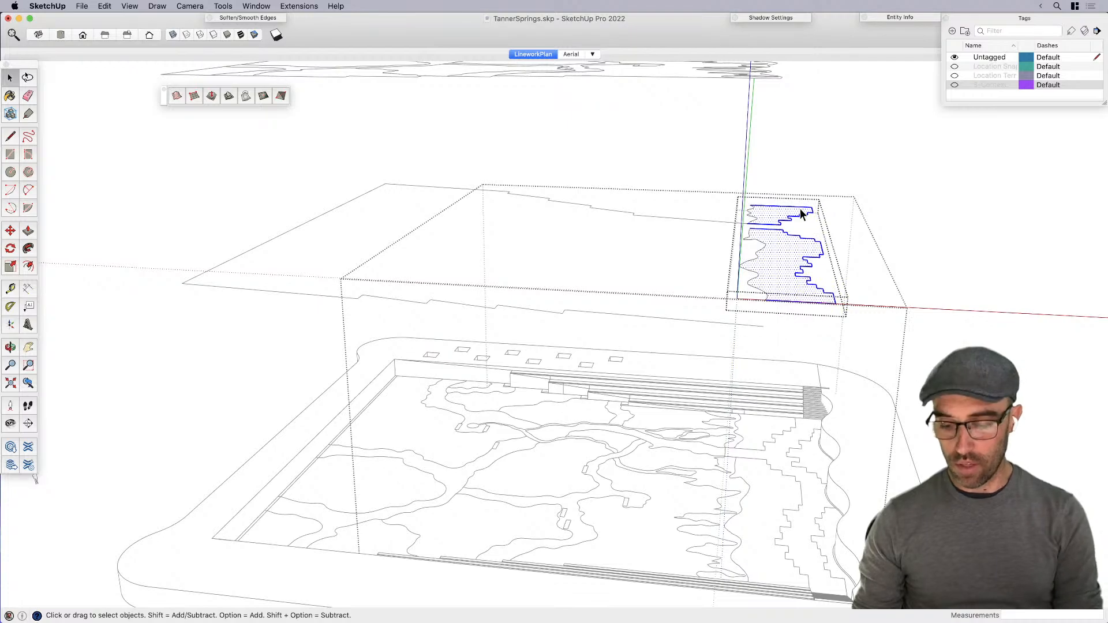
key("Delete")
Step: Draw a line across the gap in the raised shoreline to join its two wavy parts
mouse_move(763, 226)
middle_mouse_down()
mouse_move(564, 271)
mouse_move(535, 310)
middle_mouse_up()
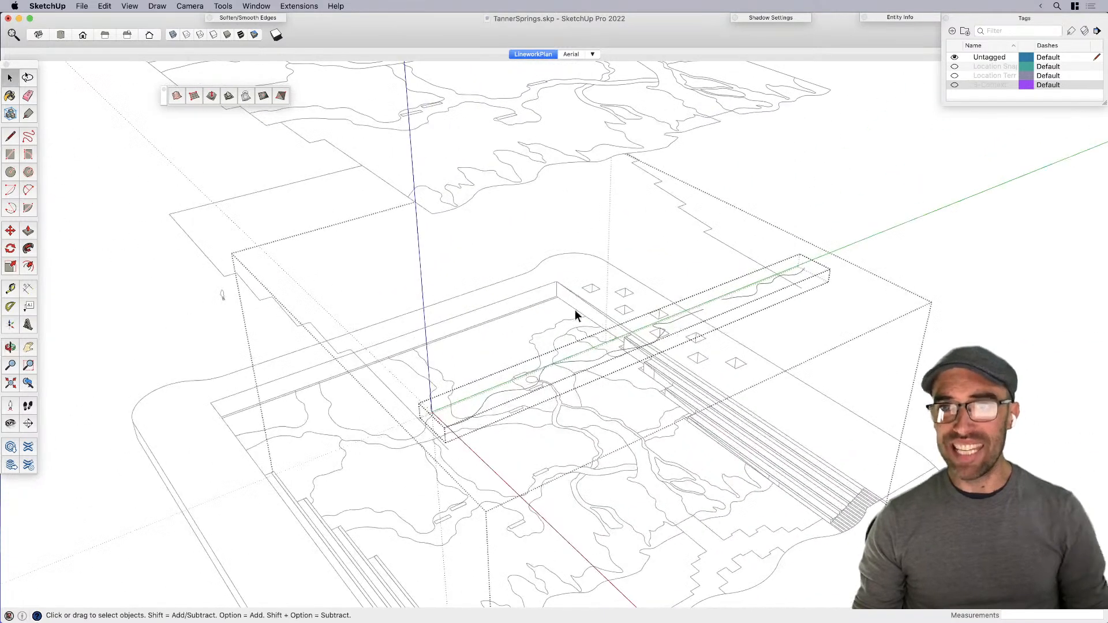
scroll(713, 302, "up", 7)
key("l")
left_click(694, 313)
scroll(729, 283, "up", 3)
left_click(727, 301)
key("space")
scroll(722, 241, "down", 4)
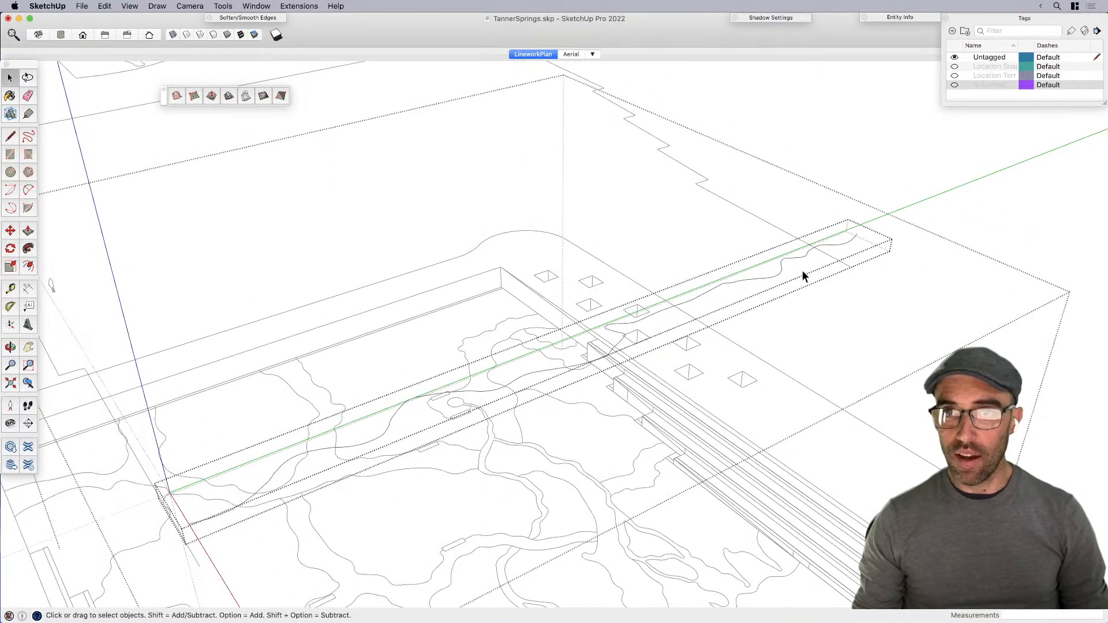
Step: Move the raised shoreline group so its endpoint meets the open end of the raised ground line
middle_click_drag(799, 265, 843, 178)
left_click(824, 254)
middle_click_drag(891, 283, 703, 306)
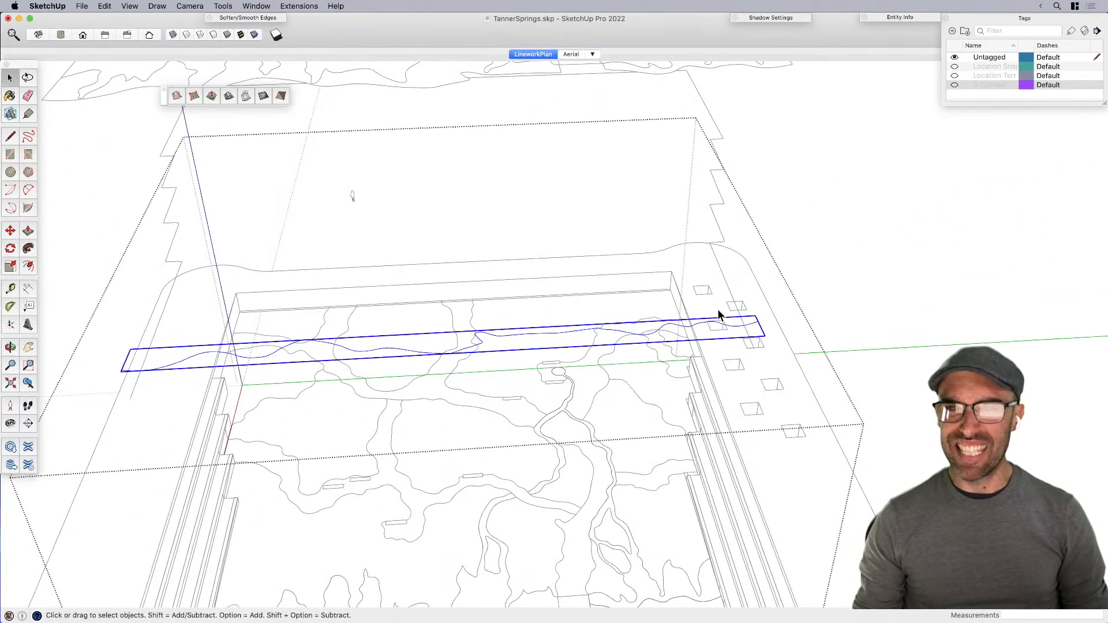
key("m")
scroll(759, 322, "up", 5)
left_click(743, 349)
left_click(729, 459)
scroll(743, 323, "down", 6)
key("space")
left_click(818, 270)
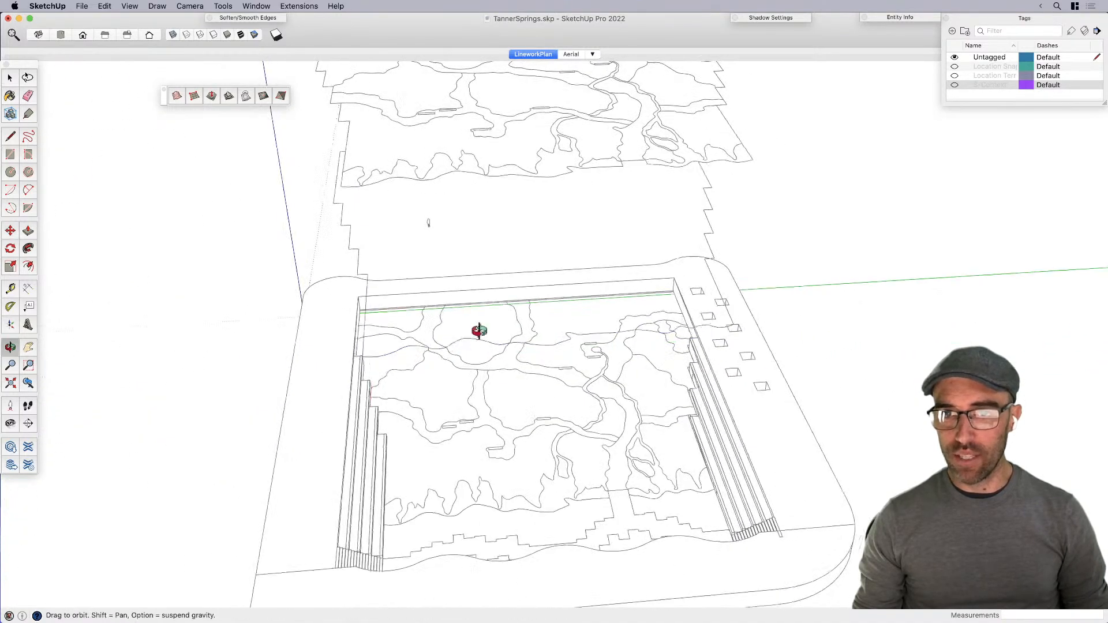
Step: Cut the raised shoreline out of its enclosing group and paste it in place outside that group
middle_click_drag(453, 341, 679, 245)
left_click(584, 162)
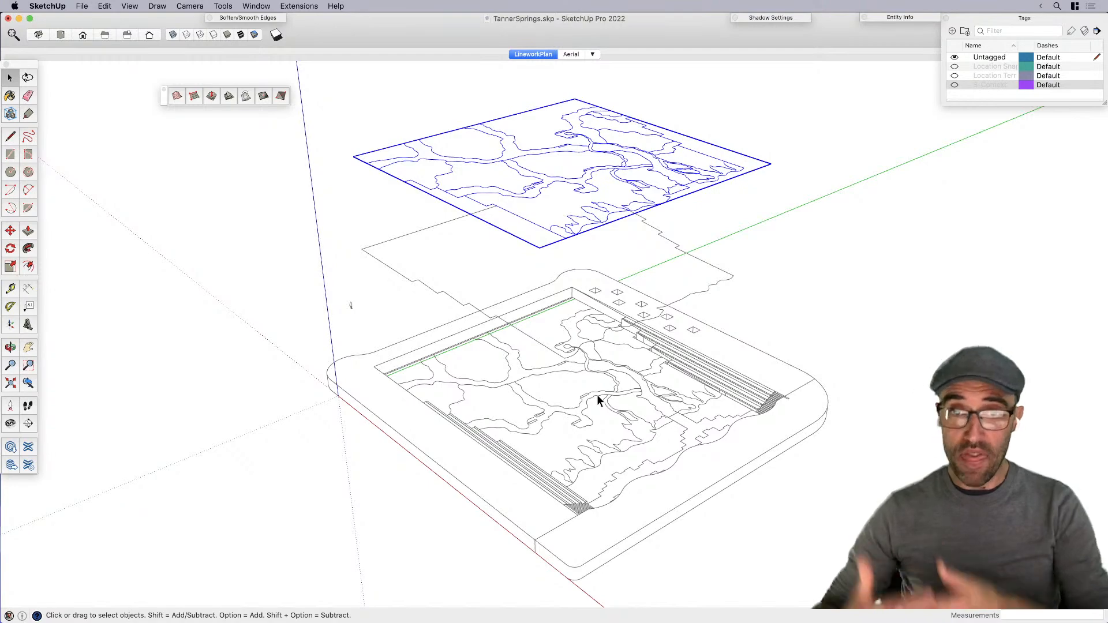
middle_click_drag(502, 325, 667, 307)
left_click(669, 310)
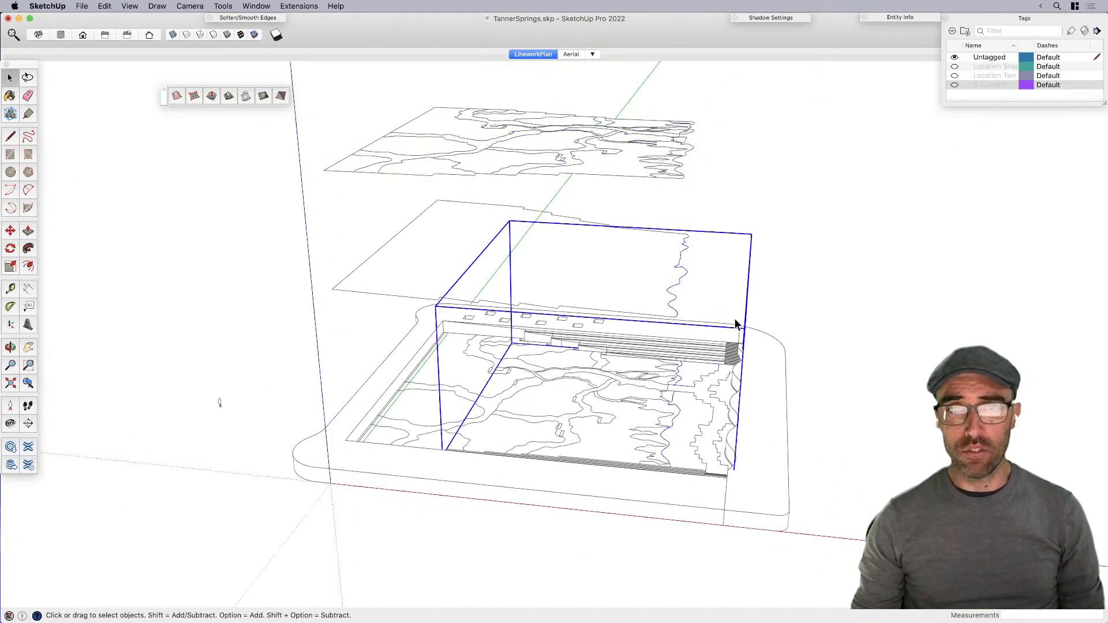
middle_click_drag(736, 322, 708, 302)
double_click(690, 282)
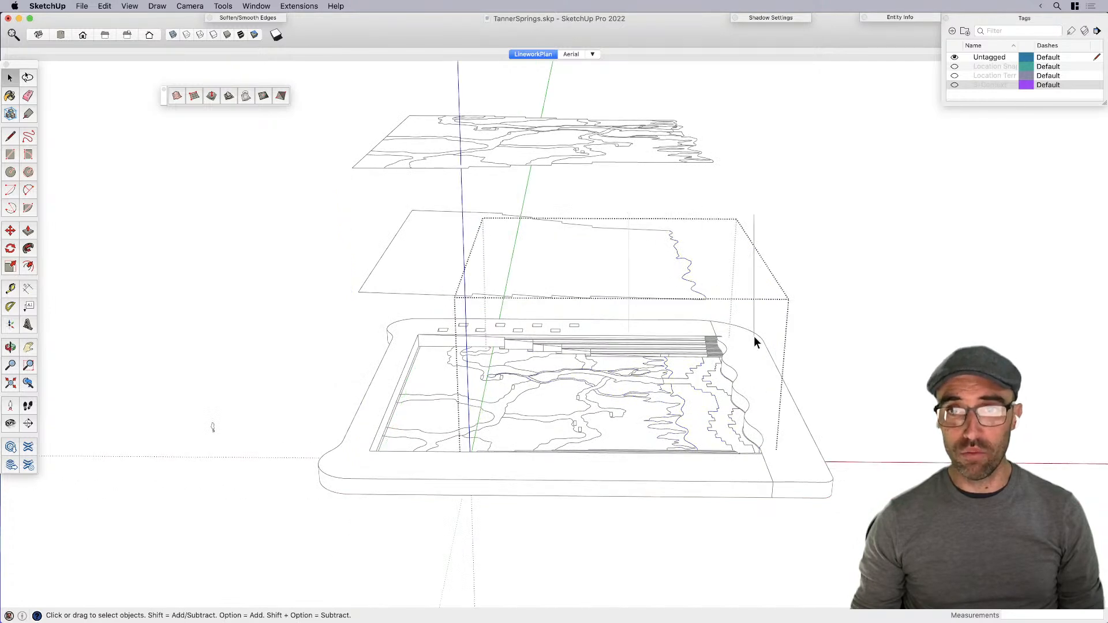
key("Delete")
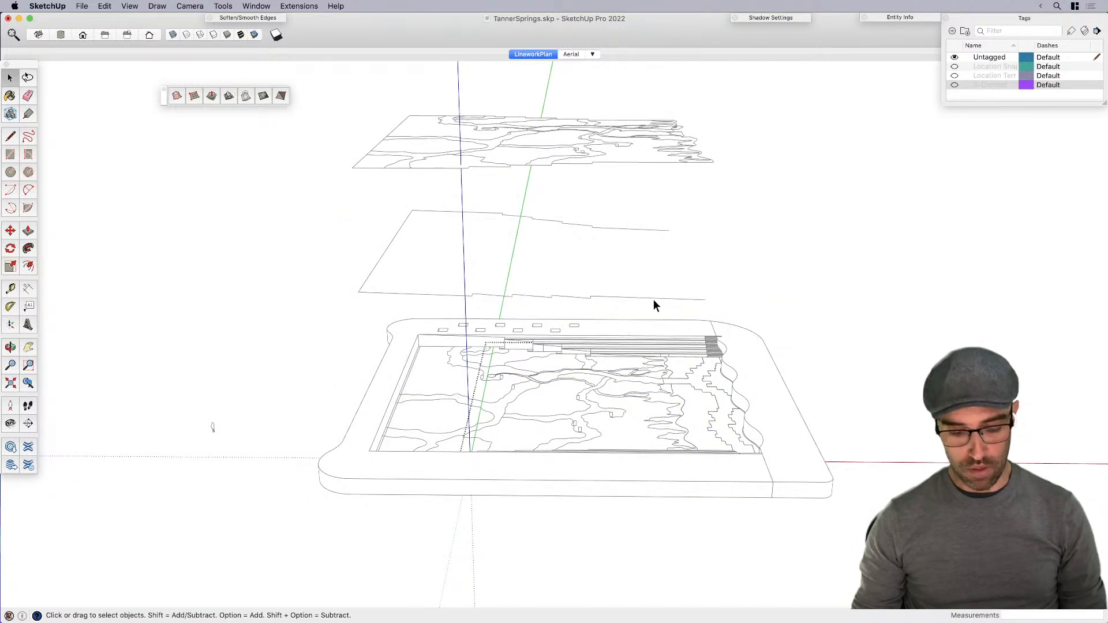
left_click(653, 298)
key("super+z")
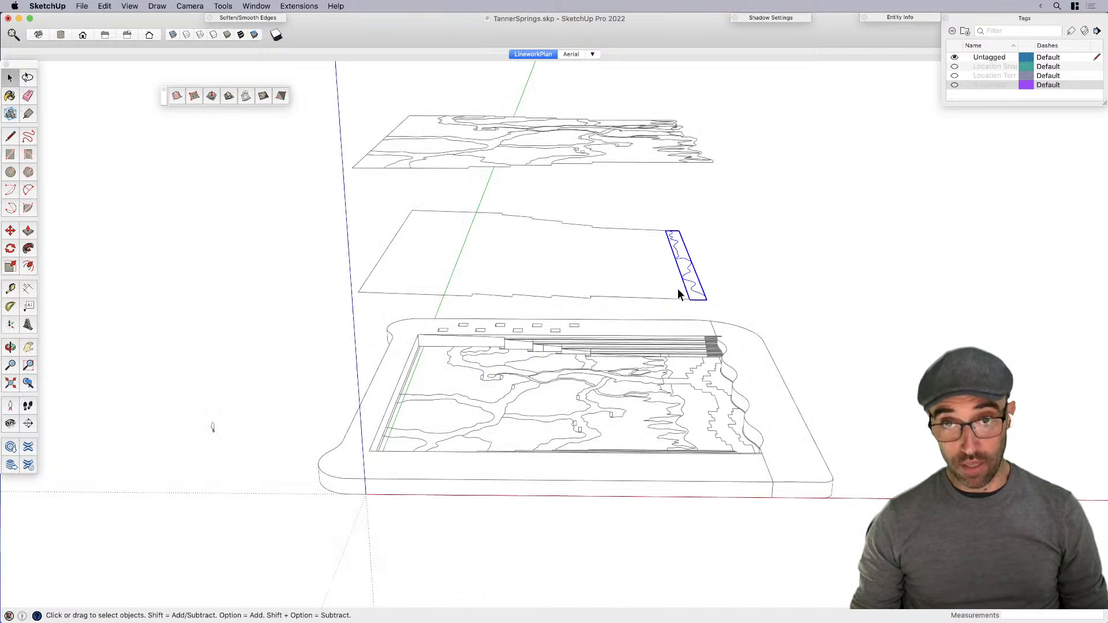
Step: Explode the raised shoreline group so it joins the ground line as one outline
right_click(682, 281)
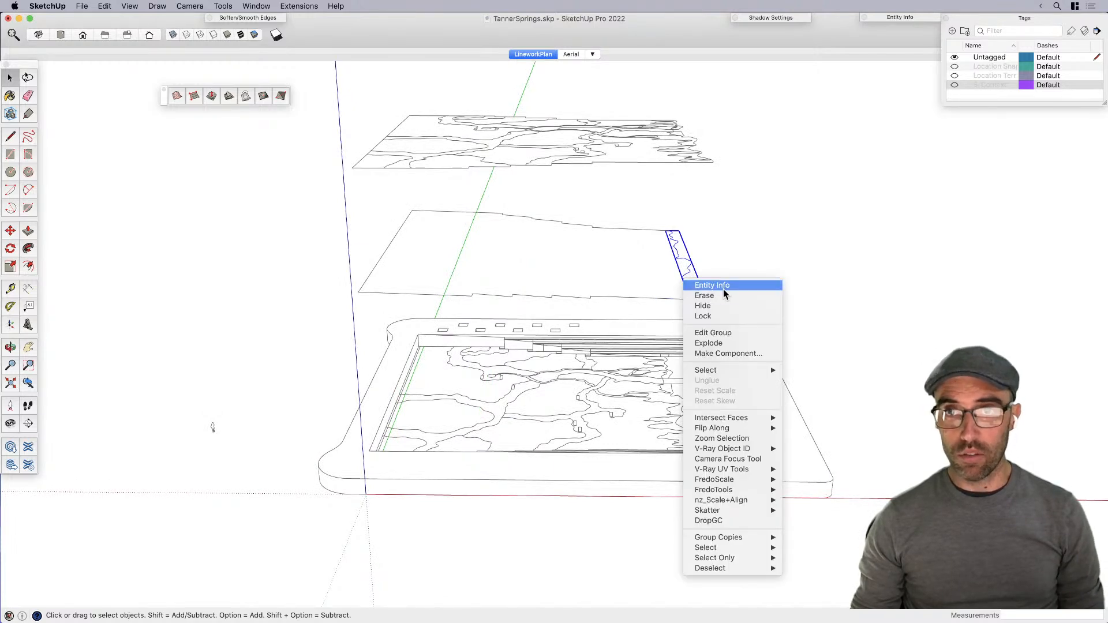
left_click(708, 343)
scroll(694, 295, "up", 2)
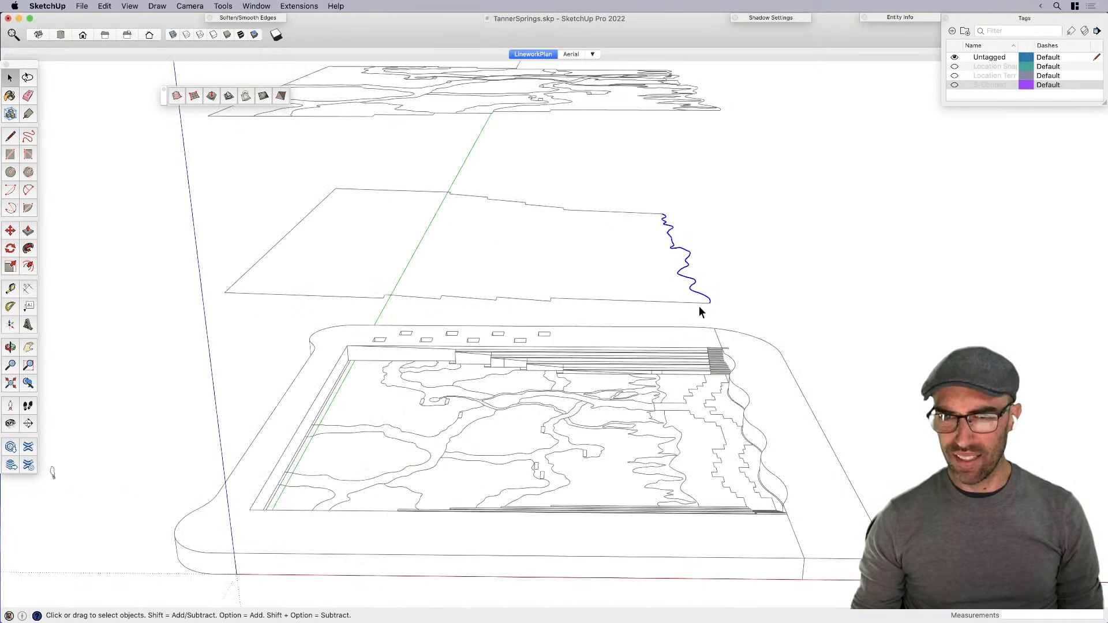
Step: Try to generate a terrain surface from the whole raised outline with the From Contours sandbox tool
triple_click(697, 303)
middle_click_drag(350, 199, 534, 202)
middle_click_drag(466, 256, 482, 299)
key("h")
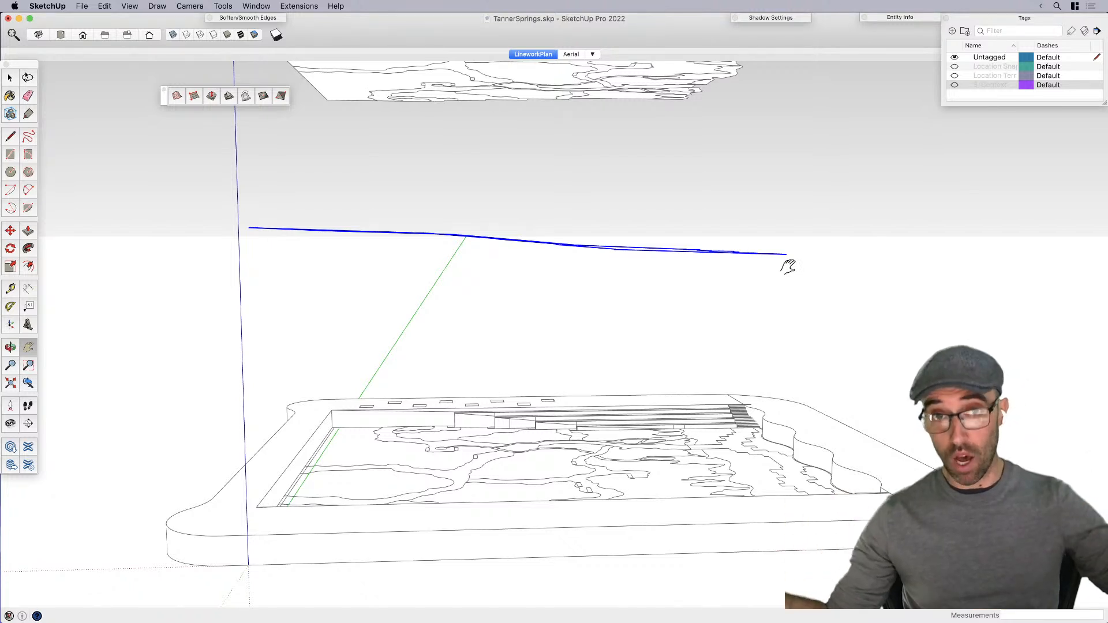
middle_click_drag(786, 262, 645, 297)
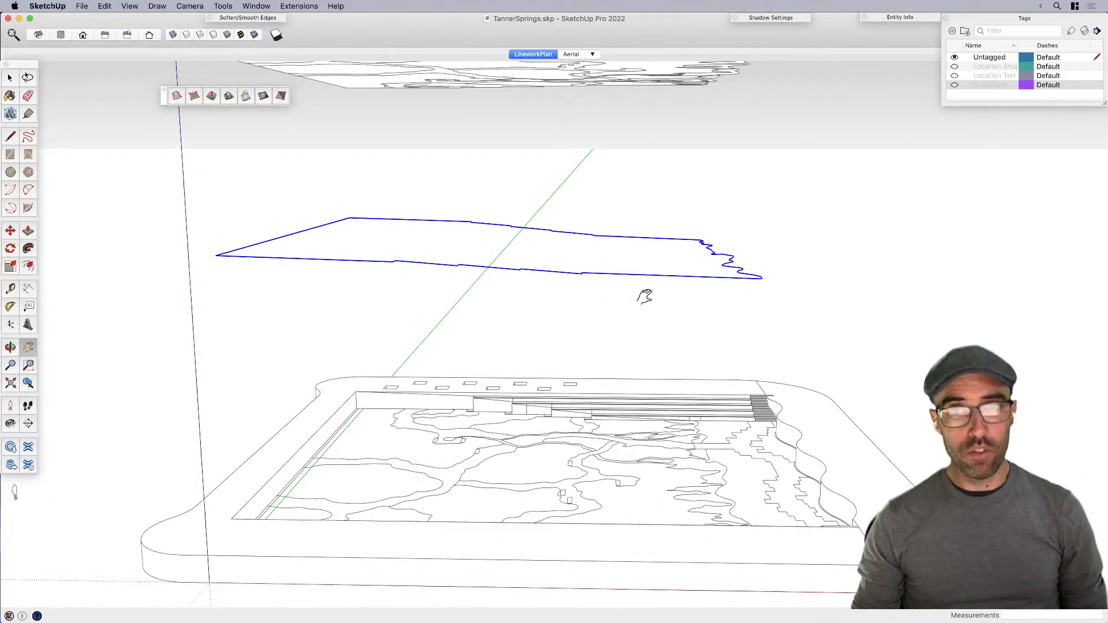
key("space")
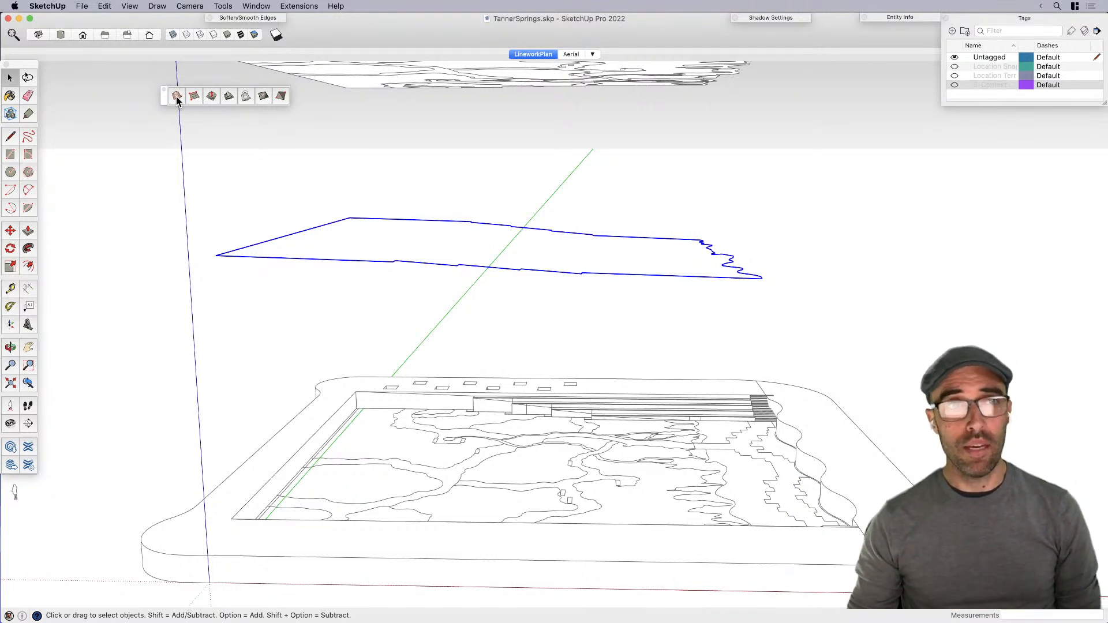
left_click(641, 298)
middle_click_drag(642, 297, 606, 314)
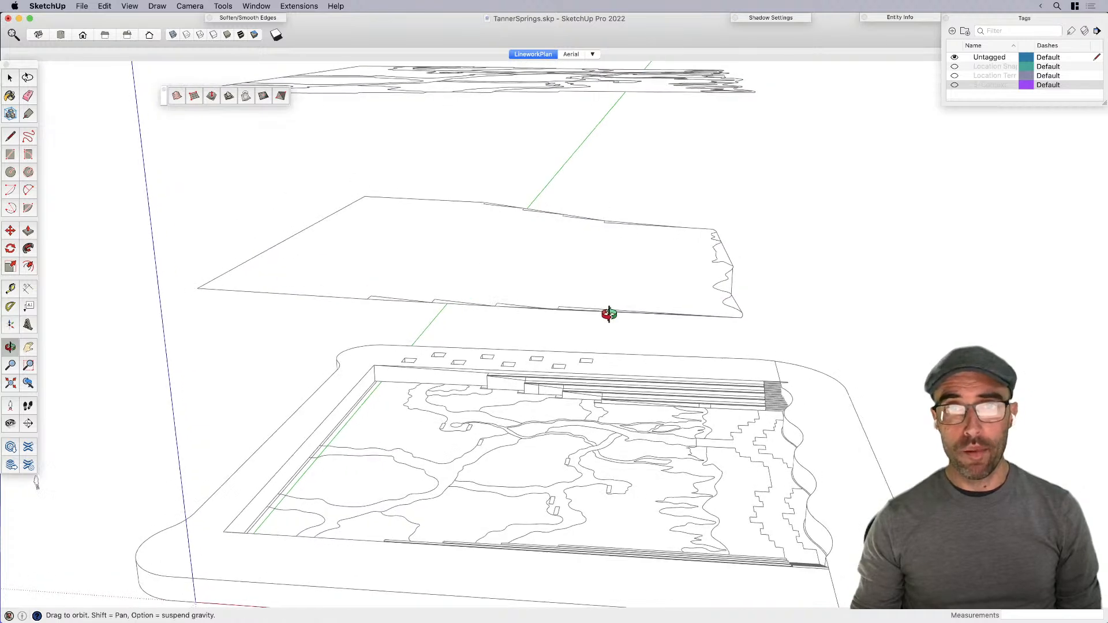
Step: Switch the face style to shaded with textures and generate a From Contours terrain surface from the raised outline
left_click(241, 36)
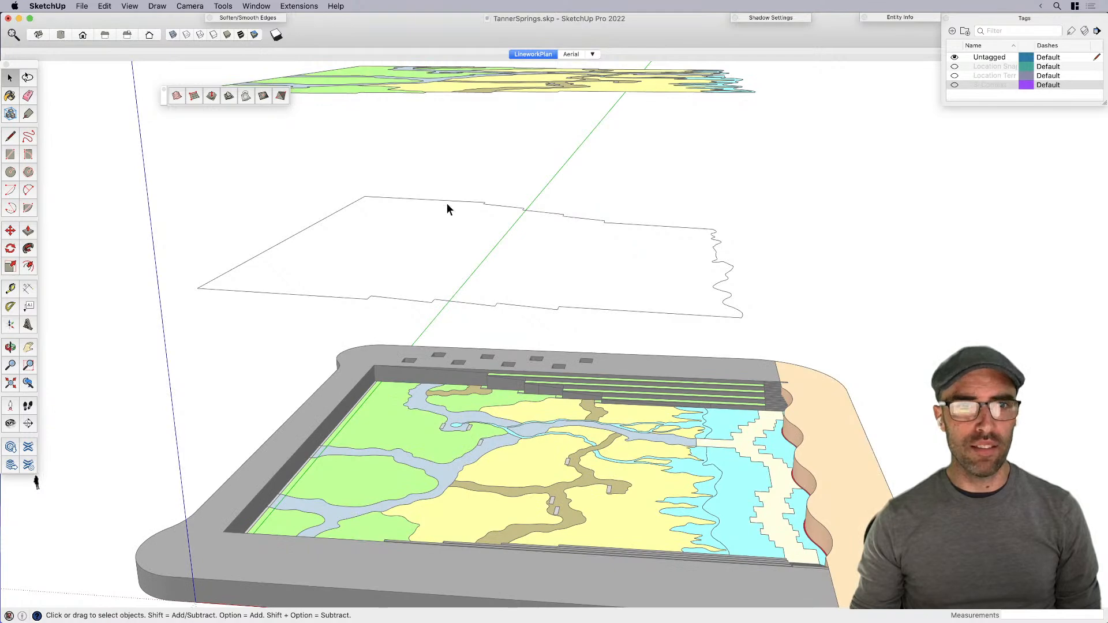
left_click(447, 202)
middle_click_drag(477, 300, 511, 199)
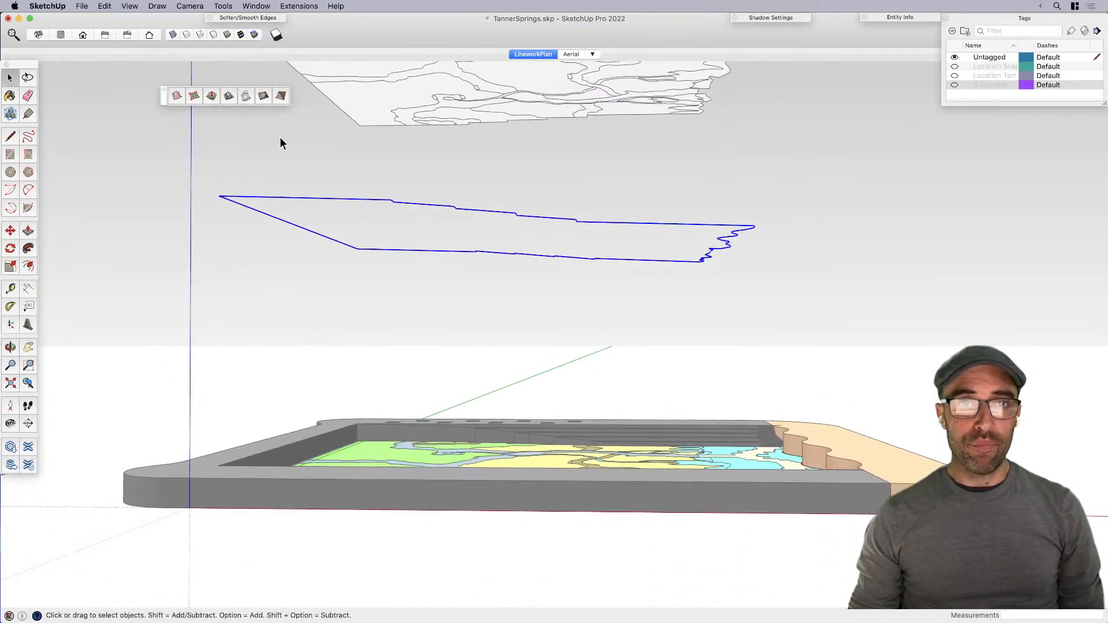
left_click(176, 95)
middle_click_drag(410, 185, 389, 297)
scroll(141, 183, "up", 3)
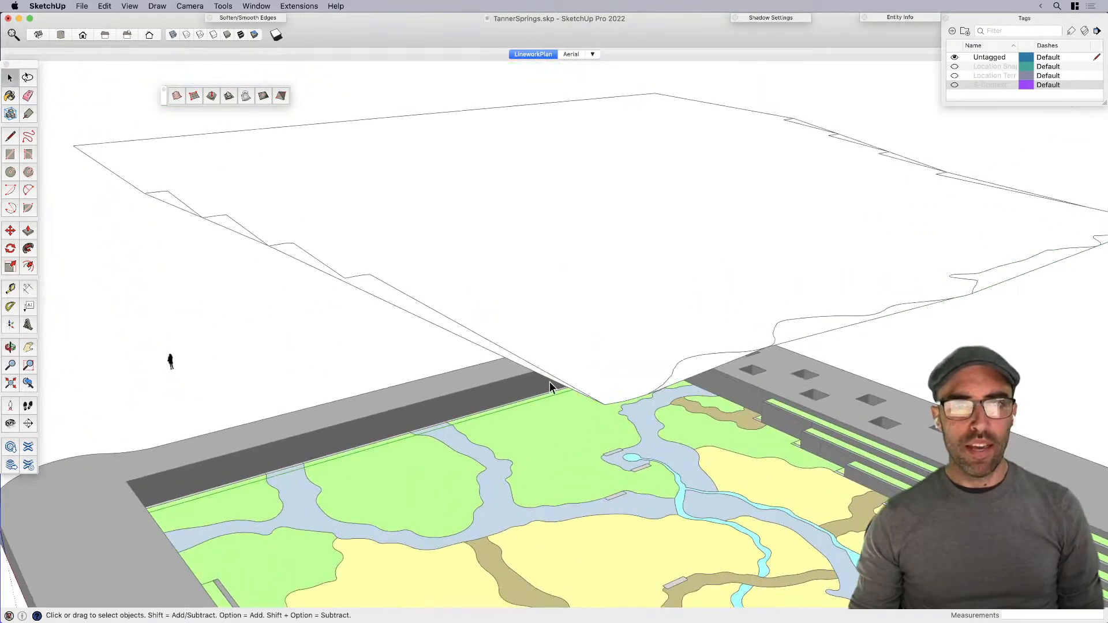
scroll(392, 324, "down", 3)
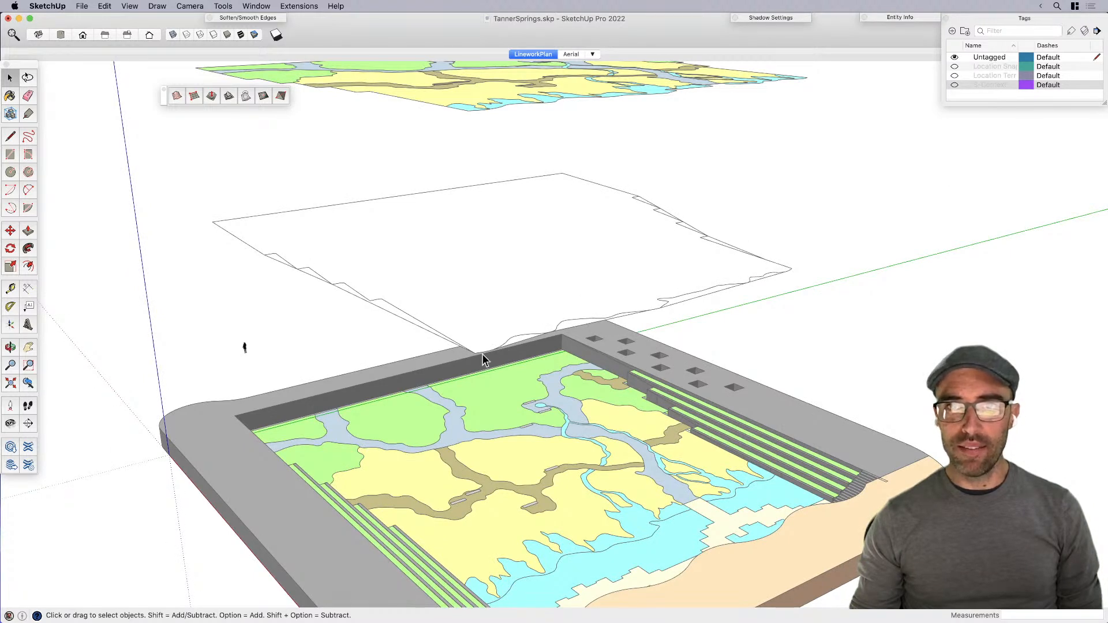
scroll(479, 360, "up", 1)
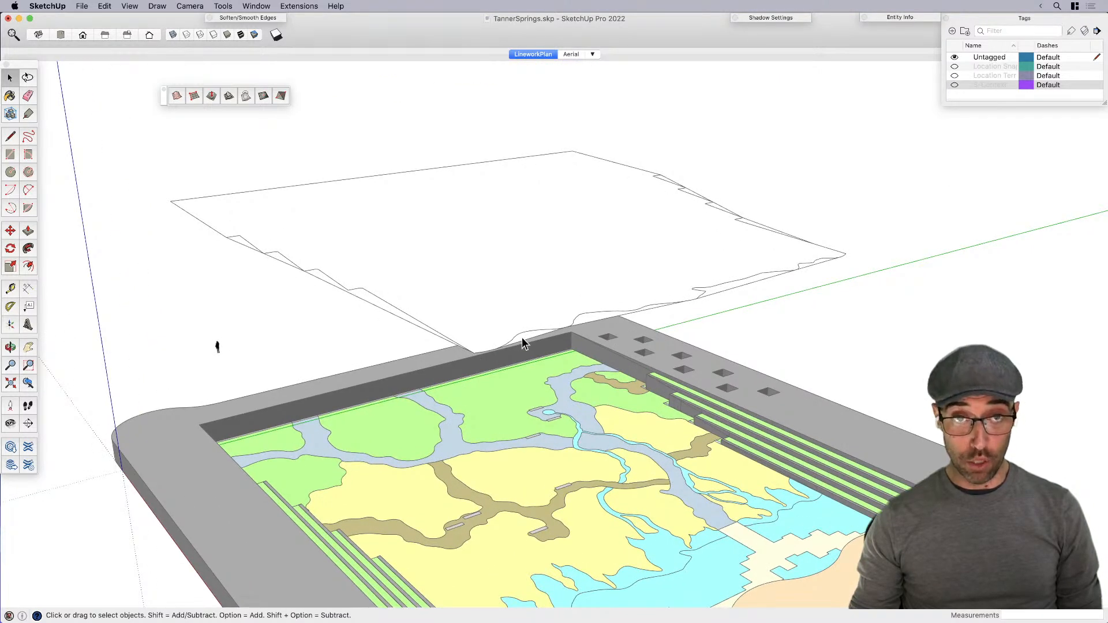
scroll(503, 325, "up", 1)
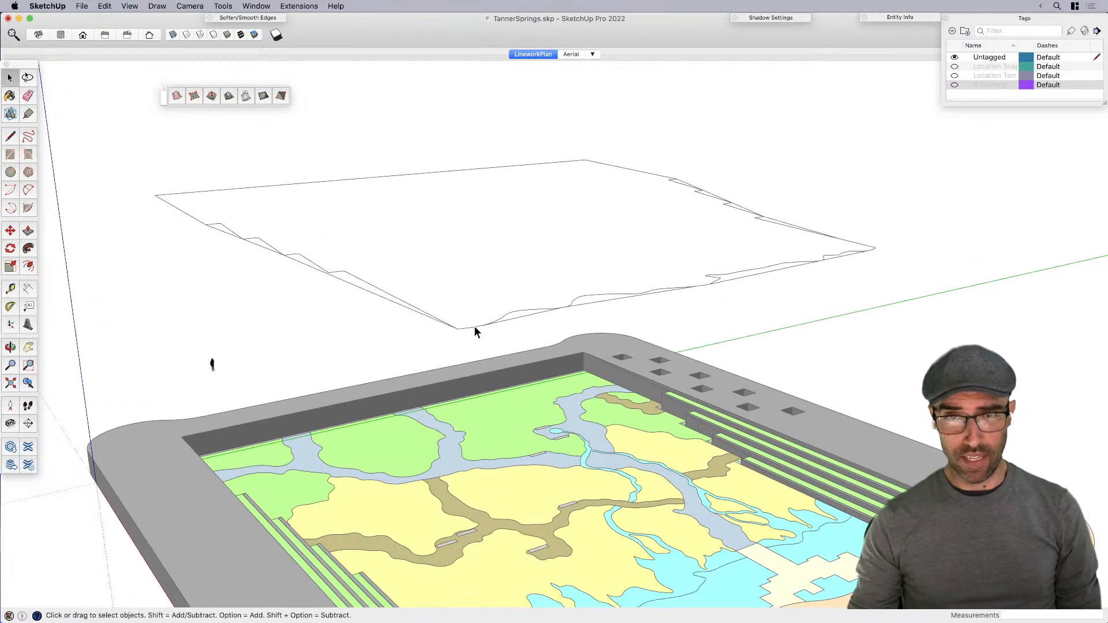
scroll(312, 264, "up", 1)
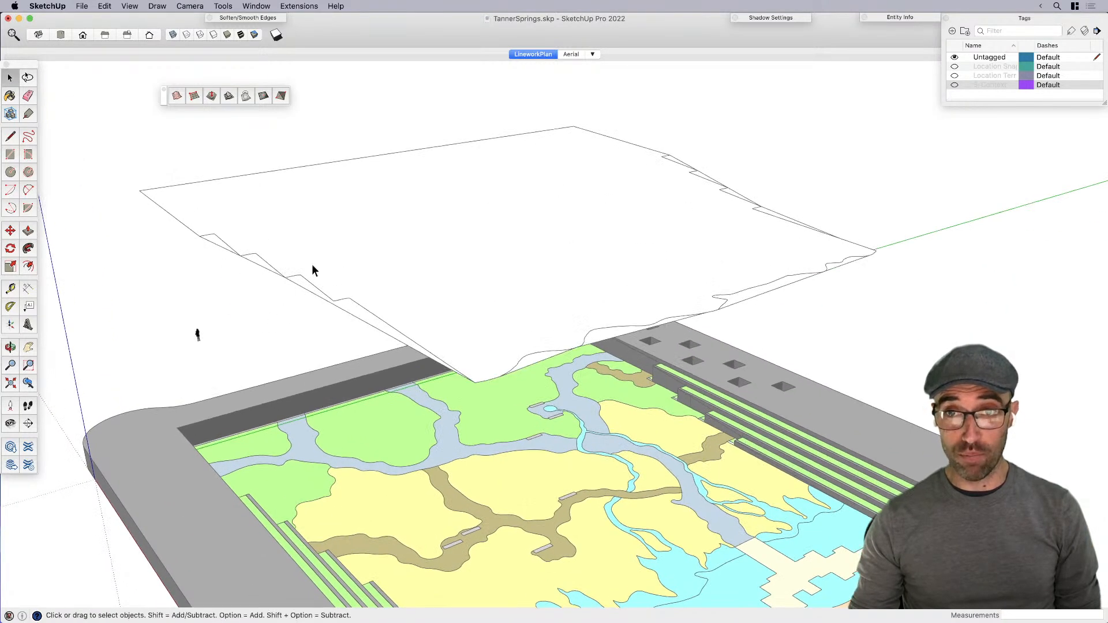
Step: Try exploding the generated terrain surface group to separate the faces outside the raised outline
left_click(330, 247)
right_click(338, 241)
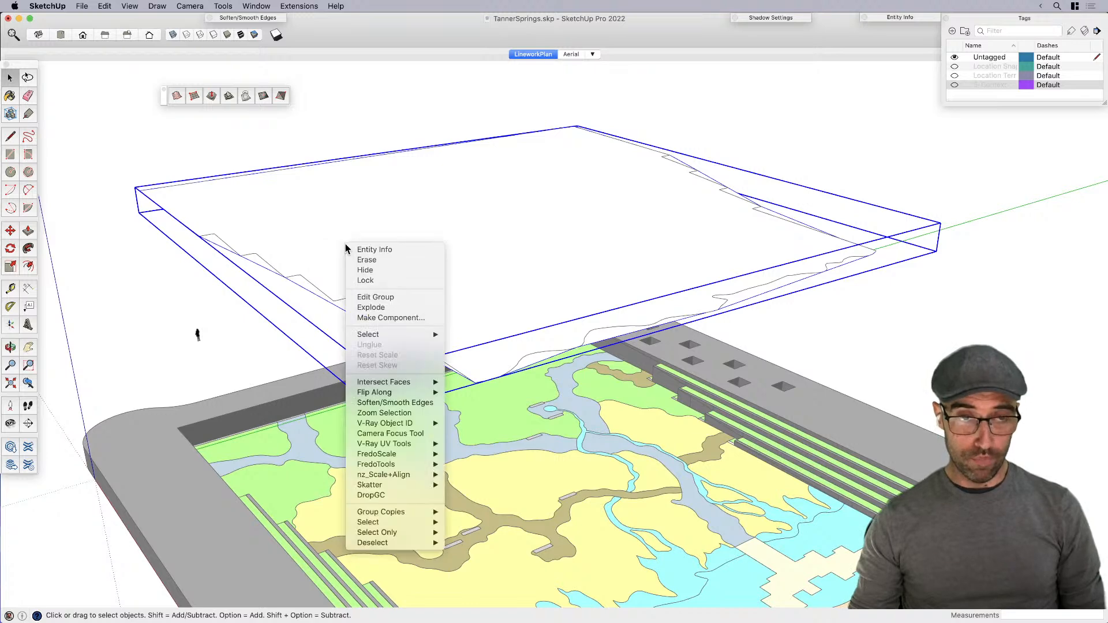
left_click(374, 308)
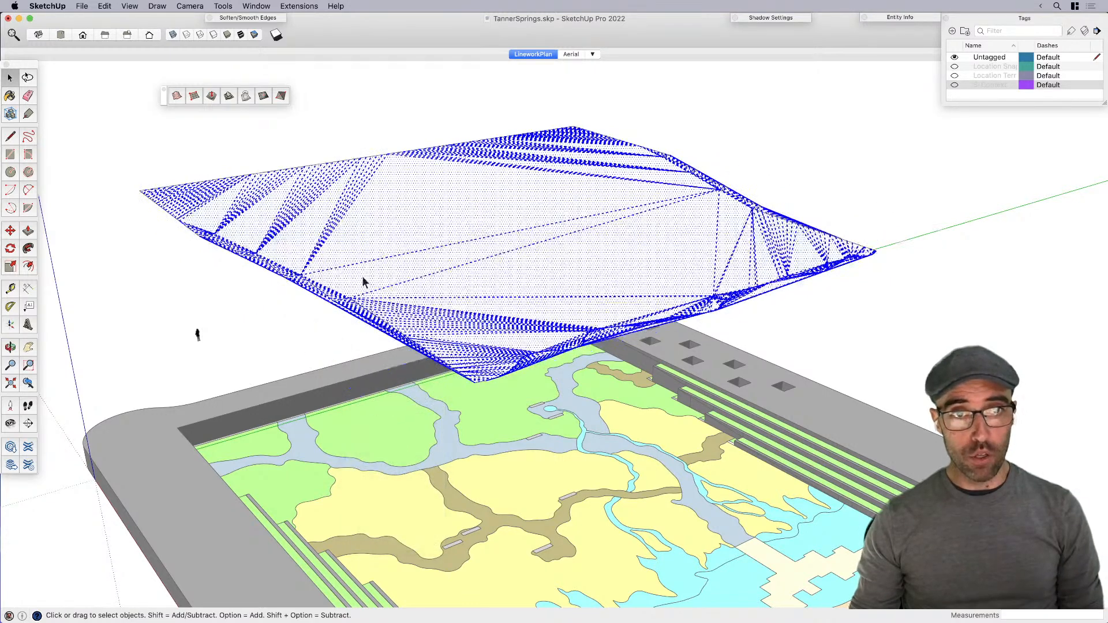
left_click(334, 284)
scroll(346, 297, "up", 1)
left_click(222, 242)
scroll(260, 311, "down", 2)
left_click(332, 264)
key("m")
left_click(351, 257)
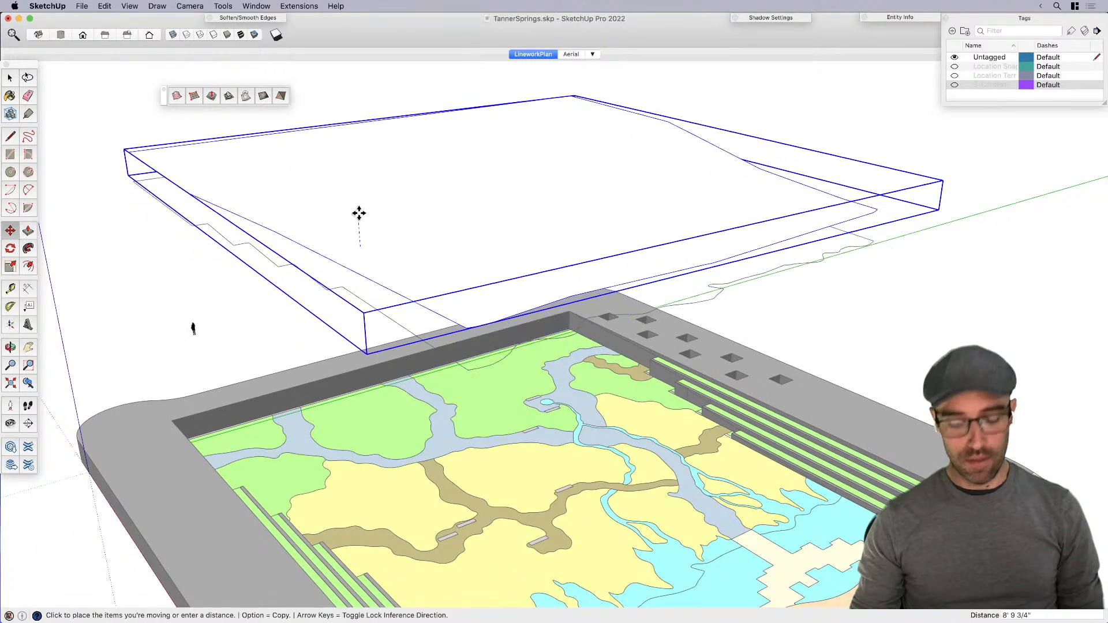
key("space")
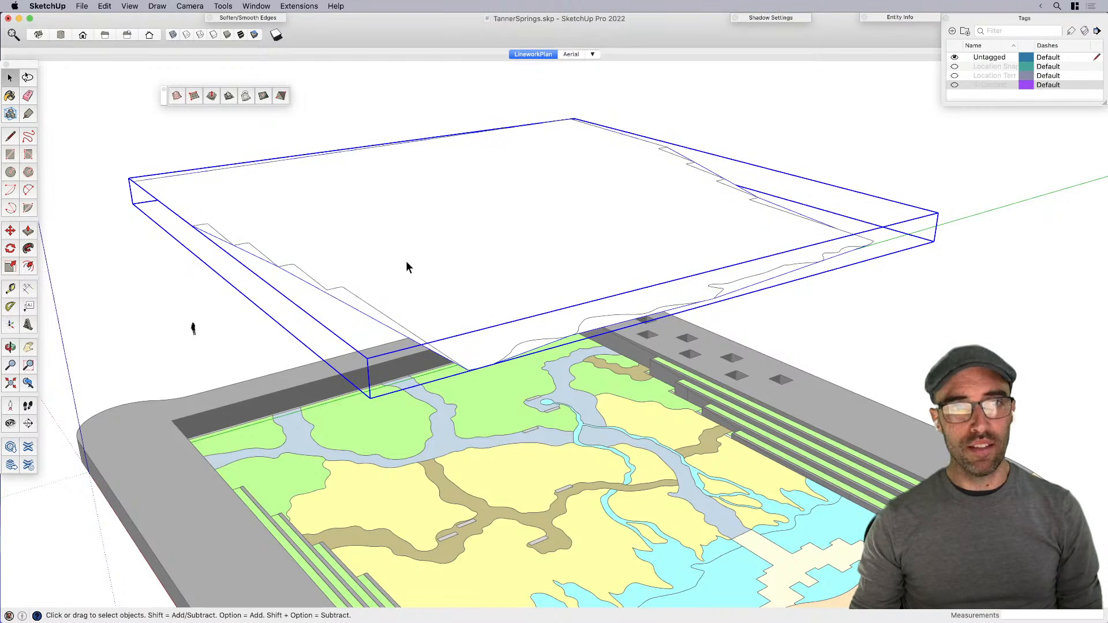
key("m")
left_click(388, 260)
key("space")
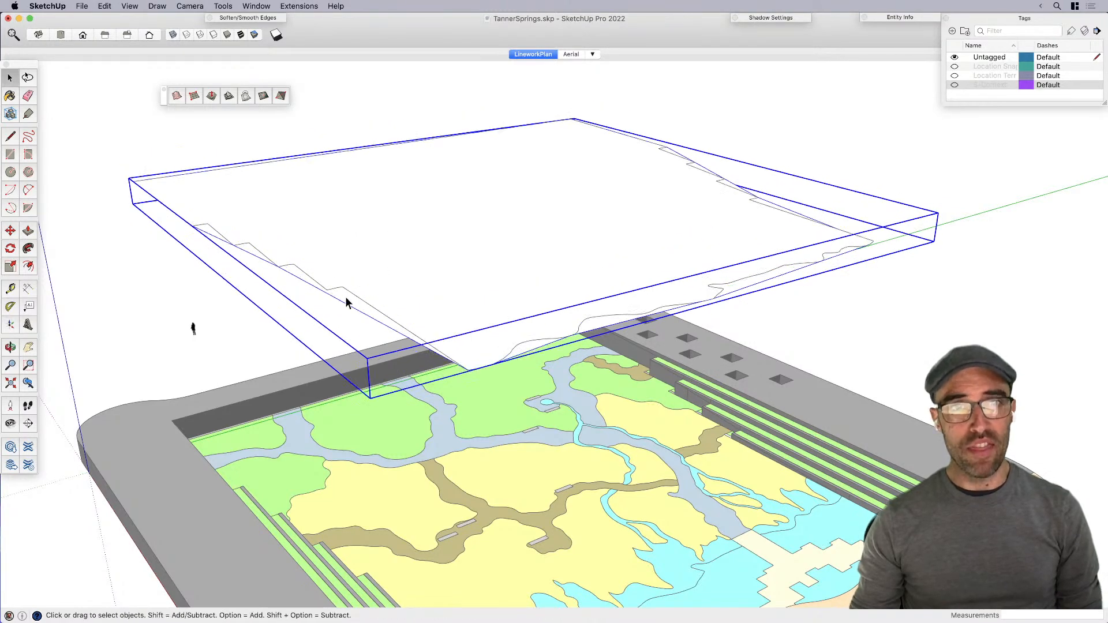
Step: Explode the terrain surface group so its faces merge with the raised outline
right_click(347, 300)
left_click(371, 359)
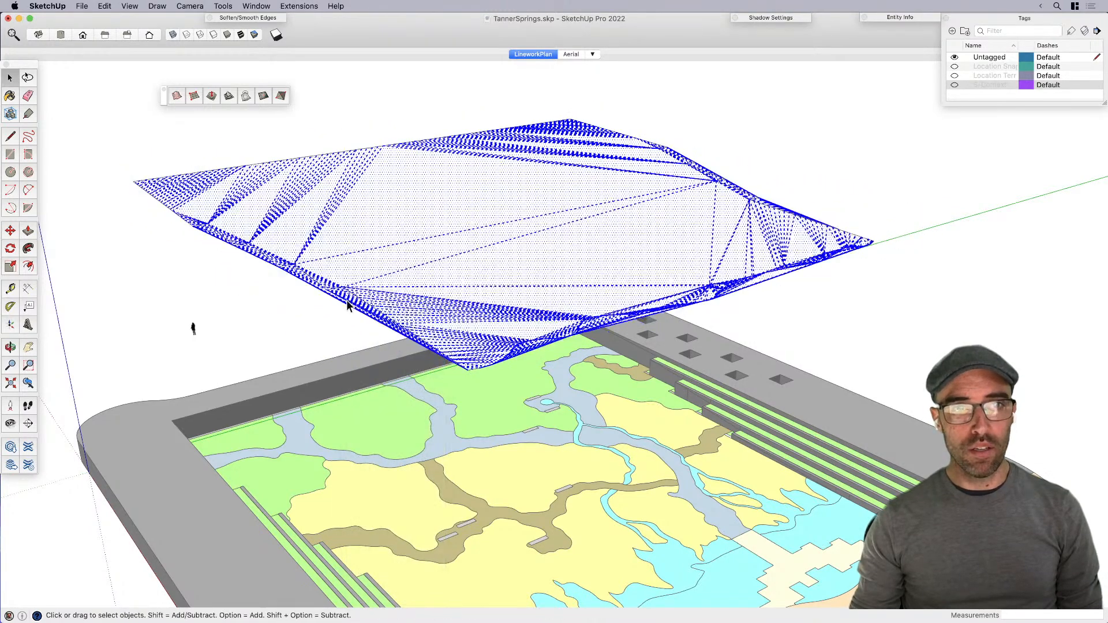
scroll(348, 302, "up", 2)
left_click(263, 316)
Step: Select all surplus faces outside the raised outline along both stepped sides and the wavy shoreline, and group them
left_click(342, 296)
left_click(231, 241, "shift")
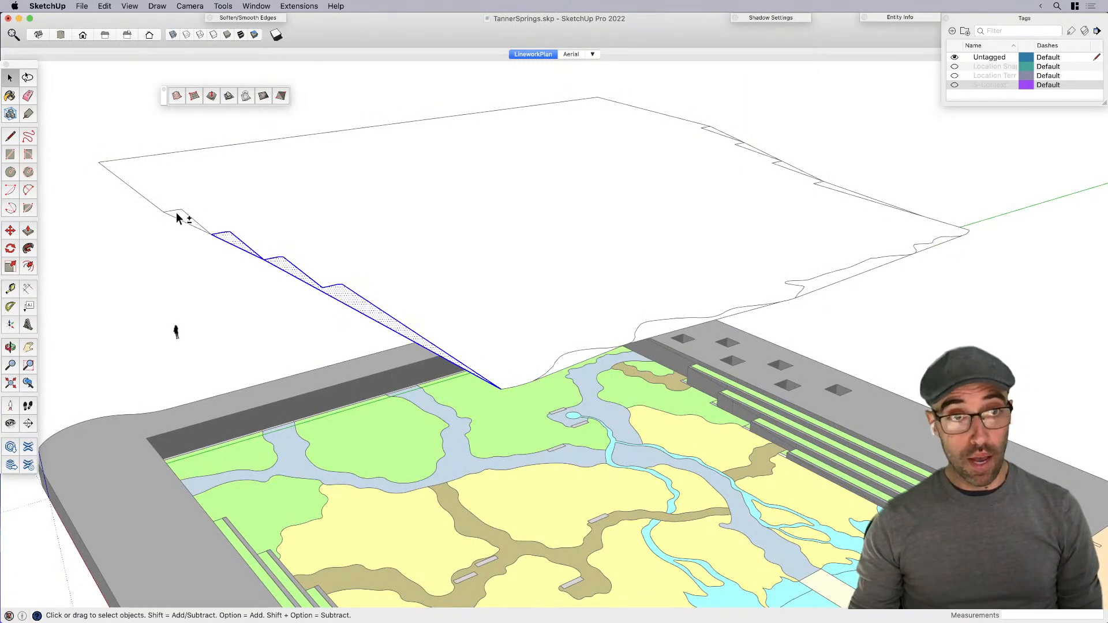
left_click(571, 365, "shift")
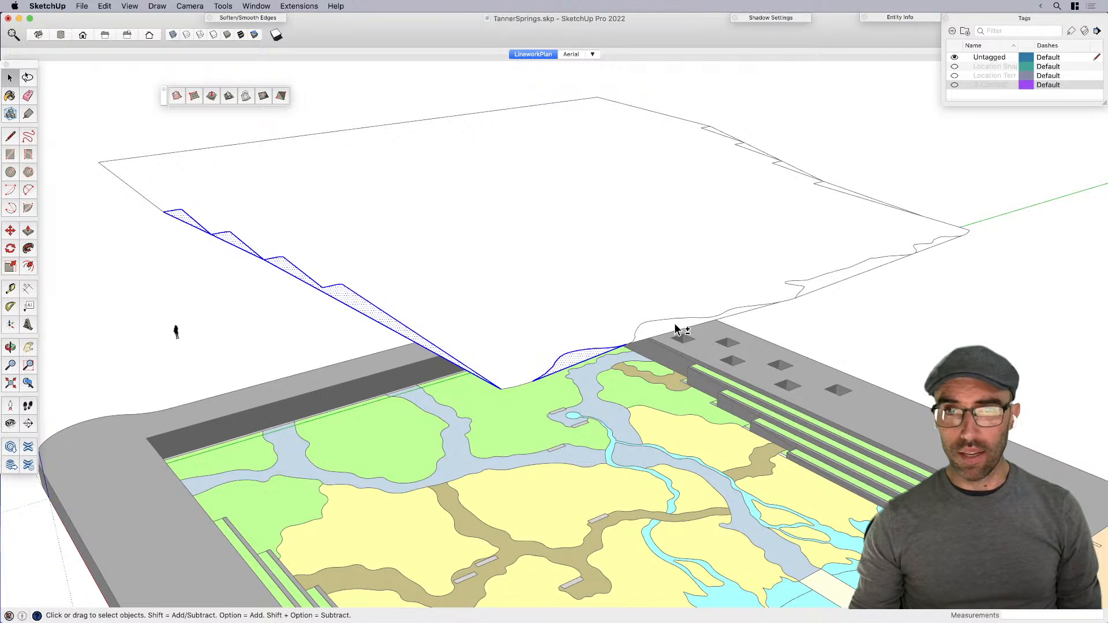
left_click(660, 331, "shift")
left_click(849, 279, "shift")
scroll(916, 244, "up", 4)
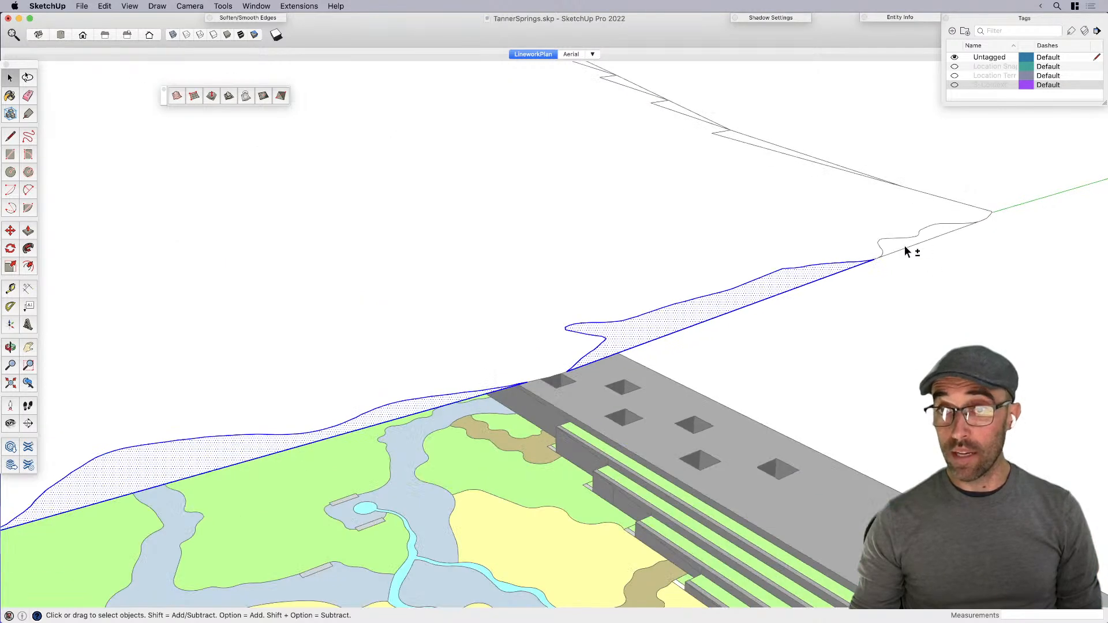
scroll(597, 378, "down", 1)
scroll(662, 286, "down", 2)
scroll(707, 202, "up", 2)
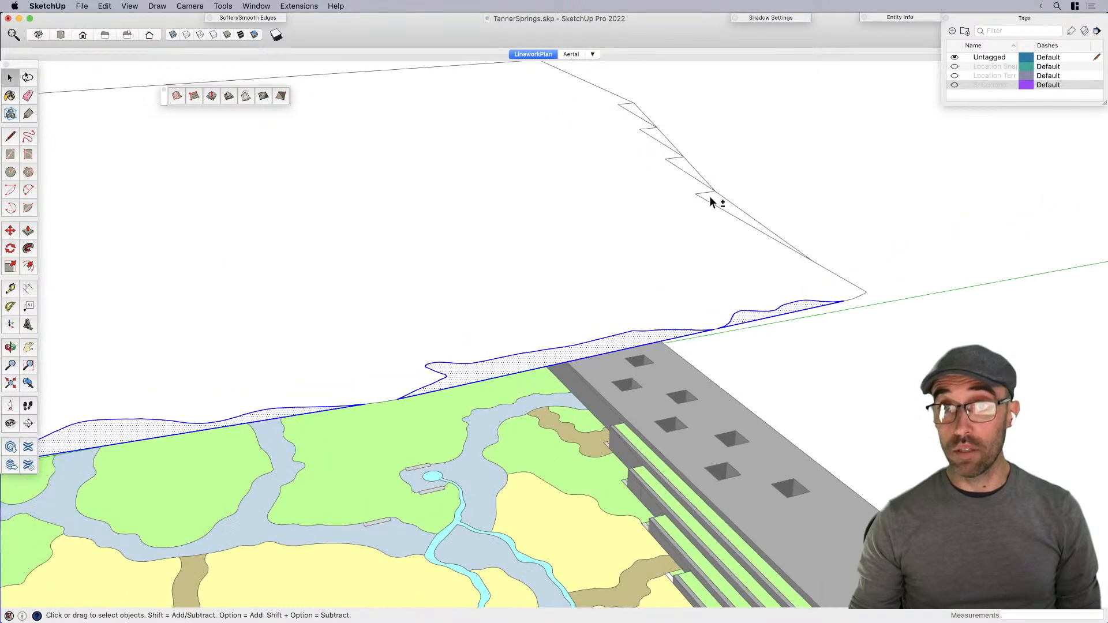
left_click(717, 202, "shift")
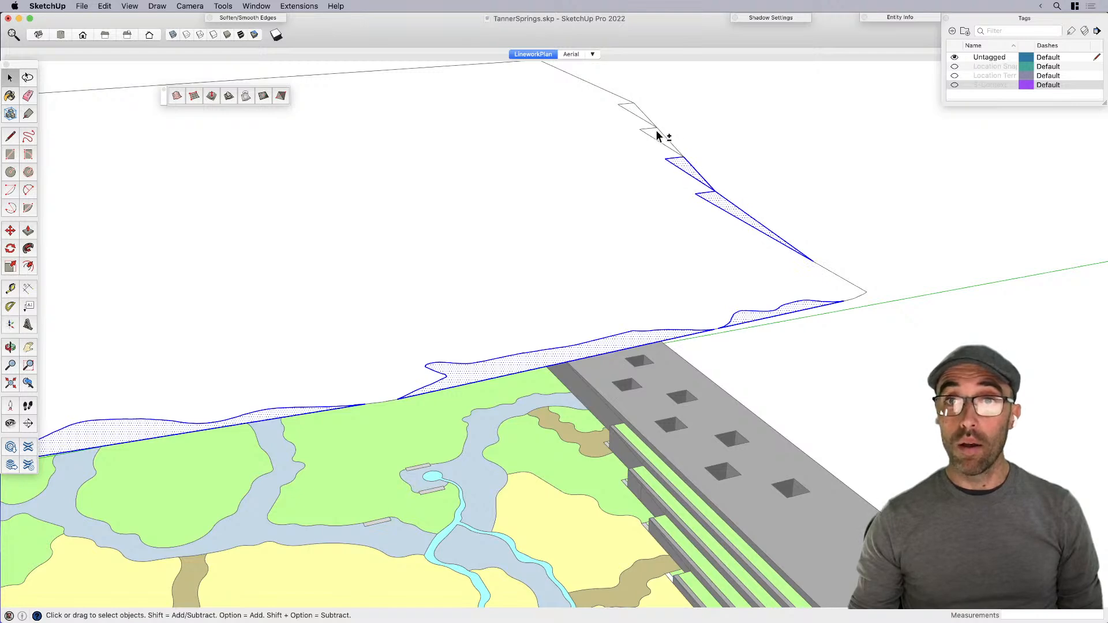
double_click(635, 109, "shift")
scroll(680, 209, "down", 5)
middle_click_drag(396, 274, 451, 269)
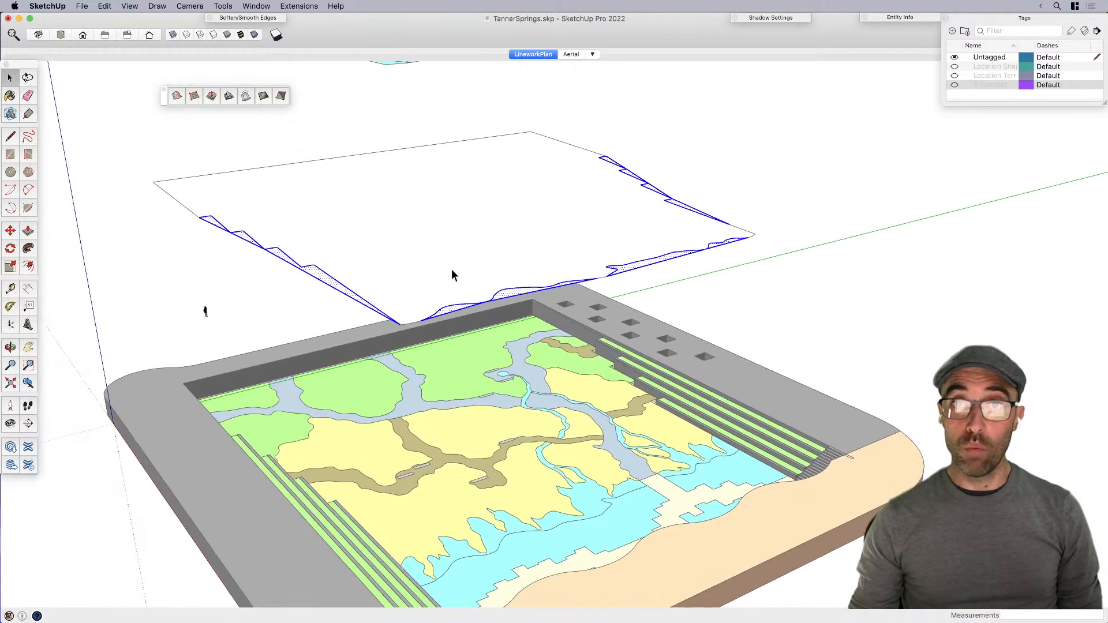
key("super+g")
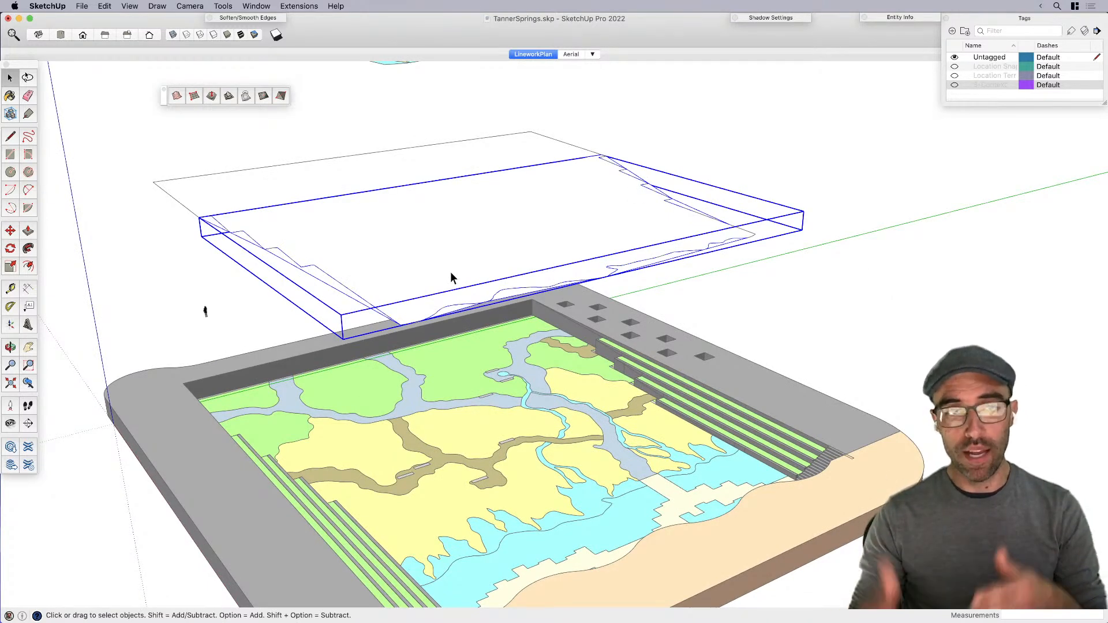
Step: Try deleting the group of surplus faces outside the raised outline, restore it and explode it back into the terrain surface
left_click(450, 271)
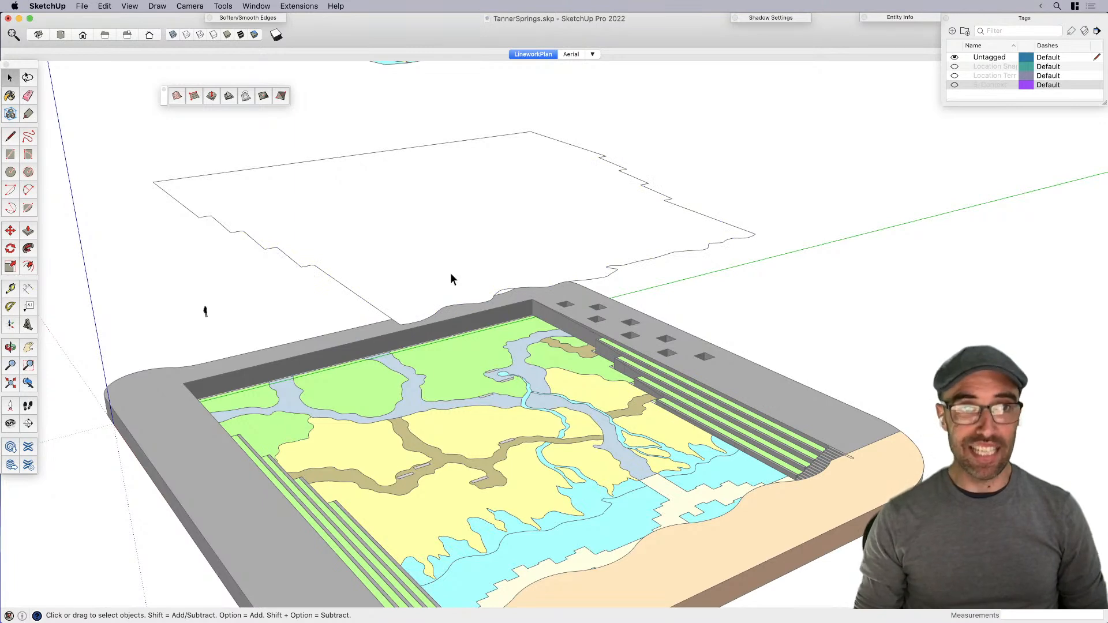
scroll(305, 280, "up", 3)
left_click(321, 269)
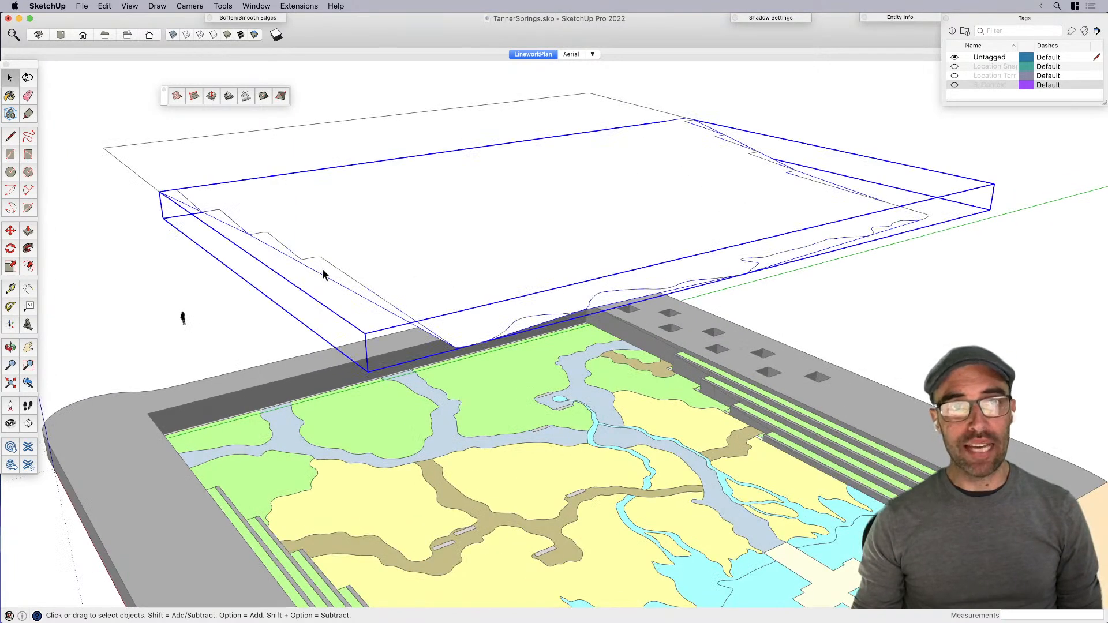
key("Delete")
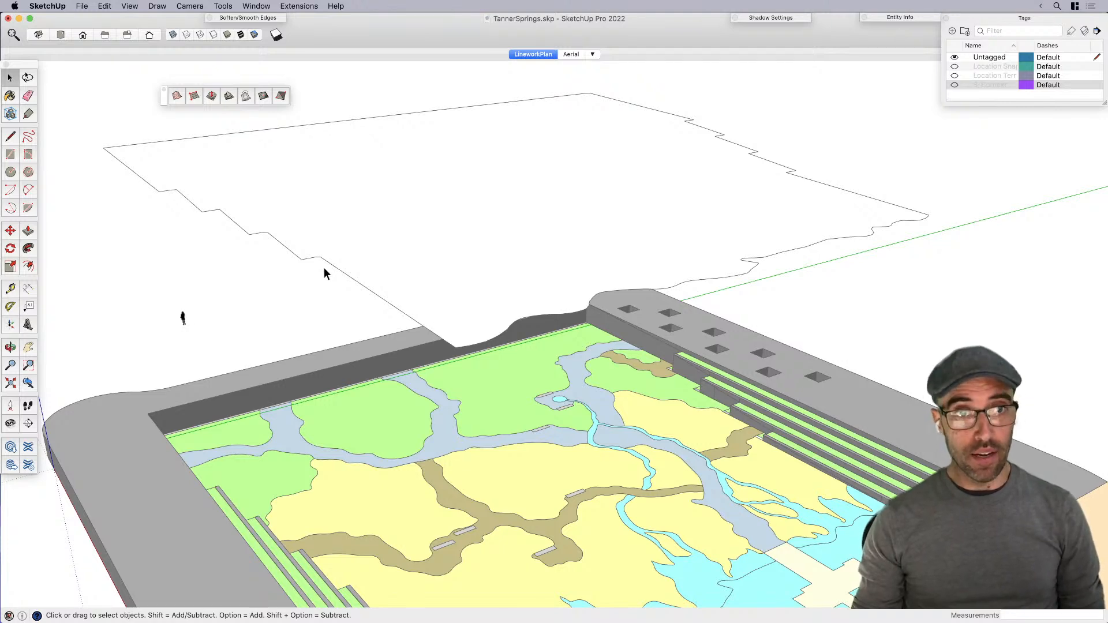
right_click(324, 269)
left_click(349, 329)
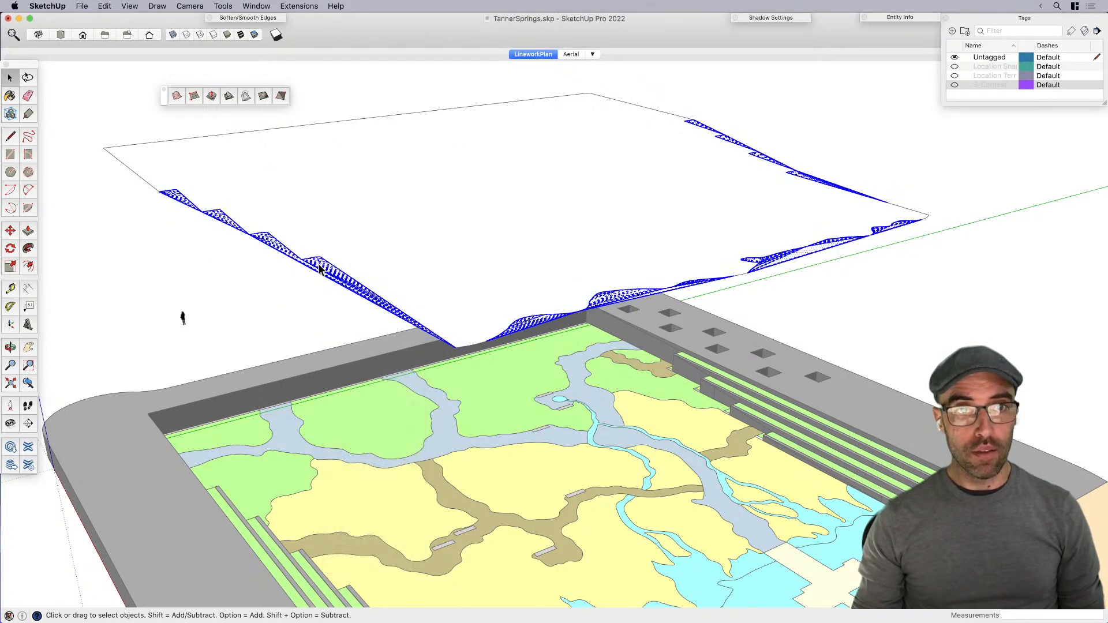
Step: Try deleting the loose surplus faces along the near stepped side directly from the terrain surface
scroll(319, 268, "up", 3)
left_click(319, 268)
double_click(319, 268)
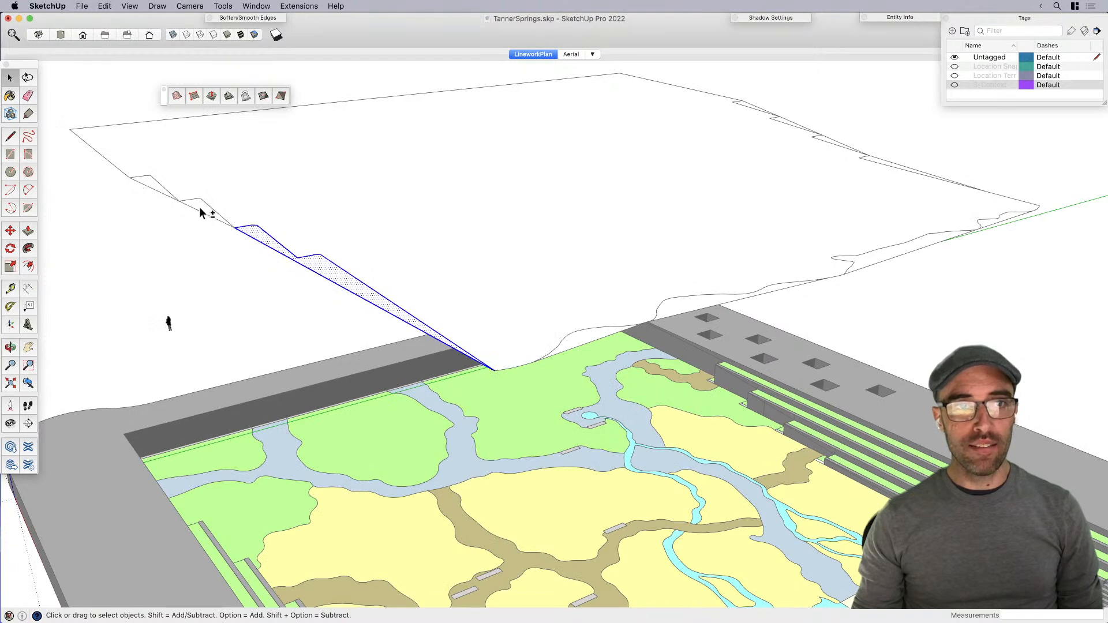
key("Delete")
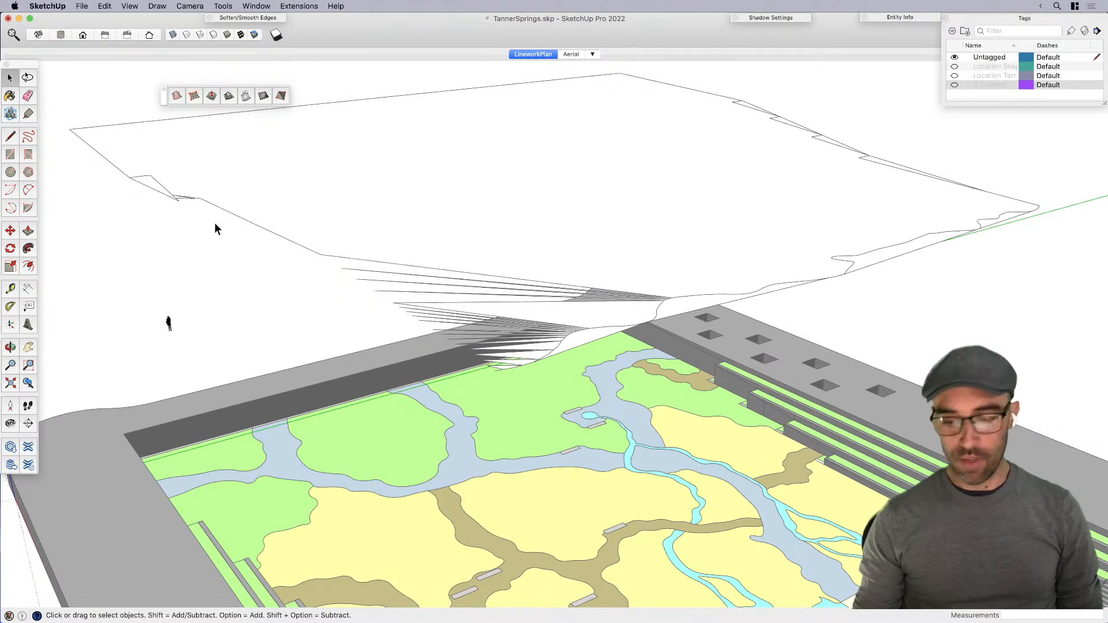
scroll(552, 316, "up", 2)
middle_click_drag(551, 316, 561, 354)
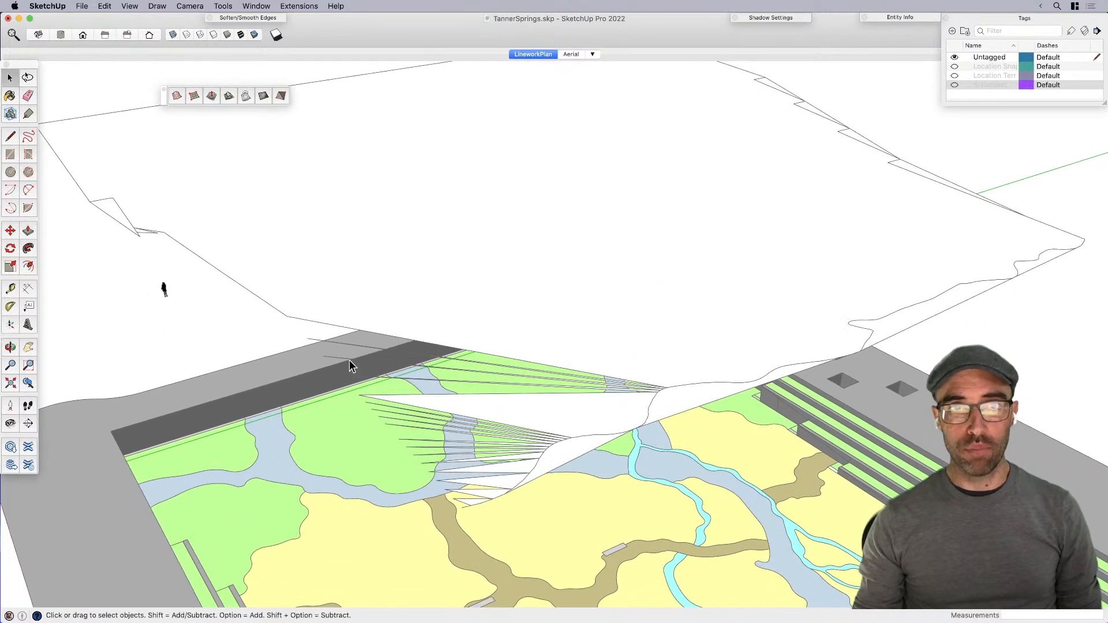
scroll(440, 484, "up", 2)
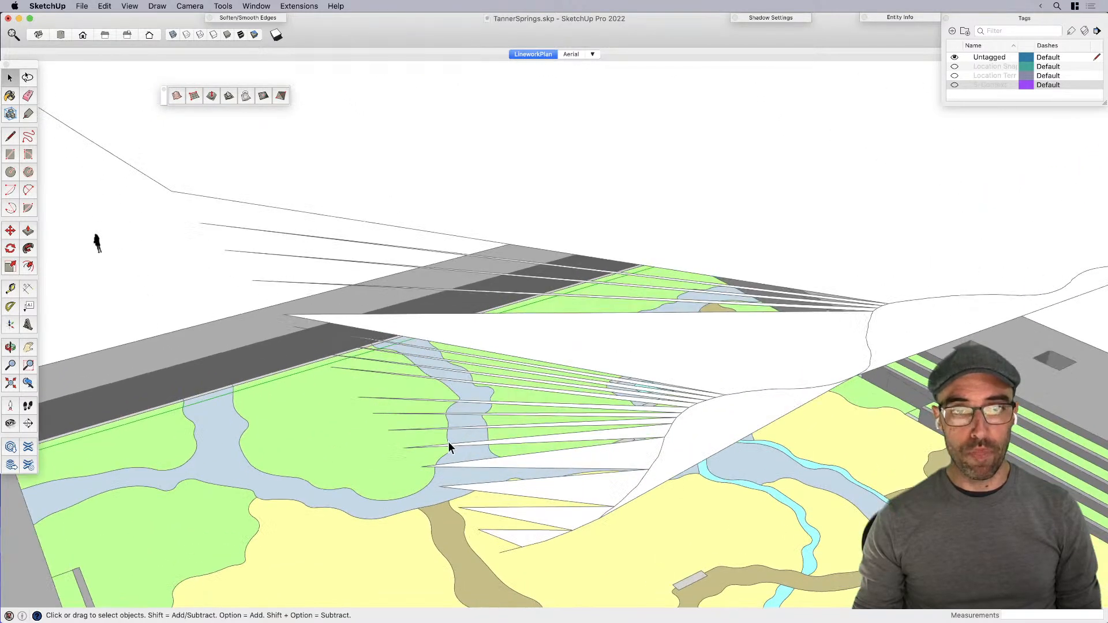
scroll(448, 442, "down", 2)
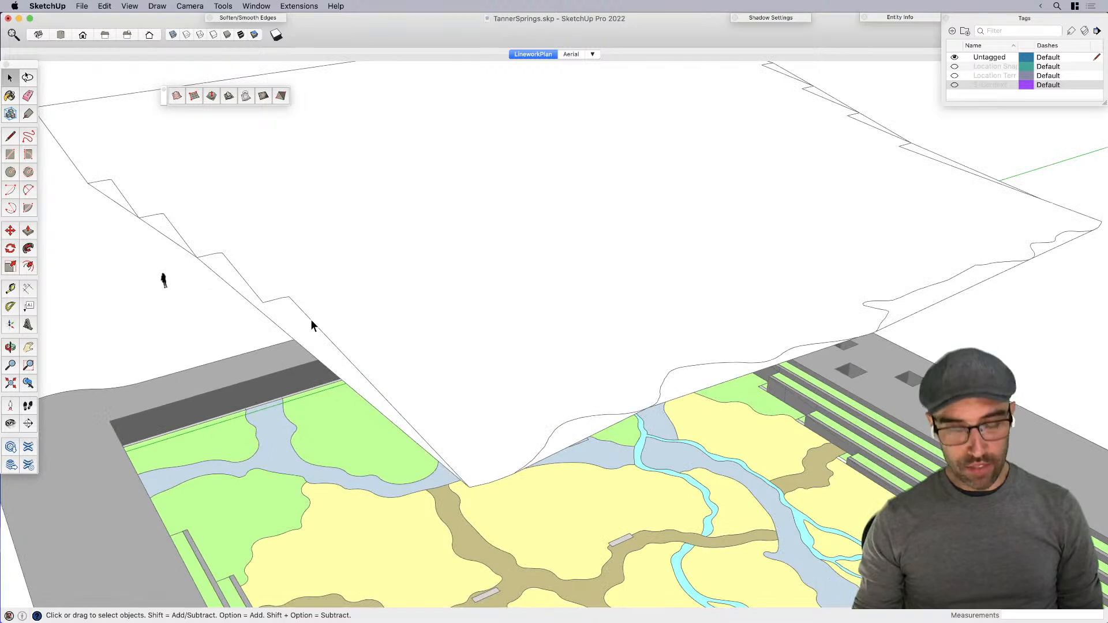
Step: Try grouping the surplus faces along the near stepped side and moving them off the surface, and undo it
left_click(296, 320)
right_click(297, 321)
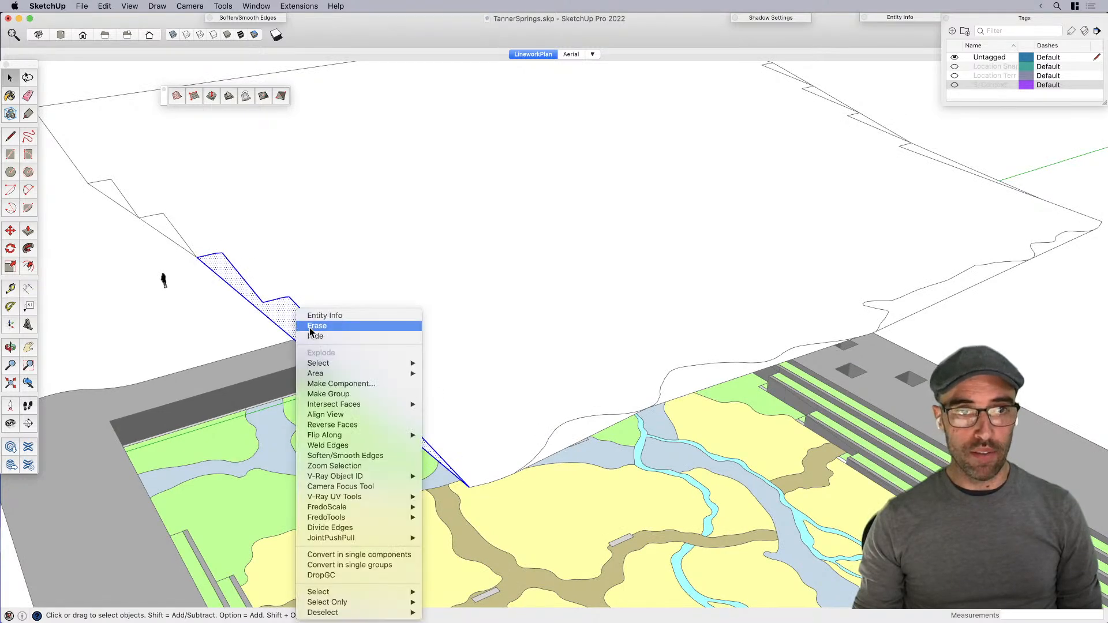
left_click(327, 394)
key("m")
left_click(427, 349)
left_click(411, 361)
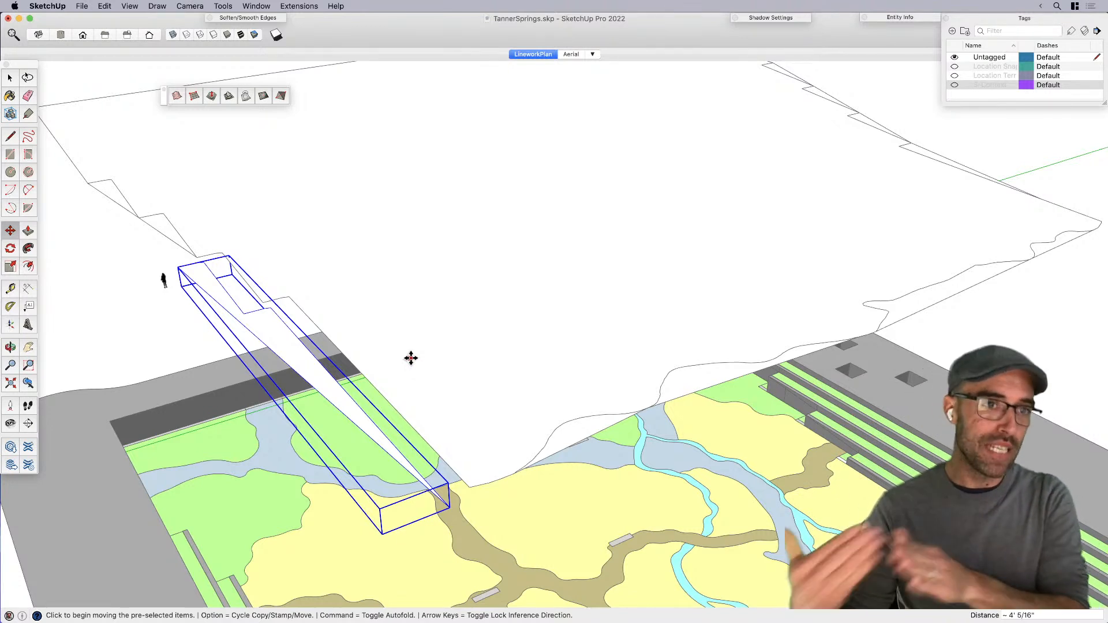
key("super+z")
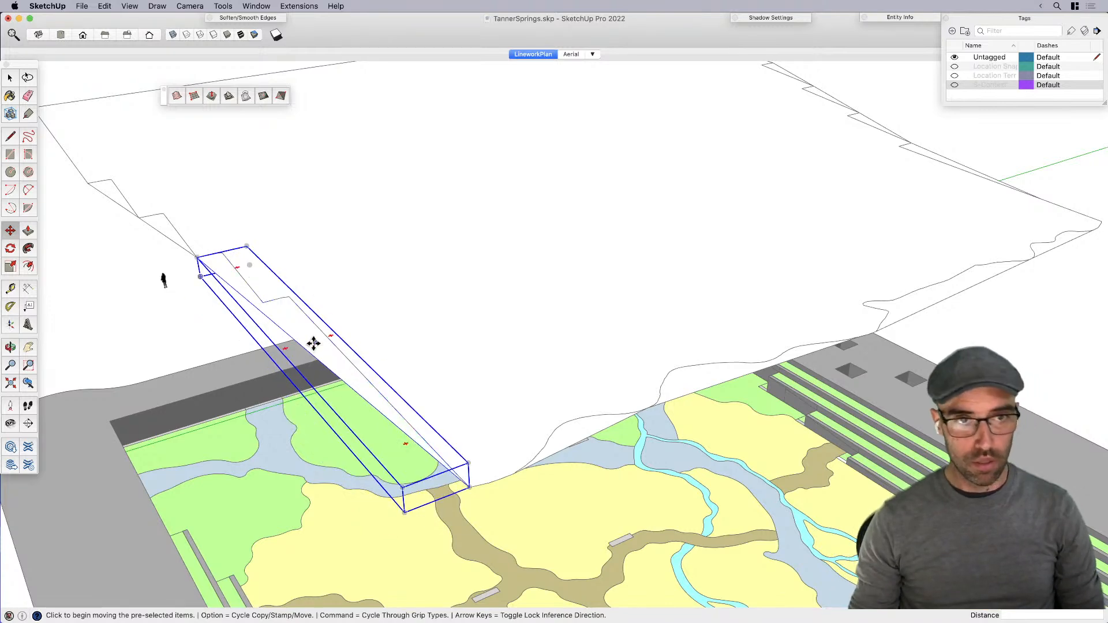
scroll(411, 321, "down", 3)
key("space")
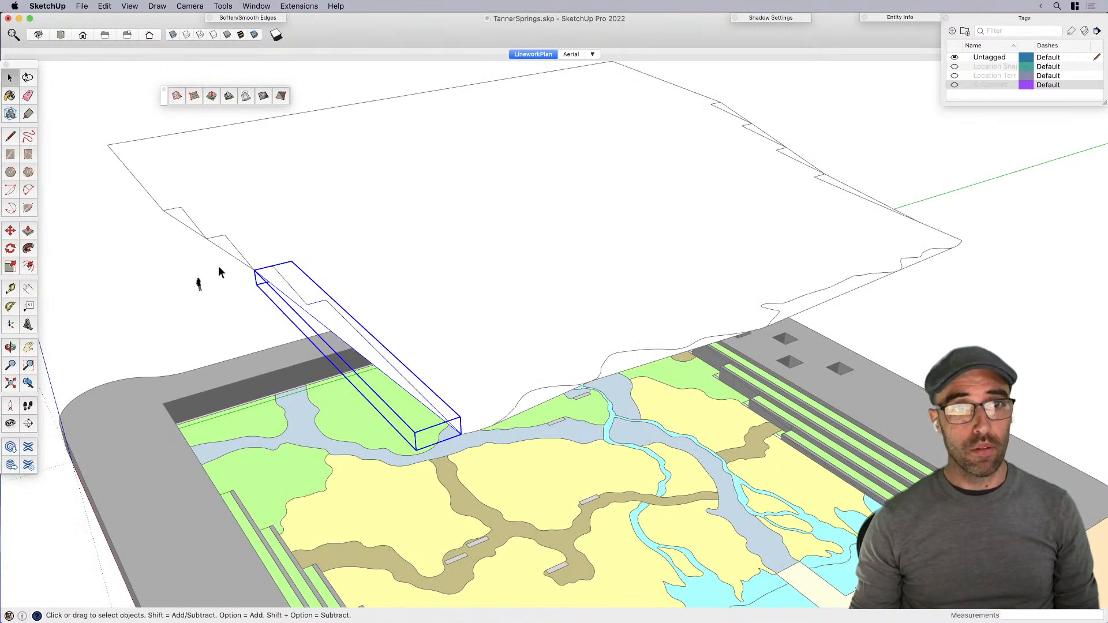
key("shift+super+a")
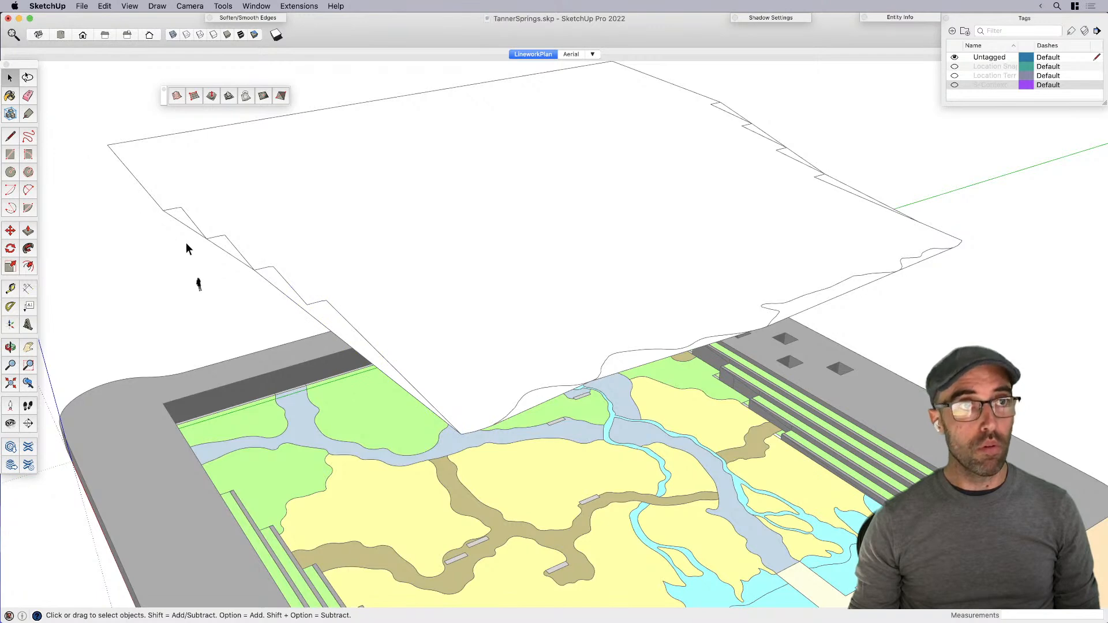
Step: Select the whole raised surface, exclude the main terrain face with its boundary edges, and delete the remaining surplus faces and edges
left_click(184, 222)
middle_click_drag(183, 222, 401, 271)
left_click(376, 237)
left_click_drag(207, 141, 731, 291)
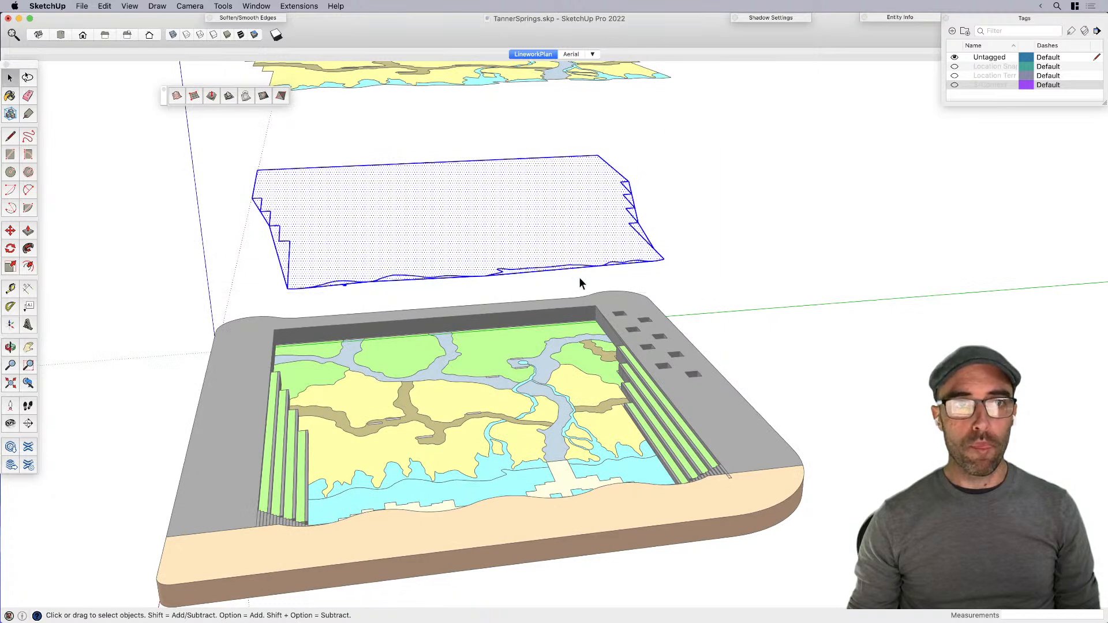
middle_click_drag(388, 268, 393, 254)
left_click_drag(201, 143, 747, 296)
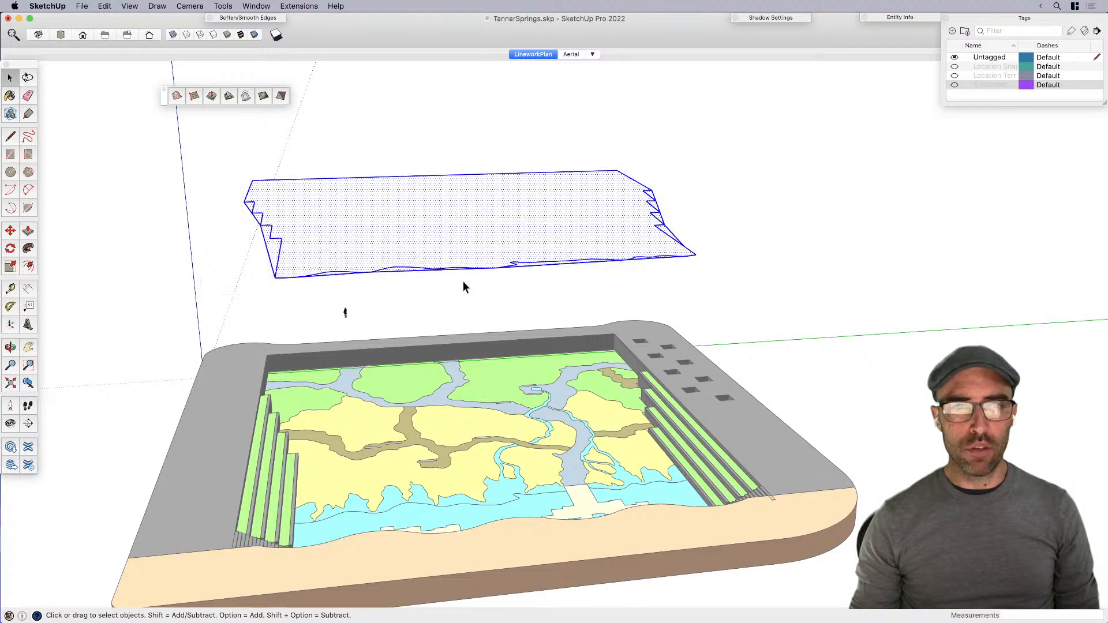
left_click(387, 235, "shift")
left_click(351, 230, "shift")
double_click(348, 218, "shift")
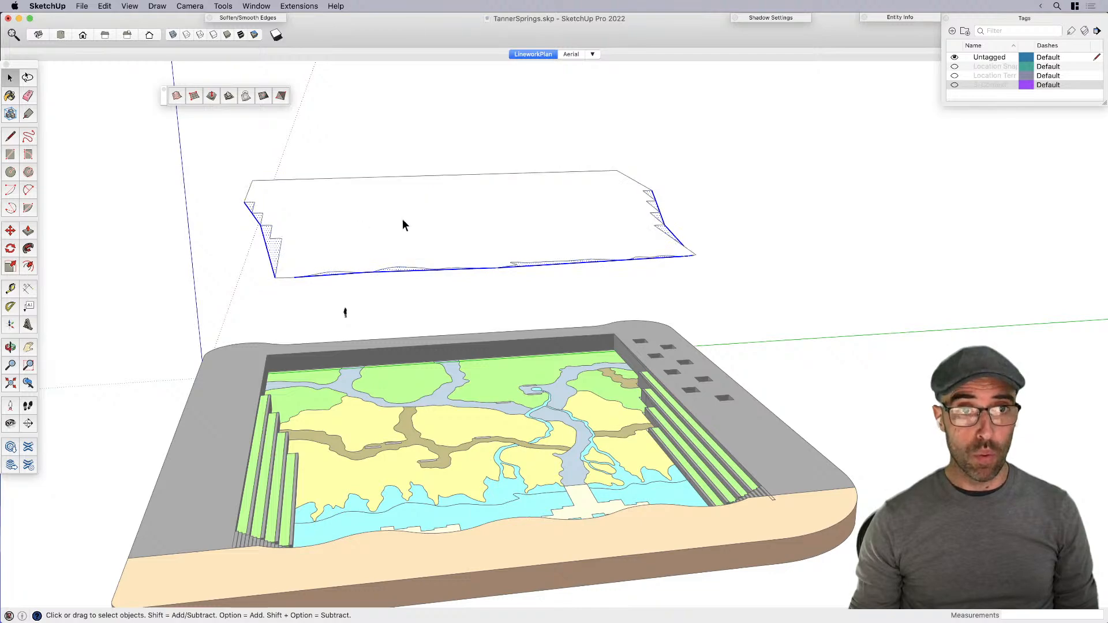
key("Delete")
Step: Group the trimmed terrain face together with its boundary edges
key("o")
middle_click_drag(284, 292, 562, 283)
left_click(488, 275)
double_click(518, 257)
key("g")
Step: Paint the trimmed terrain group pale yellow and close the Colors window
key("b")
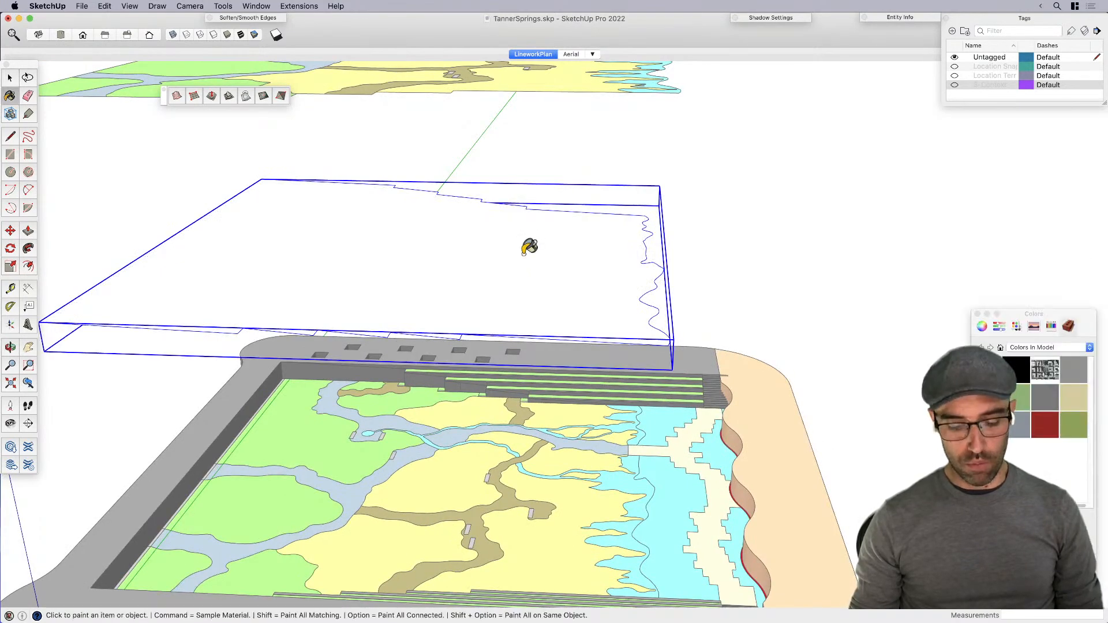
scroll(518, 312, "down", 3)
middle_click_drag(517, 311, 581, 284)
key("space")
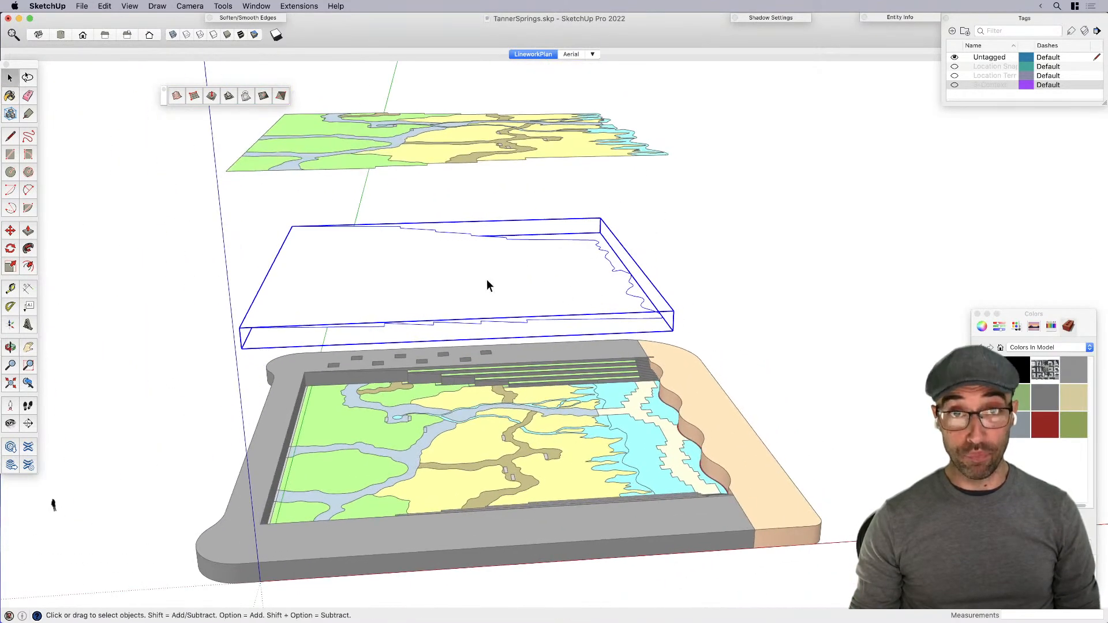
key("b")
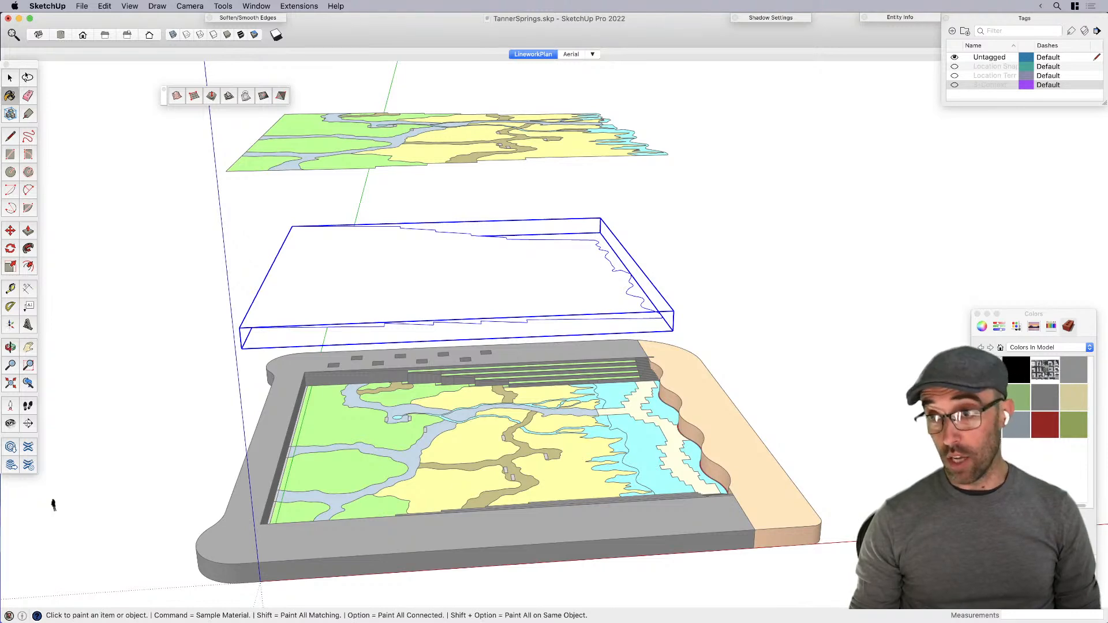
key("space")
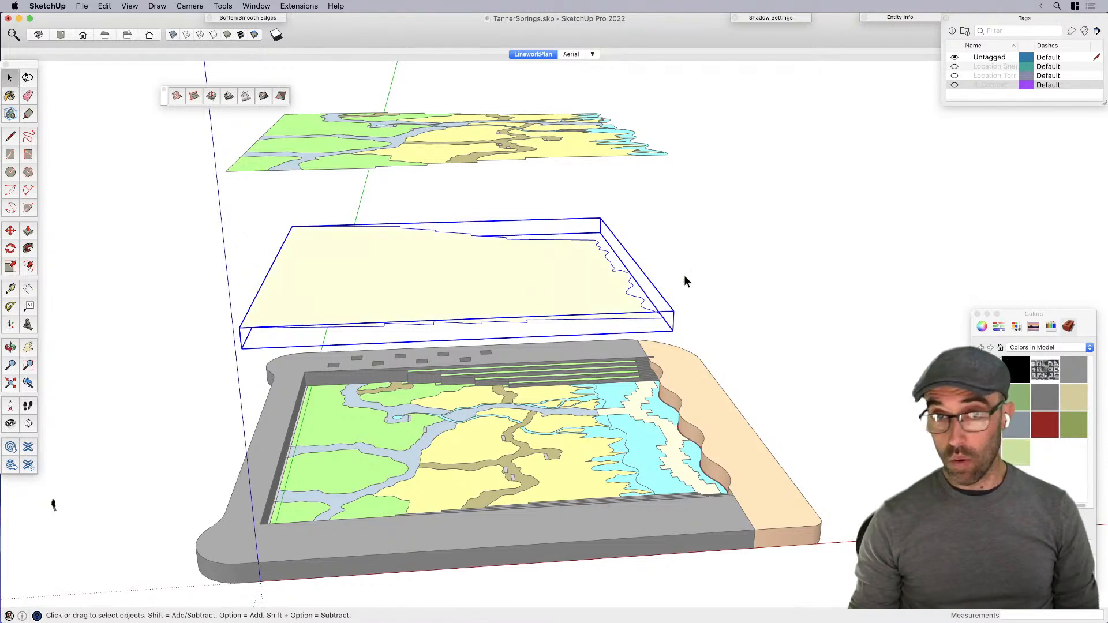
left_click(684, 274)
left_click(976, 314)
Step: Switch the camera to parallel projection and view the stacked terrain layers from a raised corner angle
middle_click_drag(612, 332, 576, 346)
left_click(189, 6)
left_click(225, 54)
middle_click_drag(599, 273, 561, 271)
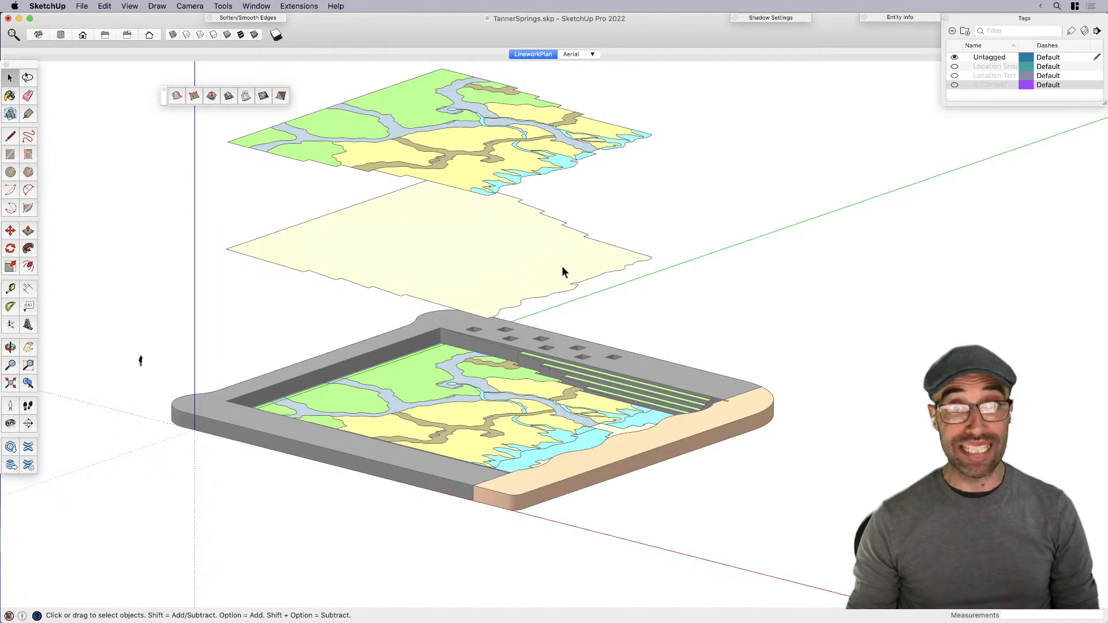
Step: Copy the pale yellow terrain group about 21' 3" straight down along the blue axis and delete the upper original
left_click(429, 269)
middle_click_drag(428, 269, 477, 279)
key("m")
left_click(513, 291)
key("alt")
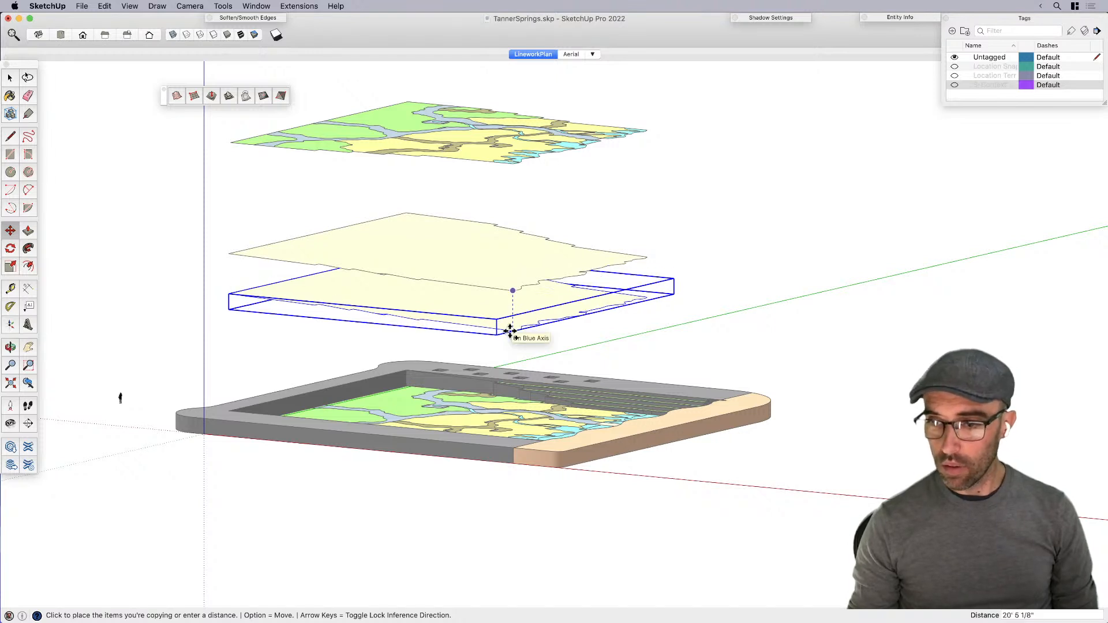
left_click(509, 333)
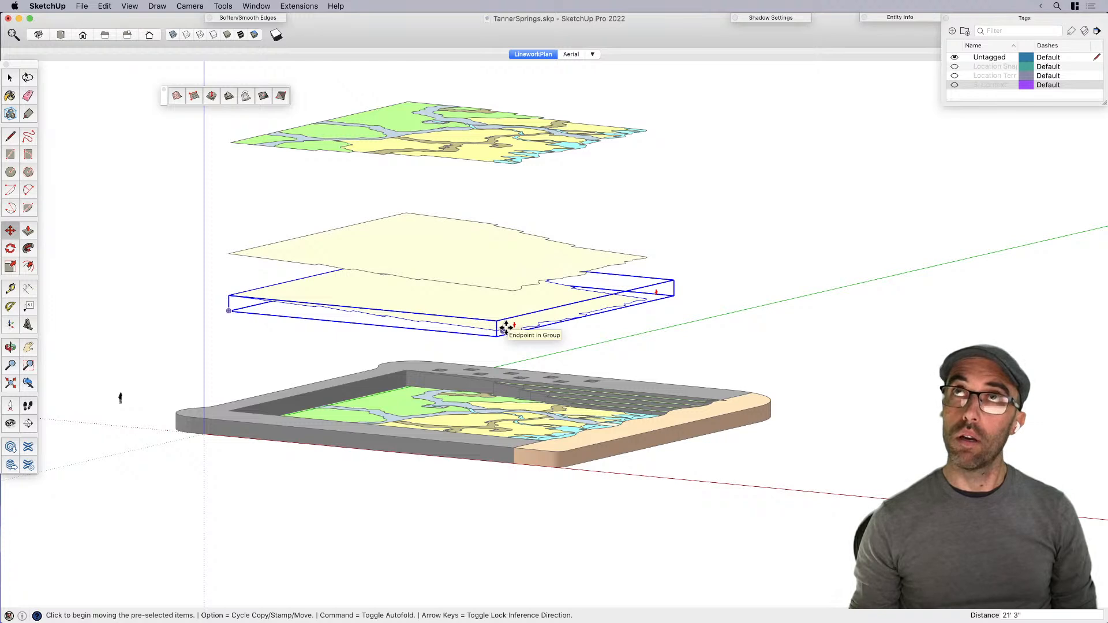
key("space")
left_click(496, 259)
key("Delete")
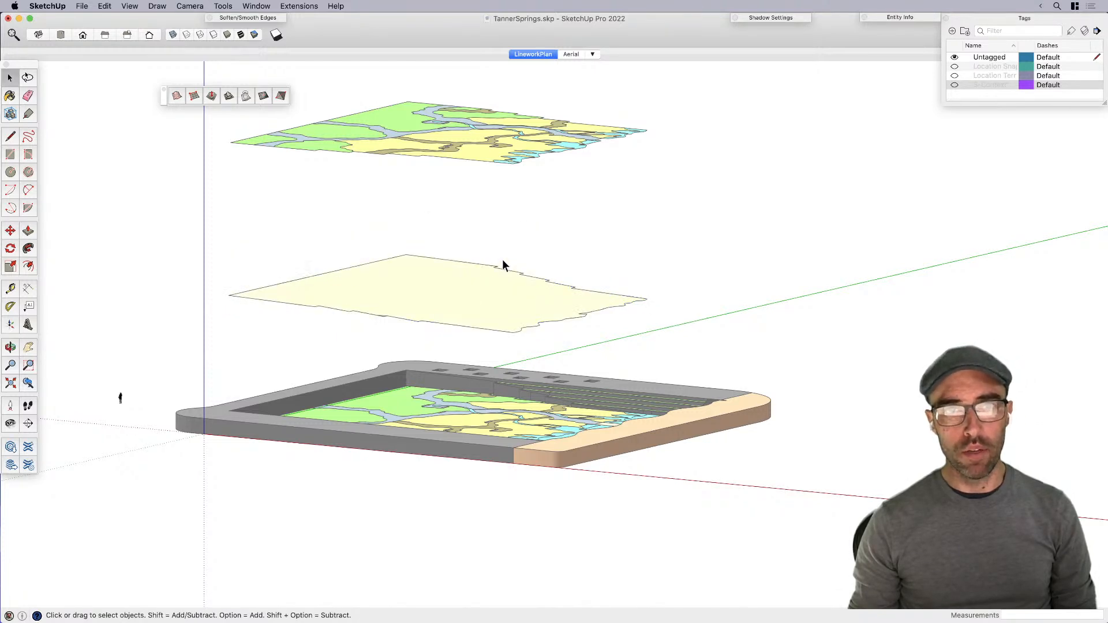
Step: Delete the pale yellow terrain surface inside its group, keeping only the boundary outline
middle_click_drag(501, 260, 464, 295)
double_click(461, 292)
left_click(453, 283)
key("Delete")
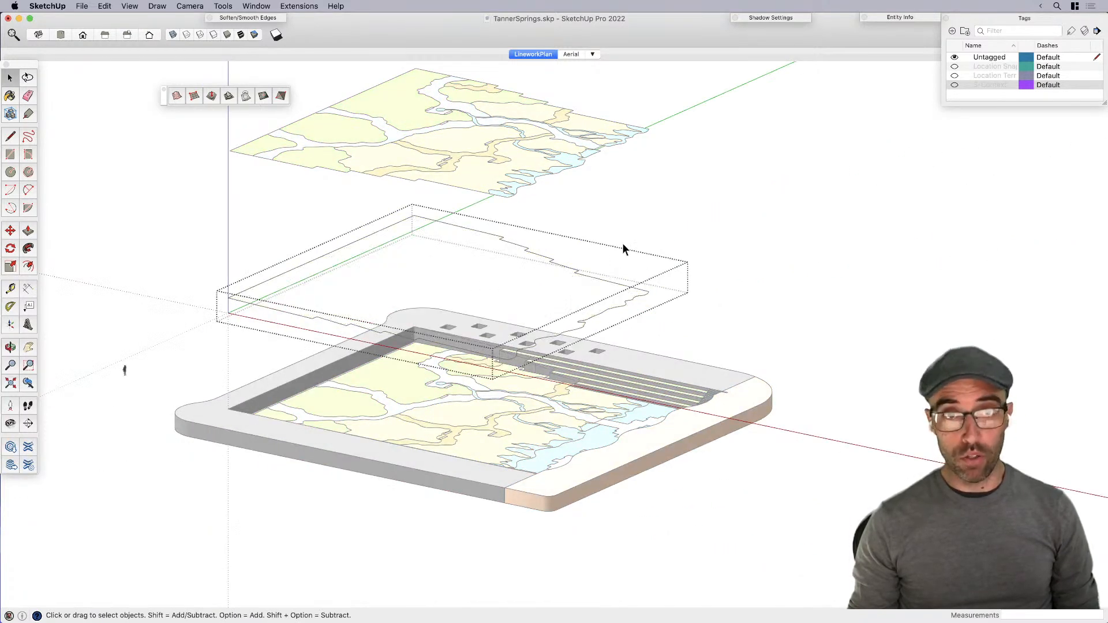
key("Escape")
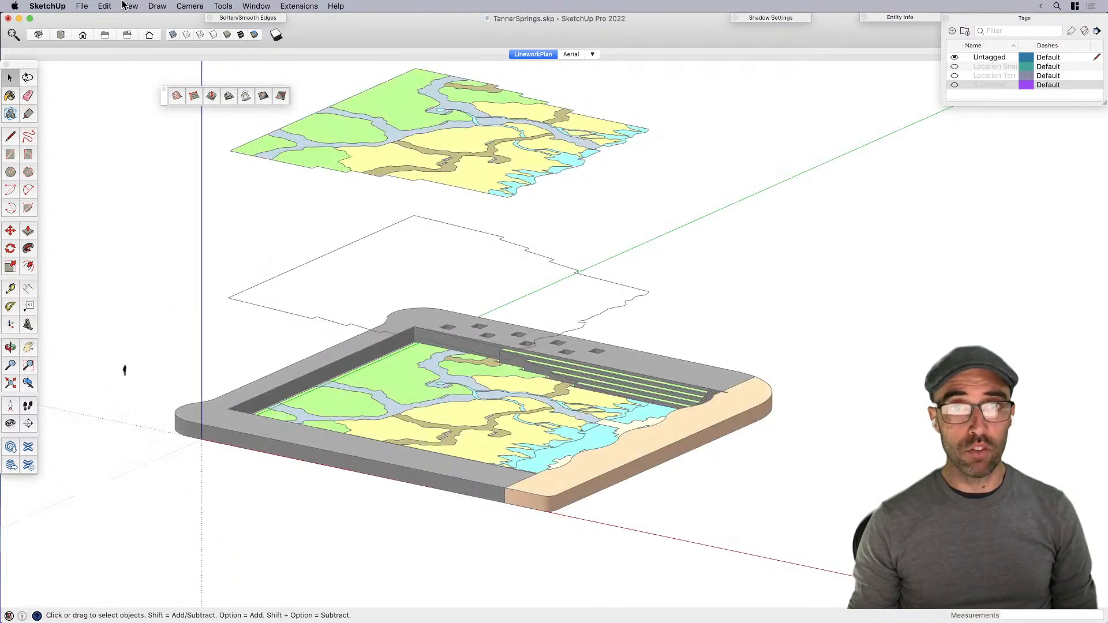
Step: Show the Soap Bubble tool palette and place it beside the raised outline
left_click(129, 6)
mouse_move(162, 51)
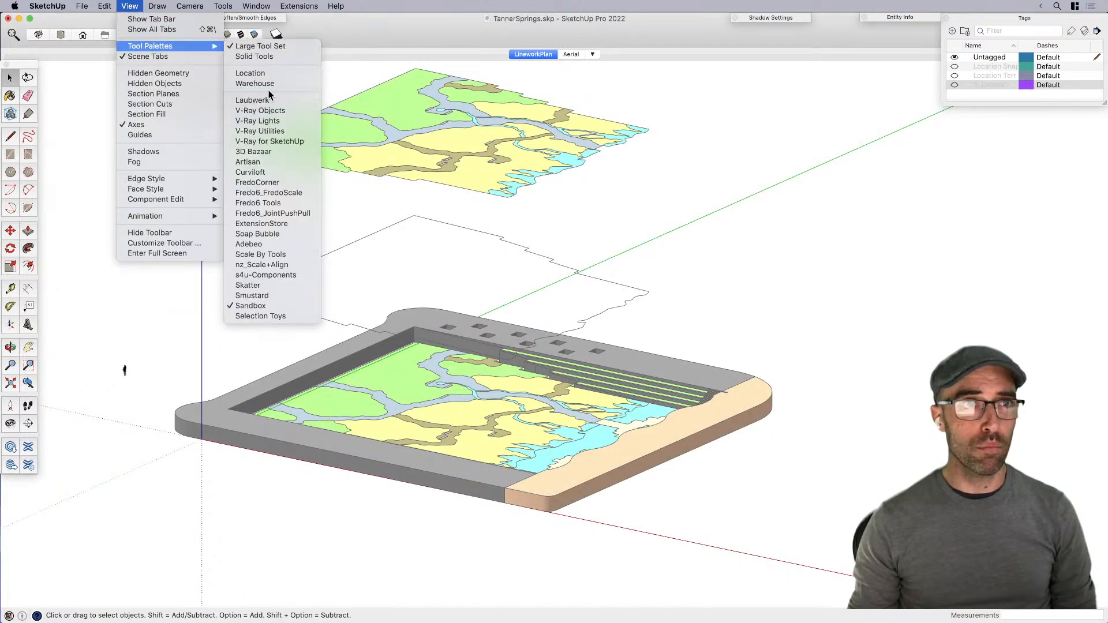
left_click(257, 234)
left_click_drag(74, 101, 192, 223)
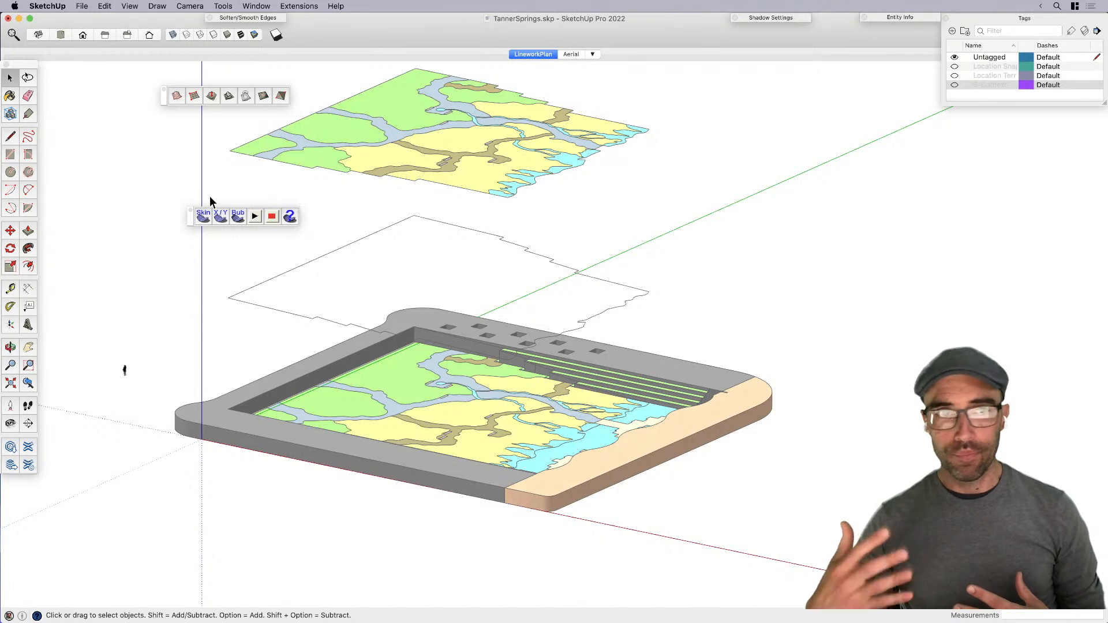
Step: Explode the raised outline group into loose edges
left_click(260, 283)
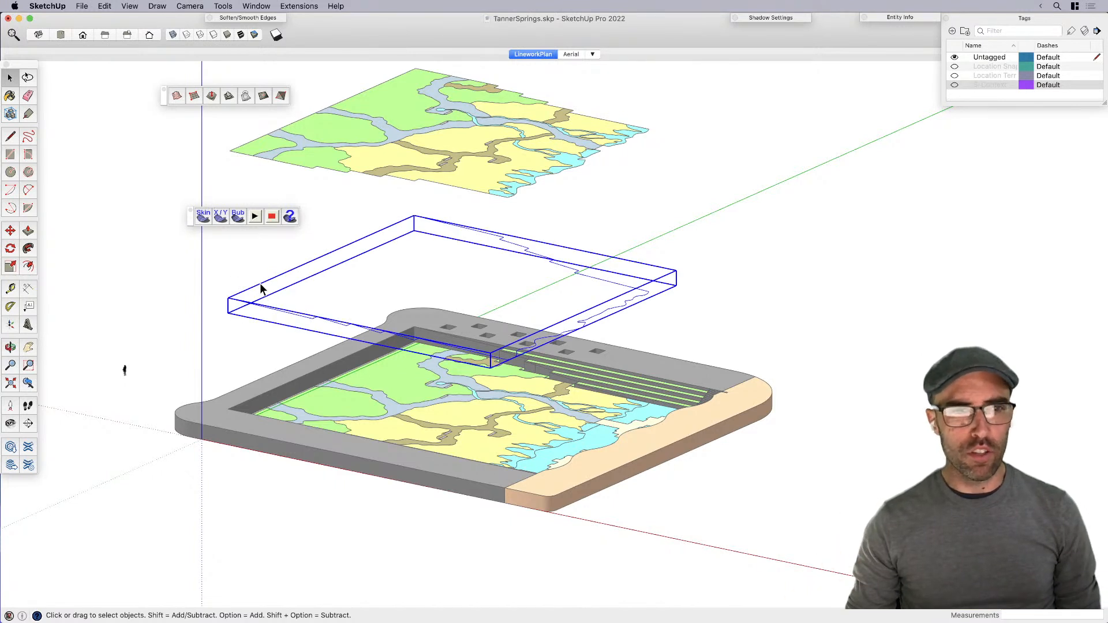
right_click(261, 287)
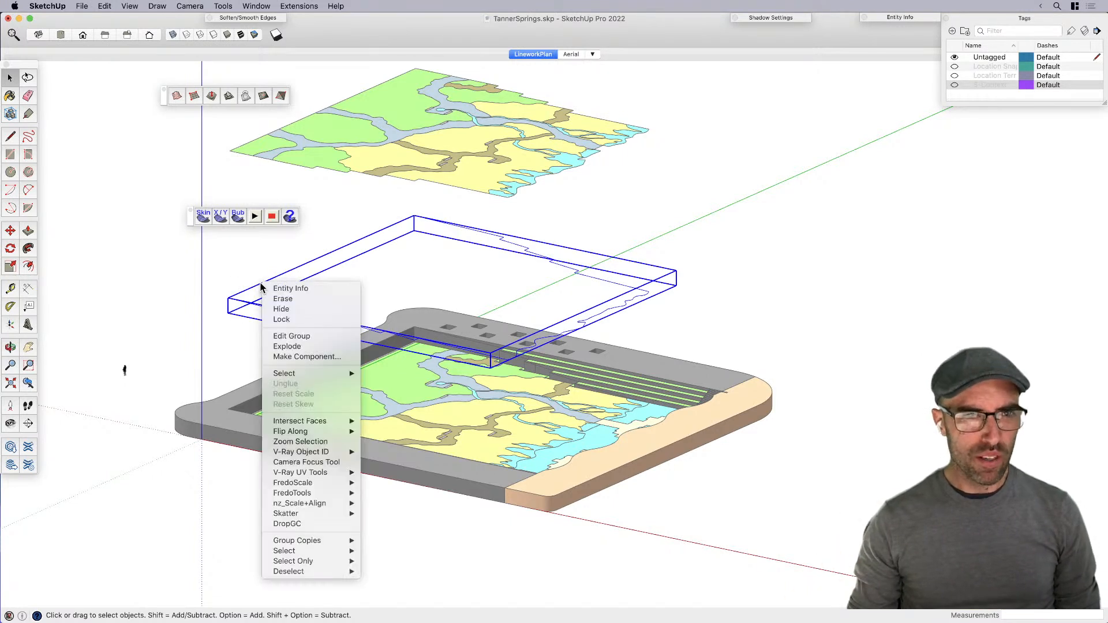
left_click(286, 346)
middle_click_drag(316, 315, 430, 263)
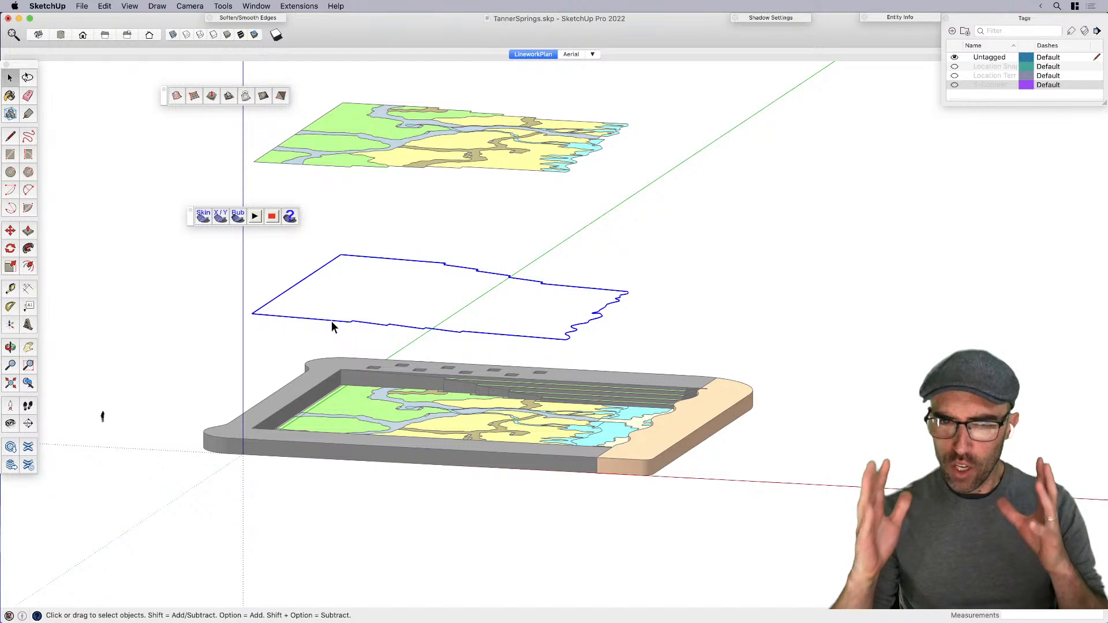
scroll(292, 310, "up", 4)
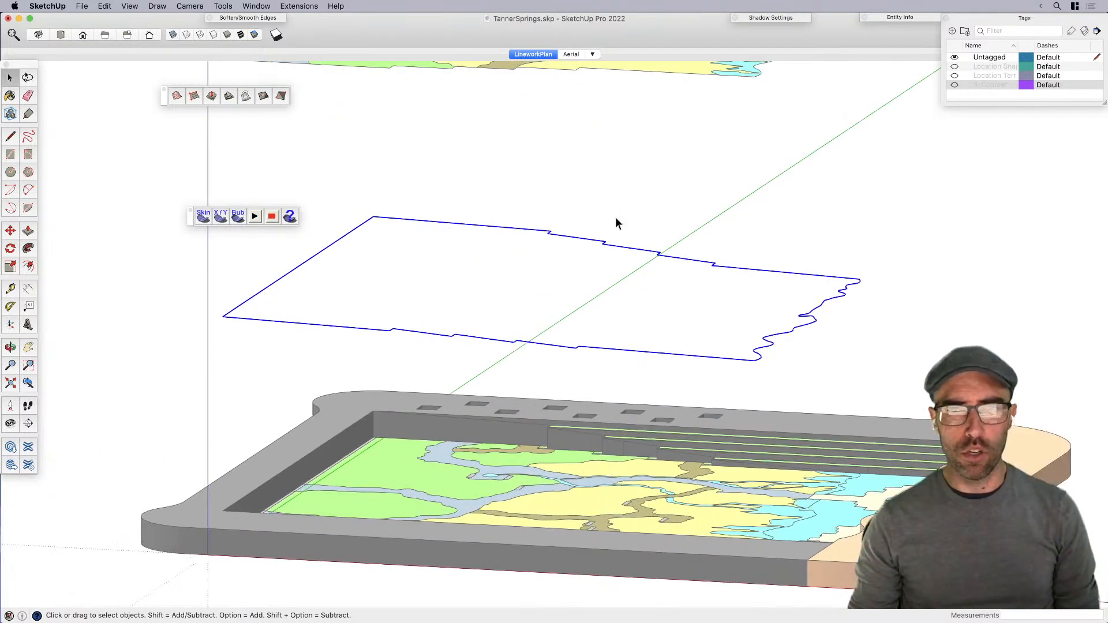
Step: Select all edges of the raised outline and start a Soap Bubble Skin net across it
left_click(608, 358)
triple_click(606, 349)
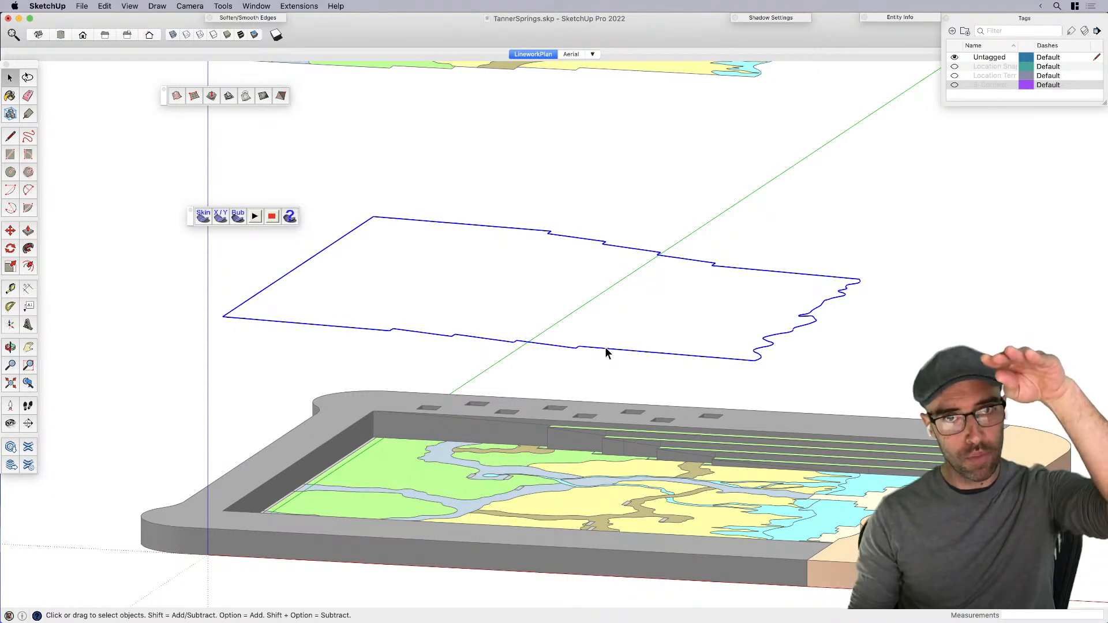
left_click(203, 216)
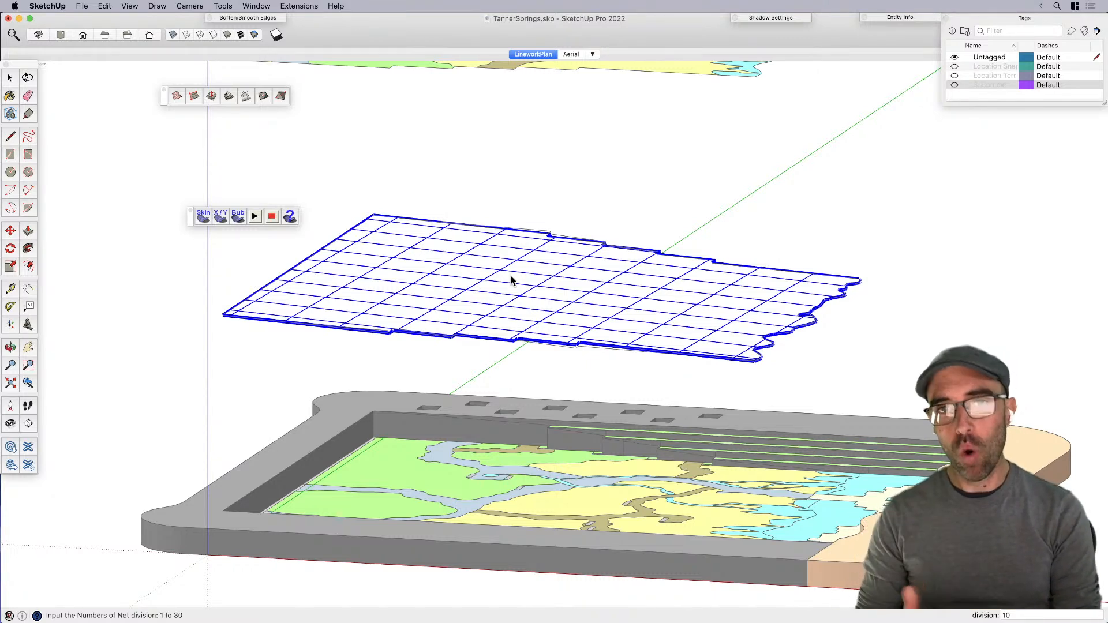
middle_click_drag(535, 276, 500, 312)
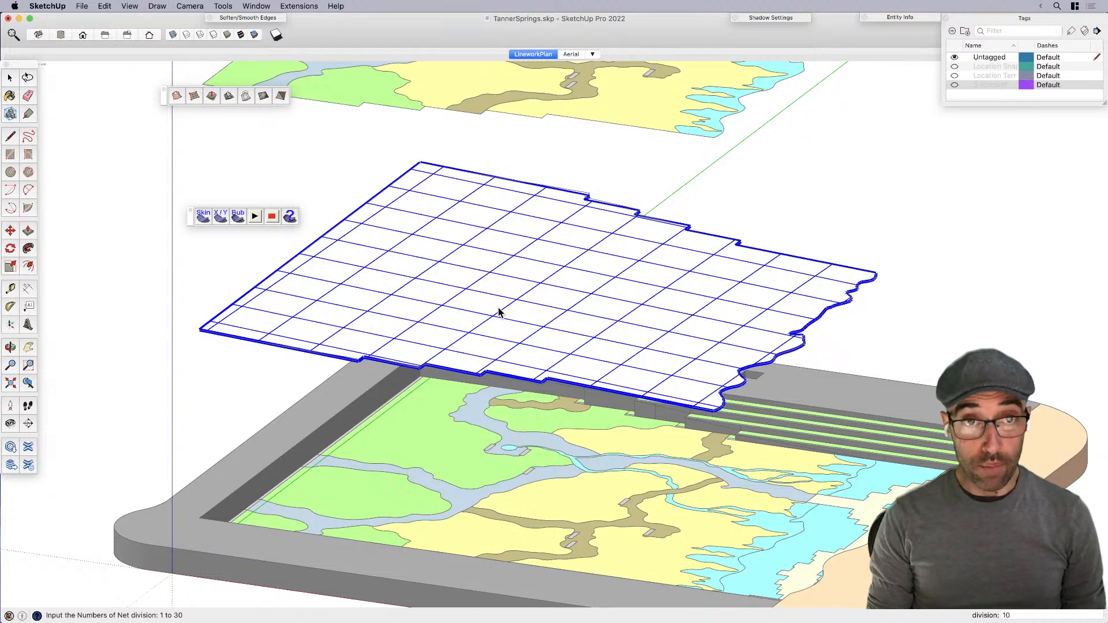
Step: Set the skin net's division count to 30
type("3")
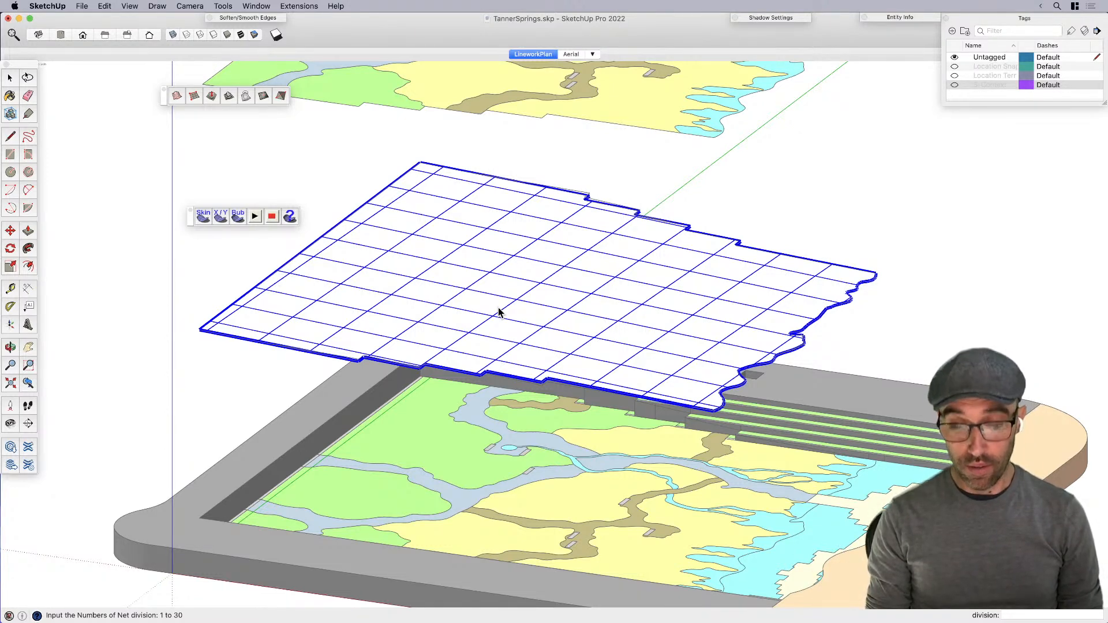
key("Return")
type("3")
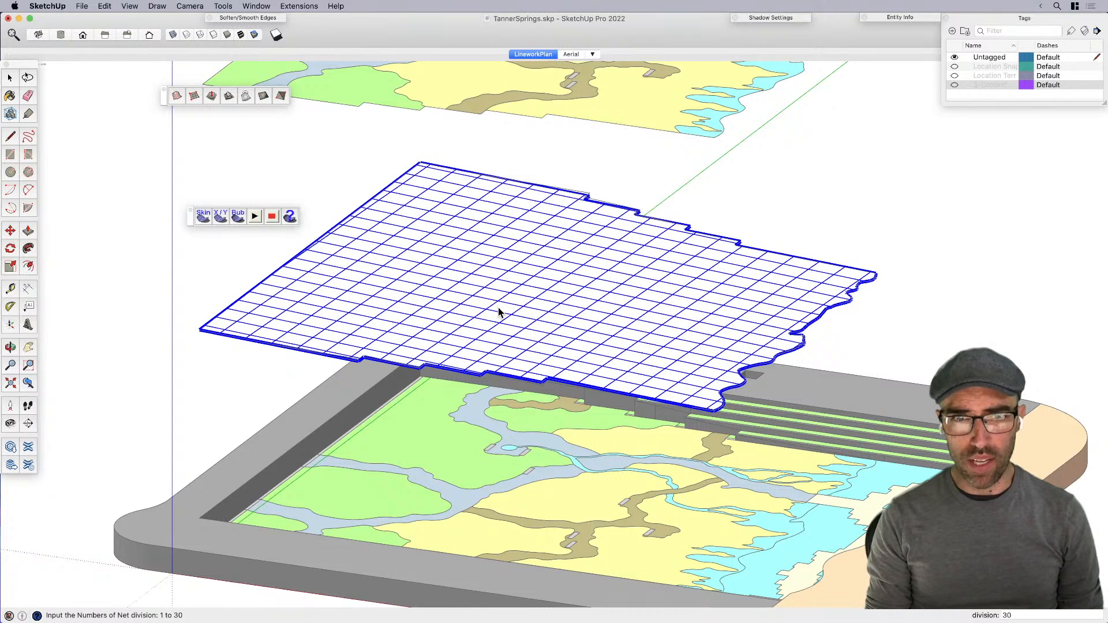
type("0")
key("Return")
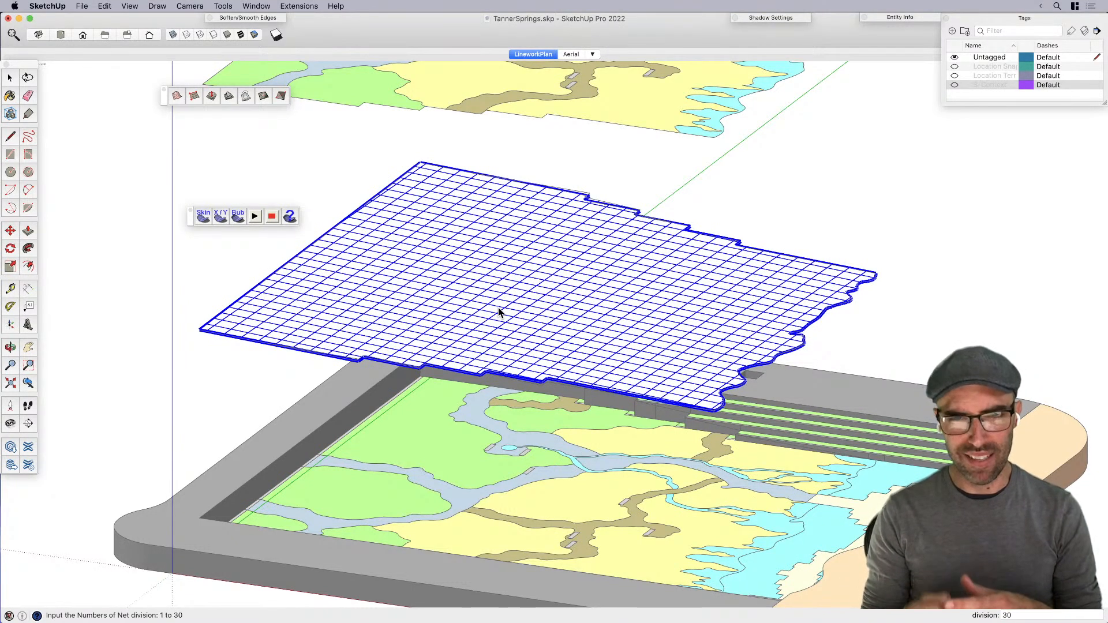
Step: Set the net to 20 divisions and generate the Soap Bubble skin within the outline
type("20")
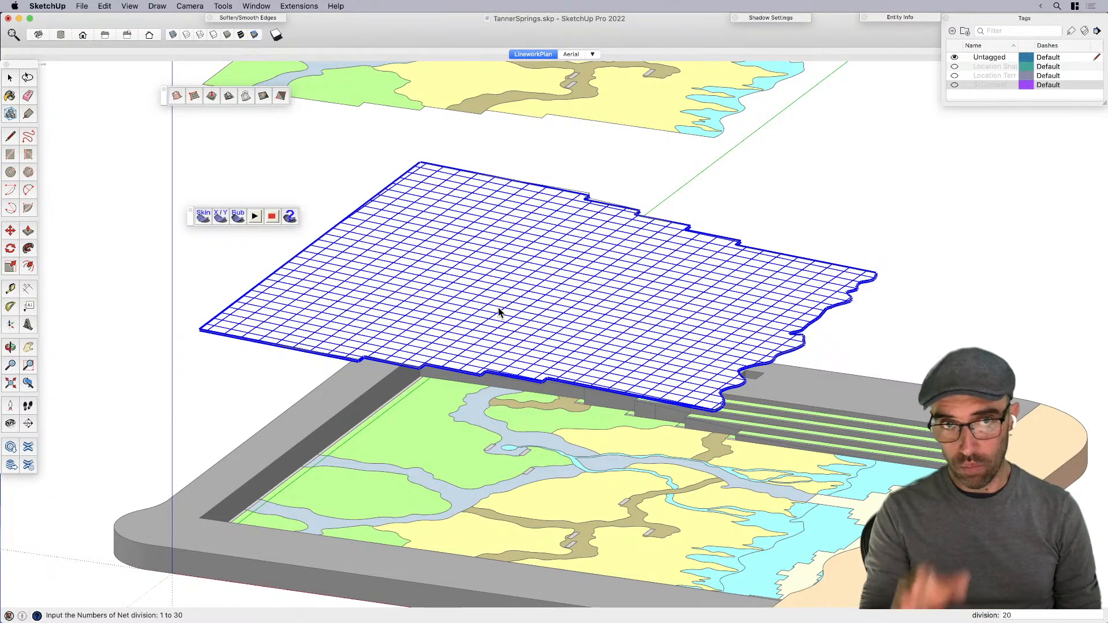
key("Return")
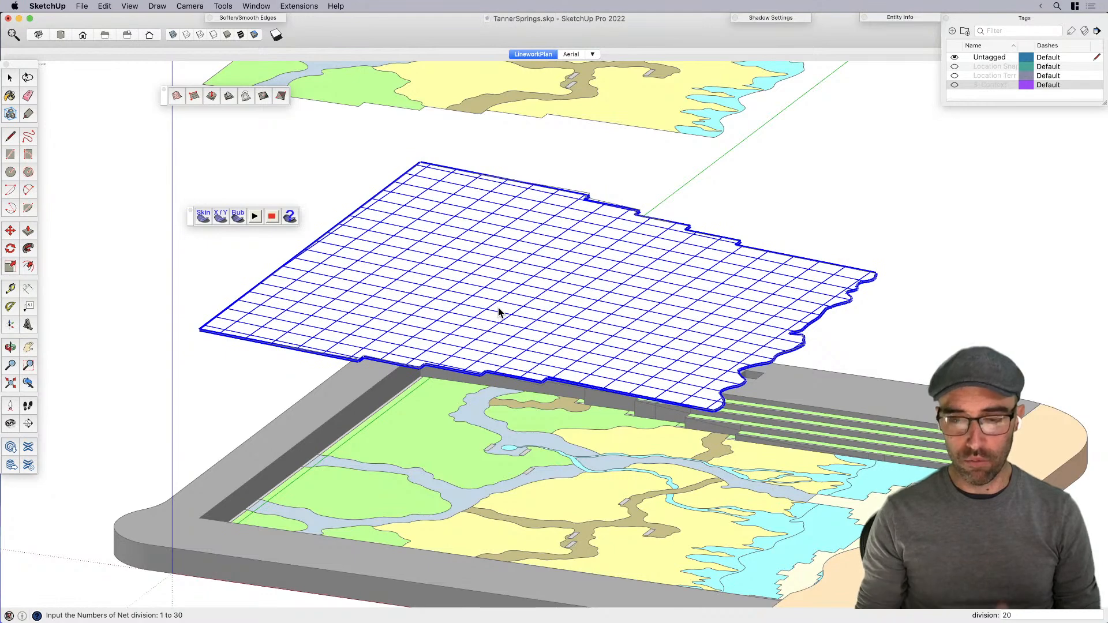
middle_click_drag(499, 308, 590, 291)
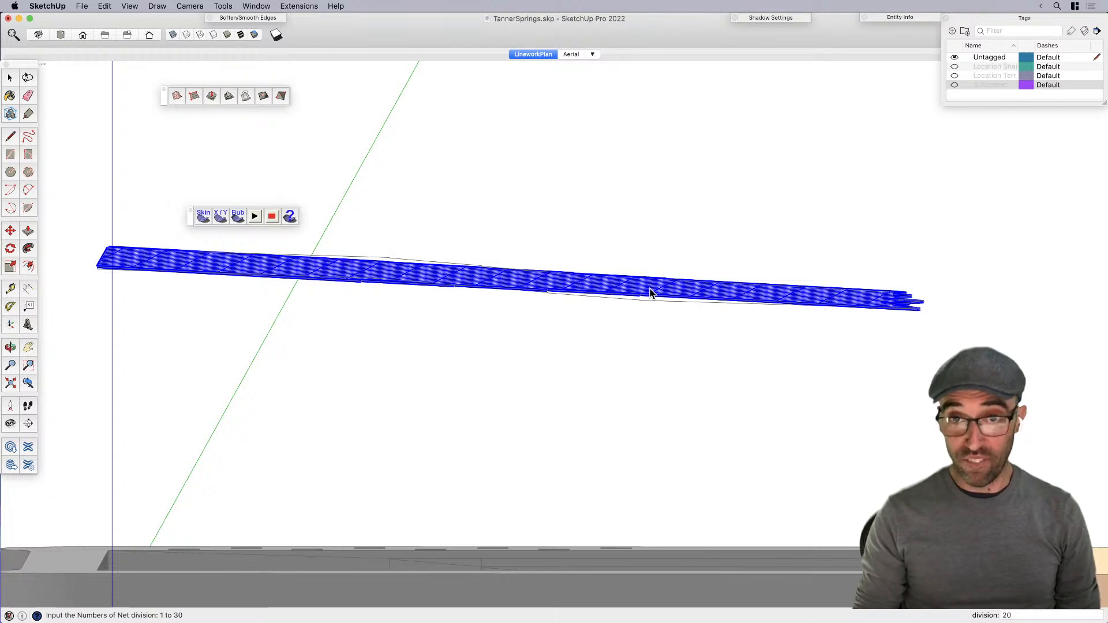
key("Return")
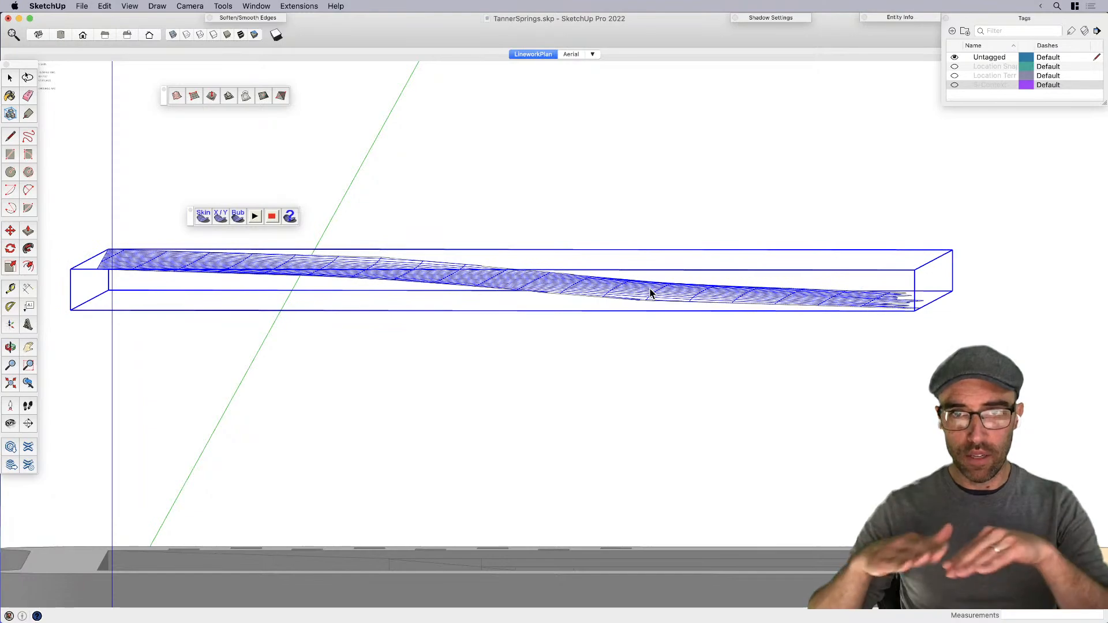
Step: Display hidden objects and unhide the pale yellow contour surface group above the new skin
middle_click_drag(462, 319, 510, 288)
scroll(510, 287, "down", 2)
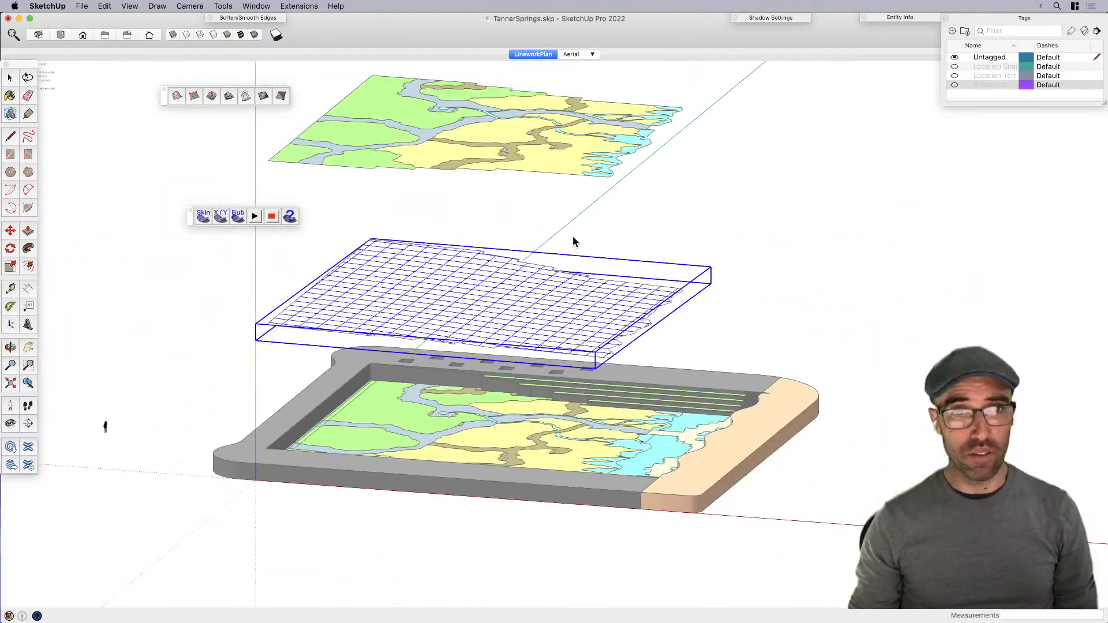
key("alt+h")
scroll(531, 251, "up", 2)
right_click(508, 227)
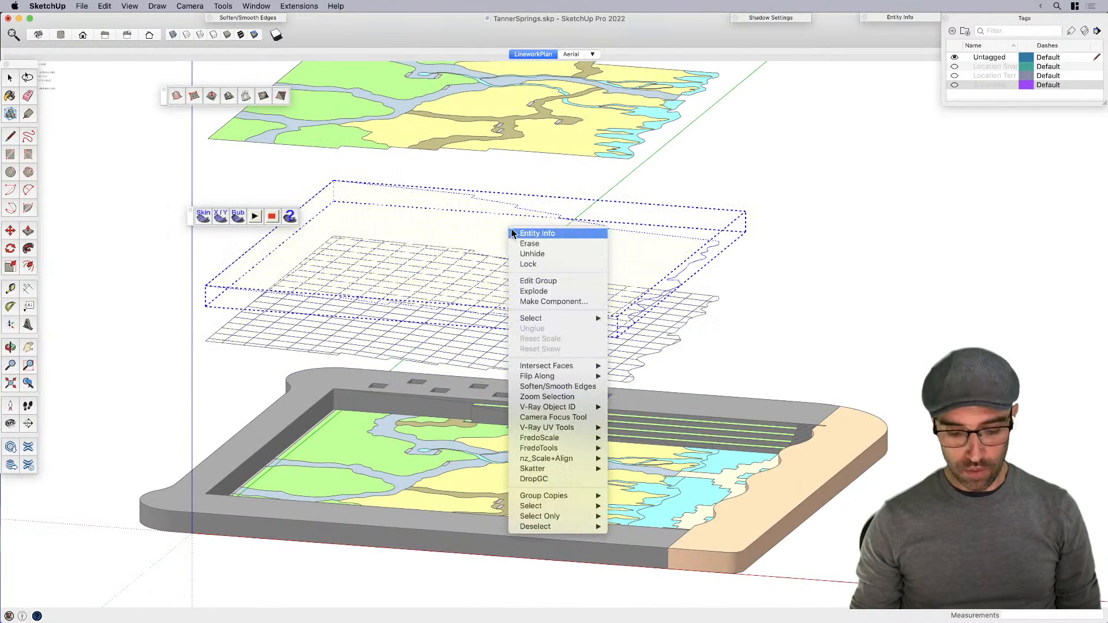
left_click(552, 254)
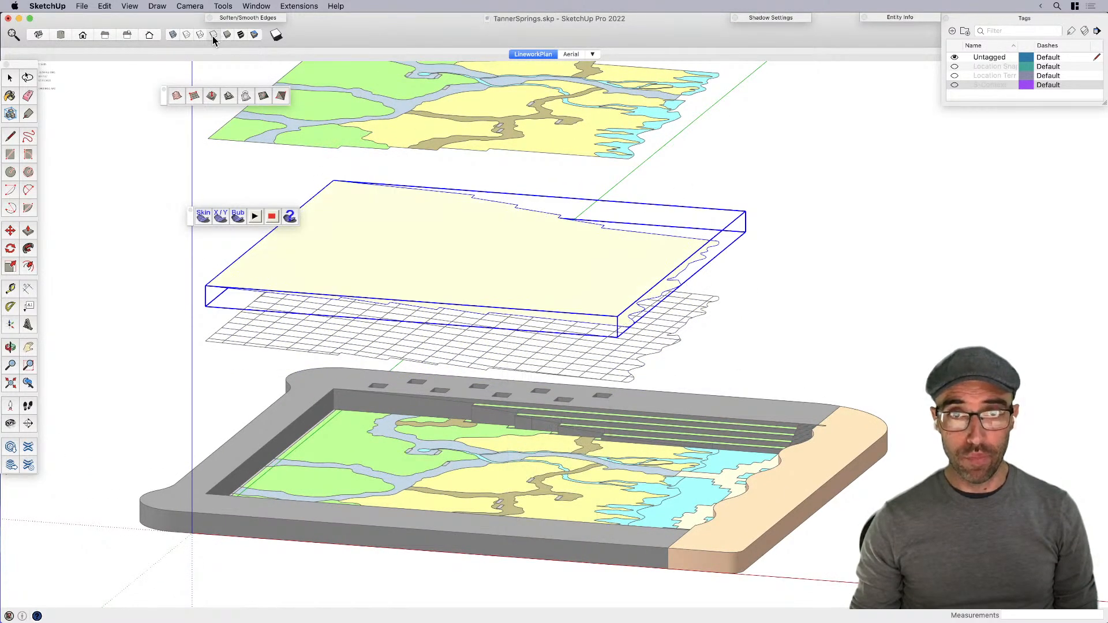
Step: Switch the model to the Hidden Line style and show the hidden geometry of both surfaces
left_click(213, 35)
key("alt+h")
middle_click_drag(783, 214, 744, 220)
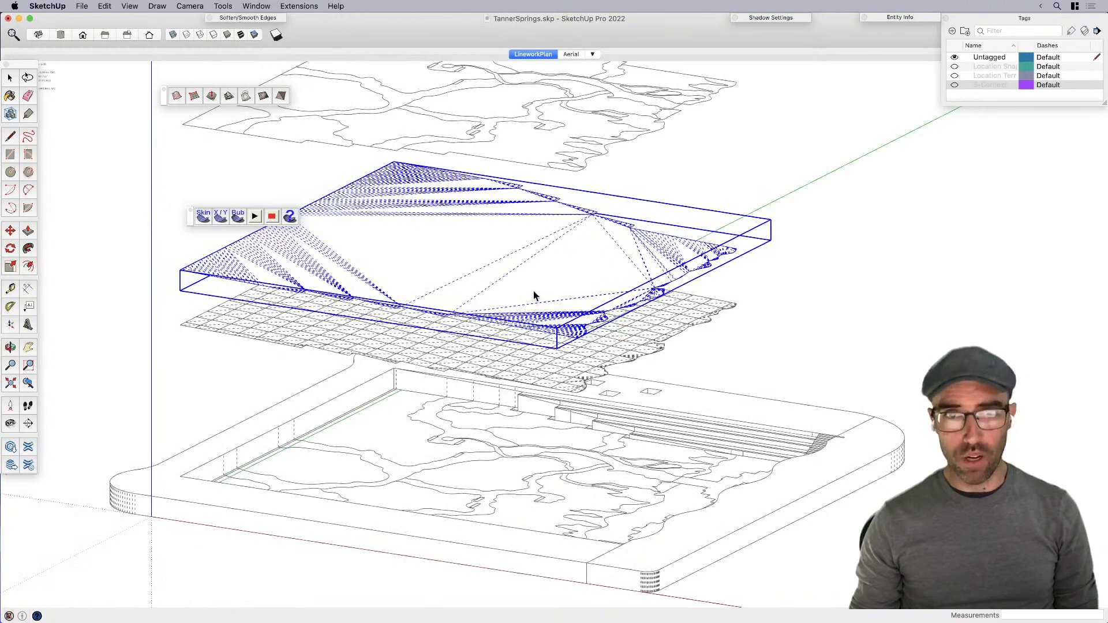
Step: Move the contour surface group about 231' sideways, clear of the Soap Bubble skin
scroll(570, 300, "down", 2)
key("m")
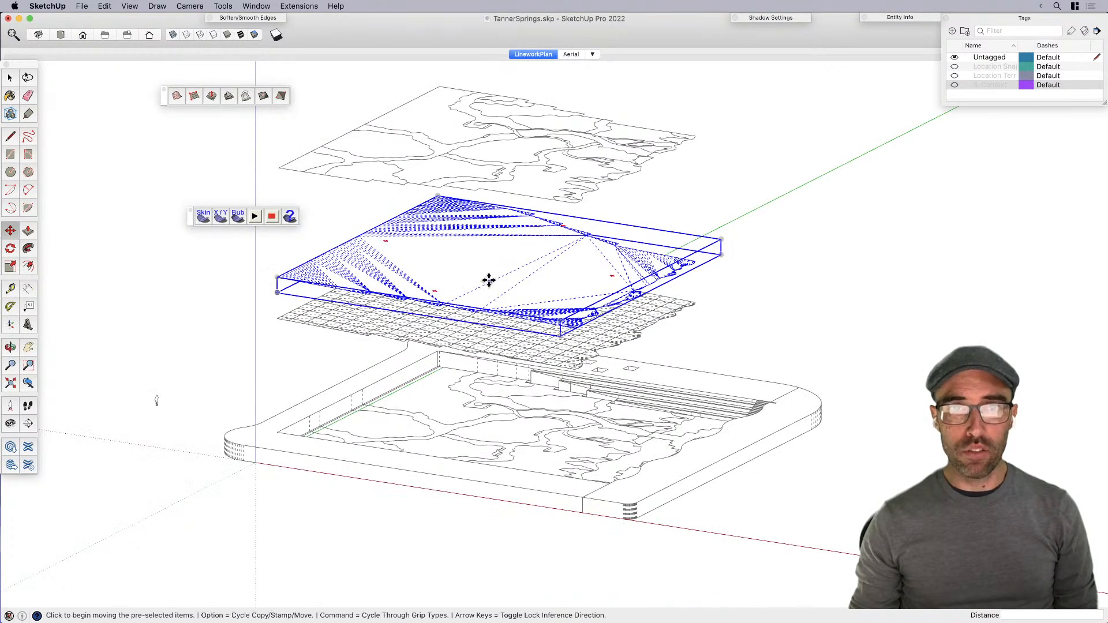
left_click(483, 279)
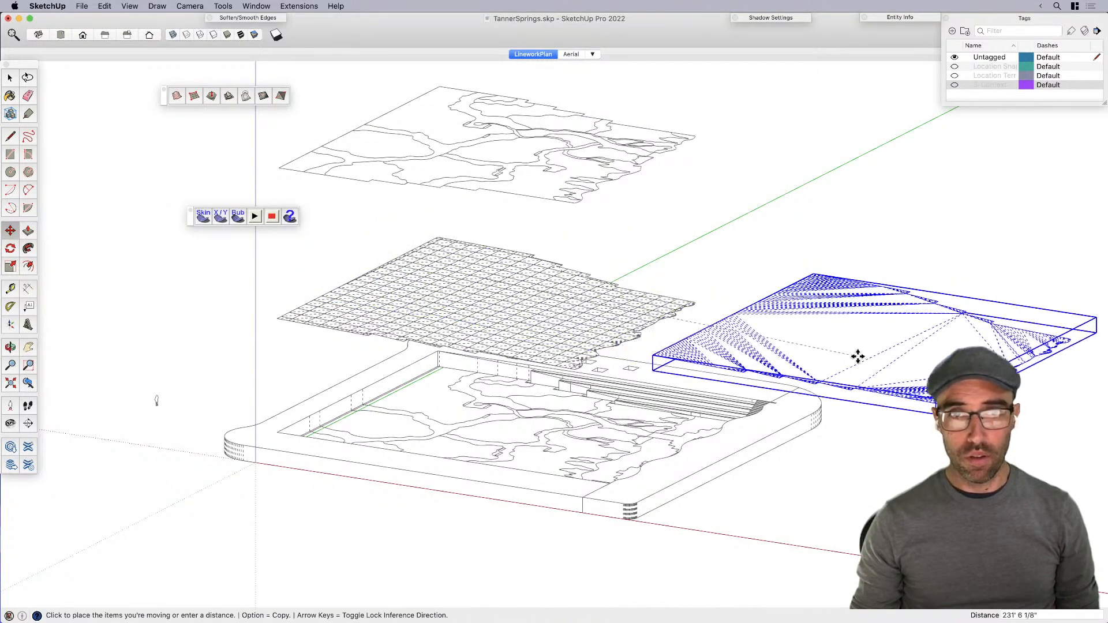
left_click(872, 342)
middle_click_drag(872, 342, 674, 393)
key("space")
Step: Compare the contour surface's triangulation with the regular grid of the Soap Bubble skin
left_click(715, 344)
scroll(900, 350, "up", 1)
left_click(907, 351)
middle_click_drag(907, 350, 828, 340, "shift")
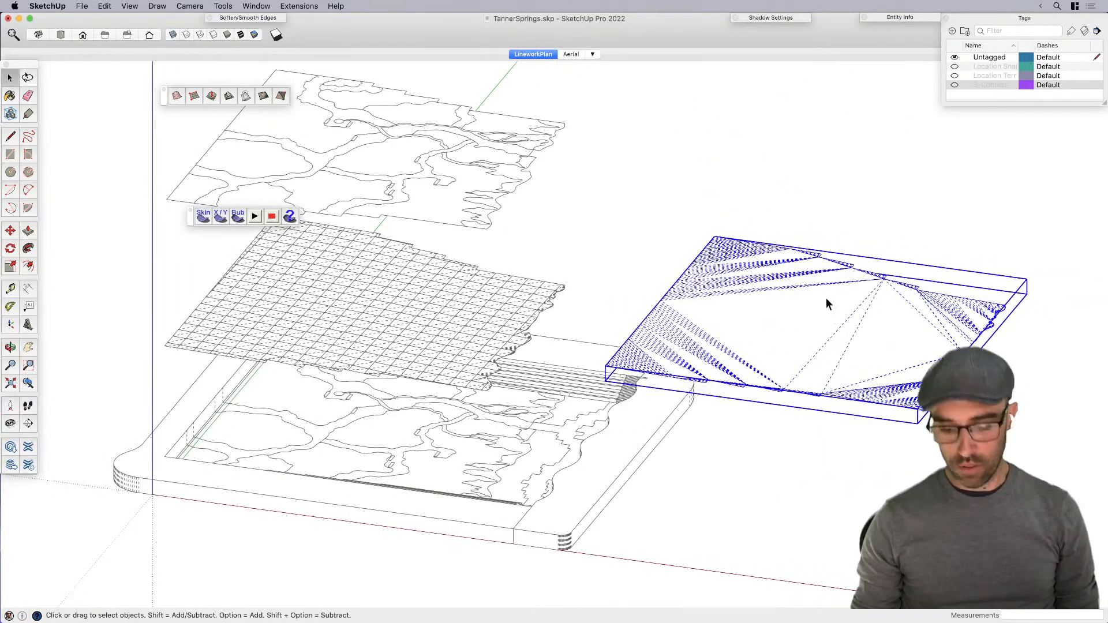
scroll(843, 275, "up", 2)
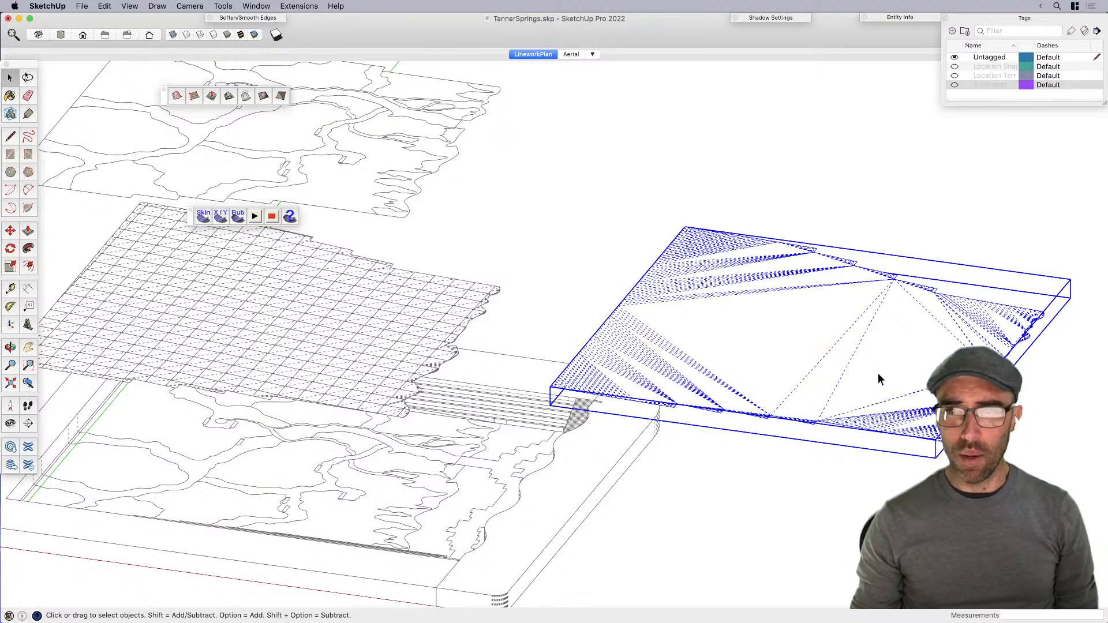
key("h")
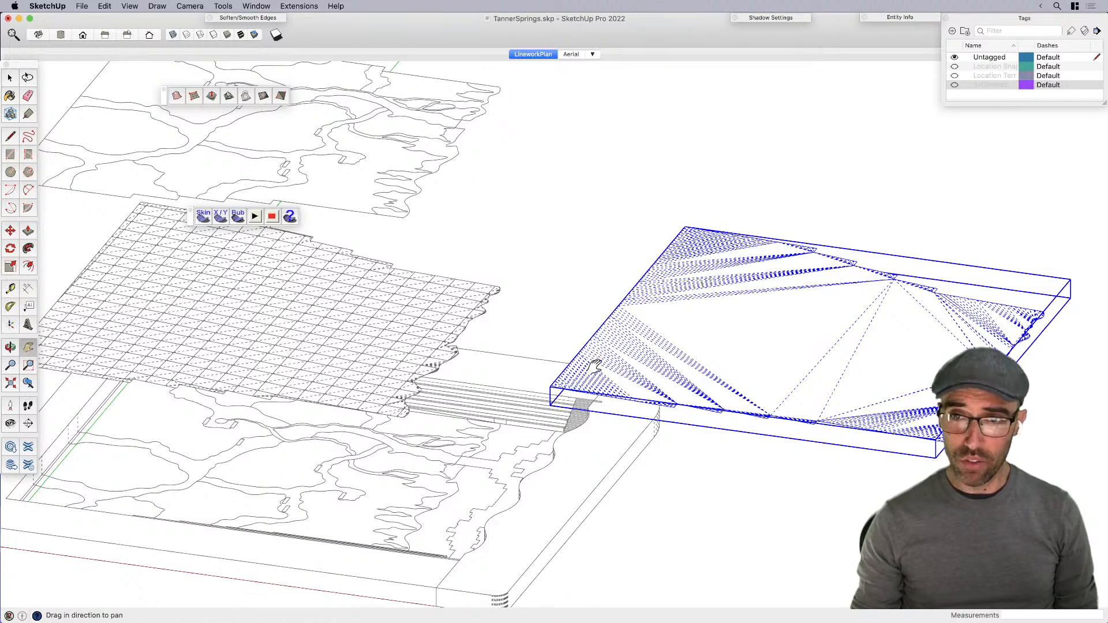
left_click_drag(393, 354, 635, 338)
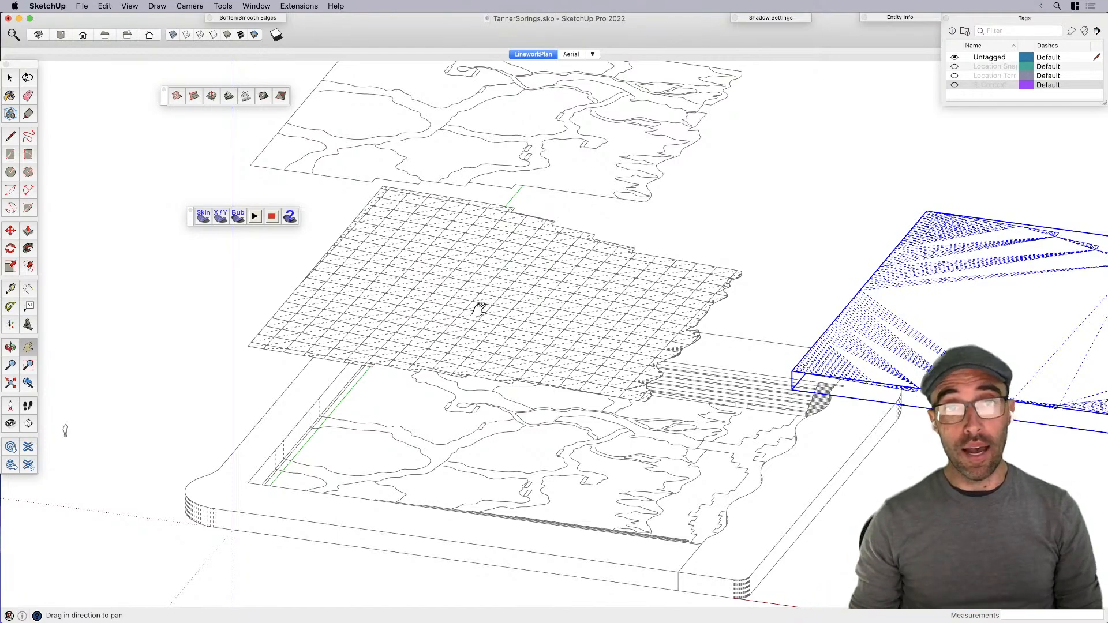
scroll(396, 326, "up", 2)
scroll(433, 302, "down", 2)
left_click_drag(303, 420, 96, 420)
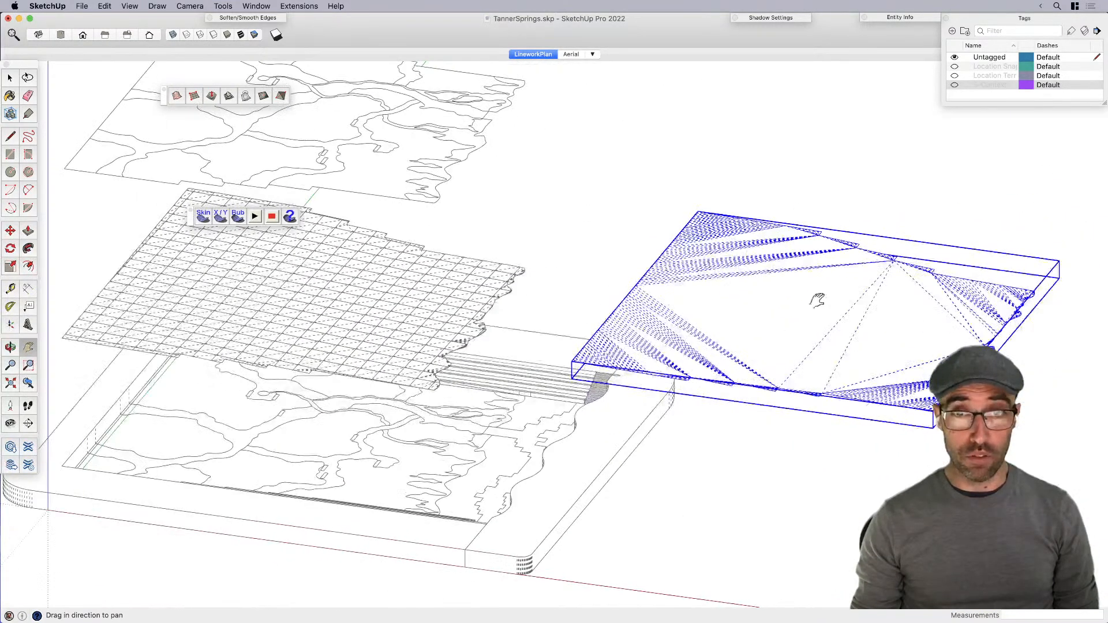
scroll(722, 269, "up", 1)
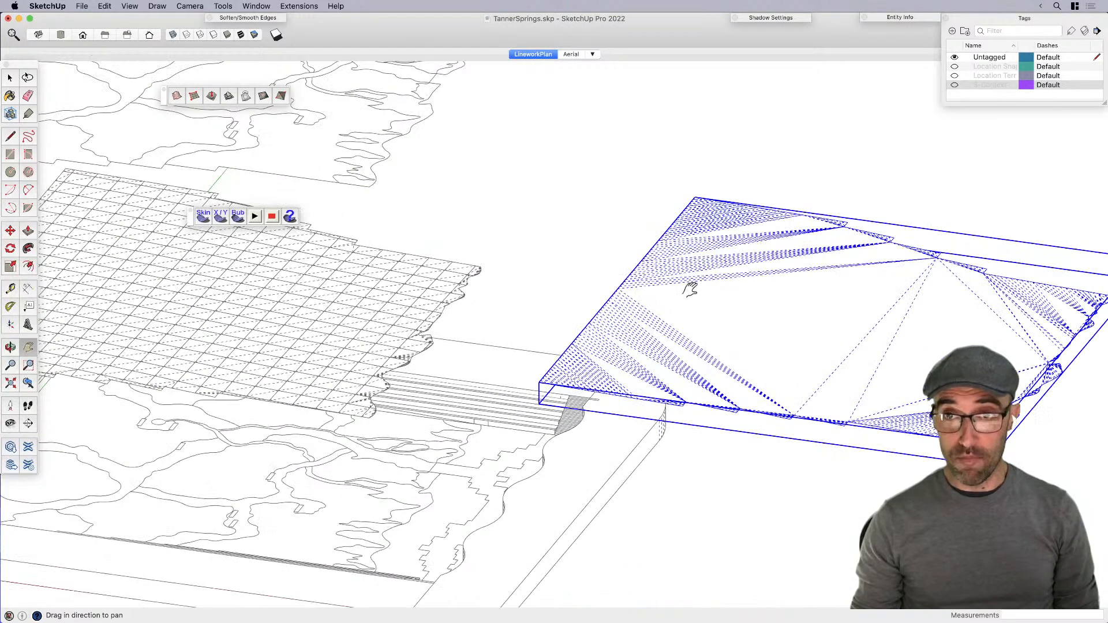
middle_click_drag(884, 359, 907, 369, "shift")
scroll(900, 375, "down", 2)
Step: Deselect the contour surface group and undo its sideways move
left_click(843, 452)
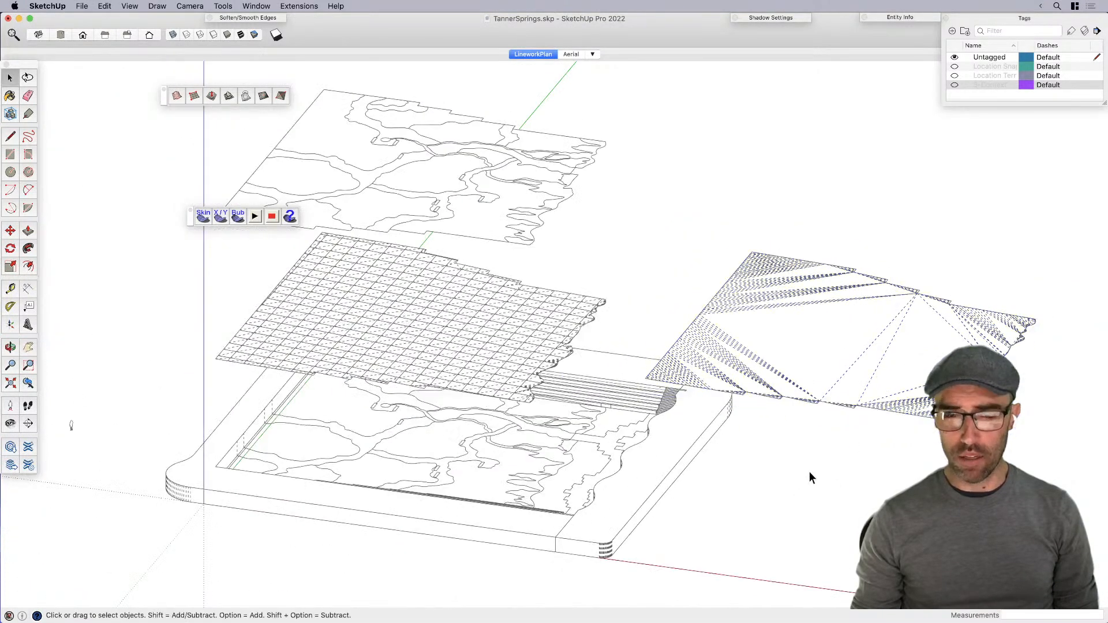
middle_click_drag(809, 472, 832, 437)
key("super+z")
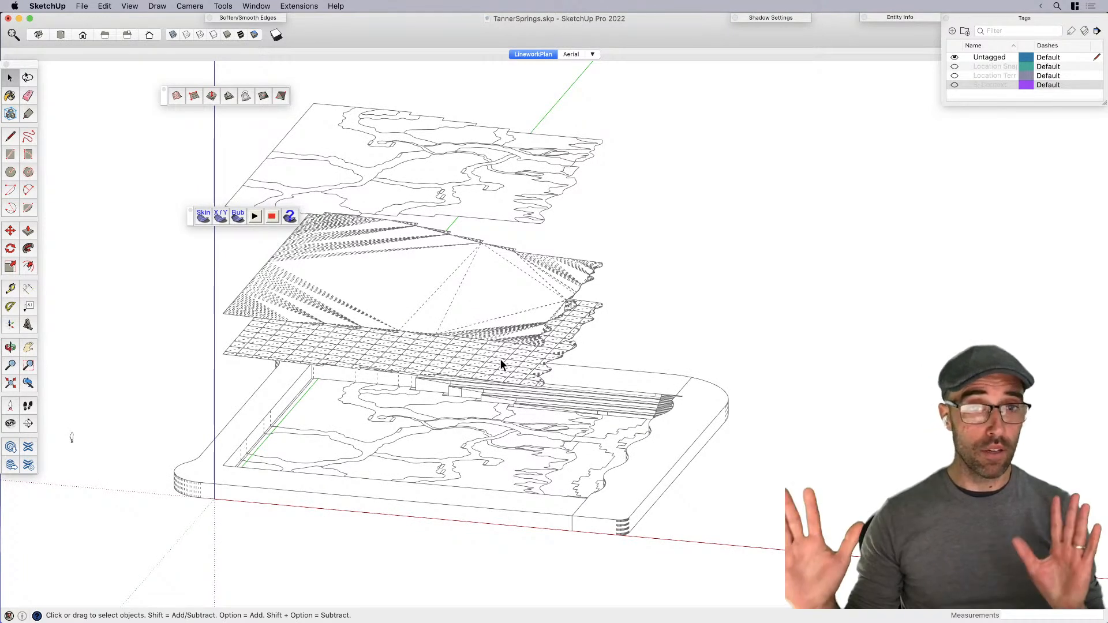
Step: Turn off hidden geometry and soften the edges of the Soap Bubble skin group so its grid lines disappear
key("alt+h")
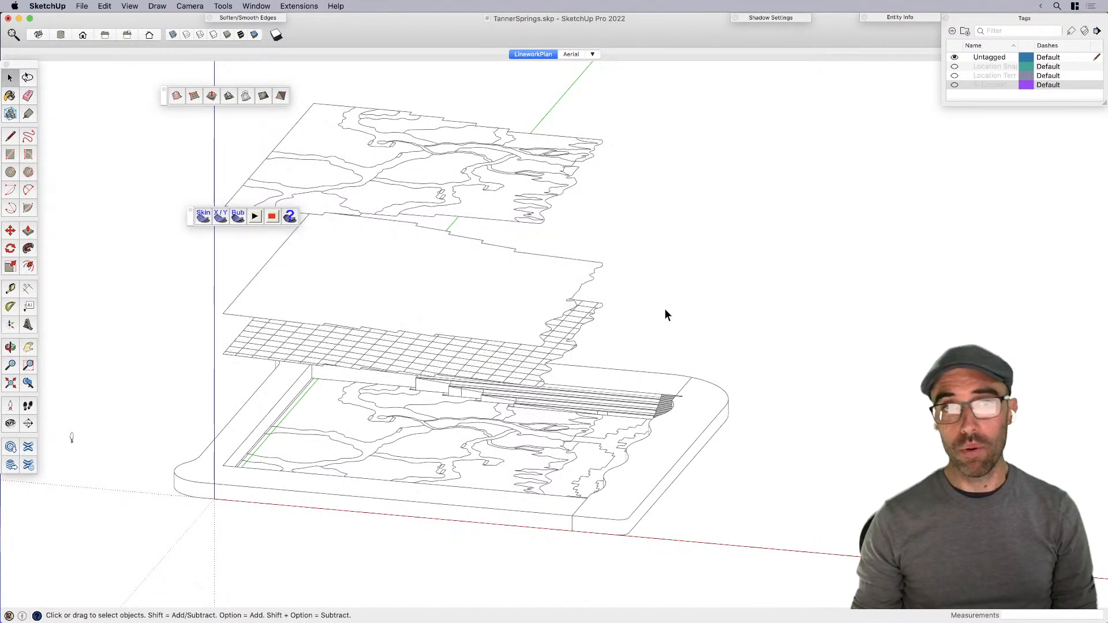
left_click(466, 365)
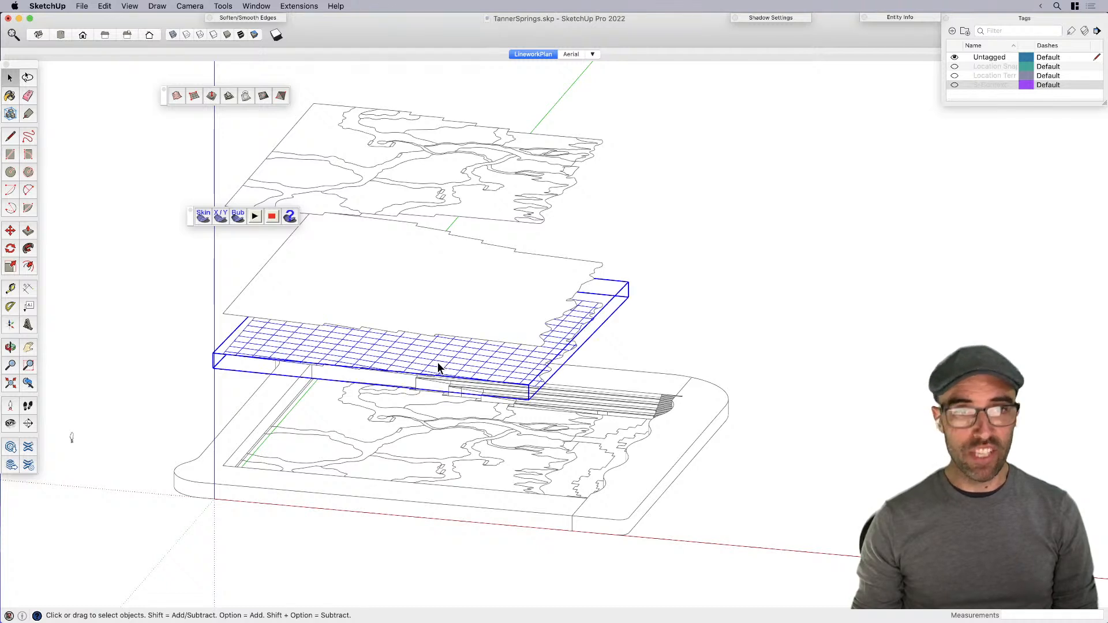
left_click(244, 8)
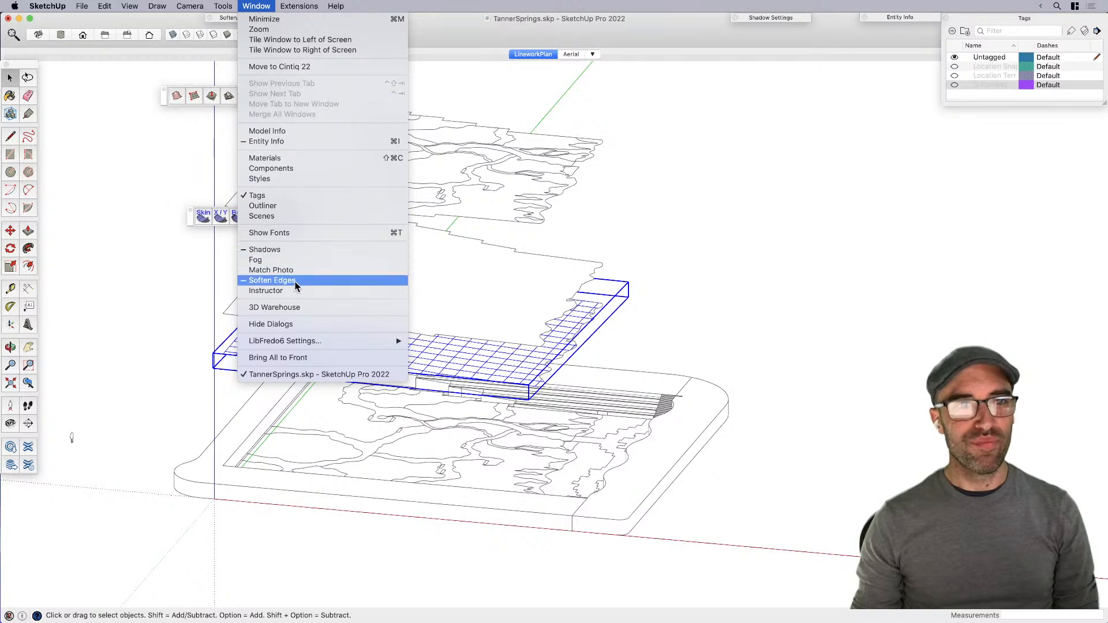
left_click(507, 32)
left_click(210, 19)
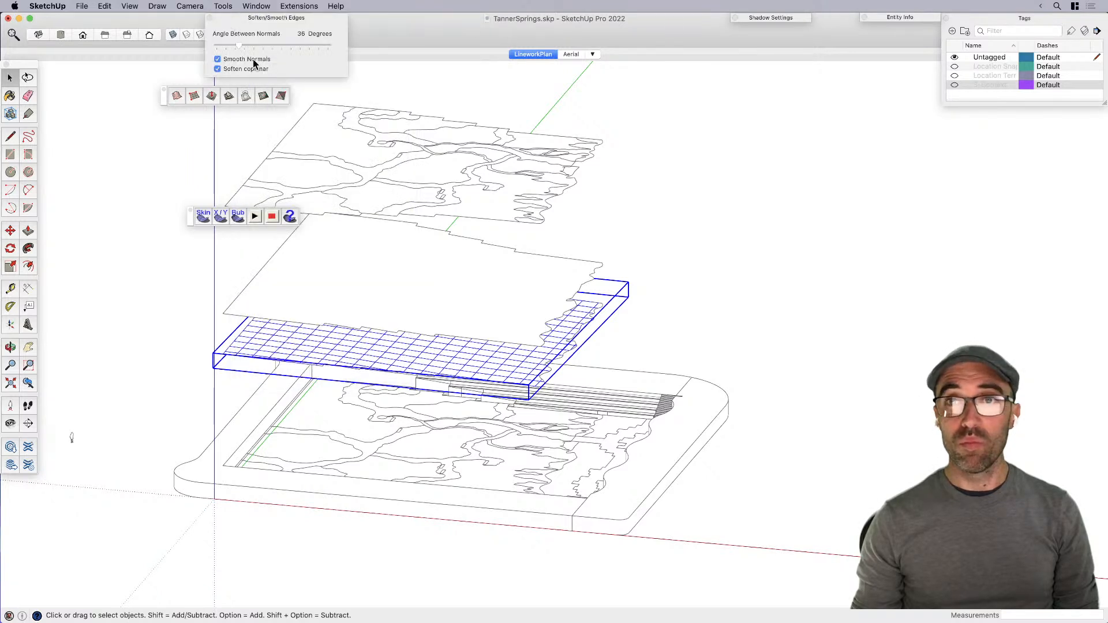
left_click(246, 46)
left_click(252, 20)
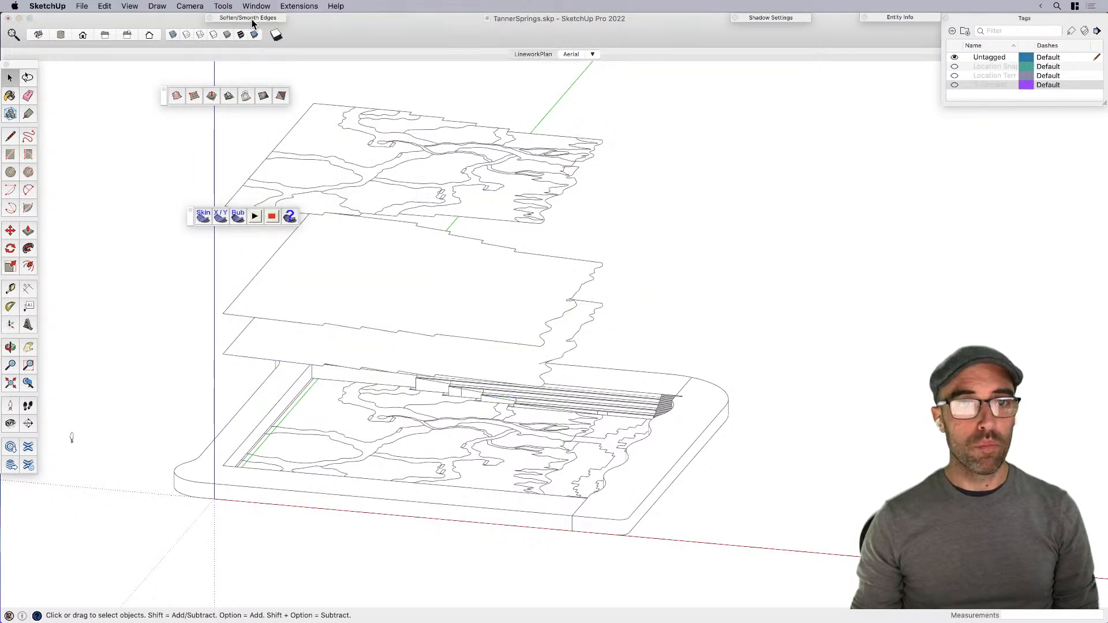
Step: Rearrange the Sandbox and Soap Bubble tool palettes so they stack beside the main toolset
left_click_drag(172, 96, 47, 76)
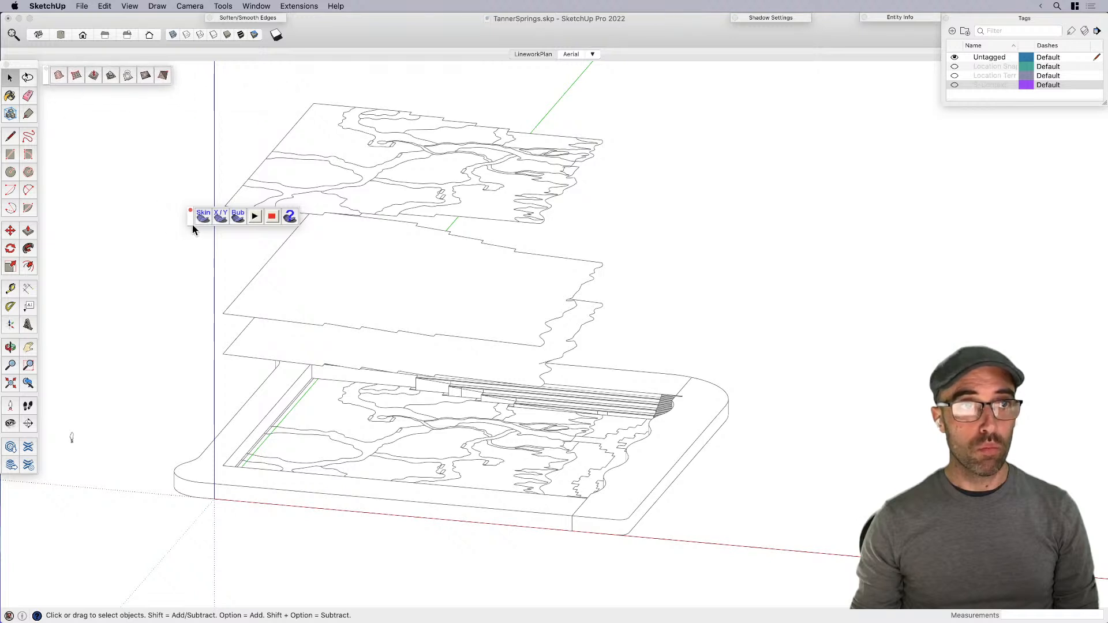
left_click_drag(190, 219, 47, 102)
left_click(140, 264)
left_click(142, 267)
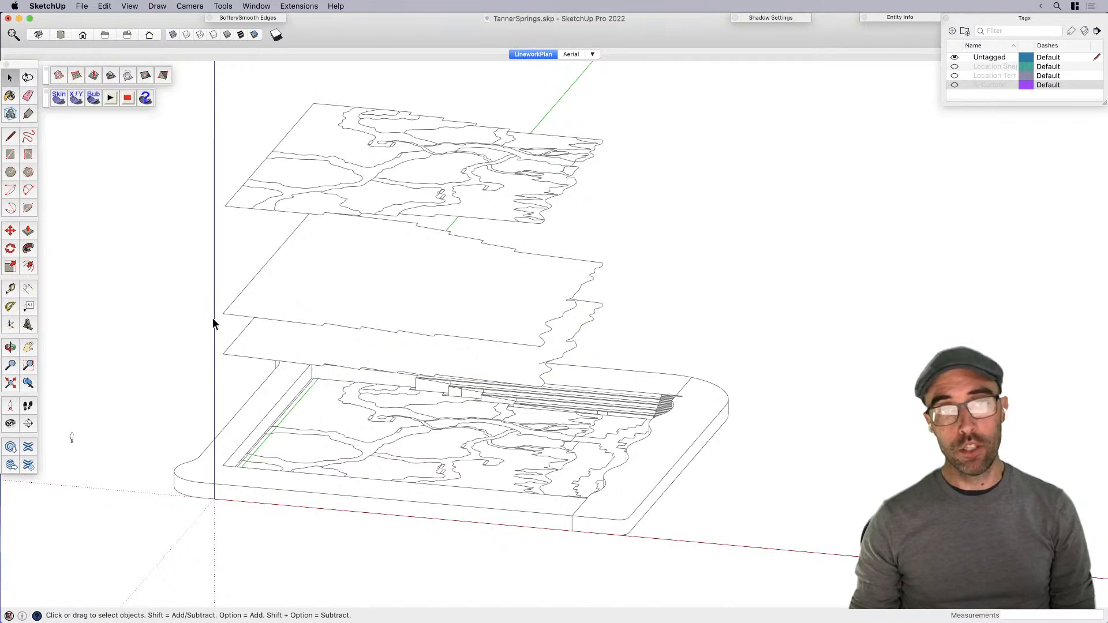
Step: Toggle hidden geometry and compare the softened Soap Bubble skin's mesh with the contour surface from several angles
key("alt+h")
scroll(372, 356, "up", 3)
middle_click_drag(360, 368, 376, 323)
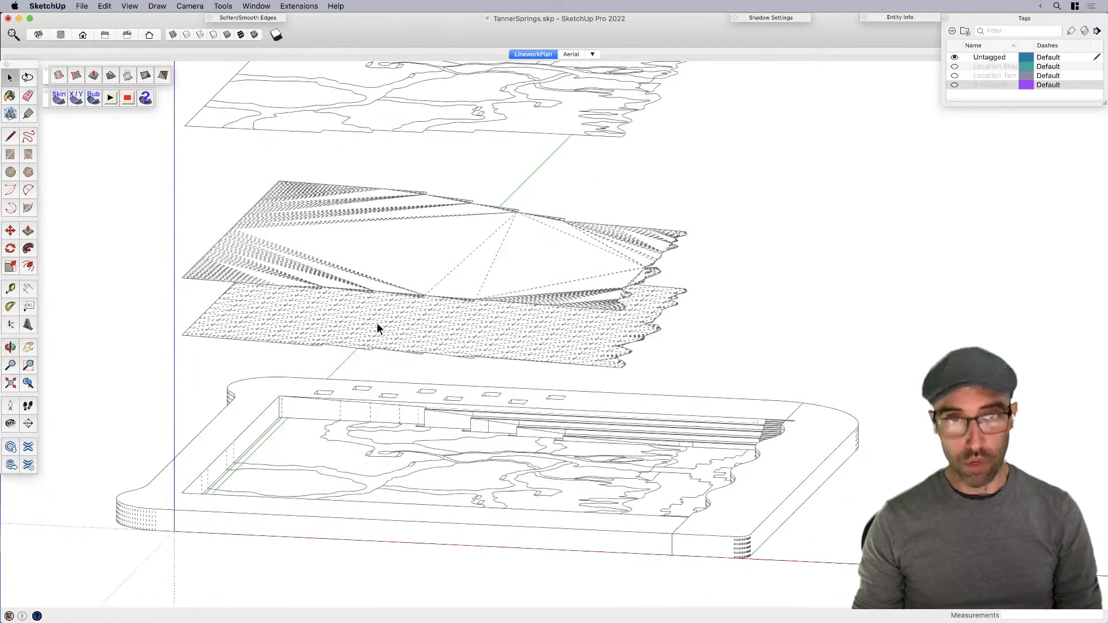
left_click(280, 318)
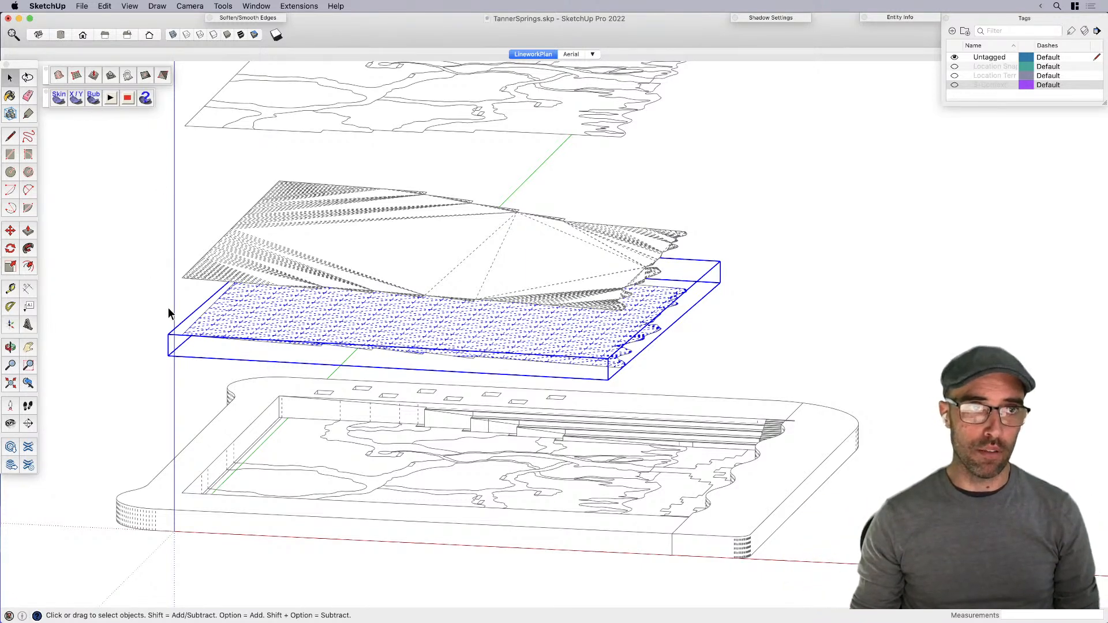
key("alt+h")
middle_click_drag(786, 363, 597, 432)
middle_click_drag(808, 328, 663, 296)
key("alt+h")
middle_click_drag(534, 293, 616, 306)
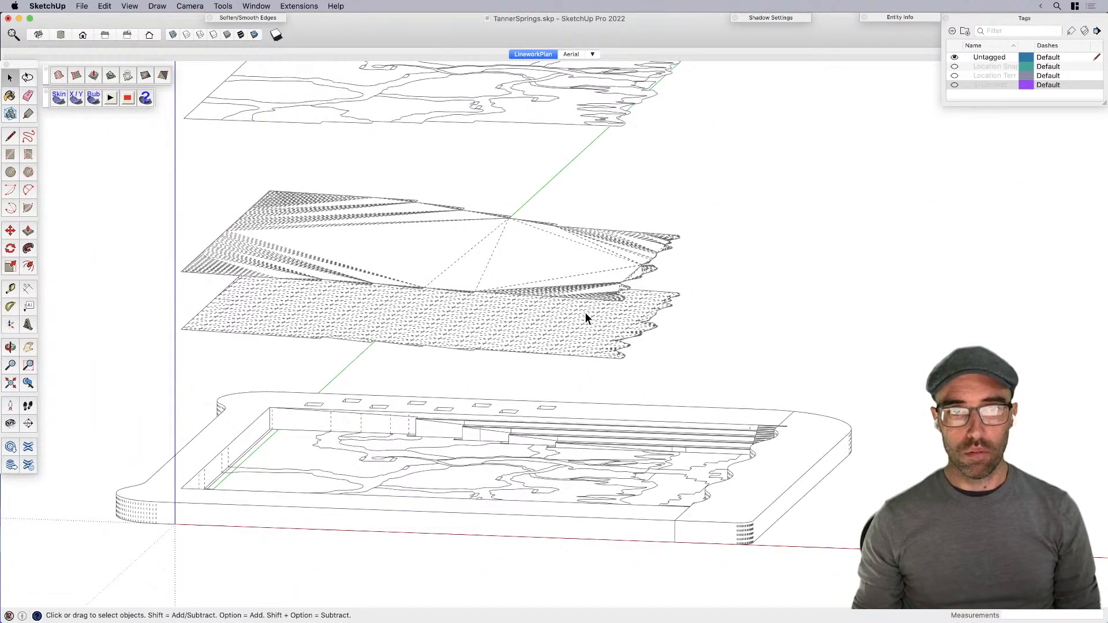
left_click(566, 327)
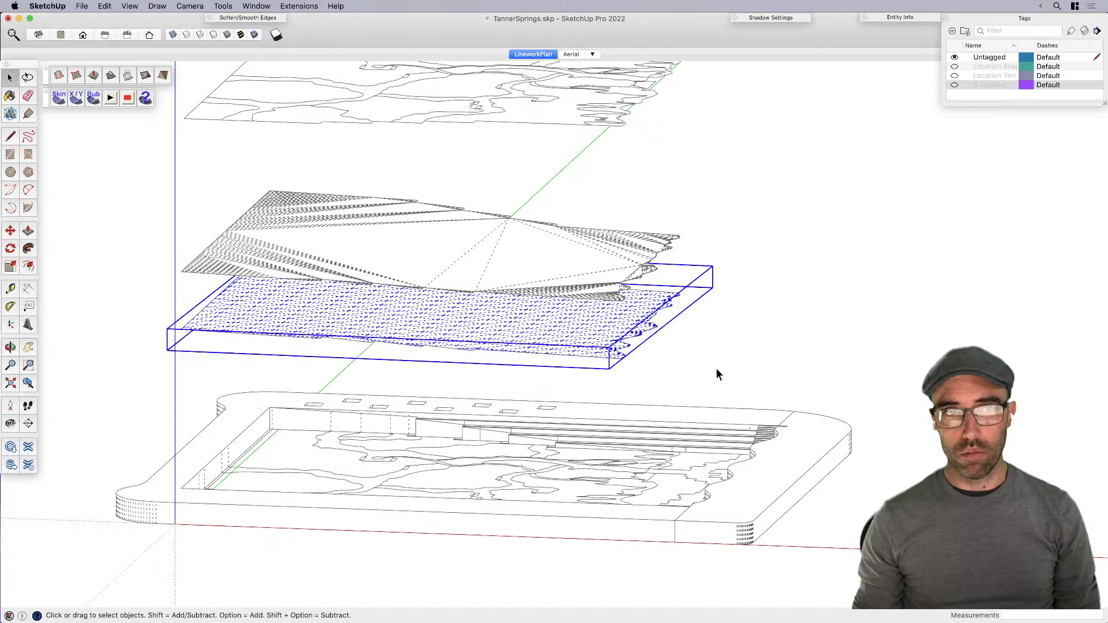
Step: Delete the softened Soap Bubble skin group together with its leftover outline below the contour surface
key("Delete")
left_click(621, 359)
triple_click(621, 359)
key("Delete")
Step: Turn off hidden geometry so the contour surface's triangulation lines are hidden, and leave nothing selected
left_click(569, 289)
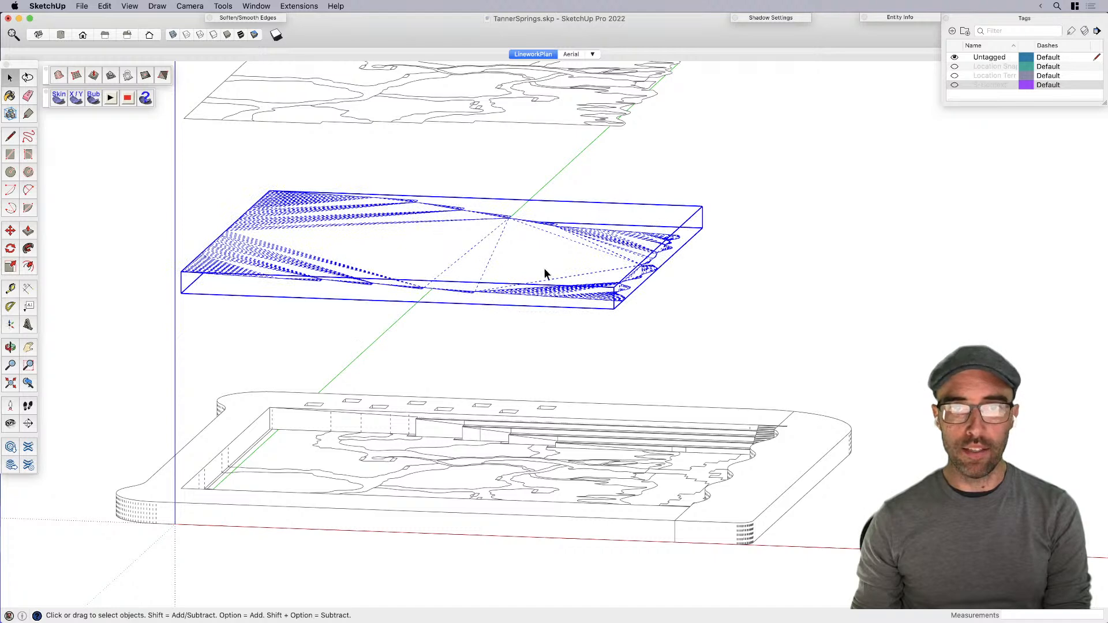
left_click(660, 326)
key("alt+h")
scroll(618, 298, "down", 3)
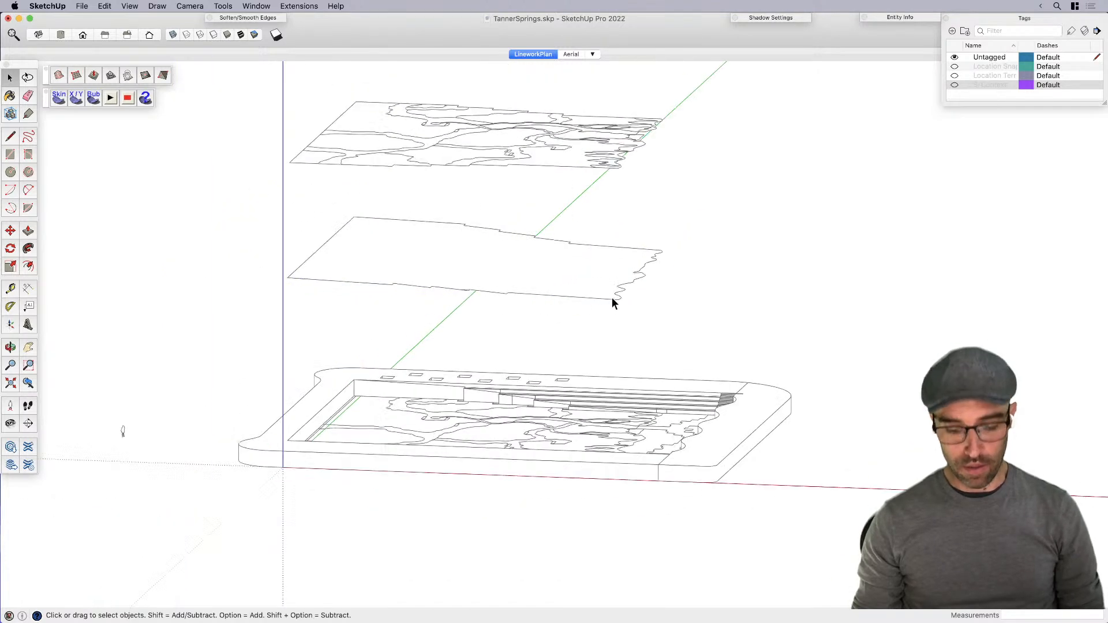
middle_click_drag(618, 298, 531, 338)
left_click(476, 305)
middle_click_drag(476, 310, 775, 238)
left_click(772, 235)
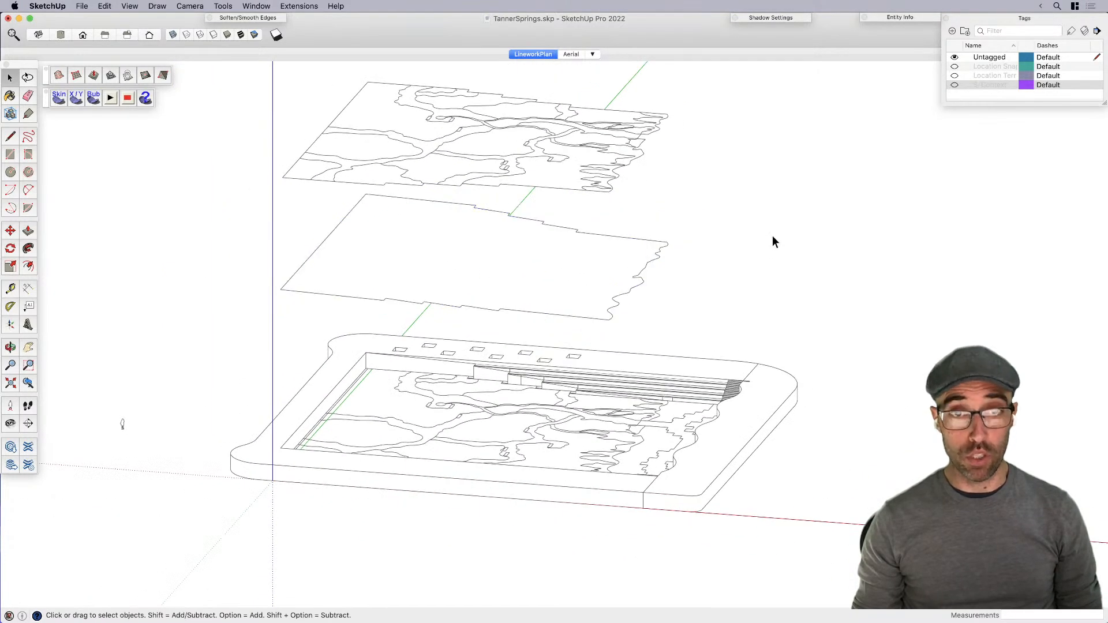
Step: Select the contour surface group and switch the face style to shaded so the material colours are displayed
left_click(384, 249)
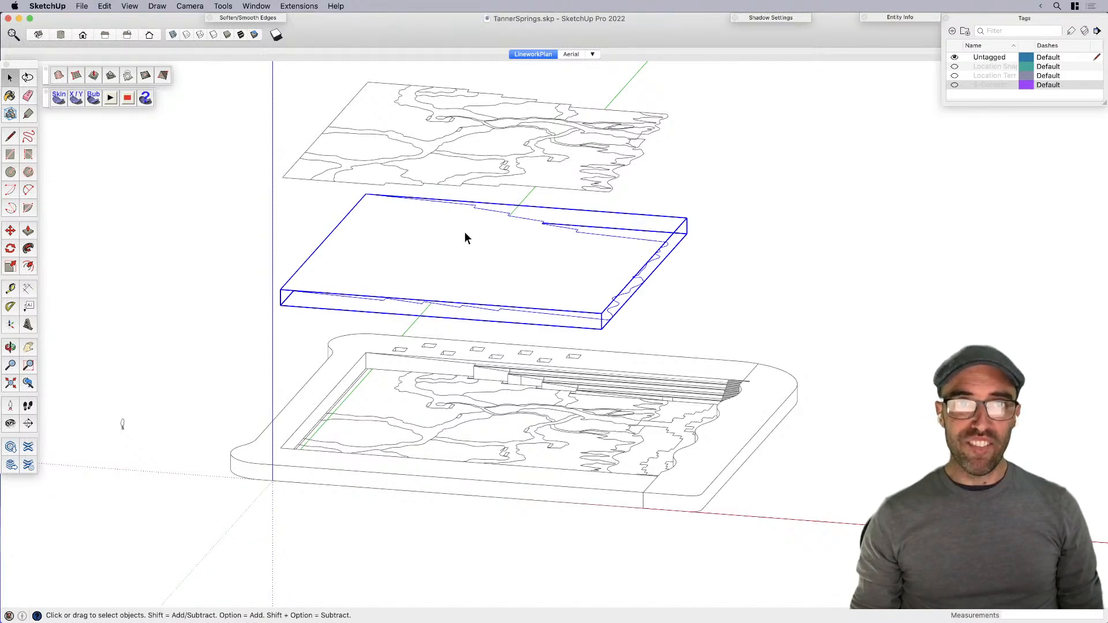
key("h")
left_click(237, 36)
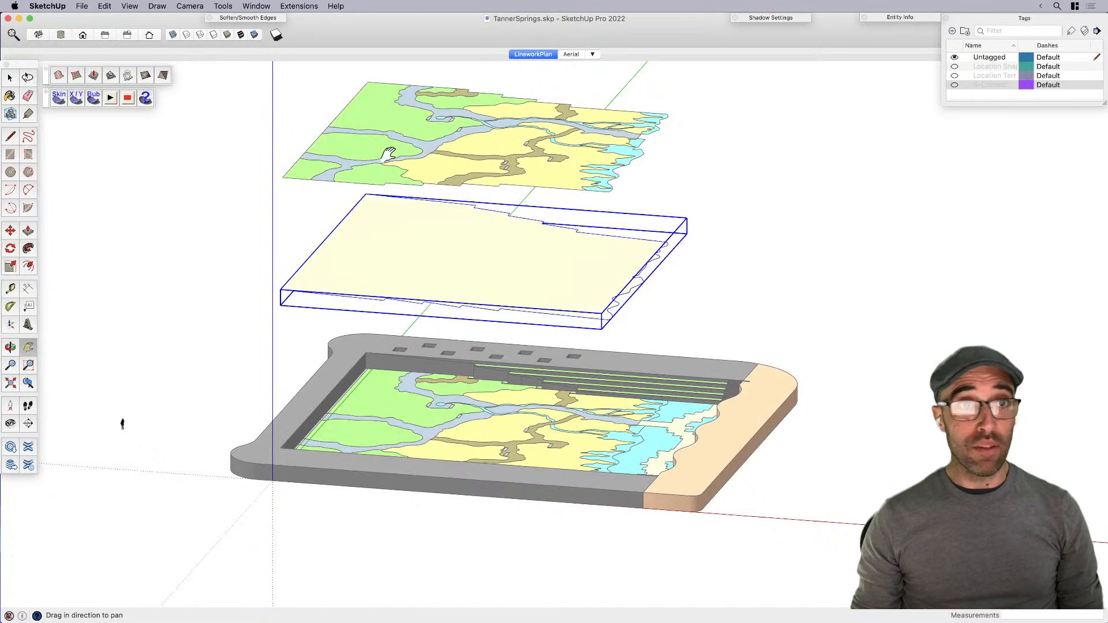
Step: Examine how the coloured flat plan, the contour surface and the base model line up above one another
left_click_drag(482, 200, 465, 289)
key("space")
middle_click_drag(343, 183, 339, 199)
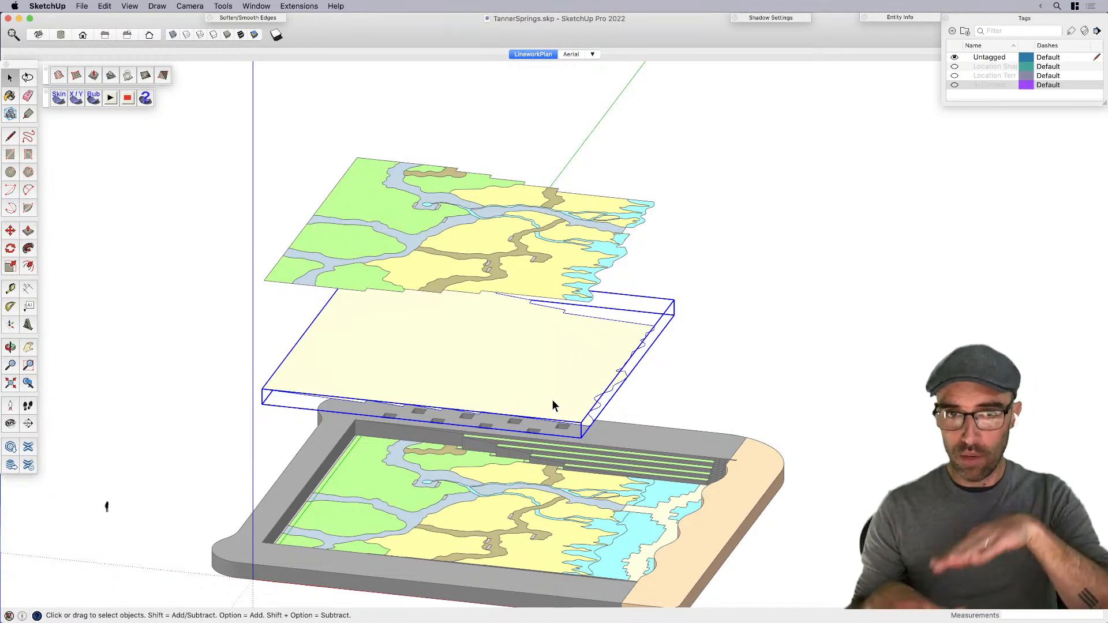
middle_click_drag(572, 498, 618, 354, "shift")
scroll(526, 444, "up", 3)
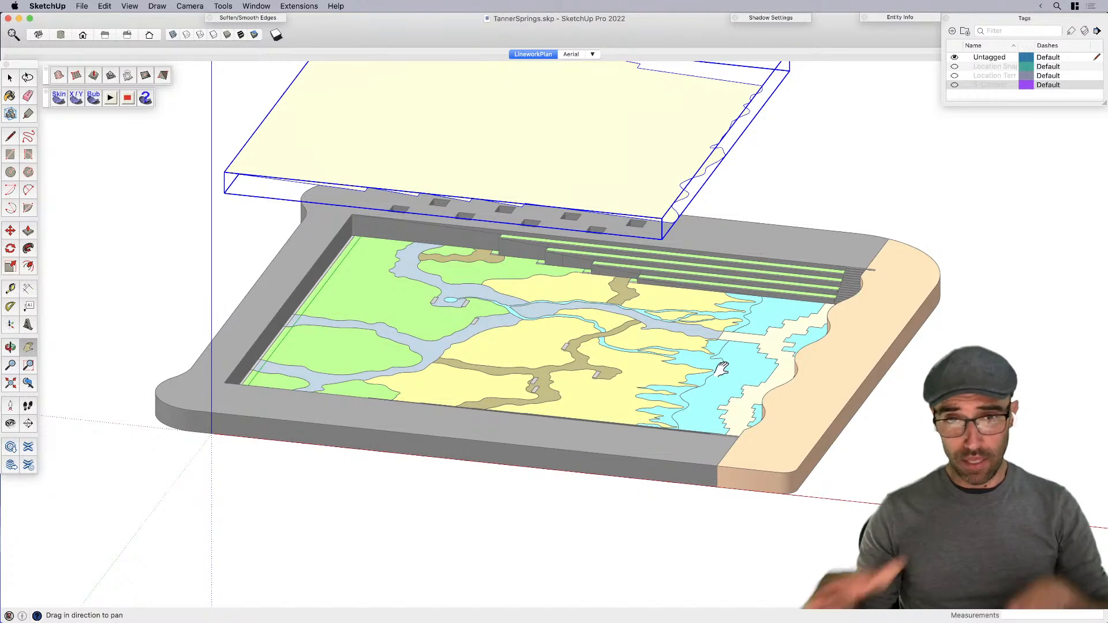
left_click_drag(602, 338, 597, 424)
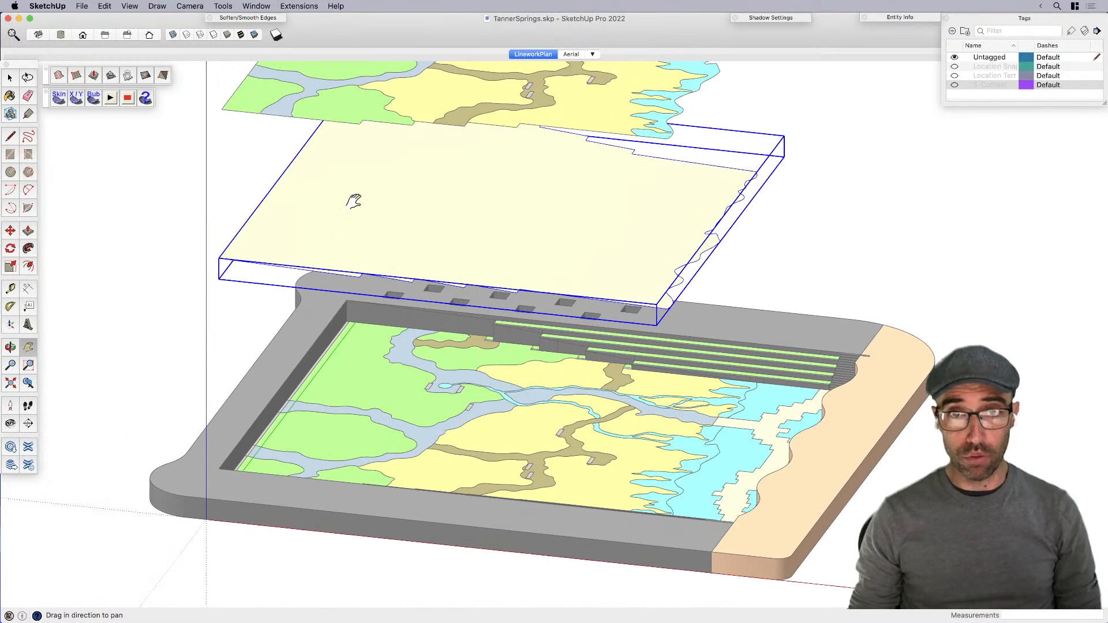
left_click_drag(537, 250, 530, 345)
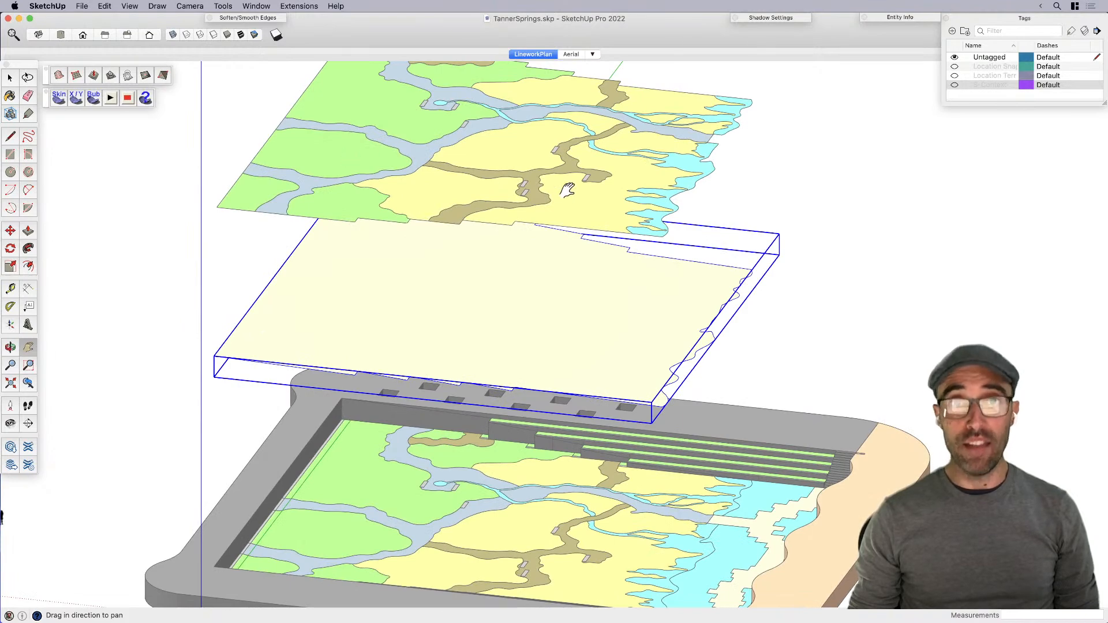
Step: Start moving the selected contour surface group that lies between the coloured plan and the base model
scroll(512, 297, "down", 4)
middle_click_drag(512, 340, 433, 374)
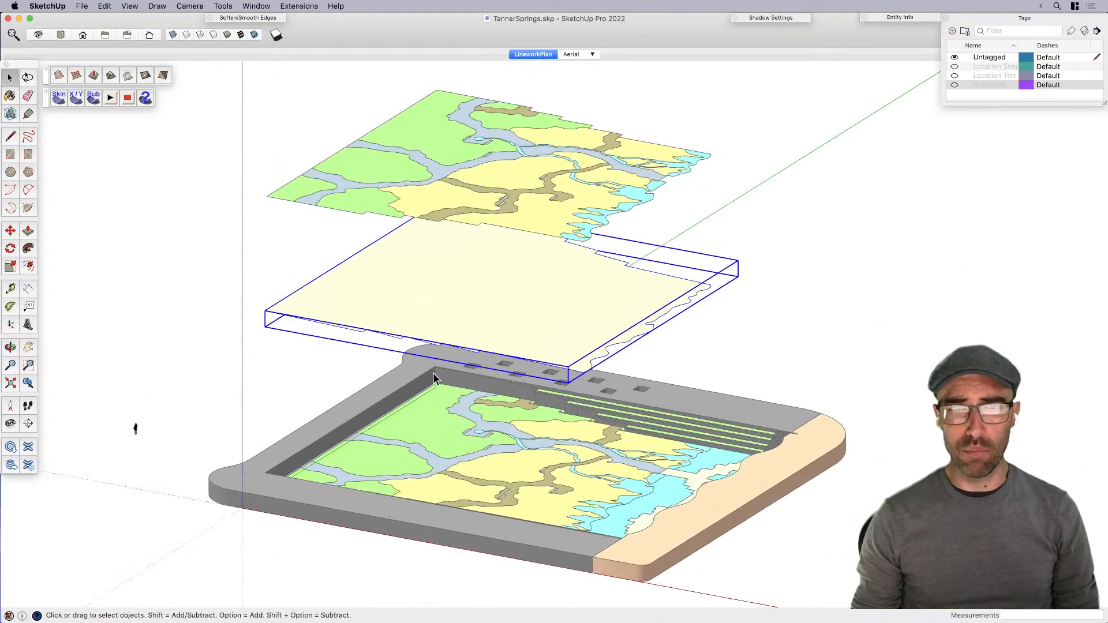
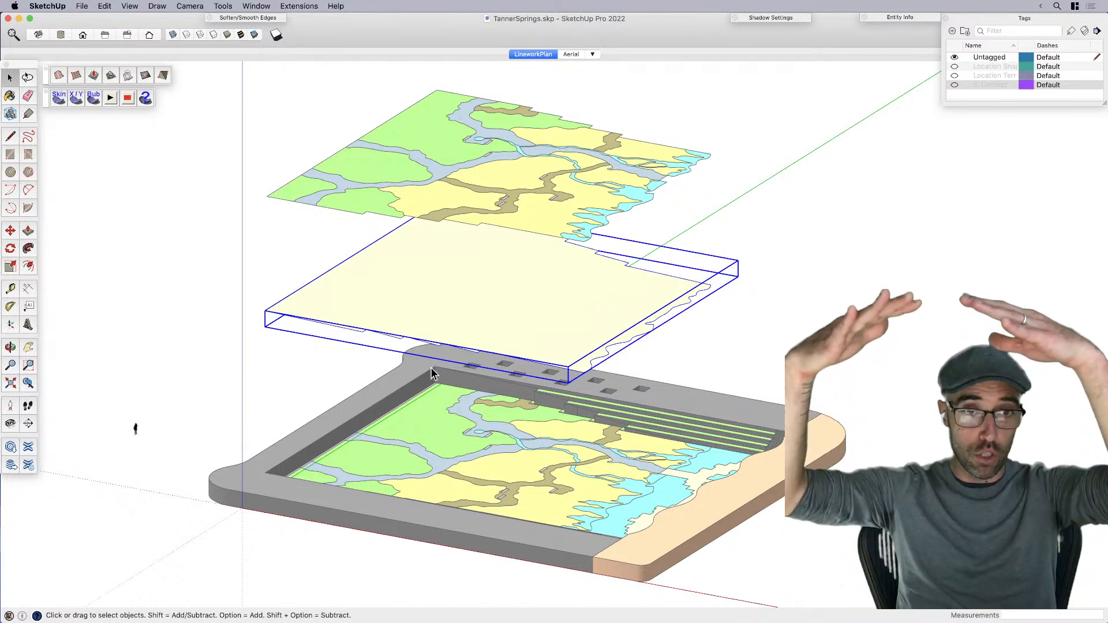
key("m")
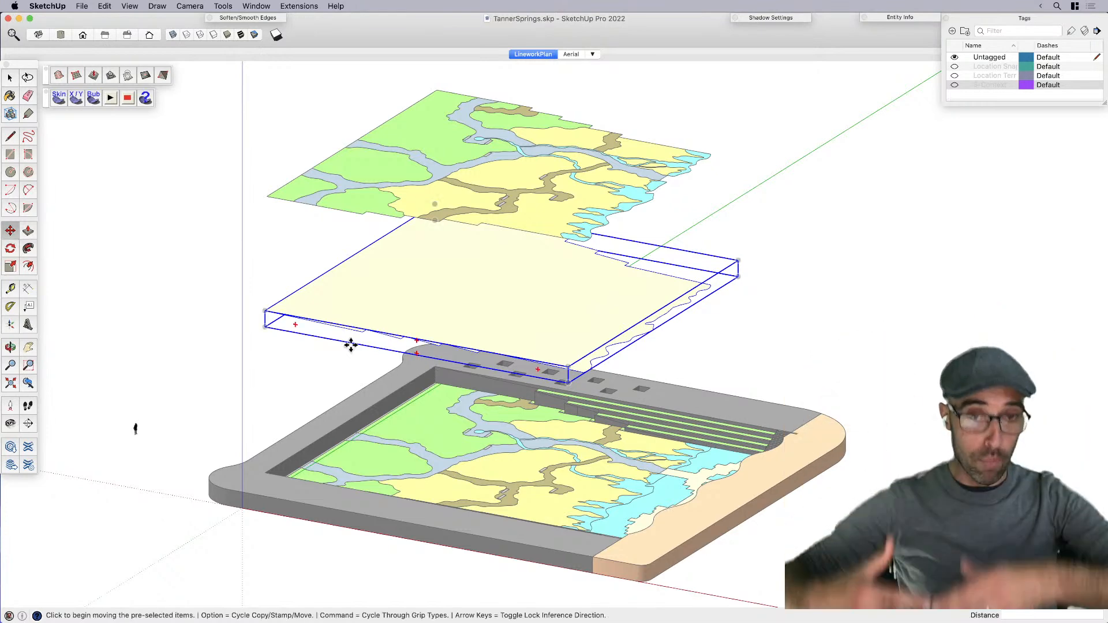
Step: Move the cream terrain mesh straight down into the recess of the grey site base
left_click(267, 311)
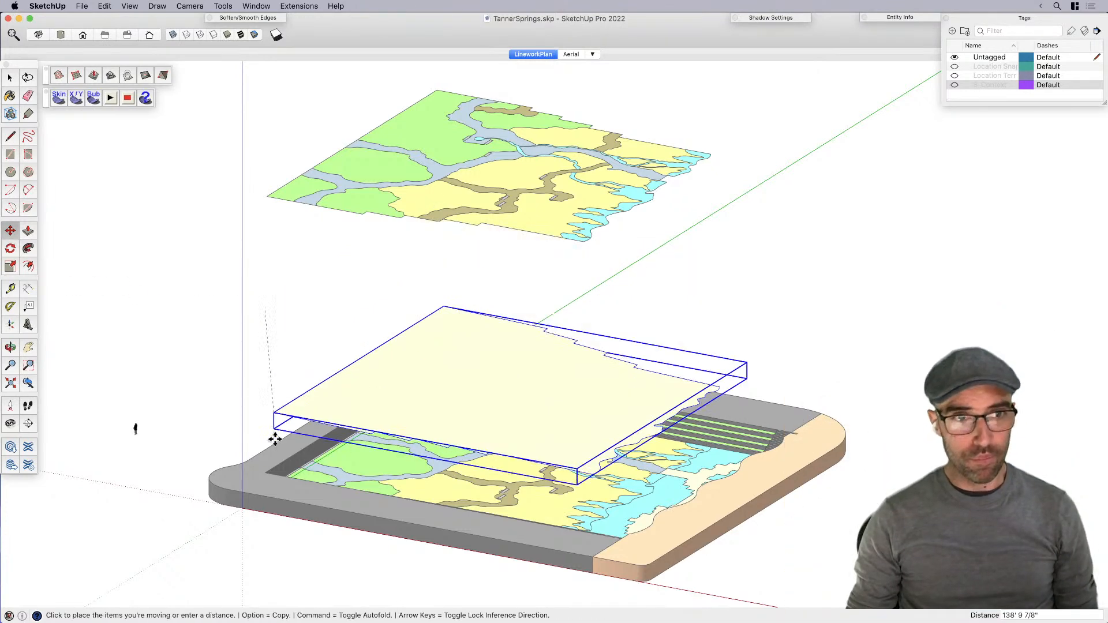
left_click(267, 473)
key("space")
left_click(732, 317)
scroll(548, 494, "up", 4)
middle_click_drag(548, 495, 646, 535)
scroll(681, 533, "up", 3)
scroll(708, 446, "down", 3)
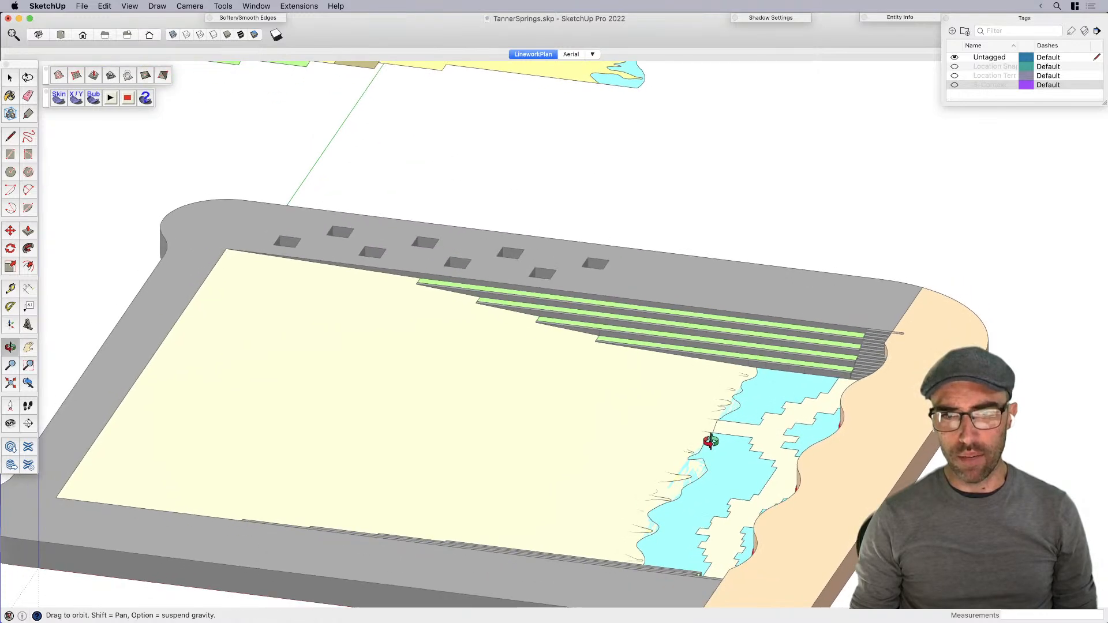
middle_click_drag(450, 451, 443, 408)
Step: Drape the coloured linework map onto the lowered cream terrain mesh and inspect the projected lines
left_click(347, 382)
scroll(463, 310, "down", 2)
left_click(437, 154)
scroll(490, 261, "down", 2)
scroll(489, 265, "down", 1)
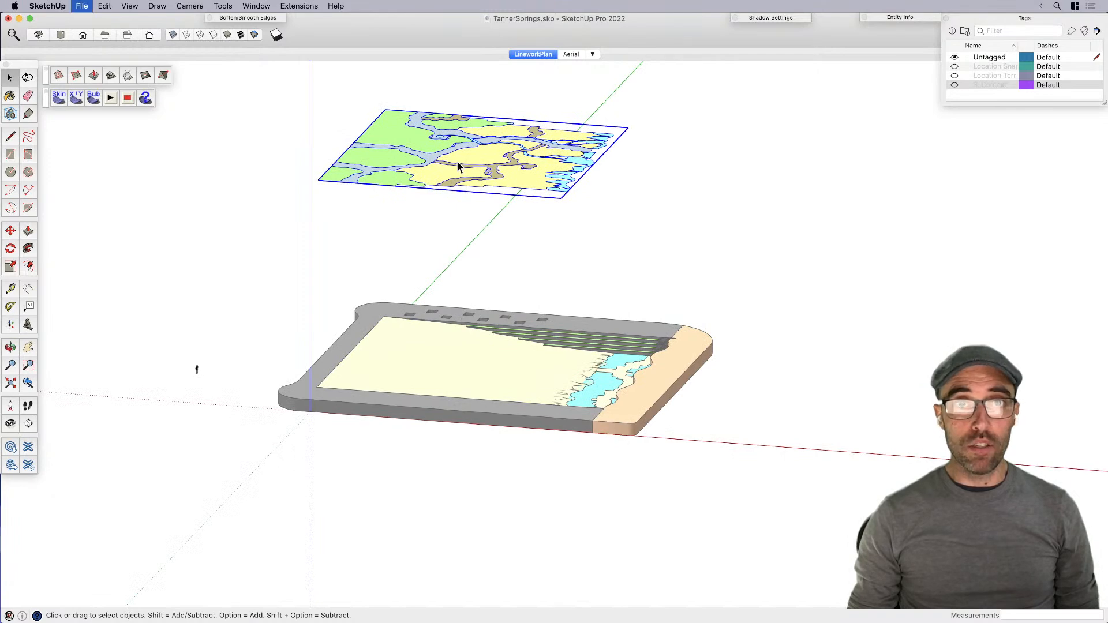
middle_click_drag(457, 176, 480, 271, "shift")
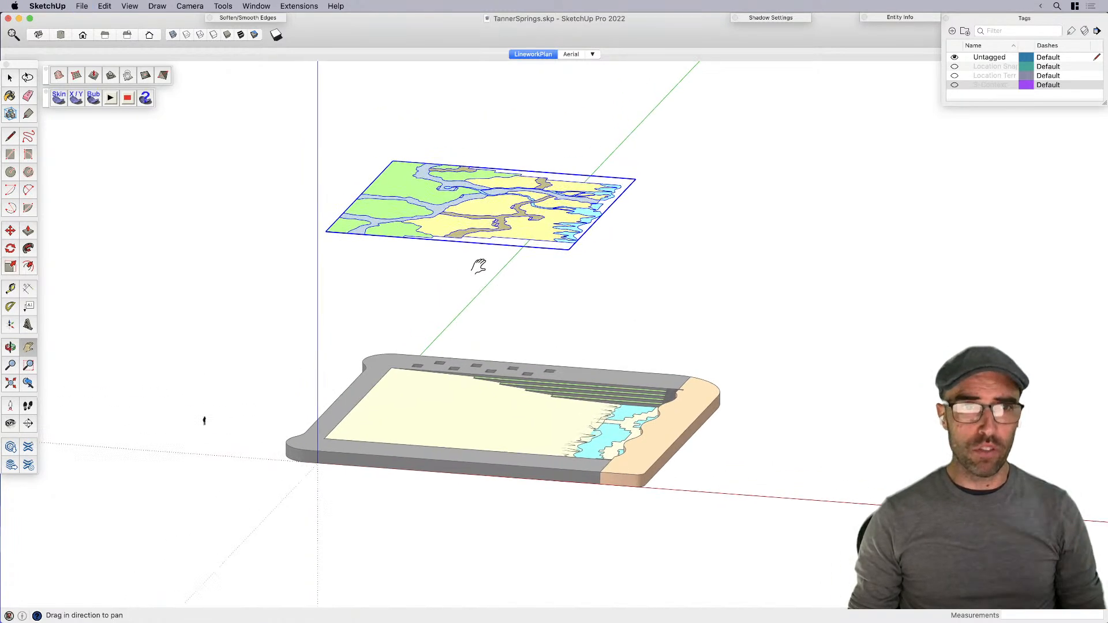
scroll(478, 257, "up", 2)
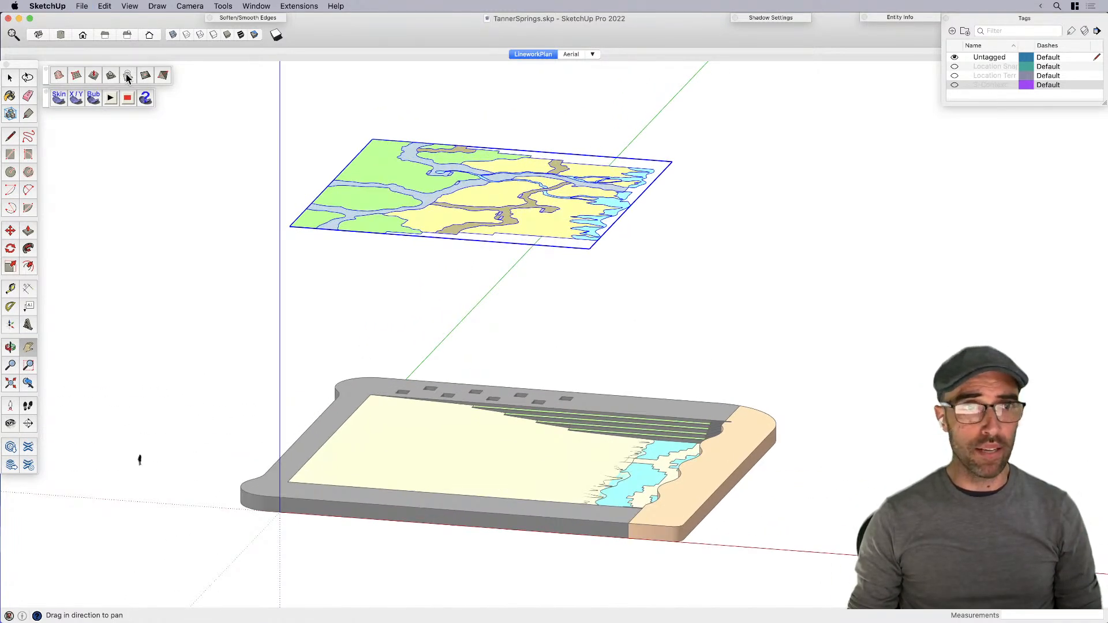
left_click(465, 189)
scroll(444, 458, "up", 2)
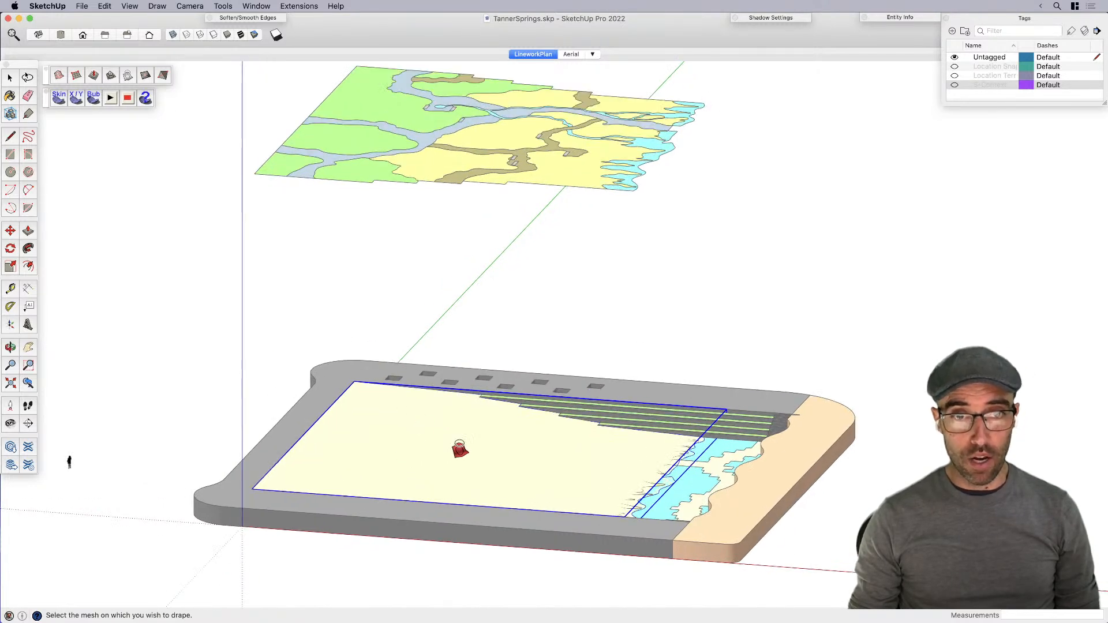
left_click(468, 459)
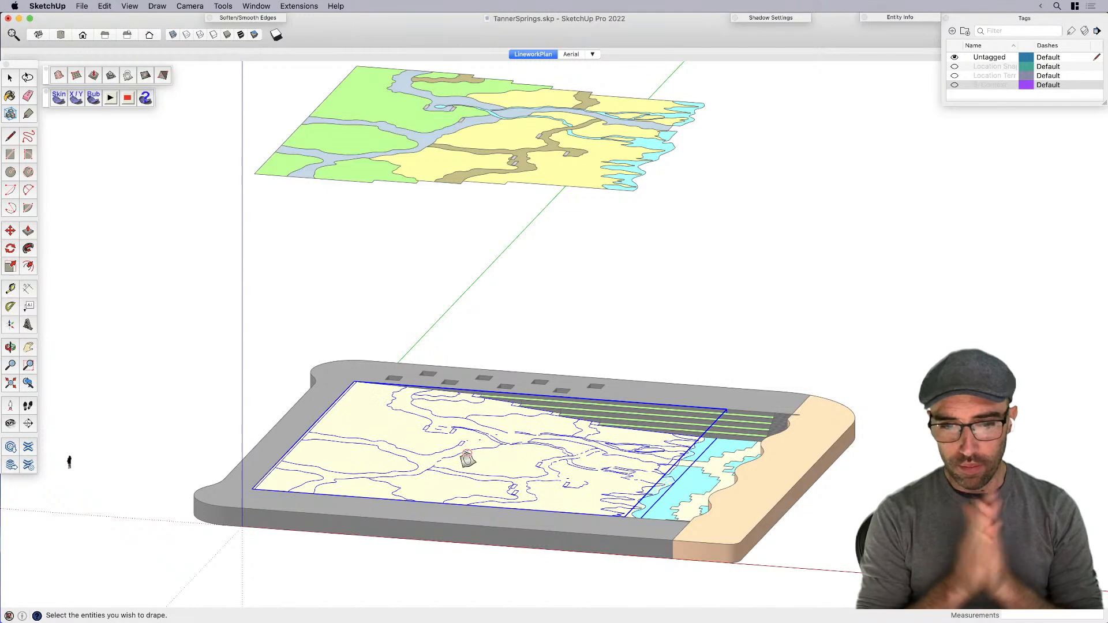
scroll(471, 464, "up", 5)
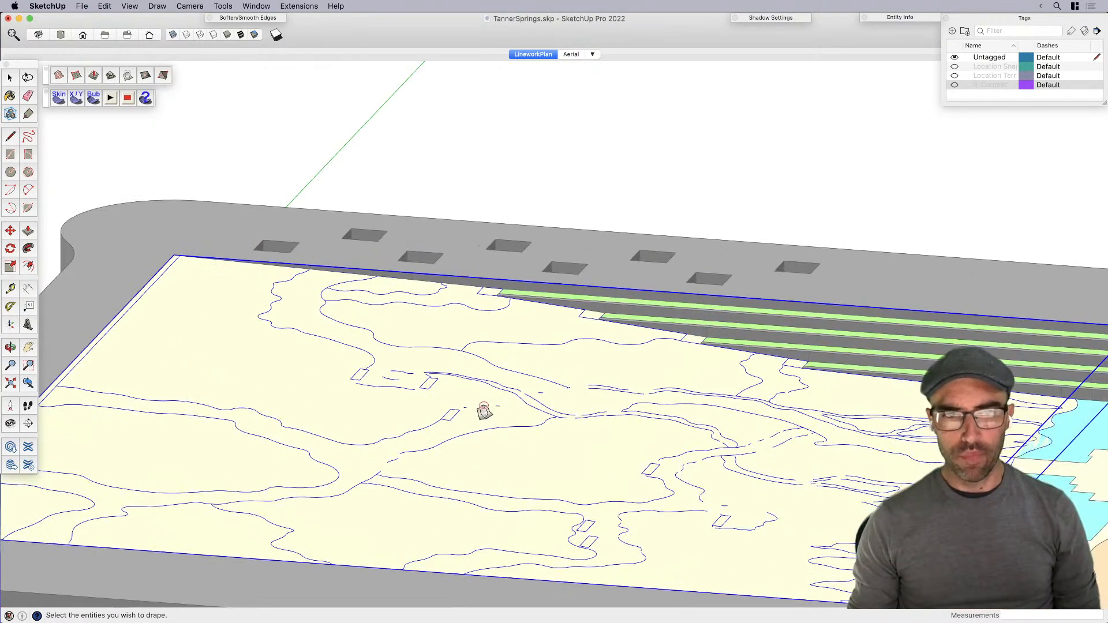
scroll(482, 416, "up", 5)
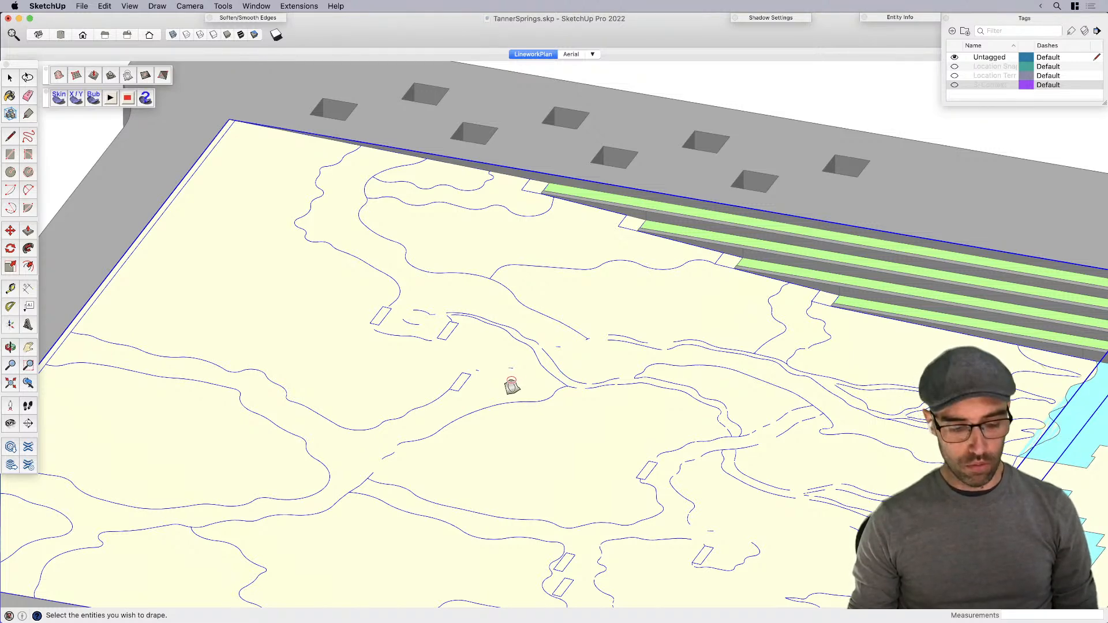
scroll(507, 375, "down", 10)
key("space")
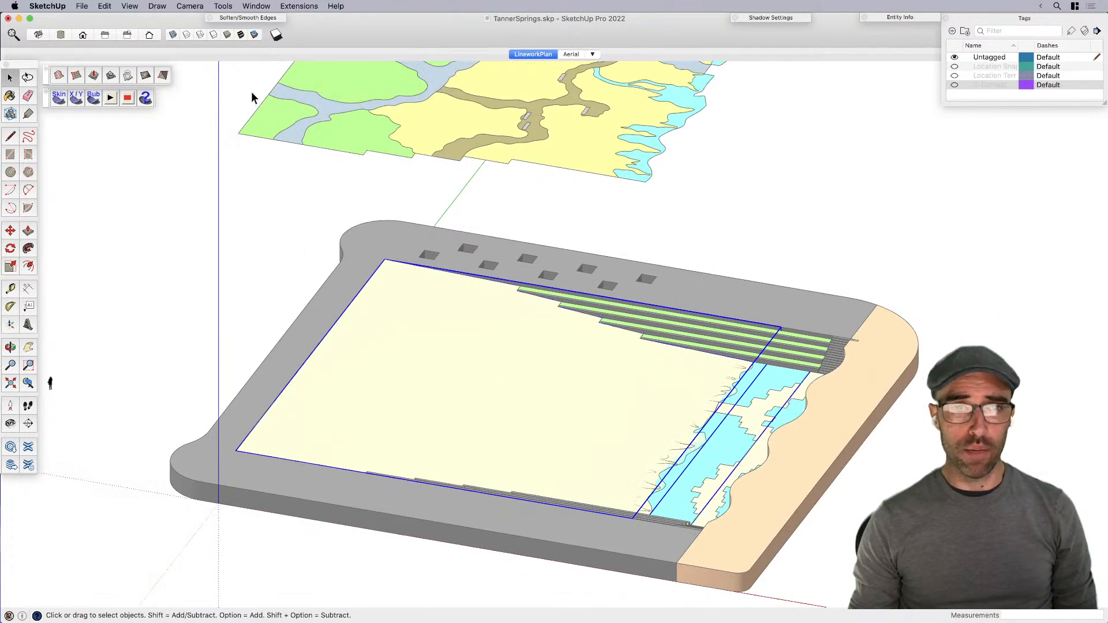
Step: Soften the lowered terrain mesh with the angle between normals set to 180 degrees
left_click(249, 18)
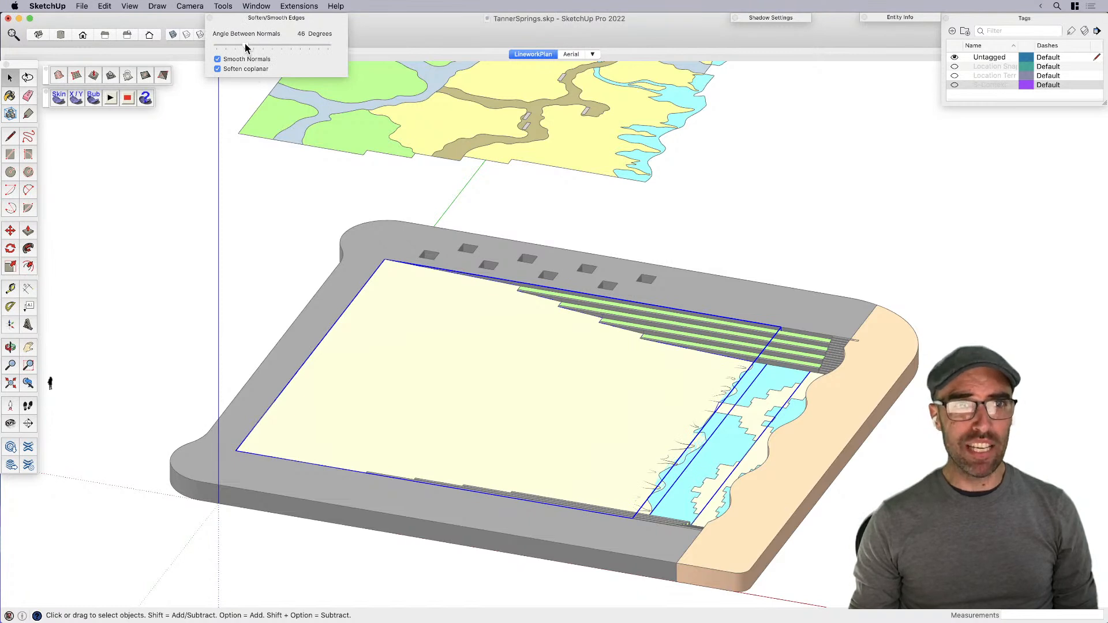
left_click_drag(245, 44, 419, 51)
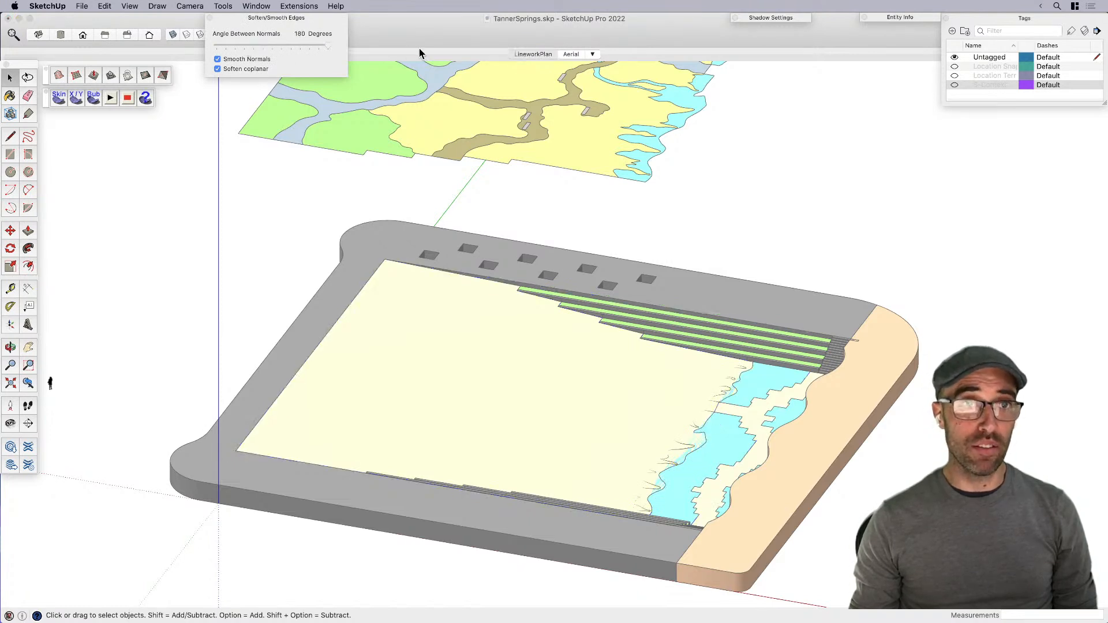
left_click(443, 336)
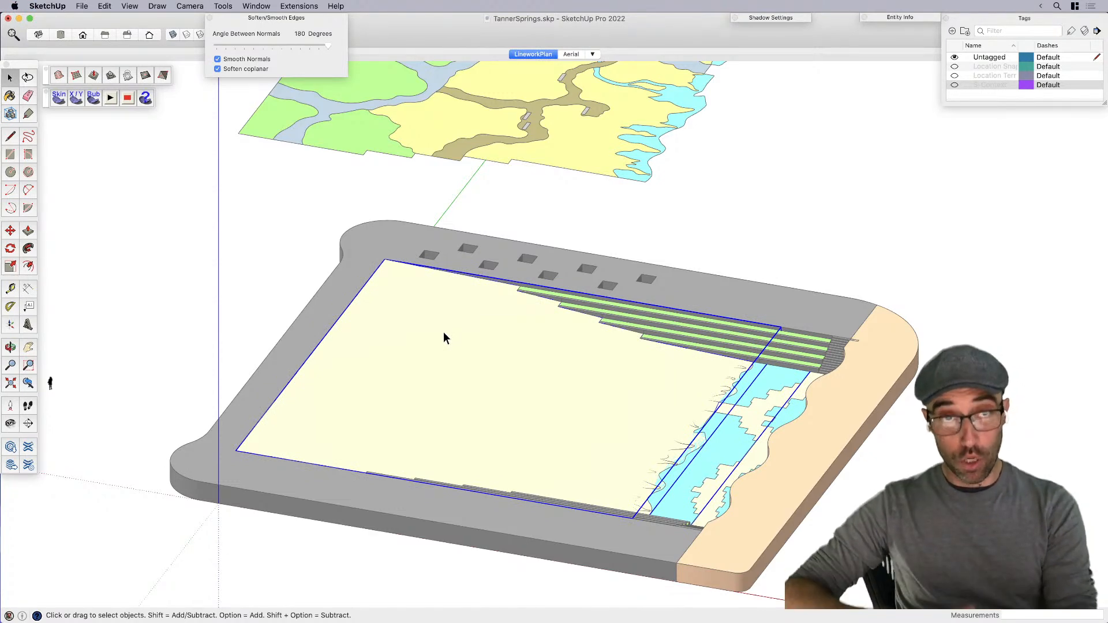
Step: Undo the last changes to put the terrain mesh back at its raised position above the site base
mouse_move(440, 326)
middle_mouse_down()
mouse_move(425, 321)
mouse_move(443, 283)
middle_mouse_up()
left_click(483, 283)
key("super+z")
key("super+z")
Step: Show the hidden geometry to compare the triangulation of the two stacked terrain meshes, and hide it again
left_click(548, 295)
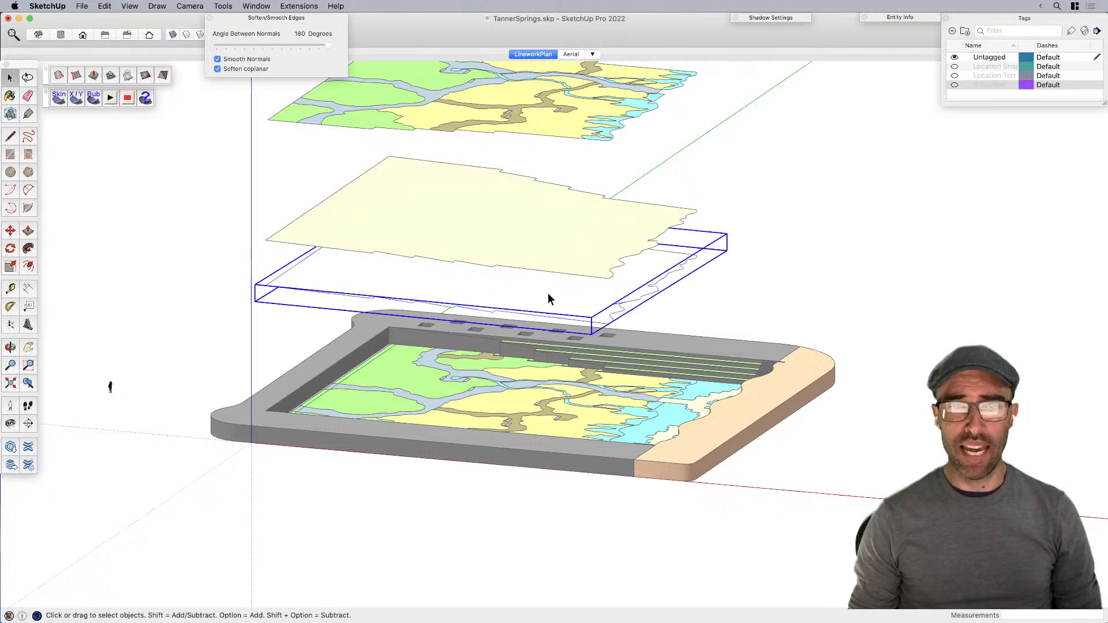
key("alt+h")
scroll(501, 315, "up", 4)
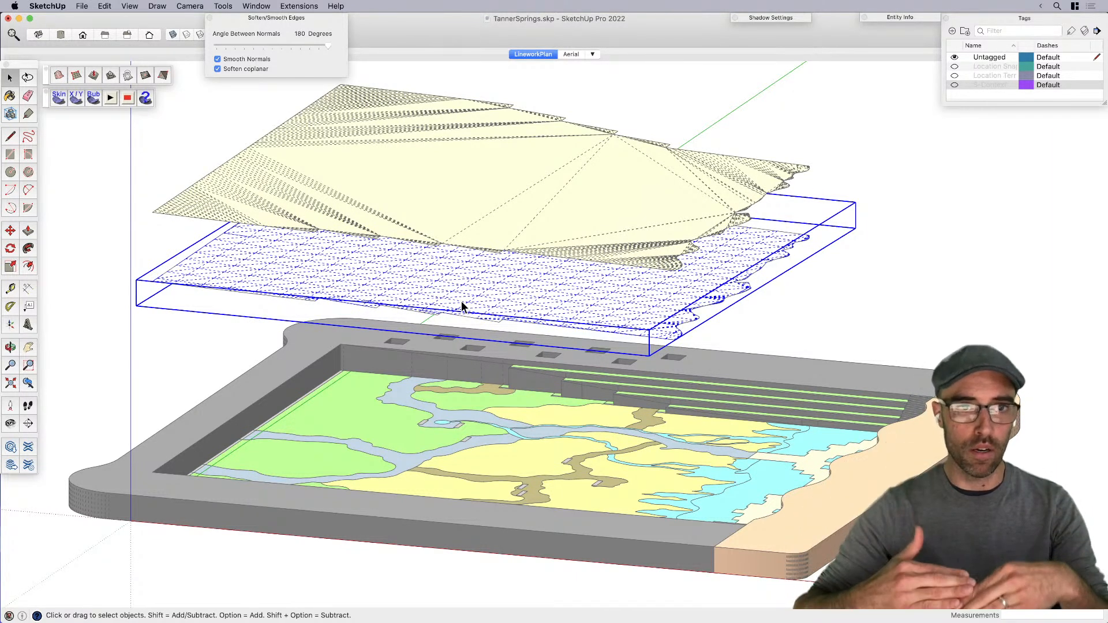
key("alt+h")
scroll(462, 301, "down", 3)
middle_click_drag(468, 277, 470, 293)
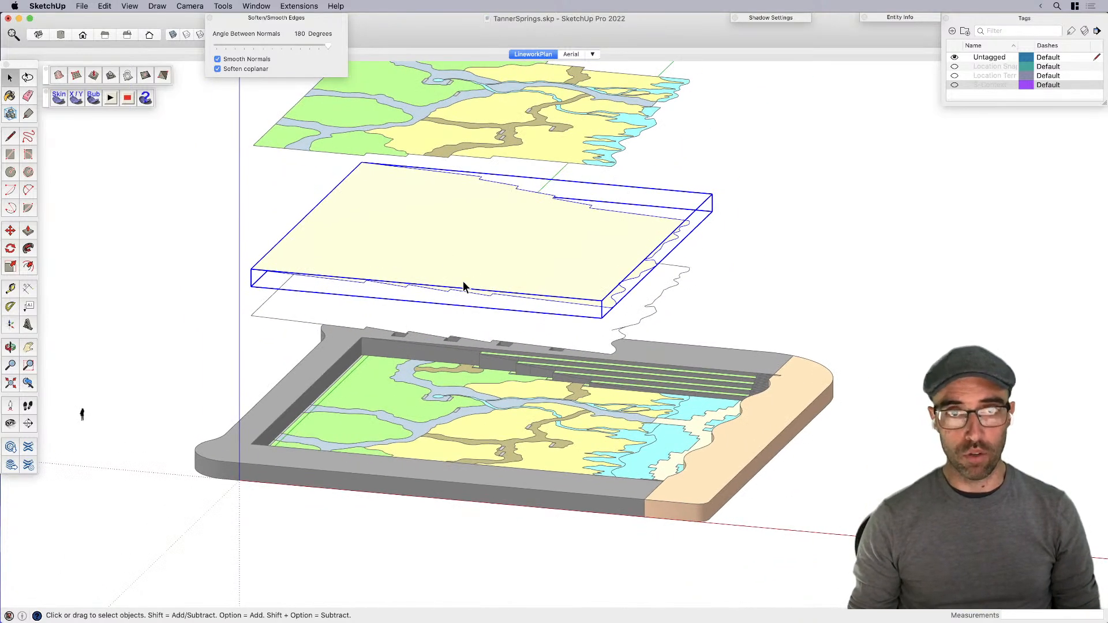
Step: Try a lower soften angle on the upper terrain mesh and return it to 180 degrees
double_click(385, 219)
left_click(384, 216)
left_click(232, 203)
left_click(330, 217)
left_click_drag(328, 45, 235, 46)
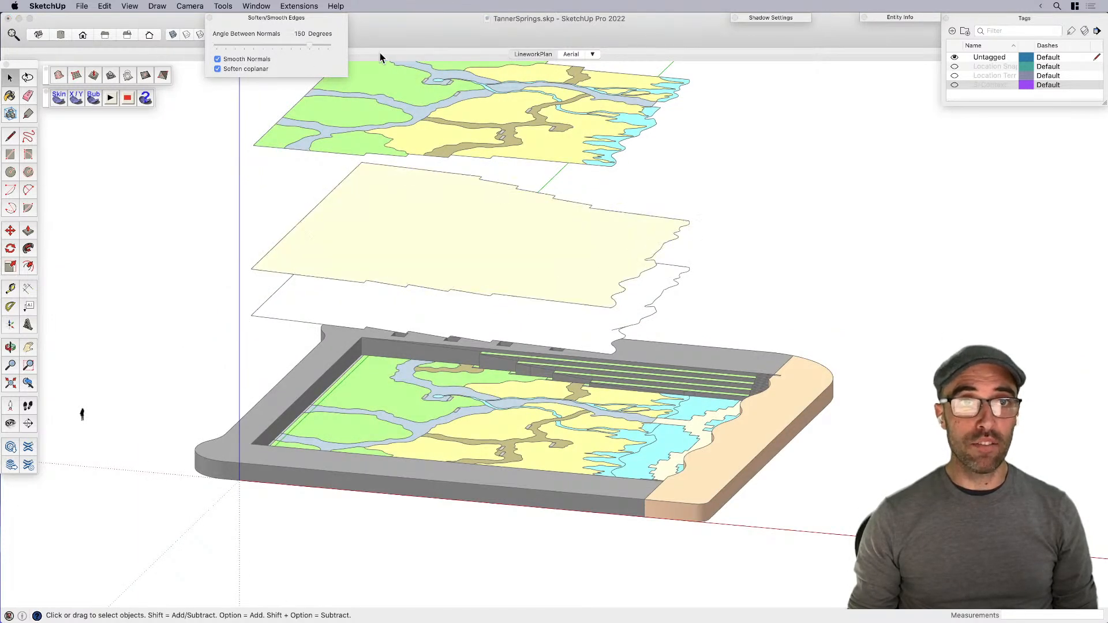
left_click(347, 249)
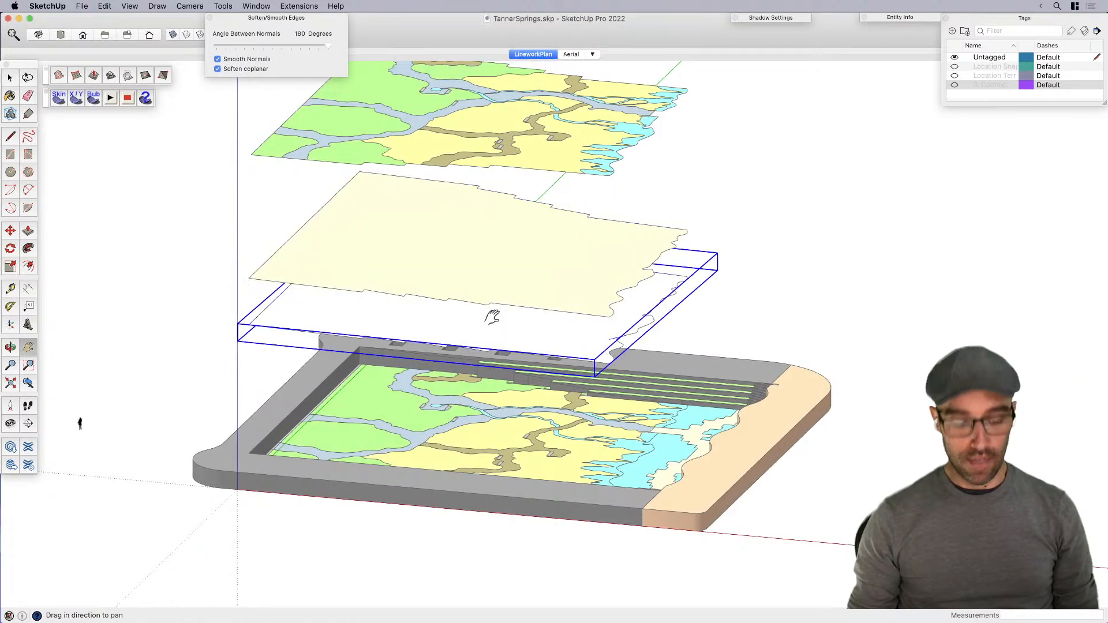
Step: Drape the coloured linework map onto the upper cream terrain mesh and inspect the projected lines
left_click(476, 200)
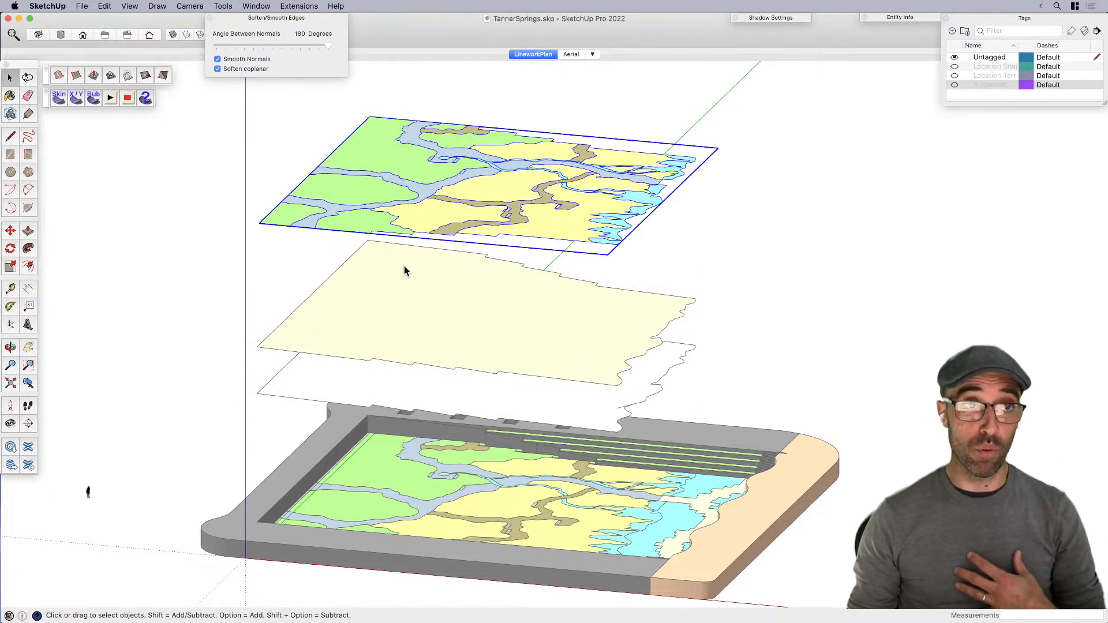
key("d")
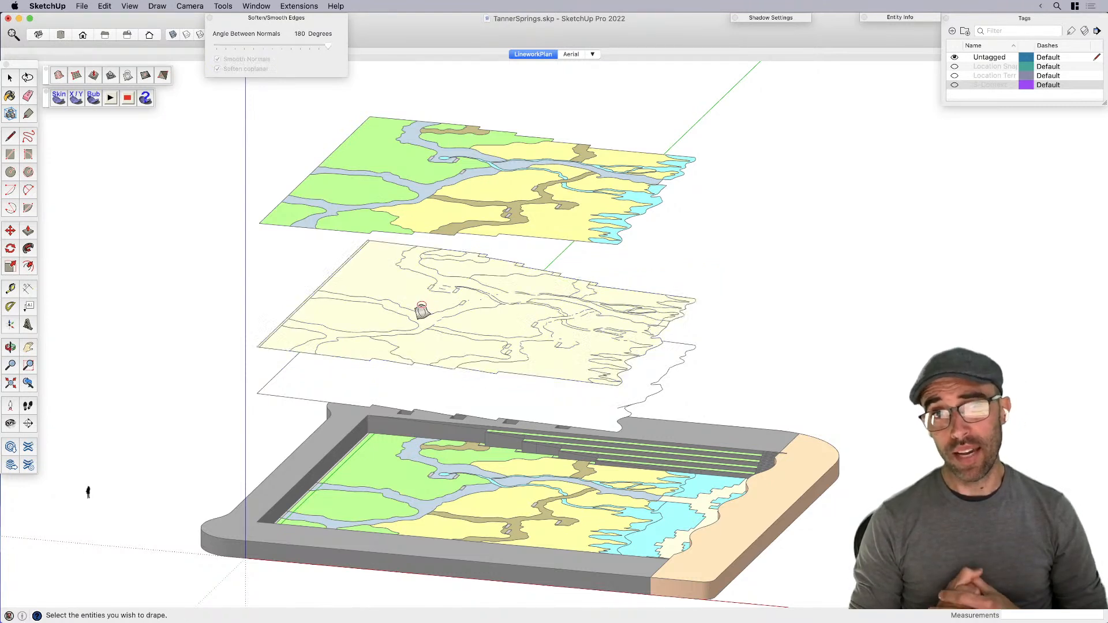
scroll(546, 337, "up", 3)
scroll(545, 338, "up", 2)
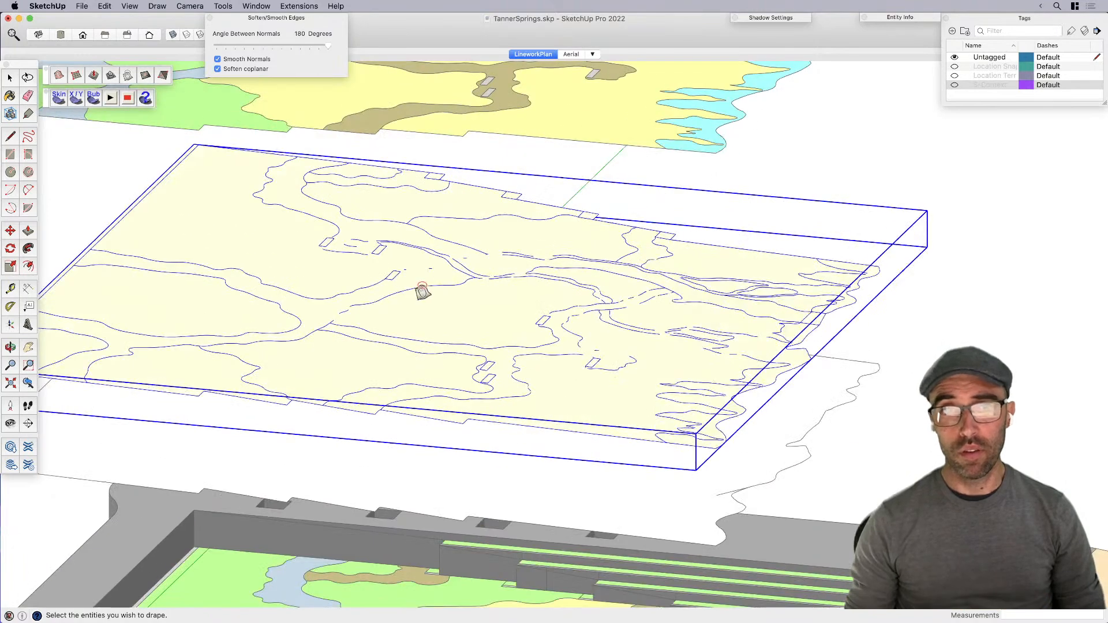
key("space")
scroll(478, 288, "down", 4)
Step: Hide the draped upper terrain mesh so that only the lower mesh remains below the linework map
left_click(646, 296)
left_click(565, 299)
key("super+e")
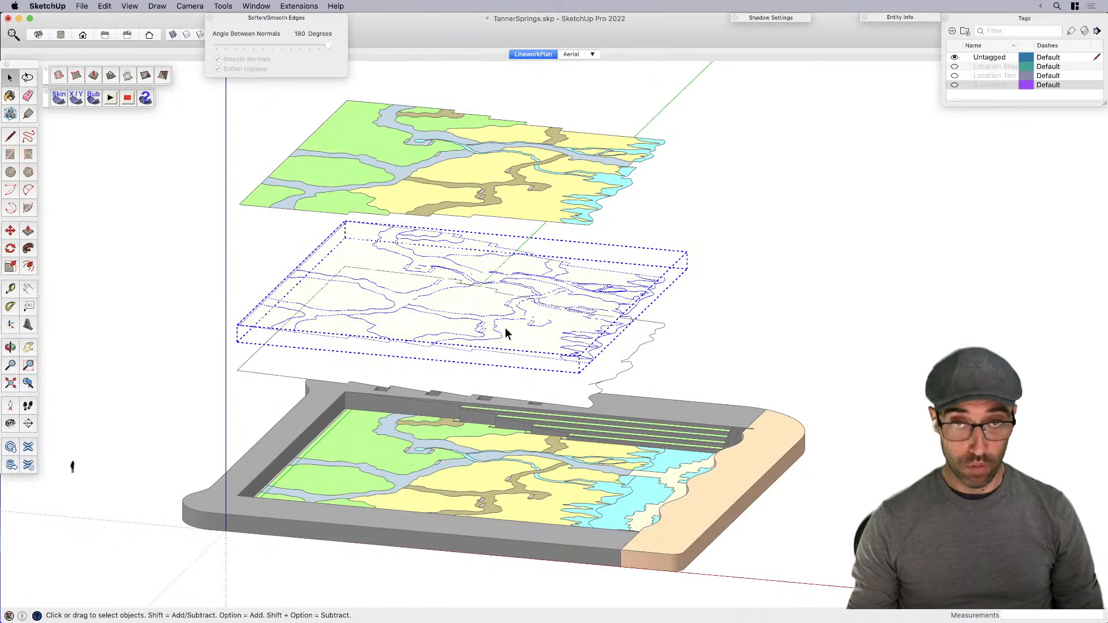
left_click(781, 315)
Step: Open the lower white terrain mesh and check the short stray edge on its wavy border
left_click(458, 339)
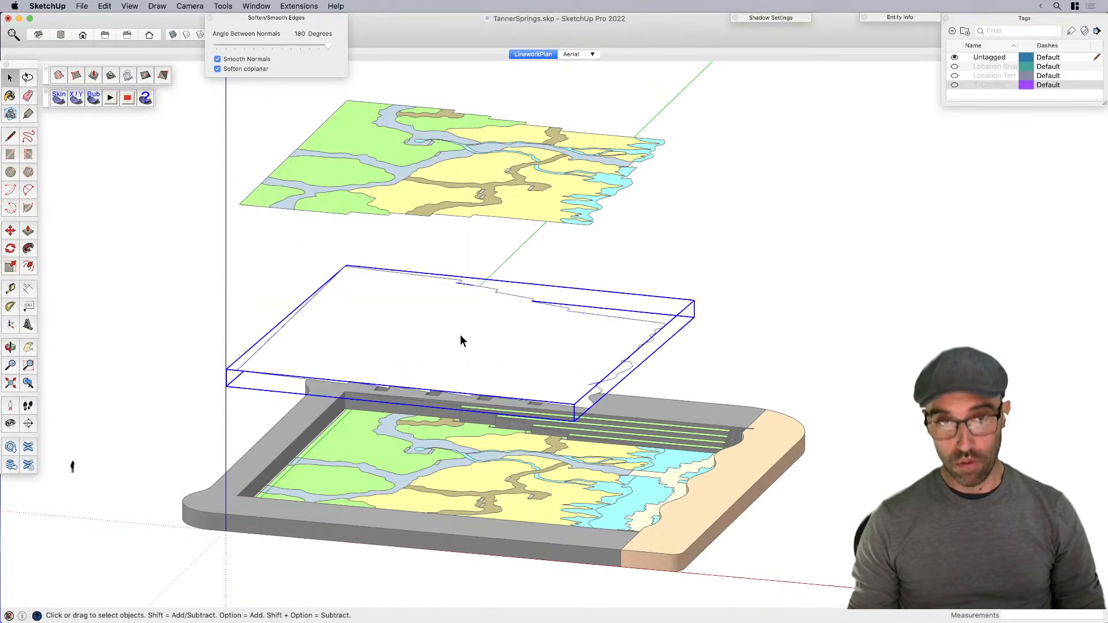
scroll(508, 294, "down", 1)
scroll(565, 367, "up", 4)
scroll(571, 370, "up", 4)
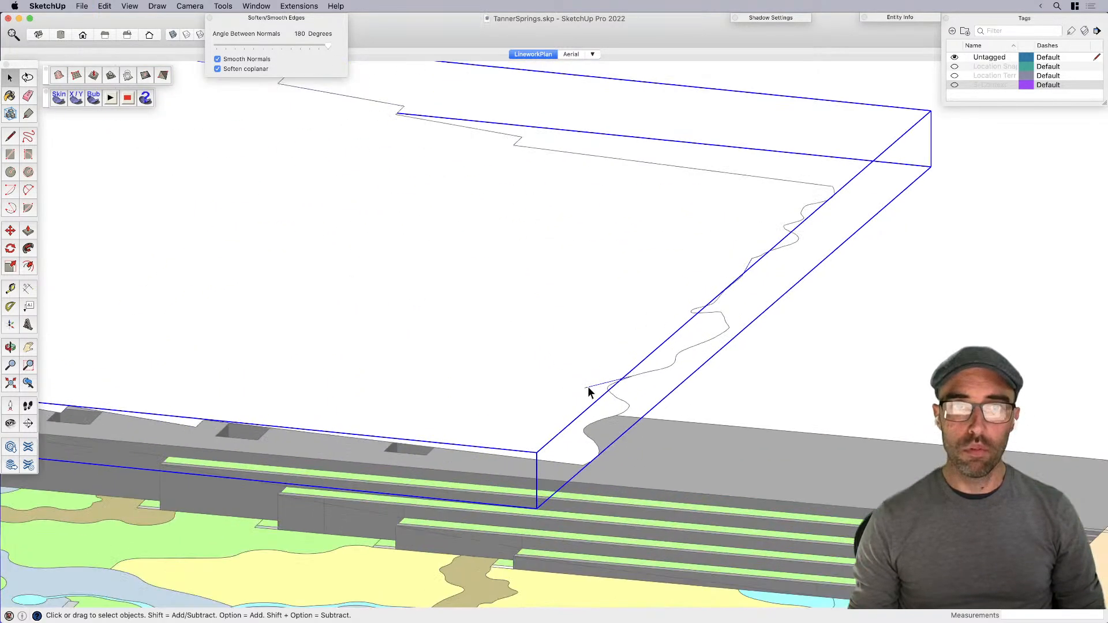
double_click(590, 386)
left_click(598, 386)
scroll(597, 385, "down", 2)
left_click(817, 369)
scroll(529, 302, "down", 6)
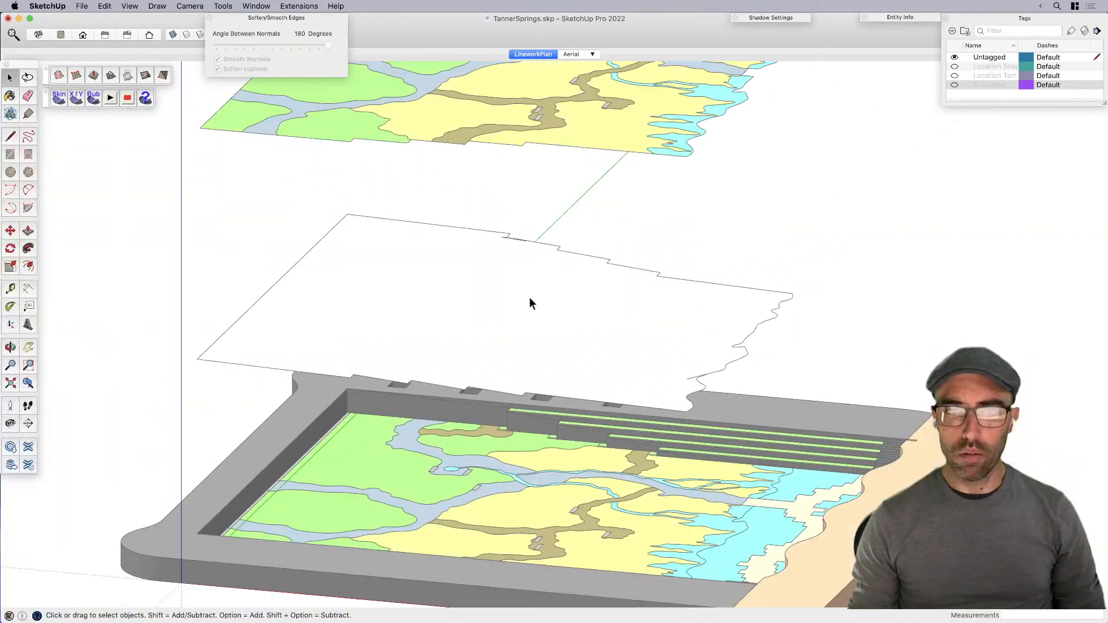
left_click(496, 309)
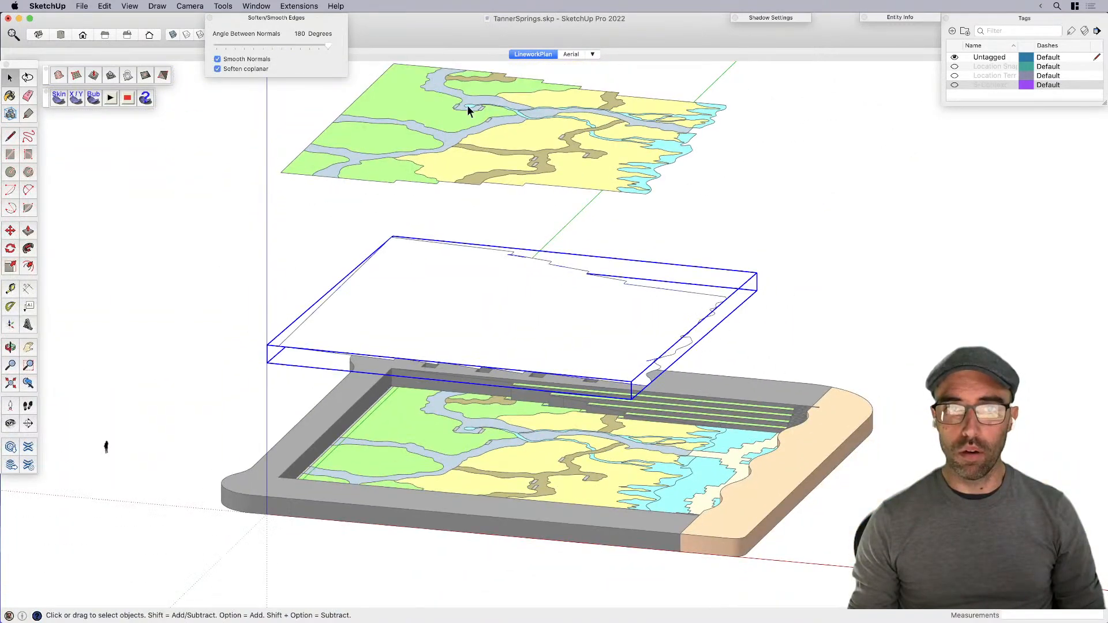
double_click(413, 298)
left_click(211, 246)
Step: Drape the coloured linework map onto the lower white terrain mesh
left_click(466, 160)
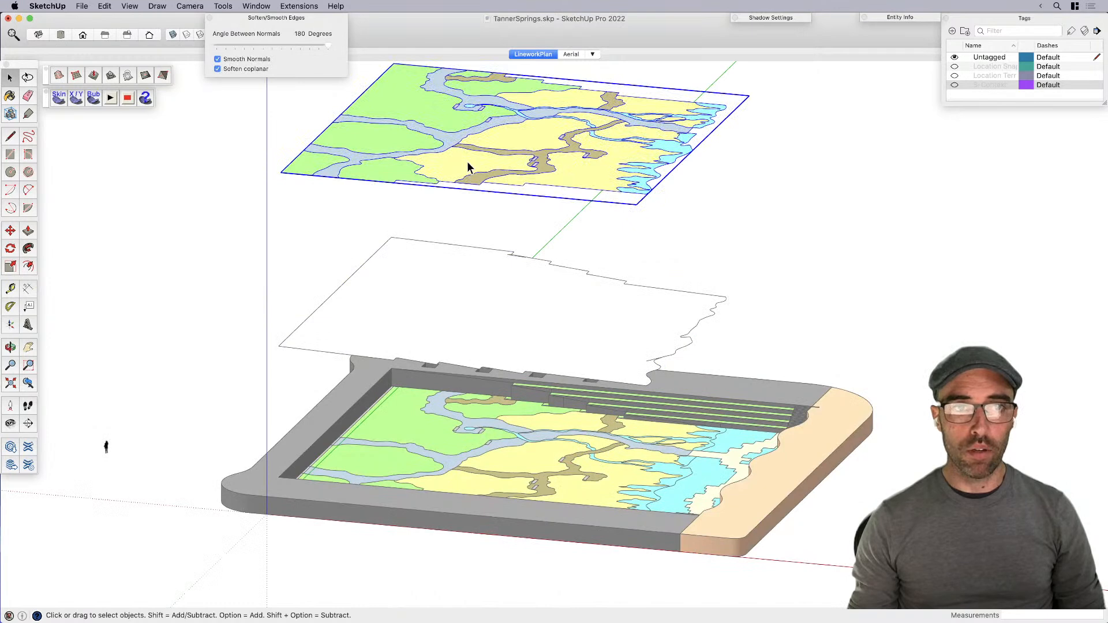
middle_click_drag(469, 165, 437, 206, "shift")
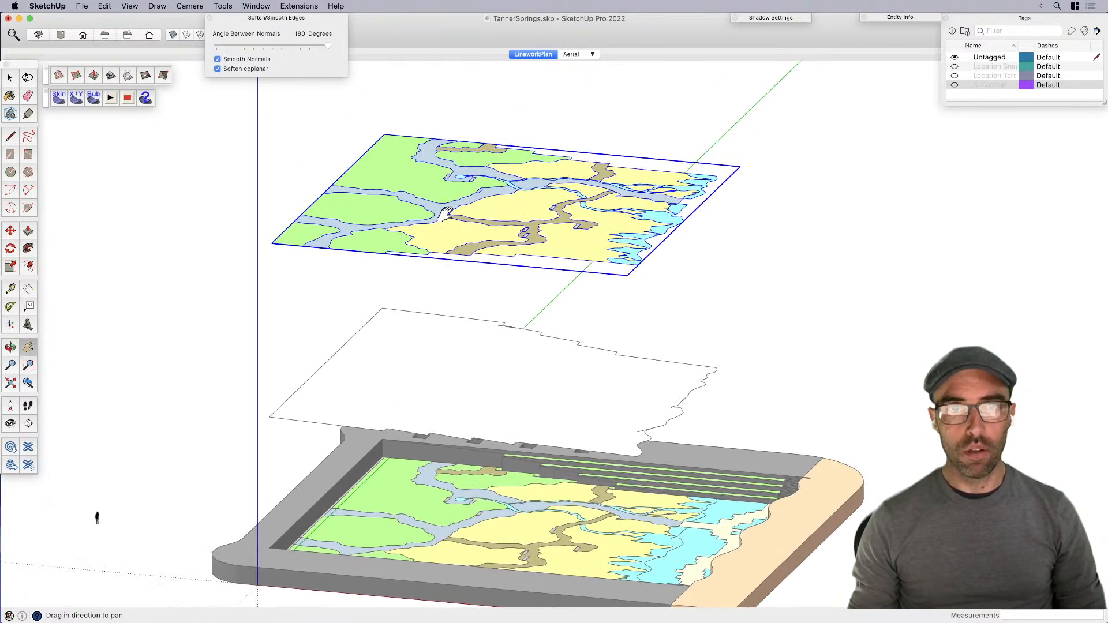
key("space")
left_click(431, 371)
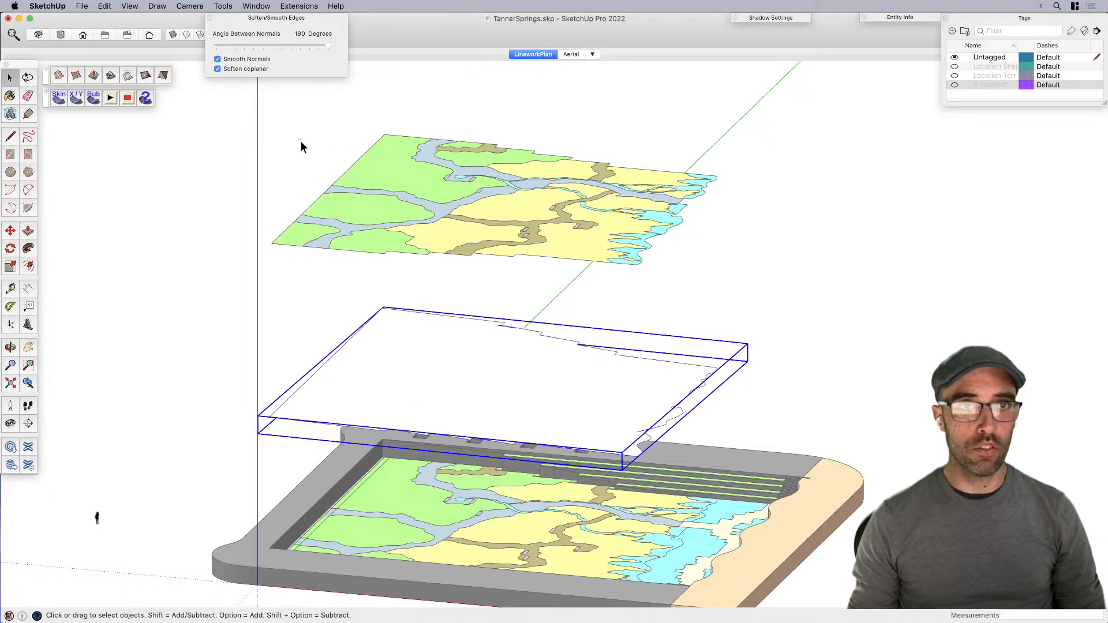
left_click(356, 171)
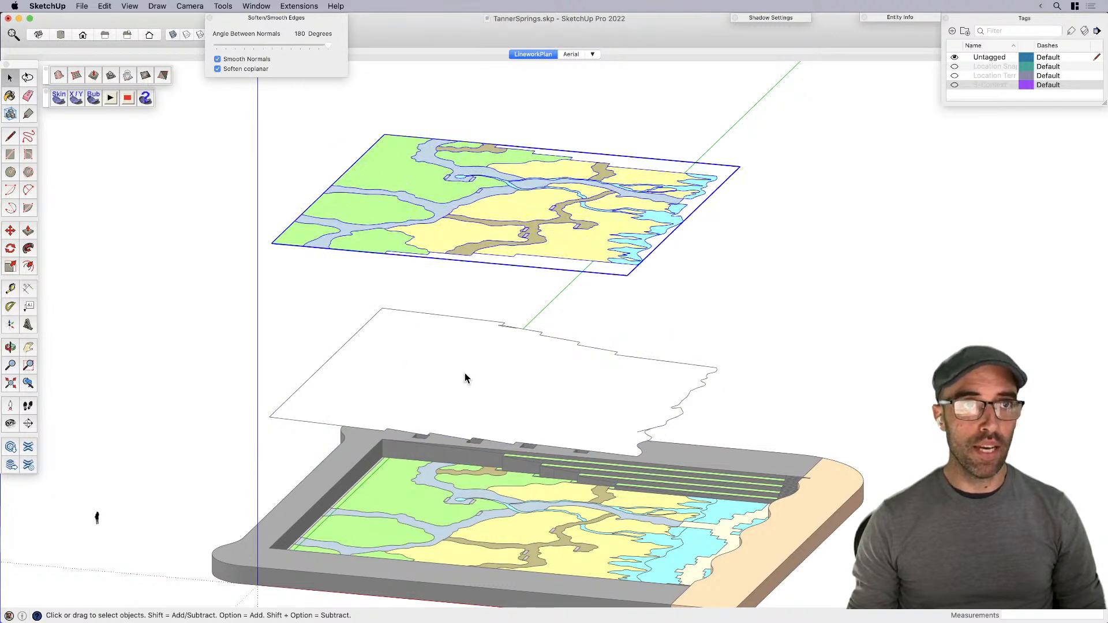
key("d")
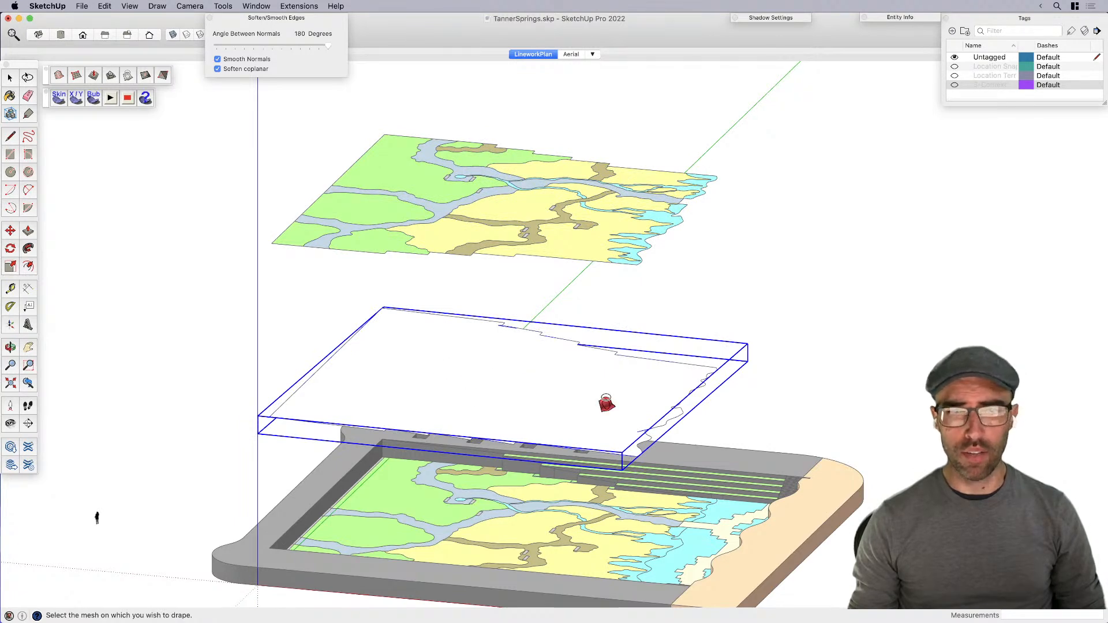
left_click(606, 399)
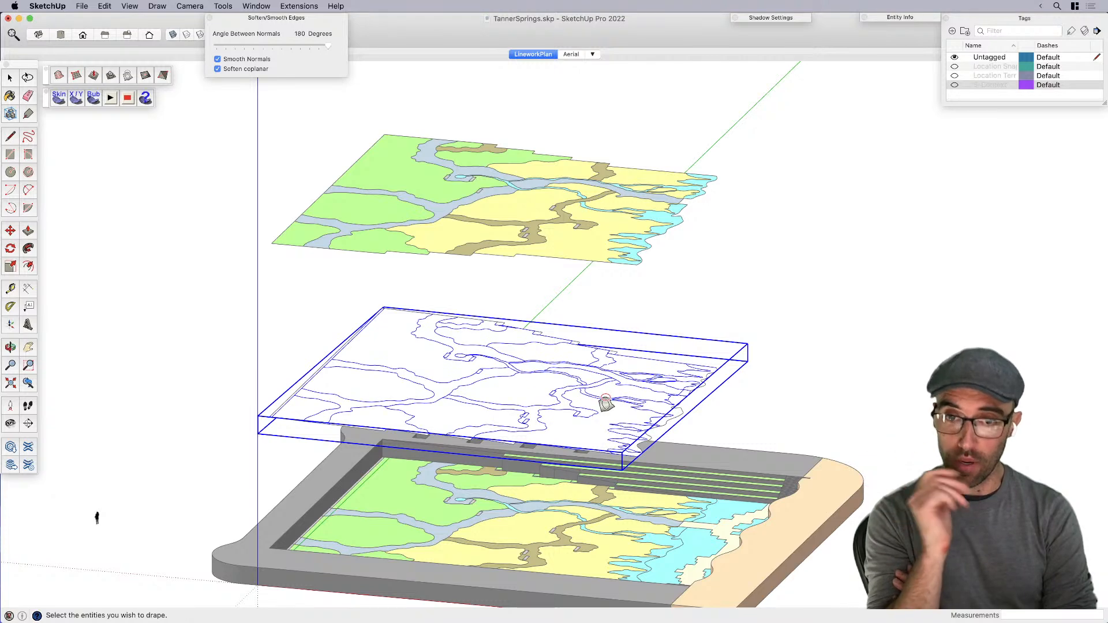
key("space")
Step: Open the draped lower white mesh and check whether its projected boundaries split the surface into separate regions
scroll(450, 415, "up", 6)
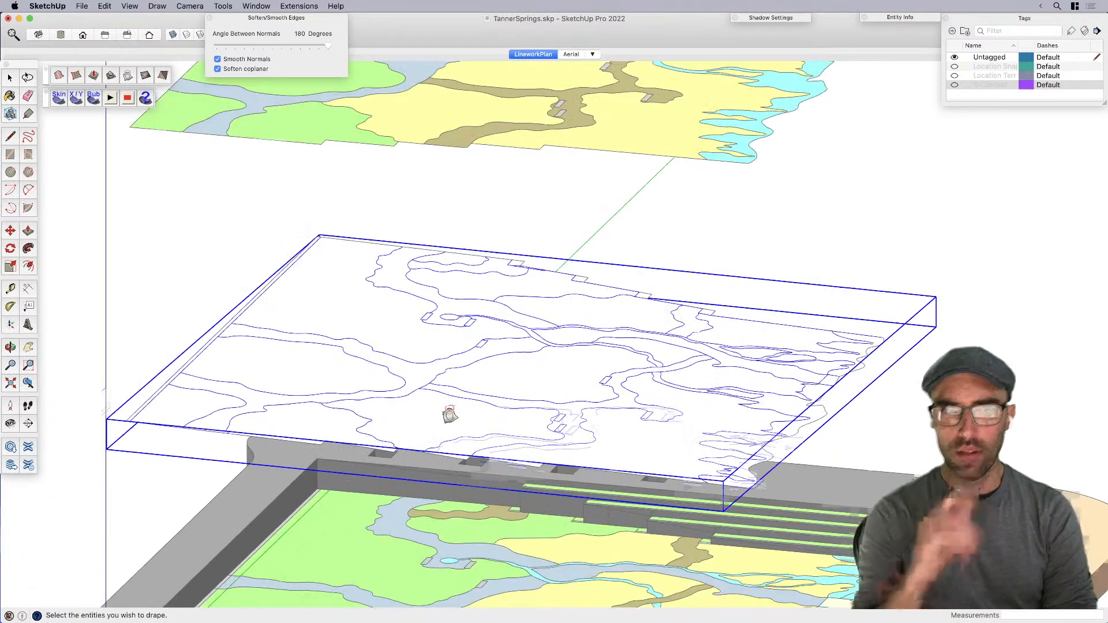
double_click(440, 411)
left_click(443, 410)
left_click(462, 384)
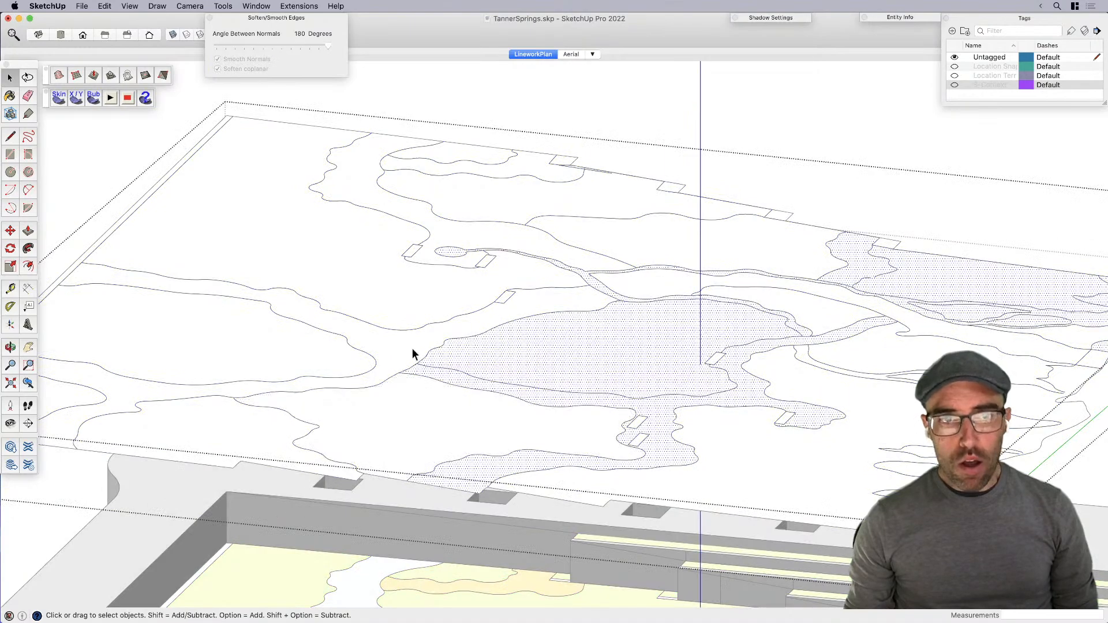
scroll(566, 411, "down", 3)
scroll(627, 379, "up", 10)
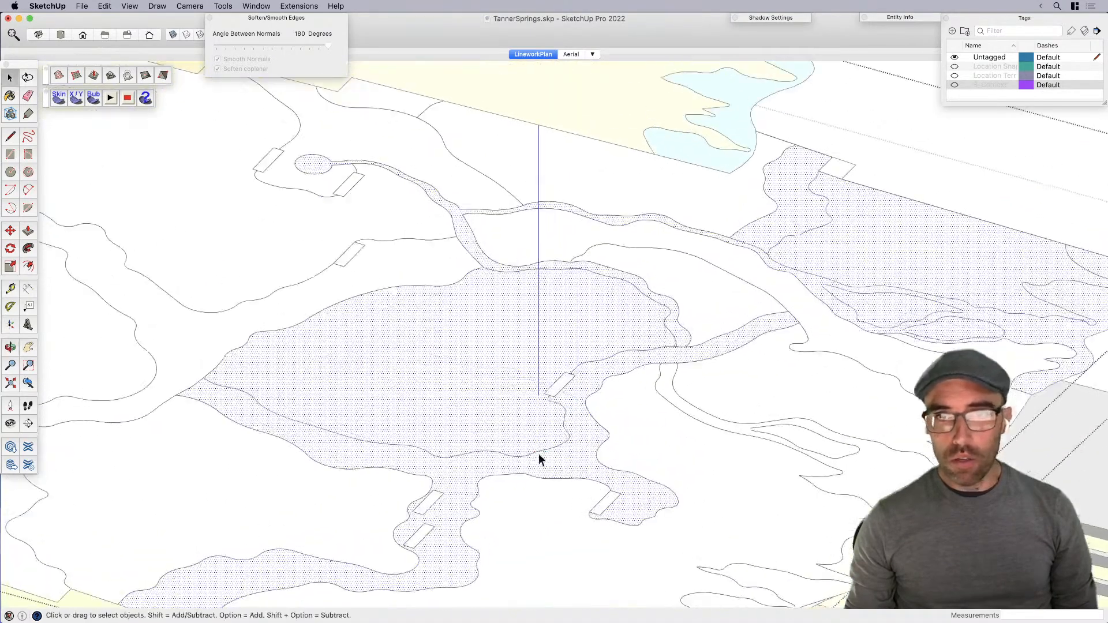
scroll(545, 387, "down", 8)
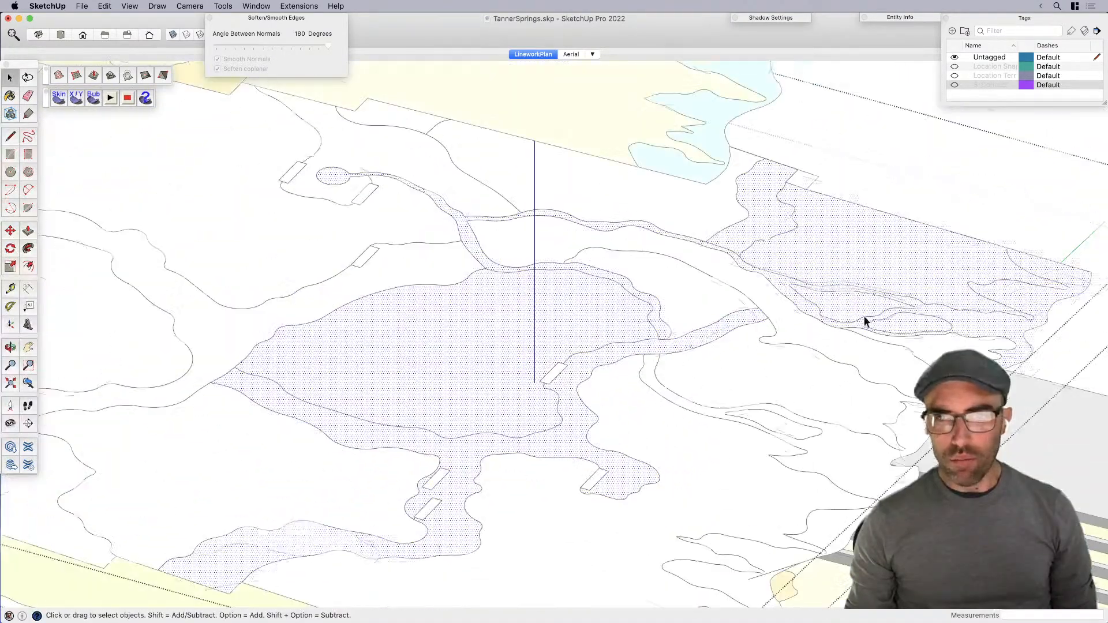
scroll(680, 272, "up", 10)
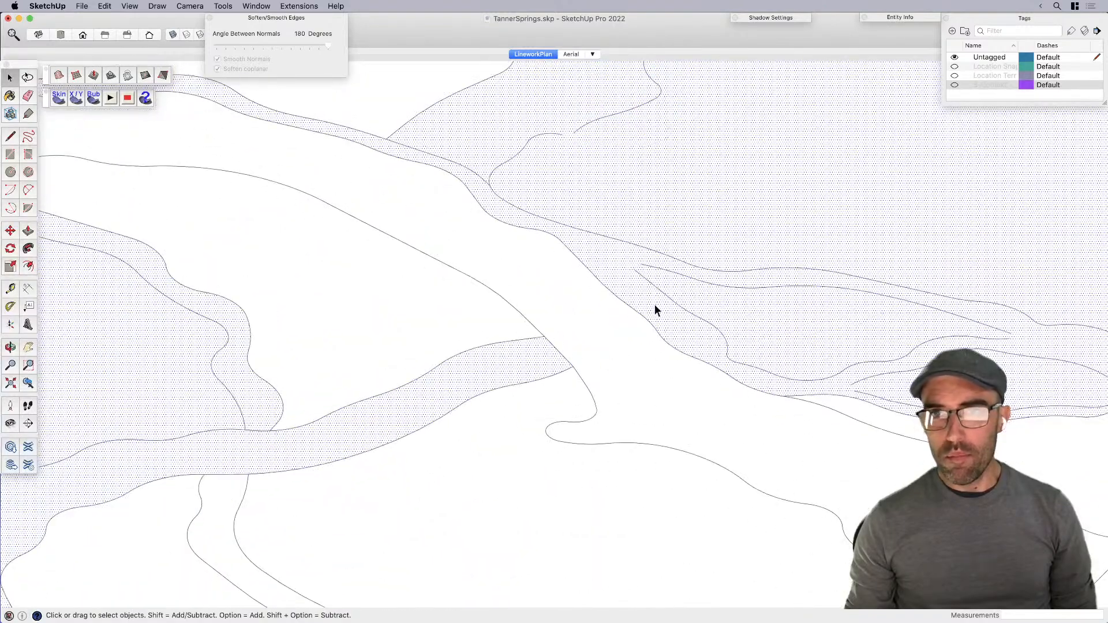
scroll(704, 316, "down", 10)
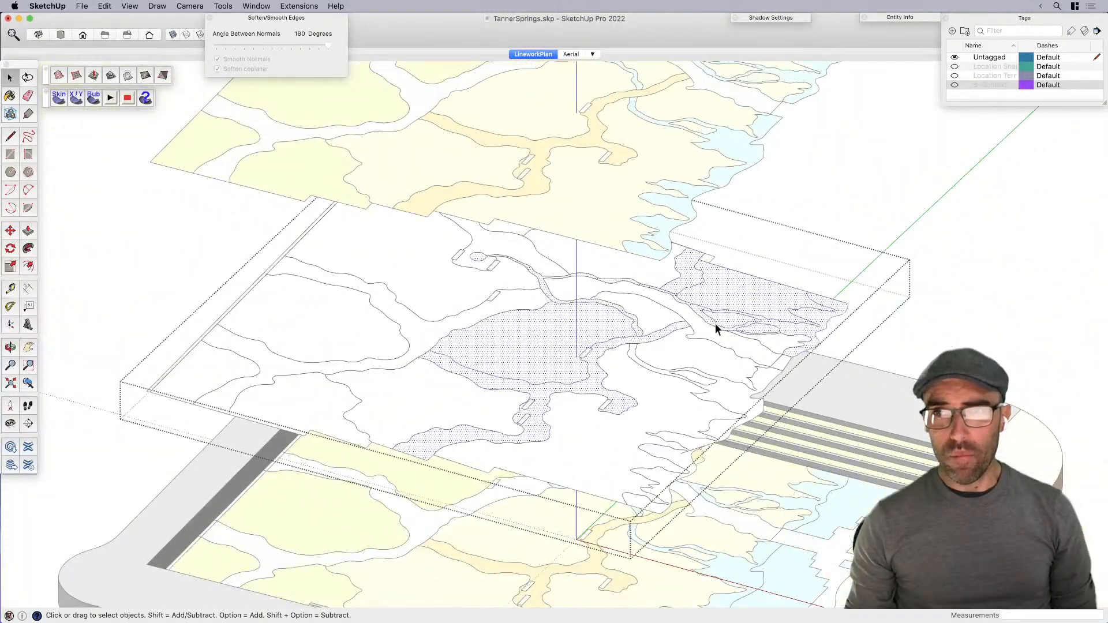
scroll(638, 369, "up", 5)
scroll(628, 425, "up", 2)
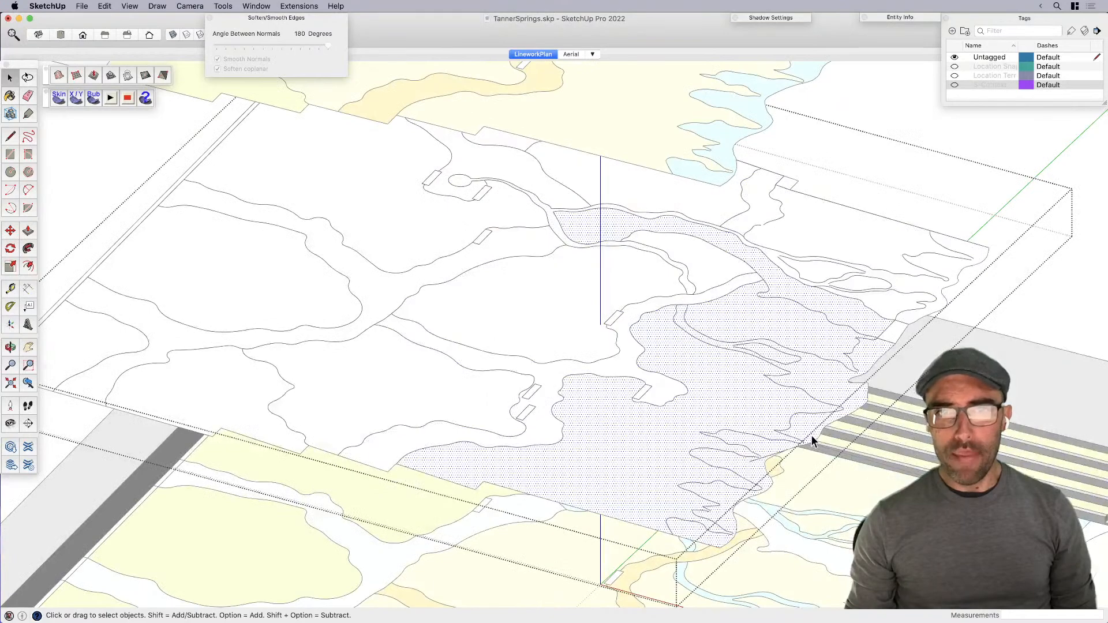
scroll(811, 437, "up", 3)
scroll(663, 333, "down", 8)
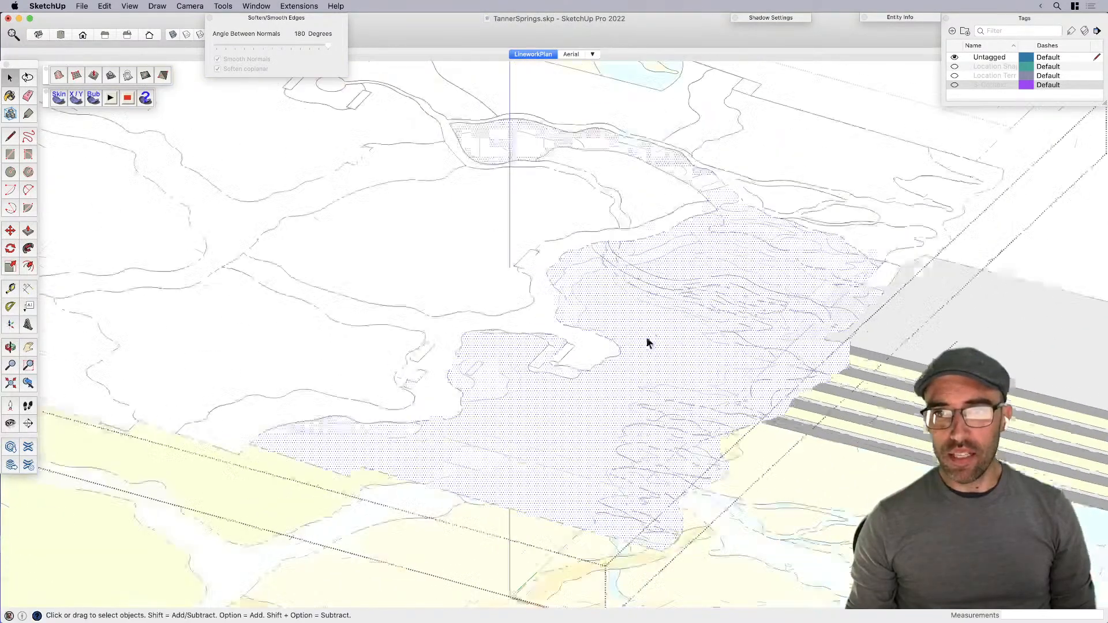
Step: Close the lower white mesh and undo the linework drape on it
middle_click_drag(848, 210, 555, 309)
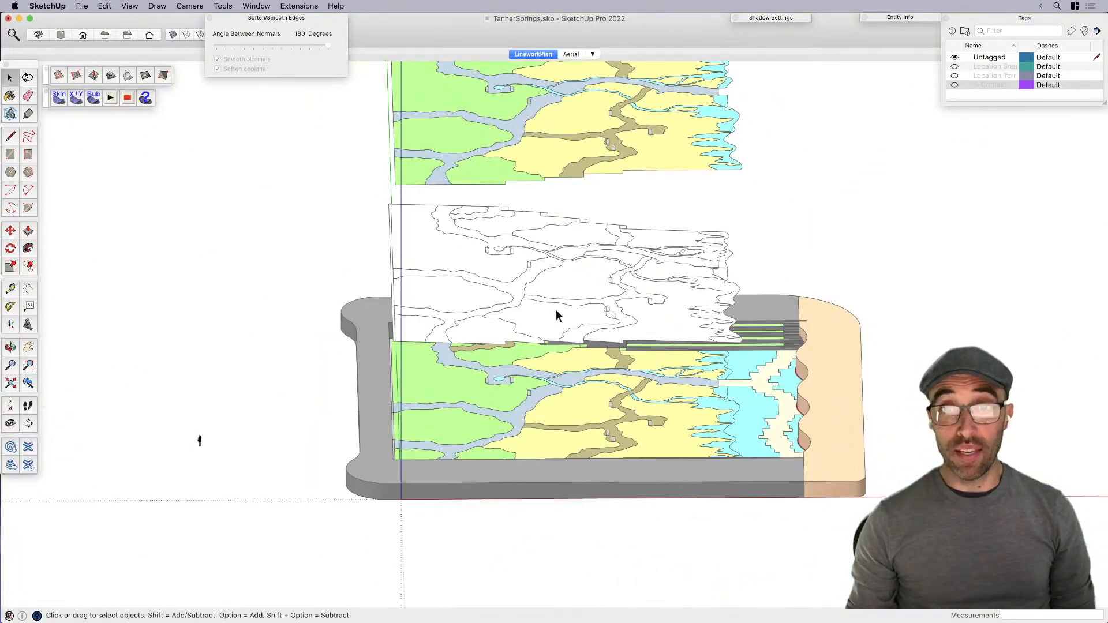
scroll(561, 299, "down", 2)
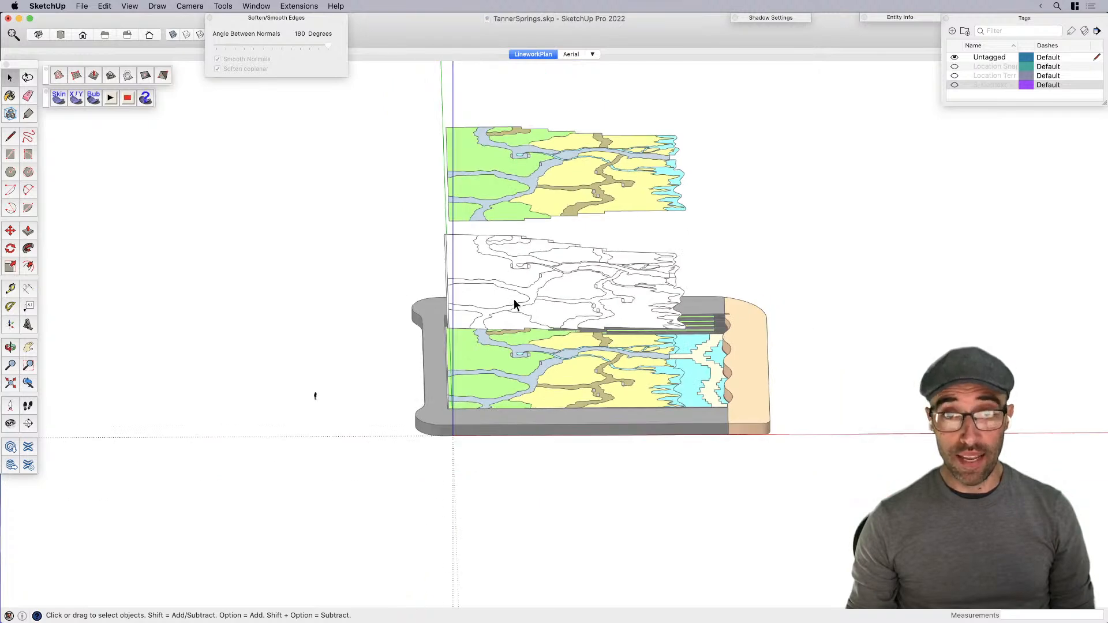
double_click(602, 302)
key("Escape")
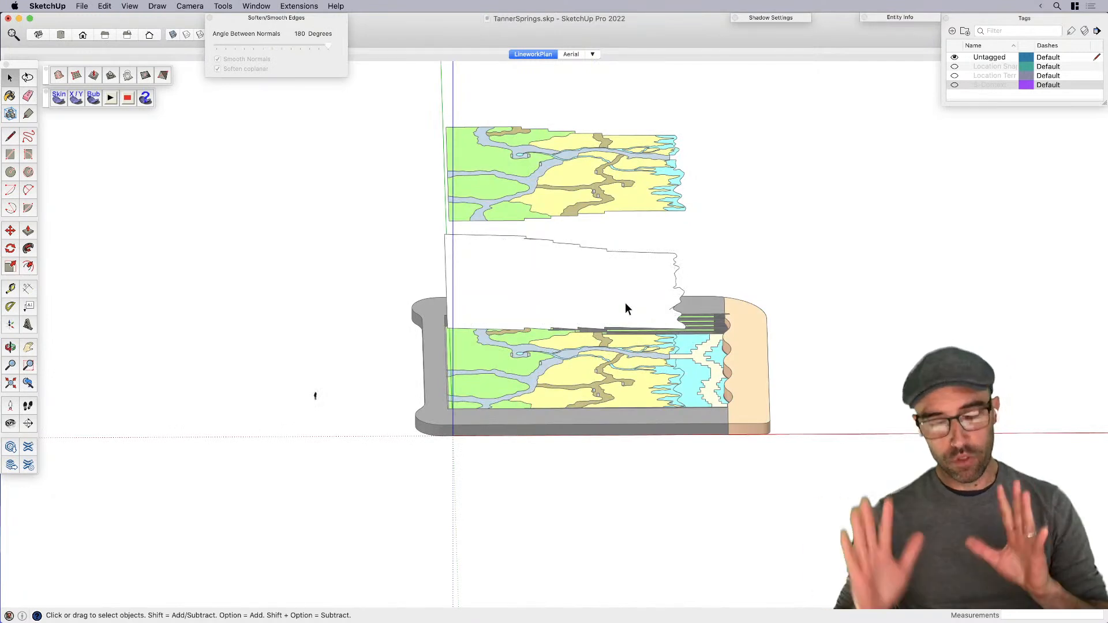
Step: Open the coloured linework map, select all its yellow faces and group them
left_click(630, 218)
right_click(626, 205)
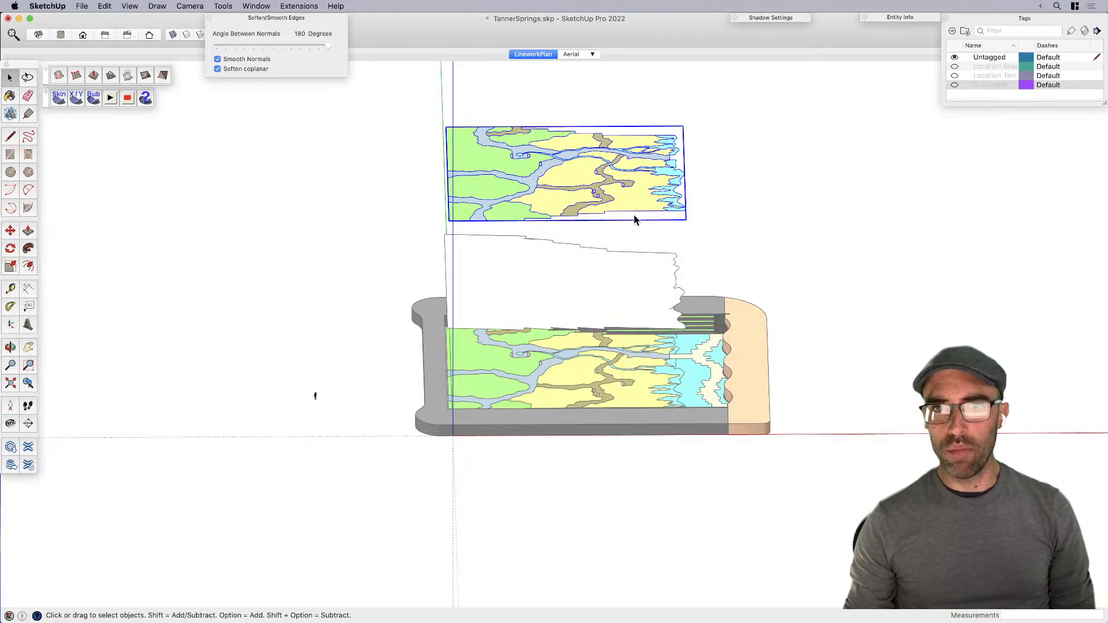
right_click(628, 196)
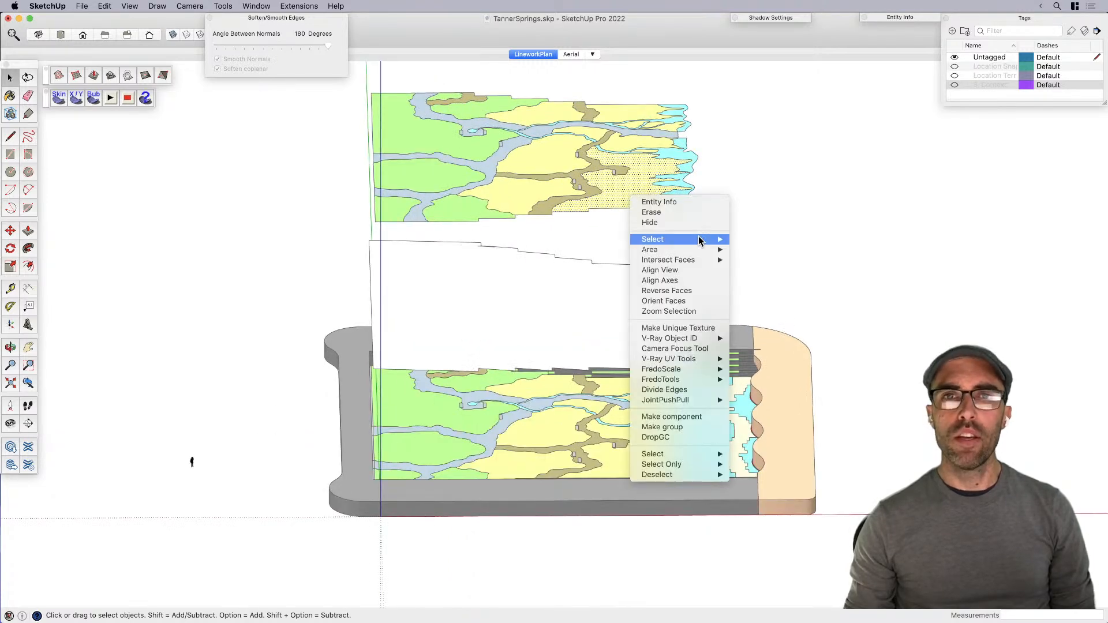
mouse_move(704, 240)
left_click(776, 281)
key("super+g")
Step: Move the yellow group straight down so that it hangs between the coloured map and the white mesh
middle_click_drag(637, 229, 601, 224)
key("m")
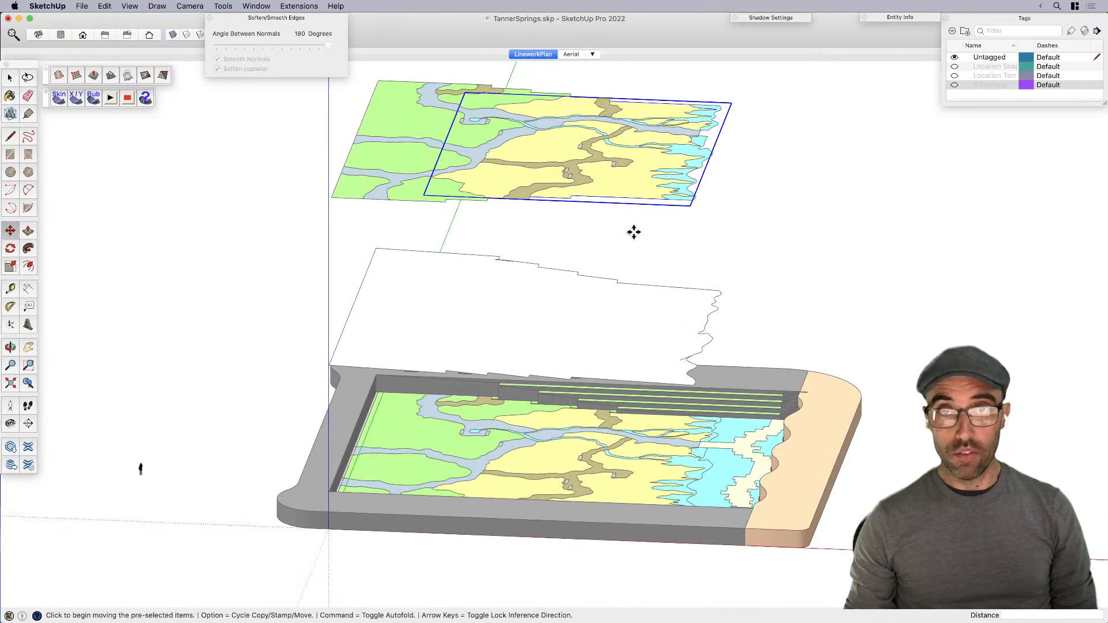
left_click(634, 231)
left_click(633, 270)
mouse_move(633, 269)
middle_mouse_down()
mouse_move(711, 304)
mouse_move(657, 235)
mouse_move(668, 286)
mouse_move(645, 267)
middle_mouse_up()
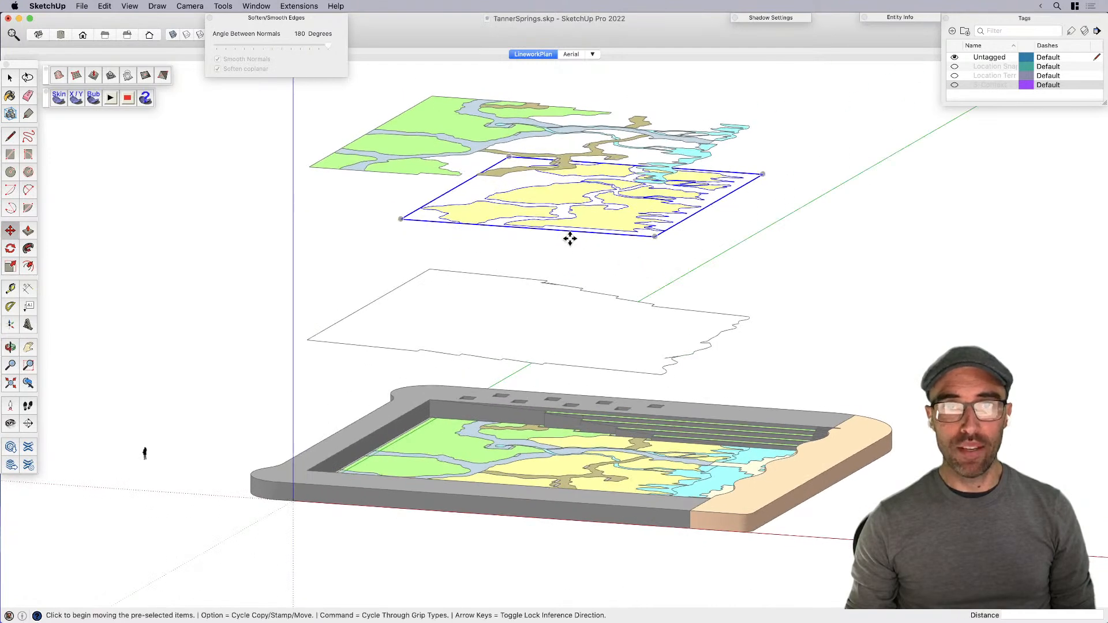
Step: Open the yellow group and try to extrude its large front face downward
key("space")
double_click(605, 226)
key("p")
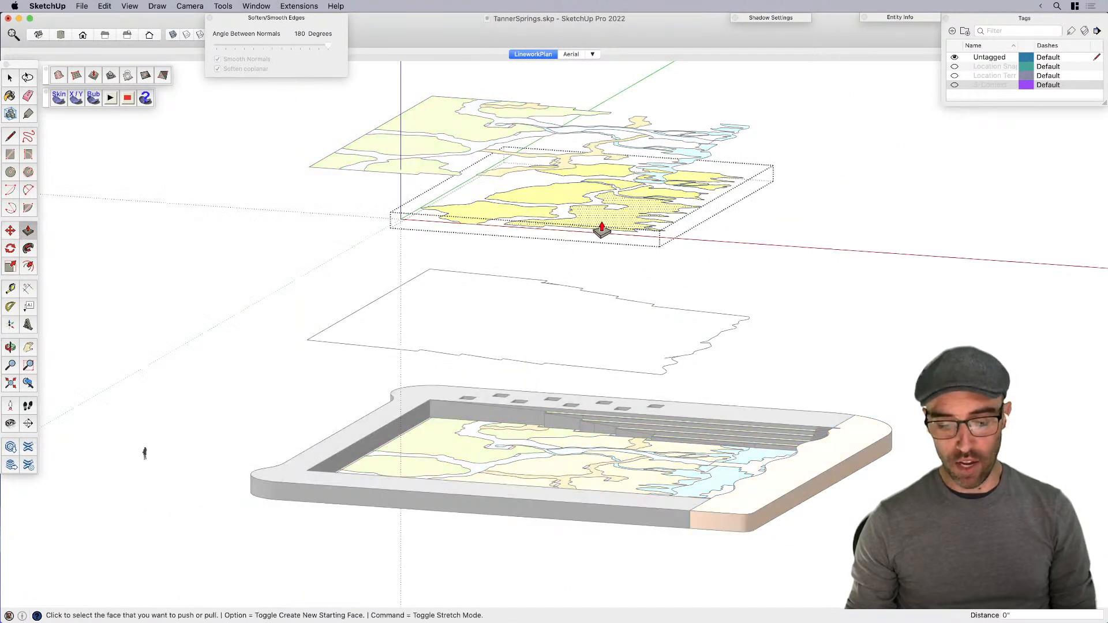
left_click(602, 230)
left_click(599, 261)
key("super+z")
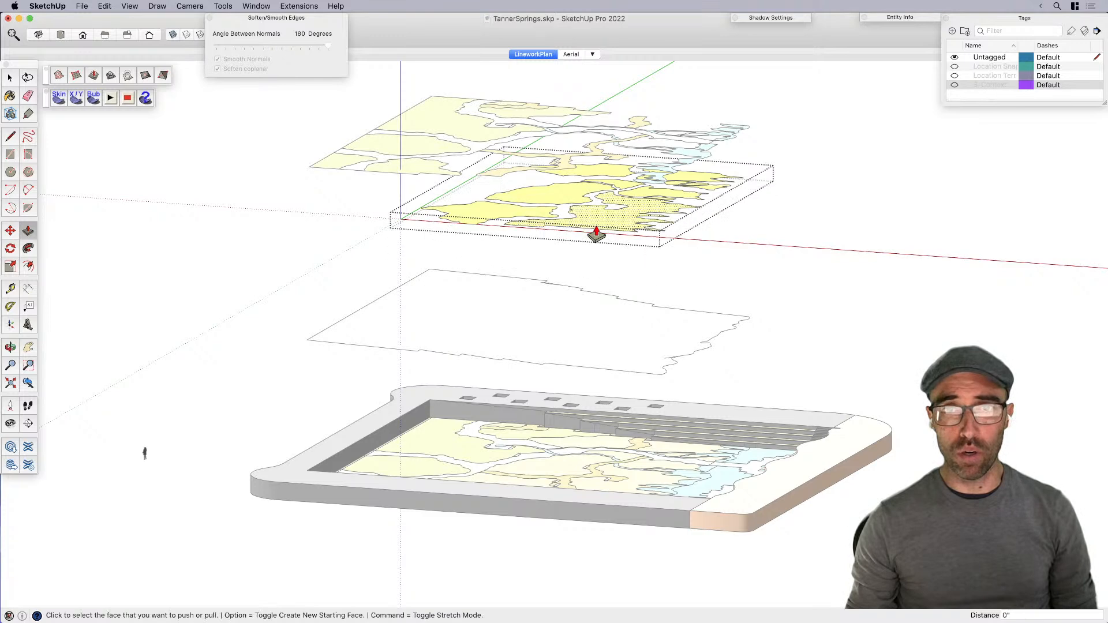
Step: Weld the edges of all the yellow faces in the group
key("space")
double_click(602, 220)
right_click(603, 219)
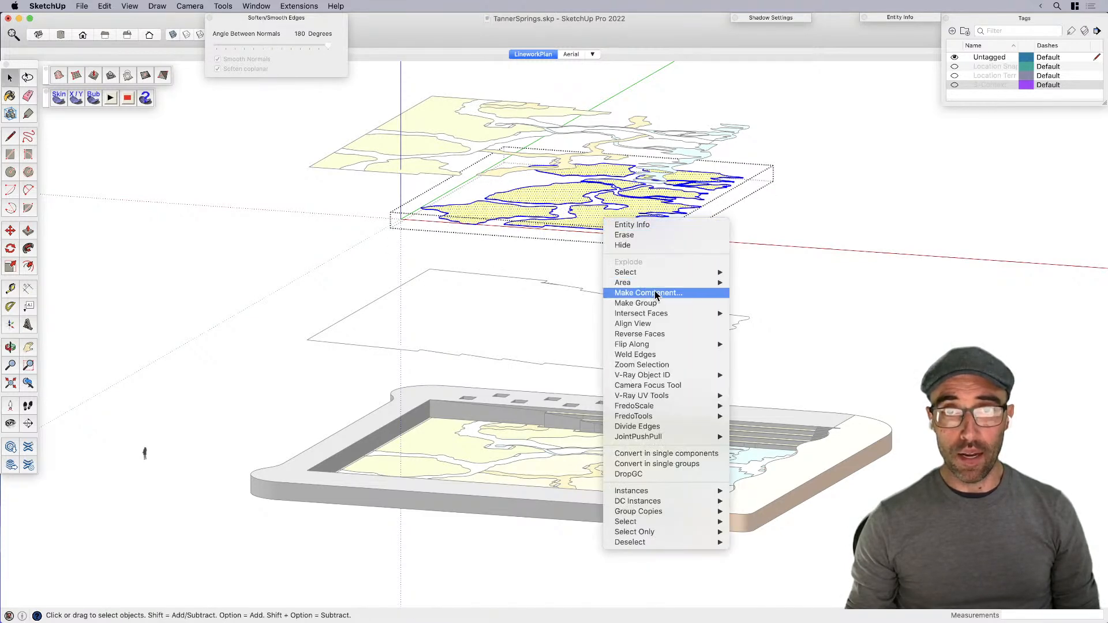
left_click(646, 355)
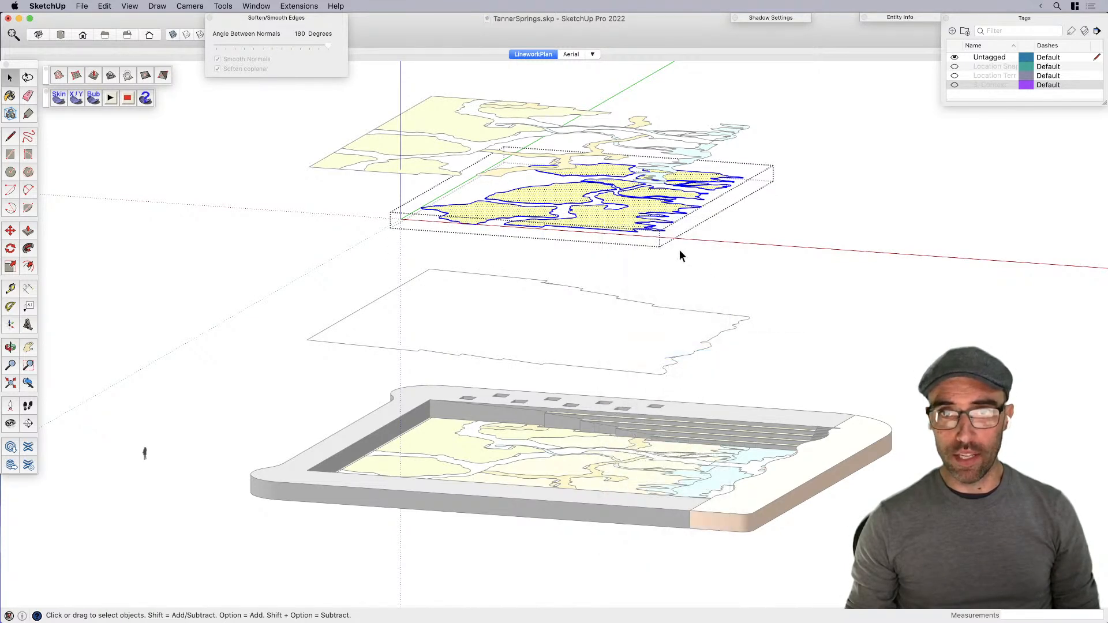
Step: Extrude the large yellow face at the front downward by about 14' 5"
key("p")
scroll(603, 242, "up", 2)
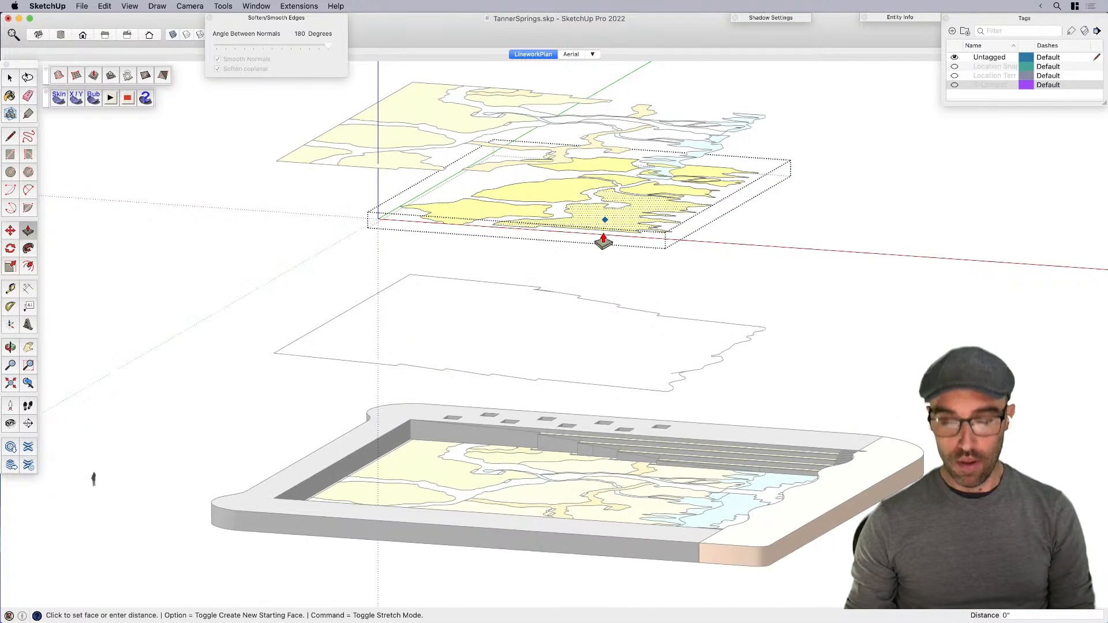
left_click(601, 260)
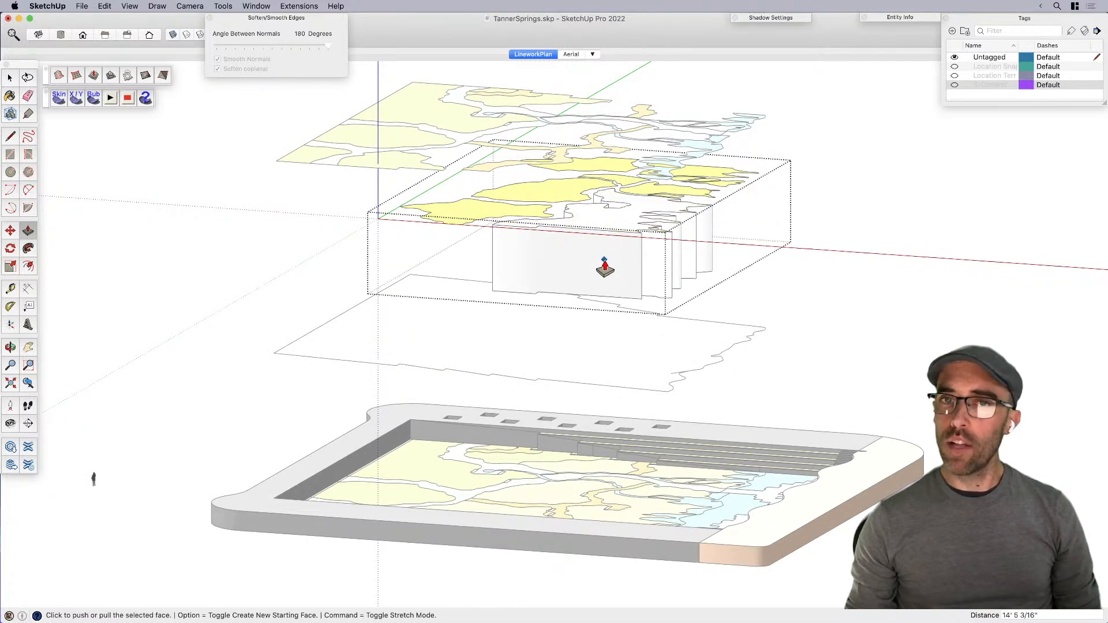
Step: Extrude the neighbouring yellow face downward to the depth of the first block
key("space")
scroll(464, 234, "up", 3)
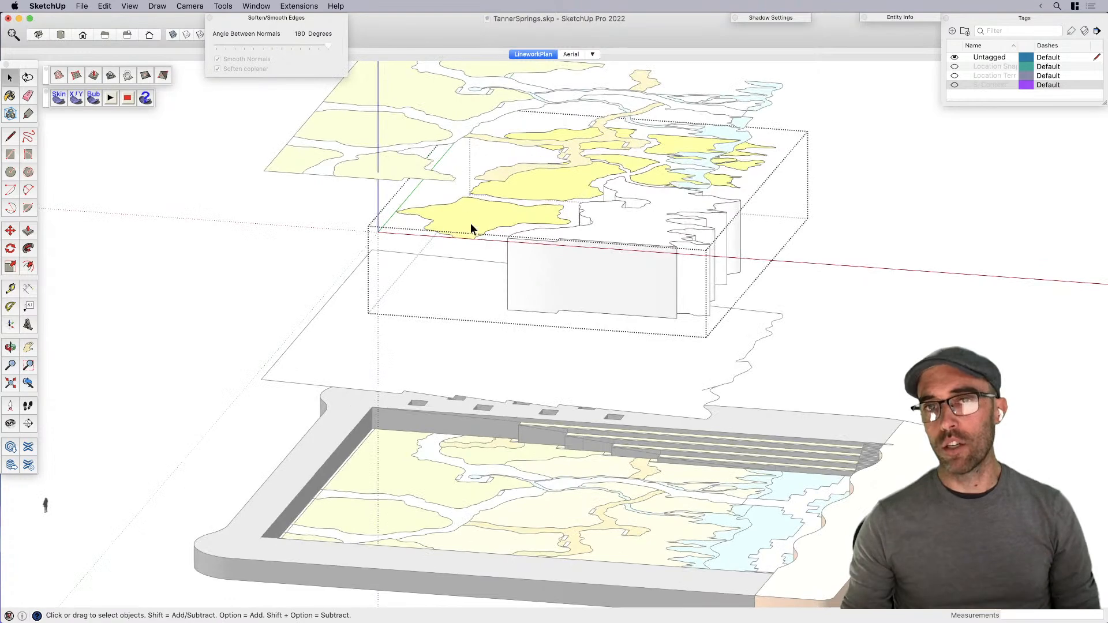
key("p")
left_click(477, 221)
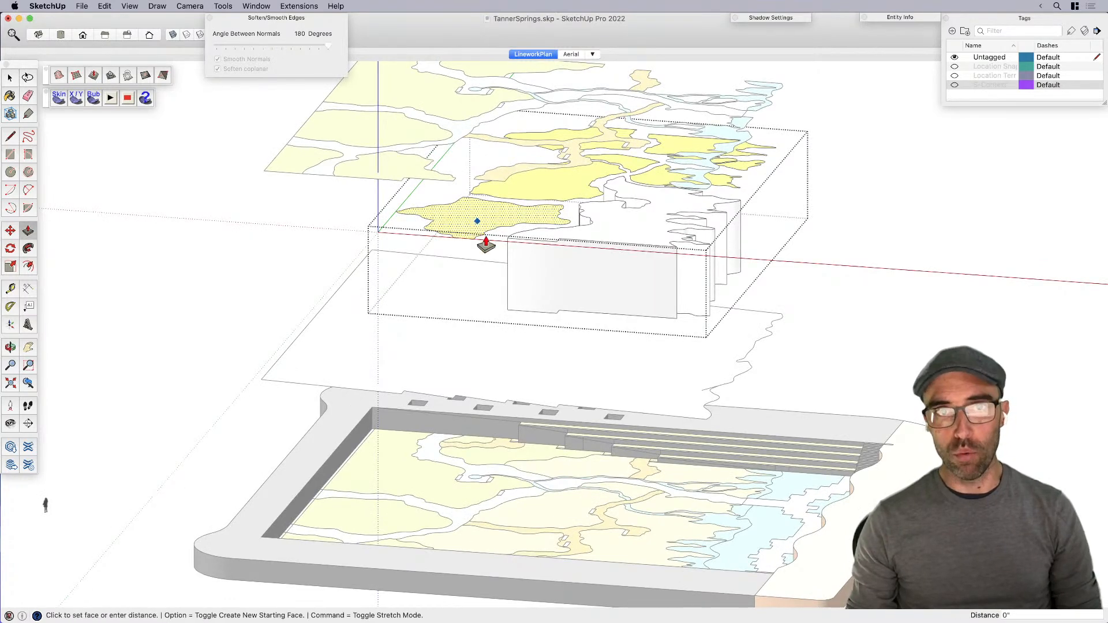
left_click(508, 316)
key("space")
Step: Extrude the thin sliver and the rounded yellow face next to the extruded blocks to the same depth
middle_click_drag(658, 283, 462, 310)
scroll(611, 242, "up", 3)
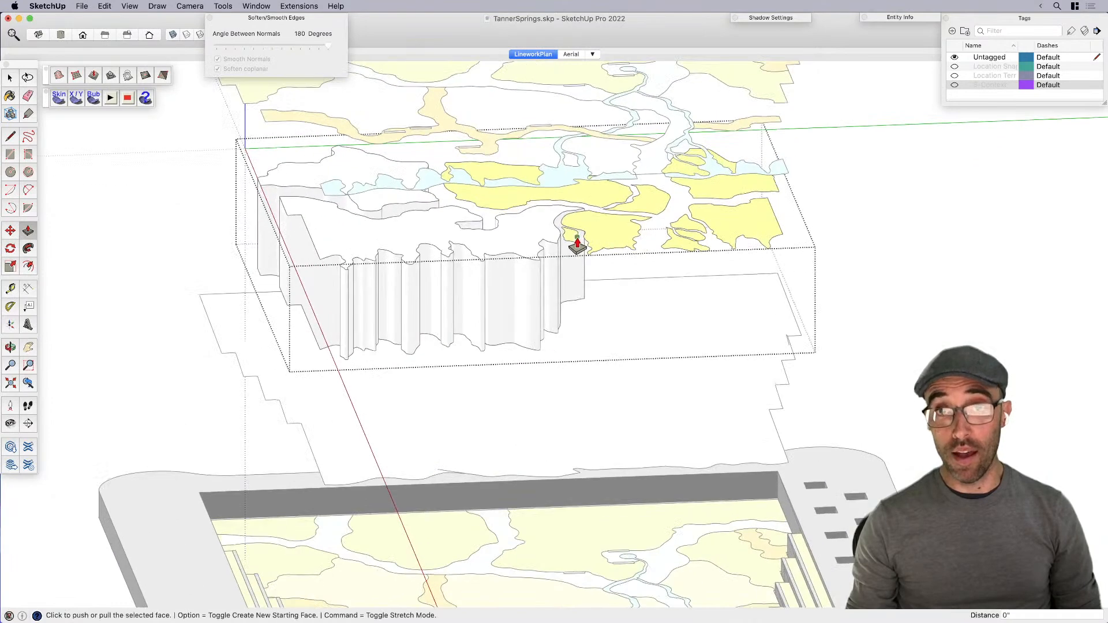
key("p")
double_click(570, 245)
key("space")
left_click(612, 241)
key("p")
double_click(609, 238)
key("space")
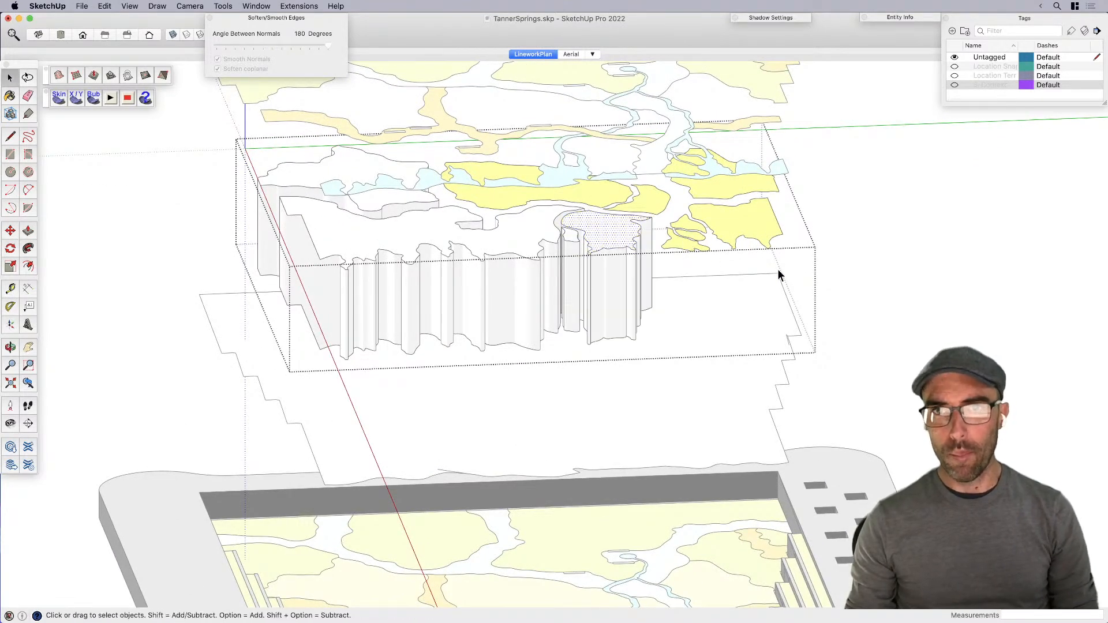
Step: Extrude the next yellow faces along the jagged shoreline end downward to the same depth
key("p")
scroll(650, 235, "up", 3)
scroll(581, 274, "down", 4)
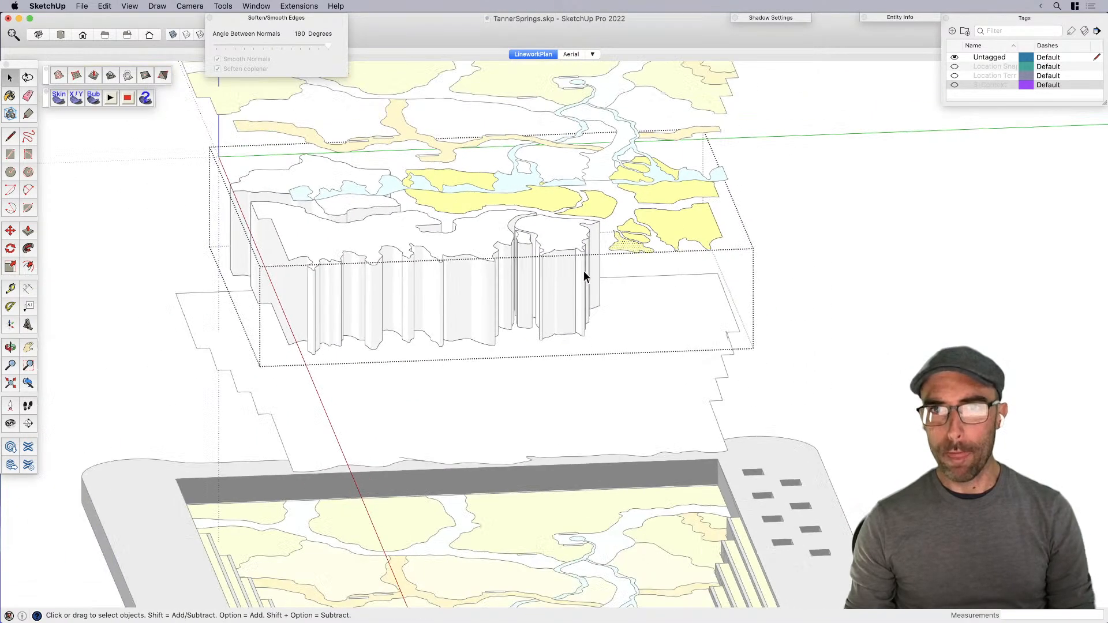
middle_click_drag(628, 250, 439, 298)
scroll(582, 259, "up", 2)
double_click(542, 275)
key("space")
Step: Extrude the two small slivers and the narrow strip in front of the large oval face to the same depth
scroll(513, 247, "up", 3)
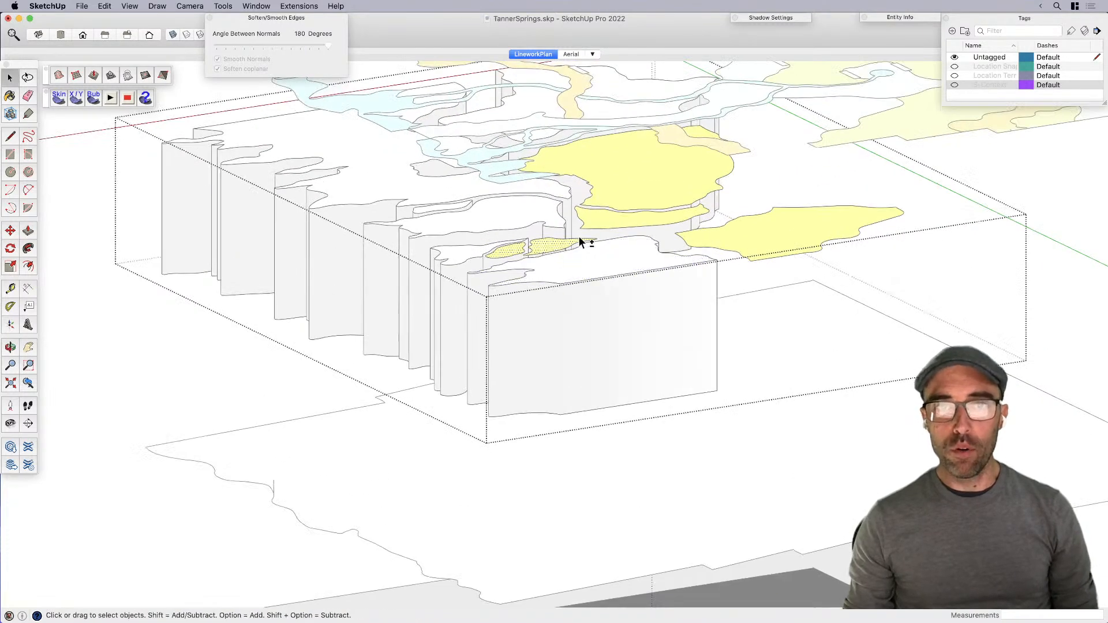
scroll(506, 249, "down", 2)
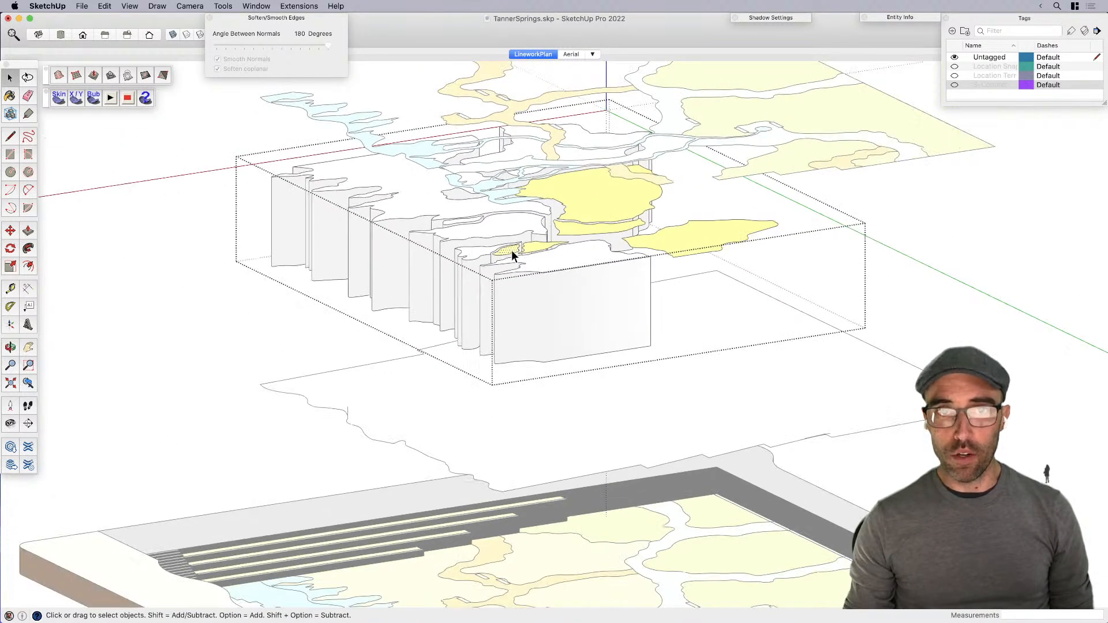
key("p")
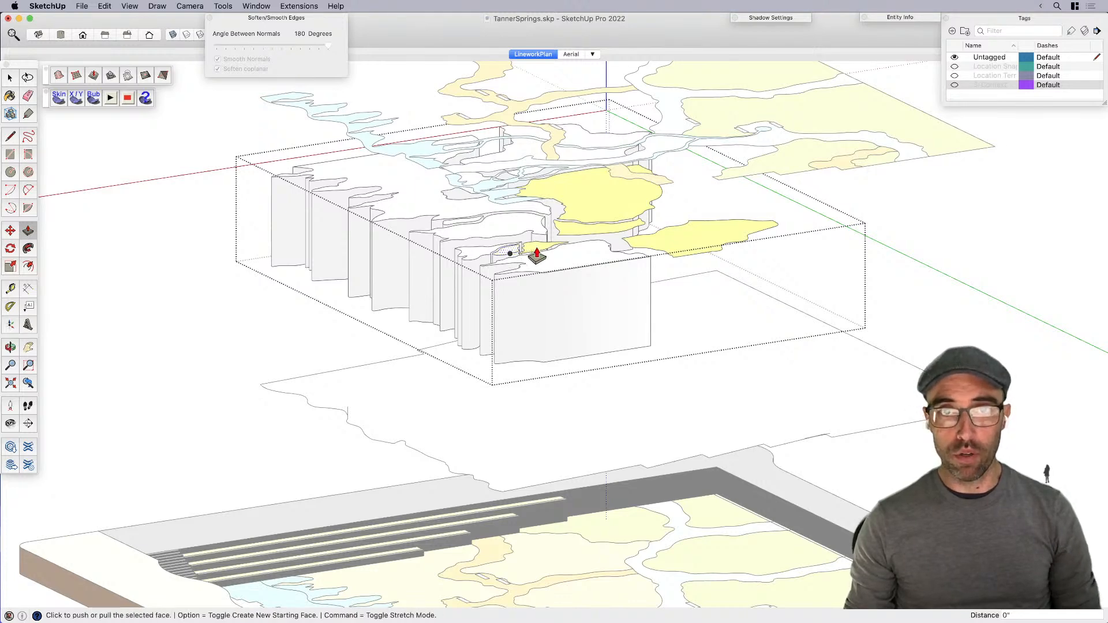
scroll(528, 251, "up", 2)
left_click(572, 229)
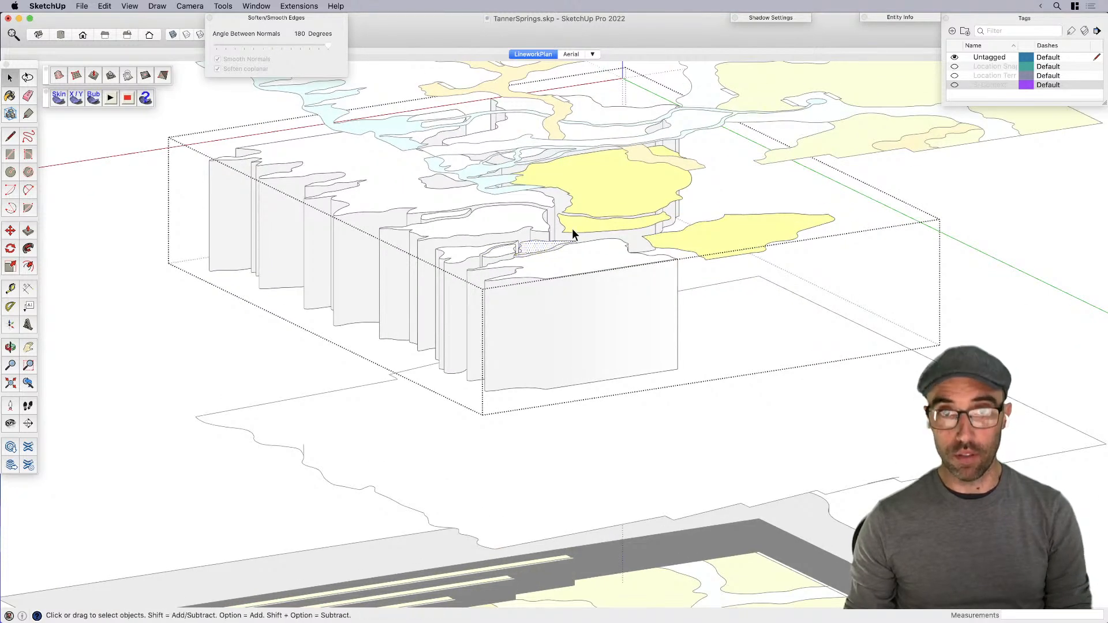
left_click(579, 227)
key("space")
Step: Extrude the large oval and the last remaining yellow face to the same depth, and close the group
left_click(600, 197)
key("p")
double_click(612, 199)
key("space")
key("p")
double_click(703, 247)
key("space")
scroll(676, 300, "down", 5)
scroll(675, 299, "down", 1)
left_click(350, 177)
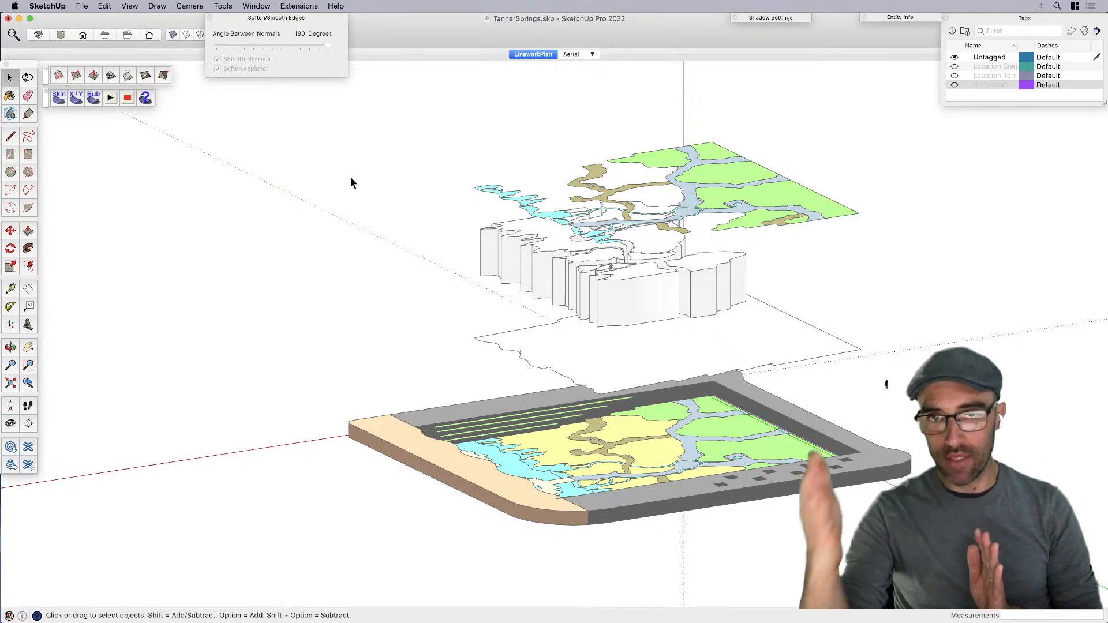
Step: Move the extruded group straight down until its blocks pass through the white terrain mesh
left_click(527, 277)
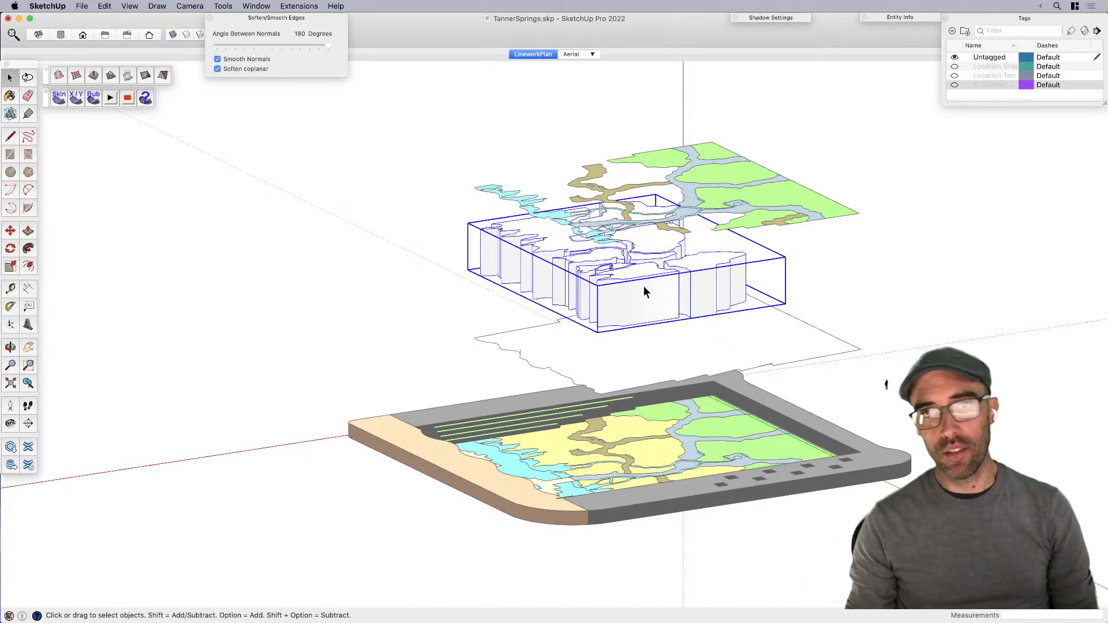
key("m")
scroll(629, 295, "up", 2)
left_click_drag(626, 299, 620, 387)
middle_click_drag(620, 388, 816, 369)
middle_click_drag(372, 384, 518, 377)
scroll(415, 355, "up", 2)
left_click(414, 354)
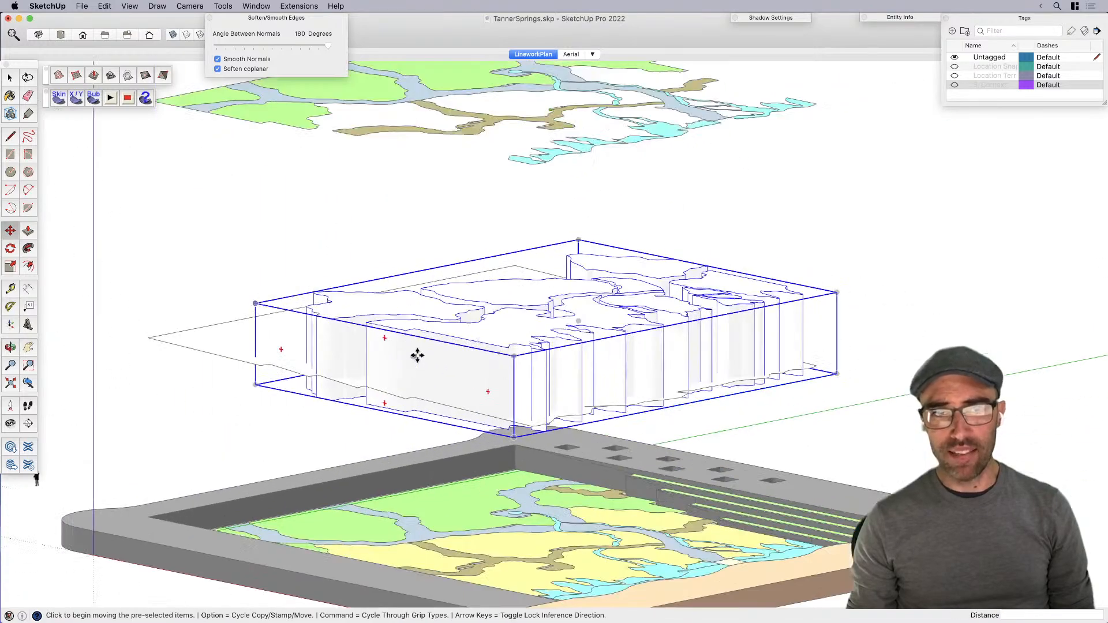
left_click(416, 370)
key("space")
middle_click_drag(361, 392, 502, 404)
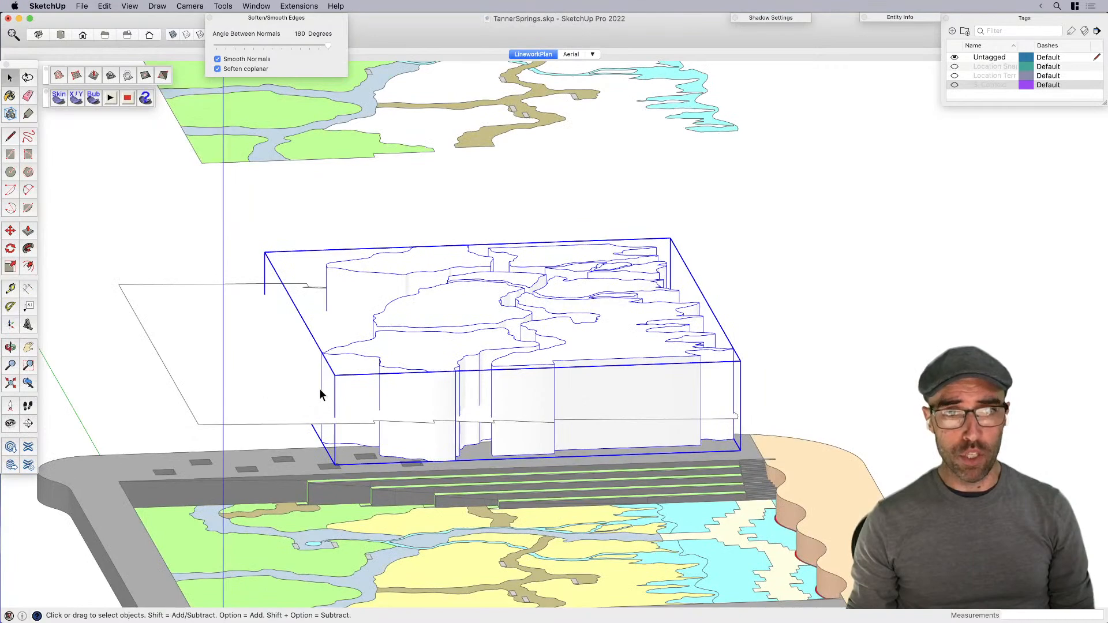
left_click(279, 385)
double_click(278, 385)
left_click(278, 383)
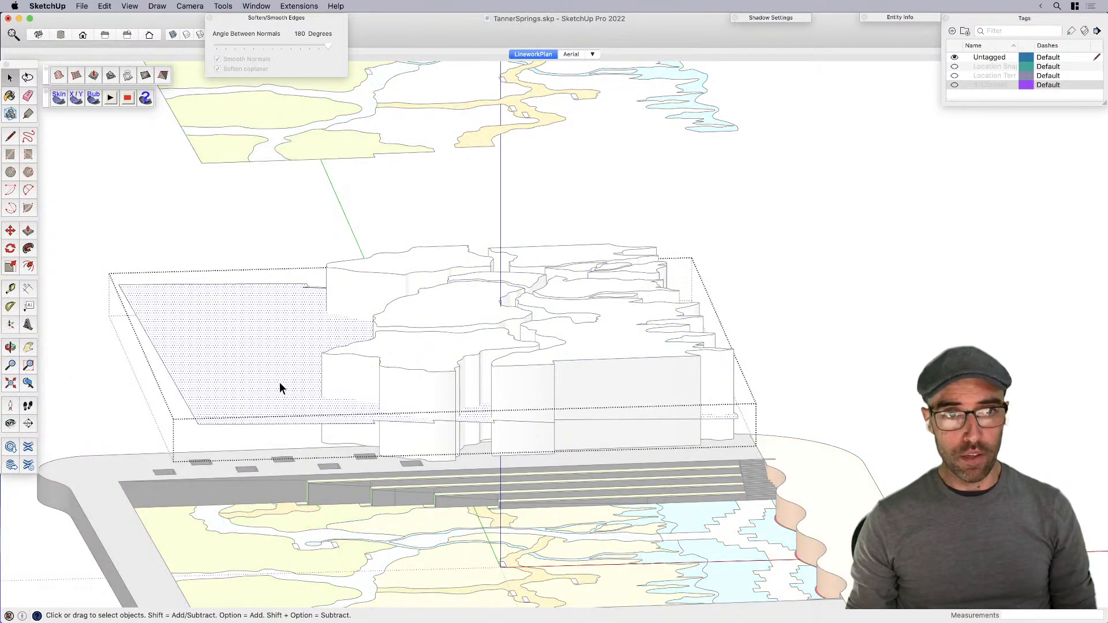
right_click(278, 382)
left_click(373, 201)
left_click(373, 201)
middle_click_drag(548, 420, 455, 458)
double_click(278, 396)
left_click(260, 350)
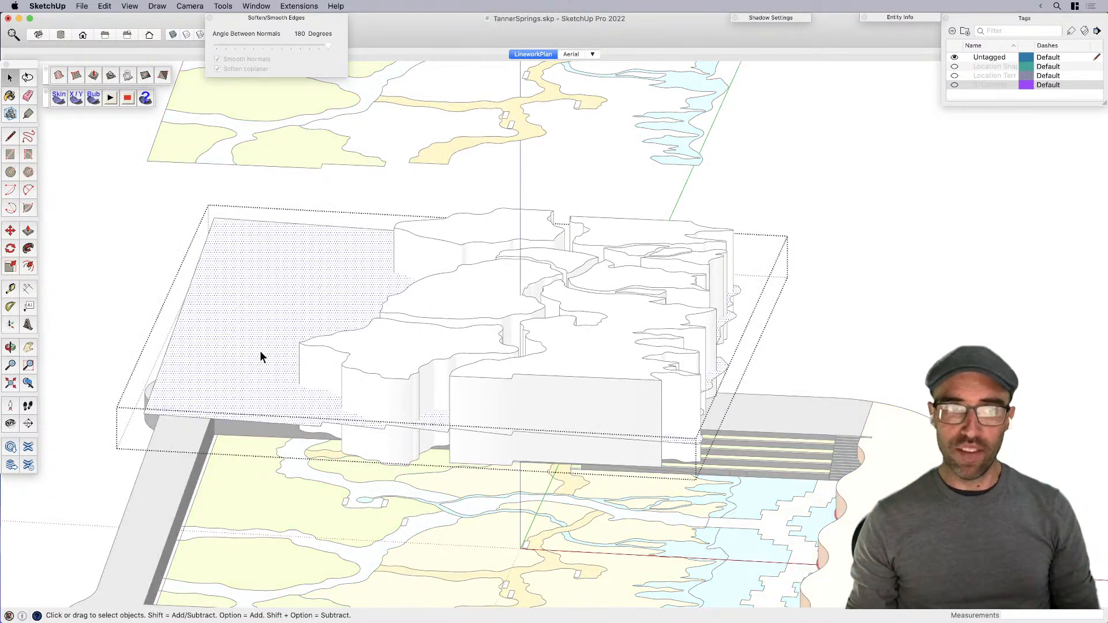
right_click(261, 351)
mouse_move(324, 383)
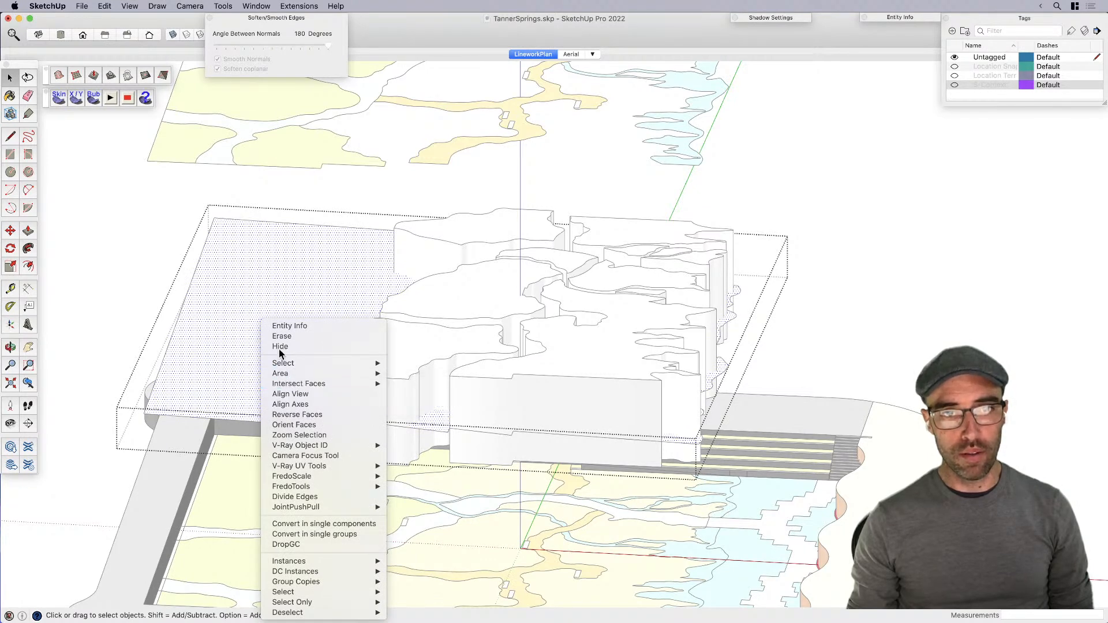
left_click(236, 316)
Step: Cut the extruded block group and paste it in place inside the white terrain group
scroll(368, 349, "down", 1)
scroll(370, 349, "down", 2)
left_click(338, 336)
left_click(397, 351)
key("Delete")
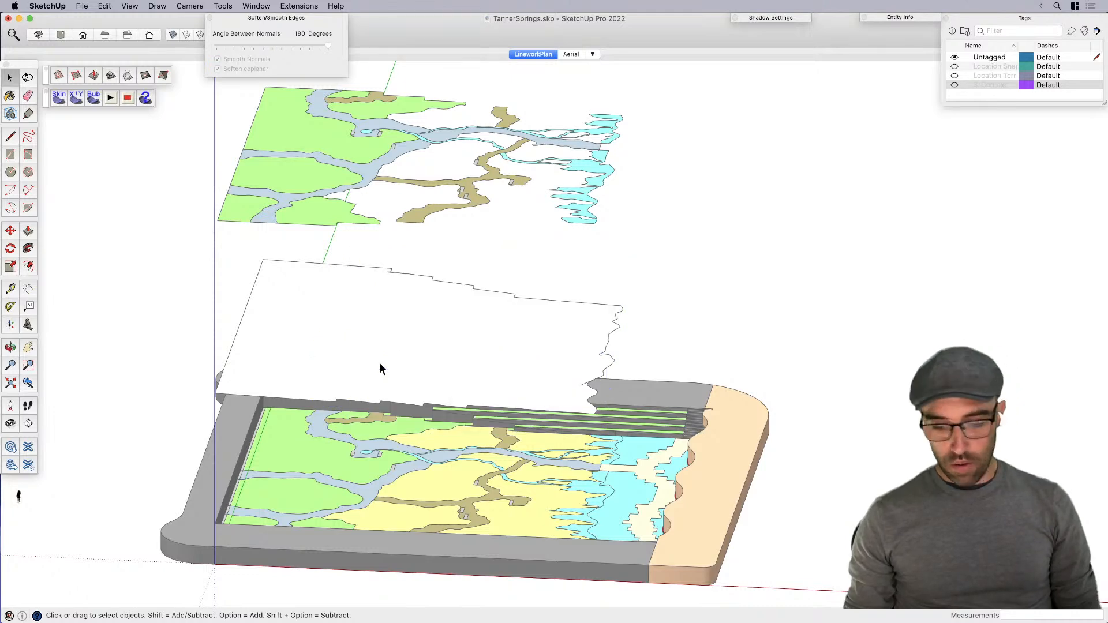
double_click(378, 358)
left_click(375, 349)
key("shift+super+v")
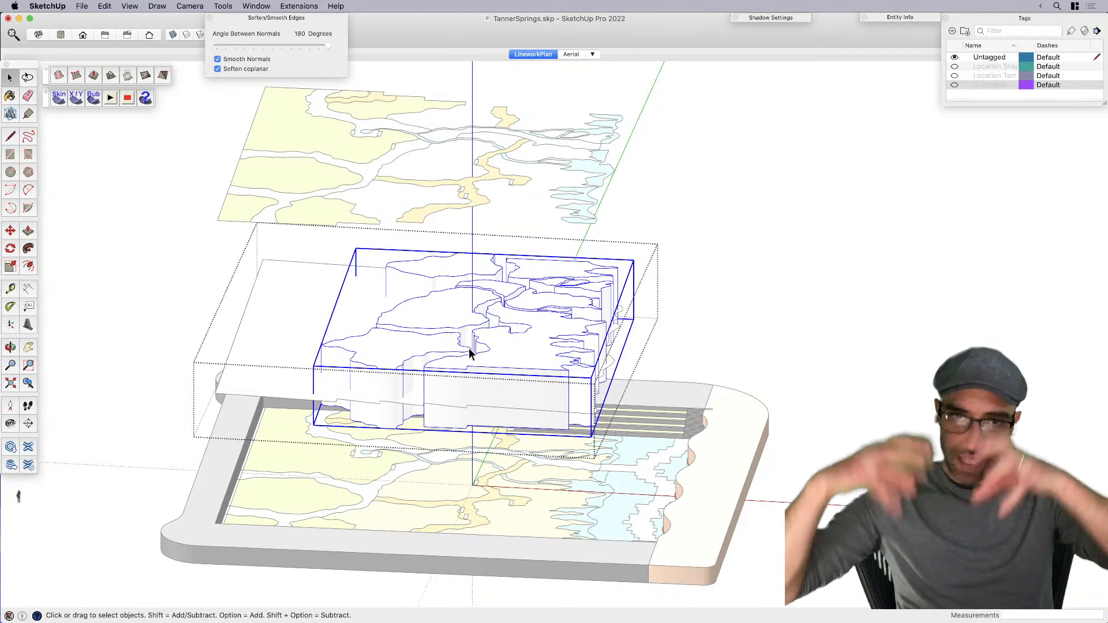
Step: Intersect the terrain face and the block group with each other only, using With Selection, and delete the block group
left_click(271, 355)
middle_click_drag(271, 354, 341, 346)
scroll(360, 350, "up", 3)
left_click(369, 350)
left_click(272, 359, "shift")
right_click(275, 357)
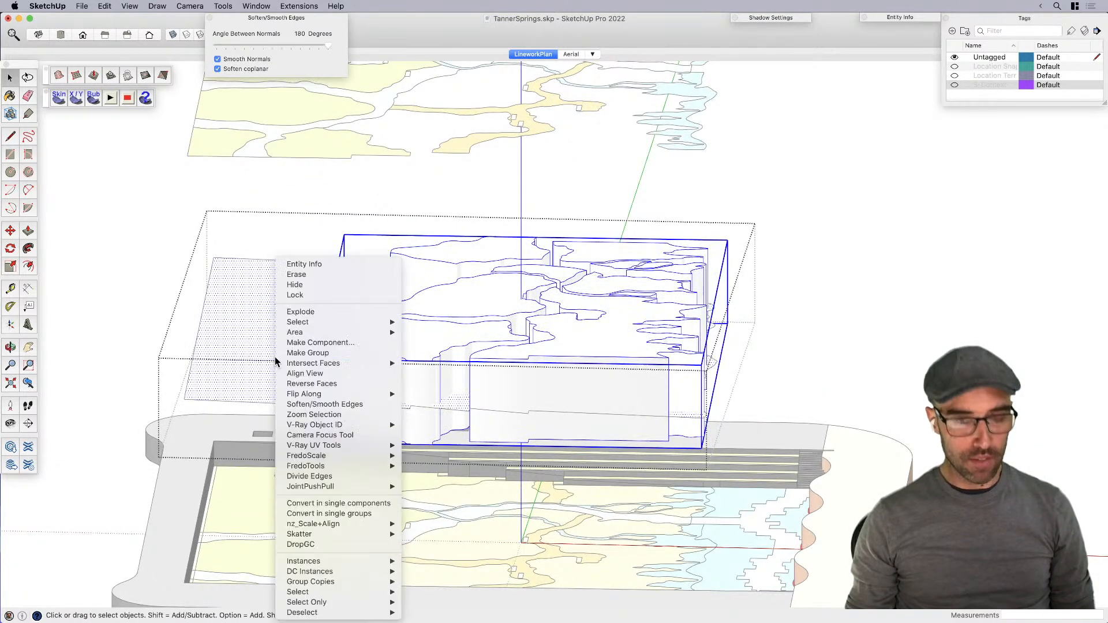
mouse_move(365, 362)
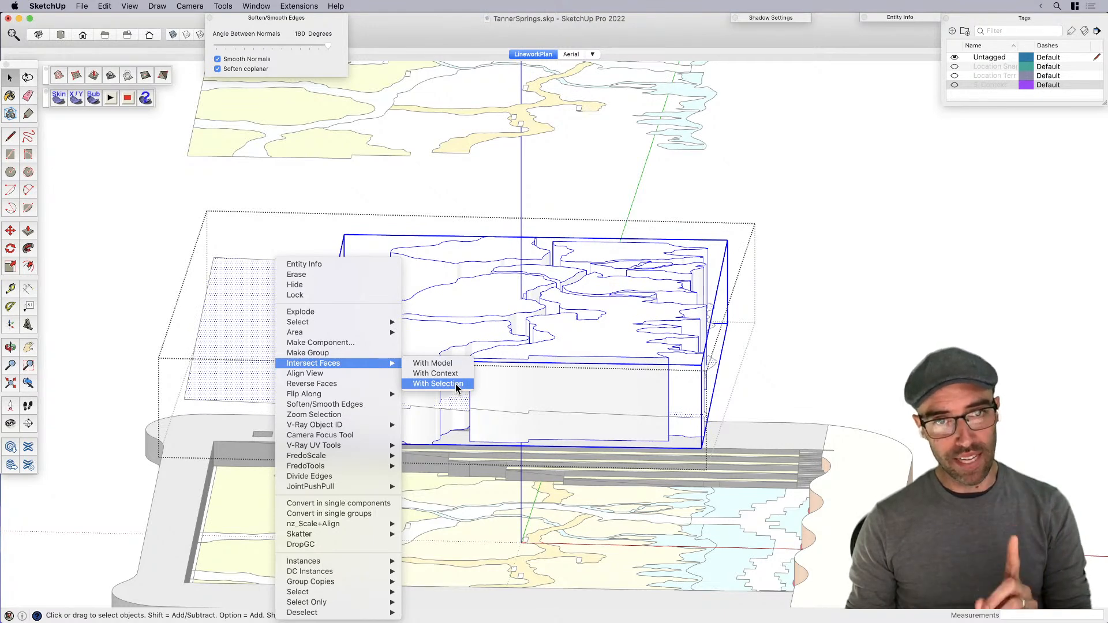
left_click(437, 384)
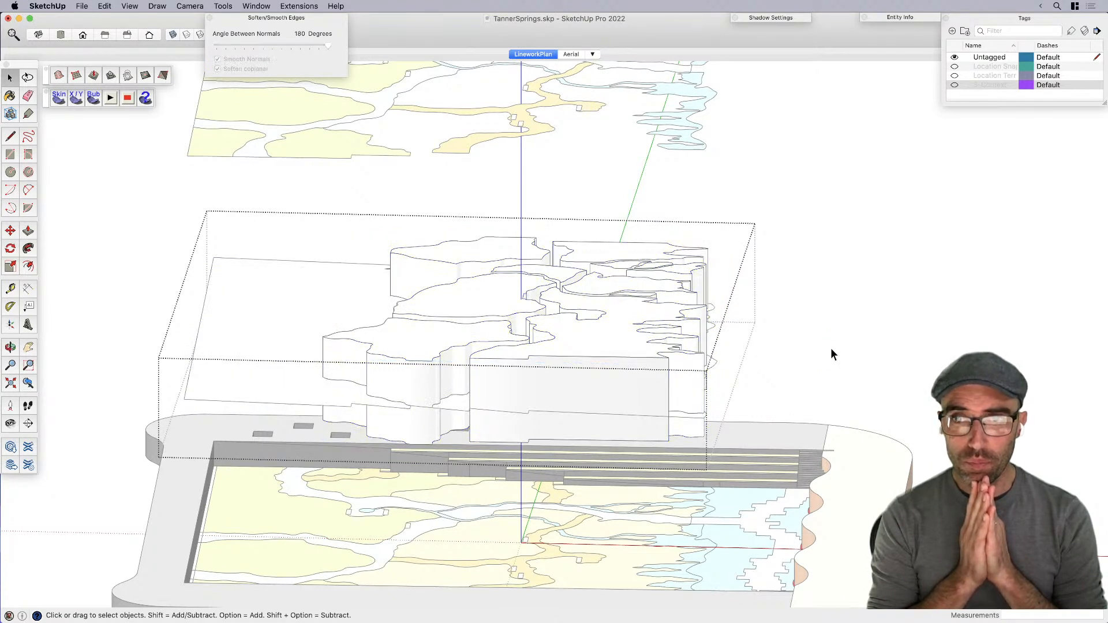
left_click(577, 347)
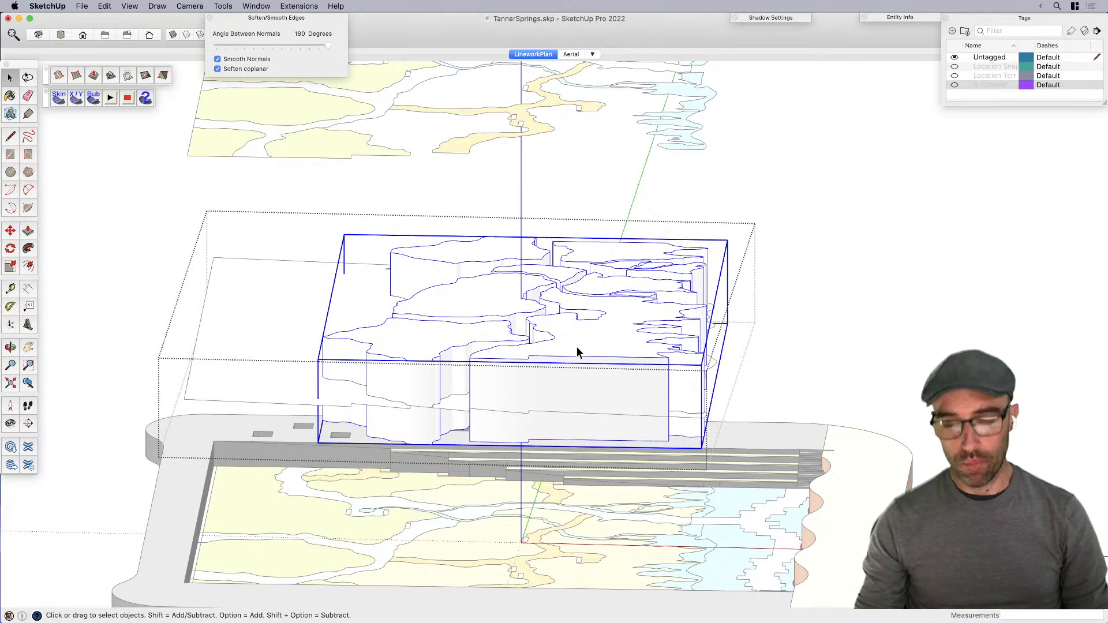
key("Delete")
Step: Check the regions cut into the white terrain mesh by selecting them one at a time, and close the terrain group
middle_click_drag(562, 375, 424, 444)
middle_click_drag(686, 393, 565, 373)
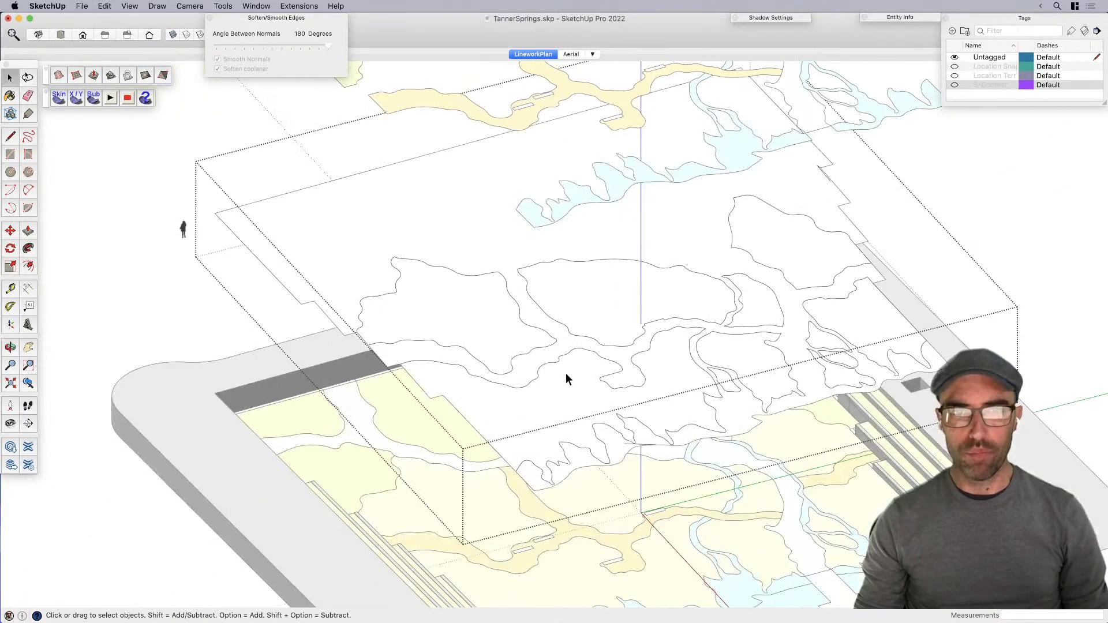
left_click(612, 392)
scroll(637, 375, "up", 5)
left_click(424, 288)
scroll(585, 281, "down", 4)
left_click(605, 276)
left_click(767, 274)
left_click(807, 311)
left_click(823, 336)
left_click(712, 353)
left_click(648, 371)
left_click(600, 407)
scroll(600, 414, "up", 3)
left_click(562, 237)
left_click(766, 213)
left_click(773, 259)
left_click(867, 288)
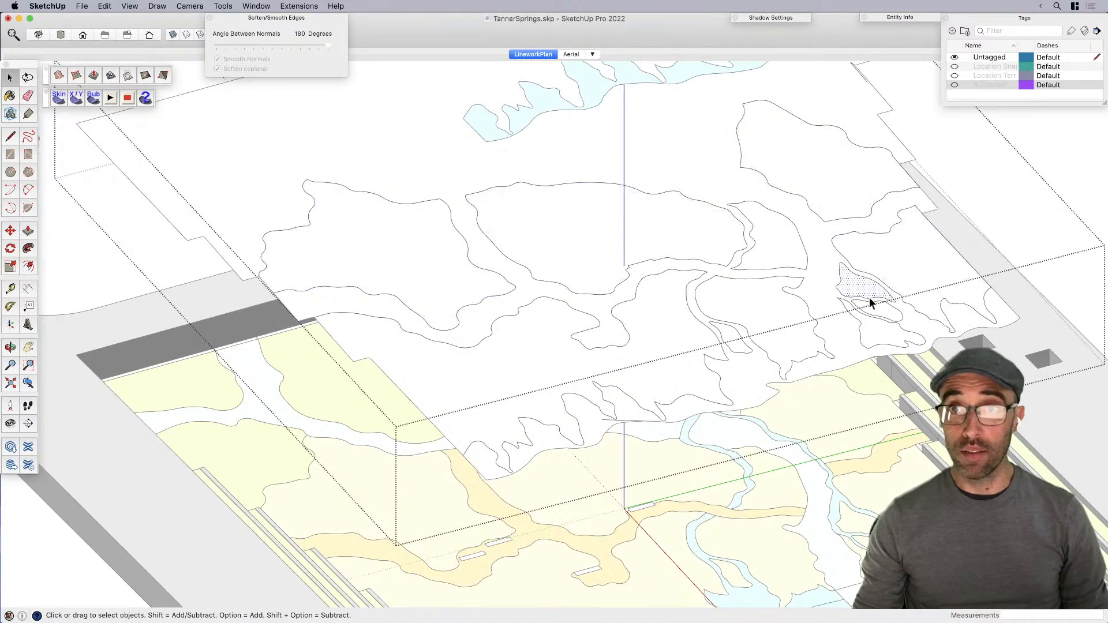
left_click(756, 312)
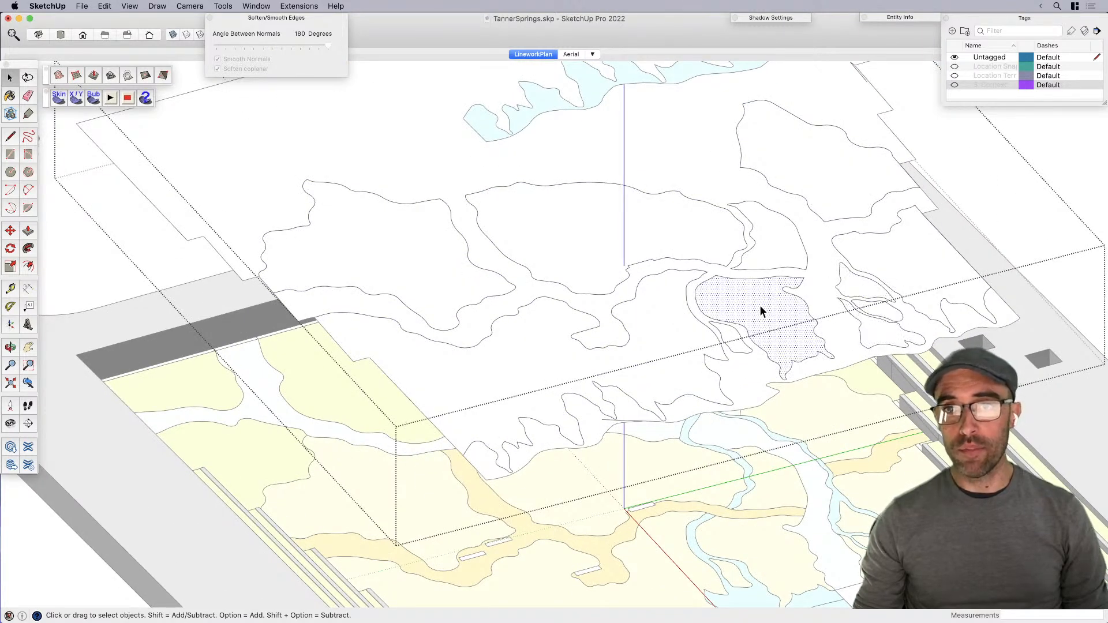
scroll(743, 315, "down", 3)
middle_click_drag(603, 307, 573, 351, "shift")
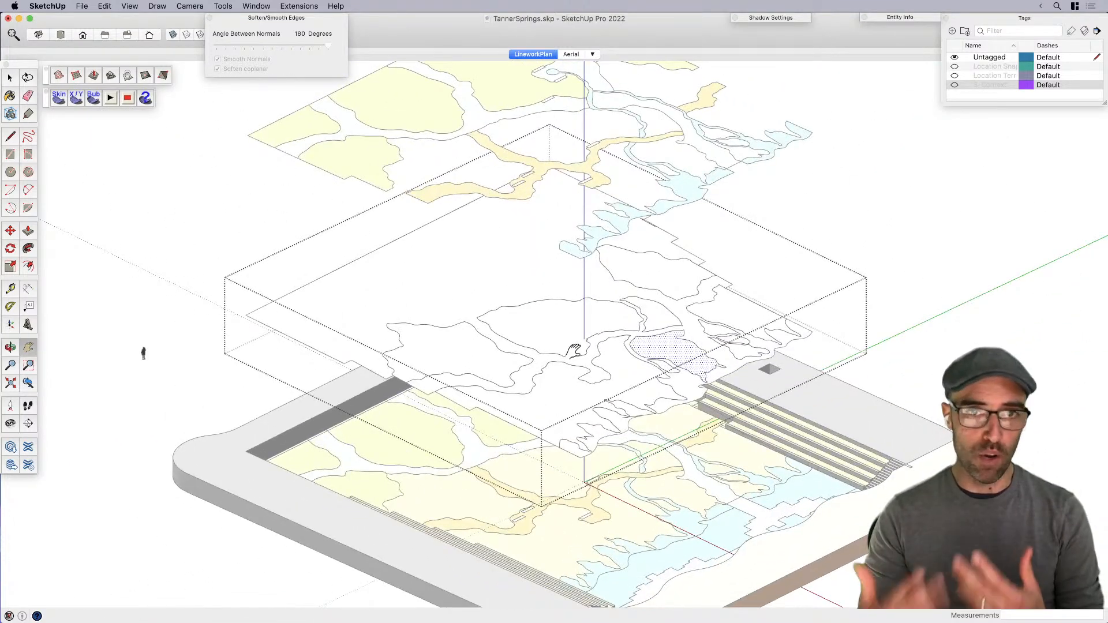
middle_click_drag(578, 356, 664, 352)
left_click(788, 189)
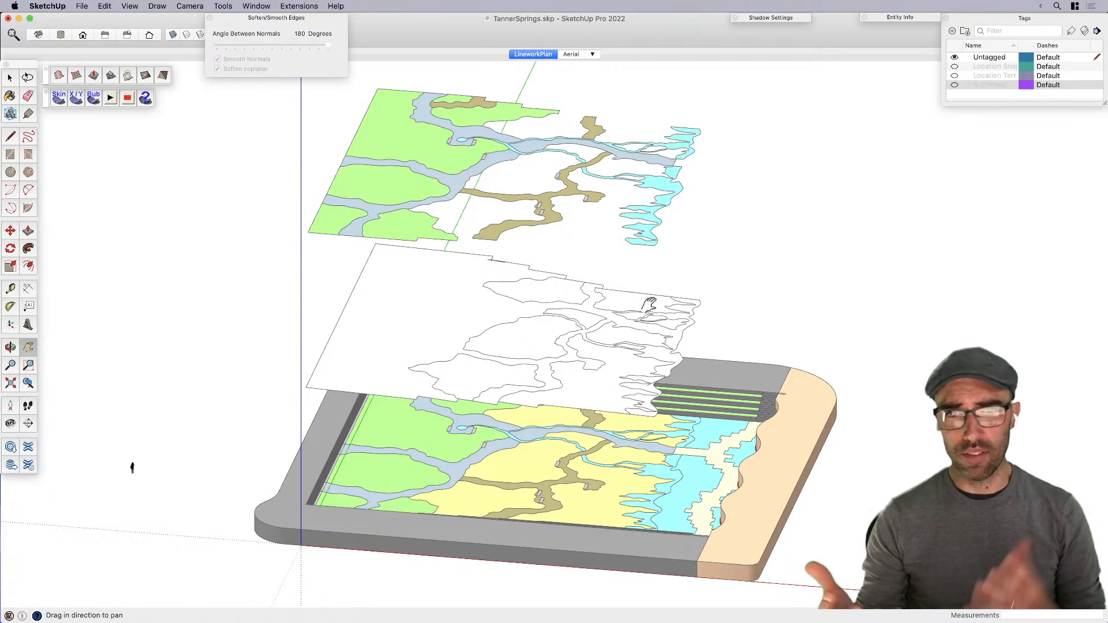
Step: Select all faces sharing the brown path's material in the upper linework copy
scroll(548, 222, "up", 2)
key("space")
left_click(548, 212)
right_click(549, 213)
mouse_move(623, 271)
mouse_move(576, 256)
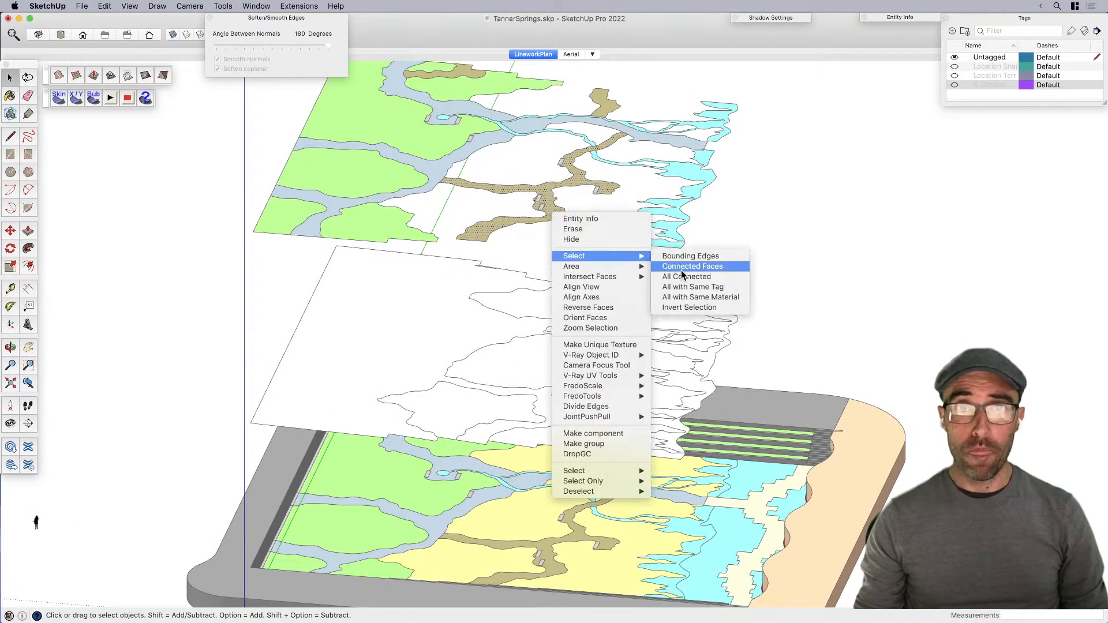
left_click(672, 297)
Step: Select all faces sharing the green material in the upper linework copy and group them
left_click(404, 130)
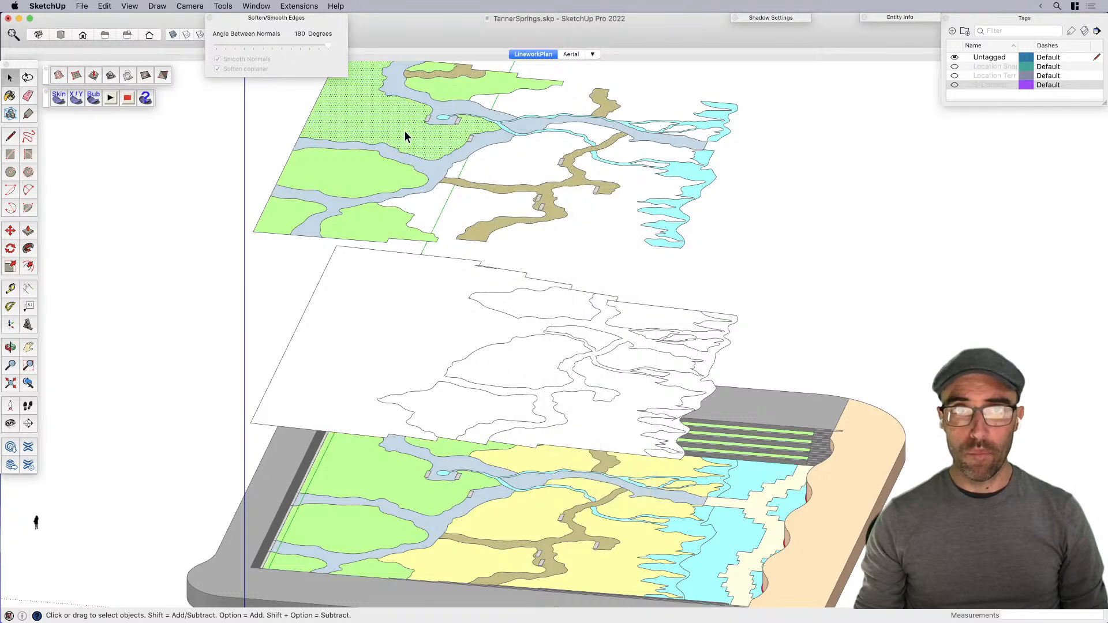
right_click(405, 130)
mouse_move(470, 194)
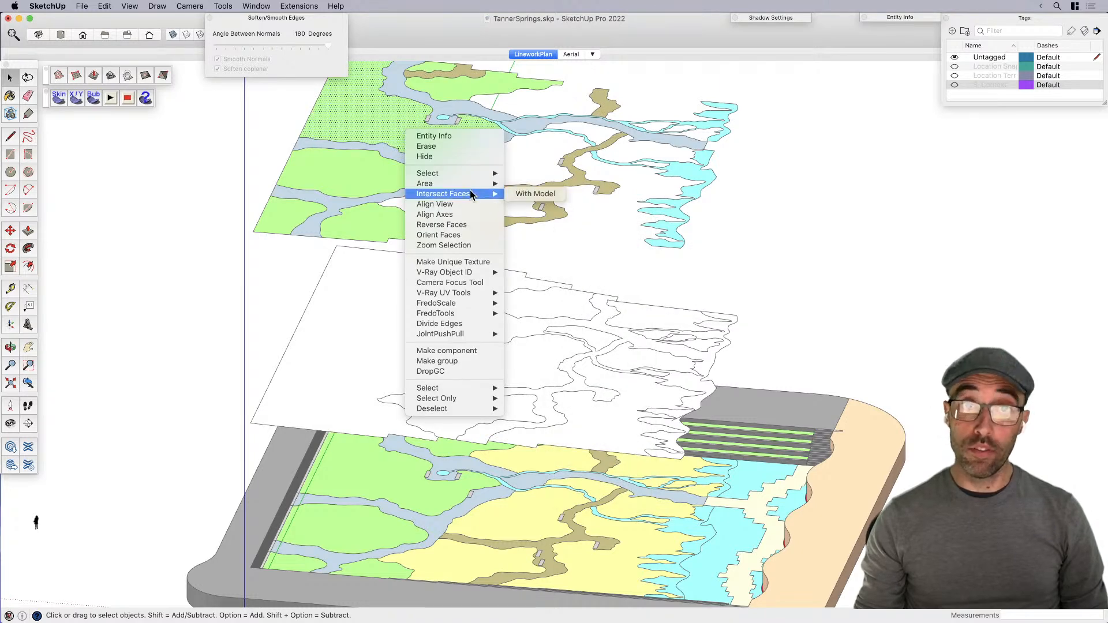
mouse_move(477, 173)
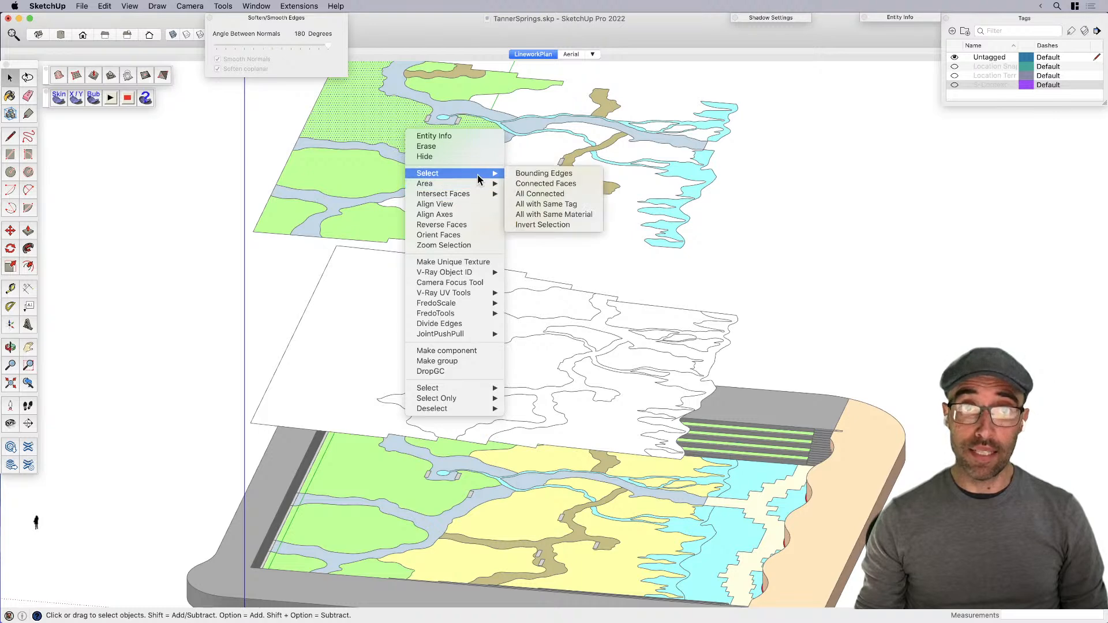
left_click(551, 215)
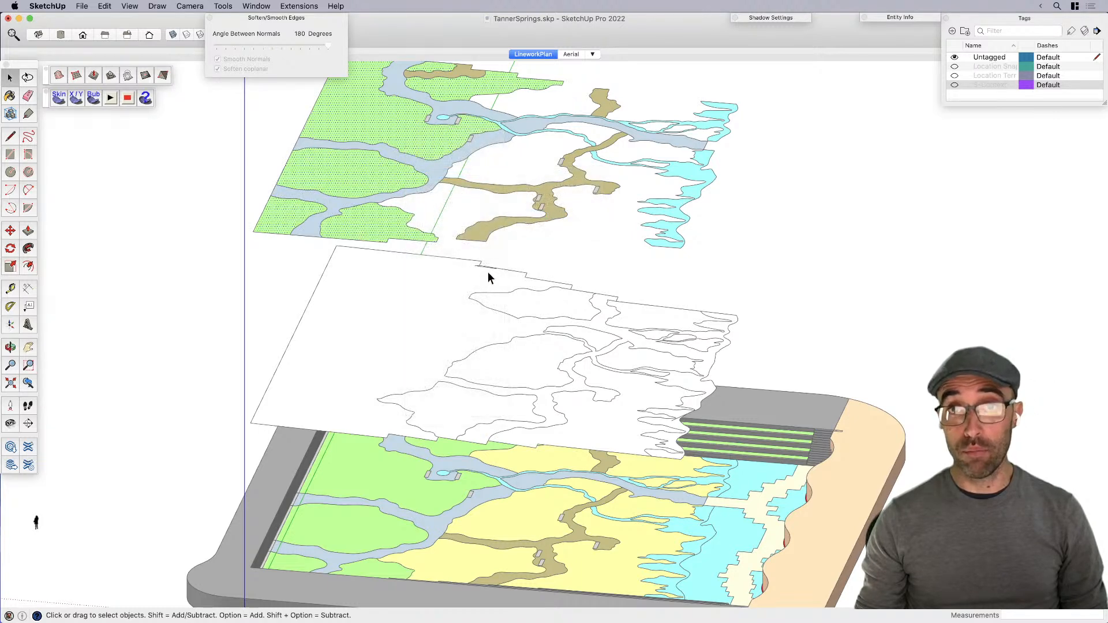
key("super+g")
Step: Select all grey-blue path faces with the same material in the upper linework copy and group them
middle_click_drag(541, 228, 549, 337, "shift")
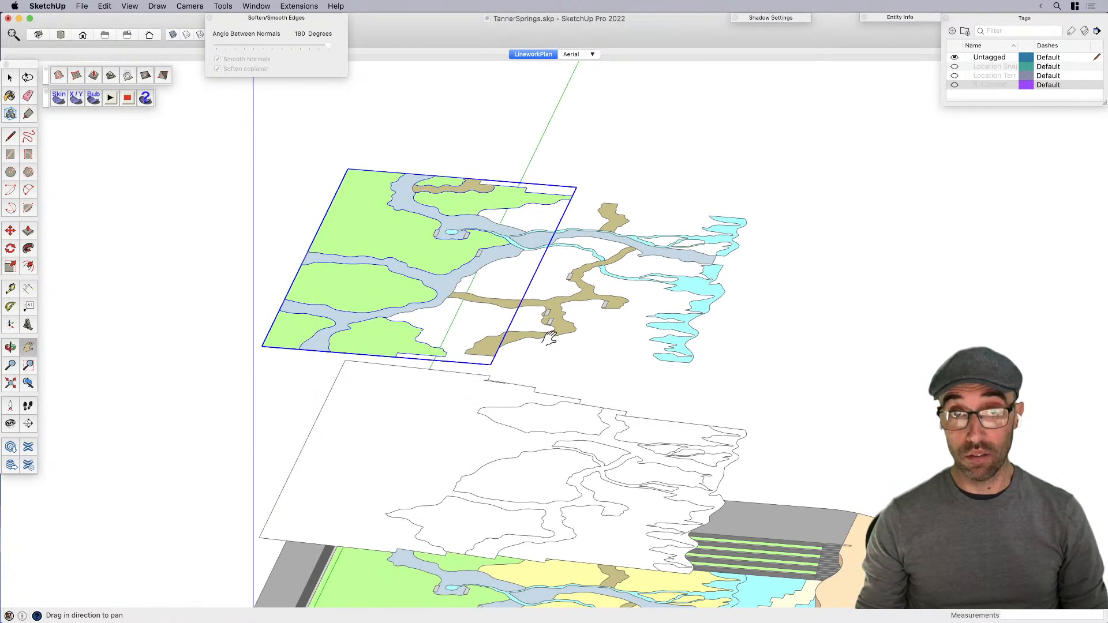
scroll(448, 269, "up", 2)
double_click(449, 274)
right_click(447, 291)
mouse_move(496, 333)
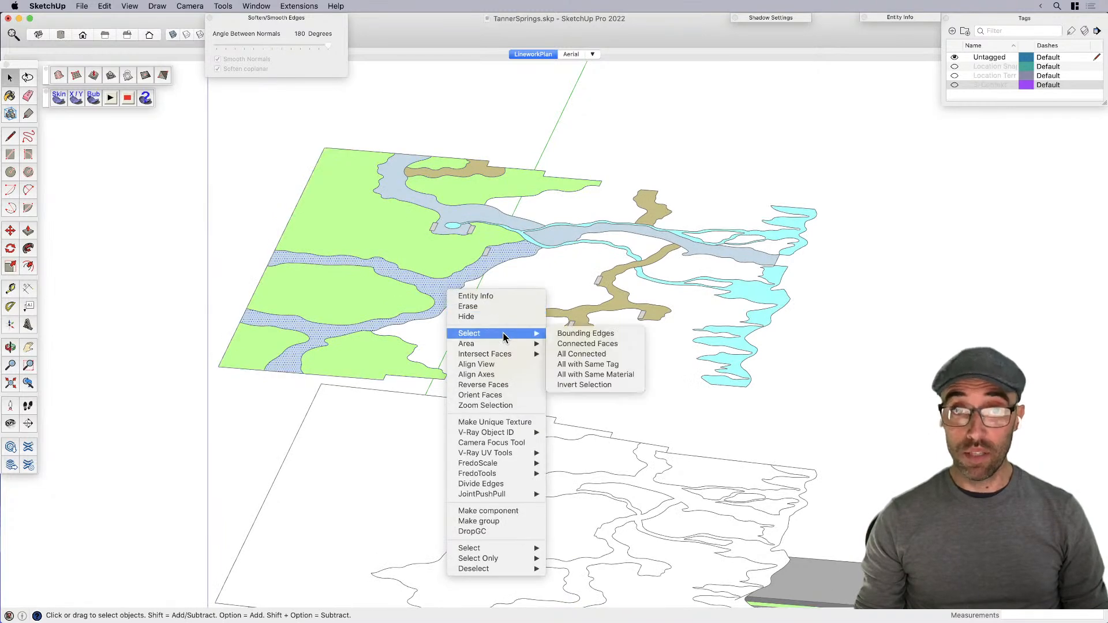
left_click(602, 373)
key("super+g")
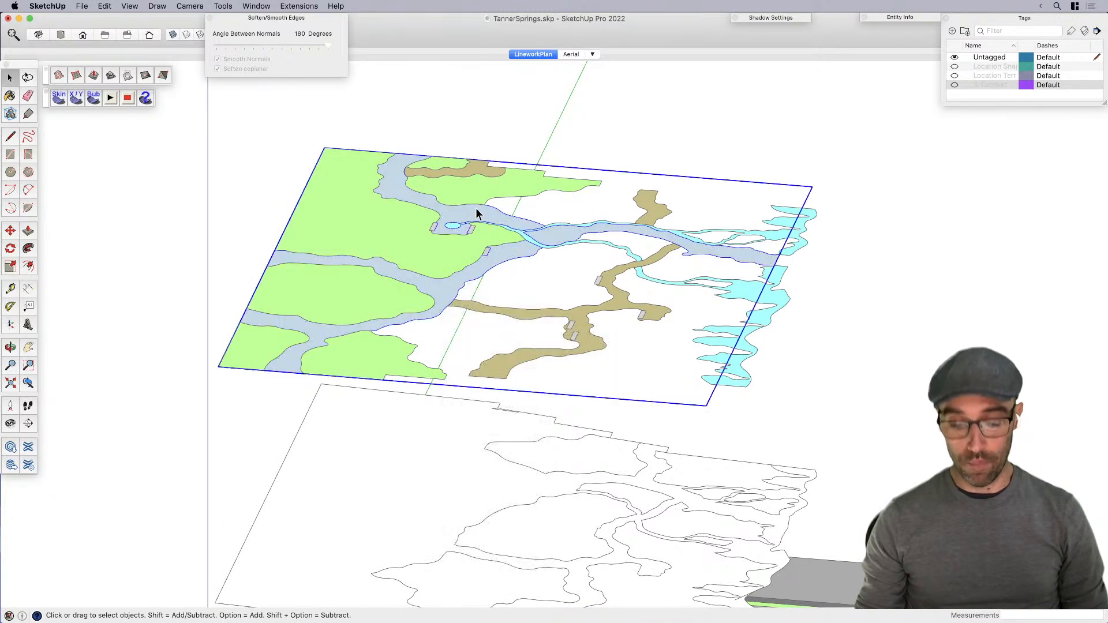
Step: Select all brown path faces with the same material in the upper linework copy and group them
left_click(474, 195)
scroll(469, 172, "up", 2)
left_click(474, 171)
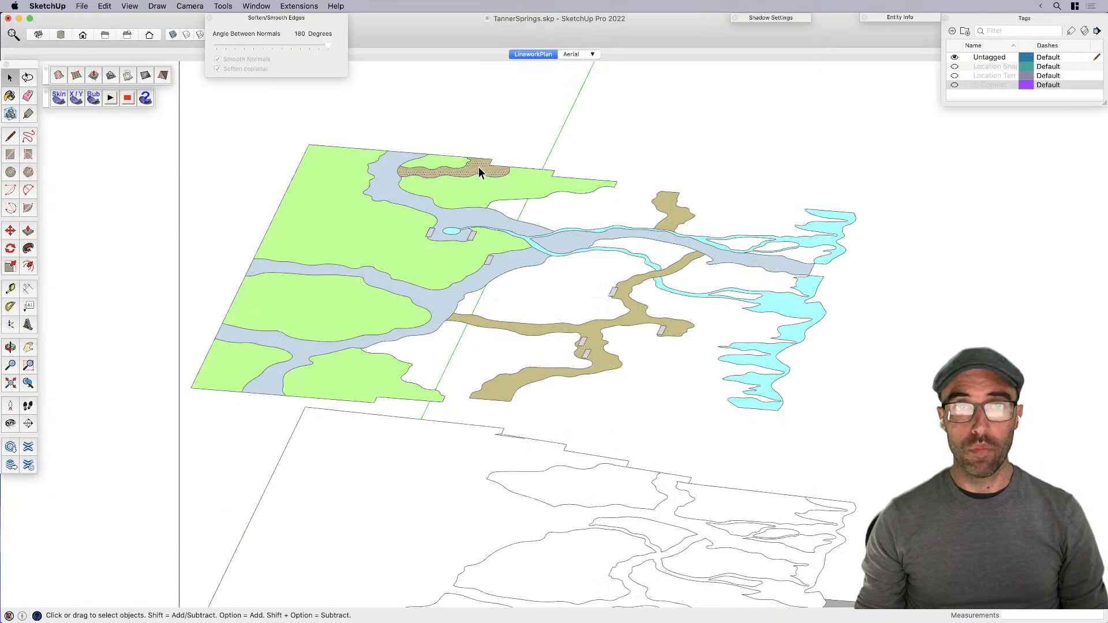
left_click(665, 221)
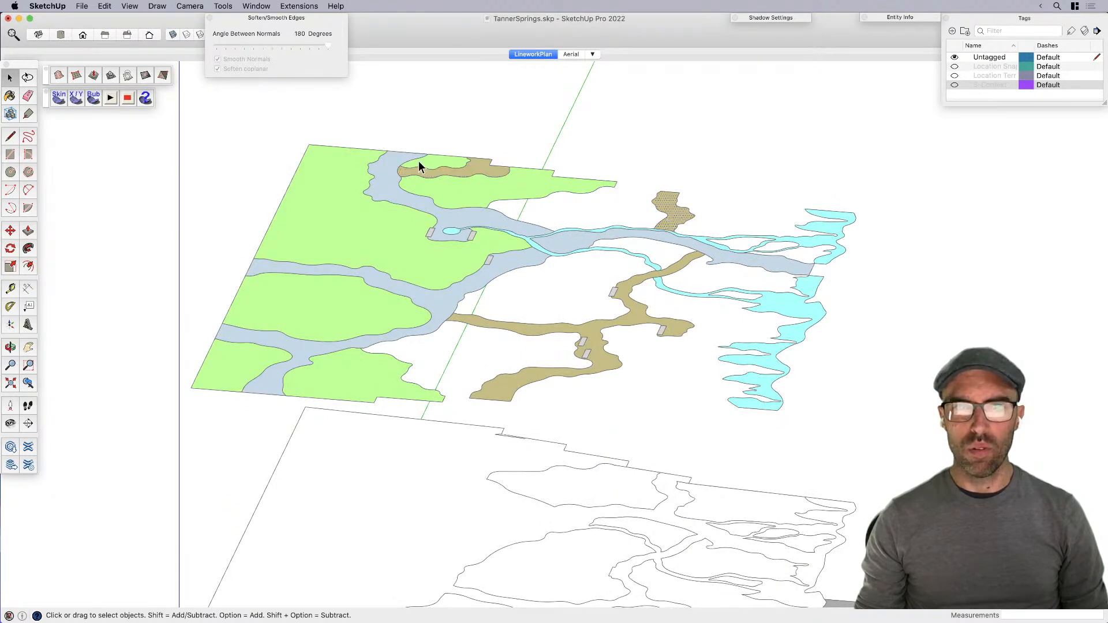
left_click(632, 318)
right_click(631, 318)
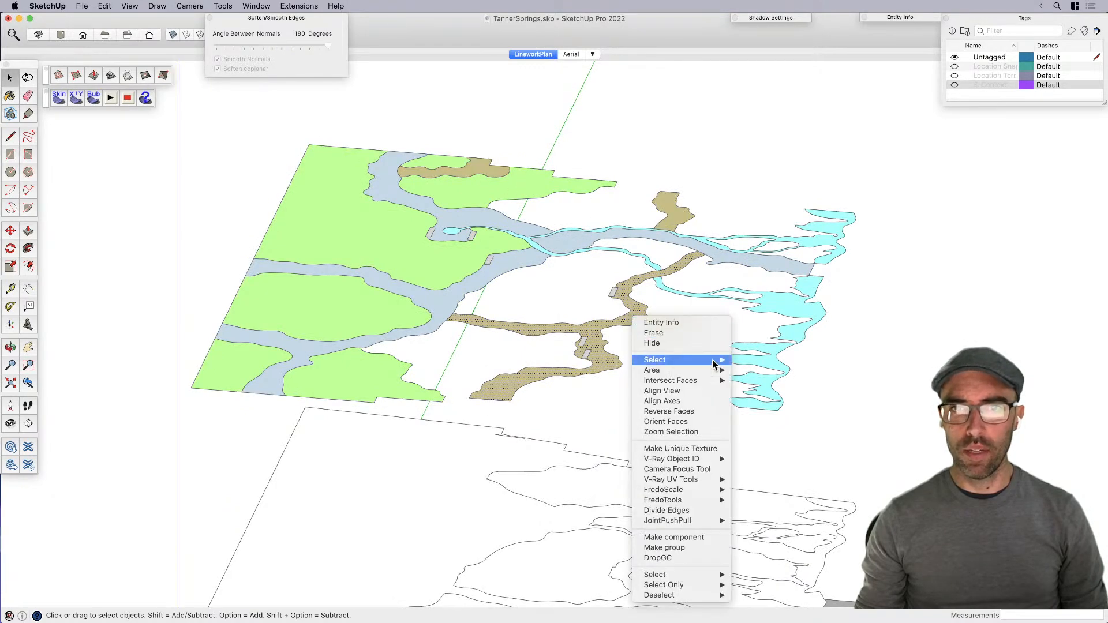
mouse_move(702, 361)
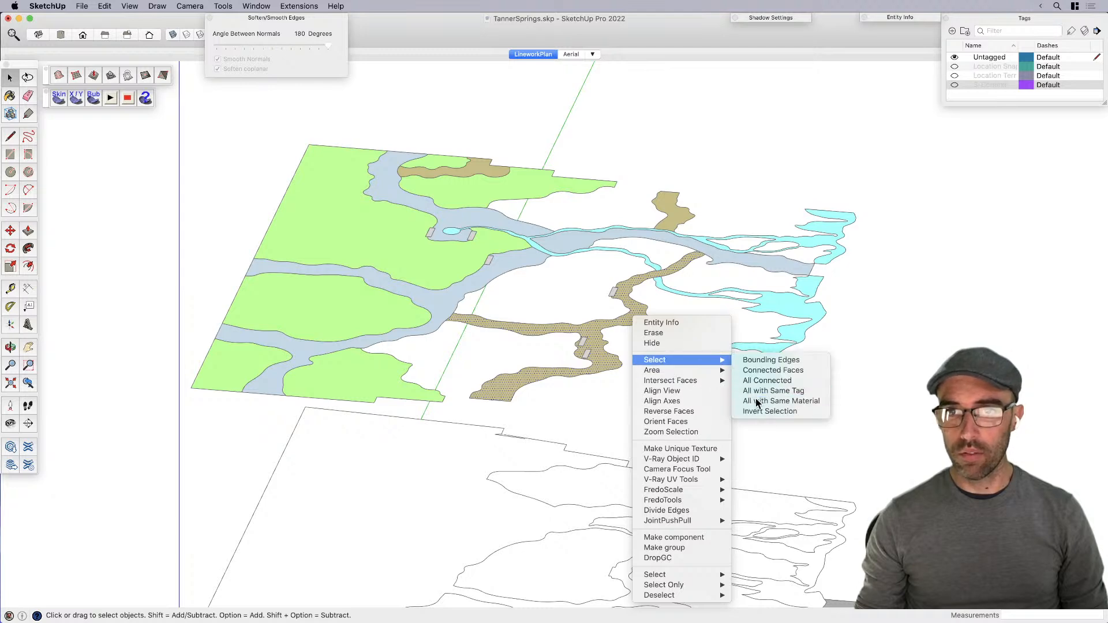
left_click(756, 400)
key("super+g")
Step: Open the green area group for editing
scroll(634, 268, "down", 2)
middle_click_drag(634, 266, 668, 282)
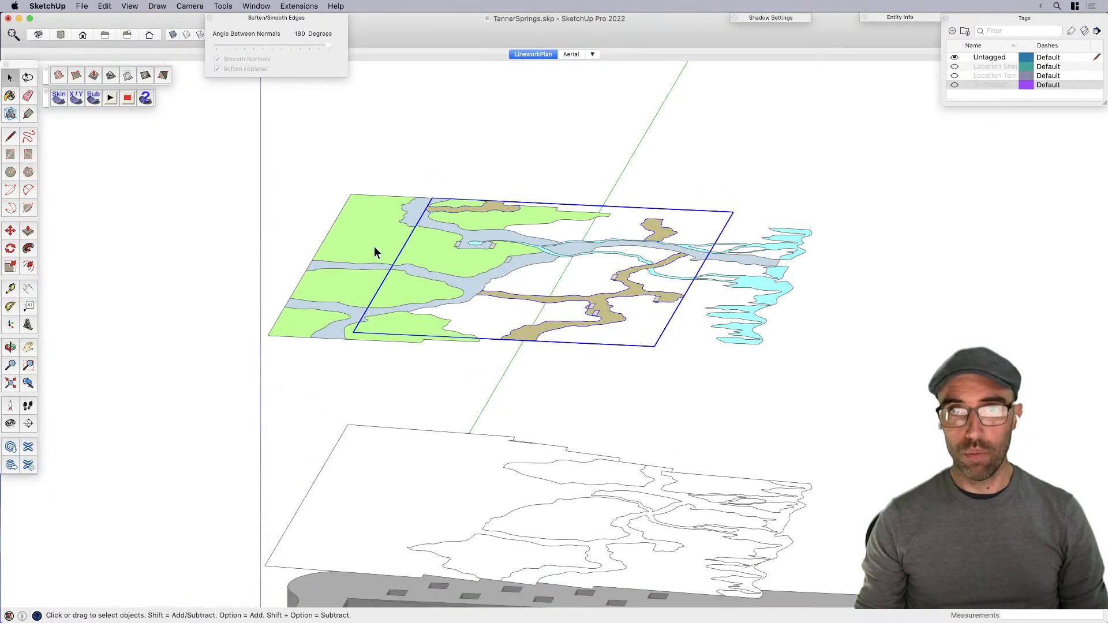
double_click(365, 289)
Step: Try to extrude the small green corner face downward with Push/Pull, and undo it
key("p")
left_click(304, 323)
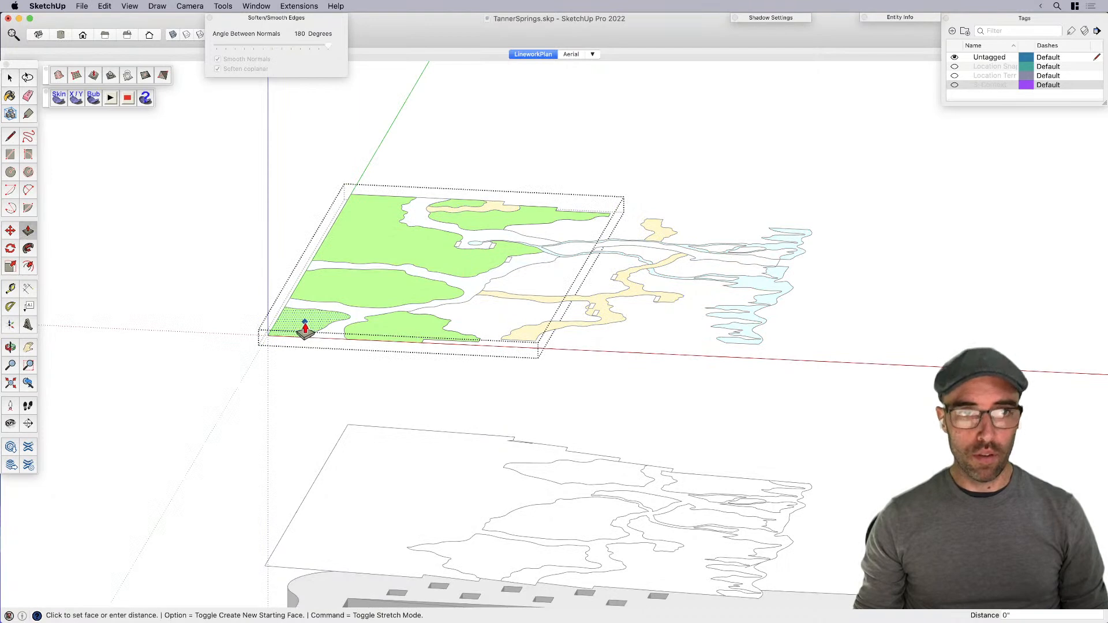
left_click(300, 376)
key("super+z")
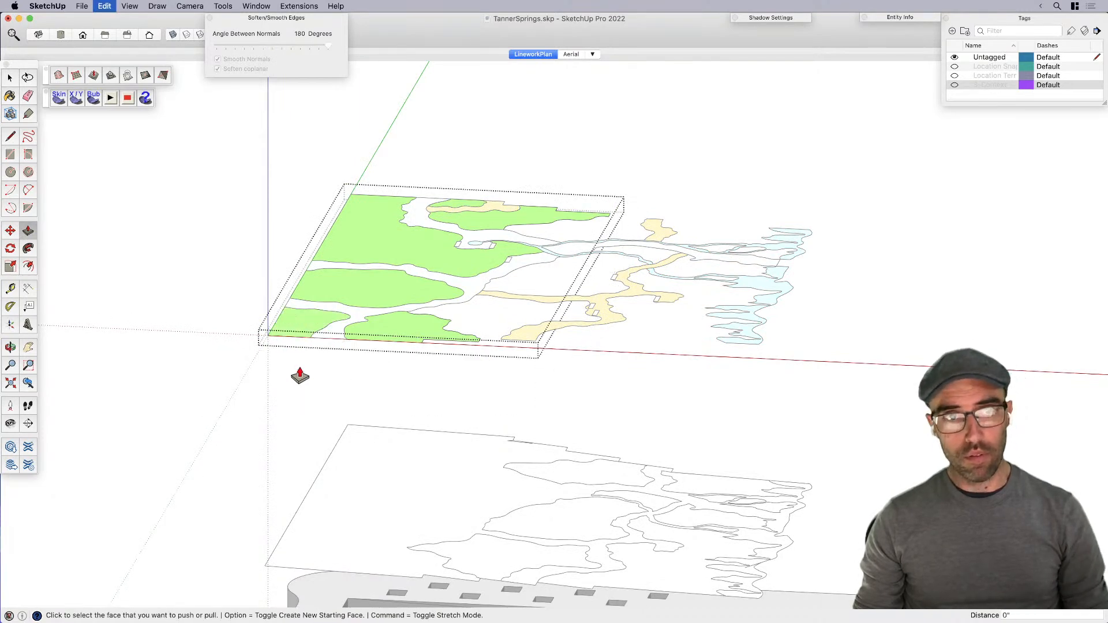
key("space")
triple_click(318, 320)
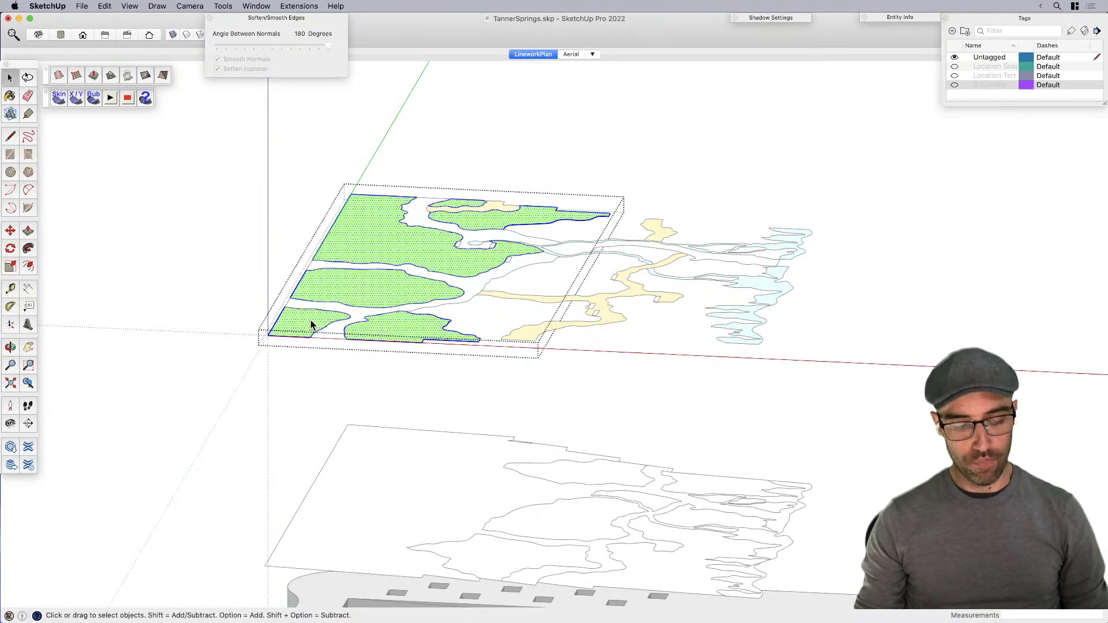
right_click(310, 320)
left_click(382, 425)
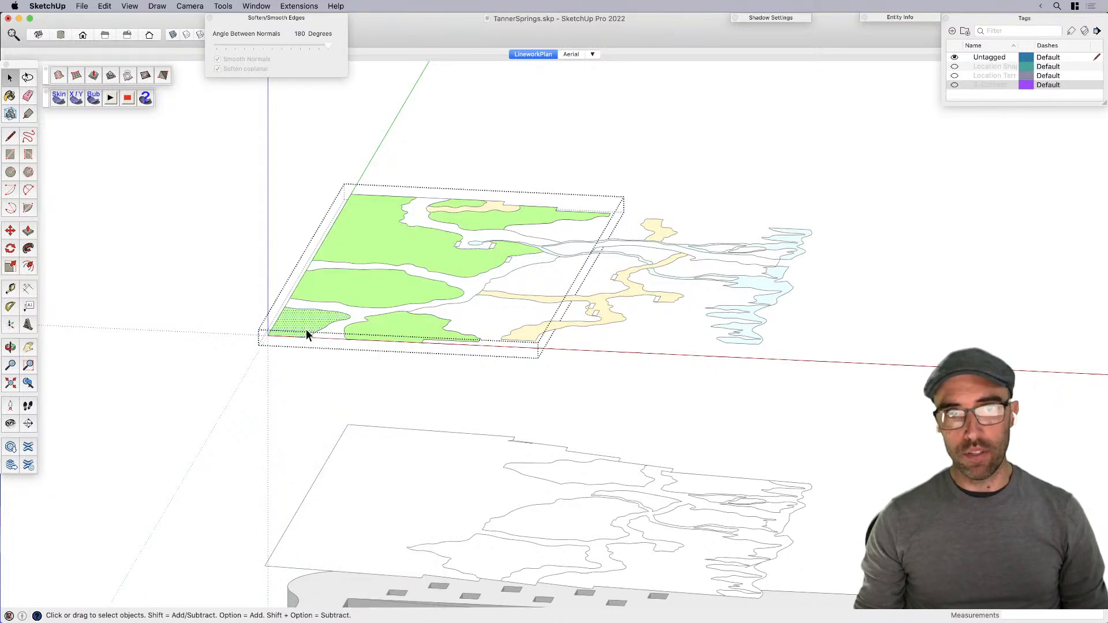
key("p")
key("space")
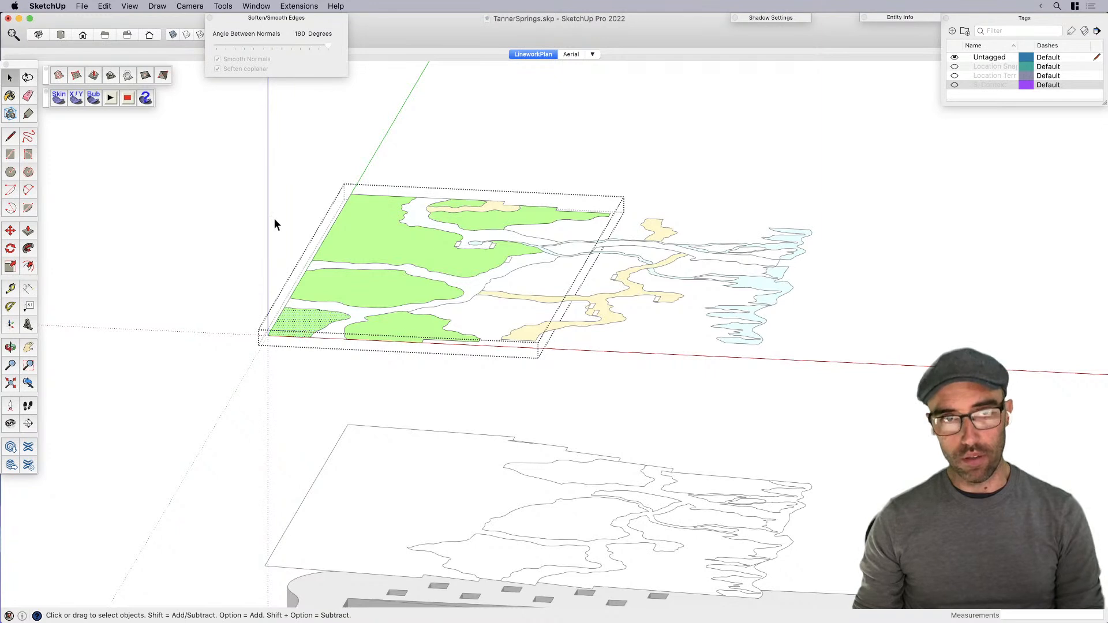
Step: Select all green faces in the open group, extrude them upward with Vector Push Pull by about 34' 7", and leave the group
left_click(366, 285)
left_click(223, 6)
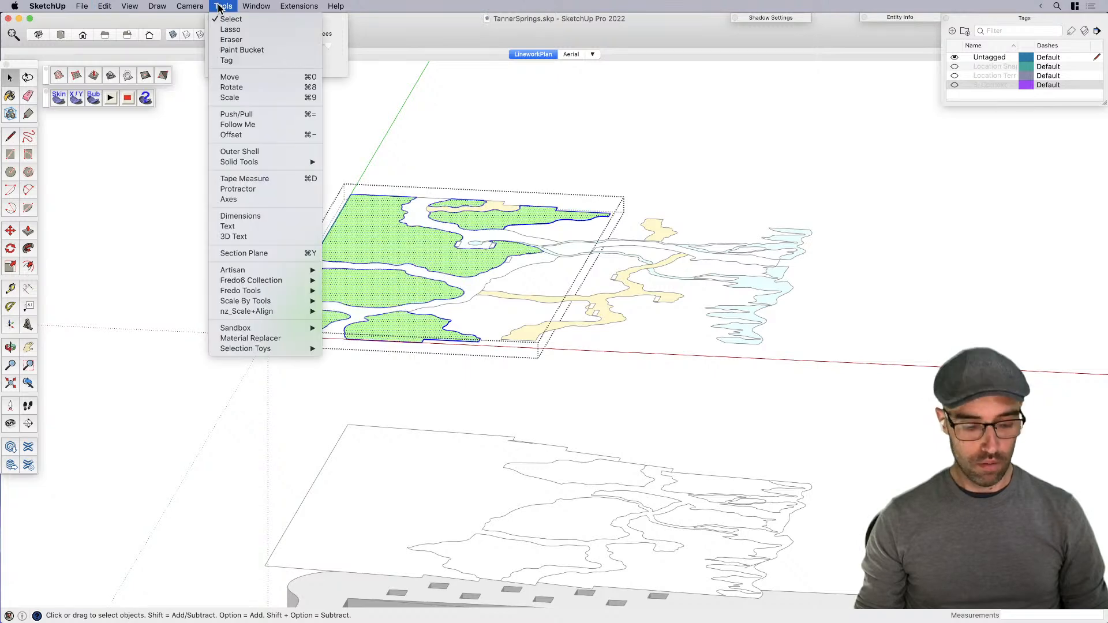
mouse_move(271, 281)
mouse_move(357, 311)
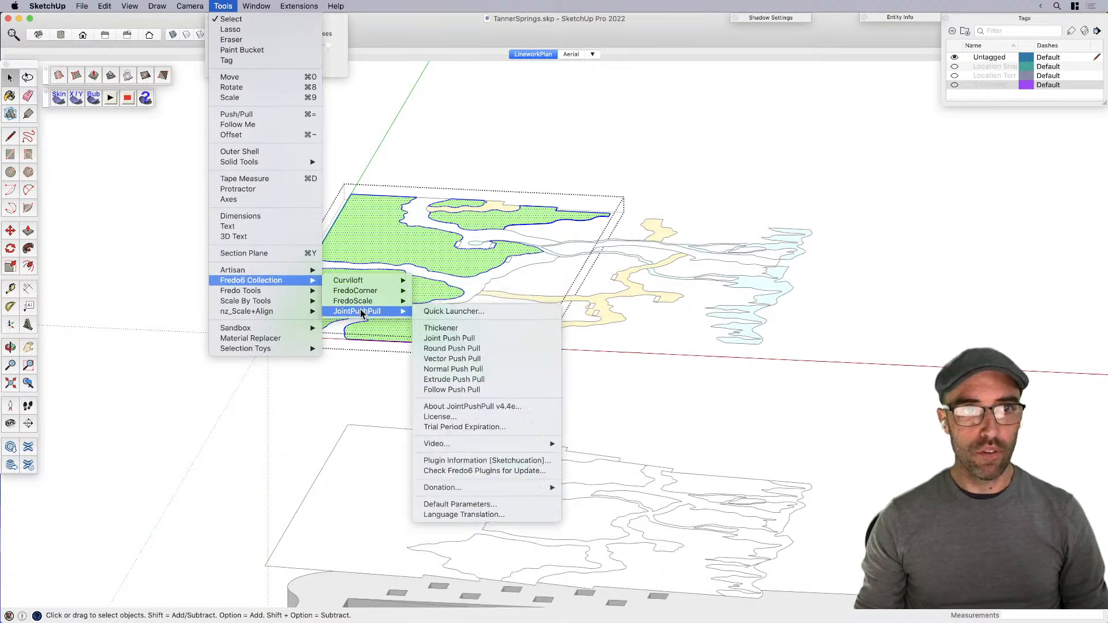
left_click(451, 359)
left_click_drag(394, 340, 399, 232)
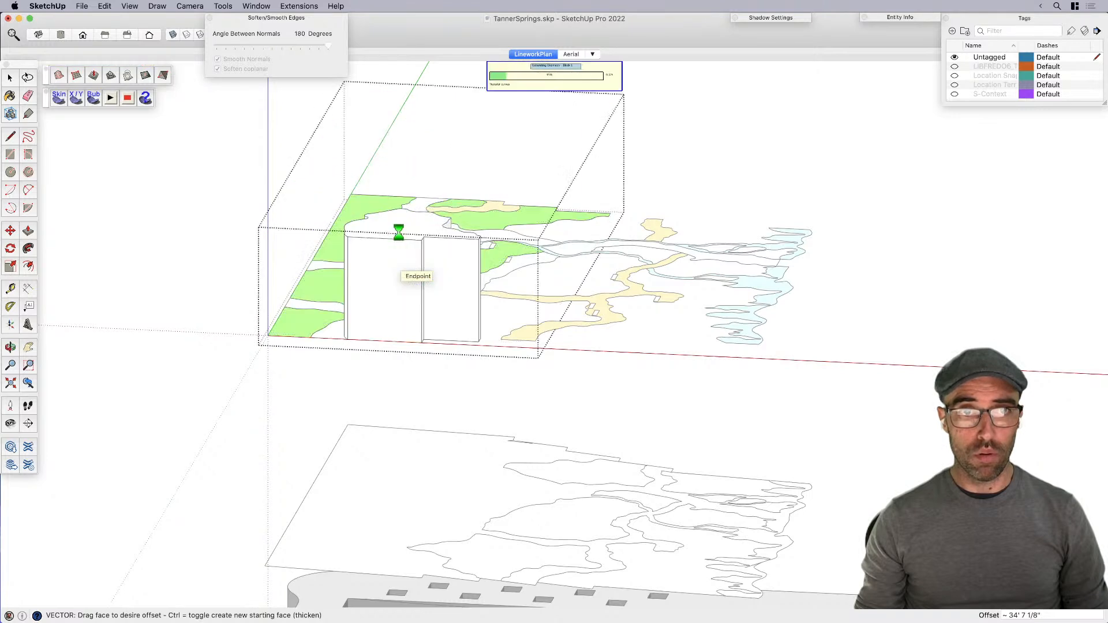
middle_click_drag(363, 348, 503, 333)
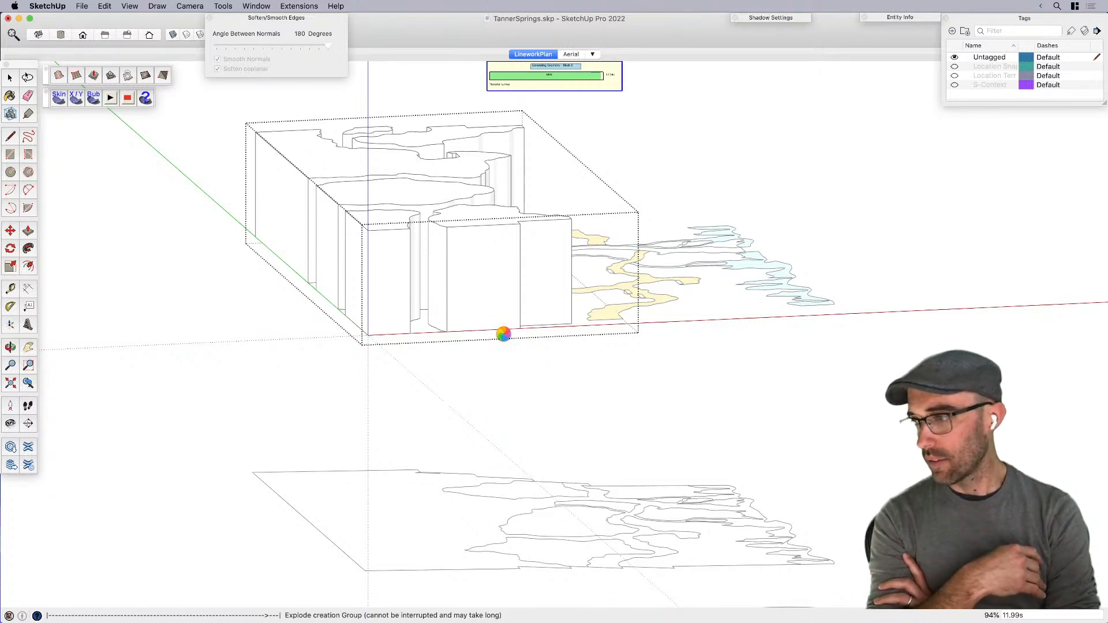
left_click(600, 397)
Step: Cut the extruded green group and paste it in place inside the white terrain mesh group
middle_click_drag(599, 395, 479, 384)
left_click(428, 288)
mouse_move(453, 346)
middle_mouse_down()
mouse_move(414, 287)
mouse_move(441, 334)
middle_mouse_up()
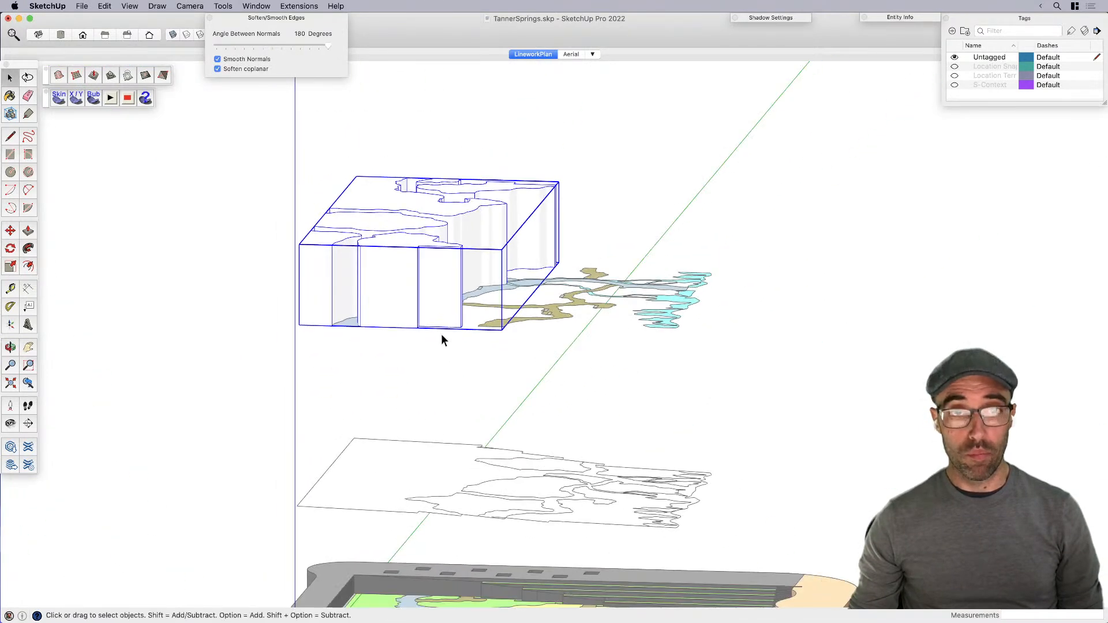
scroll(462, 338, "down", 3)
key("Delete")
scroll(404, 434, "up", 3)
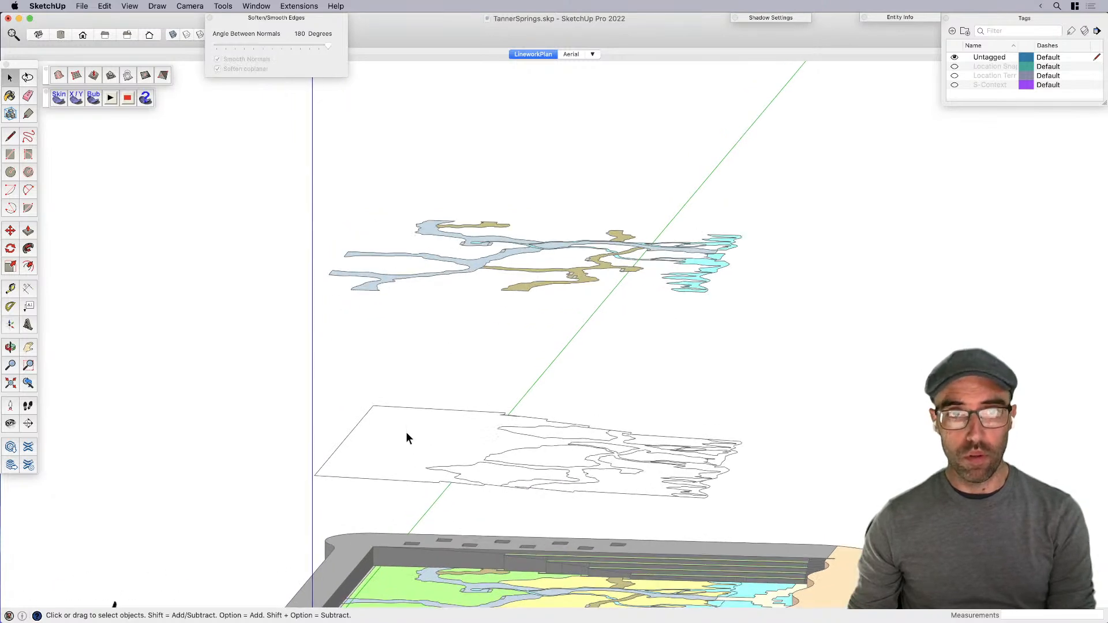
double_click(404, 433)
key("super+v")
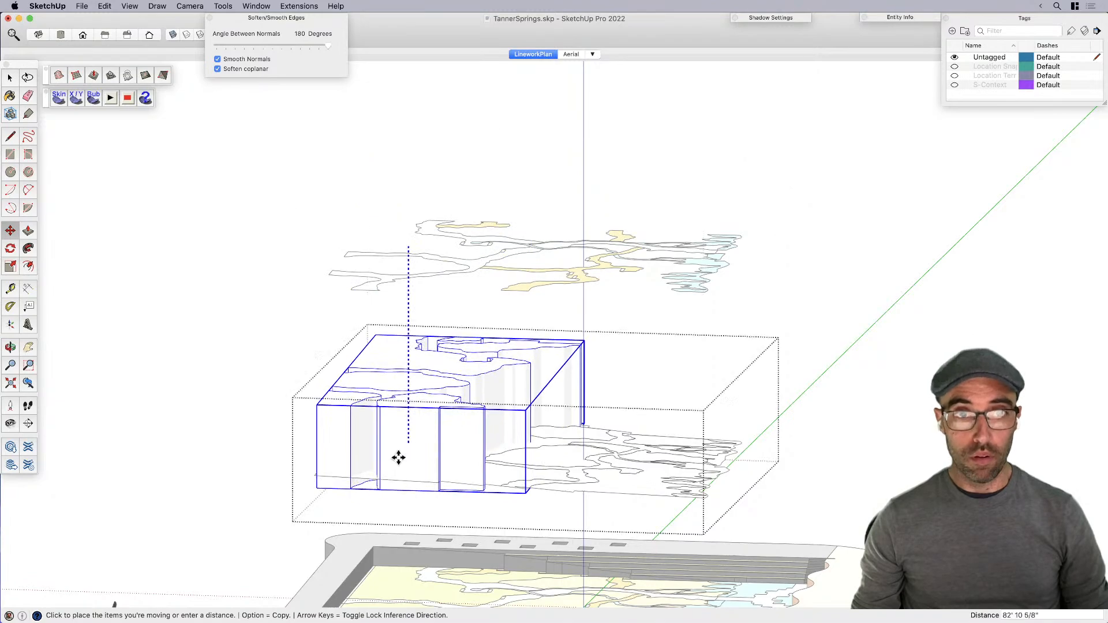
Step: Lower the pasted extrusion straight down until it passes through the terrain mesh, and check the overlap from several sides
left_click(444, 499)
key("space")
scroll(482, 487, "up", 3)
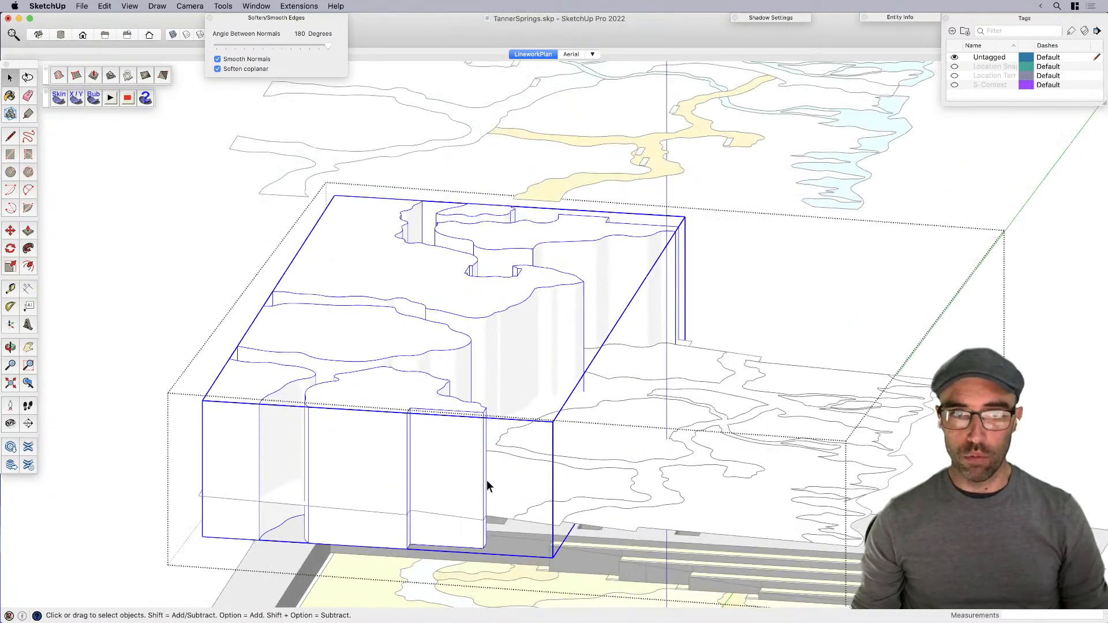
scroll(501, 479, "up", 3)
middle_click_drag(522, 453, 534, 401)
left_click(535, 401)
middle_click_drag(767, 403, 677, 428)
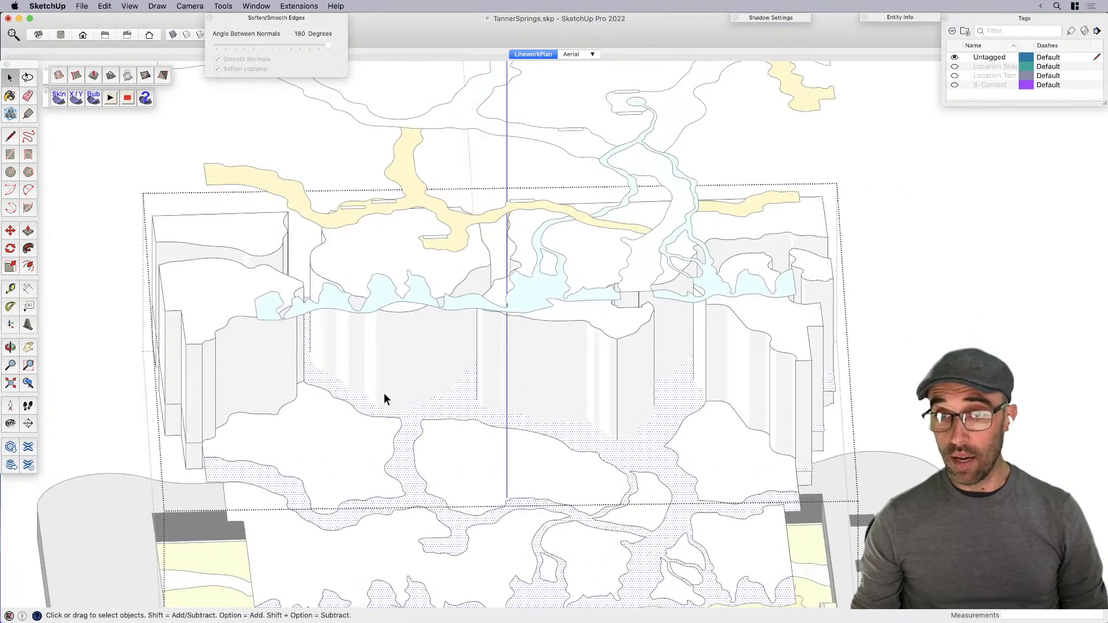
middle_click_drag(428, 408, 405, 411)
Step: Intersect the faces of the extruded green group with the terrain mesh
left_click(280, 404)
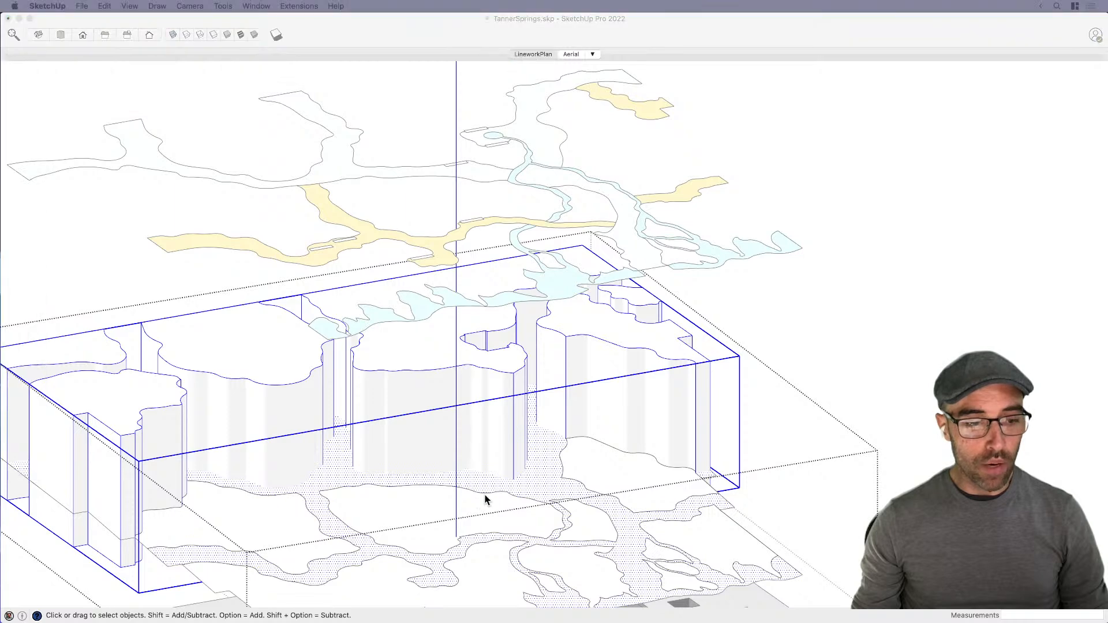
scroll(477, 499, "down", 3)
right_click(467, 423)
mouse_move(521, 393)
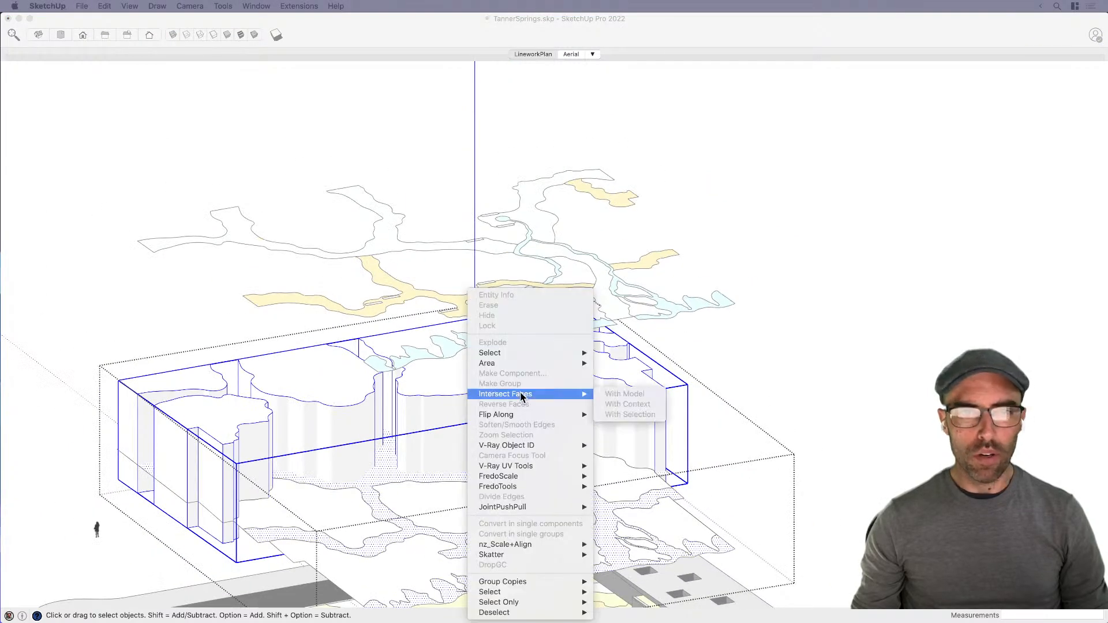
left_click(632, 396)
scroll(374, 480, "up", 2)
right_click(372, 482)
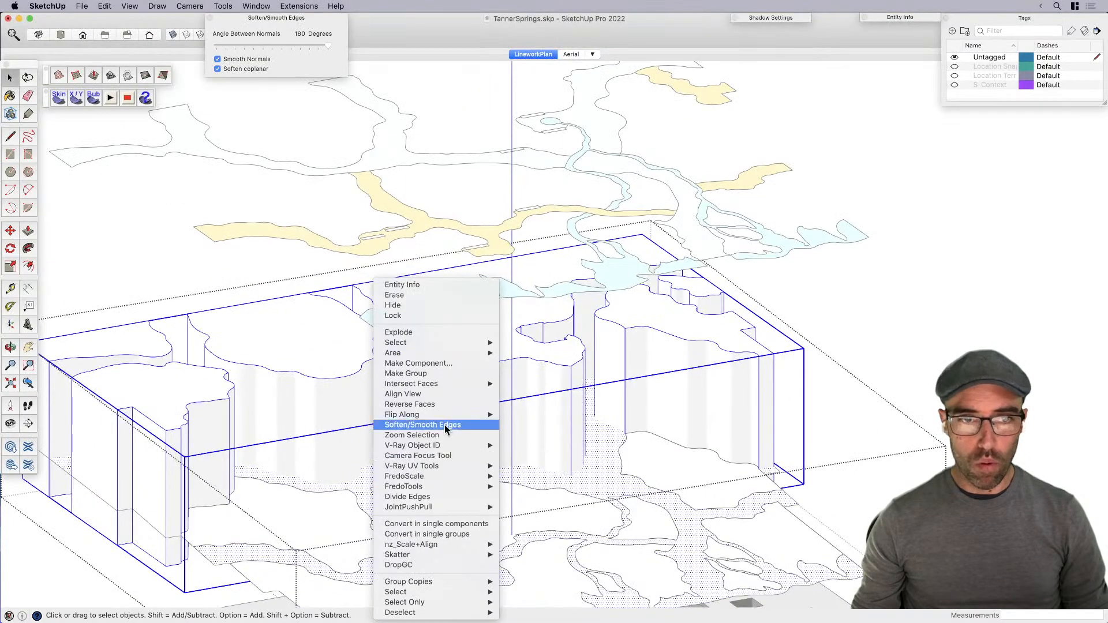
mouse_move(445, 383)
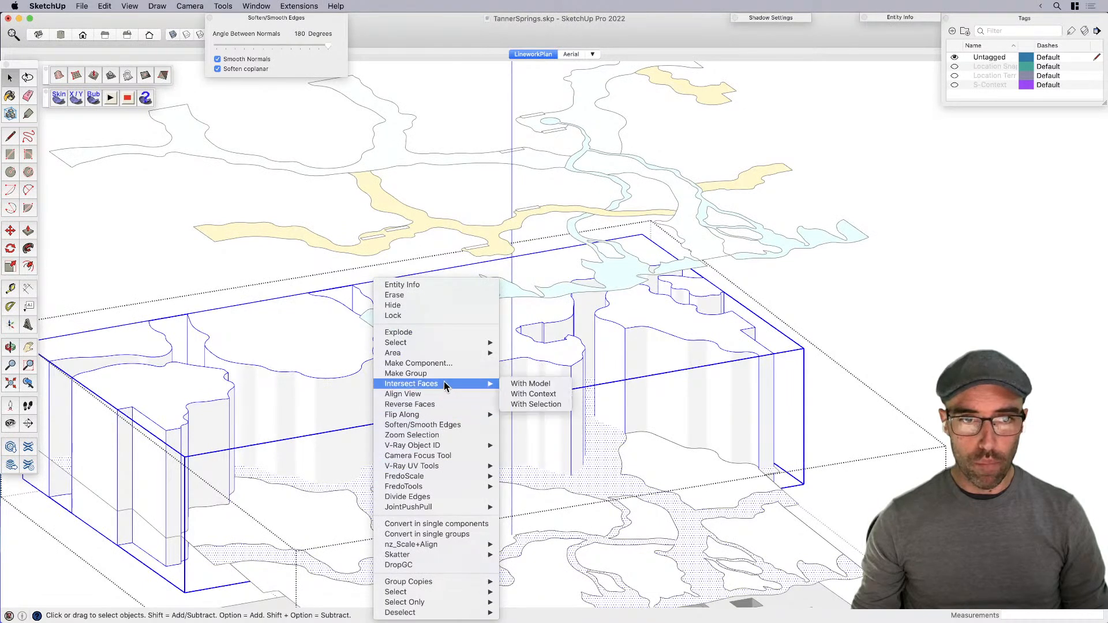
left_click(529, 404)
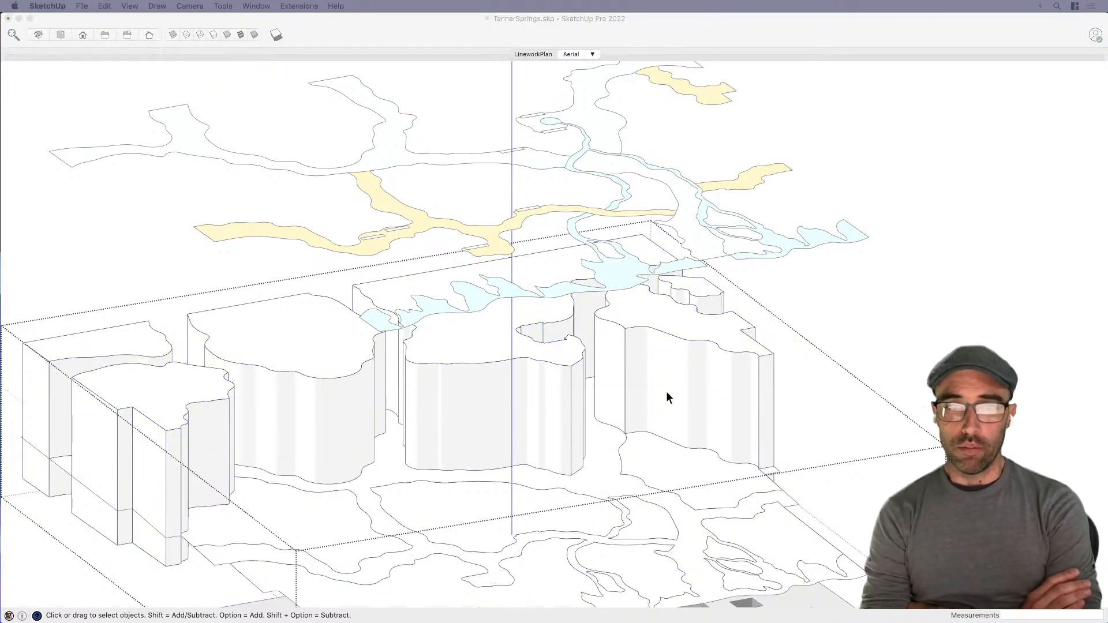
Step: Delete the extruded green group and check the divided mesh areas by selecting individual faces
left_click(683, 335)
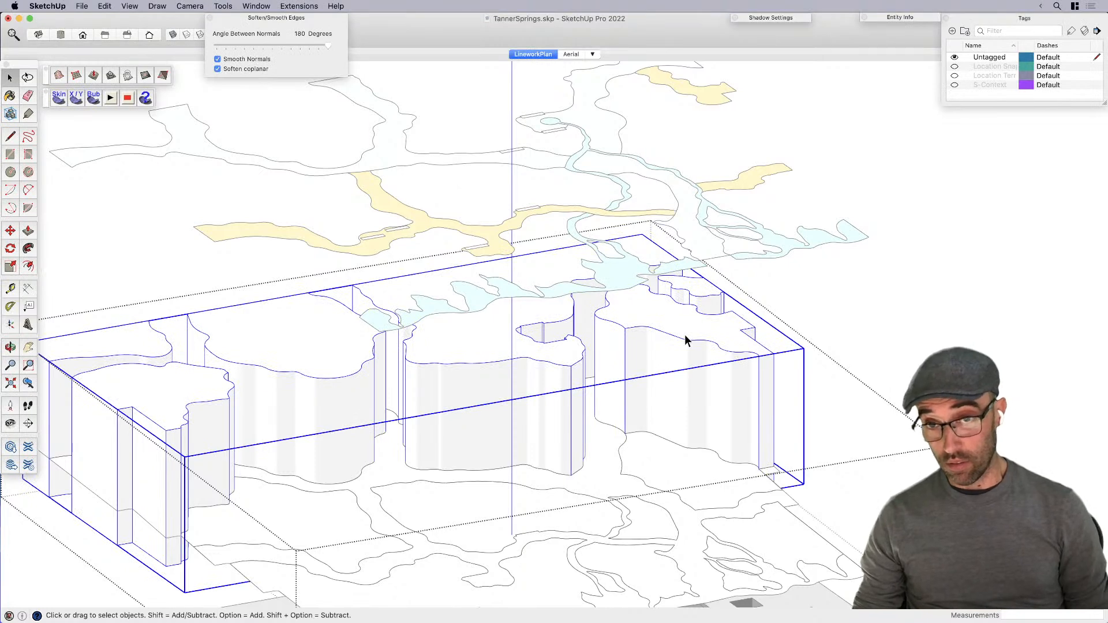
key("Delete")
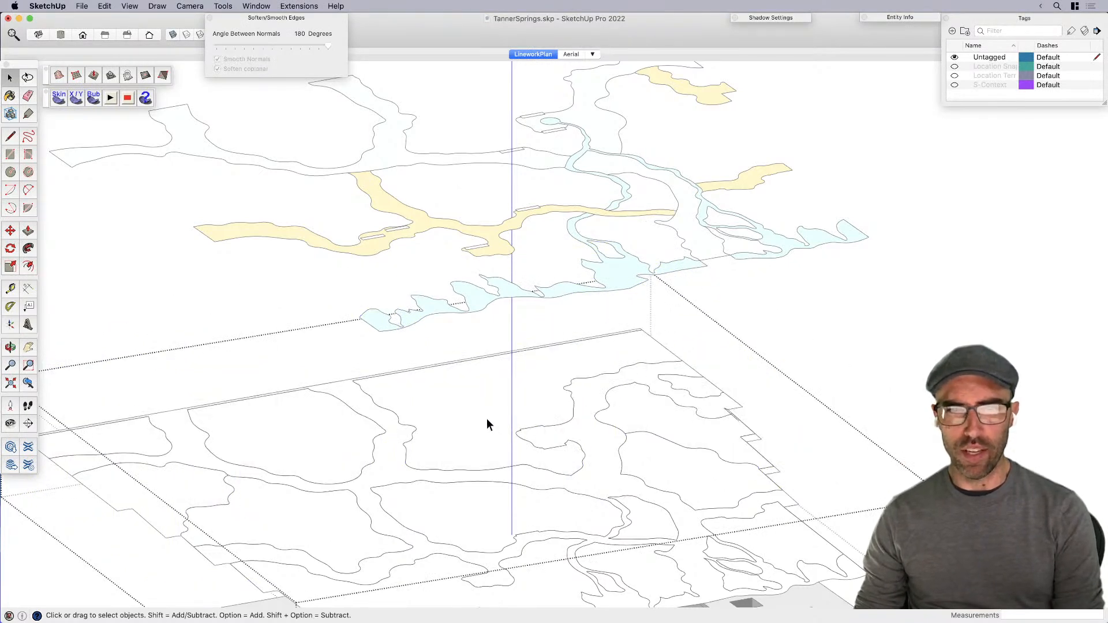
middle_click_drag(334, 441, 631, 383)
left_click(629, 381)
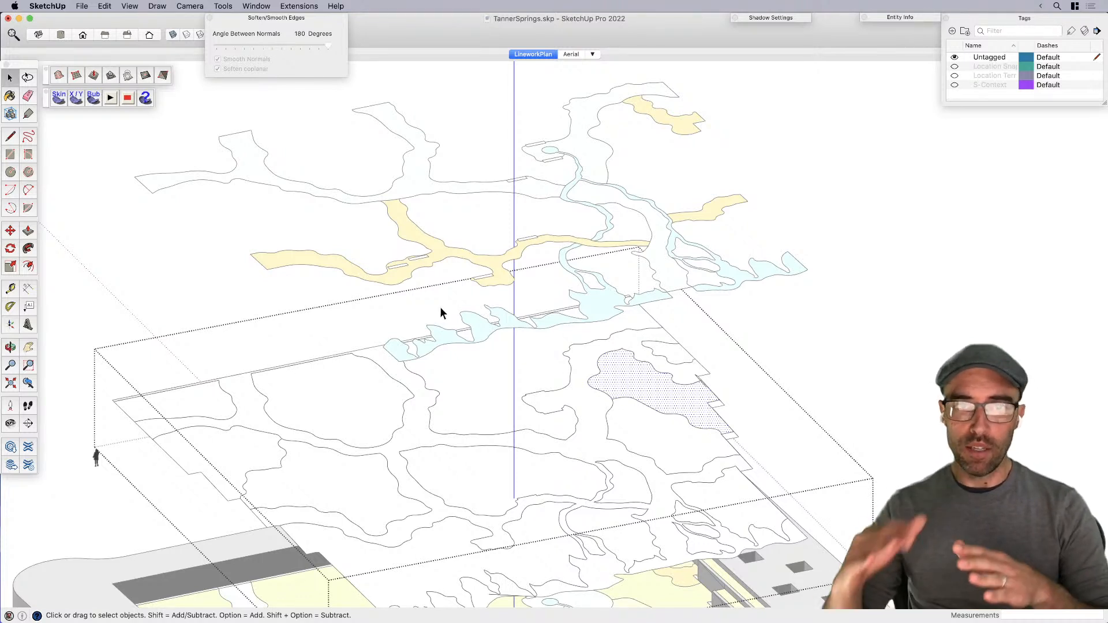
left_click(413, 437)
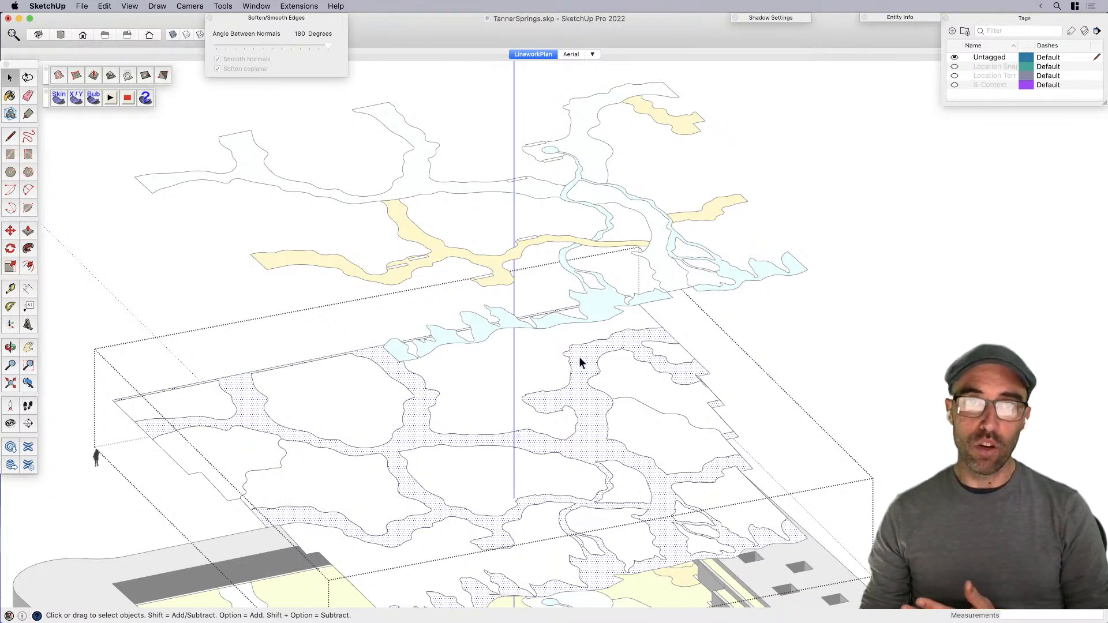
Step: Leave the terrain mesh group and select the brown path group in the upper linework copy
left_click(845, 210)
scroll(511, 228, "down", 1)
middle_click_drag(511, 228, 587, 248)
scroll(589, 252, "down", 2)
scroll(594, 254, "up", 4)
left_click(457, 265)
middle_click_drag(708, 183, 560, 185)
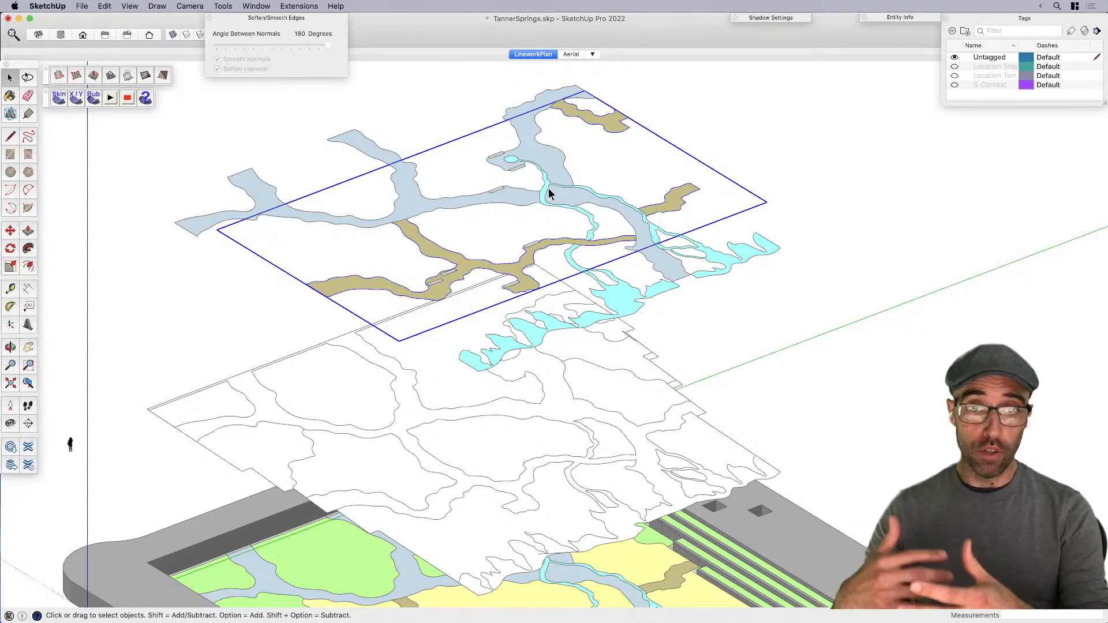
Step: Draw lines across the path junction in the terrain mesh, connecting the stream's bank corners on both sides
scroll(589, 499, "up", 3)
scroll(590, 500, "up", 6)
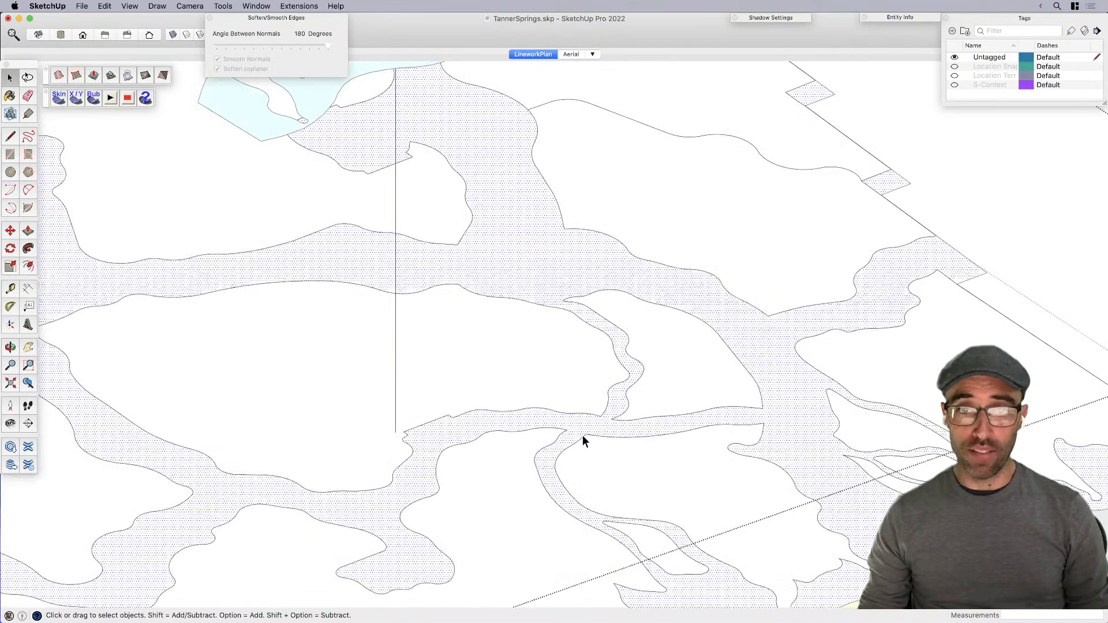
scroll(582, 435, "up", 10)
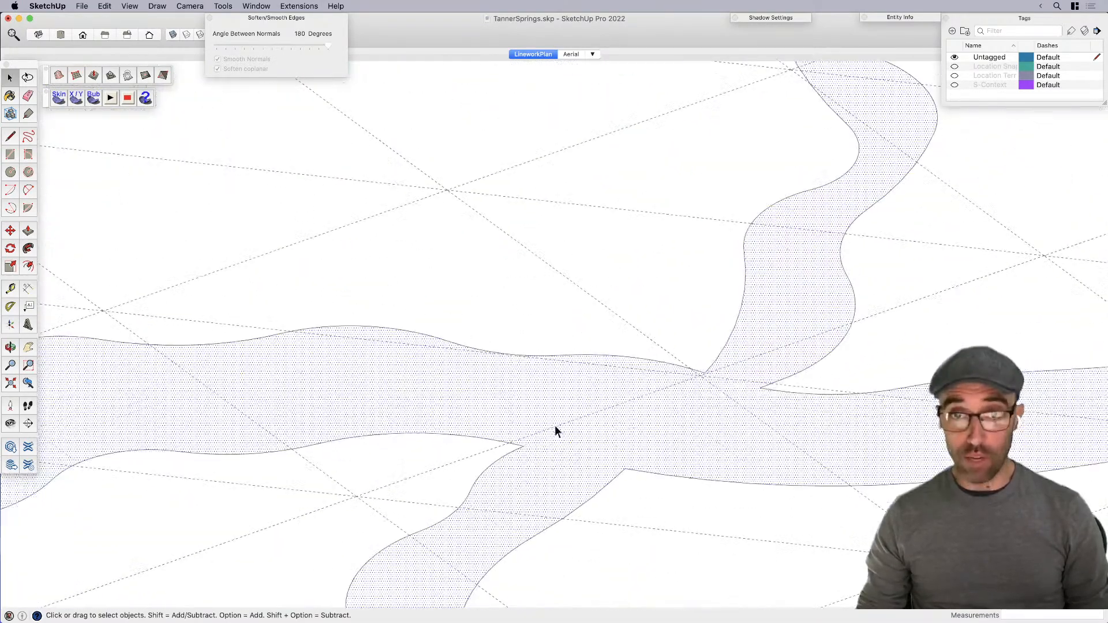
key("l")
left_click(520, 443)
scroll(617, 411, "up", 2)
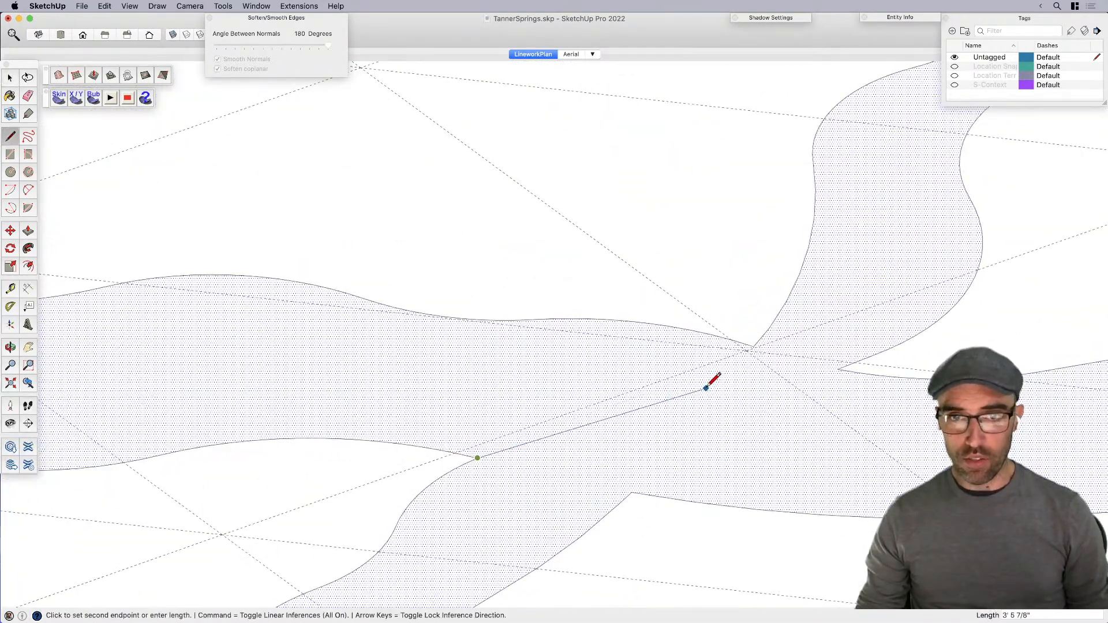
left_click(754, 346)
left_click(632, 491)
left_click(797, 443)
left_click(837, 368)
scroll(533, 441, "down", 3)
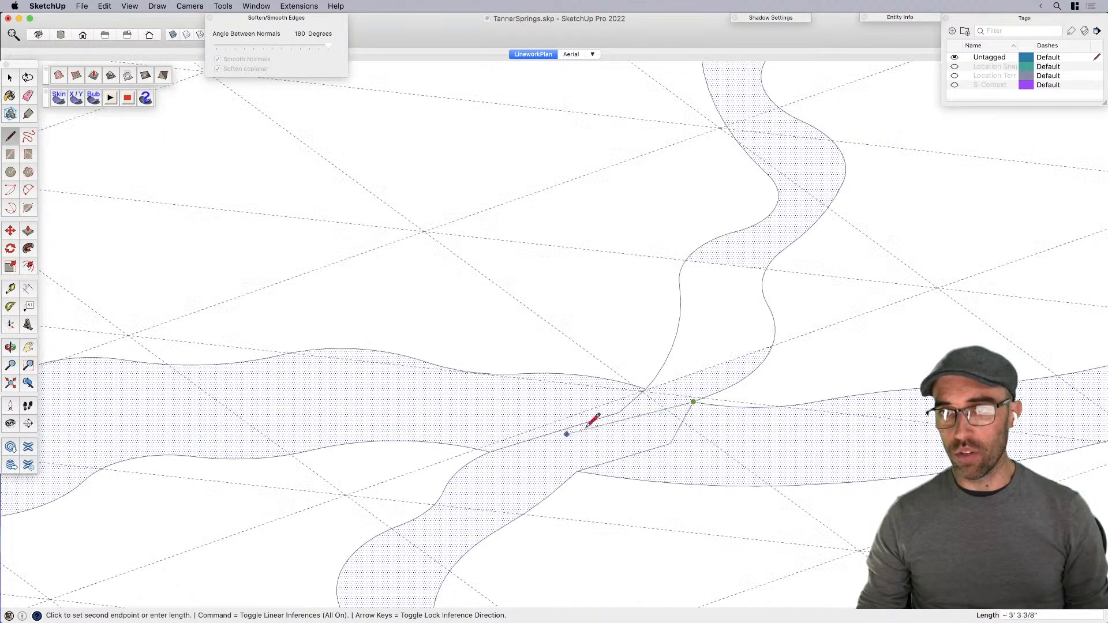
Step: Erase the two bent segments along the lower bank of the stream crossing and replace them with a straight connection between the corners
key("space")
scroll(594, 488, "down", 3)
scroll(512, 497, "up", 5)
key("e")
left_click(548, 479)
left_click(655, 437)
key("space")
key("l")
left_click(486, 496)
left_click(649, 400)
left_click(684, 378)
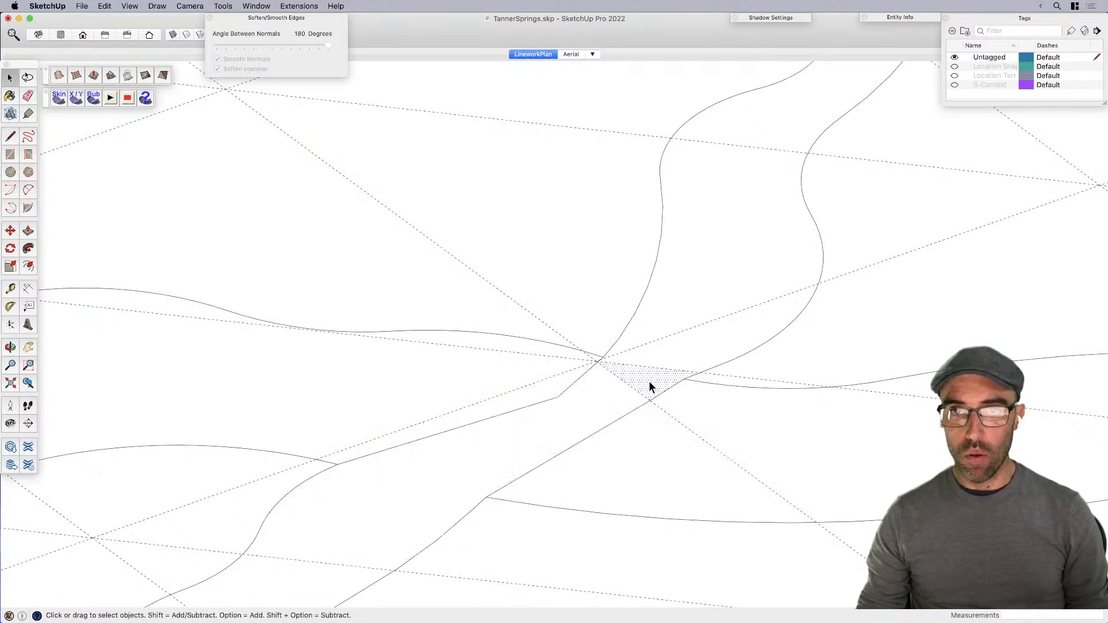
Step: Delete the bent connecting edge along the upper bank of the stream crossing
key("r")
left_click(551, 399)
key("space")
key("r")
key("space")
left_click(564, 389)
key("Delete")
Step: Draw a straight line along the upper bank of the stream crossing and close the small gap at its end corner
key("l")
left_click(336, 465)
scroll(621, 365, "up", 3)
scroll(594, 363, "up", 5)
left_click(575, 360)
scroll(600, 353, "up", 2)
scroll(603, 348, "up", 3)
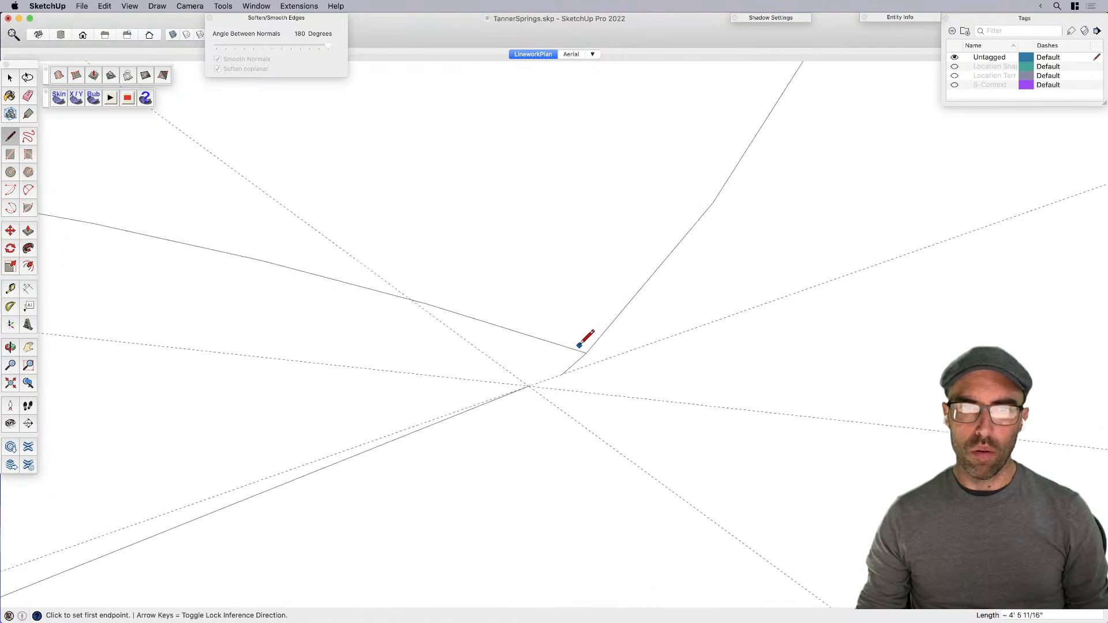
left_click(558, 381)
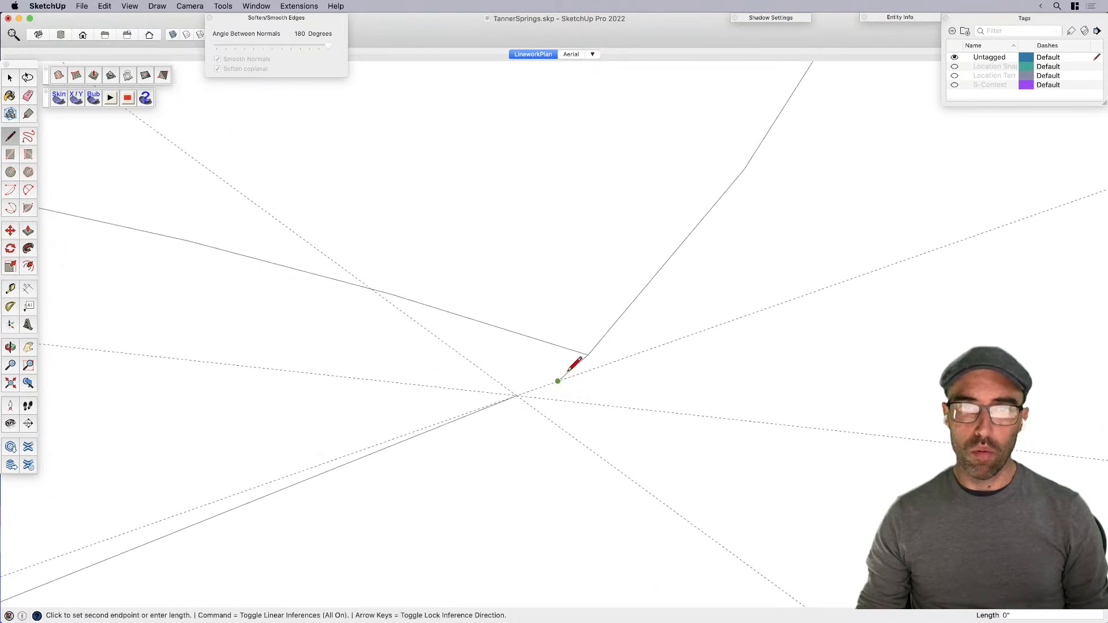
left_click(587, 355)
Step: Check that the stream and the areas around the crossing are separate faces by selecting them individually
scroll(588, 355, "down", 3)
key("space")
left_click(525, 452)
scroll(658, 375, "down", 3)
left_click(669, 387)
scroll(634, 316, "down", 8)
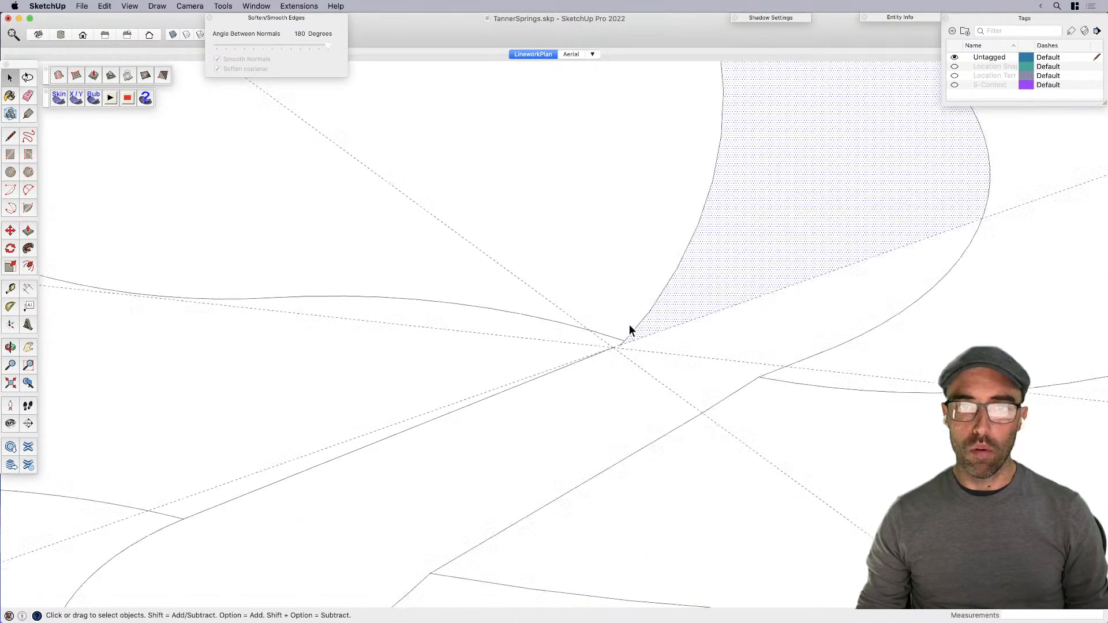
left_click(565, 412)
scroll(608, 396, "down", 4)
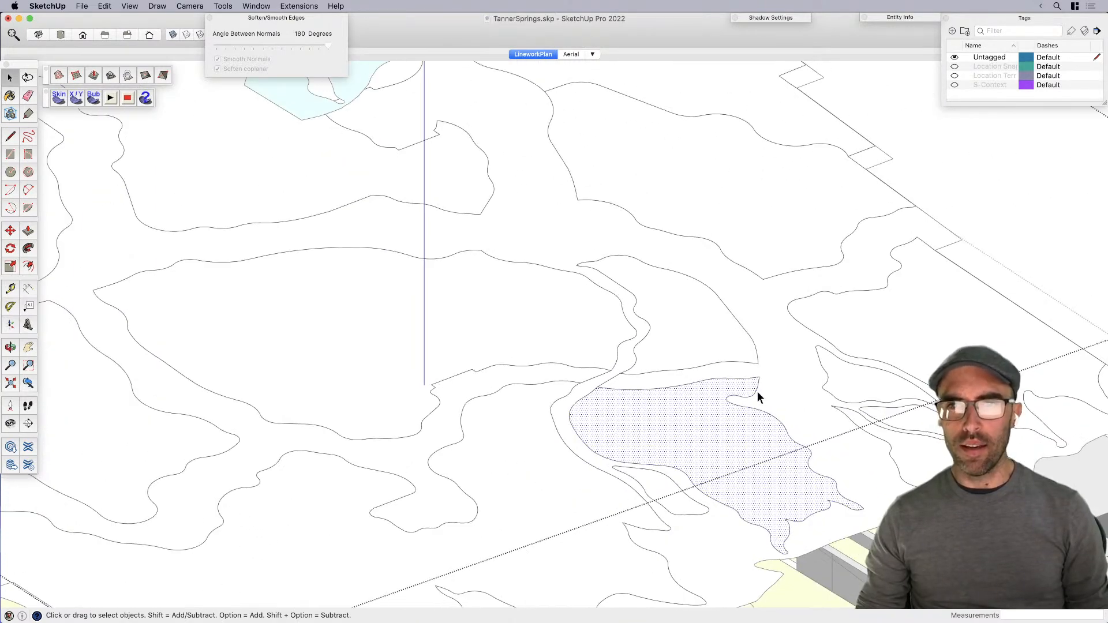
scroll(756, 391, "down", 8)
middle_click_drag(645, 383, 651, 285)
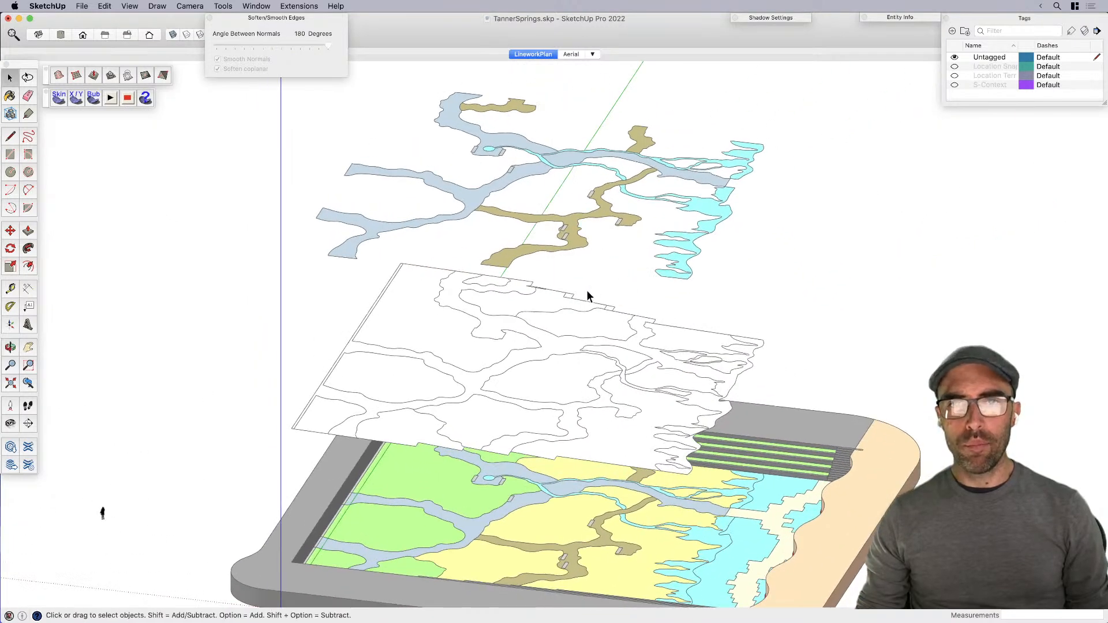
scroll(594, 279, "up", 2)
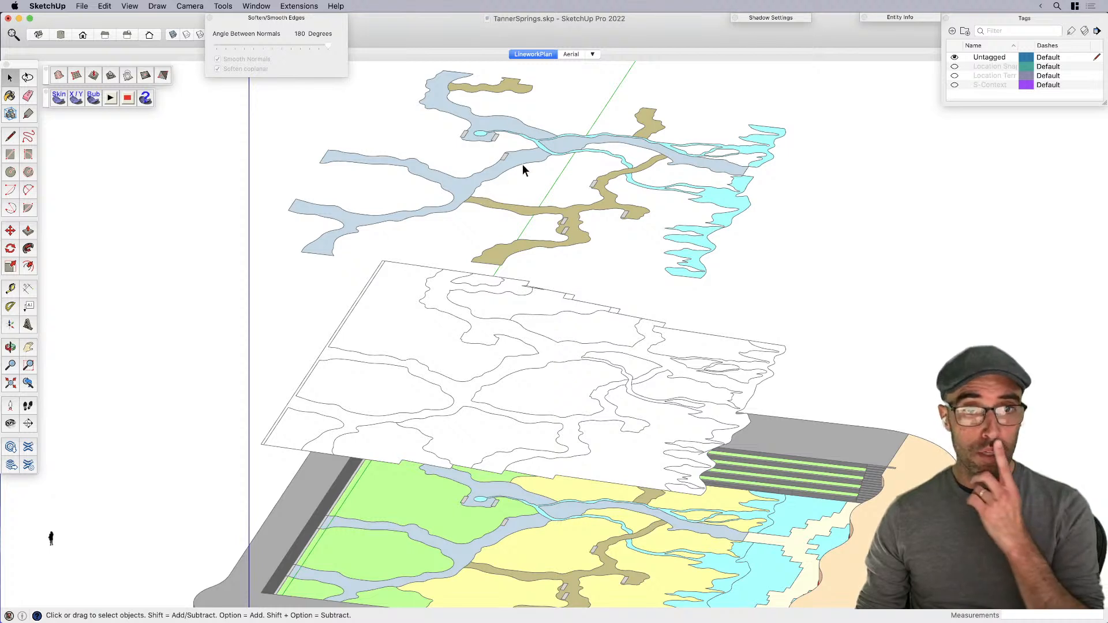
Step: Try deleting the grey-blue path group from the upper linework copy, and undo the deletion
left_click(381, 211)
key("Delete")
left_click(457, 188)
key("super+z")
Step: Cut the hidden extrusion out of the terrain mesh group and paste it in place outside the group
left_click(511, 255)
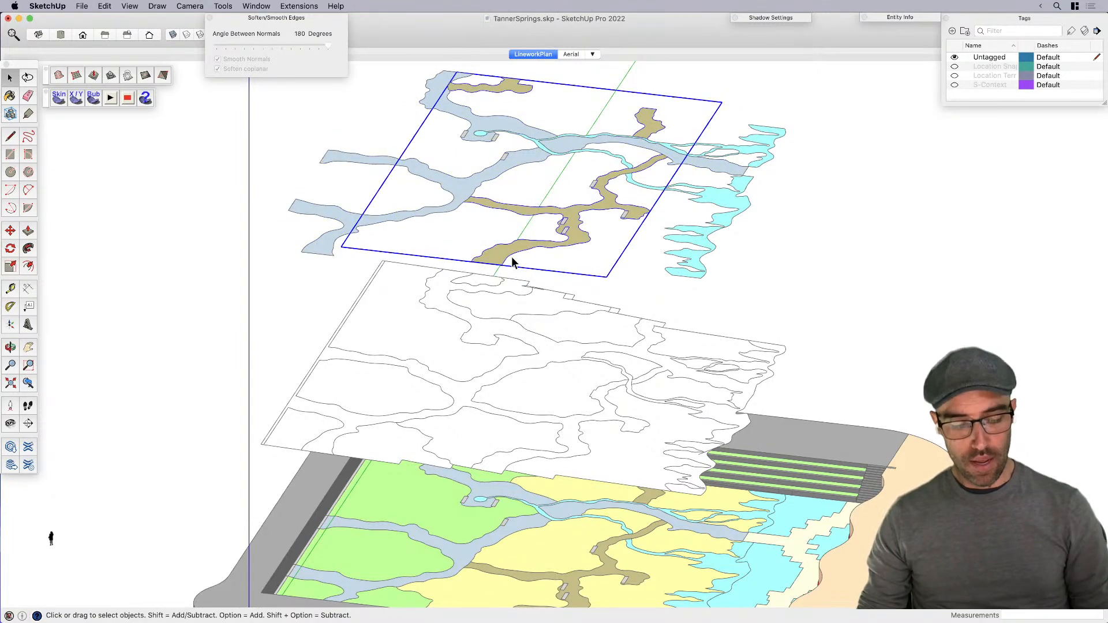
mouse_move(514, 247)
middle_mouse_down()
mouse_move(536, 319)
mouse_move(531, 386)
mouse_move(547, 376)
middle_mouse_up()
left_click(544, 384)
scroll(544, 385, "up", 1)
double_click(547, 376)
left_click(546, 375)
left_click(875, 388)
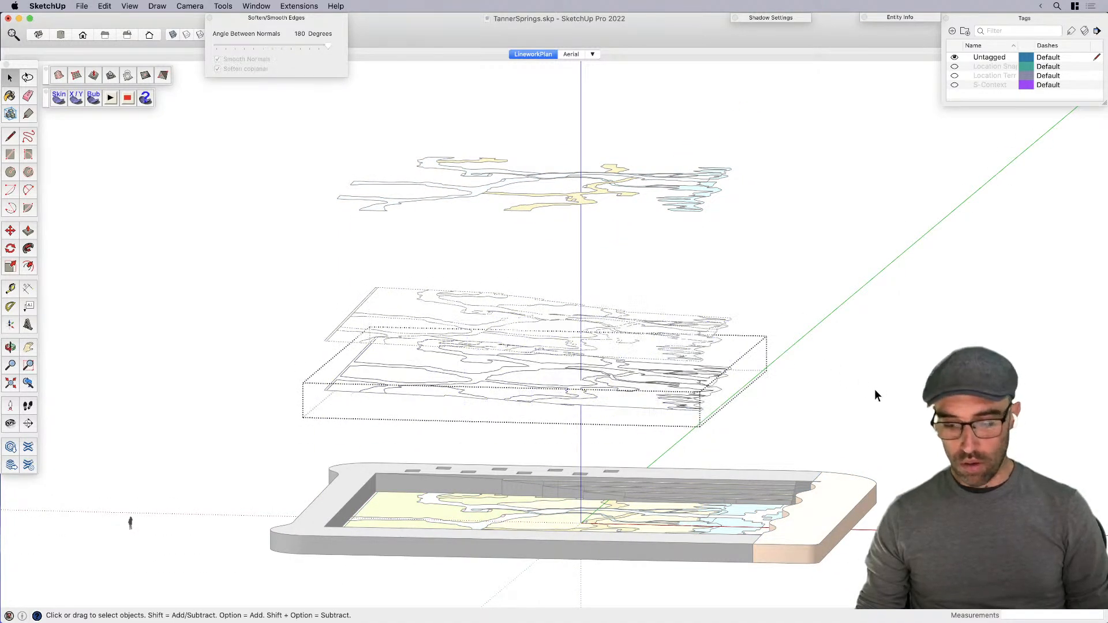
key("shift+super+v")
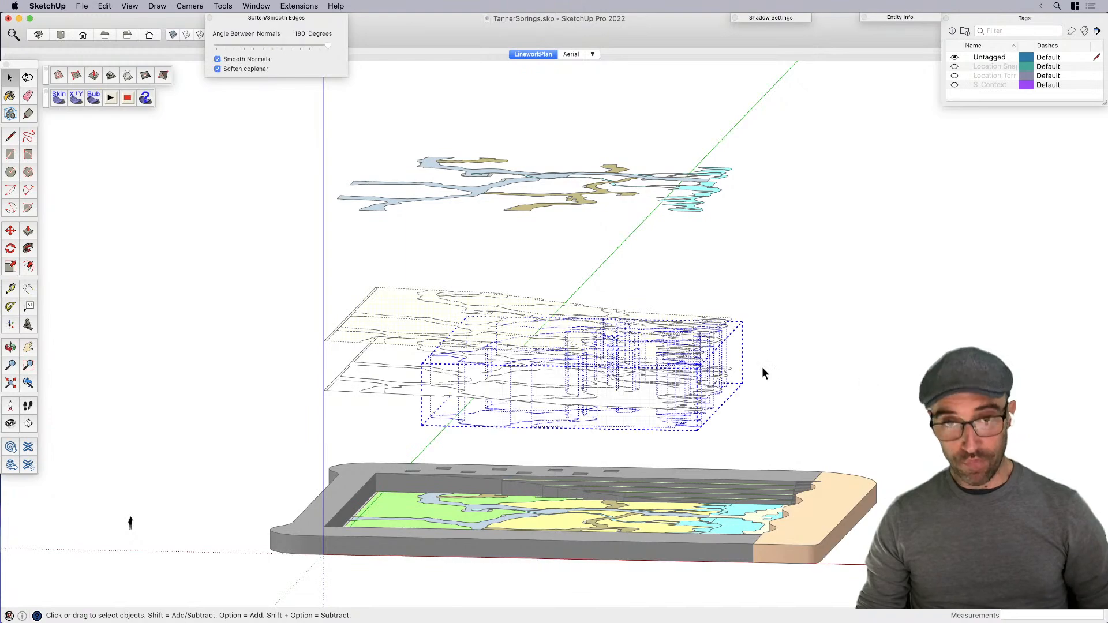
Step: Move the pasted hidden extrusion straight up along the blue axis, above the coloured material groups
key("m")
left_click(729, 430)
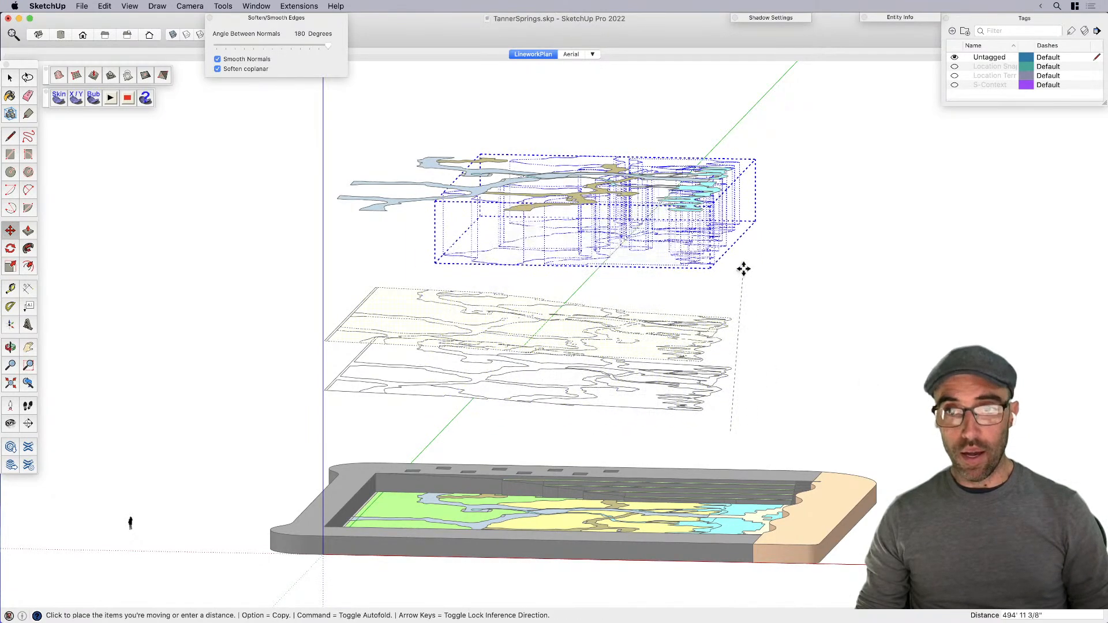
key("space")
key("m")
left_click(749, 424)
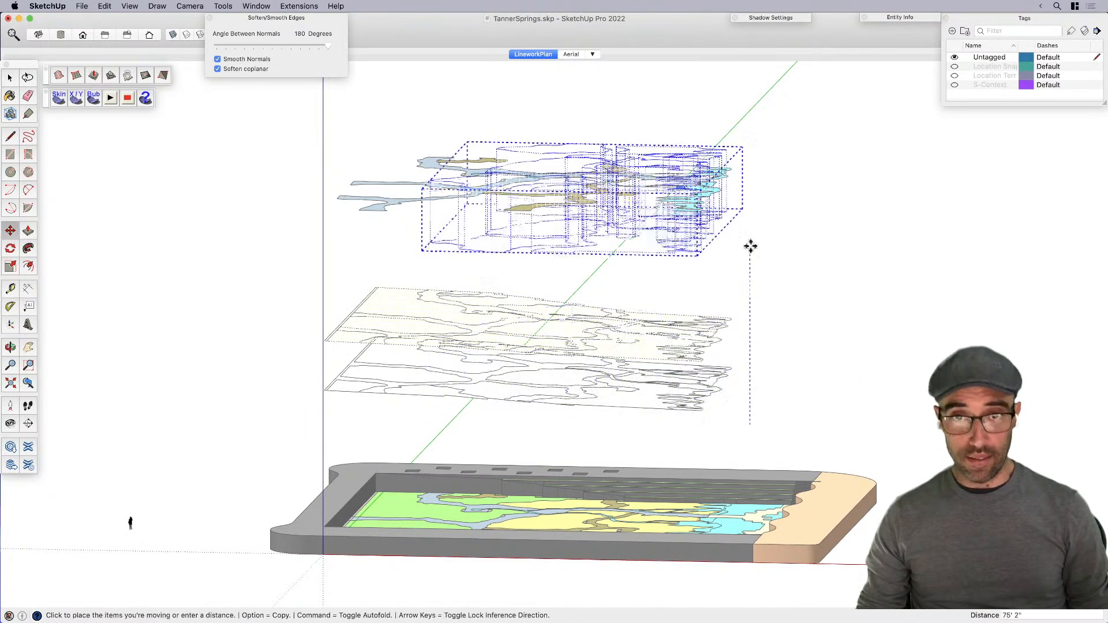
left_click(752, 165)
key("space")
scroll(676, 324, "down", 5)
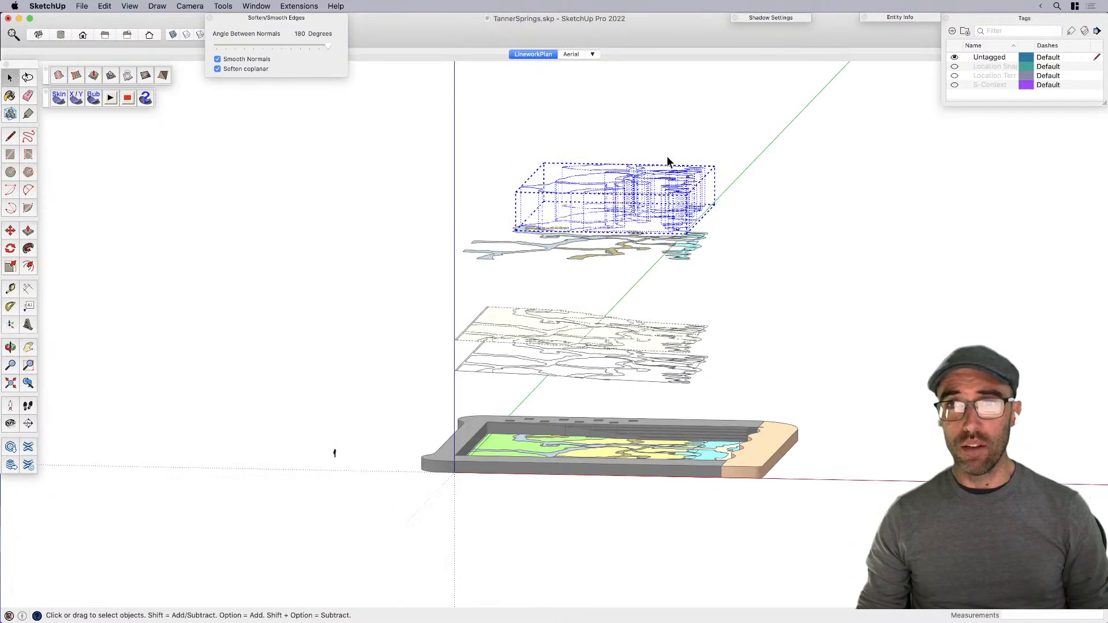
Step: Inspect the raised extrusion, then turn off the display of hidden geometry
left_click(617, 180)
scroll(612, 181, "up", 3)
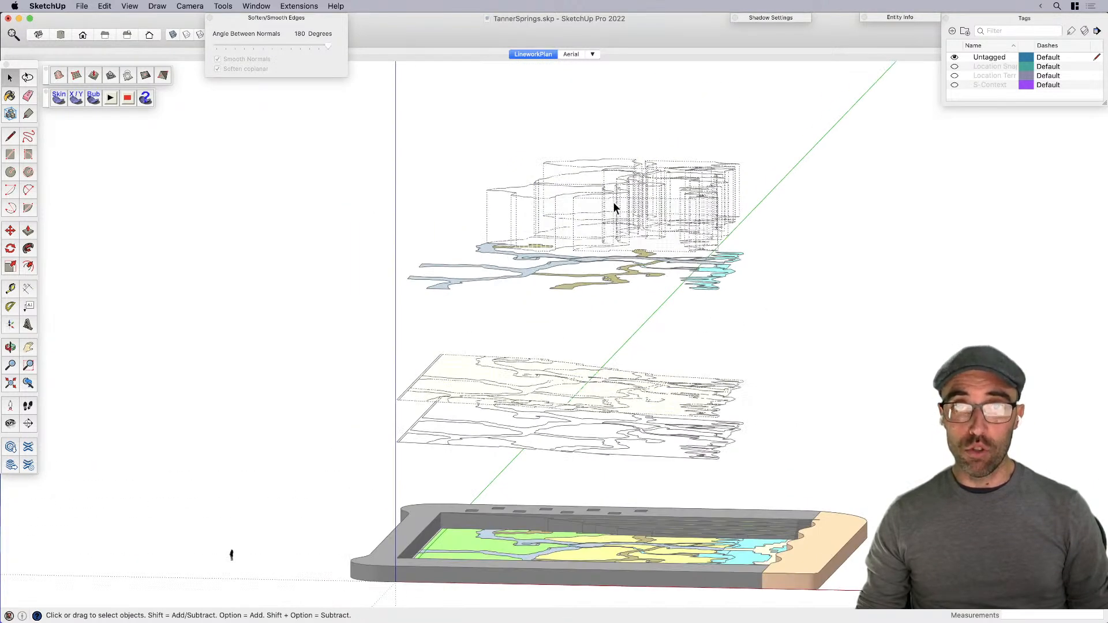
key("alt+h")
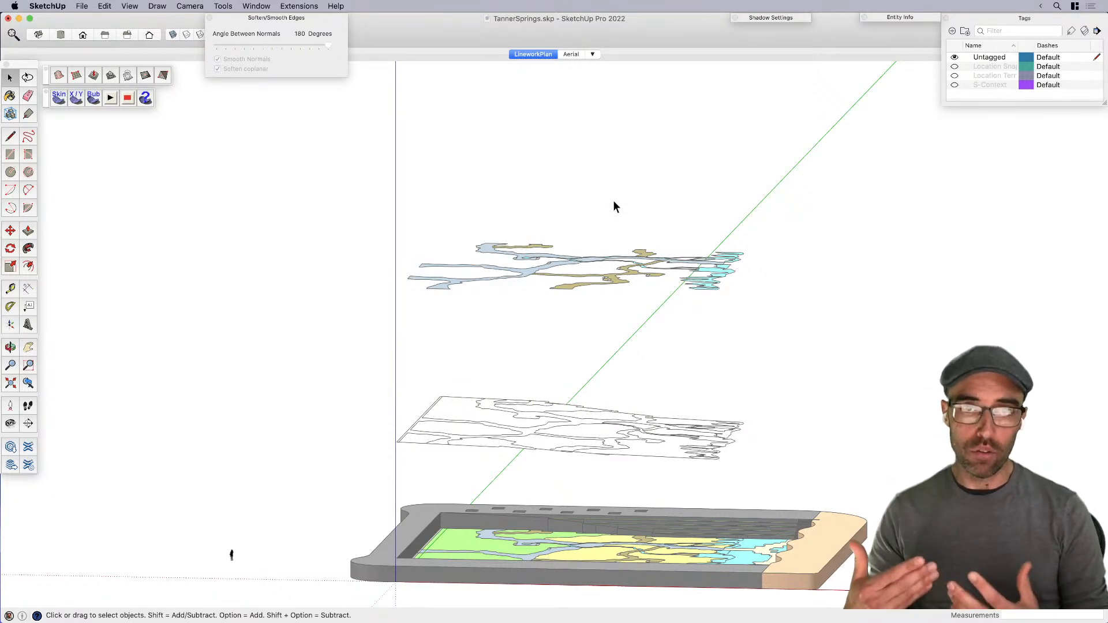
key("alt+h")
middle_click_drag(627, 206, 601, 312)
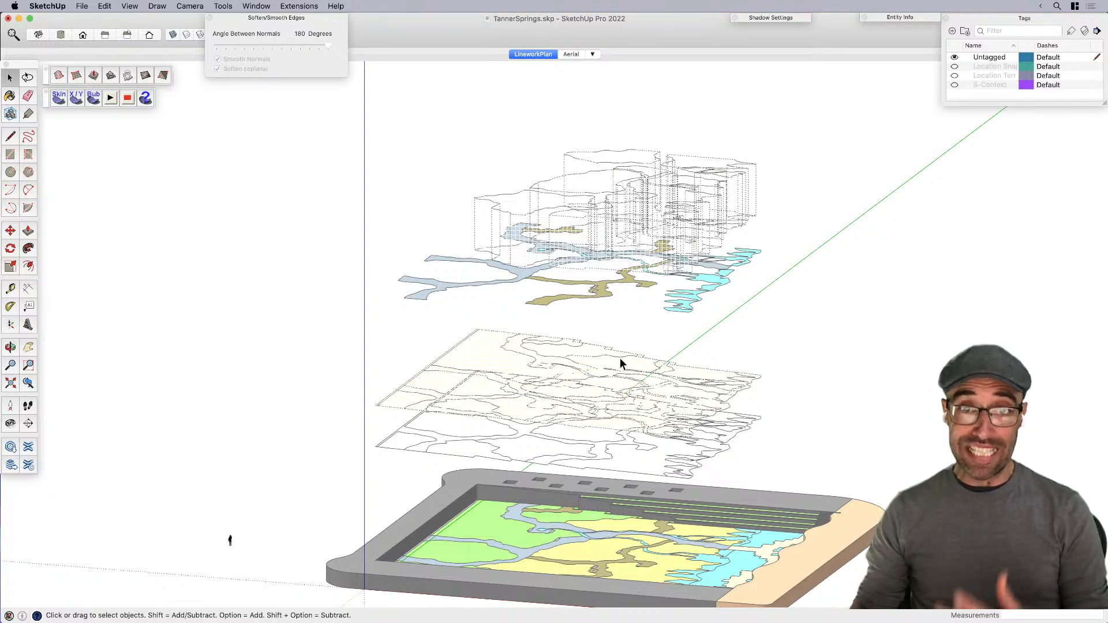
scroll(616, 345, "up", 3)
left_click(603, 167)
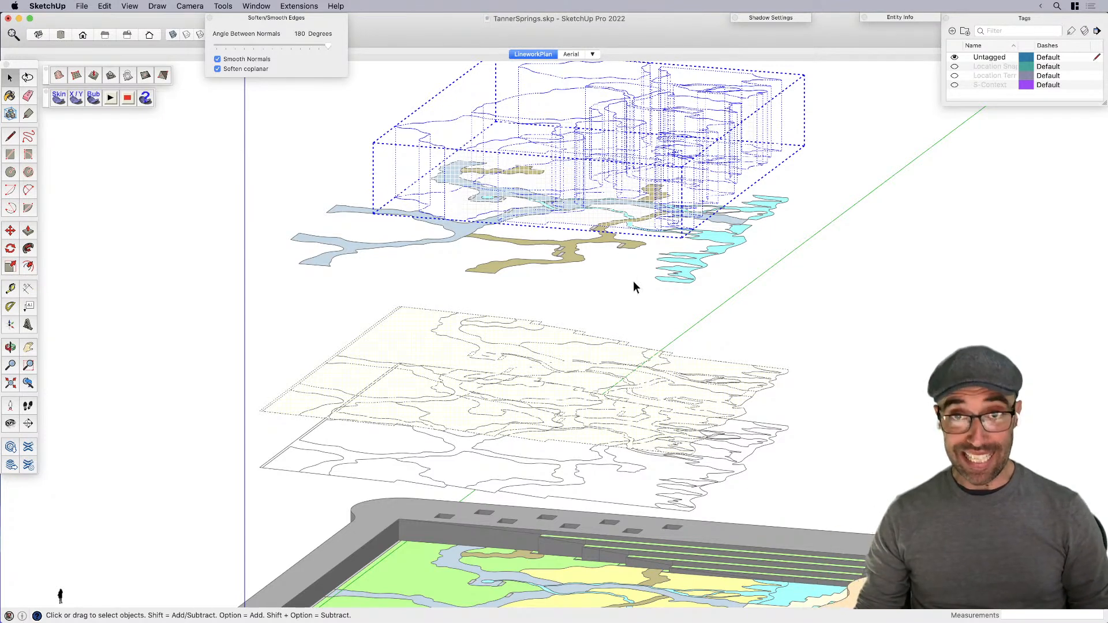
left_click(660, 304)
key("alt+h")
scroll(660, 304, "down", 3)
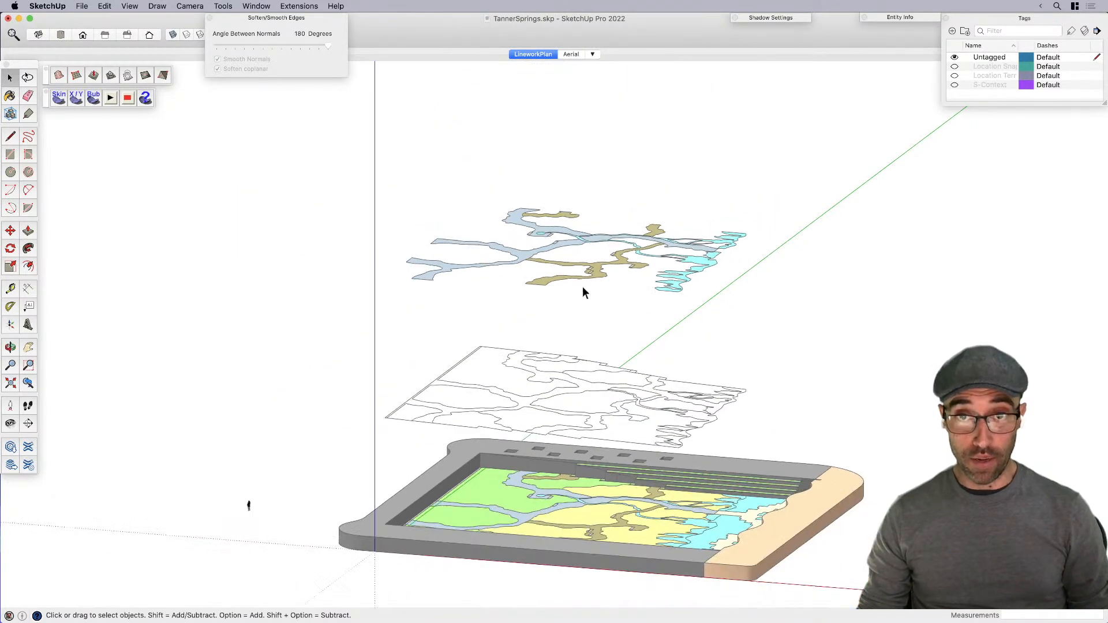
Step: Delete the brown path group and the grey-blue path group from the upper linework copy
scroll(590, 306, "up", 3)
left_click(585, 297)
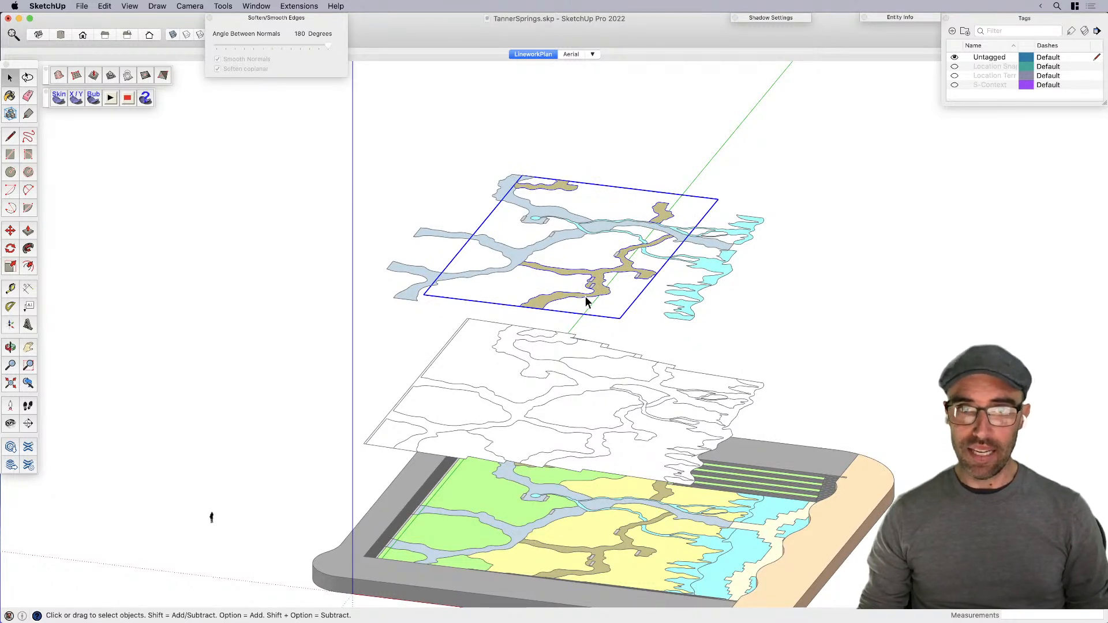
key("Delete")
scroll(620, 275, "up", 3)
middle_click_drag(568, 283, 673, 274)
key("space")
left_click(545, 217)
scroll(502, 248, "up", 2)
key("Delete")
middle_click_drag(502, 251, 707, 266)
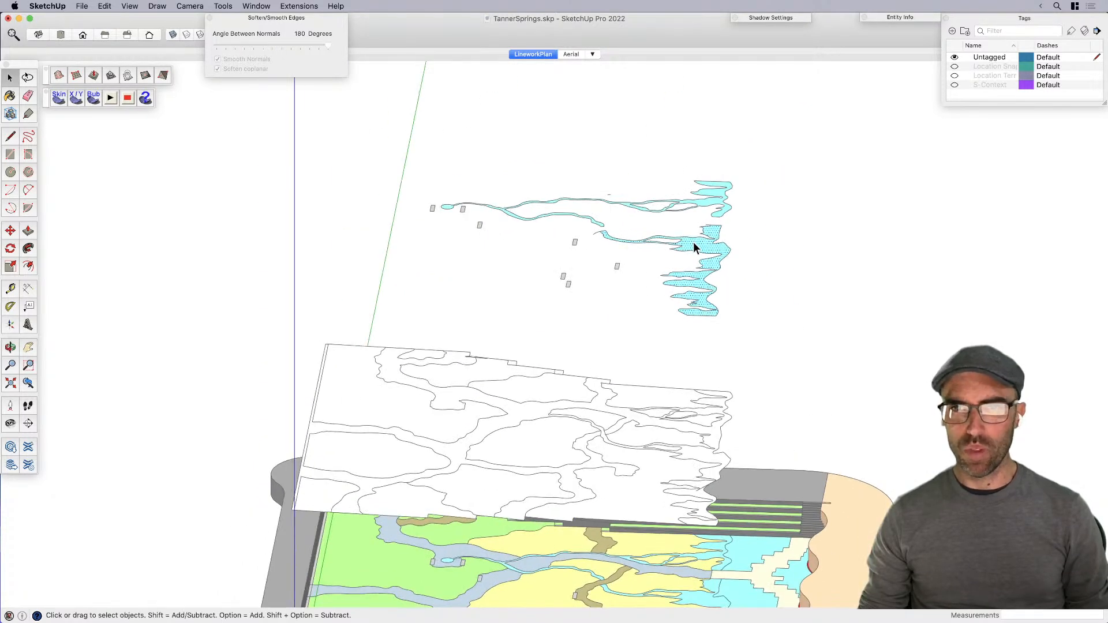
Step: Select all faces with the same cyan water material in the upper linework copy and group them
right_click(693, 241)
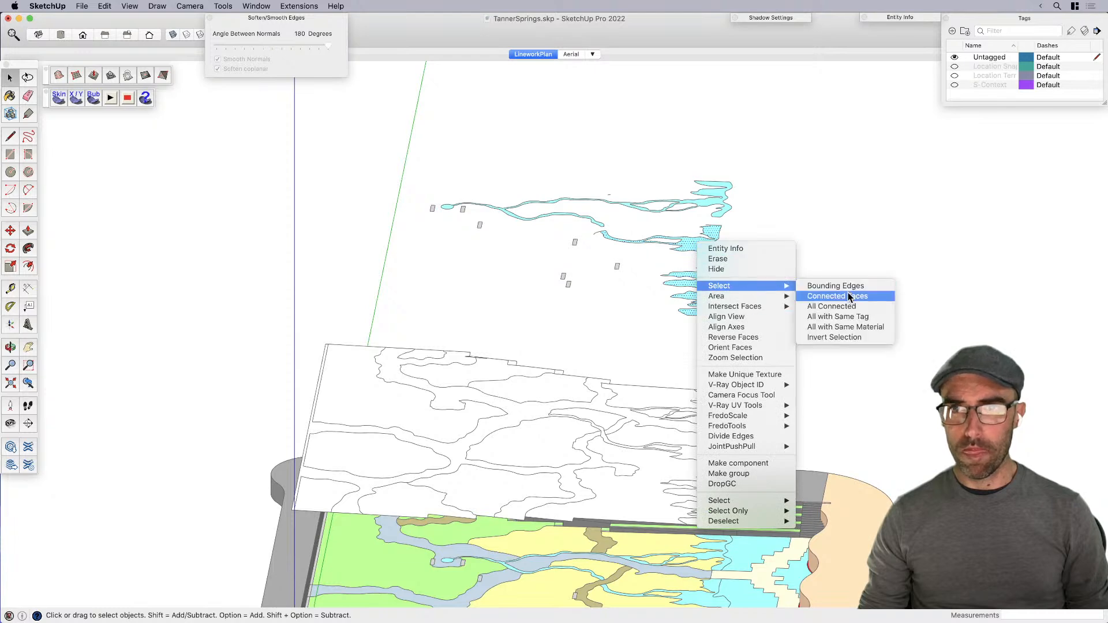
left_click(842, 322)
key("super+g")
scroll(703, 264, "up", 2)
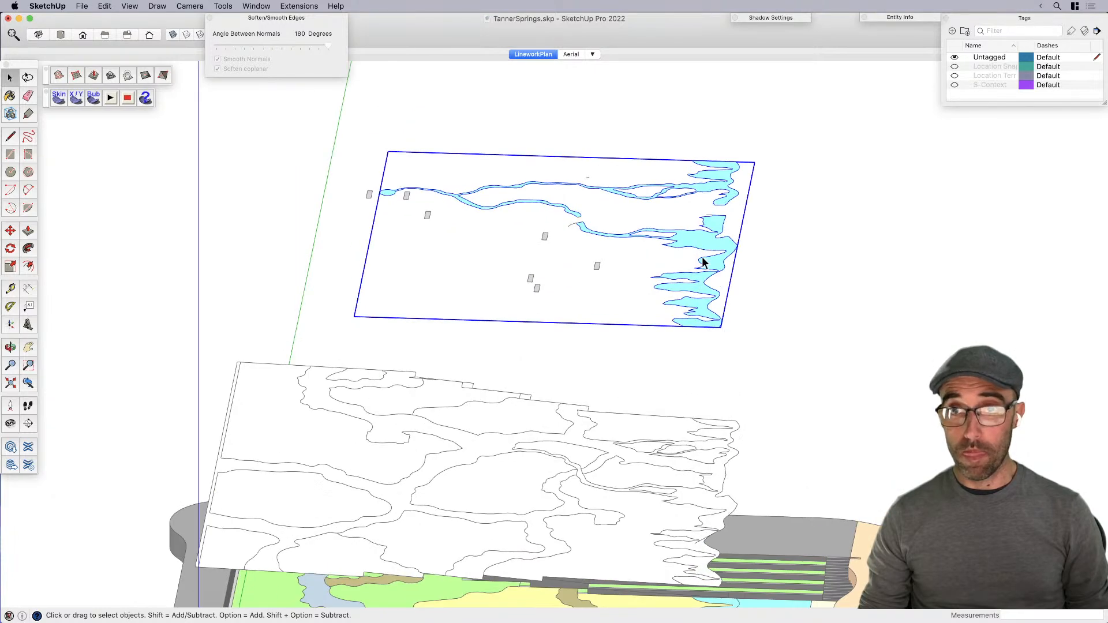
Step: Open the cyan water group and weld the edges of its outlines
double_click(691, 241)
key("p")
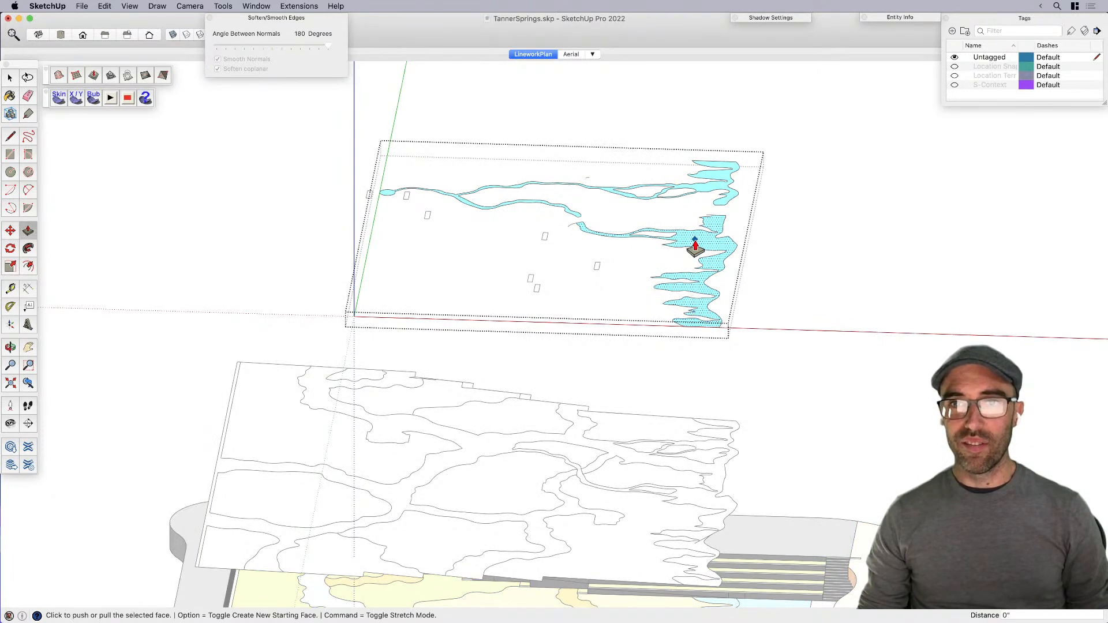
left_click(695, 247)
key("Escape")
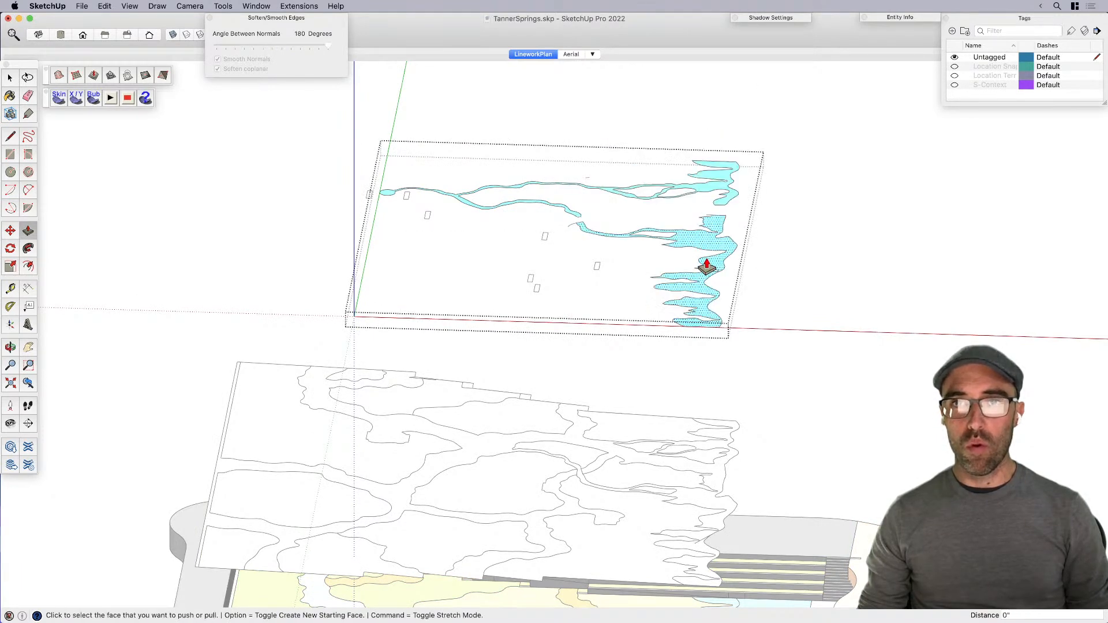
key("space")
right_click(698, 240)
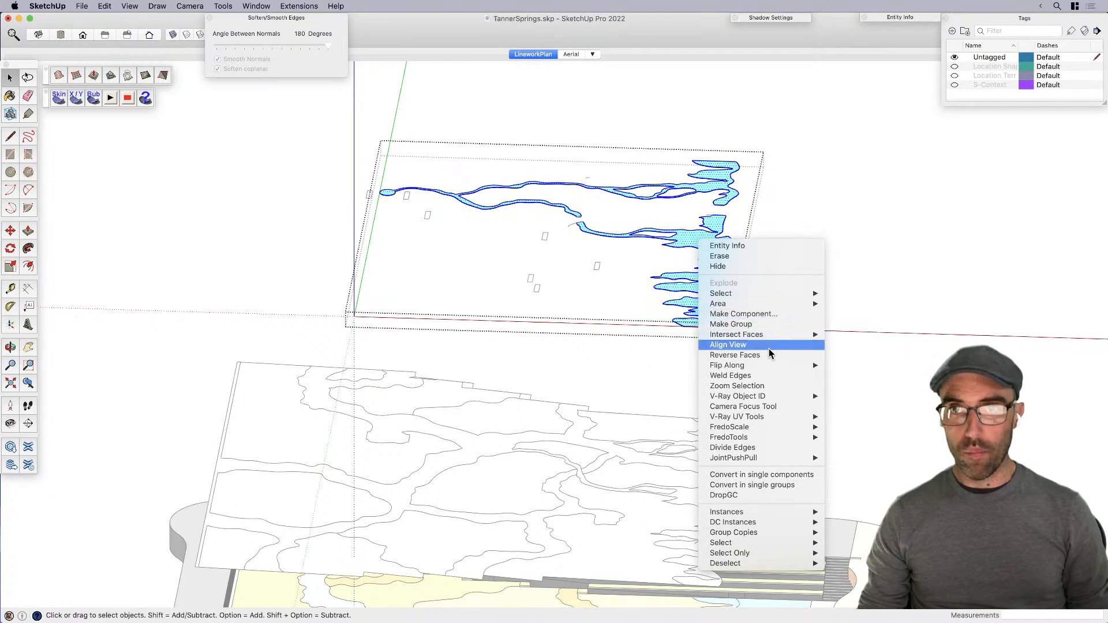
mouse_move(769, 335)
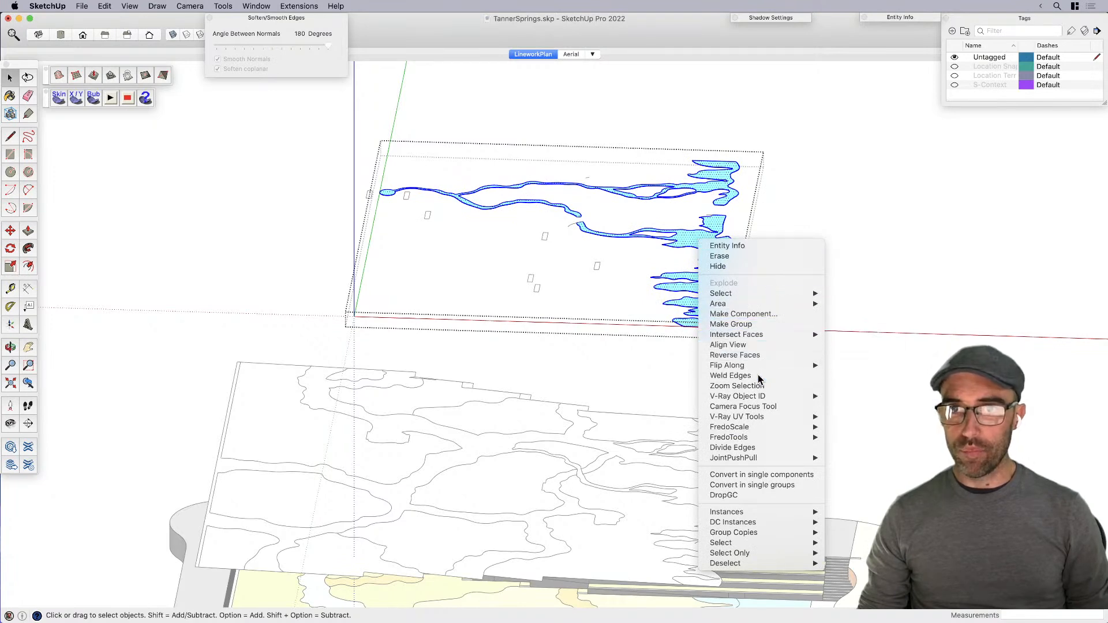
left_click(730, 376)
Step: Extrude both cyan water faces upward to the same height with Push/Pull and close the group
key("p")
scroll(692, 242, "up", 2)
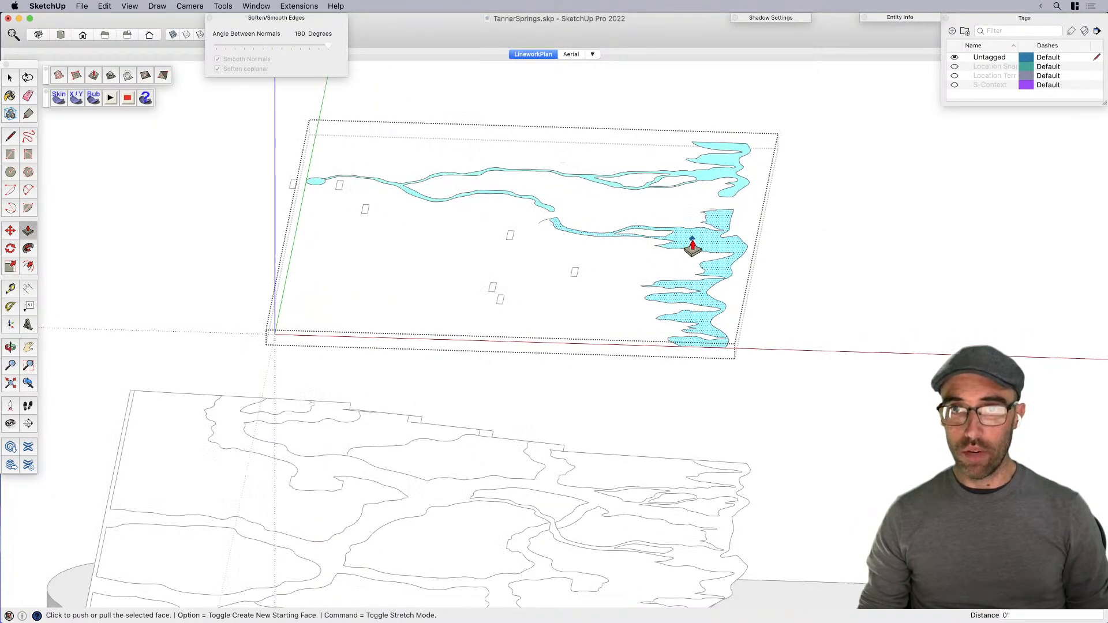
scroll(691, 245, "down", 1)
left_click(690, 241)
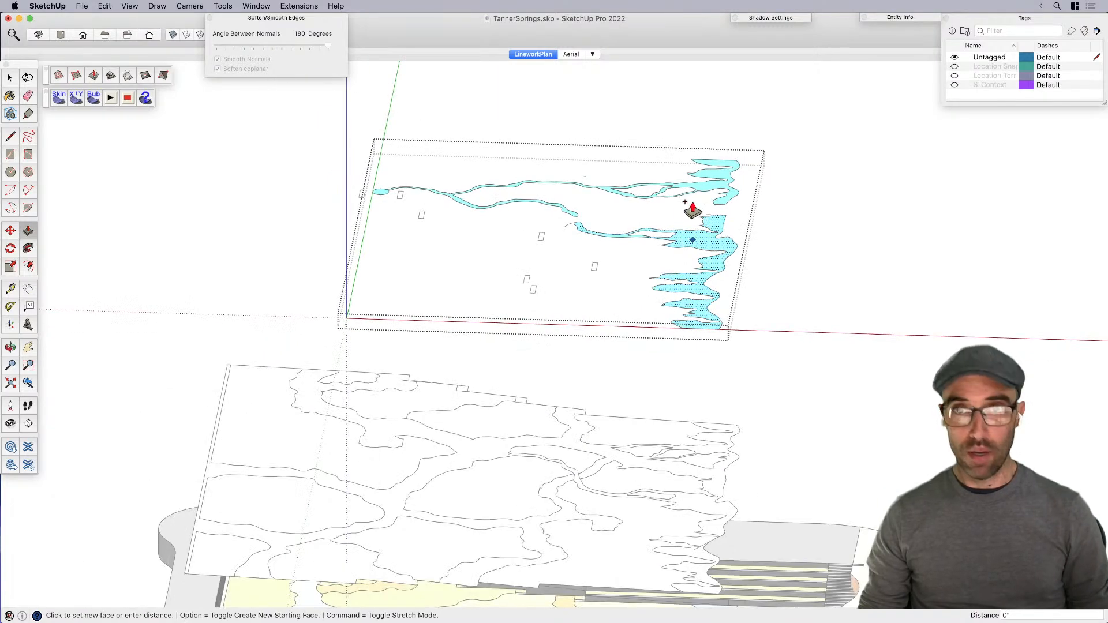
left_click(691, 239)
key("space")
middle_click_drag(690, 238, 712, 272)
scroll(714, 269, "up", 2)
key("p")
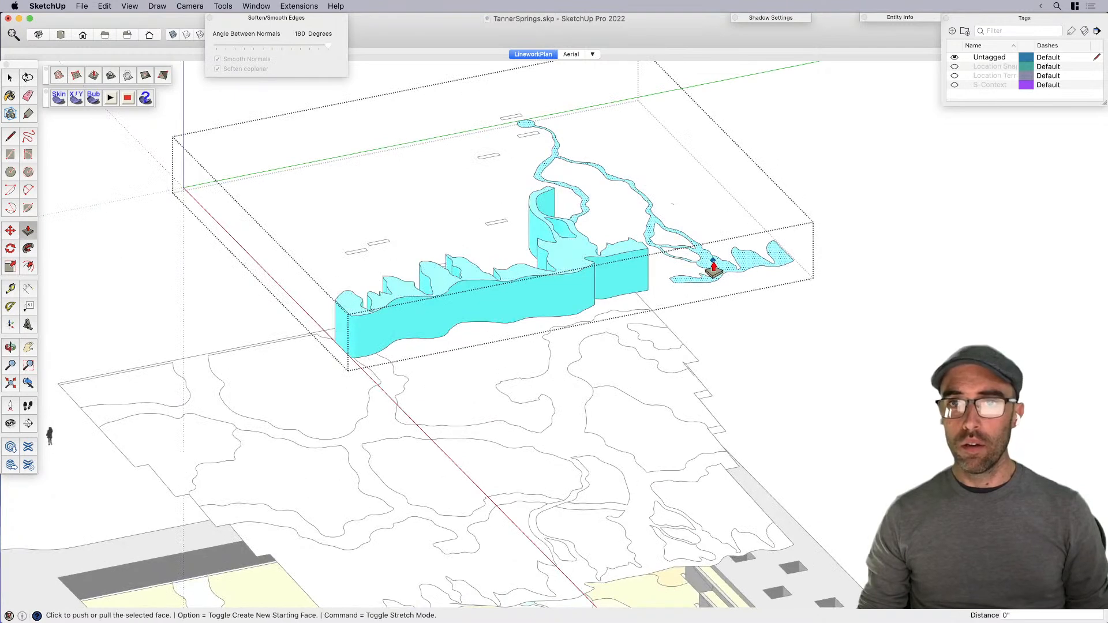
left_click(711, 261)
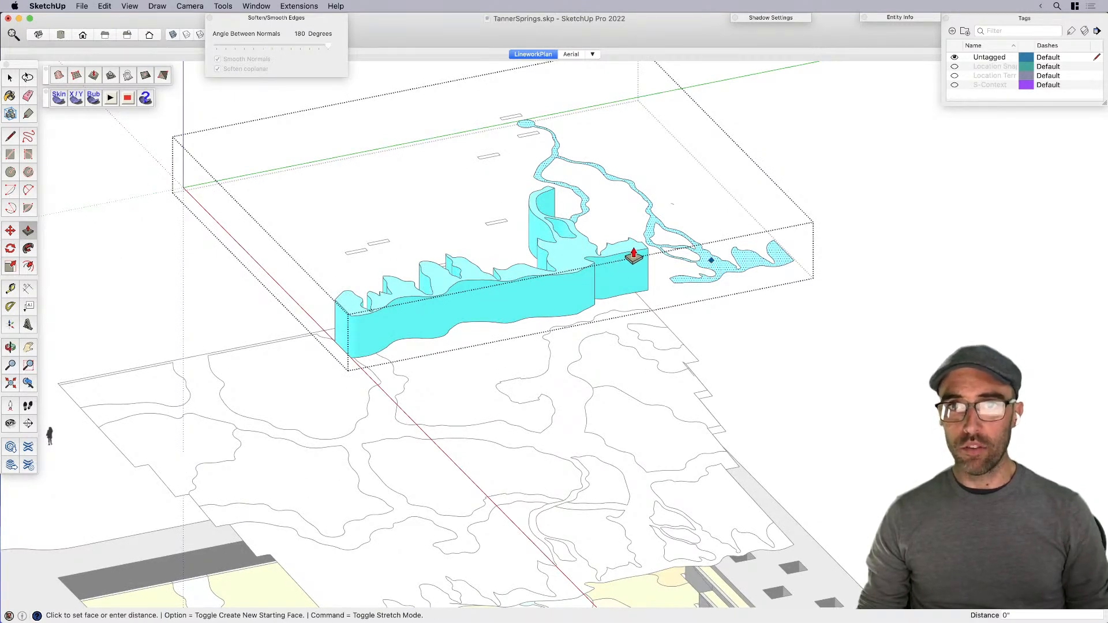
left_click(634, 256)
key("space")
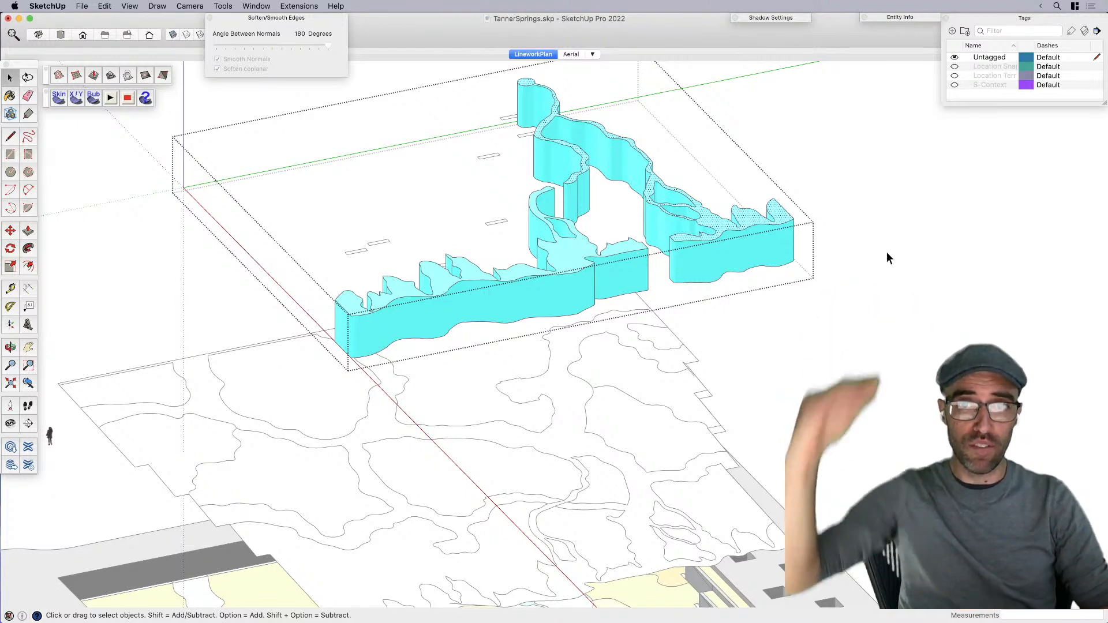
left_click(886, 252)
Step: Cut the extruded cyan water group and paste it in place inside the white terrain mesh group
scroll(424, 332, "down", 1)
middle_click_drag(424, 333, 708, 260)
left_click(639, 256)
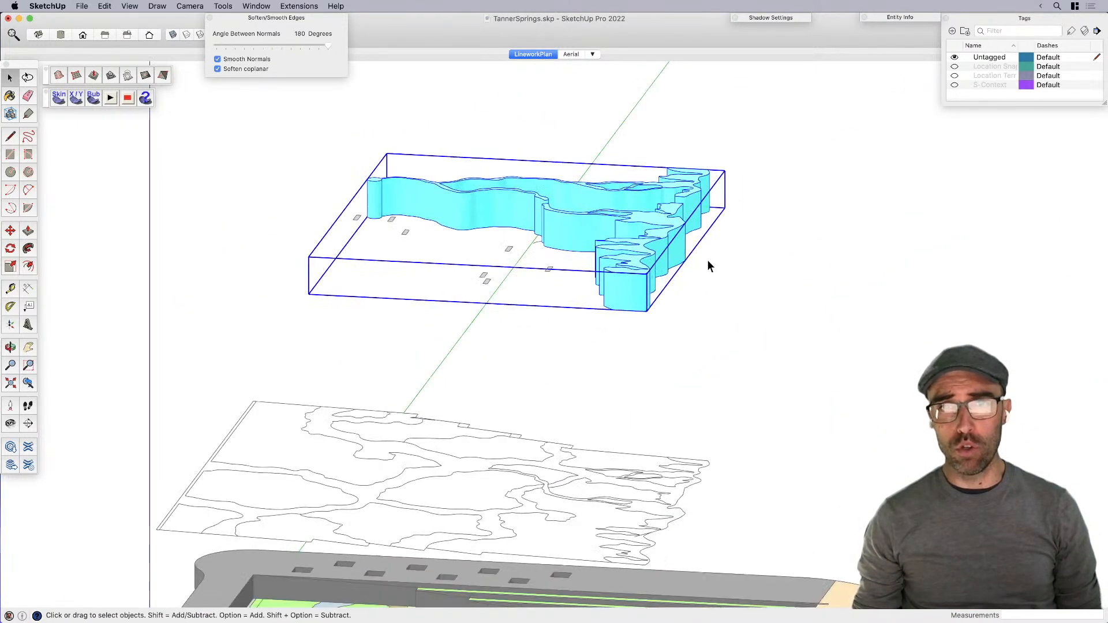
key("Delete")
scroll(415, 450, "up", 2)
double_click(395, 451)
left_click(363, 453)
key("super+shift+v")
scroll(645, 243, "down", 3)
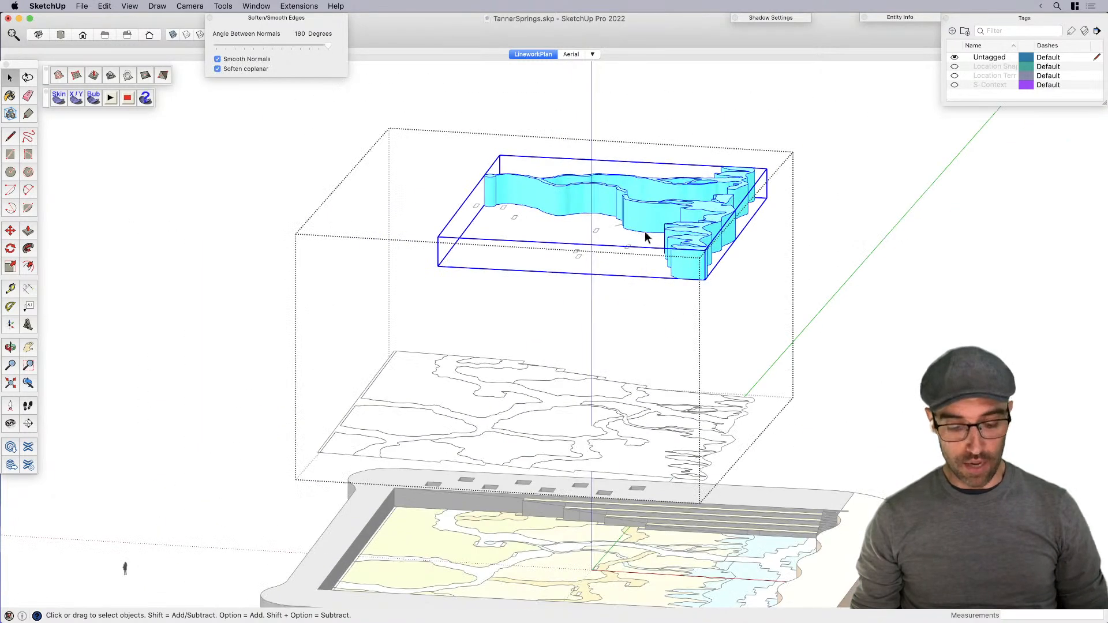
Step: Move the cyan water extrusion straight down about 86' so that it passes through the white terrain mesh
key("m")
left_click(650, 211)
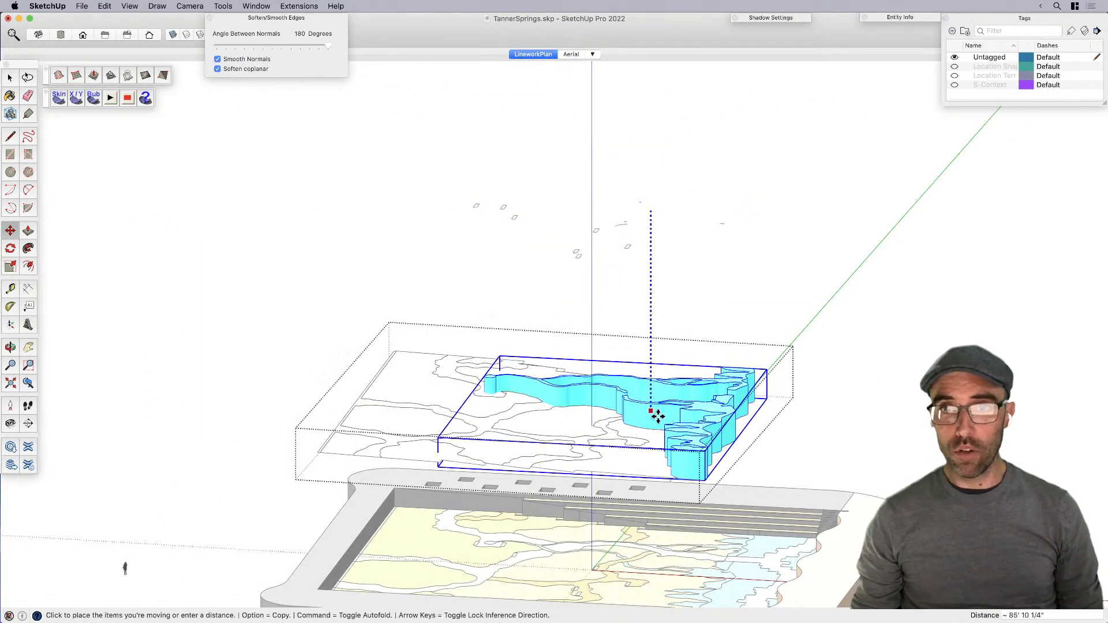
left_click(657, 421)
scroll(551, 398, "up", 5)
middle_click_drag(550, 416, 566, 459)
Step: Select the whole terrain mesh together with the cyan water extrusion and intersect the faces with the selection
key("space")
key("super+a")
left_click(533, 342, "shift")
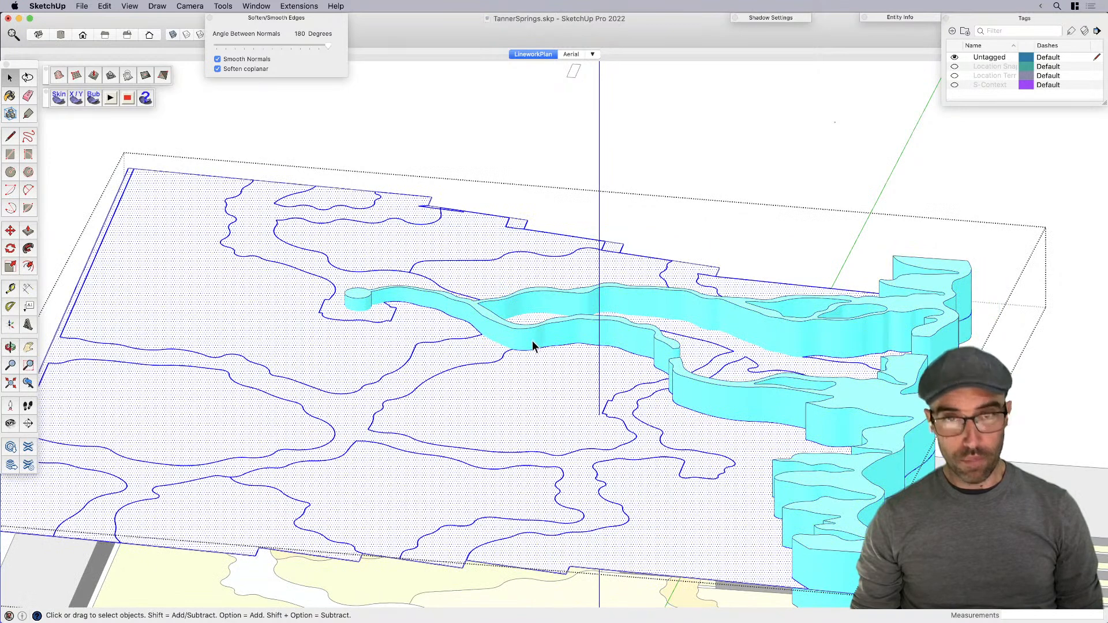
left_click(540, 351, "shift")
right_click(524, 382)
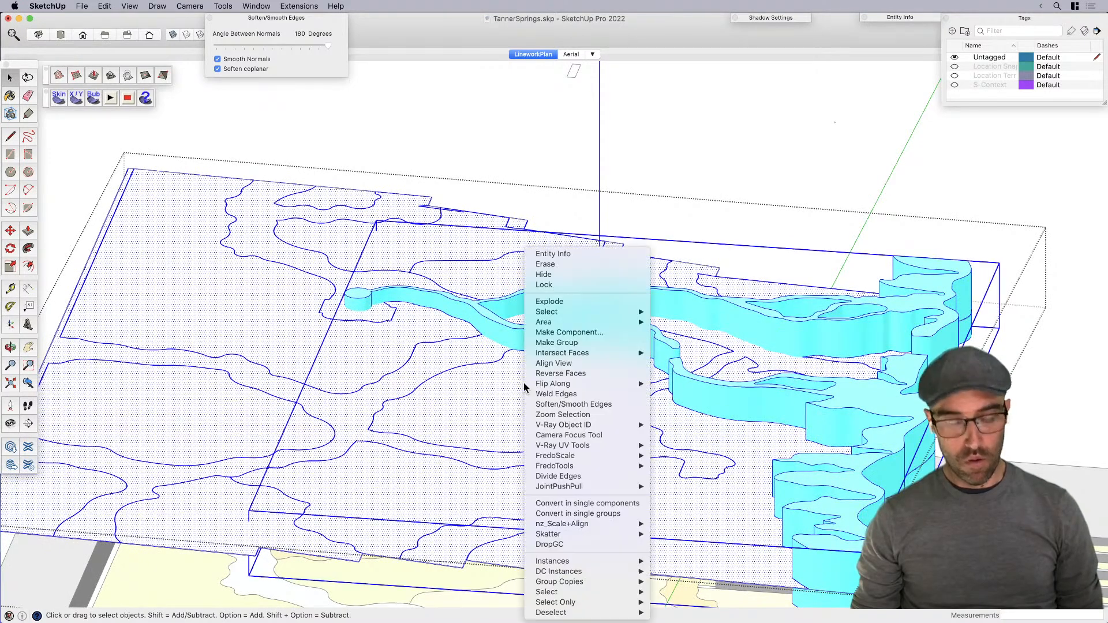
mouse_move(582, 357)
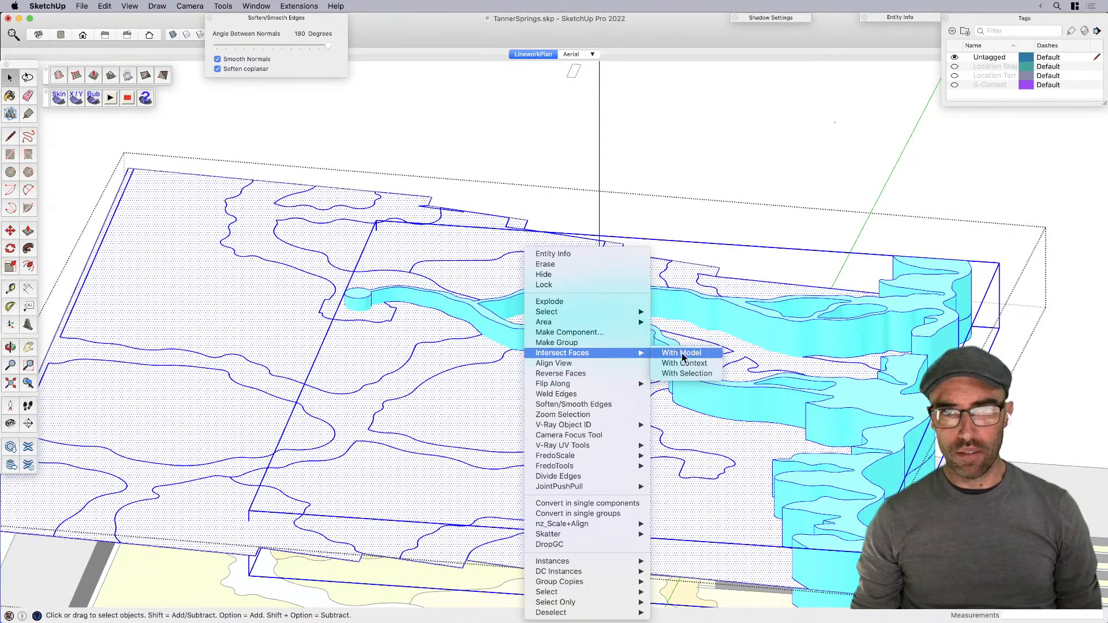
left_click(687, 373)
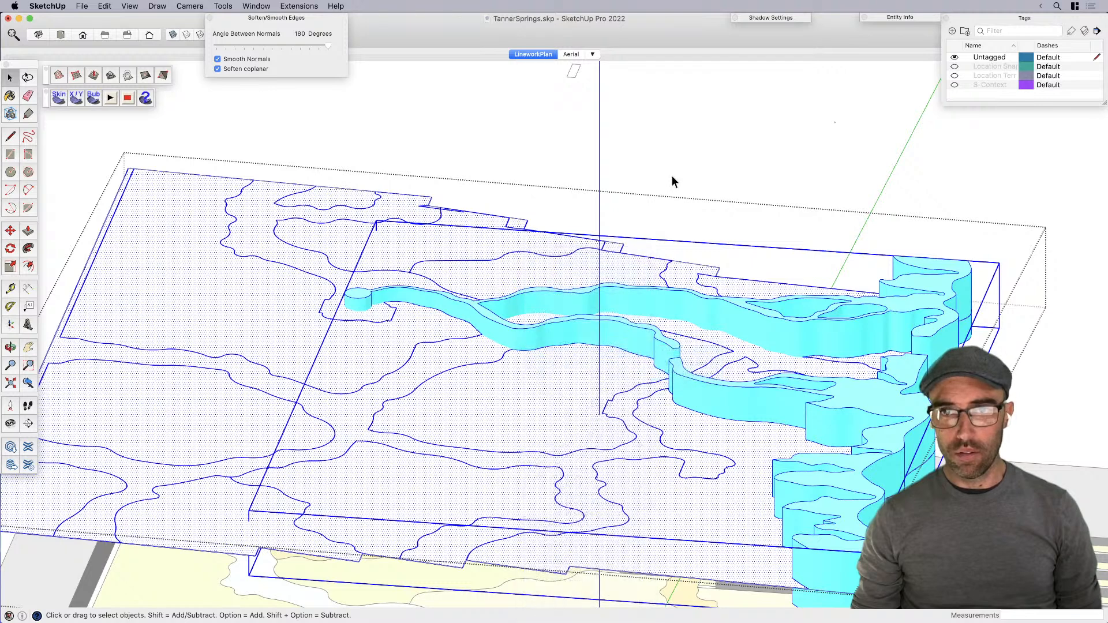
right_click(576, 327)
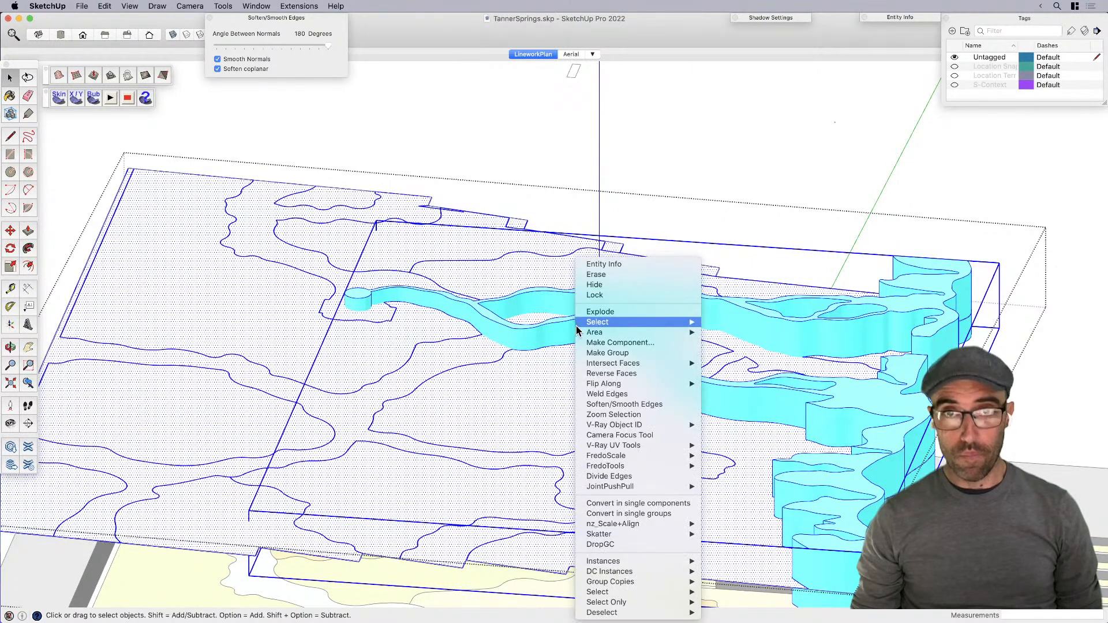
mouse_move(635, 324)
mouse_move(635, 369)
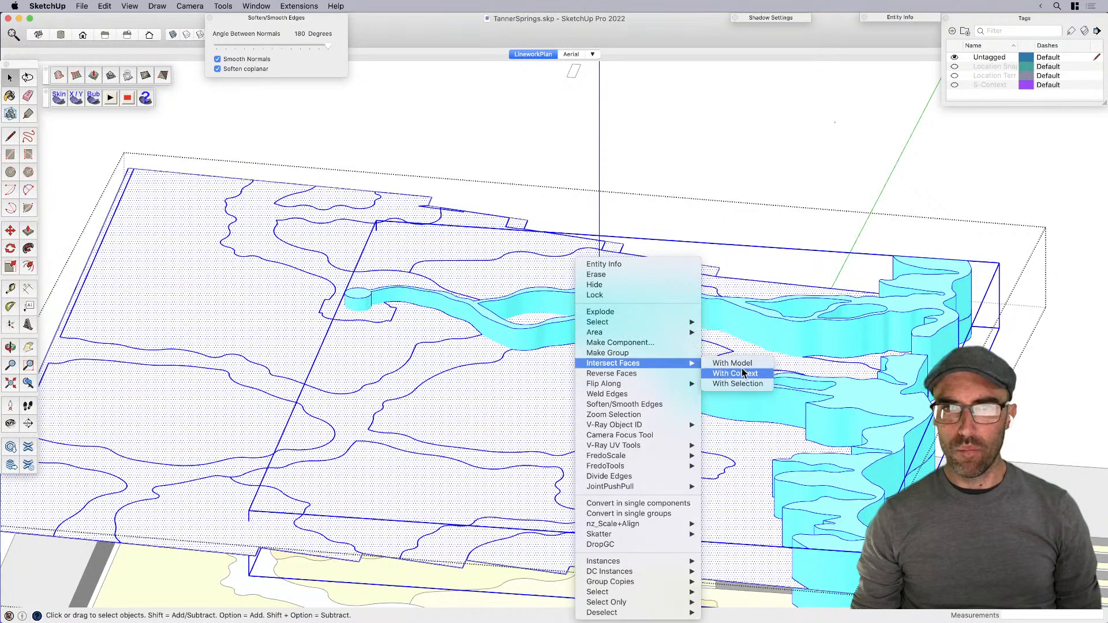
left_click(744, 382)
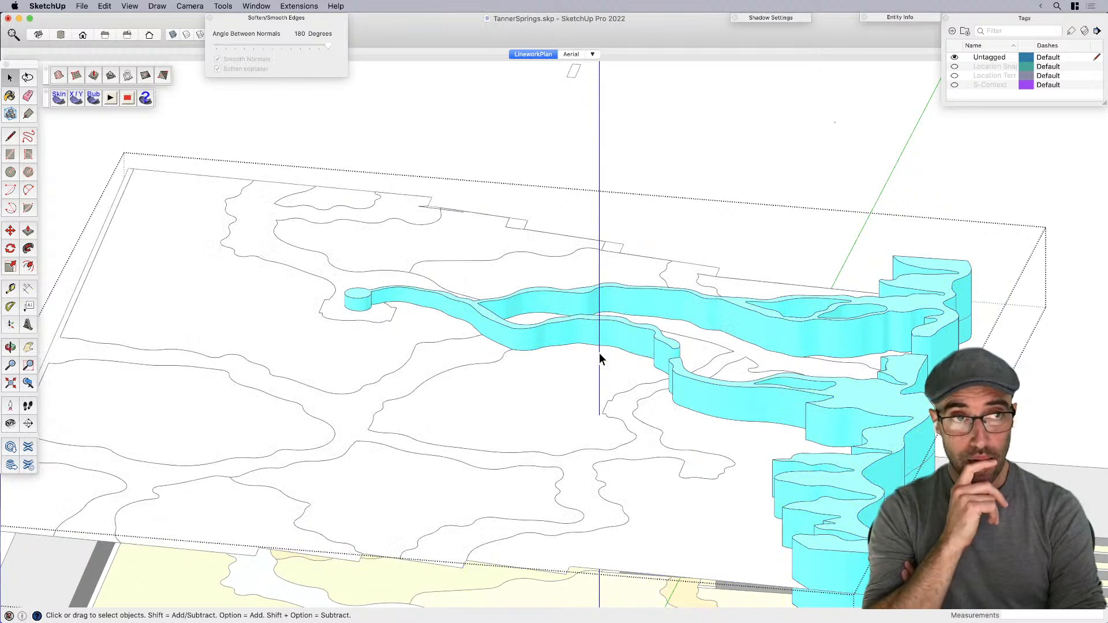
Step: Remove the cyan water extrusion from the terrain mesh group and close the group
left_click(633, 341)
middle_click_drag(632, 338, 673, 181)
scroll(693, 210, "down", 6)
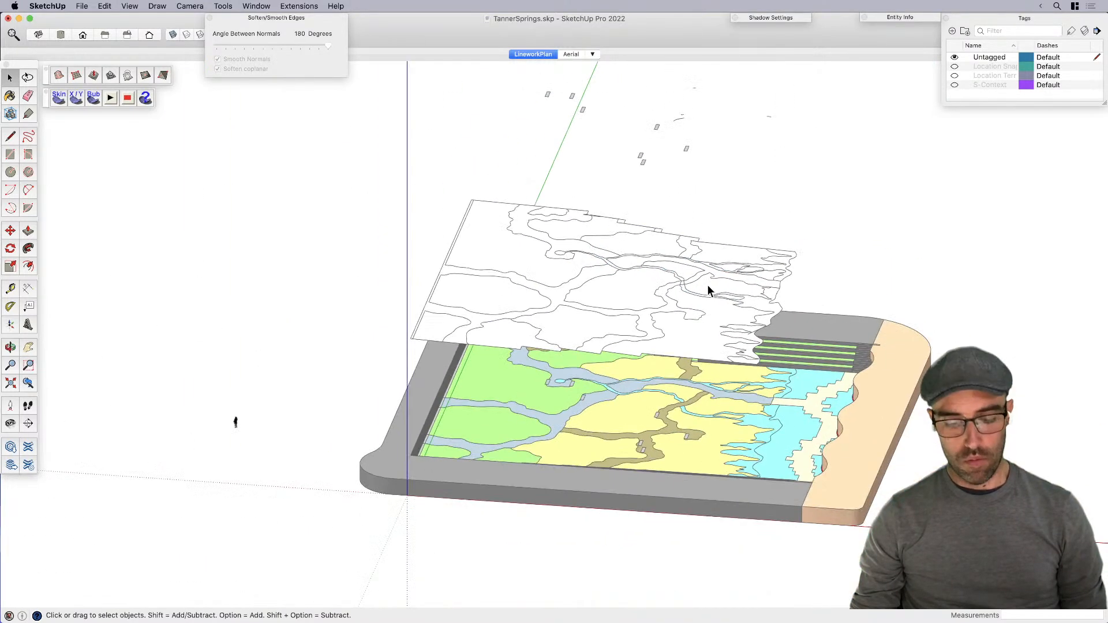
Step: Group the remaining small rectangles and stray lines floating above the white terrain mesh
scroll(658, 253, "down", 2)
left_click_drag(527, 81, 849, 222)
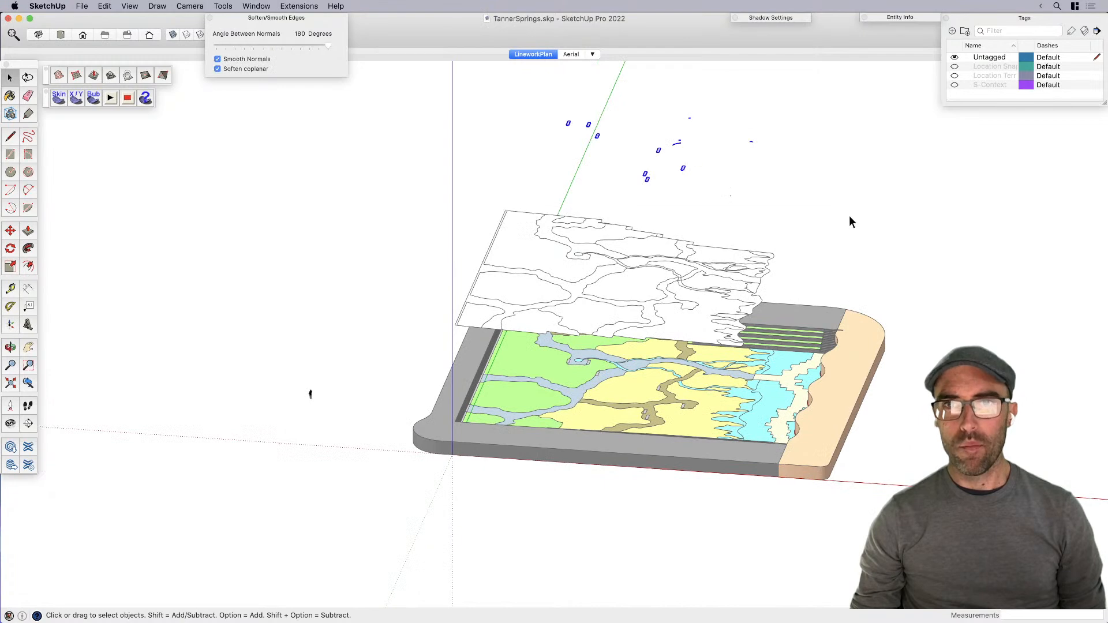
key("super+g")
middle_click_drag(753, 236, 634, 223)
scroll(653, 161, "up", 5)
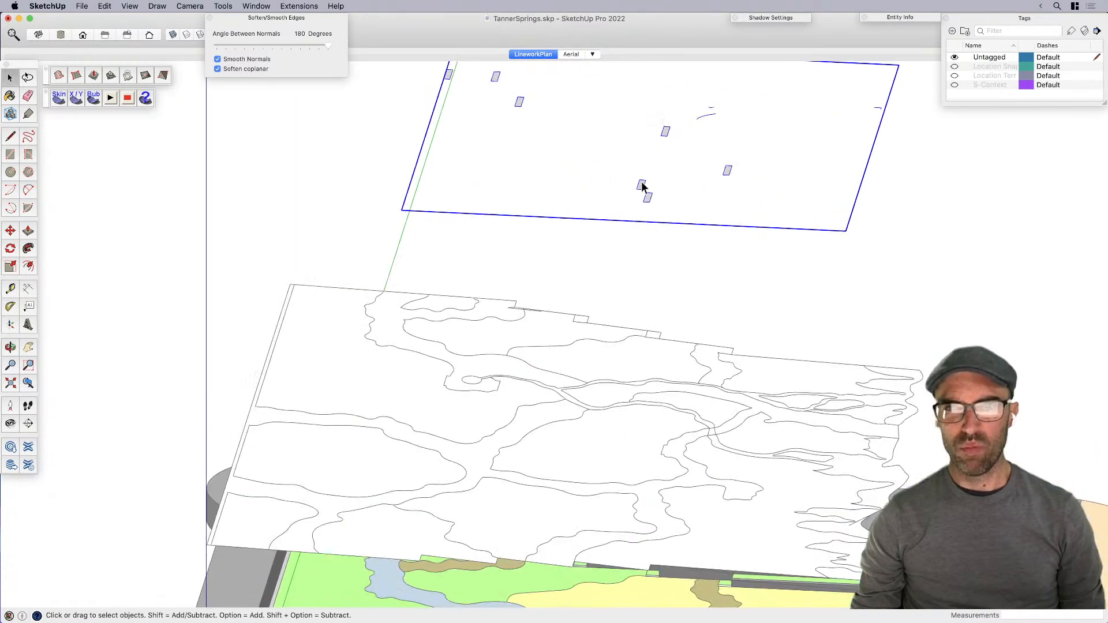
Step: Cut the group of small rectangles and stray lines out of the model, and select the white terrain mesh
key("super+x")
middle_click_drag(687, 250, 635, 341)
left_click(635, 340)
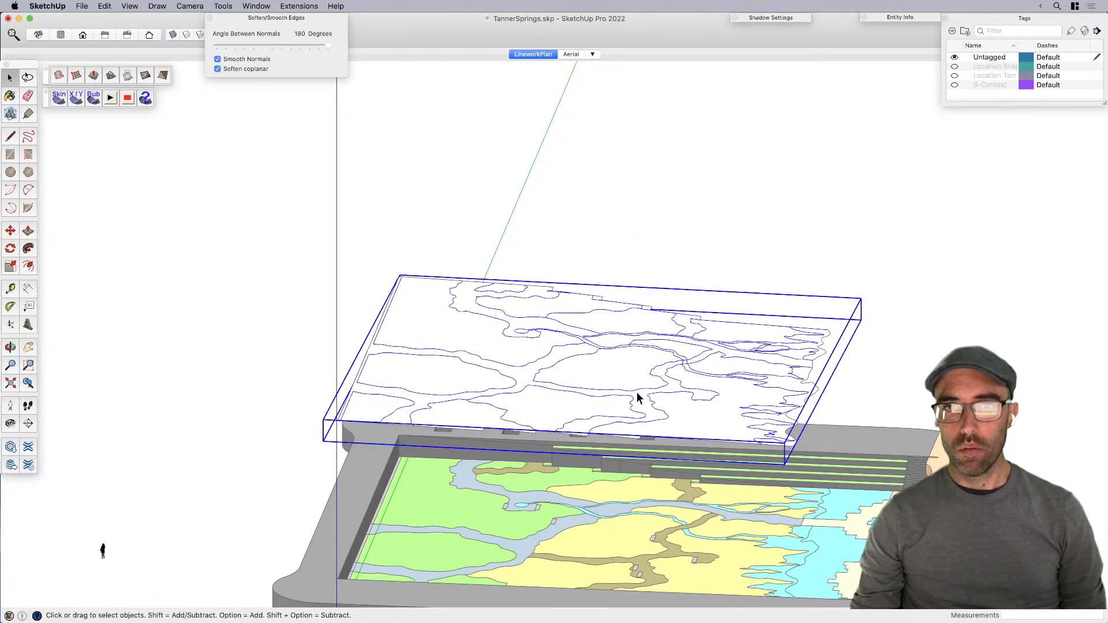
scroll(603, 383, "down", 2)
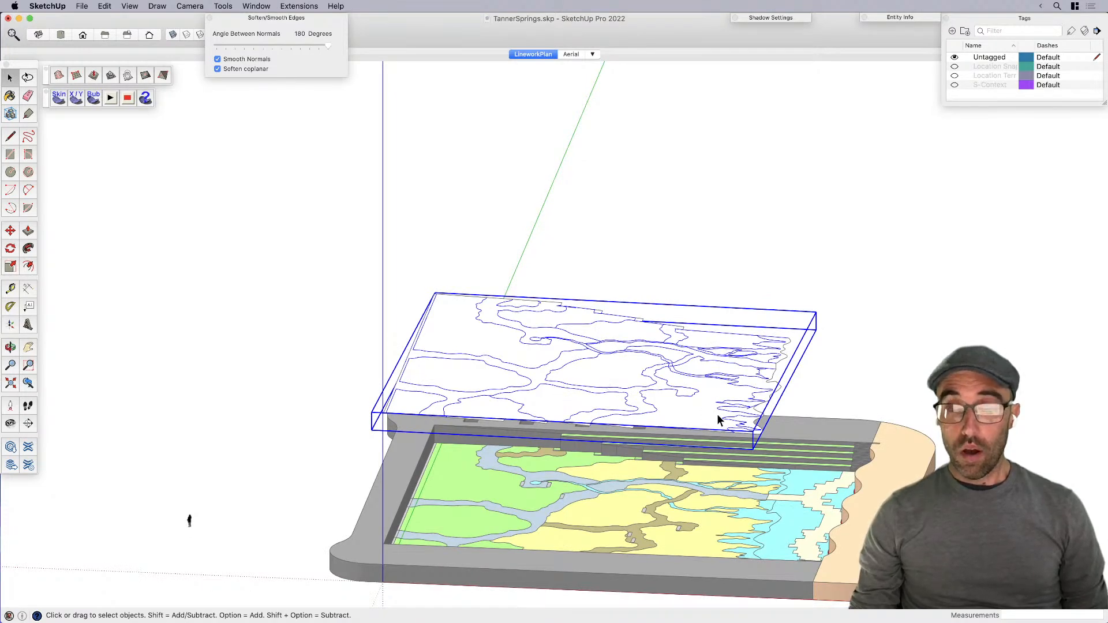
Step: Sample the light green material from the flat plan below and open the white terrain mesh group for editing
scroll(716, 413, "up", 5)
key("b")
key("alt")
left_click(512, 476, "super")
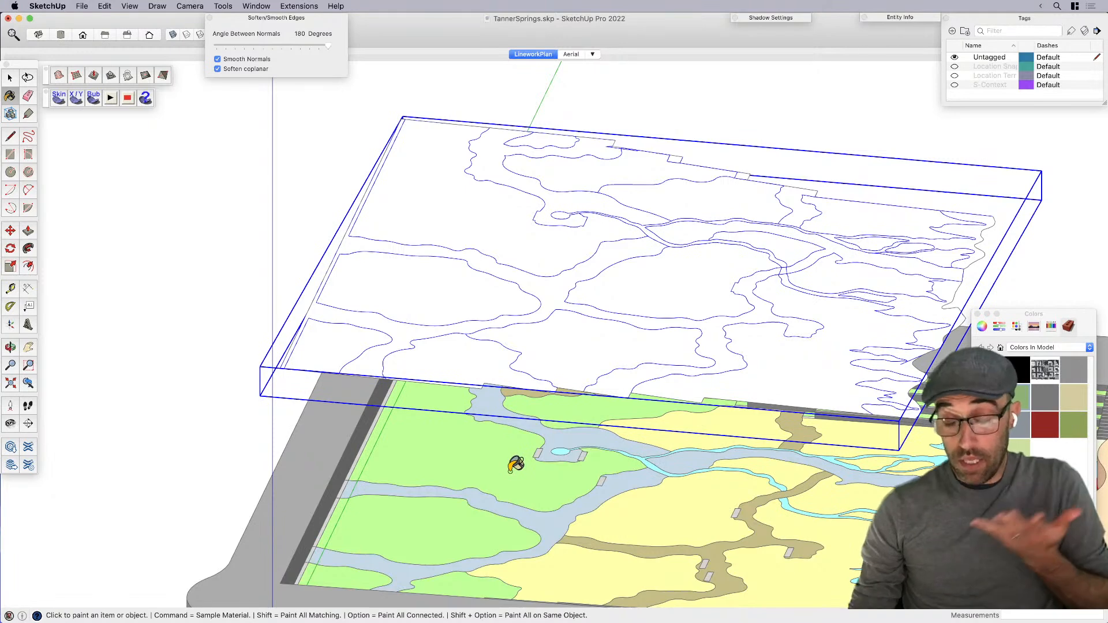
key("space")
double_click(460, 356)
left_click(451, 353)
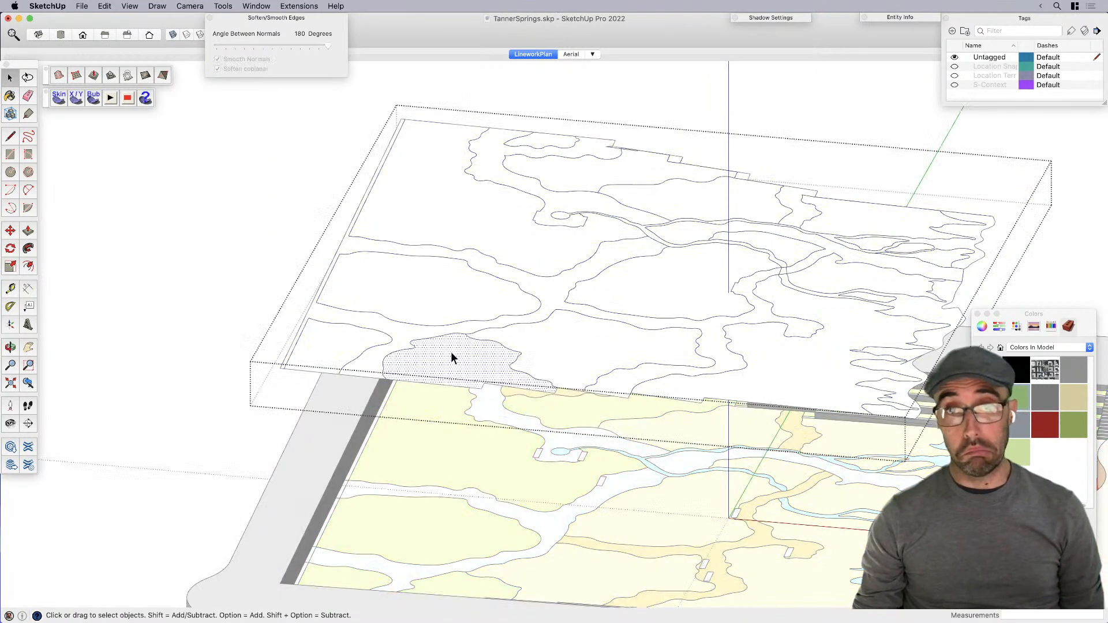
Step: Paint the lawn areas of the terrain mesh with the sampled light green, matching the flat plan
key("b")
left_click(447, 357)
left_click(334, 332)
left_click(400, 274)
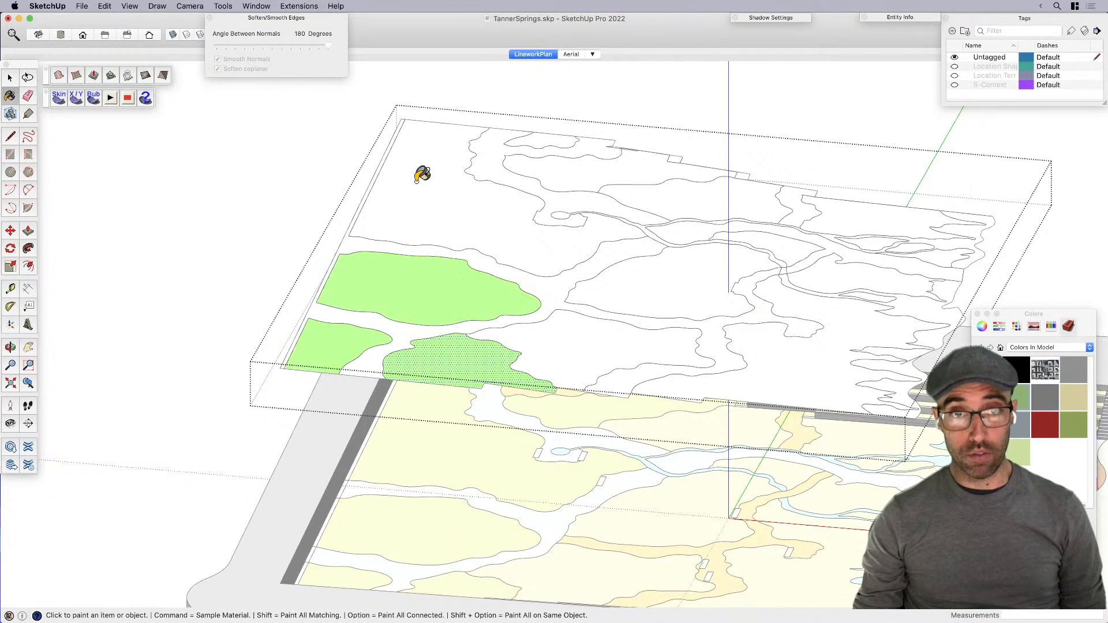
left_click(421, 176)
scroll(543, 135, "up", 1)
scroll(490, 296, "down", 3)
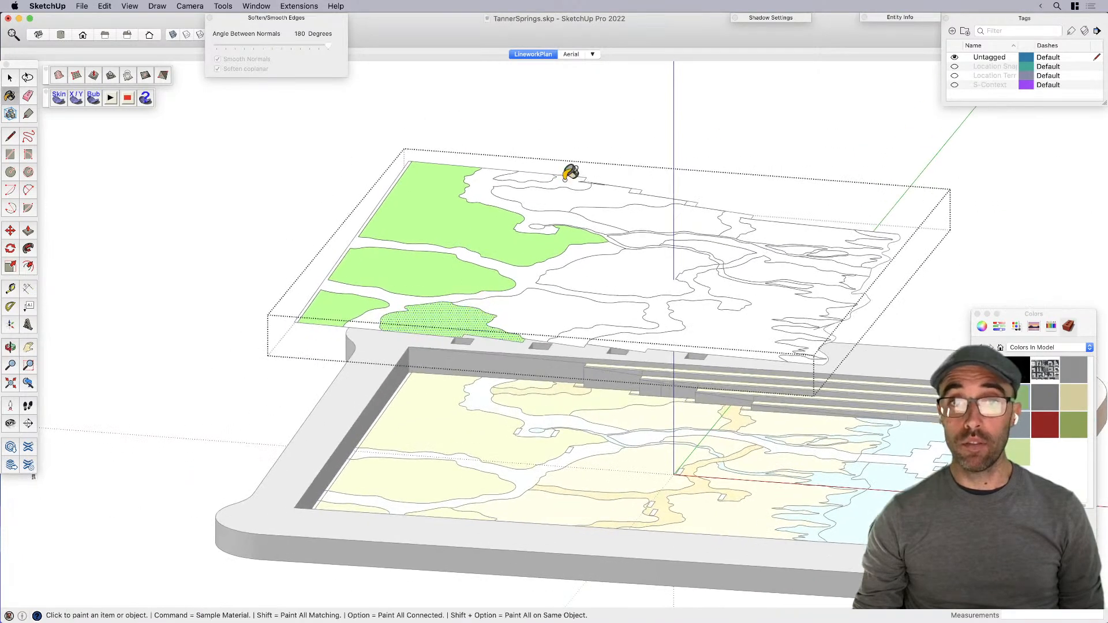
left_click(525, 176)
left_click(549, 200)
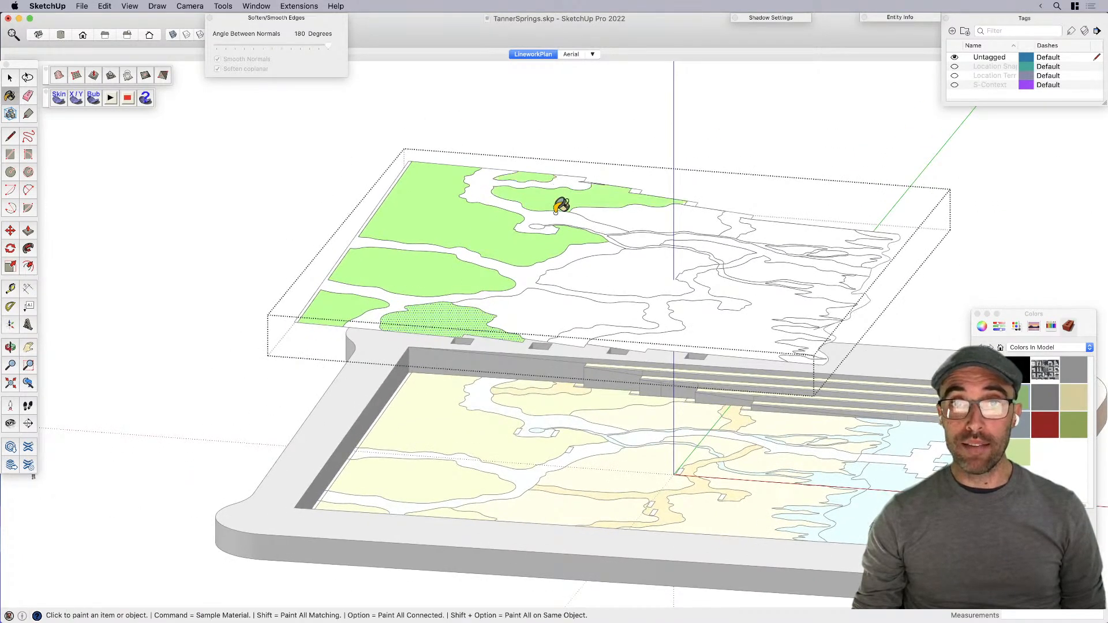
Step: Sample the yellow from the flat plan and paint the first yellow planting areas of the terrain mesh with it
left_click(630, 413, "super")
left_click(612, 272)
left_click(604, 306)
left_click(638, 236)
left_click(639, 216)
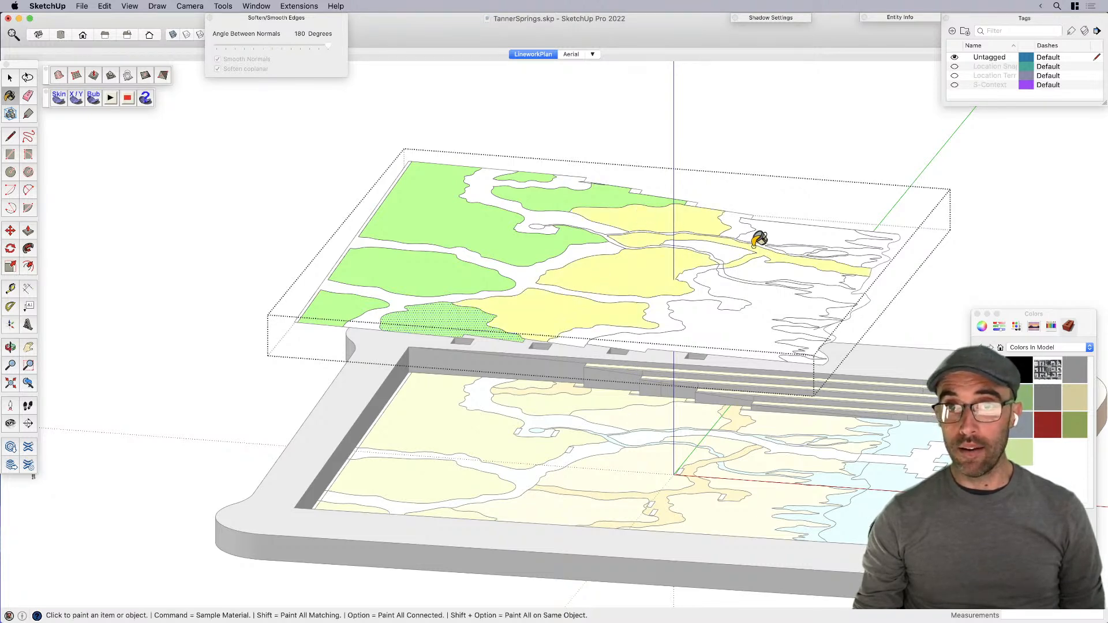
middle_click_drag(818, 265, 781, 297)
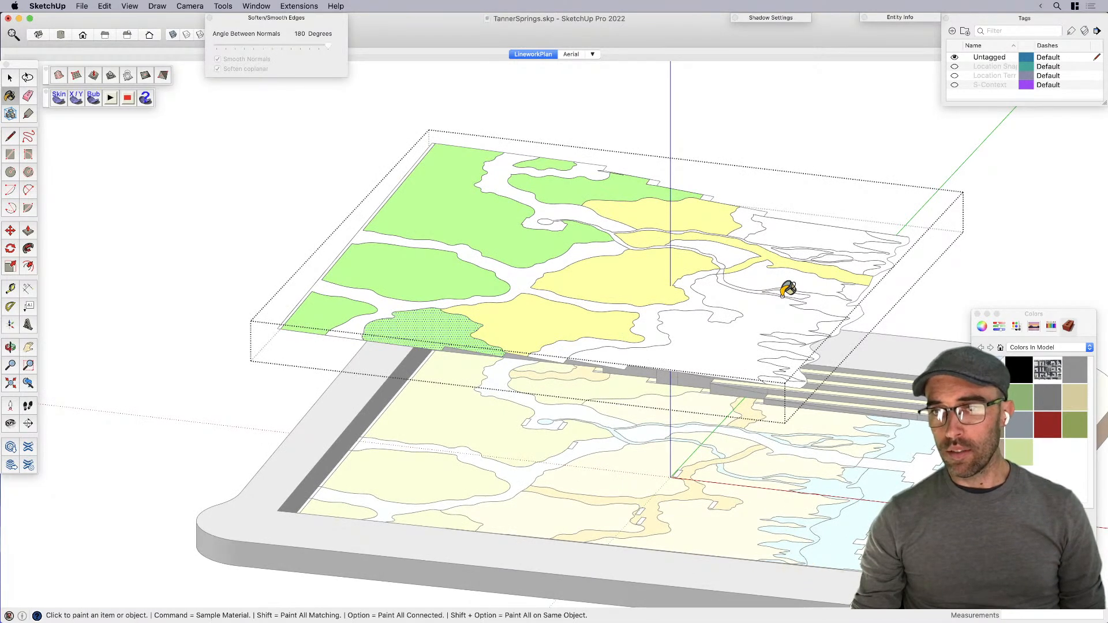
Step: Select the long central path band and repaint it with the blue-grey path material sampled from the flat plan
scroll(836, 250, "up", 2)
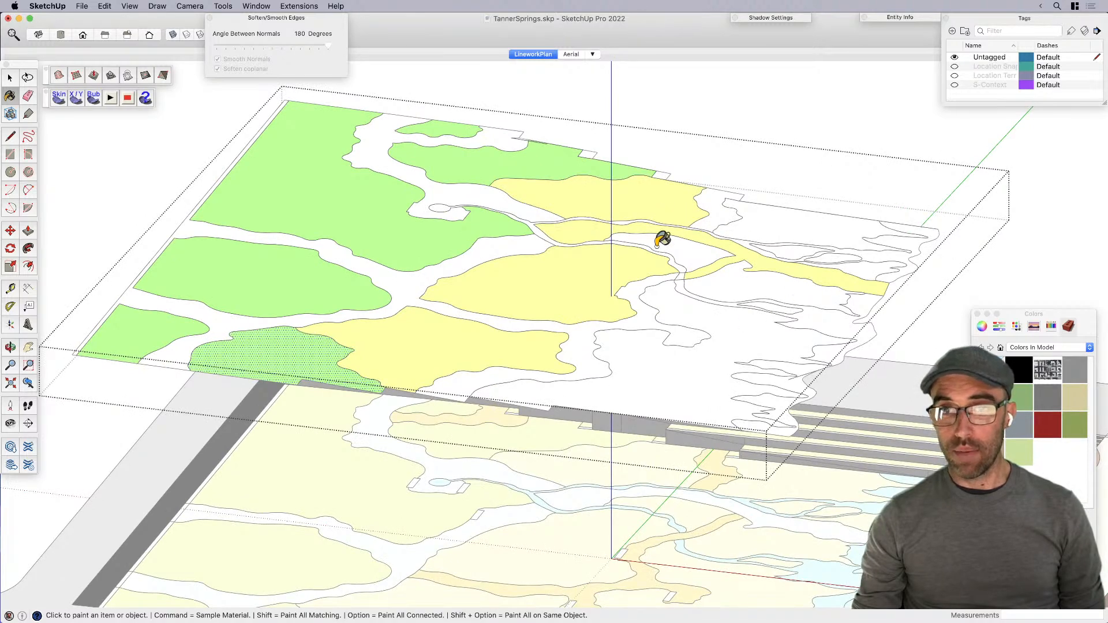
scroll(700, 262, "up", 3)
key("space")
left_click(697, 281)
scroll(504, 188, "down", 5)
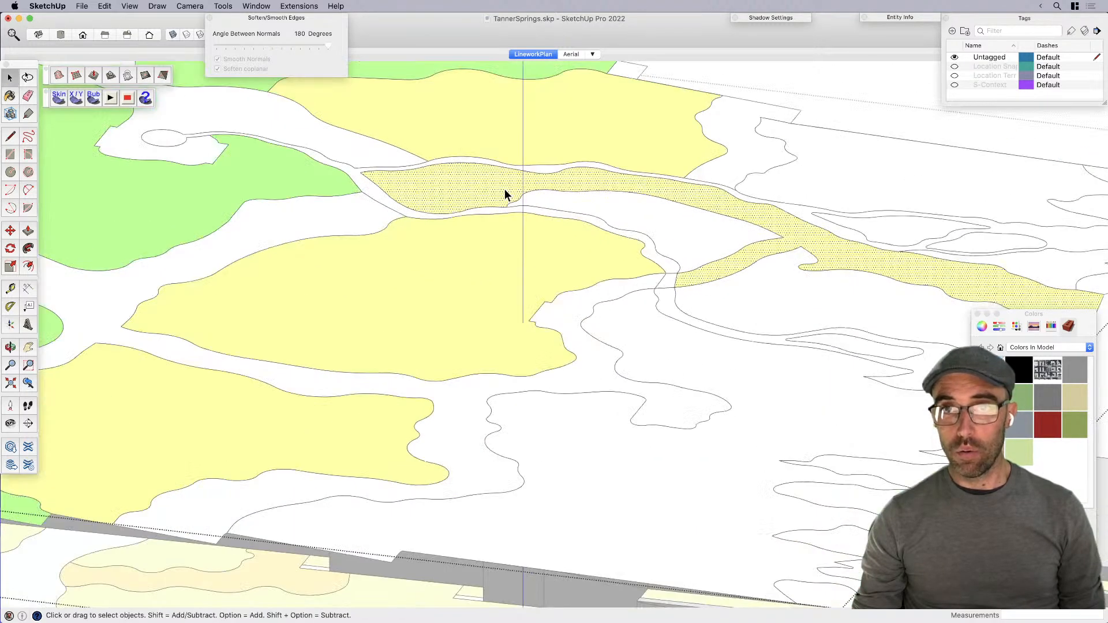
key("b")
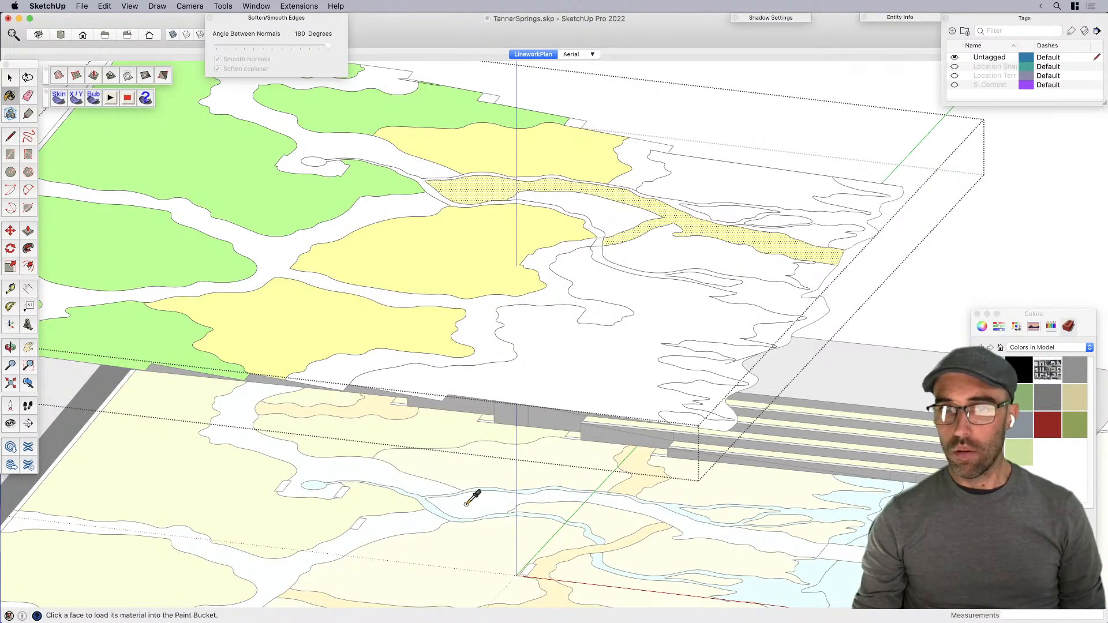
left_click(670, 231)
Step: Paint the other winding paths of the terrain mesh blue-grey and the remaining planting areas yellow
scroll(500, 222, "down", 2)
left_click(457, 181)
scroll(568, 286, "up", 2)
left_click(589, 326)
left_click(609, 209)
left_click(652, 242)
left_click(686, 176)
left_click(612, 197, "super")
left_click(615, 173)
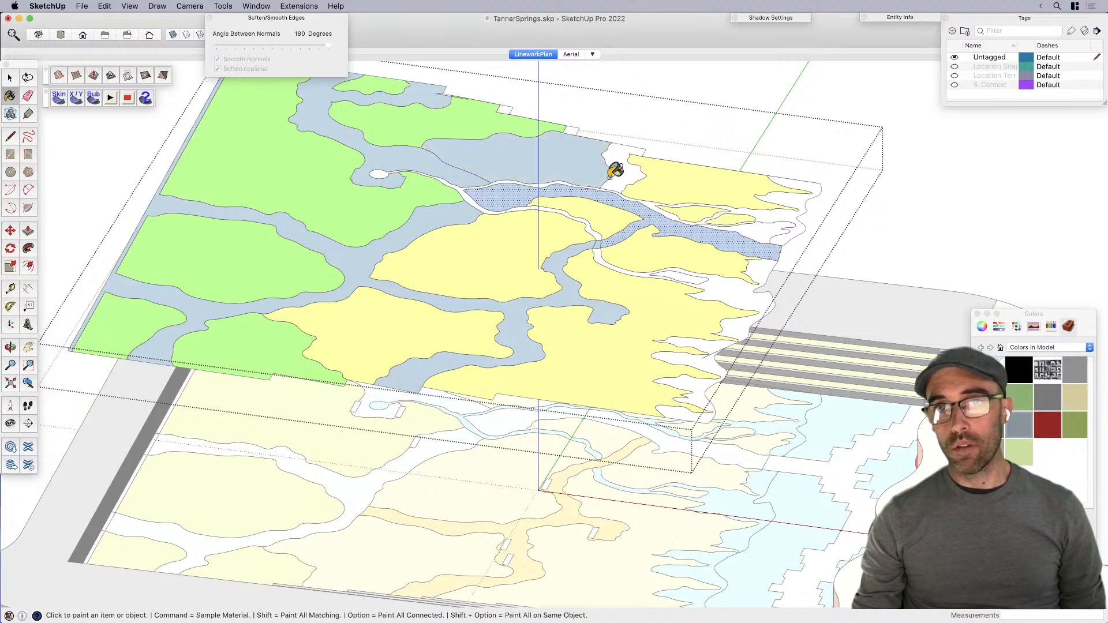
Step: Repaint the planting area above the central path yellow and fill the short path branch beside it with blue-grey
left_click(515, 213, "super")
left_click(519, 172)
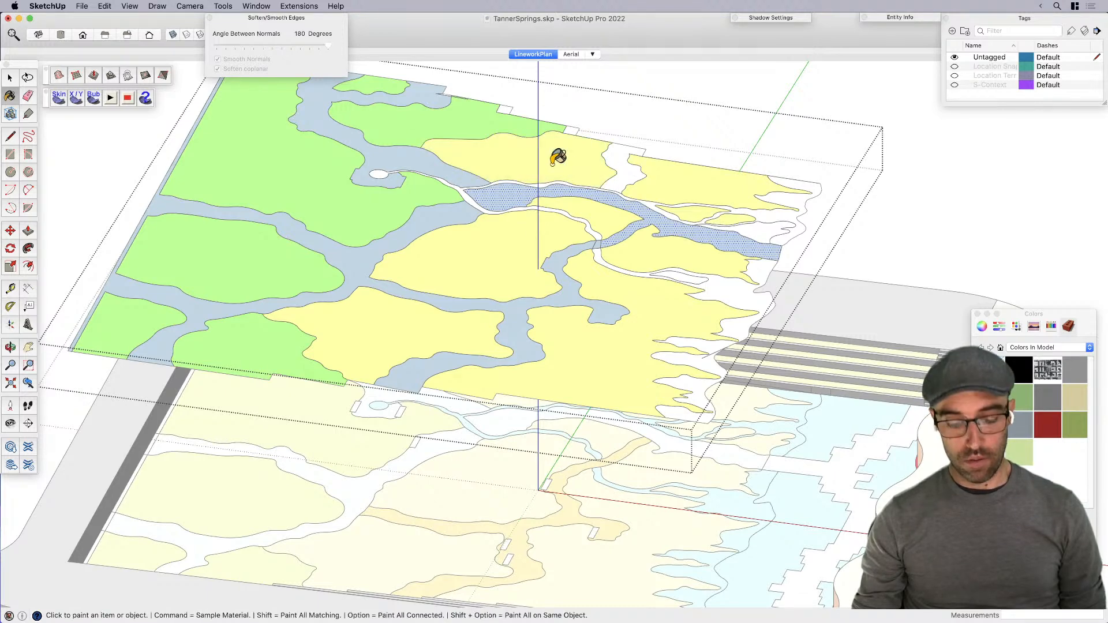
scroll(646, 170, "up", 3)
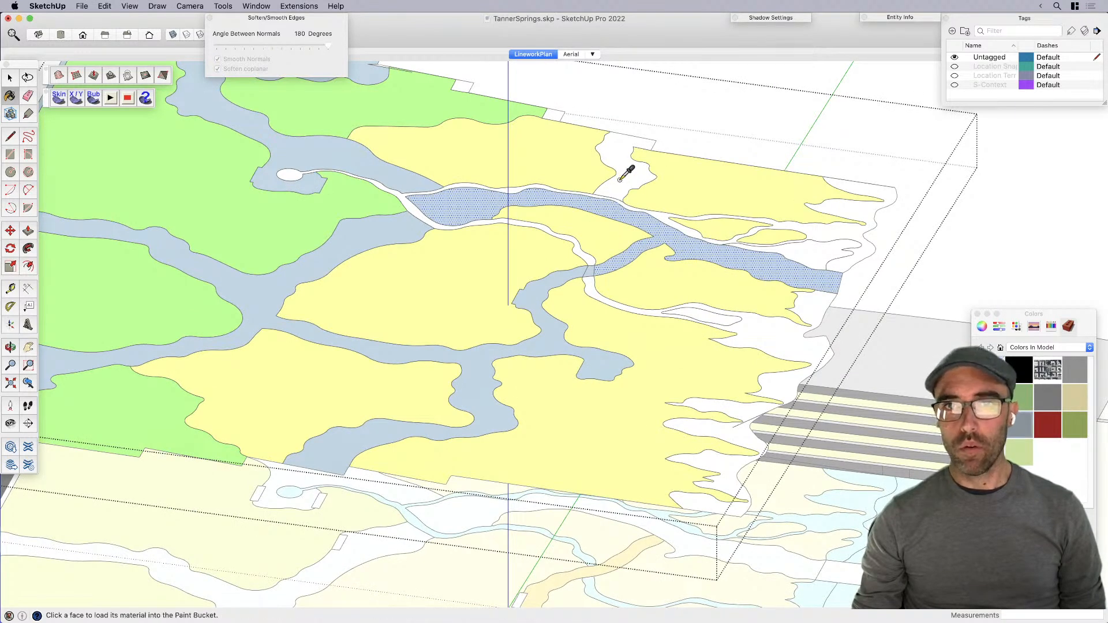
left_click(628, 173)
scroll(667, 297, "down", 3)
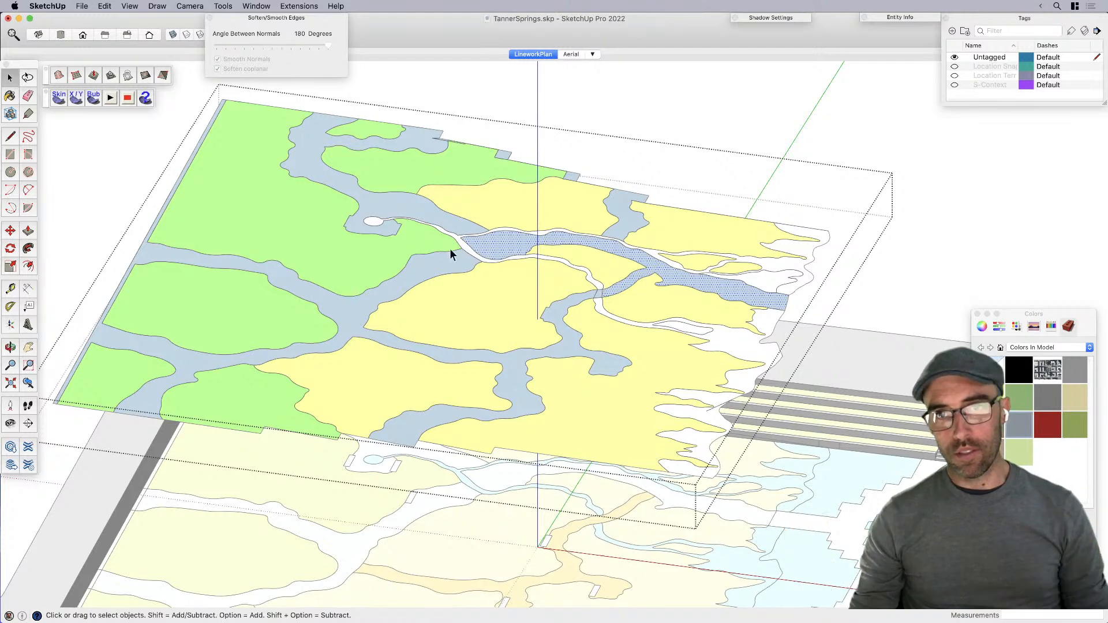
Step: Paint the pond, the narrow streams and the ragged shoreline areas of the terrain mesh with the cyan water material
left_click(724, 407)
scroll(689, 327, "up", 3)
left_click(831, 243)
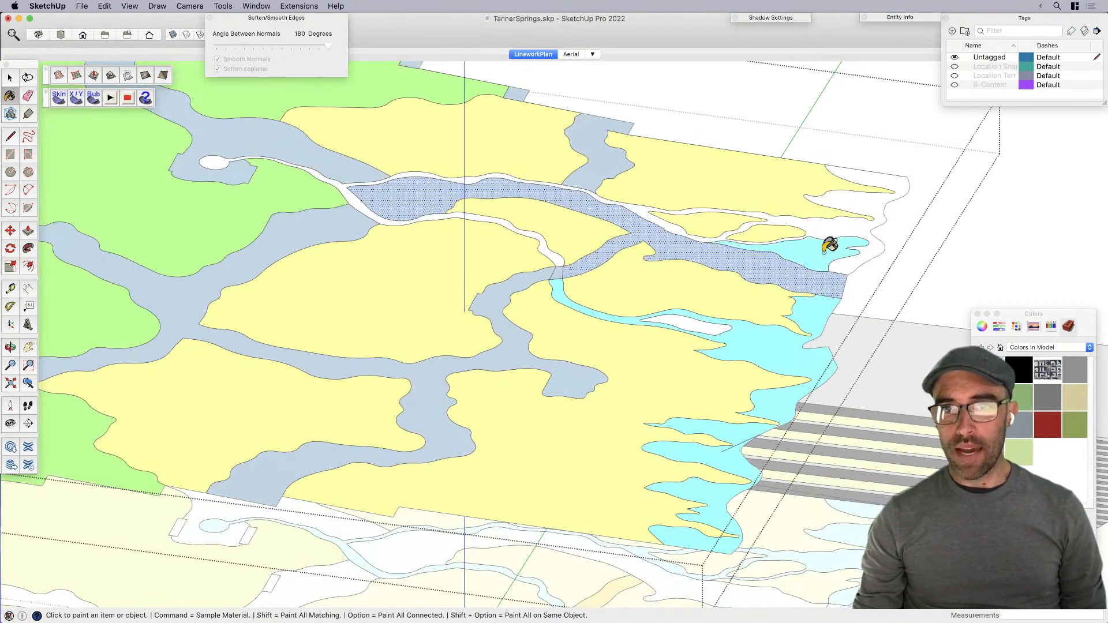
scroll(782, 215, "up", 2)
left_click(810, 234)
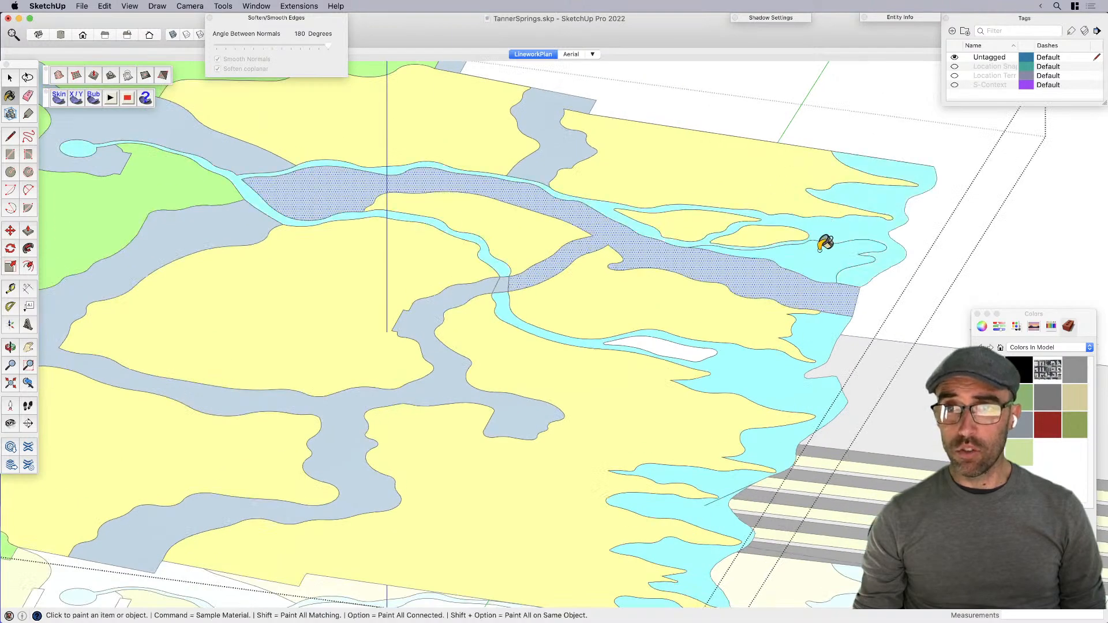
left_click(824, 243)
left_click(669, 336)
scroll(716, 343, "down", 3)
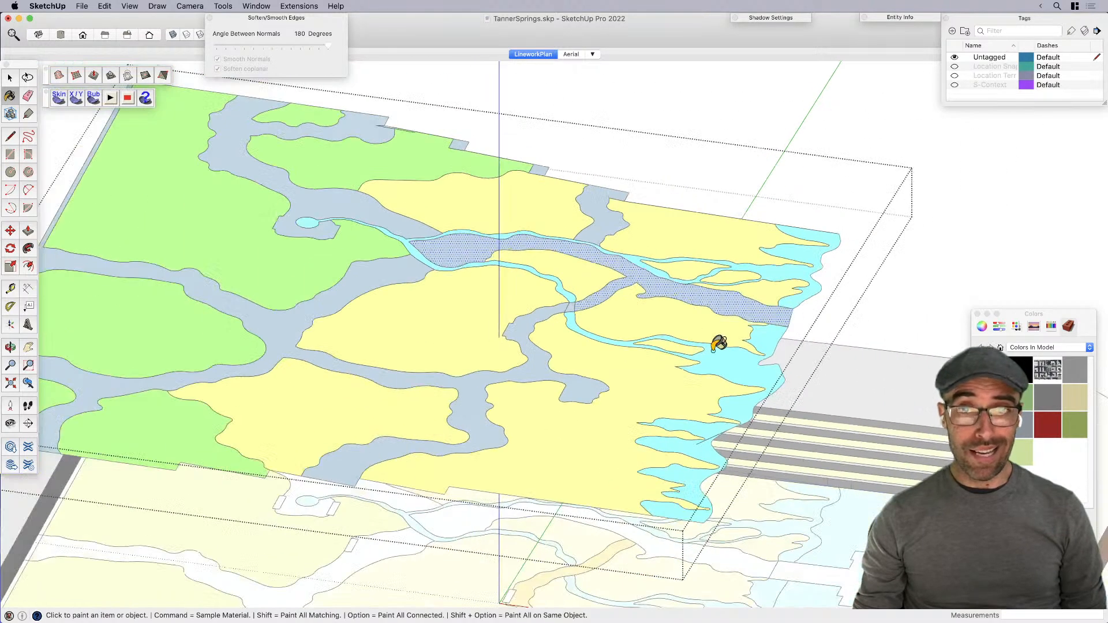
scroll(718, 339, "down", 3)
Step: Close the painted terrain group and move it about 59' down into the plan's recess, snapping its corner to the recess corner
key("space")
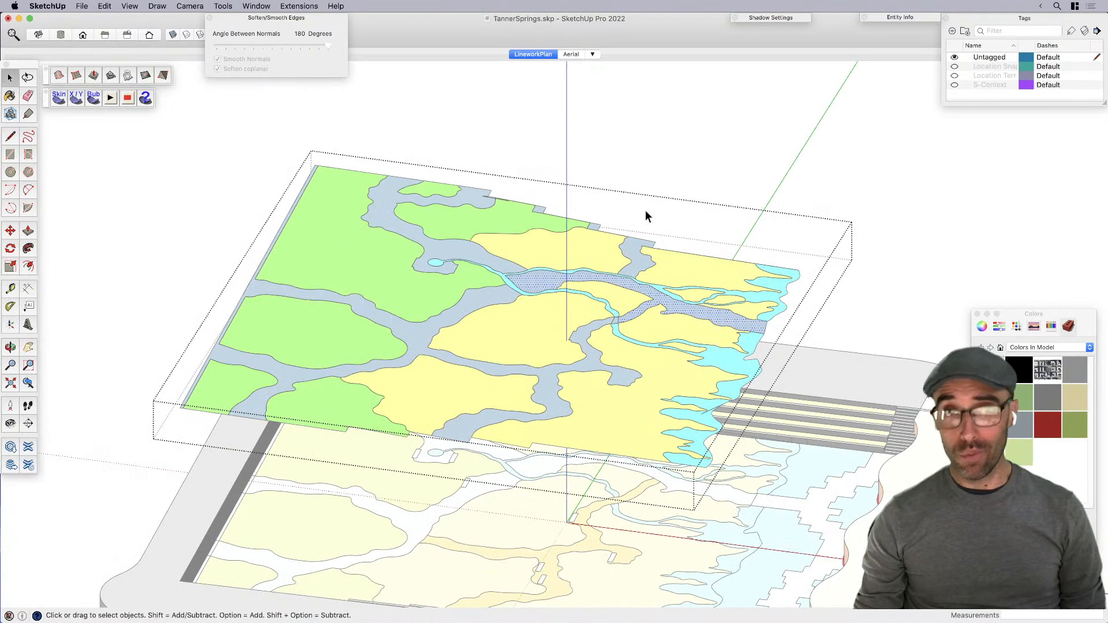
scroll(658, 154, "up", 3)
scroll(656, 151, "down", 2)
left_click(547, 316)
key("m")
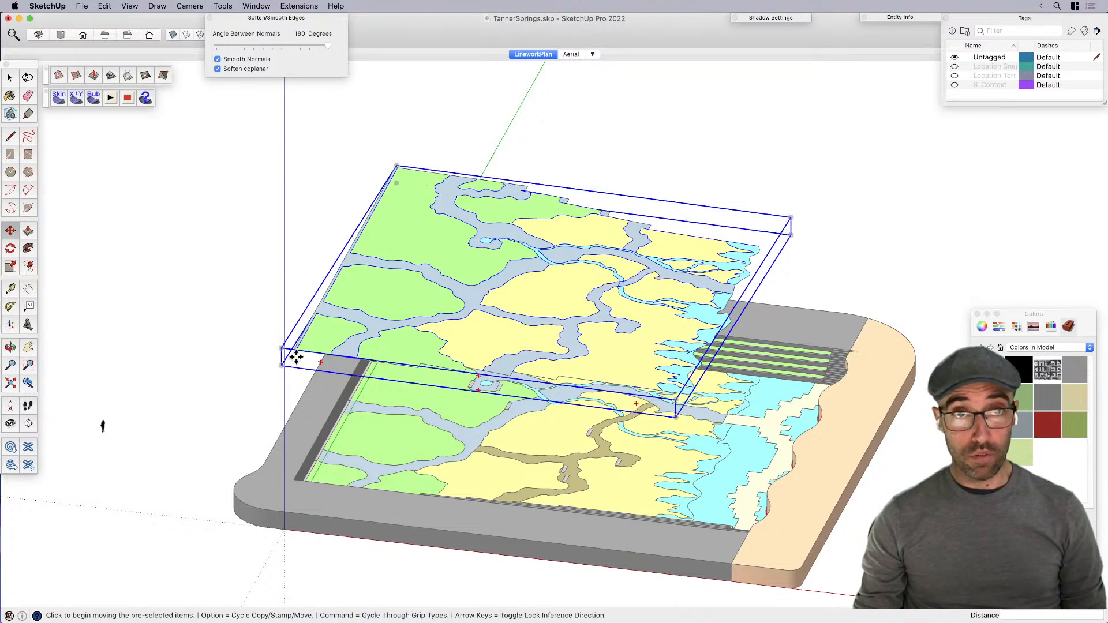
scroll(282, 352, "up", 4)
scroll(283, 351, "up", 3)
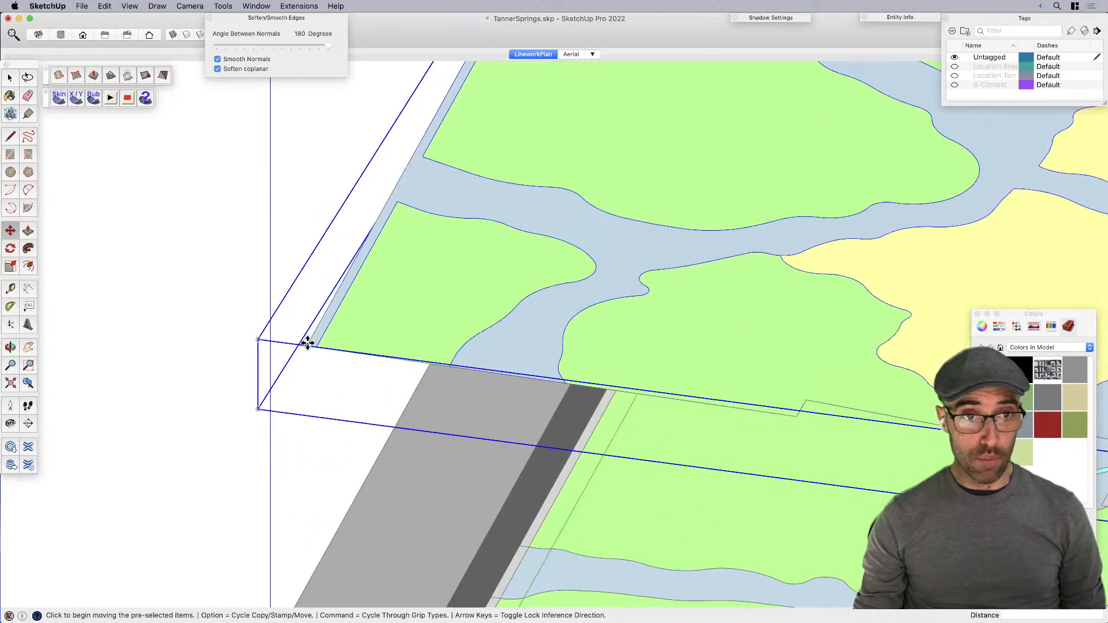
left_click(307, 343)
scroll(425, 267, "down", 5)
scroll(366, 532, "up", 5)
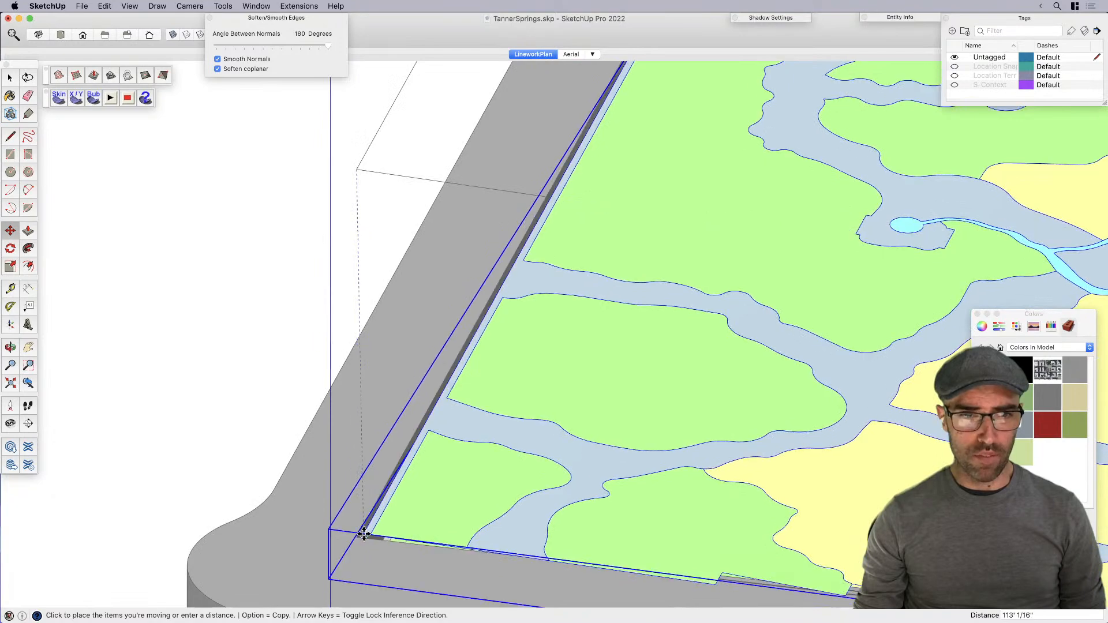
left_click(359, 536)
scroll(351, 267, "down", 5)
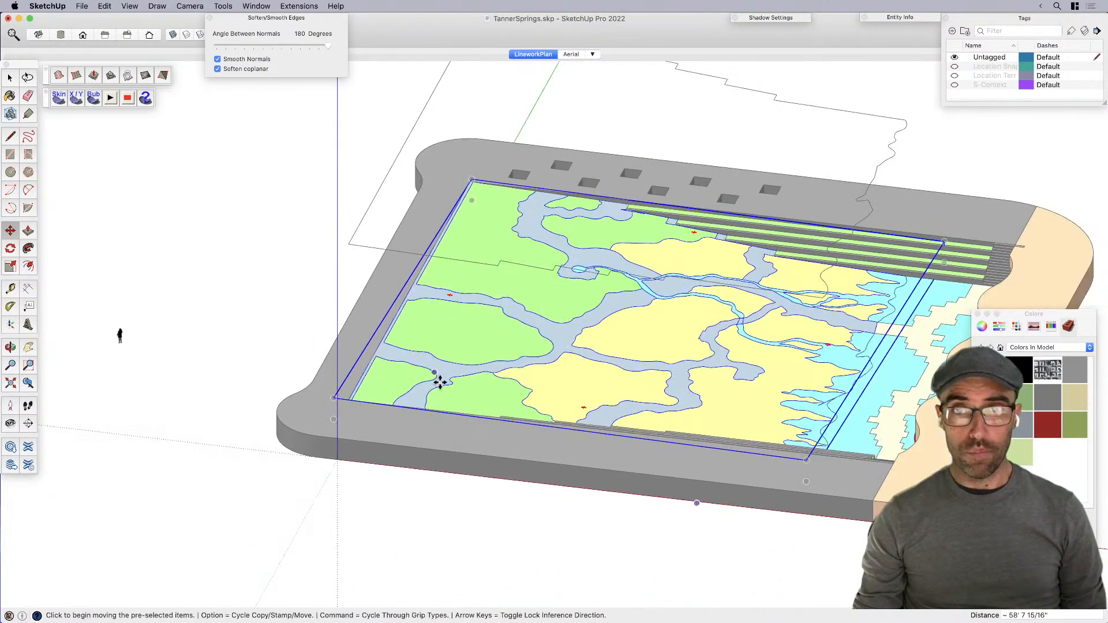
Step: Delete the leftover outline of the terrain floating above the model
middle_click_drag(439, 382, 470, 280)
key("space")
left_click_drag(330, 133, 850, 263)
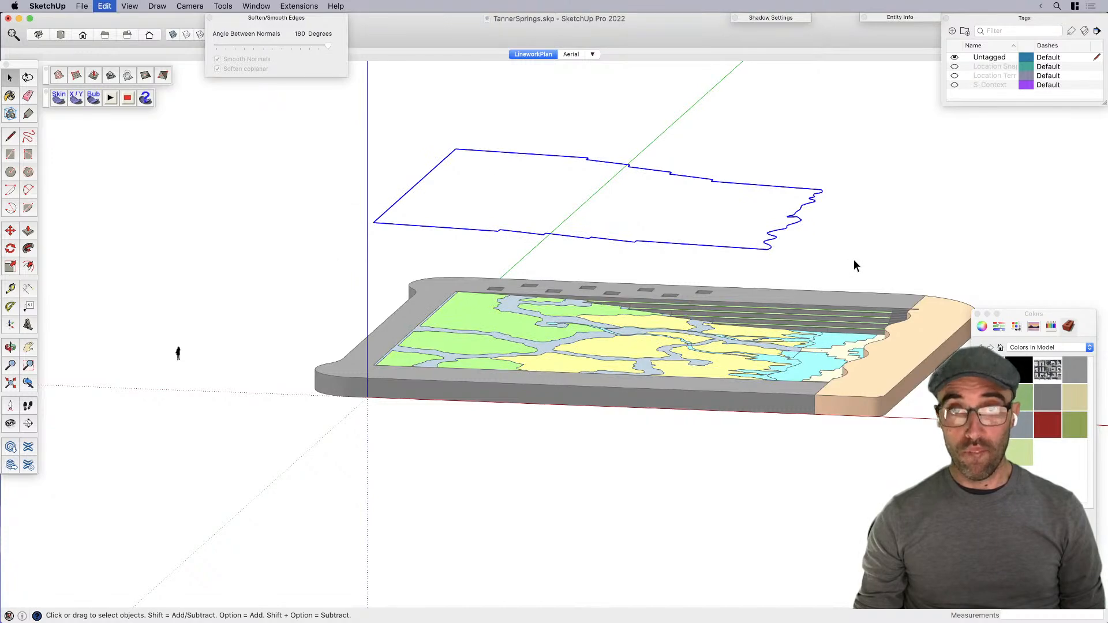
key("Delete")
Step: Examine from several sides how the painted terrain fits the surrounding deck, terraces and water
middle_click_drag(854, 263, 589, 440)
scroll(589, 439, "up", 3)
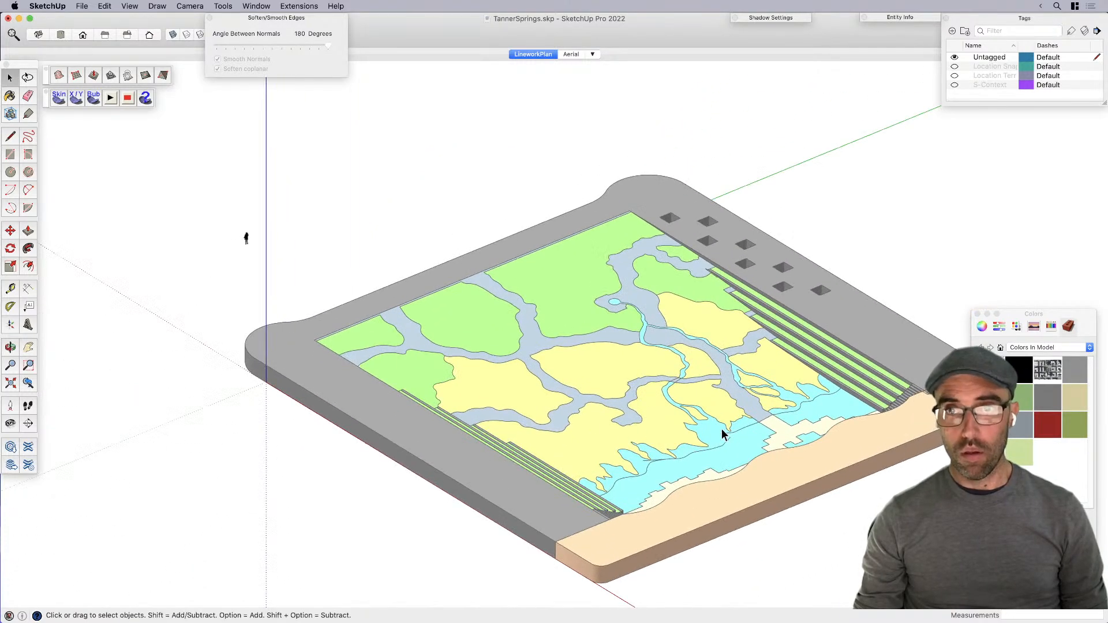
scroll(721, 441, "up", 5)
scroll(685, 416, "down", 6)
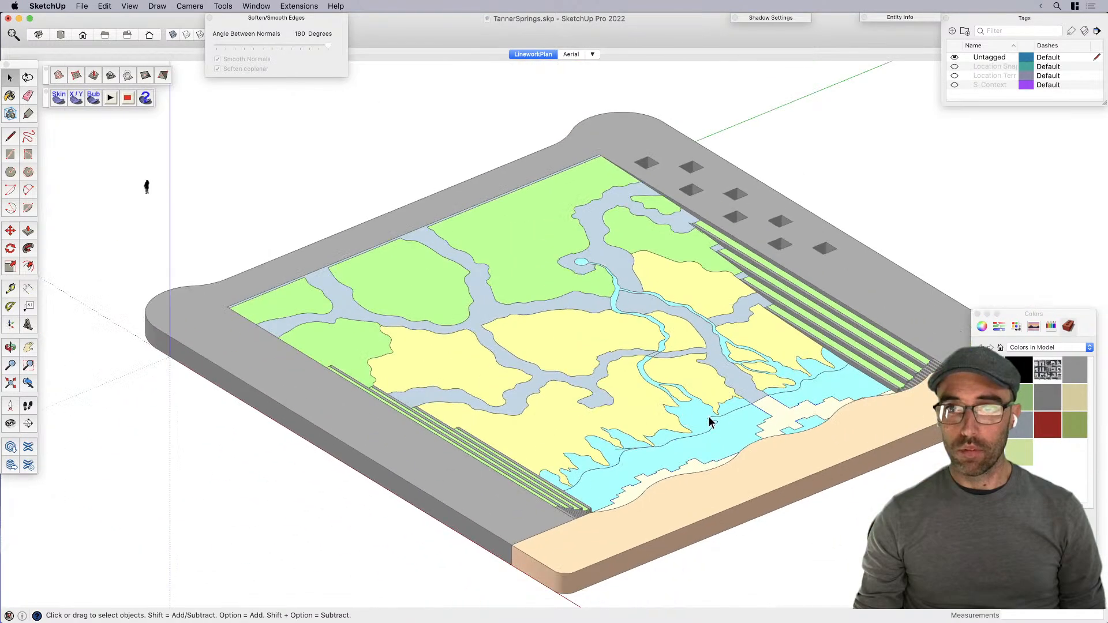
middle_click_drag(707, 416, 649, 384)
middle_click_drag(429, 415, 876, 397)
middle_click_drag(458, 381, 868, 410)
middle_click_drag(359, 293, 516, 449)
scroll(513, 451, "up", 2)
scroll(379, 461, "down", 3)
Step: Move the terraced steps group about 3' 4" so that its end corner meets the seam between tan deck and grey paving
left_click(378, 462)
scroll(413, 489, "up", 4)
scroll(212, 438, "up", 5)
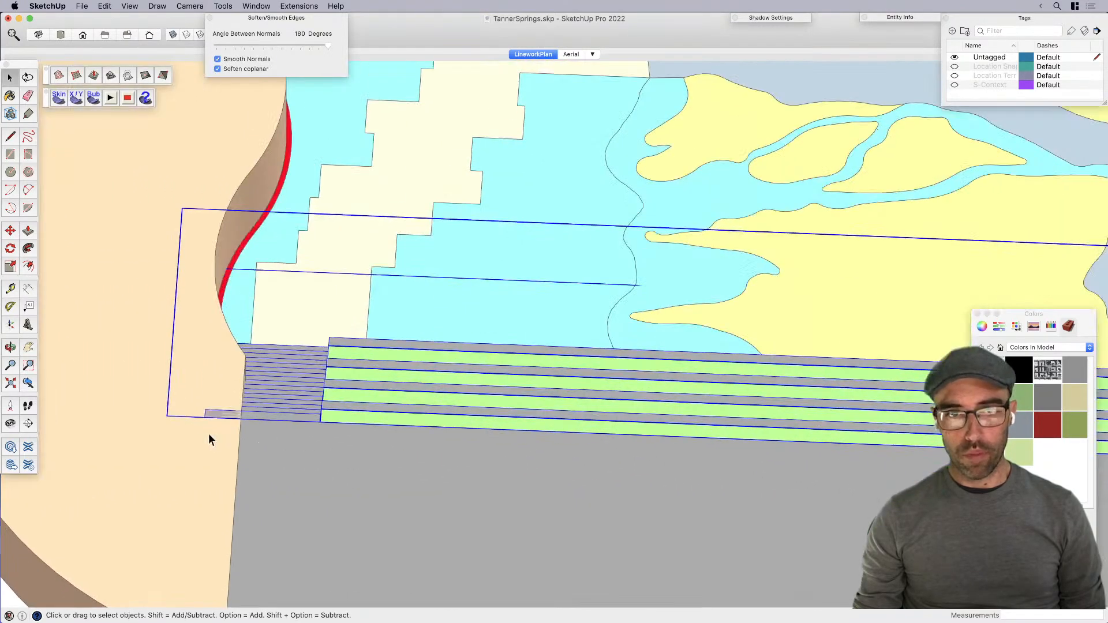
scroll(213, 437, "up", 2)
key("m")
left_click(206, 410)
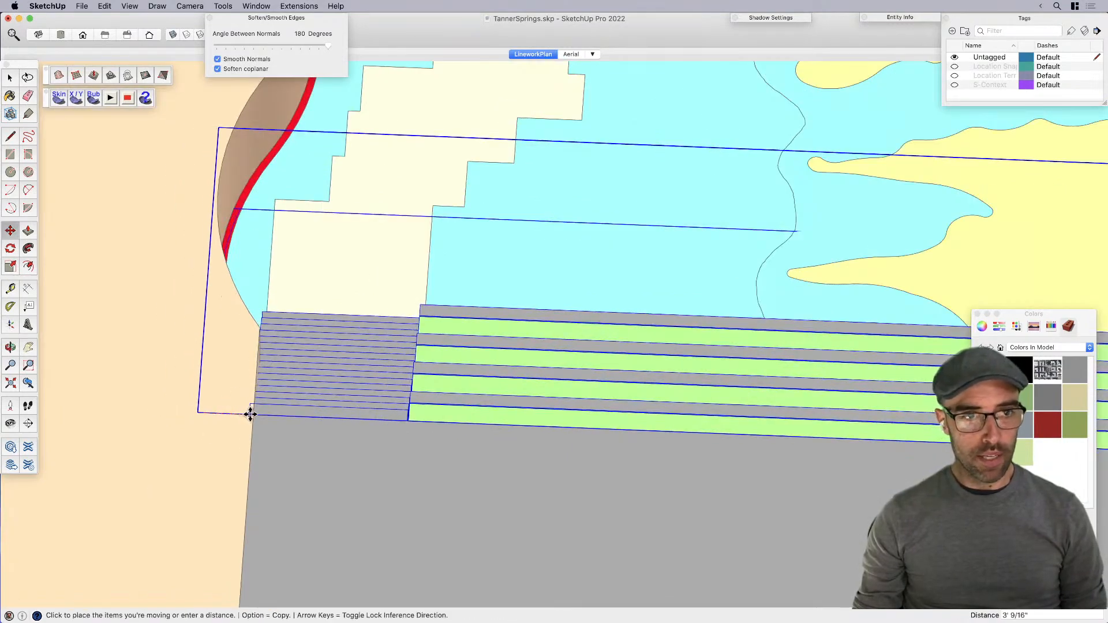
left_click(252, 413)
scroll(531, 482, "down", 3)
scroll(450, 287, "down", 3)
scroll(456, 348, "down", 2)
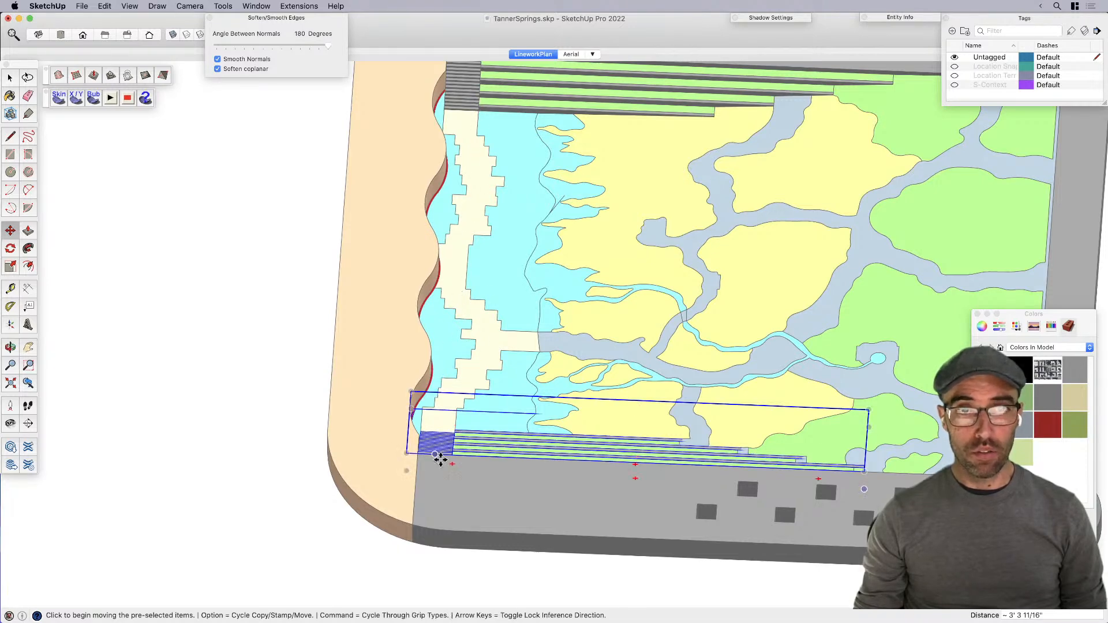
scroll(444, 453, "down", 3)
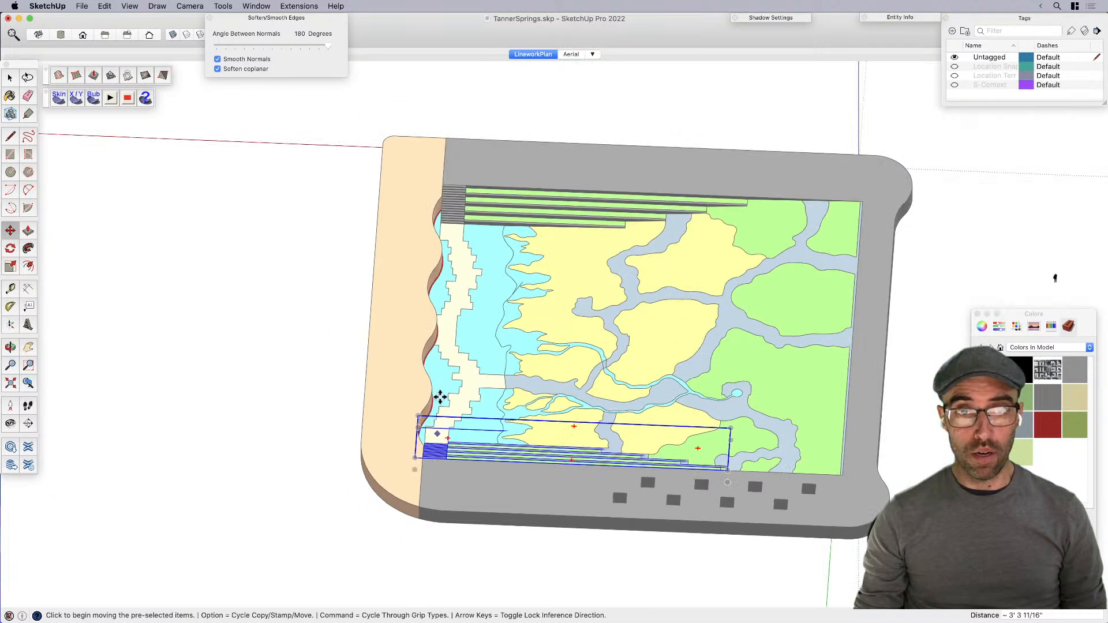
key("l")
left_click(446, 138)
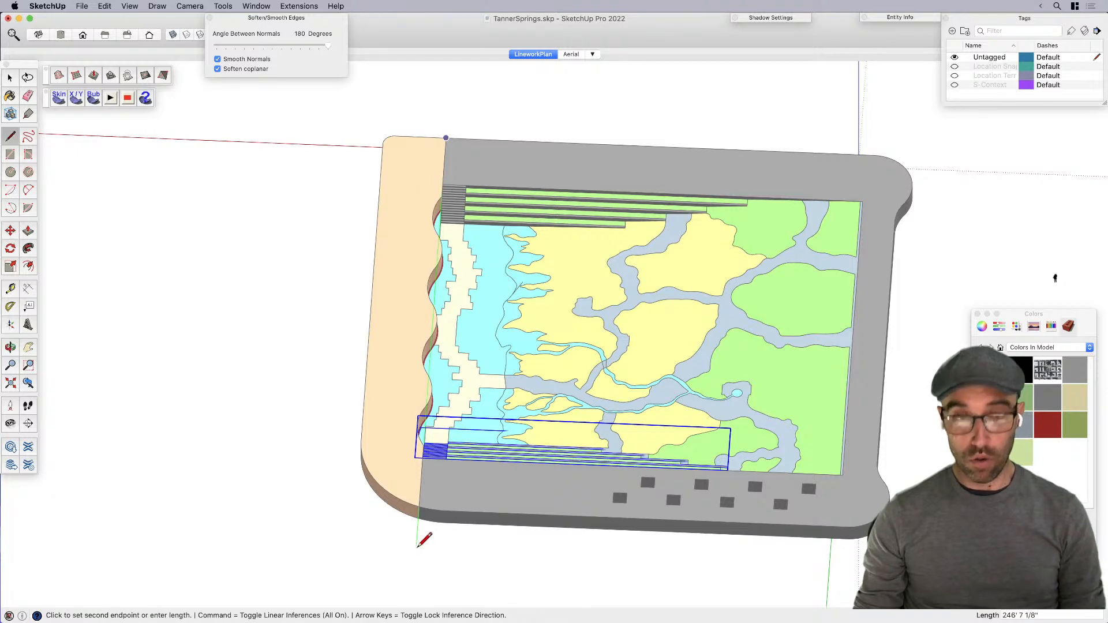
key("space")
Step: Open the group that contains the stepped cream walkway and select the walkway's face
scroll(472, 430, "up", 3)
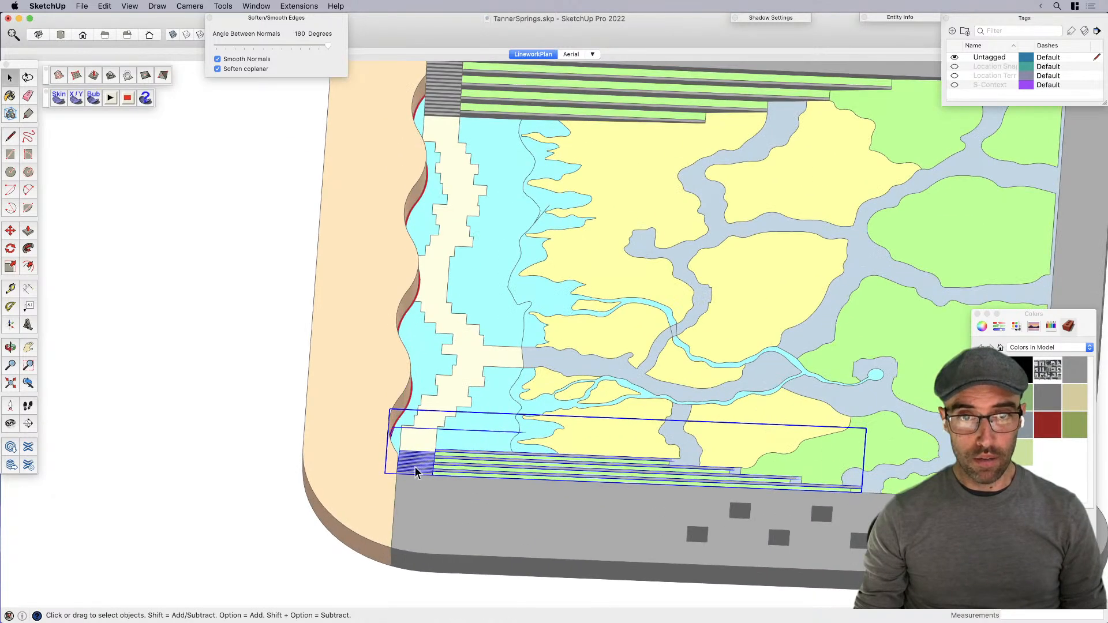
left_click(415, 441)
middle_click_drag(564, 447, 511, 322)
scroll(470, 352, "up", 3)
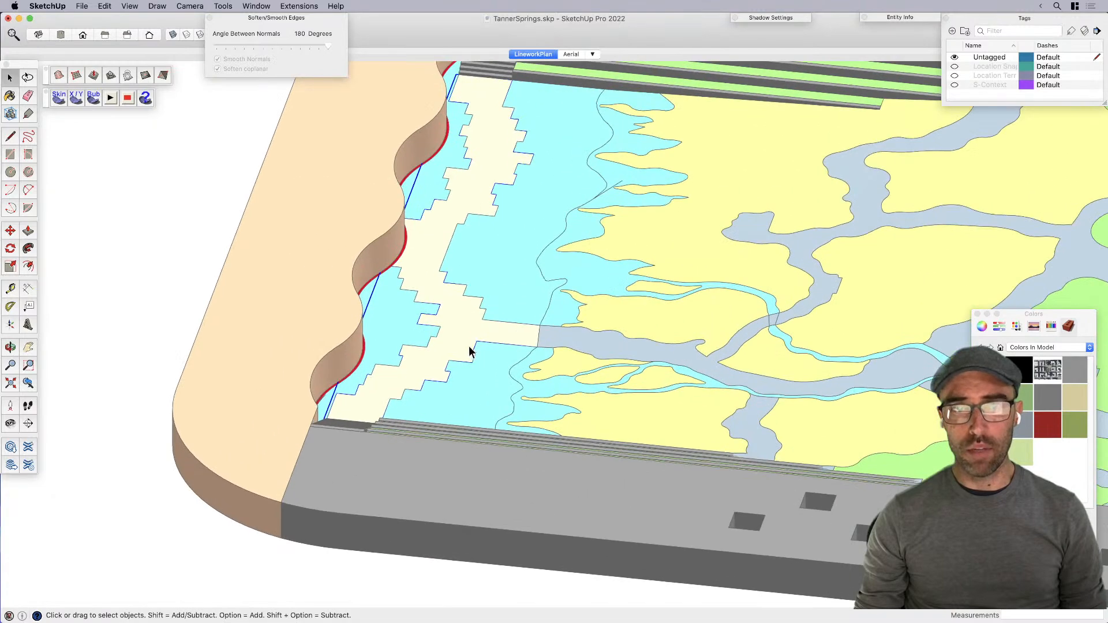
double_click(462, 327)
left_click(460, 328)
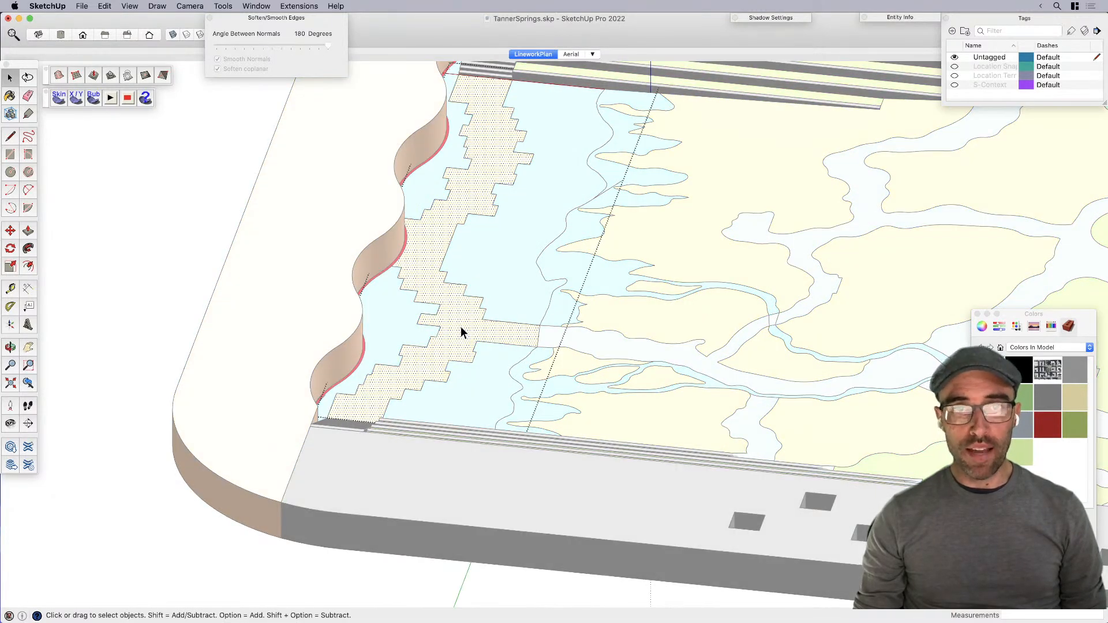
Step: Try pulling the walkway face up about 5 1/4" and check the walkway in the north-looking Tanner Springs photo in Preview
mouse_move(461, 329)
middle_mouse_down()
mouse_move(425, 314)
mouse_move(482, 316)
mouse_move(501, 333)
mouse_move(471, 324)
middle_mouse_up()
key("p")
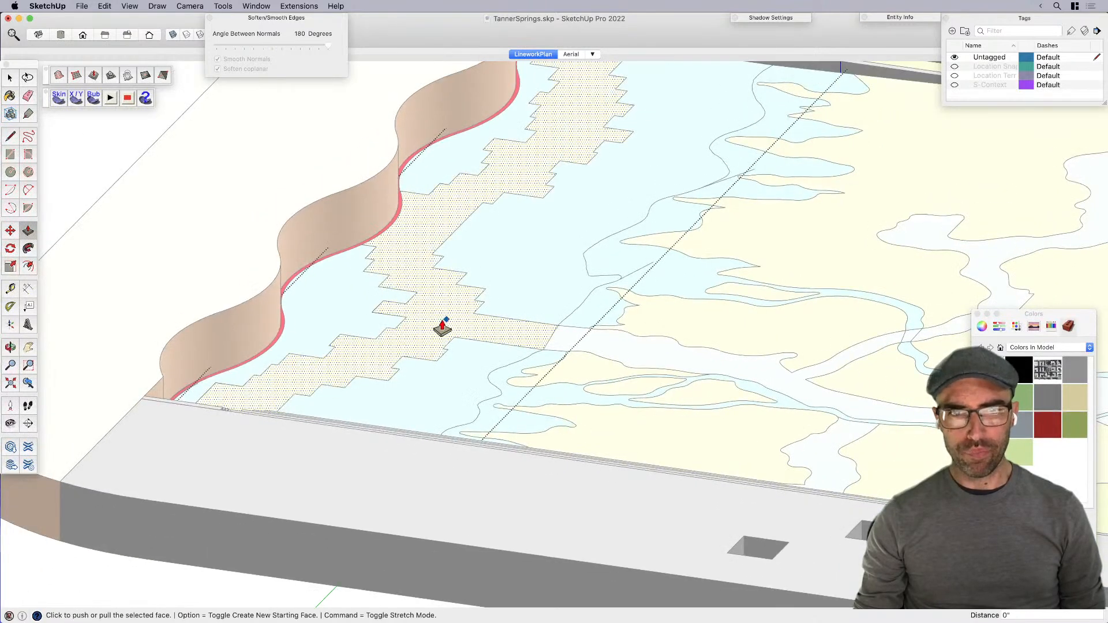
double_click(433, 340)
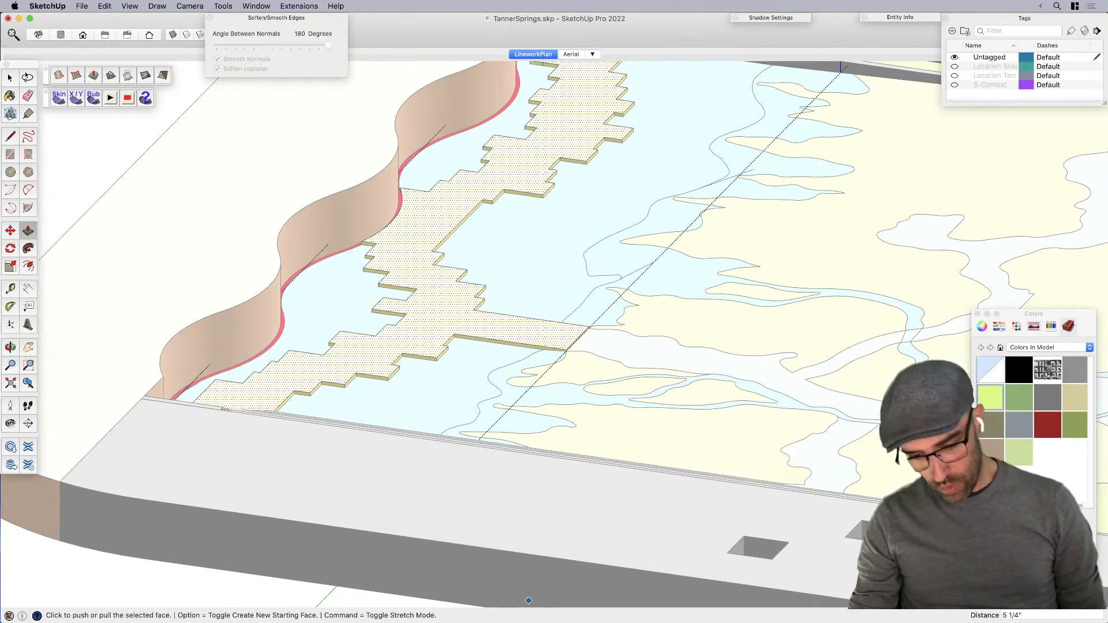
key("super+Tab")
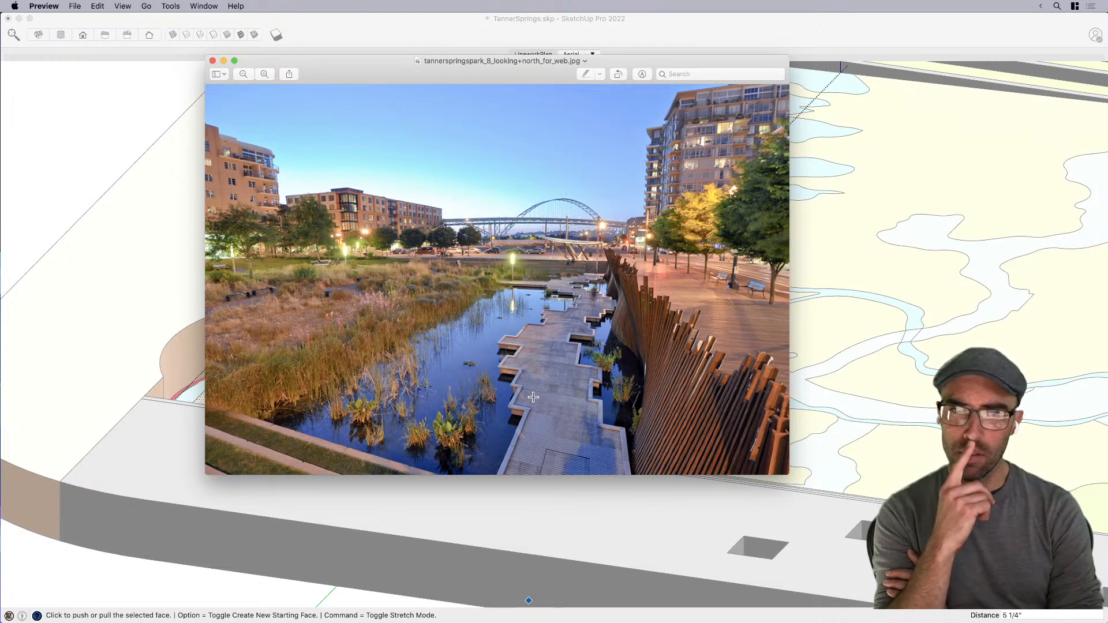
left_click(109, 306)
Step: Back in SketchUp, undo the trial extrusions of the walkway face
scroll(439, 329, "up", 6)
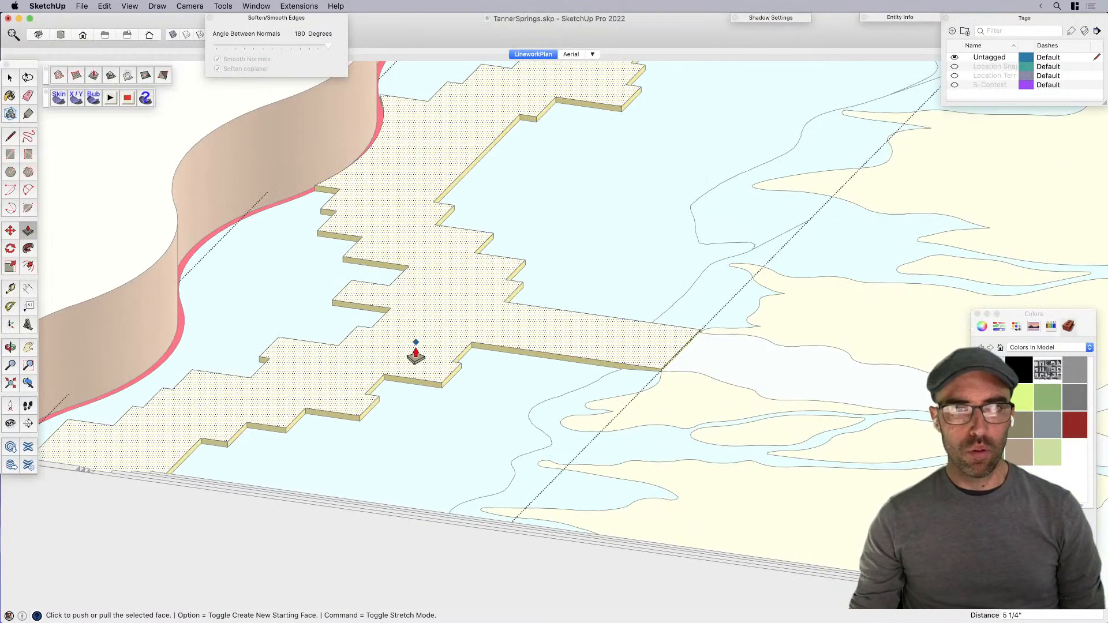
left_click(422, 362)
key("Escape")
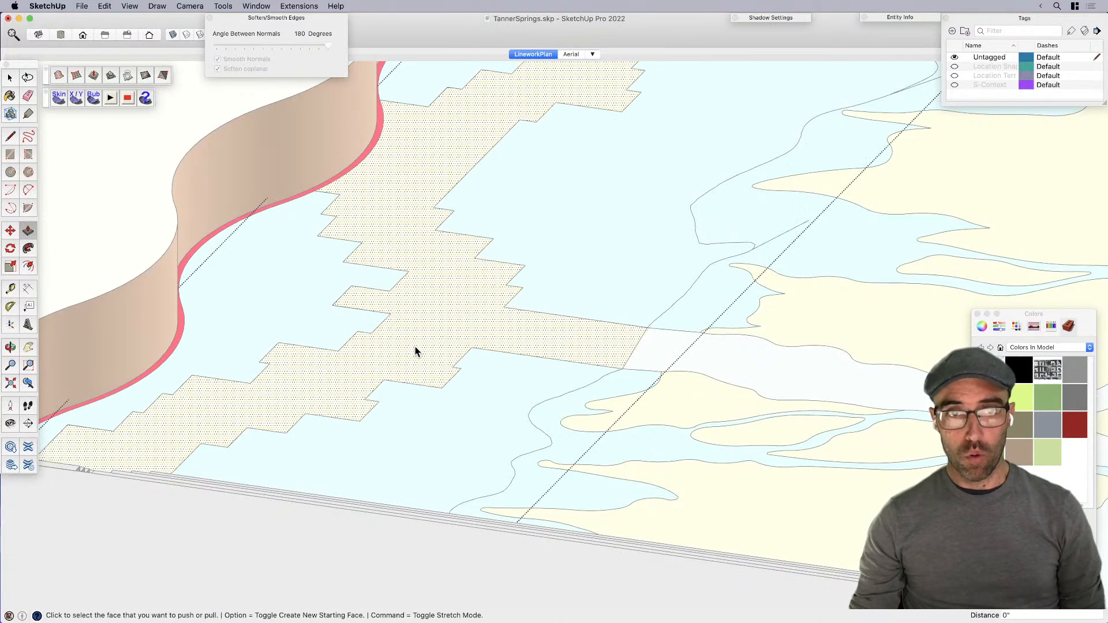
left_click_drag(413, 346, 427, 363)
scroll(427, 364, "down", 3)
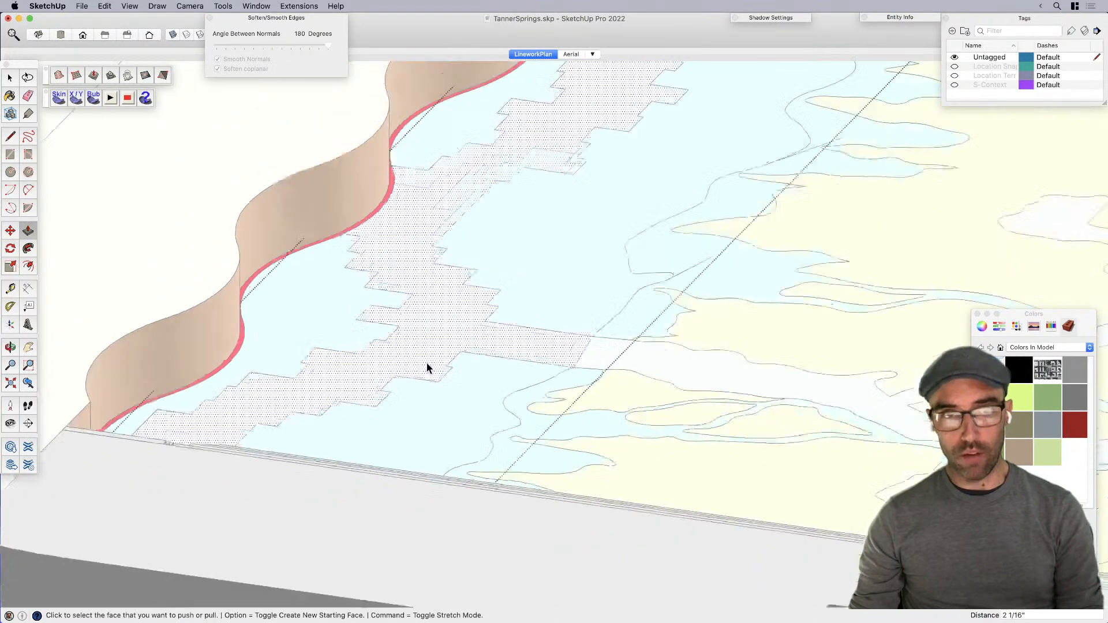
key("super+z")
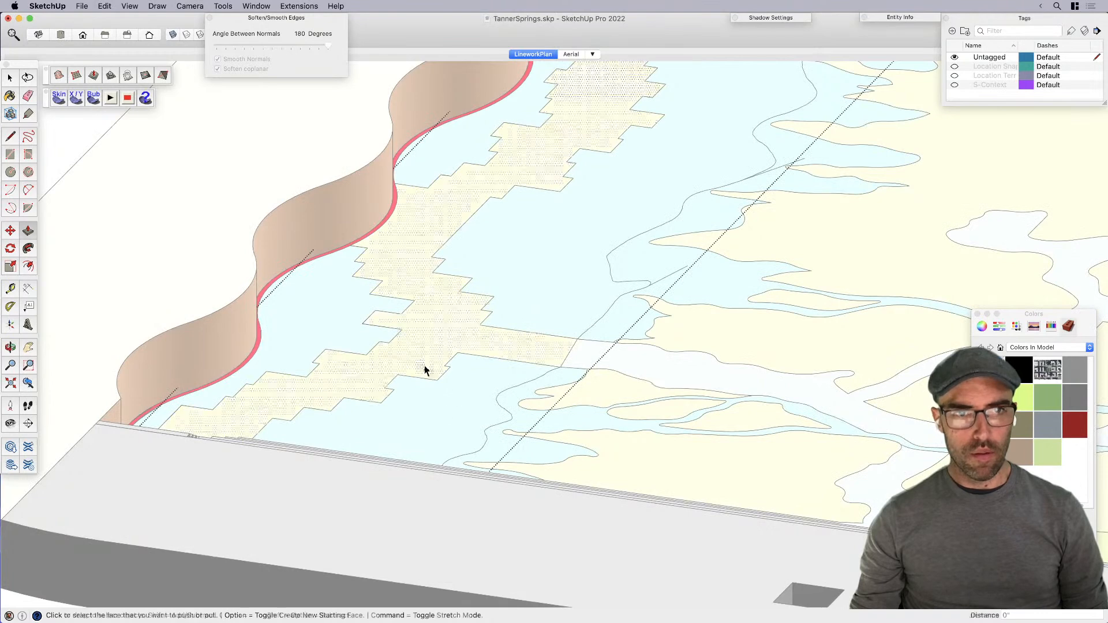
Step: Extrude the selected walkway face 4" upward
key("space")
left_click(29, 231)
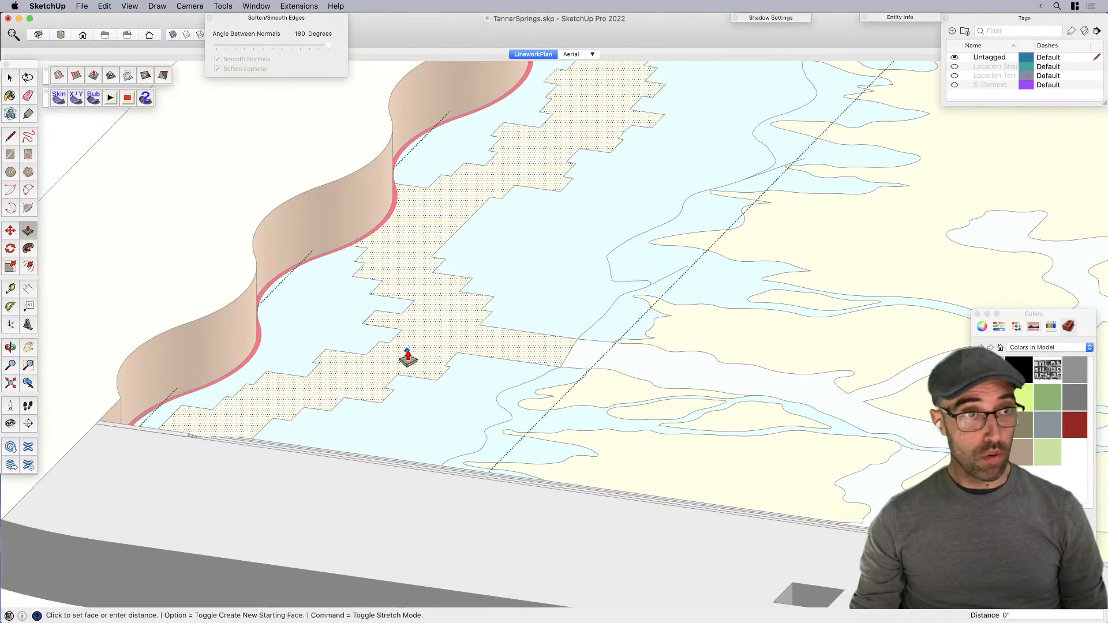
left_click(396, 358)
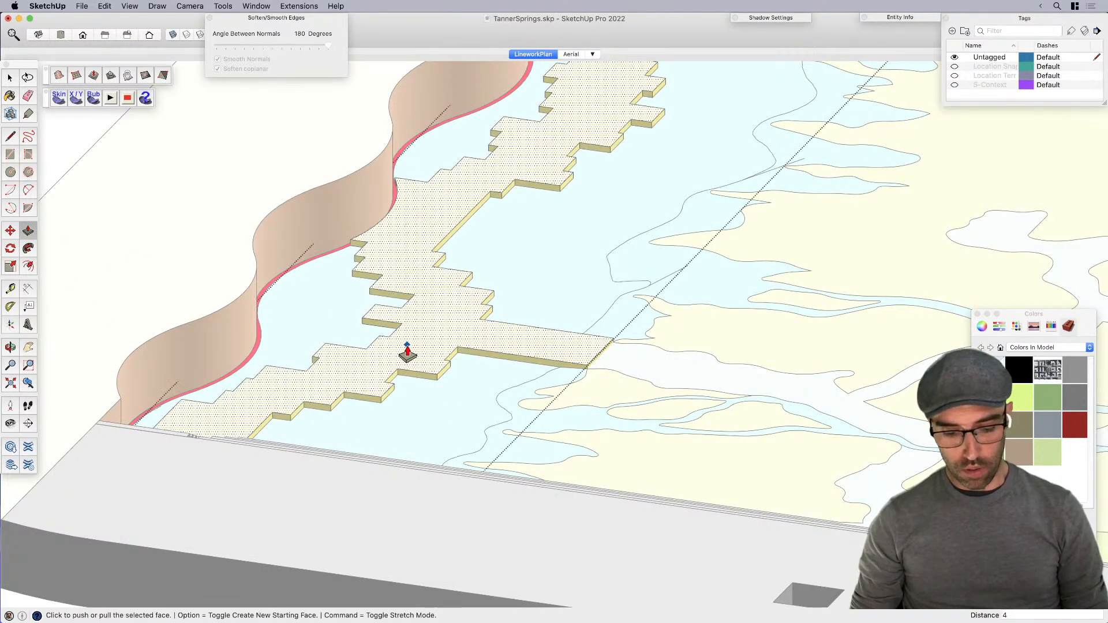
key("Return")
Step: Examine up close how the raised walkway meets the foot of the stairs and the lowest terrace wall
key("o")
left_click_drag(408, 352, 307, 427)
key("space")
middle_click_drag(589, 434, 355, 390)
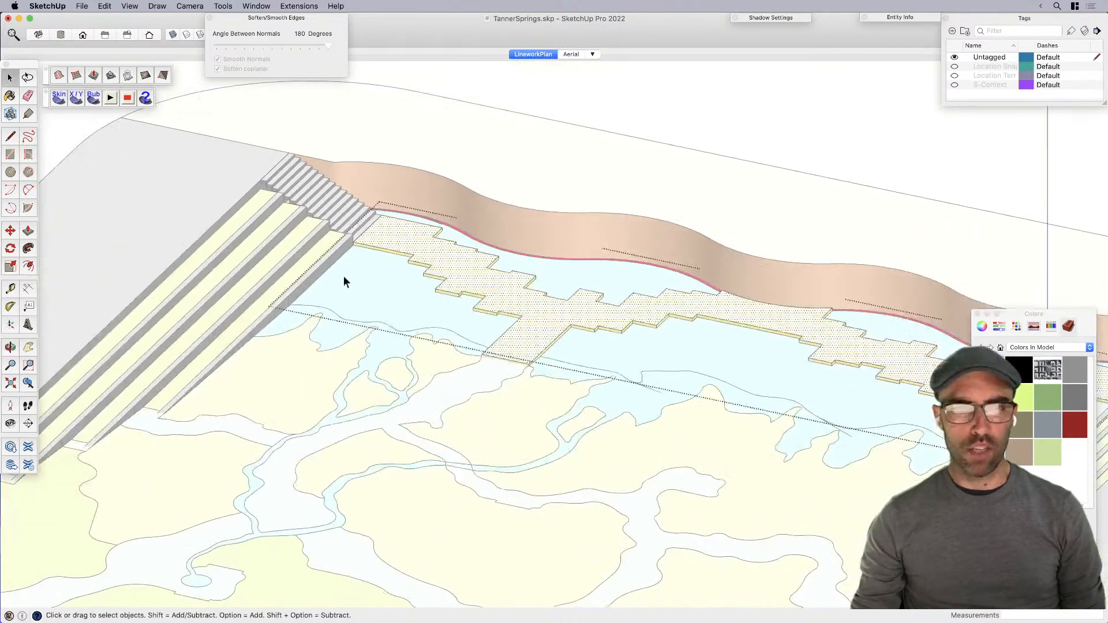
scroll(380, 273, "up", 8)
scroll(347, 256, "up", 4)
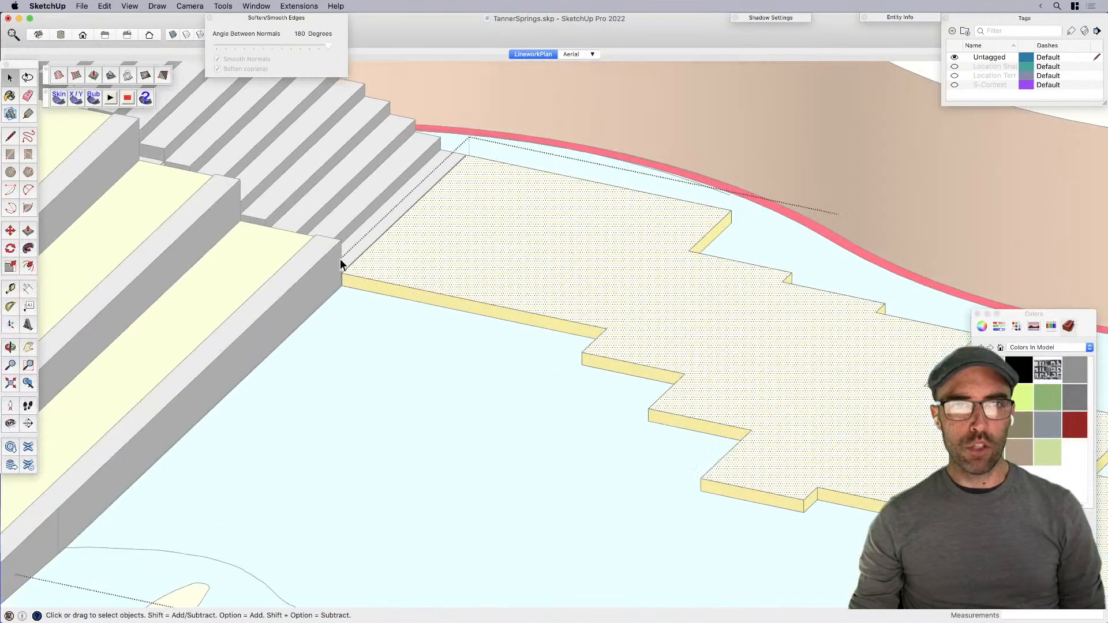
scroll(413, 182, "up", 6)
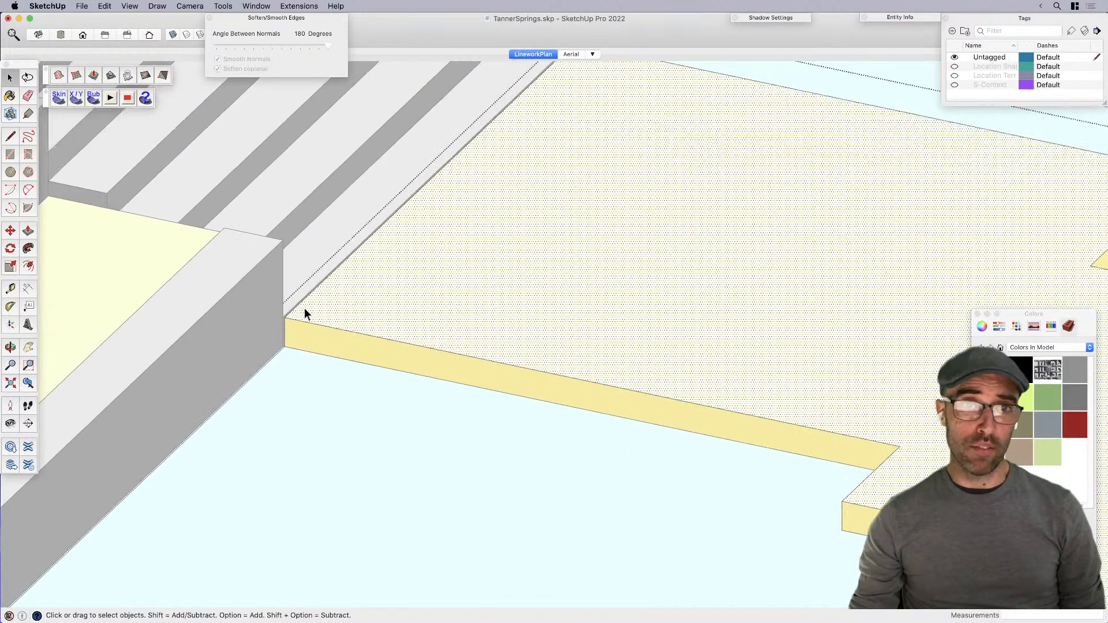
key("p")
left_click(293, 317)
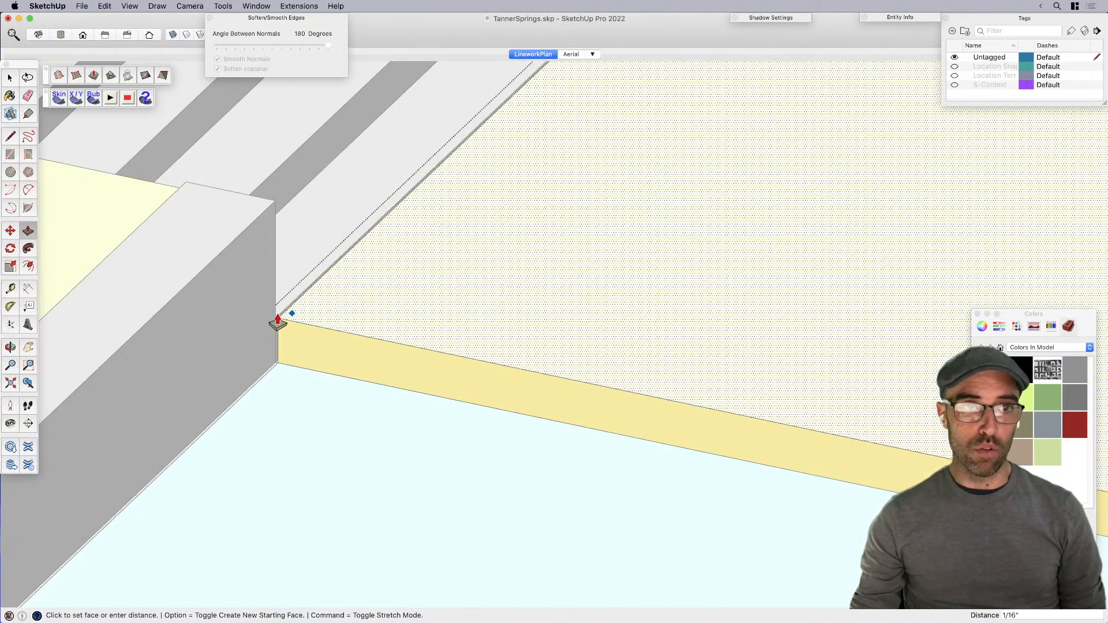
key("space")
scroll(277, 306, "down", 10)
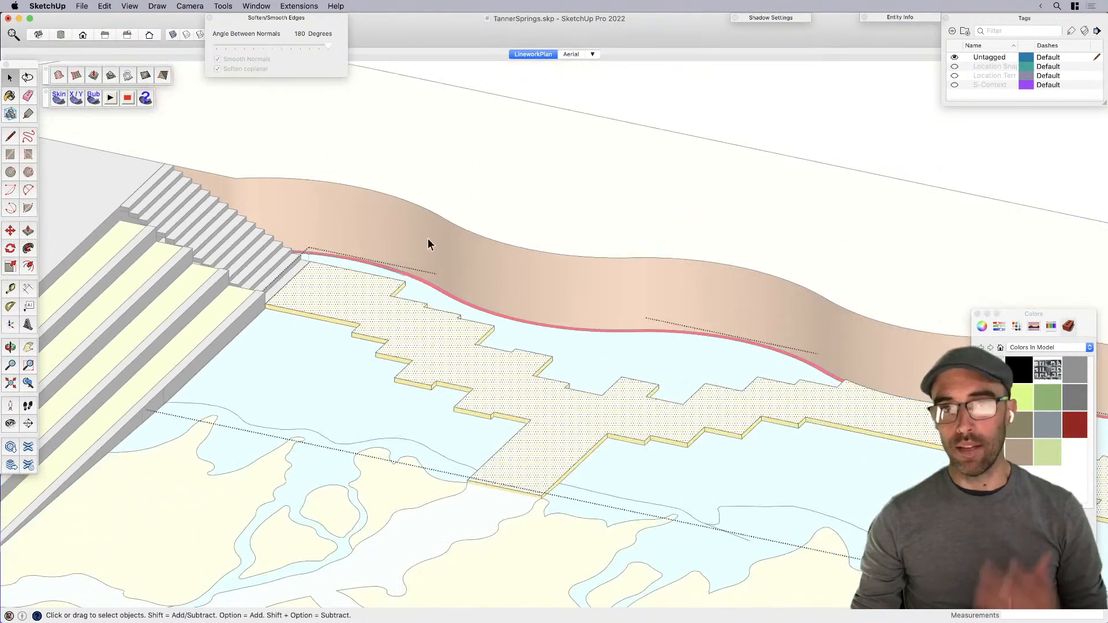
Step: Reopen the walkway's group and extend the end face of its side branch about 8' over the grey-blue path
left_click(427, 237)
scroll(466, 219, "down", 5)
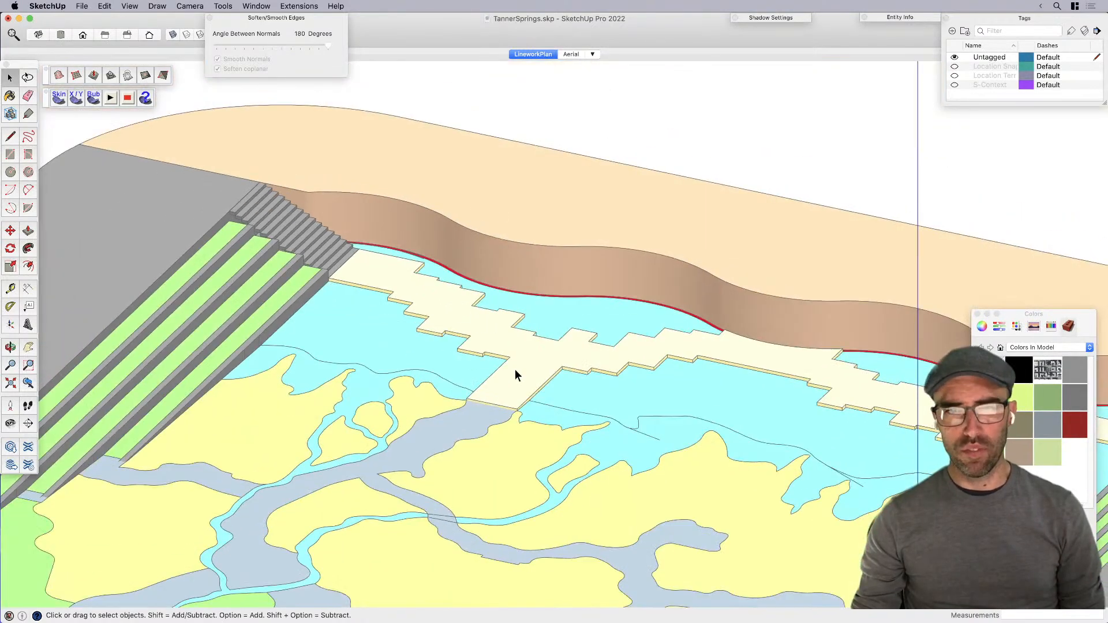
double_click(515, 371)
left_click(510, 397)
scroll(497, 414, "up", 2)
scroll(498, 414, "up", 2)
left_click(479, 382)
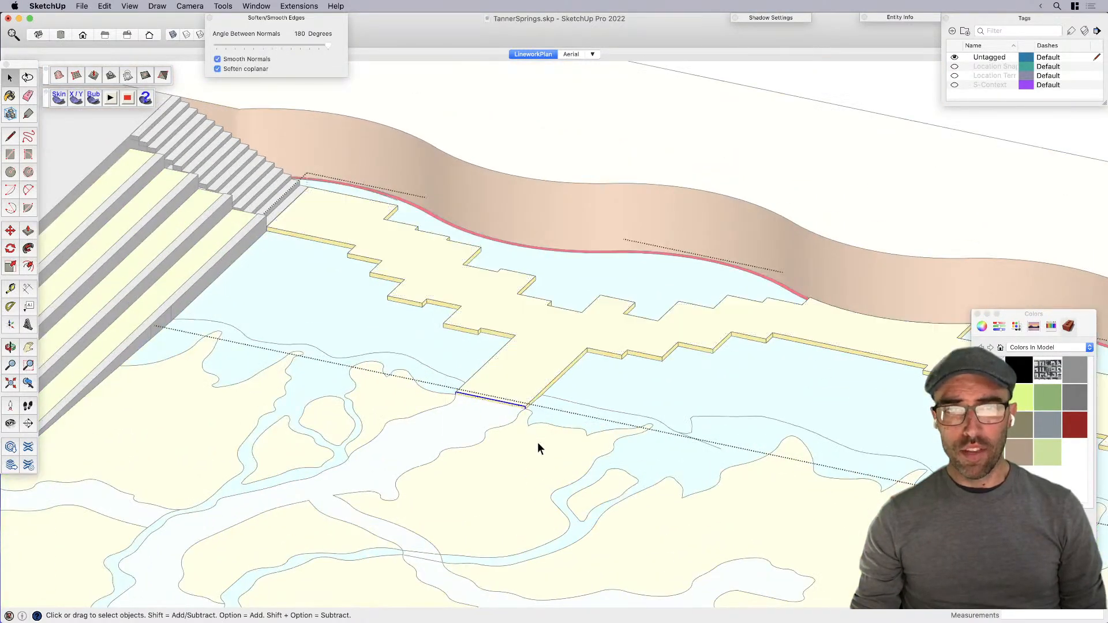
scroll(538, 441, "up", 2)
scroll(444, 409, "up", 3)
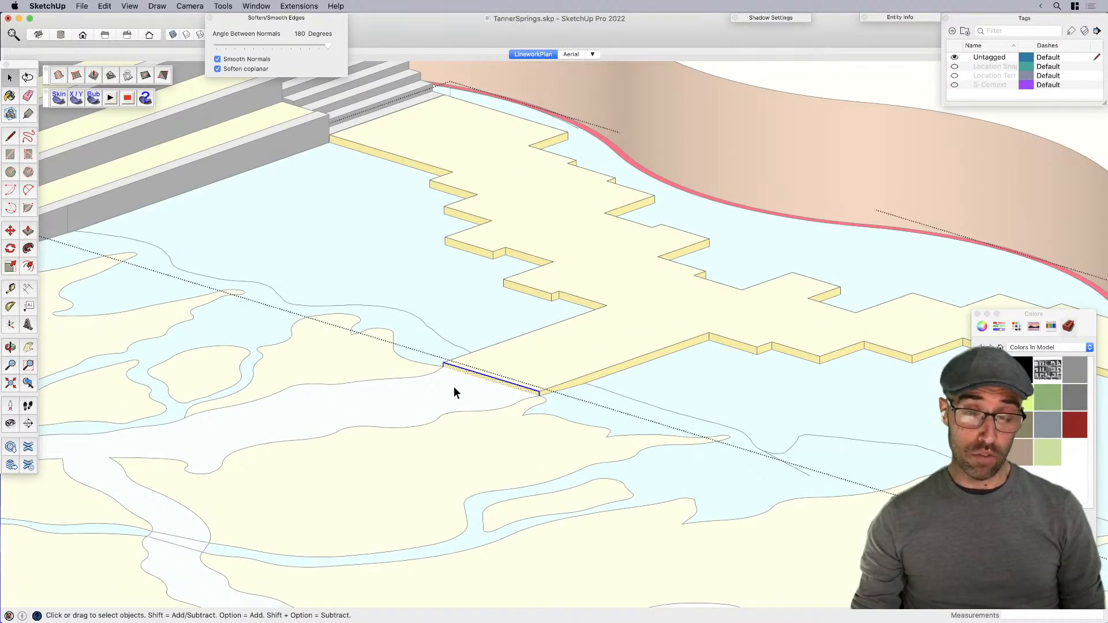
key("p")
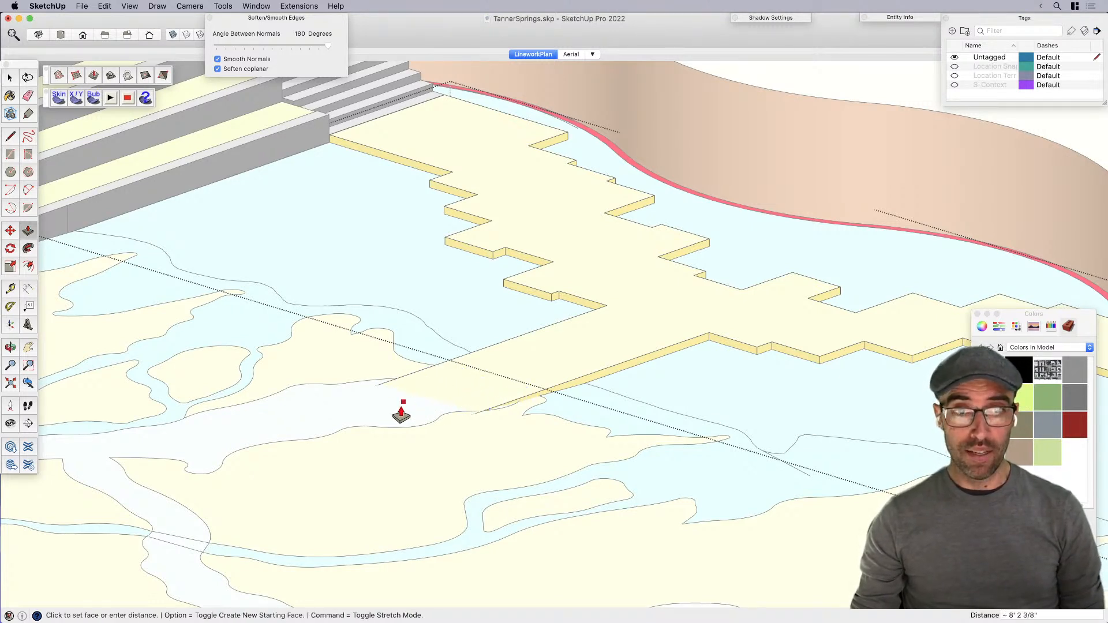
left_click(502, 383)
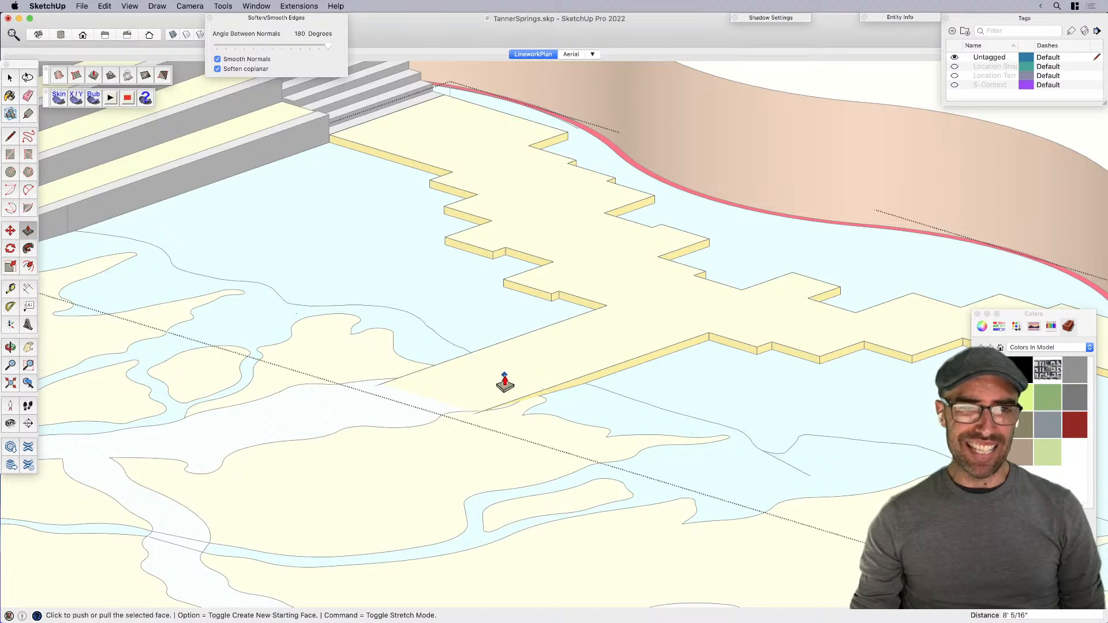
scroll(488, 387, "down", 3)
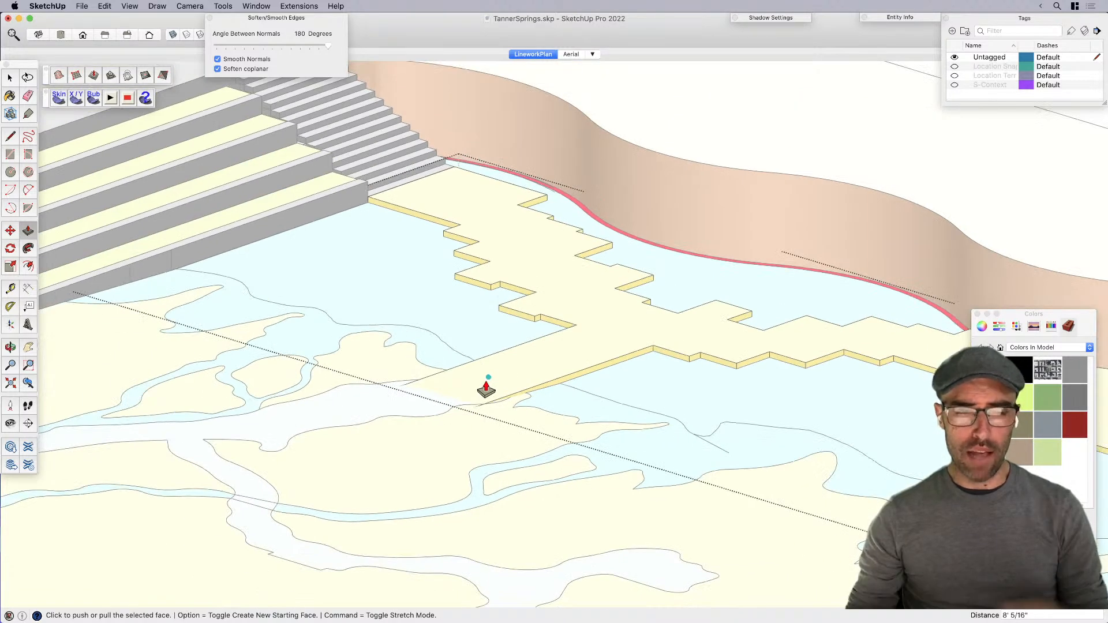
key("space")
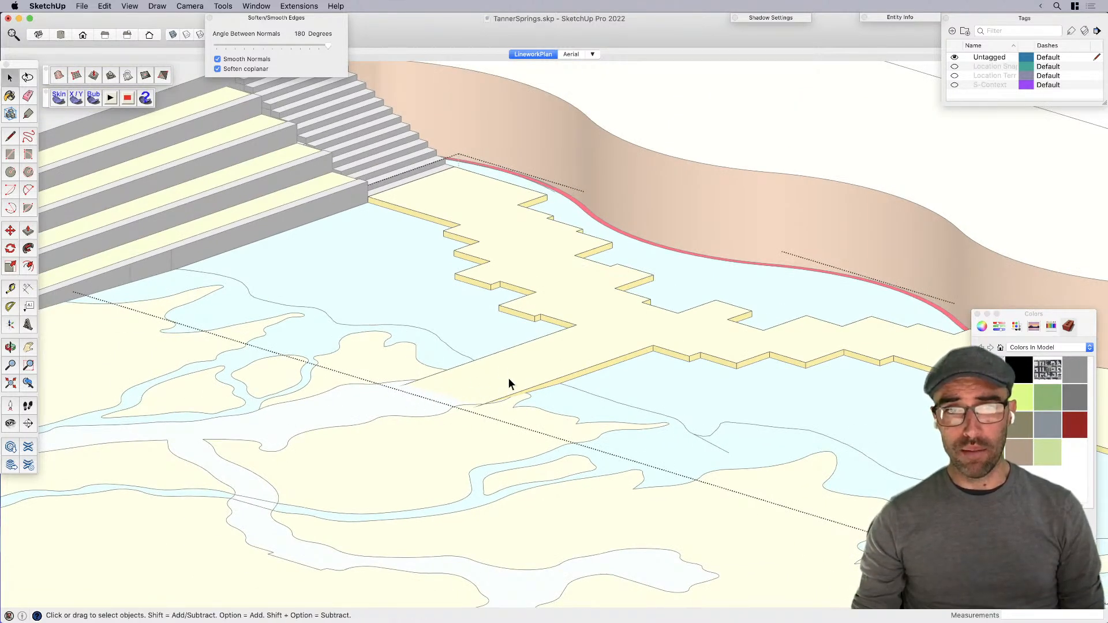
Step: Offset the outline of the walkway's top face 4" inward to form a narrow rim
scroll(507, 377, "up", 5)
left_click(551, 362)
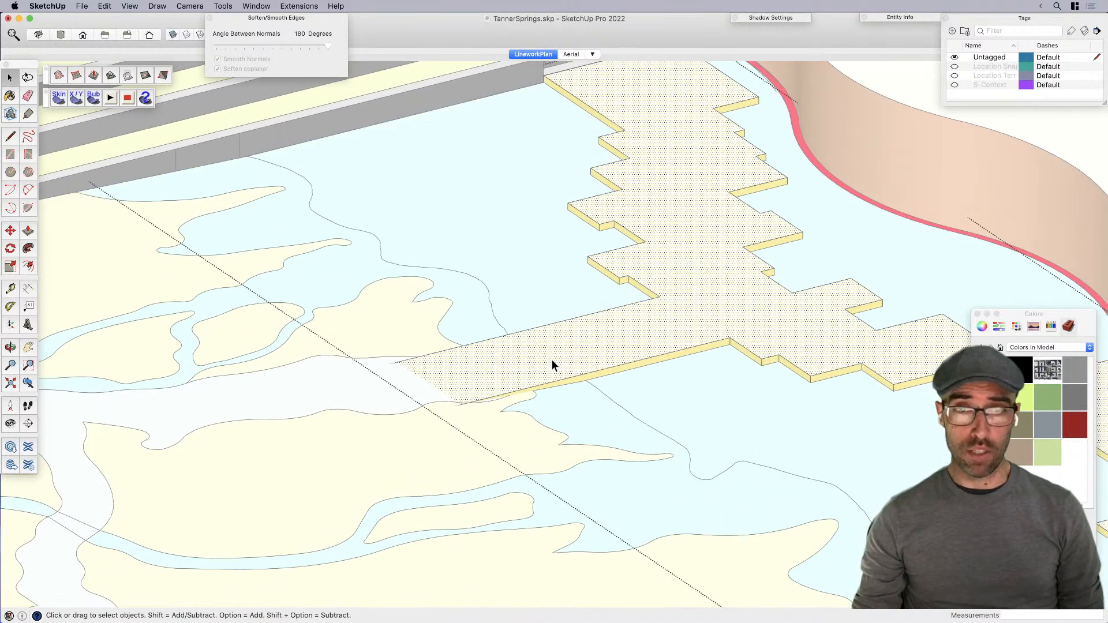
key("f")
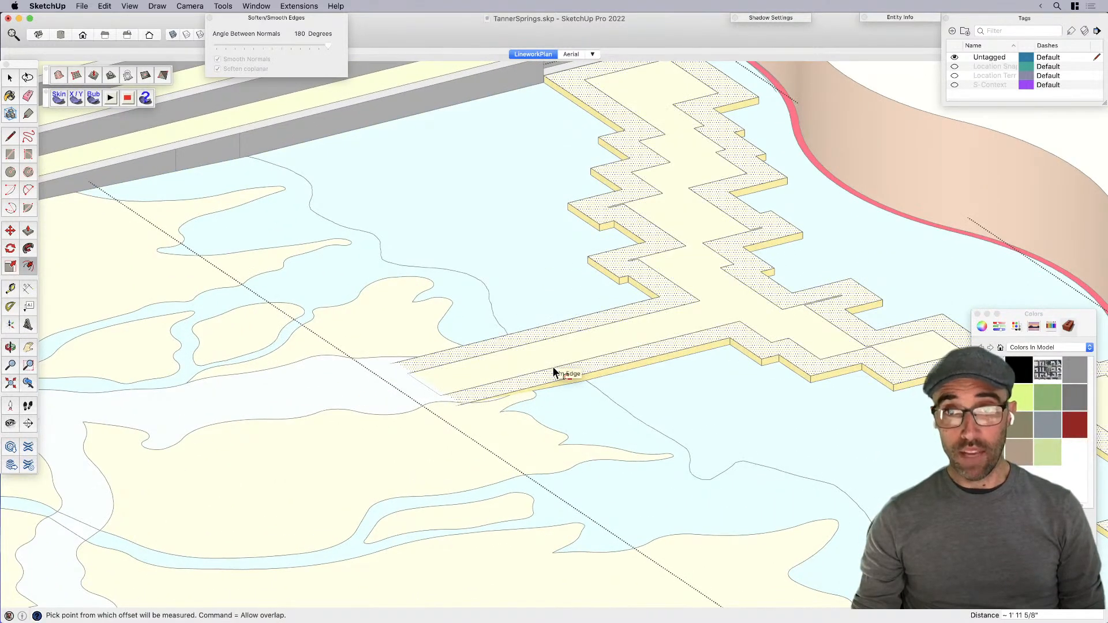
type("4")
key("Return")
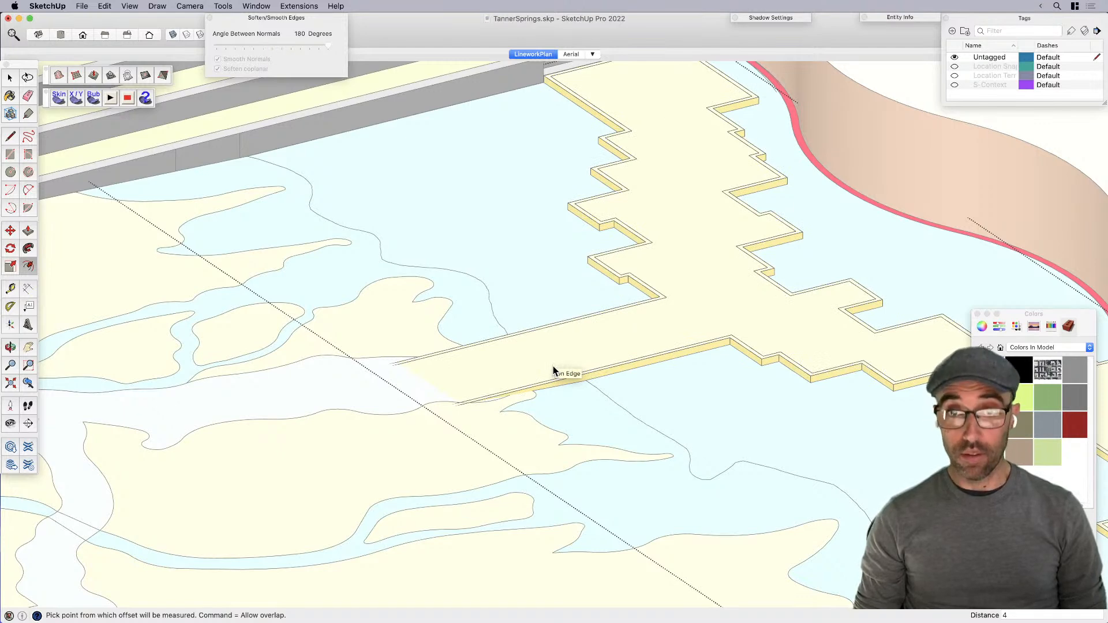
key("space")
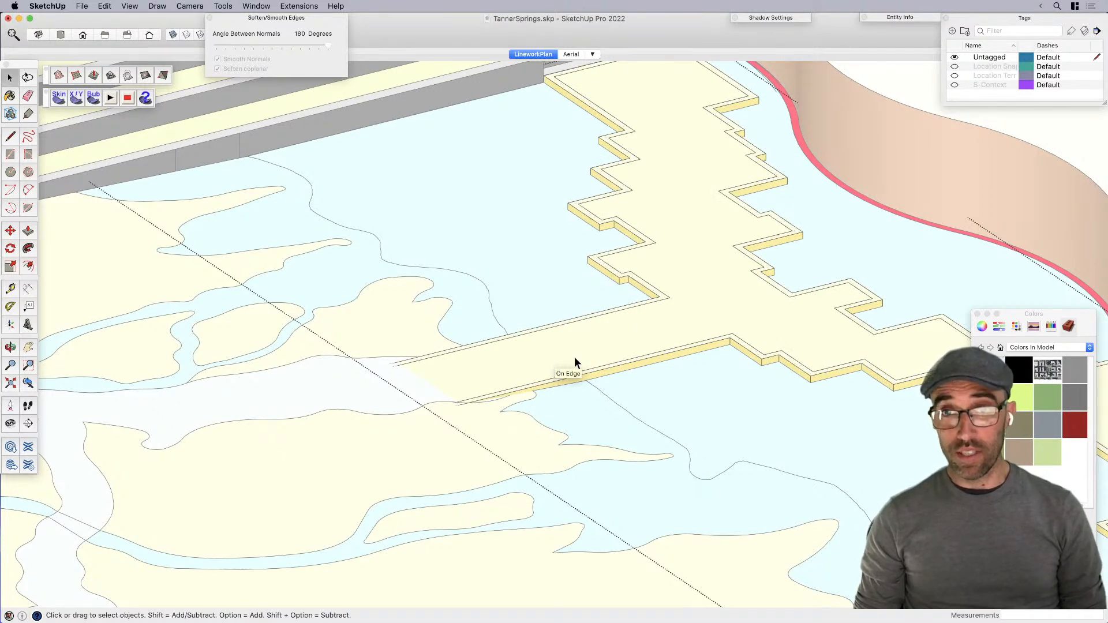
Step: Try extruding the walkway's narrow rim face about 2" upward
scroll(645, 299, "up", 3)
scroll(646, 300, "up", 2)
left_click(649, 301)
key("p")
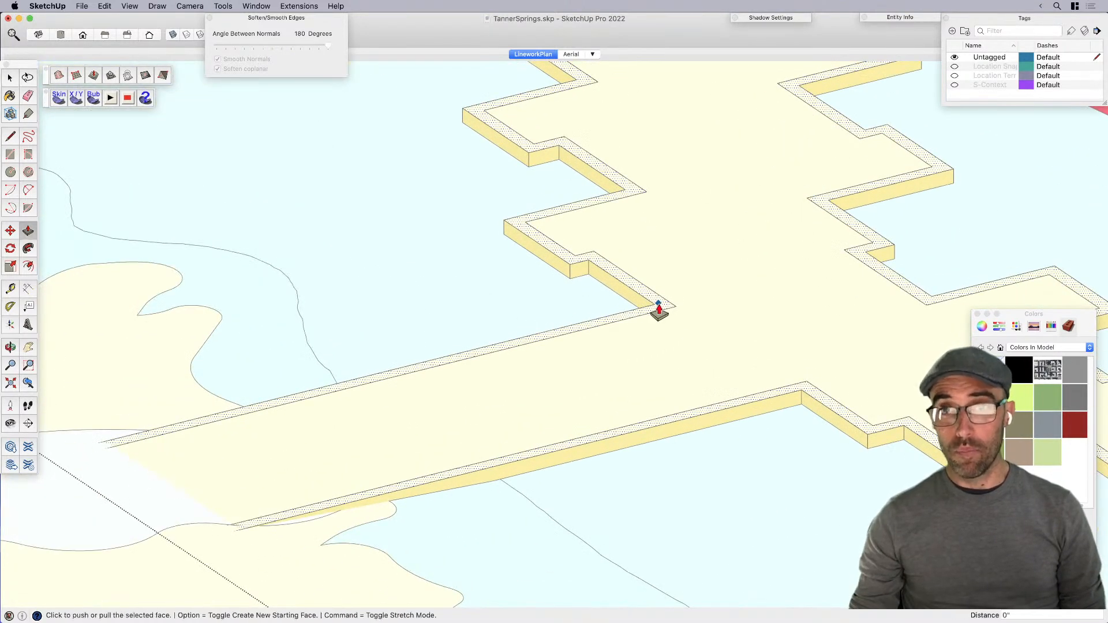
left_click(657, 304)
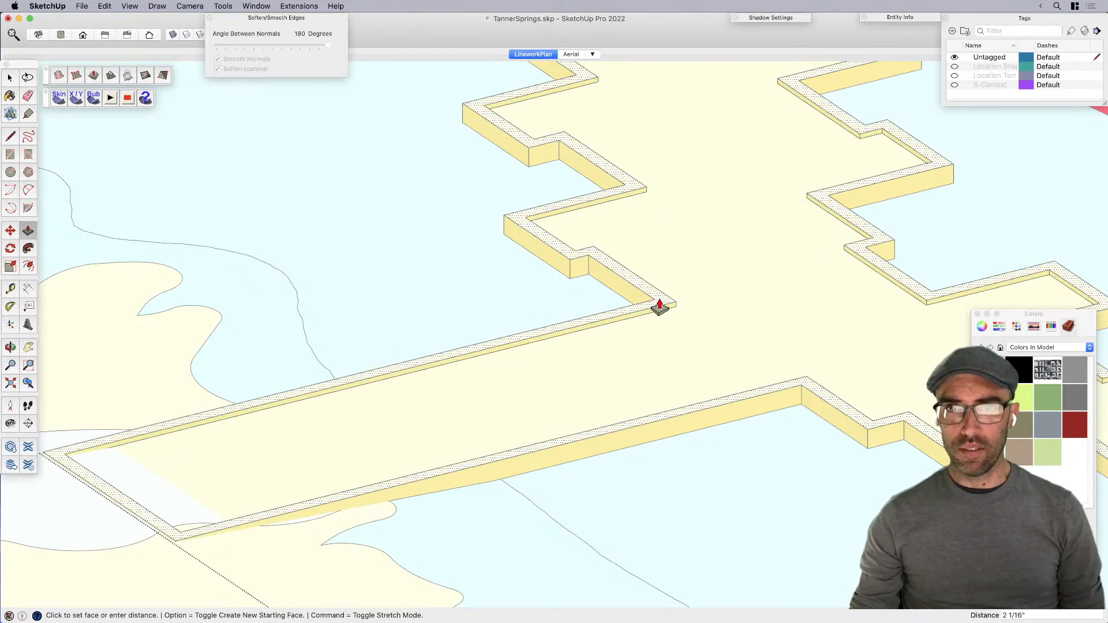
left_click(660, 307)
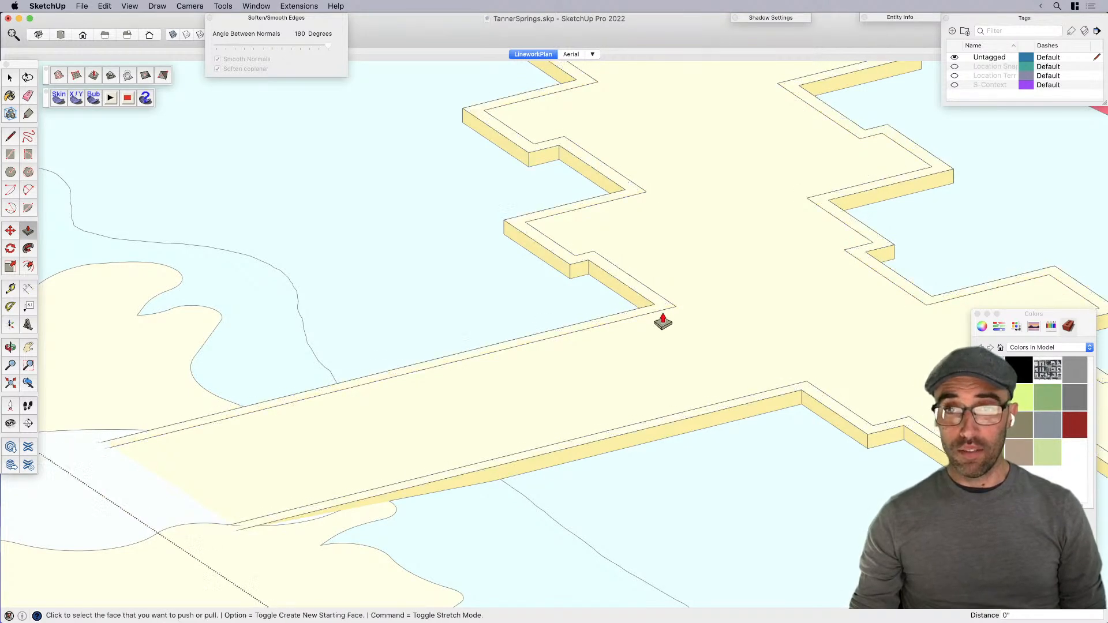
Step: Select the walkway's rim face with its edges and turn it into a separate object
key("space")
left_click(656, 304)
left_click(662, 303)
double_click(662, 303)
key("g")
scroll(663, 304, "up", 5)
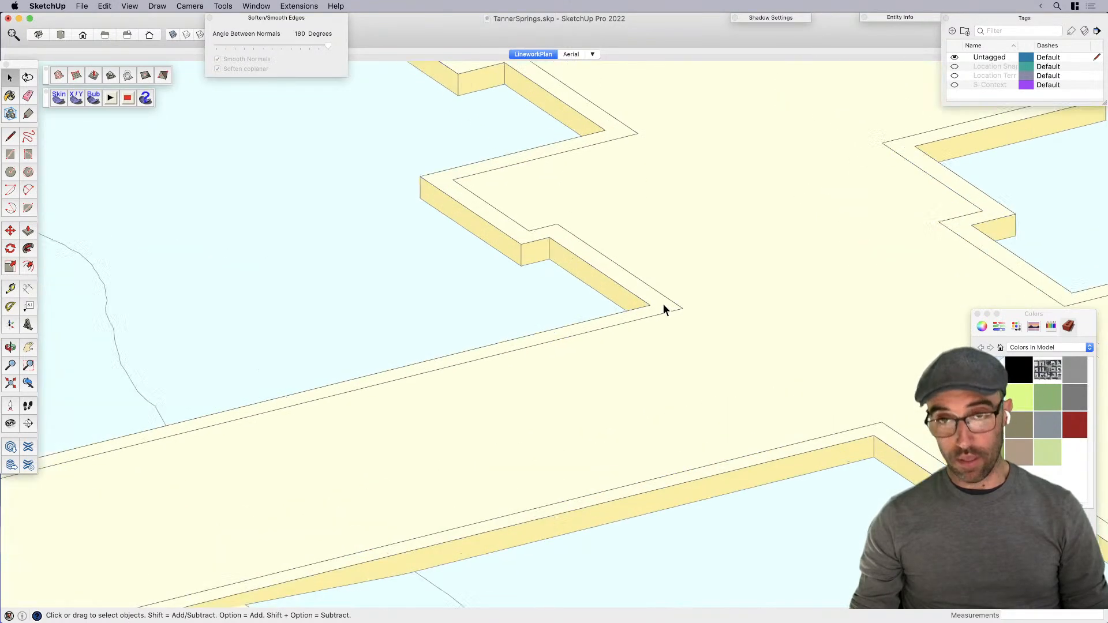
Step: Copy the rim object 1" straight up along the blue axis
key("m")
key("alt")
left_click(681, 308)
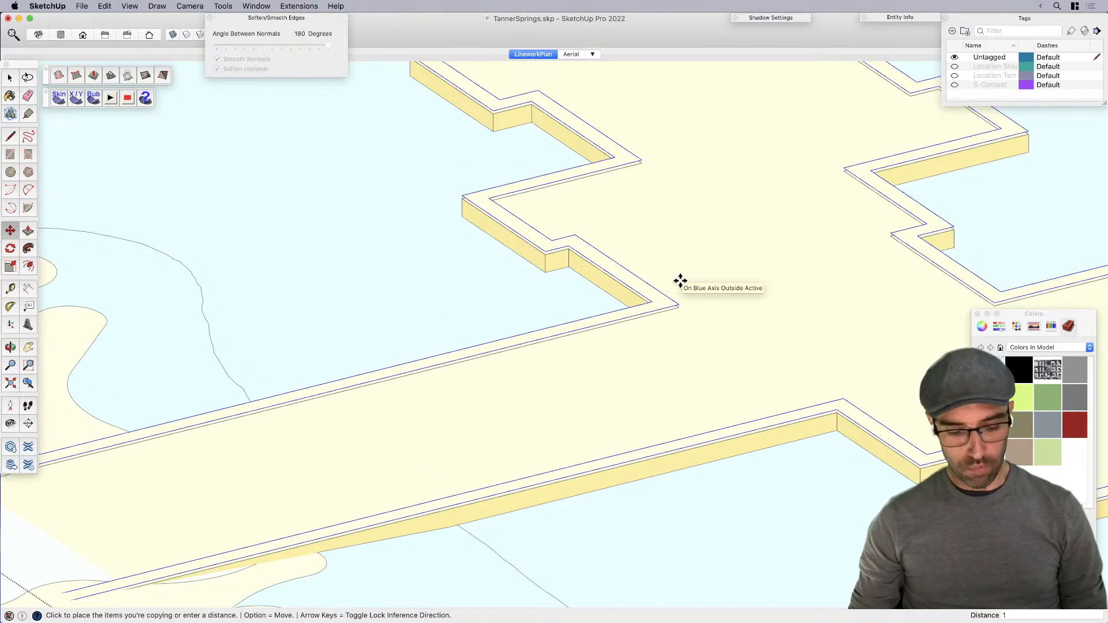
key("Return")
key("space")
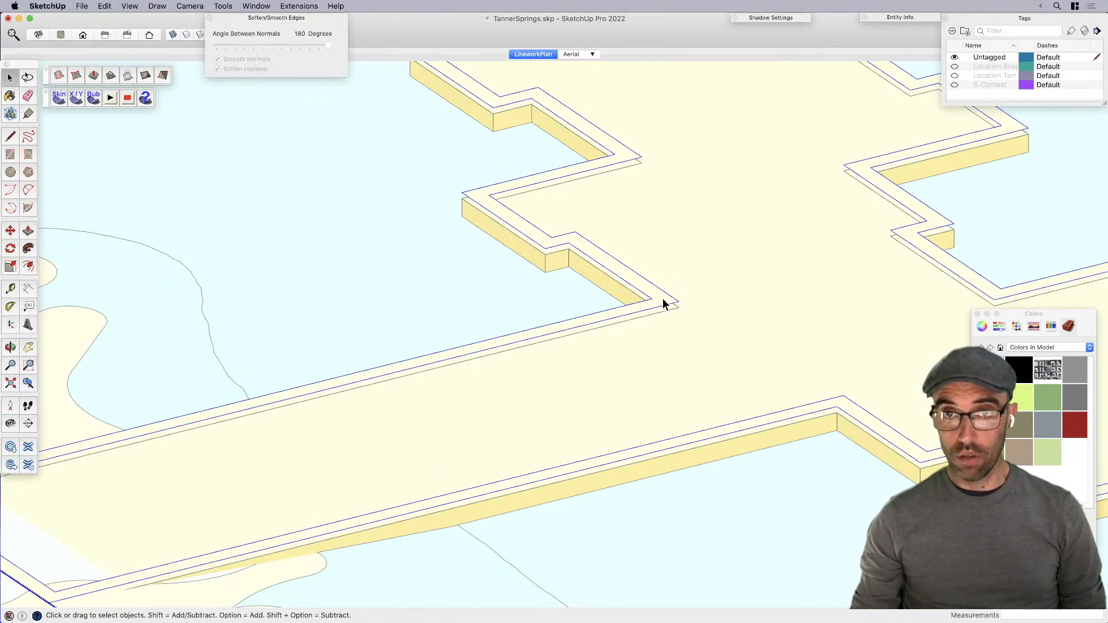
Step: Open the raised rim copy and extrude its face about 2 3/8" upward
double_click(663, 299)
left_click(661, 297)
key("p")
left_click(663, 299)
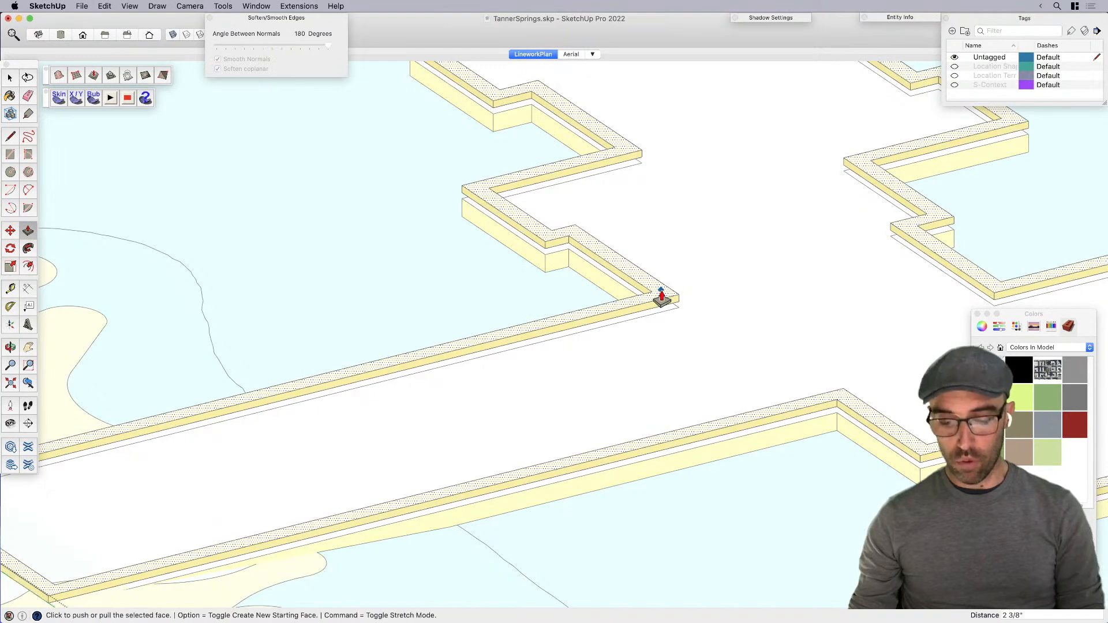
Step: Set the extrusion of the raised walkway rim's face to 4" and leave the extrude tool
type("4")
key("Return")
key("space")
scroll(566, 369, "down", 5)
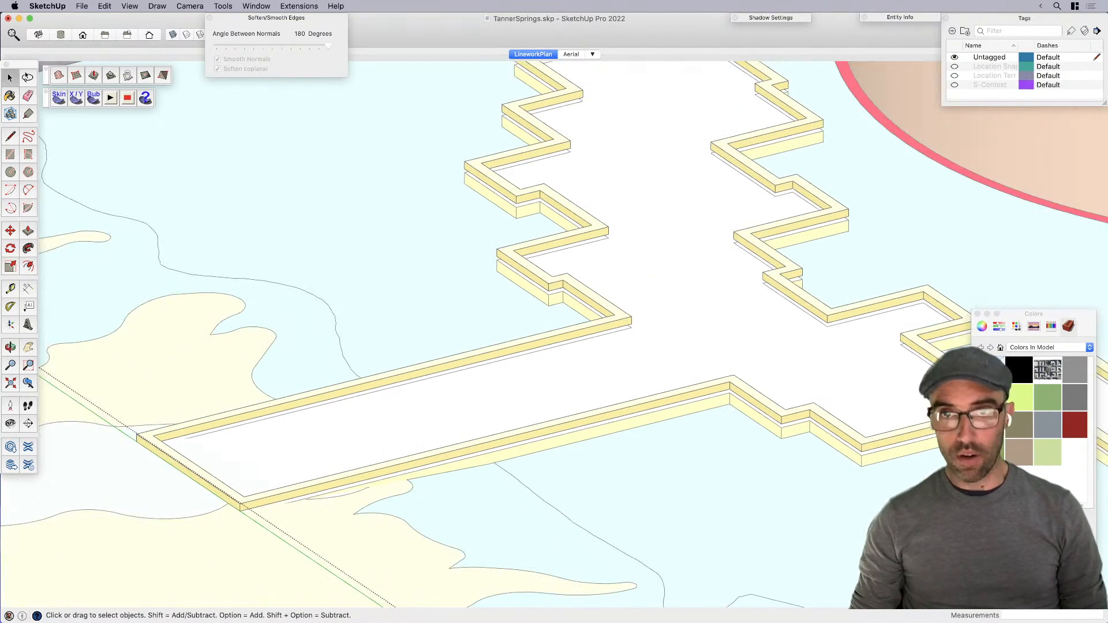
Step: Switch to the reference photo in Preview, examine the walkway's rim detail up close, and return to SketchUp
key("super+Tab")
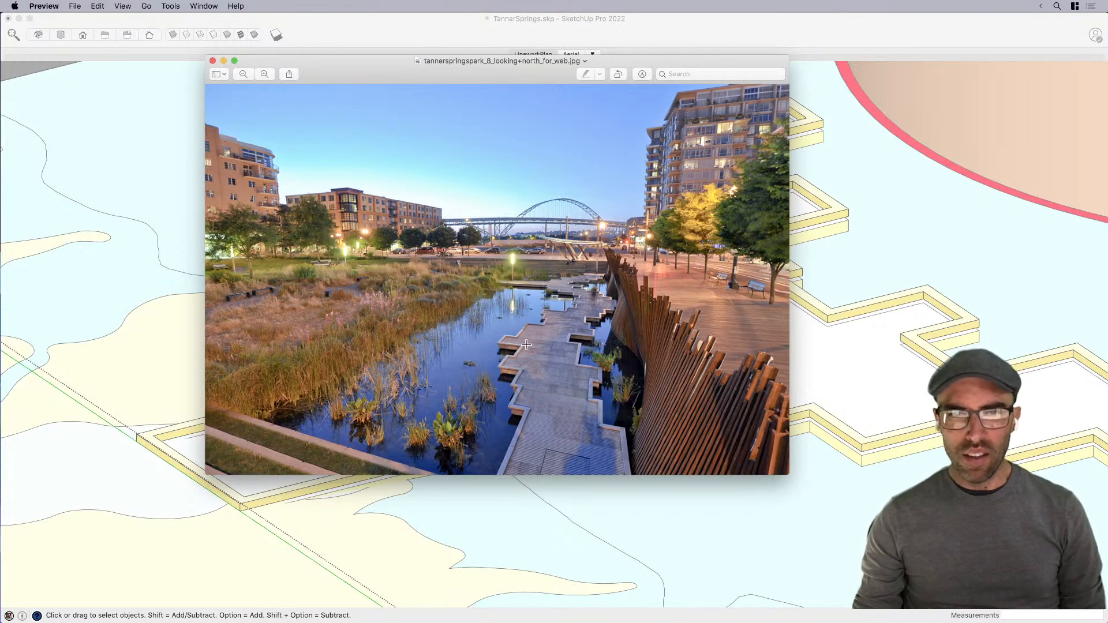
left_click(264, 73)
left_click(264, 74)
scroll(629, 428, "down", 5)
scroll(516, 408, "down", 1)
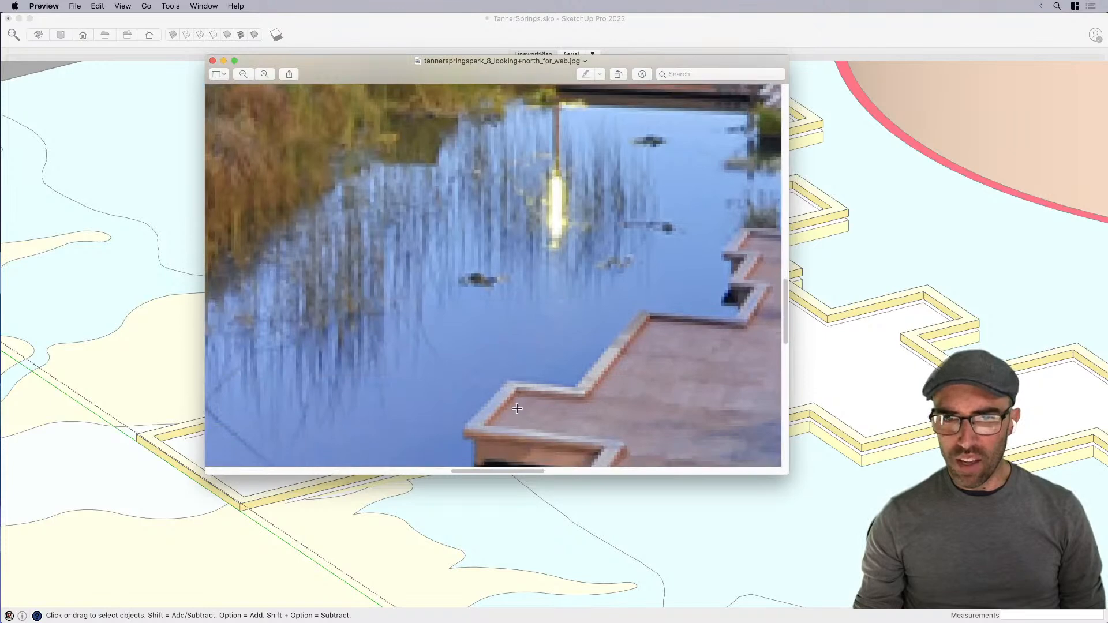
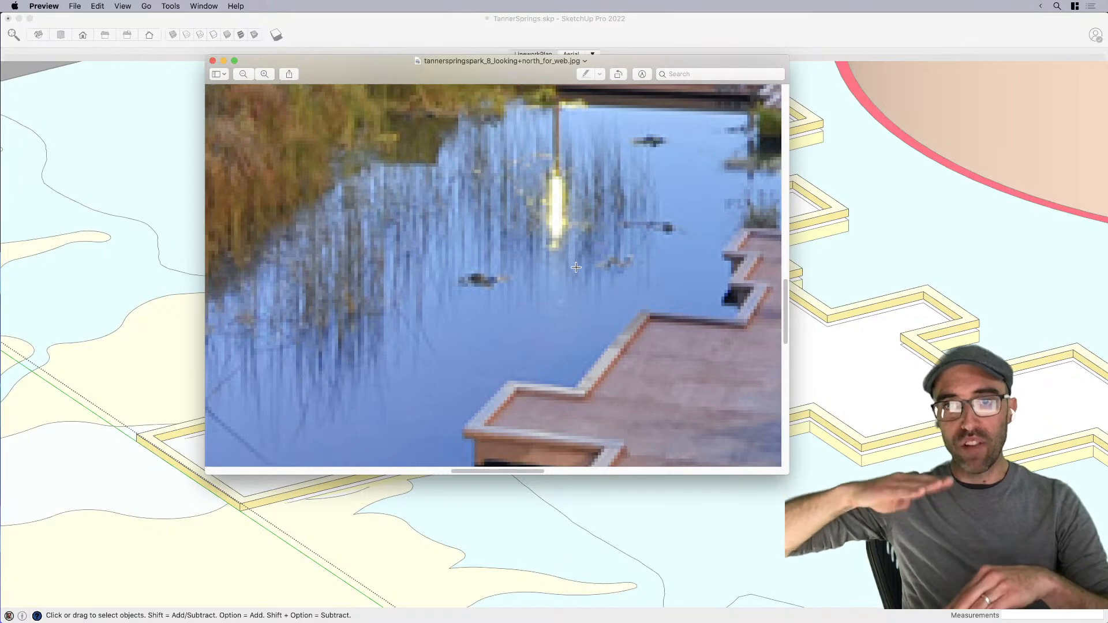
left_click(243, 72)
left_click(458, 316)
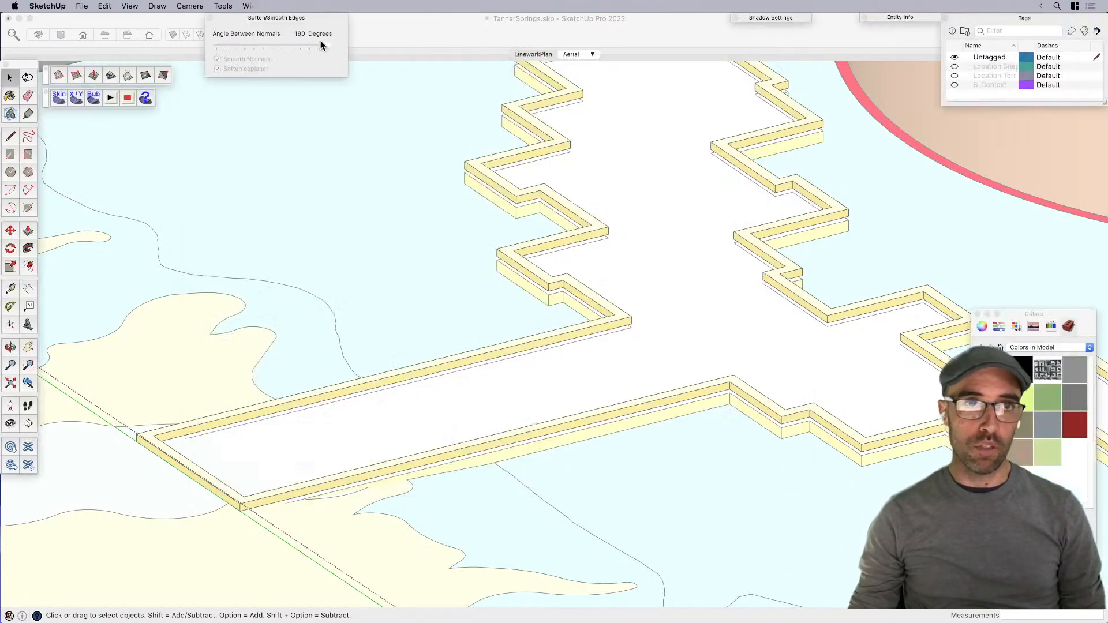
Step: Push the walkway rim's top face down 1"
scroll(618, 304, "up", 2)
left_click(623, 318)
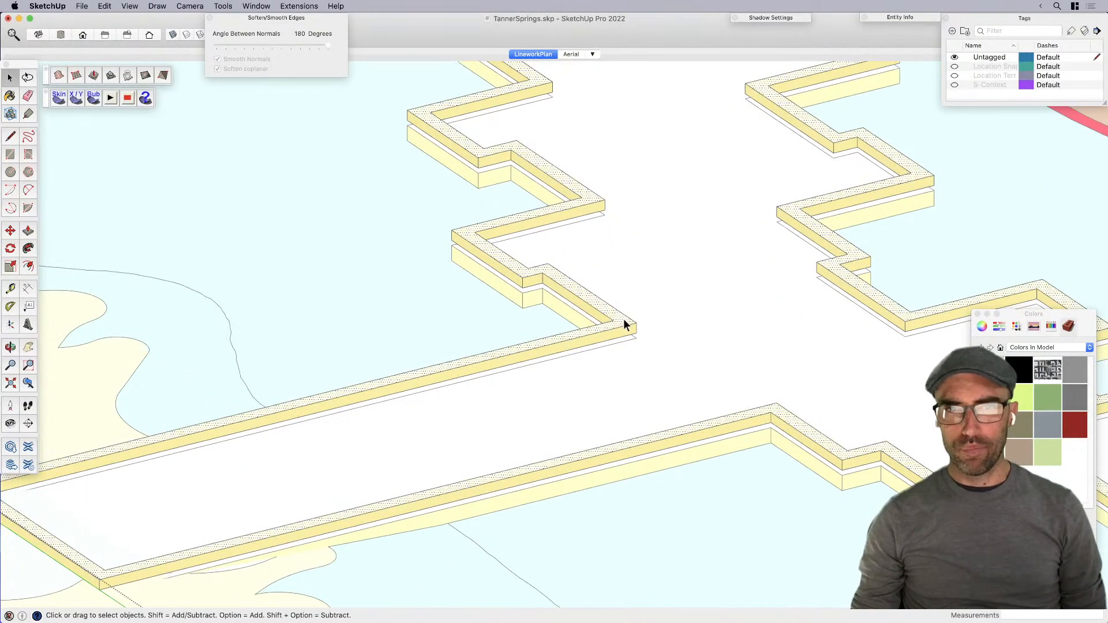
scroll(621, 325, "up", 3)
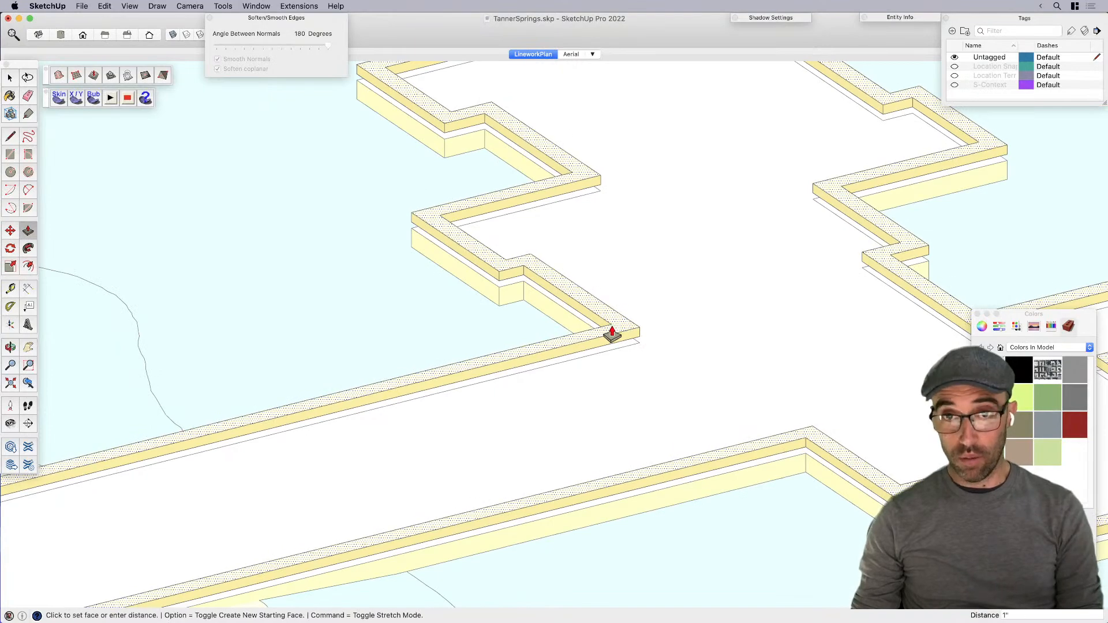
scroll(568, 358, "down", 10)
mouse_move(819, 177)
middle_mouse_down()
mouse_move(696, 227)
mouse_move(956, 167)
mouse_move(490, 260)
middle_mouse_up()
Step: Select the walkway group and strip its existing materials with the Material Tools extension
key("b")
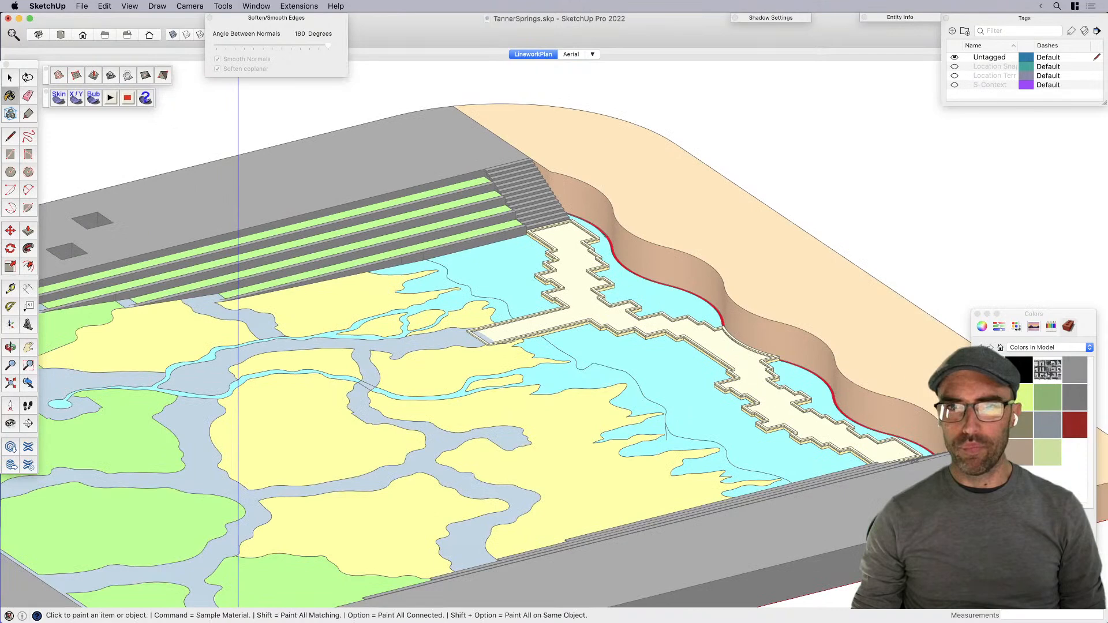
left_click(1051, 326)
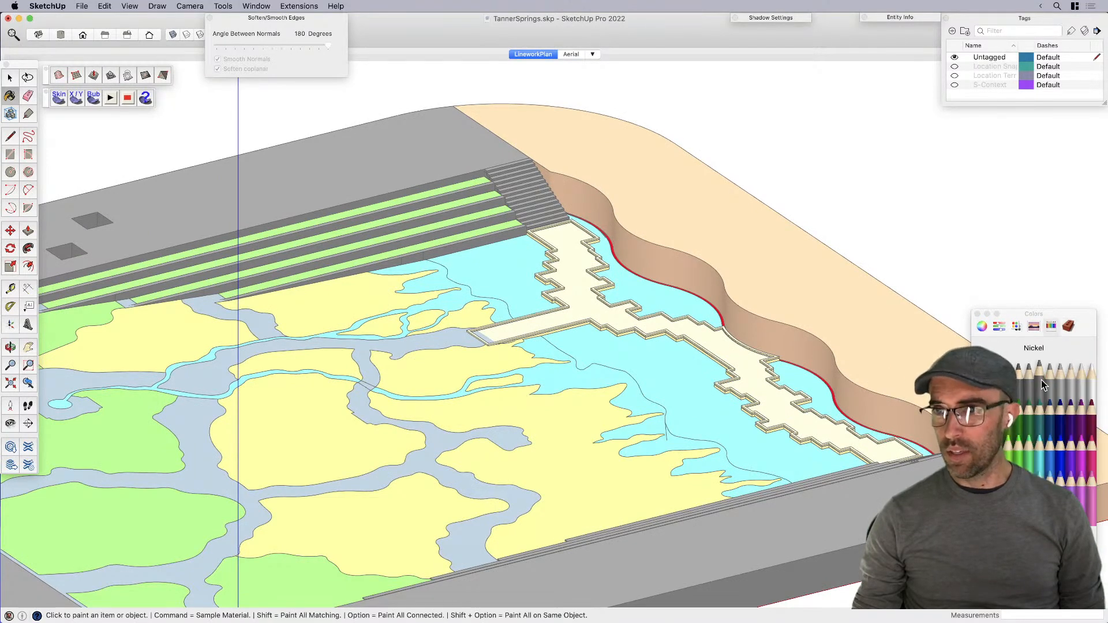
key("space")
left_click(717, 353)
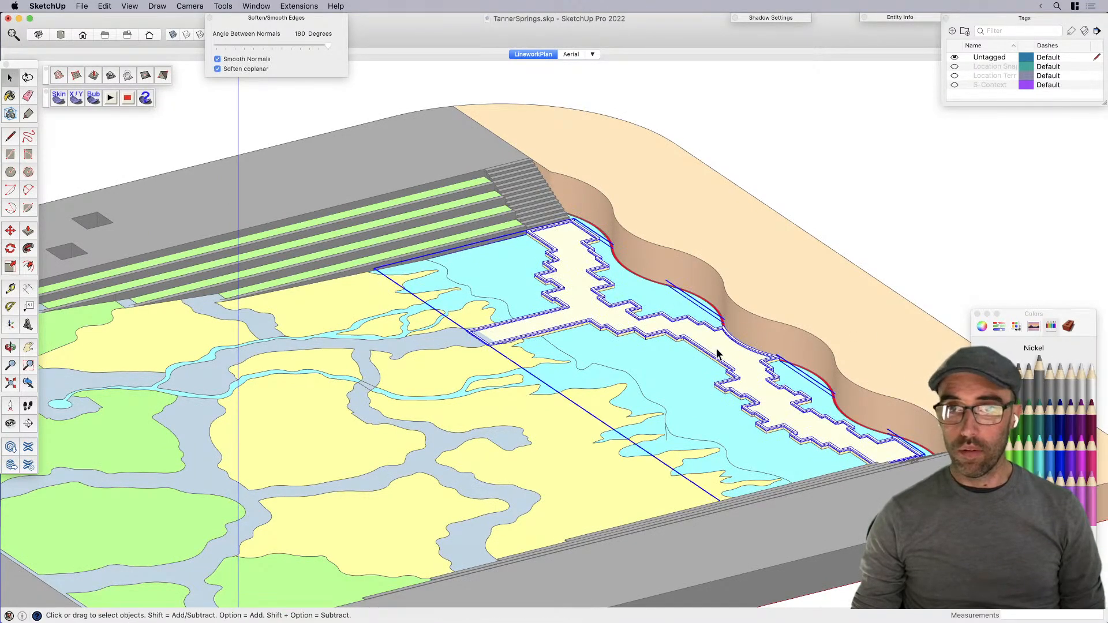
left_click(299, 5)
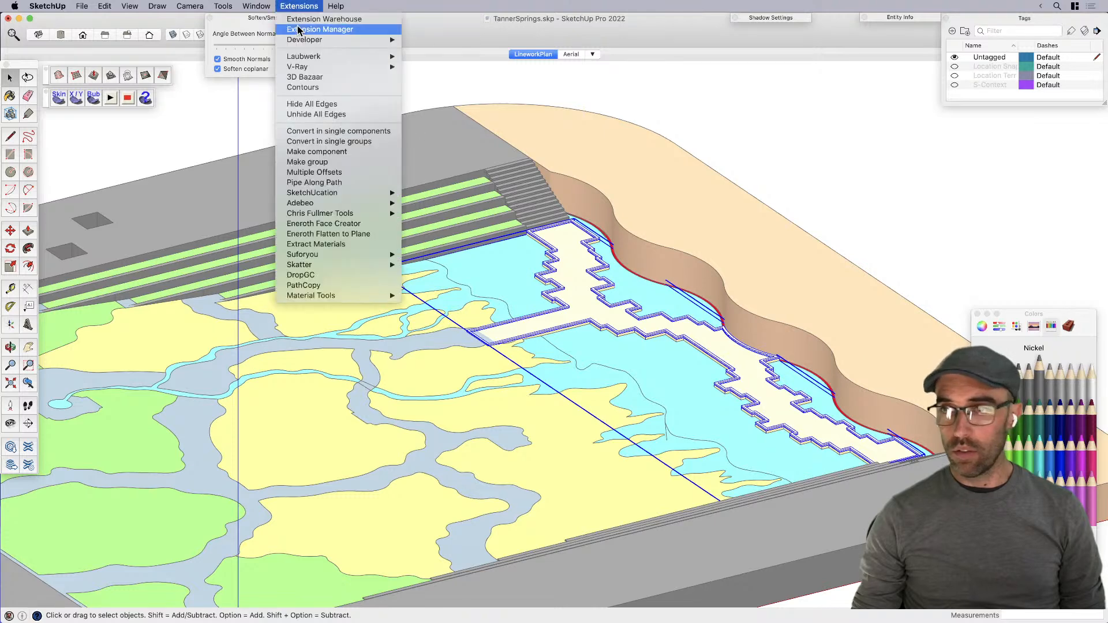
mouse_move(374, 296)
left_click(455, 324)
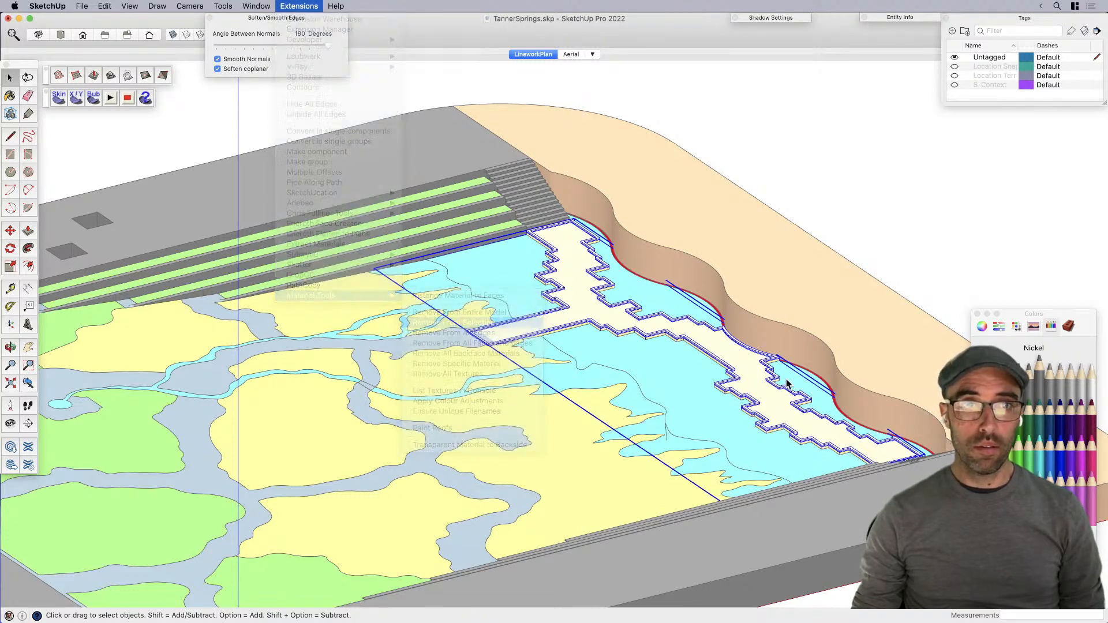
Step: Paint the selected walkway group with the Aluminum pencil colour, close the colour palette and clear the selection
key("b")
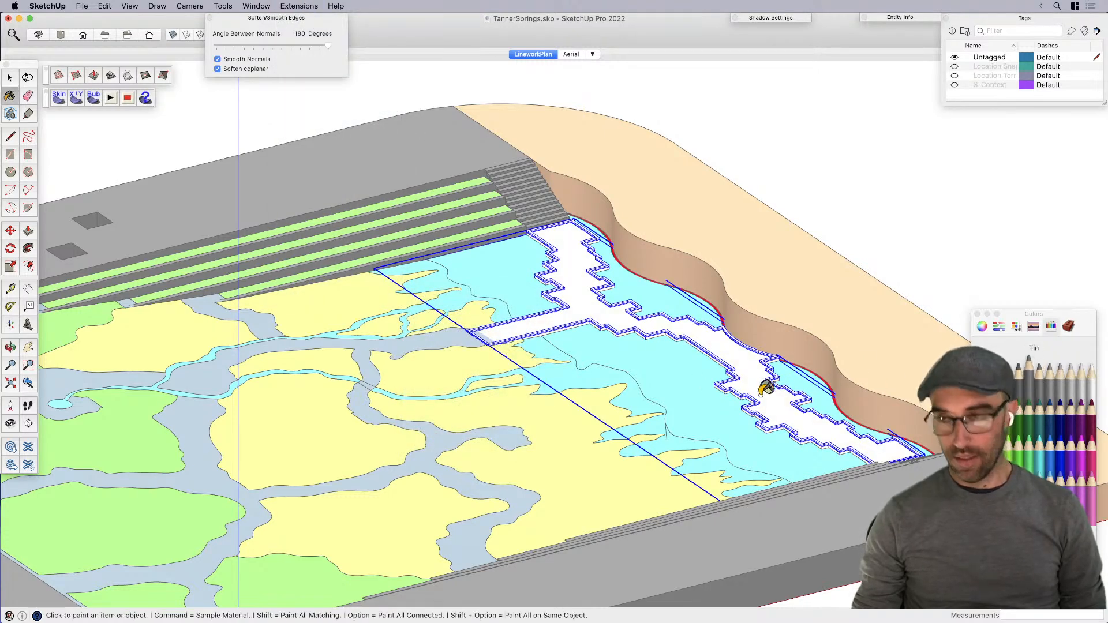
left_click(766, 383)
left_click(1049, 374)
left_click(770, 385)
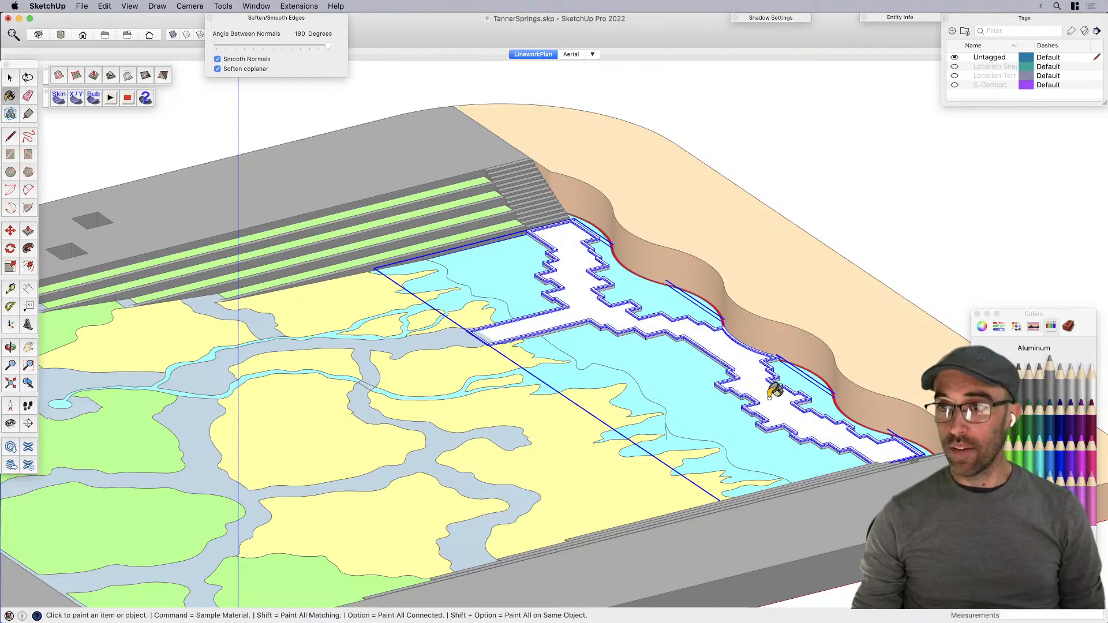
left_click(746, 361)
left_click(1056, 387)
left_click(1049, 372)
left_click(781, 388)
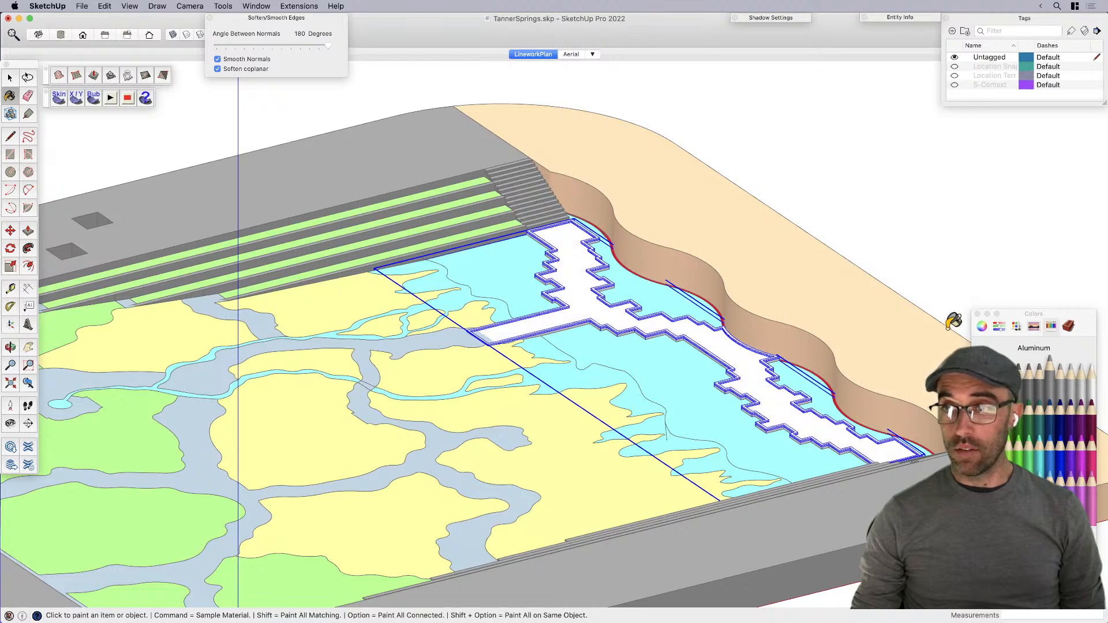
left_click(977, 315)
left_click(958, 242)
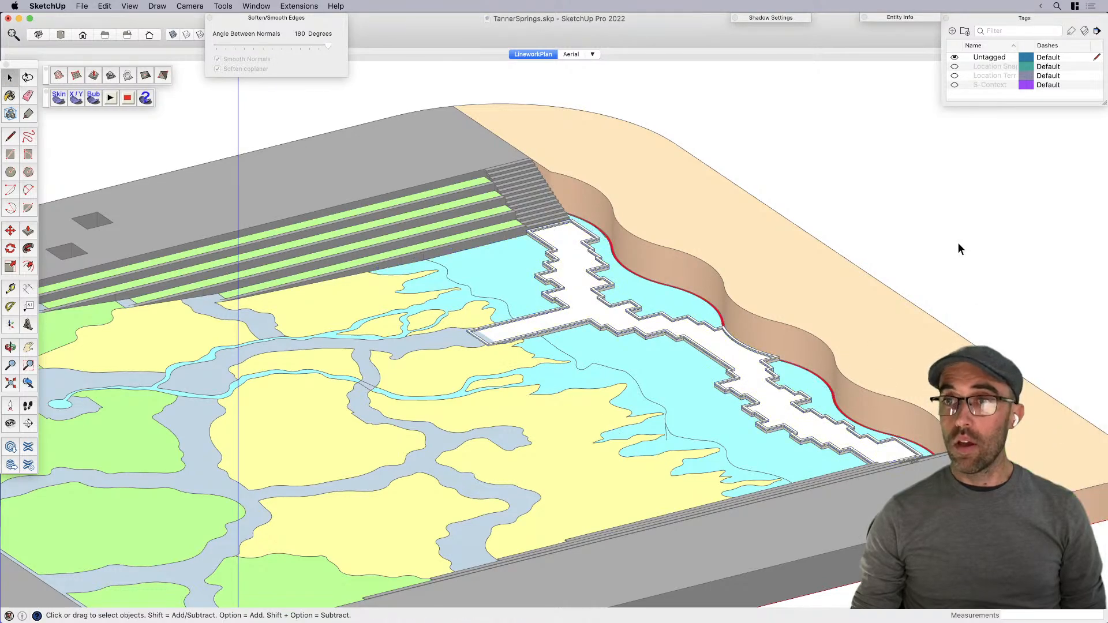
Step: Select the stream's water surface inside the ground group, hide the model axes and collapse the Soften/Smooth Edges settings
scroll(958, 243, "down", 3)
middle_click_drag(814, 354, 381, 271)
scroll(381, 271, "up", 5)
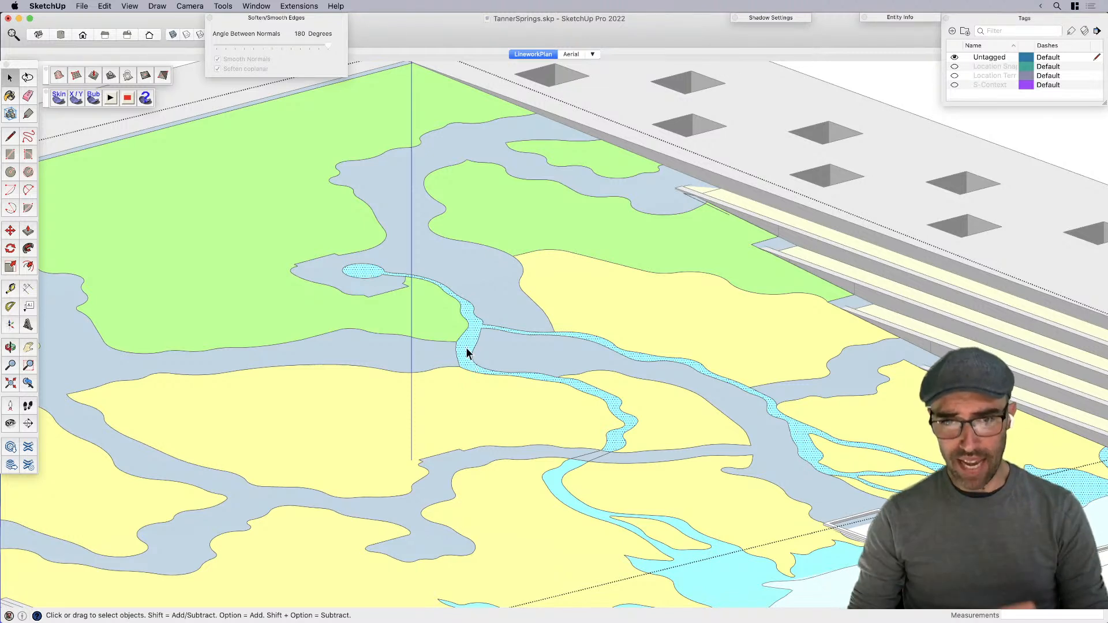
scroll(465, 354, "down", 2)
left_click(129, 6)
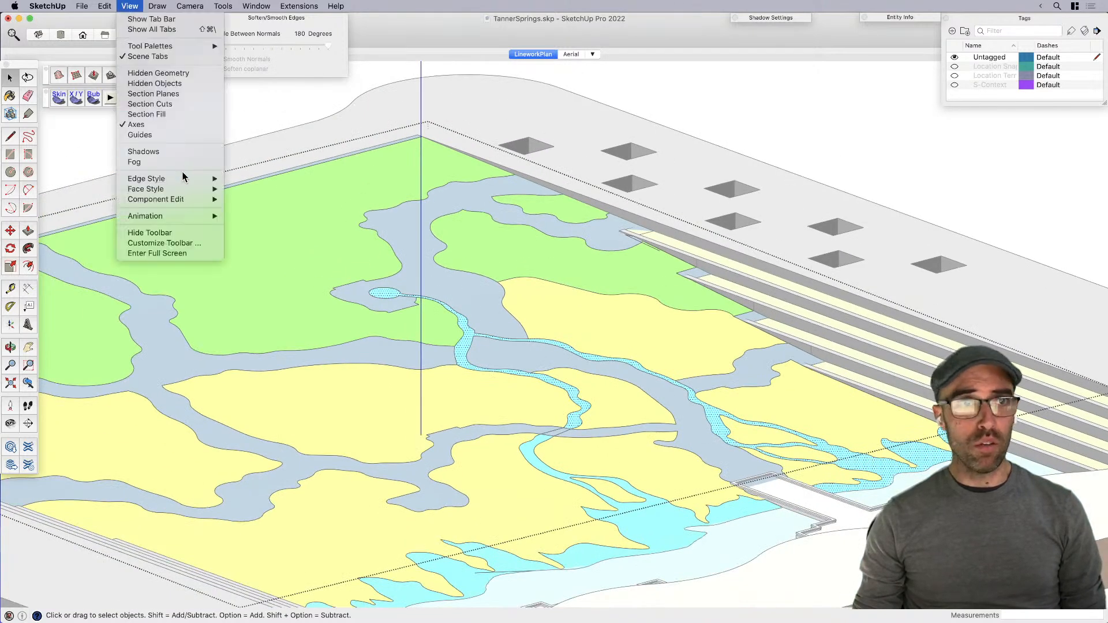
left_click(136, 125)
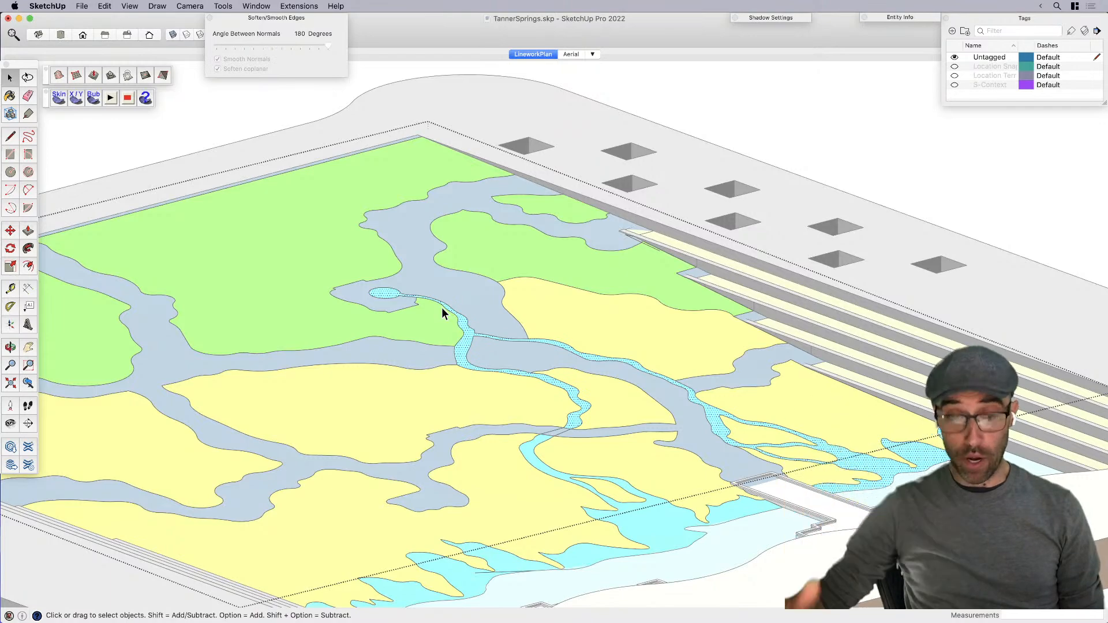
middle_click_drag(655, 438, 863, 398)
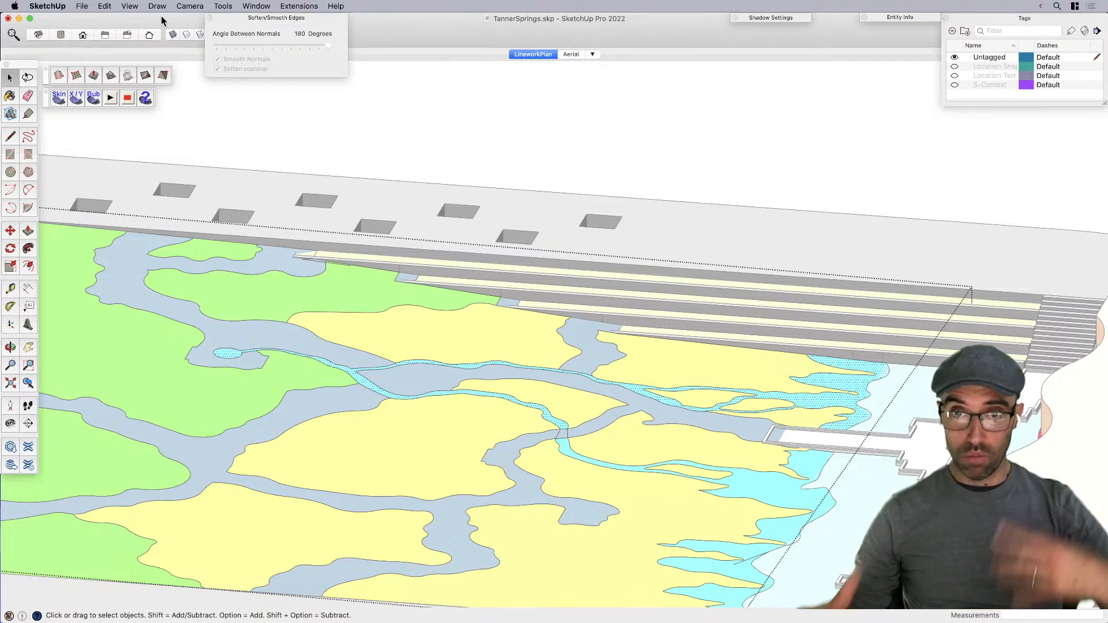
left_click(236, 19)
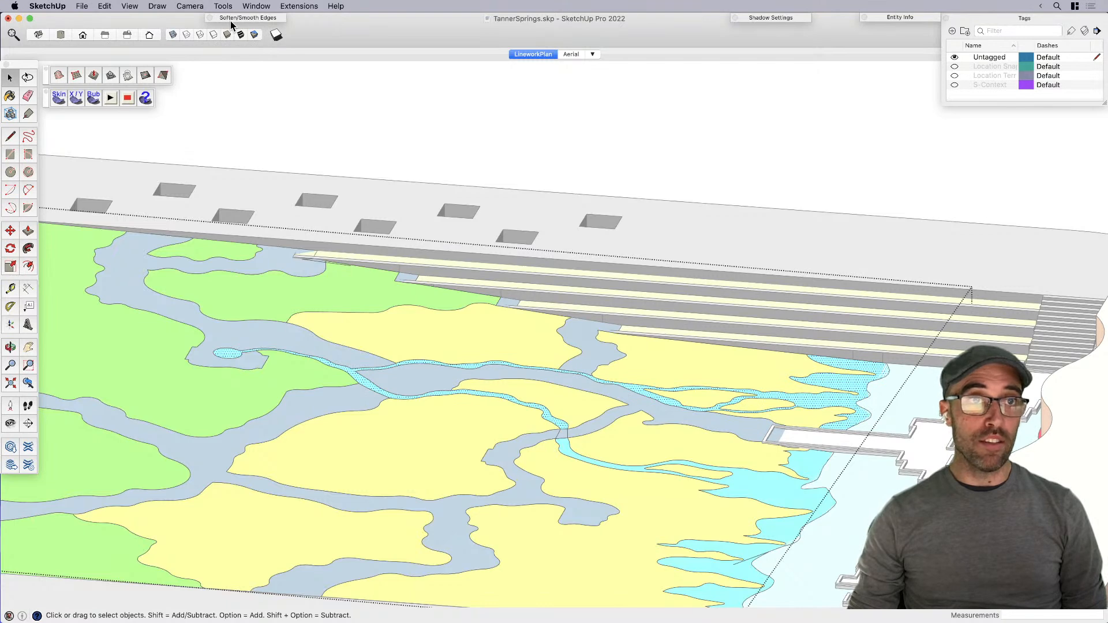
Step: Try a Vector Push Pull of the stream's water surface about 4' 3 3/4" downward
left_click(223, 6)
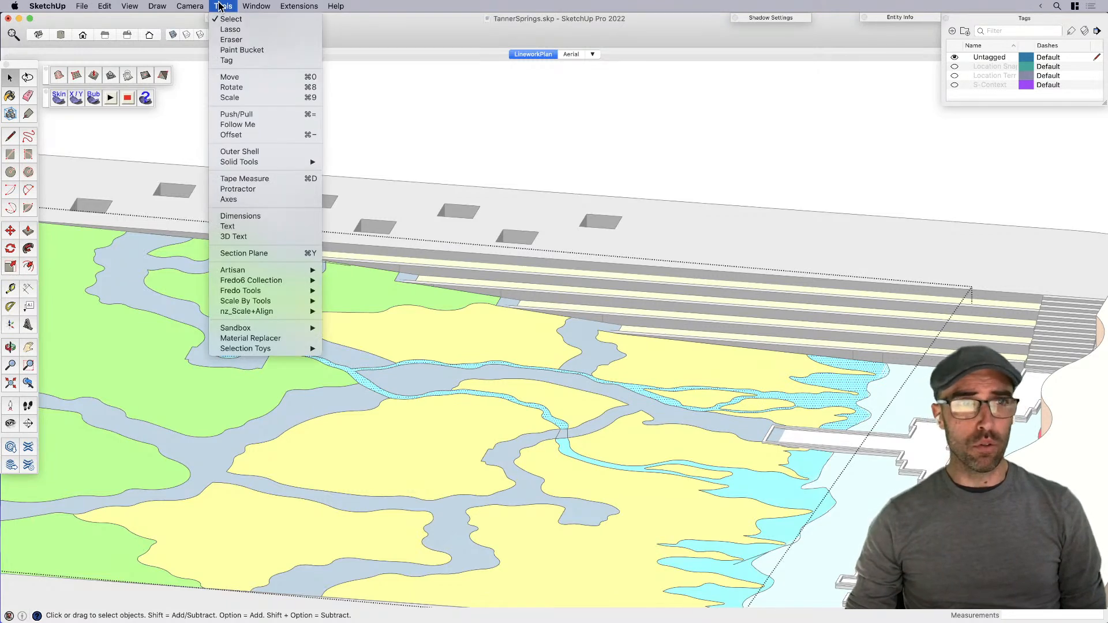
mouse_move(315, 286)
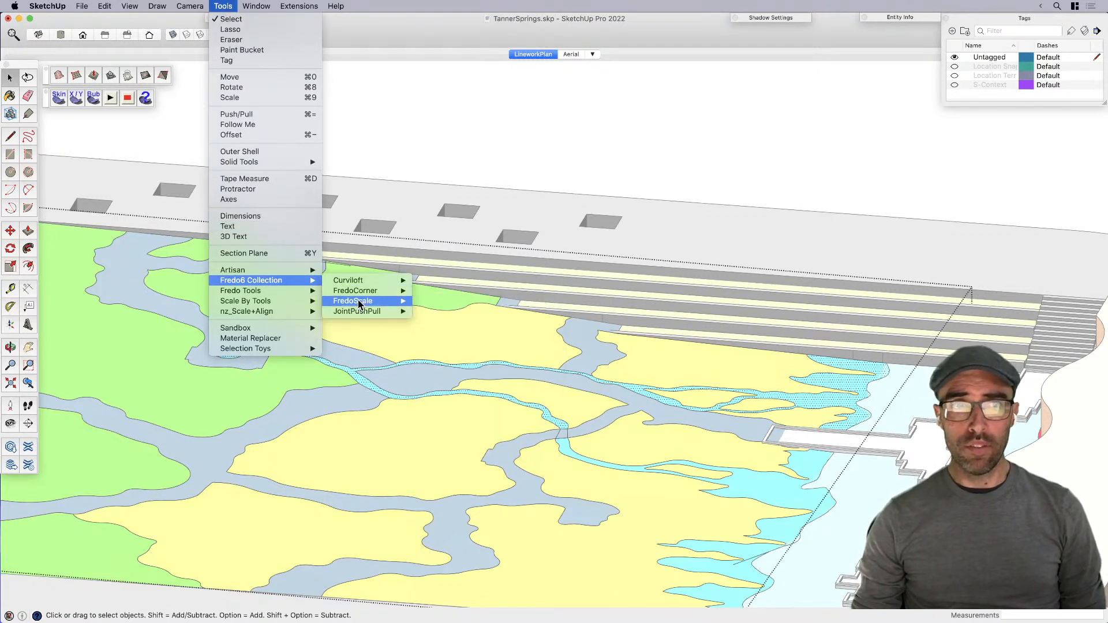
mouse_move(359, 310)
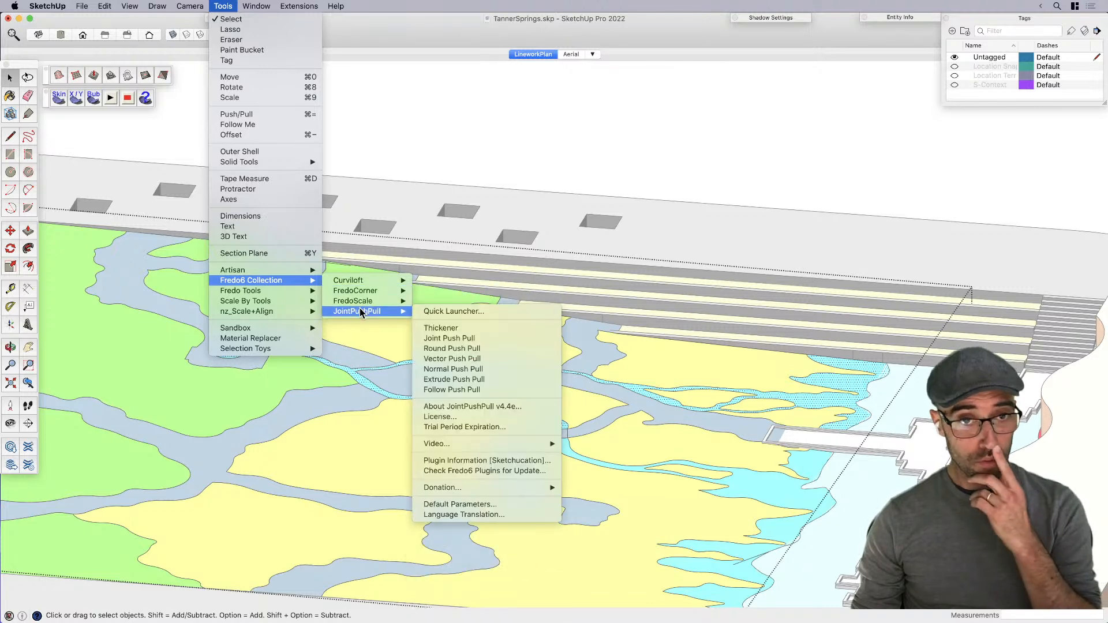
left_click(443, 359)
scroll(358, 379, "up", 5)
scroll(361, 381, "up", 2)
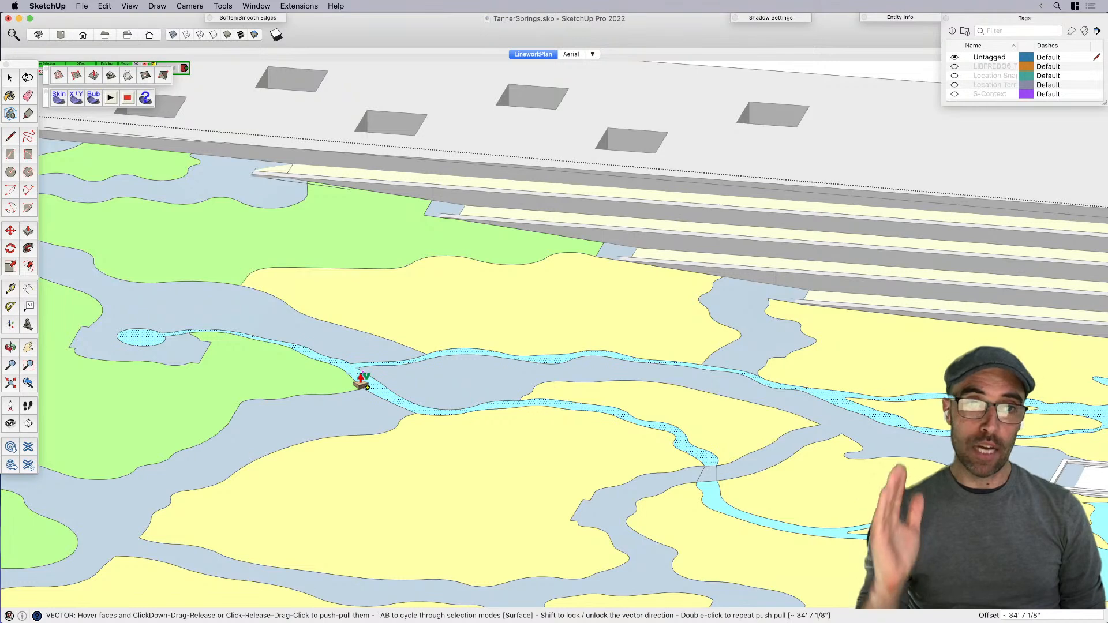
scroll(361, 380, "up", 2)
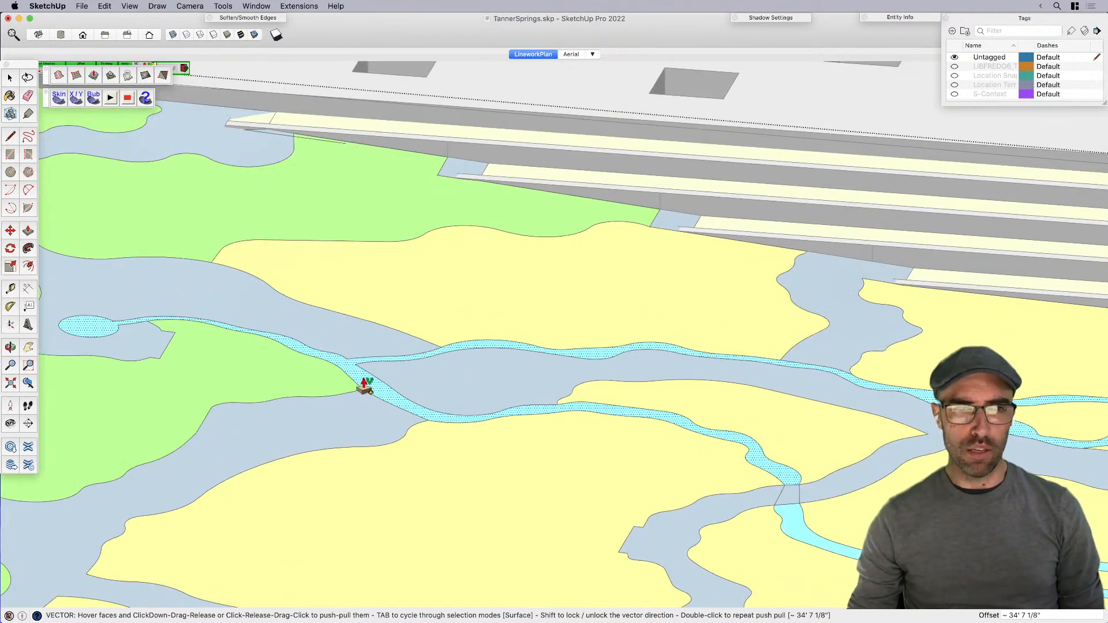
left_click_drag(365, 385, 366, 431)
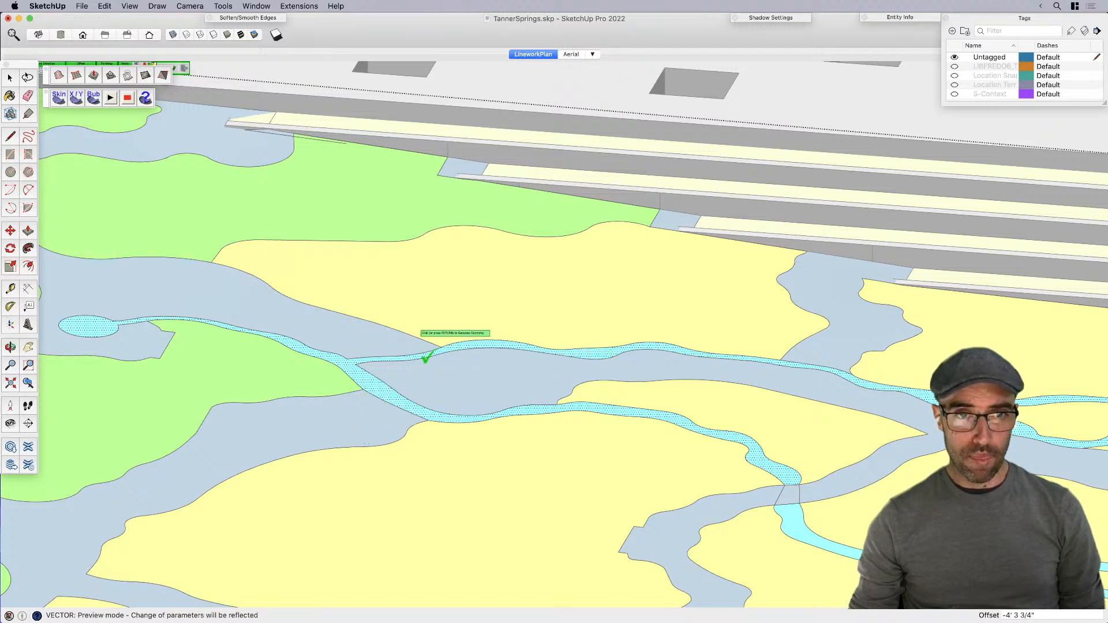
left_click(379, 382)
Step: Turn the stream's water surface with its edges into a separate object and move it 2" down the blue axis
scroll(369, 381, "up", 10)
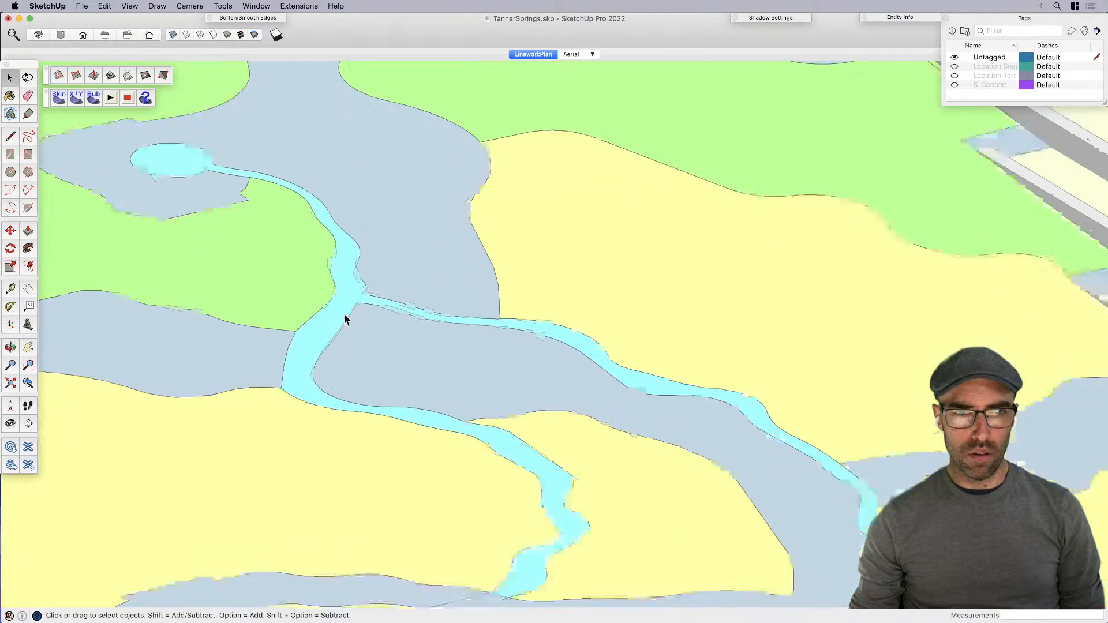
scroll(339, 258, "up", 5)
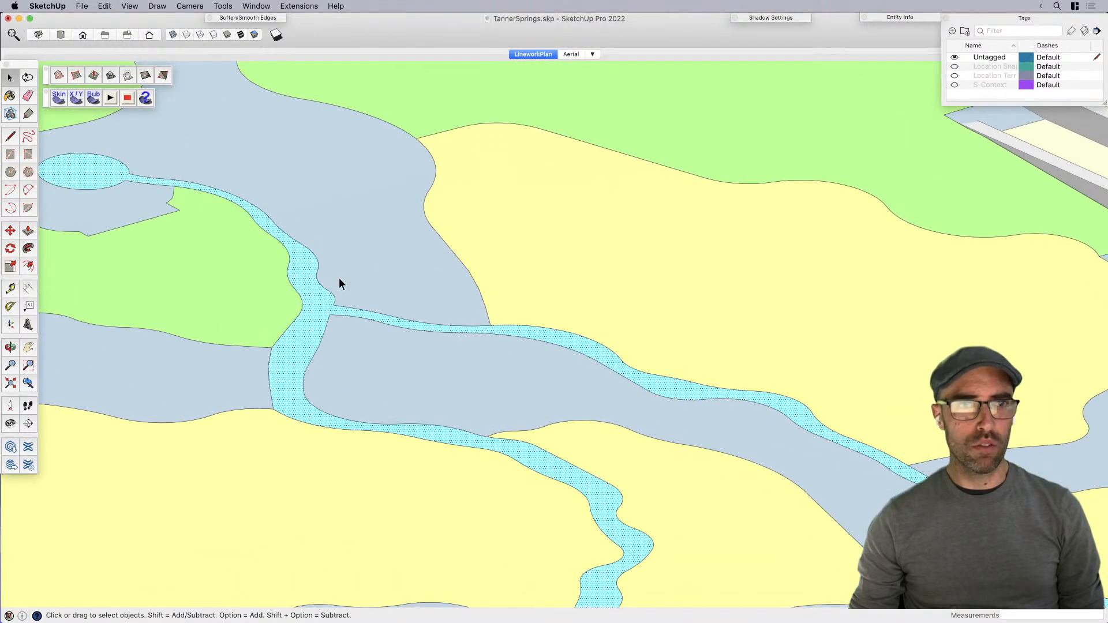
double_click(314, 293)
left_click(343, 280)
double_click(323, 299)
key("g")
key("m")
left_click(321, 273)
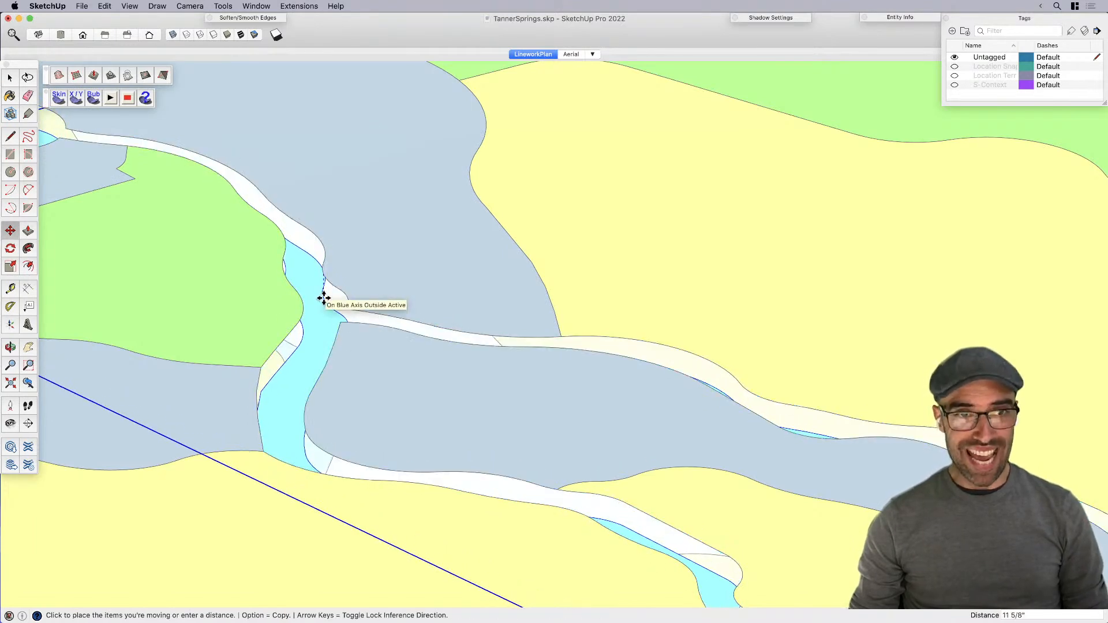
type("2")
key("Return")
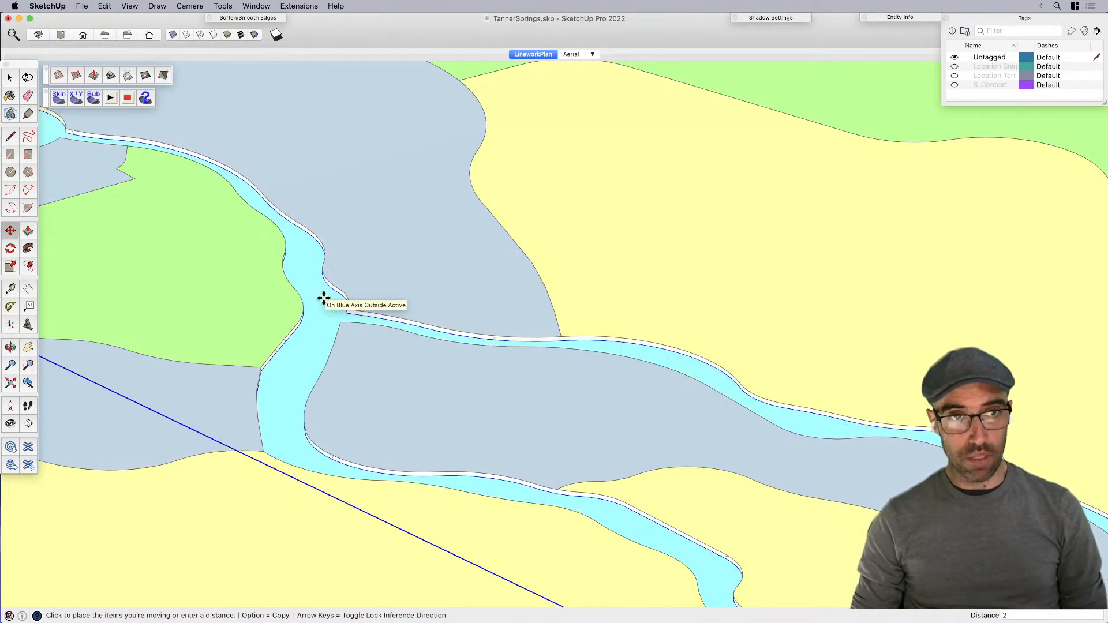
middle_click_drag(323, 298, 381, 302)
Step: Open the lowered stream object for editing and Vector Push Pull its water surface about 1 3/8" upward
double_click(385, 303)
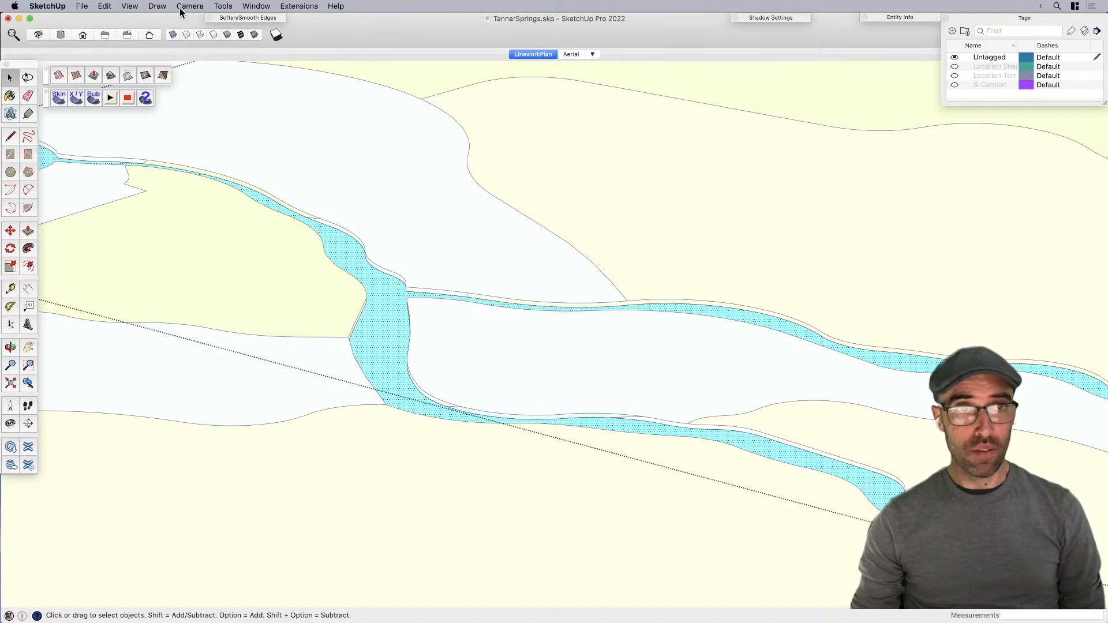
left_click(217, 7)
mouse_move(285, 280)
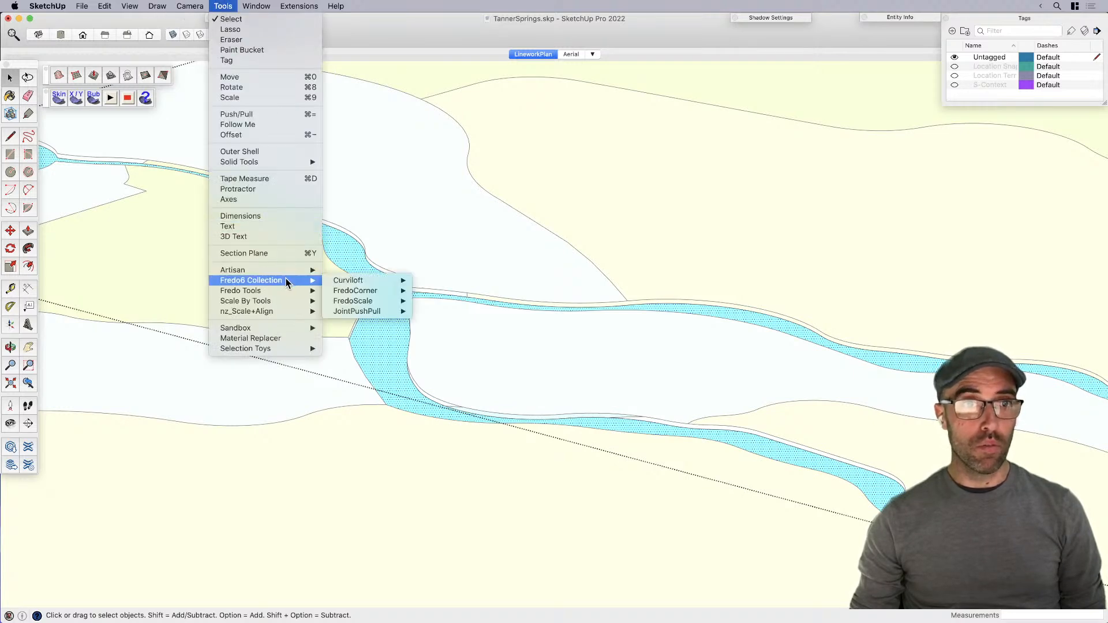
mouse_move(370, 312)
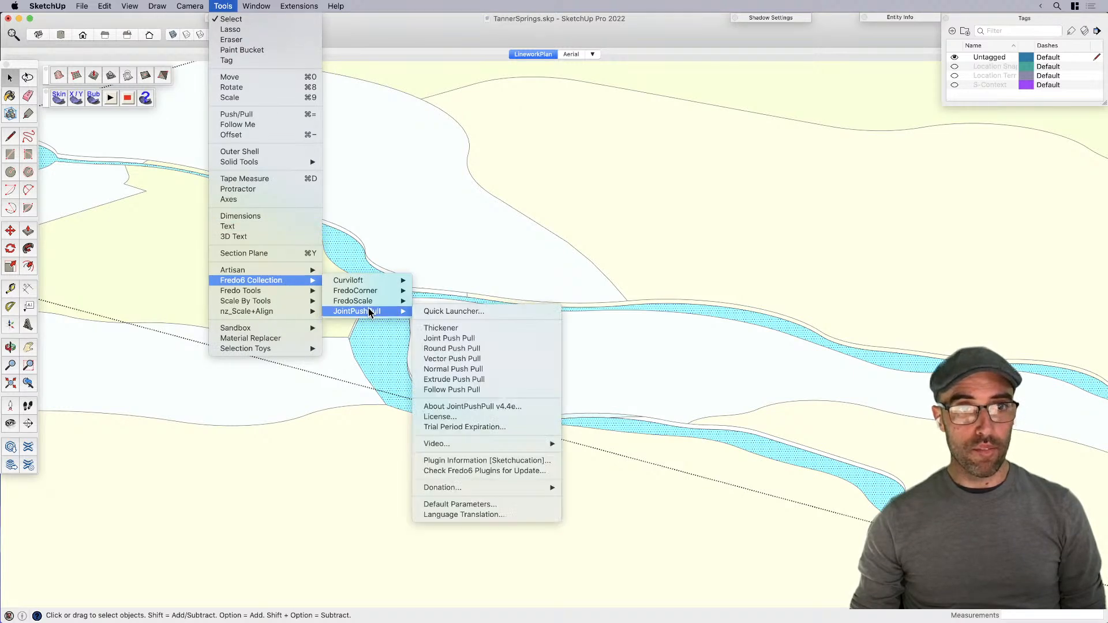
left_click(463, 359)
scroll(383, 302, "up", 3)
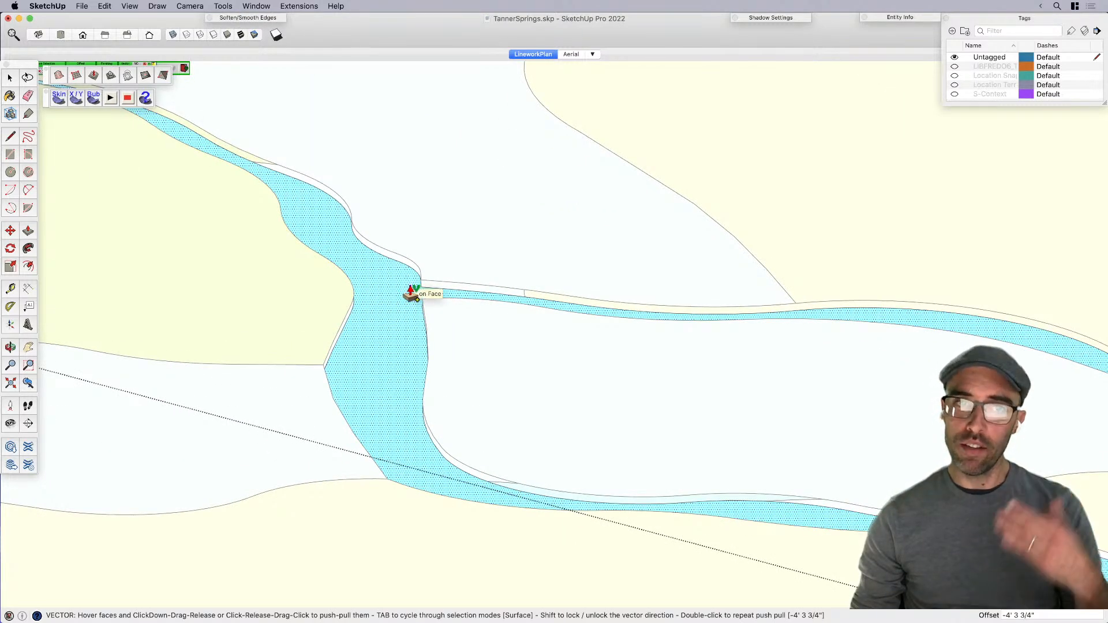
left_click(410, 287)
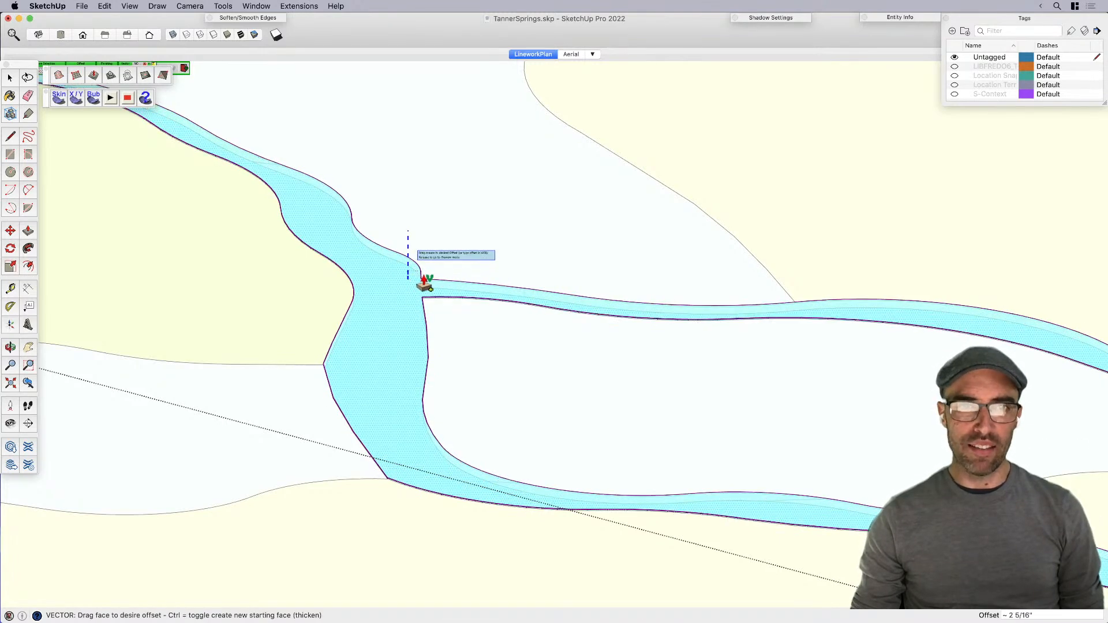
left_click(448, 291)
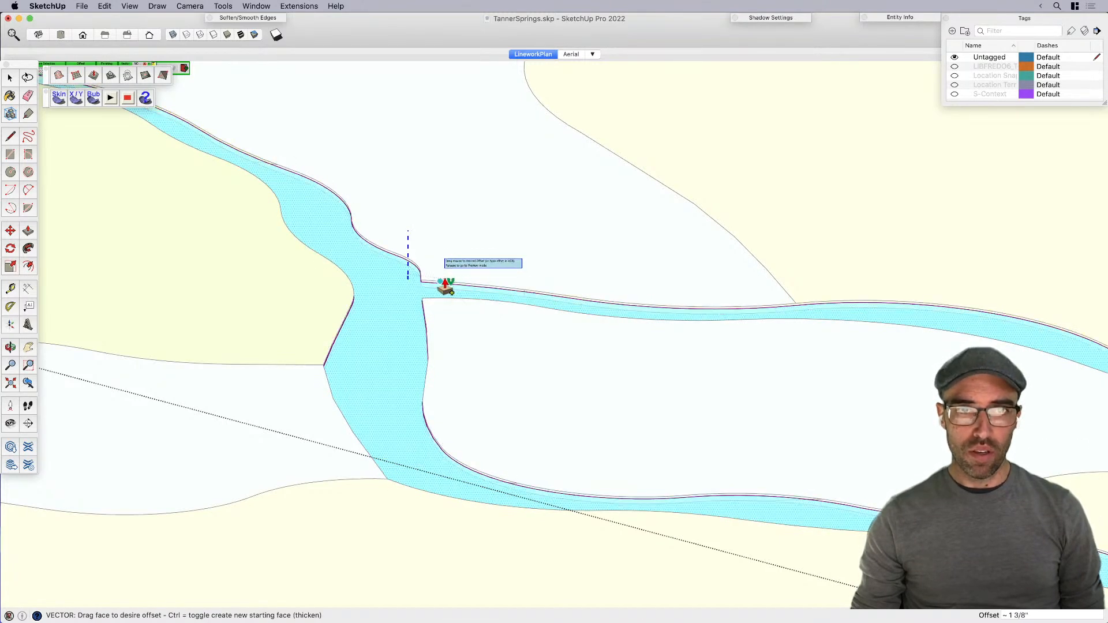
left_click(449, 290)
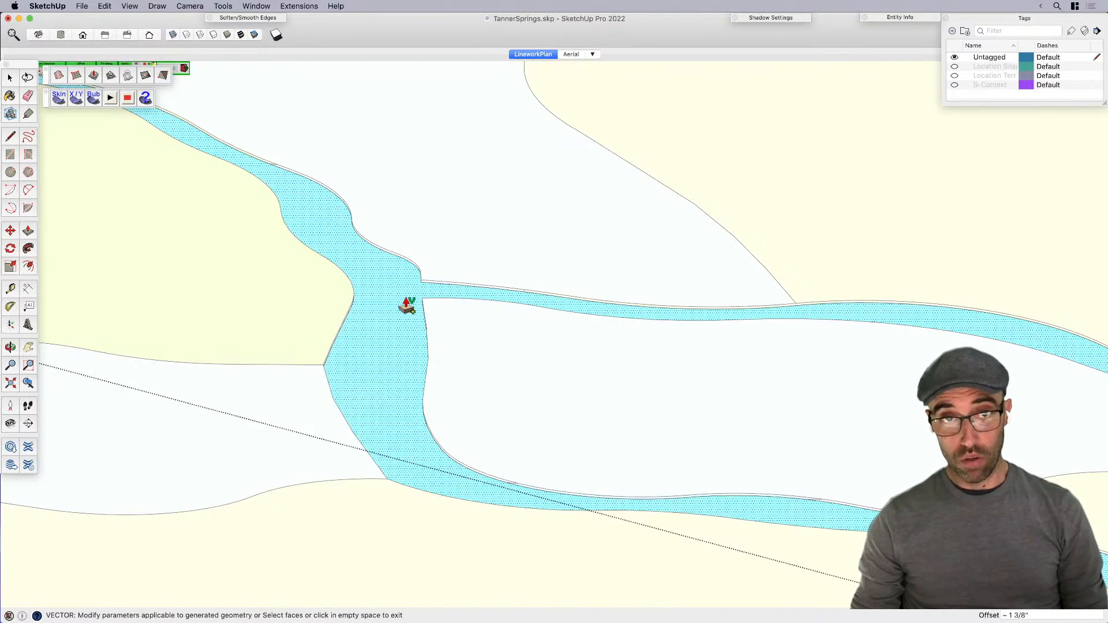
key("space")
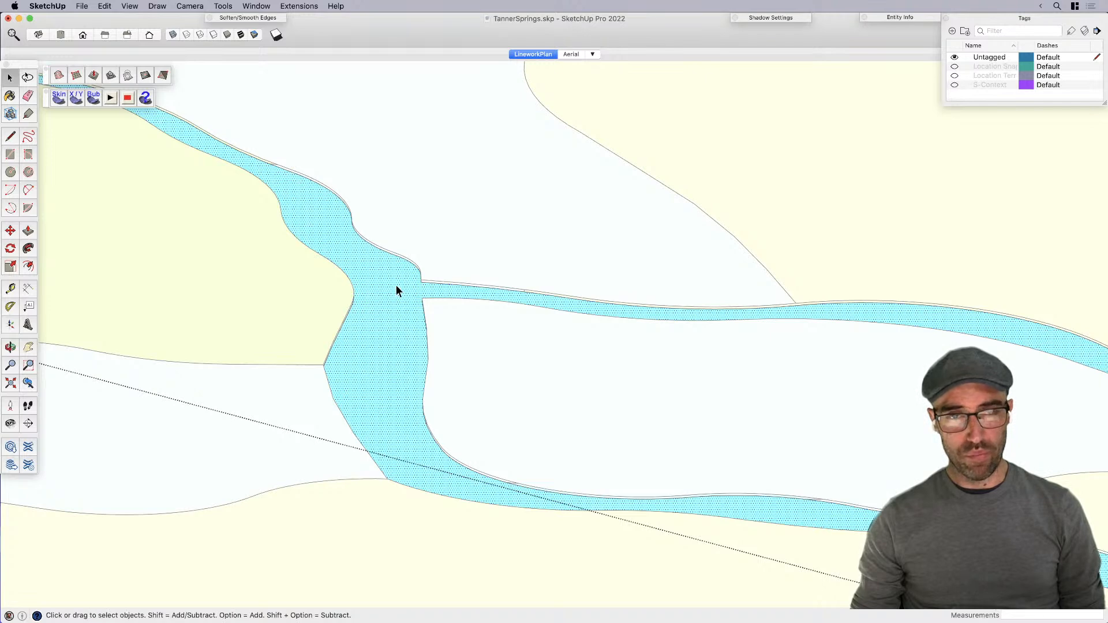
Step: Select all of the stream's connected geometry and remove the water surface from the selection, keeping only the side walls
middle_click_drag(396, 287, 423, 286)
triple_click(398, 310)
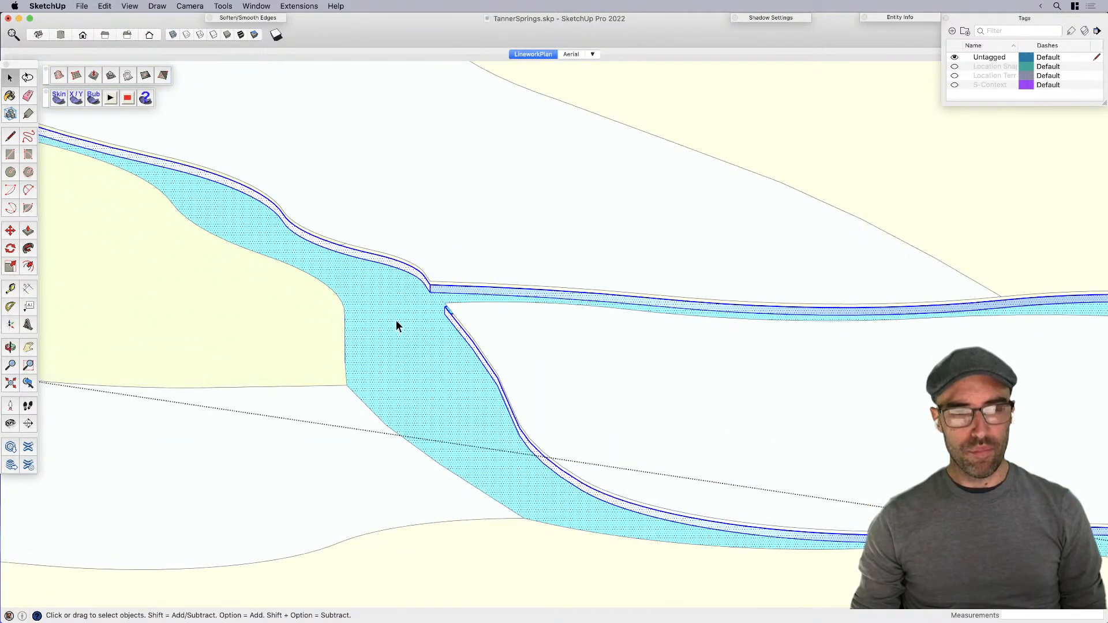
scroll(444, 312, "up", 4)
middle_click_drag(451, 321, 398, 311)
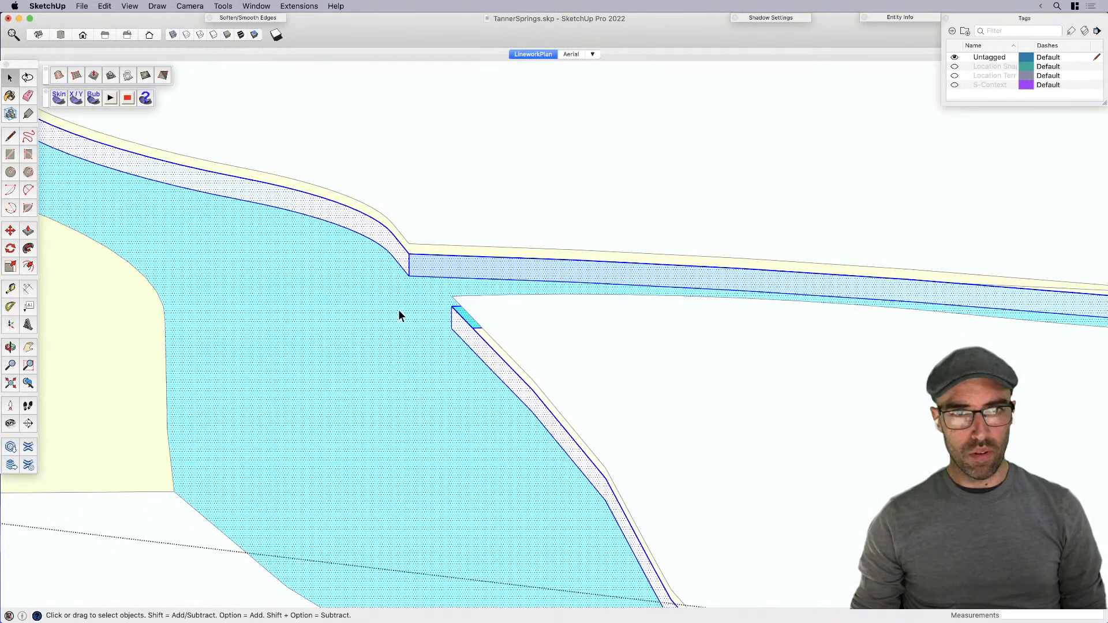
left_click(411, 277)
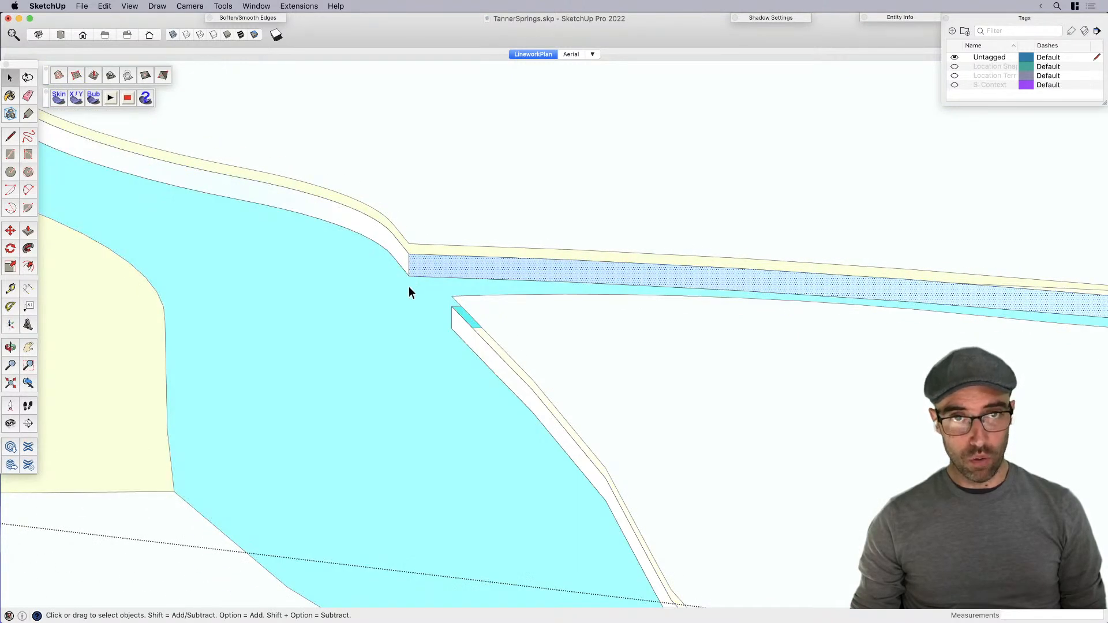
scroll(408, 286, "down", 2)
scroll(388, 314, "down", 1)
triple_click(403, 303)
scroll(398, 300, "down", 2)
left_click(392, 327, "shift")
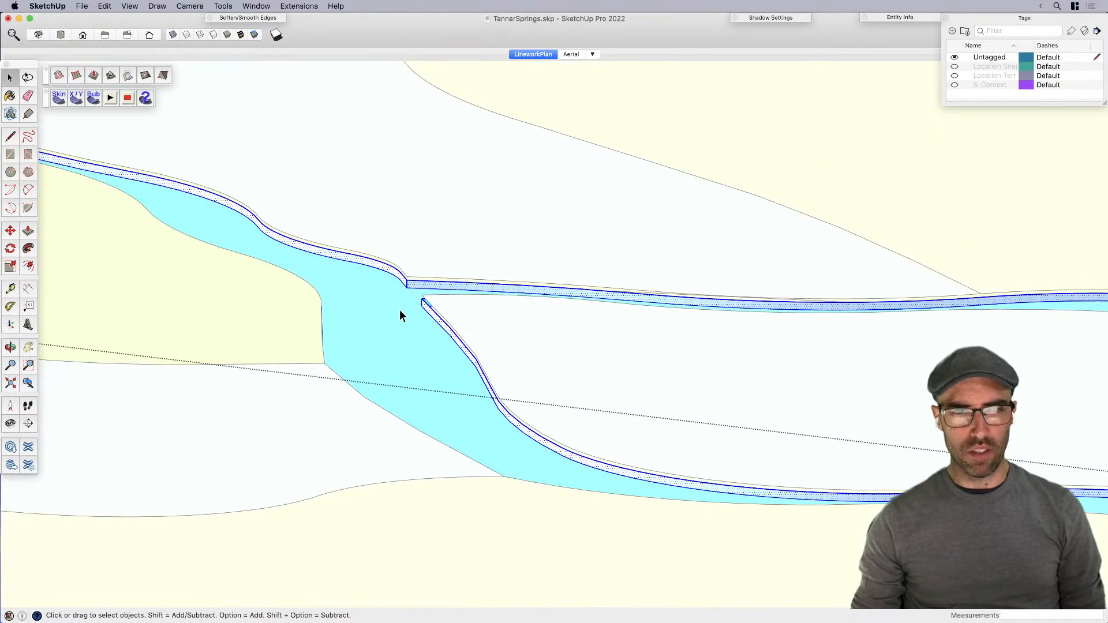
Step: Paint the selected stream side walls grey and leave the stream object's editing context
key("b")
scroll(390, 278, "down", 3)
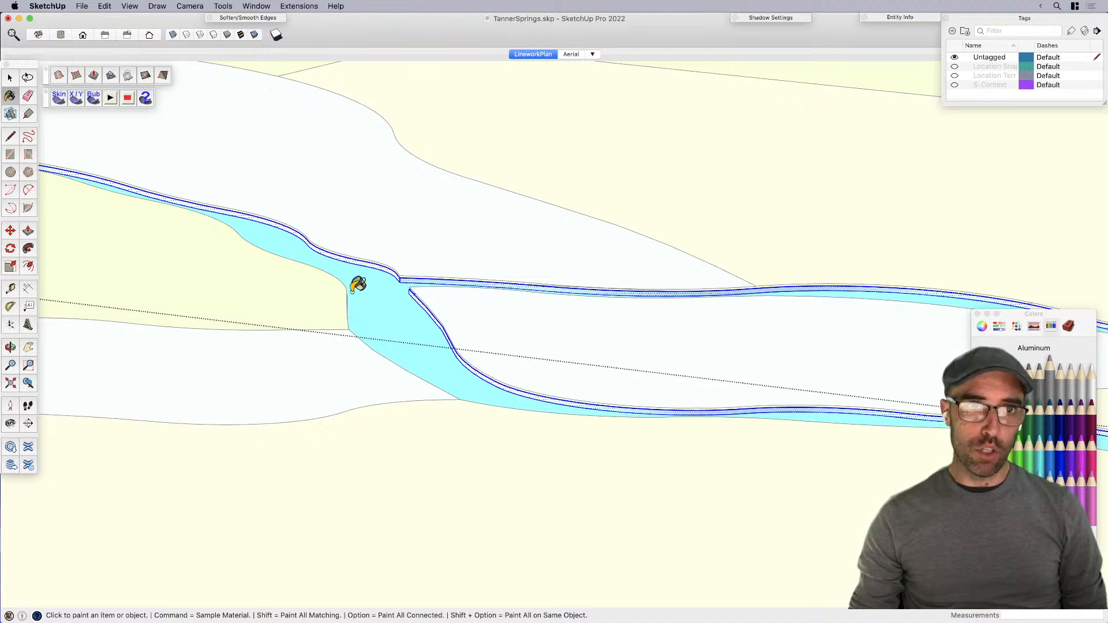
scroll(500, 350, "up", 2)
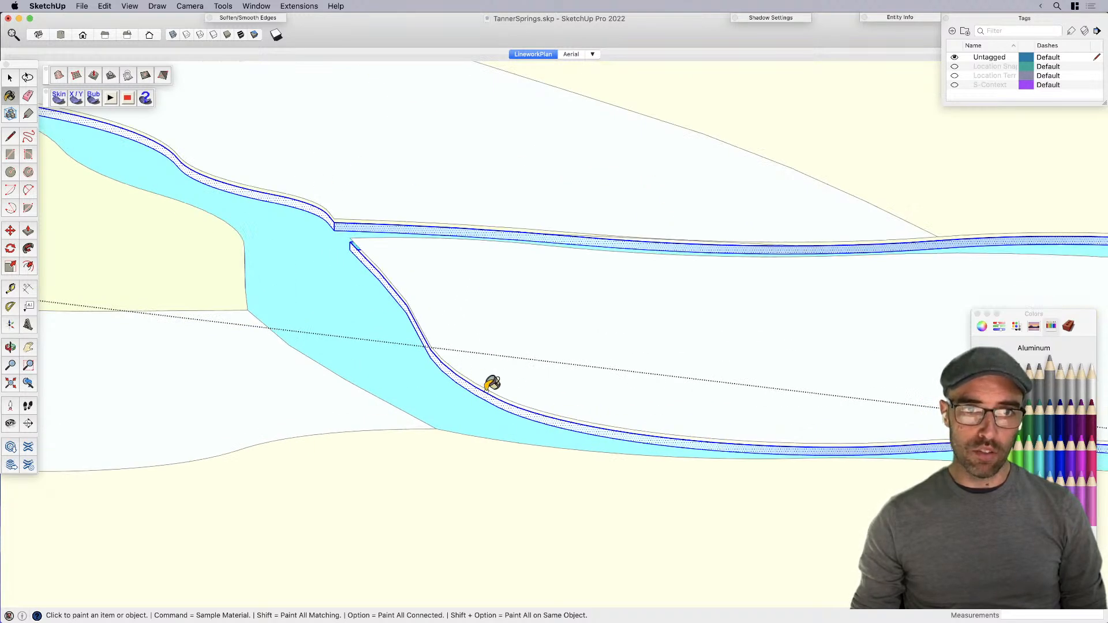
scroll(476, 386, "down", 3)
scroll(392, 276, "up", 2)
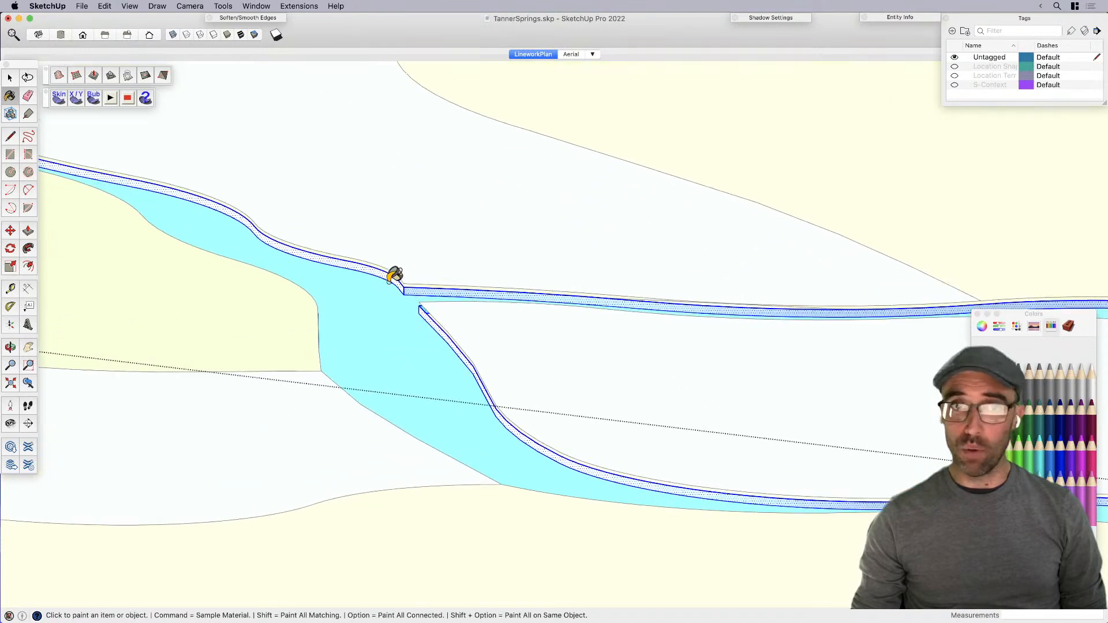
left_click(396, 274)
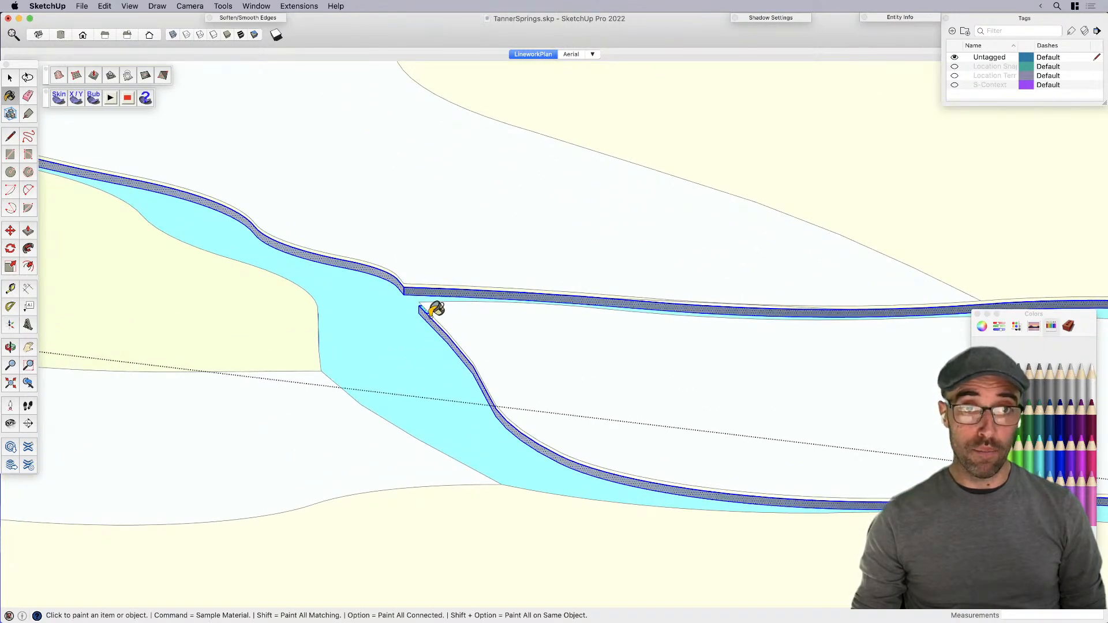
scroll(404, 358, "down", 3)
key("space")
scroll(401, 384, "down", 2)
left_click(646, 174)
scroll(646, 174, "down", 3)
left_click(598, 183)
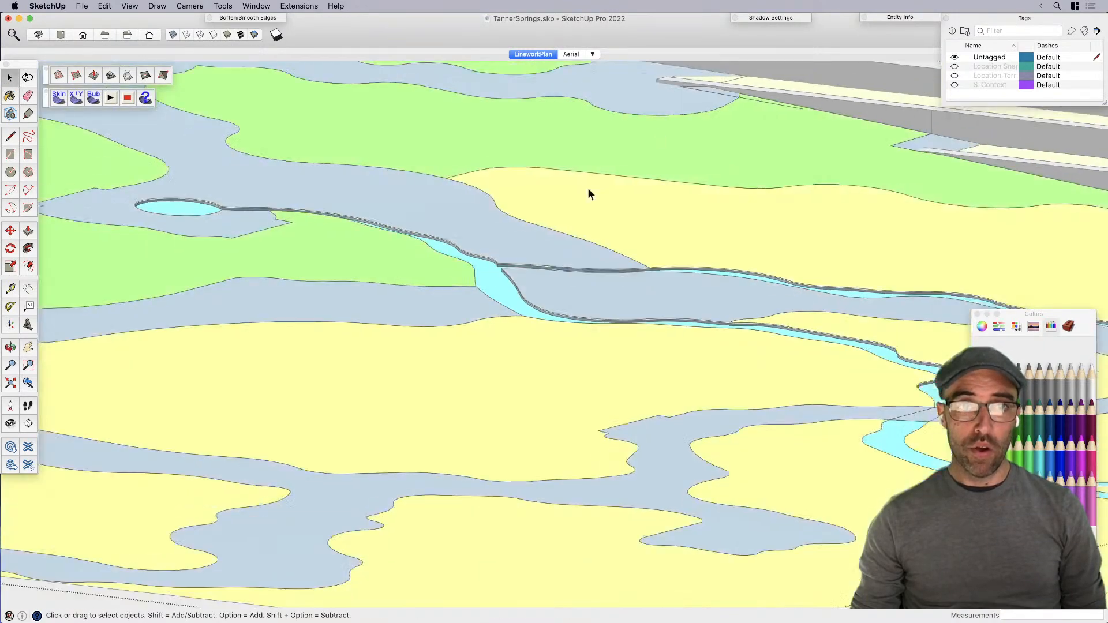
Step: Move the stream object up so the top corner of its wall meets the terrain edge above it
scroll(510, 258, "up", 6)
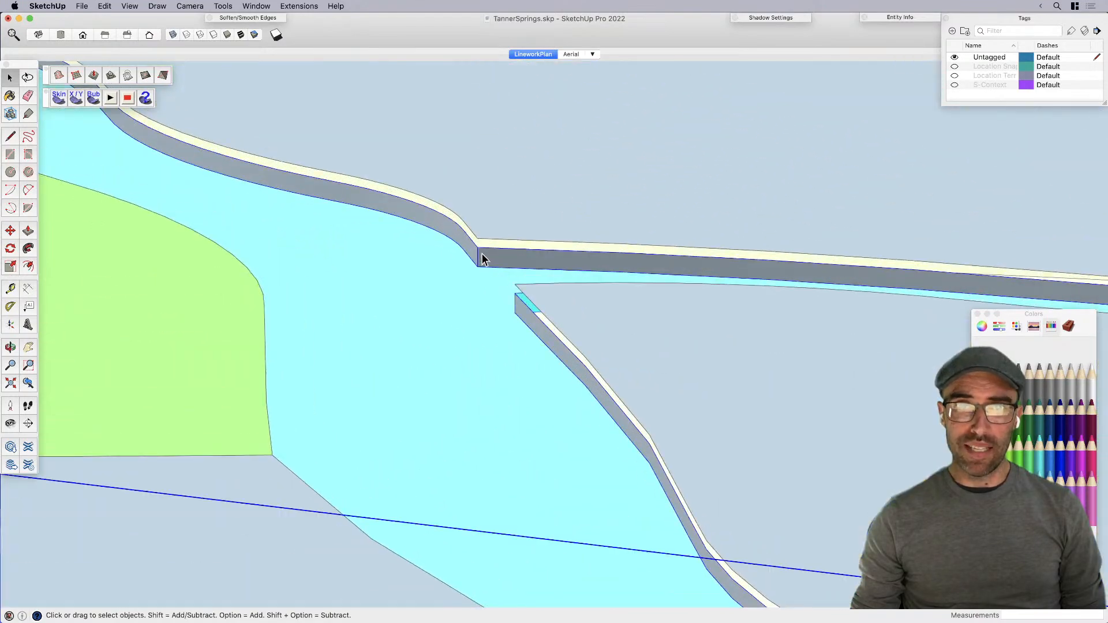
scroll(482, 258, "up", 3)
key("m")
left_click(476, 237)
key("space")
scroll(445, 283, "down", 5)
middle_click_drag(497, 296, 649, 277)
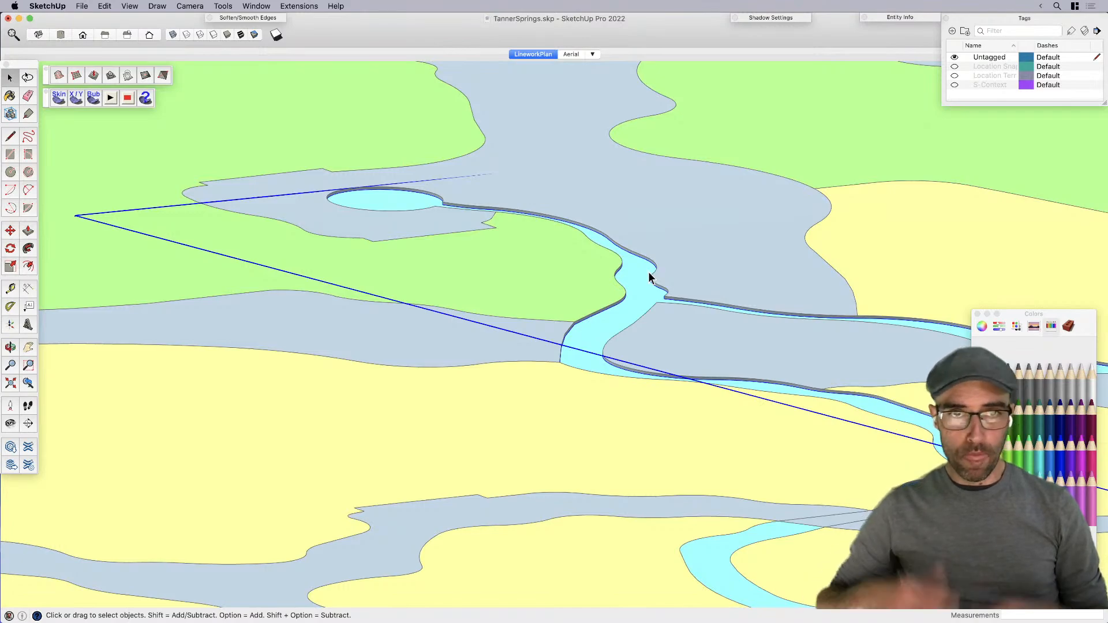
Step: Show the hidden geometry briefly to examine the terrain mesh around the stream, and hide it again
scroll(649, 278, "down", 4)
key("alt+h")
middle_click_drag(490, 285, 468, 329)
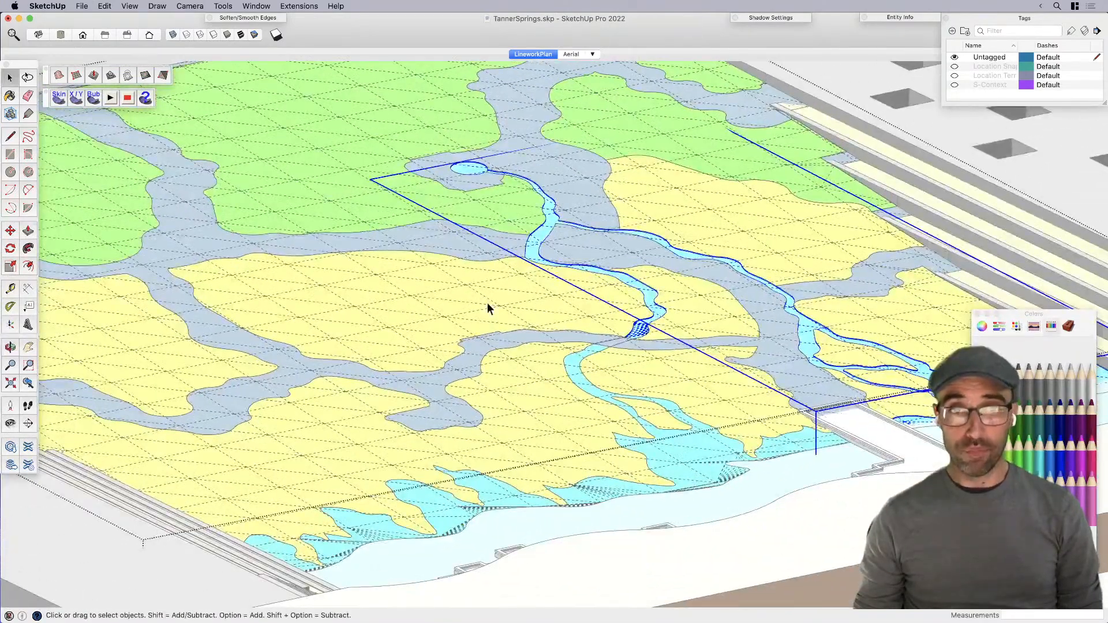
key("alt+h")
scroll(479, 198, "up", 3)
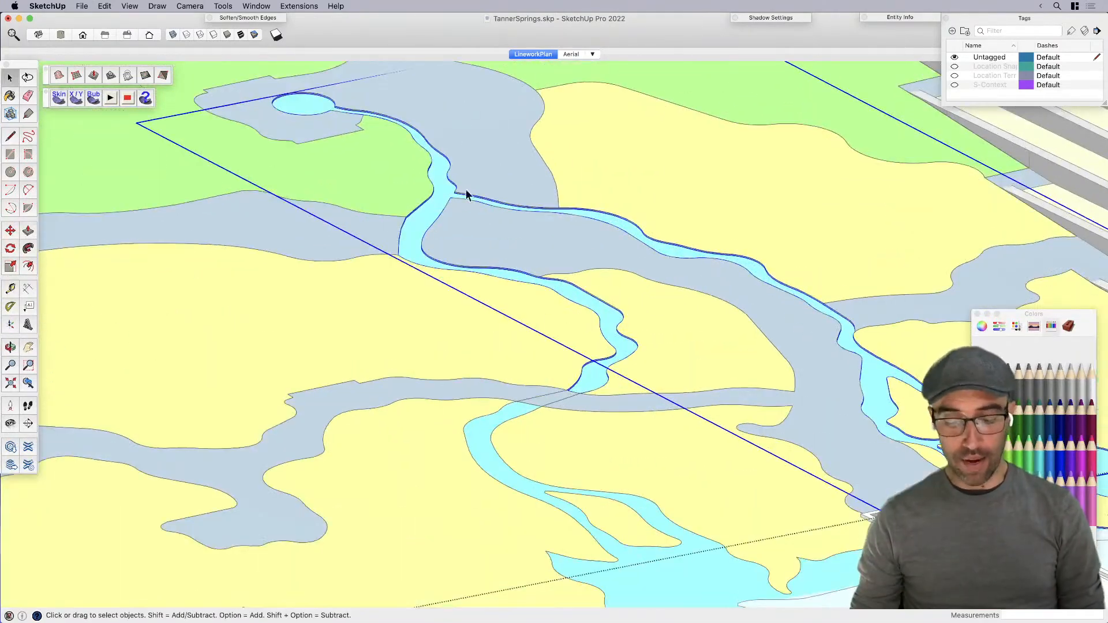
scroll(442, 193, "up", 3)
middle_click_drag(442, 193, 548, 149)
scroll(335, 293, "down", 2)
Step: Switch the display to hidden line, turn on shadows and clear the selection
left_click(213, 36)
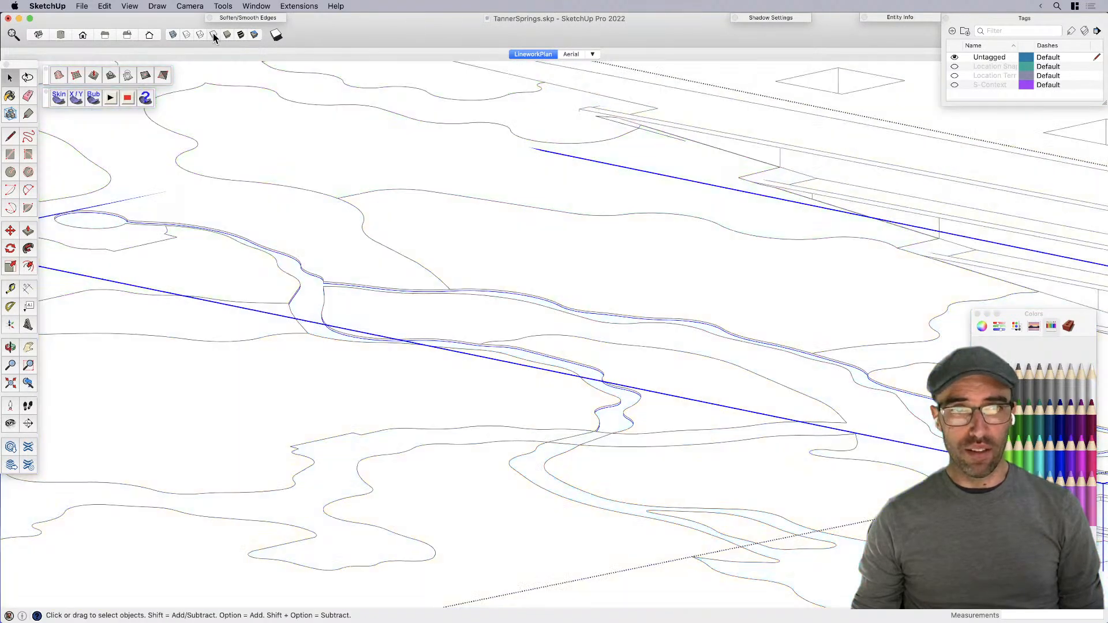
left_click(281, 33)
scroll(439, 332, "down", 3)
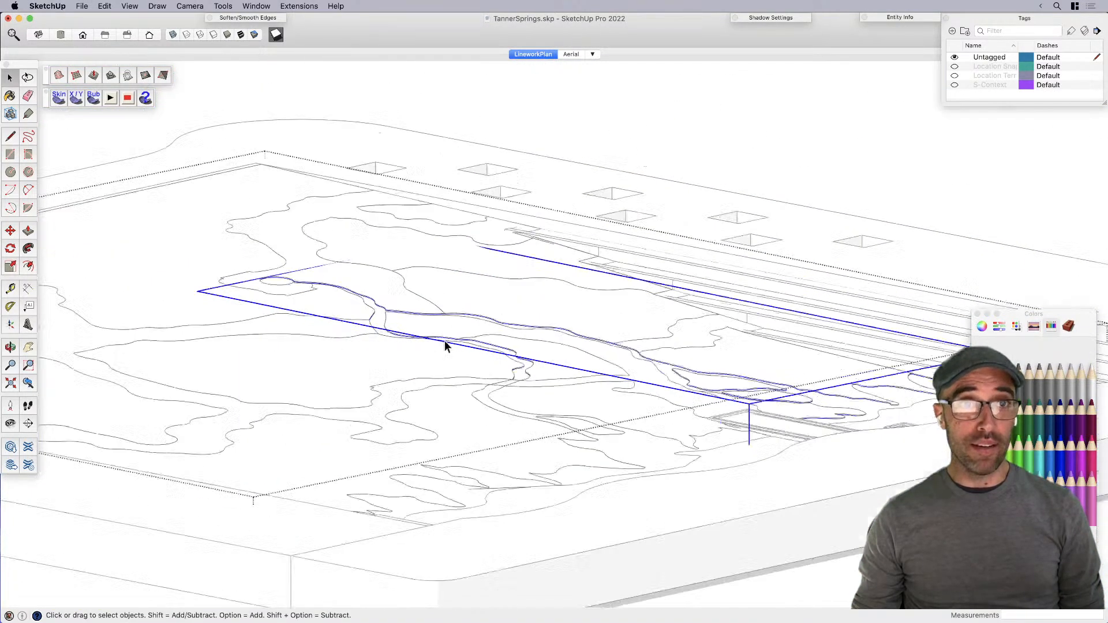
left_click(670, 147)
Step: Set the shadows to Light 79, Dark 62 and 07:25 PM, and examine the depth of the stream channel
left_click(763, 19)
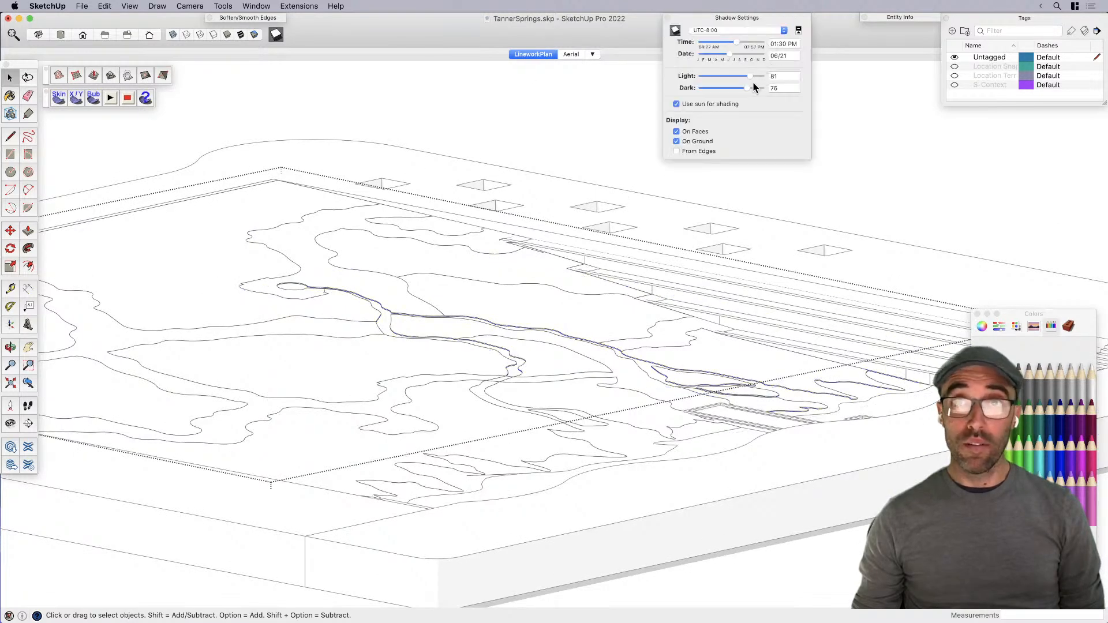
left_click_drag(749, 88, 739, 88)
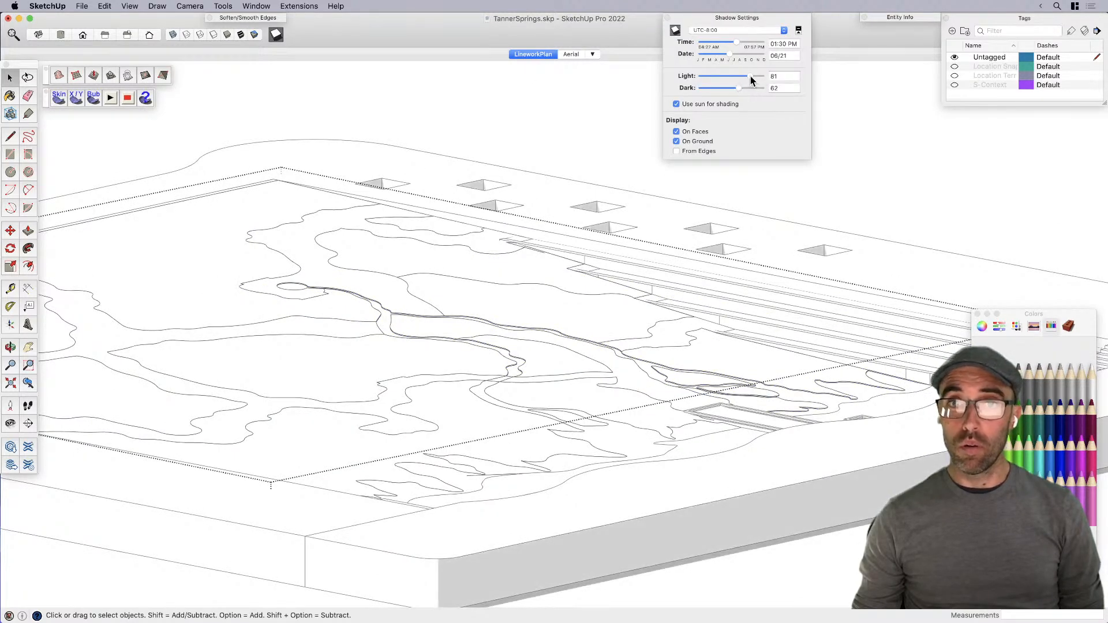
left_click_drag(733, 44, 761, 43)
scroll(375, 312, "up", 10)
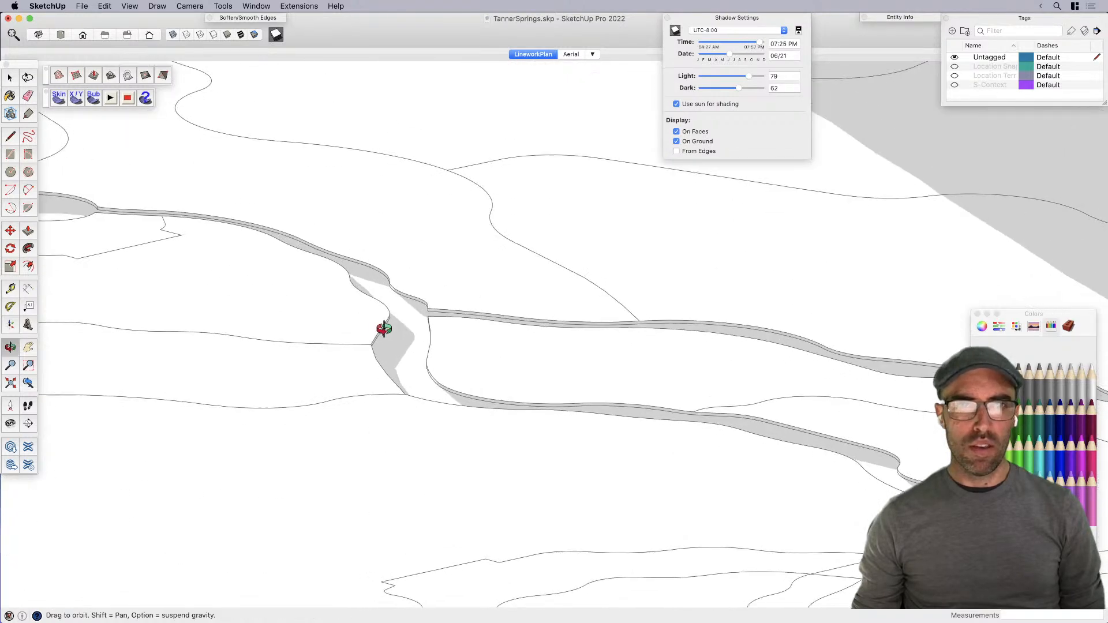
middle_click_drag(685, 296, 451, 323)
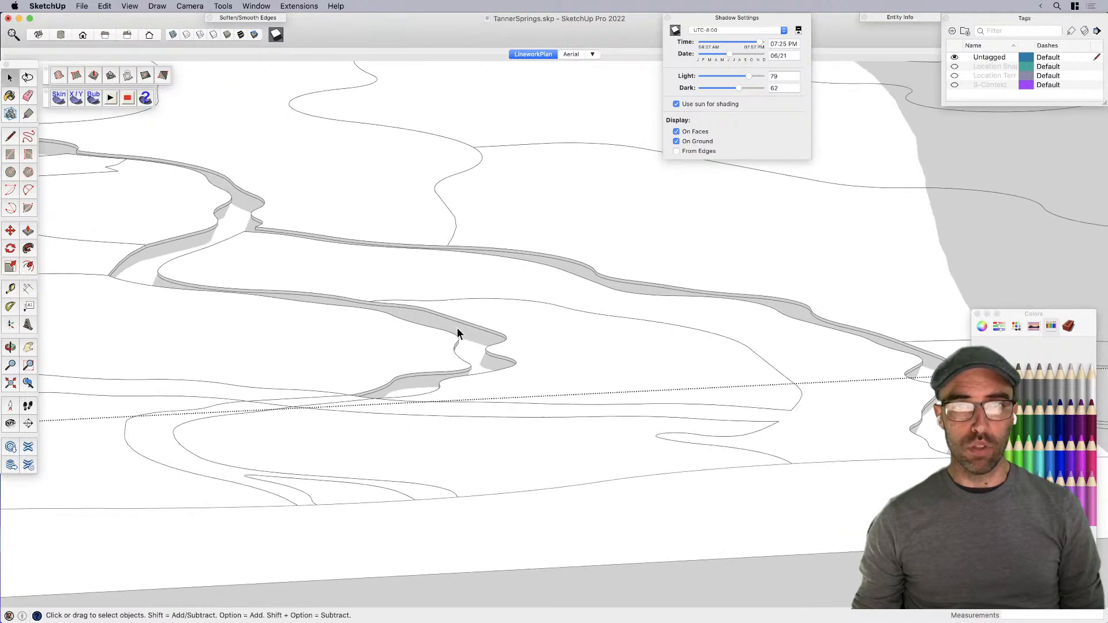
scroll(573, 307, "down", 15)
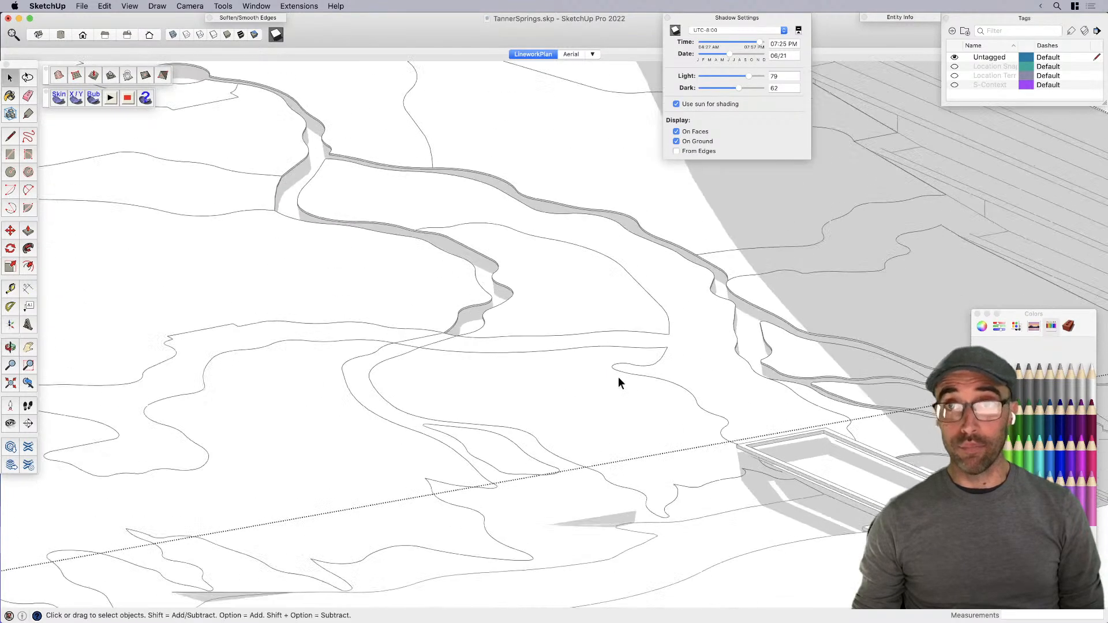
scroll(685, 396, "up", 10)
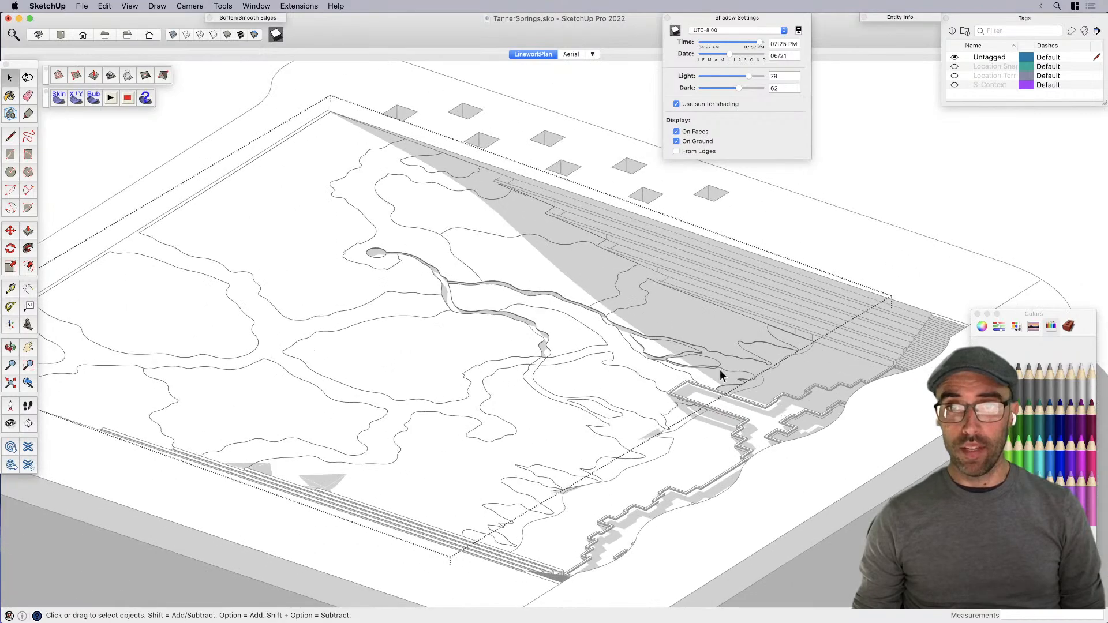
middle_click_drag(659, 348, 741, 438)
Step: Set the shadow time to 05:07 PM and view the park from the walkway side
left_click_drag(741, 42, 749, 44)
scroll(428, 351, "down", 3)
middle_click_drag(428, 351, 551, 351)
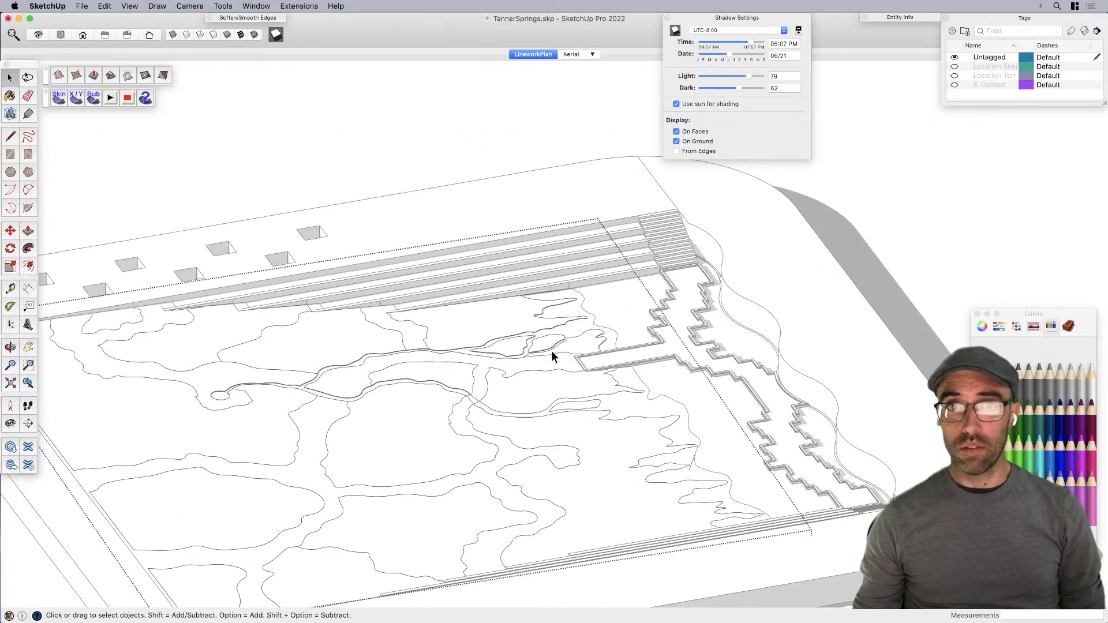
Step: Turn off the shadows, collapse their settings and return the model to a shaded, coloured display
left_click(675, 31)
left_click(706, 19)
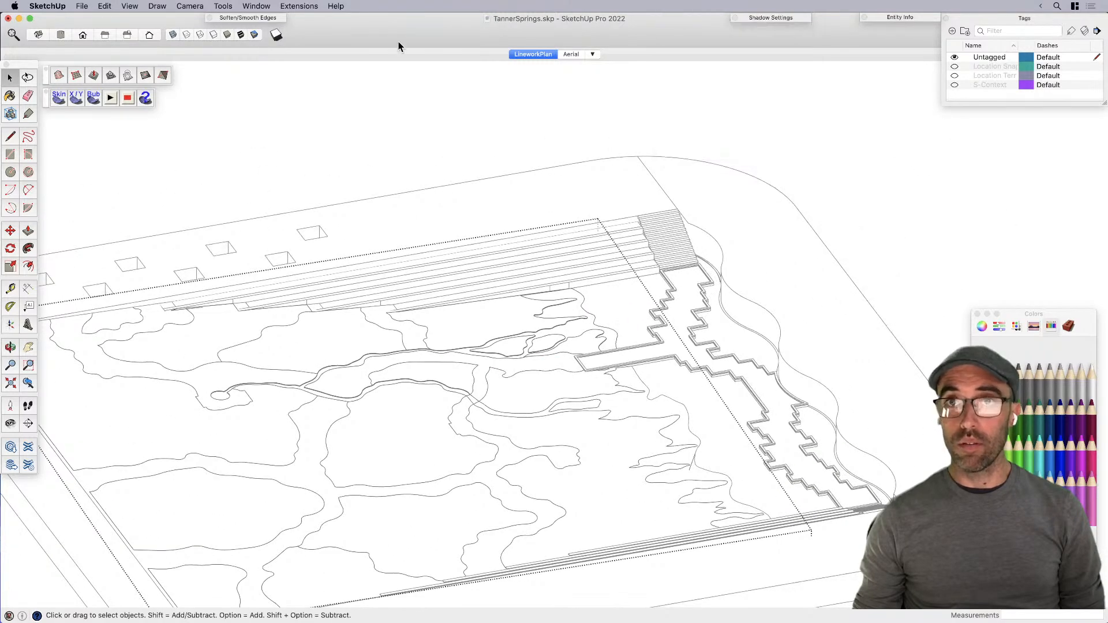
left_click(242, 36)
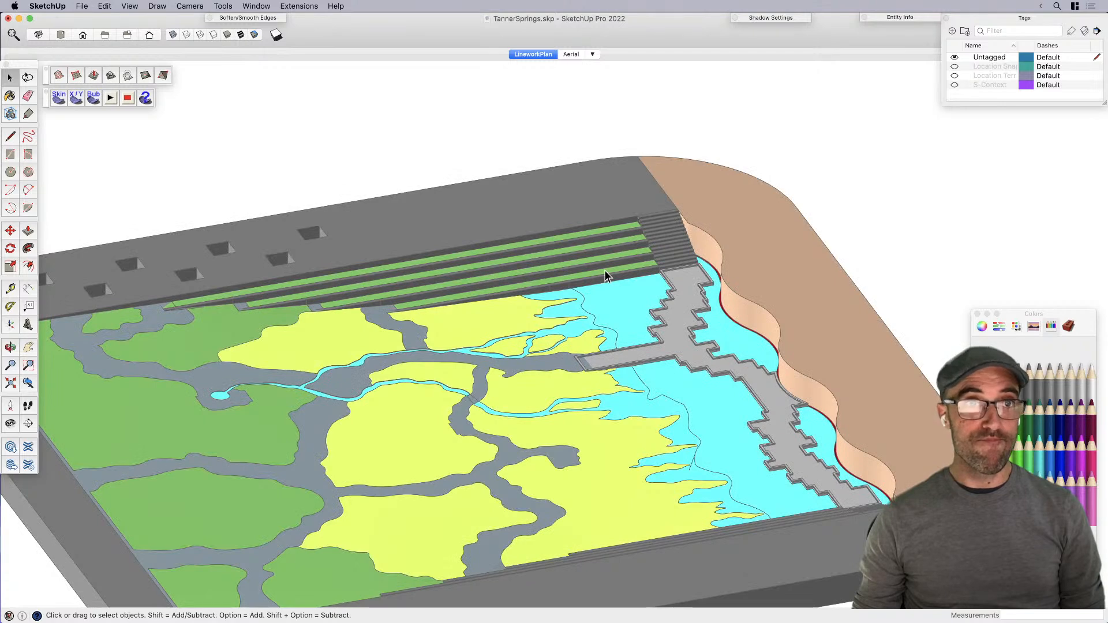
Step: Set the sun shading to 12:46 PM with Light 64 and Dark 63
left_click(768, 19)
mouse_move(751, 89)
left_mouse_down()
mouse_move(756, 77)
mouse_move(762, 89)
left_mouse_up()
left_click_drag(735, 43, 739, 91)
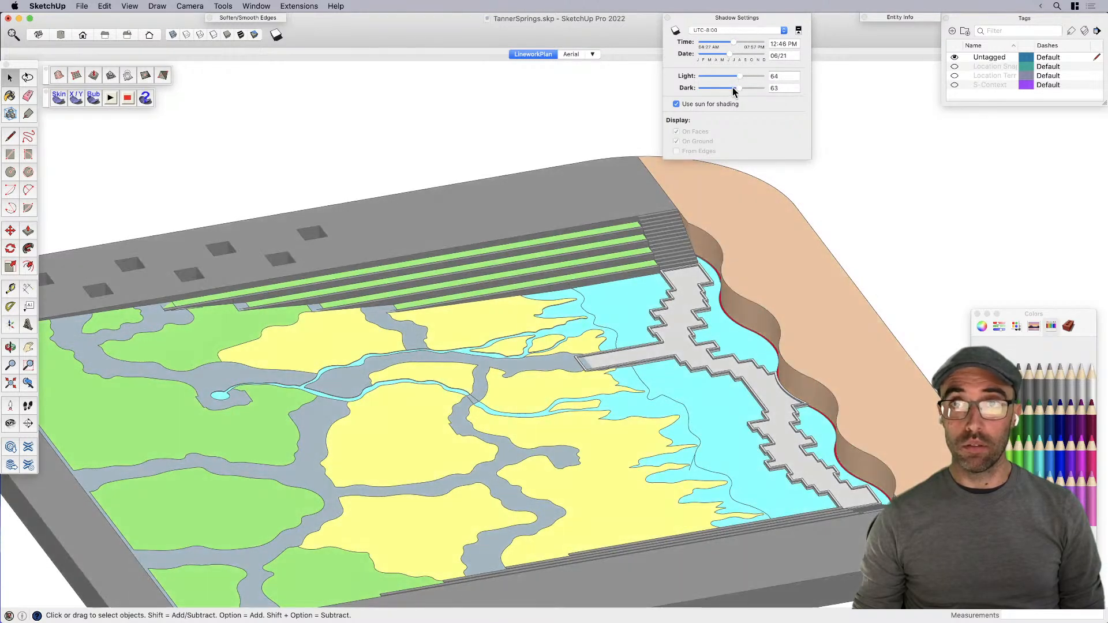
Step: Recall the LineworkPlan scene, collapse the shadow settings and delete the leftover geometry floating above the park model
left_click(539, 54)
left_click(737, 18)
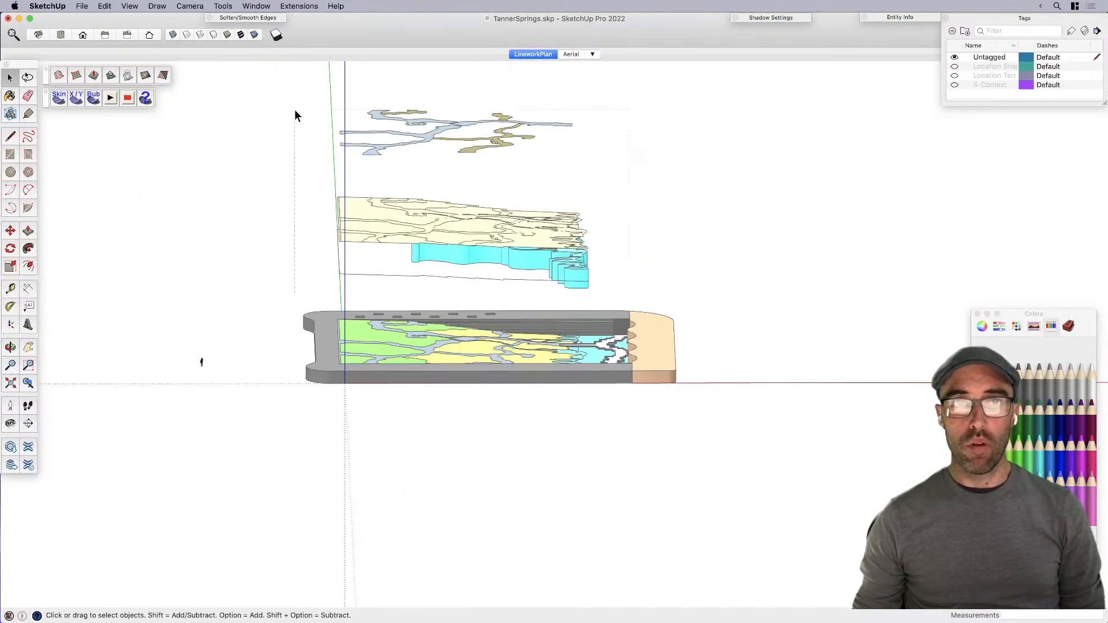
left_click_drag(295, 115, 295, 116)
key("Delete")
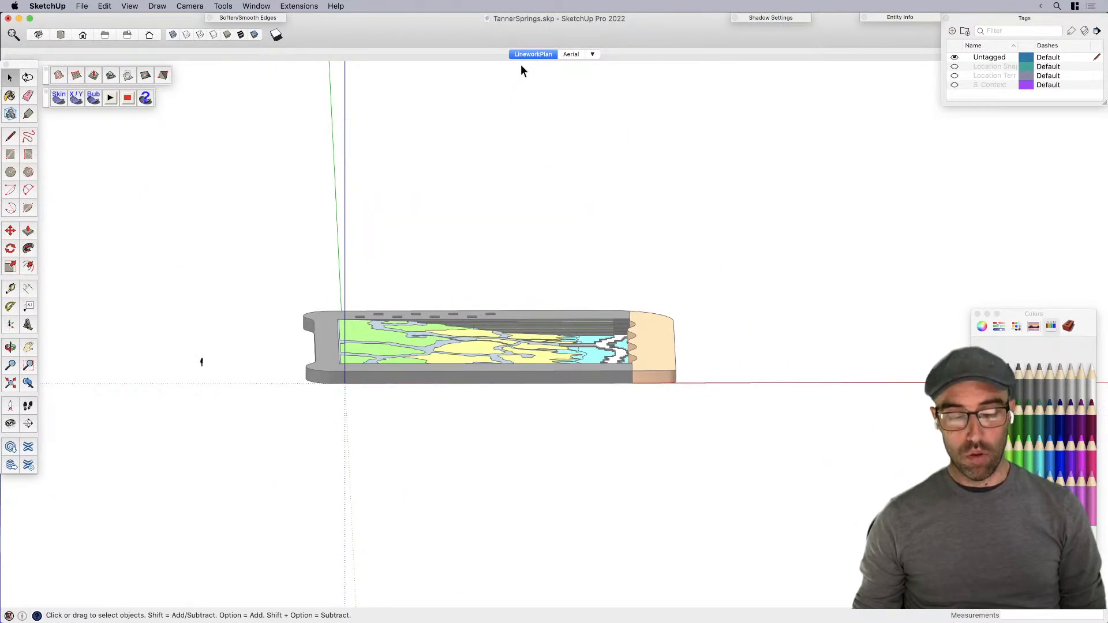
Step: Update the LineworkPlan scene and check it by switching between the Aerial and LineworkPlan scenes
right_click(525, 54)
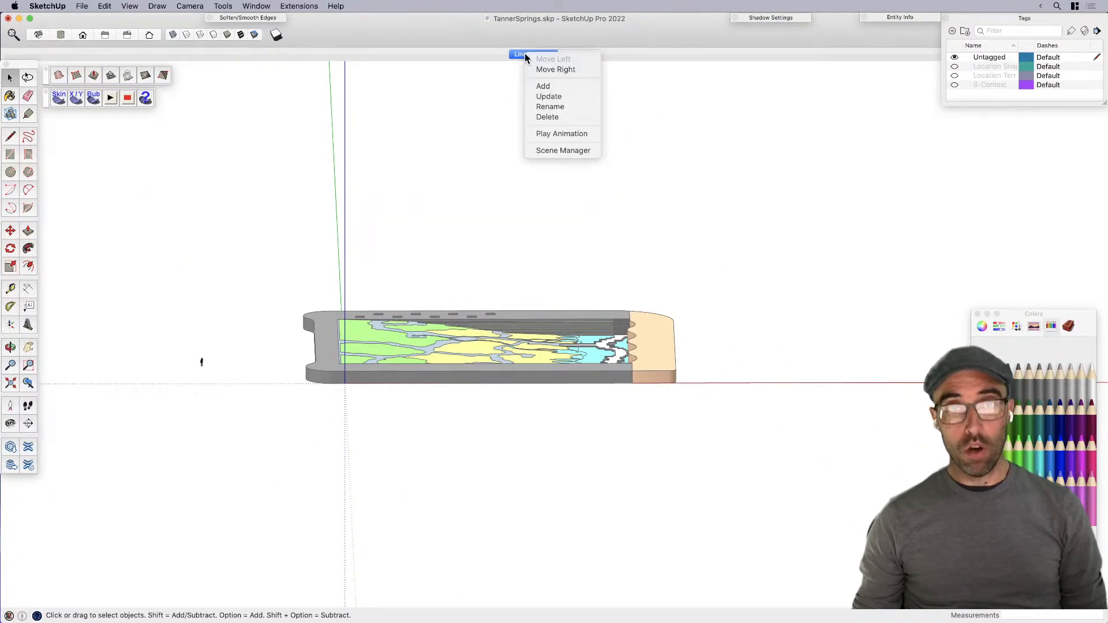
left_click(549, 96)
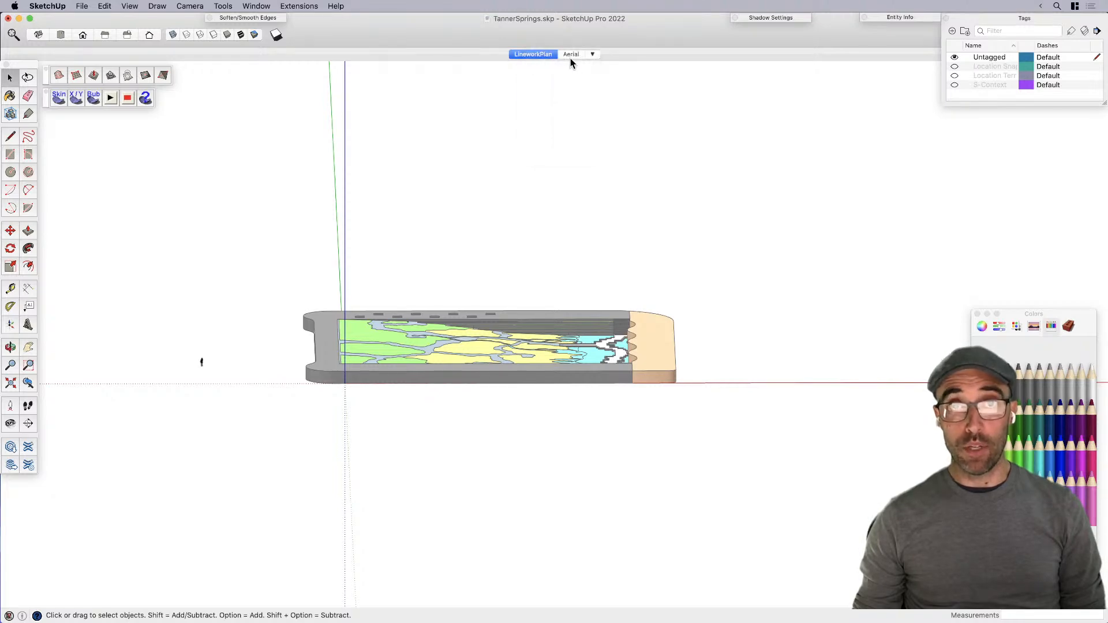
left_click(570, 55)
middle_click_drag(536, 116, 311, 293)
left_click(533, 55)
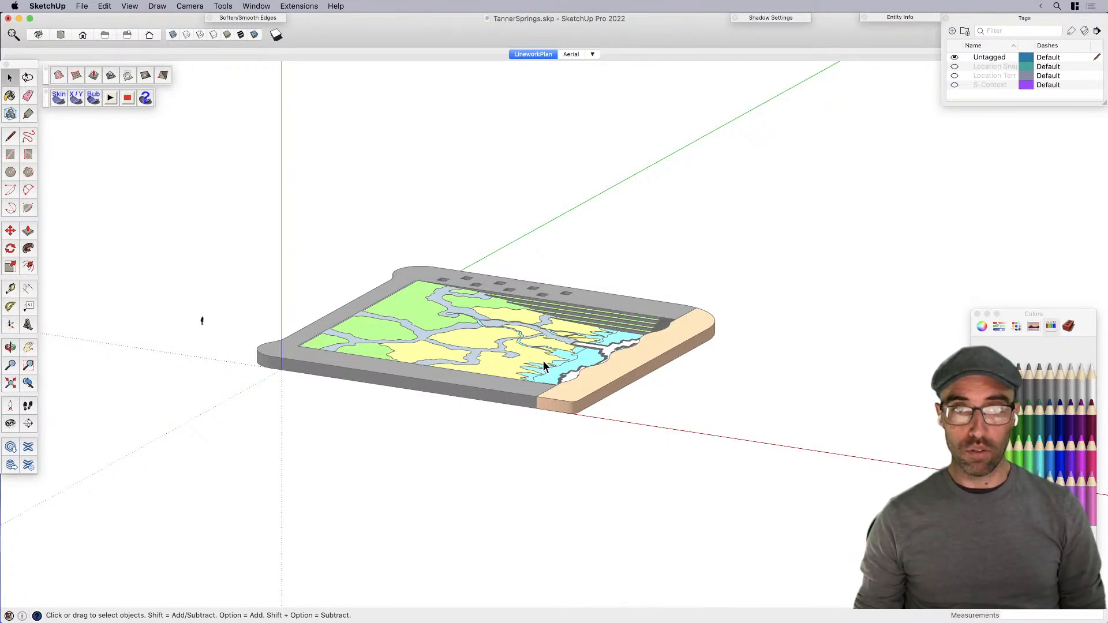
Step: View the park from the top and inspect the stream channel between the path crossing and the pond, selecting its water face
key("super+1")
scroll(655, 378, "up", 3)
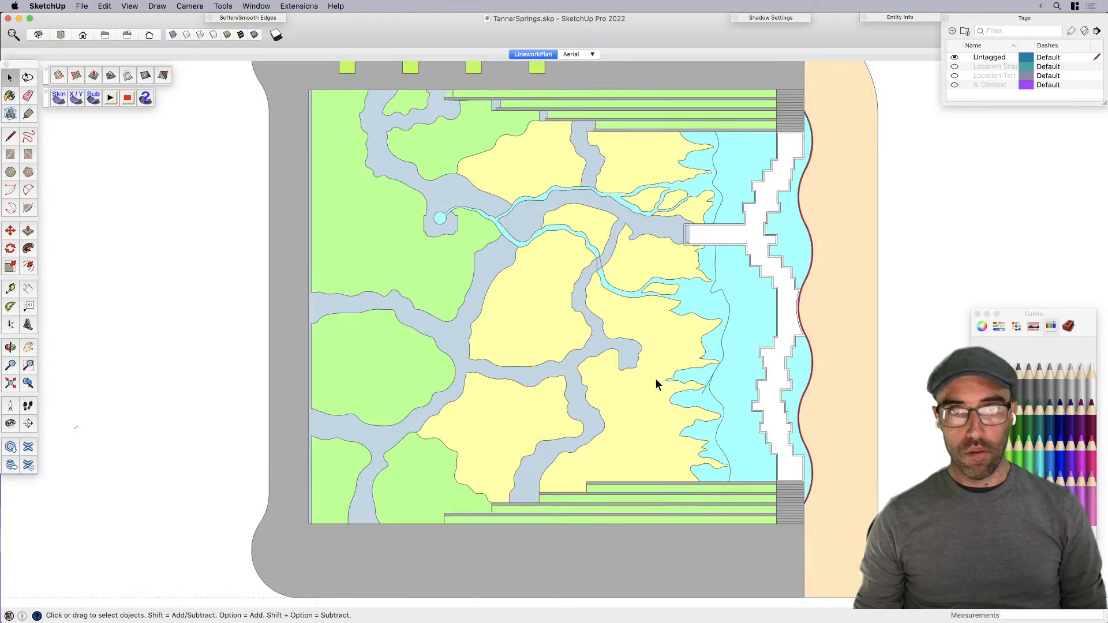
middle_click_drag(583, 425, 651, 283)
middle_click_drag(577, 329, 707, 201)
scroll(499, 280, "up", 5)
scroll(639, 241, "up", 3)
scroll(585, 287, "up", 2)
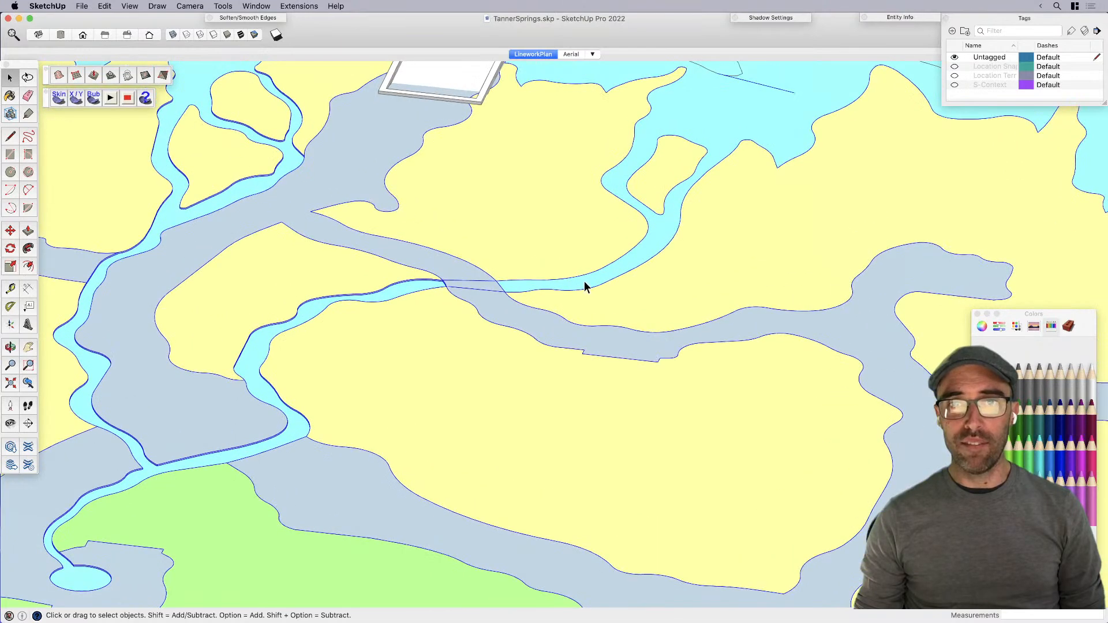
left_click(565, 286)
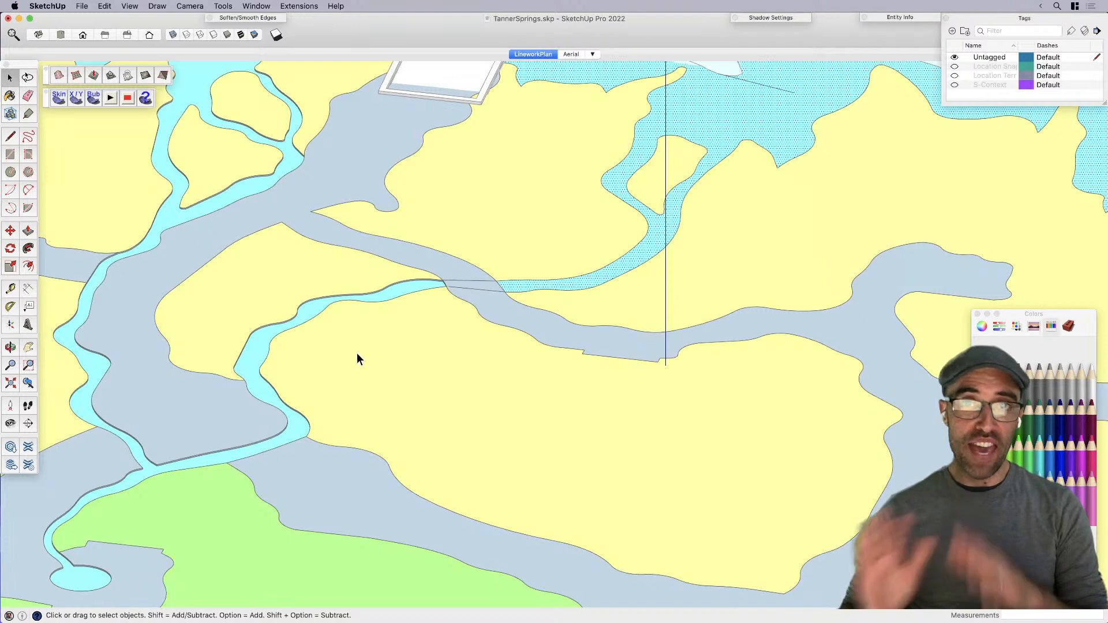
Step: Deselect the water face, switch the camera to Perspective and view the stairs and terraces at the end of the walkway
scroll(353, 355, "down", 8)
middle_click_drag(452, 386, 473, 312)
left_click(662, 119)
middle_click_drag(406, 338, 481, 363)
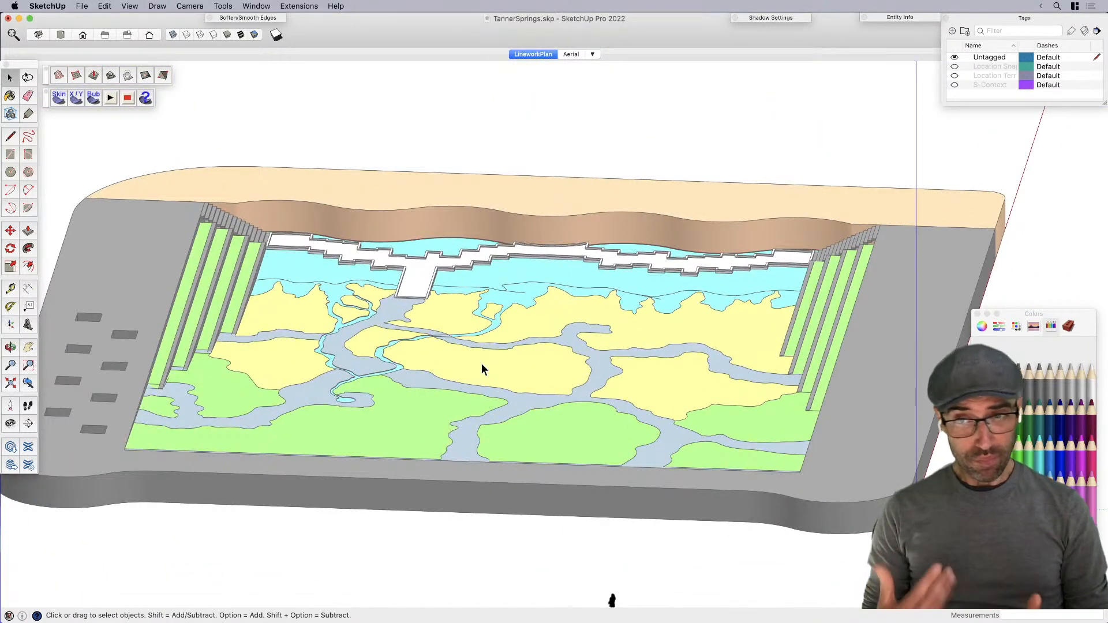
left_click(190, 6)
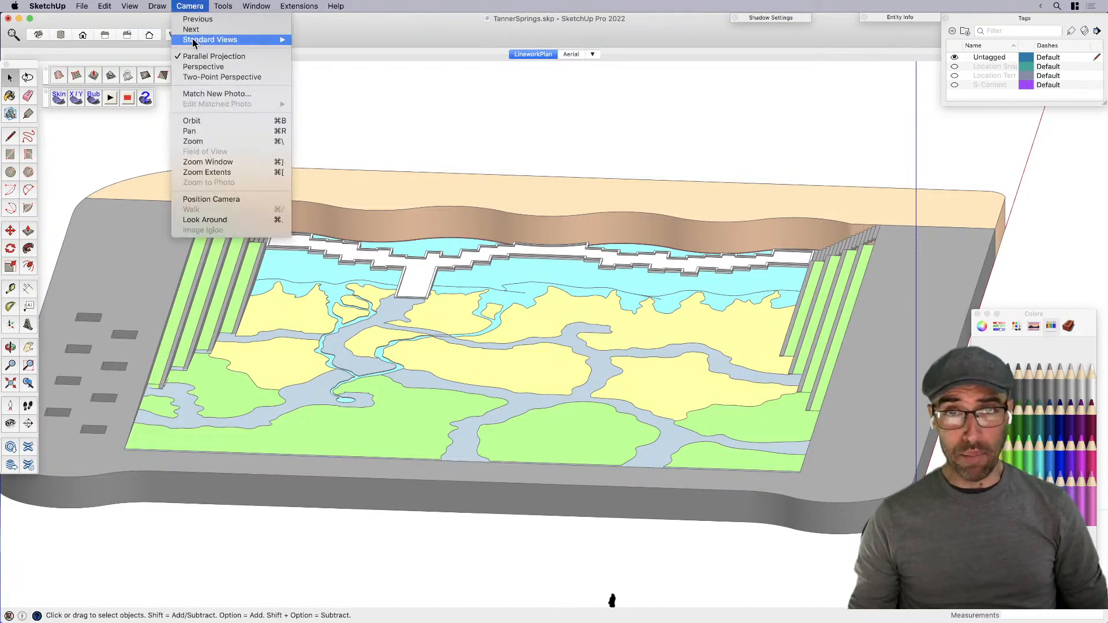
left_click(196, 67)
middle_click_drag(557, 370, 650, 403)
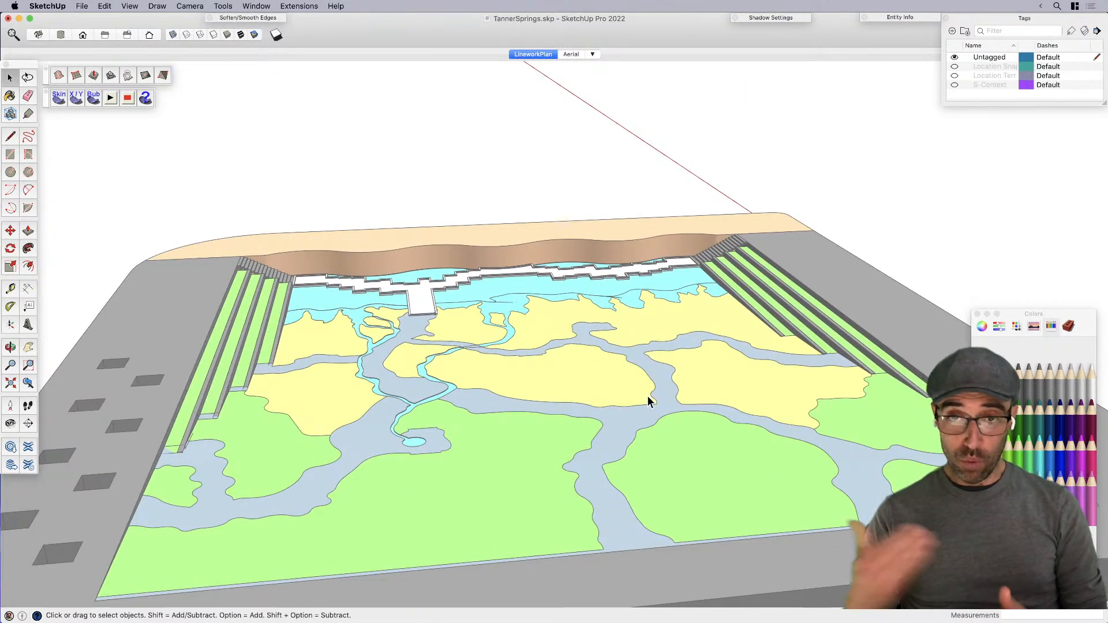
scroll(705, 236, "up", 5)
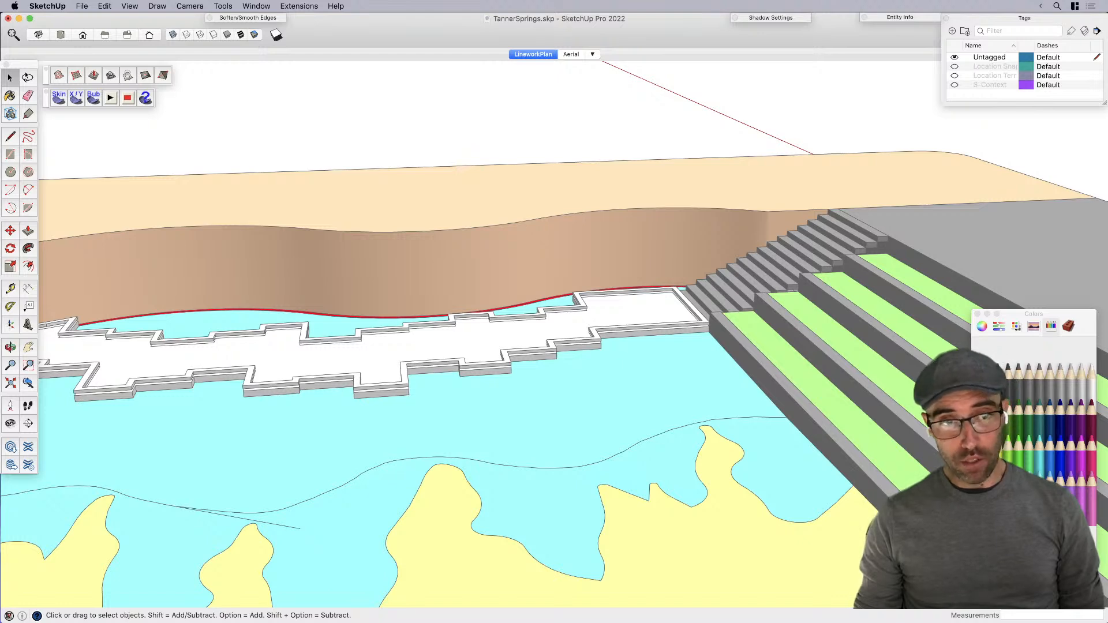
Step: Switch to Preview and examine the walkway and water in the photo tannerspringspark_8_looking+north_for_web.jpg, zooming out to the whole picture
key("super+Tab")
scroll(654, 312, "down", 2)
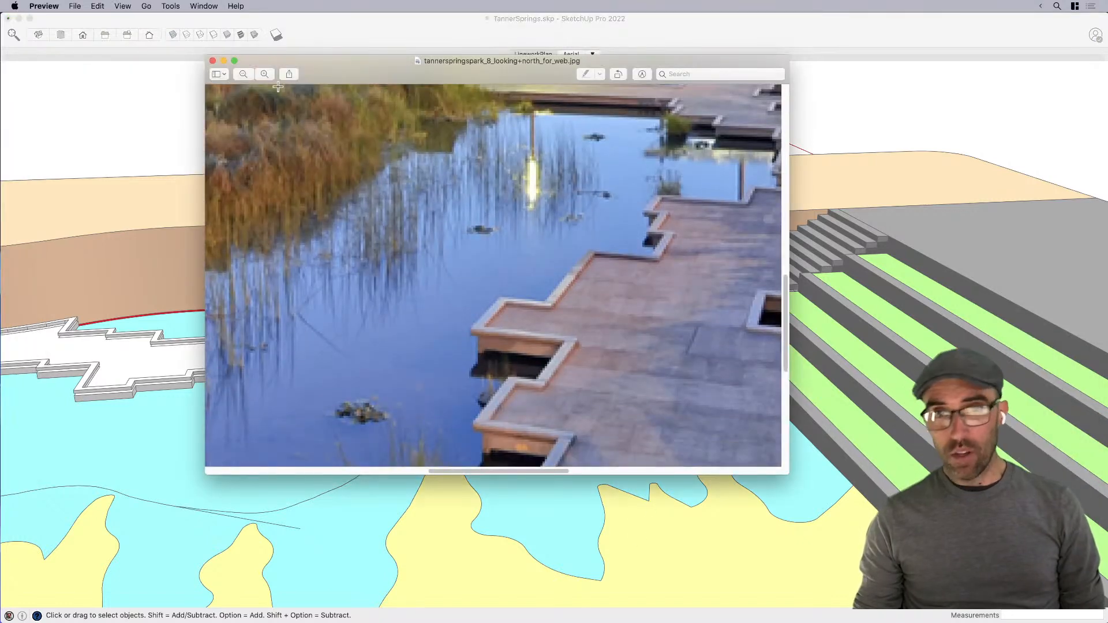
left_click(242, 74)
left_click(242, 74)
left_click(243, 74)
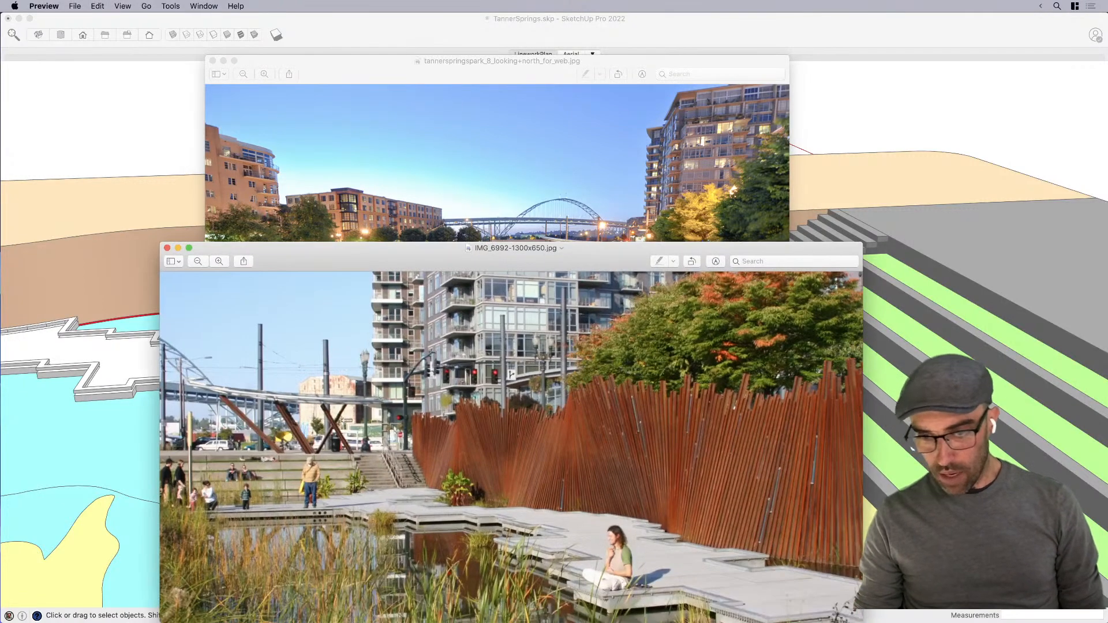
Step: Examine the stairs, terraces, walkway and pond edge in the reference photo IMG_6992-1300x650.jpg
left_click_drag(436, 257, 512, 100)
left_click(296, 103)
left_click(296, 103)
left_click(297, 103)
scroll(474, 254, "left", 8)
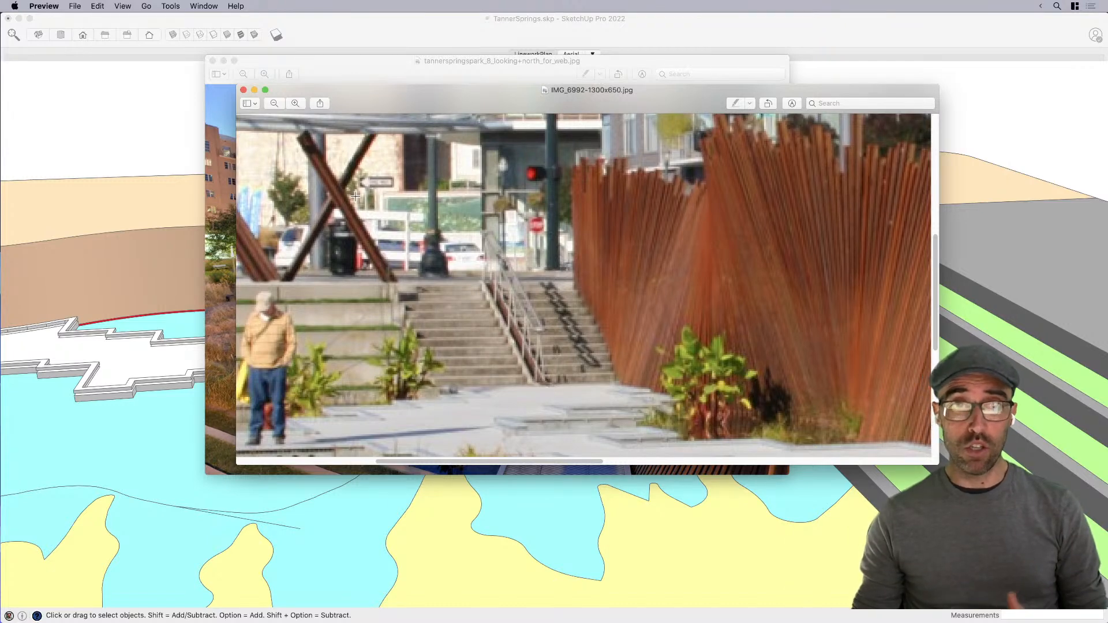
left_click(274, 103)
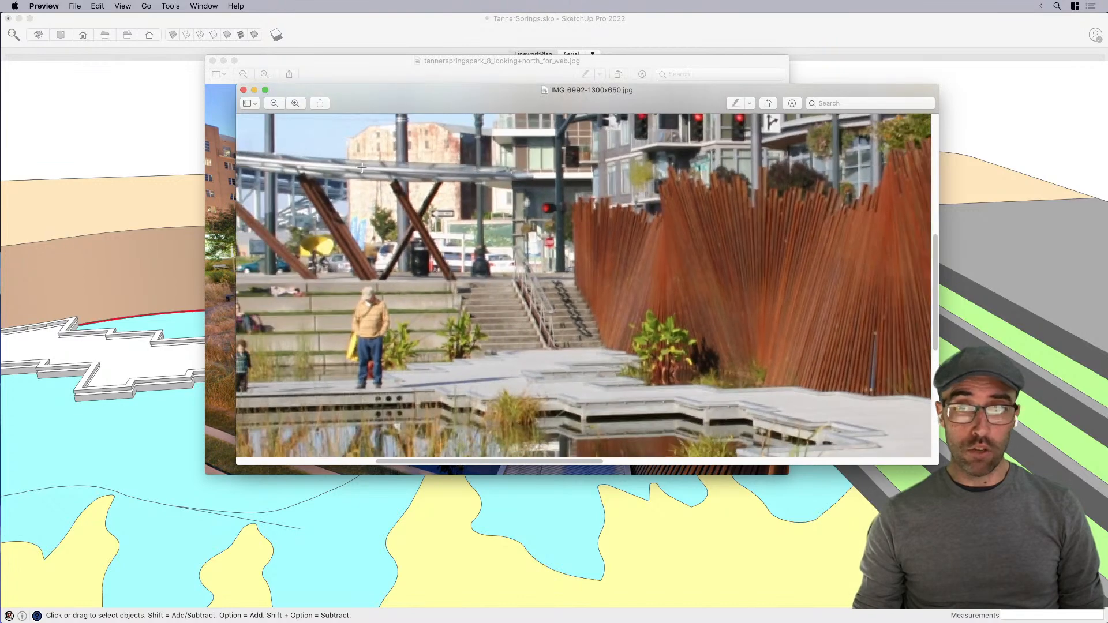
left_click(275, 104)
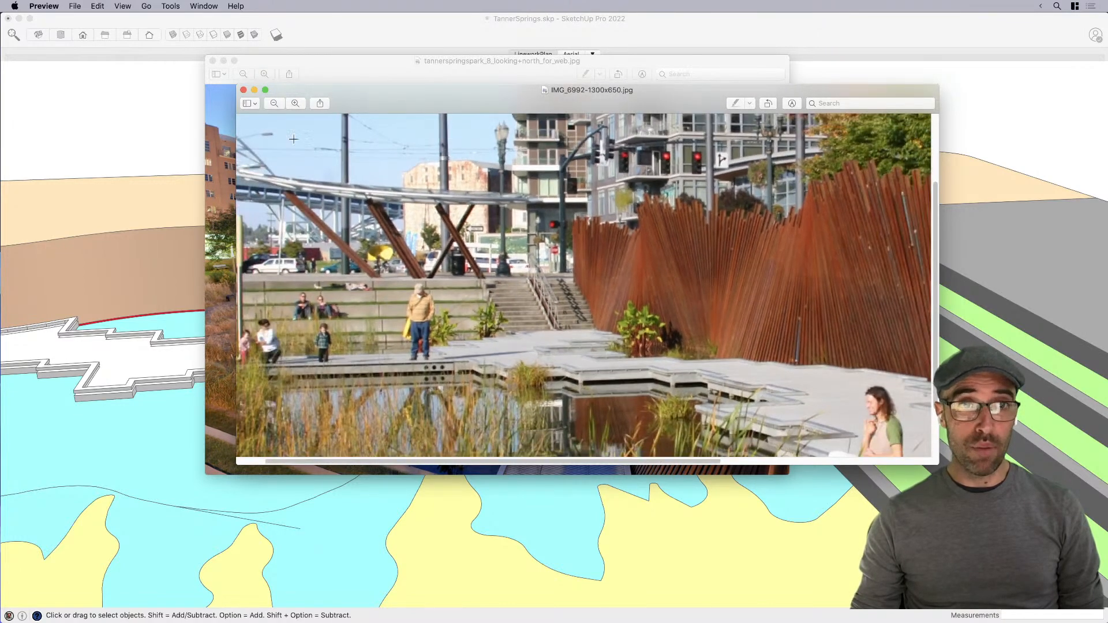
scroll(437, 456, "left", 3)
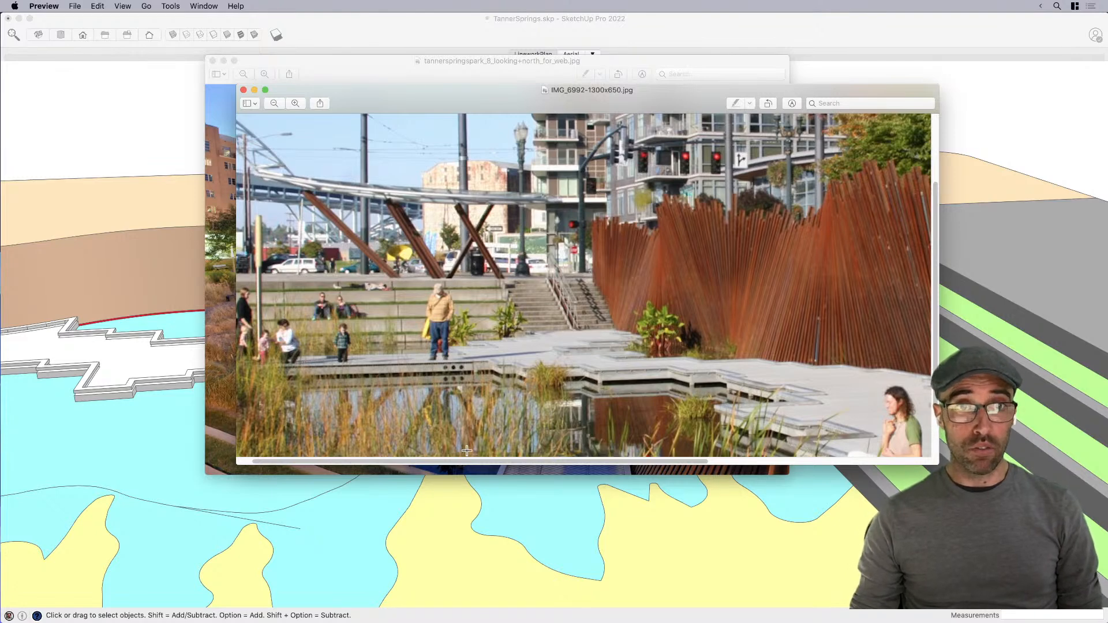
scroll(496, 404, "left", 3)
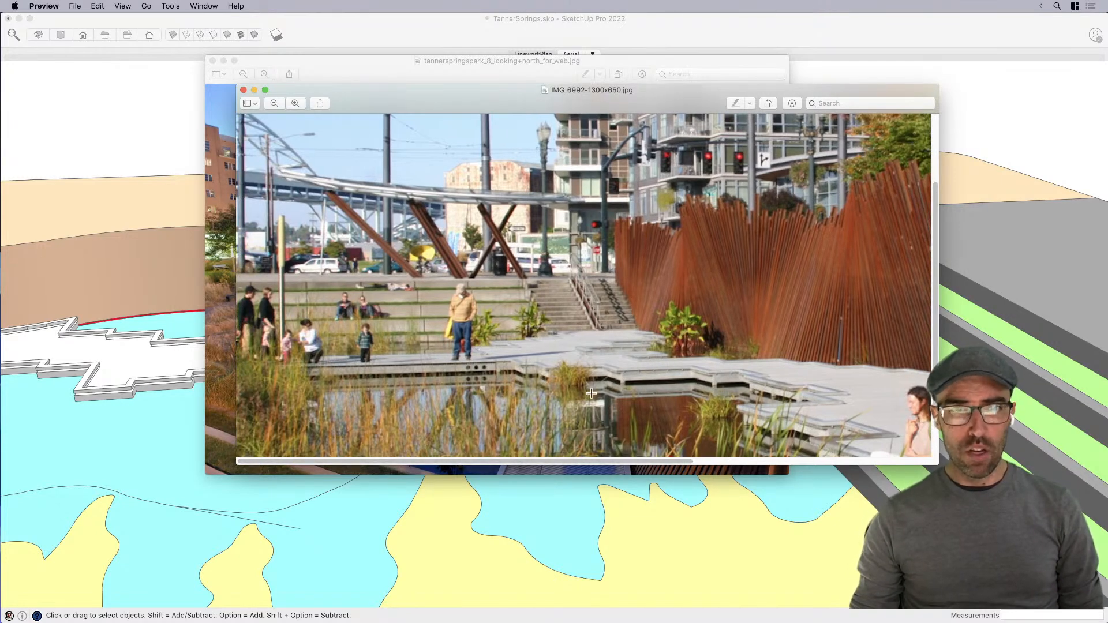
Step: Close both reference photos and return to an overview of the whole park model
left_click(242, 89)
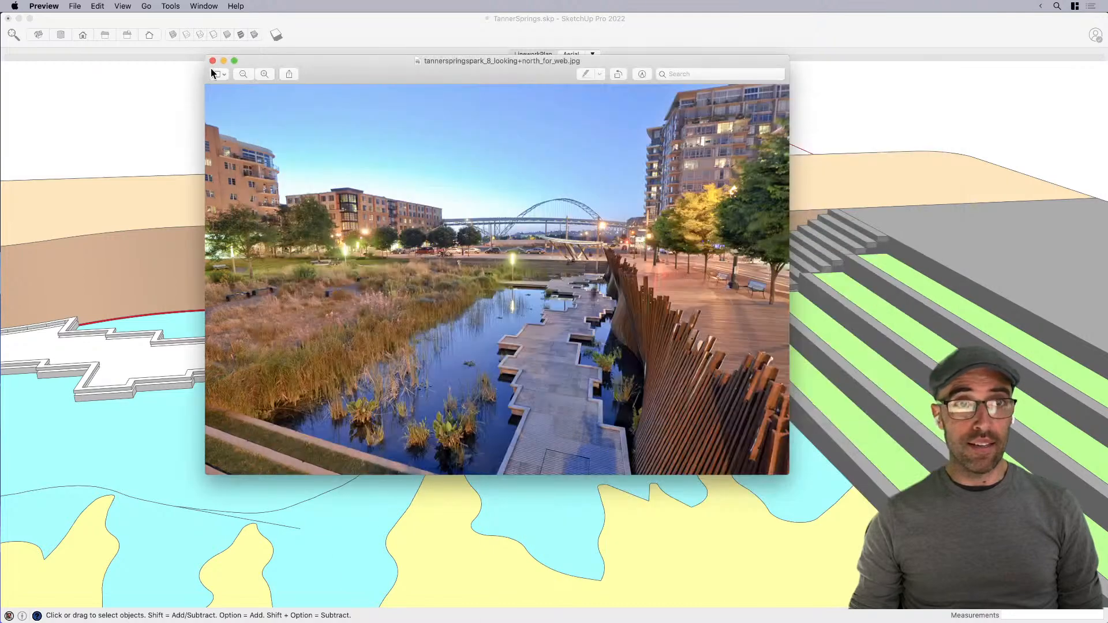
left_click(213, 60)
scroll(564, 221, "down", 5)
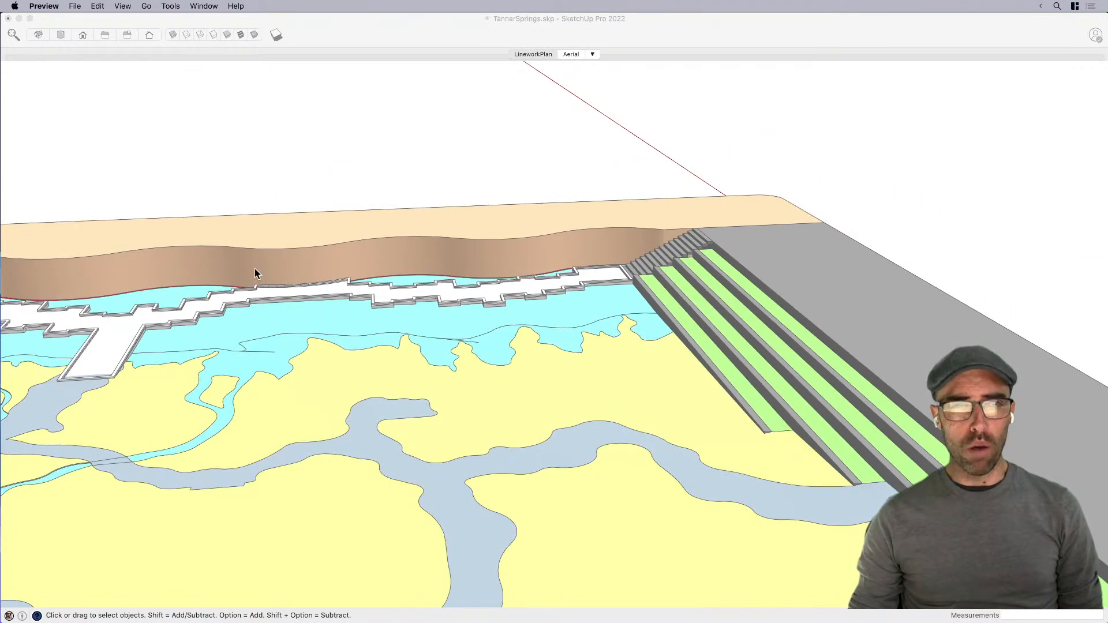
mouse_move(502, 364)
middle_mouse_down()
mouse_move(757, 391)
mouse_move(736, 327)
mouse_move(750, 304)
mouse_move(742, 343)
mouse_move(527, 422)
mouse_move(528, 442)
middle_mouse_up()
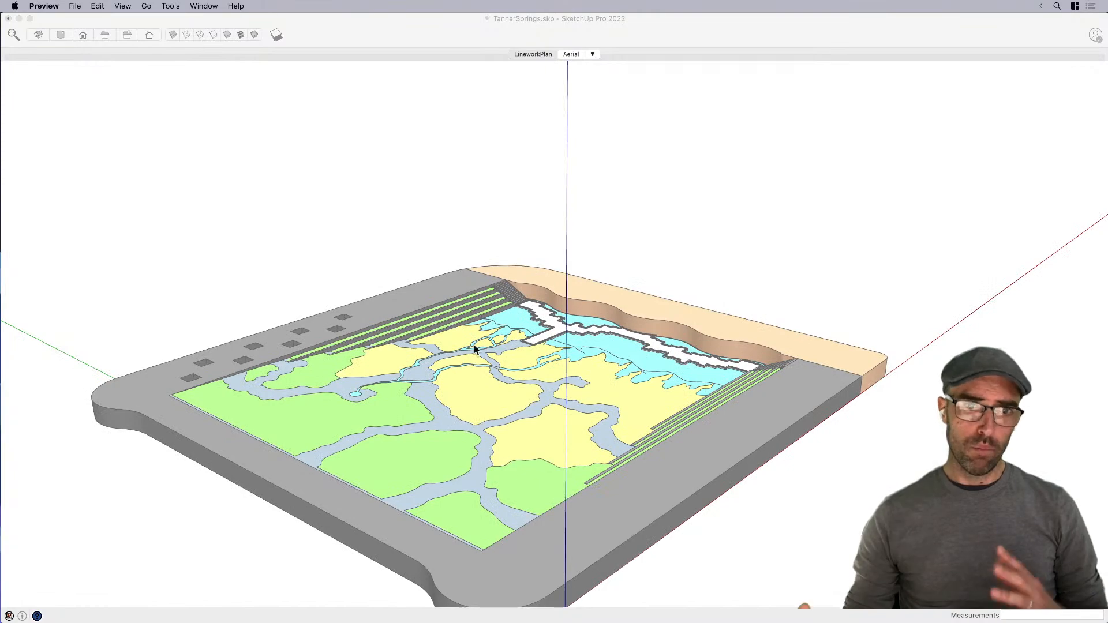
Step: Open the ground group and make the stream's water face between the path crossing and the pond its own group
scroll(539, 364, "up", 10)
left_click(489, 372)
double_click(490, 372)
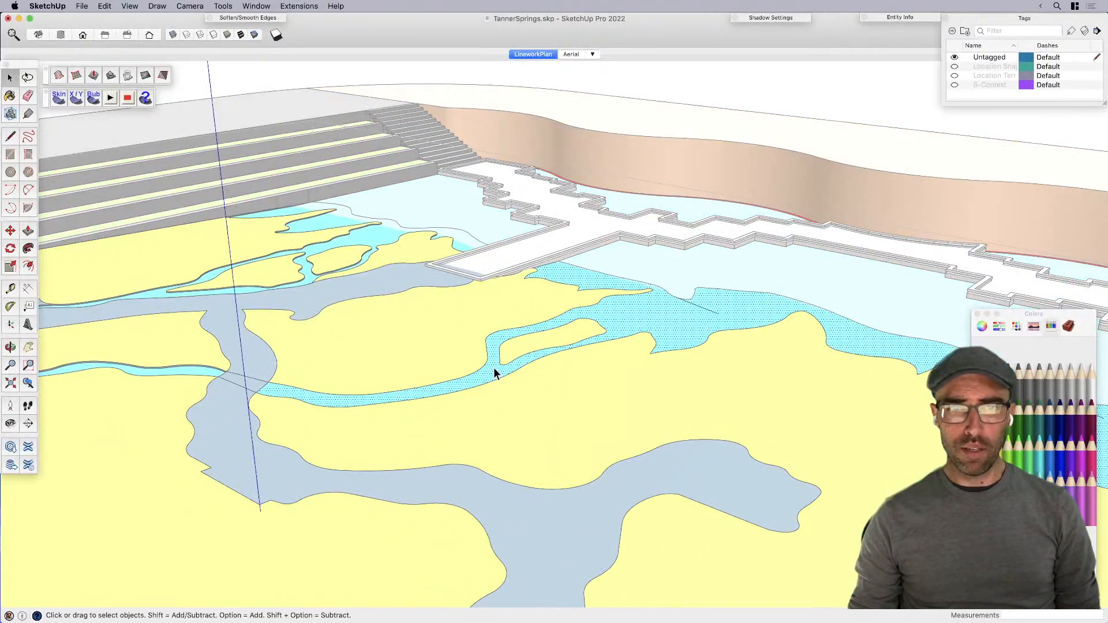
middle_click_drag(498, 406, 248, 342)
scroll(226, 338, "up", 8)
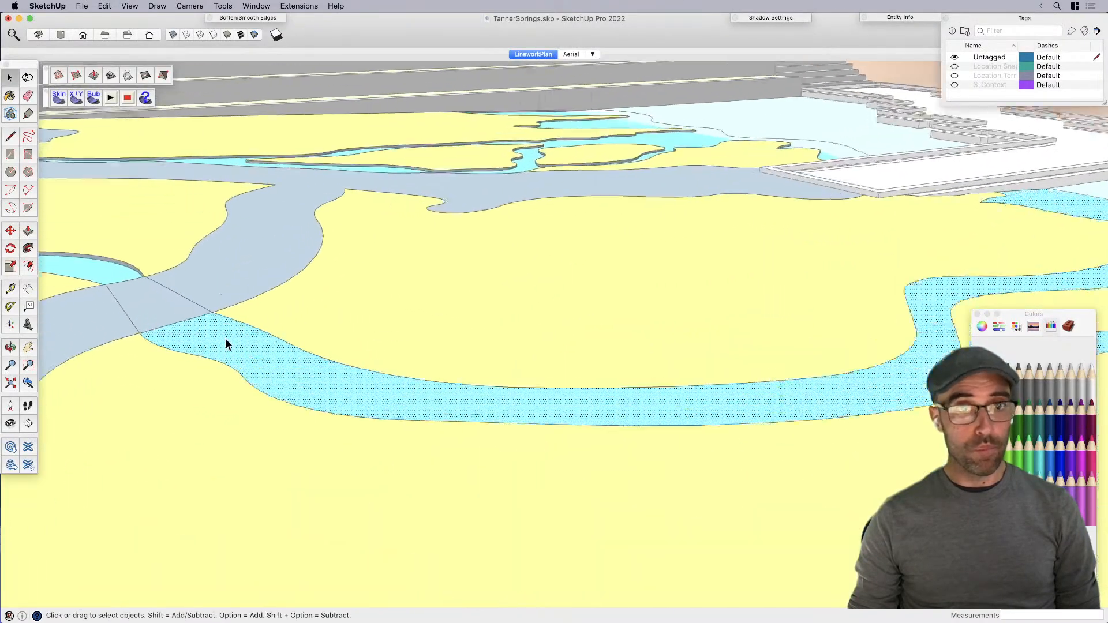
double_click(226, 338)
key("g")
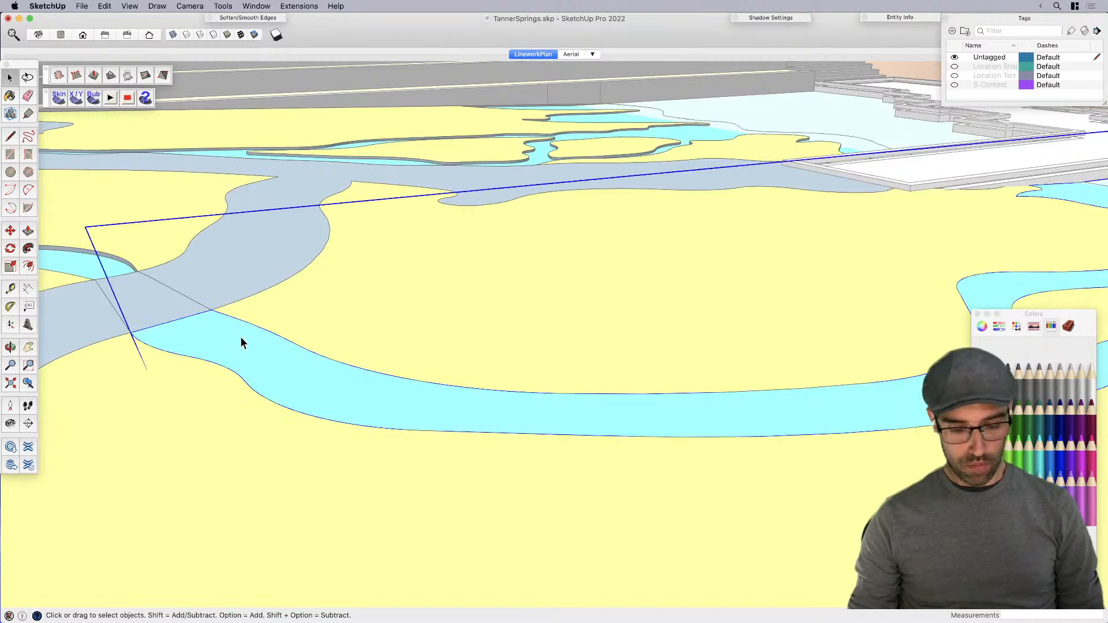
Step: Move the new water group about 2 inches straight down below the surrounding ground
scroll(240, 338, "up", 3)
key("m")
left_click(205, 301)
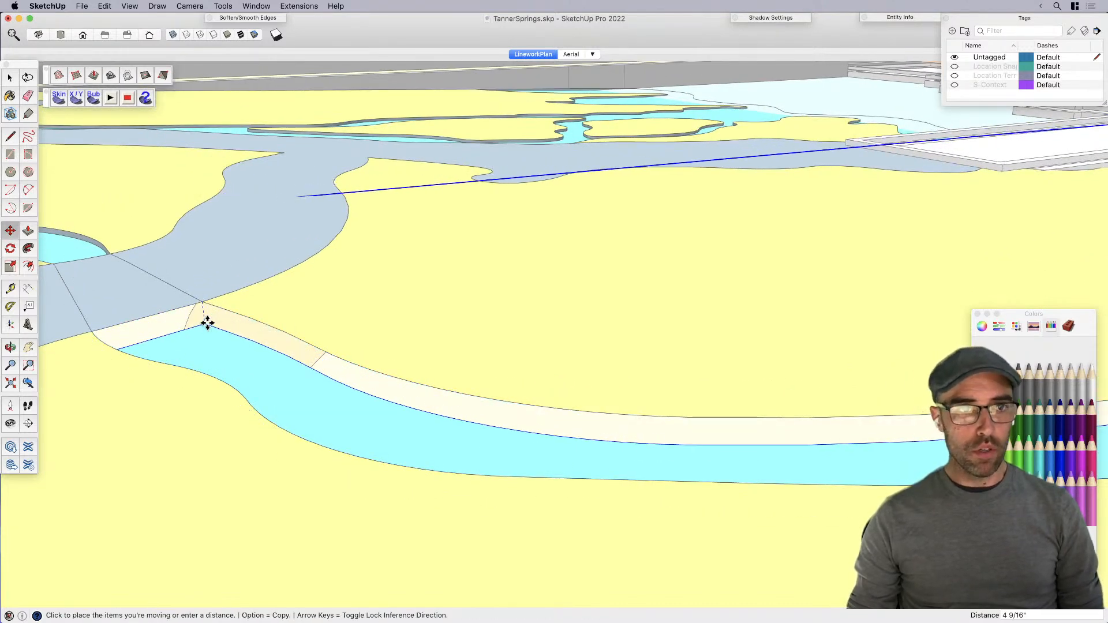
left_click(206, 323)
key("space")
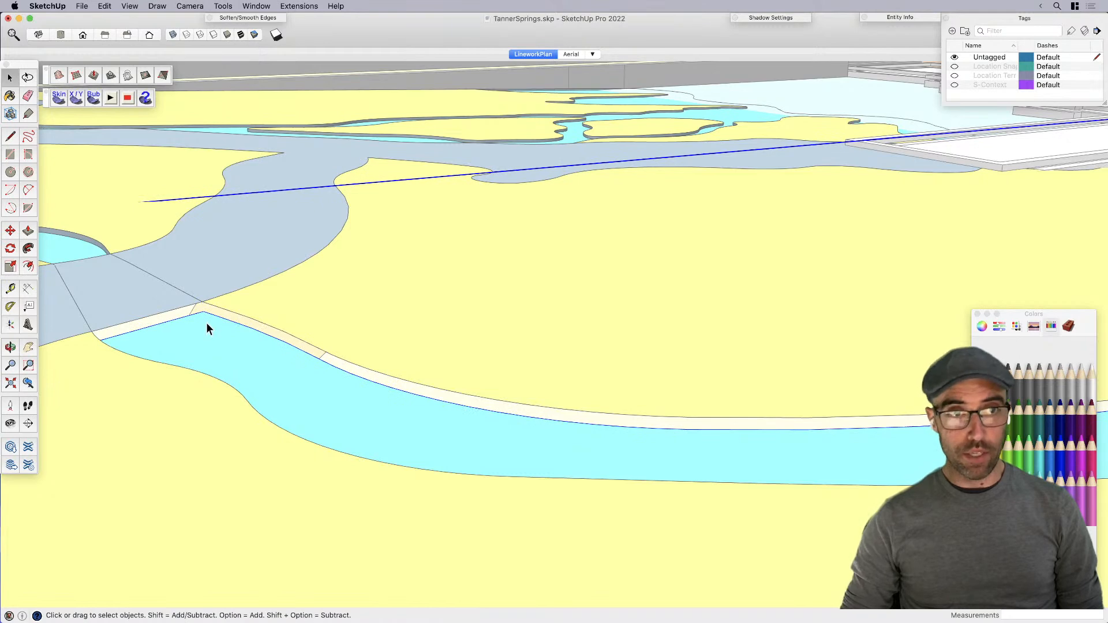
Step: Open the lowered water group and raise its face with Vector Push Pull, using an offset of 2"
double_click(199, 327)
left_click(220, 334)
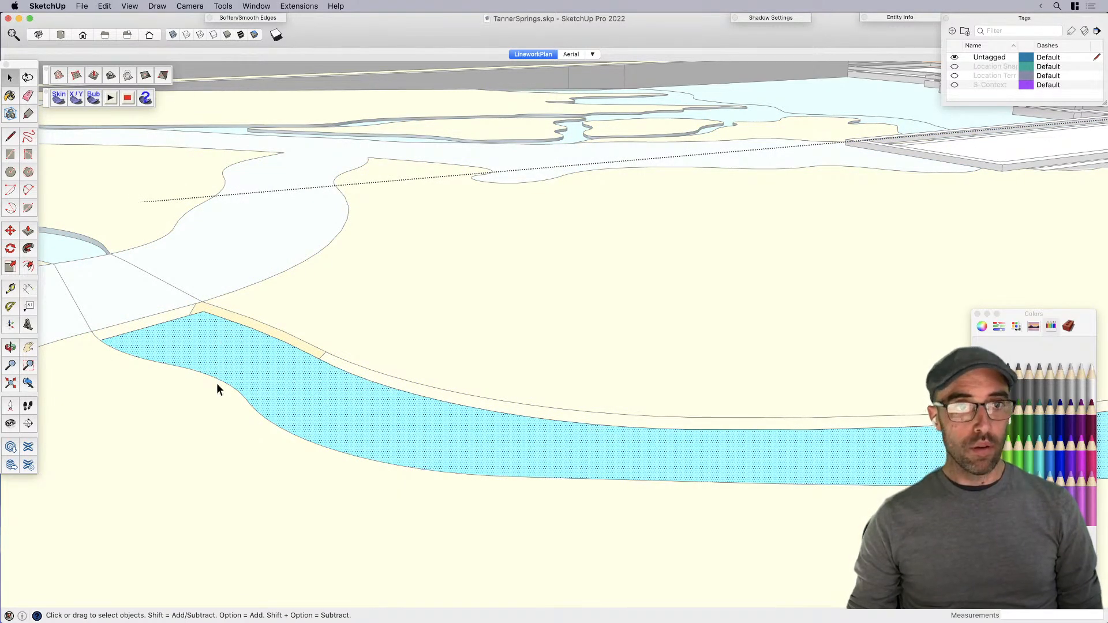
scroll(216, 337, "down", 6)
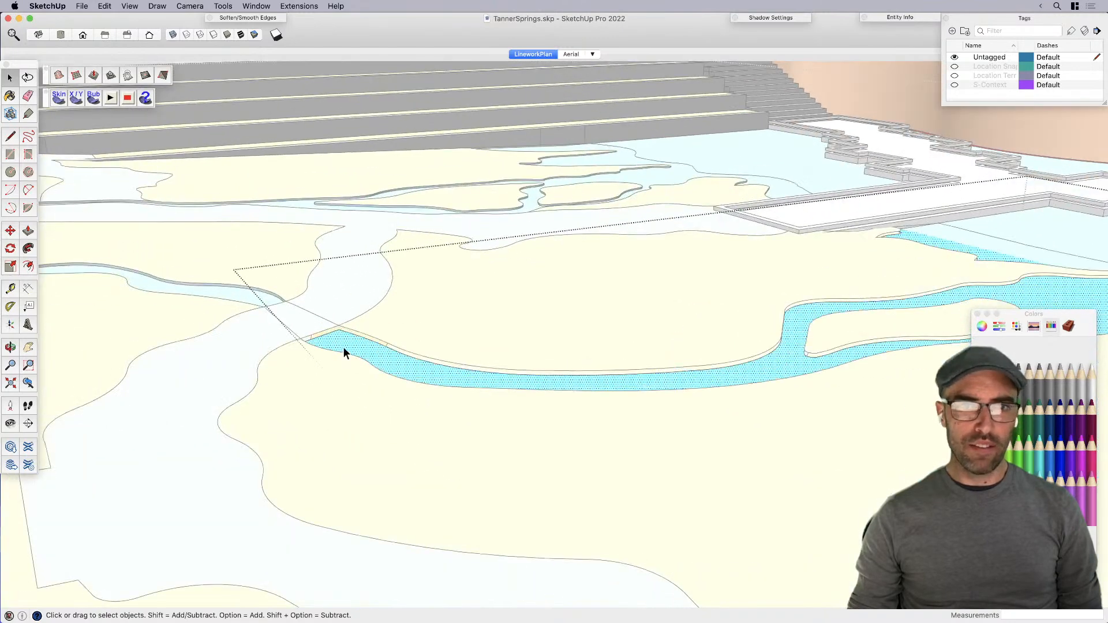
scroll(343, 348, "up", 3)
left_click(223, 7)
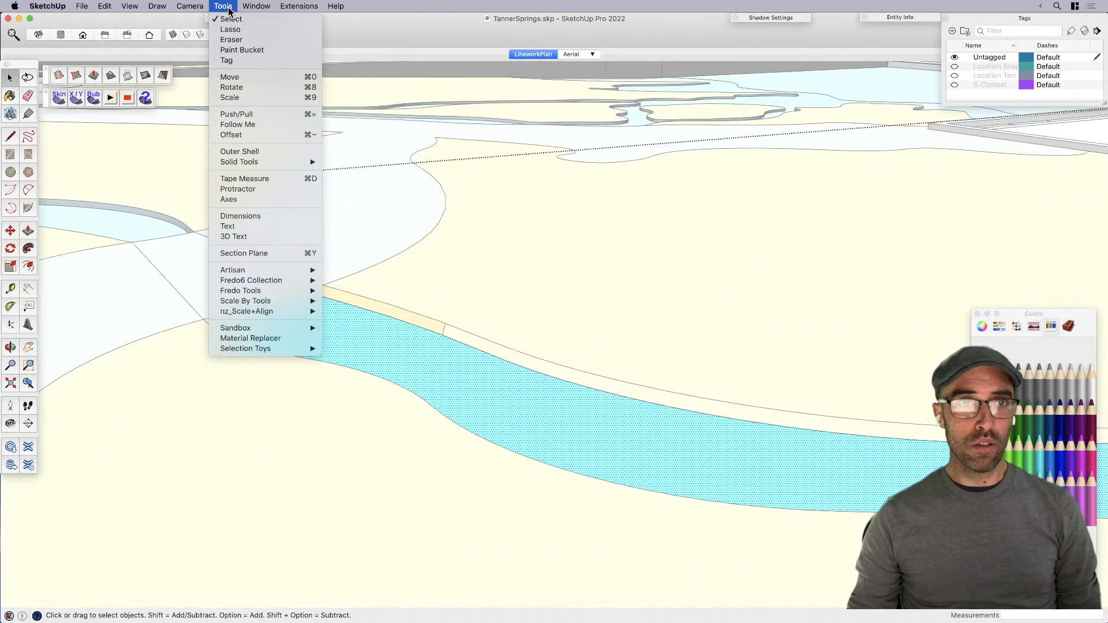
mouse_move(268, 272)
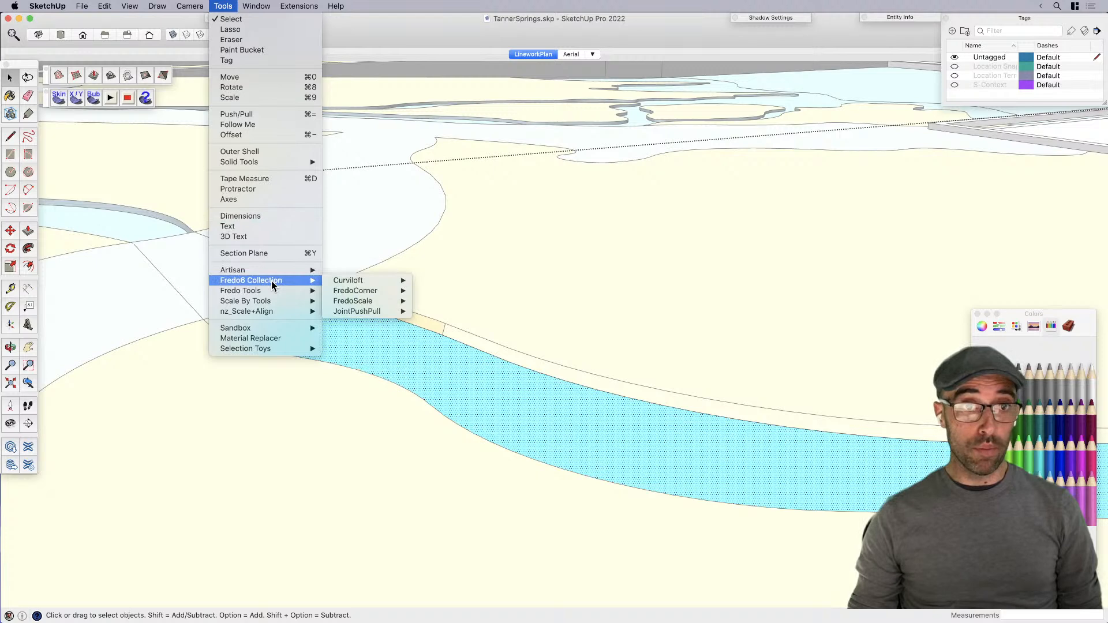
mouse_move(357, 311)
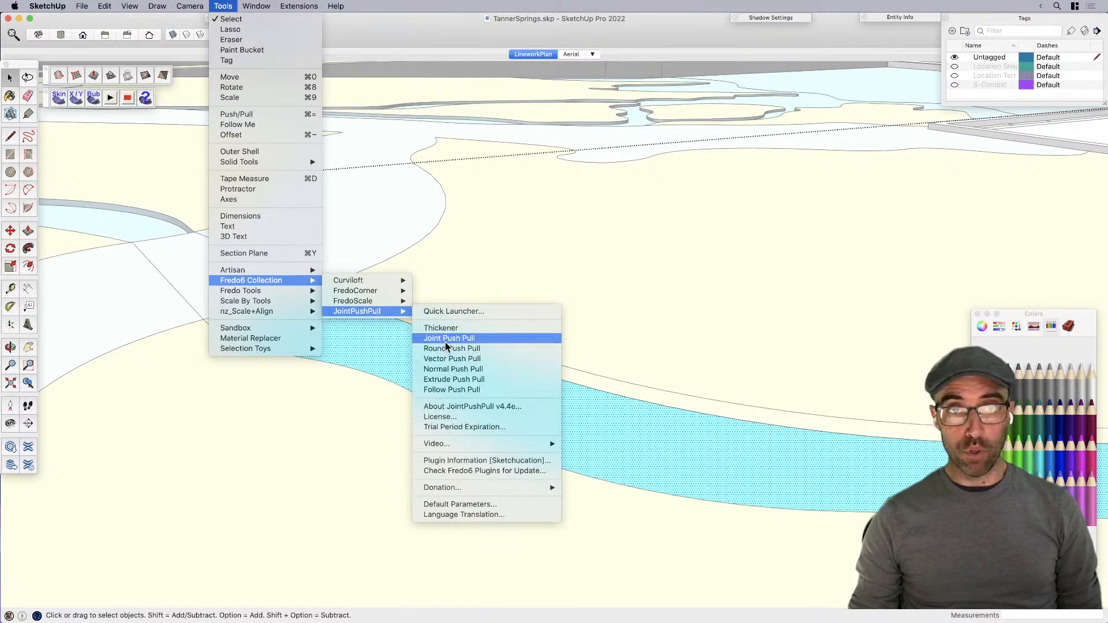
left_click(445, 358)
scroll(324, 314, "up", 3)
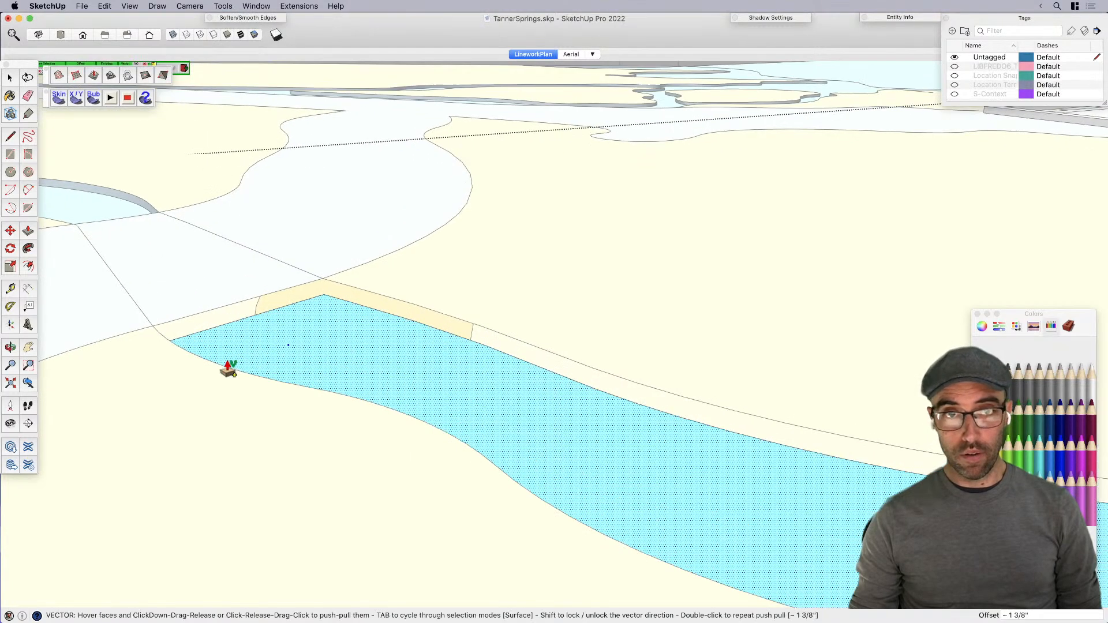
left_click(176, 345)
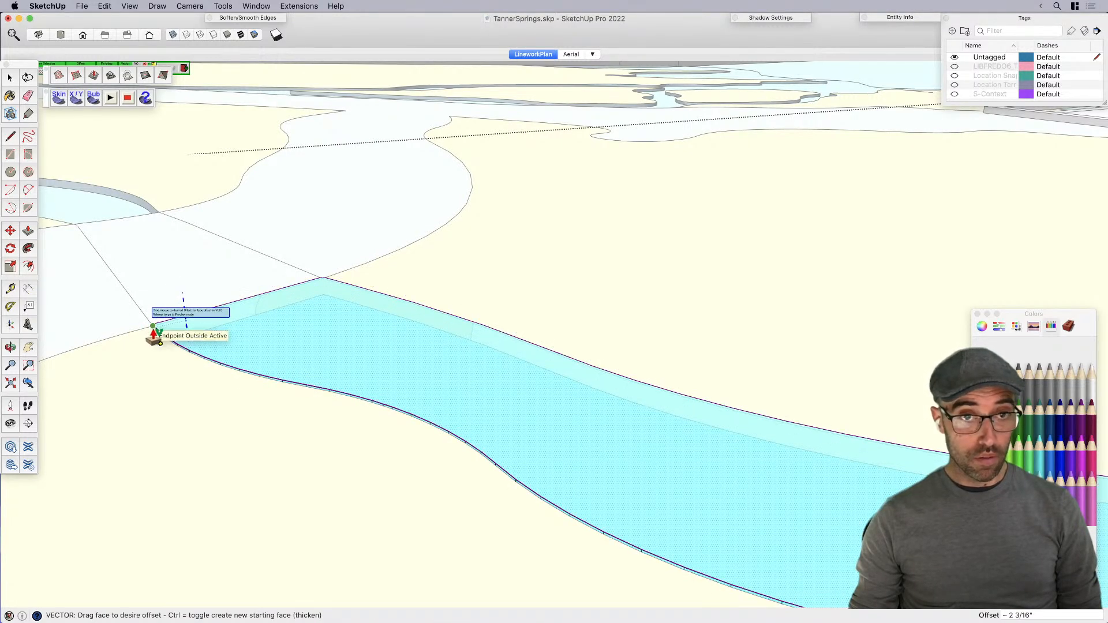
left_click_drag(157, 343, 355, 296)
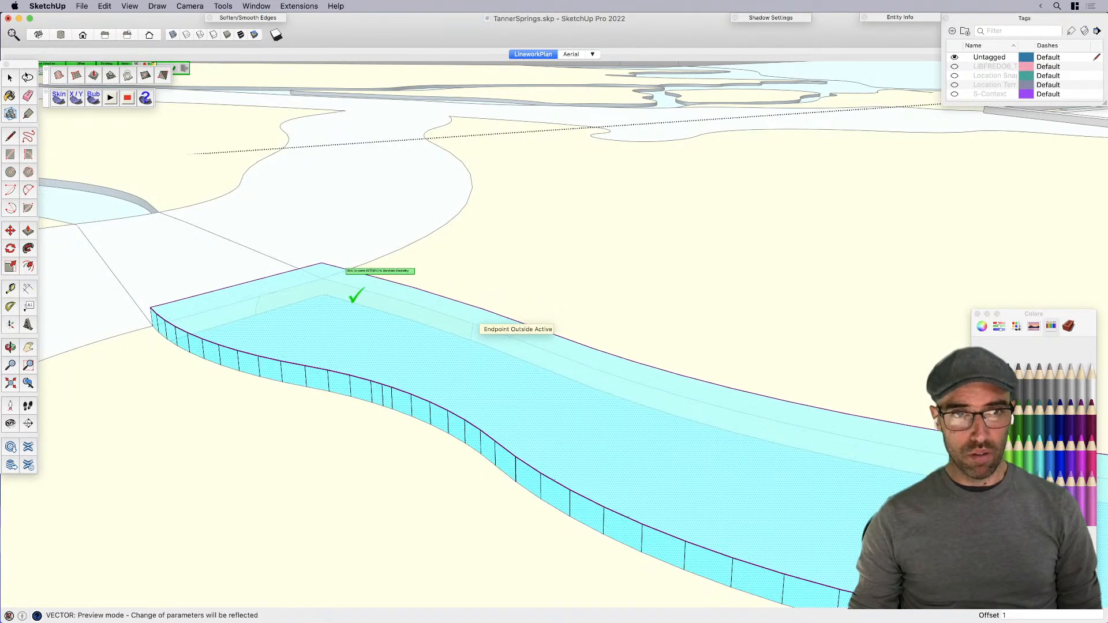
type("'")
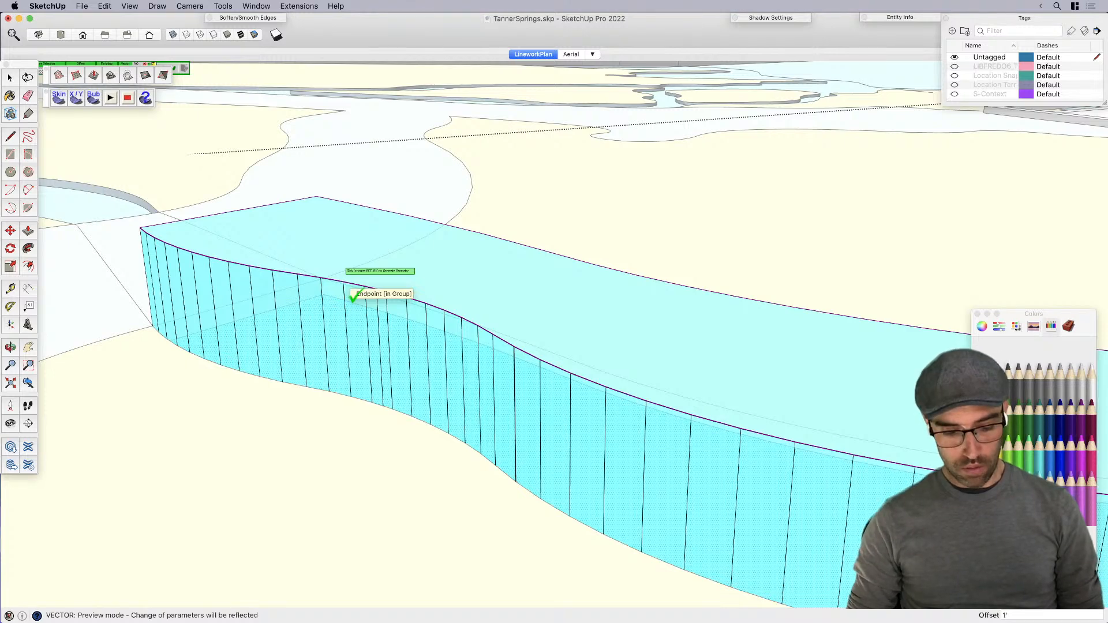
key("Return")
left_click(580, 272)
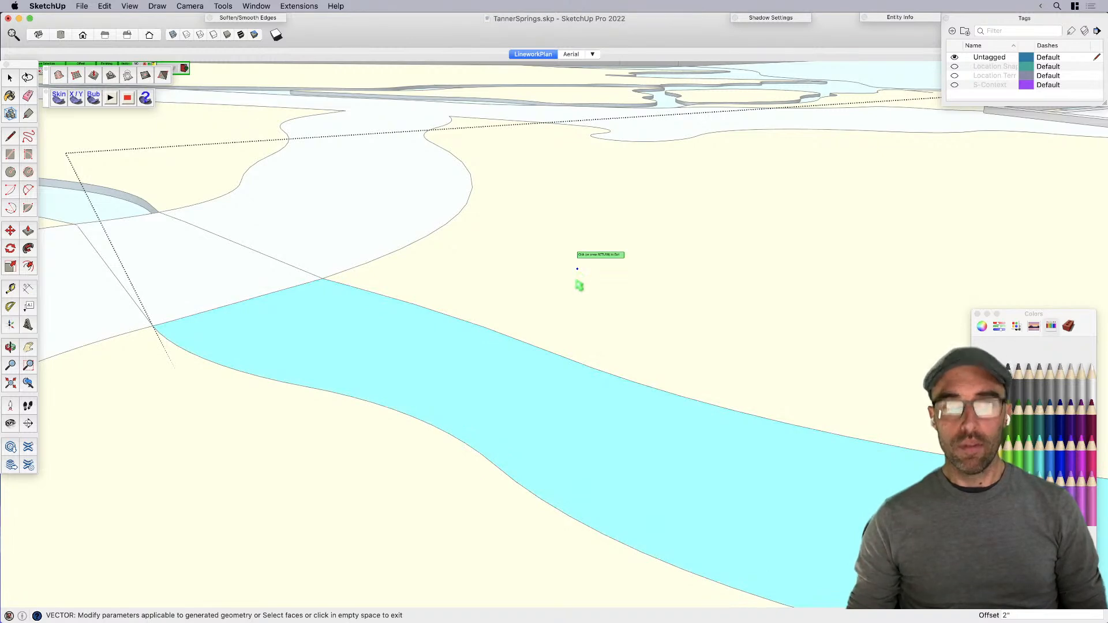
Step: Paint the side walls of the raised stream water group with the grey material sampled from the neighbouring bank edges
left_click(586, 243)
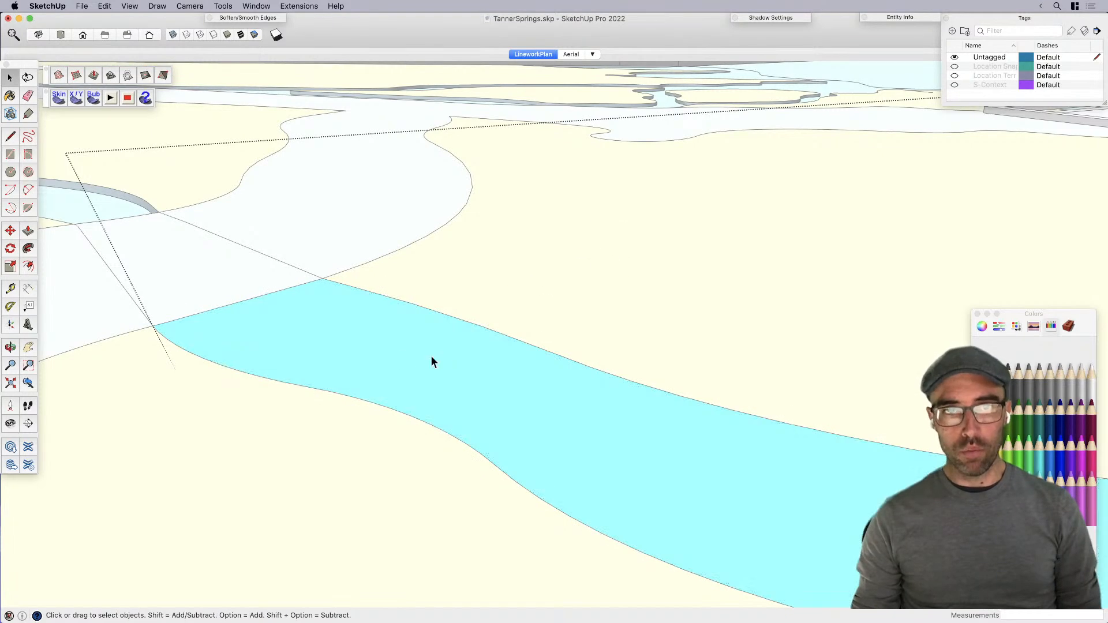
triple_click(401, 358)
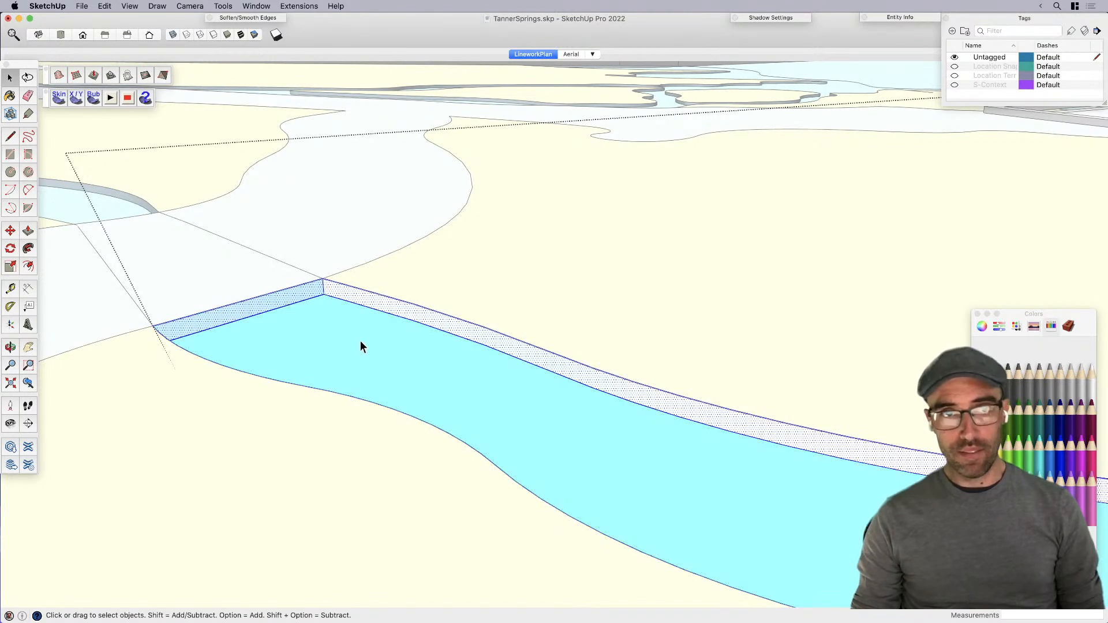
key("b")
key("super")
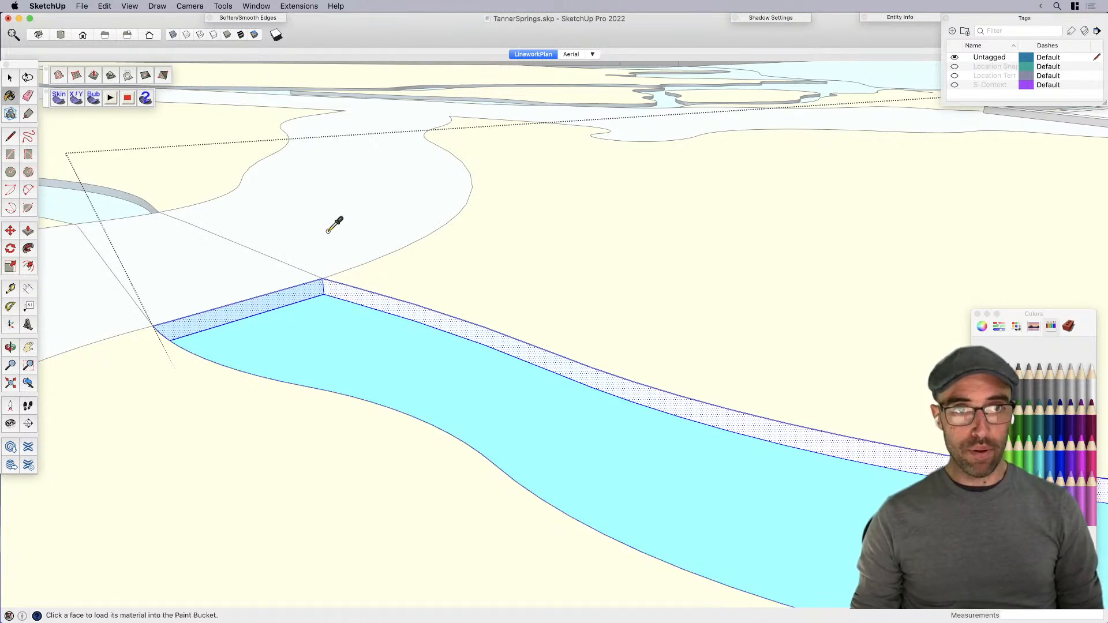
scroll(349, 253, "down", 2)
scroll(353, 252, "down", 2)
left_click(210, 267, "super")
left_click(376, 267)
middle_click_drag(378, 267, 431, 390)
mouse_move(416, 266)
middle_mouse_down()
mouse_move(427, 242)
mouse_move(410, 283)
mouse_move(498, 254)
mouse_move(499, 212)
middle_mouse_up()
key("b")
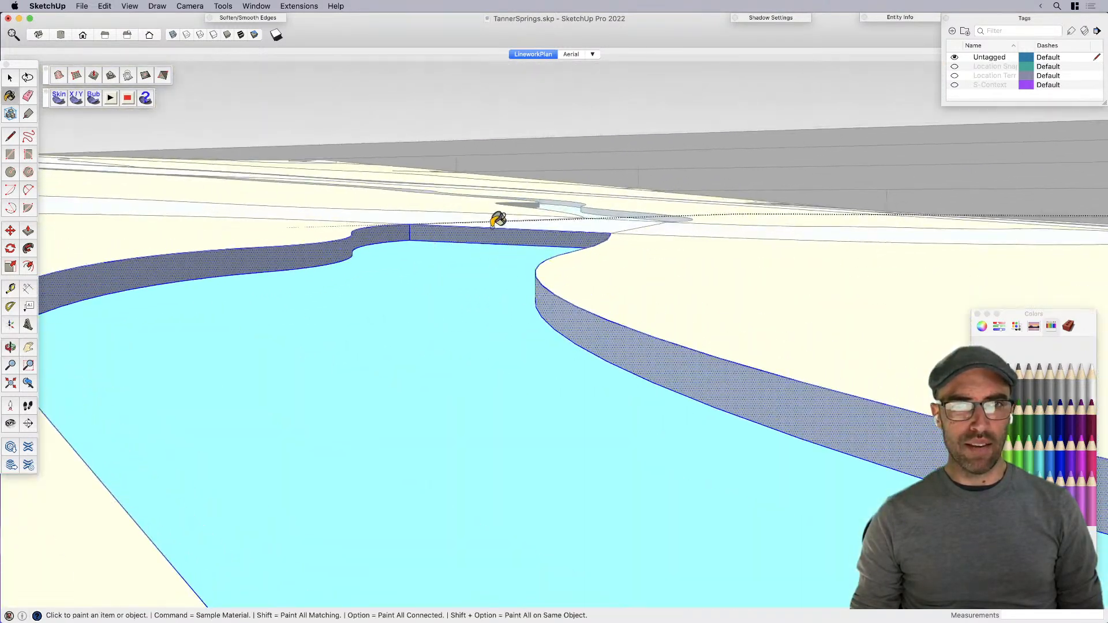
mouse_move(455, 335)
middle_mouse_down()
mouse_move(435, 301)
mouse_move(415, 321)
middle_mouse_up()
key("space")
scroll(413, 327, "down", 5)
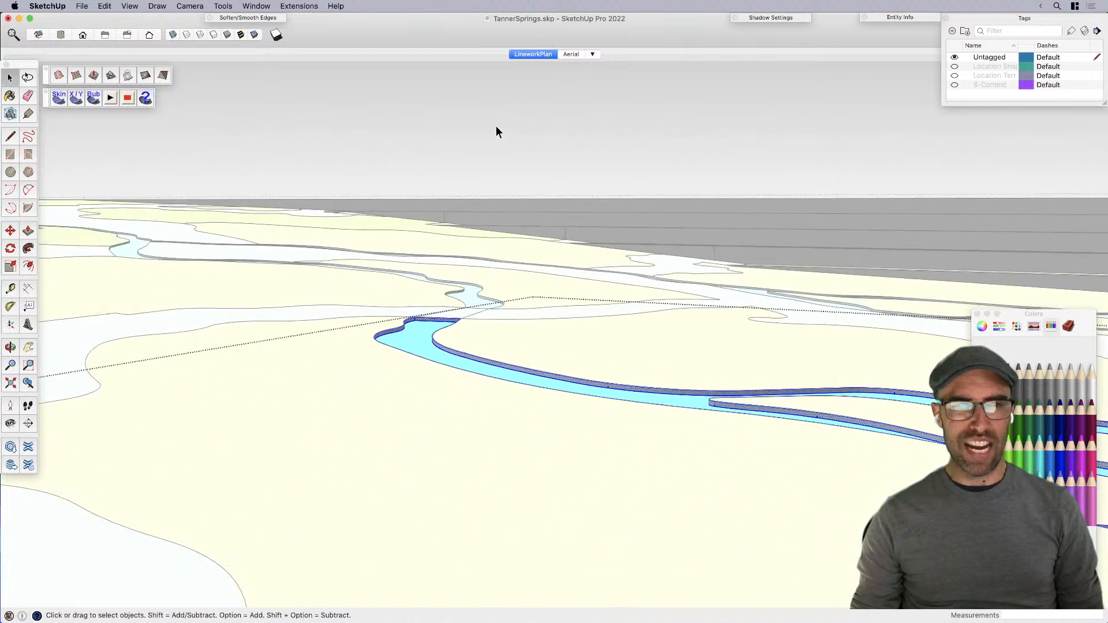
Step: Close the stream water group, return to an overview of the whole park and close the colour picker
left_click(495, 123)
middle_click_drag(417, 248, 501, 386)
scroll(405, 367, "down", 4)
scroll(416, 381, "up", 3)
scroll(398, 316, "down", 8)
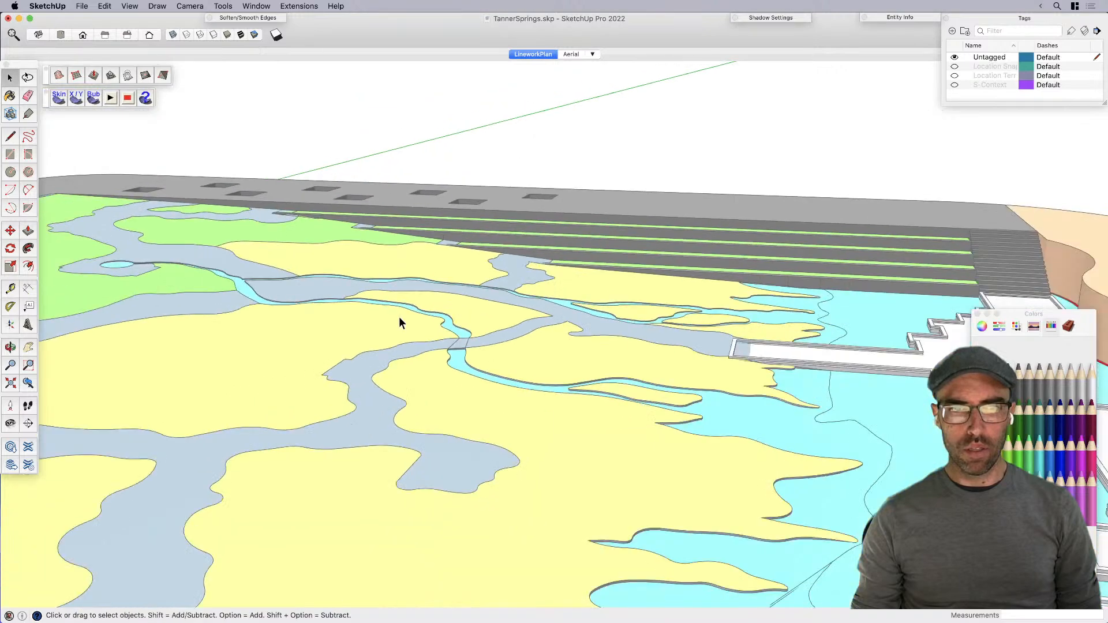
middle_click_drag(421, 326, 642, 450)
scroll(705, 392, "down", 3)
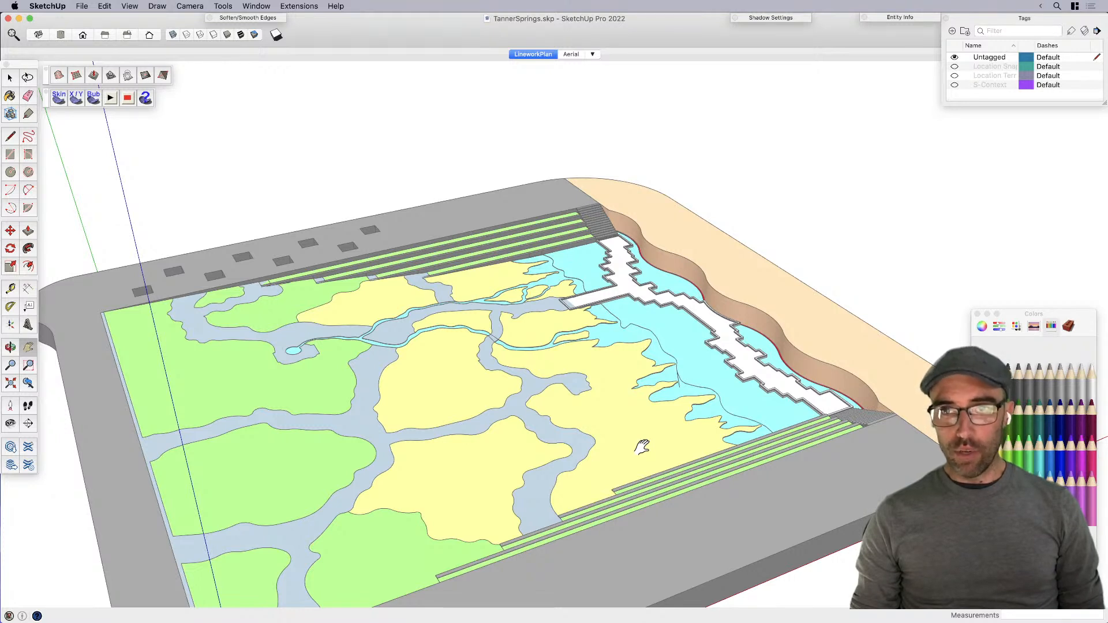
left_click(979, 315)
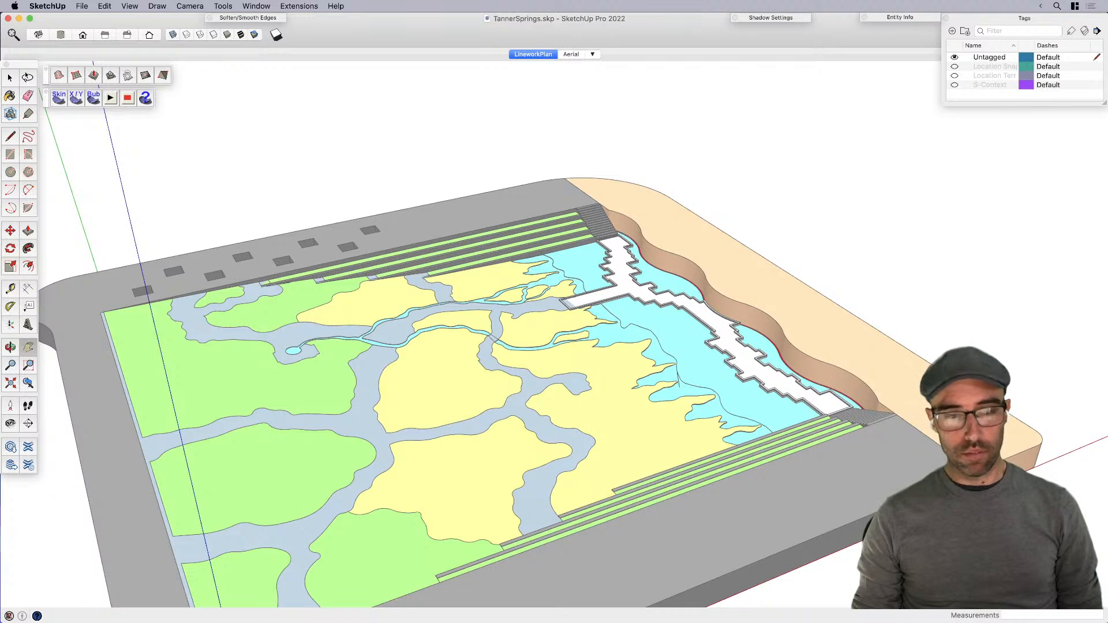
Step: Switch to Preview, enlarge IMG_6992-1300x650.jpg to examine the rusted wavy wall, and return to SketchUp
key("super+Tab")
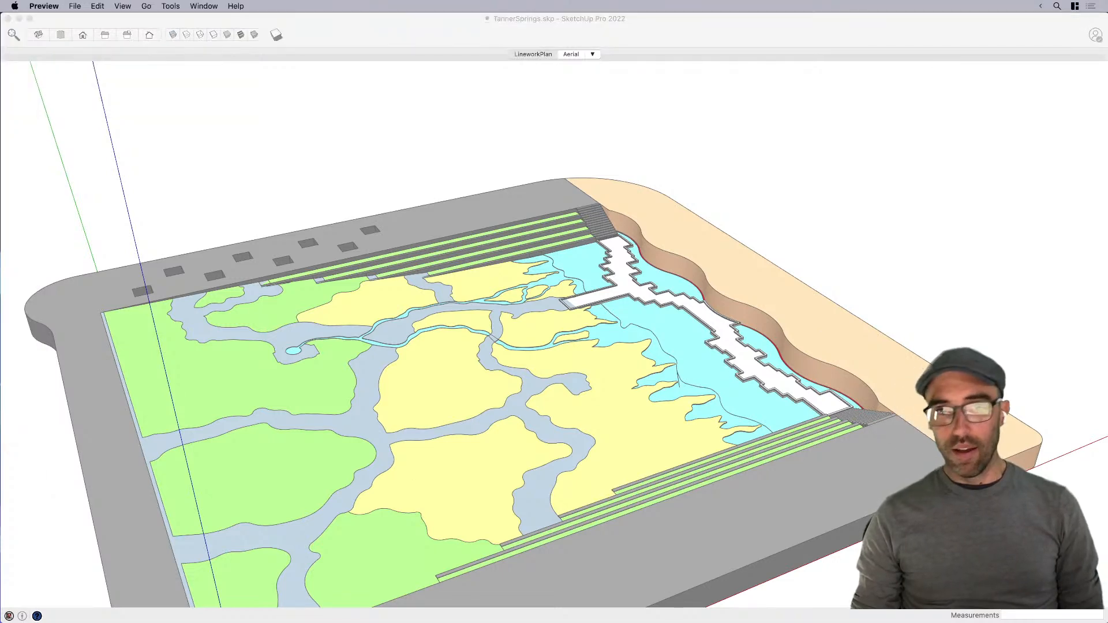
mouse_move(600, 622)
left_mouse_down()
mouse_move(600, 248)
mouse_move(561, 85)
left_mouse_up()
left_click(198, 96)
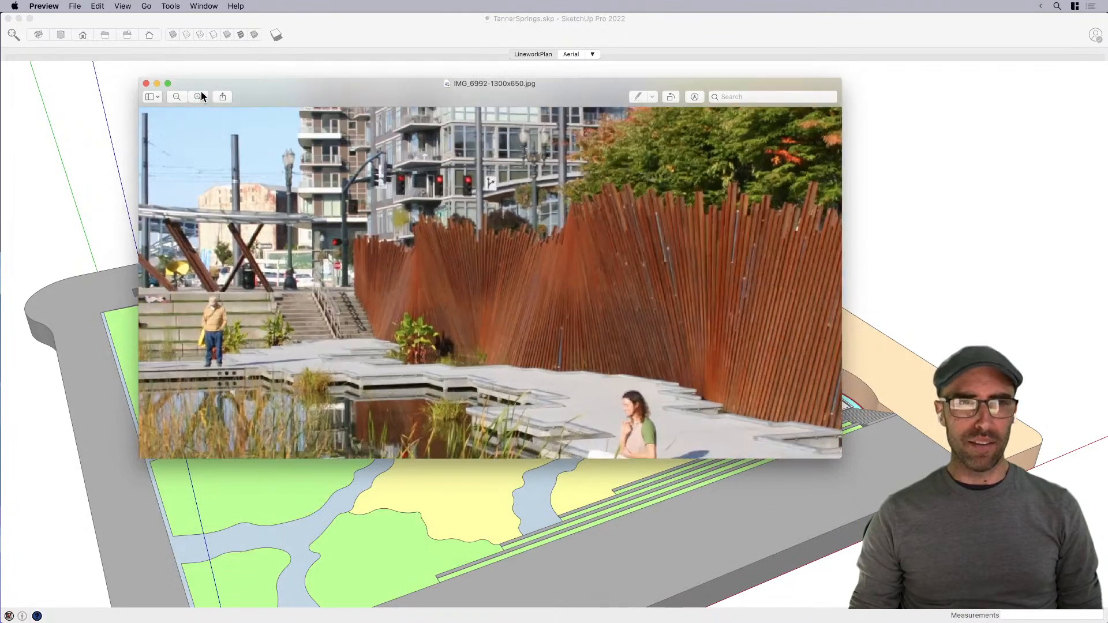
left_click_drag(837, 460, 1071, 545)
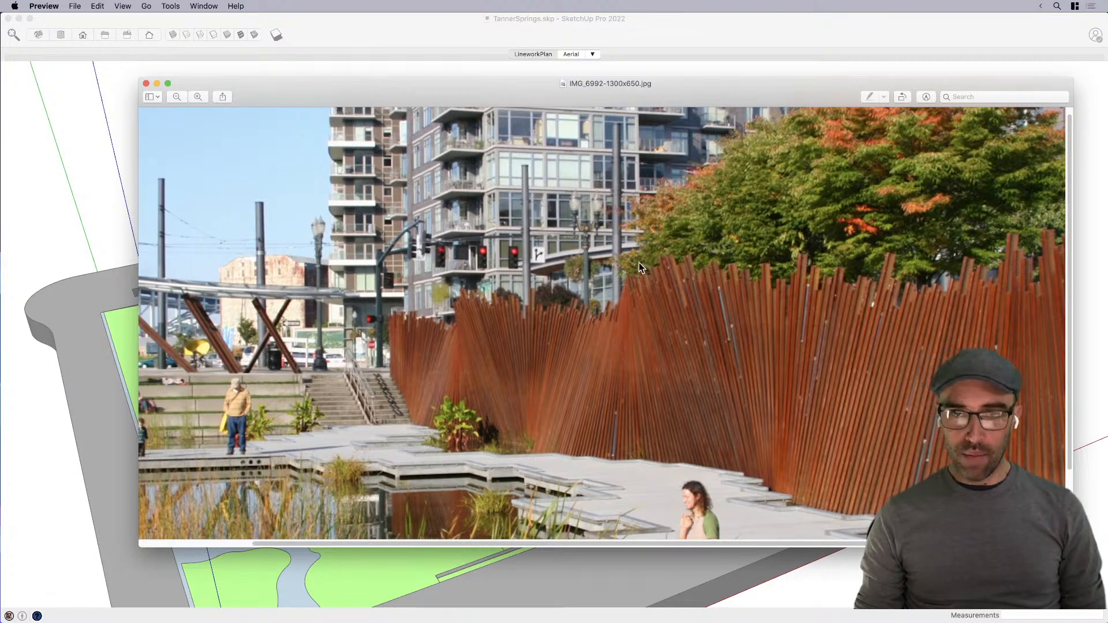
scroll(647, 263, "down", 3)
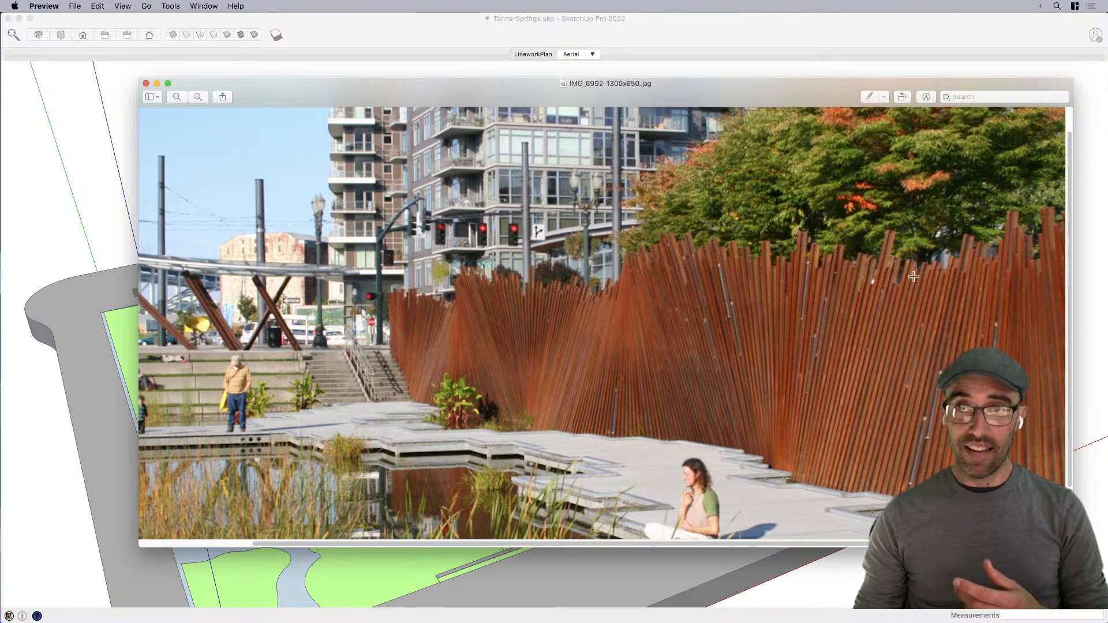
left_click(69, 210)
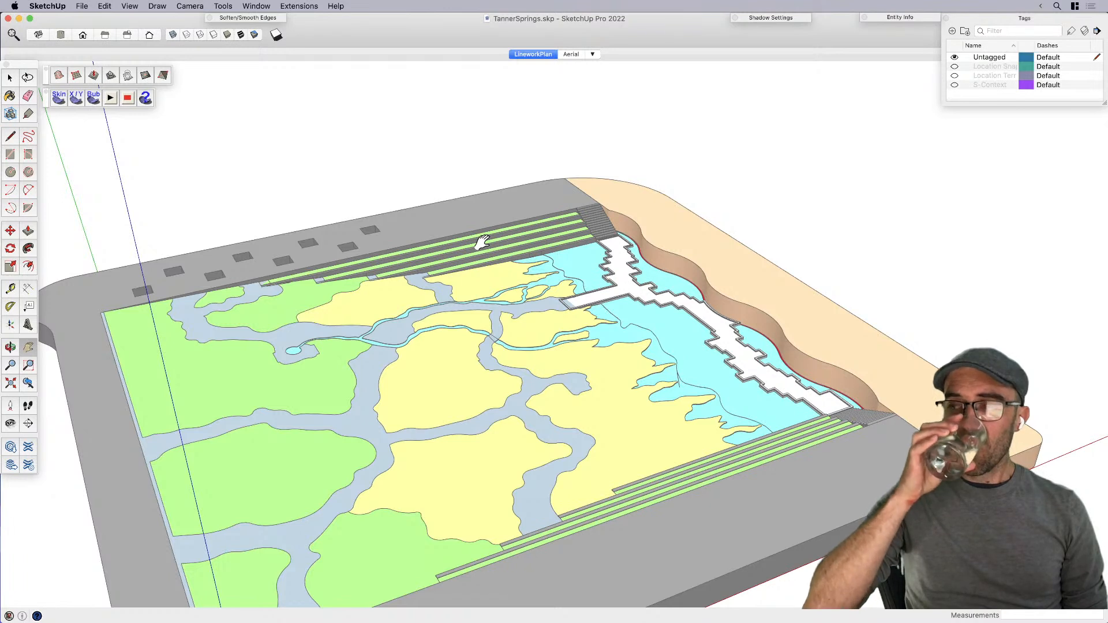
Step: Collapse the tag list and close the two floating extension toolbars
key("space")
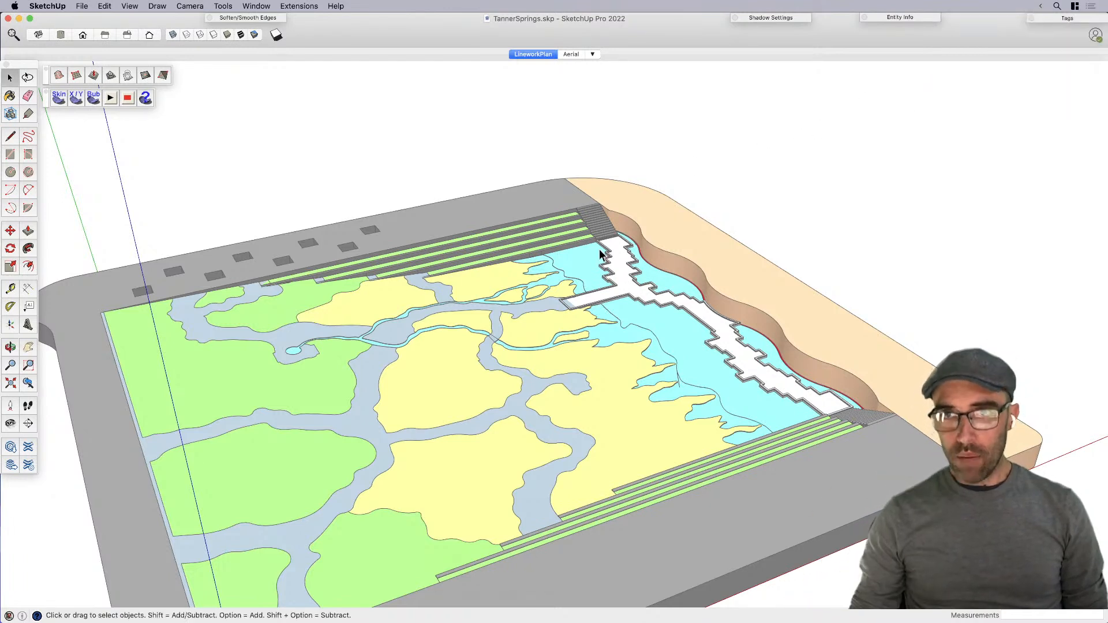
key("h")
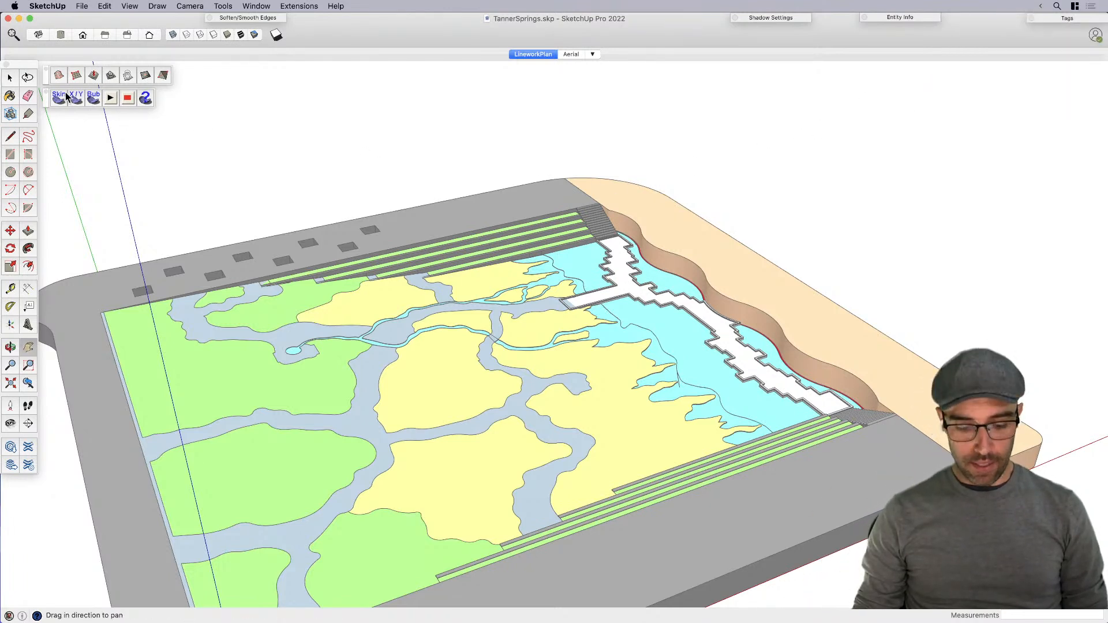
left_click(45, 69)
left_click(46, 92)
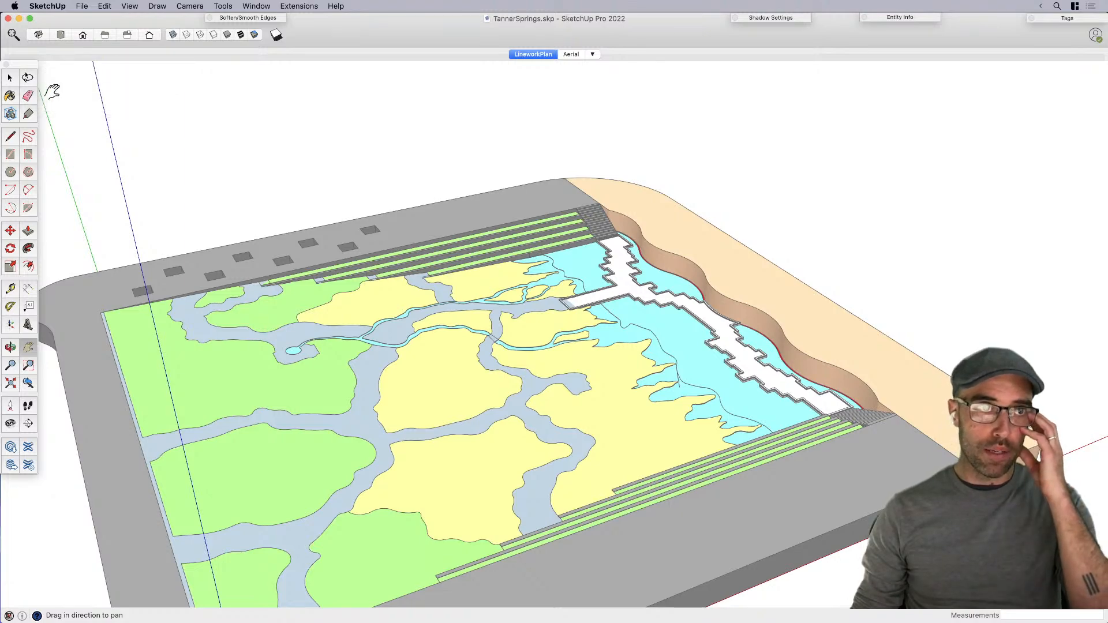
left_click_drag(46, 92, 48, 93)
Step: Make the red strip along the foot of the wavy retaining wall a component
key("space")
scroll(685, 296, "up", 10)
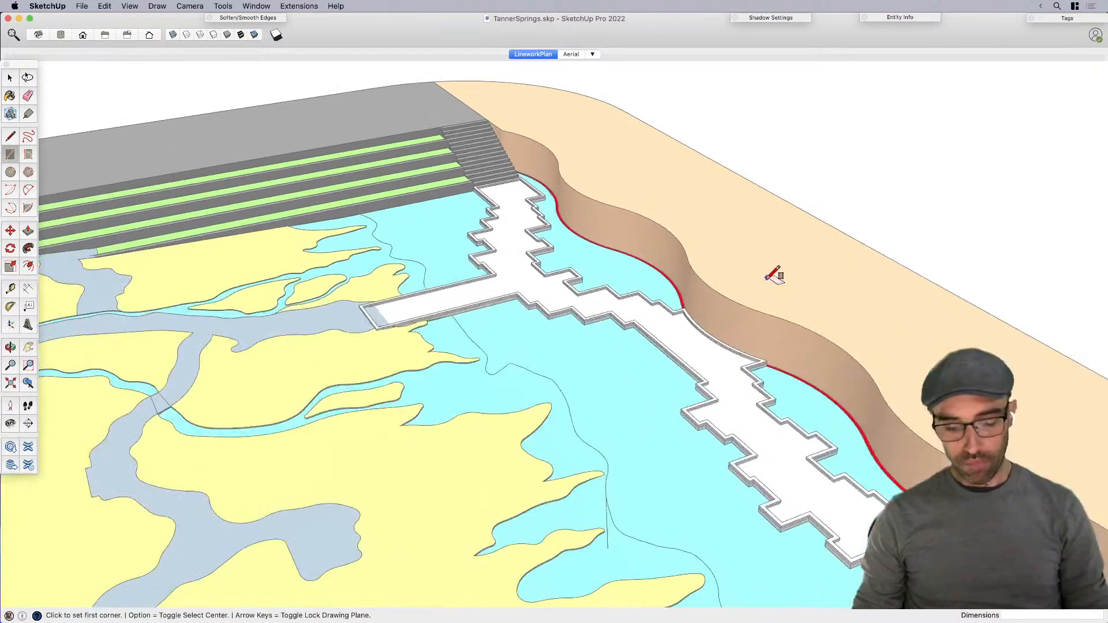
scroll(684, 297, "up", 3)
scroll(677, 303, "down", 5)
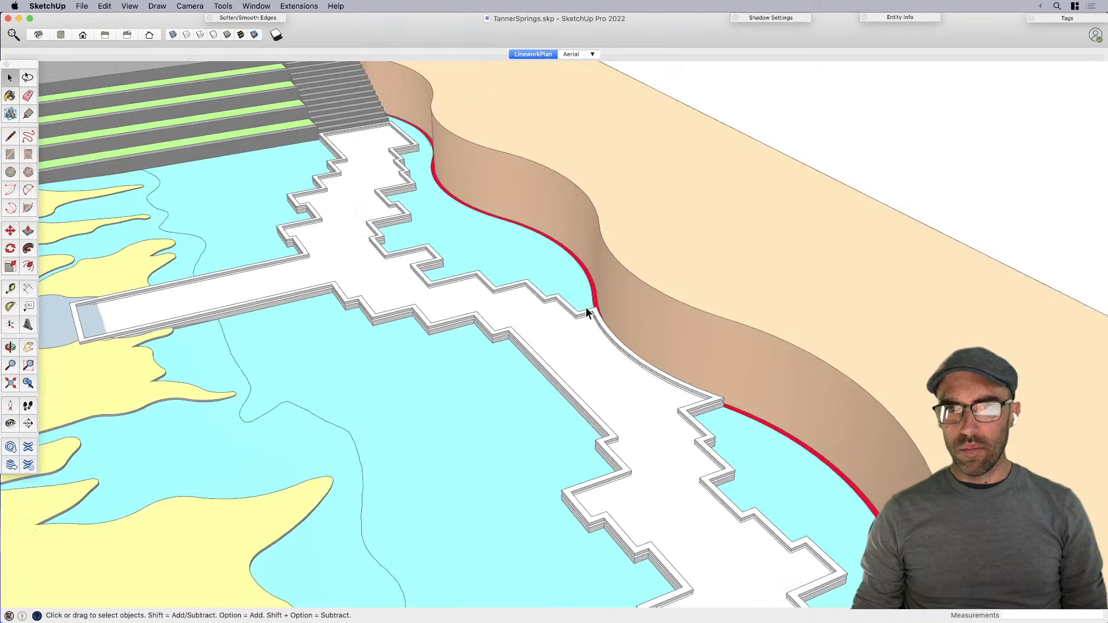
scroll(571, 300, "up", 4)
scroll(733, 408, "up", 2)
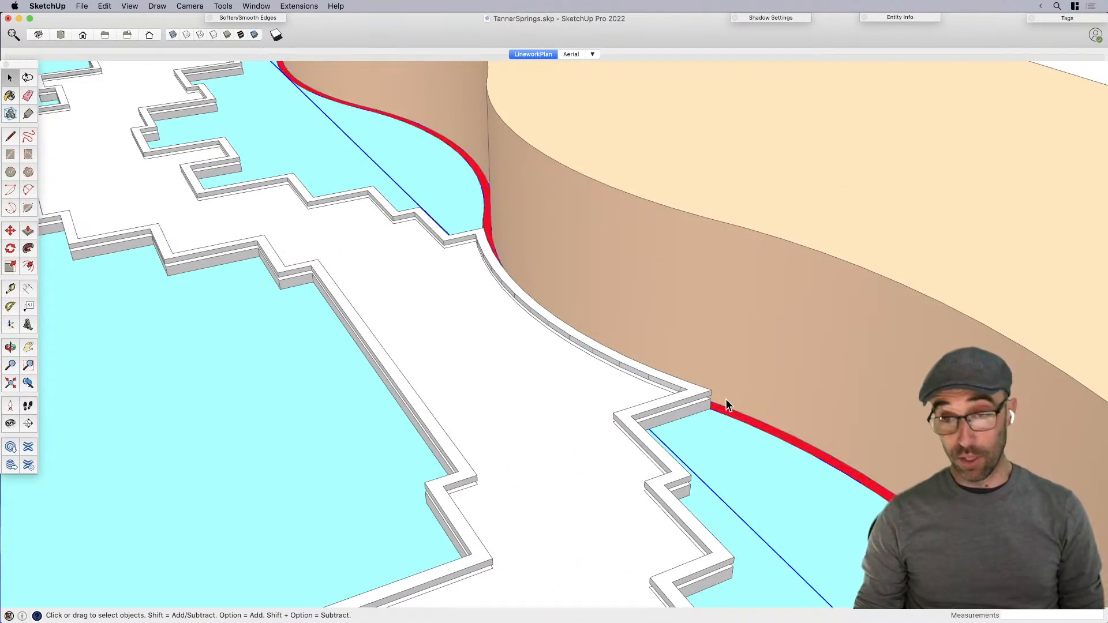
scroll(608, 385, "down", 3)
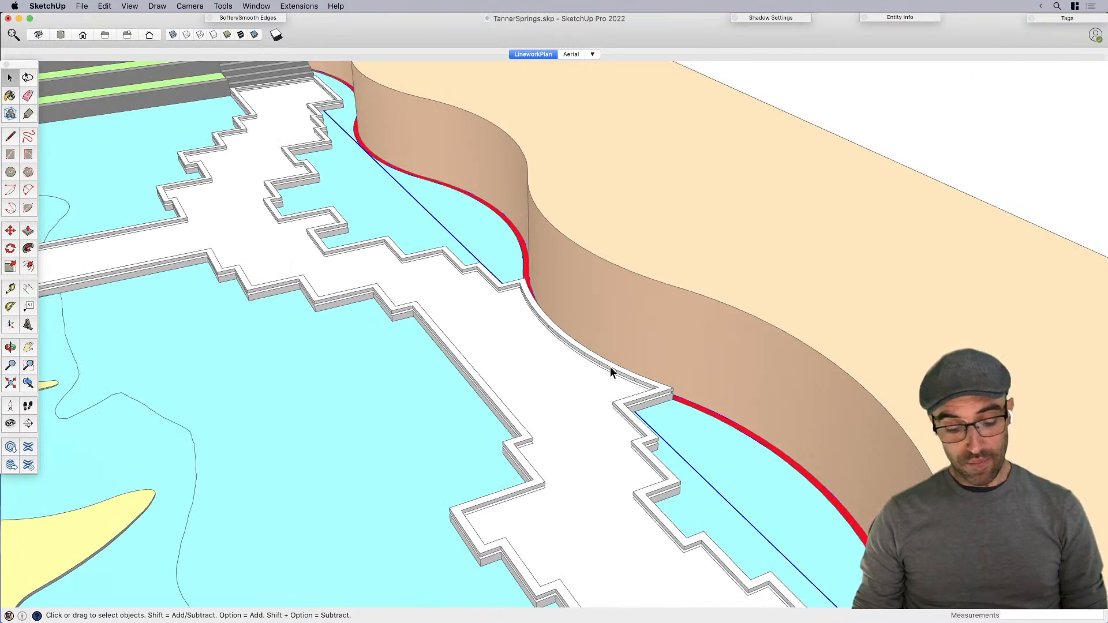
key("m")
key("alt")
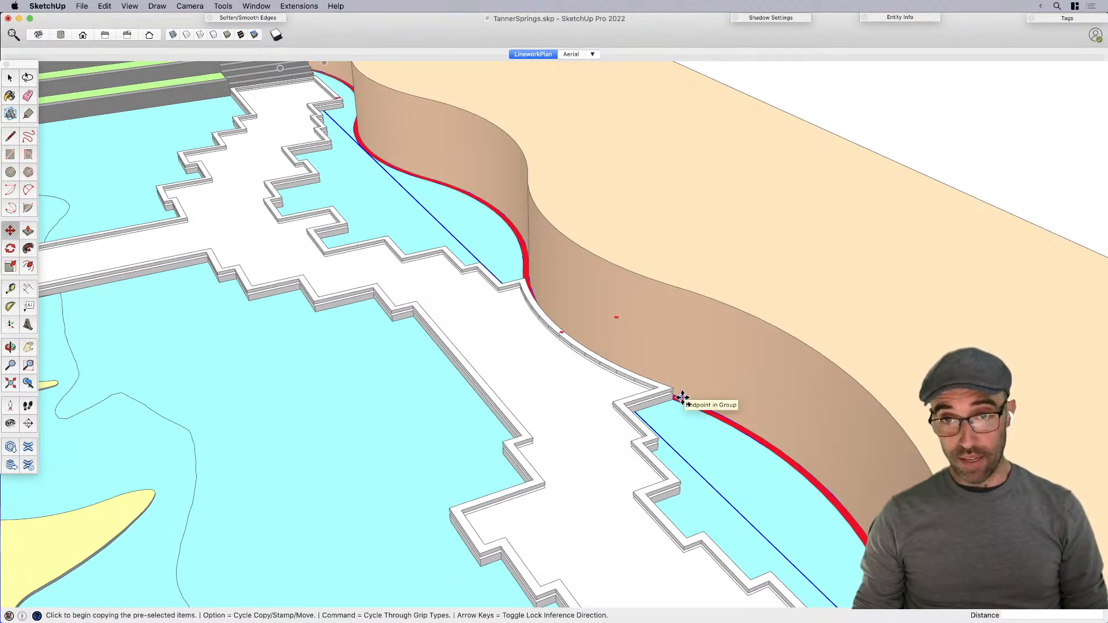
key("space")
key("g")
key("Return")
Step: Copy the red strip component into the empty space beside the park, beyond the wavy retaining wall
key("m")
left_click(689, 401)
scroll(687, 401, "down", 5)
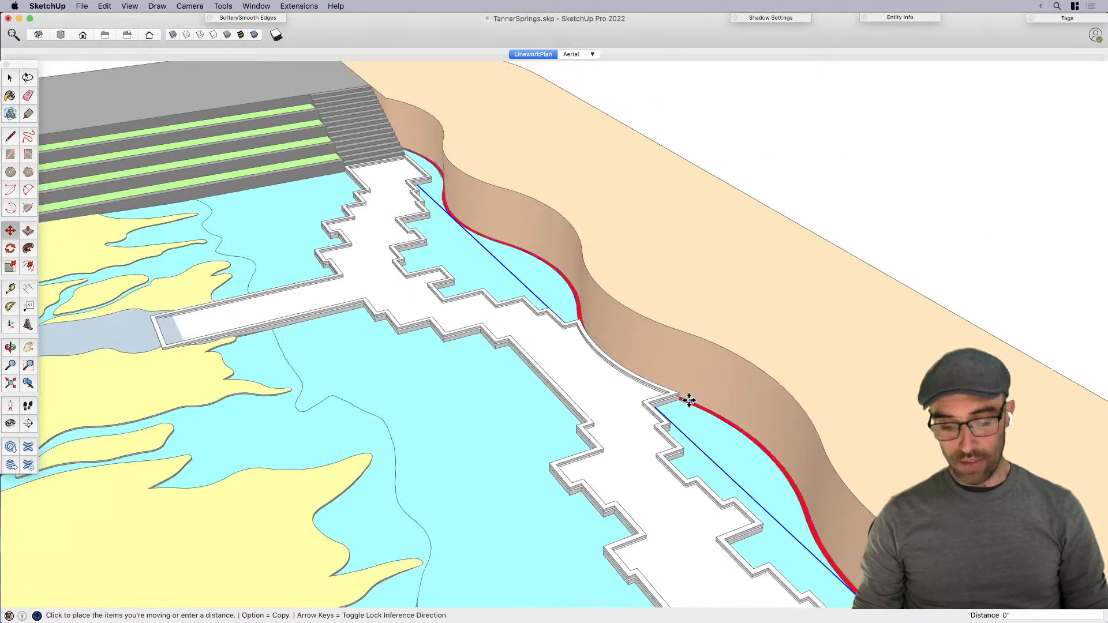
scroll(685, 402, "down", 5)
scroll(841, 371, "up", 3)
key("alt")
scroll(839, 340, "up", 3)
left_click(804, 284)
scroll(694, 302, "down", 4)
key("space")
left_click(857, 341)
middle_click_drag(858, 341, 804, 424)
scroll(804, 424, "up", 2)
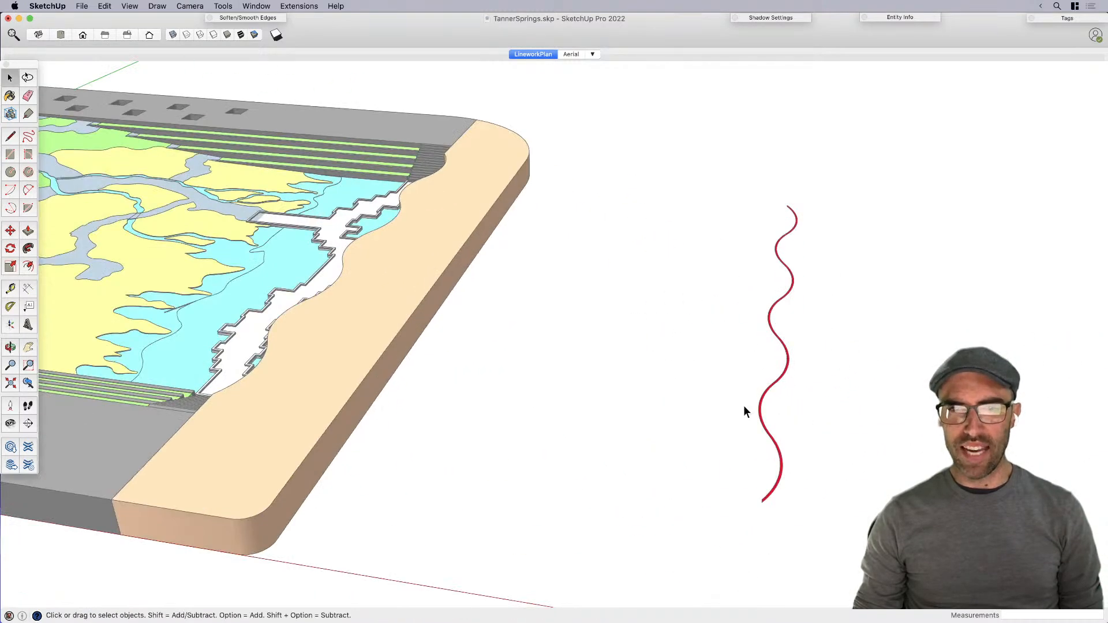
middle_click_drag(788, 383, 742, 383)
scroll(534, 456, "up", 3)
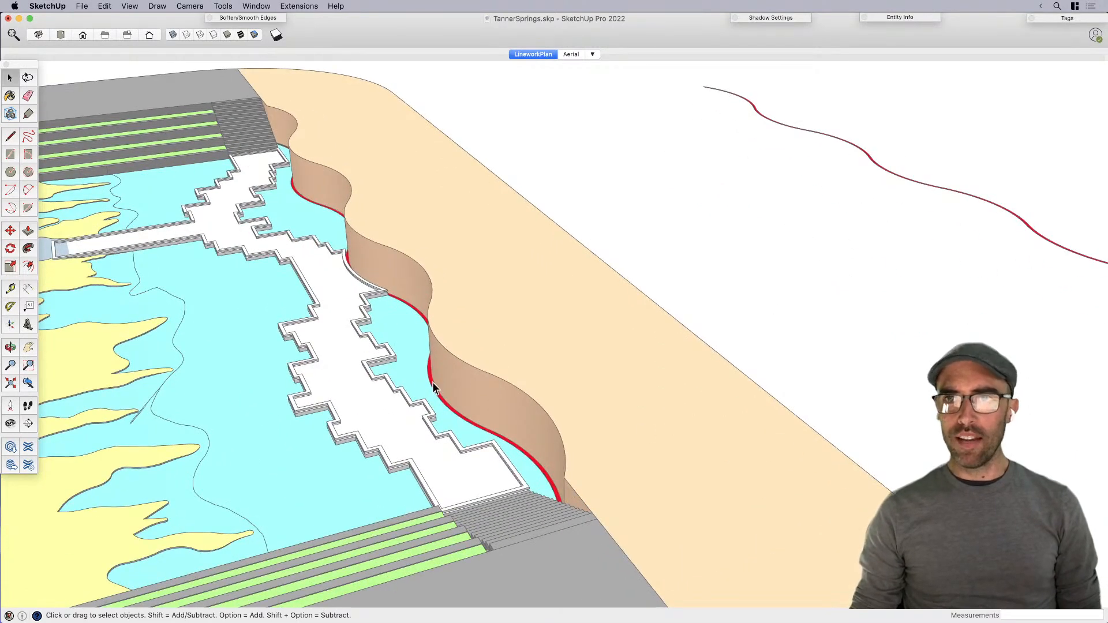
Step: Change the camera to Parallel Projection and frame the copied red strip
key("h")
left_click_drag(829, 420, 631, 433)
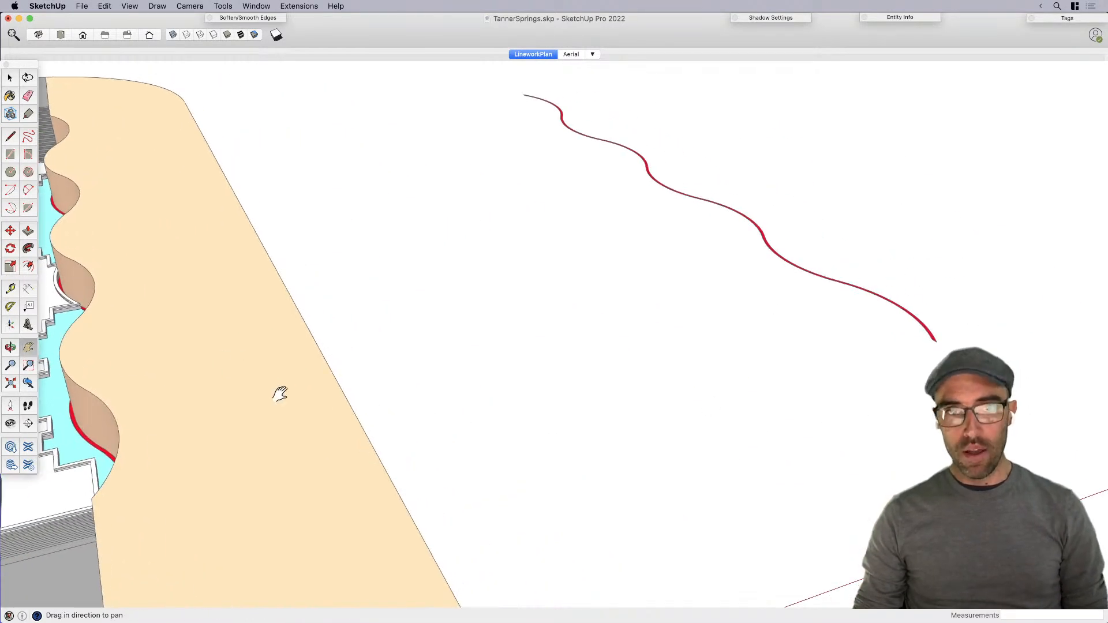
scroll(276, 387, "down", 3)
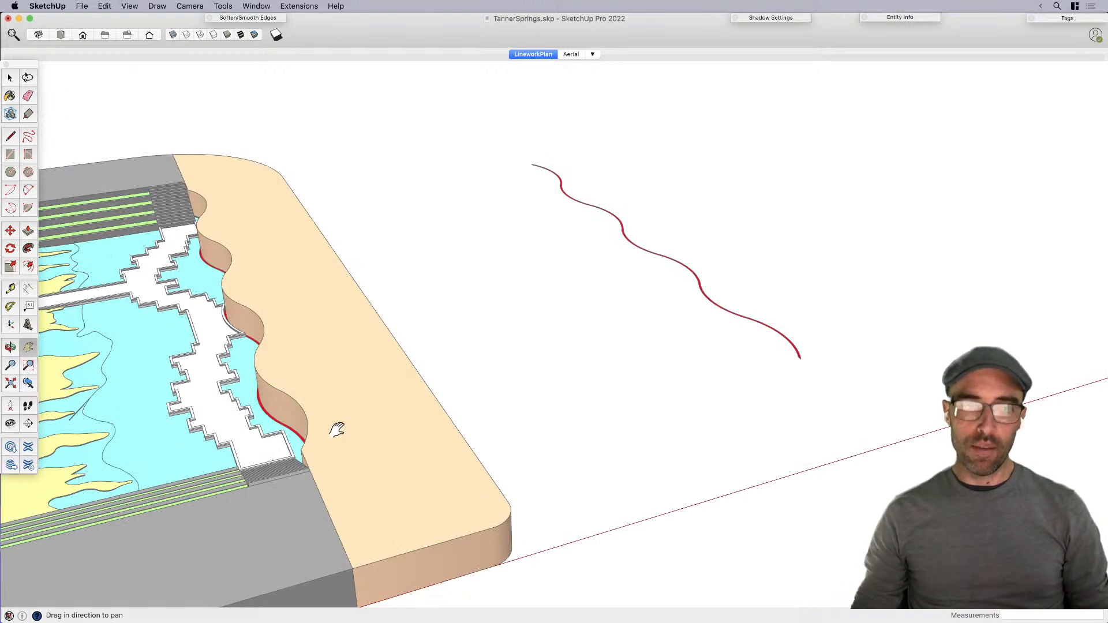
middle_click_drag(447, 413, 604, 356)
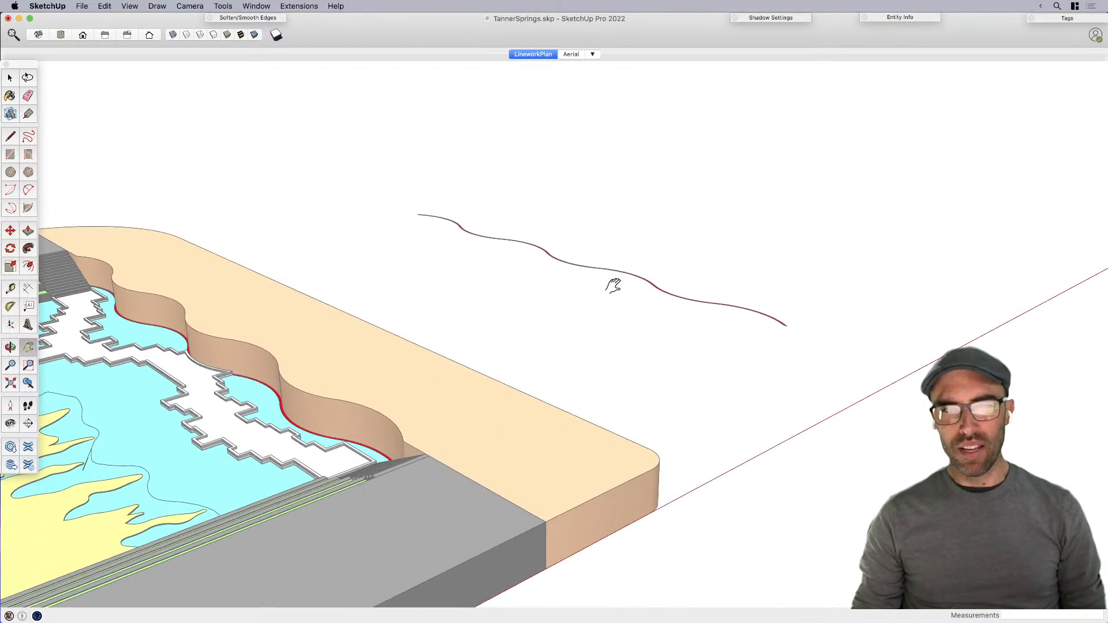
middle_click_drag(611, 285, 500, 373)
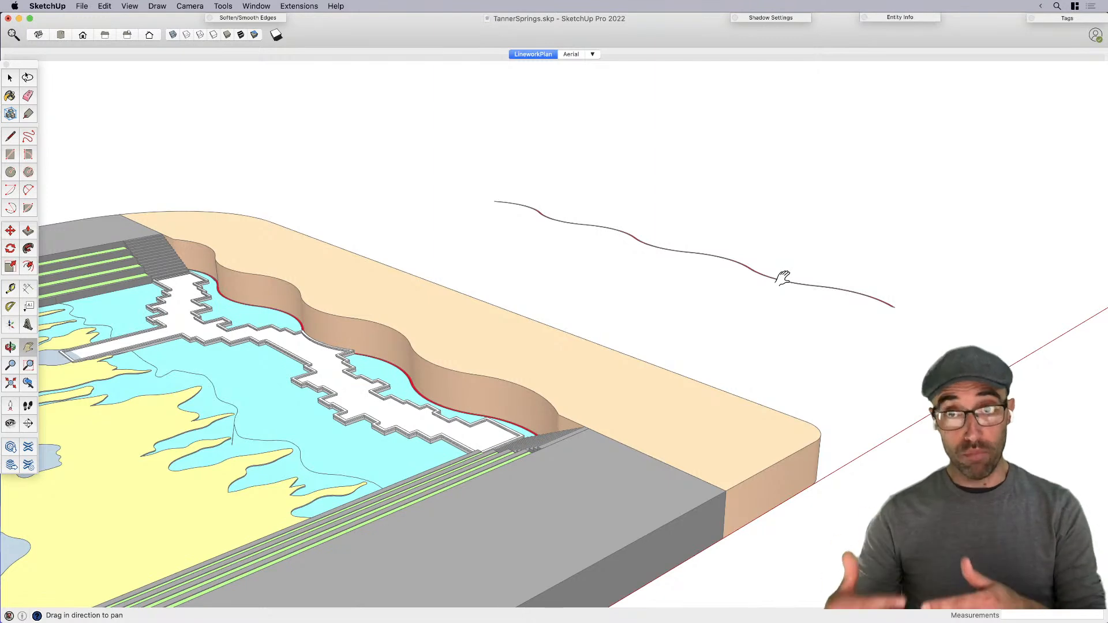
middle_click_drag(802, 307, 640, 423)
left_click(195, 6)
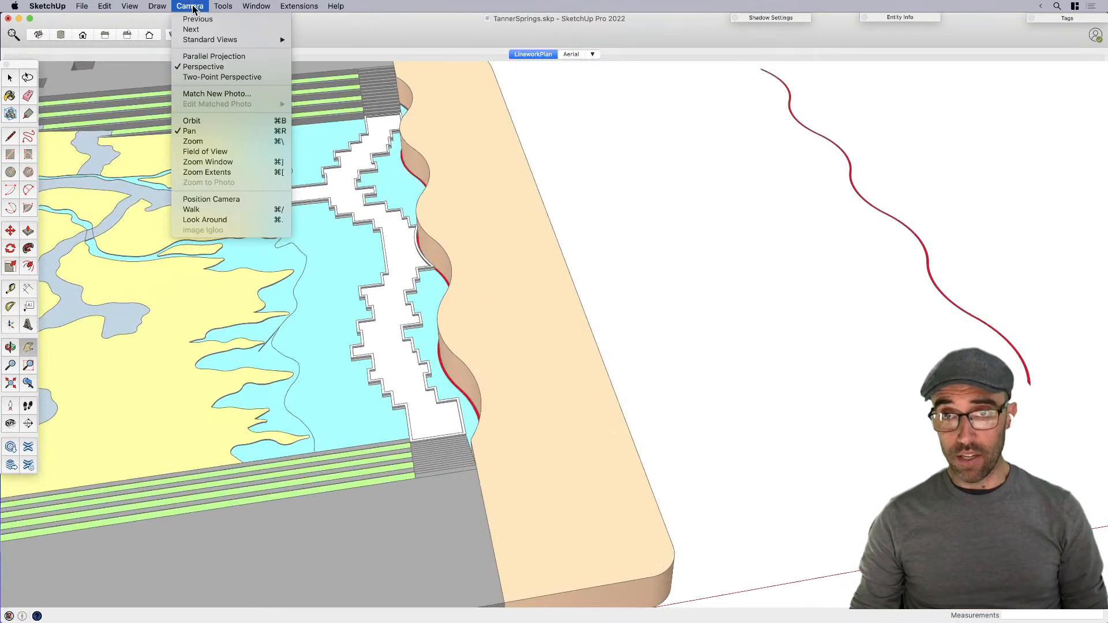
left_click(207, 57)
left_click_drag(812, 265, 660, 410)
scroll(804, 435, "up", 7)
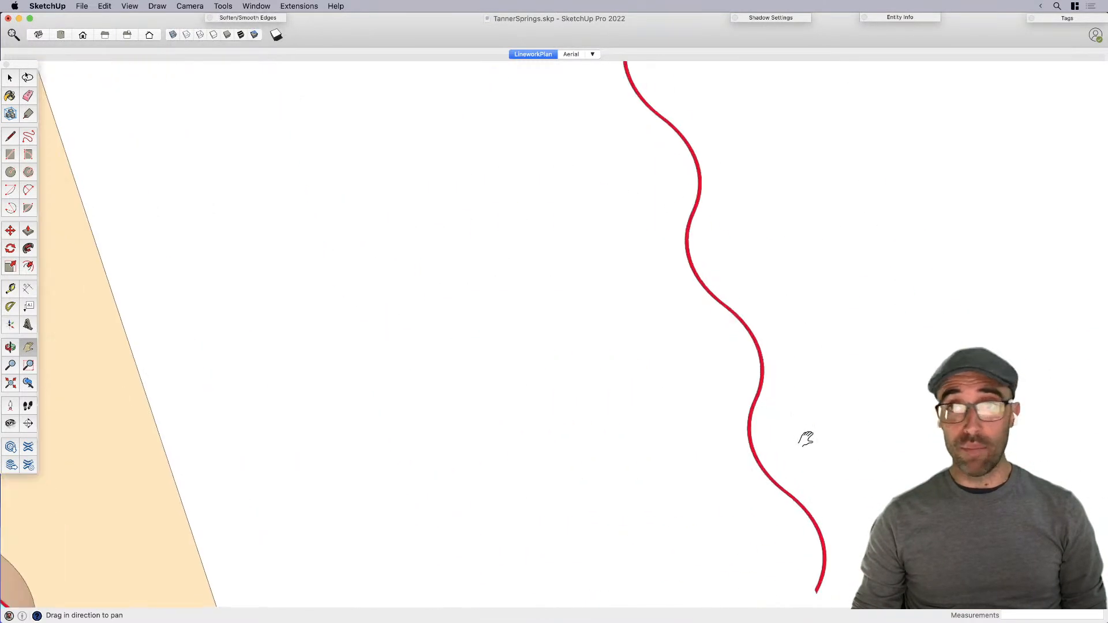
Step: Open the copied red strip component to check its contents, close it and select the whole copy
key("space")
scroll(756, 421, "down", 6)
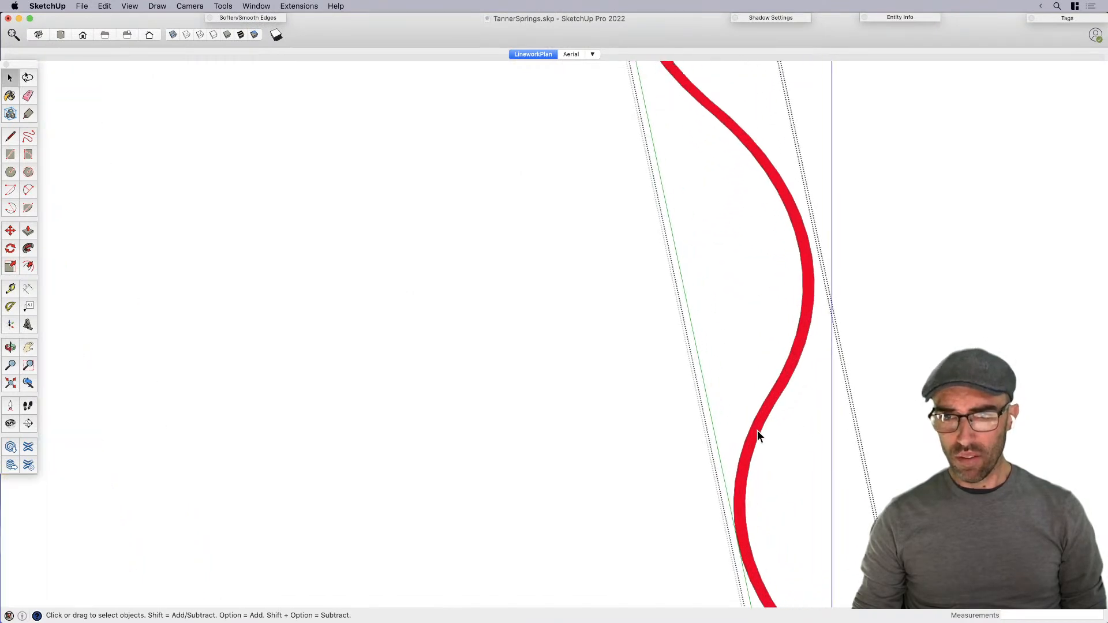
scroll(717, 403, "up", 3)
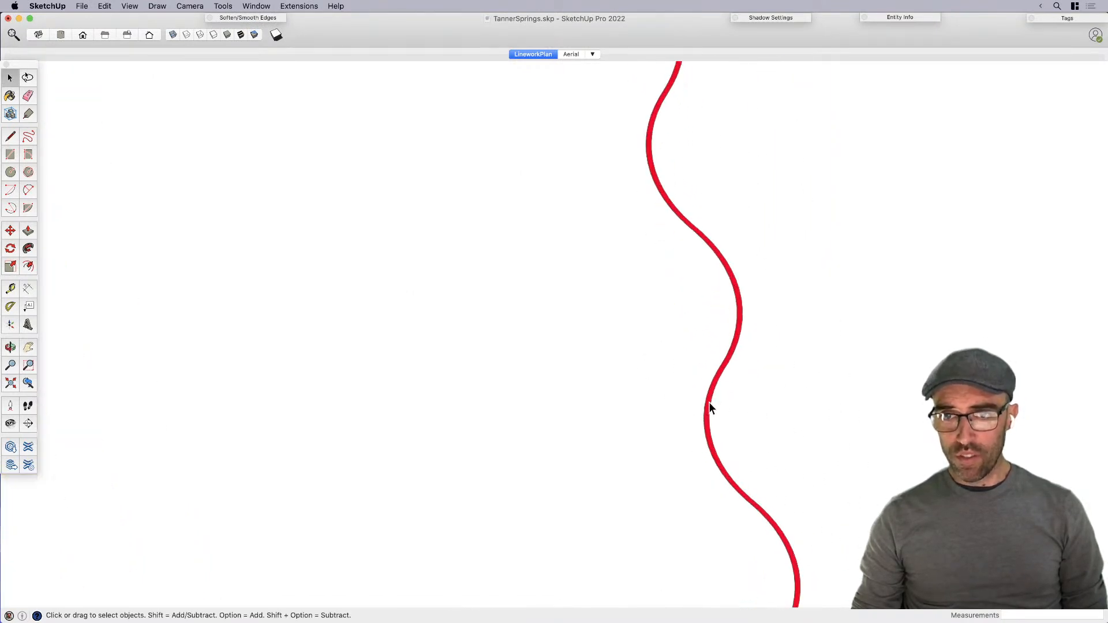
scroll(741, 351, "down", 3)
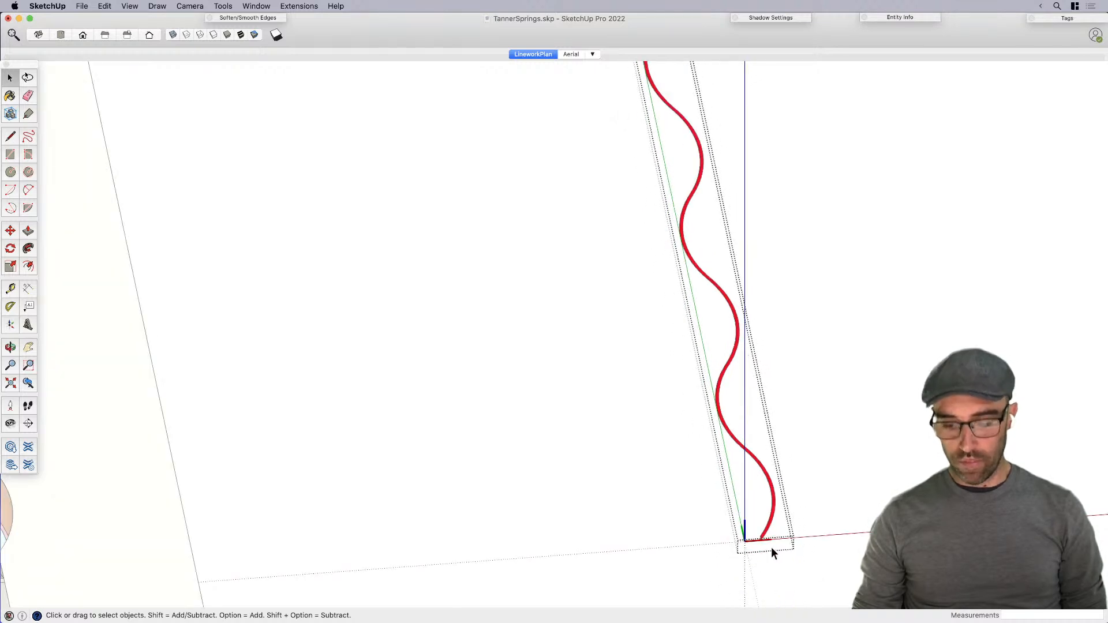
scroll(765, 532, "up", 1)
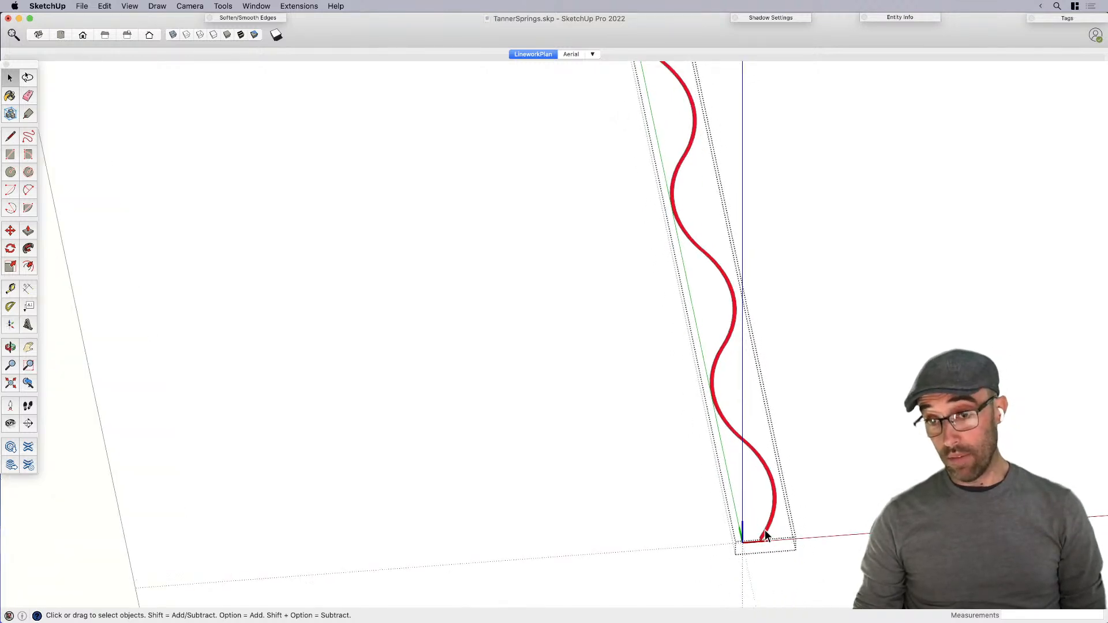
left_click(766, 547)
left_click(766, 531)
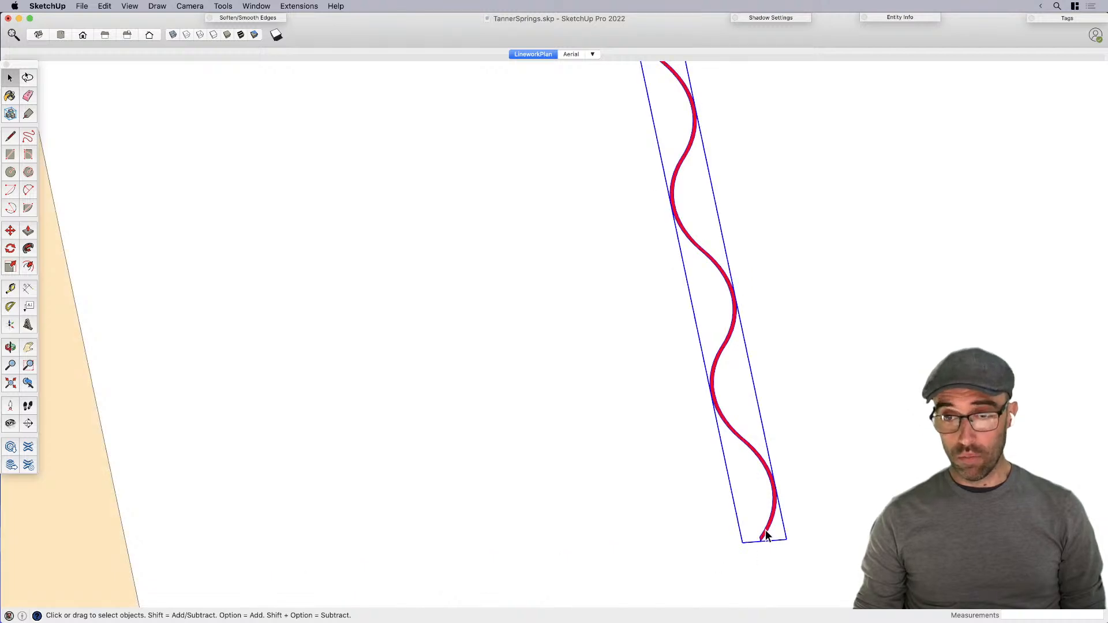
Step: Copy the selected red wavy strip a short distance sideways, into the empty space beside the strip it is copied from
key("q")
key("m")
key("alt")
left_click(715, 515)
left_click(792, 500)
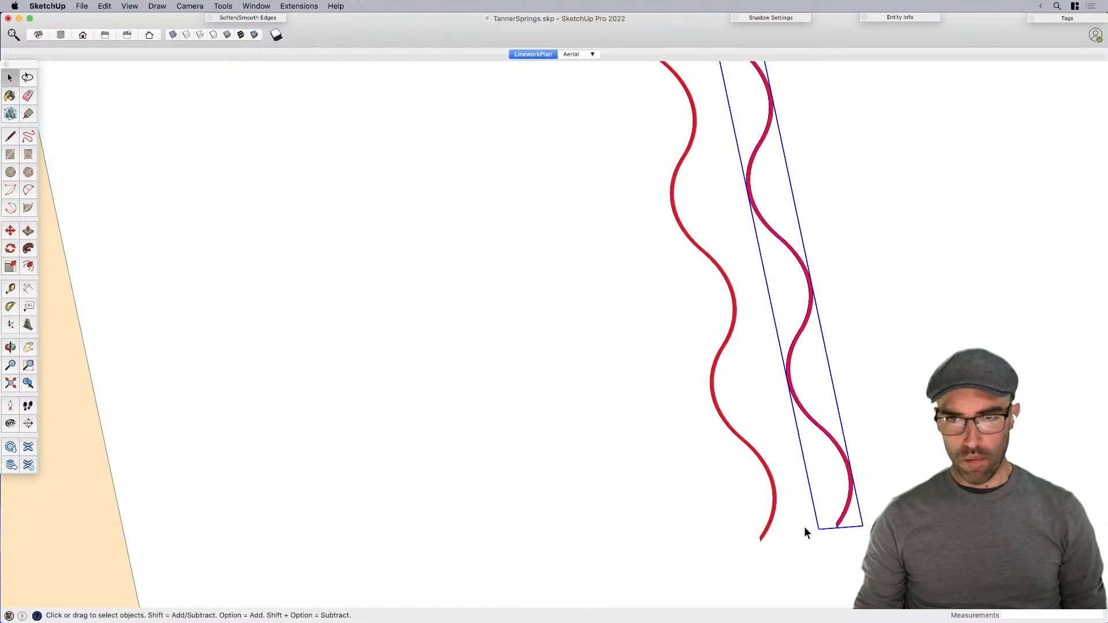
Step: Mirror the new strip copy across its width by scaling it by -1 along its red axis
key("s")
left_click(795, 192)
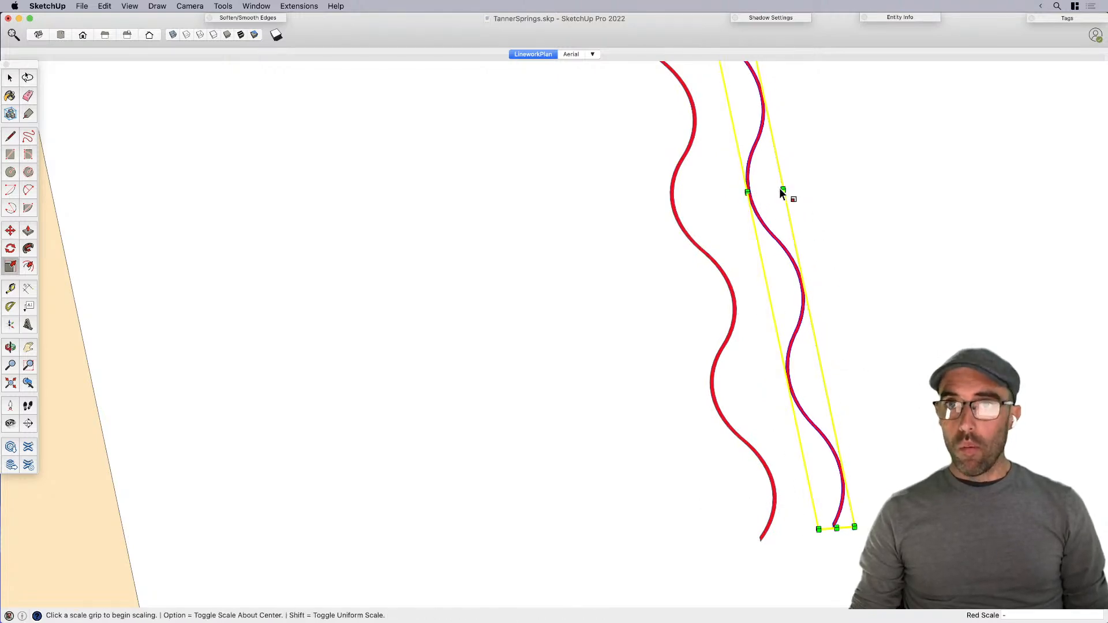
type("-1")
key("Return")
key("space")
Step: Move the mirrored strip by its near end onto the matching end of the other strip, so the two waves cross
scroll(830, 494, "up", 5)
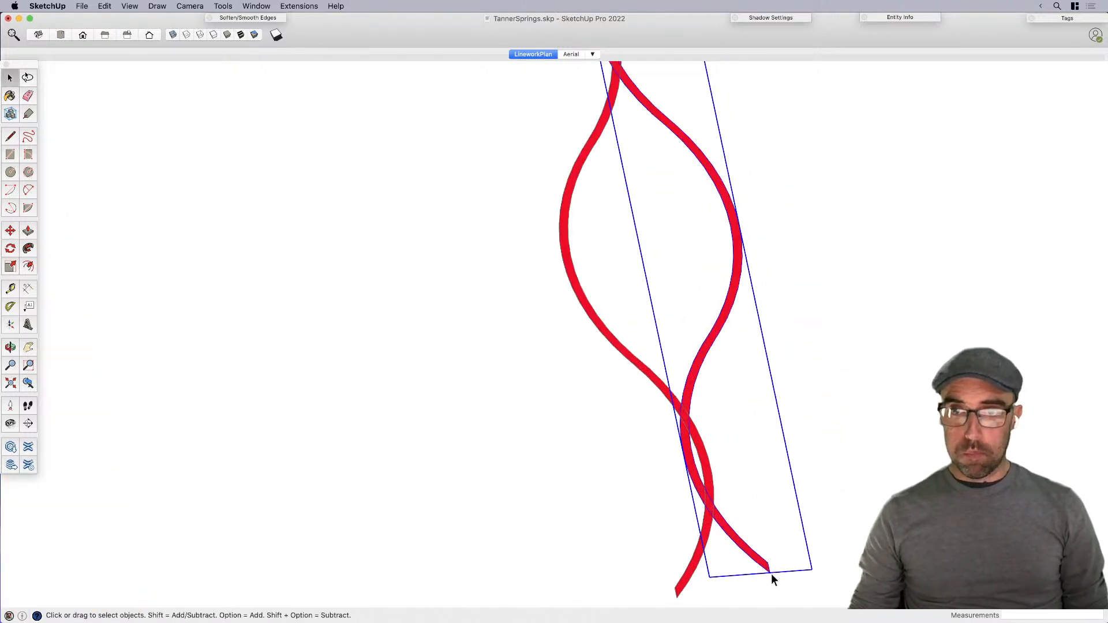
key("m")
left_click(769, 572)
scroll(680, 595, "down", 2)
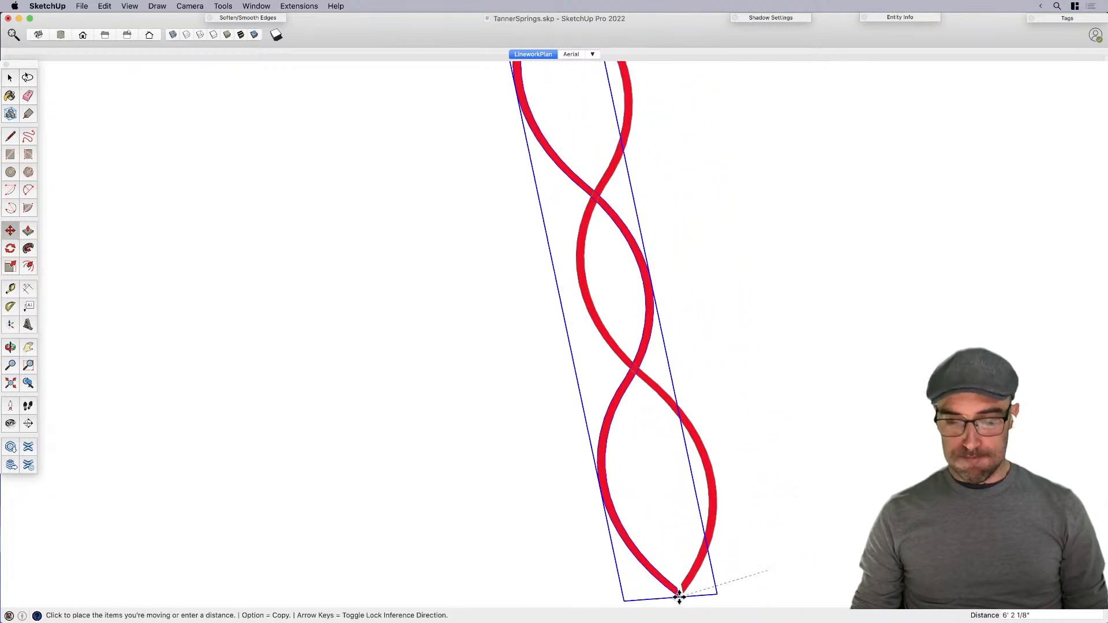
left_click(682, 592)
Step: Measure the wavy retaining wall's height with the Tape Measure, from the red strip at its foot to its top edge
scroll(587, 579, "down", 4)
middle_click_drag(587, 579, 712, 435)
scroll(796, 472, "down", 8)
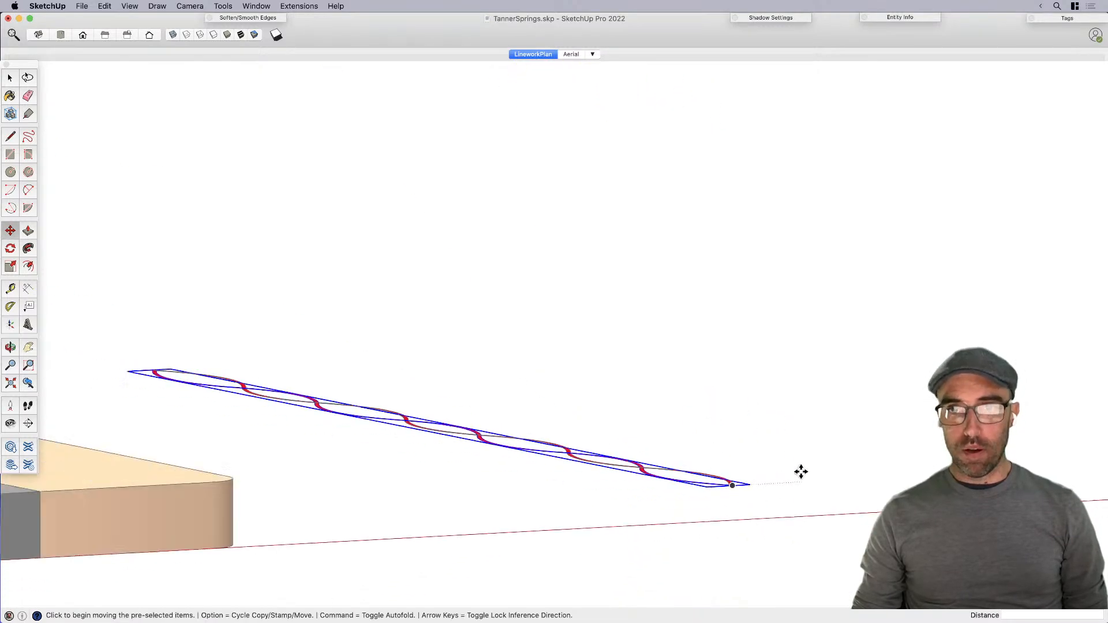
middle_click_drag(930, 442, 900, 488)
scroll(565, 462, "up", 8)
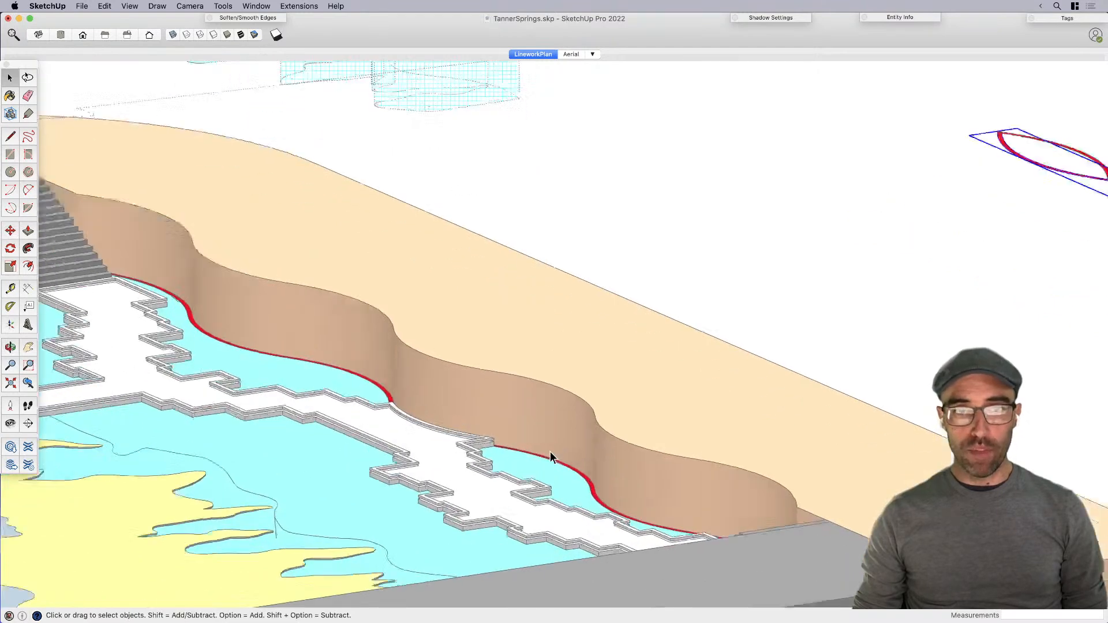
key("t")
left_click(554, 460)
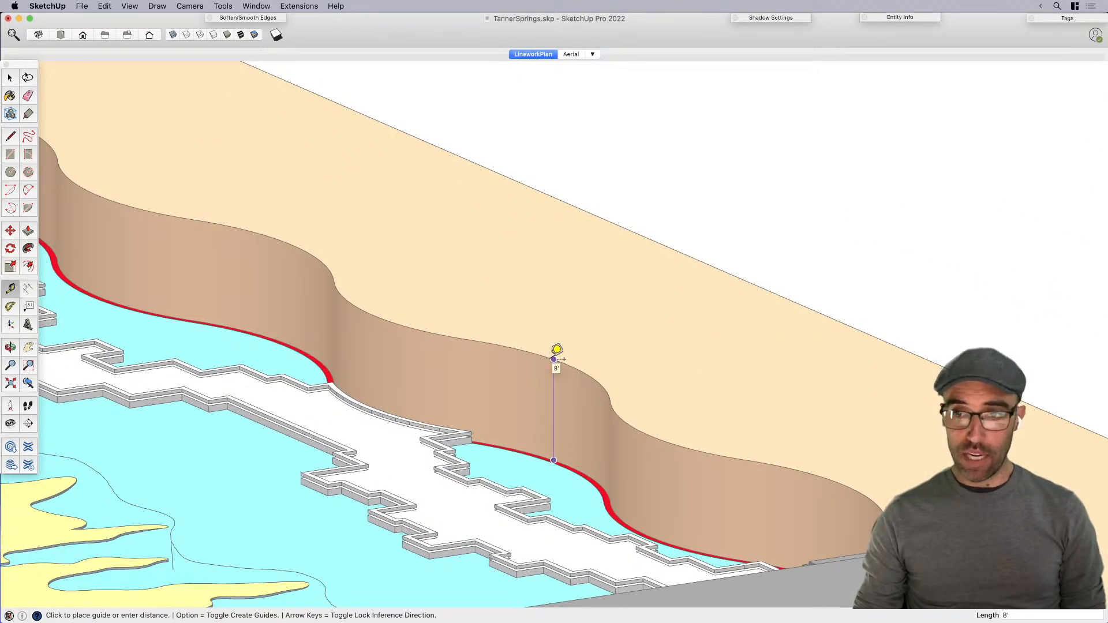
key("space")
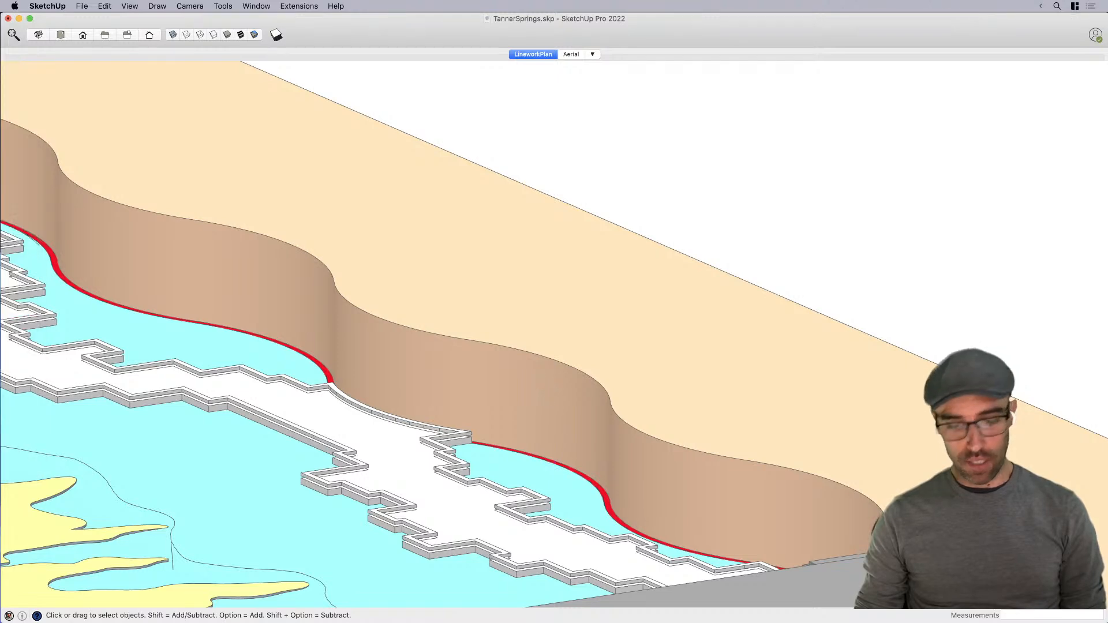
Step: Switch to Preview and examine the slanted rusted rails of the wavy wall up close in IMG_6992-1300x650.jpg
key("super+Tab")
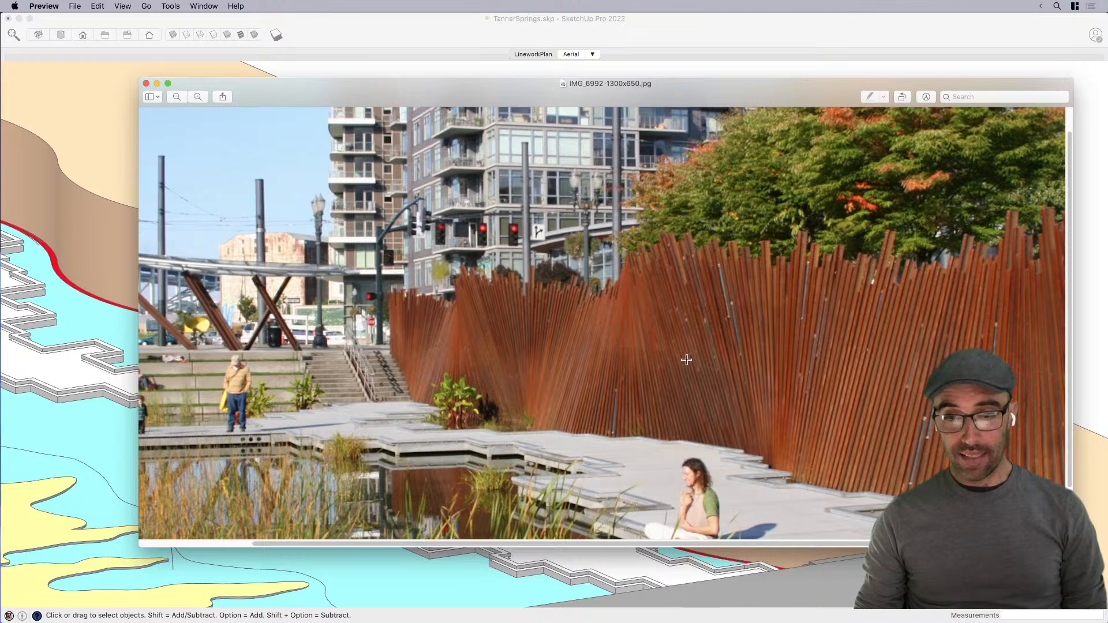
scroll(256, 174, "up", 2)
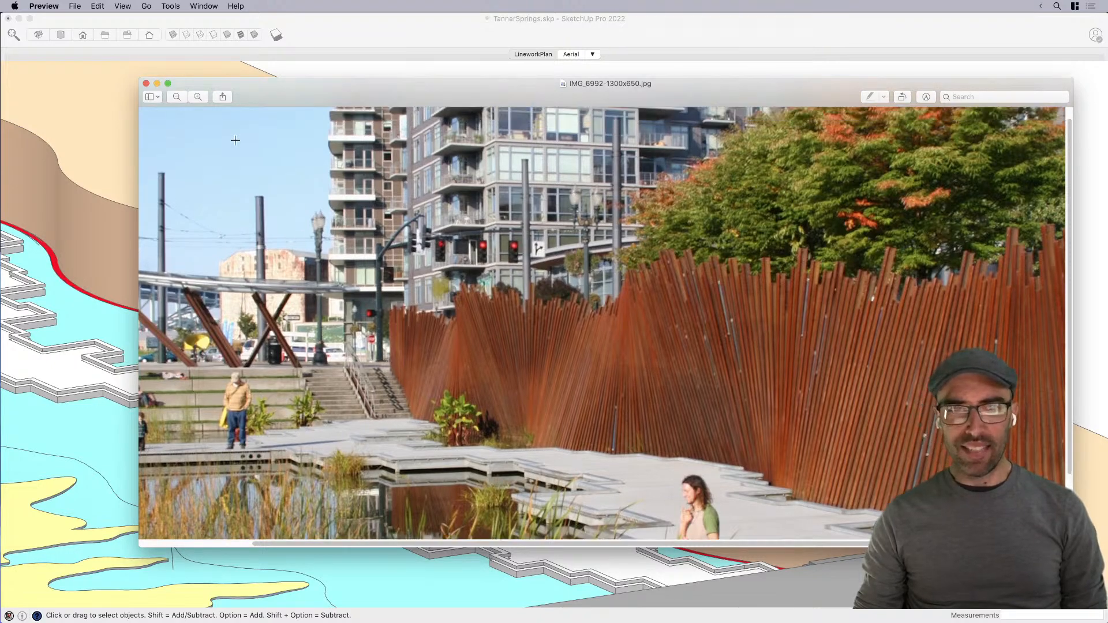
left_click(196, 100)
left_click(197, 100)
left_click_drag(472, 541, 344, 538)
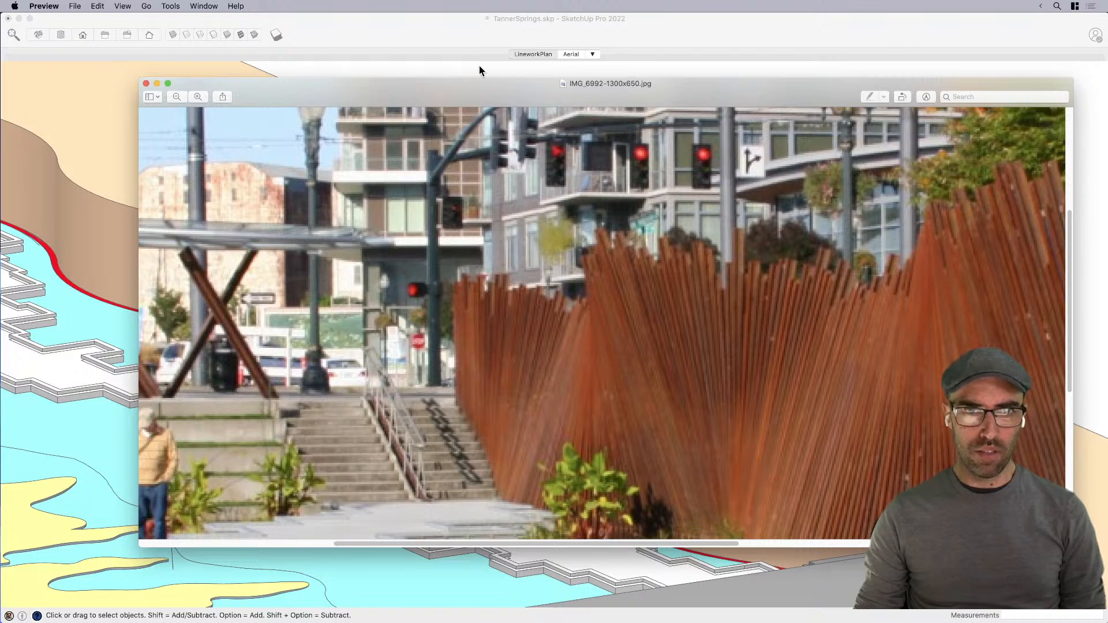
Step: Switch to SketchUp and move the selected wavy strip straight up along the vertical axis, above the matching strip
left_click(477, 31)
scroll(385, 397, "down", 8)
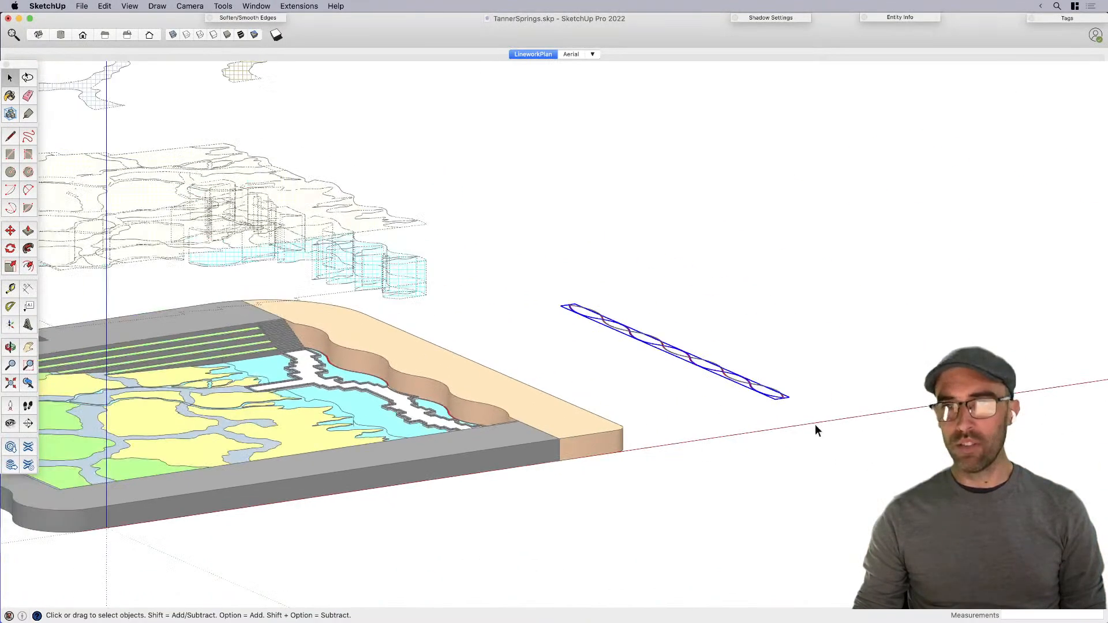
scroll(798, 433, "up", 10)
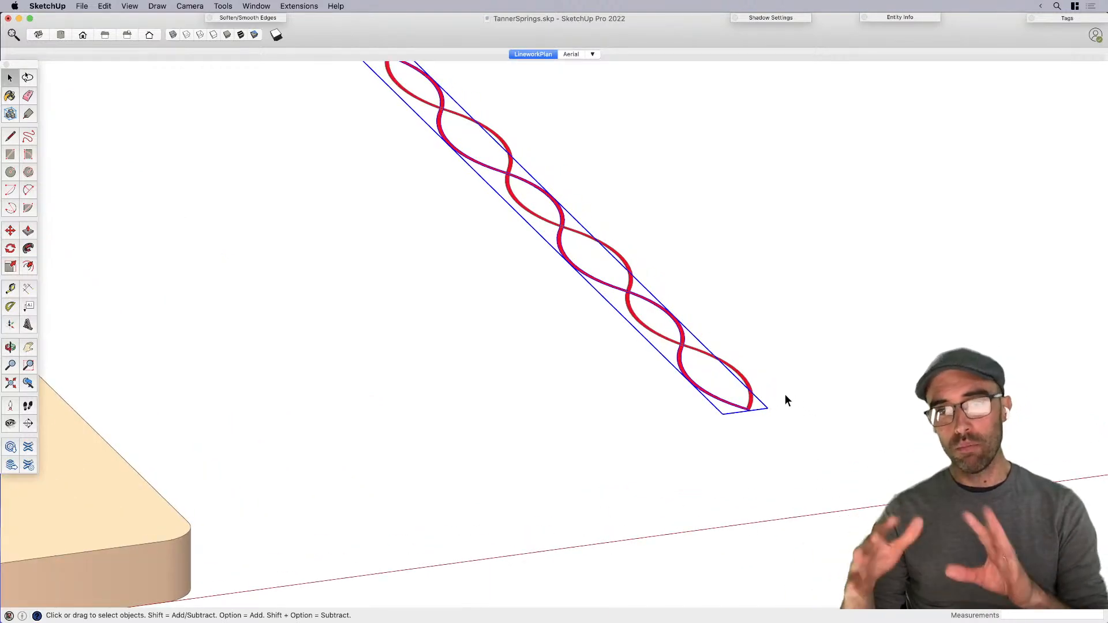
scroll(728, 411, "up", 2)
key("m")
left_click(753, 410)
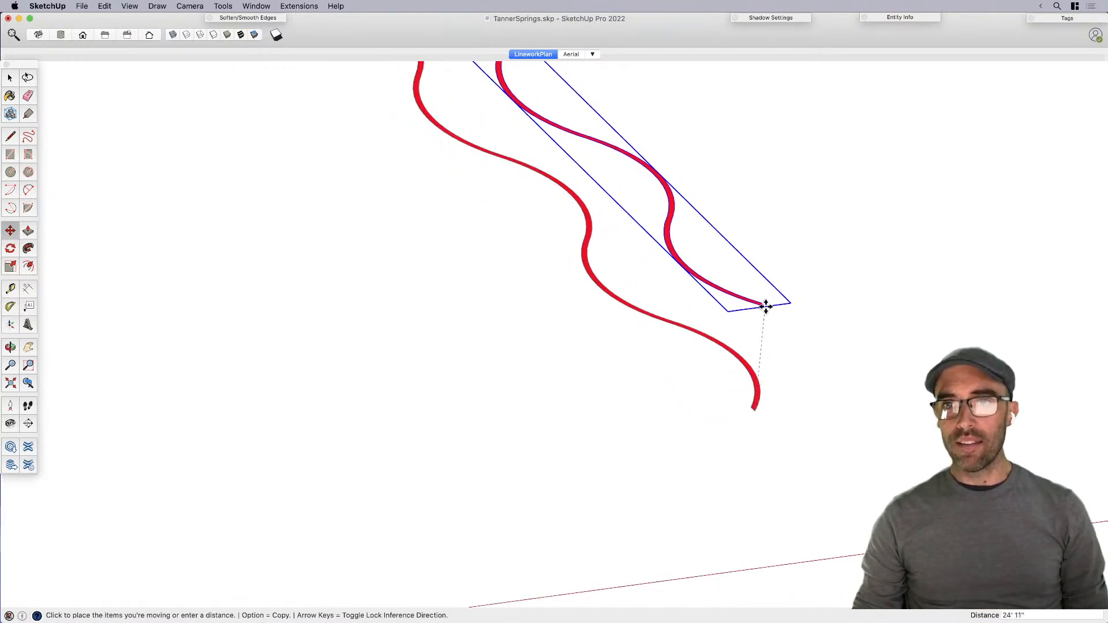
key("Up")
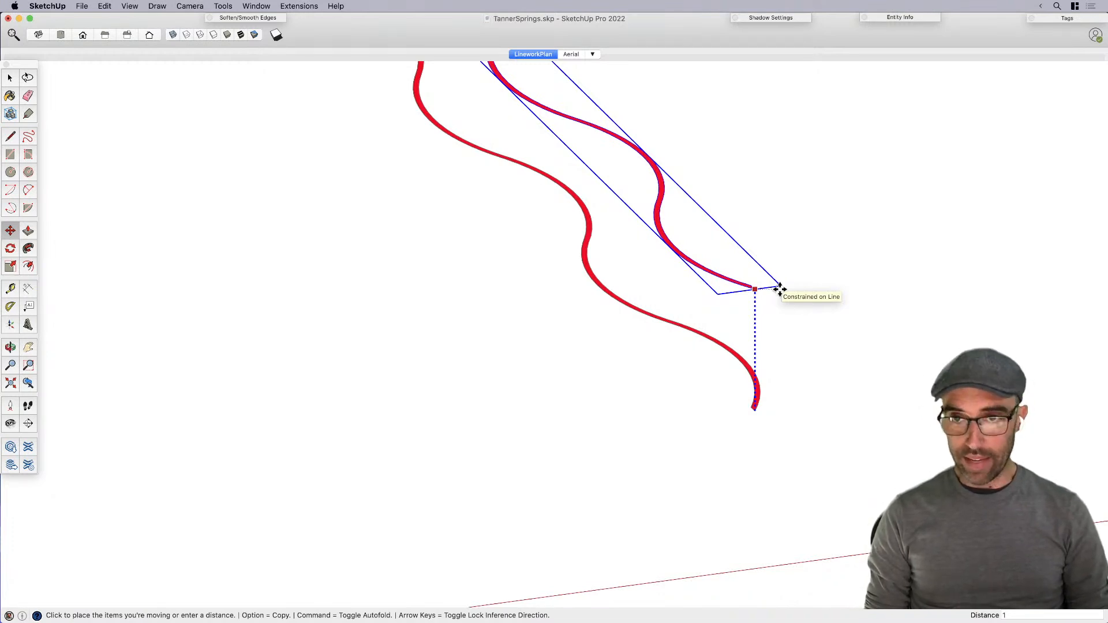
key("Return")
key("space")
Step: Add the lower wavy strip to the selection and explode both strips into loose geometry
scroll(681, 381, "down", 3)
scroll(658, 365, "up", 2)
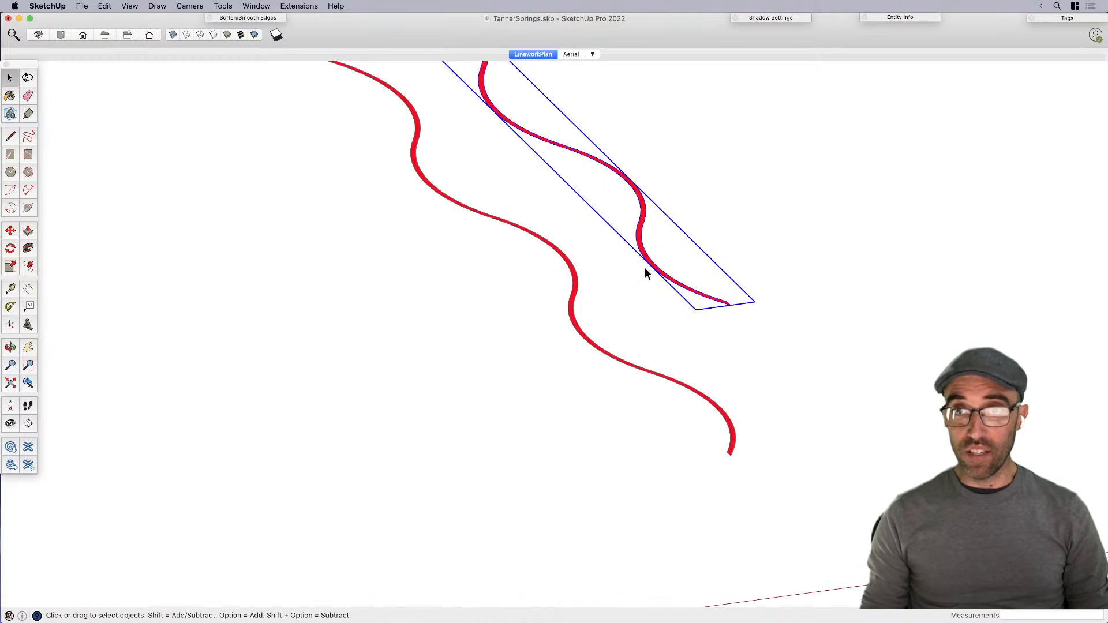
left_click(610, 370, "shift")
scroll(613, 361, "down", 4)
scroll(698, 400, "up", 2)
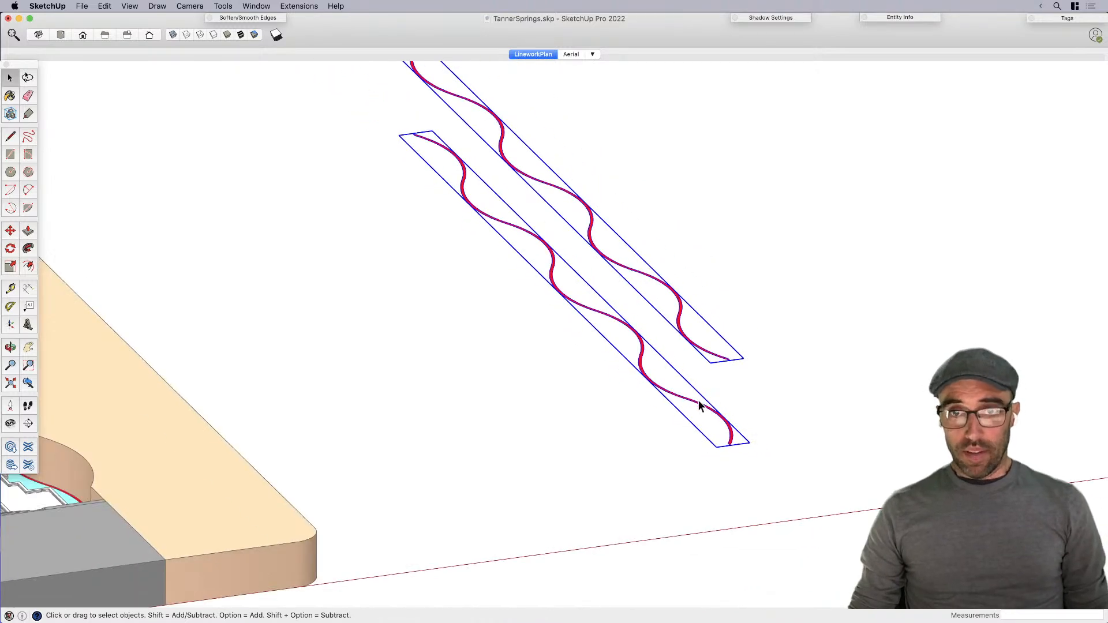
right_click(699, 401)
left_click(718, 362)
left_click(651, 440)
scroll(731, 373, "up", 3)
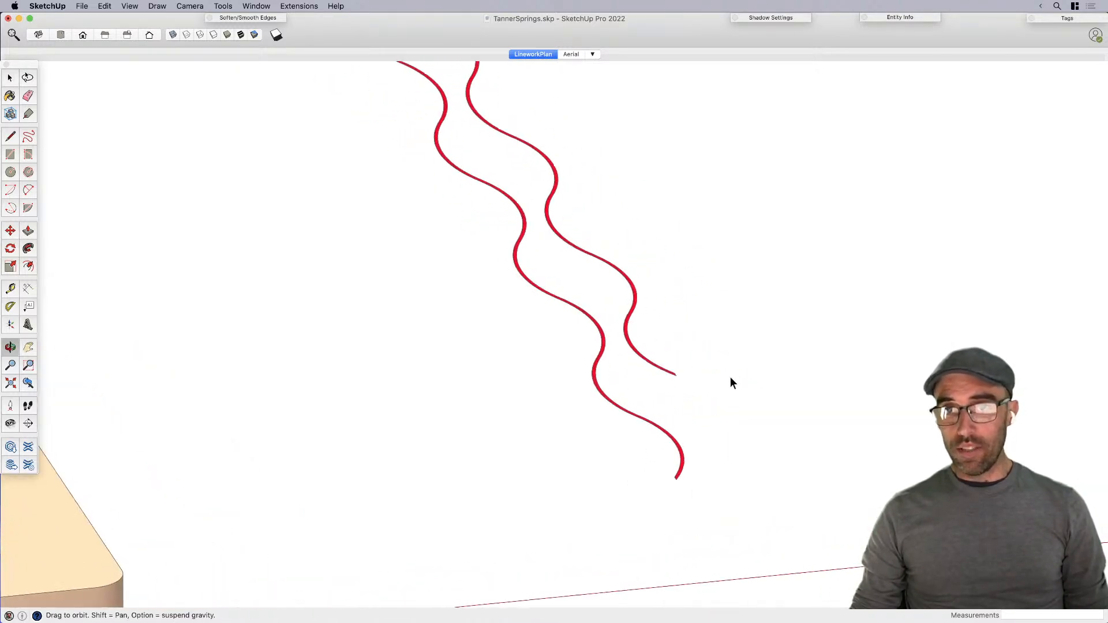
Step: Erase the short end edge at the near end of the upper wavy strip
scroll(680, 381, "up", 2)
middle_click_drag(656, 372, 545, 397)
scroll(550, 393, "up", 3)
key("e")
left_click_drag(556, 391, 558, 397)
scroll(571, 404, "down", 3)
scroll(554, 465, "down", 5)
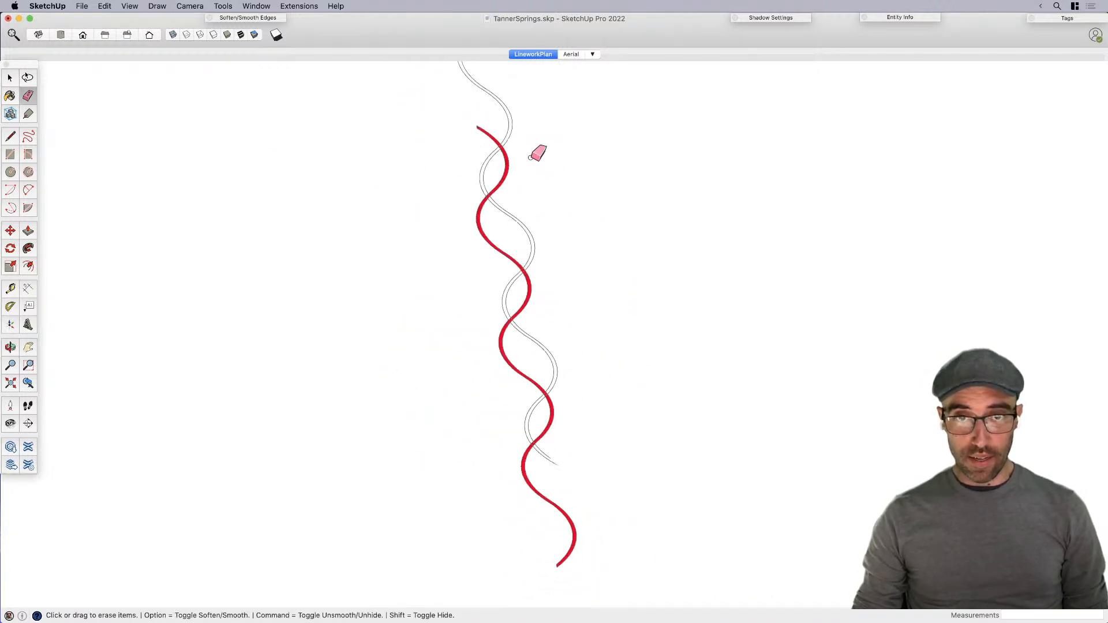
Step: Delete the far end edge and one of the two parallel edges of the upper strip, leaving a single curve
scroll(491, 390, "down", 5)
scroll(484, 201, "up", 8)
scroll(491, 224, "up", 2)
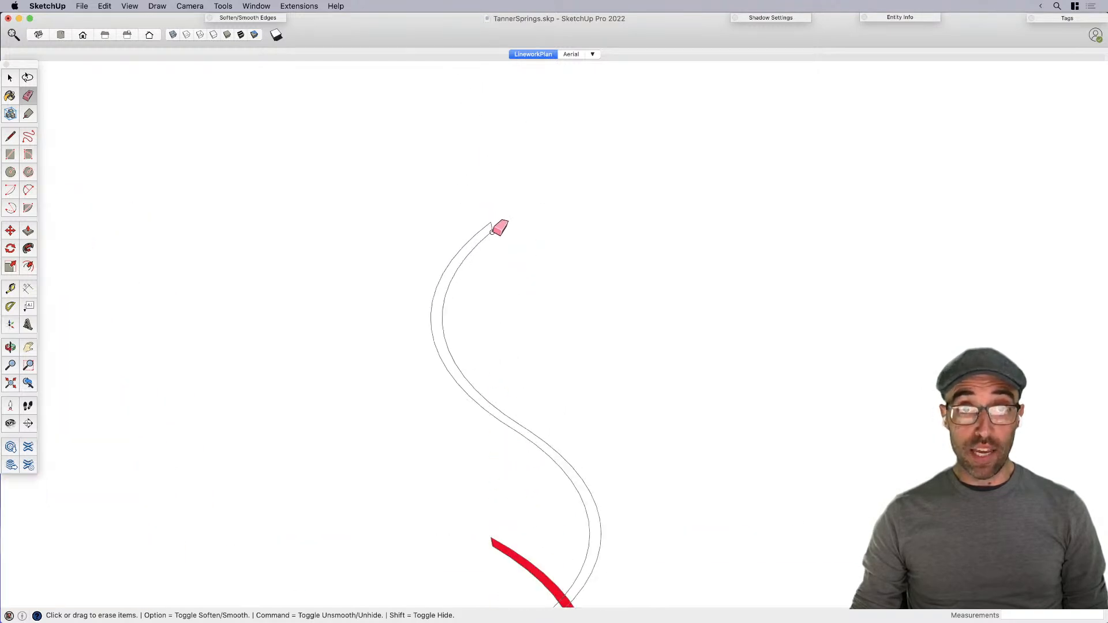
scroll(490, 229, "up", 2)
key("space")
scroll(489, 224, "up", 5)
key("e")
key("space")
left_click(439, 291)
scroll(439, 291, "down", 3)
key("Delete")
scroll(517, 207, "down", 5)
scroll(576, 223, "down", 3)
Step: Erase the short end edge at the far end of the lower wavy strip
scroll(527, 289, "up", 7)
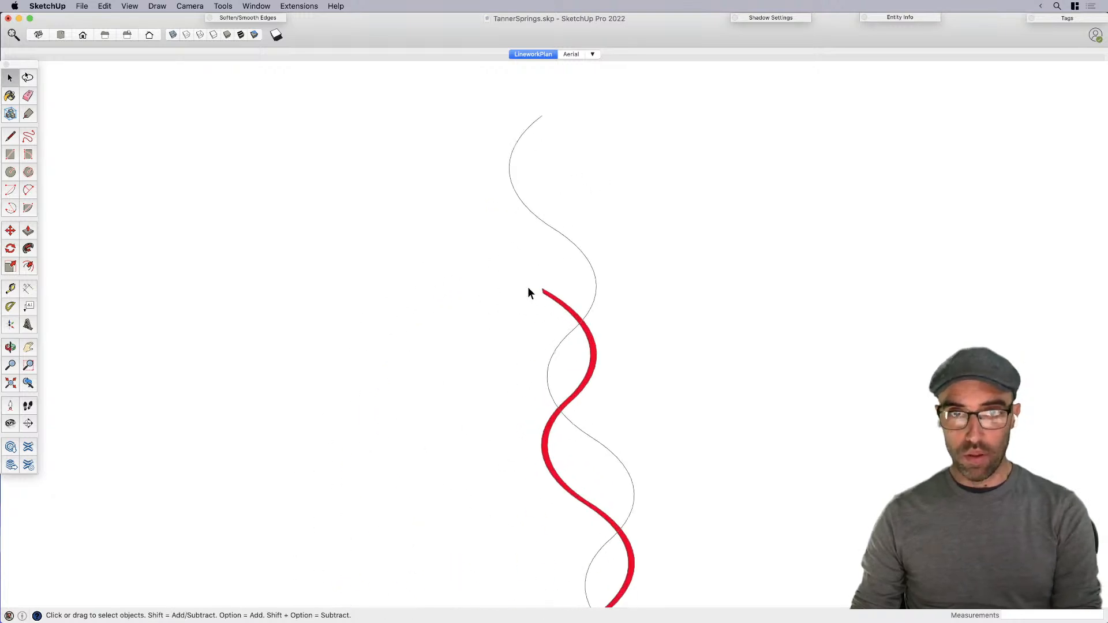
key("e")
left_click(540, 296)
scroll(527, 184, "down", 4)
scroll(526, 234, "up", 3)
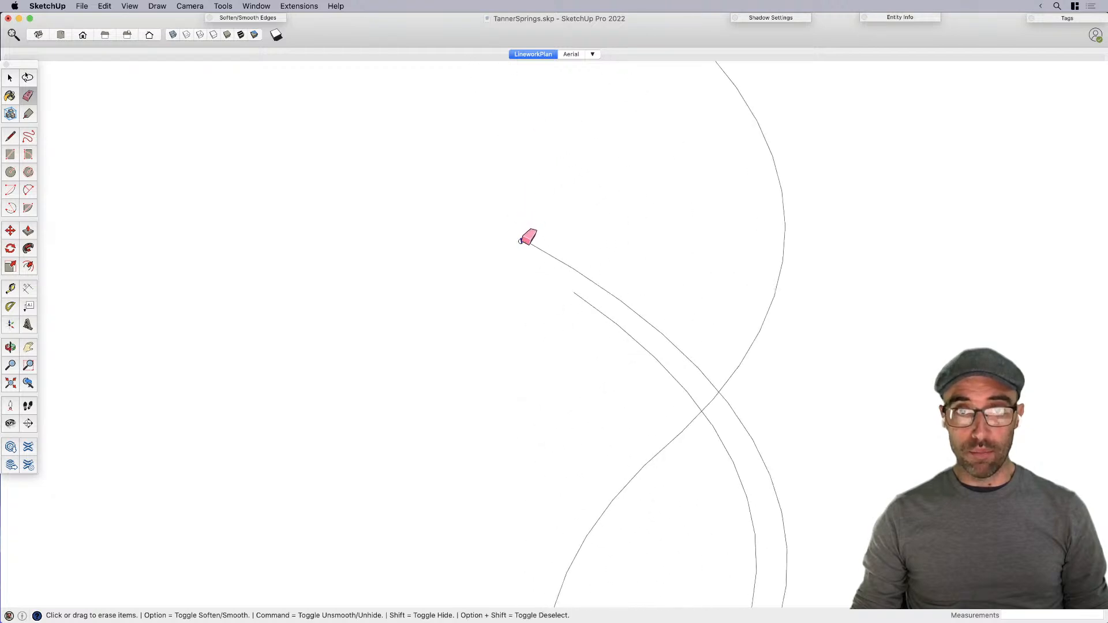
key("space")
scroll(556, 186, "down", 6)
Step: Delete the lower strip's near end edge and one of its two parallel edges, leaving a single curve
scroll(657, 583, "up", 6)
key("e")
left_click(607, 519)
key("space")
left_click(614, 505)
triple_click(615, 506)
key("Delete")
scroll(604, 492, "down", 5)
middle_click_drag(604, 493, 679, 415)
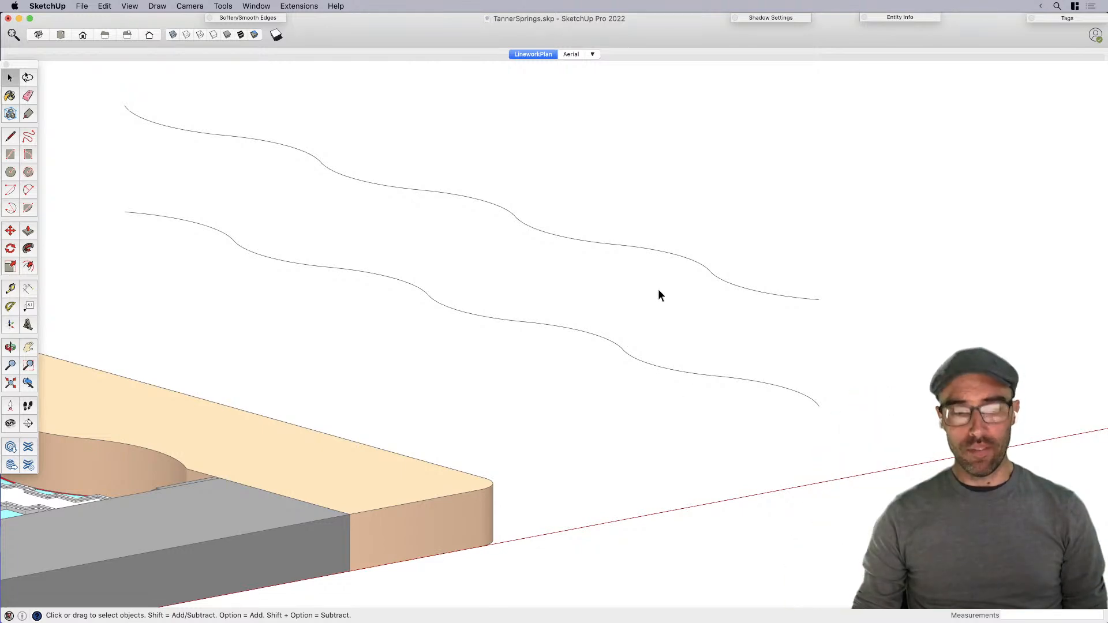
Step: Examine the two wavy guide curves from above and from several angles, comparing them with the site's wavy wall
key("super+1")
scroll(421, 327, "down", 5)
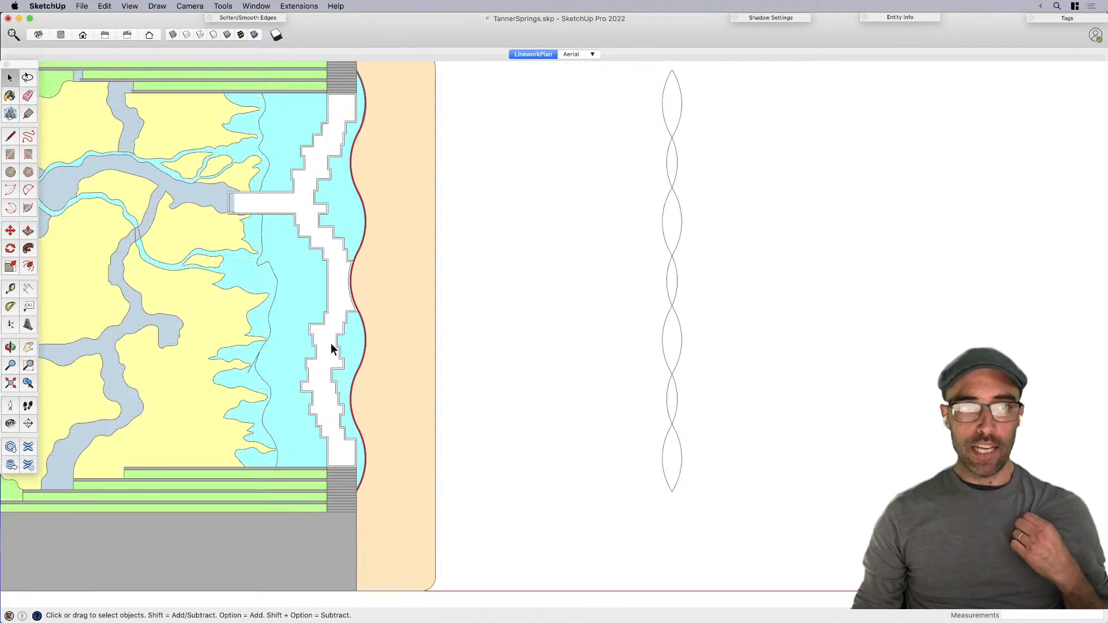
scroll(344, 358, "up", 2)
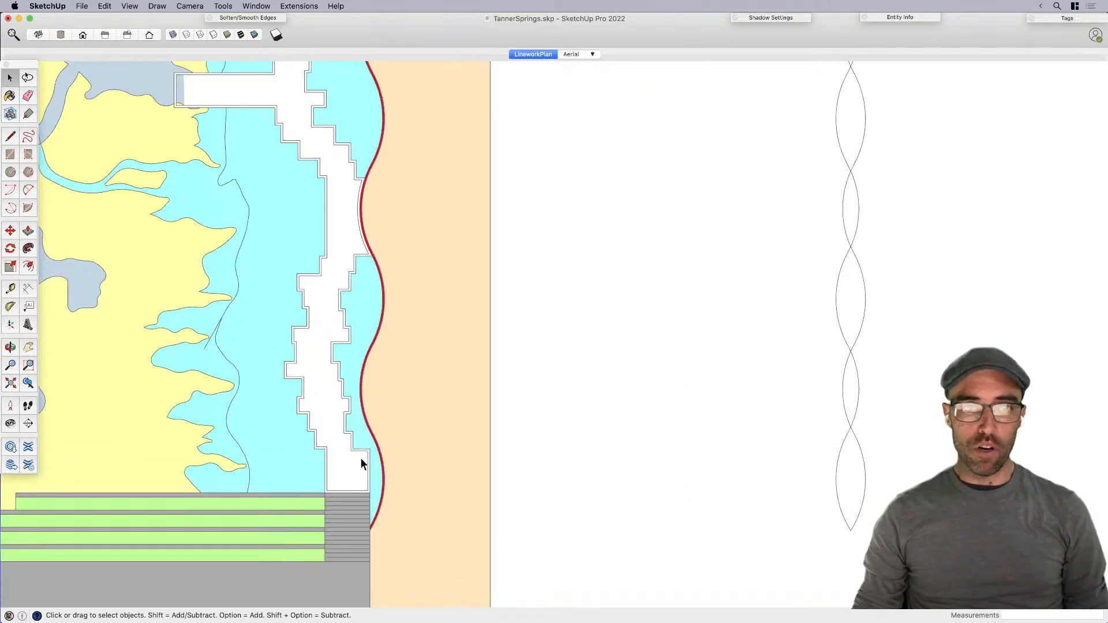
scroll(530, 306, "down", 2)
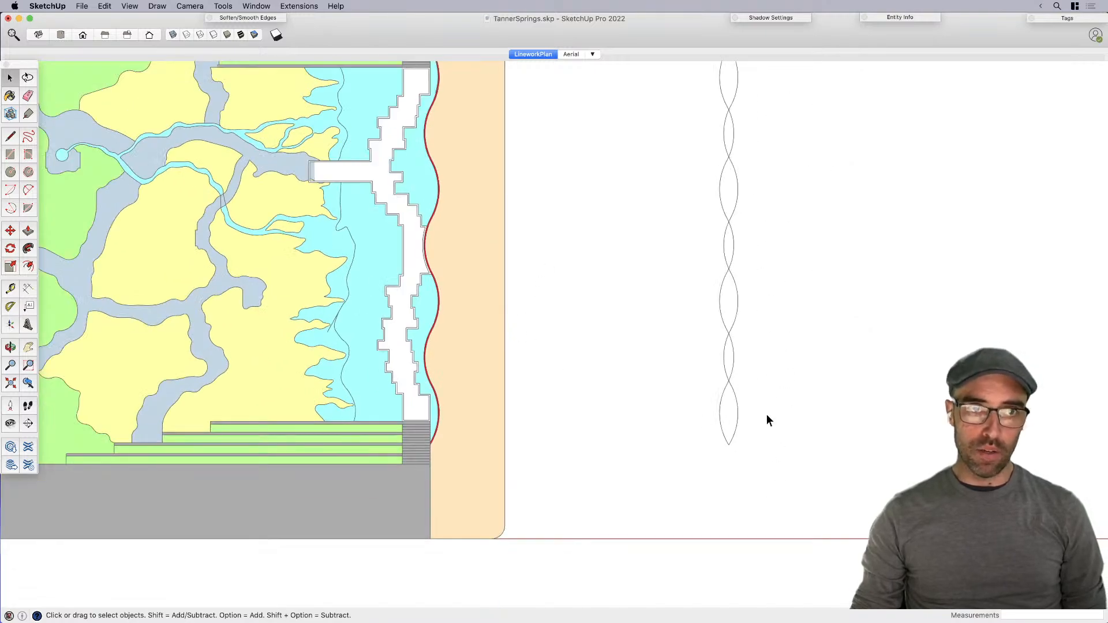
middle_click_drag(583, 441, 759, 223)
scroll(758, 202, "up", 3)
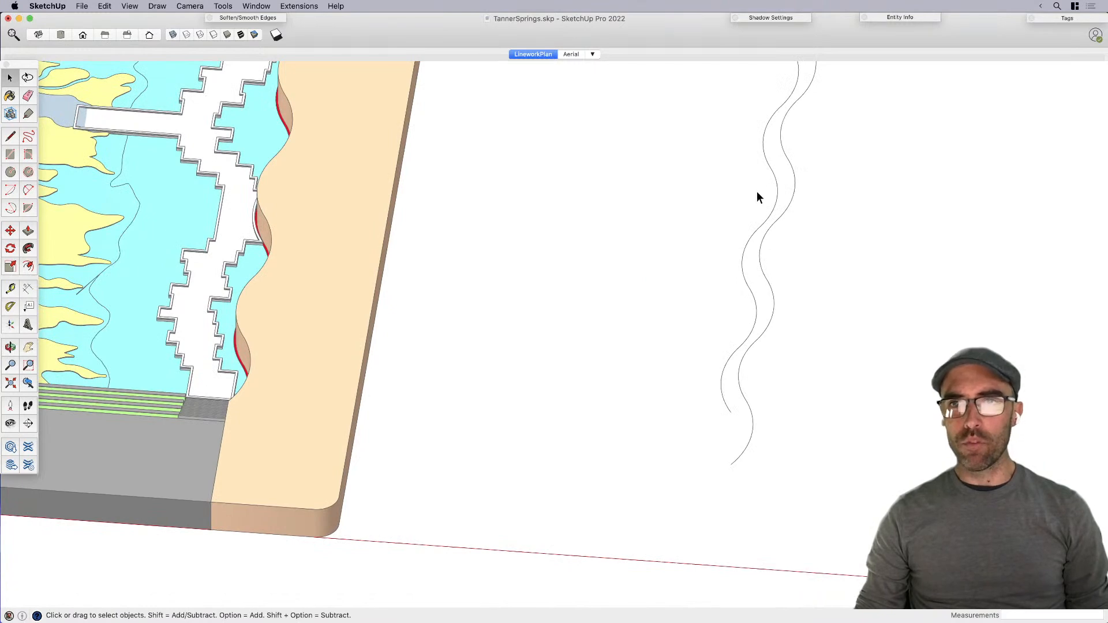
middle_click_drag(744, 408, 691, 352)
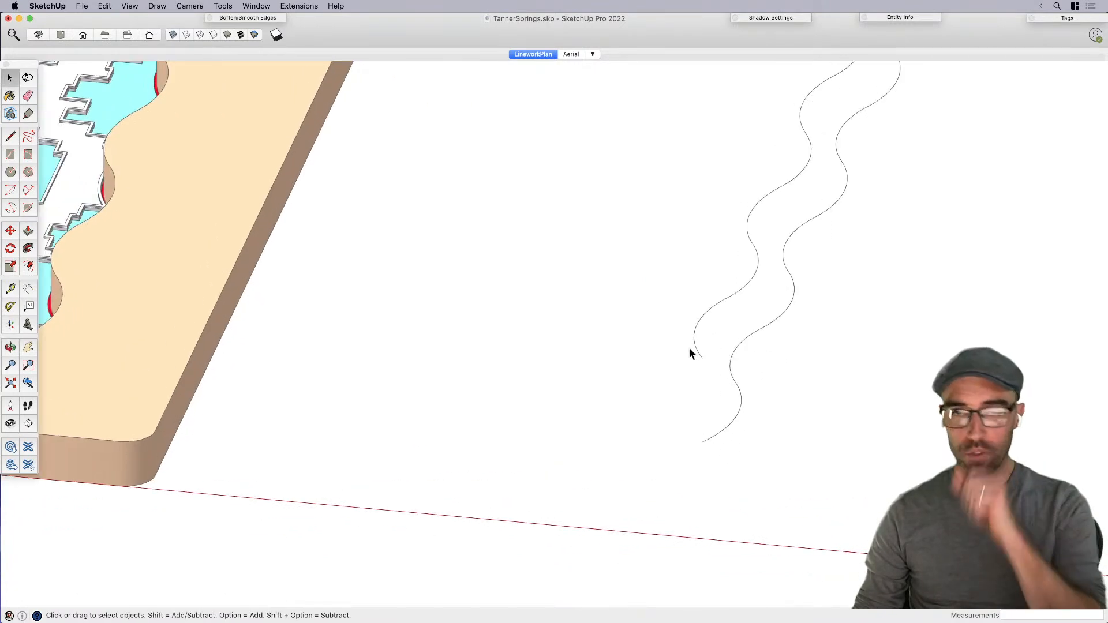
middle_click_drag(764, 173, 833, 350)
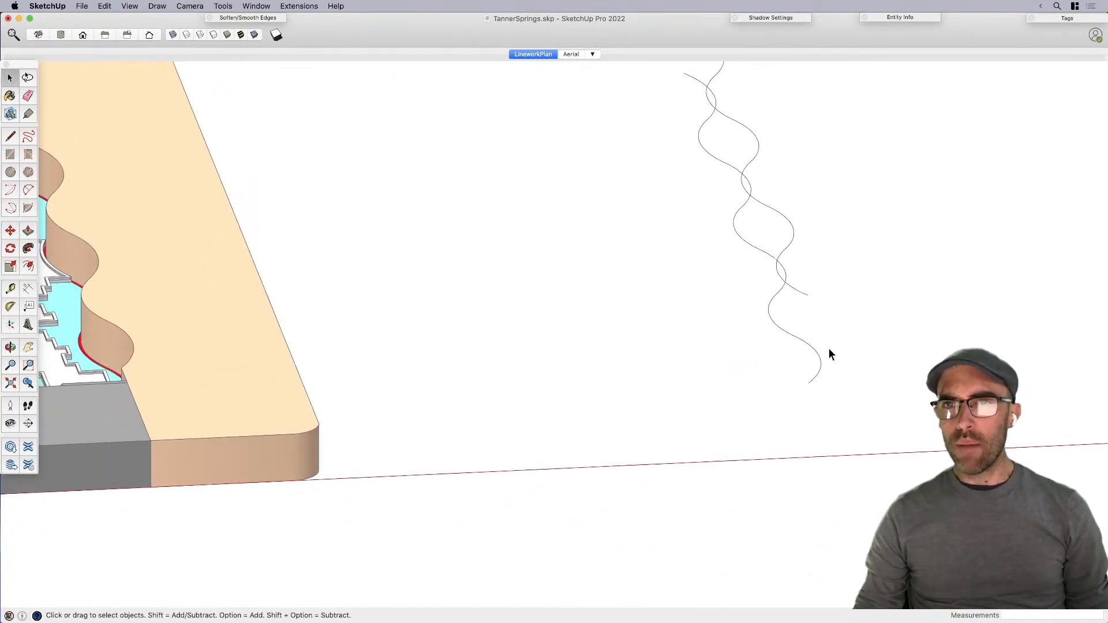
middle_click_drag(794, 292, 823, 283)
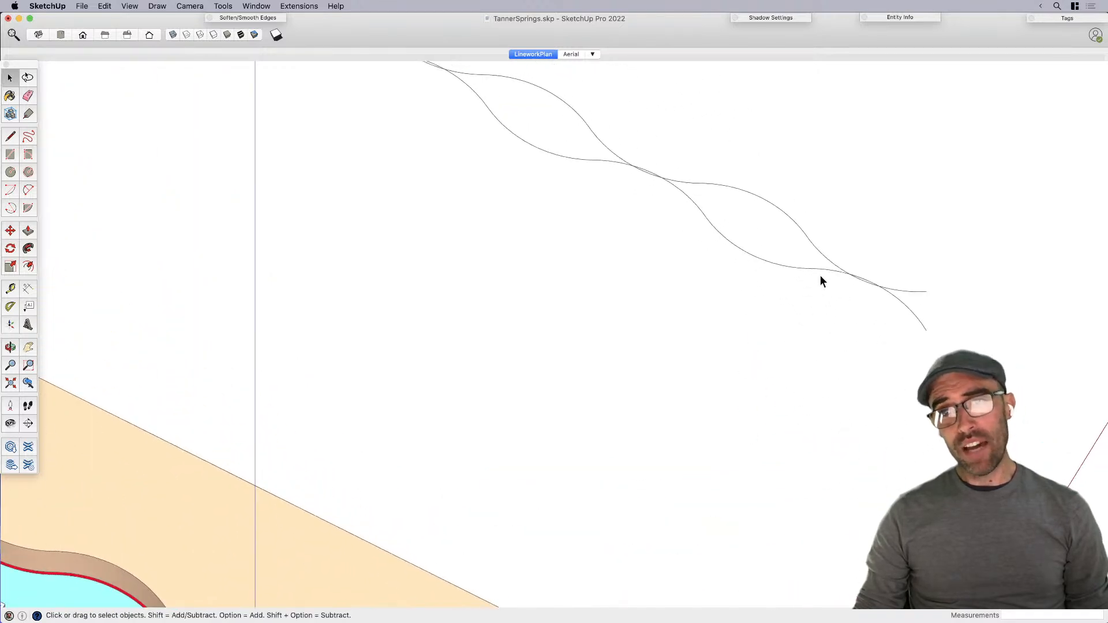
scroll(763, 257, "down", 1)
mouse_move(761, 253)
middle_mouse_down()
mouse_move(796, 364)
mouse_move(739, 306)
middle_mouse_up()
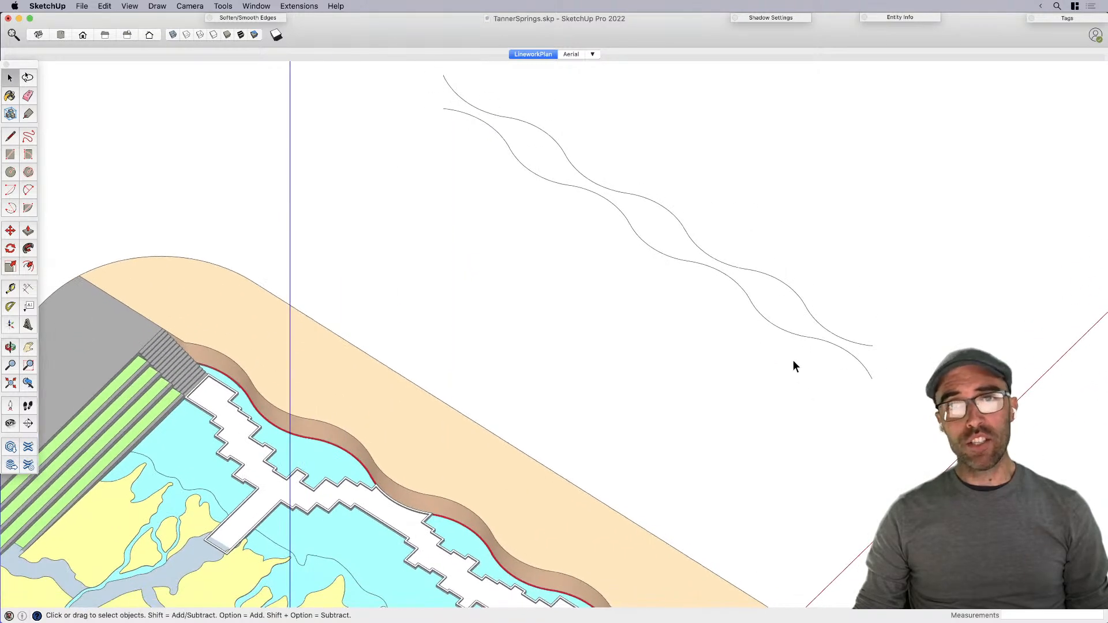
scroll(808, 352, "up", 2)
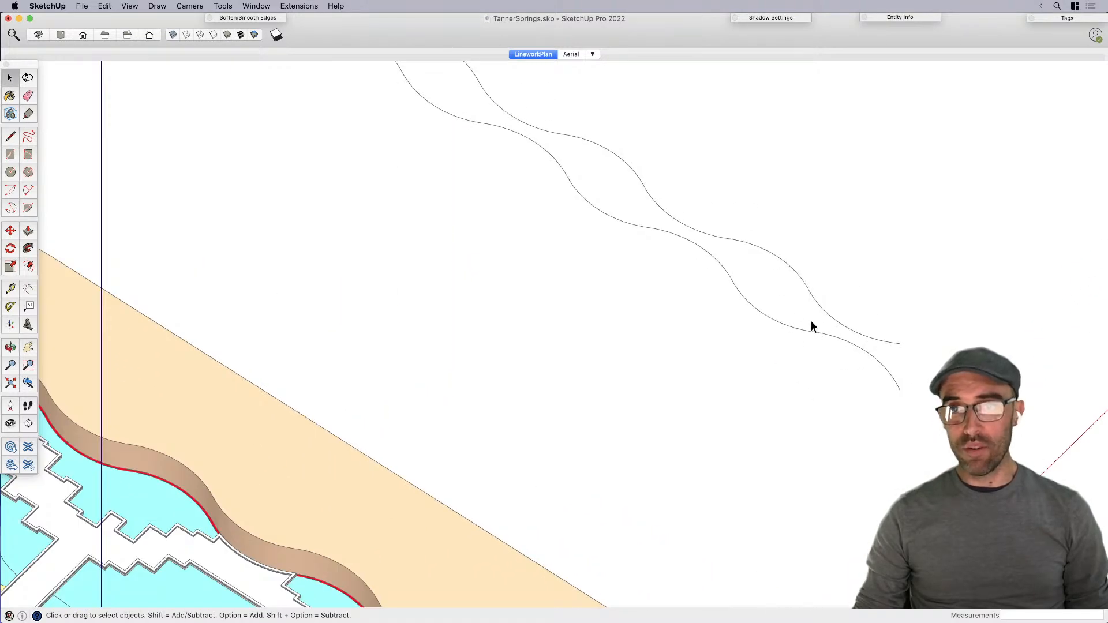
Step: Select the near end segments of both wavy curves and copy them into the empty space beside the originals
left_click_drag(808, 321, 926, 436)
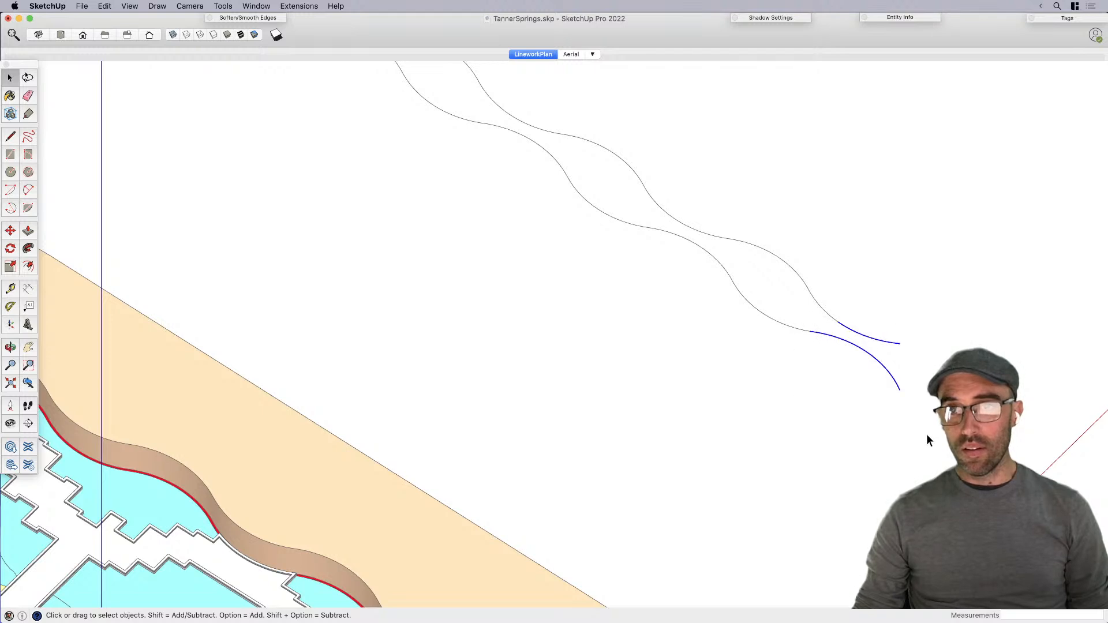
scroll(828, 332, "up", 2)
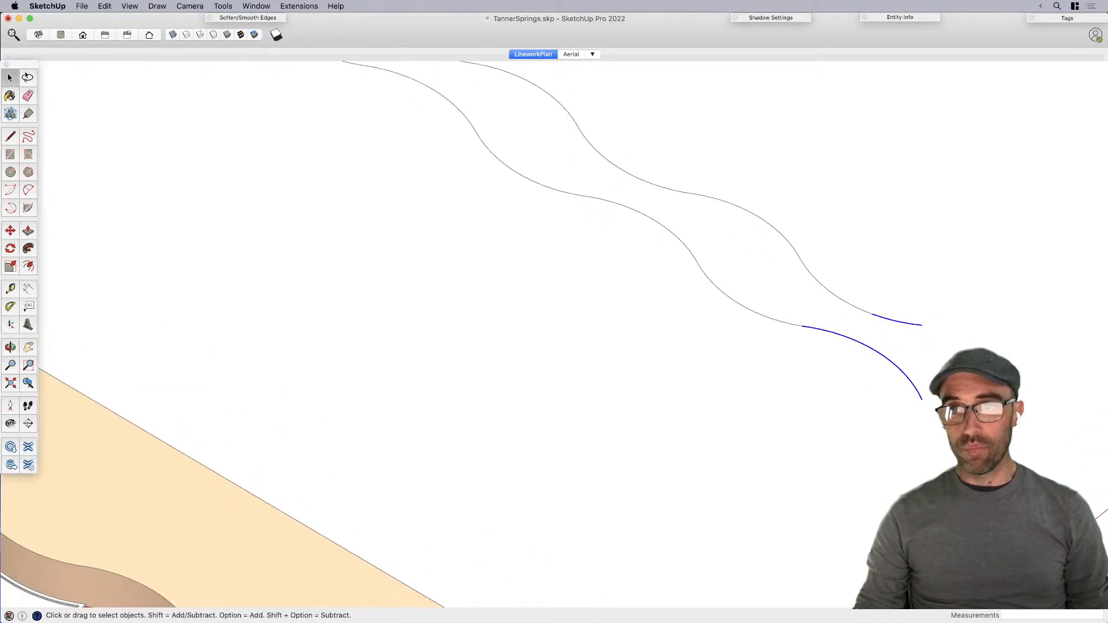
middle_click_drag(800, 300, 816, 210)
left_click_drag(801, 204, 998, 381)
middle_click_drag(919, 413, 826, 270)
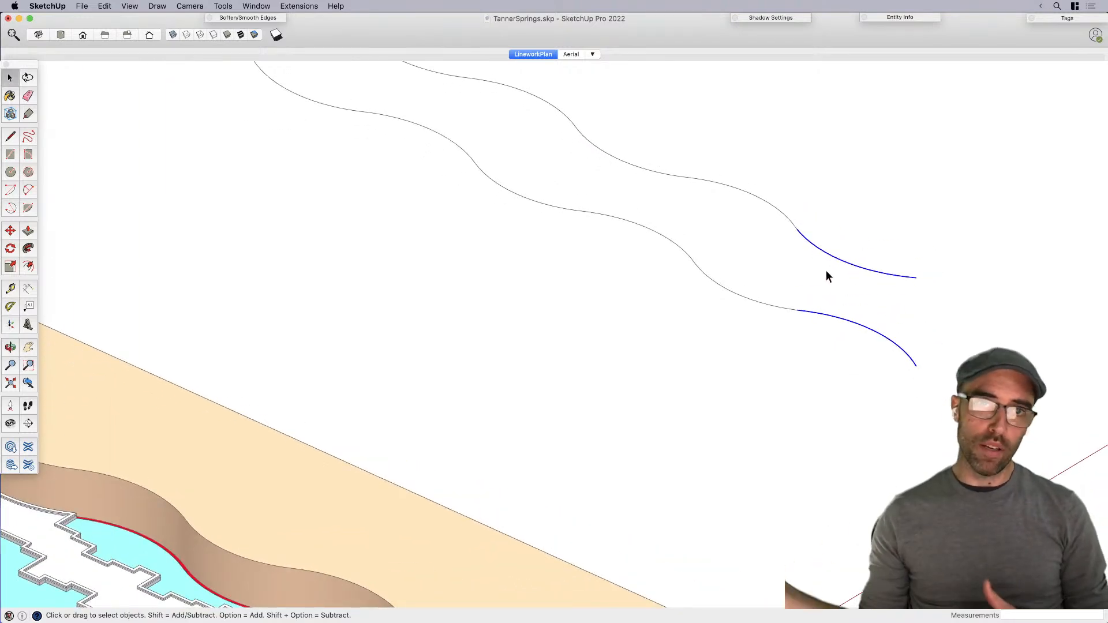
key("m")
key("alt")
left_click(825, 270)
scroll(636, 362, "down", 5)
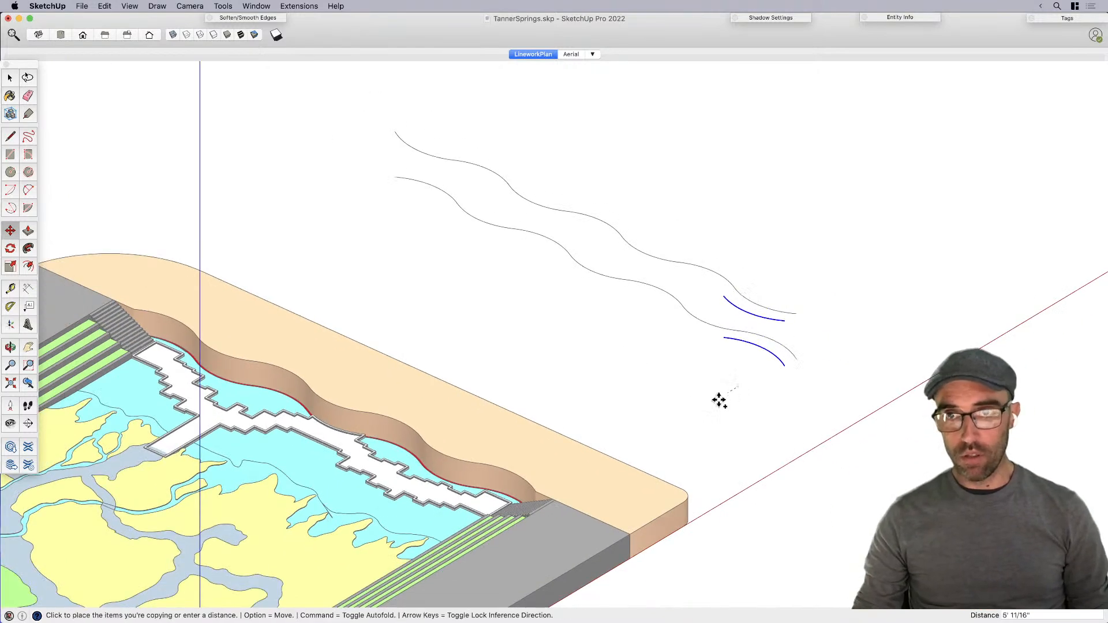
left_click(853, 318)
Step: Connect the matching ends of the two copied arcs with two vertical lines
key("h")
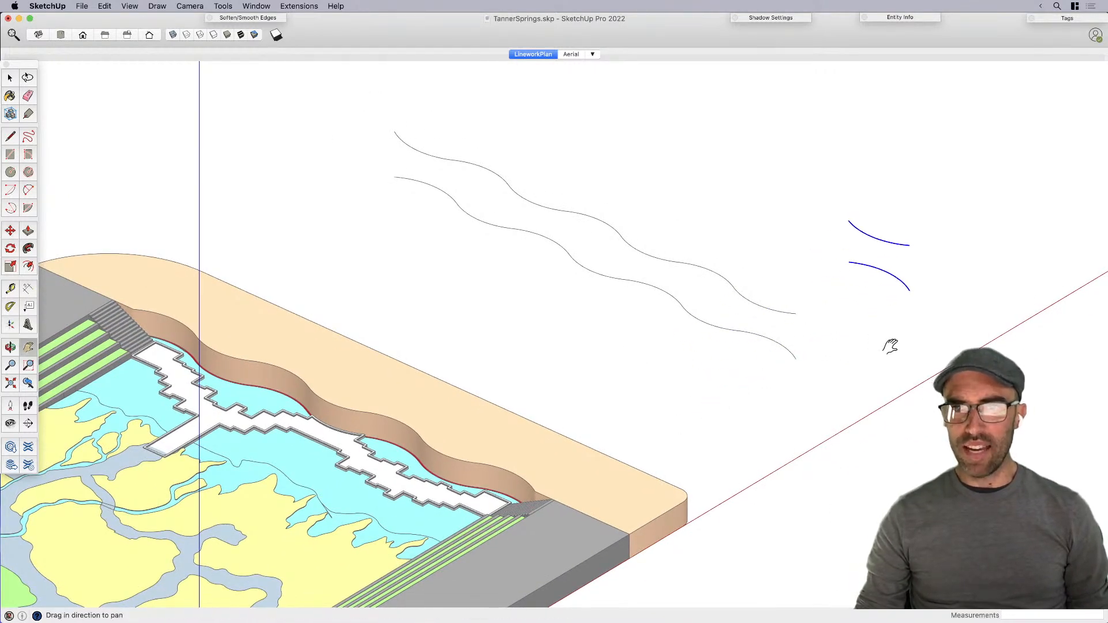
left_click_drag(890, 346, 628, 366)
scroll(630, 366, "up", 3)
key("l")
left_click(644, 366)
left_click(644, 271)
key("Escape")
left_click(516, 305)
left_click(516, 219)
key("Escape")
Step: Draw a slanted line from a point near the middle of the upper copied arc to the middle of the lower arc
left_click(572, 256)
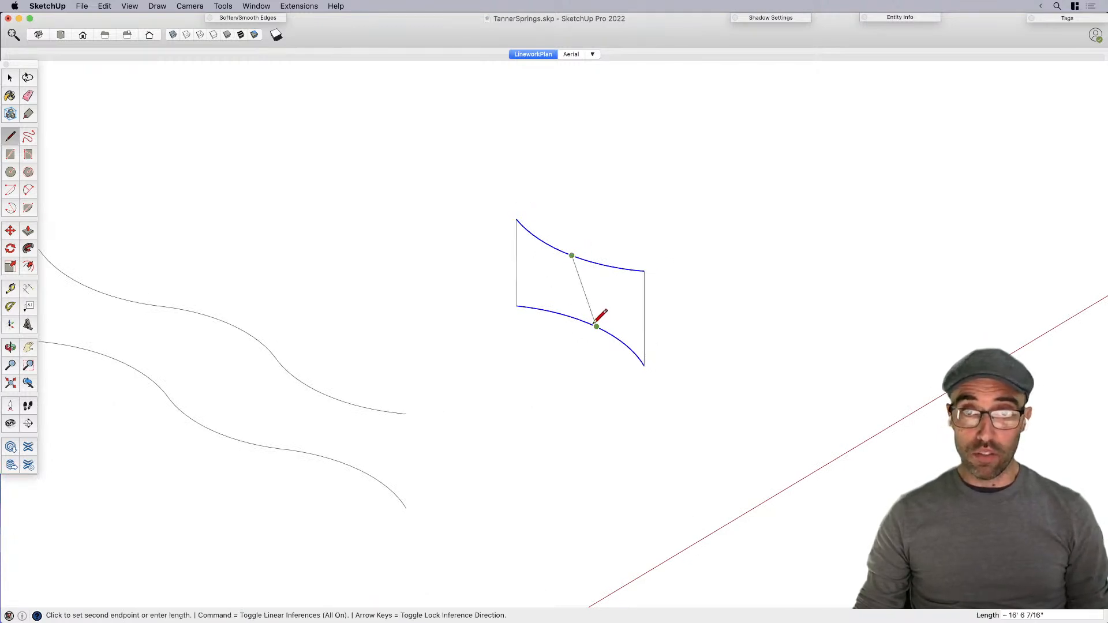
middle_click_drag(799, 319, 20, 404)
scroll(564, 463, "up", 2)
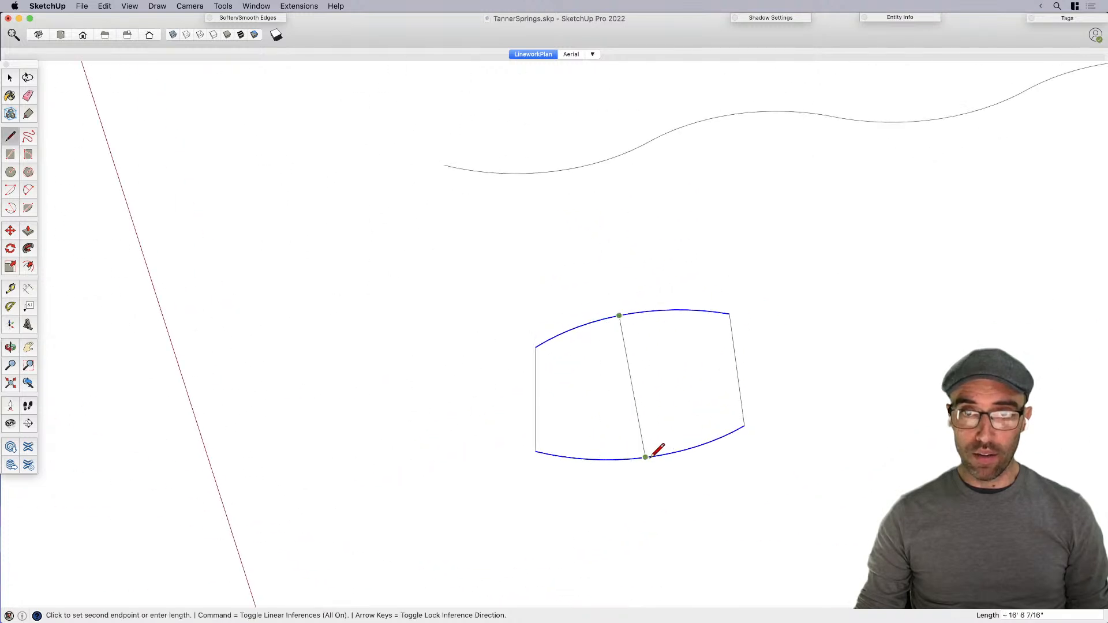
middle_click_drag(633, 448, 583, 487)
scroll(587, 485, "up", 2)
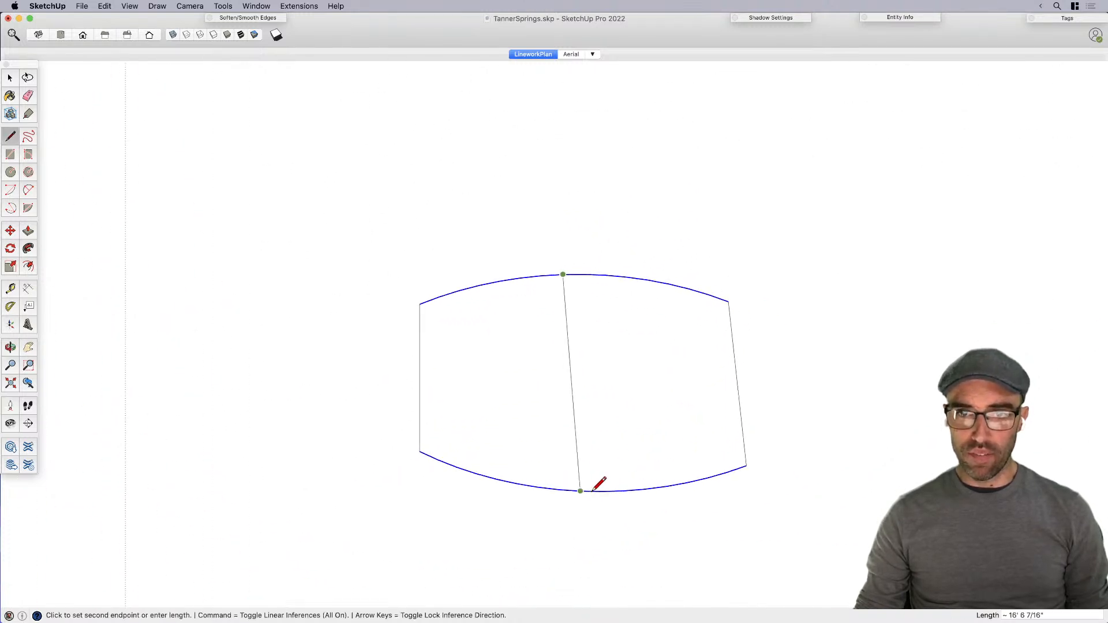
left_click(583, 489)
scroll(570, 386, "down", 2)
key("space")
scroll(584, 469, "up", 2)
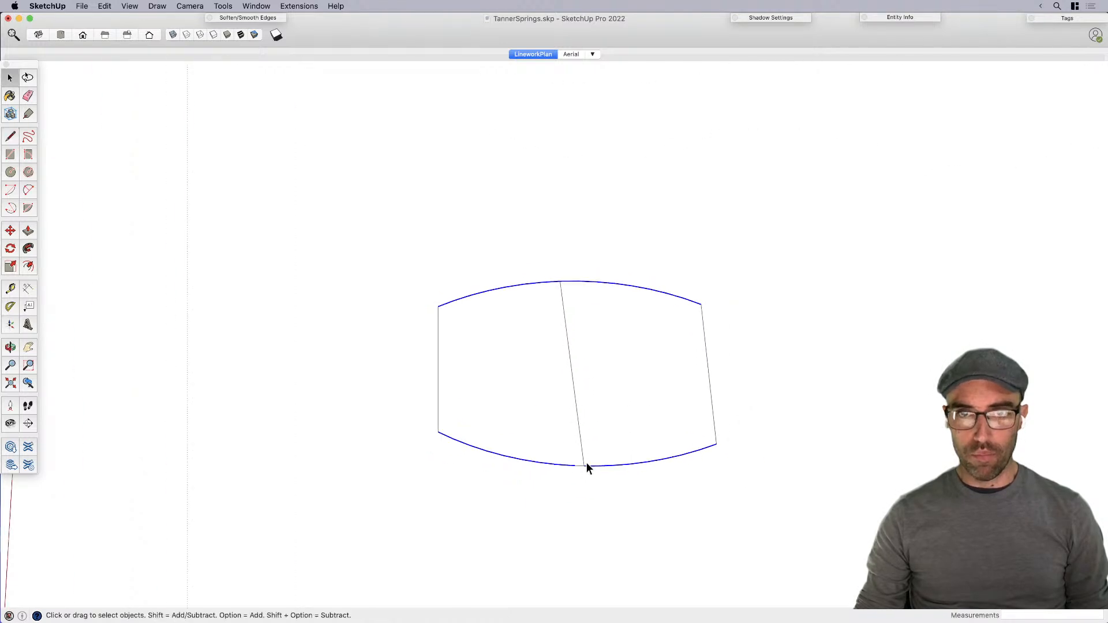
key("l")
left_click(584, 465)
left_click(560, 282)
key("e")
Step: Draw a small rectangle on the ground next to the copied arc panel, entering 3.5 as its first dimension
mouse_move(567, 292)
middle_mouse_down()
mouse_move(483, 411)
mouse_move(659, 388)
mouse_move(590, 368)
mouse_move(592, 387)
mouse_move(622, 385)
mouse_move(771, 348)
mouse_move(786, 331)
mouse_move(937, 270)
middle_mouse_up()
scroll(660, 390, "down", 3)
scroll(592, 388, "down", 3)
scroll(591, 387, "up", 2)
key("space")
scroll(937, 270, "up", 2)
middle_click_drag(885, 295, 712, 448)
scroll(675, 510, "down", 3)
scroll(665, 521, "up", 4)
key("r")
left_click(583, 518)
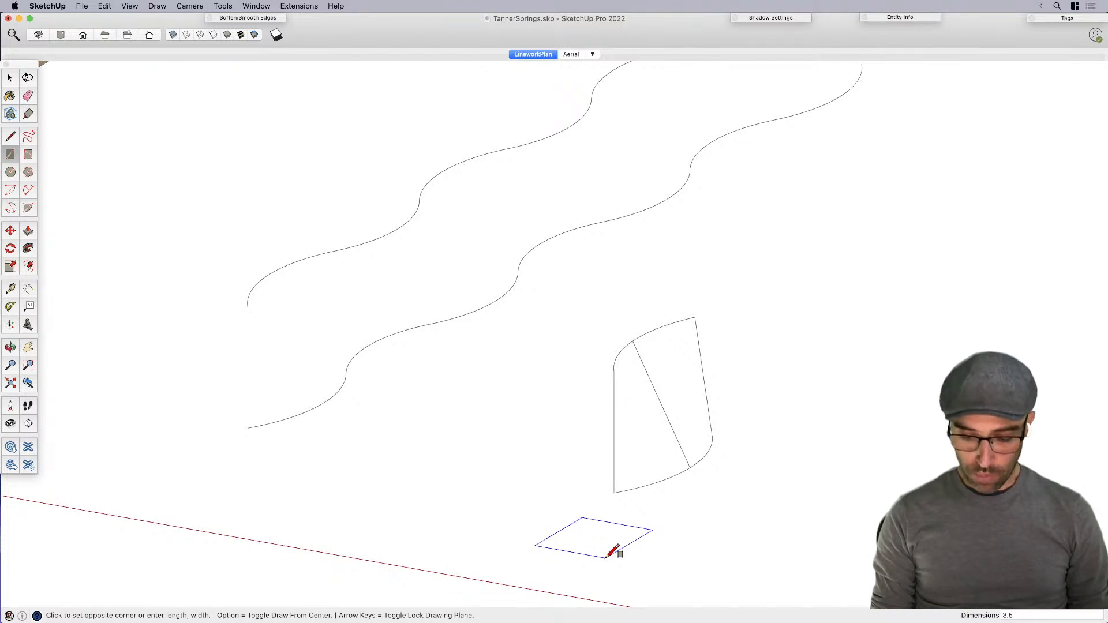
type("5")
key("Return")
Step: Finish the small ground rectangle and extrude it upward 15' with Push/Pull to form a post
scroll(596, 520, "up", 5)
key("p")
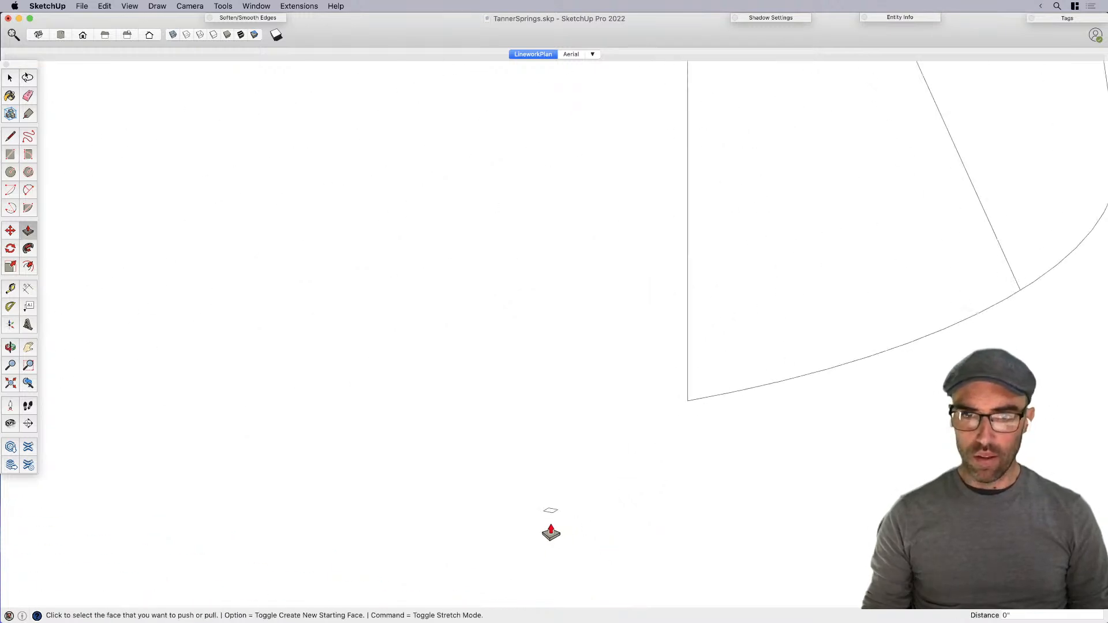
left_click(552, 519)
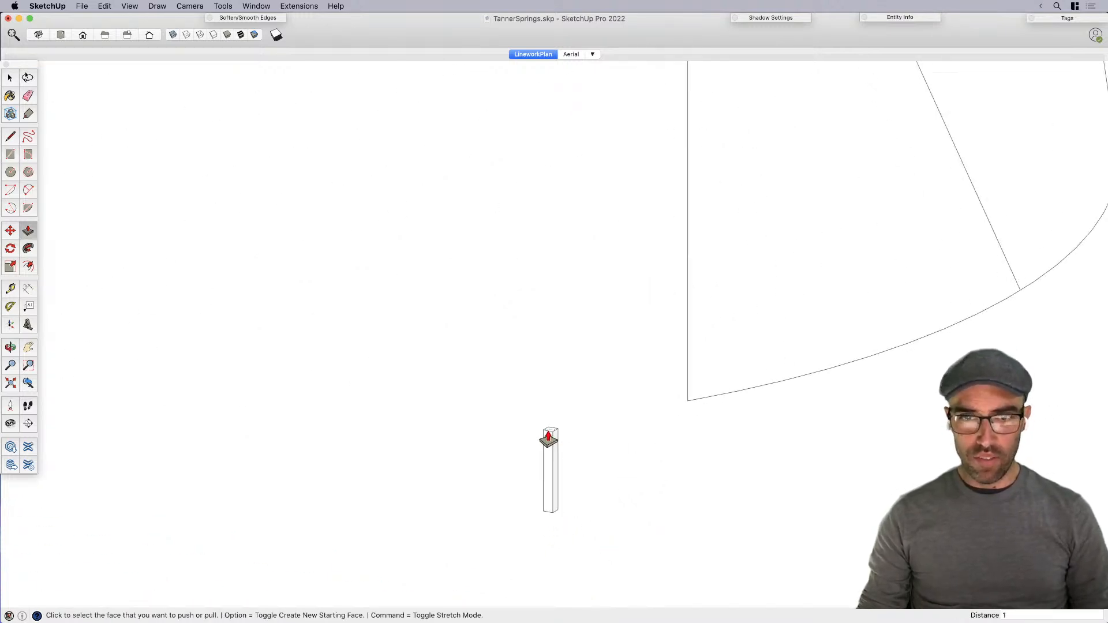
type("15")
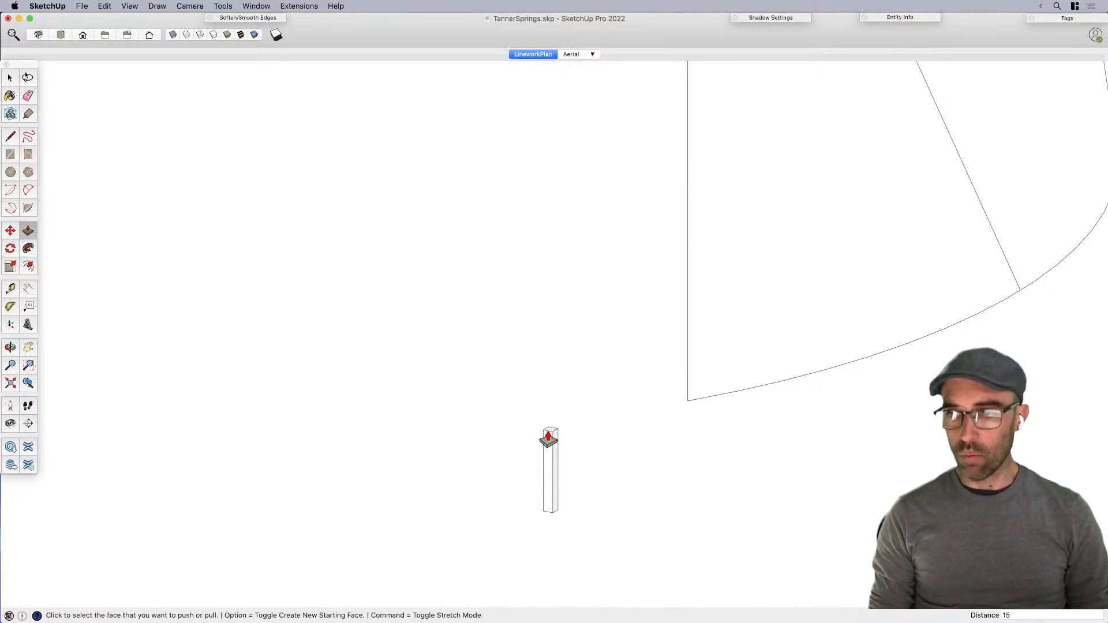
type("'")
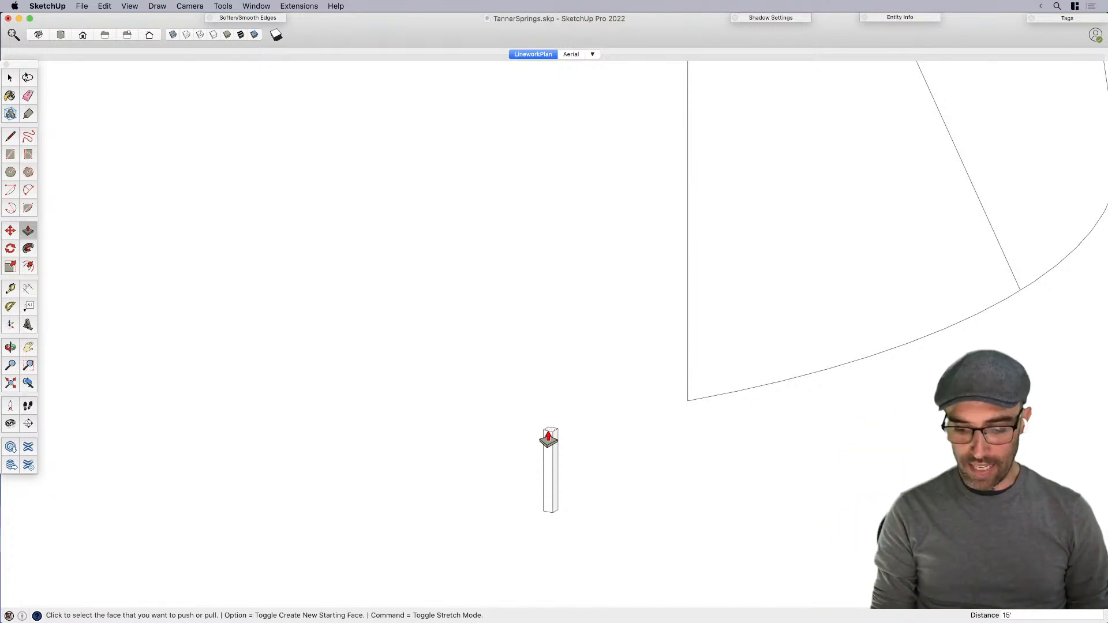
key("Return")
Step: Make the whole post a component with its axes origin at a bottom edge's midpoint and the red axis along that edge
key("space")
scroll(548, 473, "down", 3)
triple_click(547, 477)
scroll(548, 484, "up", 3)
scroll(548, 505, "up", 1)
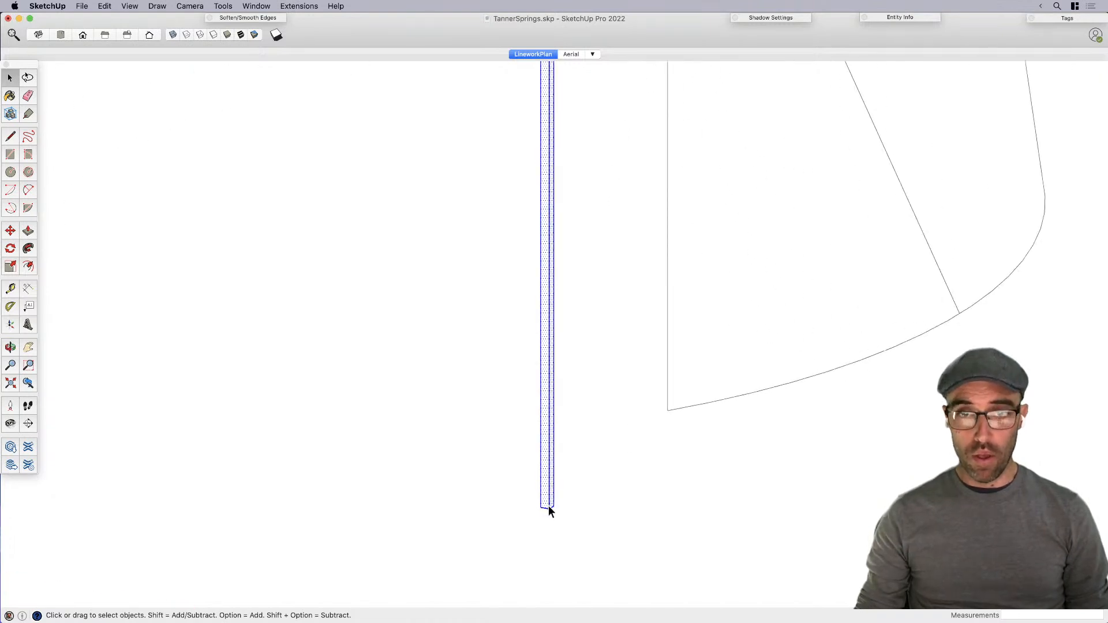
right_click(548, 505)
left_click(617, 384)
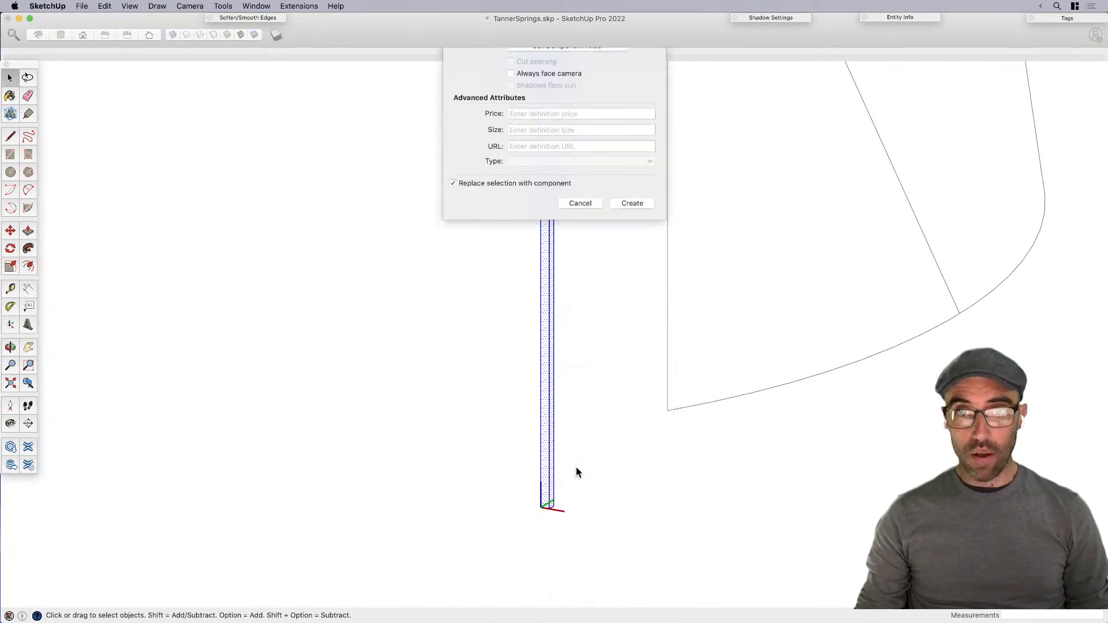
left_click(560, 149)
scroll(548, 506, "up", 3)
left_click(550, 523)
scroll(553, 522, "up", 2)
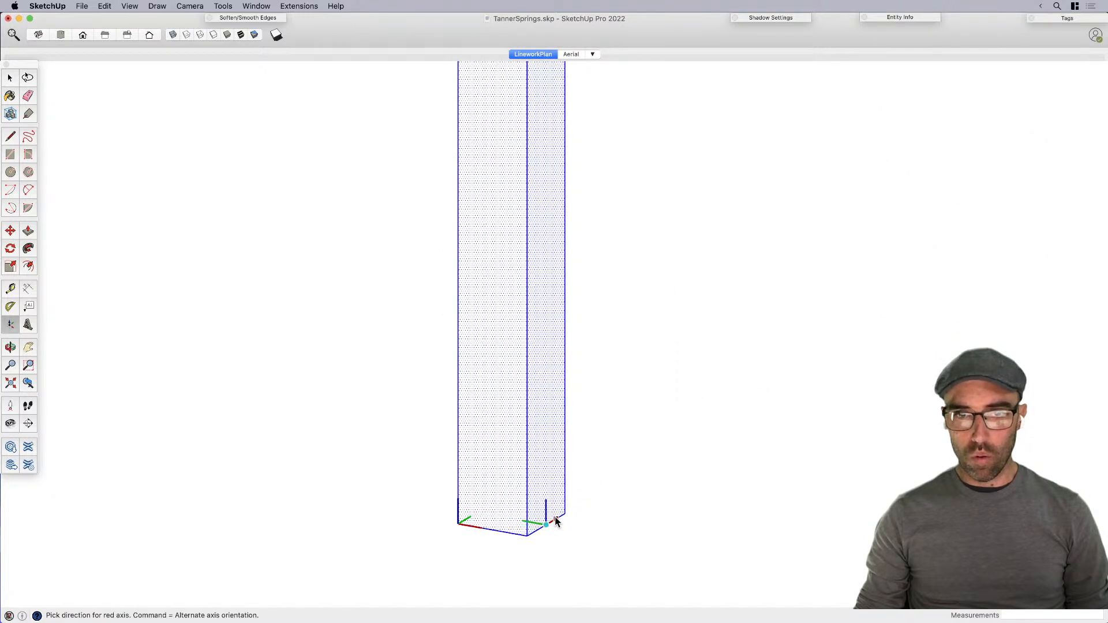
left_click(557, 521)
left_click(564, 517)
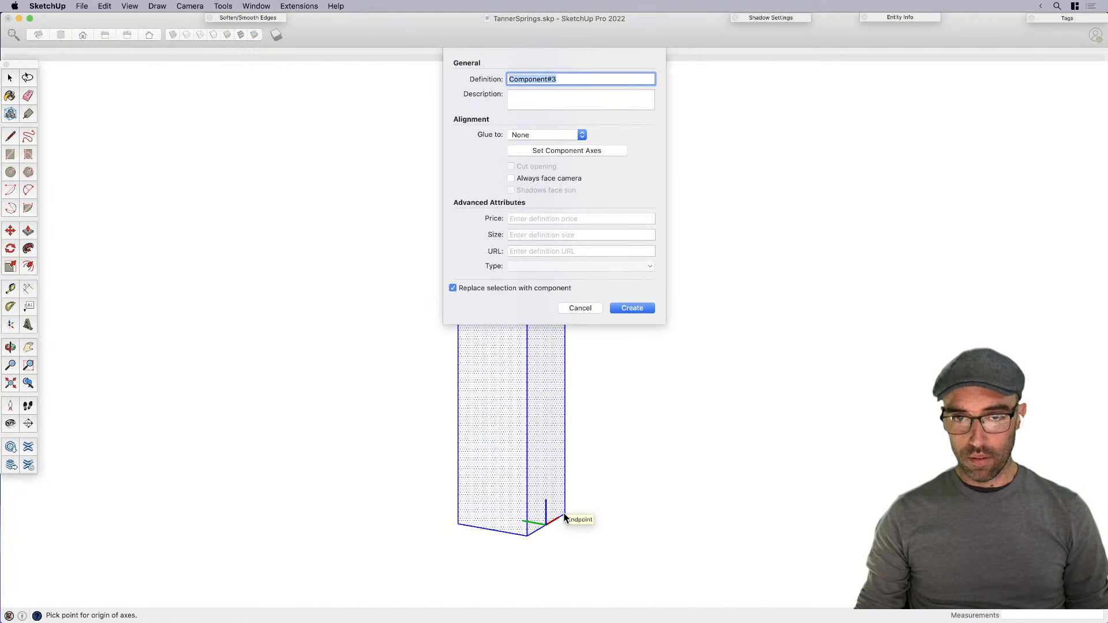
key("Return")
Step: Examine the post component's position beside the copied arc panel and the wavy curves
scroll(502, 534, "down", 6)
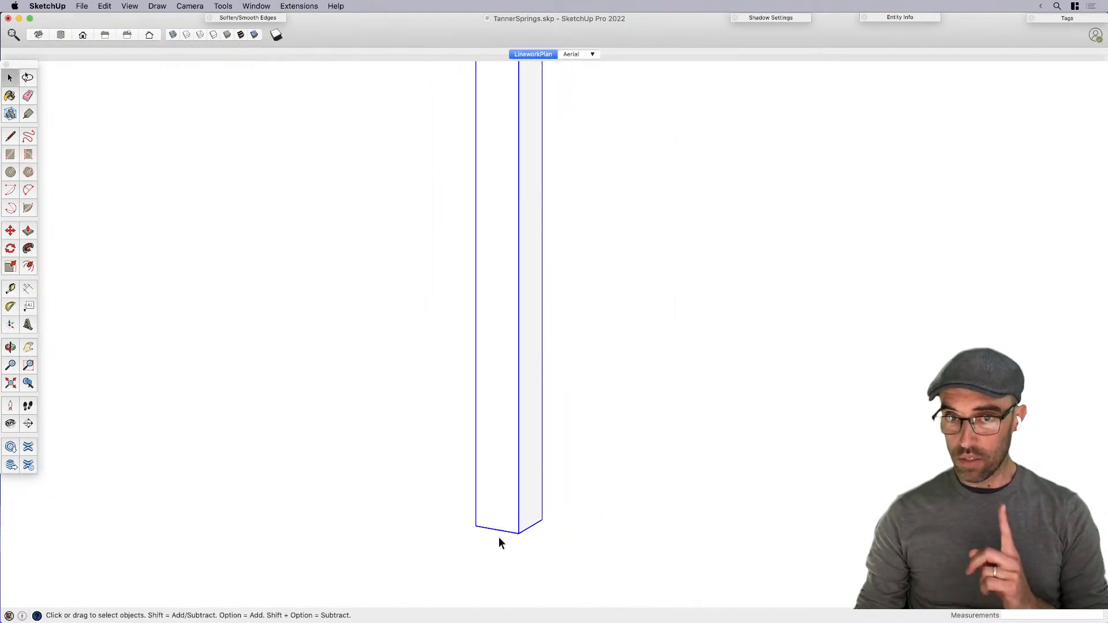
scroll(492, 548, "down", 3)
middle_click_drag(490, 504, 556, 529)
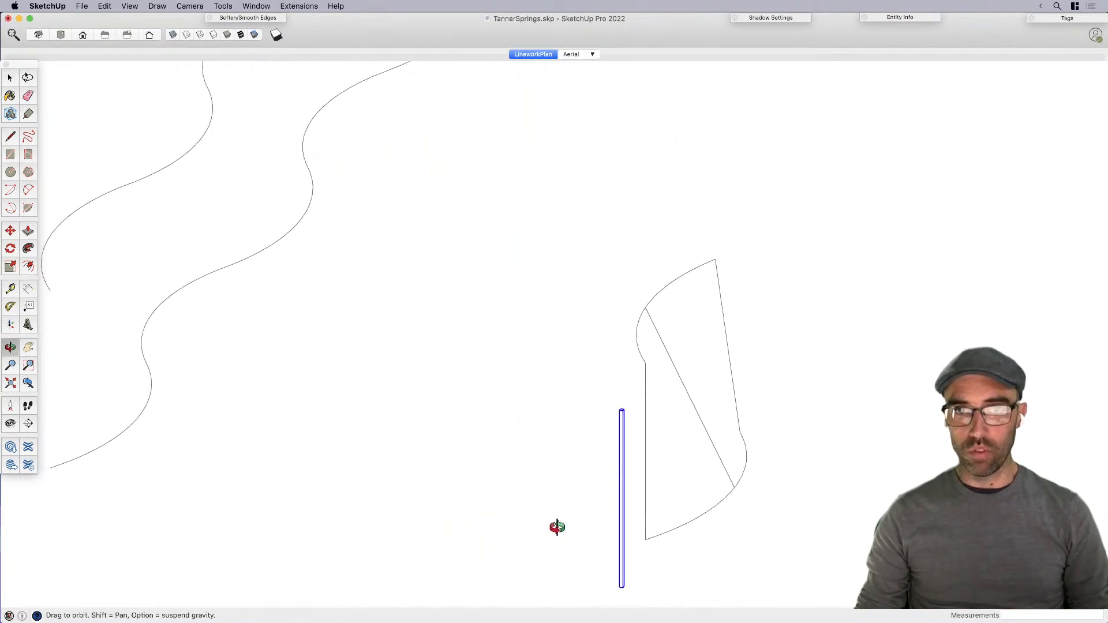
scroll(556, 442, "down", 3)
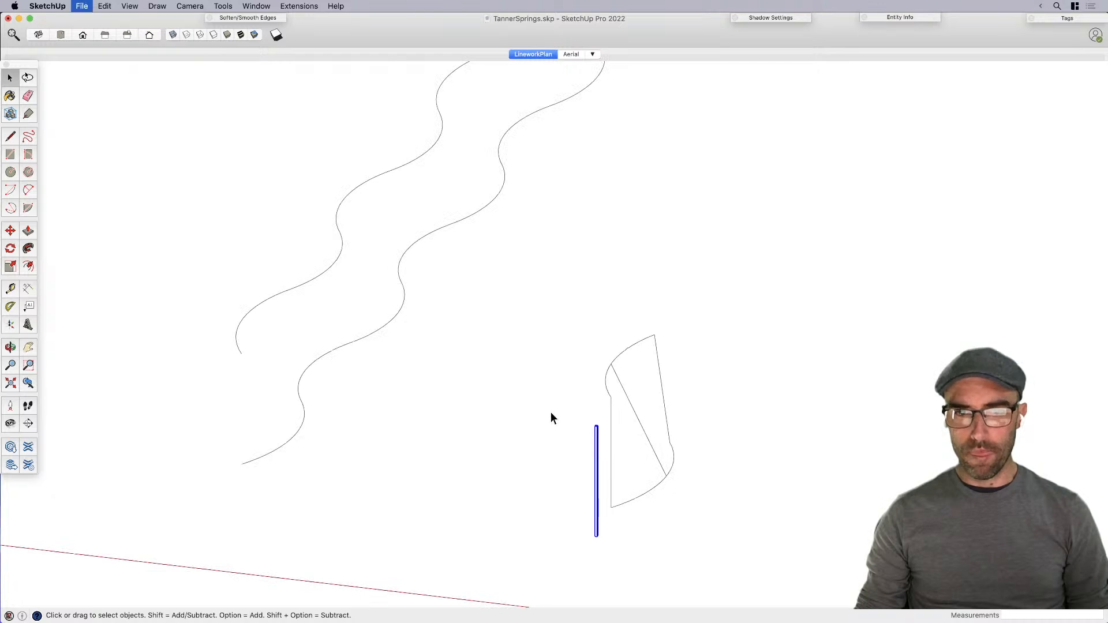
scroll(653, 450, "up", 2)
scroll(655, 461, "up", 2)
middle_click_drag(658, 484, 629, 460, "shift")
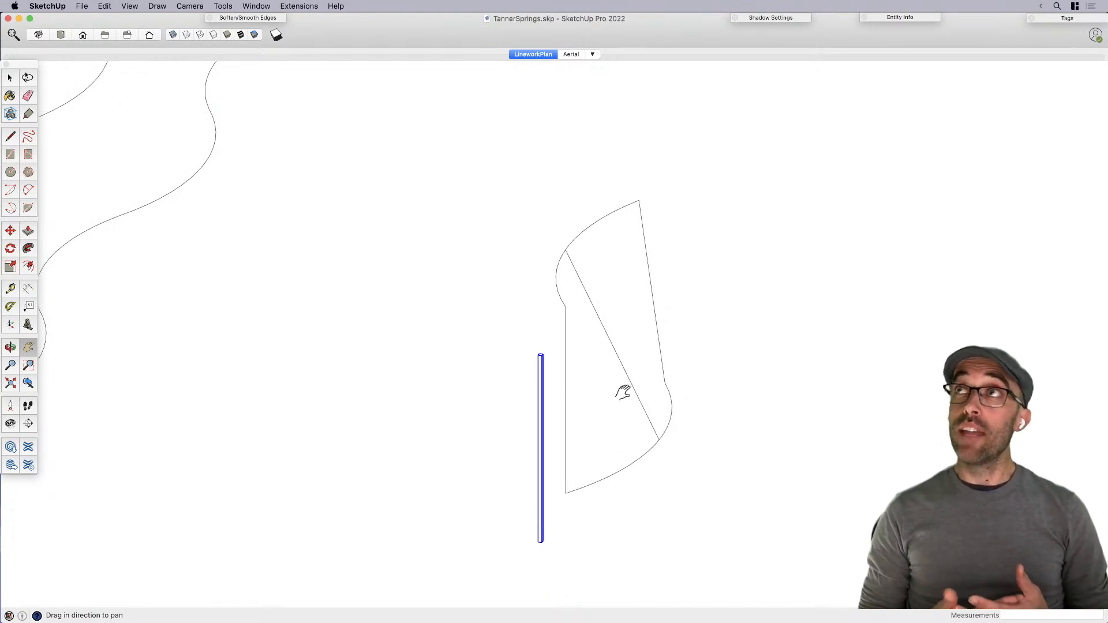
key("space")
middle_click_drag(590, 384, 408, 359)
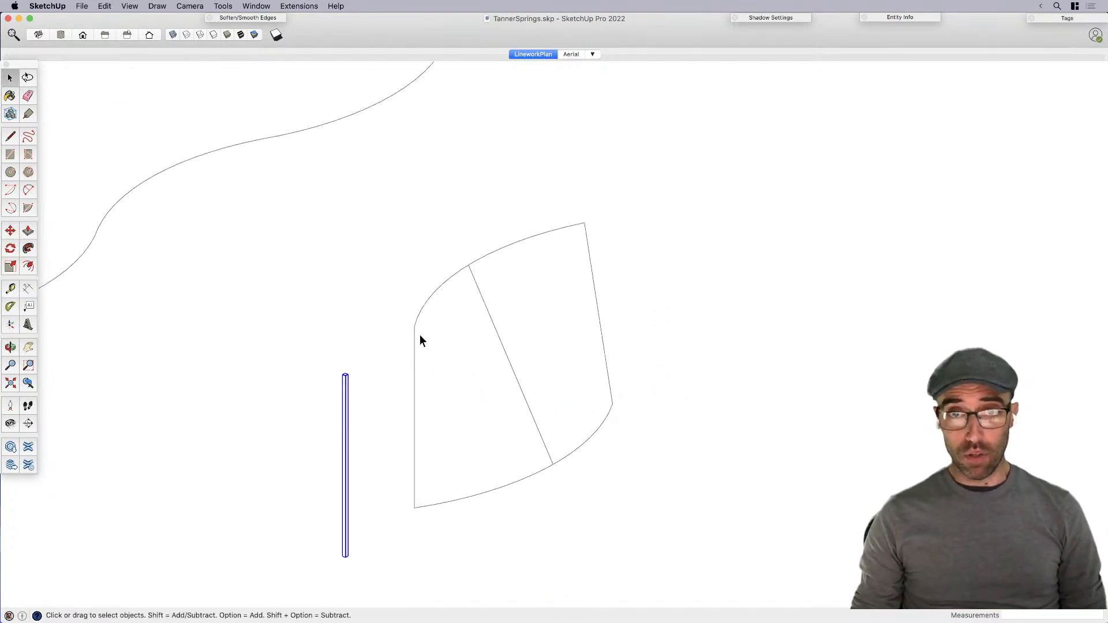
Step: Delete all segments of the upper and lower copied arcs, keeping the three straight lines between them
key("e")
left_click(438, 288)
middle_click_drag(489, 321, 428, 301)
key("space")
left_click_drag(552, 306, 400, 372)
left_click_drag(334, 199, 650, 299)
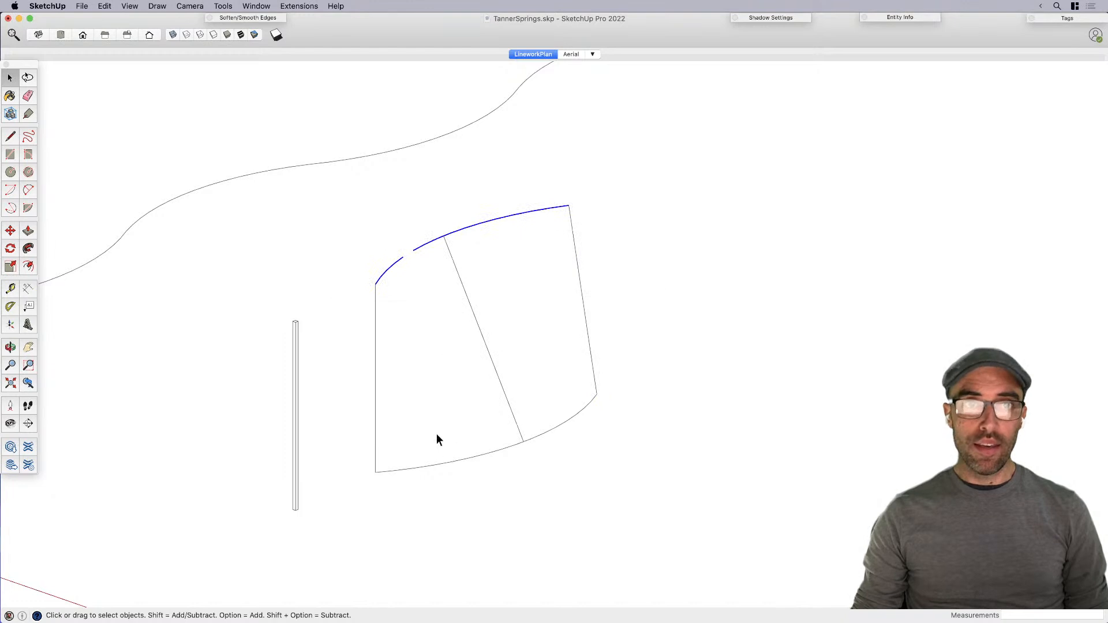
middle_click_drag(494, 502, 301, 362)
left_click_drag(753, 446, 754, 446, "shift")
key("Delete")
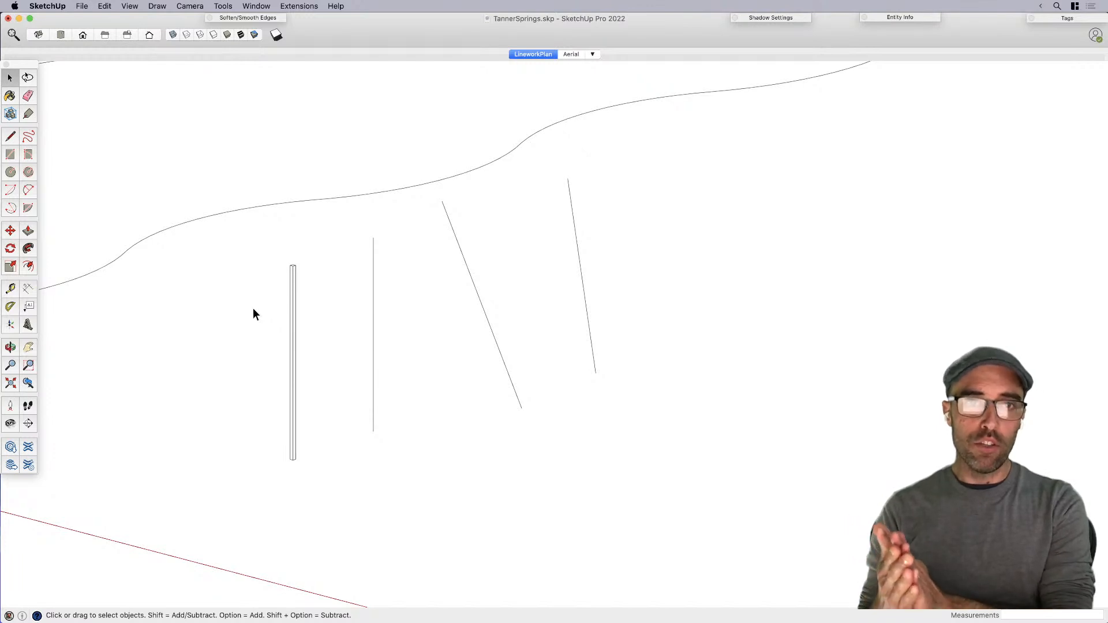
key("a")
left_click(373, 238)
middle_click_drag(373, 238, 555, 297)
scroll(574, 280, "down", 2)
key("Escape")
scroll(475, 383, "up", 2)
middle_click_drag(474, 407, 522, 348, "shift")
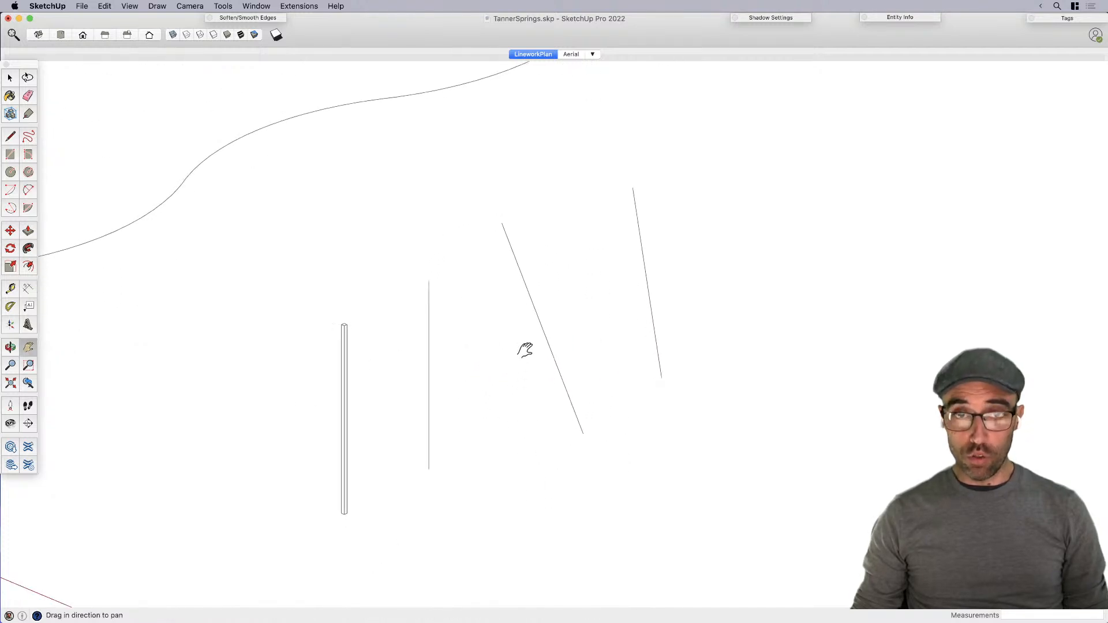
key("space")
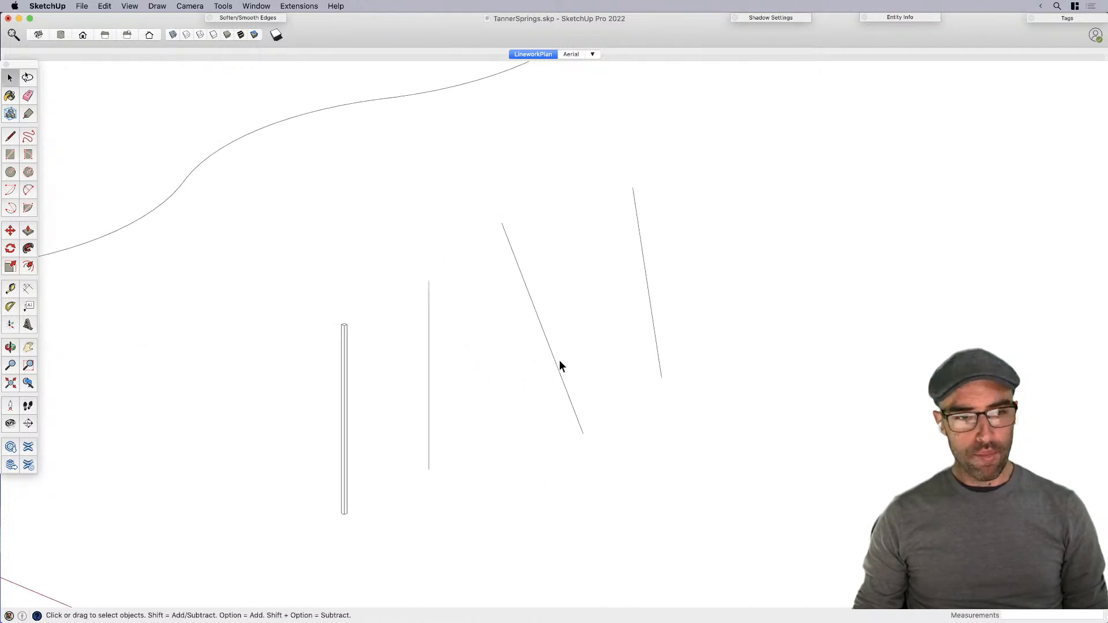
key("a")
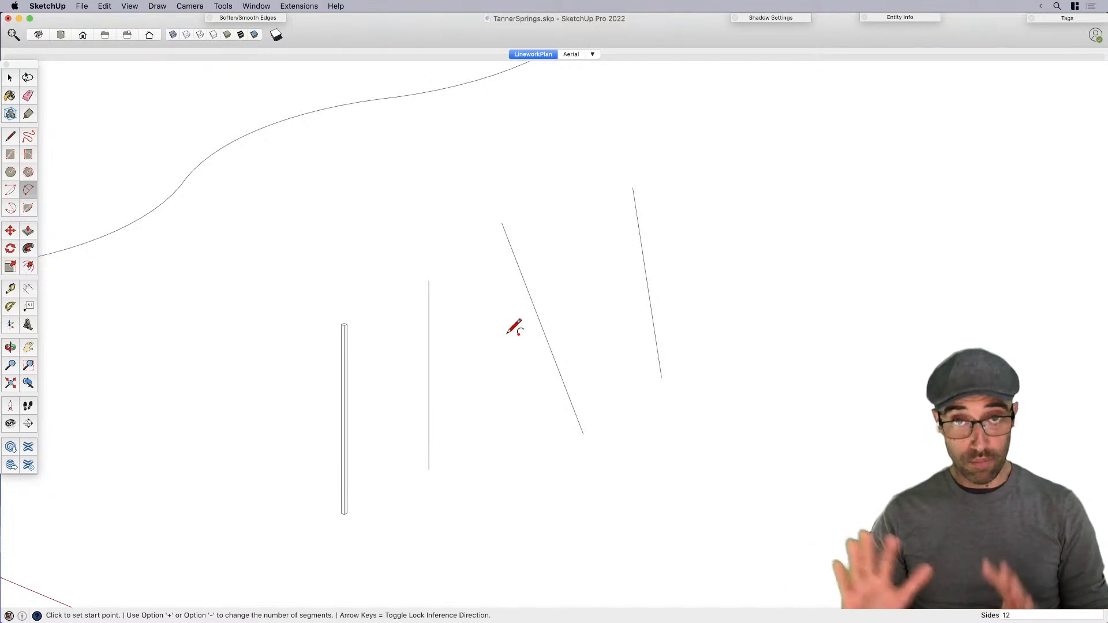
left_click(428, 281)
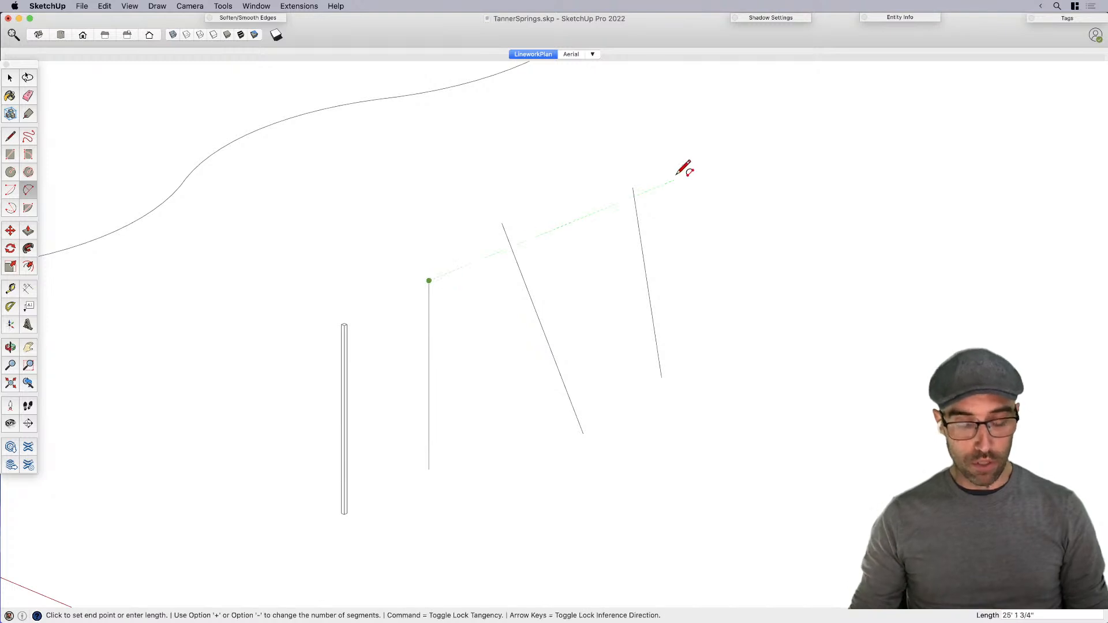
left_click(632, 187)
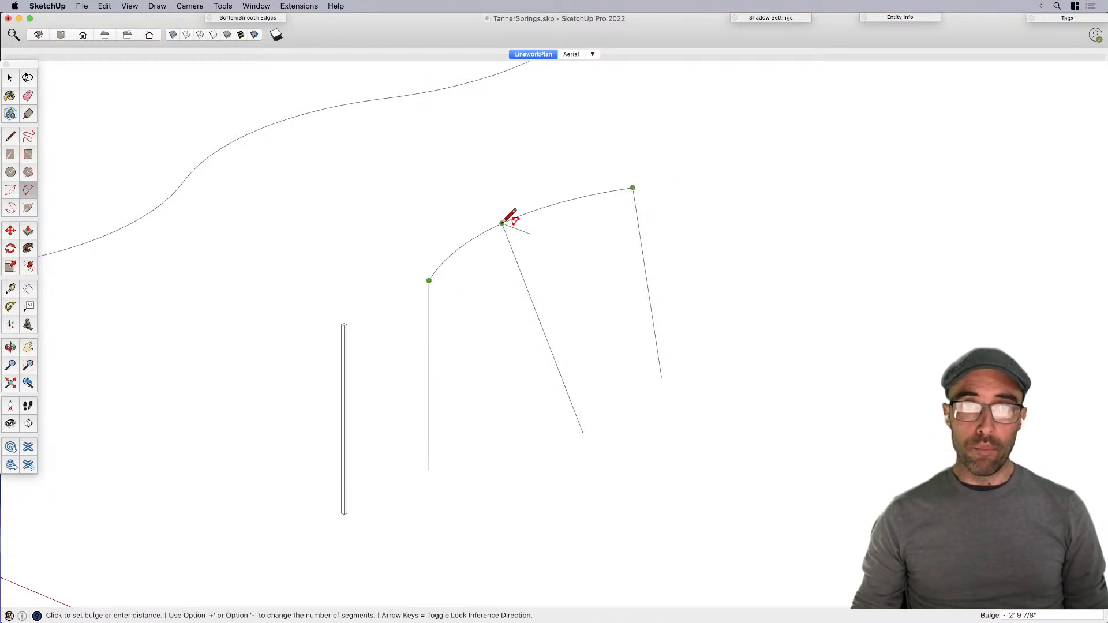
key("Escape")
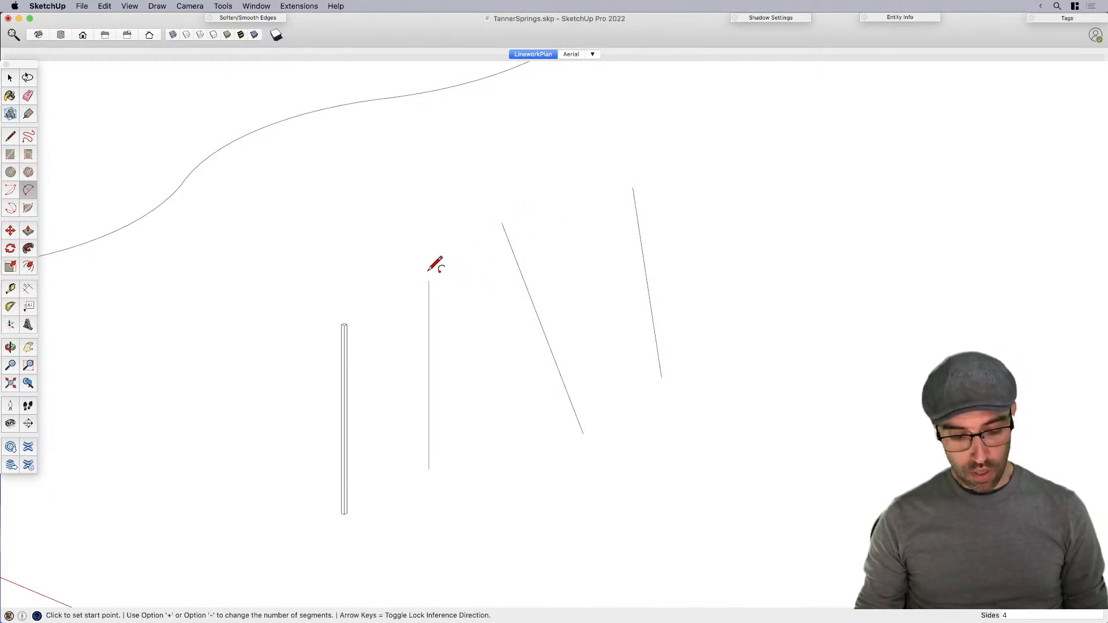
Step: Draw a 45-segment arc through the upper ends of the three straight lines
left_click(427, 278)
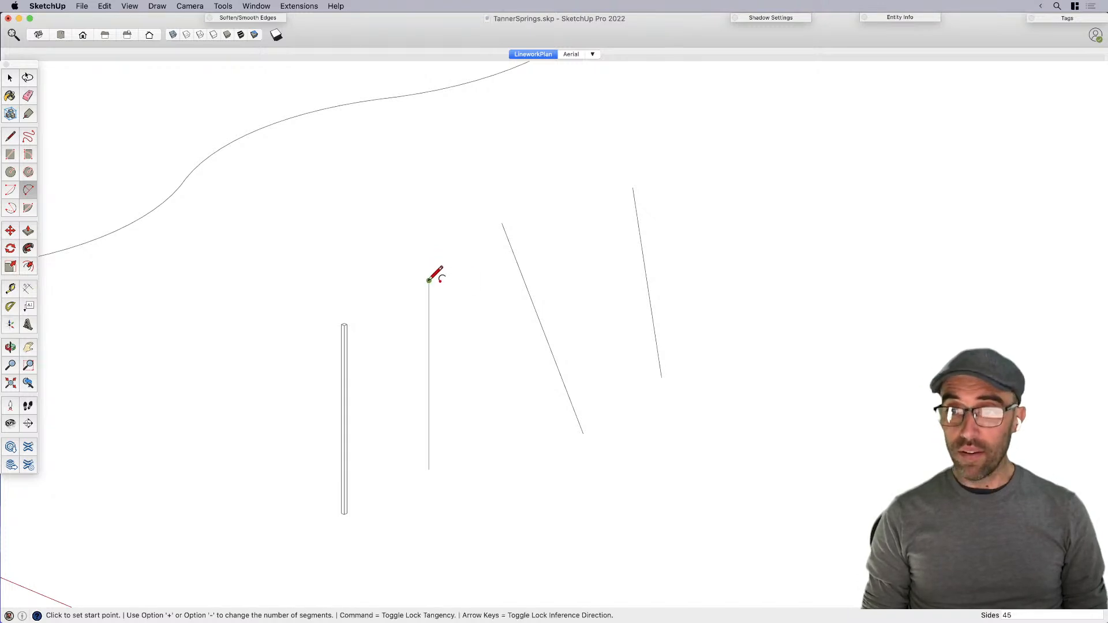
left_click(633, 188)
left_click(503, 224)
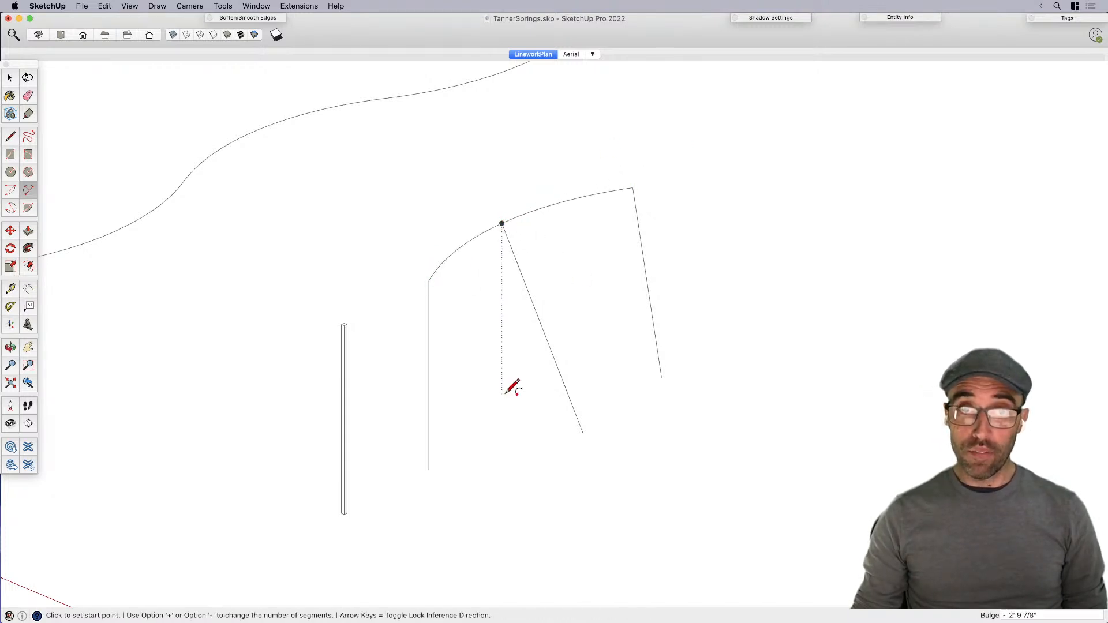
left_click(428, 468)
key("Escape")
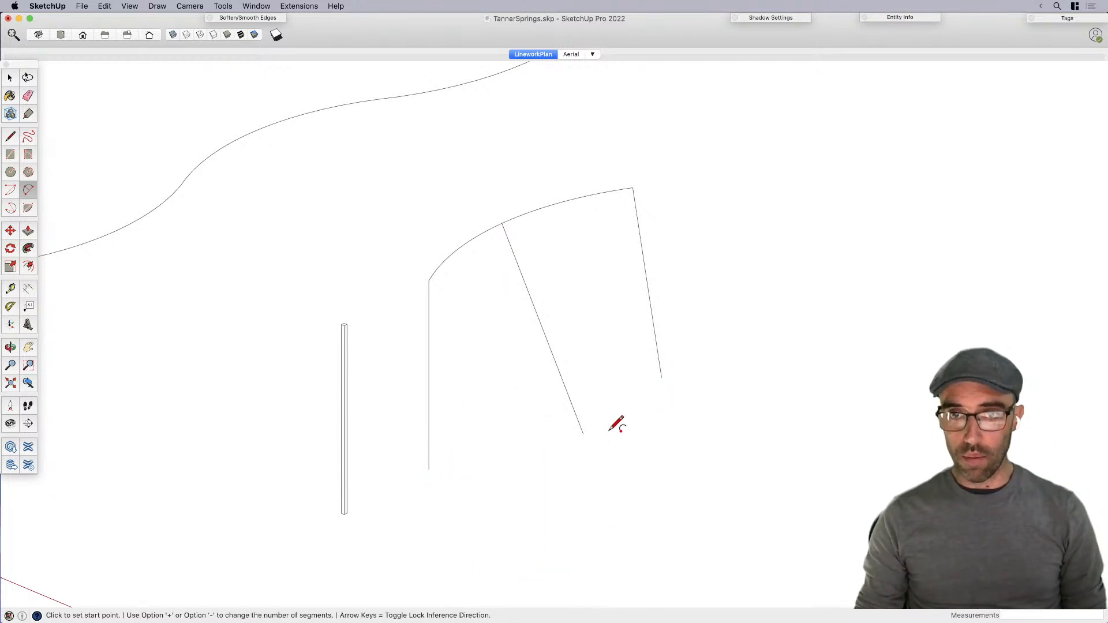
Step: Draw a matching arc through the lower ends of the three straight lines
left_click(428, 469)
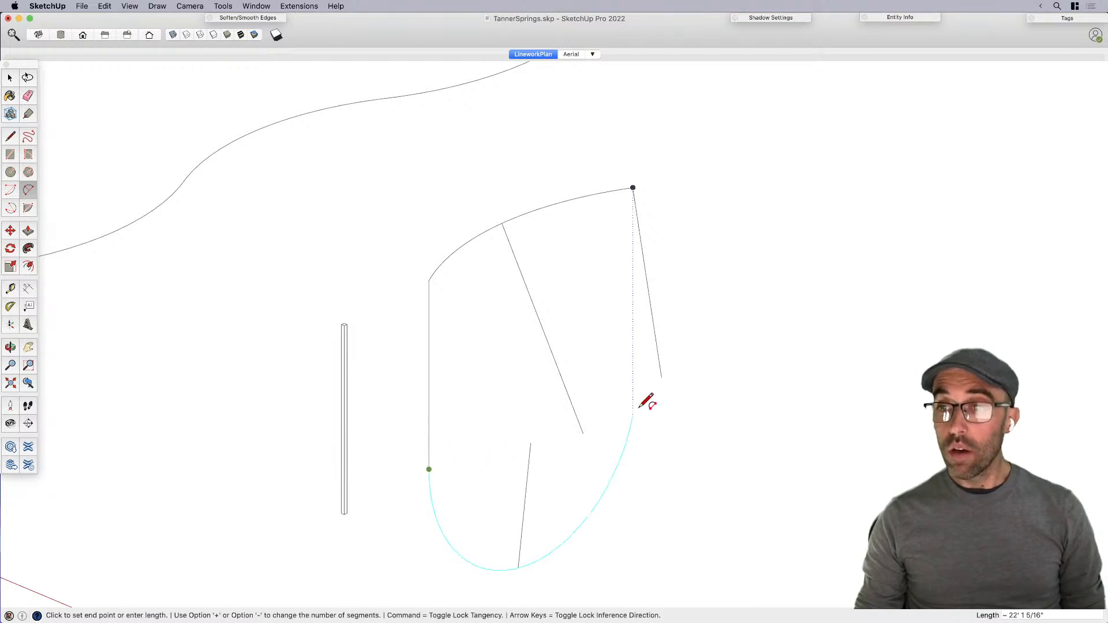
left_click(661, 378)
left_click(588, 431)
key("space")
Step: Erase the slanted middle line and the vertical line nearest the post, and undo both erasures
scroll(563, 420, "down", 2)
key("e")
left_click(571, 409)
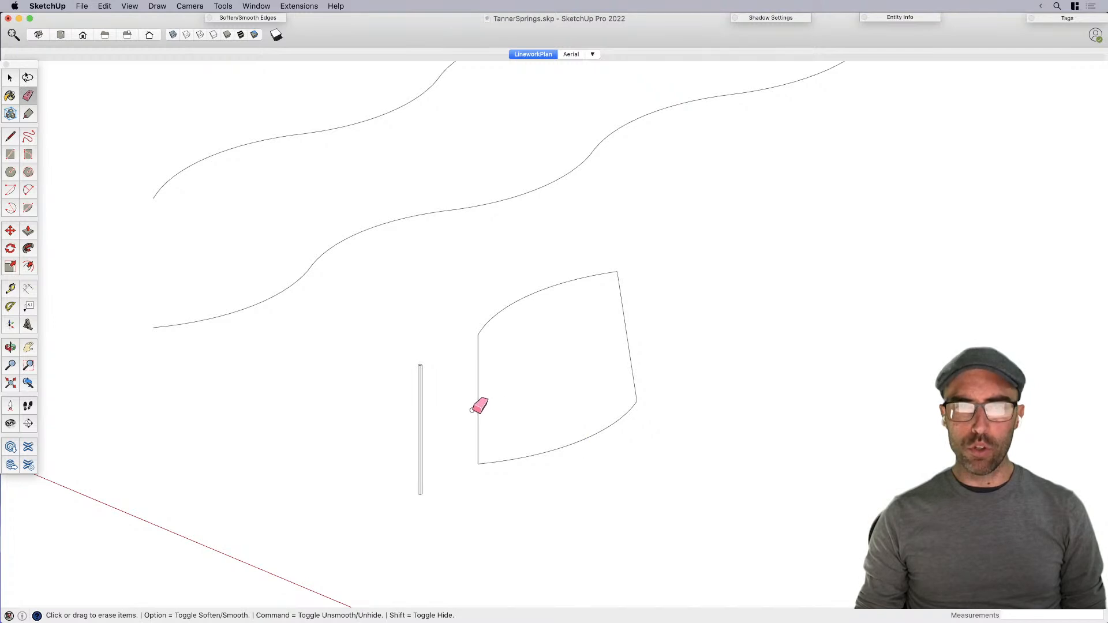
left_click(478, 404)
key("super+z")
key("super+z")
Step: Group the three straight lines connecting the two arcs and delete the group
key("space")
left_click(634, 378, "shift")
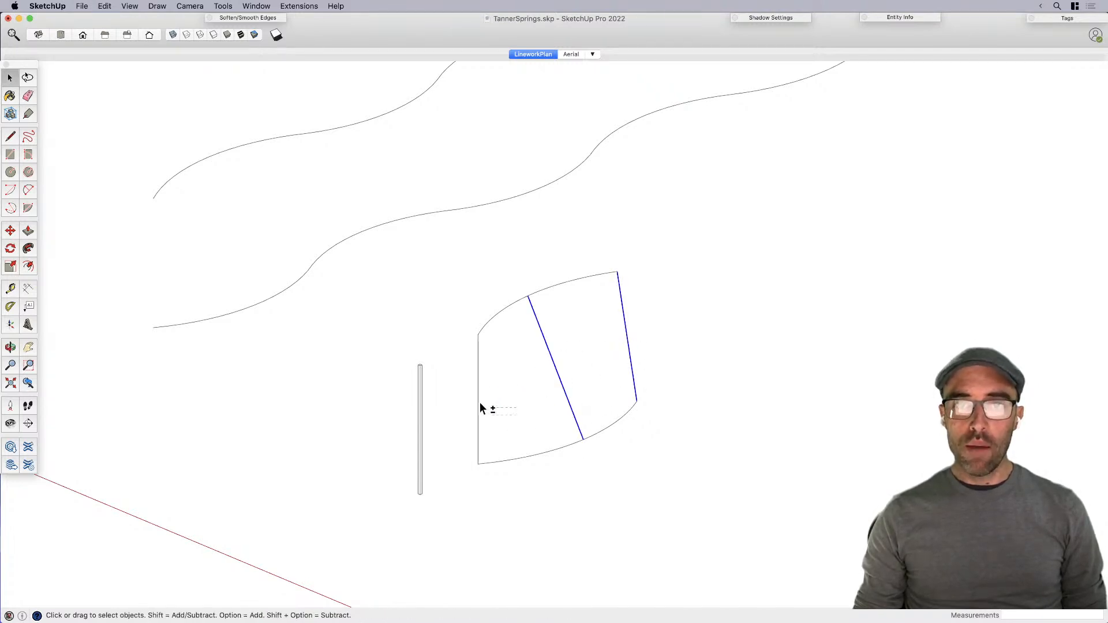
key("g")
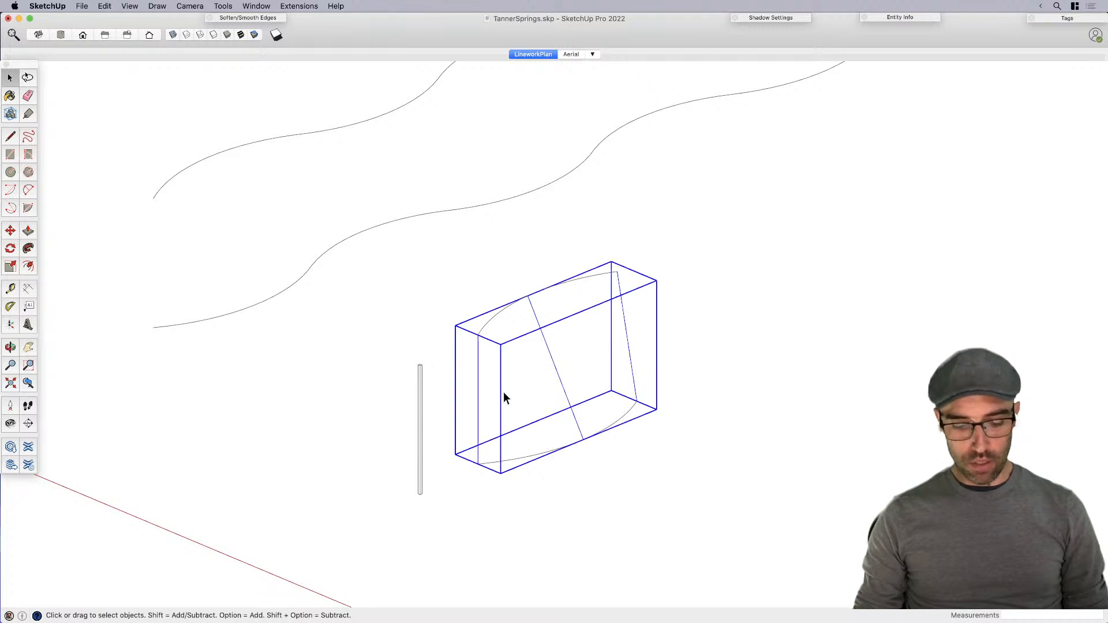
key("Delete")
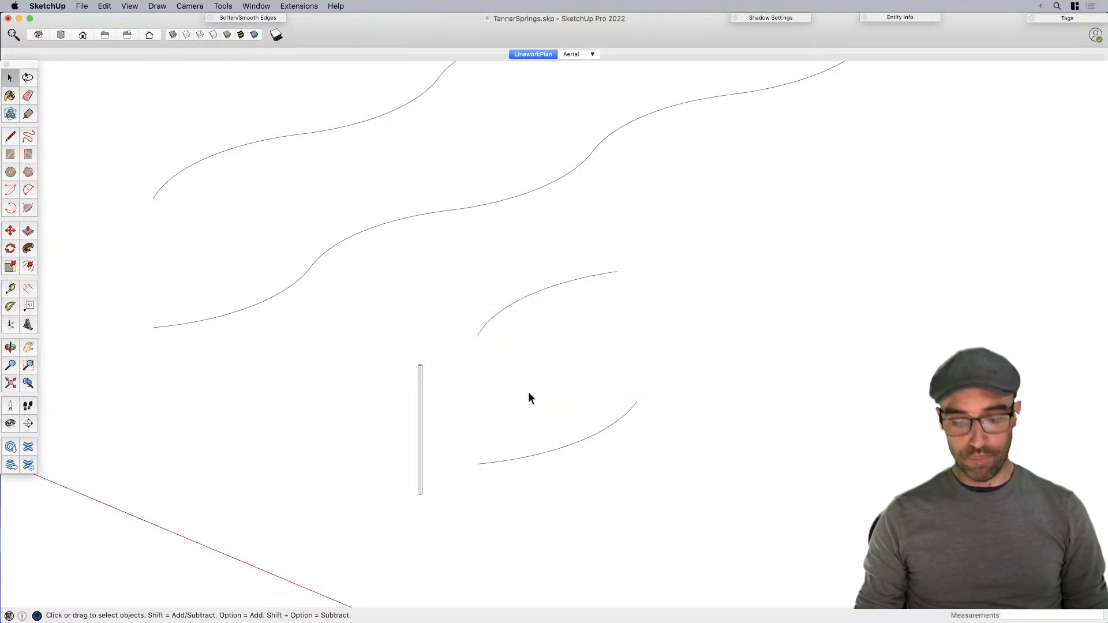
Step: Undo and redo the deletion of the connecting lines between the two arcs
key("super+z")
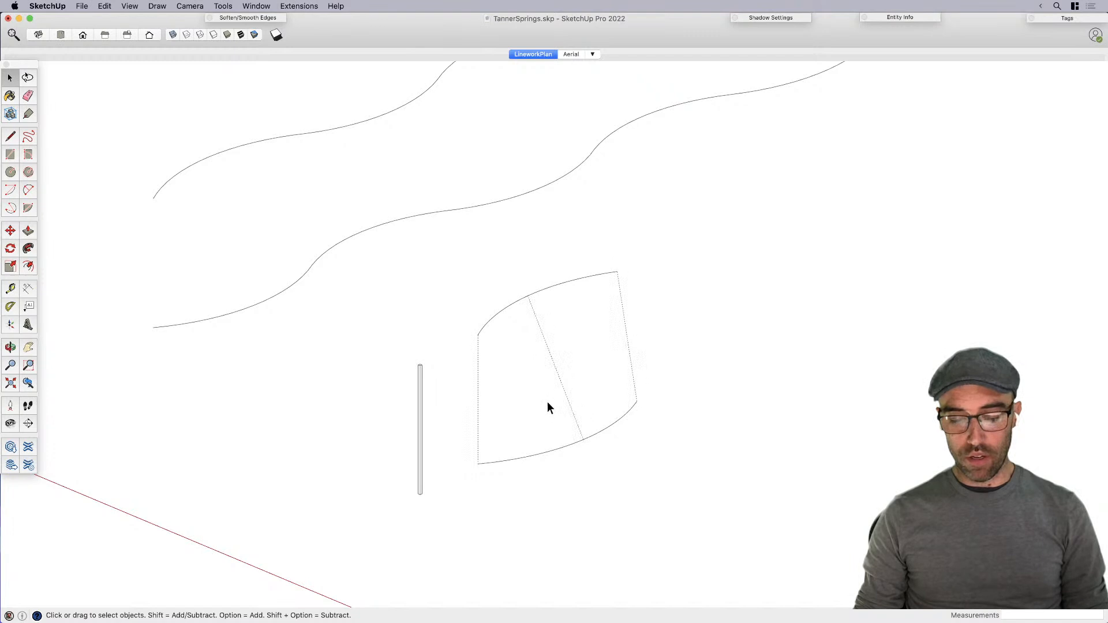
key("super+shift+z")
scroll(553, 387, "up", 2)
scroll(553, 382, "up", 3)
key("super+z")
key("super+shift+z")
scroll(524, 403, "down", 2)
Step: Check the upper new arc's segment count in its entity properties and clear the selection
left_click(477, 301)
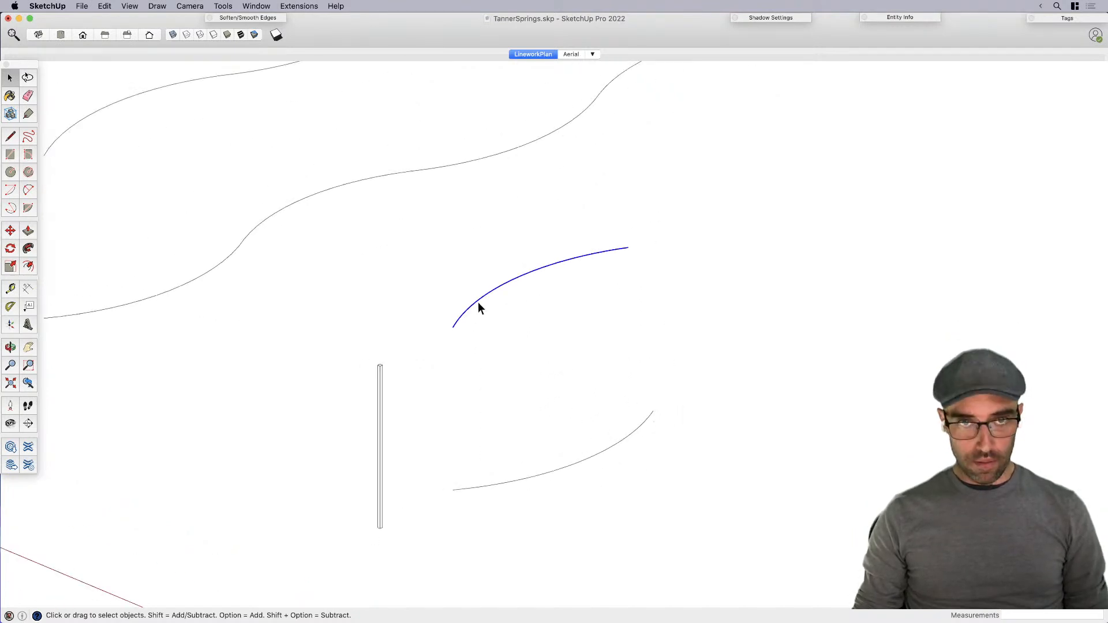
left_click(886, 18)
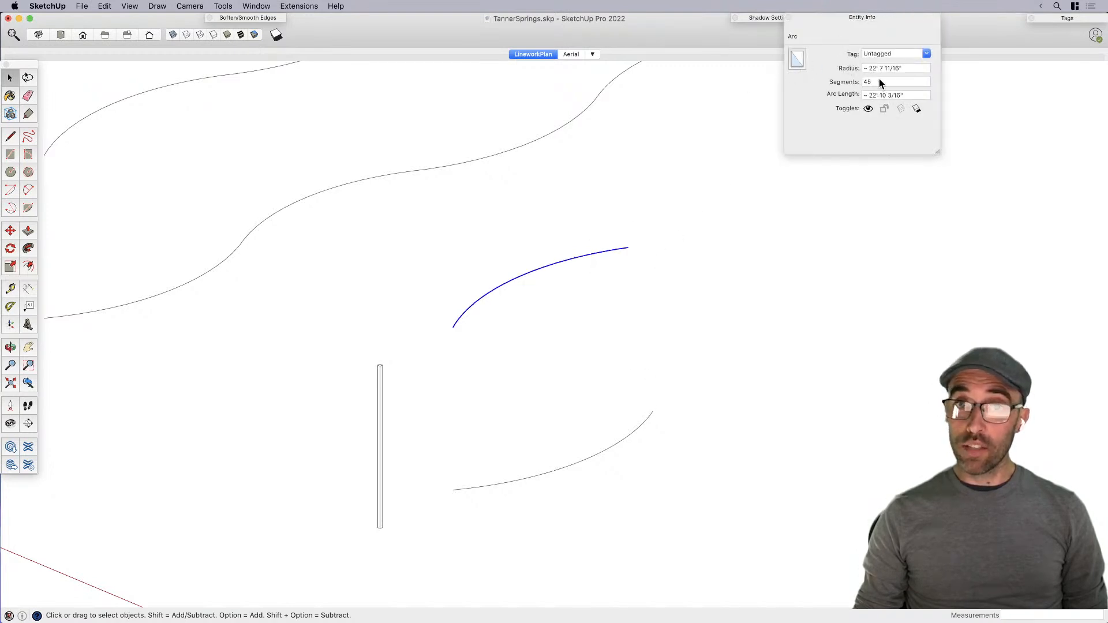
left_click(867, 19)
left_click(551, 394)
scroll(551, 394, "down", 2)
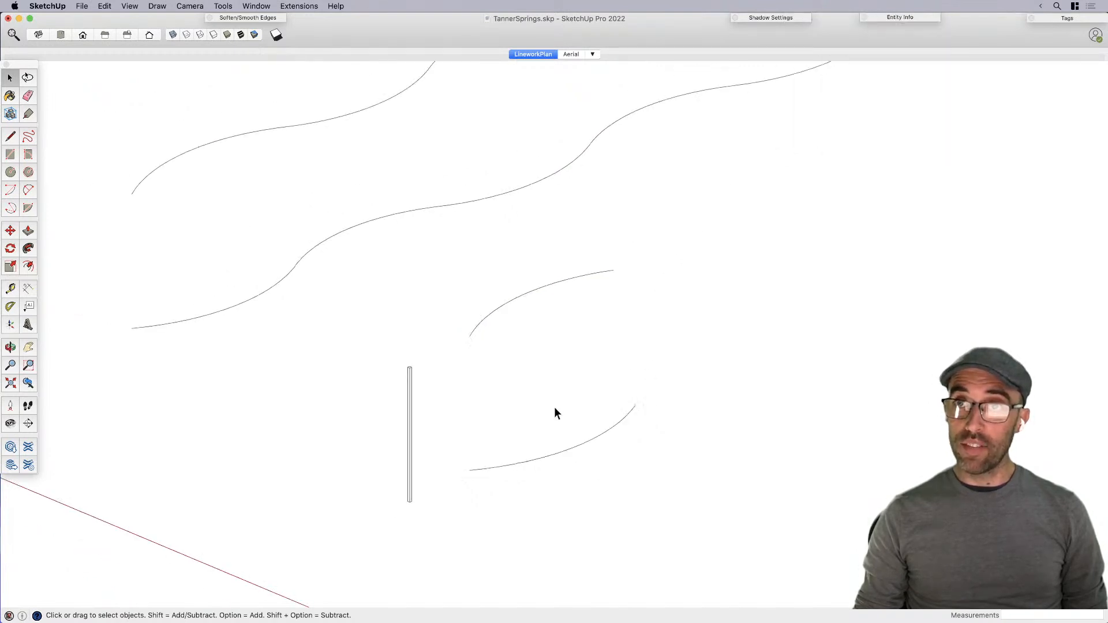
Step: Select the two short arcs beside the post and start Curviloft's Loft by Spline between them
left_click_drag(600, 452, 529, 286)
left_click(222, 6)
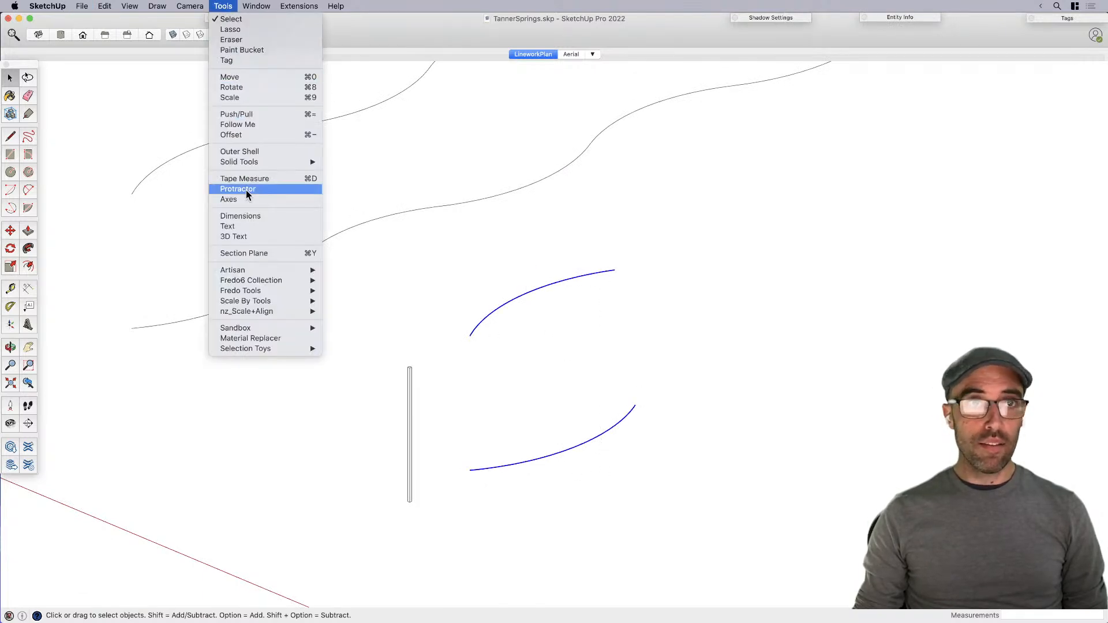
mouse_move(262, 281)
mouse_move(349, 280)
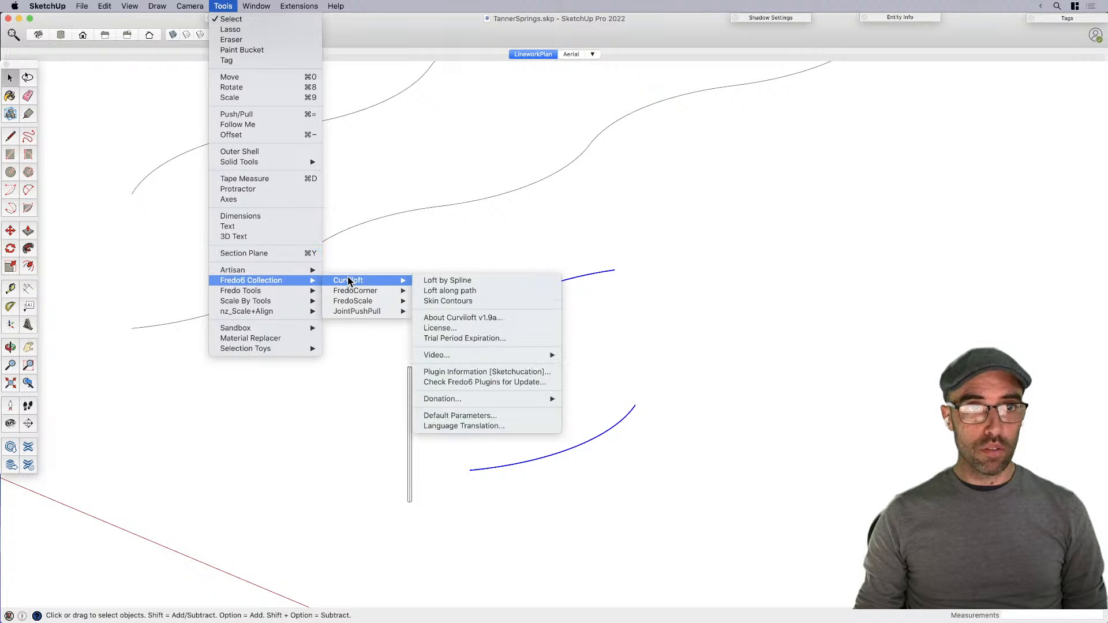
left_click(446, 281)
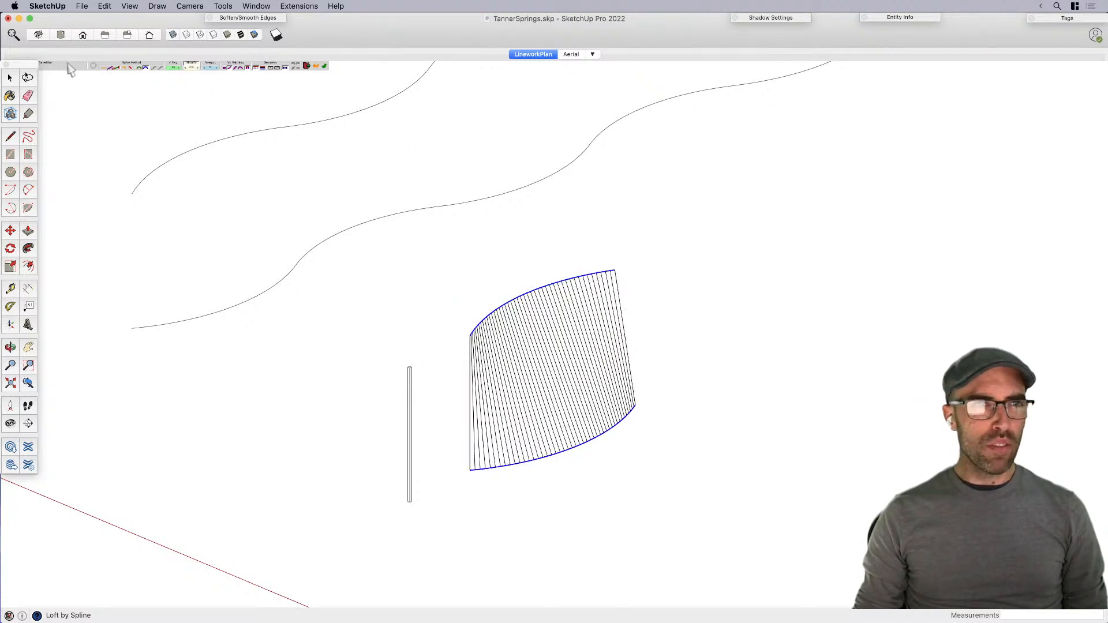
left_click_drag(25, 66, 25, 78)
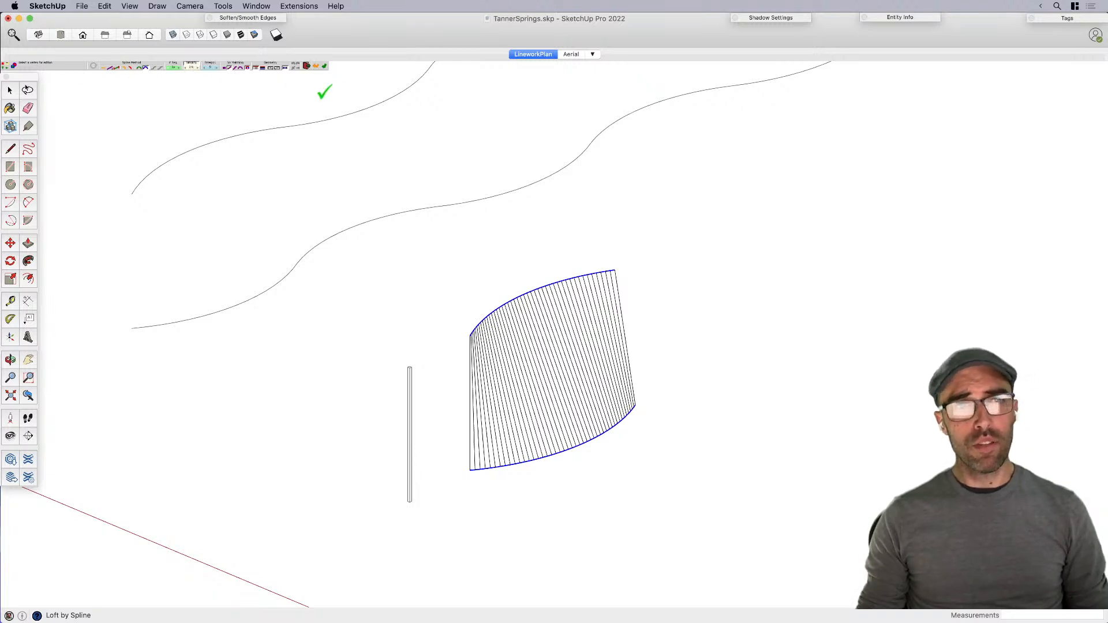
Step: Set the loft between the two arcs to intermediate edges without faces and generate it
left_click(254, 69)
scroll(482, 403, "up", 3)
middle_click_drag(474, 373, 478, 279)
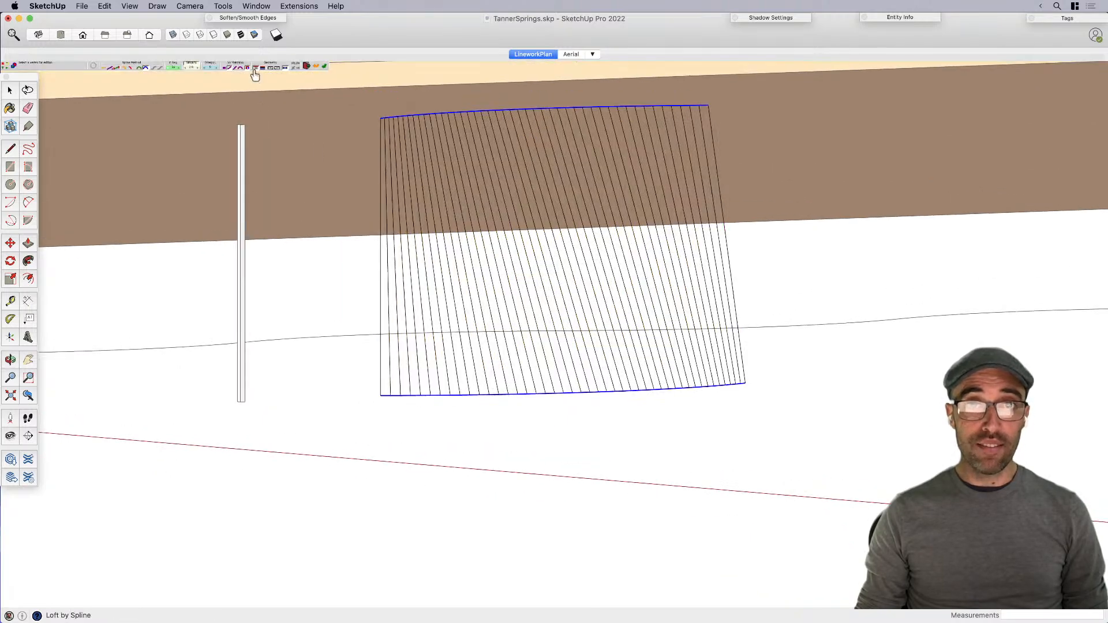
left_click(256, 69)
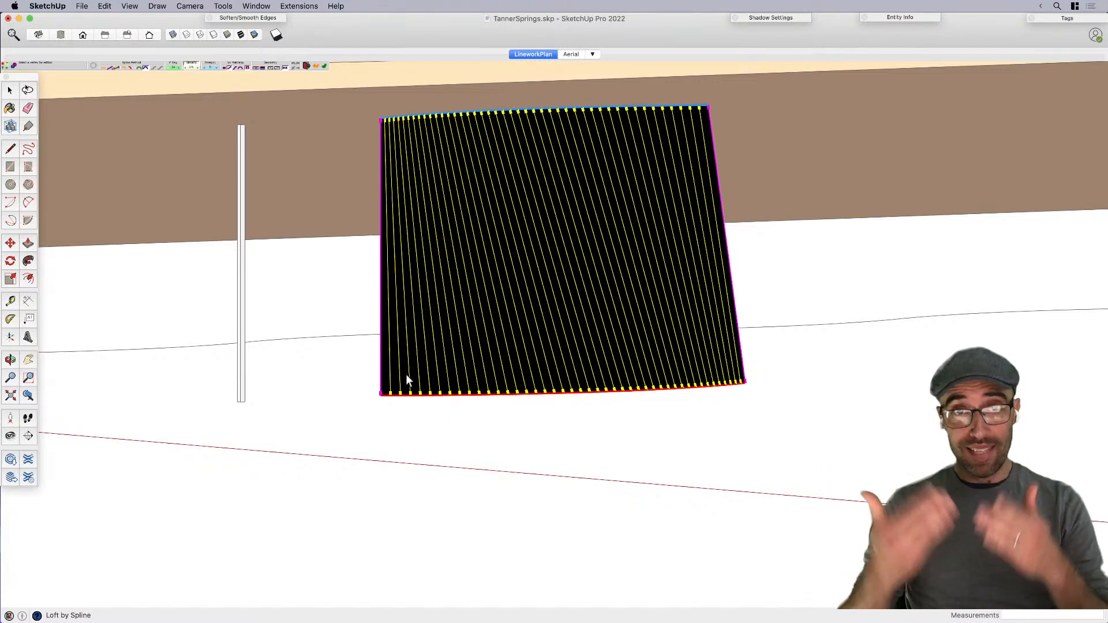
left_click(254, 68)
scroll(480, 381, "down", 3)
middle_click_drag(480, 380, 287, 401)
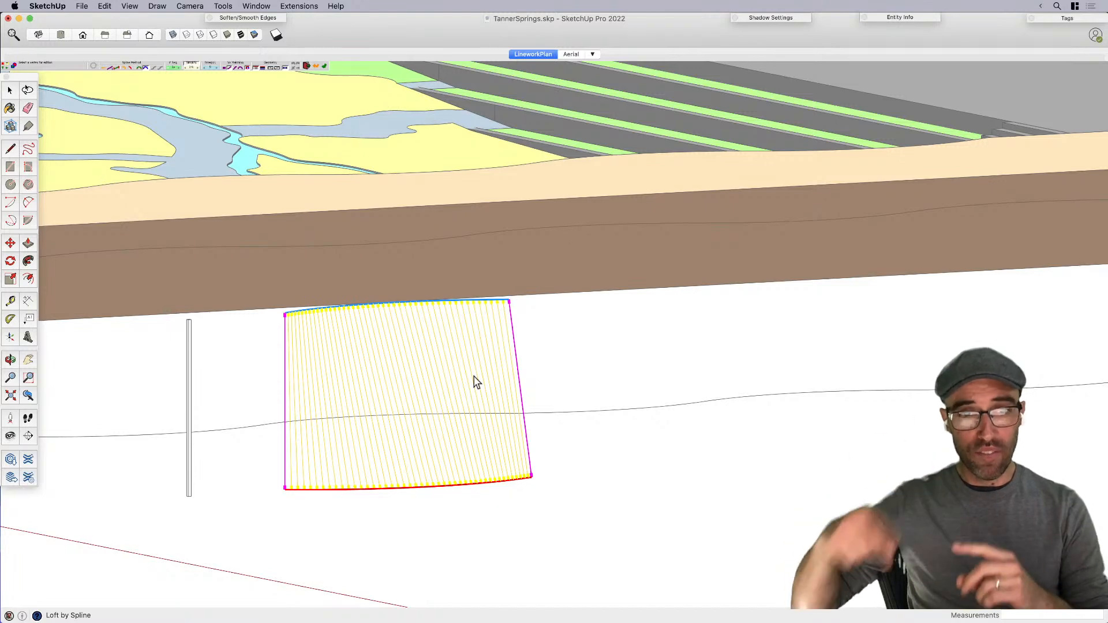
key("Return")
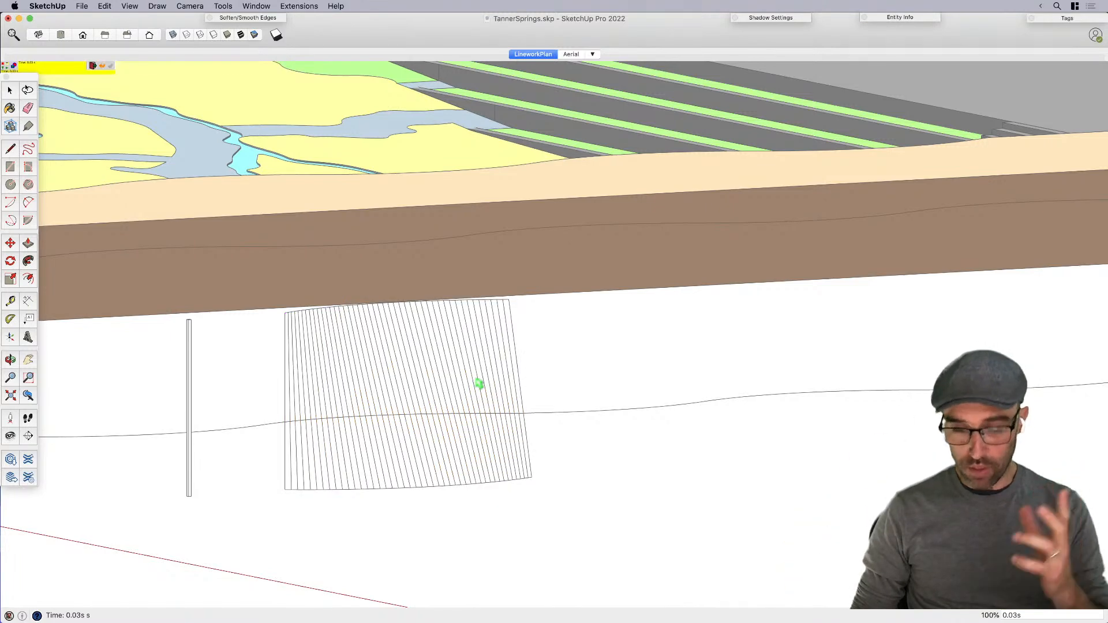
Step: Leave the loft tool and switch the camera to perspective
key("space")
middle_click_drag(422, 455, 608, 453)
scroll(572, 439, "down", 2)
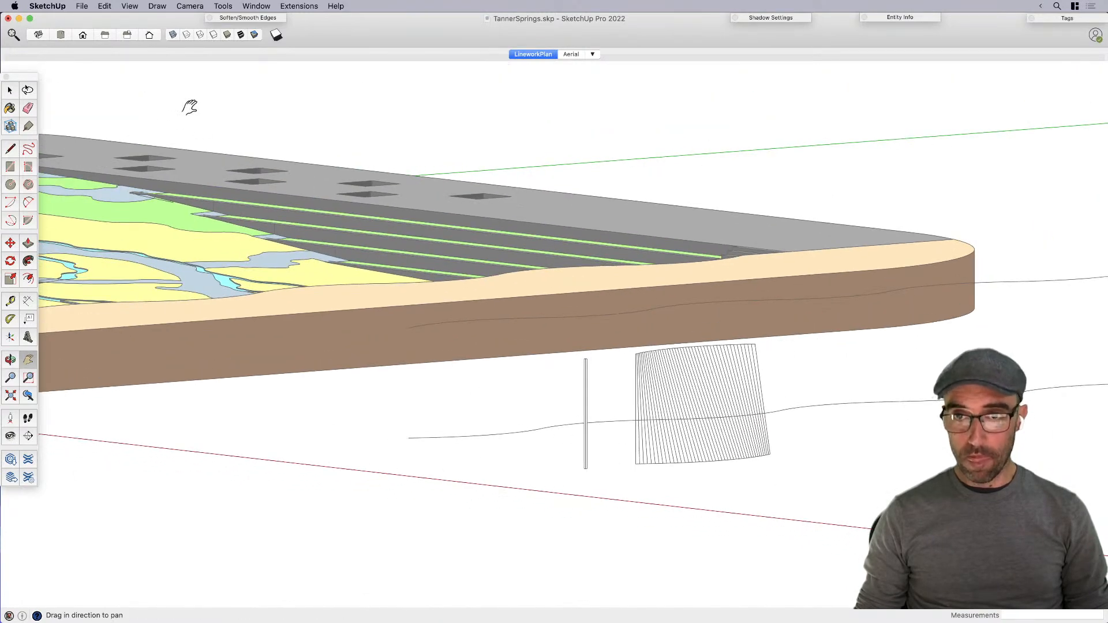
left_click(190, 8)
left_click(193, 67)
middle_click_drag(671, 400, 723, 478)
scroll(723, 478, "up", 5)
key("space")
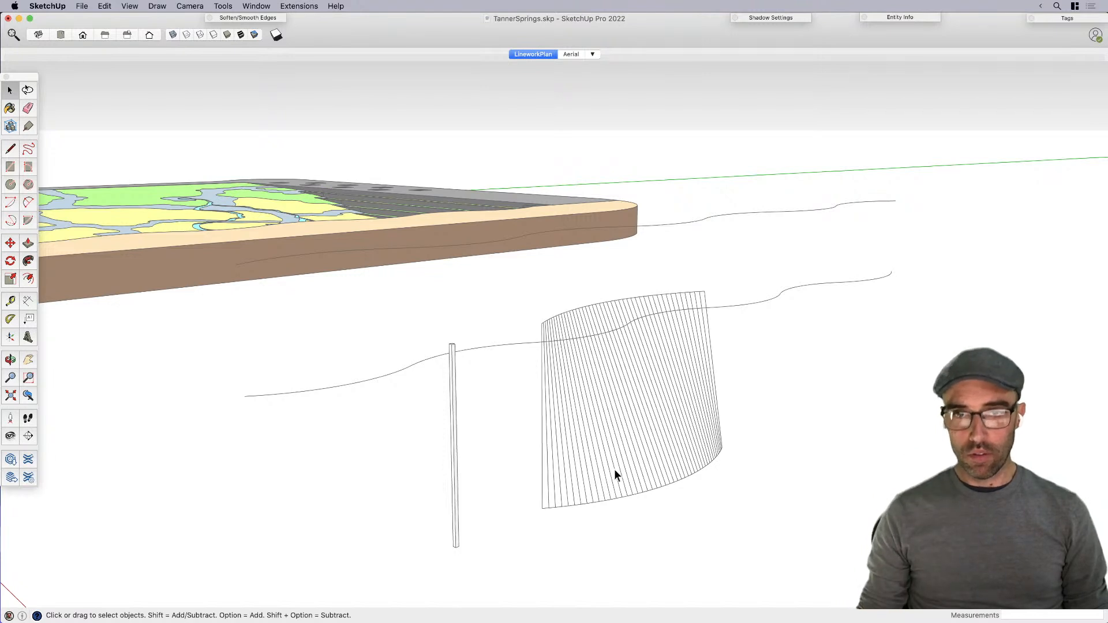
Step: Undo the loft and restart Loft by Spline between the two arcs
key("super+z")
left_click(649, 492)
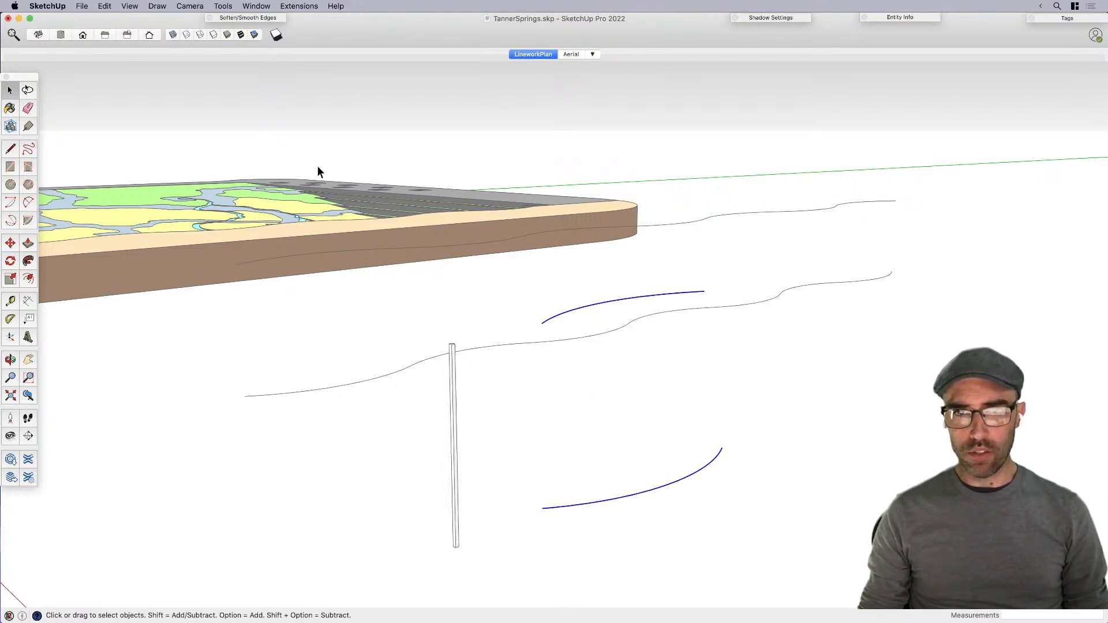
left_click(223, 7)
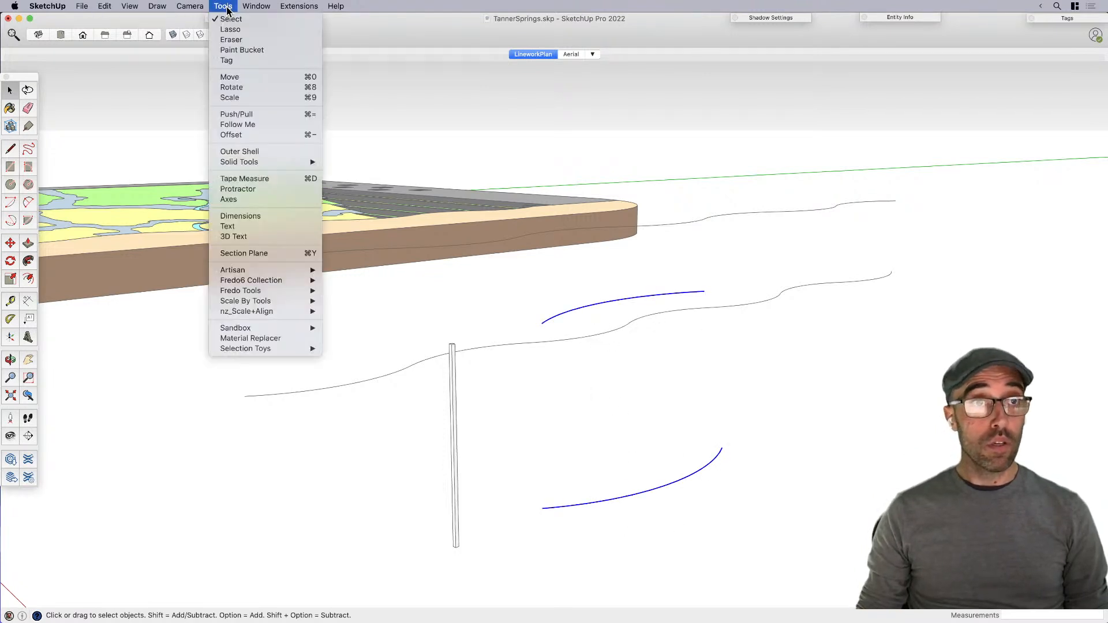
mouse_move(268, 282)
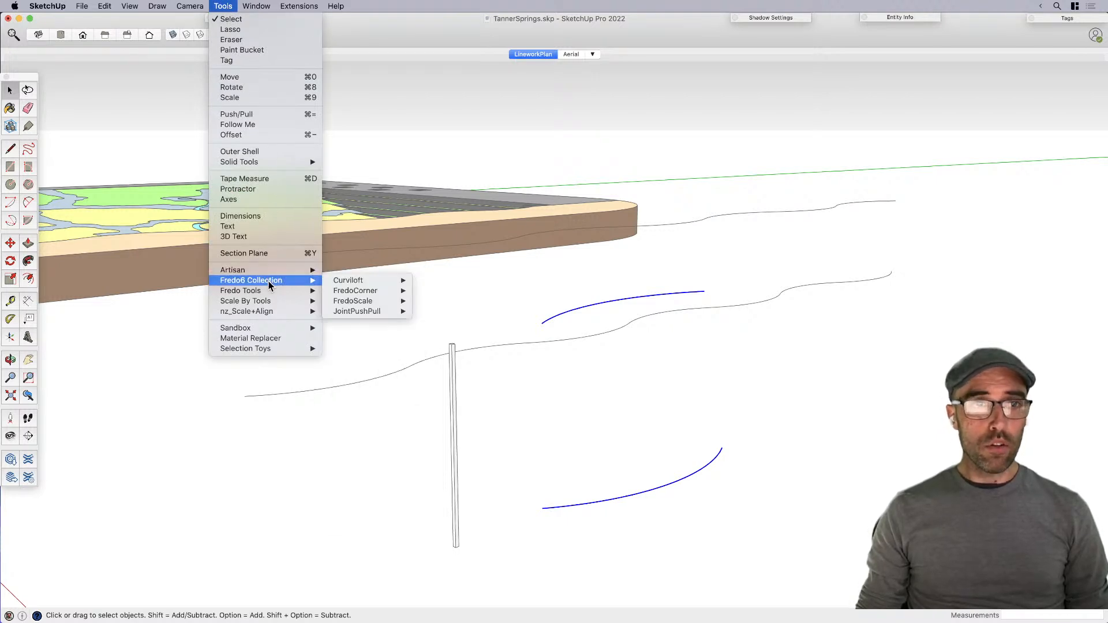
mouse_move(344, 282)
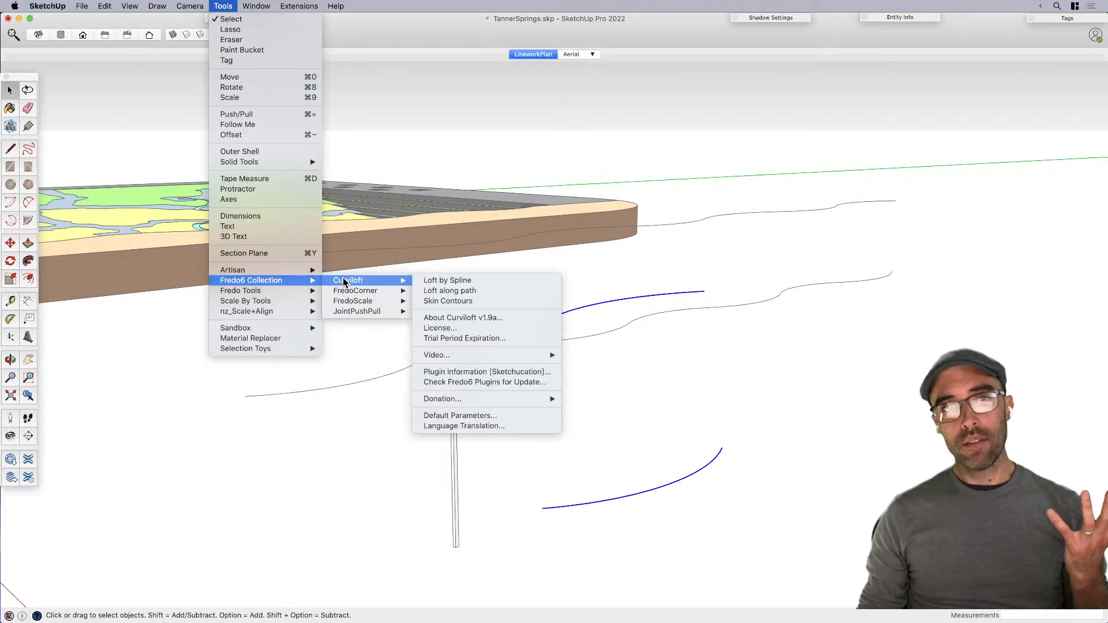
left_click(432, 282)
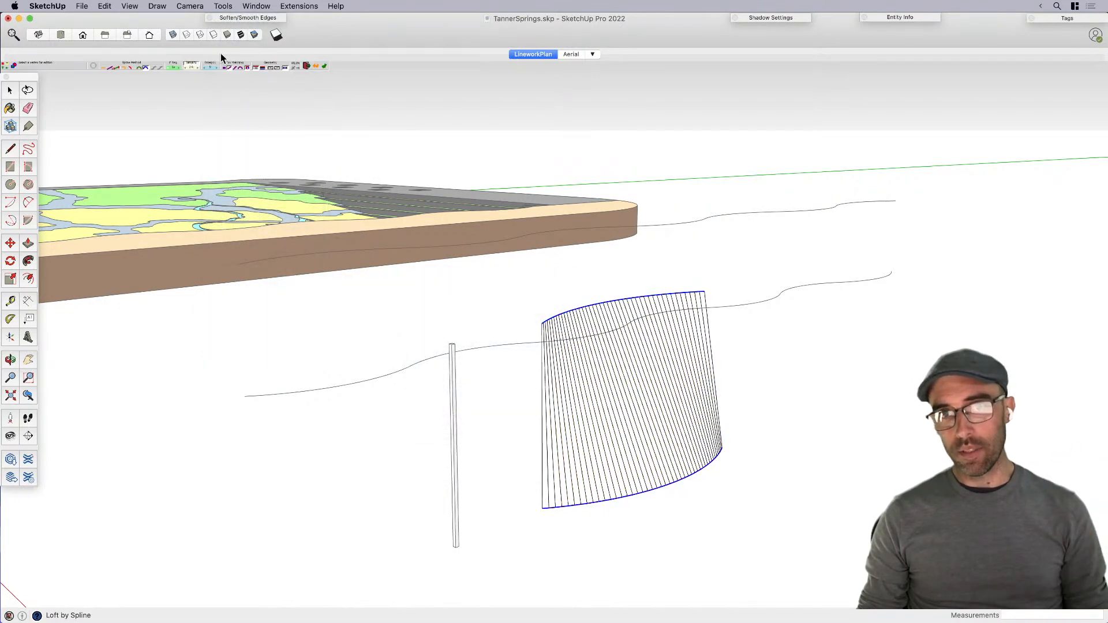
Step: Toggle the geometry options, keep only the intermediate edges without faces, and generate the loft
left_click(255, 68)
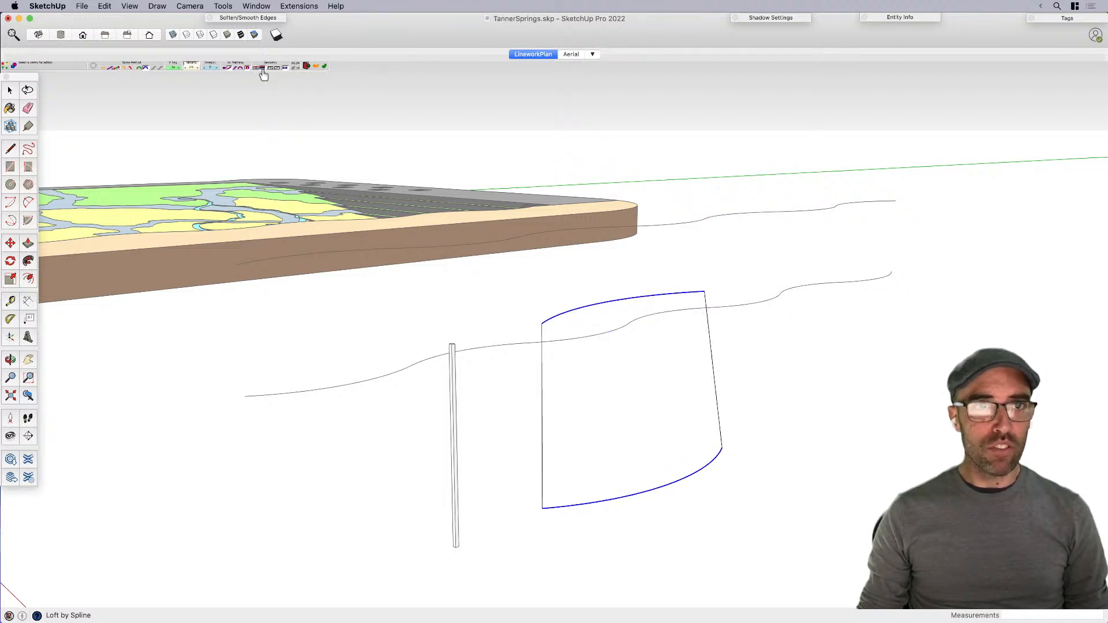
left_click(269, 69)
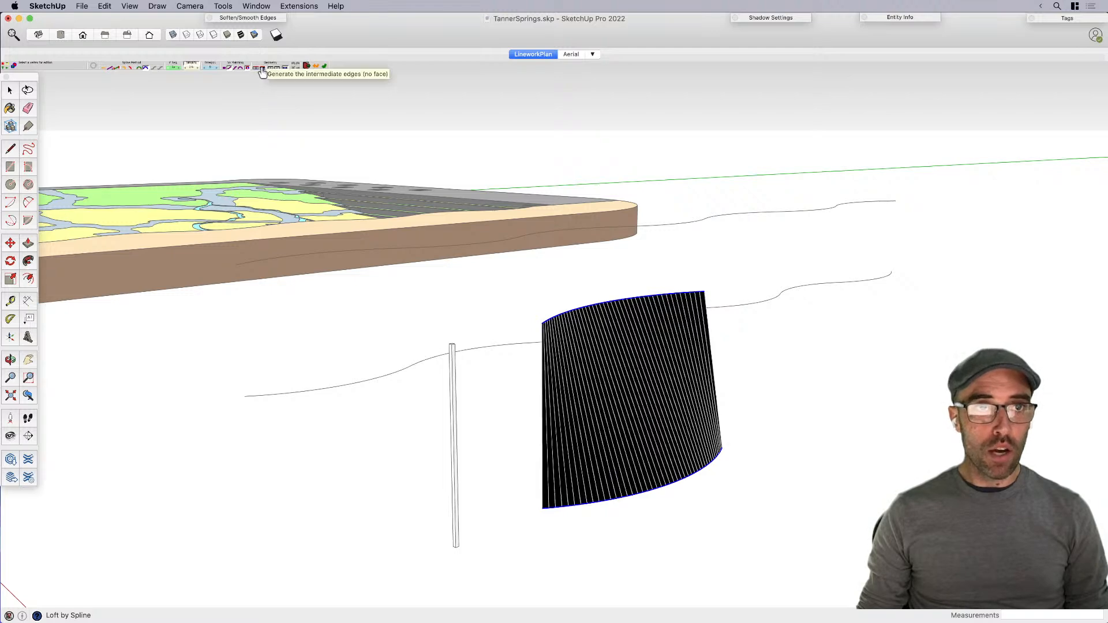
scroll(622, 406, "up", 2)
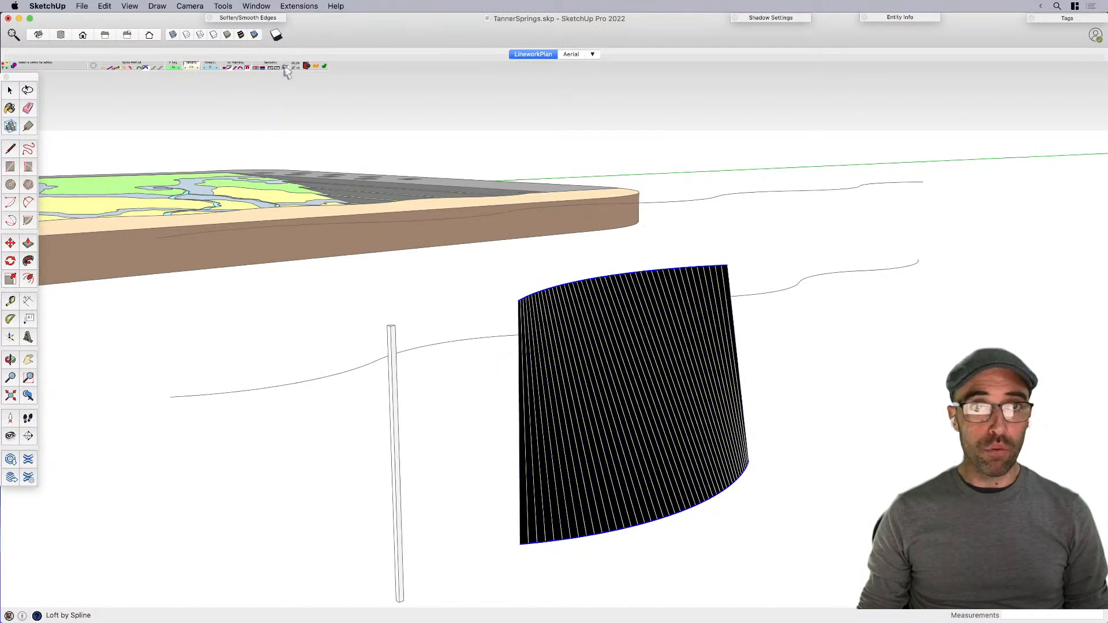
left_click(255, 71)
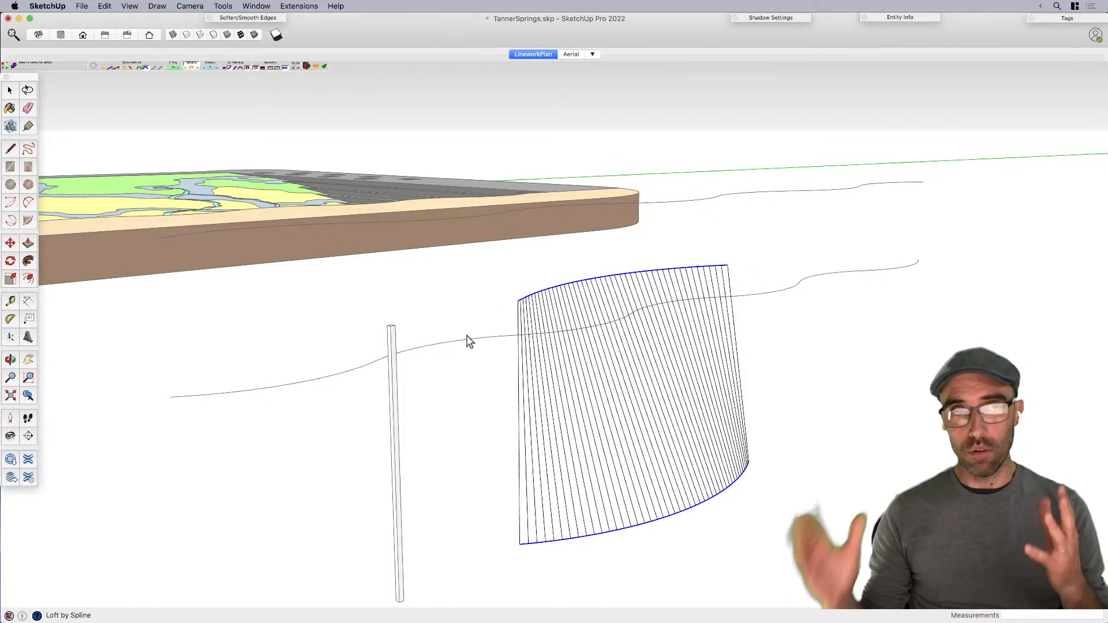
scroll(460, 336, "down", 3)
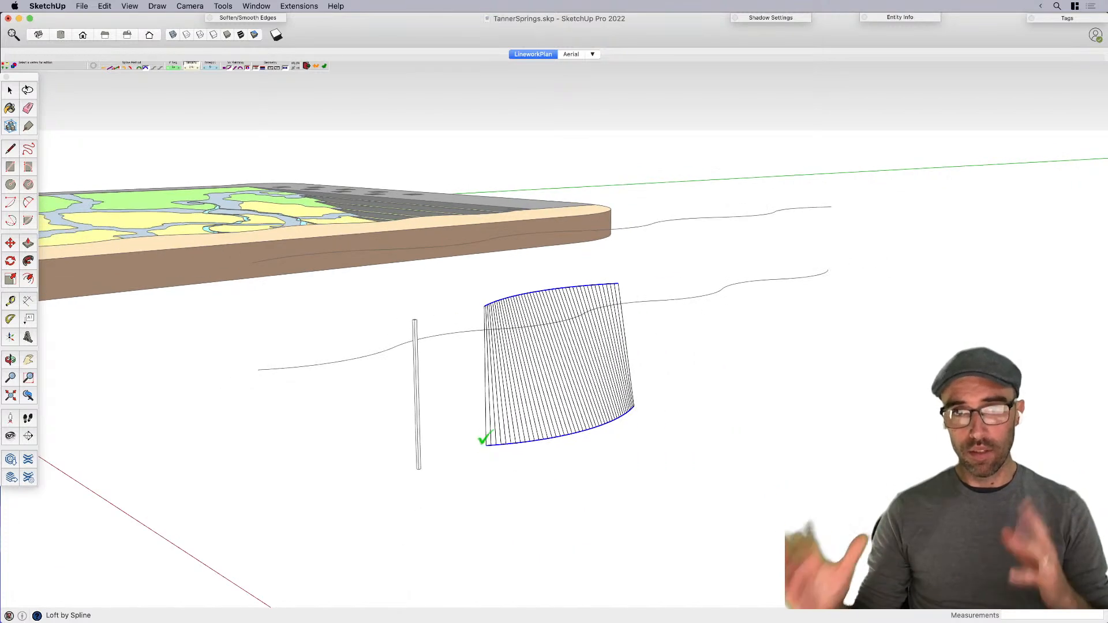
left_click(487, 425)
Step: Explode the group of lofted lines between the two arcs
scroll(607, 395, "up", 2)
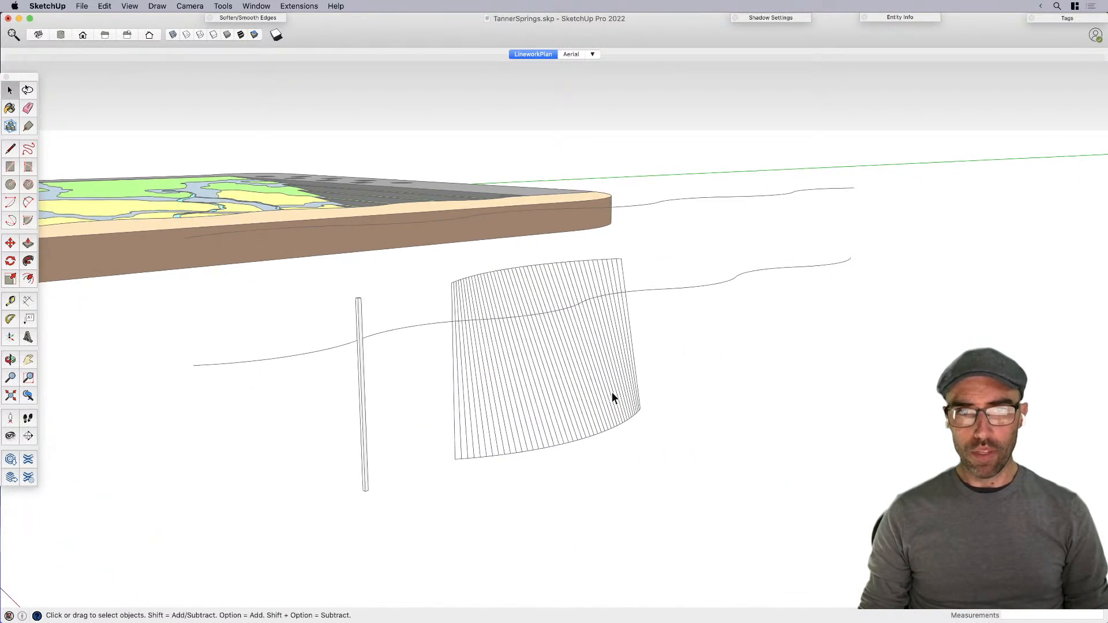
left_click(519, 383)
middle_click_drag(520, 383, 397, 407)
right_click(464, 396)
left_click(485, 389)
Step: Check the entity info of the lofted line nearest the post and reselect that line
left_click(383, 413)
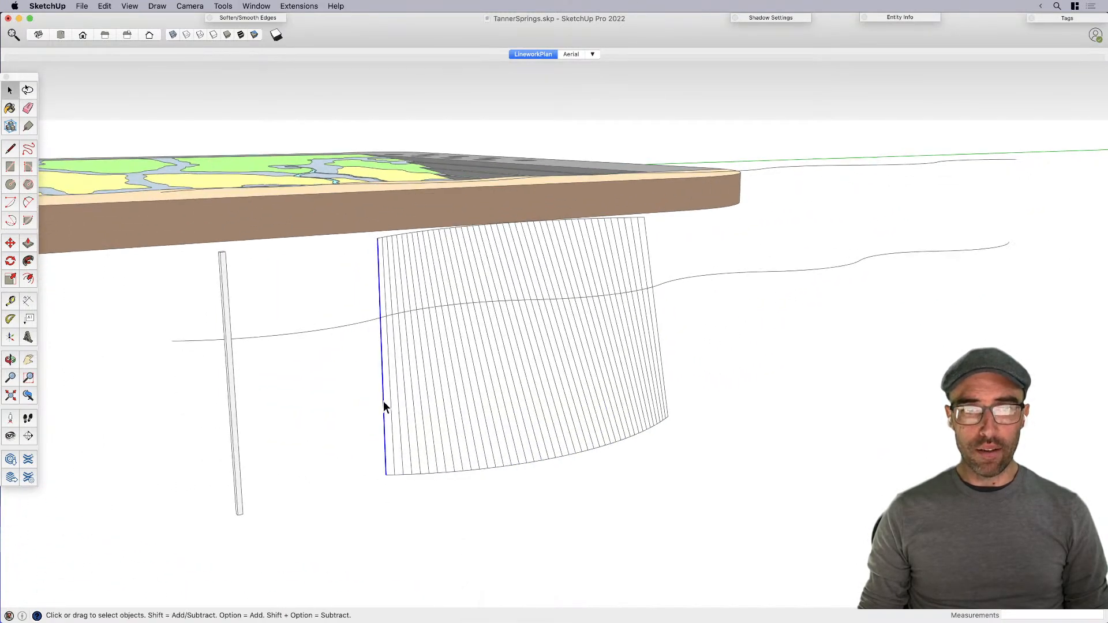
left_click(878, 17)
left_click(873, 16)
left_click(725, 426)
middle_click_drag(659, 420, 570, 418)
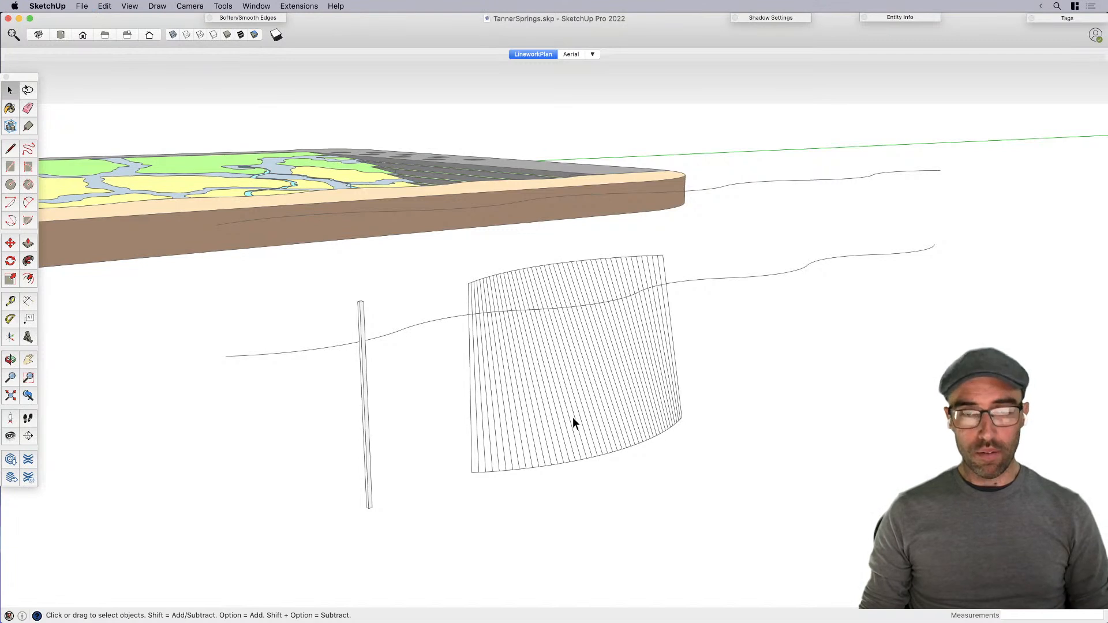
left_click(471, 451)
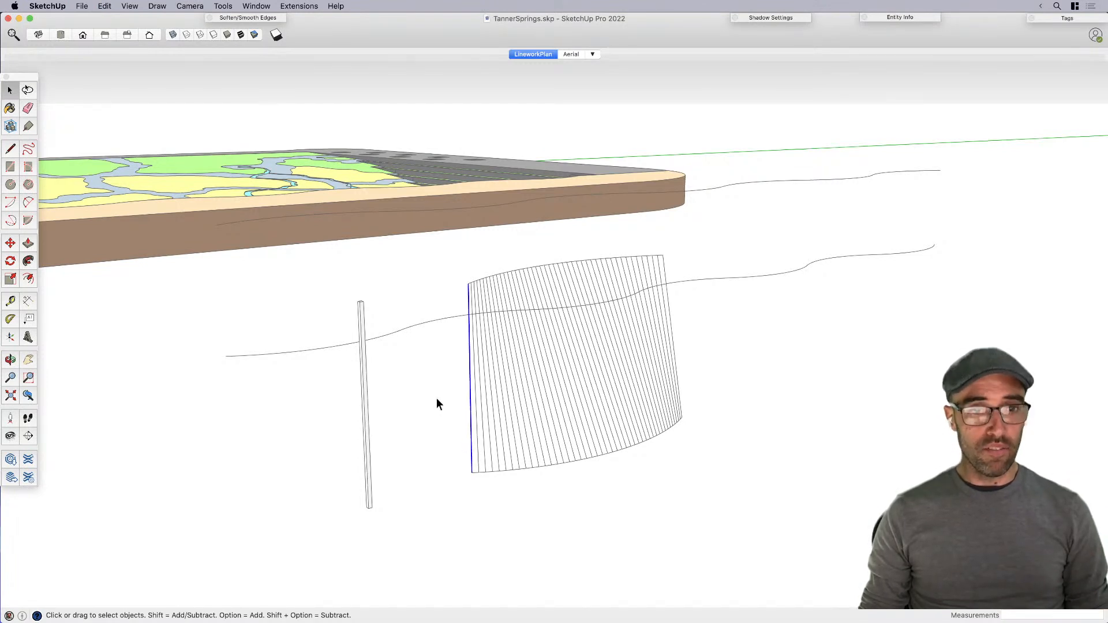
Step: Show the s4u-Components tool palette and place it beside the rail post
left_click(129, 6)
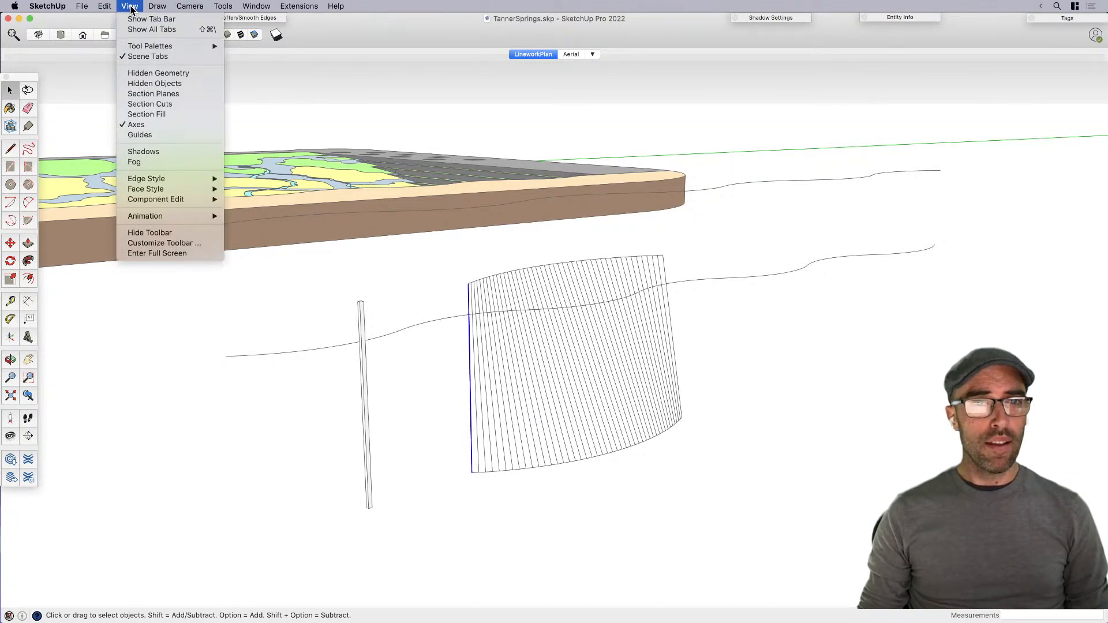
mouse_move(147, 45)
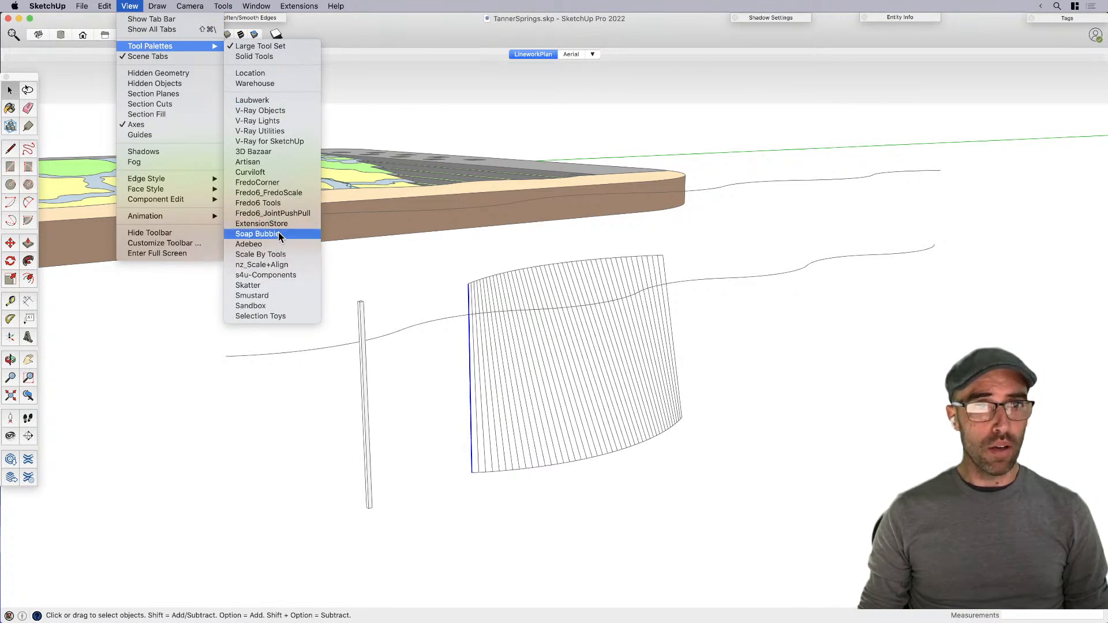
left_click(278, 275)
left_click_drag(109, 255, 298, 281)
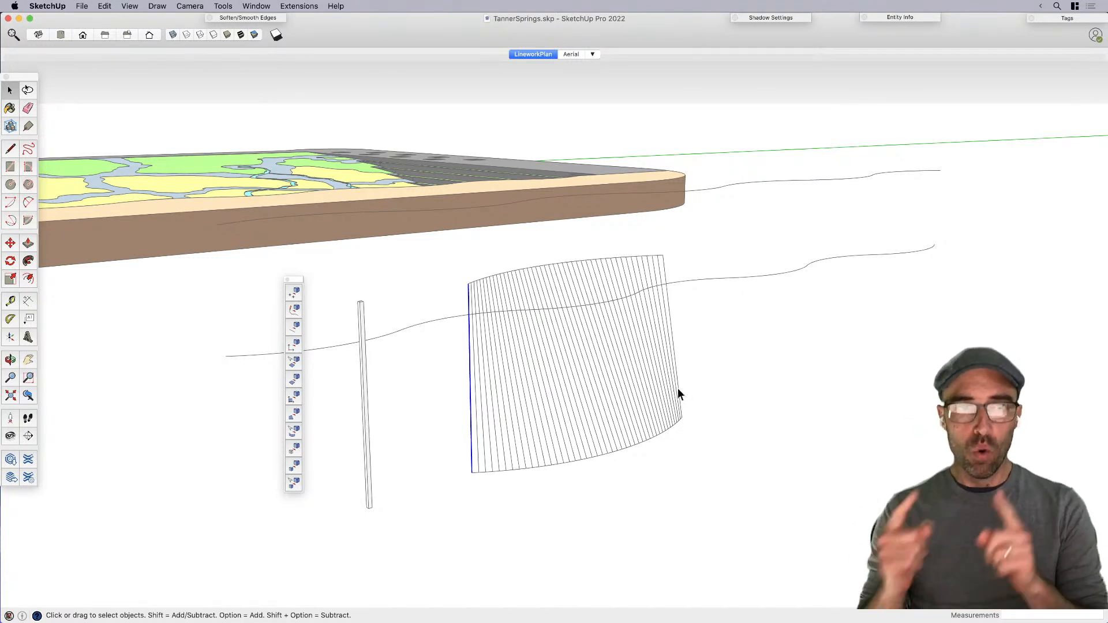
Step: Select the rail post component with all the lofted lines and apply Lines to Components
middle_click_drag(710, 420, 661, 424)
middle_click_drag(588, 417, 623, 420)
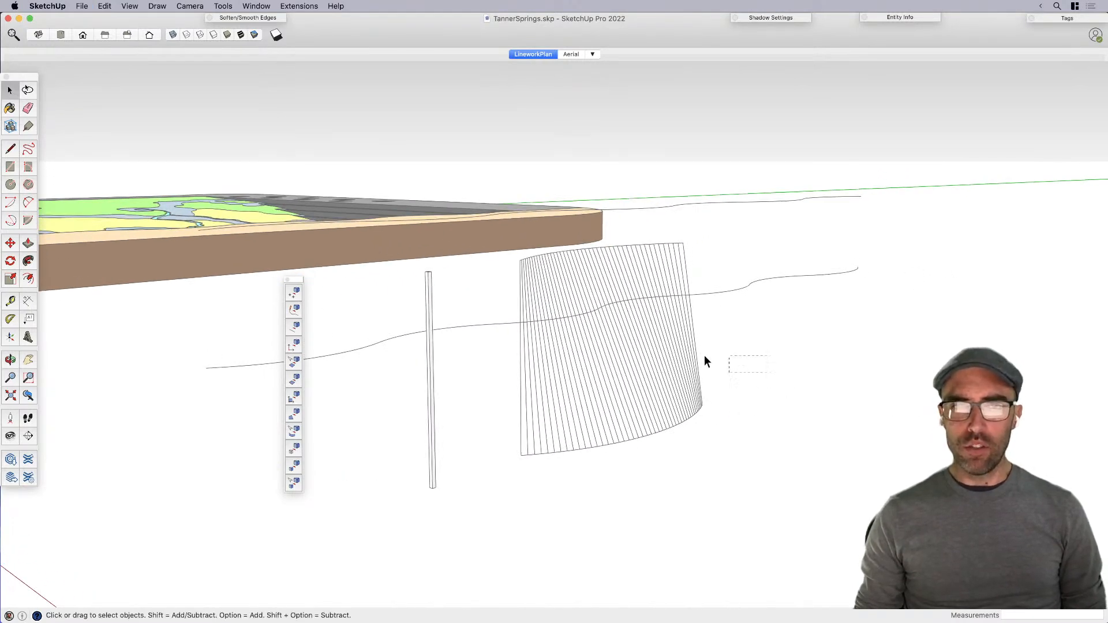
left_click_drag(406, 372, 406, 373)
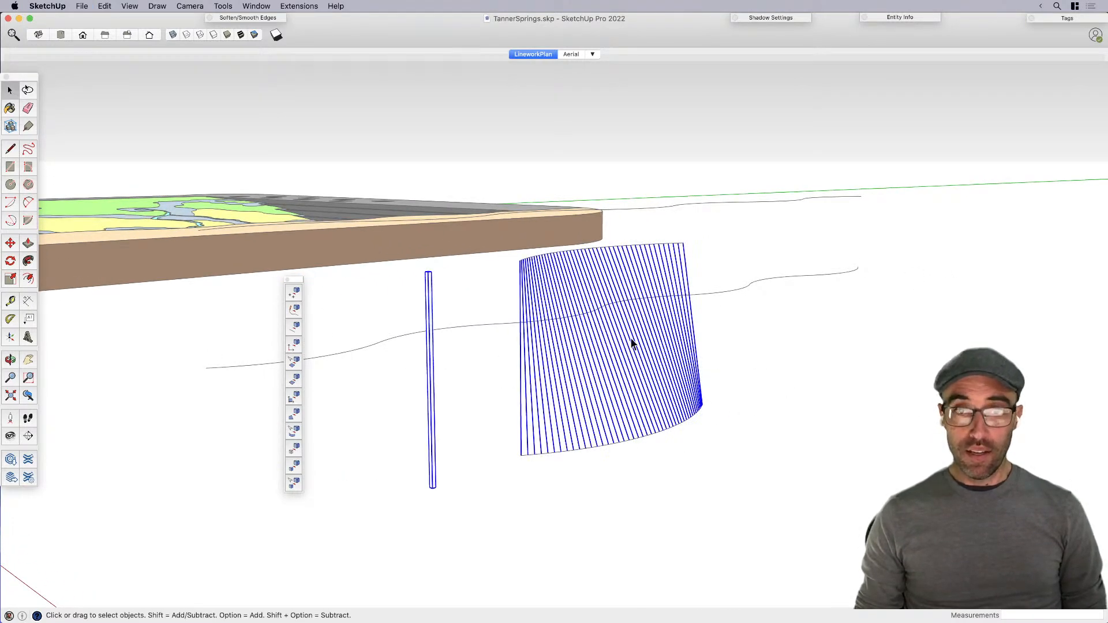
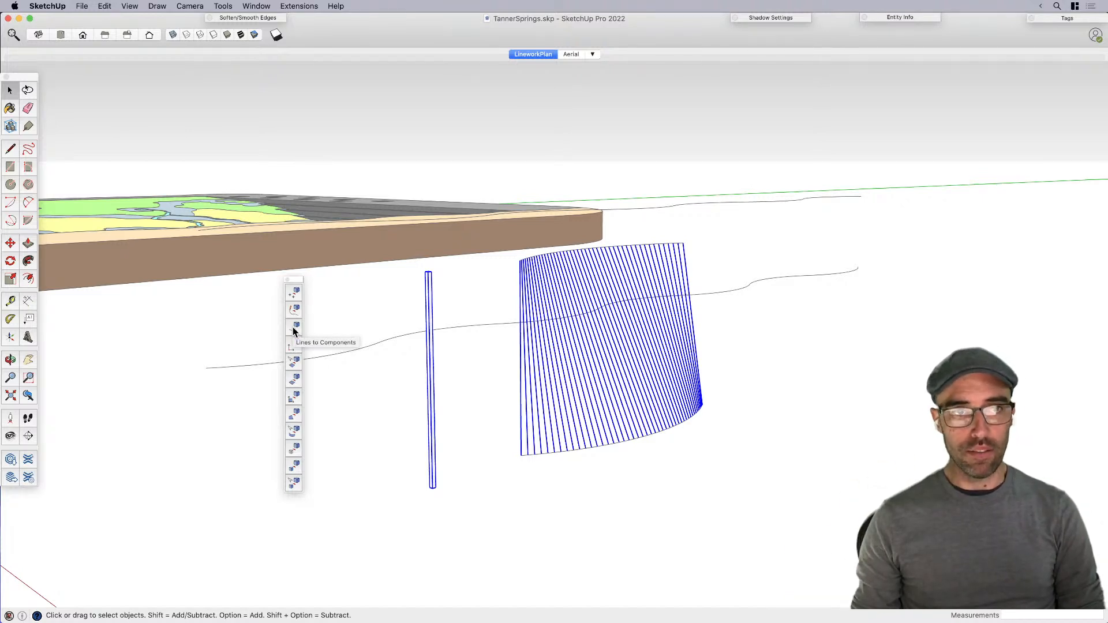
left_click(292, 327)
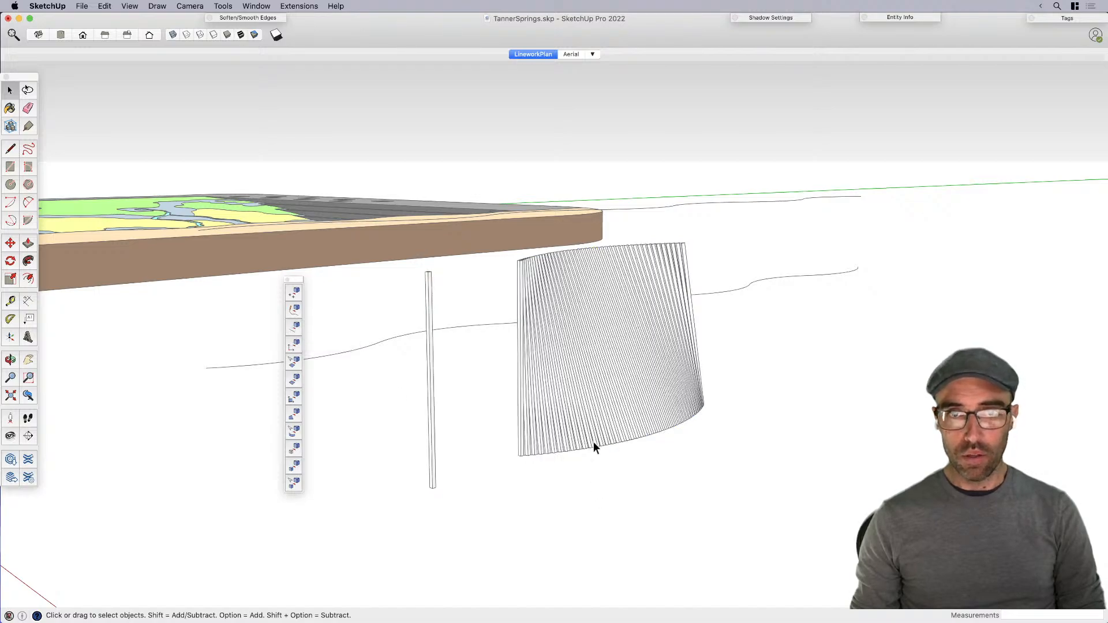
Step: Turn on shadows and examine the rail wall section from several sides
scroll(490, 441, "up", 5)
middle_click_drag(476, 455, 324, 127)
scroll(327, 503, "down", 6)
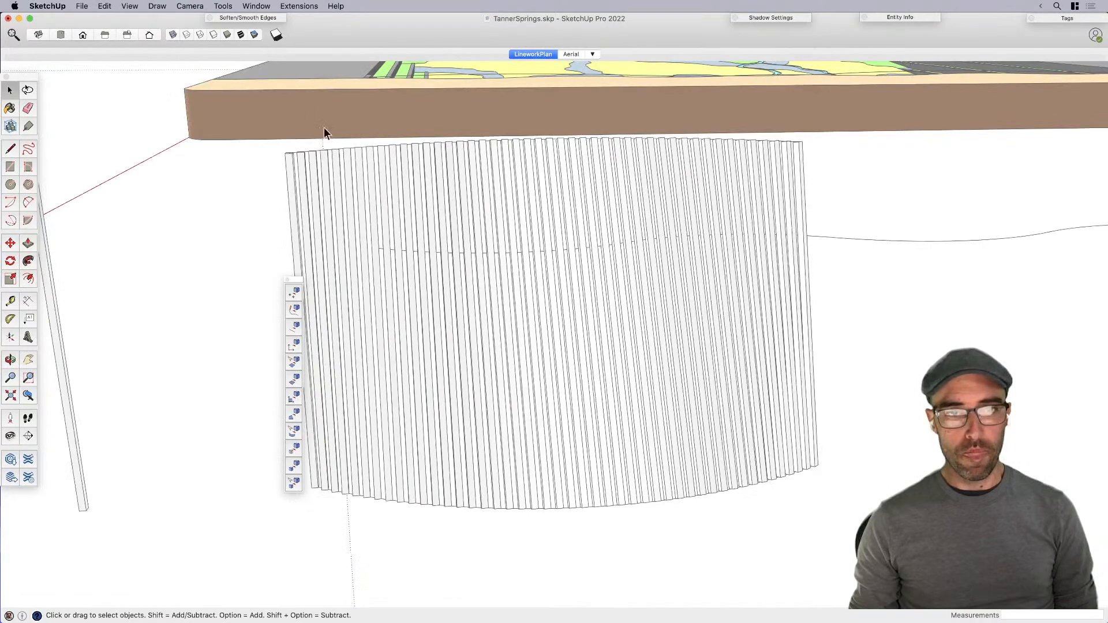
left_click(275, 36)
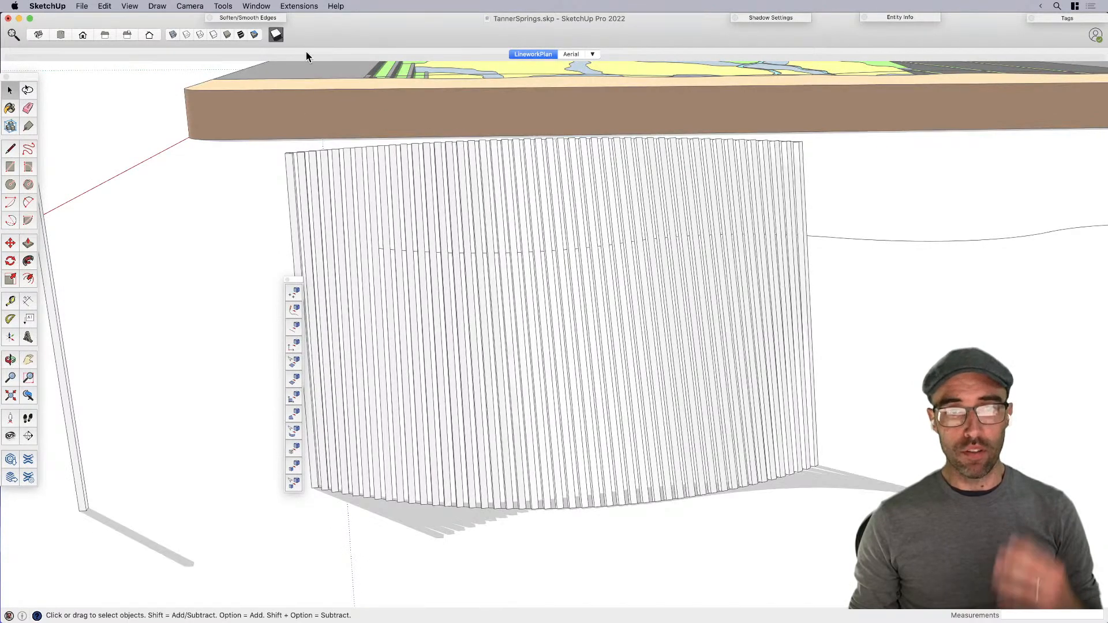
middle_click_drag(433, 324, 669, 395)
middle_click_drag(472, 412, 409, 387)
scroll(257, 425, "up", 15)
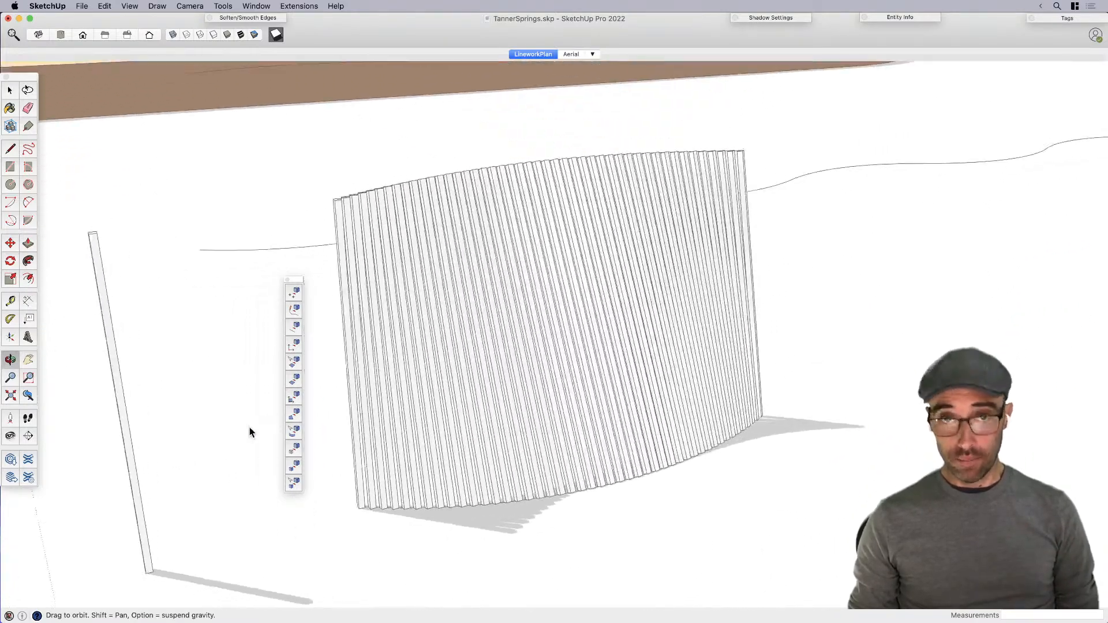
scroll(347, 246, "down", 10)
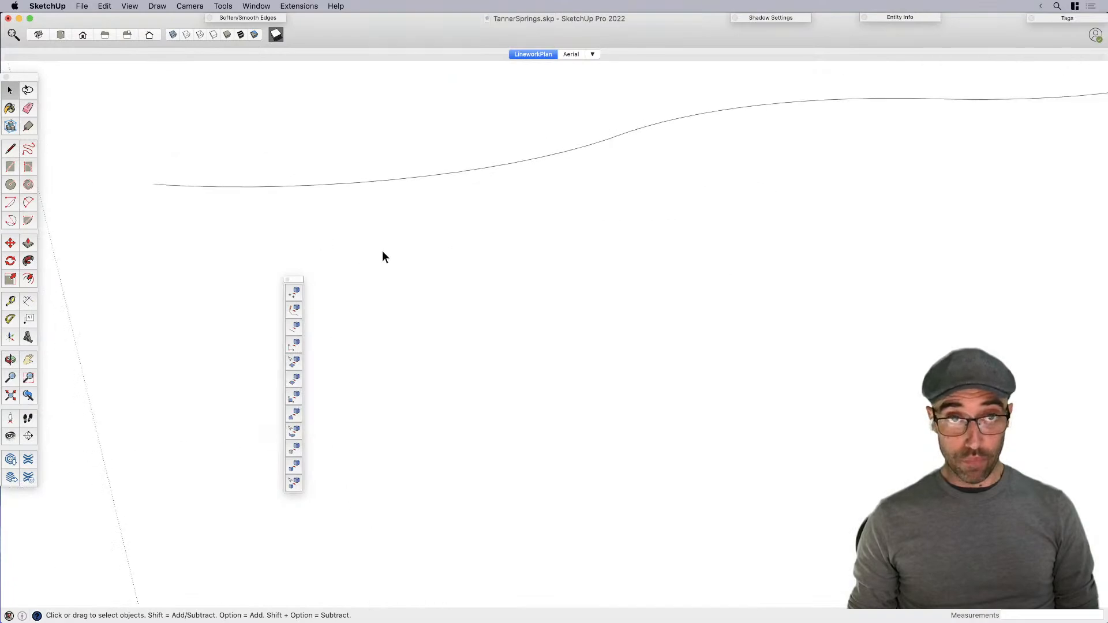
Step: Move the s4u-Components palette beside the main toolset and open the standalone rail post component for editing
scroll(453, 308, "up", 2)
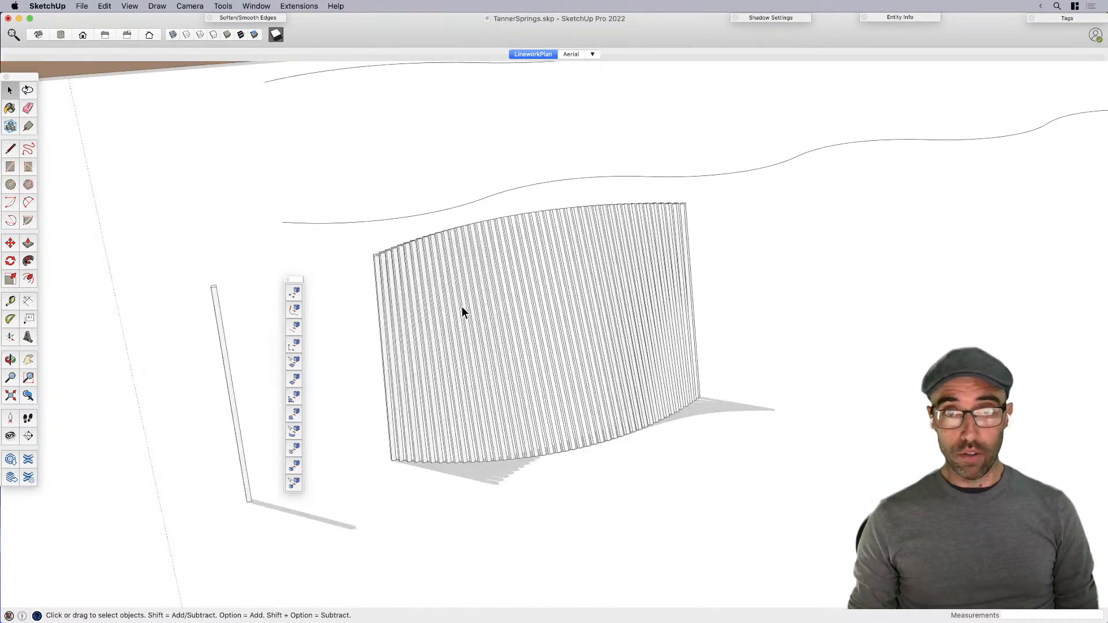
left_click_drag(299, 281, 60, 270)
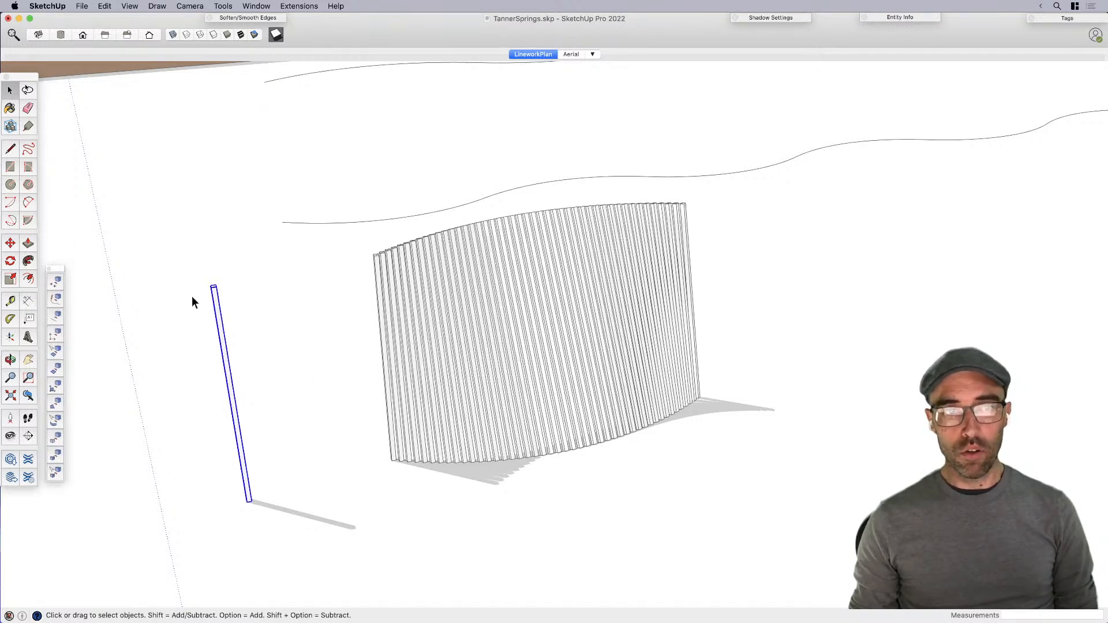
scroll(369, 338, "up", 1)
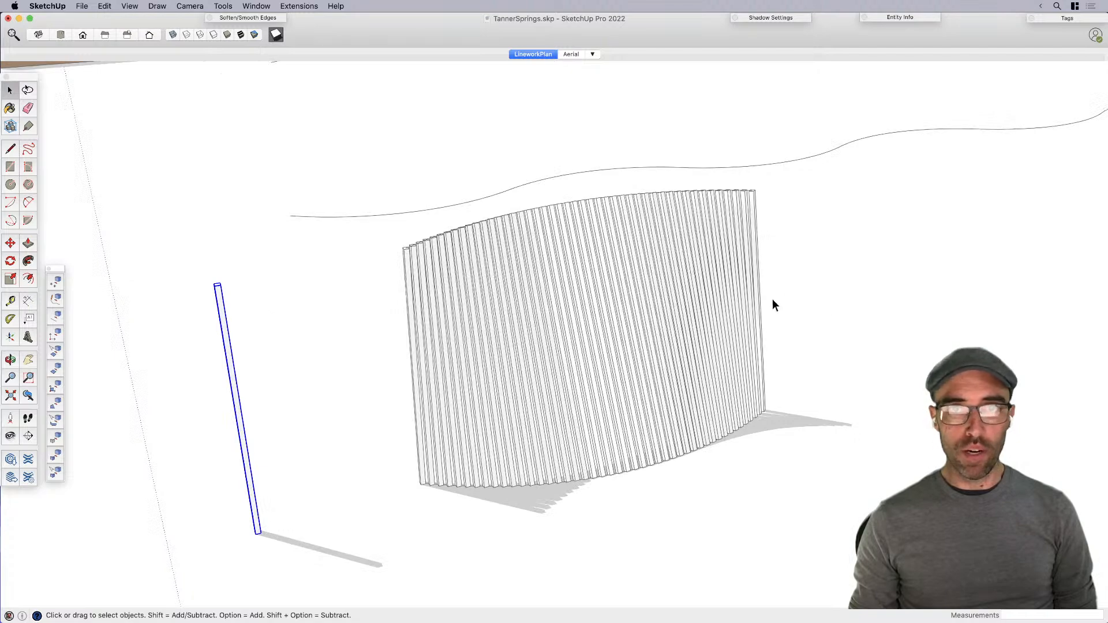
scroll(248, 314, "up", 4)
double_click(214, 229)
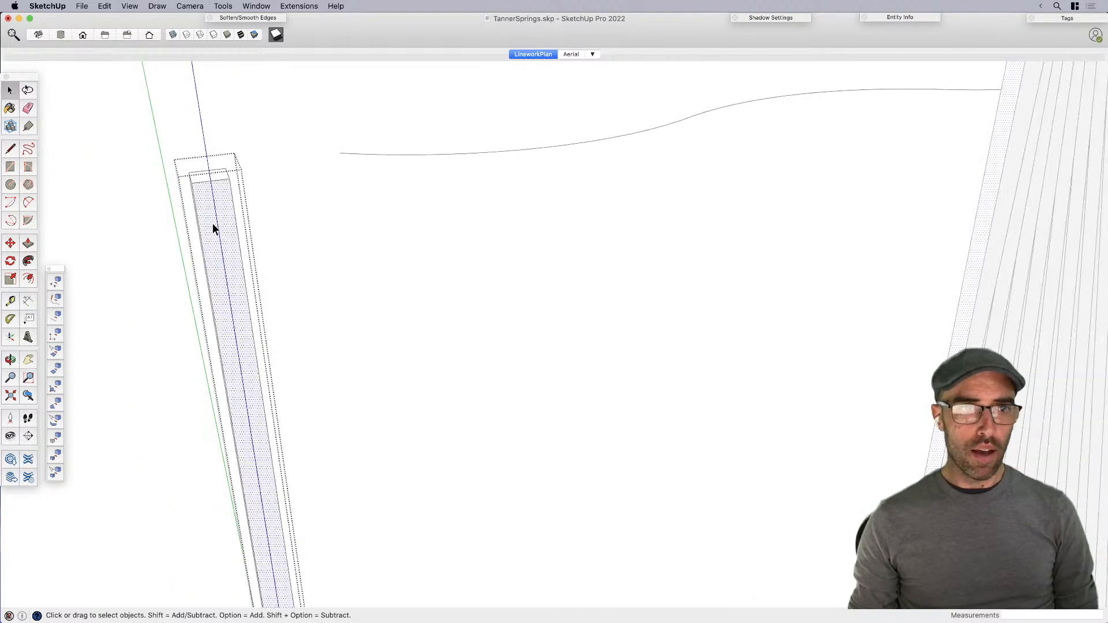
Step: Offset the outline of one side face of the post inward by 1 inch
scroll(221, 230, "down", 1)
scroll(279, 247, "down", 2)
middle_click_drag(232, 266, 372, 265)
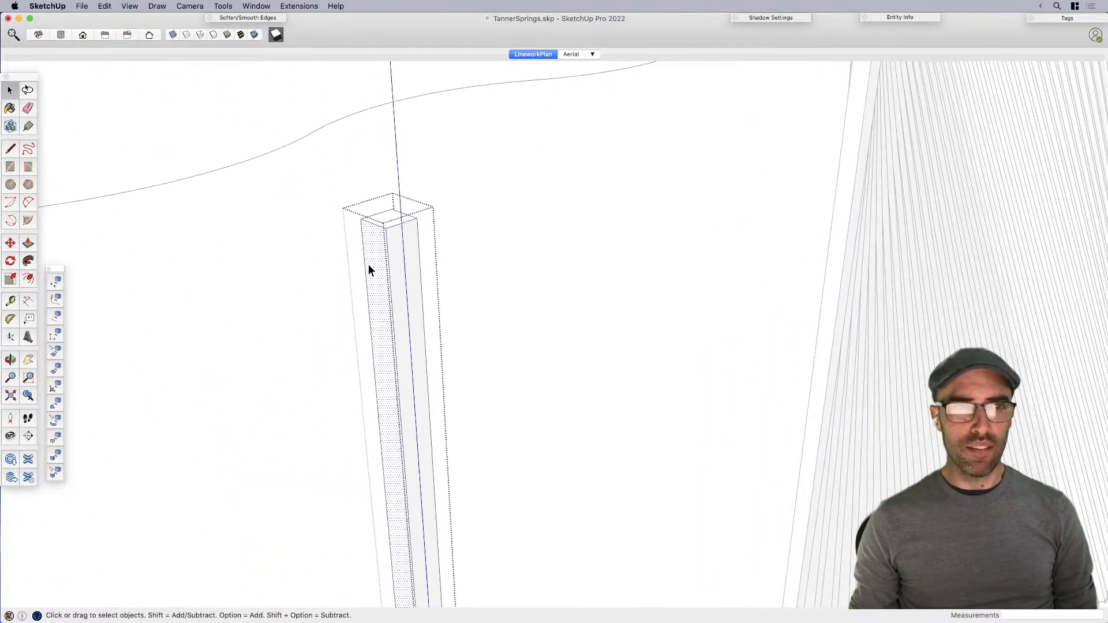
key("f")
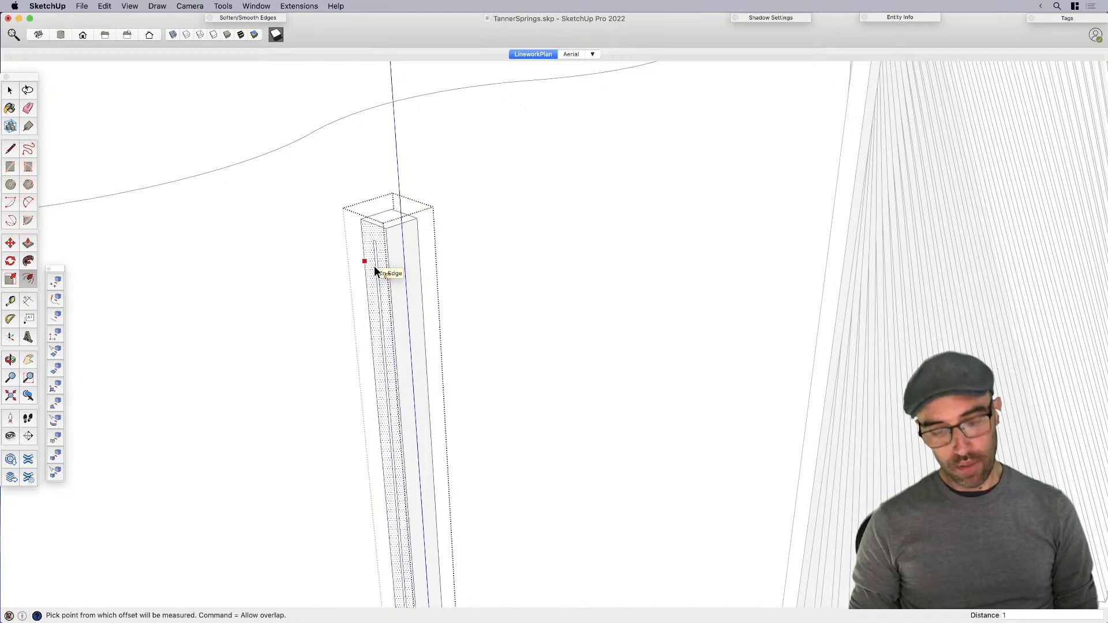
type("1.5")
key("Return")
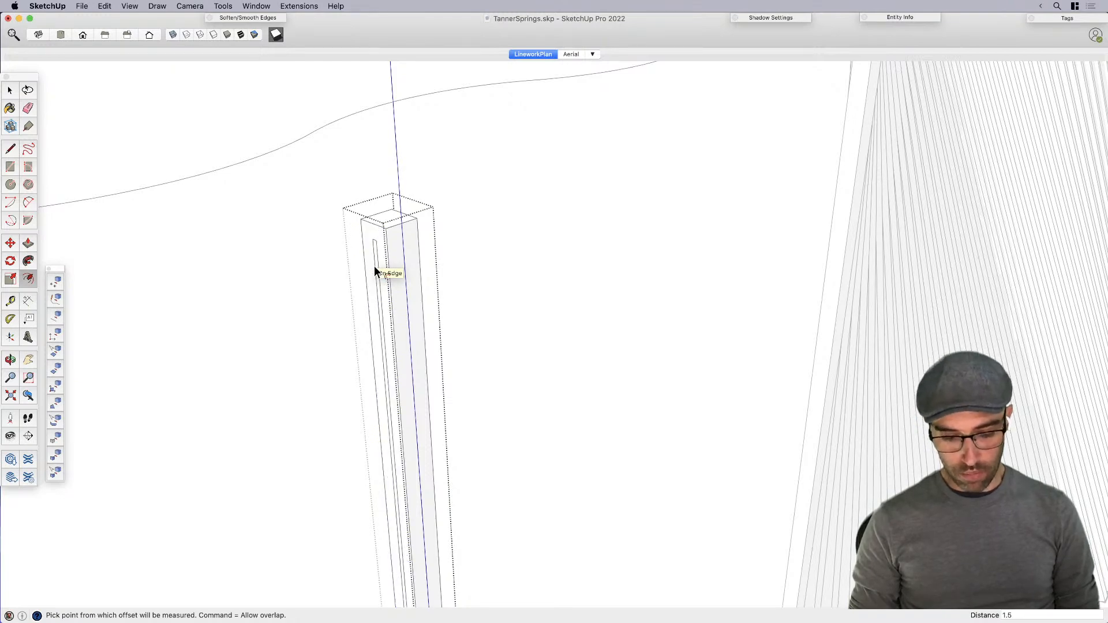
type("1")
key("Return")
key("space")
Step: Push/Pull the inset strip on that side face outward 2 inches to form a flange
scroll(373, 265, "up", 3)
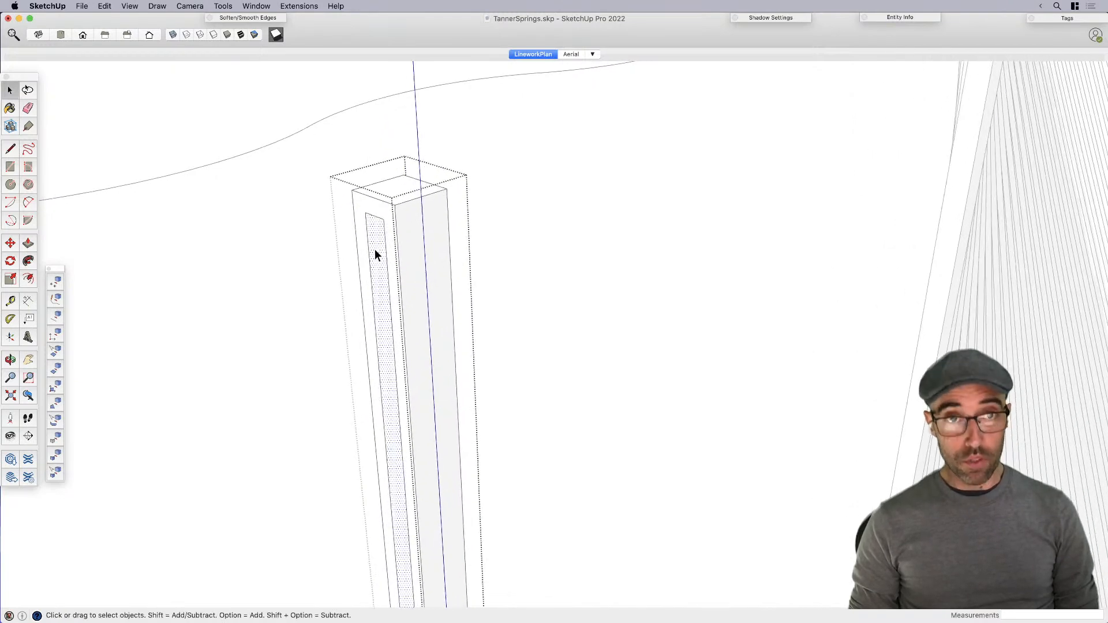
left_click(375, 248)
key("p")
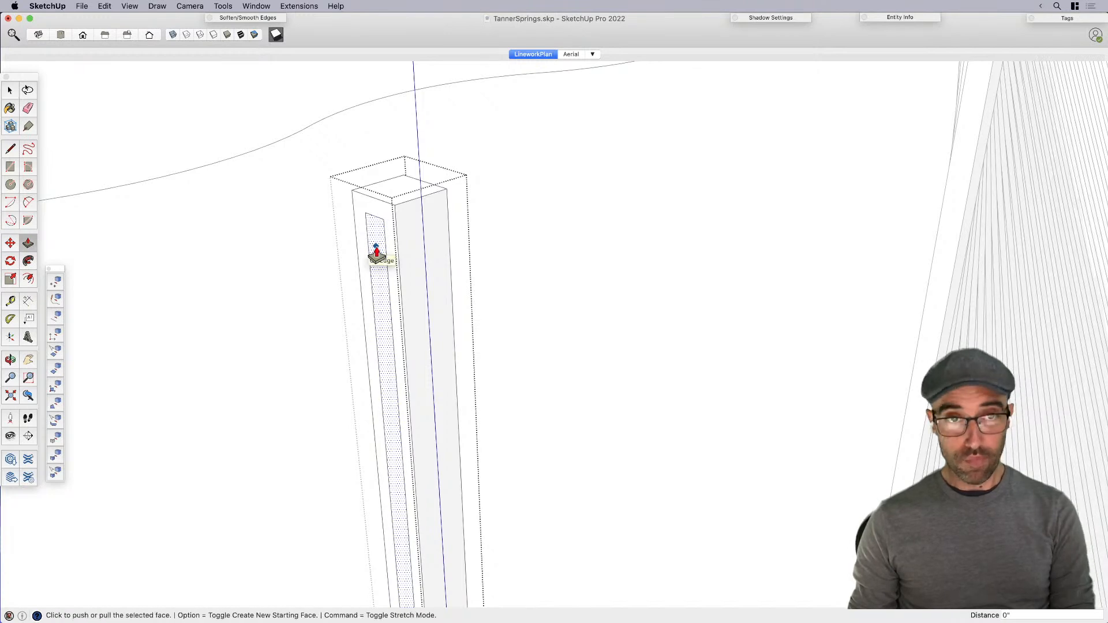
left_click(356, 267)
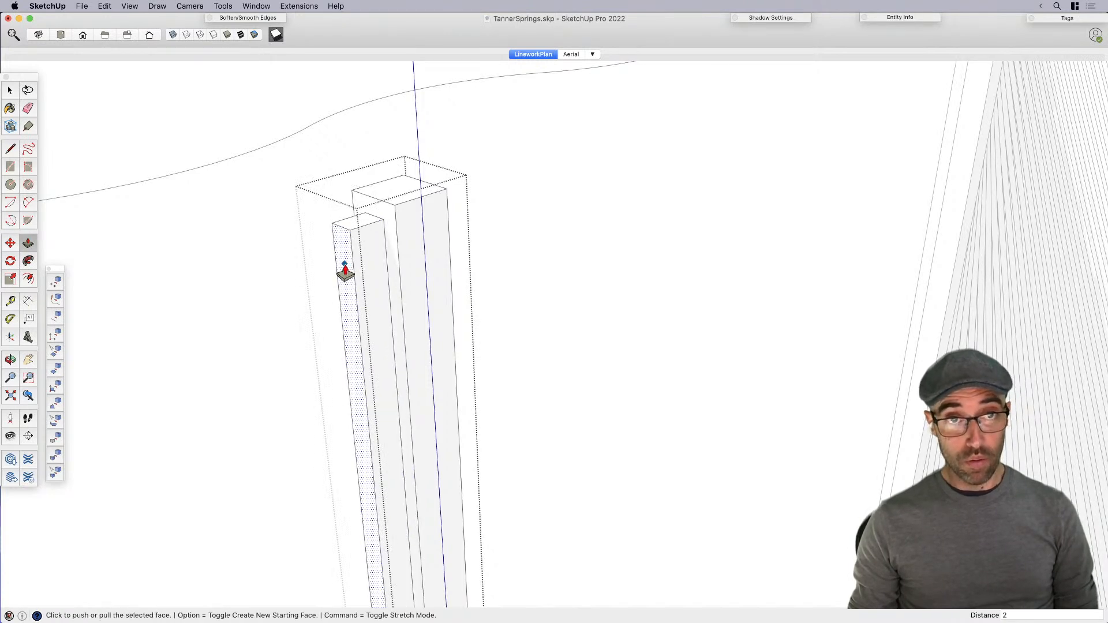
key("Return")
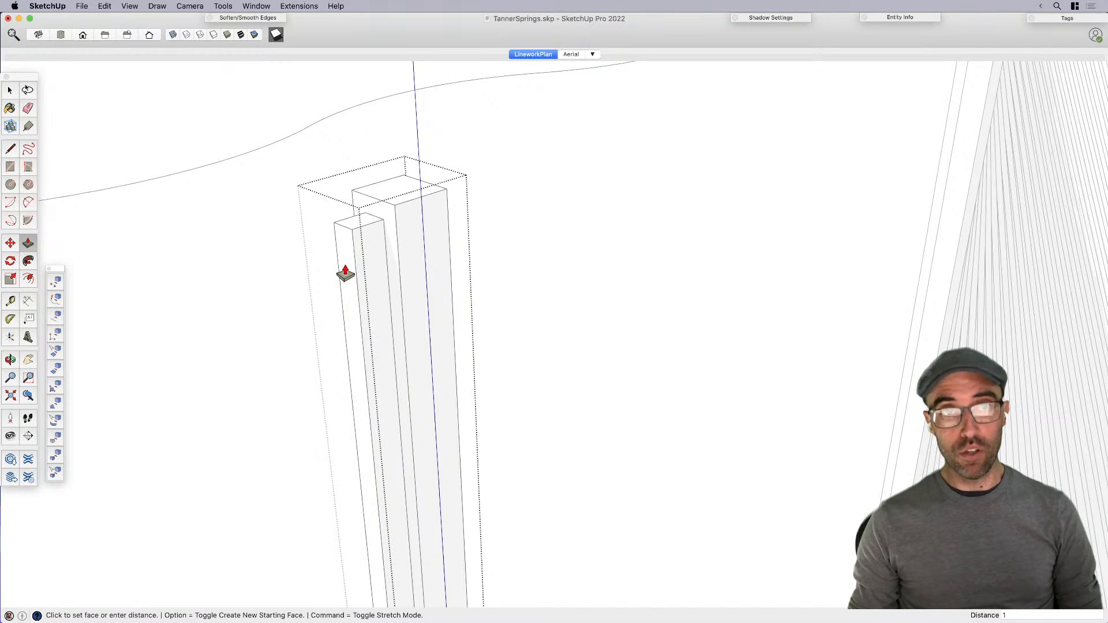
key("Return")
type("2")
key("Return")
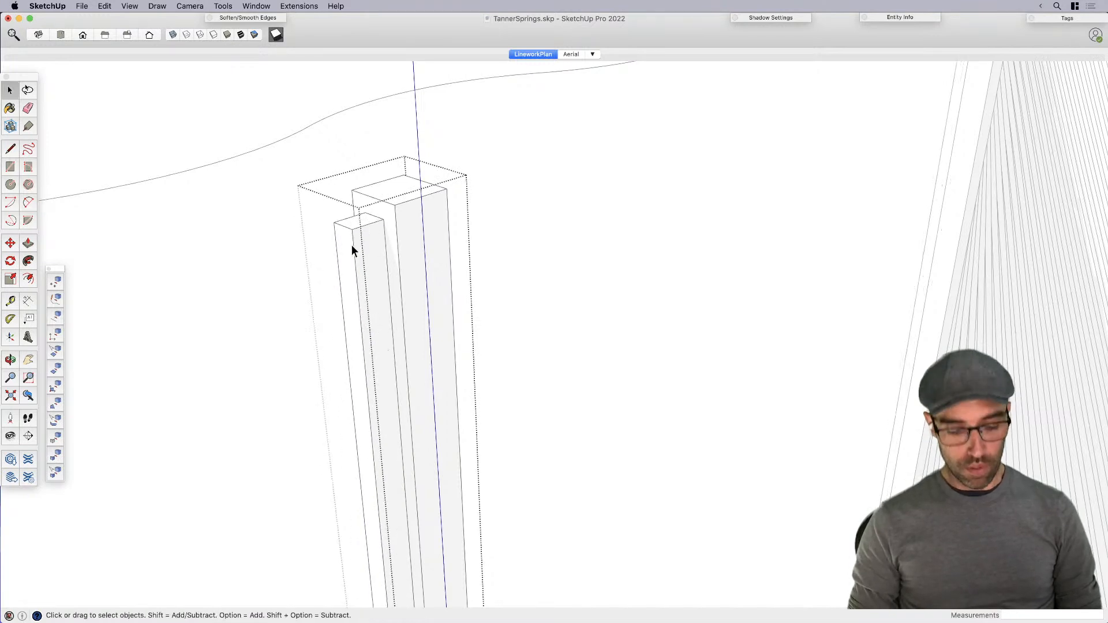
Step: Push/Pull the flange top level with the post top and erase the edge between them
key("p")
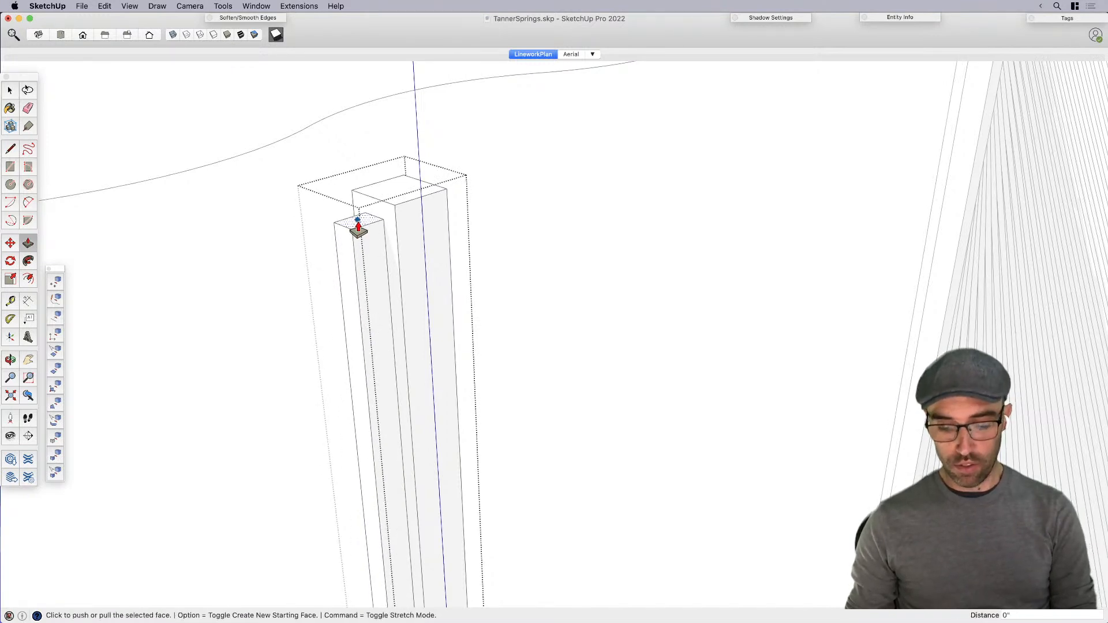
key("e")
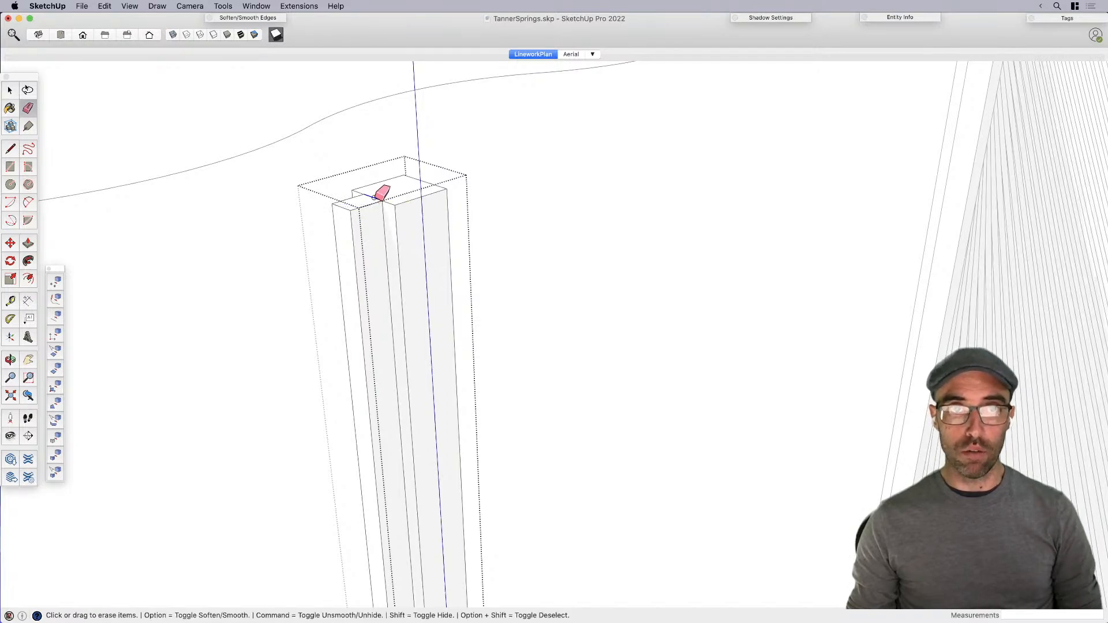
left_click(374, 198)
scroll(491, 265, "down", 3)
mouse_move(527, 260)
middle_mouse_down()
mouse_move(413, 270)
mouse_move(638, 235)
middle_mouse_up()
scroll(603, 274, "down", 5)
scroll(576, 285, "down", 1)
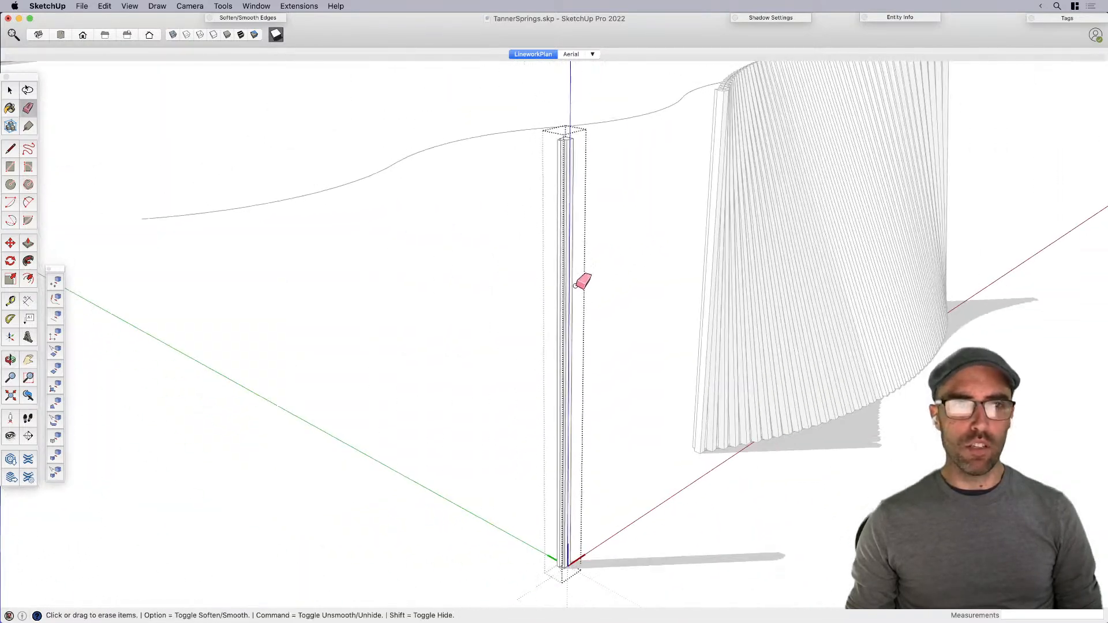
Step: Offset the outline of the post's opposite side face inward by 1 inch
key("space")
scroll(551, 324, "down", 2)
mouse_move(552, 324)
middle_mouse_down()
mouse_move(465, 429)
mouse_move(174, 500)
middle_mouse_up()
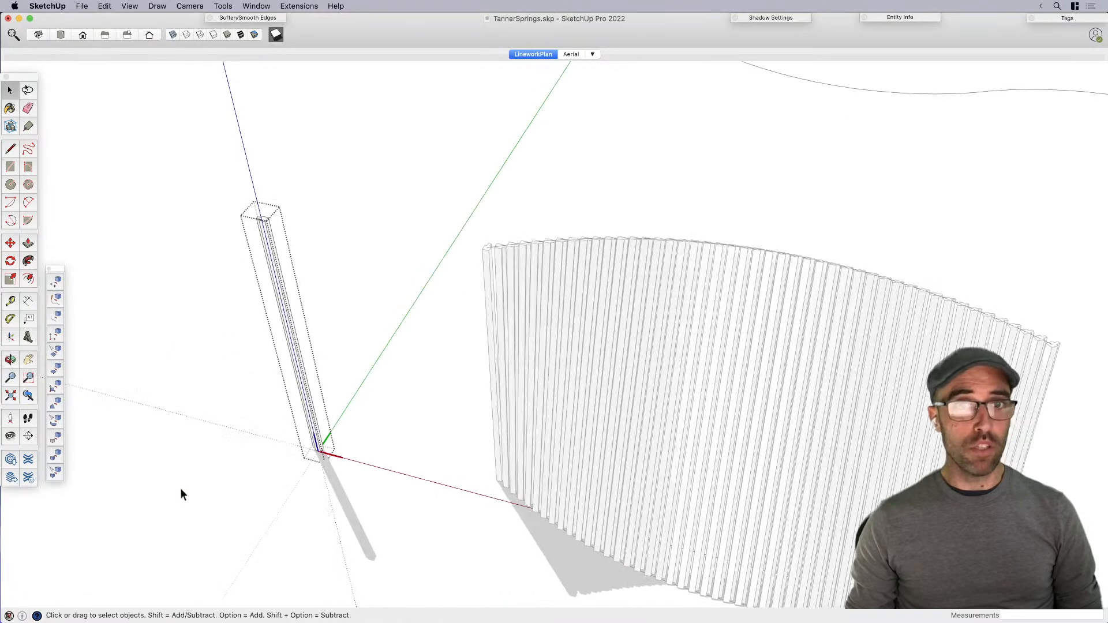
scroll(248, 240, "up", 6)
left_click(267, 217)
scroll(269, 214, "up", 2)
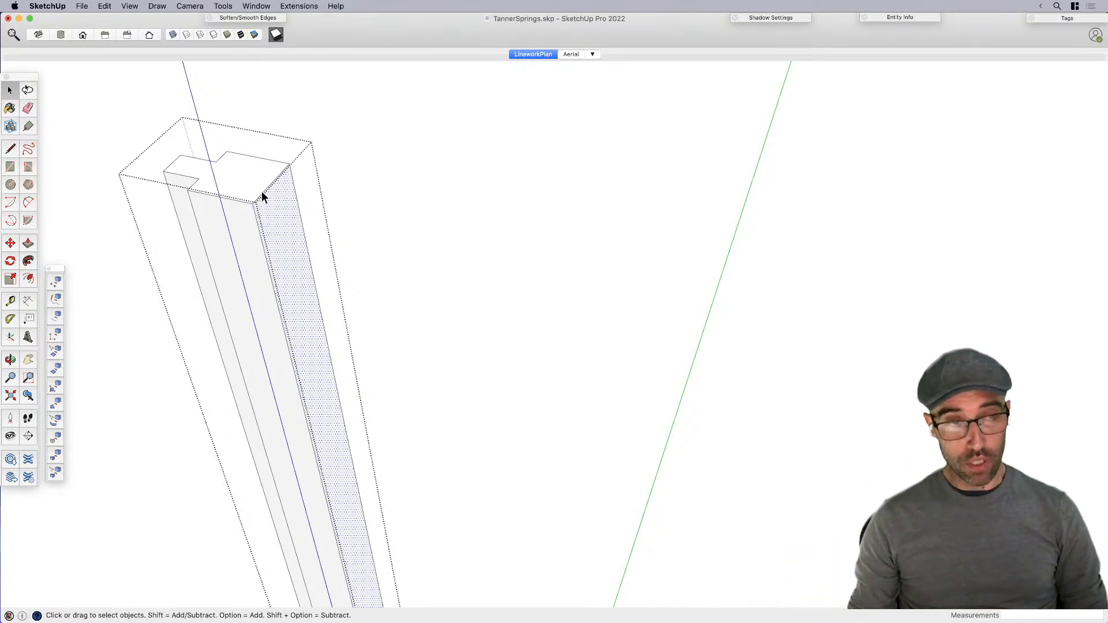
key("f")
left_click(277, 218)
type("1")
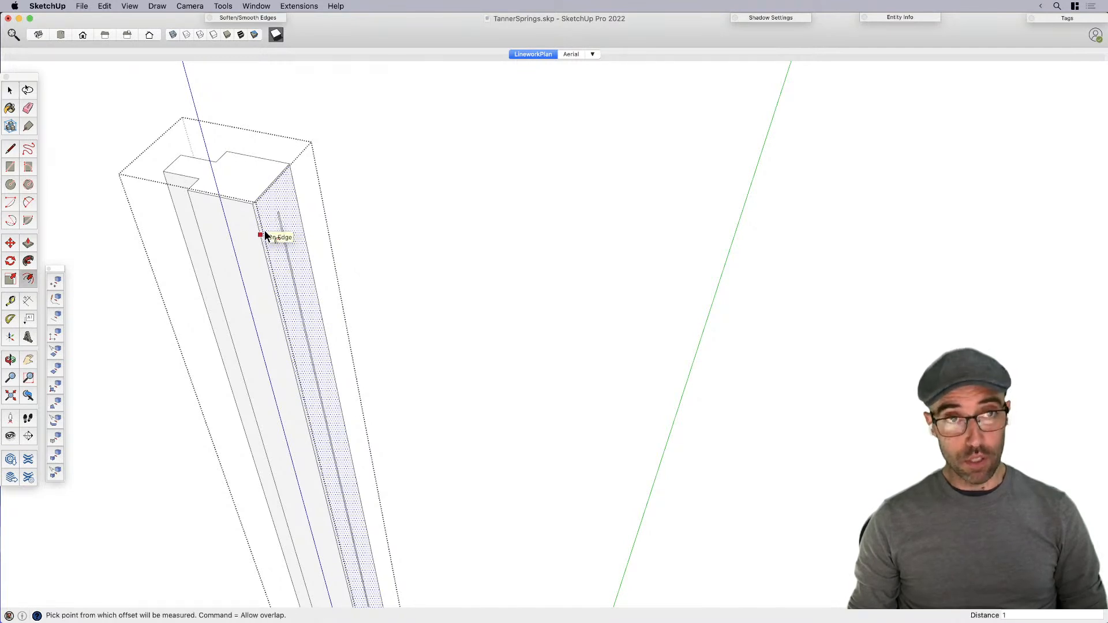
key("Return")
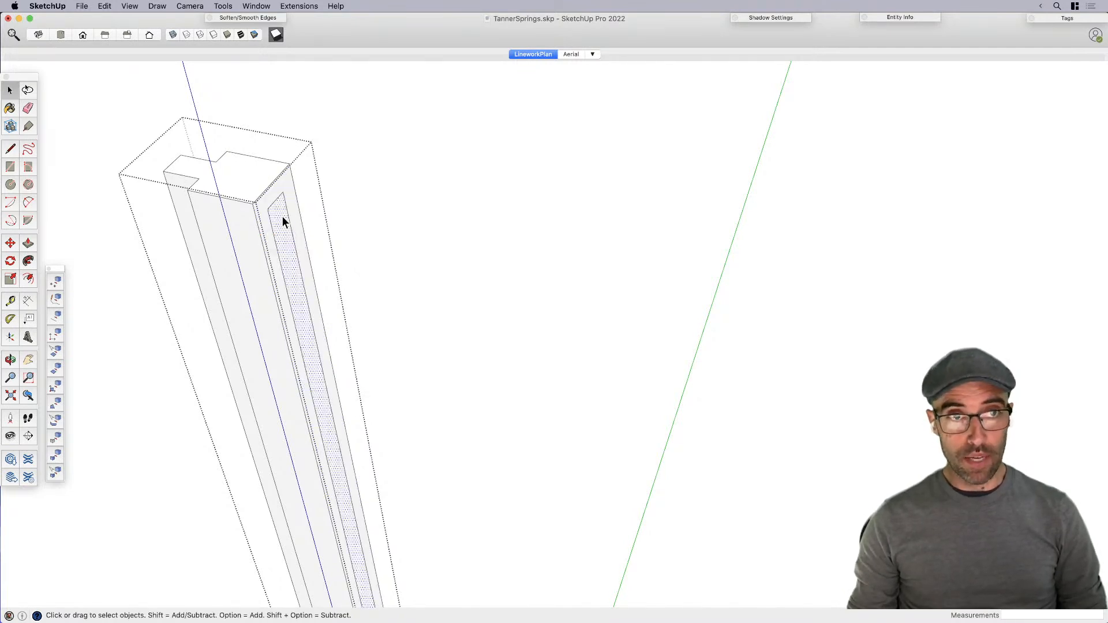
Step: Push/Pull the inset strip on the opposite side outward 2 inches to form the second flange
key("p")
left_click(282, 222)
type("1")
key("Return")
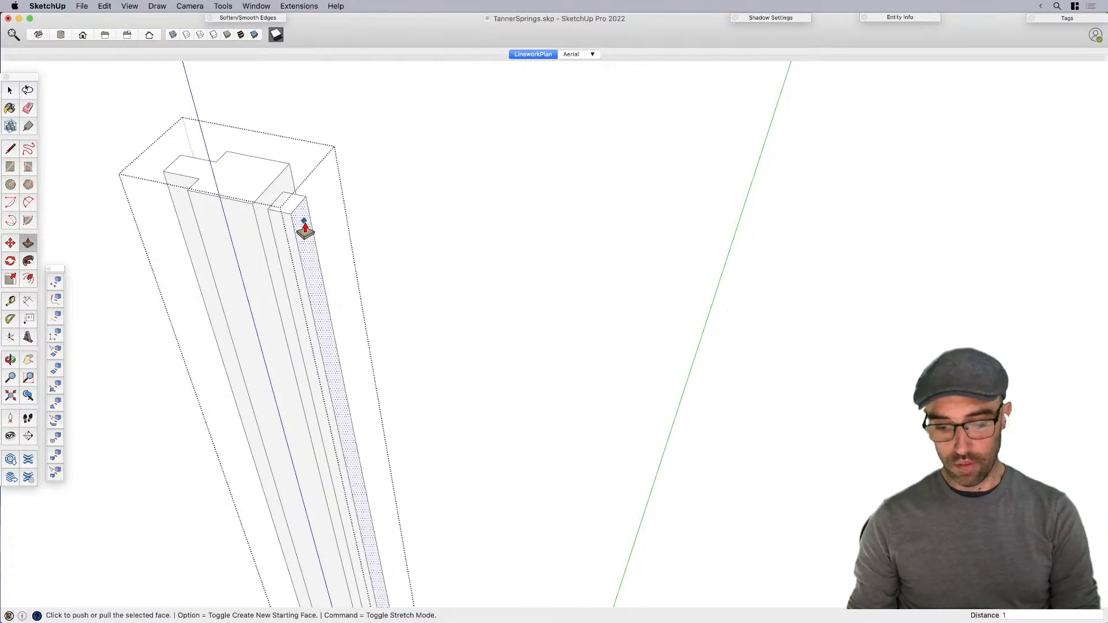
type("2")
key("Return")
key("space")
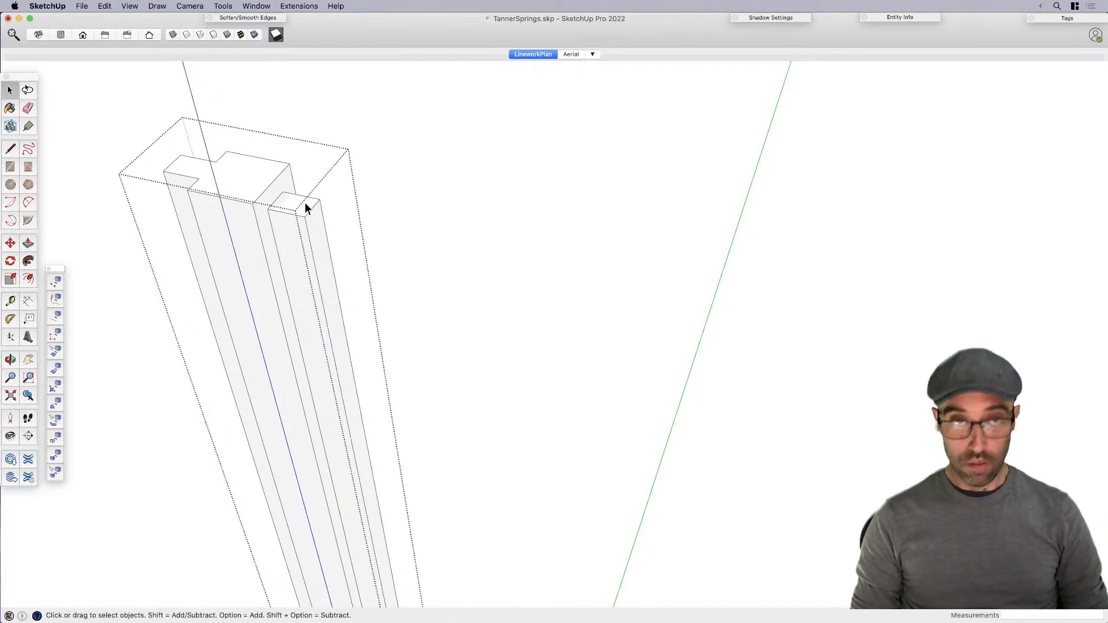
Step: Raise the second flange level with the post top, erase the dividing edge and leave the component
key("p")
left_click(290, 206)
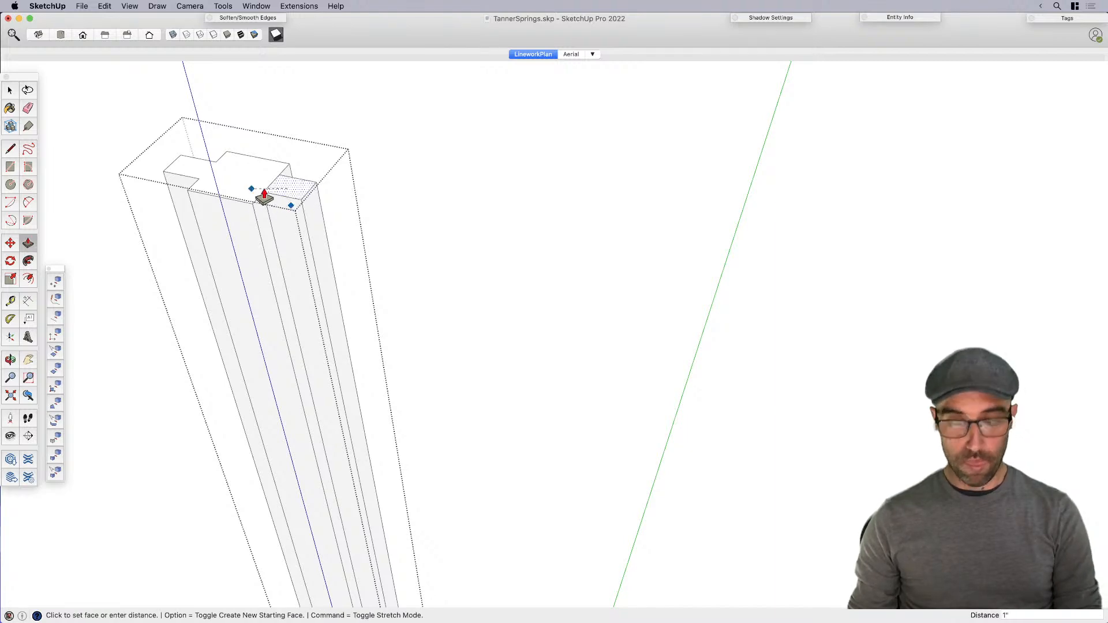
key("space")
scroll(271, 184, "down", 8)
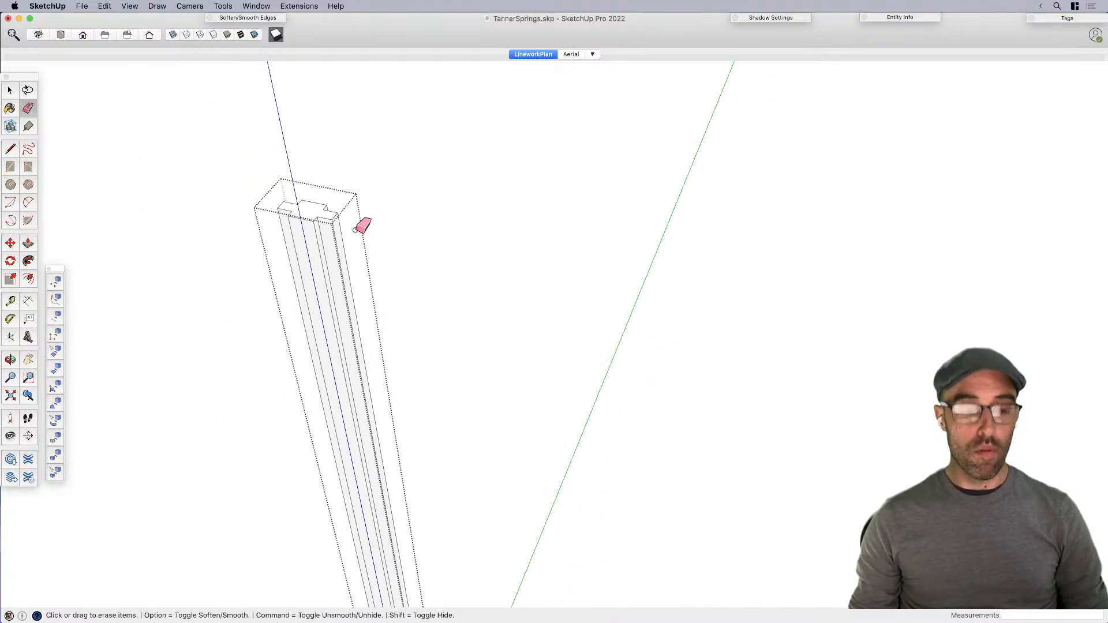
scroll(247, 248, "down", 4)
scroll(504, 293, "up", 4)
middle_click_drag(504, 293, 460, 298)
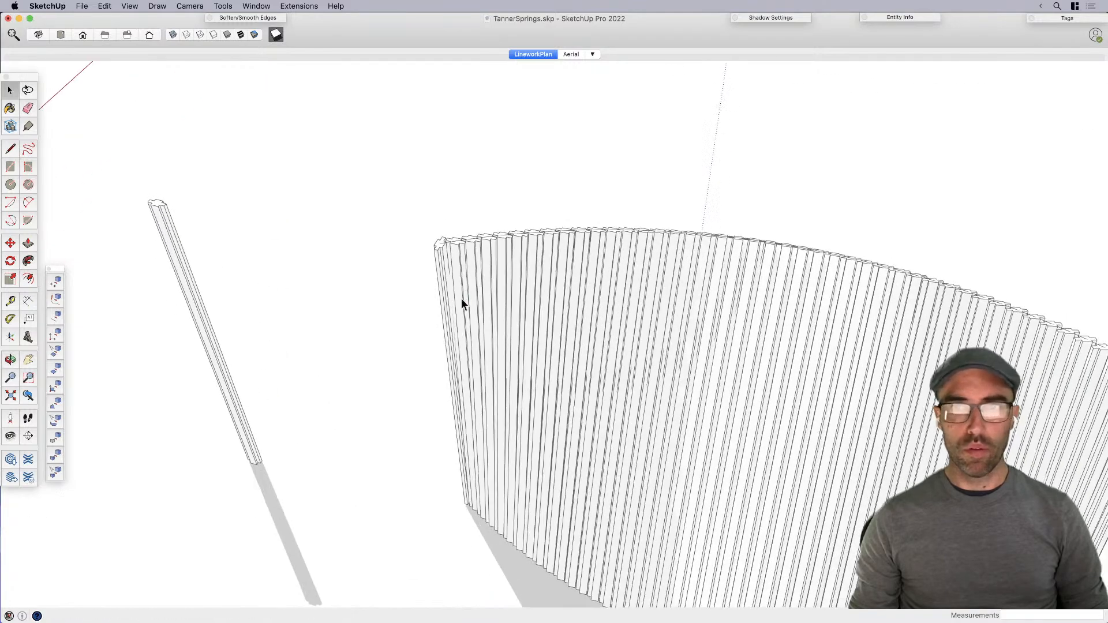
Step: Open a rail post in the wall, rotate all its geometry 75 degrees about its centre, and close the component
scroll(461, 247, "up", 5)
middle_click_drag(565, 259, 496, 306)
double_click(494, 249)
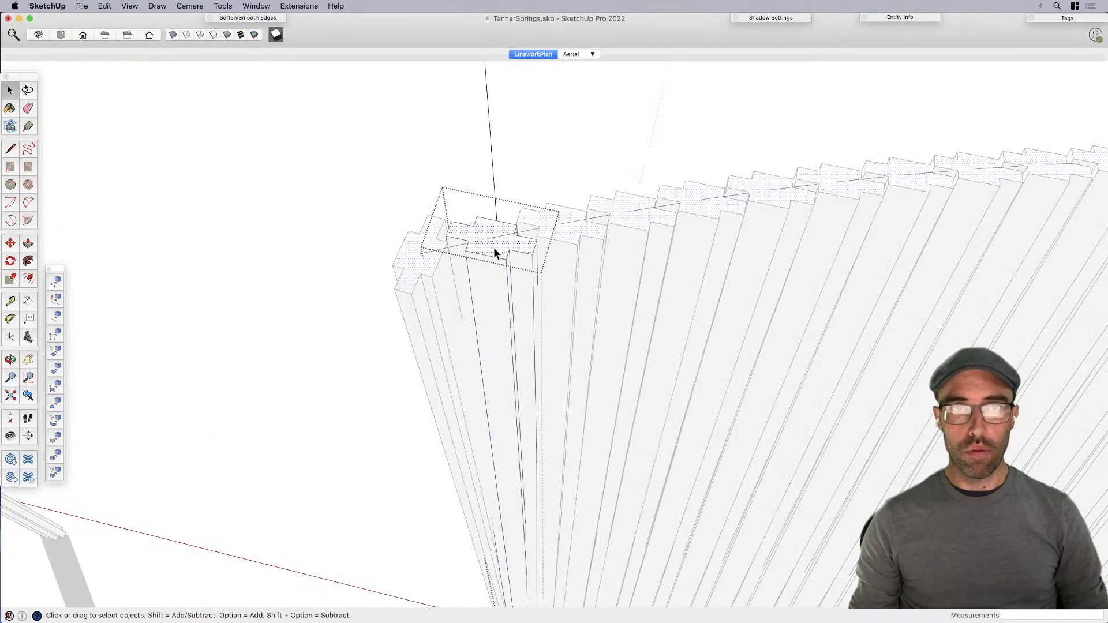
triple_click(494, 249)
scroll(494, 253, "up", 4)
key("q")
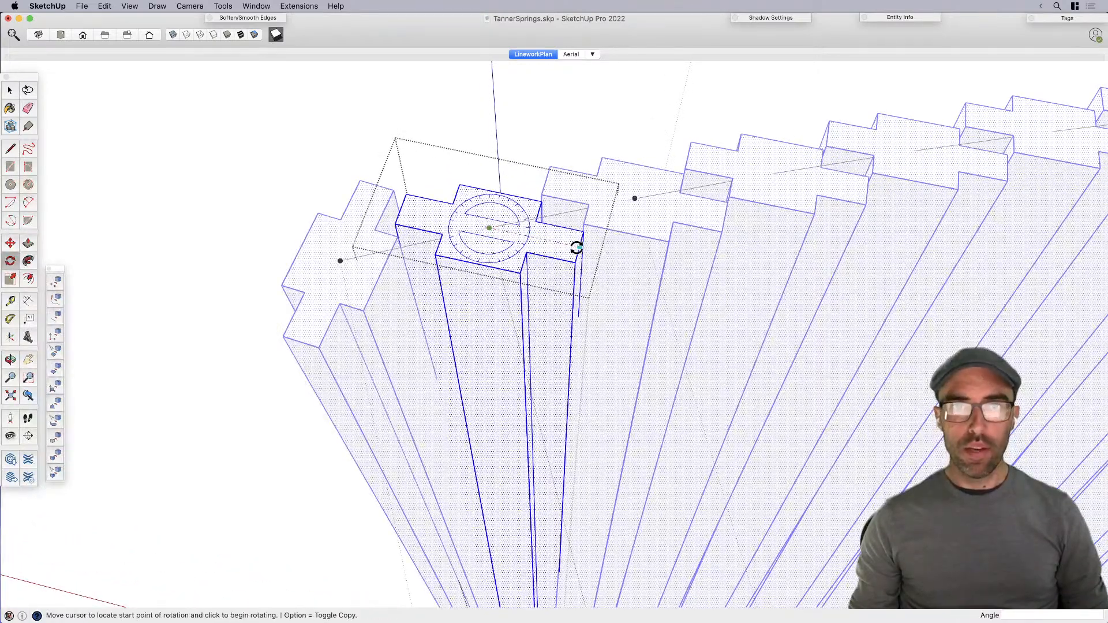
scroll(548, 285, "down", 5)
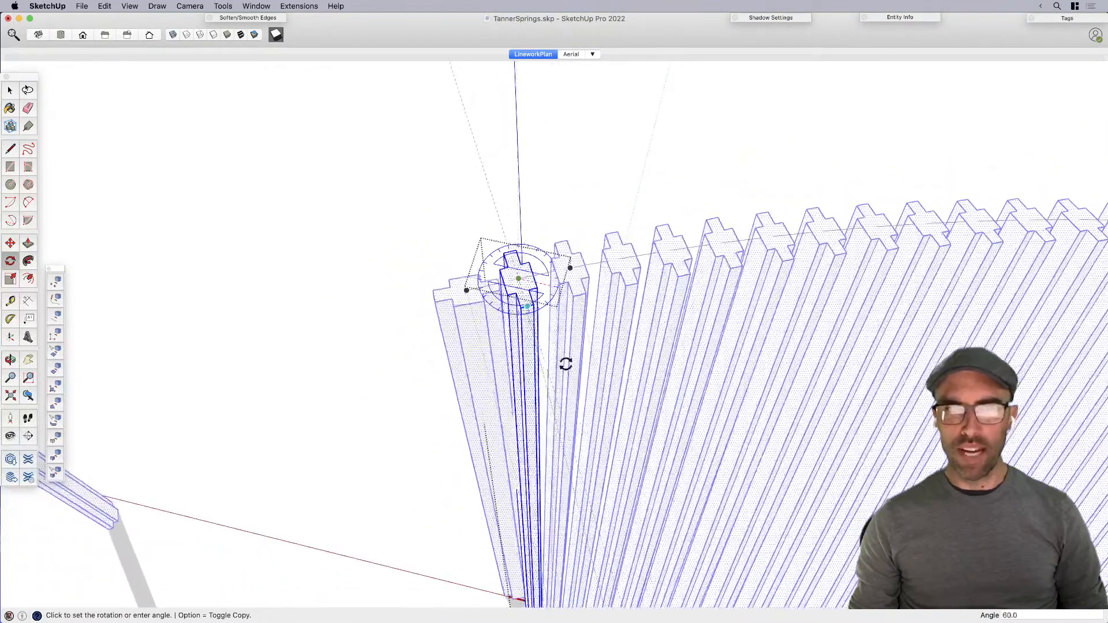
scroll(553, 381, "down", 5)
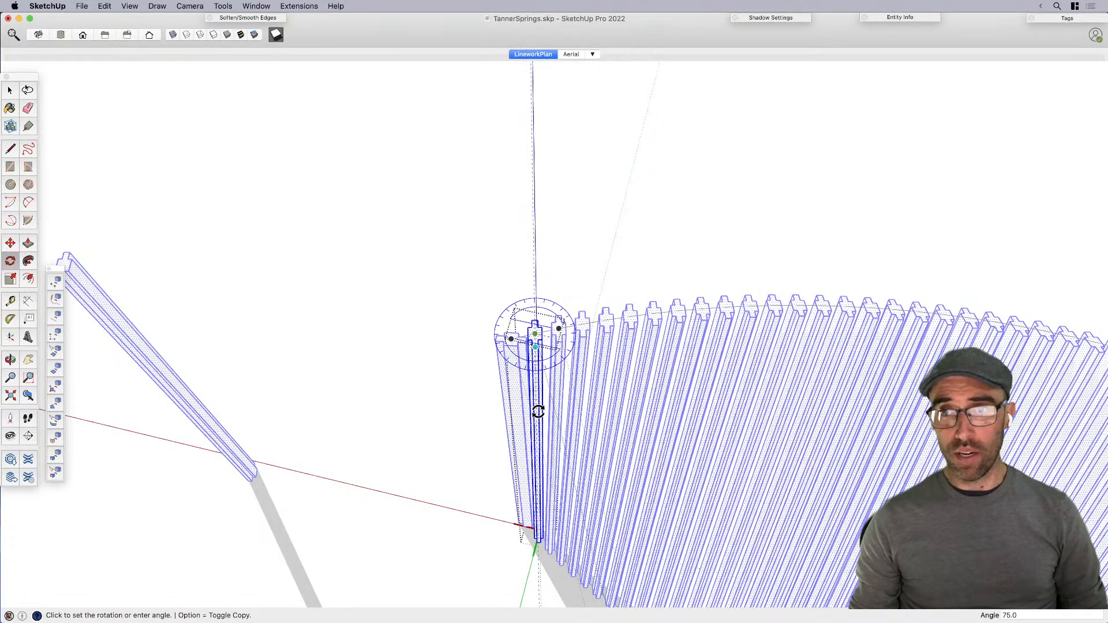
key("Escape")
key("space")
left_click(398, 230)
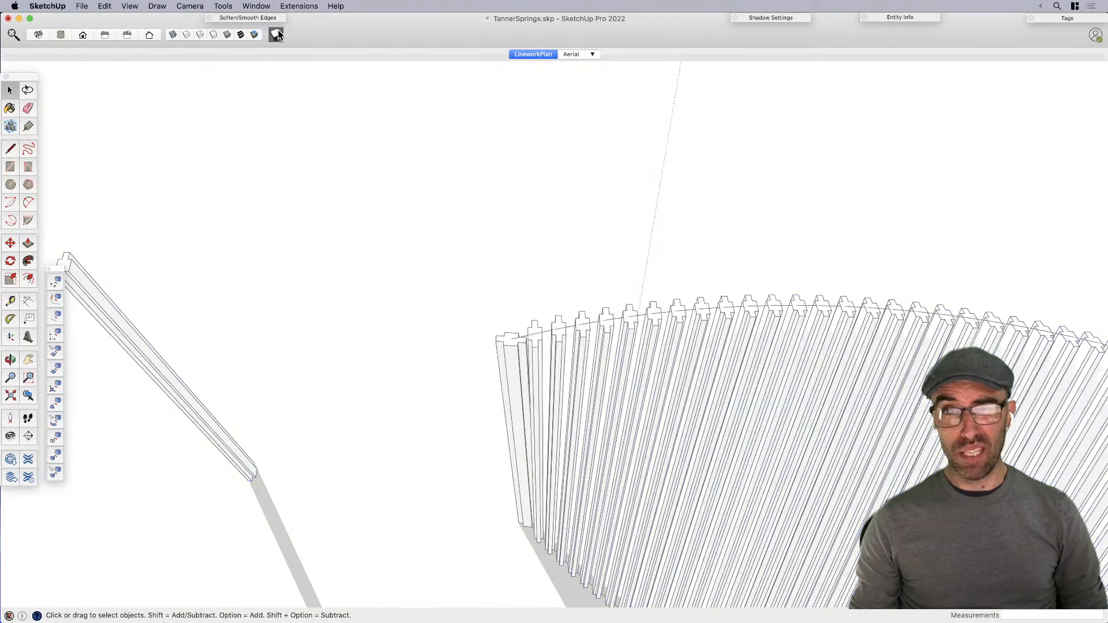
Step: Turn off shadows and compare the rail wall with the reference photo IMG_6992-1300x650.jpg in Preview
scroll(454, 332, "down", 5)
key("h")
left_click_drag(715, 395, 497, 302)
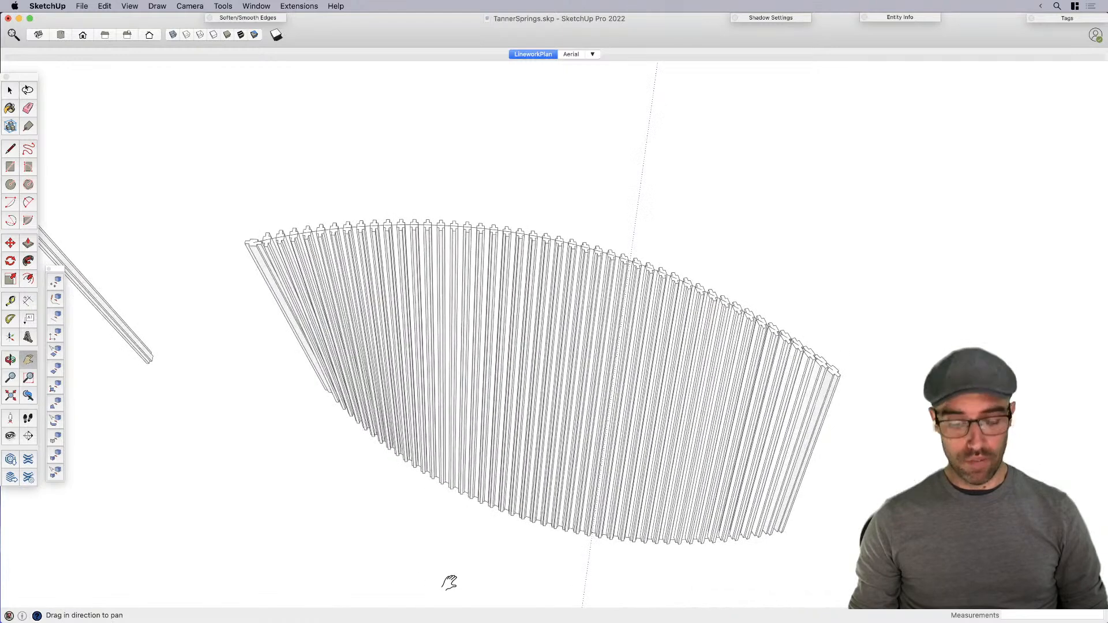
key("super+Tab")
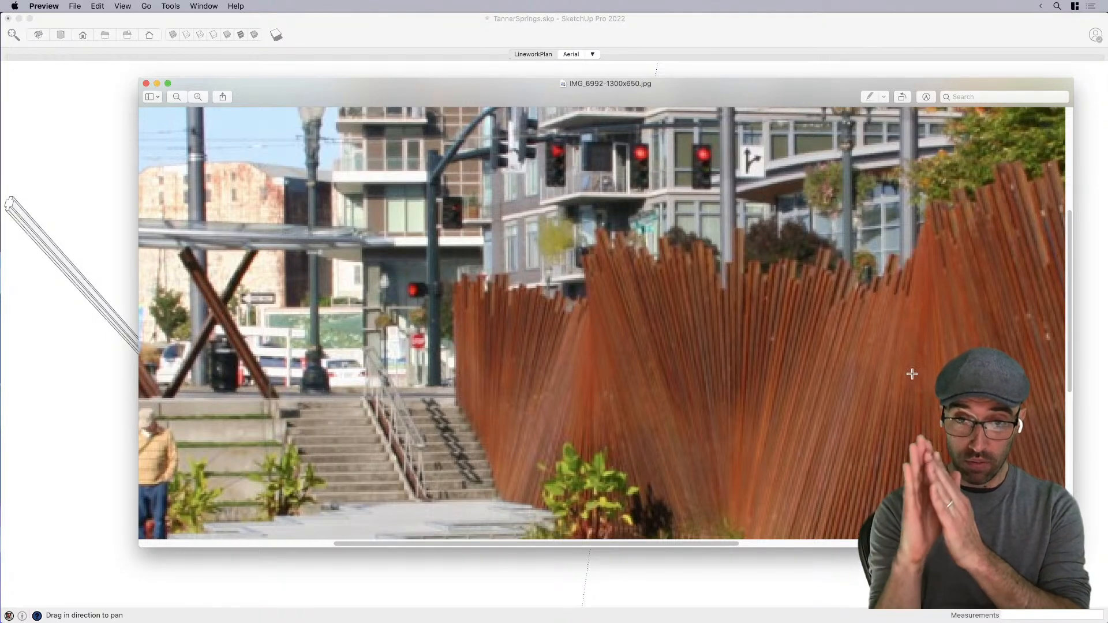
left_click(86, 243)
scroll(483, 321, "down", 3)
key("space")
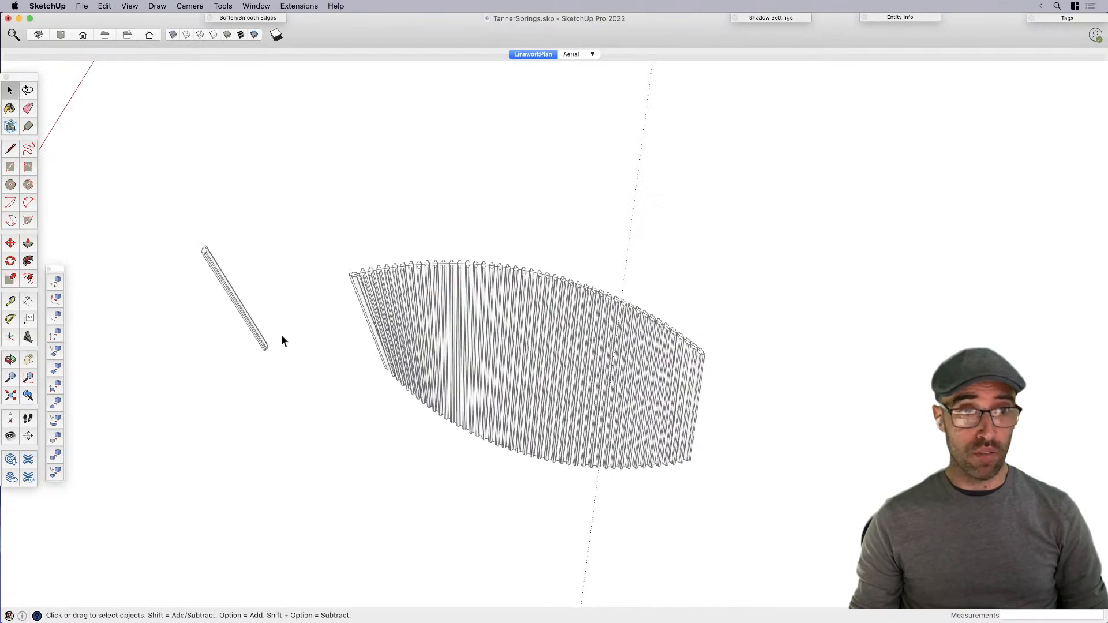
Step: Select all the rail posts of the curved section, excluding the separate post, and group them
middle_click_drag(427, 354, 573, 339)
left_click(574, 339)
middle_click_drag(524, 397, 576, 340)
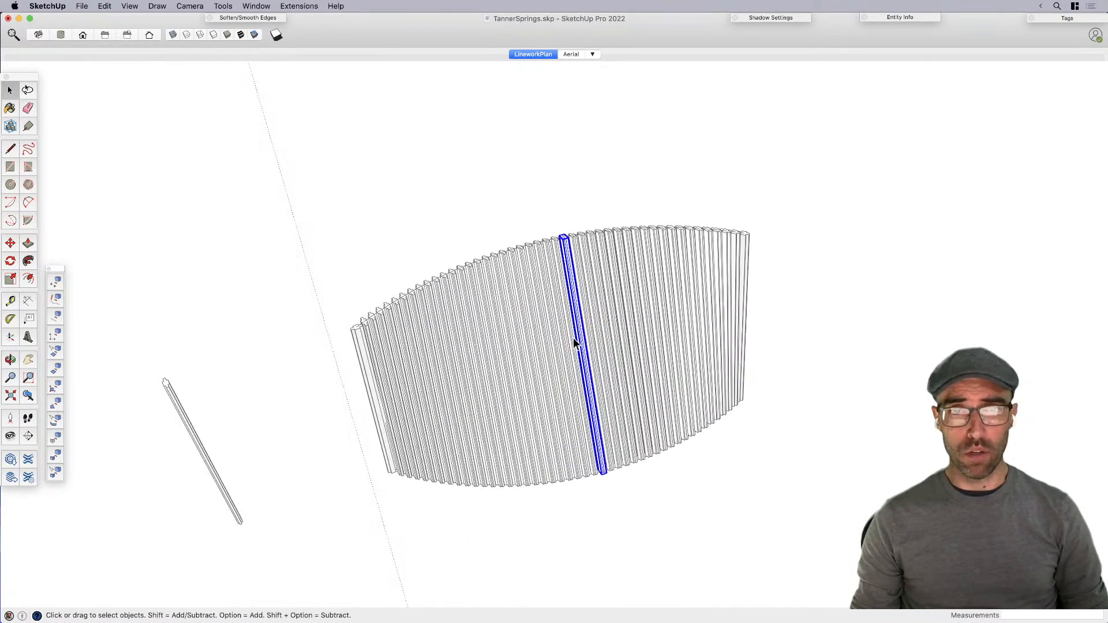
middle_click_drag(480, 367, 436, 205)
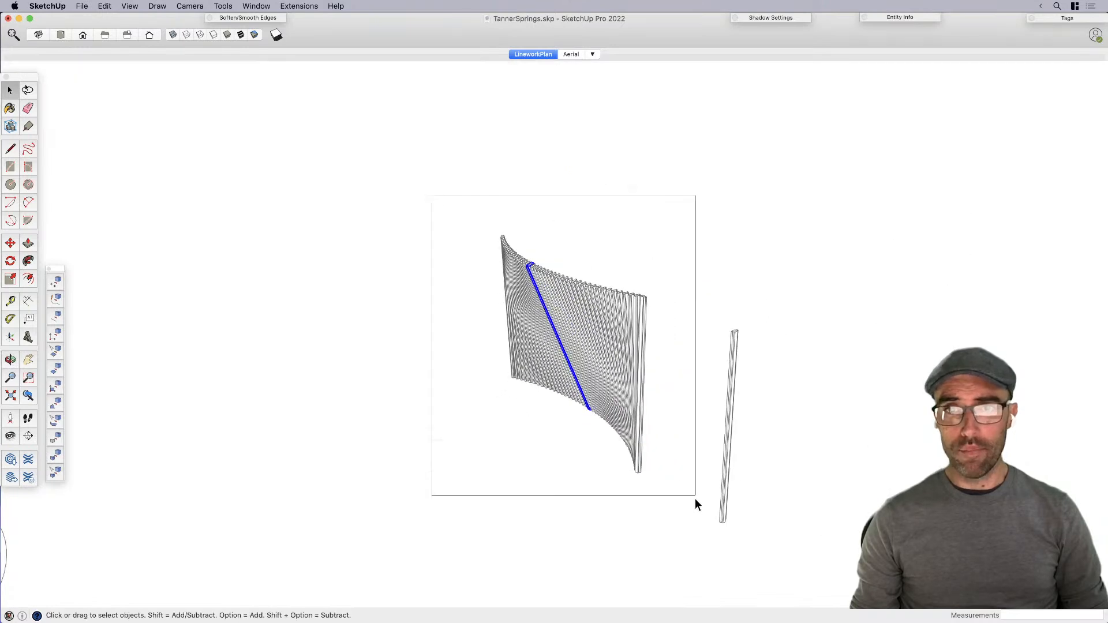
left_click_drag(695, 500, 692, 499)
key("g")
key("Return")
Step: Move the rail section group onto the red base line of the park's wavy wall, at the end beside the steps
key("m")
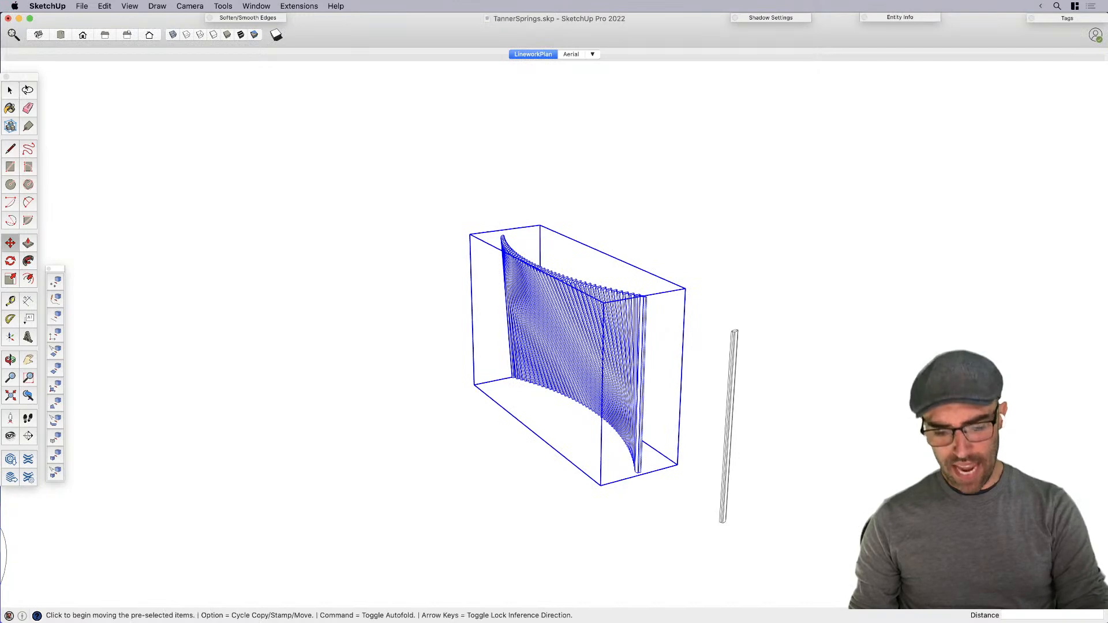
scroll(599, 480, "up", 2)
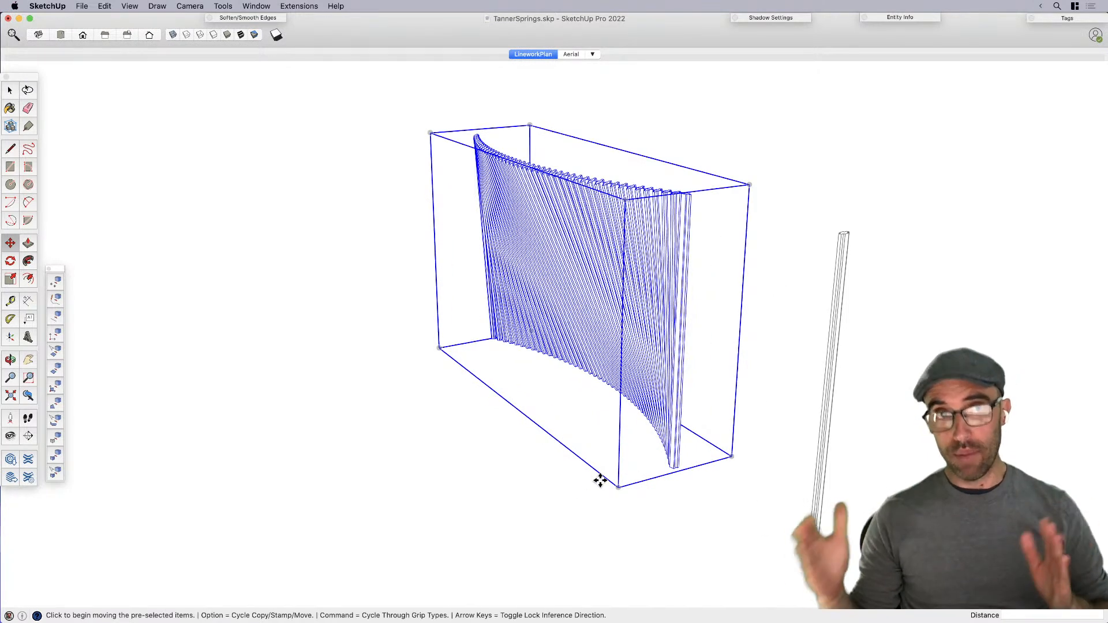
scroll(672, 473, "up", 2)
scroll(678, 481, "down", 4)
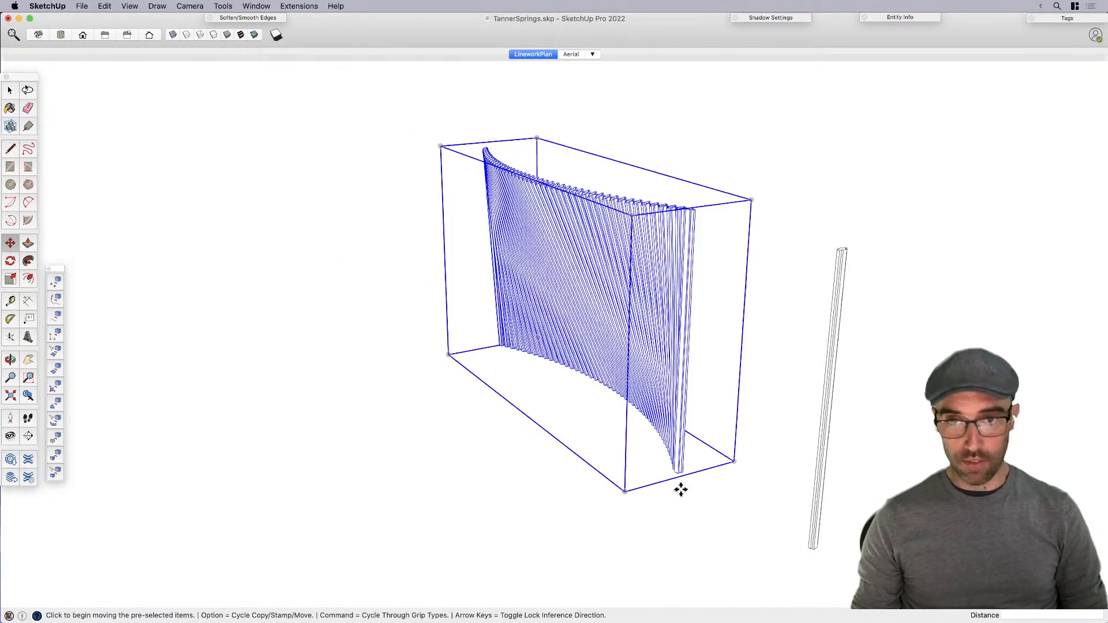
key("space")
key("m")
left_click(680, 480)
scroll(698, 467, "down", 6)
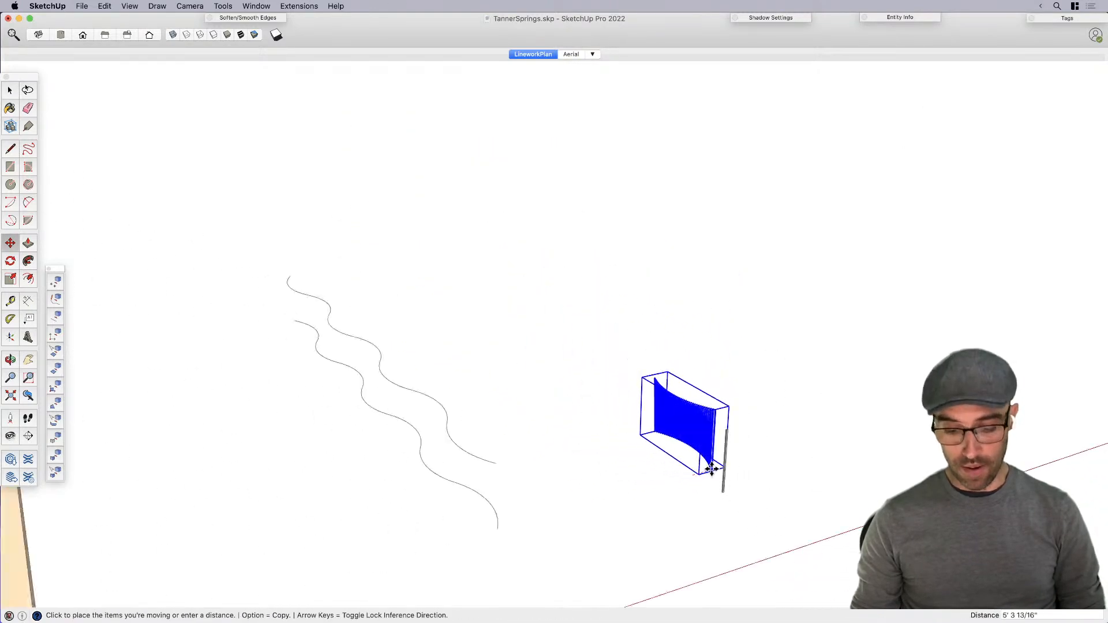
scroll(462, 502, "up", 6)
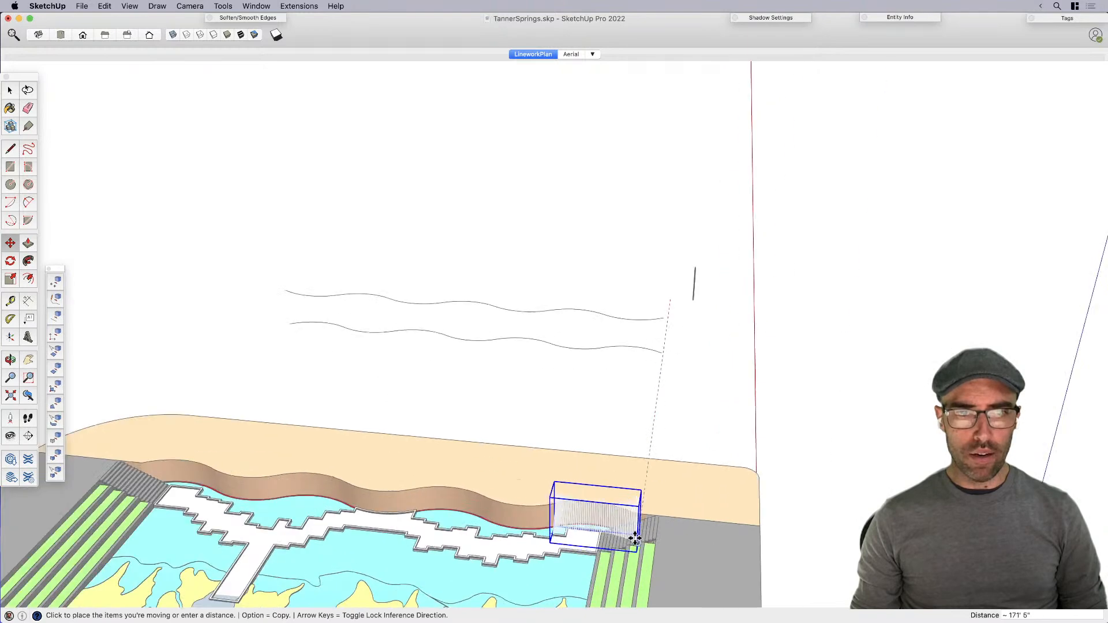
middle_click_drag(679, 452, 440, 477)
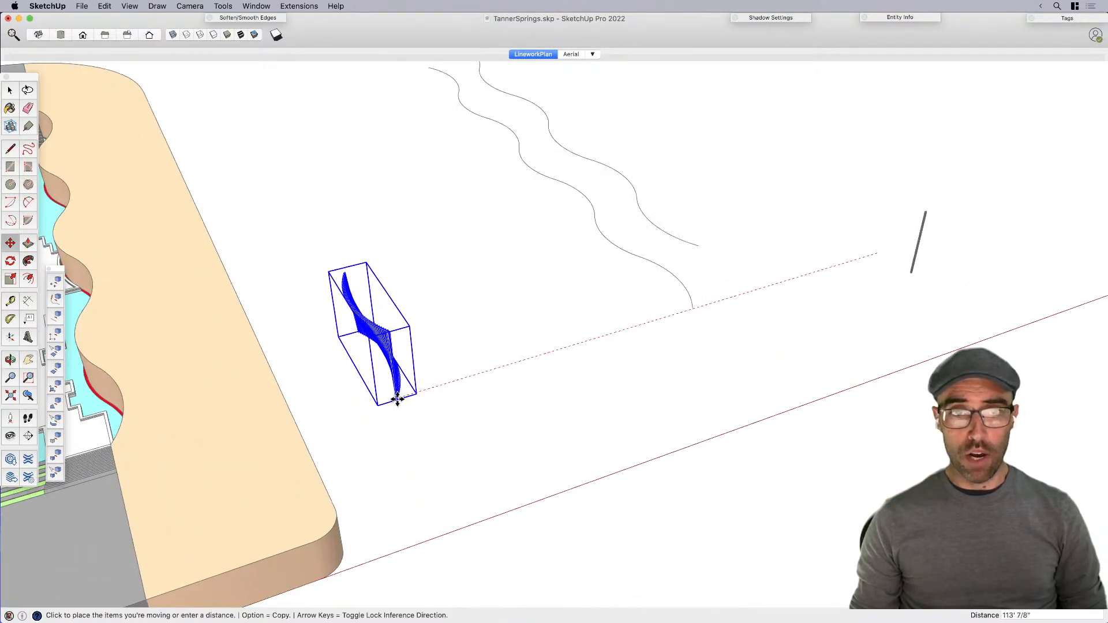
scroll(756, 389, "down", 2)
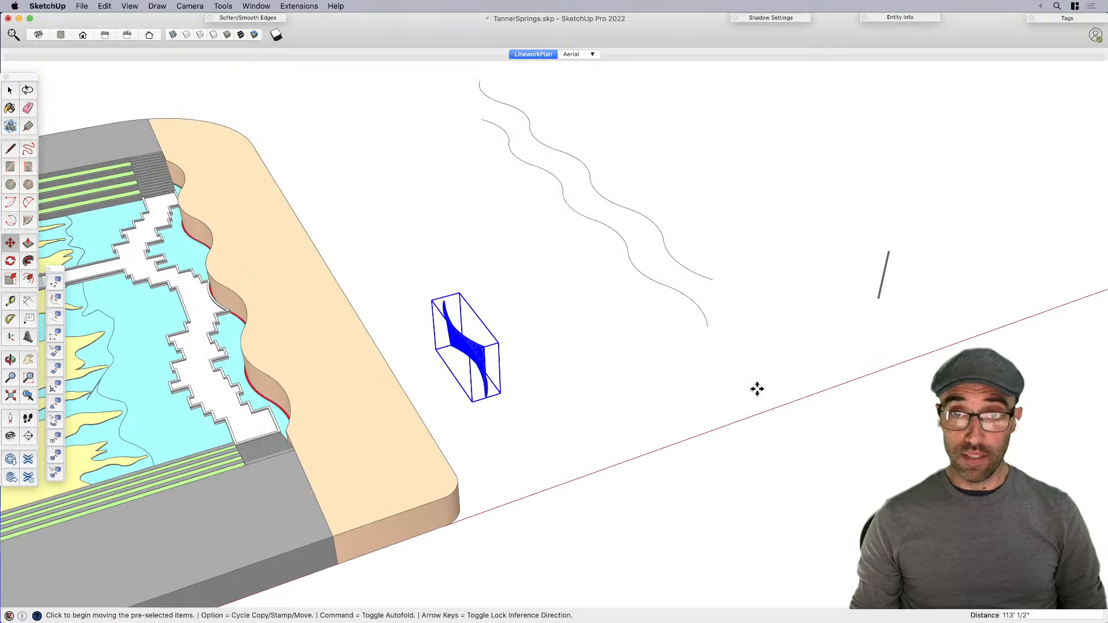
left_click(563, 456)
scroll(564, 456, "down", 3)
middle_click_drag(285, 470, 679, 545)
scroll(683, 450, "up", 6)
left_click(655, 507)
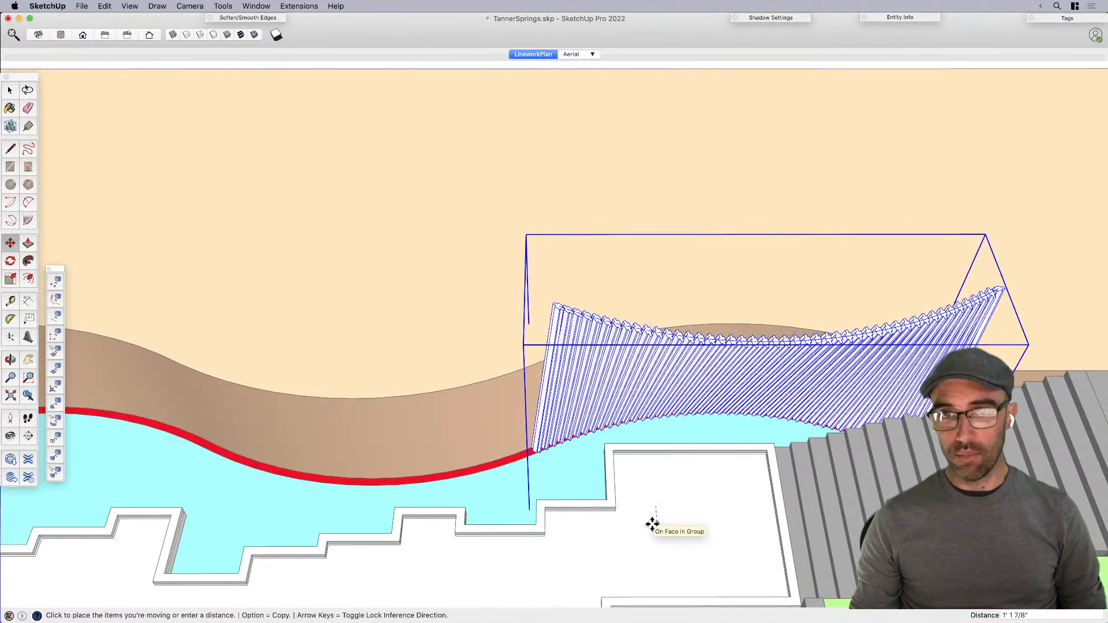
Step: Copy the rail section along the wavy wall to the next curve
key("space")
scroll(658, 490, "down", 3)
key("m")
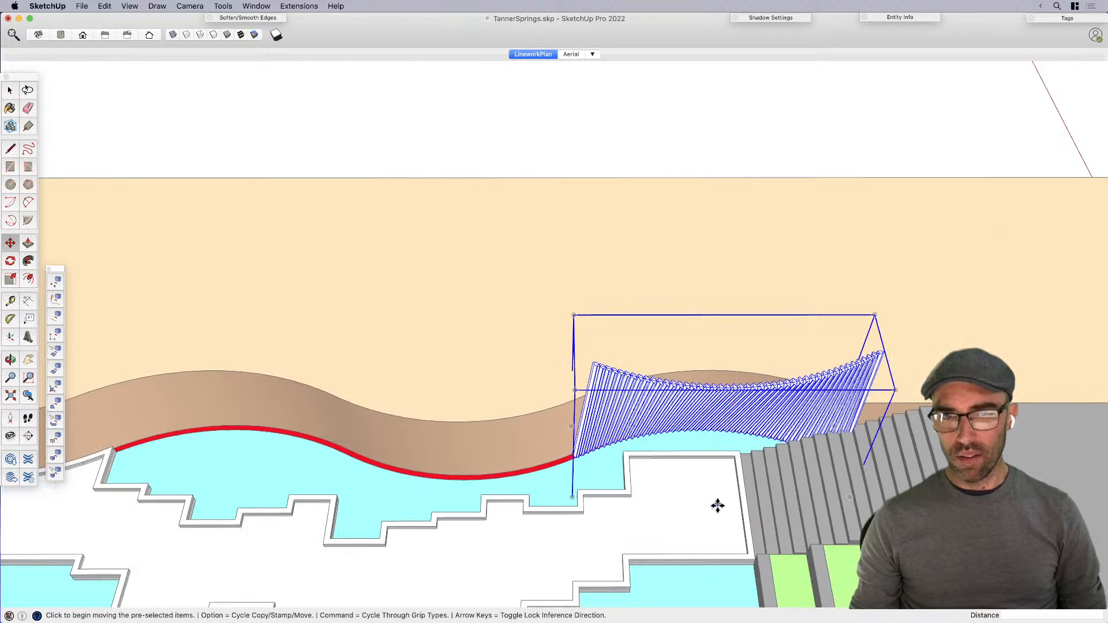
key("alt")
left_click(696, 532)
left_click(471, 532)
Step: Try rotating the copied section 180 degrees and moving it against the end of the first section
key("q")
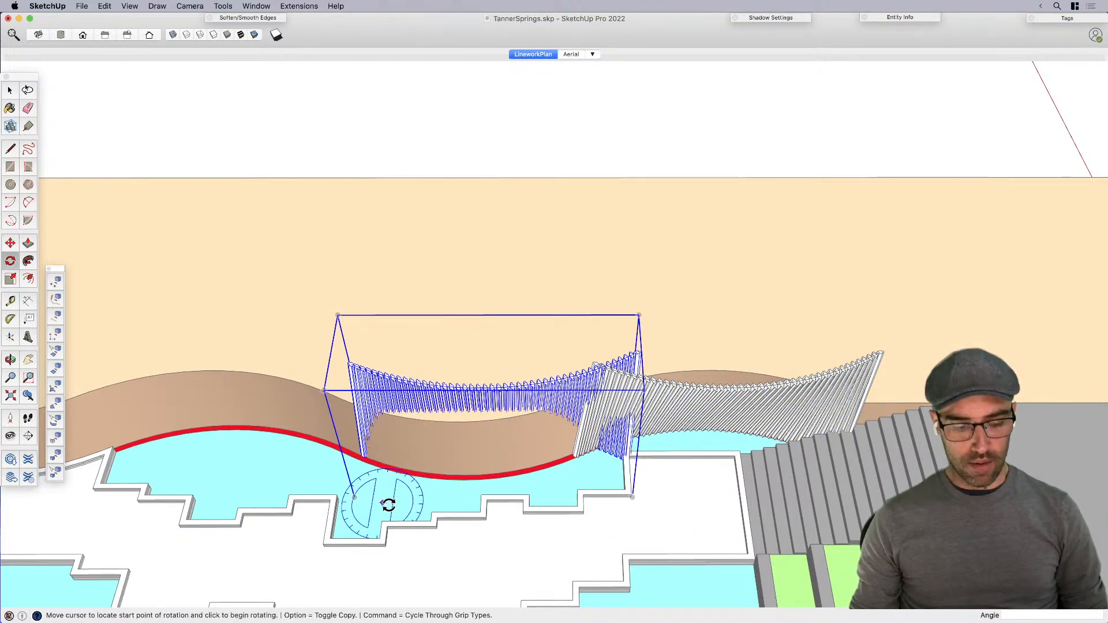
left_click(381, 503)
left_click(410, 502)
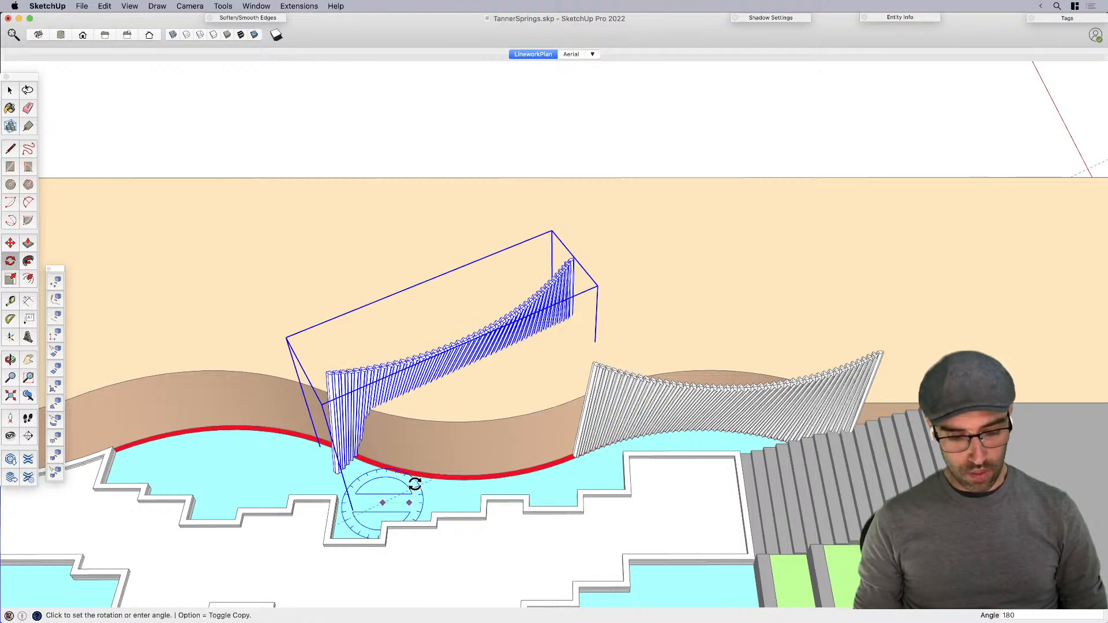
key("Return")
key("space")
key("m")
scroll(385, 588, "up", 3)
left_click(436, 578)
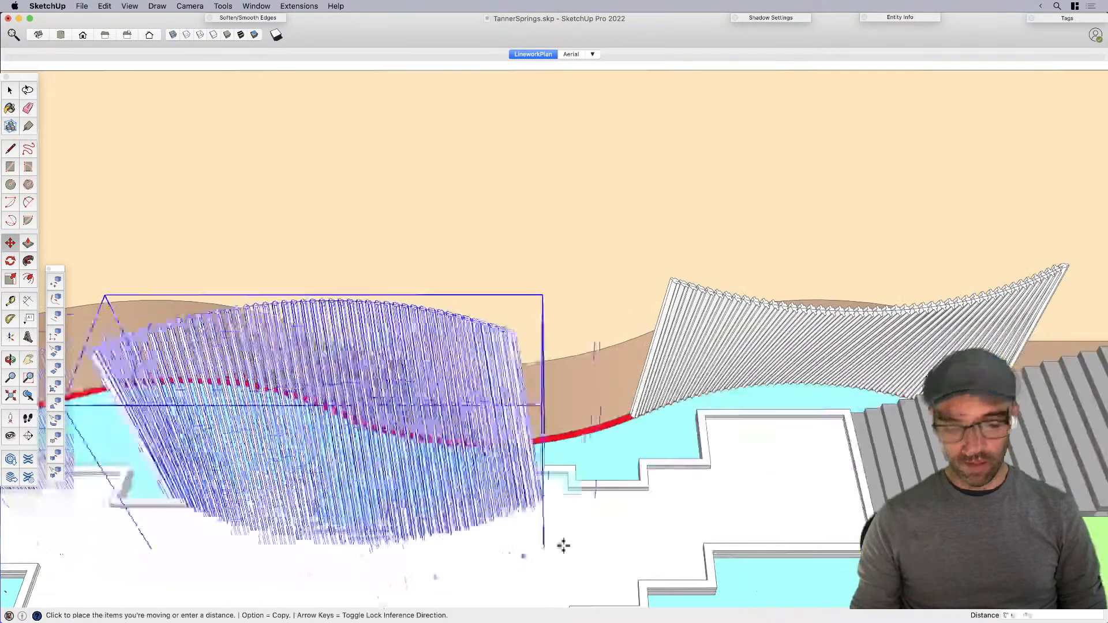
scroll(653, 448, "up", 5)
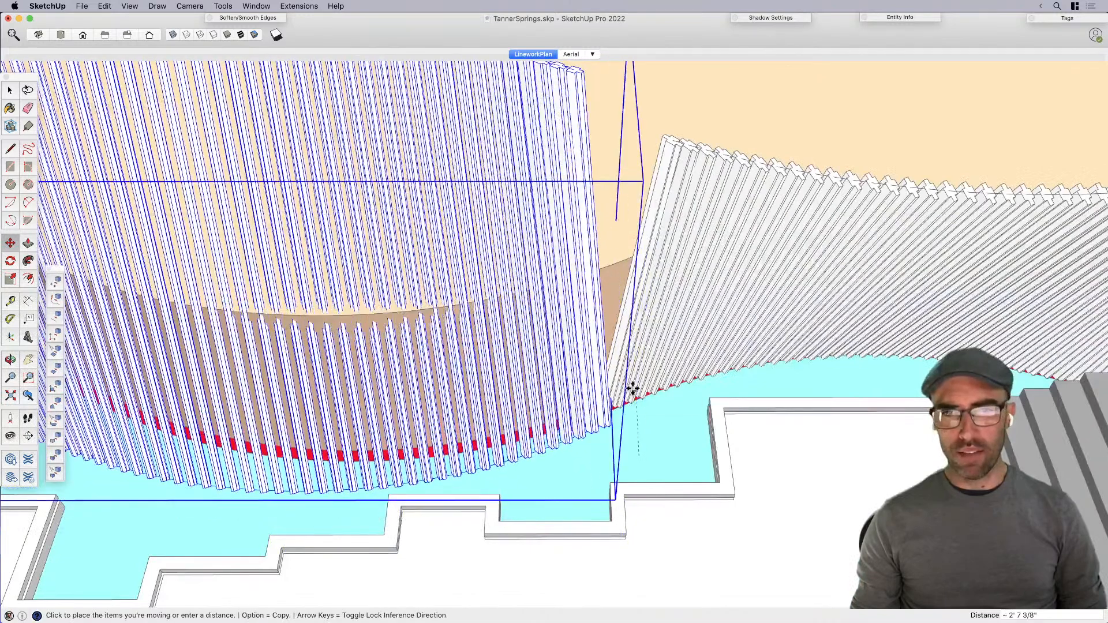
key("Escape")
scroll(633, 398, "down", 5)
key("super+z")
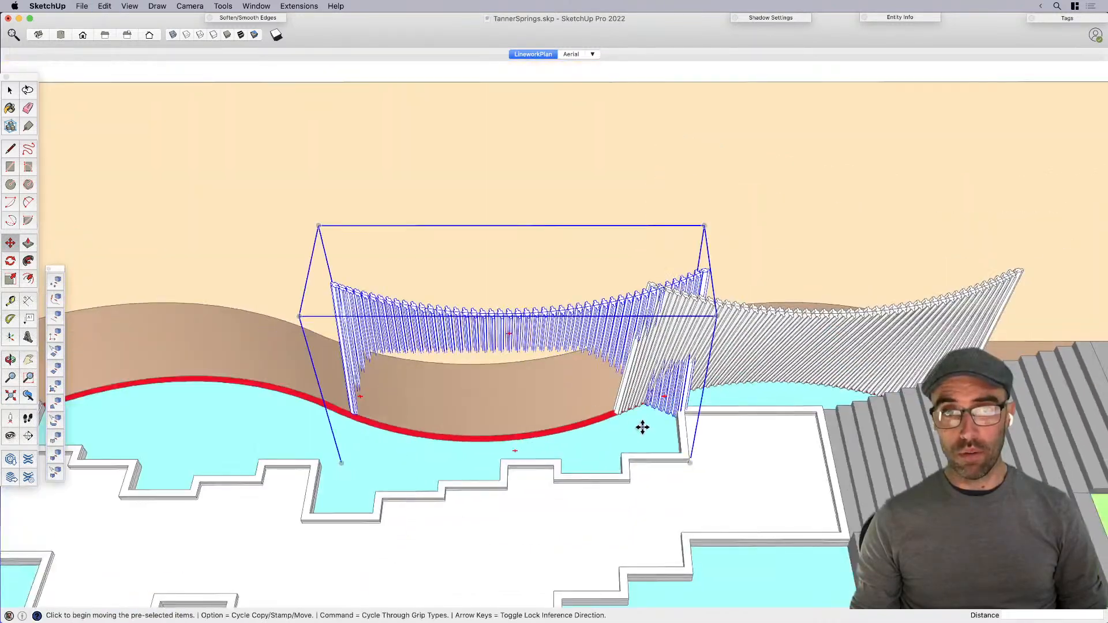
Step: Mirror the copied section along the green axis with a scale of -1 and reposition it beside the first section
left_click(663, 444)
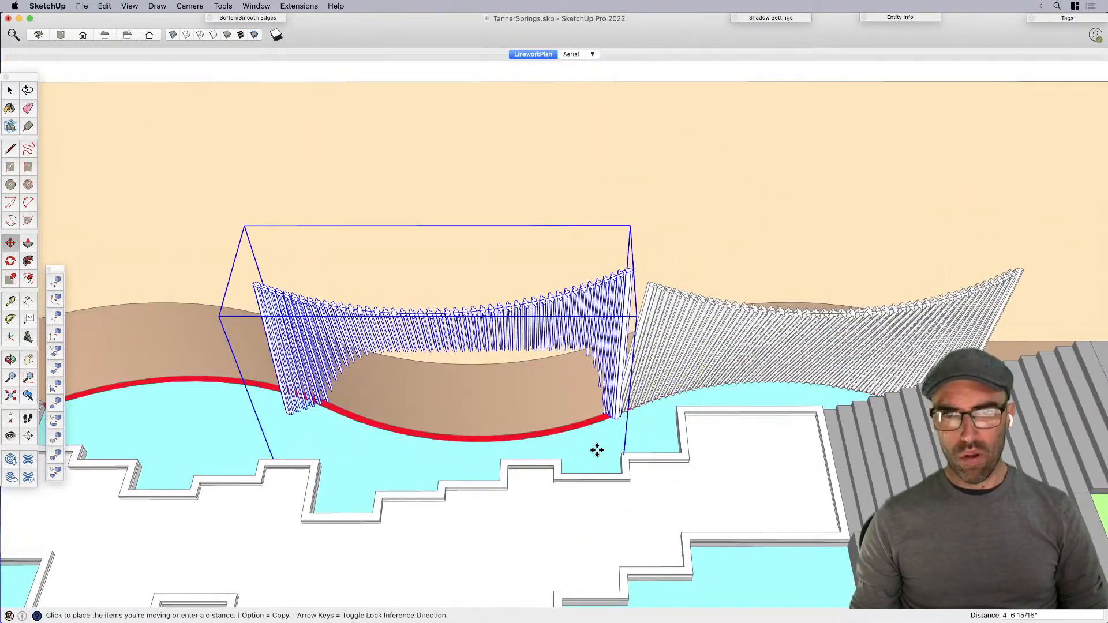
left_click(597, 450)
key("s")
left_click(626, 349)
left_click(558, 352)
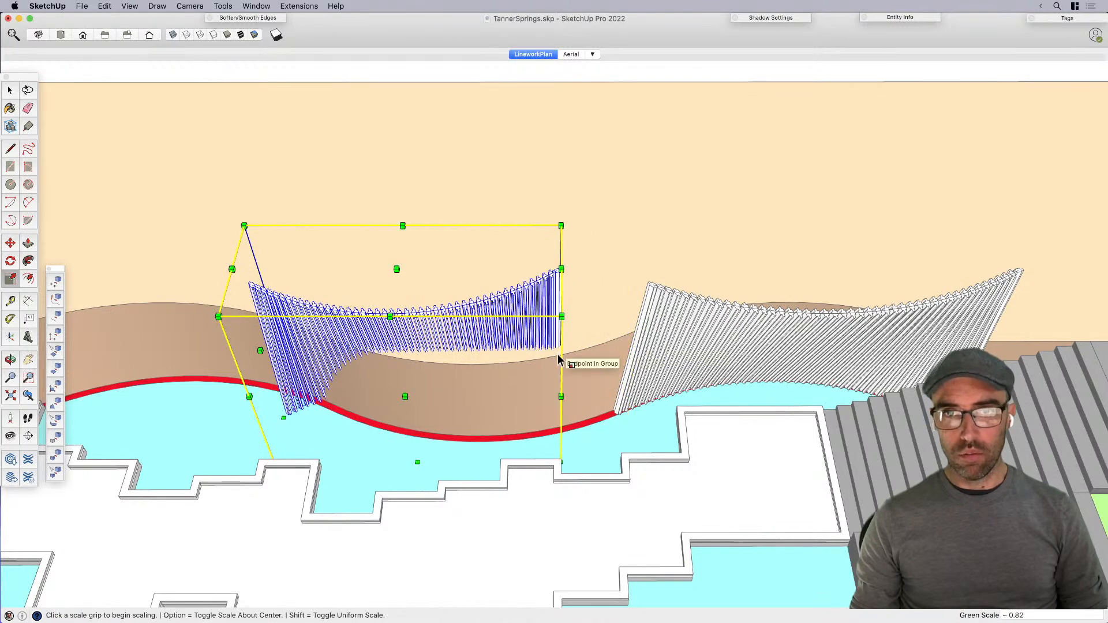
type("-1")
key("Return")
key("space")
key("m")
left_click(297, 445)
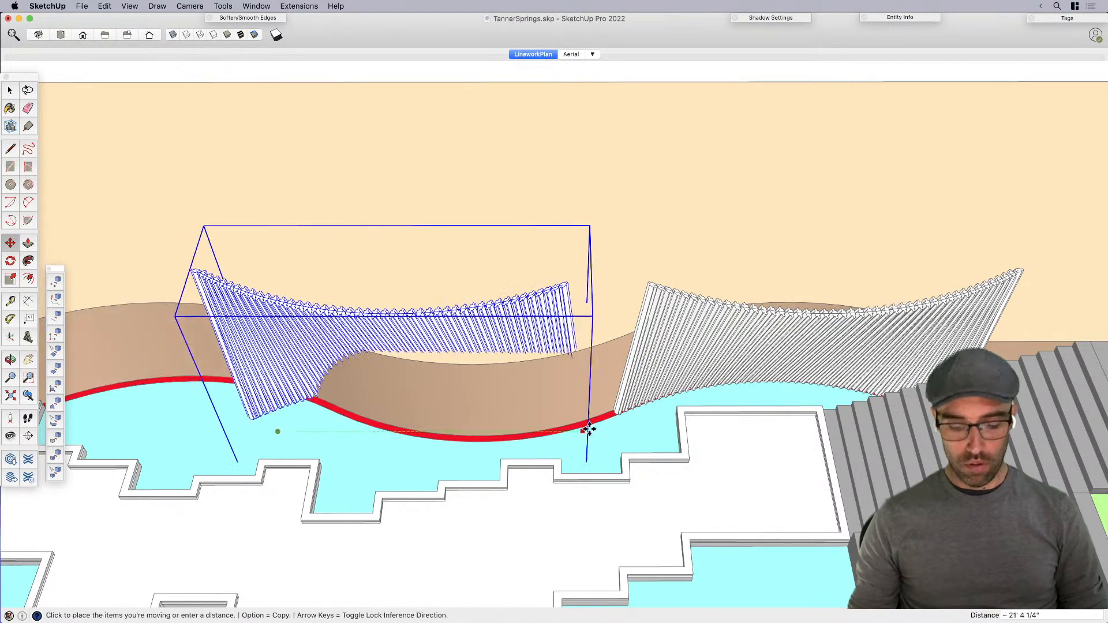
left_click(617, 440)
Step: Rotate the mirrored copy 180 degrees on the horizontal plane
key("q")
left_click(313, 451)
left_click(371, 451)
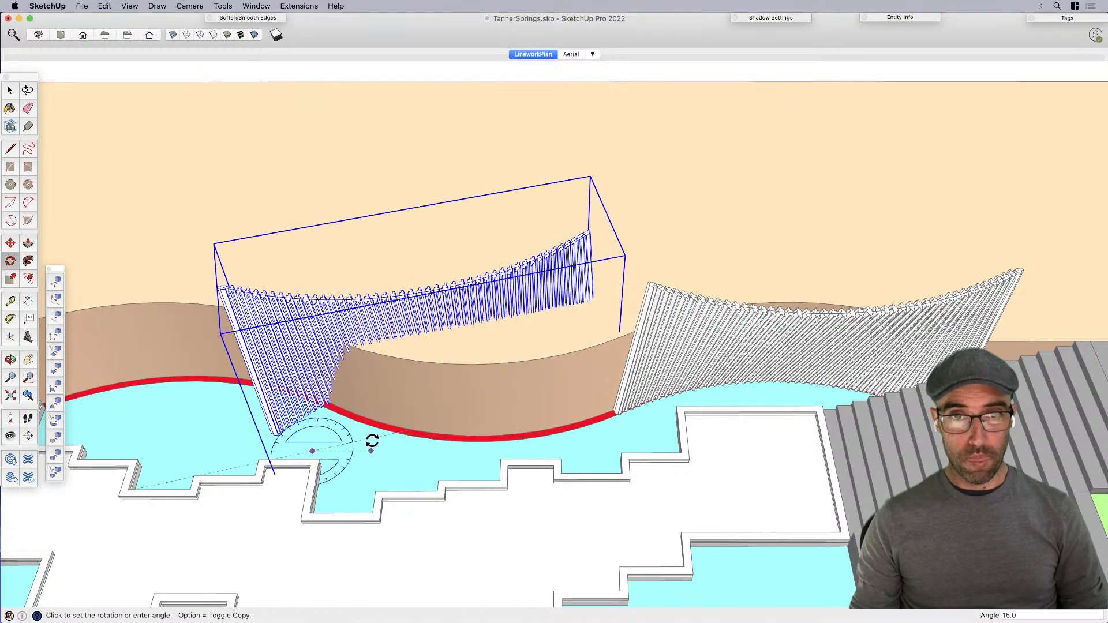
type("180")
key("Return")
key("space")
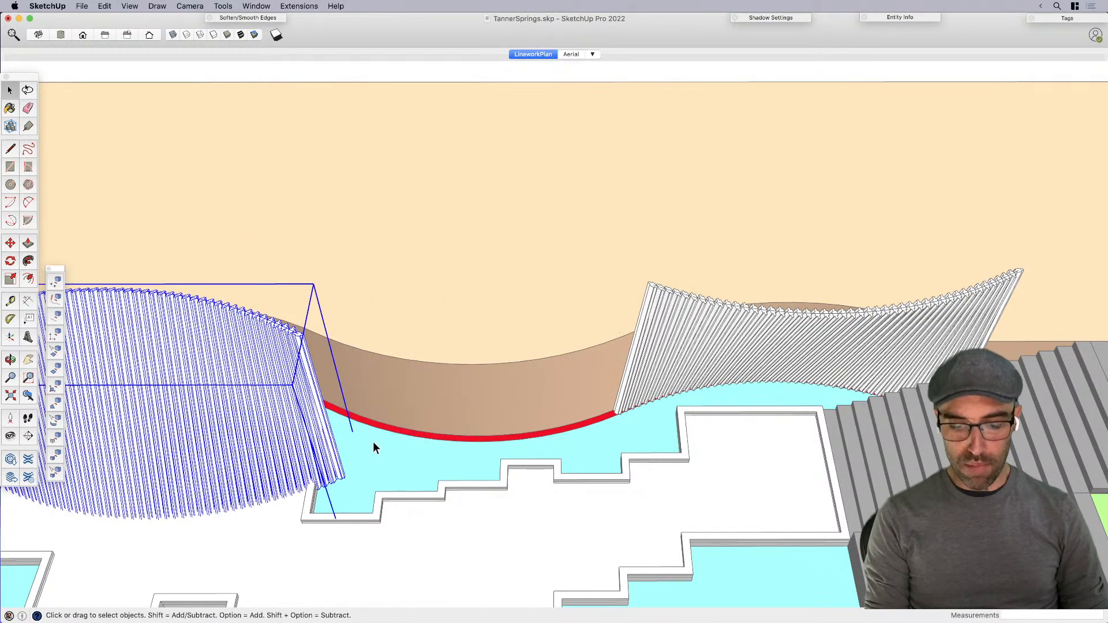
Step: Move the copy's end post against the first section and rotate the copy about that end to follow the red wall line
key("m")
scroll(363, 491, "up", 3)
left_click(327, 472)
scroll(684, 380, "up", 2)
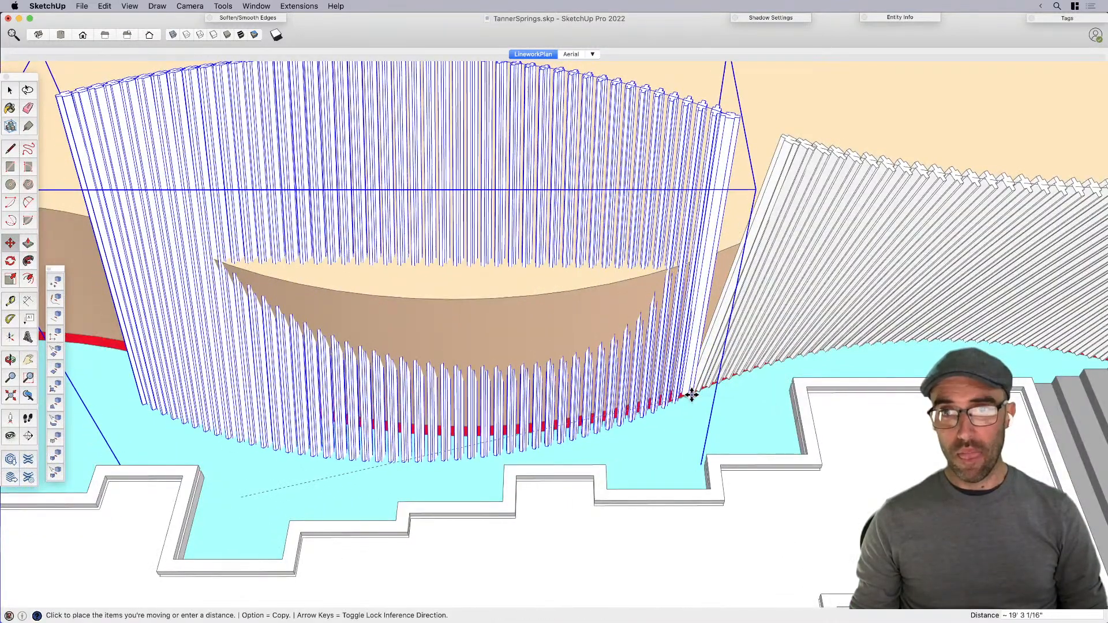
key("q")
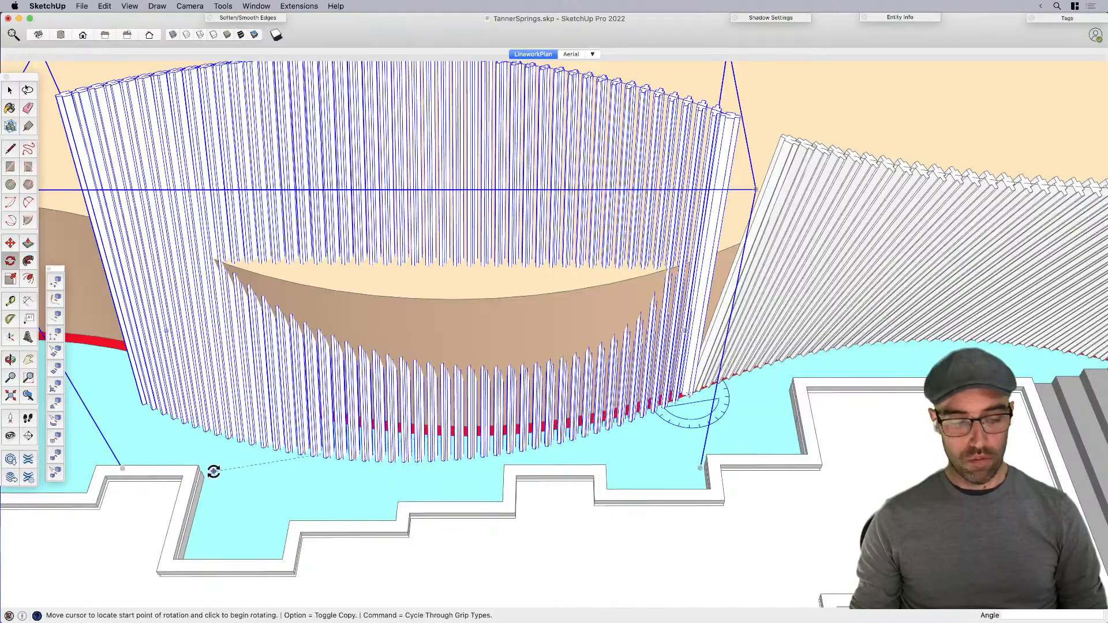
left_click(213, 471)
left_click(210, 496)
Step: Inspect the joint between the two sections and shift the copy closer to the first section along the red line
middle_click_drag(210, 496, 975, 255)
scroll(589, 258, "up", 2)
scroll(558, 272, "down", 2)
middle_click_drag(547, 277, 320, 479)
scroll(320, 479, "up", 3)
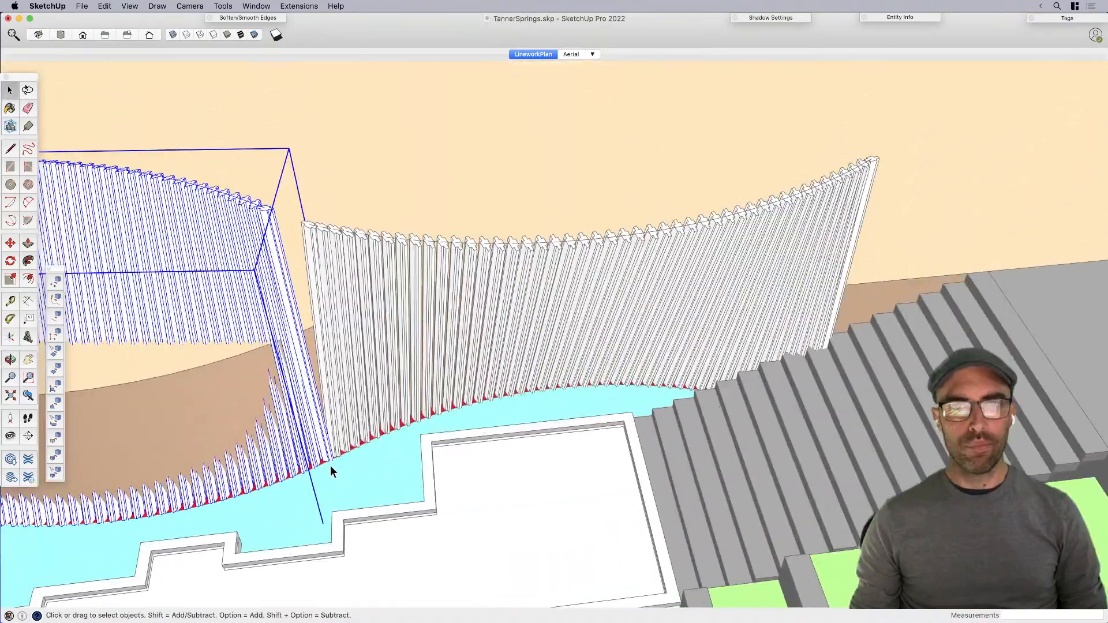
scroll(335, 455, "up", 4)
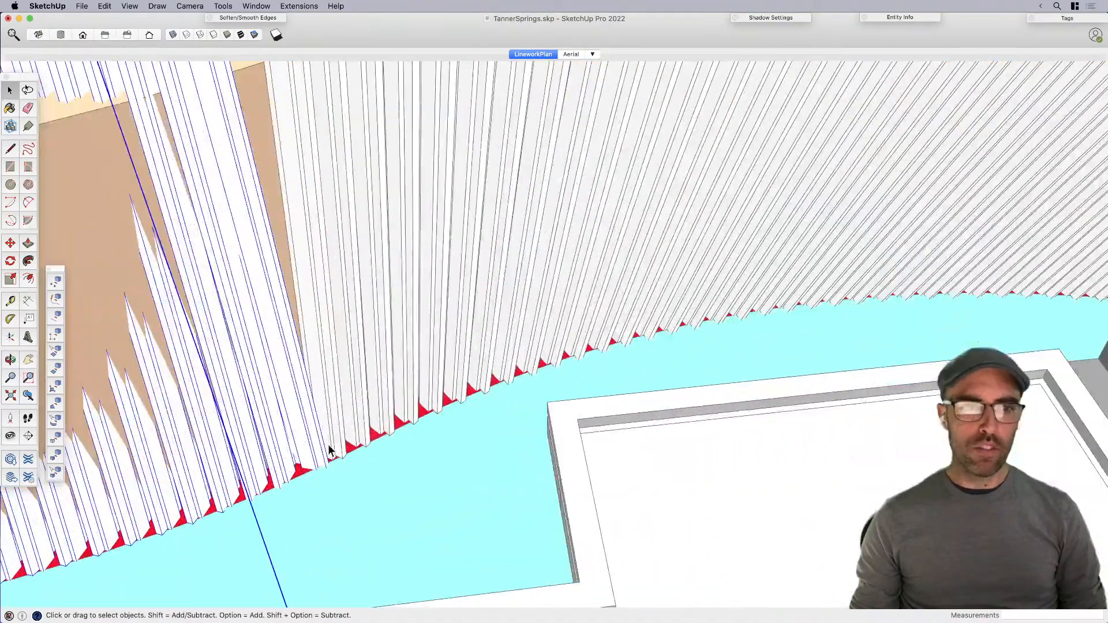
scroll(323, 457, "down", 3)
middle_click_drag(324, 457, 396, 451, "shift")
scroll(388, 450, "down", 3)
key("m")
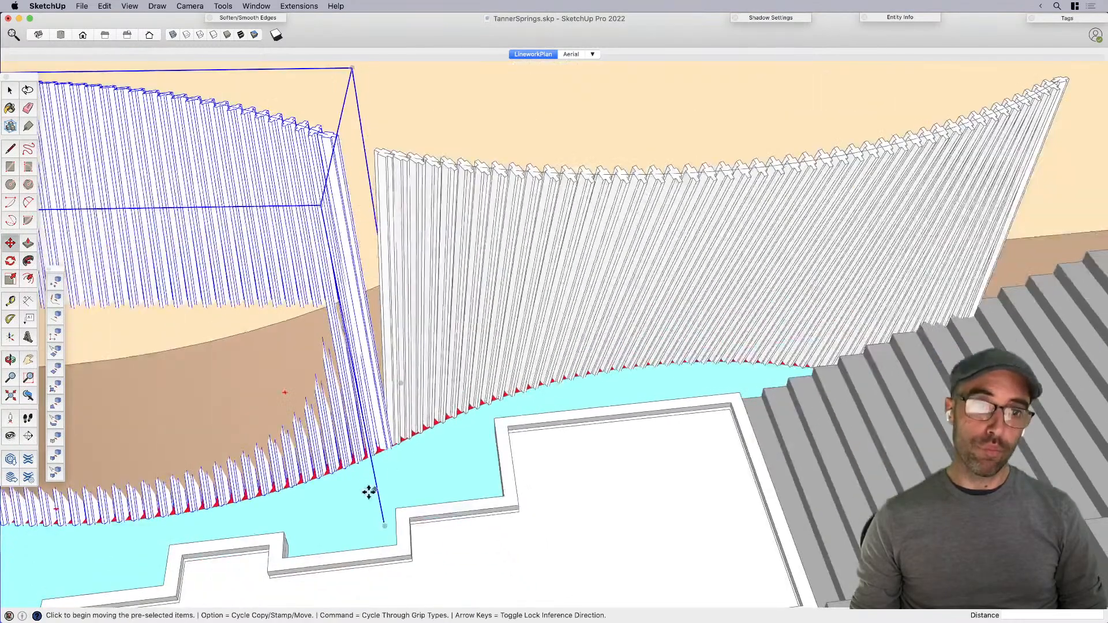
scroll(360, 462, "up", 3)
scroll(353, 455, "down", 3)
left_click(355, 455)
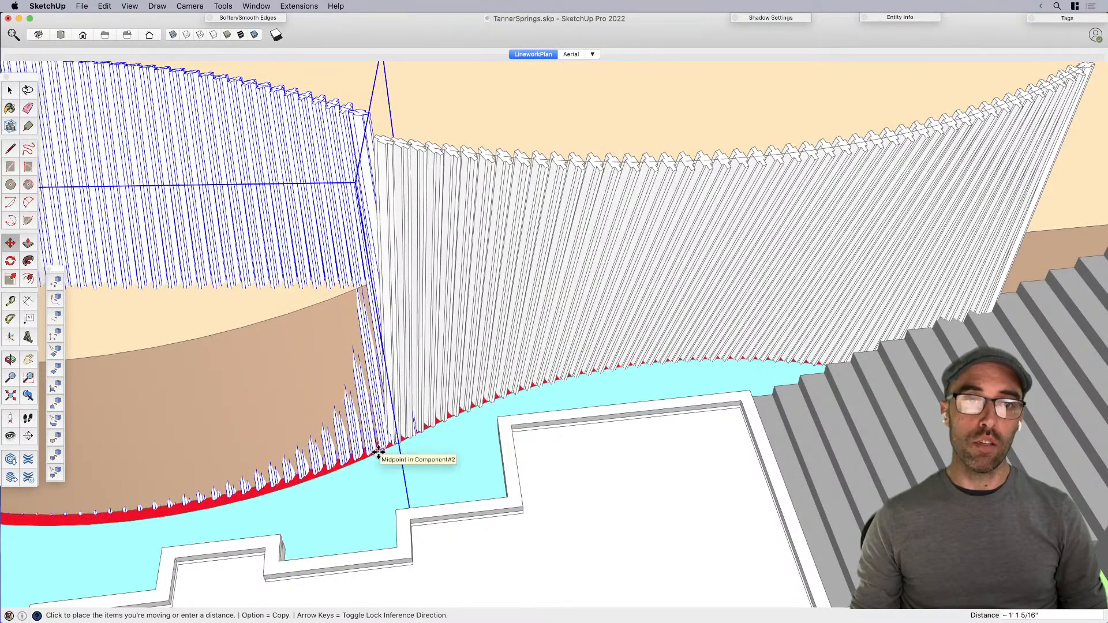
left_click(378, 454)
Step: Rotate the copied section about its base at the joint so its far end follows the red wall line
key("q")
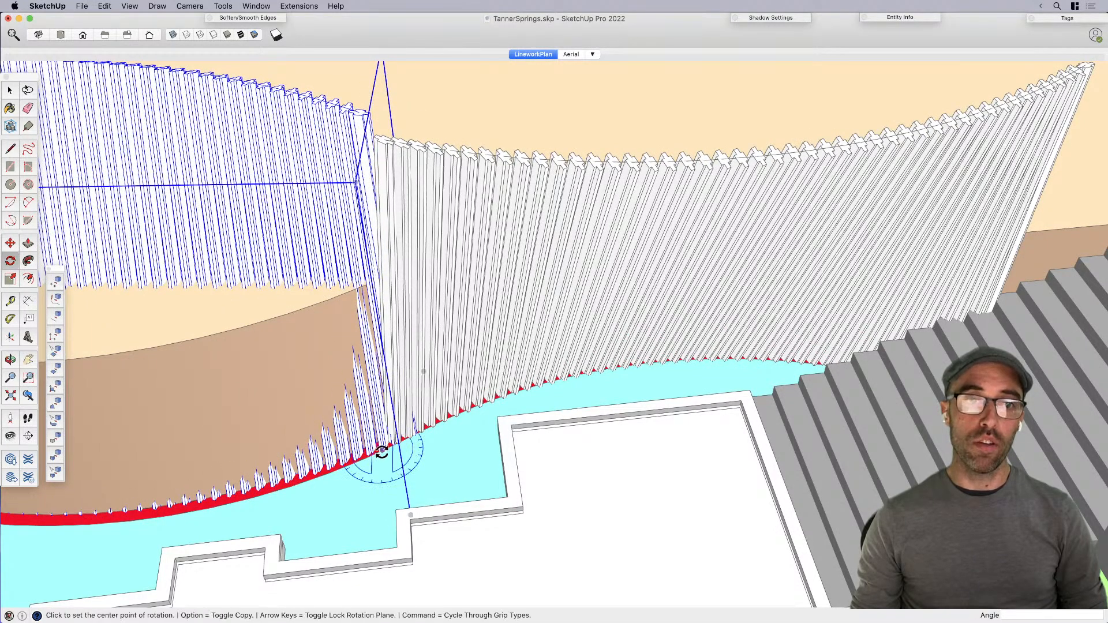
scroll(704, 373, "down", 5)
scroll(379, 400, "up", 5)
left_click(879, 350)
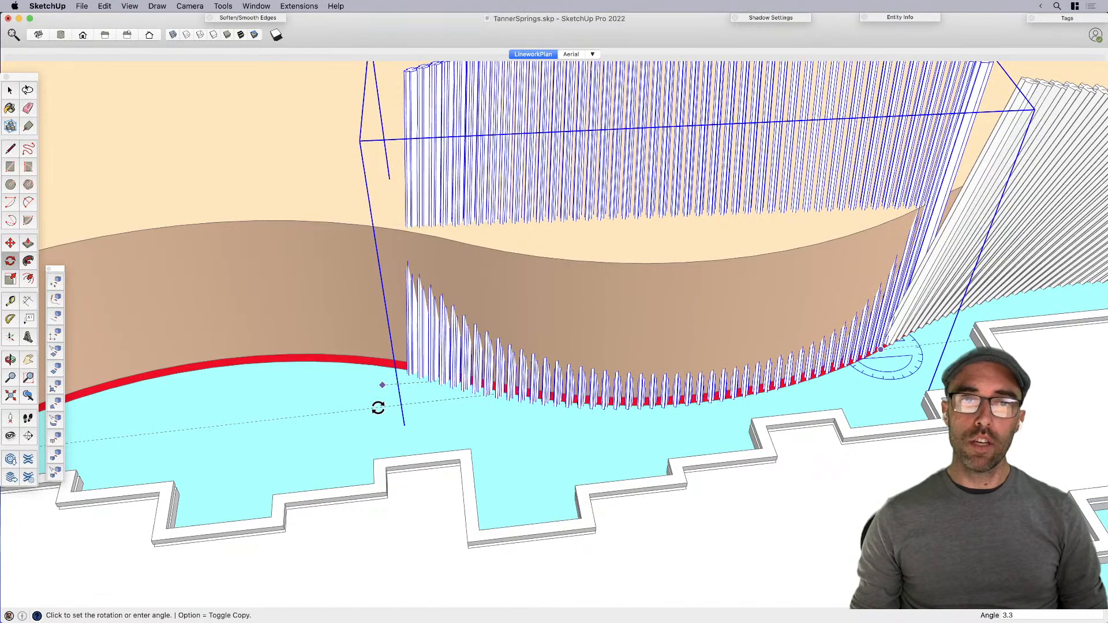
key("space")
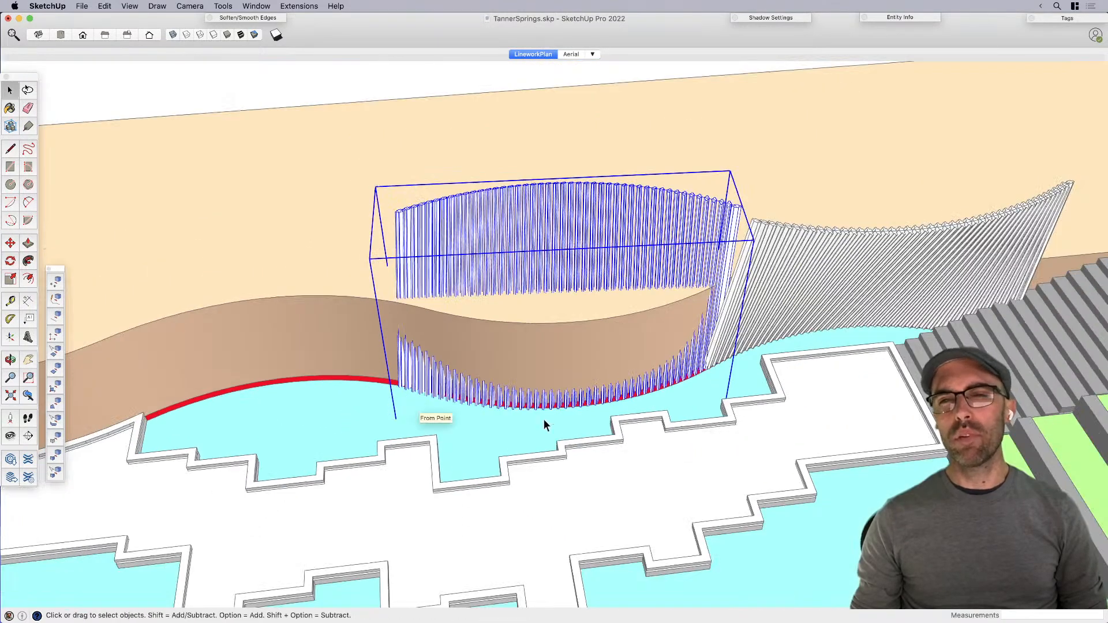
Step: Rotate the copied section about the joint's base so its top end lines up with the first section's top
middle_click_drag(705, 355, 568, 291)
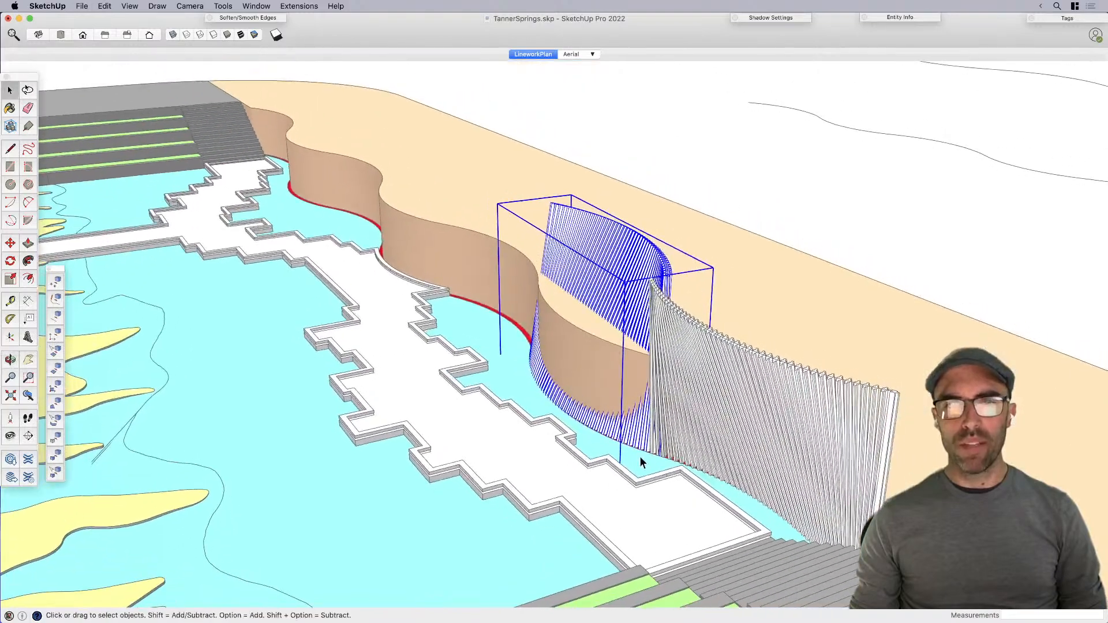
scroll(629, 452, "up", 2)
key("q")
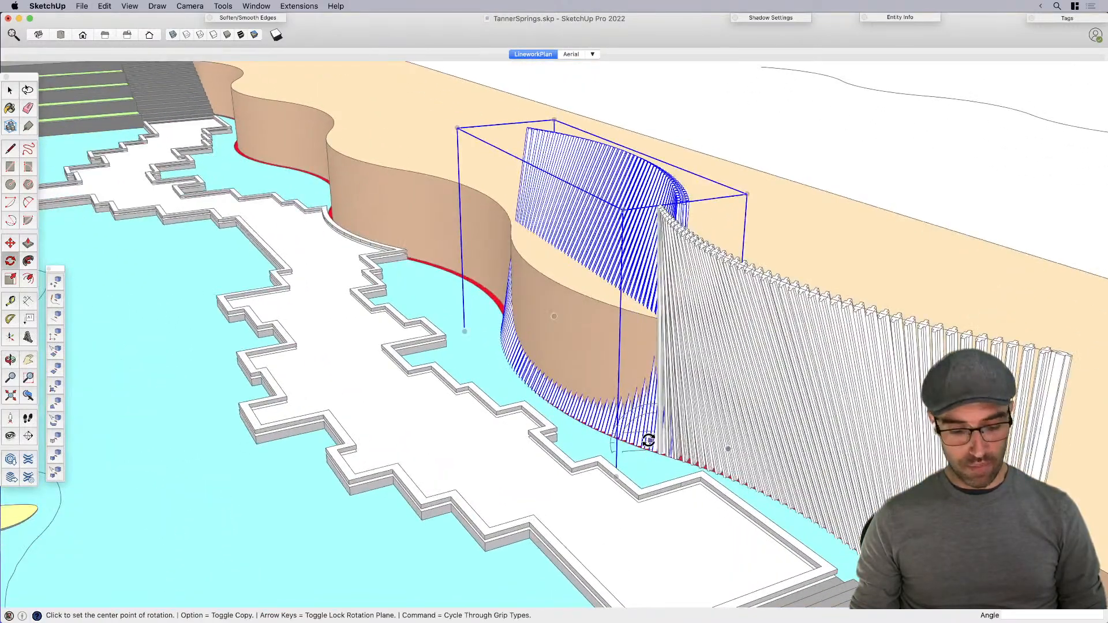
left_click(663, 456)
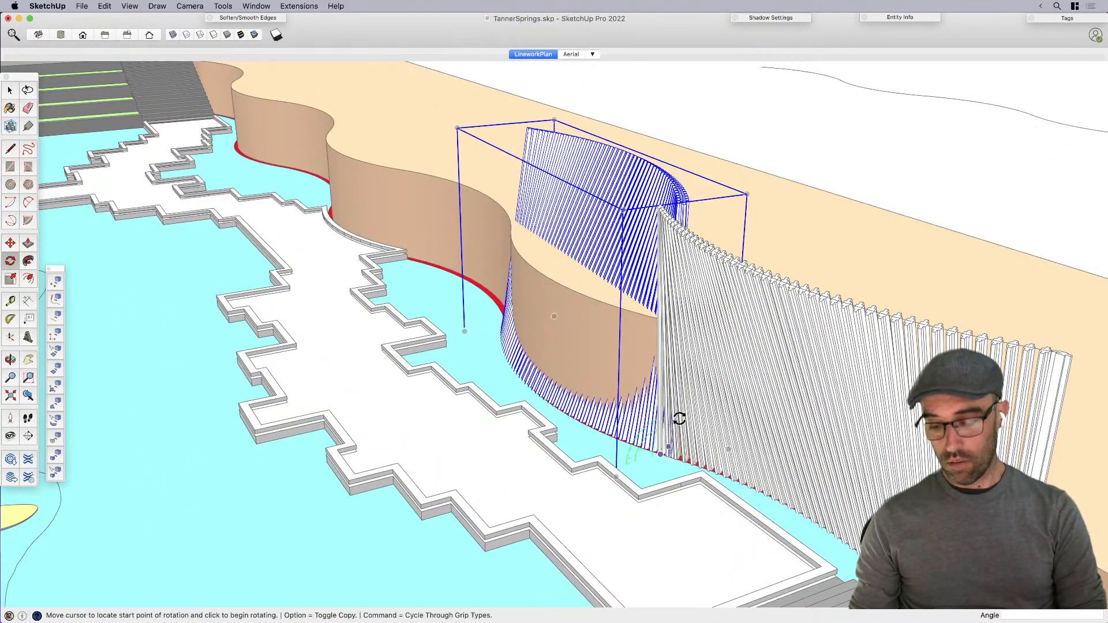
scroll(684, 205, "up", 4)
left_click(667, 177)
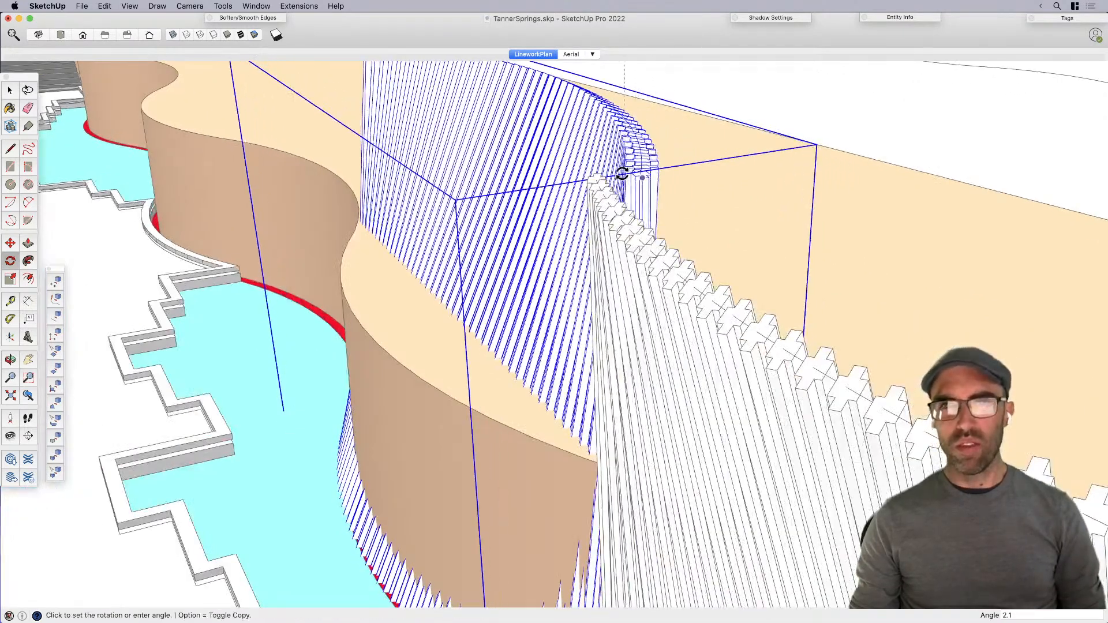
left_click(600, 176)
middle_click_drag(611, 462, 826, 289)
scroll(831, 265, "down", 3)
key("space")
Step: Nudge the copied section slightly at its base to adjust the gap at the joint
scroll(766, 493, "up", 1)
scroll(767, 490, "up", 2)
key("m")
left_click(770, 487)
left_click(758, 484)
key("space")
scroll(568, 472, "down", 2)
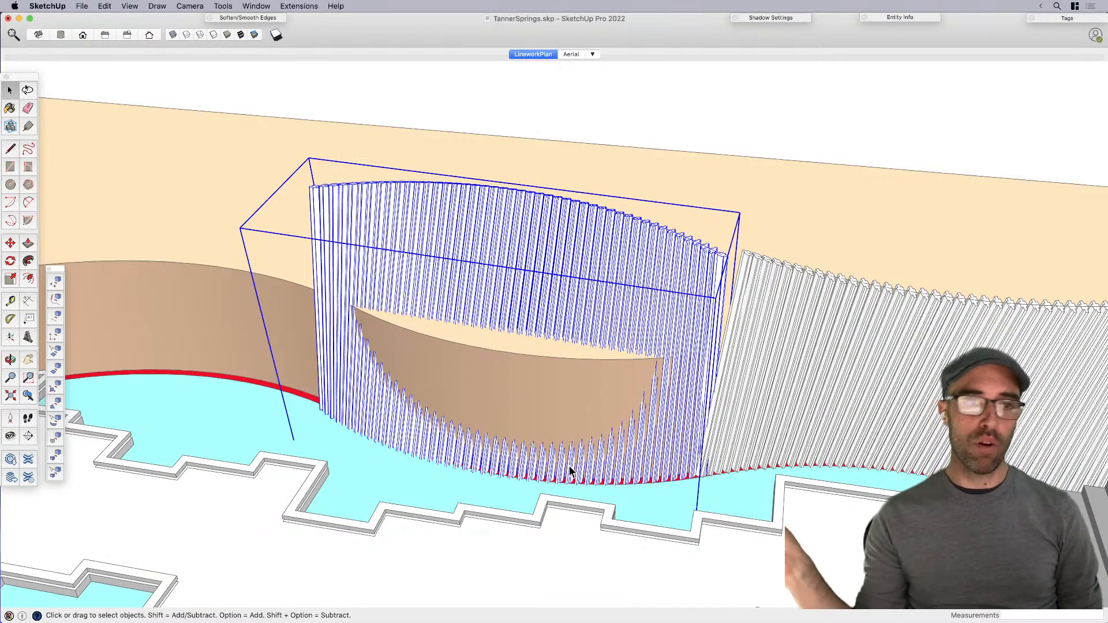
Step: Unhide the hidden group of guide lines beside the two wavy curves and the single post
middle_click_drag(569, 465, 754, 202)
middle_click_drag(418, 116, 894, 372)
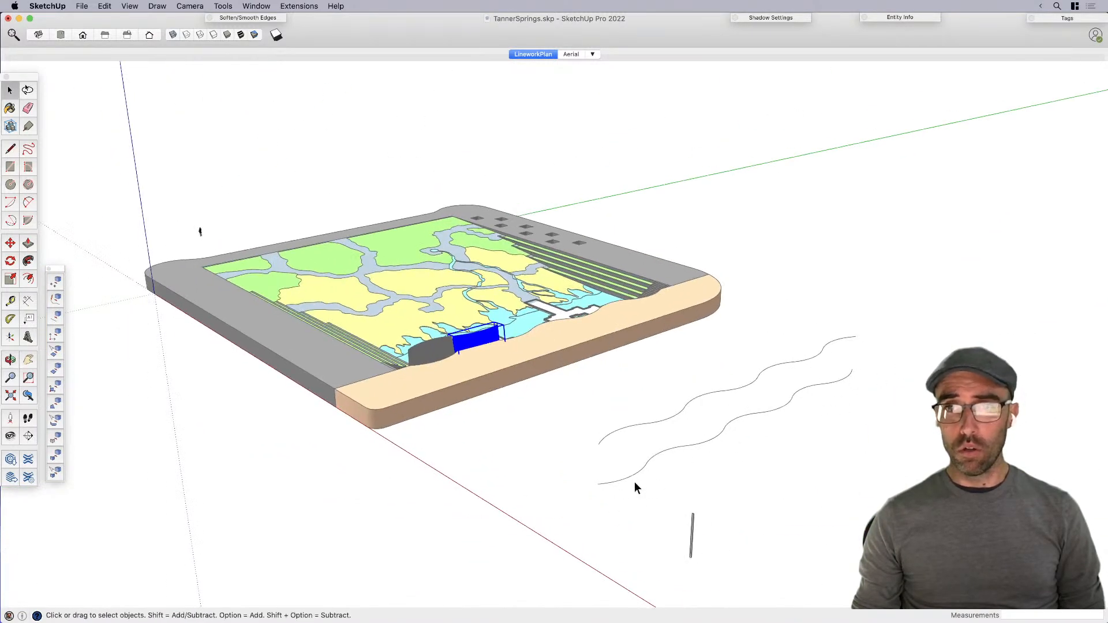
middle_click_drag(634, 480, 646, 524)
middle_click_drag(705, 491, 374, 433)
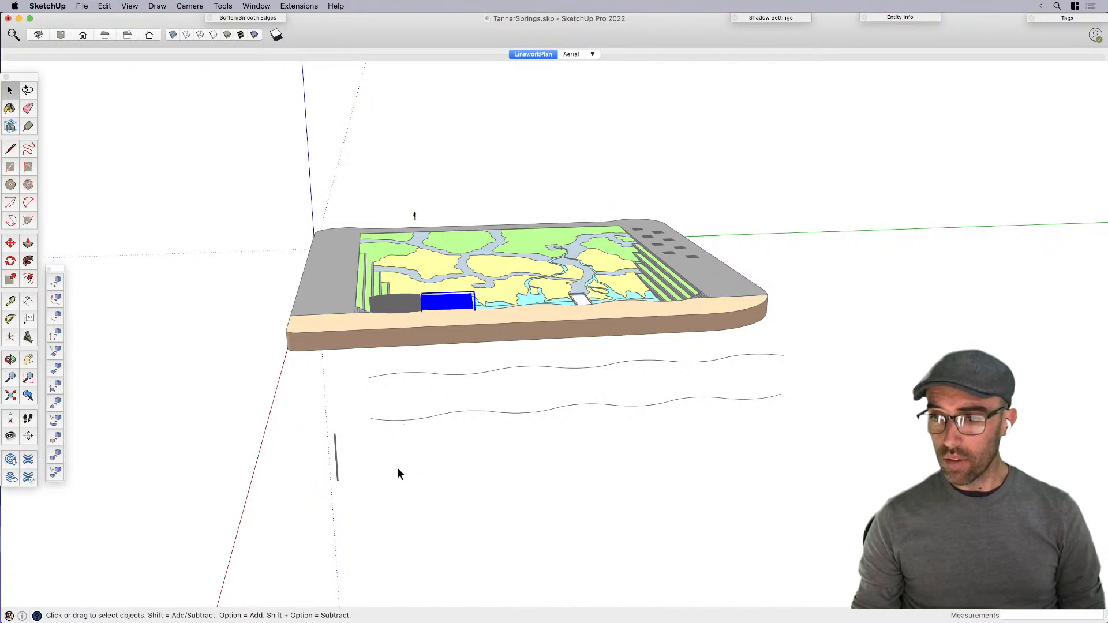
scroll(373, 472, "up", 4)
middle_click_drag(374, 480, 456, 489)
left_click(468, 480)
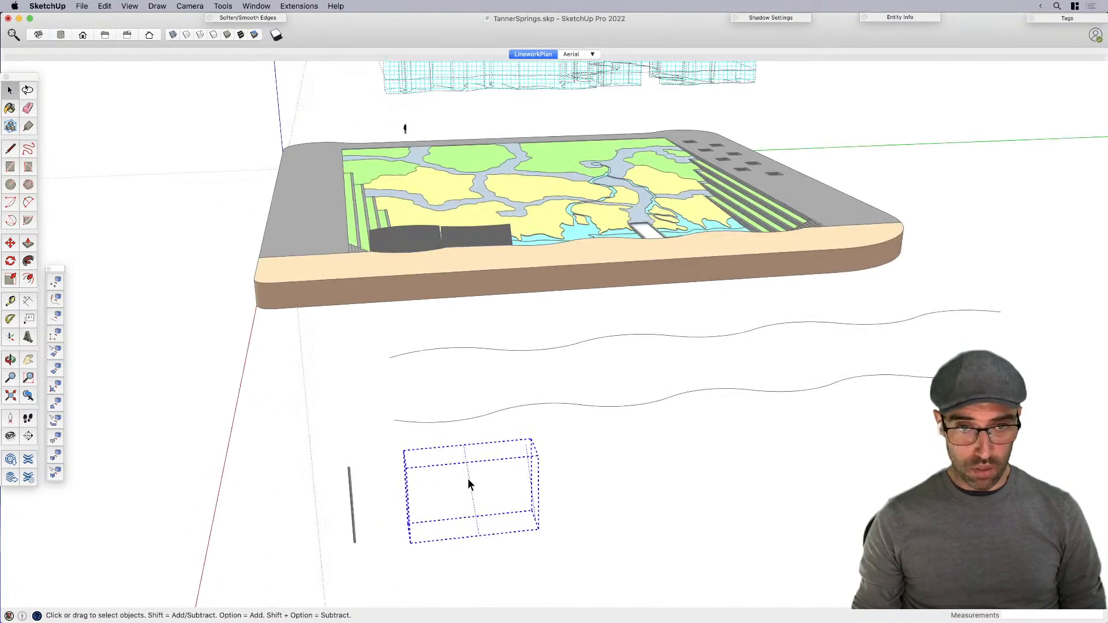
right_click(468, 480)
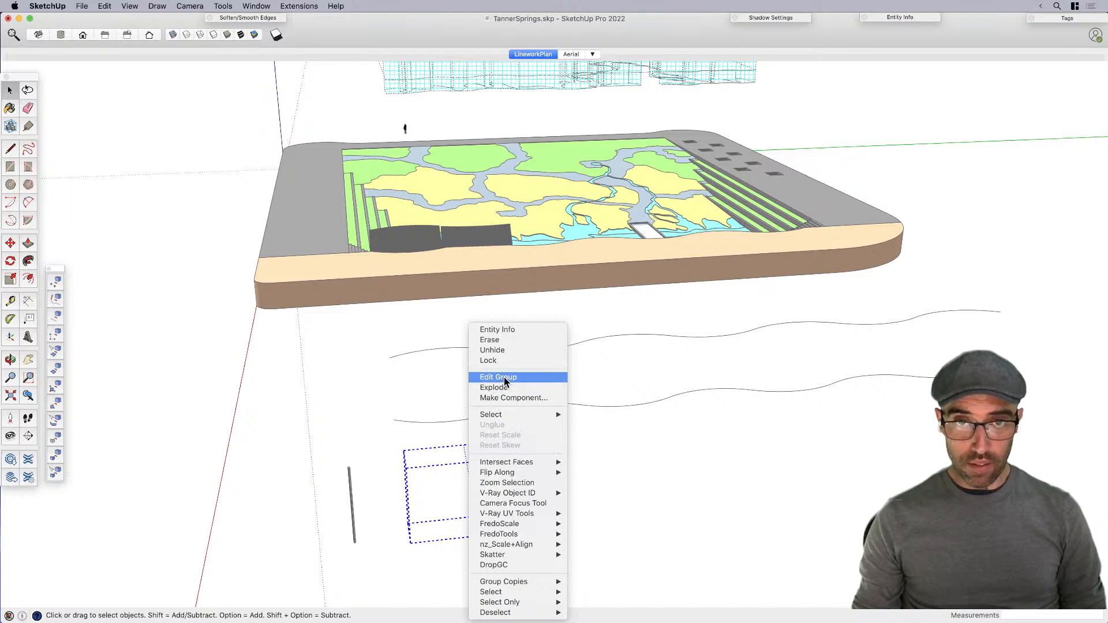
left_click(496, 348)
Step: Draw an arc between the upper ends of the two outer guide lines, passing through the middle guide's top
scroll(420, 504, "up", 3)
left_click(420, 505)
scroll(424, 462, "up", 3)
key("a")
left_click(387, 422)
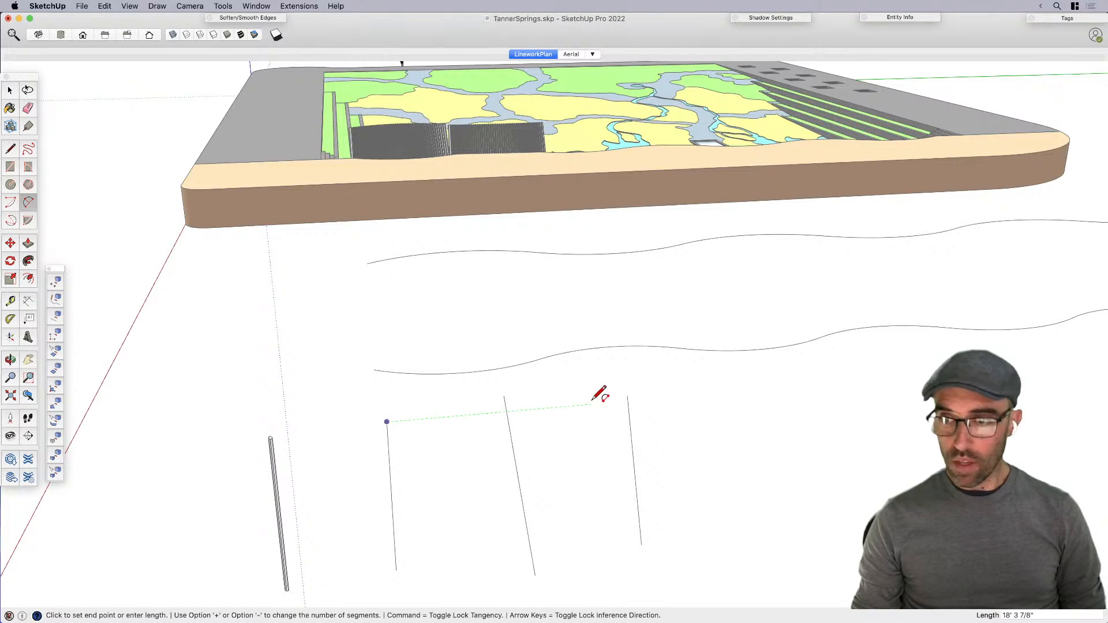
scroll(635, 387, "up", 2)
left_click(629, 396)
left_click(423, 390)
Step: Draw an arc between the lower ends of the two outer guide lines, passing through the middle guide's base
scroll(423, 389, "down", 4)
left_click(436, 466)
left_click(600, 453)
scroll(600, 453, "up", 2)
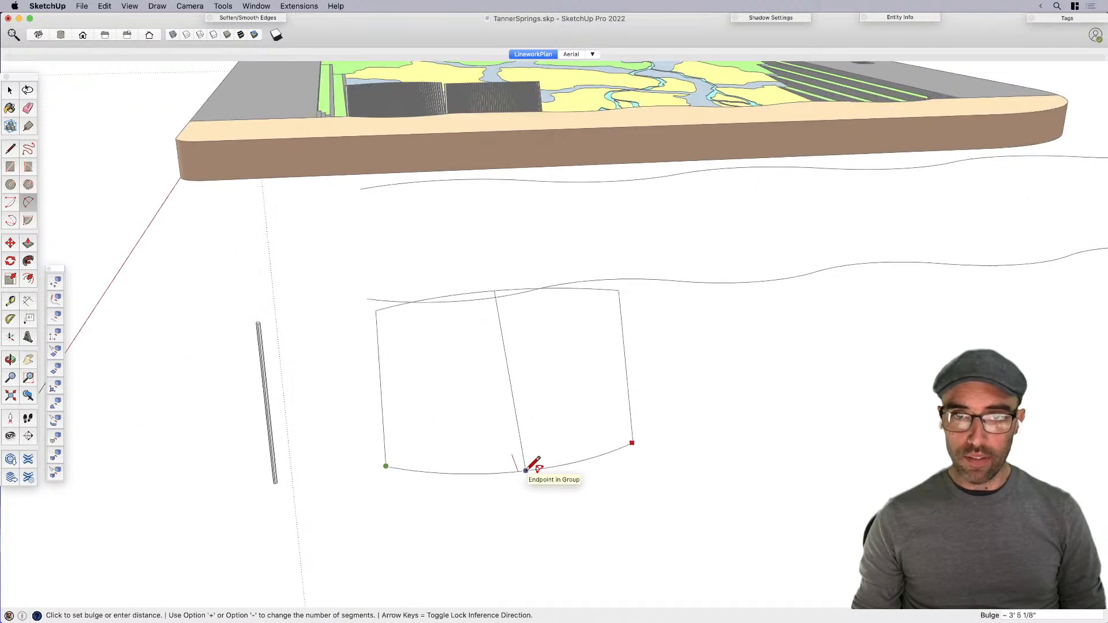
left_click(526, 471)
key("space")
scroll(539, 478, "down", 2)
middle_click_drag(540, 480, 584, 487)
scroll(576, 424, "down", 3)
scroll(562, 495, "up", 5)
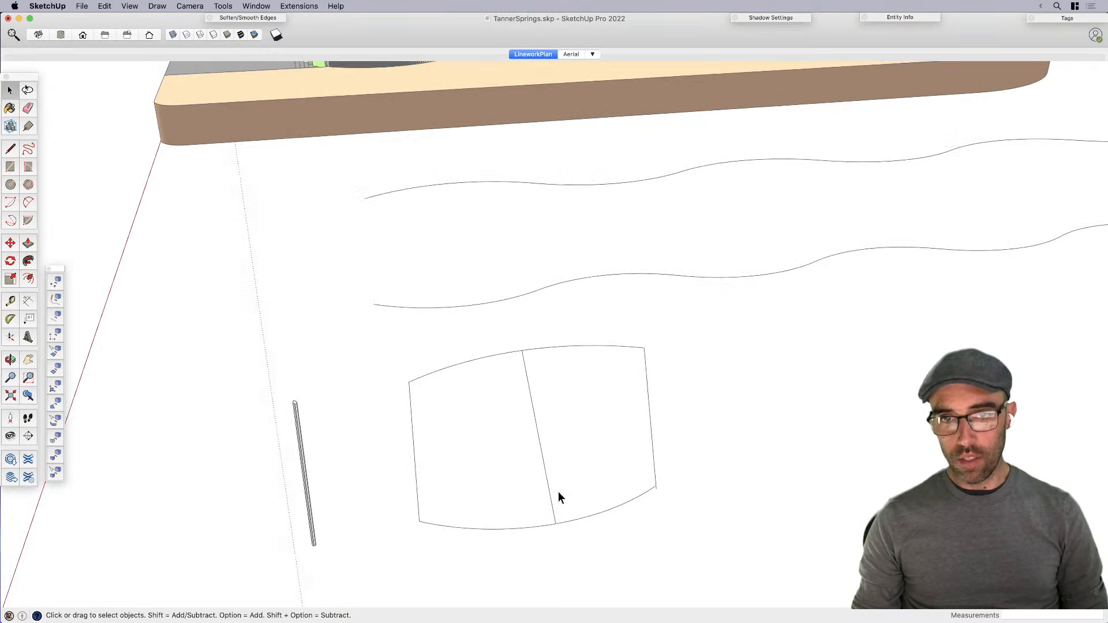
Step: Delete the arc across the lower ends of the guide lines
mouse_move(558, 492)
middle_mouse_down()
mouse_move(477, 469)
mouse_move(534, 531)
middle_mouse_up()
left_click(438, 393)
key("m")
key("space")
left_click(487, 559)
mouse_move(488, 557)
middle_mouse_down()
mouse_move(523, 584)
mouse_move(514, 536)
middle_mouse_up()
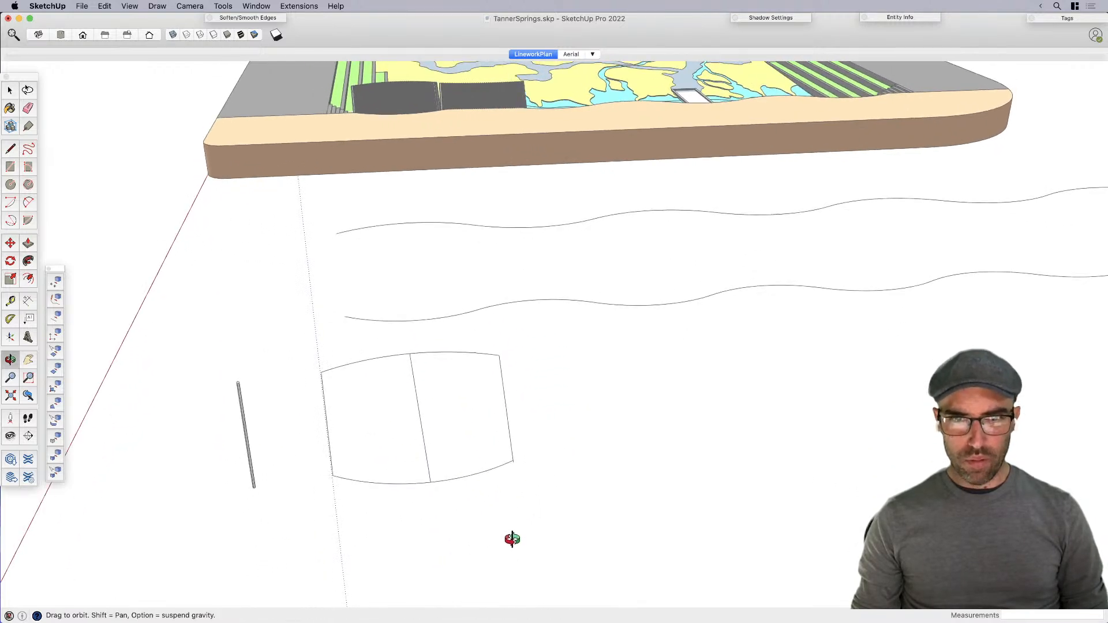
scroll(519, 485, "up", 6)
scroll(709, 427, "down", 2)
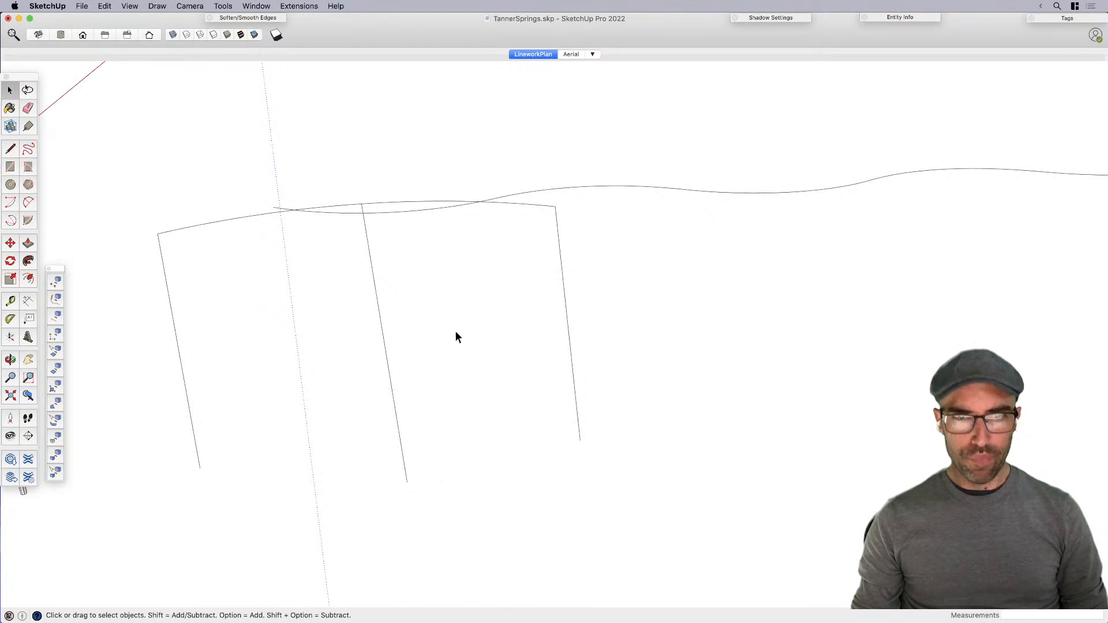
Step: Trace the left guide from the arc's end to its base and draw a line downward from the arc's right end
middle_click_drag(500, 256, 642, 292)
key("l")
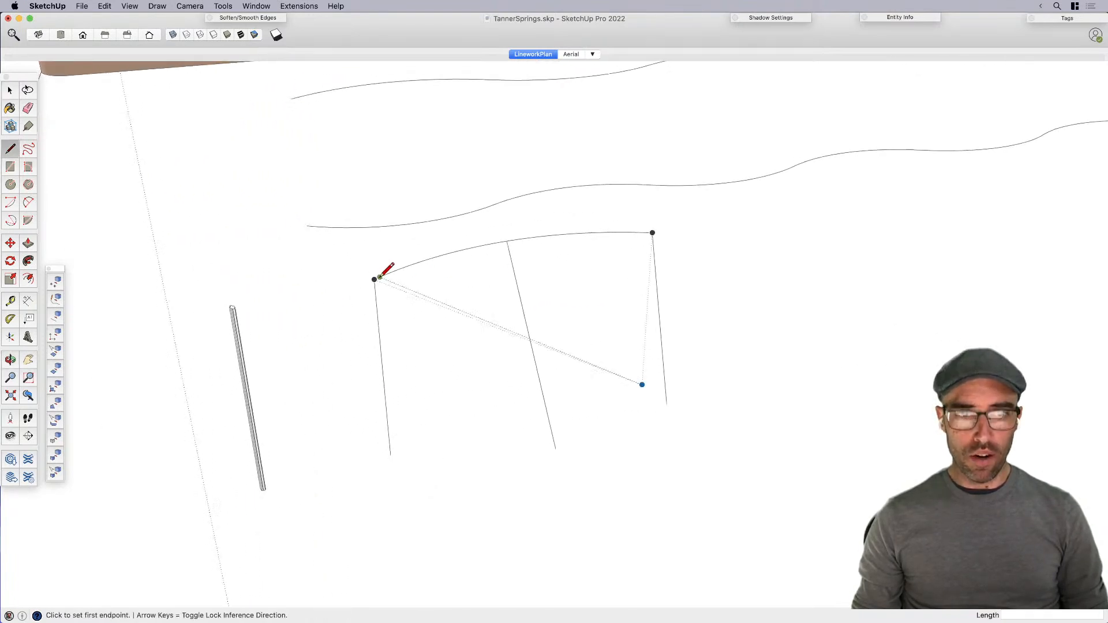
left_click(375, 279)
left_click(391, 455)
key("Escape")
left_click(651, 232)
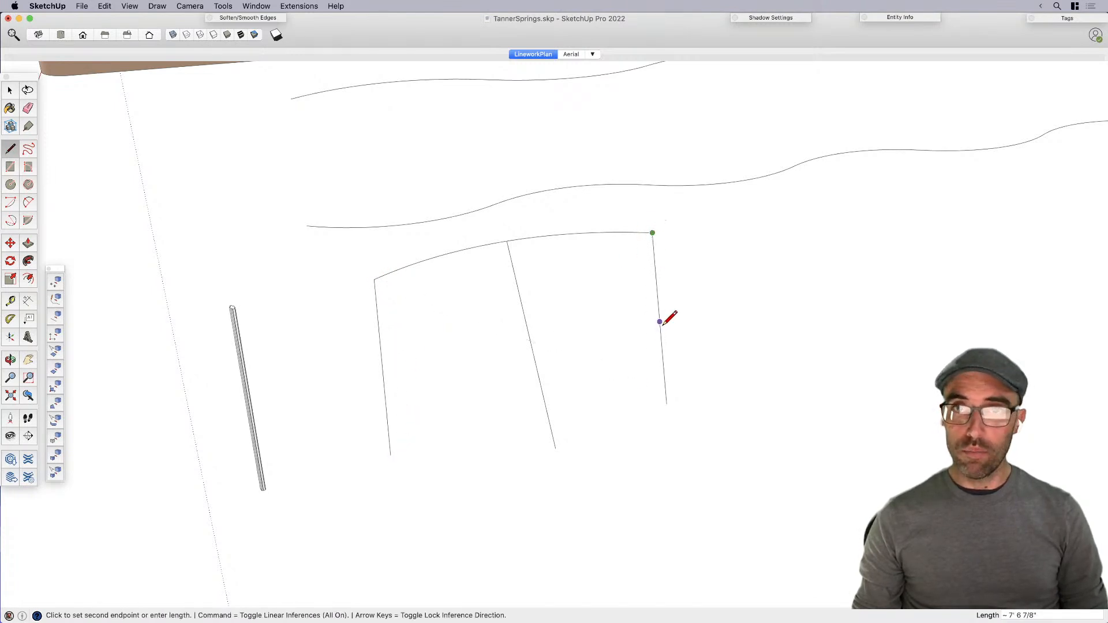
left_click(641, 443)
key("Escape")
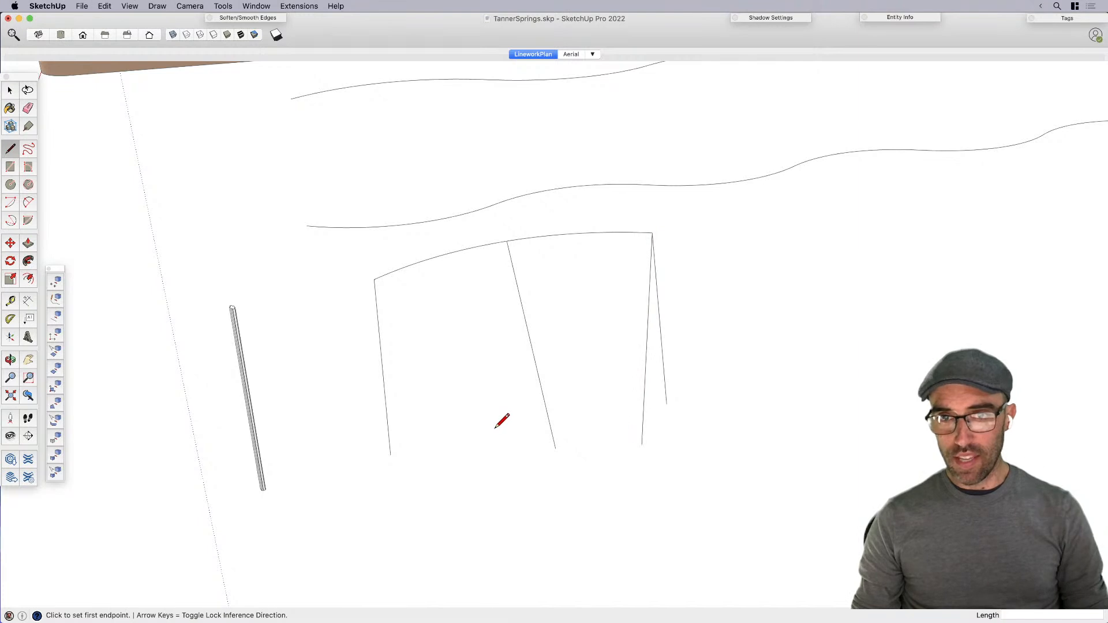
Step: Draw a vertical line down from the arc's left end along the blue axis
middle_click_drag(502, 421, 480, 448)
left_click(355, 314)
key("Escape")
left_click(349, 316)
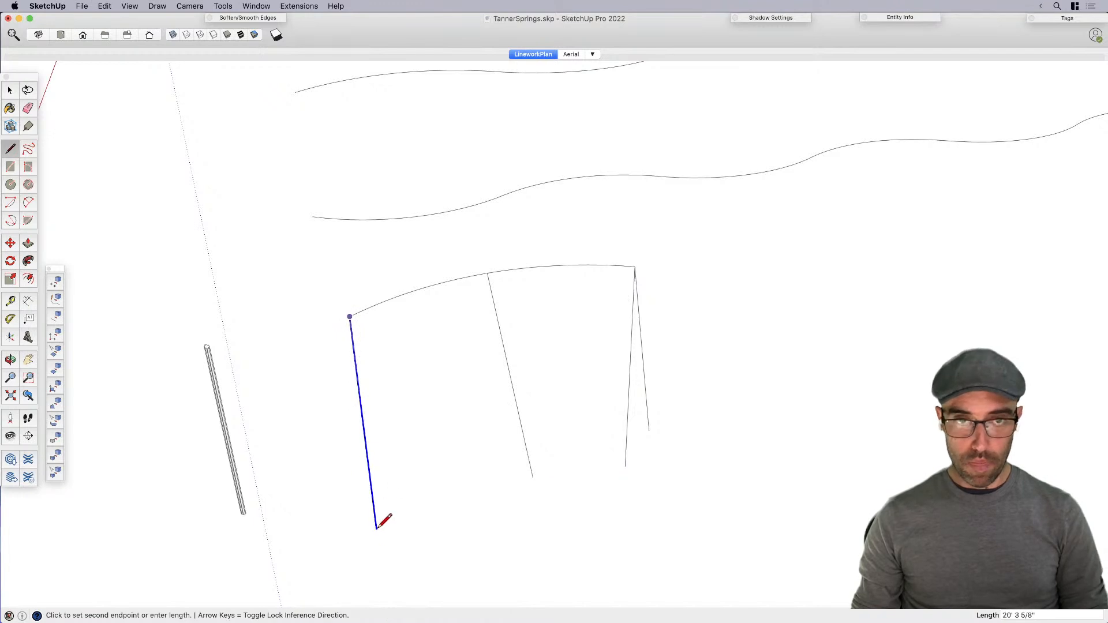
middle_click_drag(369, 465, 571, 461)
left_click(667, 465)
key("Escape")
Step: Explode the group of guide lines to free its individual edges
key("e")
mouse_move(628, 374)
middle_mouse_down()
mouse_move(542, 413)
mouse_move(502, 413)
middle_mouse_up()
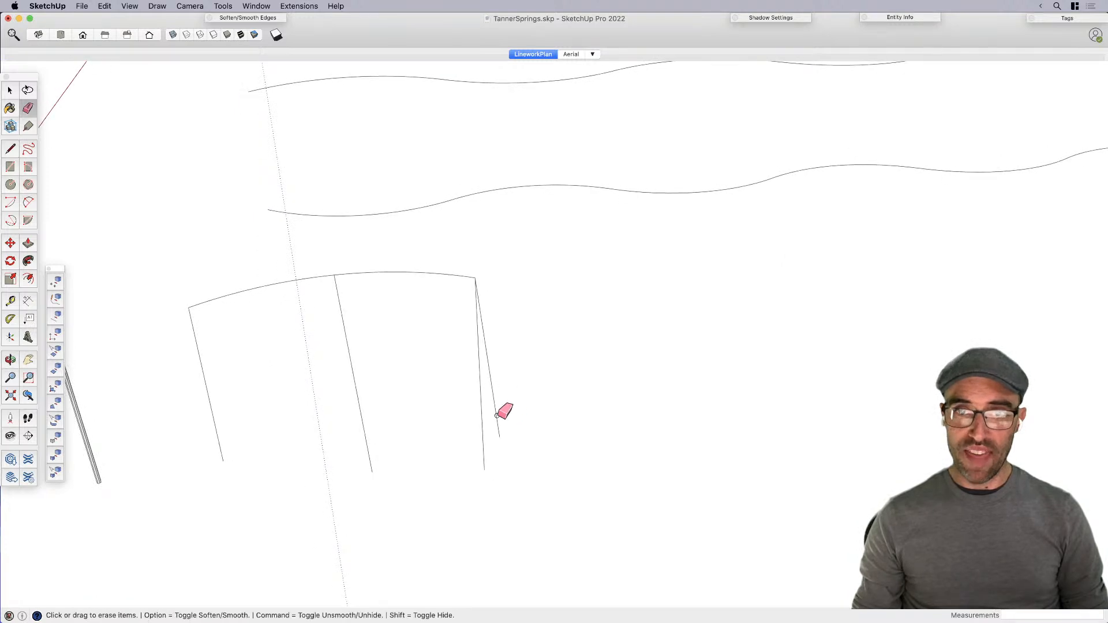
key("space")
right_click(498, 415)
left_click(533, 388)
mouse_move(533, 390)
middle_mouse_down()
mouse_move(620, 428)
mouse_move(599, 413)
mouse_move(341, 402)
middle_mouse_up()
key("e")
key("space")
Step: Draw a large flat reference rectangle around the bases of the guide lines
key("r")
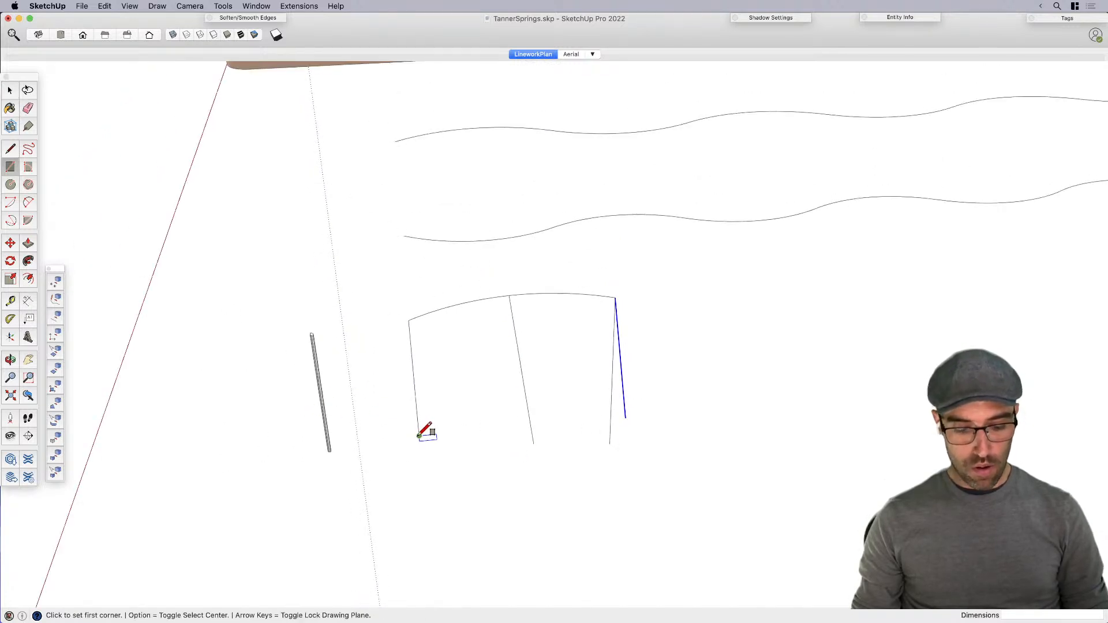
left_click(419, 436)
key("Escape")
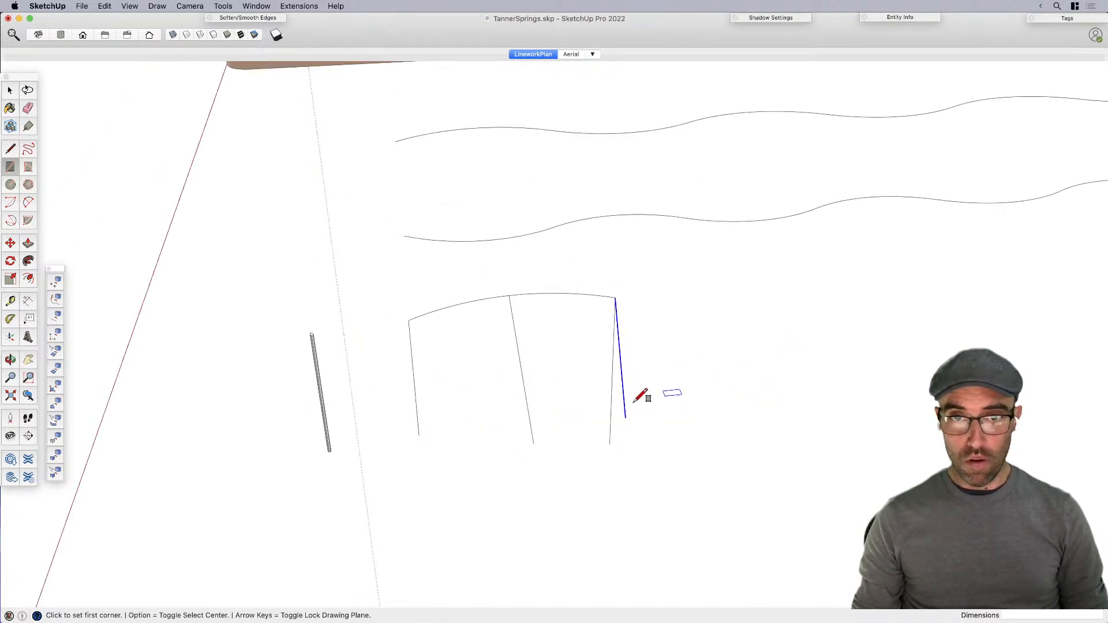
left_click(533, 442)
key("space")
scroll(615, 422, "up", 3)
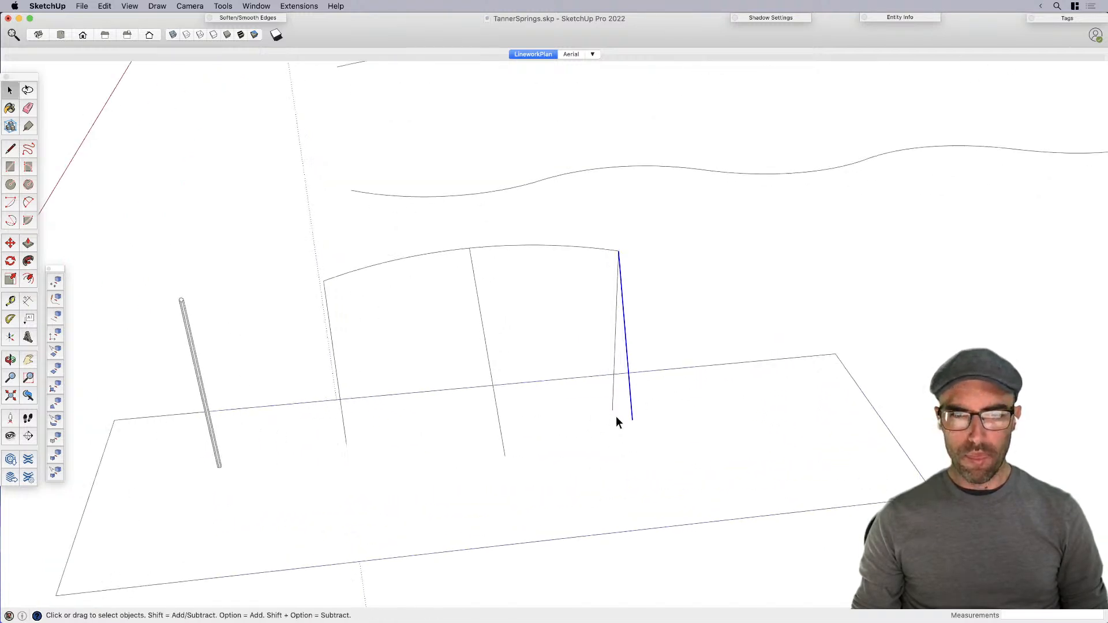
Step: Erase the original guide line at the arc's right end
key("o")
mouse_move(475, 433)
left_mouse_down()
mouse_move(457, 472)
mouse_move(375, 514)
left_mouse_up()
key("e")
key("a")
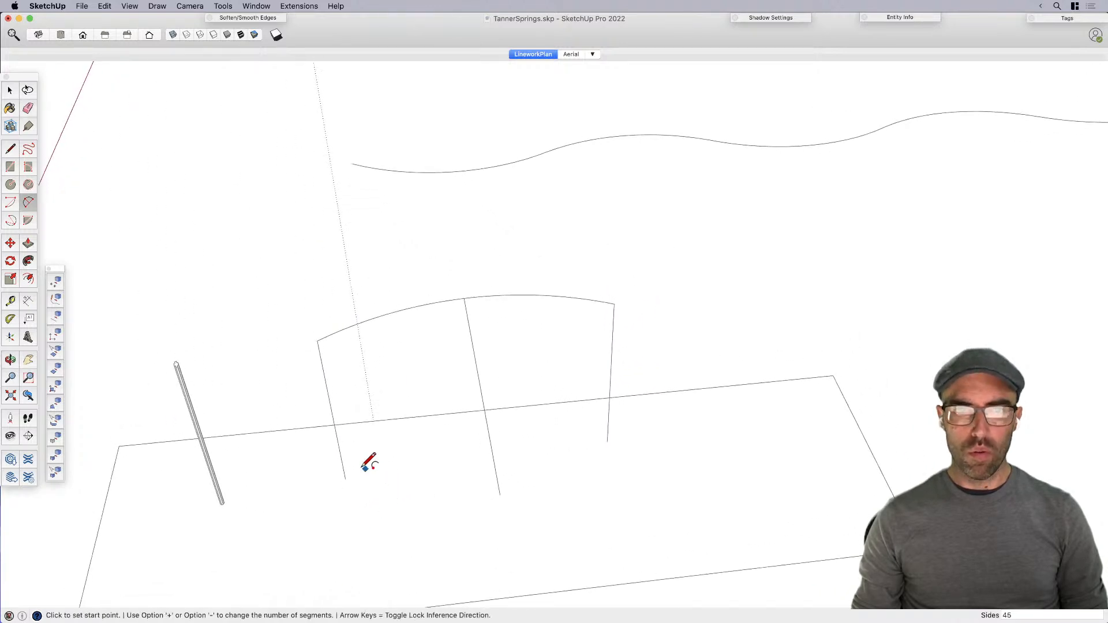
left_click(345, 479)
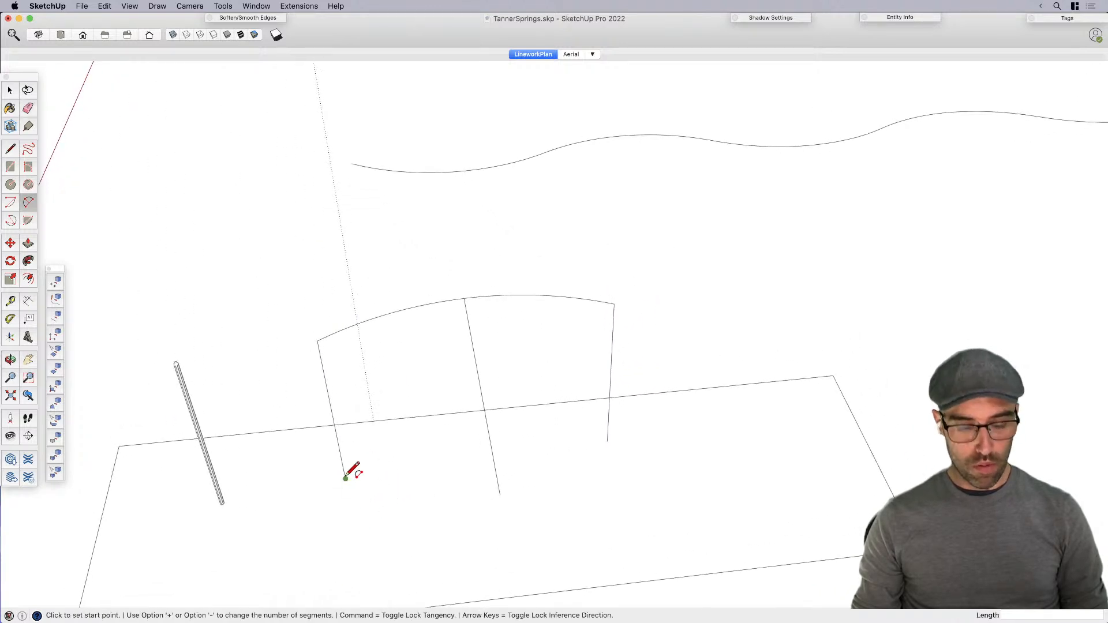
left_click(607, 441)
middle_click_drag(584, 465, 623, 593)
scroll(666, 516, "down", 2)
Step: Draw a straight baseline from the left guide's lower end, running parallel to the green axis past the right-hand line
key("l")
scroll(462, 529, "up", 2)
left_click(434, 530)
left_click(781, 492)
key("Escape")
scroll(420, 512, "up", 1)
Step: Rotate the upper arc about 3° around its left end so its ends align with the green axis
key("space")
scroll(412, 509, "up", 1)
left_click(412, 507)
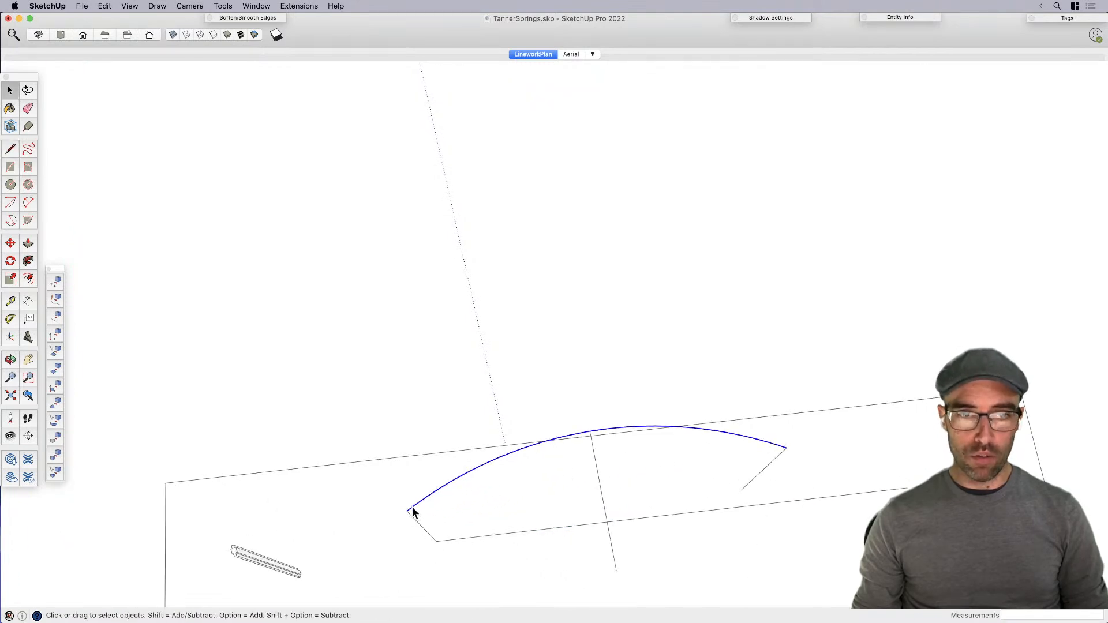
key("q")
left_click(407, 511)
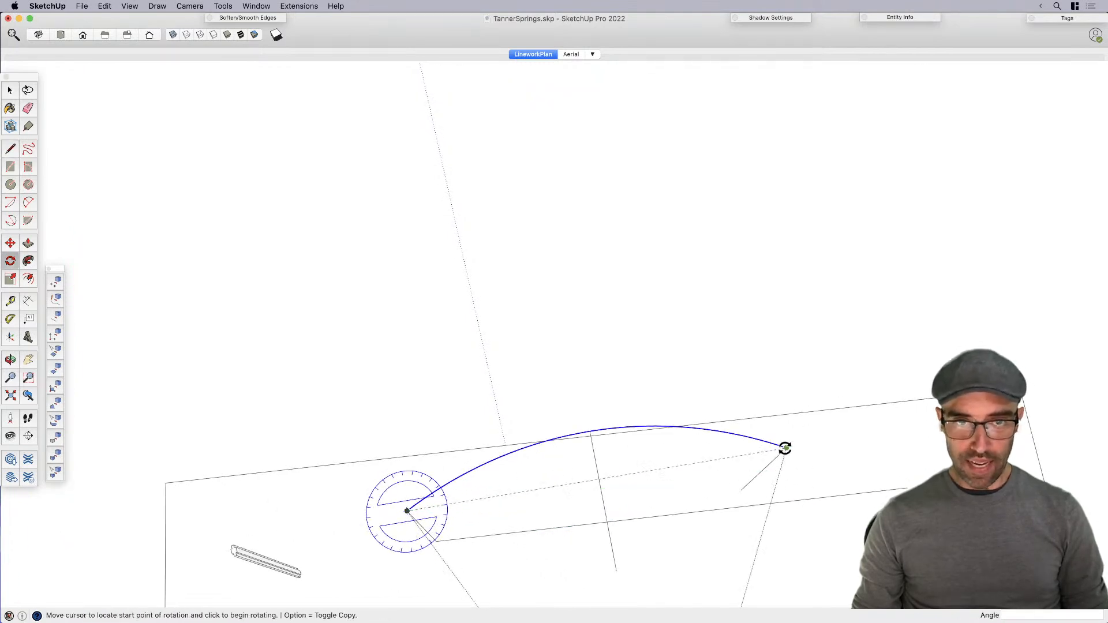
left_click(785, 448)
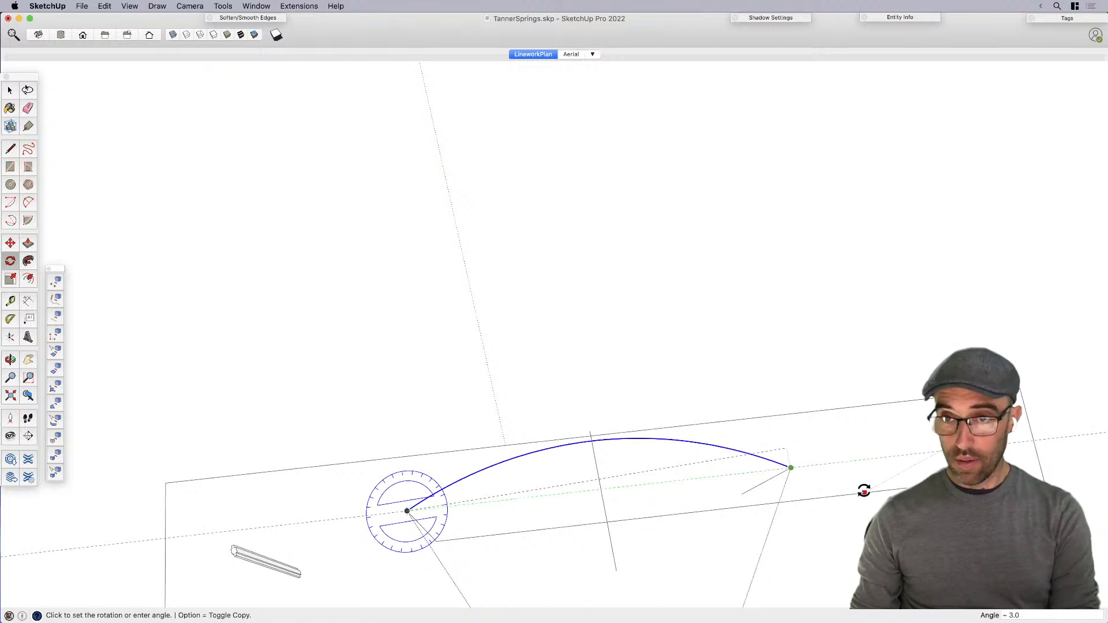
left_click(905, 487)
key("space")
Step: Replace the right-hand line with a vertical line from the arc's right end down to the baseline
key("e")
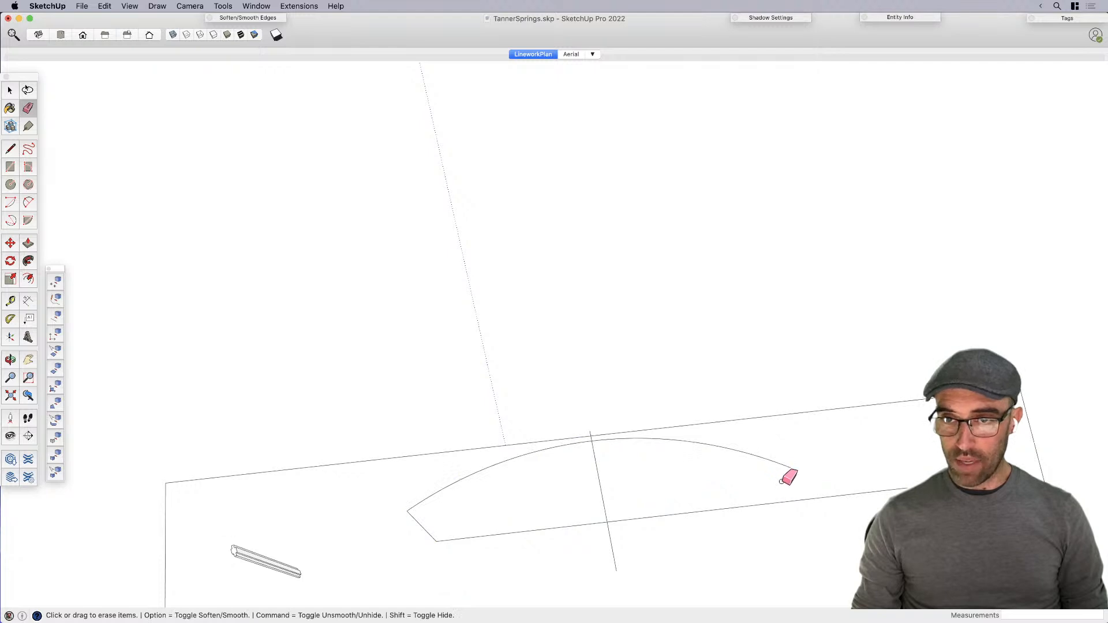
key("l")
left_click(791, 468)
key("Up")
left_click(744, 506)
mouse_move(744, 507)
middle_mouse_down()
mouse_move(542, 516)
mouse_move(487, 487)
middle_mouse_up()
Step: Erase the middle guide line
key("space")
key("e")
mouse_move(562, 449)
middle_mouse_down()
mouse_move(618, 435)
mouse_move(617, 349)
mouse_move(562, 484)
mouse_move(576, 502)
middle_mouse_up()
key("space")
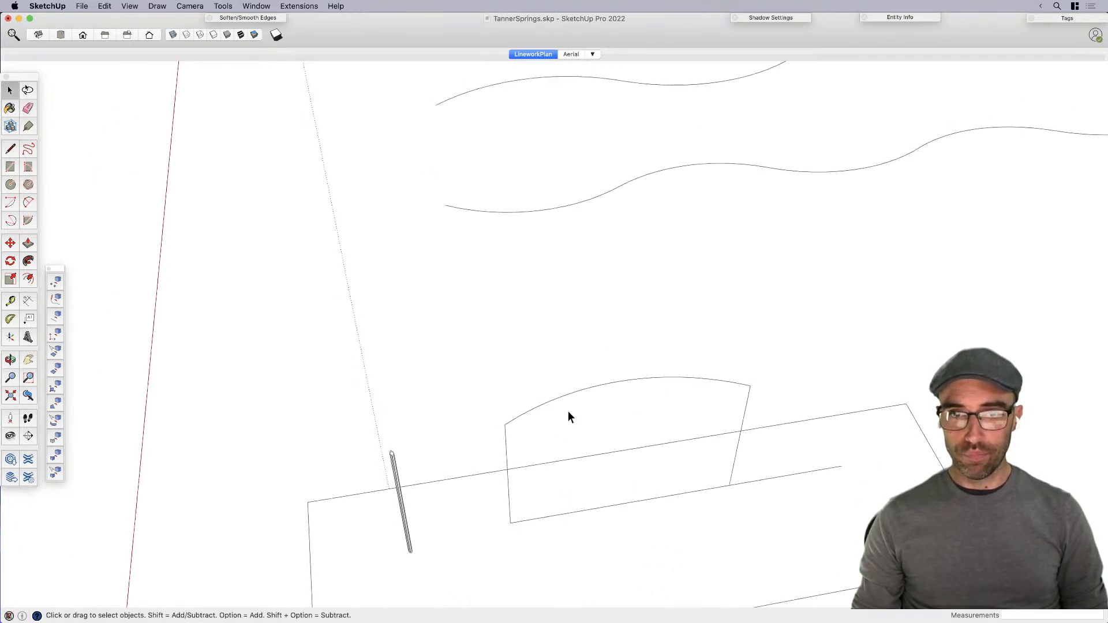
Step: Draw a straight line between the arc's two ends to close the rectangular face and the arc segment
key("l")
left_click(505, 425)
left_click(750, 385)
key("space")
scroll(625, 379, "up", 2)
Step: Draw a line across the arc segment from the midpoint of the straight edge to the midpoint of the arc
key("l")
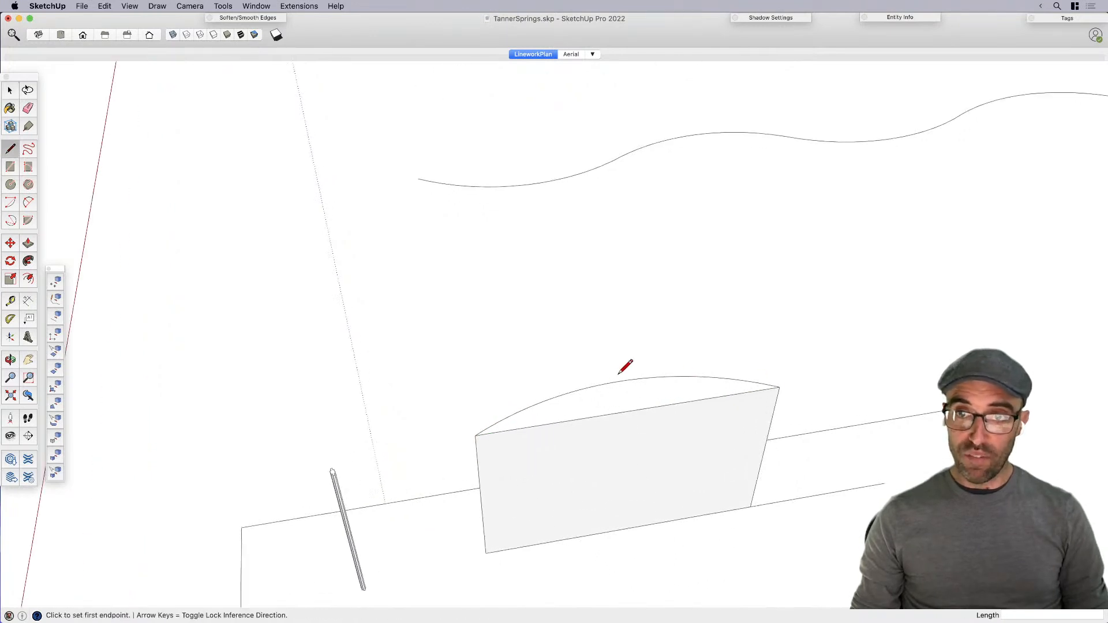
scroll(618, 380, "up", 2)
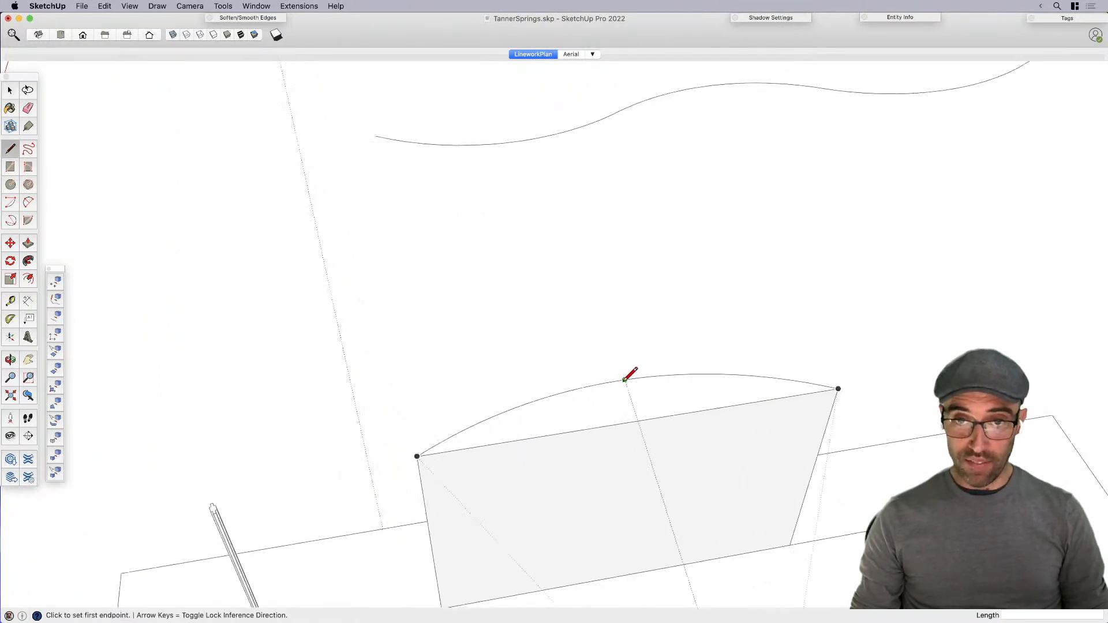
left_click(632, 410)
left_click(614, 380)
key("space")
scroll(615, 385, "down", 2)
Step: Copy both halves of the arc segment to a spot in front of the rectangular face
left_click(612, 399)
left_click(644, 388, "shift")
scroll(642, 375, "down", 5)
key("m")
left_click(626, 420)
left_click(646, 507)
scroll(646, 504, "up", 1)
Step: Rotate the copied arc segment half a turn so it bulges in the opposite direction
key("q")
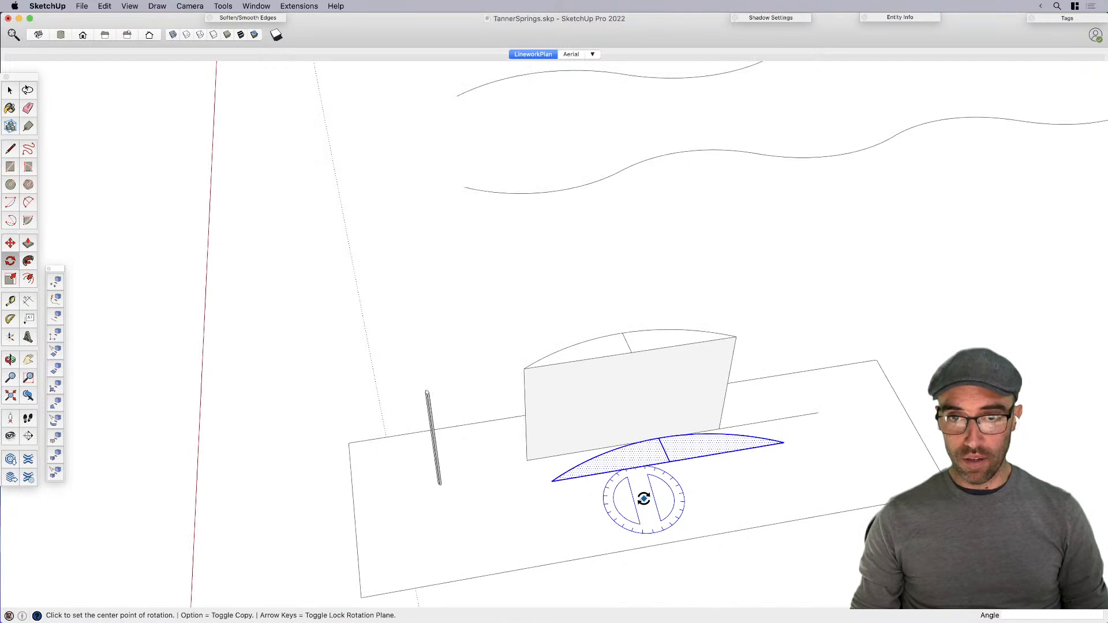
left_click(643, 499)
left_click(685, 491)
left_click(658, 483)
Step: Move the flipped arc segment by its left corner onto the lower left corner of the rectangular face
key("m")
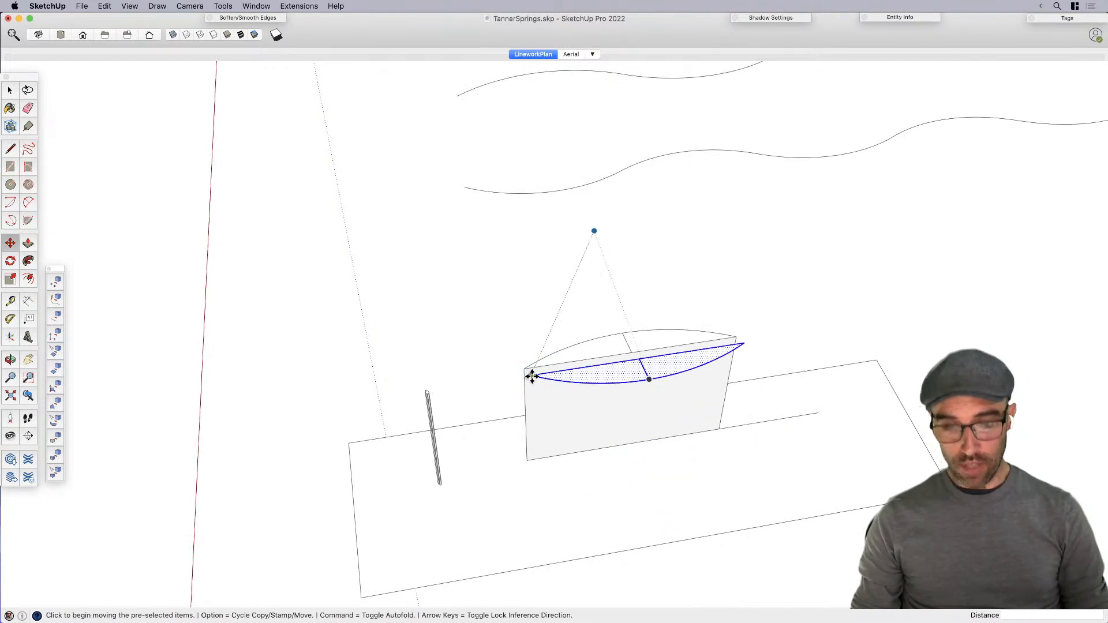
left_click(532, 376)
scroll(525, 466, "up", 4)
left_click(528, 454)
Step: Erase the center lines and straight edges of both arc segments, leaving only the two arcs and the vertical sides
key("e")
left_click_drag(669, 446, 689, 444)
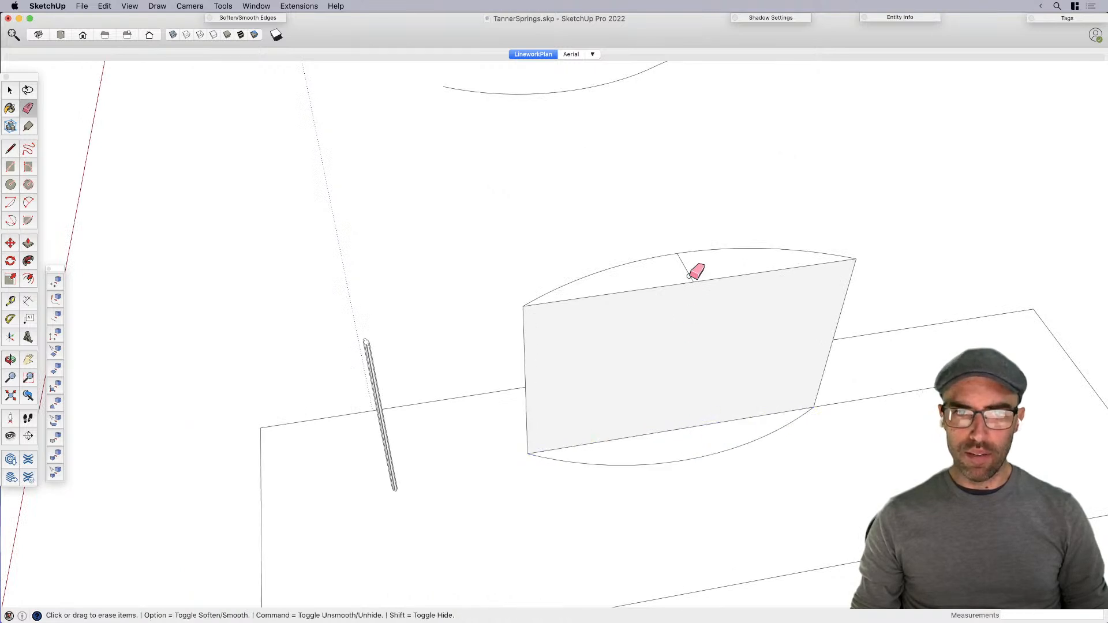
scroll(784, 353, "down", 2)
scroll(721, 265, "down", 1)
left_click(720, 302)
left_click(718, 409)
key("space")
key("l")
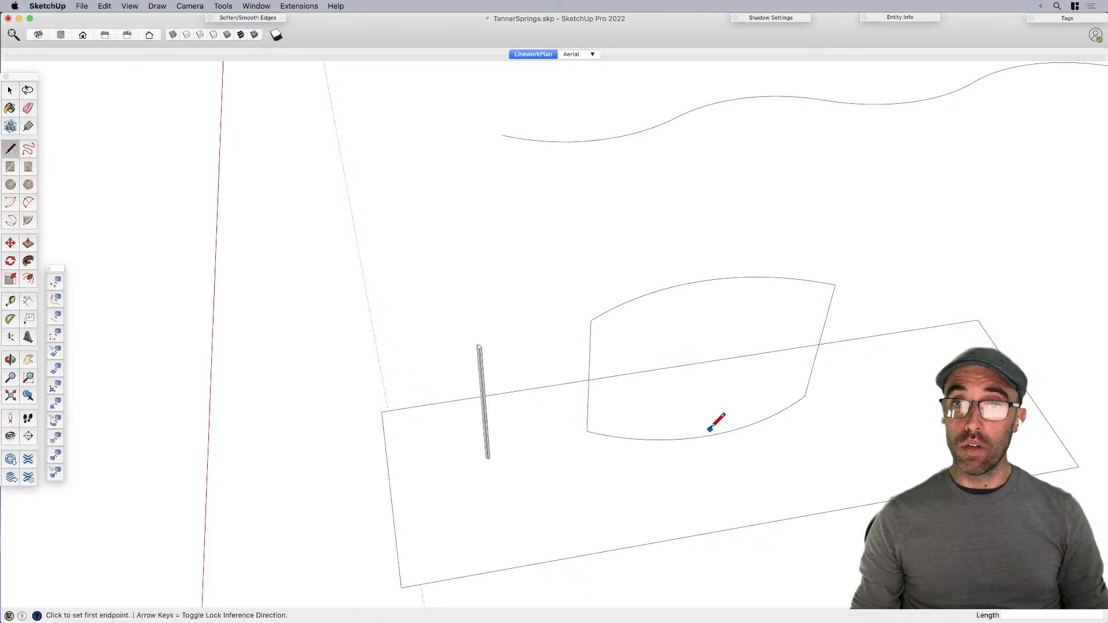
left_click(591, 320)
key("Escape")
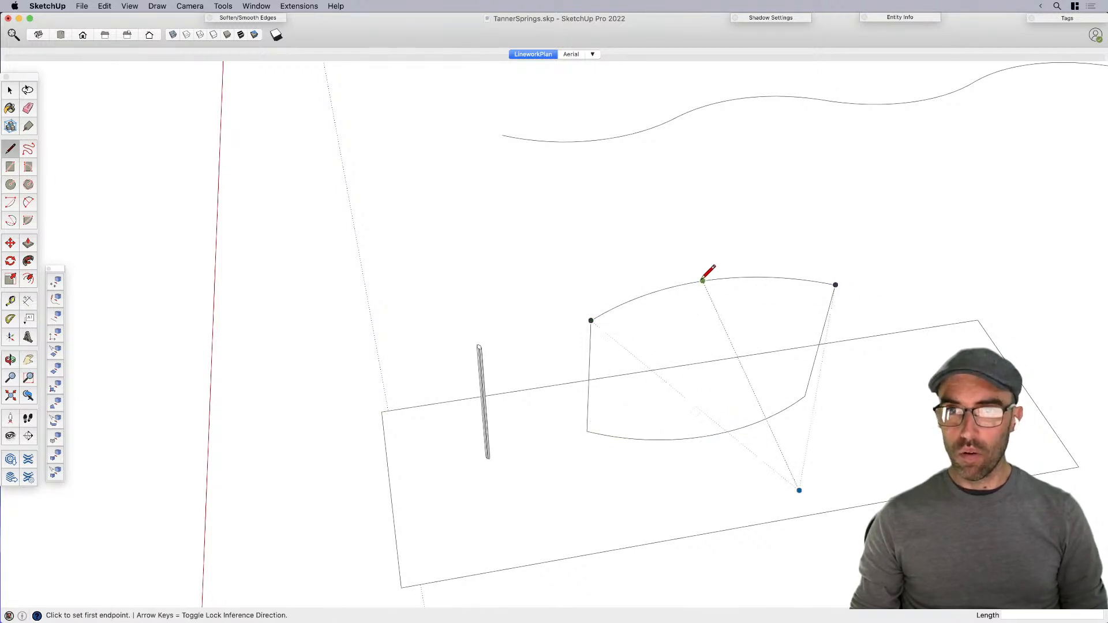
key("space")
left_click(633, 301)
key("l")
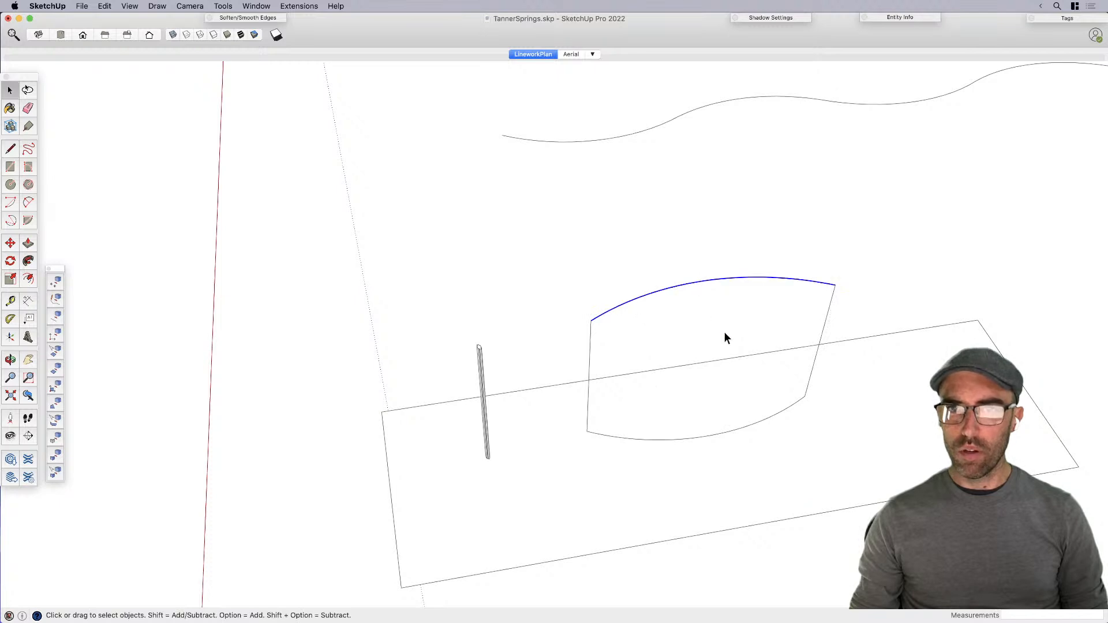
middle_click_drag(723, 331, 658, 282)
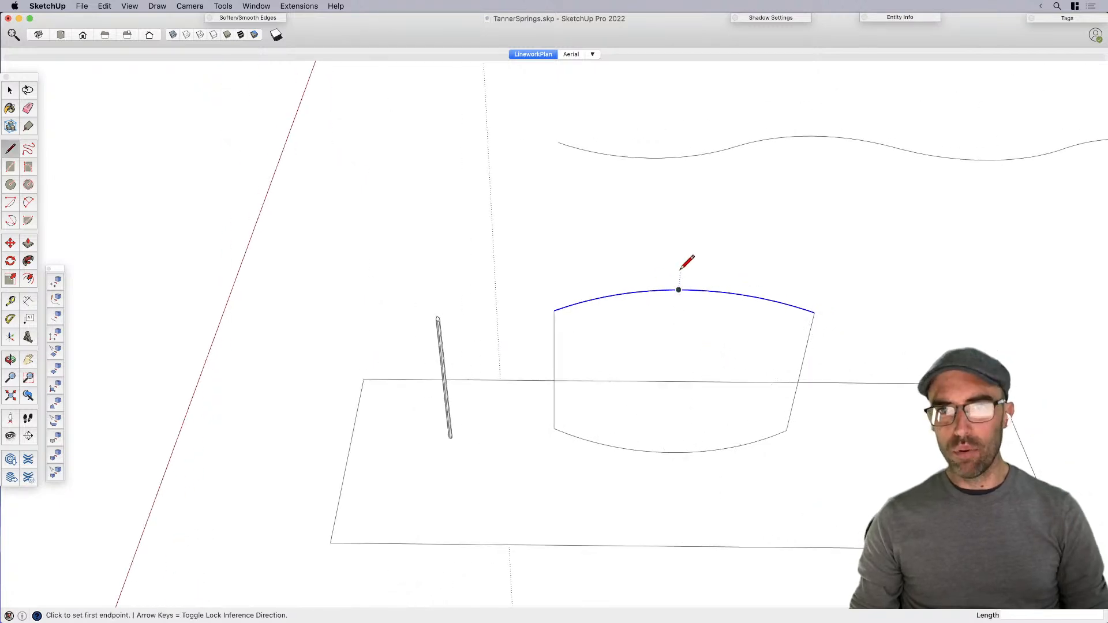
left_click(678, 289)
scroll(686, 450, "up", 3)
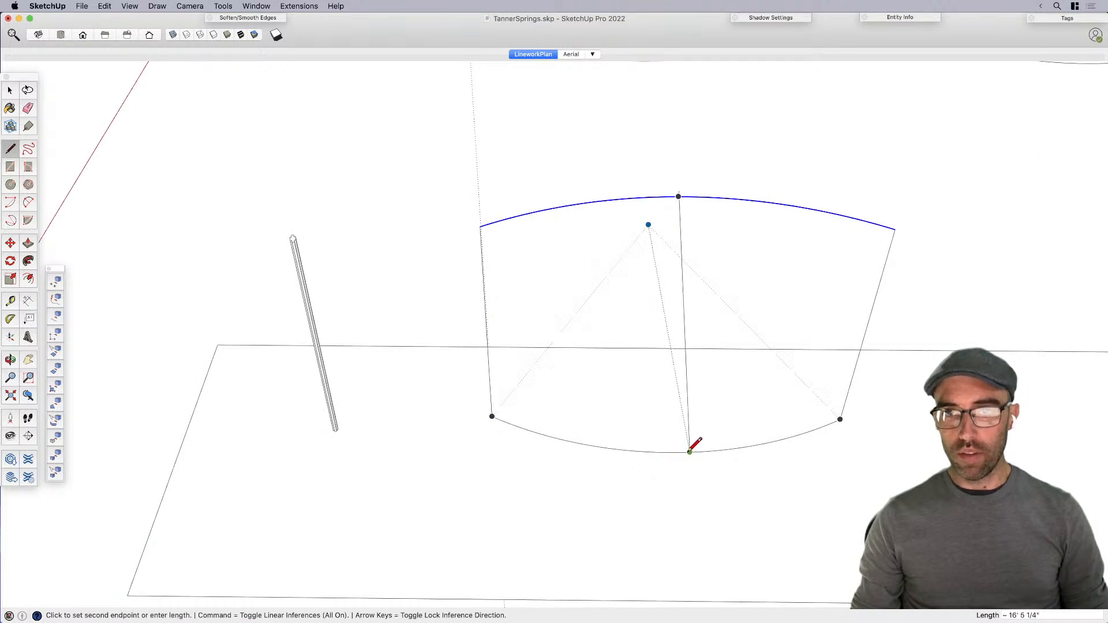
scroll(683, 452, "up", 3)
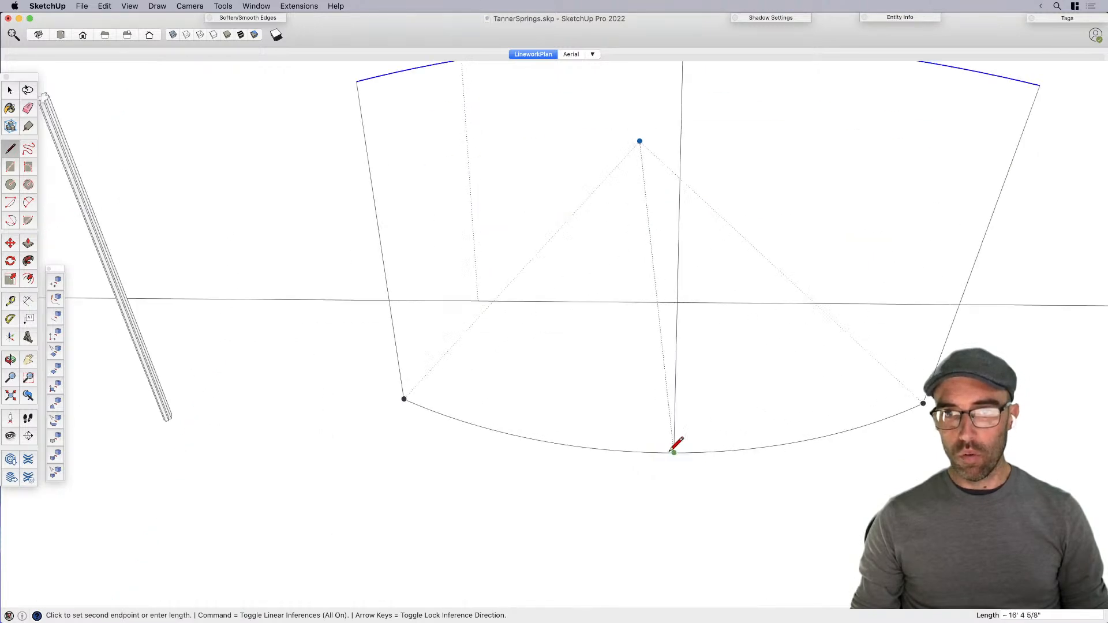
key("space")
Step: Loft the upper and lower arcs with Curviloft's Loft by Spline and explode the resulting group into loose lines
scroll(680, 432, "down", 5)
scroll(645, 261, "down", 3)
middle_click_drag(646, 351, 740, 206)
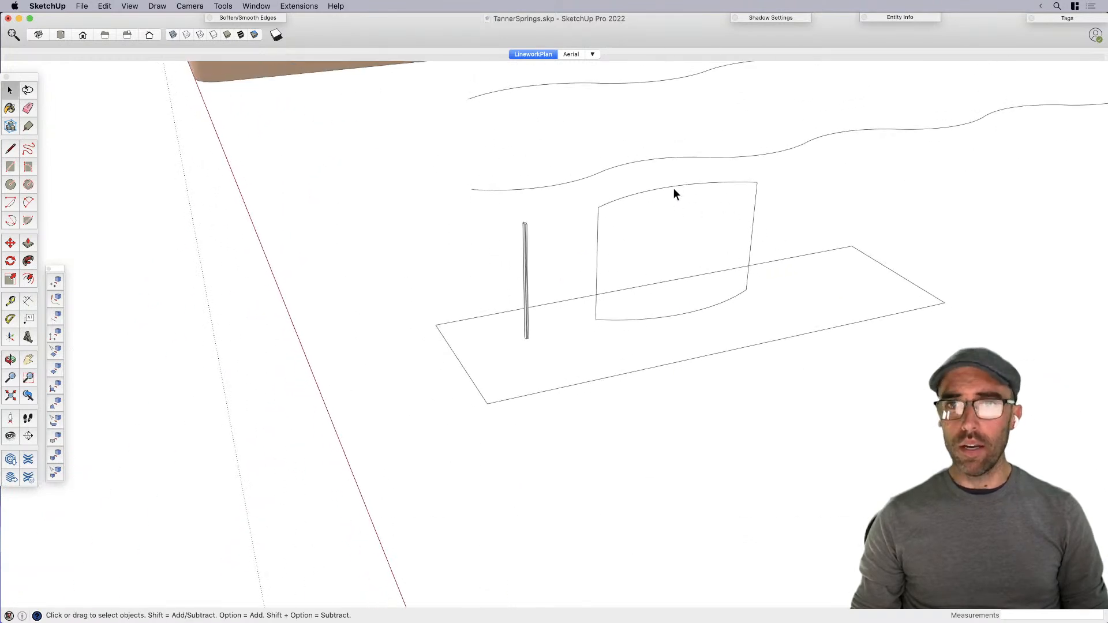
middle_click_drag(664, 319, 635, 399, "shift")
left_click(224, 7)
mouse_move(310, 282)
mouse_move(365, 280)
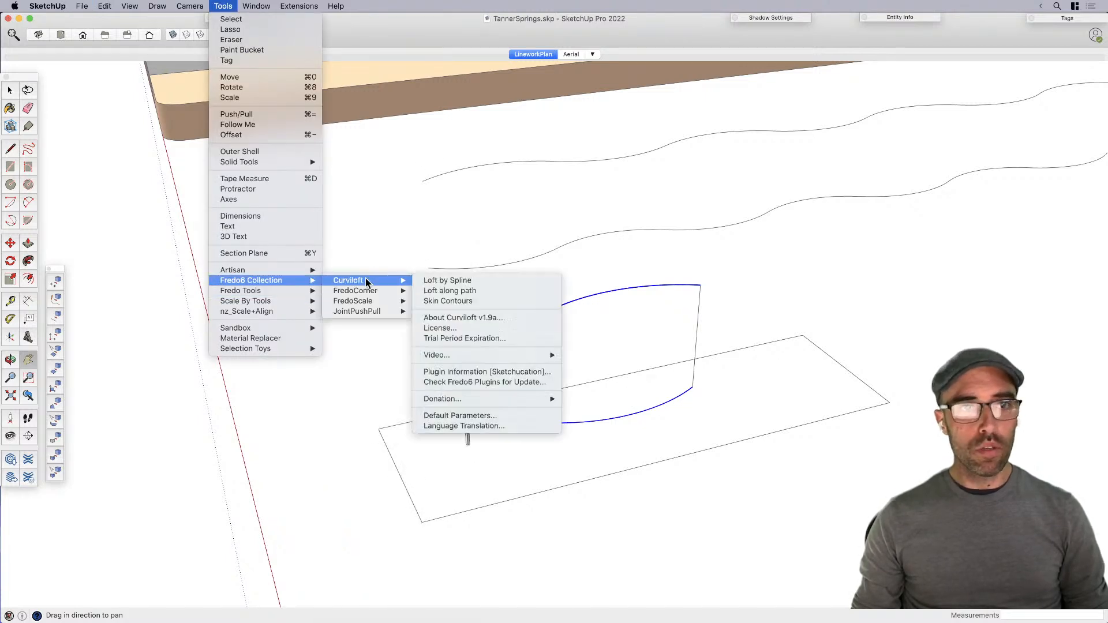
left_click(470, 280)
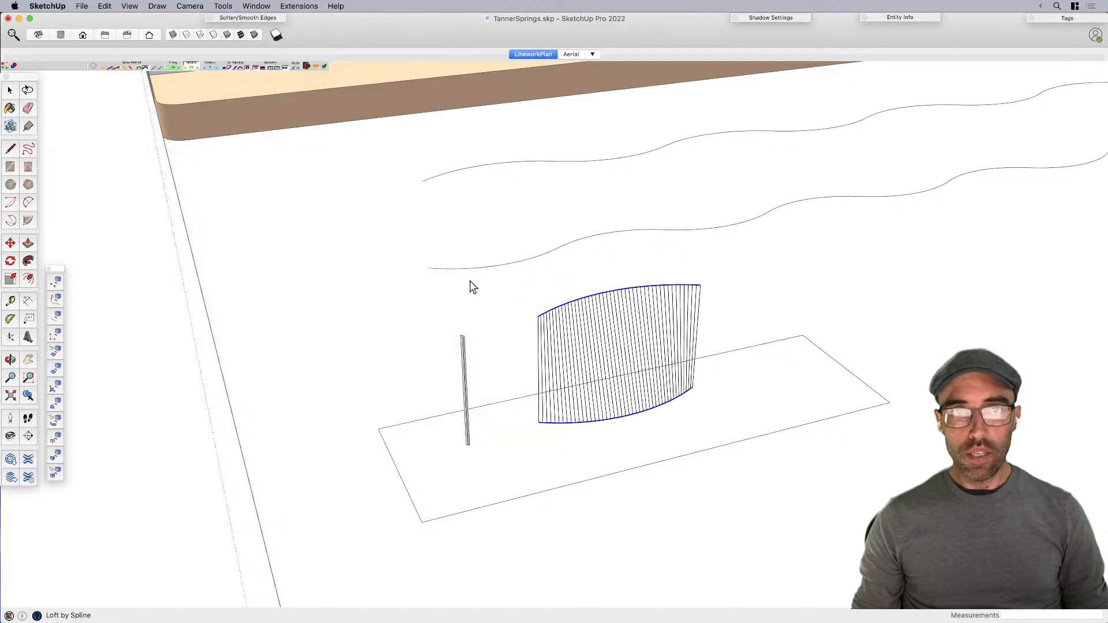
left_click(503, 345)
scroll(559, 352, "up", 3)
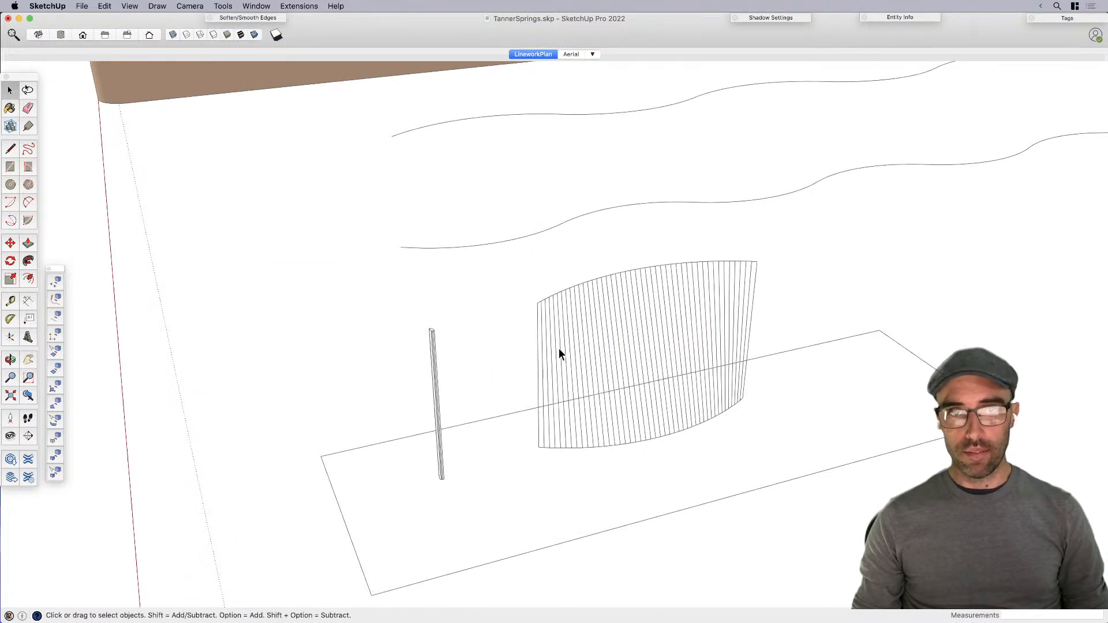
right_click(559, 324)
left_click(596, 387)
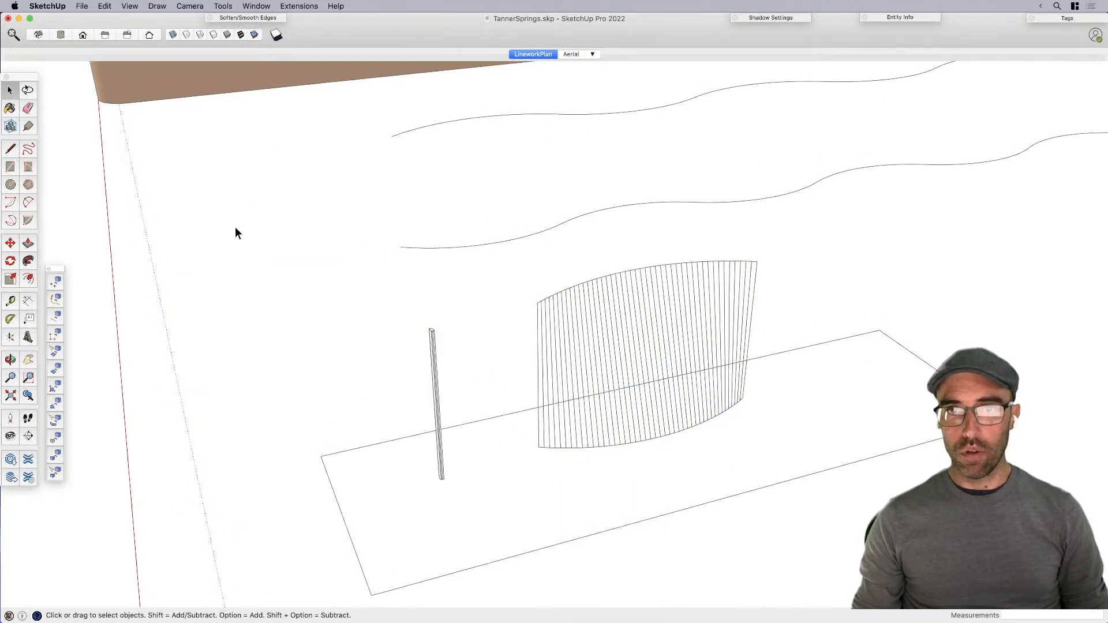
Step: Place copies of the rail post component along every lofted line between the two arcs
left_click_drag(62, 272, 353, 290)
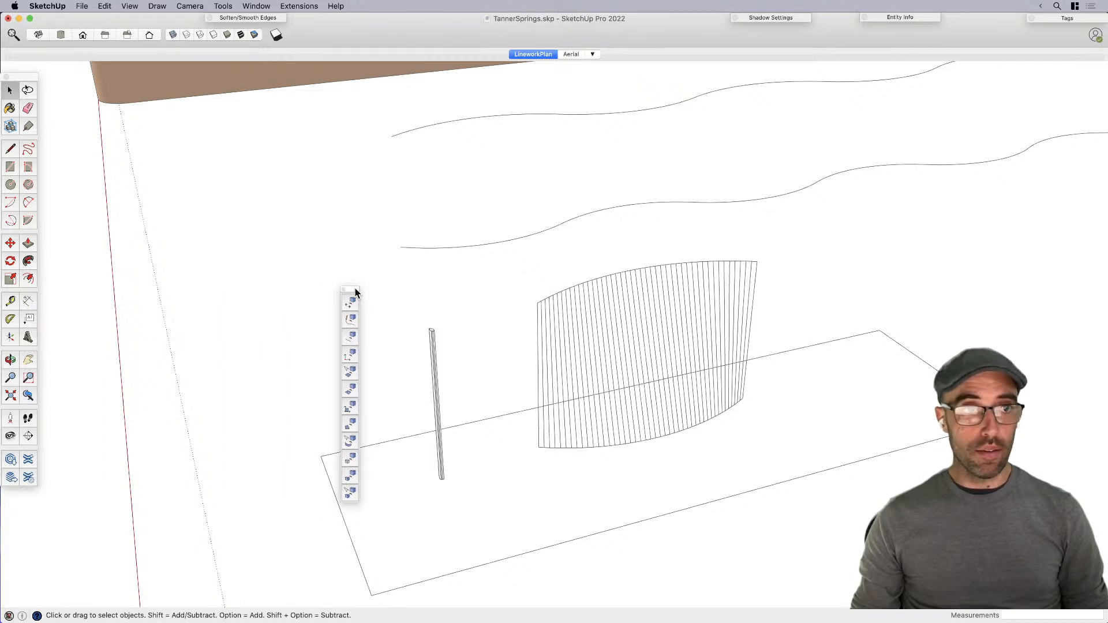
left_click(433, 358)
middle_click_drag(434, 358, 606, 354)
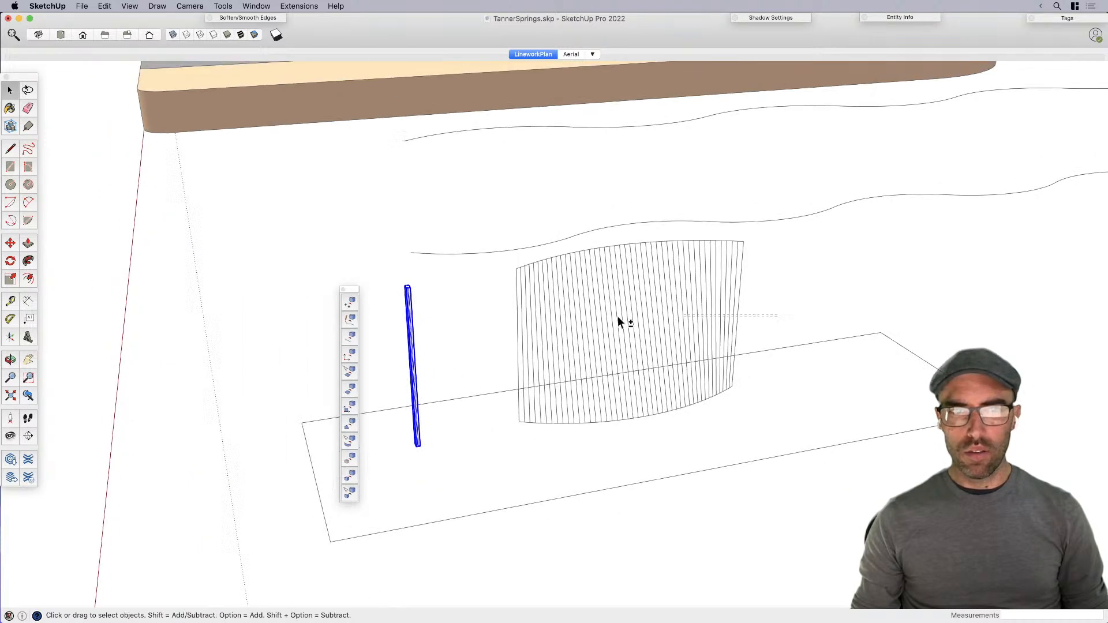
left_click_drag(484, 319, 485, 317, "shift")
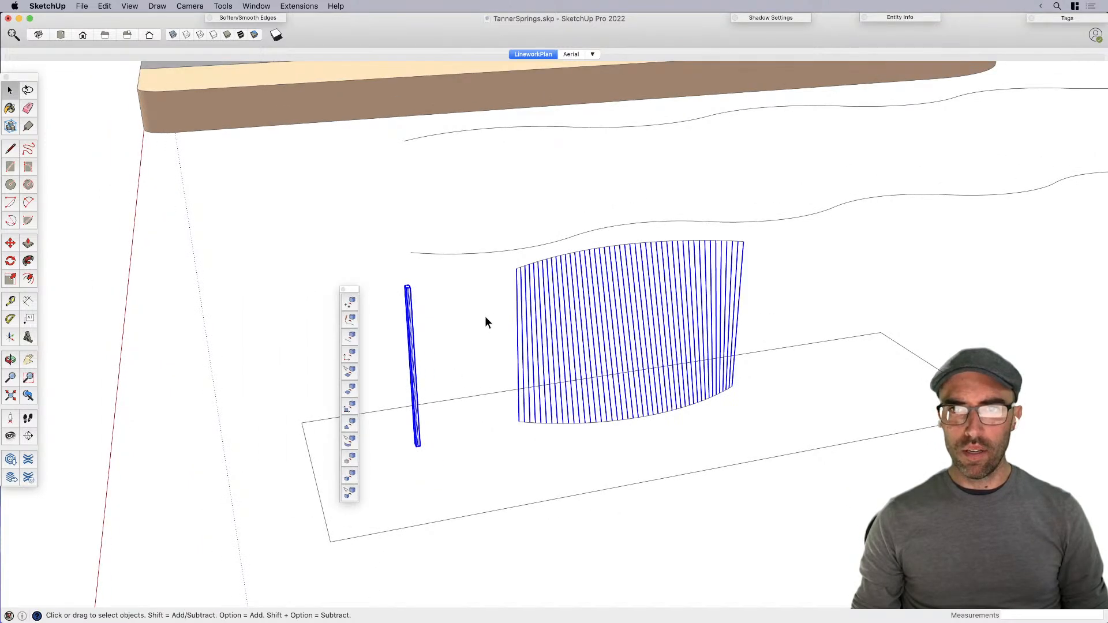
left_click(350, 339)
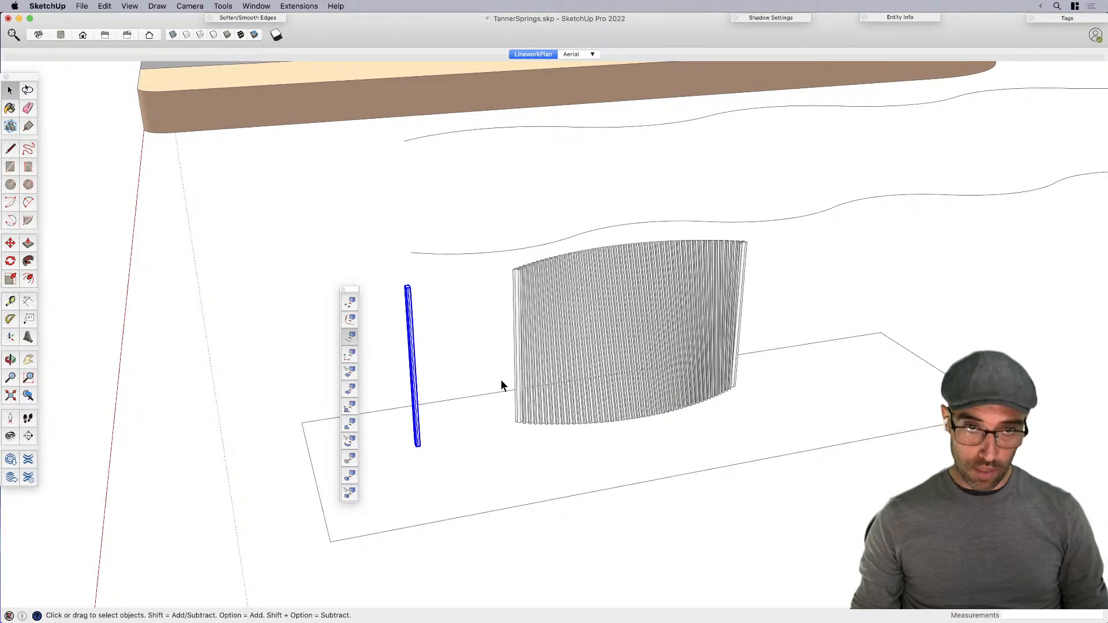
Step: Inside the post component, push/pull both small side tabs up flush with the main top face
middle_click_drag(500, 380, 511, 358)
scroll(486, 354, "up", 5)
scroll(486, 354, "up", 10)
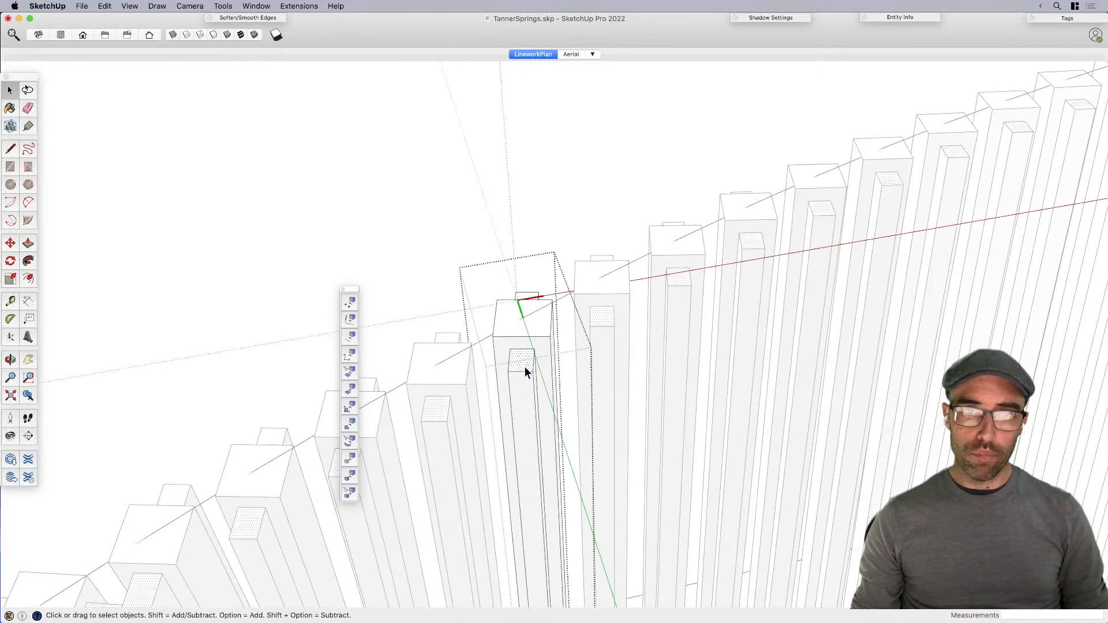
scroll(524, 365, "up", 3)
key("p")
left_click(536, 318)
middle_click_drag(526, 259, 528, 270)
scroll(529, 264, "up", 1)
key("space")
left_click(529, 257)
key("p")
left_click(529, 260)
left_click(523, 295)
key("space")
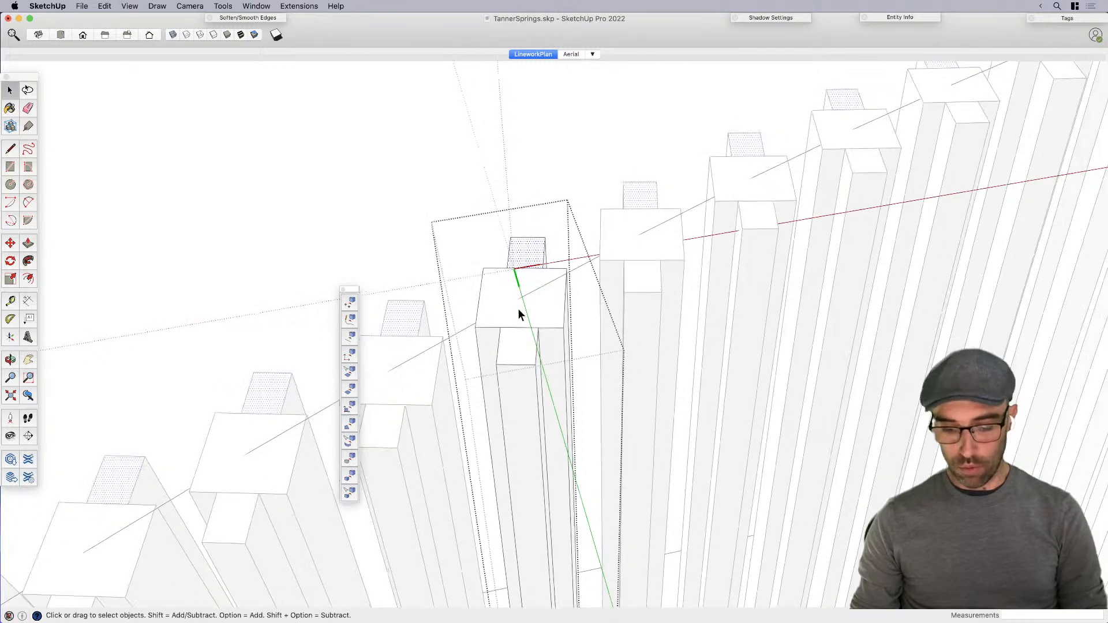
scroll(603, 206, "down", 8)
key("e")
key("space")
left_click(494, 205)
Step: Combine all the rail posts between the two arcs into one component
scroll(493, 205, "down", 5)
left_click_drag(352, 289, 69, 266)
scroll(346, 275, "down", 5)
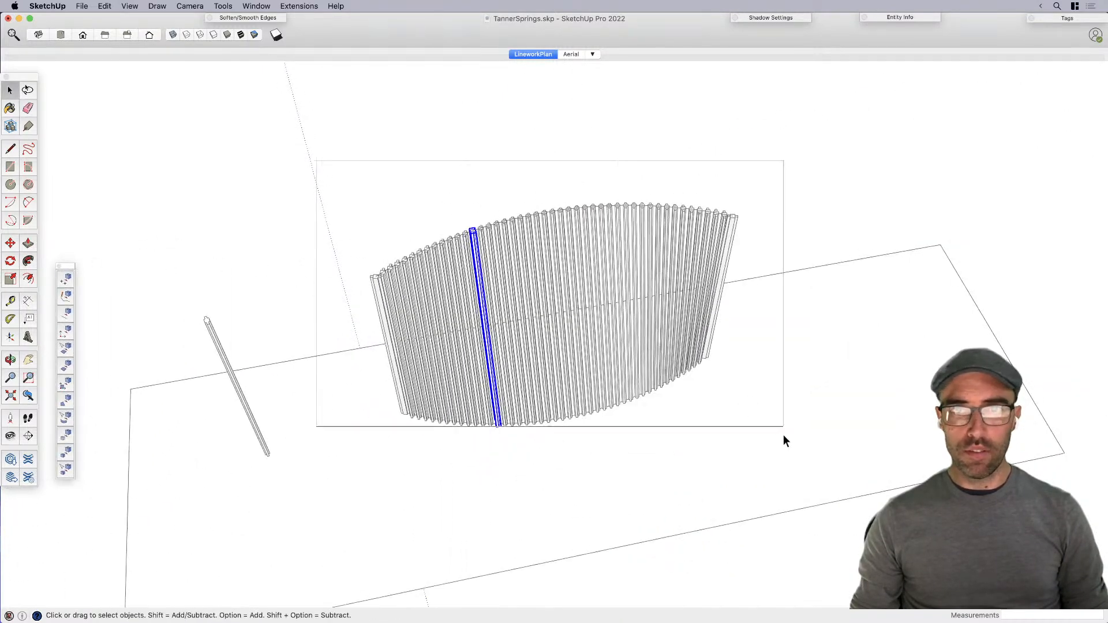
key("super+a")
key("g")
key("Return")
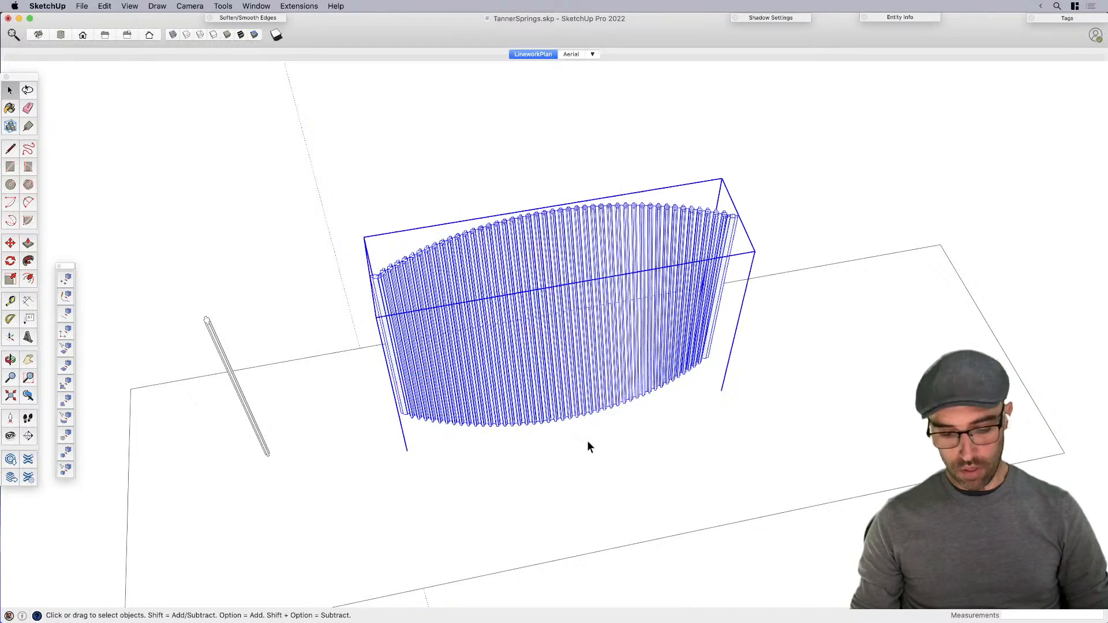
Step: Copy the curved post section about 23' 3" so it stands beside the far end of the original
key("m")
left_click(399, 412)
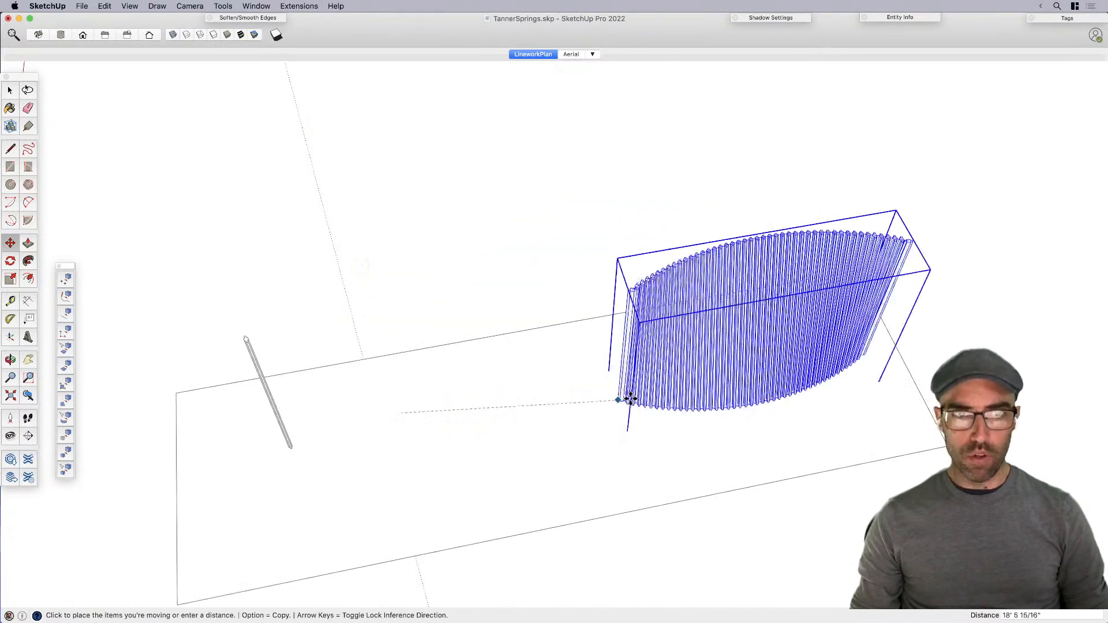
key("alt")
scroll(646, 369, "up", 3)
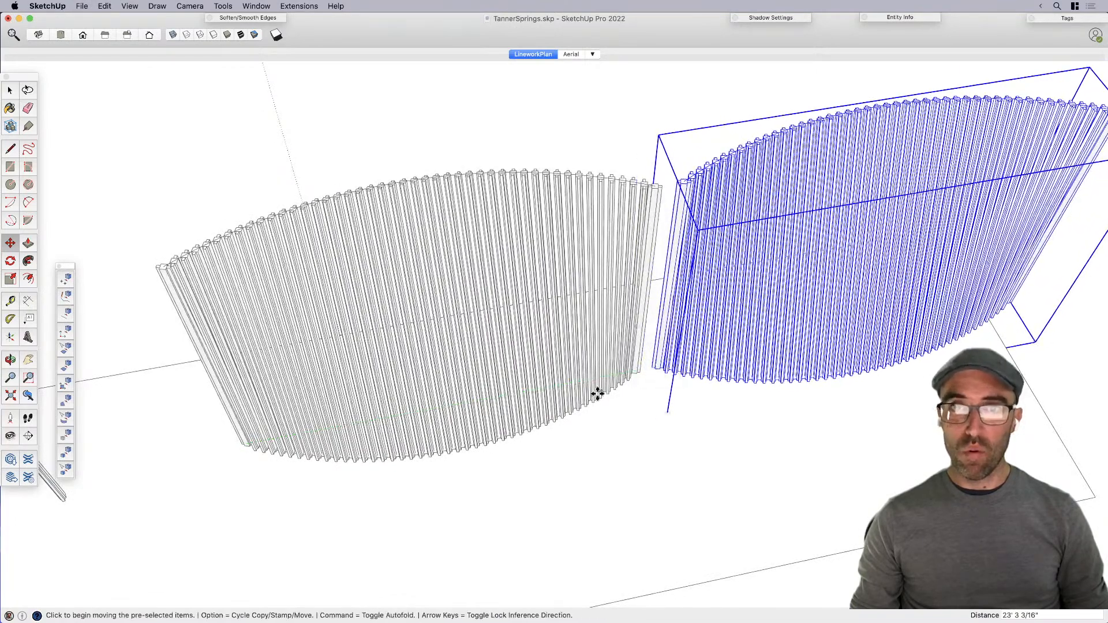
scroll(604, 392, "down", 3)
Step: Mirror the copied post section along the green axis with a scale factor of -1
key("s")
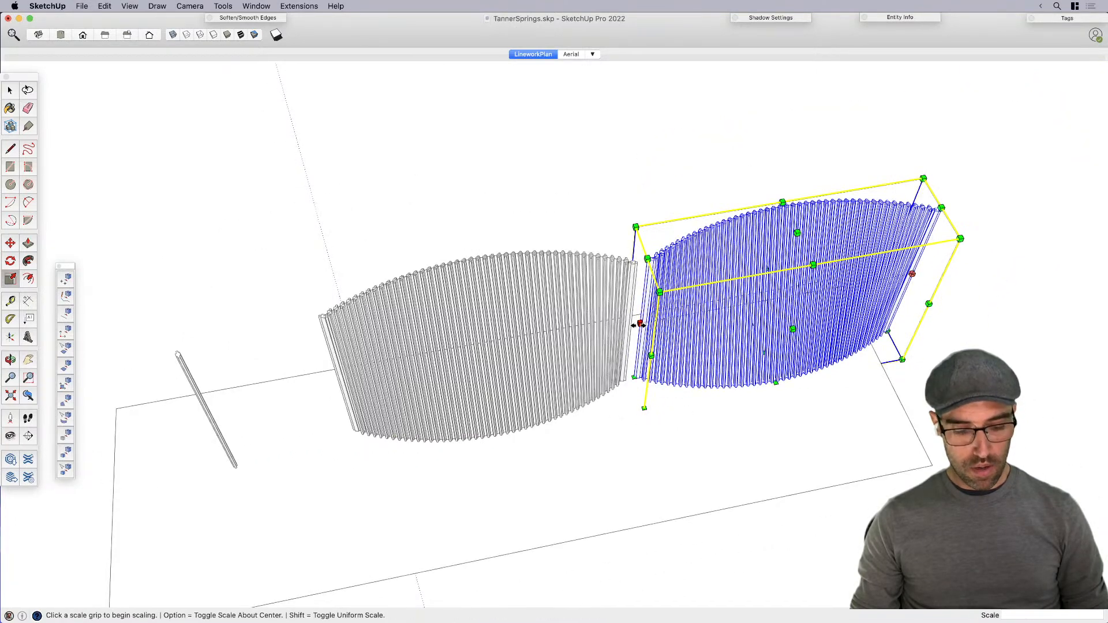
left_click(640, 323)
type("-1")
key("Return")
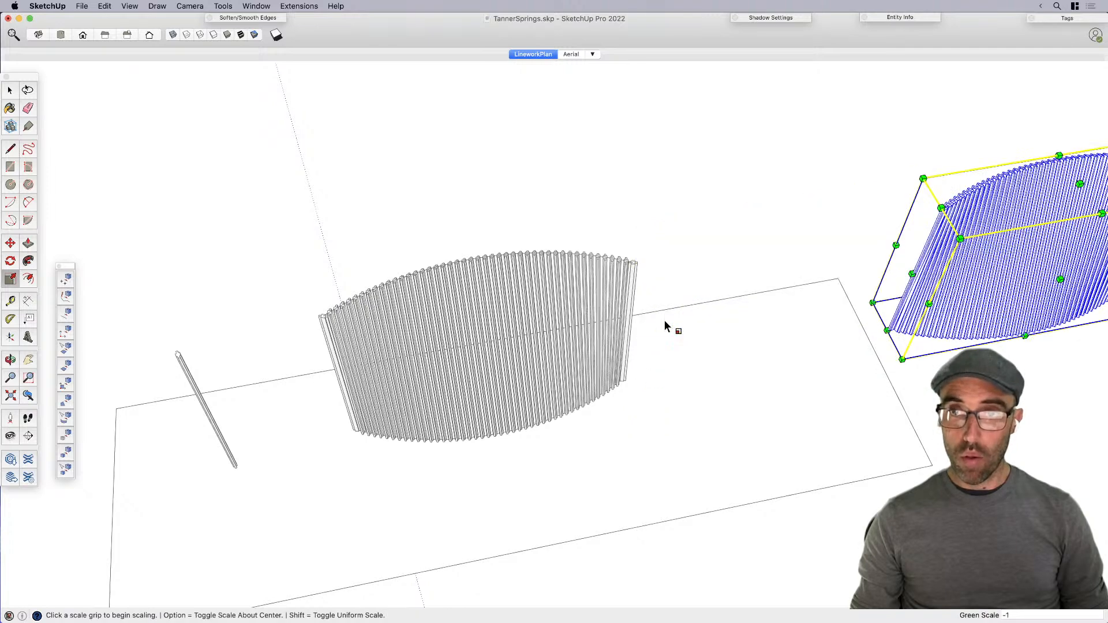
Step: Rotate the mirrored post section 180 degrees on the ground plane so it curves the opposite way
middle_click_drag(665, 320, 744, 412)
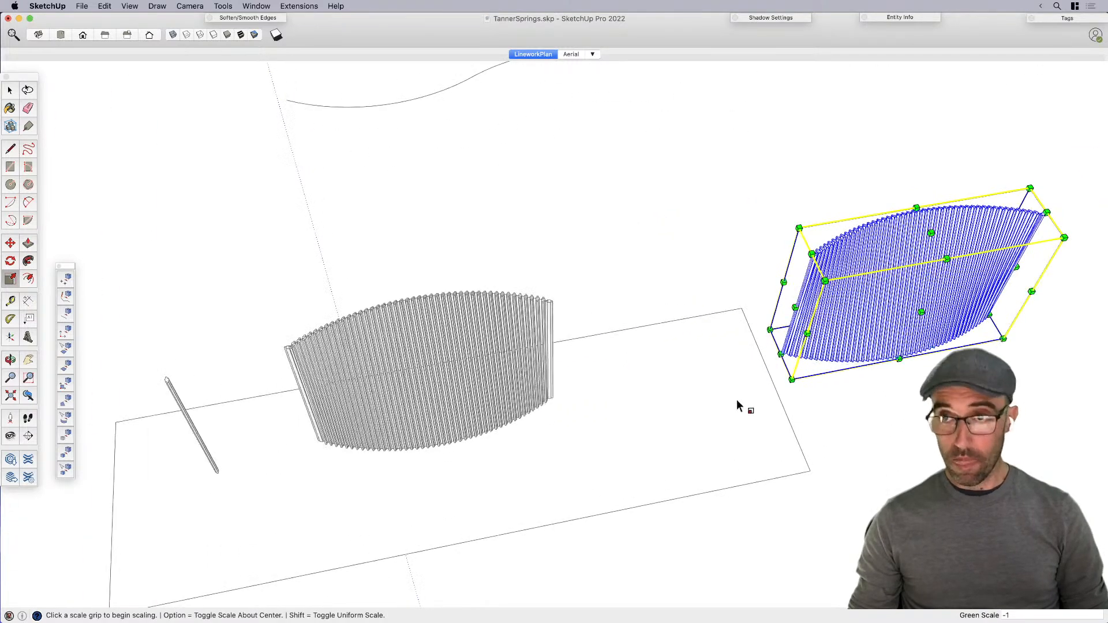
key("q")
left_click(712, 397)
left_click(802, 397)
type("180")
key("Return")
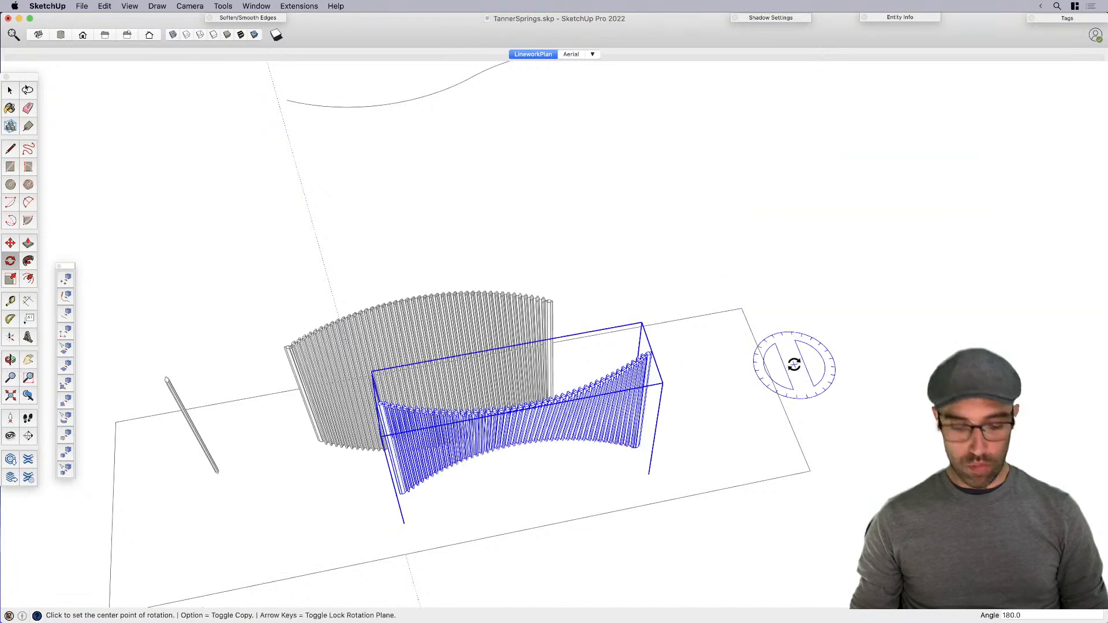
Step: Move the flipped section against the original so their adjoining end posts overlap at the top
key("space")
key("m")
scroll(405, 493, "up", 4)
left_click(404, 493)
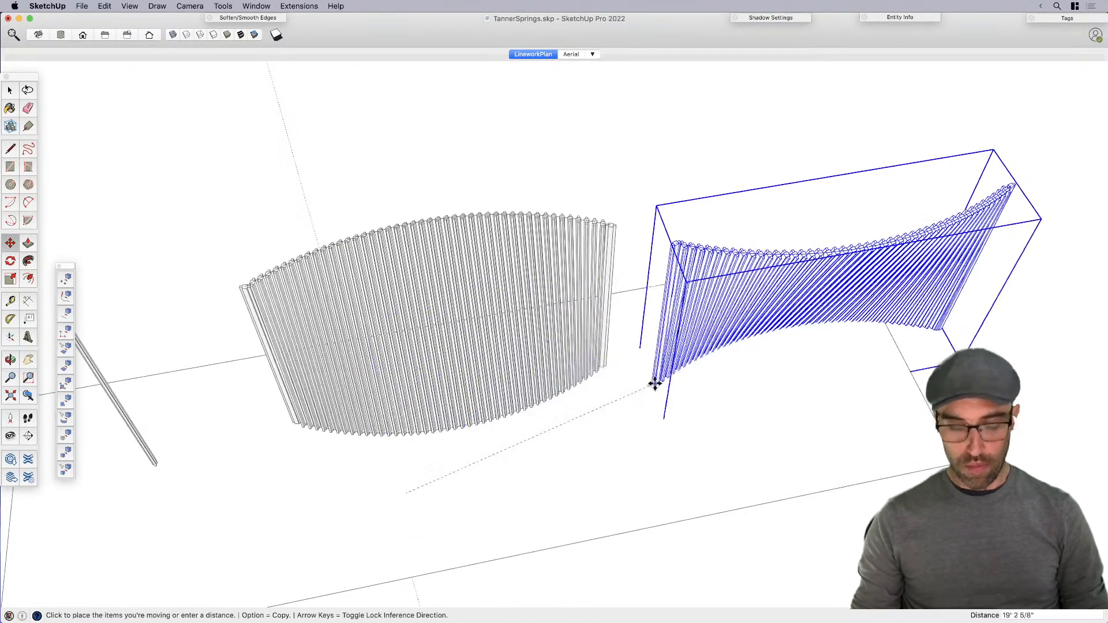
left_click(662, 256)
scroll(598, 270, "up", 6)
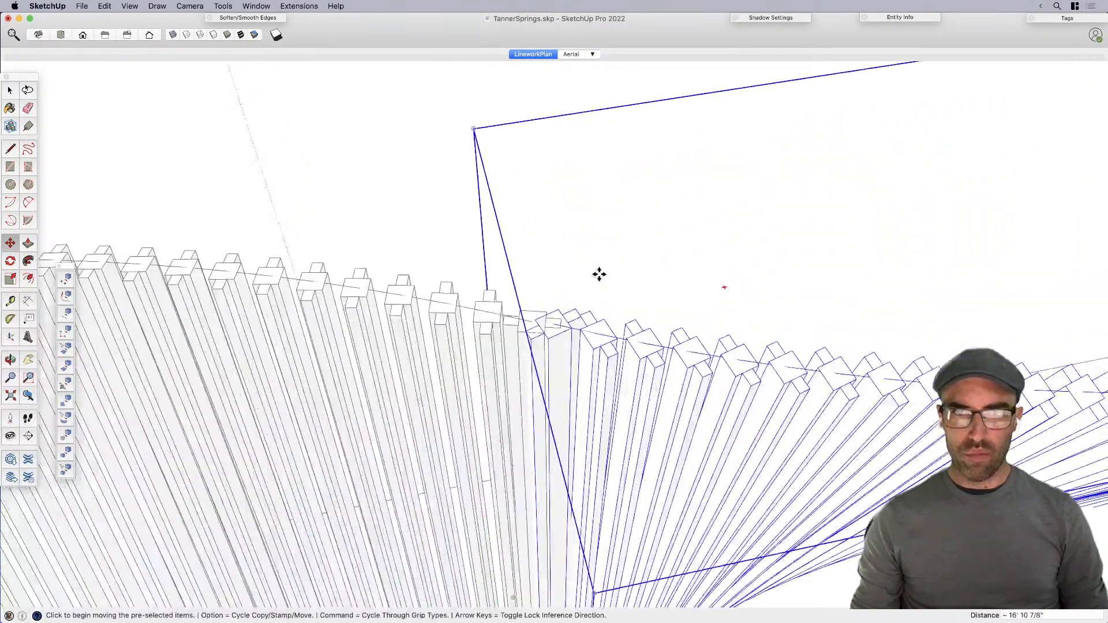
scroll(529, 378, "down", 3)
left_click(520, 391)
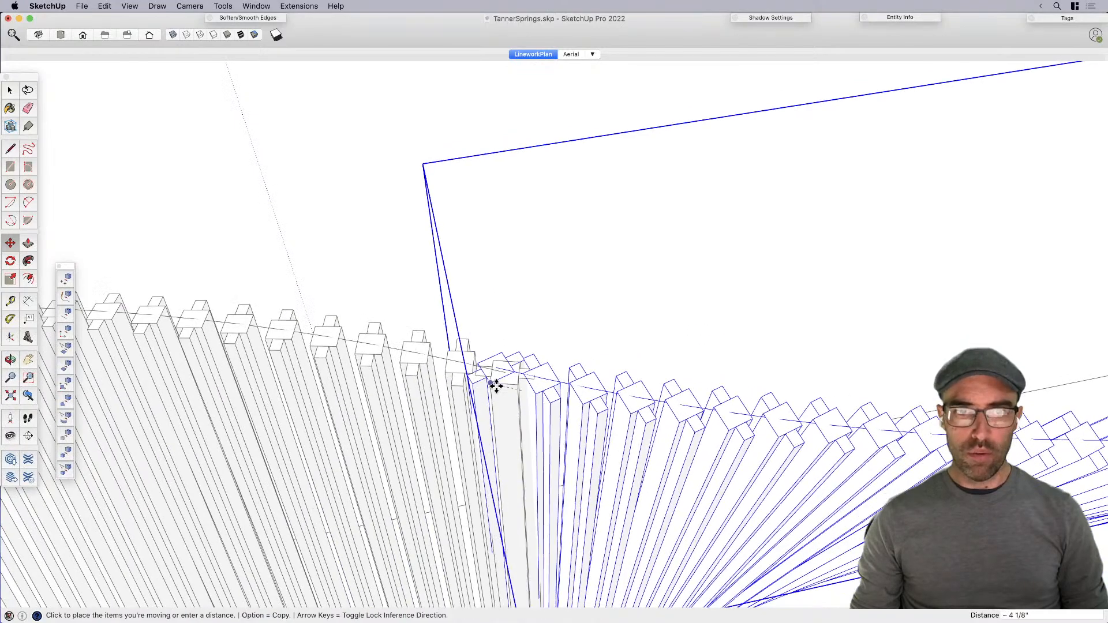
left_click(505, 385)
key("space")
Step: Inside the flipped section's end post component, rotate the whole geometry 15 degrees about the center of its top face
scroll(517, 363, "down", 3)
scroll(520, 362, "up", 6)
double_click(542, 348)
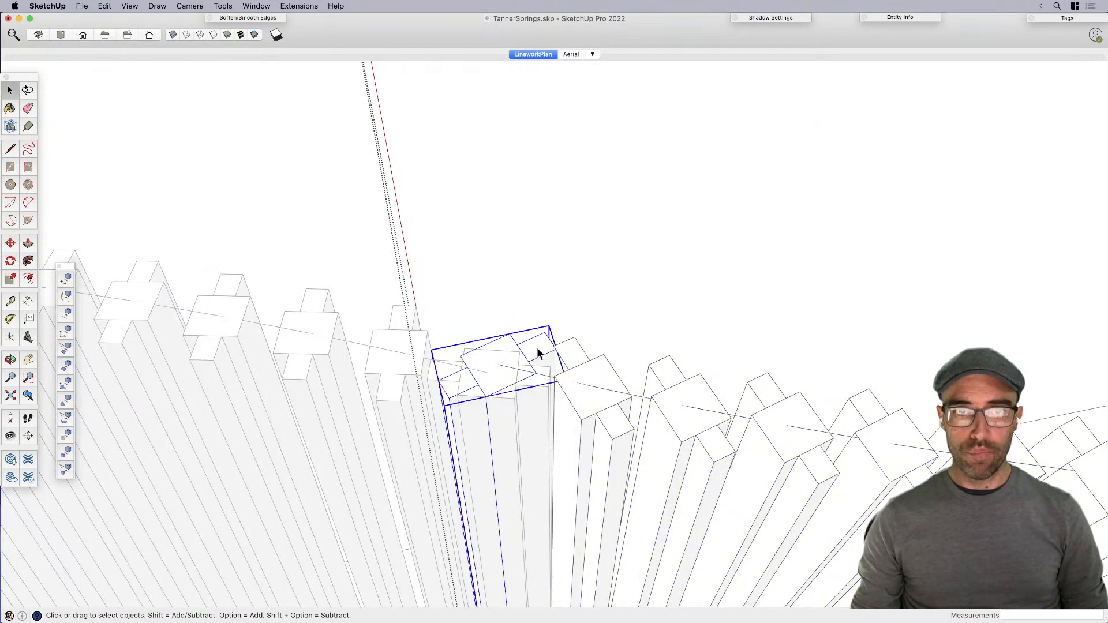
double_click(537, 349)
key("super+a")
key("q")
scroll(499, 366, "up", 3)
left_click(493, 365)
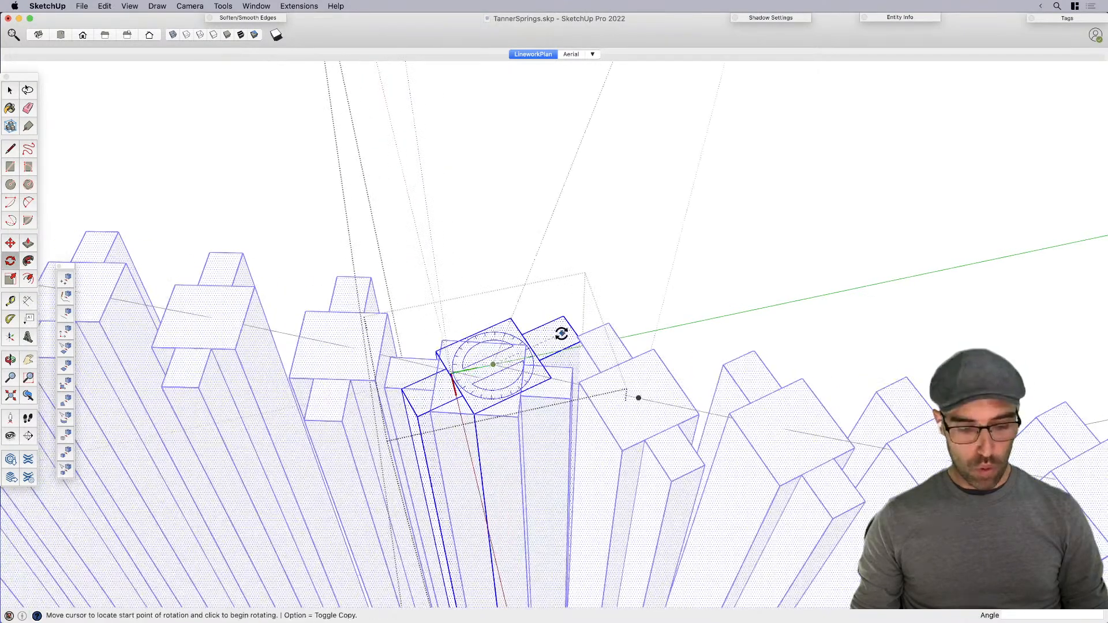
left_click(560, 333)
scroll(565, 268, "down", 3)
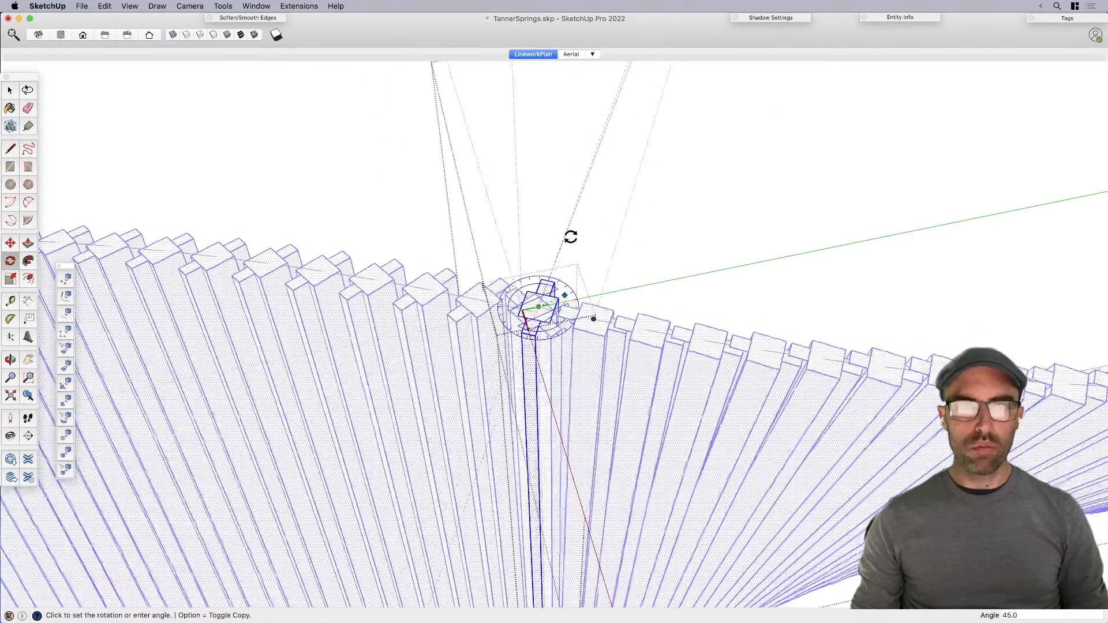
left_click(618, 244)
scroll(490, 223, "down", 10)
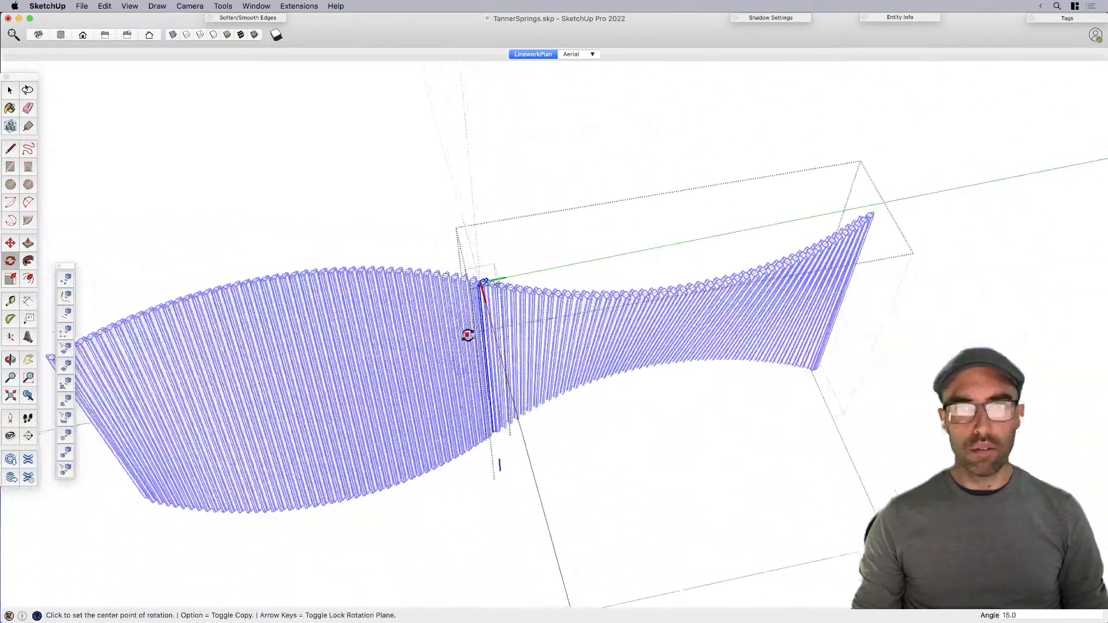
key("space")
left_click(766, 383)
Step: Shift the flipped section about 8 1/8" along the wall where it meets the original section
scroll(766, 386, "down", 5)
middle_click_drag(564, 260, 880, 306)
scroll(608, 153, "up", 4)
left_click(691, 234)
scroll(678, 286, "up", 6)
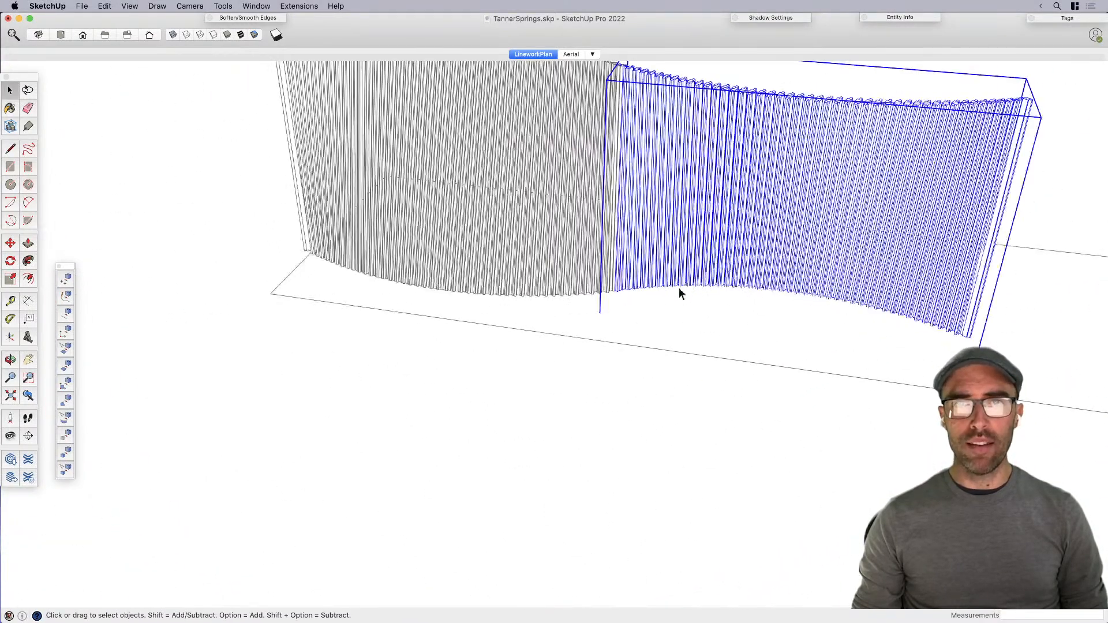
key("m")
left_click(596, 317)
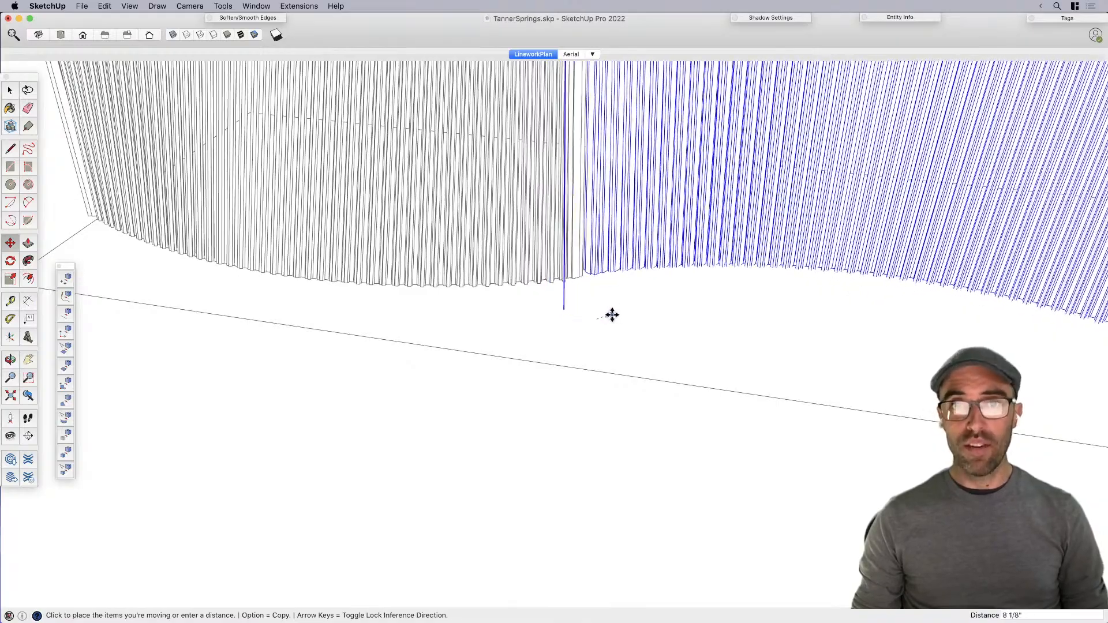
left_click(611, 314)
key("space")
scroll(565, 331, "down", 4)
scroll(607, 264, "up", 9)
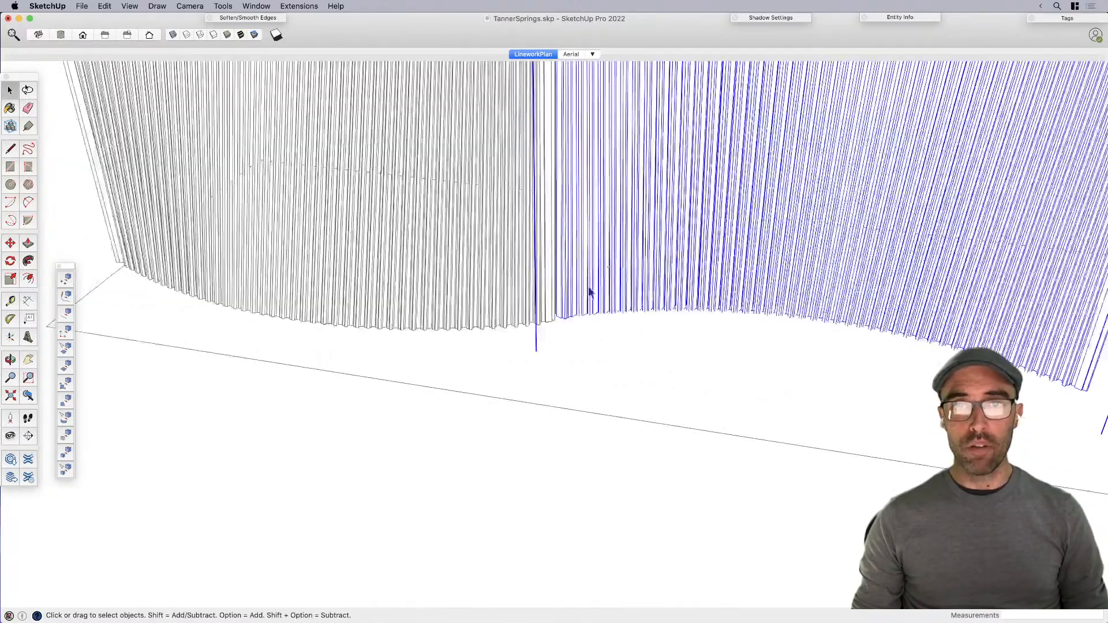
Step: Inside the original section, rotate the end post beside the flipped section about the center of its top face to follow the neighboring posts
scroll(526, 334, "down", 8)
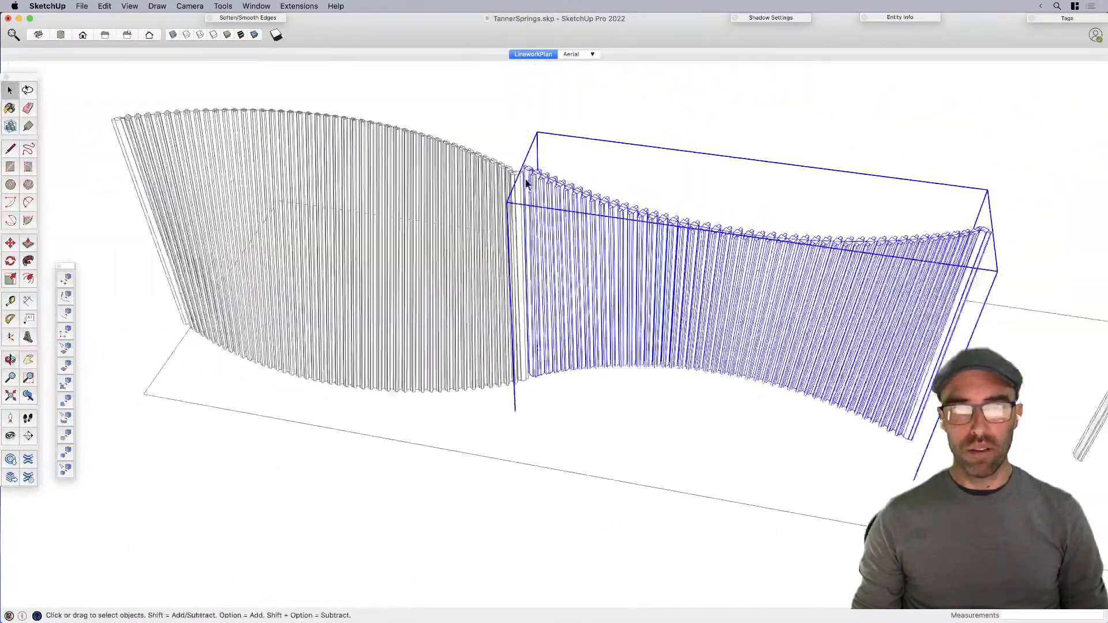
scroll(522, 186, "up", 5)
left_click(508, 175)
middle_click_drag(508, 175, 524, 253)
scroll(515, 254, "up", 2)
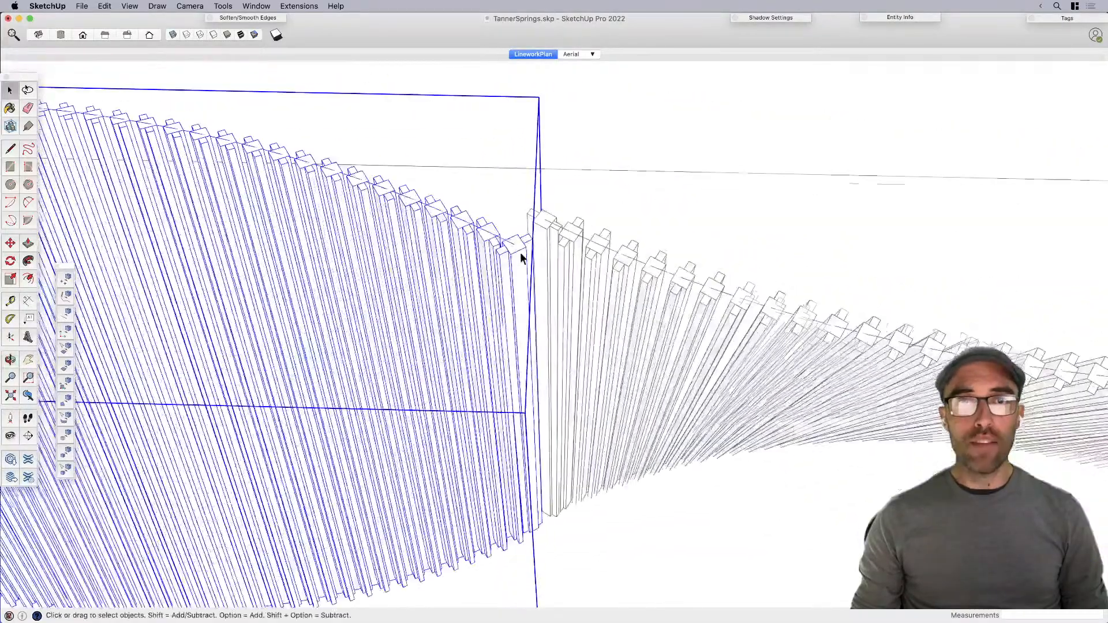
double_click(517, 251)
left_click(517, 251)
scroll(517, 251, "up", 6)
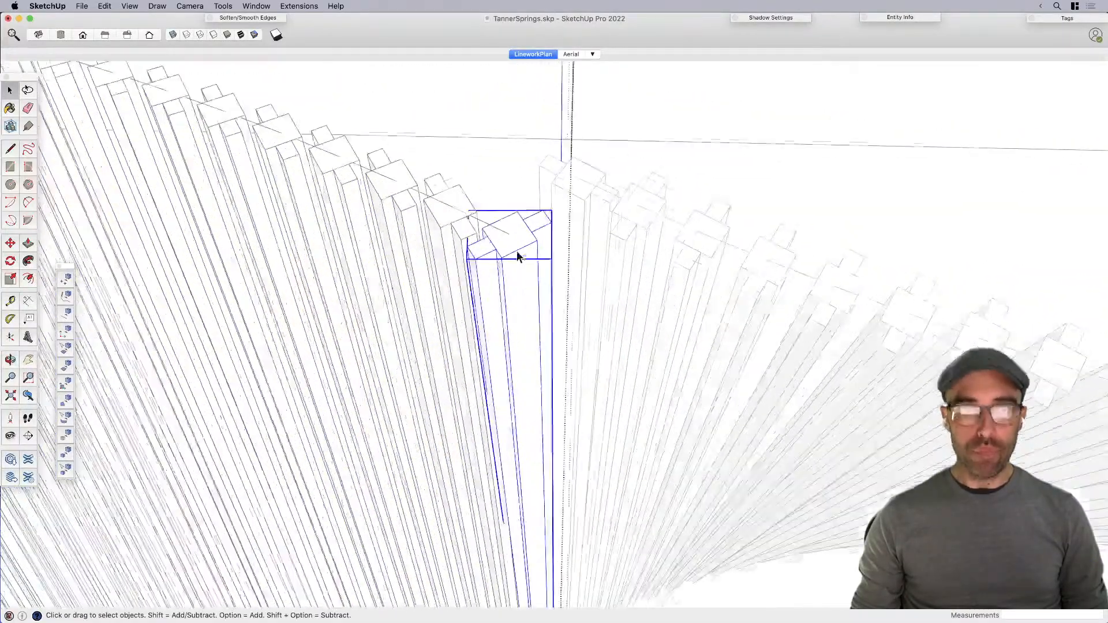
key("q")
left_click(470, 254)
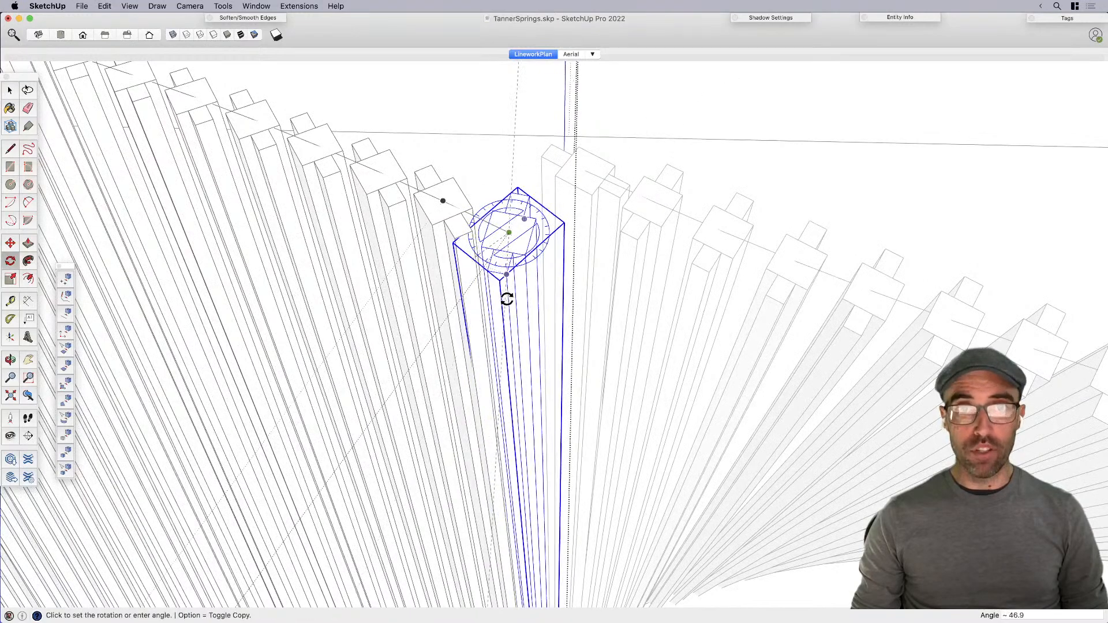
left_click(542, 291)
key("space")
scroll(542, 291, "down", 8)
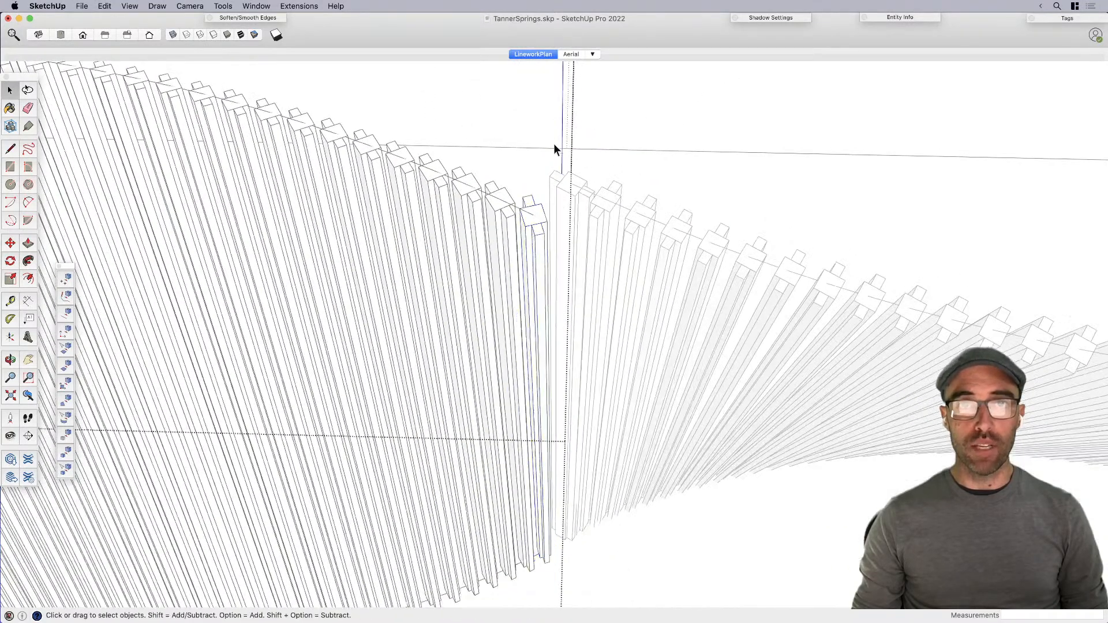
Step: Move the original section along the wall against the flipped section, ending with a shift of about 5 13/16"
key("super+a")
scroll(542, 248, "up", 2)
key("m")
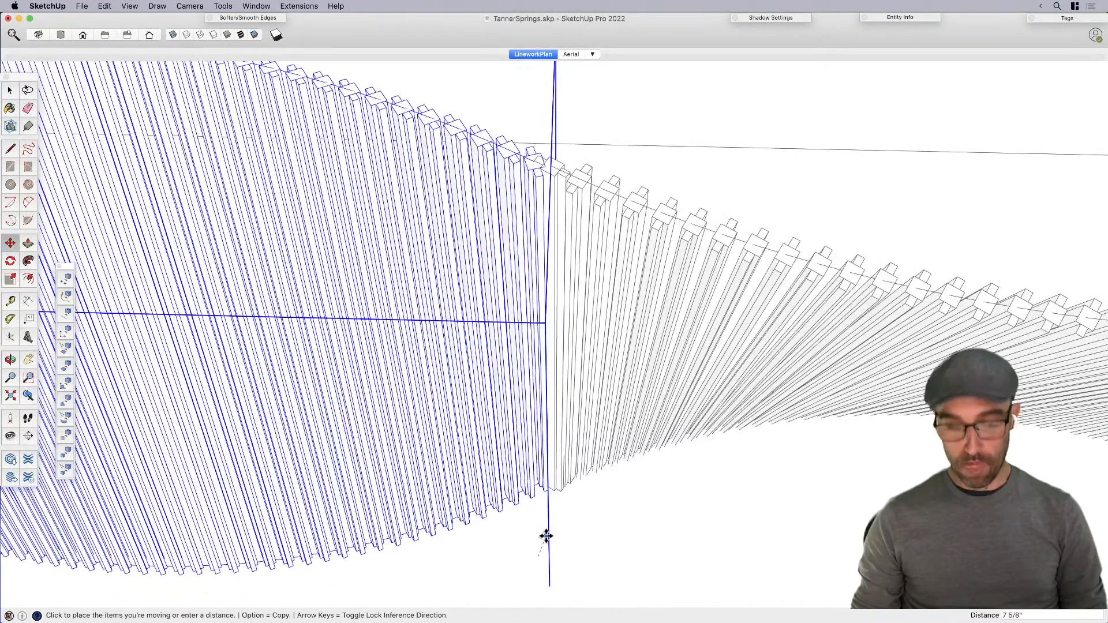
left_click(550, 536)
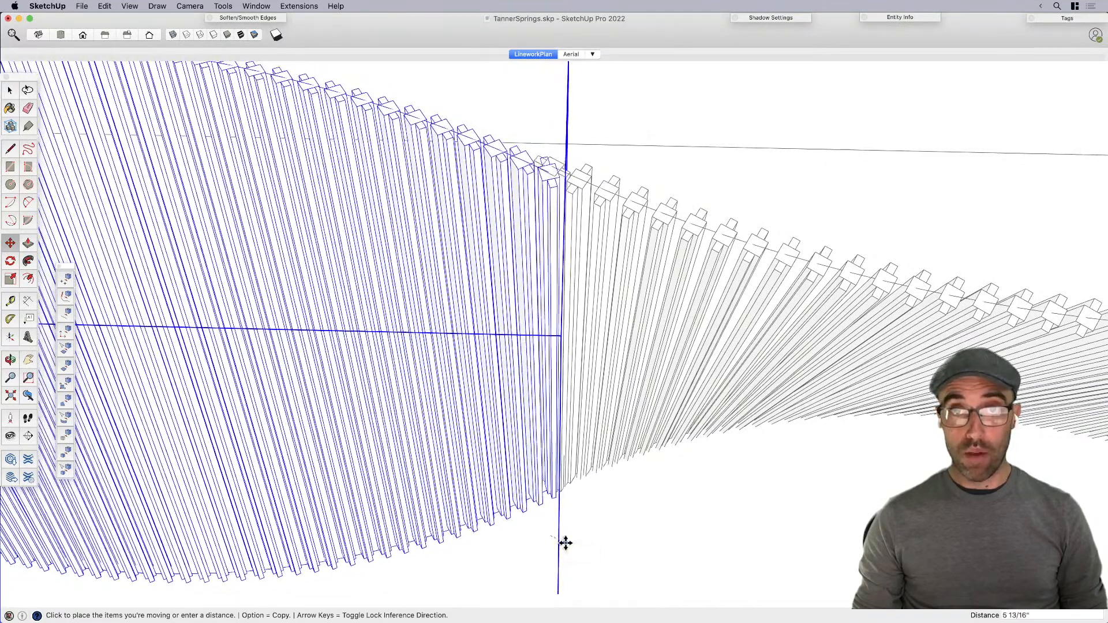
left_click(565, 543)
key("space")
Step: Combine the original and flipped post sections into a single component
scroll(519, 293, "down", 5)
left_click(584, 325, "shift")
scroll(635, 312, "down", 4)
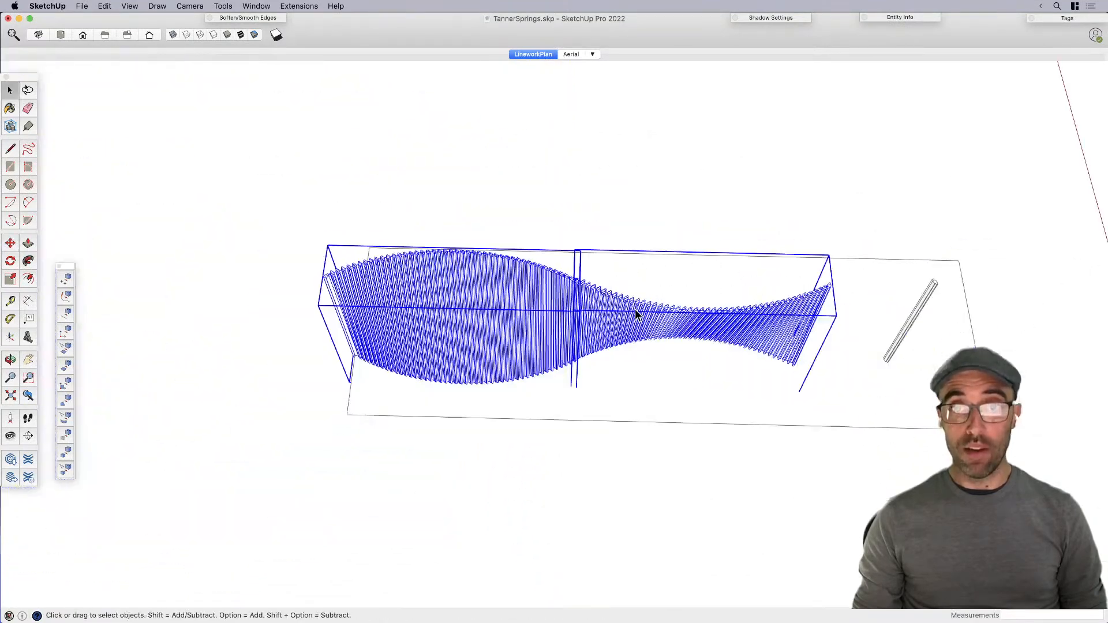
key("super+g")
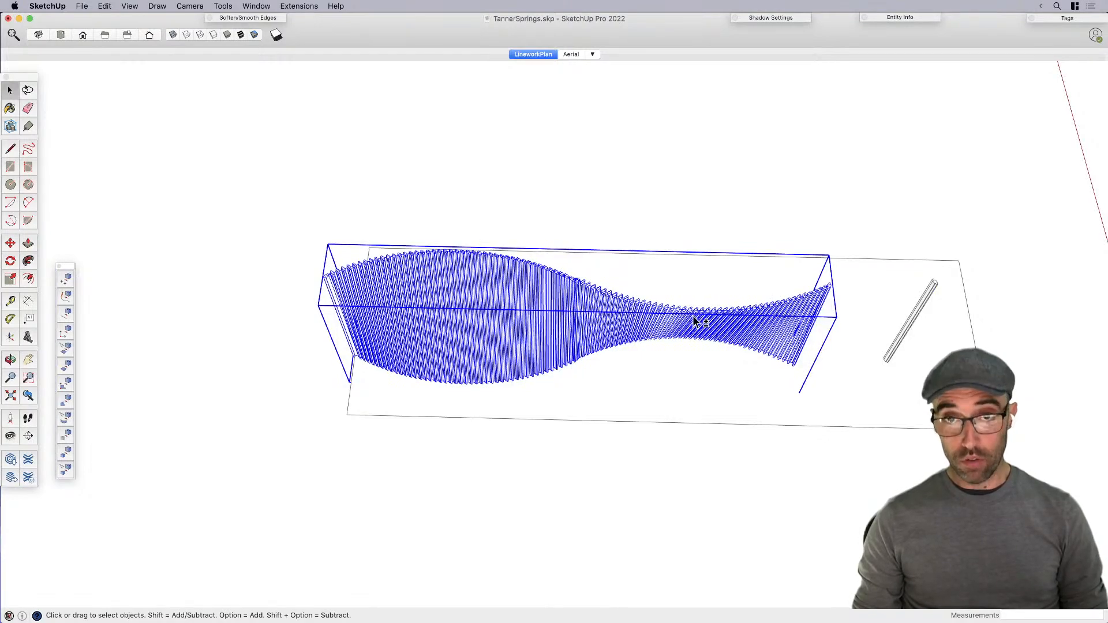
key("g")
key("Return")
Step: Copy the joined section end to end along the wall at a 43' 9 9/16" spacing, repeated 8 times
key("m")
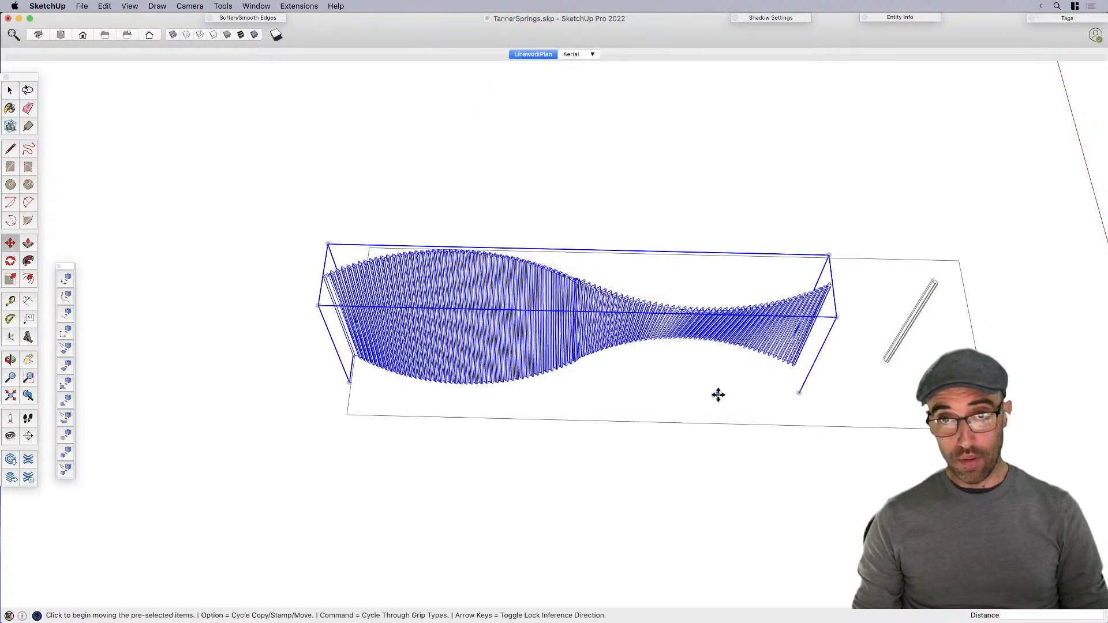
scroll(796, 371, "up", 5)
left_click(794, 368)
scroll(775, 368, "down", 5)
key("alt")
scroll(372, 355, "up", 4)
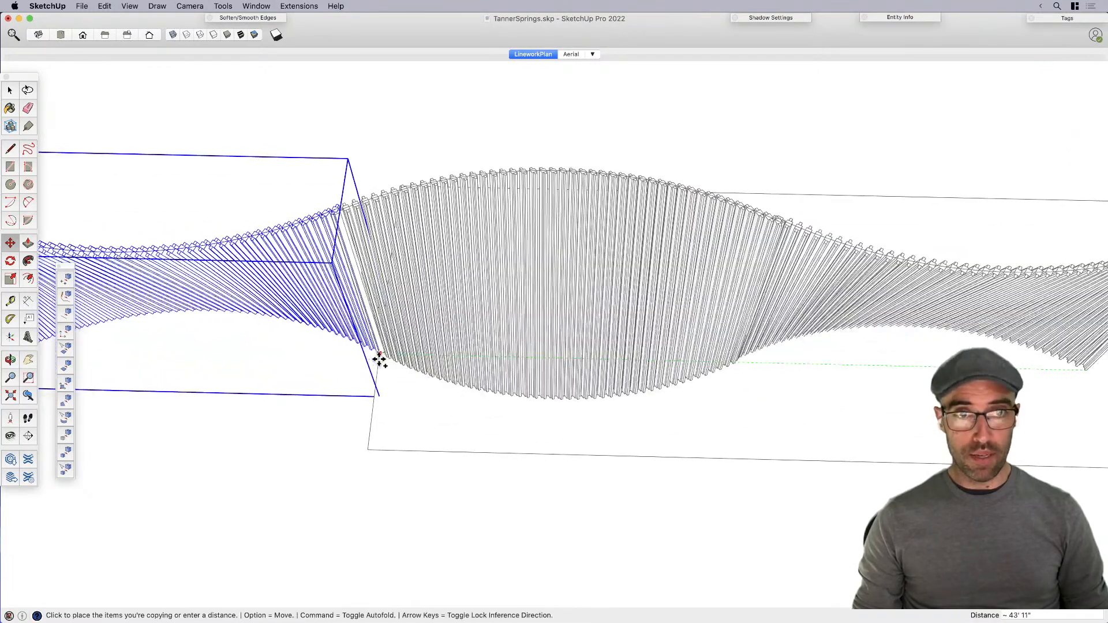
scroll(379, 359, "up", 3)
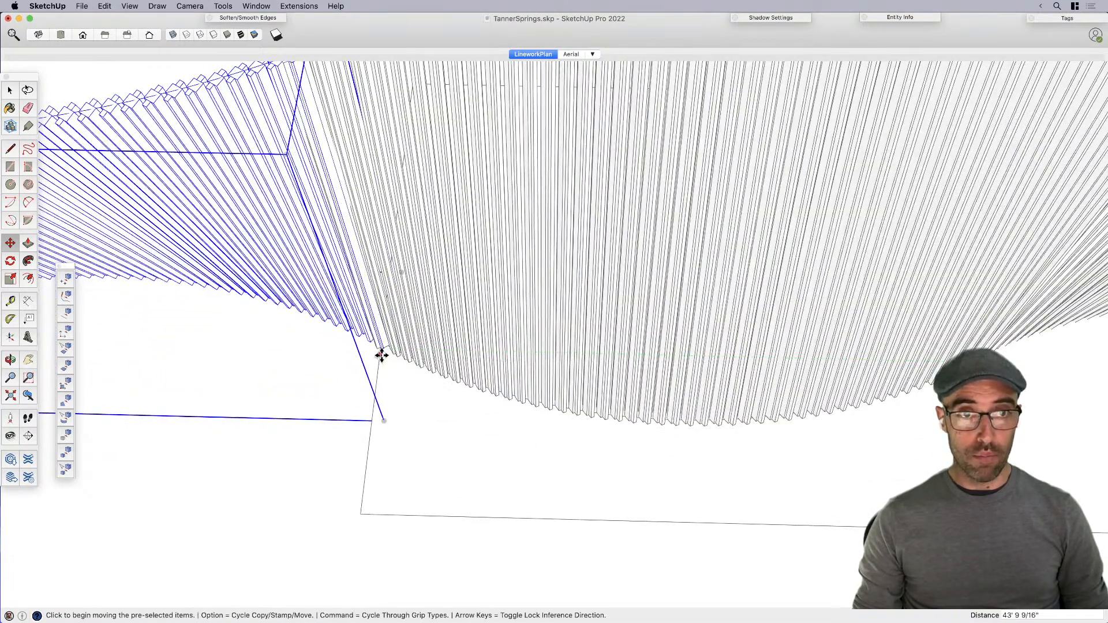
left_click(380, 355)
type("x8")
key("Return")
scroll(848, 210, "down", 8)
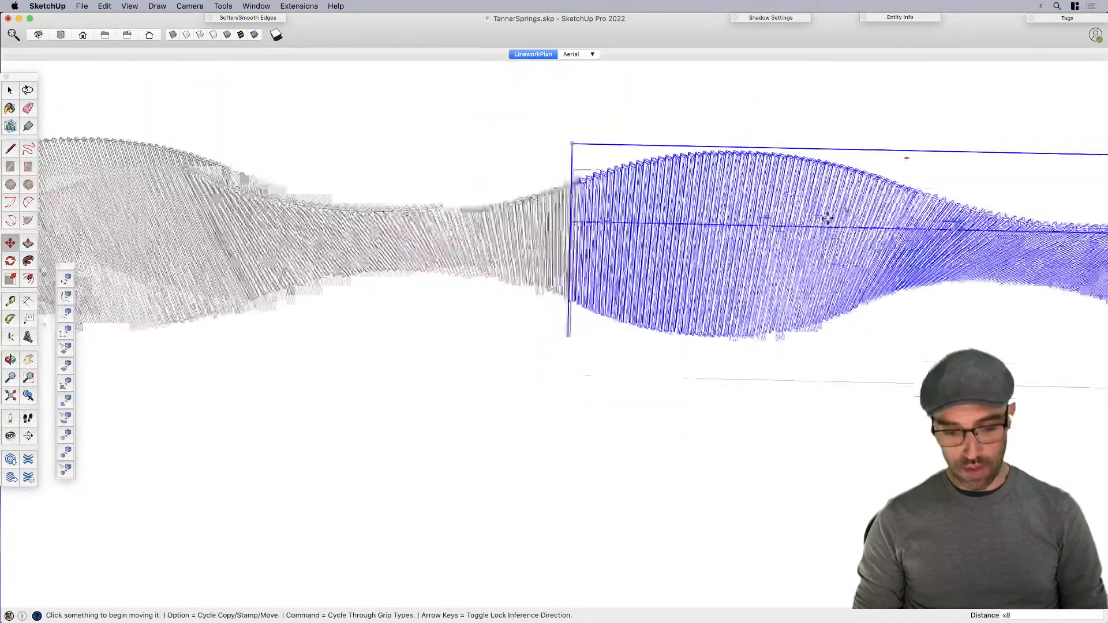
key("space")
scroll(382, 330, "down", 2)
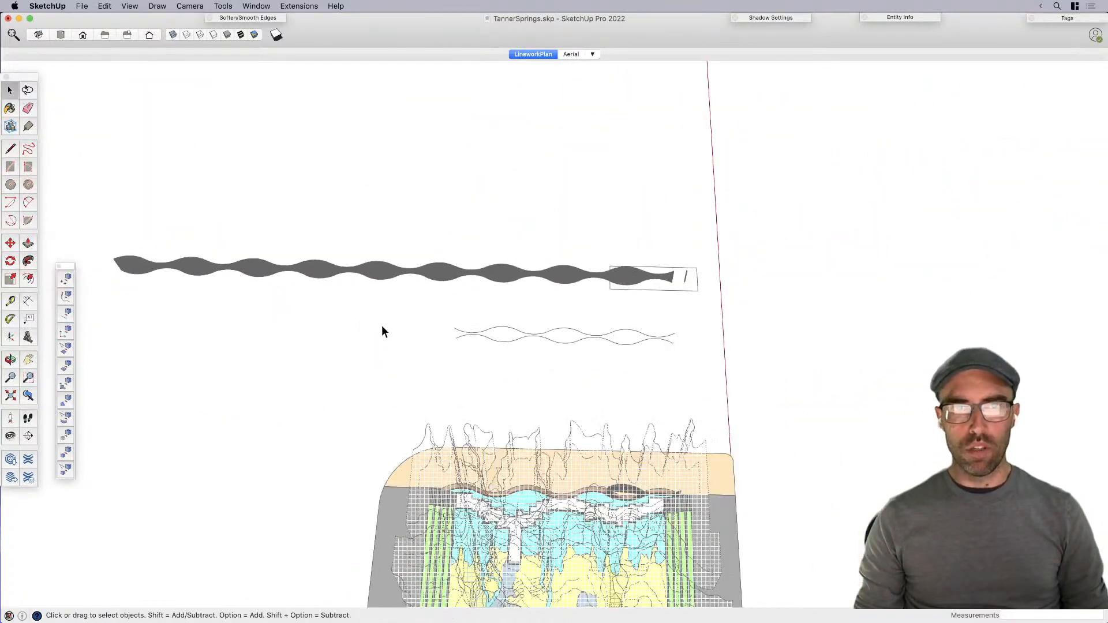
Step: Delete the five copies farthest from the original, keeping four joined sections
left_click_drag(187, 253, 126, 210)
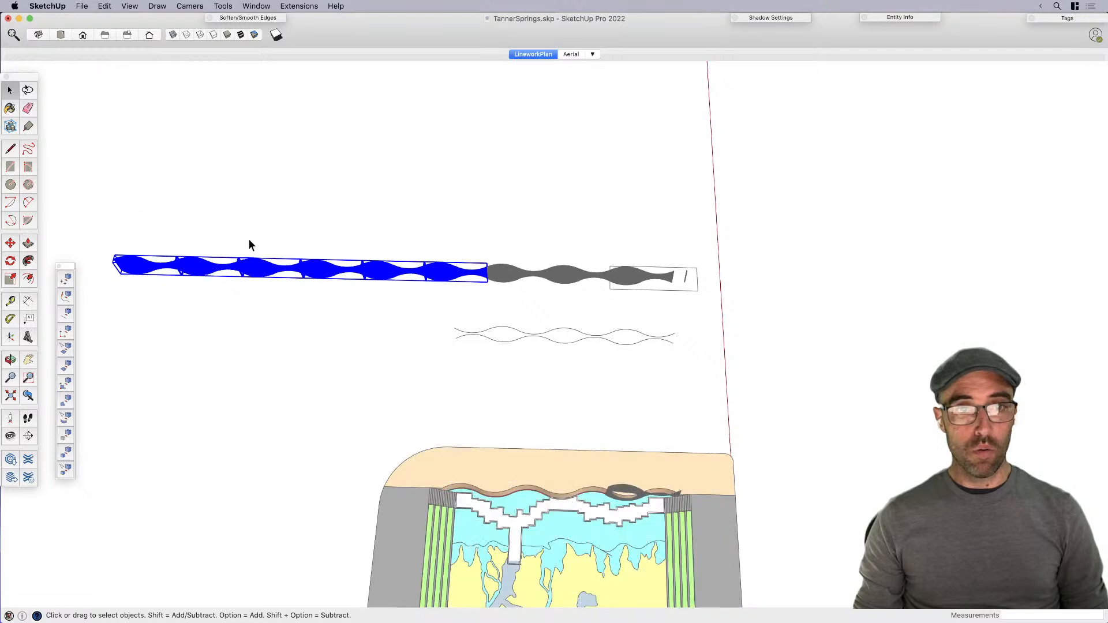
left_click_drag(349, 365, 163, 165)
key("Delete")
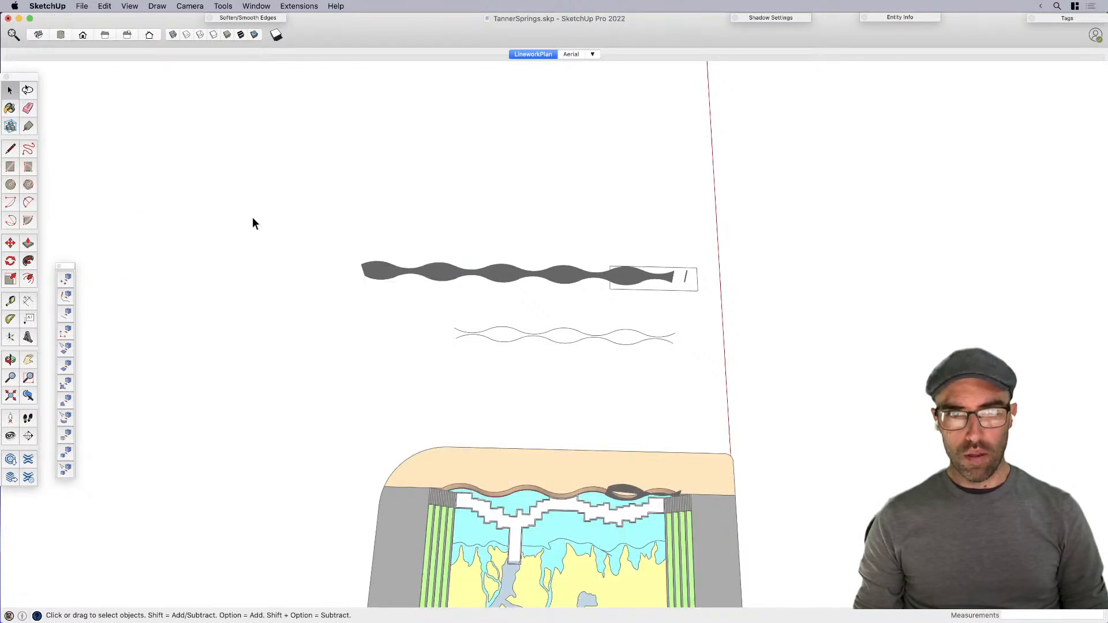
left_click(391, 276)
key("Delete")
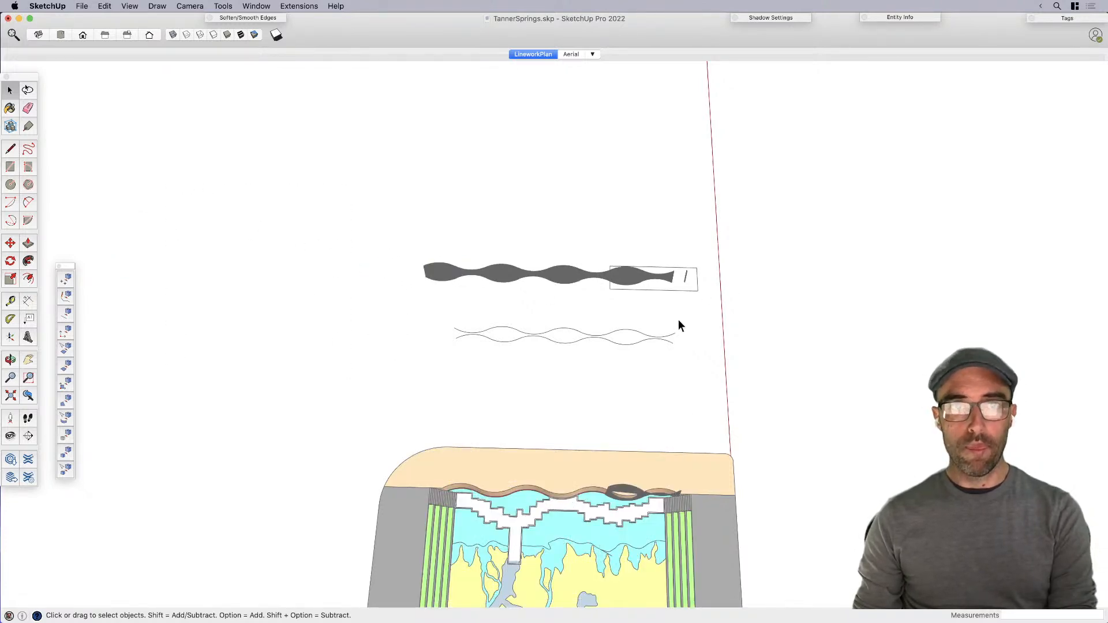
Step: Group the four joined sections and place a copy of the group 102' 4 3/4" toward the park model
middle_click_drag(676, 322, 525, 284)
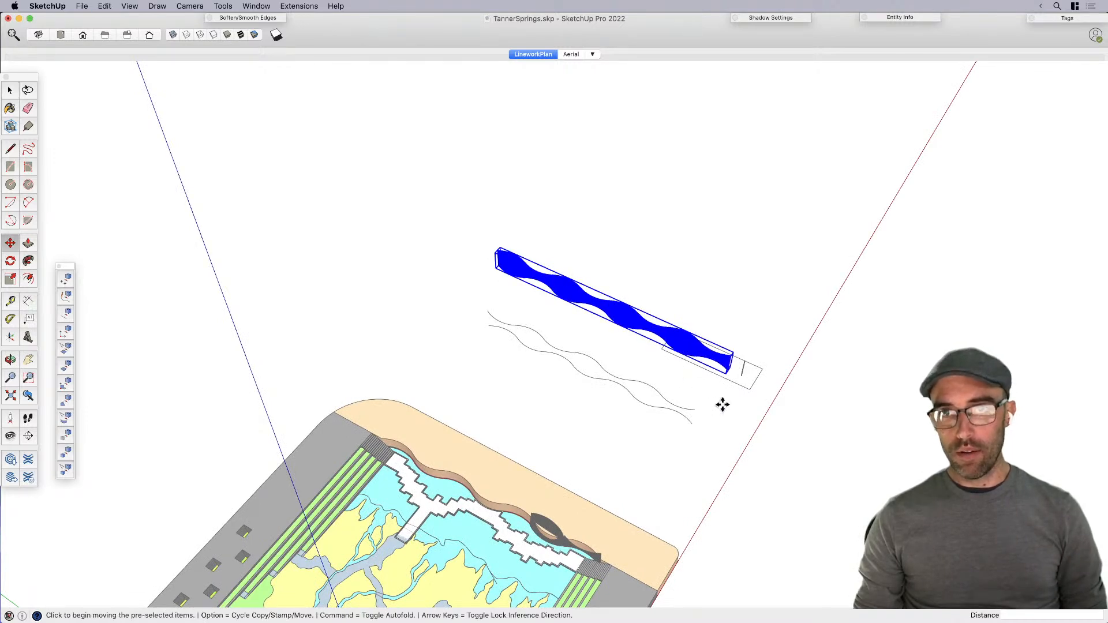
left_click(736, 382)
middle_click_drag(796, 418, 559, 383)
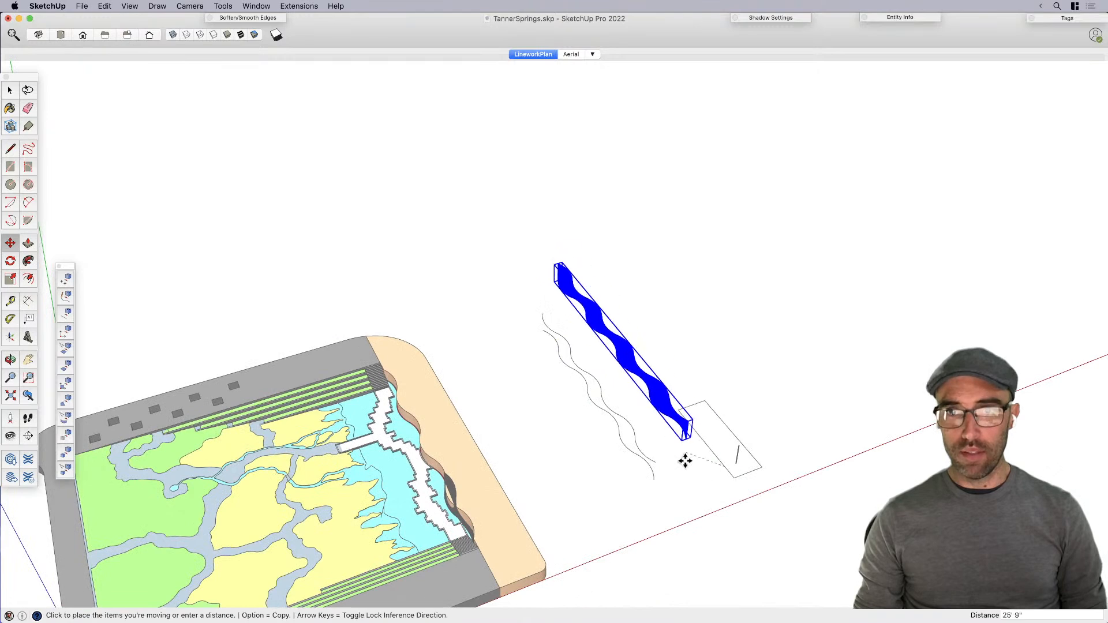
key("space")
left_click(728, 469)
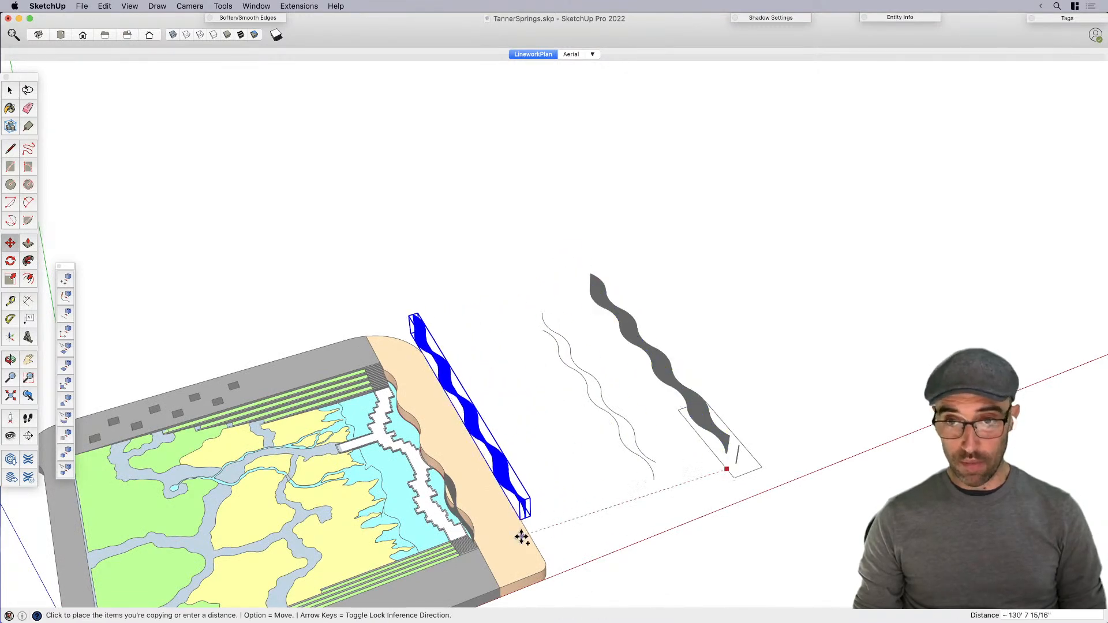
scroll(556, 537, "up", 2)
left_click(583, 529)
scroll(600, 529, "up", 3)
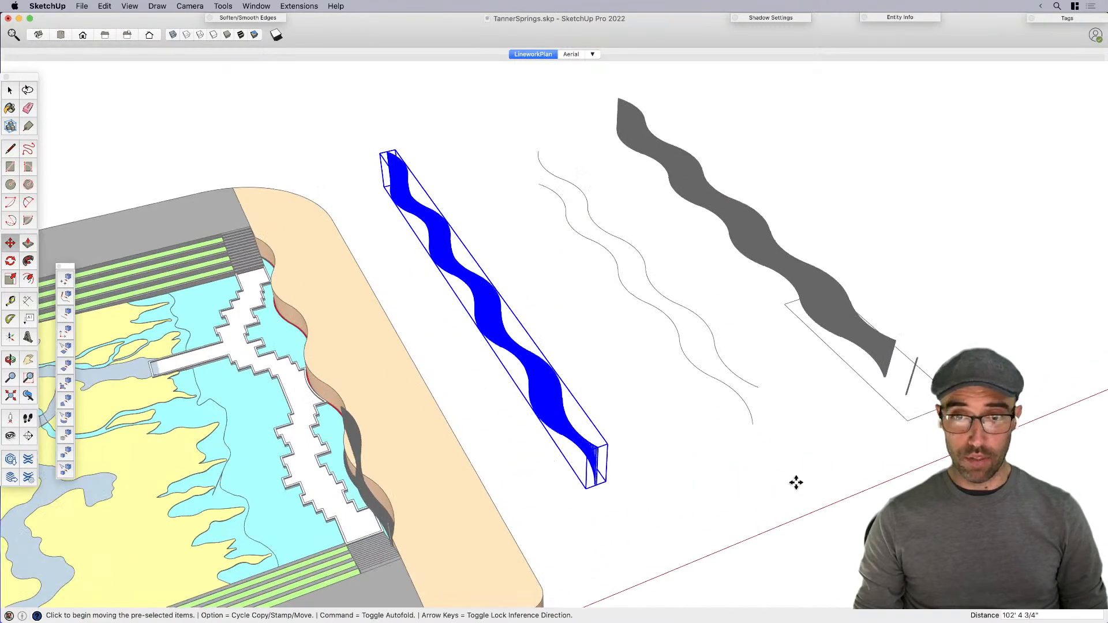
Step: Delete the old rail post pieces standing along the park's wavy edge
left_click(367, 494)
key("Delete")
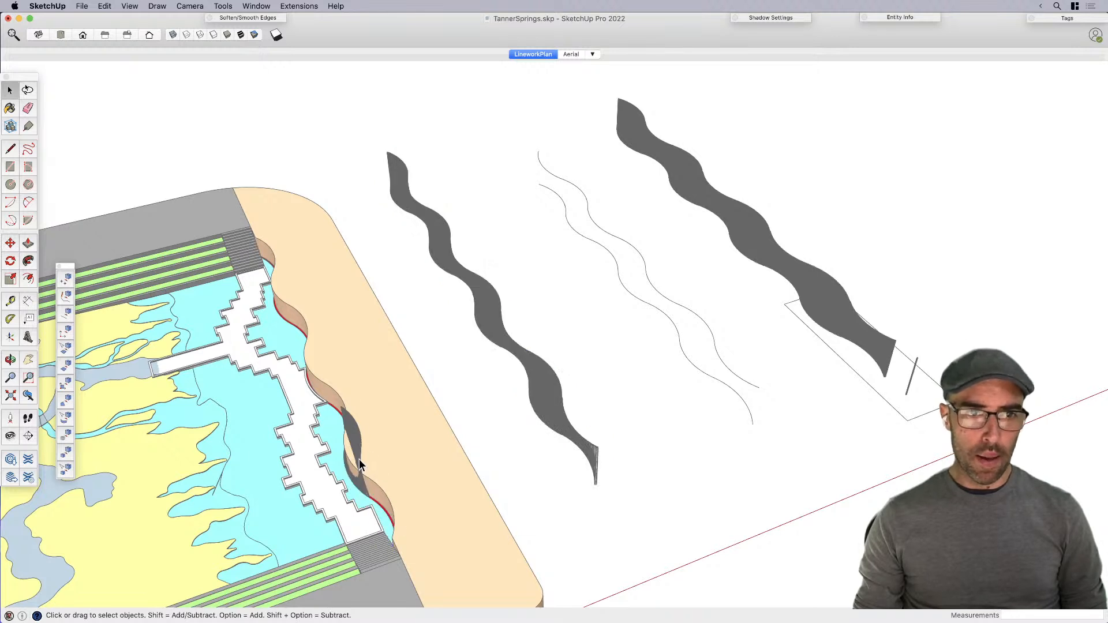
left_click(359, 459)
key("Delete")
Step: Move the copied rail wall onto the park's wavy edge beside the water
left_click(597, 455)
key("m")
left_click(802, 506)
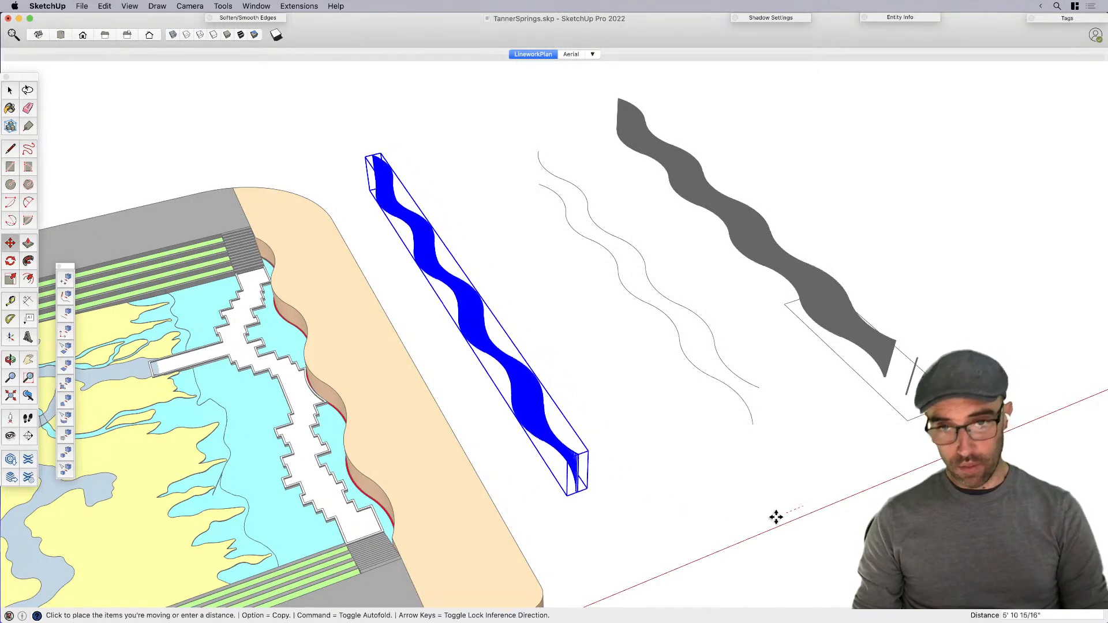
left_click(623, 581)
scroll(331, 563, "up", 3)
middle_click_drag(331, 564, 707, 371)
scroll(740, 449, "up", 3)
Step: Try flipping the placed rail wall along the group's red axis
right_click(704, 359)
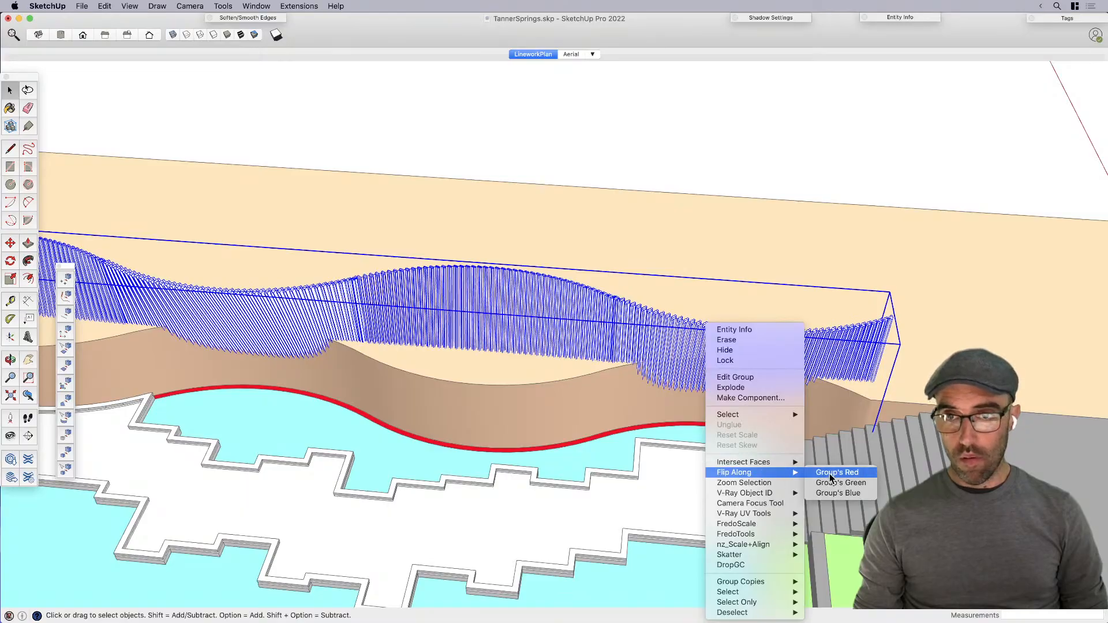
left_click(829, 473)
middle_click_drag(828, 474, 759, 366)
key("super+z")
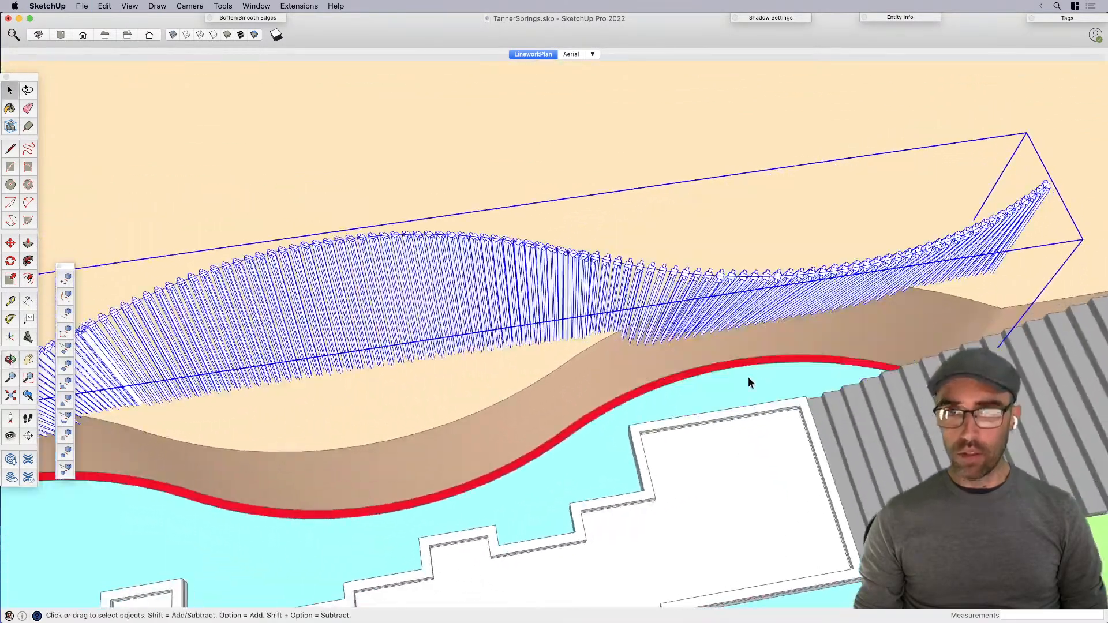
Step: Move the rail wall about 2' 5 3/4" toward the water so its base follows the red wavy line
key("m")
left_click(696, 486)
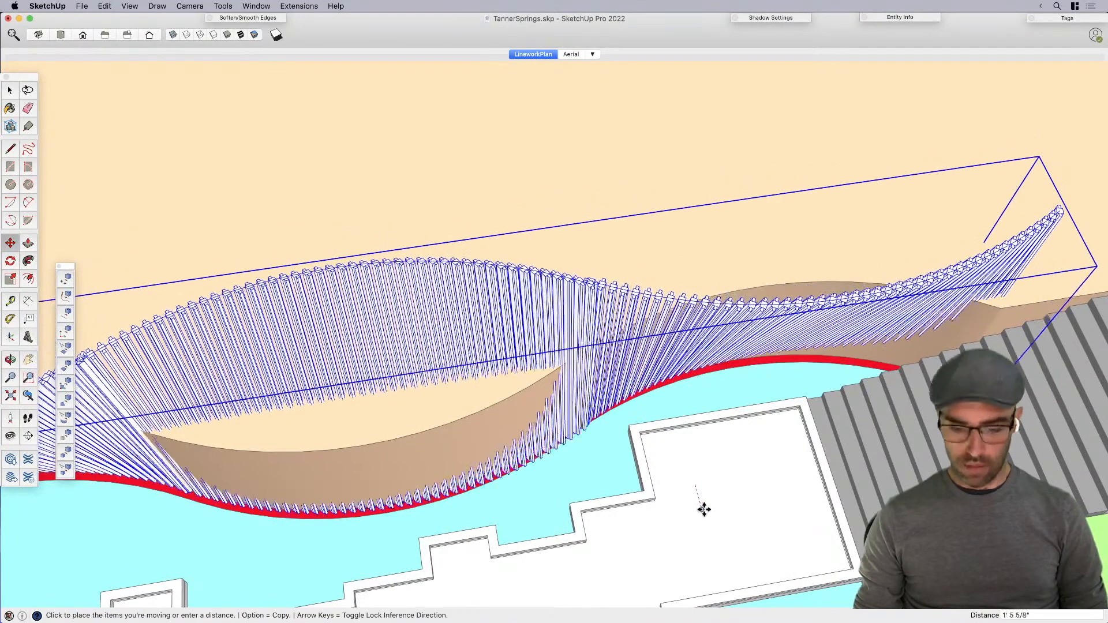
left_click(707, 527)
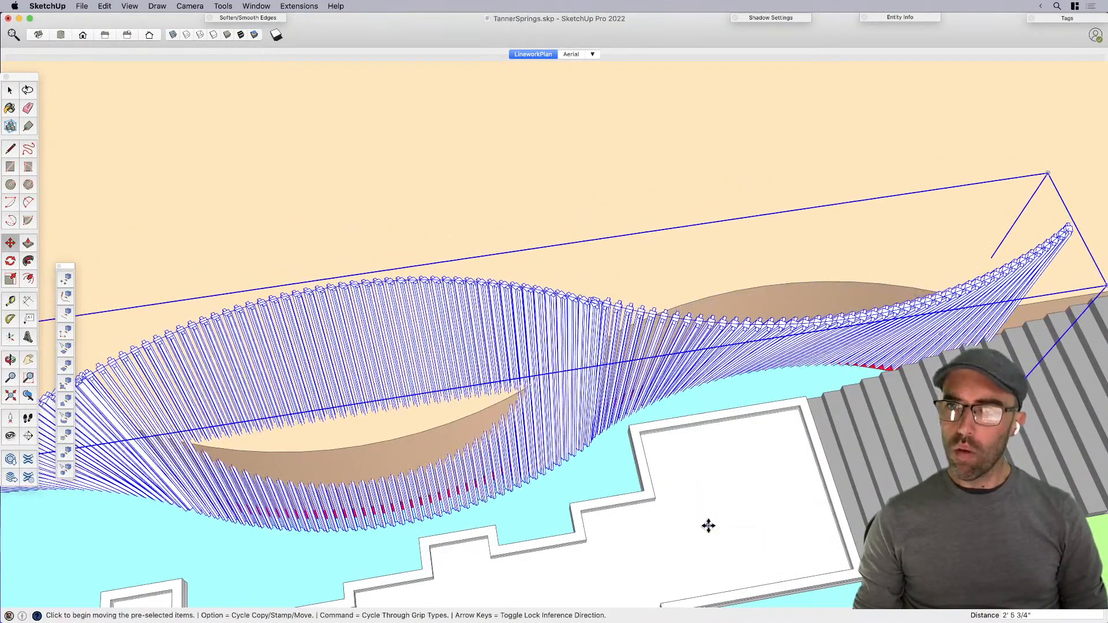
Step: Check both ends of the rail wall for alignment with the wavy edge and the stepped slabs
key("q")
scroll(766, 389, "down", 5)
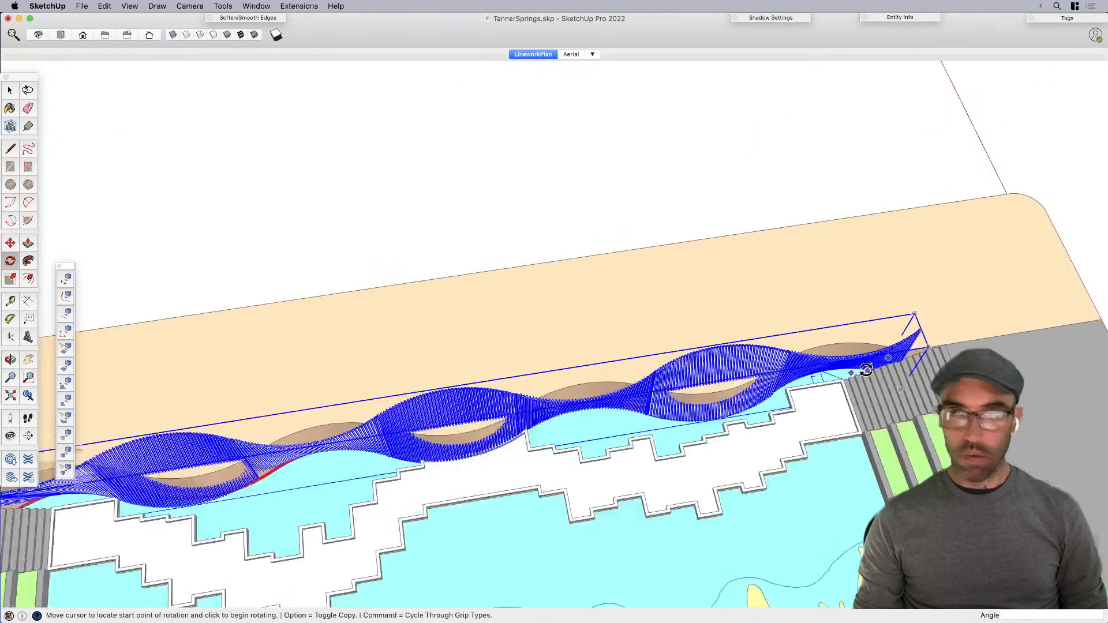
scroll(242, 450, "up", 5)
key("space")
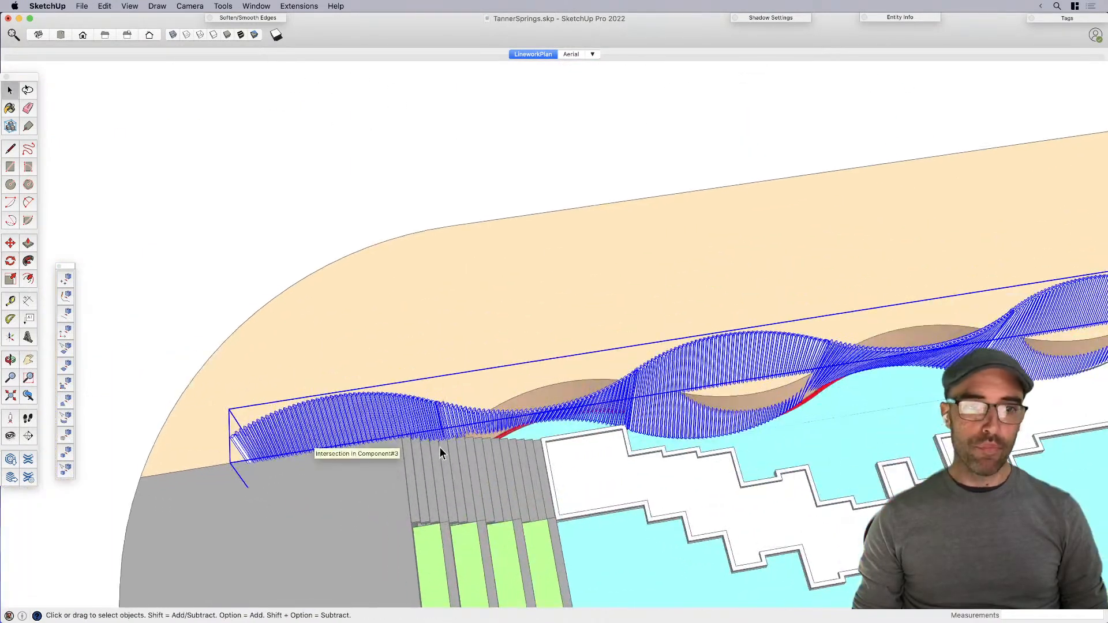
scroll(305, 309, "down", 1)
left_click(283, 288)
scroll(750, 428, "up", 4)
middle_click_drag(721, 396, 570, 439)
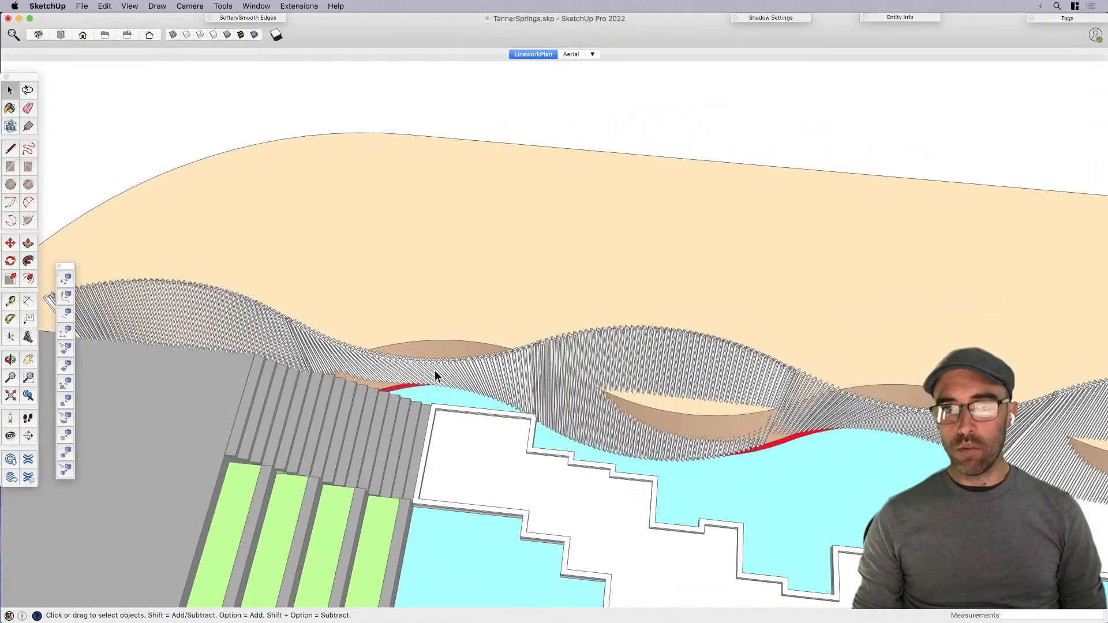
Step: Turn on X-ray display and scale the rail wall lengthwise along its green axis to about 0.96
scroll(641, 359, "down", 2)
left_click(328, 331)
key("s")
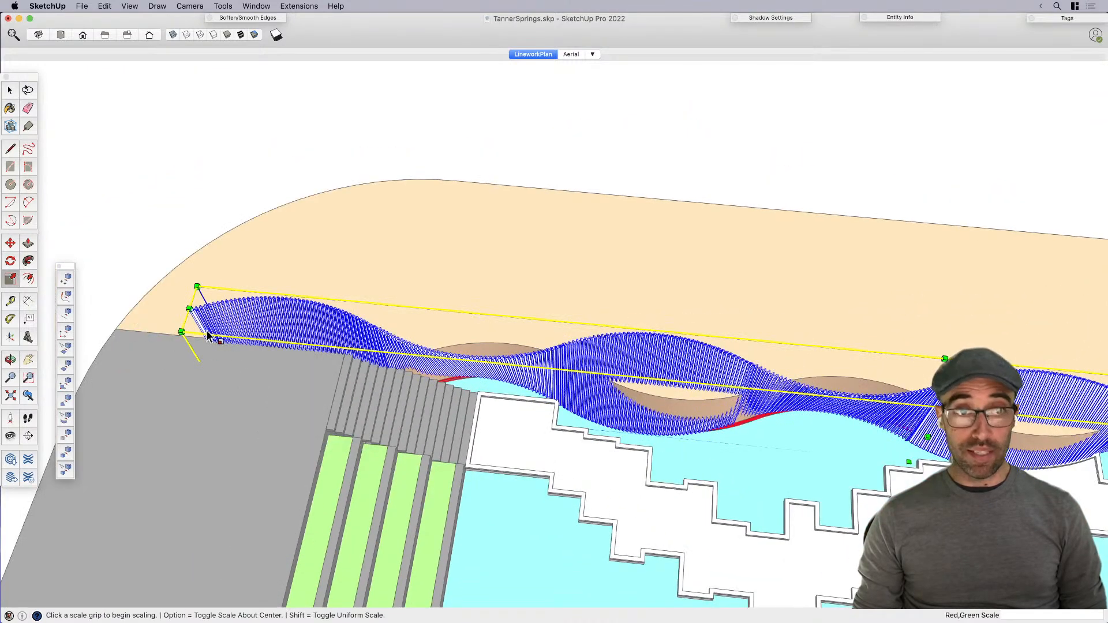
left_click(174, 36)
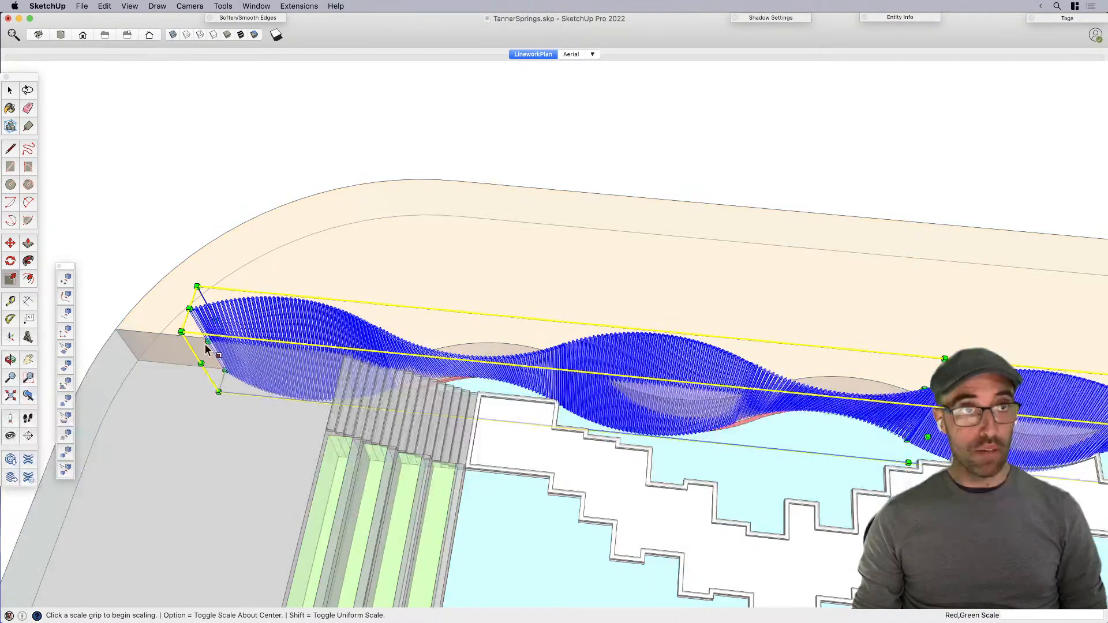
left_click(206, 345)
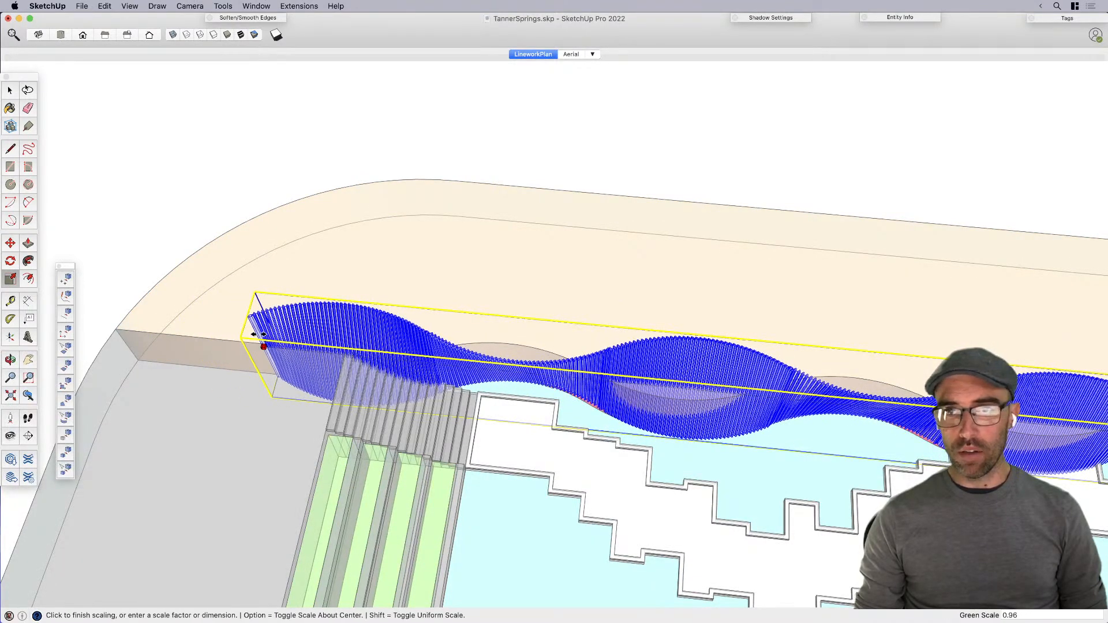
left_click(254, 333)
key("space")
left_click(163, 227)
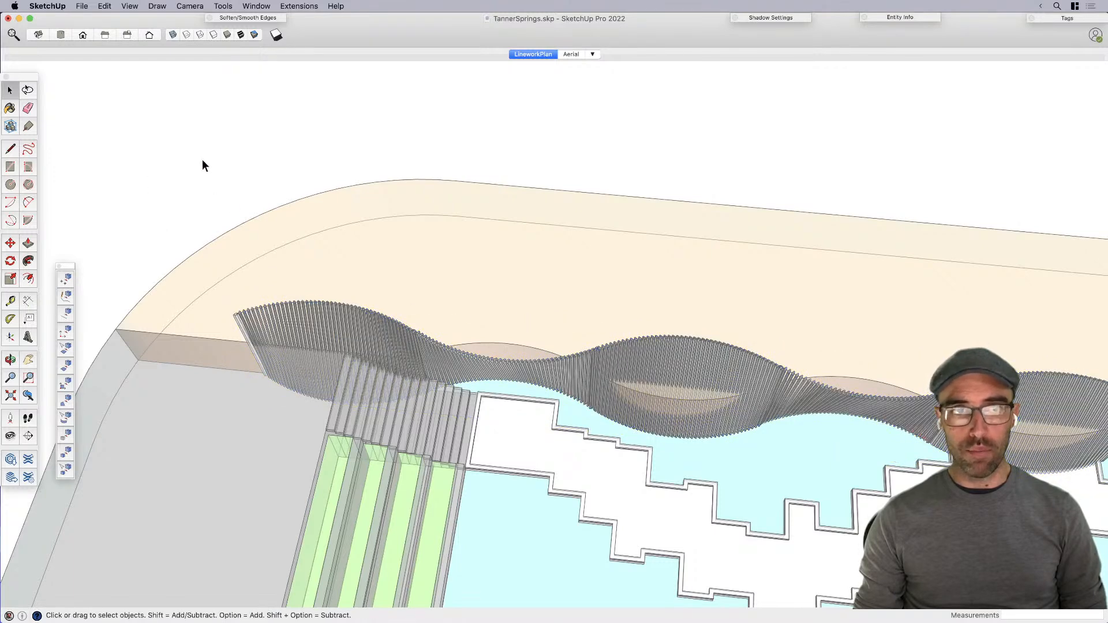
scroll(345, 323, "down", 2)
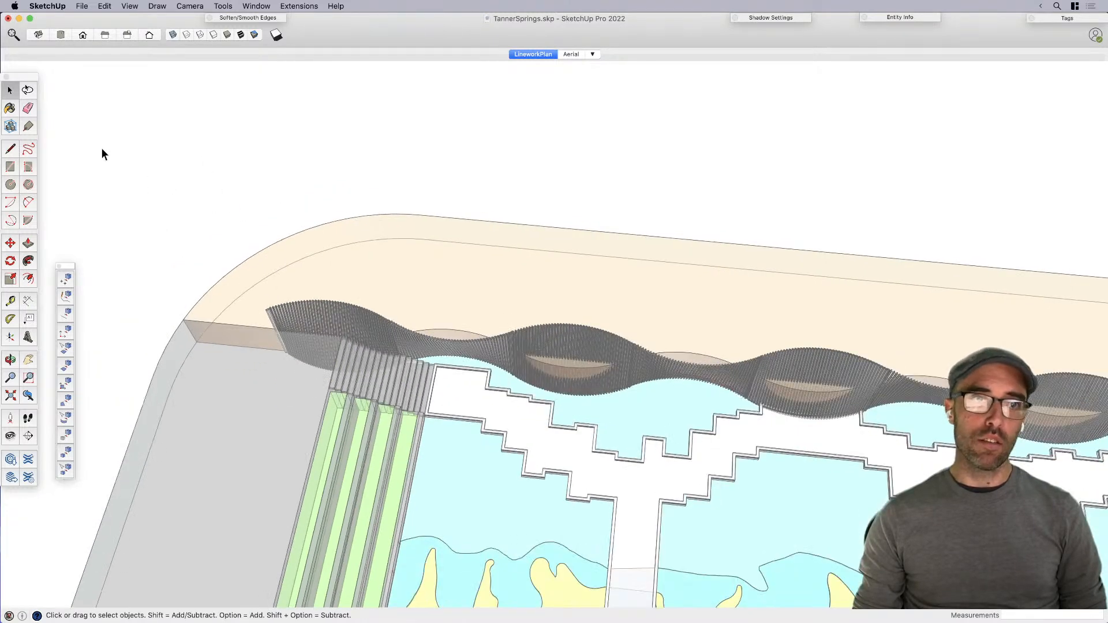
Step: Make the rail wall's end section beside the stairs unique and delete its posts that overrun past the stairs
left_click(314, 321)
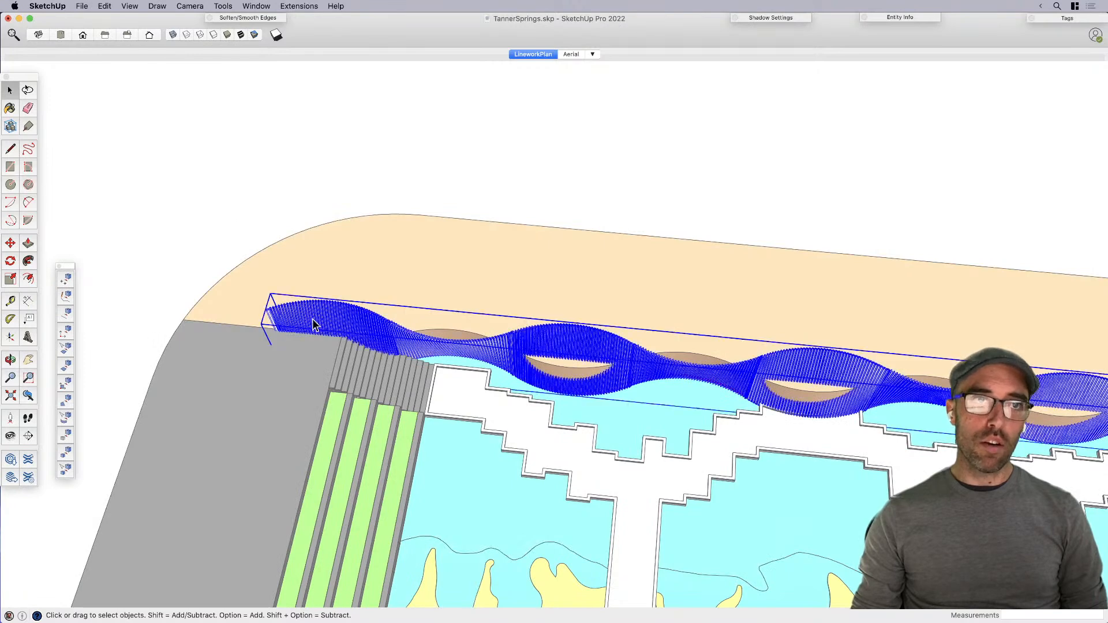
double_click(320, 320)
right_click(321, 321)
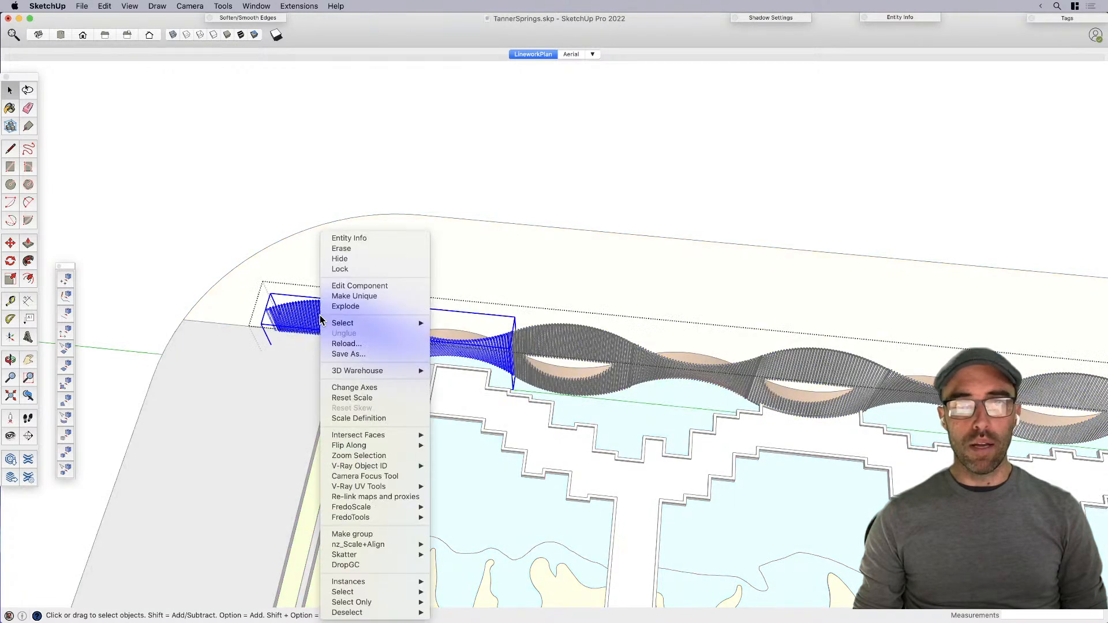
left_click(347, 293)
key("Delete")
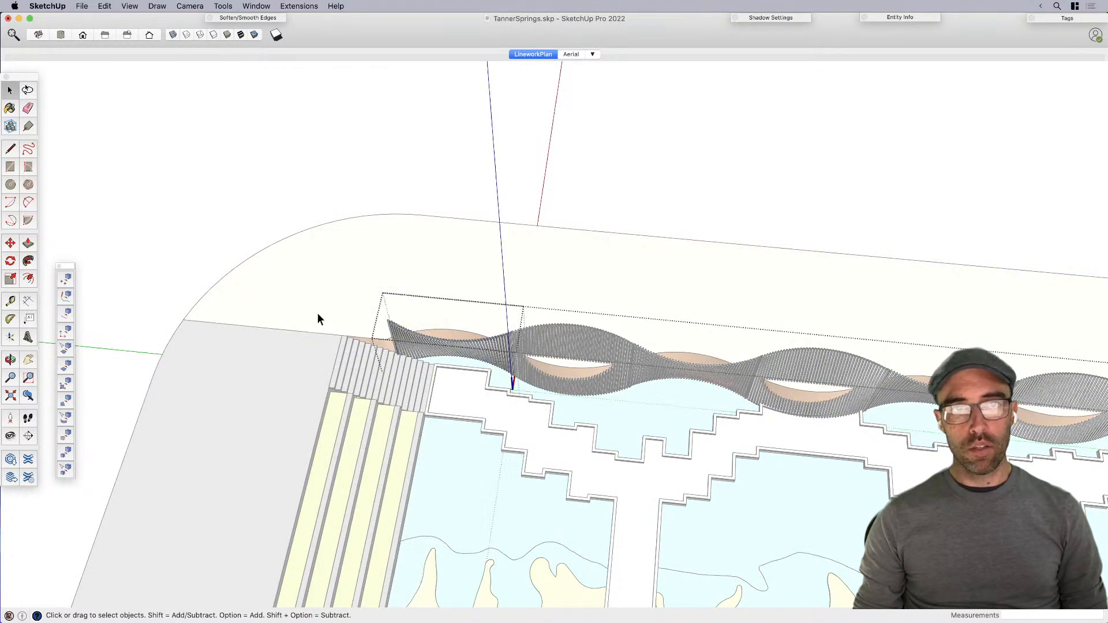
scroll(319, 324, "down", 2)
left_click(275, 175)
Step: Paint the whole rail wall with a rust-red color picked from the color wheel
scroll(381, 288, "down", 3)
middle_click_drag(409, 326, 448, 284)
scroll(453, 289, "down", 2)
scroll(495, 395, "up", 10)
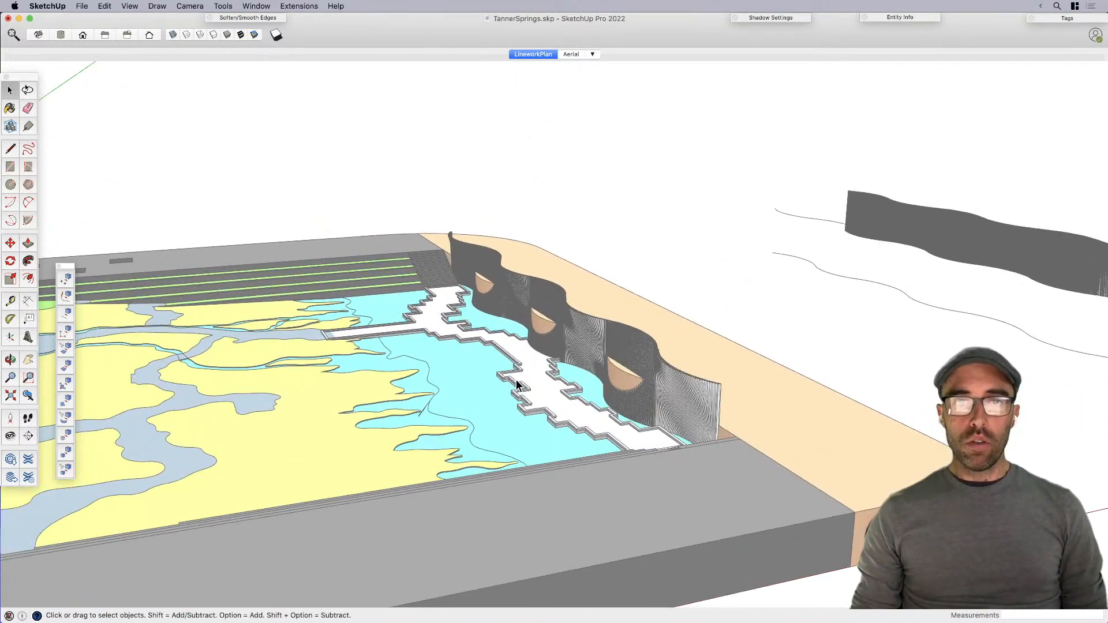
key("b")
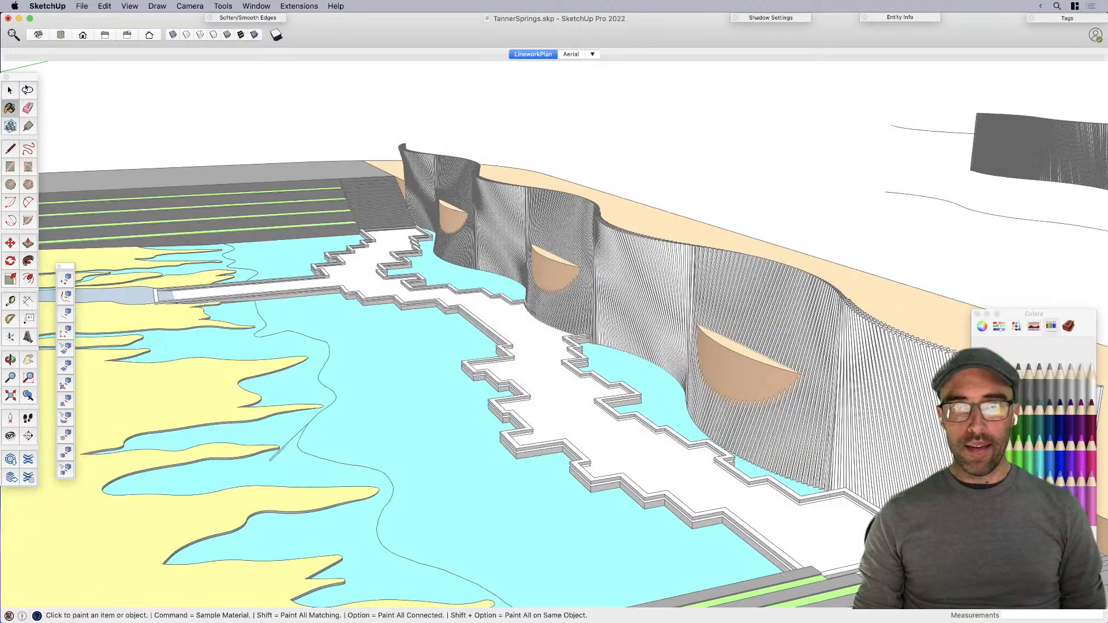
left_click(978, 483)
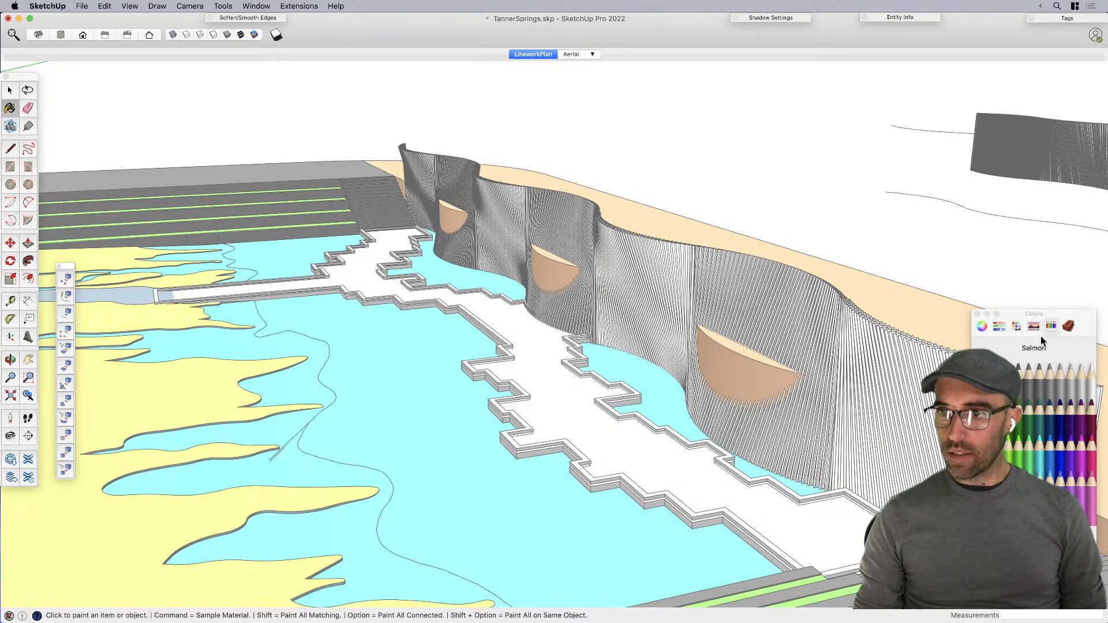
left_click(980, 327)
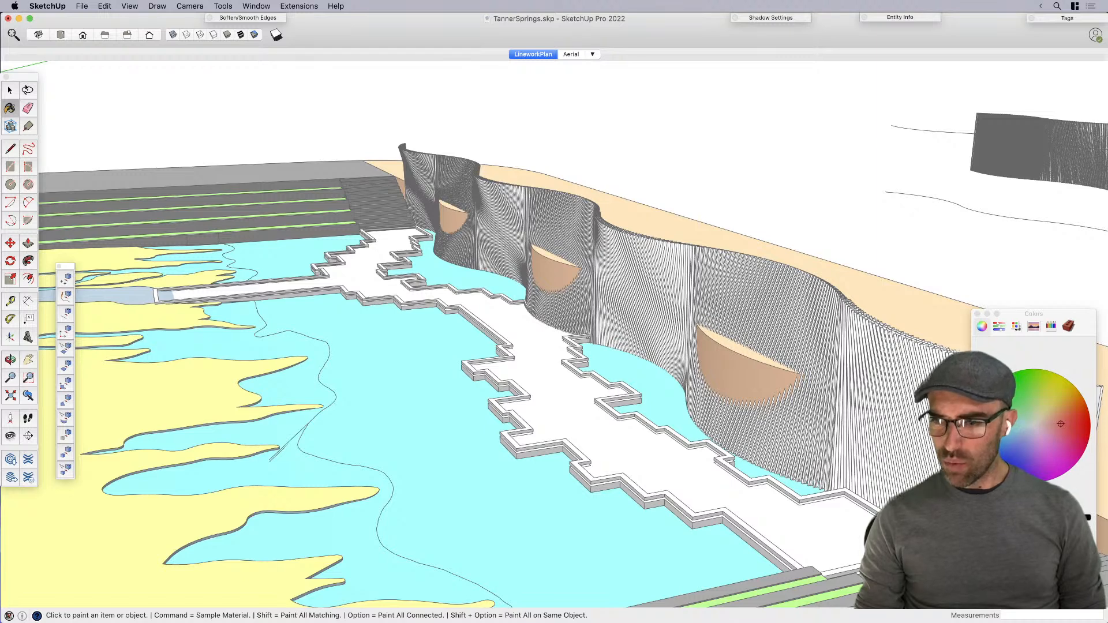
left_click(1070, 413)
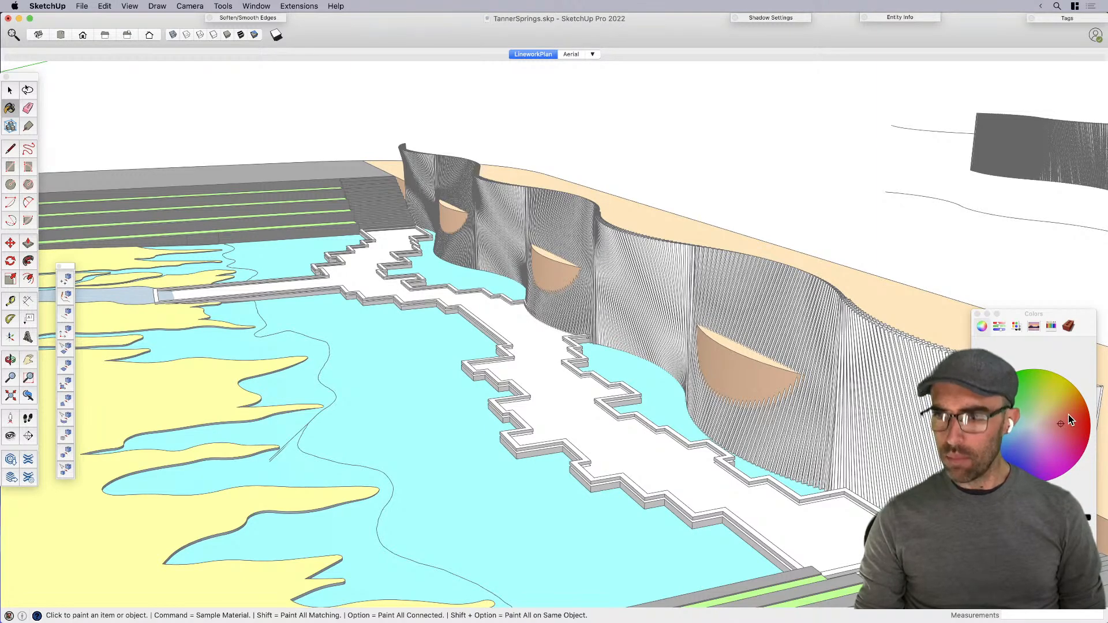
left_click(820, 345)
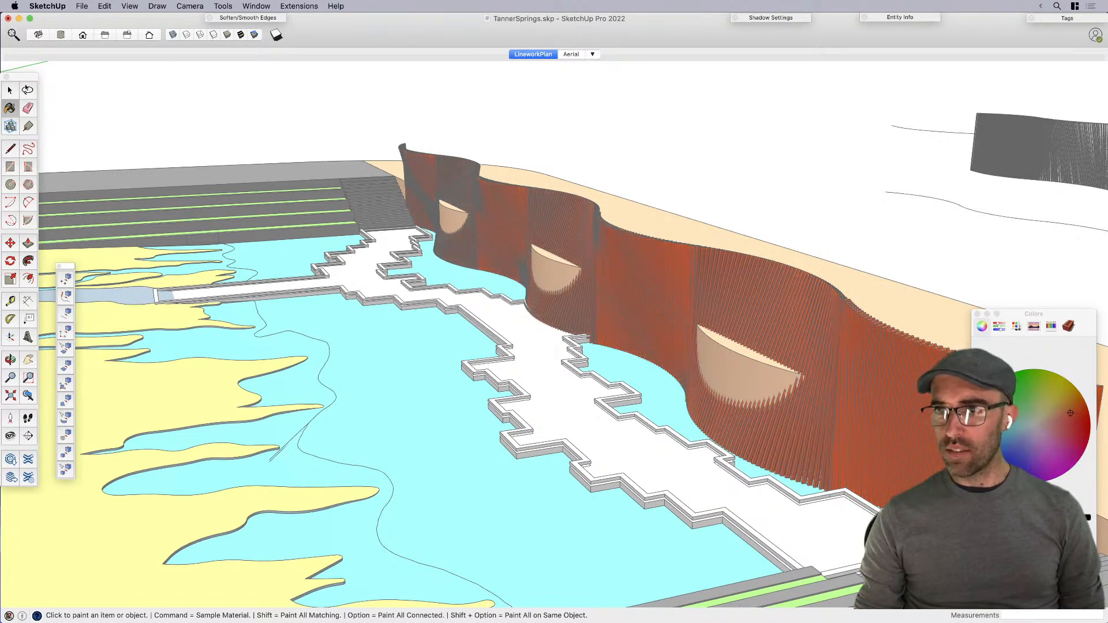
left_click(1004, 518)
left_click(929, 439)
left_click(977, 314)
Step: Hide the rust-red rail wall to expose the wavy ground edge behind it
scroll(774, 321, "down", 3)
key("space")
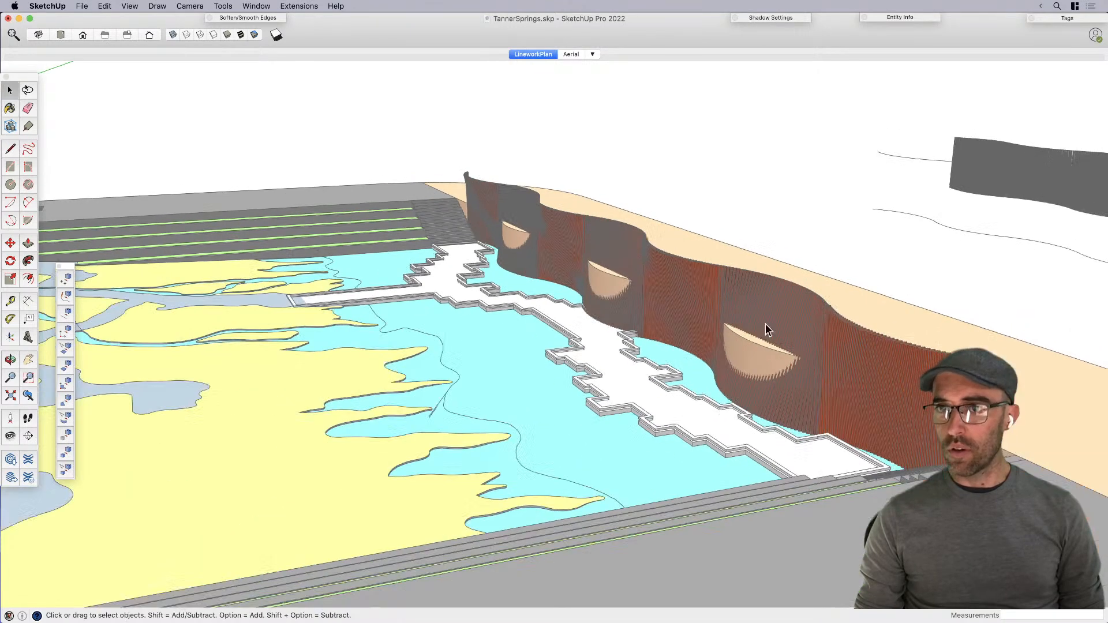
scroll(753, 444, "up", 6)
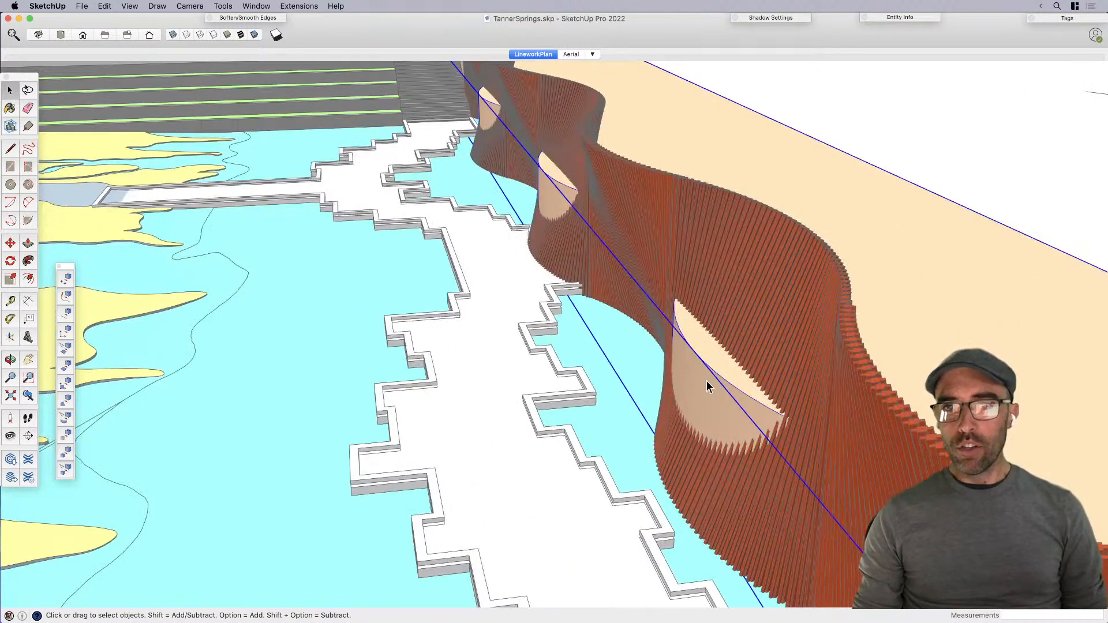
middle_click_drag(650, 378, 551, 394)
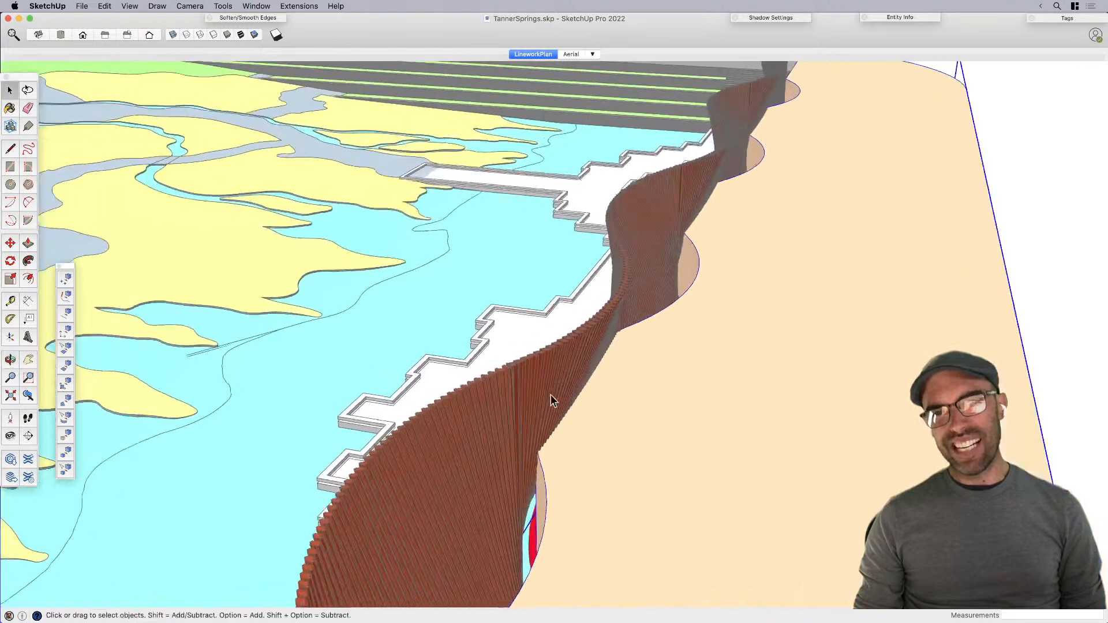
scroll(699, 470, "down", 2)
middle_click_drag(699, 470, 431, 529)
scroll(257, 505, "down", 1)
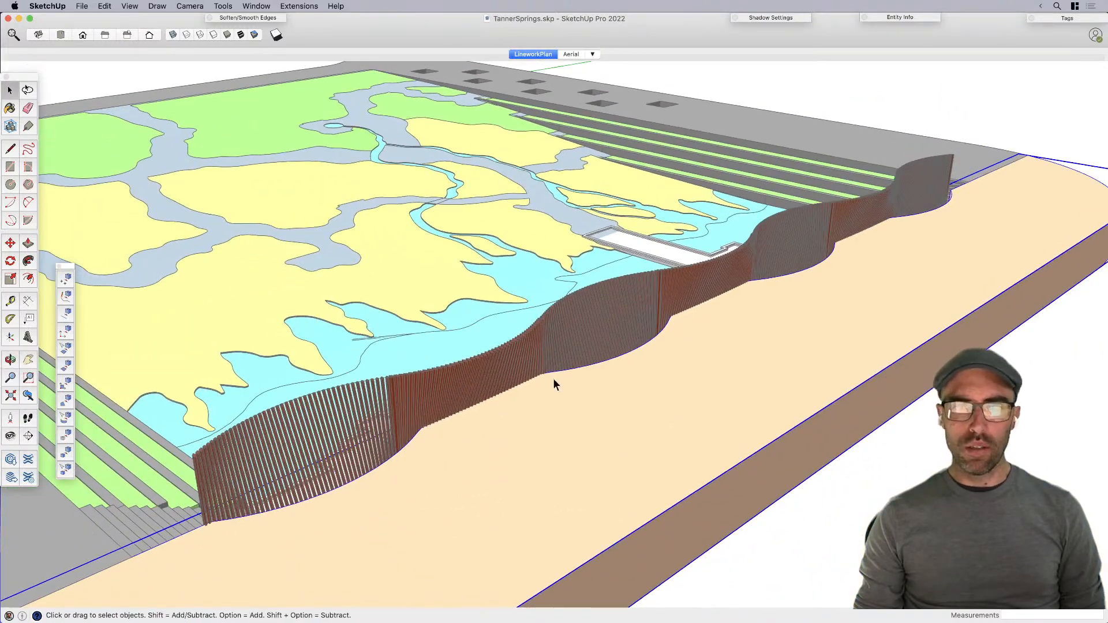
left_click(745, 262)
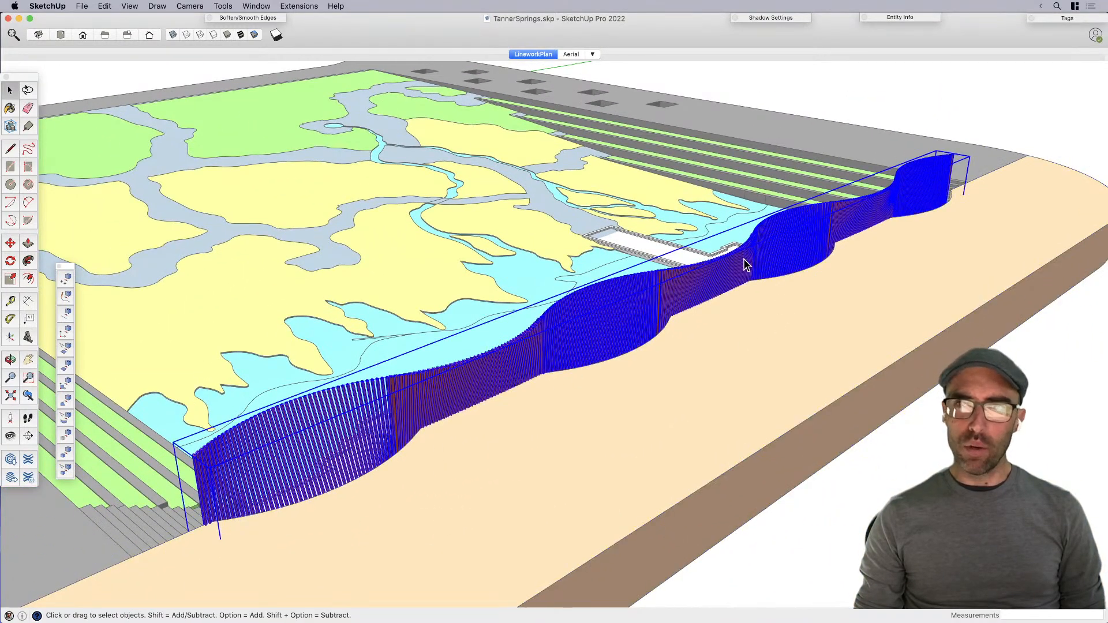
key("Delete")
Step: Open the tan ground group and draw a straight line along its top edge across the wavy recesses
scroll(495, 470, "down", 2)
double_click(466, 496)
left_click(444, 523)
middle_click_drag(306, 493, 773, 370)
scroll(759, 293, "up", 2)
key("space")
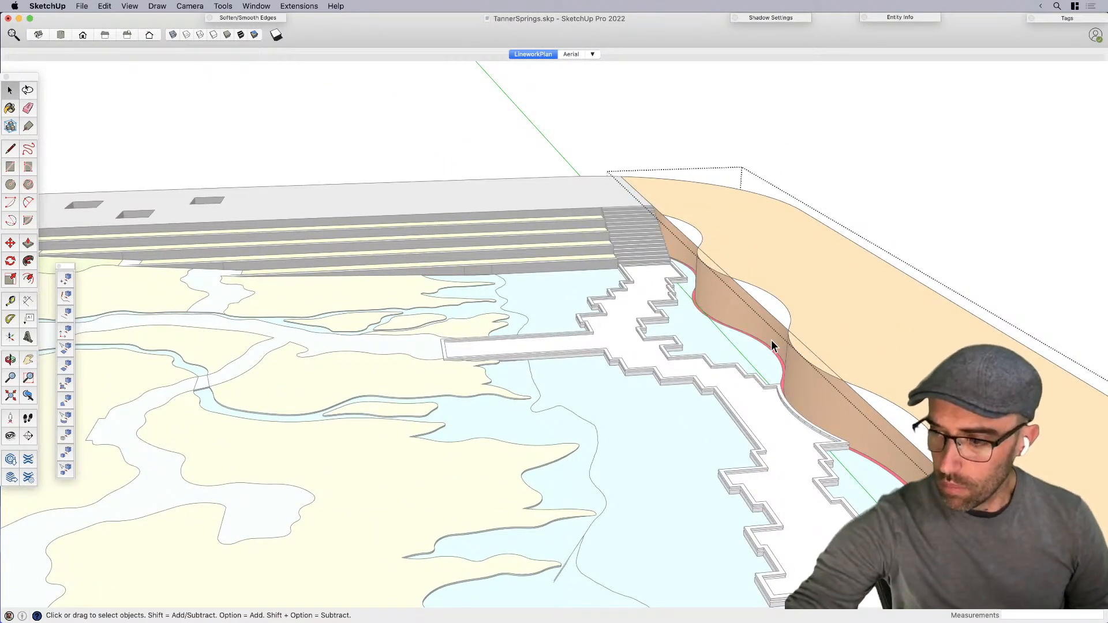
Step: Push the white faces capping the recesses down 8' to fill the ground out to the straight edge
middle_click_drag(773, 314, 676, 216)
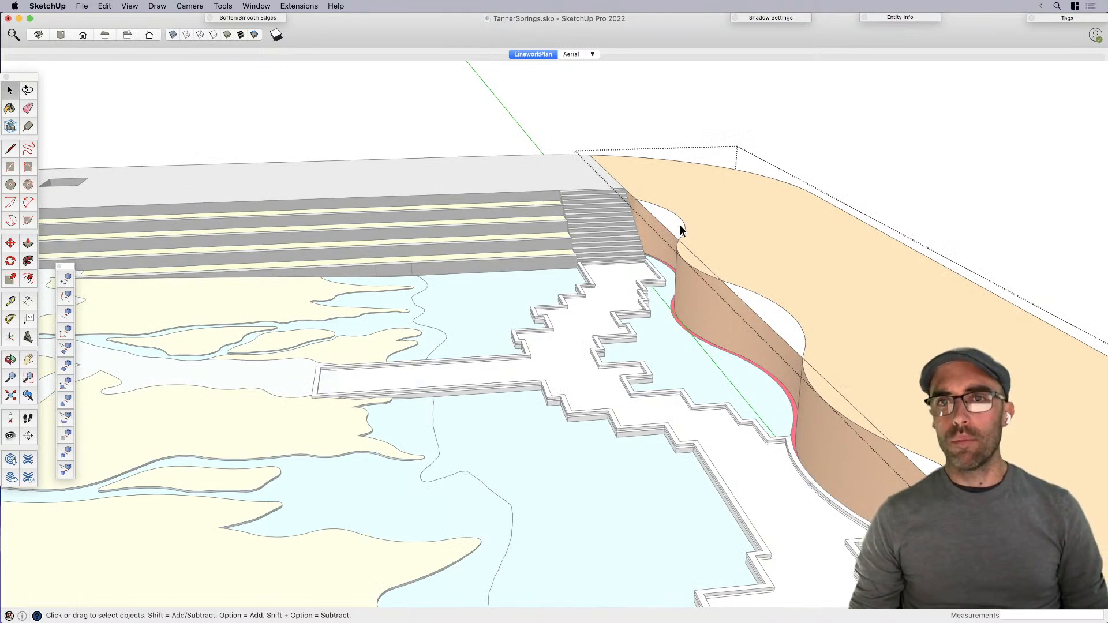
key("p")
left_click(671, 236)
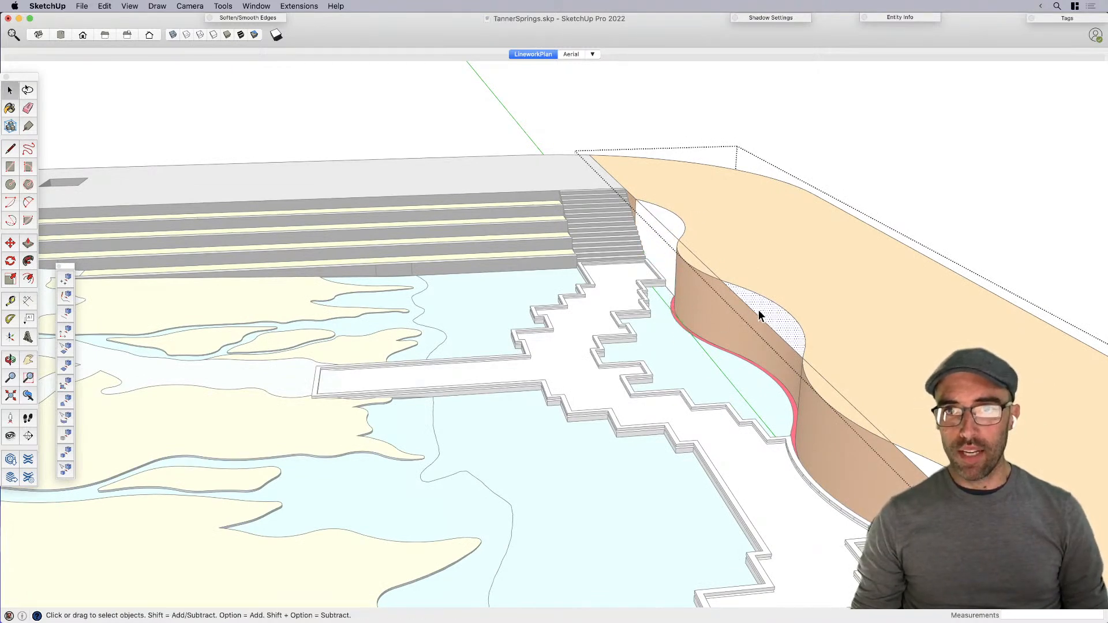
key("p")
left_click(764, 322)
scroll(751, 402, "down", 3)
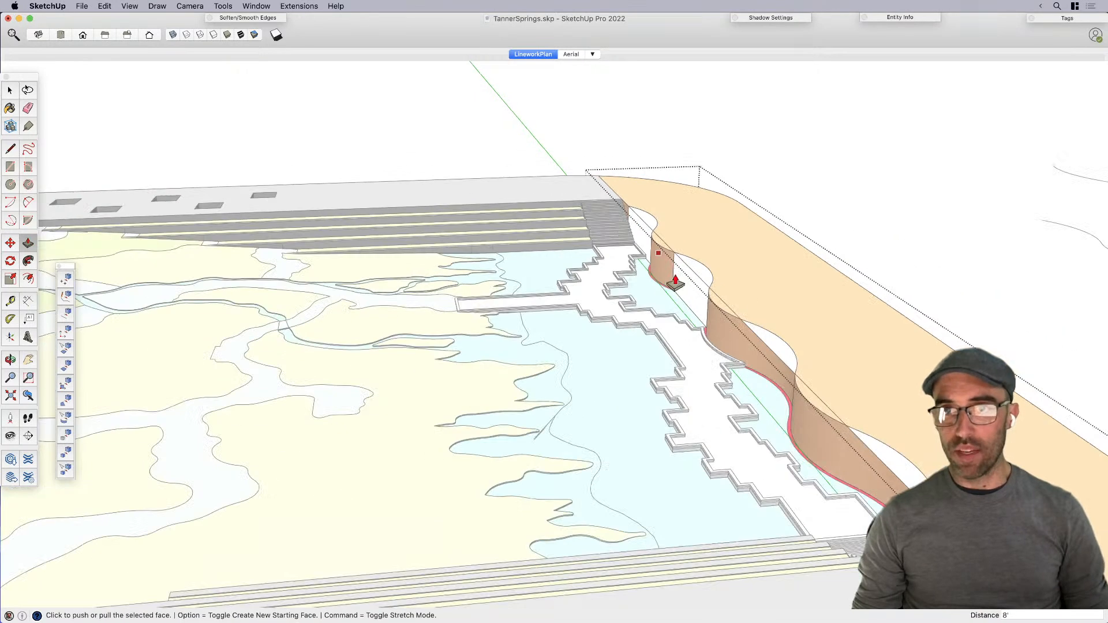
scroll(782, 357, "up", 3)
left_click(771, 424)
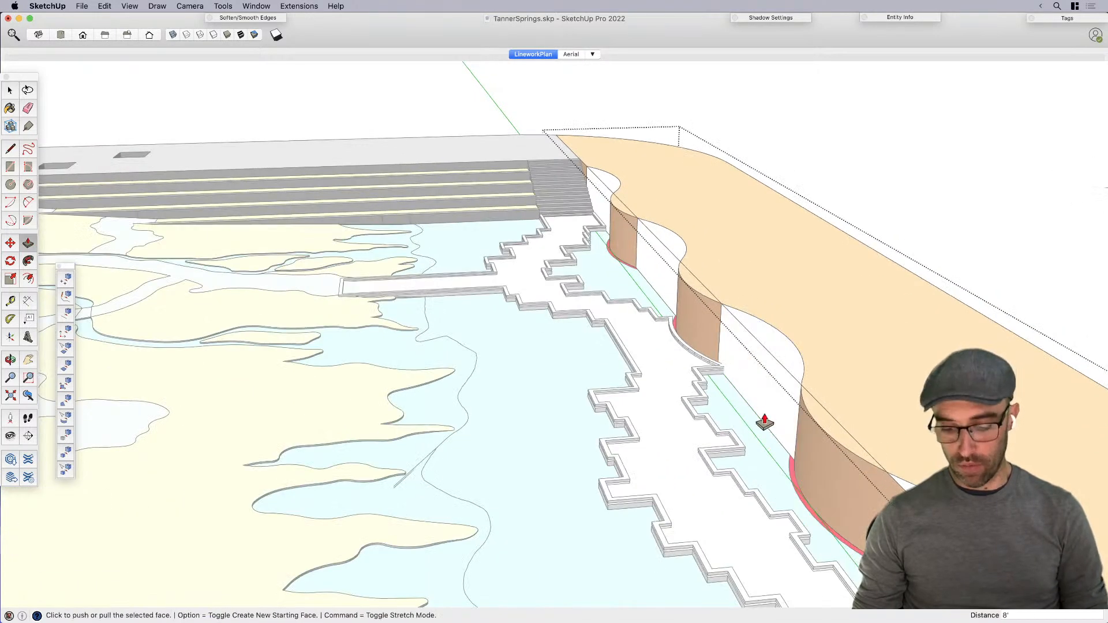
scroll(860, 449, "down", 2)
left_click(885, 478)
left_click(810, 487)
Step: Remove the leftover arcs separating the filled recesses from the tan top surface
key("space")
key("e")
left_click(899, 456)
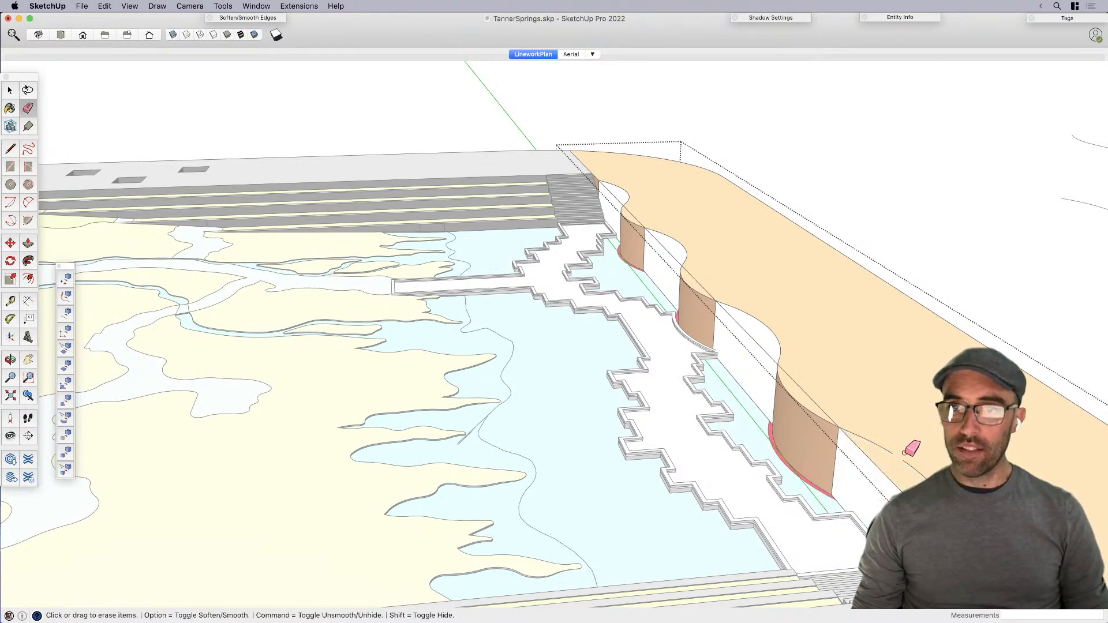
key("space")
scroll(889, 478, "up", 2)
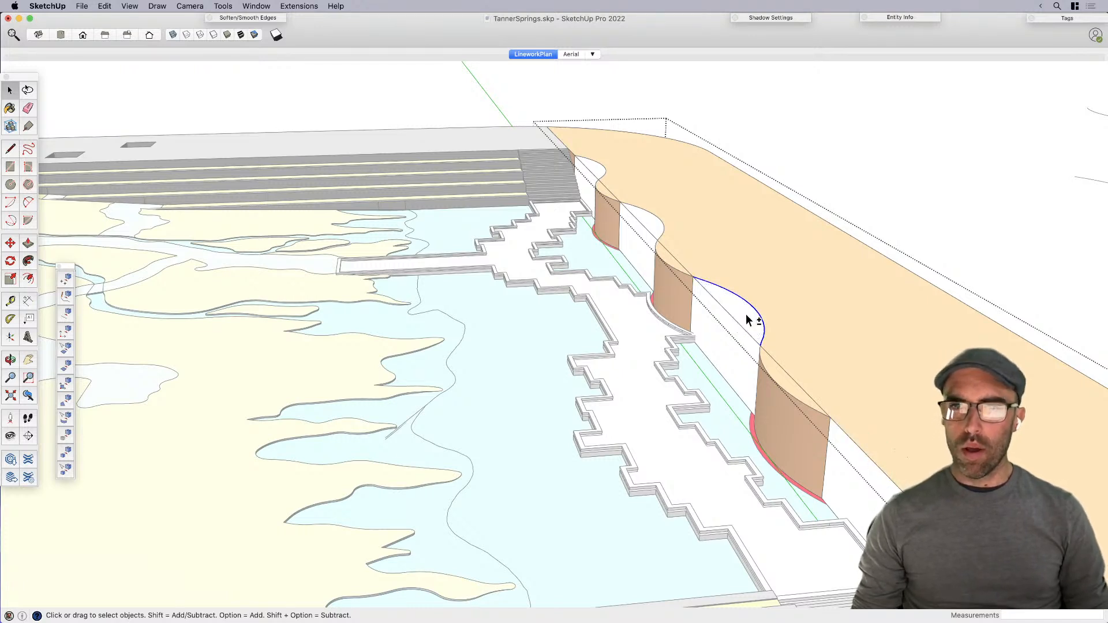
scroll(700, 371, "up", 5)
left_click(670, 274)
key("Delete")
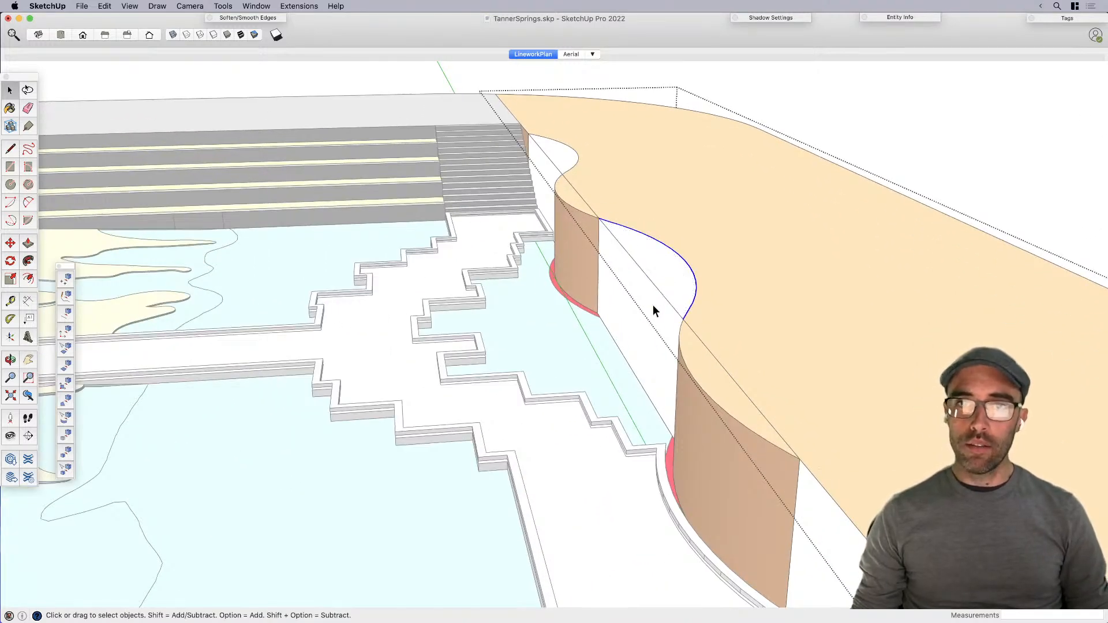
key("Delete")
double_click(556, 156)
left_click(549, 159, "shift")
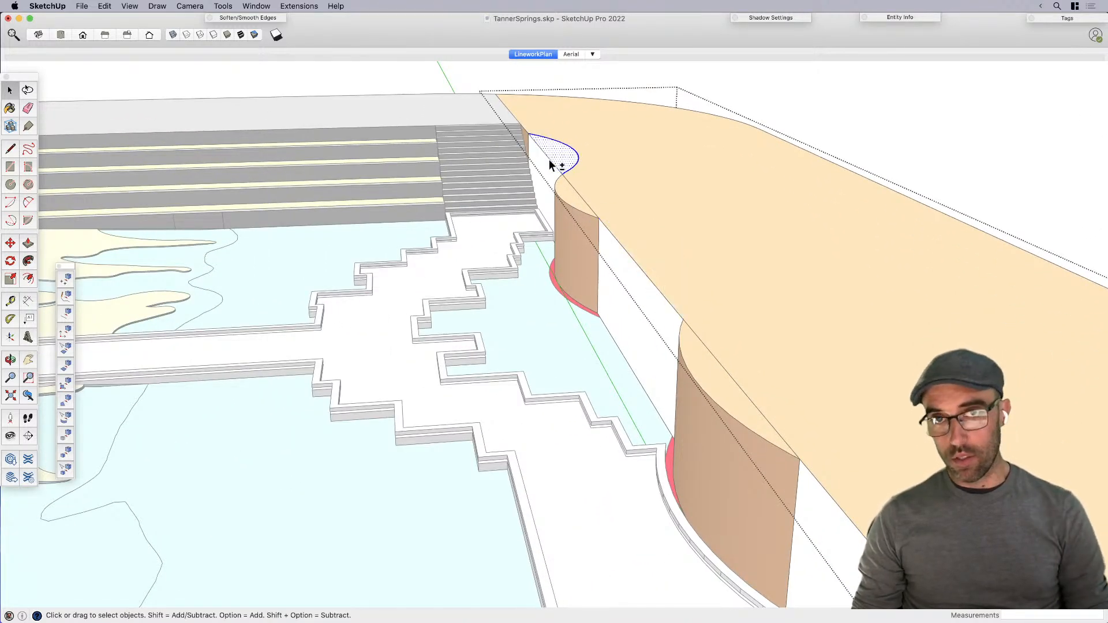
key("Delete")
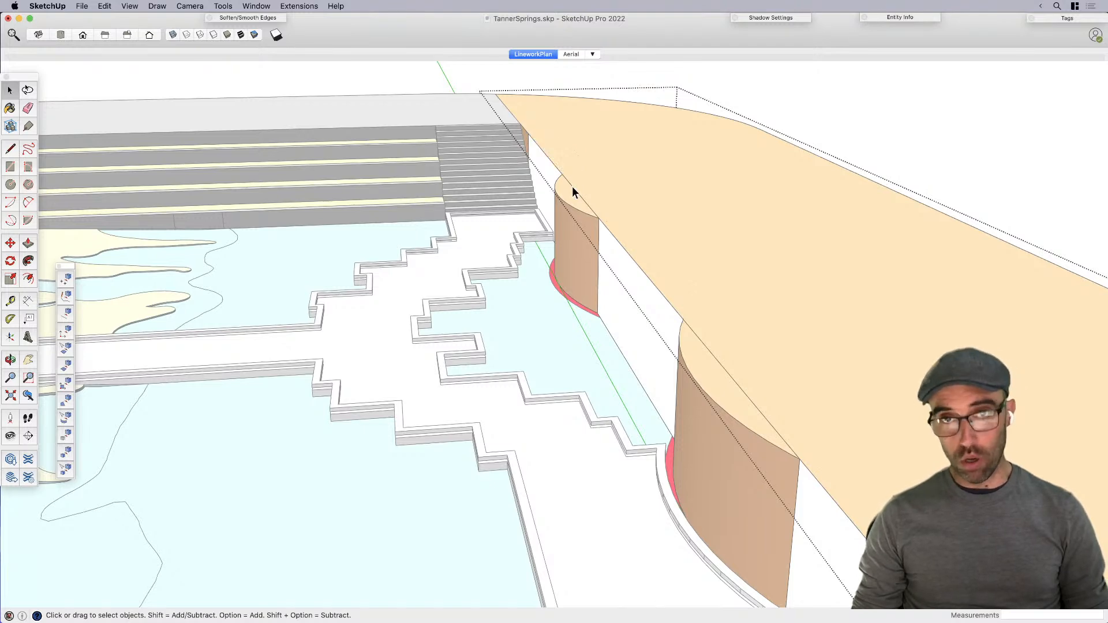
Step: Paint the white straight faces of the filled recesses with the tan ground color
key("b")
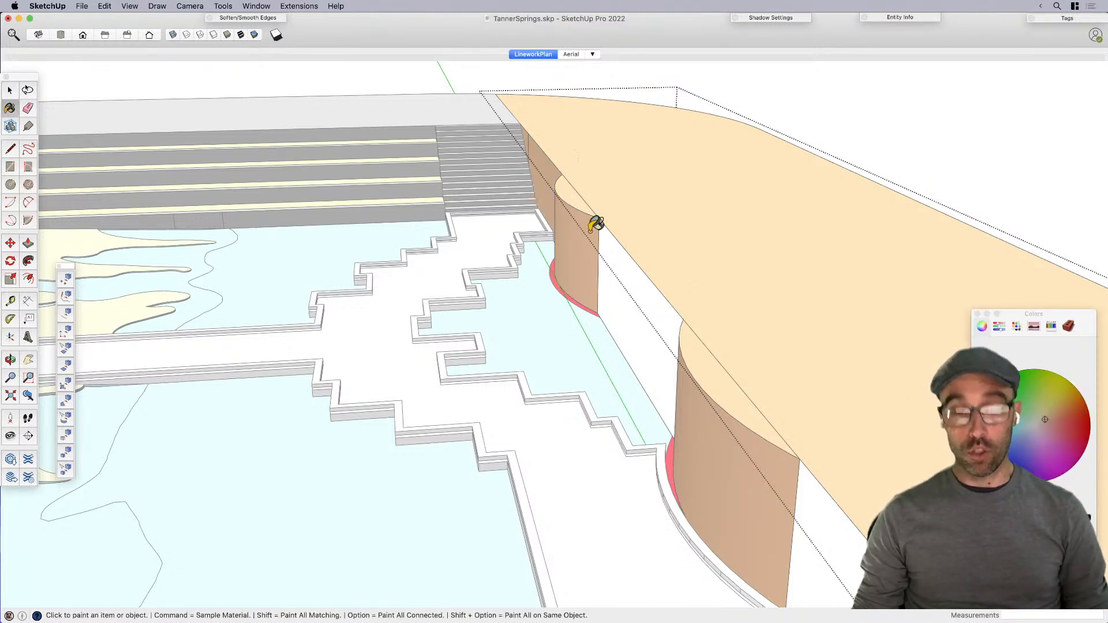
scroll(684, 406, "down", 2)
scroll(684, 407, "down", 2)
key("space")
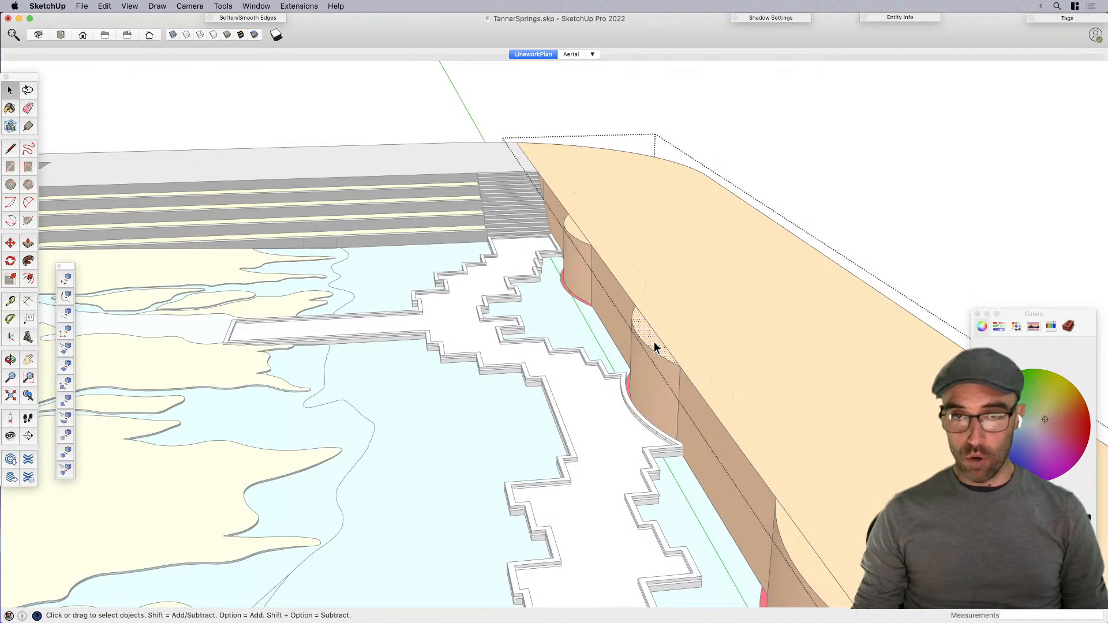
Step: Finish painting the remaining straight face at the near end of the ground edge in matching tan
scroll(635, 342, "down", 4)
left_click(801, 210)
scroll(655, 312, "down", 5)
scroll(656, 312, "up", 3)
left_click(721, 385)
key("b")
key("space")
double_click(726, 383)
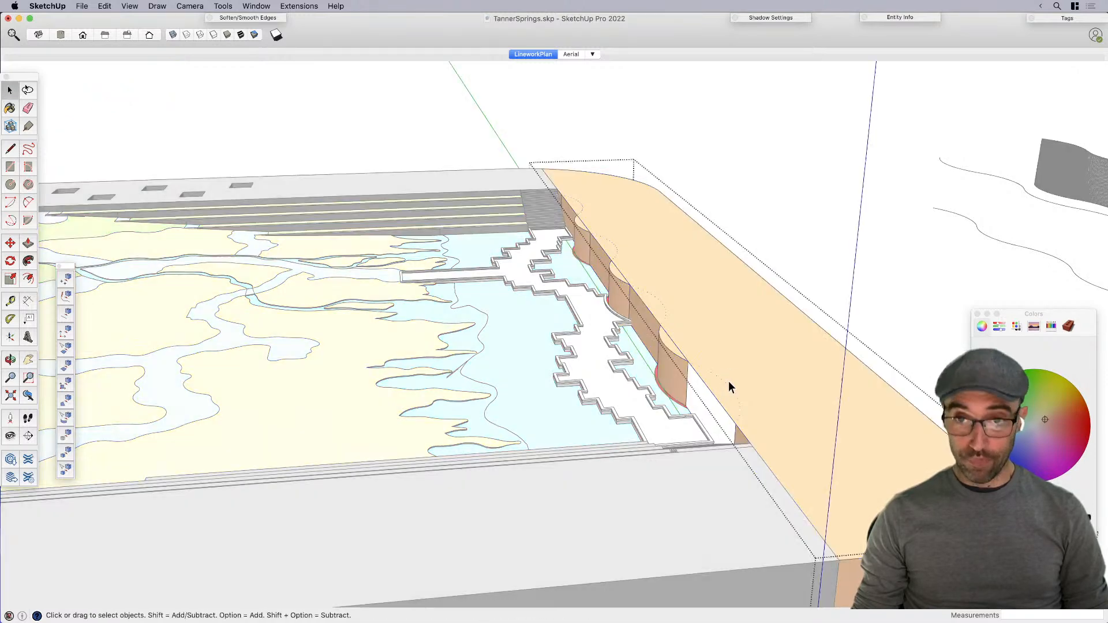
key("b")
scroll(717, 396, "down", 2)
key("space")
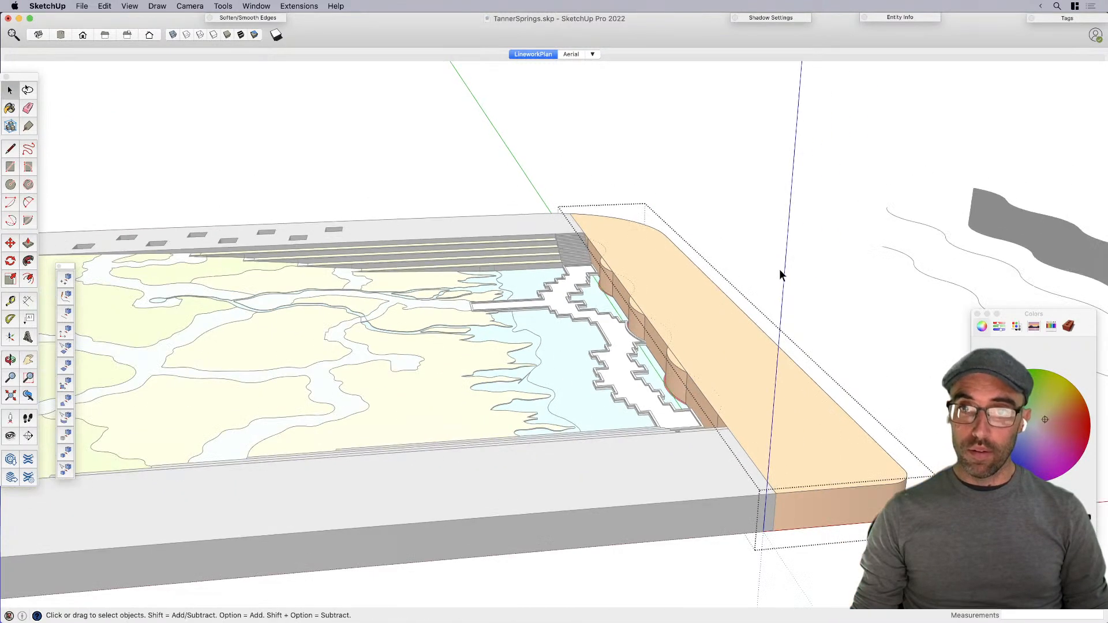
Step: Close the ground group and unhide the rail wall by temporarily displaying hidden objects
left_click(779, 274)
key("alt+h")
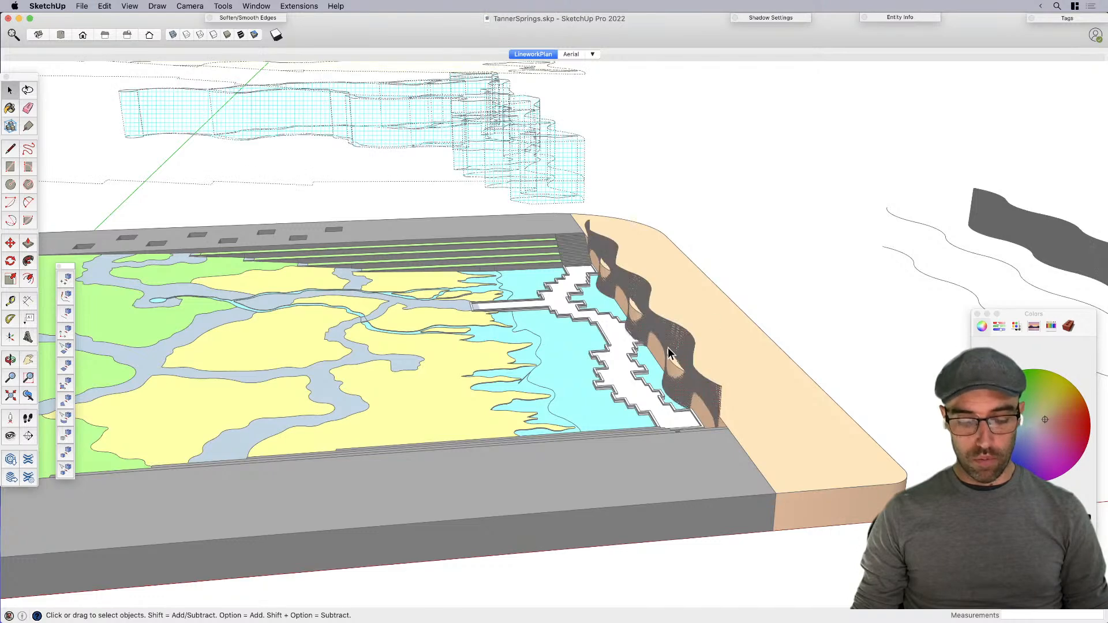
right_click(672, 330)
left_click(700, 352)
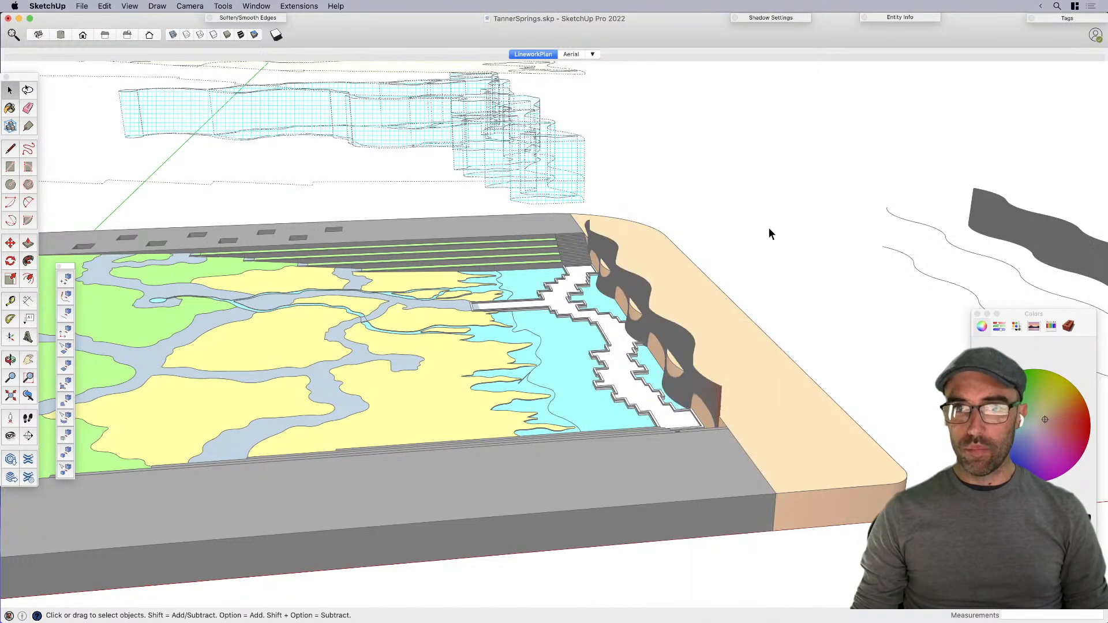
key("alt+h")
Step: Delete the spare gray rail wall copy standing outside the park
middle_click_drag(640, 398, 844, 345)
scroll(844, 345, "up", 1)
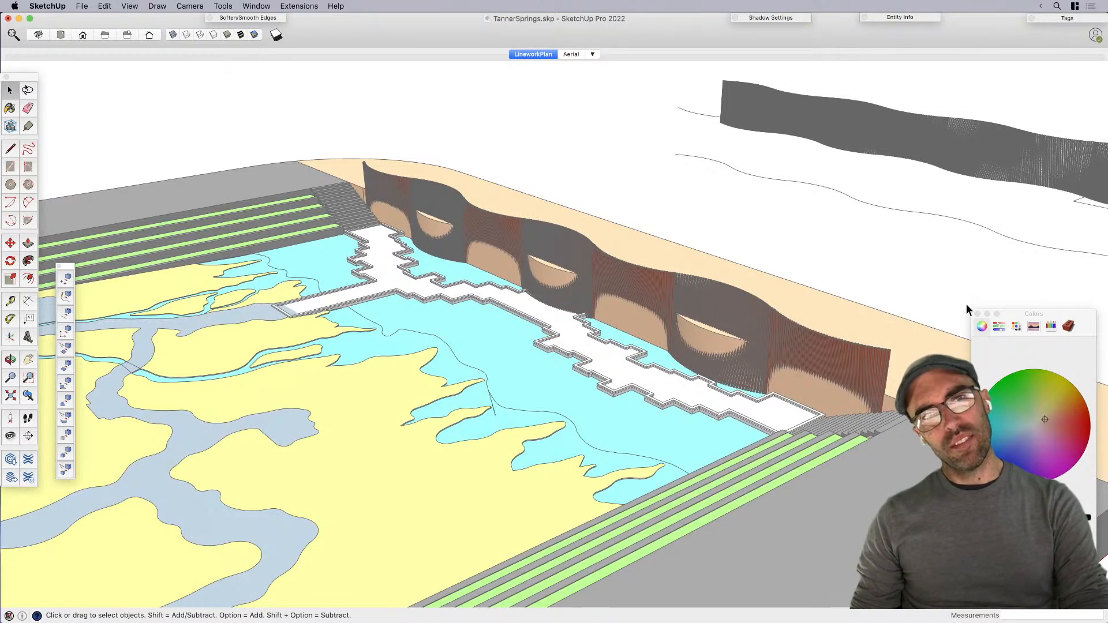
left_click(976, 314)
left_click(856, 136)
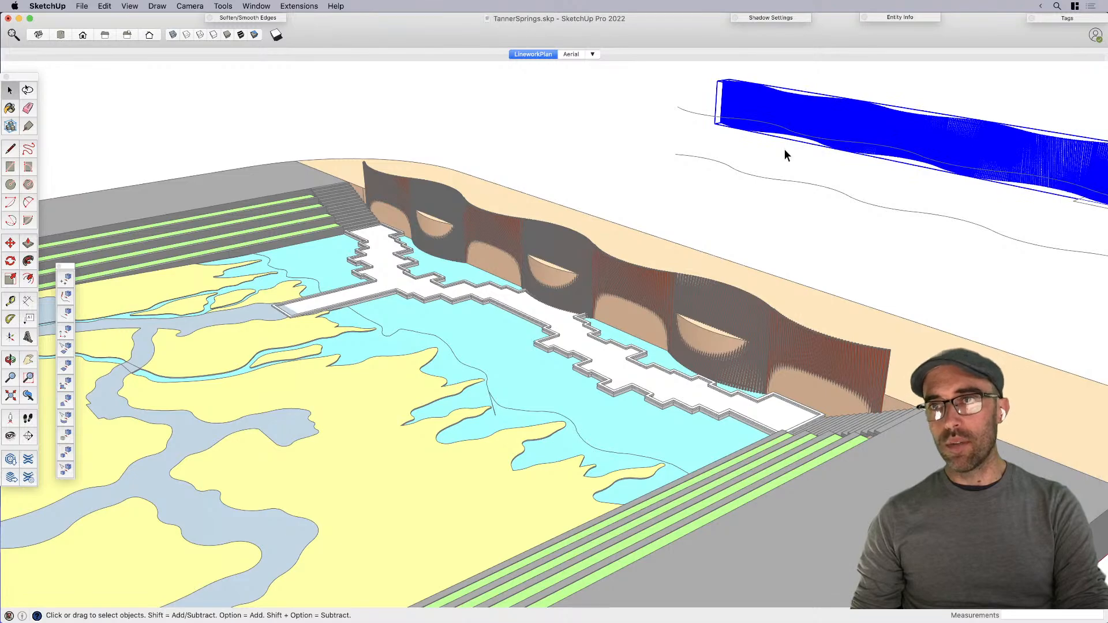
key("Delete")
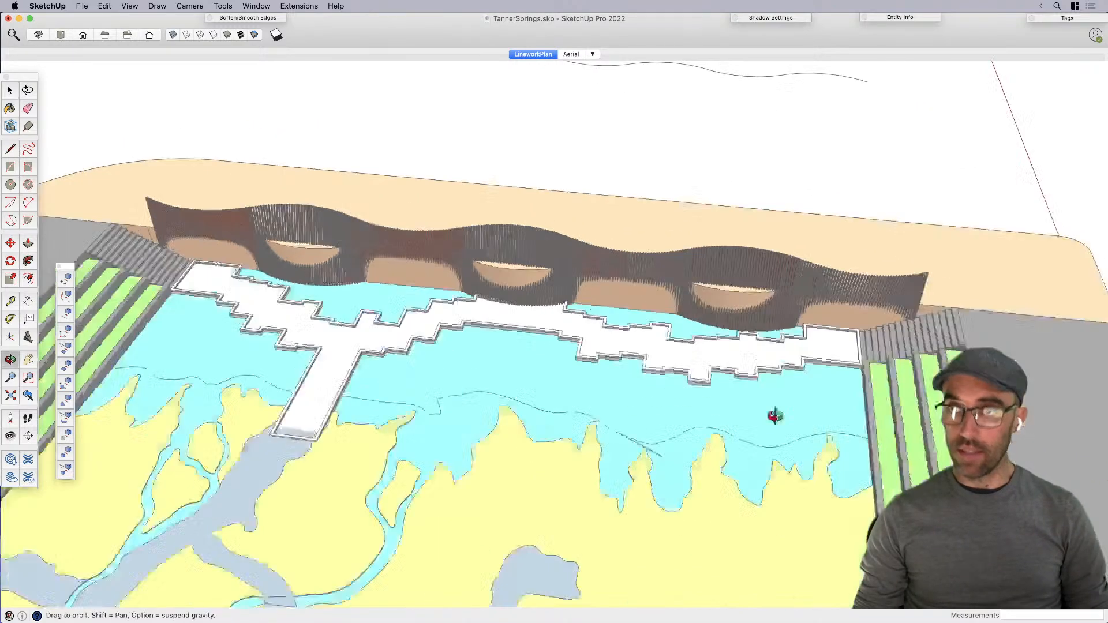
Step: Examine the painted rail wall's posts and its fit to the ground edge from the water side and from behind
scroll(778, 421, "up", 10)
scroll(345, 349, "down", 2)
middle_click_drag(750, 305, 493, 270)
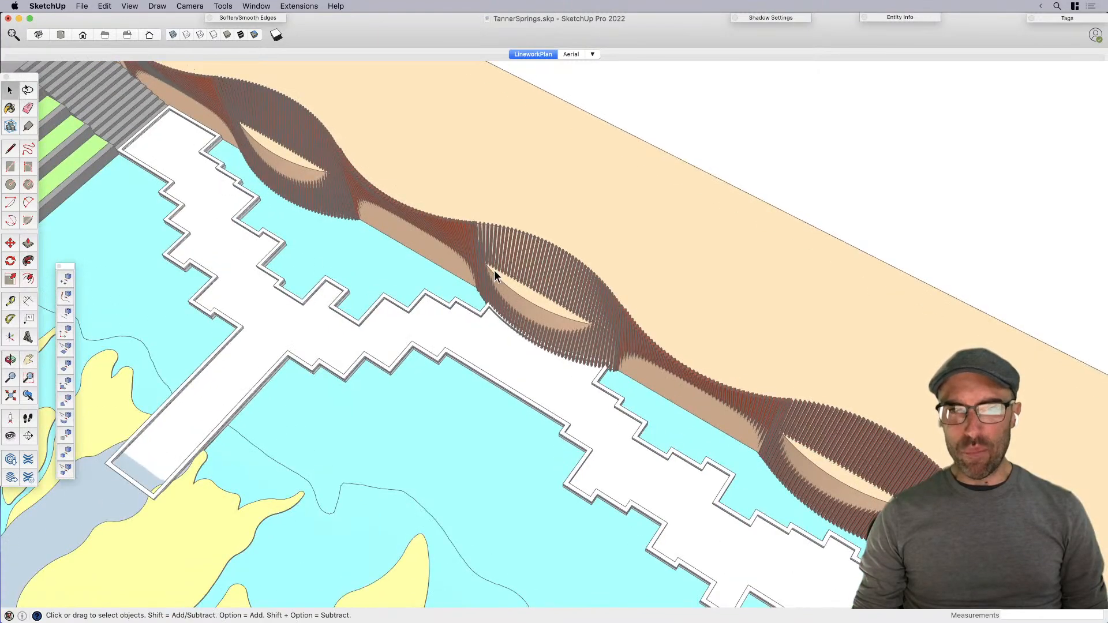
mouse_move(660, 329)
middle_mouse_down()
mouse_move(296, 292)
mouse_move(424, 319)
mouse_move(481, 269)
mouse_move(542, 404)
mouse_move(413, 431)
mouse_move(340, 389)
mouse_move(329, 474)
mouse_move(296, 379)
mouse_move(383, 386)
middle_mouse_up()
scroll(481, 272, "up", 4)
left_click(358, 369)
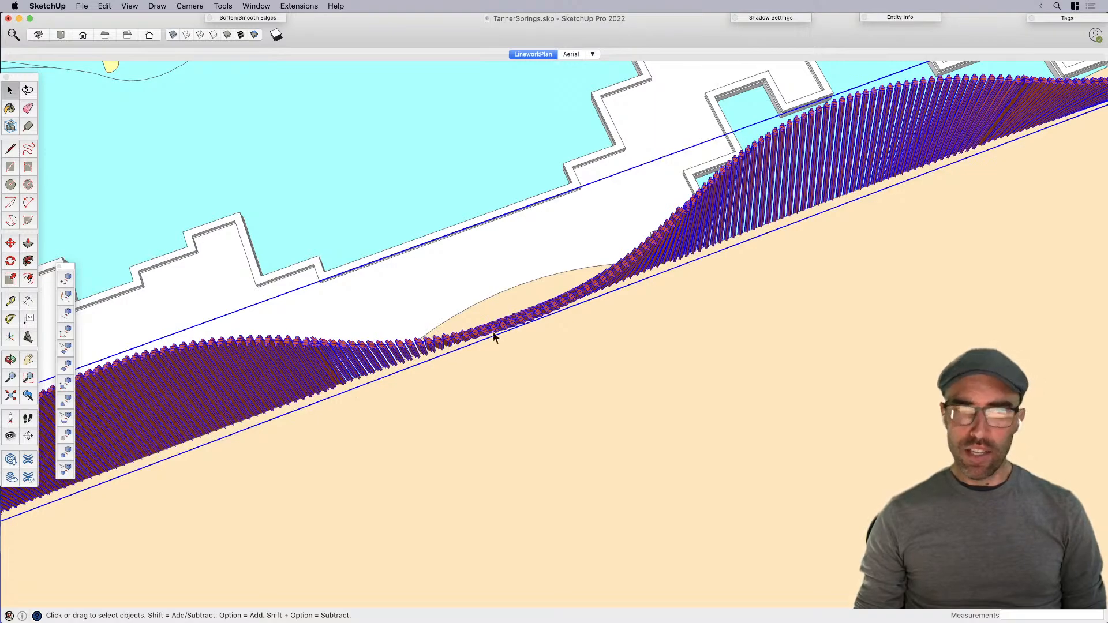
Step: Select the ground face behind the rail wall and show the model in hidden-line style with X-ray turned off
scroll(450, 339, "up", 3)
mouse_move(791, 168)
middle_mouse_down()
mouse_move(599, 396)
mouse_move(459, 374)
middle_mouse_up()
left_click(460, 373)
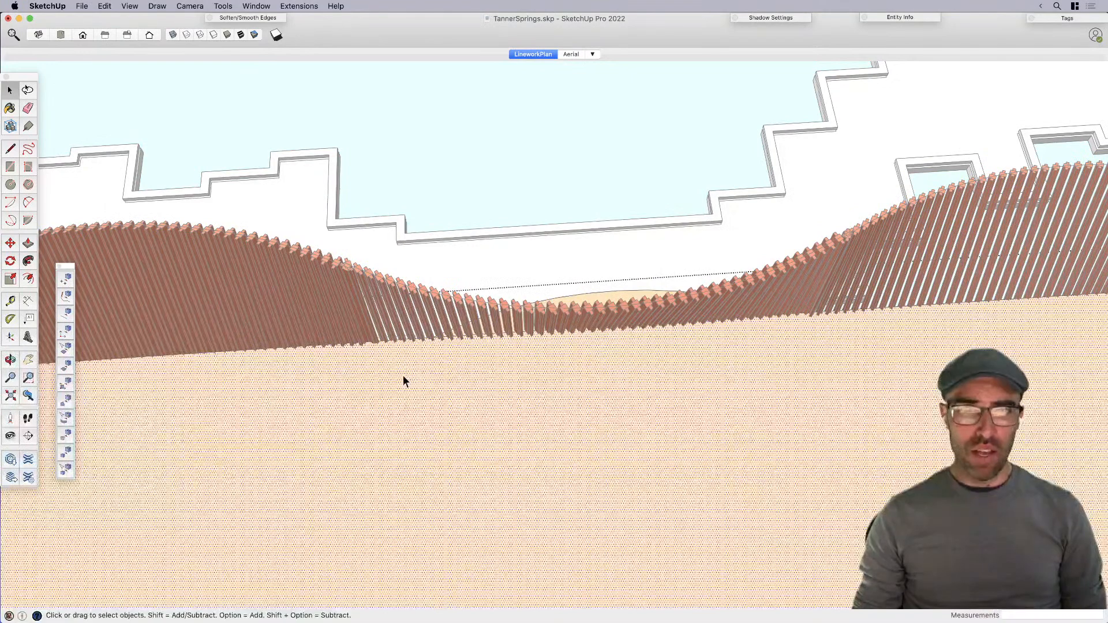
left_click(217, 34)
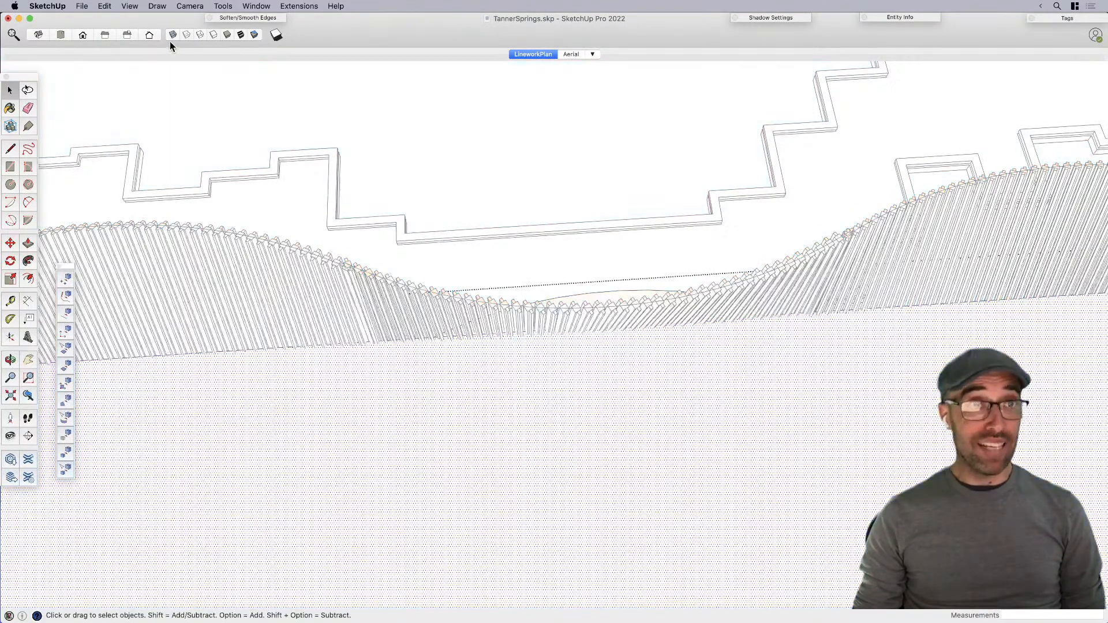
scroll(398, 341, "up", 3)
middle_click_drag(402, 340, 184, 84)
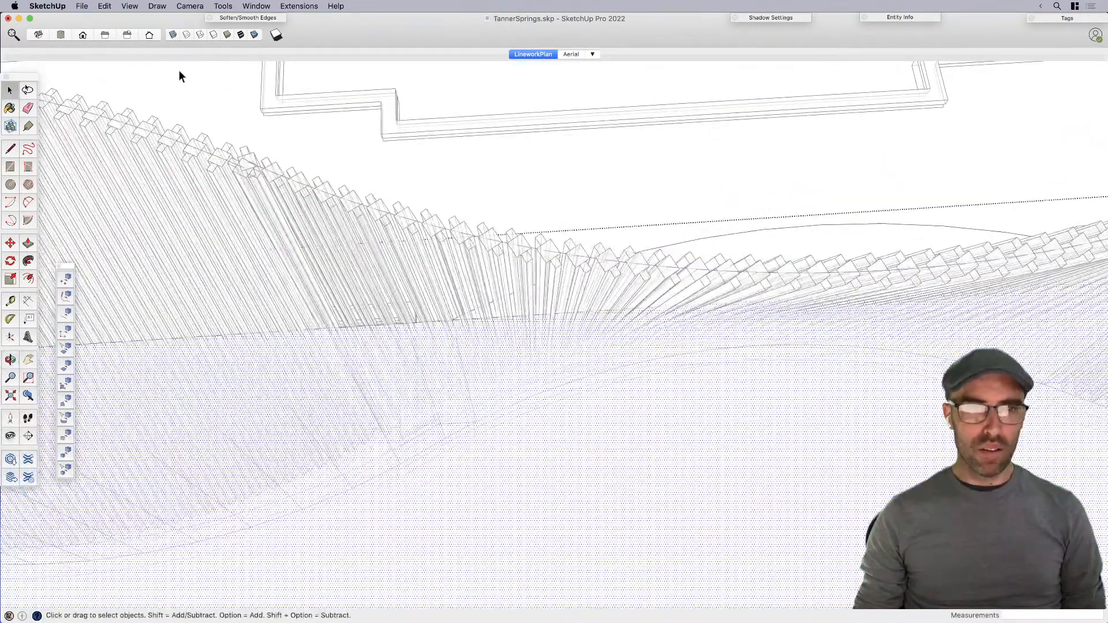
left_click(171, 35)
middle_click_drag(615, 376, 509, 370)
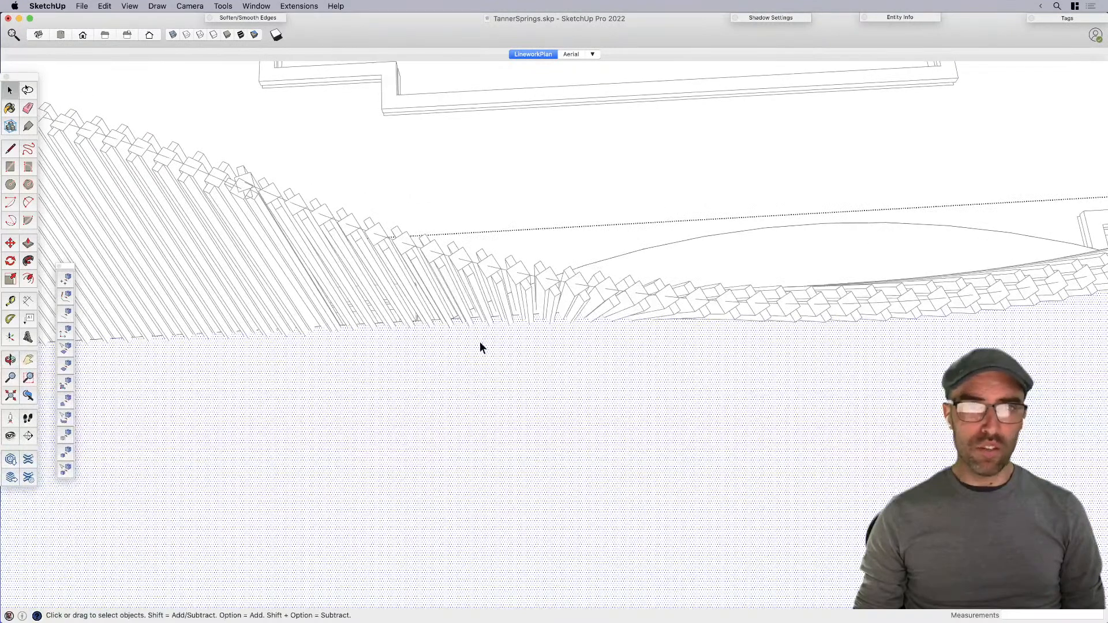
Step: Draw a two-point arc about 18' 5" wide along the ground edge behind one of the rail wall's inward curves
scroll(495, 323, "up", 2)
key("a")
scroll(497, 320, "up", 2)
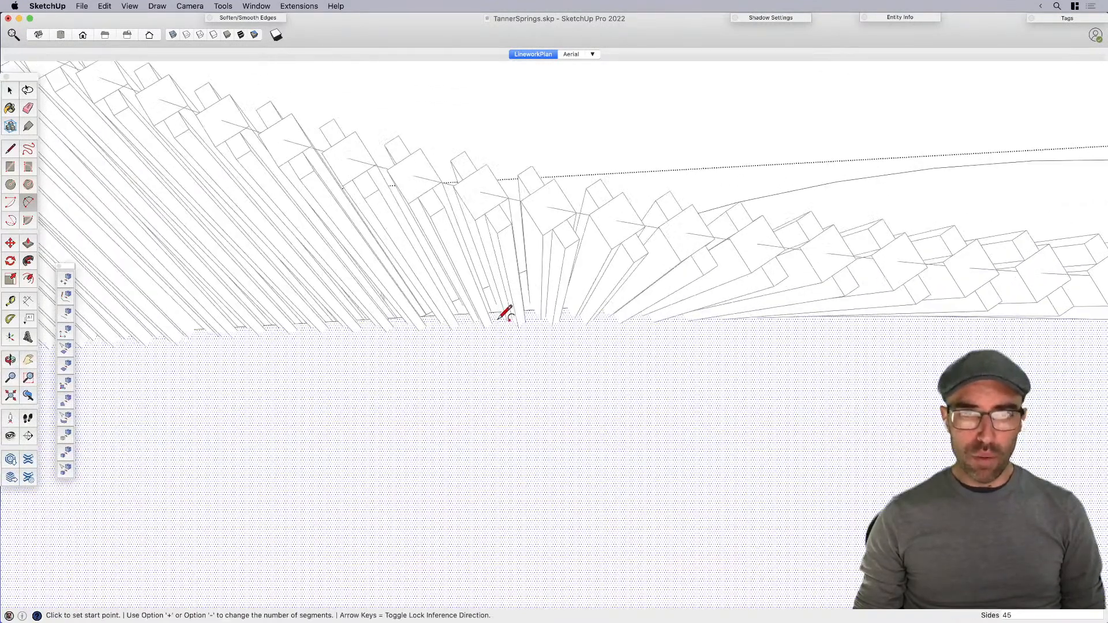
left_click(494, 312)
scroll(347, 343, "down", 5)
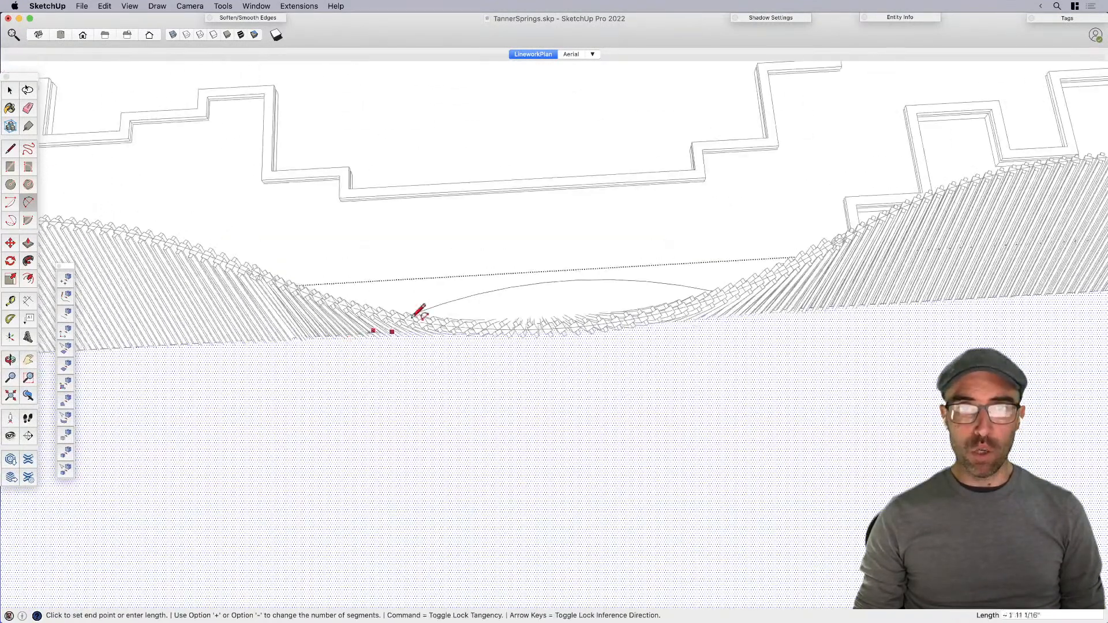
scroll(720, 311, "up", 4)
middle_click_drag(763, 331, 716, 361)
scroll(577, 357, "up", 5)
scroll(731, 379, "down", 3)
scroll(772, 369, "up", 4)
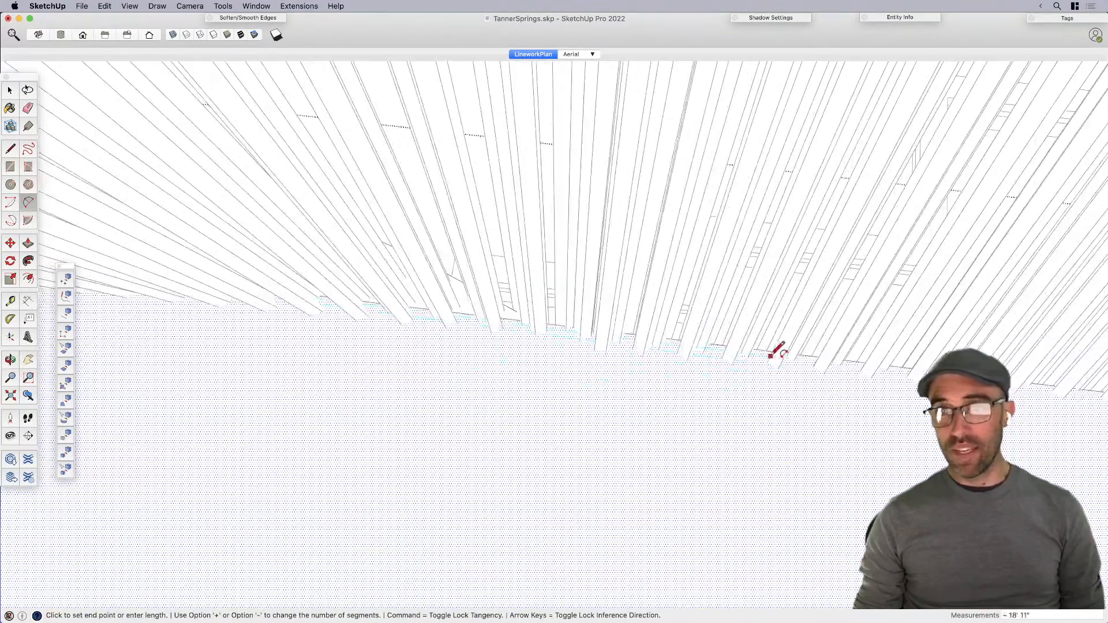
scroll(759, 348, "up", 3)
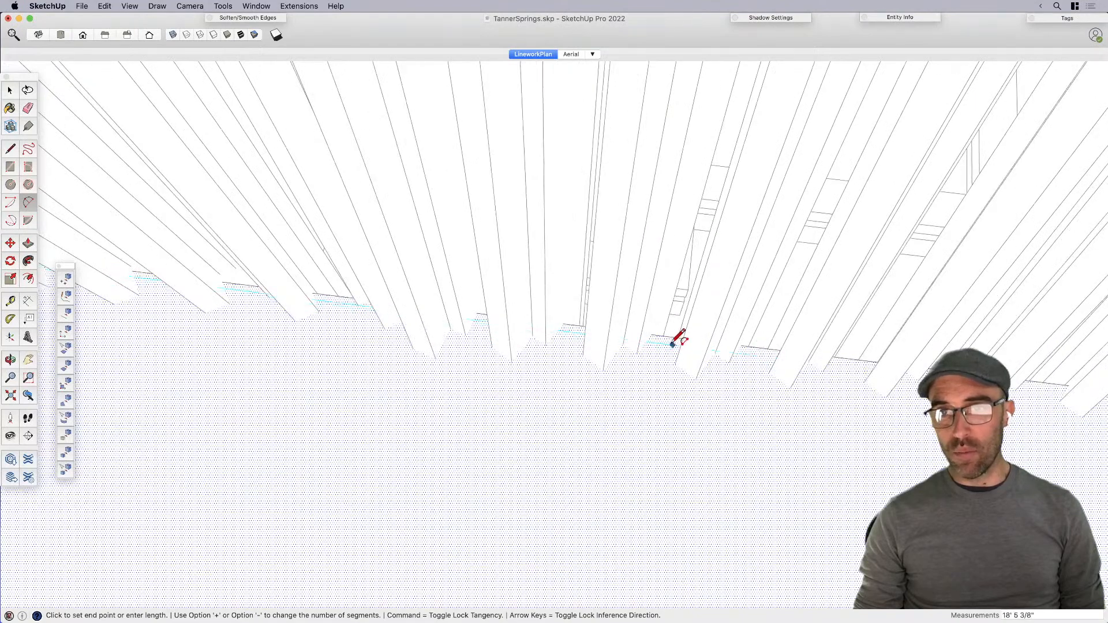
scroll(668, 337, "up", 5)
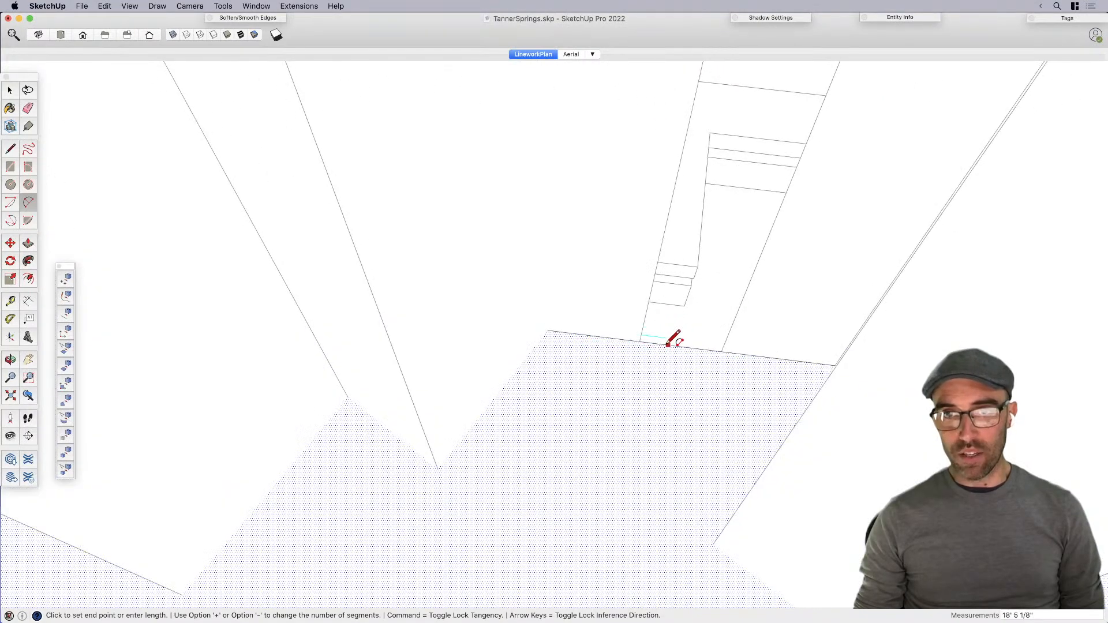
left_click(668, 344)
scroll(774, 354, "down", 8)
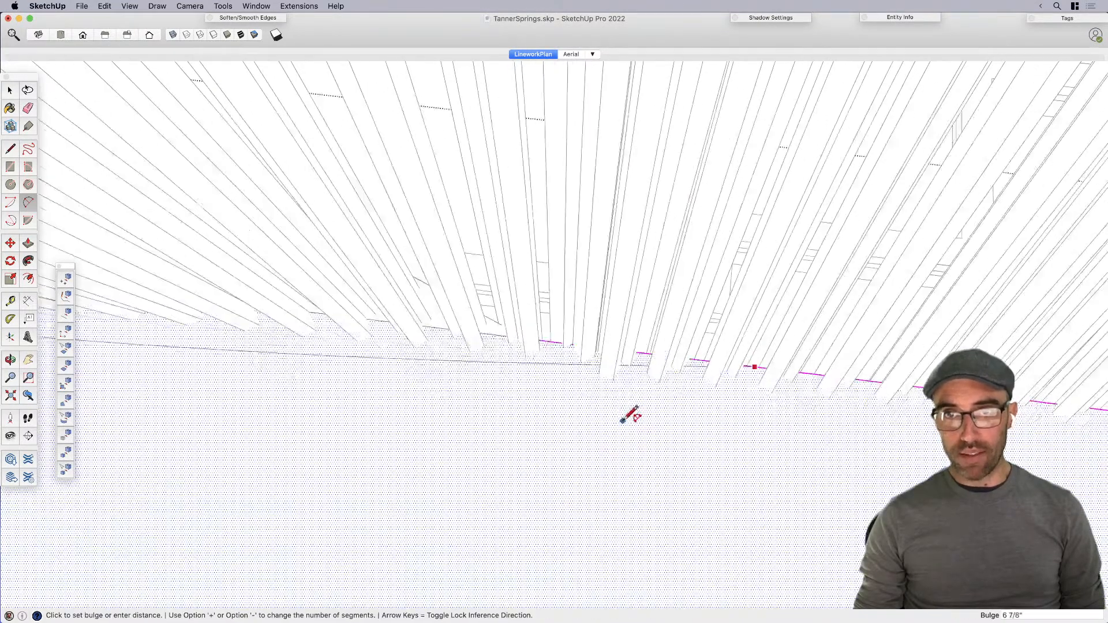
scroll(624, 422, "down", 5)
scroll(460, 405, "down", 3)
middle_click_drag(323, 437, 425, 381)
scroll(369, 435, "up", 2)
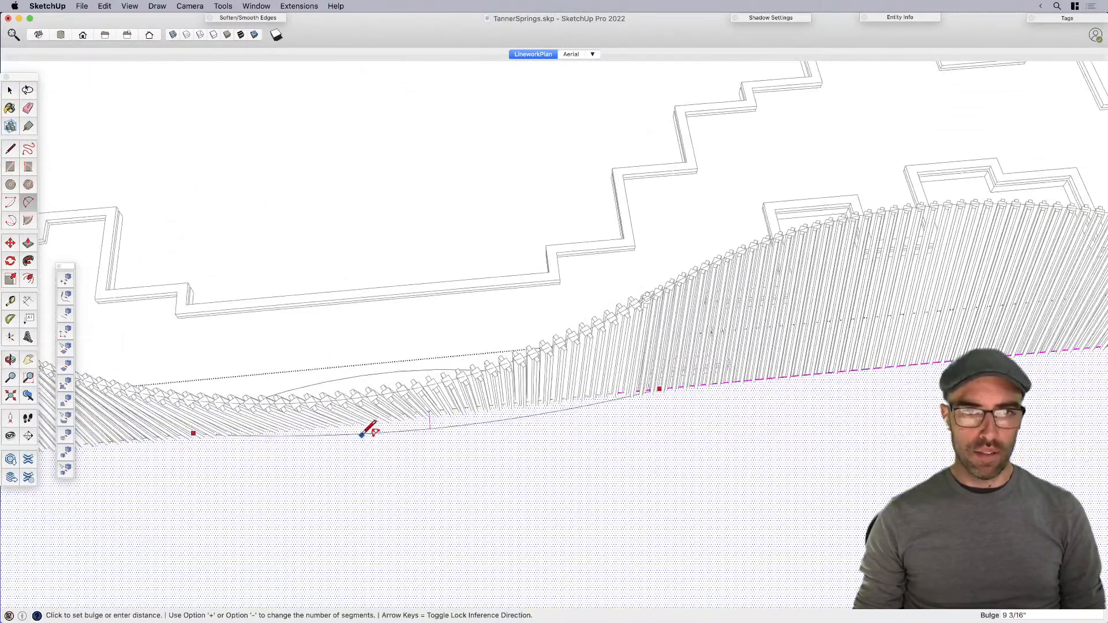
left_click(459, 419)
Step: Push the ground face inside this wall bay down 7' 6" with Push/Pull
middle_click_drag(673, 376, 827, 411)
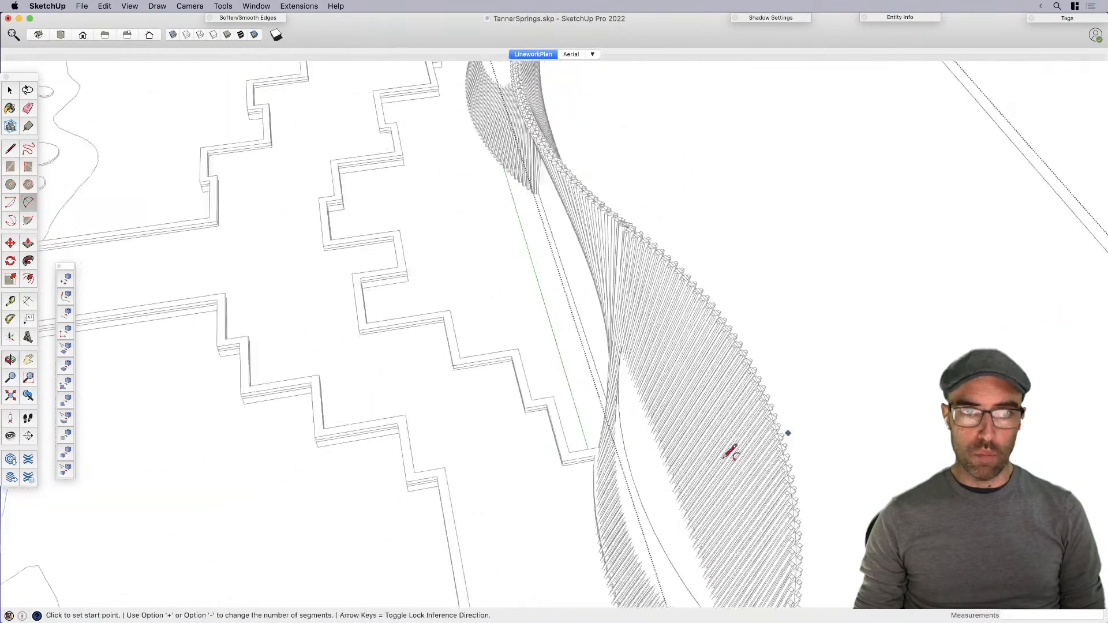
key("space")
middle_click_drag(633, 429, 635, 390)
key("p")
left_click(663, 330)
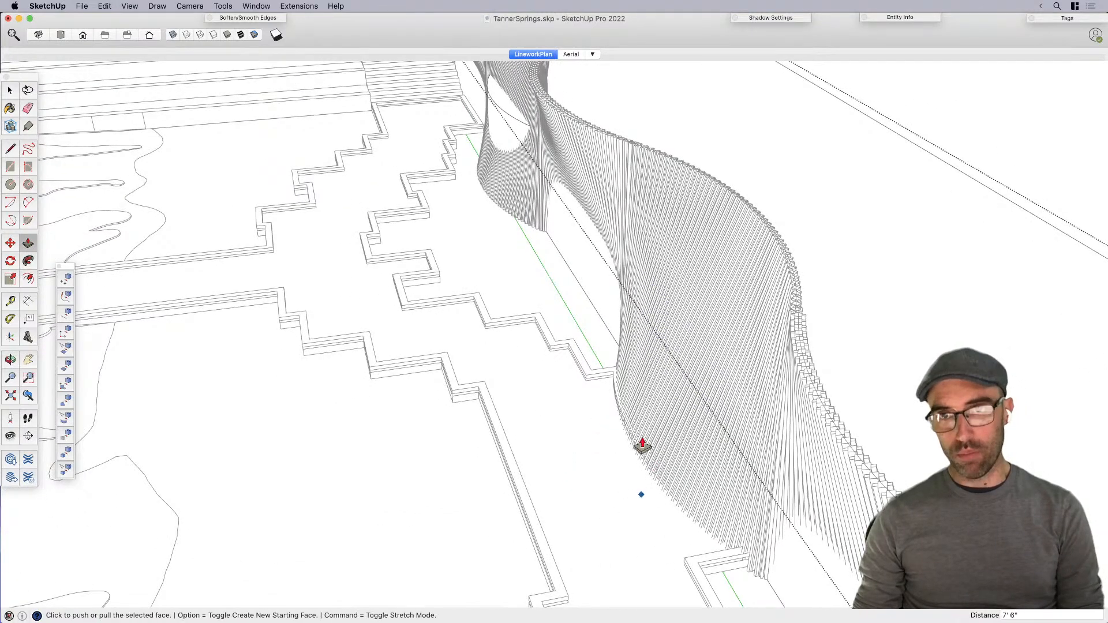
key("space")
Step: Try to copy the crescent-shaped ground face to the adjacent bay along the rail wall, about 42' away
scroll(613, 403, "down", 4)
middle_click_drag(636, 246, 612, 326)
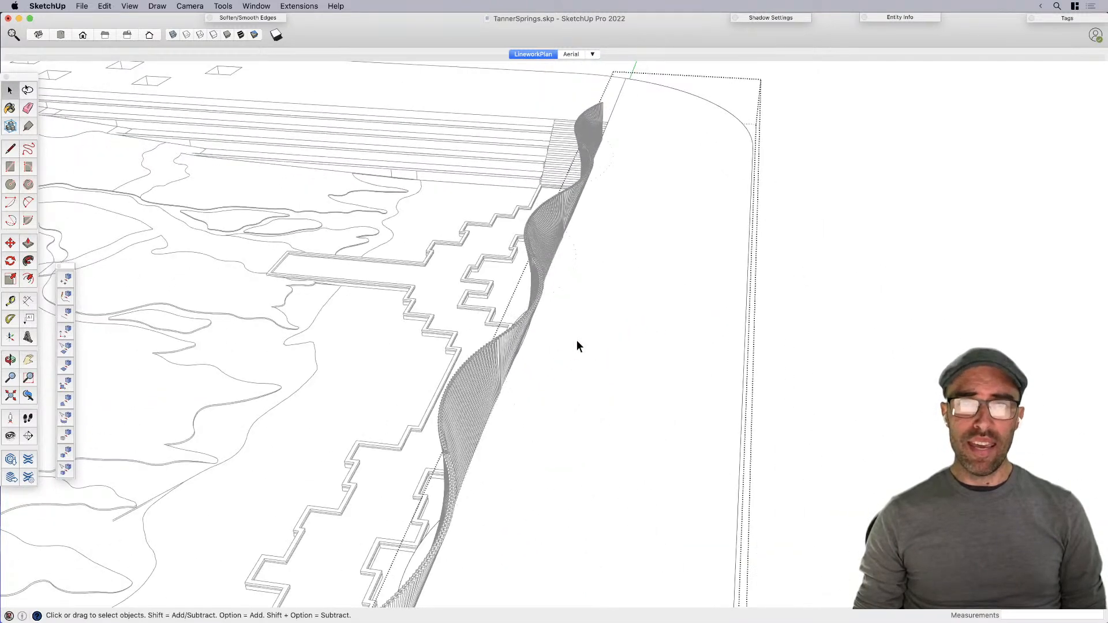
mouse_move(579, 345)
middle_mouse_down()
mouse_move(478, 354)
mouse_move(632, 381)
mouse_move(871, 466)
middle_mouse_up()
scroll(766, 334, "up", 10)
key("m")
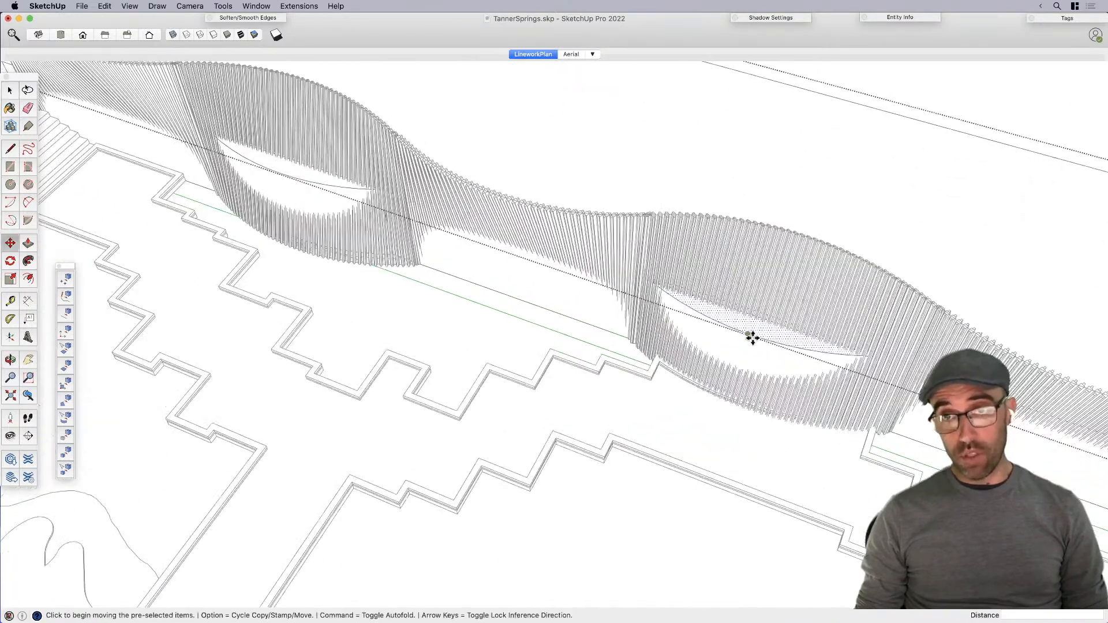
left_click(747, 335)
scroll(668, 292, "down", 5)
scroll(440, 262, "up", 5)
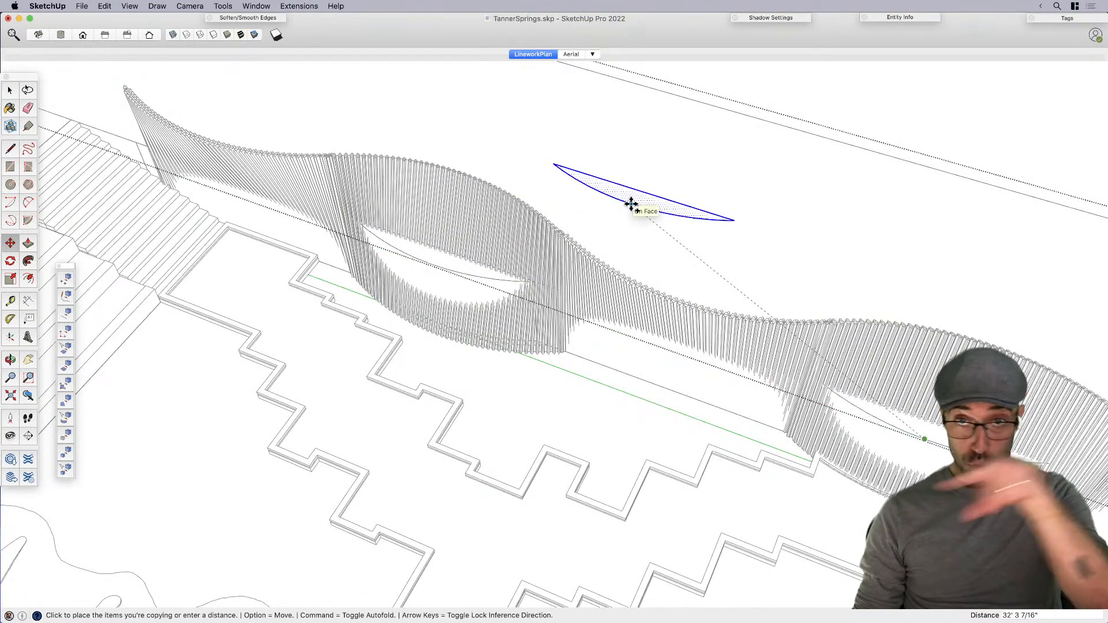
scroll(432, 261, "up", 3)
scroll(432, 261, "up", 3)
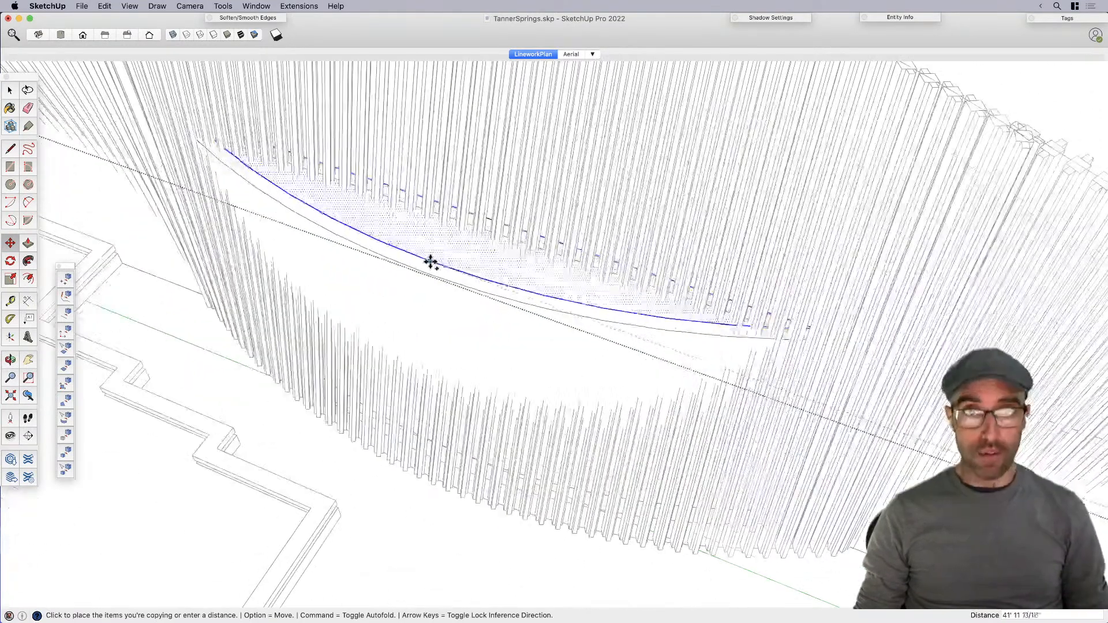
scroll(438, 267, "up", 3)
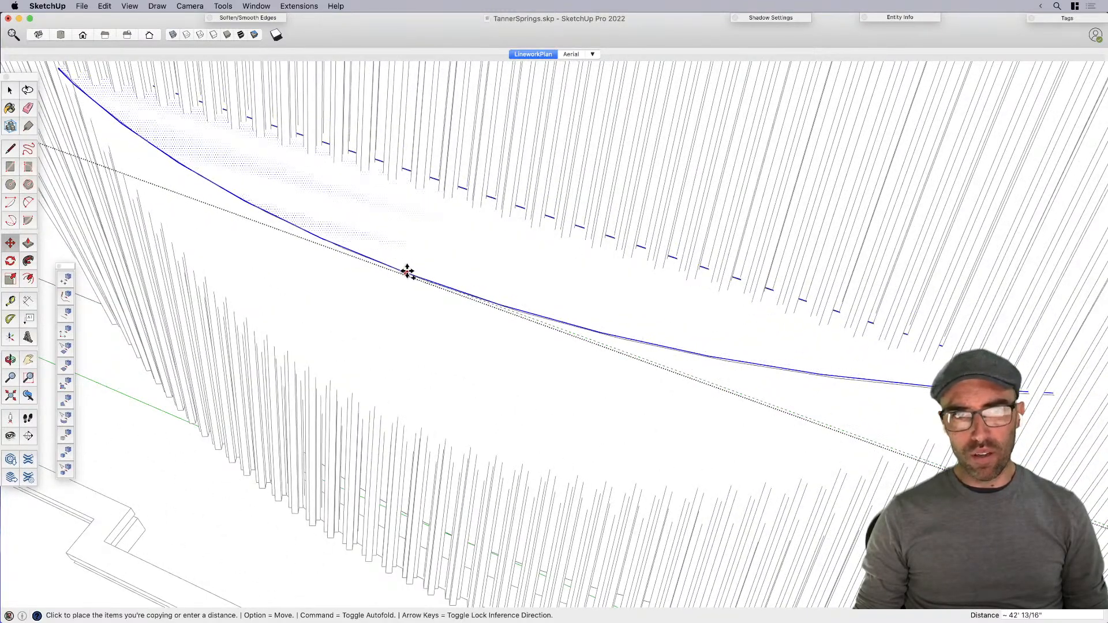
scroll(408, 277, "down", 5)
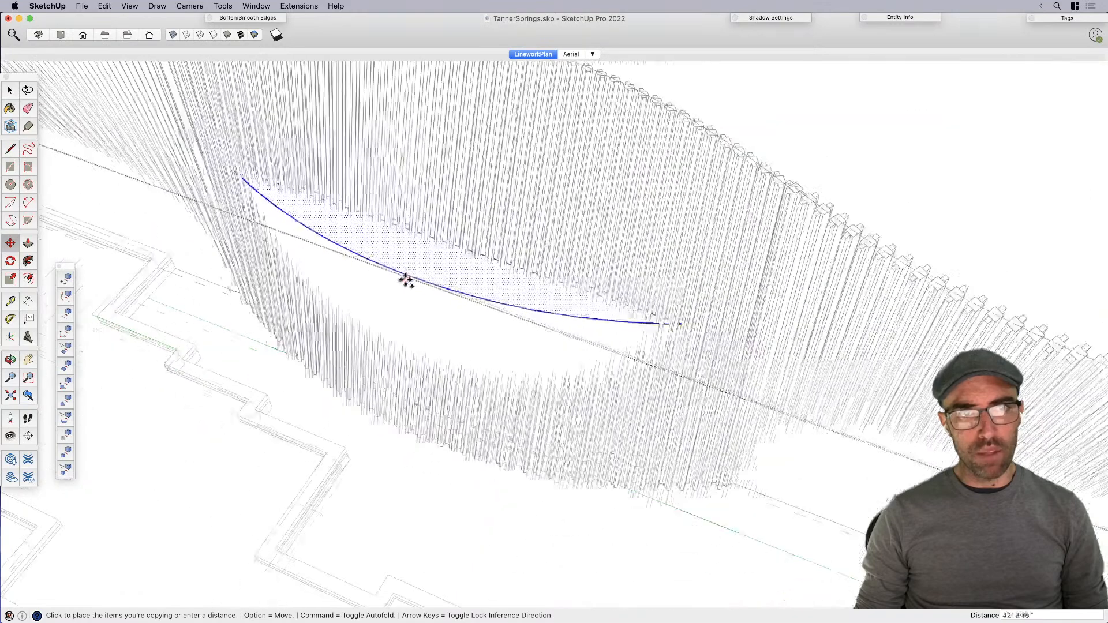
key("Escape")
scroll(323, 282, "down", 5)
key("space")
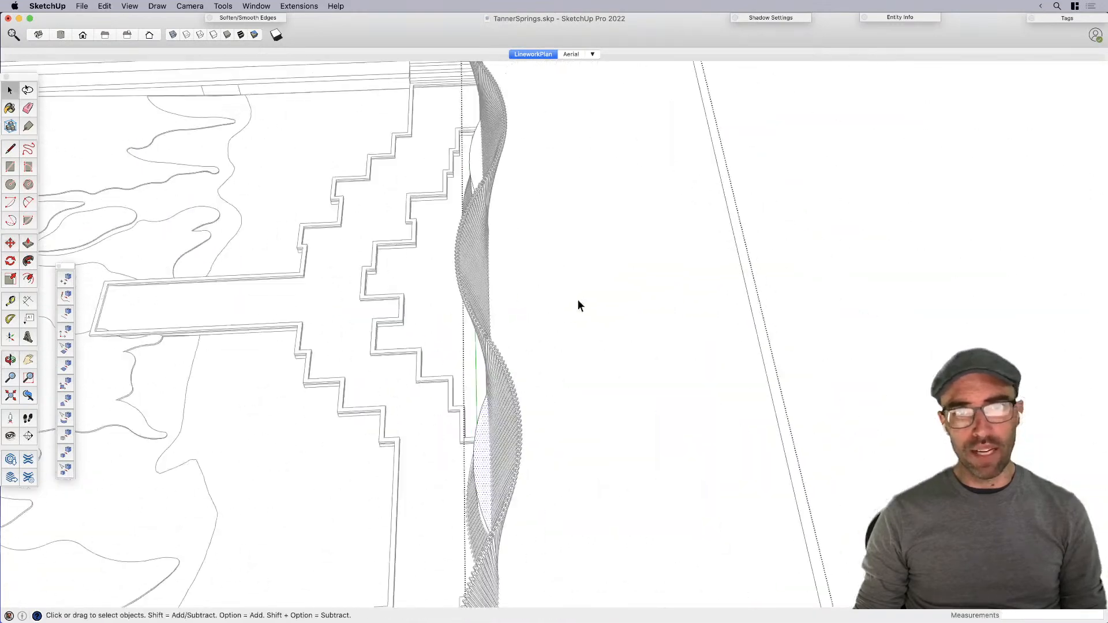
Step: Examine from behind how the crescent ground faces meet the rail posts in each bay
mouse_move(579, 305)
middle_mouse_down()
mouse_move(652, 264)
mouse_move(581, 220)
mouse_move(558, 229)
middle_mouse_up()
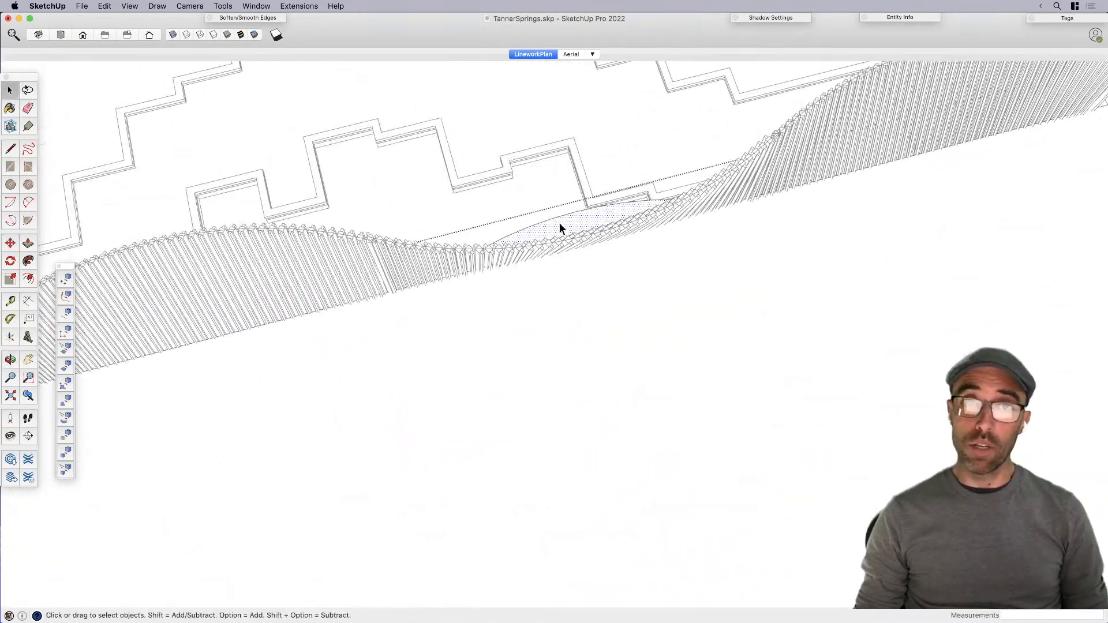
key("a")
scroll(396, 287, "up", 10)
key("space")
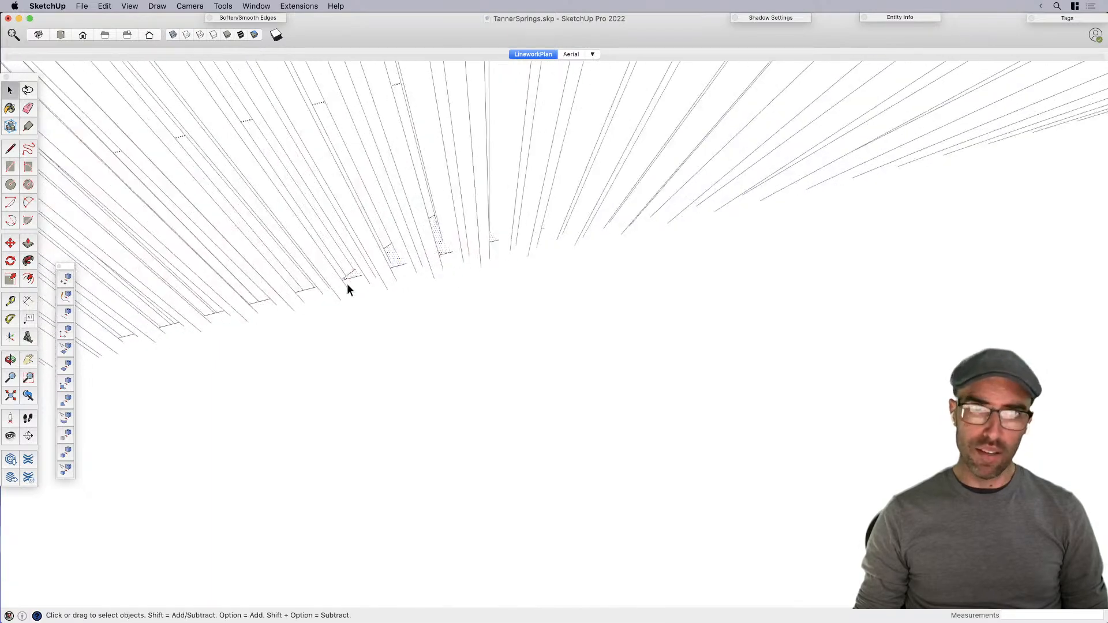
scroll(351, 278, "down", 10)
scroll(749, 285, "down", 5)
scroll(442, 344, "up", 2)
left_click(442, 344)
scroll(823, 284, "down", 3)
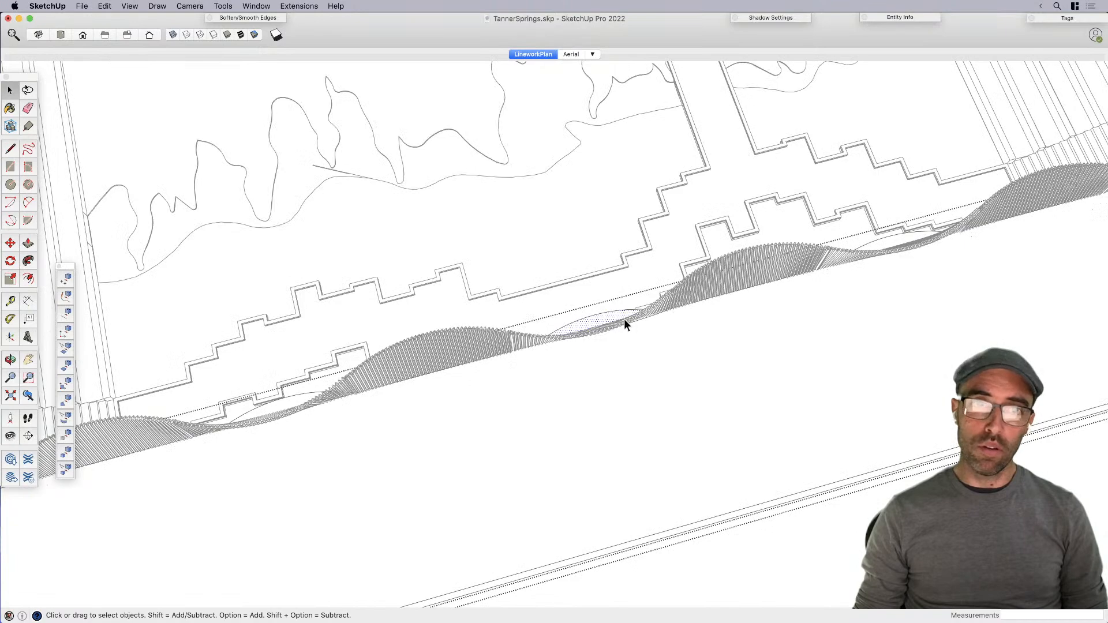
Step: Push the crescent ground face in the bay nearest the stairs down by its full 8' depth
middle_click_drag(289, 403, 696, 366)
scroll(663, 306, "up", 5)
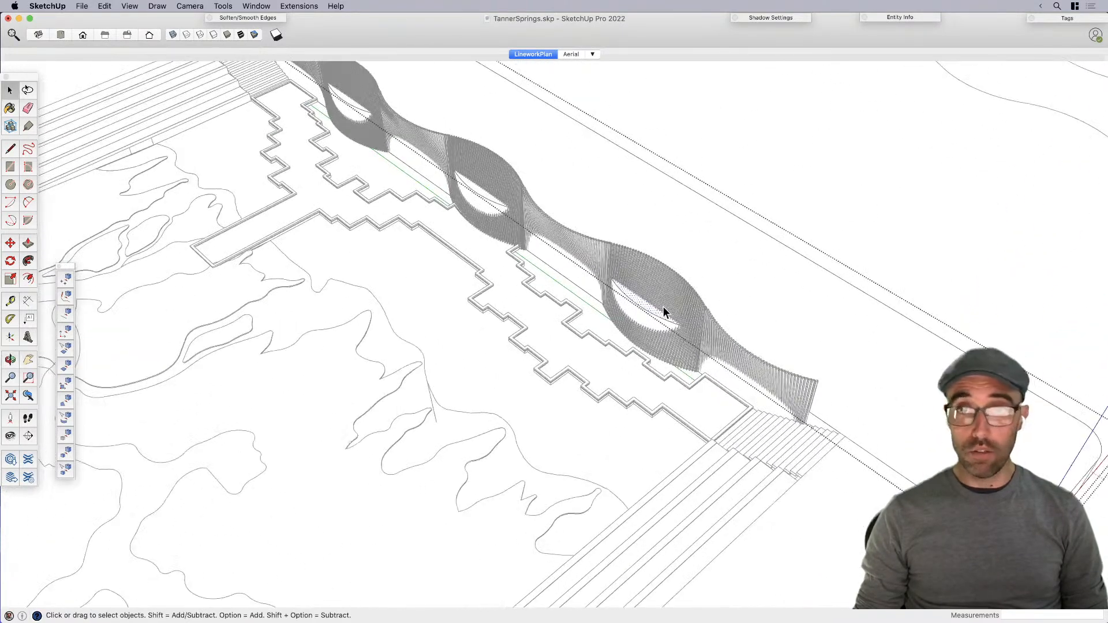
key("p")
left_click(641, 309)
key("space")
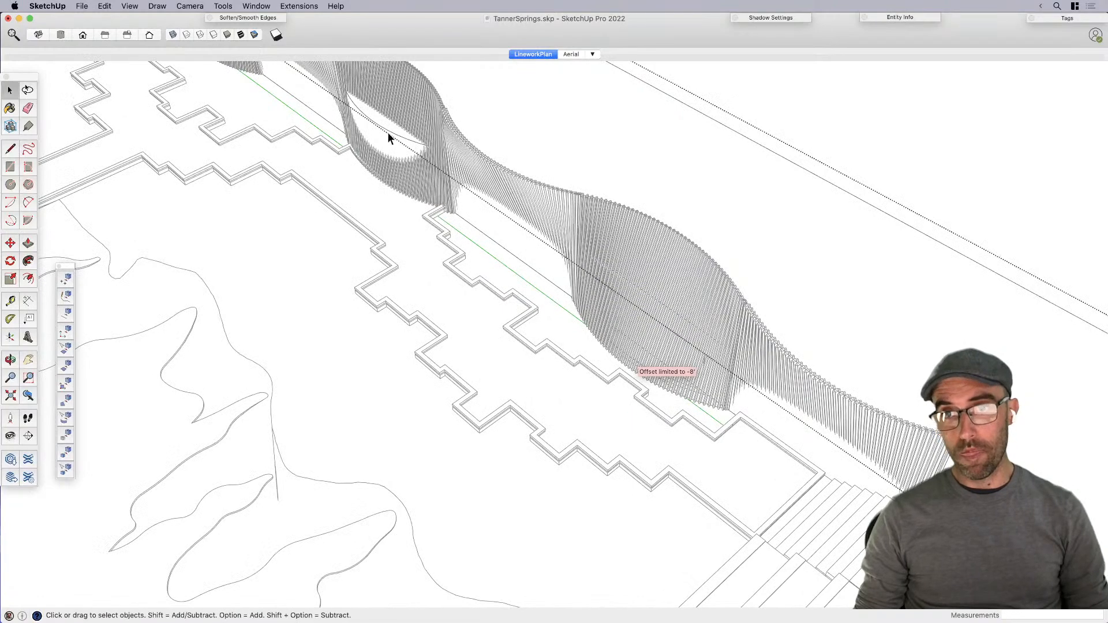
Step: Repeat the same 8' Push/Pull on the crescent ground faces in the other two bays
key("p")
double_click(383, 125)
scroll(665, 465, "down", 4)
scroll(349, 175, "up", 4)
double_click(307, 126)
scroll(341, 338, "down", 3)
middle_click_drag(393, 337, 569, 323)
key("space")
Step: Push/Pull the exposed ground face beneath the rails between two outward bays by about 1' 7 5/8"
scroll(399, 295, "up", 2)
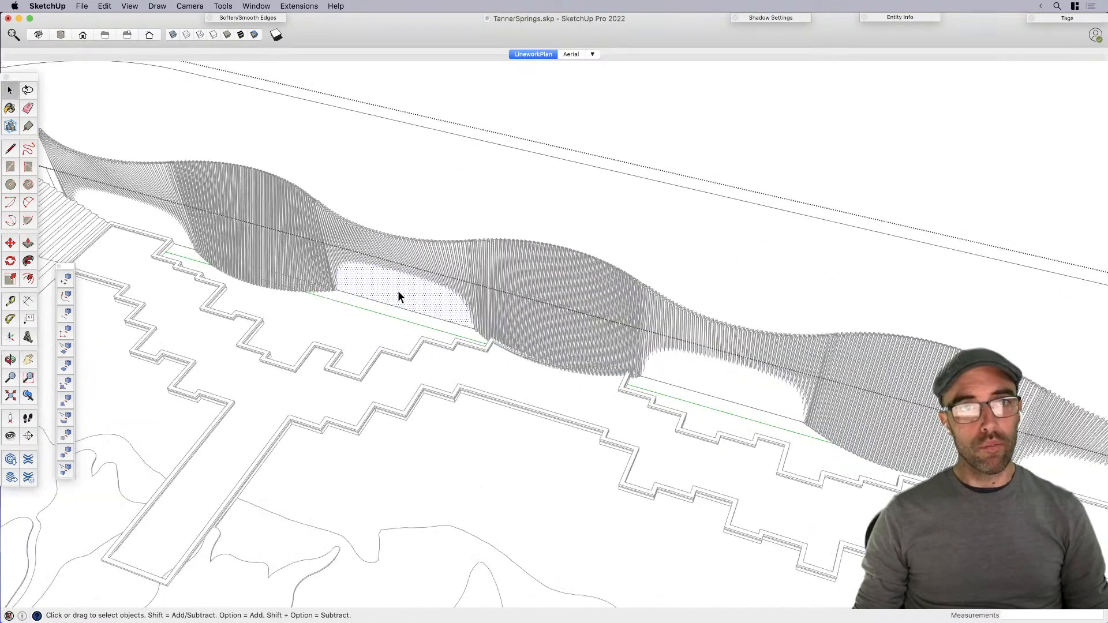
key("p")
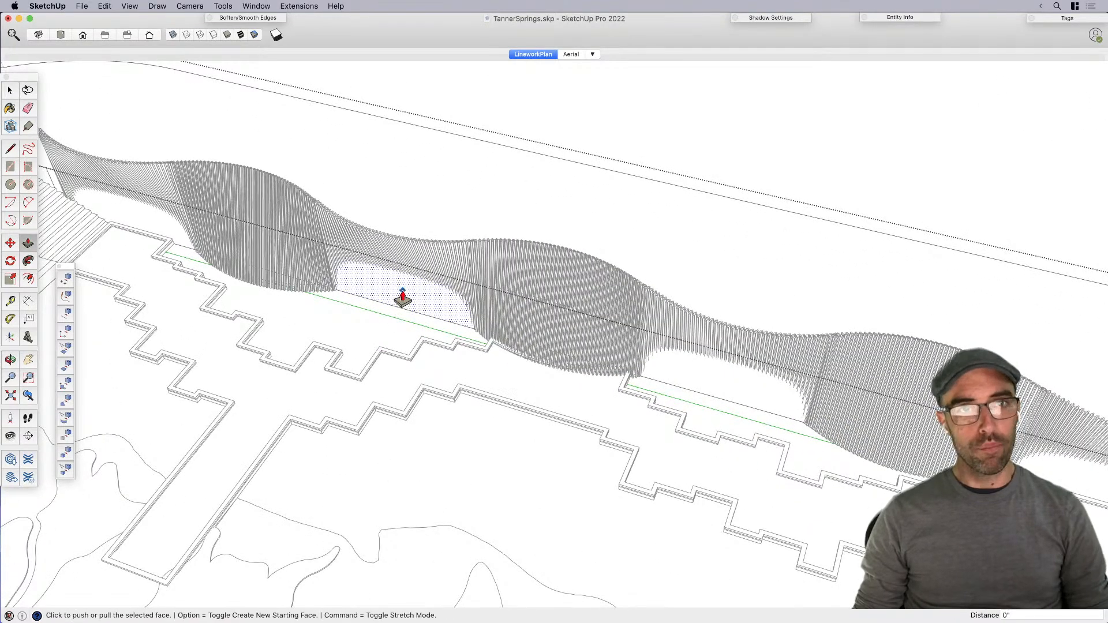
left_click(402, 297)
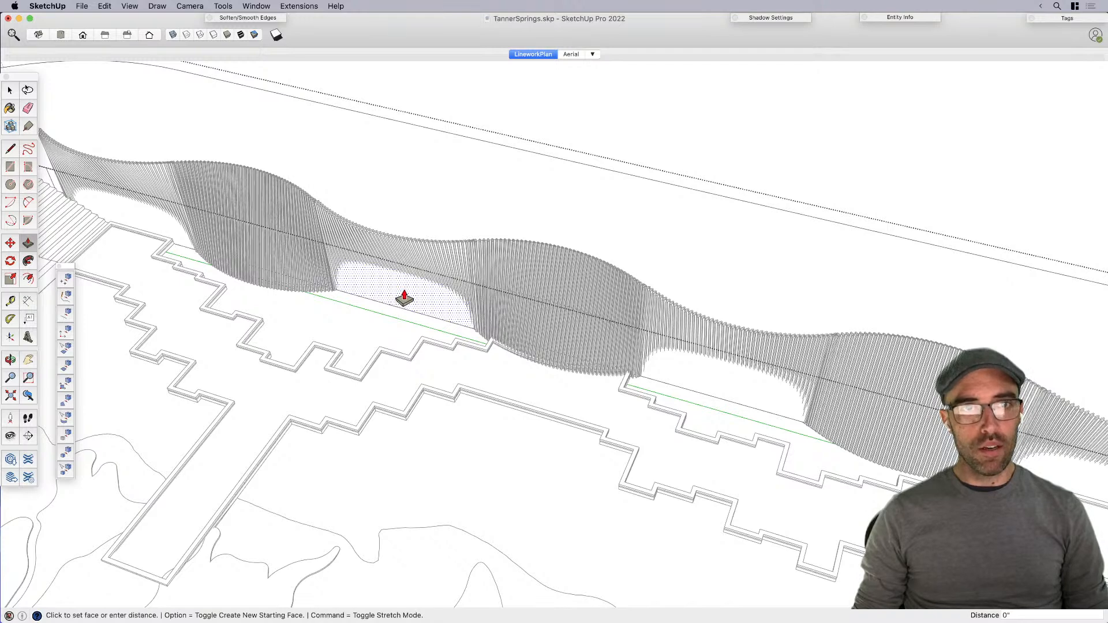
key("space")
scroll(403, 296, "up", 3)
key("p")
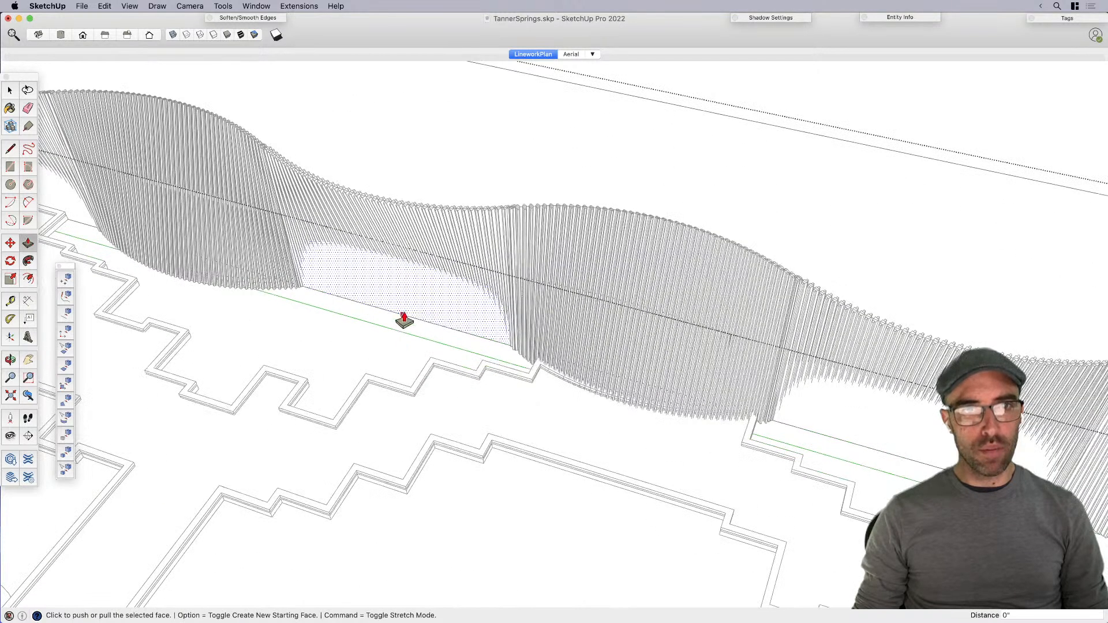
left_click(364, 352)
key("Escape")
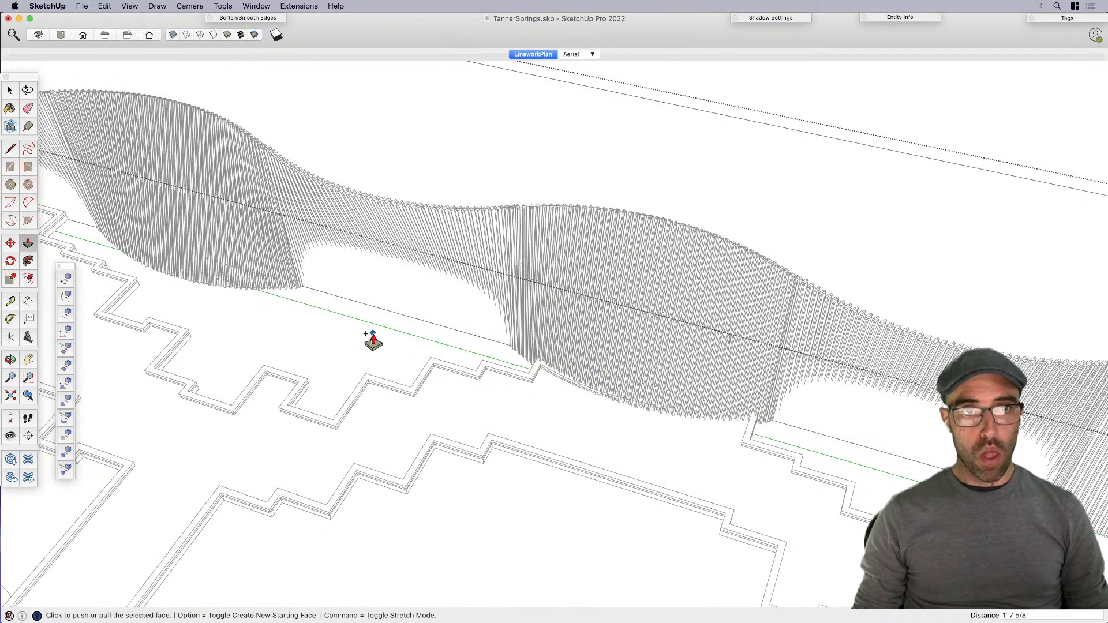
key("space")
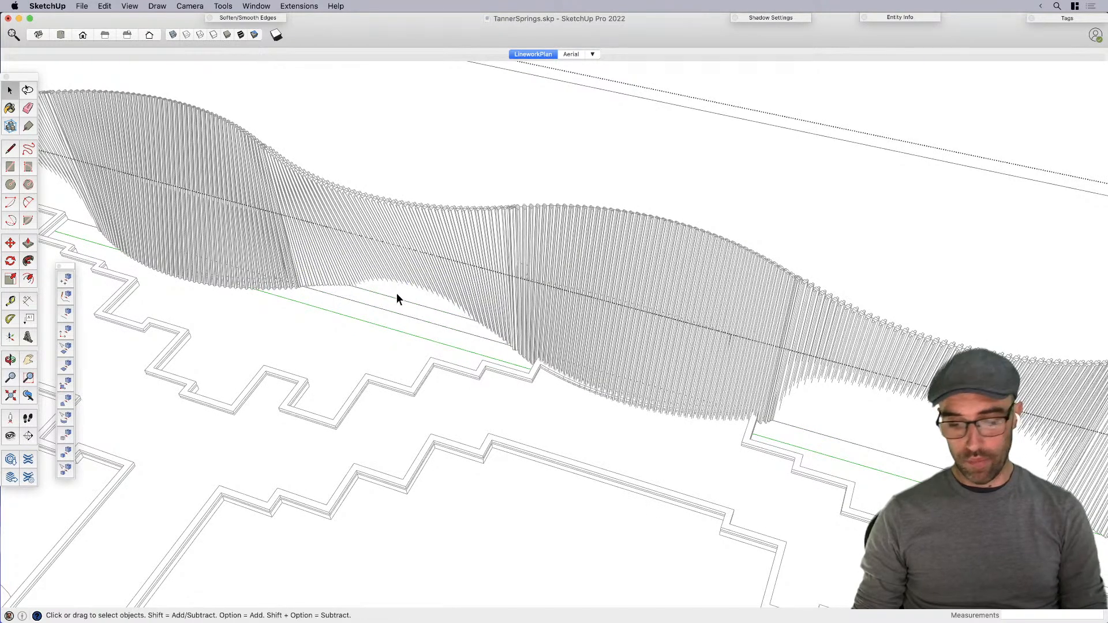
key("p")
left_click(365, 348)
key("Escape")
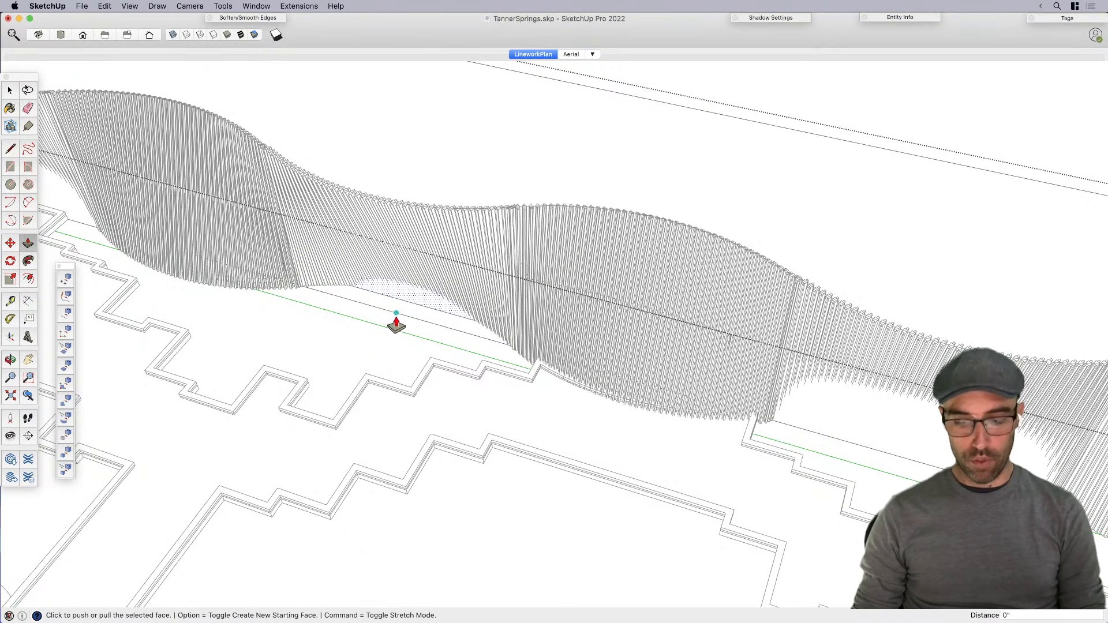
key("m")
key("p")
left_click(347, 356)
key("space")
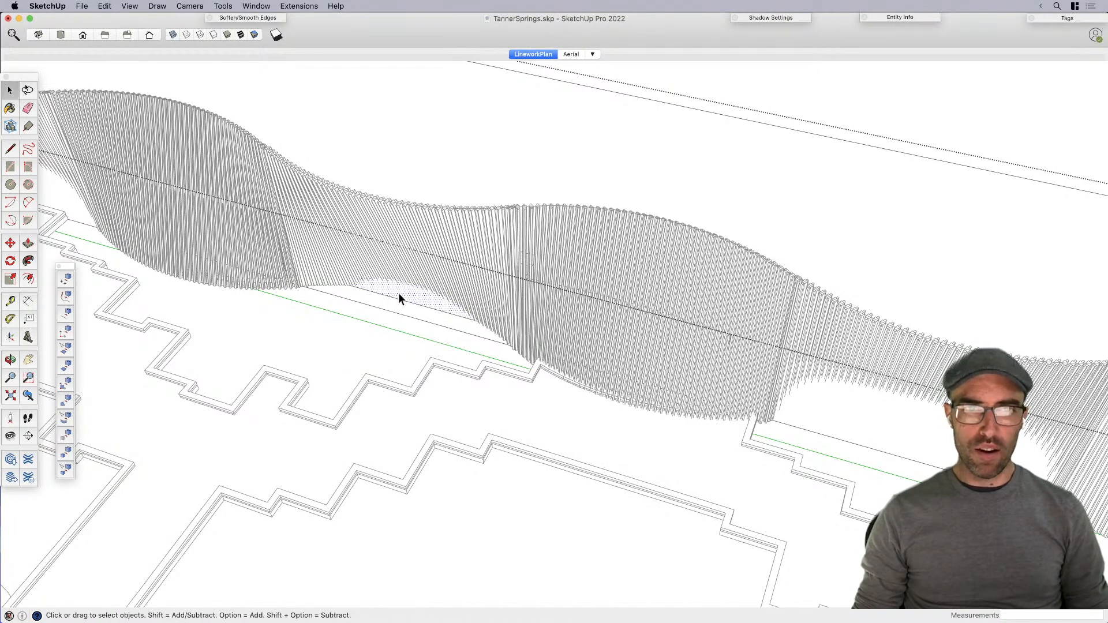
Step: Delete the crescent ground face covering the post bottoms in the next inward bay toward the far stairs
middle_click_drag(403, 303, 705, 330)
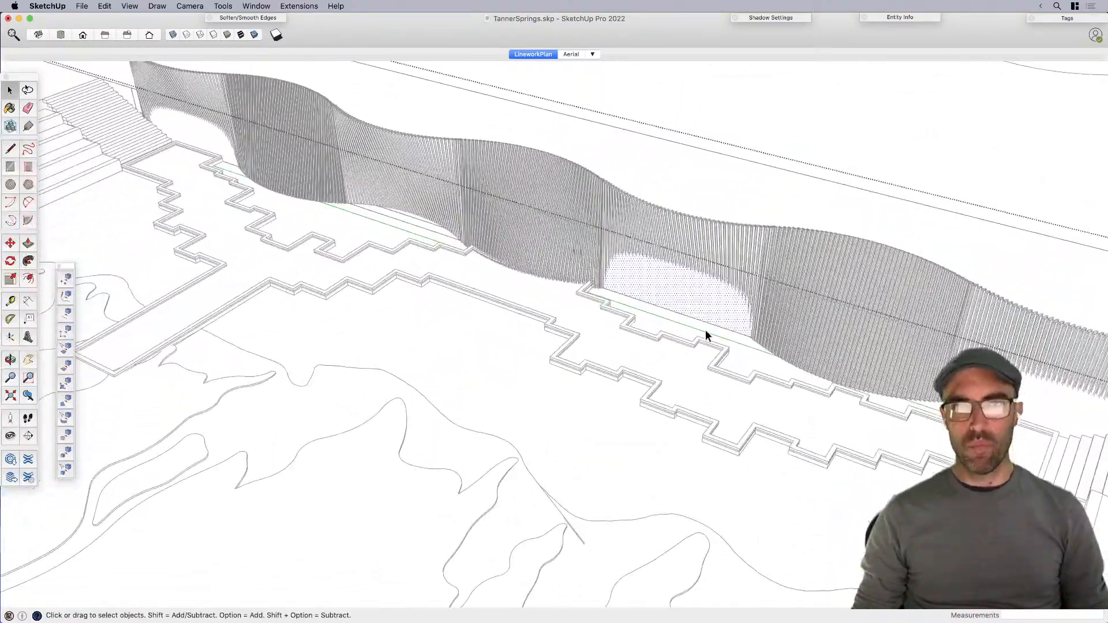
key("p")
scroll(631, 366, "up", 5)
left_click(626, 370)
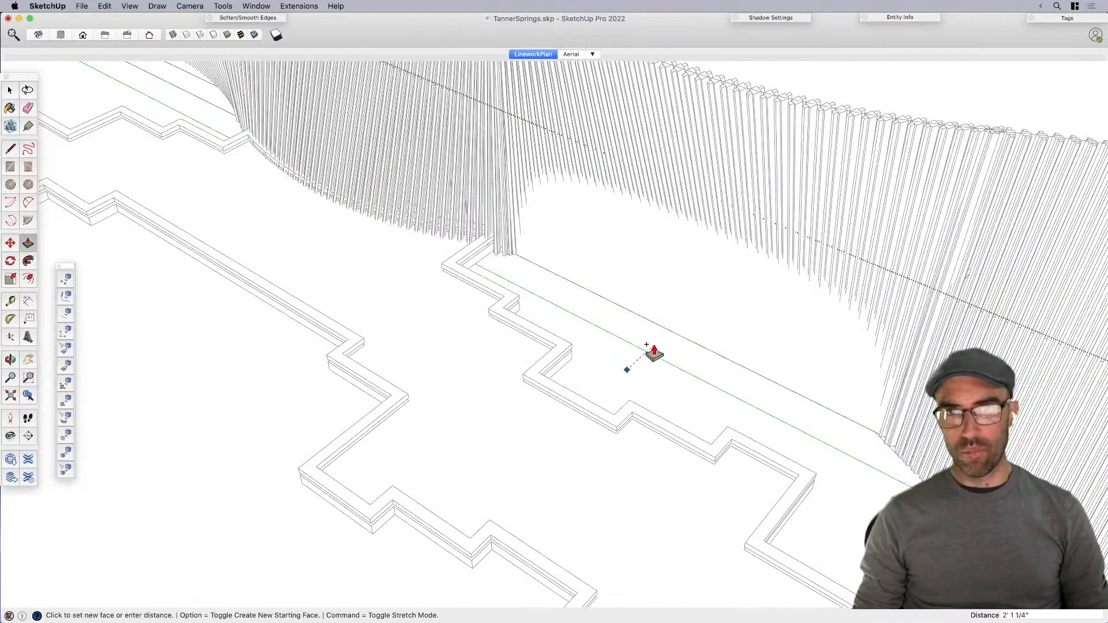
key("space")
left_click(688, 301)
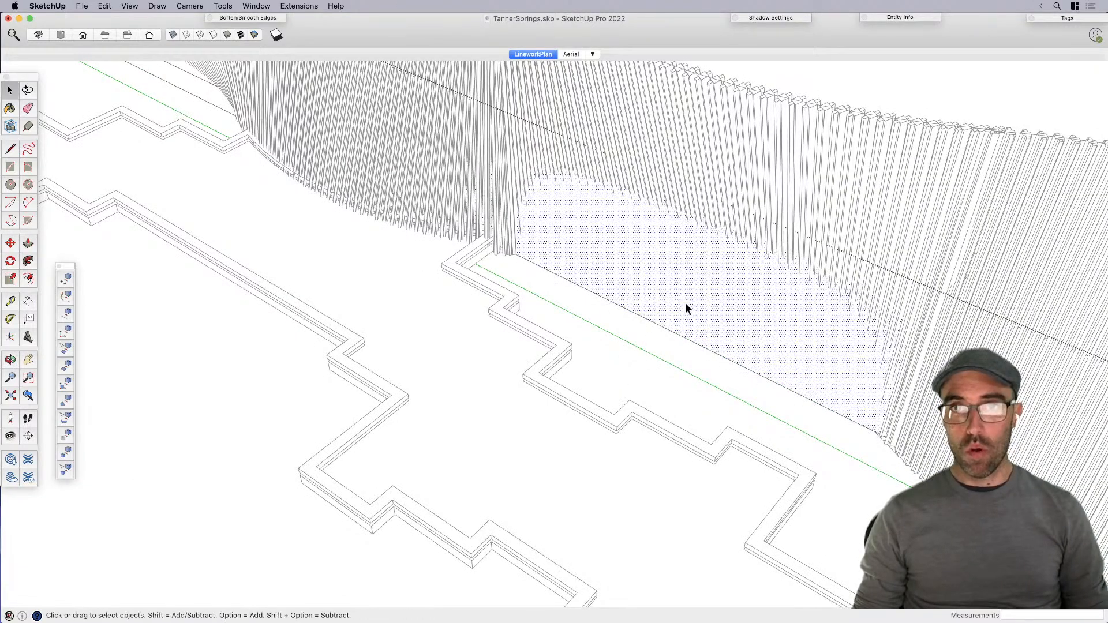
key("Delete")
scroll(543, 304, "down", 5)
scroll(799, 469, "up", 3)
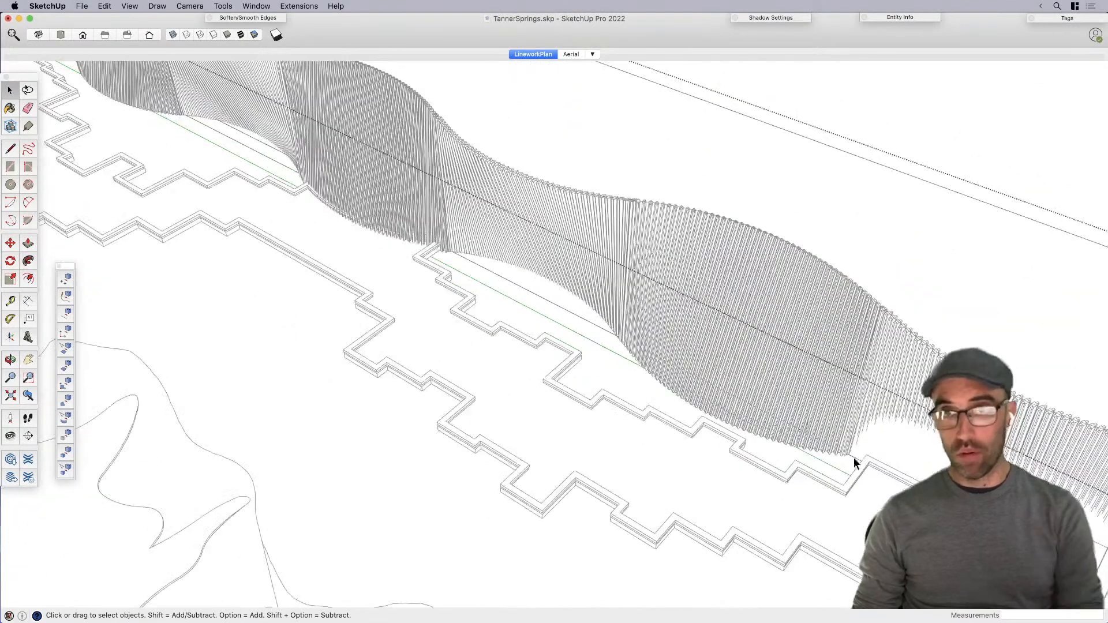
Step: Push/Pull the crescent ground face under the rails beside the far stairs and delete that face
left_click(849, 464)
scroll(537, 395, "down", 5)
scroll(760, 477, "up", 5)
key("p")
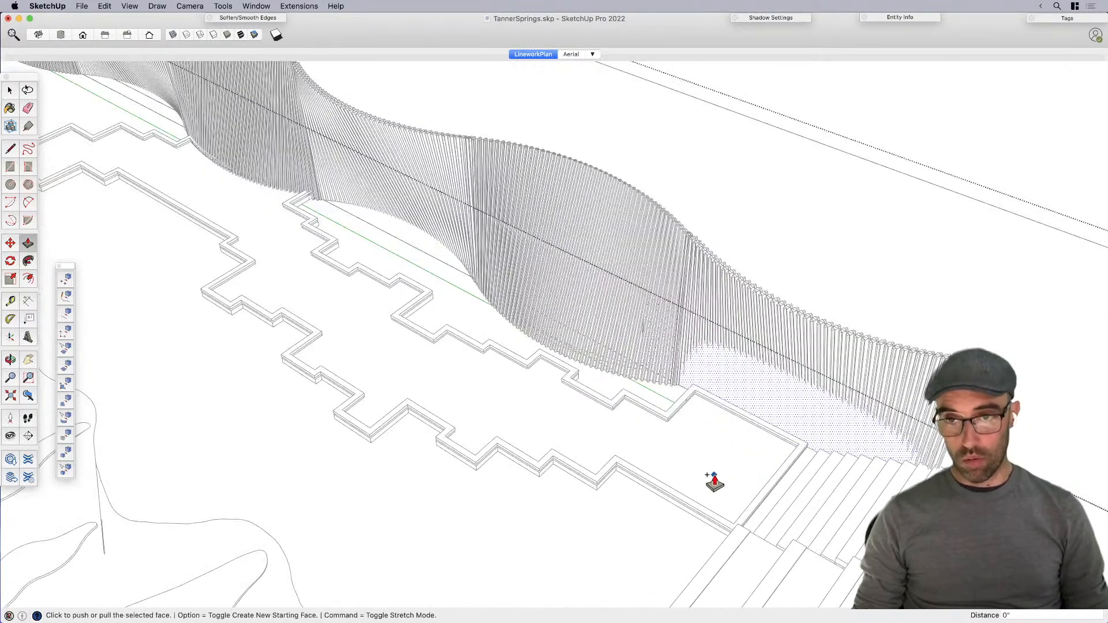
key("space")
key("p")
key("alt")
left_click(708, 457)
left_click(731, 432)
key("space")
left_click(765, 390)
key("Delete")
Step: Push/Pull the remaining crescent ground face beside the stairs at the opposite end of the wall and delete it
scroll(766, 391, "down", 5)
scroll(338, 228, "up", 2)
scroll(338, 227, "up", 2)
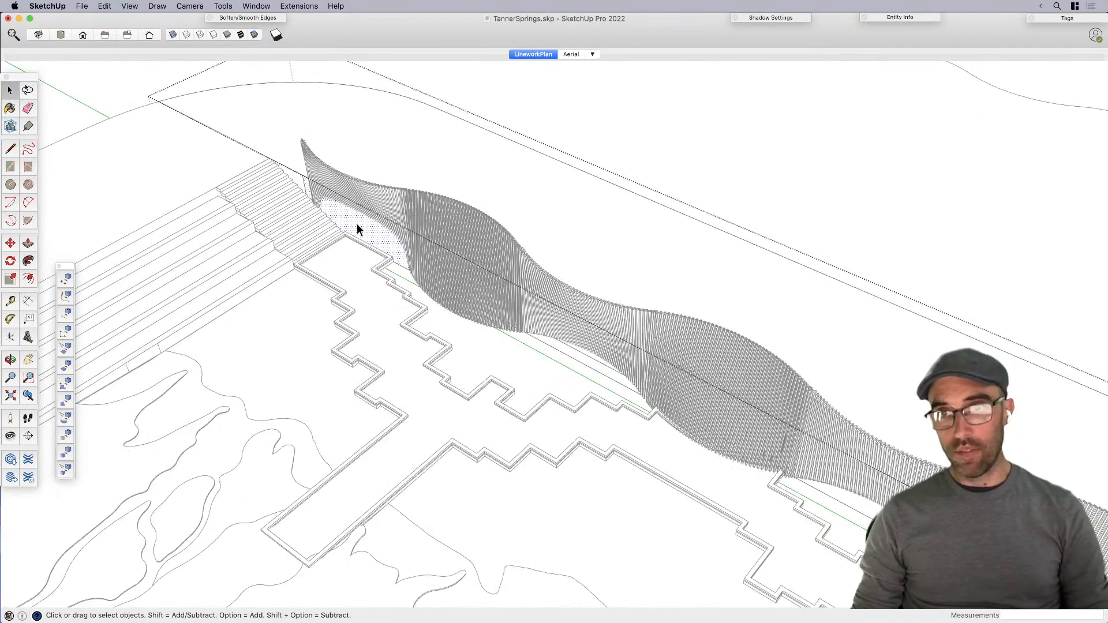
scroll(356, 224, "up", 3)
key("p")
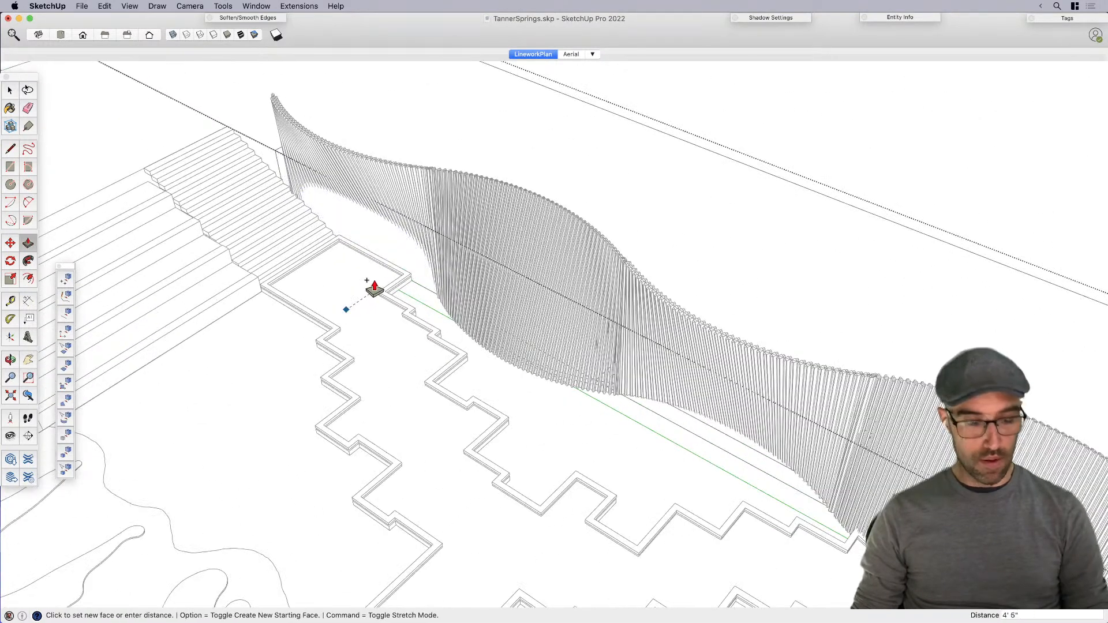
key("space")
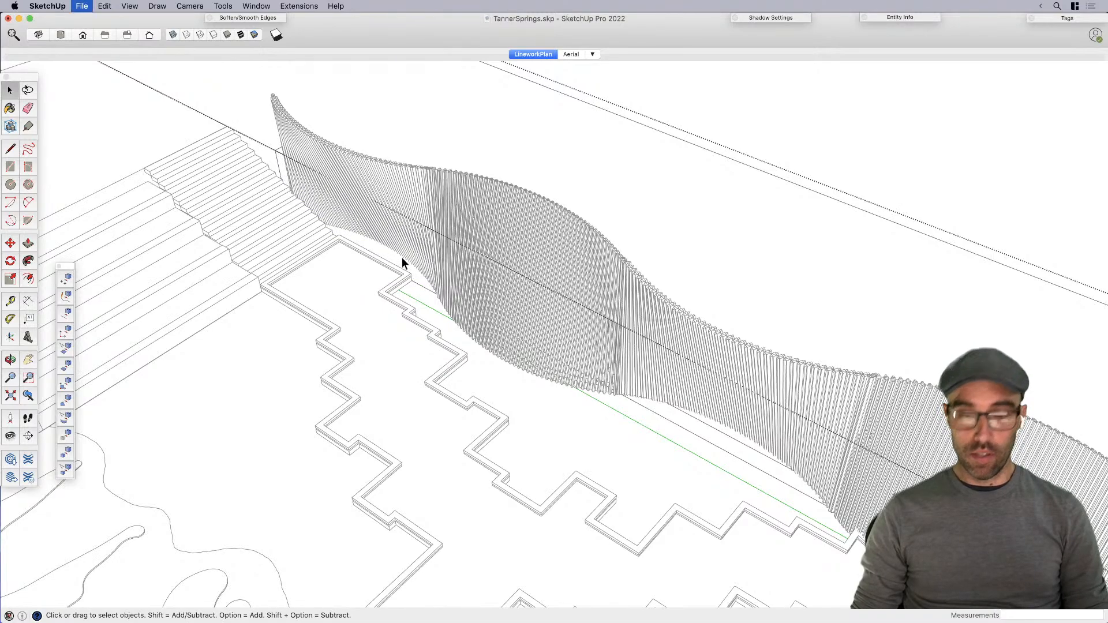
Step: Open the wall's nested rail groups down to the individual posts and select all posts of the repeating segment
scroll(388, 302, "down", 3)
middle_click_drag(386, 325, 512, 258)
middle_click_drag(362, 136, 348, 230)
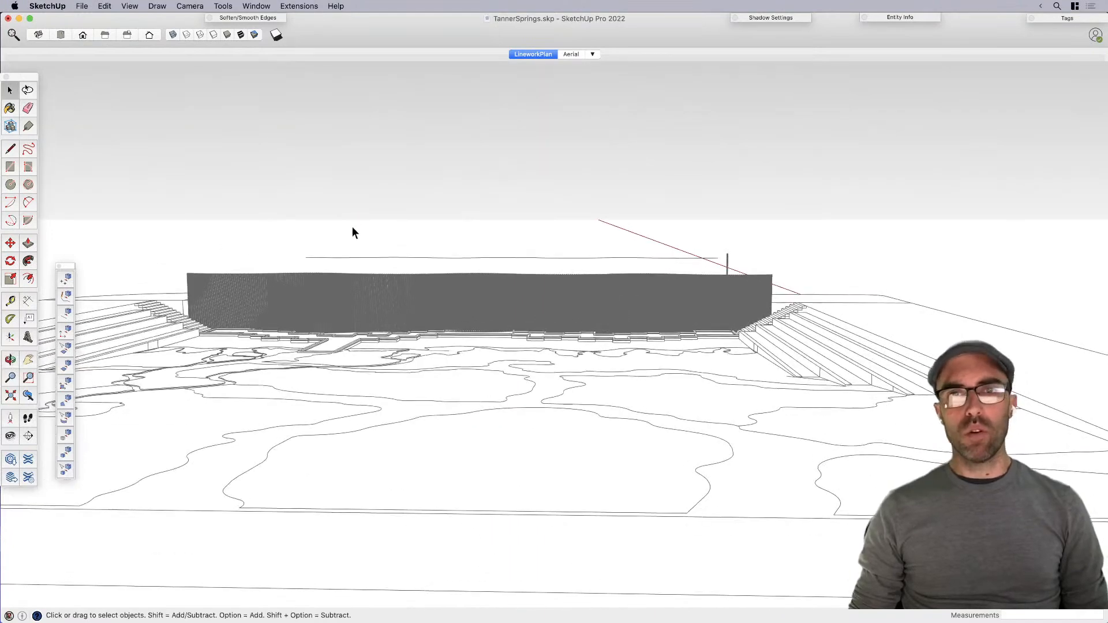
scroll(413, 307, "up", 5)
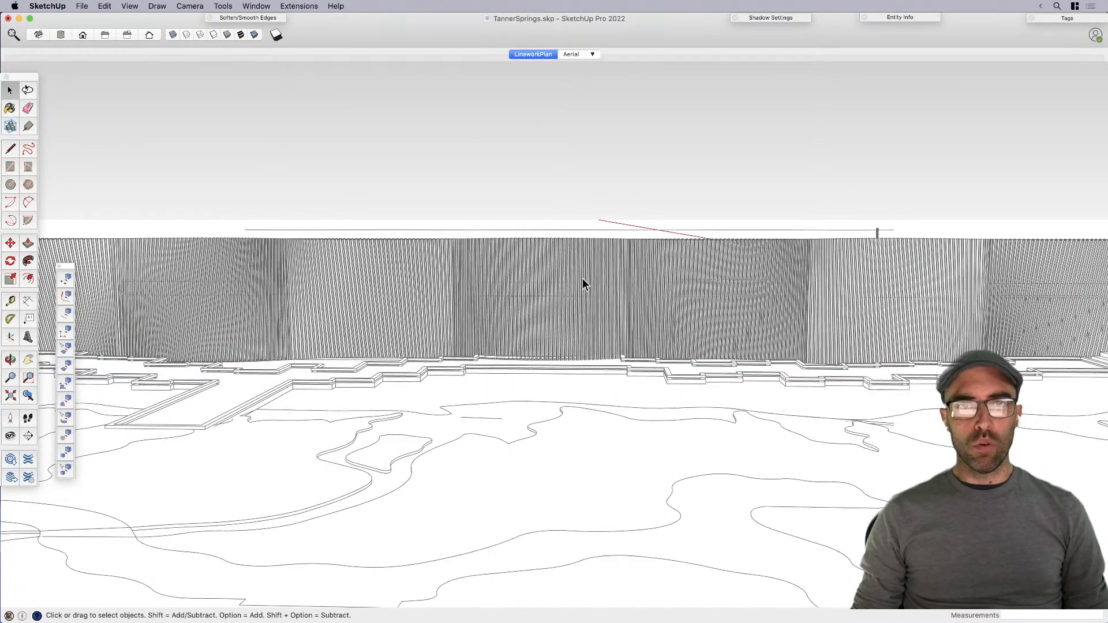
left_click(584, 282)
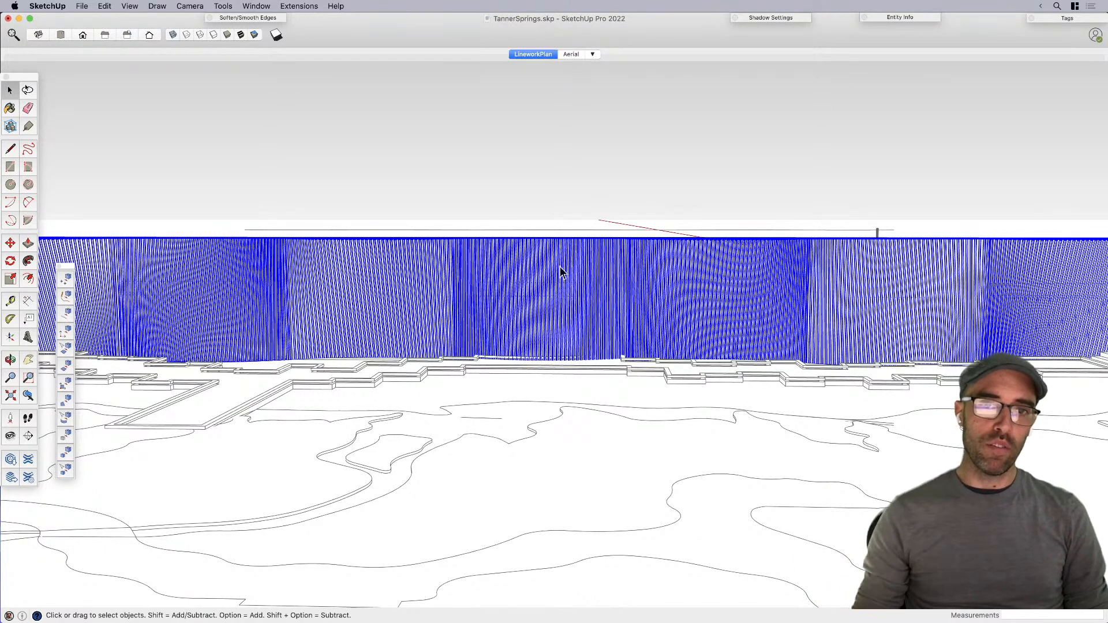
scroll(548, 264, "up", 3)
double_click(532, 257)
left_click(531, 255)
double_click(531, 261)
left_click(545, 273)
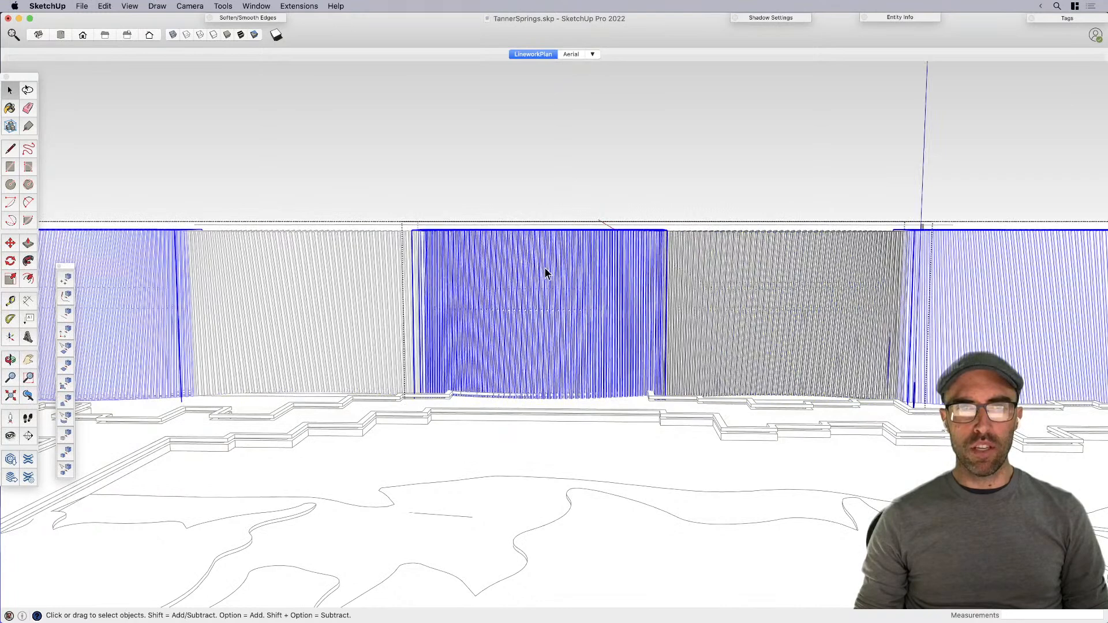
double_click(518, 261)
left_click(539, 269)
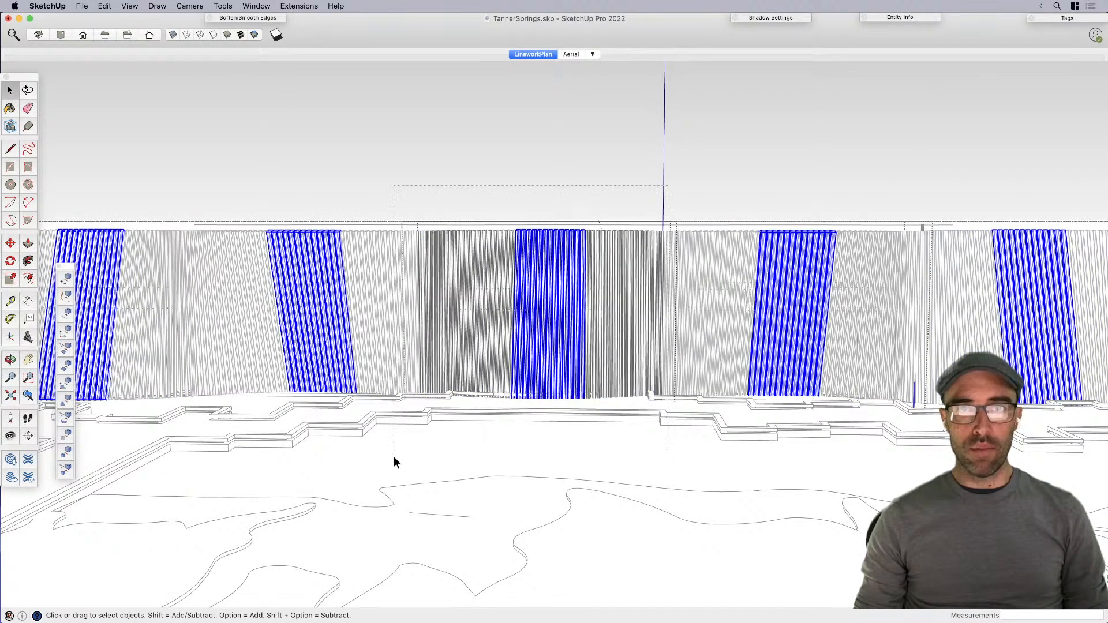
key("super+a")
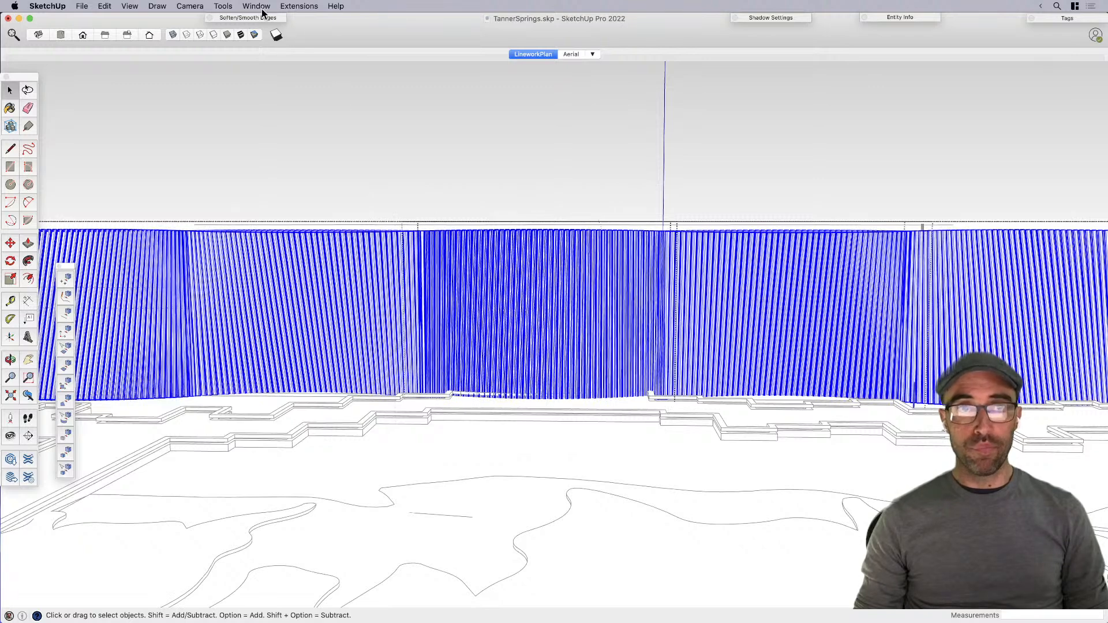
Step: Randomly scale the selected posts about their axis with a minimum of .90, a maximum of 1 and 0 rotation
left_click(297, 6)
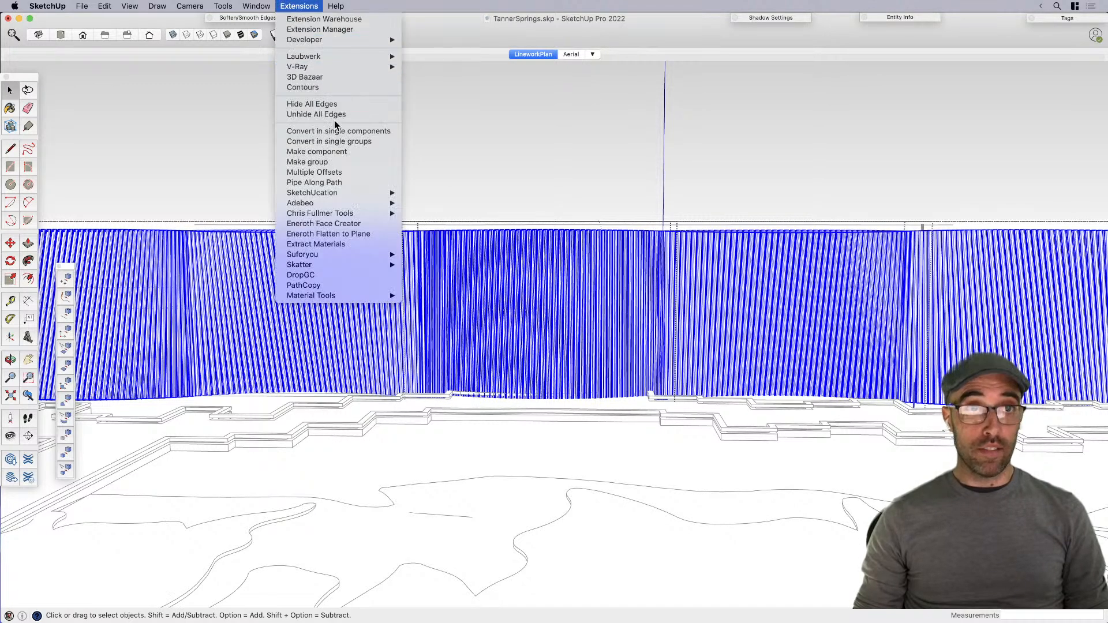
mouse_move(346, 213)
mouse_move(425, 217)
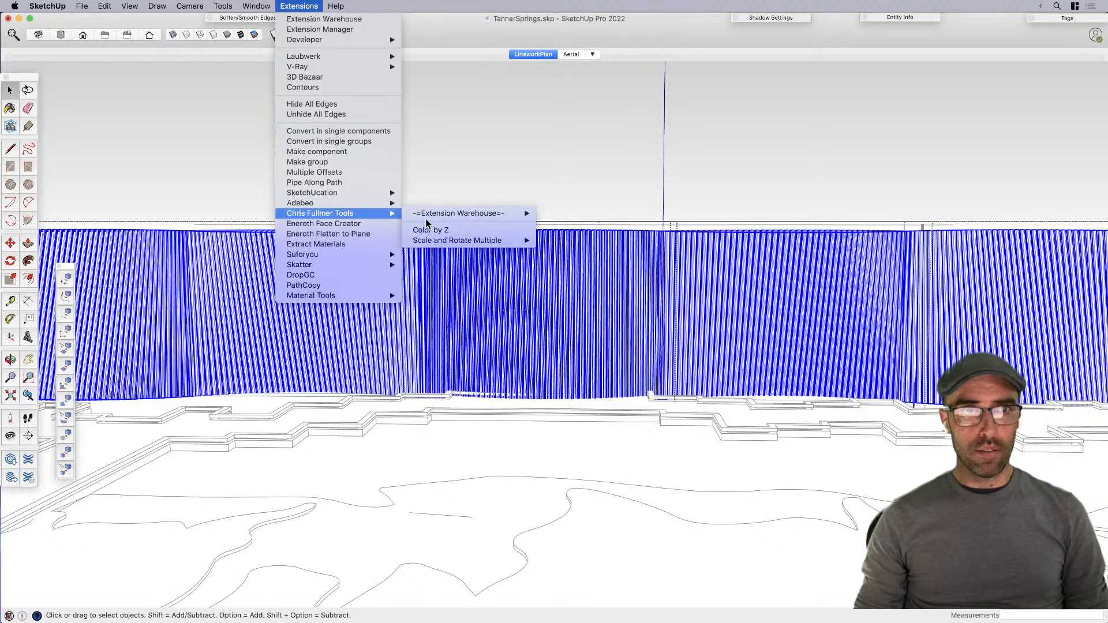
mouse_move(435, 242)
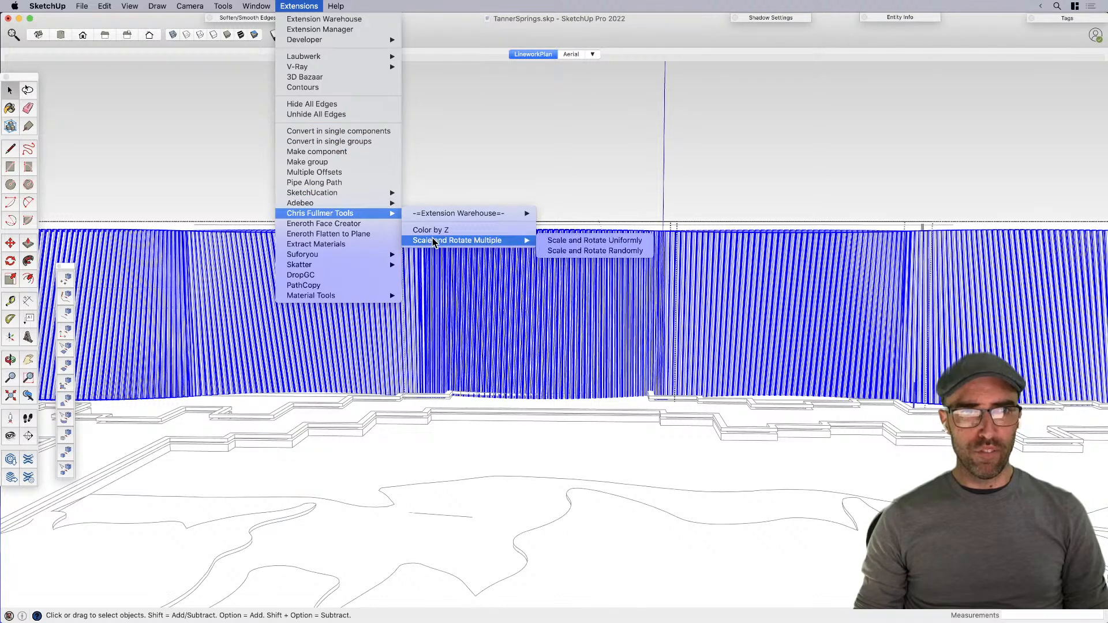
left_click(559, 253)
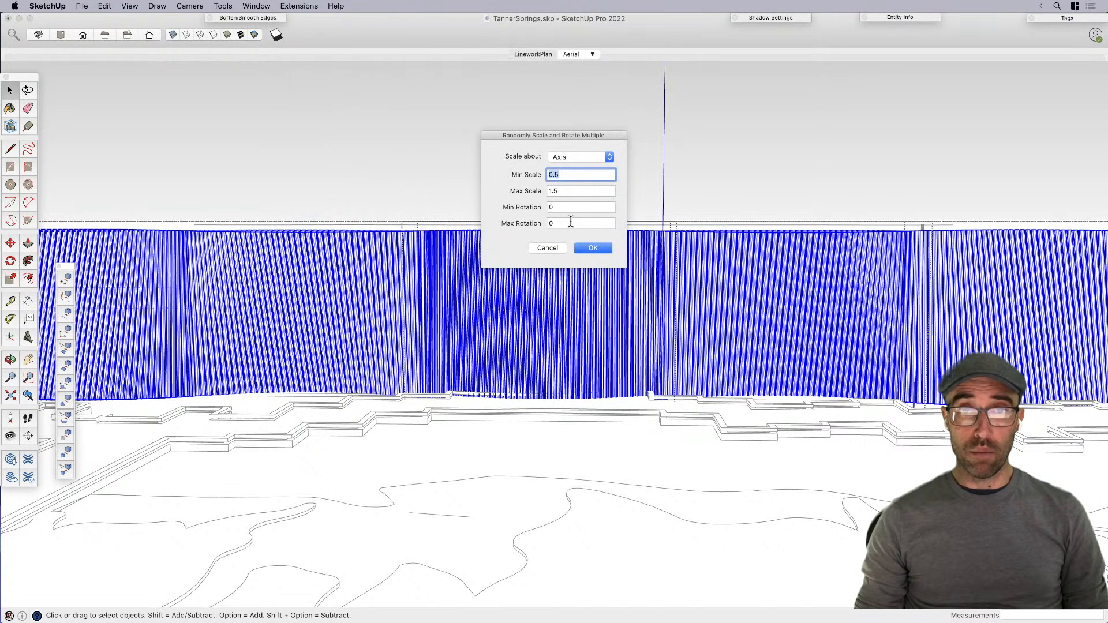
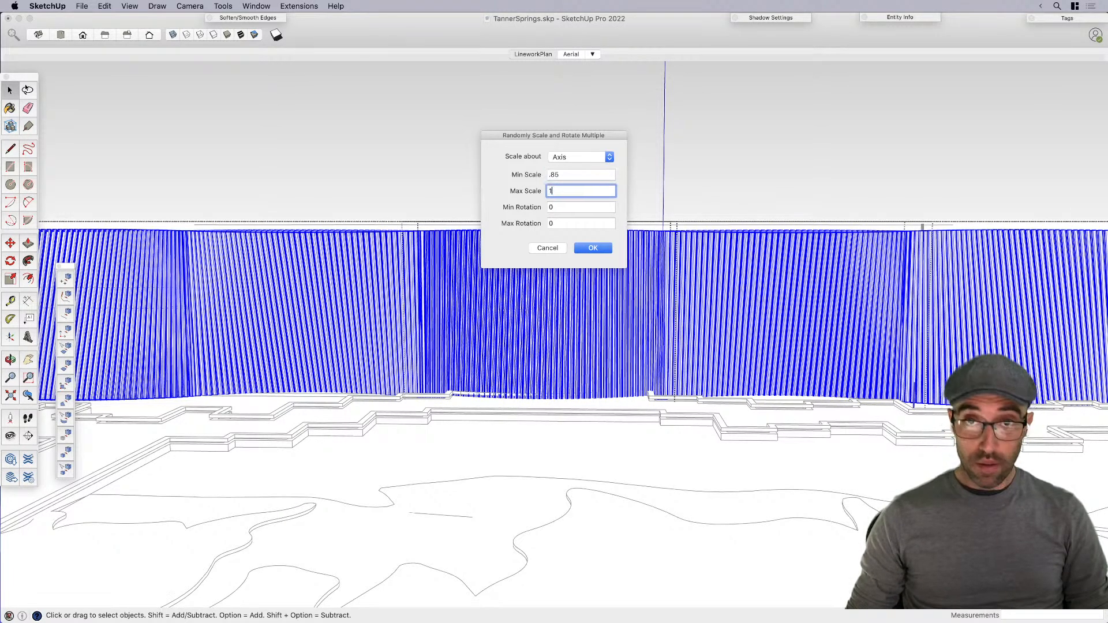
left_click_drag(566, 175, 526, 176)
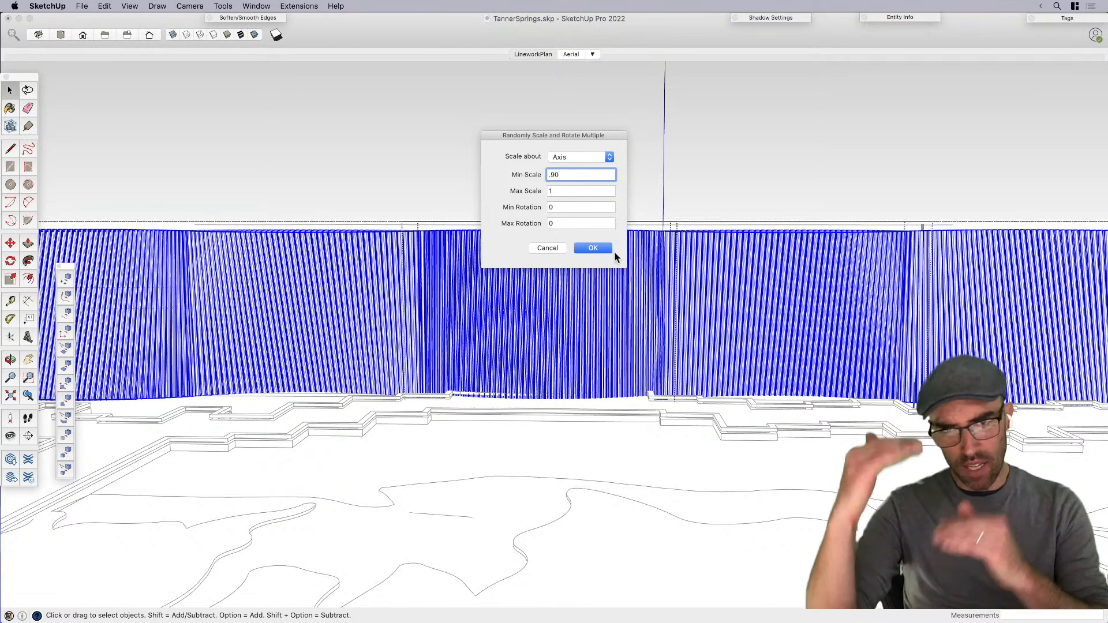
left_click(593, 248)
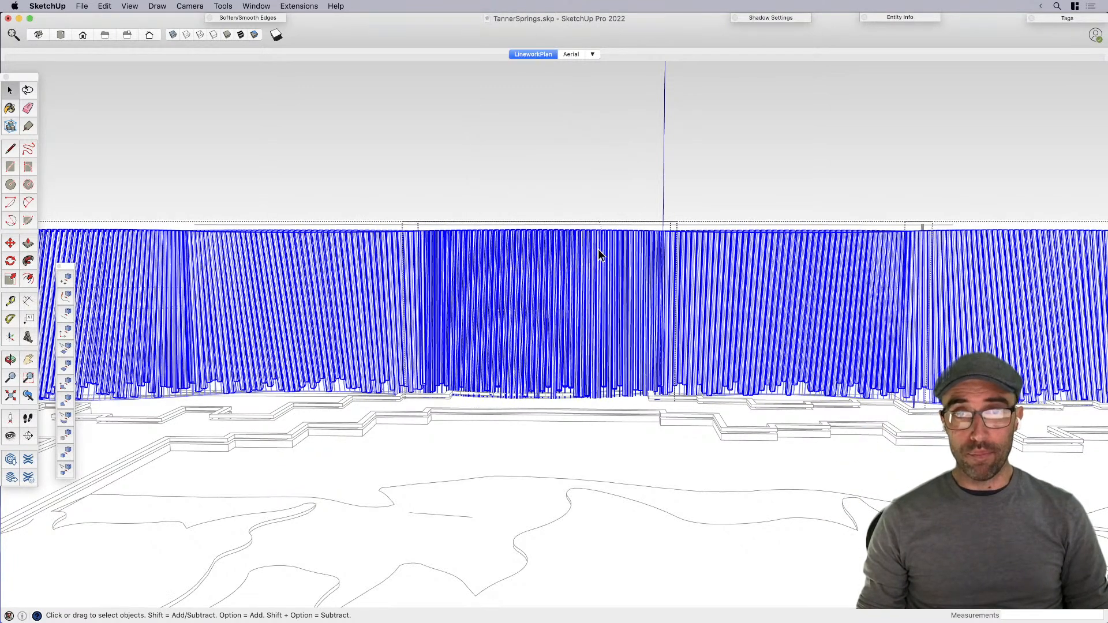
scroll(541, 400, "up", 3)
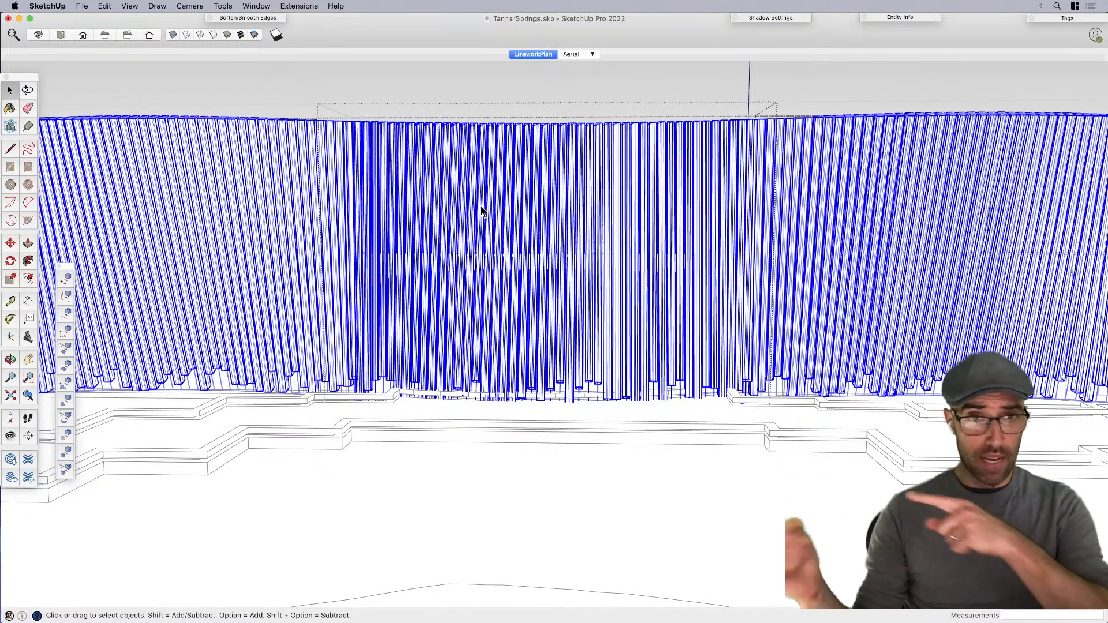
mouse_move(486, 243)
middle_mouse_down()
mouse_move(514, 378)
mouse_move(492, 340)
mouse_move(493, 317)
middle_mouse_up()
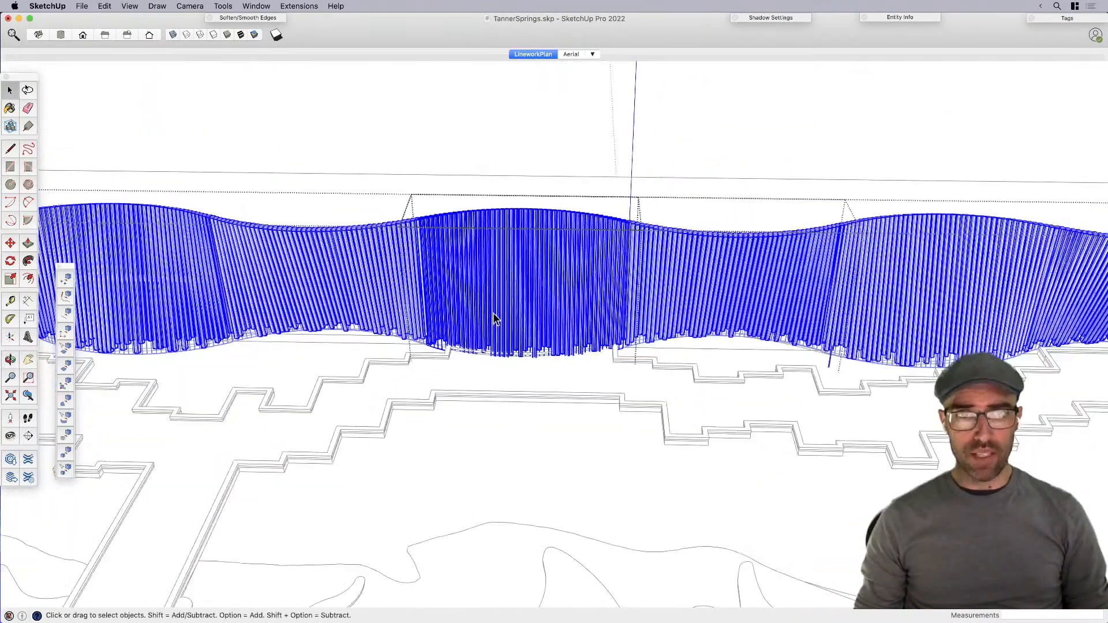
Step: Close the nested rail groups and flip the whole wall group along its blue axis
left_click(515, 159)
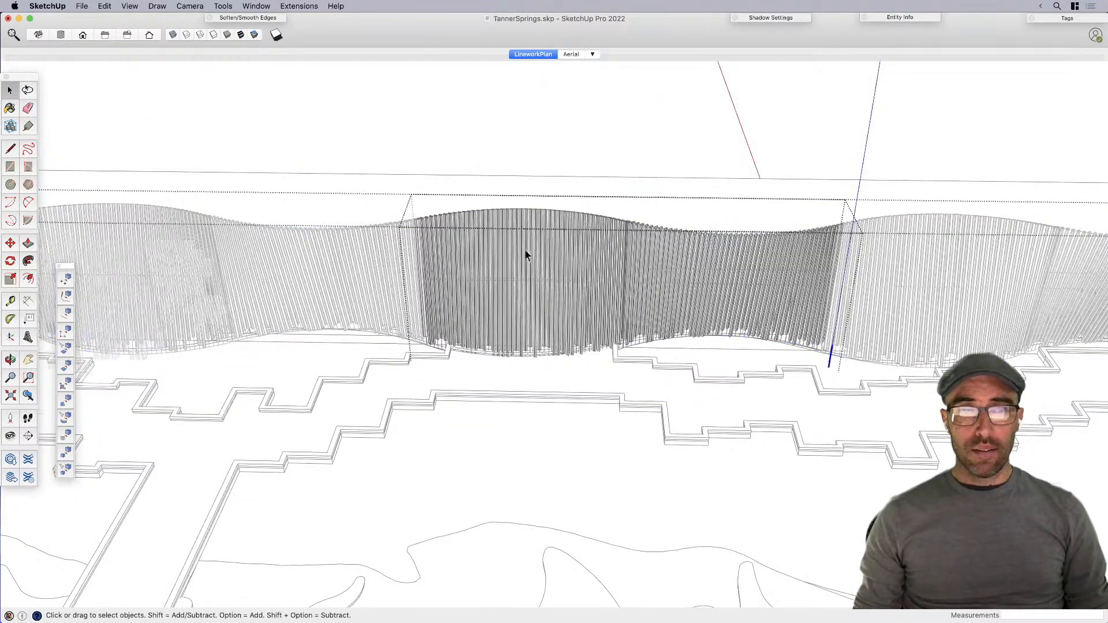
scroll(525, 248, "up", 3)
left_click(527, 292)
left_click(524, 121)
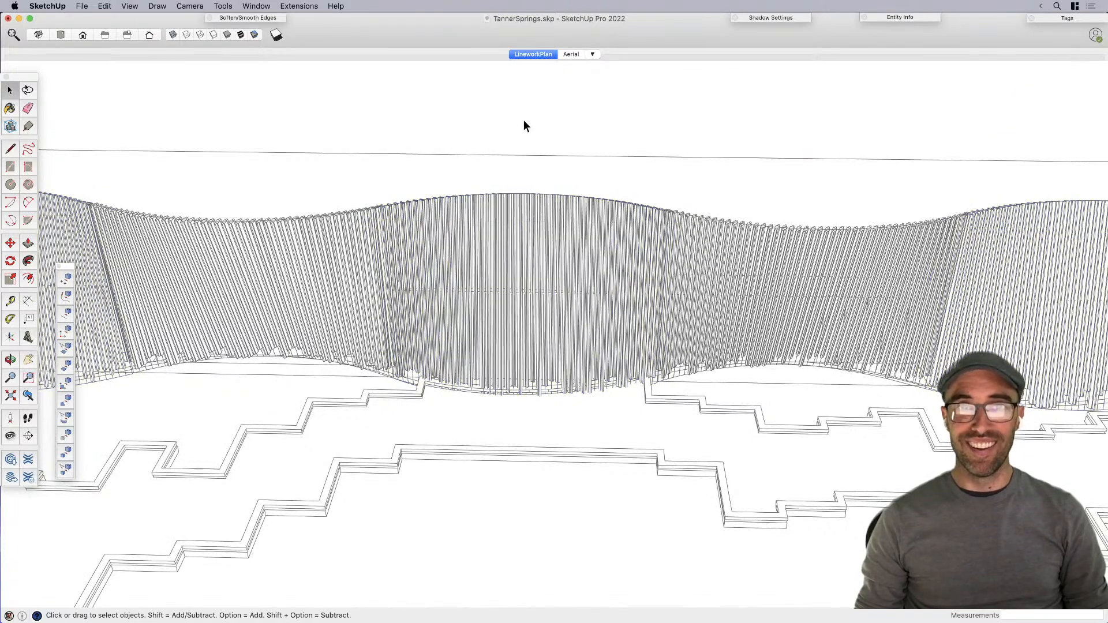
left_click(517, 263)
right_click(508, 289)
mouse_move(580, 434)
left_click(652, 453)
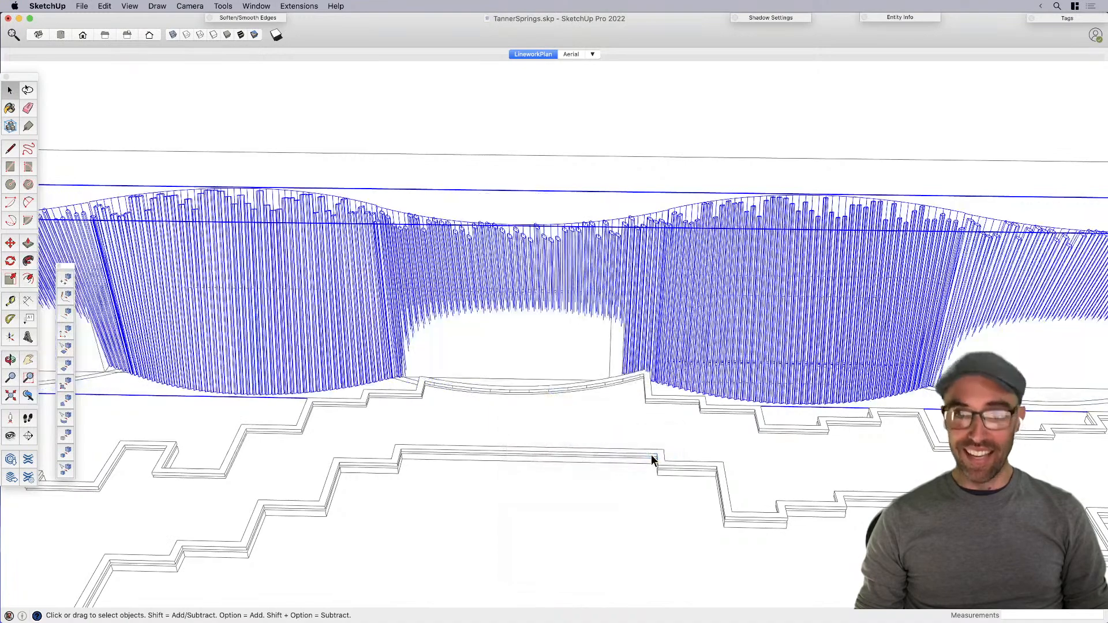
Step: Flip the wall group along its red axis to restore the original direction of its waves
right_click(528, 275)
mouse_move(588, 425)
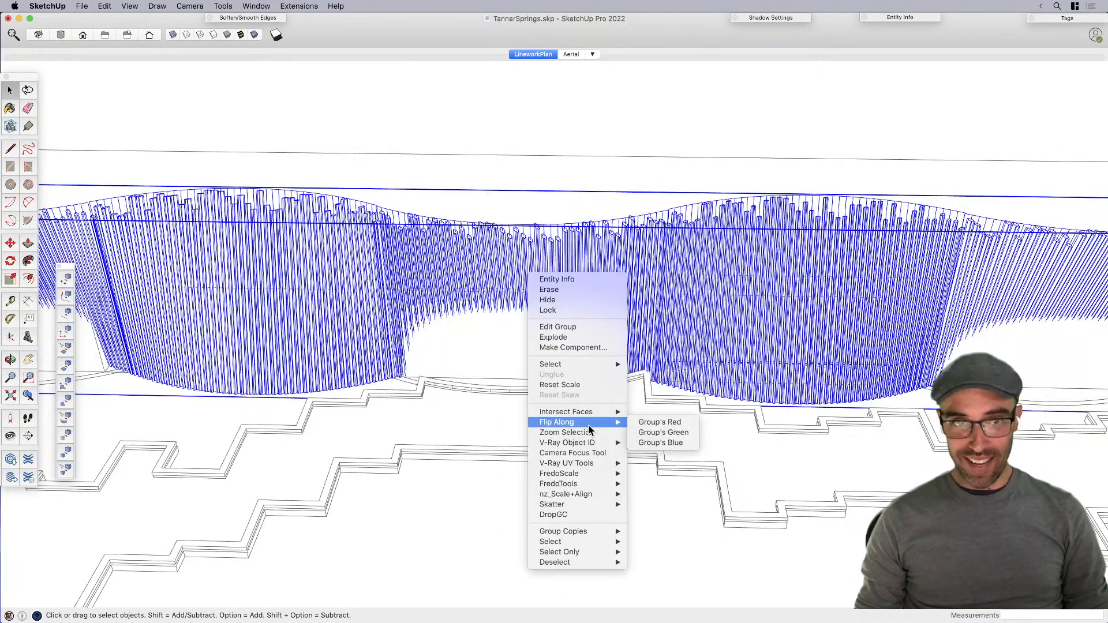
left_click(660, 423)
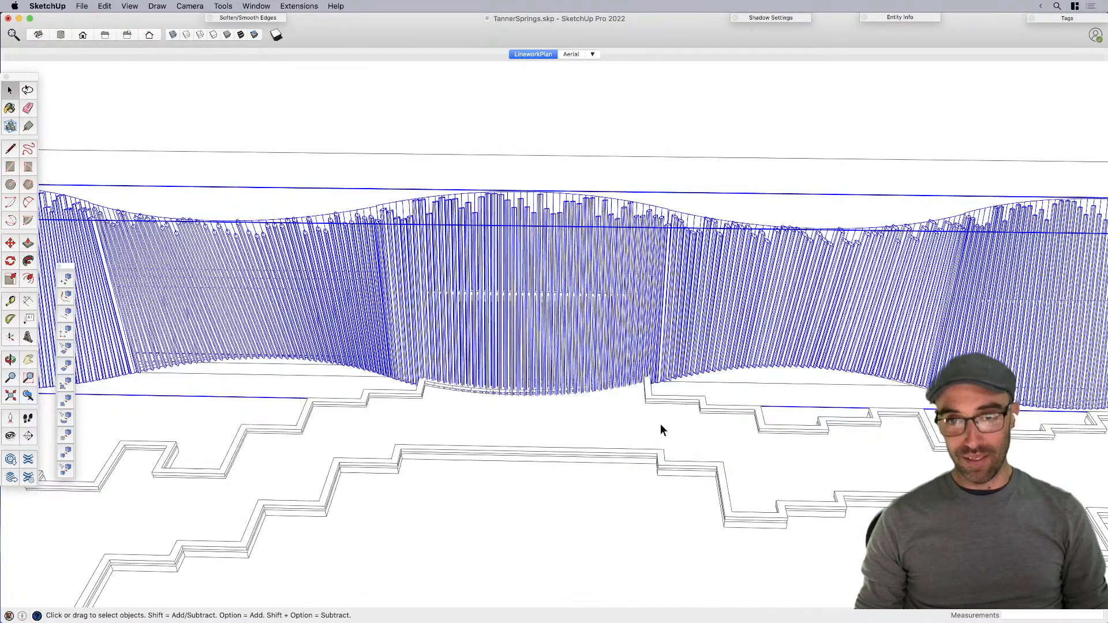
Step: Open the wall's nested rail groups down to the individual posts of the repeating segment
scroll(486, 312, "down", 3)
scroll(526, 264, "up", 6)
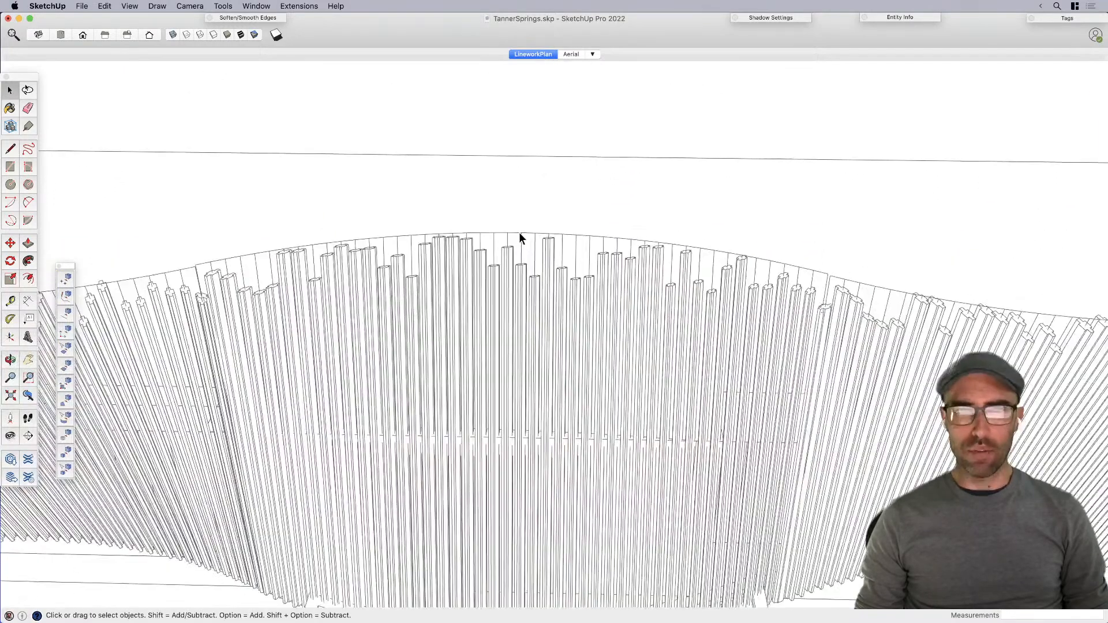
double_click(528, 238)
mouse_move(528, 238)
middle_mouse_down()
mouse_move(494, 218)
mouse_move(526, 235)
middle_mouse_up()
left_click(528, 232)
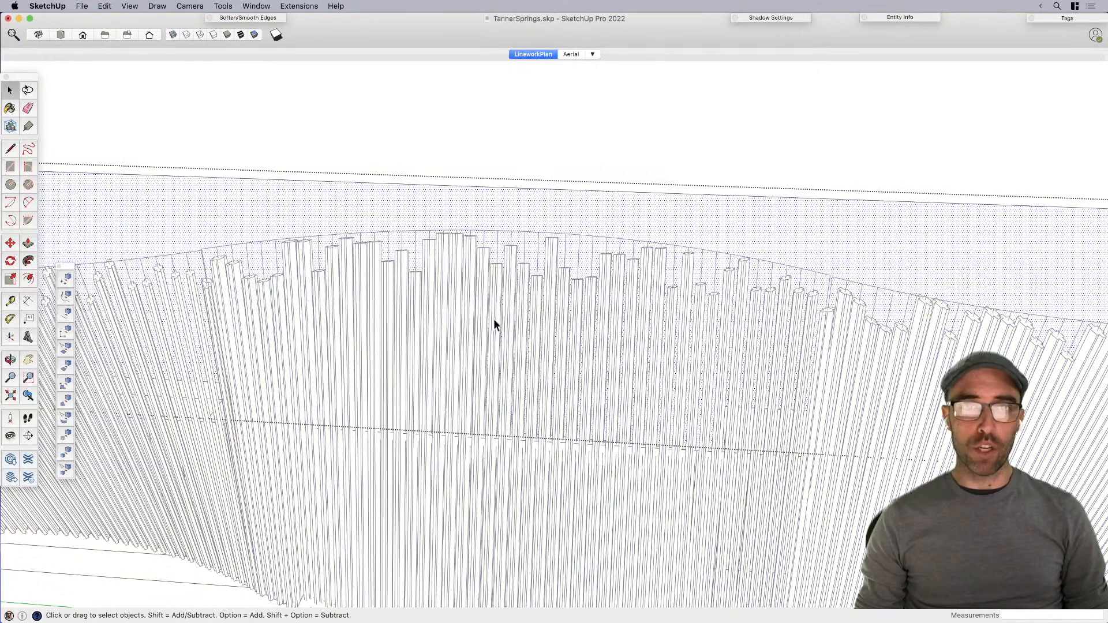
scroll(502, 271, "down", 5)
left_click(491, 272)
double_click(492, 290)
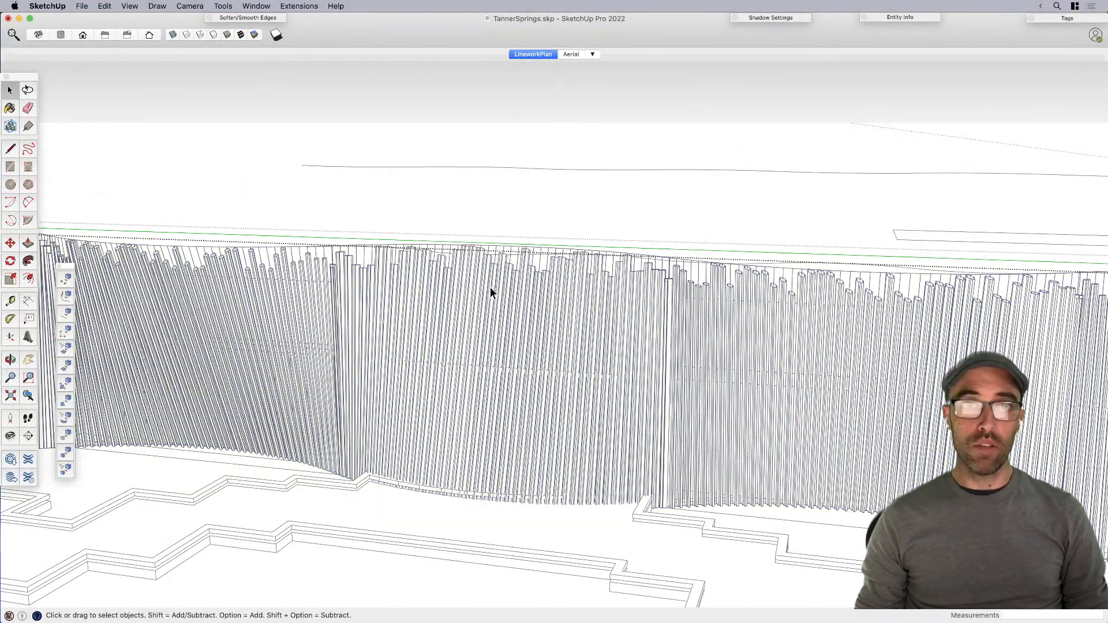
left_click(483, 279)
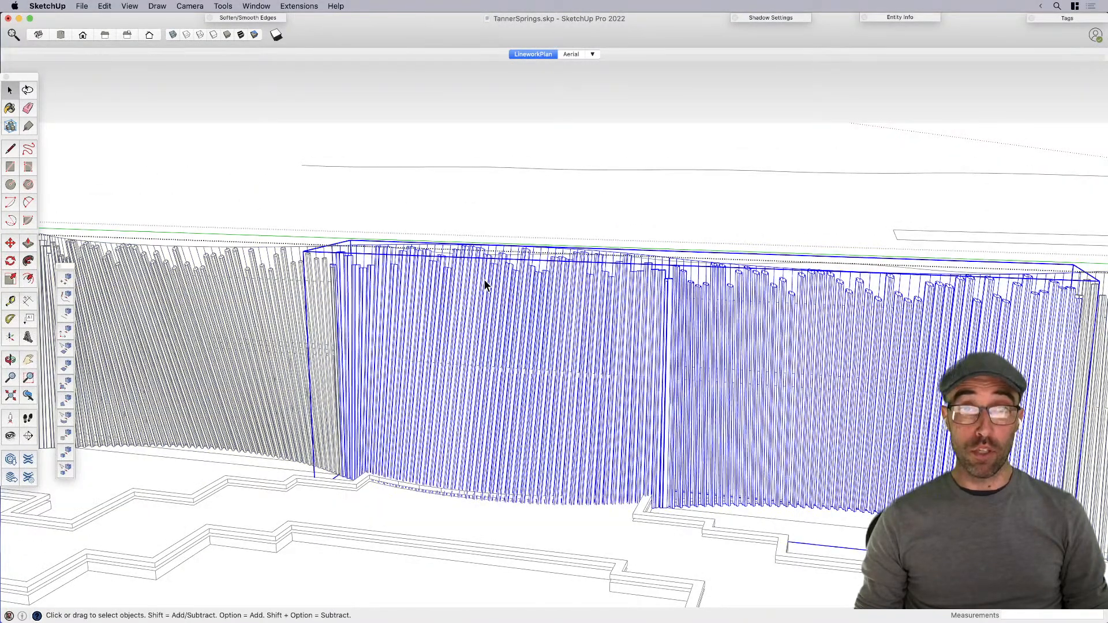
left_click(513, 282)
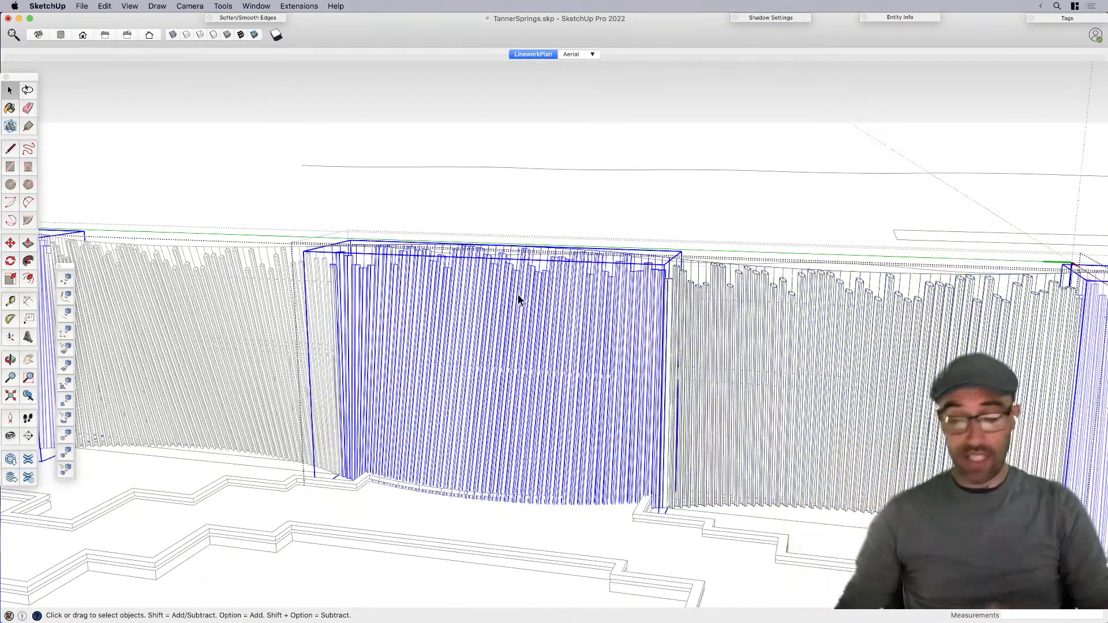
double_click(518, 299)
scroll(530, 248, "up", 3)
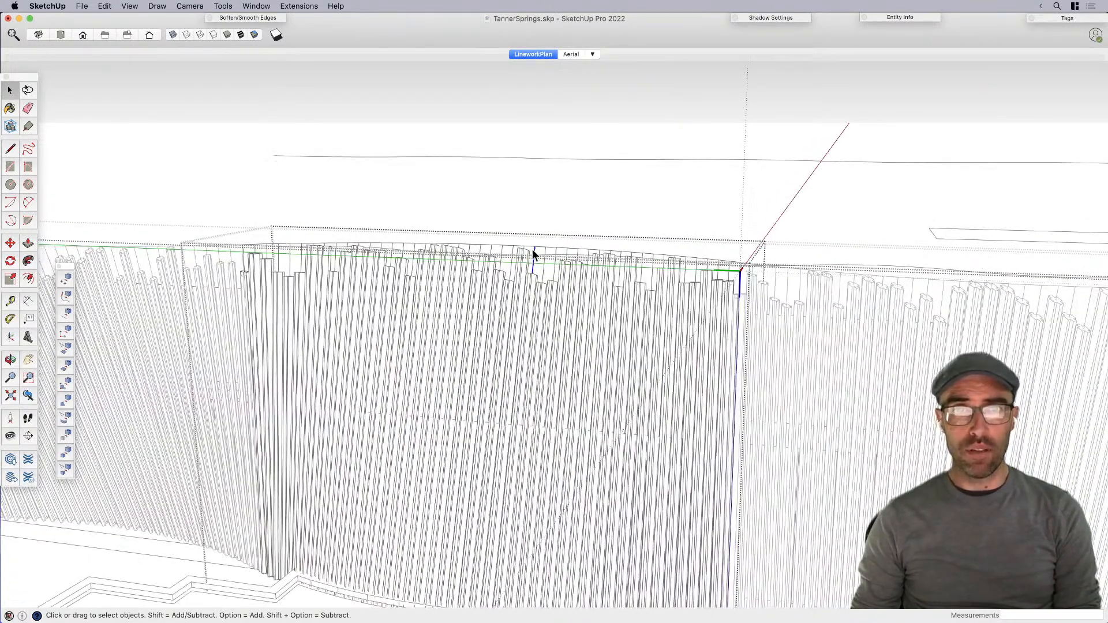
Step: Select all the posts in the segment, invert the selection, delete the leftover non-post geometry and close the group
key("super+a")
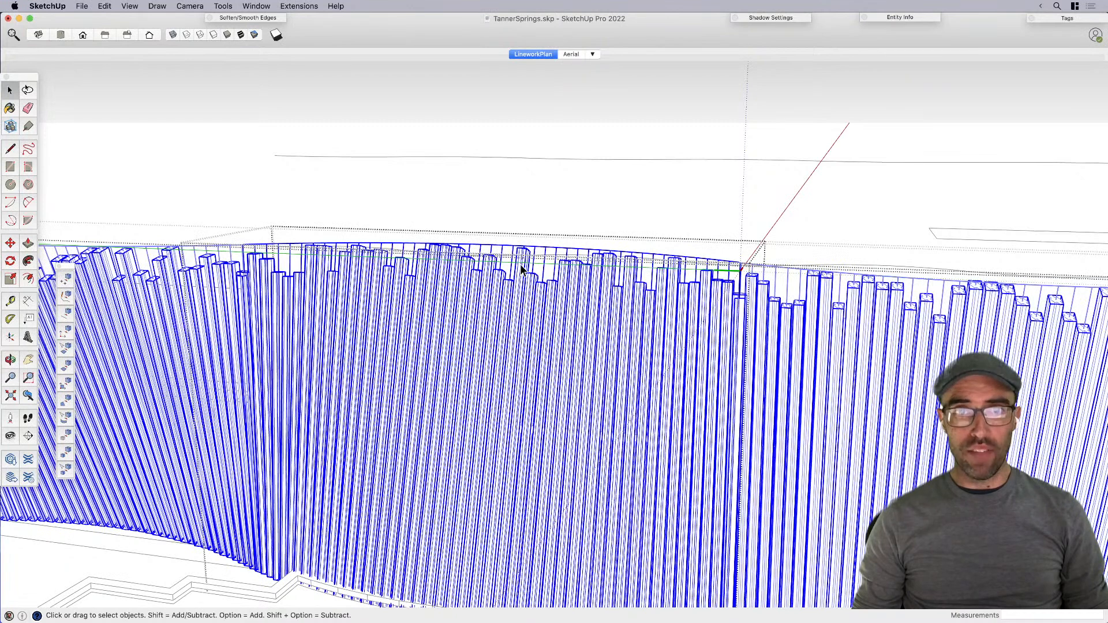
left_click(521, 269)
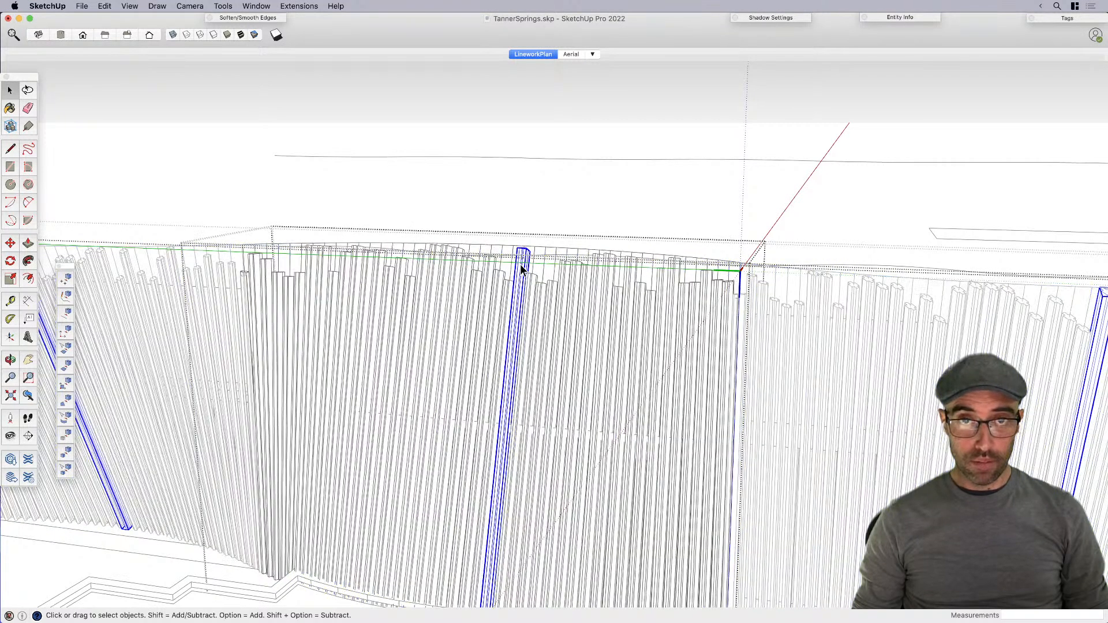
right_click(521, 264)
mouse_move(573, 313)
left_click(687, 323)
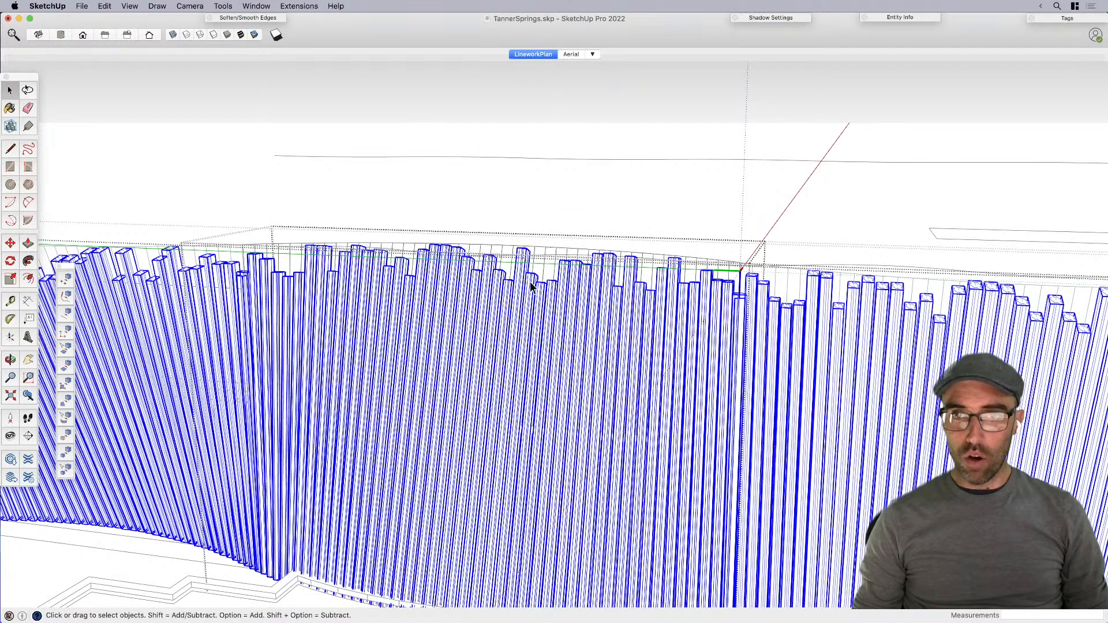
right_click(520, 282)
mouse_move(589, 343)
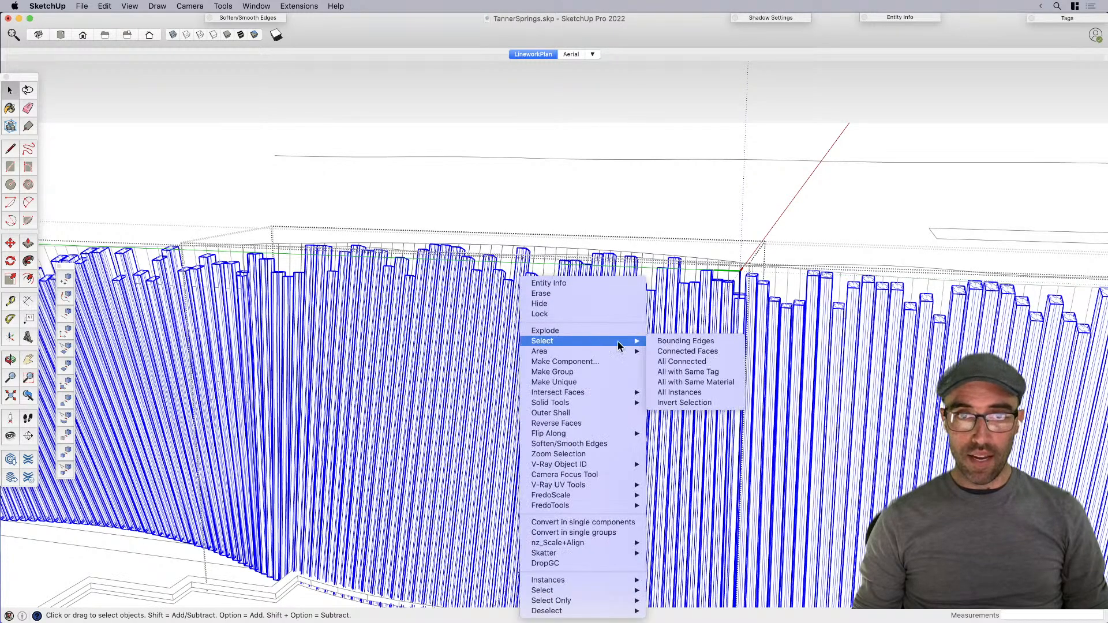
left_click(686, 402)
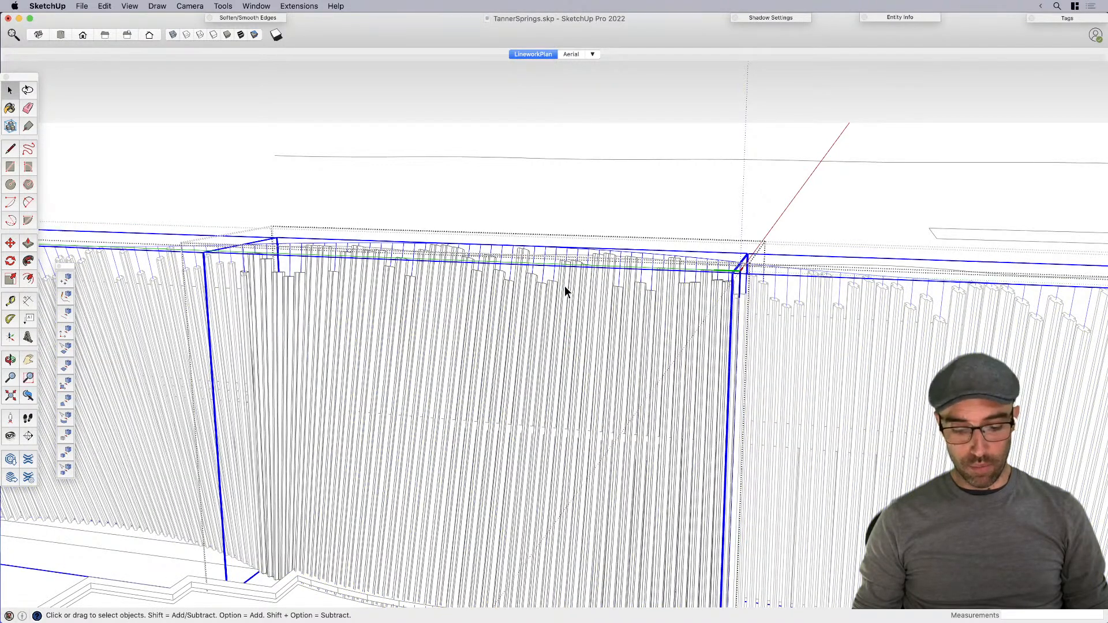
key("Delete")
scroll(564, 286, "down", 3)
left_click(575, 126)
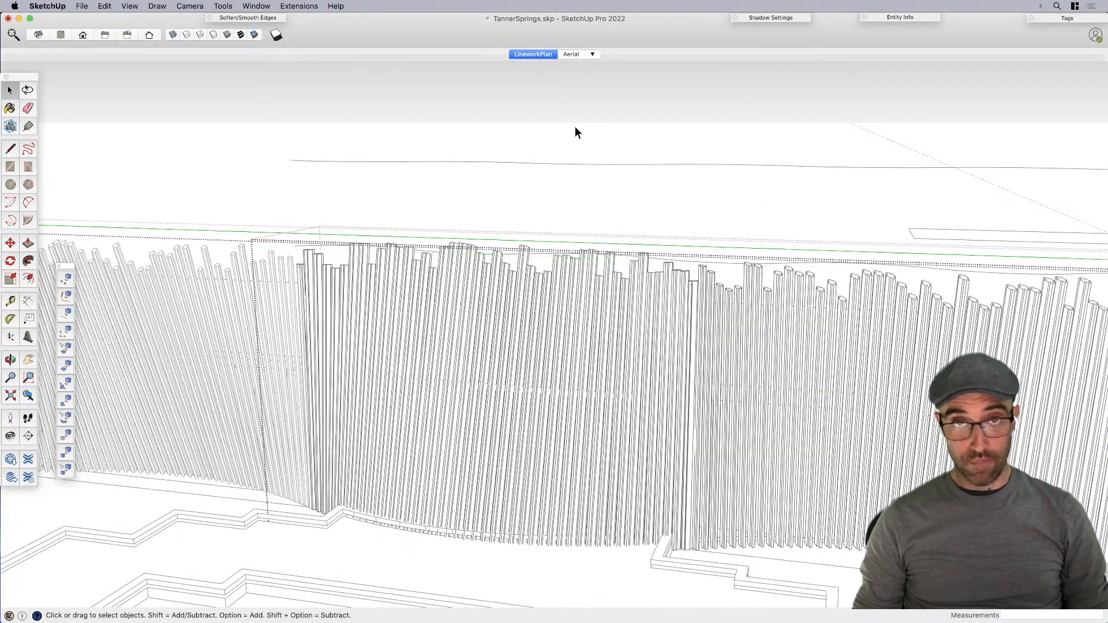
Step: Compare the ragged top of the wall with the reference photo in Preview and return to SketchUp
middle_click_drag(524, 208, 493, 314)
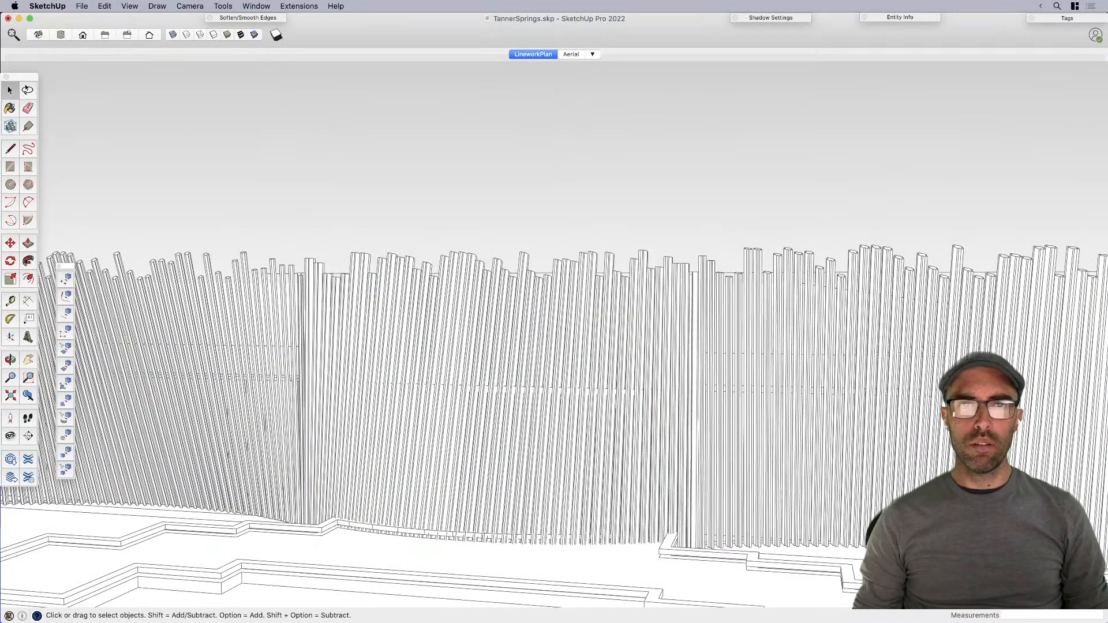
key("super+Tab")
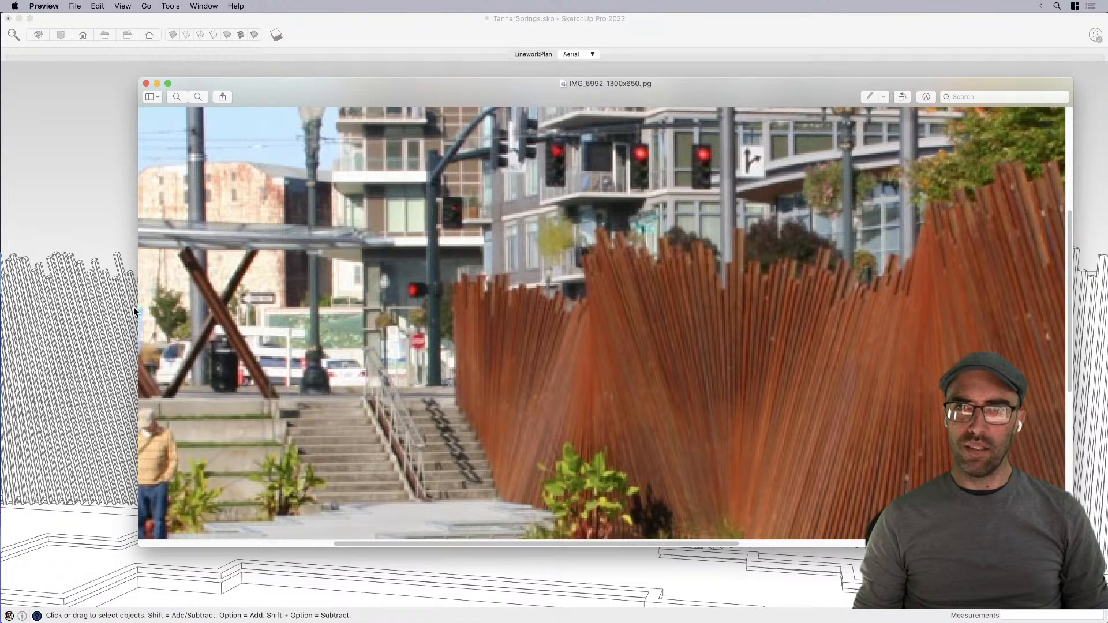
key("super+Tab")
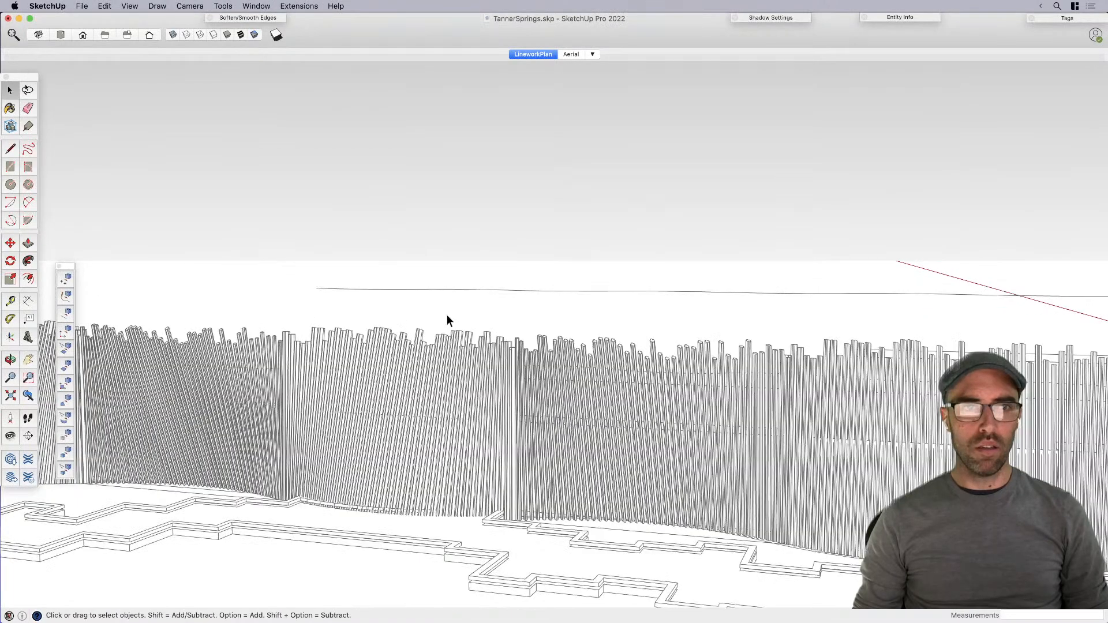
Step: Display the model shaded with textures, turn off the edge and profile lines, and examine the finished rail wall
left_click(240, 35)
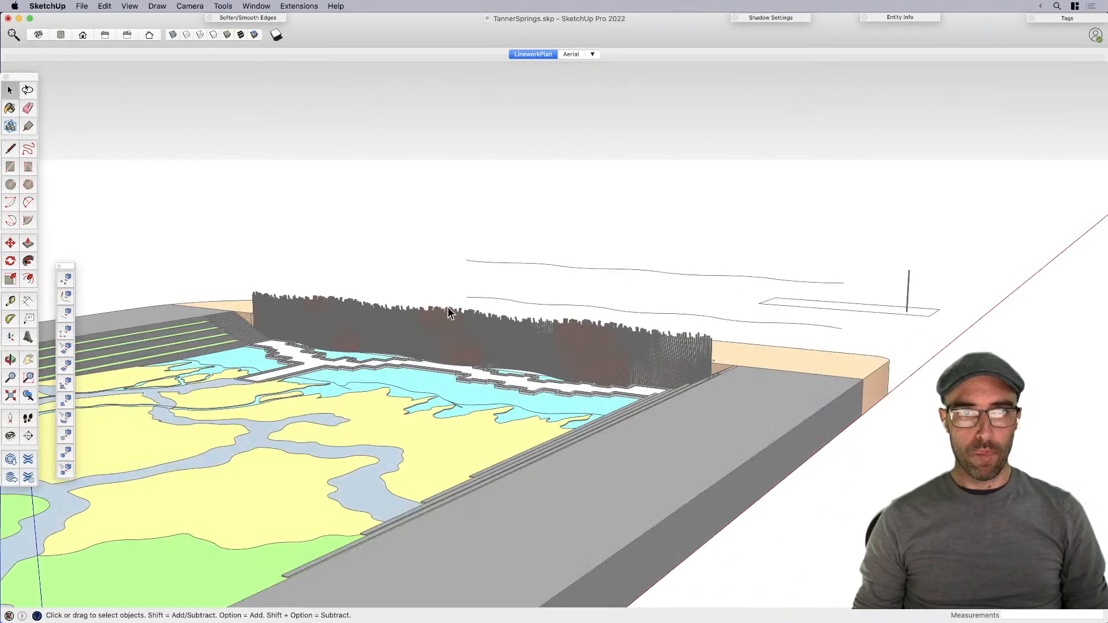
scroll(463, 345, "up", 10)
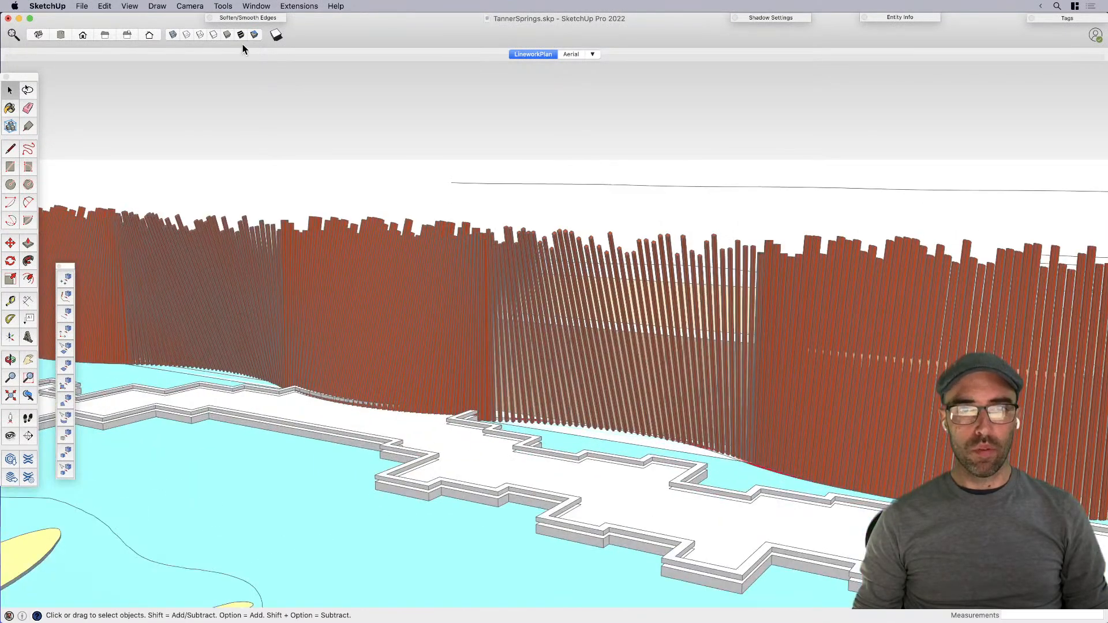
left_click(136, 7)
mouse_move(215, 180)
left_click(246, 205)
left_click(127, 8)
left_click(246, 180)
scroll(455, 158, "down", 8)
middle_click_drag(456, 167, 589, 311)
scroll(421, 226, "up", 5)
middle_click_drag(421, 226, 370, 240)
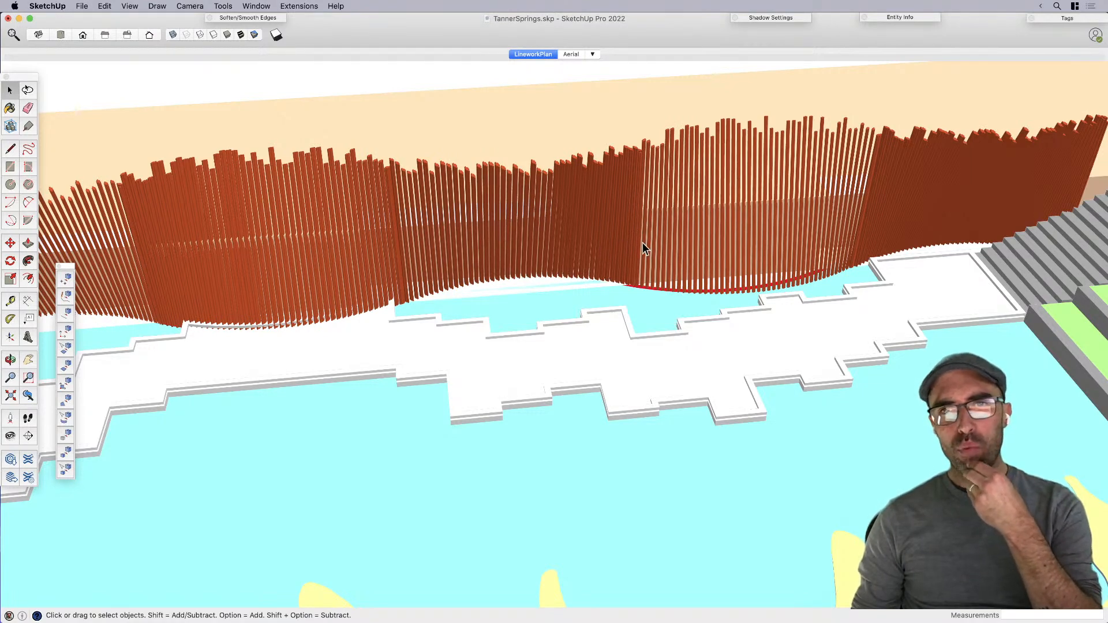
Step: Examine the whole park model from several angles, including the slatted wall, planting areas, paths and grey border
scroll(583, 217, "down", 3)
middle_click_drag(583, 217, 686, 279)
scroll(717, 279, "down", 2)
scroll(685, 279, "down", 4)
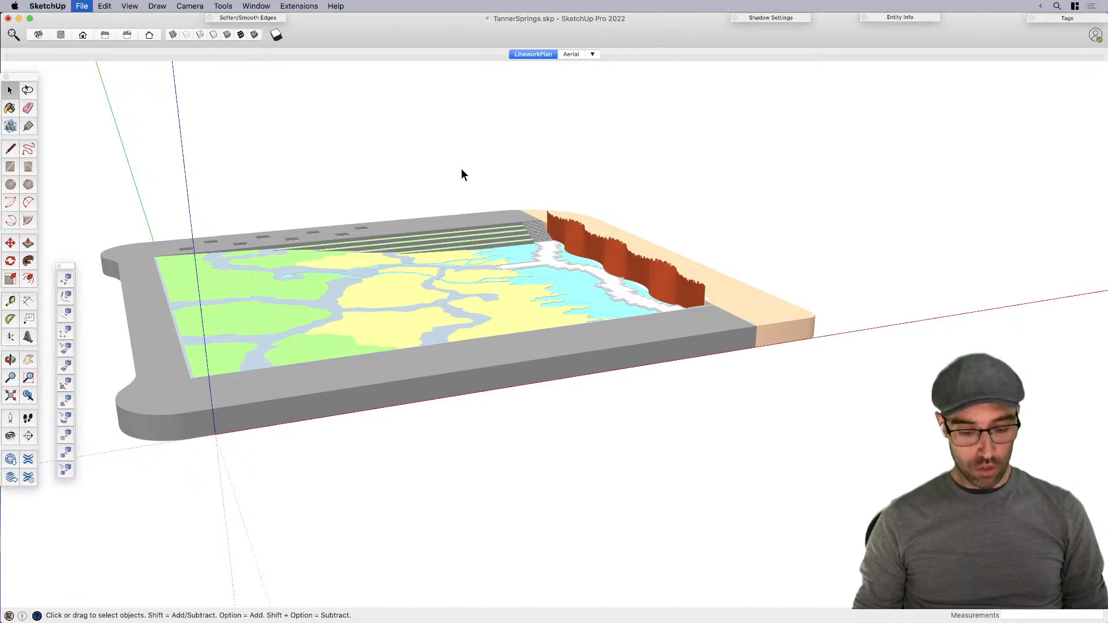
middle_click_drag(502, 234, 521, 381)
middle_click_drag(550, 293, 611, 287, "shift")
middle_click_drag(757, 326, 498, 304)
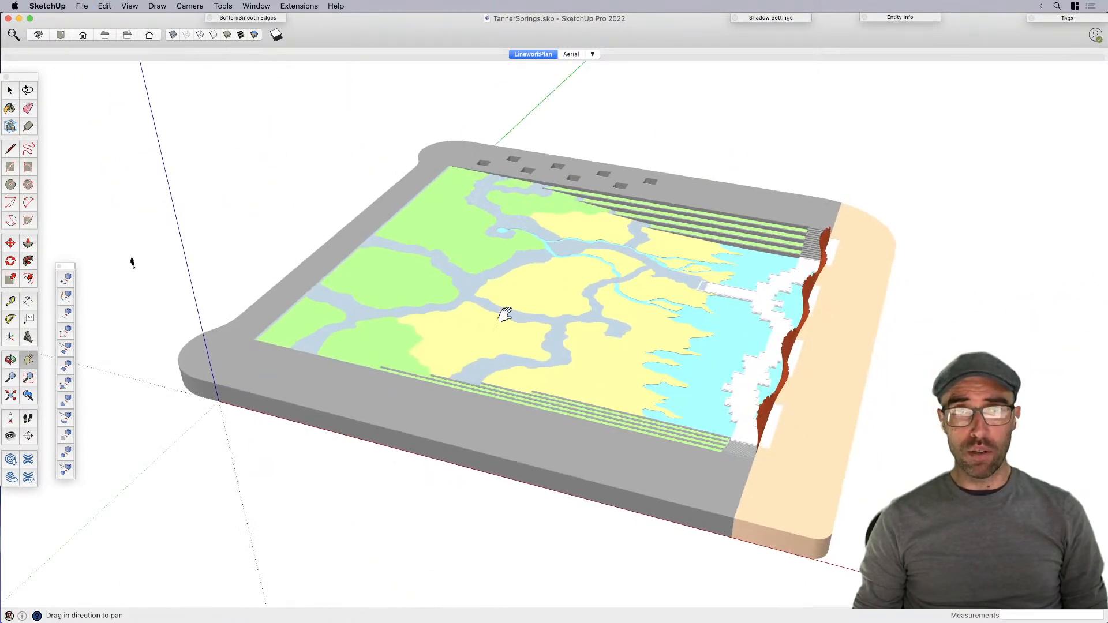
middle_click_drag(612, 366, 551, 348, "shift")
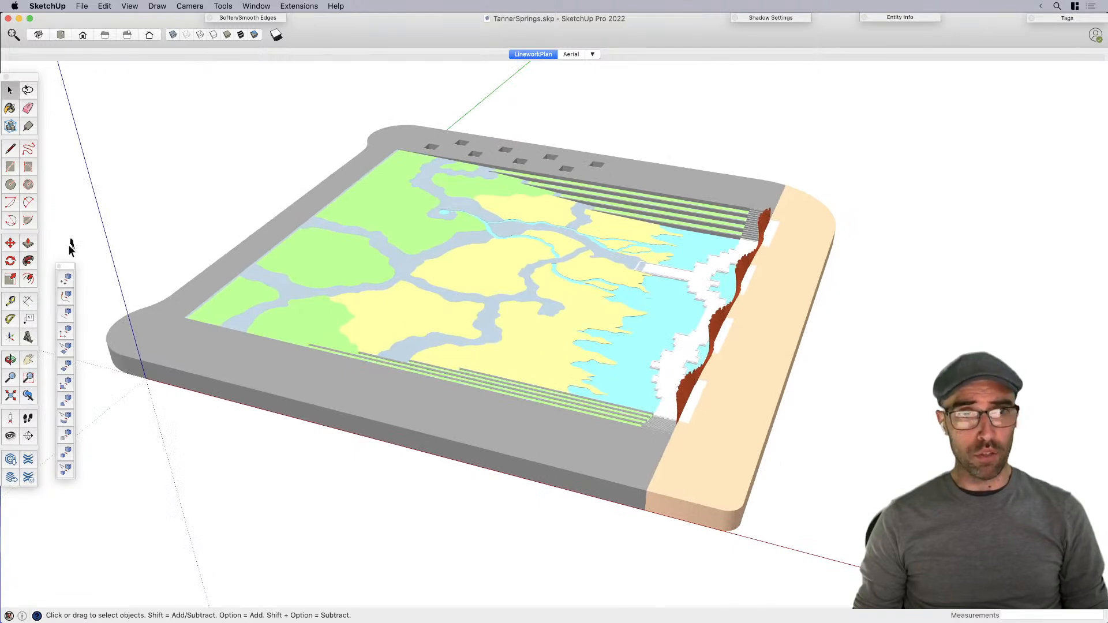
key("m")
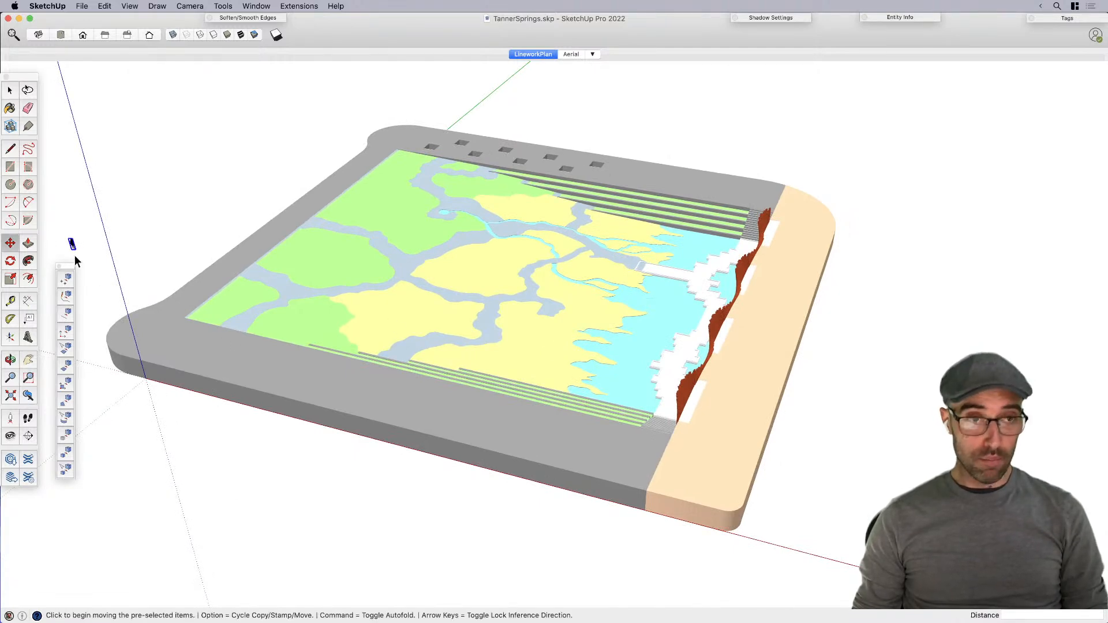
key("space")
left_click(223, 326)
scroll(127, 333, "up", 6)
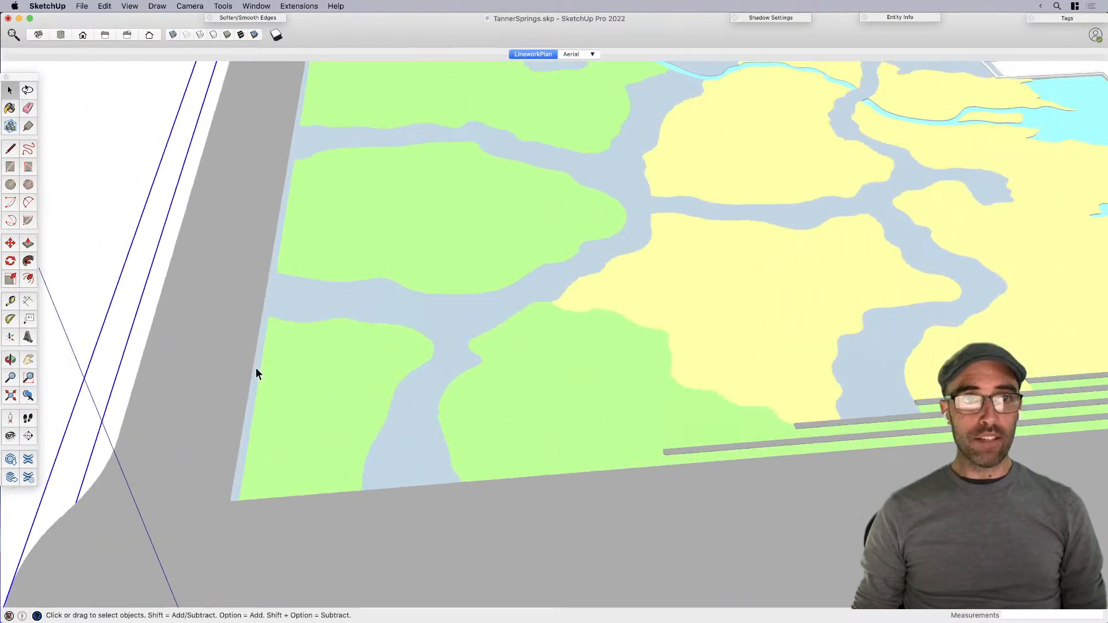
scroll(261, 345, "down", 3)
middle_click_drag(250, 342, 610, 408)
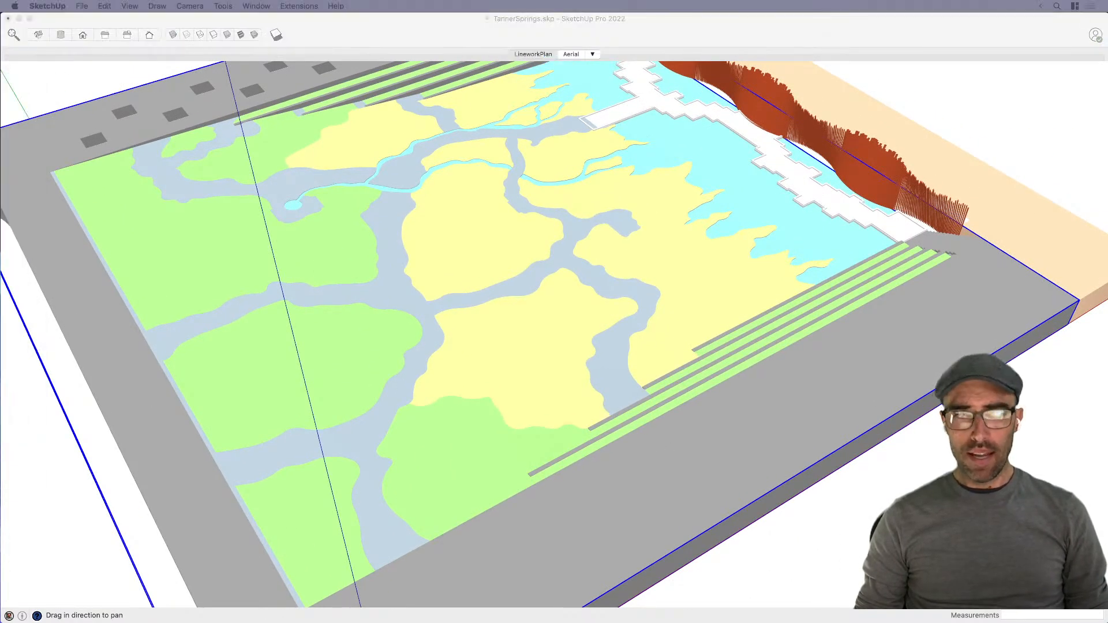
Step: Bring the material swatch component into the model and place it beside the park's grey border
left_click_drag(798, 510, 822, 534)
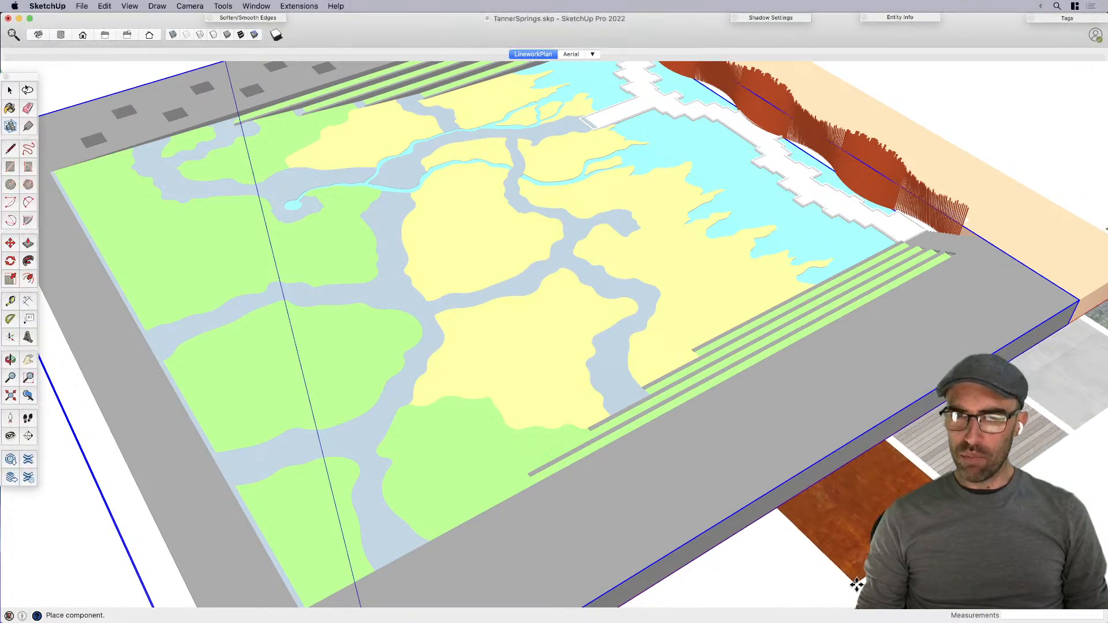
left_click(868, 568)
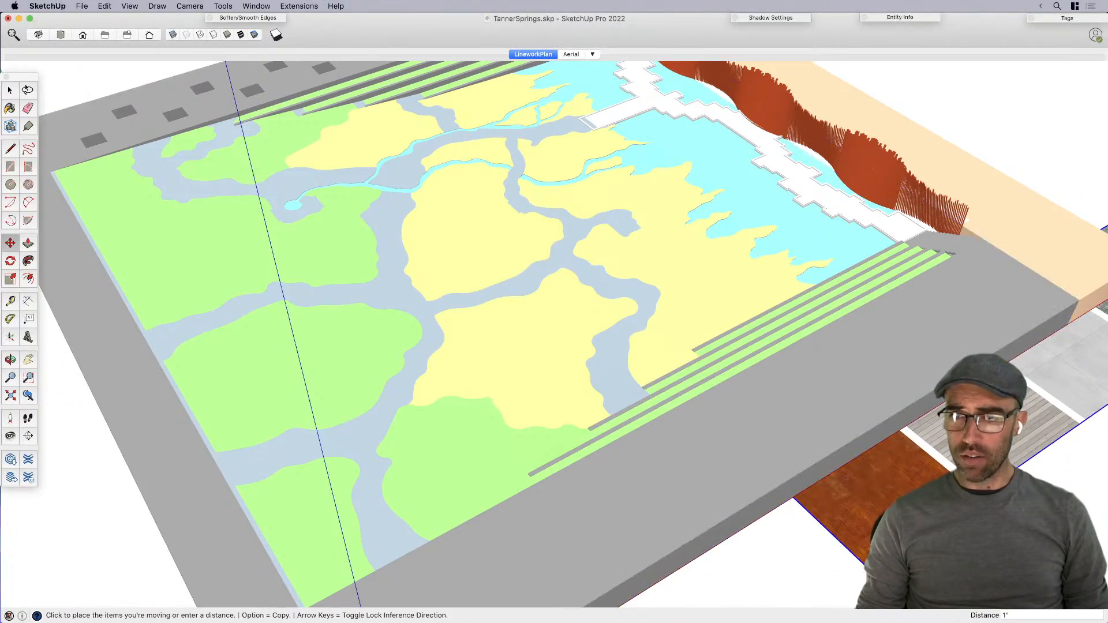
scroll(734, 442, "down", 3)
key("space")
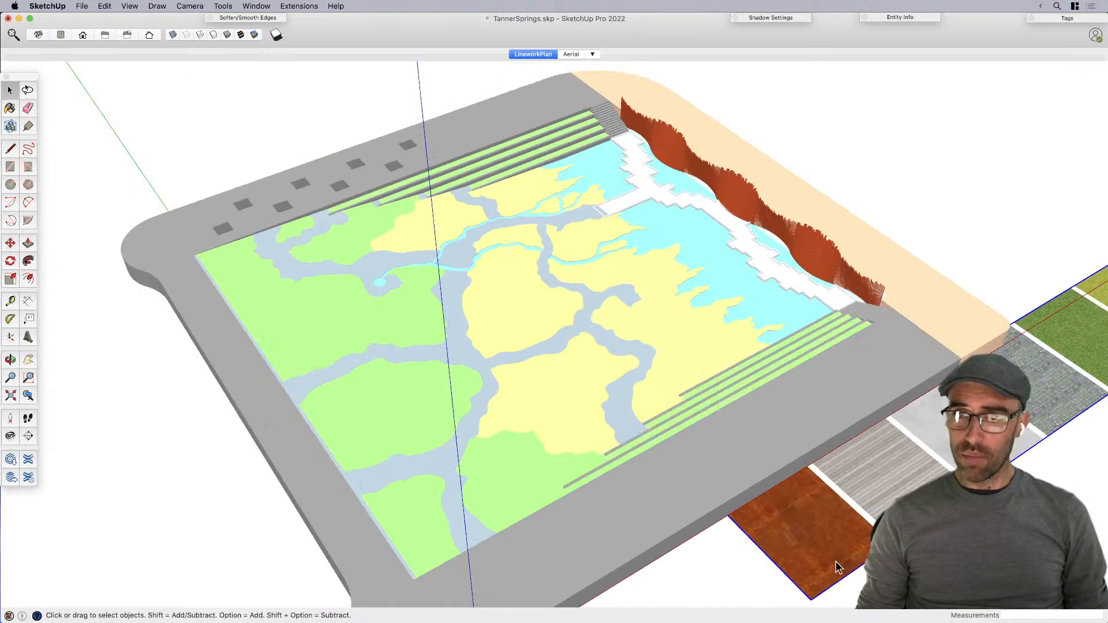
Step: Show the model from the top in parallel projection, with the park and the swatch row in view
key("super+2")
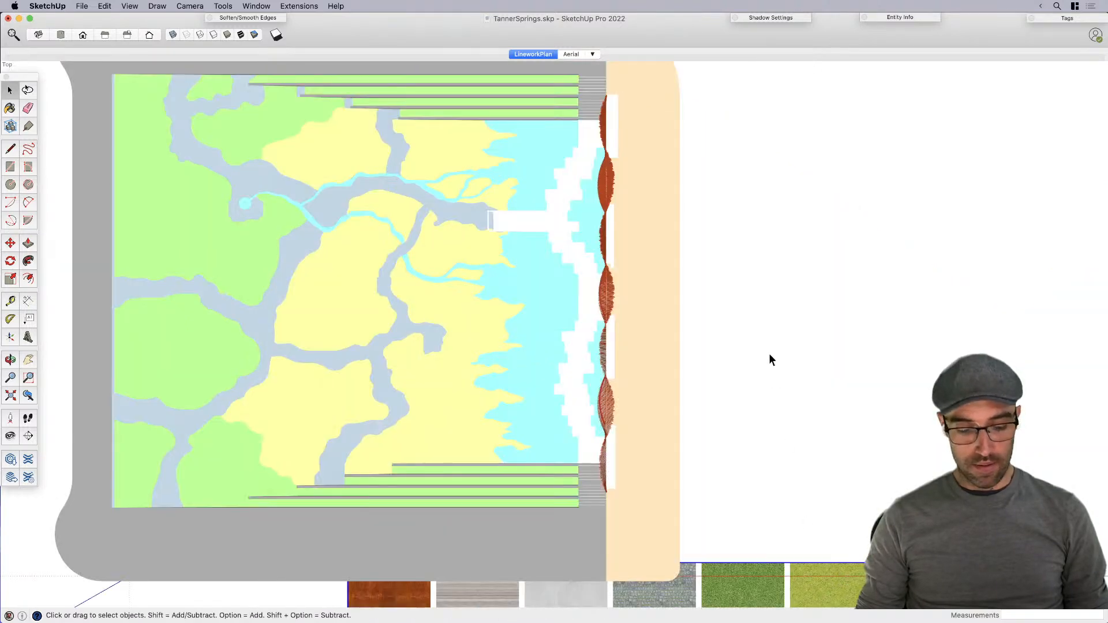
scroll(773, 398, "down", 3)
left_click(190, 7)
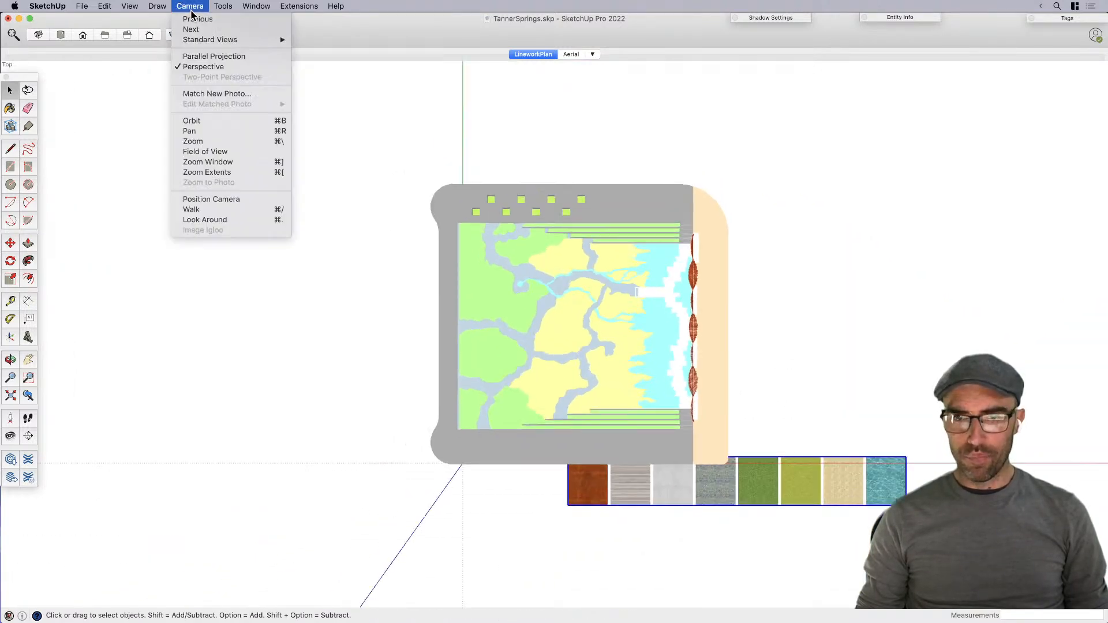
left_click(214, 56)
Step: Move the row of material swatches along the park's lower border, toward the origin
left_click_drag(805, 142, 921, 482)
key("Delete")
left_click(832, 486)
key("m")
left_click(882, 485)
left_click(761, 505)
key("space")
right_click(759, 505)
left_click(801, 307)
Step: Sample the dark green grass material from the swatch row for painting
scroll(626, 478, "up", 3)
key("b")
middle_click_drag(620, 522, 594, 395)
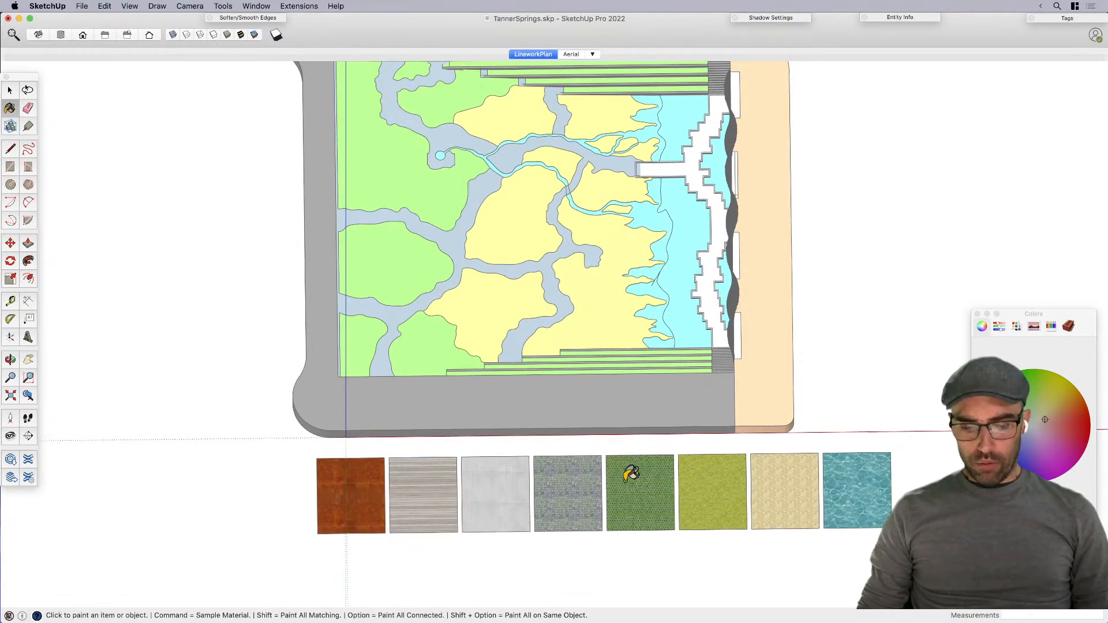
key("super")
left_click(639, 491)
scroll(445, 306, "up", 2)
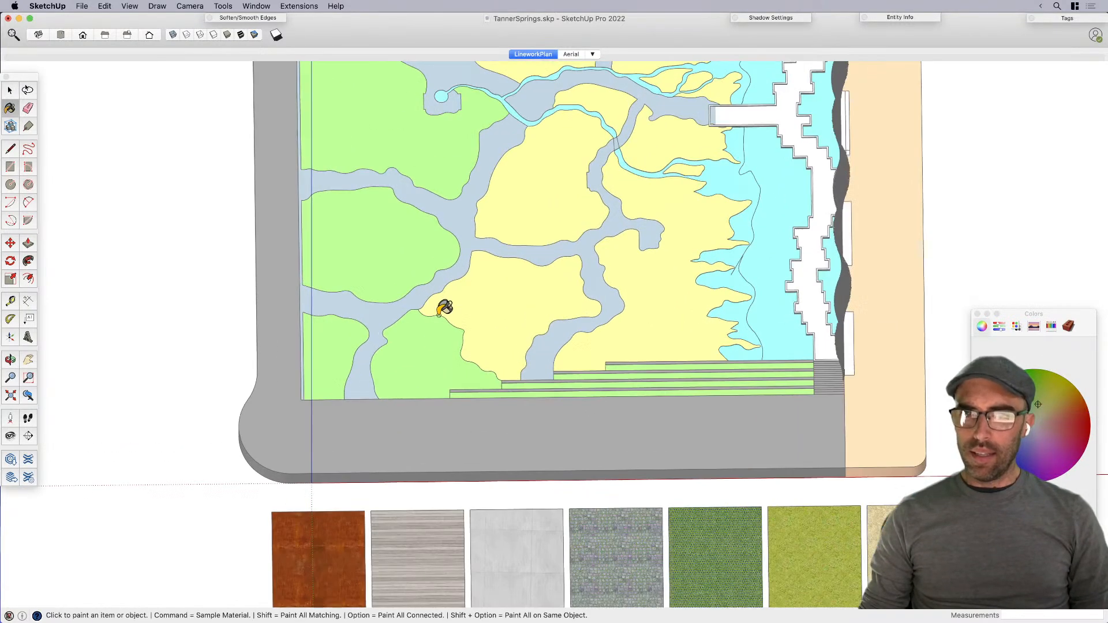
Step: Open the group containing the light green planting areas for editing
key("space")
double_click(429, 377)
scroll(429, 374, "down", 1)
scroll(429, 375, "down", 1)
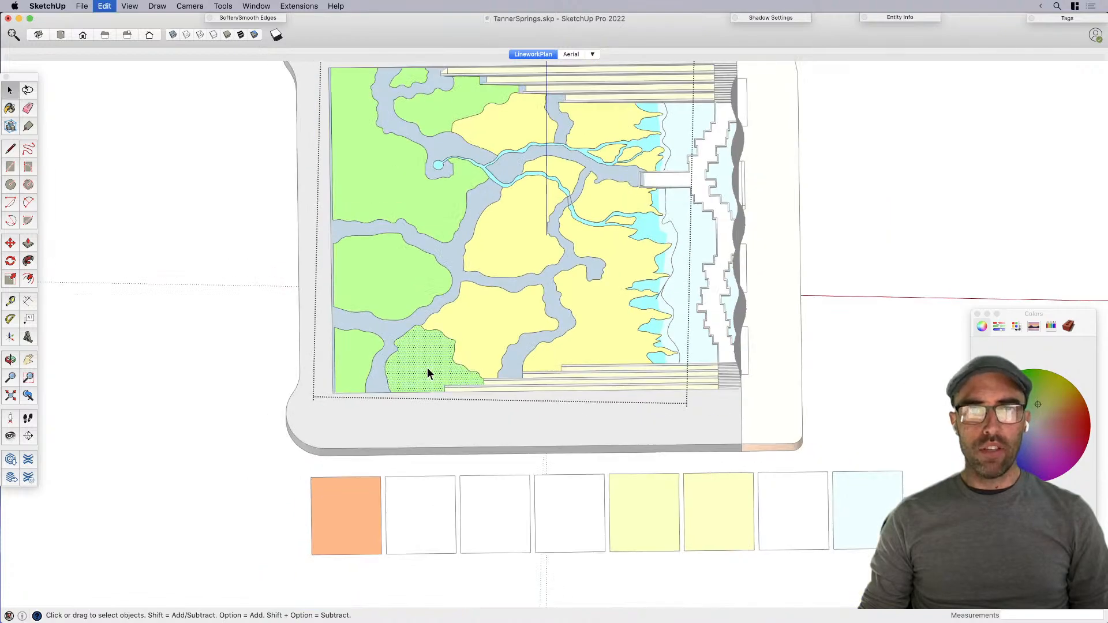
triple_click(429, 373)
middle_click_drag(431, 370, 427, 339)
Step: Select all faces sharing the light green planting area's material and paint them with the dark green grass
left_click(427, 341)
right_click(427, 341)
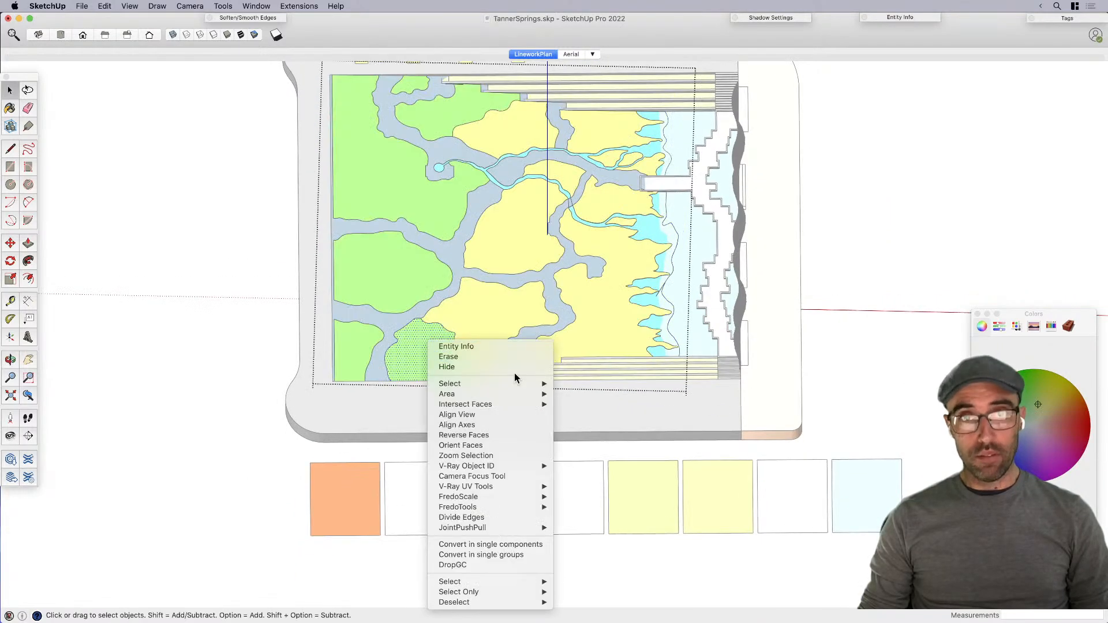
mouse_move(519, 383)
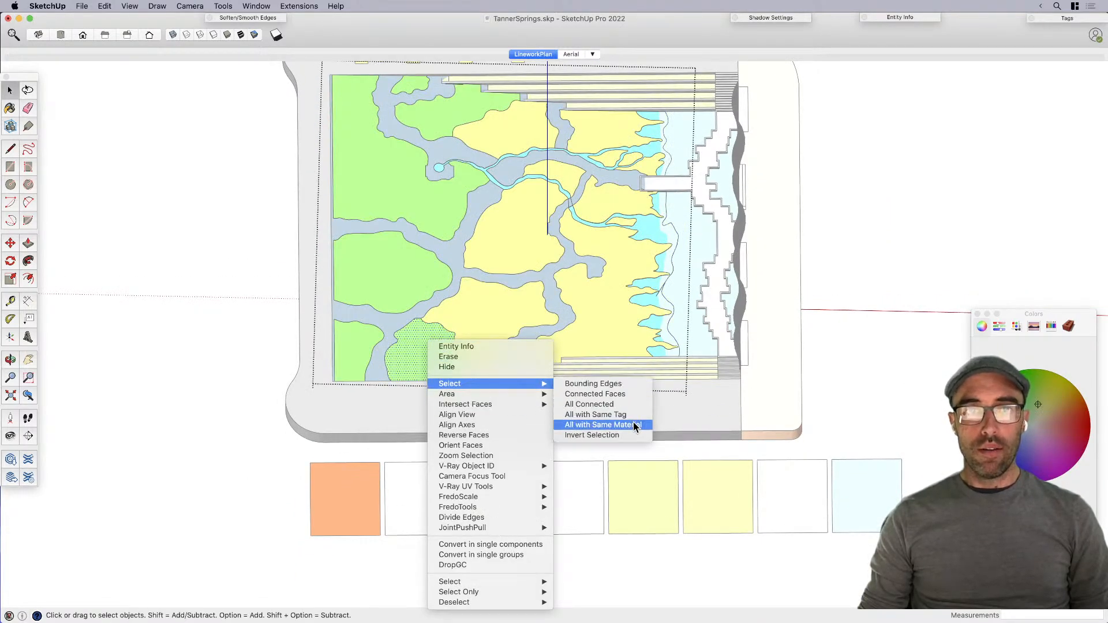
left_click(634, 425)
key("b")
left_click(428, 332)
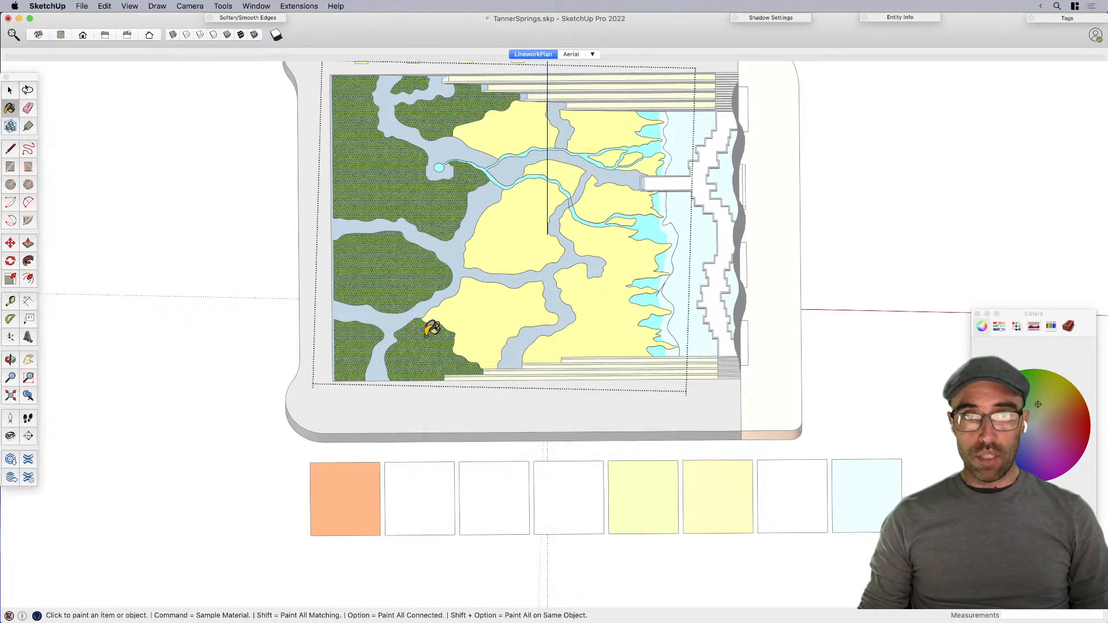
key("space")
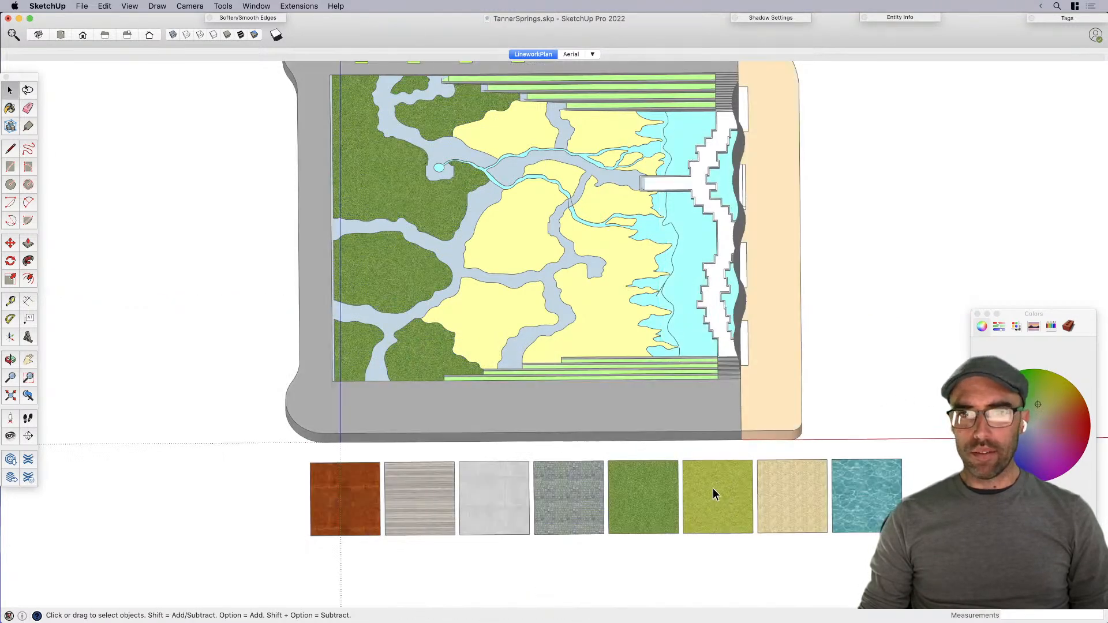
Step: Sample the yellow-green grass swatch and paint every face sharing the pale yellow planting area's material with it
key("b")
left_click(715, 490, "super")
key("space")
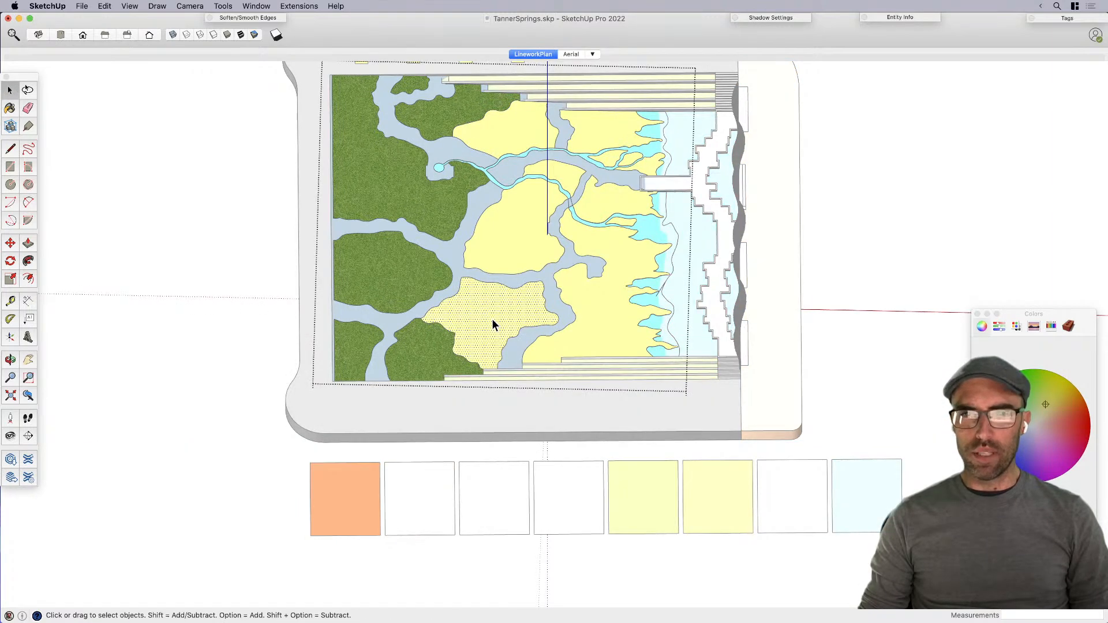
right_click(495, 319)
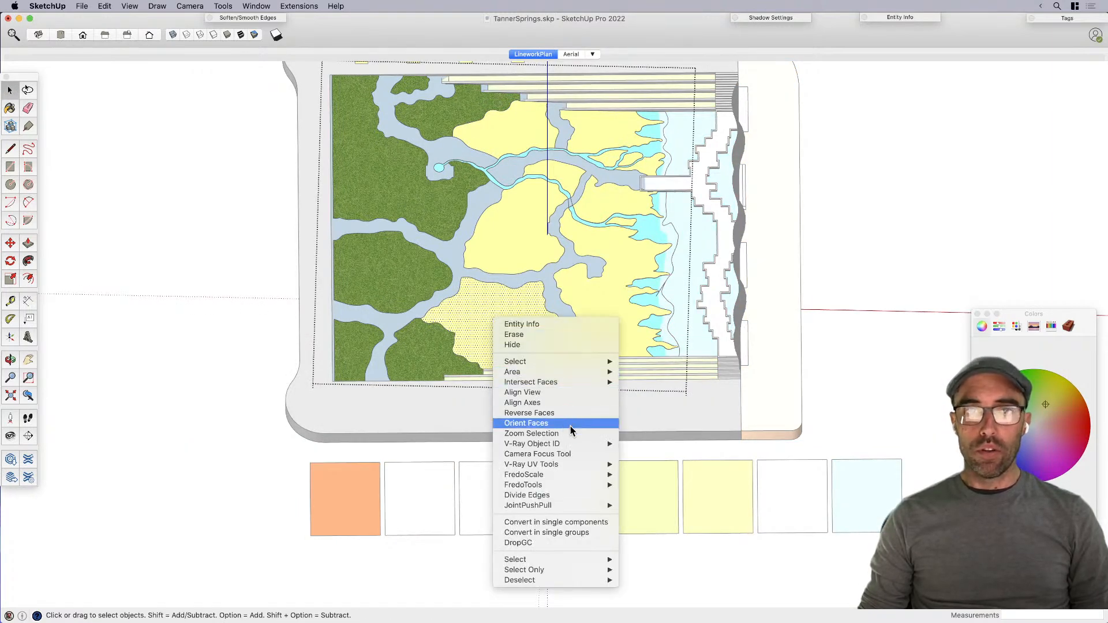
mouse_move(572, 384)
mouse_move(577, 362)
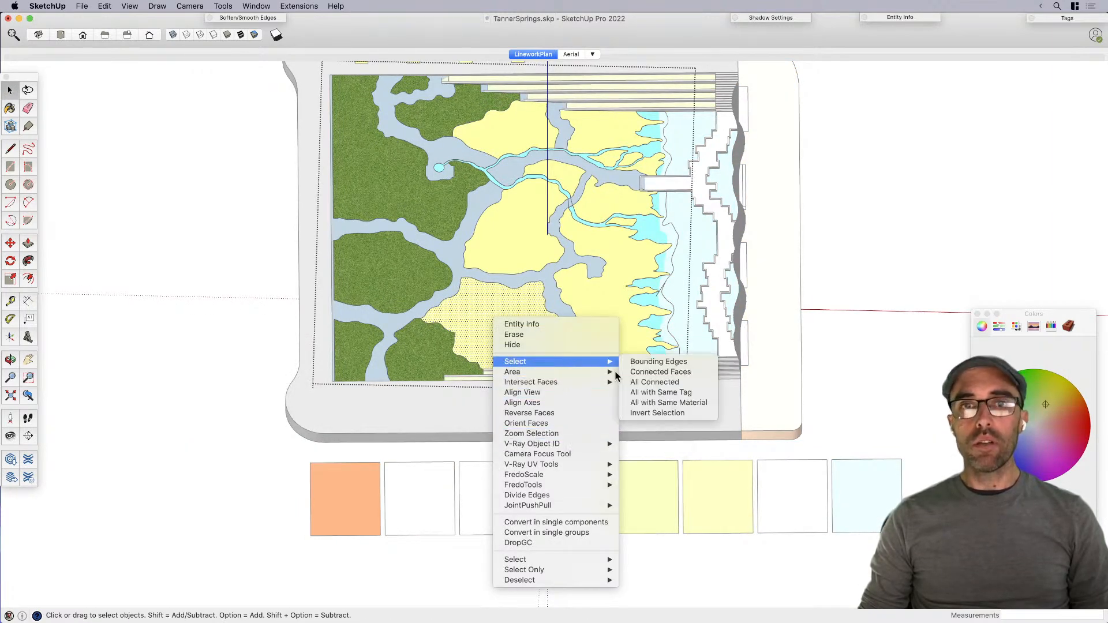
left_click(649, 403)
key("b")
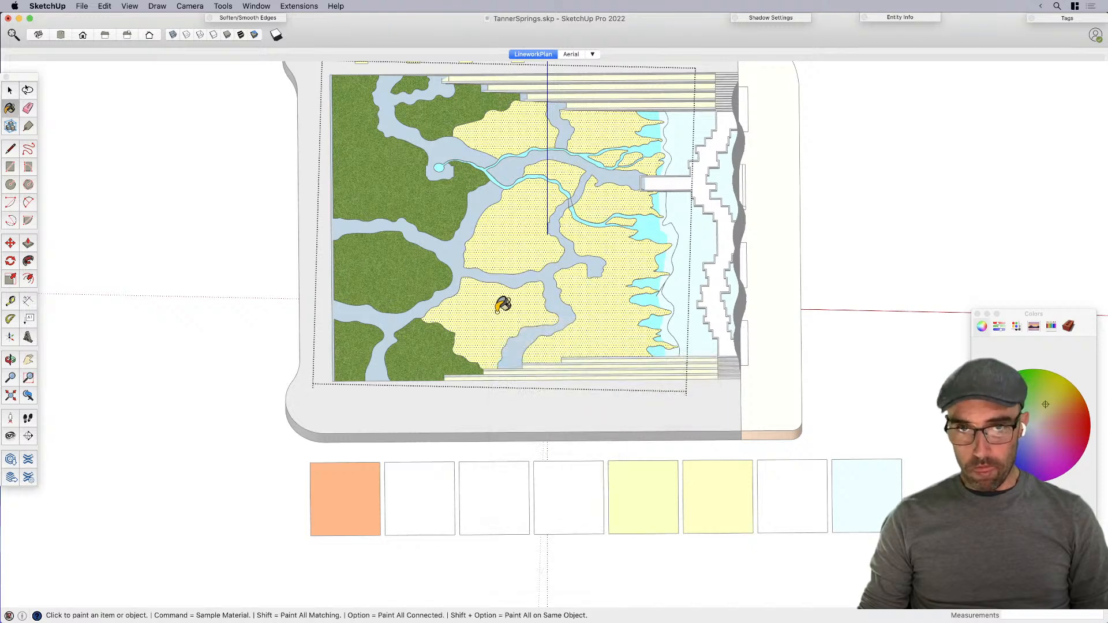
left_click(502, 302)
key("space")
Step: Assign the shortcut Shift+M to the Select All with Same Material function in the preferences
left_click(47, 5)
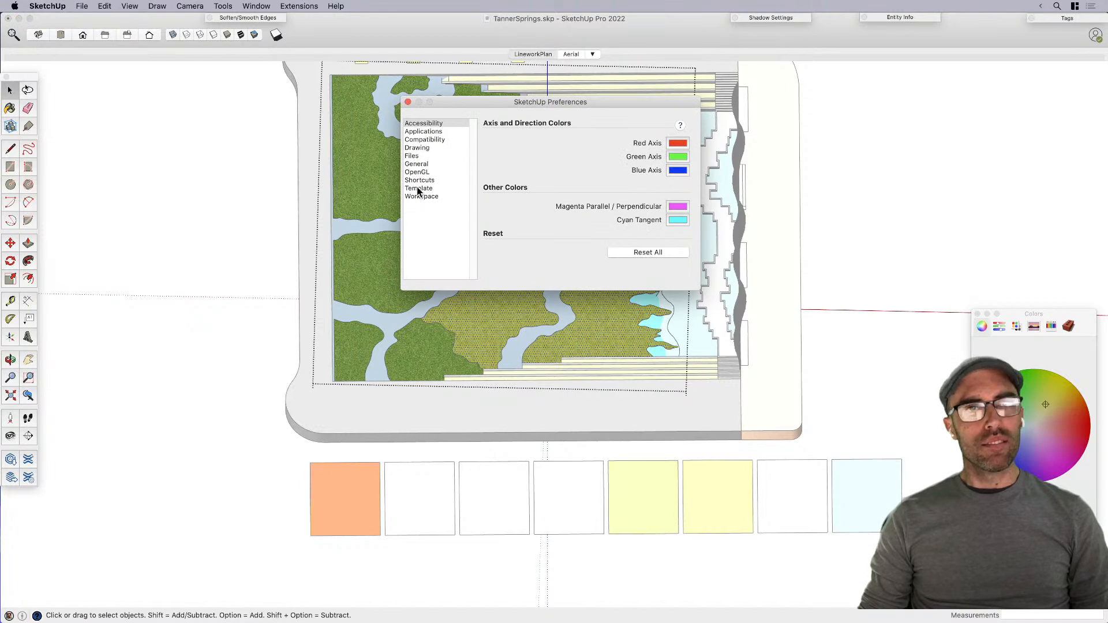
left_click(422, 180)
left_click(563, 125)
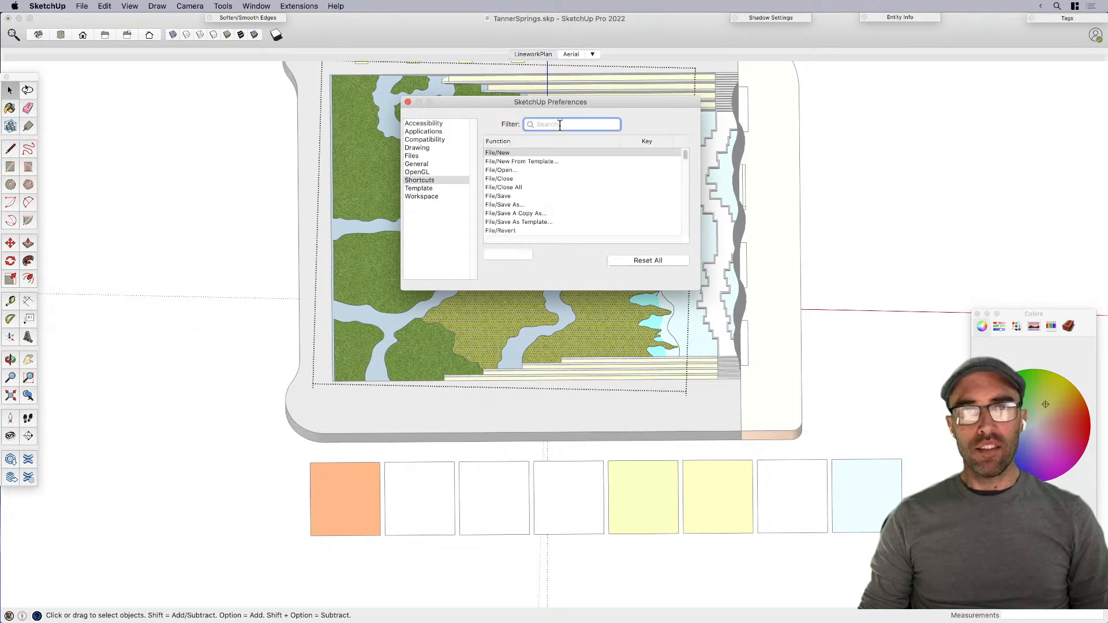
type("select")
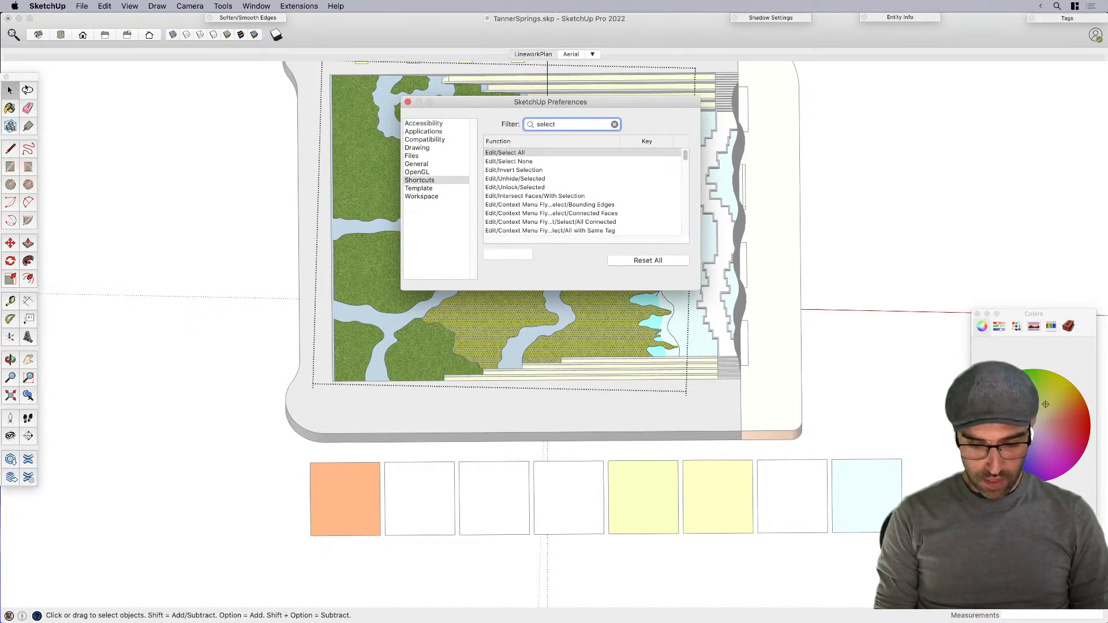
scroll(554, 191, "down", 3)
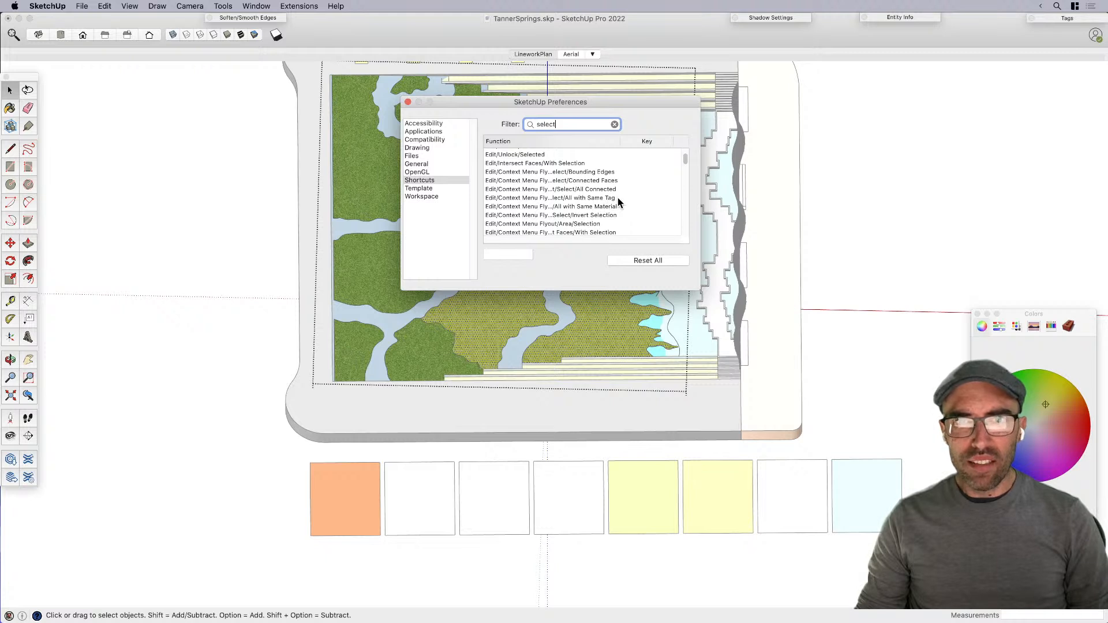
left_click(606, 207)
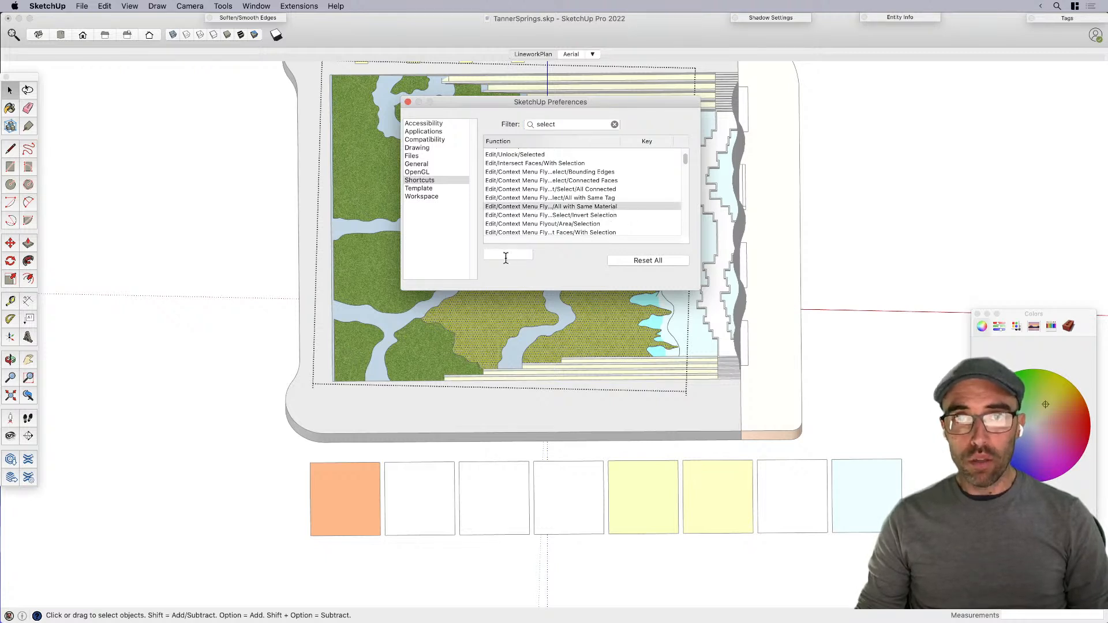
key("shift+m")
left_click(407, 103)
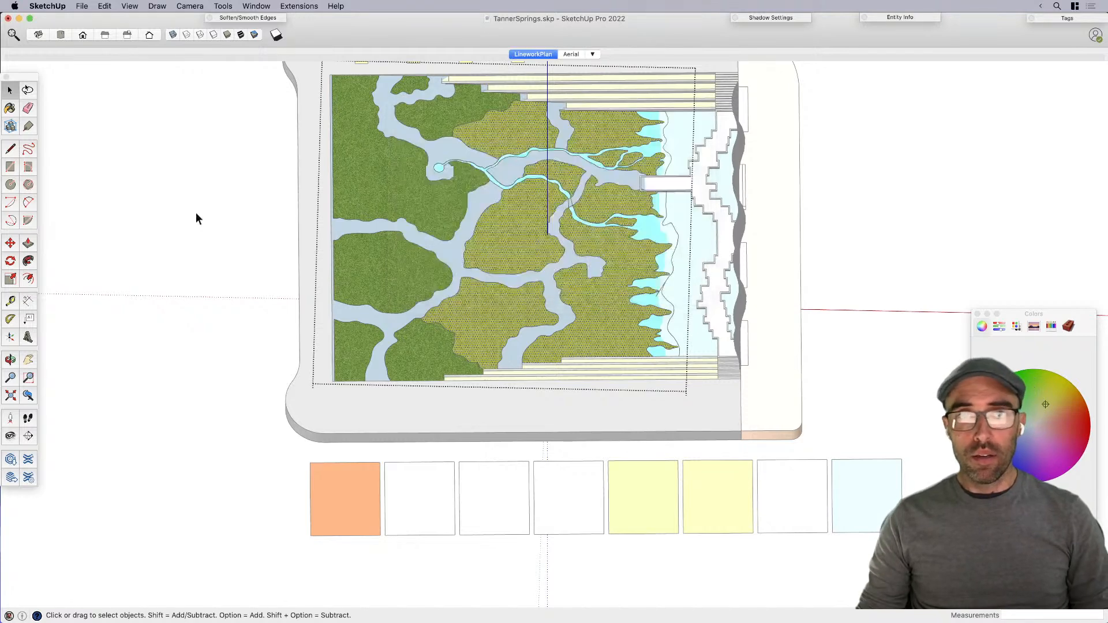
Step: Explode the two nested cyan stream groups inside the planting group
left_click(203, 214)
scroll(255, 281, "down", 4)
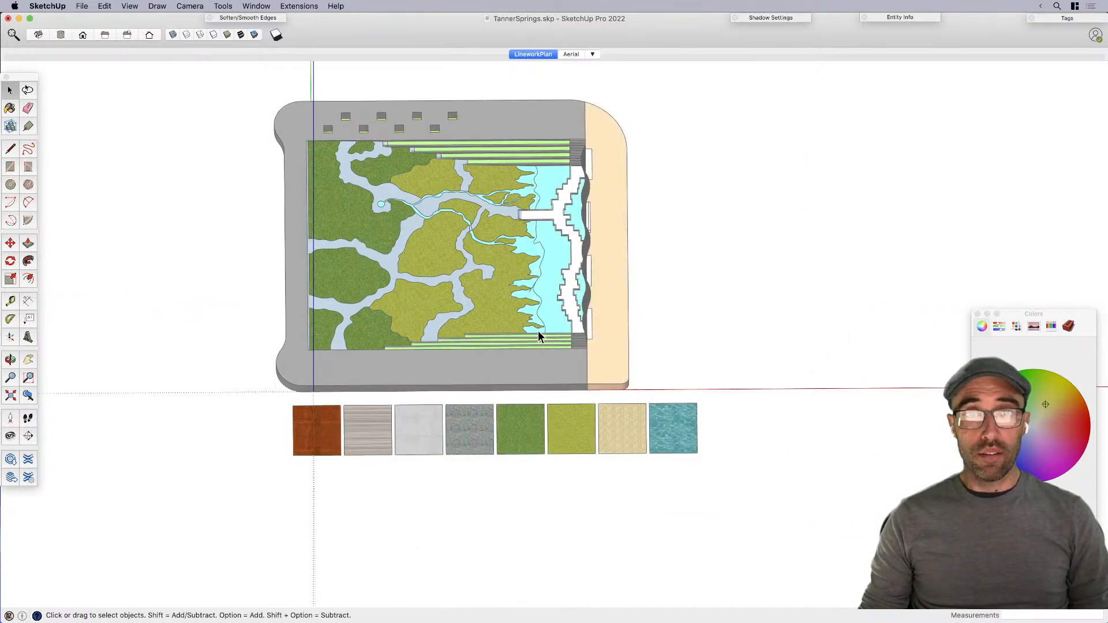
scroll(551, 309, "up", 3)
key("b")
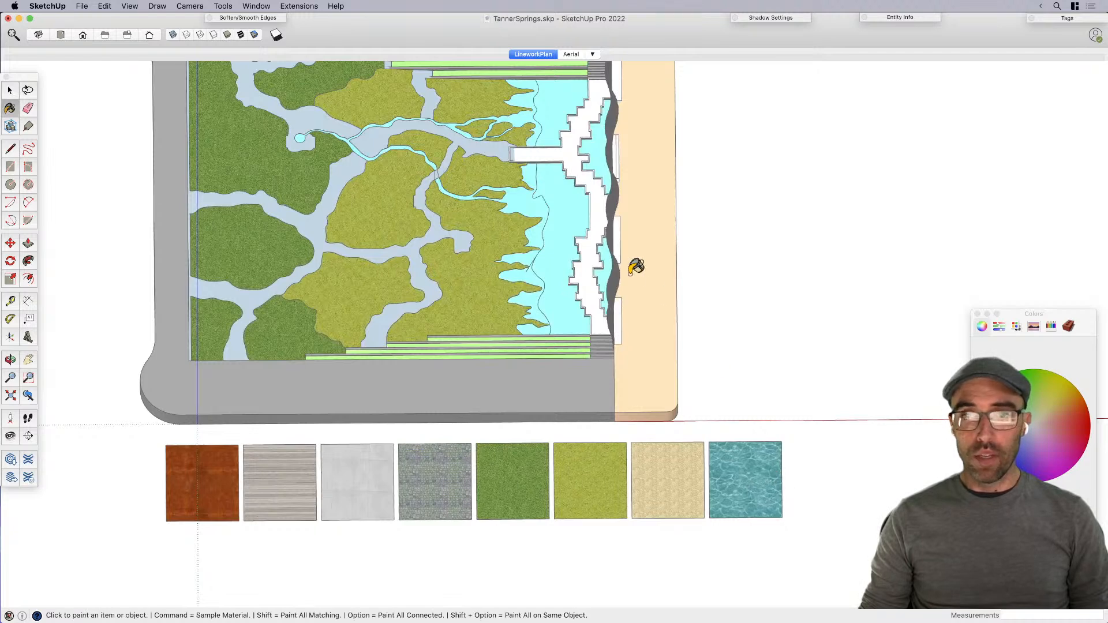
key("space")
double_click(522, 204)
left_click(523, 205)
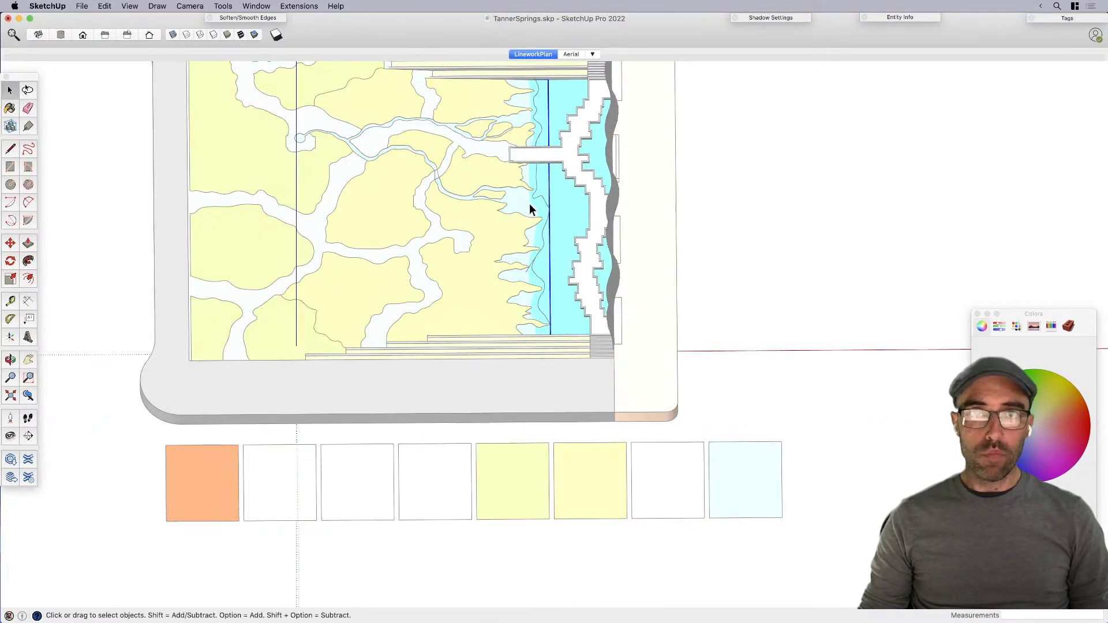
double_click(540, 211)
left_click(518, 120, "shift")
right_click(519, 119)
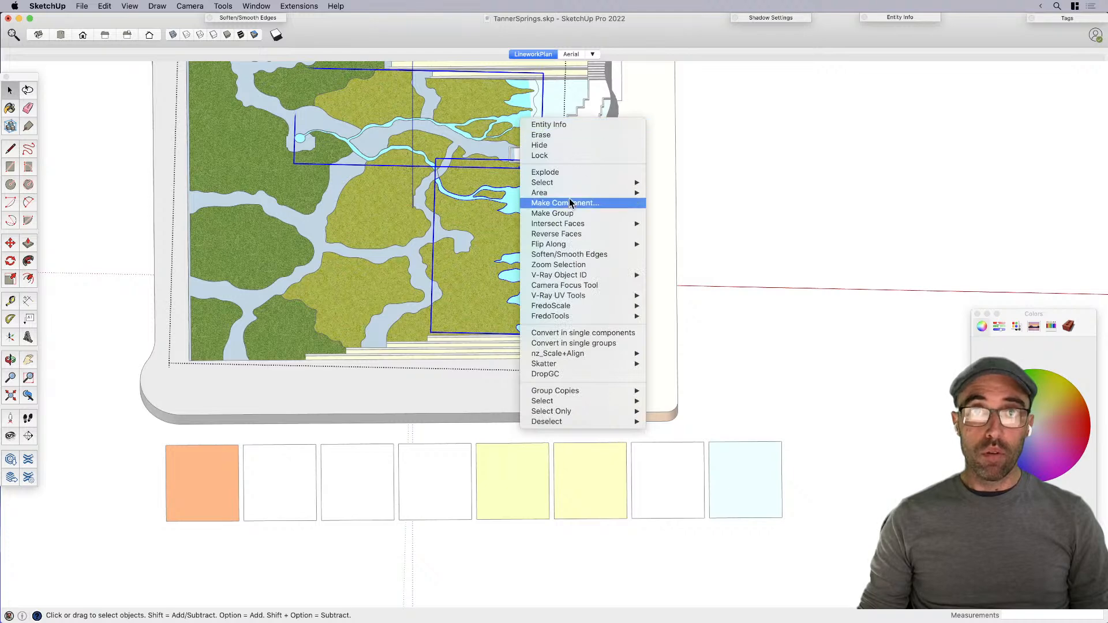
left_click(551, 171)
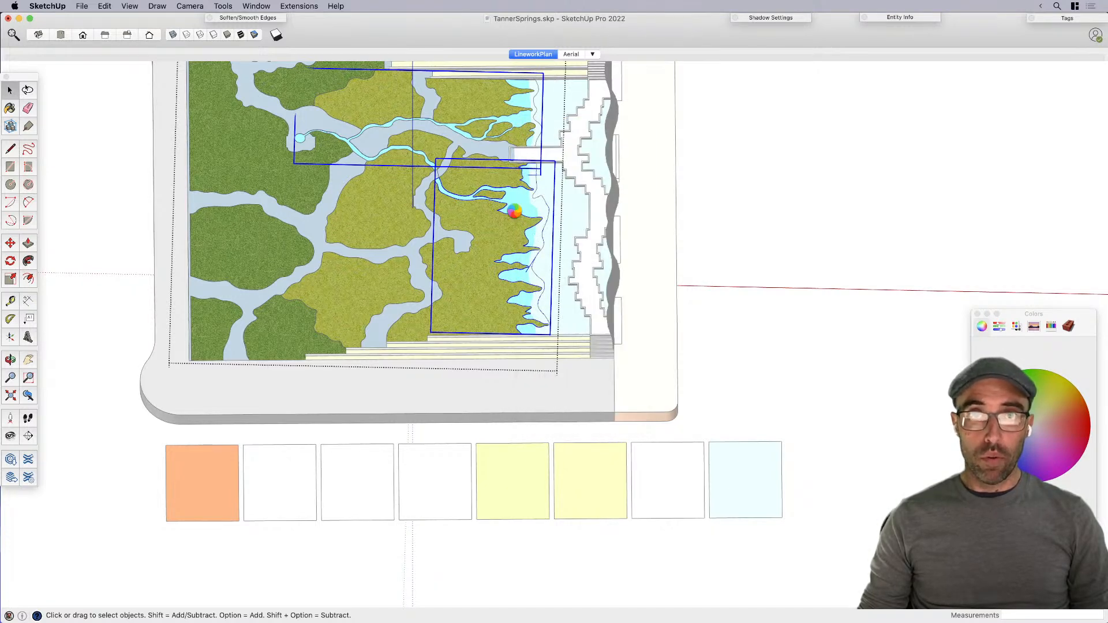
Step: Select the cyan water faces along the jagged shoreline inside the planting group
scroll(514, 210, "down", 4)
scroll(514, 210, "up", 3)
left_click(519, 198)
scroll(515, 173, "up", 2)
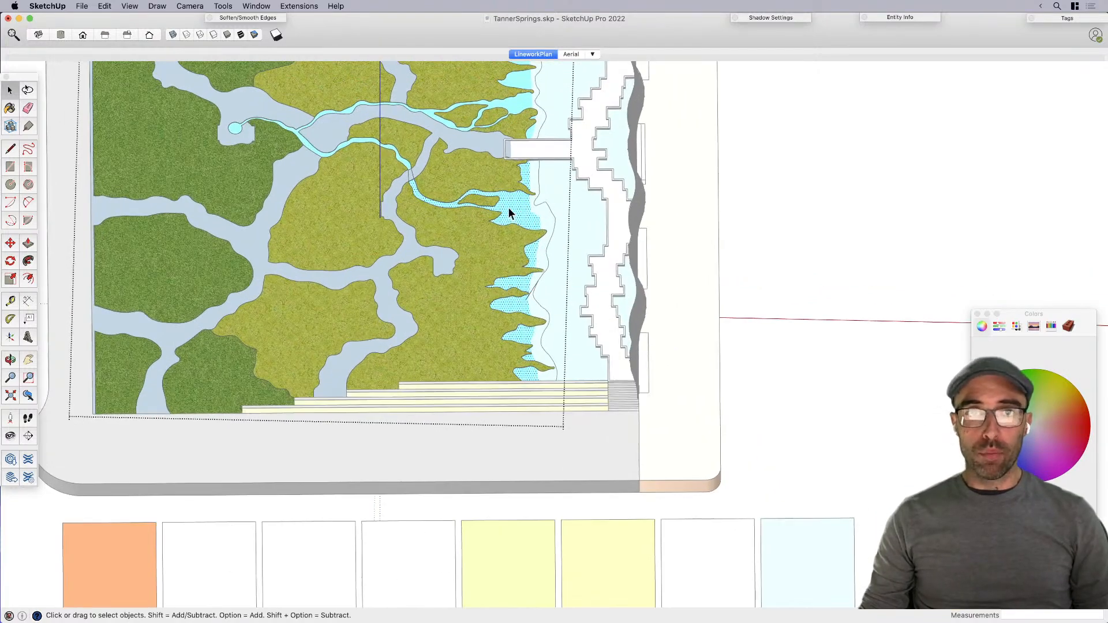
scroll(509, 211, "down", 3)
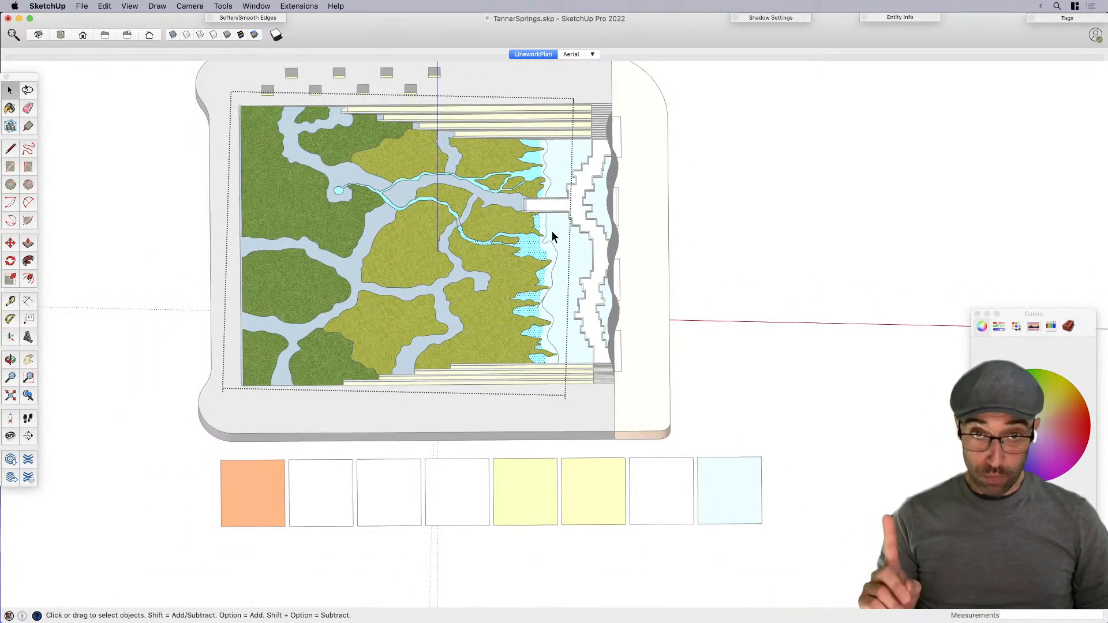
Step: Select all planting-group faces with the cyan material and paint the streams and shoreline inlets with the water texture
key("shift+m")
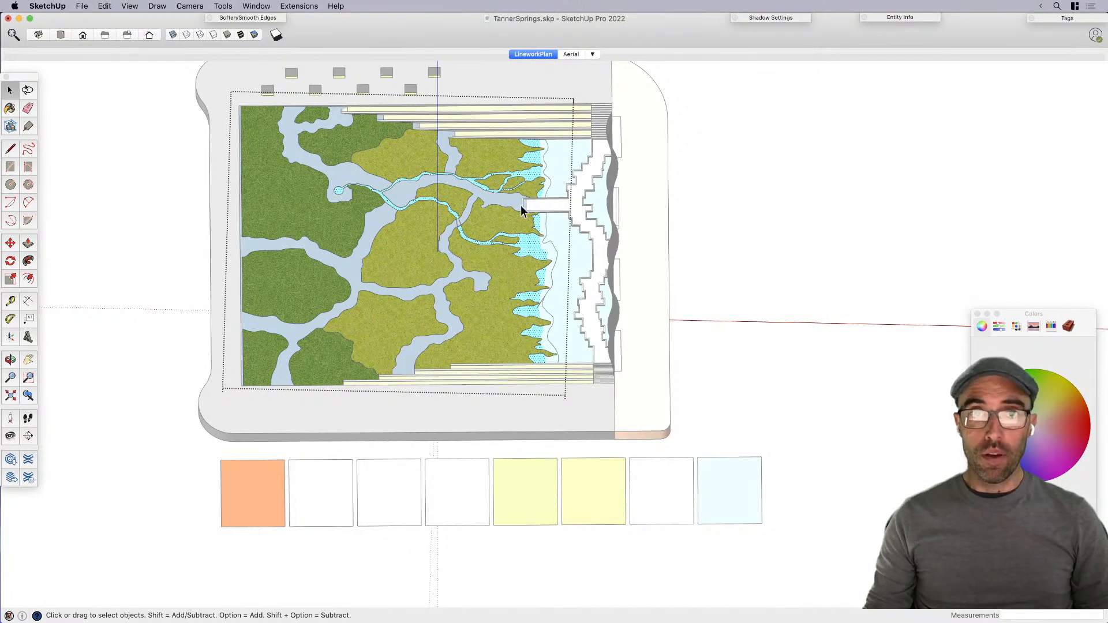
key("b")
left_click(537, 168)
left_click(517, 177)
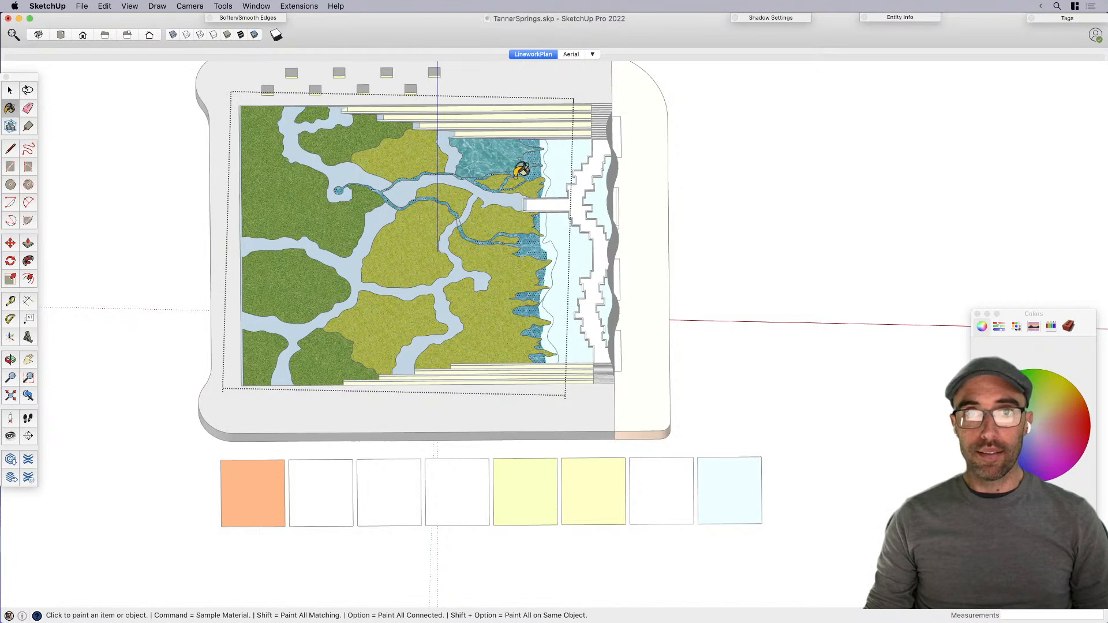
Step: Sample the yellow-green grass and repaint the accidentally water-textured planting patch above the stream with it
scroll(515, 163, "up", 4)
key("space")
key("b")
left_click(487, 244, "alt")
left_click(482, 149)
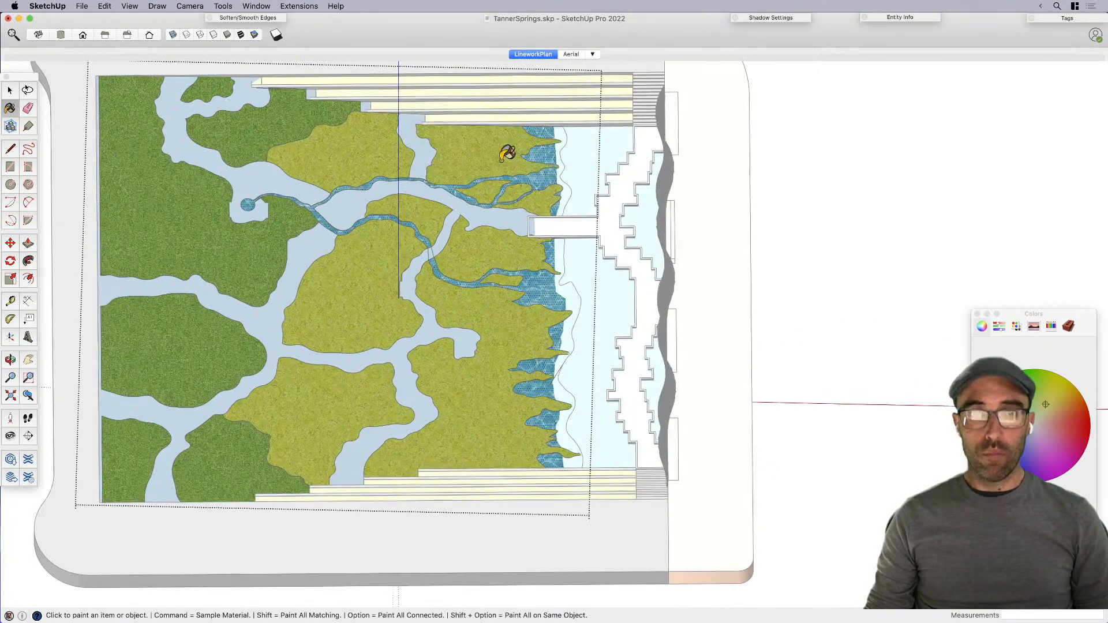
Step: Close the planting group and open the cyan pond water group for editing
key("space")
left_click(683, 207)
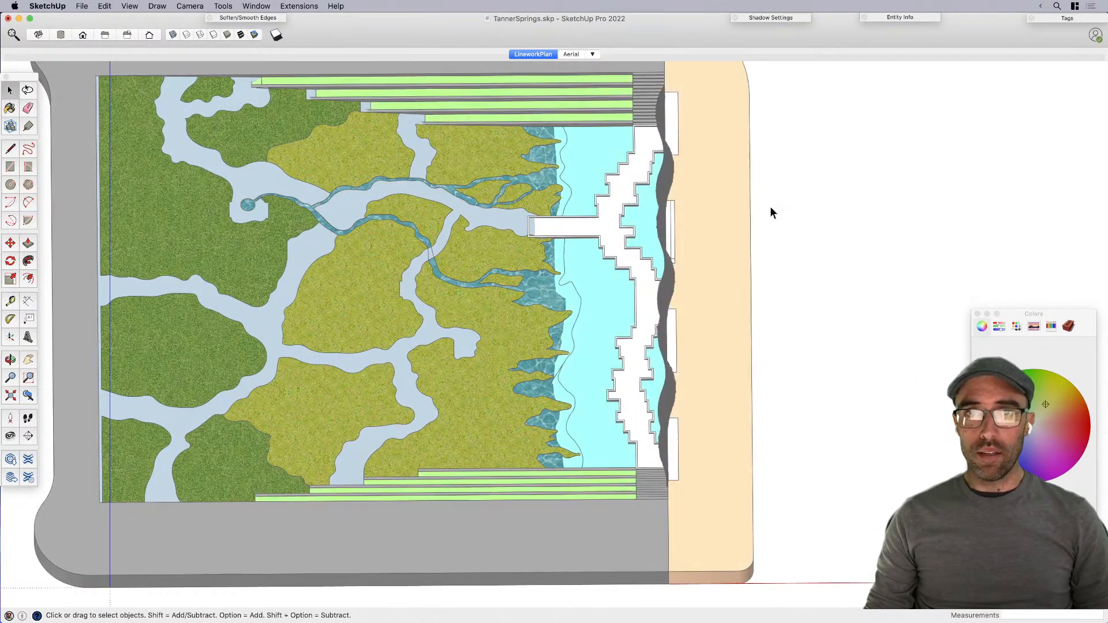
double_click(590, 151)
left_click(586, 154)
double_click(585, 154)
key("b")
key("space")
left_click(858, 226)
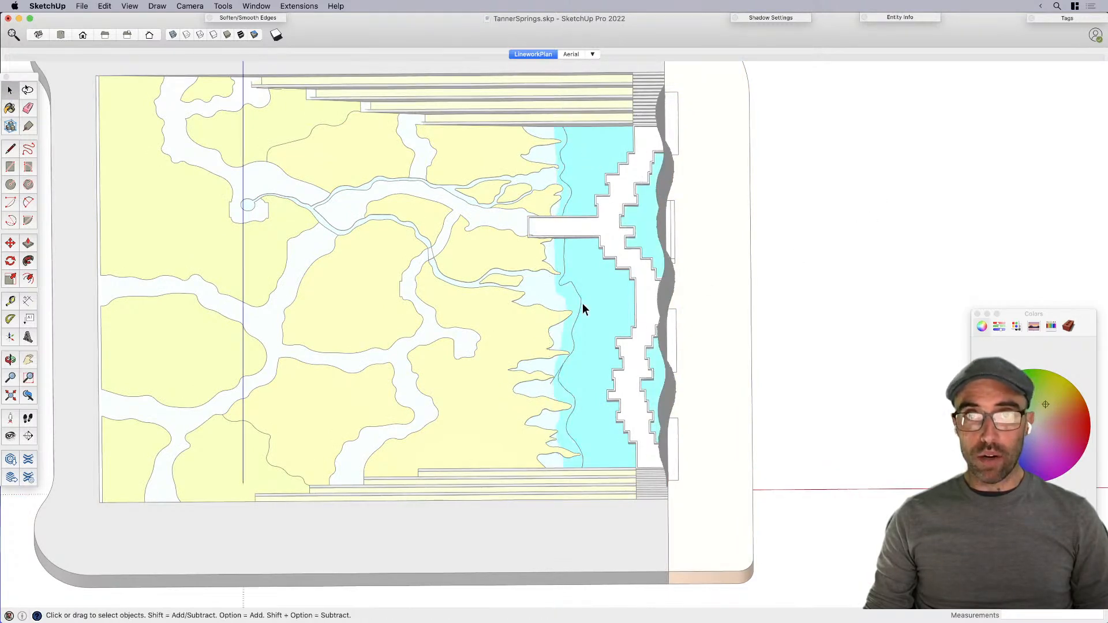
Step: Select the cyan pond water faces on both sides of the stepped boardwalk
right_click(650, 237)
key("Escape")
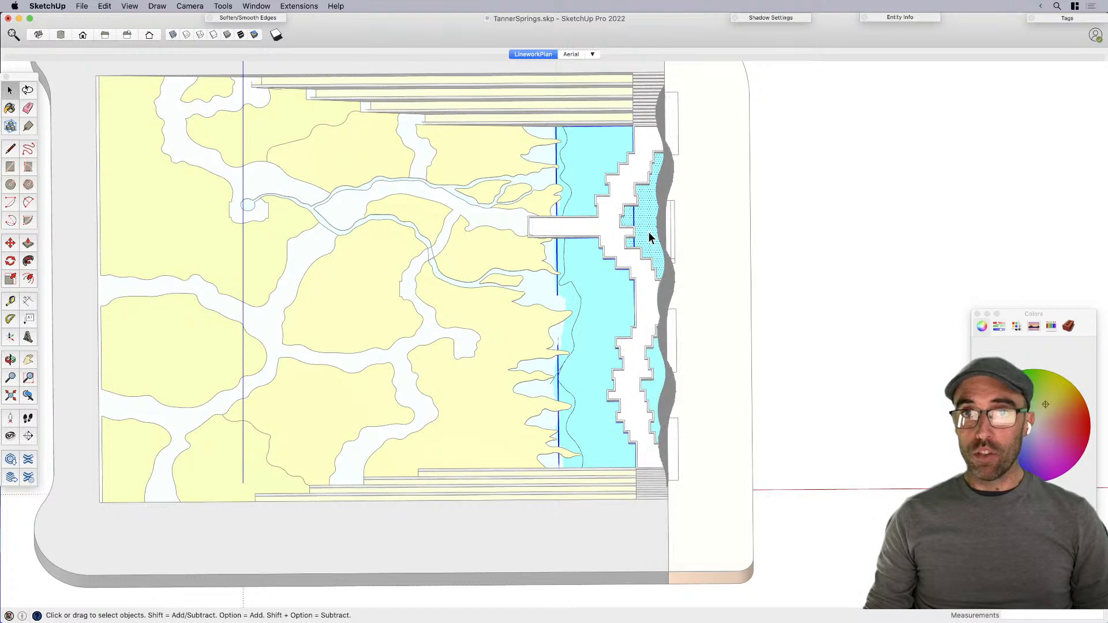
left_click(664, 371)
left_click(646, 251, "shift")
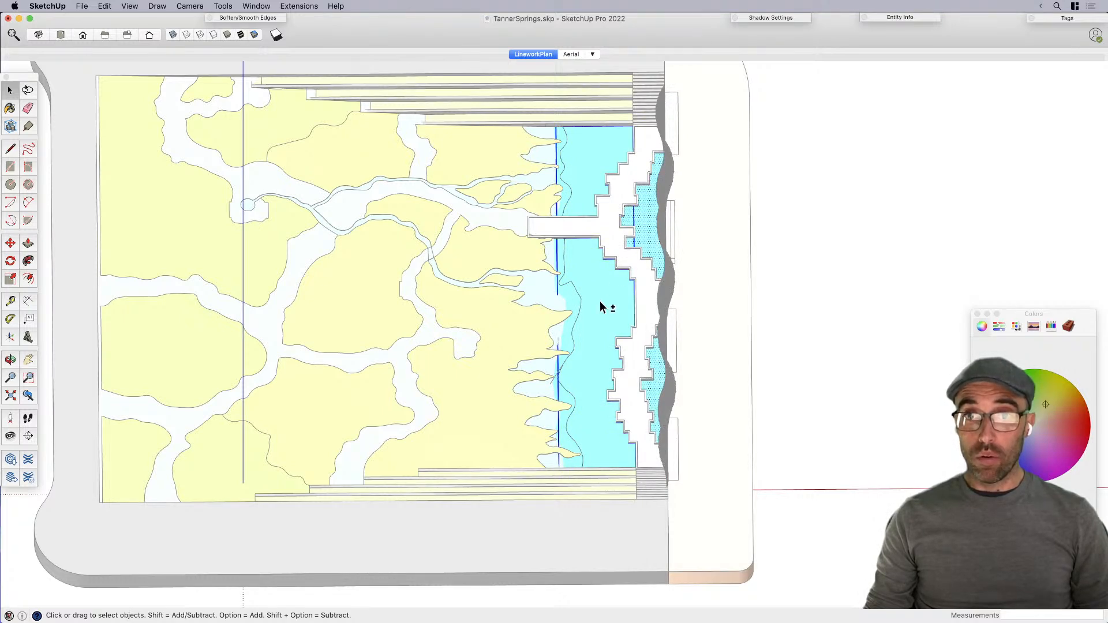
right_click(600, 302)
left_click(643, 393)
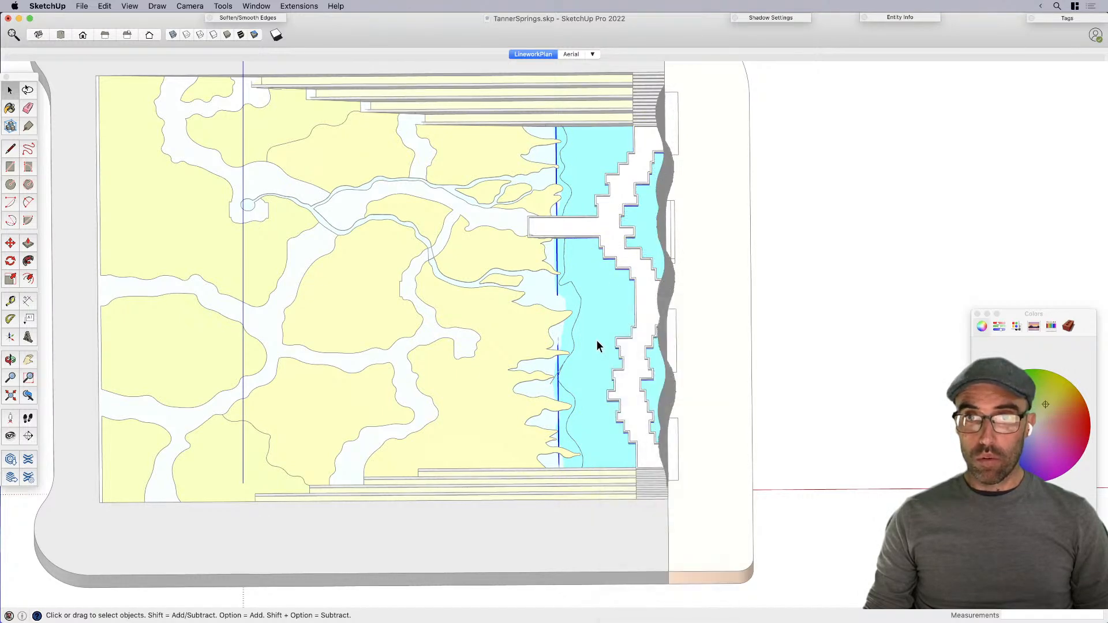
right_click(596, 345)
key("Escape")
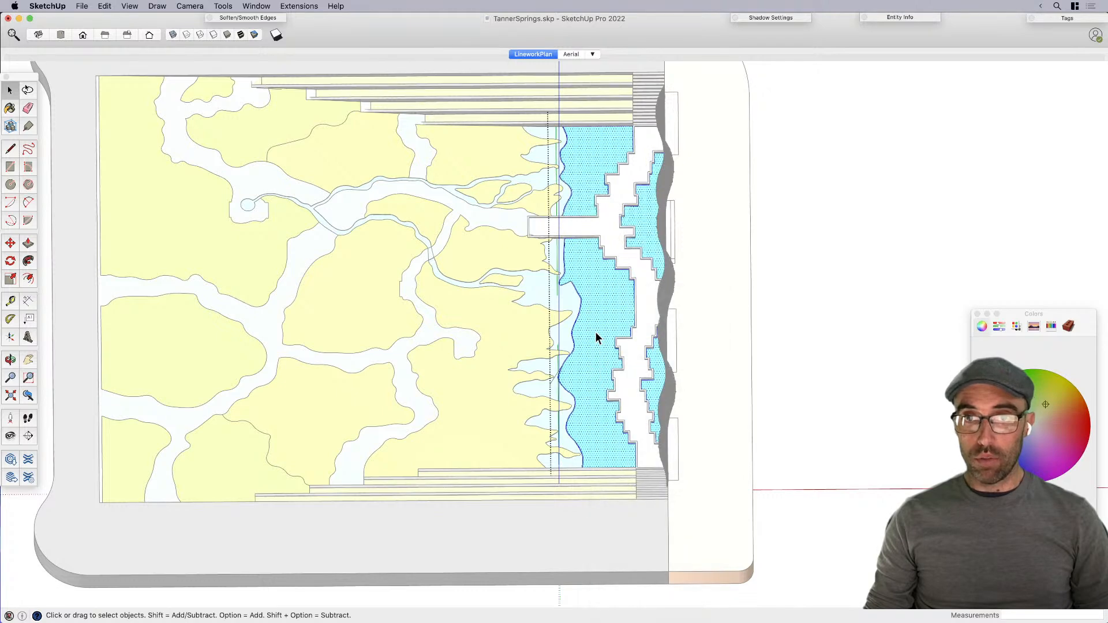
Step: Try to paint the selected pond faces with the water texture sampled from the neighbouring shoreline inlets
key("b")
left_click(603, 314)
left_click(538, 176, "super")
left_click(581, 181)
scroll(592, 231, "down", 3)
middle_click_drag(642, 377, 618, 299)
key("space")
left_click(779, 322)
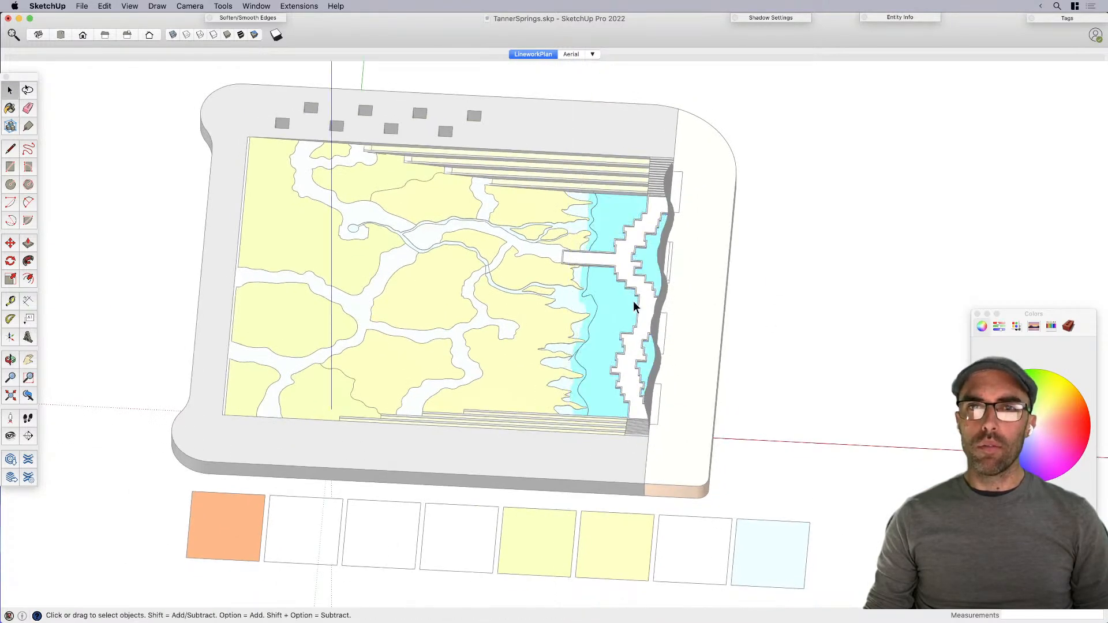
Step: Select everything inside the nested pond water group and paint it with the water texture sampled from the last swatch
scroll(634, 302, "up", 2)
left_click(847, 317)
double_click(620, 306)
double_click(619, 307)
key("super+a")
key("b")
left_click(550, 291, "super")
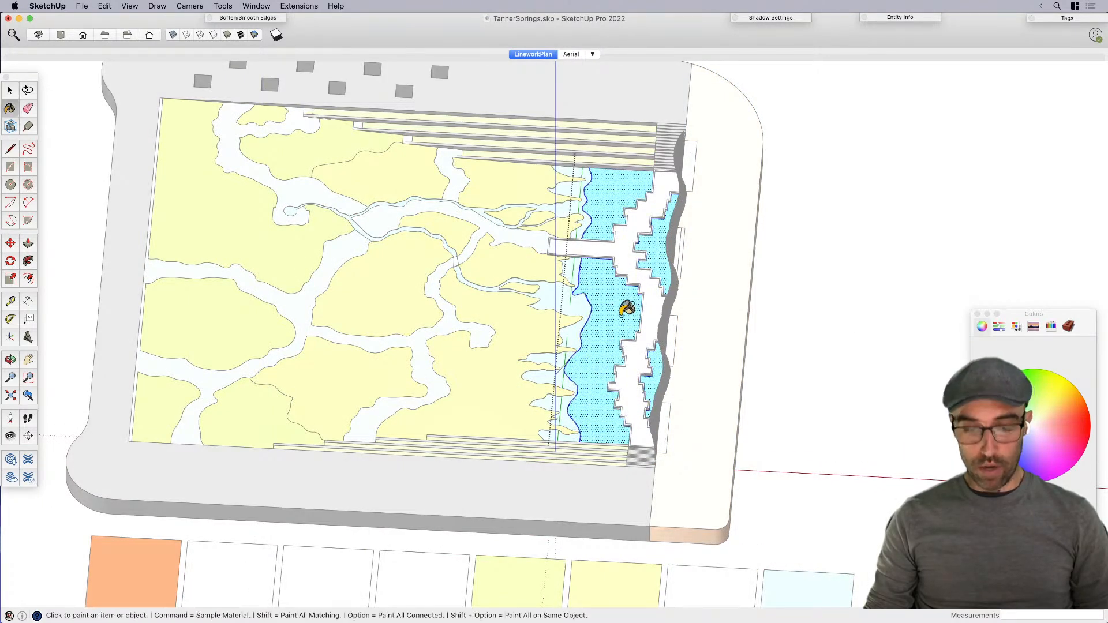
scroll(593, 279, "down", 3)
left_click(721, 491, "super")
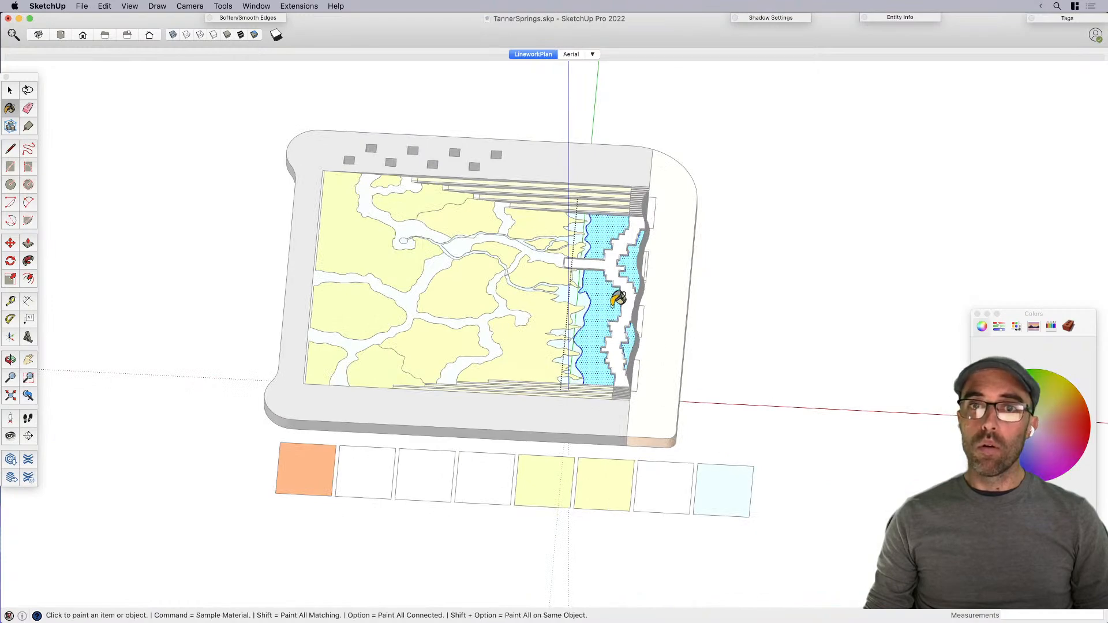
left_click(615, 297)
key("space")
Step: Examine the cyan strip where the planting group's water overlaps the pond water along the shoreline
scroll(605, 323, "up", 5)
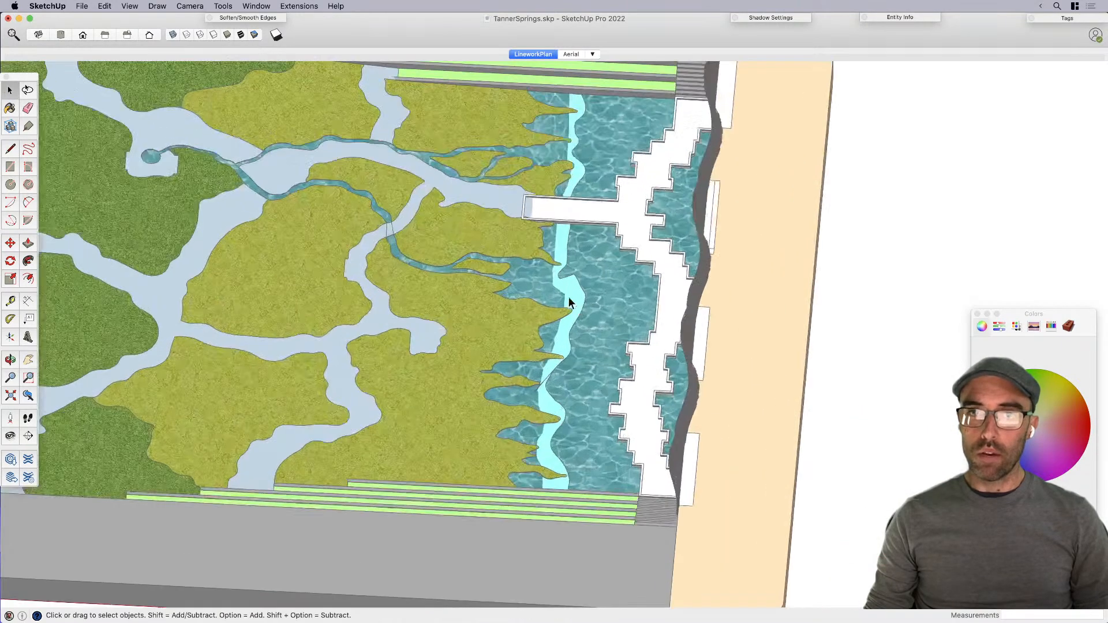
mouse_move(568, 296)
middle_mouse_down()
mouse_move(549, 323)
mouse_move(564, 293)
middle_mouse_up()
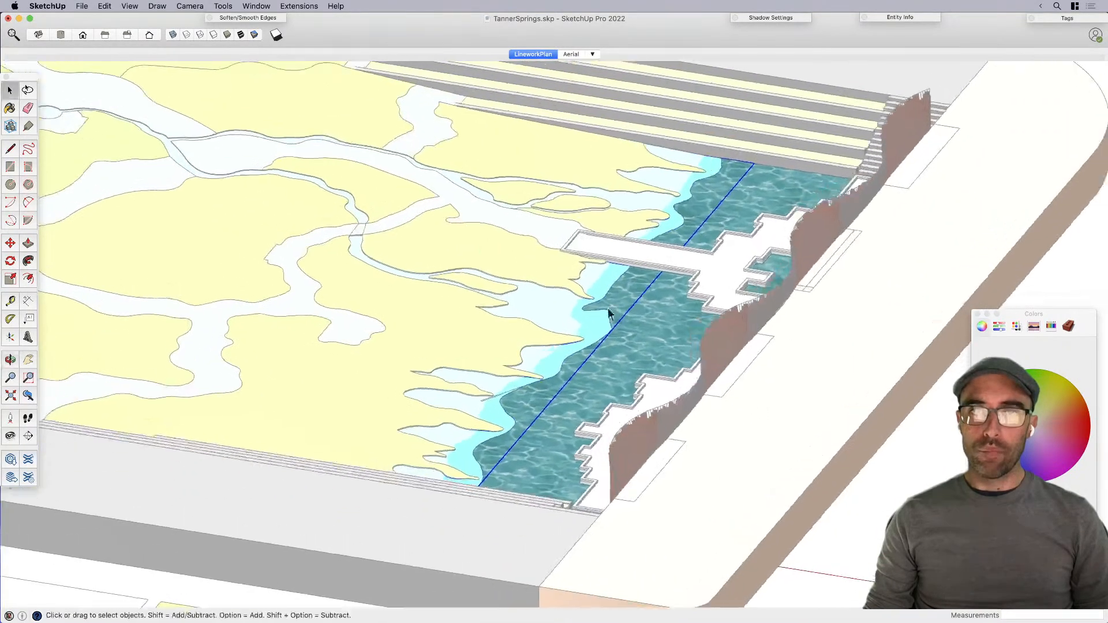
scroll(560, 323, "up", 5)
middle_click_drag(555, 339, 631, 284)
scroll(682, 311, "up", 5)
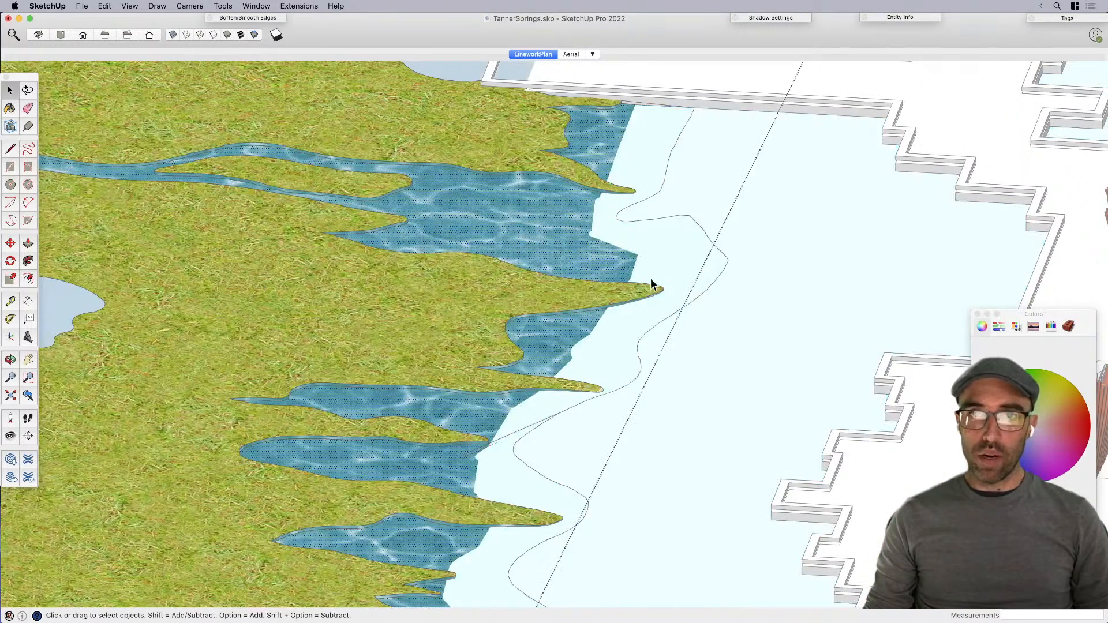
scroll(629, 283, "down", 3)
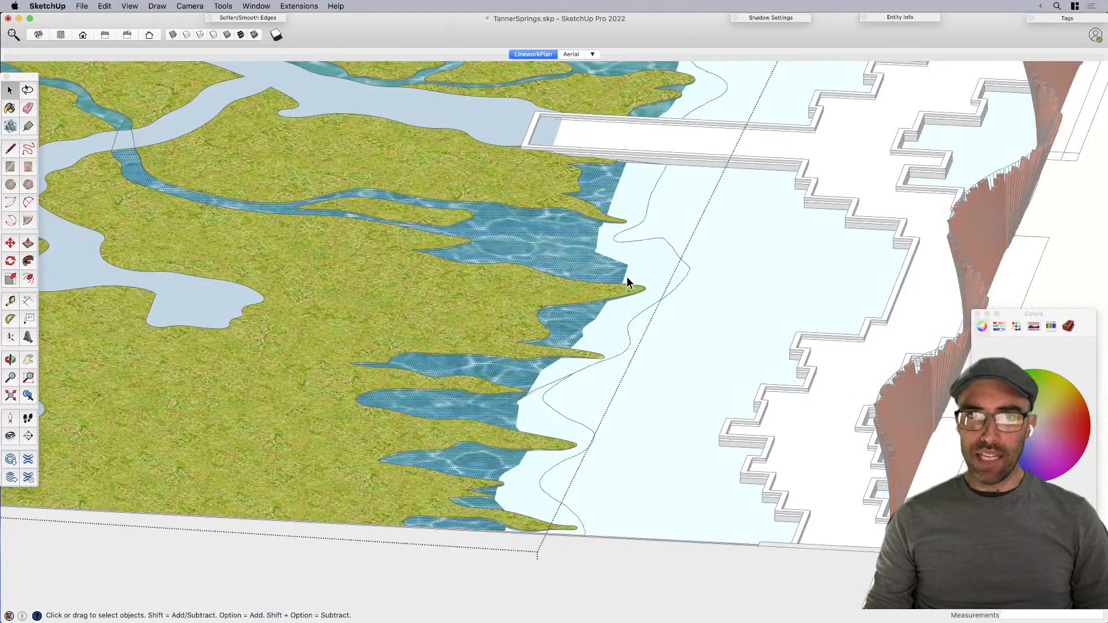
scroll(639, 283, "down", 3)
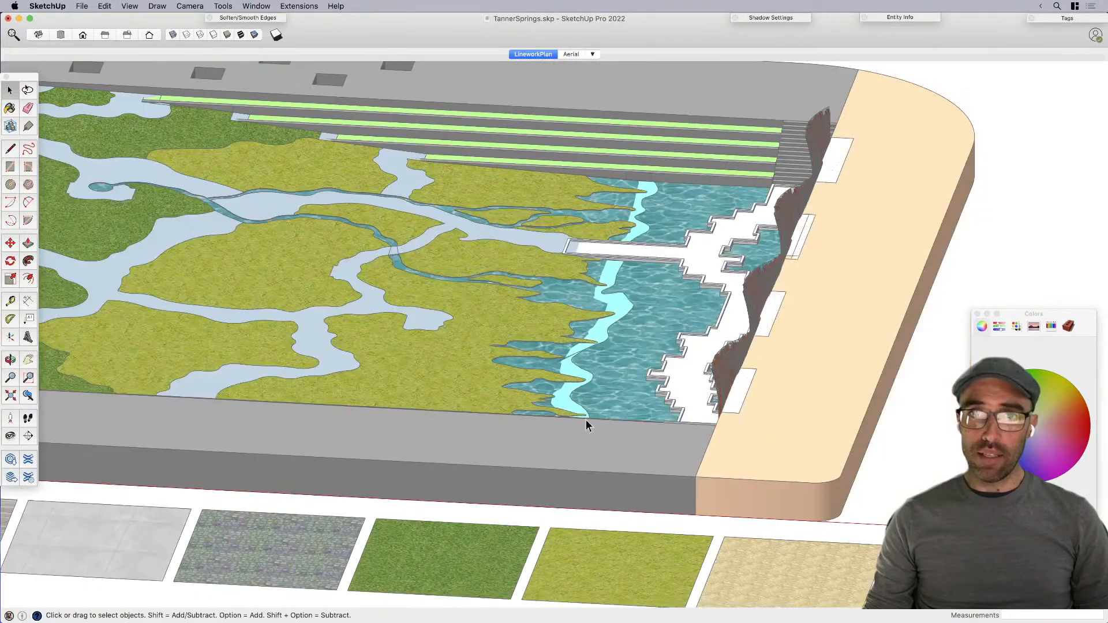
Step: Try to delete the cyan shoreline strip with the whole pond water group, and undo the deletion
scroll(593, 337, "up", 3)
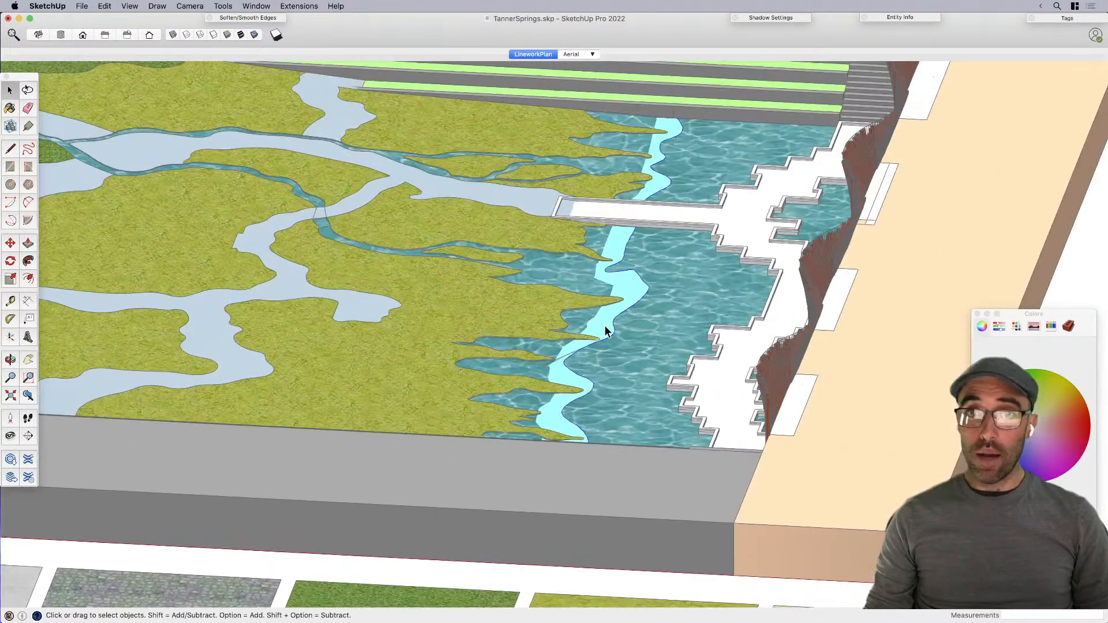
key("Delete")
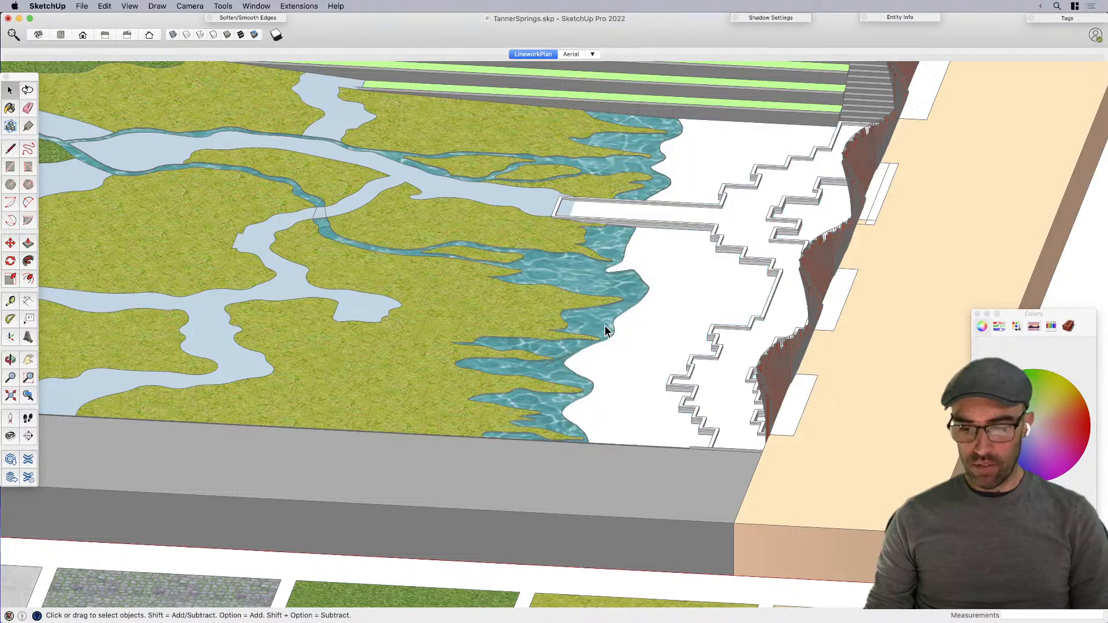
key("super+z")
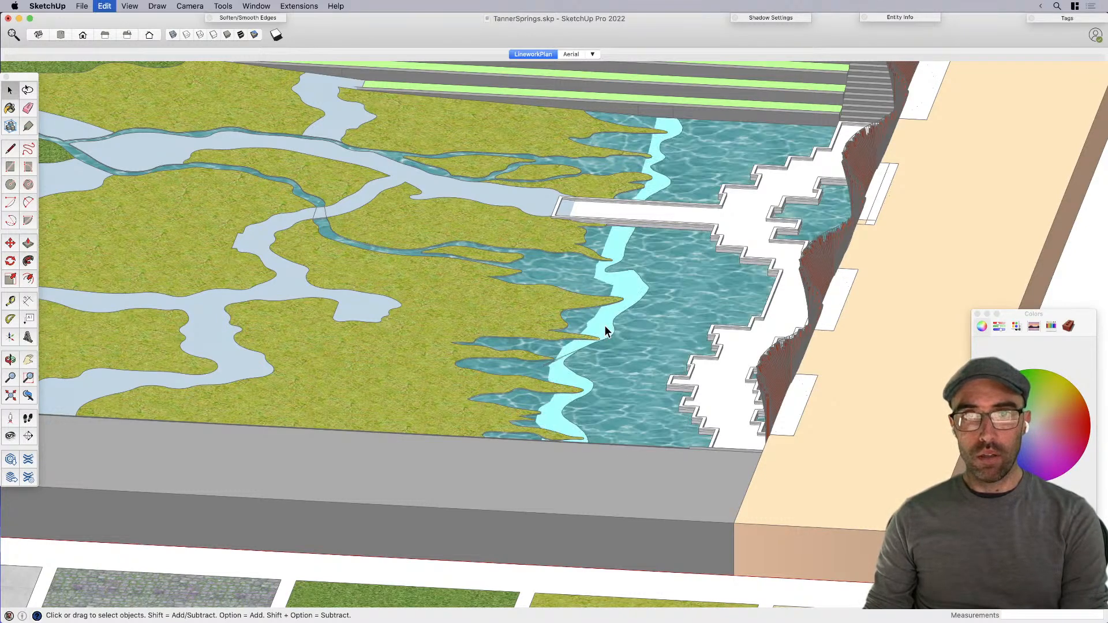
Step: Open the pond water group and delete the cyan strip along the shoreline
double_click(647, 339)
key("Delete")
scroll(576, 311, "down", 4)
scroll(580, 312, "up", 3)
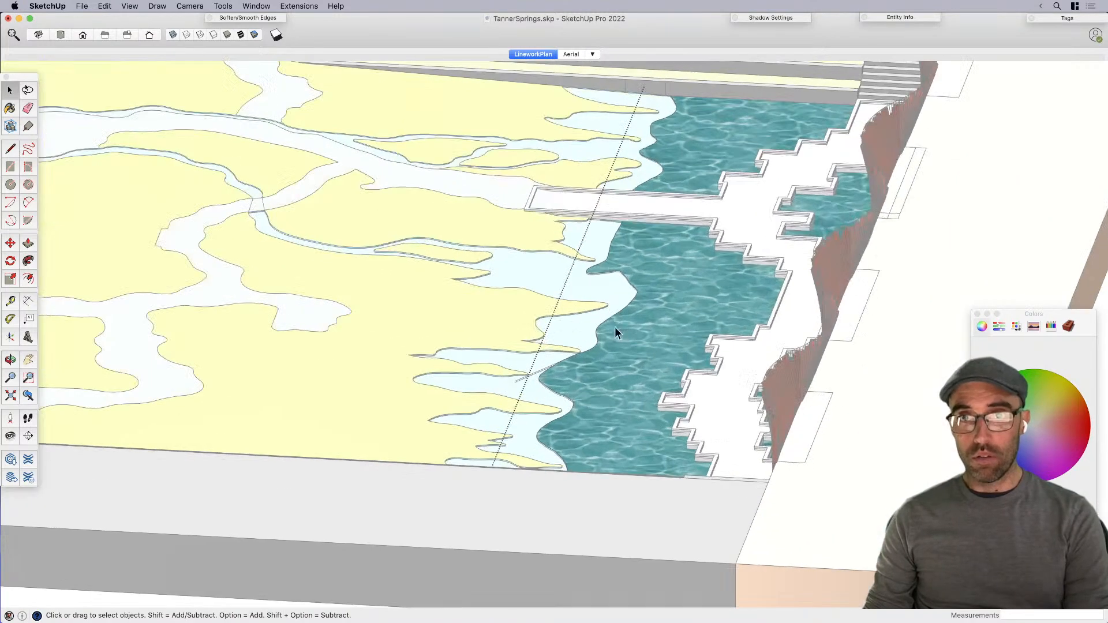
Step: Select the curved shoreline edges of the pond's water faces and hide them
double_click(623, 342, "shift")
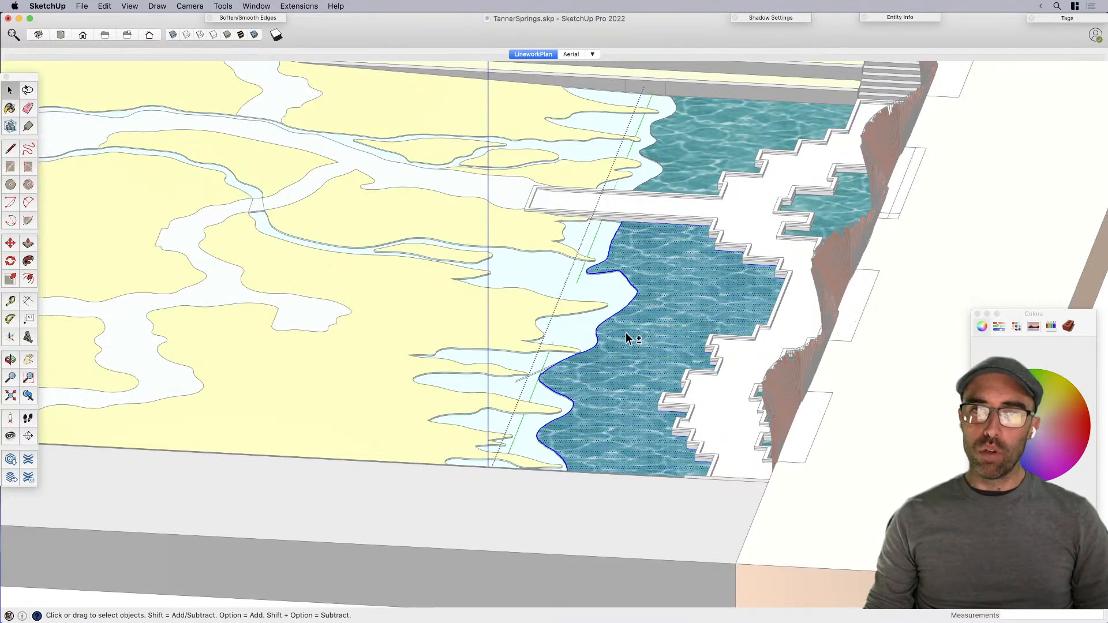
middle_click_drag(622, 271, 576, 267)
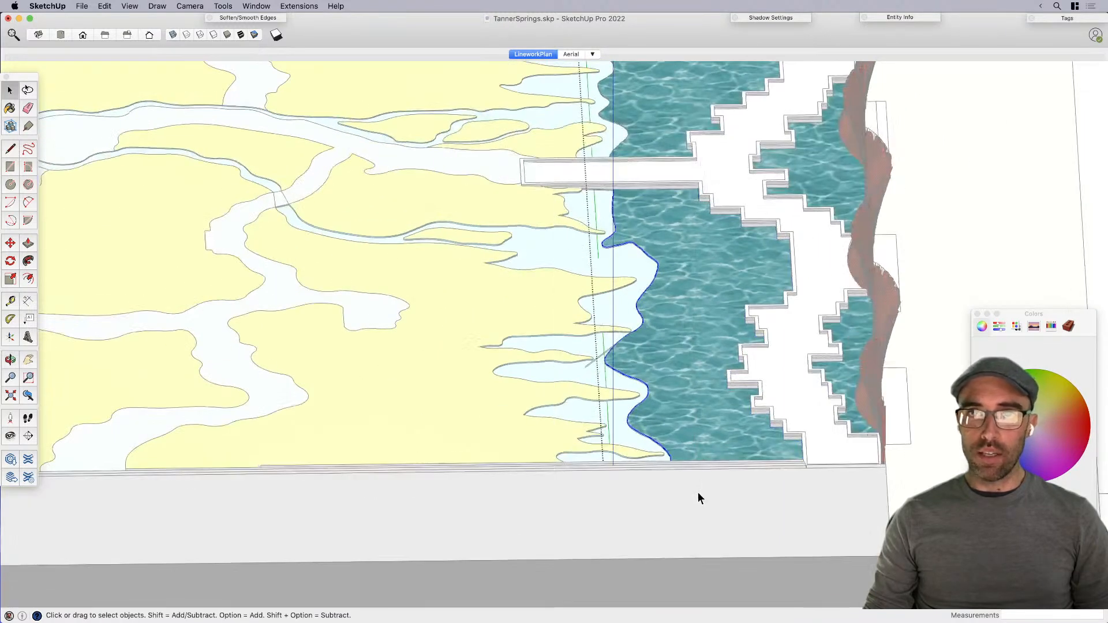
scroll(597, 510, "down", 3)
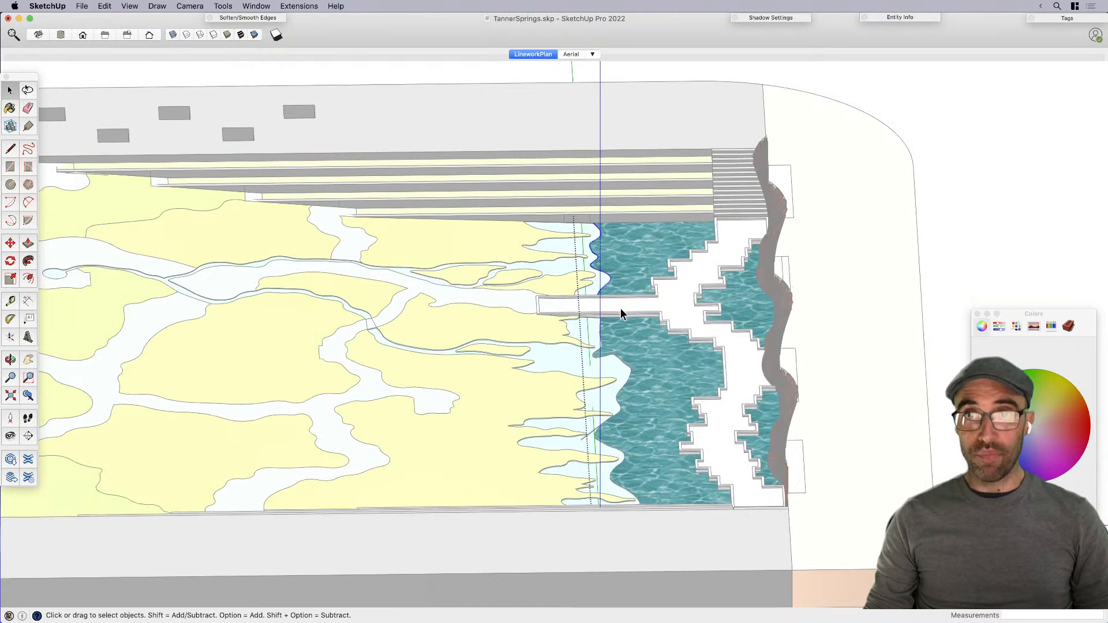
key("super+shift+a")
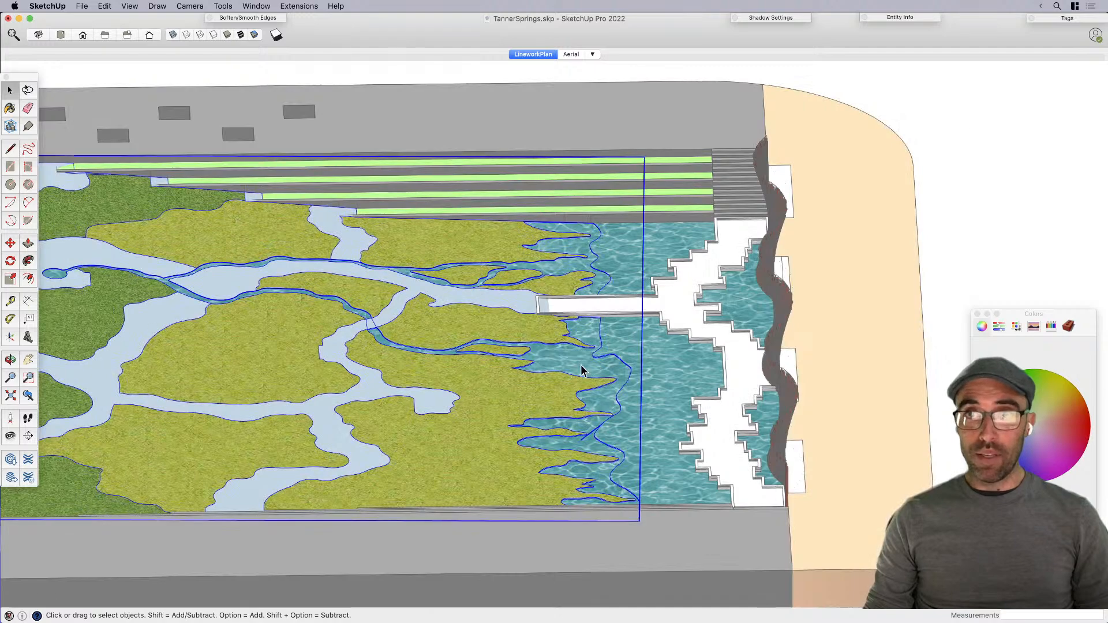
Step: Select the textured stream and inlet faces inside the planting group and gather them into their own nested group
double_click(589, 369)
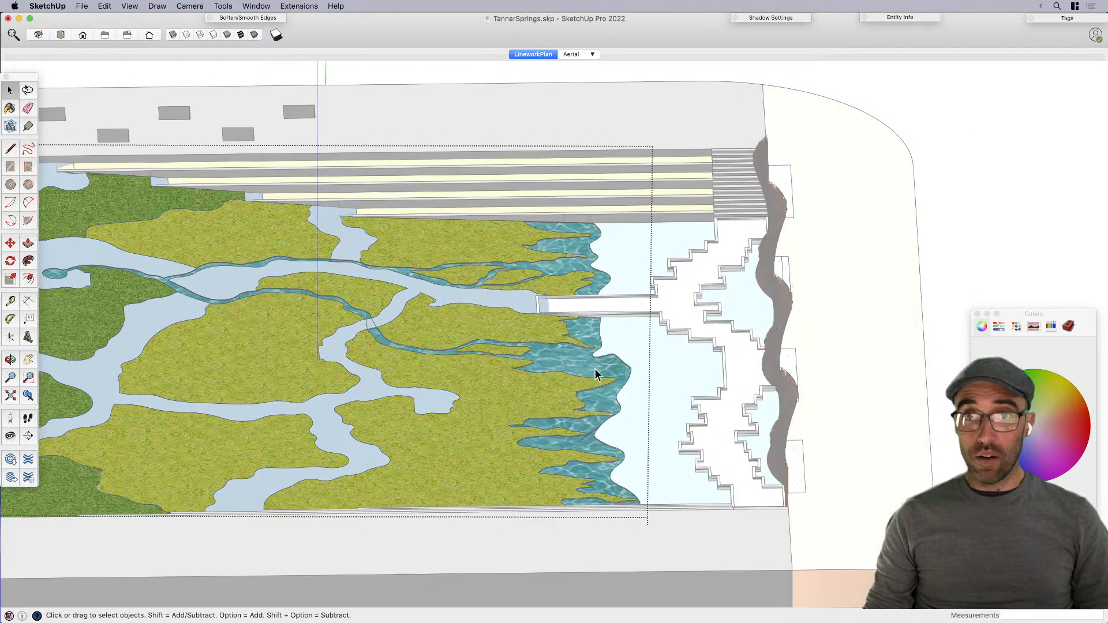
scroll(586, 230, "up", 3)
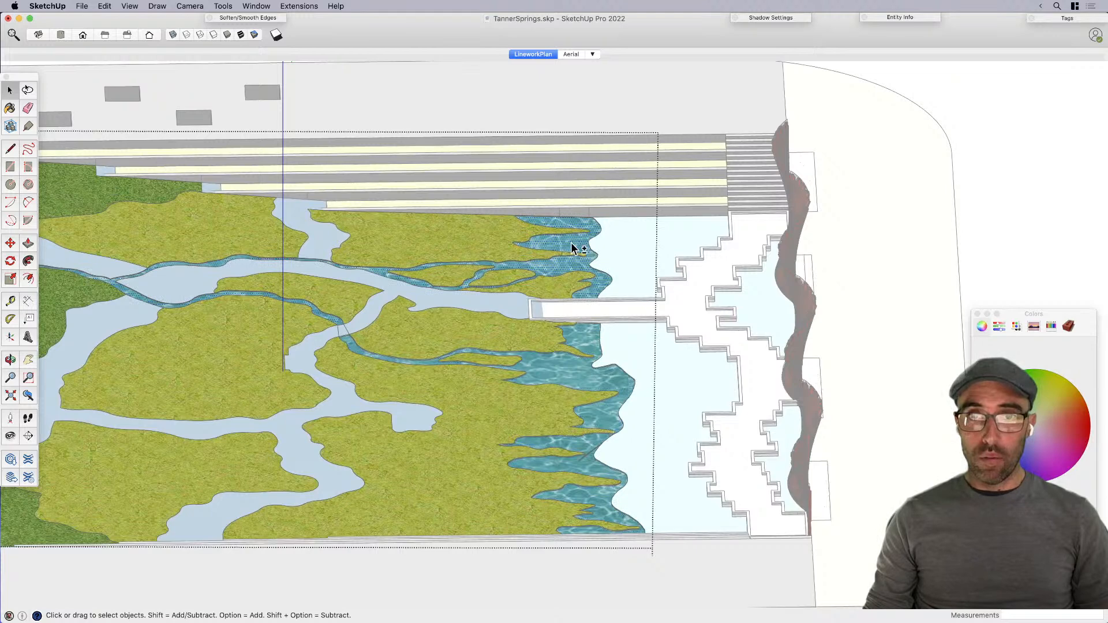
key("super+c")
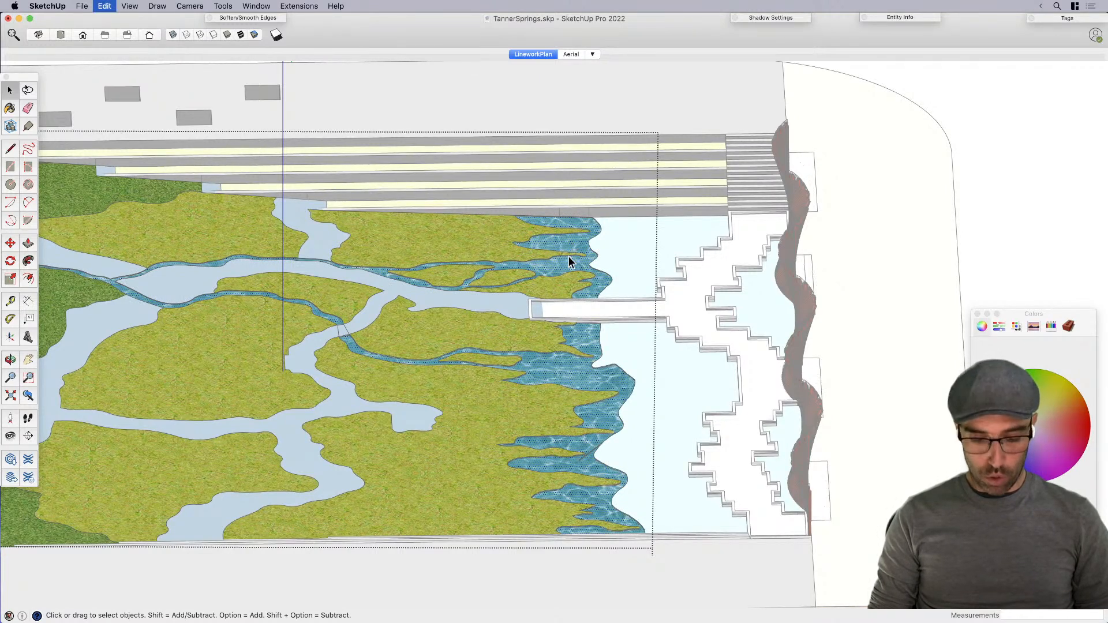
scroll(581, 276, "down", 1)
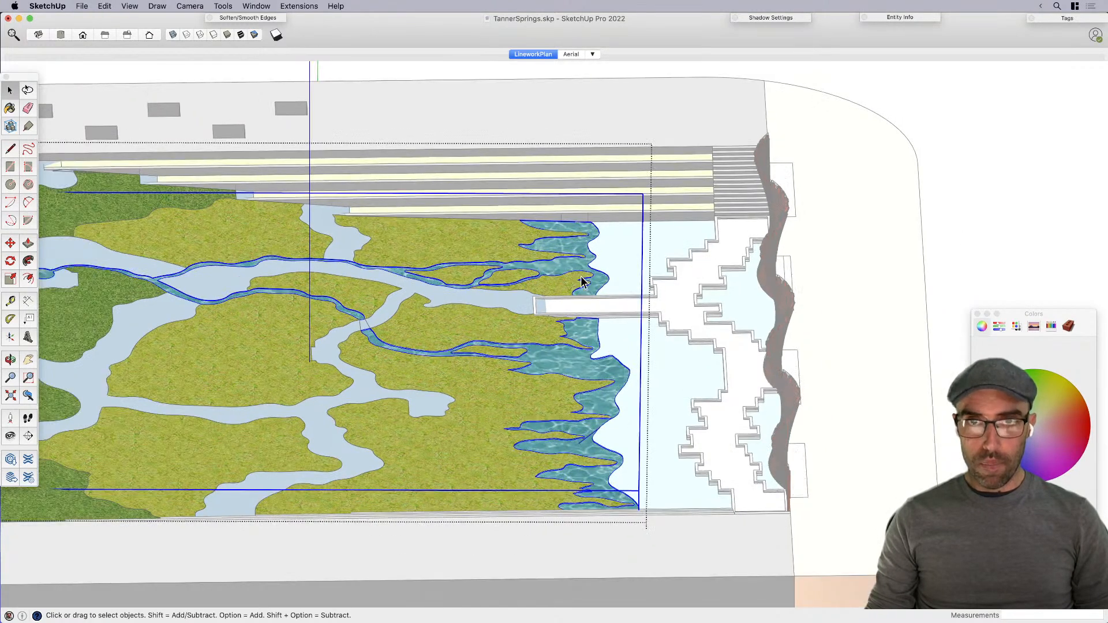
Step: Inside the nested stream water group, select the shoreline edges facing the pond and hide them
double_click(572, 266)
left_click_drag(577, 202, 656, 527)
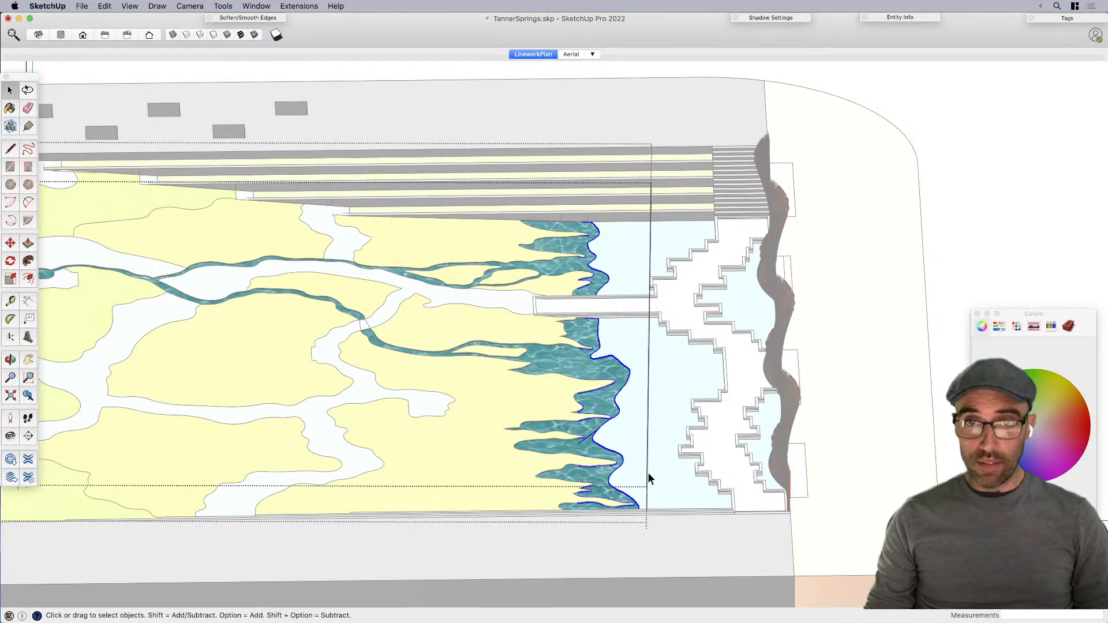
scroll(603, 289, "up", 2)
left_click(596, 281)
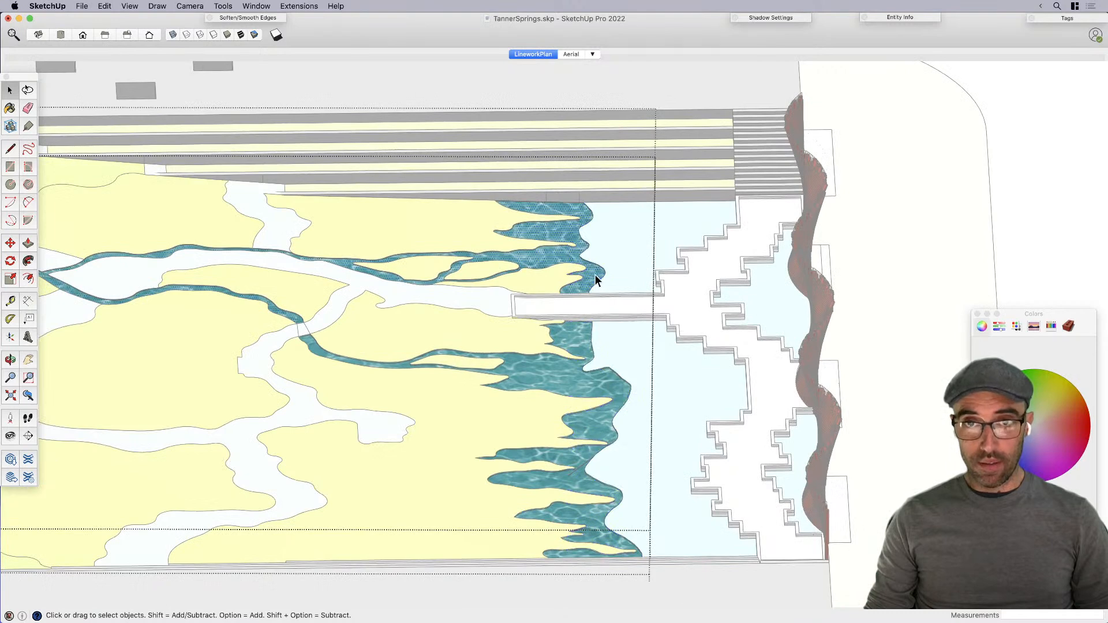
double_click(596, 281)
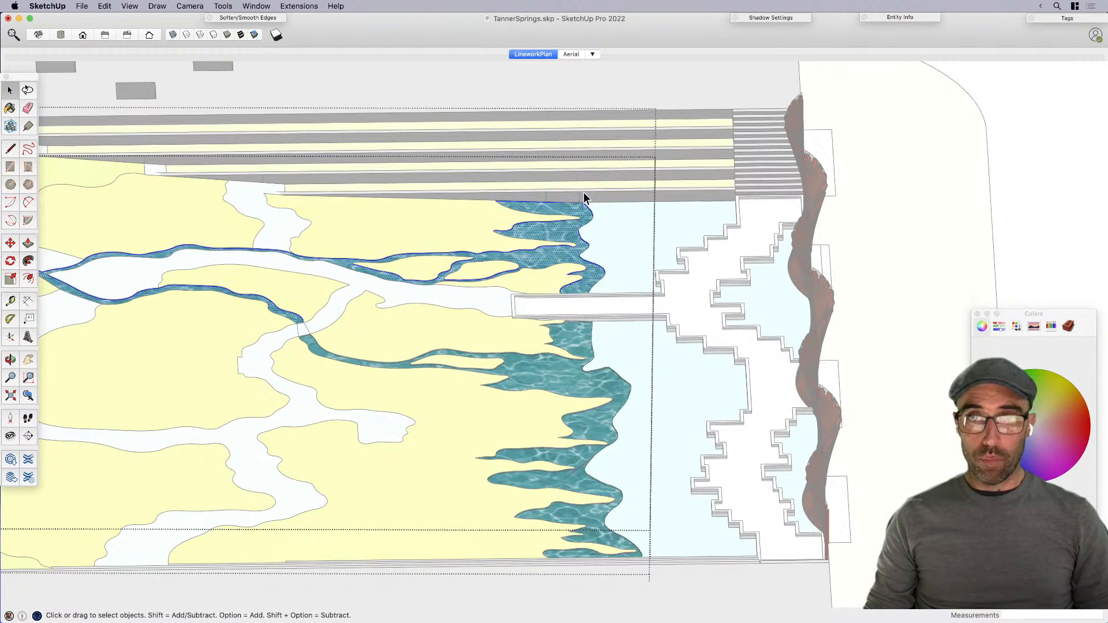
left_click_drag(575, 194, 682, 576)
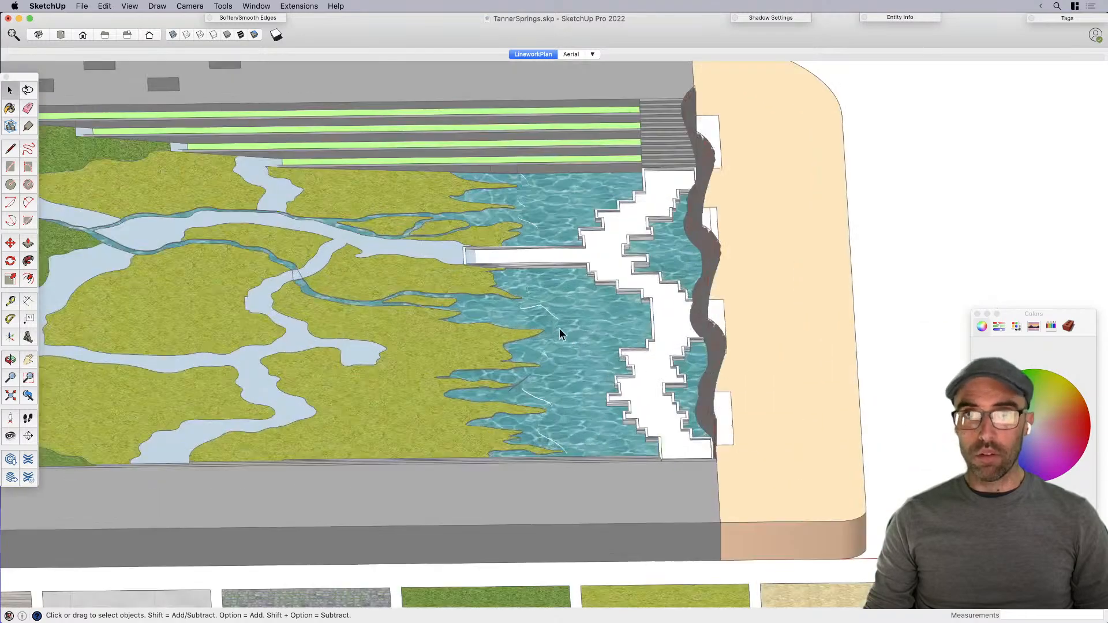
scroll(555, 329, "up", 5)
middle_click_drag(505, 315, 579, 229)
scroll(486, 318, "up", 3)
double_click(485, 316)
double_click(481, 309)
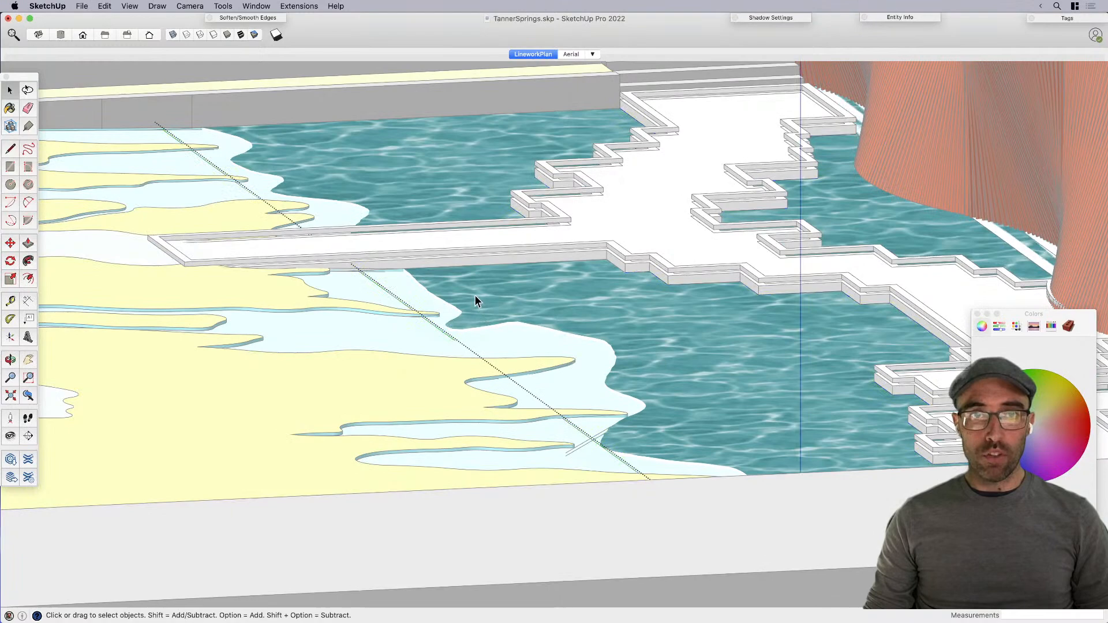
scroll(474, 296, "down", 5)
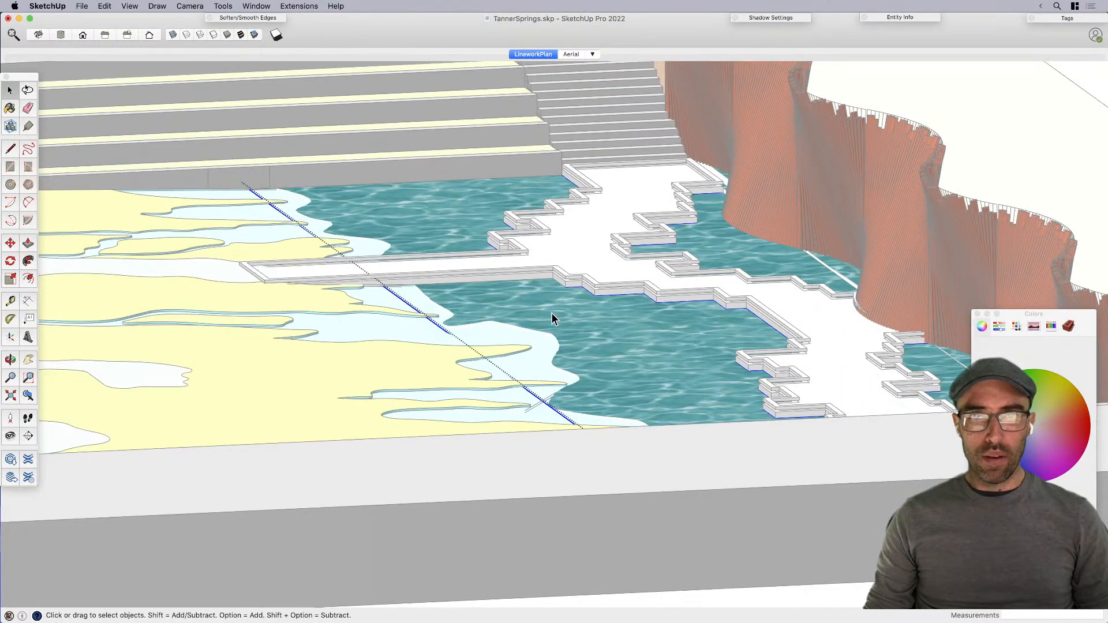
scroll(531, 317, "up", 4)
scroll(680, 292, "up", 2)
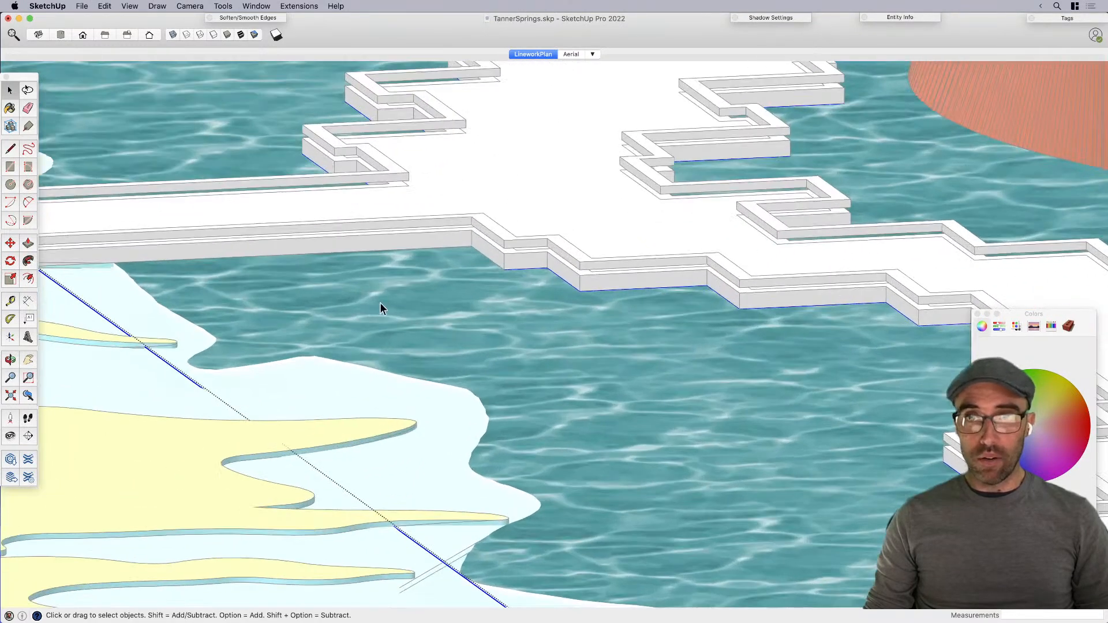
key("m")
left_click(465, 248)
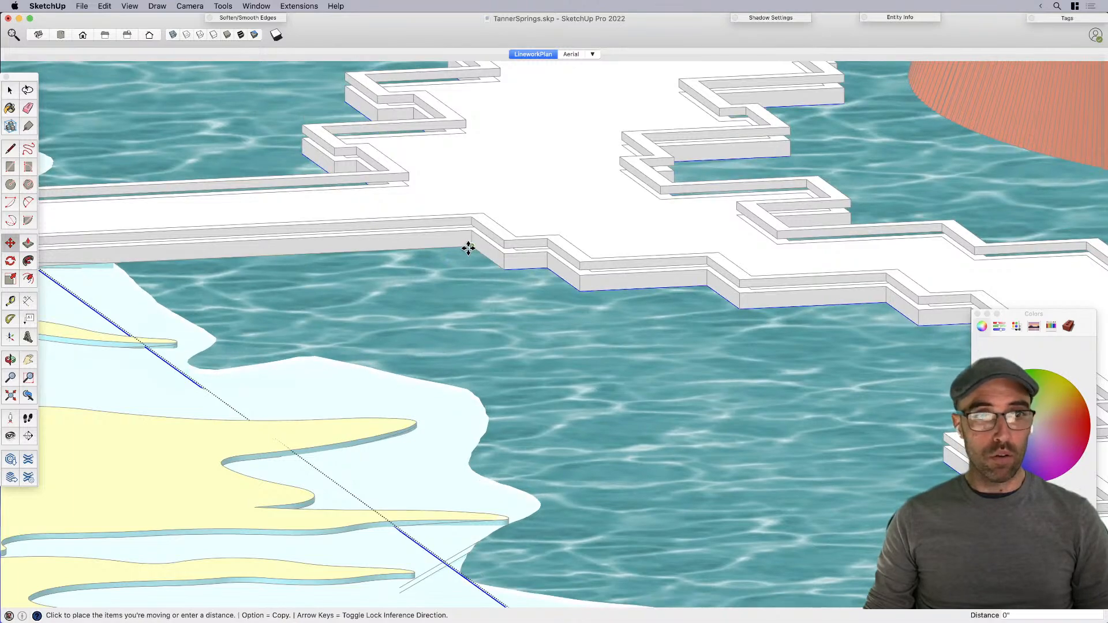
key("space")
scroll(243, 386, "down", 10)
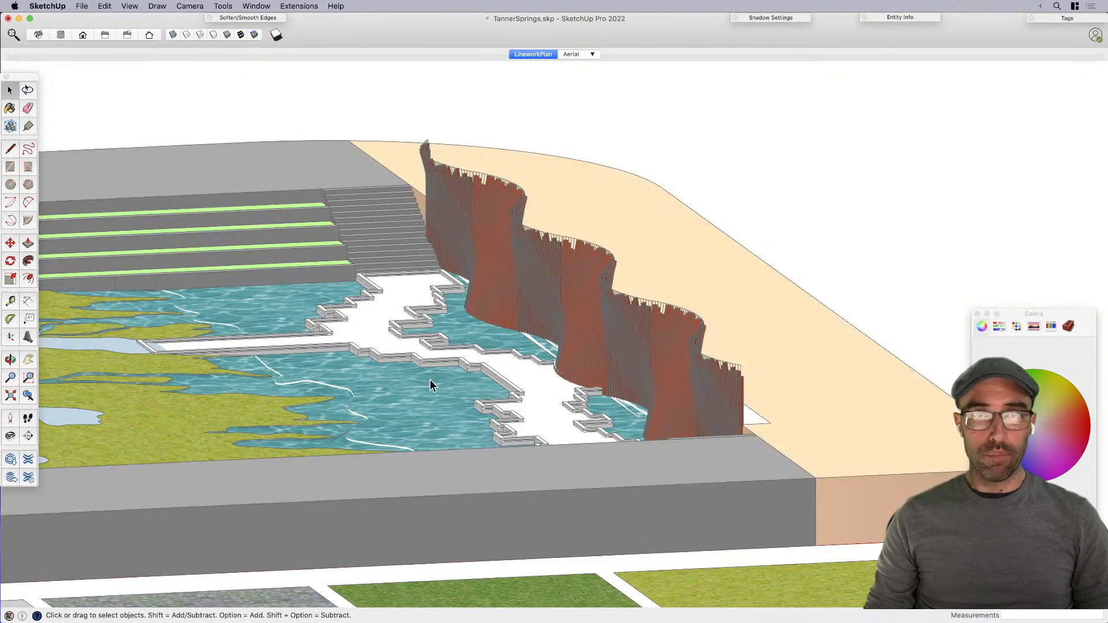
Step: Raise the planting group slightly so its stream water covers the white slivers along the pond shoreline
middle_click_drag(429, 379, 316, 404)
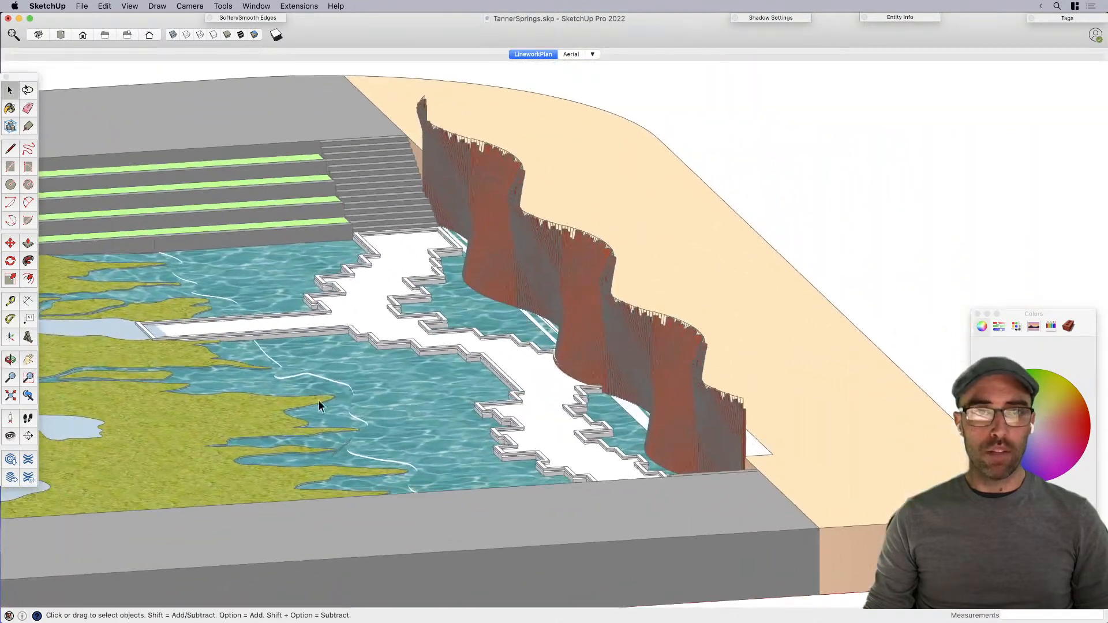
key("m")
scroll(322, 390, "up", 10)
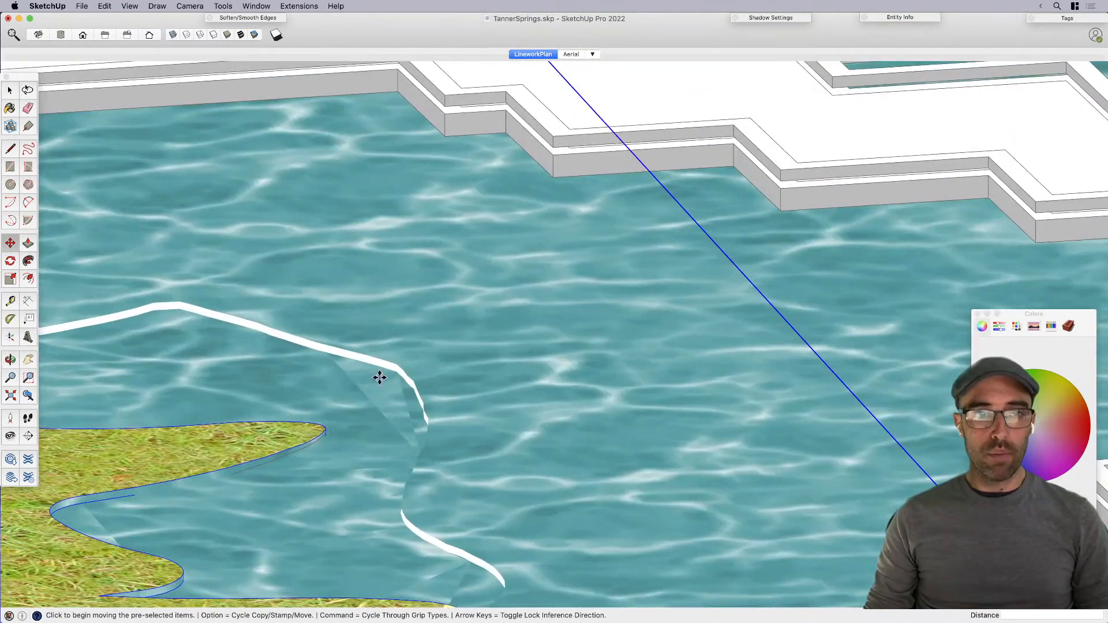
left_click(379, 378)
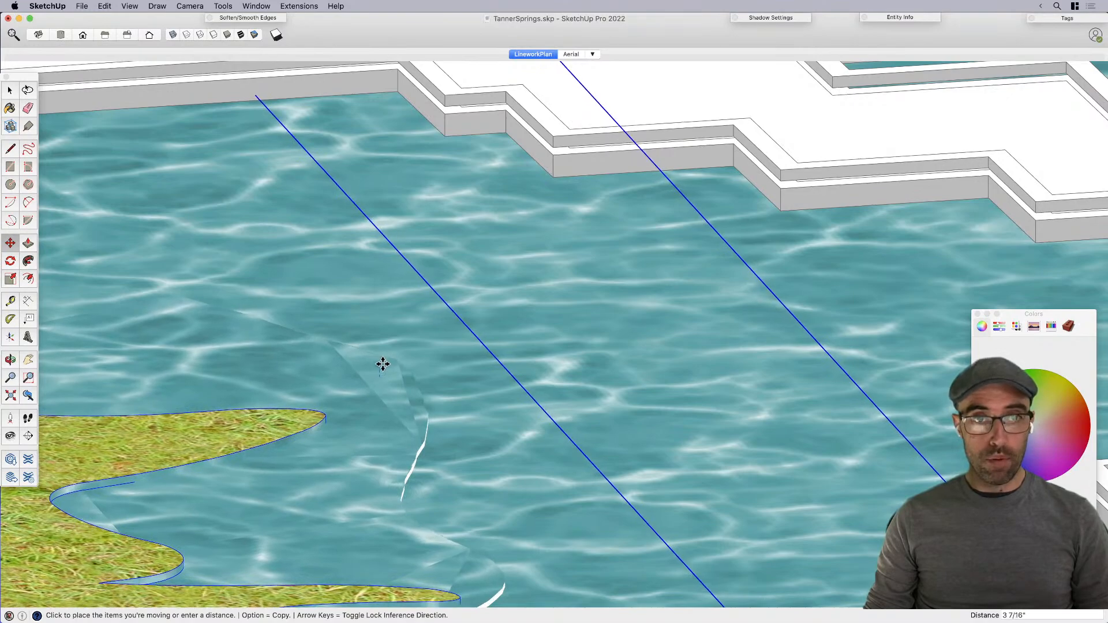
scroll(382, 365, "down", 3)
key("Escape")
key("space")
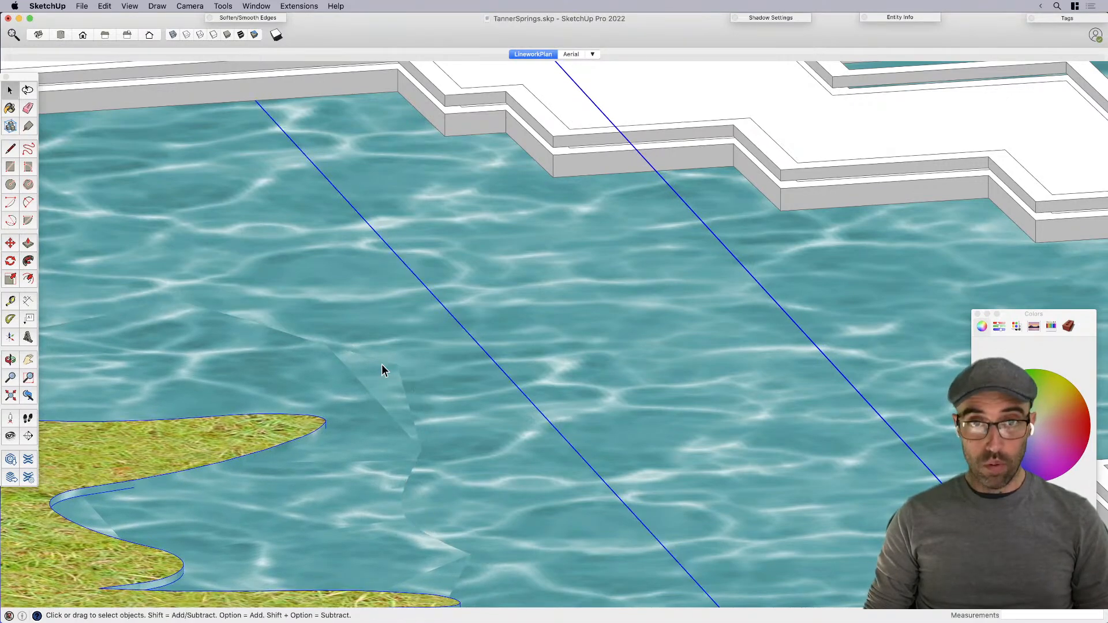
Step: Inside the pond water group, push/pull the water faces beside the wavy wall by 1" to close the white gaps
scroll(436, 379, "down", 5)
scroll(435, 379, "down", 10)
middle_click_drag(524, 316, 680, 318)
scroll(686, 346, "up", 8)
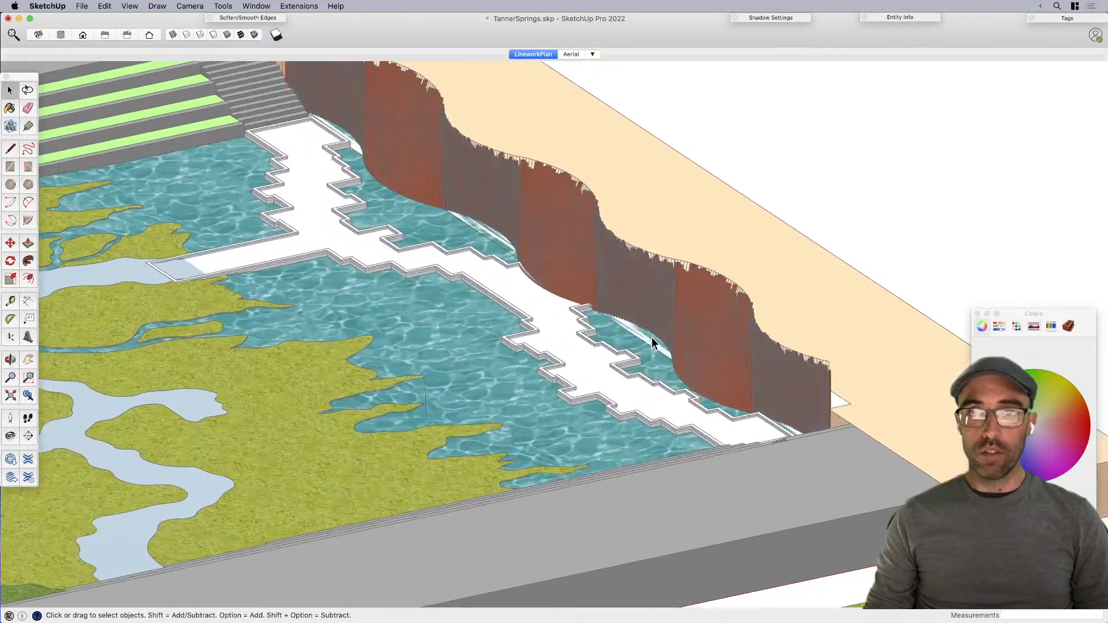
scroll(648, 358, "up", 5)
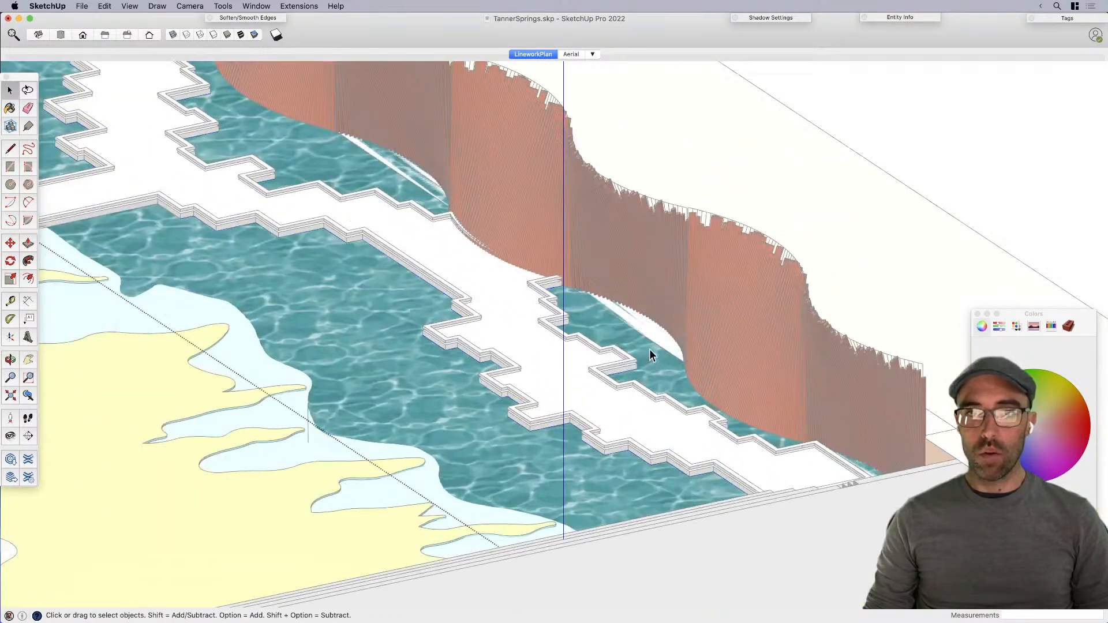
scroll(652, 368, "up", 3)
key("p")
left_click(650, 368)
left_click(633, 354)
type("1")
key("Return")
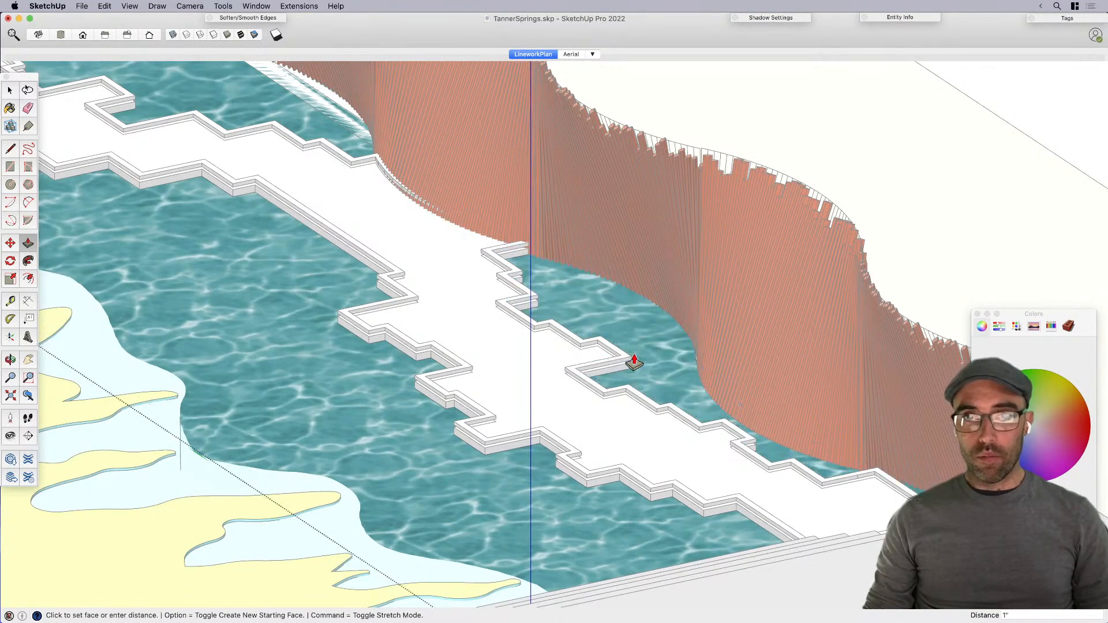
left_click(354, 149)
key("space")
scroll(652, 358, "down", 8)
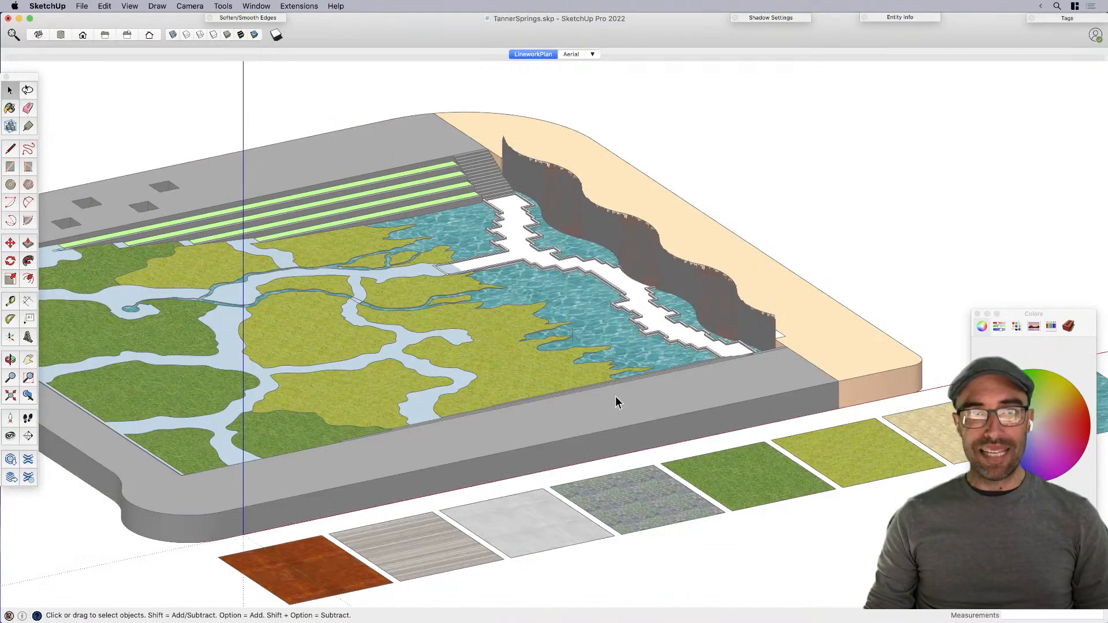
Step: Switch the camera to perspective projection
scroll(616, 398, "up", 10)
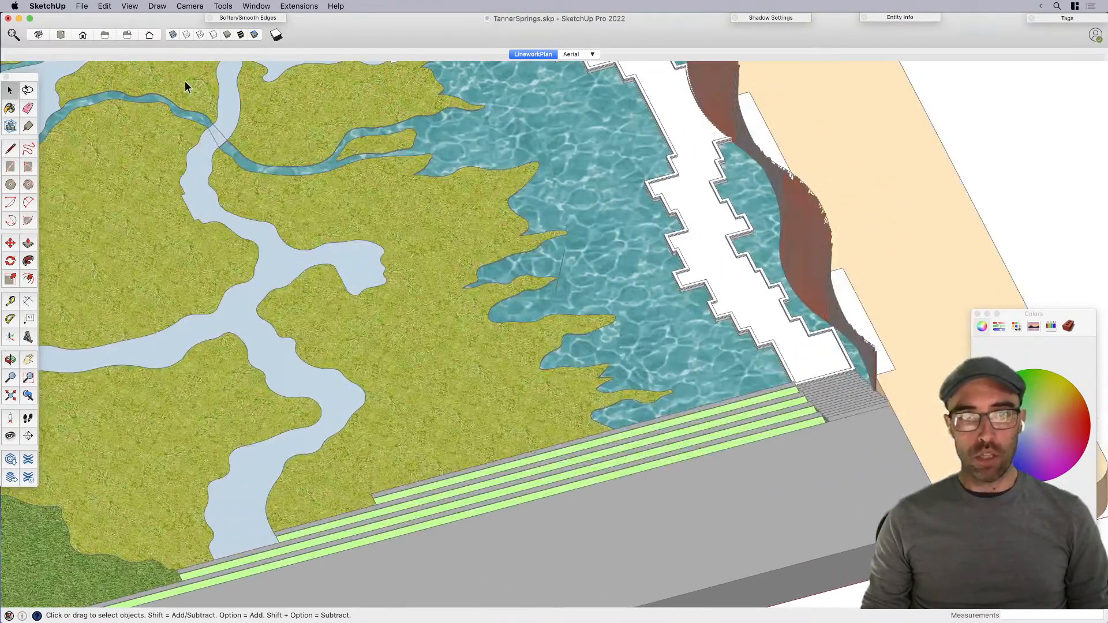
left_click(189, 7)
left_click(203, 66)
middle_click_drag(468, 340, 641, 353)
Step: Open the stepped terrace group and paint its four bright green planting strips with the dark green grass texture
scroll(766, 304, "up", 4)
scroll(455, 290, "down", 3)
scroll(772, 331, "up", 4)
double_click(772, 329)
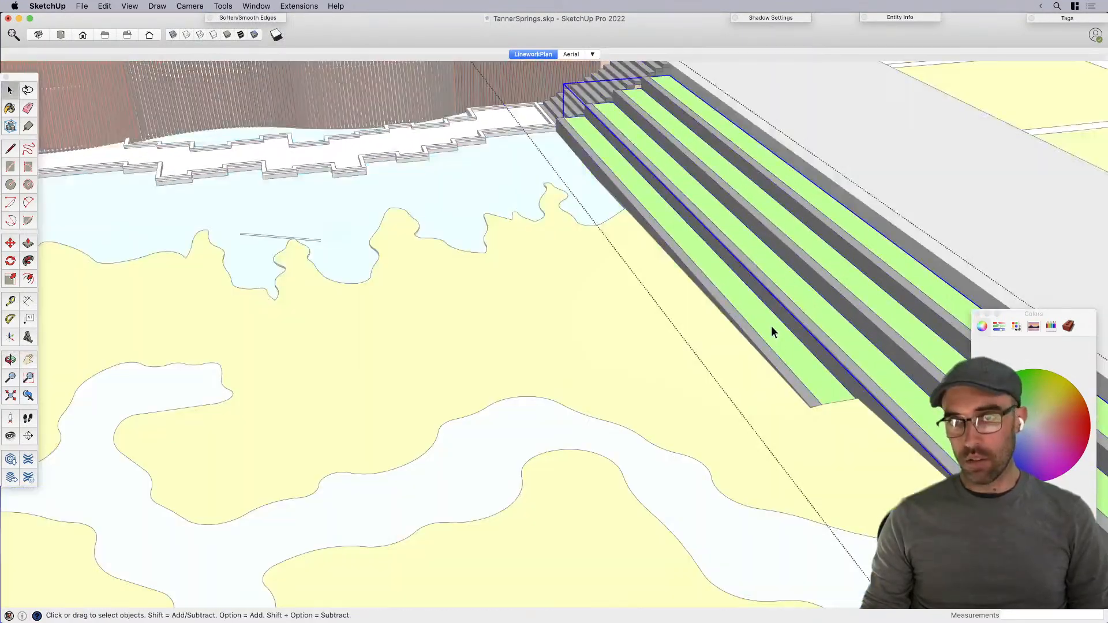
double_click(770, 326)
left_click(769, 333)
scroll(767, 329, "down", 5)
key("b")
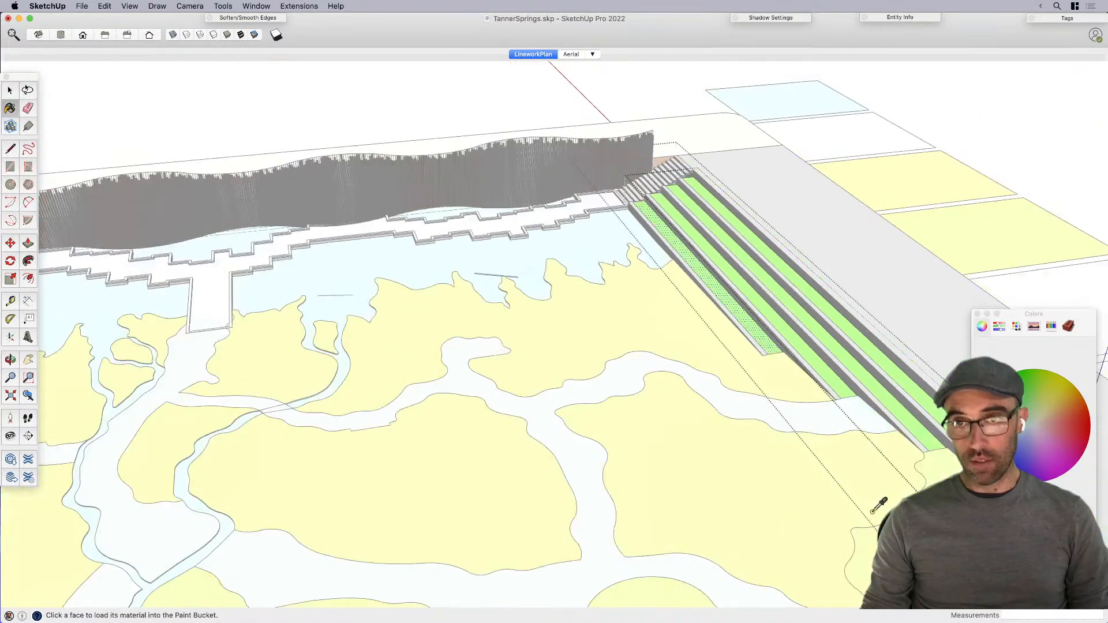
scroll(811, 345, "up", 1)
left_click(766, 338)
left_click(794, 332)
left_click(816, 307)
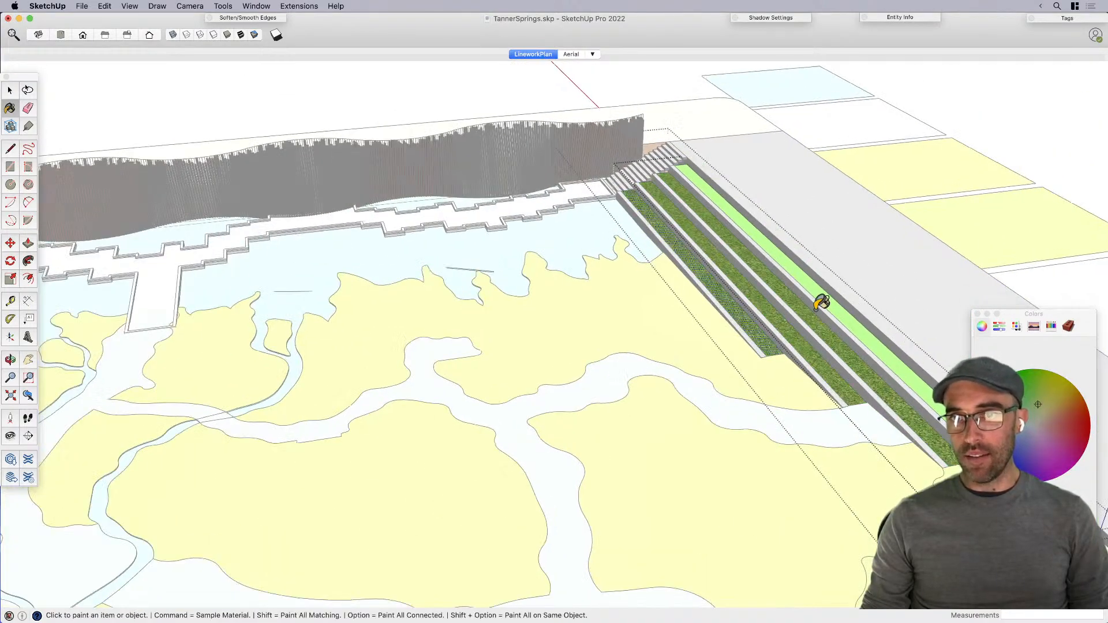
left_click(827, 291)
left_click(976, 315)
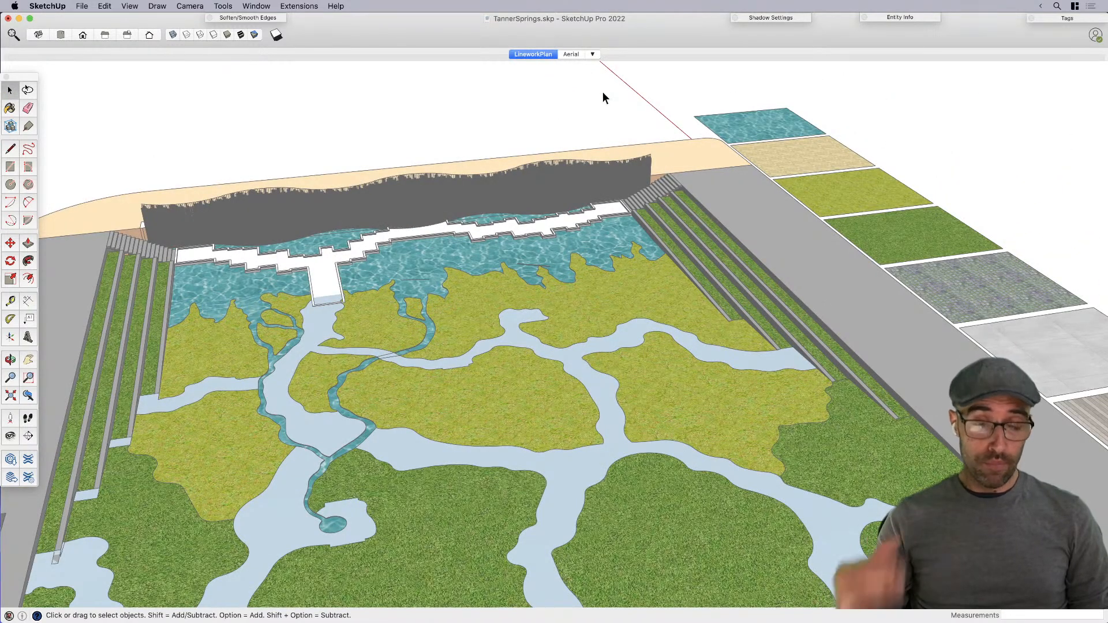
Step: Open the tan surface behind the wavy wall and paint it with the wood plank texture
key("h")
left_click_drag(707, 394, 529, 368)
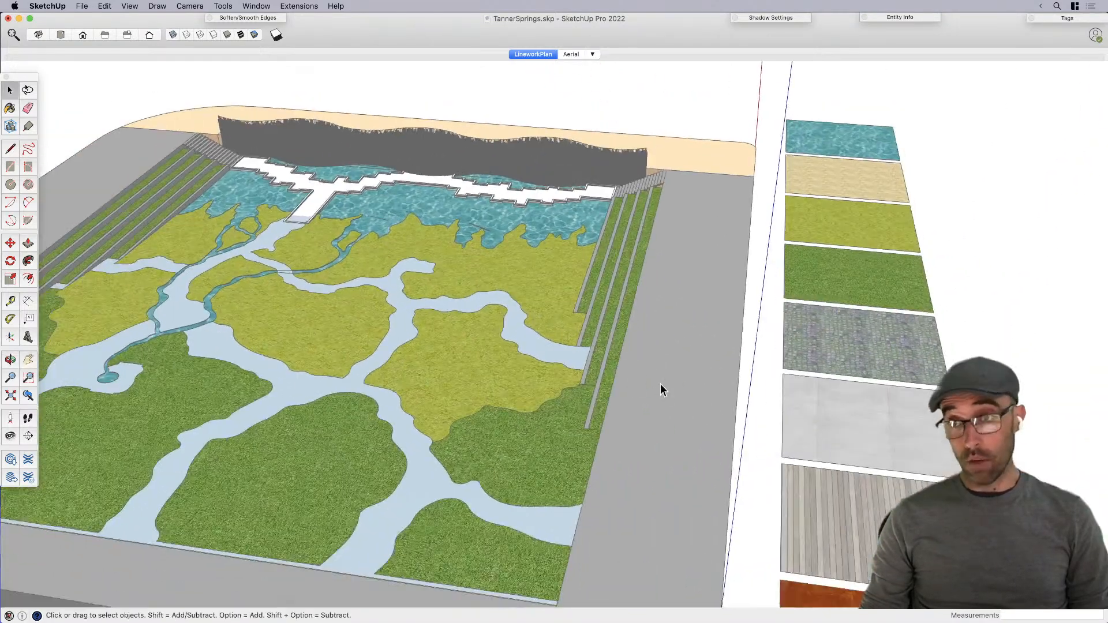
key("b")
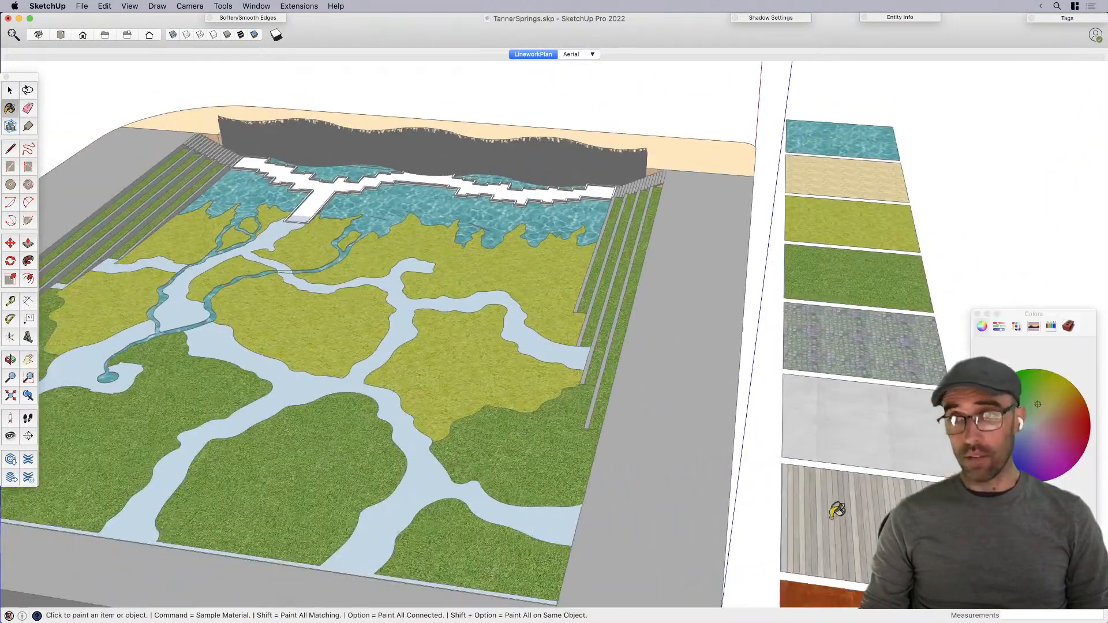
key("space")
double_click(683, 155)
left_click(684, 152)
key("super+a")
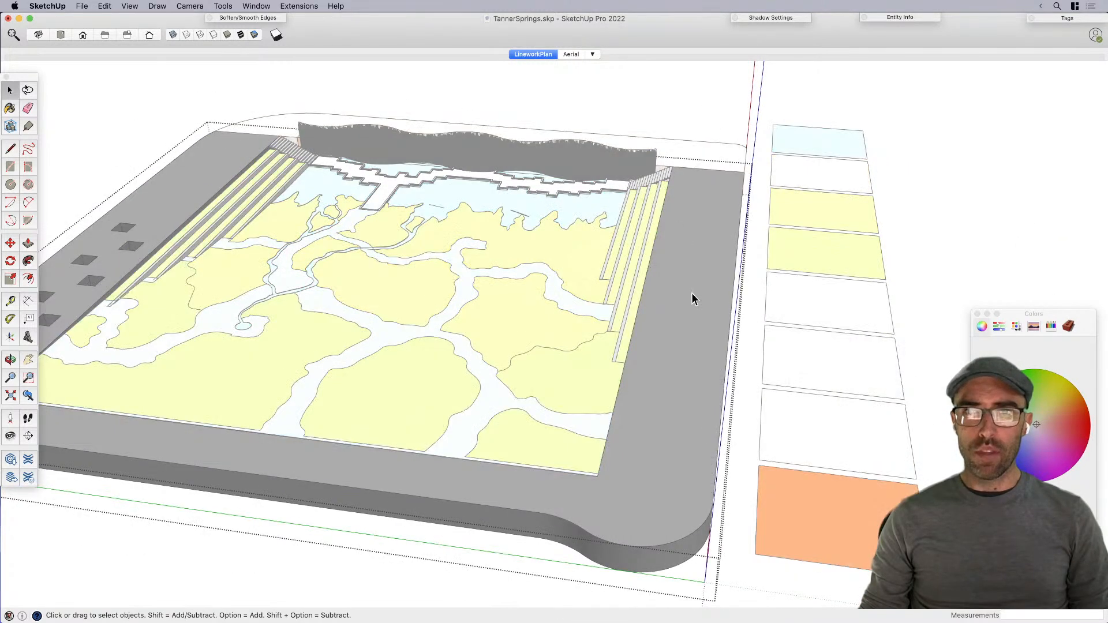
Step: Select the grey perimeter paving face and paint it with the cobblestone texture
left_click(691, 293)
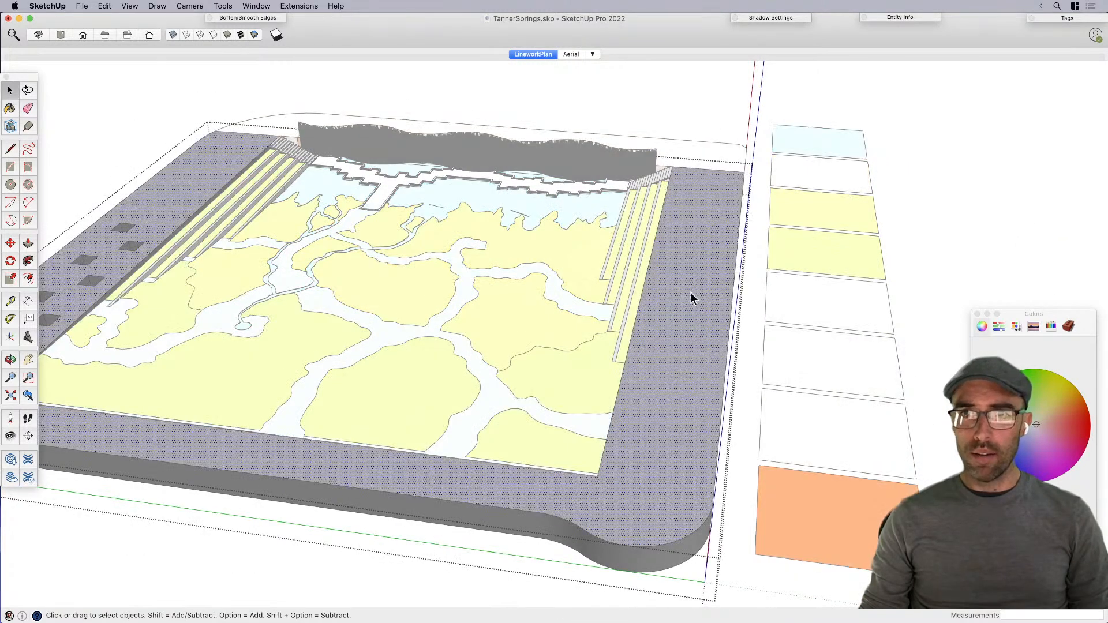
key("b")
left_click(816, 302, "super")
left_click(700, 300)
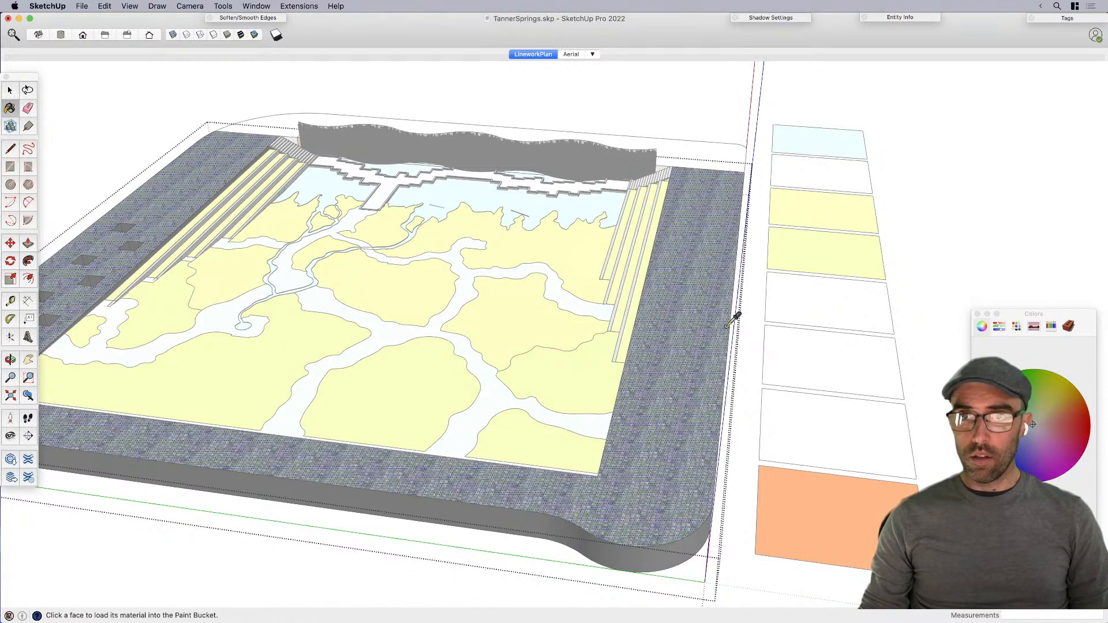
Step: Paint the perimeter paving with the light concrete texture and leave the paving group
left_click(772, 352, "super")
left_click(719, 318)
key("space")
left_click(720, 91)
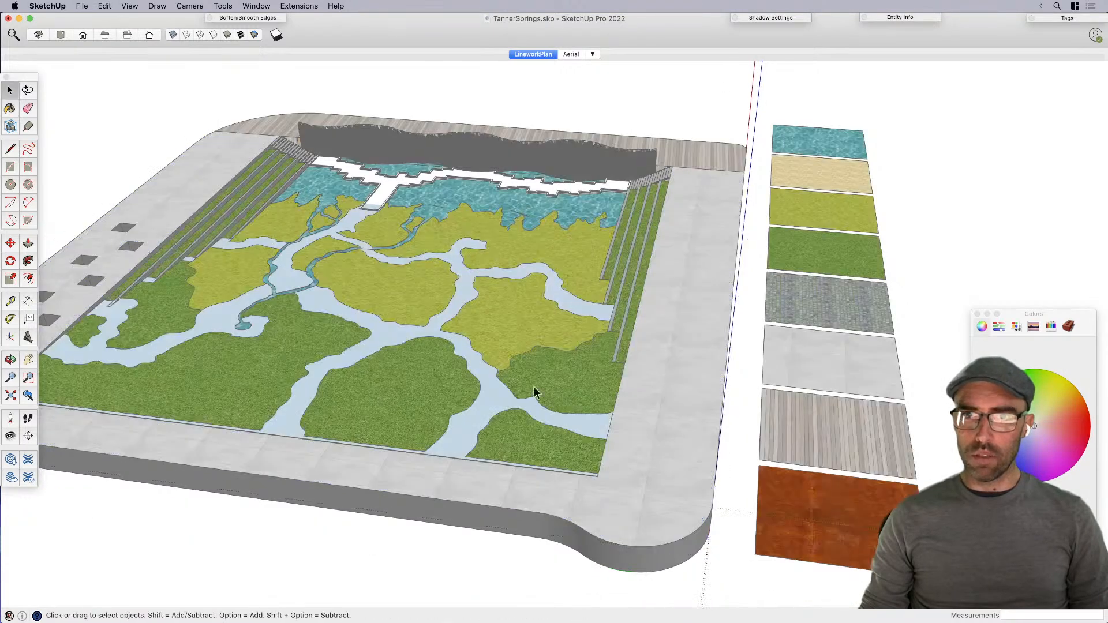
Step: Sample the cobblestone texture from its swatch and open the planting group for editing
key("b")
left_click(794, 299, "super")
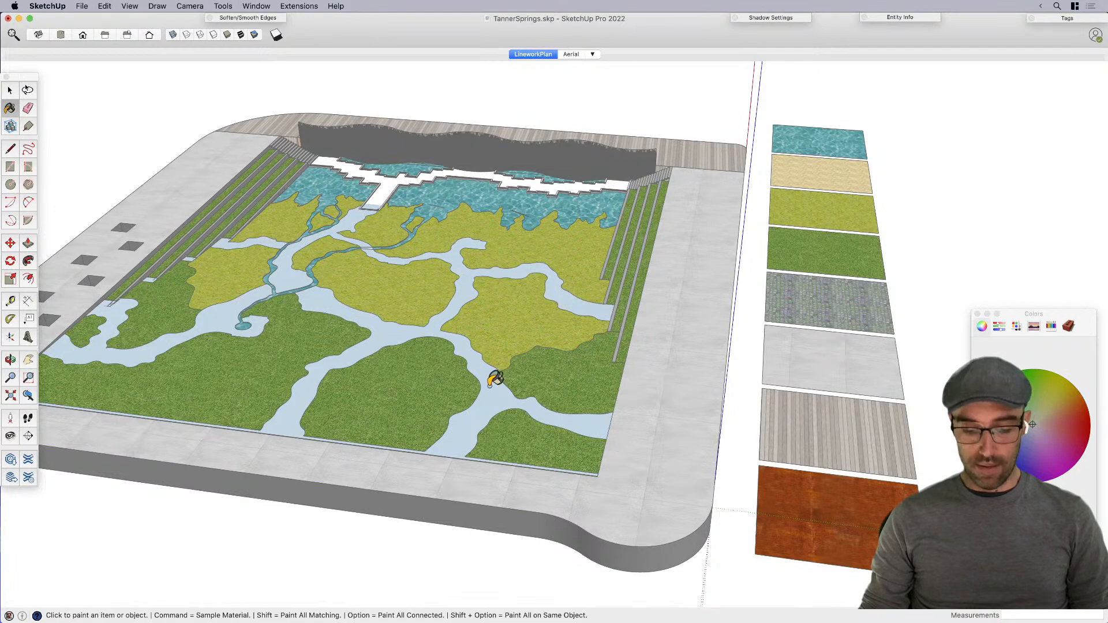
key("space")
double_click(490, 393)
Step: Try to paint everything in the planting group with the cobblestone texture, and undo it
key("super+a")
key("b")
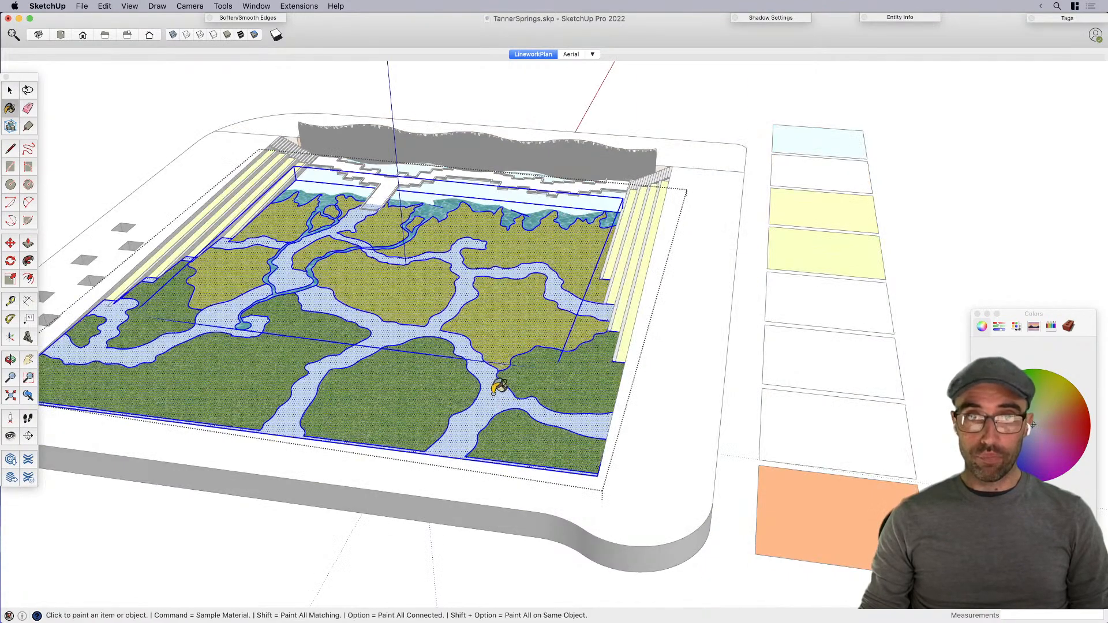
left_click(492, 395)
key("super")
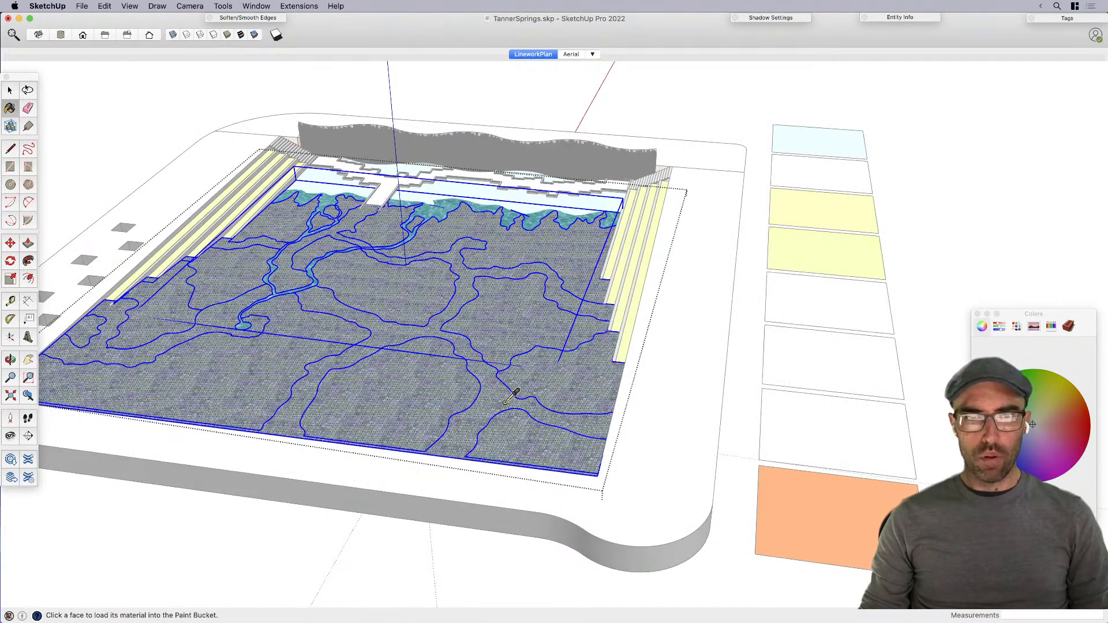
key("super+z")
key("space")
Step: Select the light blue path network in the planting group and paint it with the cobblestone texture
left_click(495, 402)
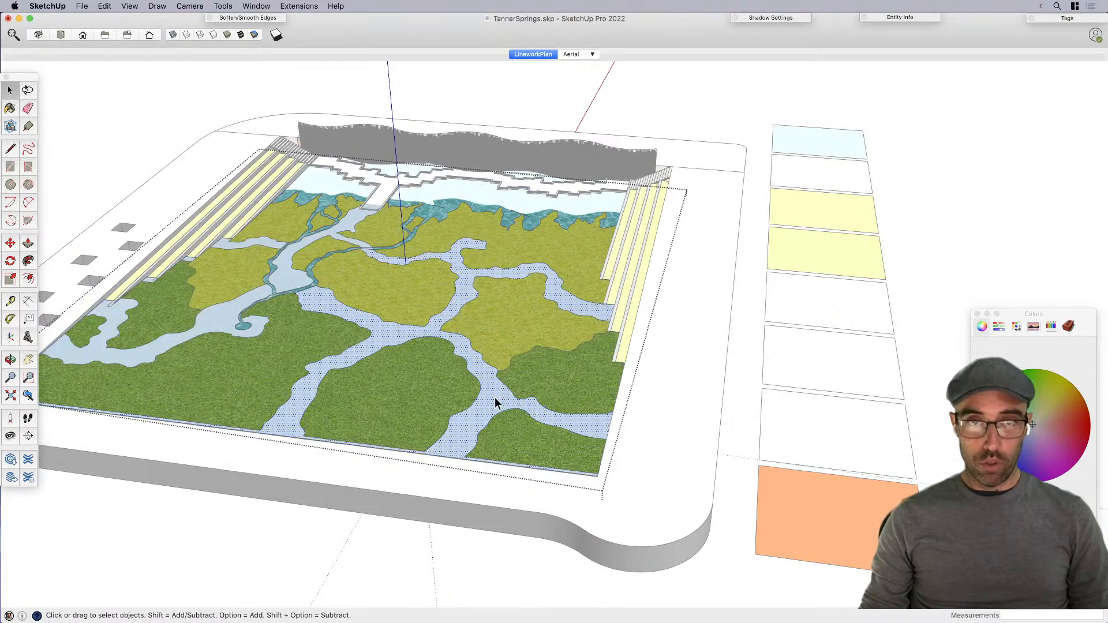
key("b")
left_click(497, 396)
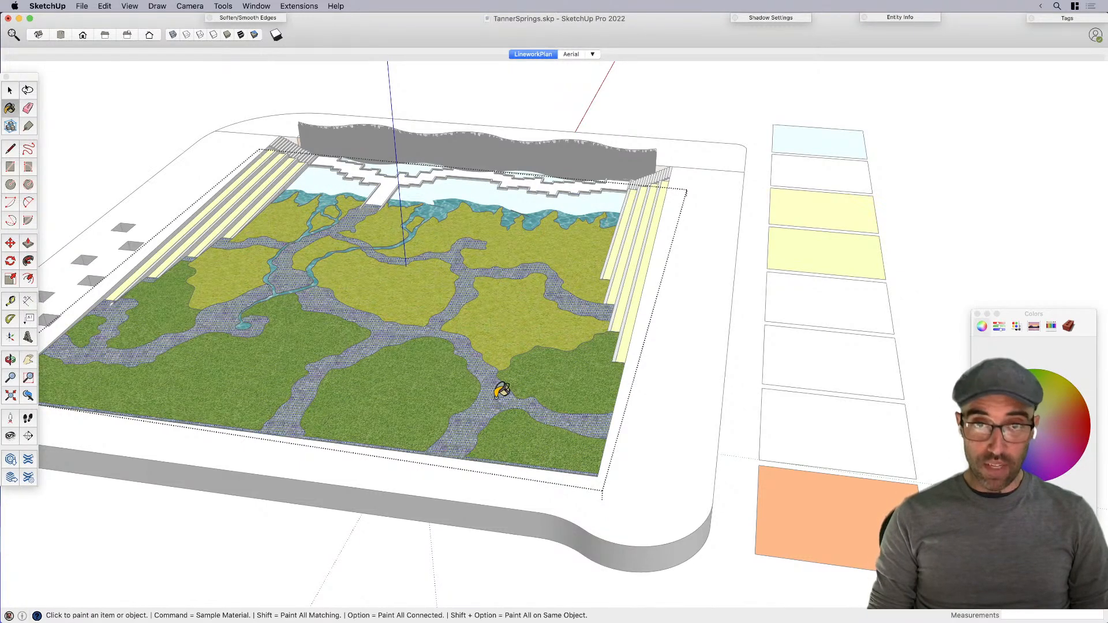
scroll(284, 339, "up", 5)
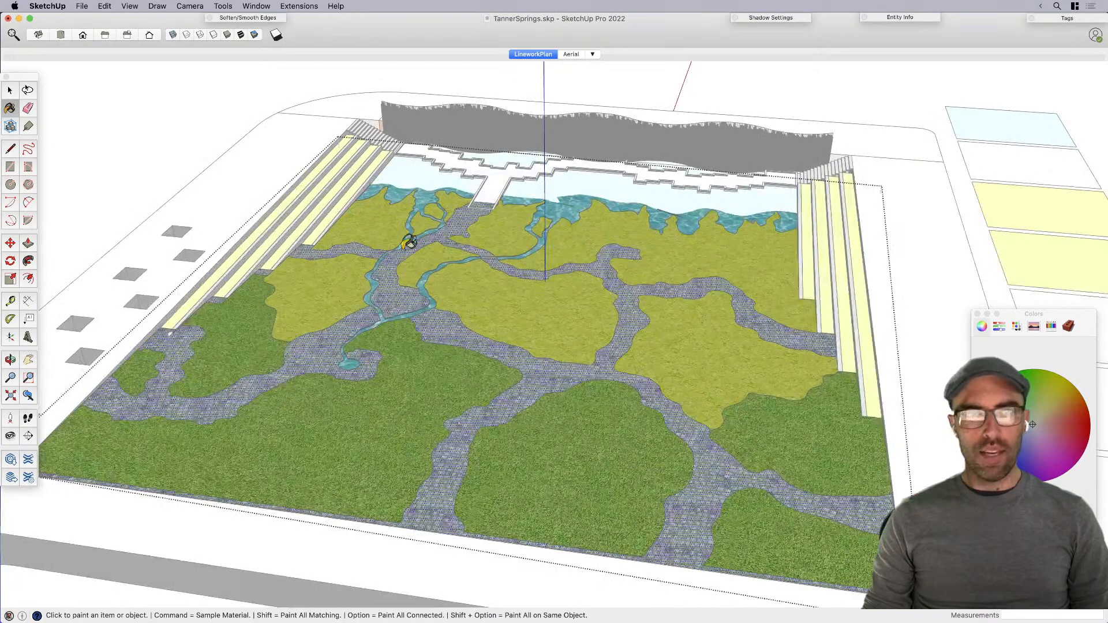
scroll(389, 245, "up", 2)
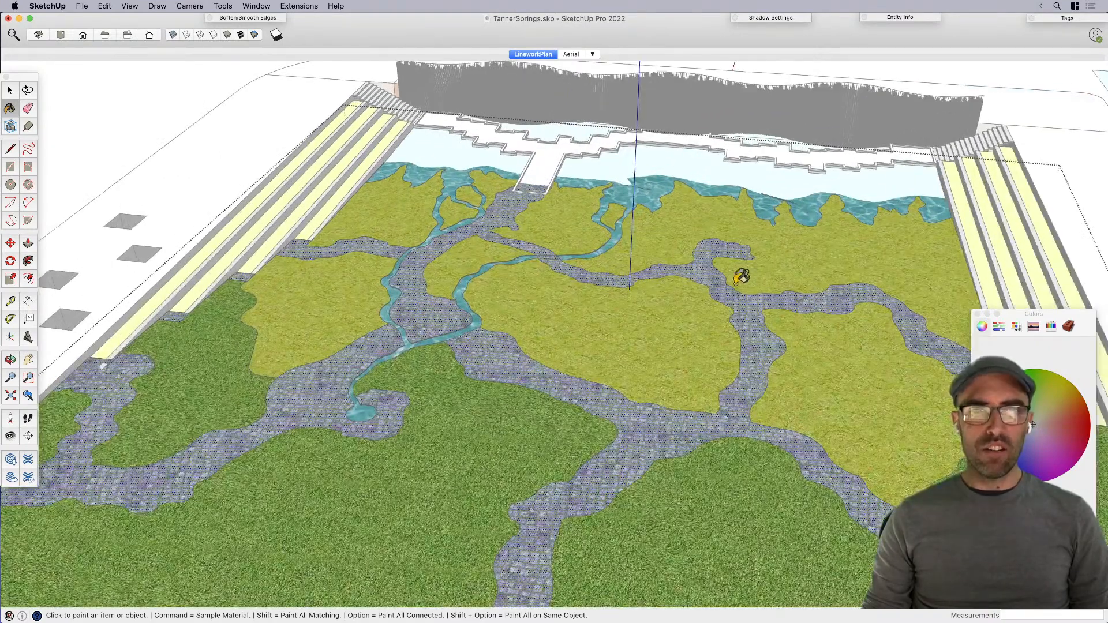
scroll(550, 256, "down", 10)
key("space")
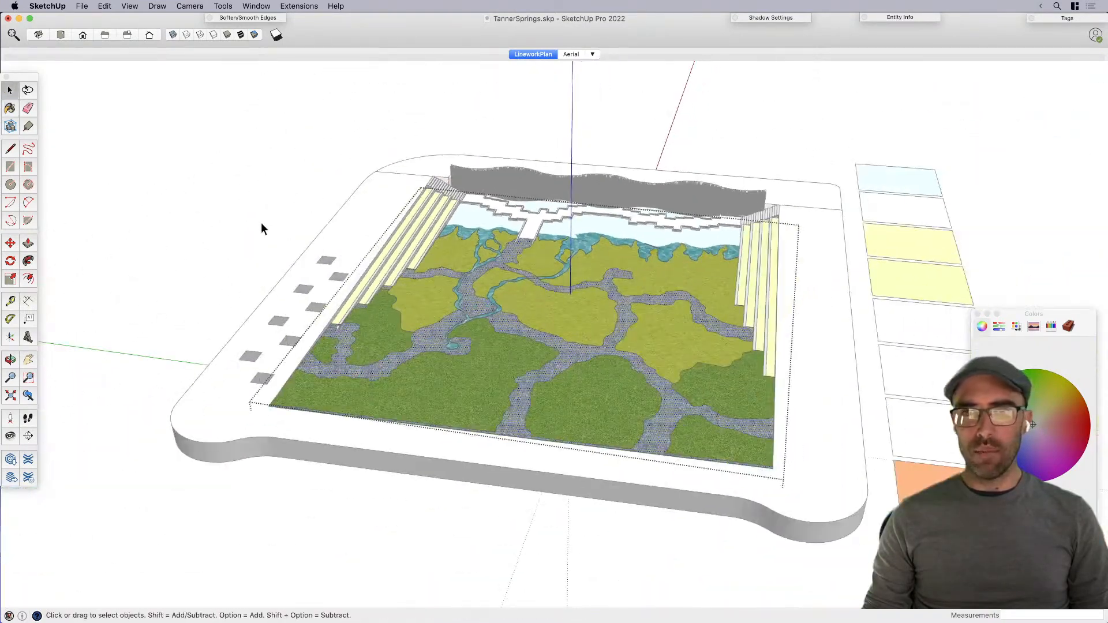
Step: Pull the green floor of the nearest tree pit up 8' to the level of the concrete paving
scroll(256, 378, "up", 8)
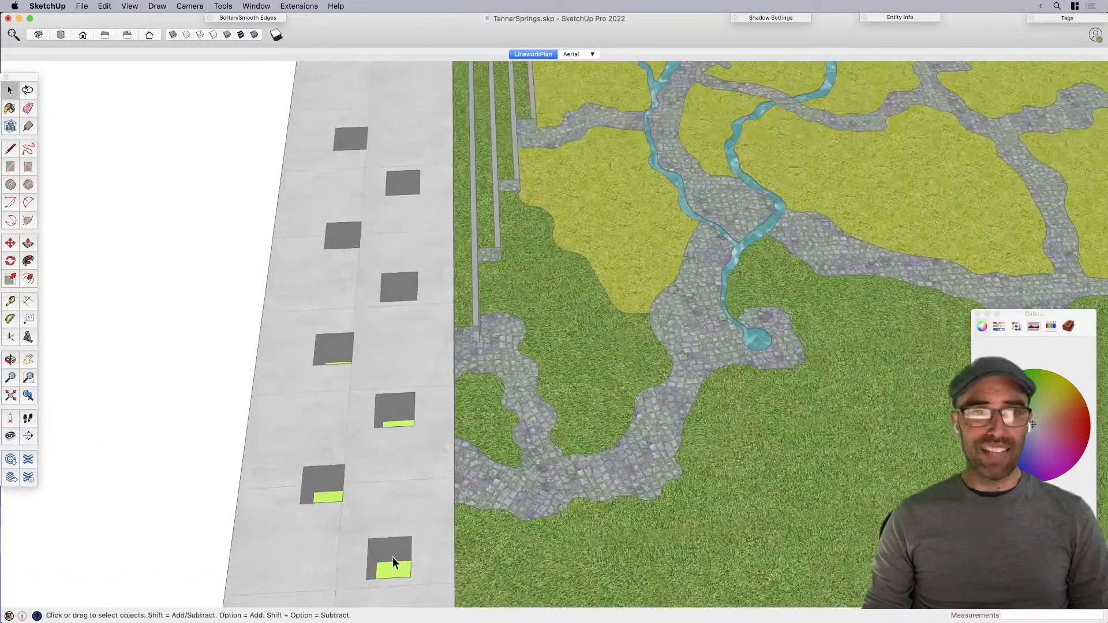
scroll(399, 543, "up", 4)
key("o")
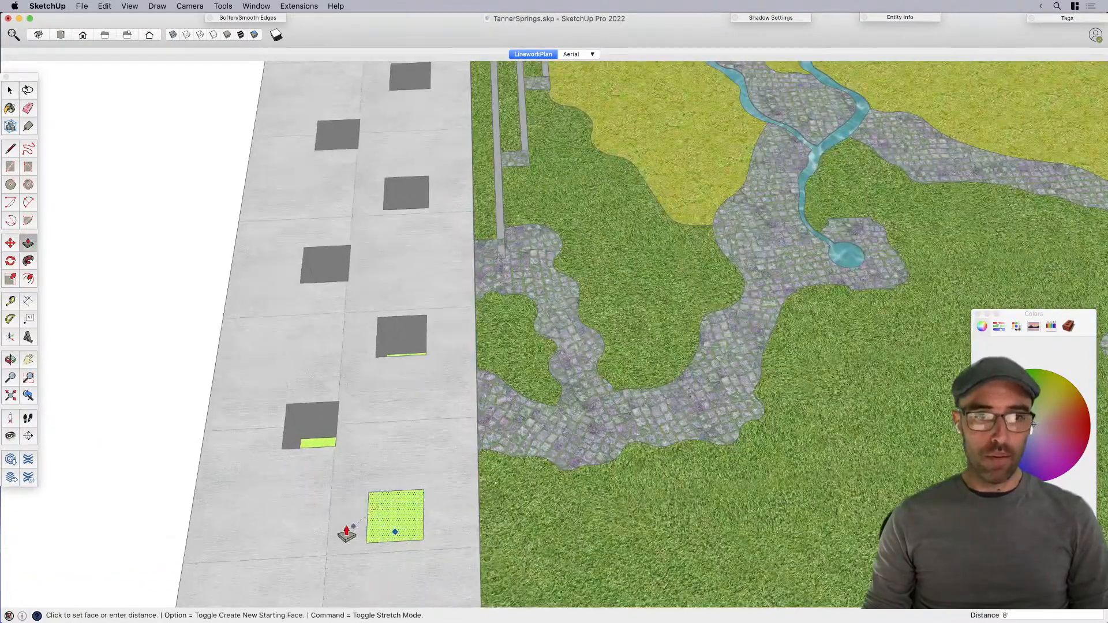
left_click_drag(312, 472, 317, 457)
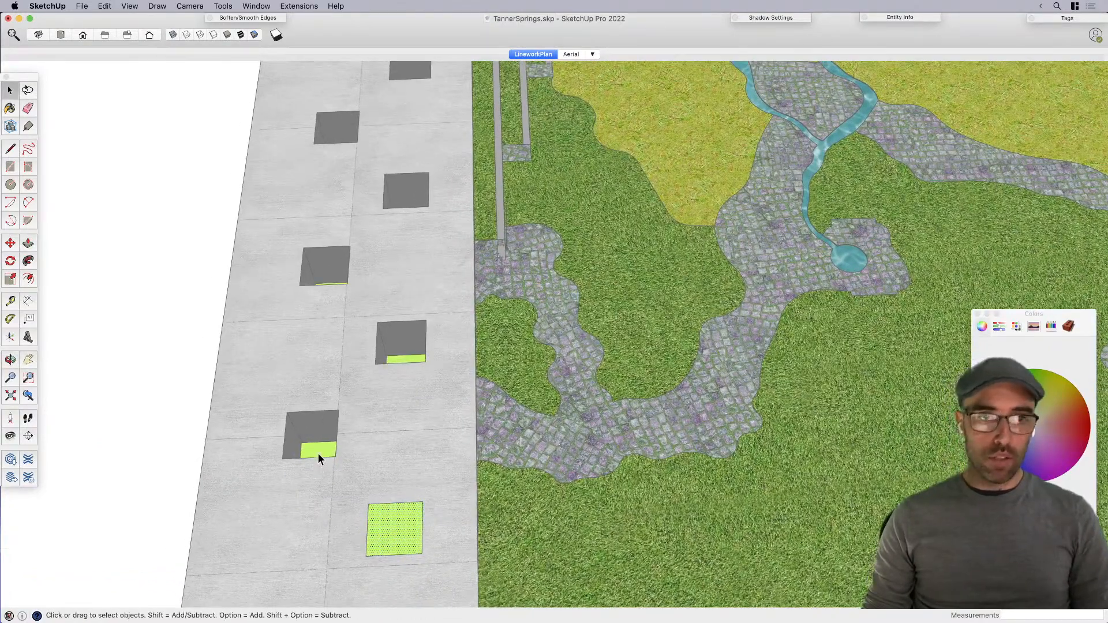
Step: Pull the green floors of the second and third nearest tree pits up to the level of the concrete paving
key("p")
key("space")
left_click(321, 448)
key("p")
left_click(320, 458)
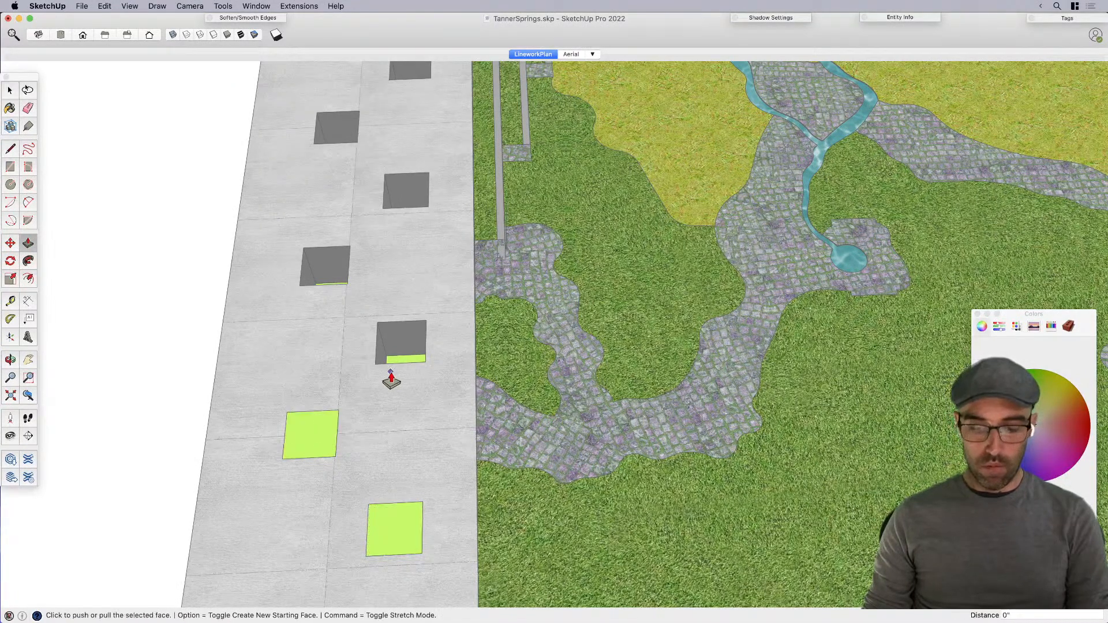
key("space")
scroll(405, 360, "up", 1)
key("p")
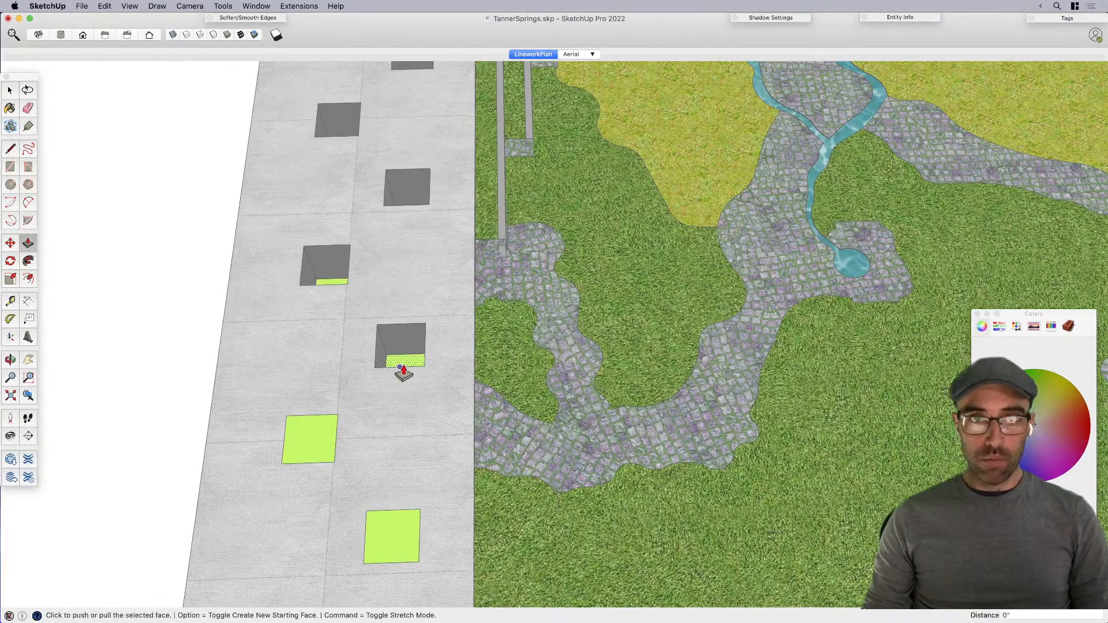
double_click(402, 364)
Step: Raise the green floors of the fourth and fifth tree pits to paving level by the same Push/Pull distance
key("space")
scroll(327, 297, "up", 1)
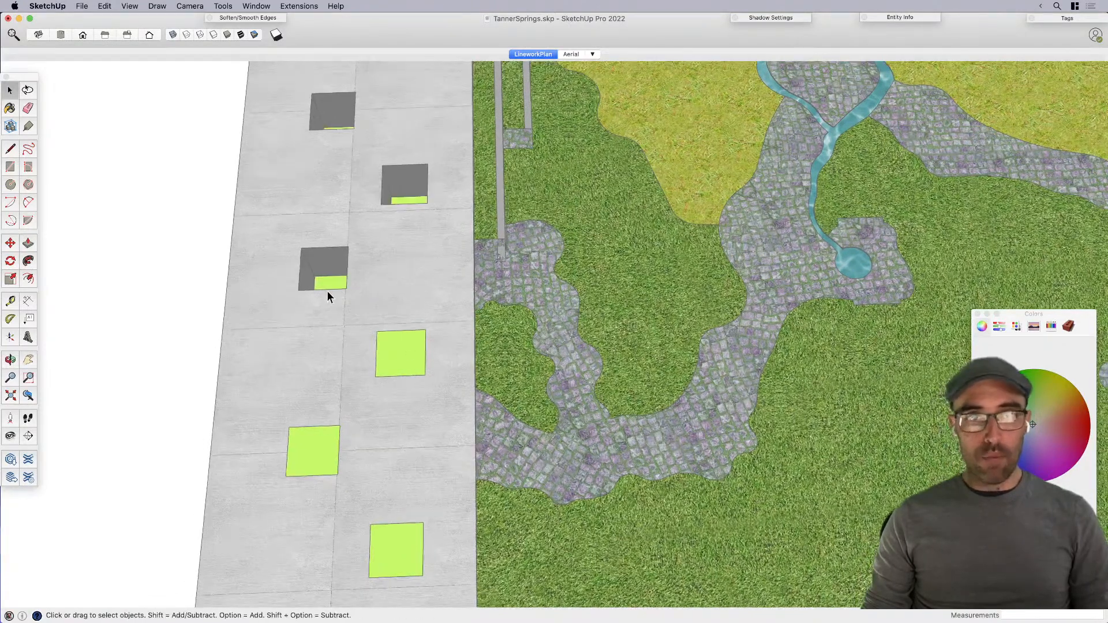
key("p")
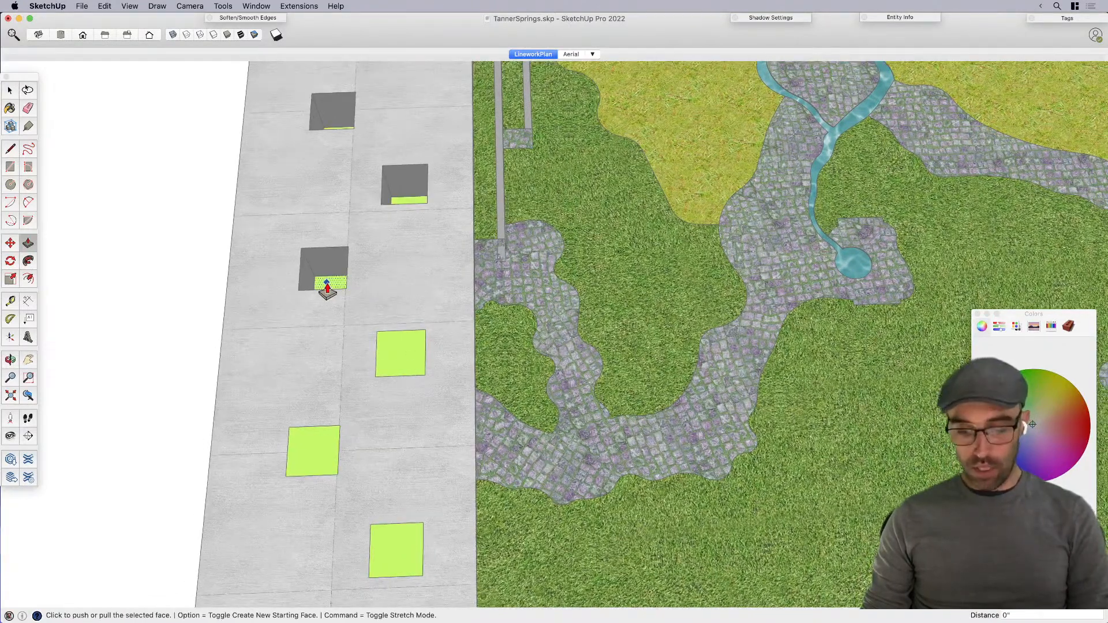
double_click(327, 284)
scroll(350, 346, "down", 3)
scroll(401, 267, "up", 5)
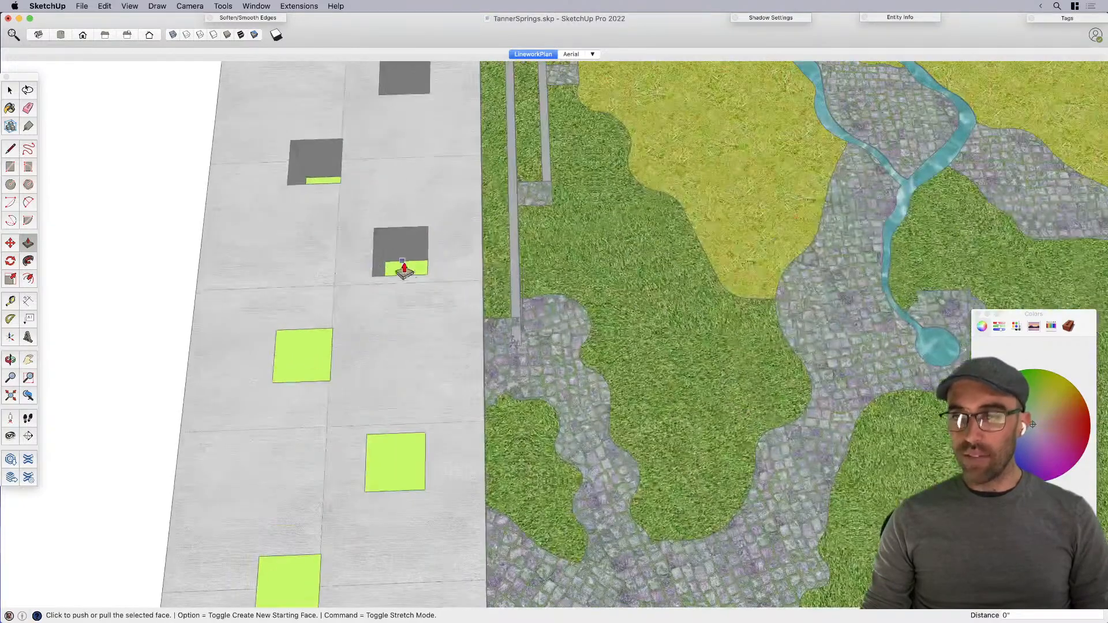
key("space")
key("p")
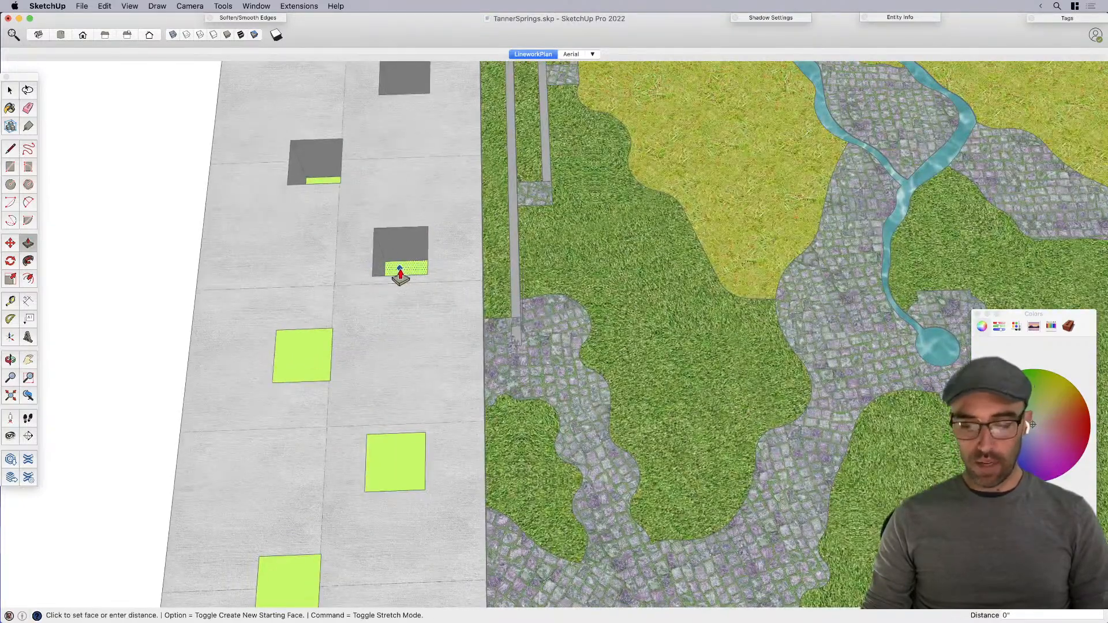
scroll(383, 374, "down", 3)
Step: Raise the green floors of the sixth and seventh tree pits to paving level by repeating the same Push/Pull distance
key("space")
key("p")
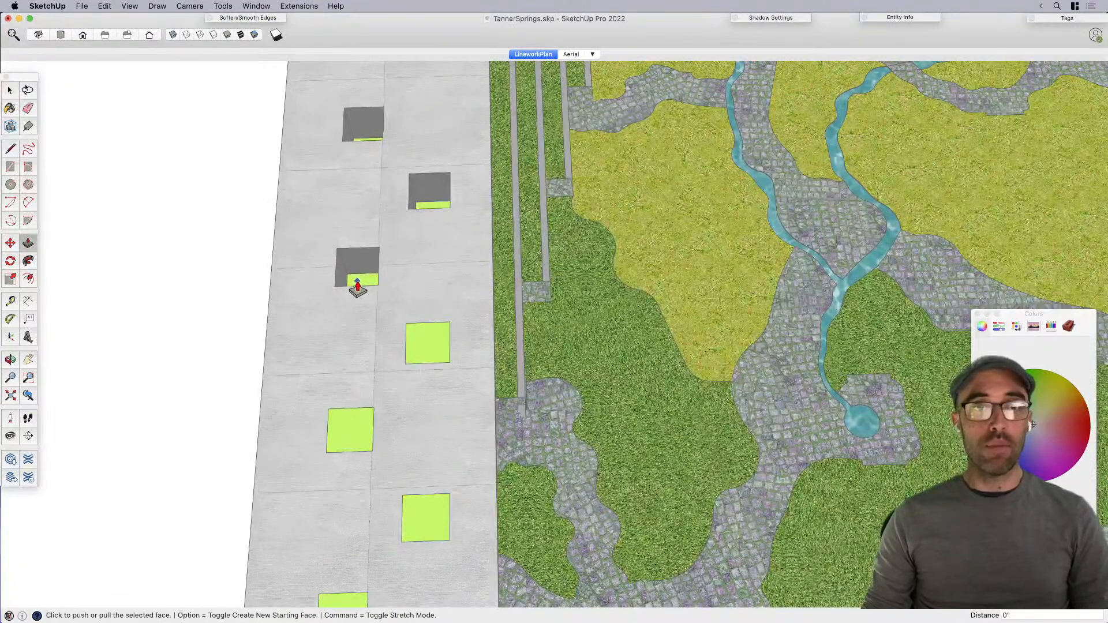
key("space")
key("p")
left_click(355, 282)
key("super+z")
key("space")
middle_click_drag(436, 206, 432, 231)
key("p")
key("space")
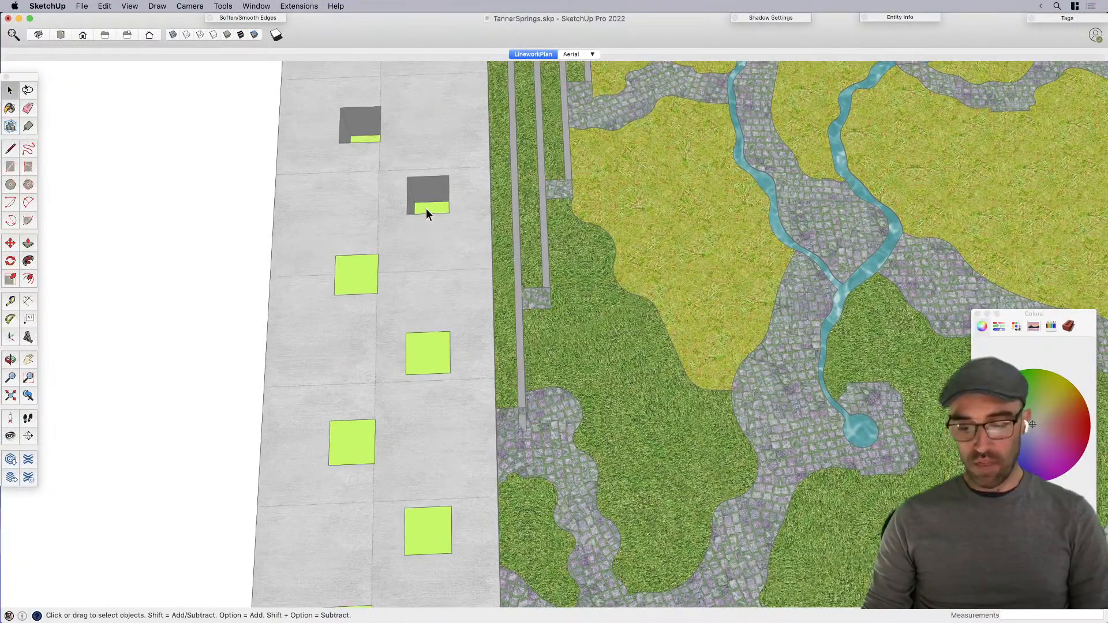
key("p")
key("super+z")
key("space")
scroll(358, 166, "up", 3)
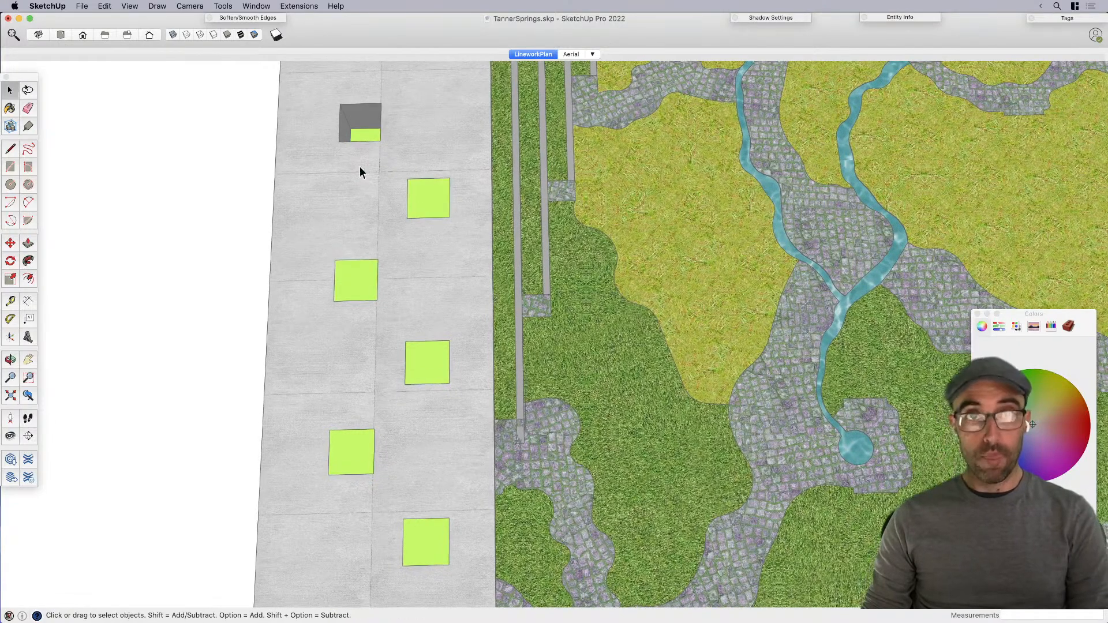
Step: Pull the green floor of the farthest tree pit up to the level of the concrete paving
key("p")
key("space")
key("p")
key("super+z")
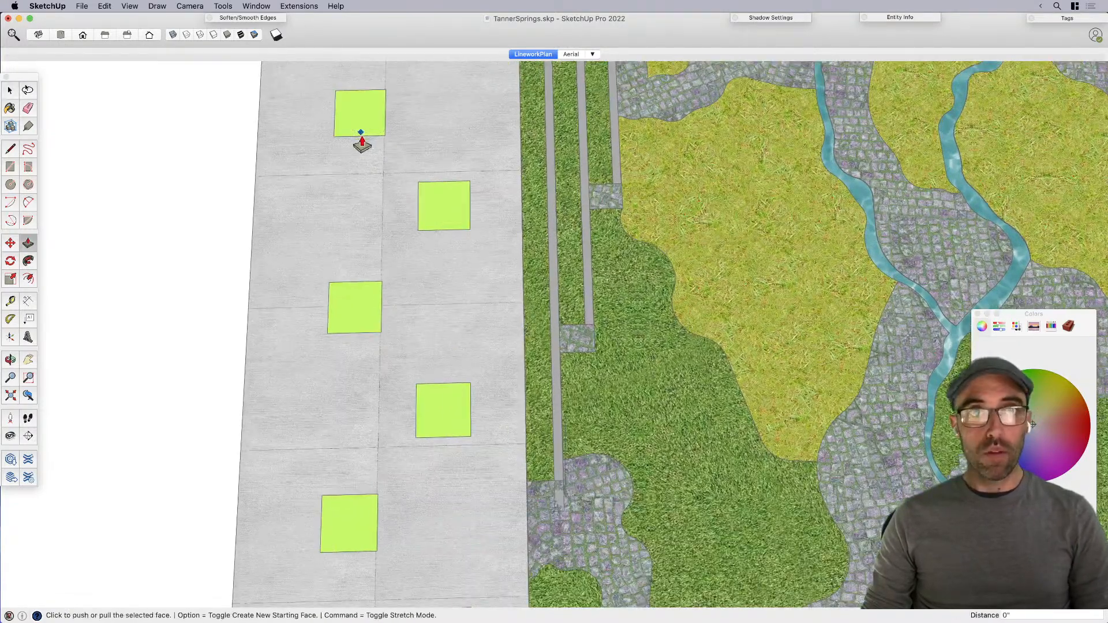
Step: Push the farthest tree pit's green surface down 2" below the paving
key("space")
scroll(405, 208, "down", 3)
middle_click_drag(434, 242, 395, 181)
scroll(396, 180, "down", 4)
scroll(397, 180, "up", 3)
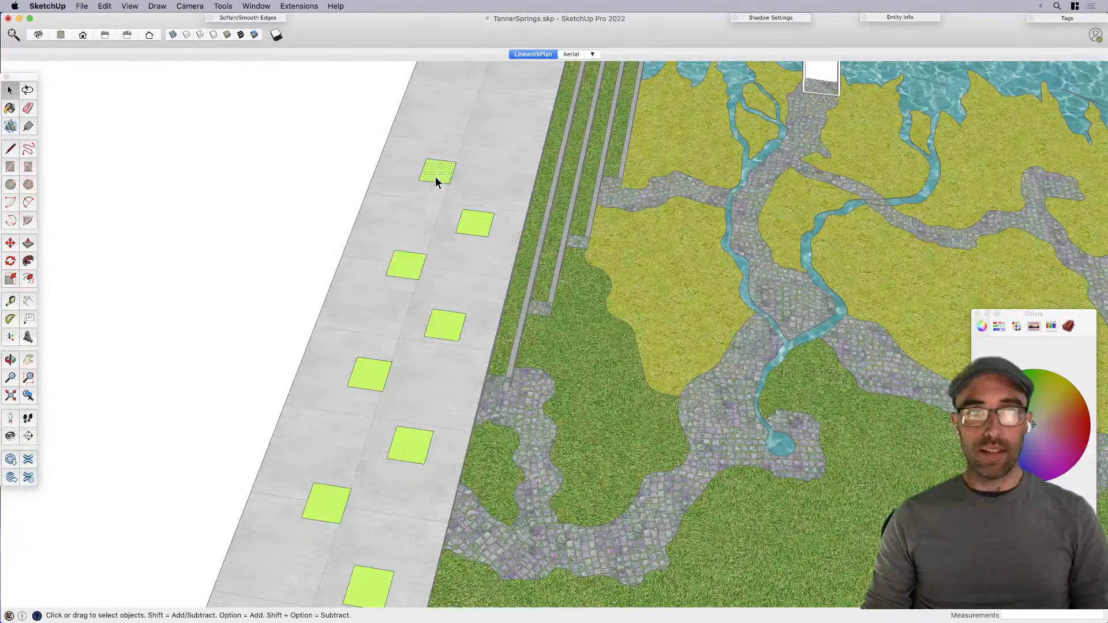
scroll(435, 182, "up", 3)
key("p")
left_click(437, 179)
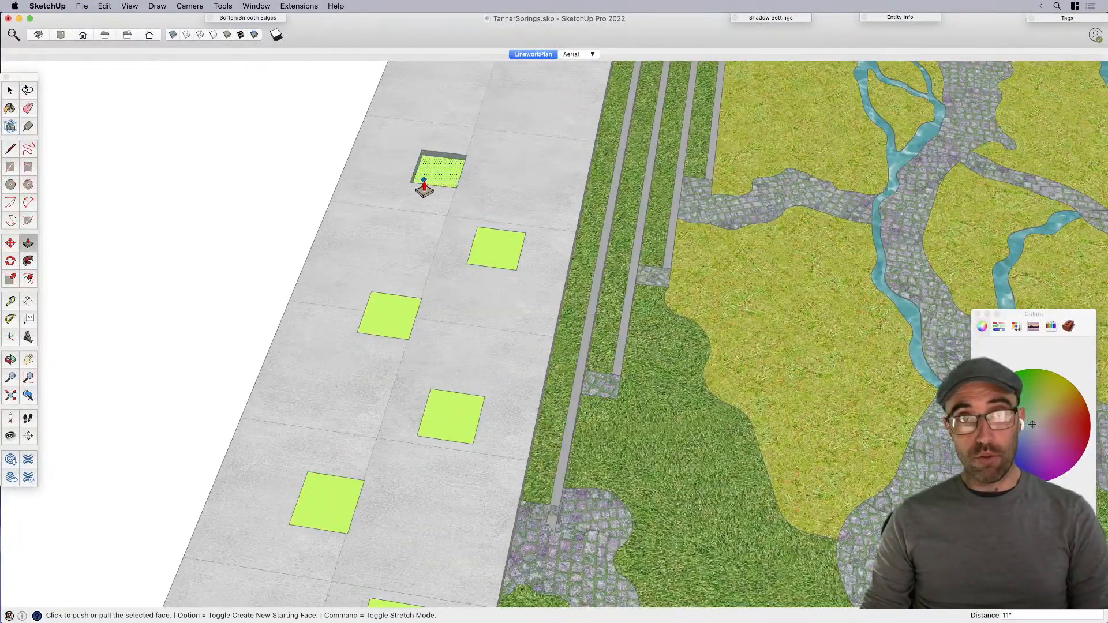
left_click(424, 186)
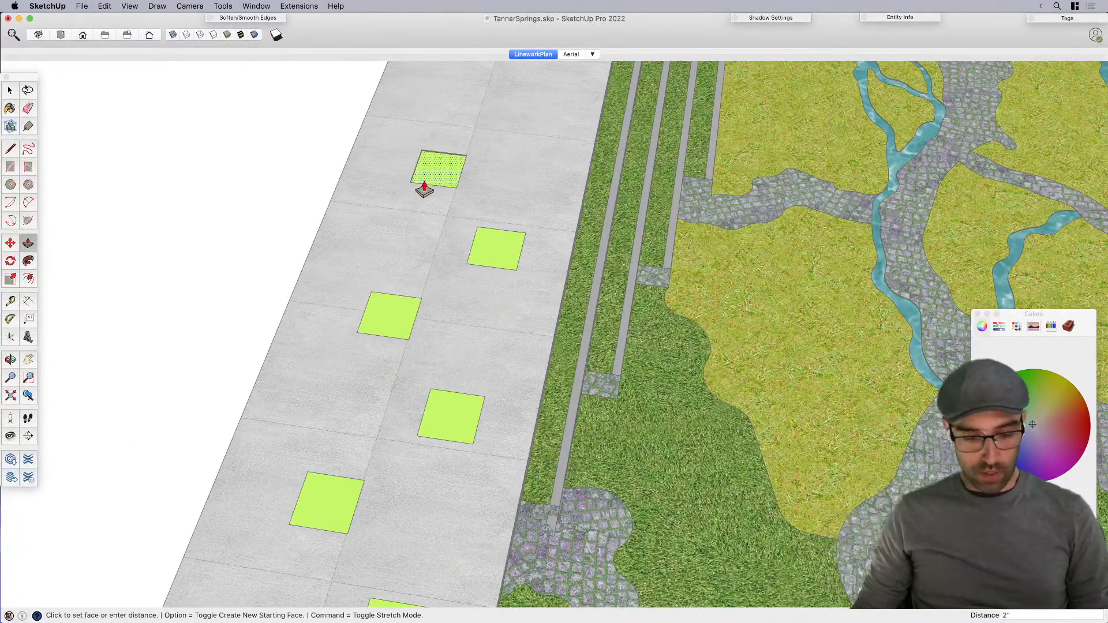
key("space")
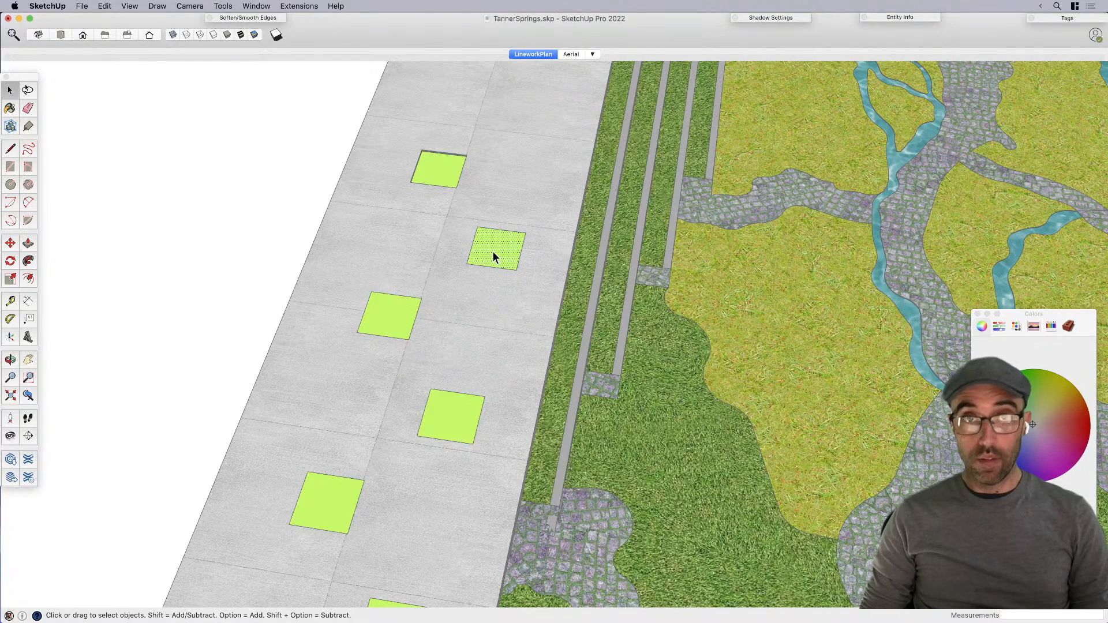
Step: Delete the green floor groups of the other seven tree pits, keeping only the farthest one
key("p")
scroll(396, 311, "down", 2)
scroll(492, 269, "down", 2)
middle_click_drag(492, 269, 612, 150)
scroll(483, 345, "down", 5)
key("space")
left_click_drag(522, 459, 524, 462)
key("Delete")
Step: Turn the remaining green tree pit group into a component named "tree-well"
scroll(495, 231, "up", 3)
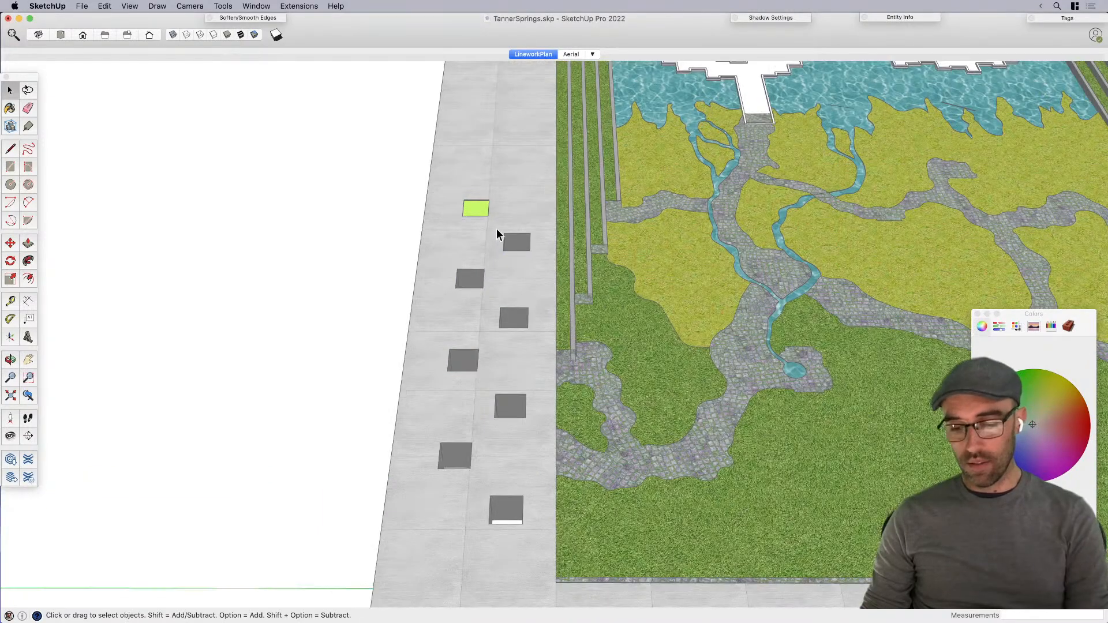
scroll(542, 286, "up", 2)
scroll(498, 286, "up", 2)
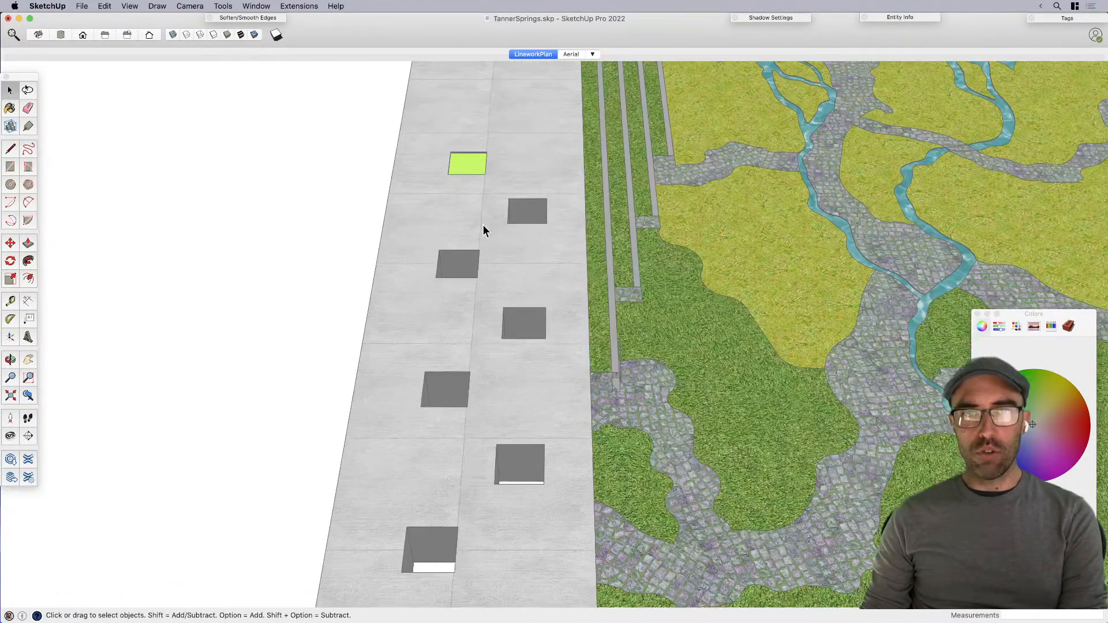
scroll(446, 148, "up", 4)
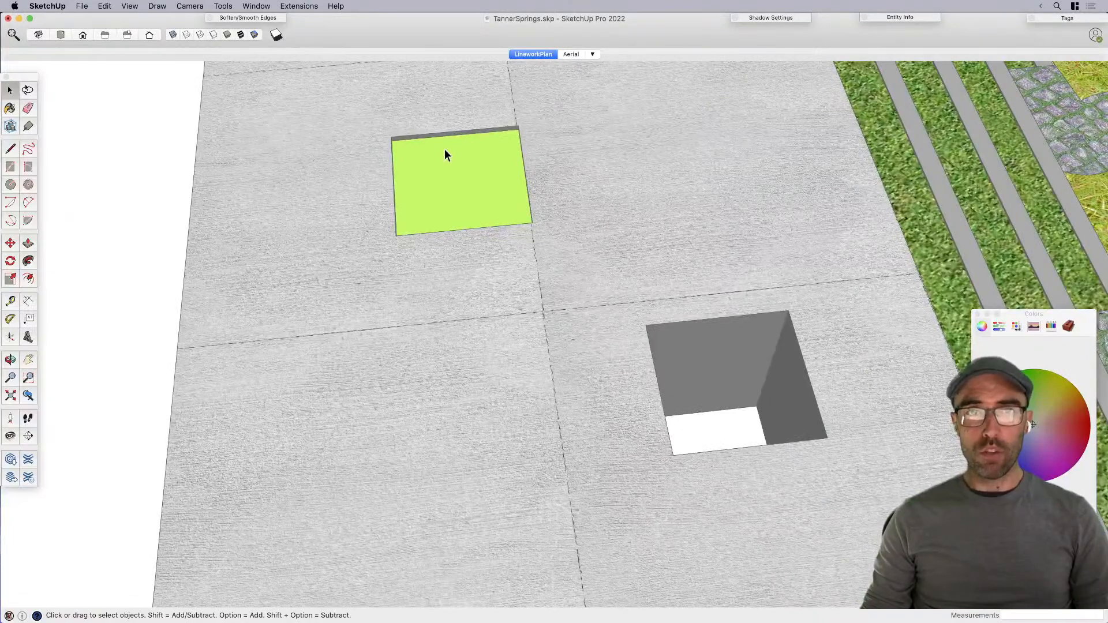
left_click(445, 150)
scroll(392, 152, "down", 3)
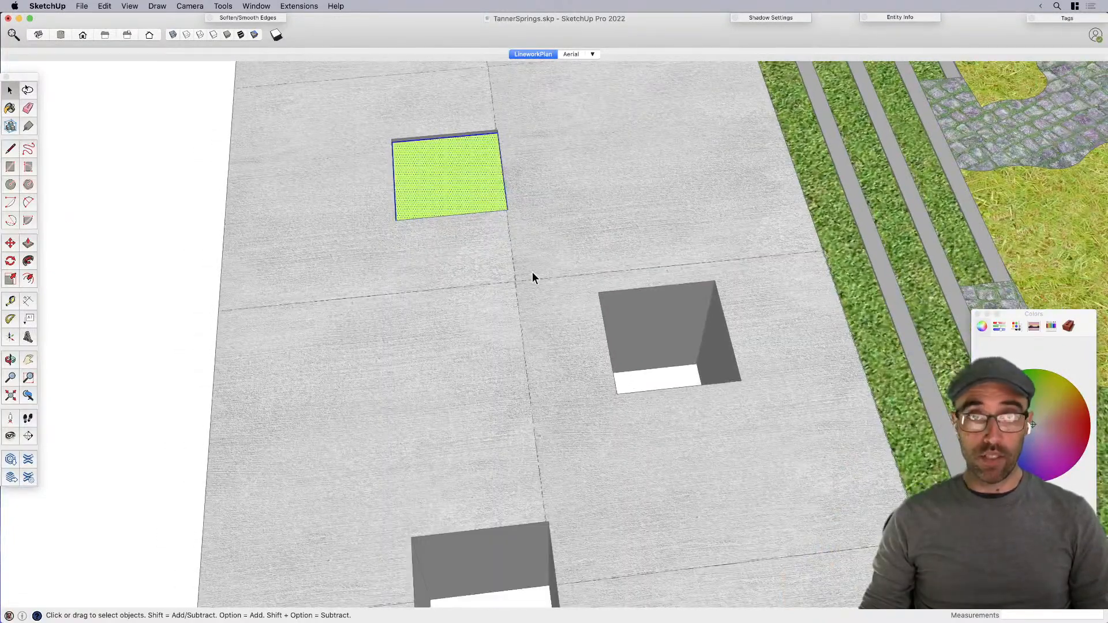
right_click(440, 186)
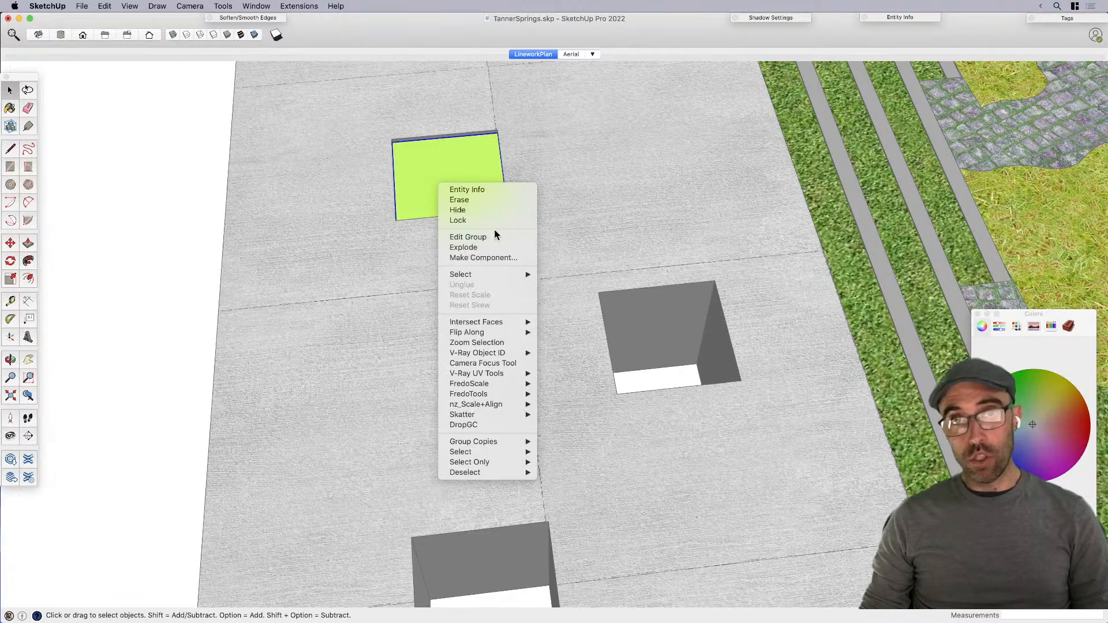
left_click(491, 257)
type("tree")
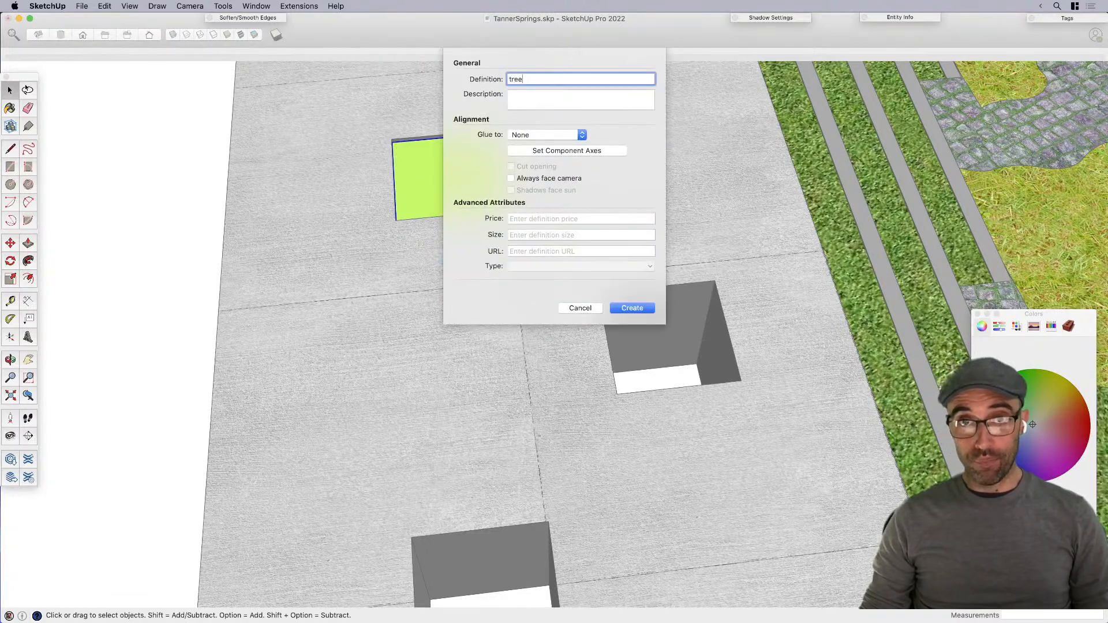
type("-well")
key("Return")
Step: Copy the tree-well component corner to corner into the next two empty pits
key("m")
key("alt")
left_click(508, 211)
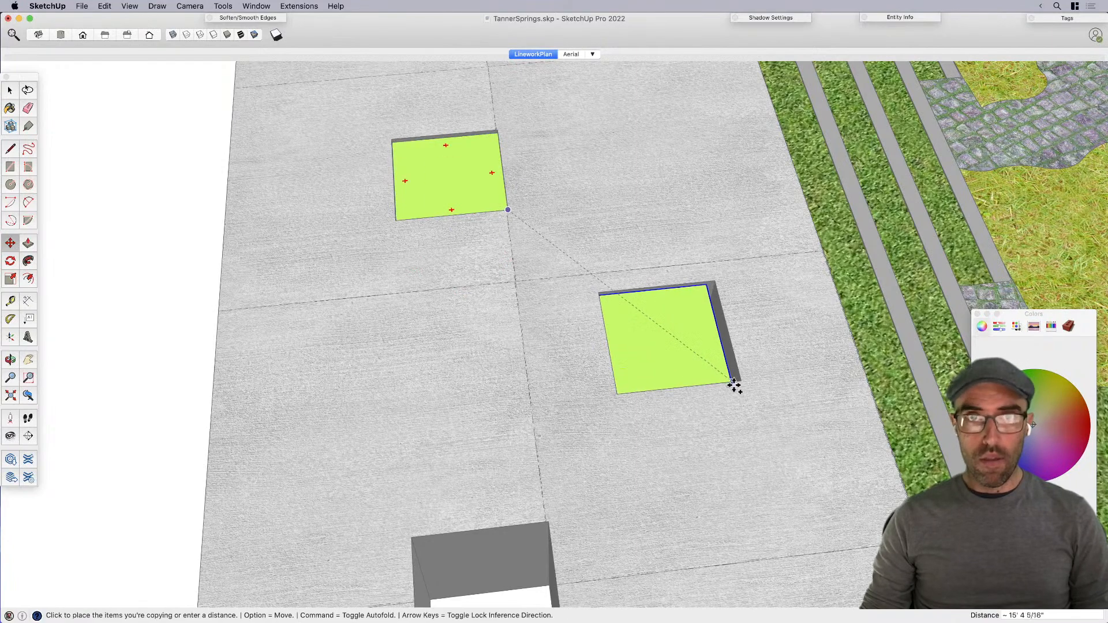
left_click(739, 380)
key("alt")
scroll(735, 379, "down", 3)
left_click(729, 349)
scroll(634, 508, "up", 1)
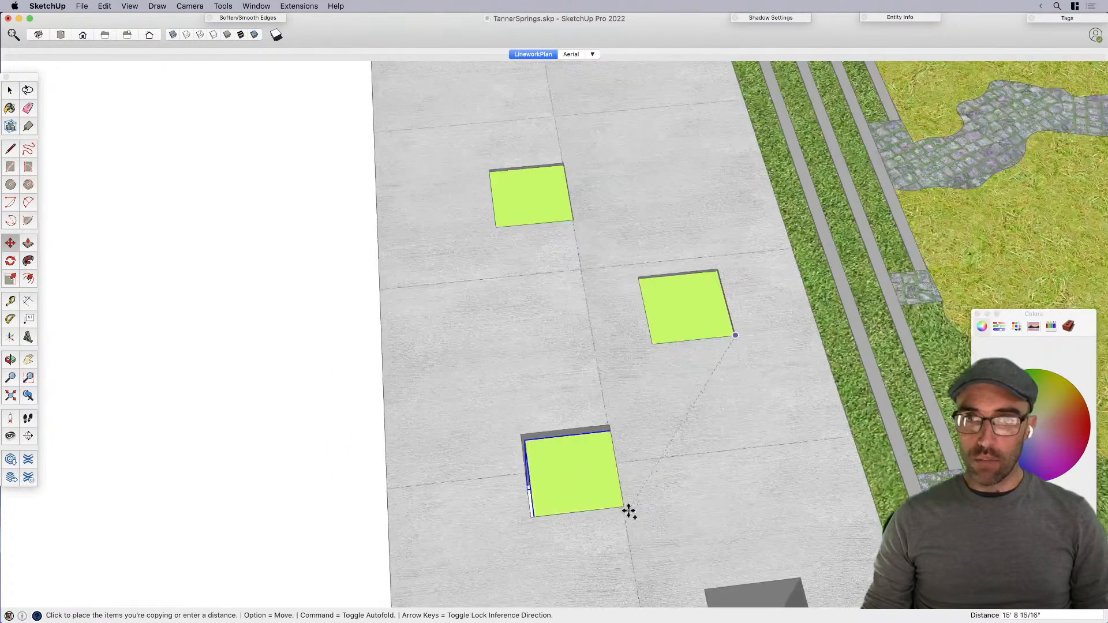
left_click(625, 507)
scroll(657, 450, "down", 3)
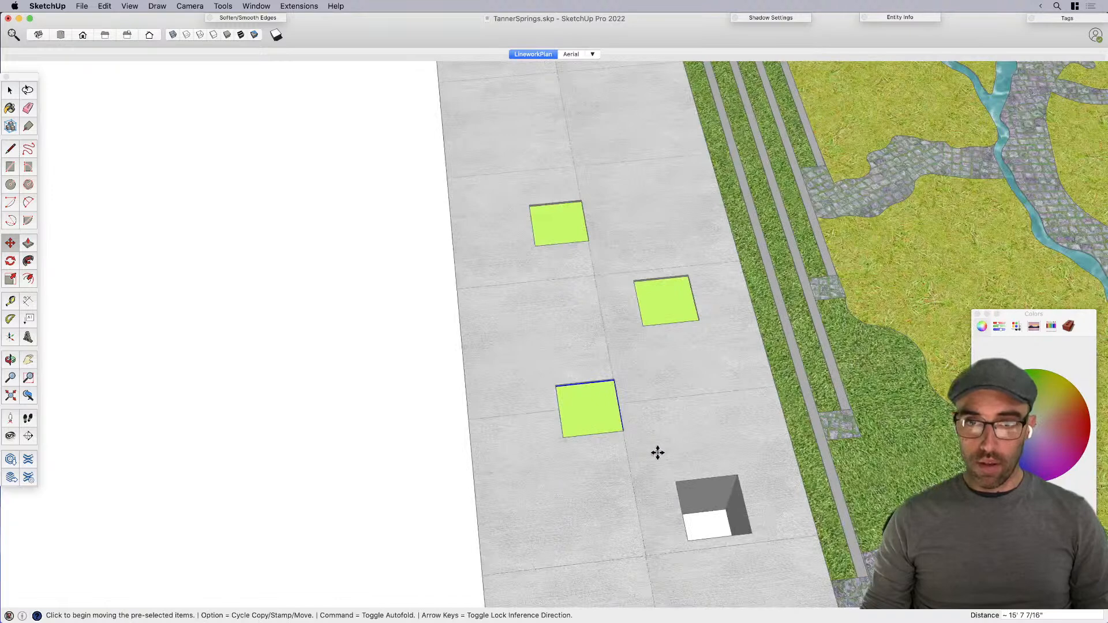
Step: Stamp multiple copies of the tree-well from its corner into the remaining five empty pits along the paving
scroll(652, 426, "up", 3)
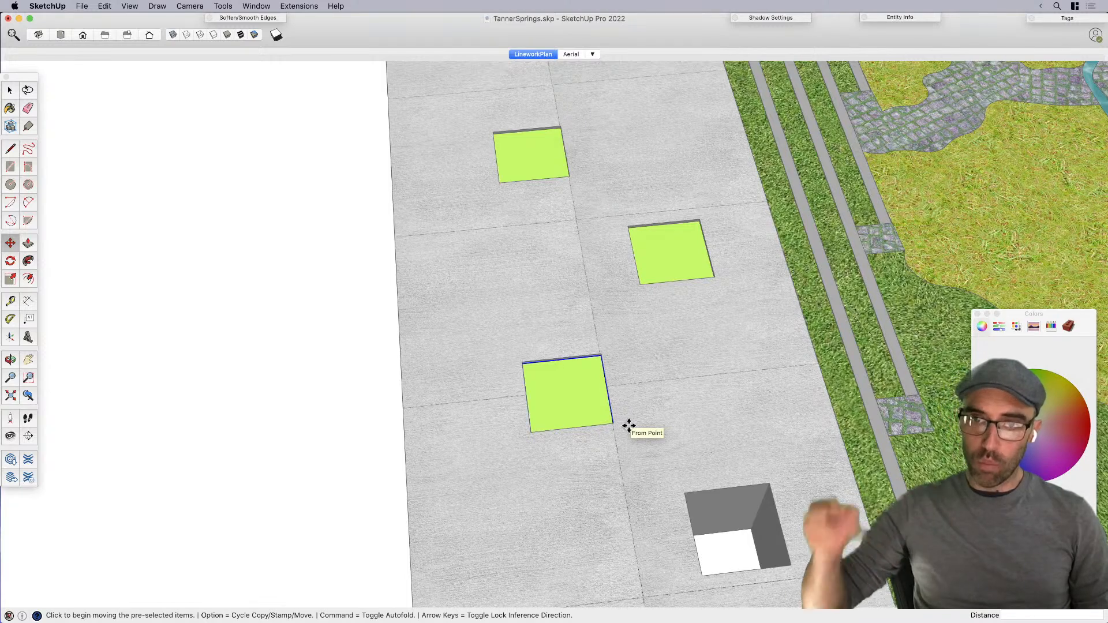
left_click(977, 314)
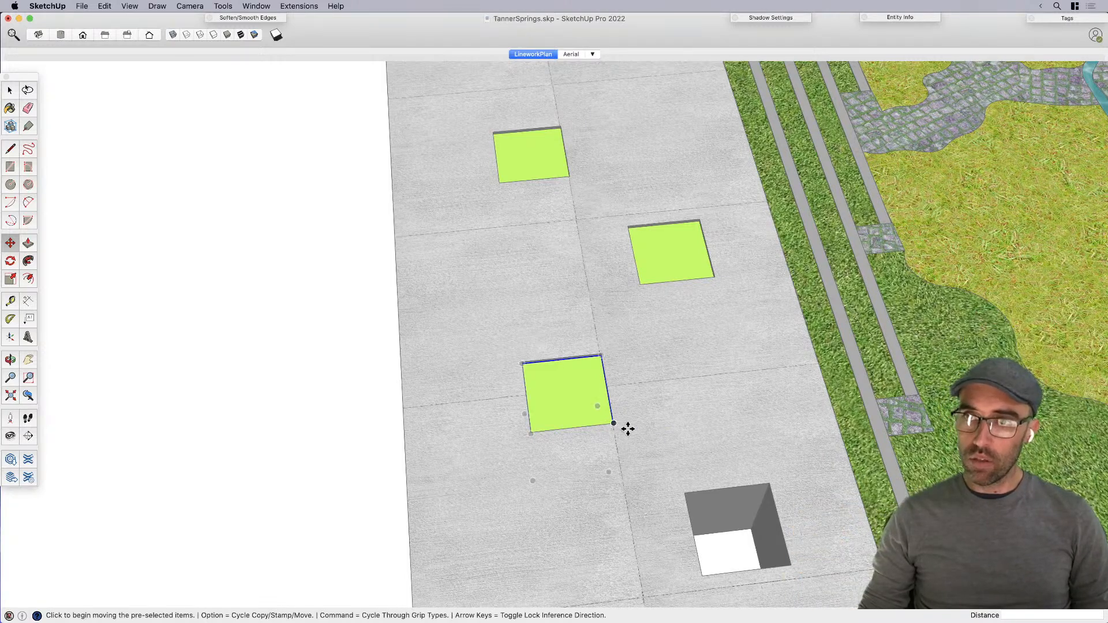
scroll(629, 419, "up", 2)
key("alt")
key("alt")
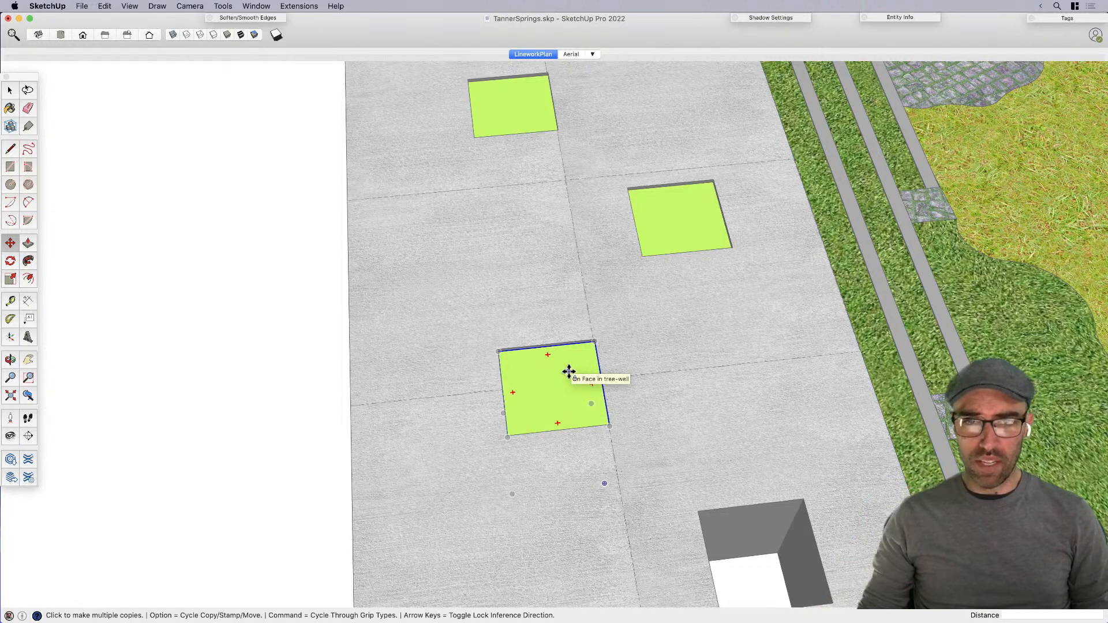
left_click(611, 425)
scroll(606, 340, "down", 3)
scroll(710, 445, "up", 3)
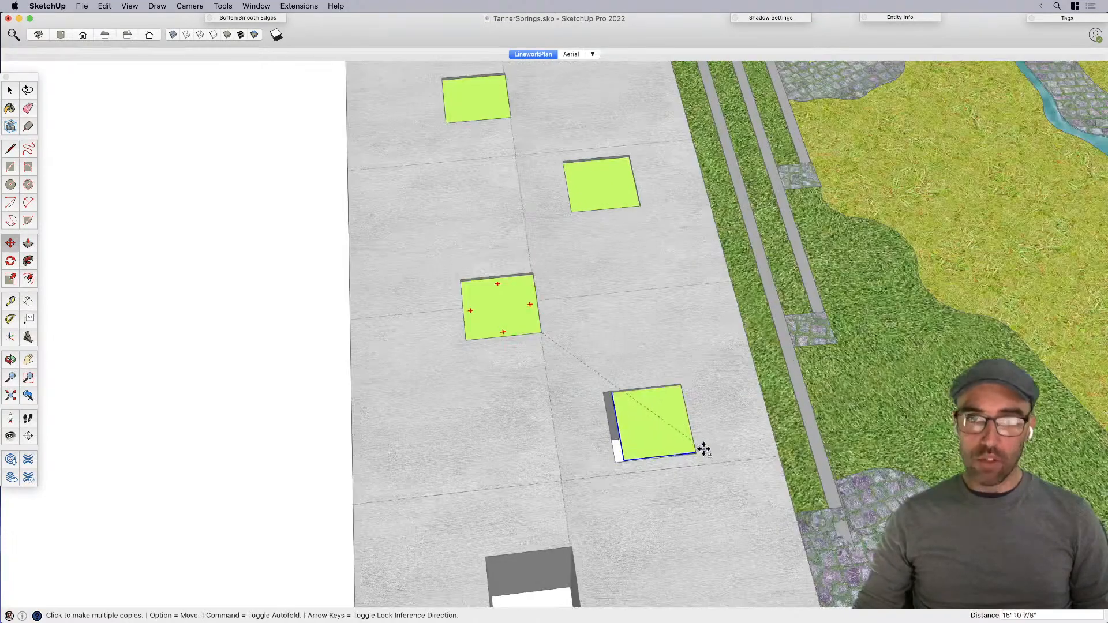
scroll(698, 445, "down", 2)
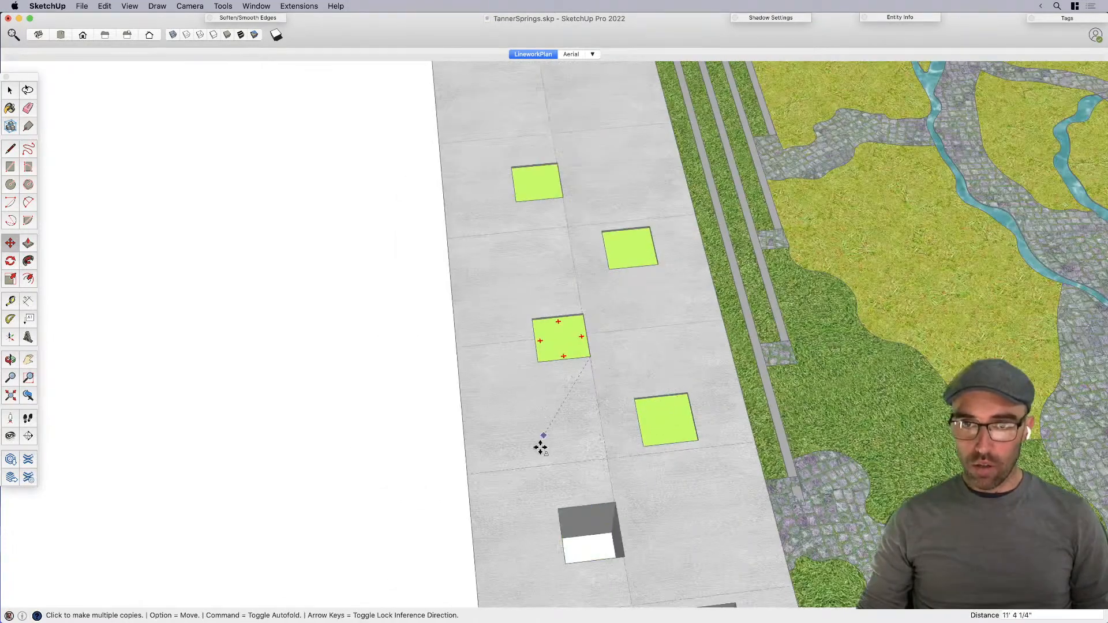
scroll(537, 468, "down", 2)
scroll(594, 511, "up", 4)
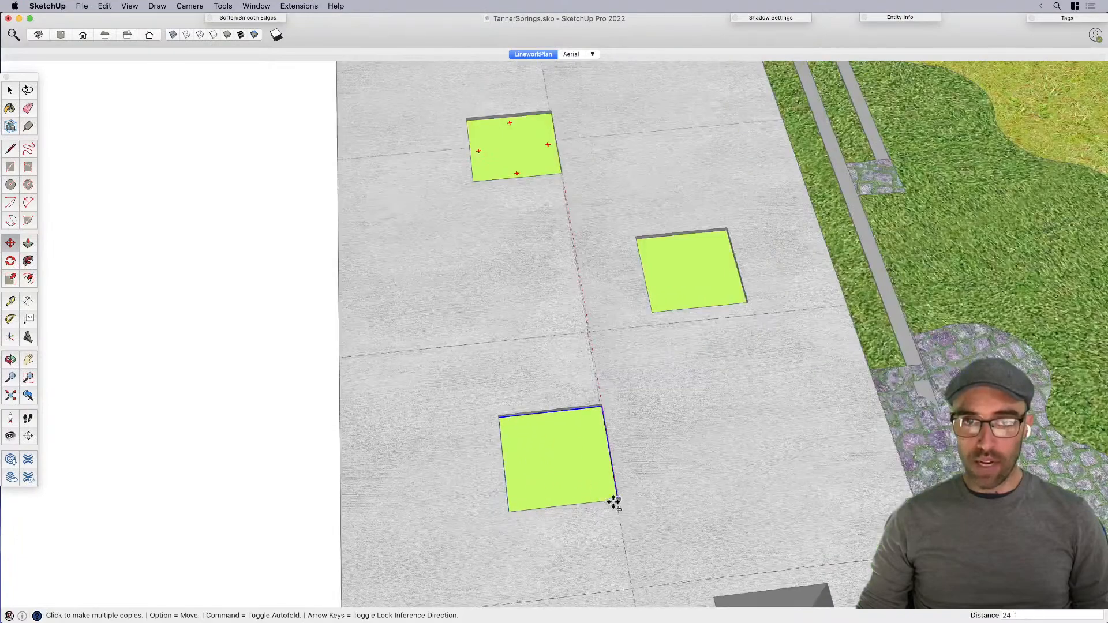
scroll(606, 404, "down", 3)
scroll(716, 528, "up", 3)
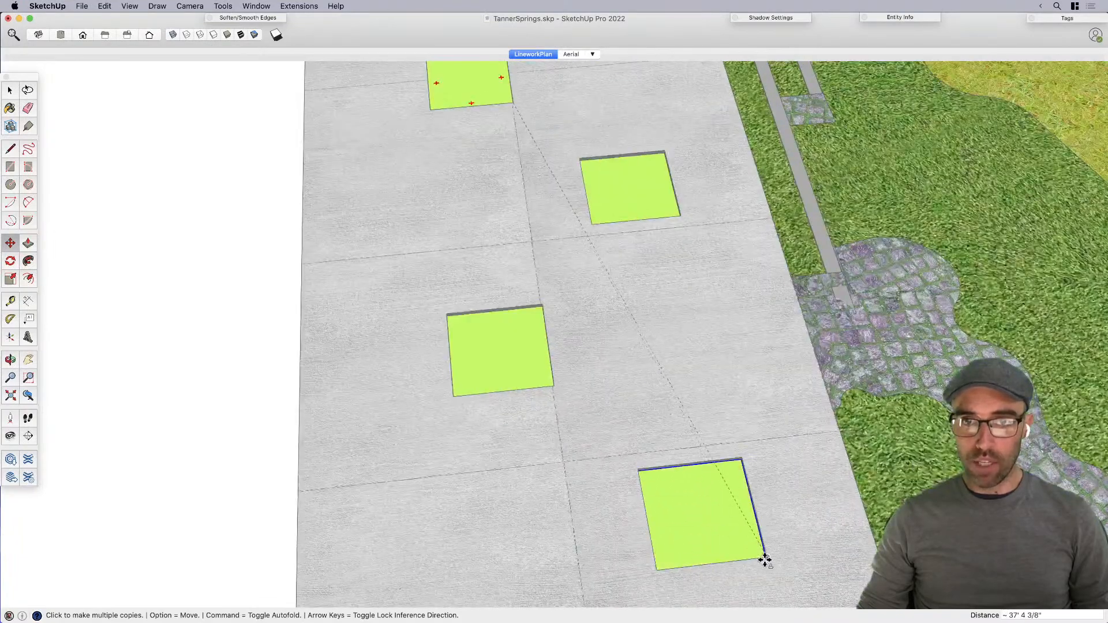
scroll(580, 316, "down", 3)
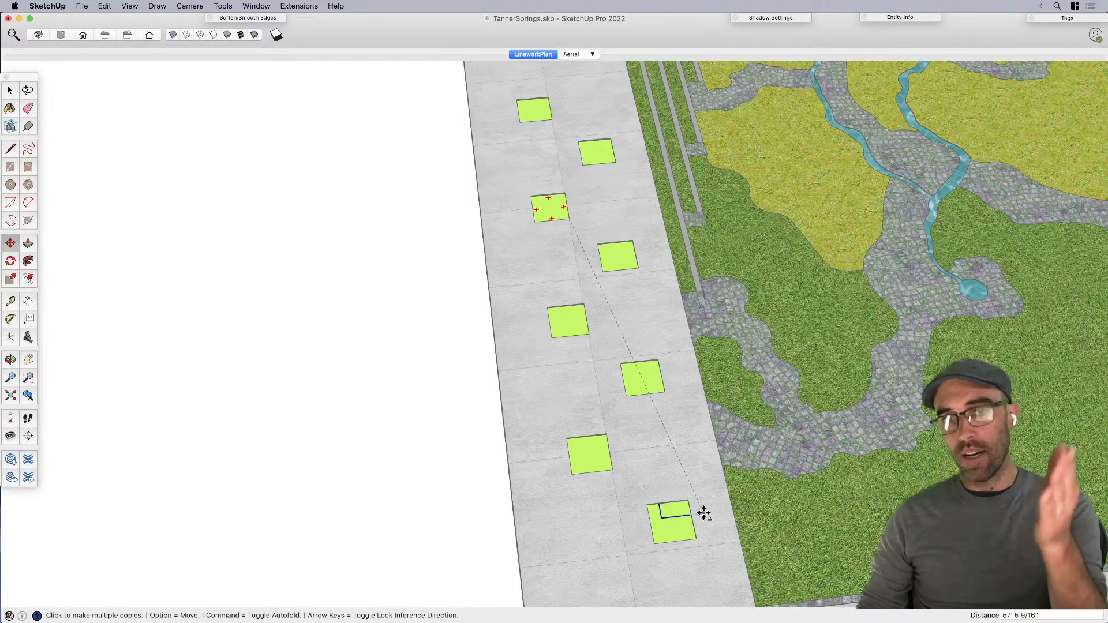
Step: Stamp several extra tree-well copies in the empty area outside the paving and delete them again
middle_click_drag(702, 511, 629, 264)
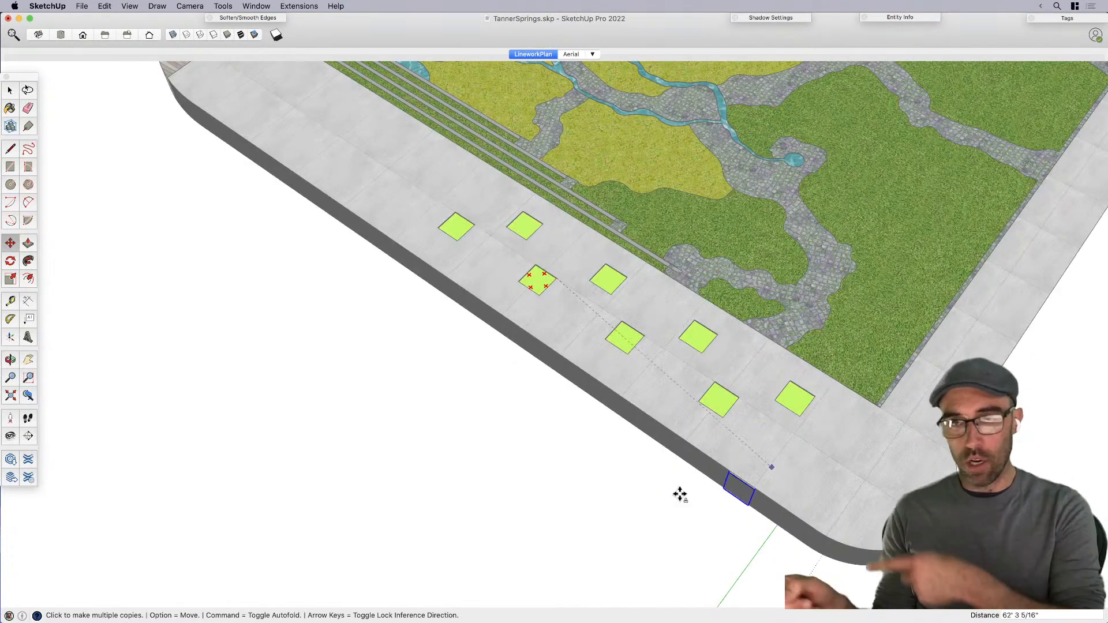
left_click(290, 407)
left_click(241, 387)
left_click(298, 507)
left_click(220, 488)
key("space")
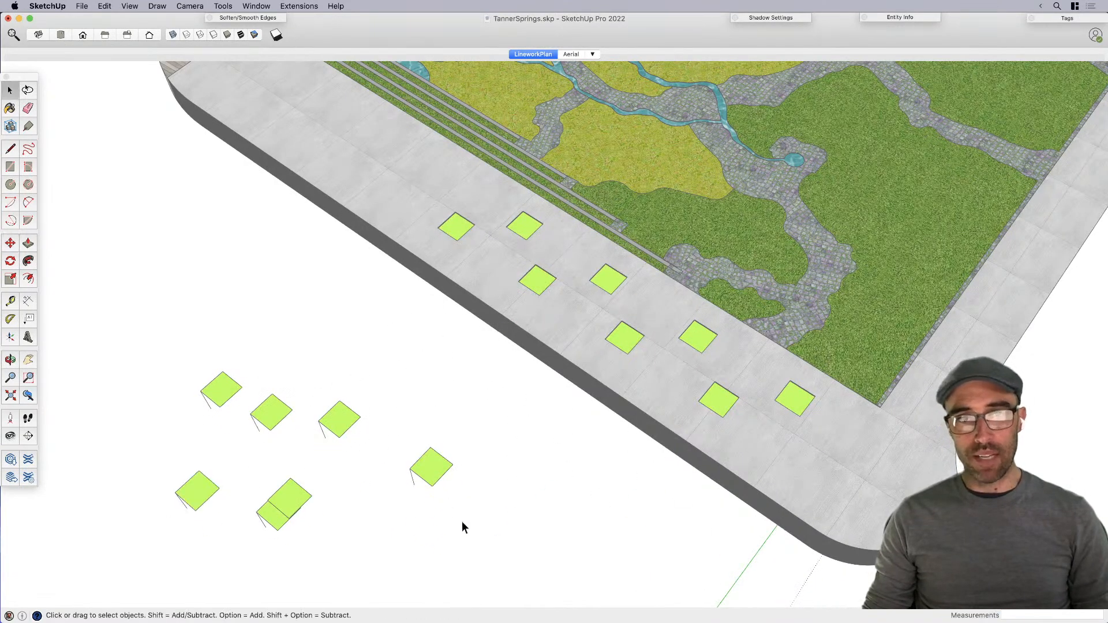
left_click_drag(457, 517, 176, 407)
key("Delete")
Step: Open a tree-well component for editing and paint it with the yellow-green grass texture sampled from the neighbouring planting area
scroll(179, 381, "down", 2)
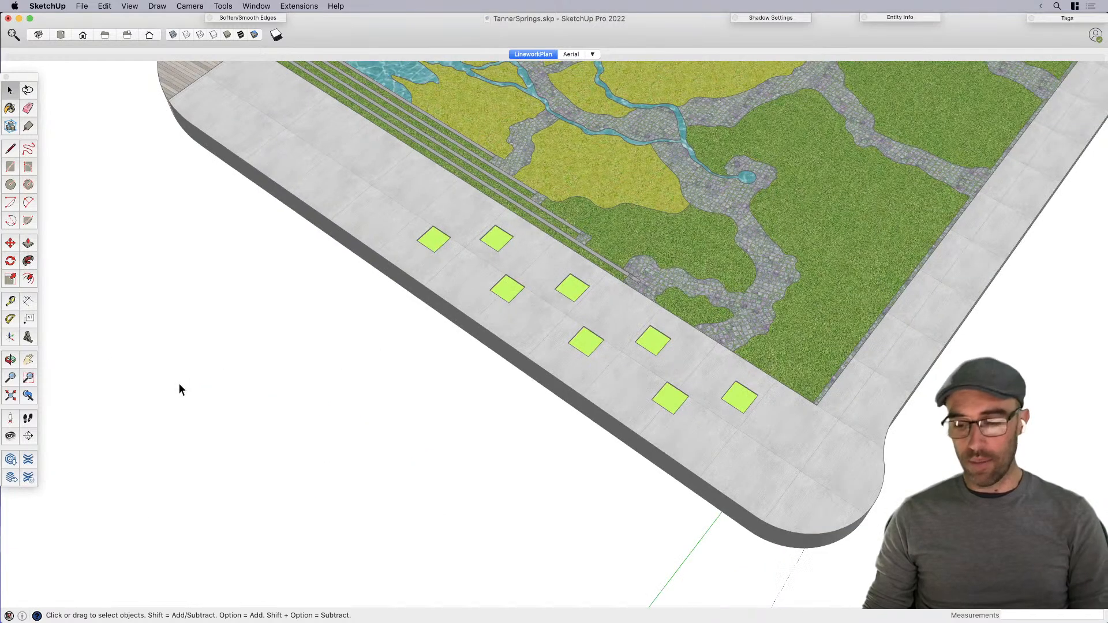
scroll(514, 442, "down", 2)
scroll(501, 365, "up", 2)
double_click(490, 373)
key("b")
key("super")
left_click(521, 210, "super")
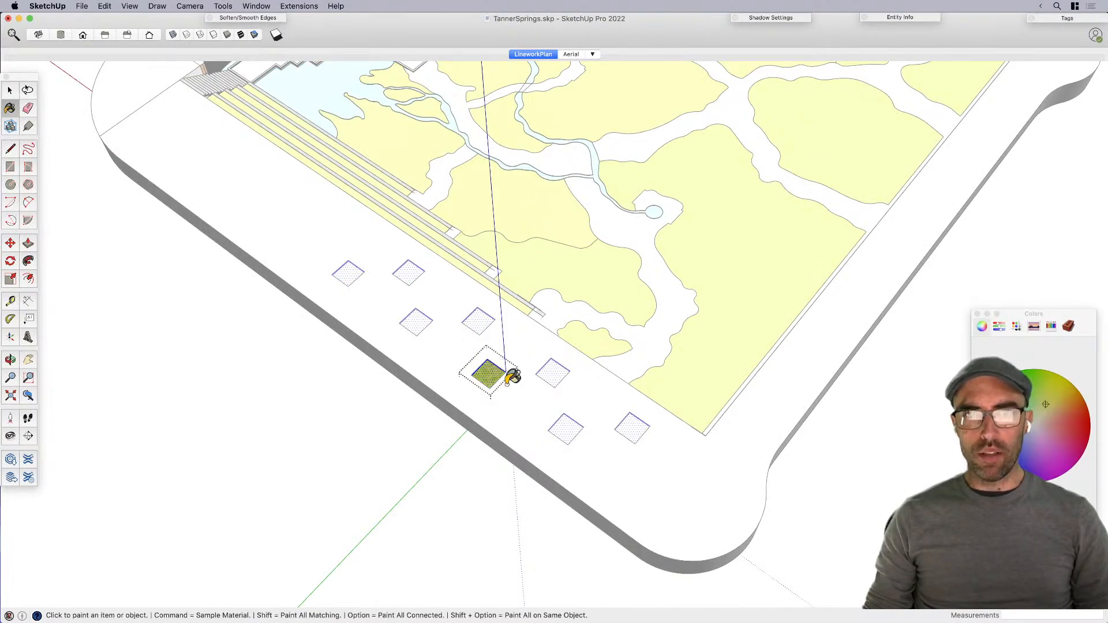
Step: Close the tree-well component and examine the whole park model for surfaces that still lack a texture
key("space")
left_click(346, 457)
middle_click_drag(347, 456, 589, 353)
scroll(327, 450, "up", 3)
double_click(335, 424)
scroll(623, 410, "down", 4)
left_click(749, 475)
scroll(433, 425, "up", 3)
scroll(404, 423, "down", 2)
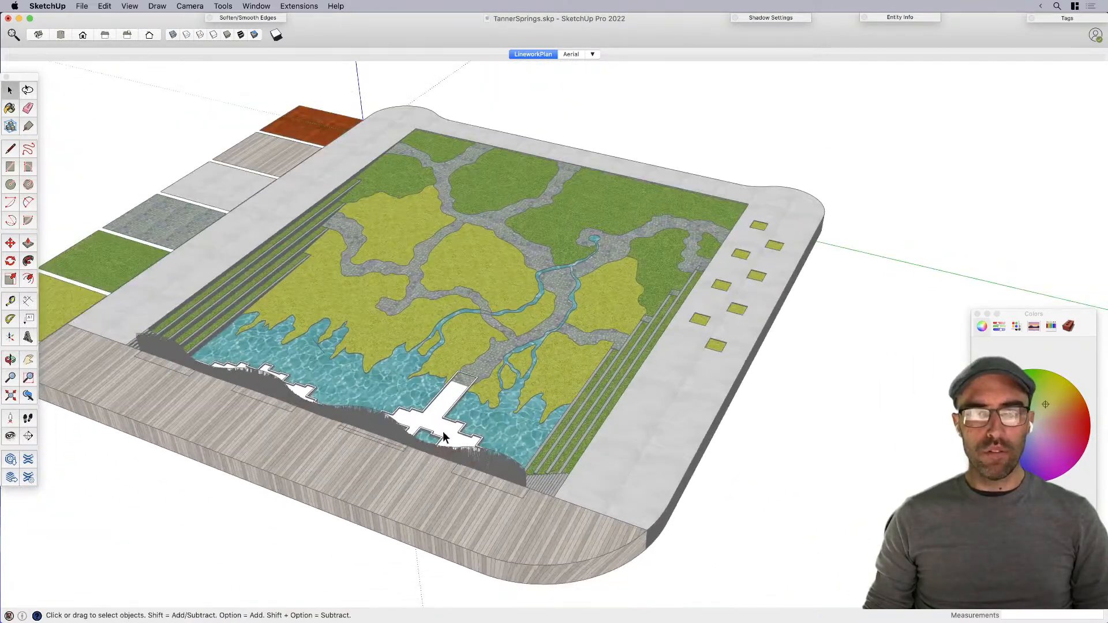
scroll(472, 428, "down", 2)
mouse_move(227, 361)
middle_mouse_down()
mouse_move(322, 401)
mouse_move(291, 404)
middle_mouse_up()
scroll(487, 217, "down", 2)
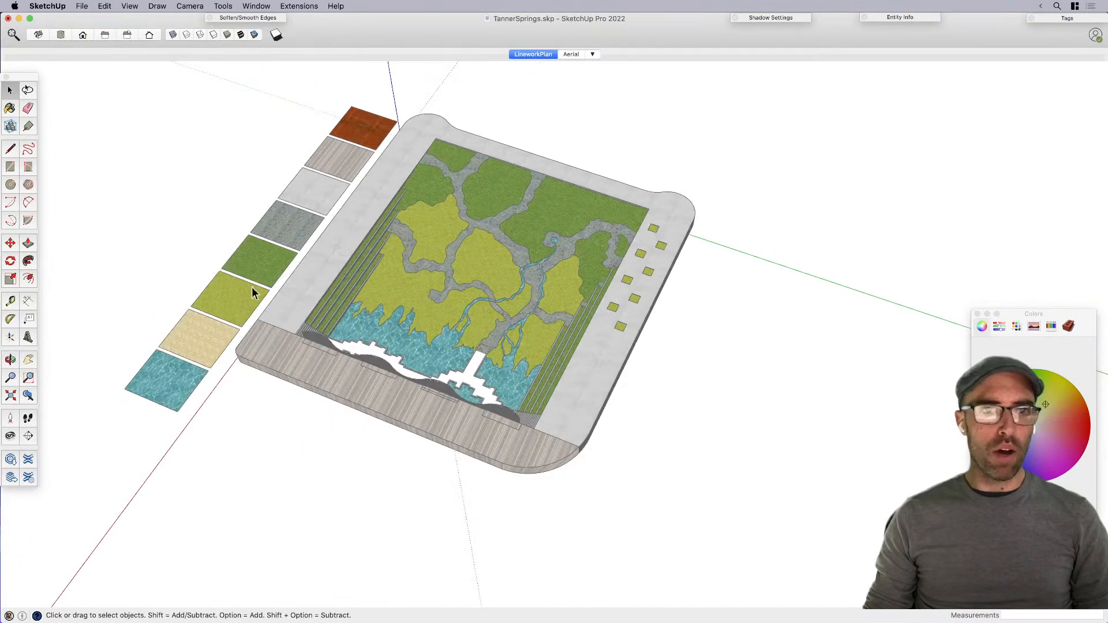
Step: Paint the white zigzag boardwalk over the pond with the wood plank texture used on the deck
scroll(262, 290, "up", 3)
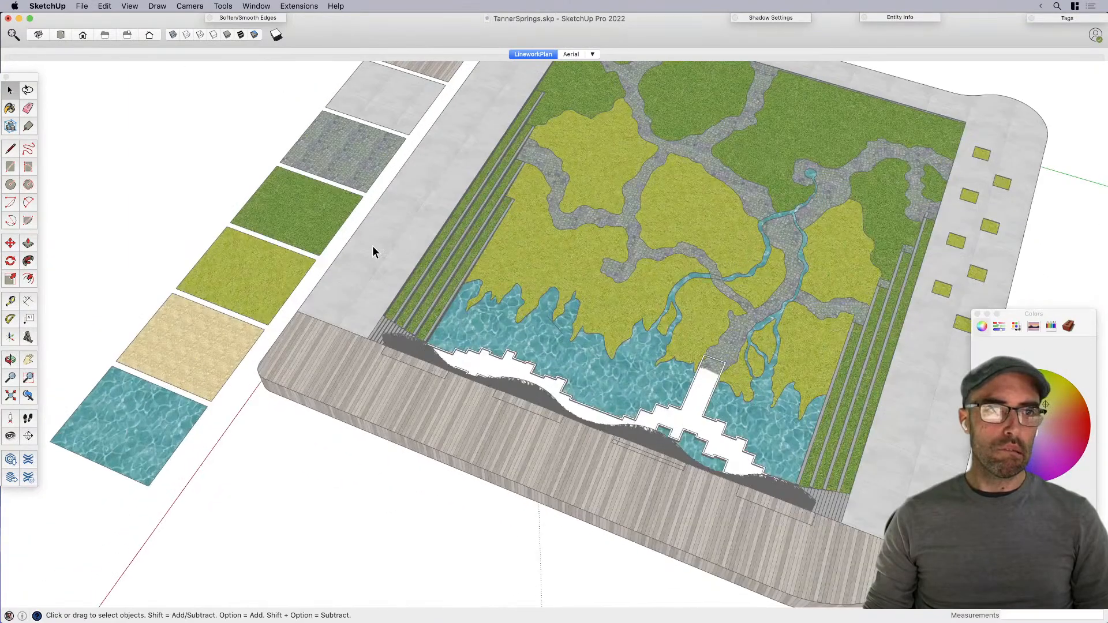
middle_click_drag(399, 271, 410, 304, "shift")
key("b")
scroll(378, 421, "up", 4)
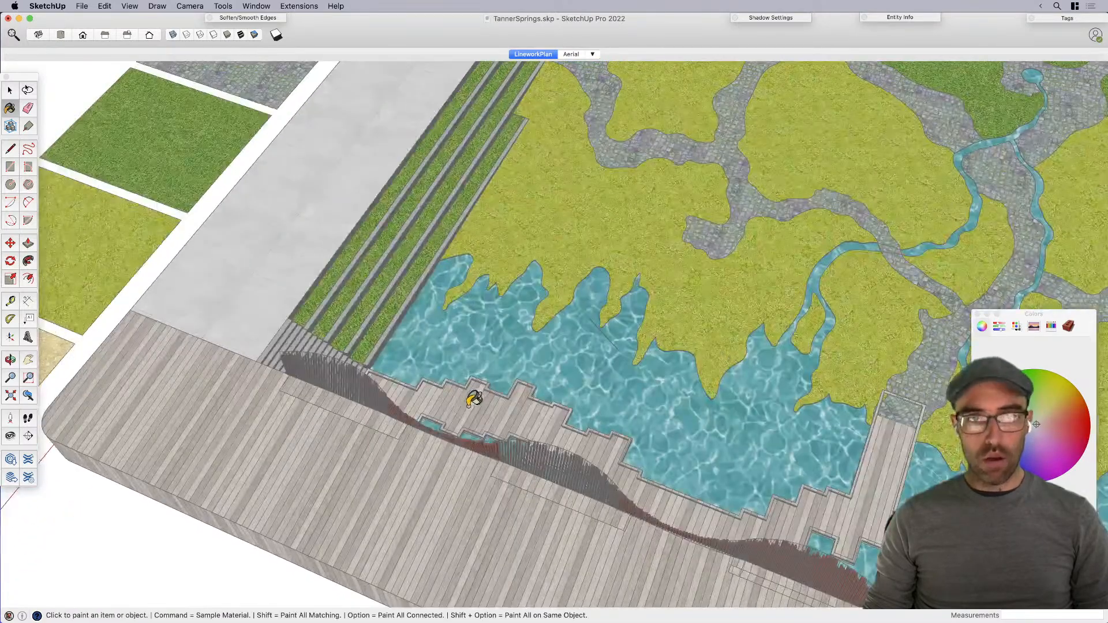
Step: Open the boardwalk's raised edging for editing and remove the material from all of its geometry
scroll(403, 307, "down", 3)
mouse_move(443, 399)
middle_mouse_down()
mouse_move(403, 349)
mouse_move(373, 346)
middle_mouse_up()
middle_click_drag(571, 460, 397, 327)
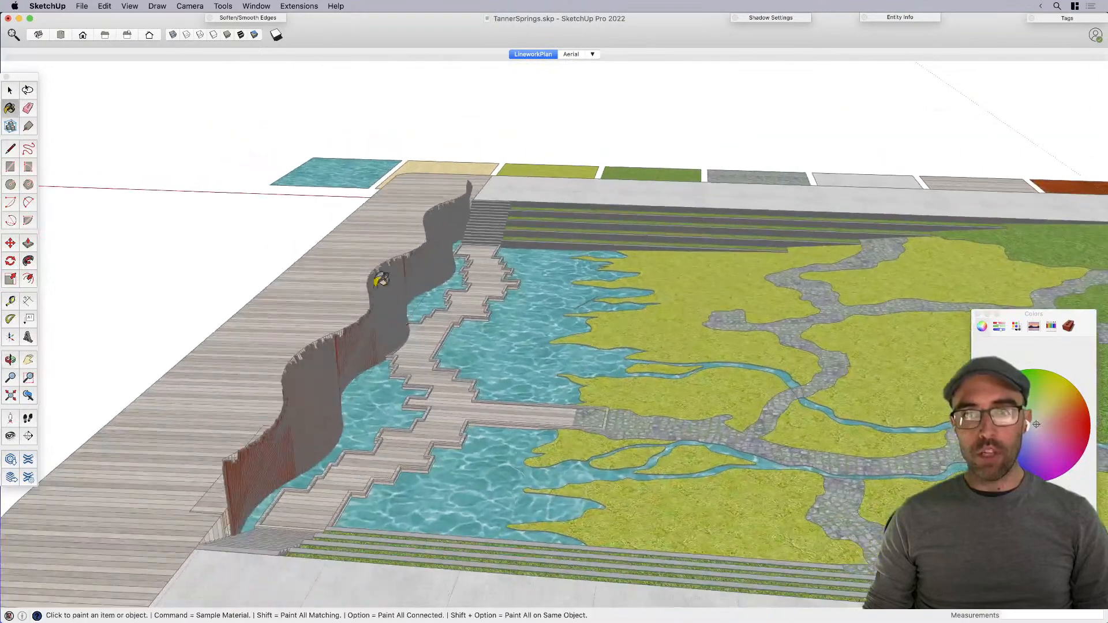
middle_click_drag(333, 437, 268, 323)
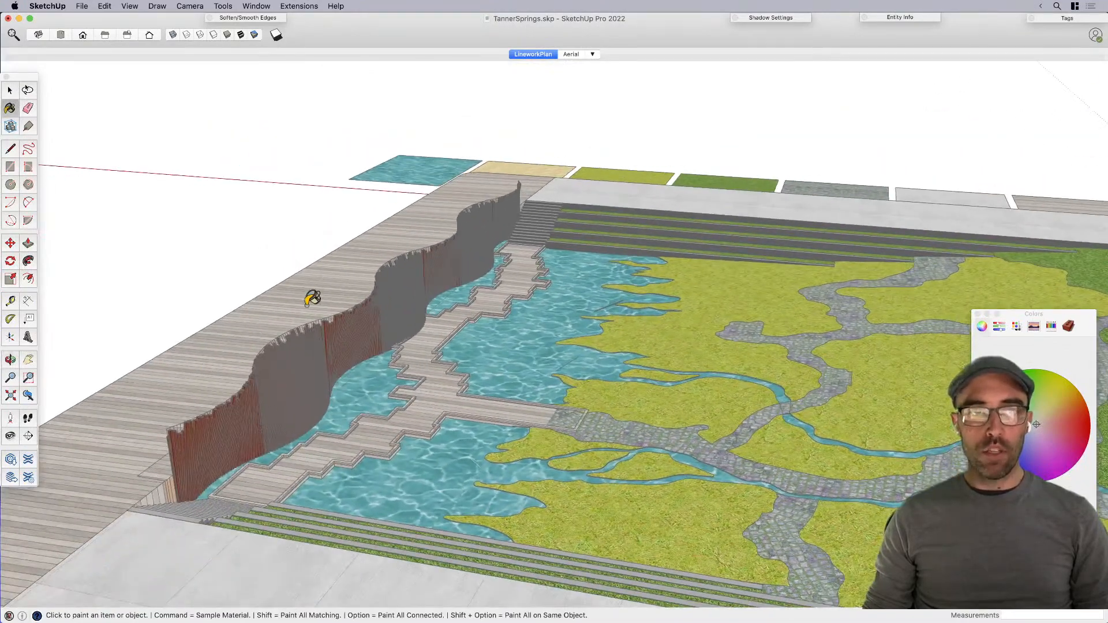
scroll(271, 482, "up", 10)
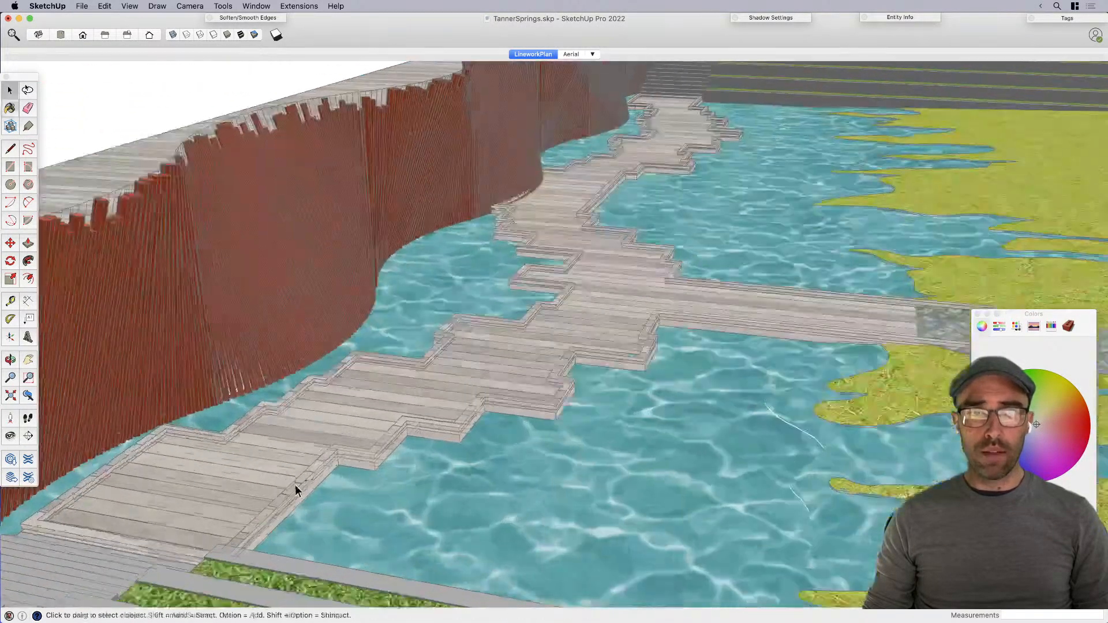
key("space")
left_click(309, 480)
double_click(318, 463)
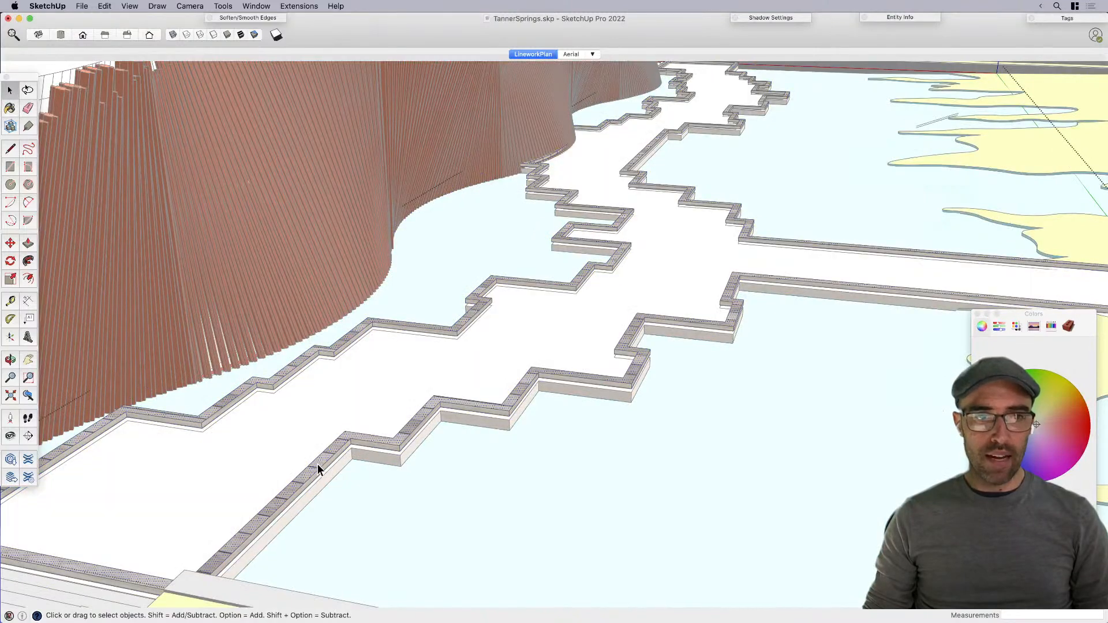
key("super+a")
middle_click_drag(489, 275, 539, 346)
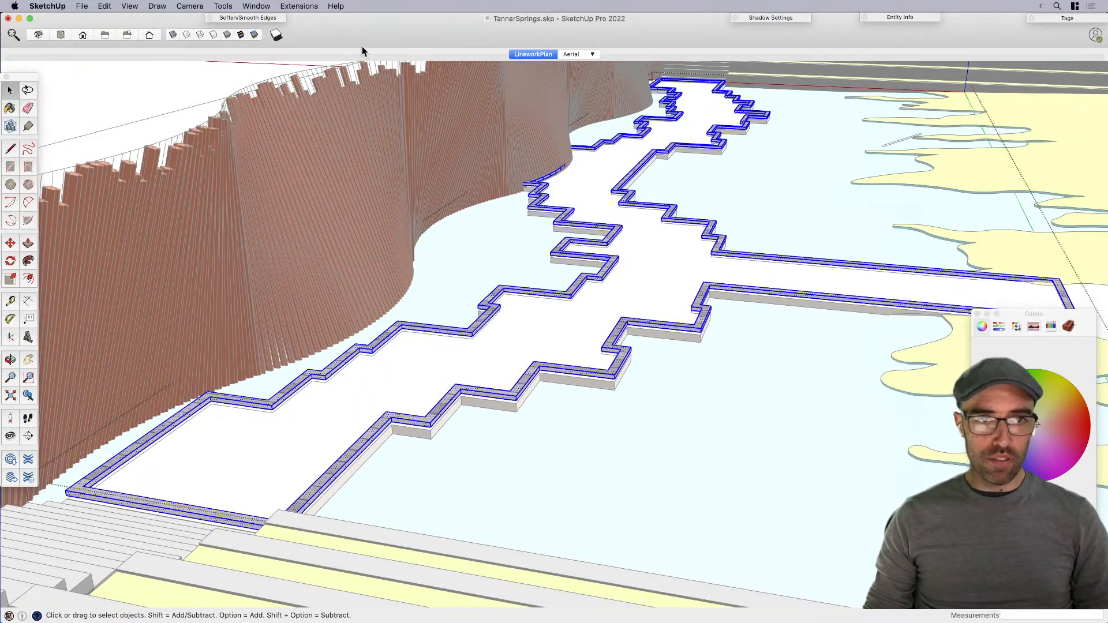
left_click(298, 6)
mouse_move(323, 296)
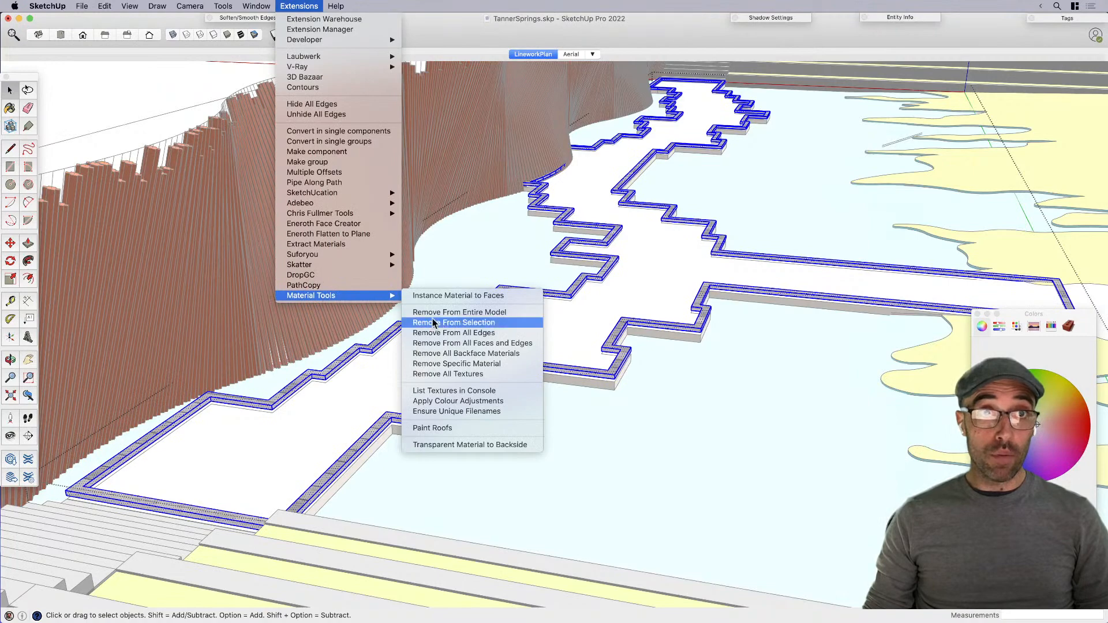
left_click(465, 322)
Step: Leave the edging, select it as a whole object inside the boardwalk and remove its assigned material
scroll(632, 347, "down", 3)
left_click(611, 400)
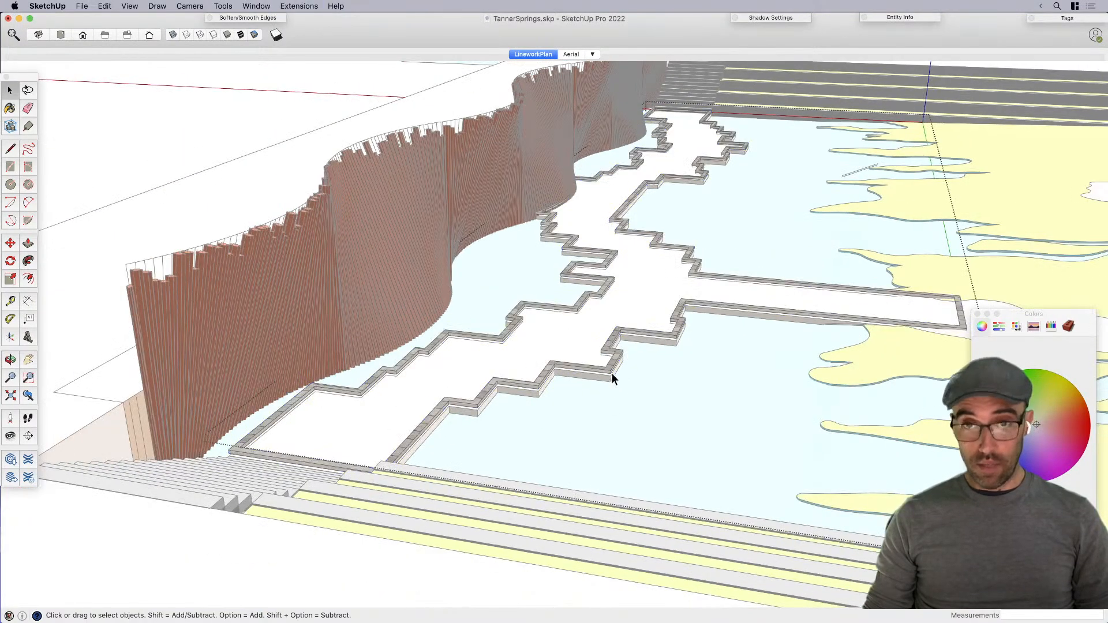
scroll(612, 365, "up", 2)
scroll(589, 365, "down", 3)
left_click(196, 159)
scroll(537, 385, "up", 2)
left_click(541, 385)
scroll(583, 374, "up", 3)
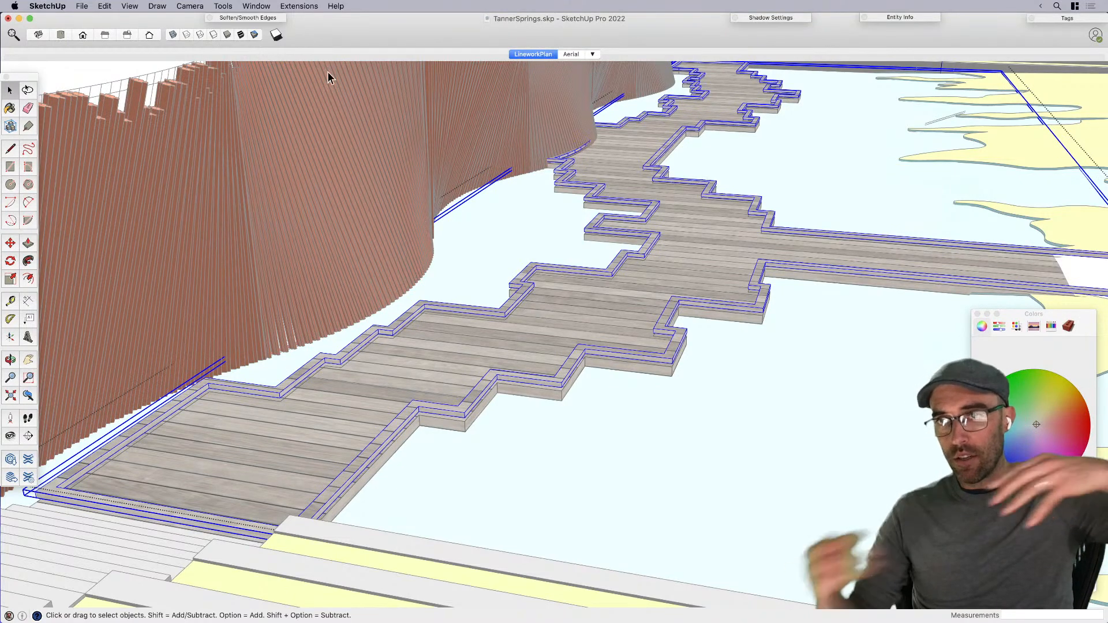
left_click(296, 6)
mouse_move(341, 295)
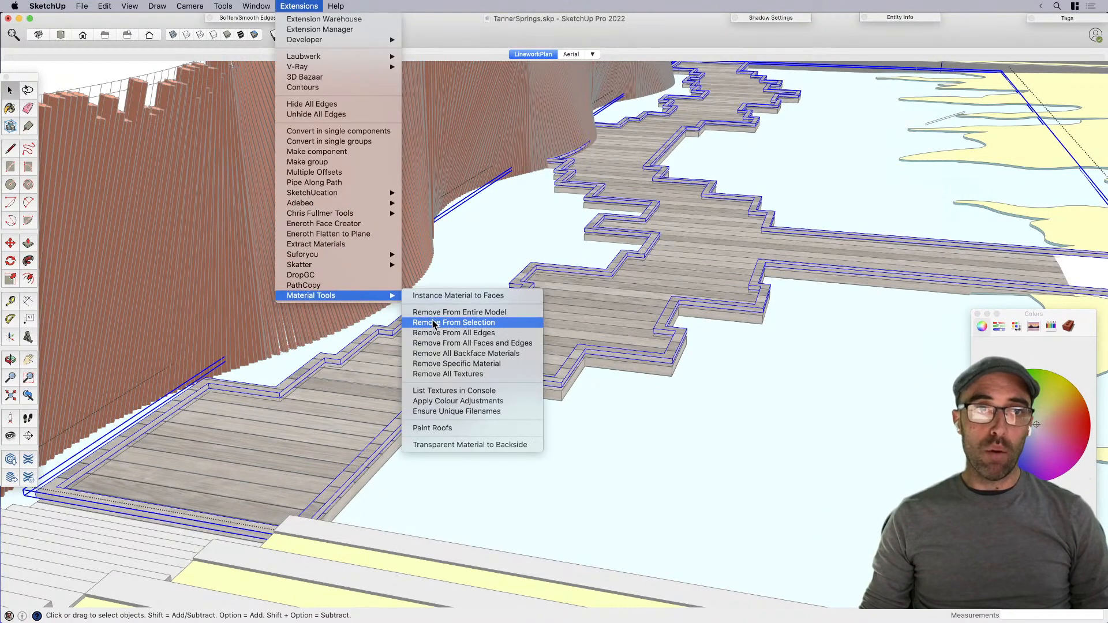
left_click(456, 322)
key("Delete")
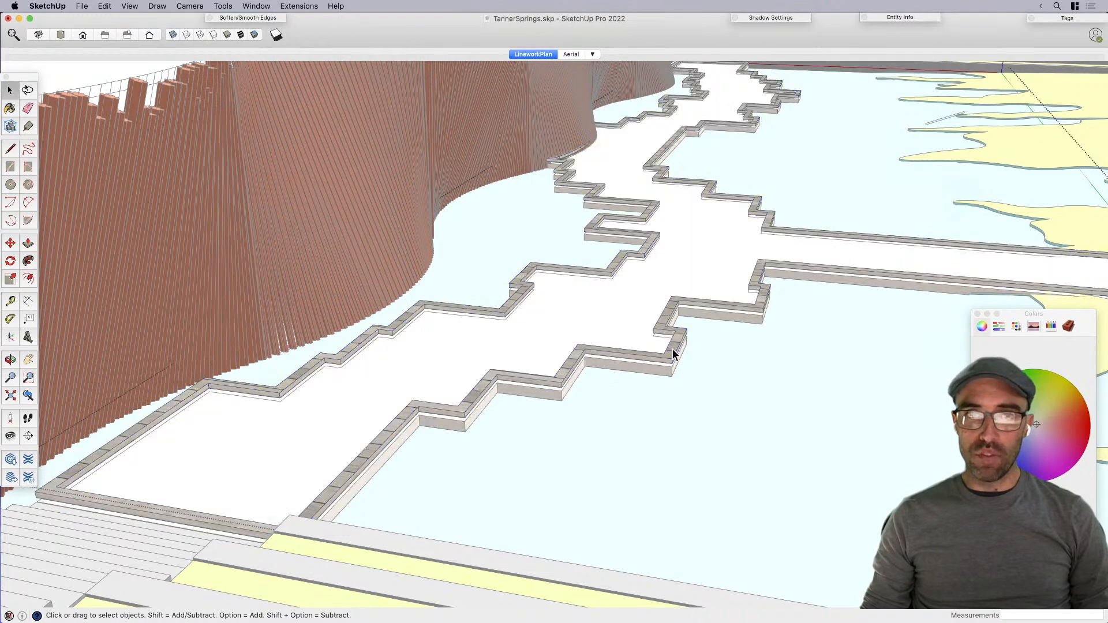
Step: Paint all faces of the boardwalk edging with the grey Nickel colour and close the group
key("b")
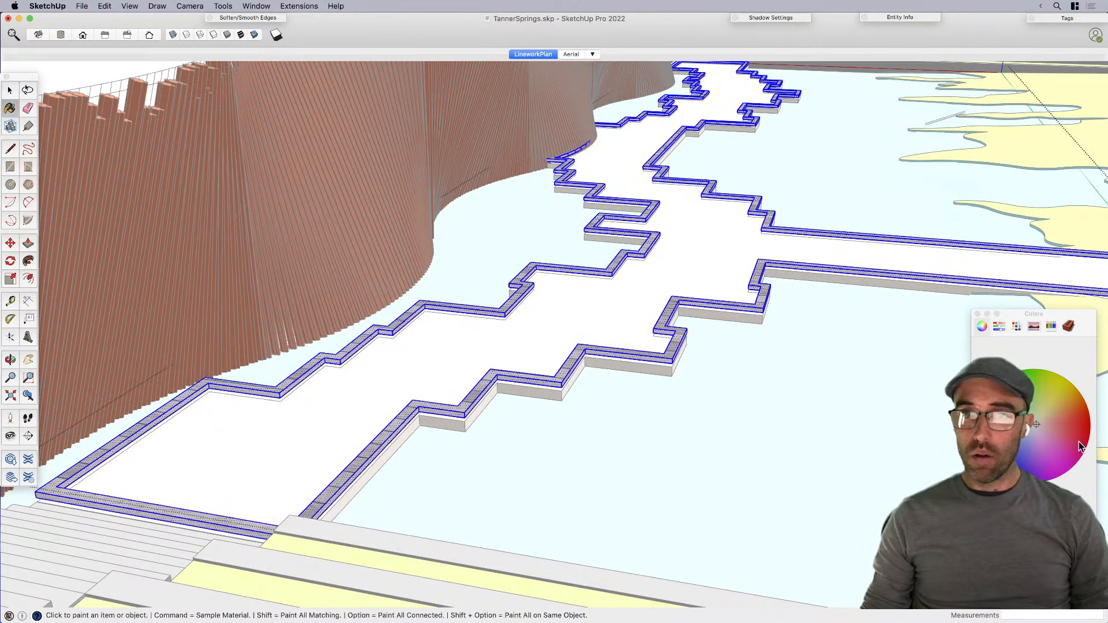
left_click(1050, 326)
left_click(666, 342)
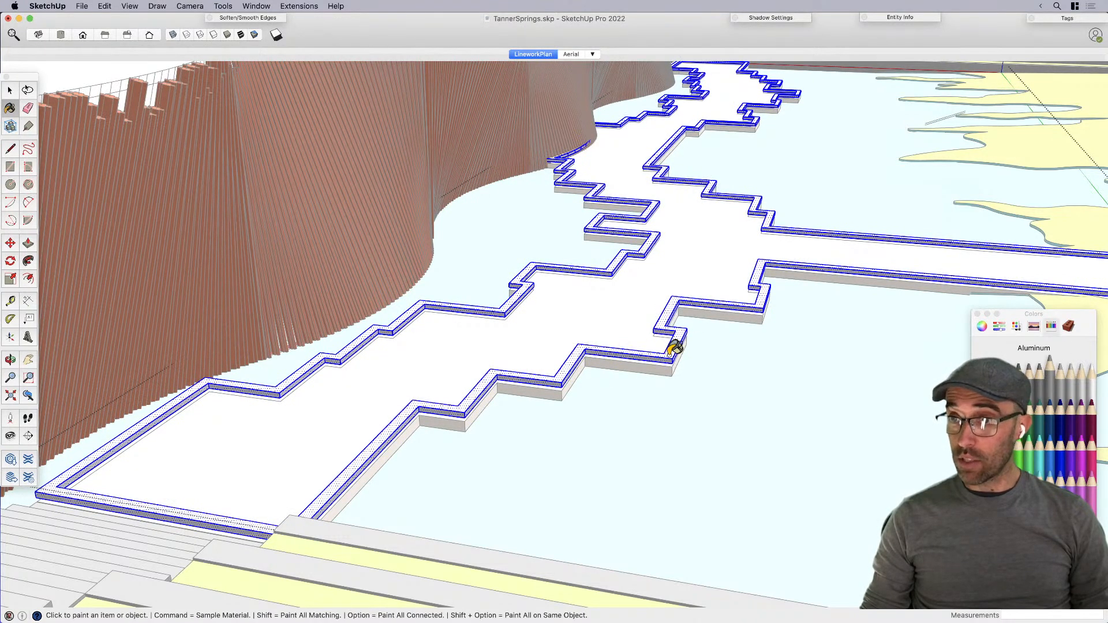
left_click(671, 314)
scroll(580, 365, "down", 7)
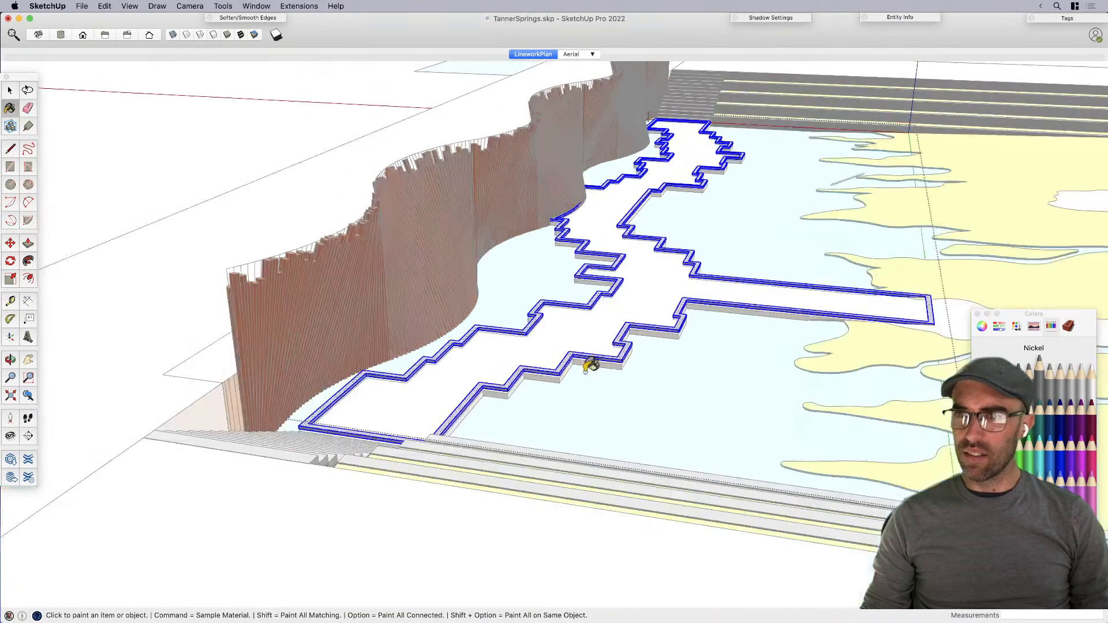
key("space")
left_click(286, 194)
scroll(611, 346, "up", 8)
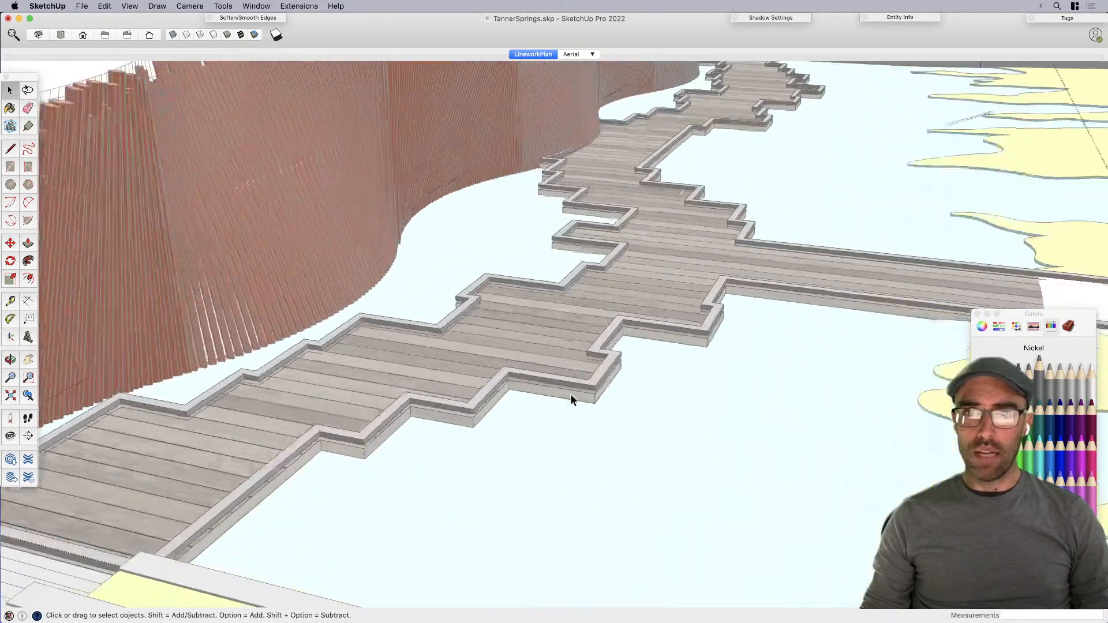
scroll(570, 398, "down", 3)
middle_click_drag(584, 396, 406, 398)
scroll(296, 186, "down", 5)
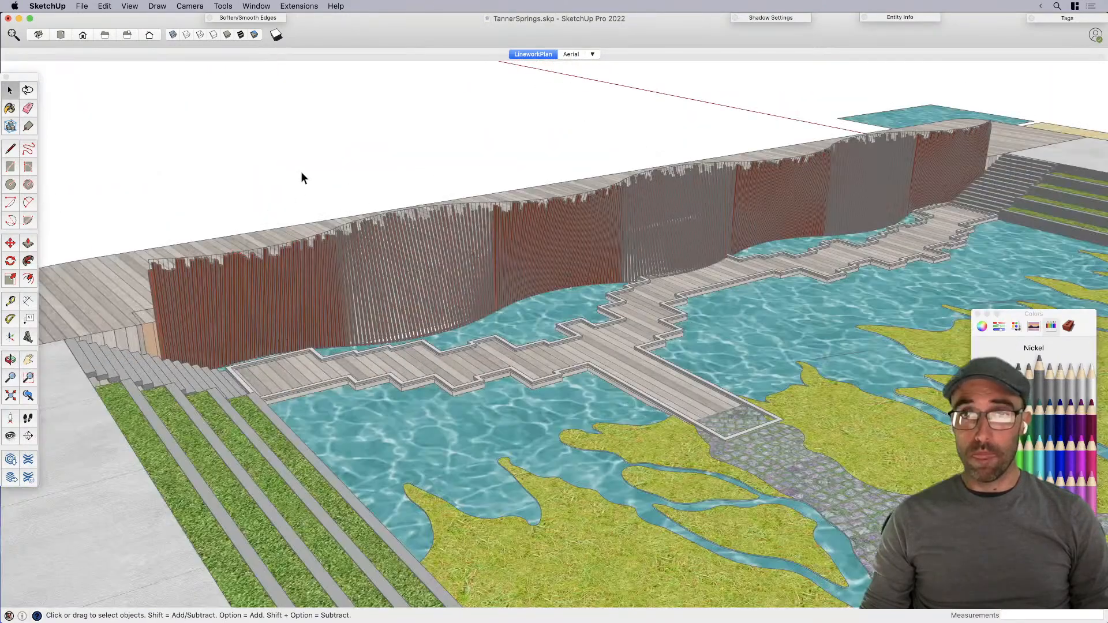
Step: Draw a line across the edging on each side of the boardwalk's landward arm, splitting off its end section
scroll(432, 258, "up", 2)
middle_click_drag(617, 359, 593, 431)
scroll(540, 353, "down", 4)
scroll(615, 390, "up", 4)
scroll(577, 388, "up", 8)
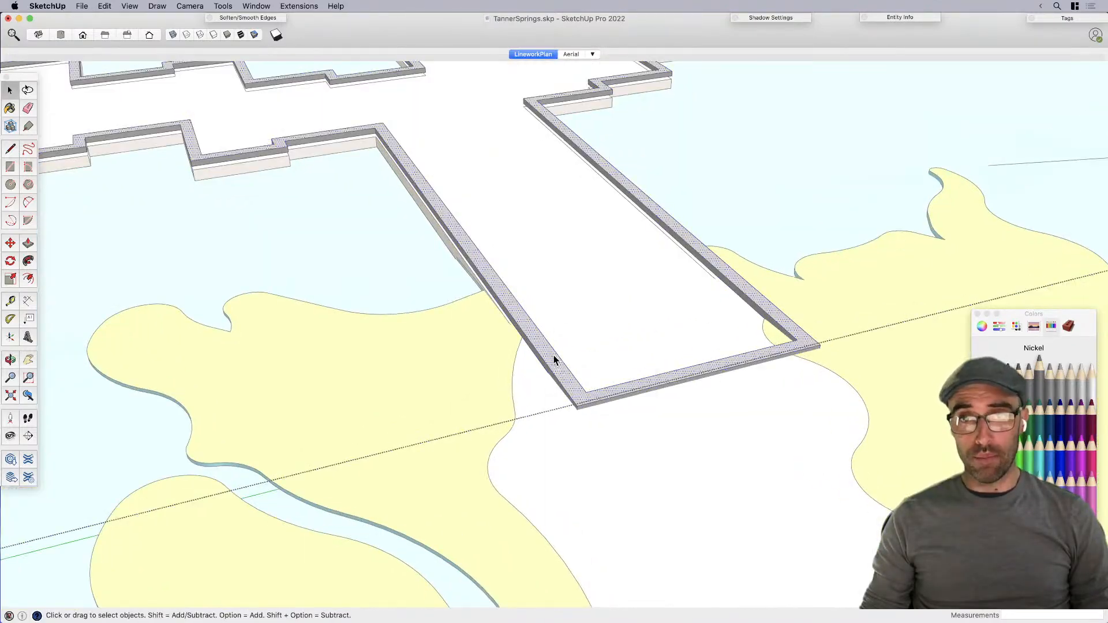
right_click(552, 356)
left_click(537, 349)
scroll(535, 346, "up", 3)
key("l")
left_click(515, 324)
left_click(529, 305)
middle_click_drag(528, 306, 733, 277)
left_click(737, 226)
scroll(717, 213, "up", 3)
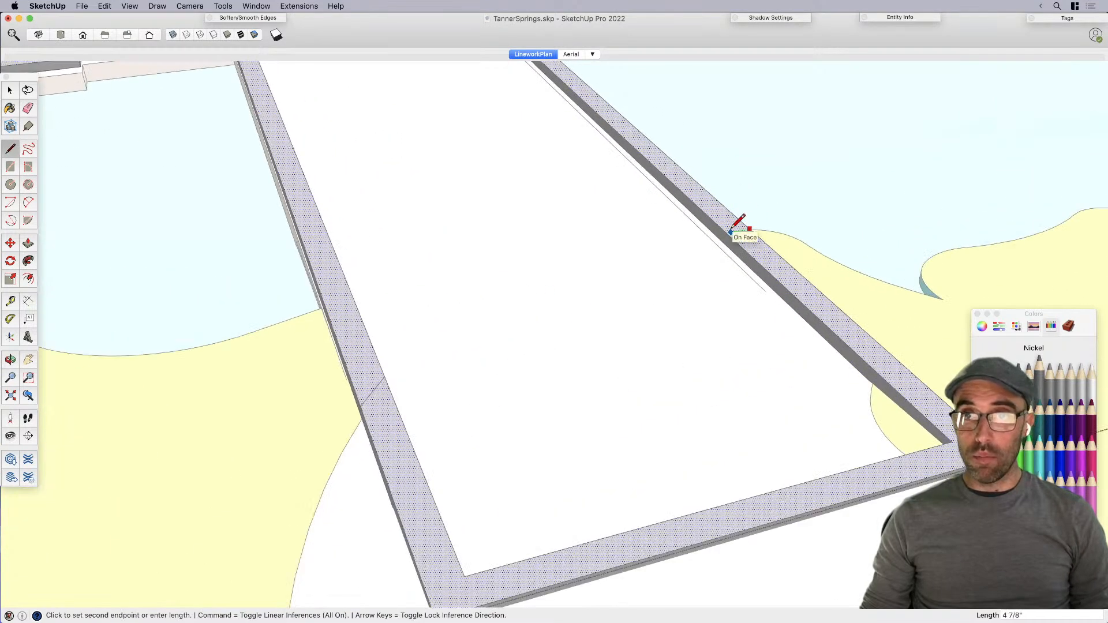
left_click(727, 233)
scroll(726, 220, "down", 3)
scroll(570, 424, "down", 3)
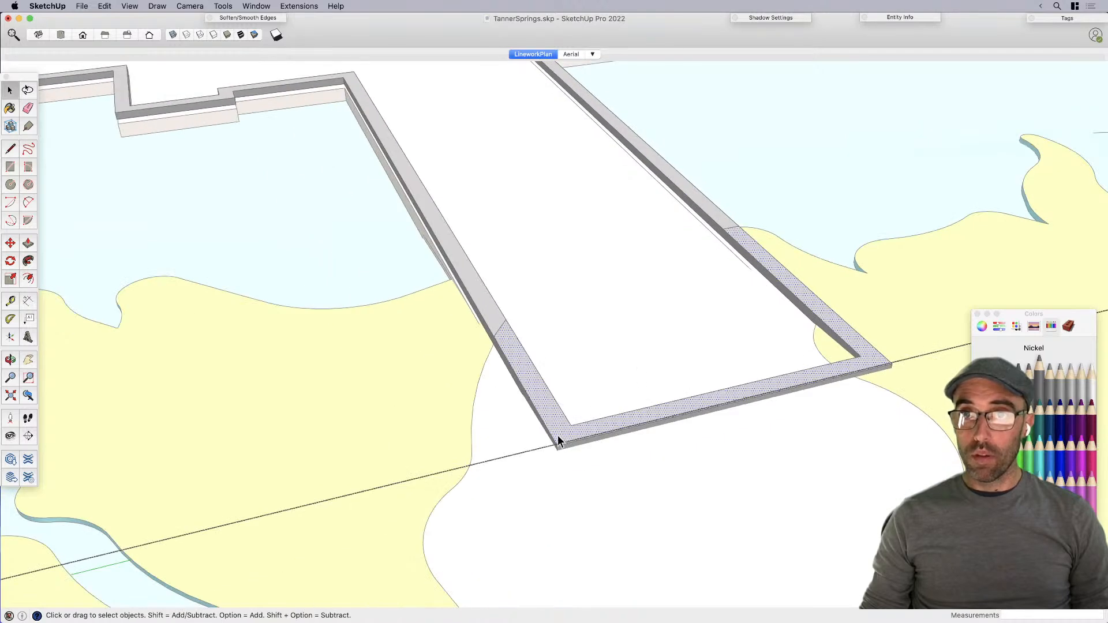
Step: Push the cut-off end section of the edging down 3" to open the boardwalk, and erase the leftover edges
key("p")
left_click(557, 435)
left_click(551, 502)
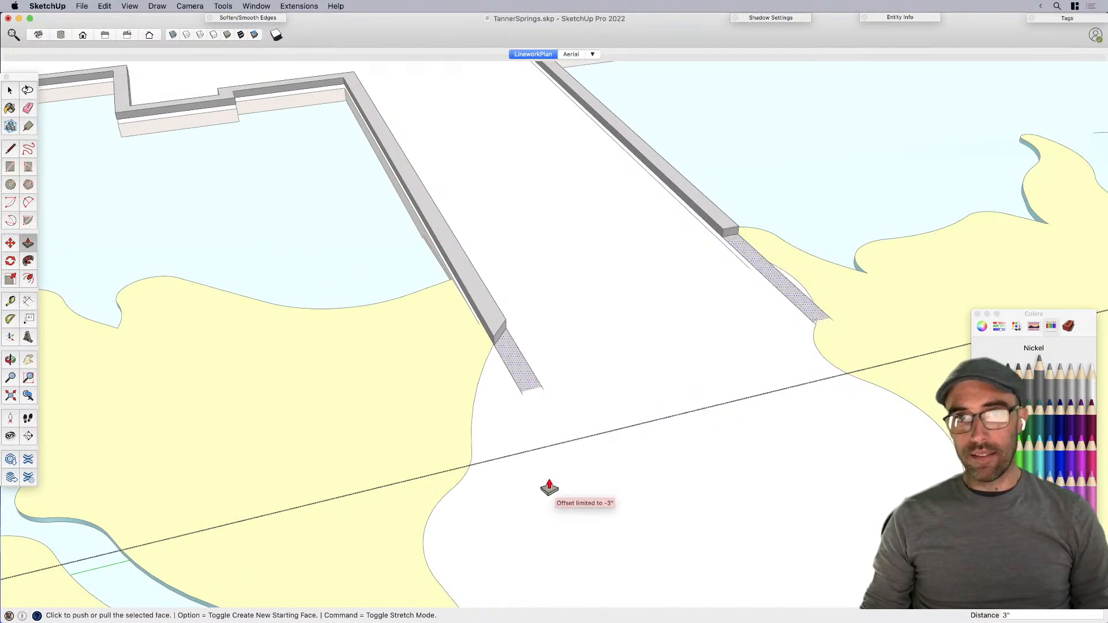
key("e")
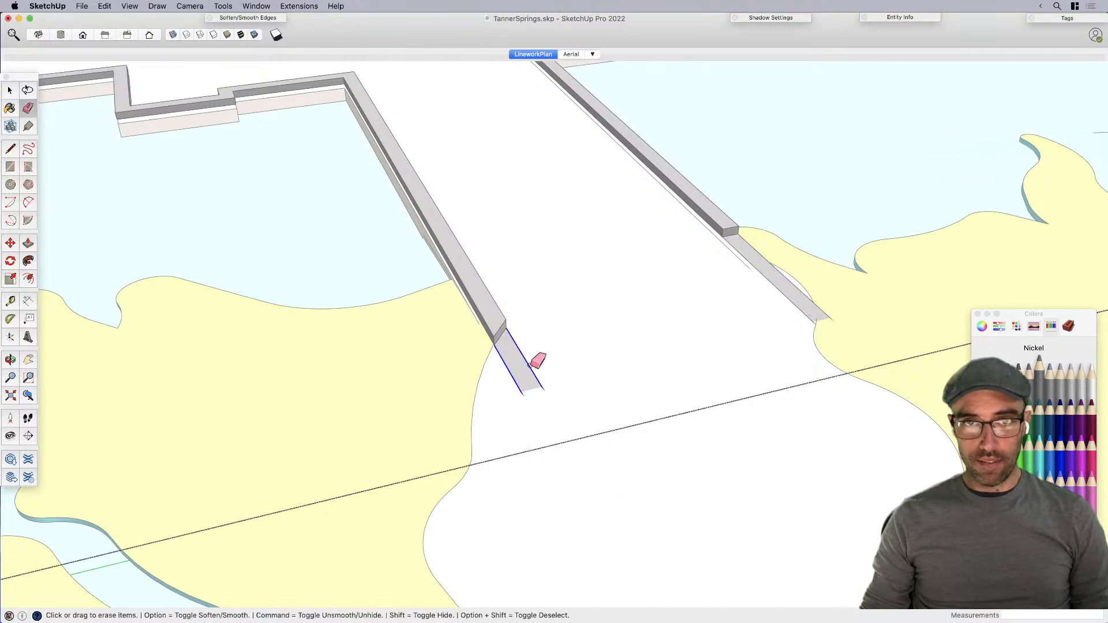
scroll(693, 324, "down", 10)
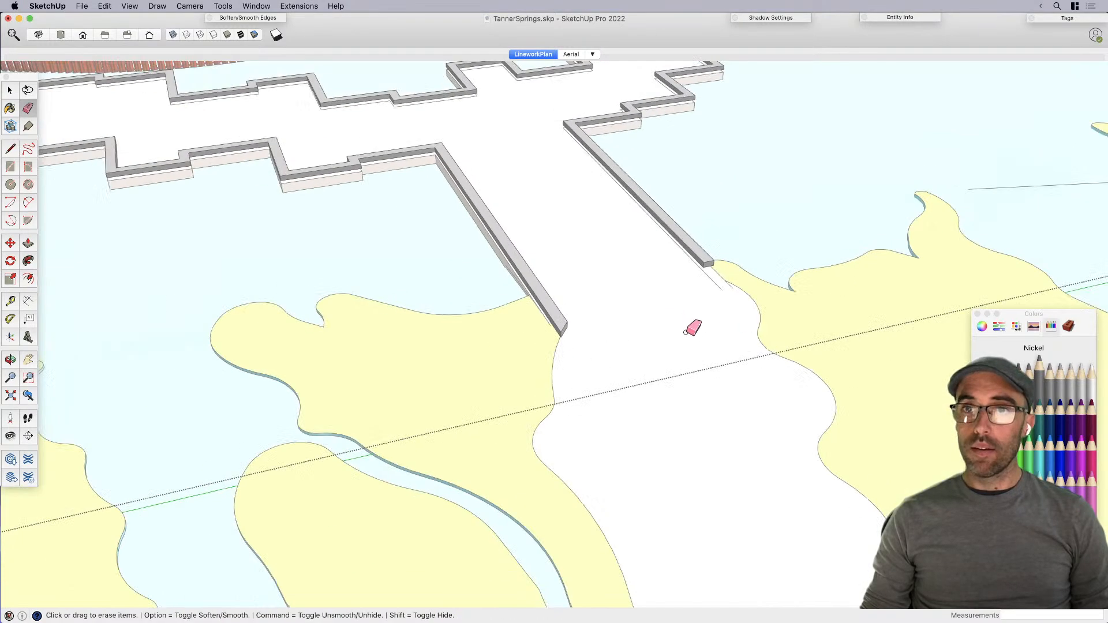
key("space")
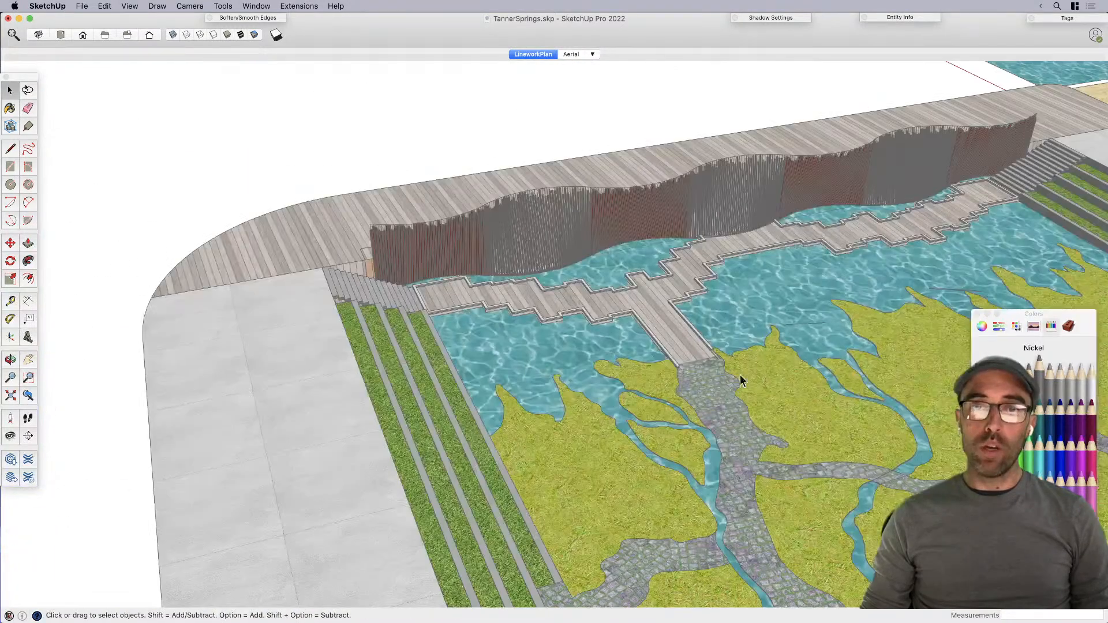
Step: Sample the rust-orange texture from the last swatch beside the park model
scroll(697, 346, "down", 5)
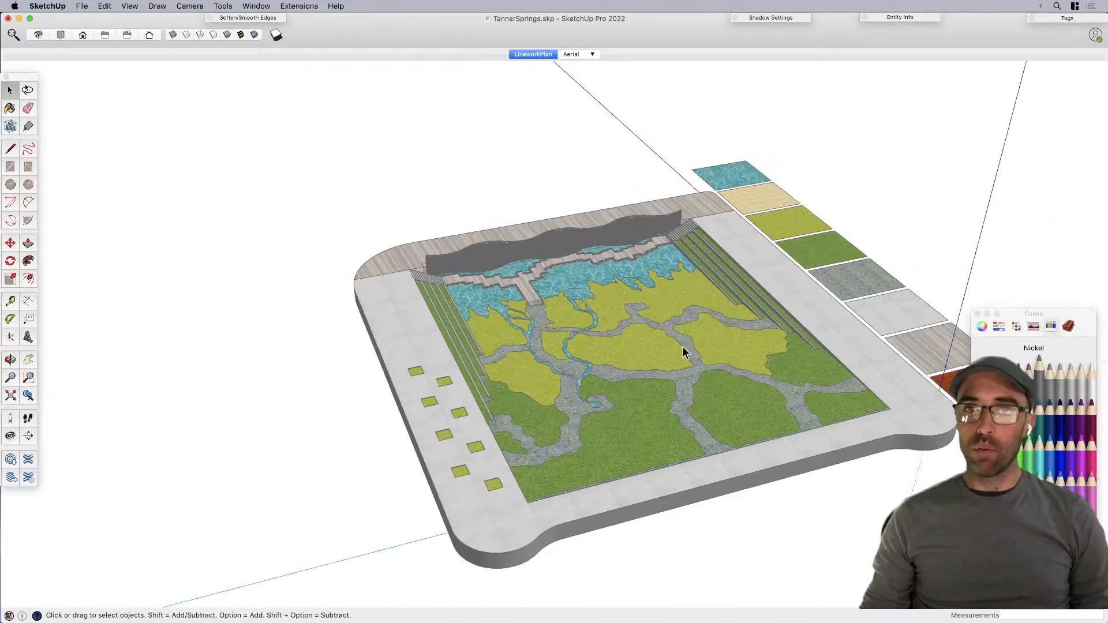
scroll(725, 370, "down", 5)
middle_click_drag(695, 299, 623, 373)
scroll(623, 374, "down", 1)
scroll(744, 444, "up", 3)
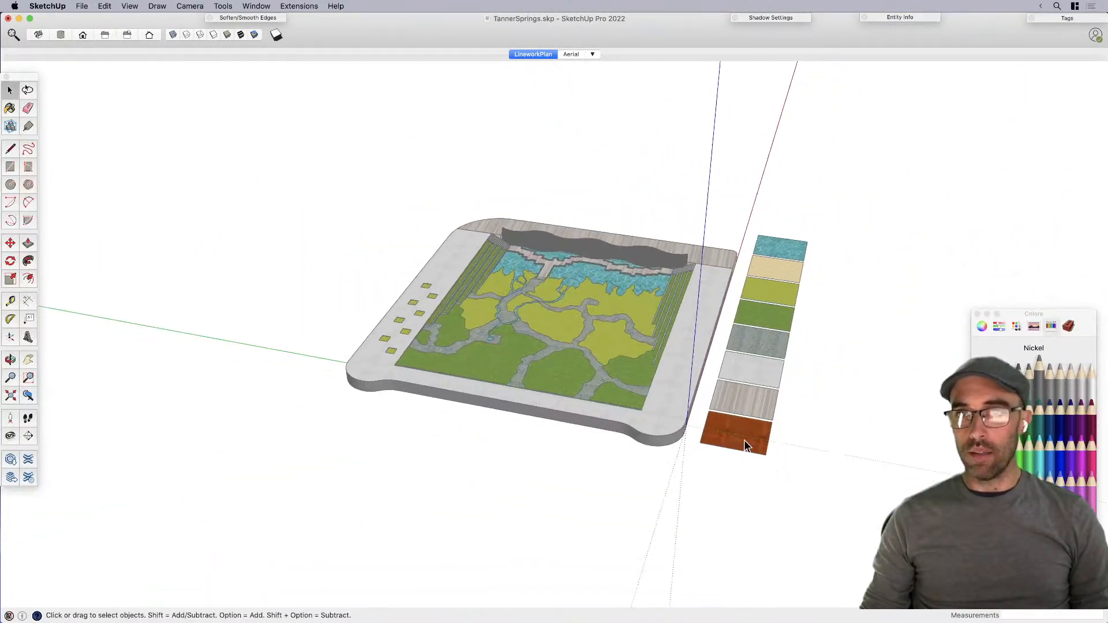
key("b")
left_click(735, 436, "super")
scroll(673, 250, "up", 10)
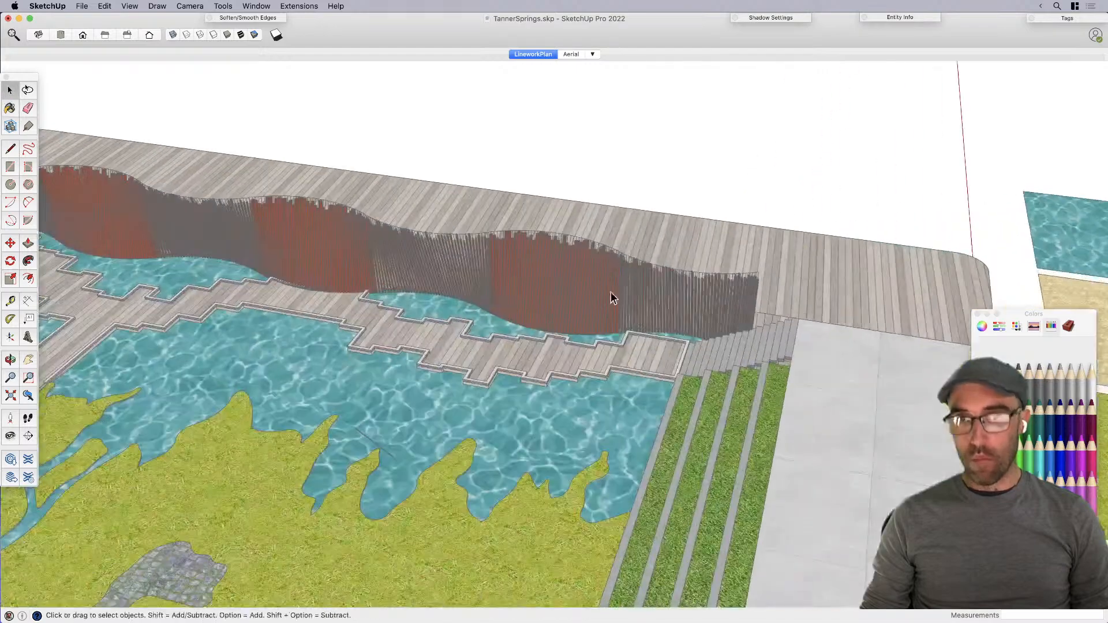
Step: Remove the existing material from the wavy slatted wall and paint it with the sampled rust-orange texture
key("space")
left_click(595, 297)
left_click(306, 9)
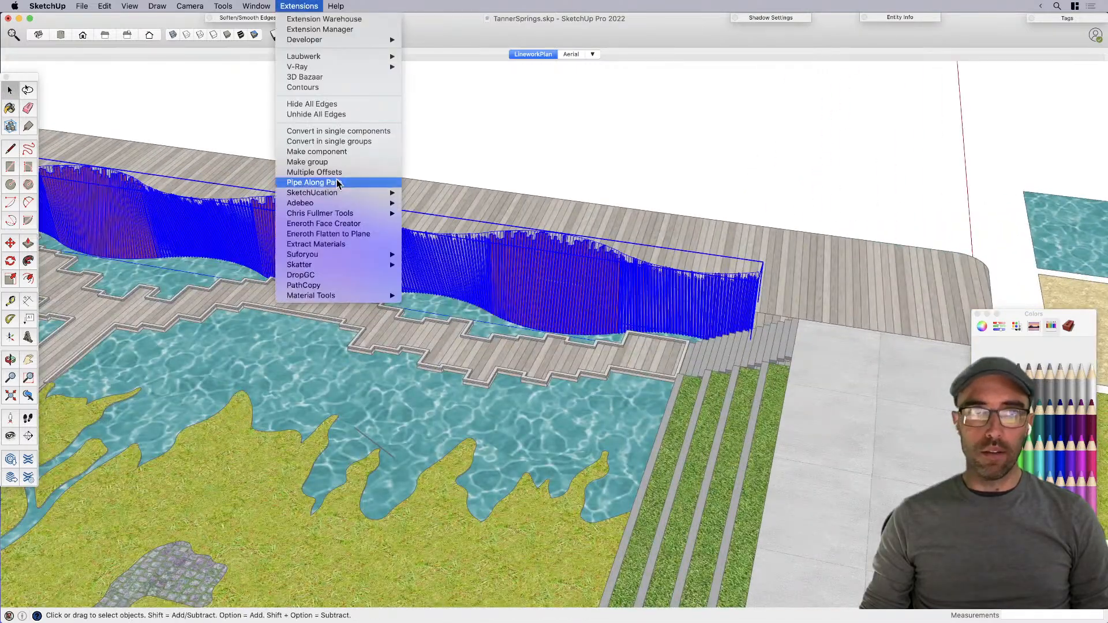
mouse_move(320, 300)
left_click(472, 332)
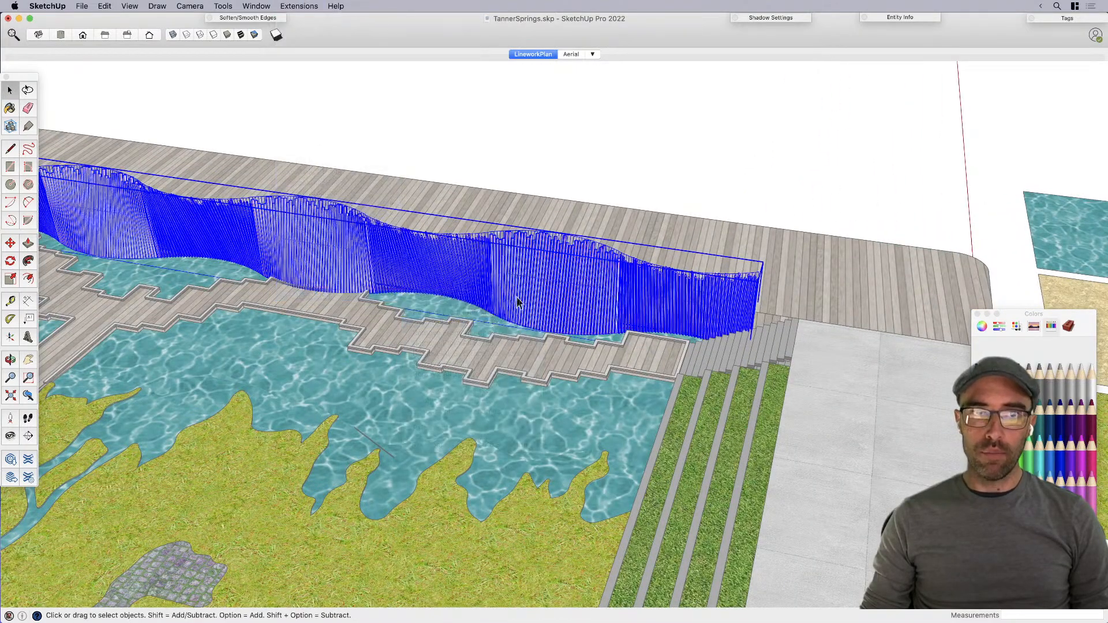
scroll(551, 264, "up", 3)
key("b")
scroll(553, 264, "down", 10)
key("space")
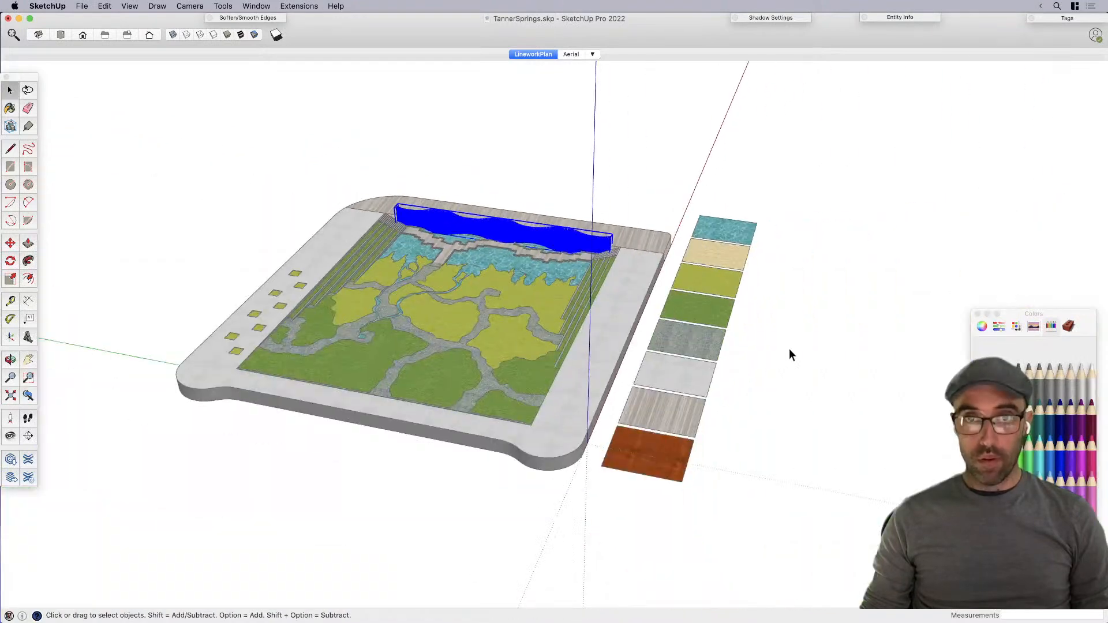
Step: Select the whole row of eight texture swatches beside the park model and delete them
middle_click_drag(654, 460, 779, 471)
left_click_drag(667, 193, 675, 214)
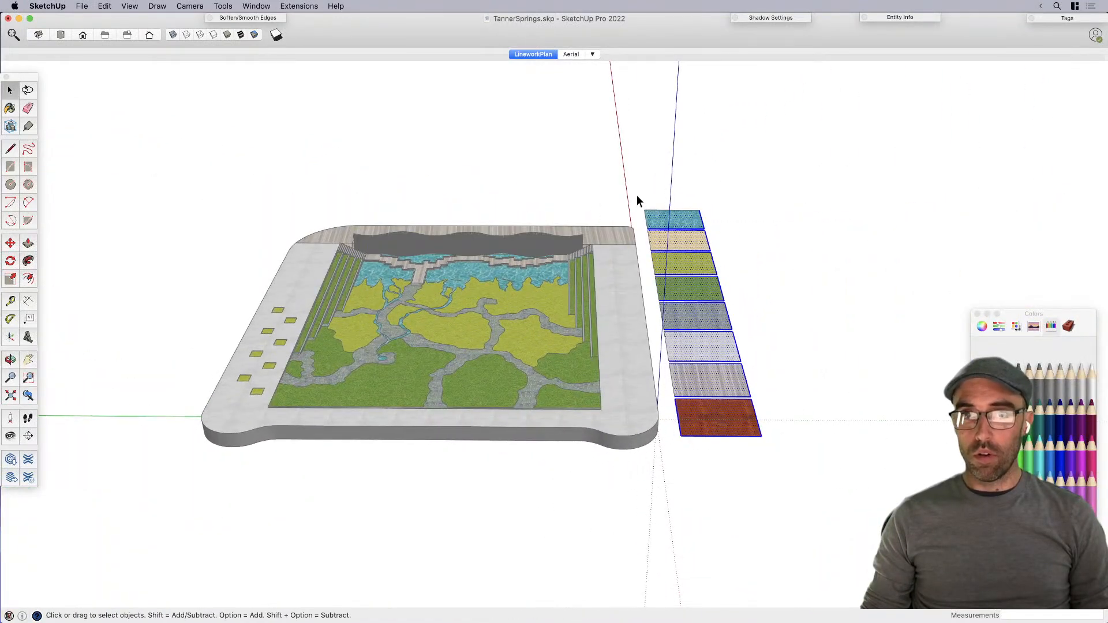
middle_click_drag(787, 498, 770, 507)
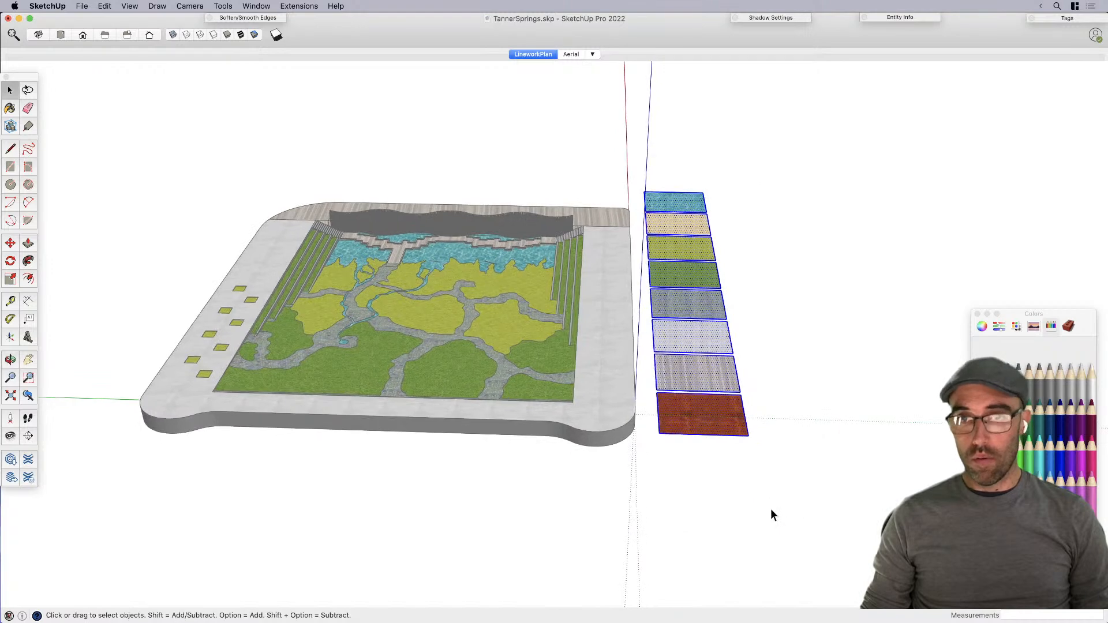
key("Delete")
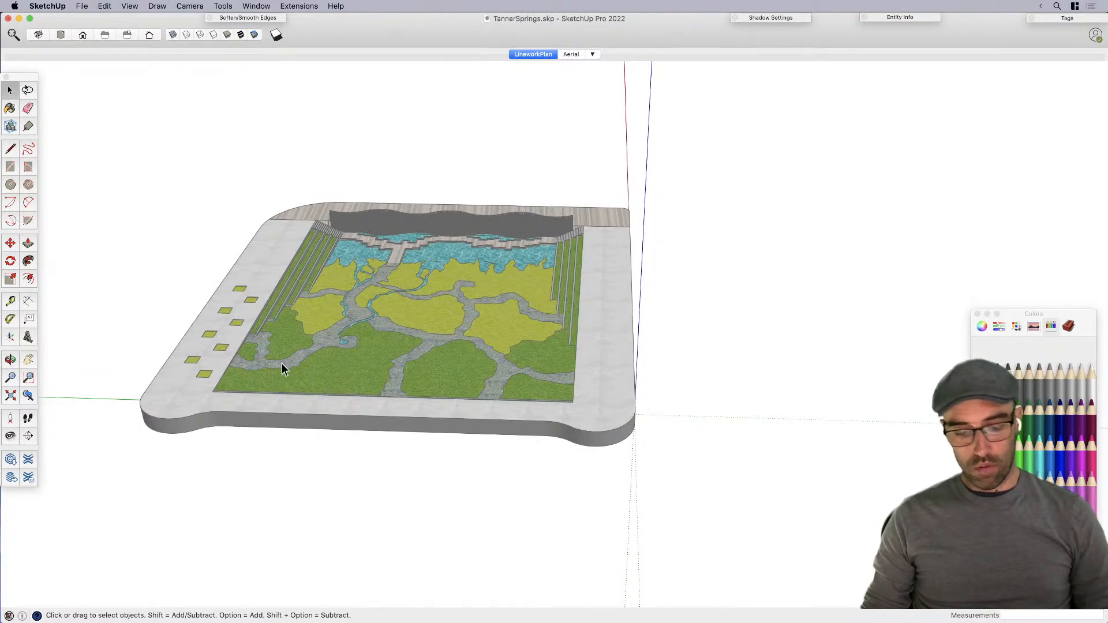
Step: Hide the drawing axes in the LineworkPlan scene and update the current style with the change
left_click(138, 6)
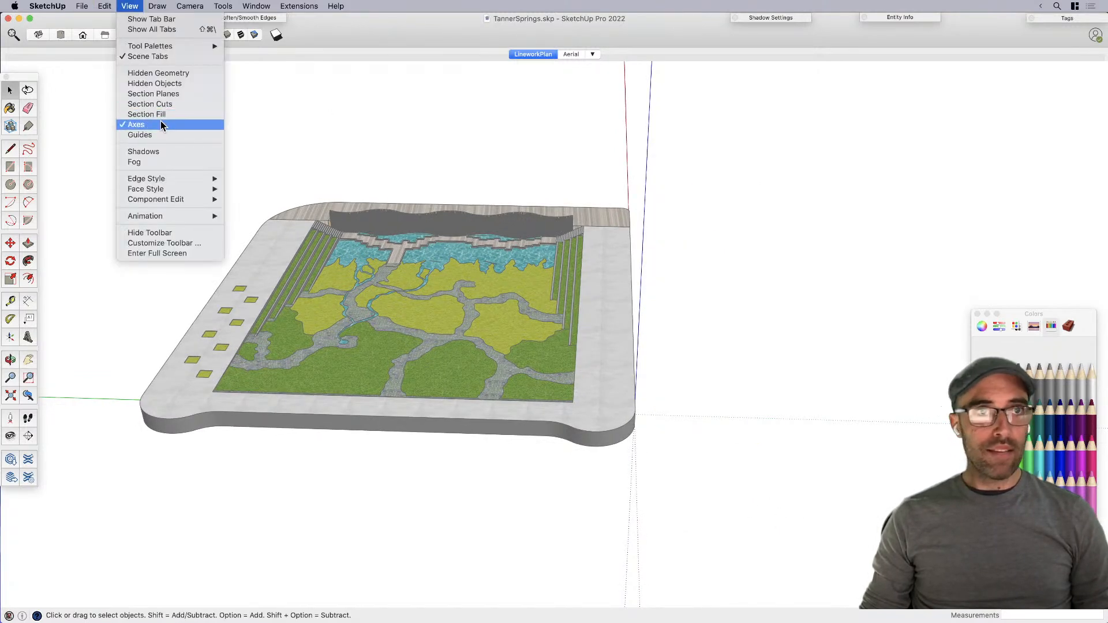
left_click(151, 122)
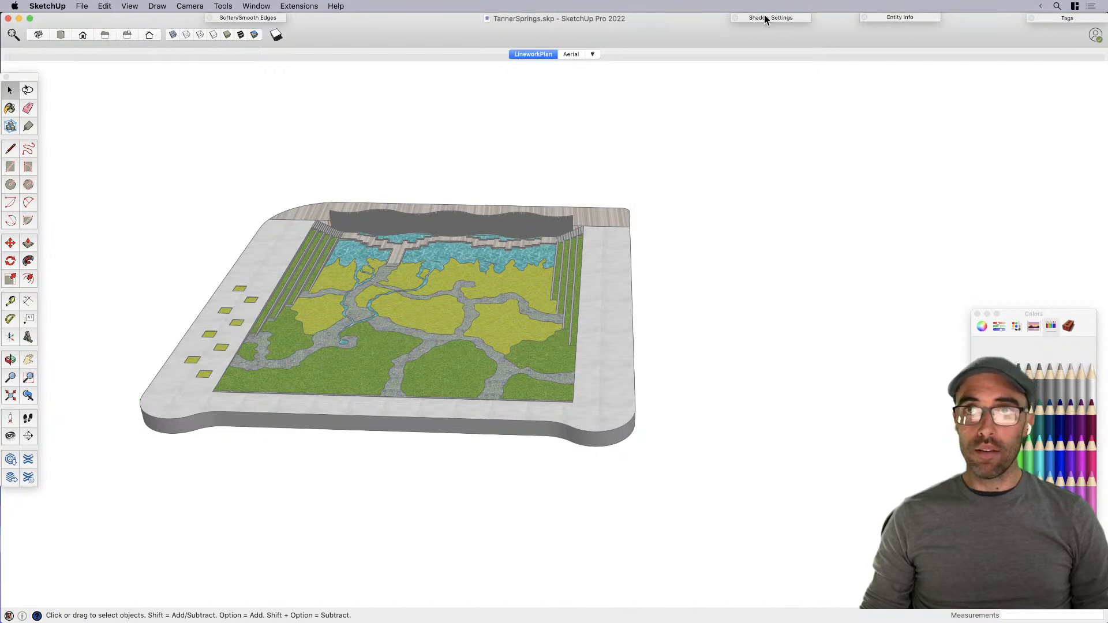
left_click(265, 6)
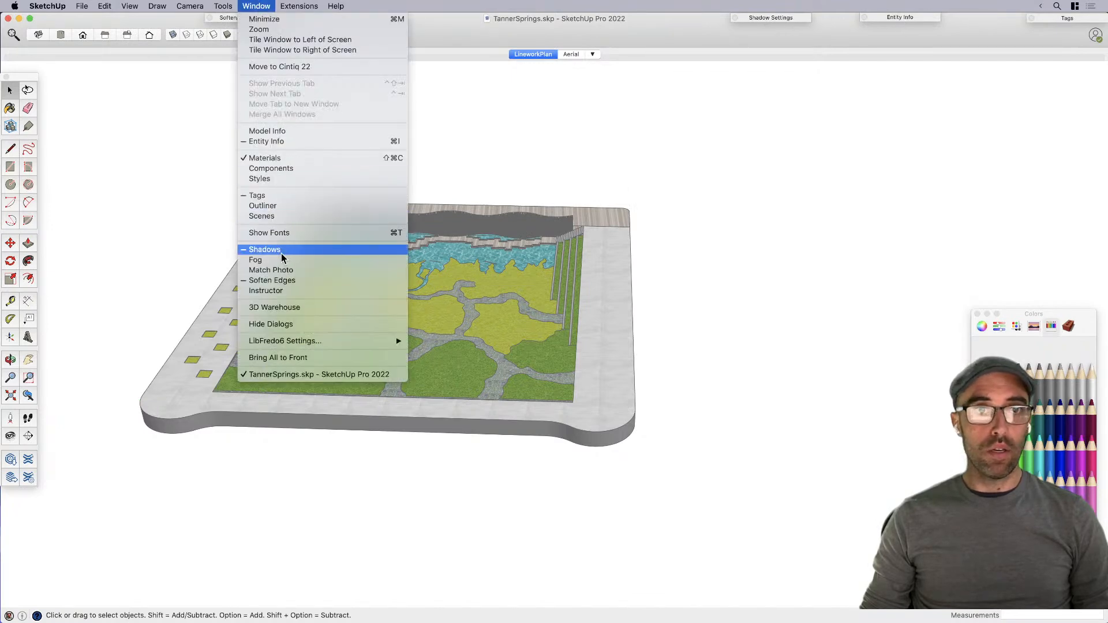
left_click(259, 178)
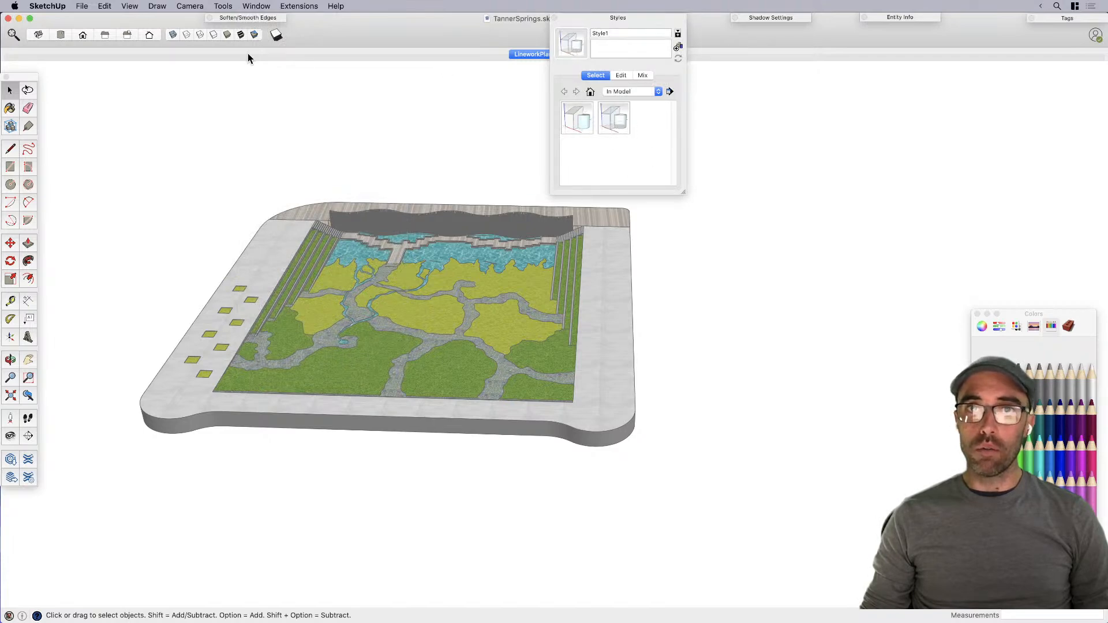
left_click(171, 35)
left_click(172, 33)
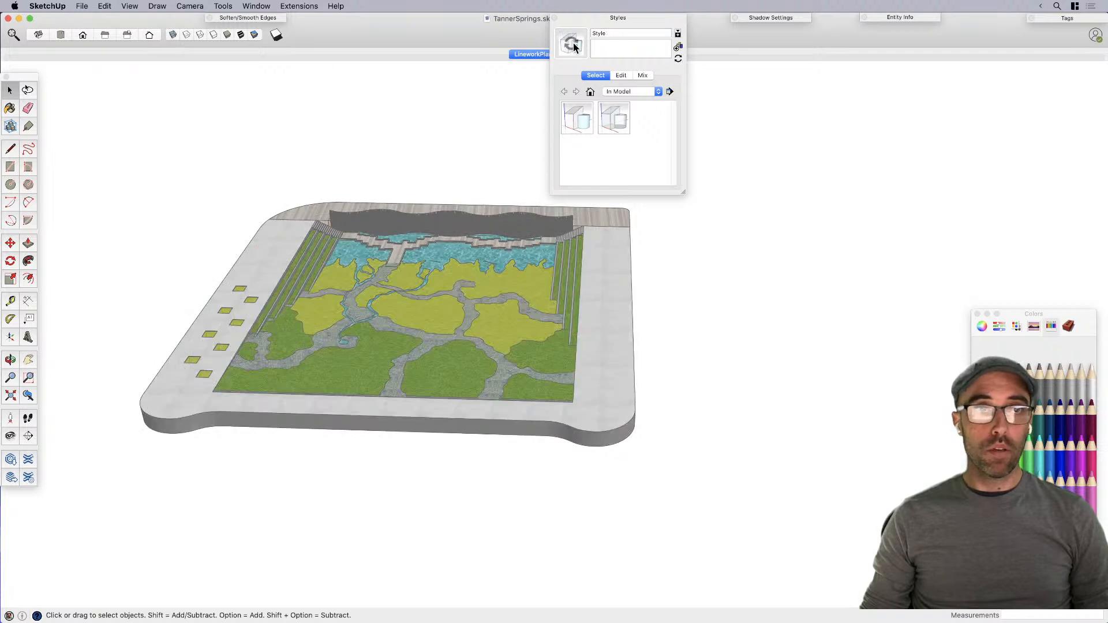
left_click(609, 18)
middle_click_drag(752, 335, 357, 360)
scroll(382, 366, "up", 3)
scroll(399, 321, "down", 3)
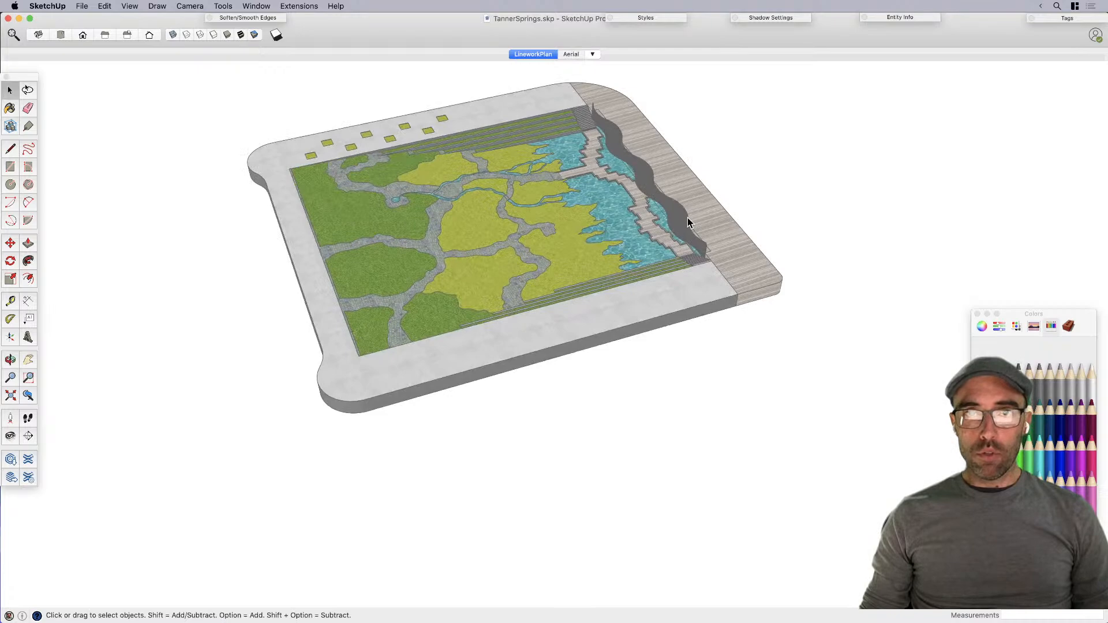
Step: Switch to the Aerial scene and delete all the stacked park geometry above the park site
key("Page_Down")
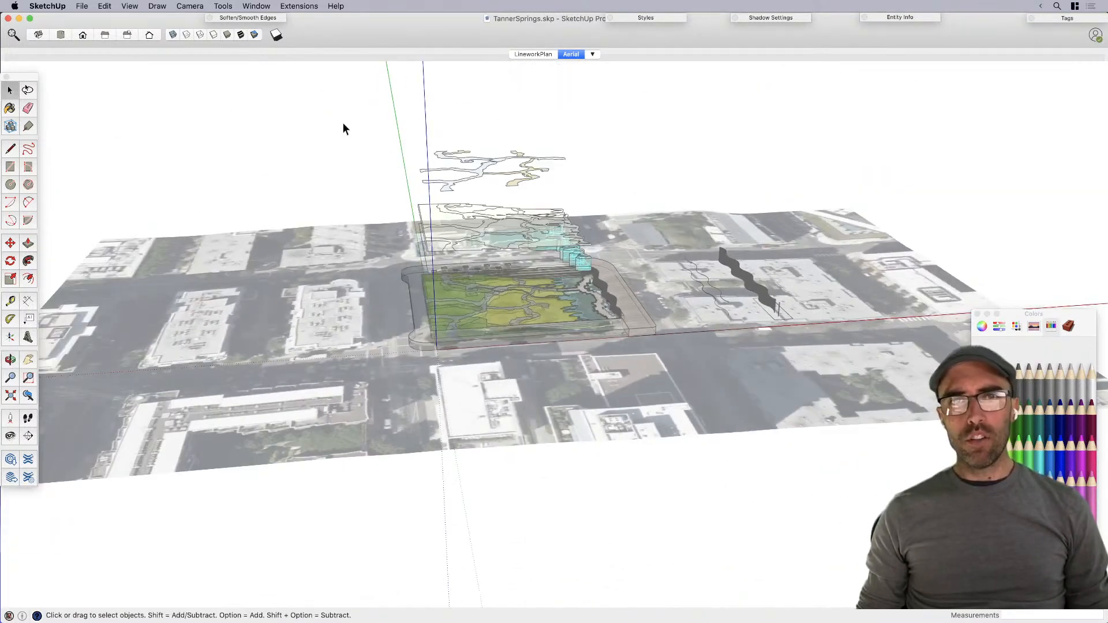
left_click_drag(343, 123, 687, 404)
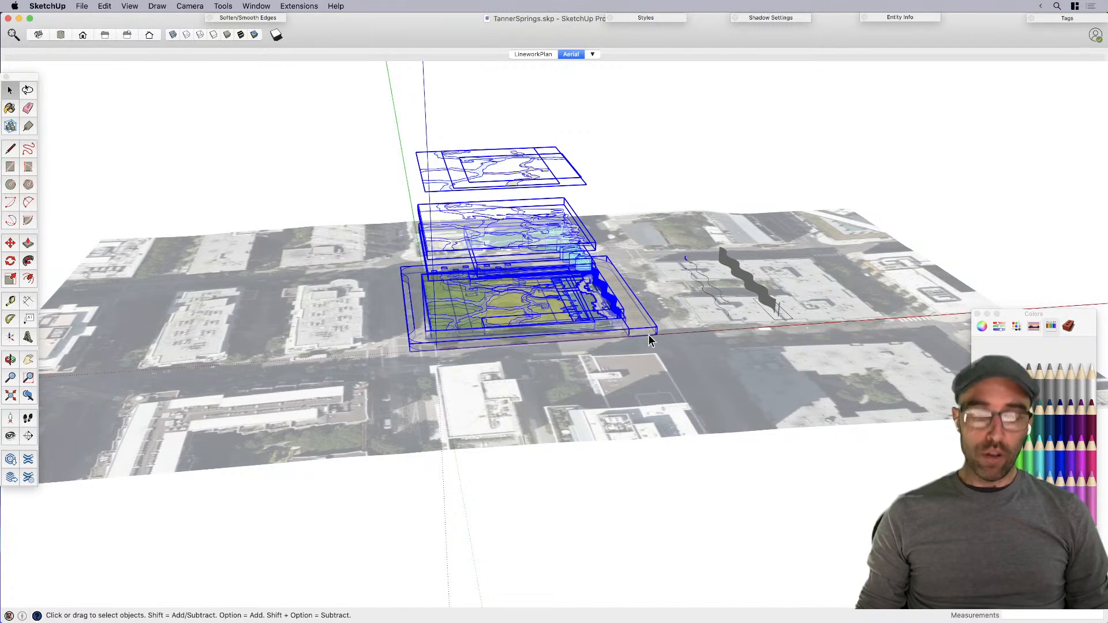
key("Delete")
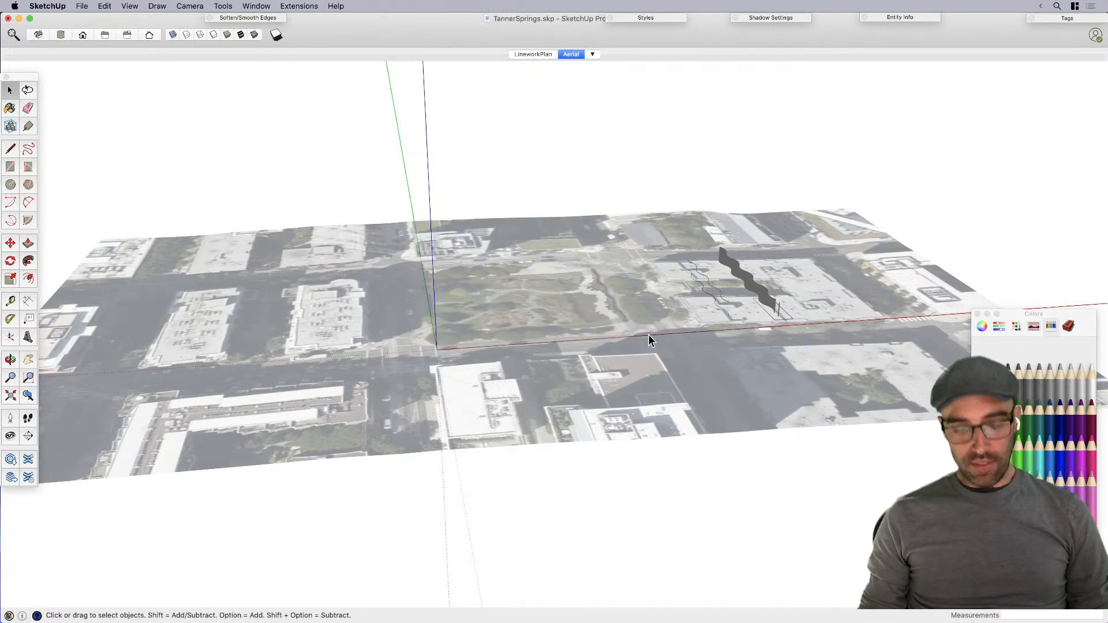
Step: Set the camera to the top view with parallel projection
key("super+1")
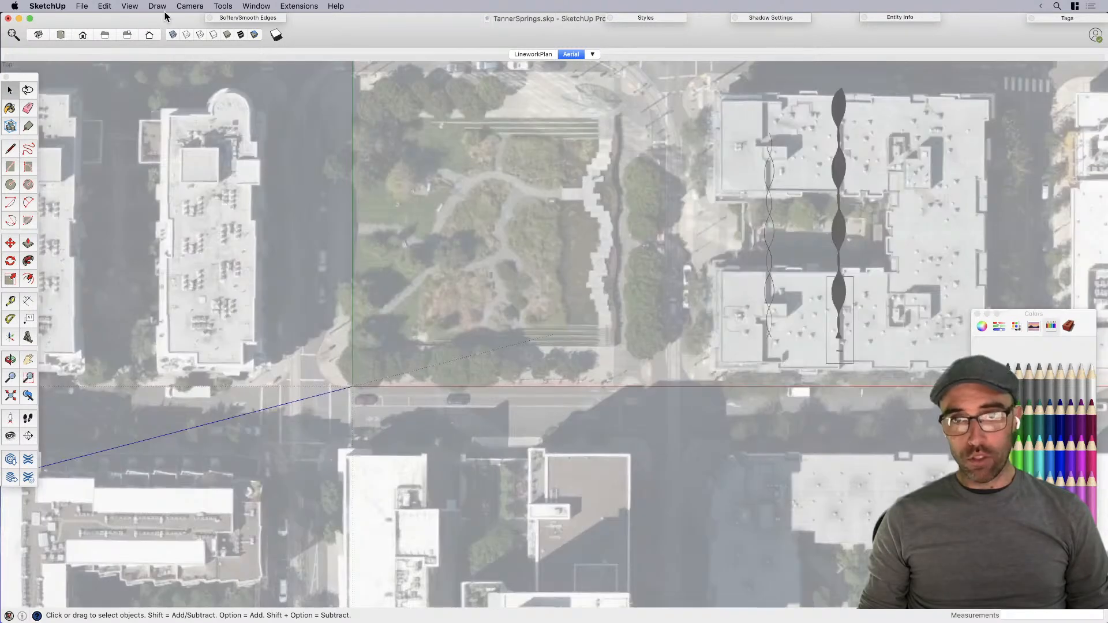
left_click(190, 5)
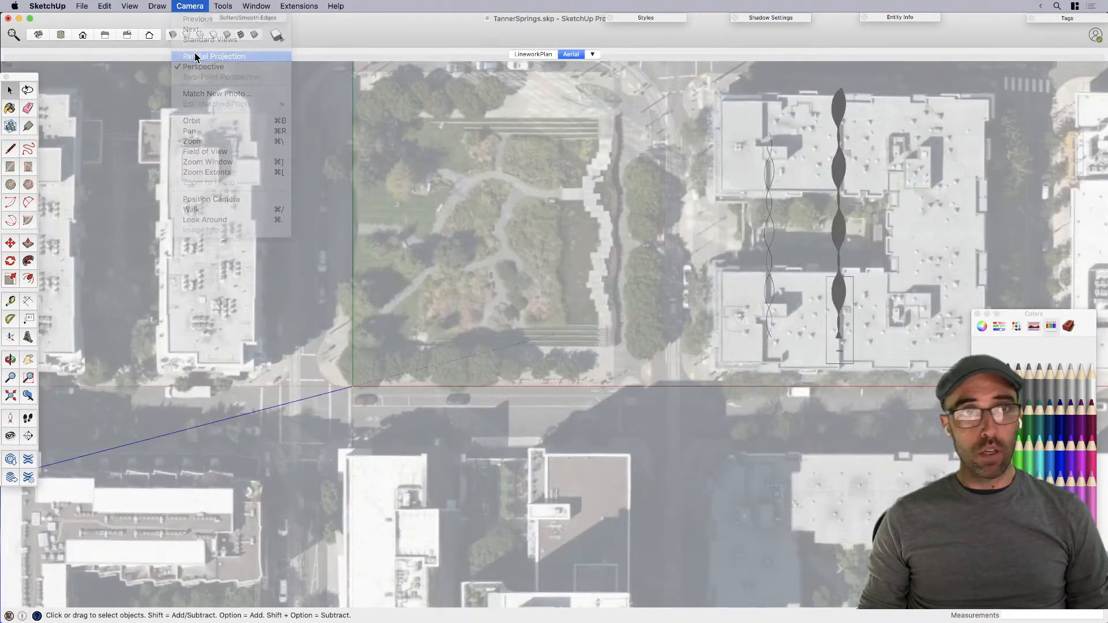
left_click(238, 26)
Step: Open the component library beside the park aerial and browse to the Trees collection
left_click(257, 6)
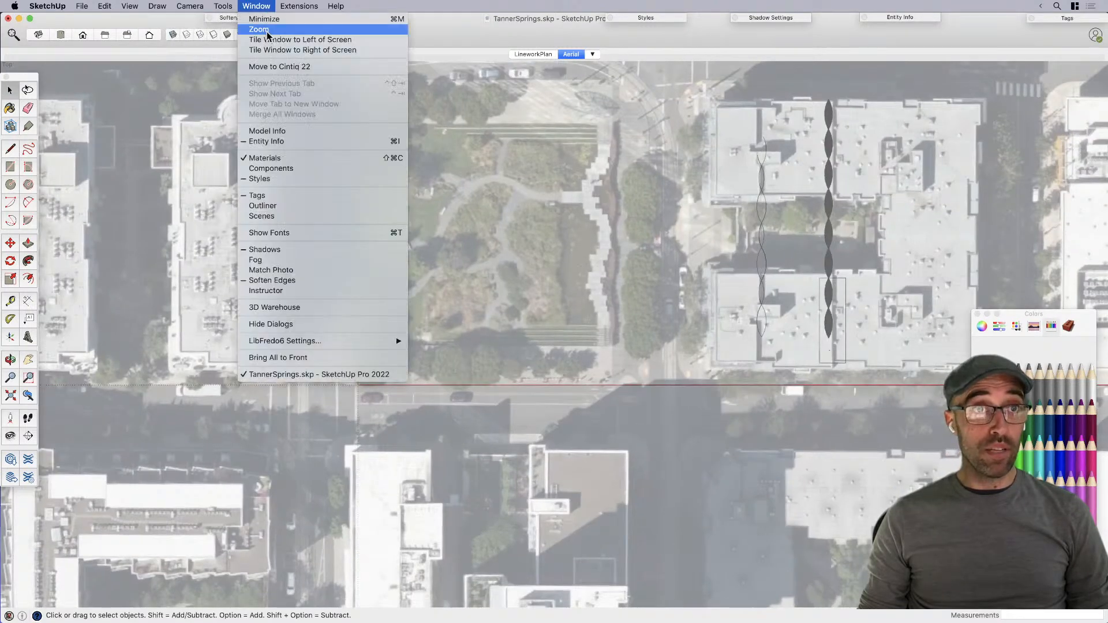
left_click(276, 169)
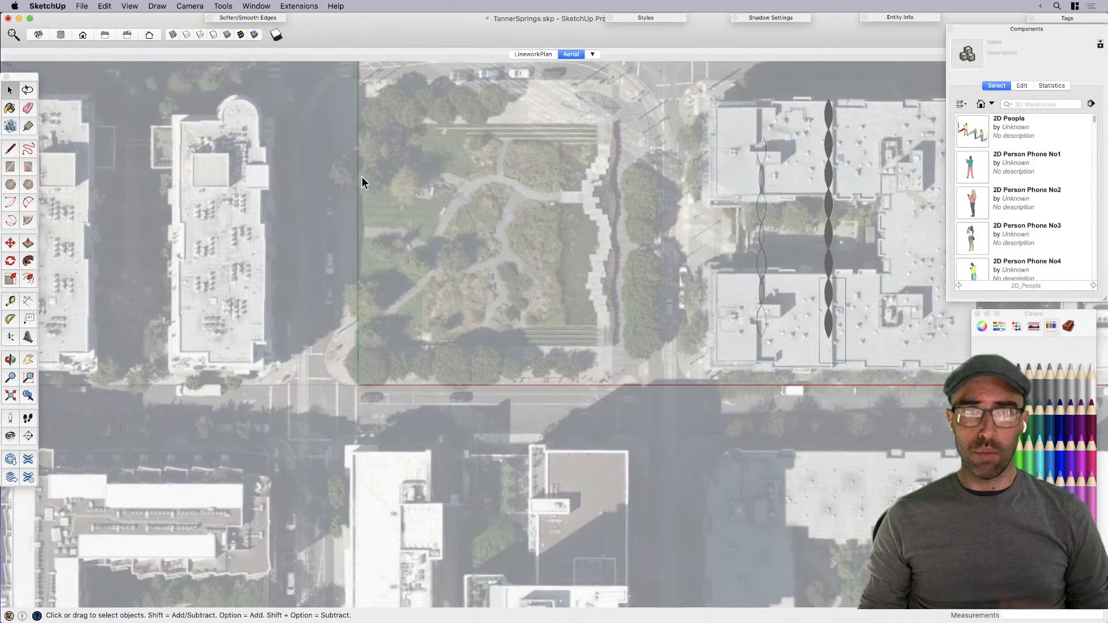
left_click_drag(1021, 30, 196, 135)
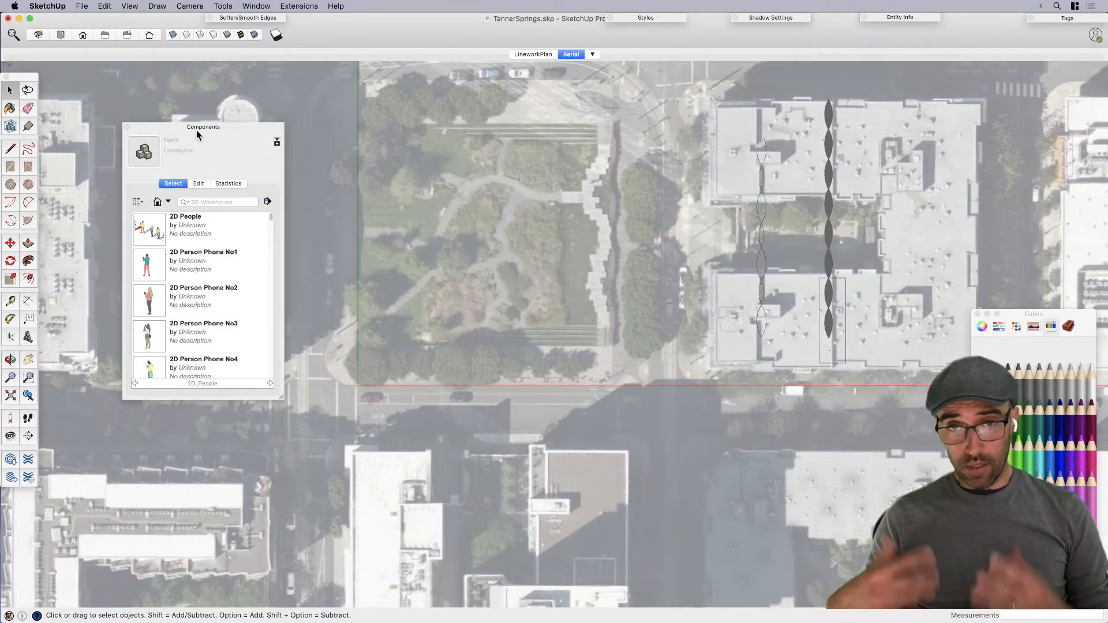
left_click(157, 201)
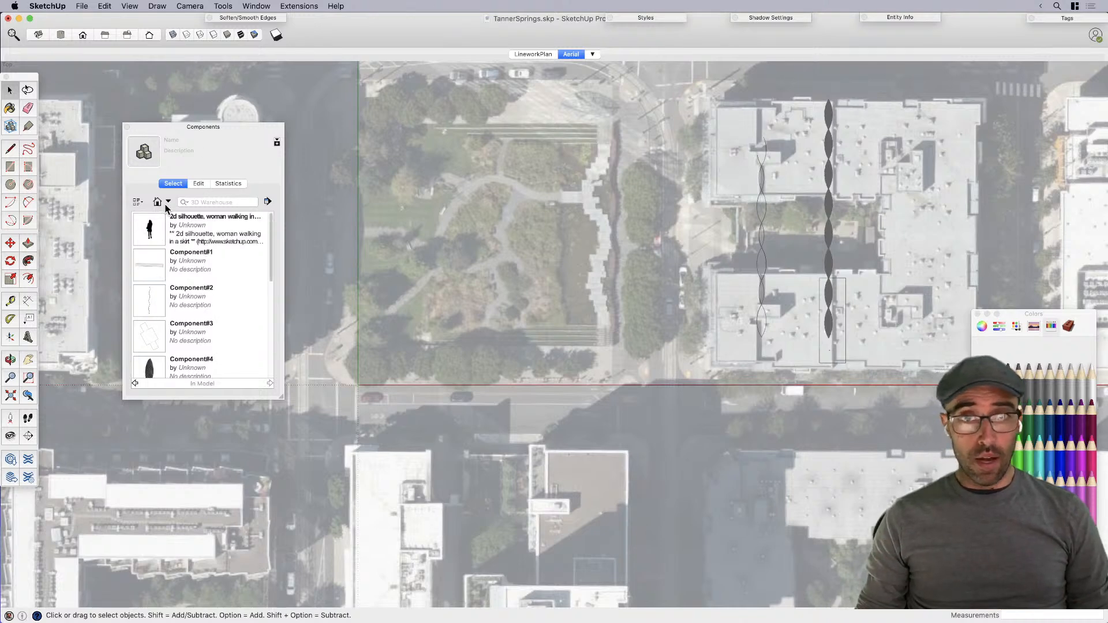
left_click(168, 201)
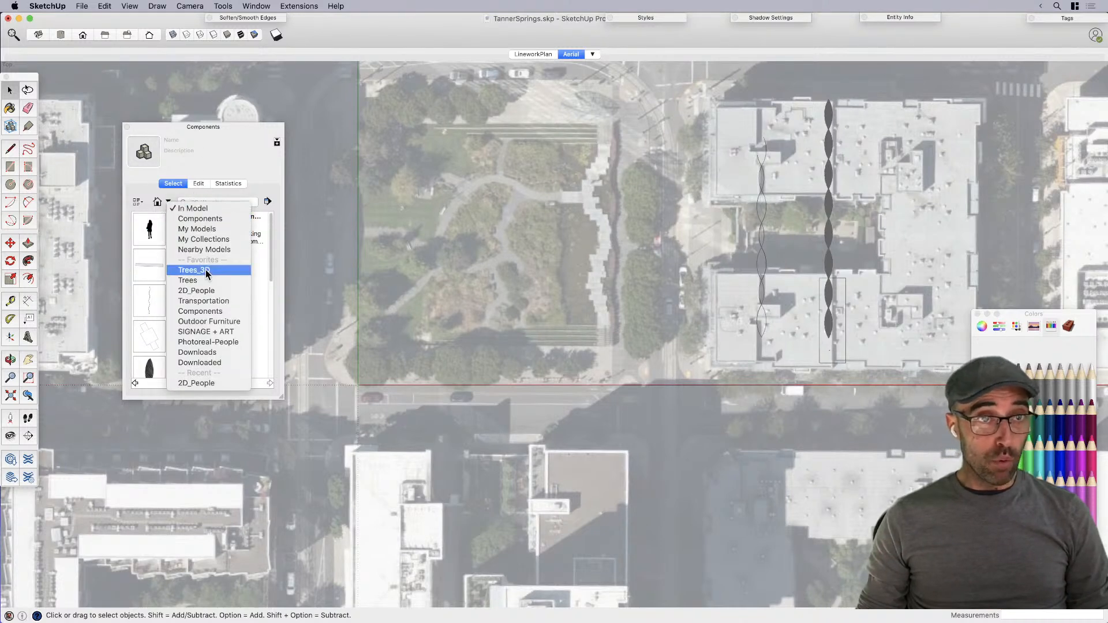
left_click(207, 272)
left_click(167, 203)
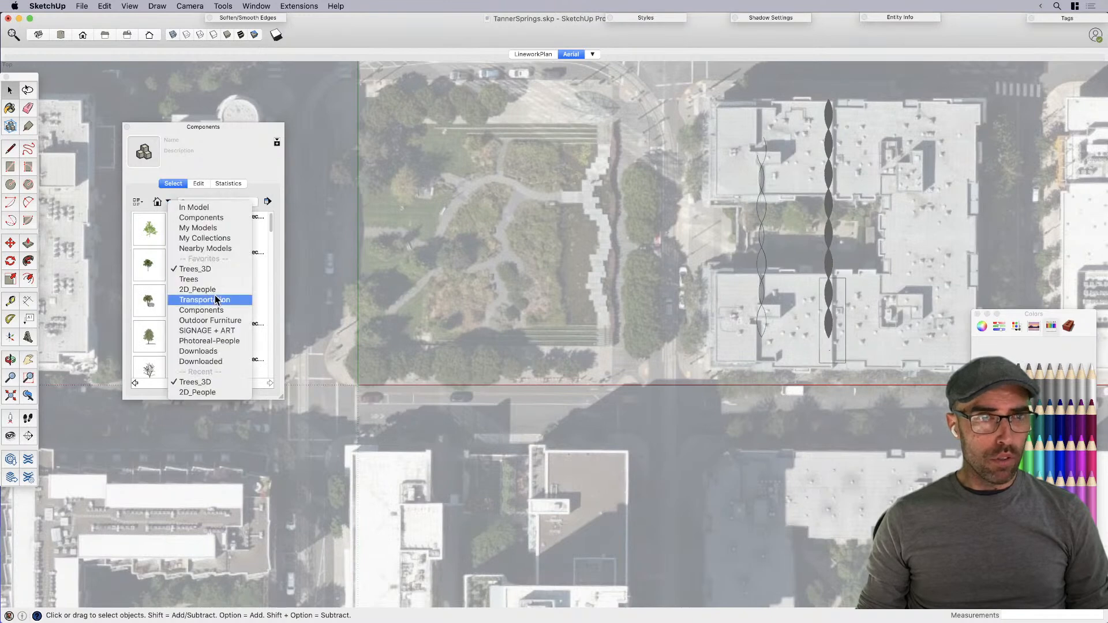
left_click(207, 282)
scroll(179, 331, "down", 3)
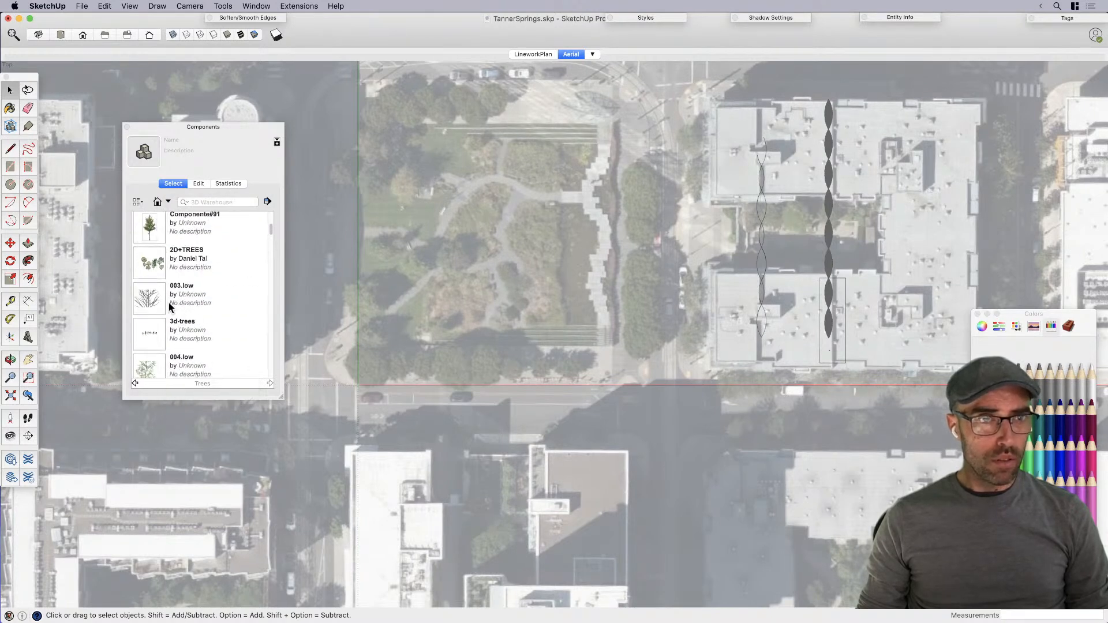
Step: Insert the 2D+TREES component in the empty area beside the aerial image
left_click(154, 267)
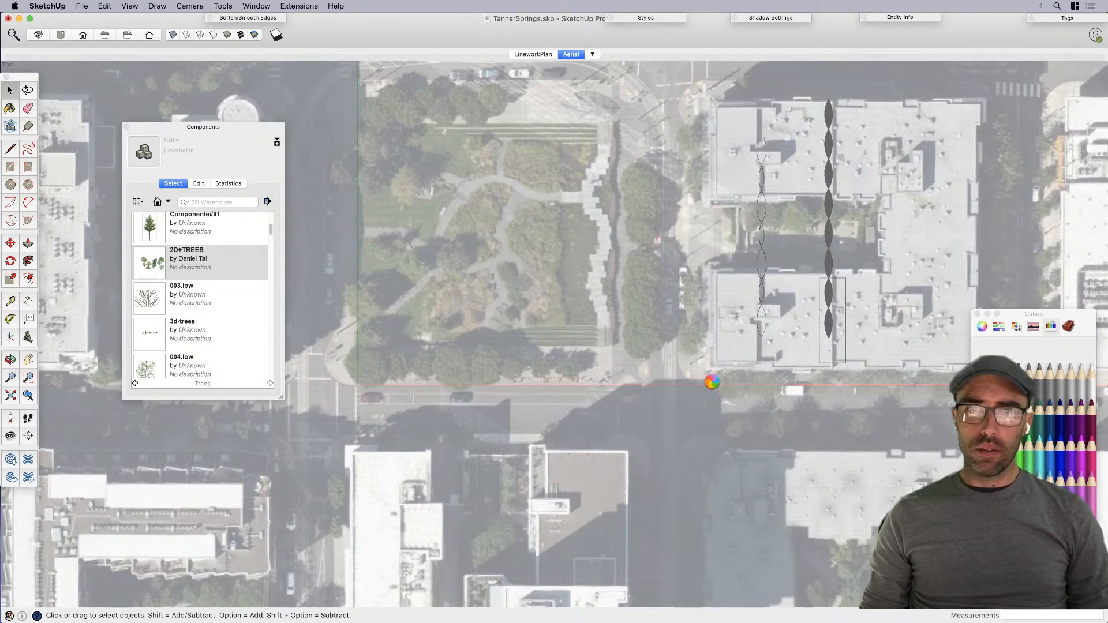
scroll(712, 381, "down", 5)
left_click(852, 316)
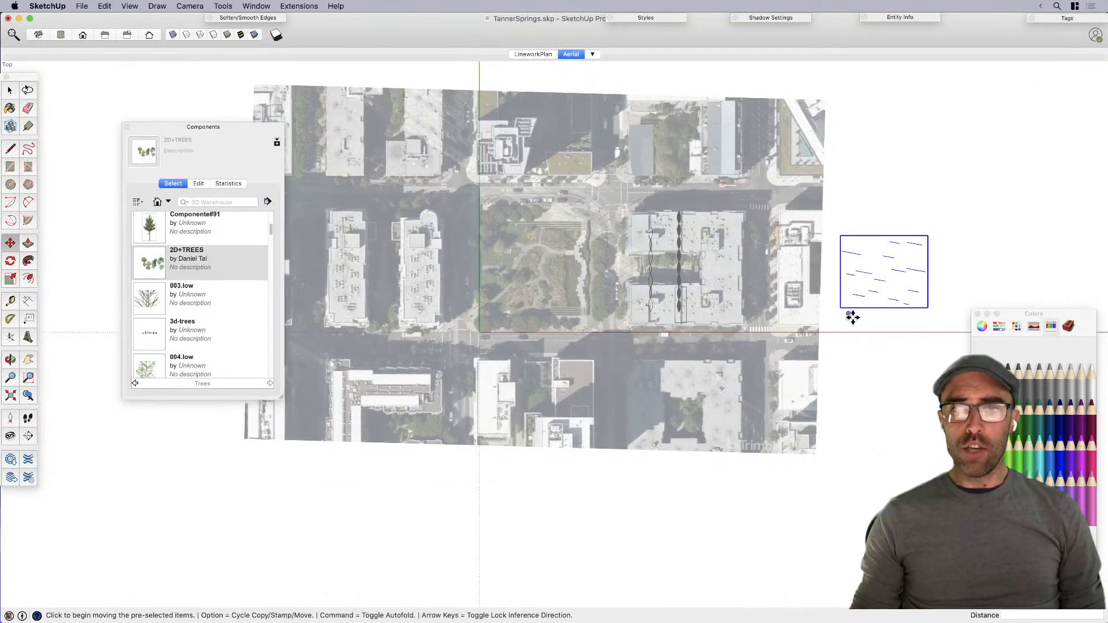
key("space")
Step: Collapse the Components window and close the Colors window to clear the view of the inserted tree collection
double_click(148, 132)
left_click_drag(179, 123, 376, 17)
scroll(922, 361, "up", 3)
scroll(848, 245, "up", 5)
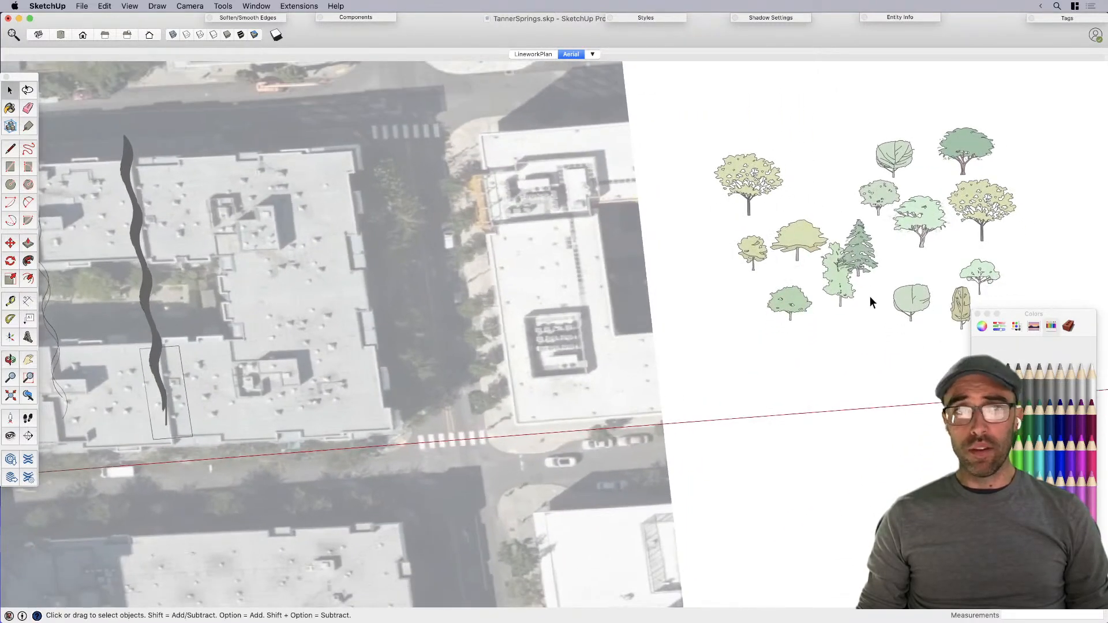
left_click(978, 315)
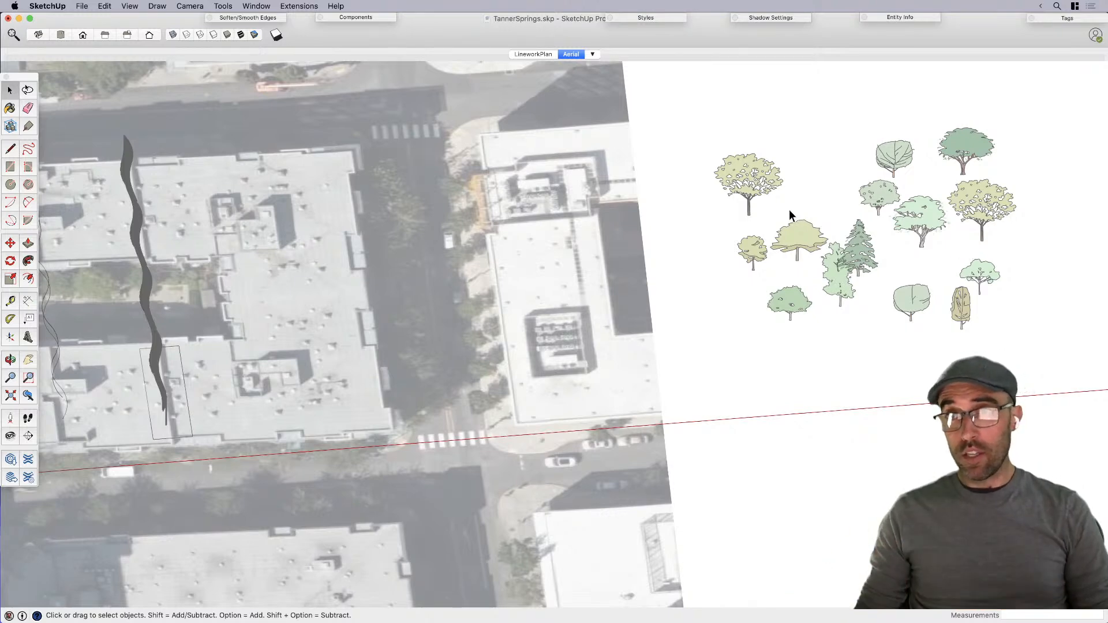
left_click(846, 284)
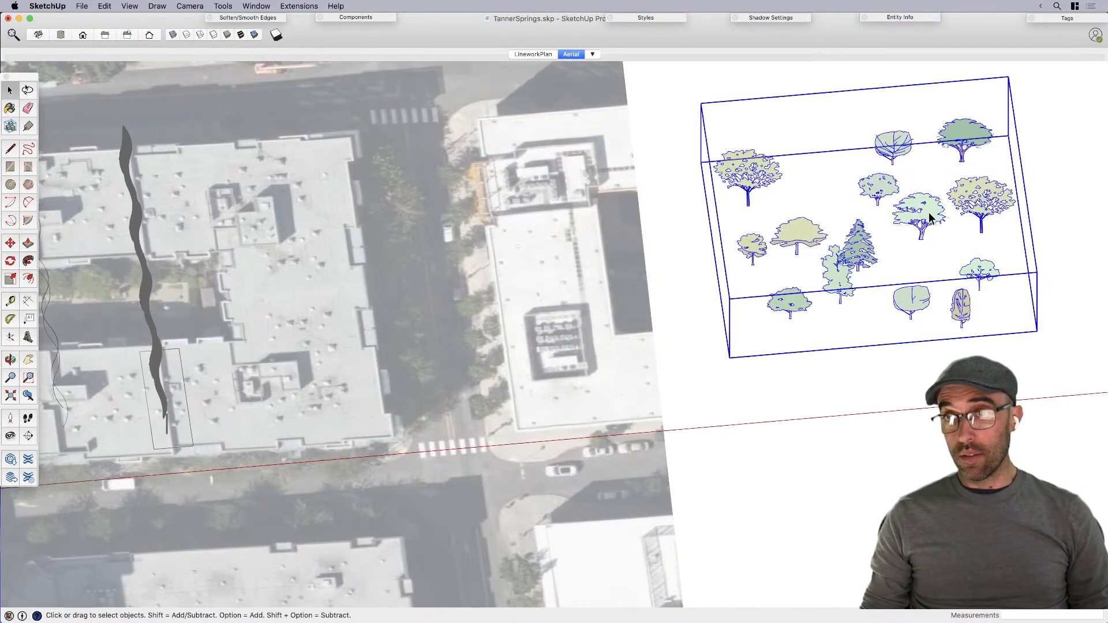
double_click(753, 246)
left_click(753, 247)
key("super+c")
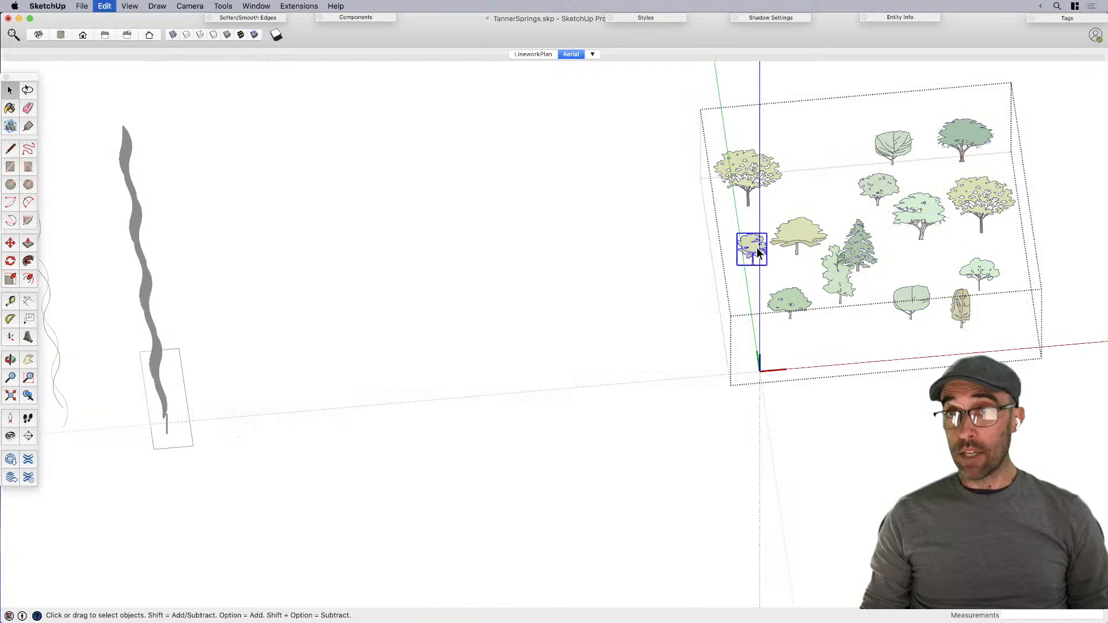
scroll(776, 283, "down", 4)
left_click(868, 377)
key("super+v")
scroll(503, 403, "up", 3)
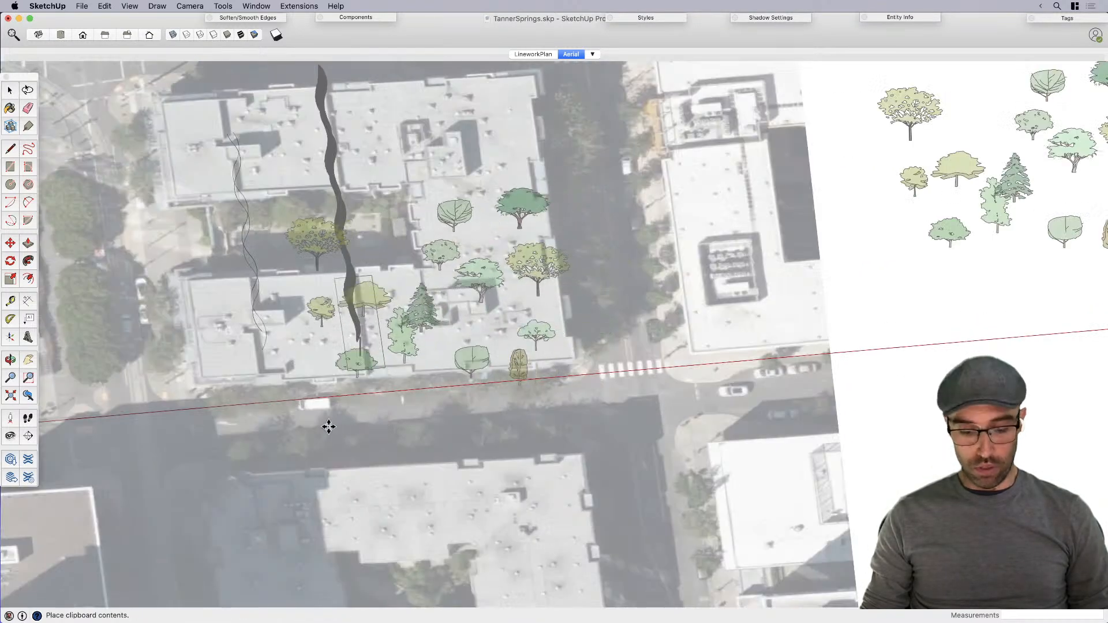
key("Escape")
Step: Copy only the small olive tree from the collection and place it inside the park corner near the axis origin
scroll(675, 401, "down", 2)
left_click(853, 233)
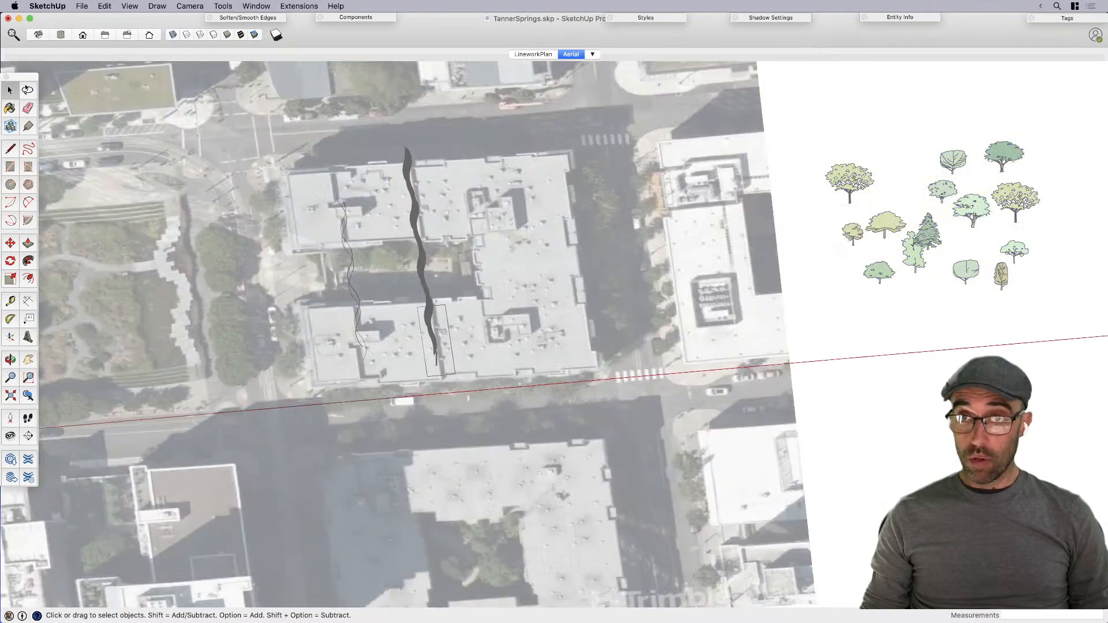
scroll(970, 358, "down", 4)
scroll(342, 400, "up", 8)
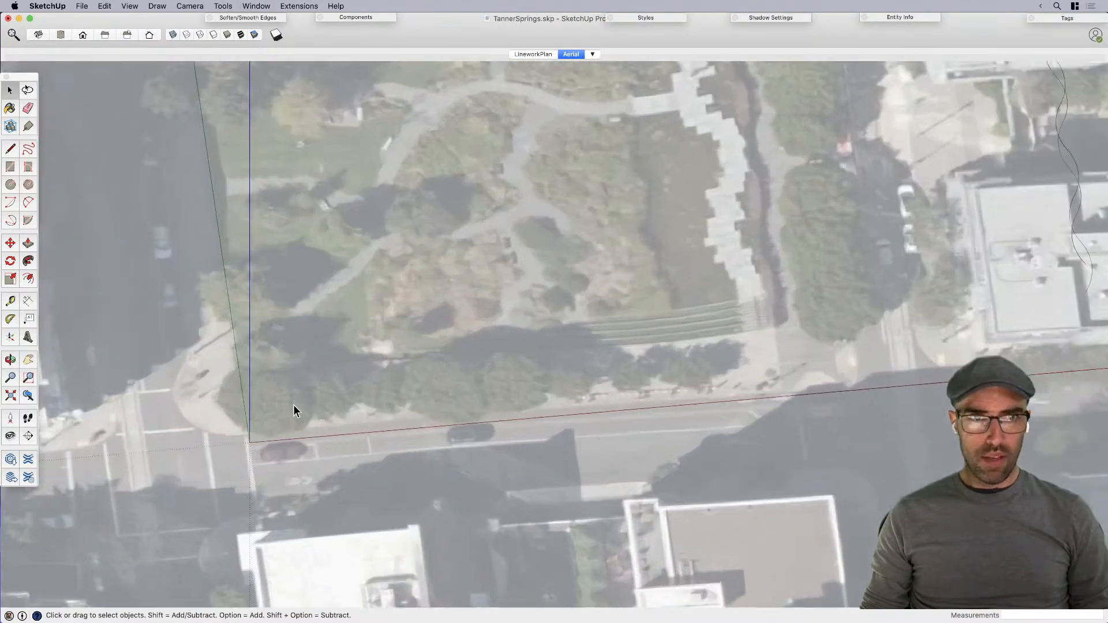
scroll(293, 404, "up", 2)
key("super+v")
left_click(263, 391)
left_click(250, 406)
key("space")
middle_click_drag(307, 416, 386, 447)
key("m")
left_click(373, 417)
left_click(346, 418)
key("space")
key("m")
key("alt")
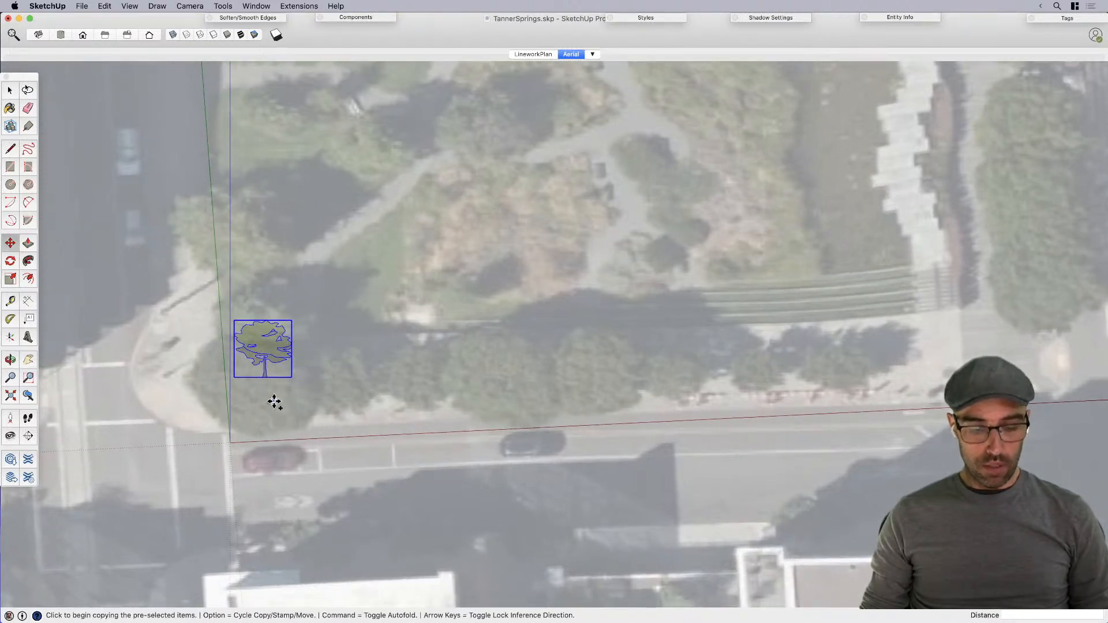
key("space")
key("m")
key("space")
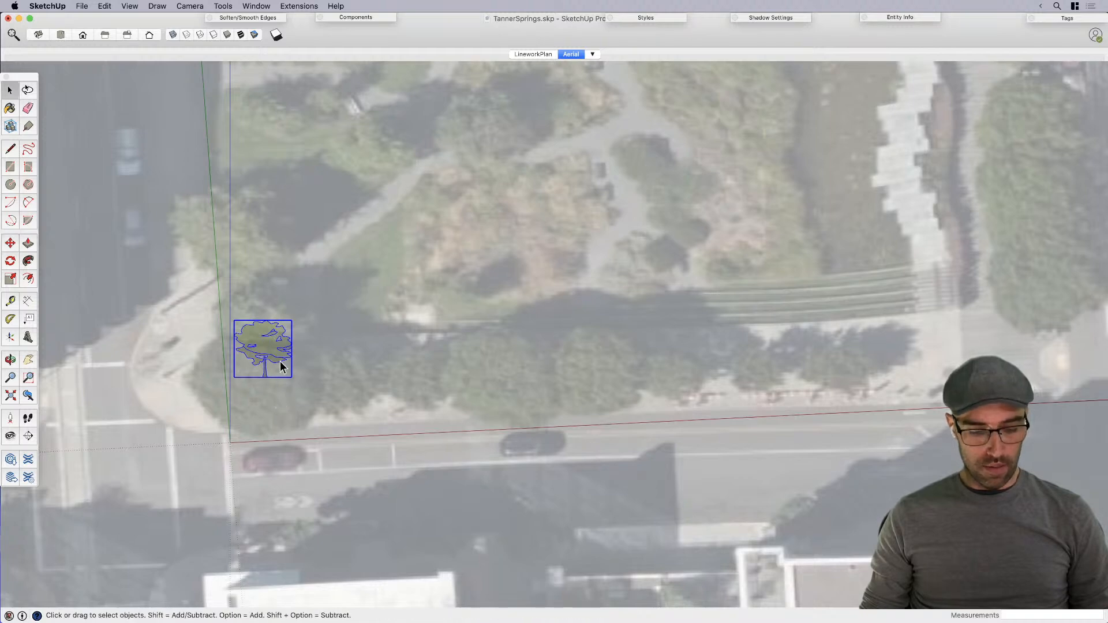
Step: Stamp seven copies of the tree from its trunk base in a loosely spaced row along the park's street edge
key("m")
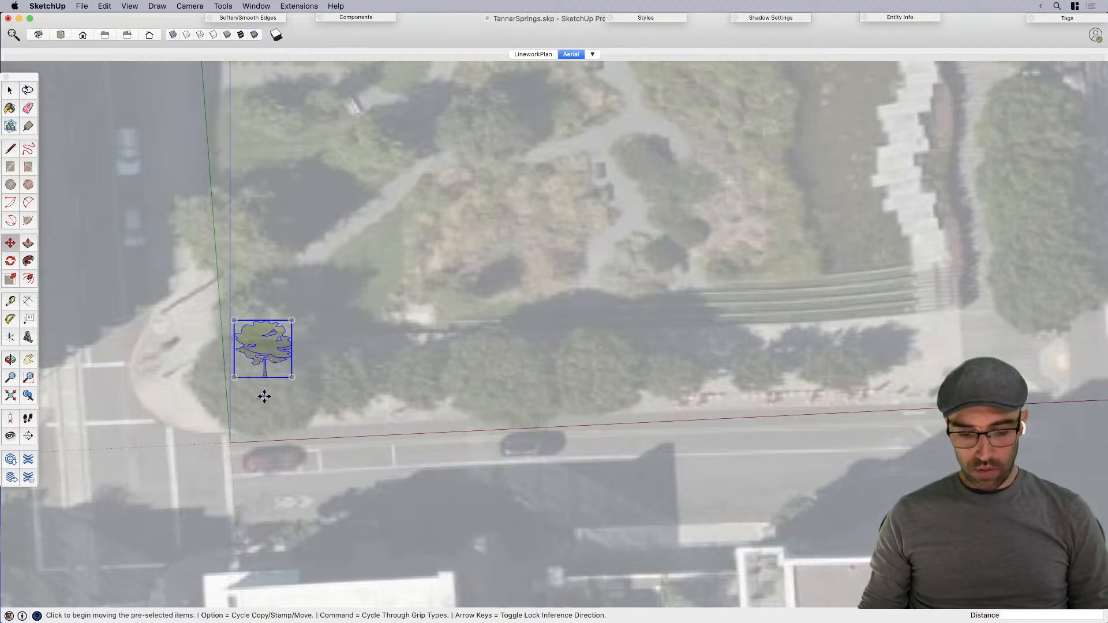
key("alt")
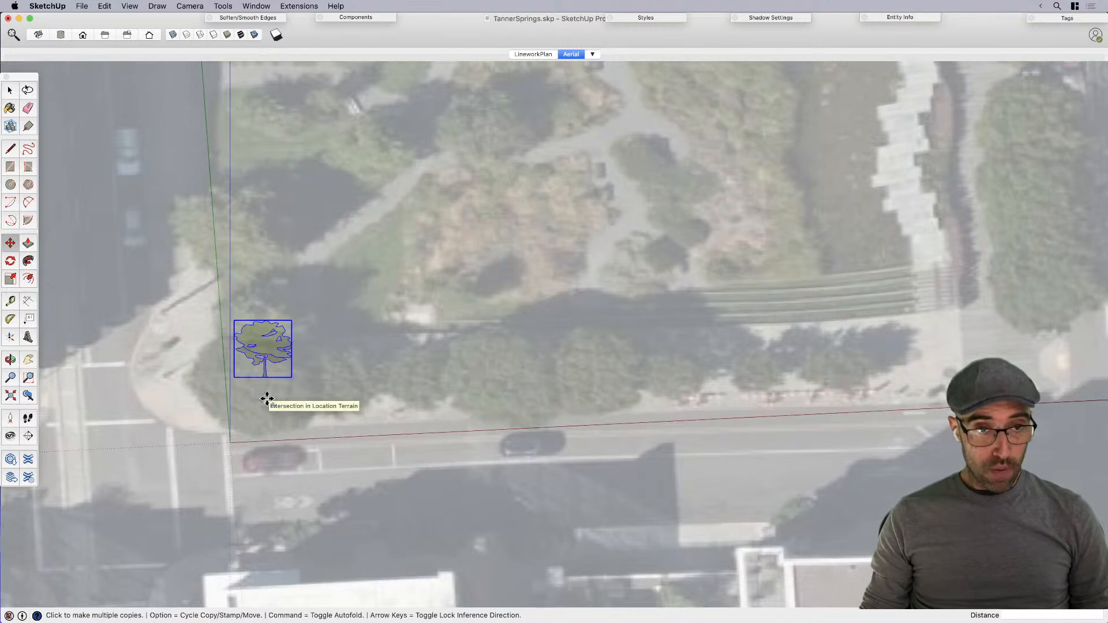
left_click(258, 378)
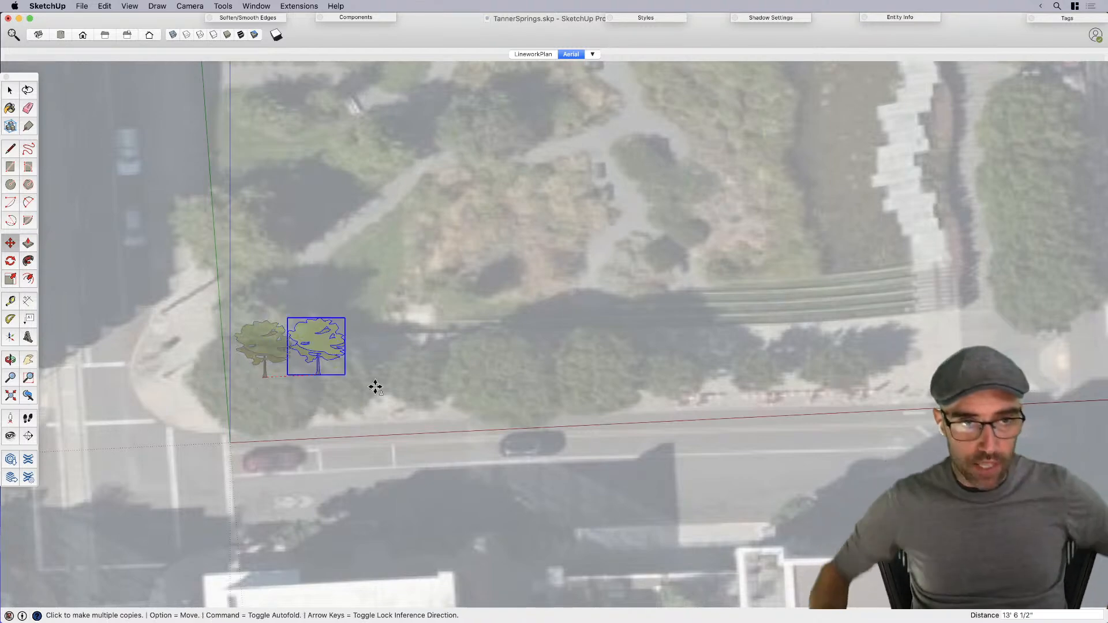
scroll(346, 375, "up", 1)
left_click(340, 376)
left_click(420, 376)
left_click(521, 383)
left_click(613, 372)
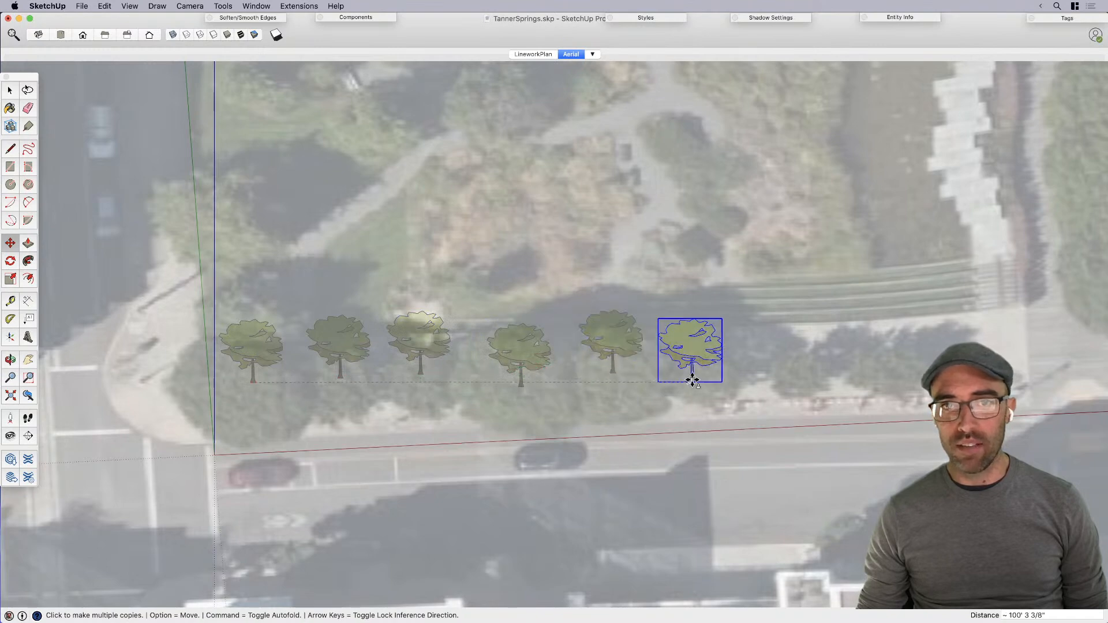
left_click(705, 374)
left_click(796, 374)
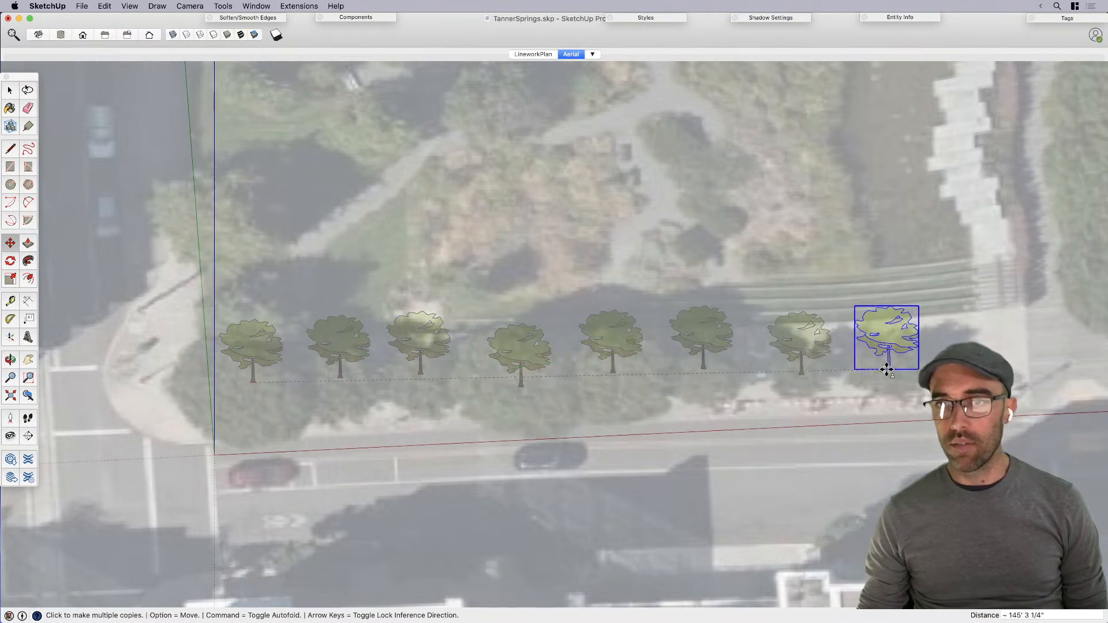
left_click(884, 372)
scroll(420, 407, "down", 2)
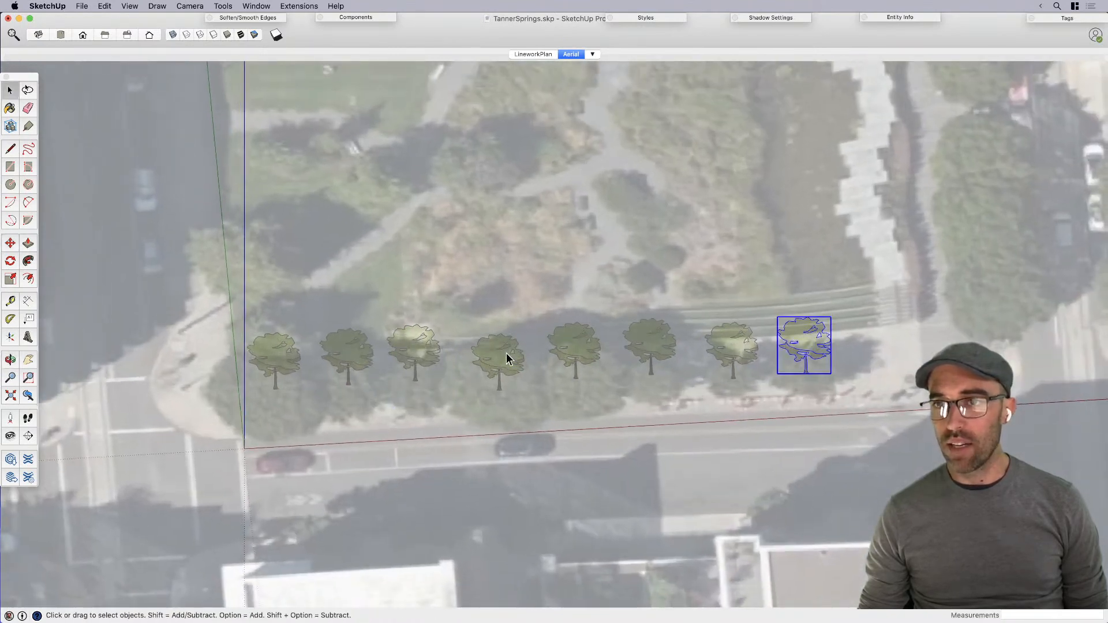
Step: Enlarge the fourth tree in the street row and move it over the matching canopy in the aerial image
left_click(505, 354)
key("s")
left_click(525, 332)
left_click(546, 307)
key("m")
scroll(518, 412, "up", 2)
left_click(526, 419)
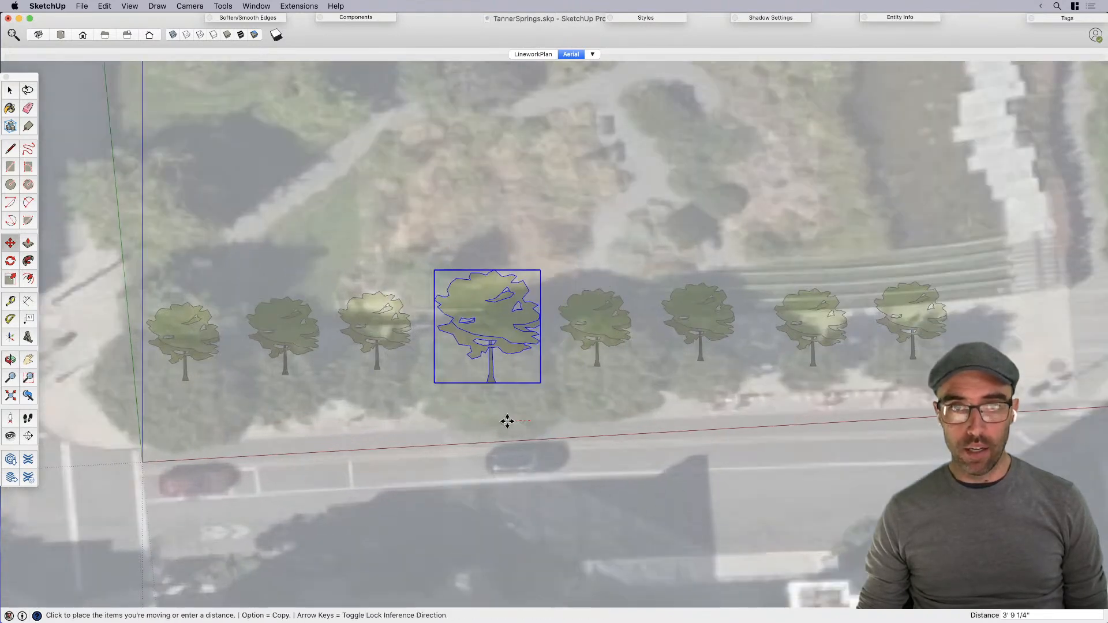
left_click(503, 421)
key("space")
Step: Enlarge the third tree in the street row slightly and shift it into line with its neighbours
left_click(390, 351)
scroll(390, 351, "down", 1)
key("s")
left_click(406, 299)
left_click(414, 290)
key("m")
scroll(384, 416, "up", 2)
left_click(384, 417)
left_click(376, 415)
key("space")
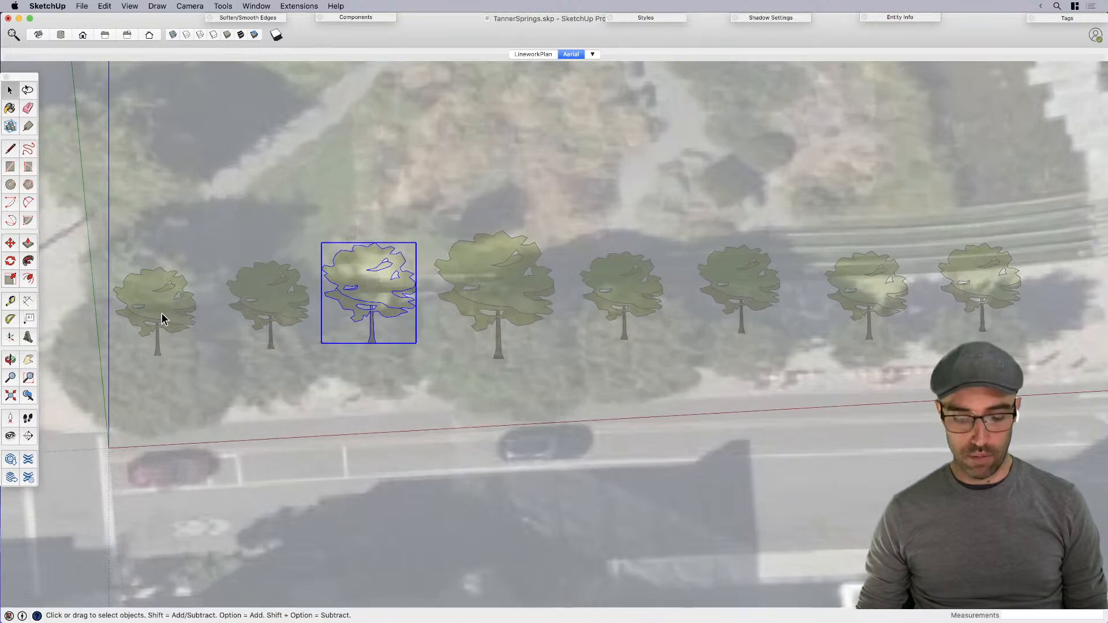
Step: Scale the tree nearest the axis origin uniformly to about twice its size
left_click(162, 316)
scroll(162, 316, "down", 2)
key("s")
left_click(188, 283)
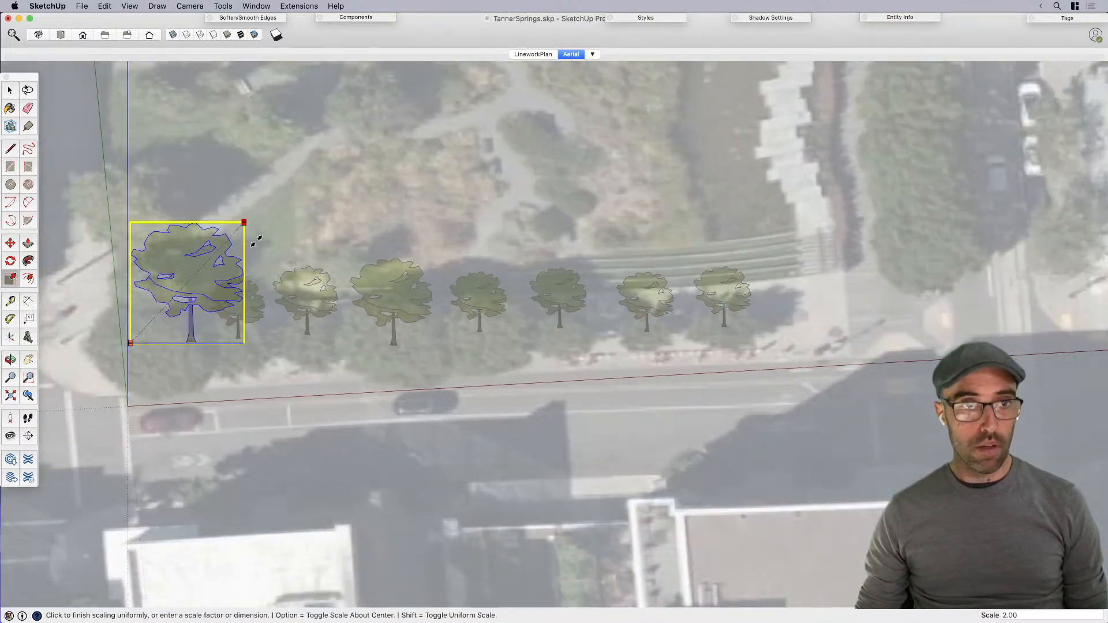
left_click(234, 381)
Step: Reduce only the height of the enlarged corner tree slightly, keeping its width
middle_click_drag(365, 396, 330, 337)
key("space")
scroll(329, 337, "up", 1)
key("s")
left_click(343, 219)
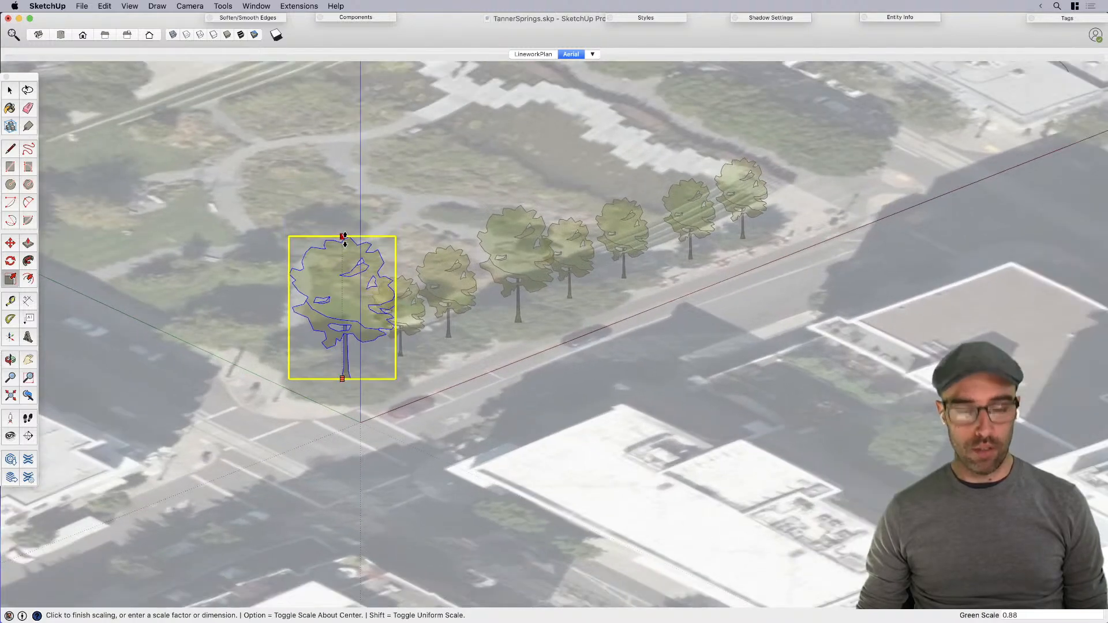
left_click(344, 248)
middle_click_drag(344, 248, 479, 517)
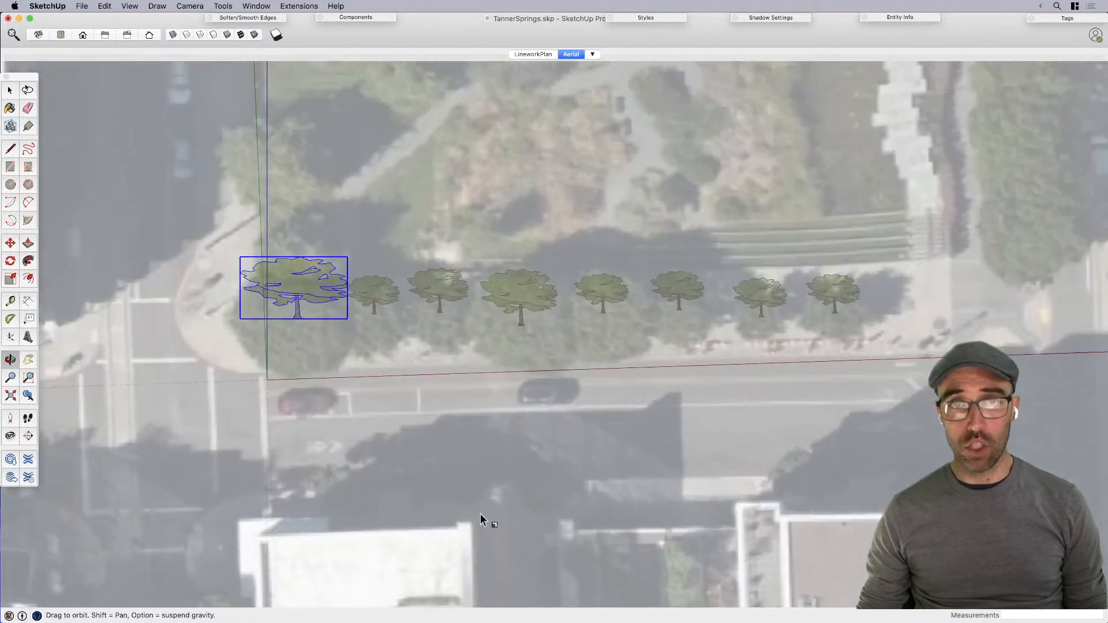
Step: Inside the fourth tree's component, draw a ground-level canopy circle about 11' in radius around the trunk base, and close the component
key("space")
scroll(515, 292, "up", 2)
double_click(523, 266)
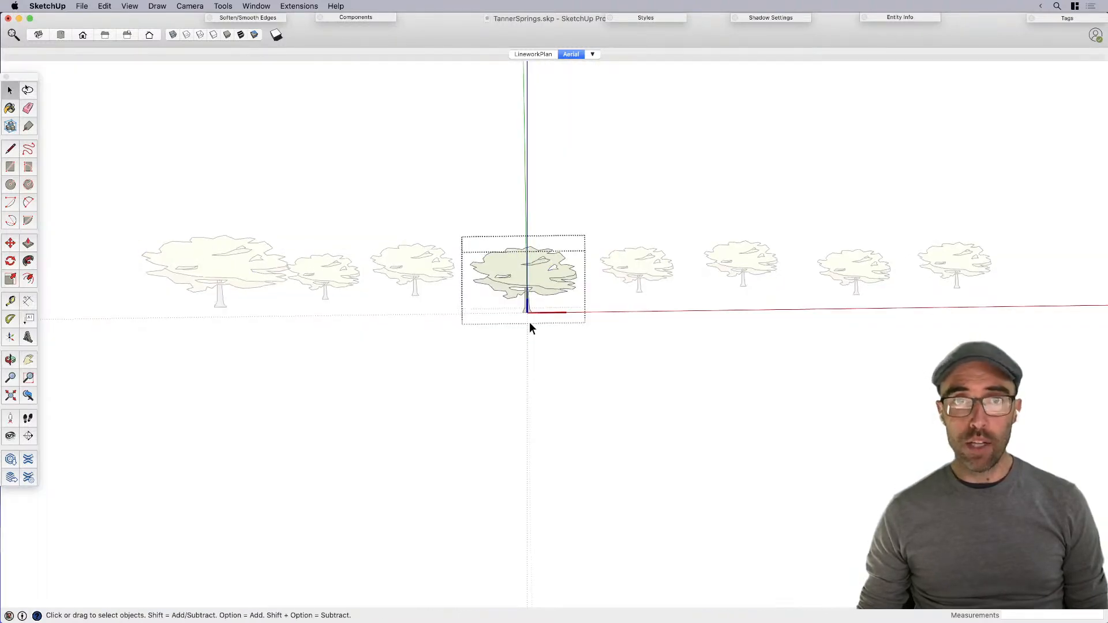
key("c")
scroll(521, 336, "up", 3)
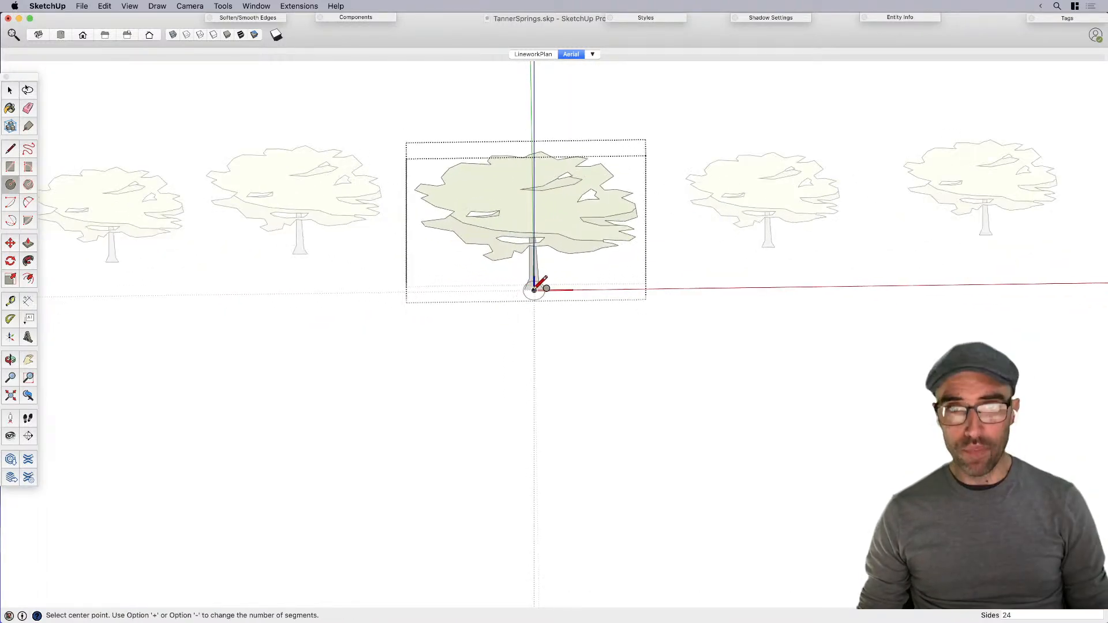
middle_click_drag(623, 366, 609, 449)
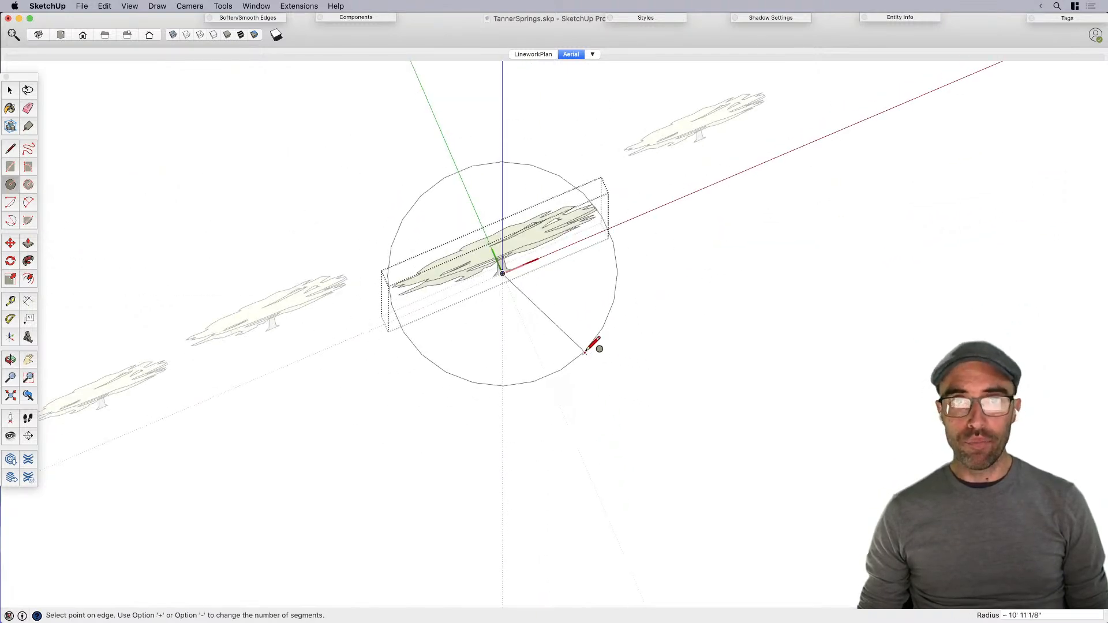
left_click(582, 346)
key("space")
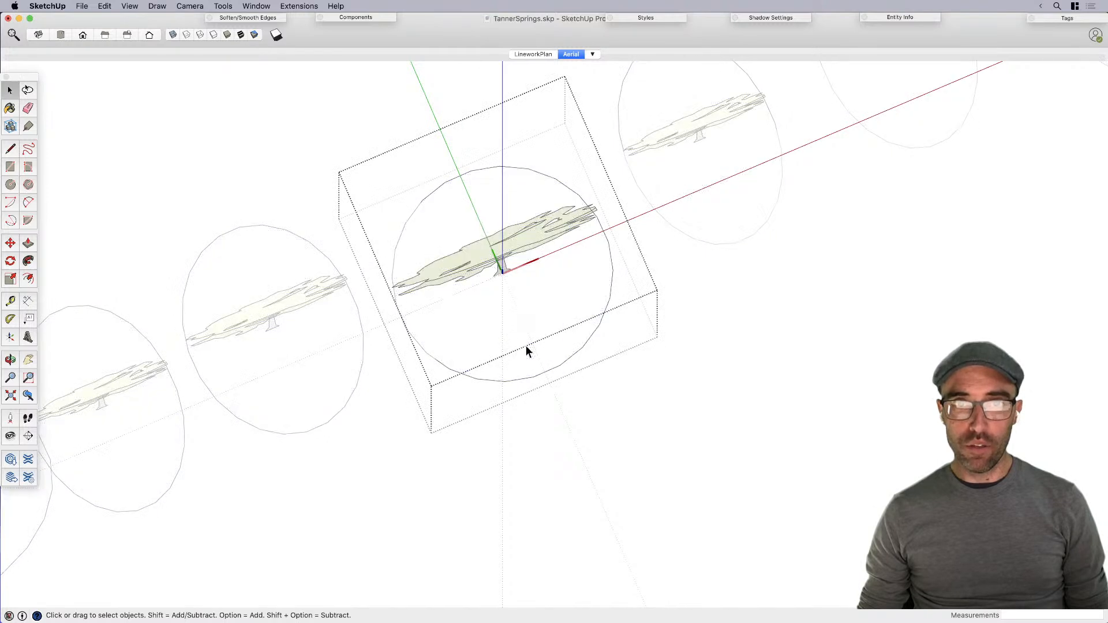
key("super+1")
key("Escape")
Step: Select the fourth tree and examine the row's canopy circles against the aerial image from above and at oblique angles
scroll(490, 423, "down", 3)
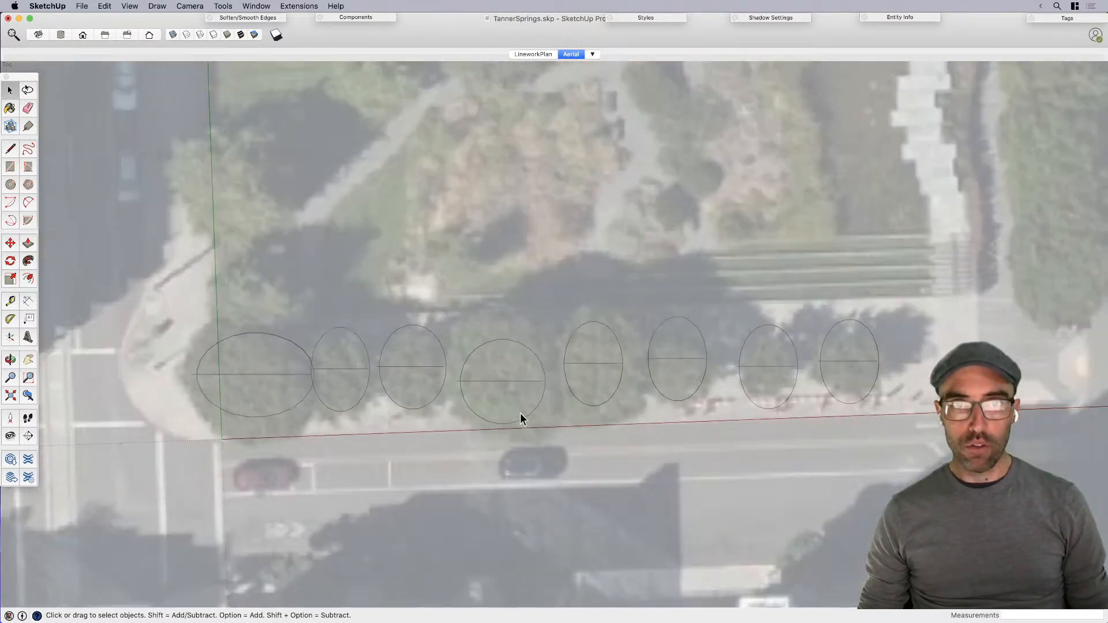
left_click(513, 383)
scroll(535, 437, "down", 2)
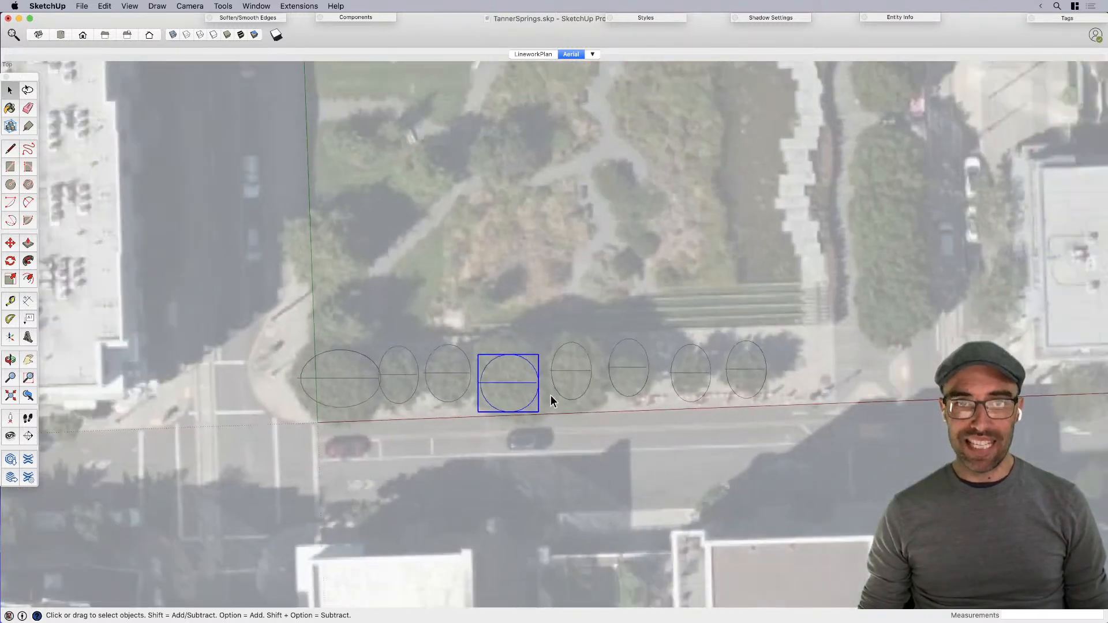
middle_click_drag(497, 383, 479, 304)
scroll(512, 396, "up", 1)
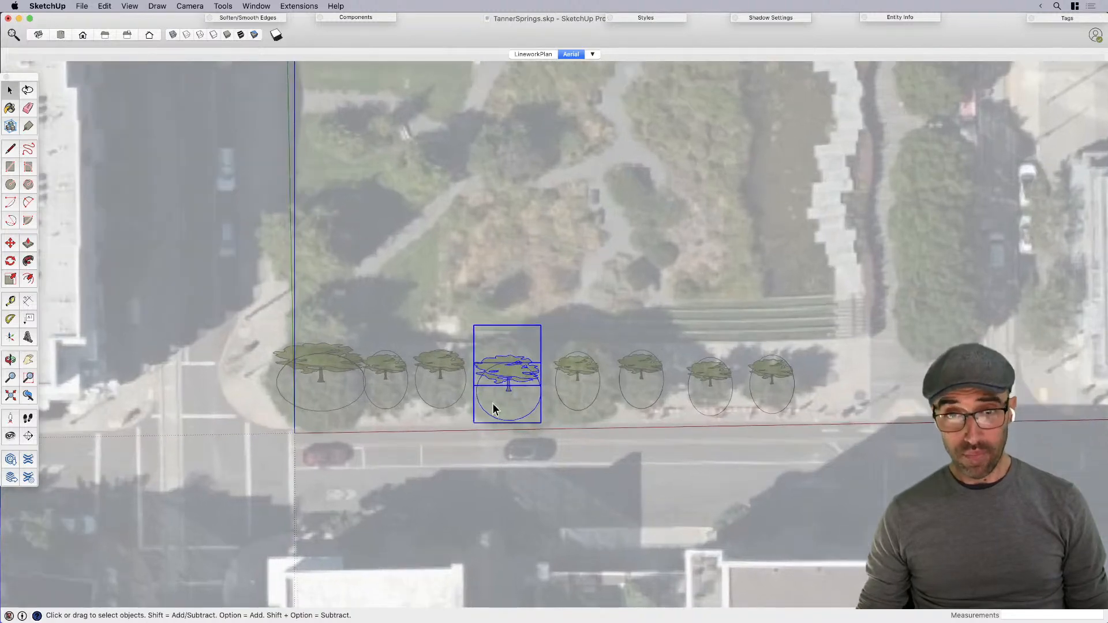
scroll(509, 373, "up", 2)
middle_click_drag(484, 378, 514, 205)
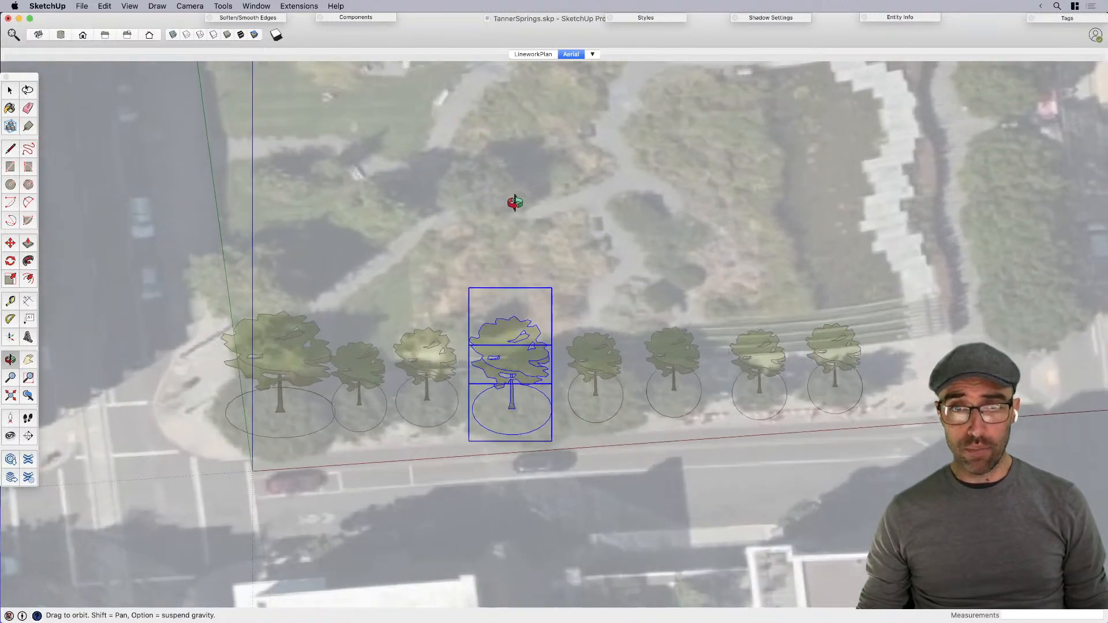
middle_click_drag(503, 369, 515, 485)
scroll(581, 401, "down", 2)
middle_click_drag(581, 392, 597, 430)
Step: In top view, copy the fourth tree onto the start of the canopy row beyond the zigzag boardwalk
key("super+2")
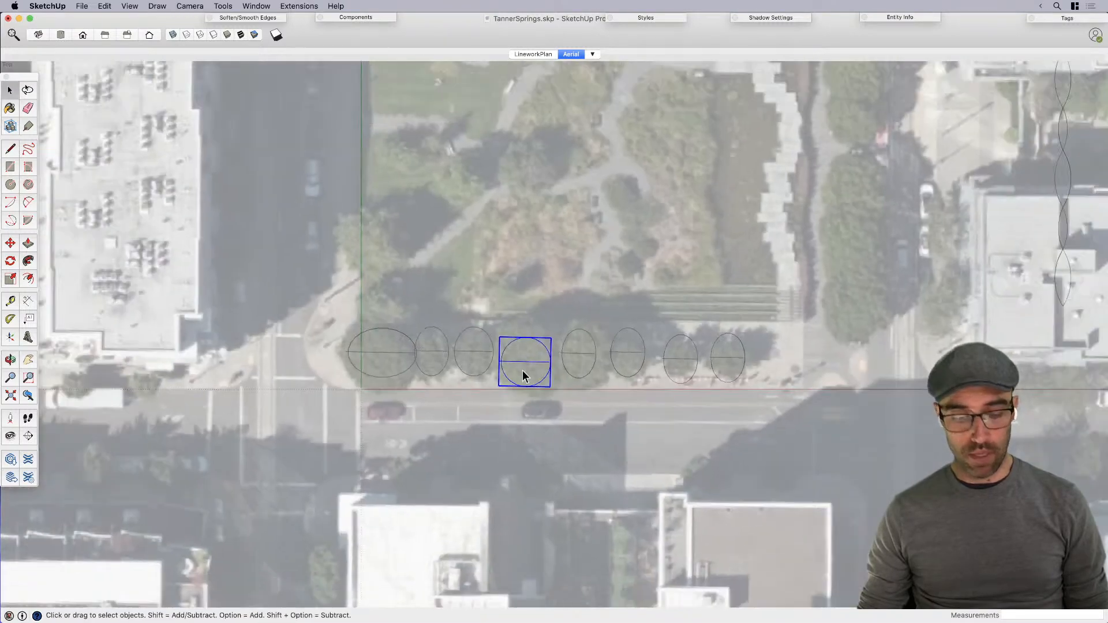
key("m")
key("alt")
left_click(539, 434)
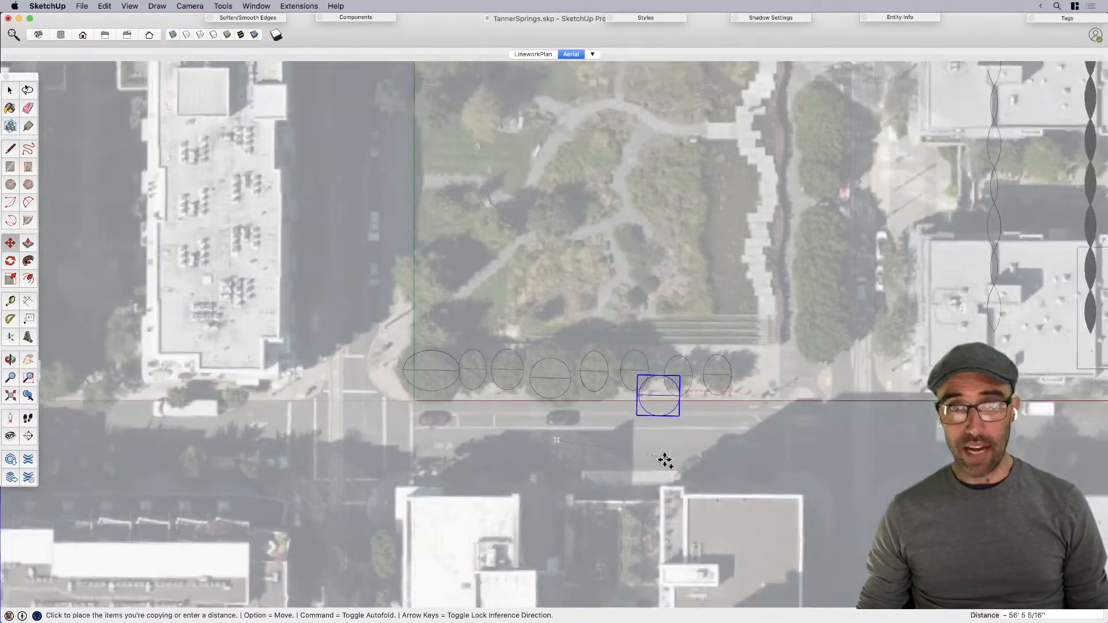
scroll(785, 406, "down", 3)
scroll(824, 389, "up", 4)
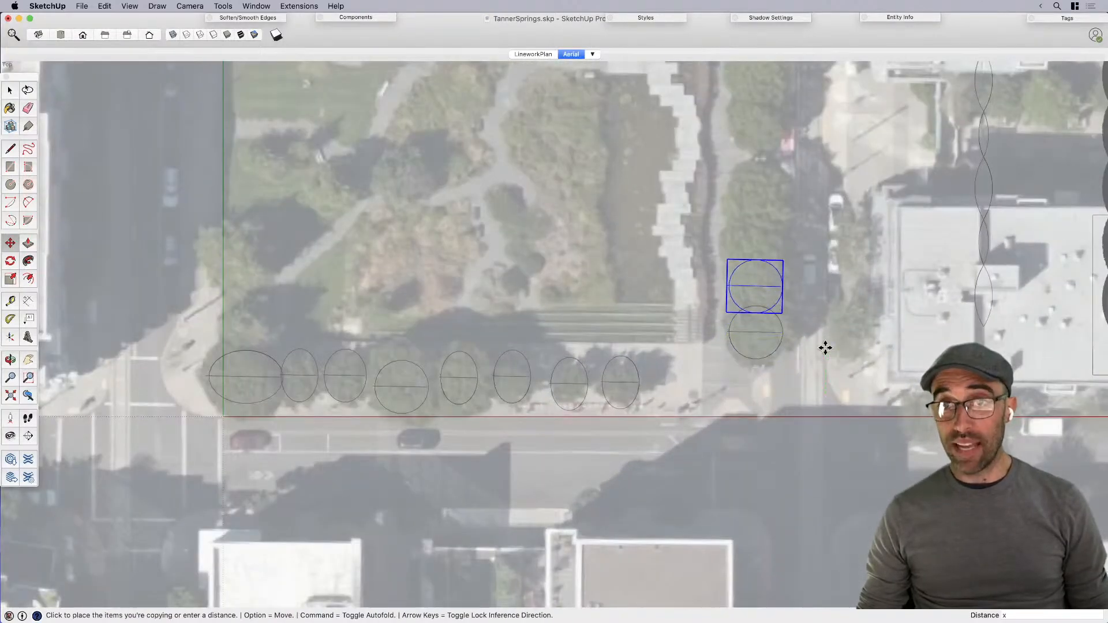
Step: Array the adjacent tree copy along the canopy row with a multiplier of x7
key("Return")
scroll(821, 351, "down", 3)
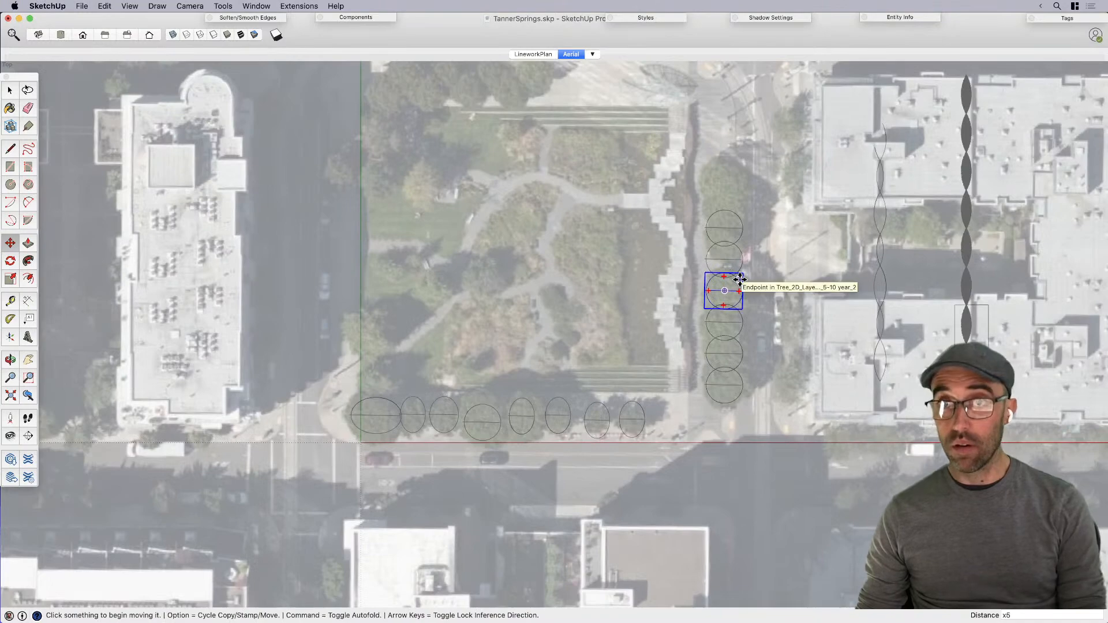
type("x7")
key("Return")
scroll(744, 266, "up", 3)
key("space")
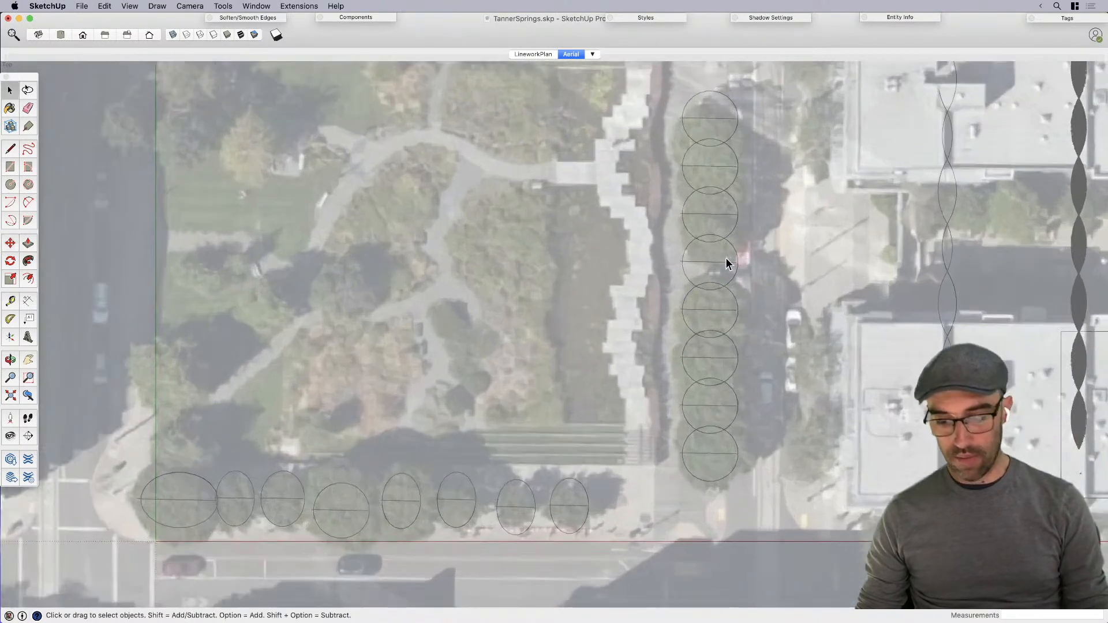
Step: Delete the fourth tree from the far end of the boardwalk row and shift the three trees beyond it to narrow the gap
key("Delete")
scroll(687, 215, "down", 3)
scroll(697, 271, "up", 3)
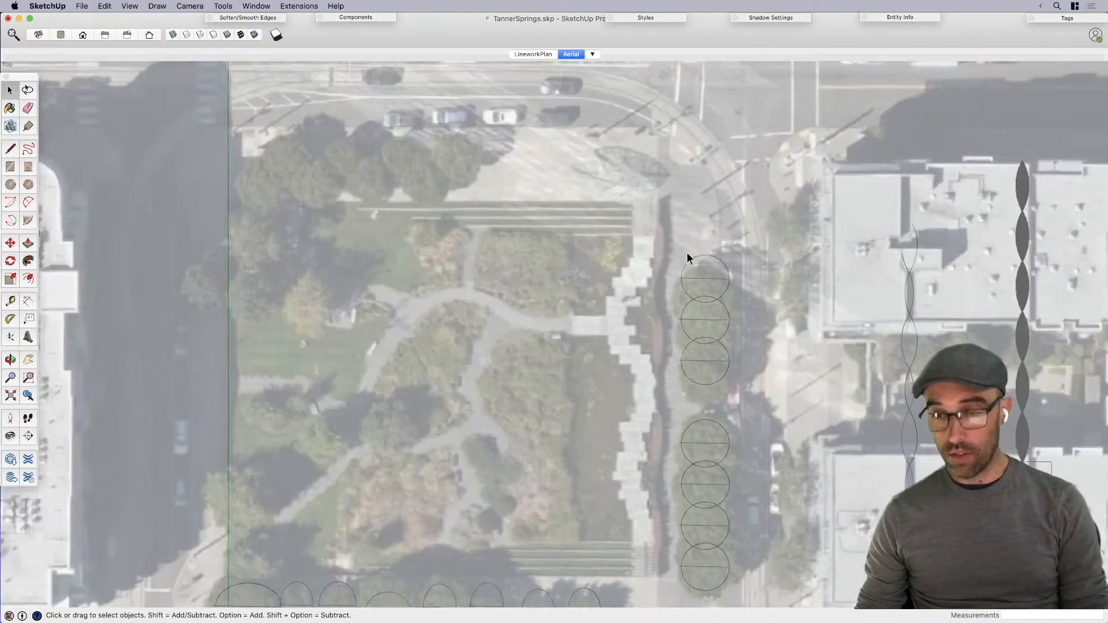
left_click_drag(746, 393, 745, 391)
scroll(746, 386, "up", 3)
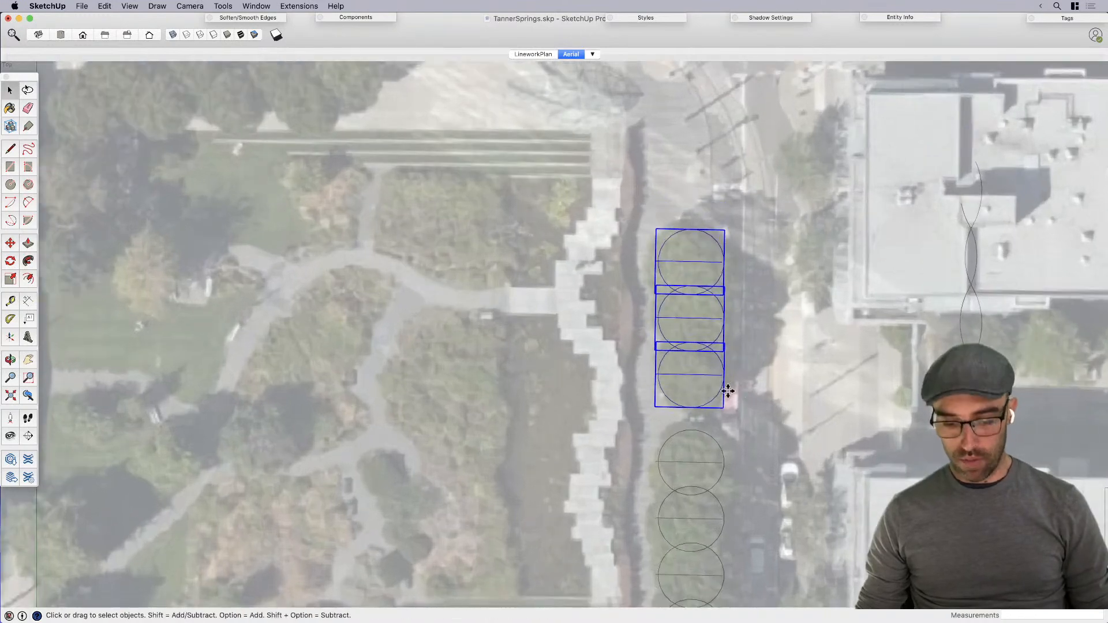
left_click(705, 405)
Step: Copy the third tree of the boardwalk row onto the end of the canopy cluster in the paved plaza
key("m")
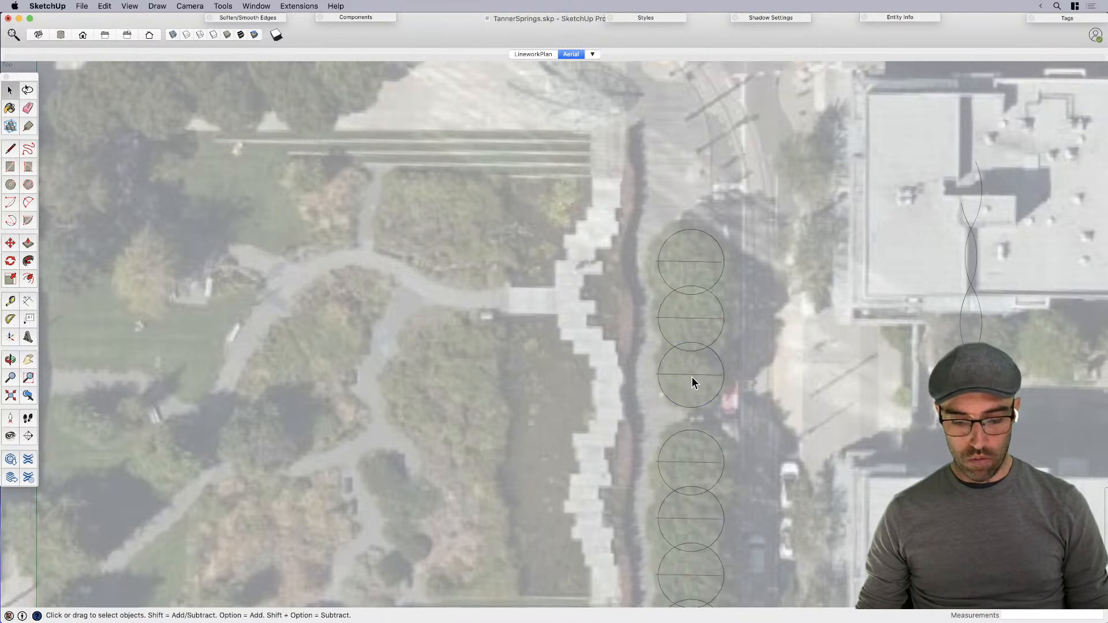
left_click(688, 401)
scroll(506, 264, "down", 3)
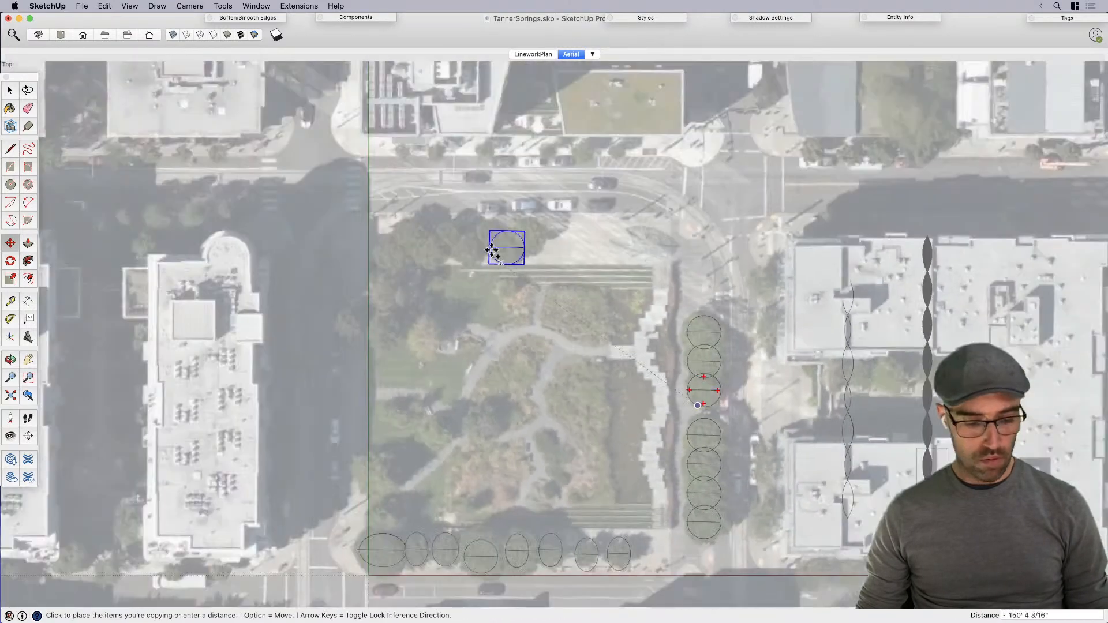
scroll(549, 247, "up", 6)
left_click(549, 262)
key("space")
left_click(564, 269)
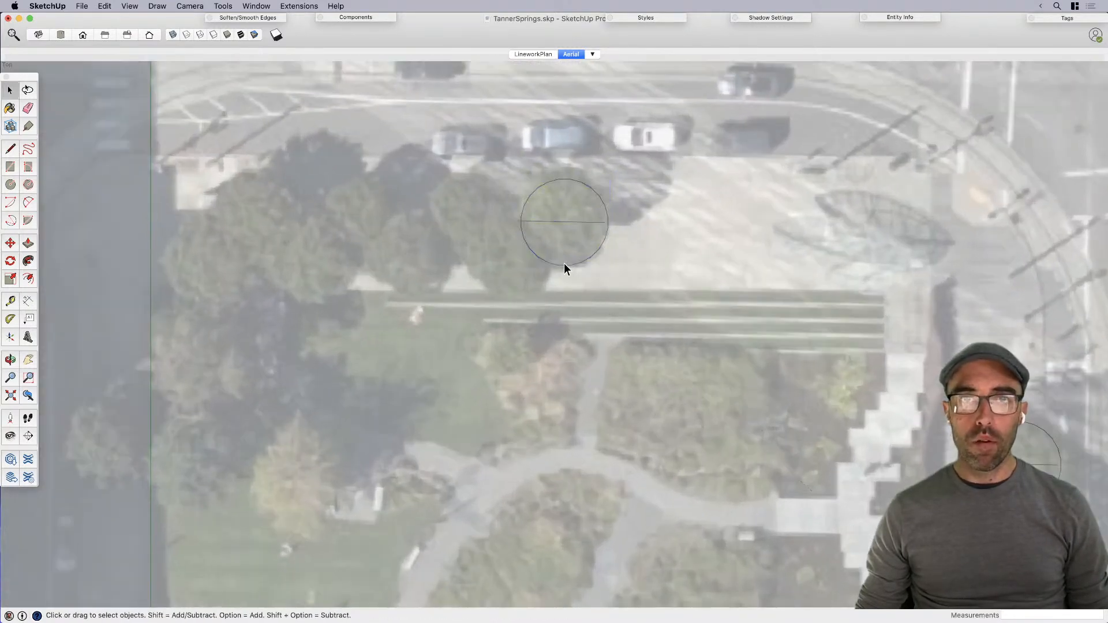
Step: Enter the 2D tree collection beside the aerial image and copy one tall green tree from its middle
scroll(579, 223, "down", 3)
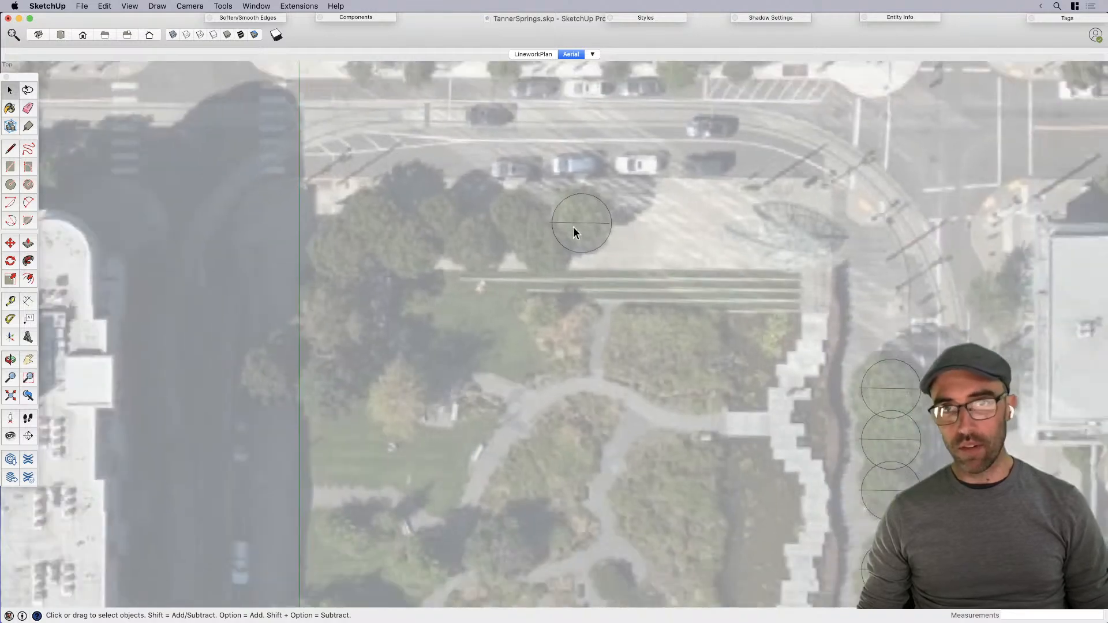
scroll(566, 225, "down", 1)
scroll(573, 220, "down", 3)
scroll(466, 482, "up", 3)
scroll(355, 289, "down", 5)
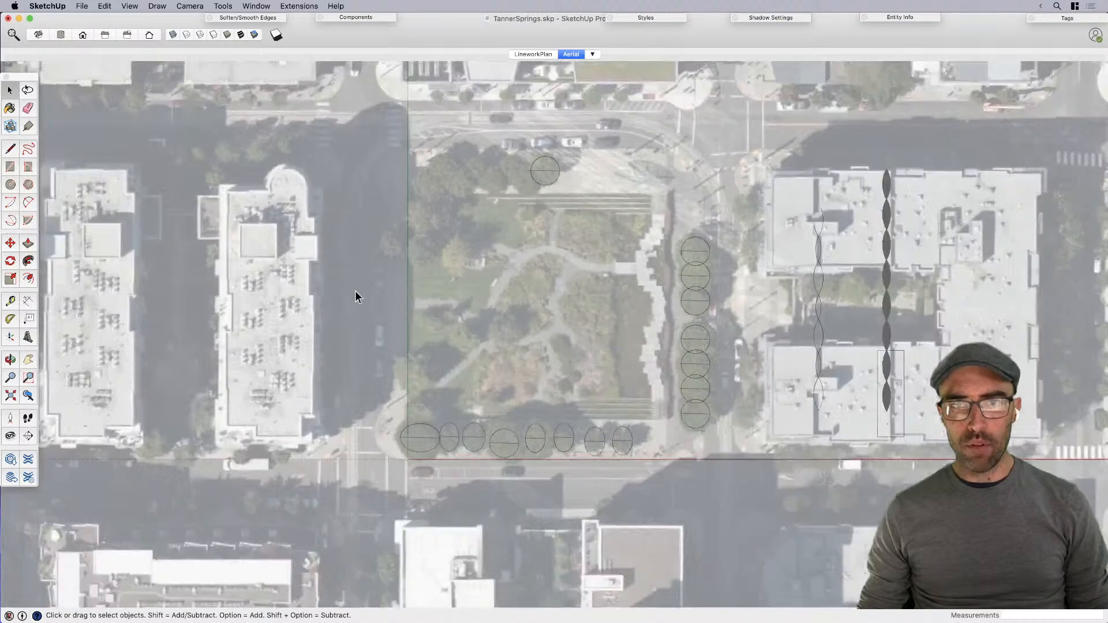
middle_click_drag(796, 372, 645, 175)
scroll(933, 330, "up", 5)
scroll(934, 330, "up", 2)
scroll(813, 147, "up", 3)
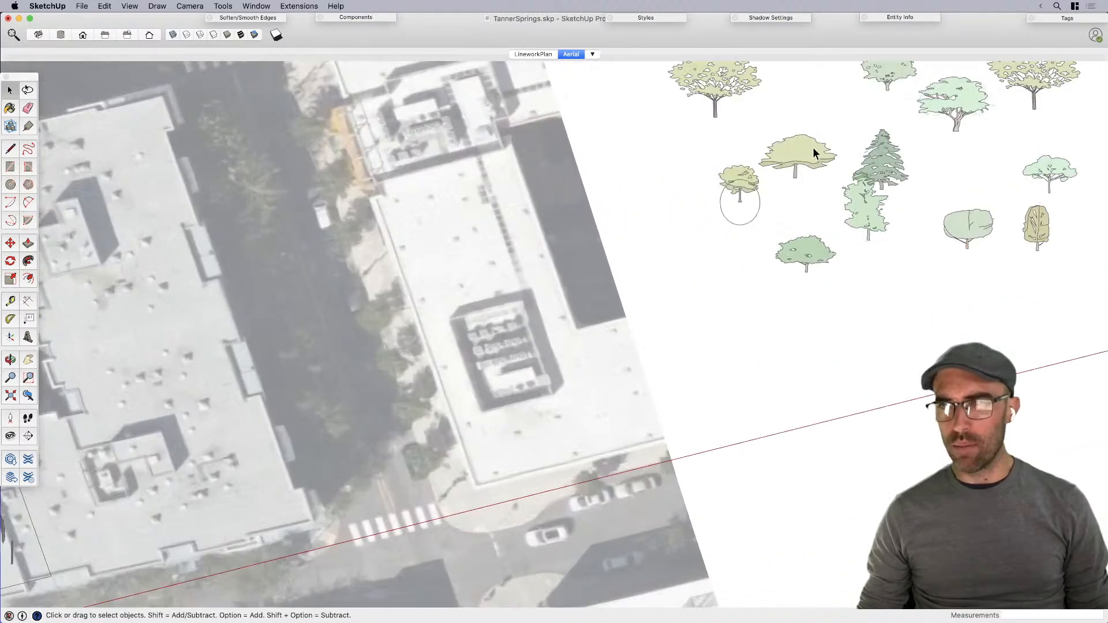
middle_click_drag(786, 147, 771, 254)
scroll(770, 266, "down", 3)
scroll(905, 248, "up", 1)
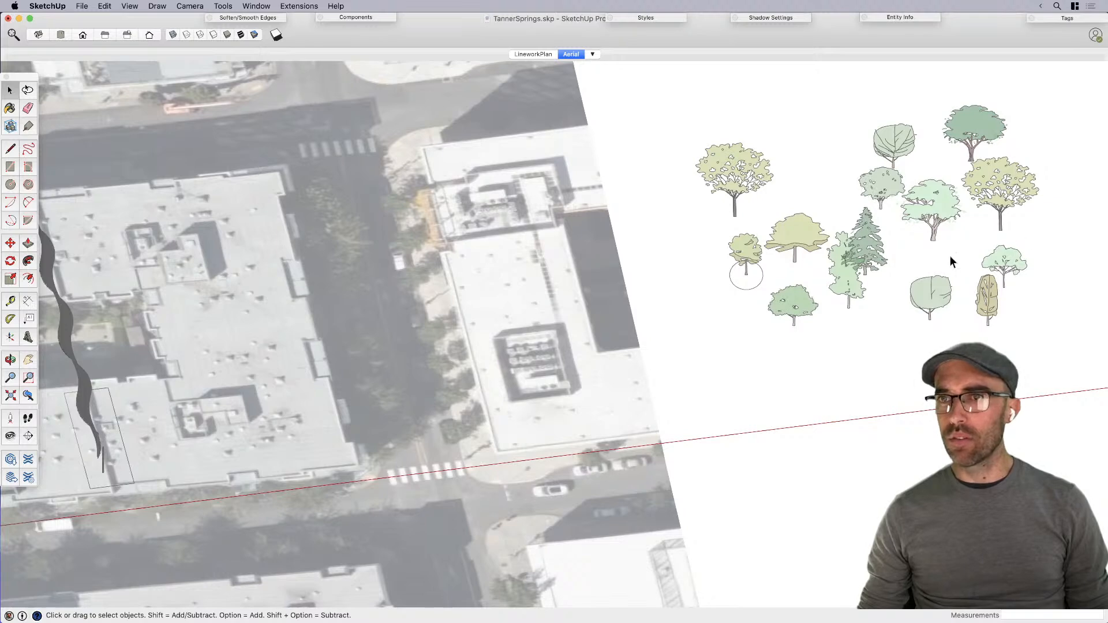
scroll(859, 262, "up", 3)
left_click(861, 267)
double_click(839, 276)
left_click(839, 277)
Step: Paste the copied tall tree at the park's side-street edge, just above the corner near the axis origin
scroll(860, 413, "down", 10)
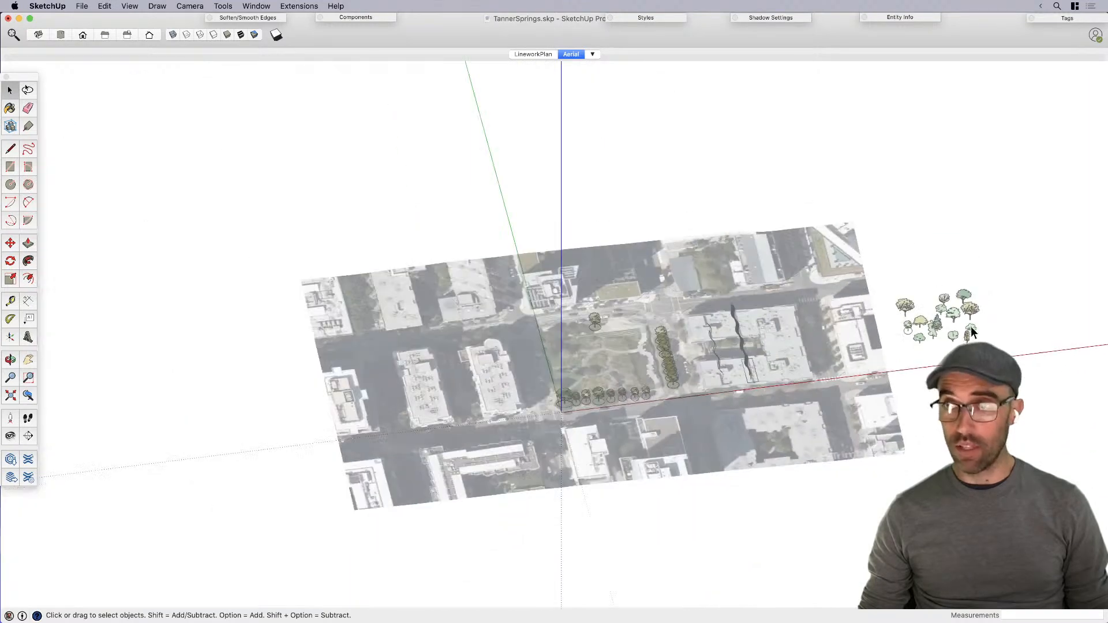
middle_click_drag(433, 369, 373, 449)
scroll(600, 340, "up", 5)
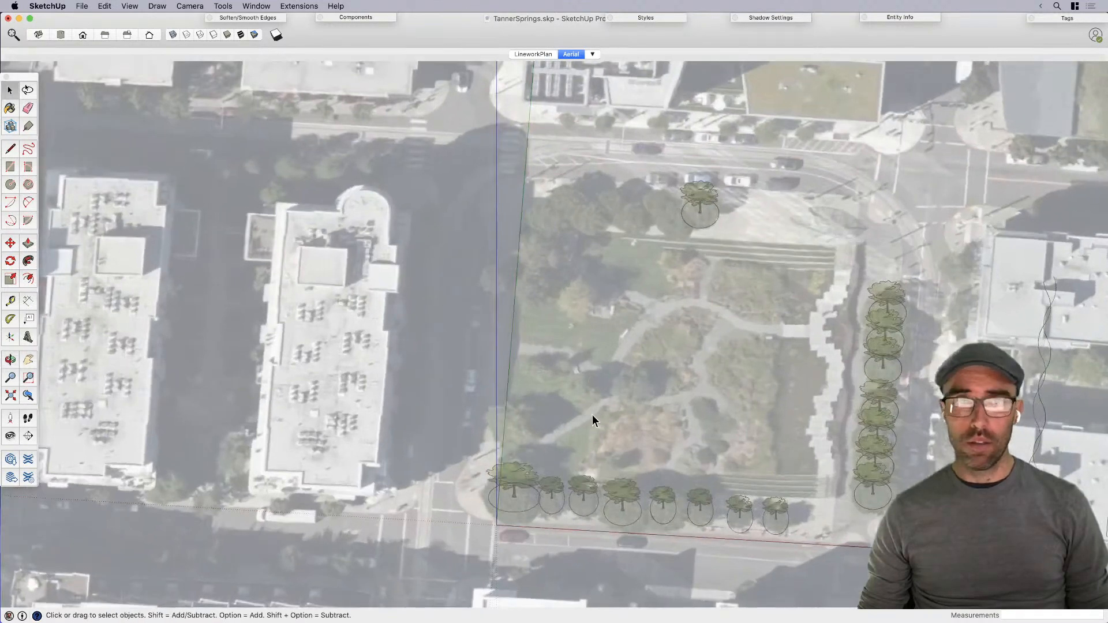
scroll(592, 414, "up", 3)
key("super+v")
scroll(473, 436, "up", 2)
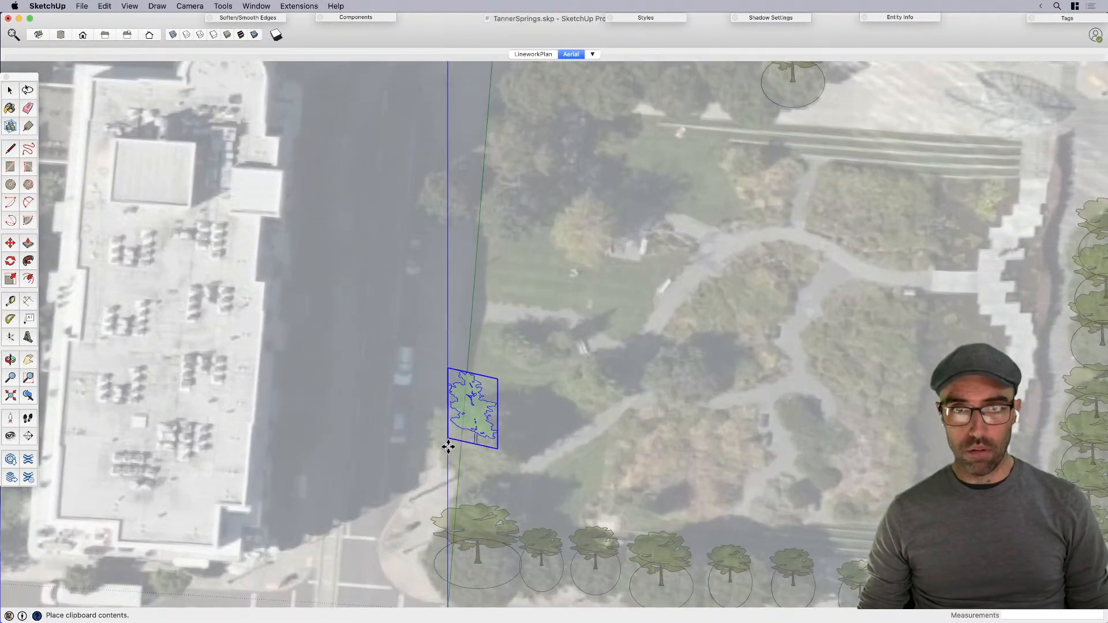
left_click(446, 448)
Step: Place four copies of the tall tree across the lawn between the side street and the diagonal path
key("alt")
left_click(485, 465)
left_click(541, 363)
key("alt")
left_click(532, 370)
left_click(601, 412)
key("alt")
left_click(594, 427)
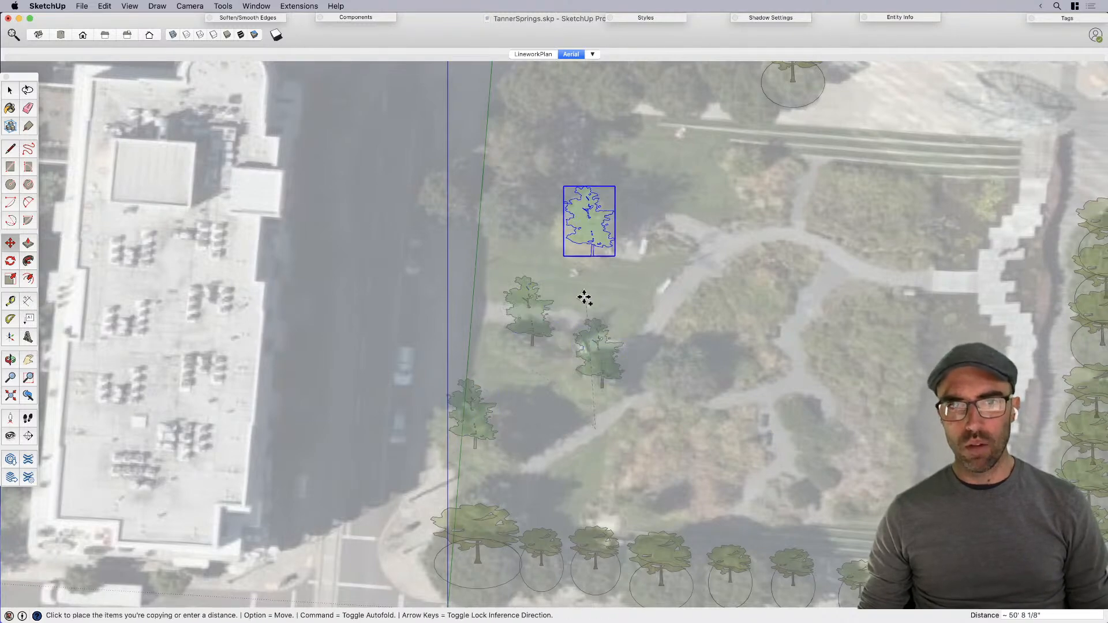
left_click(580, 281)
key("alt")
left_click(584, 277)
scroll(504, 249, "down", 2)
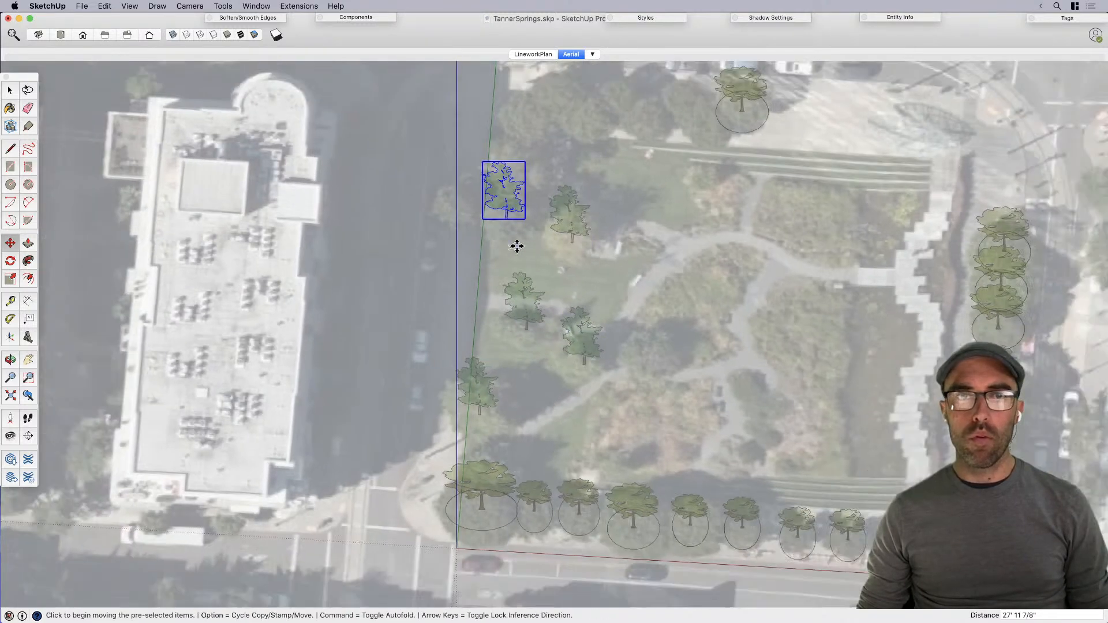
Step: Add three more tall tree copies: one beside the diagonal path, one at the upper lawn edge and one over the side street's canopy
scroll(710, 396, "up", 3)
left_click(710, 402)
key("alt")
scroll(709, 439, "down", 2)
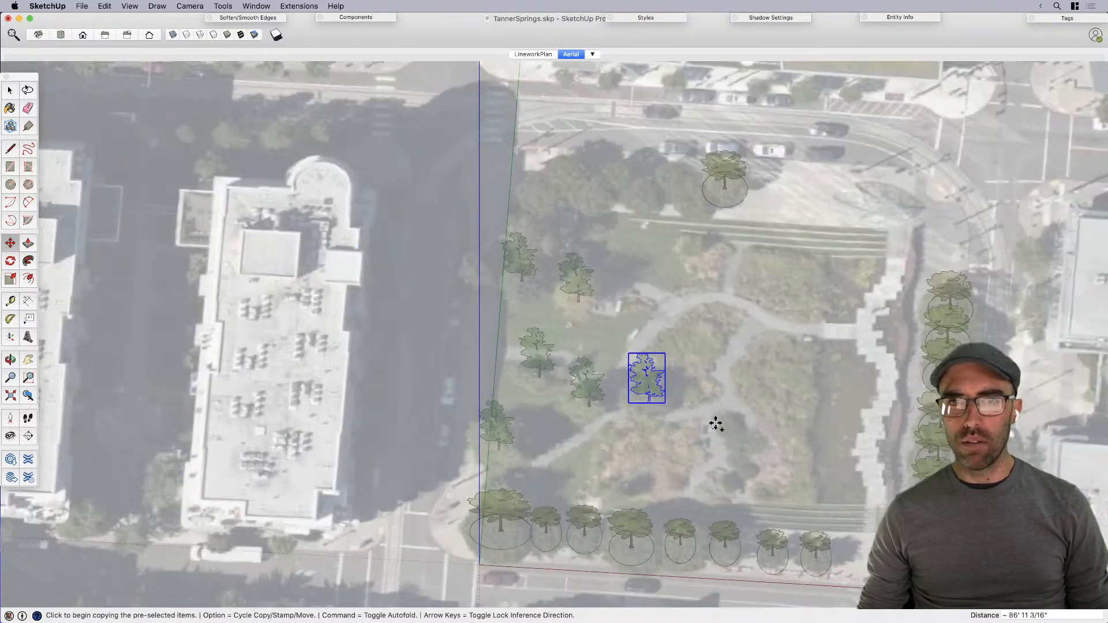
left_click(704, 381)
scroll(650, 279, "down", 1)
scroll(571, 176, "up", 3)
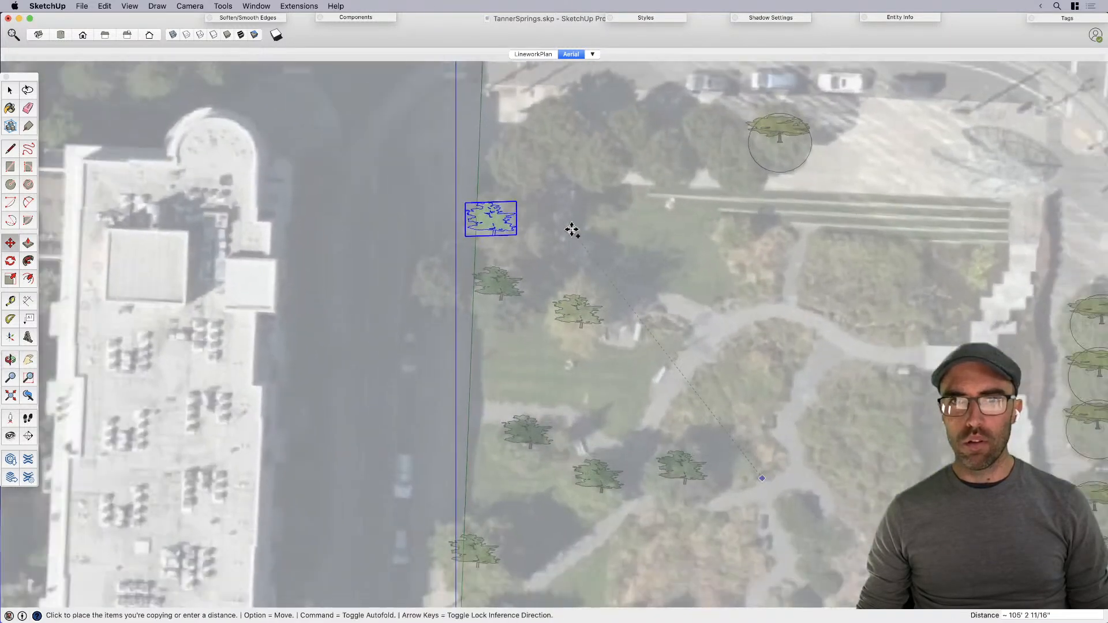
left_click(598, 229)
left_click(698, 241)
left_click(615, 285)
key("space")
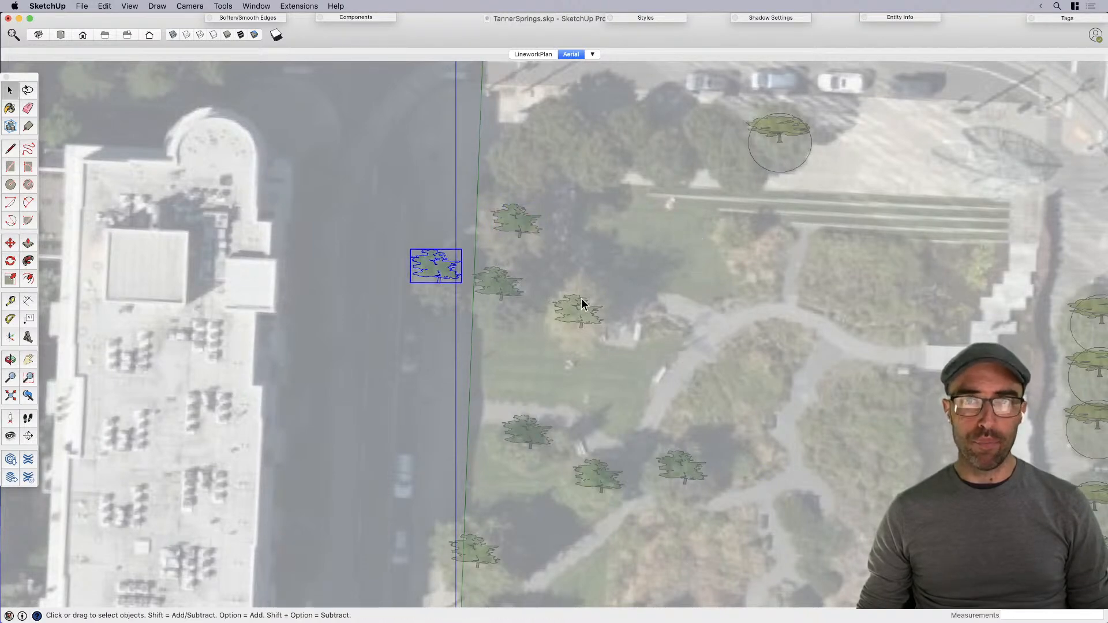
Step: Copy the tall tree from the lawn to the planting area beside the narrow path below the long terrace steps
scroll(759, 225, "up", 3)
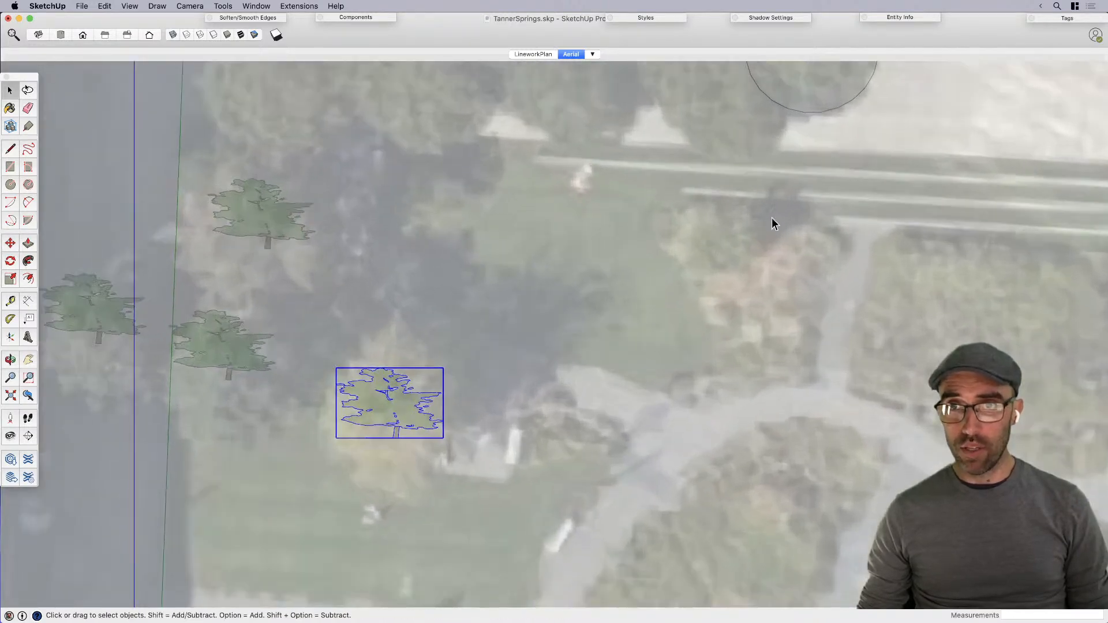
scroll(715, 236, "down", 1)
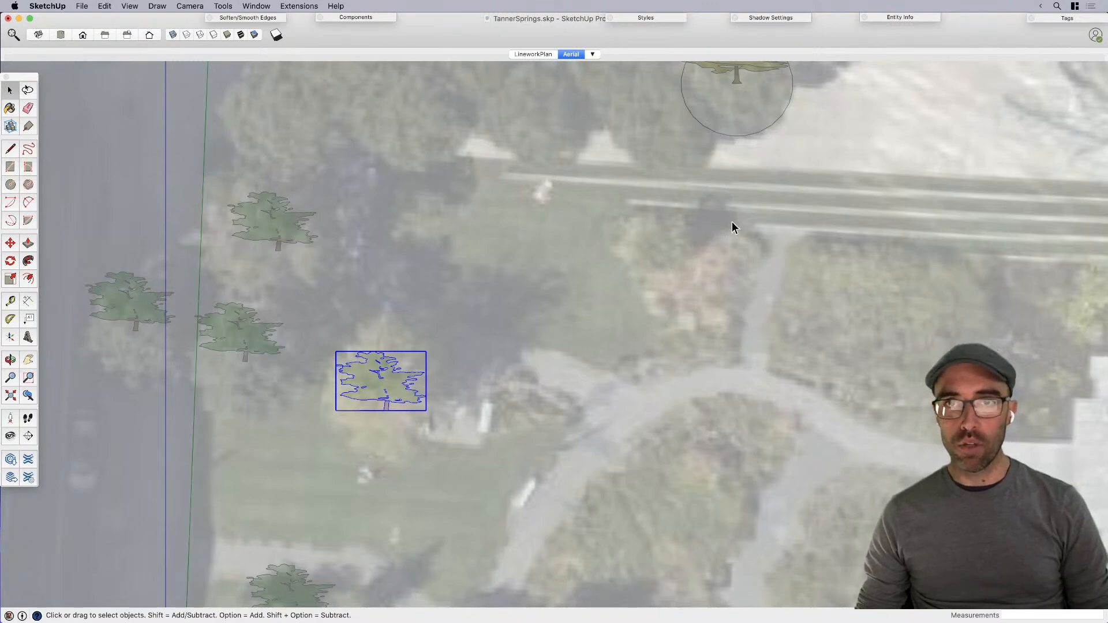
key("m")
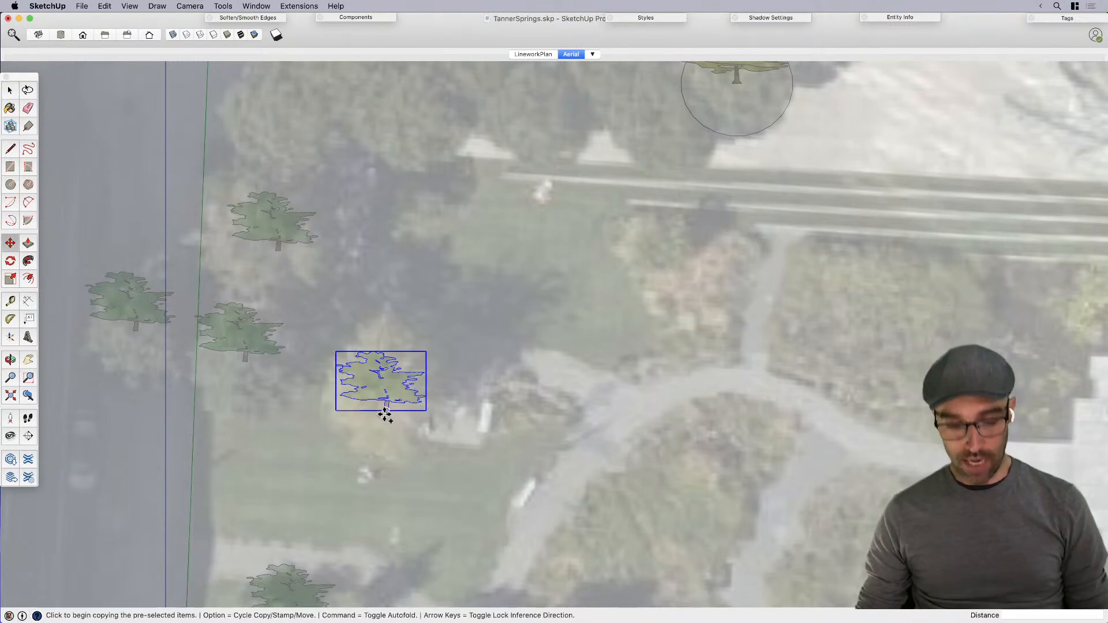
left_click(384, 413)
left_click(650, 248)
scroll(672, 323, "down", 3)
Step: Scale the new tree copy's height down to about half
key("s")
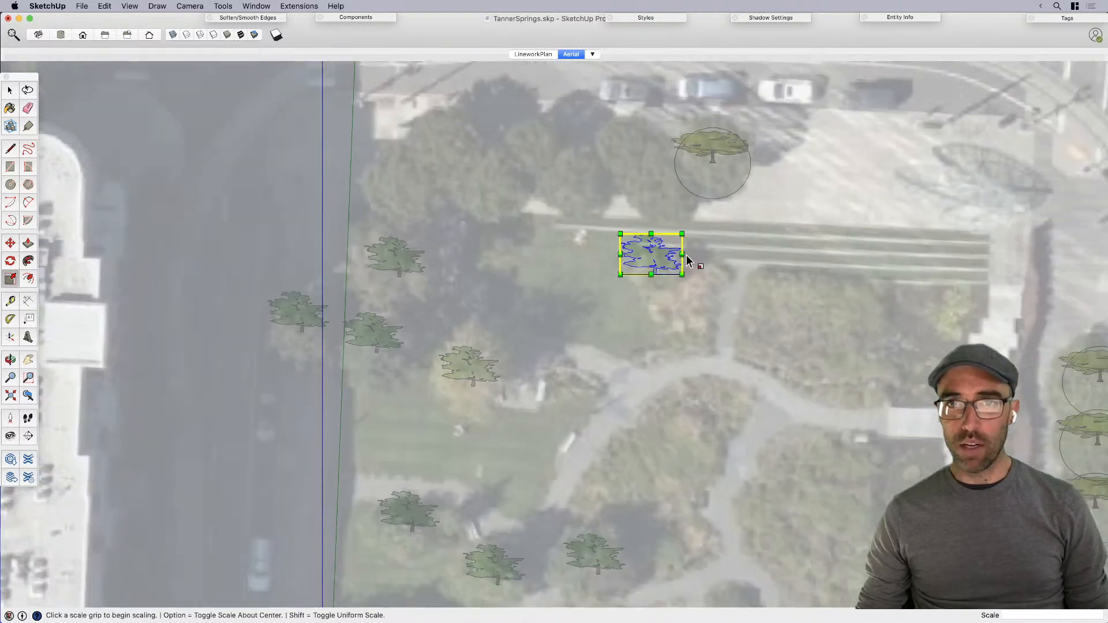
middle_click_drag(572, 453, 578, 289)
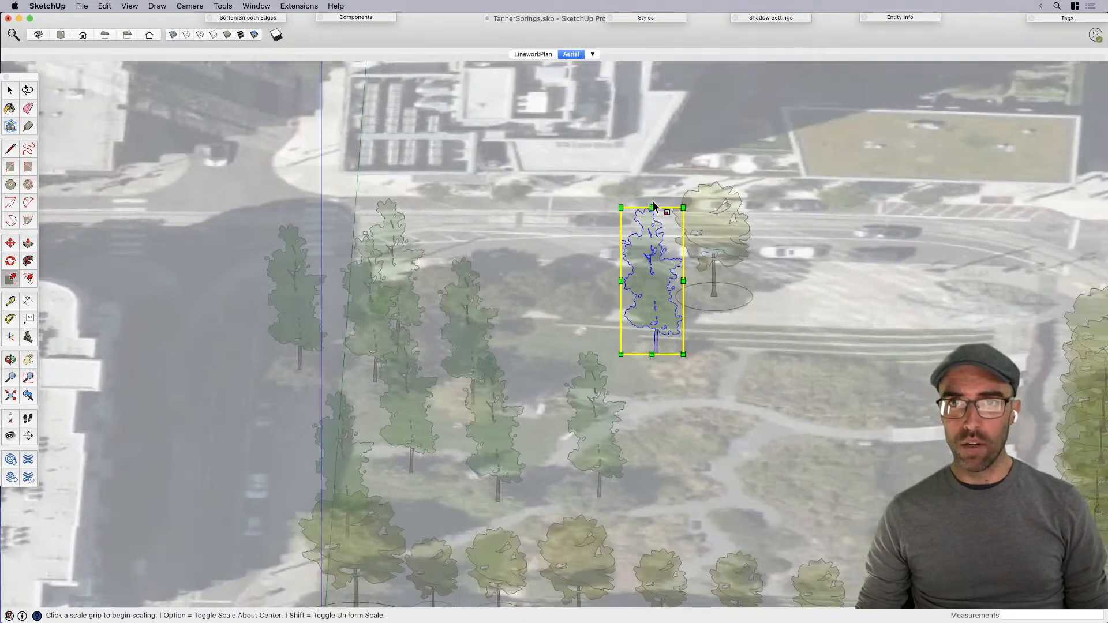
left_click_drag(652, 206, 669, 284)
key("space")
Step: Select the eight full-height tall trees and scale them randomly about their axes, with a minimum scale of .75 and zero rotation
middle_click_drag(668, 399, 547, 385)
middle_click_drag(472, 284, 402, 264)
left_click_drag(630, 470, 630, 471)
scroll(577, 257, "down", 2)
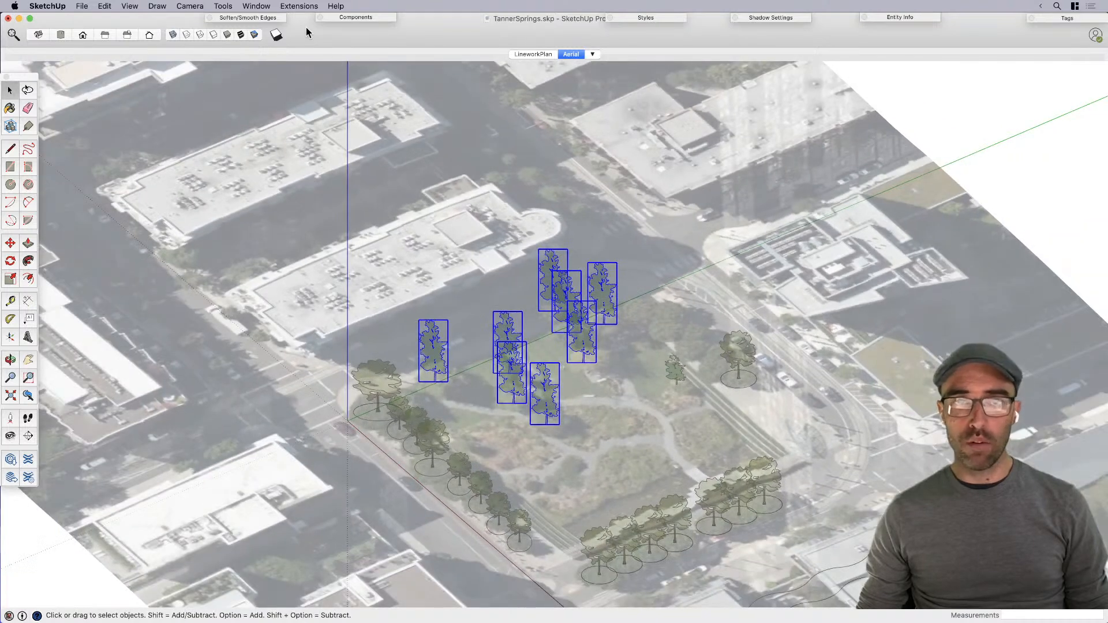
left_click(293, 7)
mouse_move(326, 62)
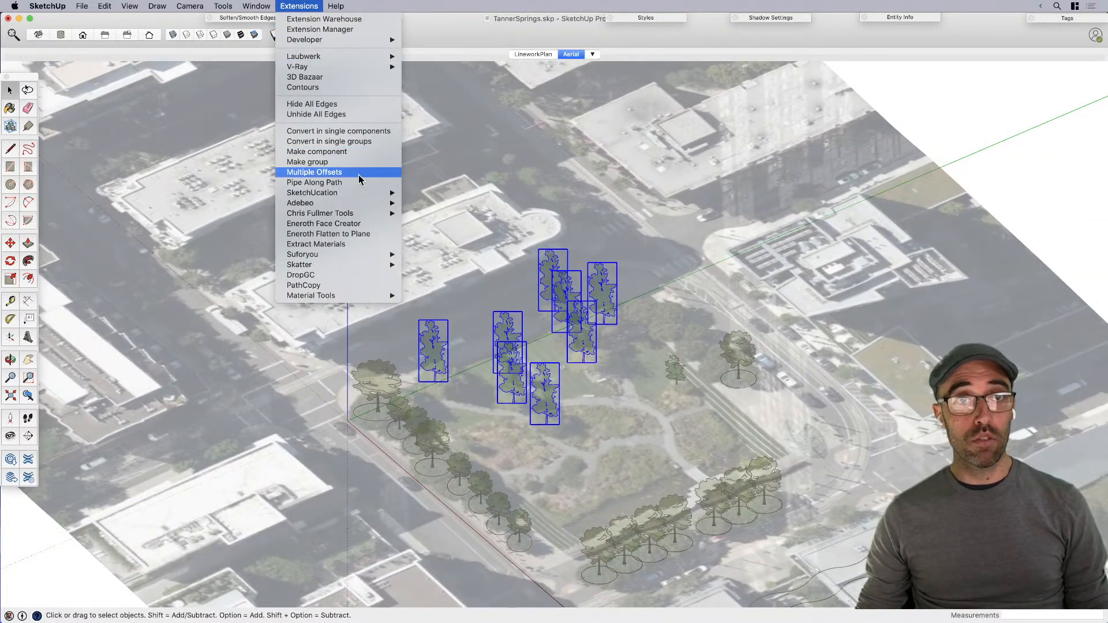
mouse_move(367, 218)
mouse_move(484, 241)
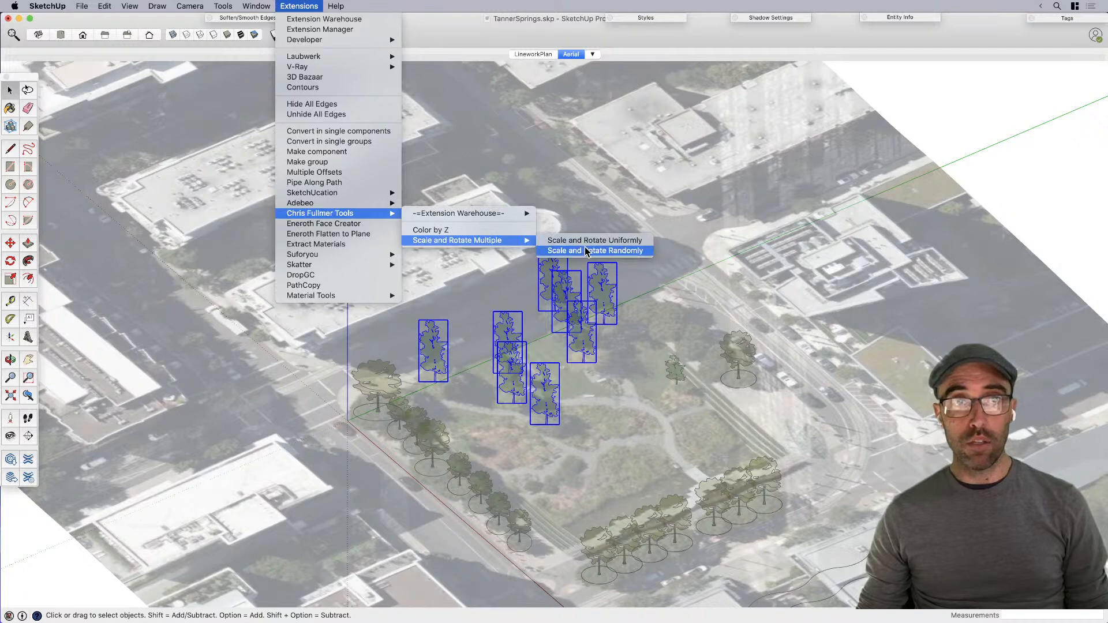
left_click(587, 251)
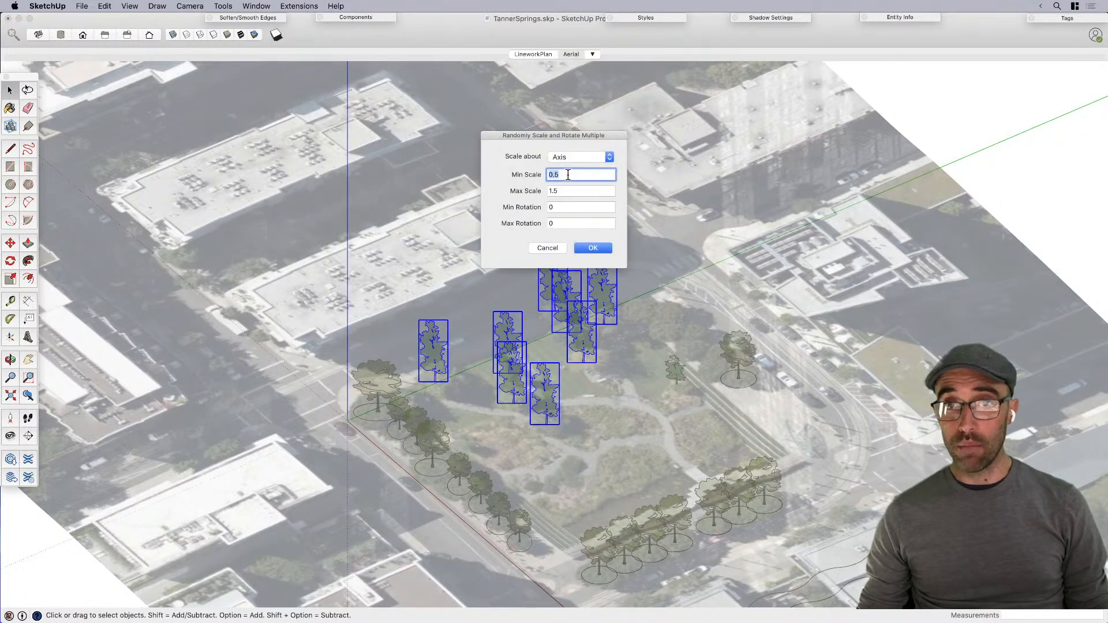
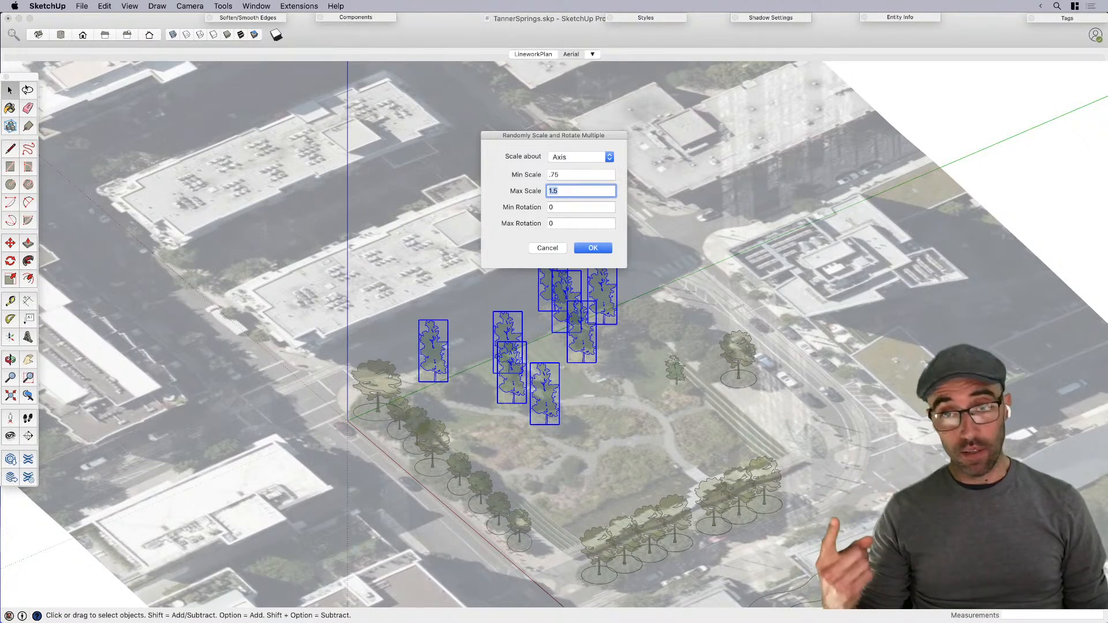
left_click(593, 248)
left_click(543, 357)
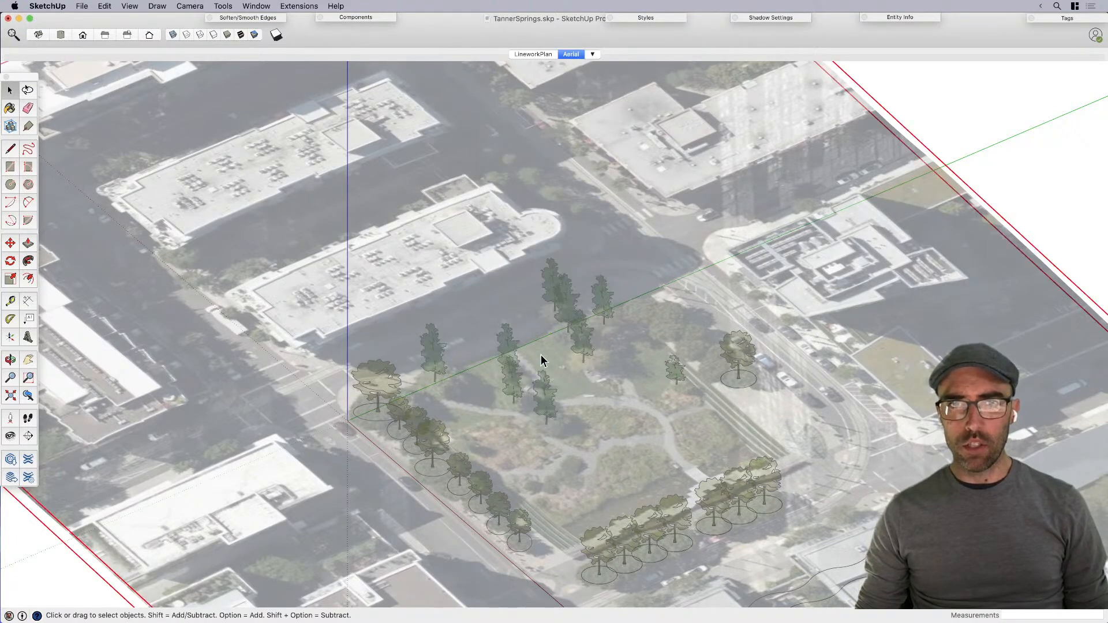
Step: Flip two of the tall trees along the component's red axis, one on the lawn and one near the side street
scroll(533, 359, "up", 3)
right_click(513, 379)
mouse_move(583, 432)
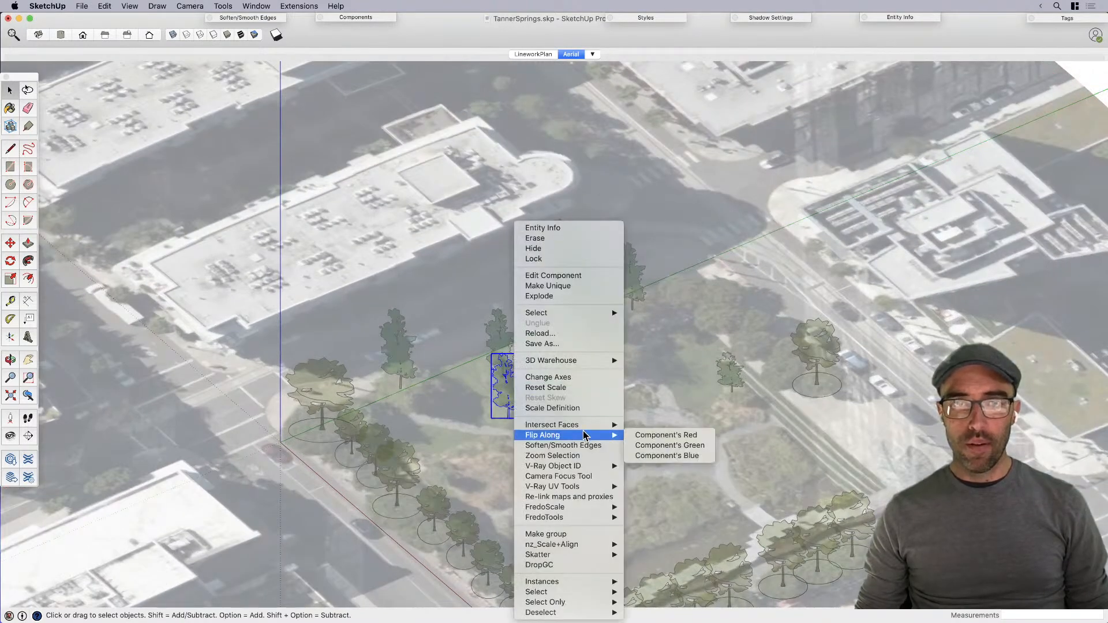
left_click(673, 438)
right_click(574, 285)
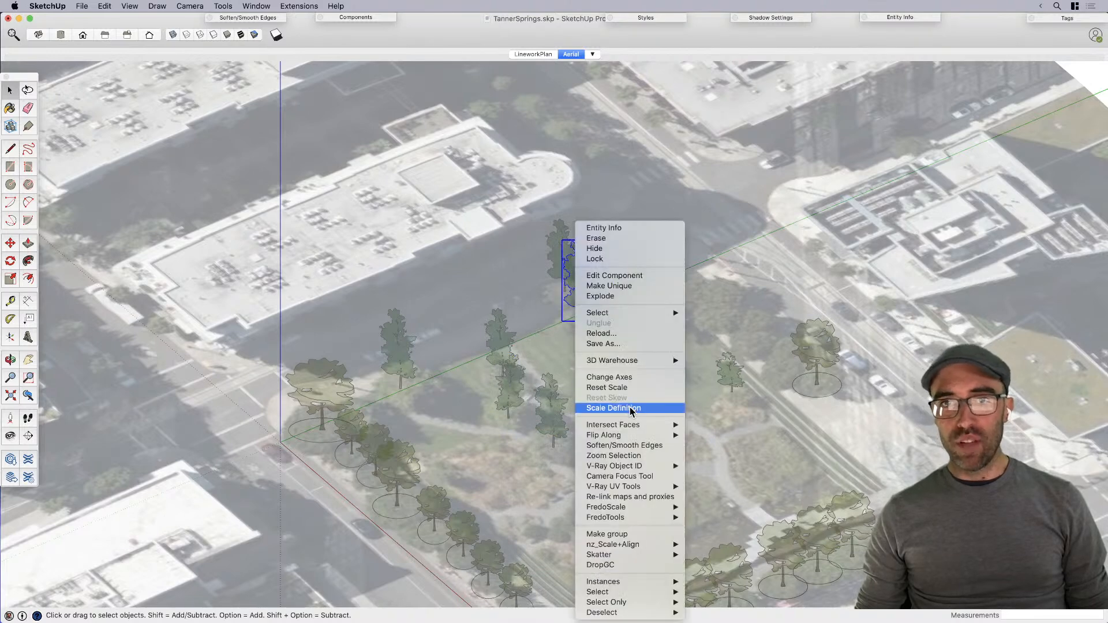
mouse_move(631, 434)
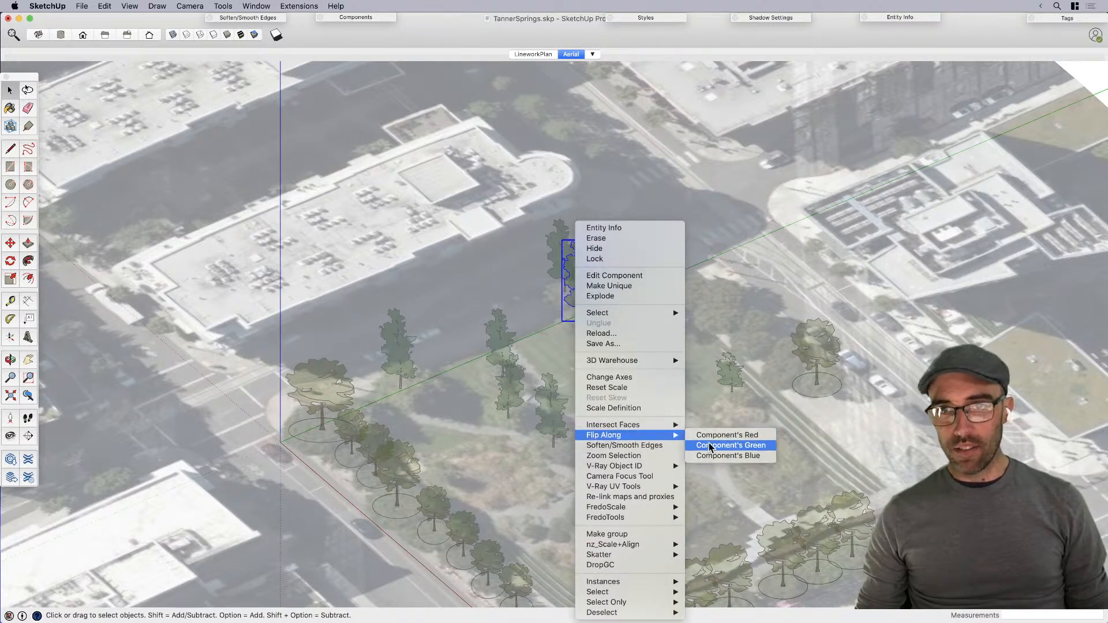
left_click(732, 436)
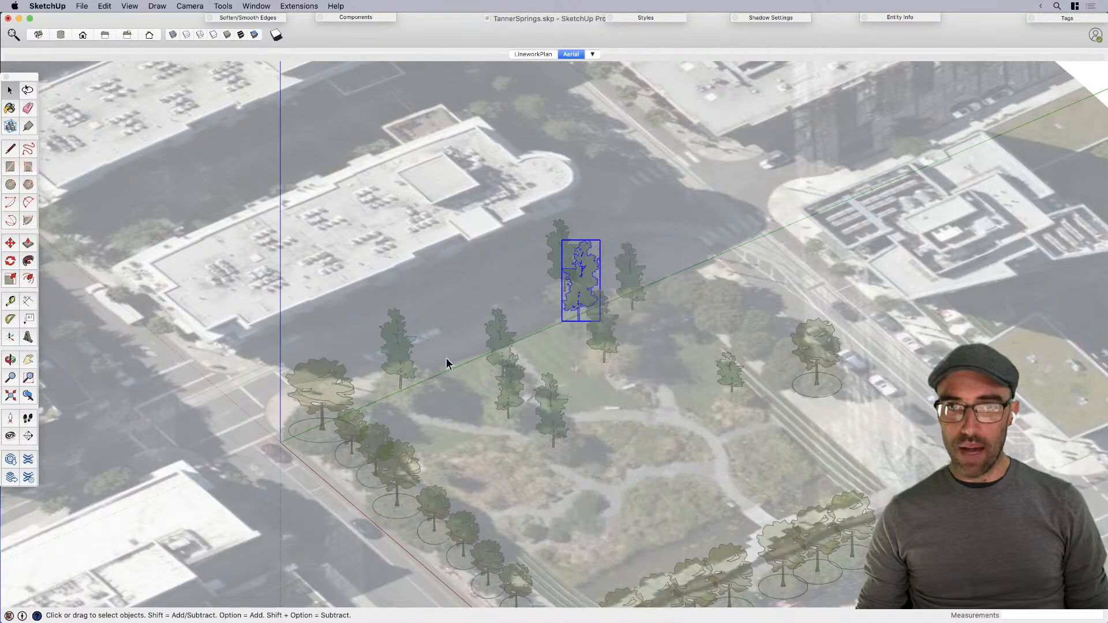
Step: Switch to the LineworkPlan scene and flip the third round tree in the street row along its component's green axis
middle_click_drag(487, 325, 618, 395)
scroll(618, 396, "down", 2)
scroll(400, 557, "up", 3)
mouse_move(400, 558)
middle_mouse_down()
mouse_move(508, 473)
mouse_move(540, 378)
middle_mouse_up()
scroll(547, 449, "up", 3)
left_click(526, 54)
middle_click_drag(622, 346, 585, 379)
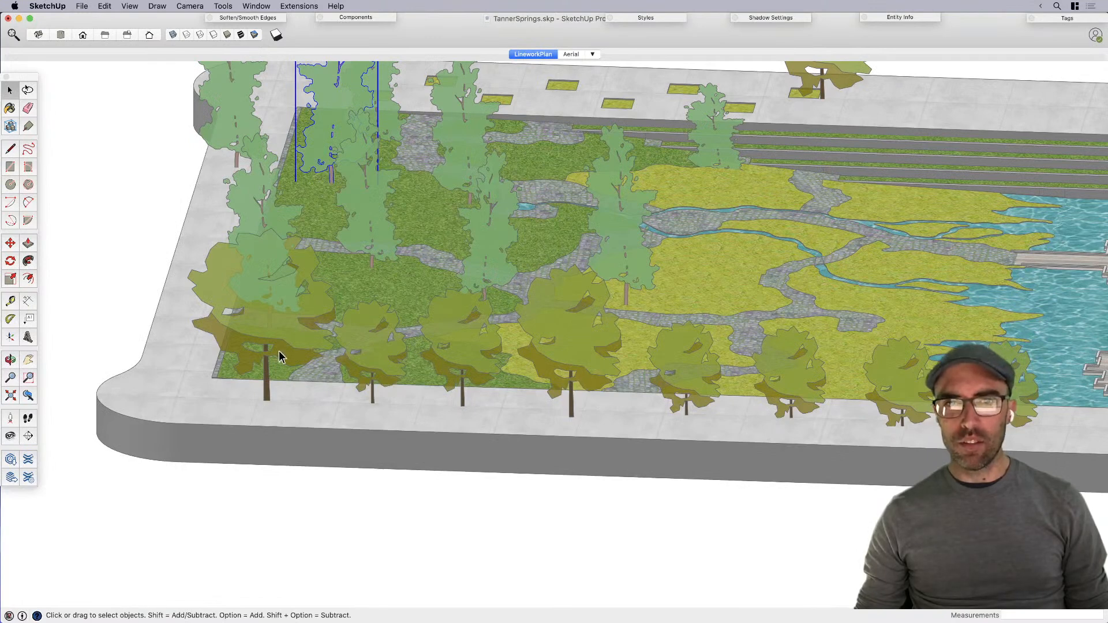
right_click(462, 356)
mouse_move(543, 435)
left_click(643, 448)
right_click(792, 382)
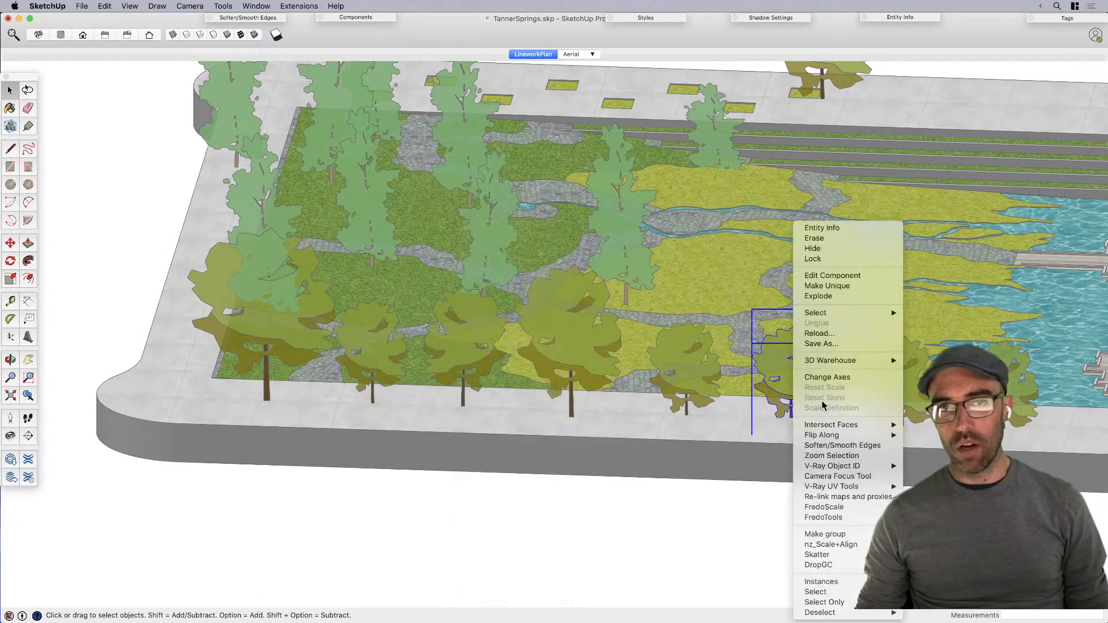
mouse_move(877, 436)
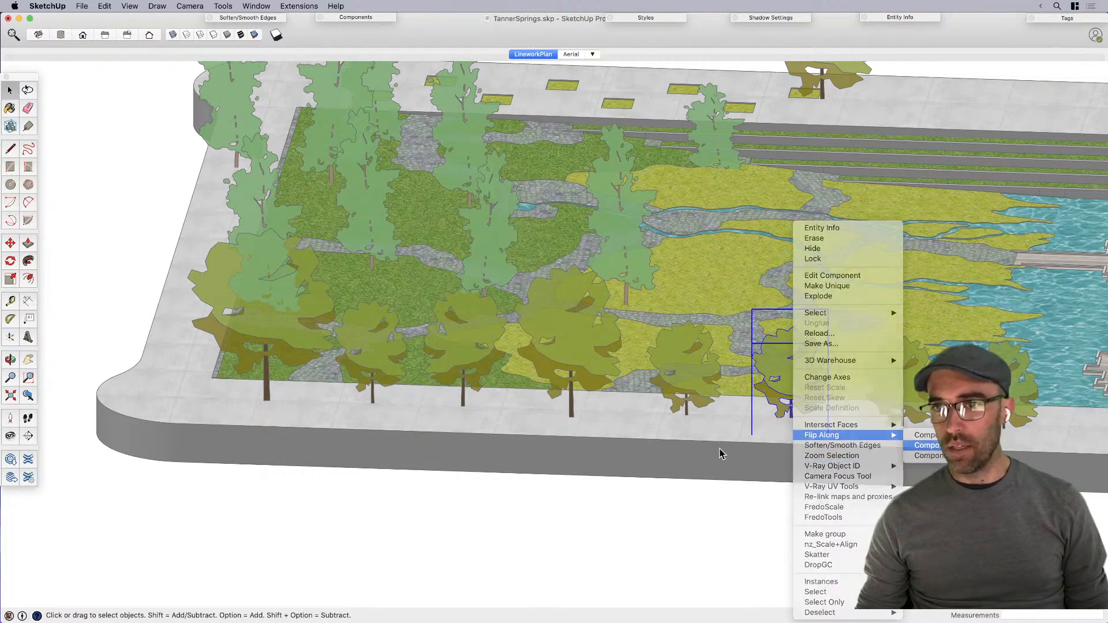
scroll(712, 457, "down", 3)
middle_click_drag(566, 290, 581, 373)
scroll(581, 373, "down", 3)
middle_click_drag(594, 450, 404, 242)
key("space")
left_click_drag(309, 99, 1054, 414)
middle_click_drag(1053, 414, 1003, 335)
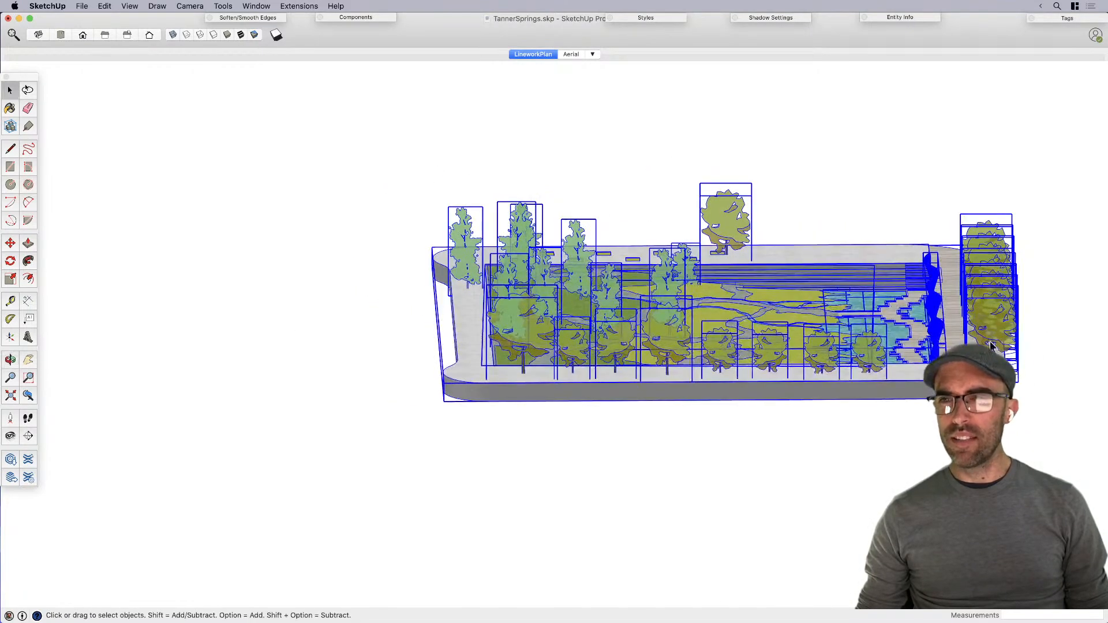
Step: Select all instances of the round canopy tree and move them straight up so they float above the park
left_click(1004, 329)
right_click(1000, 326)
mouse_move(967, 313)
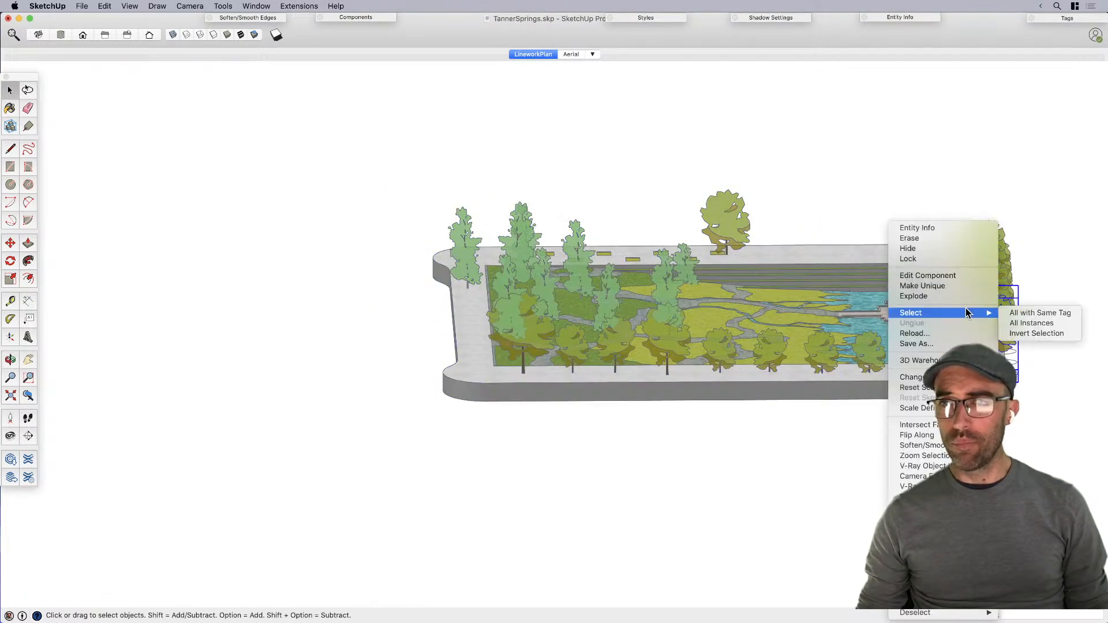
left_click(1031, 322)
middle_click_drag(1031, 326, 1035, 391)
key("m")
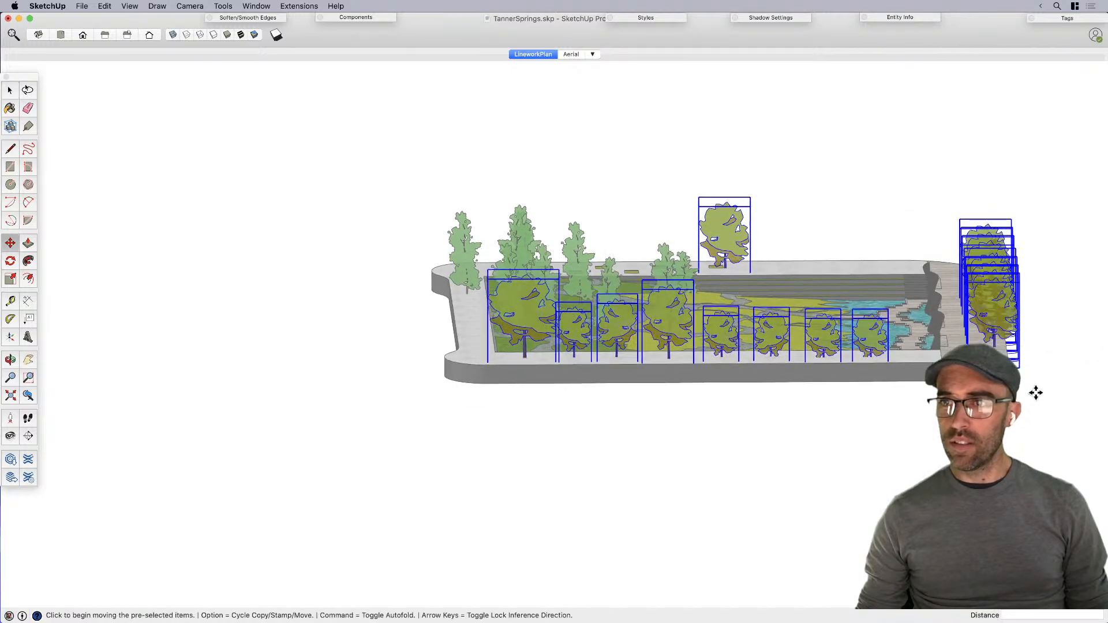
left_click(1035, 391)
left_click(1038, 304)
middle_click_drag(816, 396, 750, 378)
key("space")
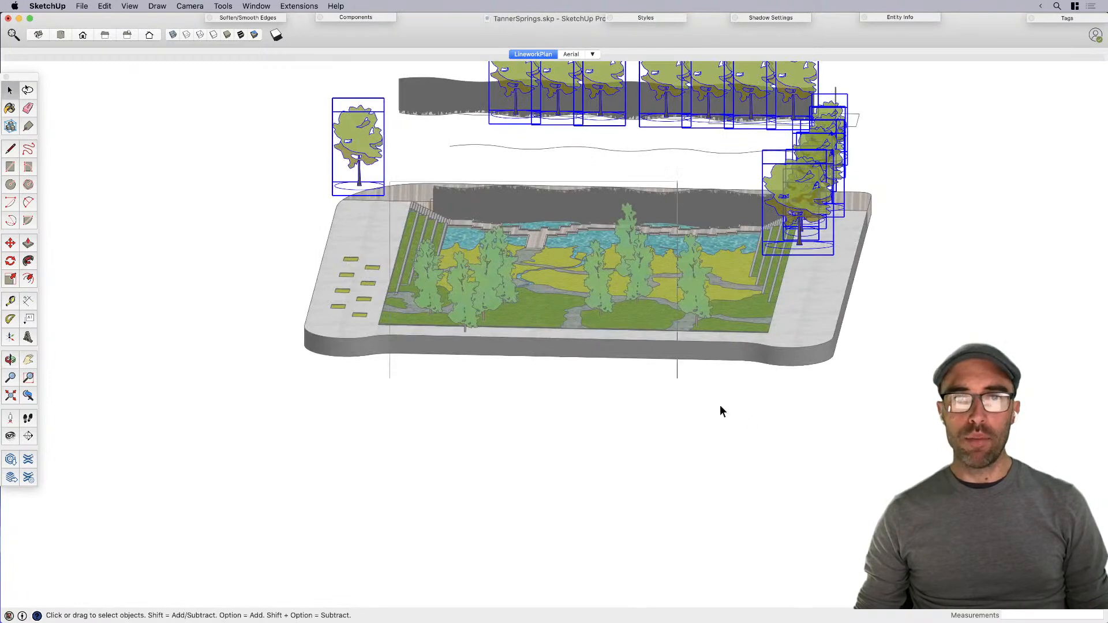
left_click_drag(725, 398, 724, 397)
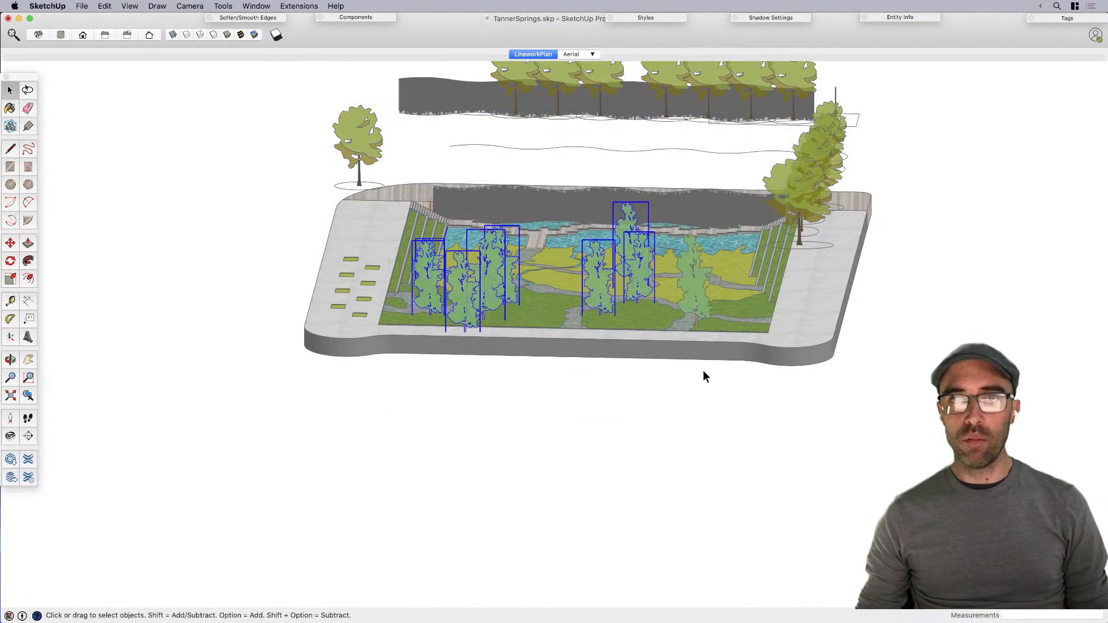
left_click(694, 292, "shift")
middle_click_drag(694, 295, 746, 339)
key("m")
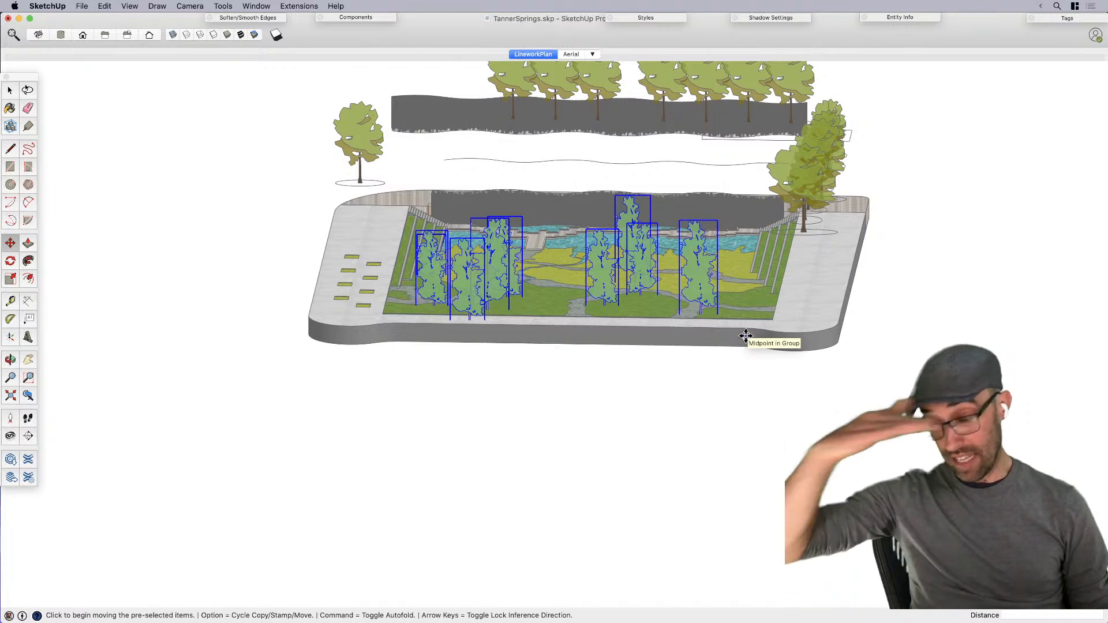
key("alt")
left_click(748, 347)
scroll(748, 346, "down", 3)
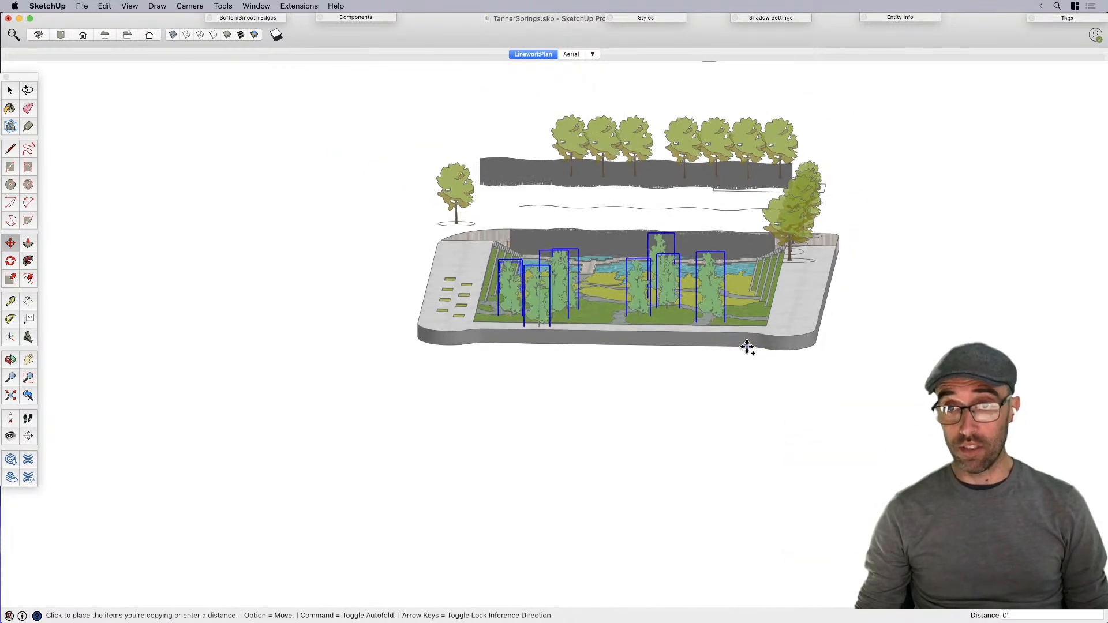
middle_click_drag(803, 166, 556, 129)
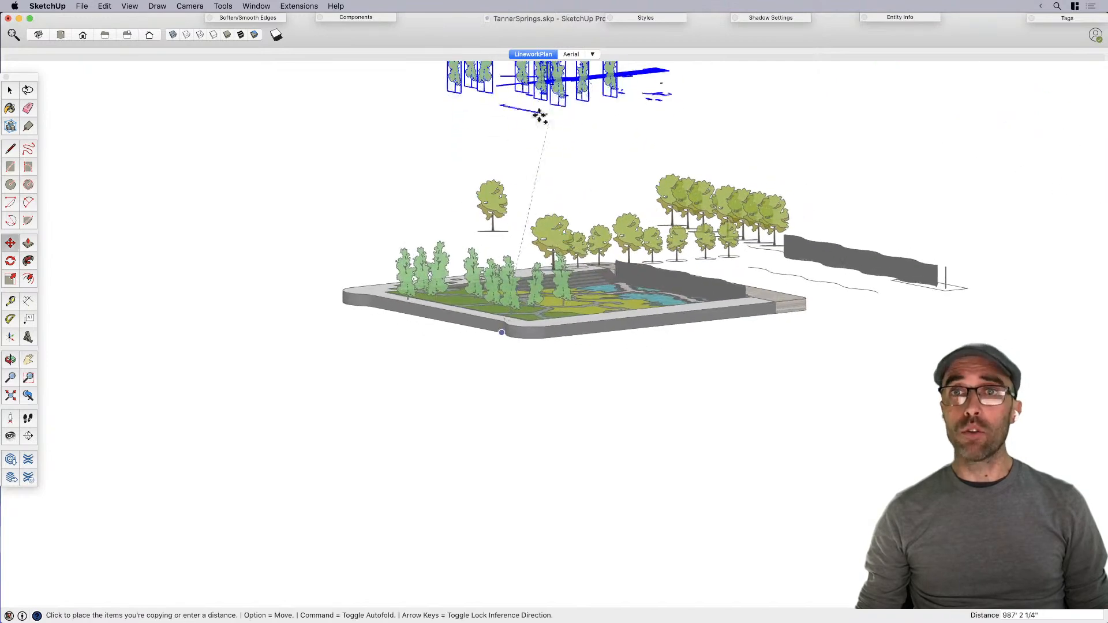
left_click(491, 321)
key("space")
Step: Select all instances of the tall tree and move them about 65 ft straight up above the park surface
scroll(438, 271, "up", 3)
right_click(437, 277)
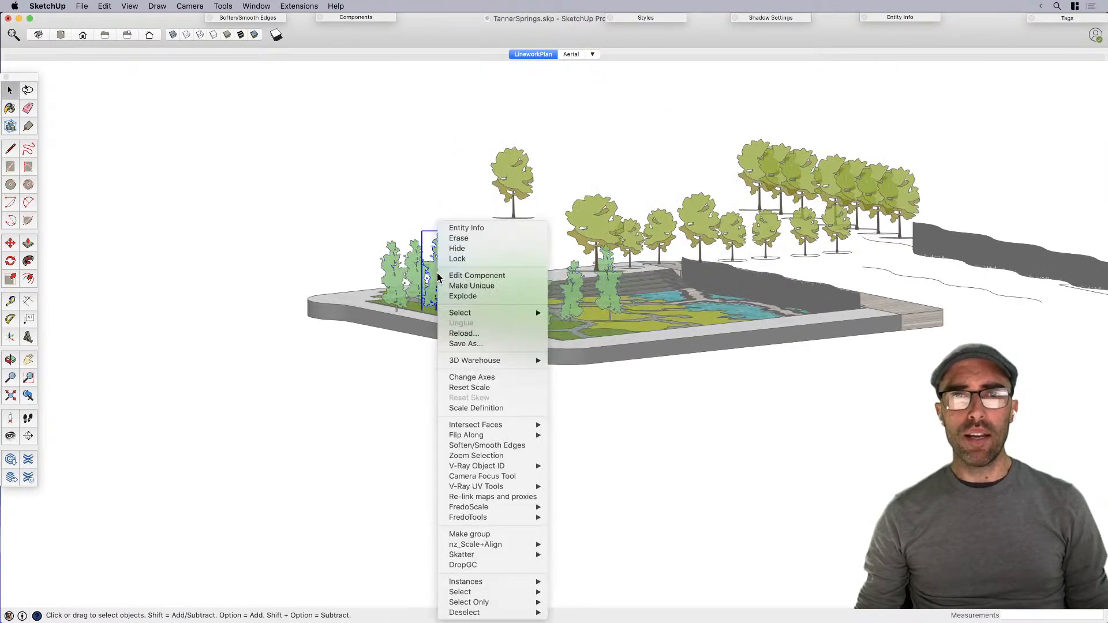
mouse_move(493, 313)
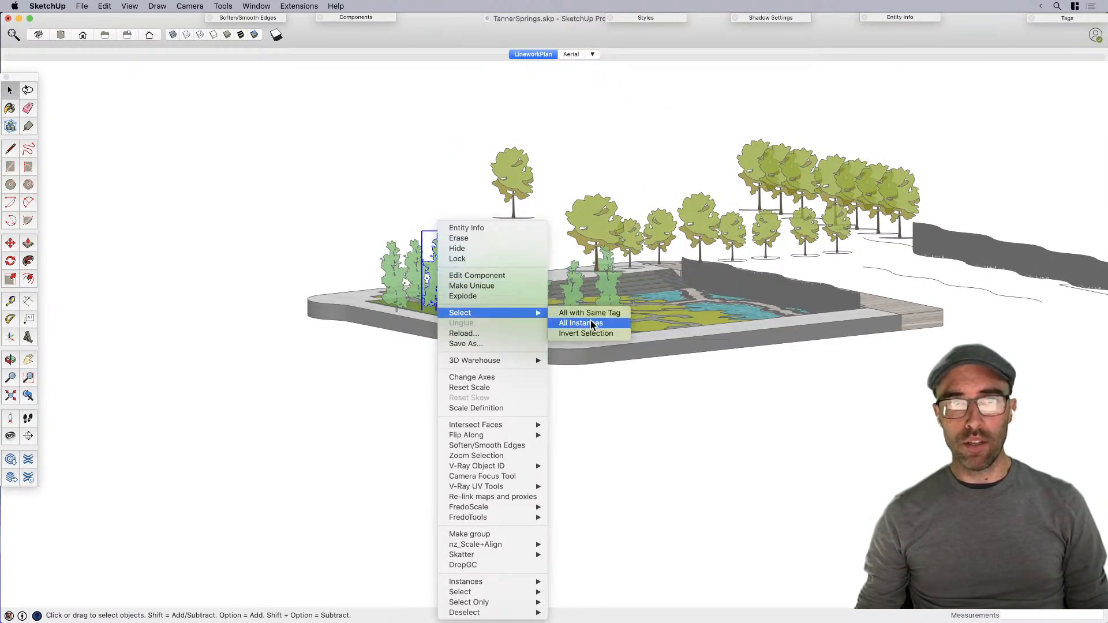
left_click(593, 324)
key("m")
left_click(319, 252)
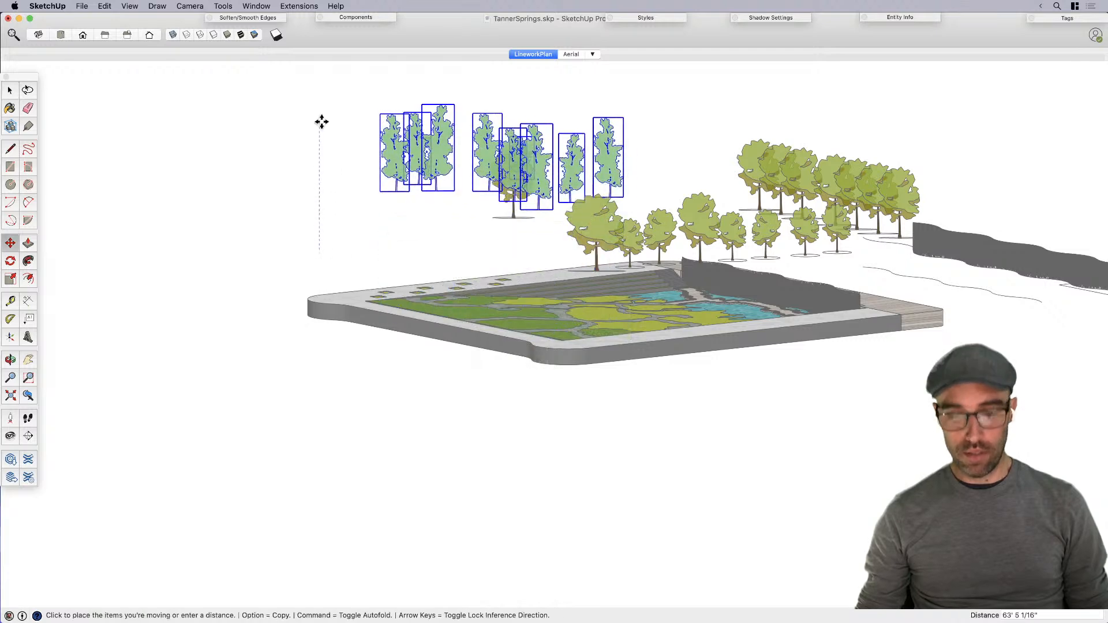
left_click(315, 112)
Step: Open the large round tree's component to check where its axis origin sits, and close it again
middle_click_drag(646, 288, 541, 354)
key("space")
scroll(444, 311, "up", 2)
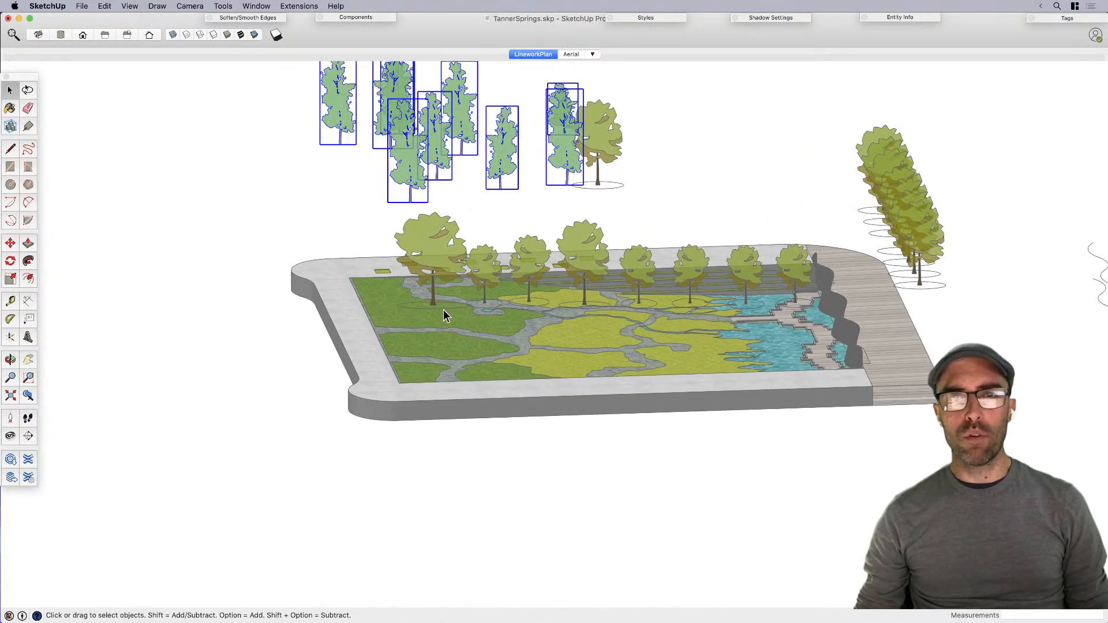
double_click(443, 310)
scroll(428, 315, "up", 2)
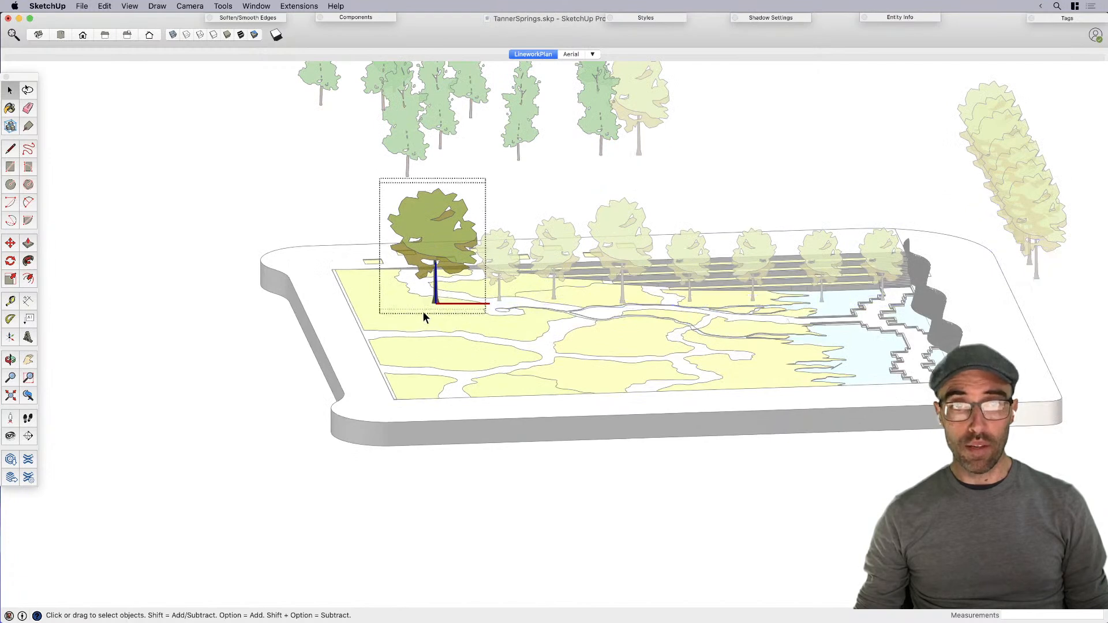
scroll(407, 368, "down", 3)
left_click(496, 496)
middle_click_drag(651, 288, 552, 396)
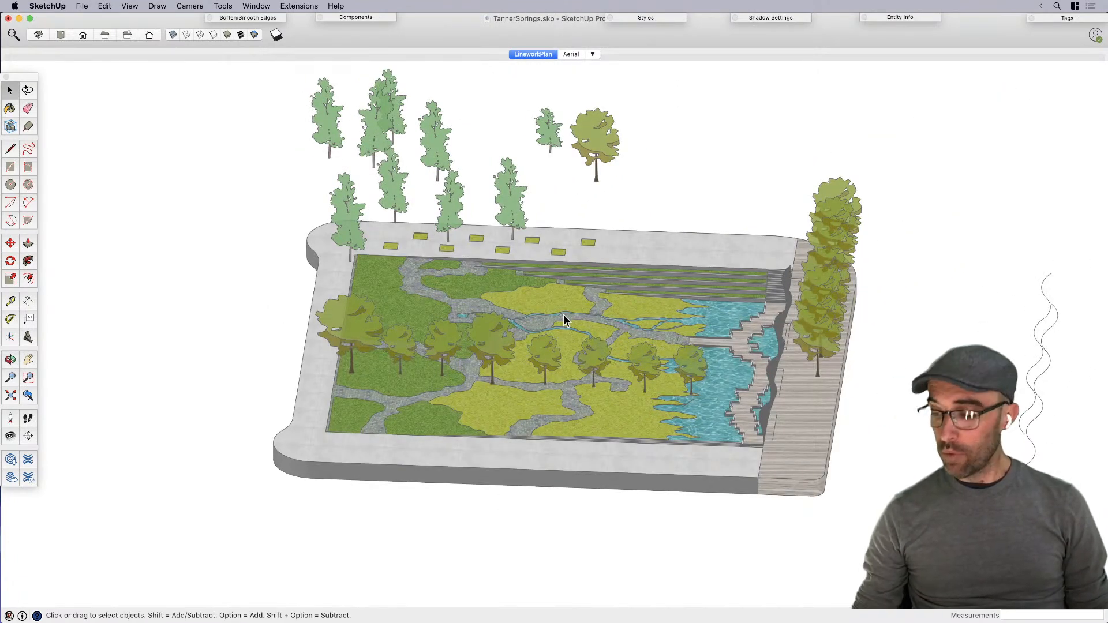
Step: Select all the floating trees and drop them onto the park surfaces with DropGC, then check their landing and clear the selection
middle_click_drag(680, 247, 794, 262)
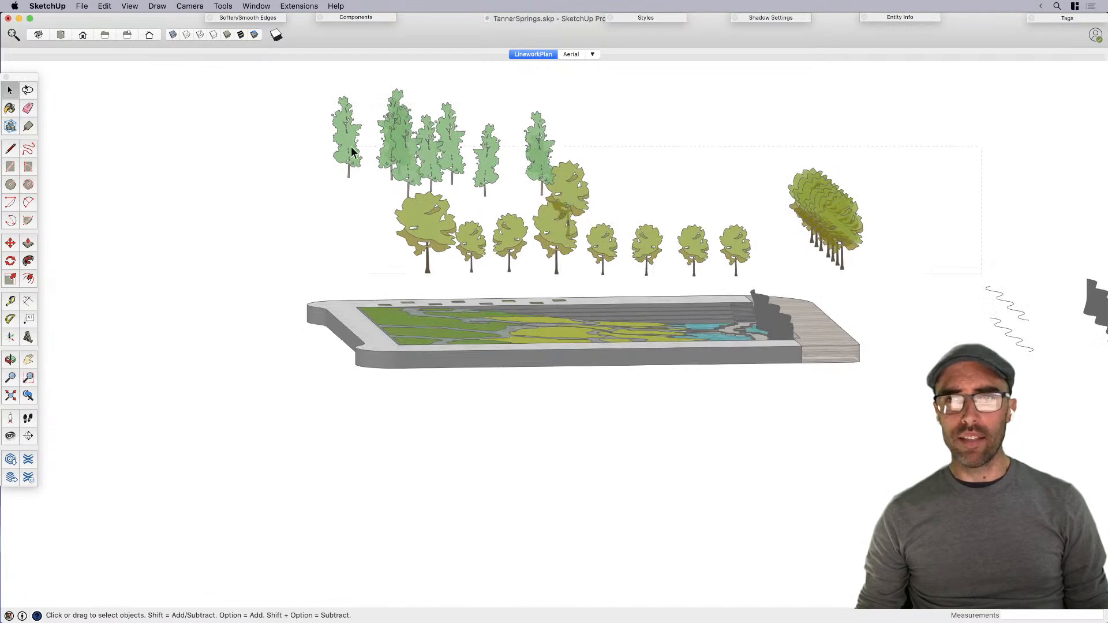
key("super+a")
right_click(397, 143)
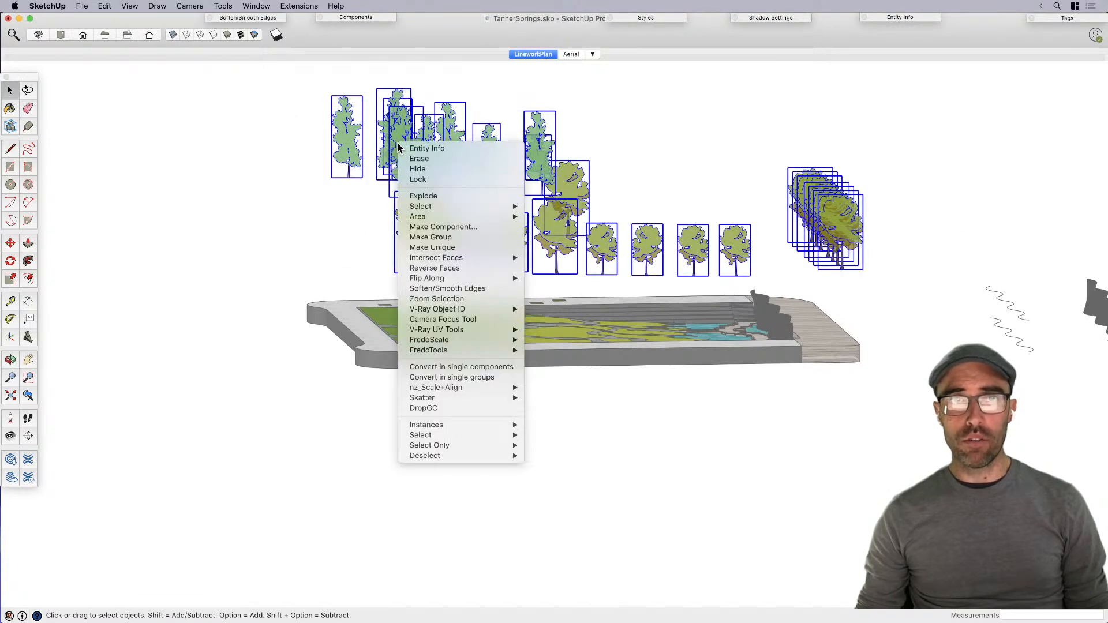
mouse_move(448, 402)
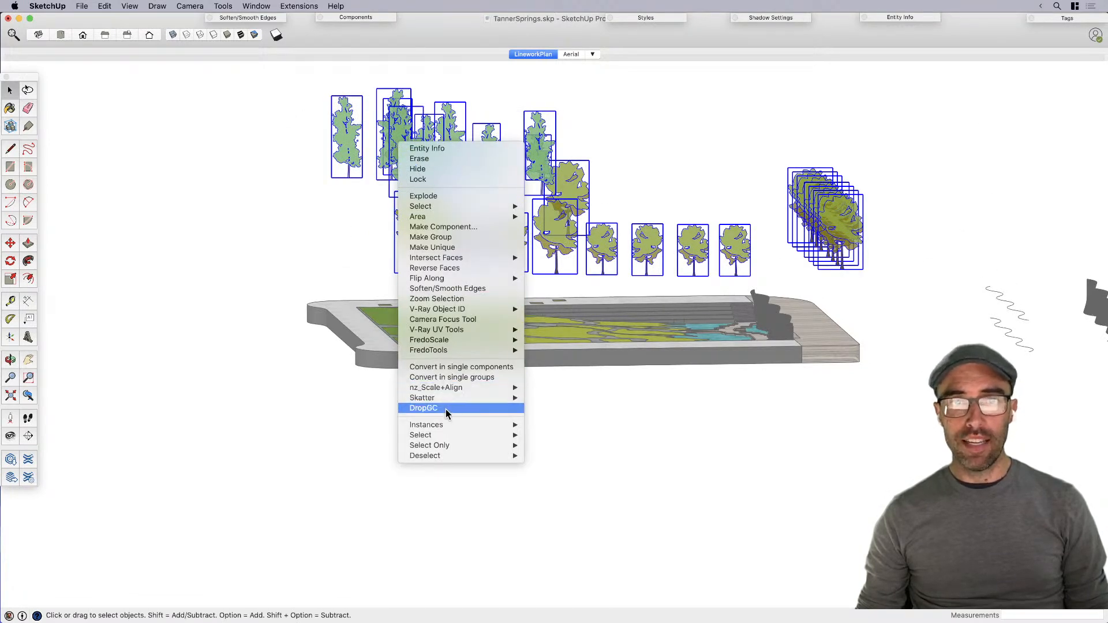
left_click(445, 409)
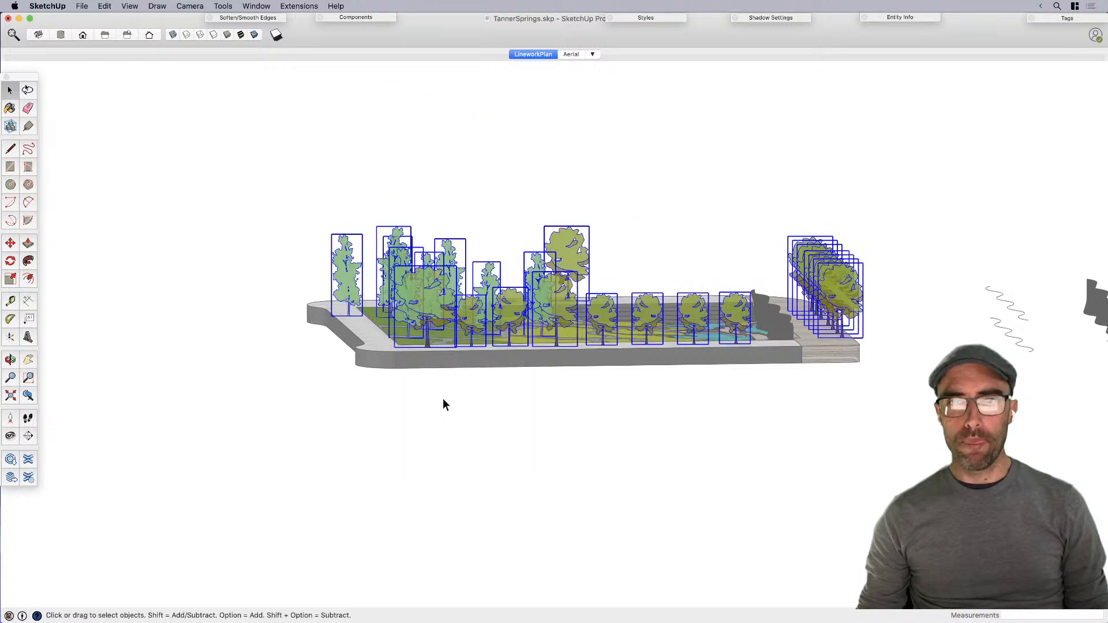
middle_click_drag(444, 403, 526, 355)
scroll(527, 355, "up", 6)
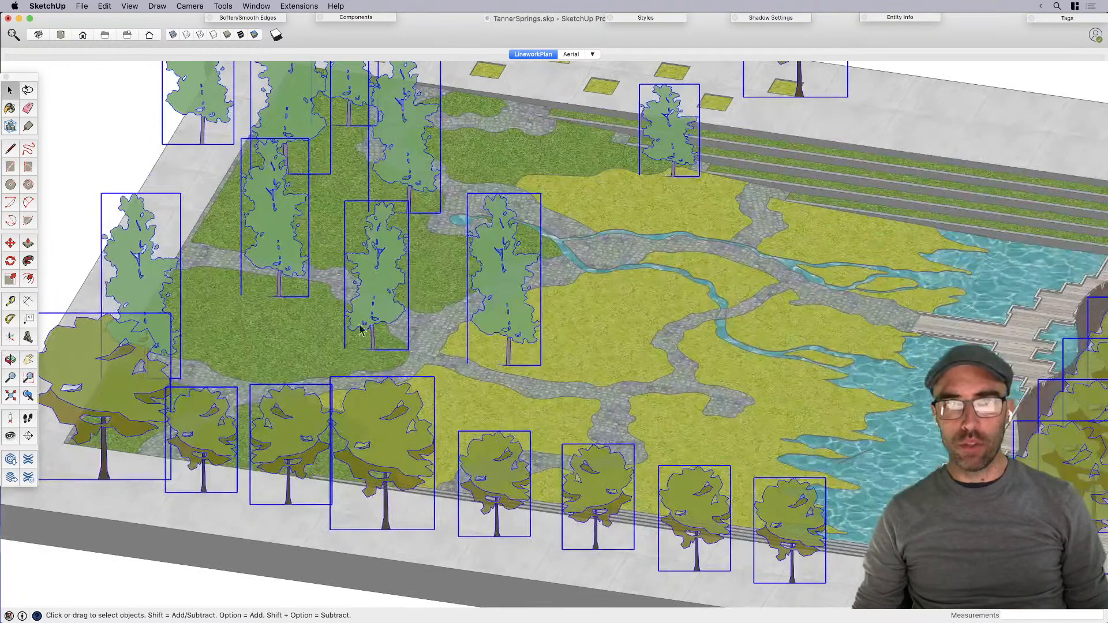
scroll(551, 379, "down", 6)
left_click(168, 207)
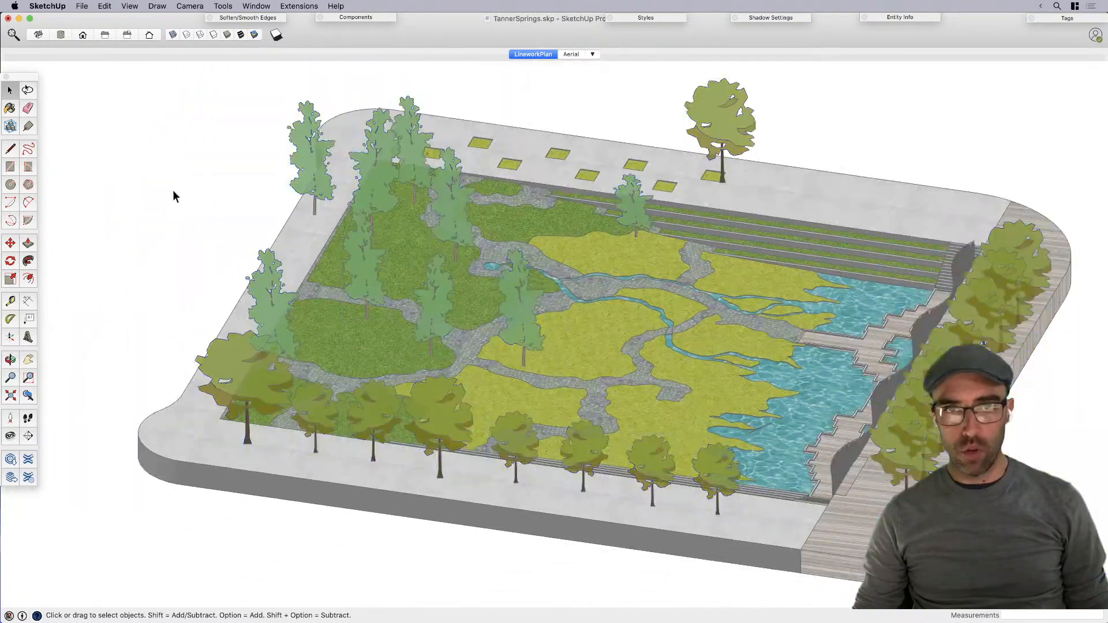
Step: Place a section plane on the vertical side face along the park's long street-tree edge
left_click(223, 7)
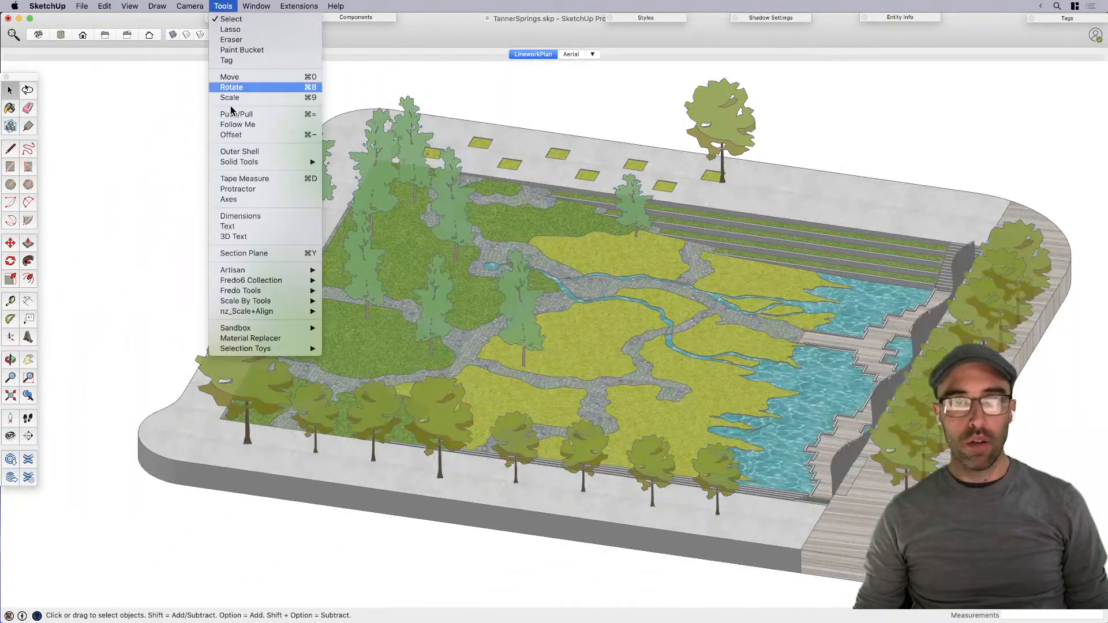
left_click(244, 253)
left_click(348, 497)
scroll(346, 497, "down", 5)
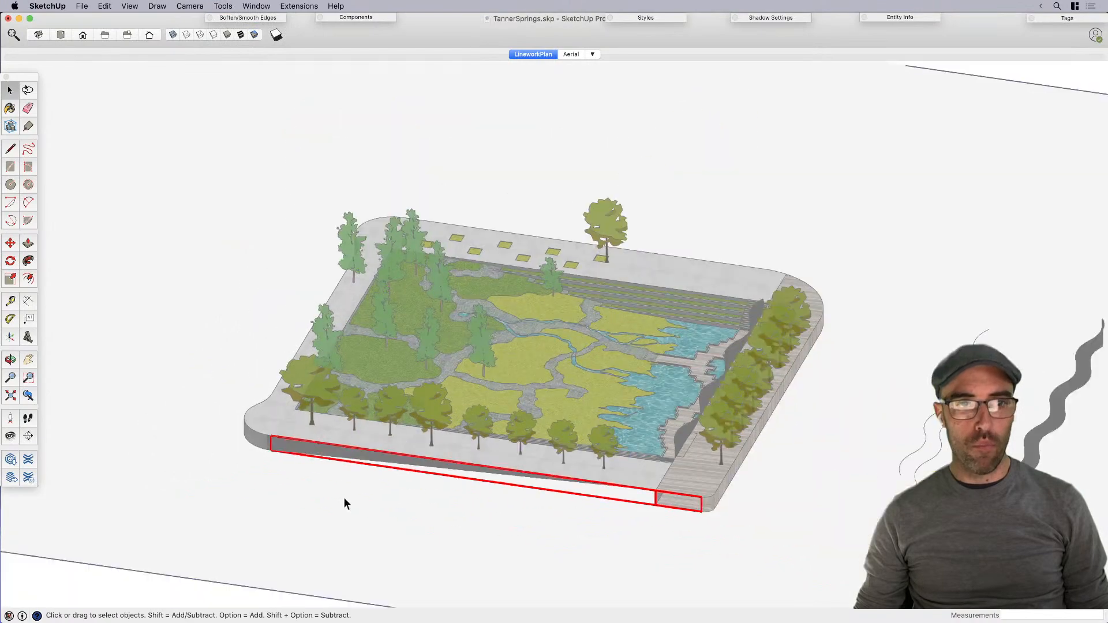
Step: Move the section plane inward past the street tree row so it cuts through lawn and pond, and hide the plane object
key("m")
left_click(335, 528)
left_click(351, 453)
middle_click_drag(568, 460, 637, 391)
left_click(552, 469)
left_click_drag(532, 563, 487, 507)
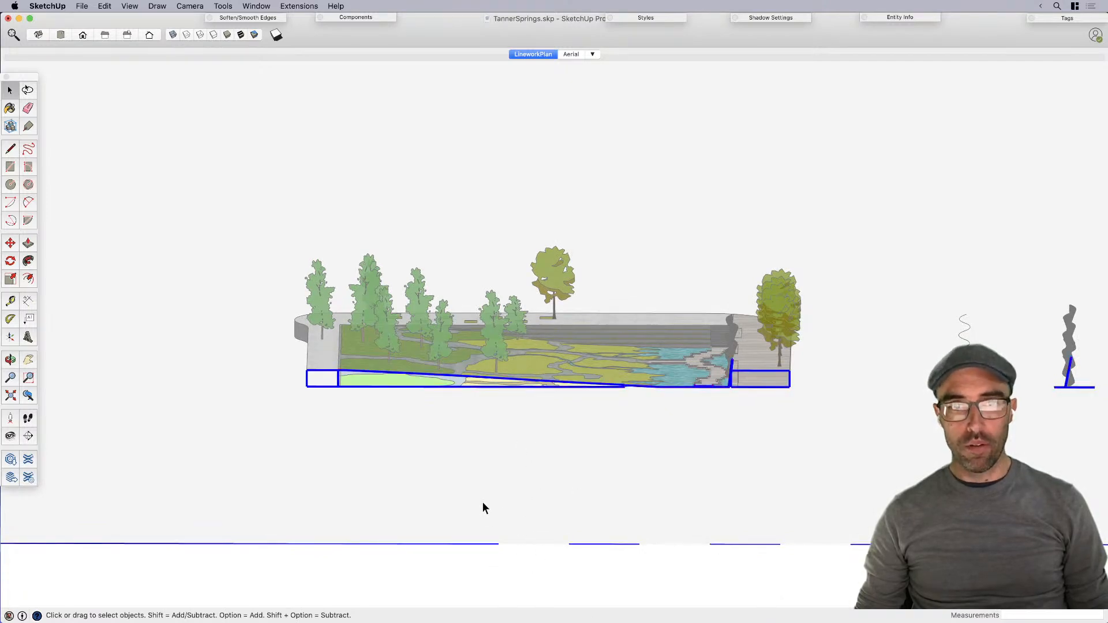
key("super+e")
scroll(419, 360, "up", 5)
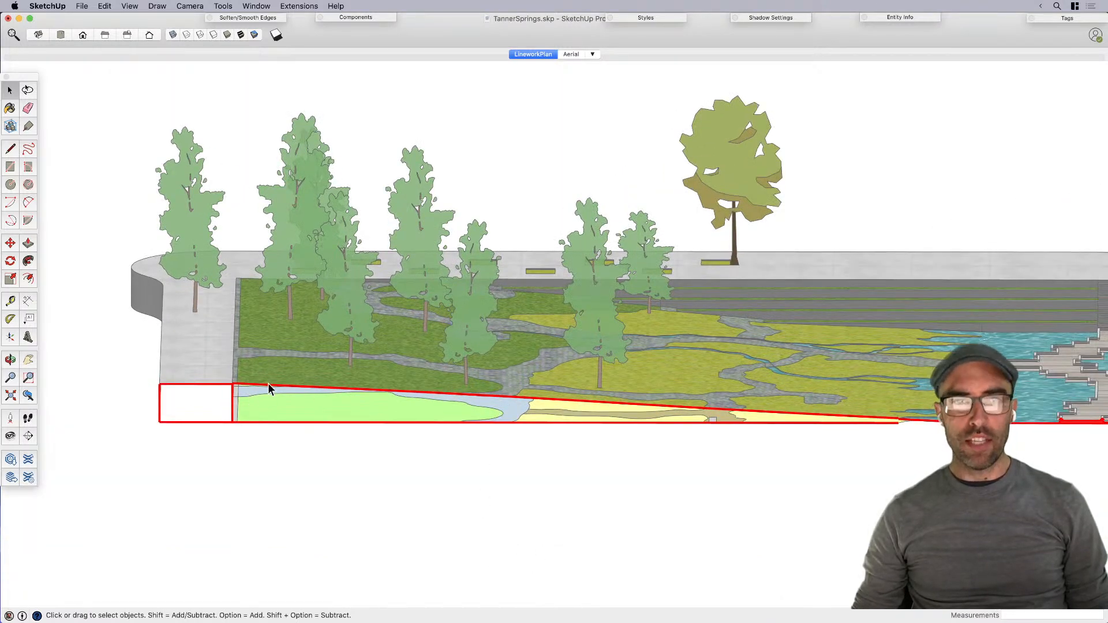
Step: Edit the style's modeling settings so section lines use the black Licorice color and Section Fill is turned on
left_click(646, 19)
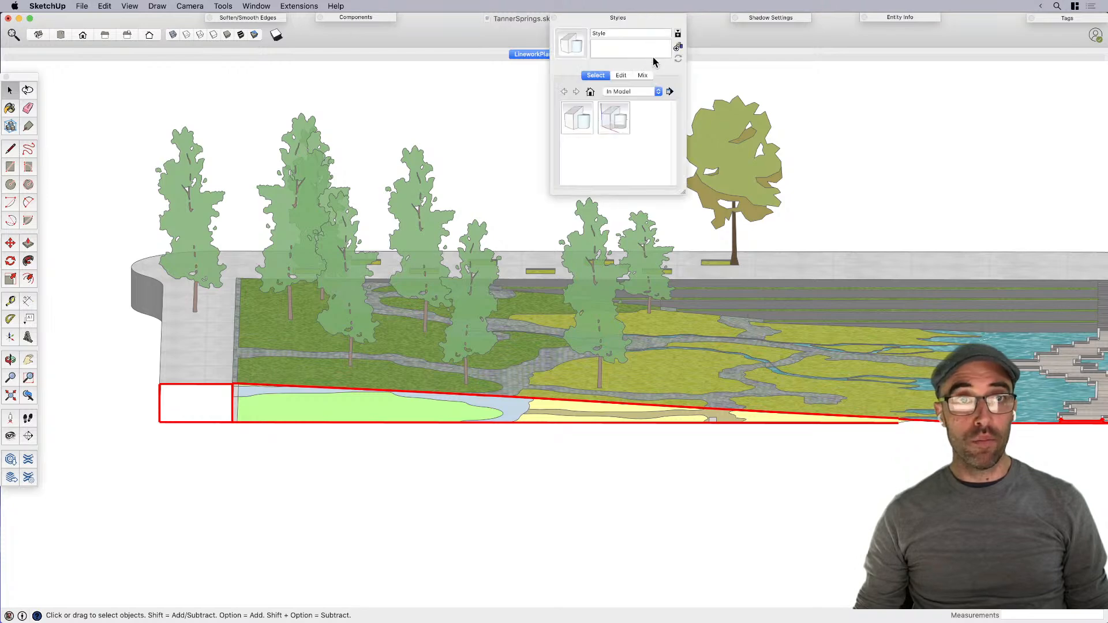
left_click(622, 75)
left_click(629, 94)
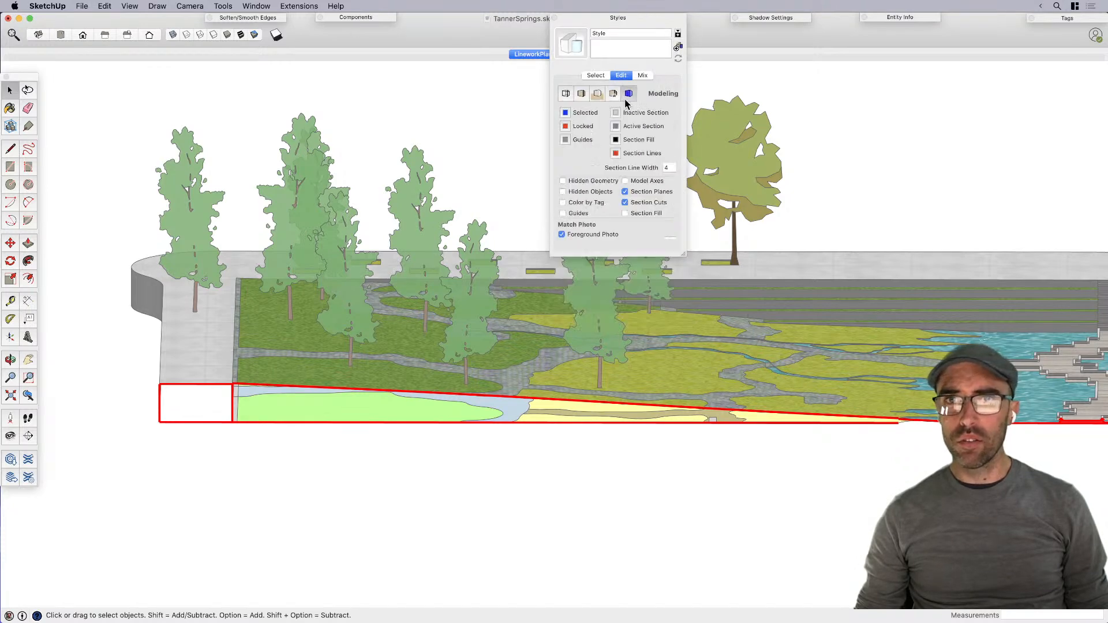
left_click(616, 153)
left_click(977, 376)
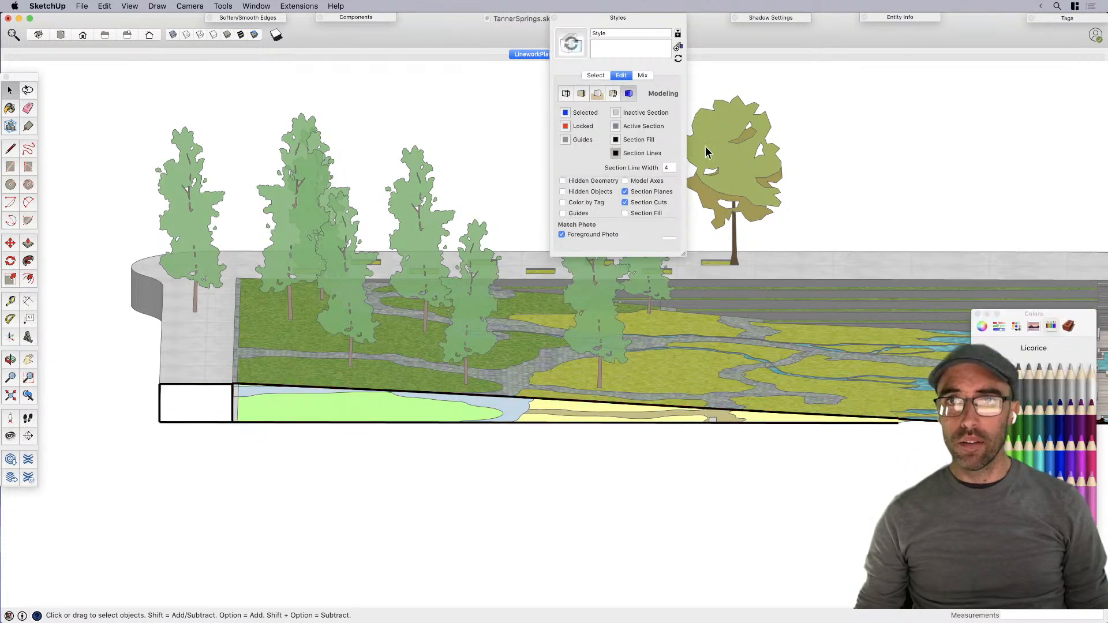
left_click(626, 213)
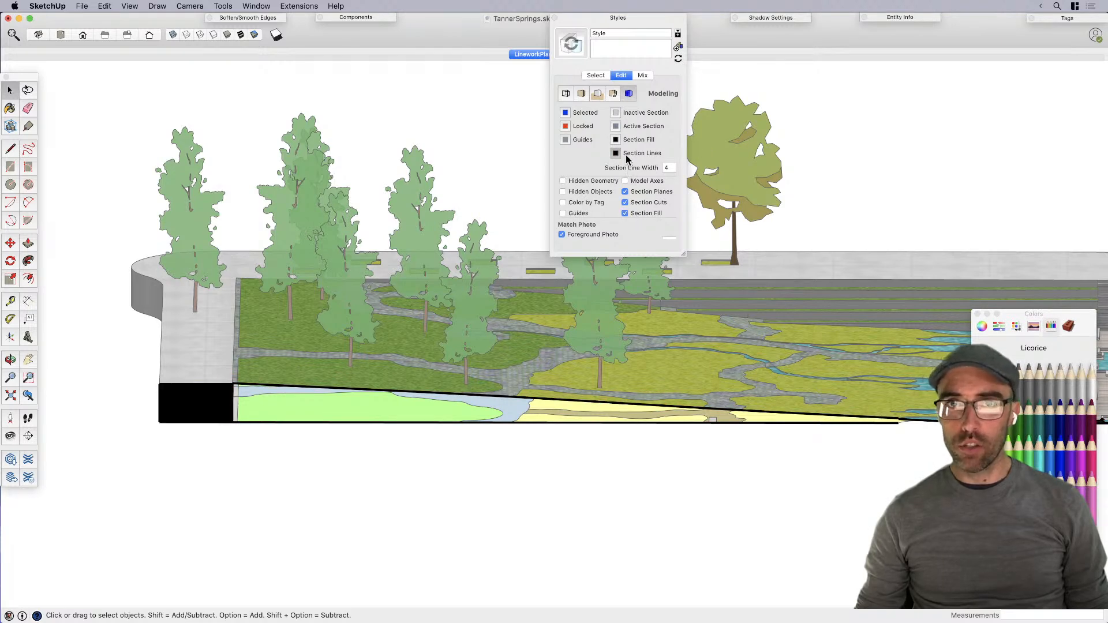
left_click(598, 20)
Step: Open the water group and push the large pond face at the section cut downward to give the pond depth
middle_click_drag(549, 143, 312, 331)
scroll(891, 370, "up", 3)
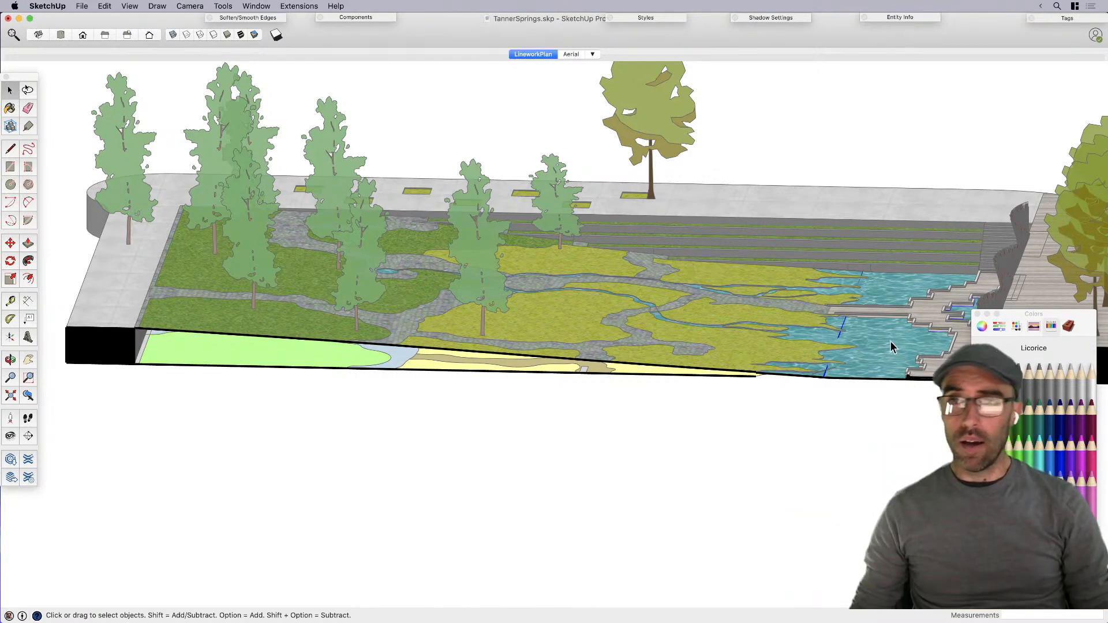
double_click(898, 359)
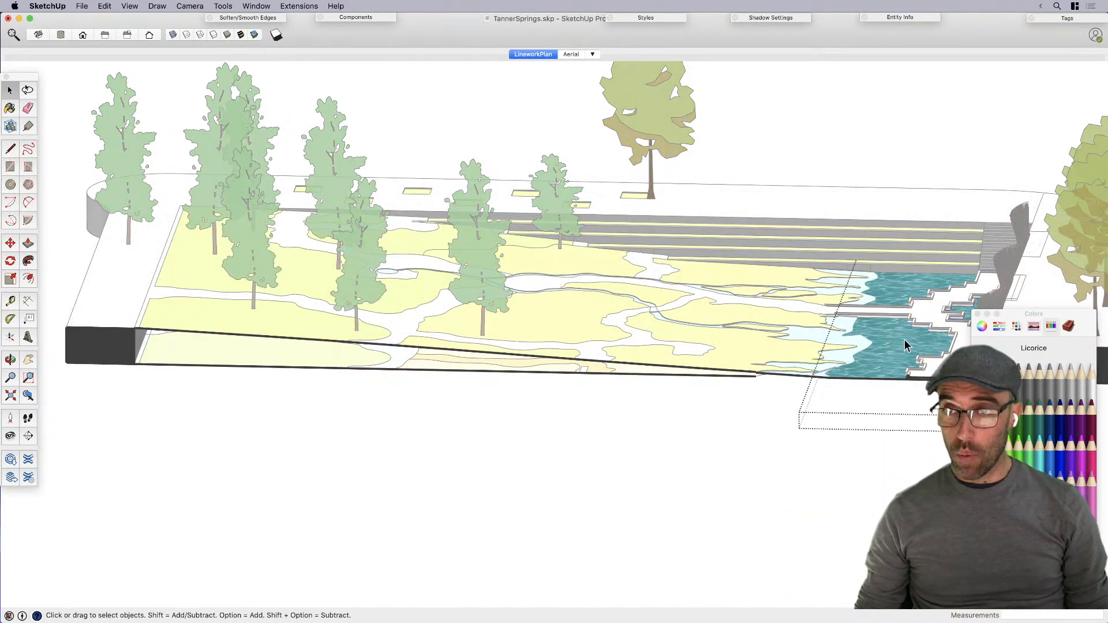
key("p")
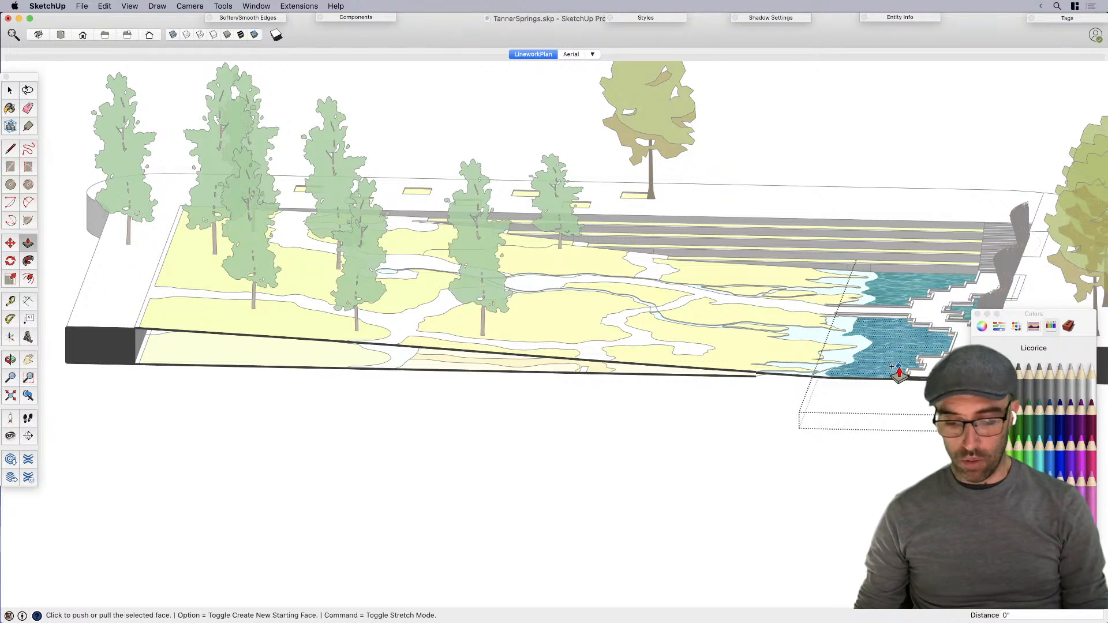
left_click(896, 372)
left_click(886, 386)
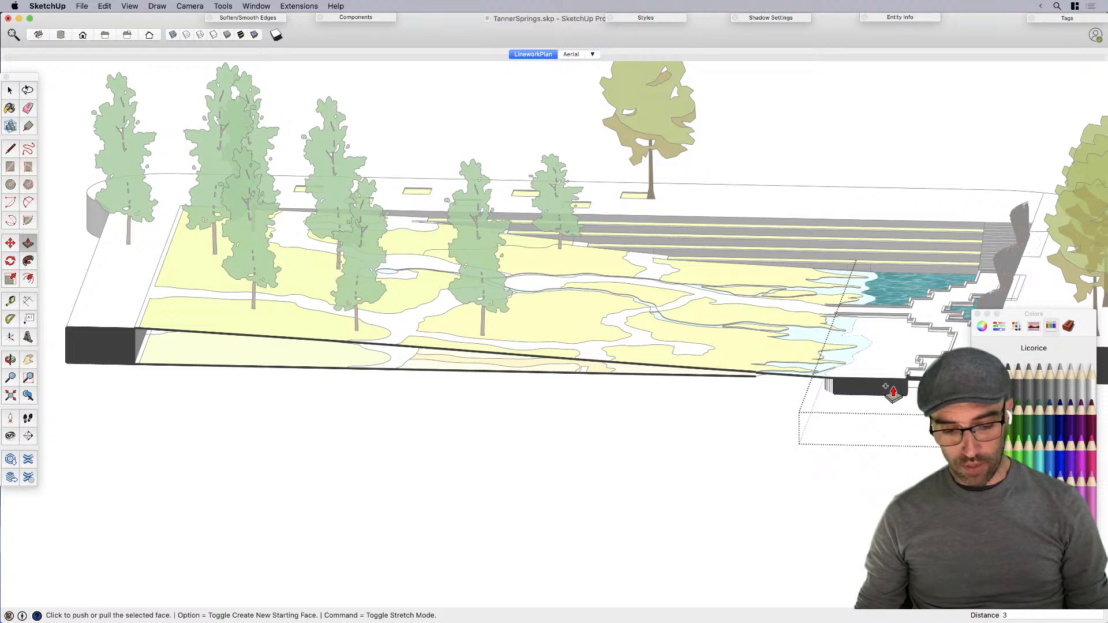
key("Return")
key("space")
Step: Push down the far pond face and, by 30 inches, the small pond face beside the wavy wall at the section cut
left_click(897, 294)
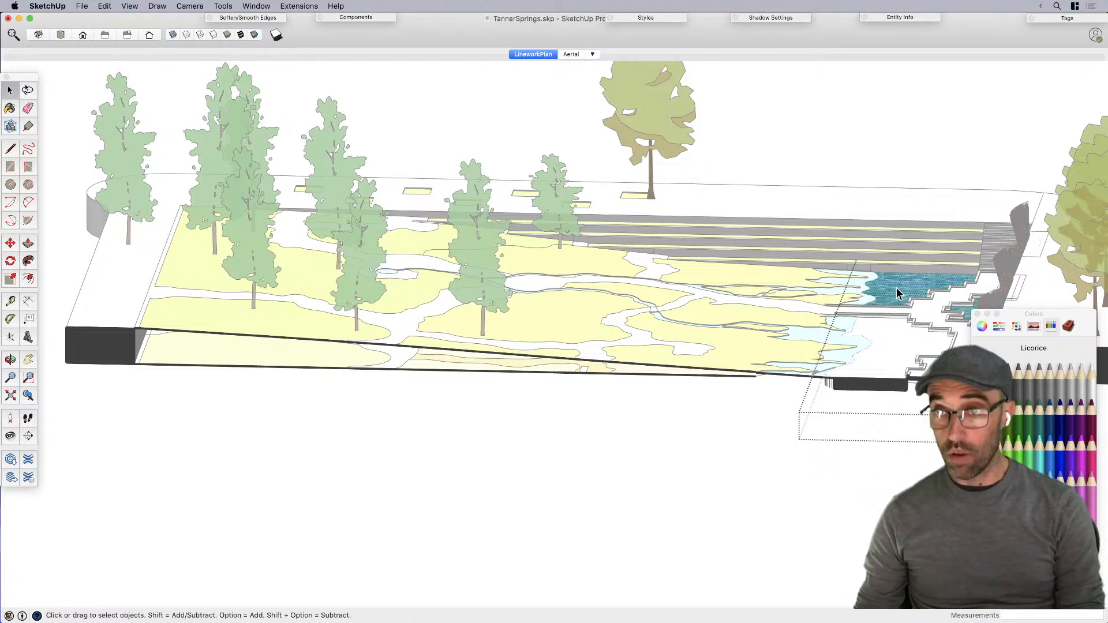
key("p")
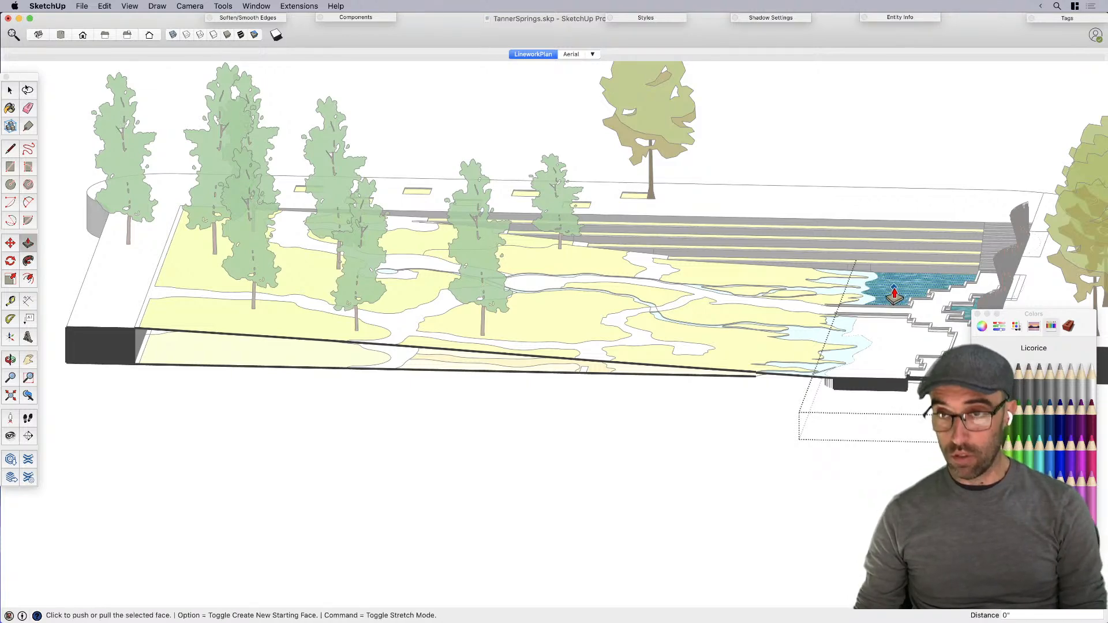
scroll(750, 332, "down", 3)
key("space")
scroll(893, 349, "up", 6)
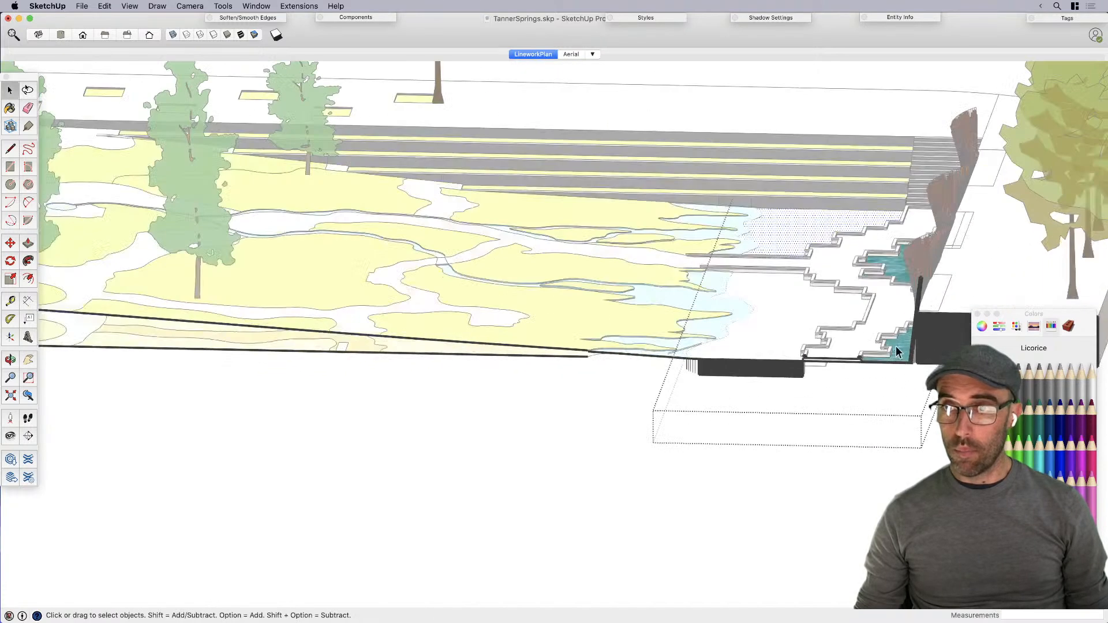
key("p")
left_click(899, 353)
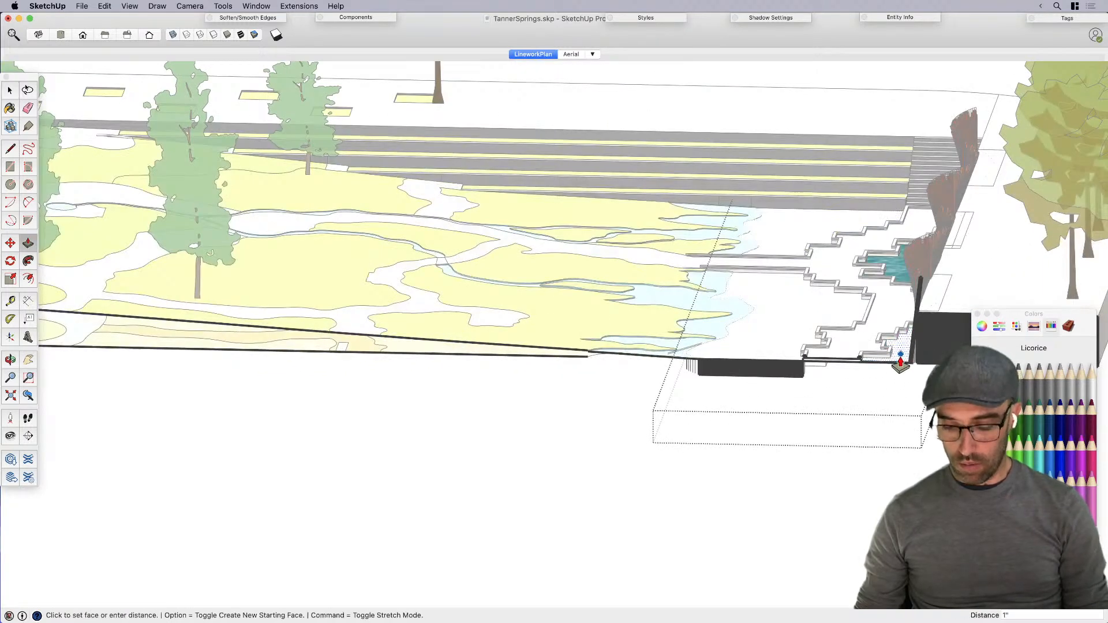
type("30")
key("Return")
key("super+z")
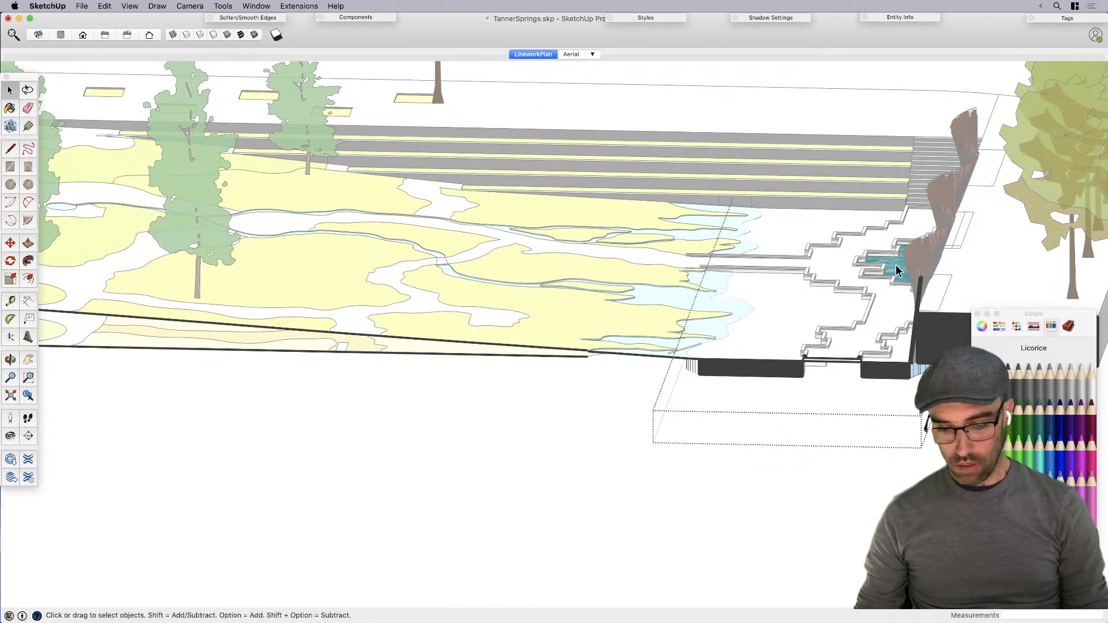
key("space")
Step: Sample the water material and repaint the pond surfaces beside the boardwalk, then close the water group and the colors window
key("b")
left_click(701, 293, "super")
left_click(753, 303)
left_click(823, 239)
left_click(891, 283)
left_click(889, 261)
scroll(660, 400, "down", 5)
key("space")
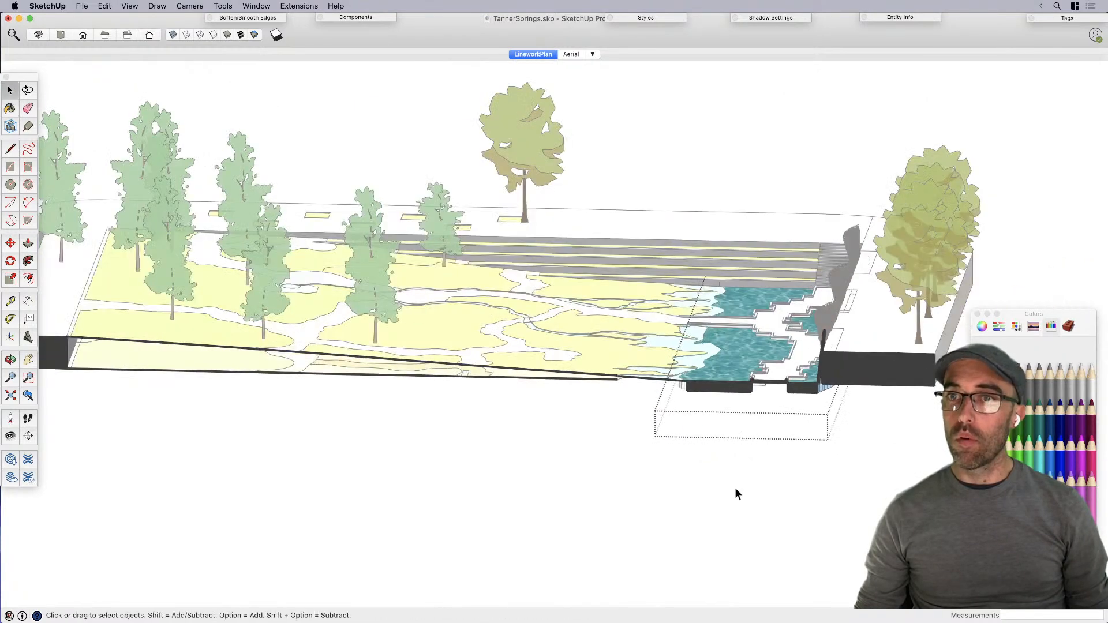
left_click(735, 488)
scroll(767, 455, "down", 5)
left_click(977, 314)
middle_click_drag(756, 417, 742, 466)
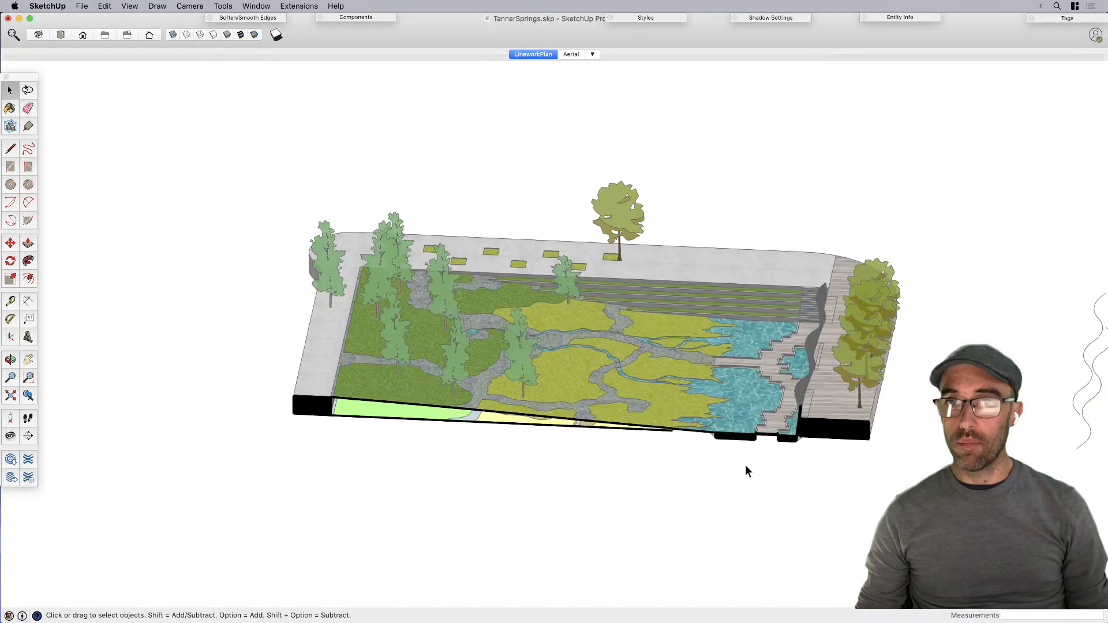
Step: Edit the water material from the model's colors, try 50% opacity, and set it to 95%
scroll(755, 447, "up", 5)
key("b")
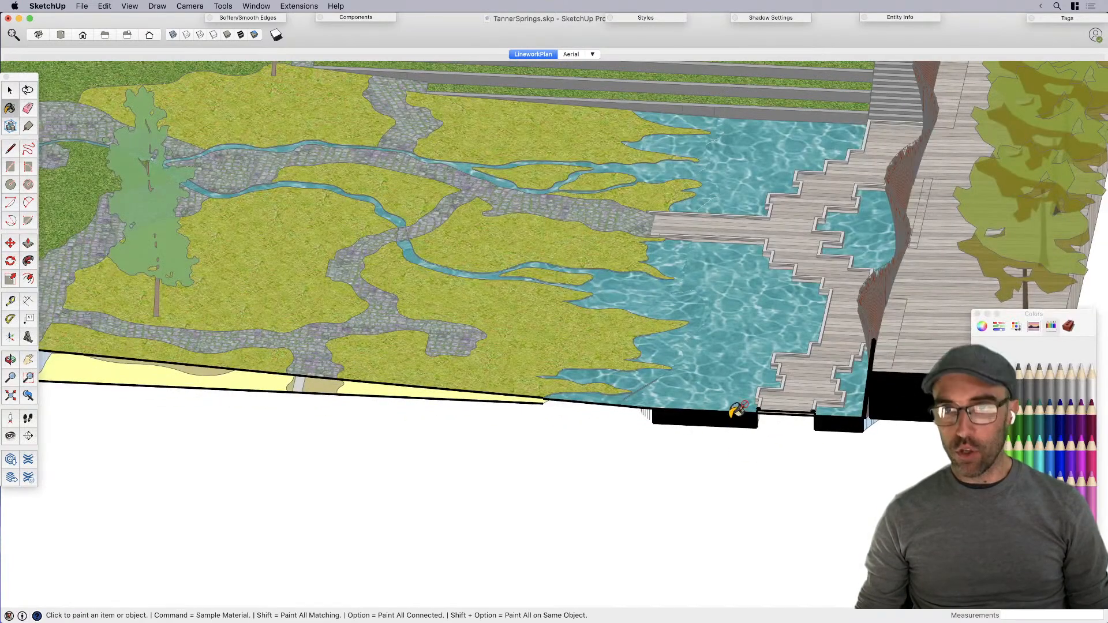
key("space")
left_click(1069, 327)
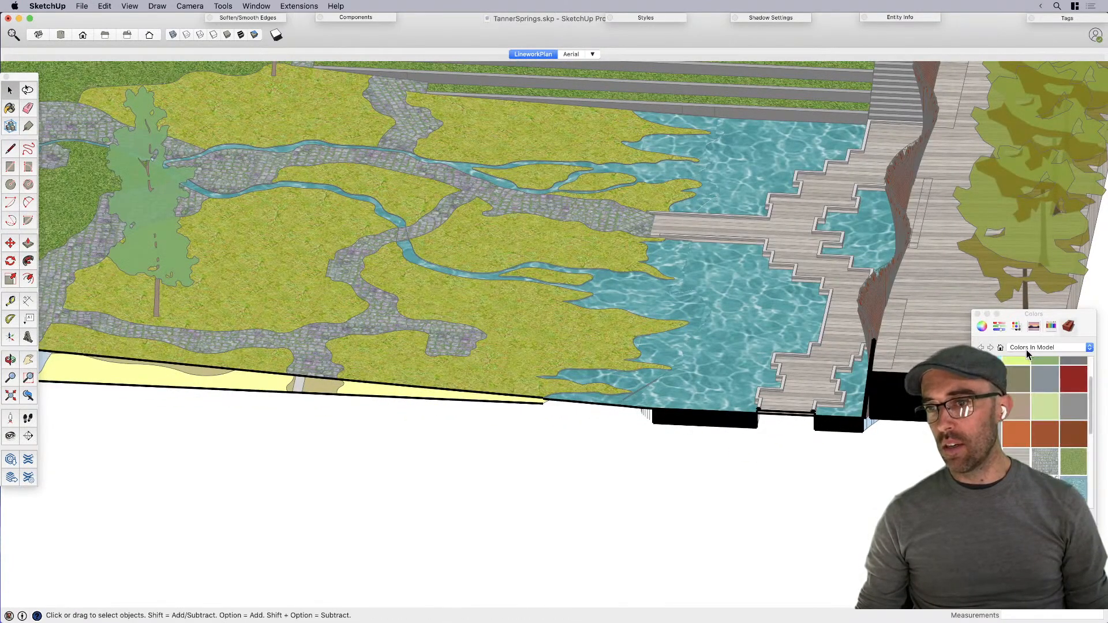
left_click(1025, 348)
left_click(1025, 349)
double_click(1076, 489)
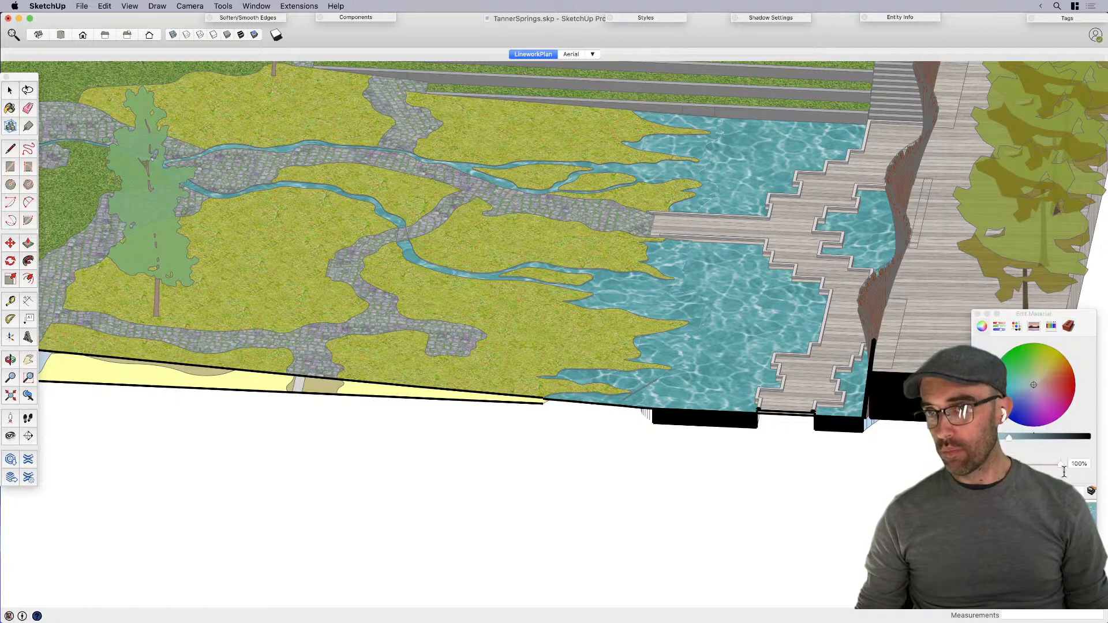
left_click_drag(1059, 465, 1021, 466)
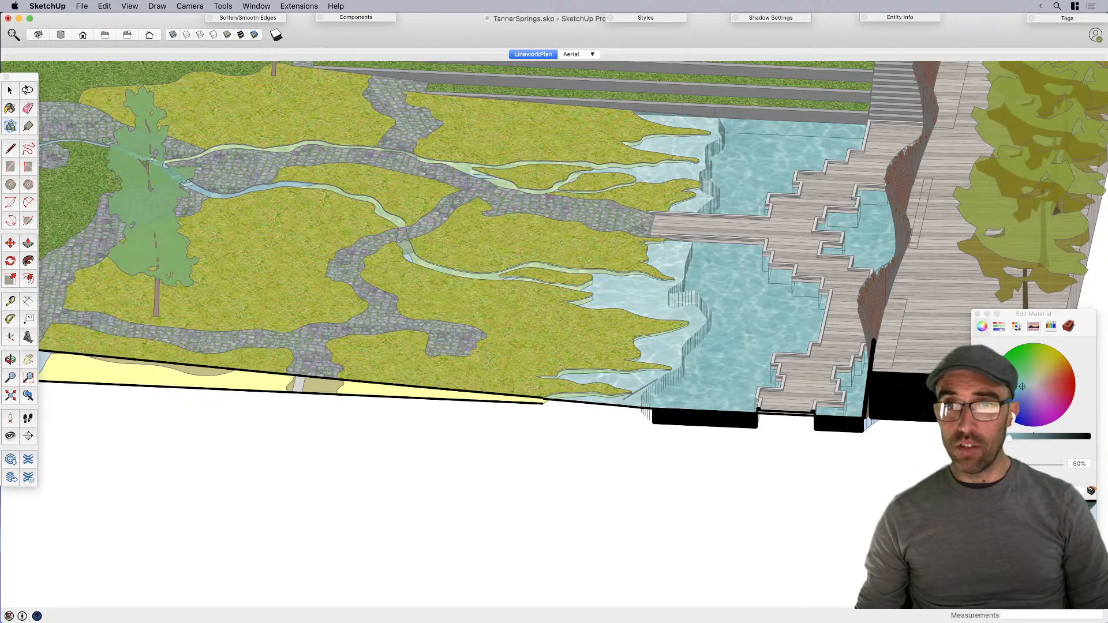
left_click_drag(1026, 466, 1058, 466)
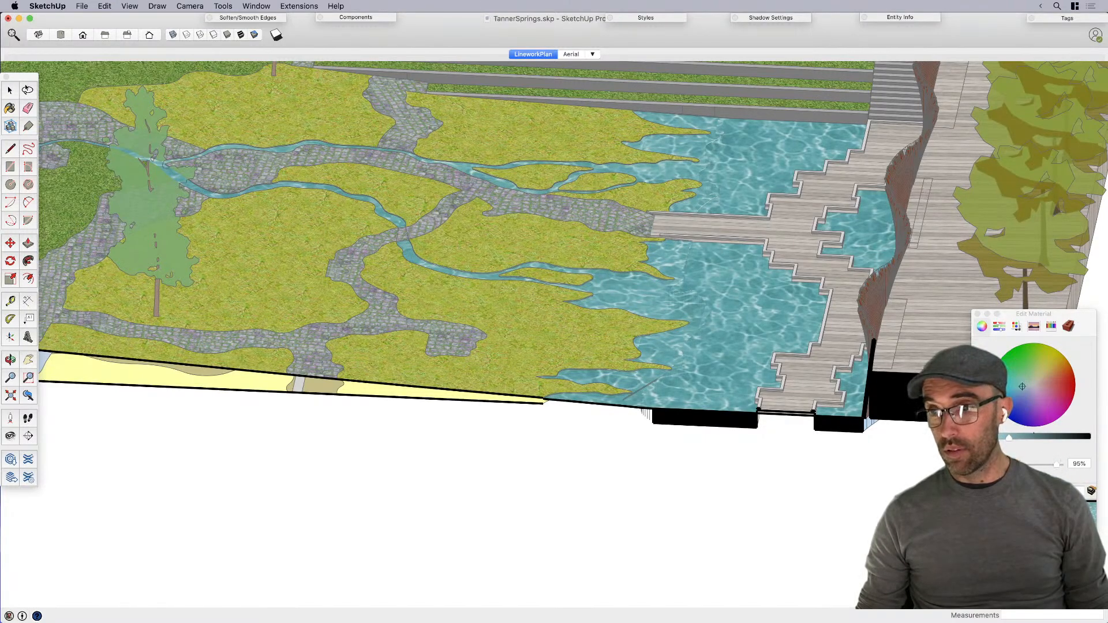
key("space")
left_click(976, 314)
scroll(752, 437, "down", 5)
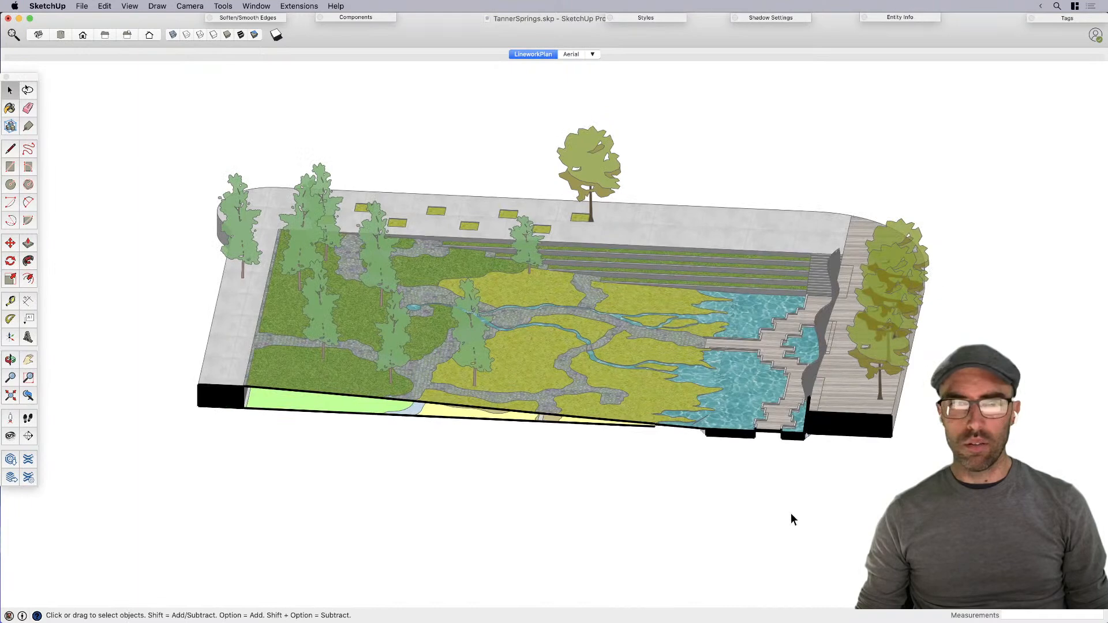
Step: Turn off the display of section planes and switch the camera from parallel projection to Perspective
scroll(791, 515, "down", 4)
left_click(129, 6)
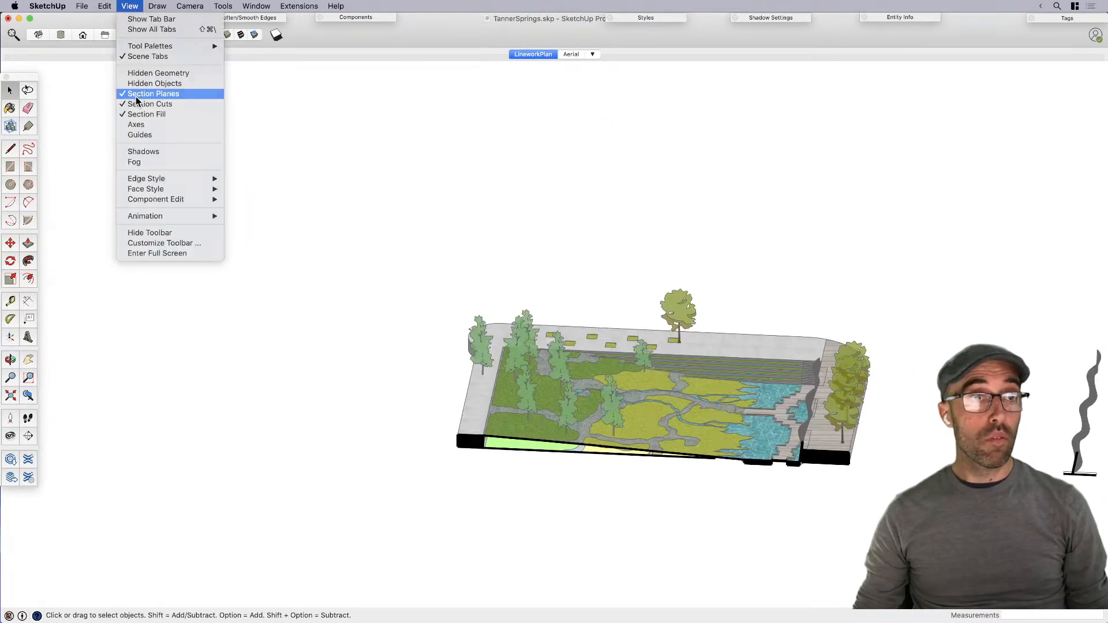
left_click(153, 94)
left_click(190, 6)
left_click(218, 67)
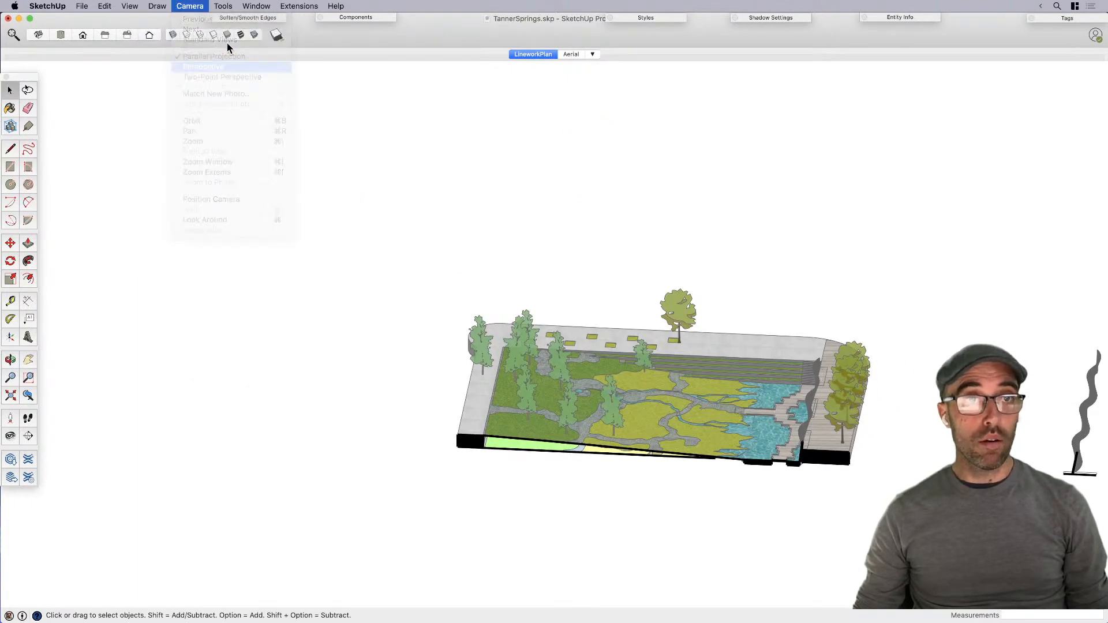
left_click(190, 6)
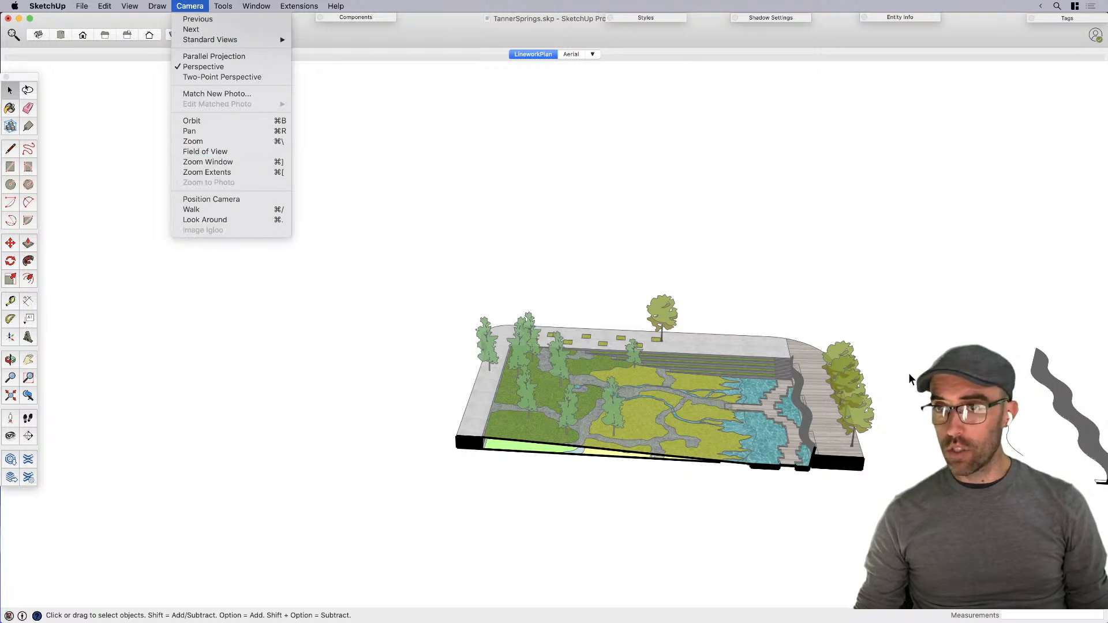
left_click(738, 306)
scroll(737, 305, "down", 3)
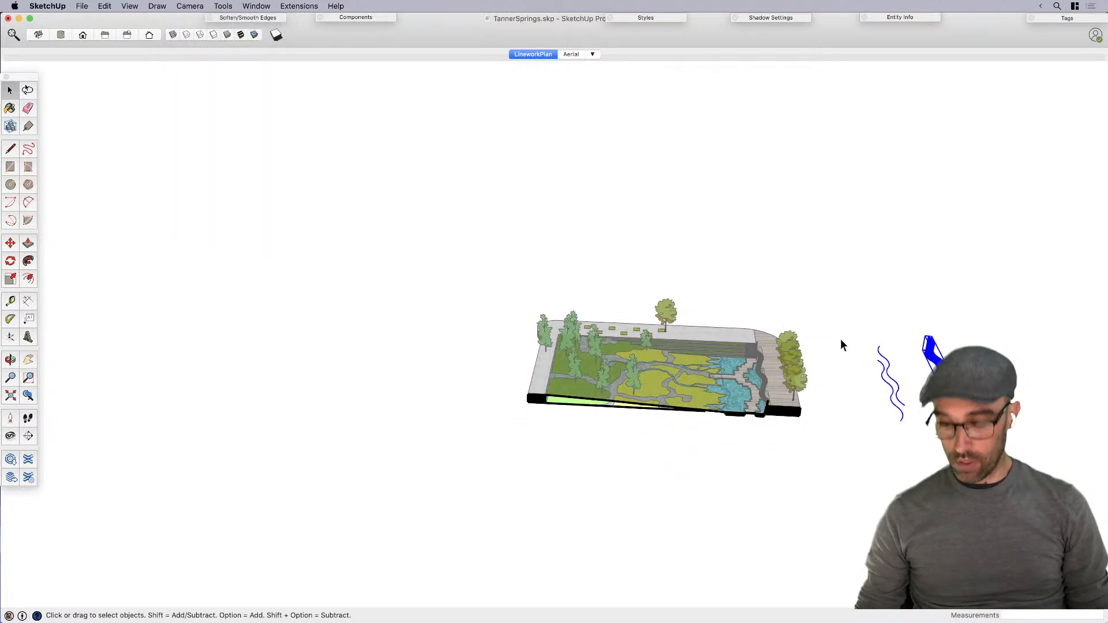
Step: Turn off the display of section cuts so the whole park model shows
right_click(521, 54)
left_click(547, 97)
scroll(776, 393, "up", 5)
middle_click_drag(774, 393, 448, 430)
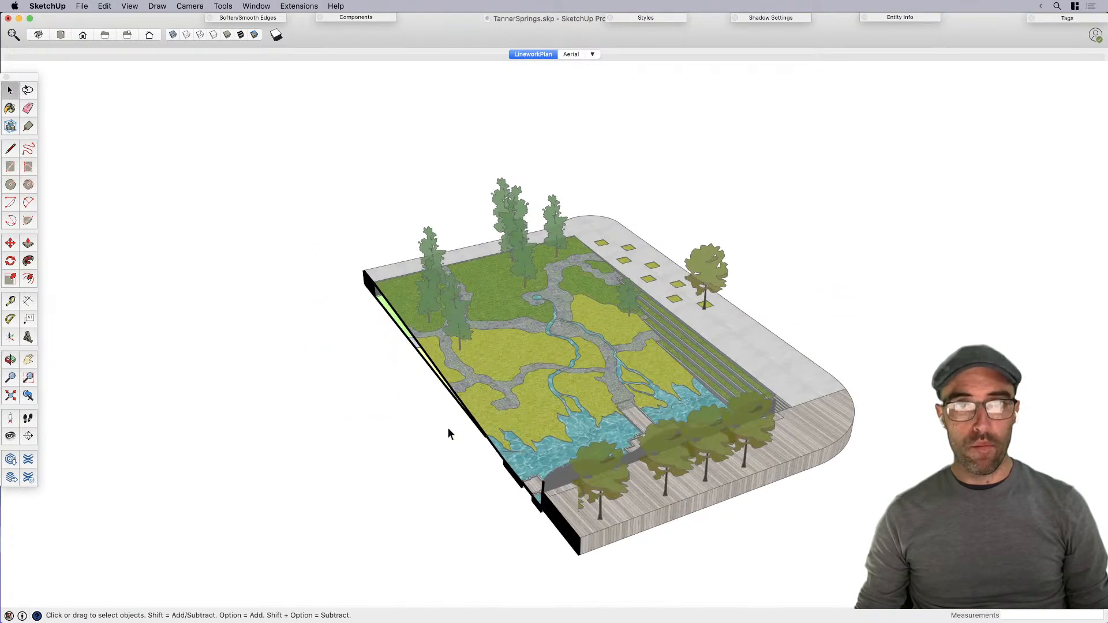
left_click(131, 6)
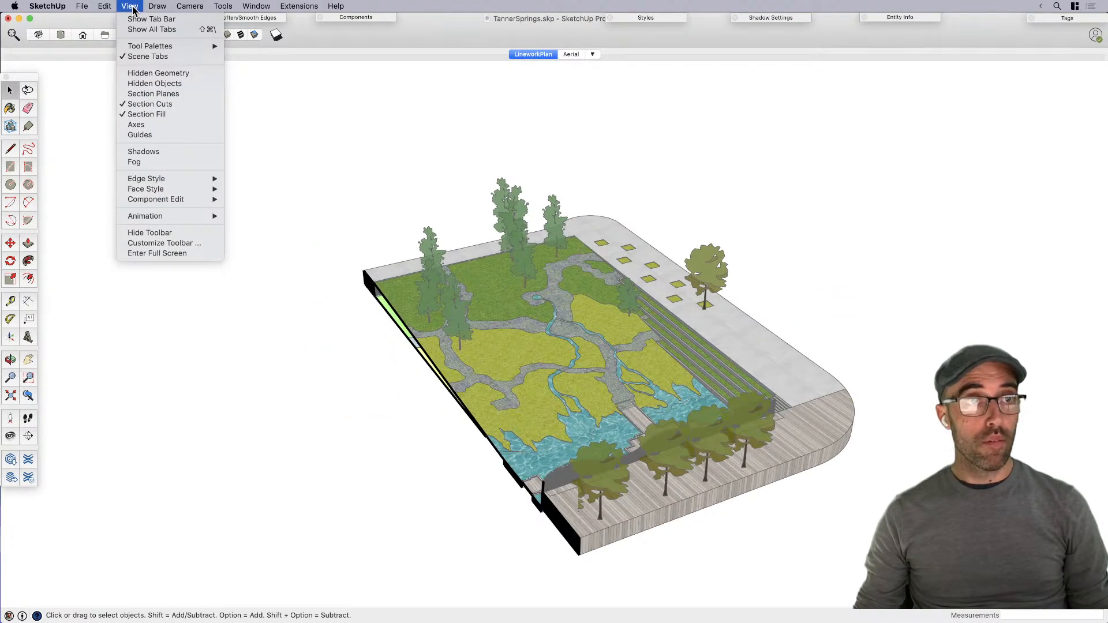
left_click(157, 105)
Step: Browse the component collections and open the 2D_People collection
left_click(356, 17)
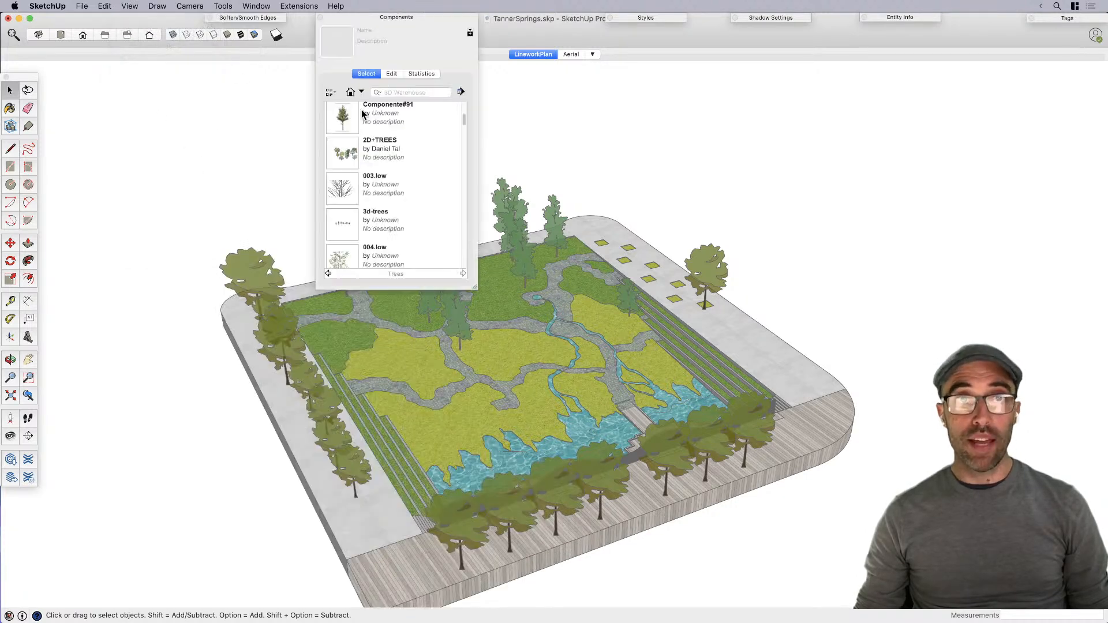
left_click(349, 93)
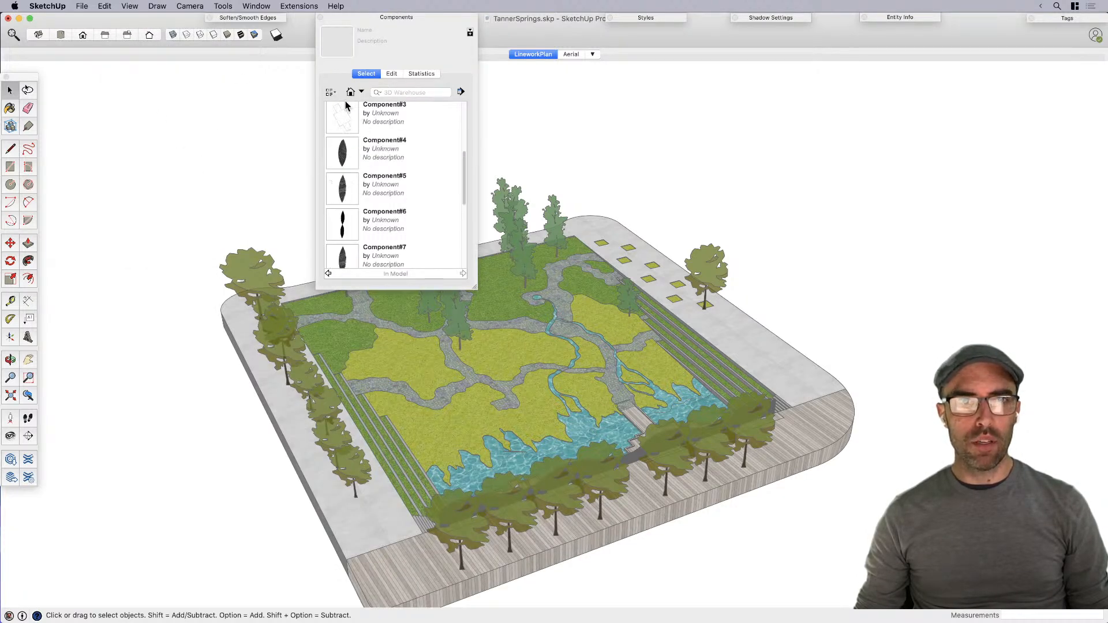
left_click(361, 93)
left_click(372, 172)
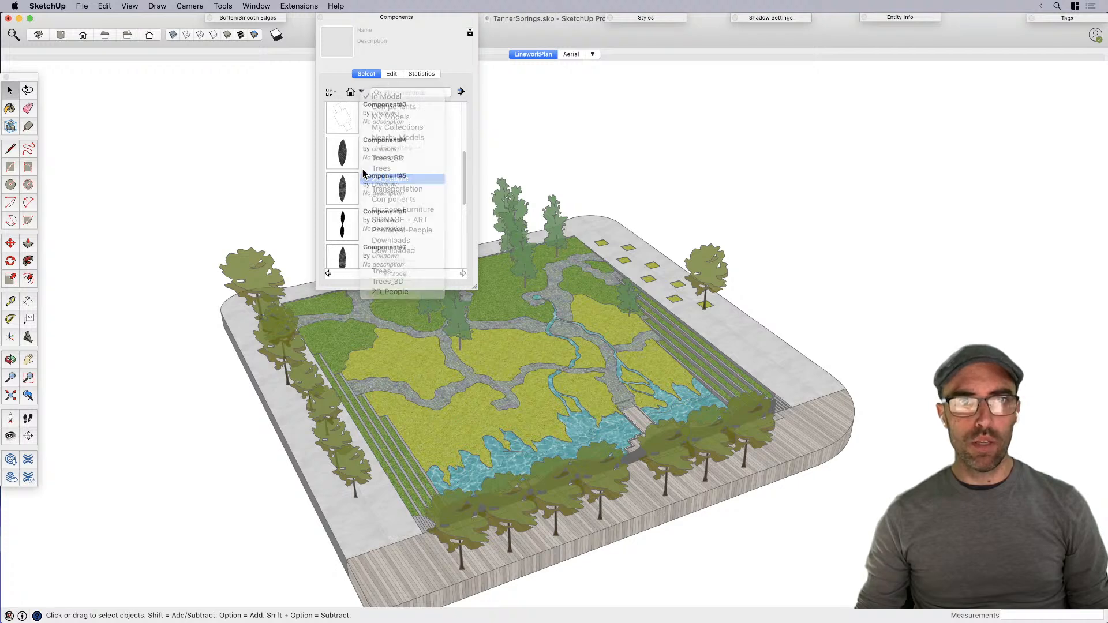
scroll(352, 202, "up", 5)
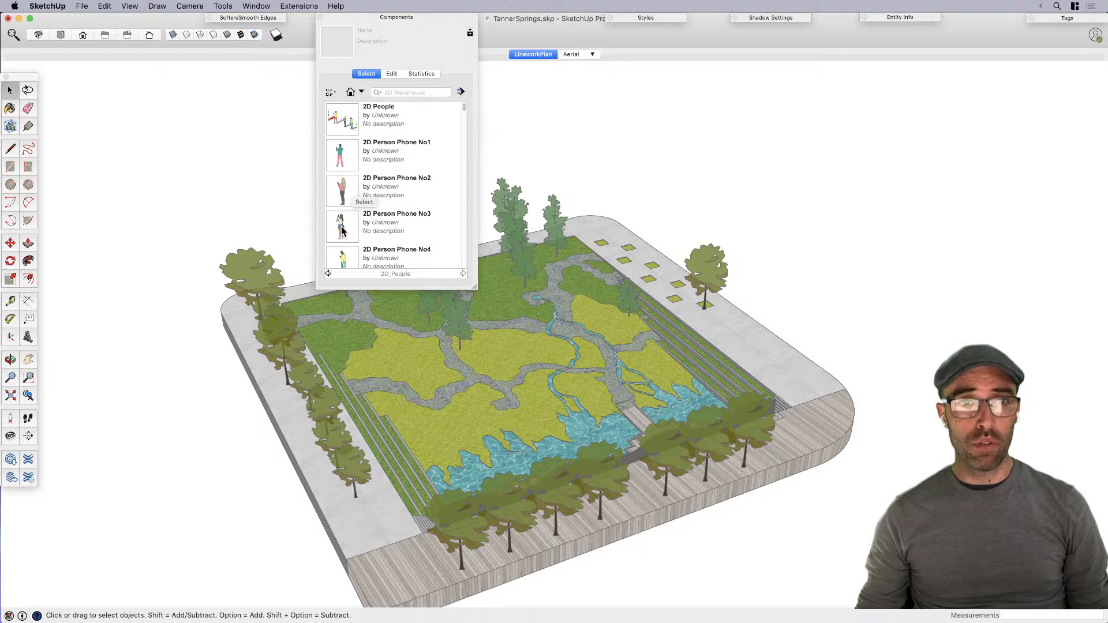
Step: Place the 2D Person Phone No1 component on the boardwalk near the wavy wall
left_click(346, 168)
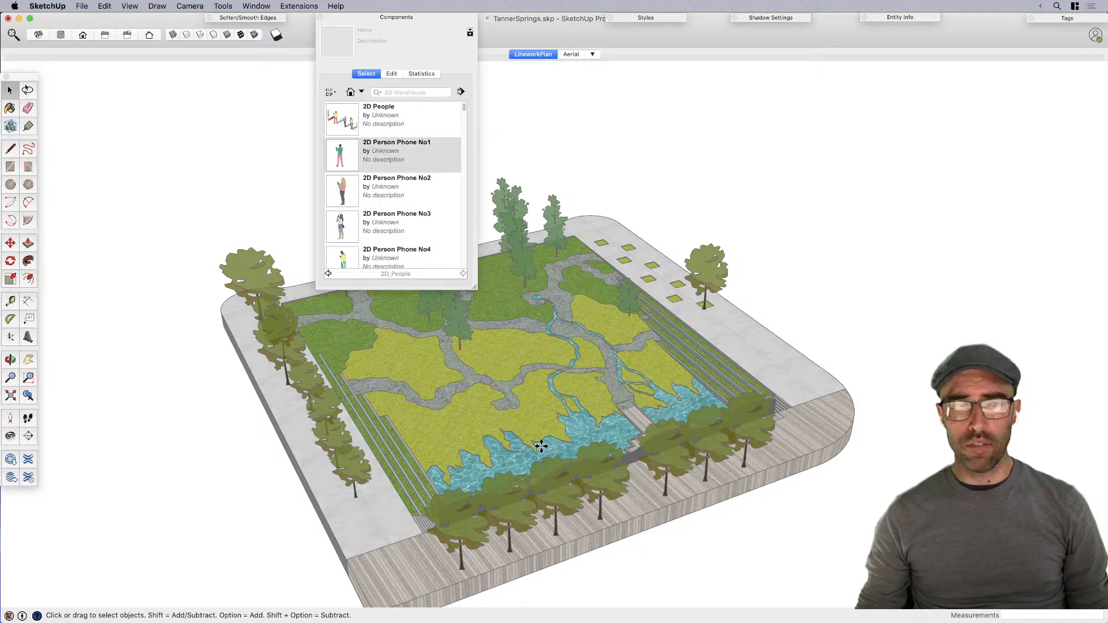
middle_click_drag(620, 435, 624, 427)
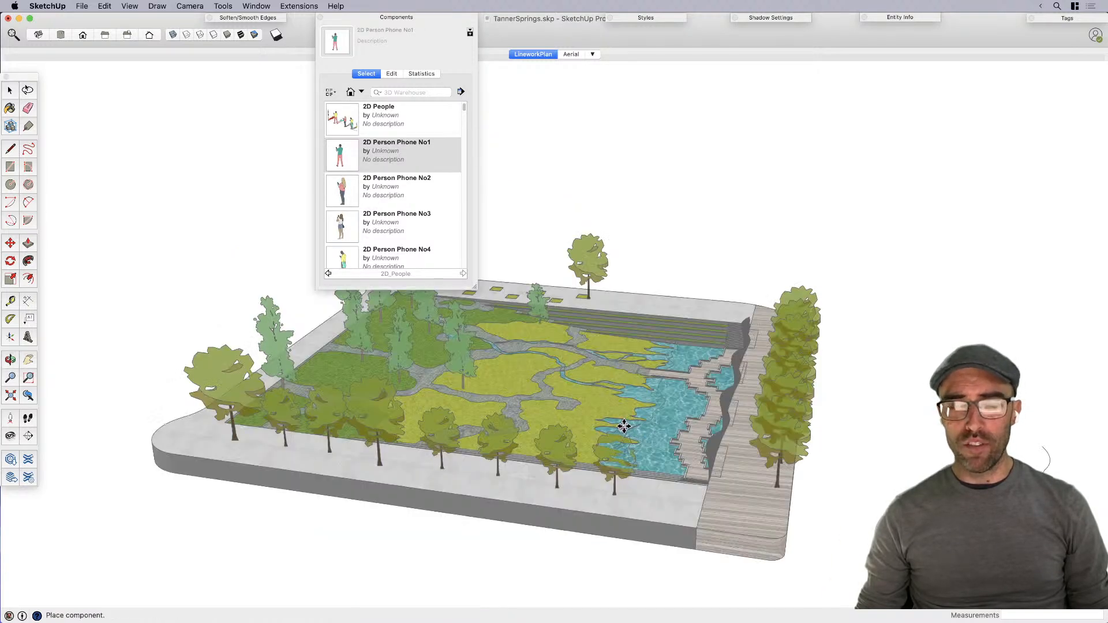
scroll(679, 428, "up", 5)
left_click(698, 442)
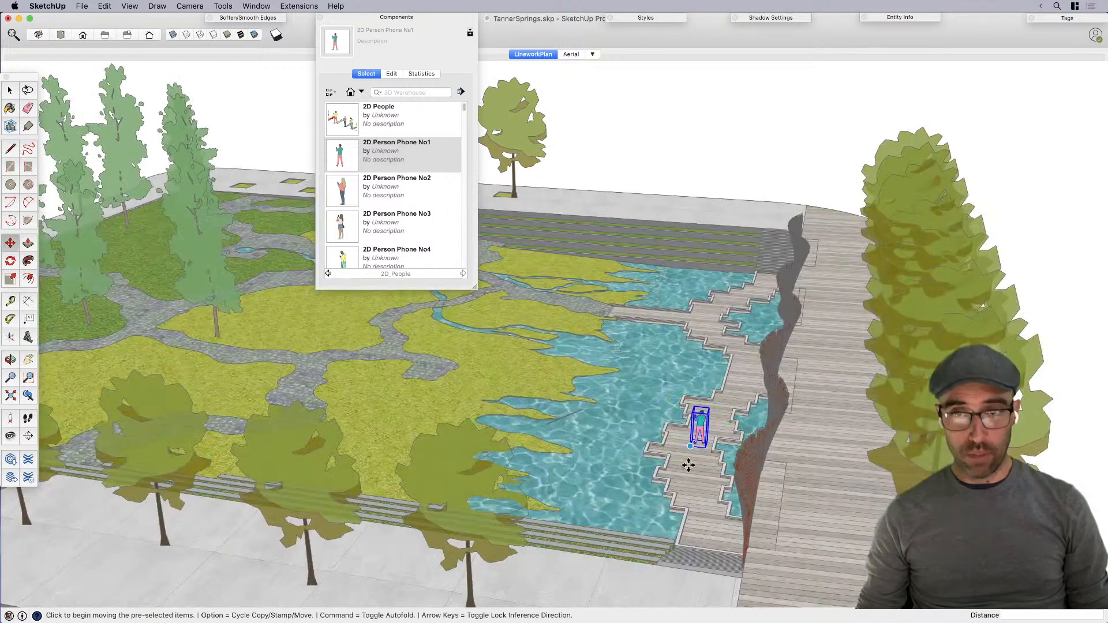
key("space")
left_click(732, 137)
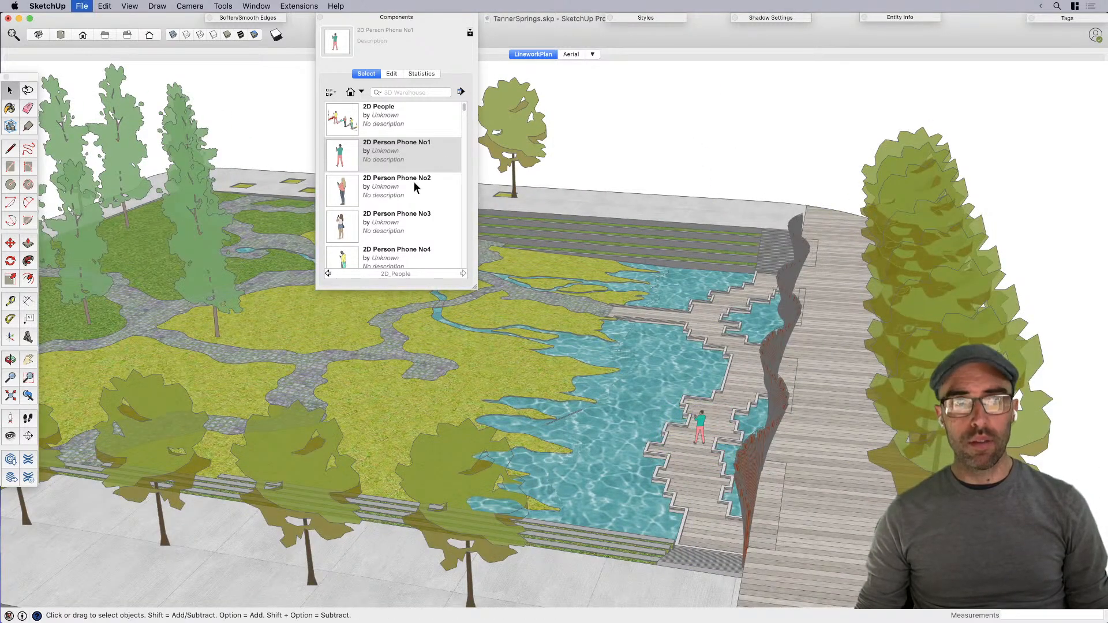
Step: Place the 2D Person Phone No3 component on the boardwalk in front of the first figure and rotate it by -75 degrees
left_click(340, 231)
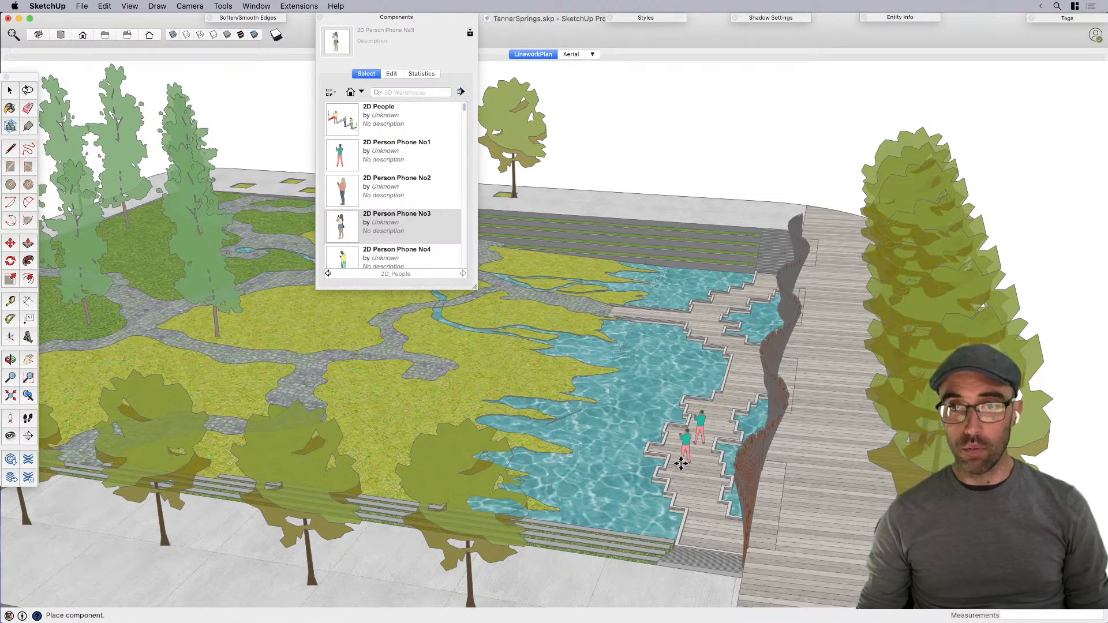
key("Escape")
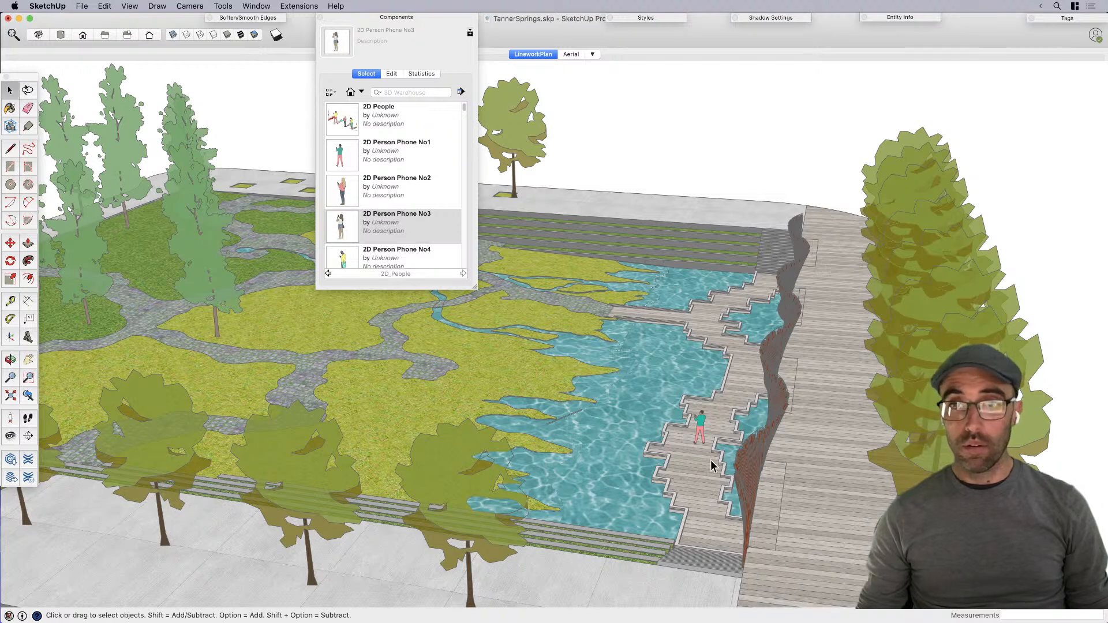
left_click(726, 468)
left_click(692, 184)
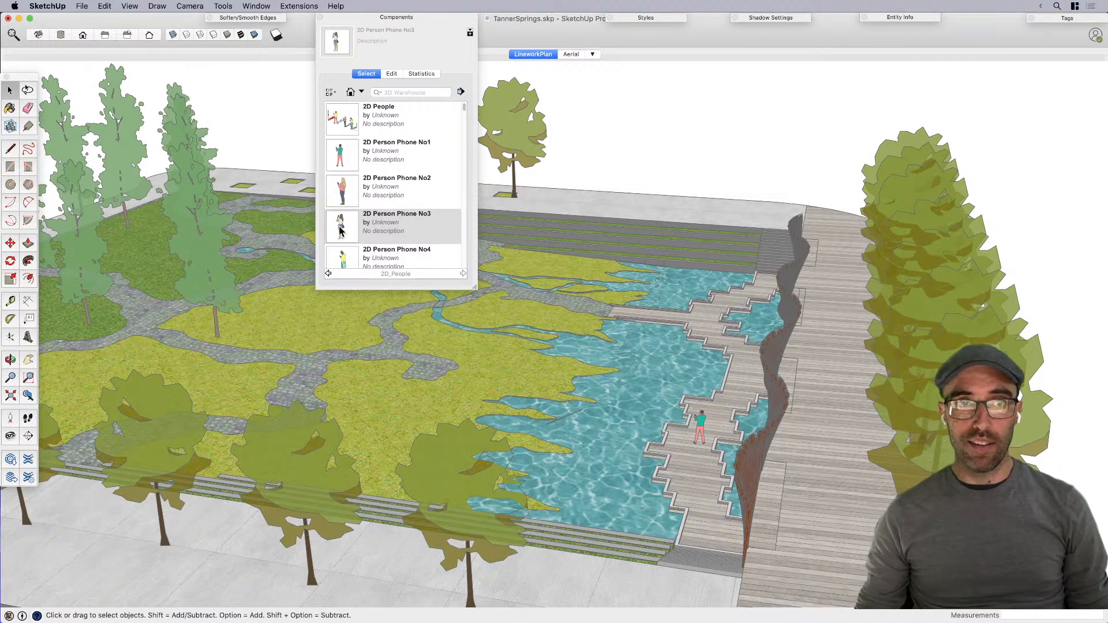
left_click(690, 464)
left_click(691, 477)
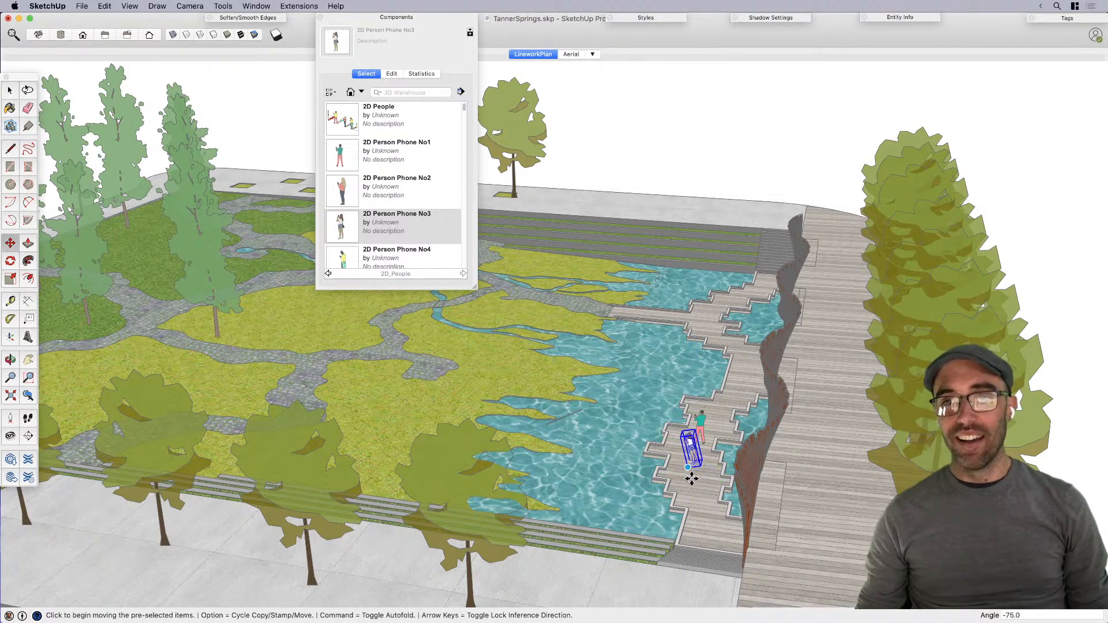
key("space")
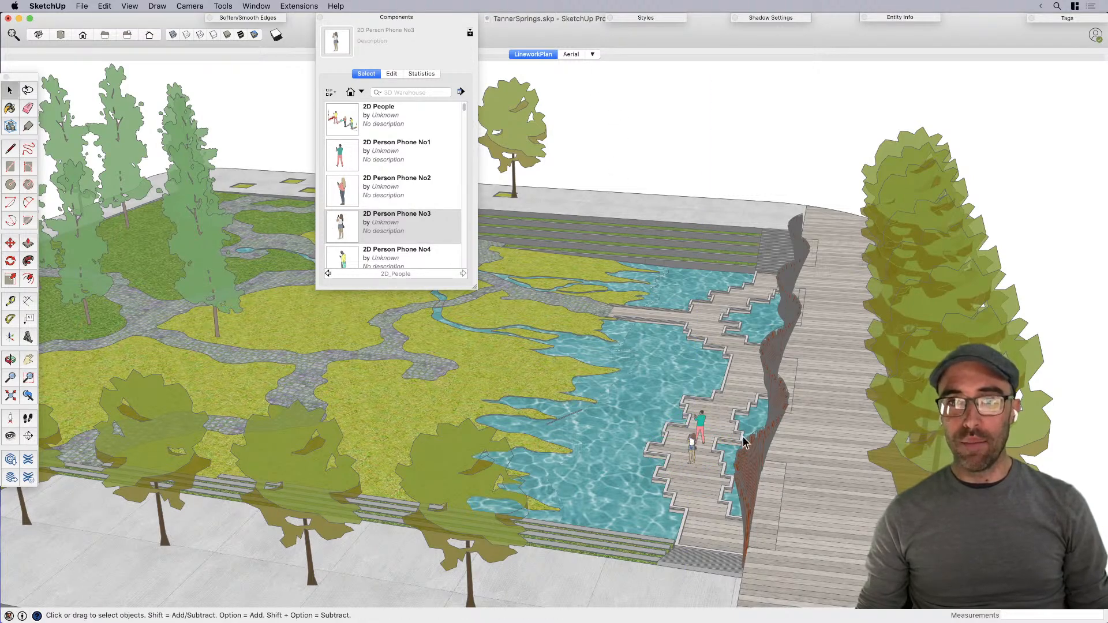
Step: Select both people figures, save the model, and strip their materials with the Material Tools Remove From Selection command
scroll(692, 455, "up", 3)
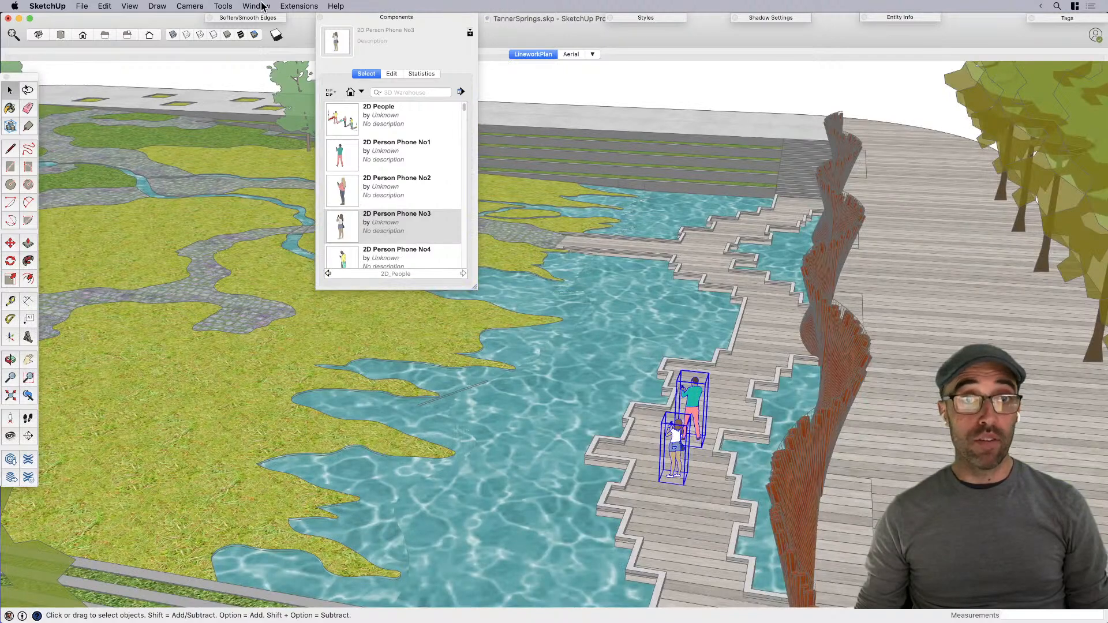
left_click(298, 6)
mouse_move(326, 295)
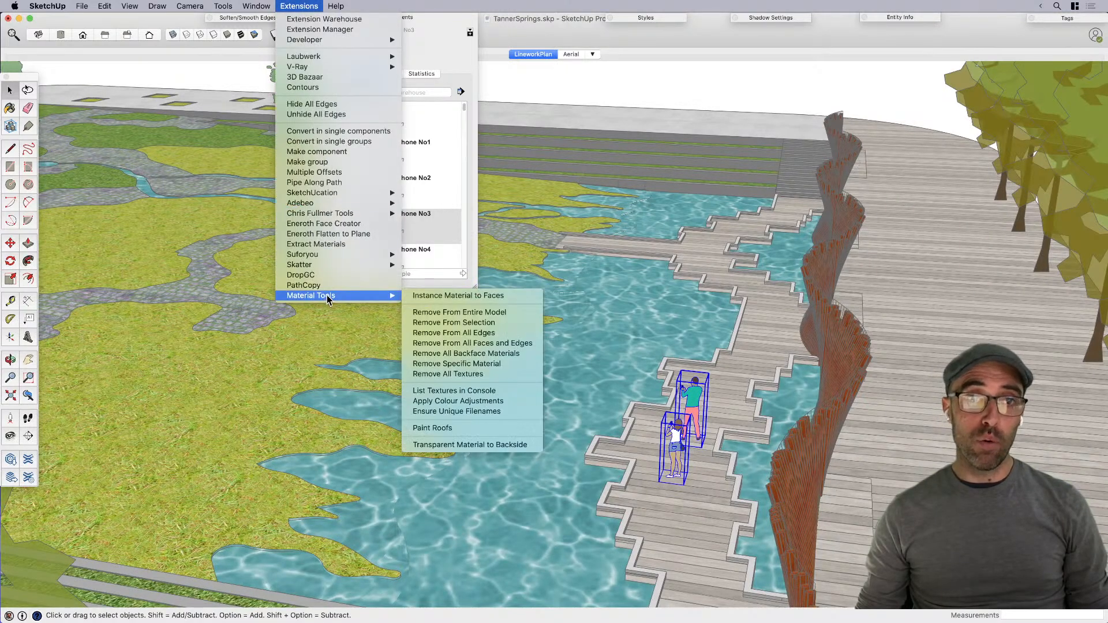
left_click(460, 321)
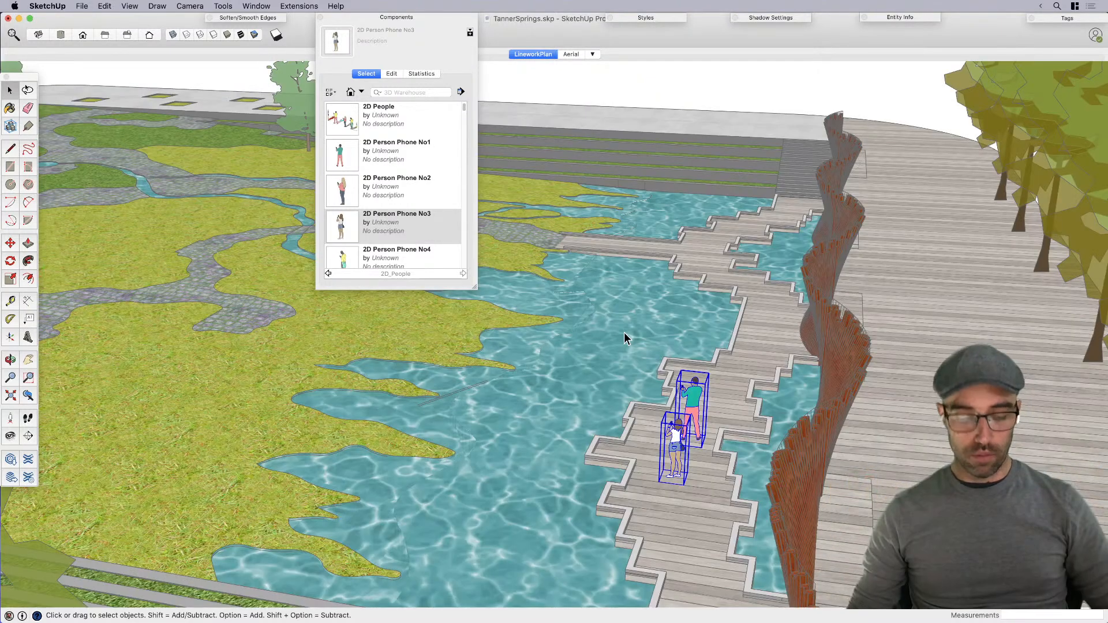
key("super+s")
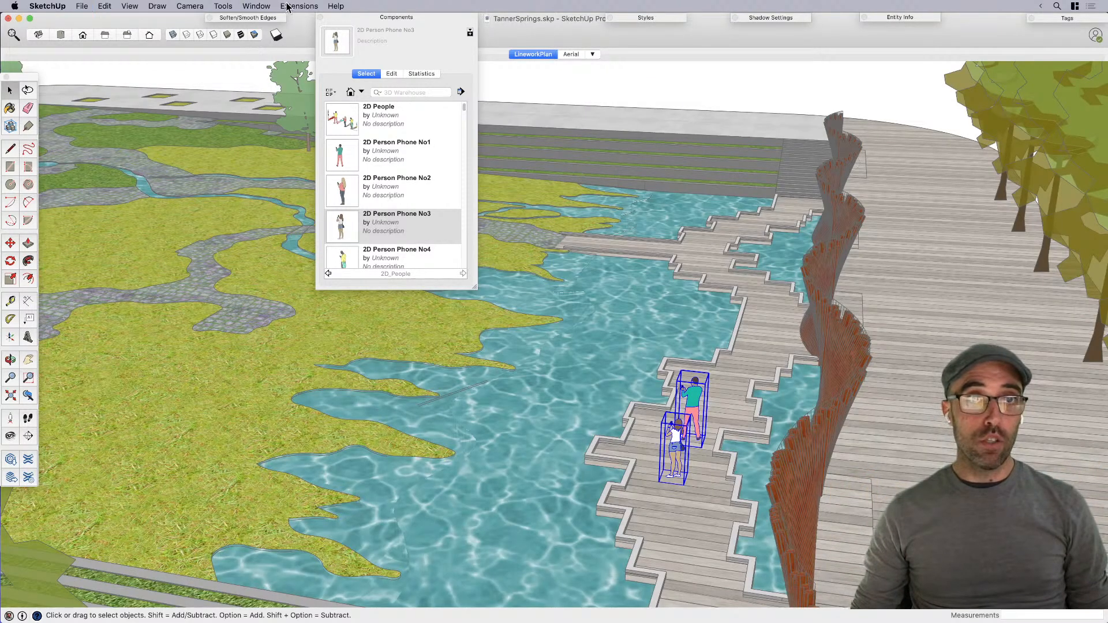
left_click(287, 7)
mouse_move(368, 297)
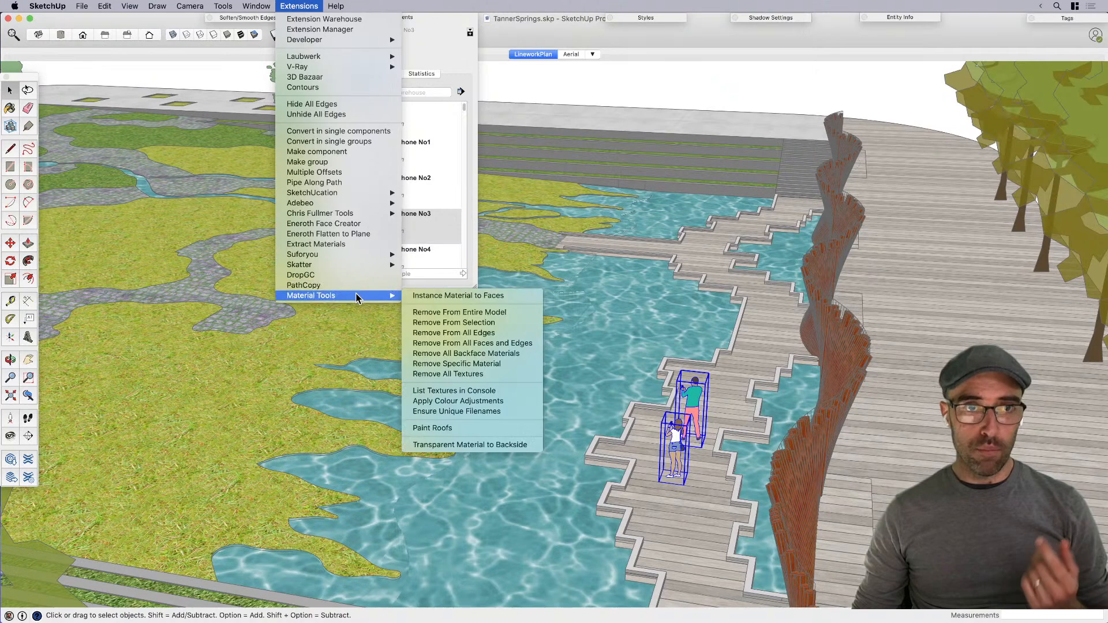
left_click(466, 326)
Step: Paint both people figures with the Tungsten pencil color, then deselect them and put away the colors and components windows
key("b")
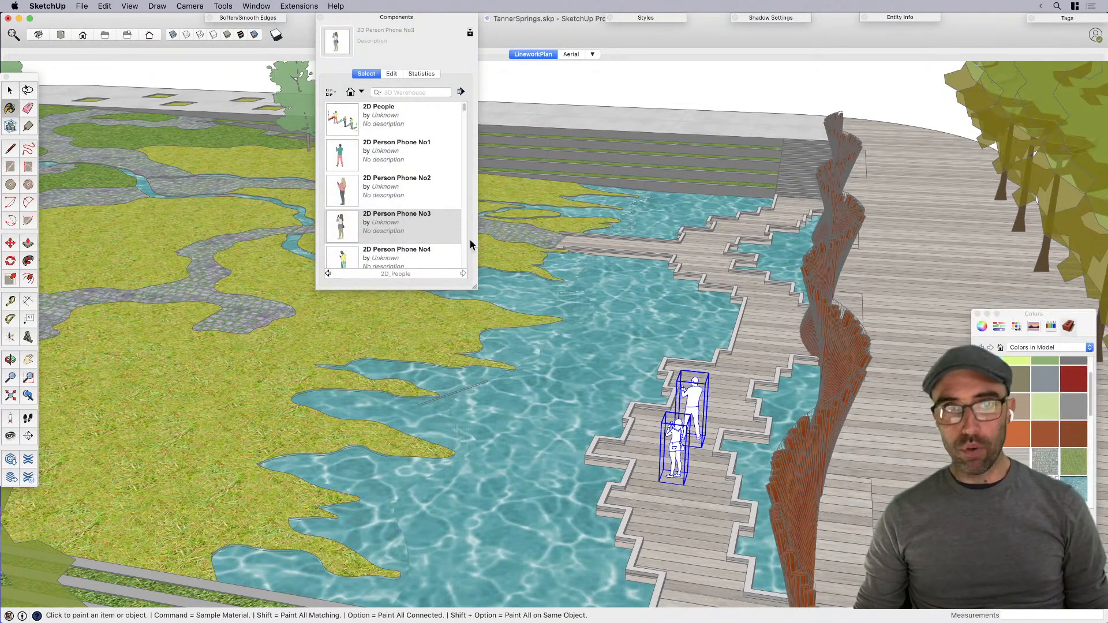
left_click(1052, 328)
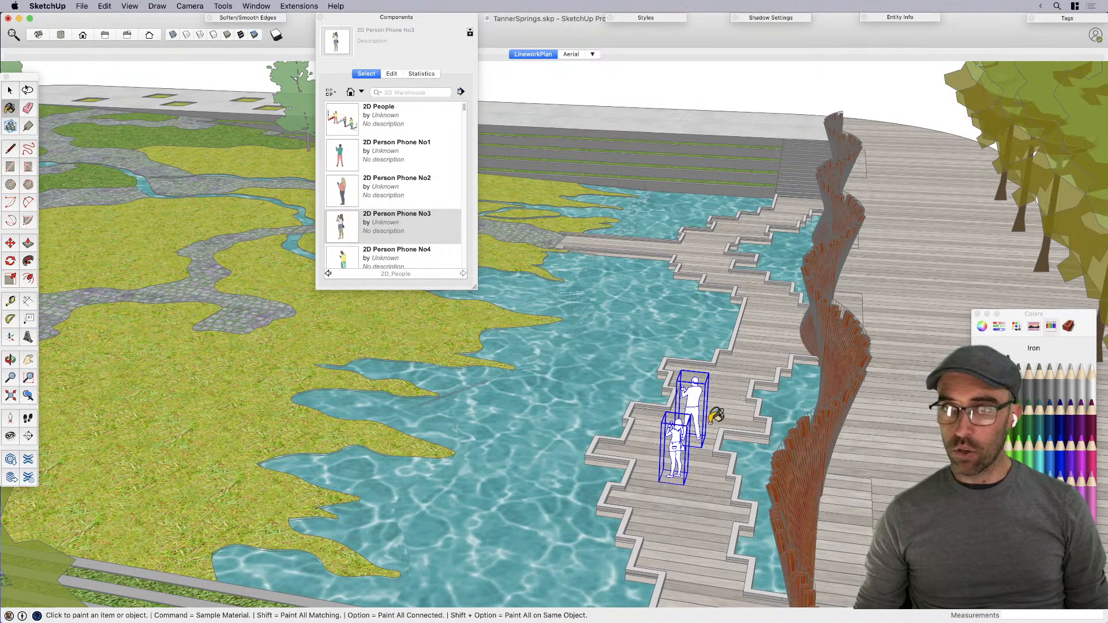
left_click(688, 402)
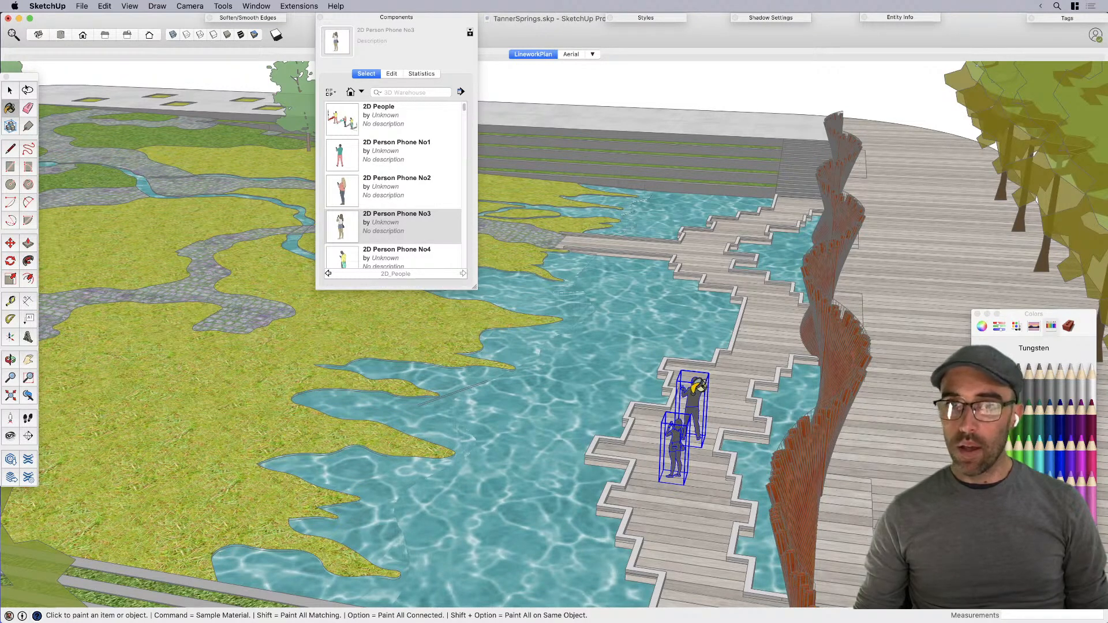
scroll(672, 330, "down", 2)
scroll(672, 330, "down", 2)
key("space")
left_click(676, 102)
left_click(406, 18)
Step: Flip the man's figure on the boardwalk along its component axis so he faces the wavy wall
middle_click_drag(562, 343, 778, 350)
scroll(801, 343, "up", 5)
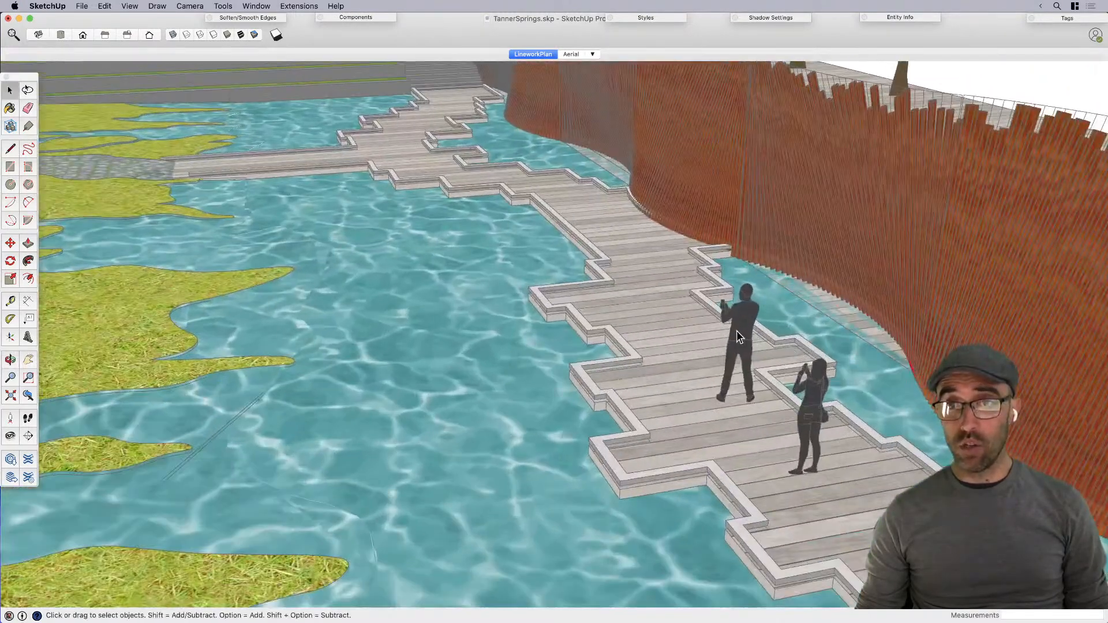
scroll(590, 361, "down", 1)
middle_click_drag(590, 361, 634, 361)
left_click(635, 361)
left_click(779, 300)
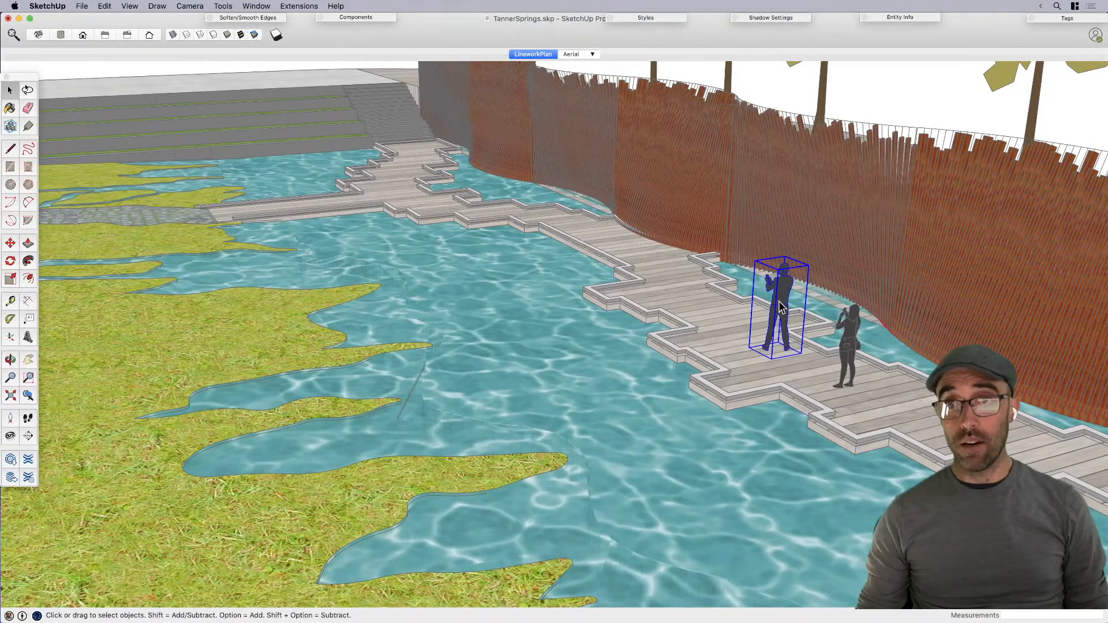
right_click(778, 300)
mouse_move(812, 323)
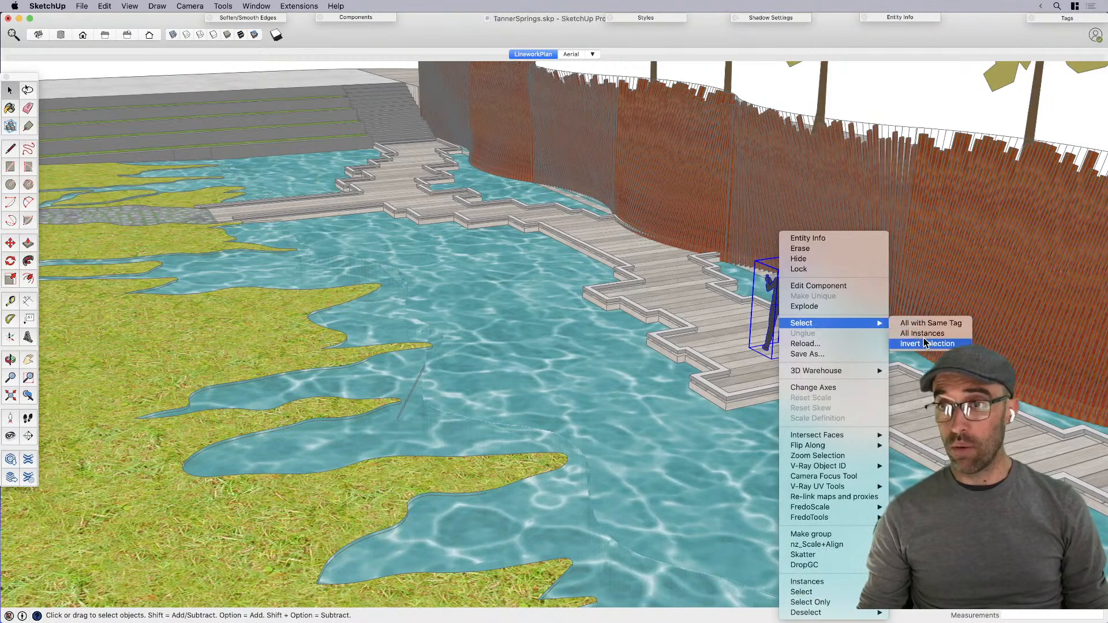
mouse_move(868, 445)
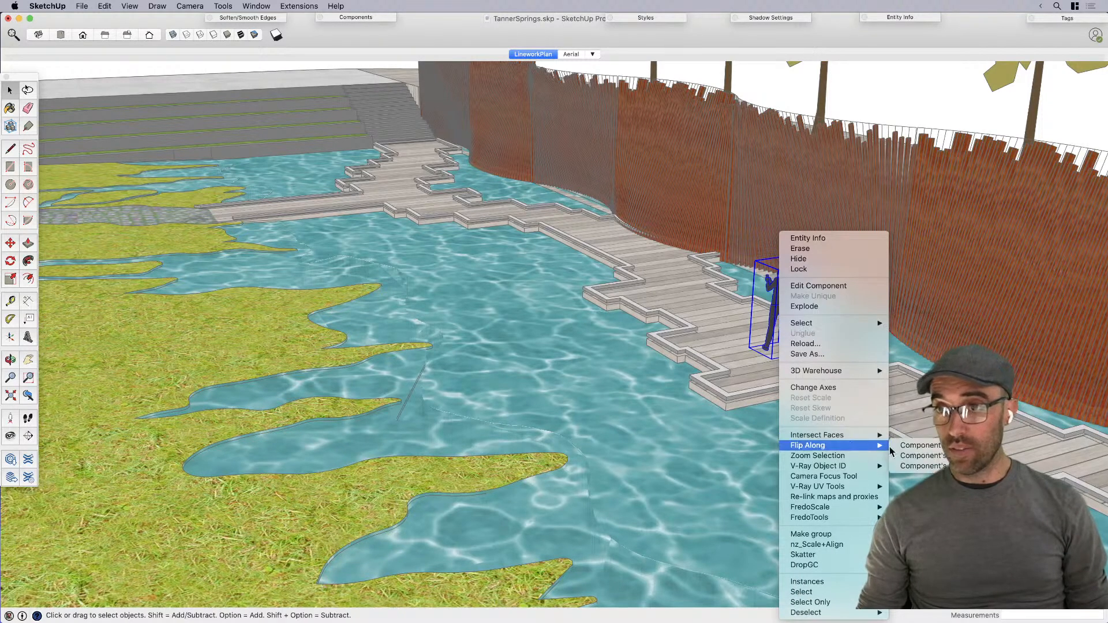
left_click(928, 448)
scroll(799, 285, "up", 3)
key("b")
key("space")
left_click(874, 345)
left_click(770, 293)
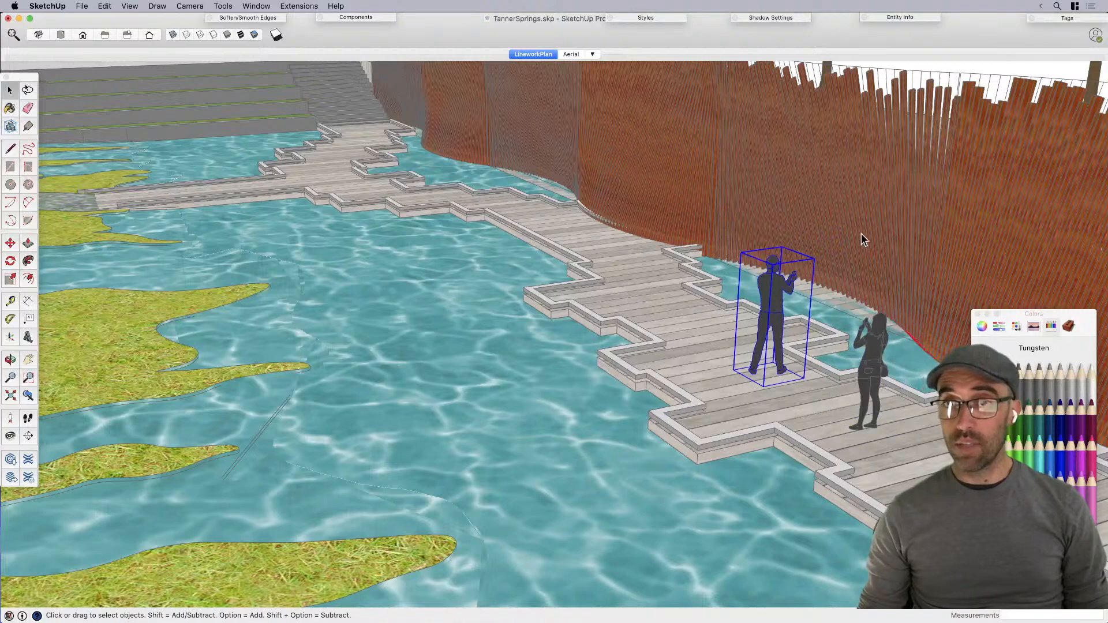
left_click(977, 315)
Step: Delete the lone tree standing beside the square planters on the far walkway
scroll(569, 319, "down", 5)
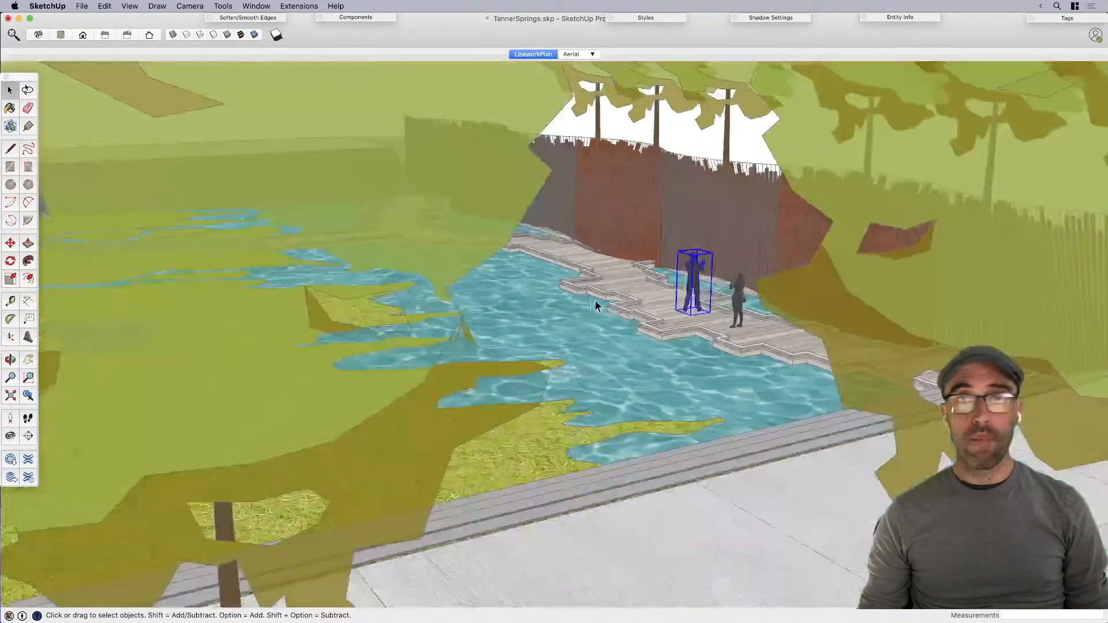
scroll(631, 302, "down", 5)
middle_click_drag(631, 302, 443, 202)
scroll(443, 202, "up", 5)
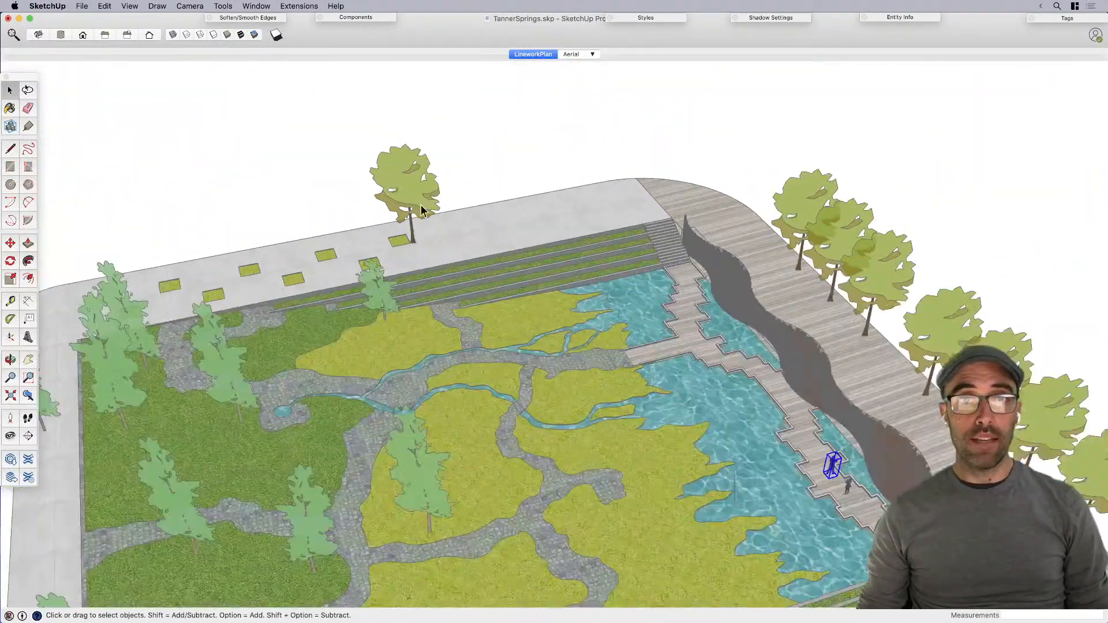
left_click(412, 218)
scroll(411, 219, "up", 4)
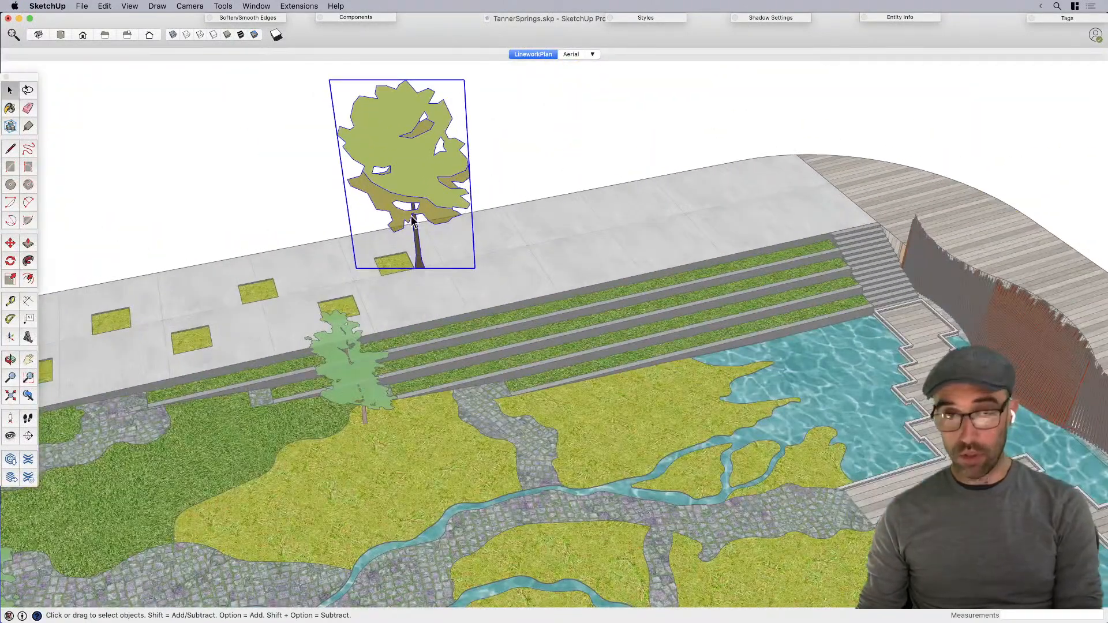
Step: Open the group of sample 2D trees outside the park, copy one of its rounded light green trees, and close the group
scroll(393, 261, "down", 5)
scroll(295, 287, "down", 8)
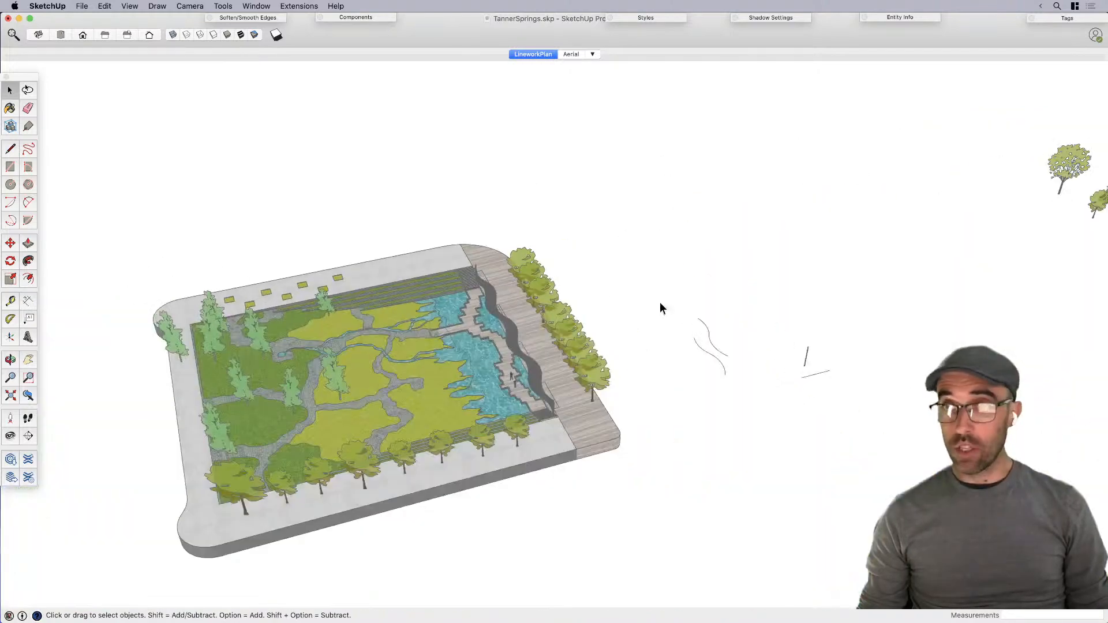
scroll(651, 324, "down", 3)
scroll(935, 271, "up", 4)
left_click(933, 274)
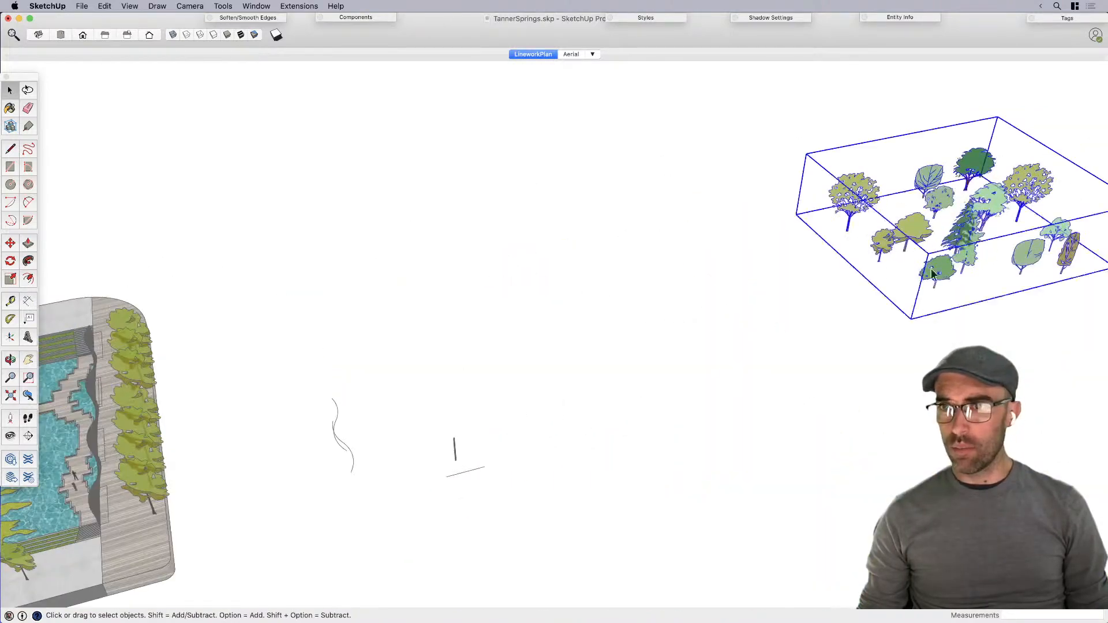
double_click(1022, 255)
left_click(1023, 254)
key("super+c")
scroll(986, 303, "down", 2)
left_click(995, 369)
Step: Paste the copied rounded tree into the square planter component on the far walkway so its trunk stands in the planter, and close the component
scroll(995, 375, "down", 4)
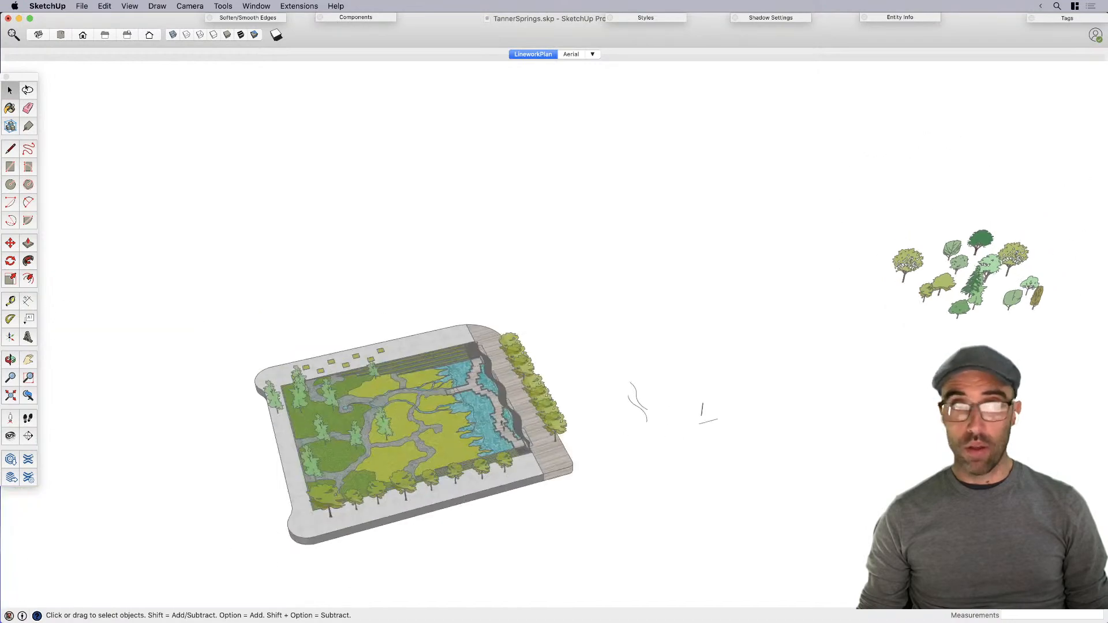
scroll(372, 308, "up", 8)
left_click(375, 292)
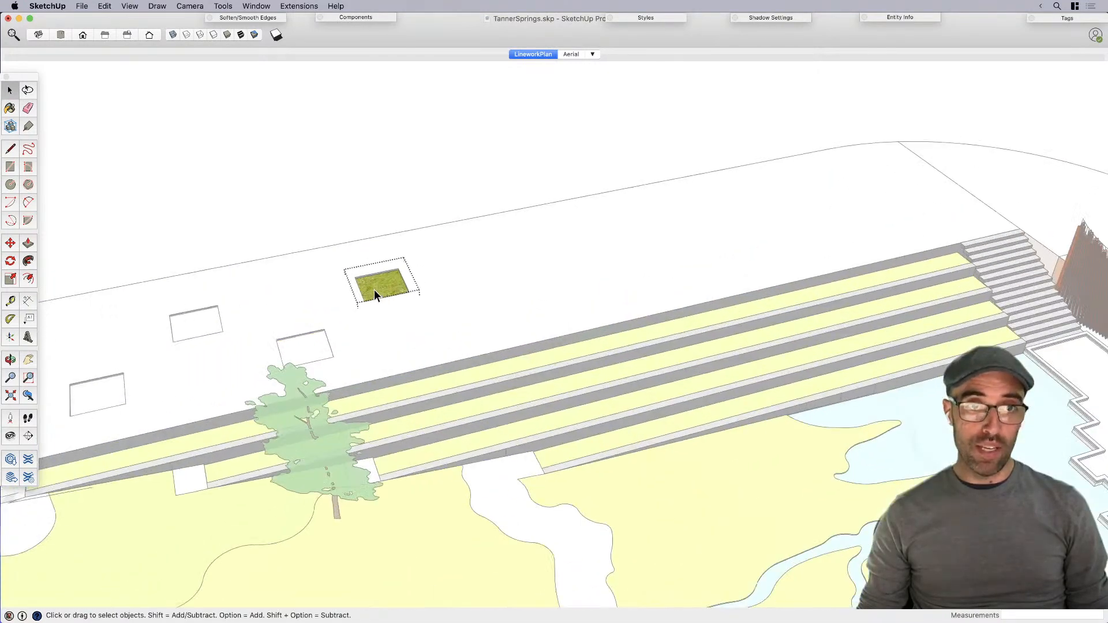
key("super+v")
scroll(378, 285, "up", 2)
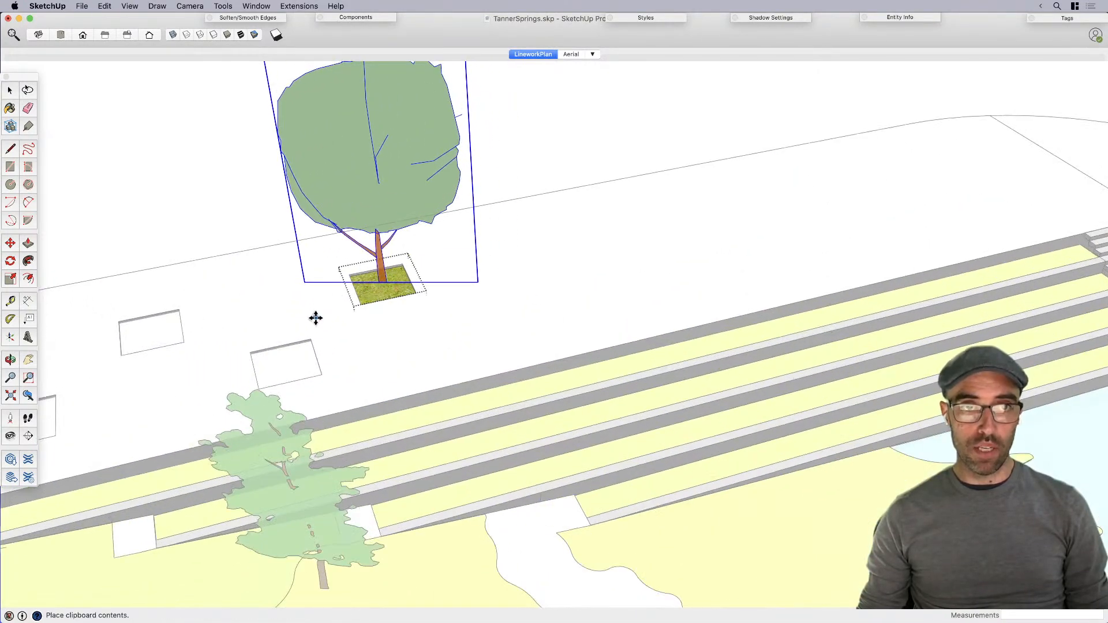
left_click(319, 316)
scroll(624, 299, "down", 5)
key("space")
left_click(629, 171)
middle_click_drag(629, 173, 394, 264)
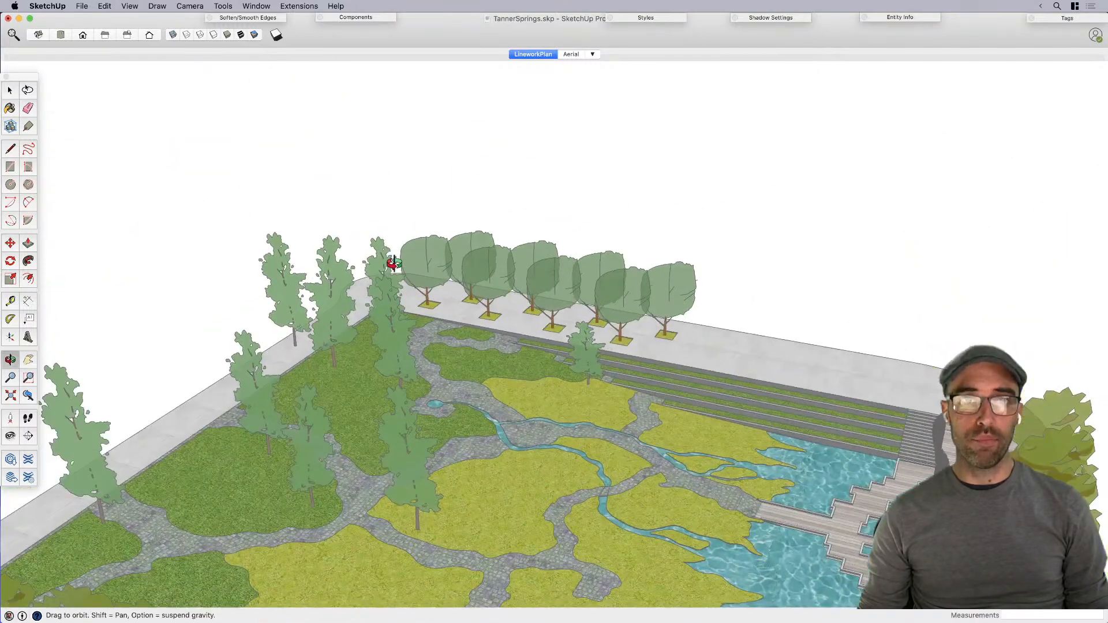
Step: Delete the leftover sketch lines and the group of sample 2D trees lying outside the park
scroll(523, 237, "down", 5)
middle_click_drag(528, 357, 775, 364)
scroll(551, 326, "down", 2)
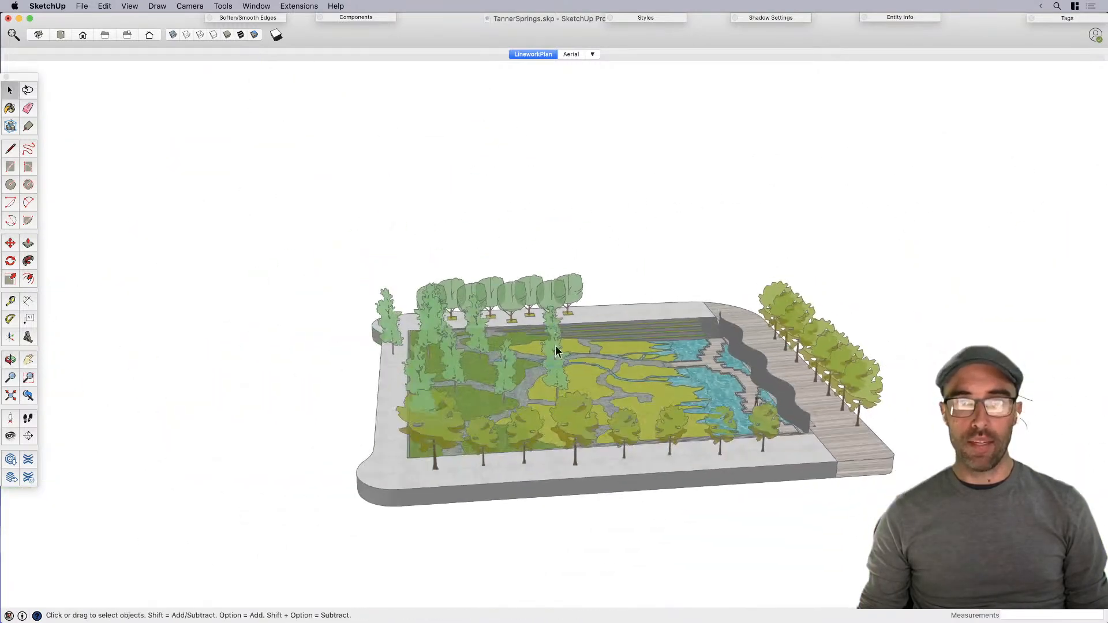
middle_click_drag(551, 326, 907, 351)
scroll(754, 304, "down", 3)
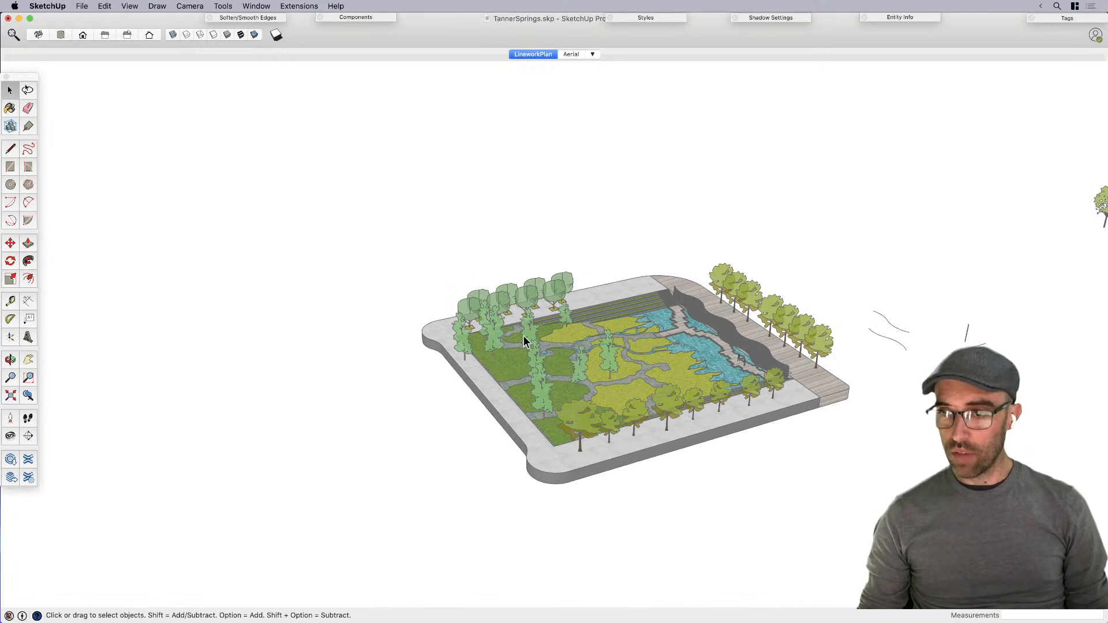
scroll(680, 374, "down", 4)
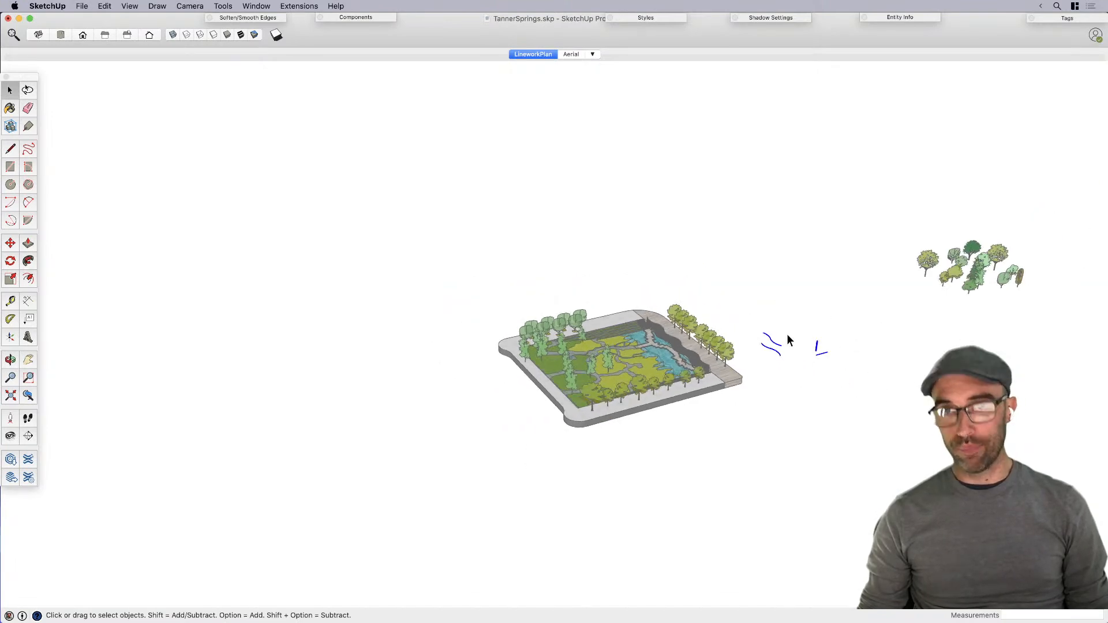
key("Delete")
left_click_drag(883, 217, 1068, 371)
key("Delete")
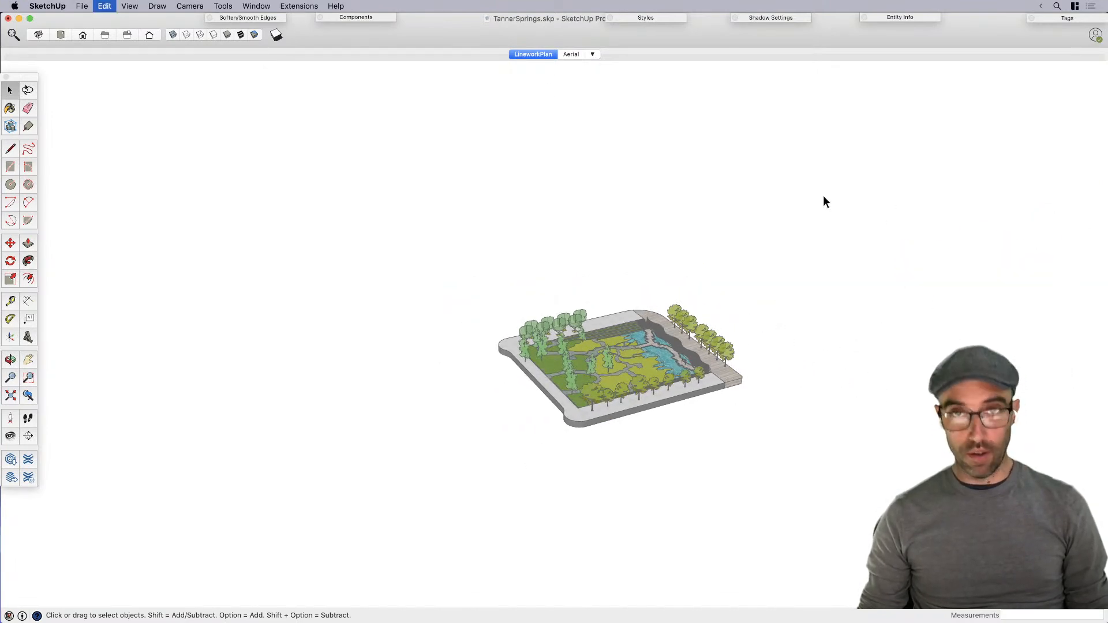
Step: Update the LineworkPlan scene, and set the camera's field of view to 50 degrees with the park filling the view
right_click(534, 54)
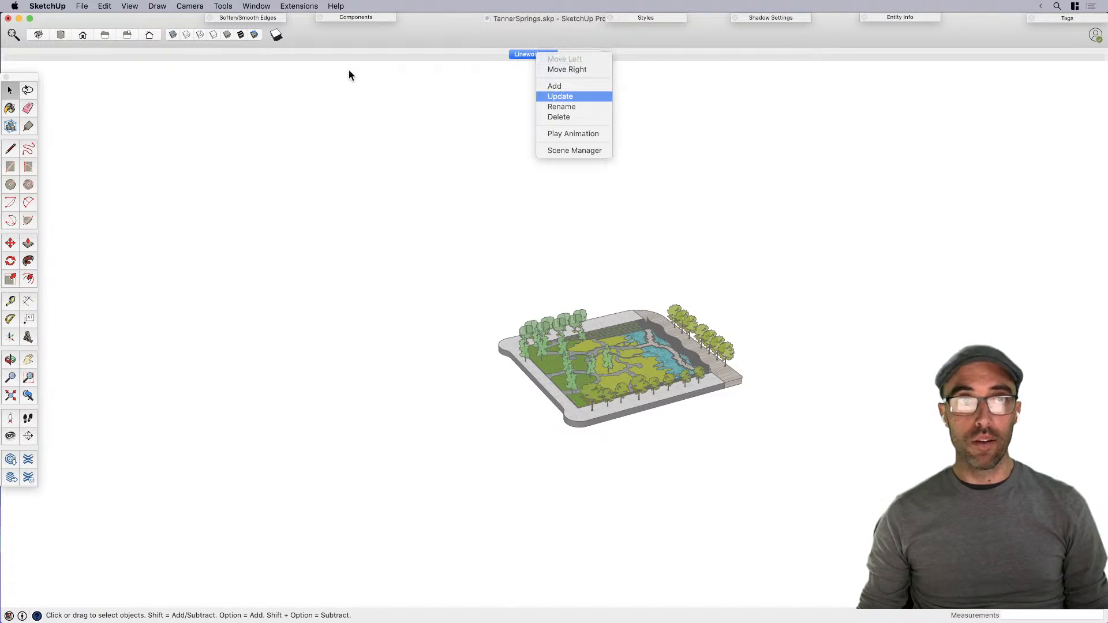
left_click(190, 5)
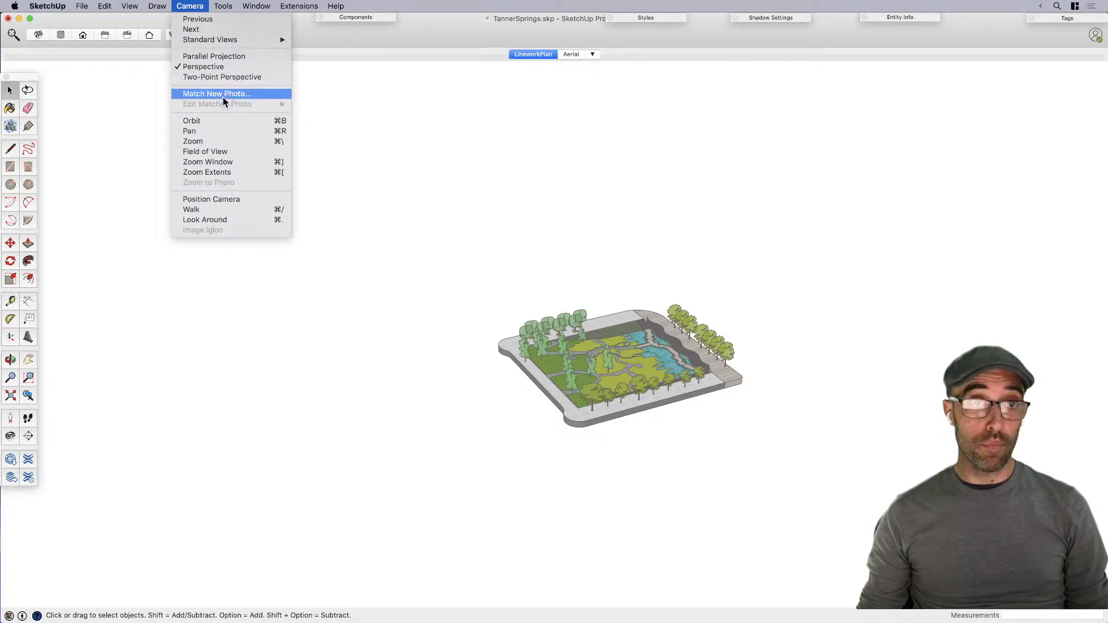
left_click(228, 152)
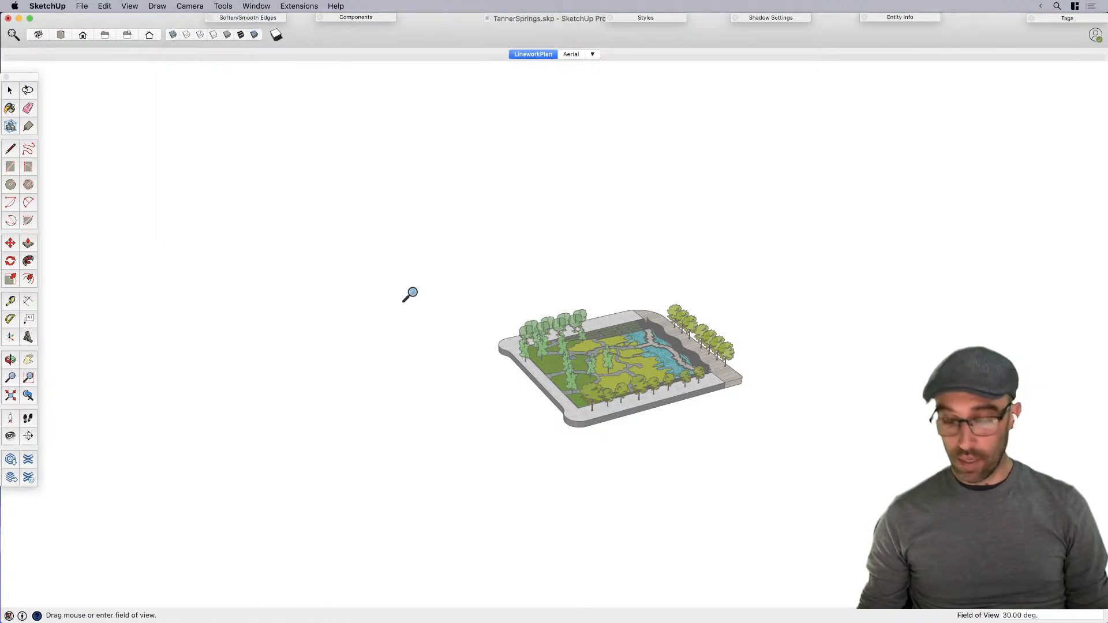
type("4")
key("BackSpace")
type("50")
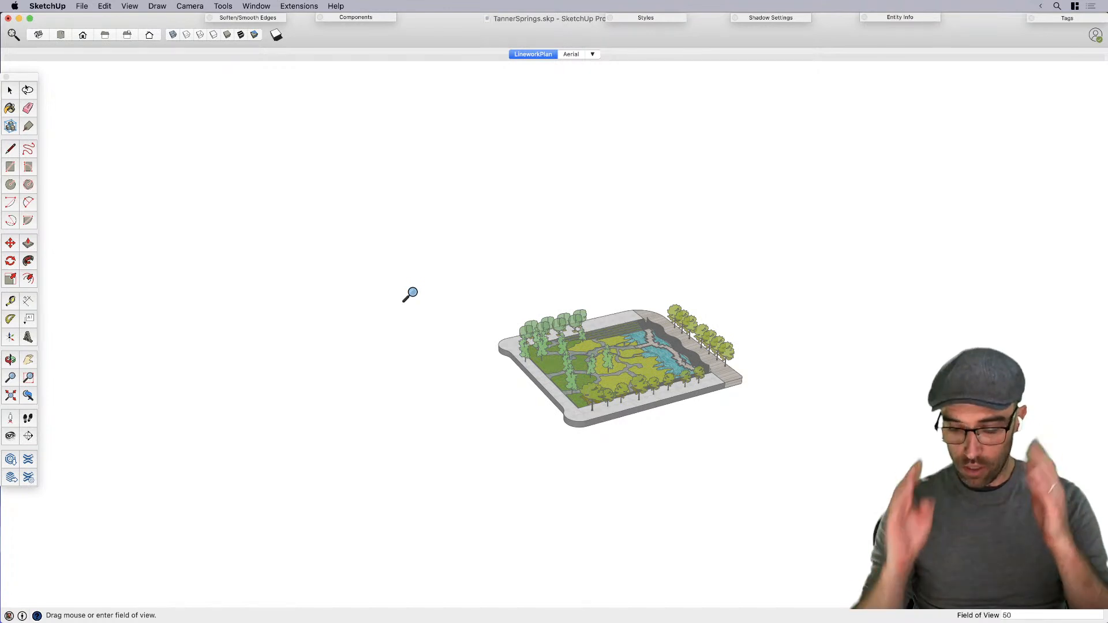
key("Return")
key("space")
scroll(659, 377, "up", 10)
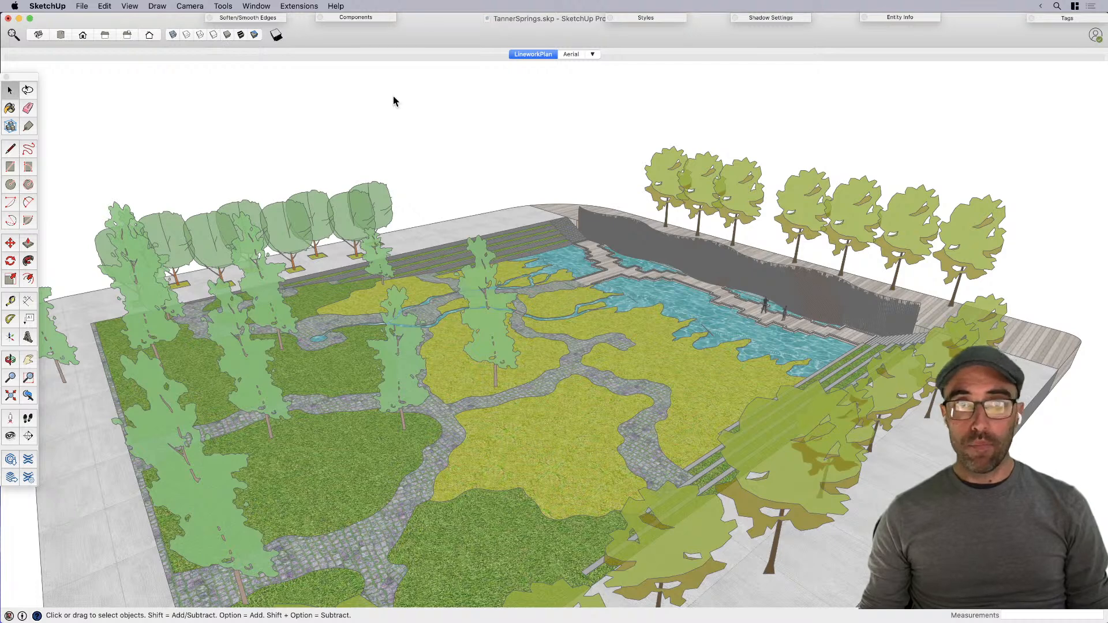
Step: Turn off profiles and edges in the current style and switch on shadows
left_click(649, 18)
left_click(566, 94)
left_click(563, 135)
left_click(563, 108)
left_click(616, 23)
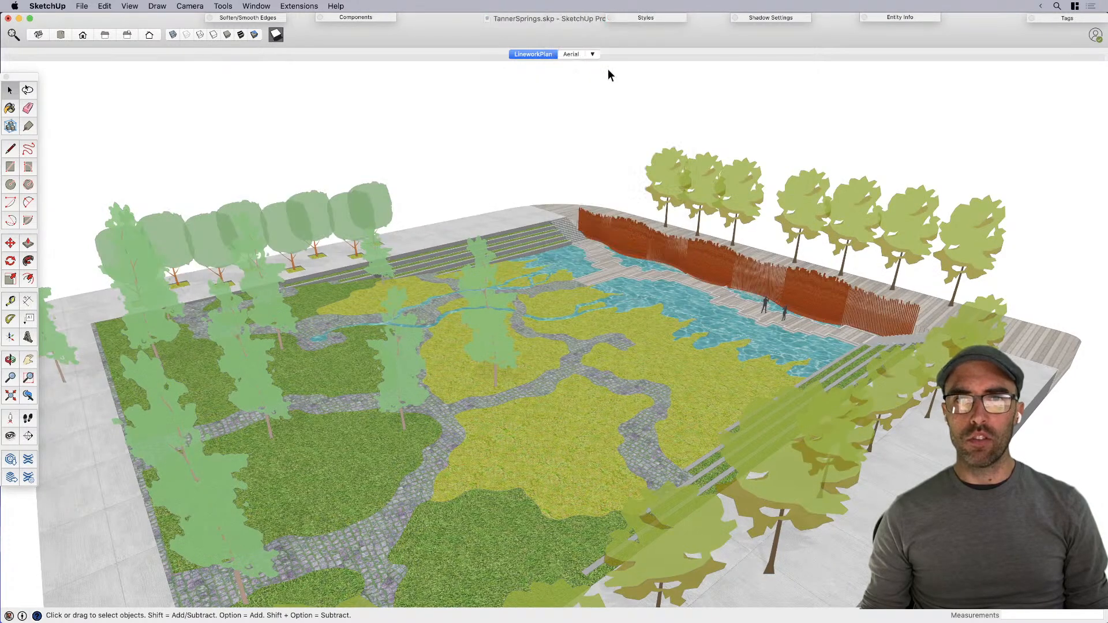
Step: Set the shadow darkness to 65 and the sun time to 12:34 PM
left_click(763, 18)
left_click_drag(748, 88, 739, 88)
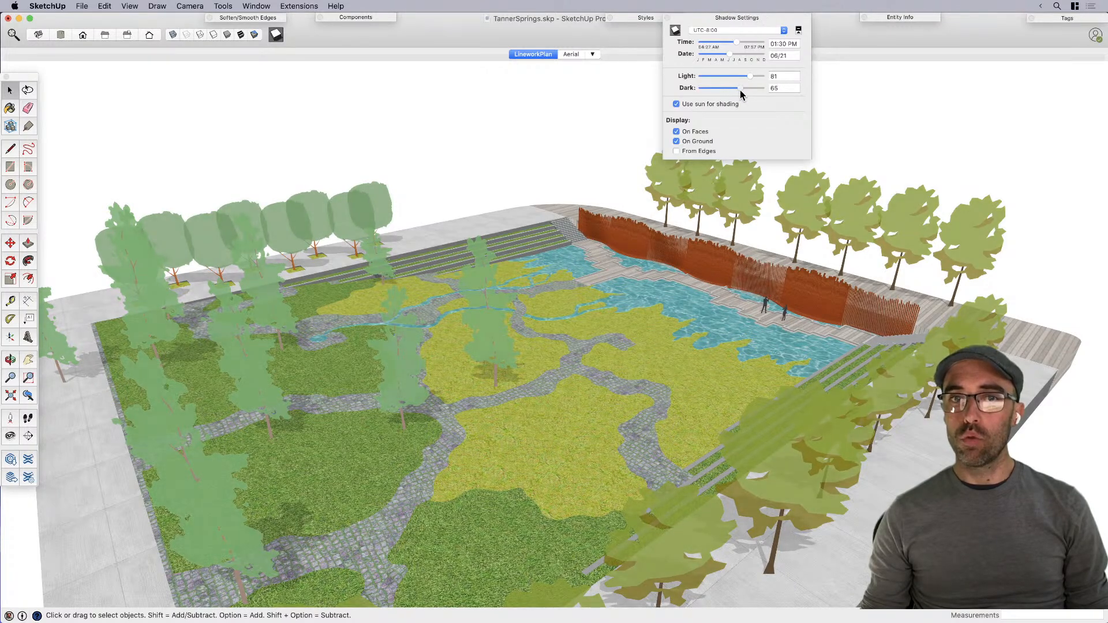
mouse_move(739, 43)
left_mouse_down()
mouse_move(711, 48)
mouse_move(737, 45)
left_mouse_up()
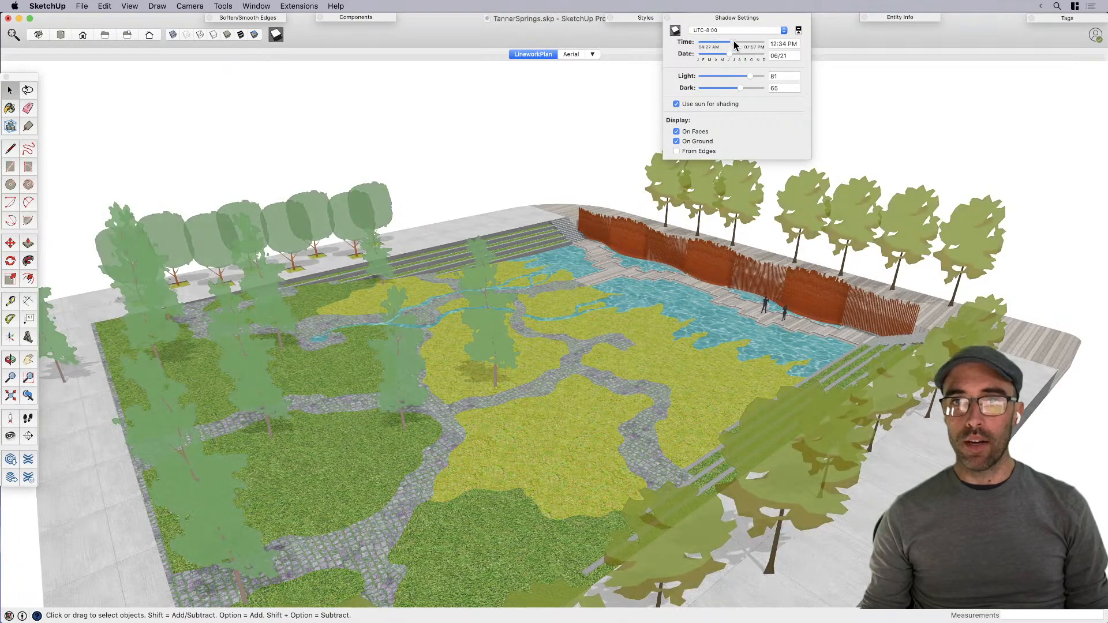
Step: Set the style's material transparency quality to Nicer, and put away the style and shadow settings
left_click(659, 18)
left_click(583, 95)
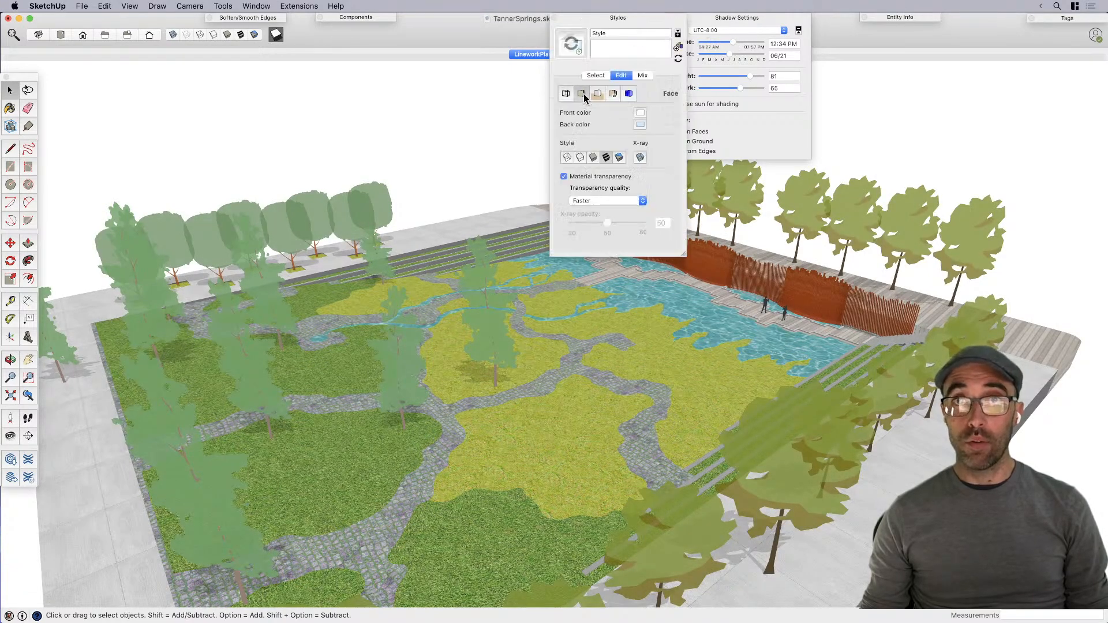
left_click(581, 202)
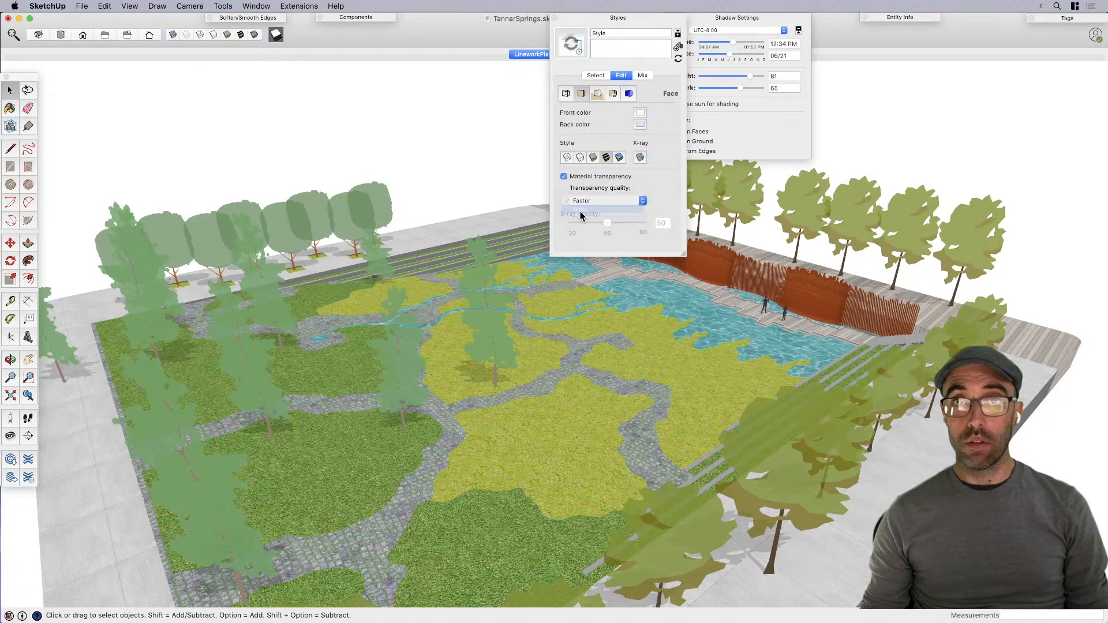
left_click(581, 211)
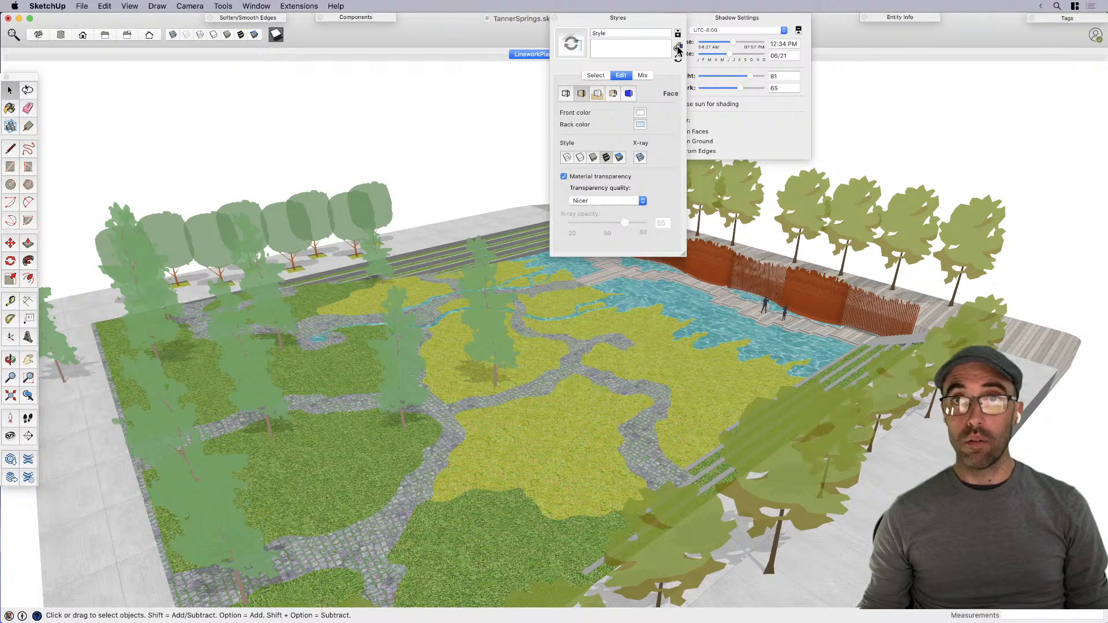
left_click(643, 20)
left_click(760, 18)
Step: Lower the camera close to eye level over the pond, looking toward the two people in front of the wavy wall
middle_click_drag(641, 340, 721, 306)
scroll(725, 304, "up", 8)
middle_click_drag(877, 311, 638, 267)
scroll(410, 256, "up", 6)
middle_click_drag(635, 348, 746, 290)
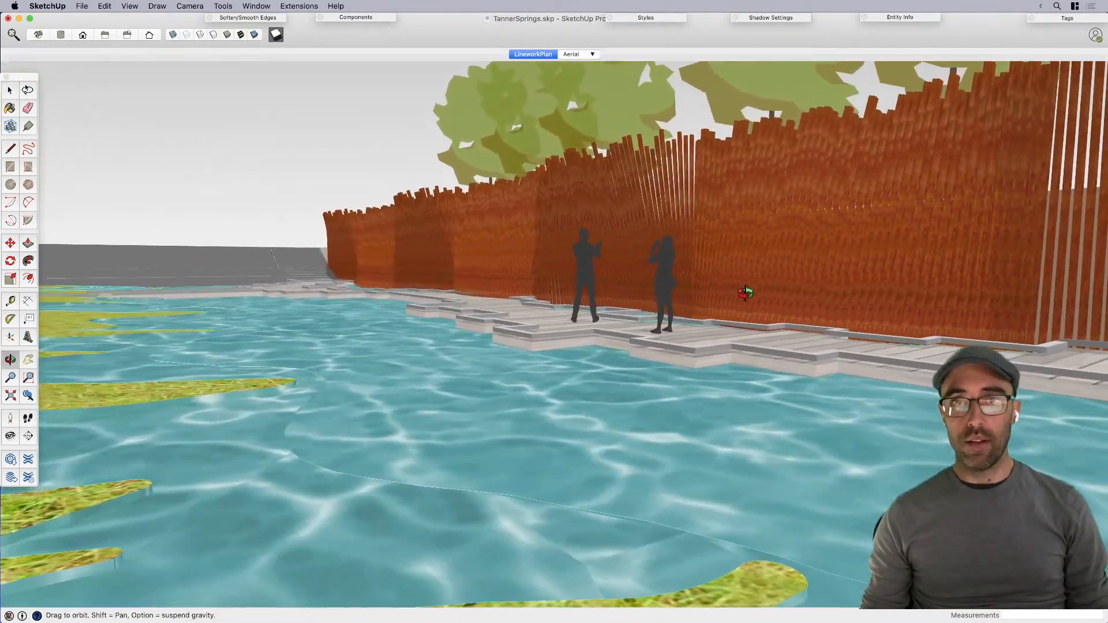
middle_click_drag(695, 323, 566, 359)
left_click_drag(616, 224, 660, 238)
middle_click_drag(586, 413, 873, 425)
left_click_drag(841, 415, 762, 426)
middle_click_drag(375, 424, 298, 439)
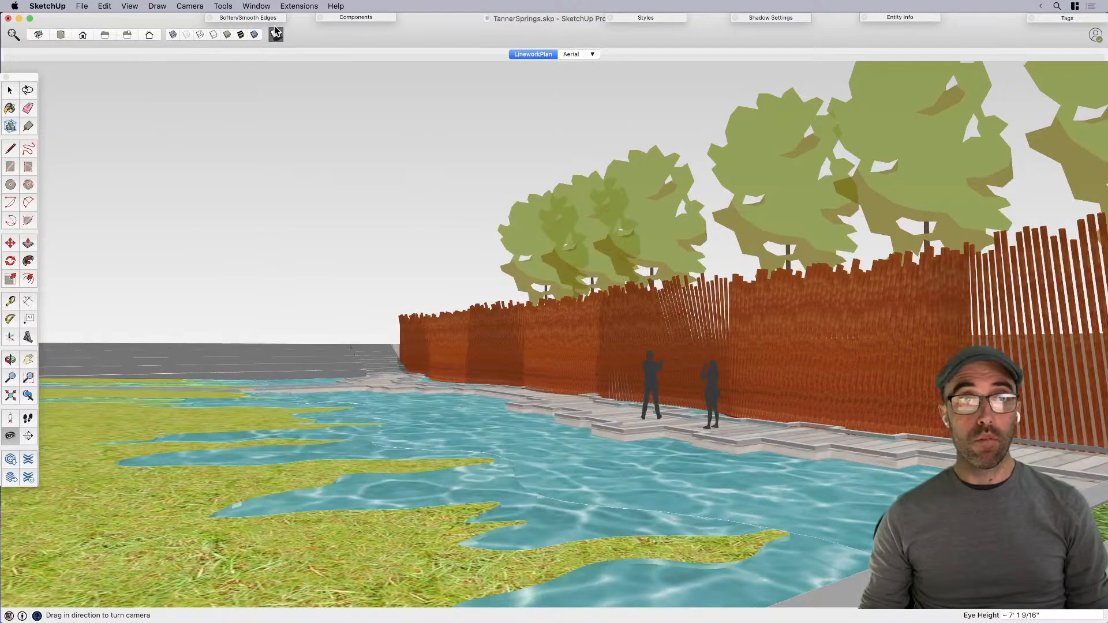
Step: Turn off shadows on the ground and set light to 70, dark to 74 and the sun time to 1:08 PM
left_click(780, 19)
left_click_drag(731, 46, 715, 46)
left_click_drag(740, 87, 731, 89)
mouse_move(742, 93)
left_mouse_down()
mouse_move(746, 80)
mouse_move(733, 83)
left_mouse_up()
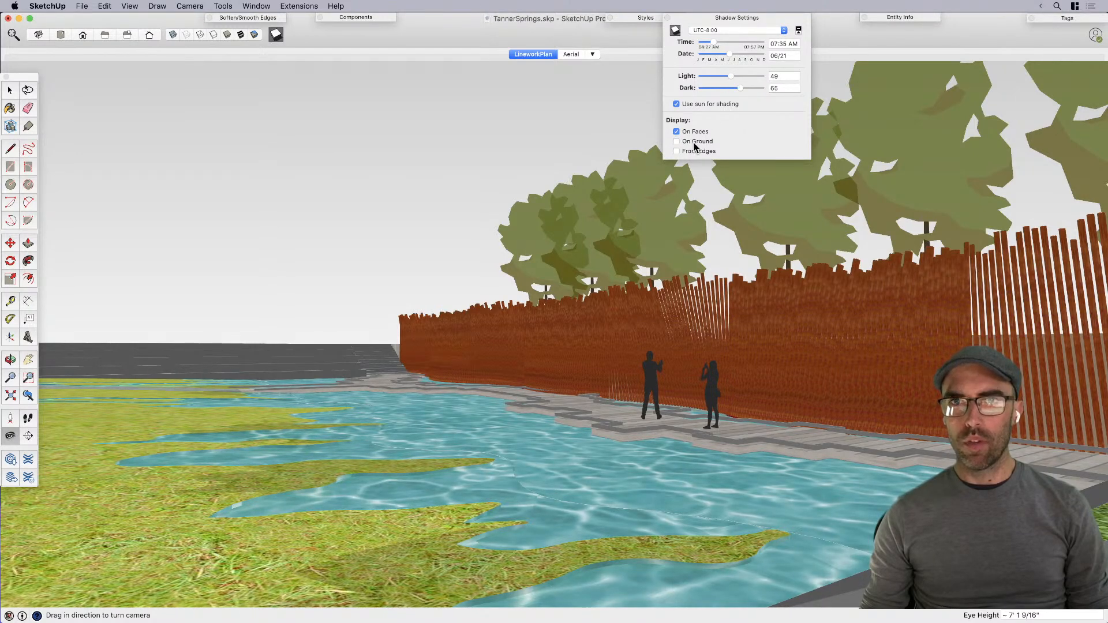
mouse_move(735, 81)
left_mouse_down()
mouse_move(760, 79)
mouse_move(728, 93)
mouse_move(744, 100)
left_mouse_up()
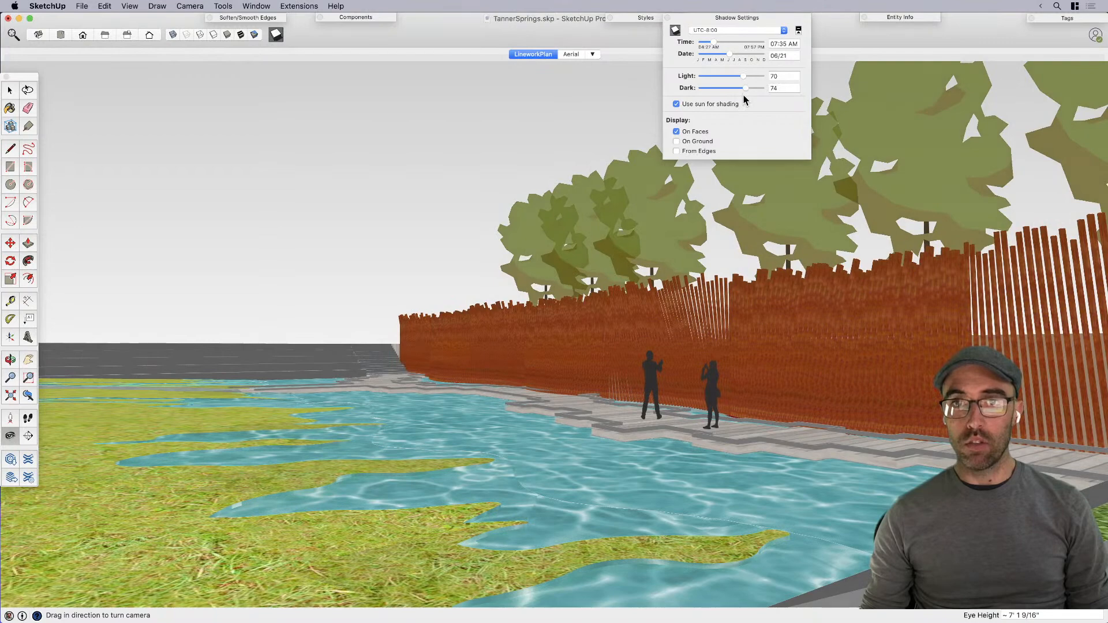
left_click_drag(714, 43, 737, 47)
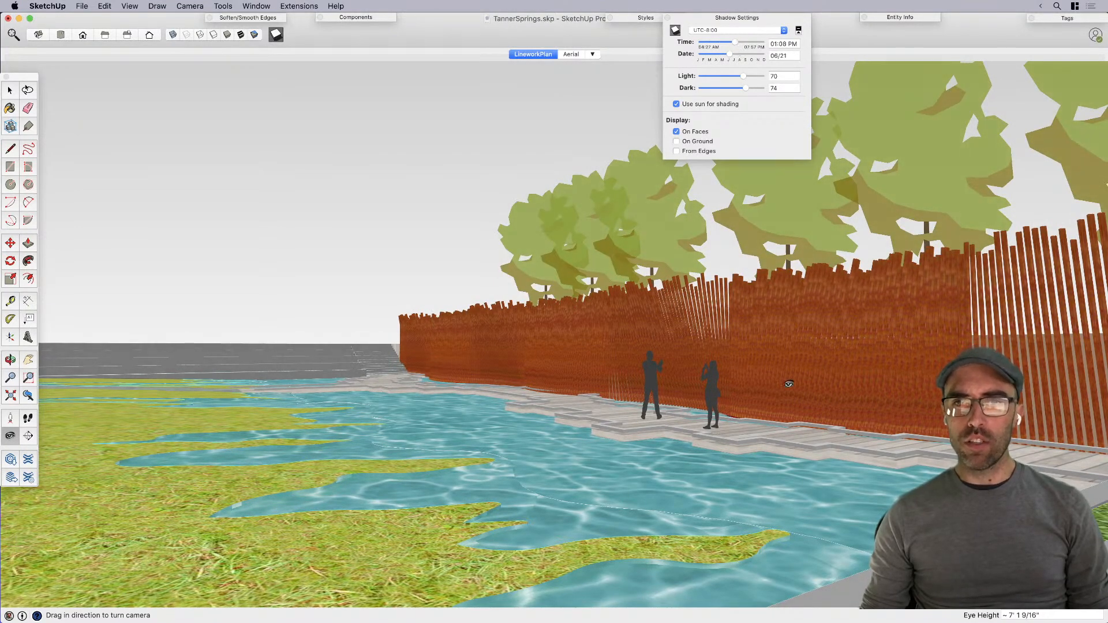
Step: Set the sun time to 11:47 AM and bring the camera to about 6 feet eye height facing the people and the wall
middle_click_drag(756, 389, 772, 394)
scroll(770, 394, "up", 2)
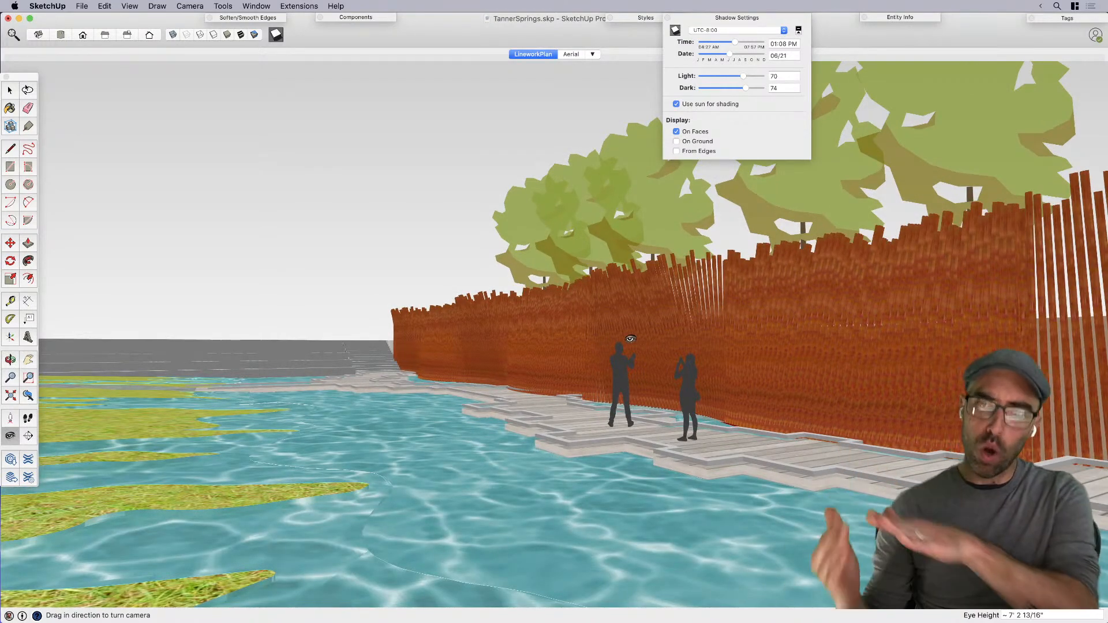
middle_click_drag(630, 339, 649, 375)
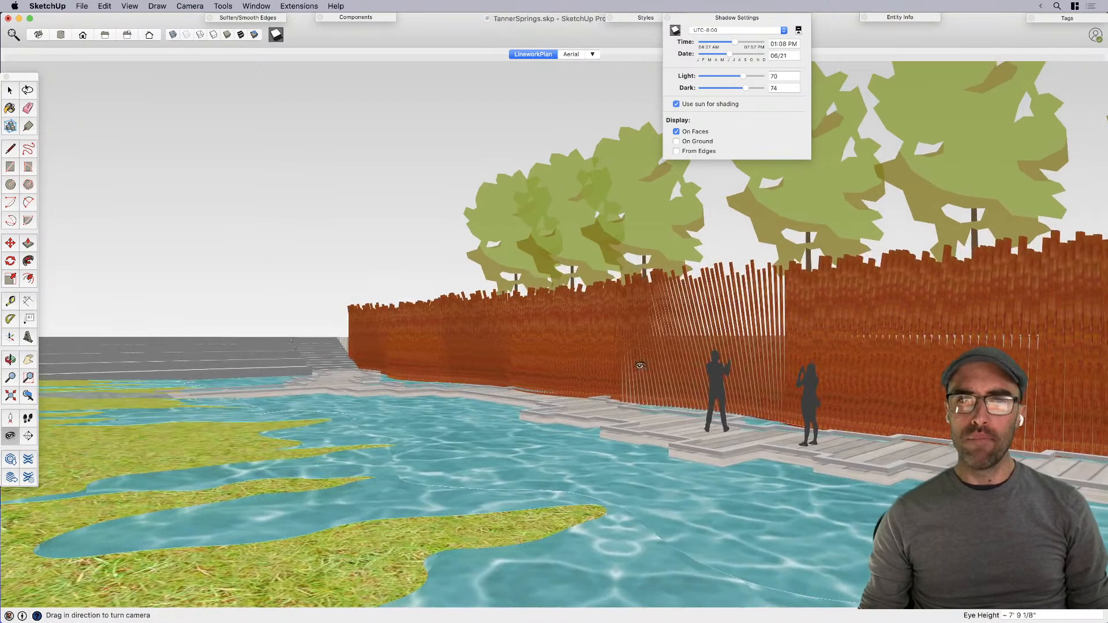
left_click_drag(733, 45, 730, 46)
middle_click_drag(582, 378, 649, 500)
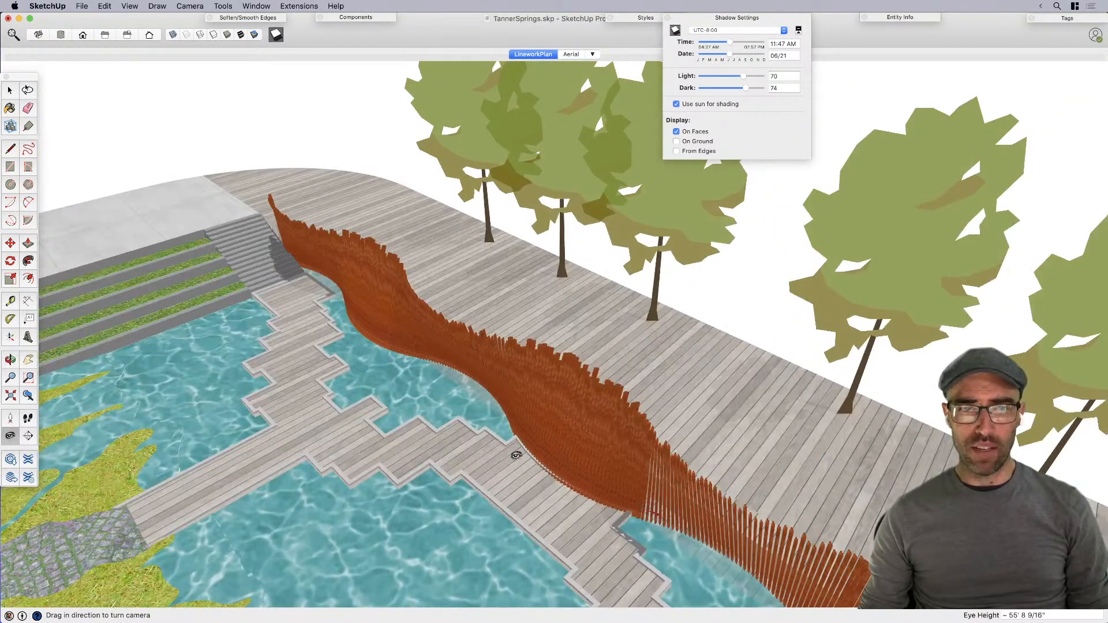
middle_click_drag(622, 434, 553, 297)
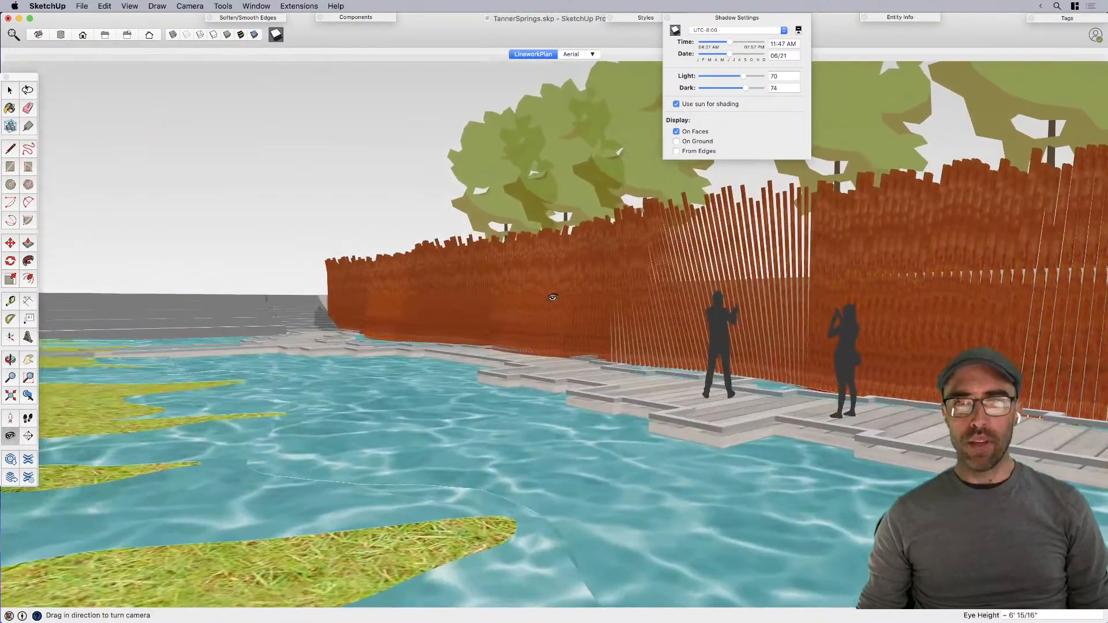
Step: Try to frame the people and the wavy wall in two-point perspective
left_click(201, 7)
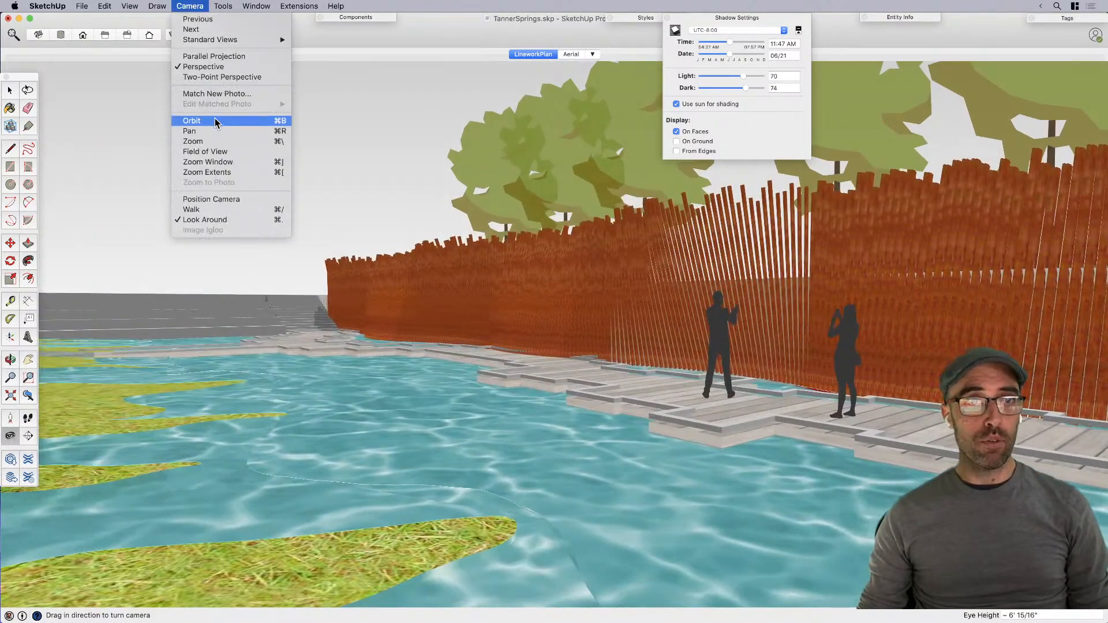
left_click(222, 77)
left_click_drag(635, 387, 562, 441)
middle_click_drag(562, 441, 602, 457)
left_click_drag(602, 457, 624, 449)
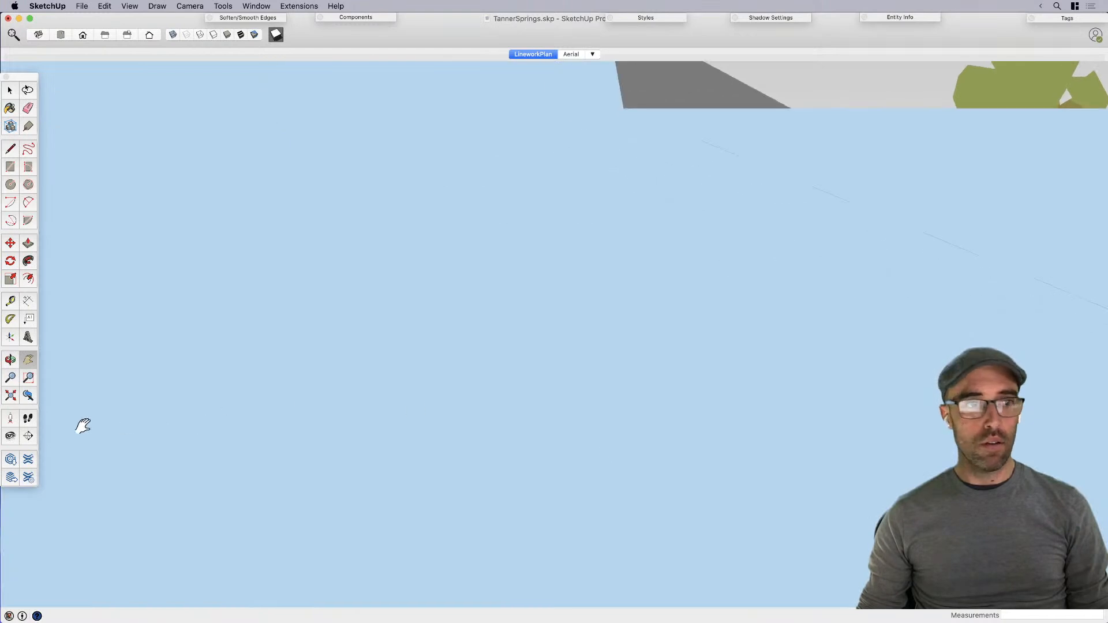
Step: Zoom back out until the pond, both people and the wavy wall with its trees are framed again
left_click(10, 380)
left_click_drag(507, 519, 589, 398)
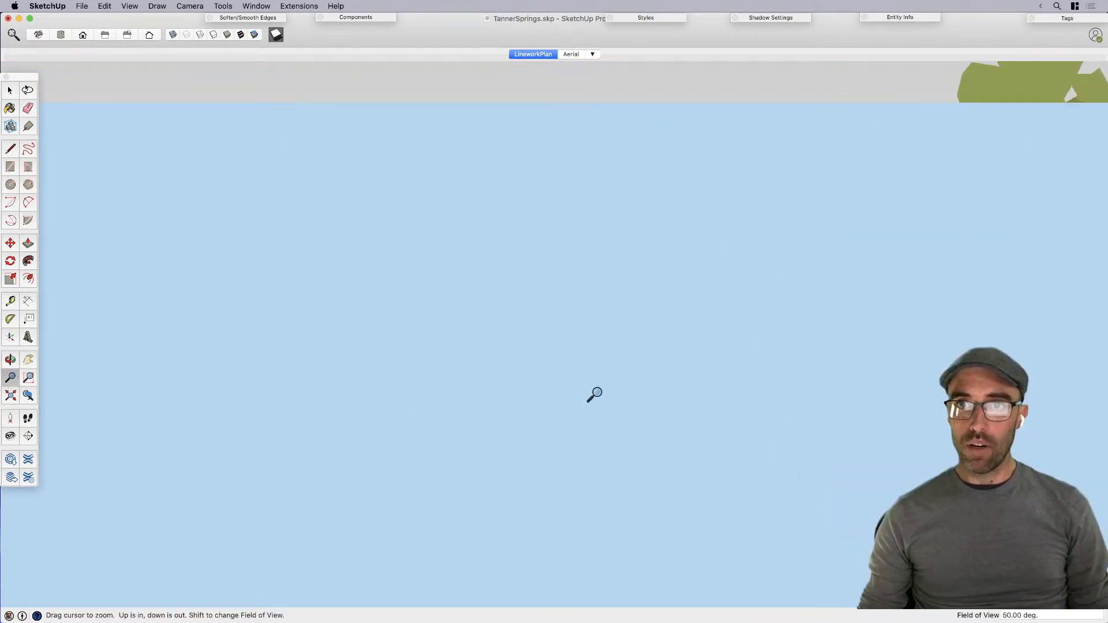
left_click_drag(519, 523, 504, 504)
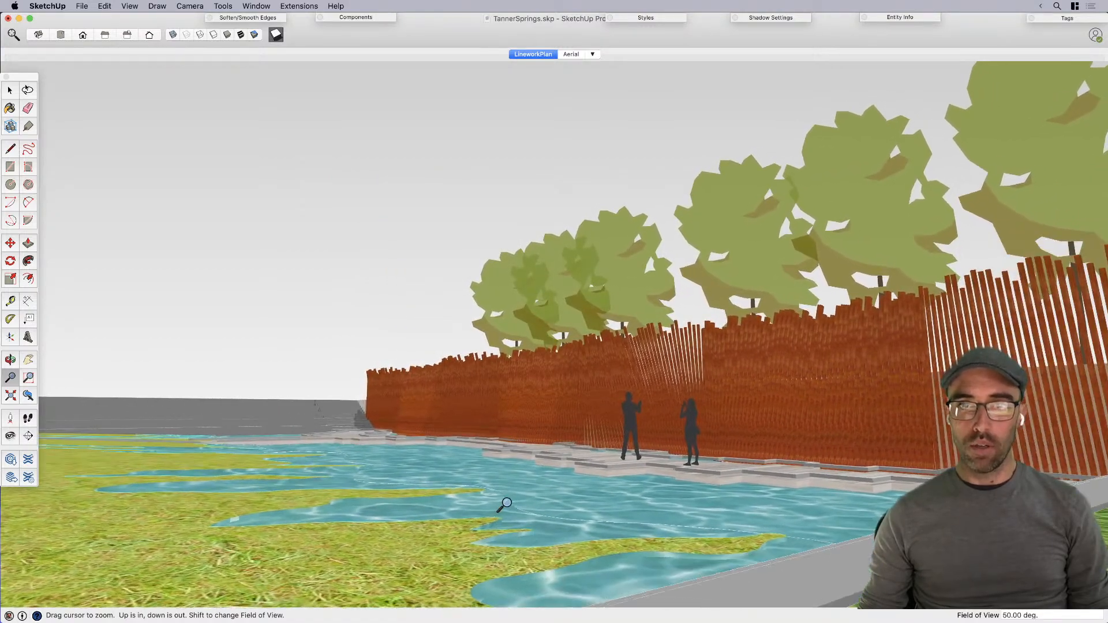
Step: Switch the camera to two-point perspective, frame the wall with the people, and save the view as a new scene
left_click(190, 6)
left_click(213, 76)
left_click_drag(477, 408, 525, 420)
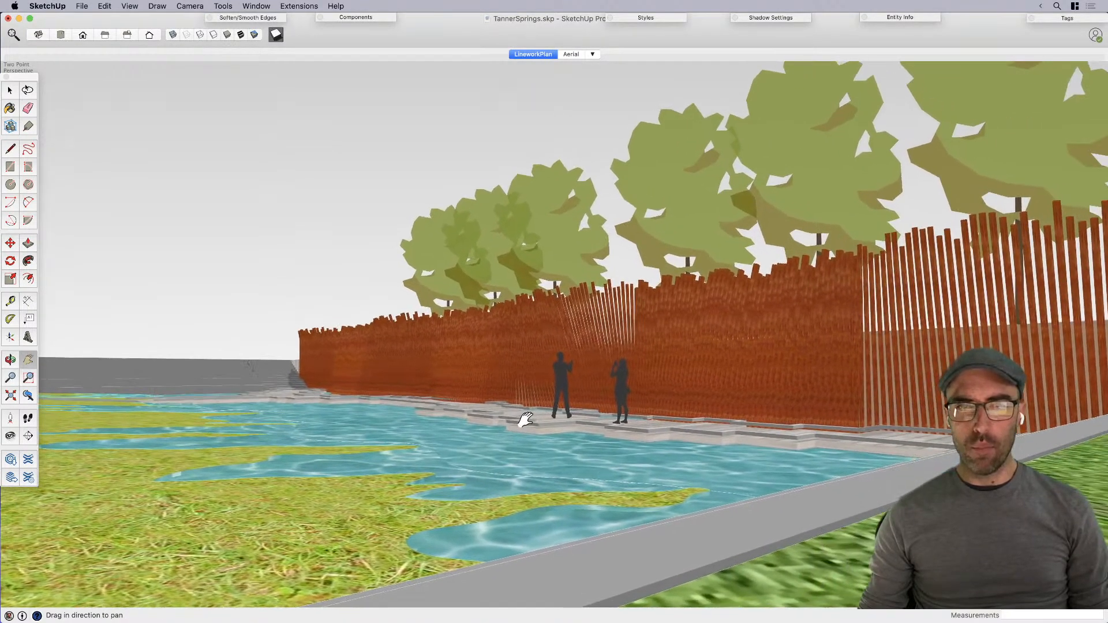
right_click(525, 54)
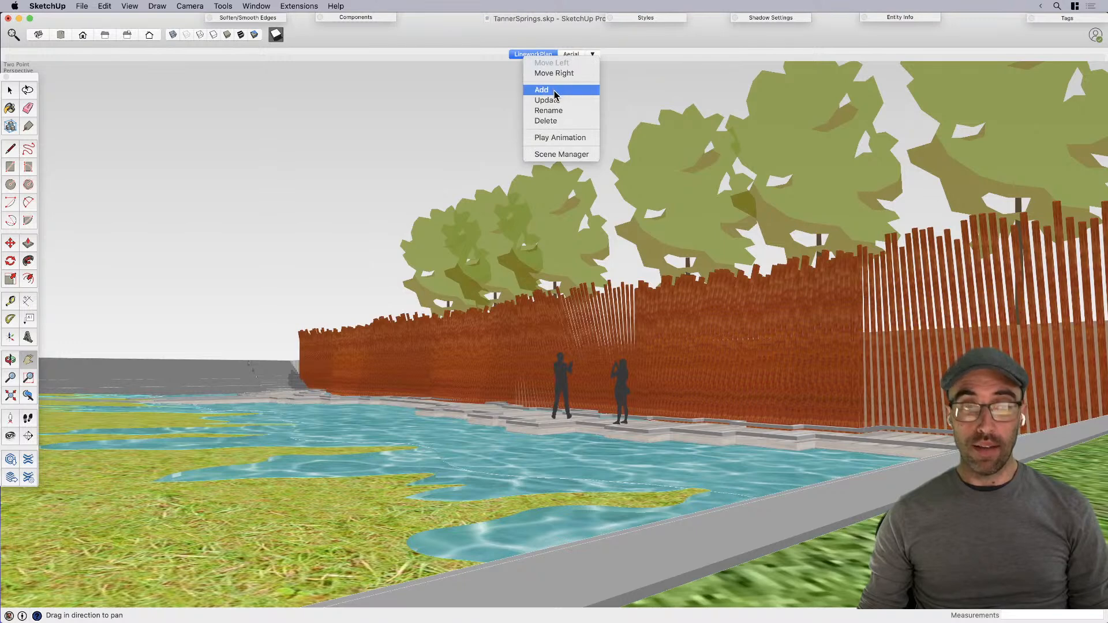
left_click(554, 91)
key("super+Tab")
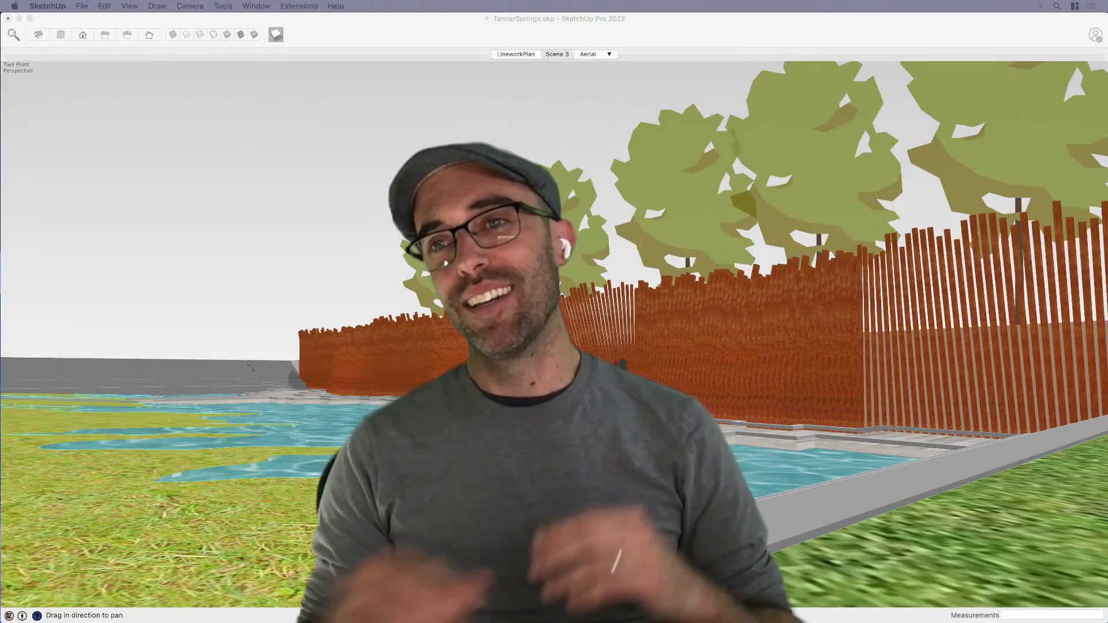
key("super+Tab")
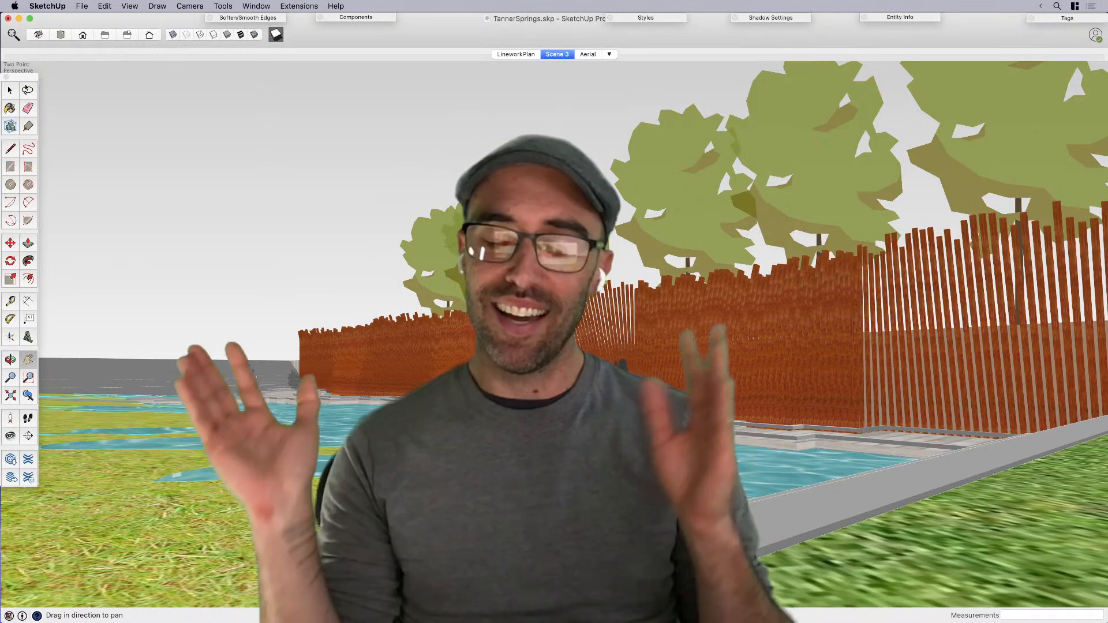